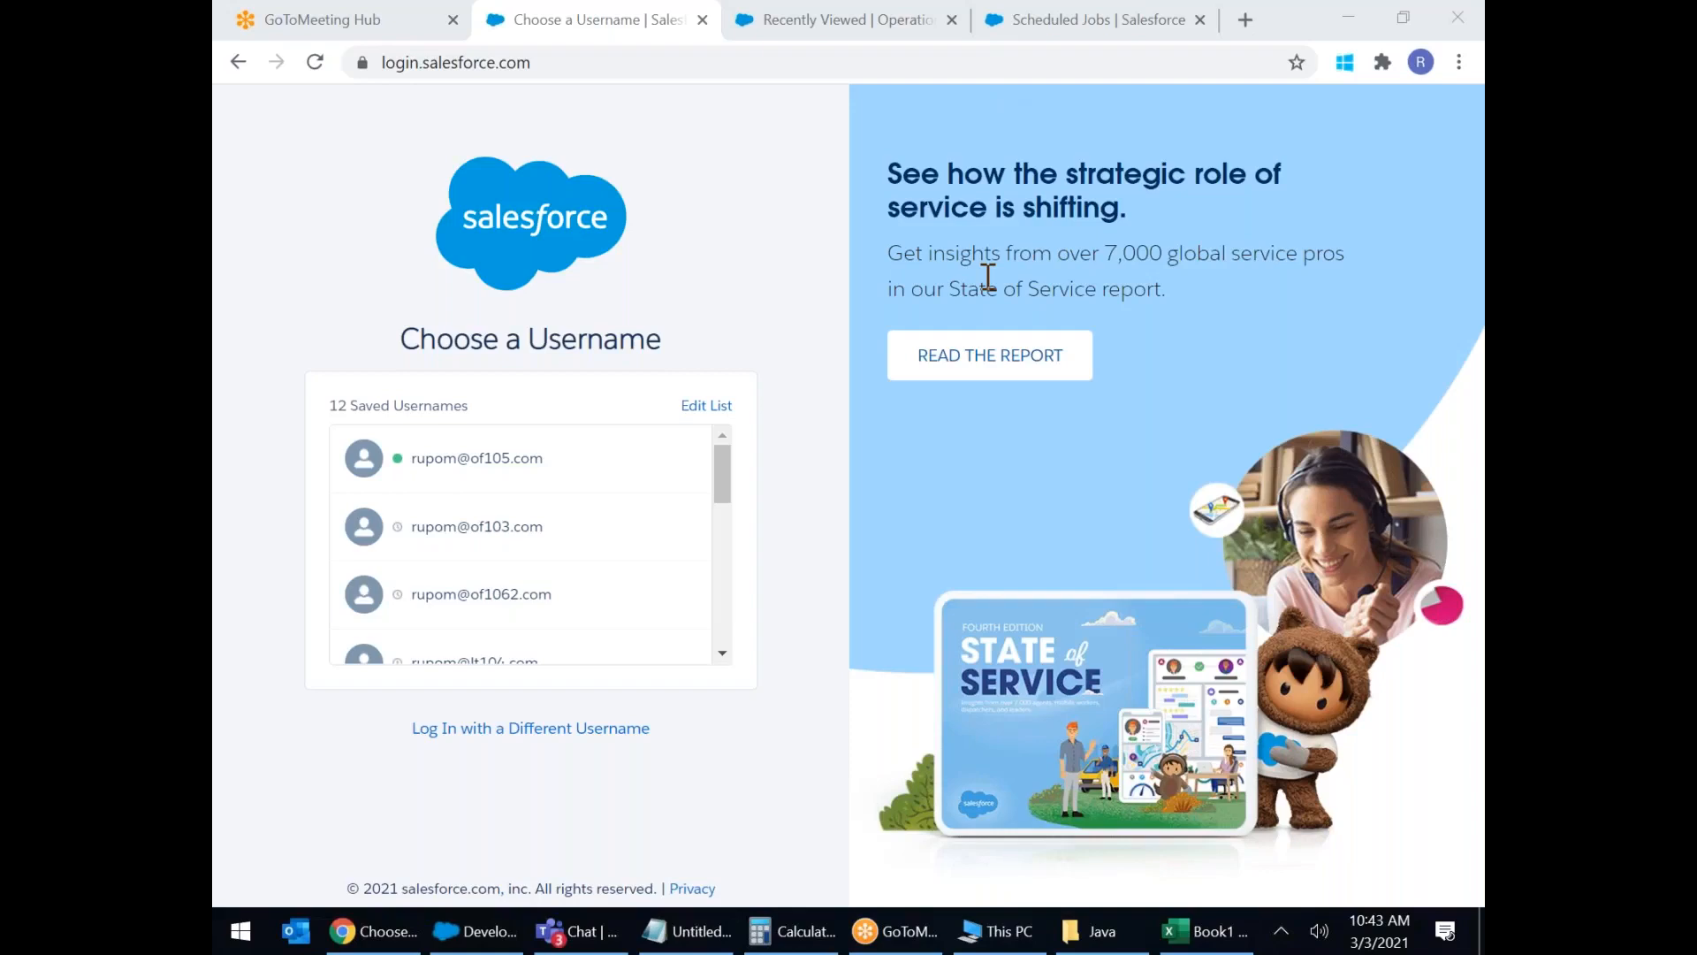
# Log in to Salesforce with a different username and its password.
pyautogui.click(756, 180)
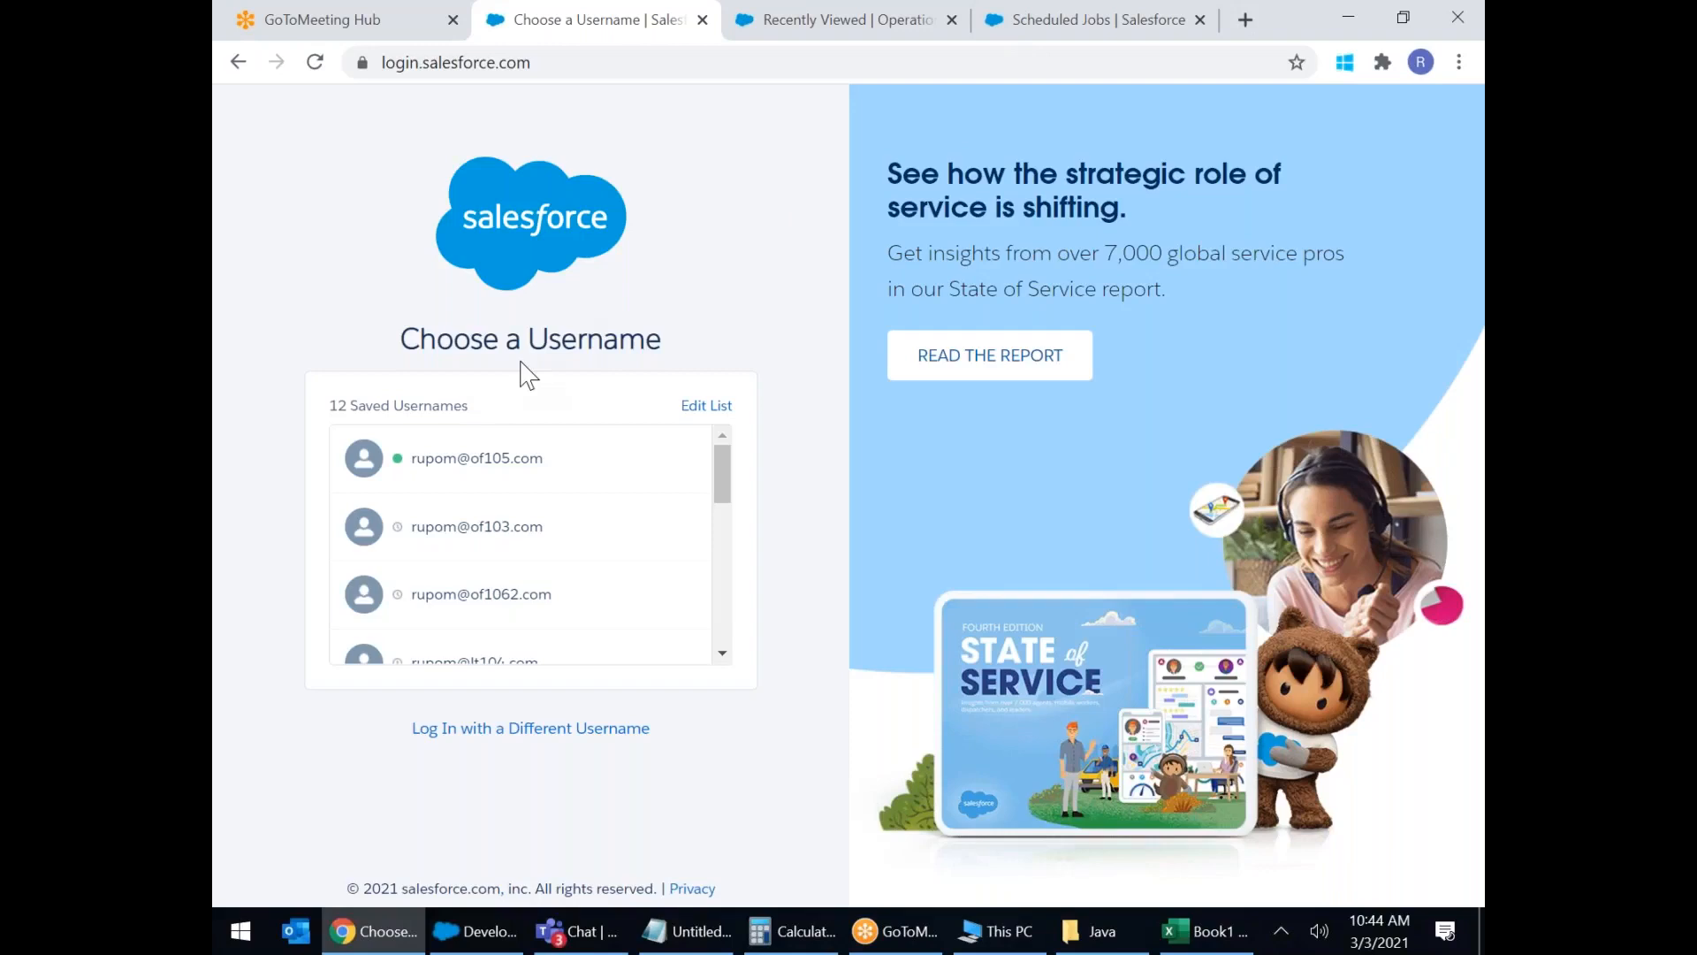
pyautogui.scroll(-1, 557, 519)
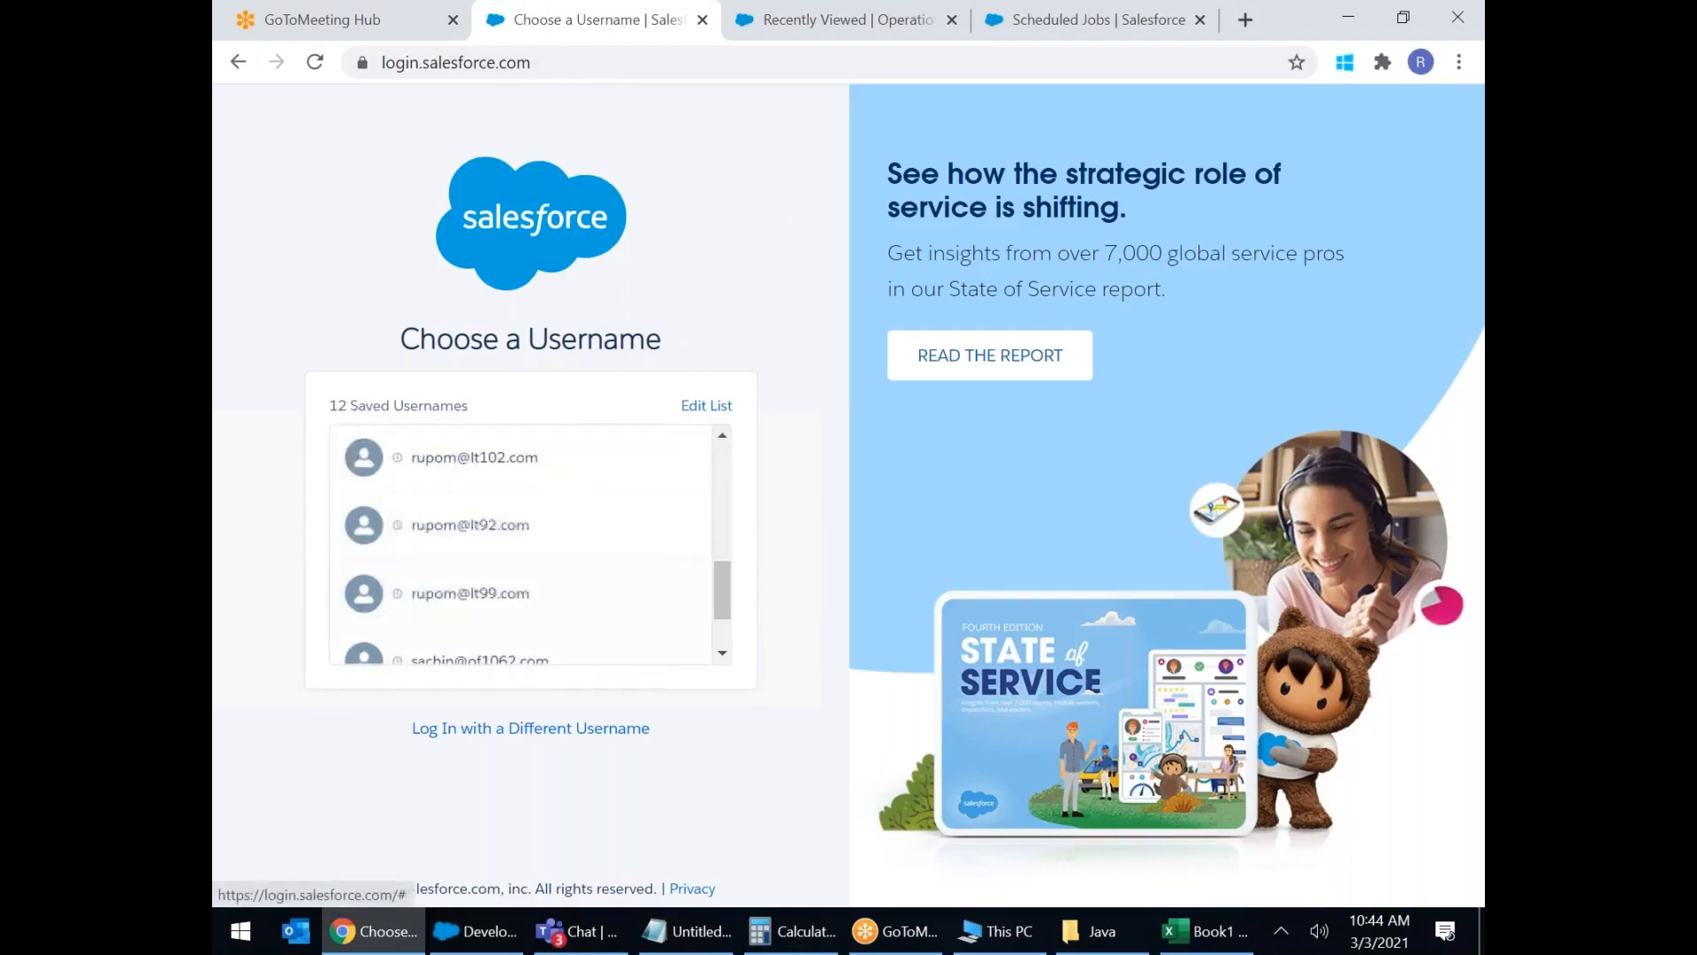
pyautogui.click(530, 732)
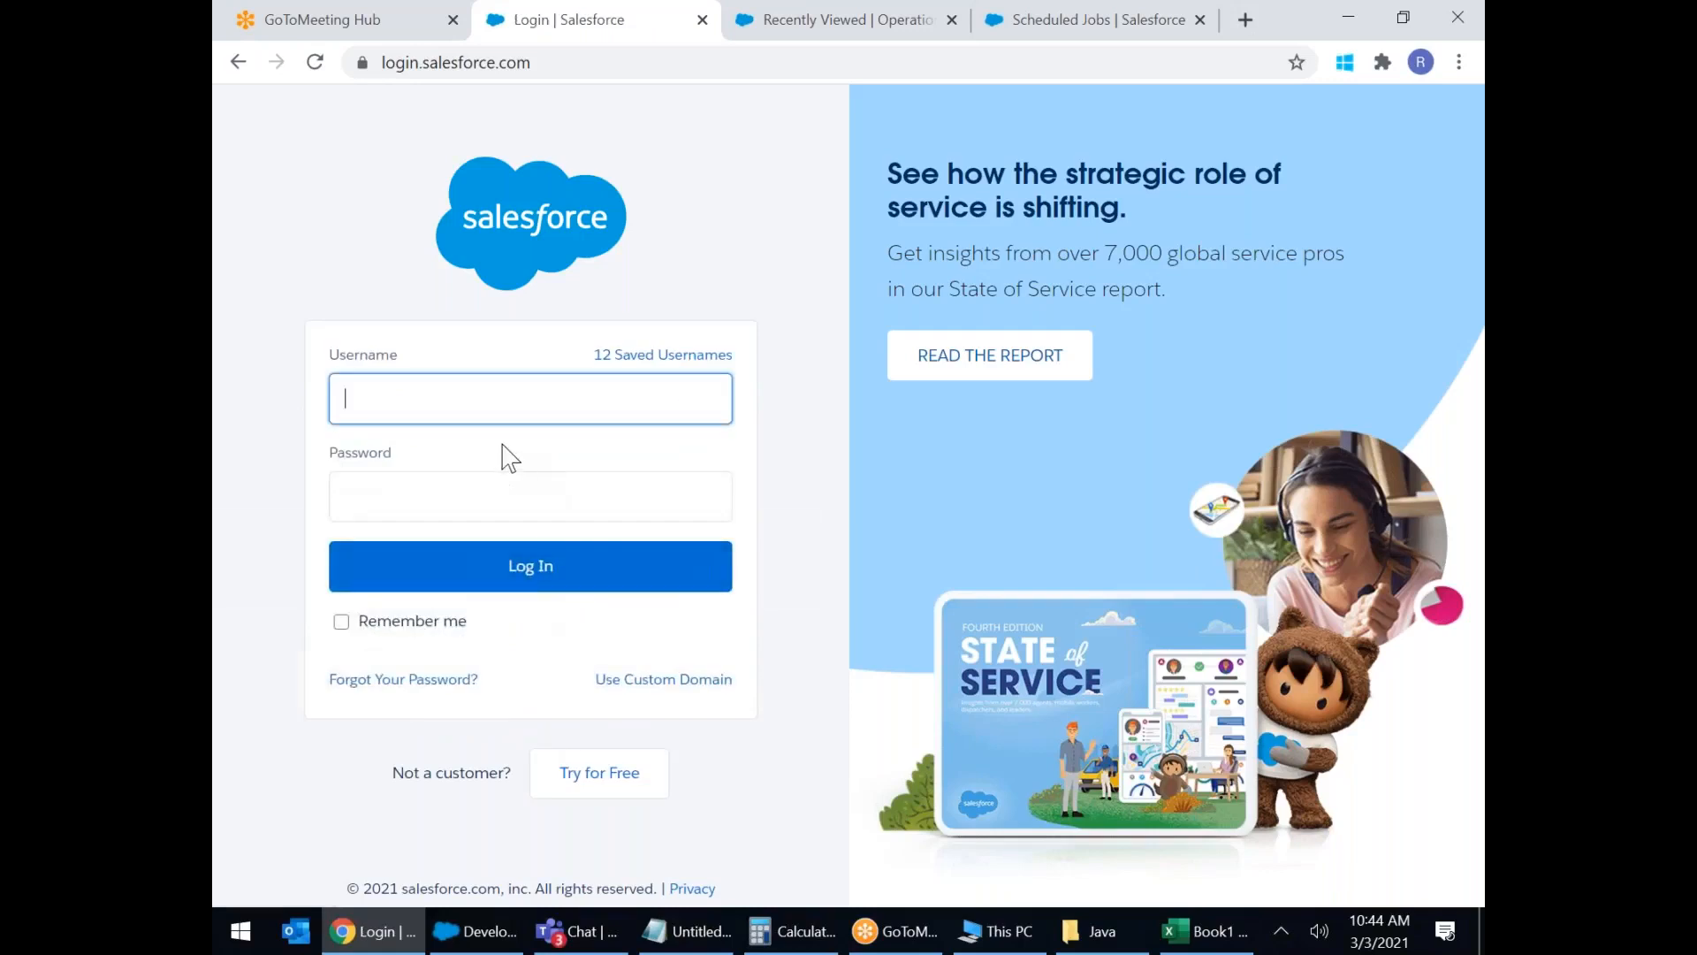
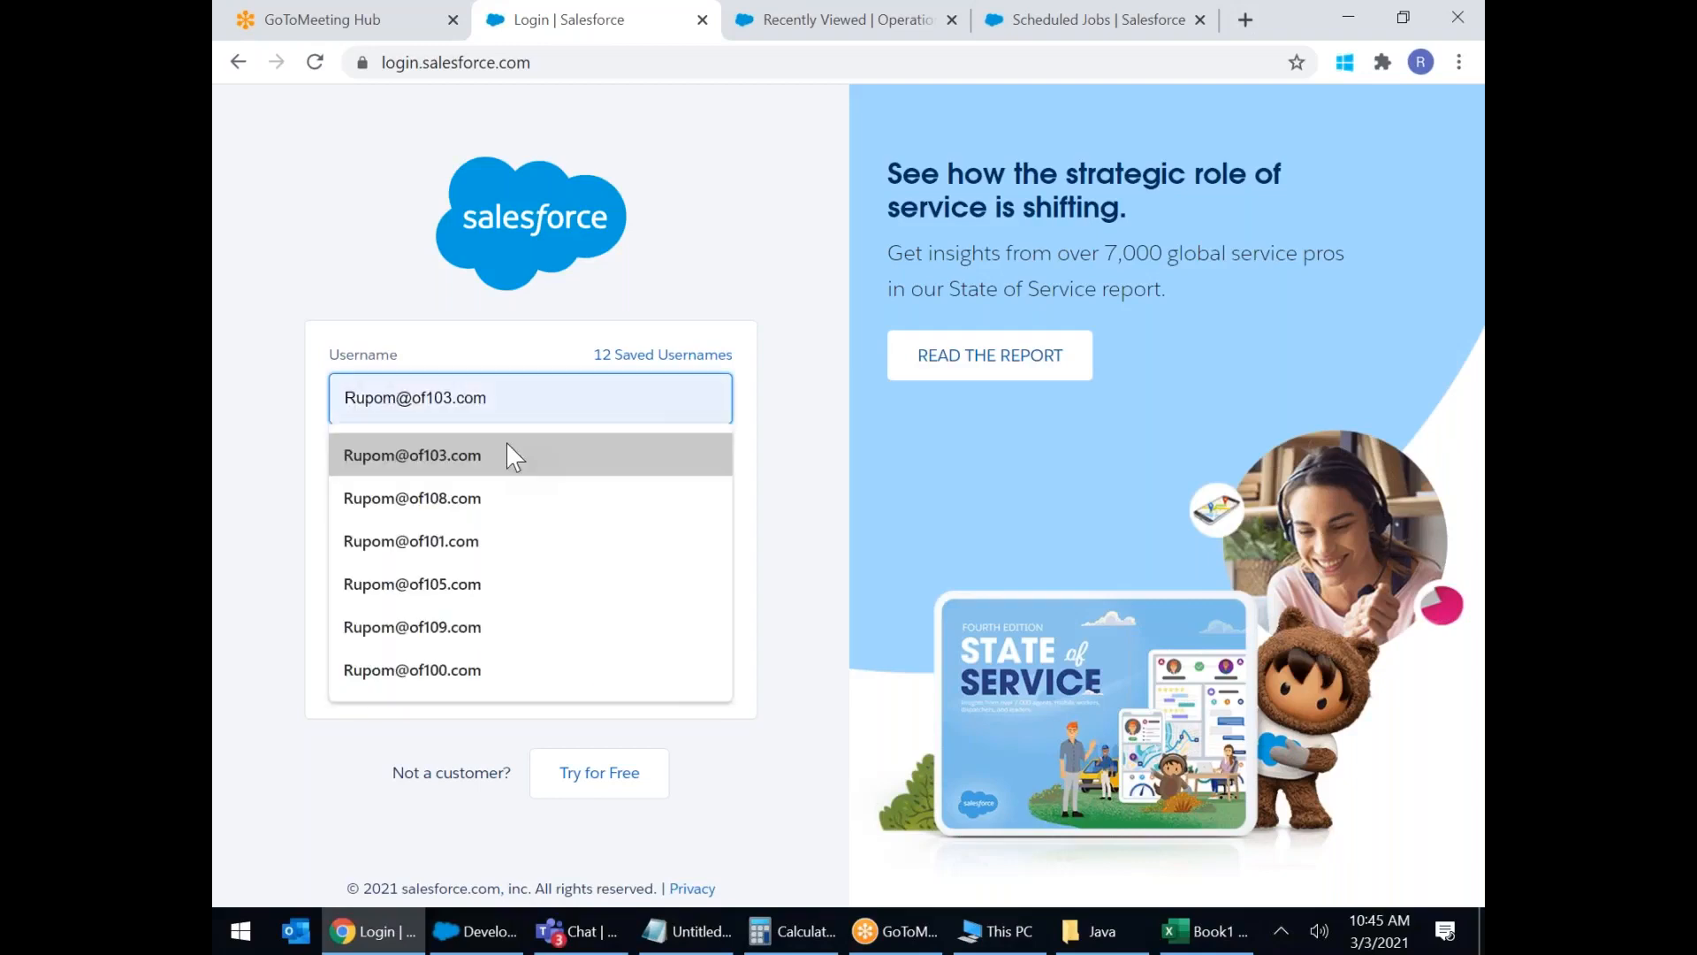
pyautogui.press('Tab')
pyautogui.write('••••••••')
pyautogui.press('Return')
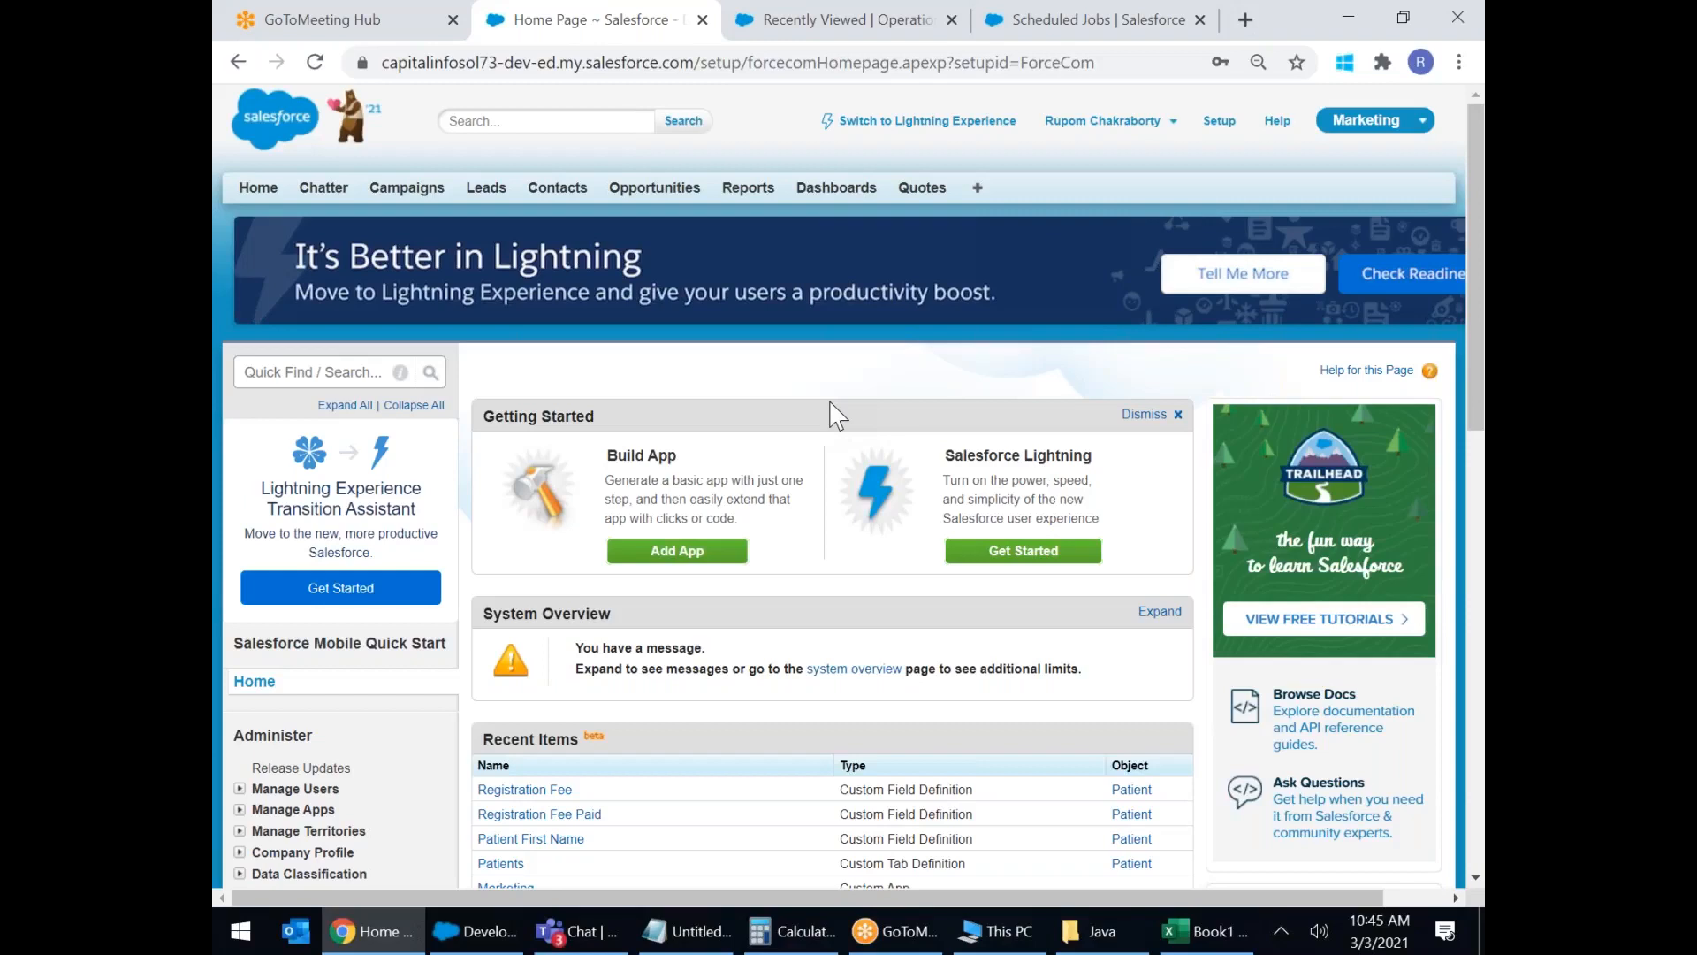
# Switch to Lightning Experience and close the GoToMeeting Hub browser tab.
pyautogui.click(889, 124)
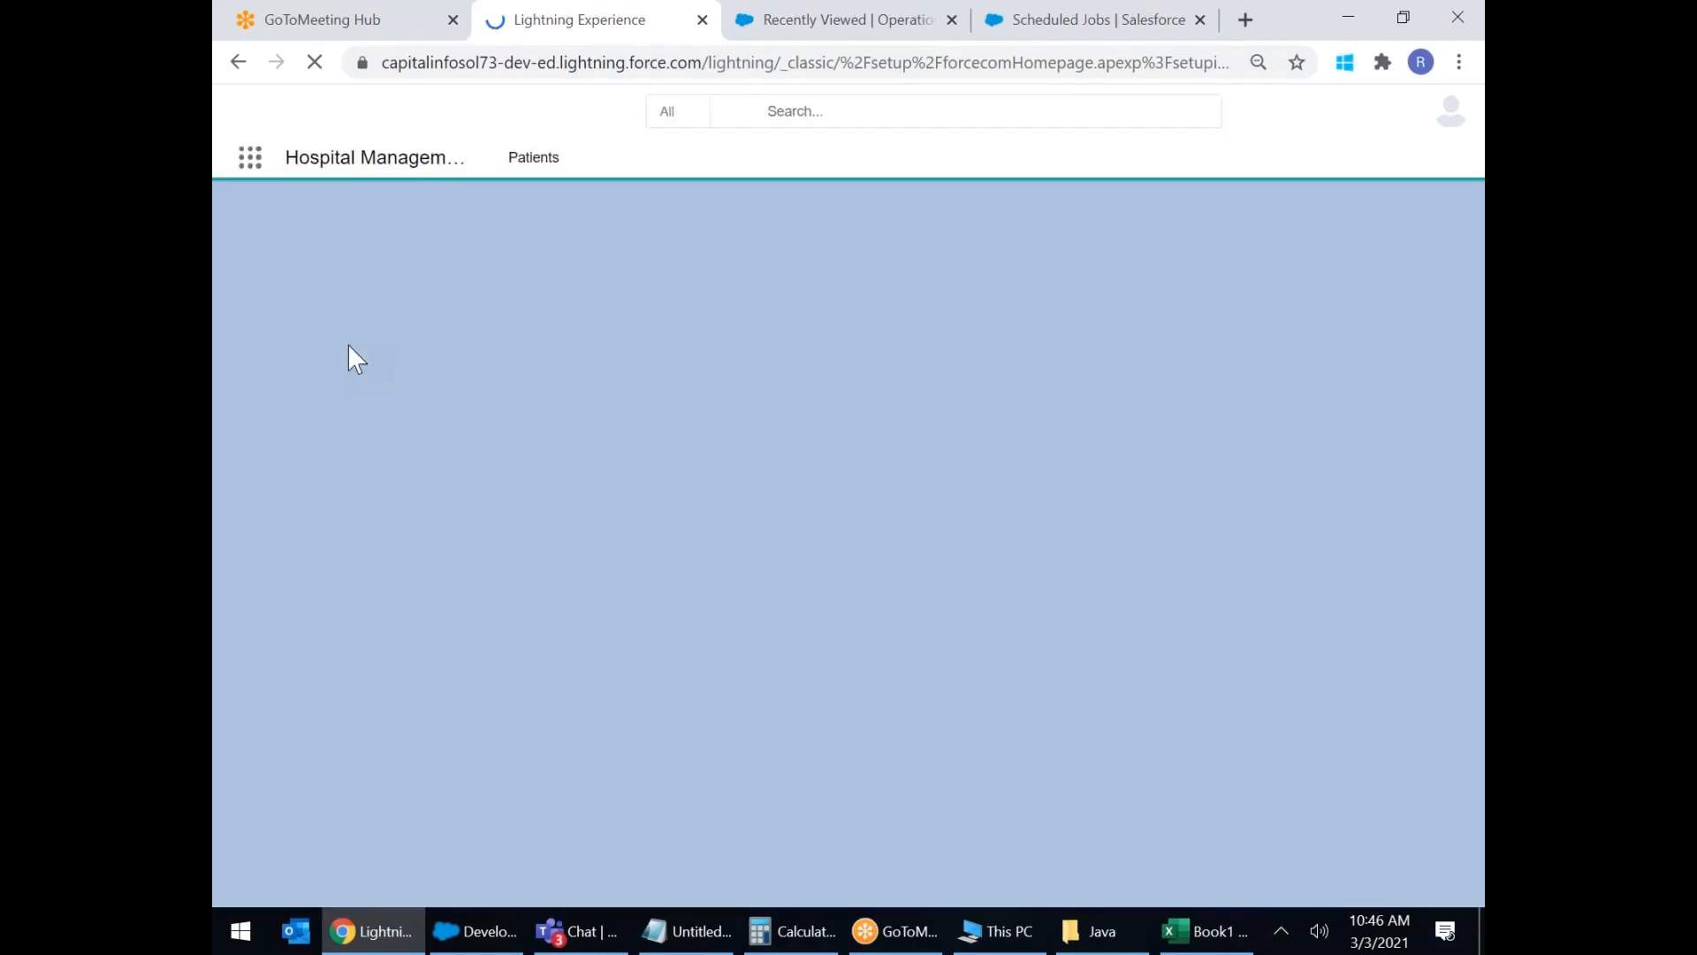
pyautogui.rightClick(361, 23)
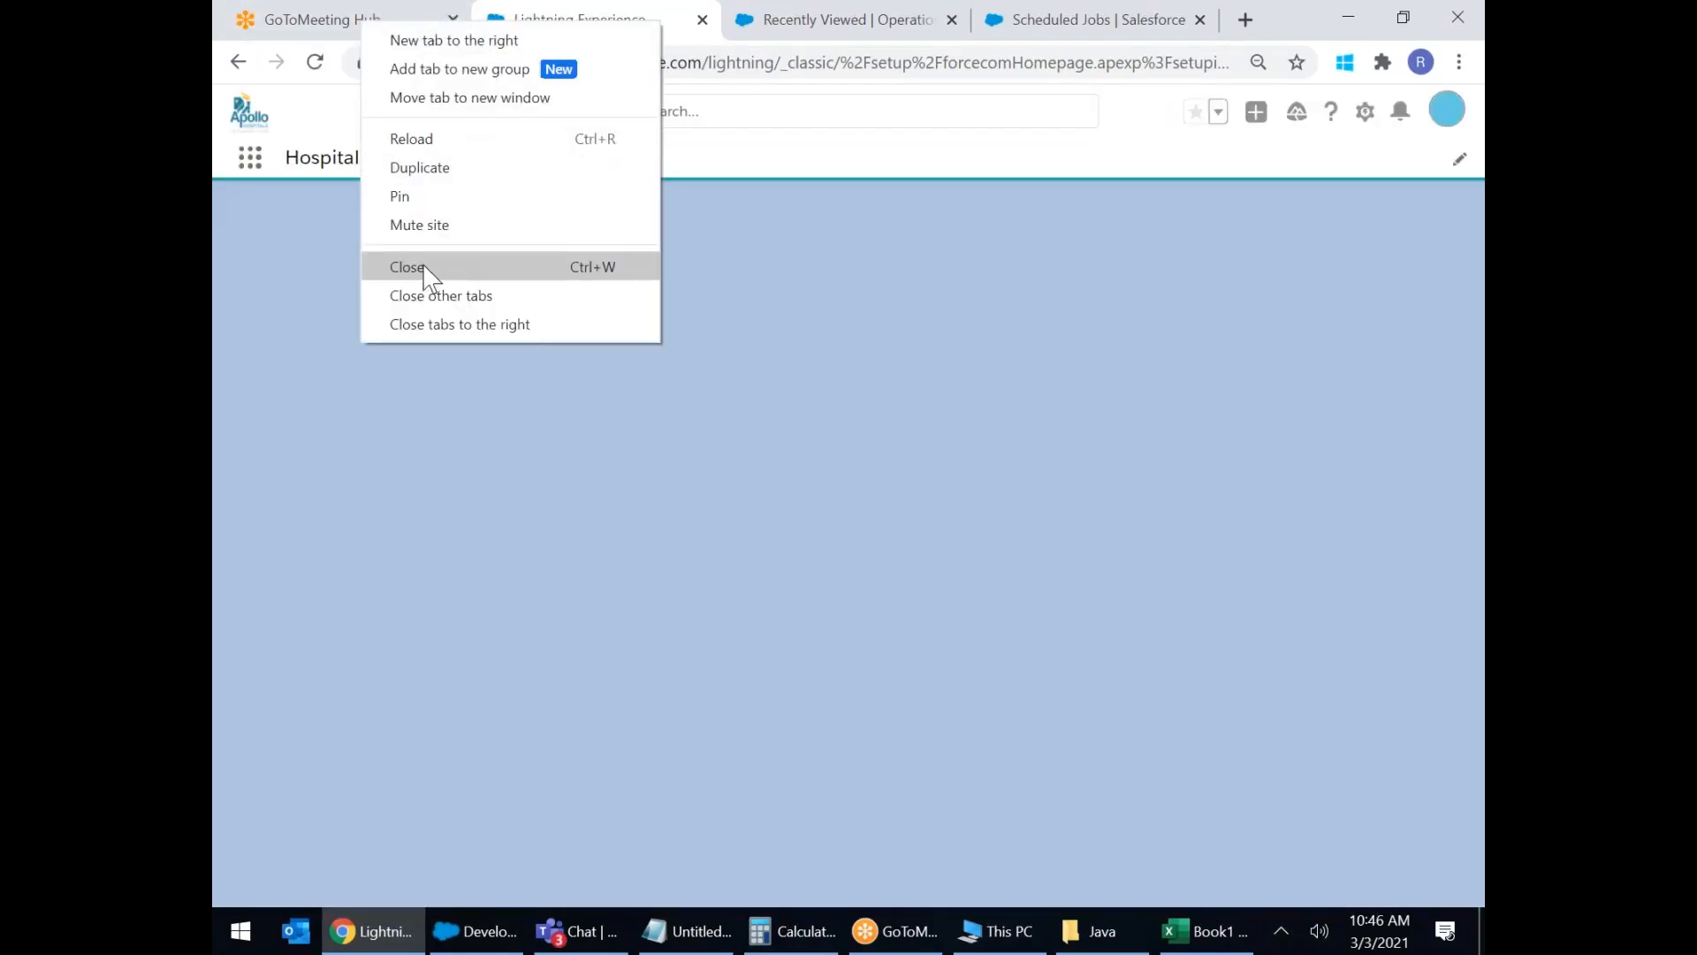
pyautogui.click(425, 263)
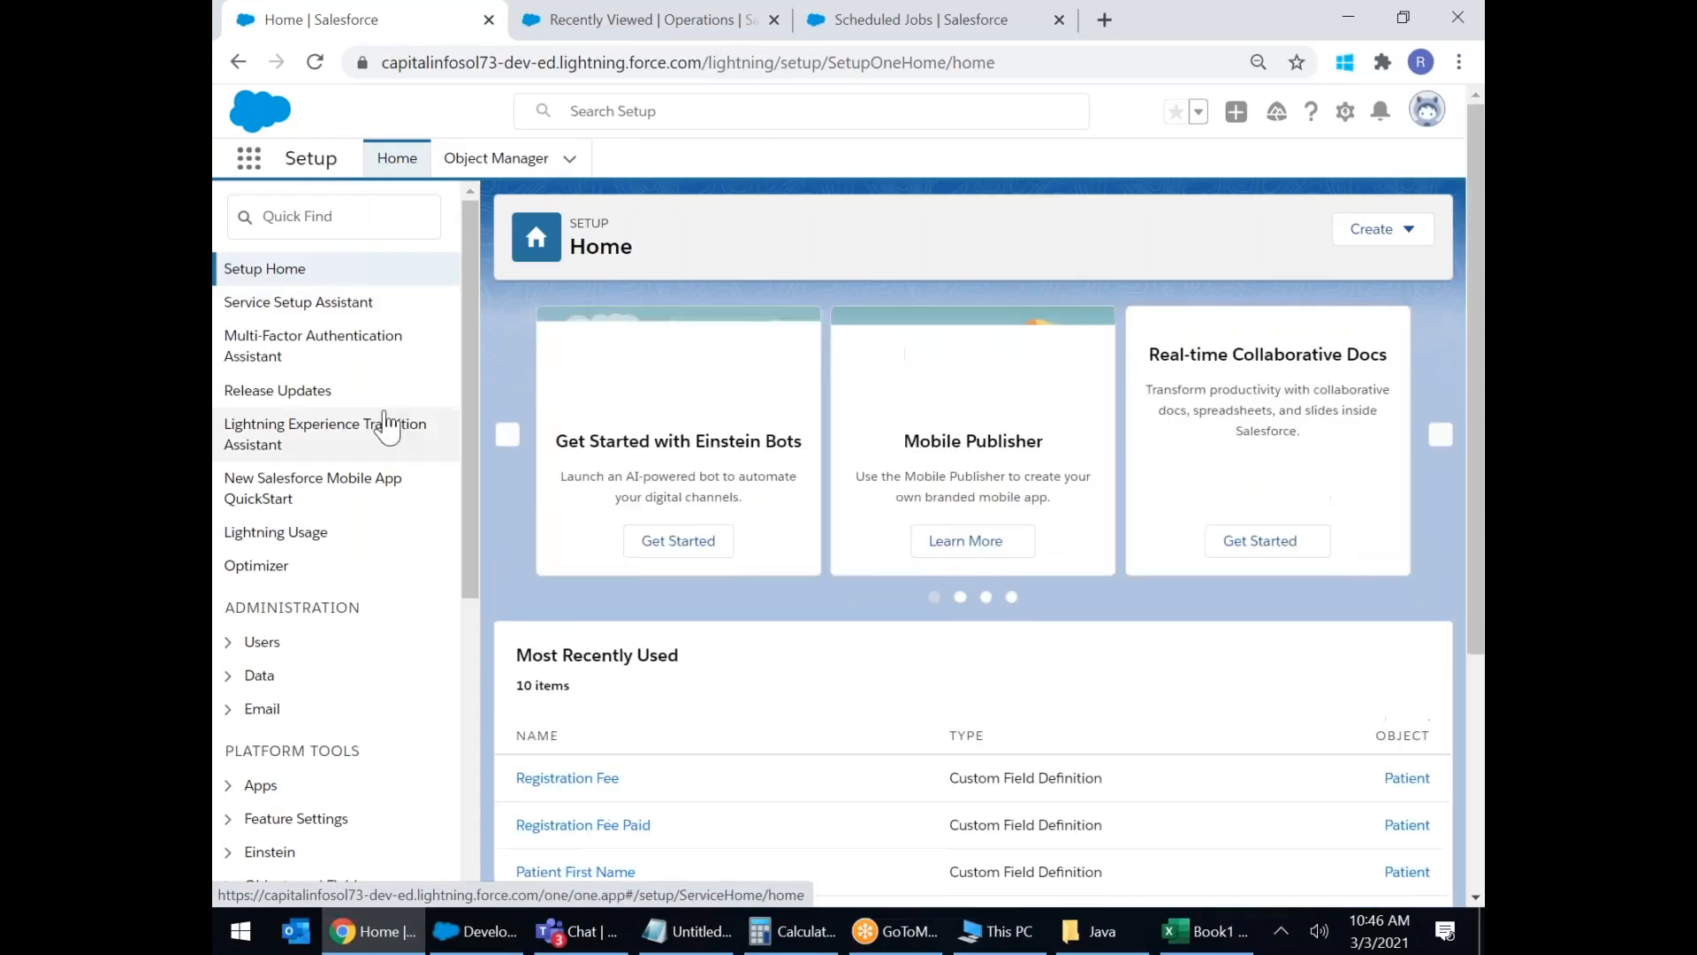
# Expand Objects and Fields, open Object Manager, and dismiss the page error dialog.
pyautogui.scroll(-3, 379, 424)
pyautogui.scroll(-2, 389, 477)
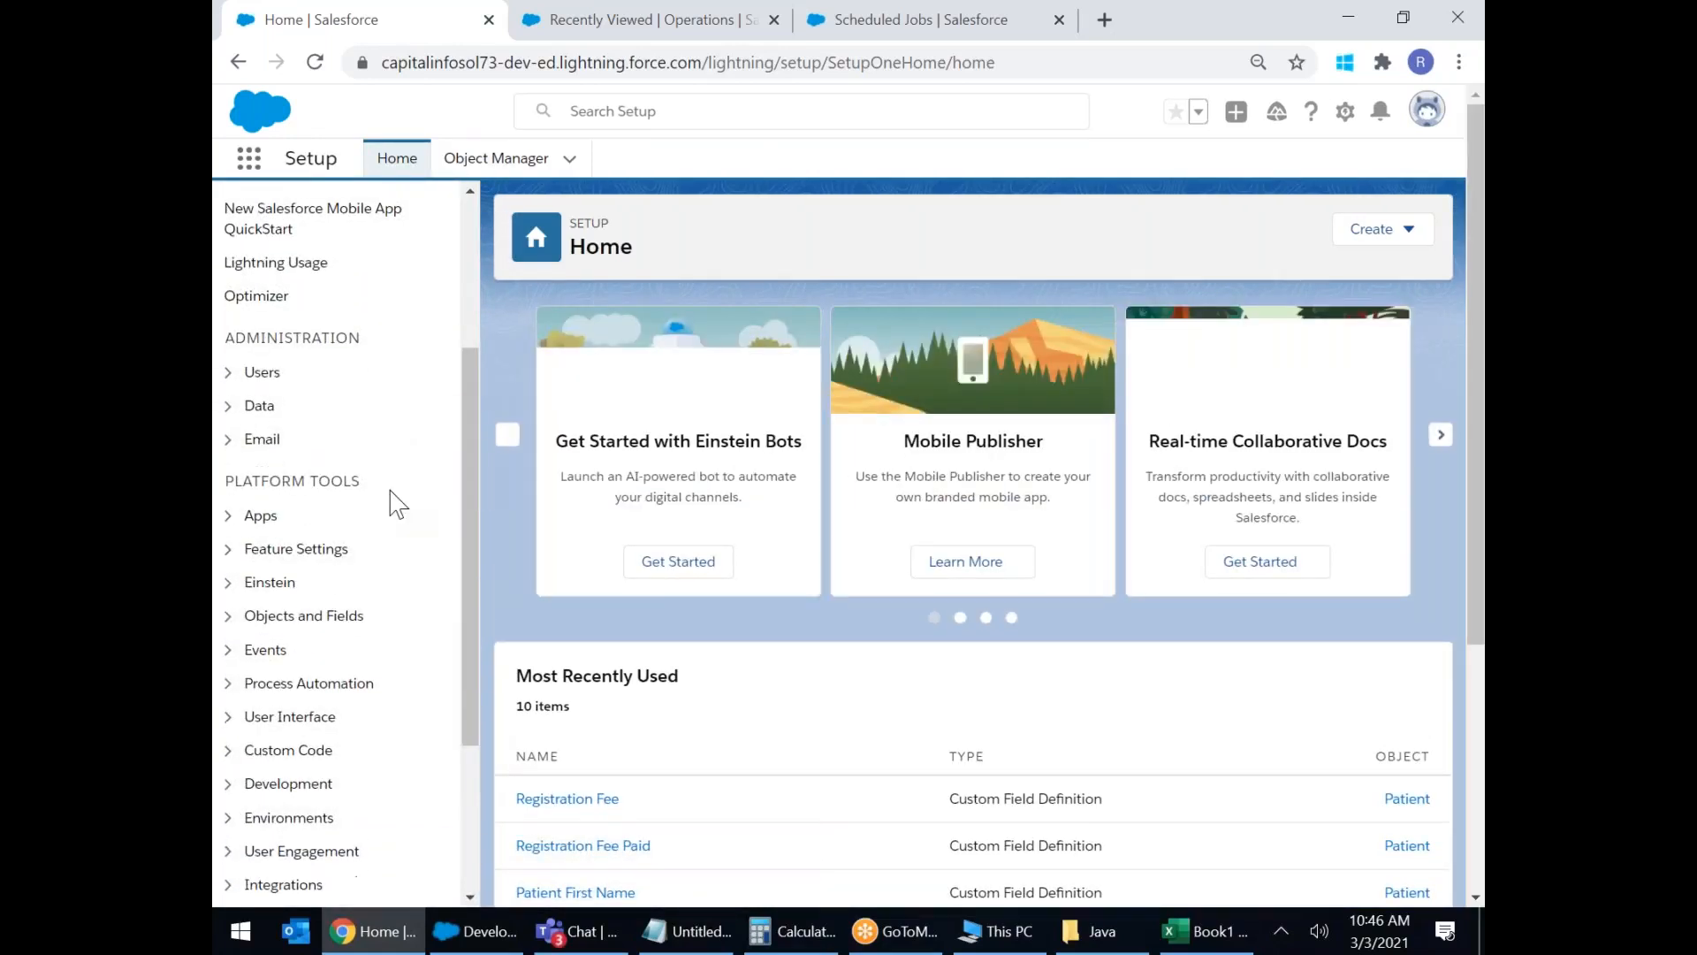
pyautogui.click(299, 530)
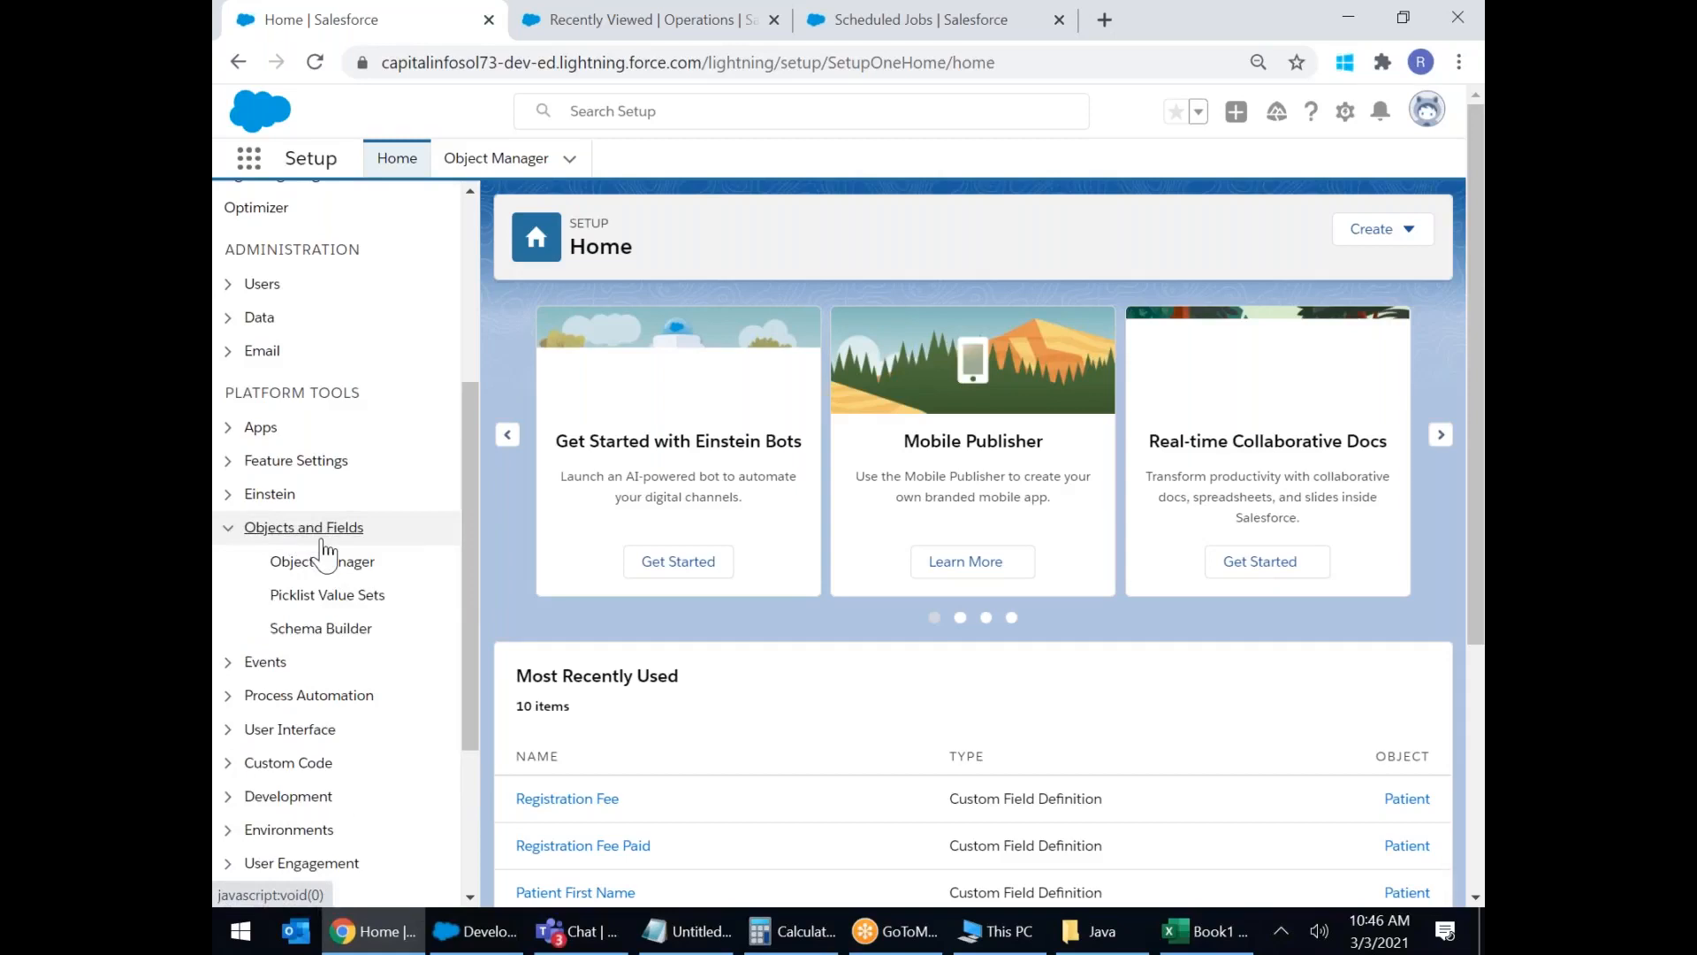
pyautogui.click(316, 566)
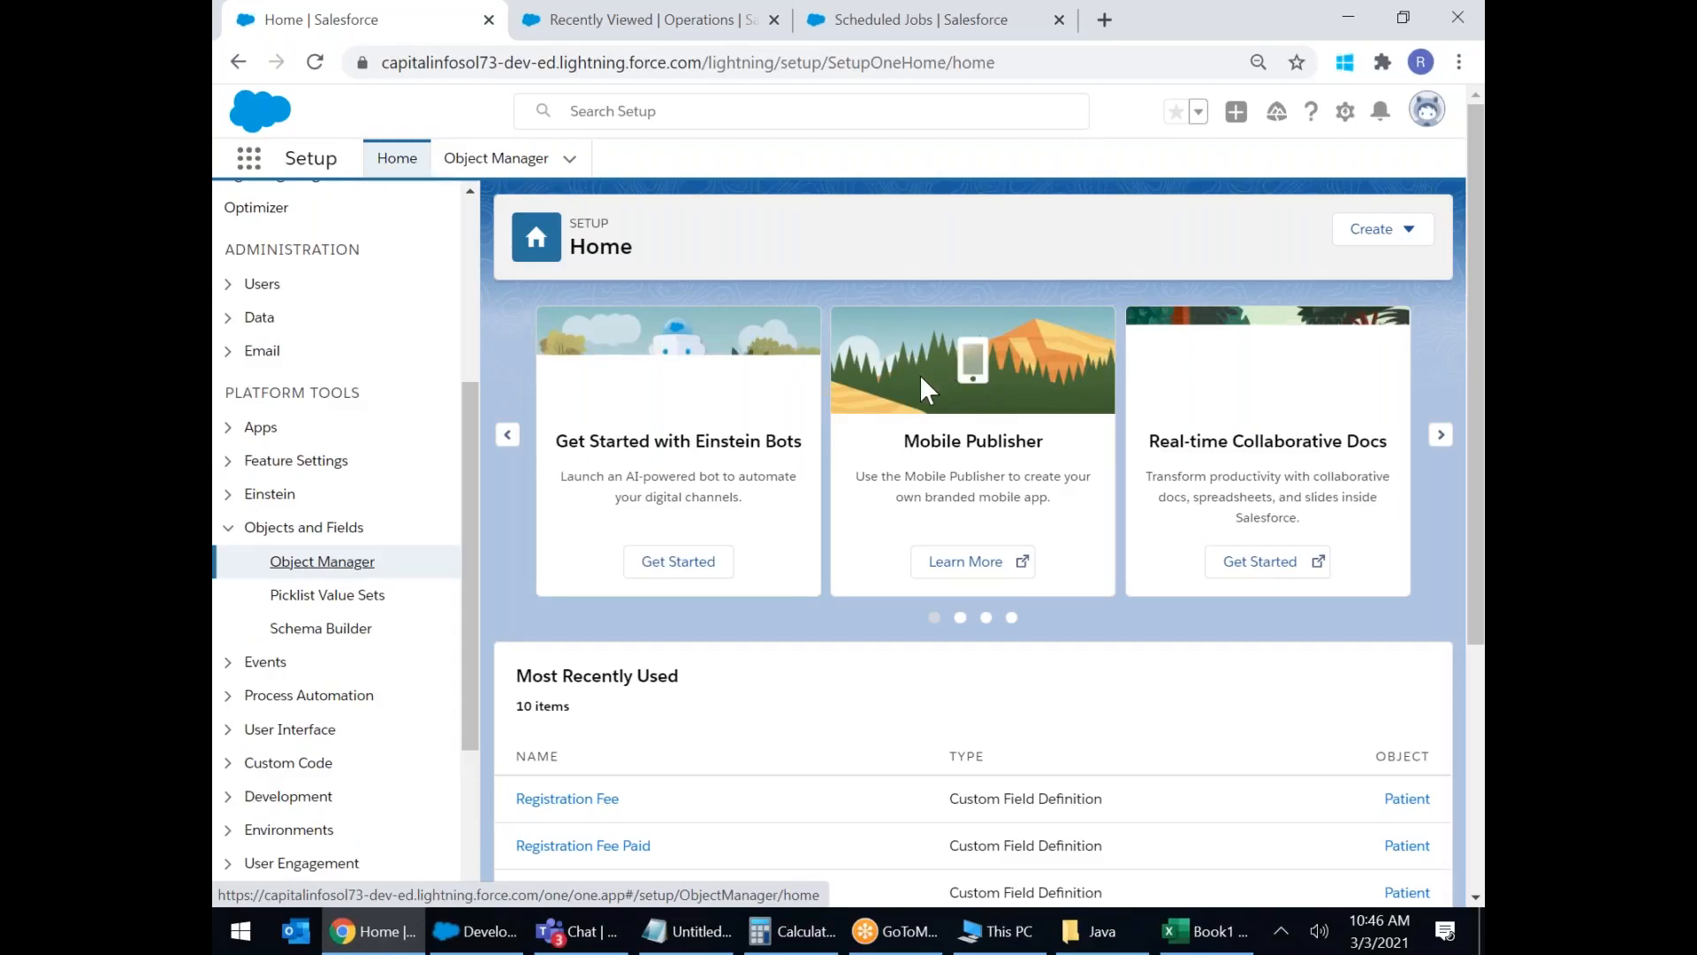
pyautogui.click(1280, 932)
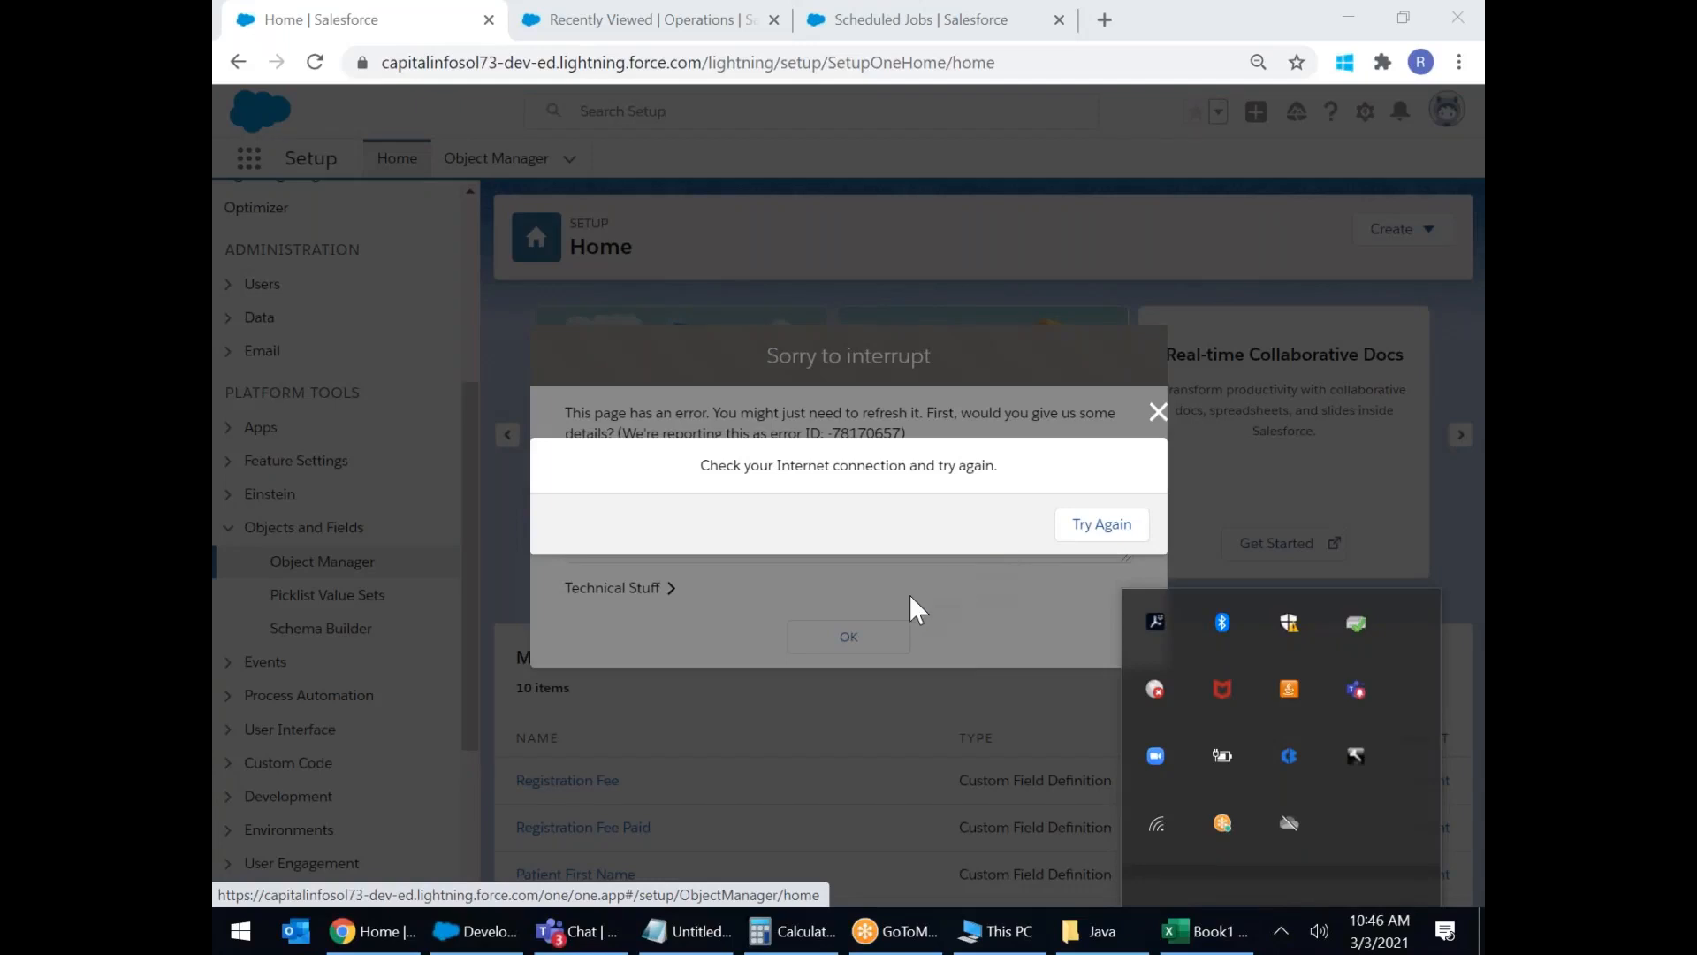
pyautogui.click(866, 629)
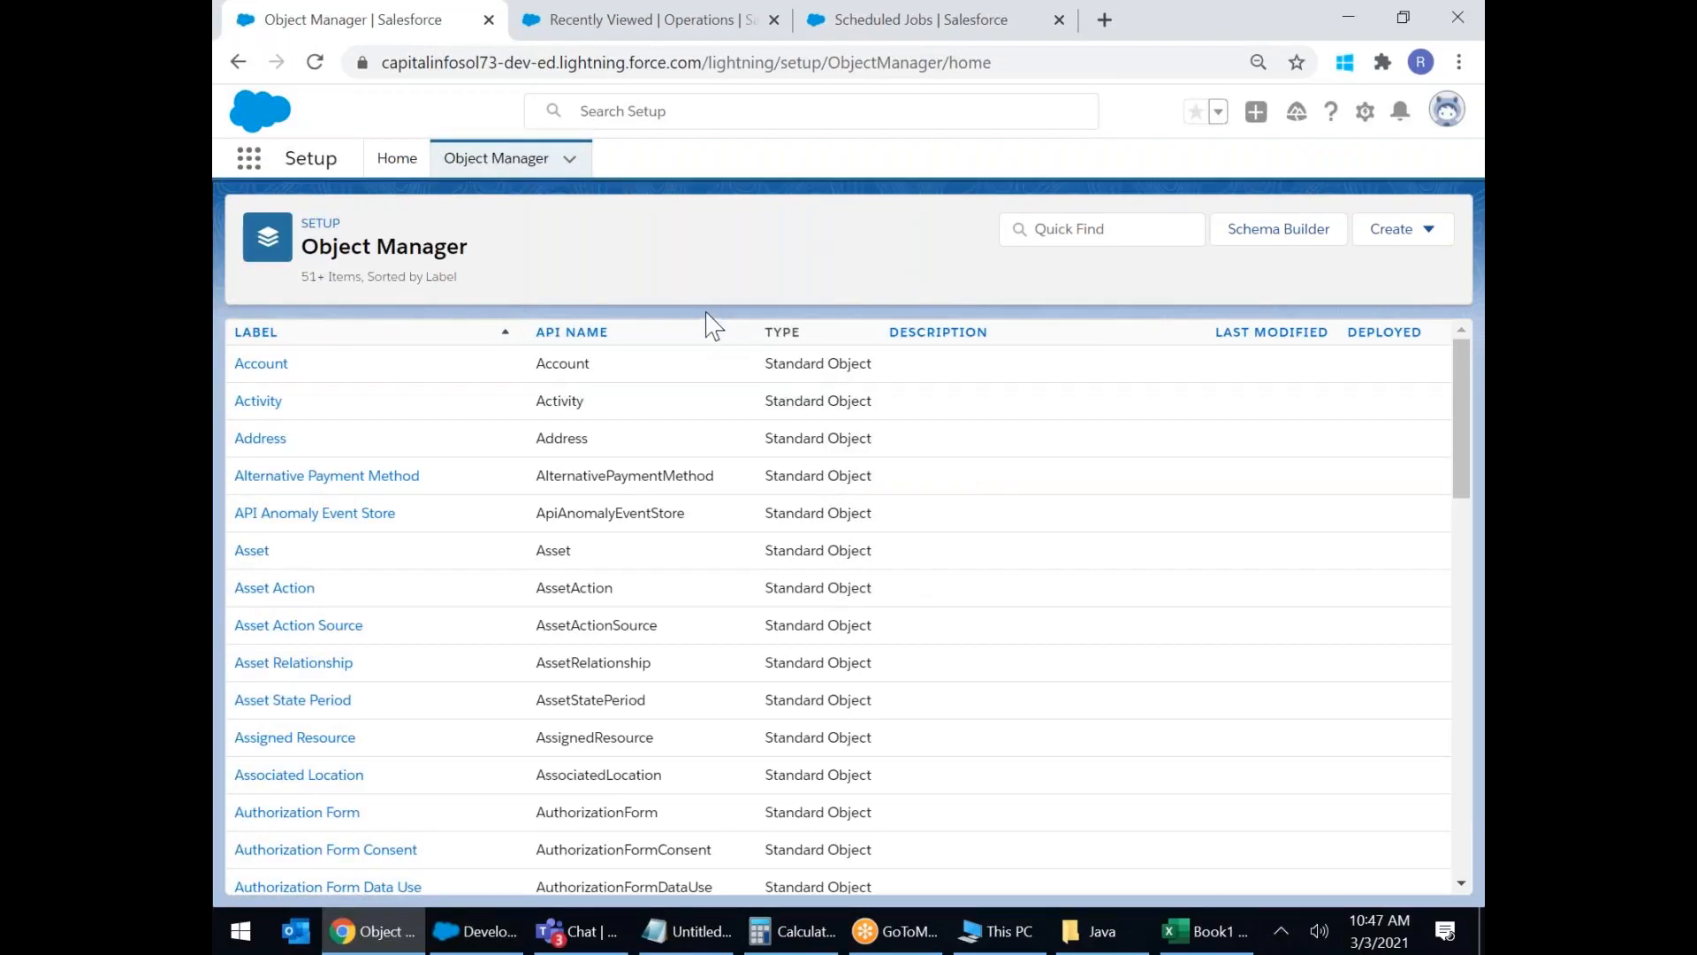
# Scroll down the Object Manager list and open the Patient custom object.
pyautogui.scroll(-9, 771, 371)
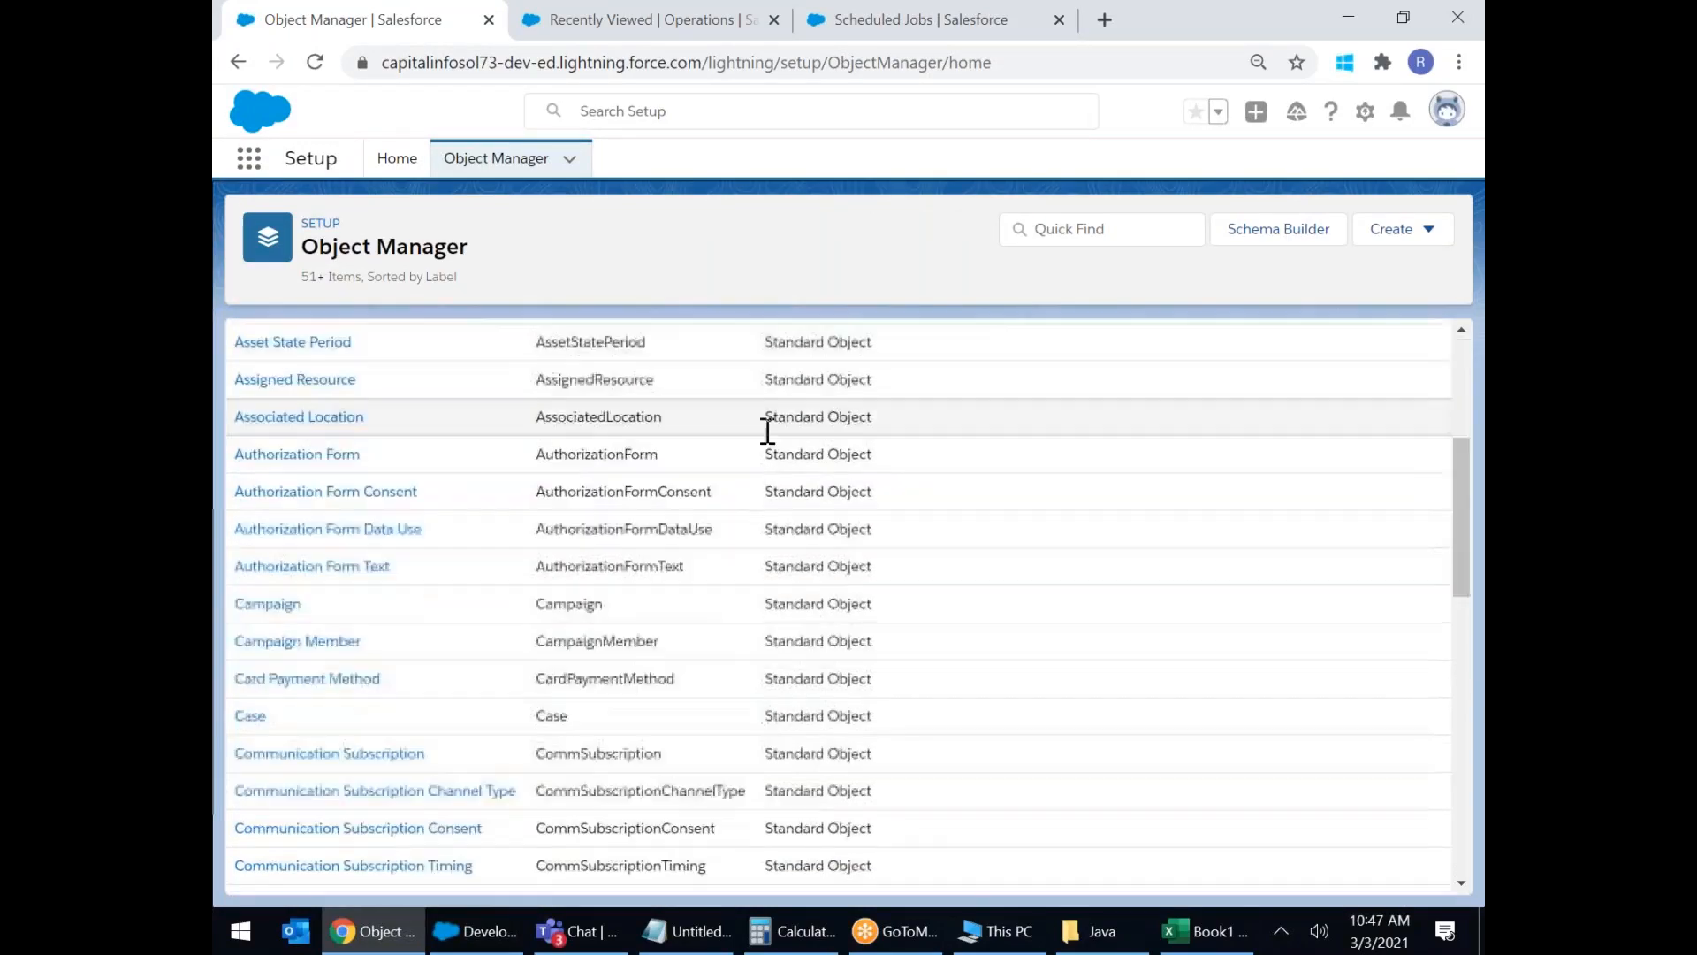
pyautogui.scroll(-6, 771, 475)
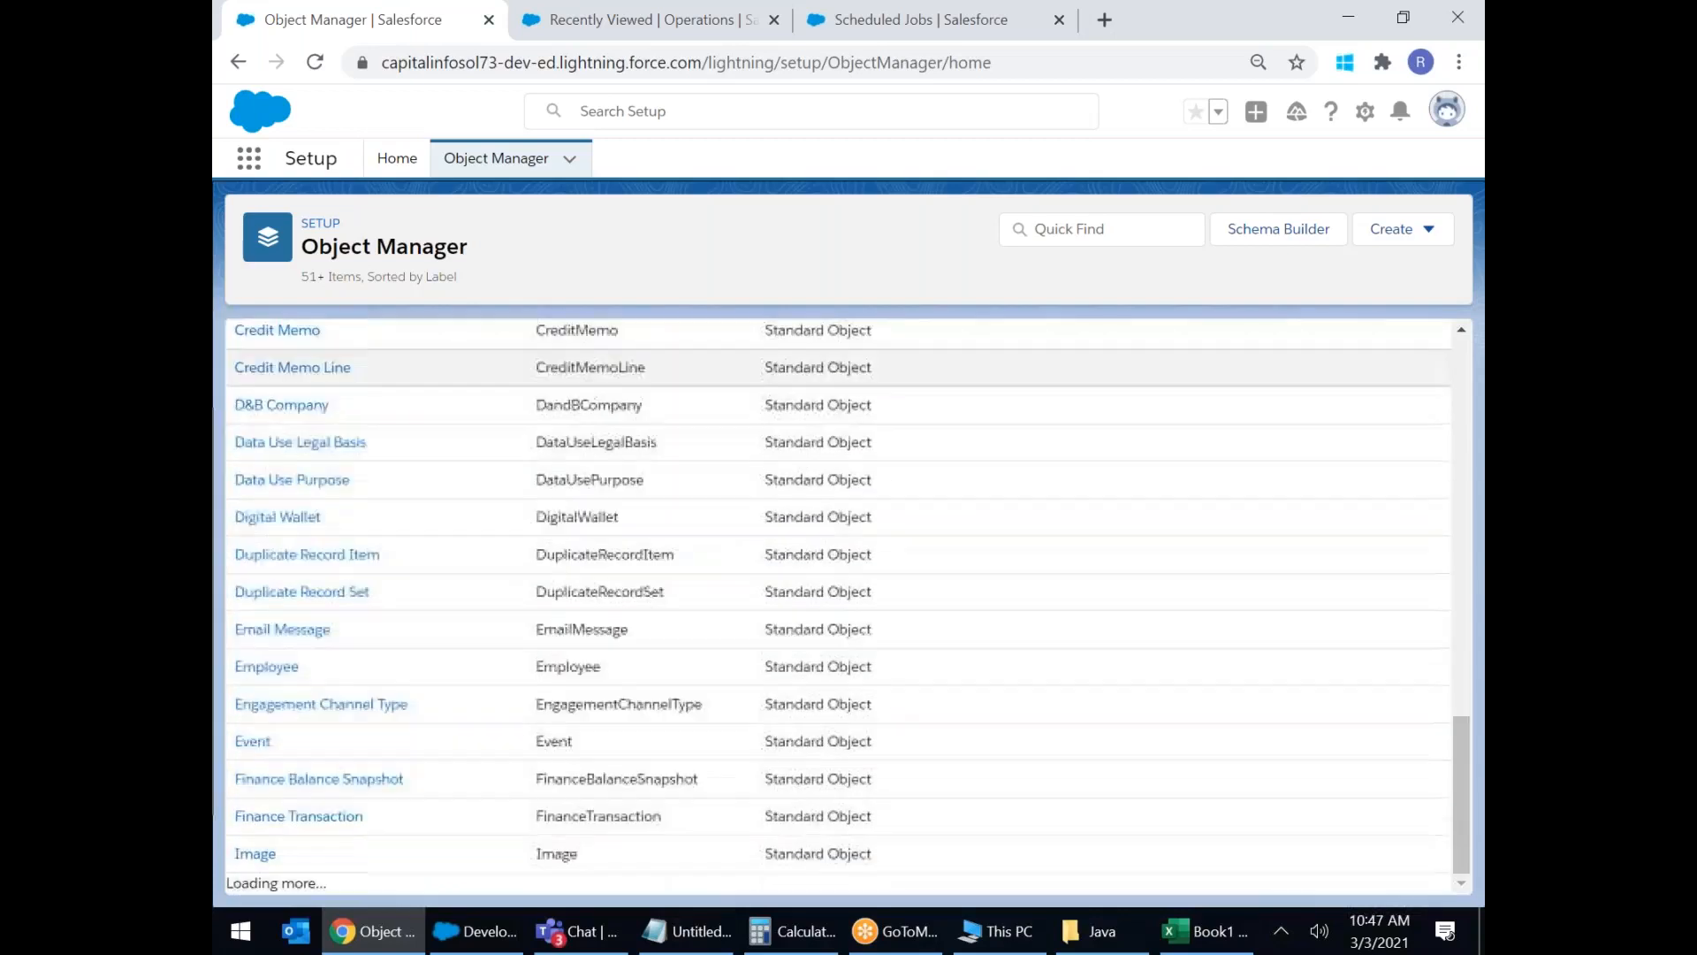
pyautogui.scroll(-15, 766, 495)
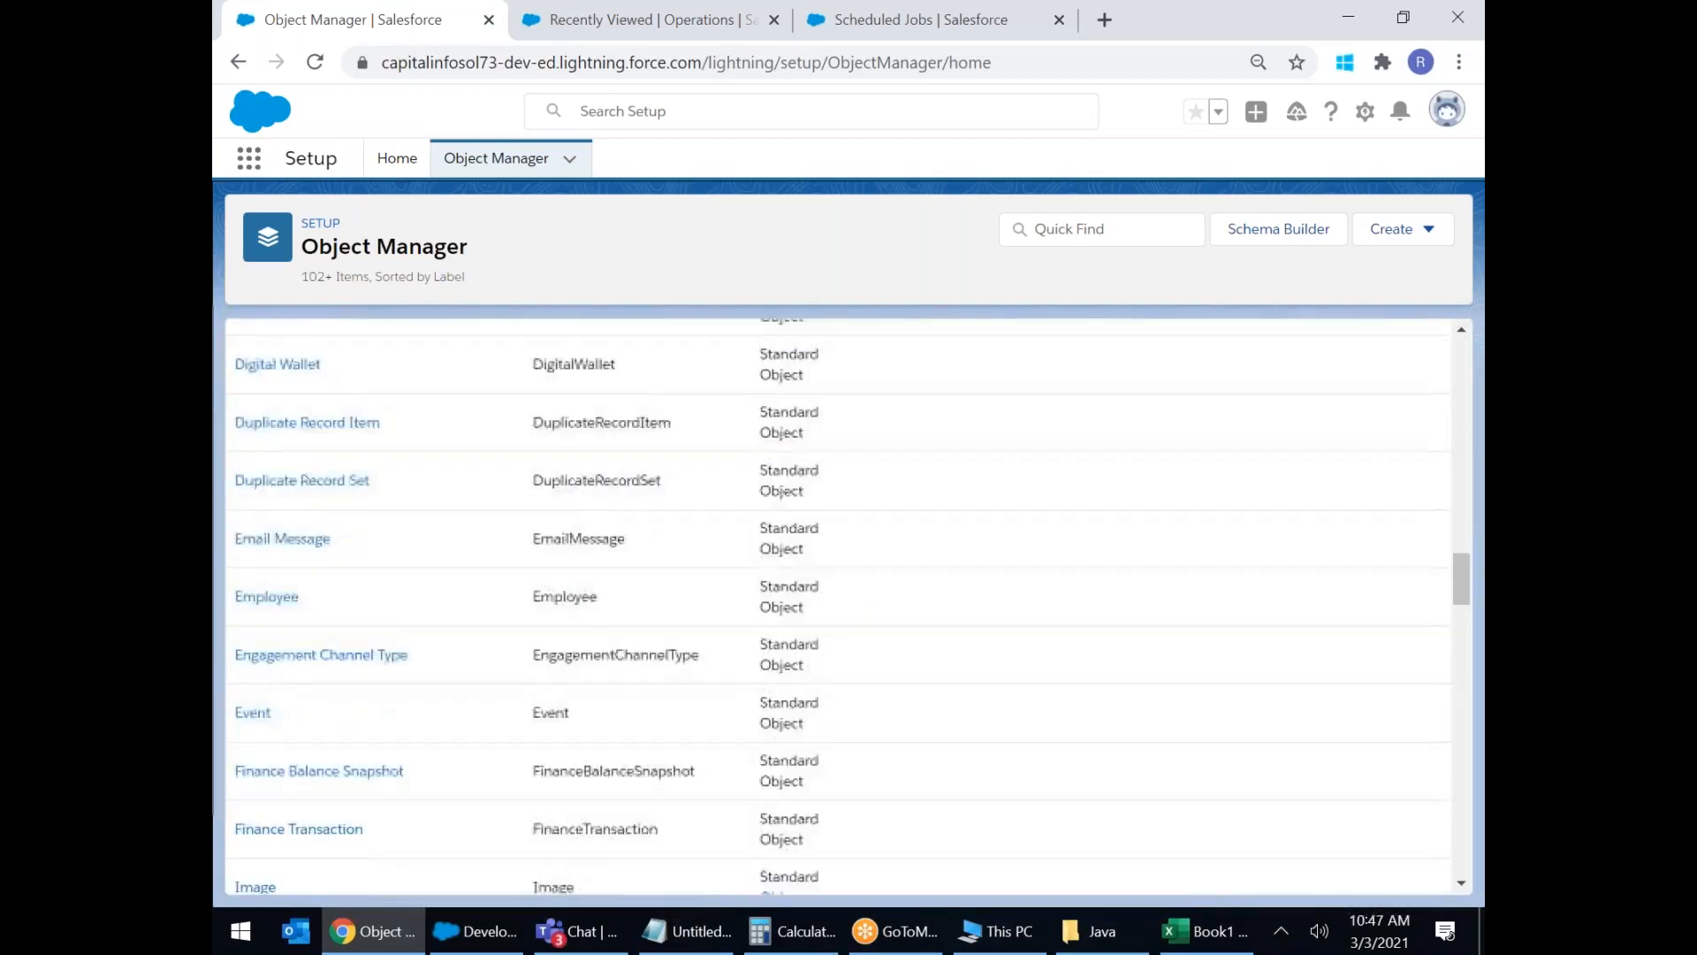
pyautogui.scroll(-9, 341, 625)
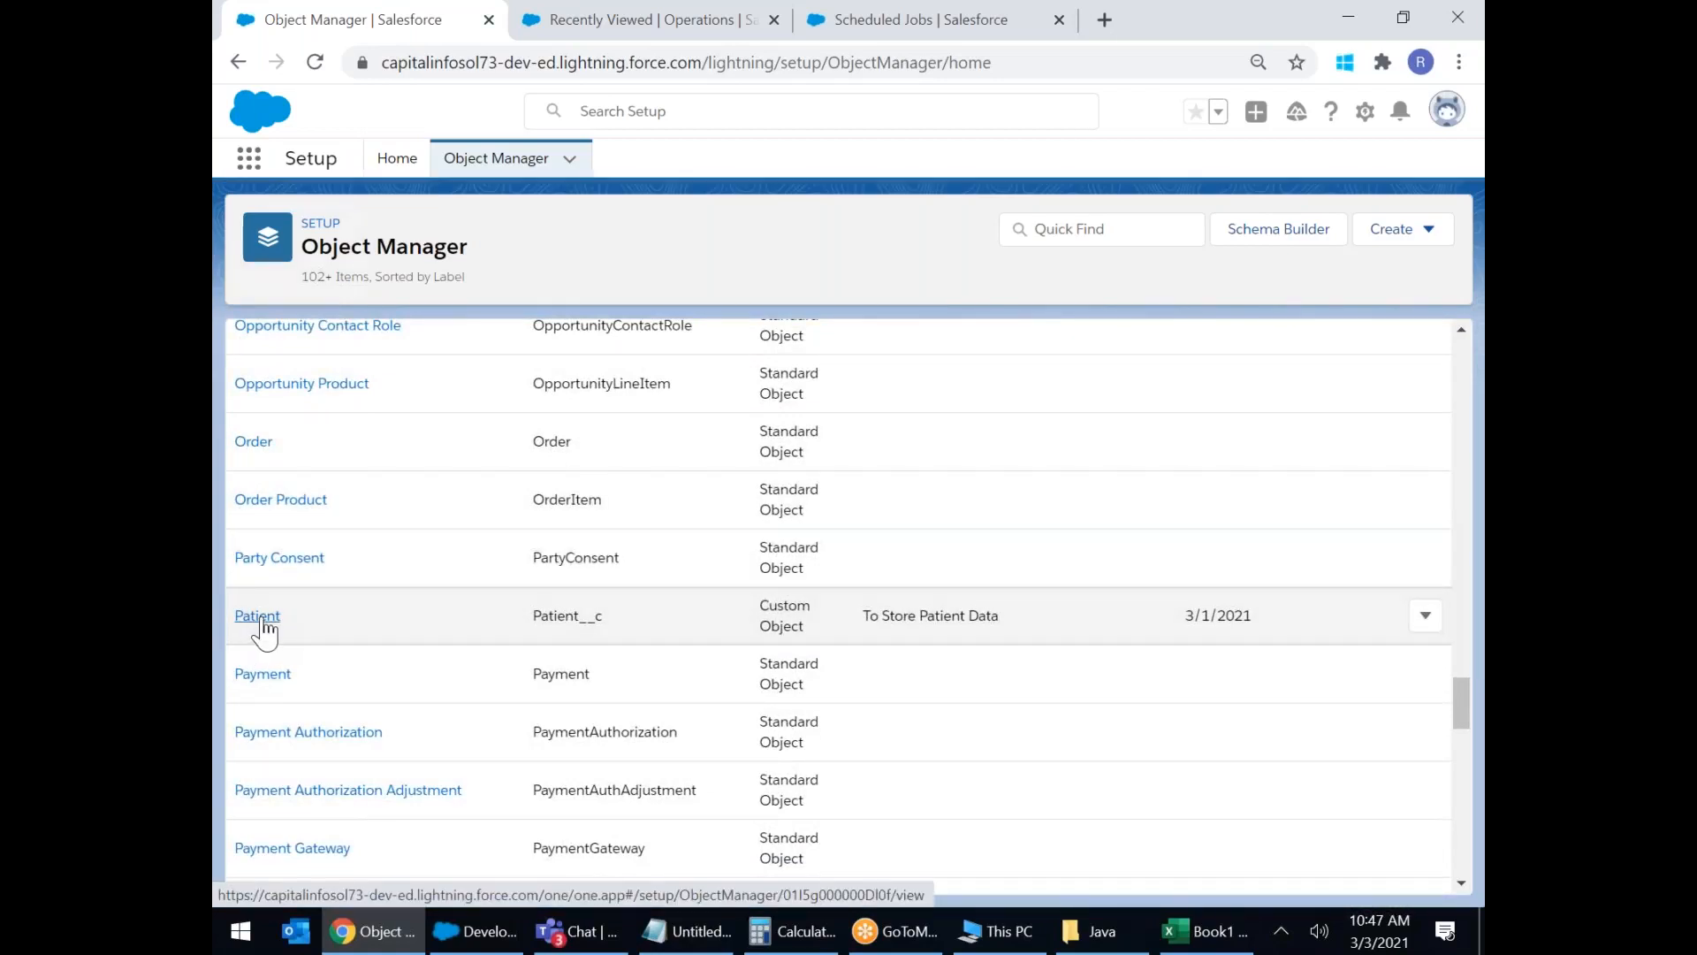
pyautogui.click(258, 616)
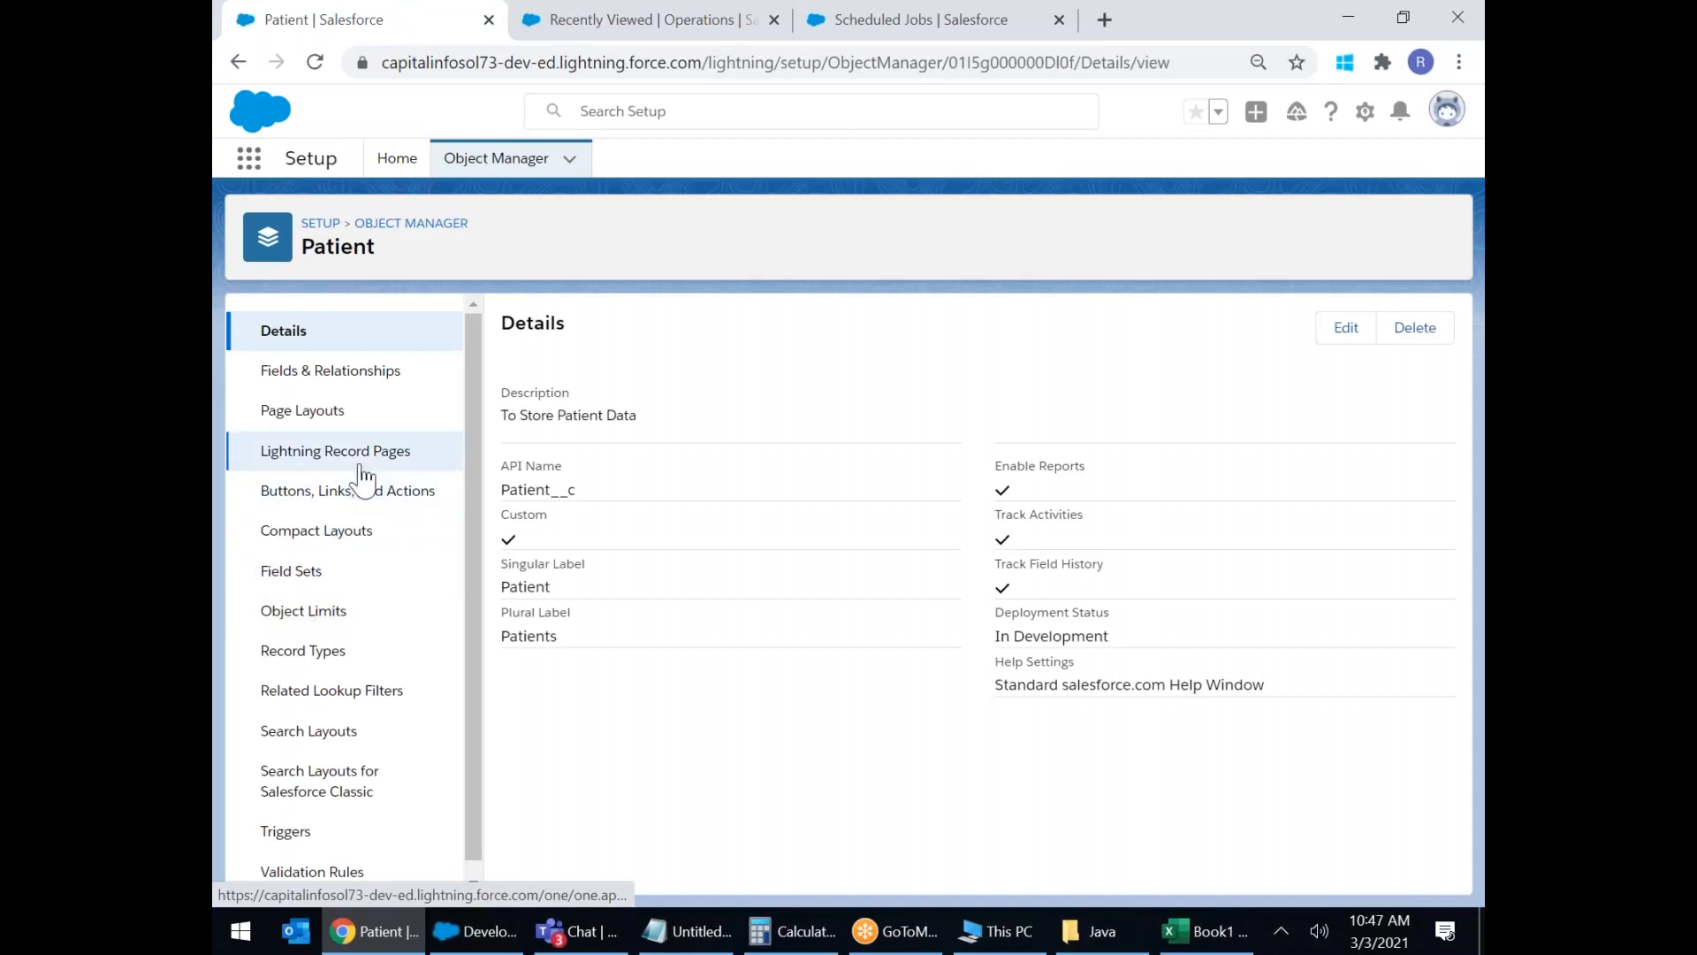
# Go to the Patient object's Fields & Relationships and start a new custom field.
pyautogui.click(389, 380)
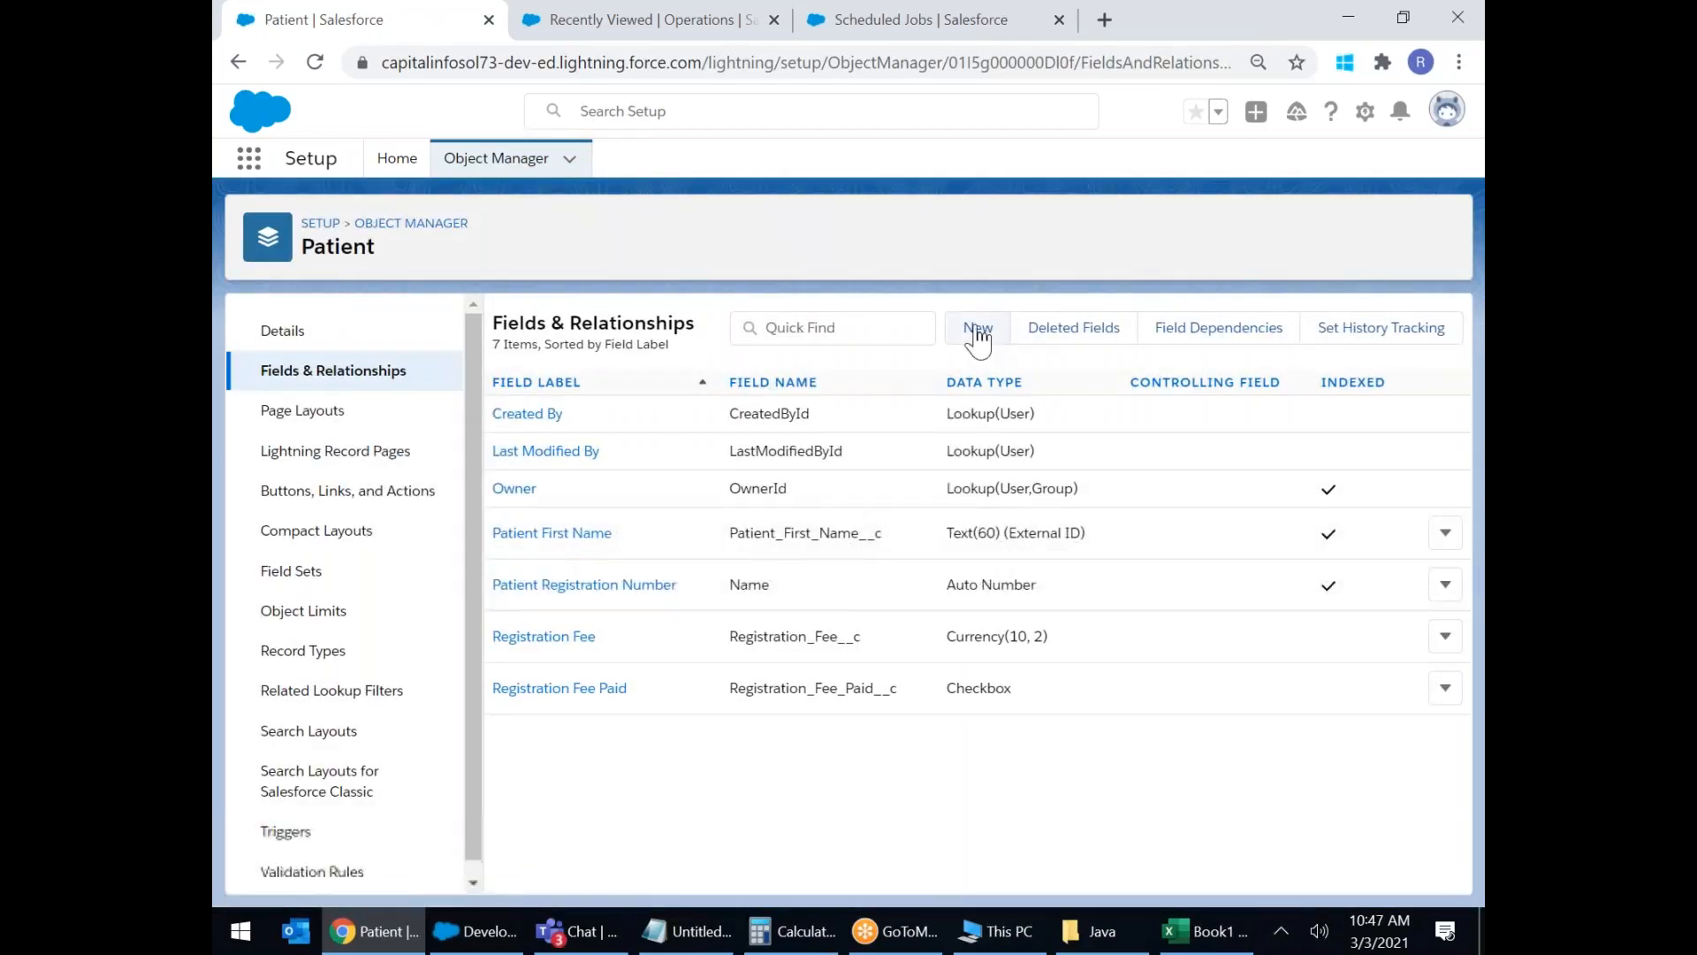
pyautogui.click(978, 331)
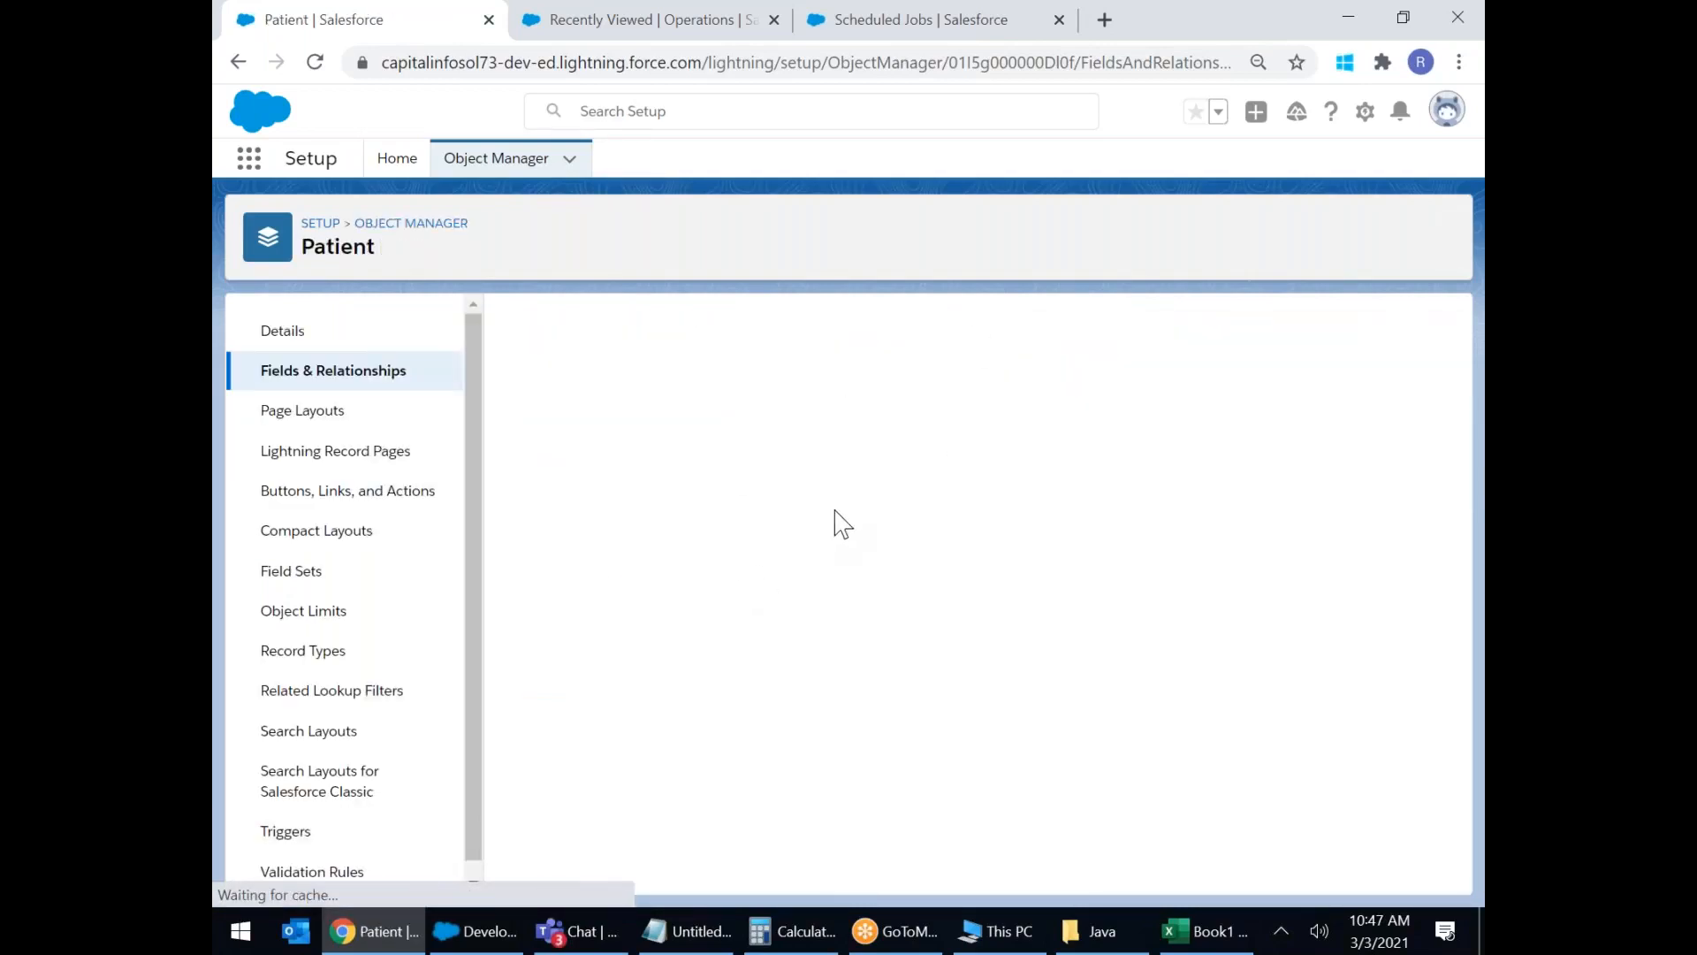
pyautogui.scroll(-3, 834, 519)
pyautogui.scroll(-1, 581, 506)
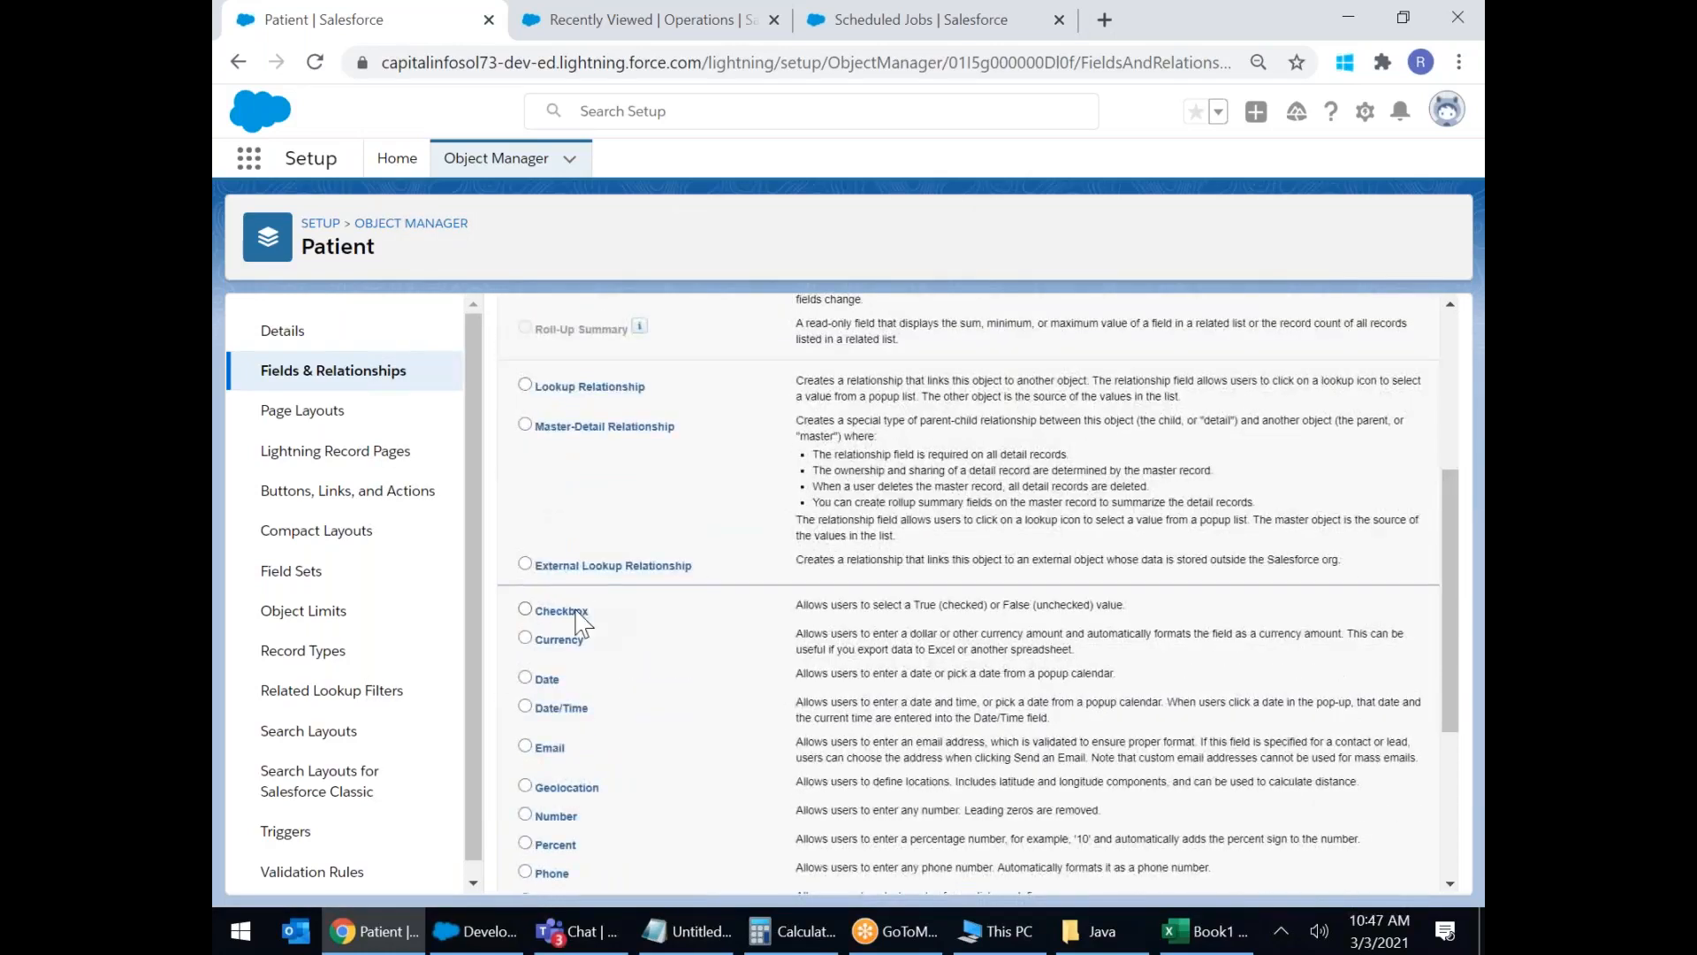
pyautogui.click(557, 612)
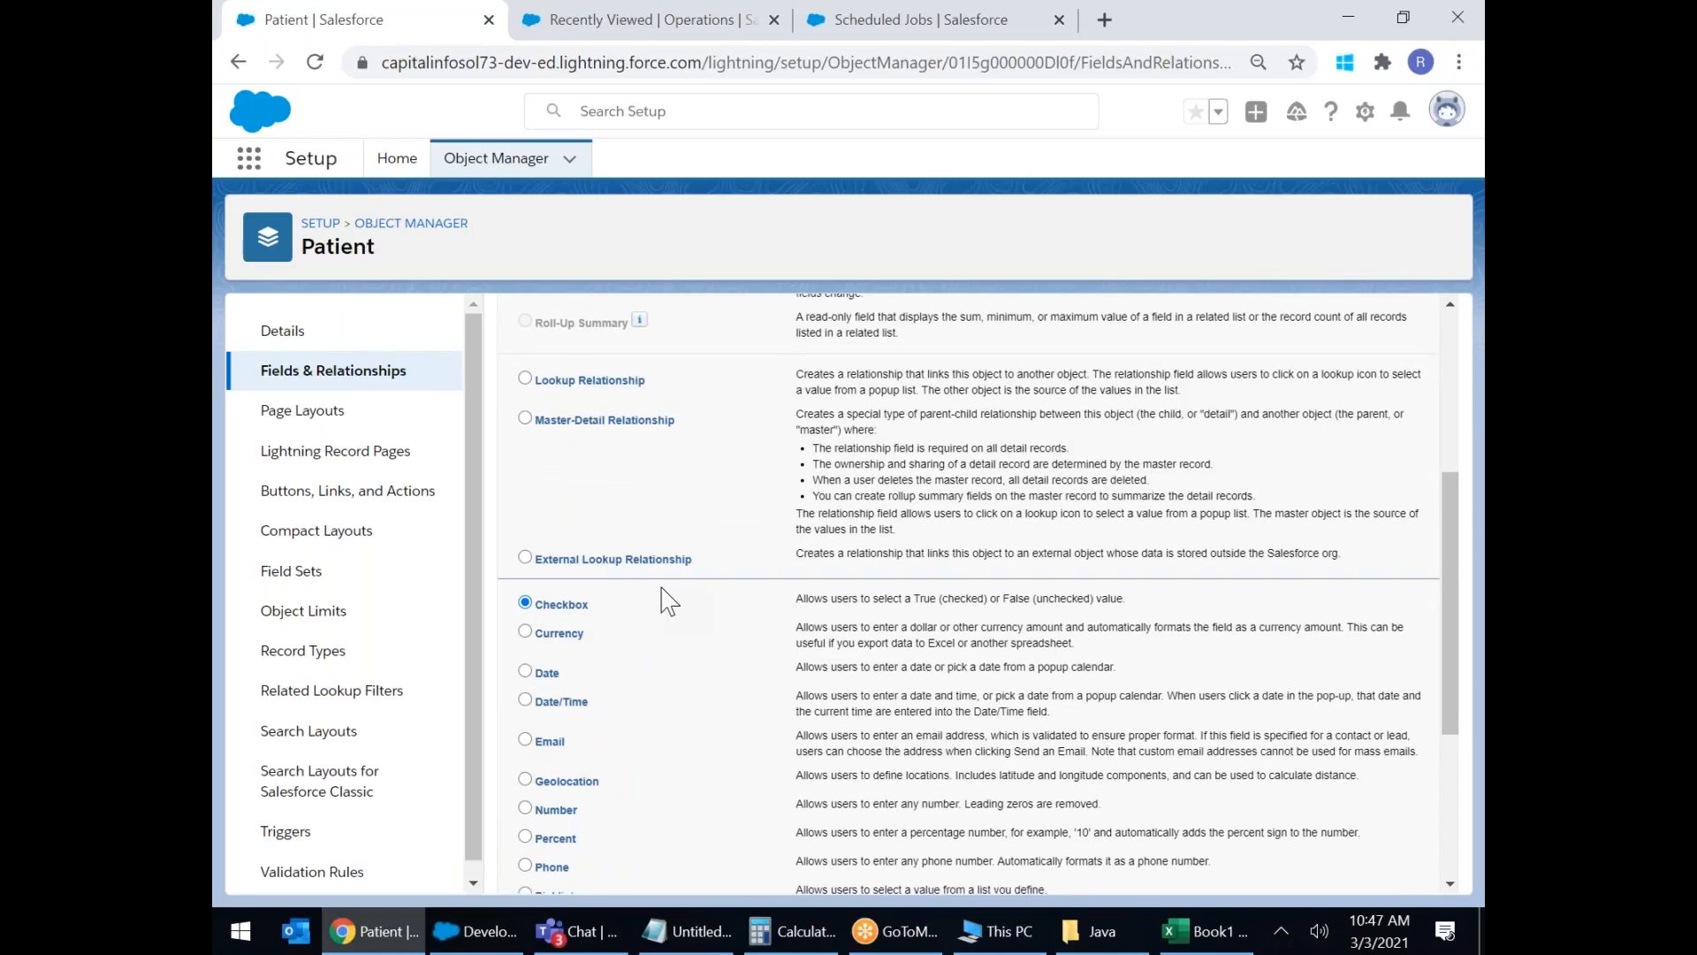
# Choose Date as the field's data type and continue to the details step.
pyautogui.scroll(3, 661, 587)
pyautogui.click(508, 573)
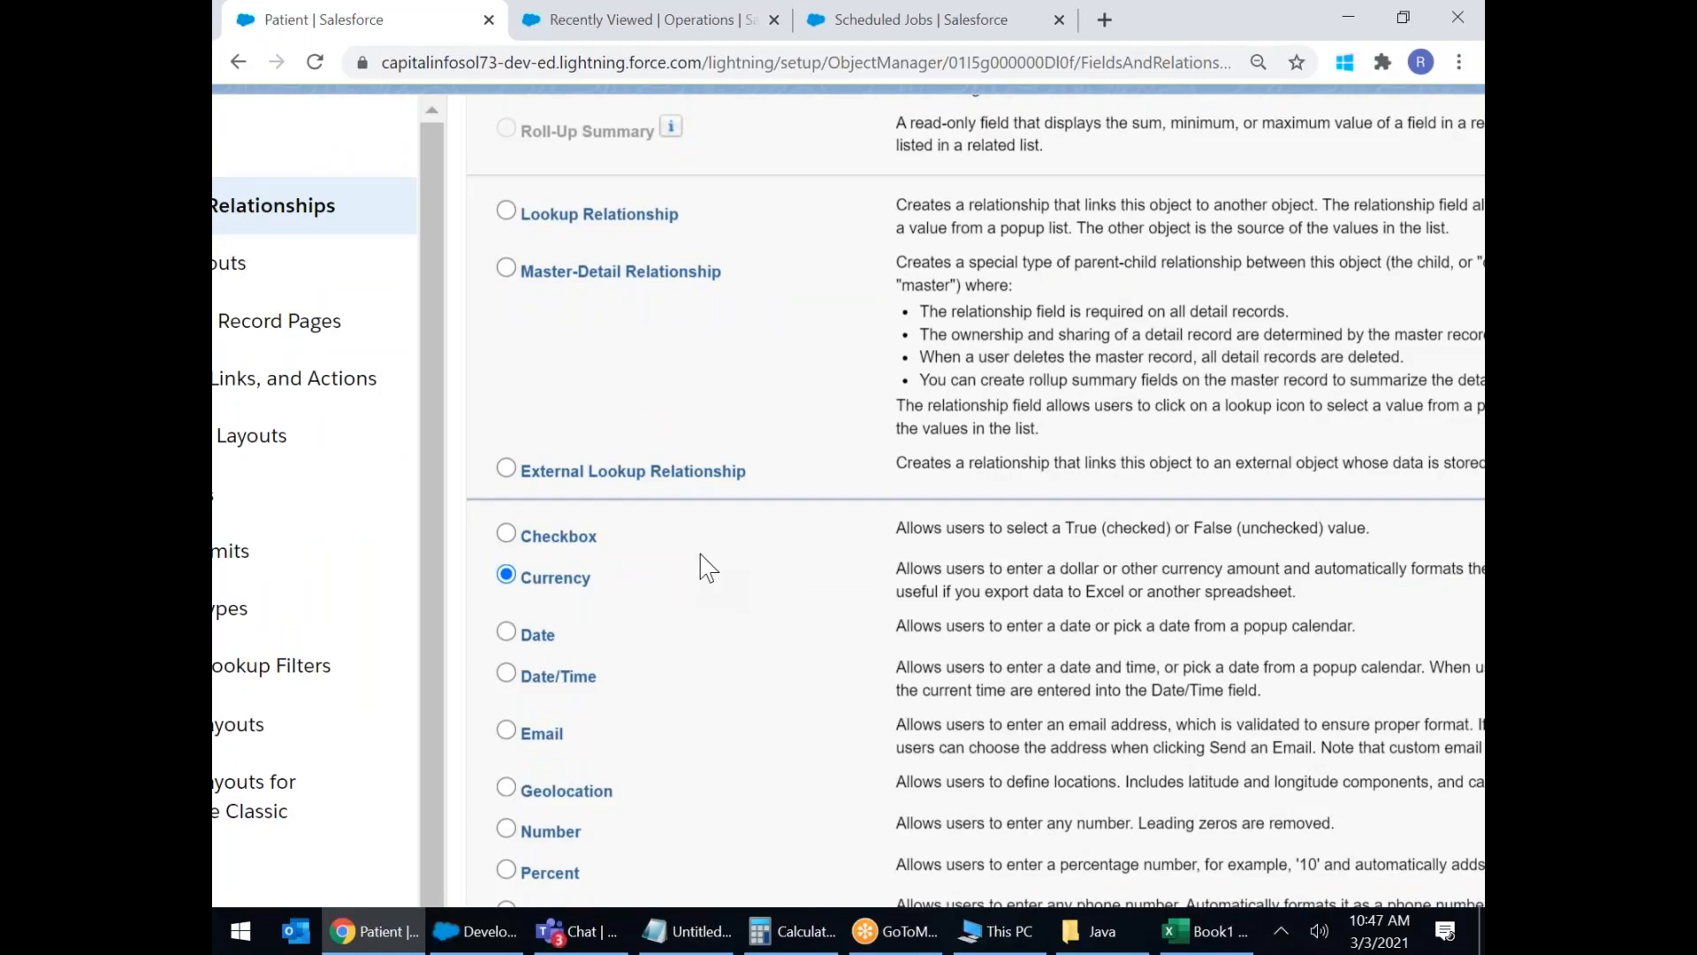
pyautogui.scroll(-1, 707, 567)
pyautogui.scroll(-3, 707, 567)
pyautogui.click(507, 508)
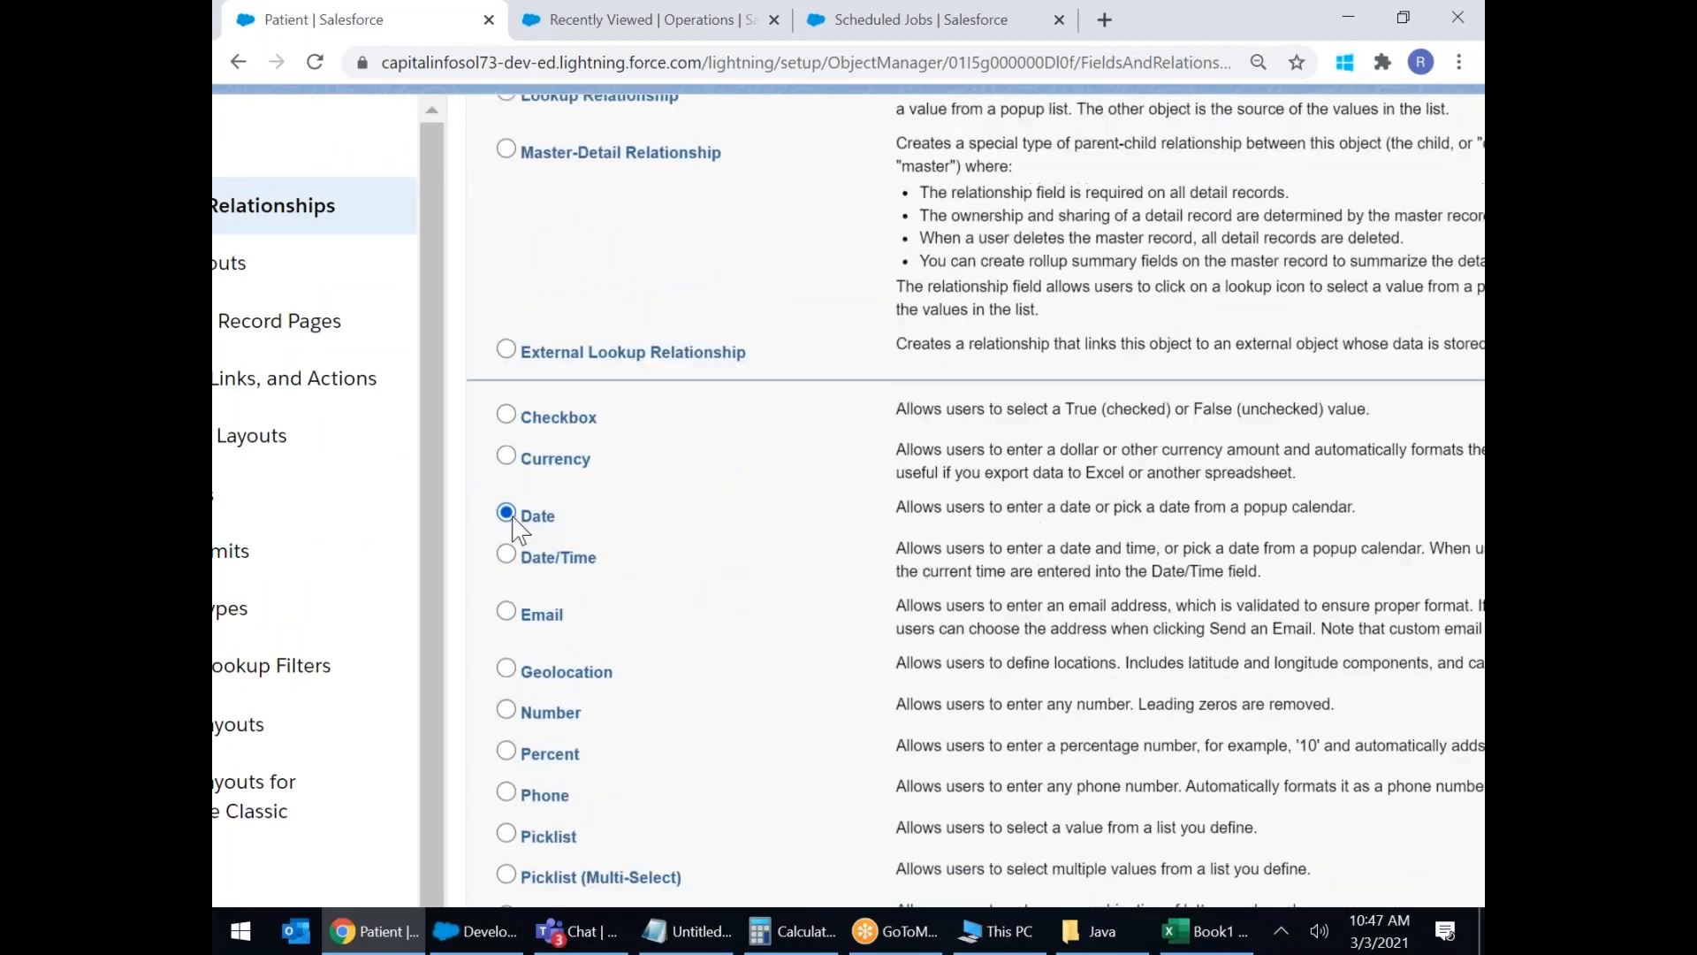
pyautogui.scroll(-1, 855, 562)
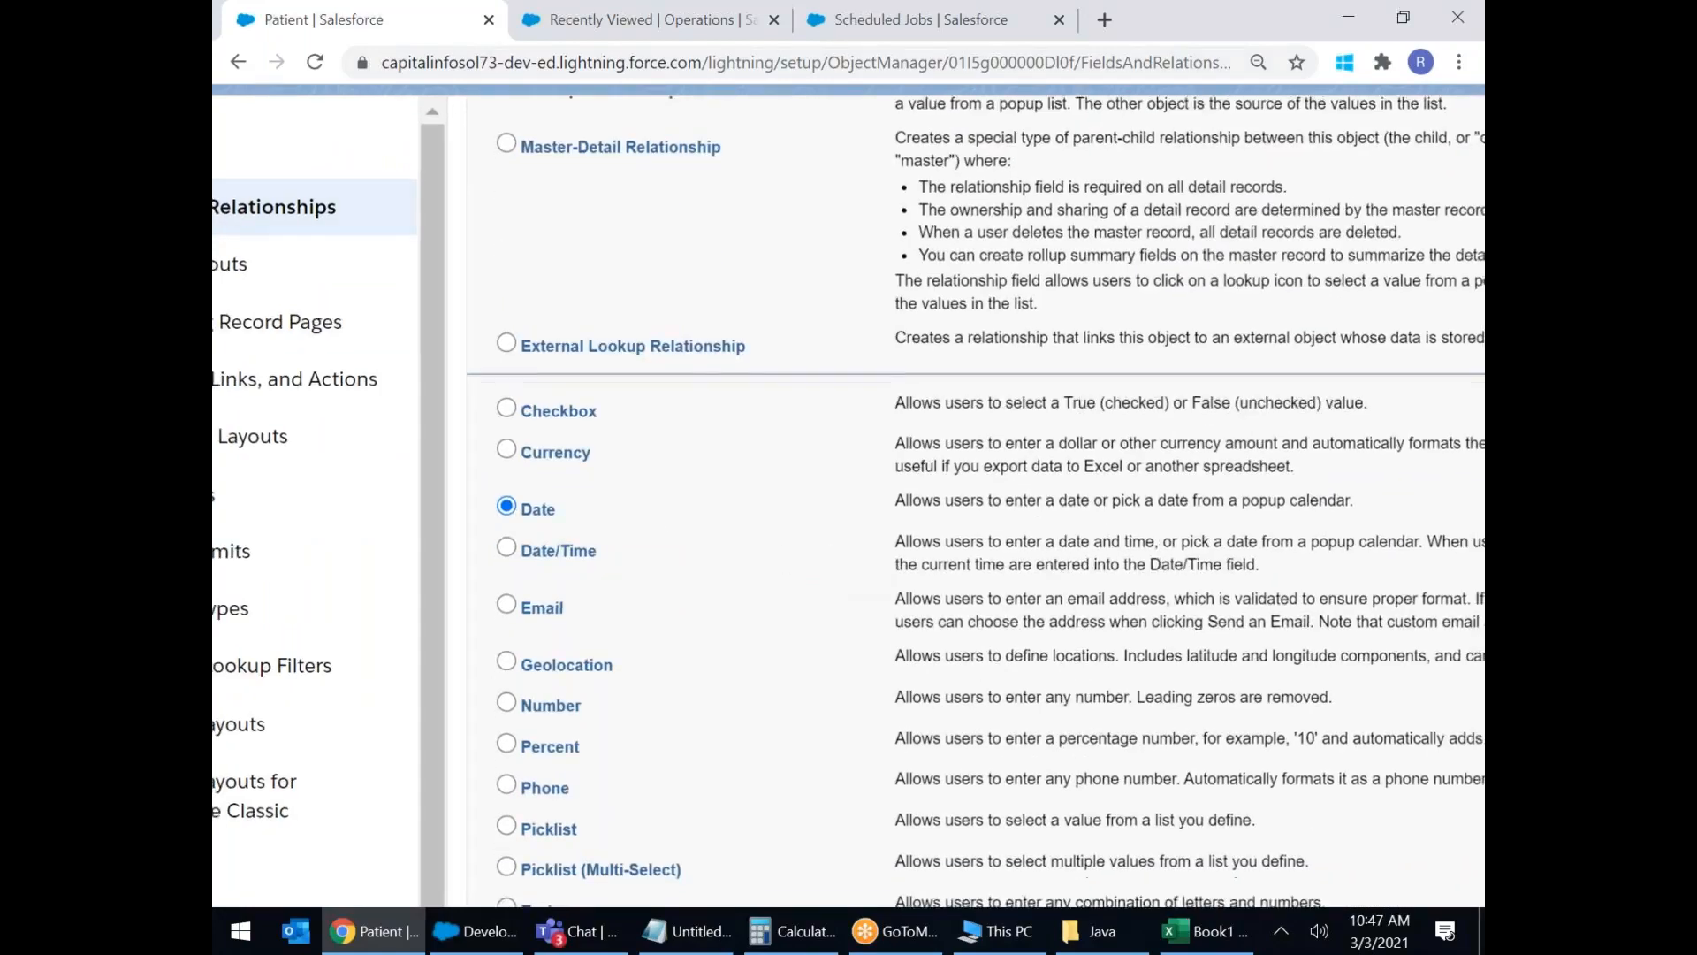
pyautogui.scroll(-4, 856, 566)
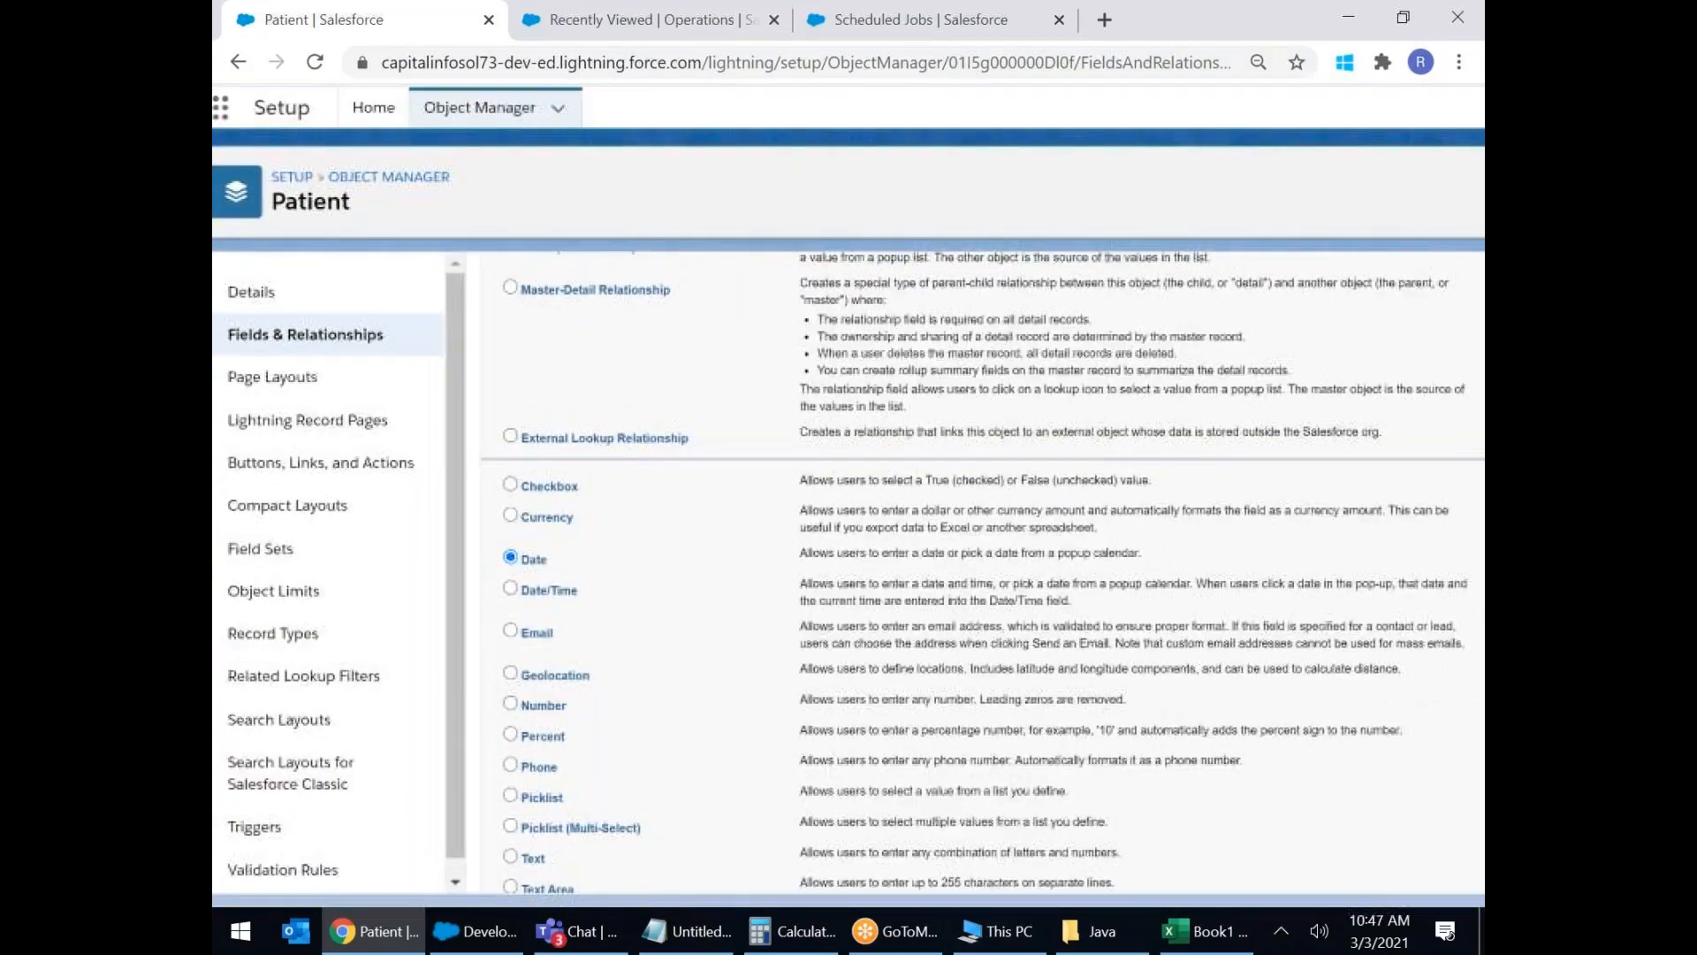
pyautogui.scroll(3, 522, 557)
pyautogui.scroll(-3, 849, 557)
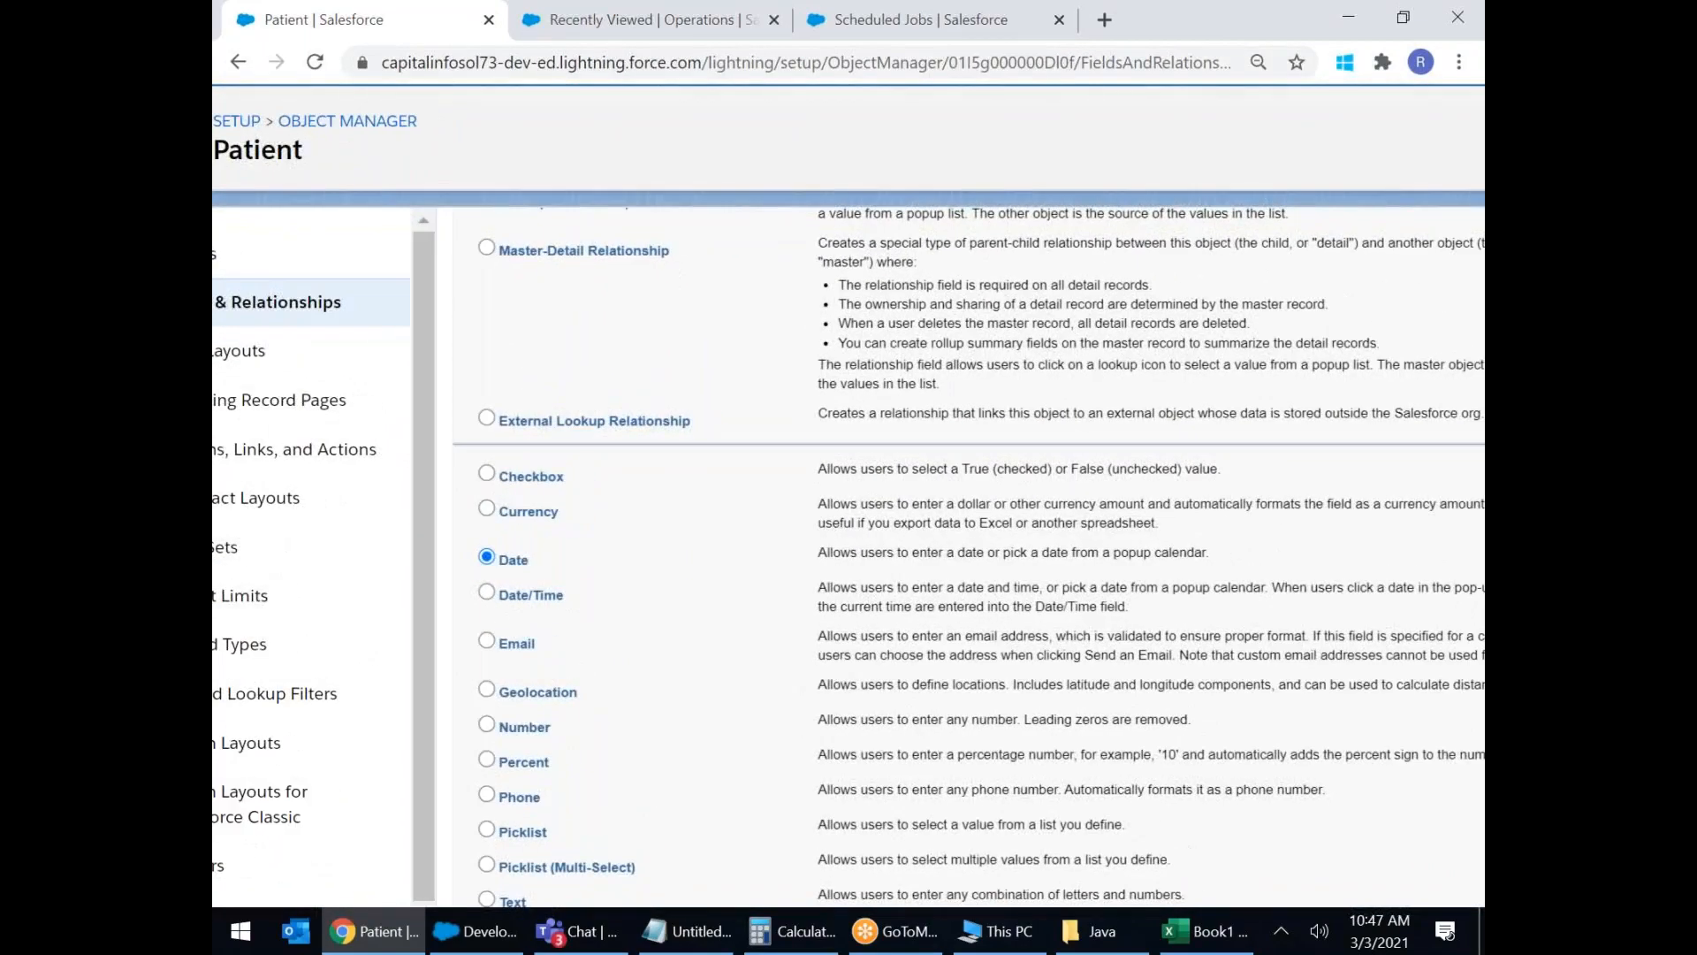
pyautogui.scroll(-3, 848, 556)
pyautogui.scroll(3, 849, 557)
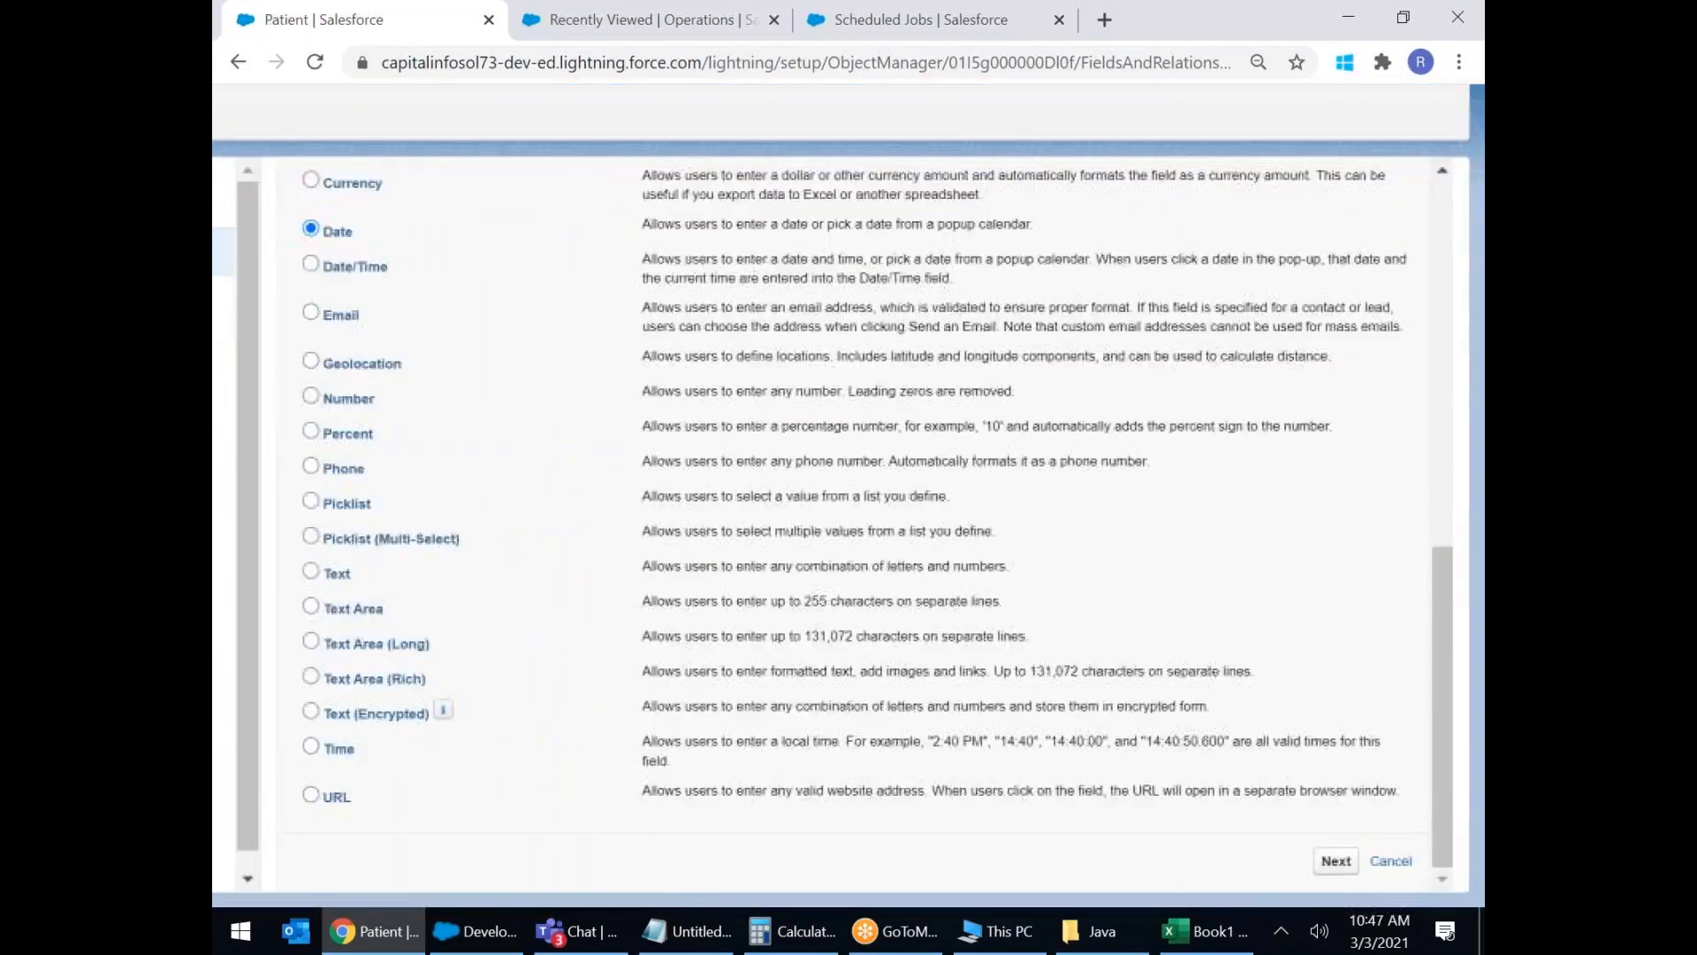
pyautogui.click(1336, 861)
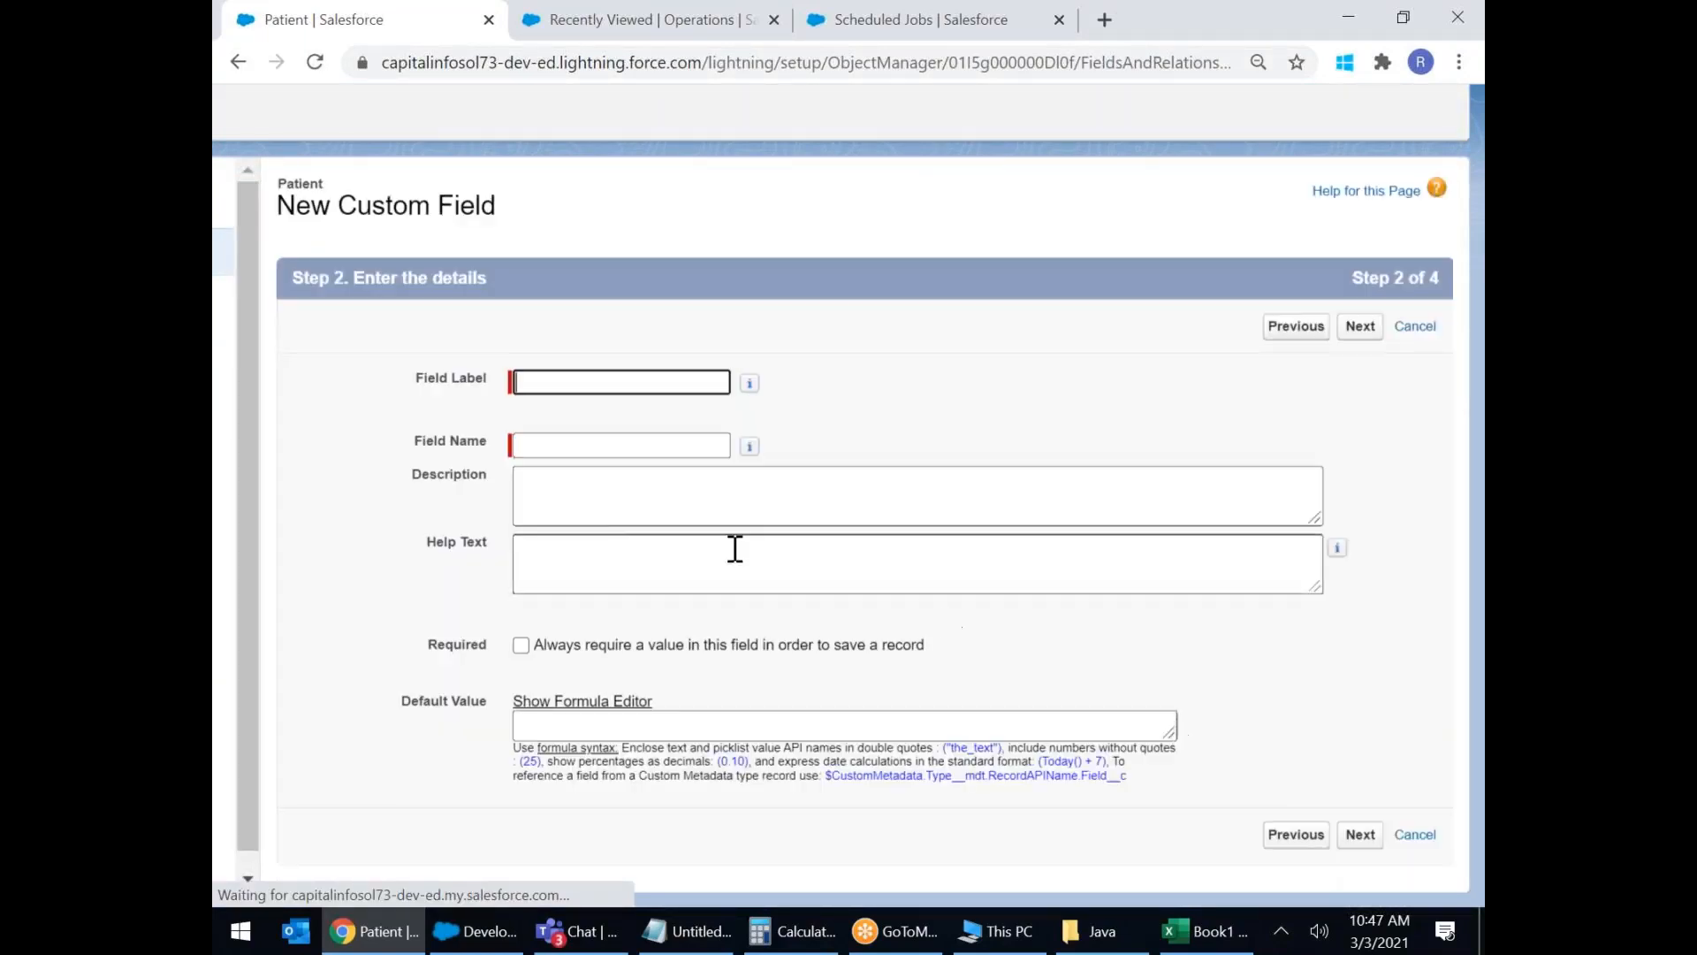
# Label the field 'Registration Date' so the field name fills in as Registration_Date.
pyautogui.click(566, 384)
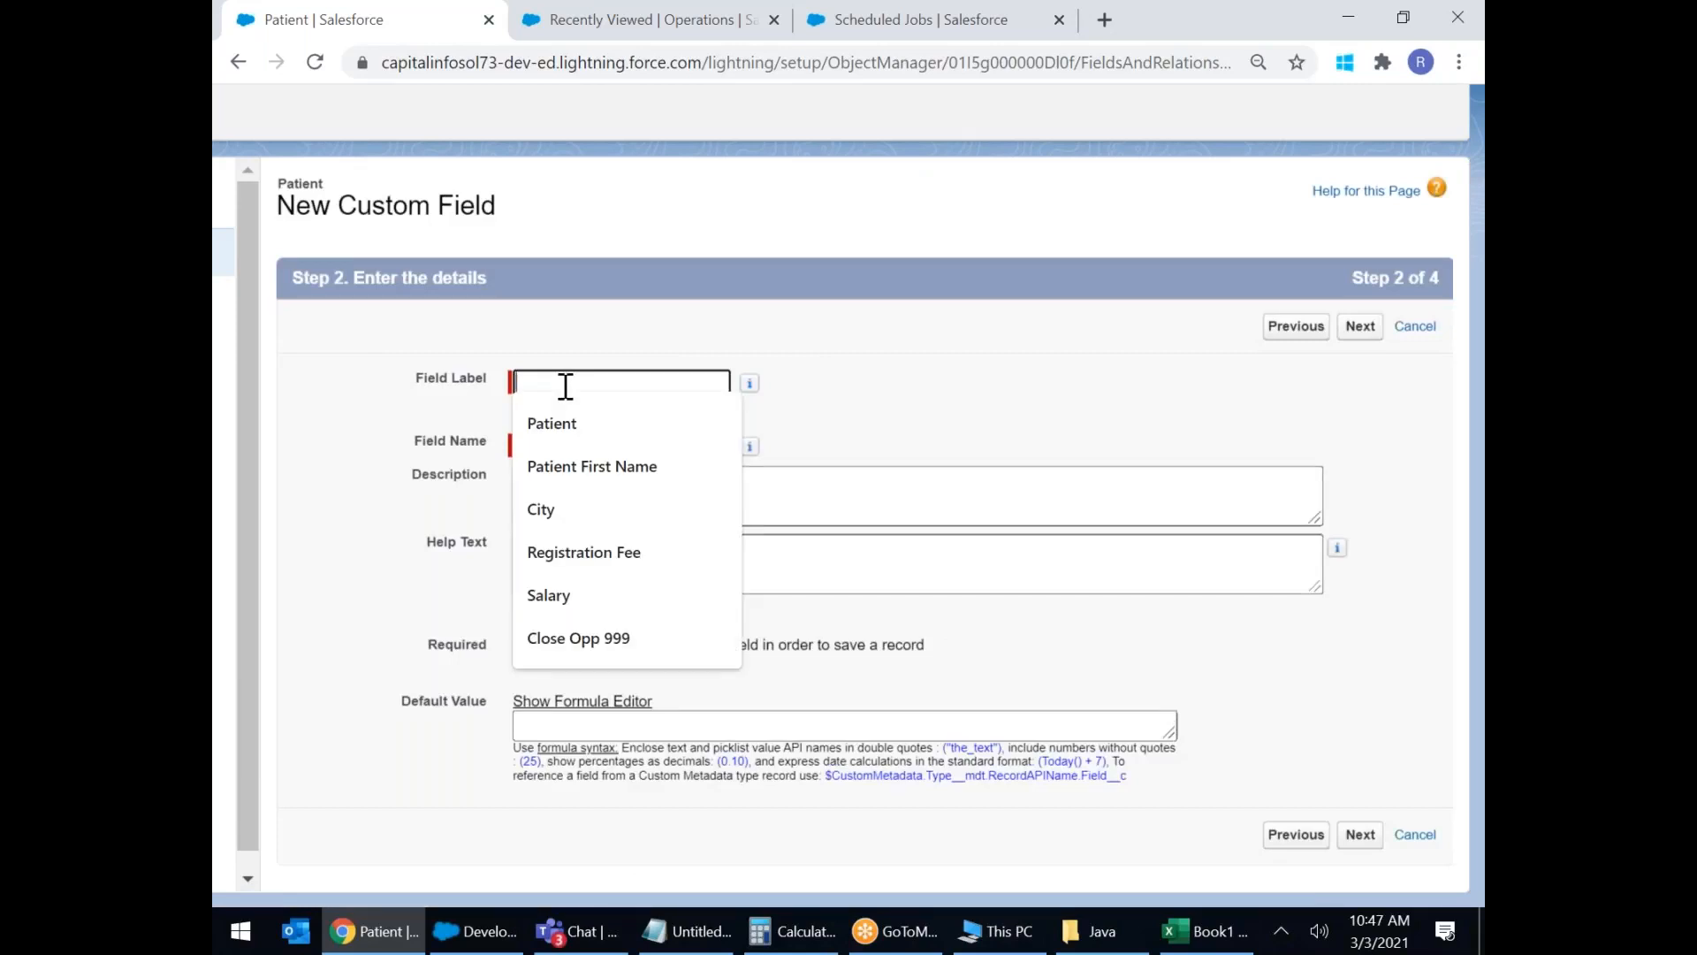
pyautogui.write('Registration Date')
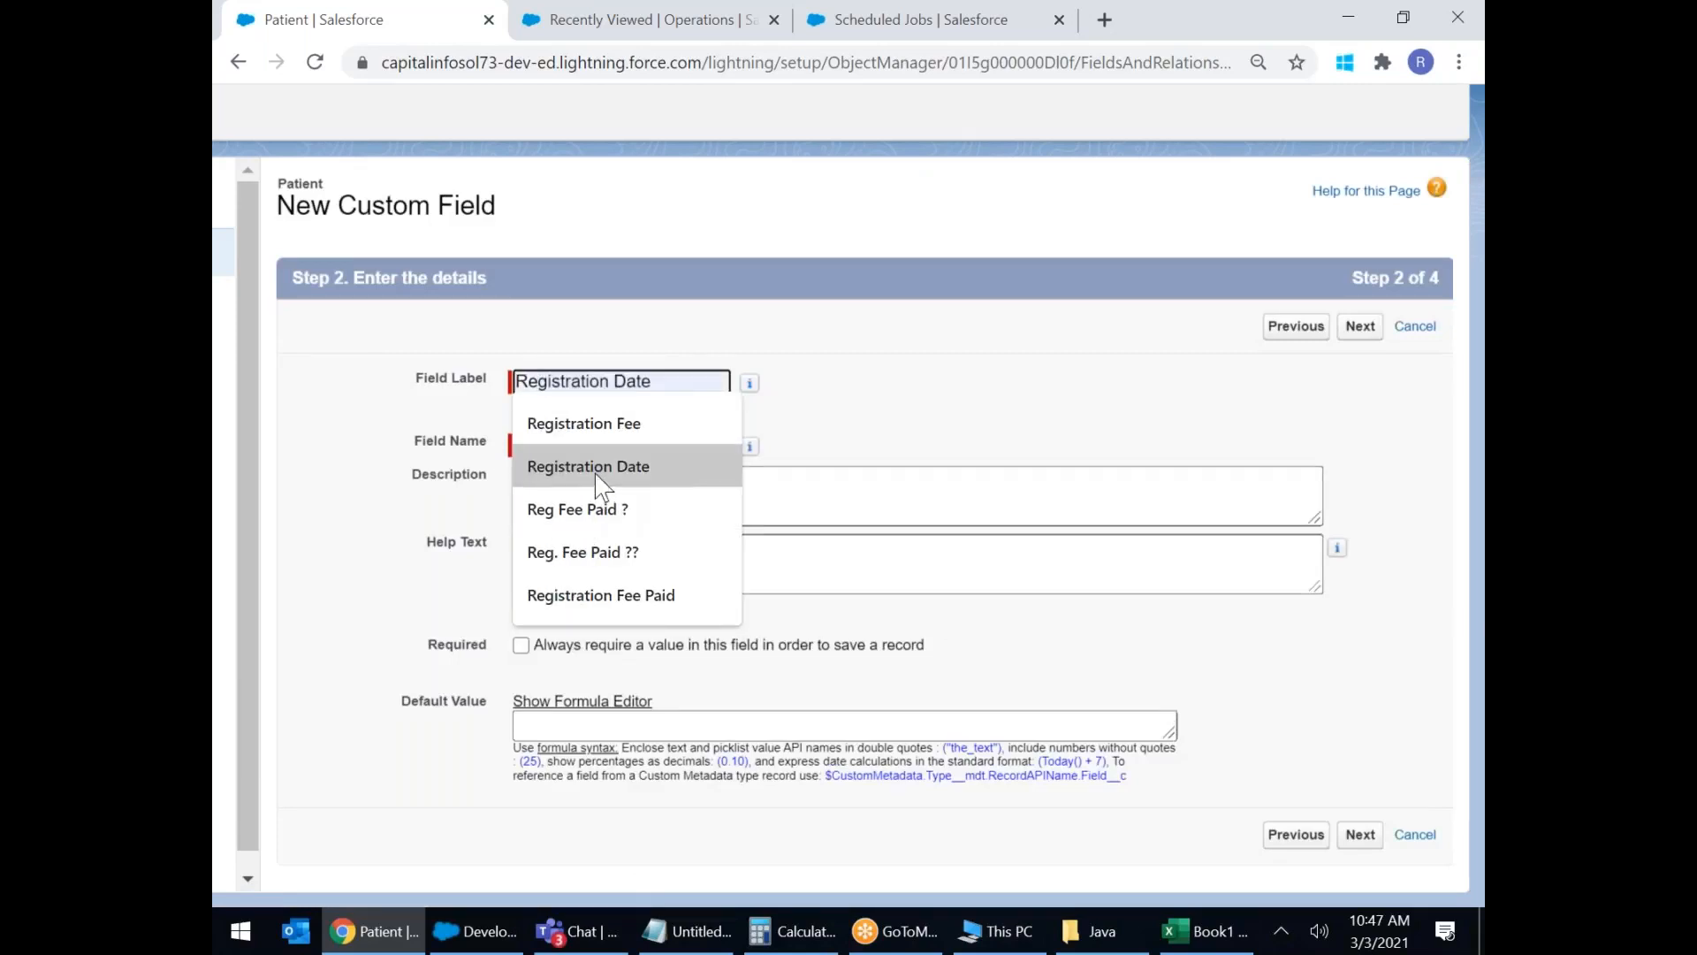
pyautogui.click(587, 466)
pyautogui.click(583, 447)
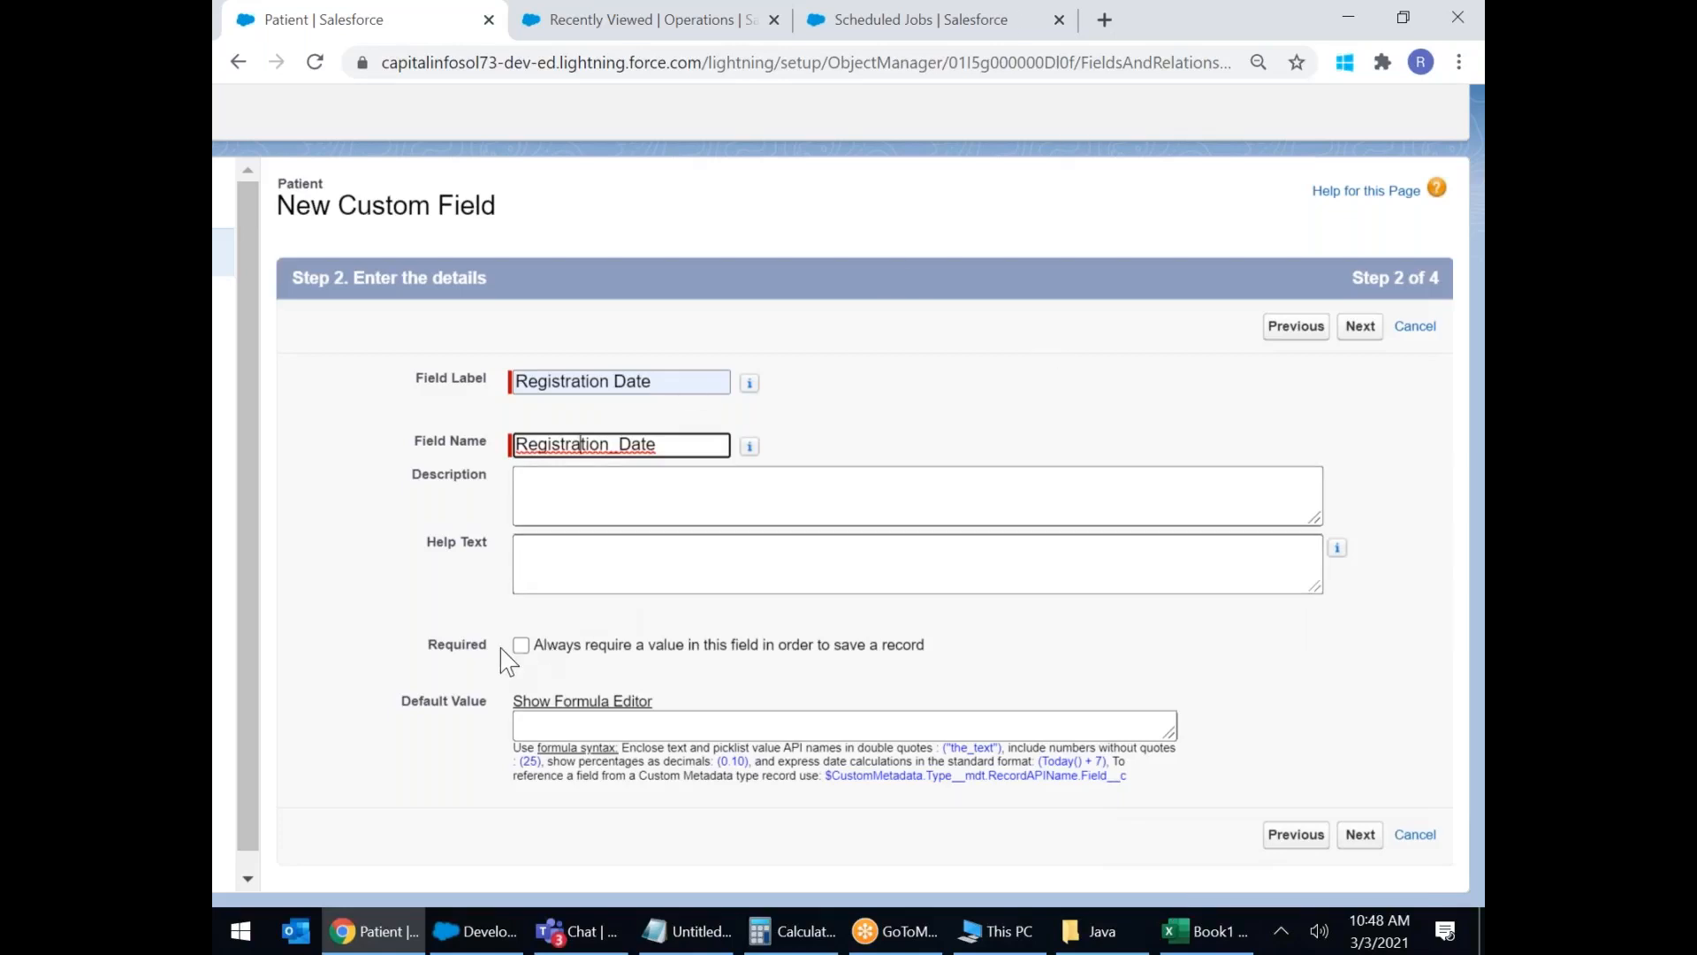
pyautogui.click(575, 563)
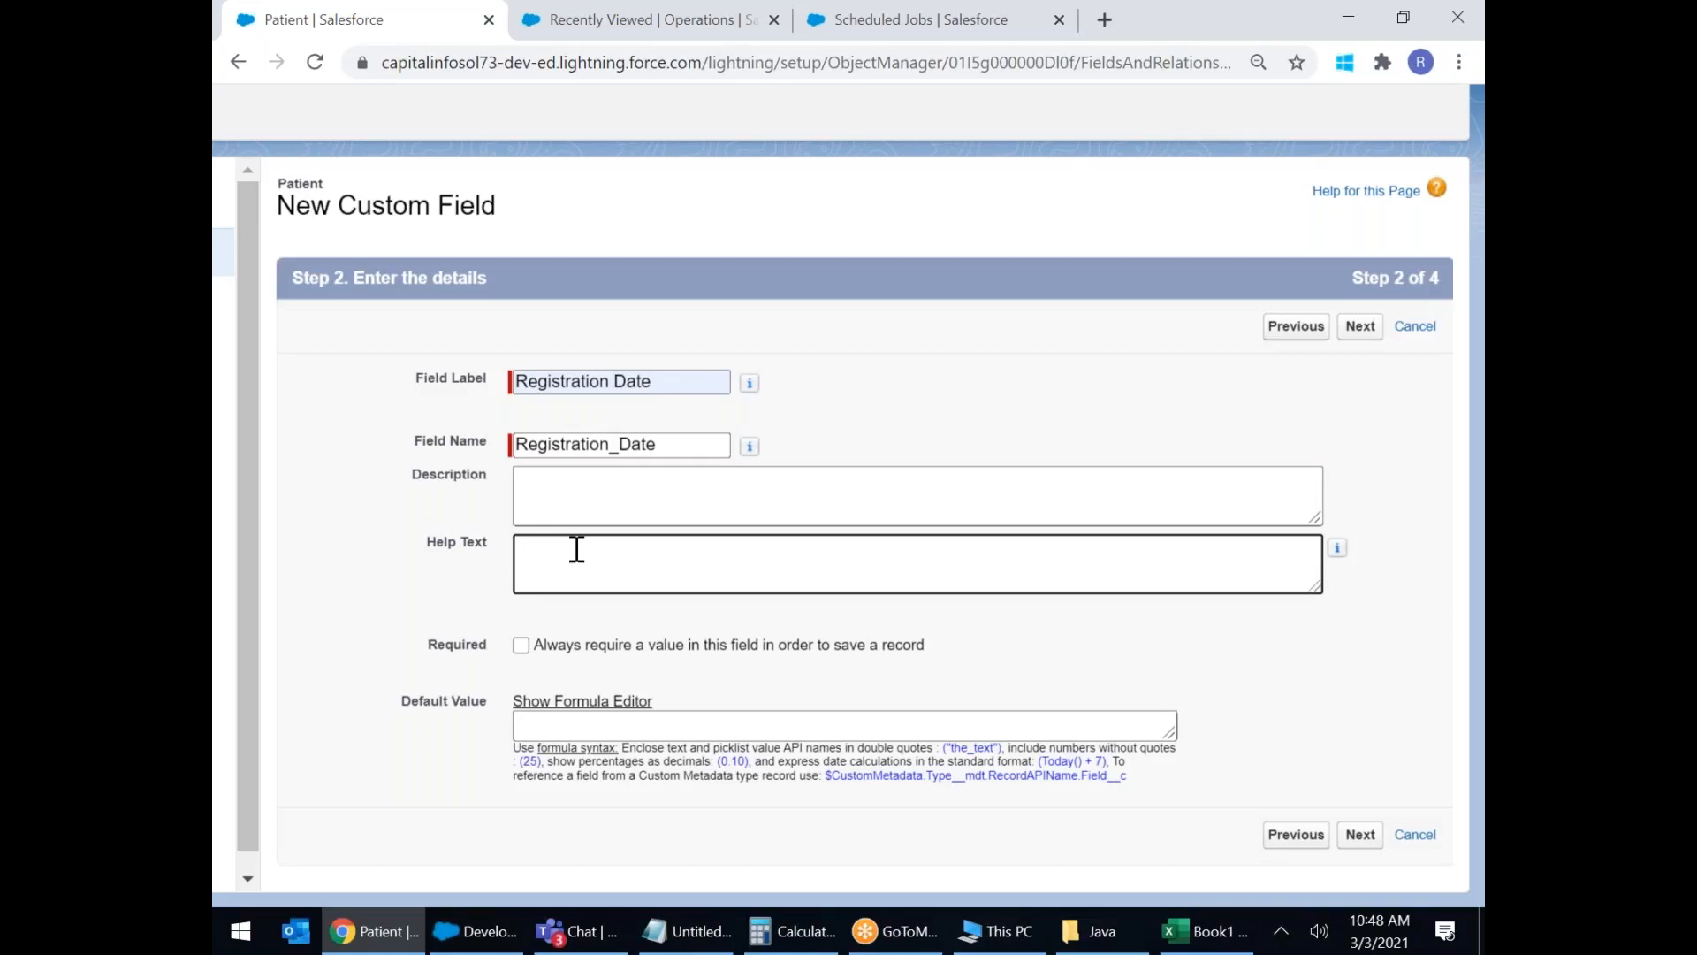
pyautogui.click(634, 726)
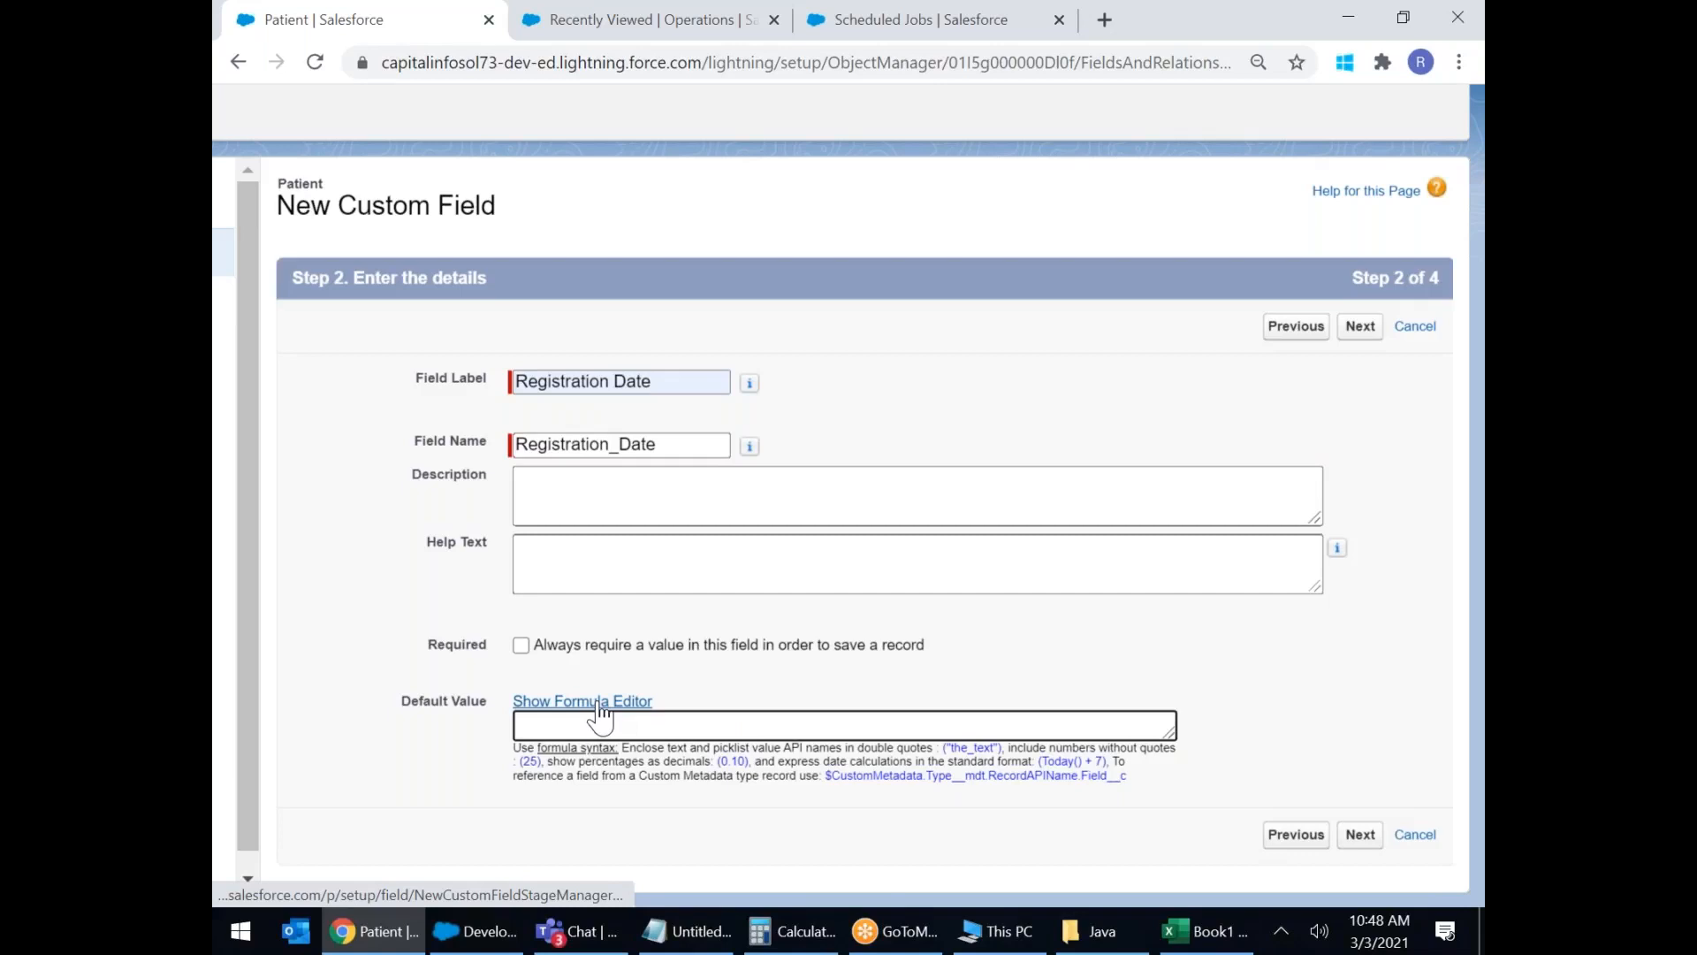
# In the formula editor, insert the Date & Time function TODAY() as the default value.
pyautogui.click(599, 706)
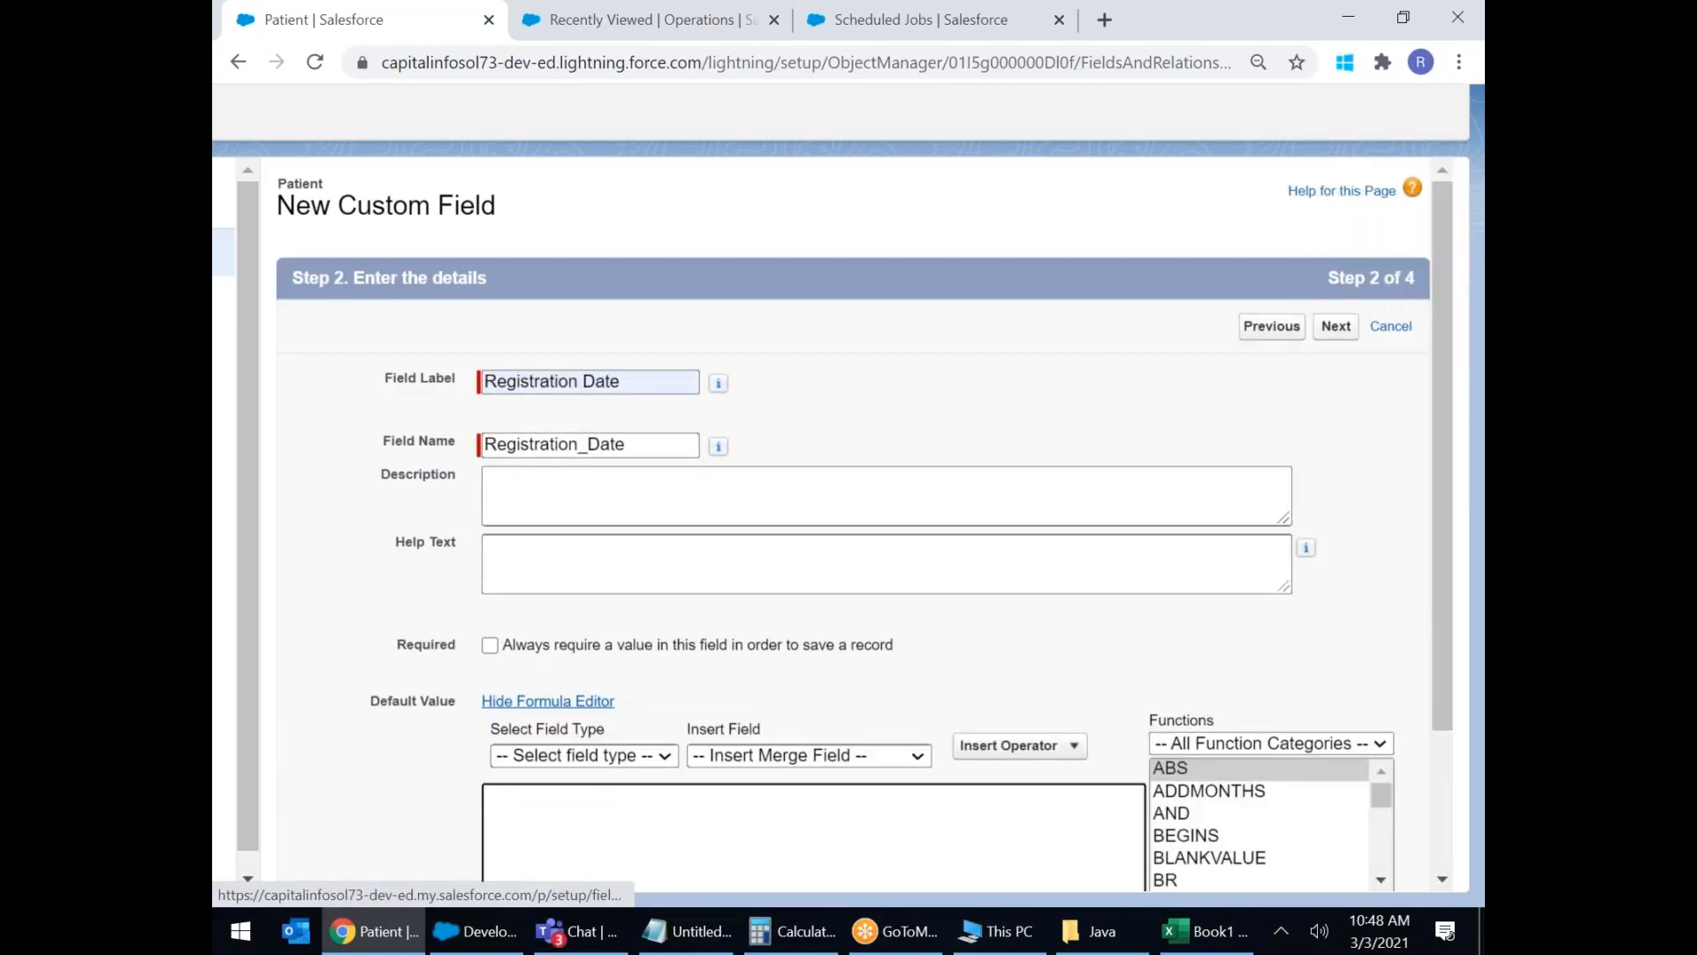
pyautogui.scroll(-2, 795, 618)
pyautogui.click(1084, 708)
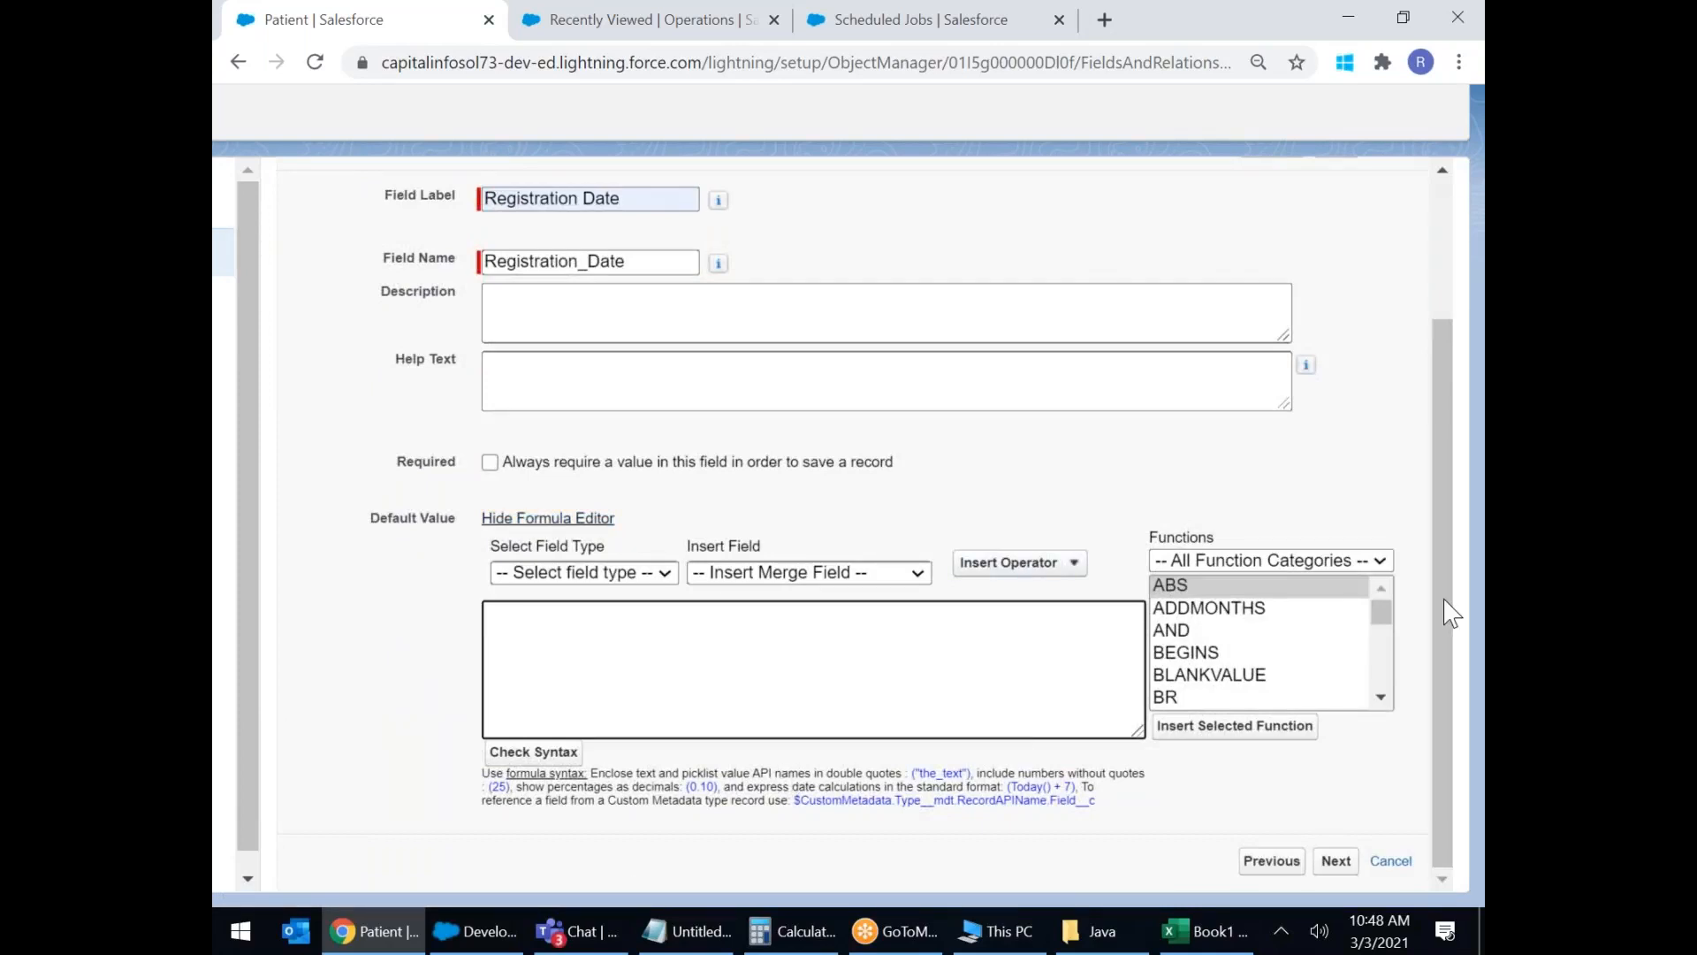
pyautogui.click(1317, 564)
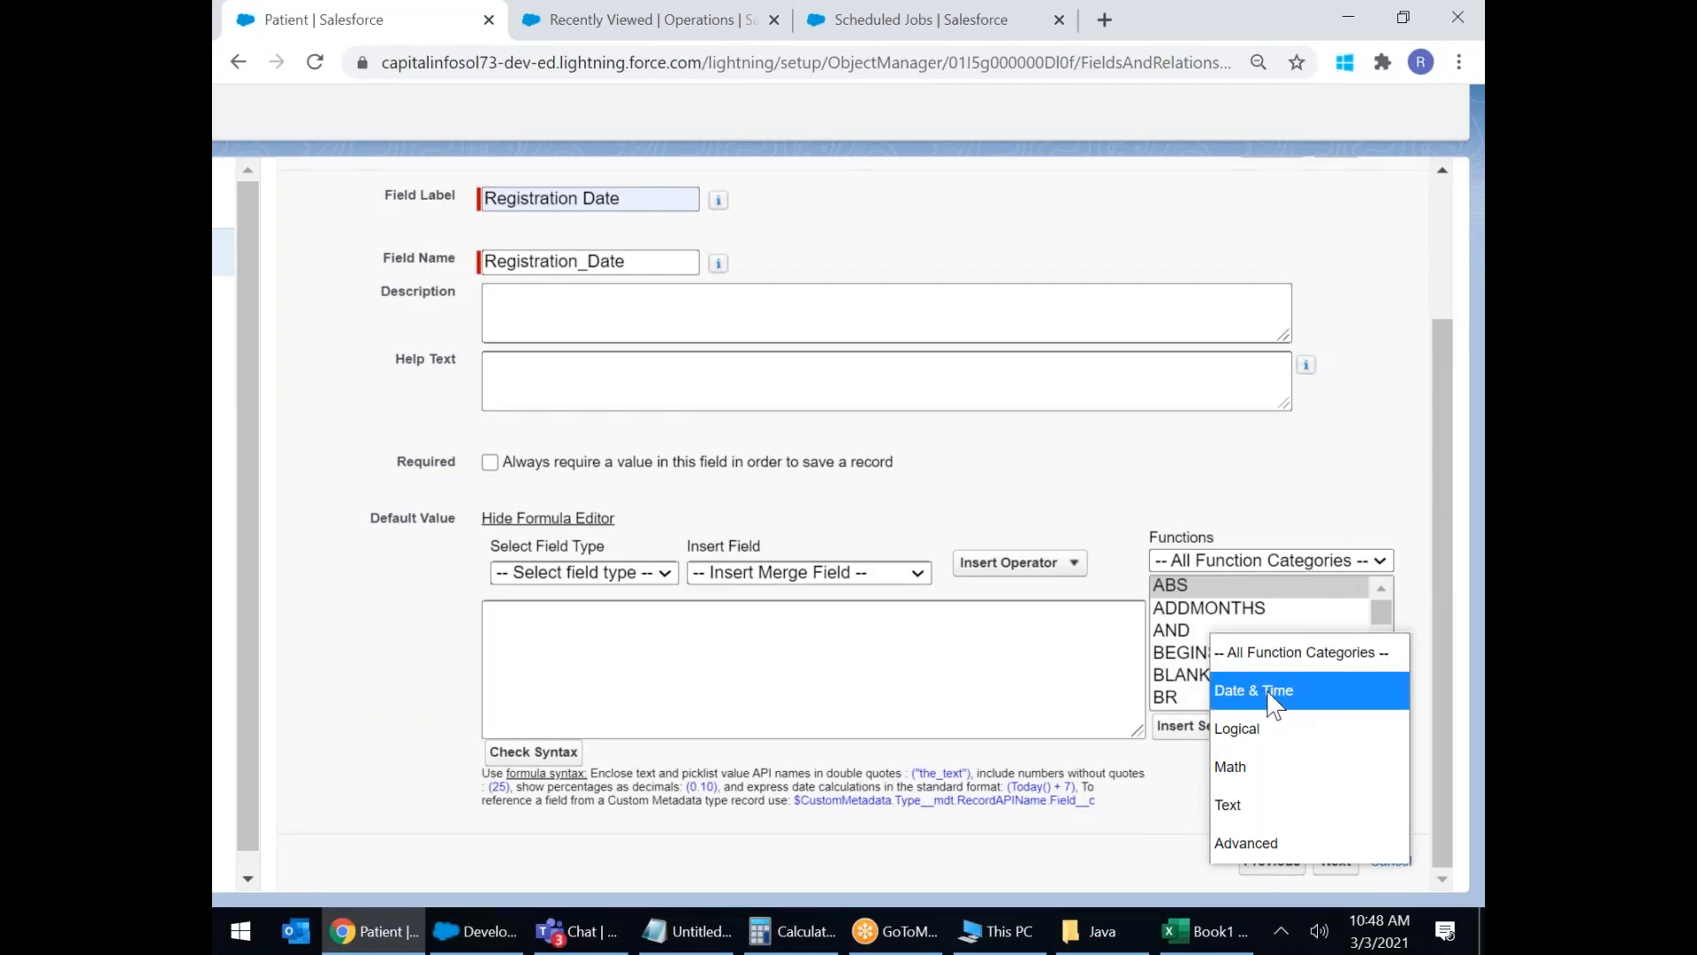
pyautogui.scroll(5, 1271, 705)
pyautogui.click(1262, 380)
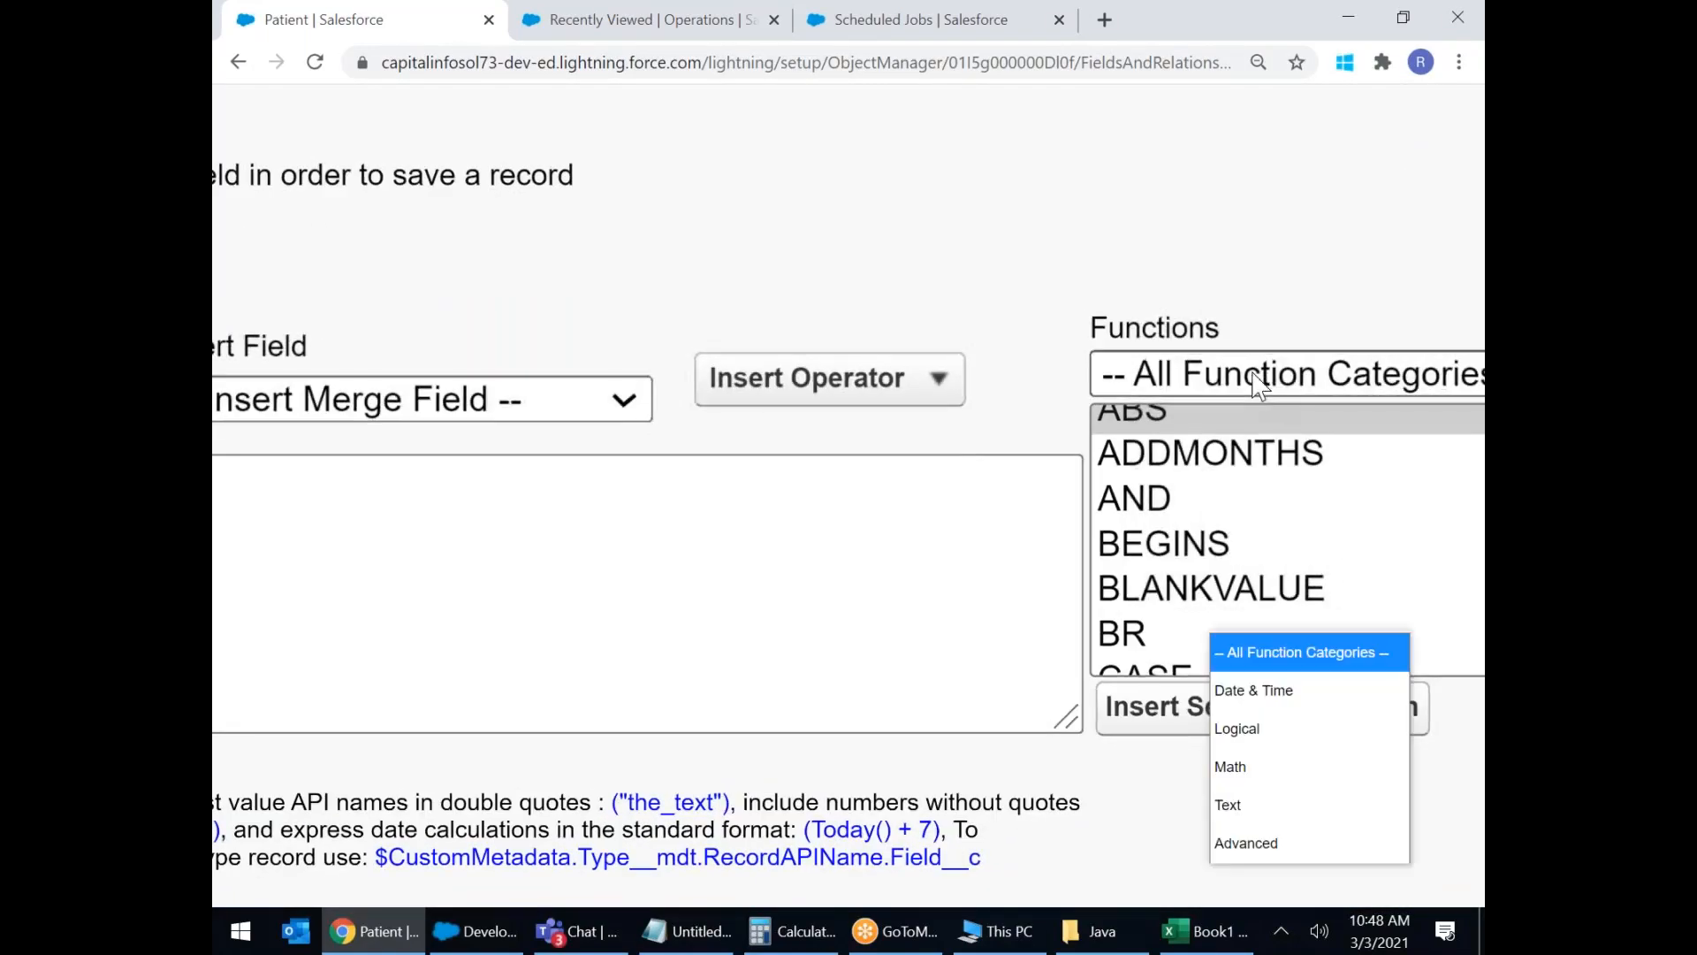
pyautogui.click(1272, 691)
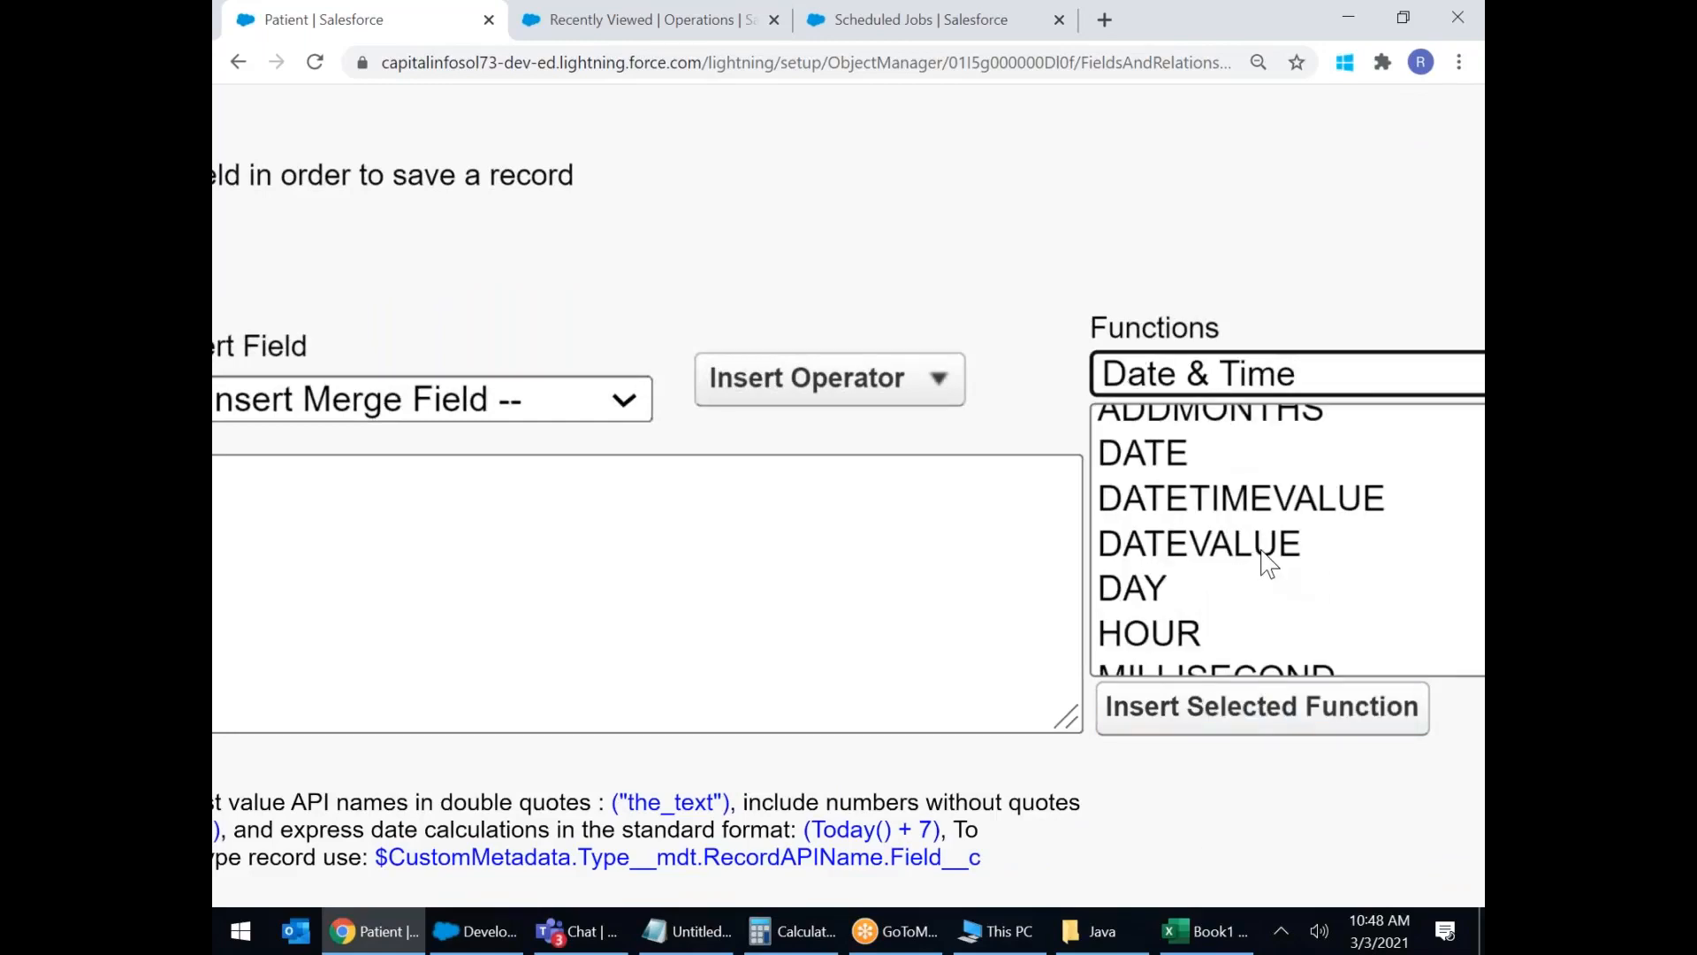
pyautogui.scroll(-5, 1269, 562)
pyautogui.click(1197, 575)
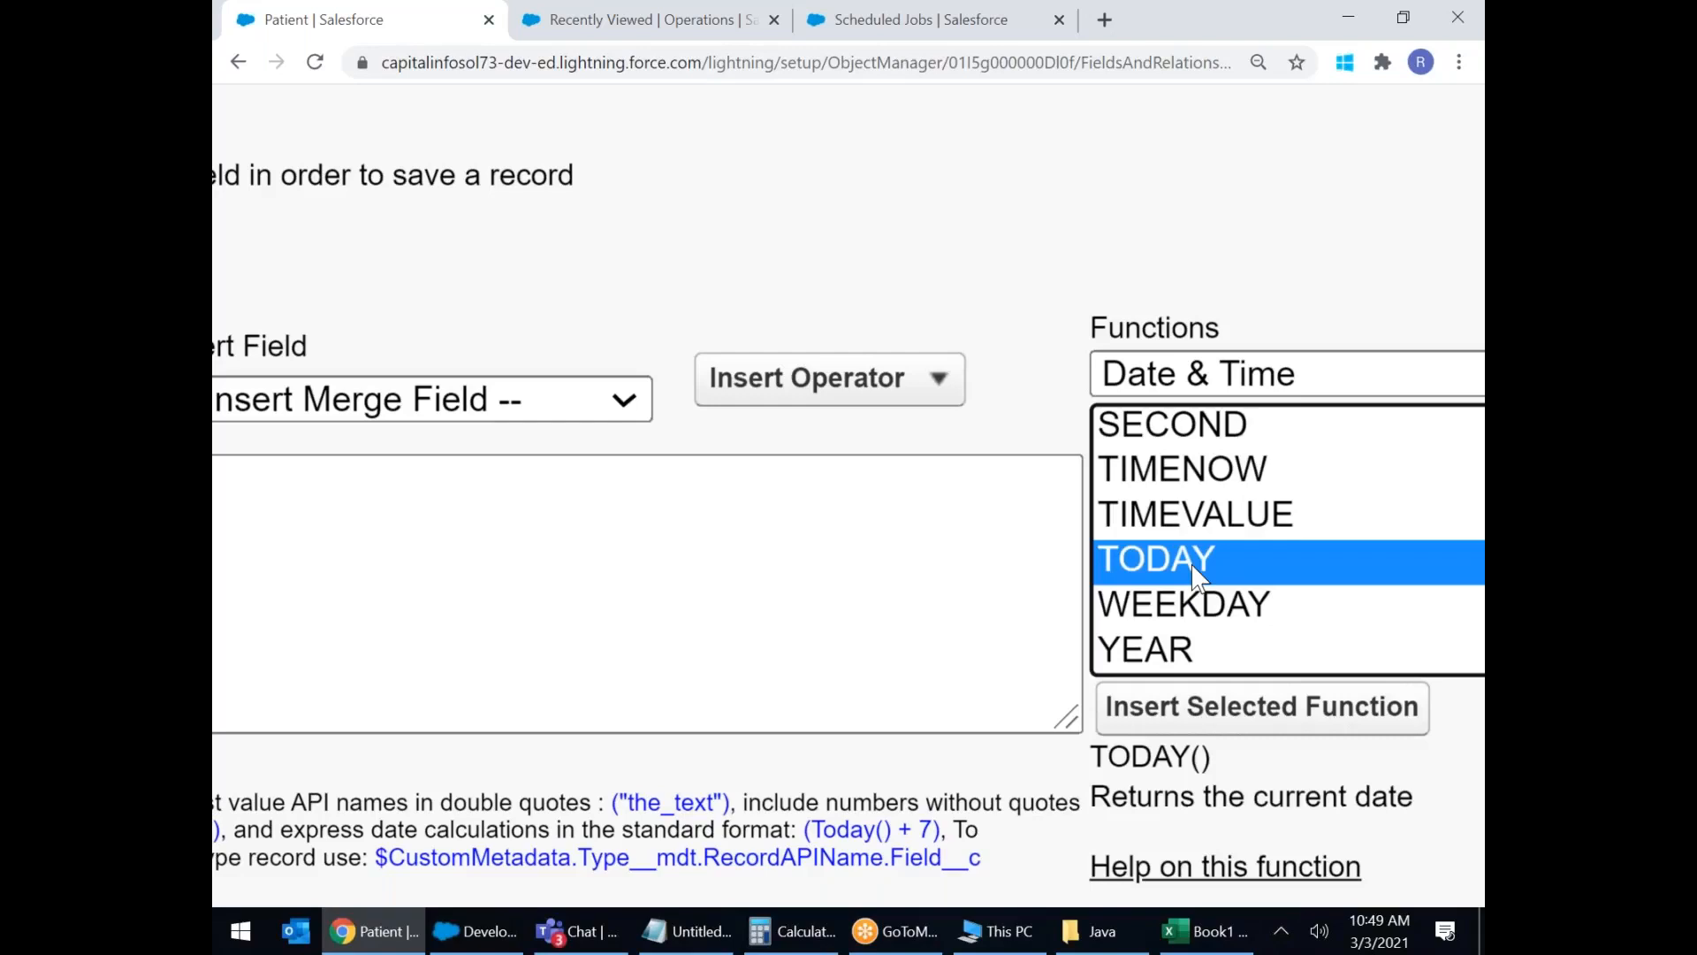
pyautogui.hotkey('ctrl', '-')
pyautogui.hotkey('ctrl', '-')
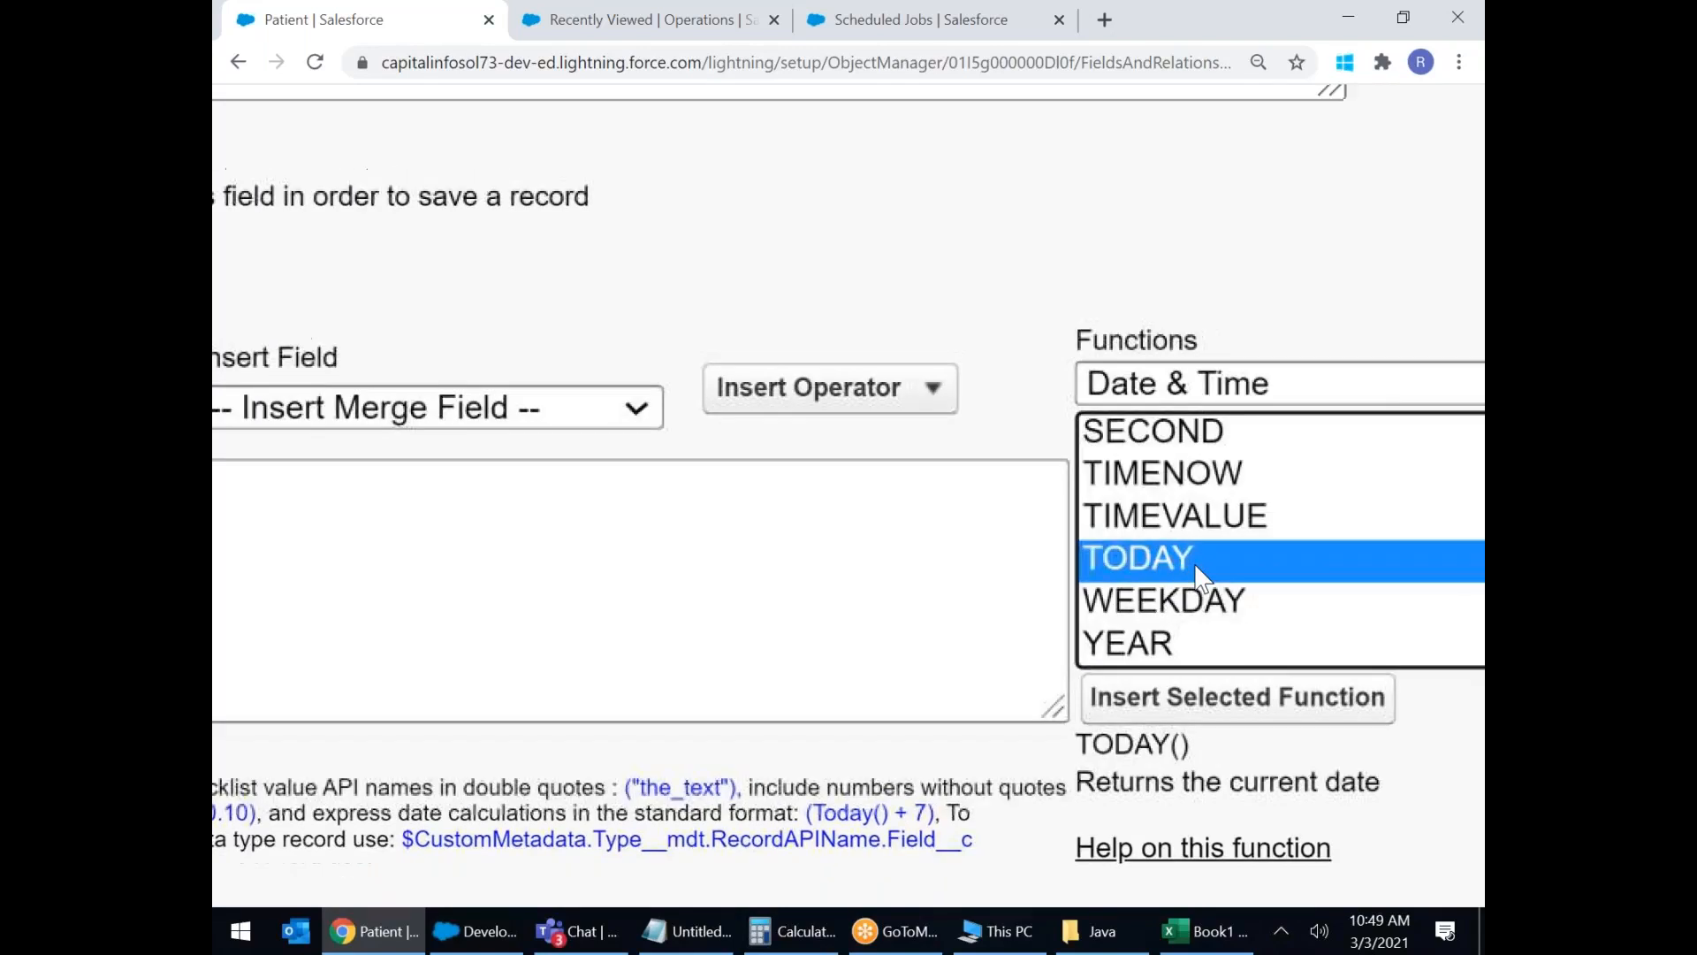
pyautogui.moveTo(1106, 735); pyautogui.dragTo(1301, 757)
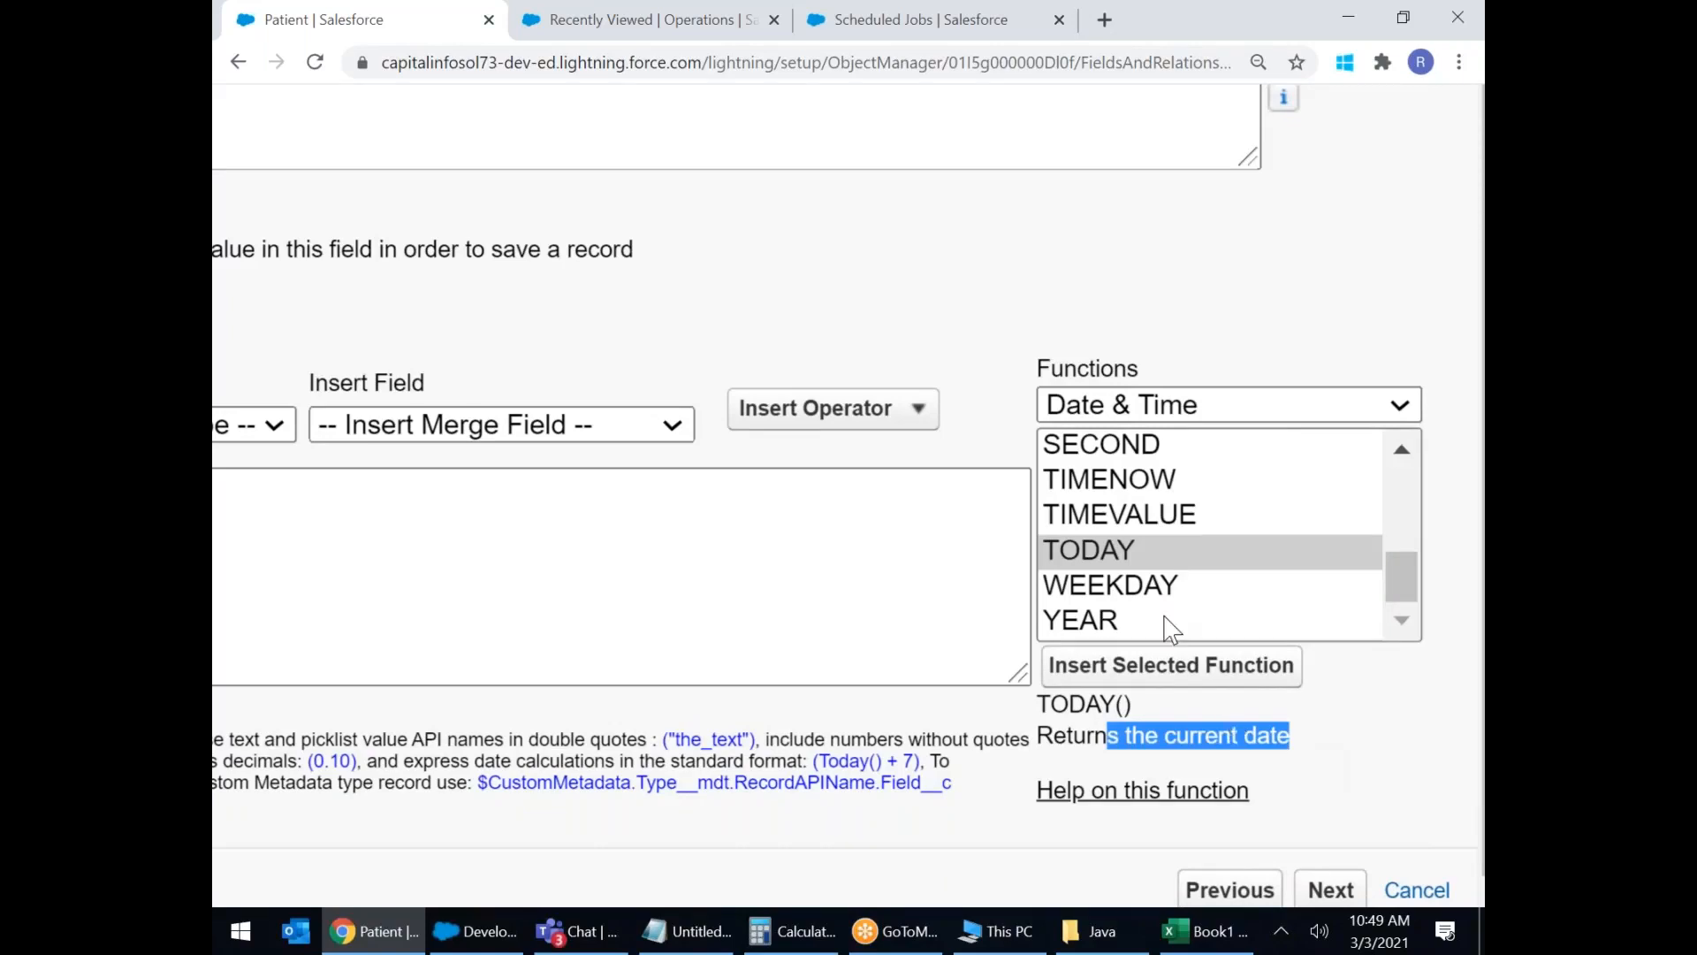
pyautogui.click(1140, 667)
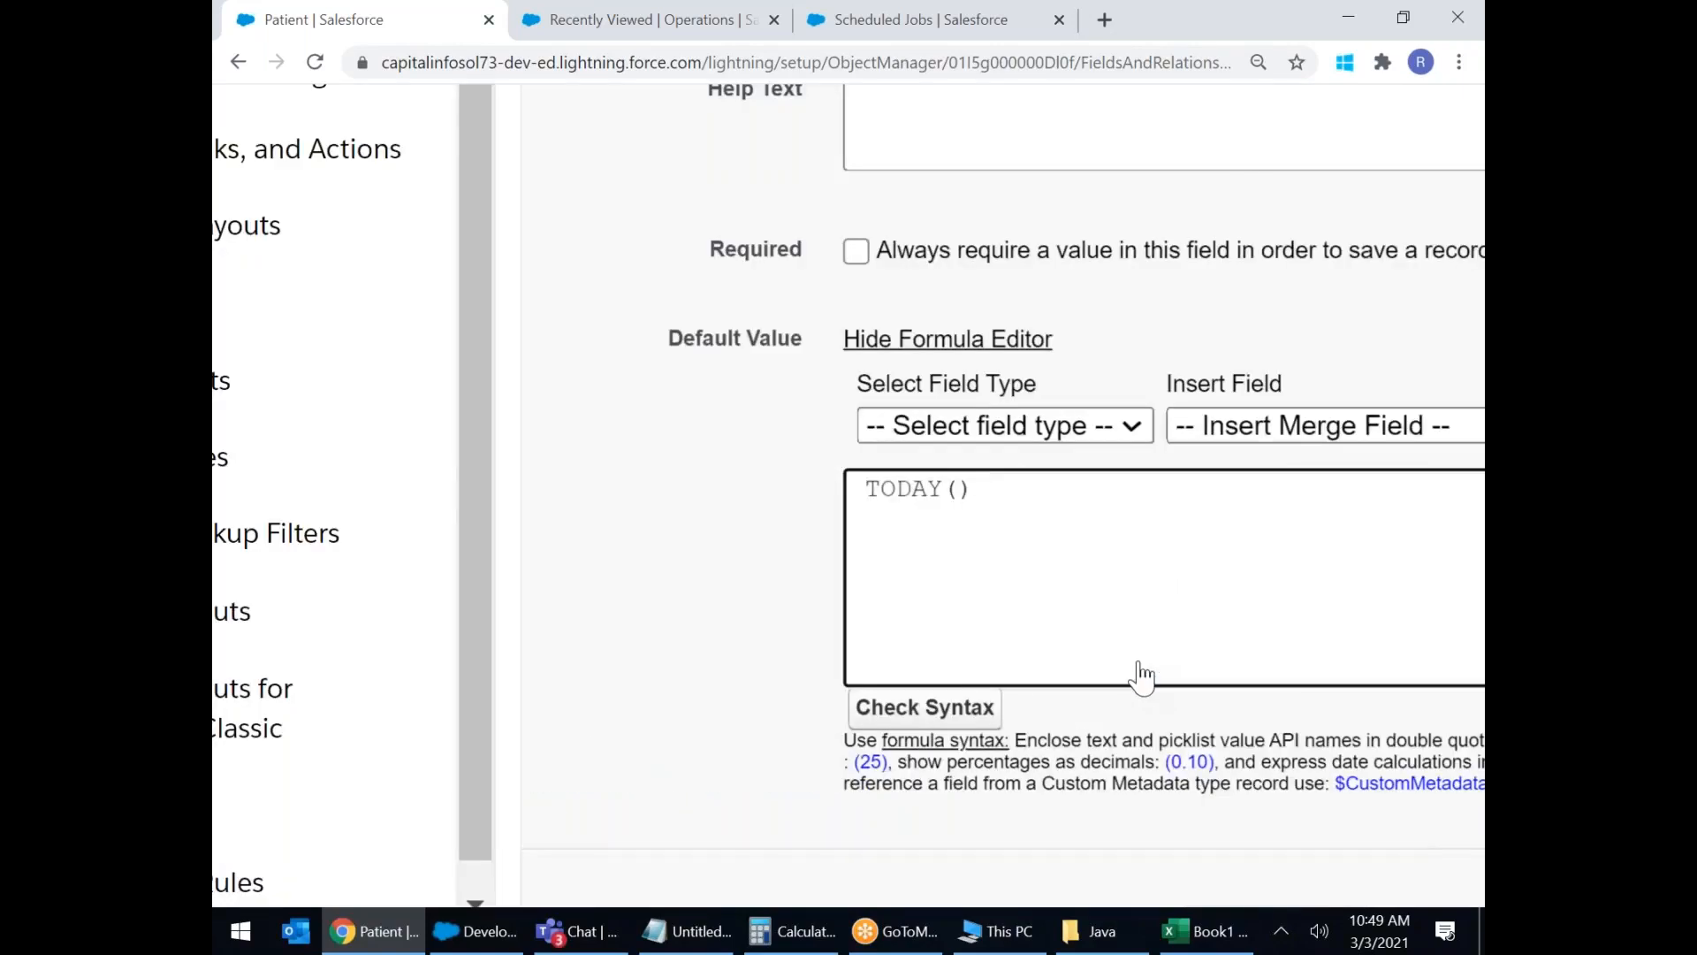
# Run Check Syntax on the TODAY() formula and confirm no errors.
pyautogui.scroll(-5, 1140, 677)
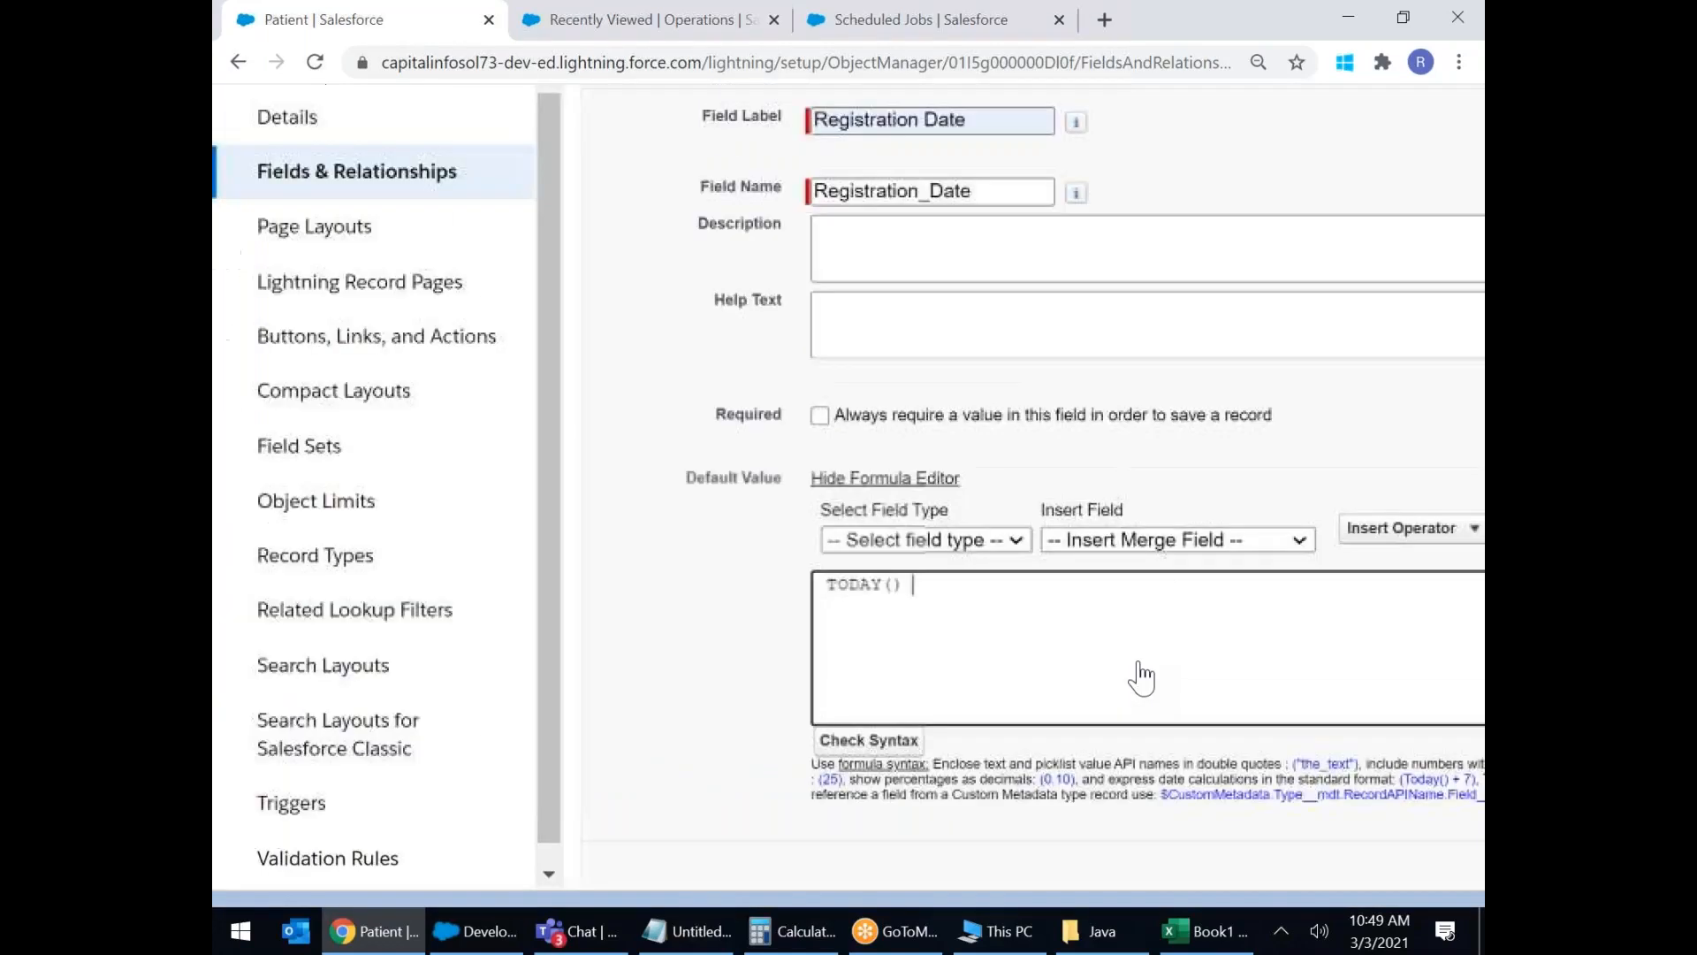
pyautogui.scroll(-3, 1140, 677)
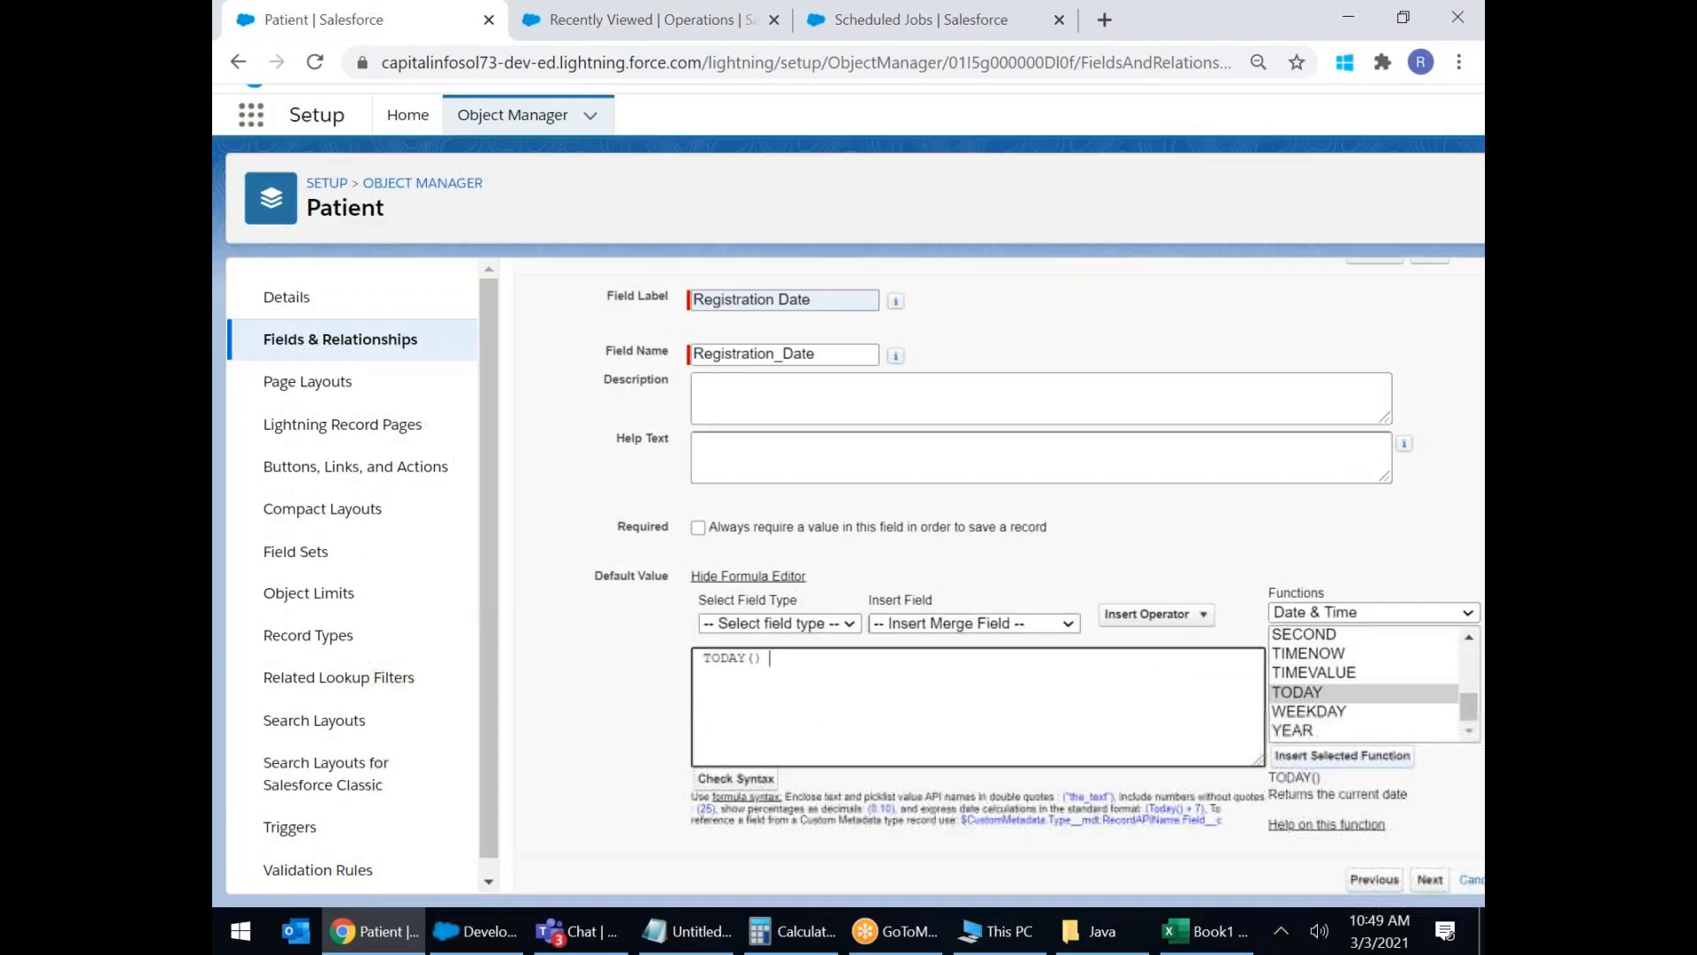
pyautogui.click(762, 781)
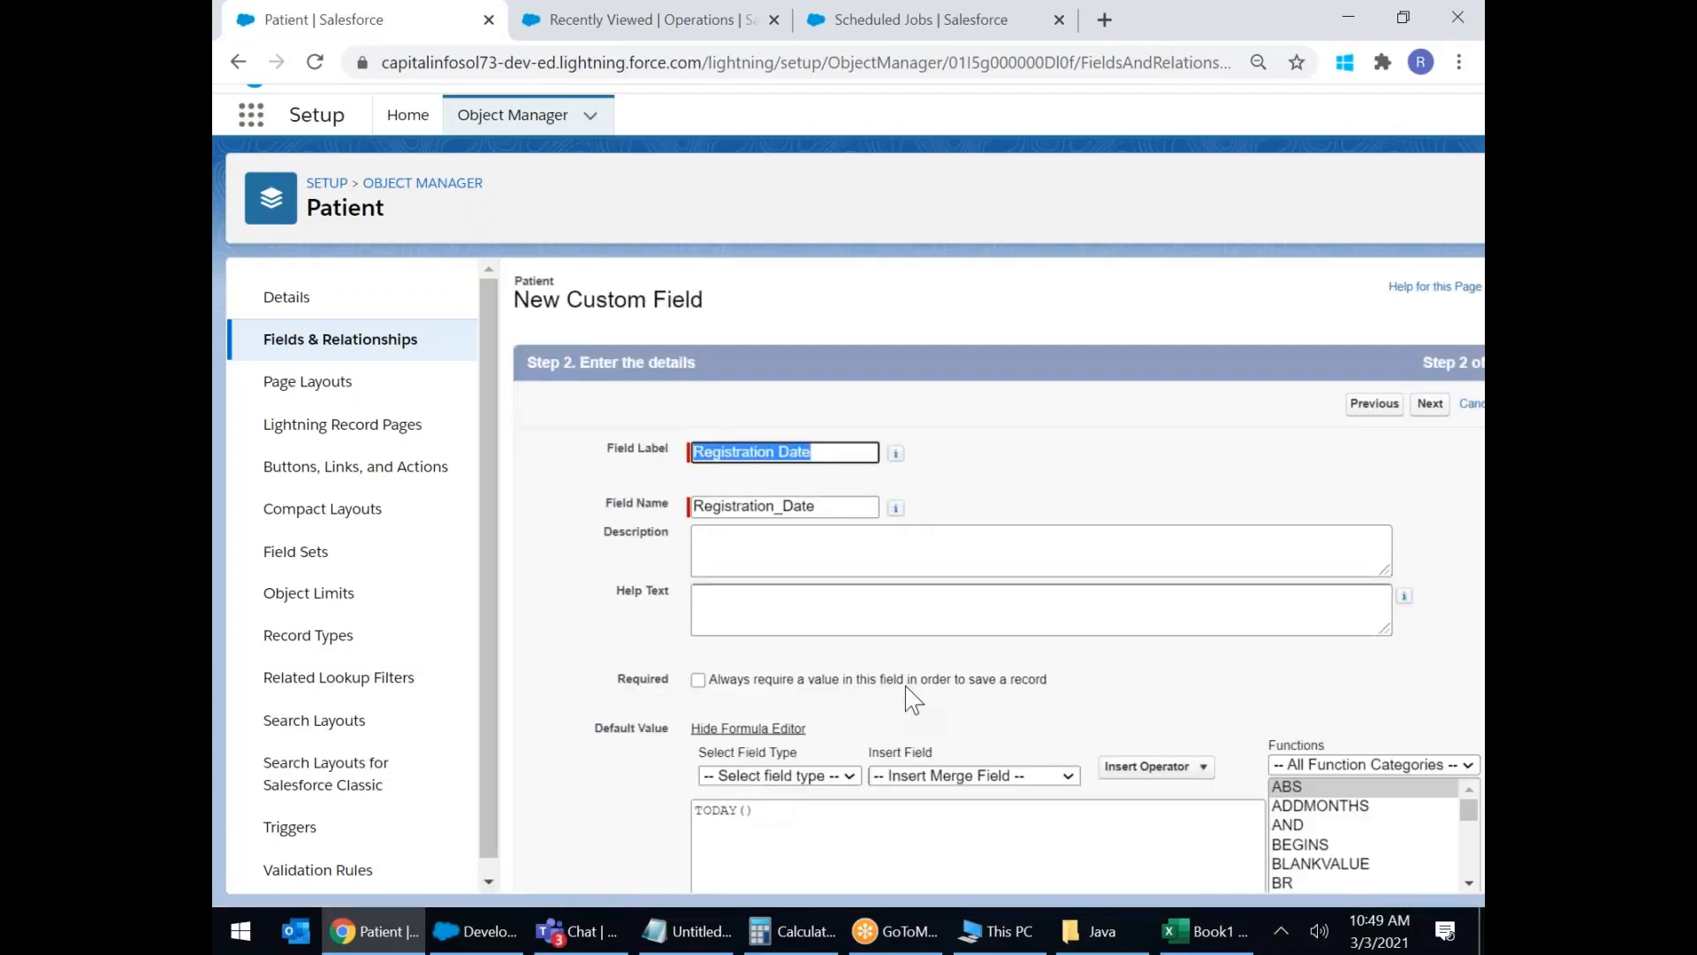
pyautogui.scroll(-3, 898, 712)
pyautogui.moveTo(791, 771); pyautogui.dragTo(1025, 771)
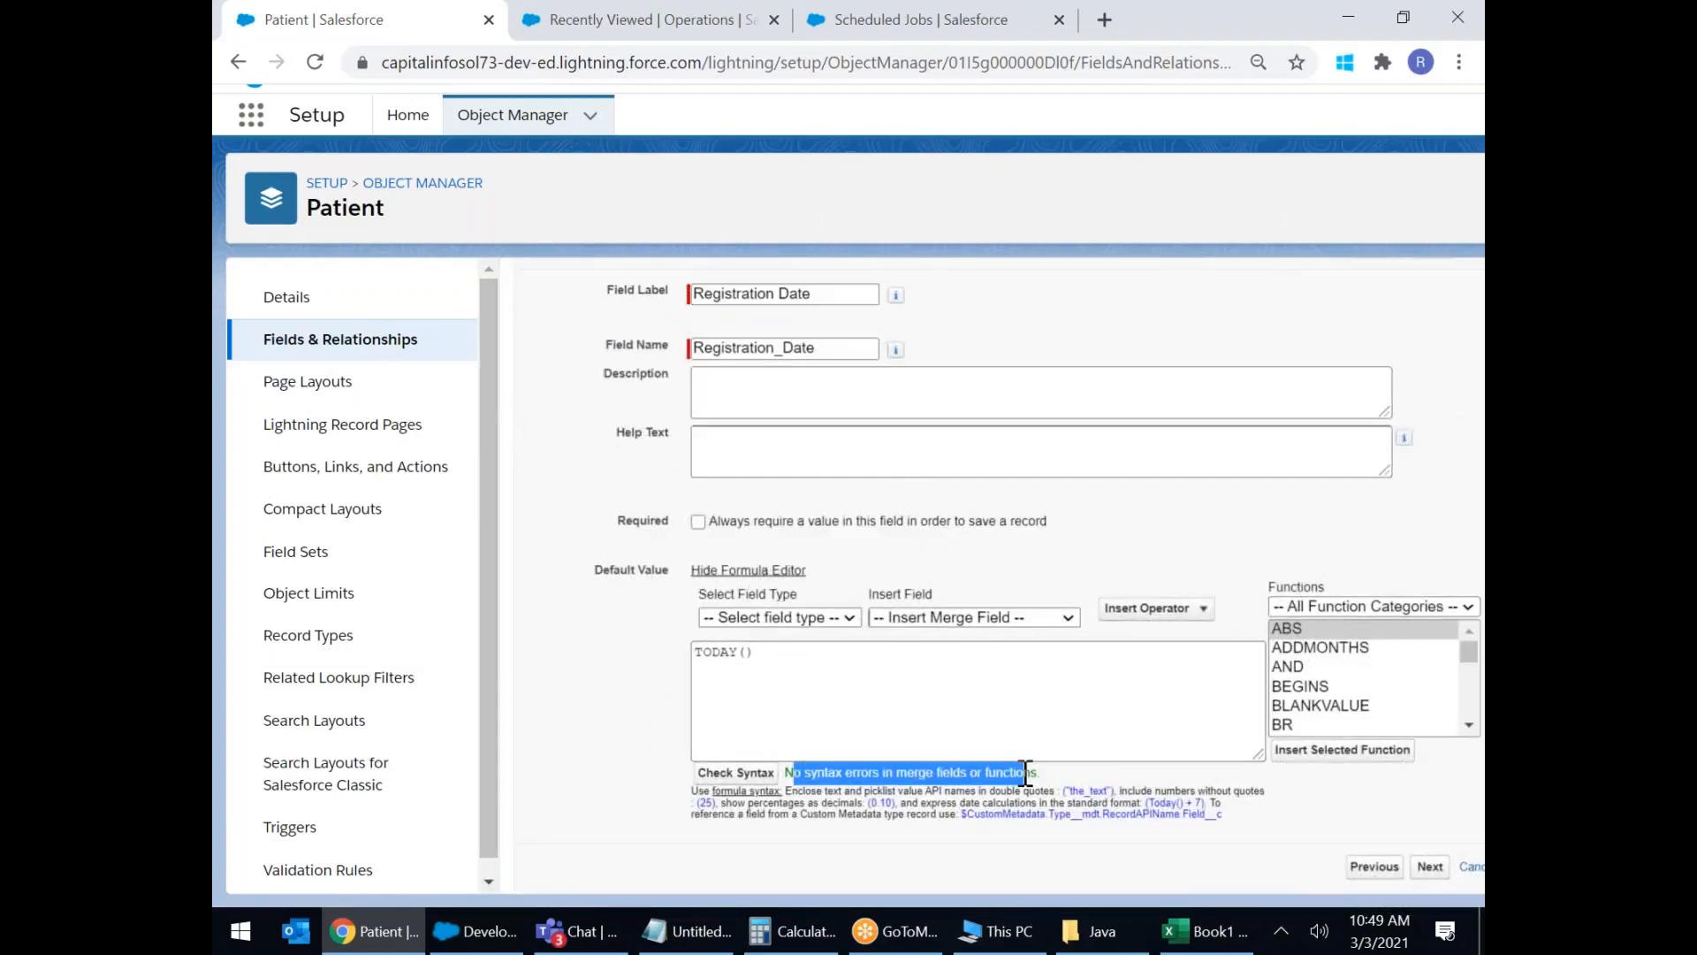
pyautogui.click(1072, 773)
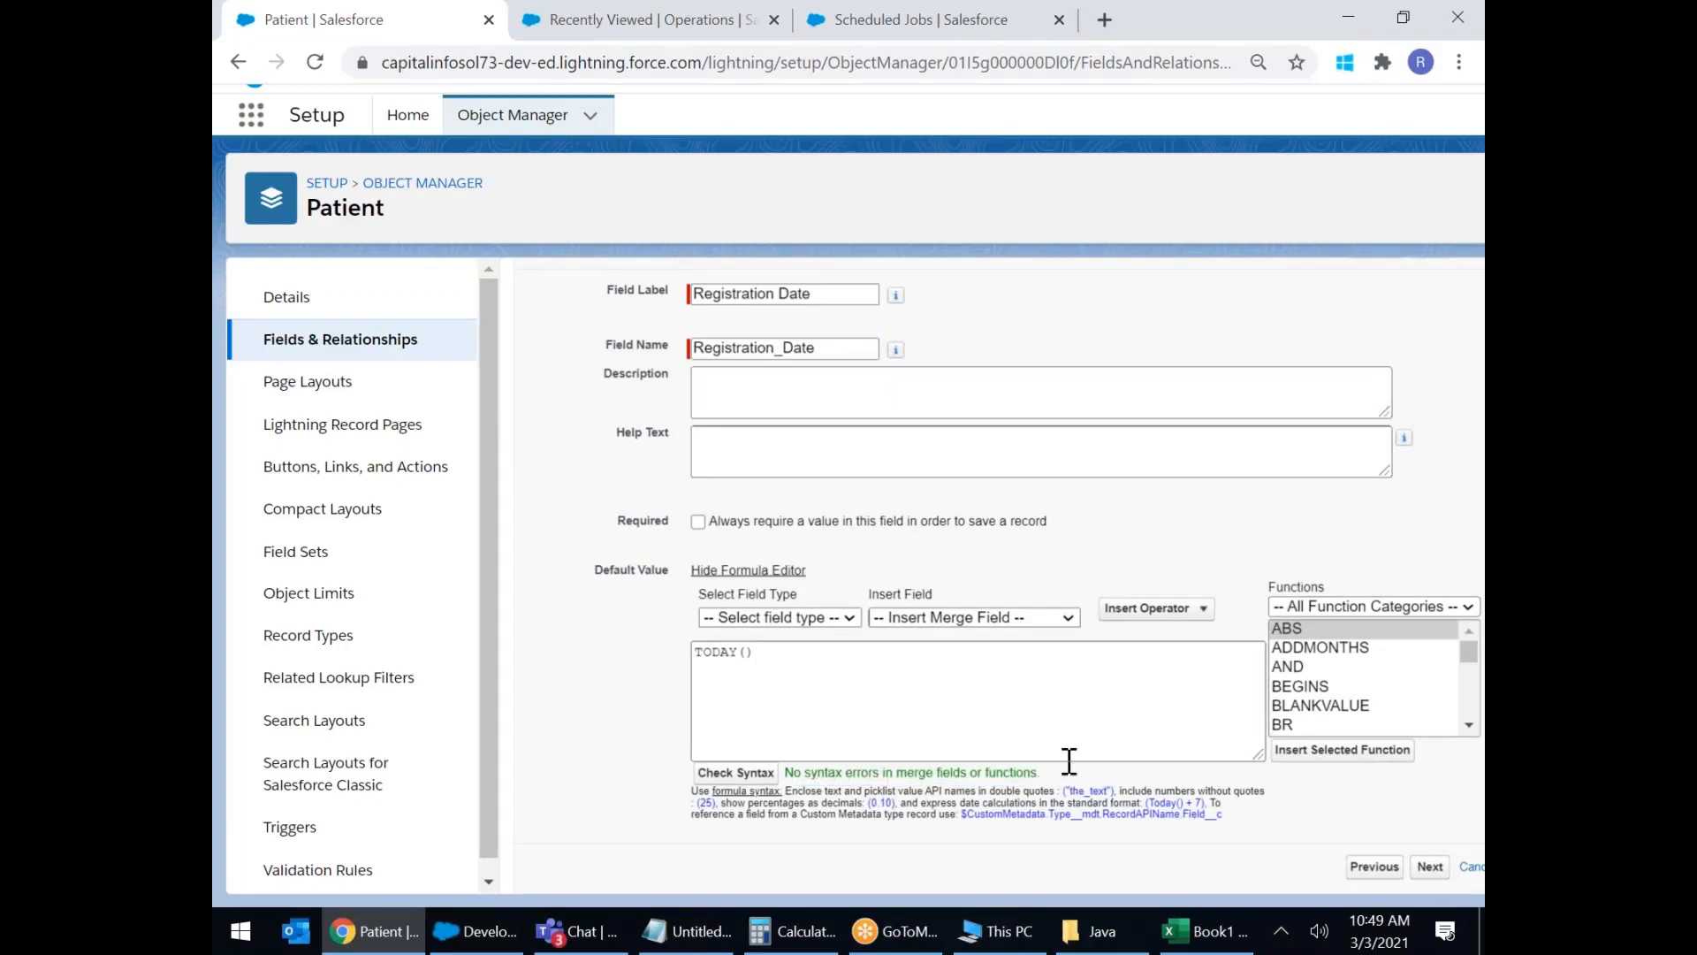
pyautogui.scroll(4, 1069, 762)
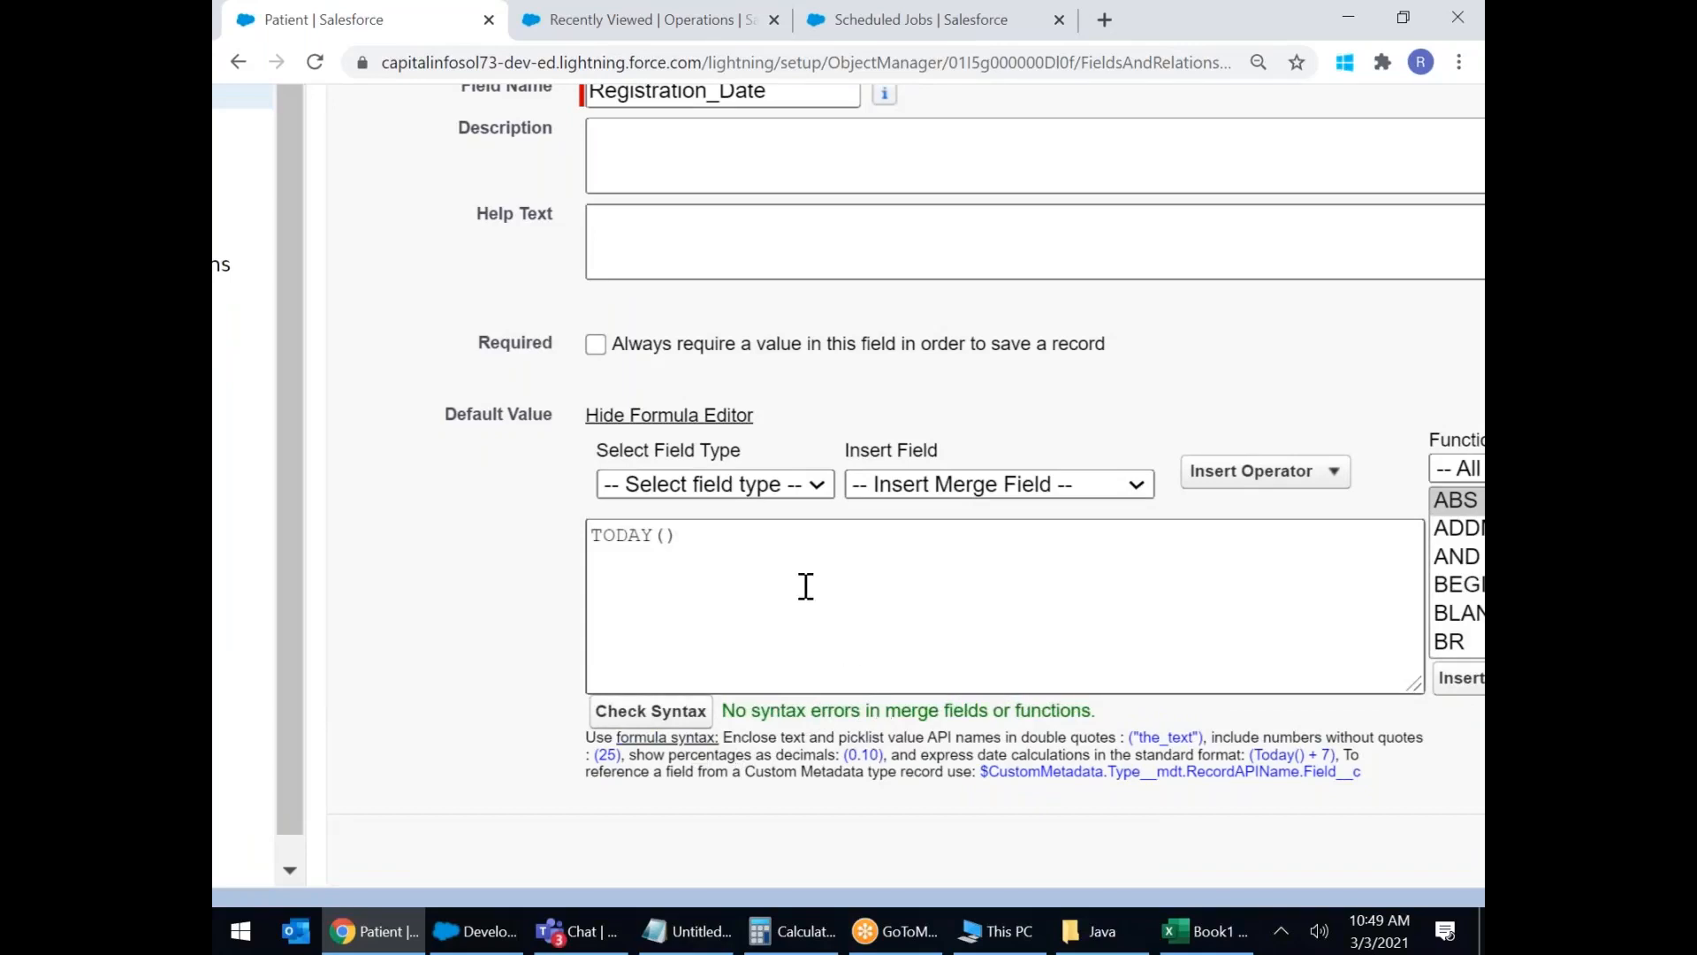
pyautogui.scroll(-4, 804, 585)
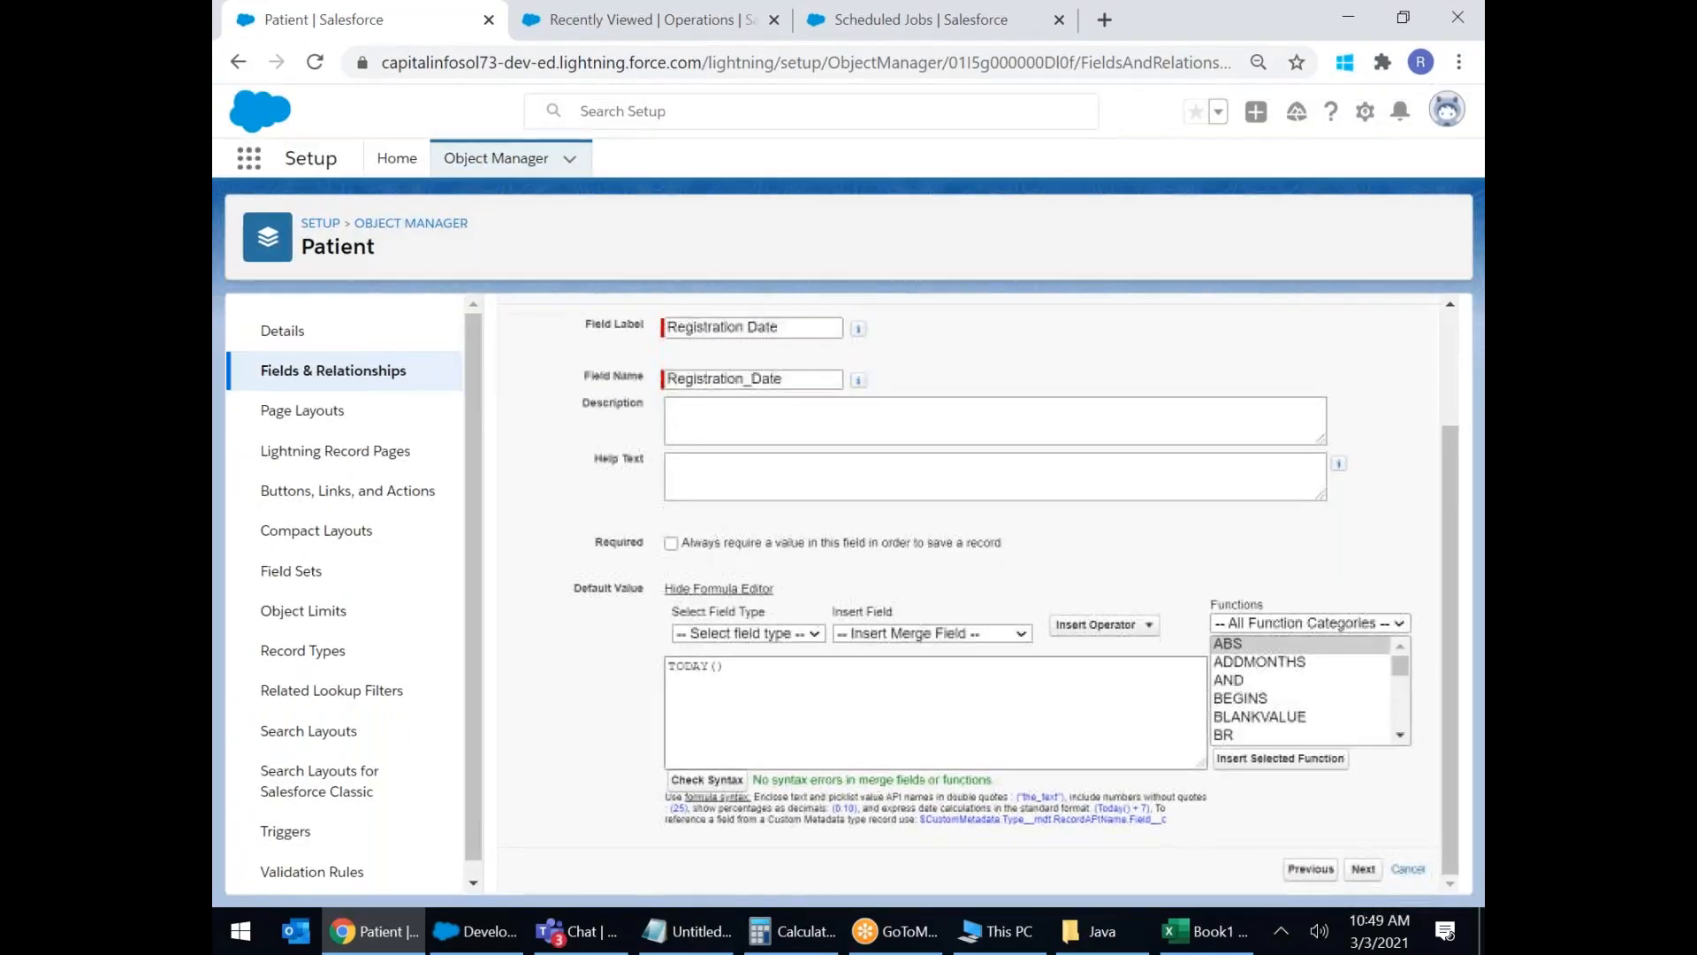
pyautogui.scroll(1, 848, 496)
pyautogui.scroll(2, 1326, 862)
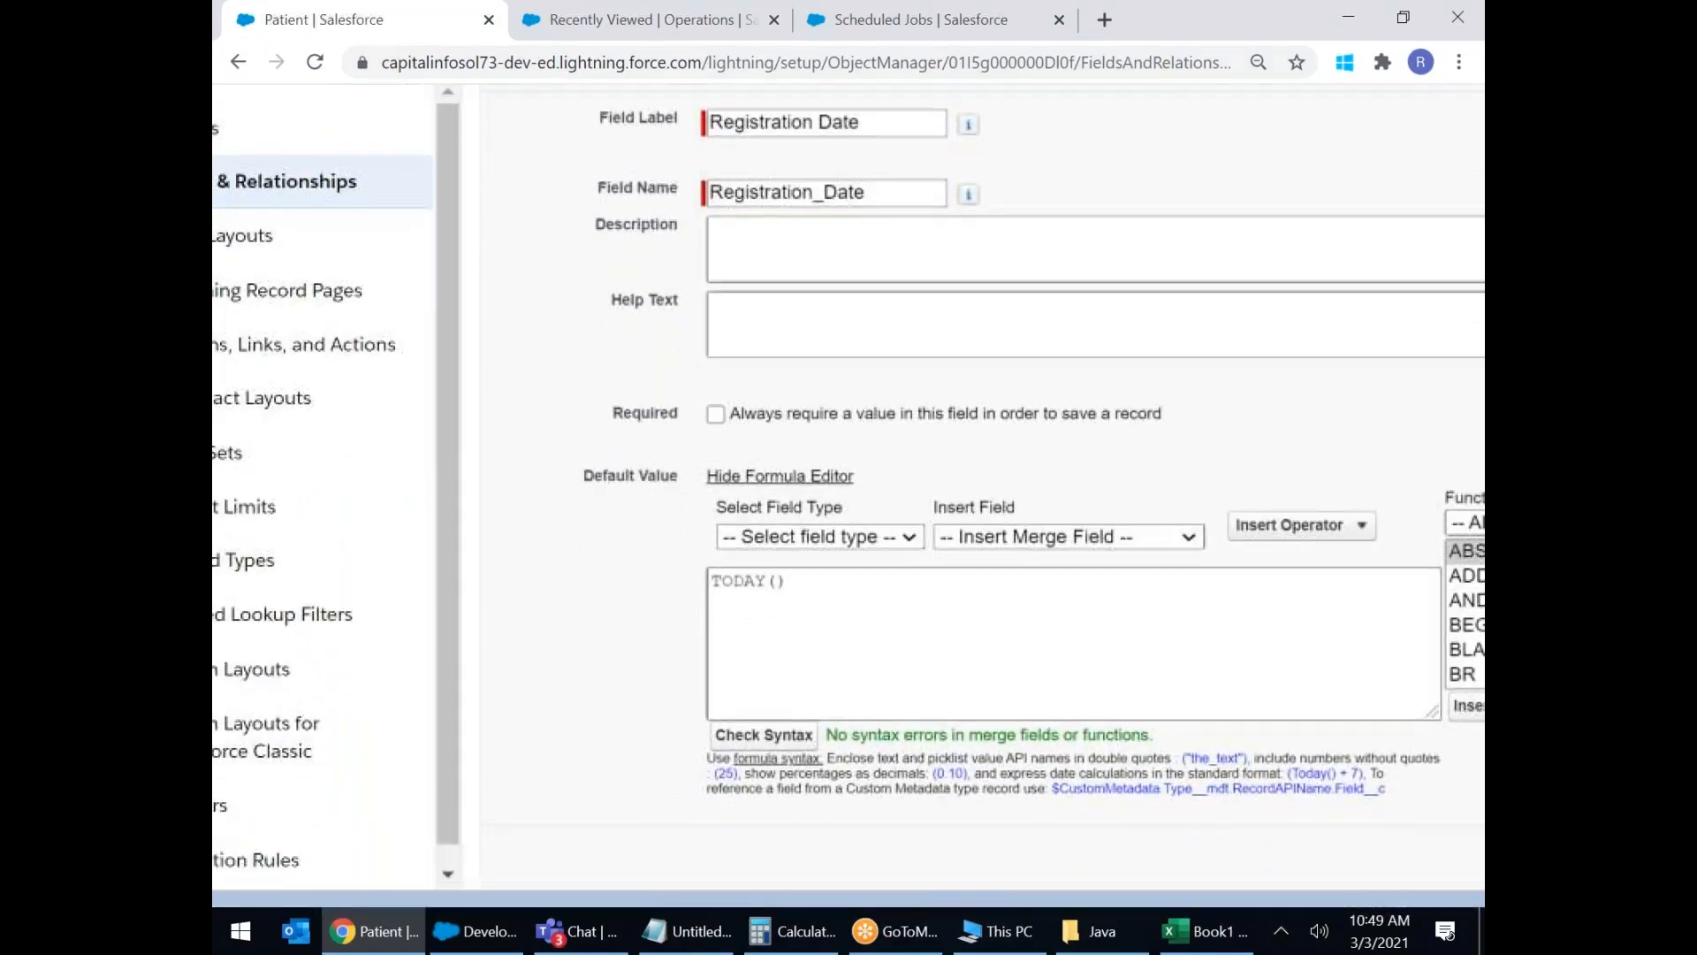
# Step past field-level security and page layouts and save the Registration Date field.
pyautogui.click(1320, 855)
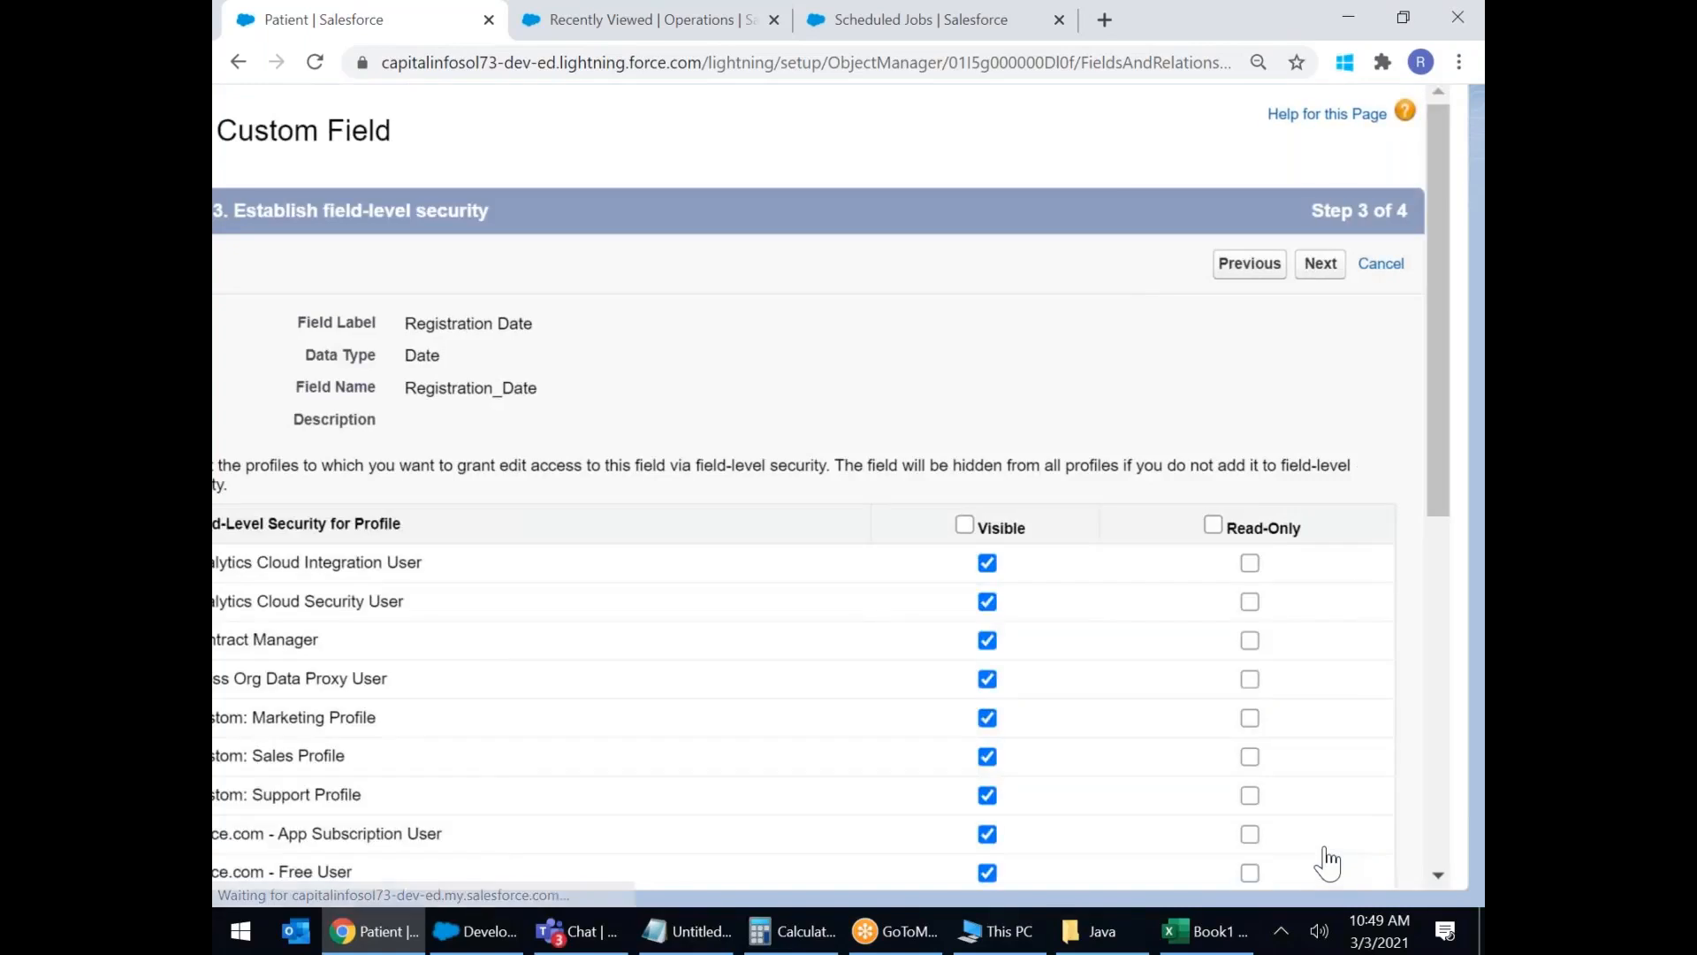
pyautogui.click(1322, 265)
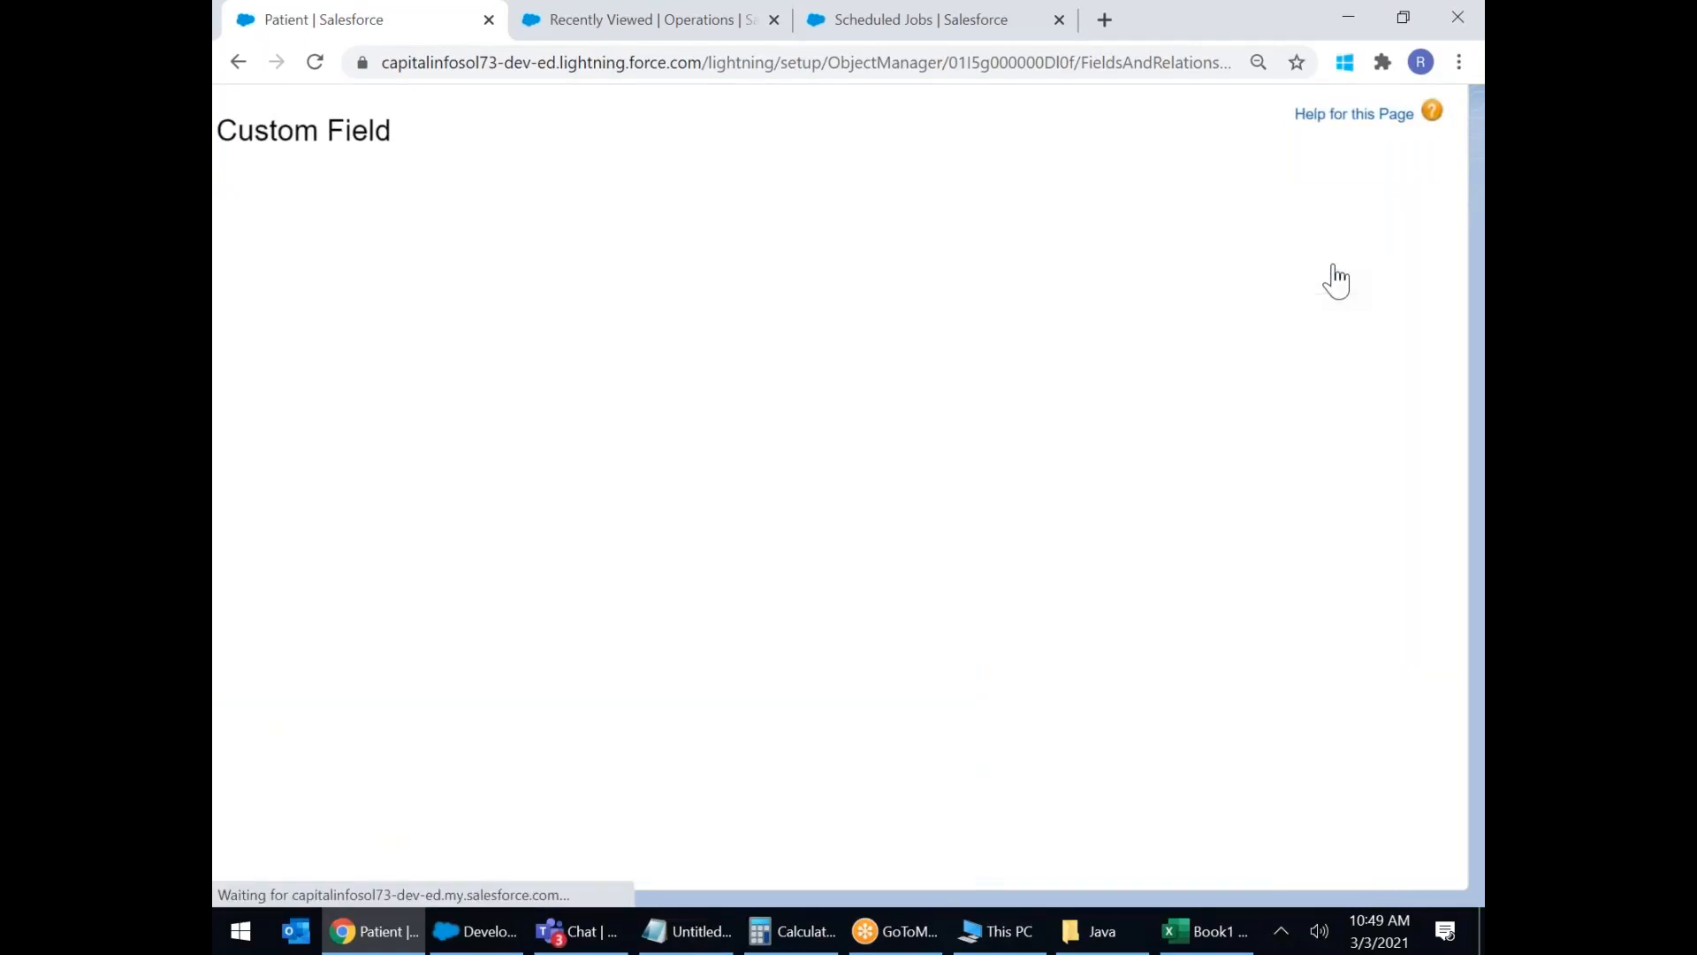
pyautogui.click(1277, 264)
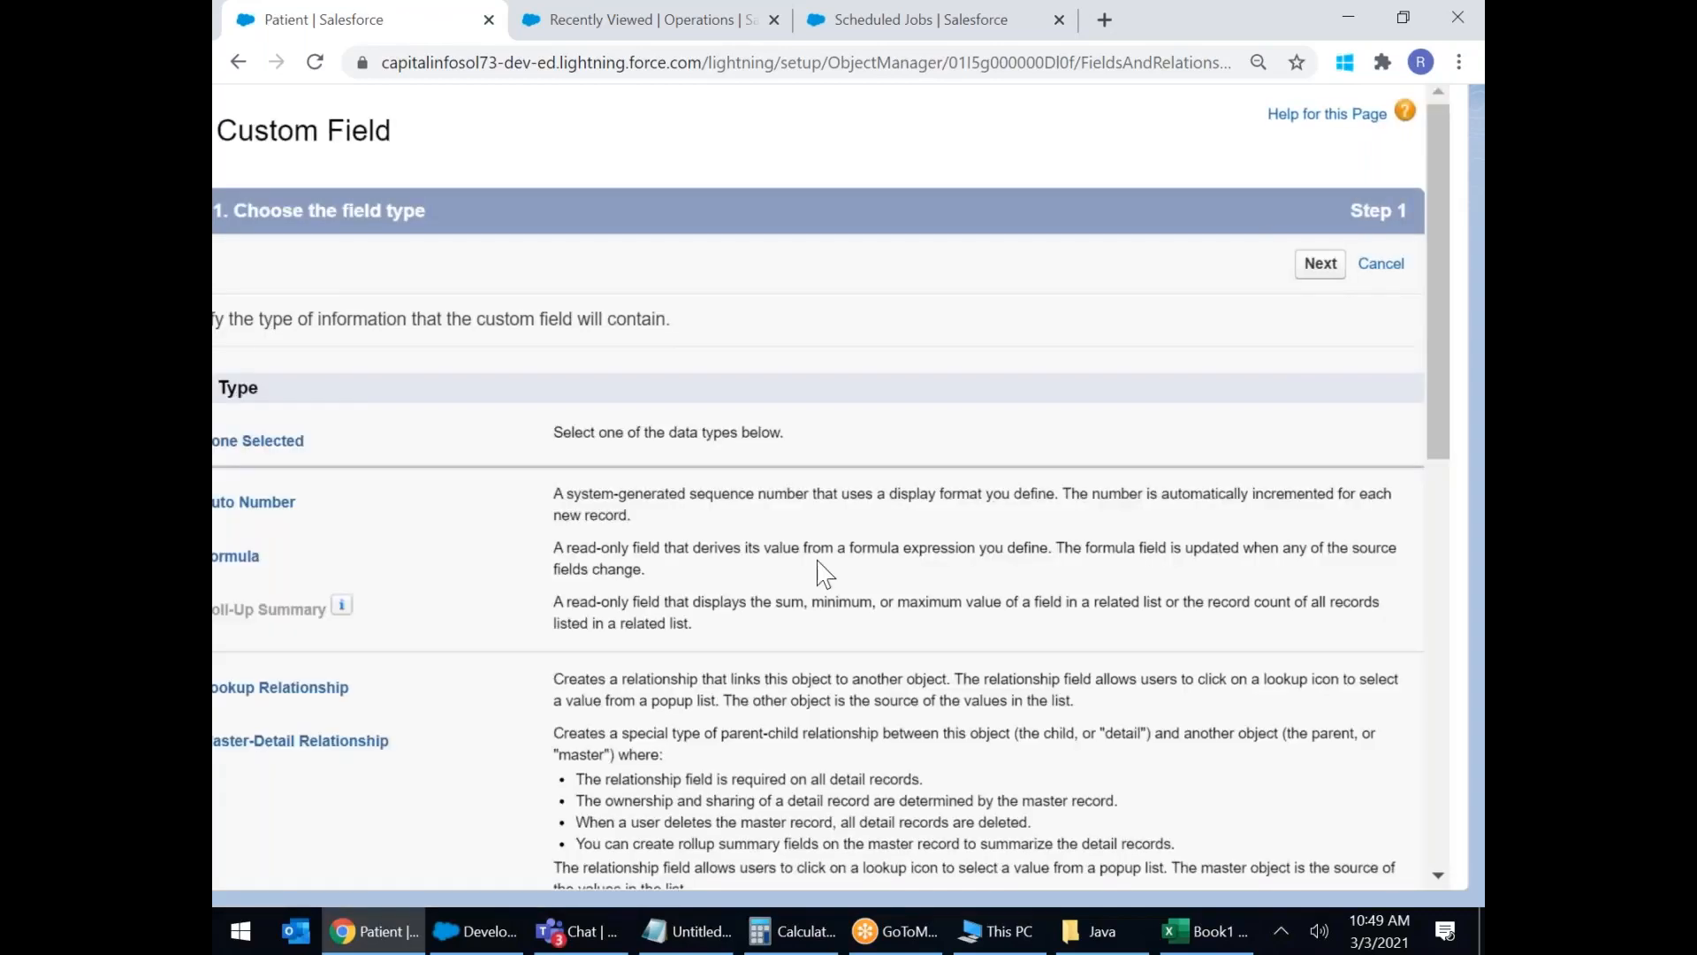
# Choose Date/Time as the next new field's data type.
pyautogui.scroll(-6, 1040, 489)
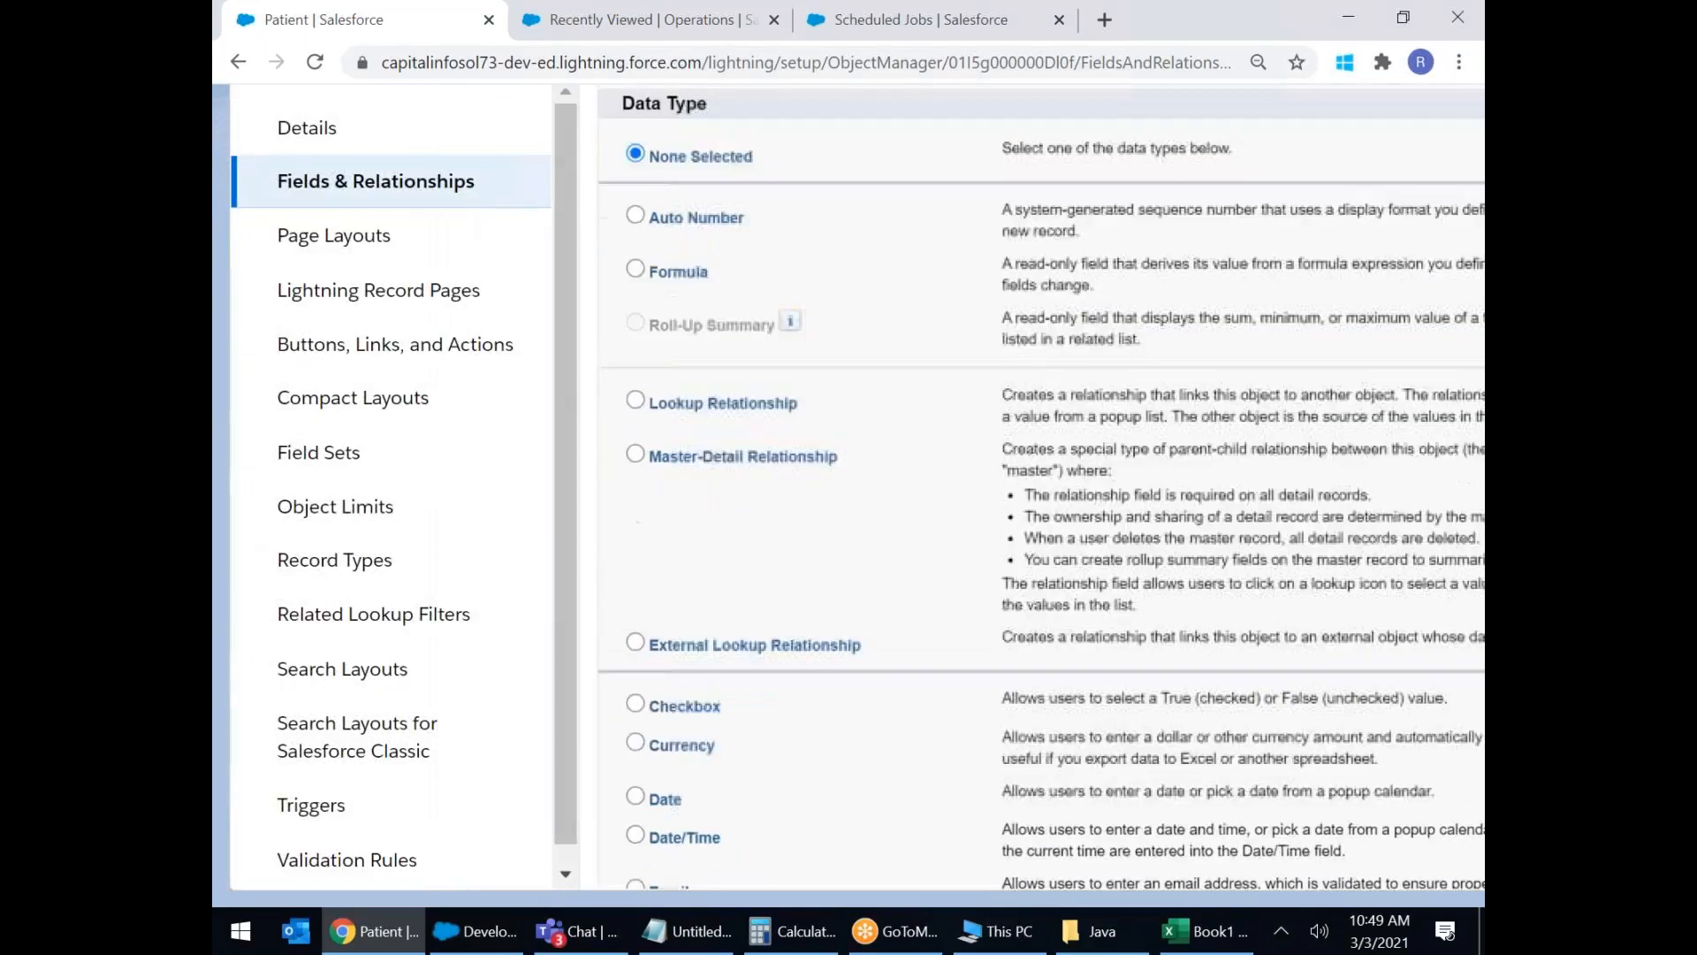
pyautogui.click(663, 594)
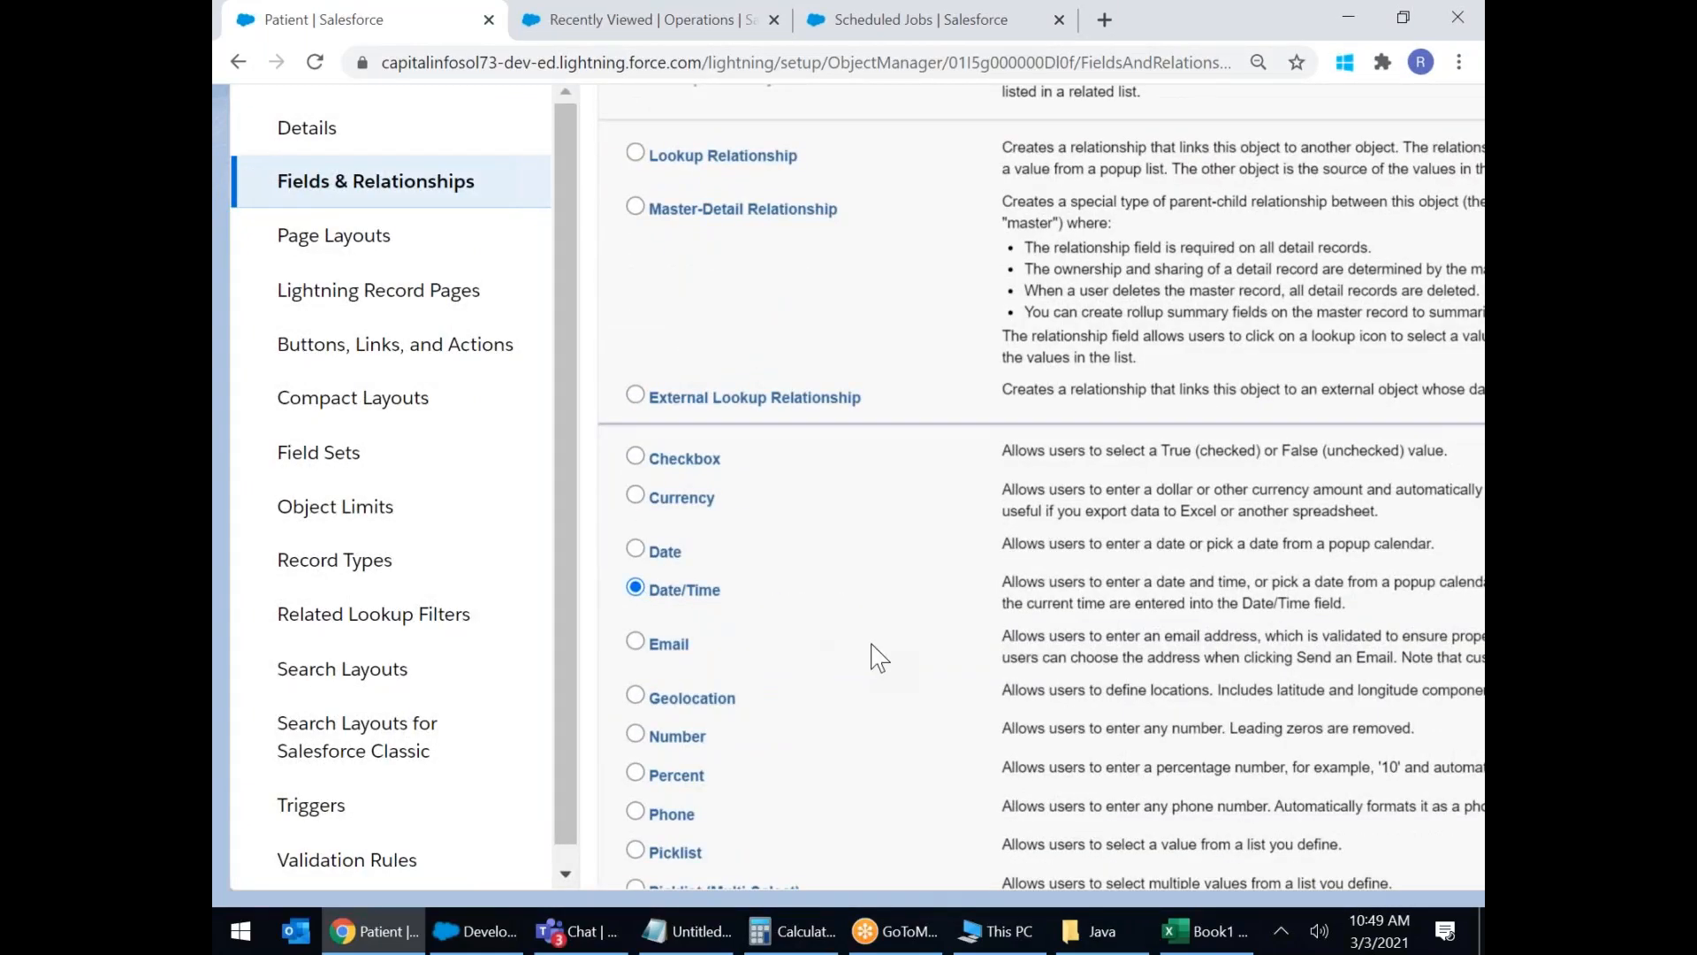
pyautogui.hotkey('ctrl', '-')
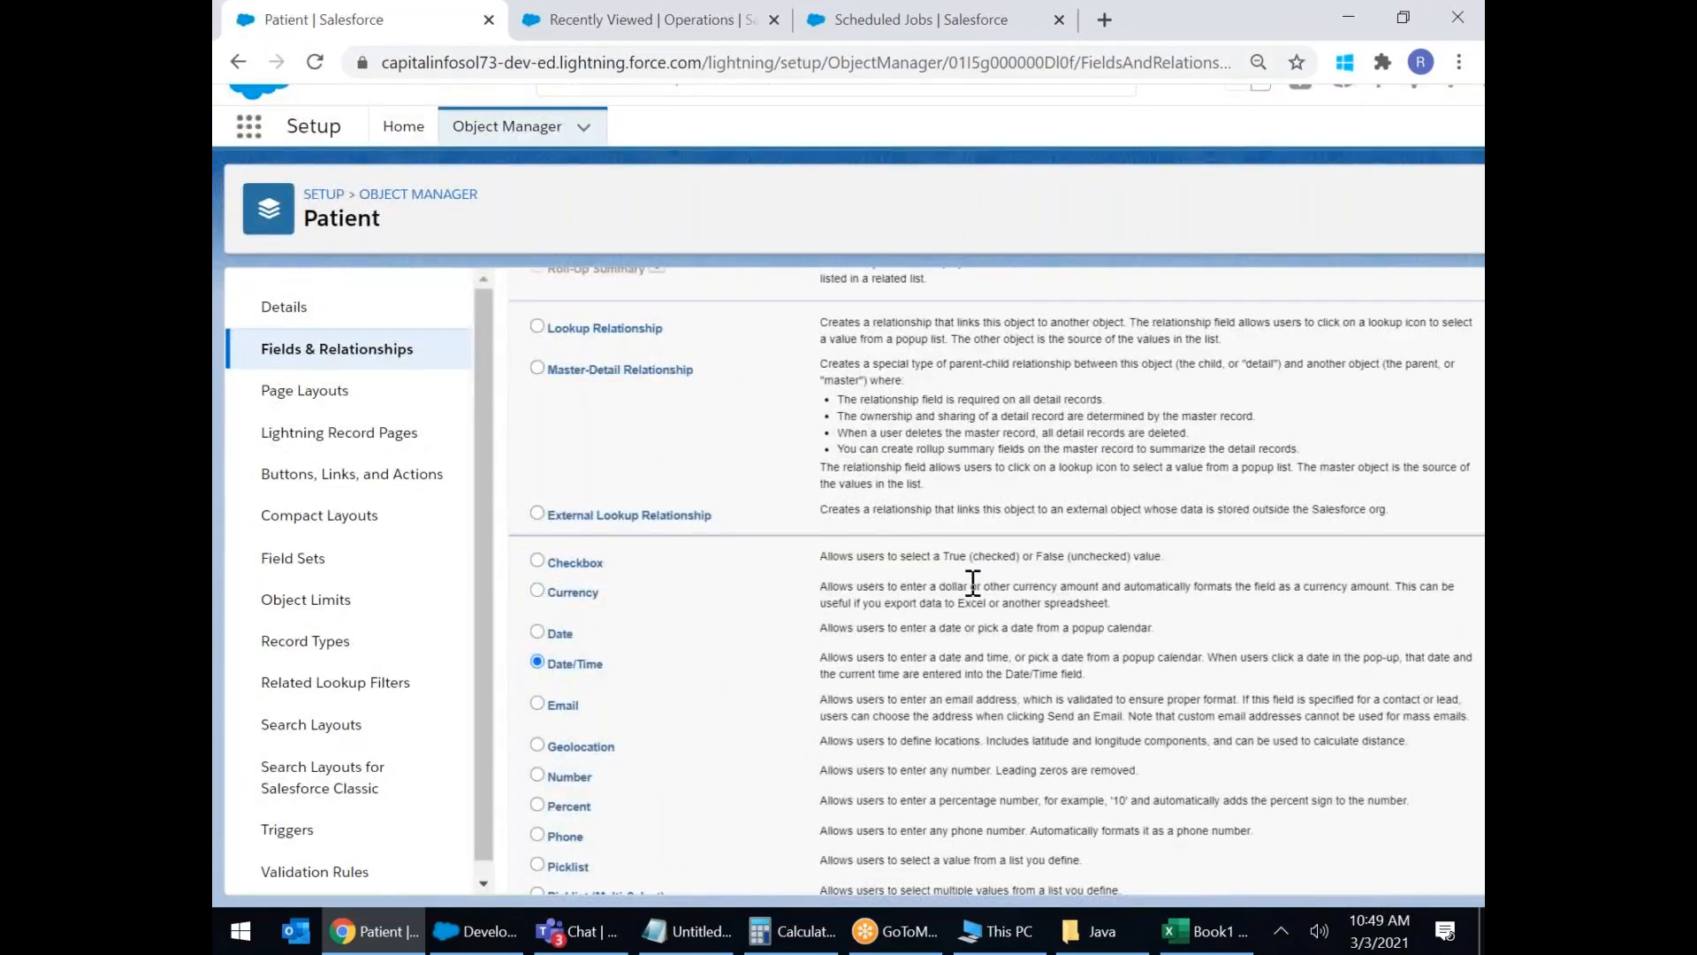
pyautogui.scroll(-3, 973, 583)
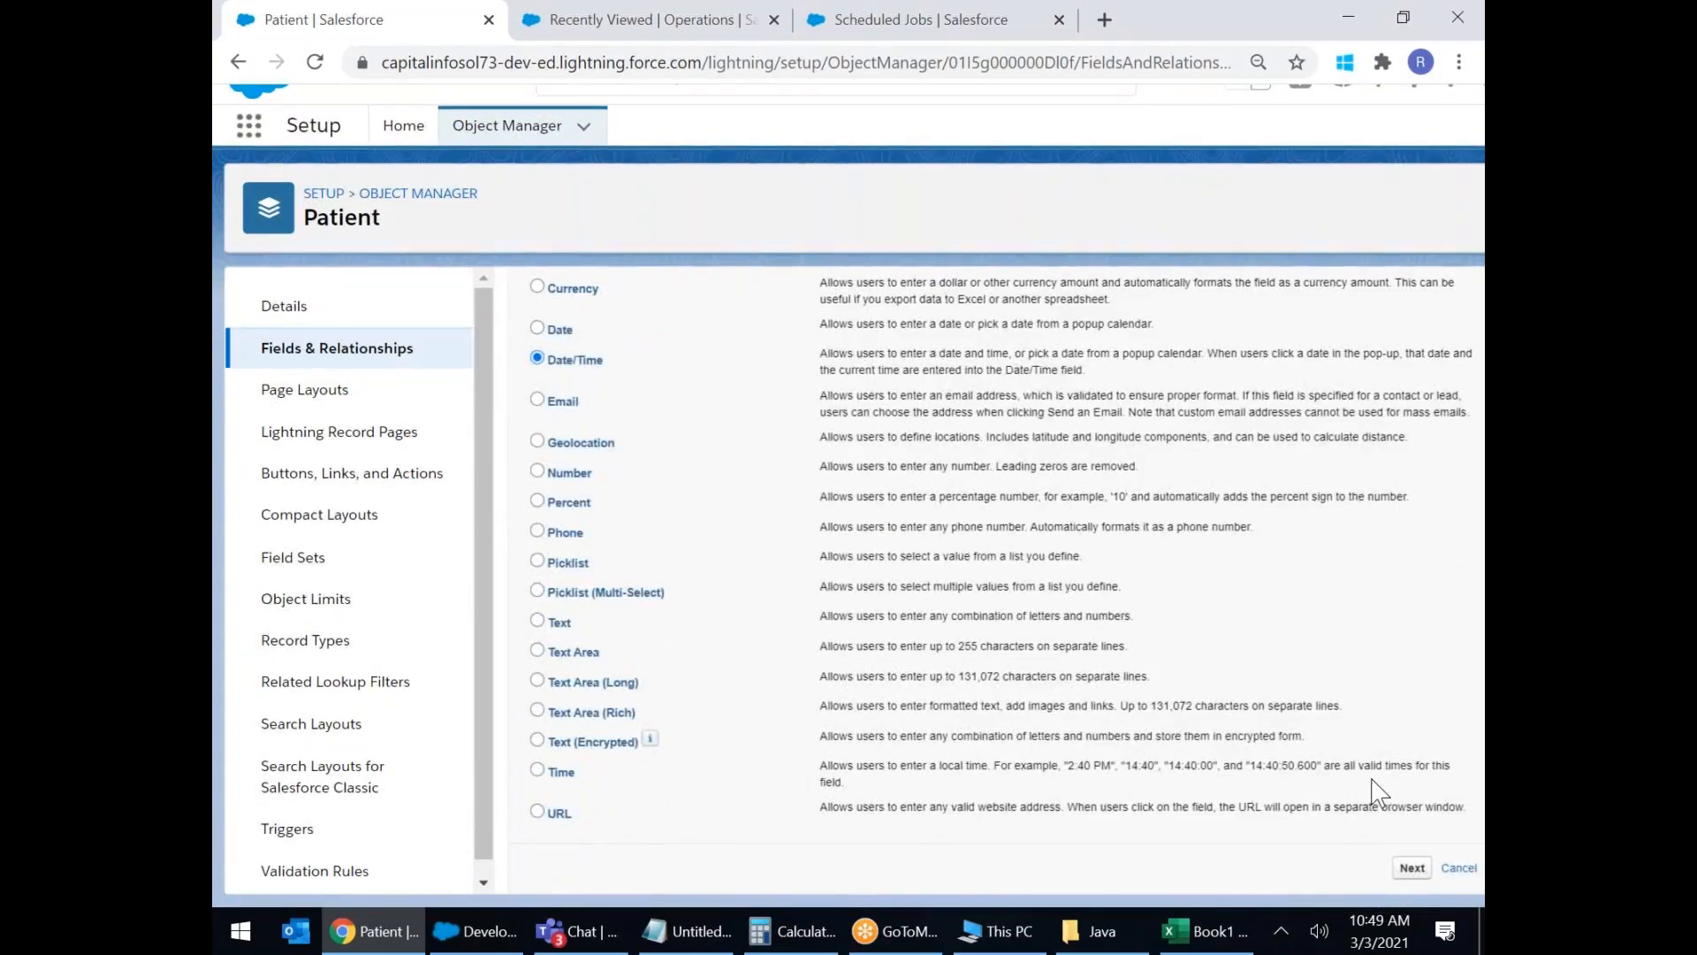
# Label the Date/Time field 'Patient Date Of Birth' (Patient_Date_Of_Birth) and advance through security and layouts.
pyautogui.click(1411, 867)
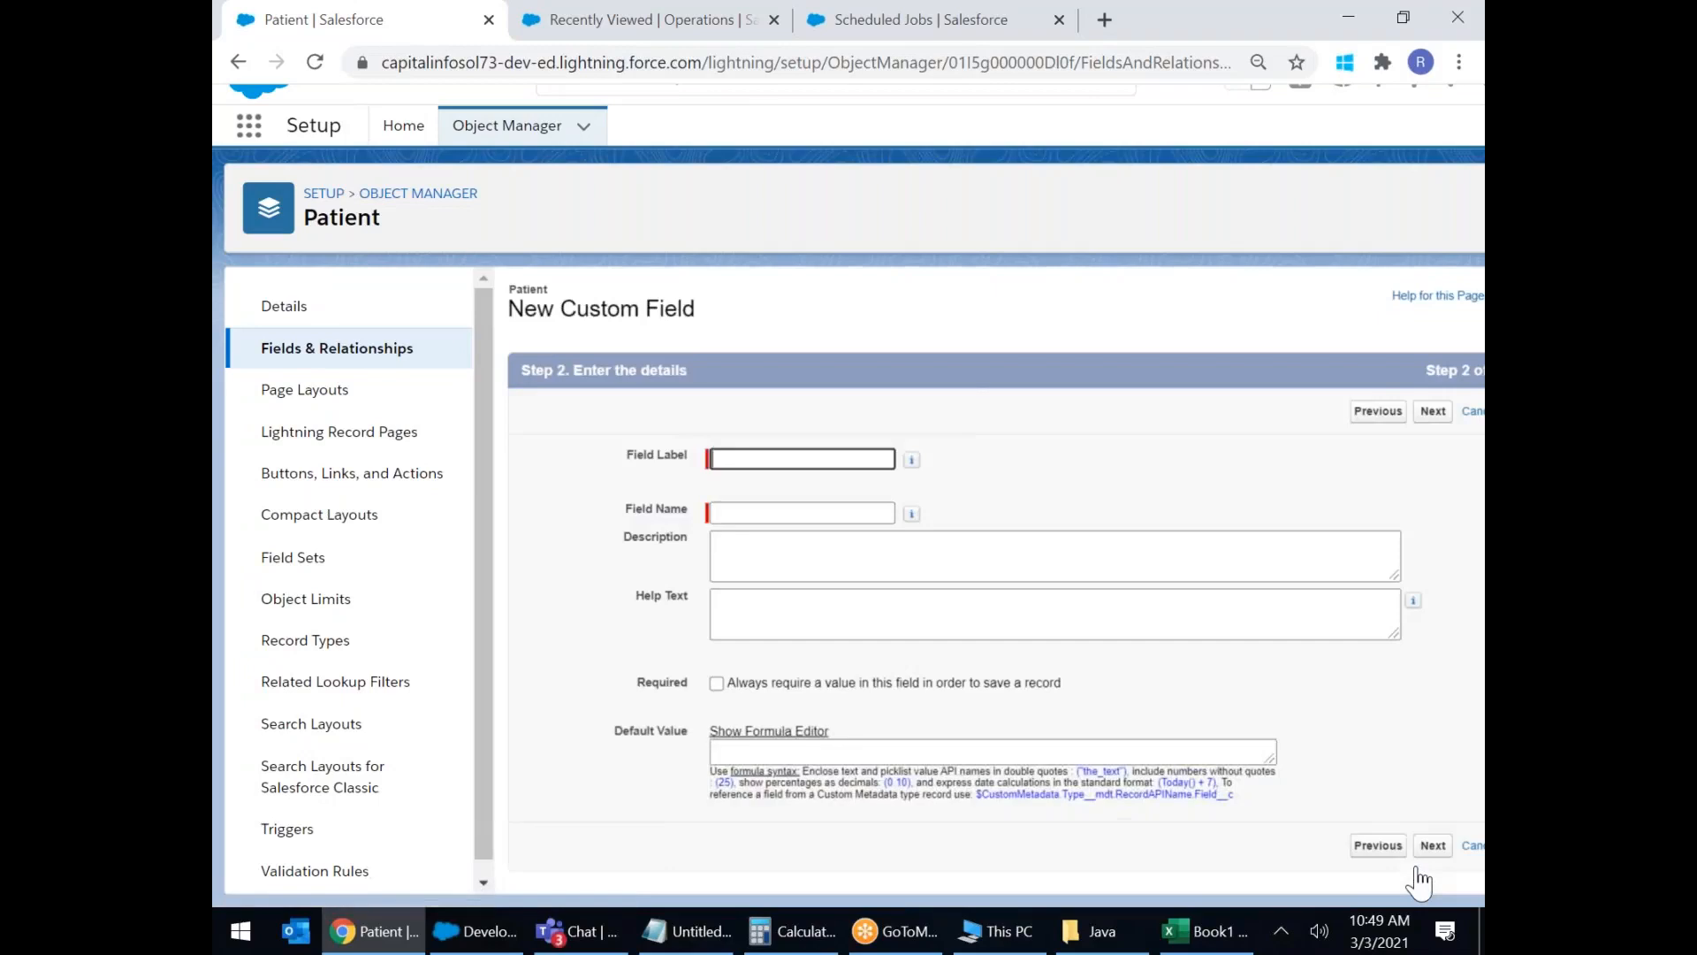
pyautogui.click(768, 458)
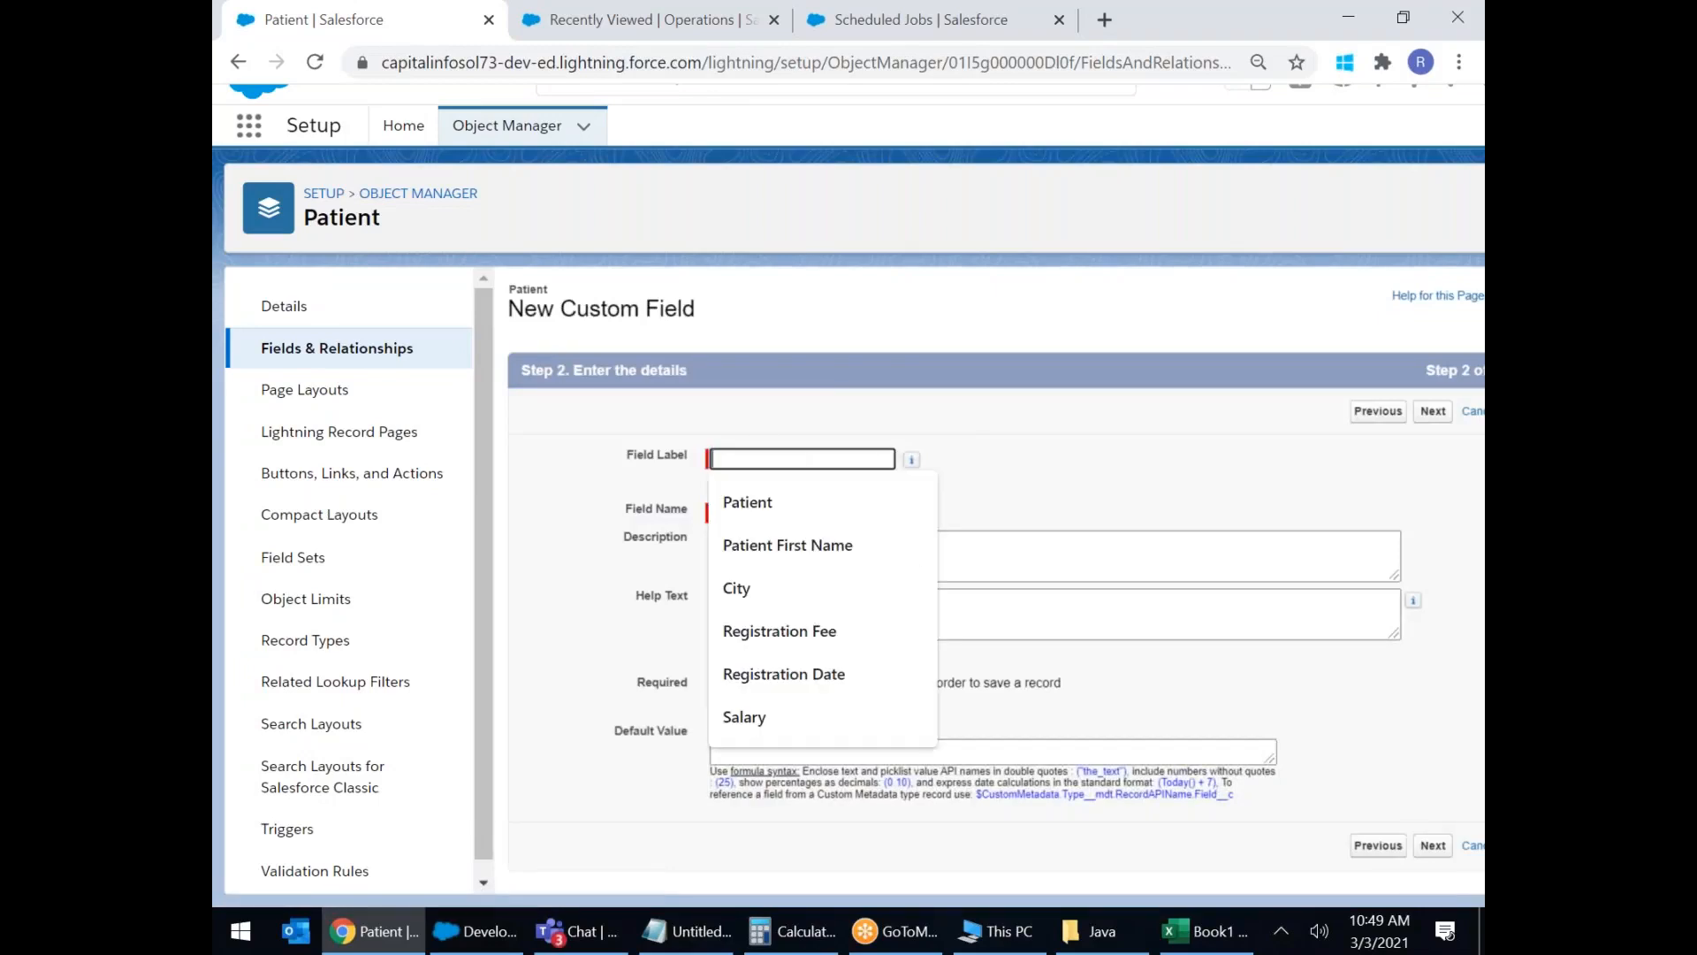
pyautogui.write('O')
pyautogui.press('BackSpace')
pyautogui.write('Patient Date Of Birth')
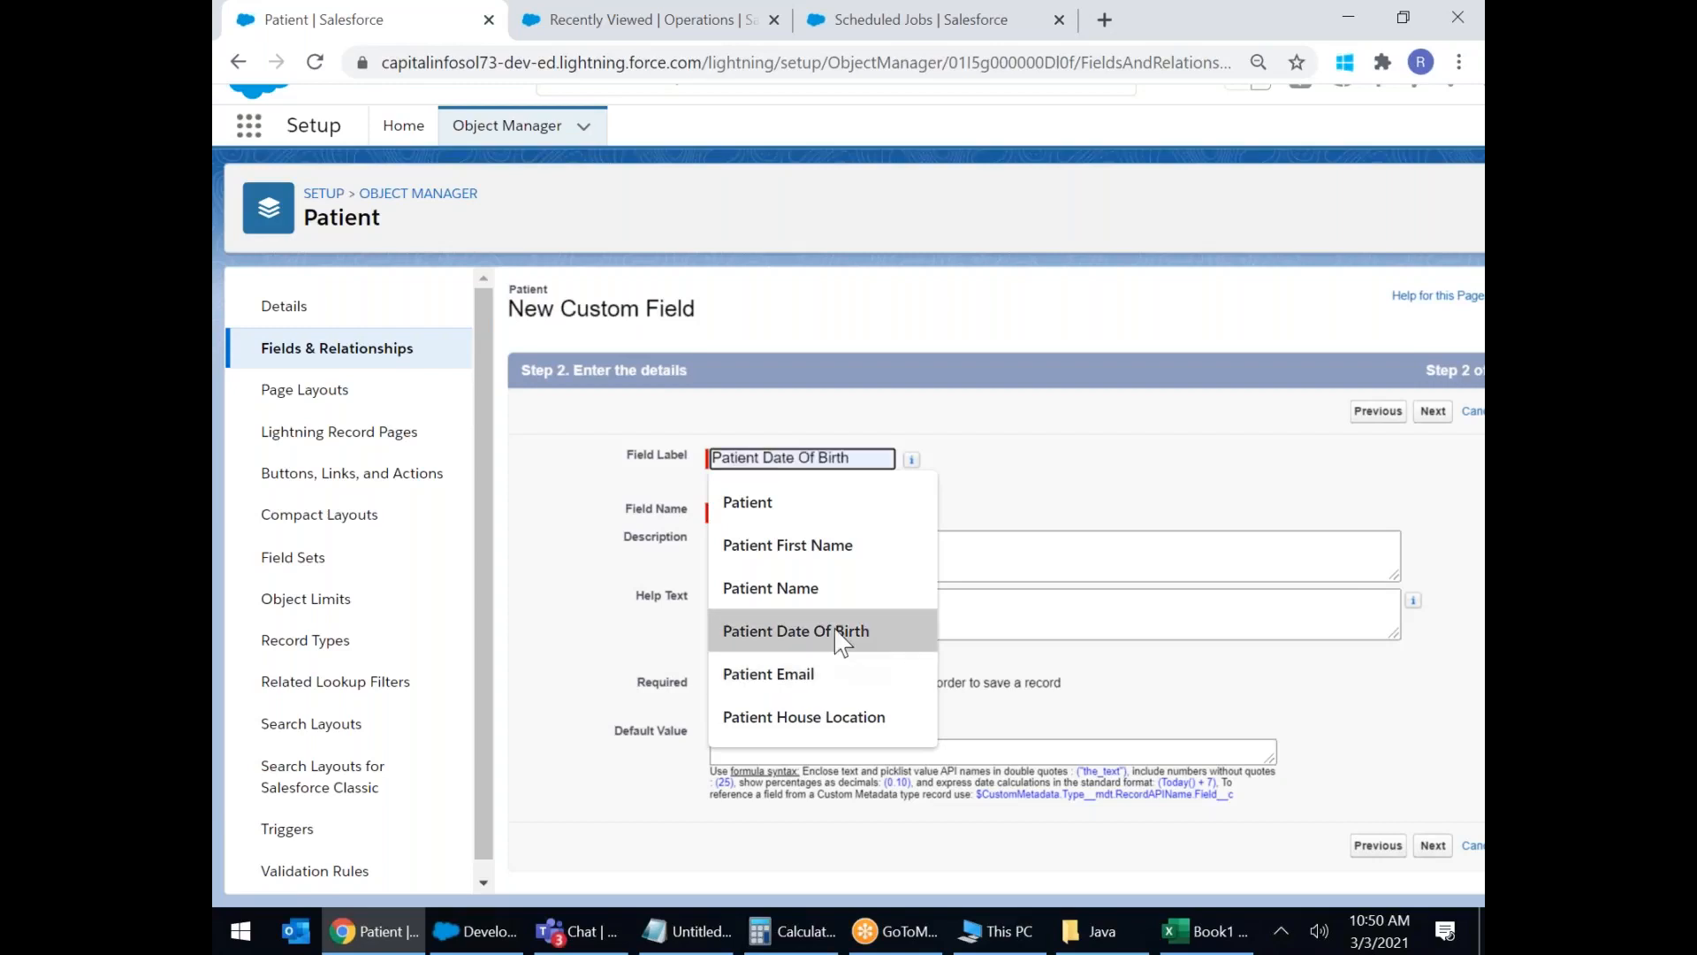
pyautogui.click(836, 629)
pyautogui.press('Tab')
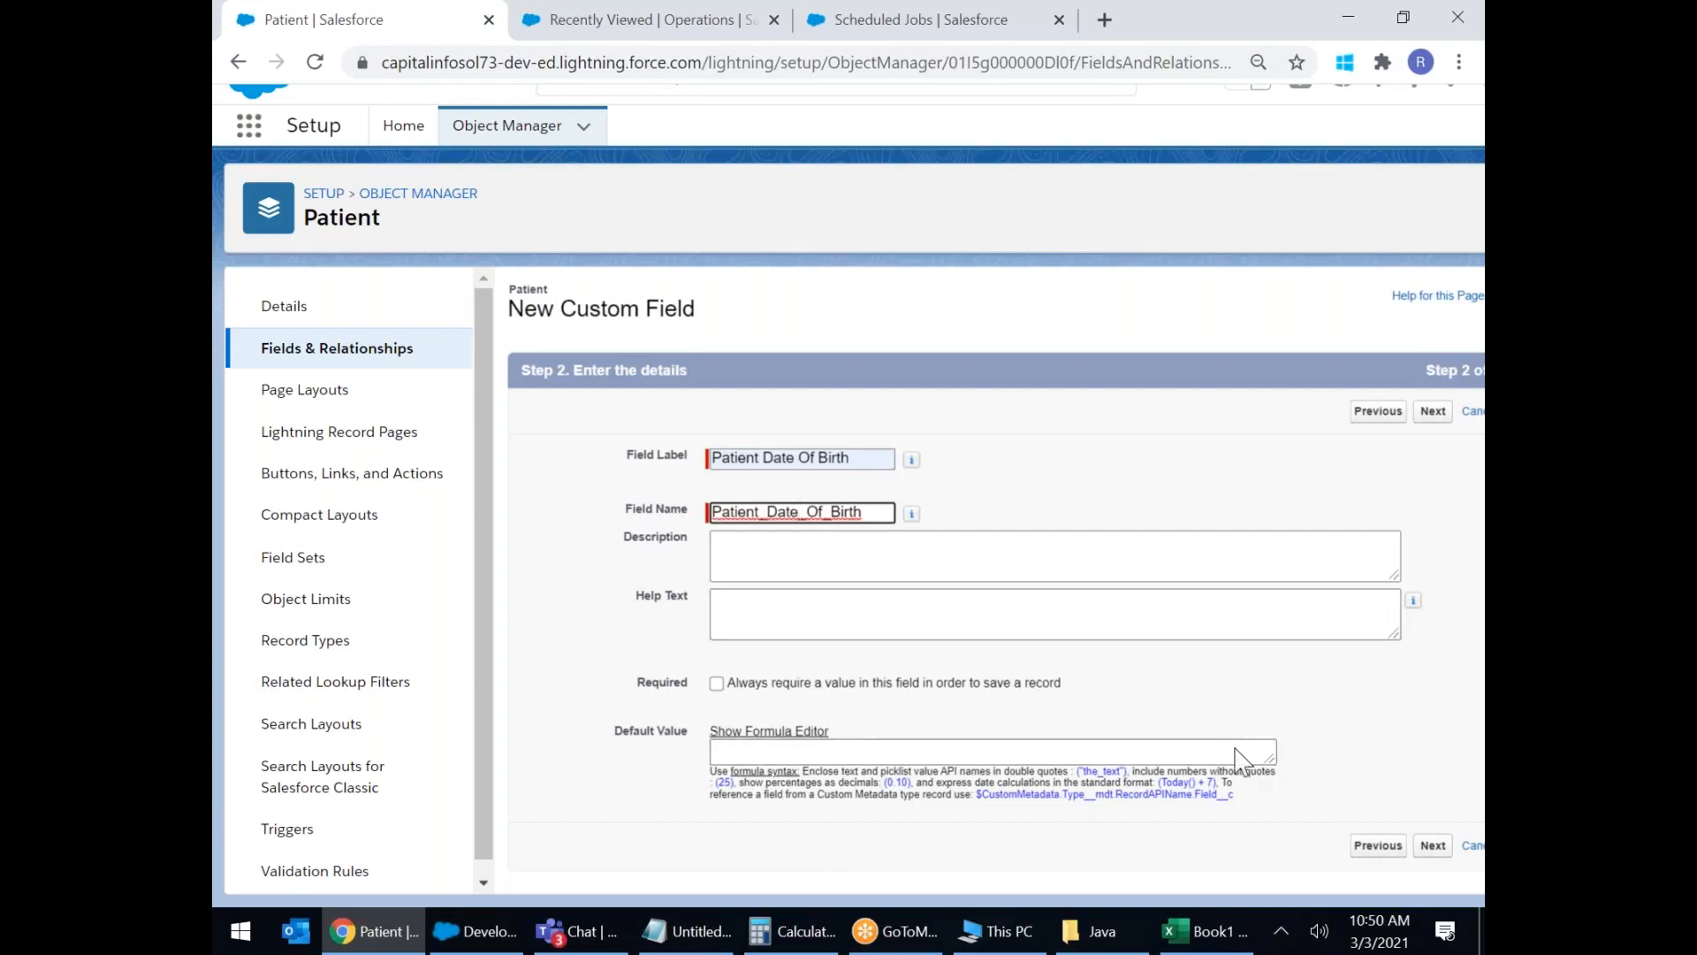
pyautogui.click(1433, 846)
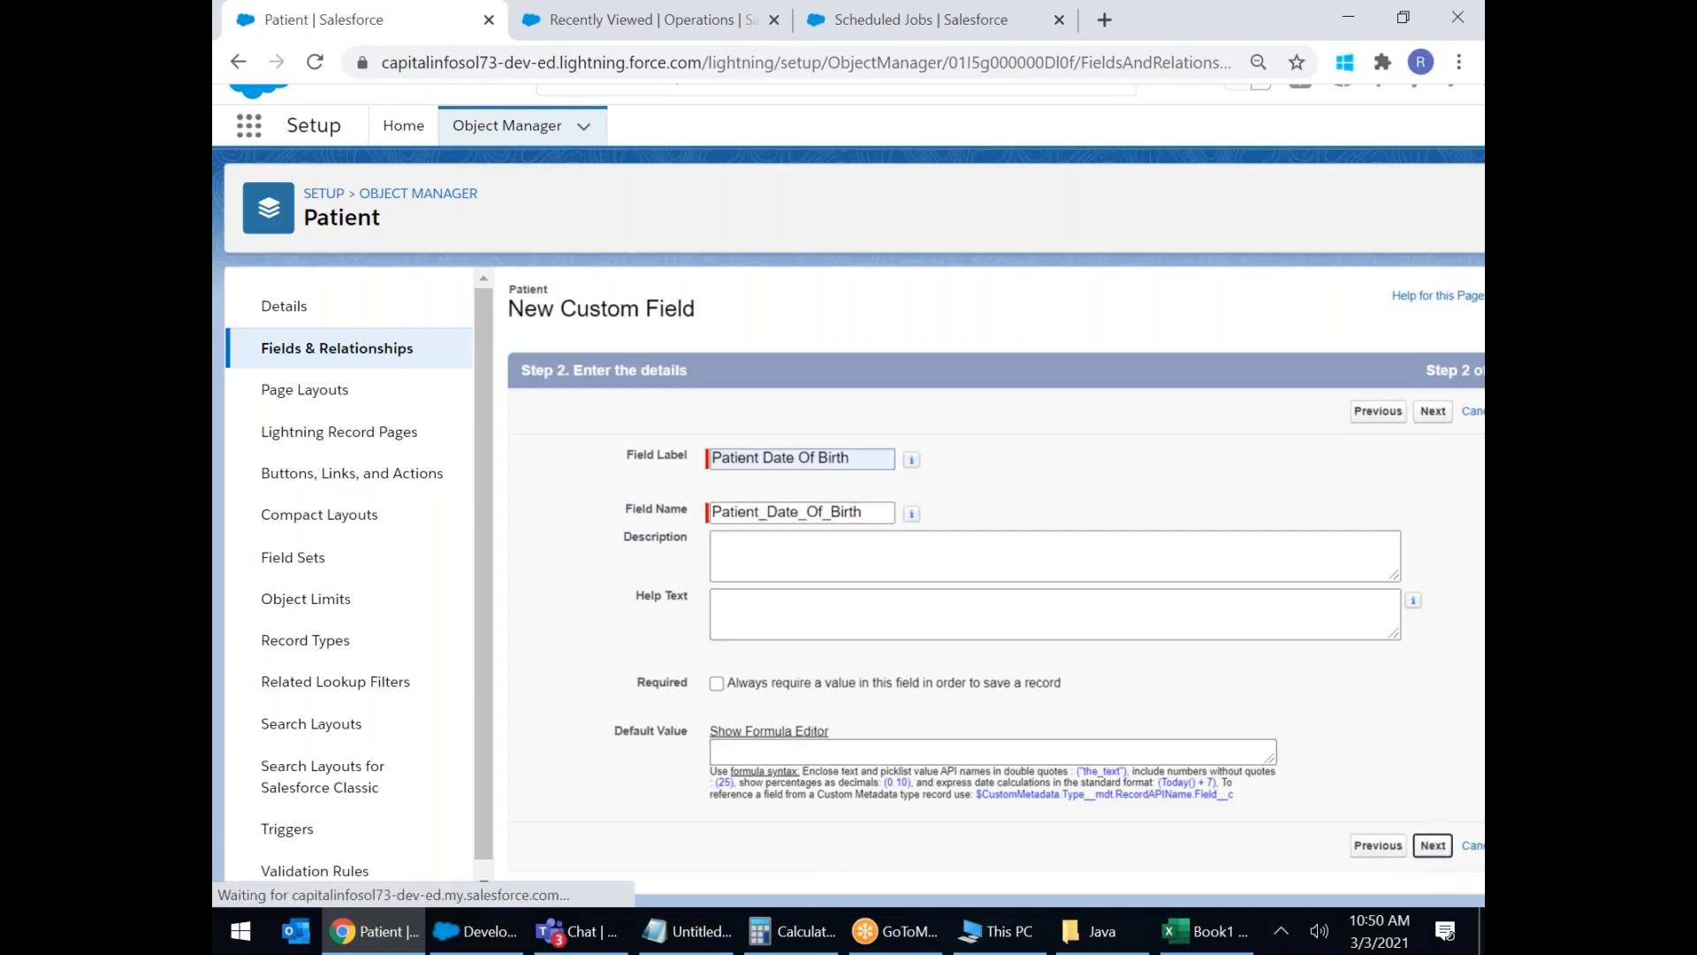
pyautogui.click(1419, 414)
# Save the date-of-birth field and start a new Email-type field.
pyautogui.click(1375, 428)
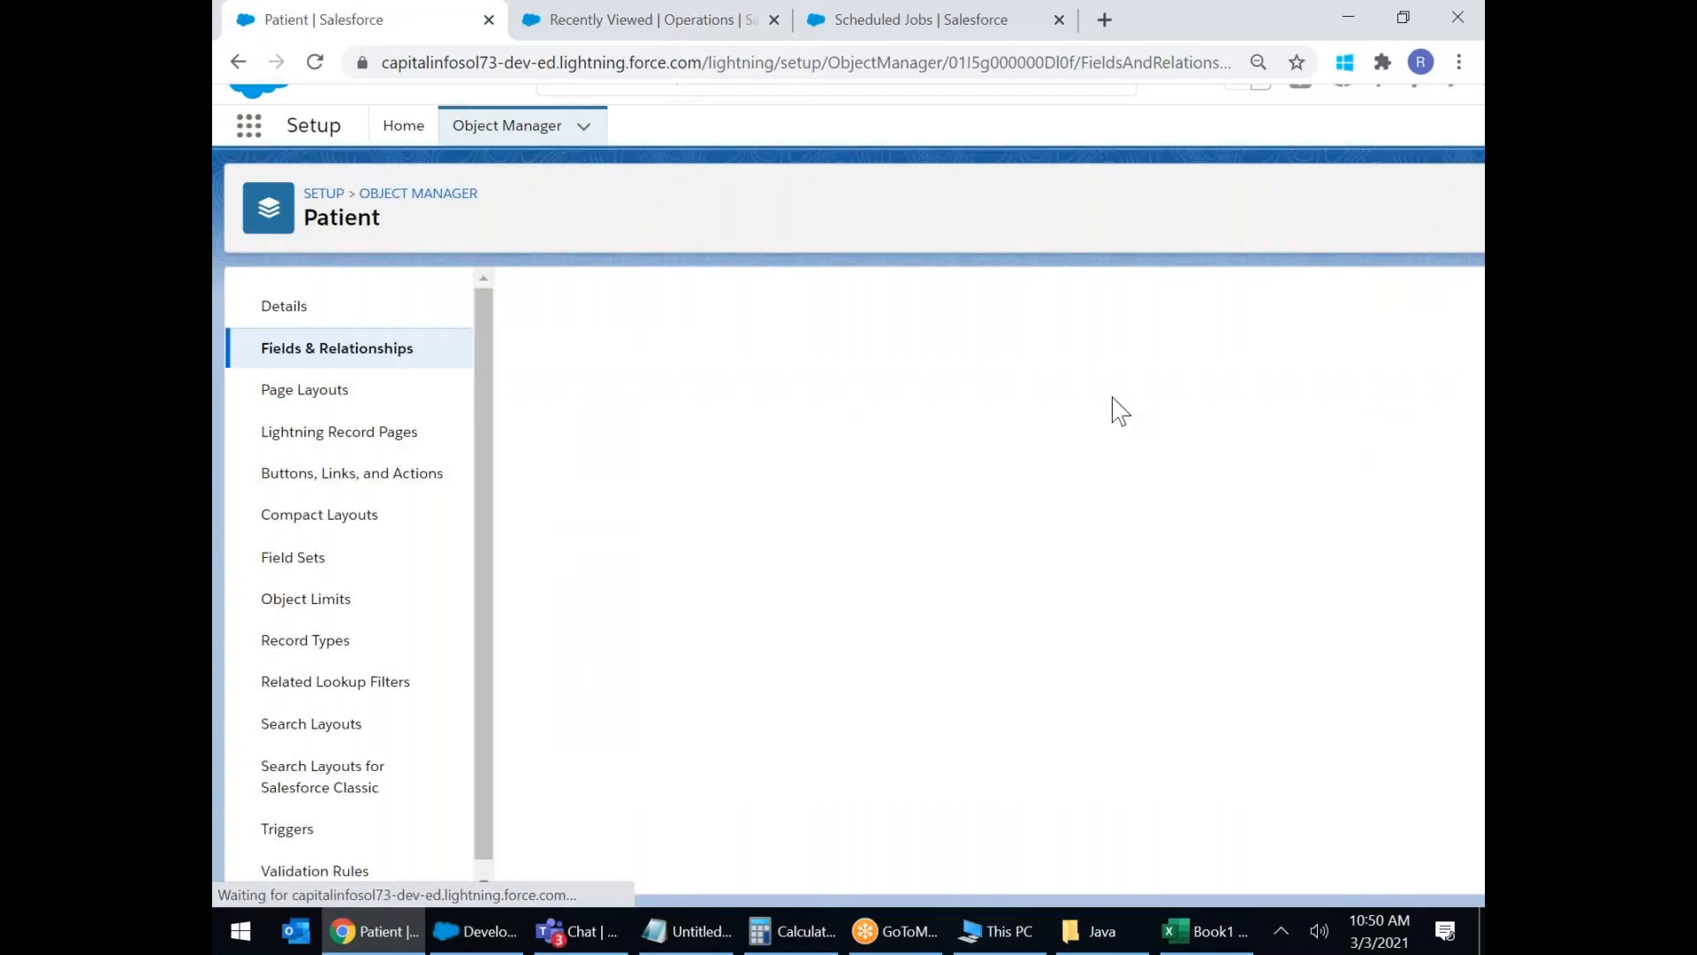
pyautogui.scroll(-6, 803, 601)
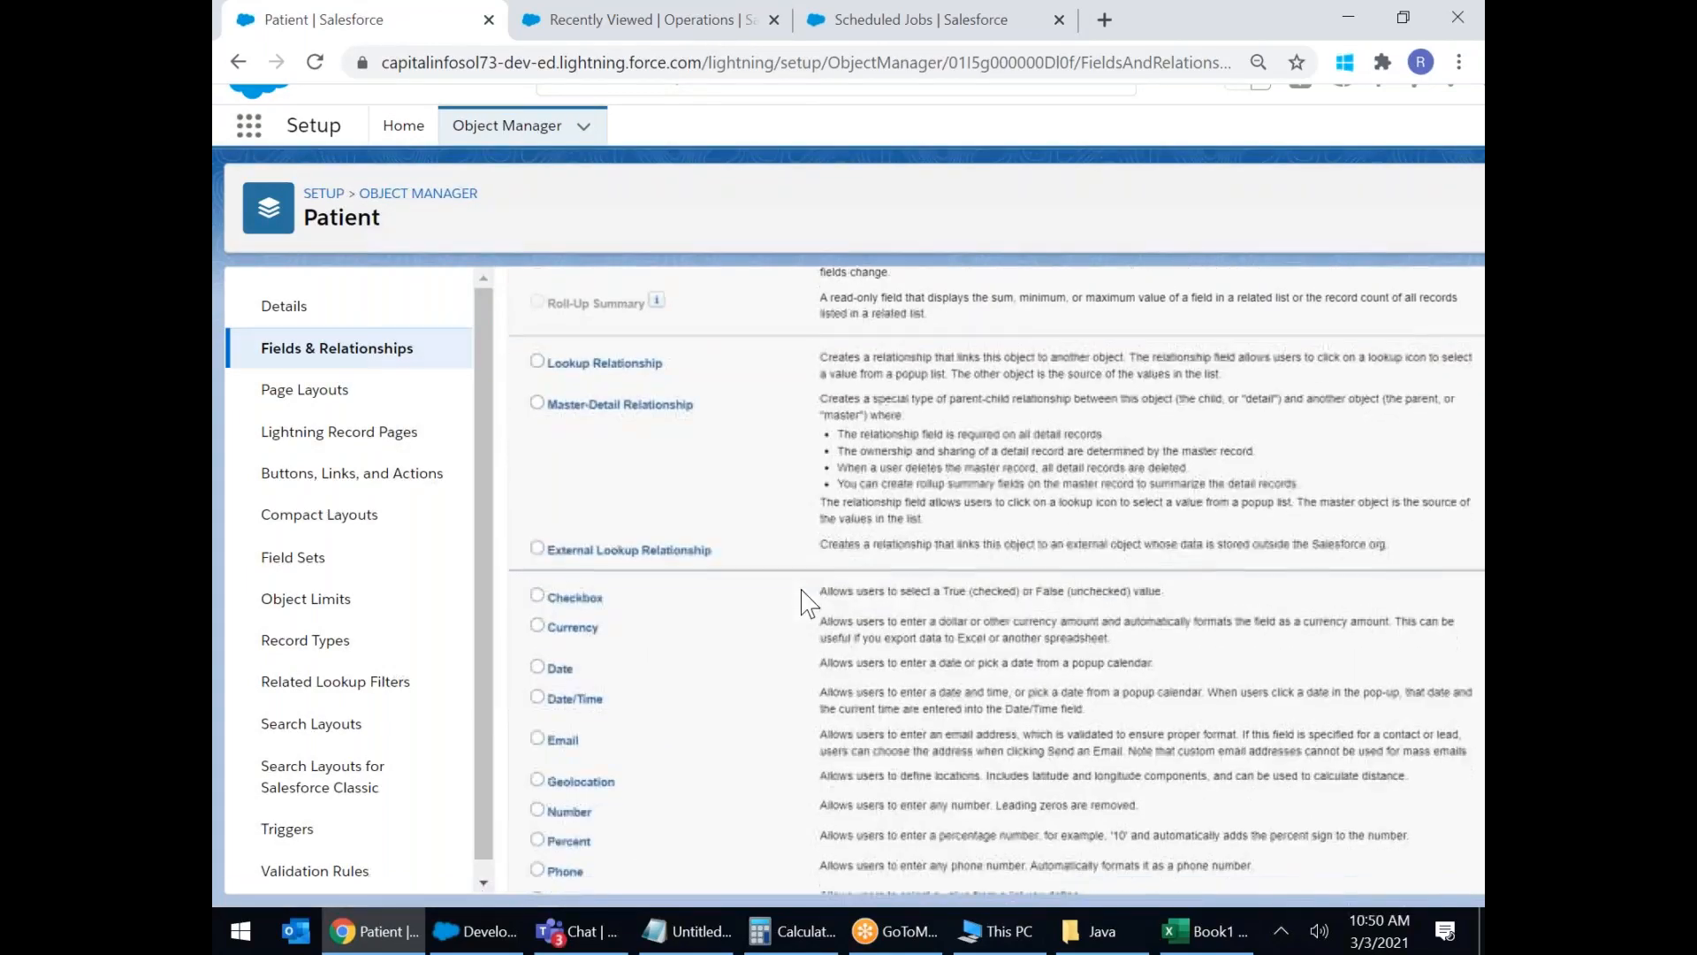
pyautogui.click(541, 522)
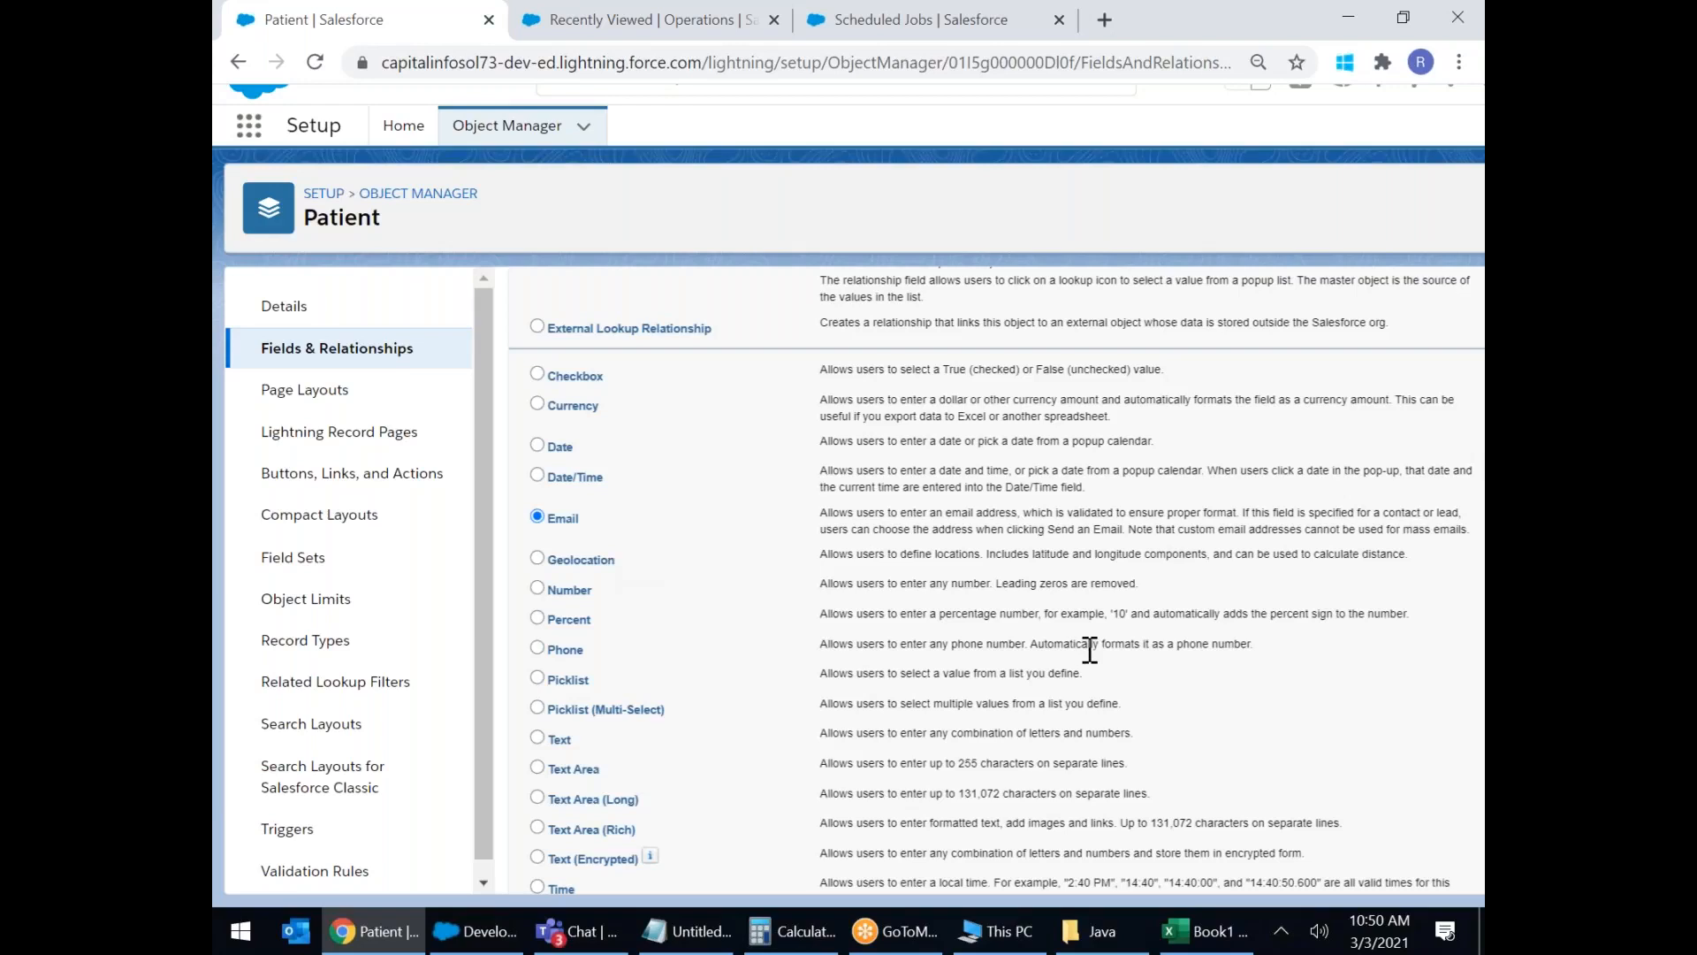
pyautogui.scroll(-3, 1090, 650)
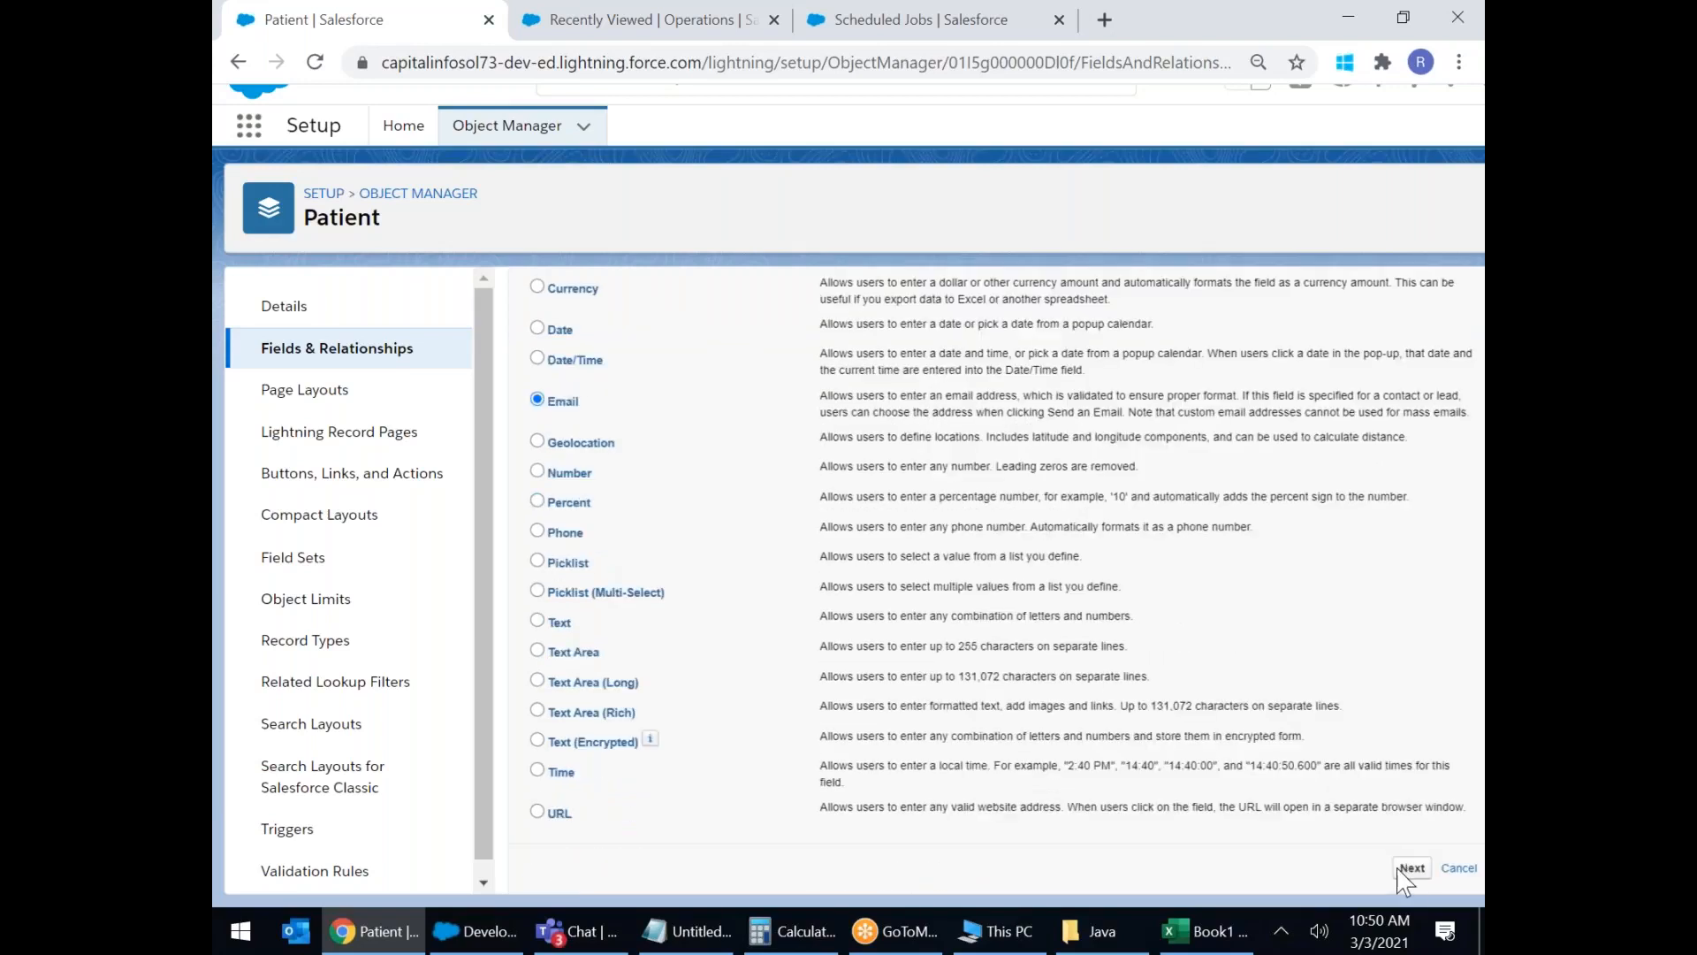
pyautogui.click(1412, 868)
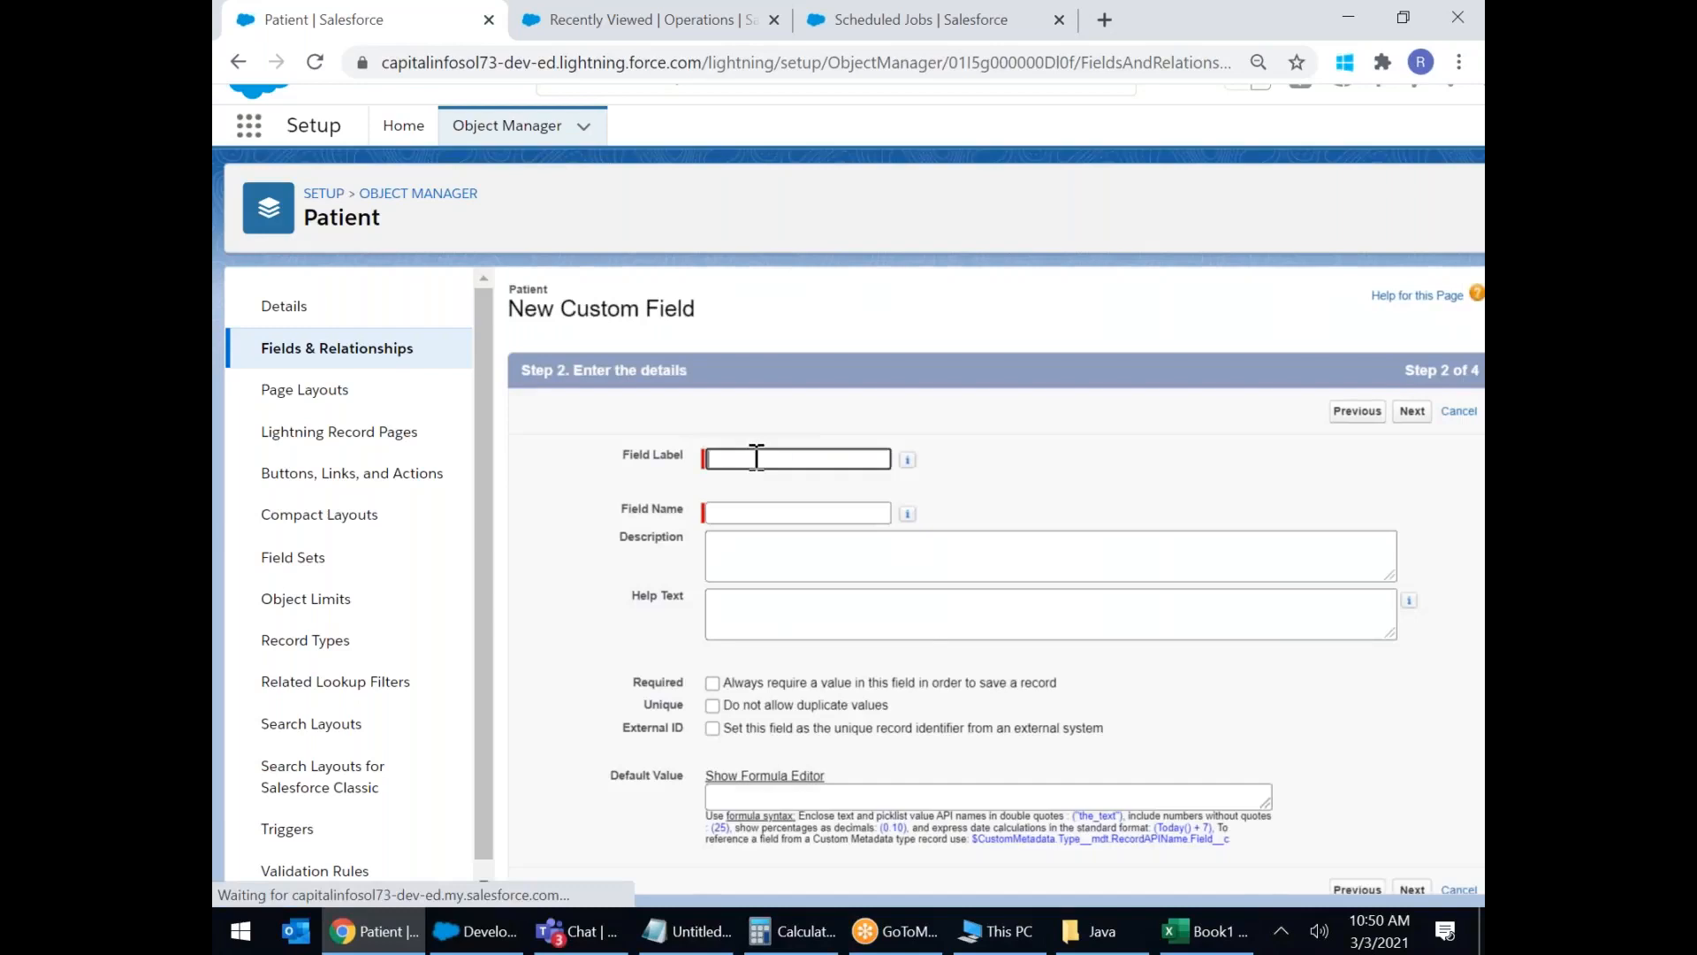
# Label it 'Patient Primary Email', leave it optional, and mark it as an External ID.
pyautogui.click(754, 457)
pyautogui.write('O')
pyautogui.press('BackSpace')
pyautogui.write('Pa')
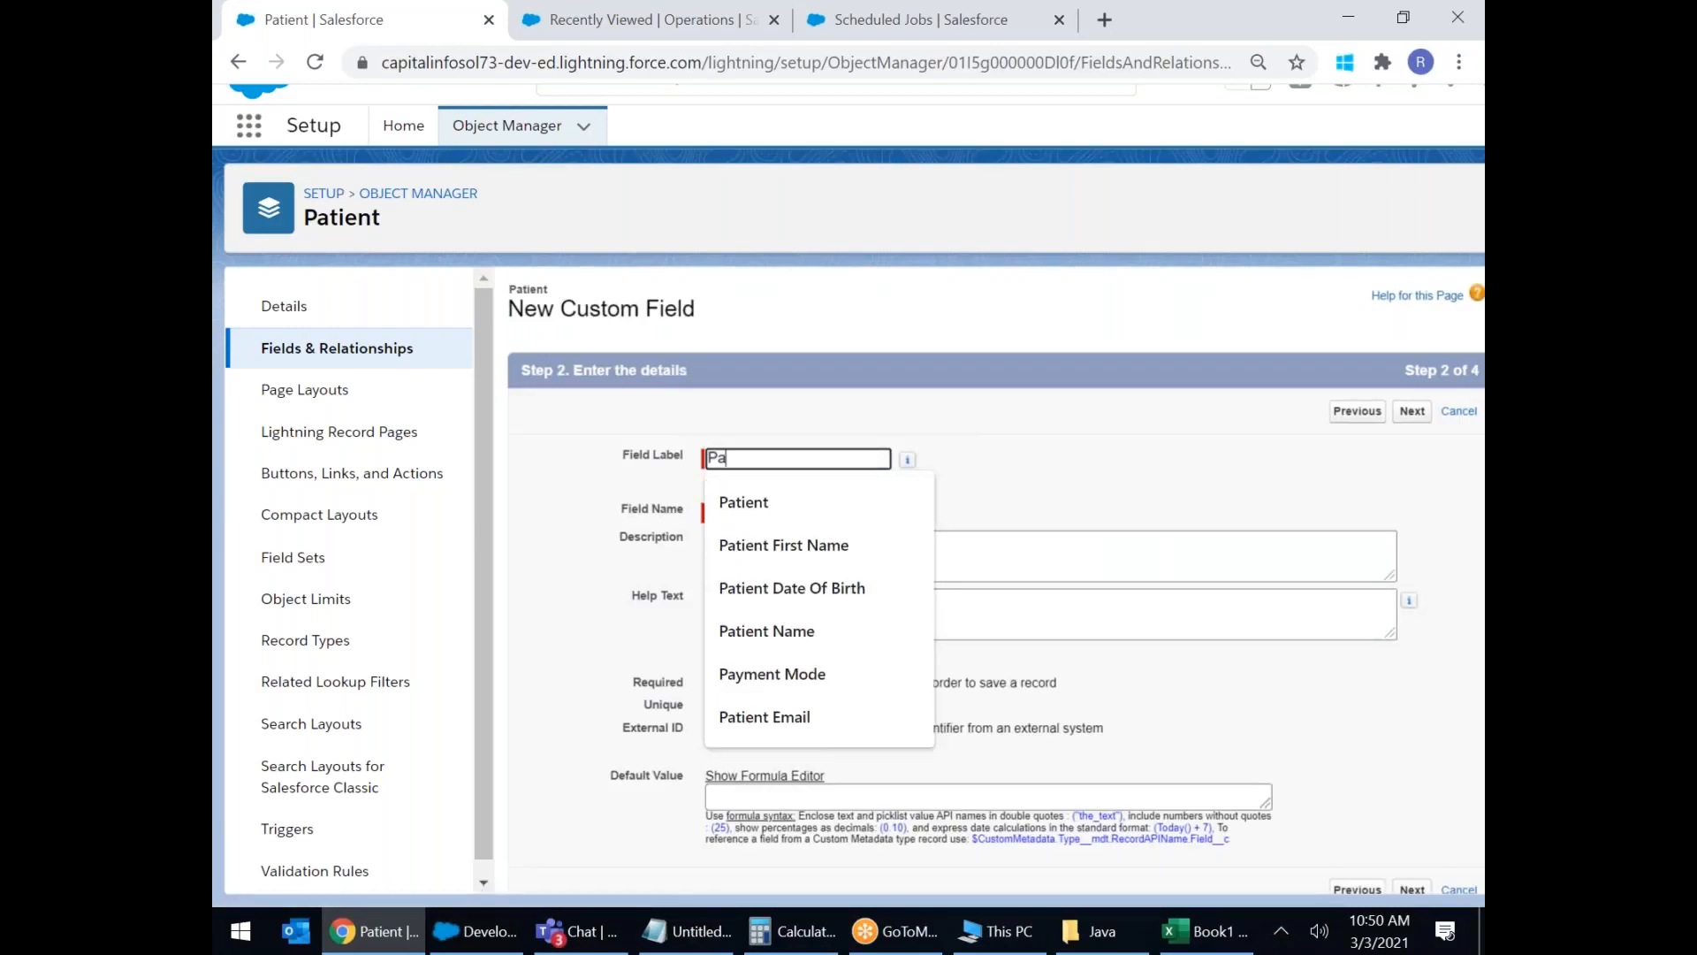
pyautogui.write('tien')
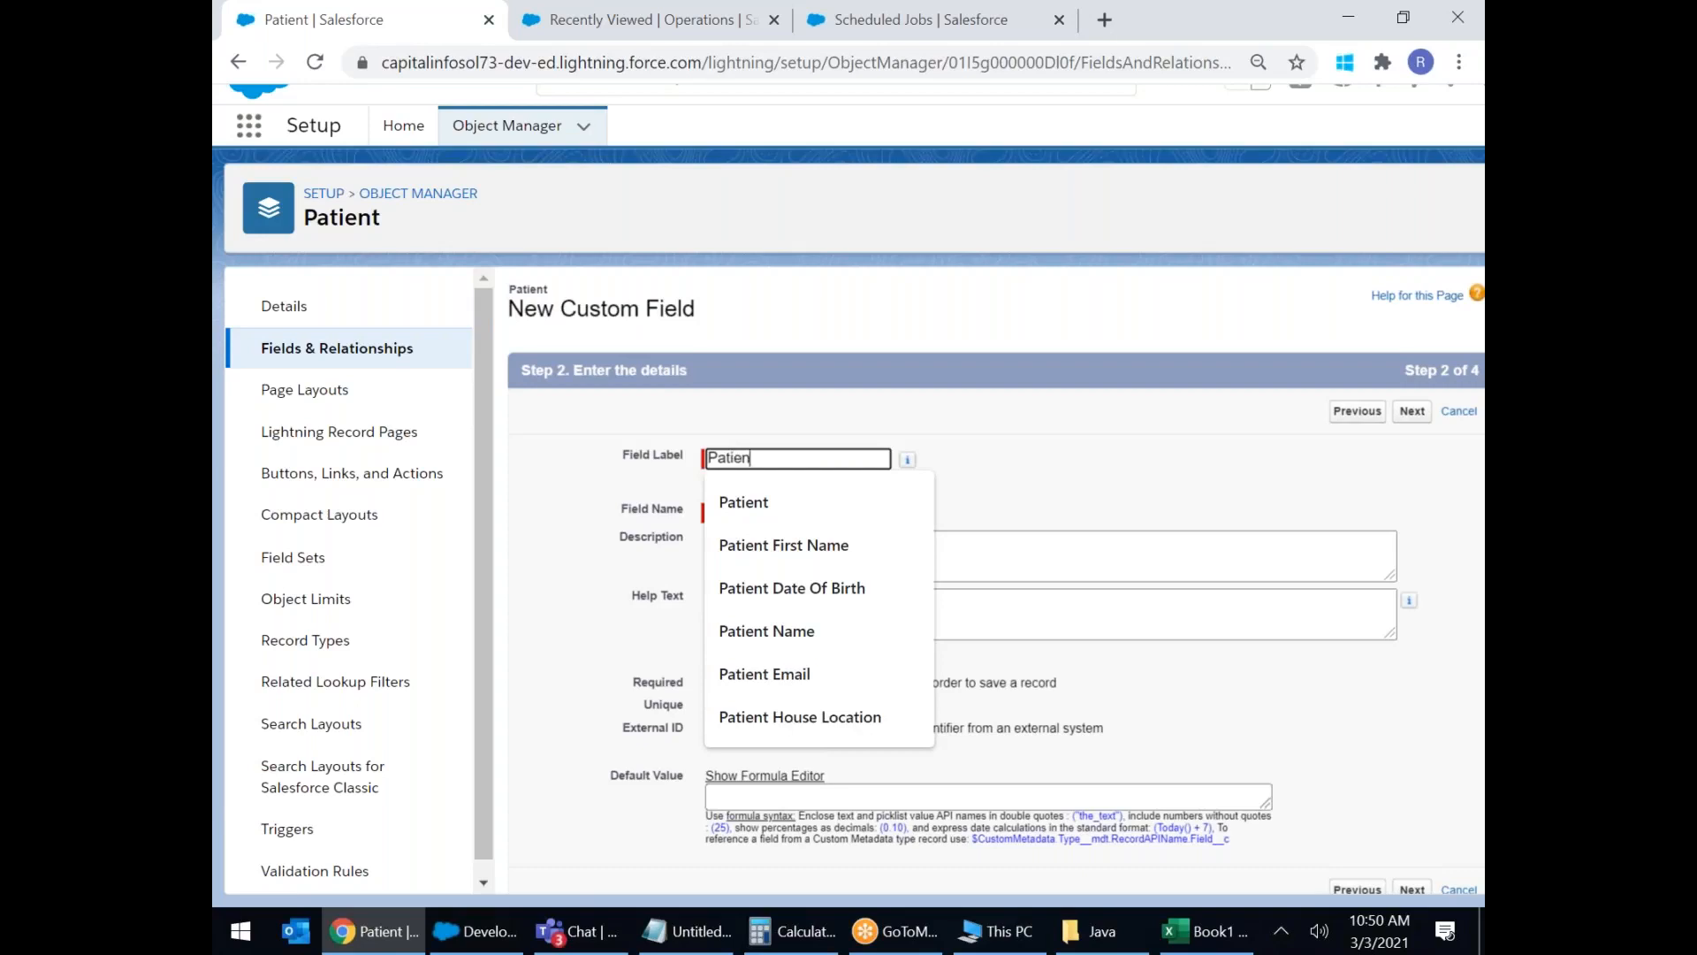
pyautogui.write('t Primary Email')
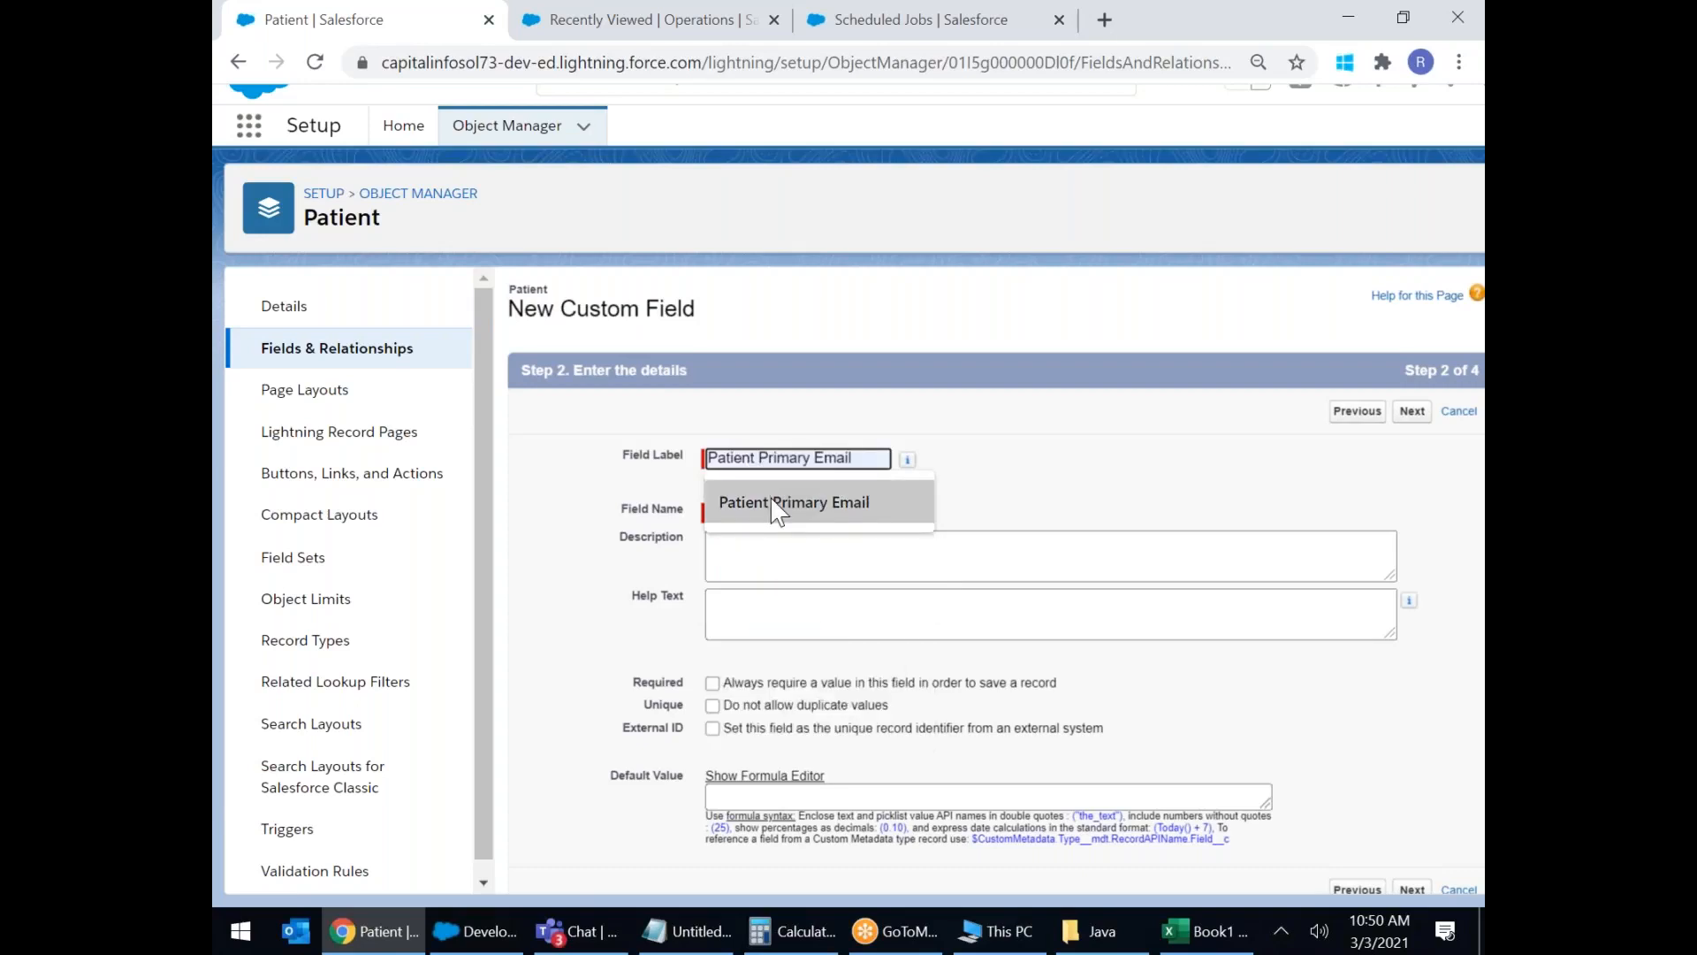
pyautogui.click(771, 500)
pyautogui.click(758, 513)
pyautogui.click(801, 626)
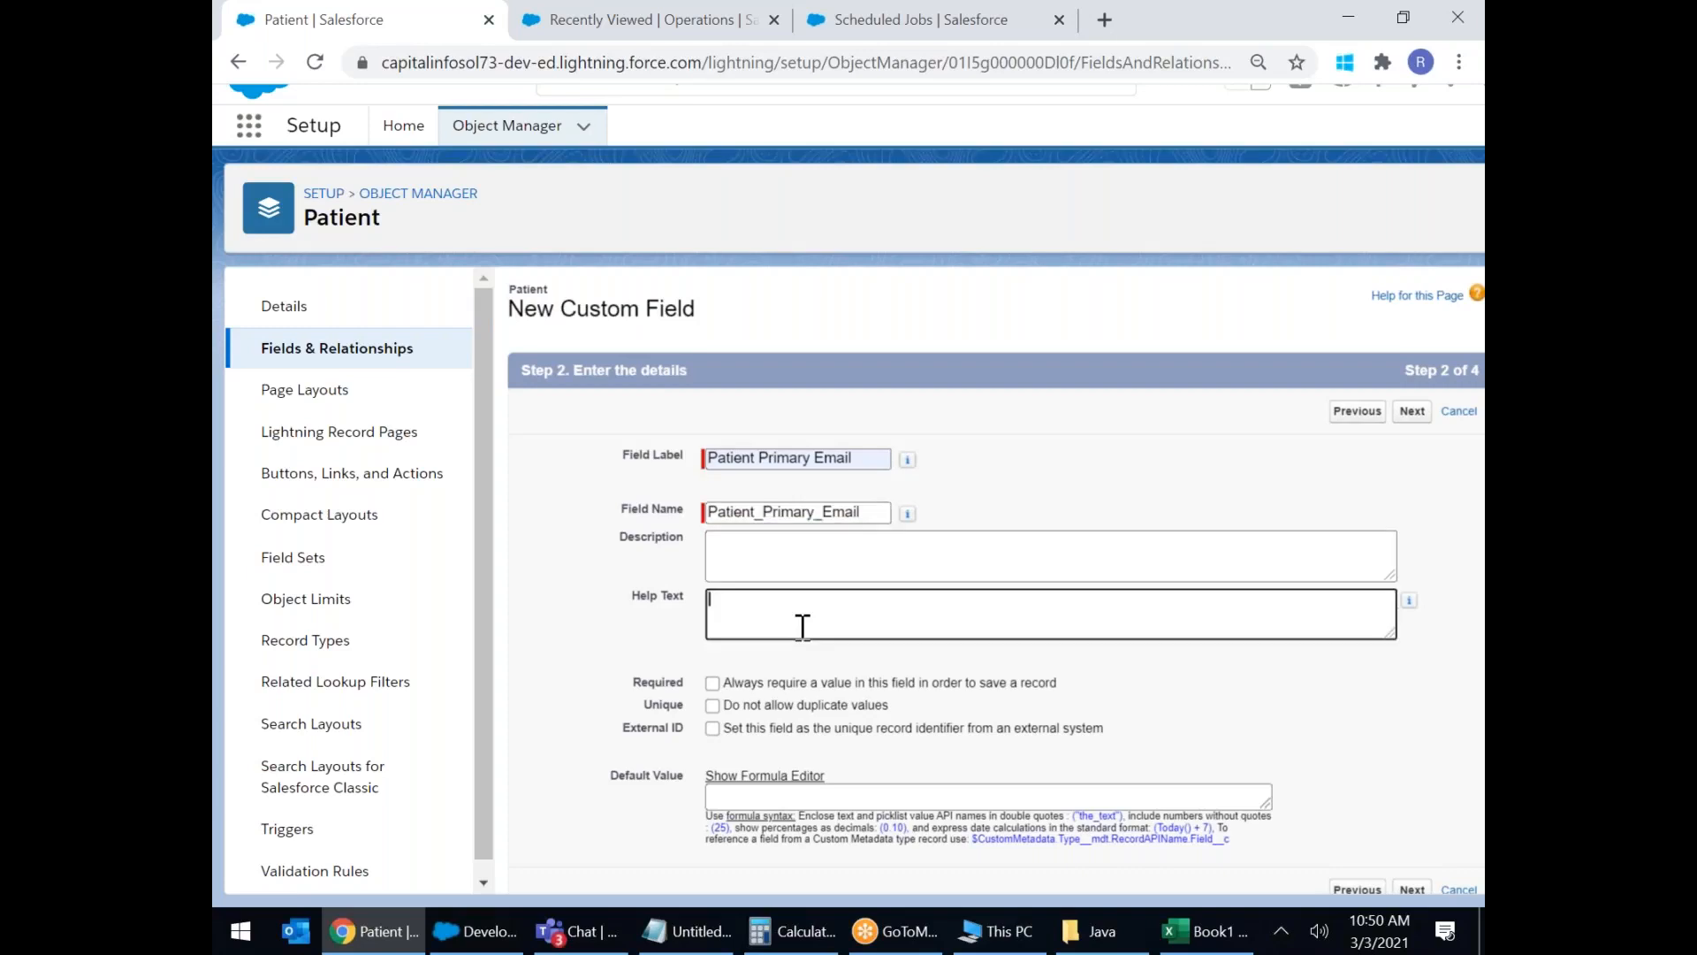
pyautogui.click(713, 683)
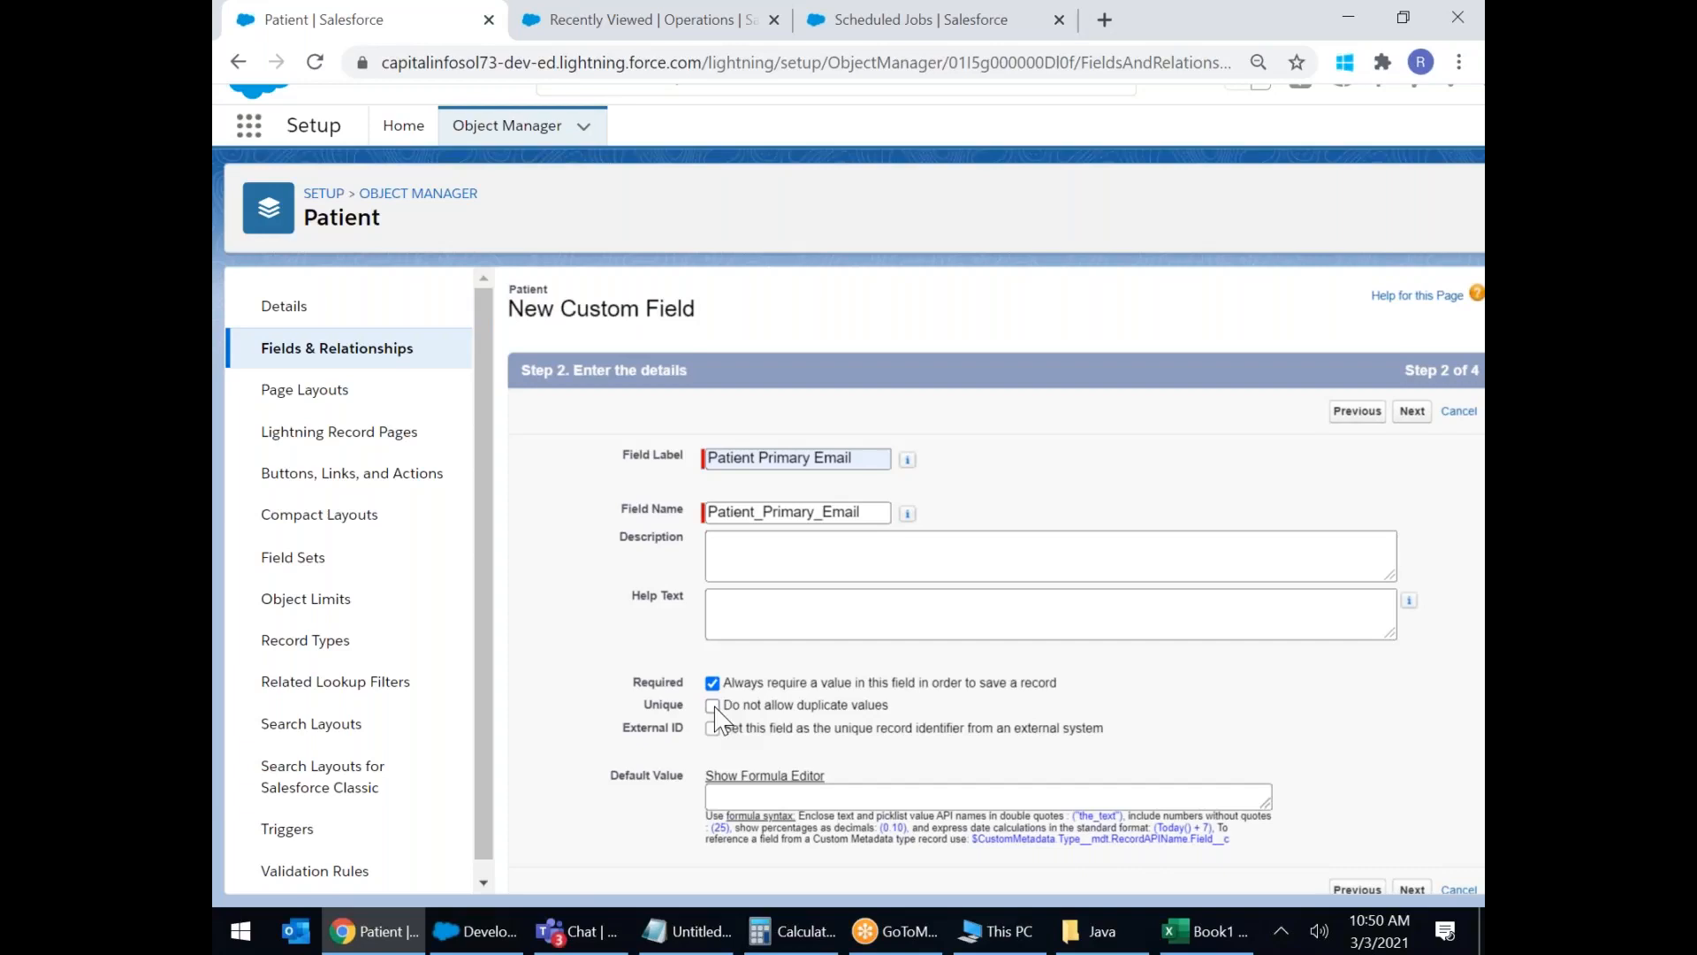
pyautogui.click(712, 683)
pyautogui.click(713, 728)
pyautogui.scroll(-1, 795, 704)
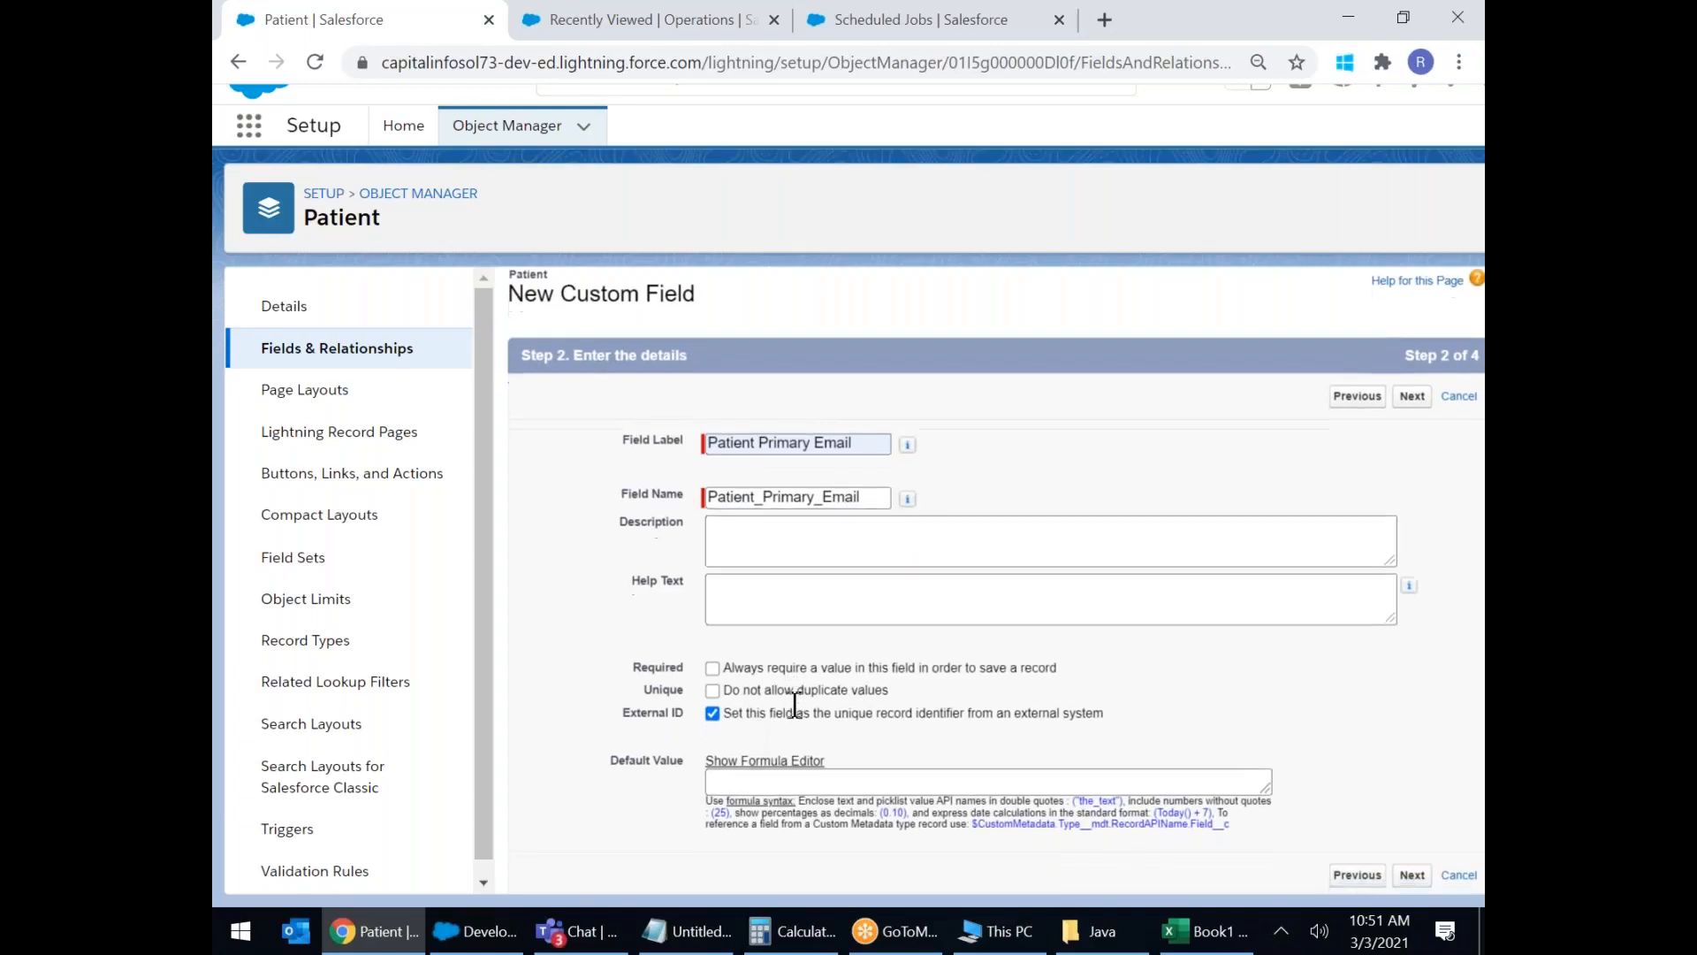
pyautogui.click(748, 774)
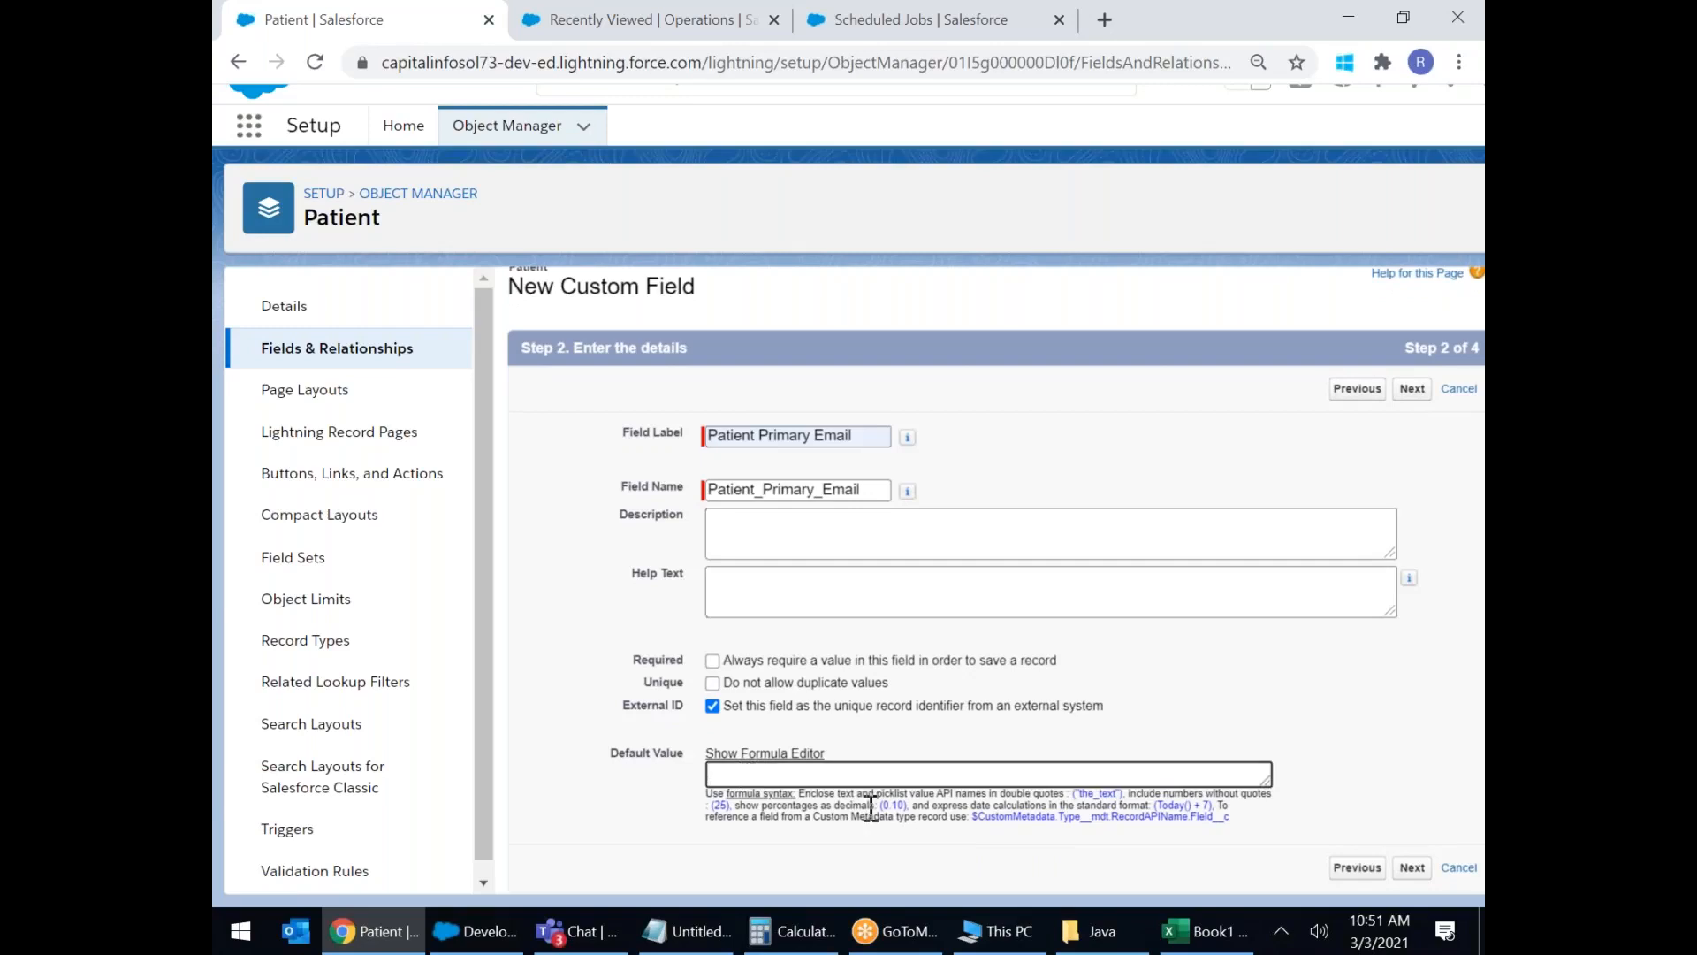
pyautogui.scroll(2, 748, 774)
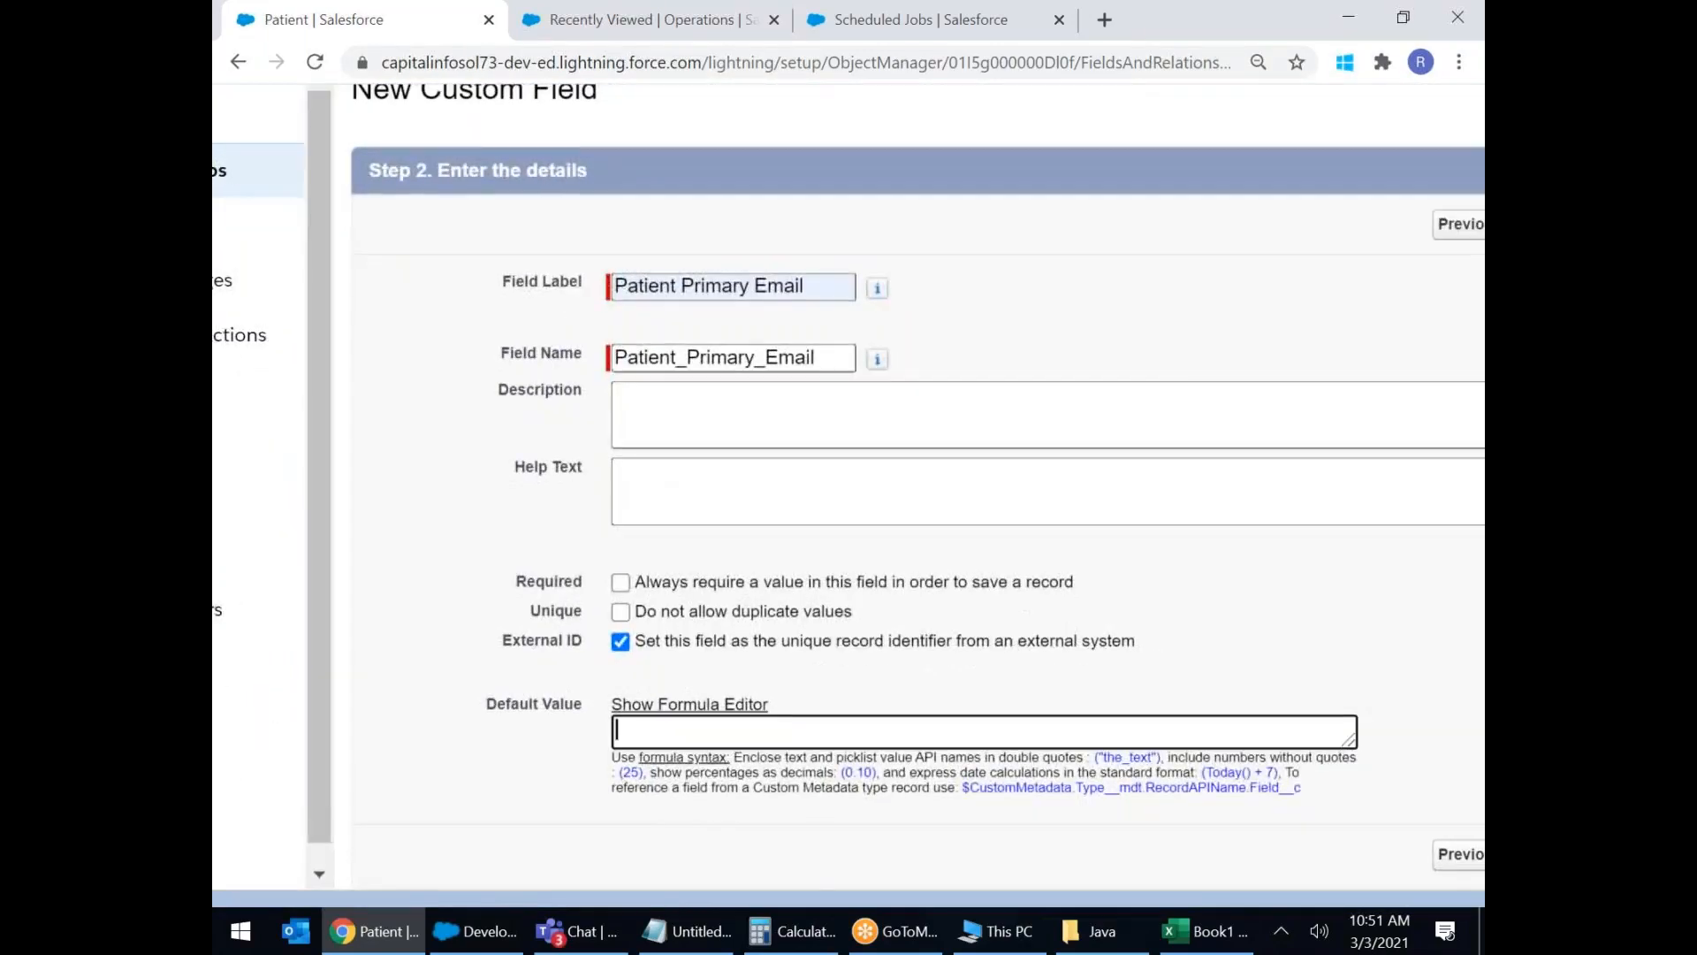
pyautogui.write("''")
pyautogui.press('Left')
pyautogui.write('no@email.com')
pyautogui.hotkey('ctrl', '+')
pyautogui.hotkey('ctrl', '+')
pyautogui.hotkey('ctrl', '+')
pyautogui.hotkey('ctrl', '+')
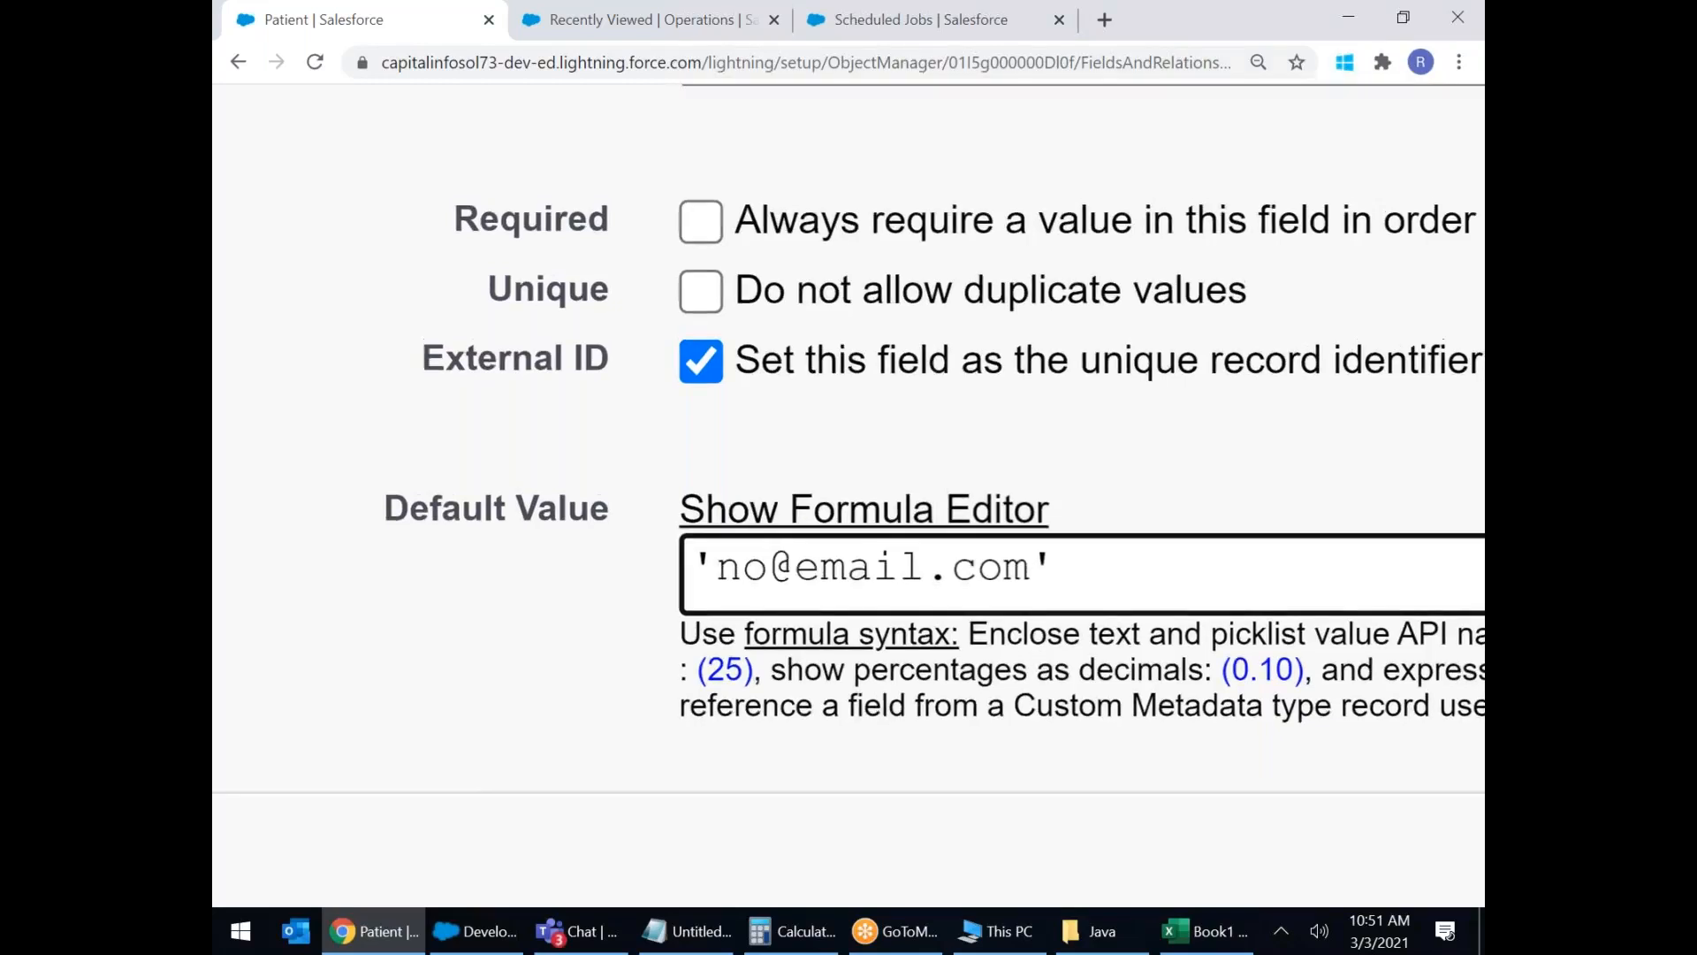
pyautogui.hotkey('ctrl', '0')
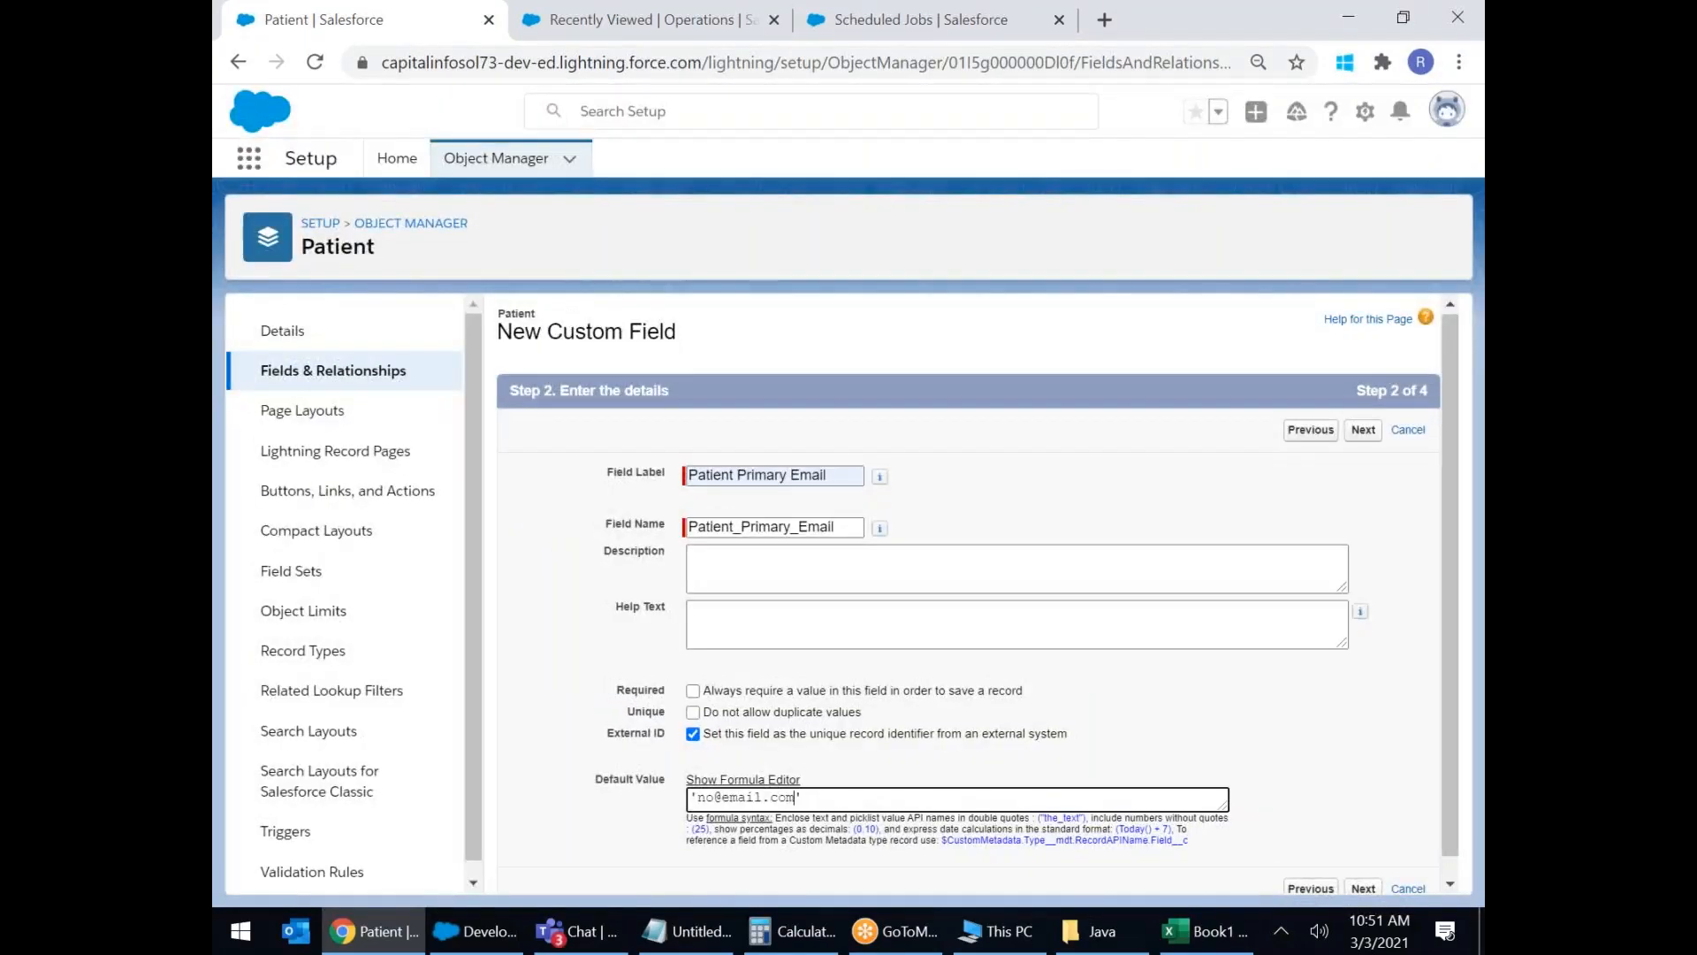
# Finish the remaining wizard steps and save the Patient Primary Email field.
pyautogui.click(1361, 430)
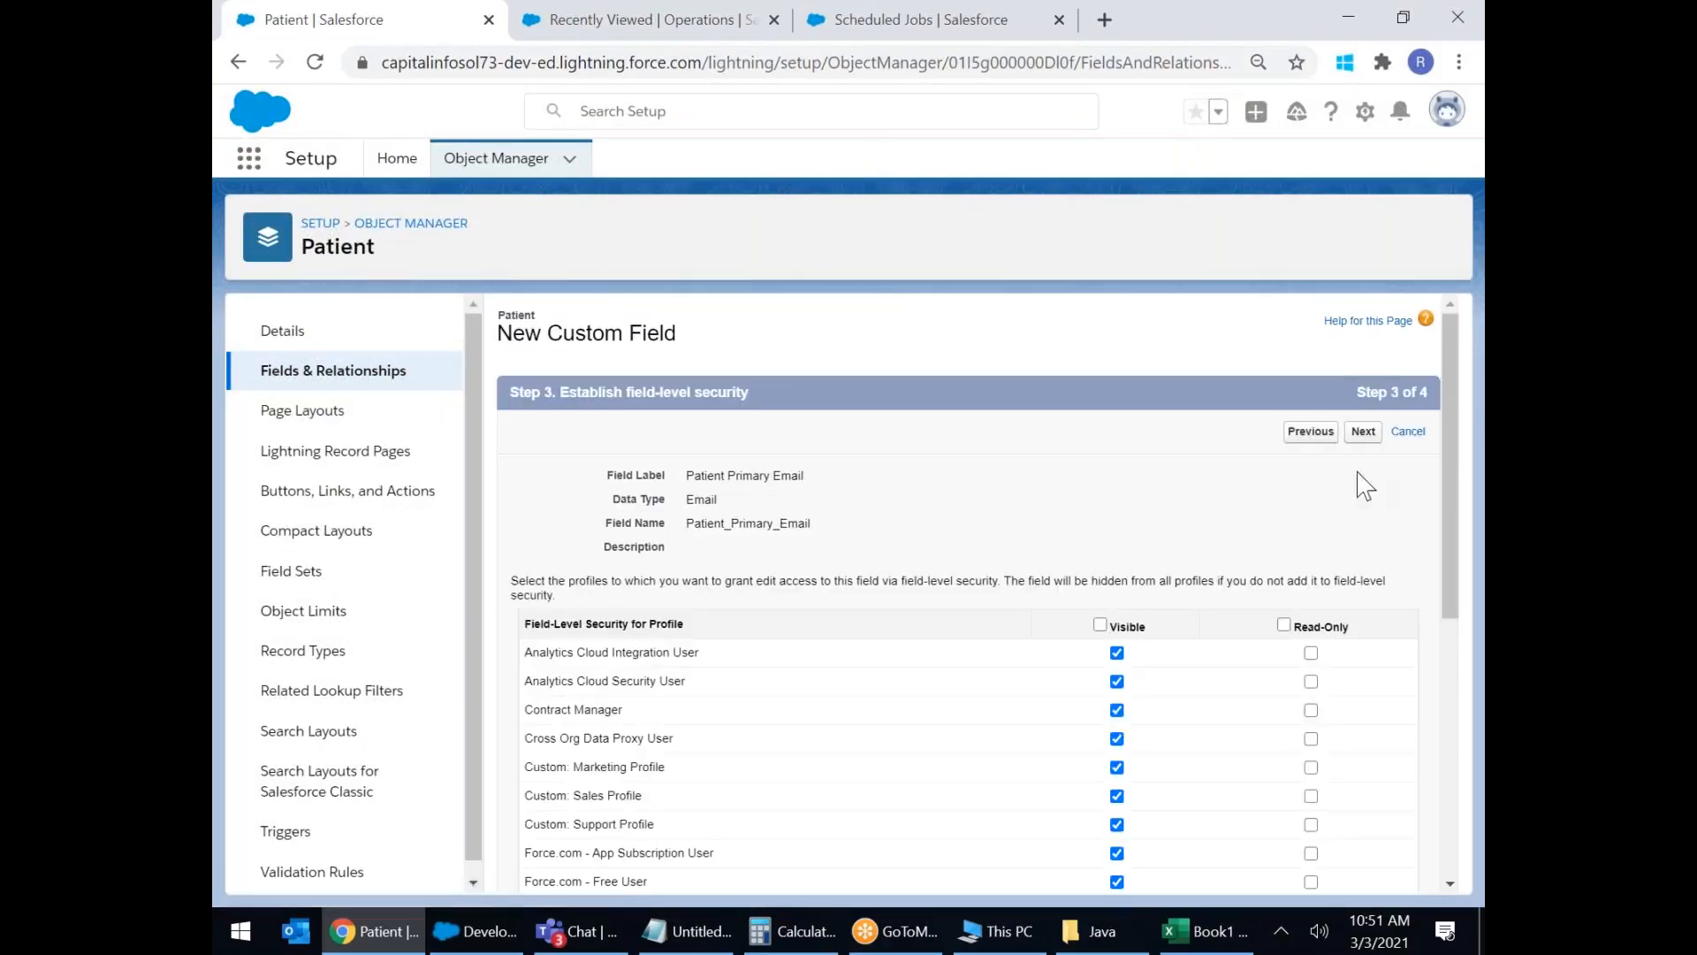
pyautogui.click(1366, 432)
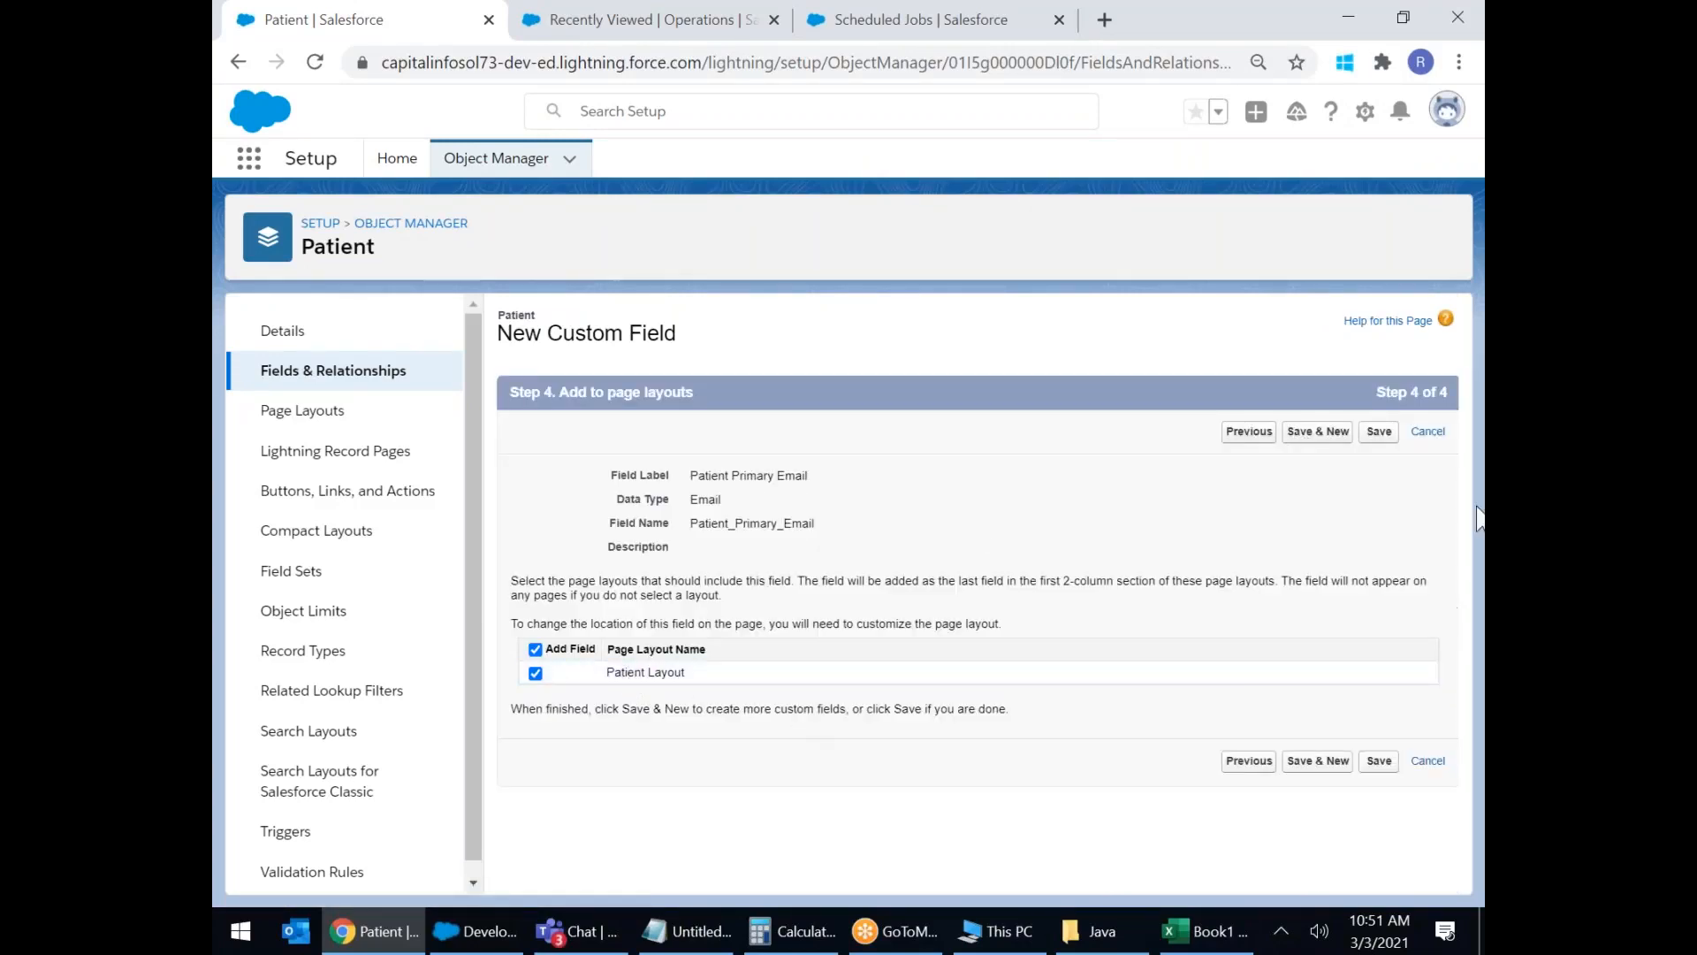
pyautogui.click(1320, 434)
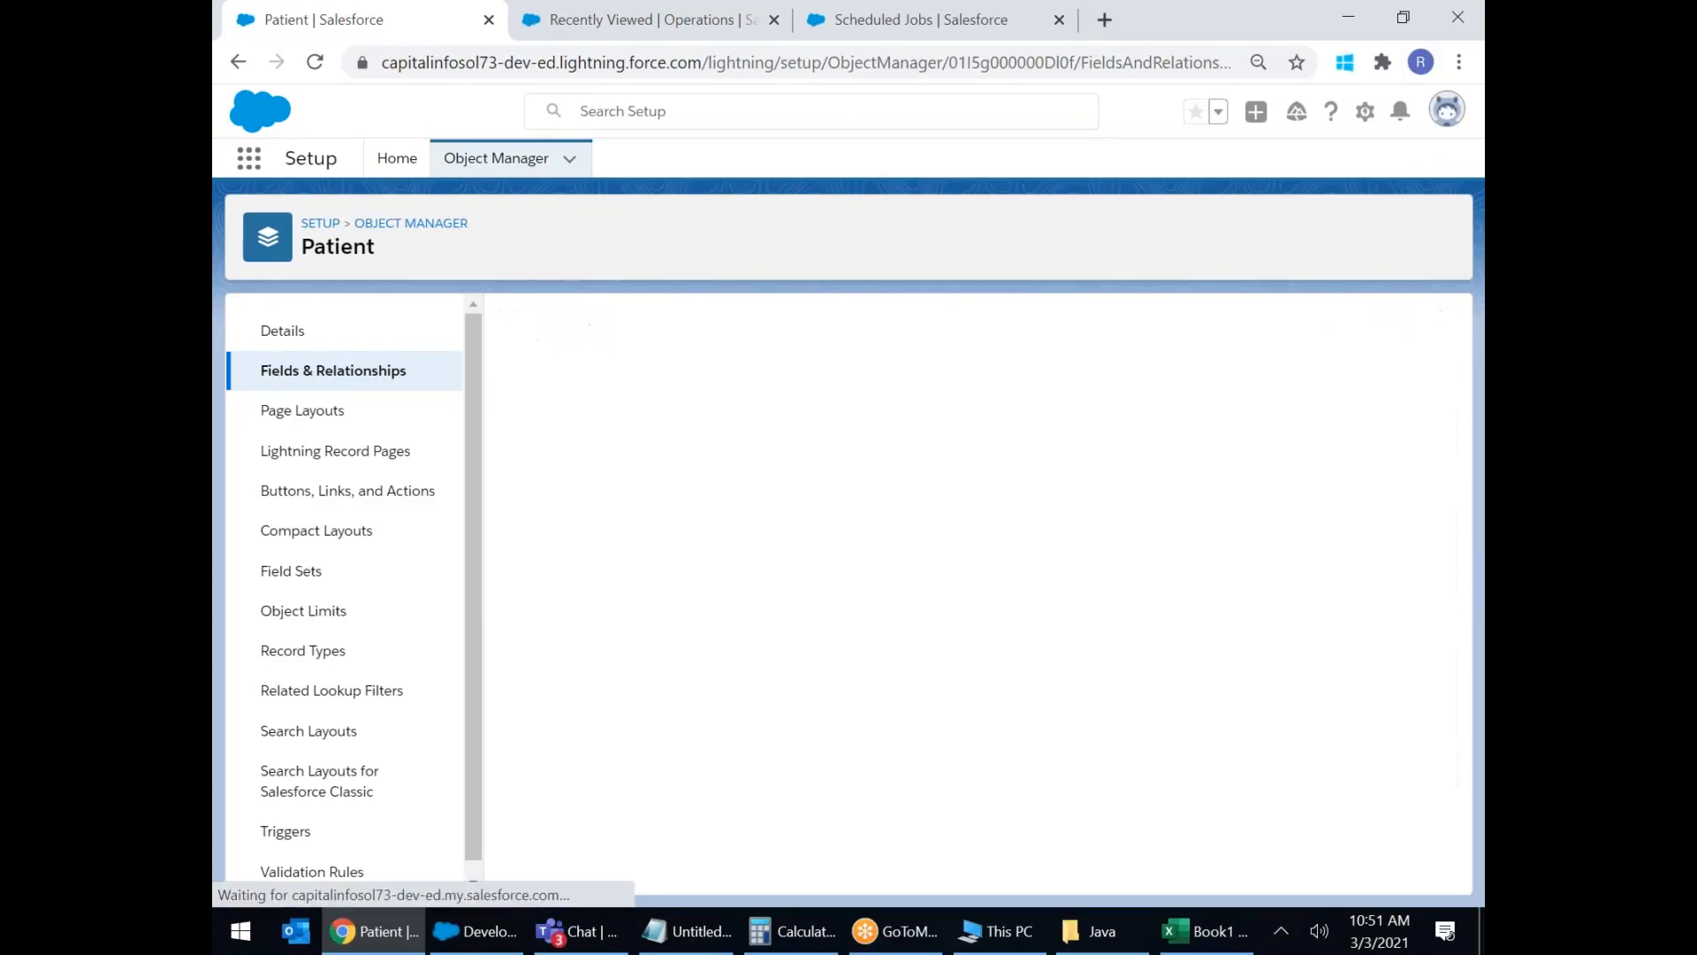
# Choose Geolocation as the next Patient field's data type.
pyautogui.scroll(-7, 814, 549)
pyautogui.scroll(-1, 815, 555)
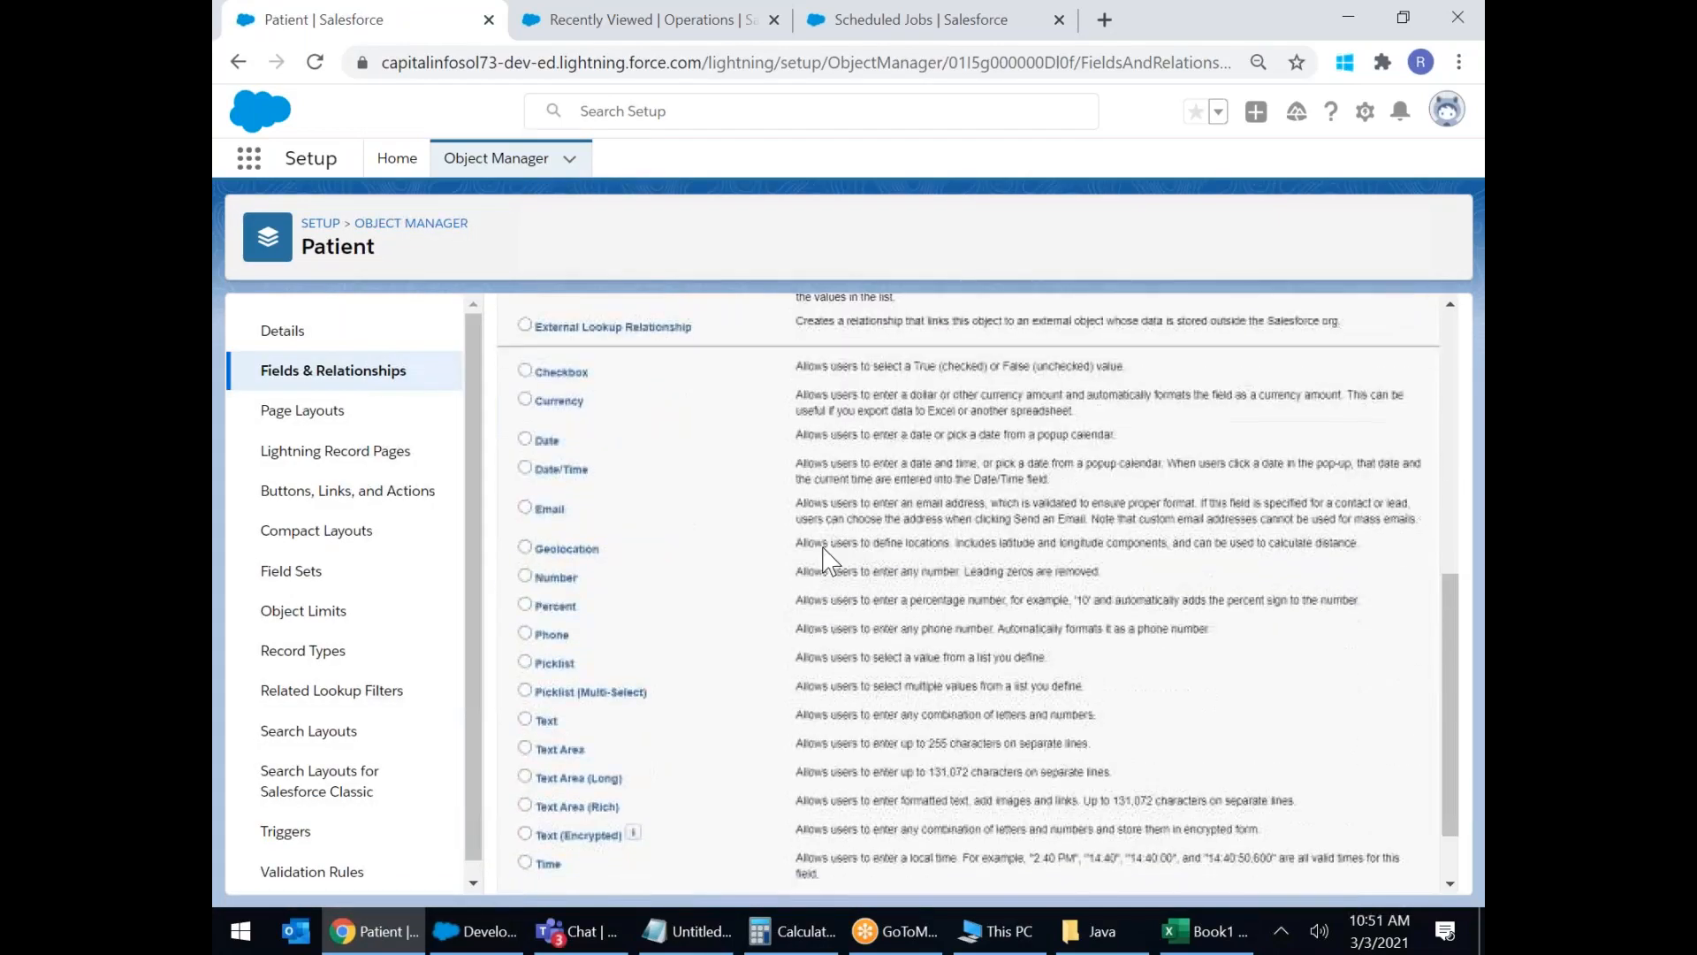
pyautogui.click(525, 548)
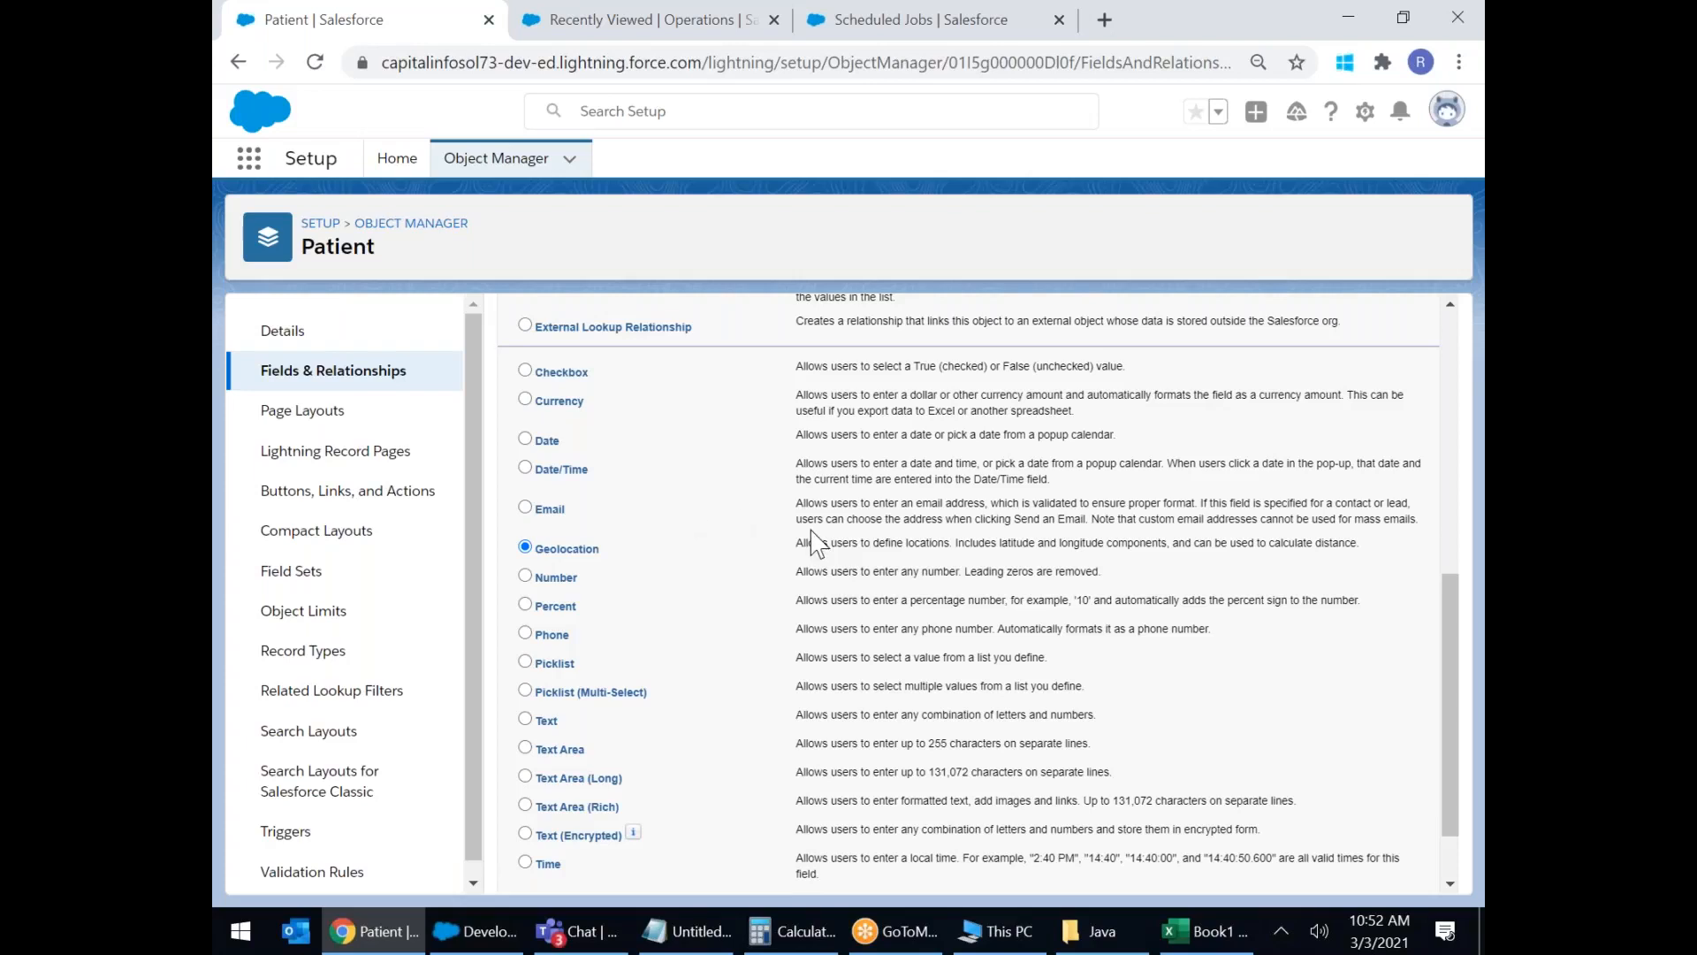
# Label the new geolocation field 'Patient House Location'.
pyautogui.scroll(5, 814, 542)
pyautogui.scroll(3, 1333, 495)
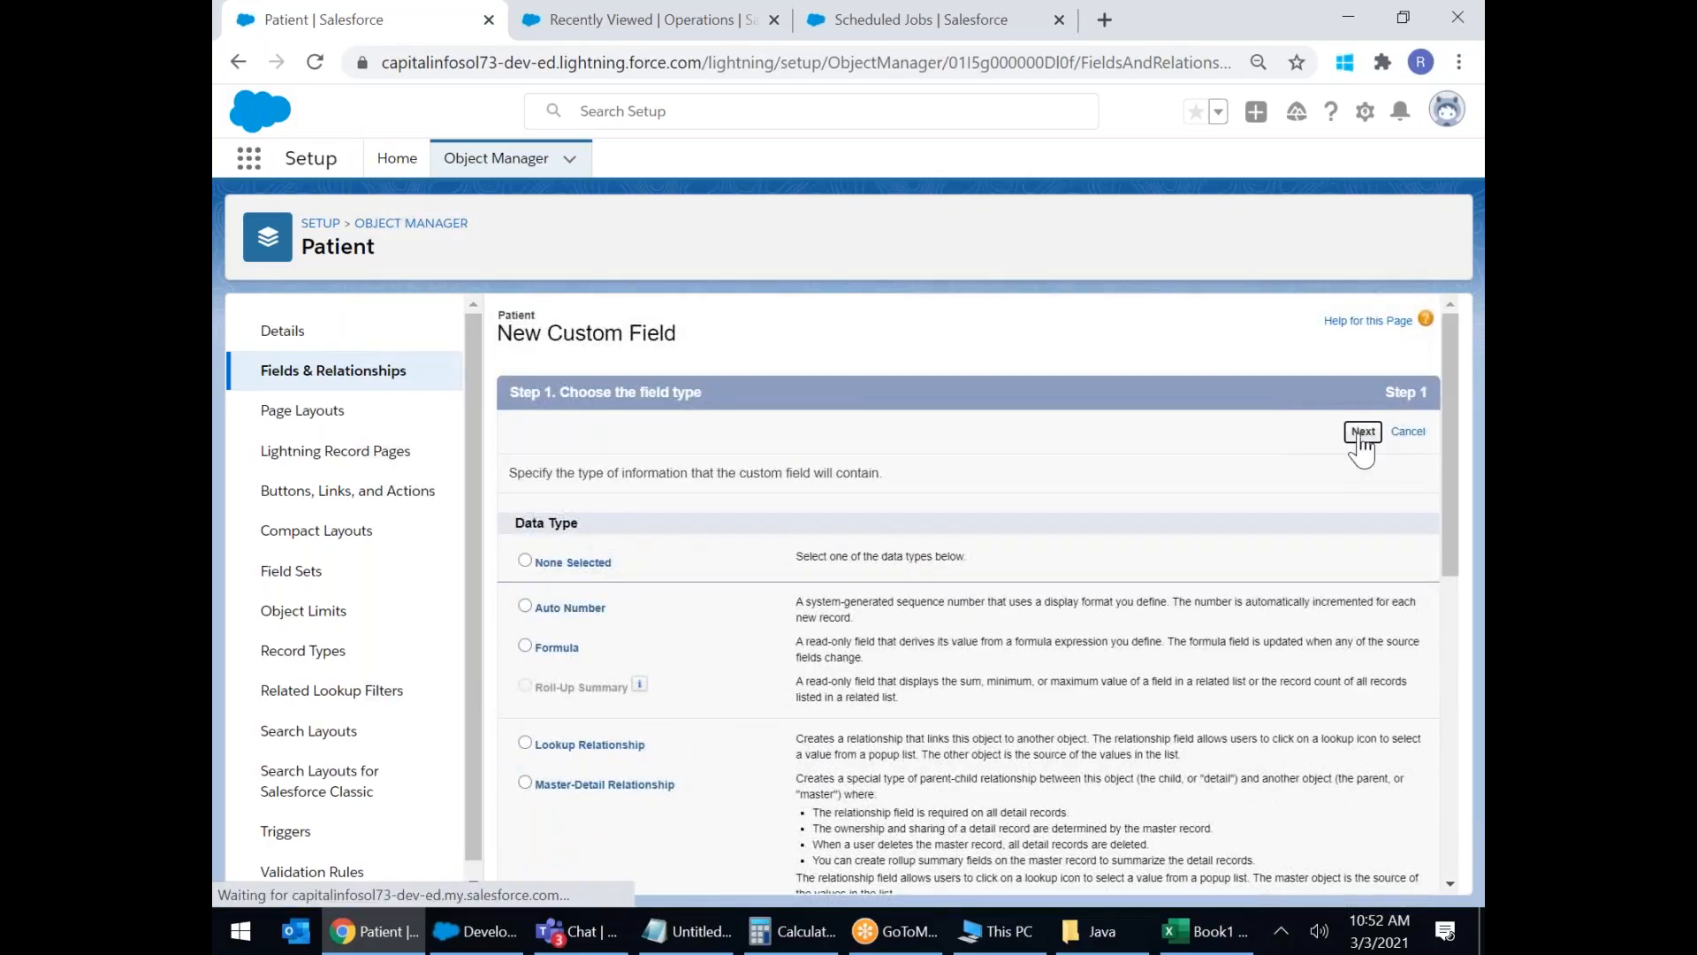
pyautogui.click(1357, 432)
pyautogui.click(756, 476)
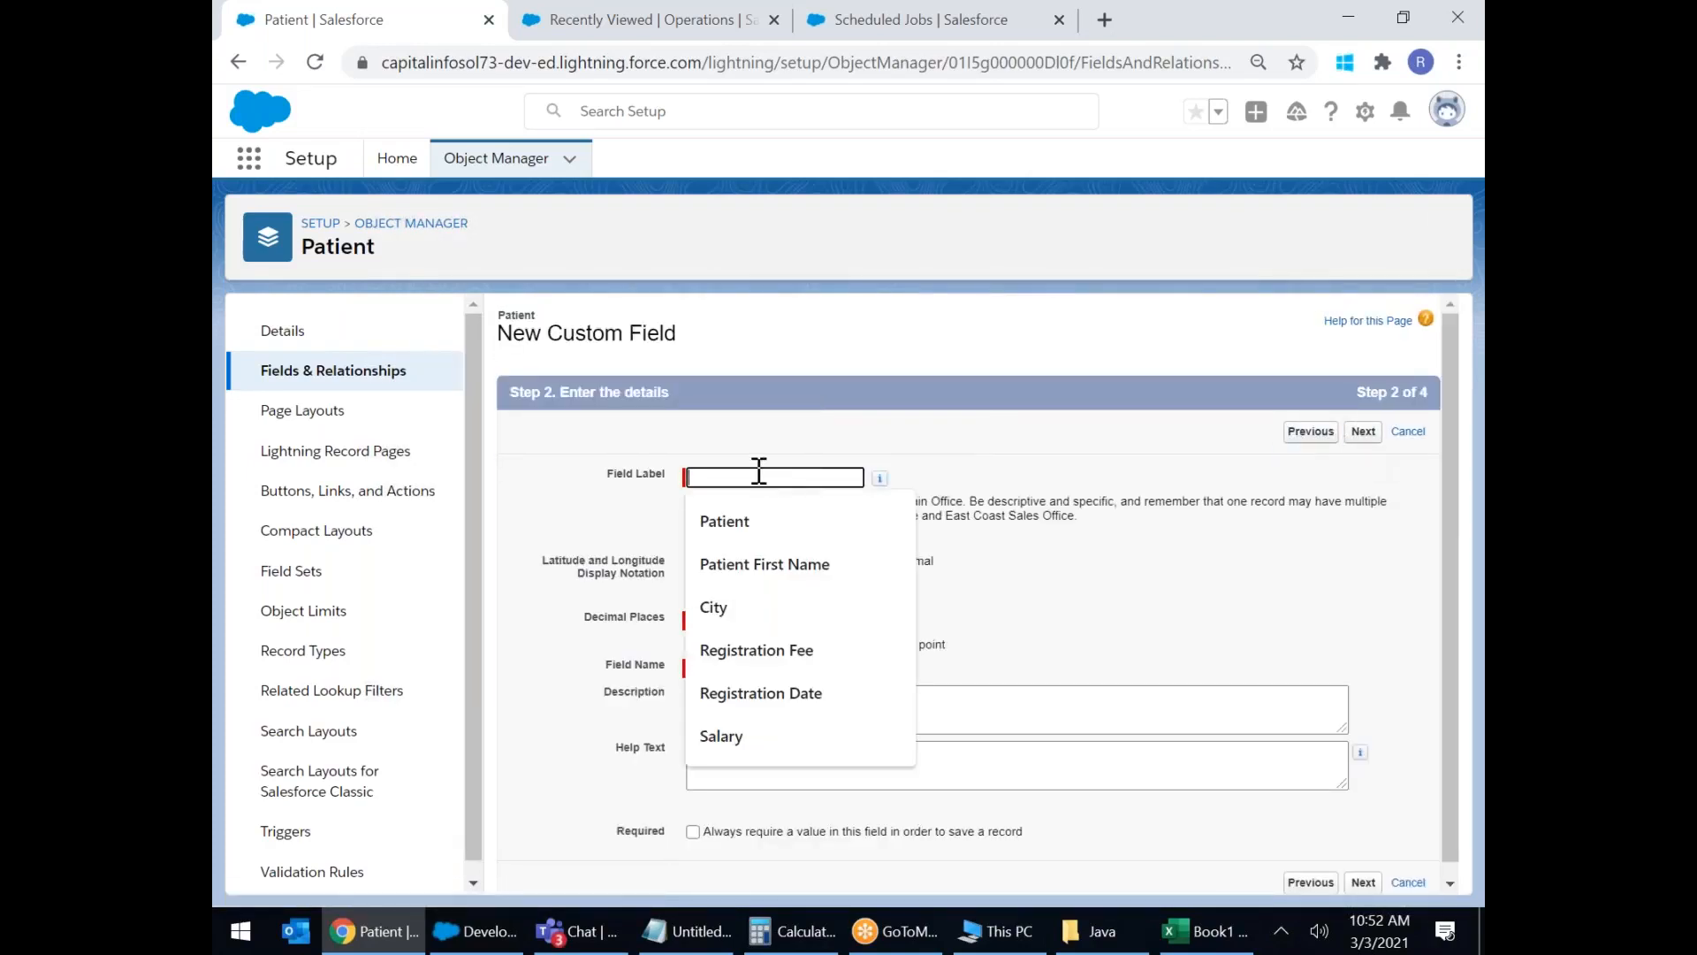
pyautogui.write('Patient')
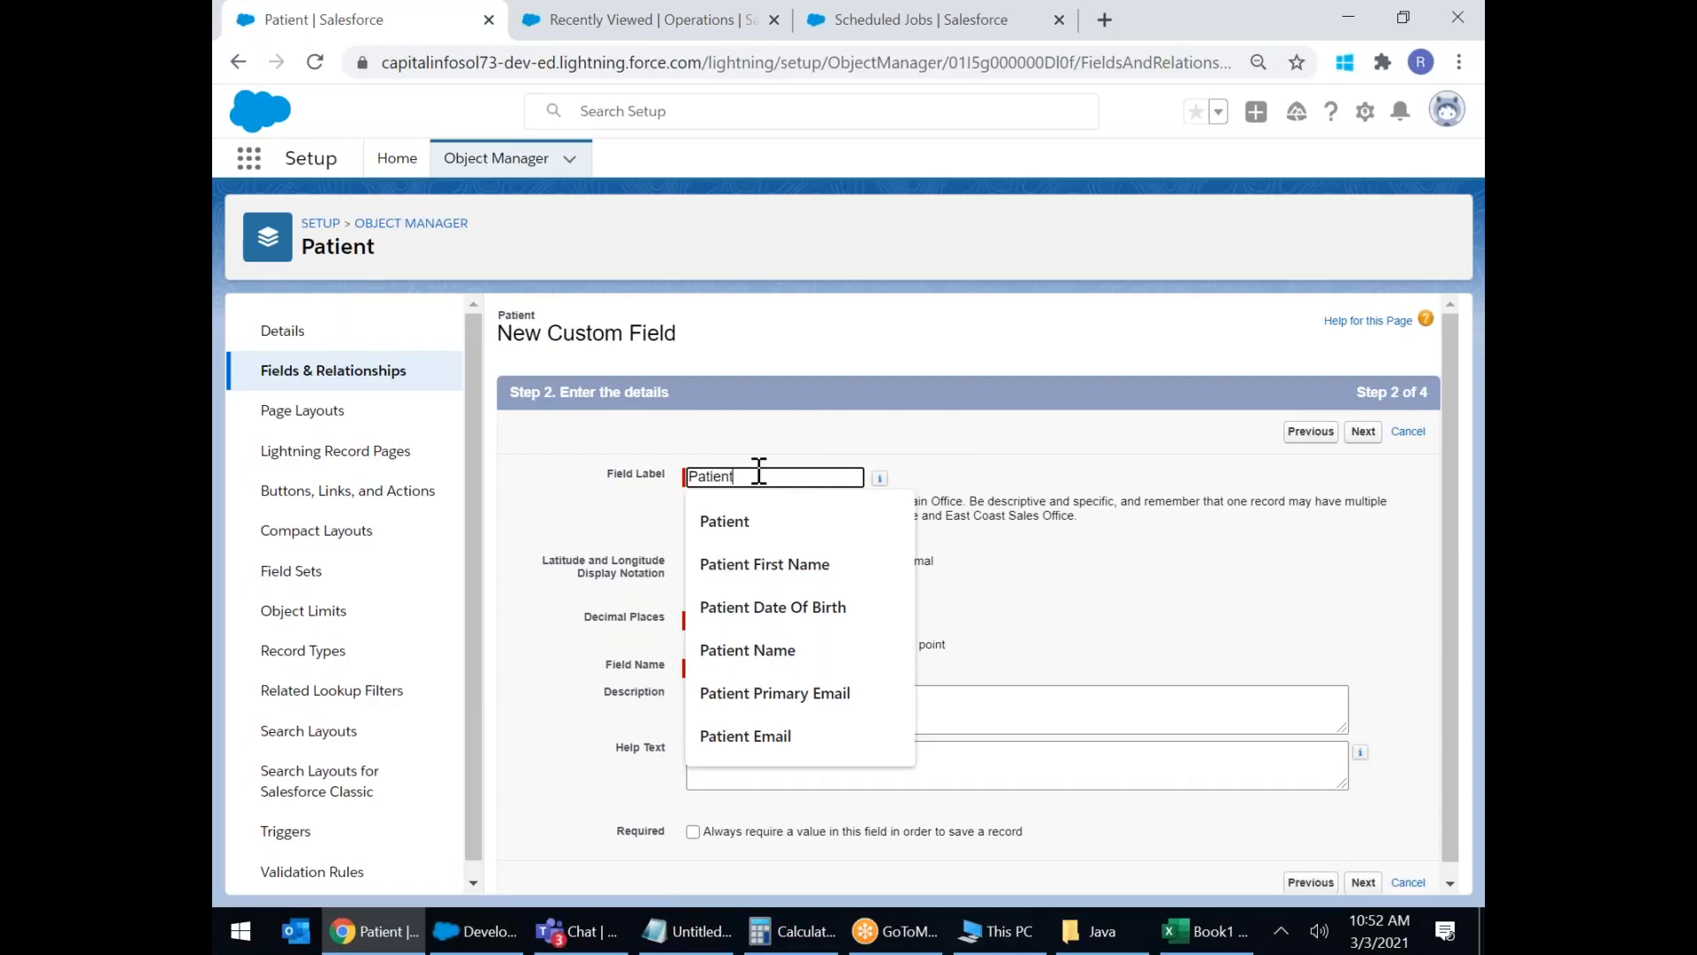
pyautogui.write(' Hou')
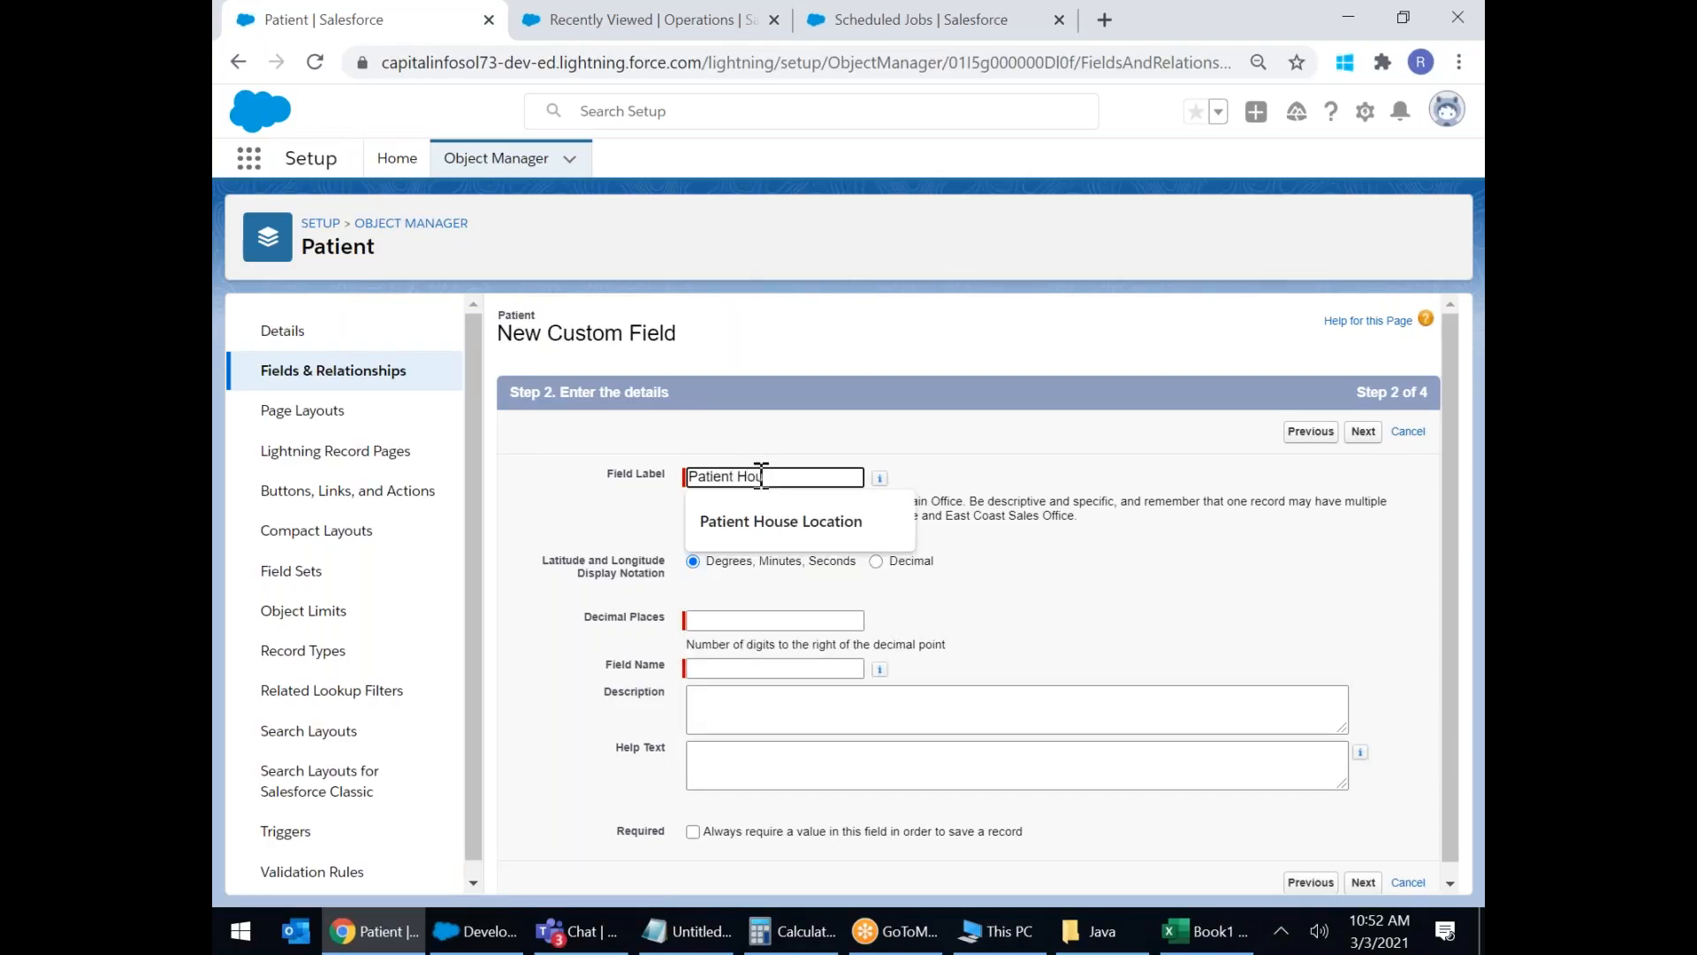
pyautogui.press('Down')
pyautogui.press('Return')
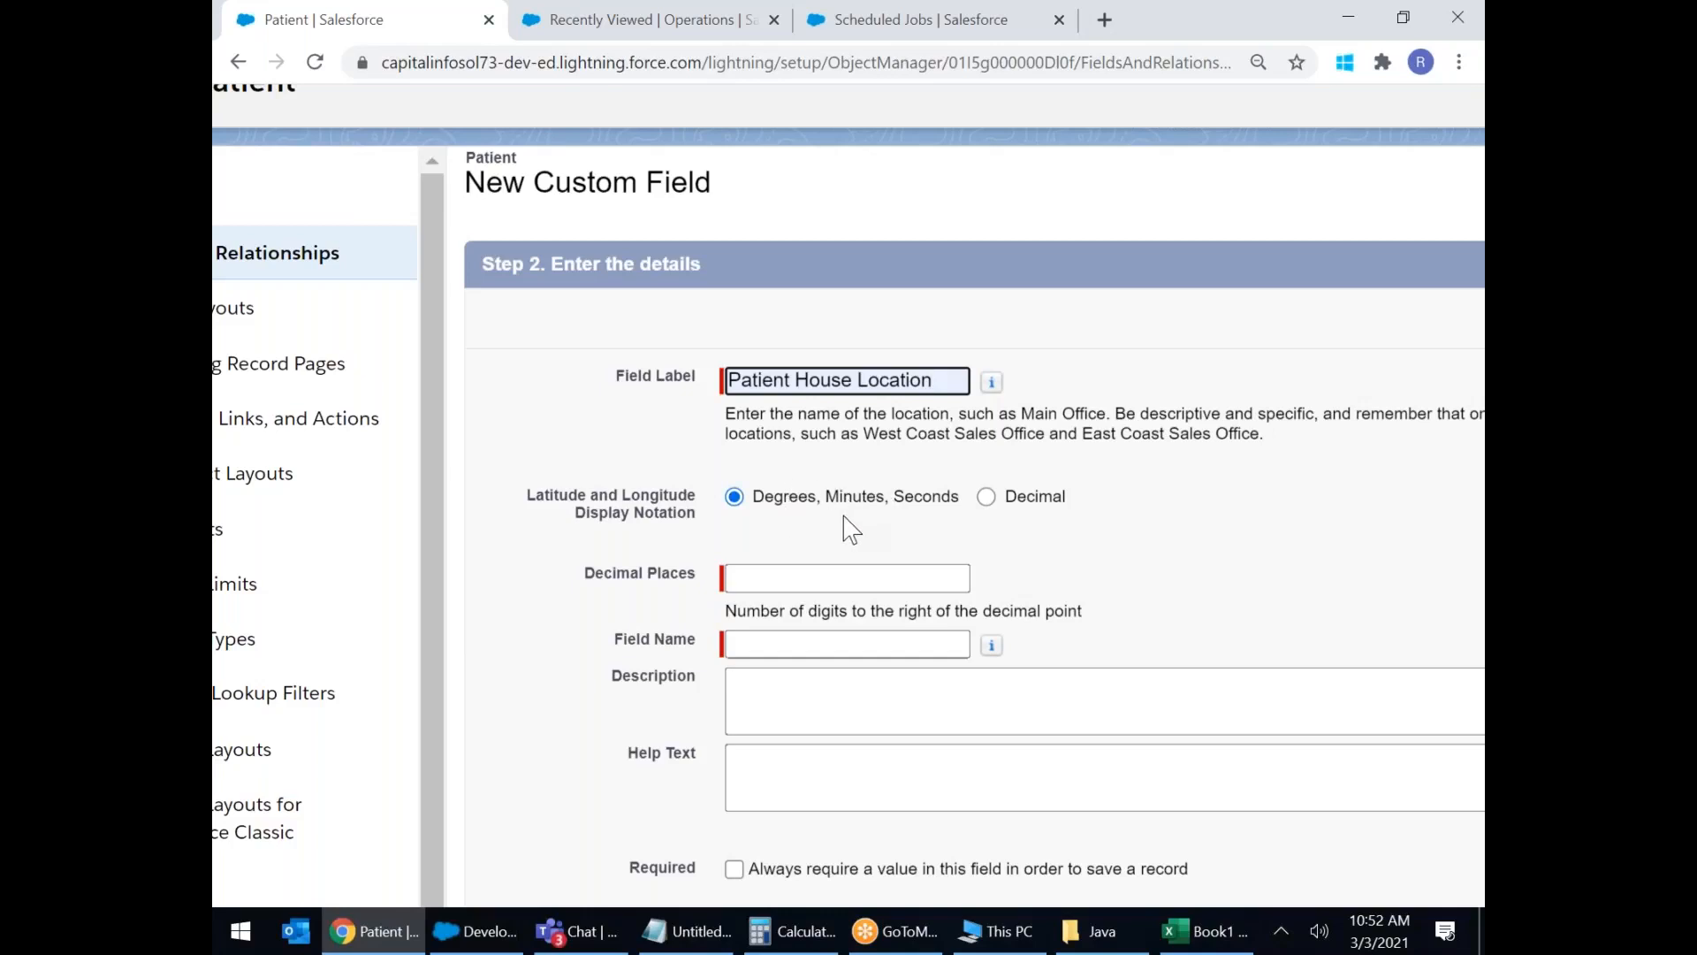
# Use decimal notation with 3 decimal places, then save the field.
pyautogui.click(986, 498)
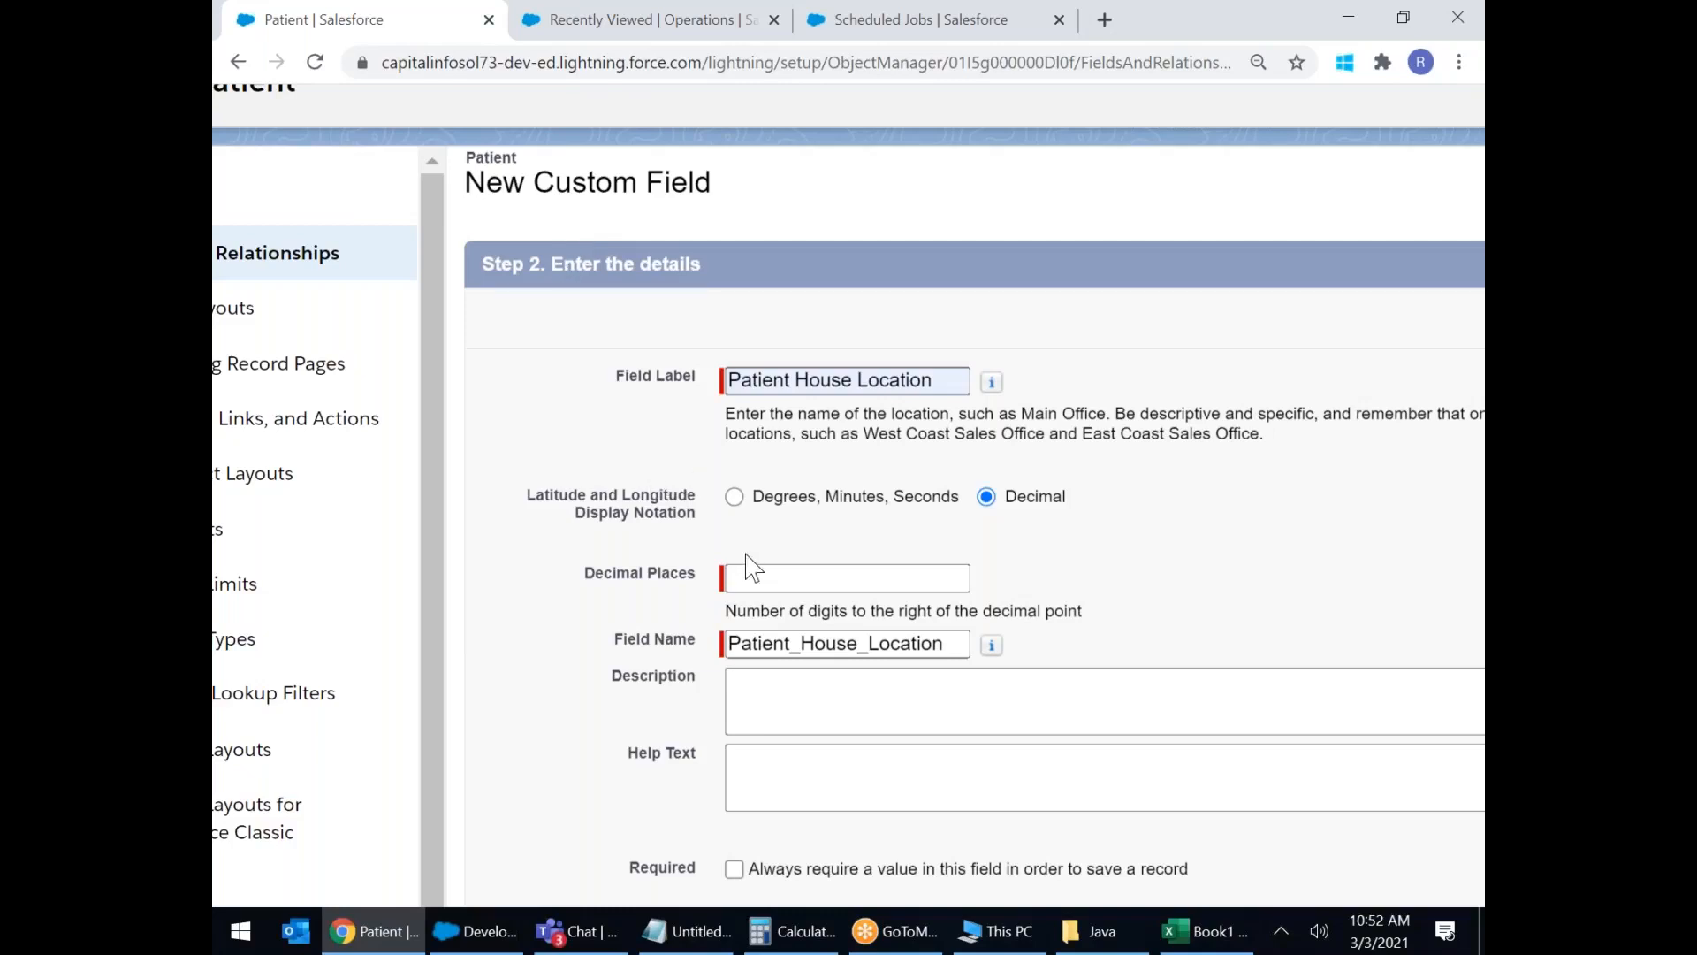
pyautogui.click(763, 577)
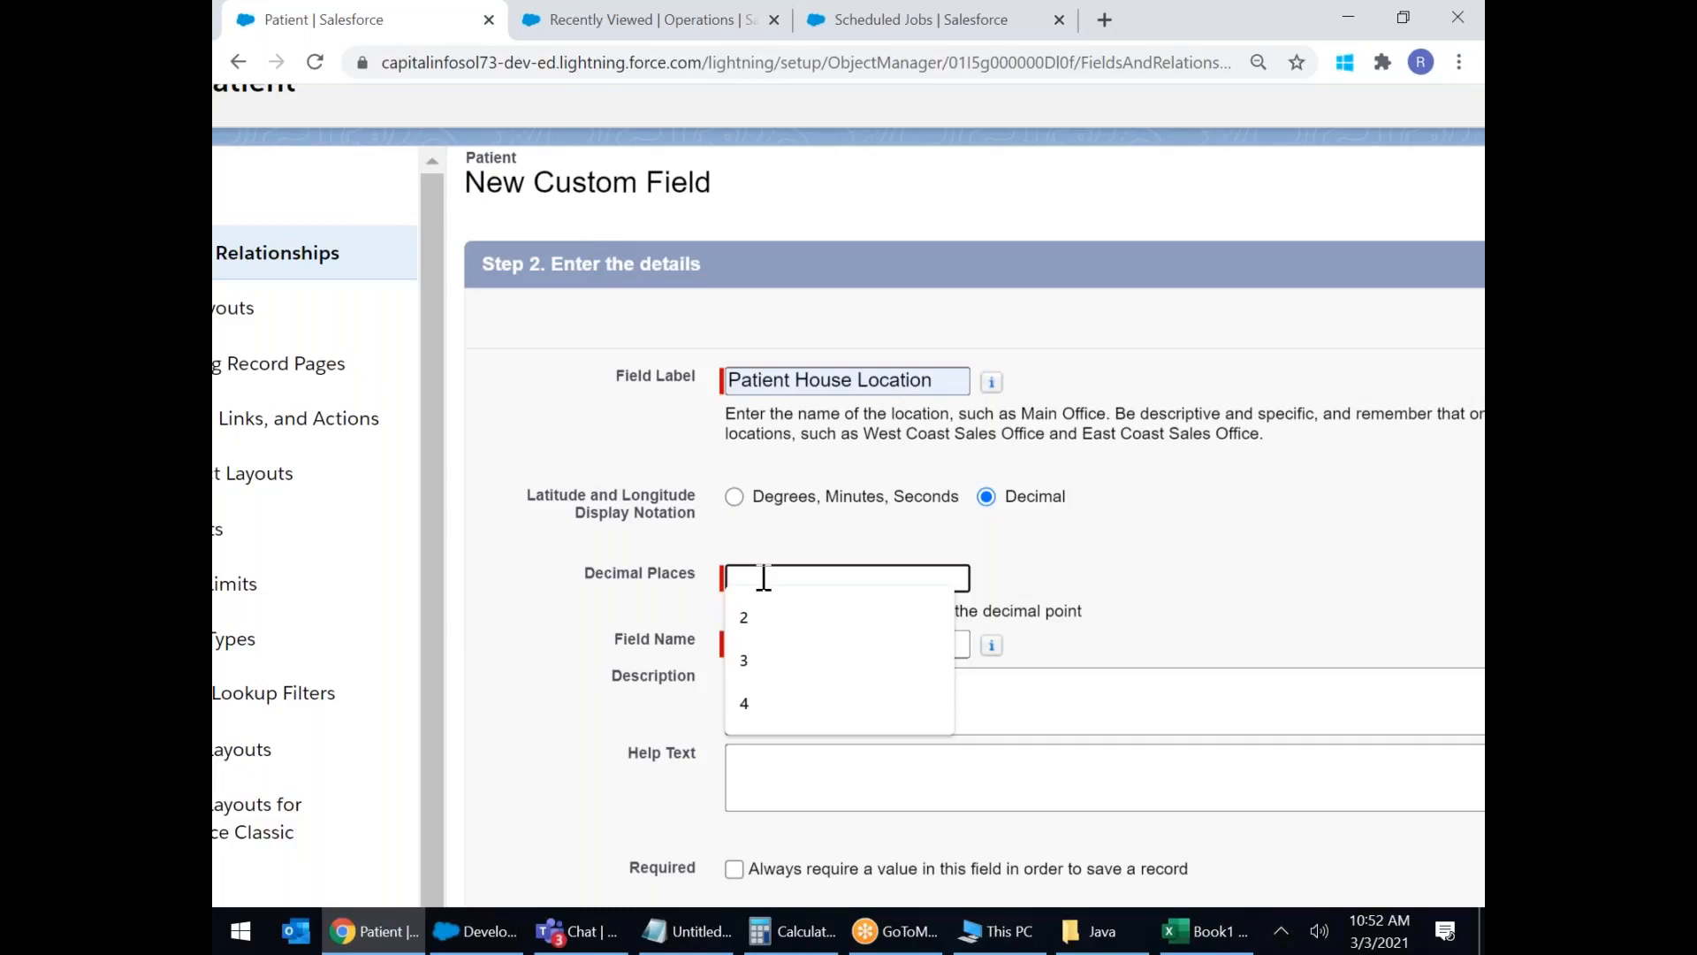
pyautogui.write('3')
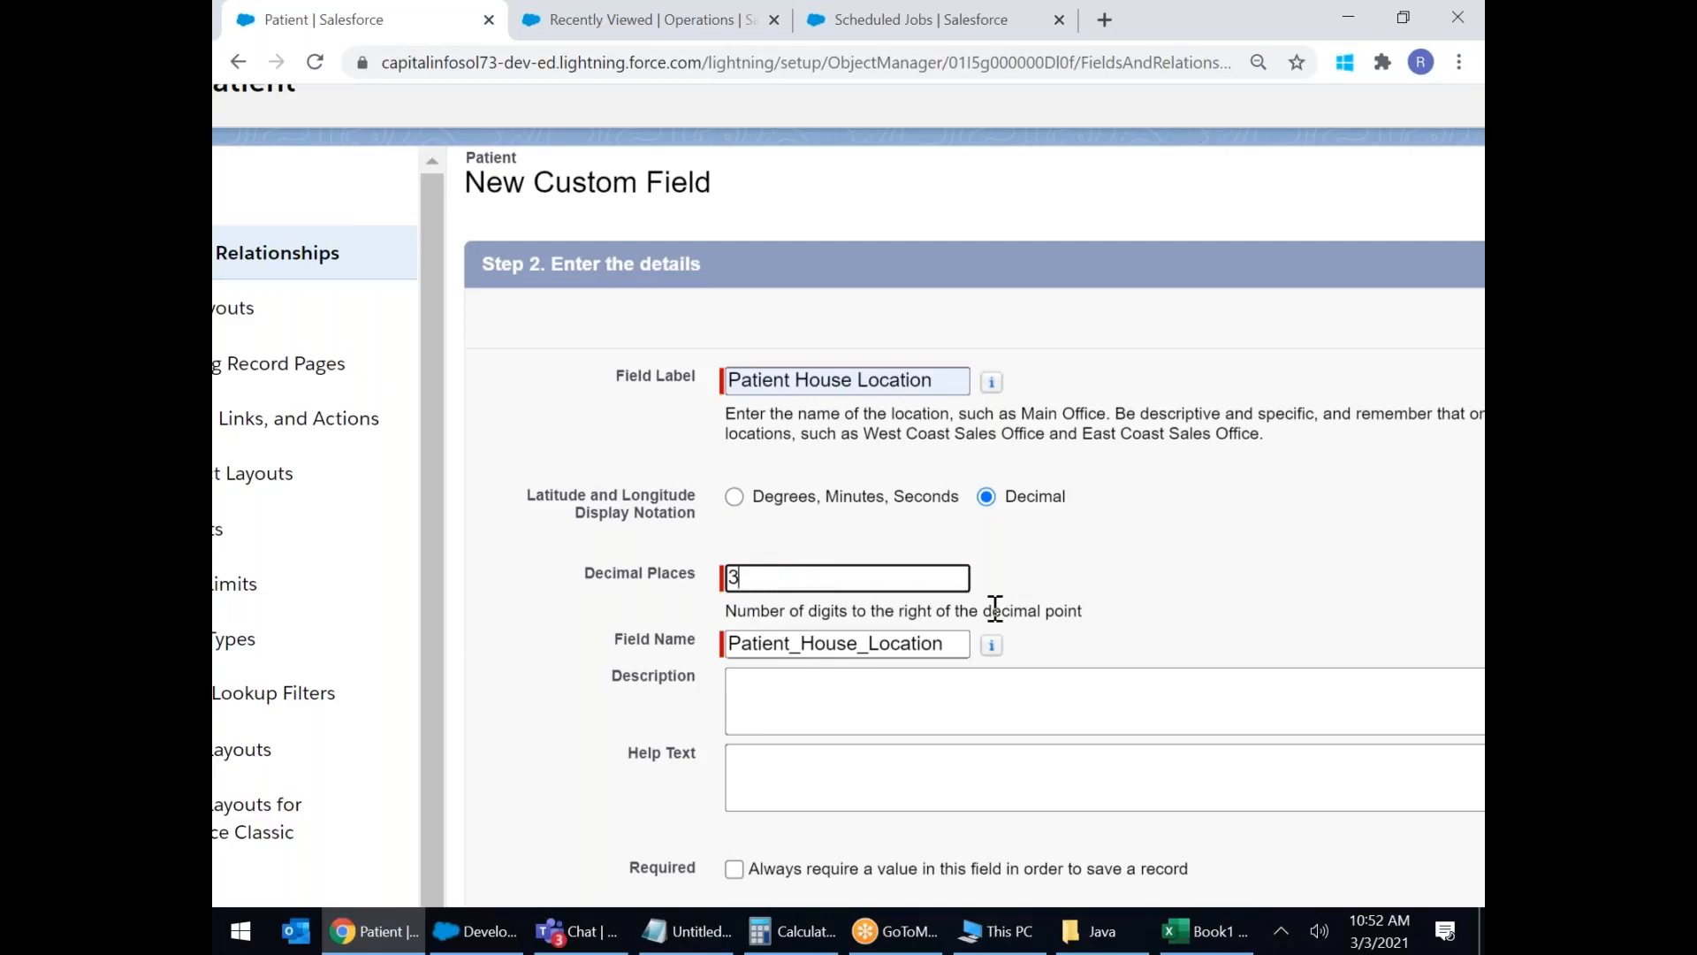
pyautogui.scroll(-1, 973, 607)
pyautogui.hotkey('ctrl', '-')
pyautogui.hotkey('ctrl', '-')
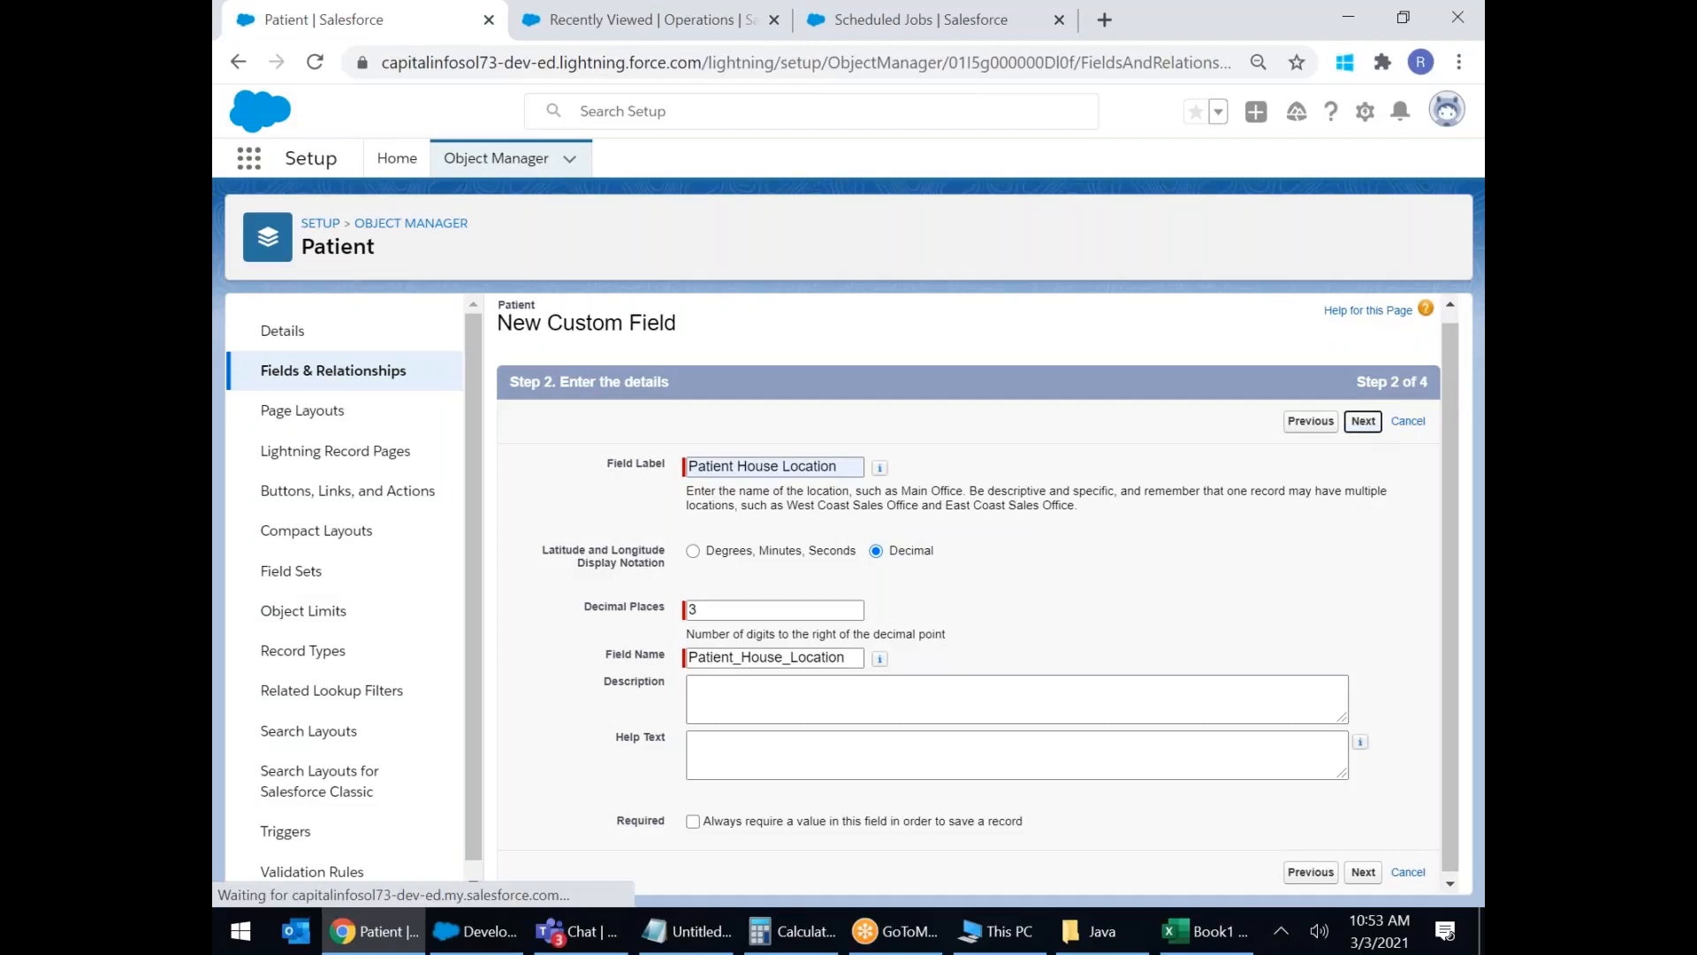
pyautogui.click(1363, 422)
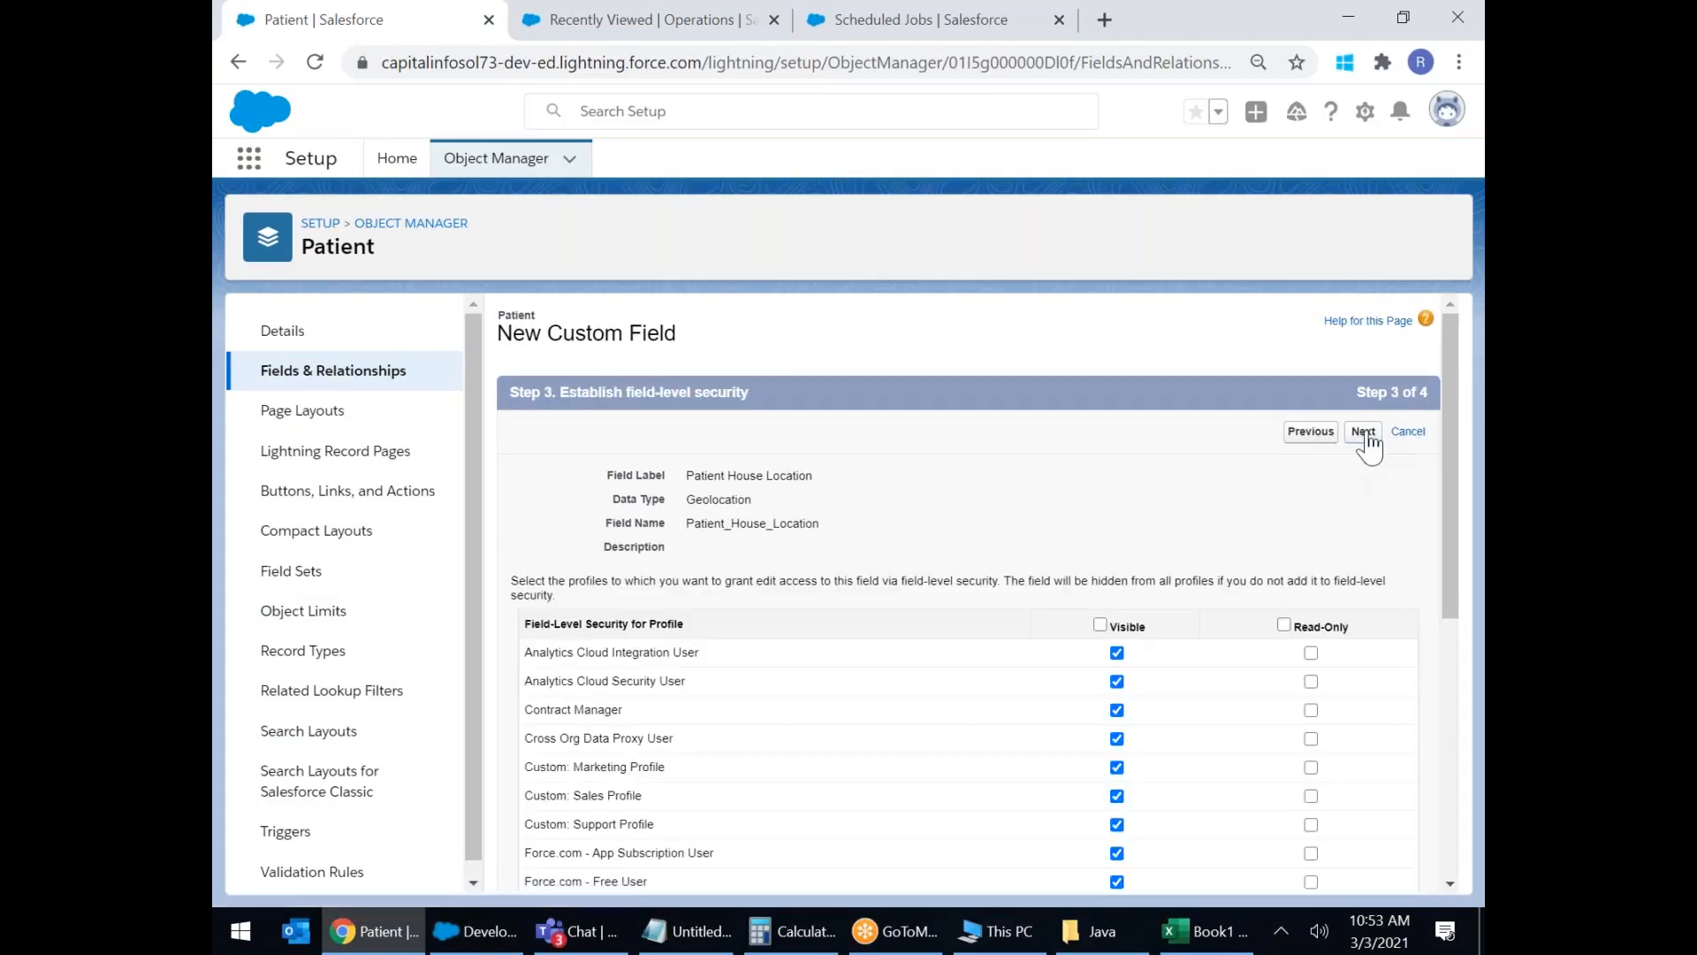
pyautogui.click(1364, 432)
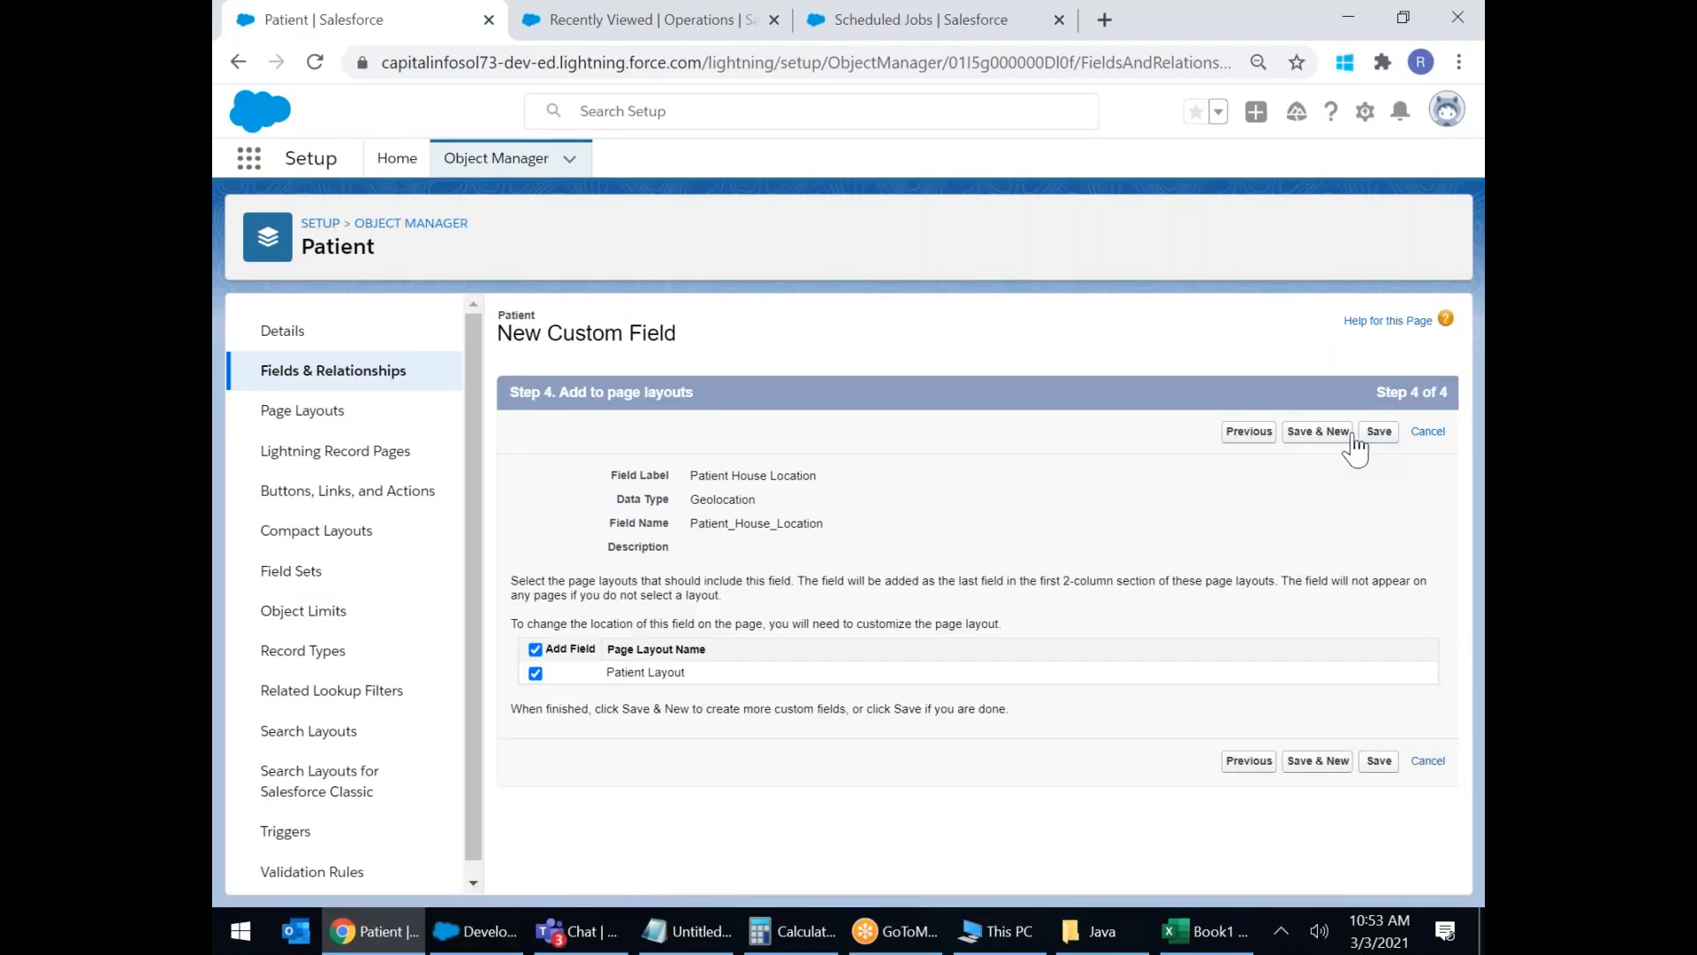
pyautogui.click(1315, 436)
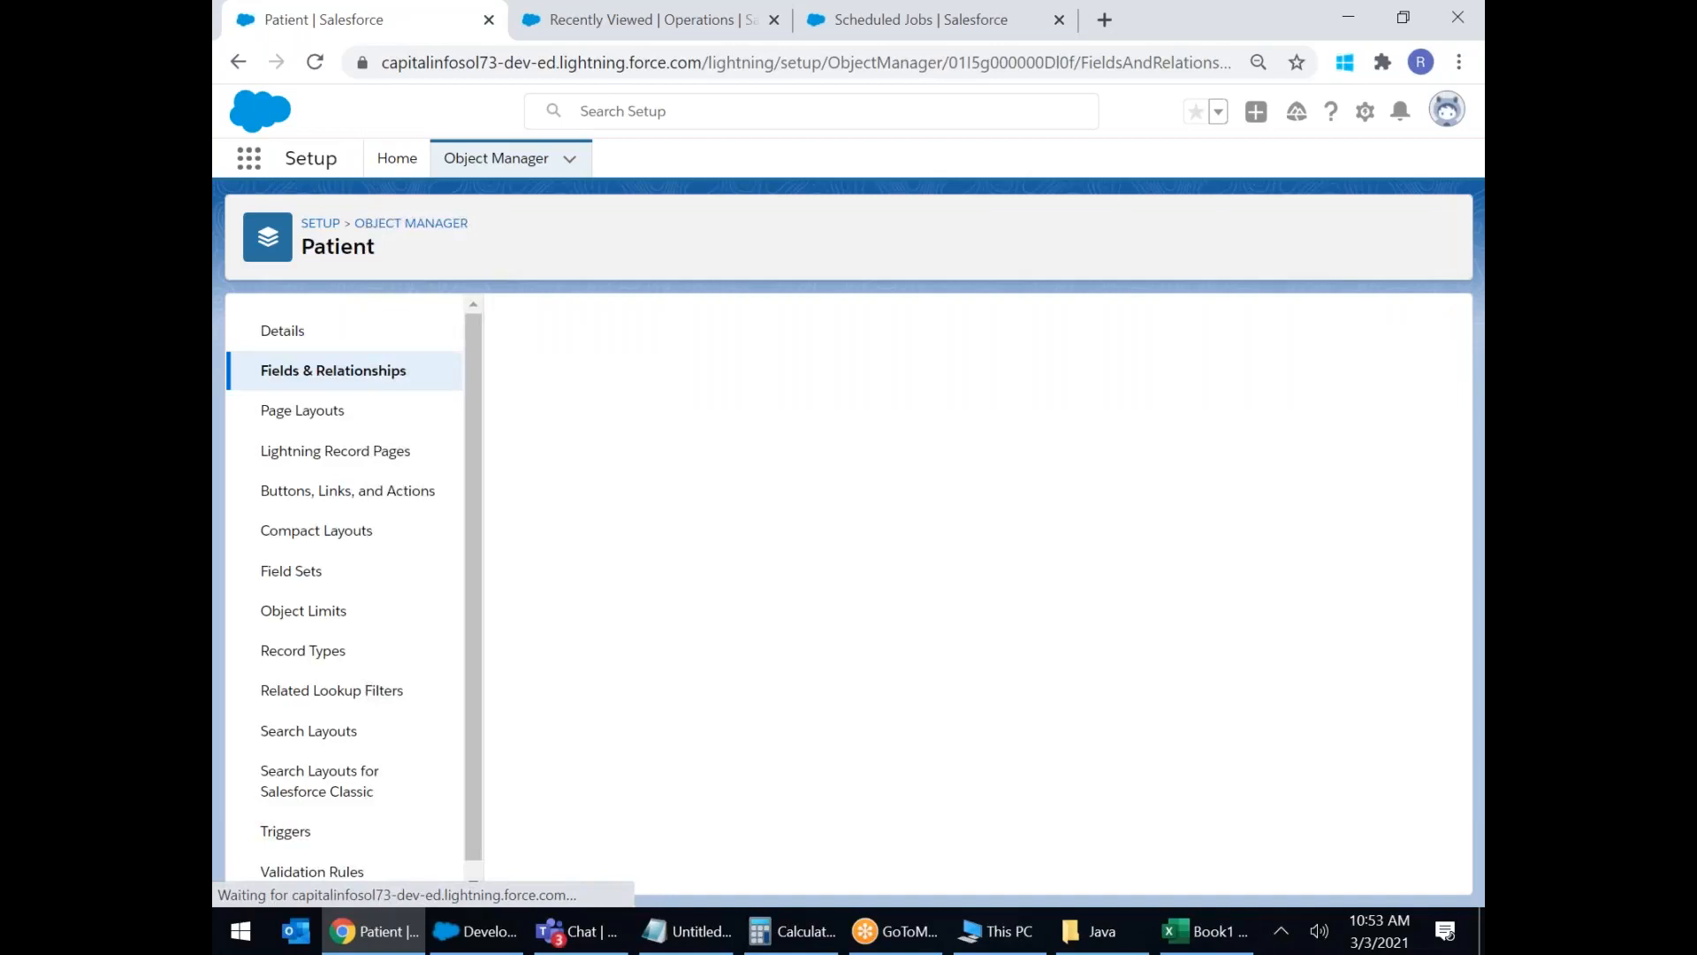
# Choose Number as the new Patient field's data type.
pyautogui.scroll(-4, 777, 601)
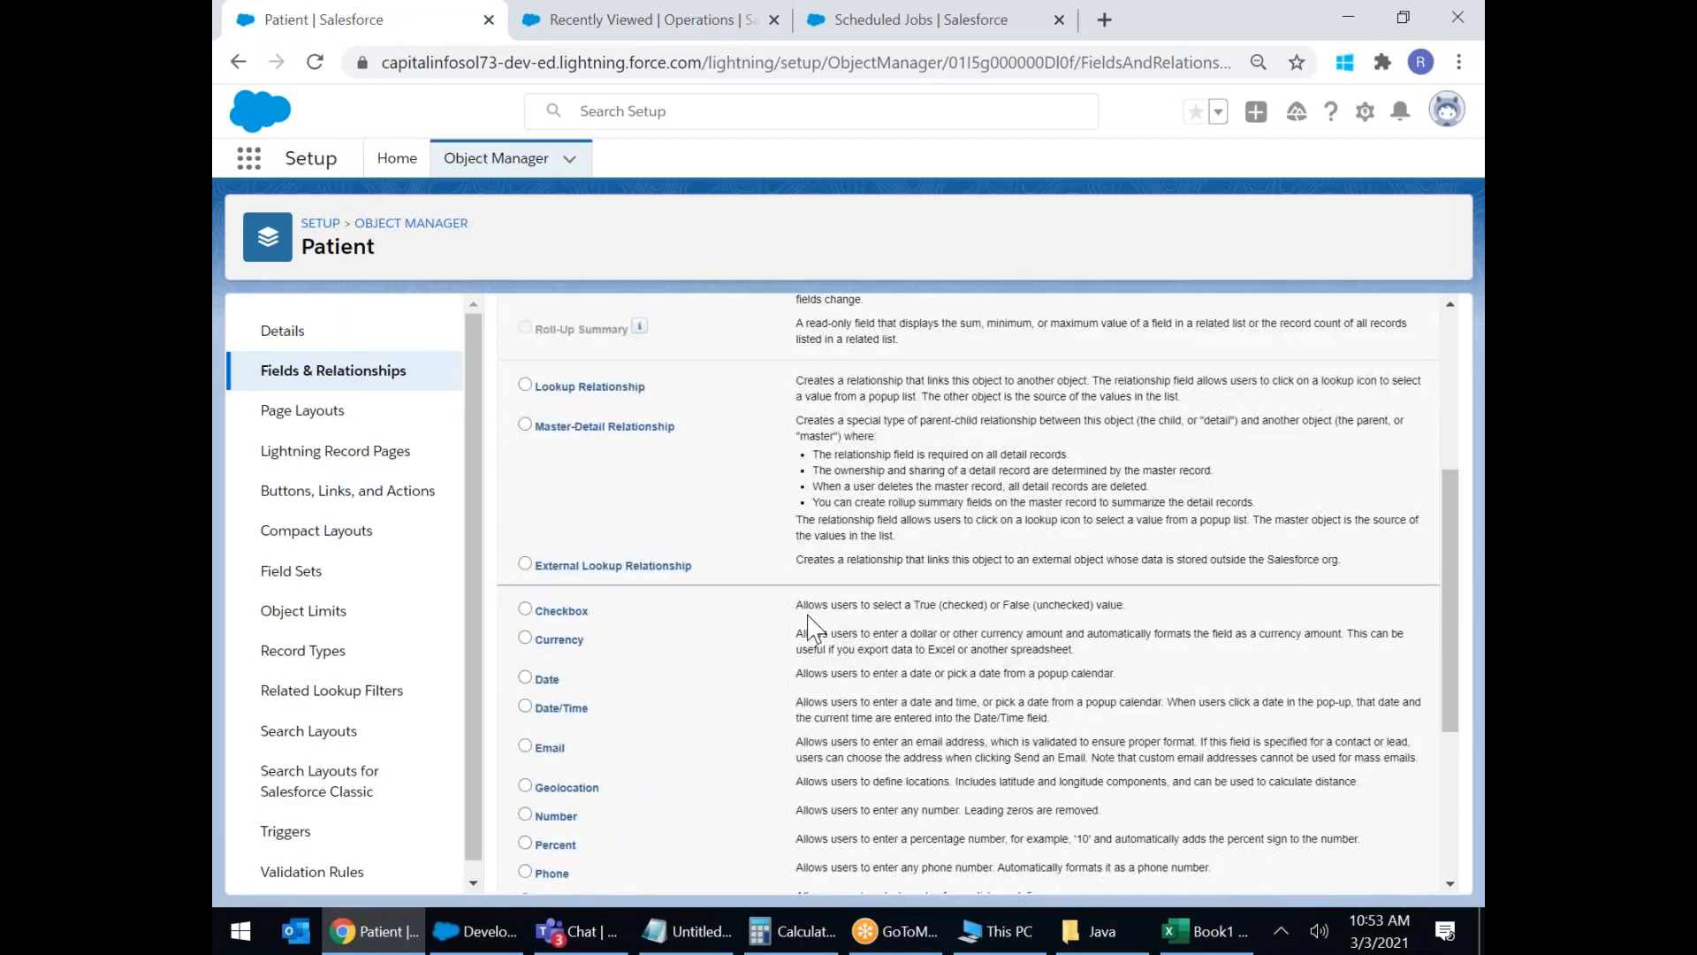
pyautogui.scroll(-3, 813, 630)
pyautogui.click(528, 576)
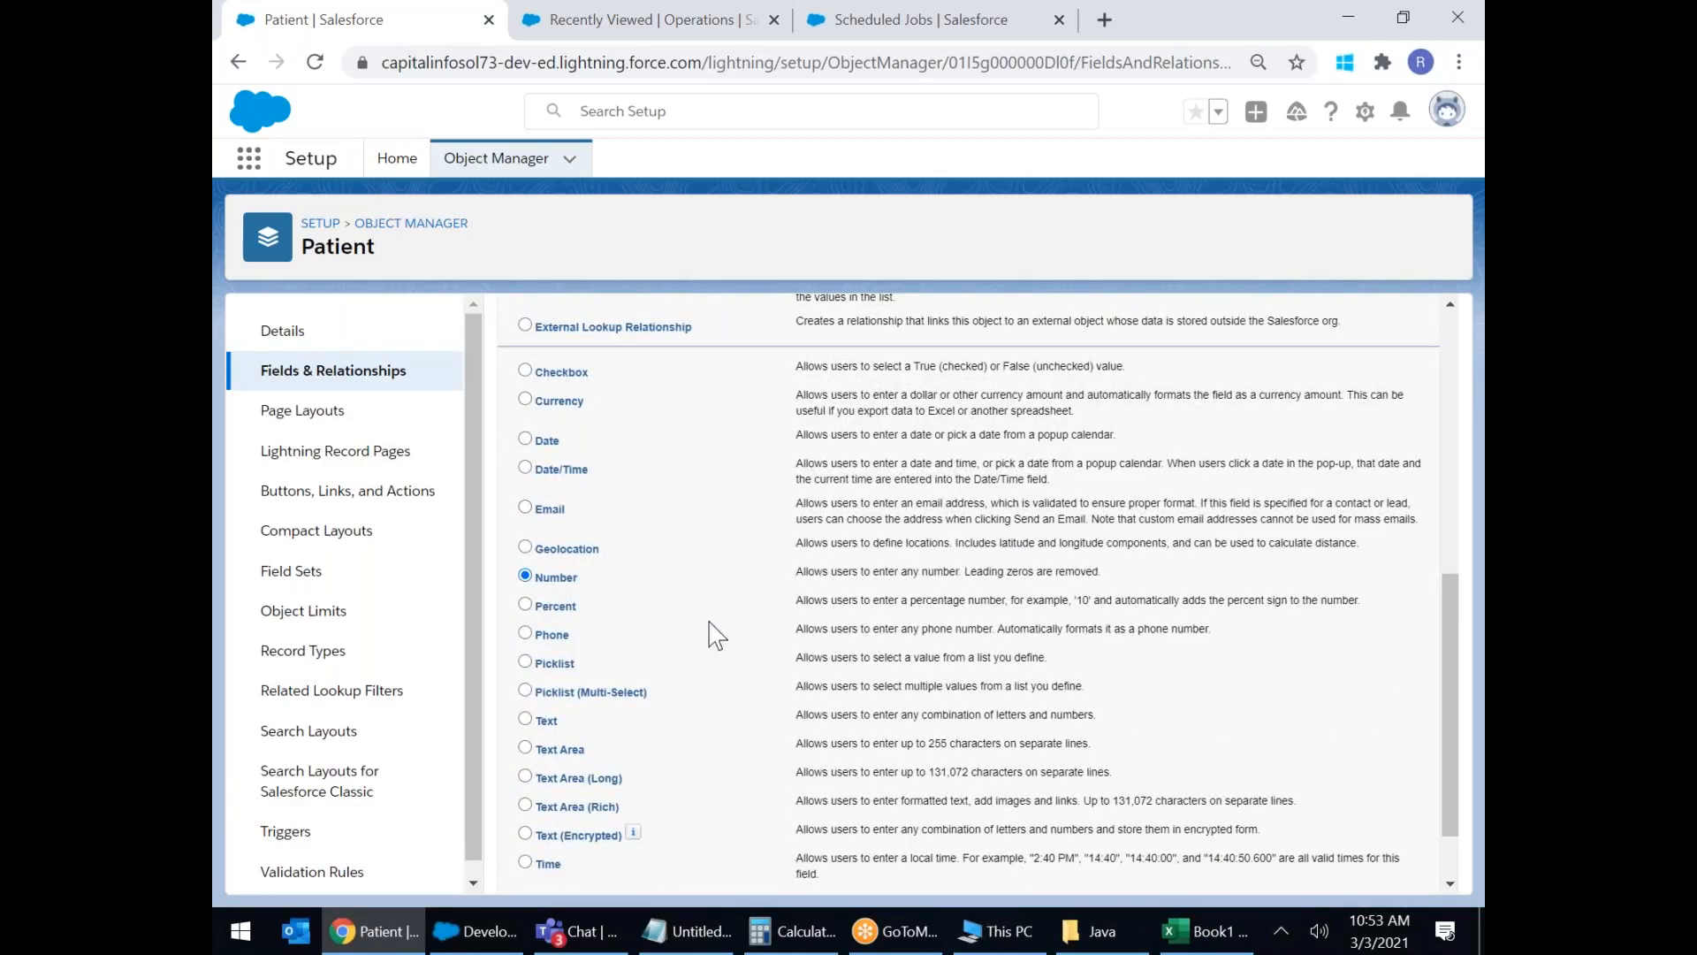
pyautogui.scroll(4, 1220, 513)
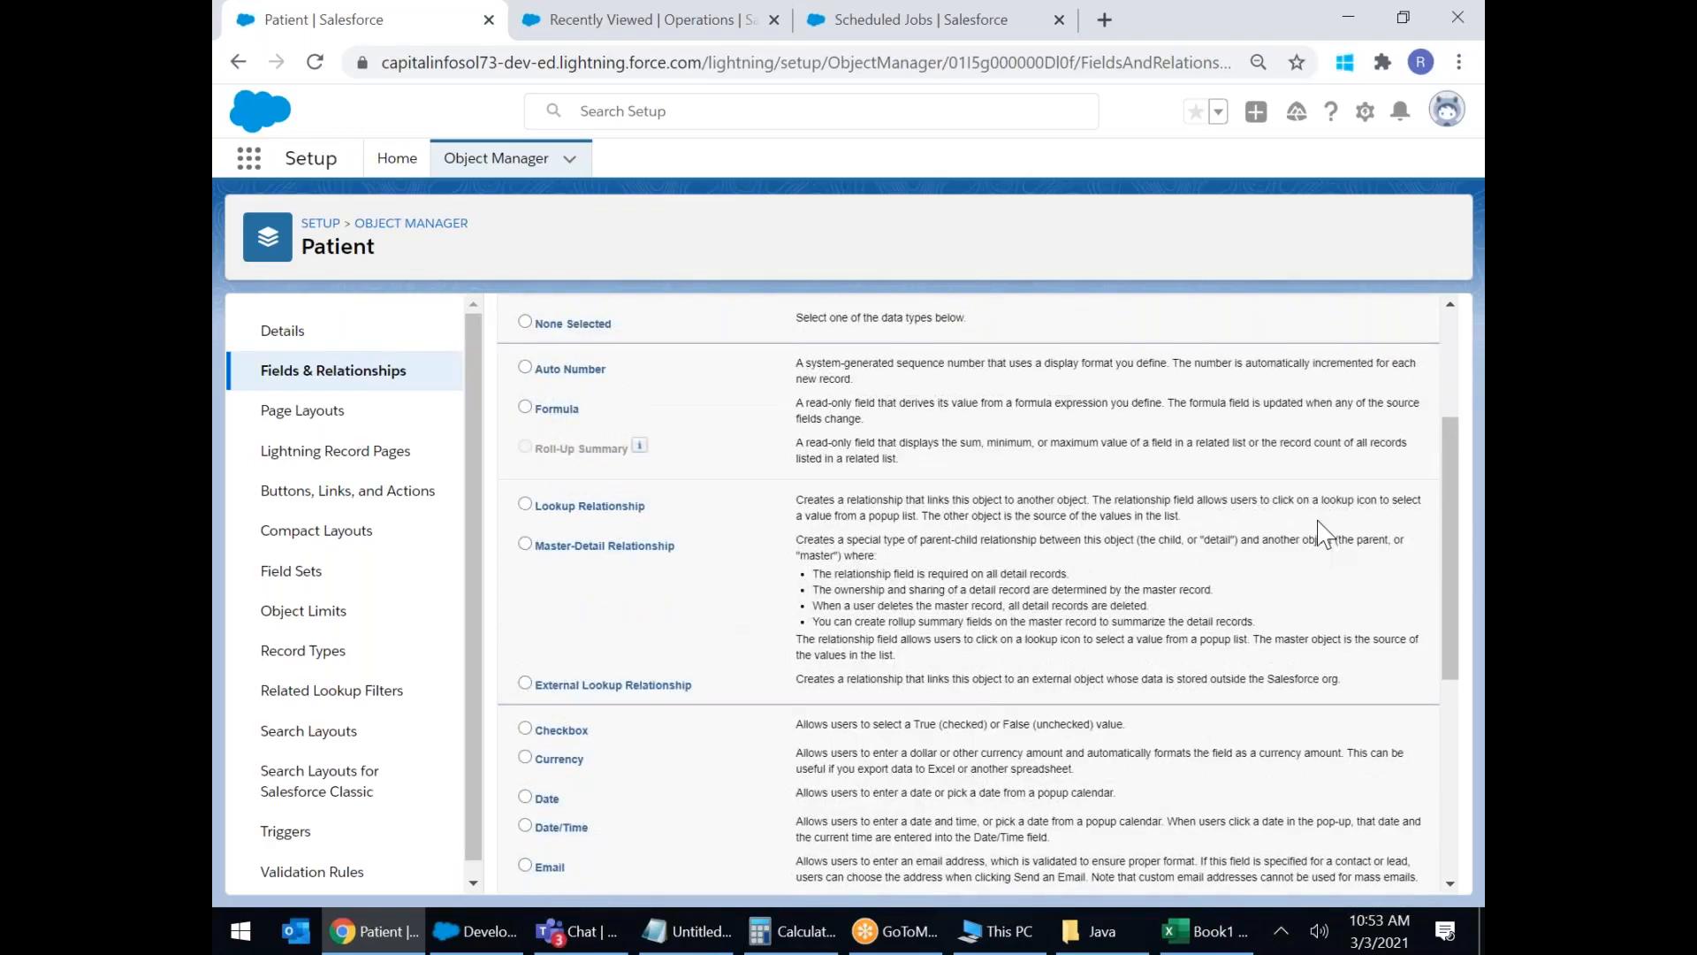
pyautogui.scroll(2, 1323, 533)
pyautogui.click(1364, 438)
# Label the field 'Patient Mobile Number' and set its length to 10.
pyautogui.click(741, 478)
pyautogui.write('Mobui')
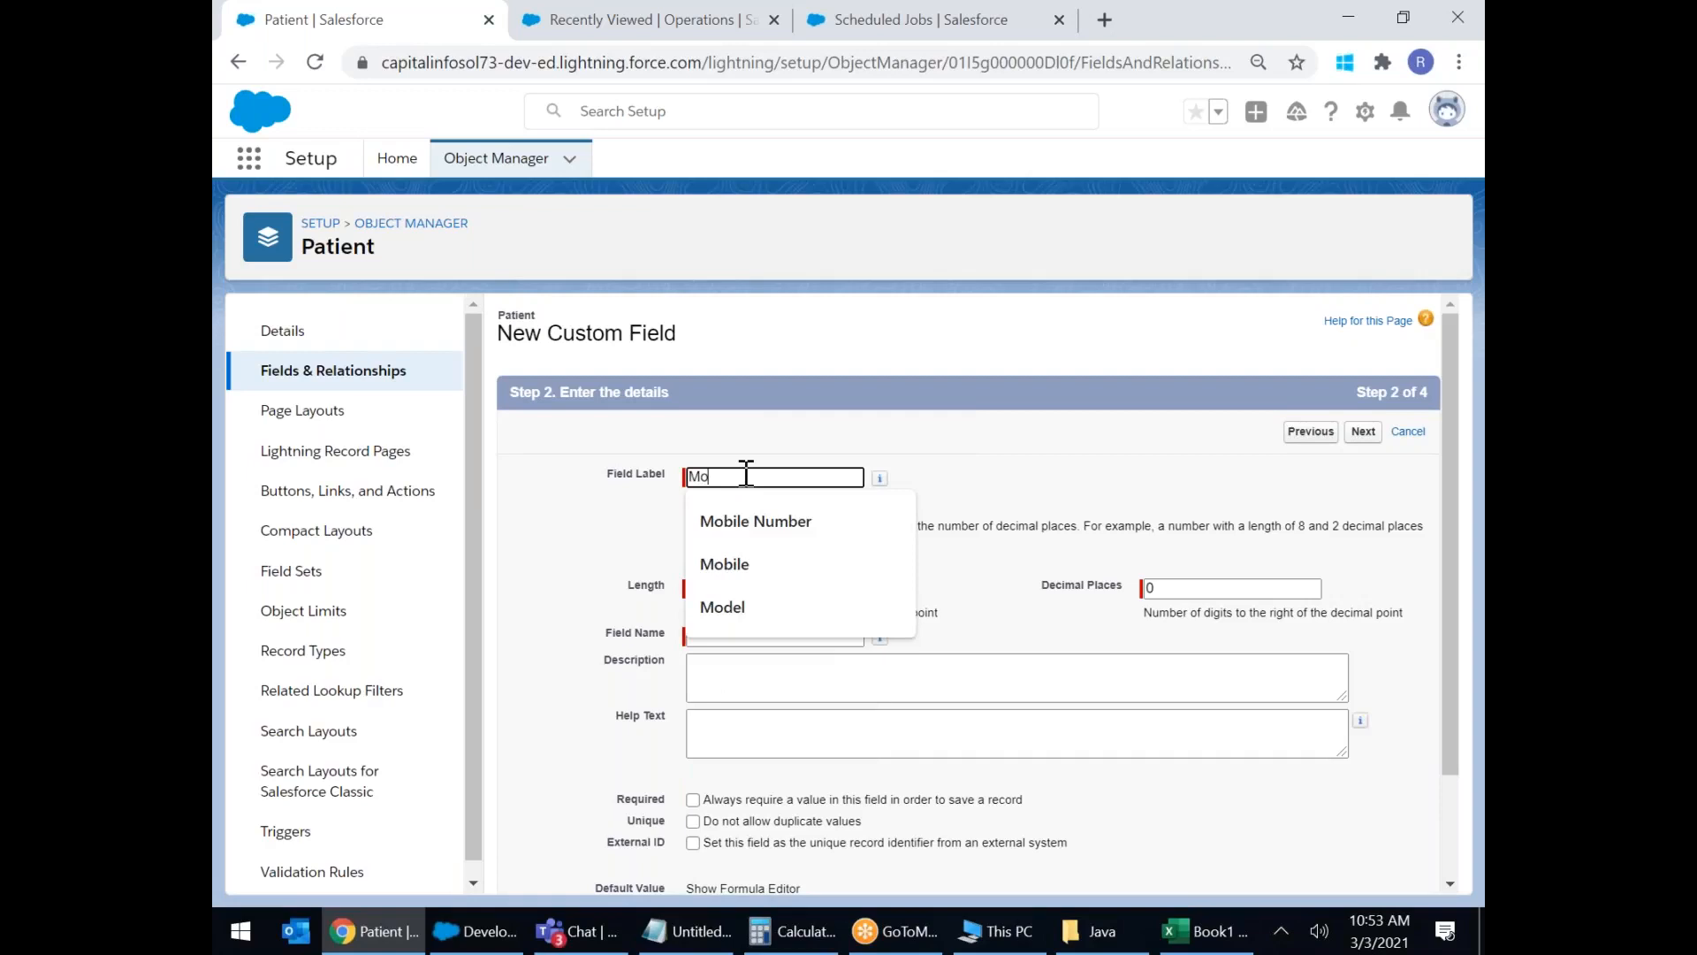
pyautogui.press('BackSpace')
pyautogui.press('BackSpace')
pyautogui.press('BackSpace')
pyautogui.press('BackSpace')
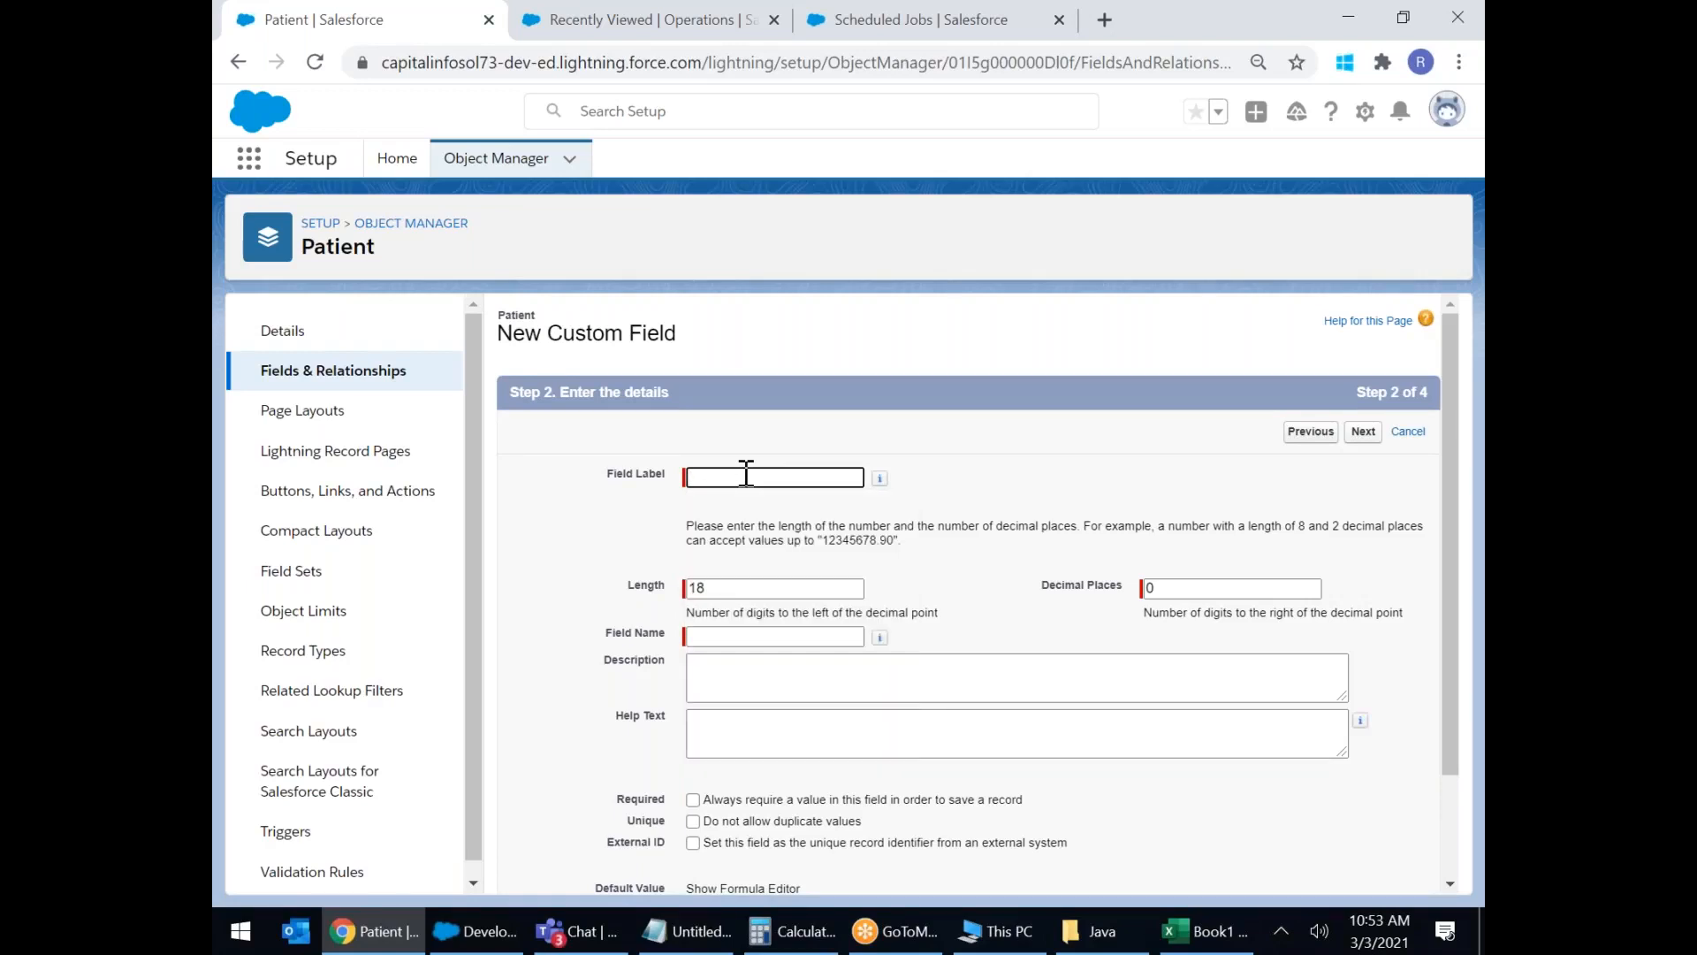
pyautogui.write('Pa')
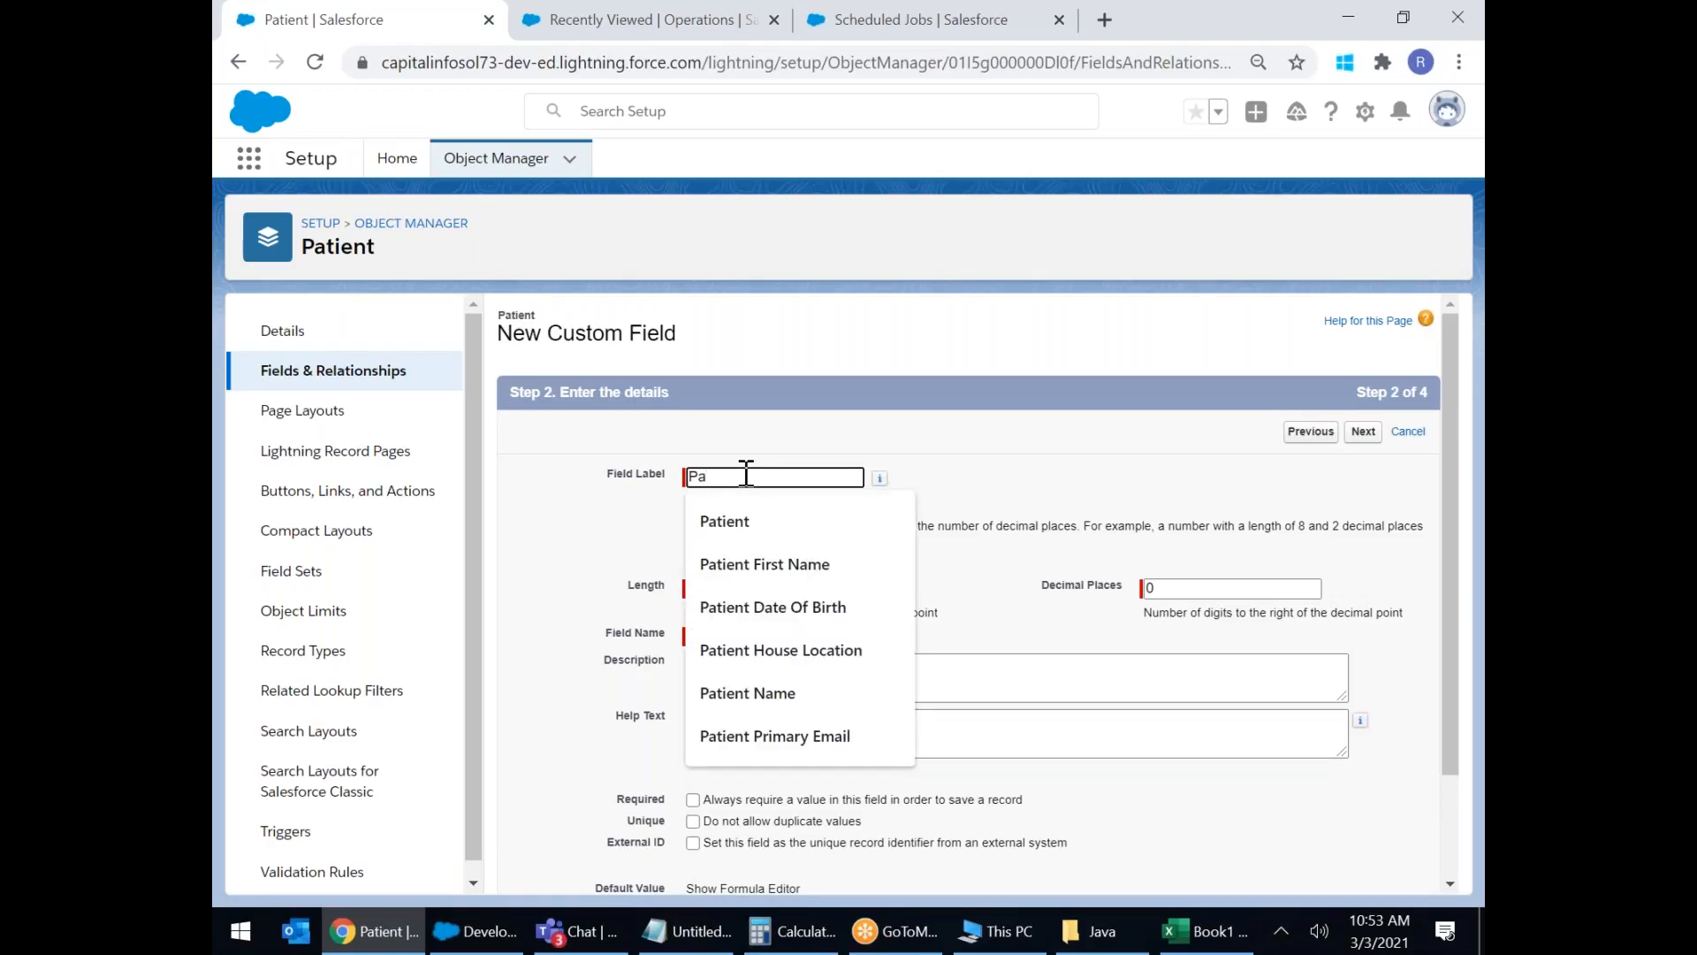
pyautogui.write('tient Mobile Number')
pyautogui.click(783, 521)
pyautogui.doubleClick(789, 591)
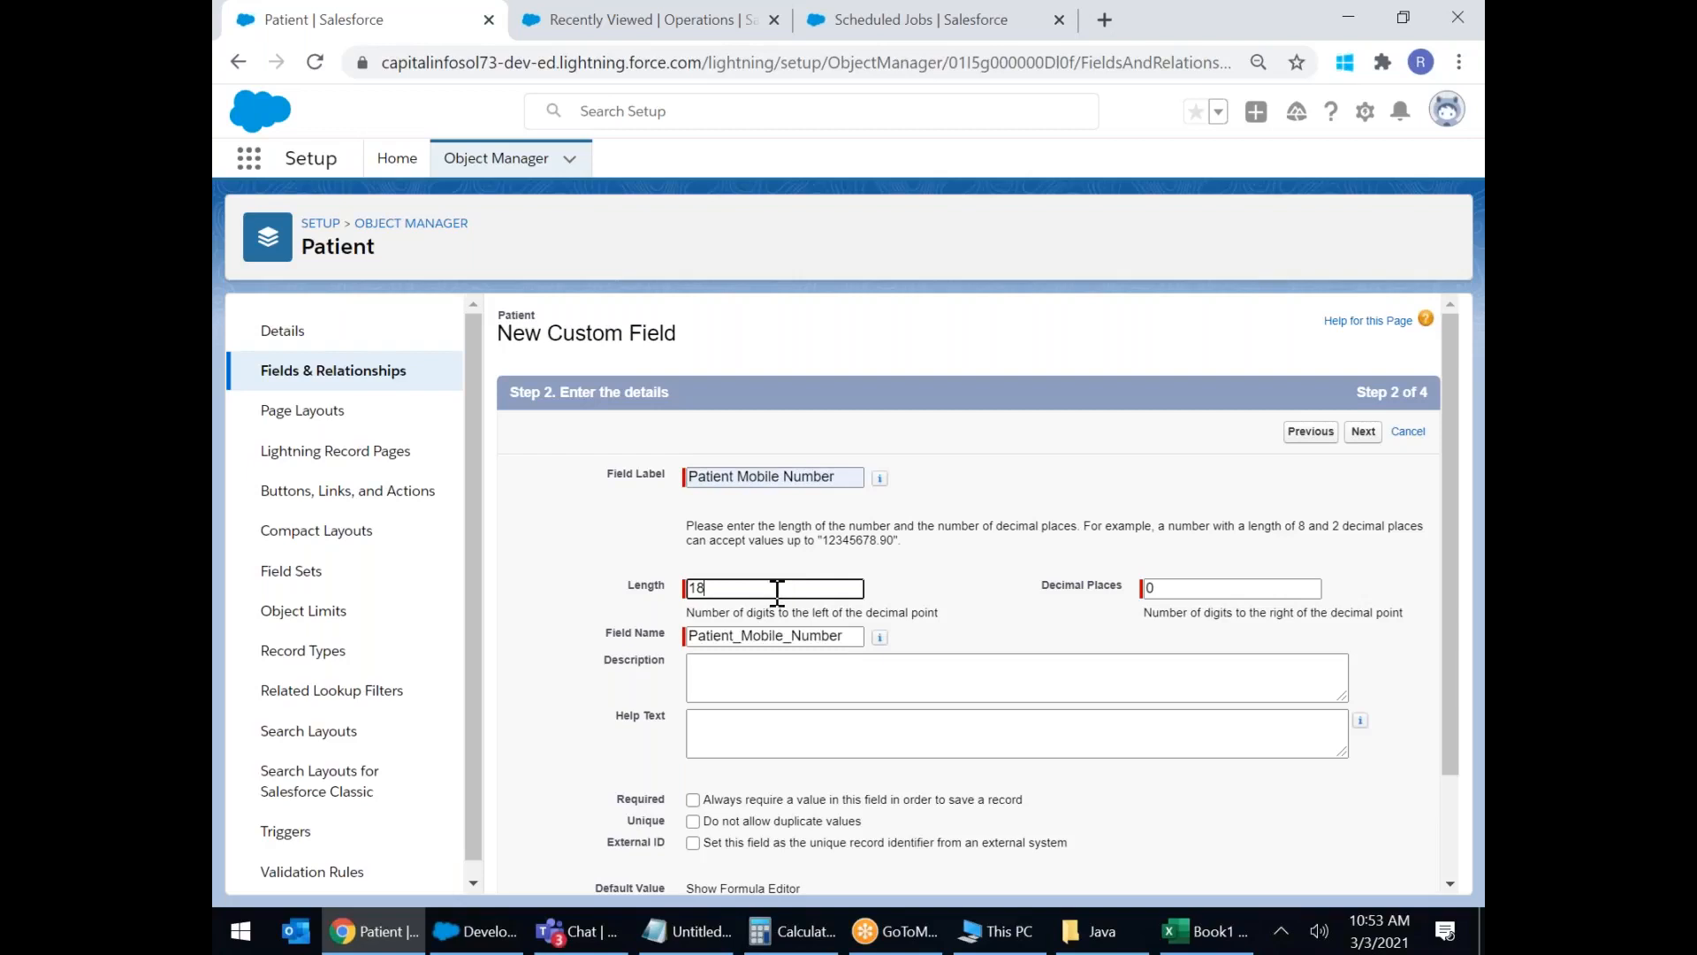
pyautogui.write('10')
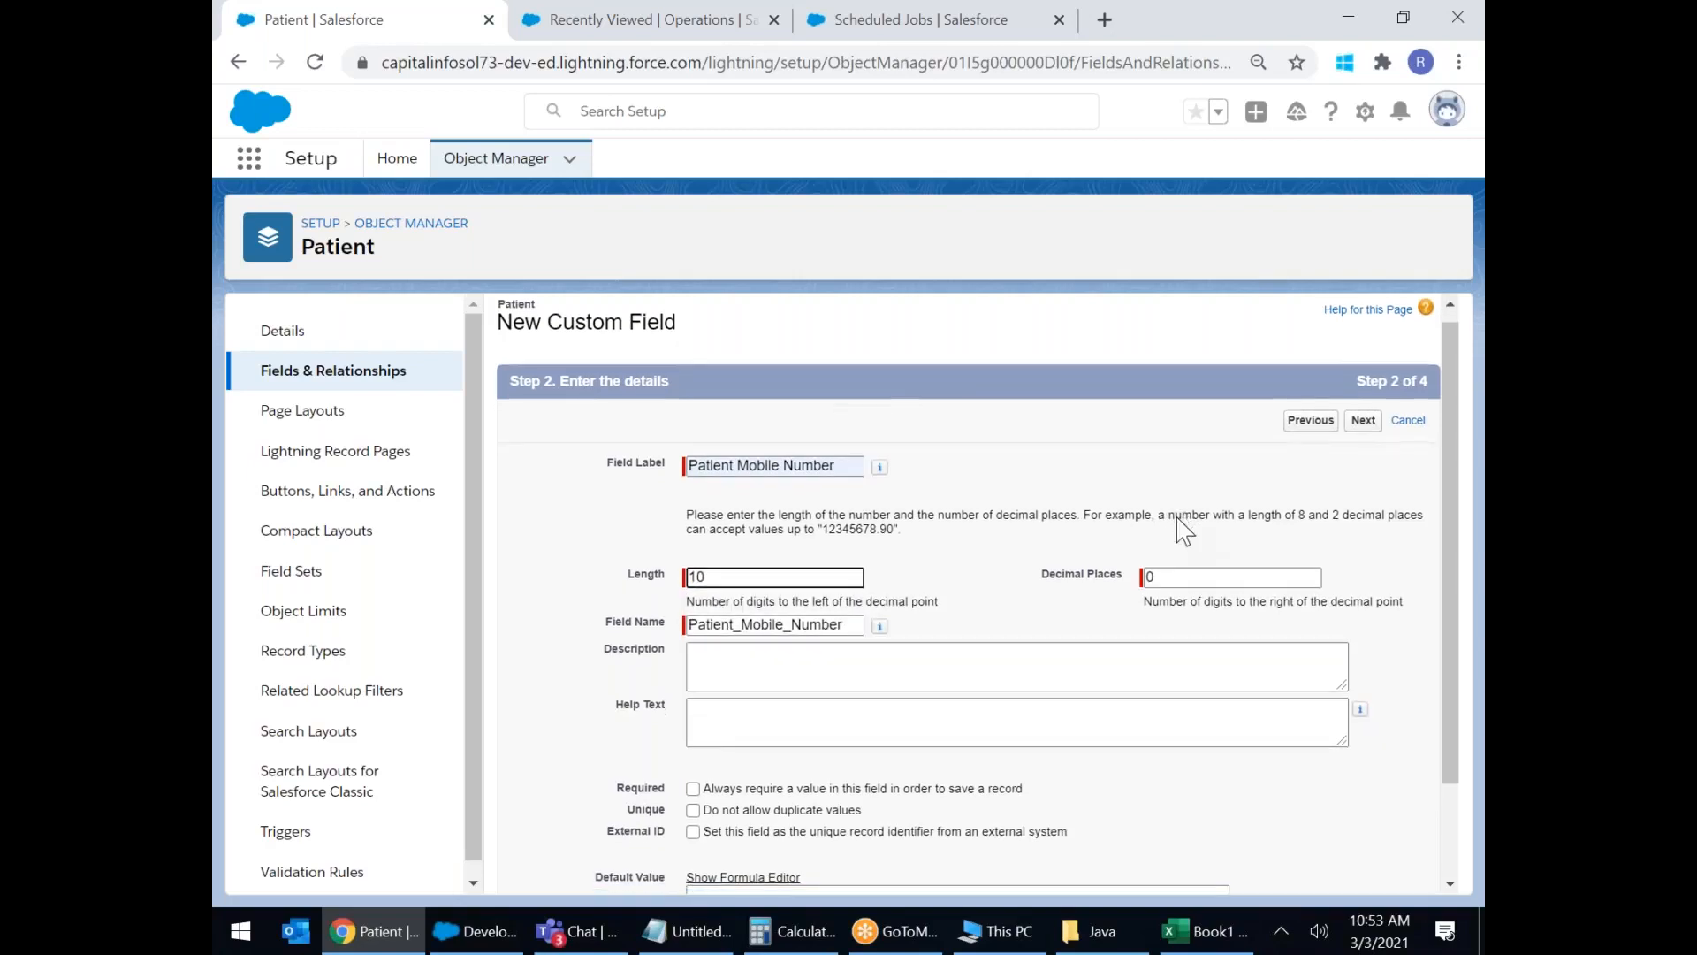
# Keep Patient Layout and save the Patient Mobile Number field.
pyautogui.scroll(3, 1183, 531)
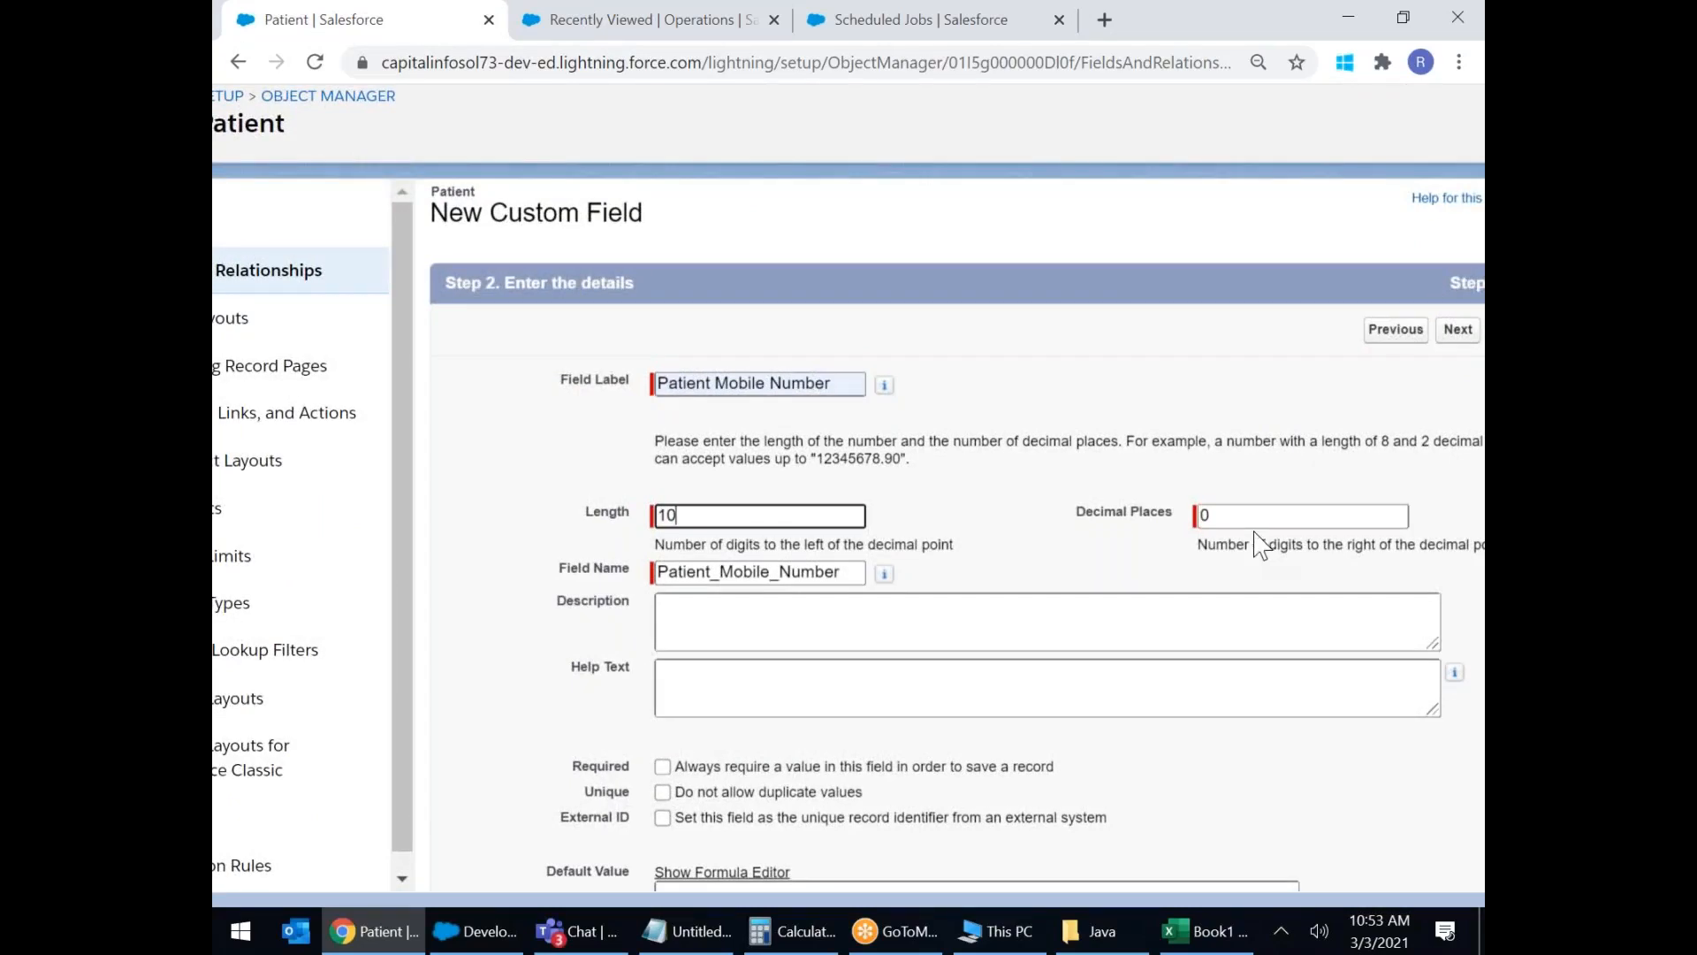
pyautogui.scroll(-2, 1255, 532)
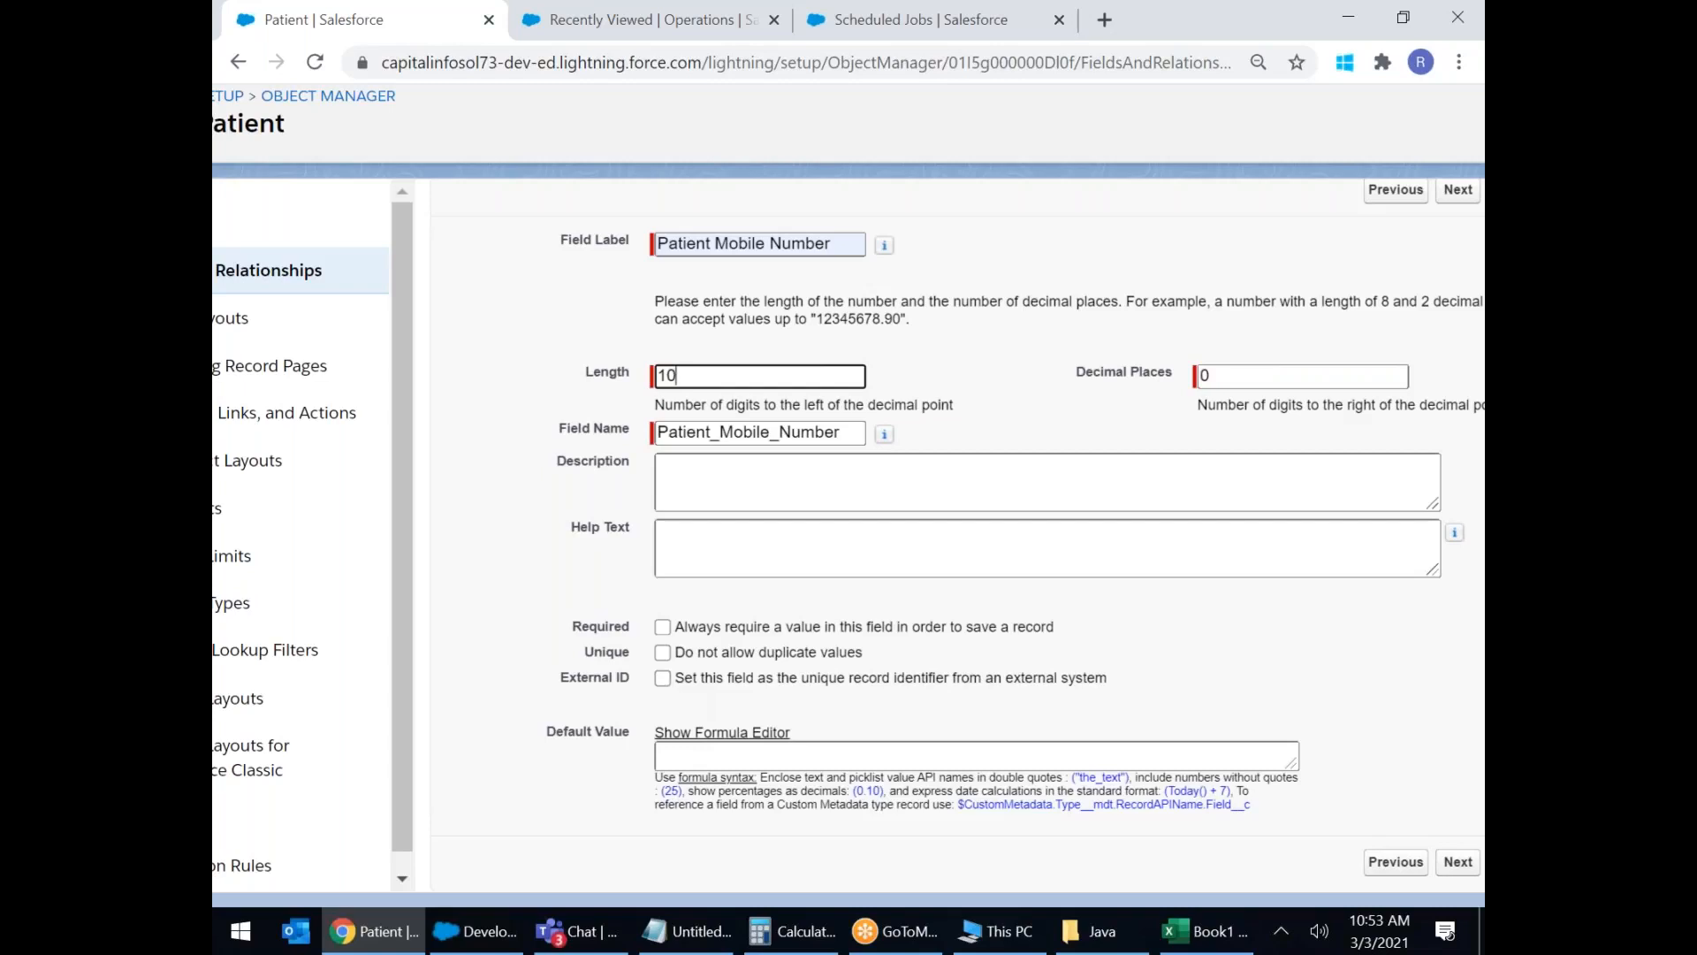
pyautogui.scroll(-3, 1062, 606)
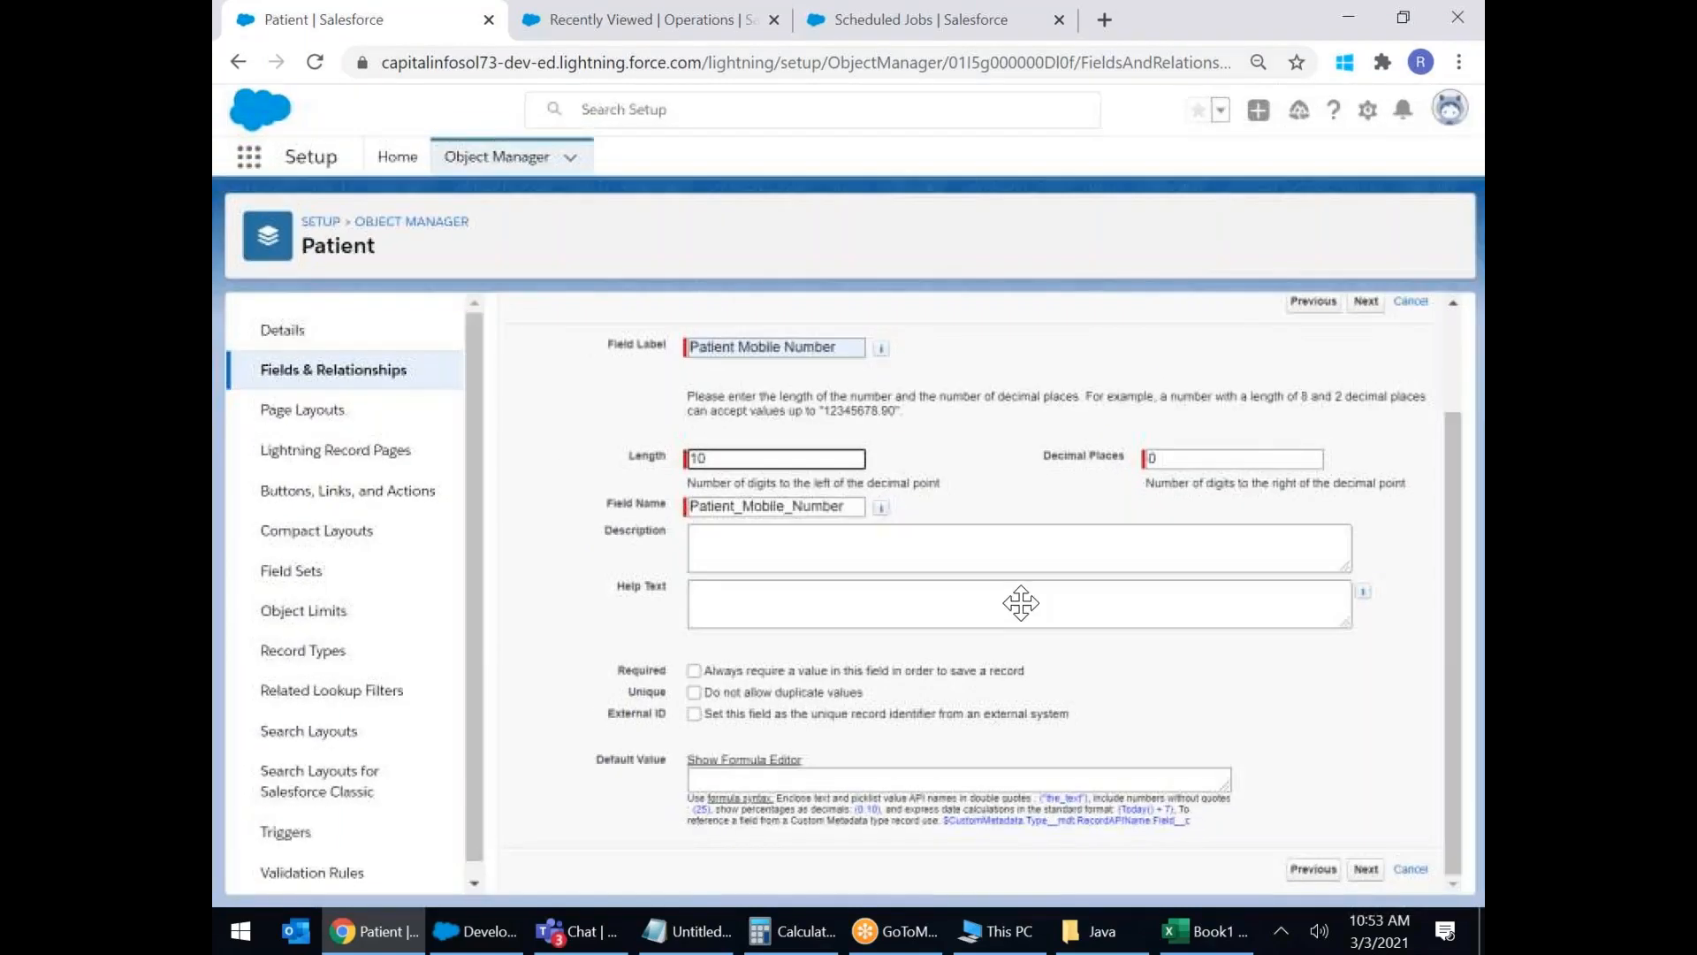
pyautogui.click(1366, 869)
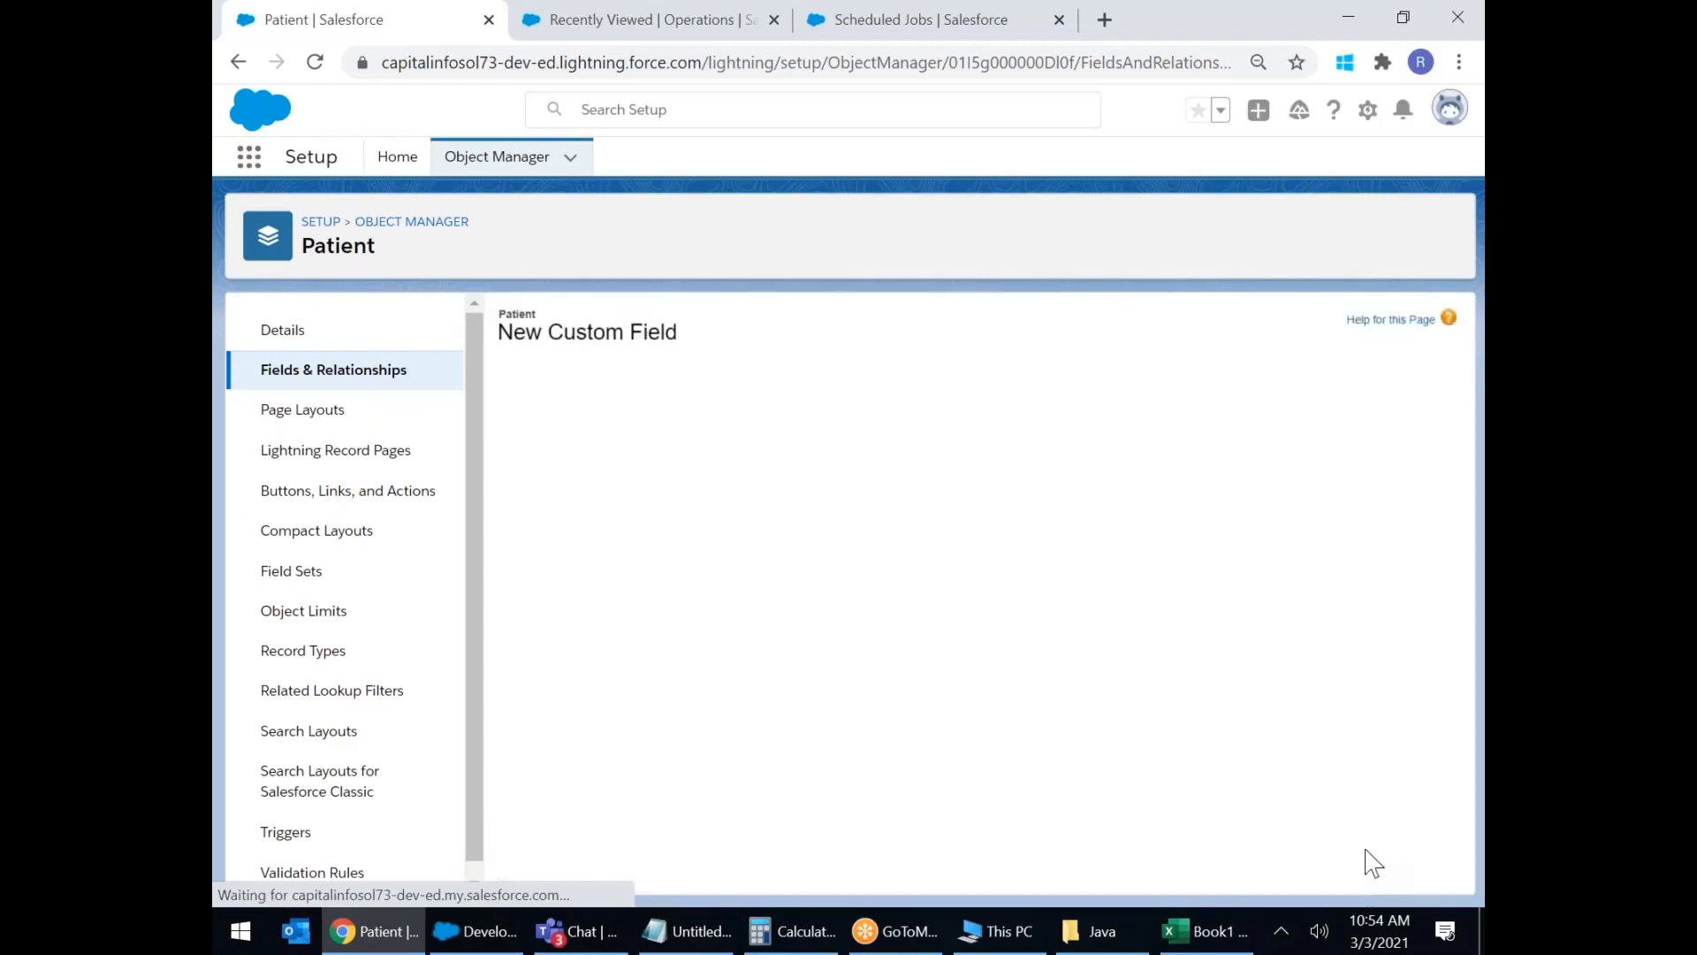
pyautogui.scroll(-5, 1225, 573)
pyautogui.scroll(5, 1308, 477)
pyautogui.click(1365, 430)
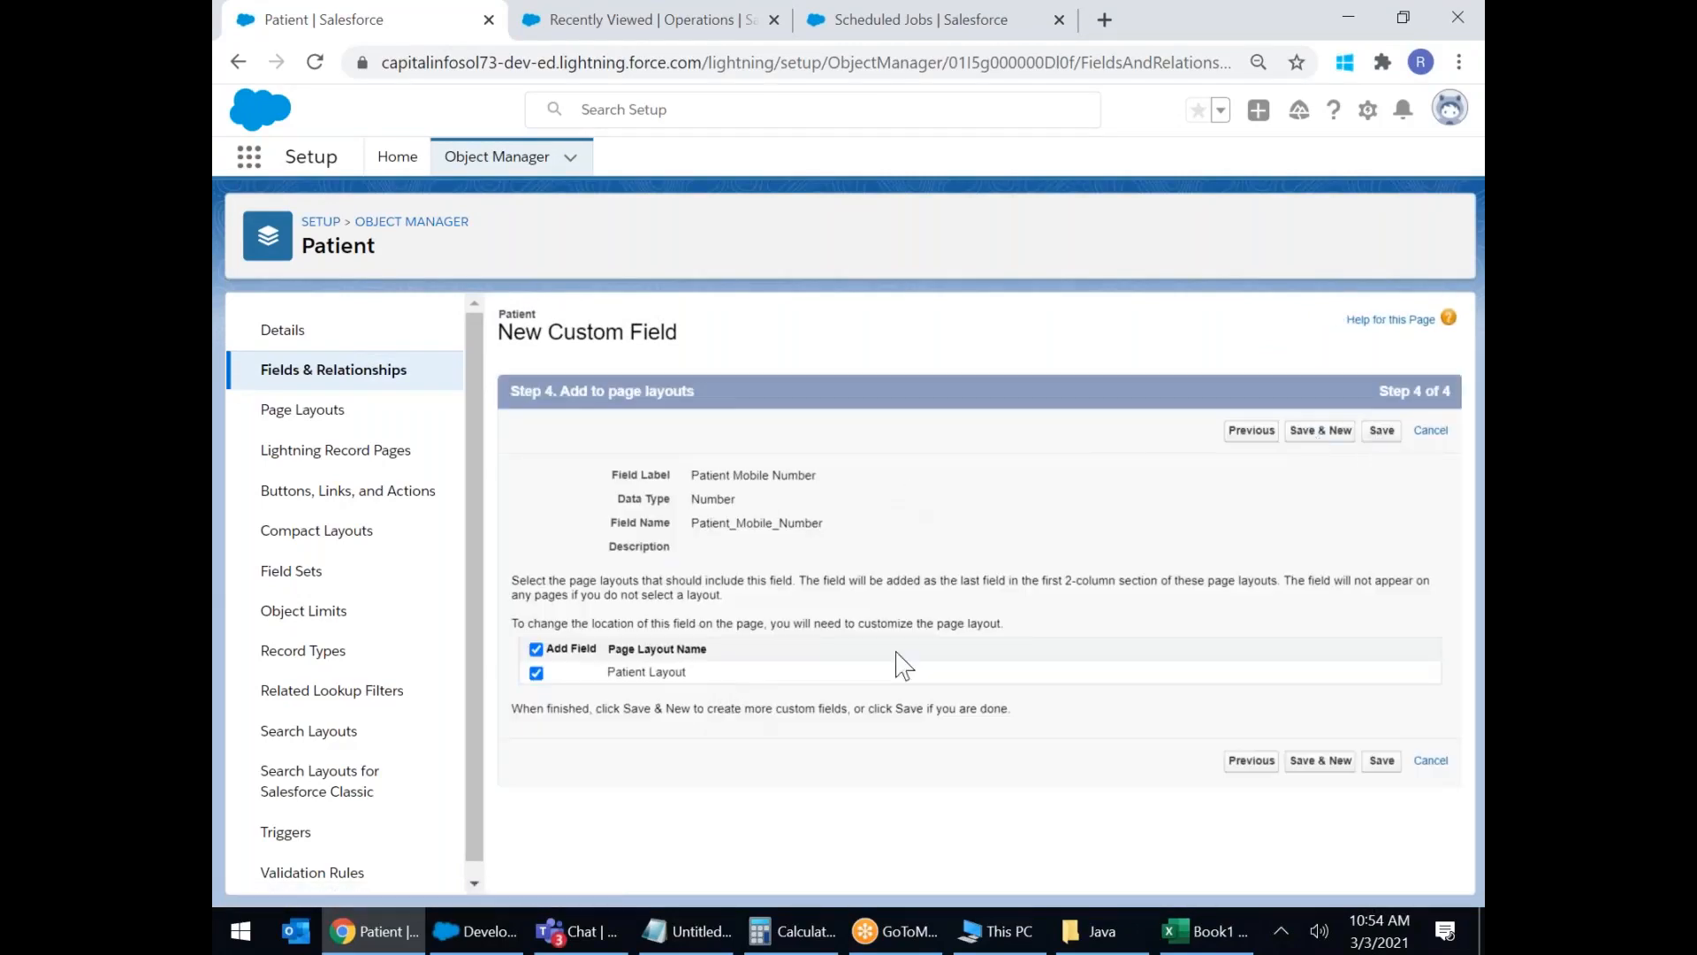
pyautogui.click(1337, 433)
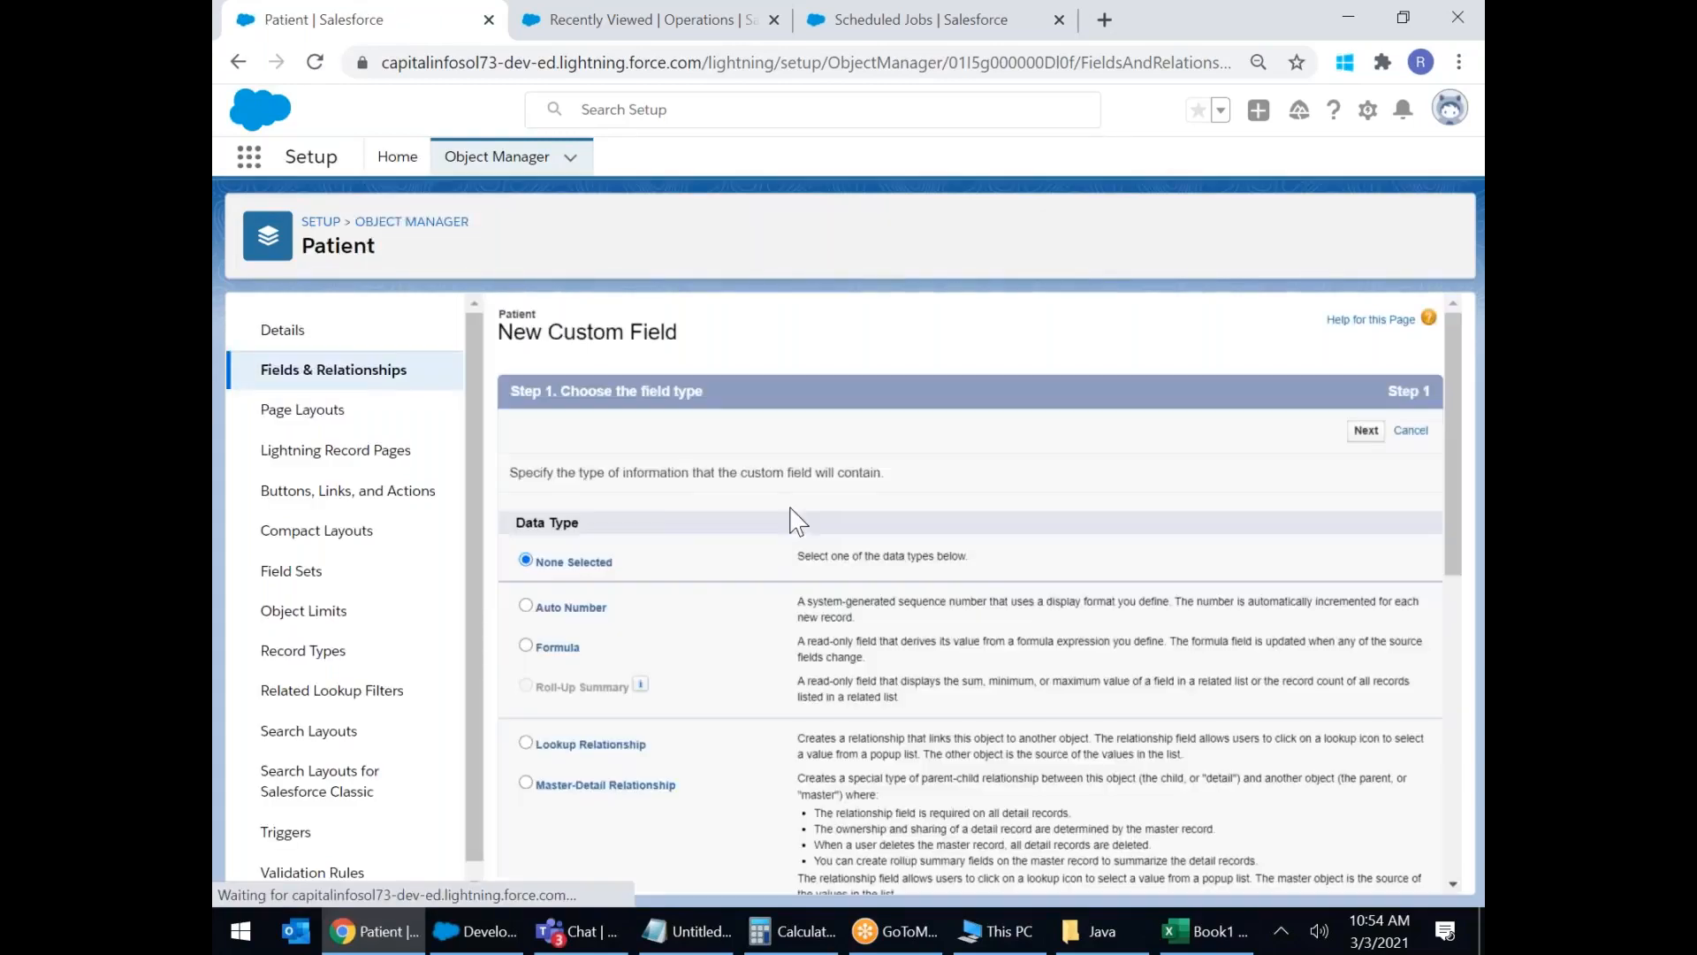
# Create a Percent field labelled 'RBC %'.
pyautogui.scroll(-7, 787, 531)
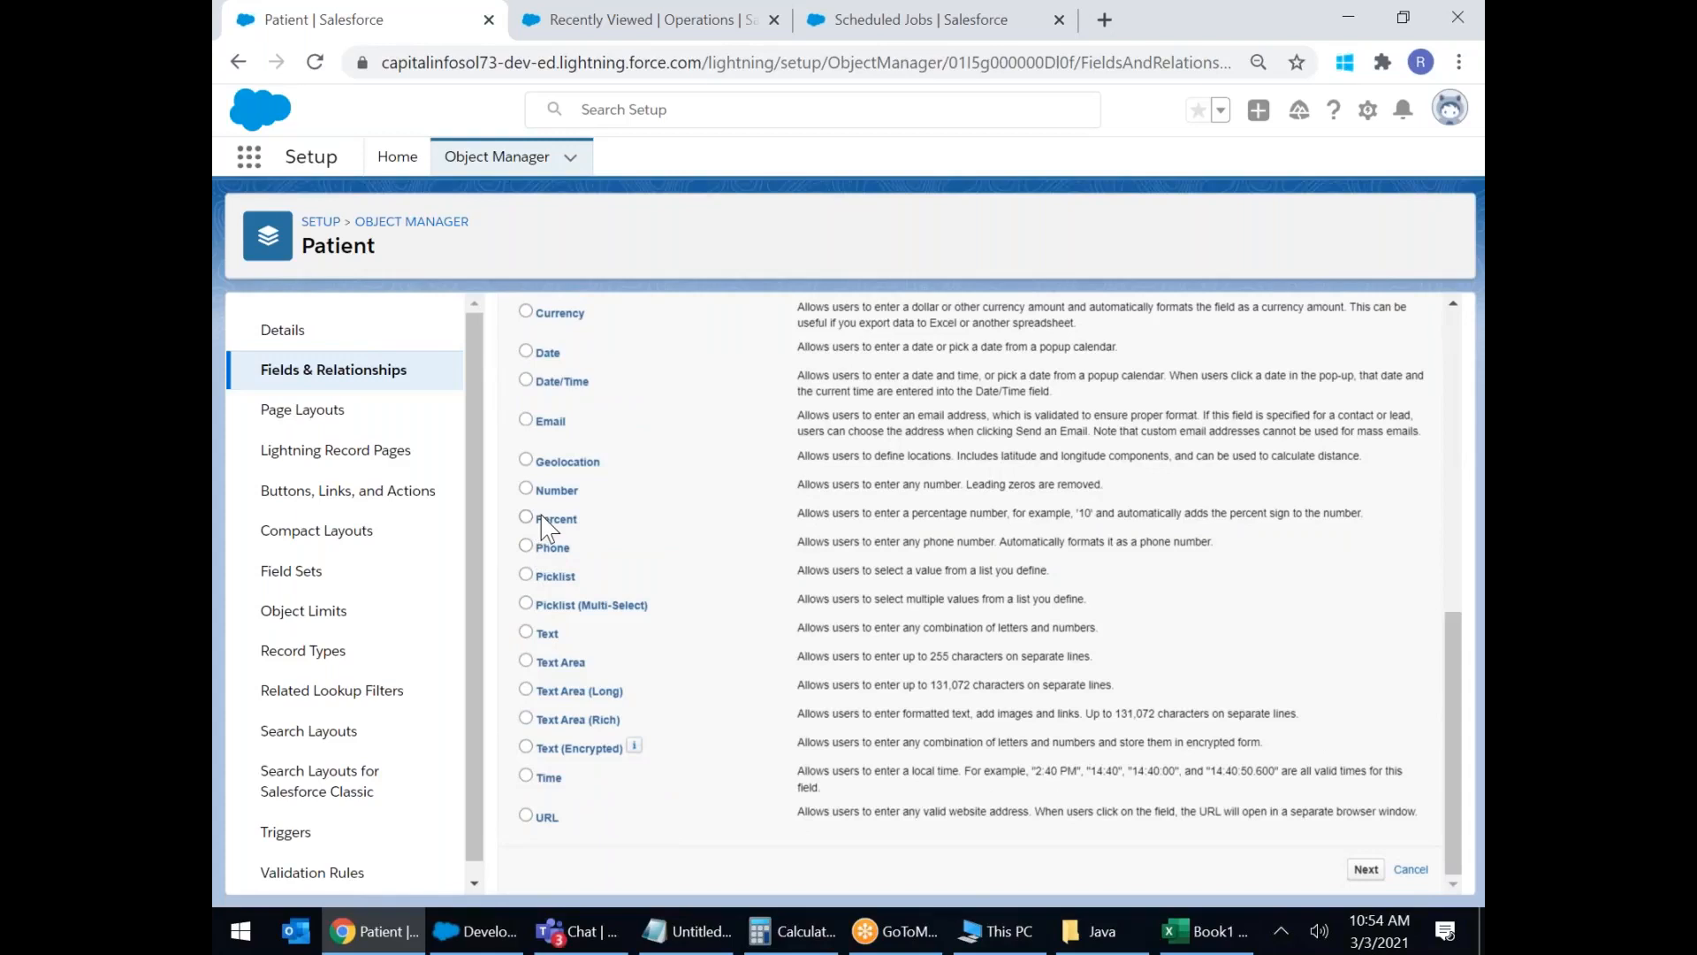
pyautogui.click(528, 519)
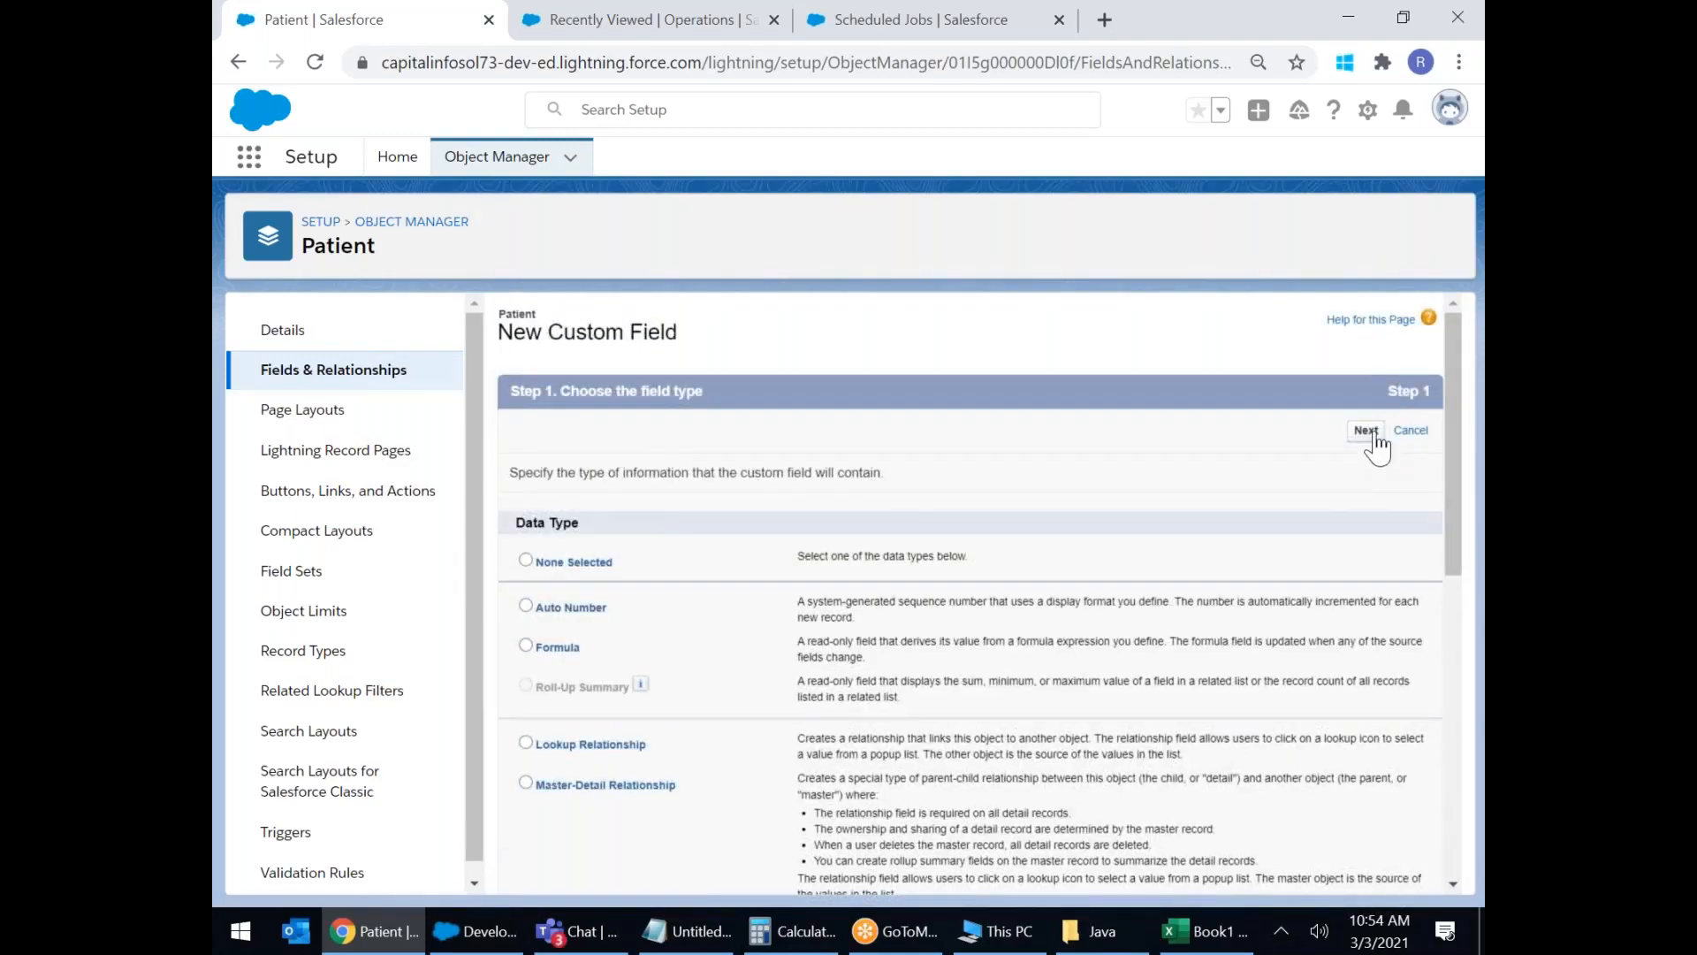
pyautogui.click(1372, 432)
pyautogui.click(757, 476)
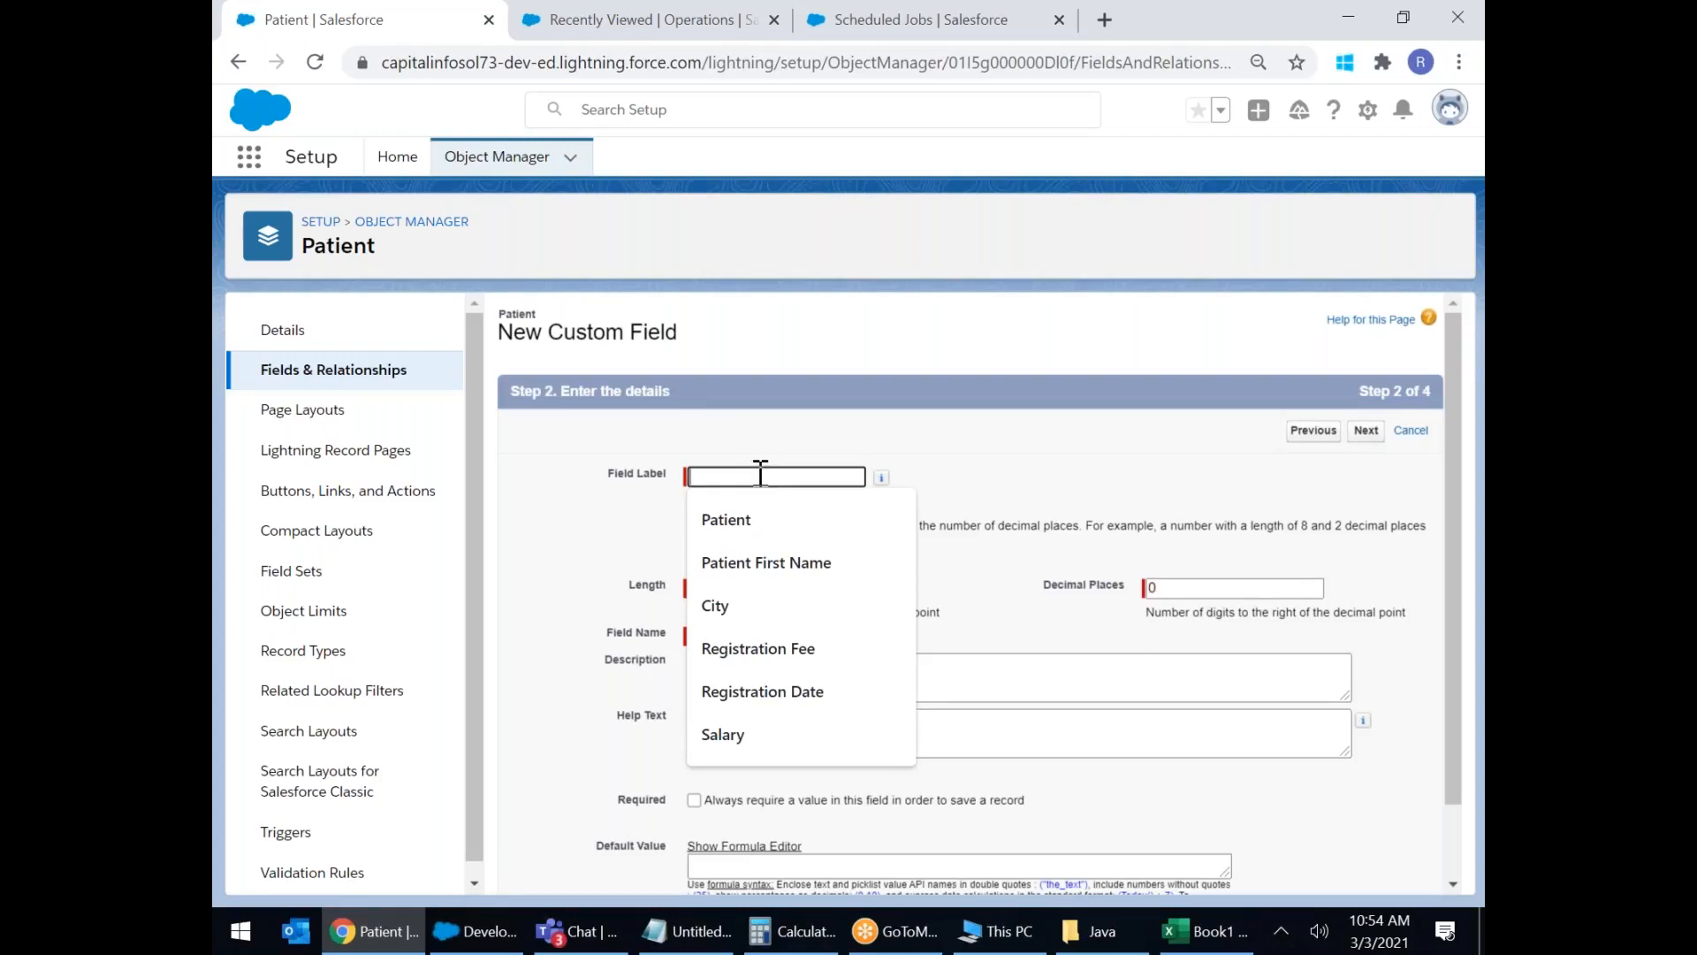
pyautogui.write('RBC %')
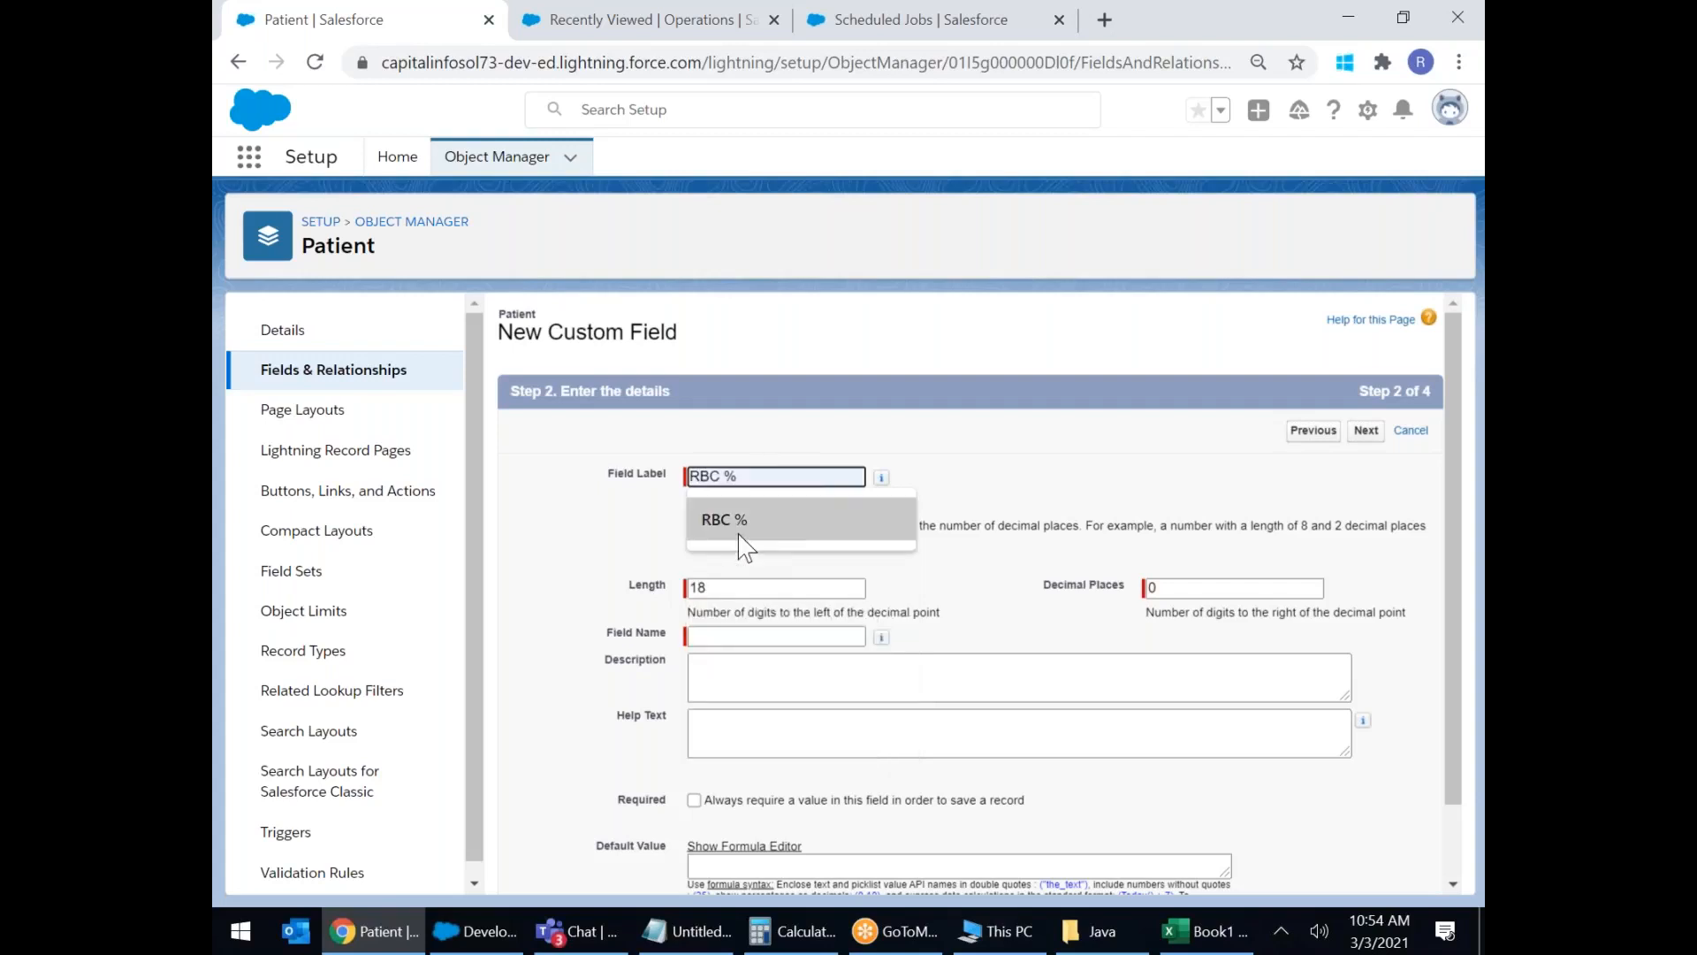
pyautogui.click(730, 521)
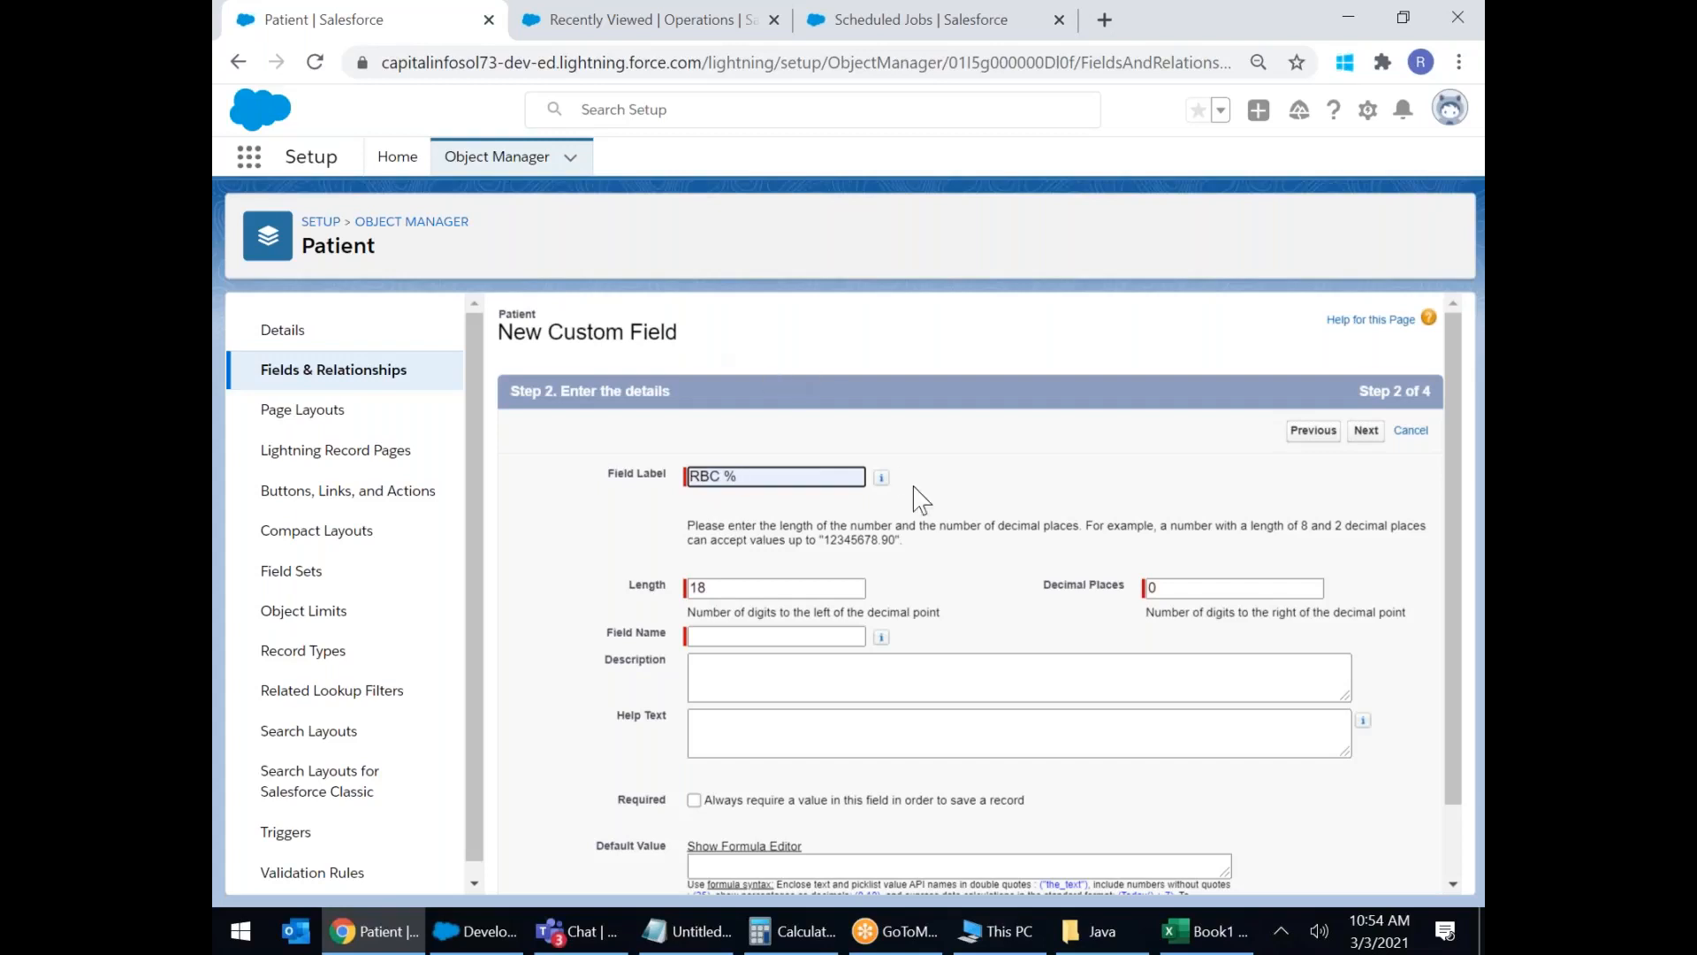
pyautogui.click(712, 586)
# Set RBC % length to 3 with 2 decimal places and advance to the page-layout step.
pyautogui.doubleClick(712, 586)
pyautogui.click(712, 586)
pyautogui.moveTo(745, 592); pyautogui.dragTo(680, 601)
pyautogui.write('3')
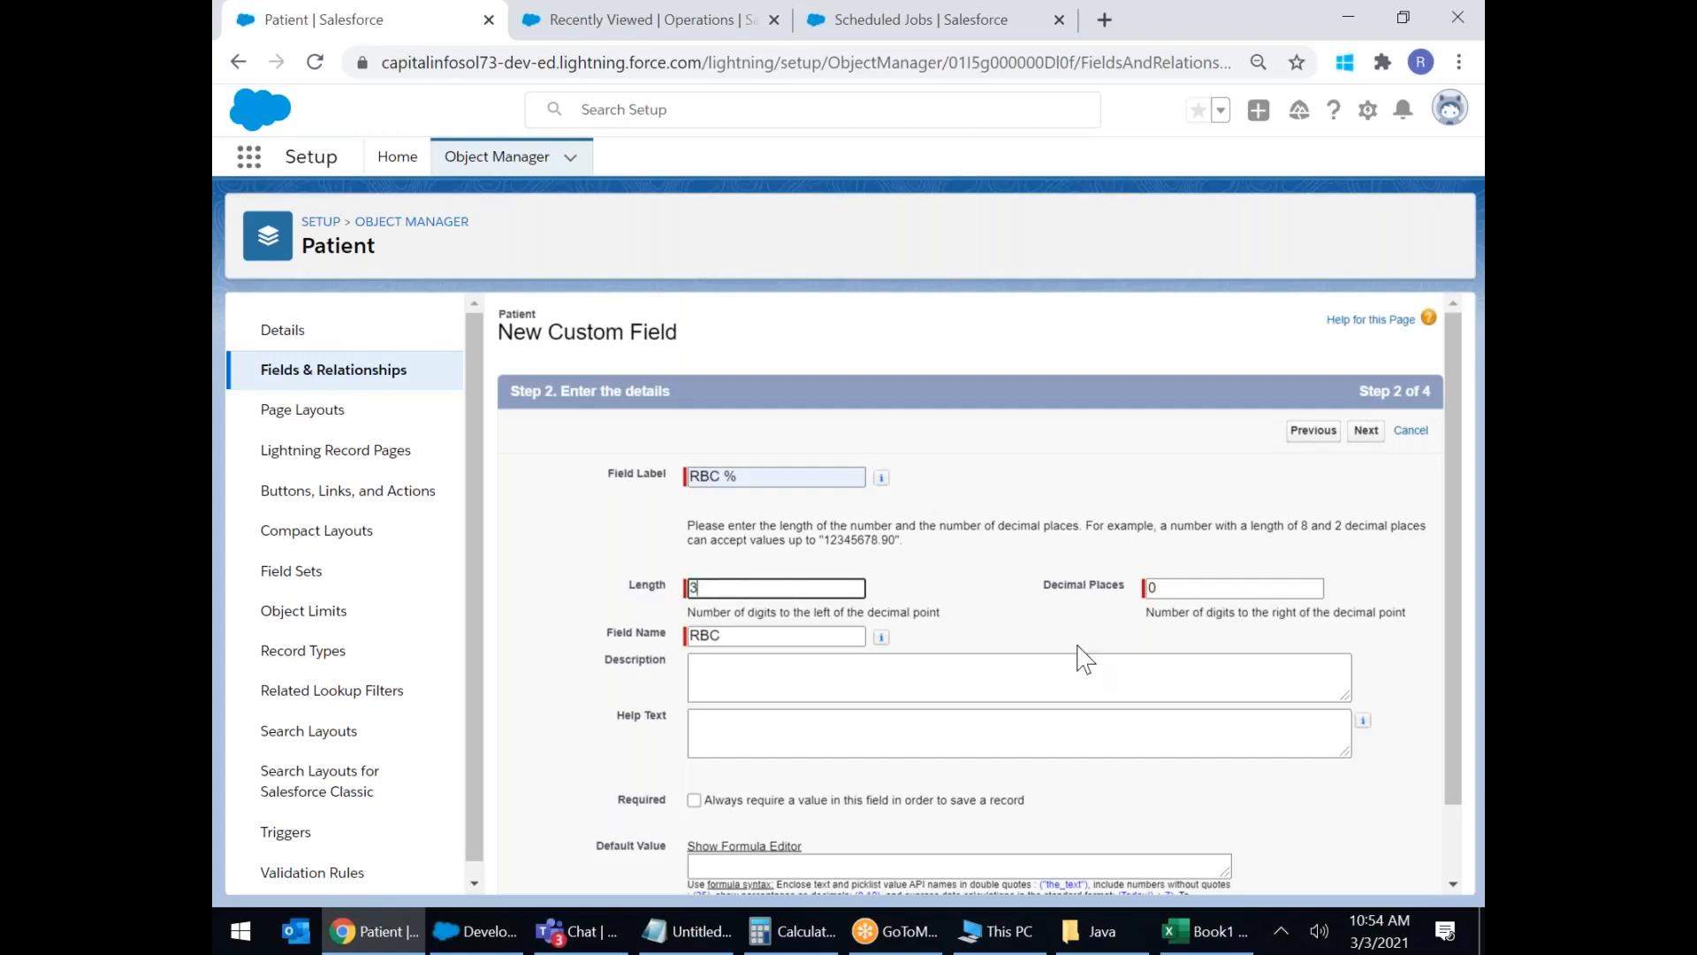
pyautogui.click(1199, 591)
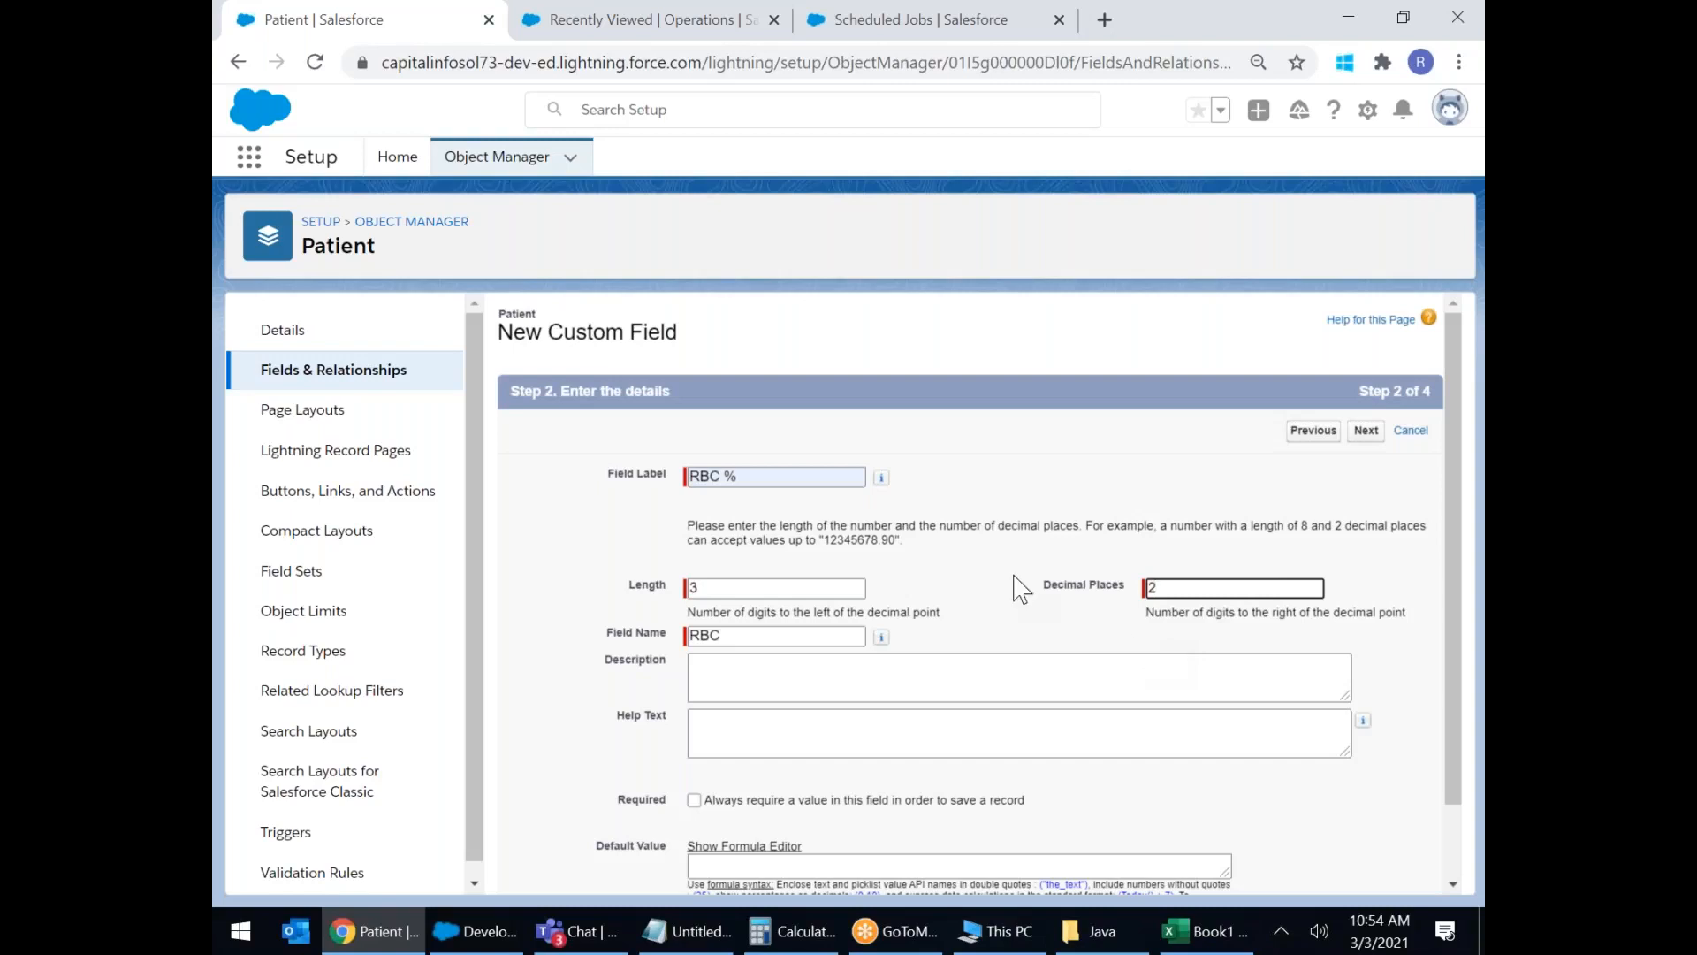
pyautogui.scroll(-1, 1021, 588)
pyautogui.scroll(1, 1080, 576)
pyautogui.click(1368, 432)
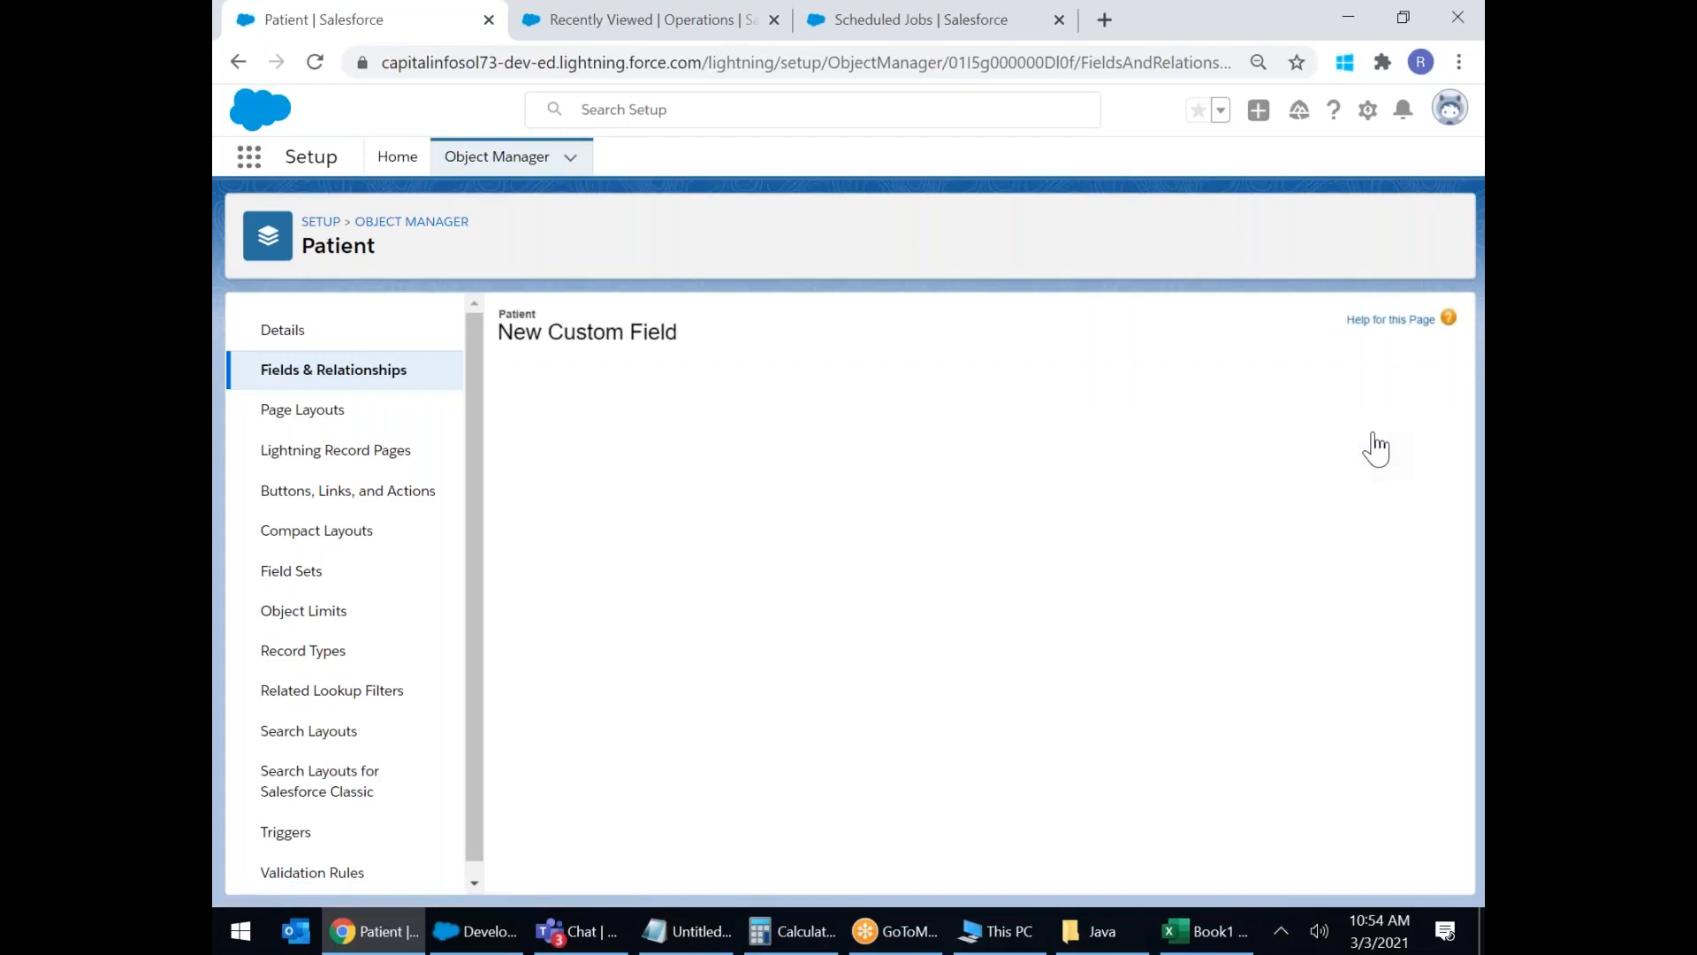
pyautogui.click(1368, 431)
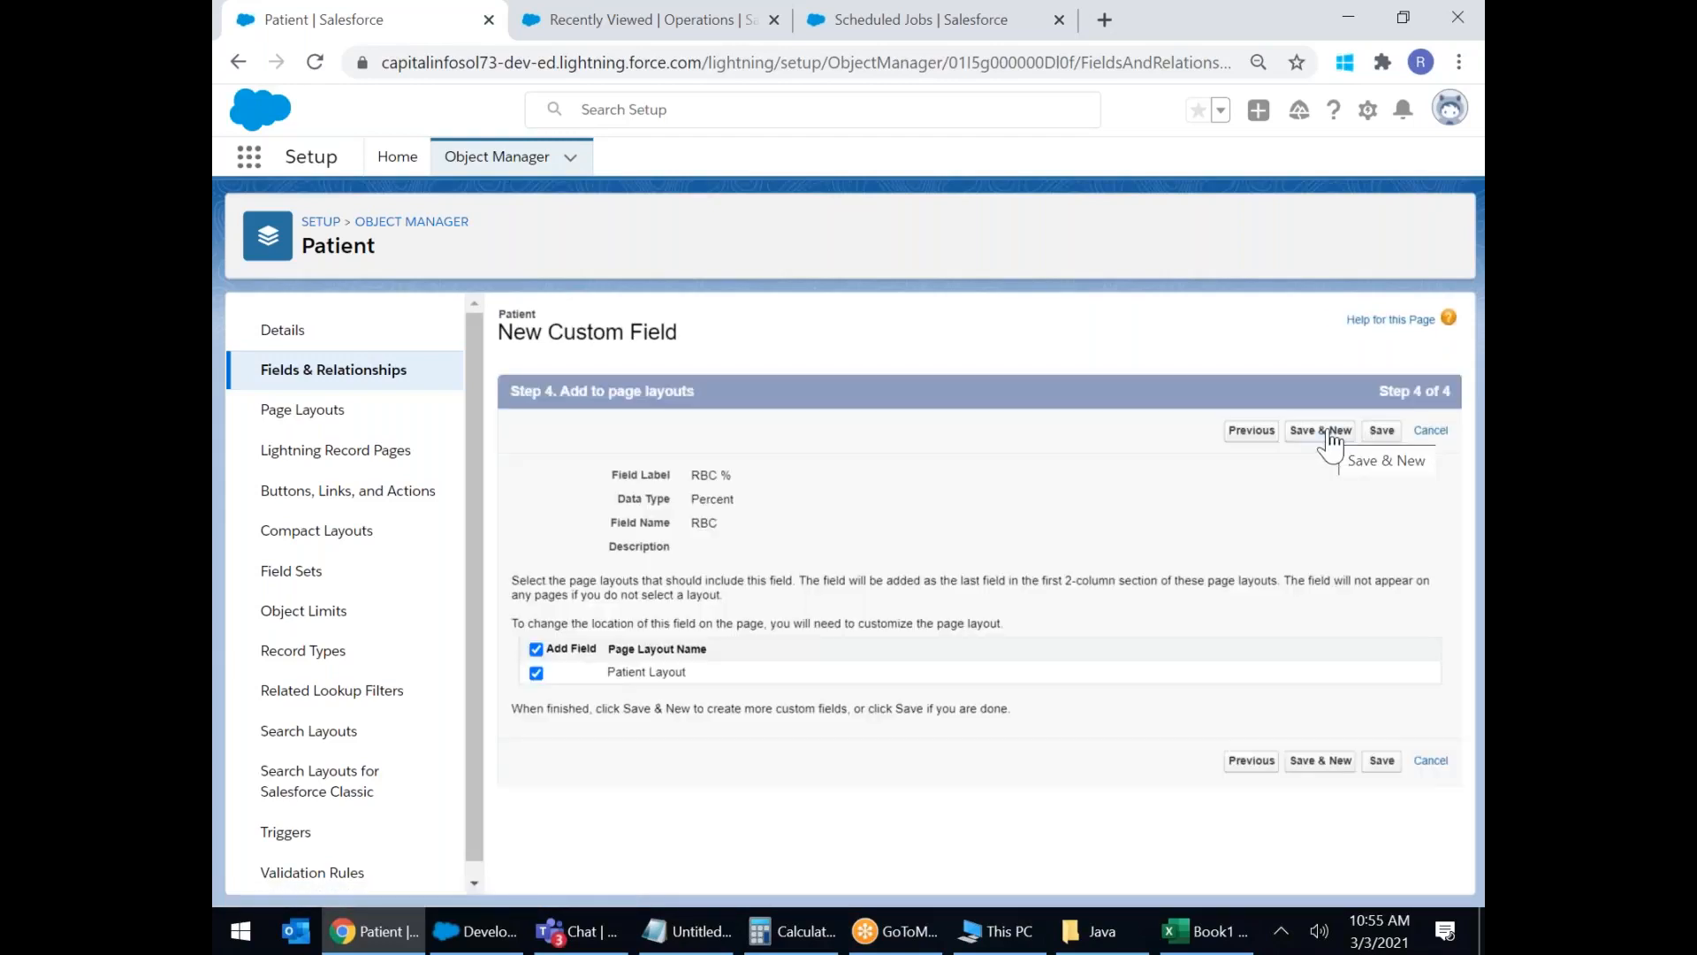
# Save the RBC % Percent field and start a new field.
pyautogui.click(1330, 433)
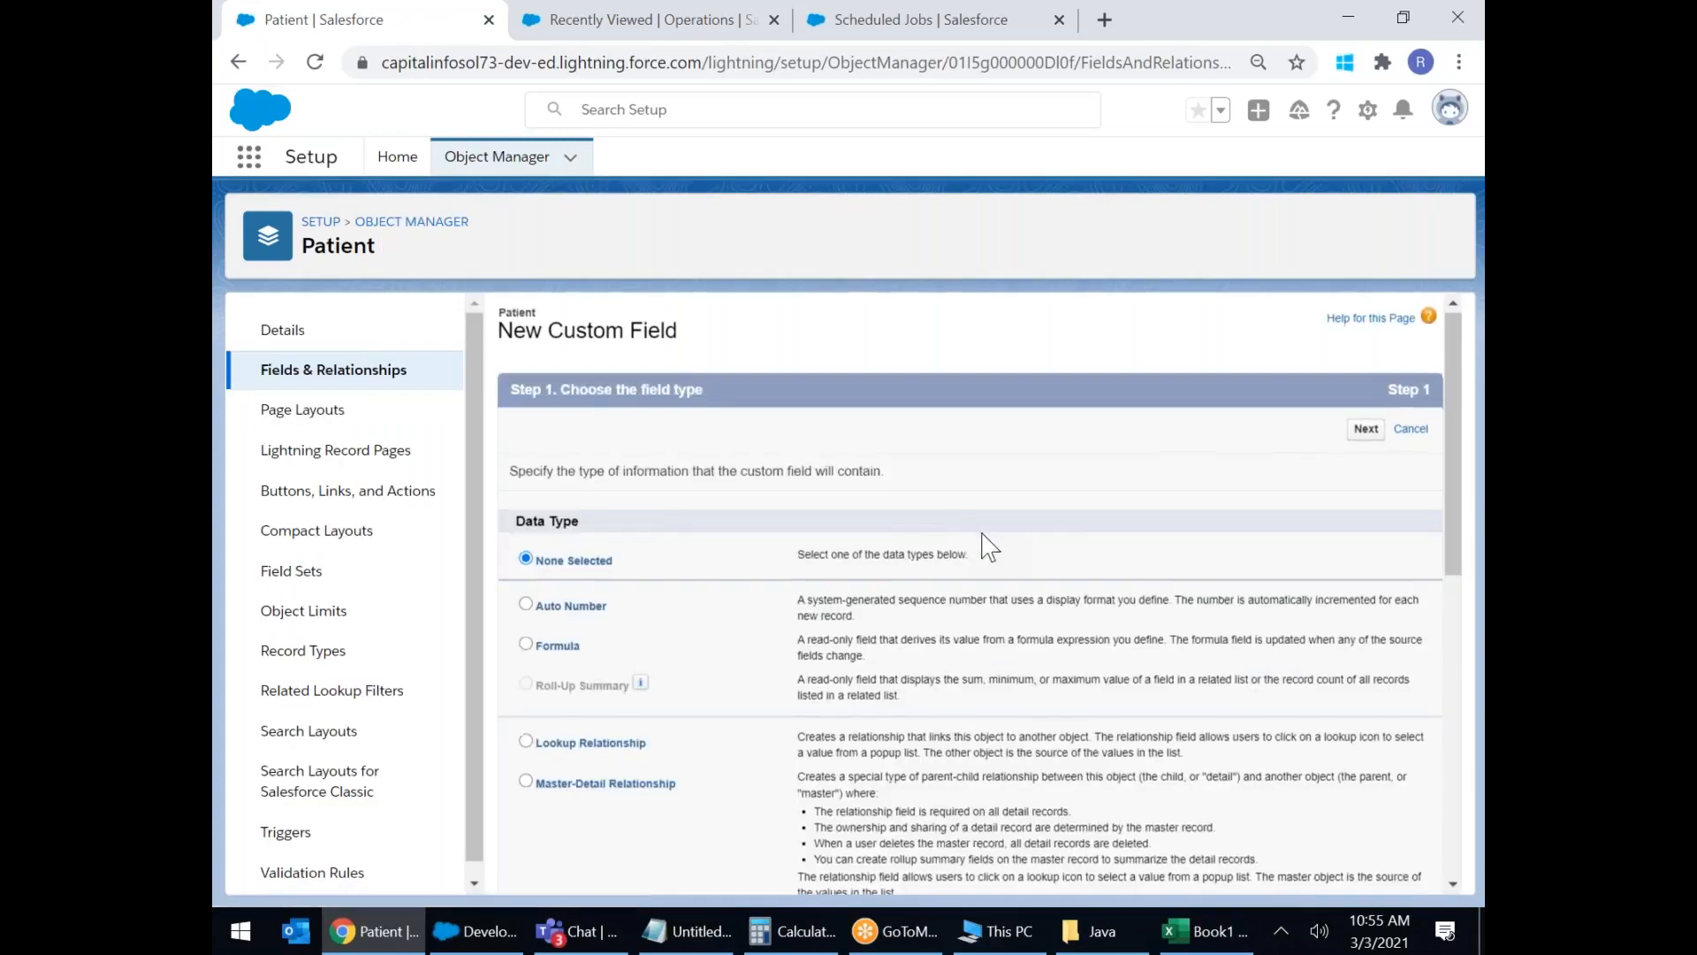
pyautogui.scroll(-6, 997, 548)
pyautogui.scroll(-3, 997, 548)
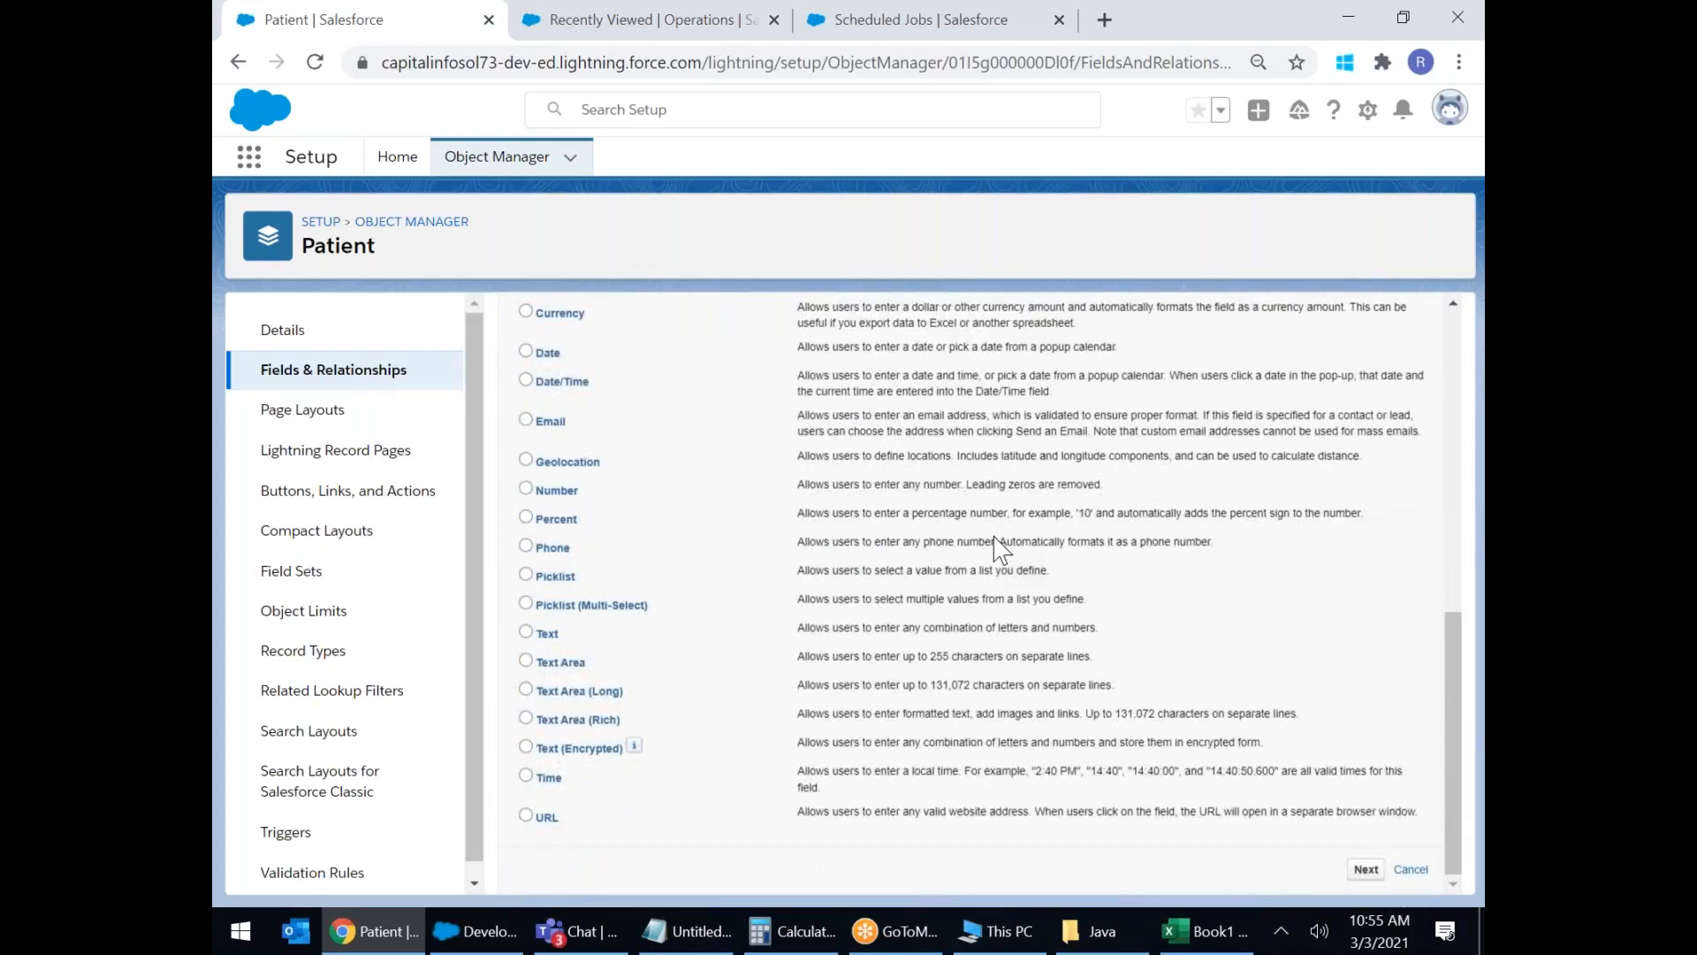
# Open Setup Home in a new browser tab.
pyautogui.scroll(6, 997, 548)
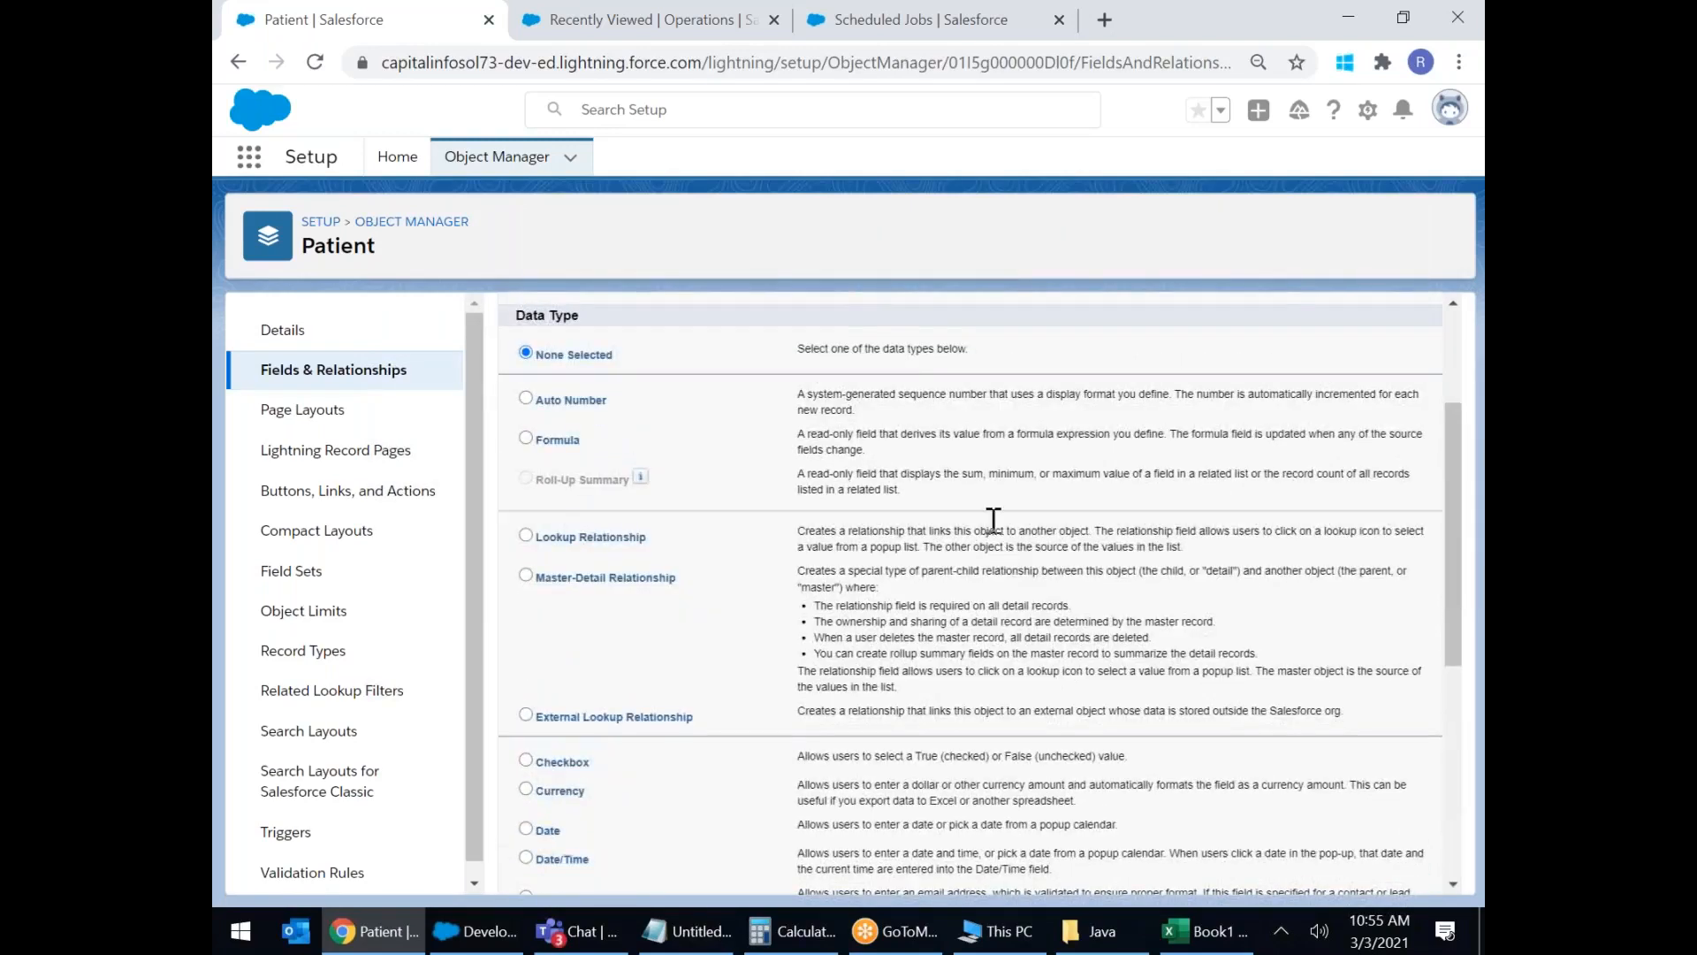
pyautogui.rightClick(414, 165)
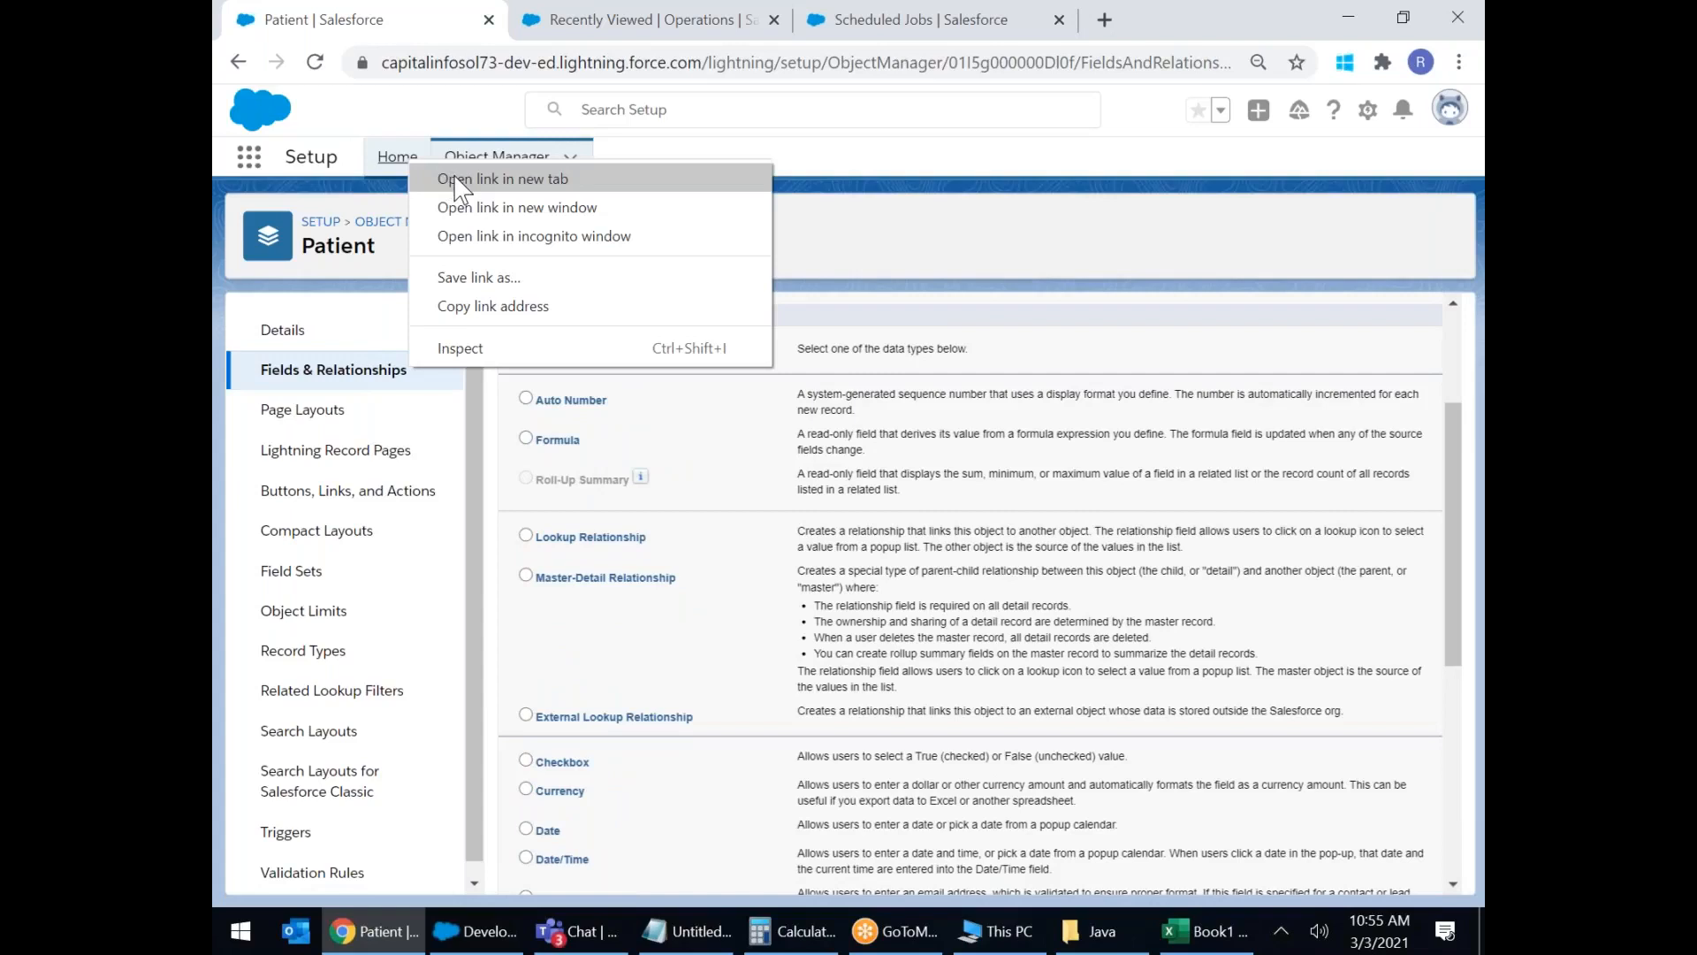
pyautogui.click(458, 180)
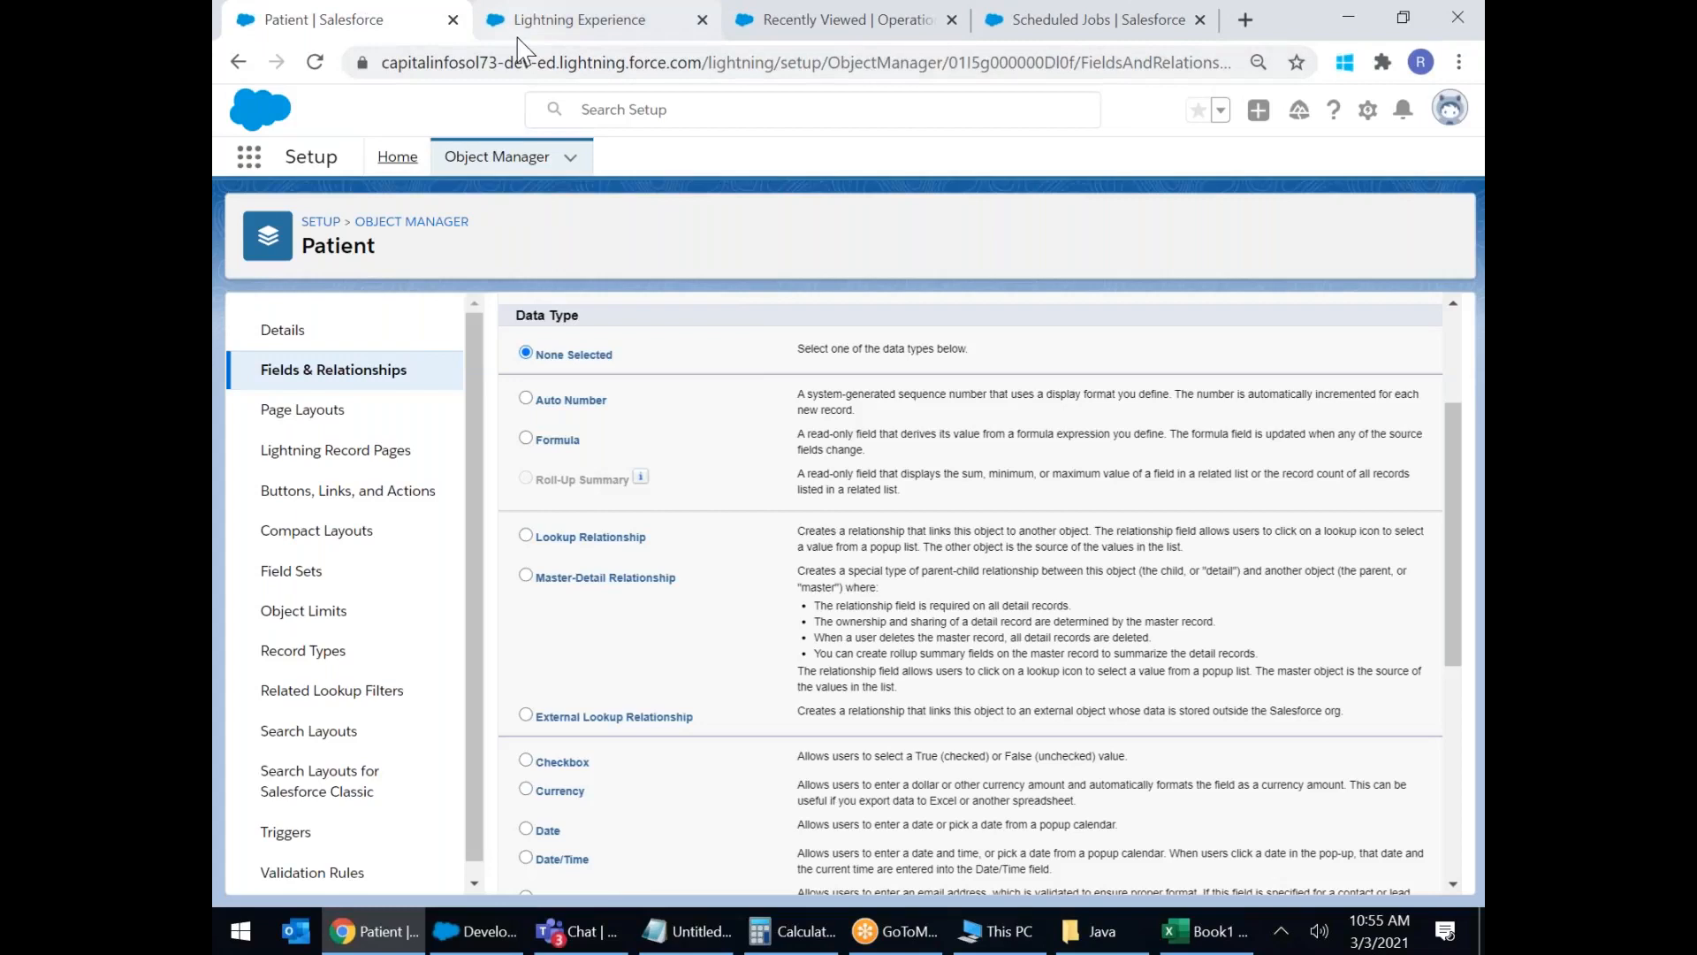
# In the new Setup Home tab, launch Hospital Management from the App Launcher's View All list.
pyautogui.click(518, 37)
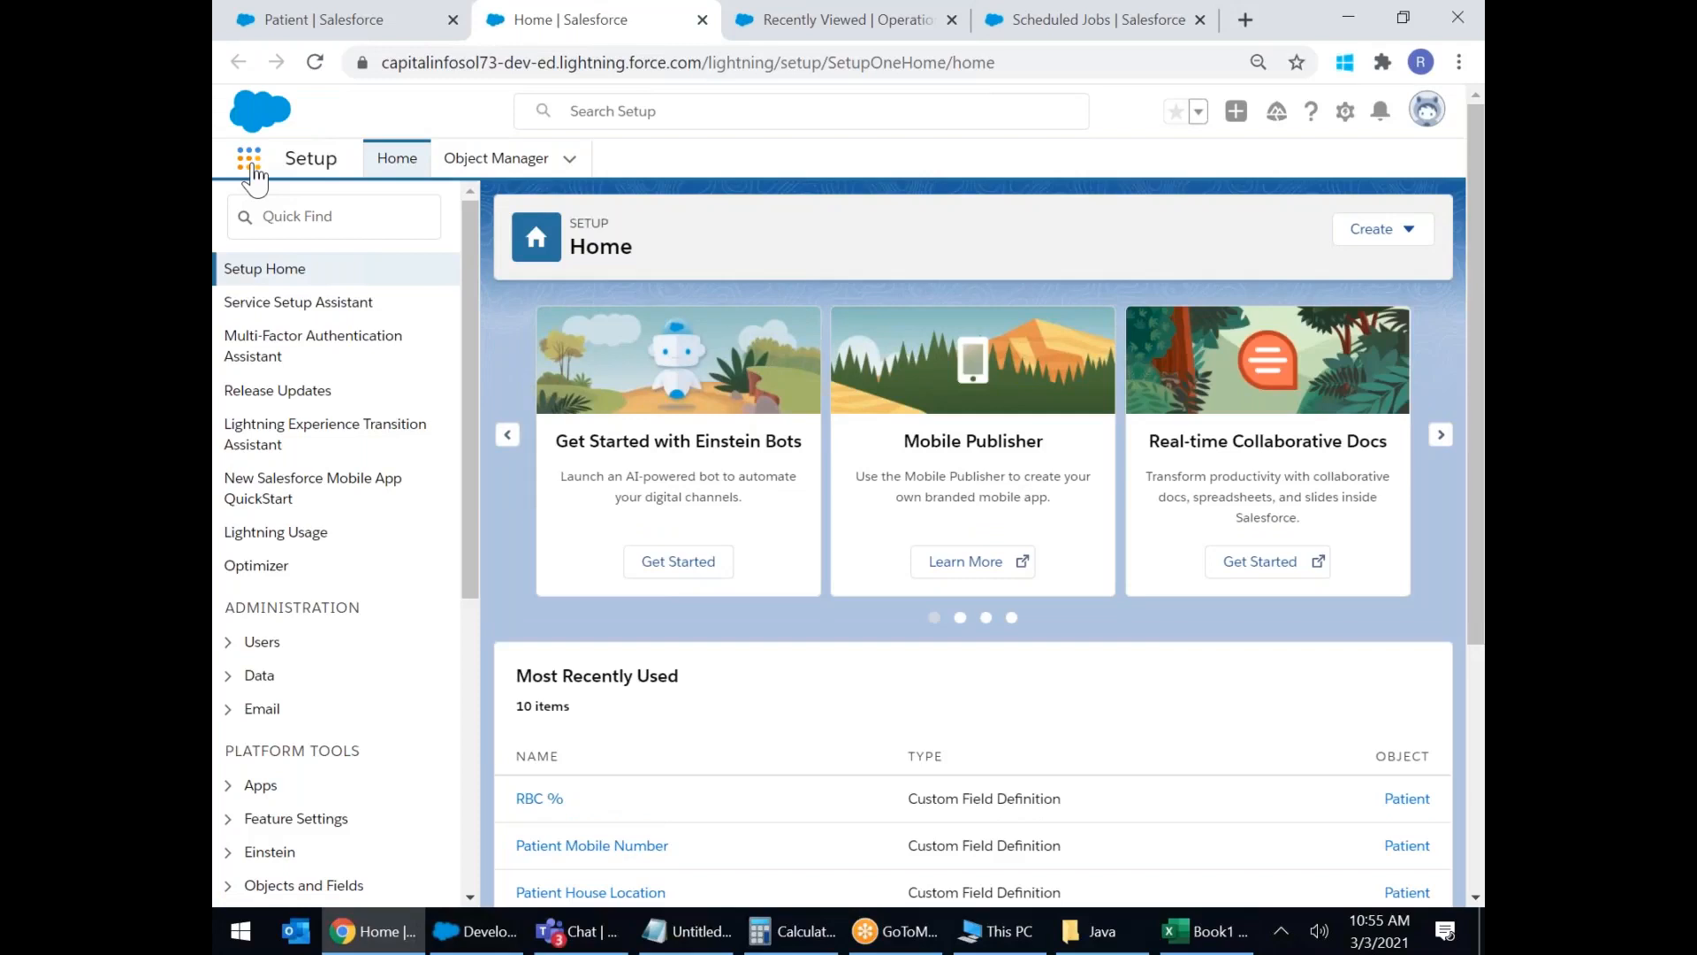
pyautogui.click(250, 159)
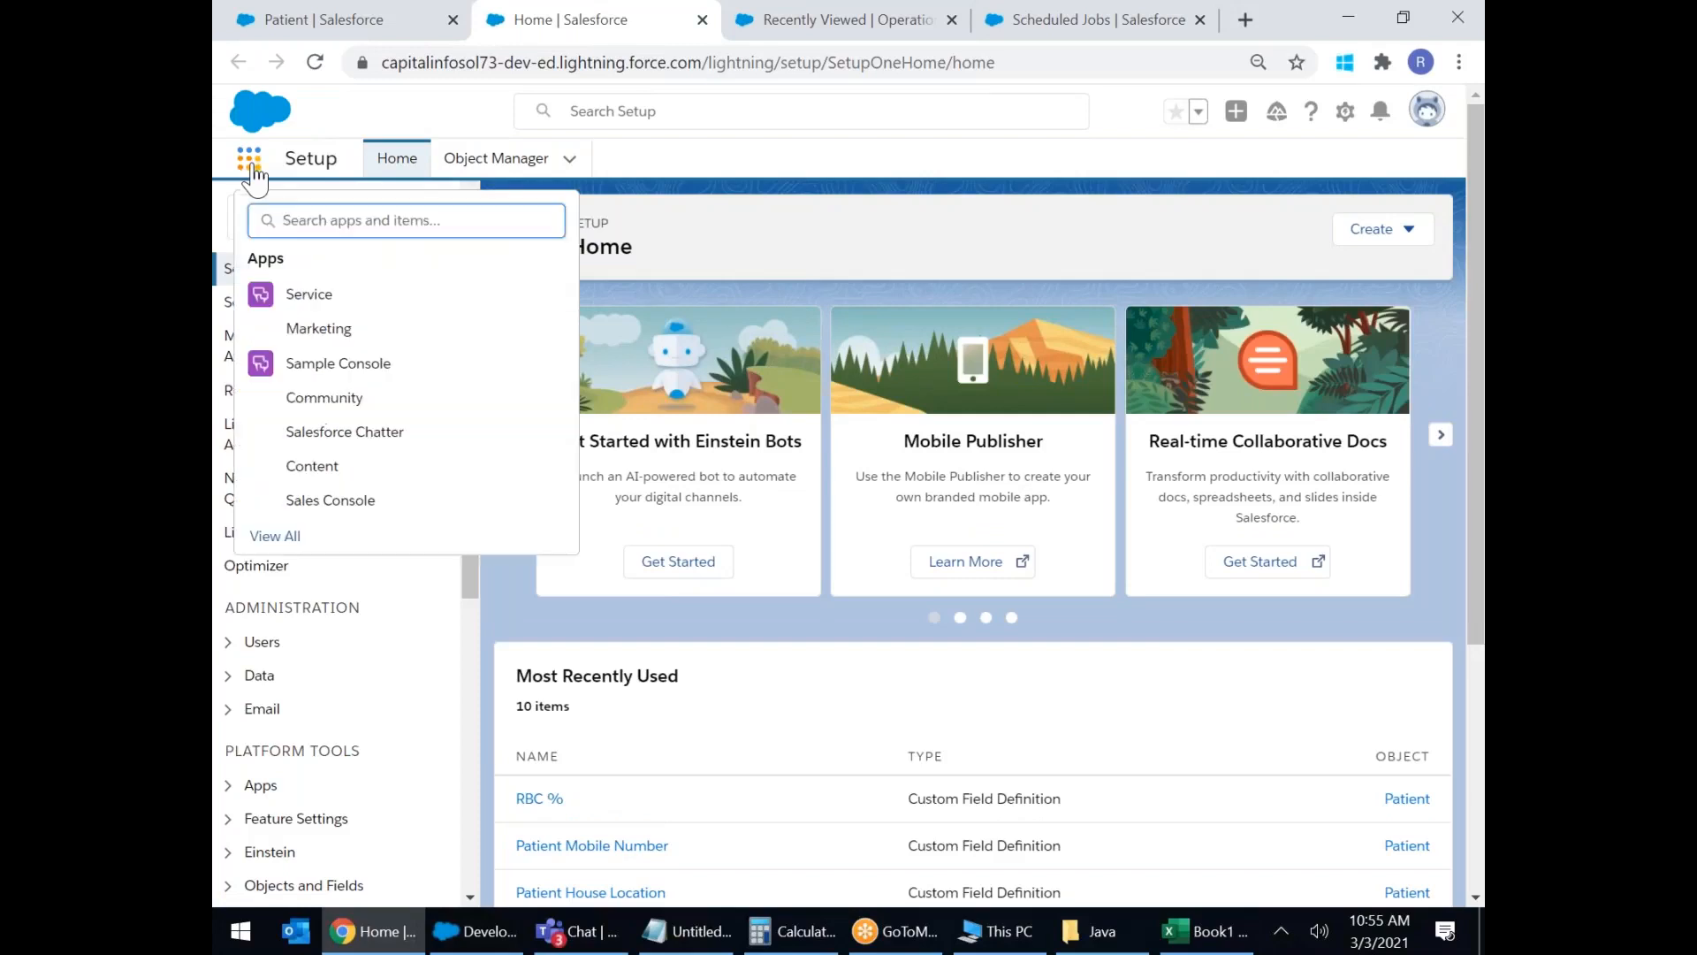
pyautogui.click(281, 540)
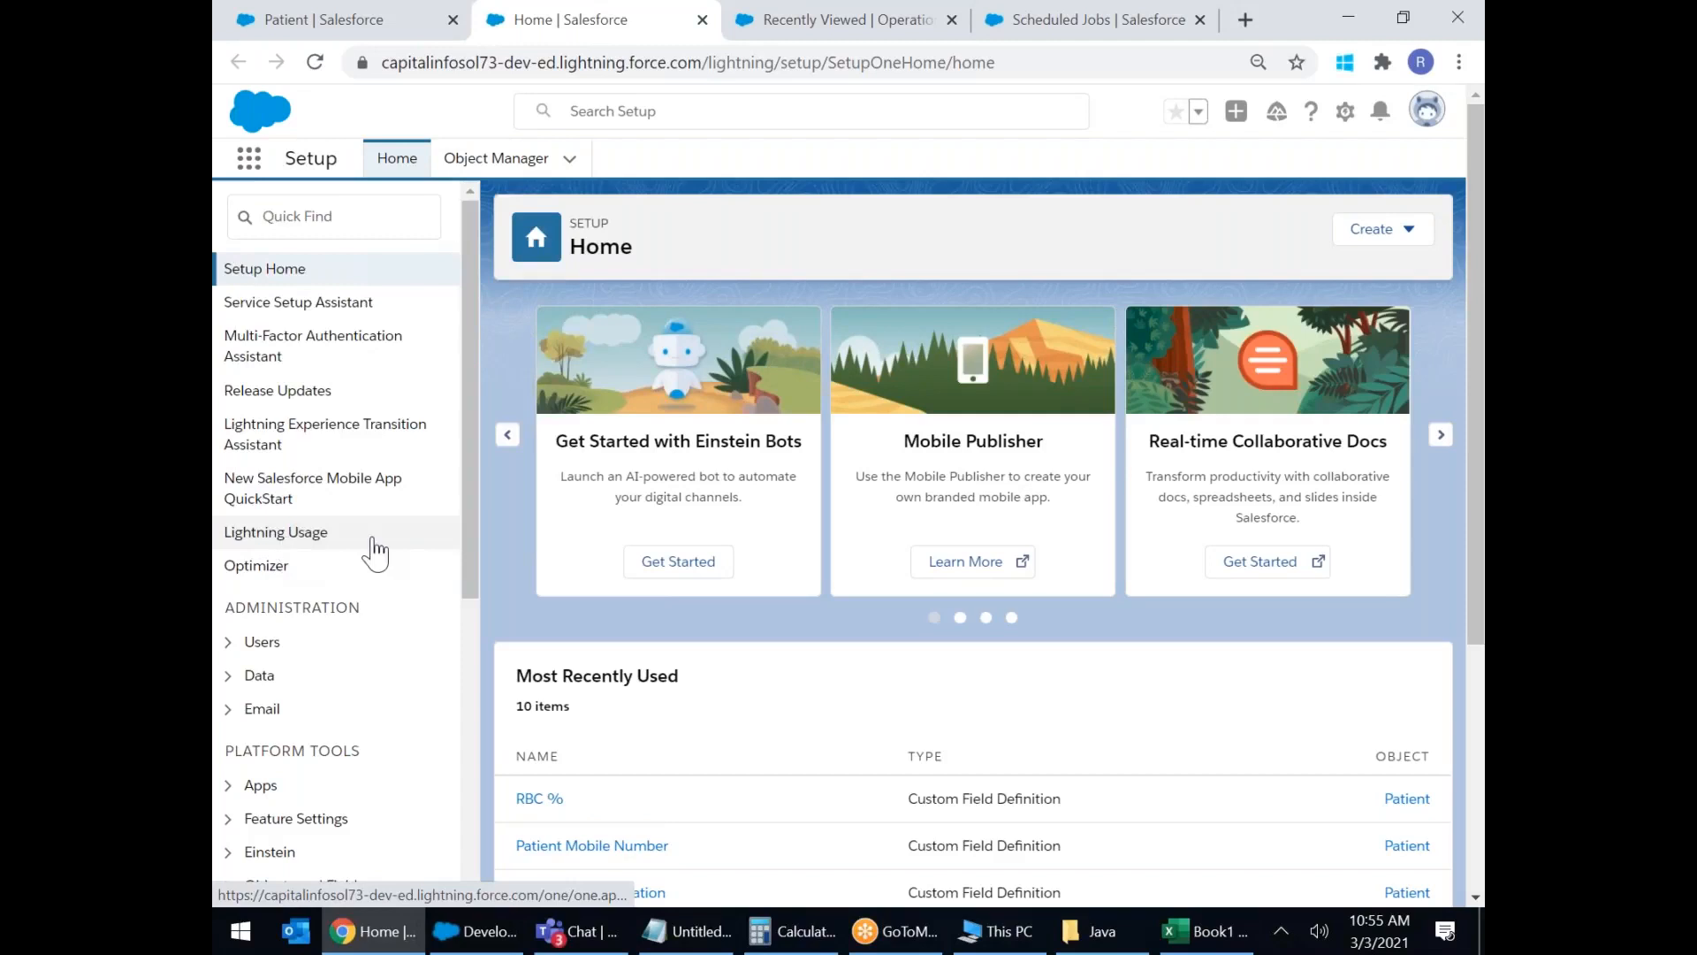
pyautogui.scroll(-4, 829, 446)
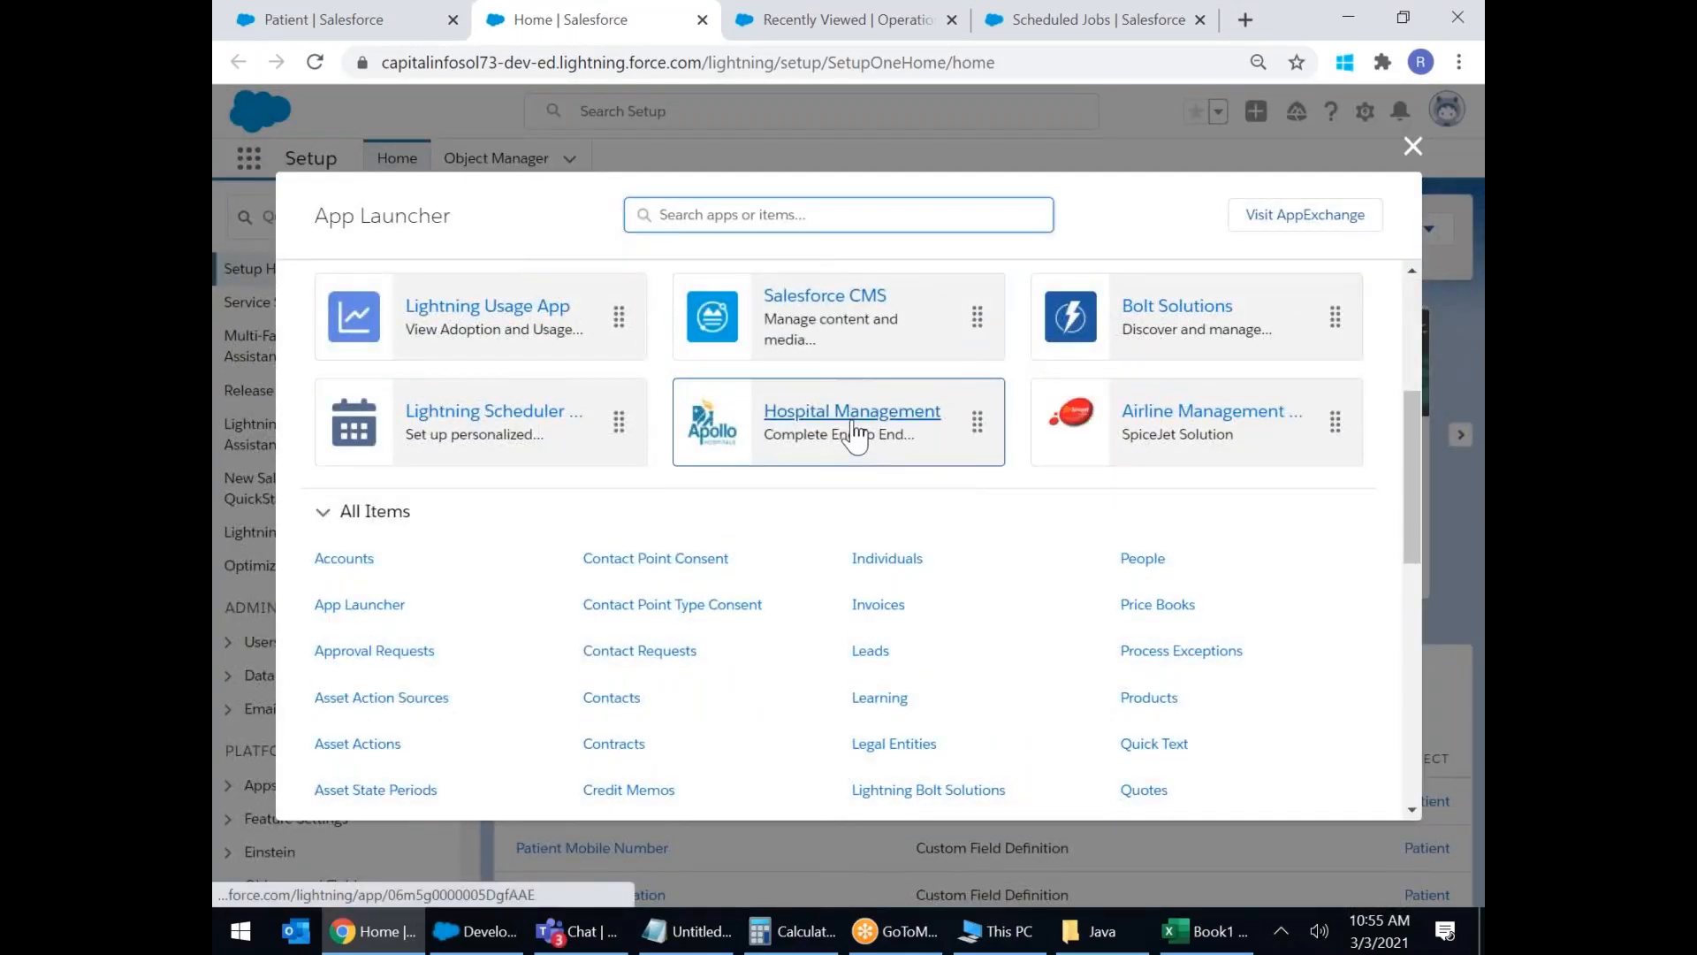
pyautogui.click(852, 420)
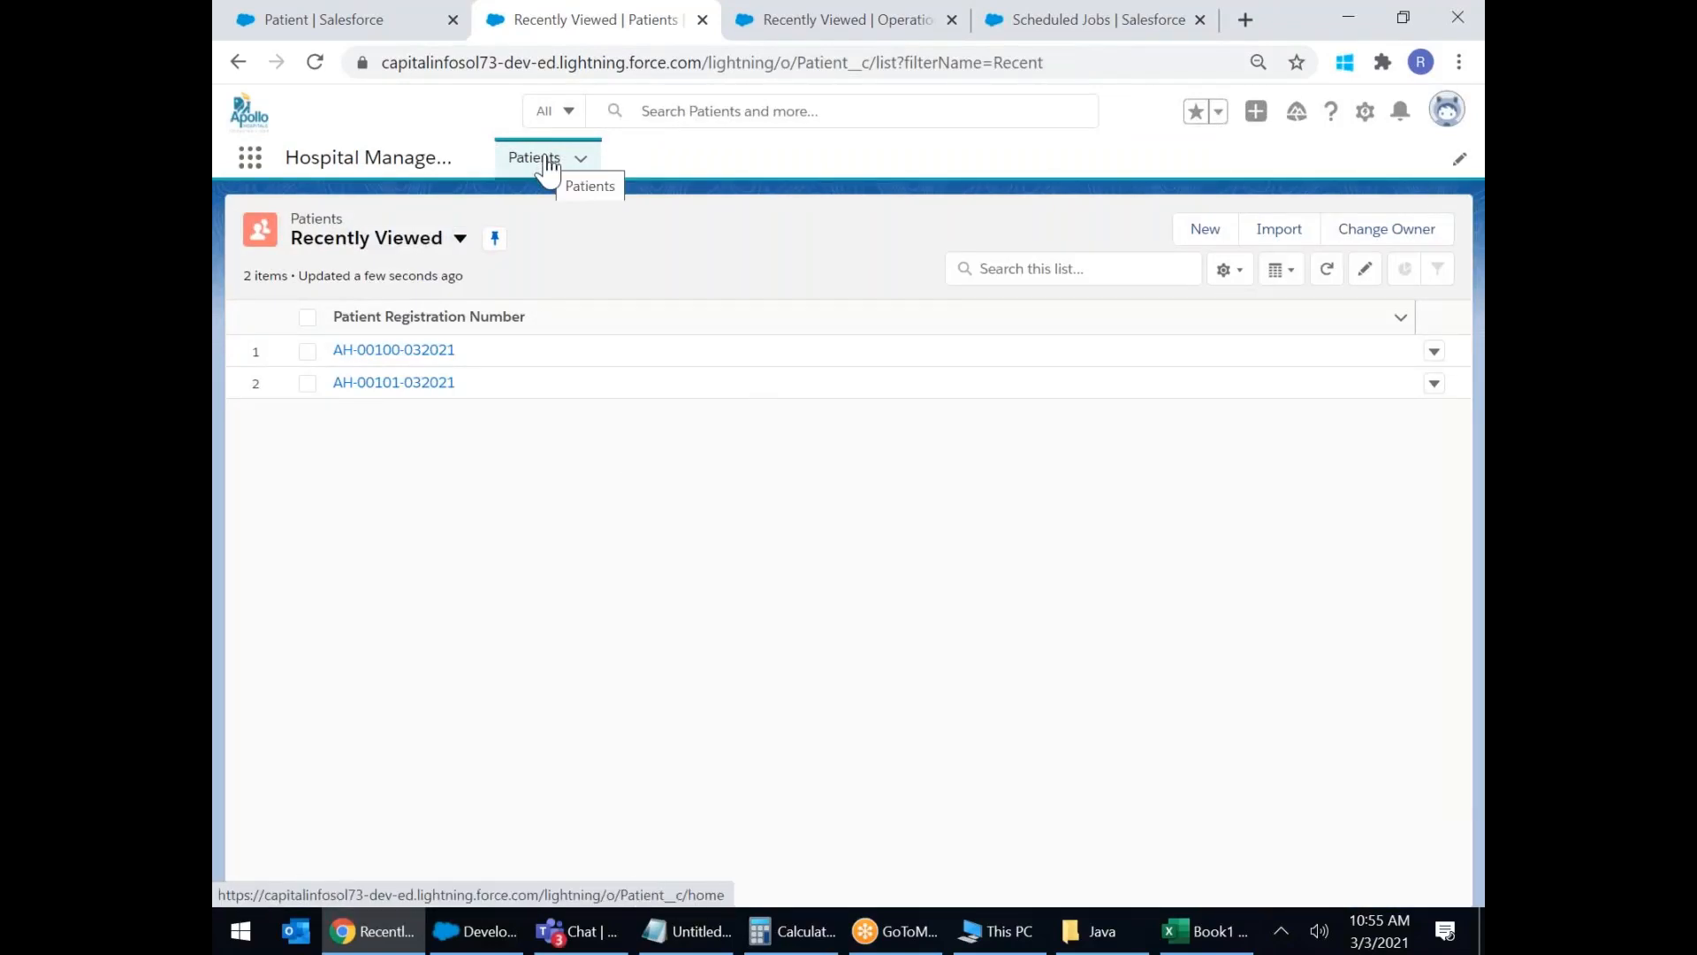
# Start a new Patient record and enter the patient's first name.
pyautogui.click(1211, 229)
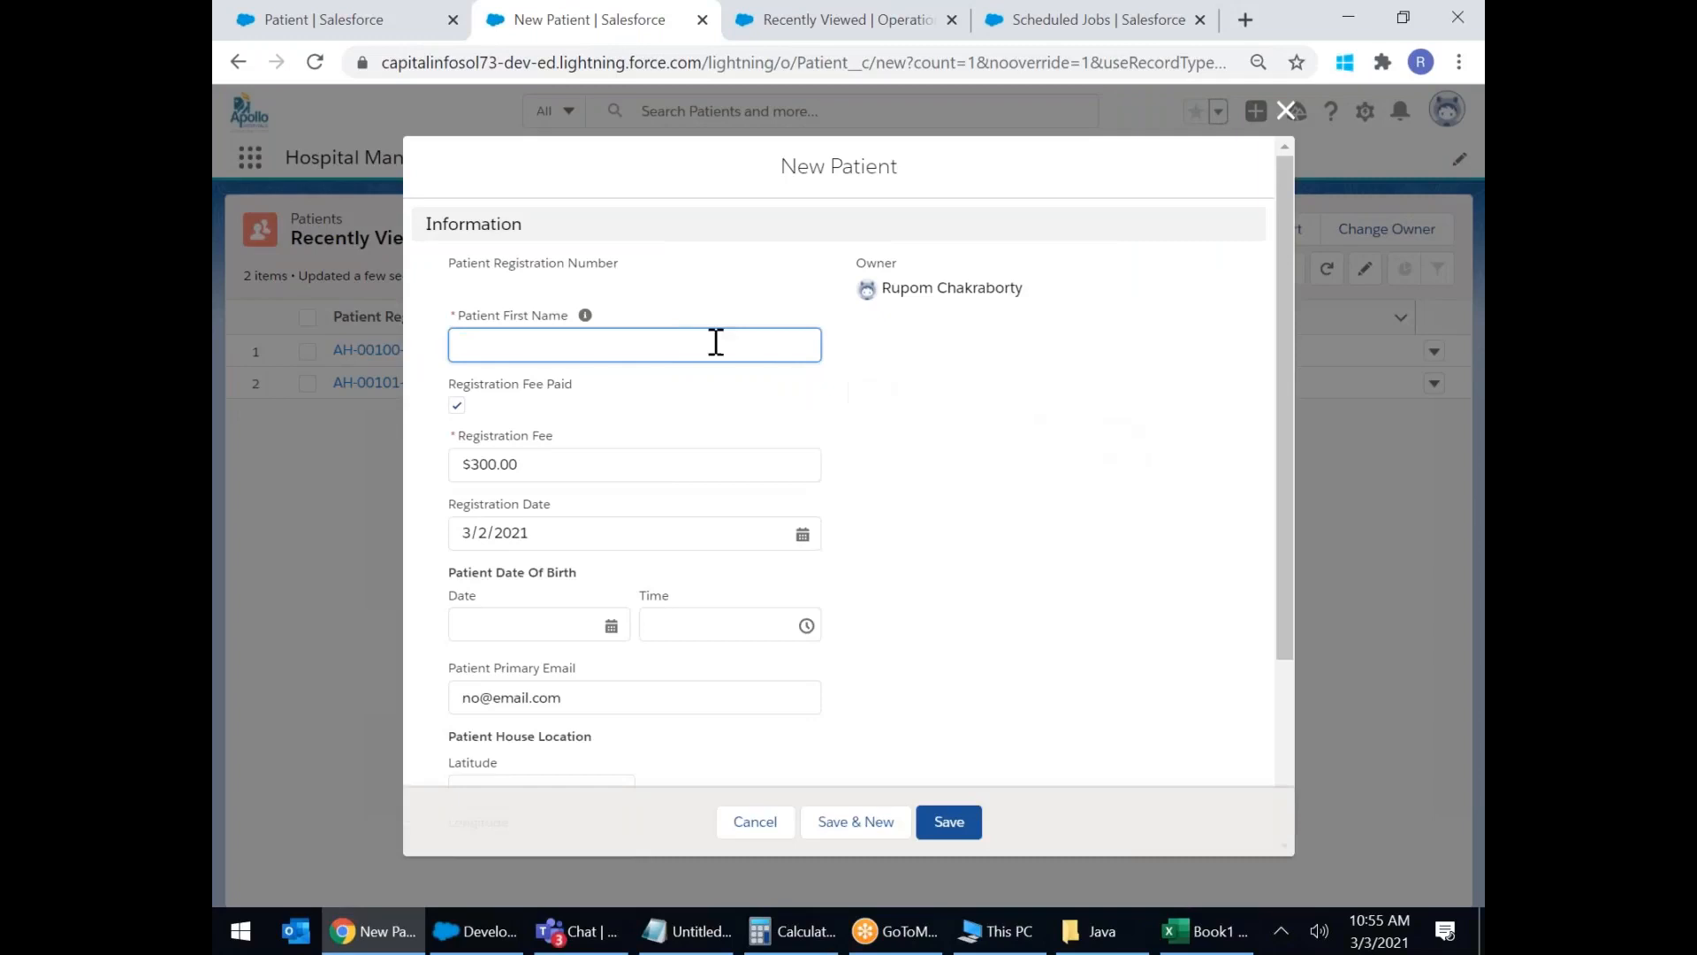
pyautogui.click(618, 343)
pyautogui.write('Sonia')
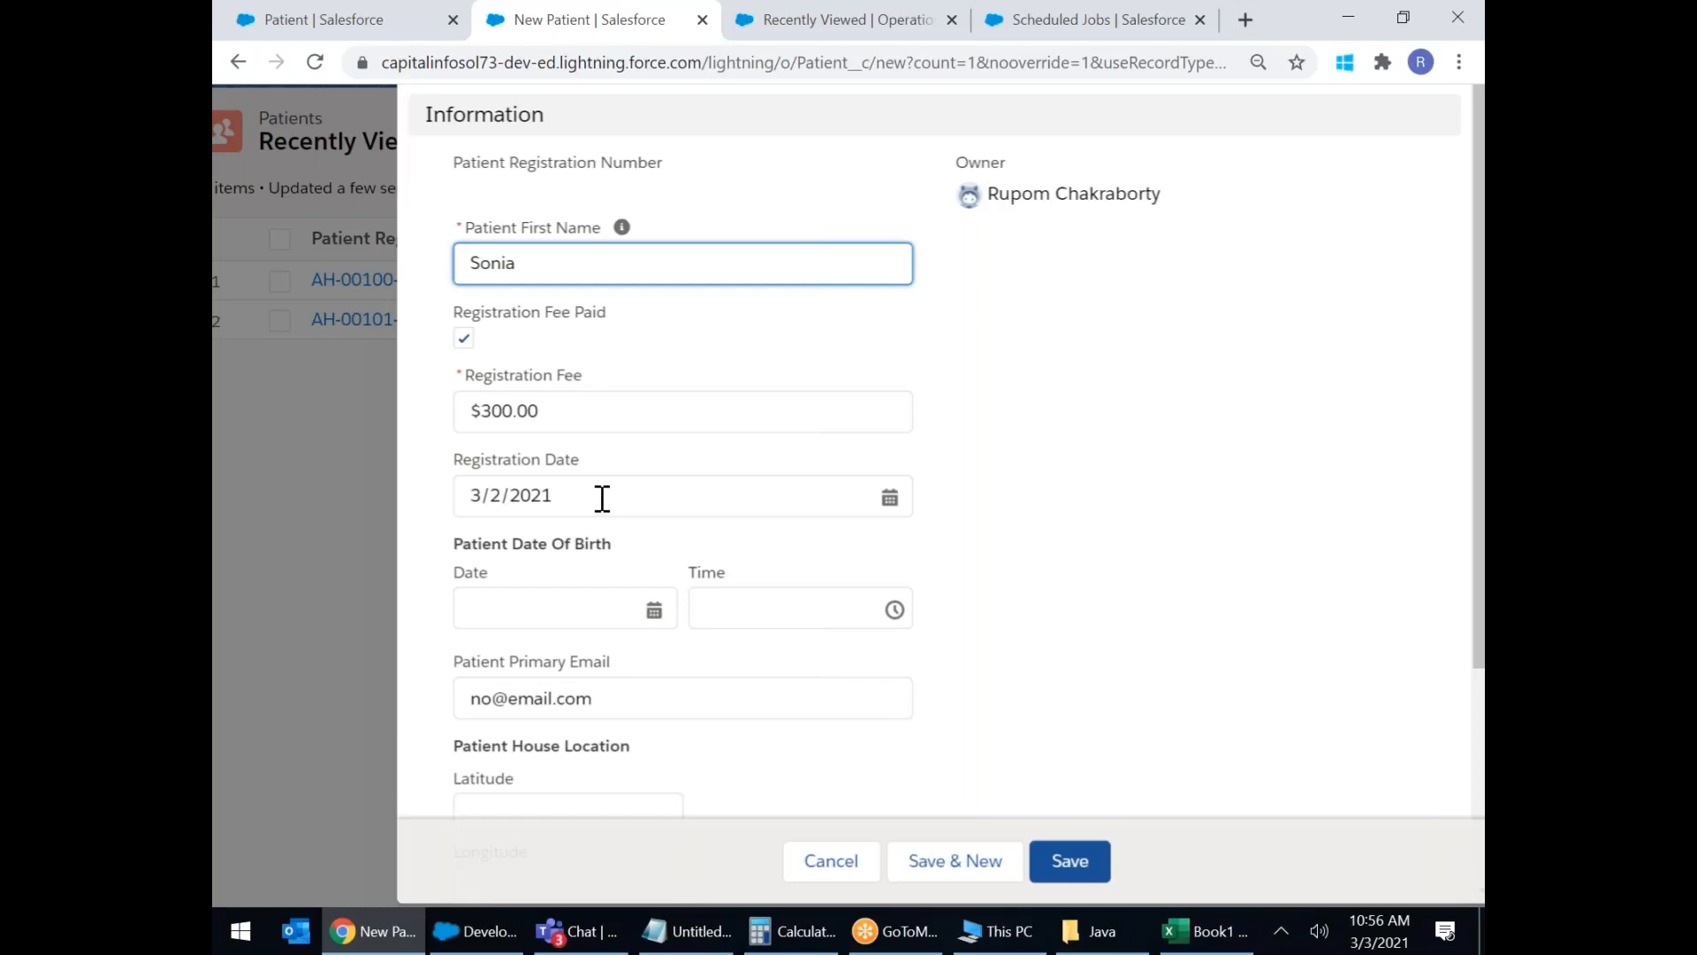
pyautogui.scroll(-1, 599, 500)
# Set the date of birth to 3/22/1938 at 10:45 AM.
pyautogui.click(599, 495)
pyautogui.scroll(1, 672, 352)
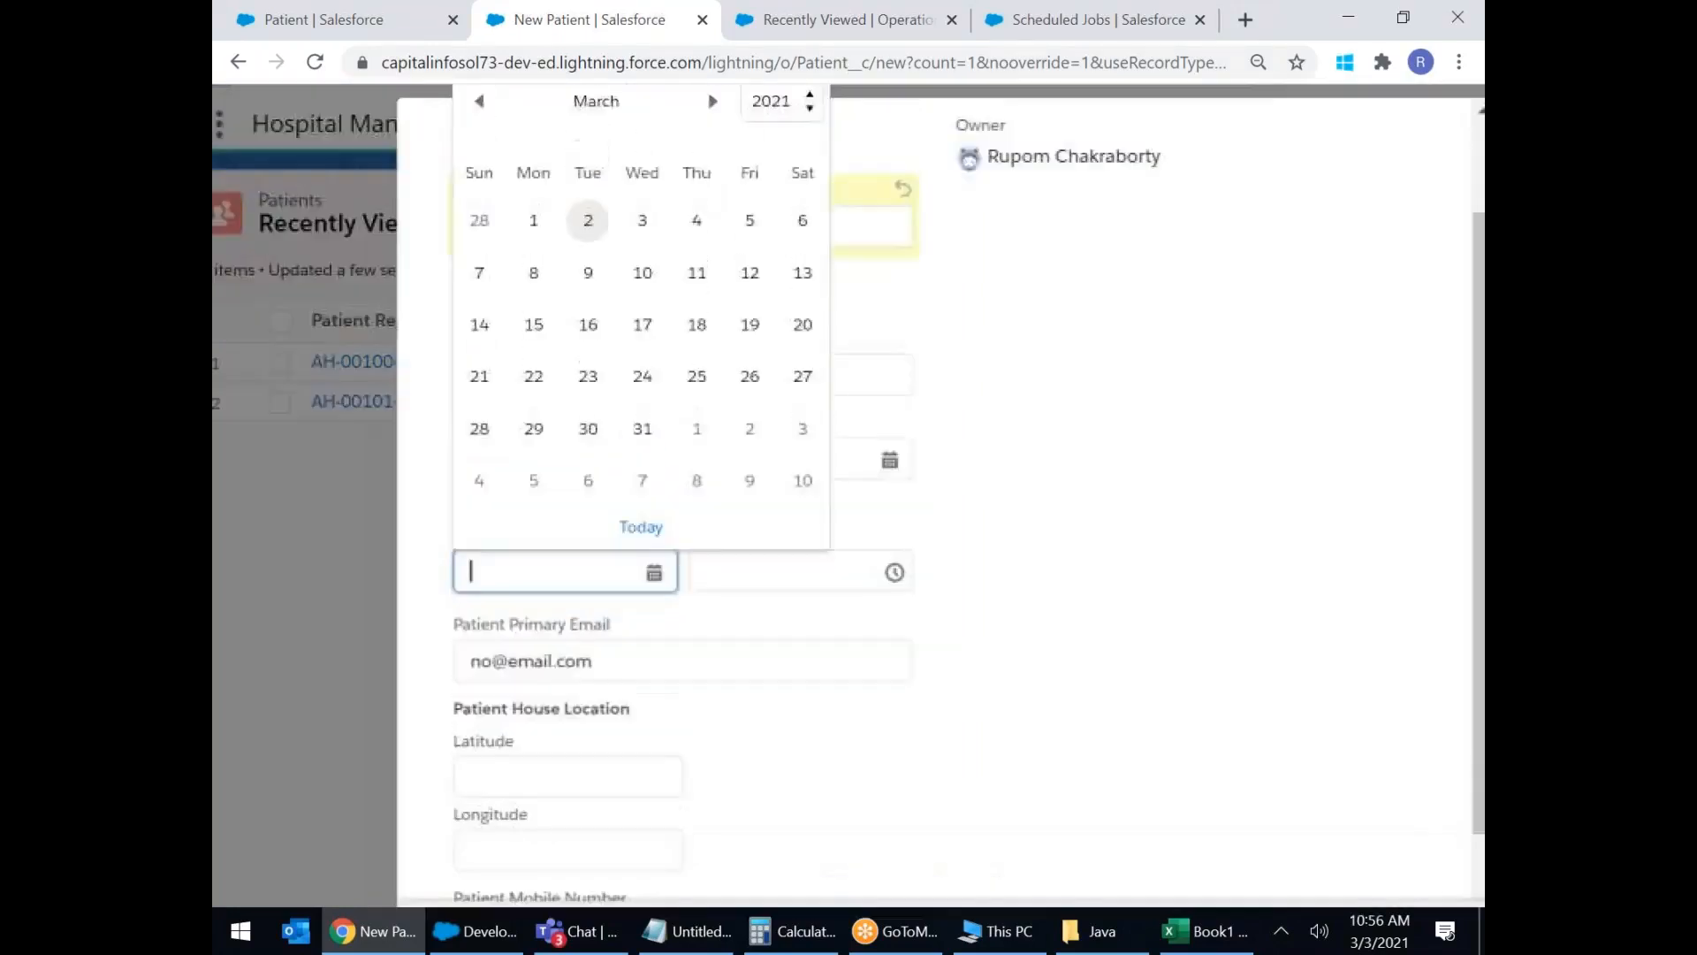
pyautogui.click(778, 142)
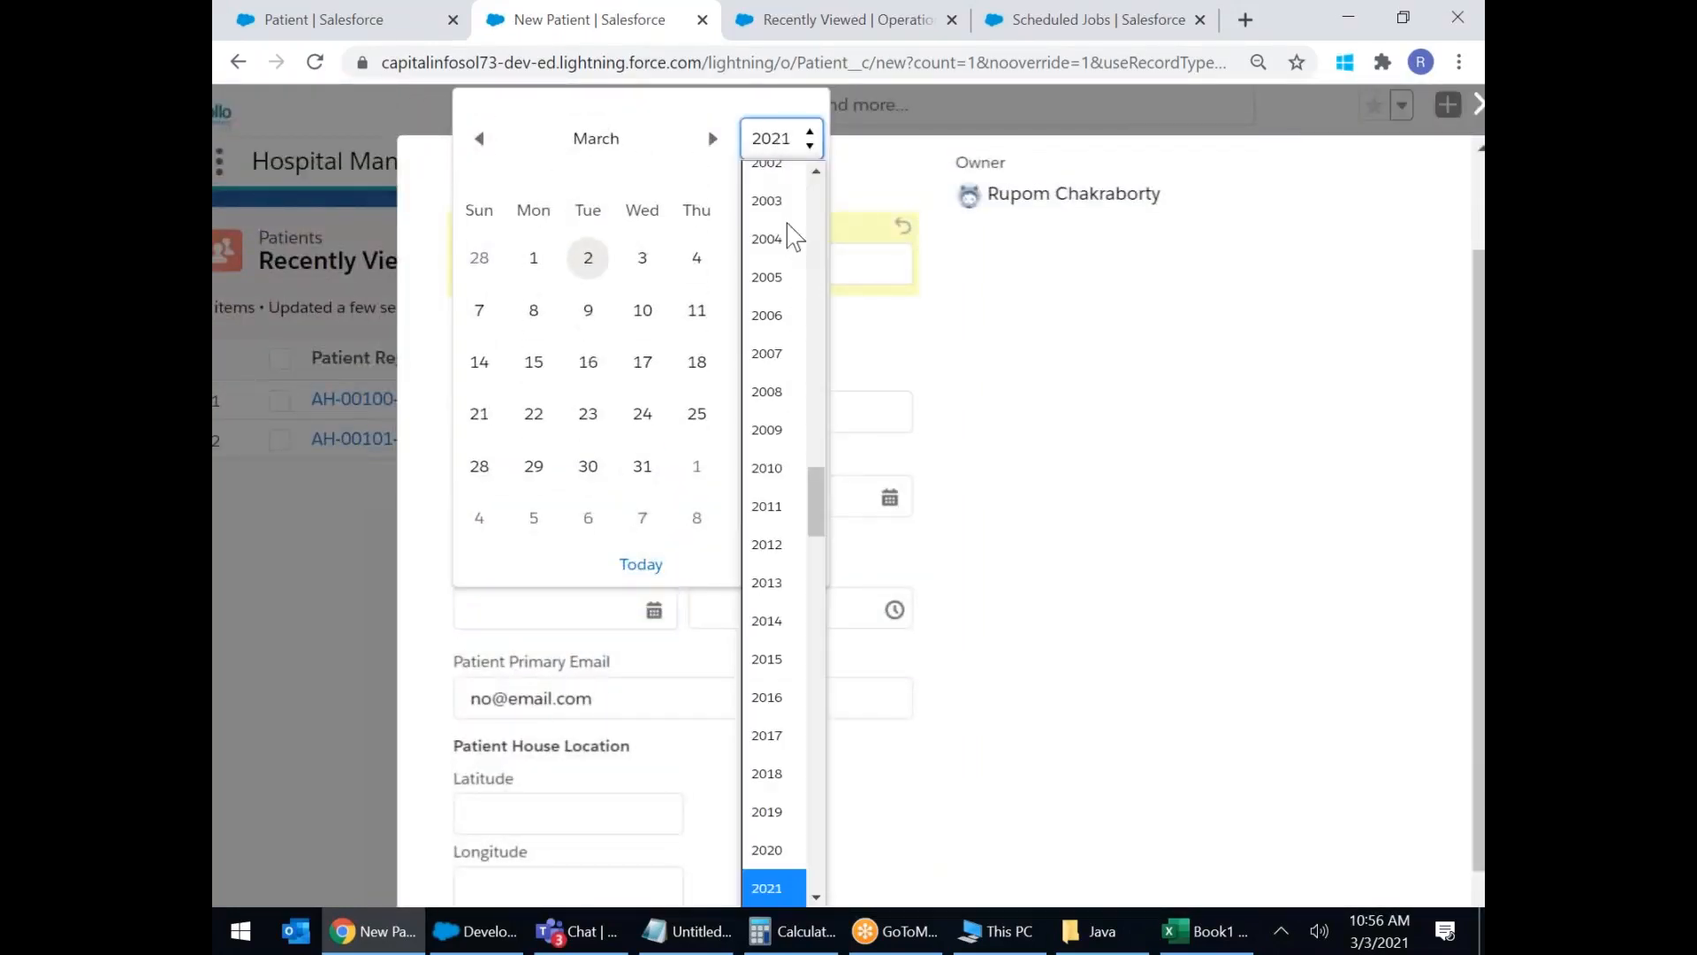
pyautogui.moveTo(822, 519); pyautogui.dragTo(814, 261)
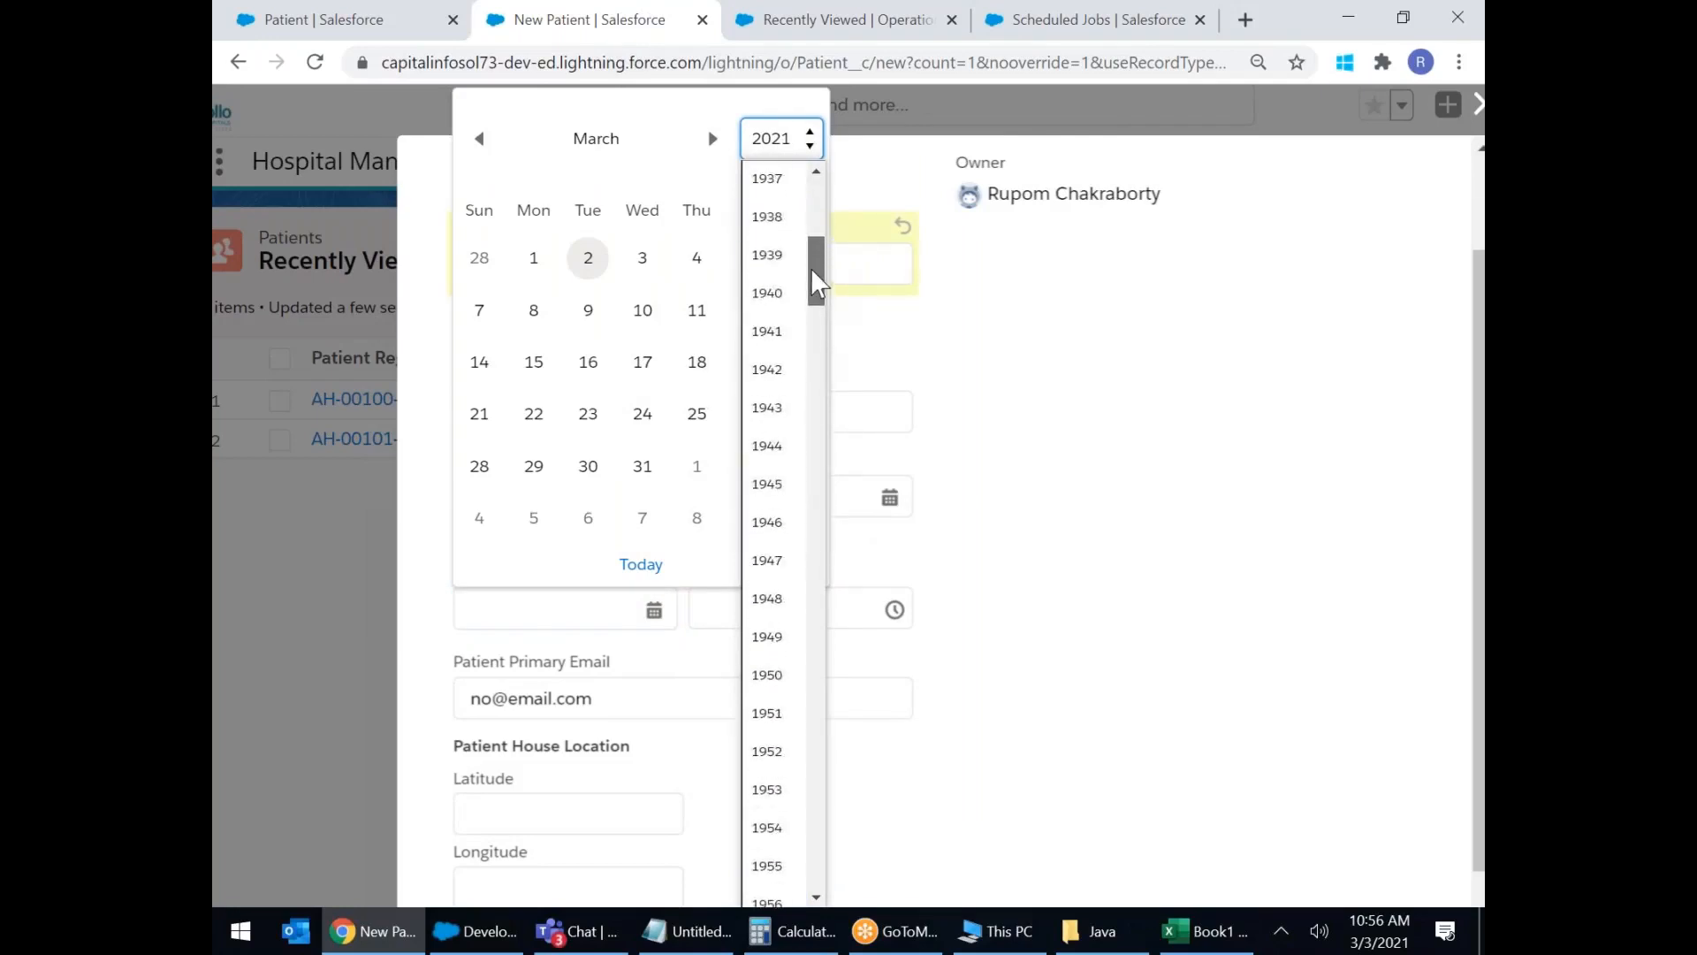
pyautogui.click(776, 214)
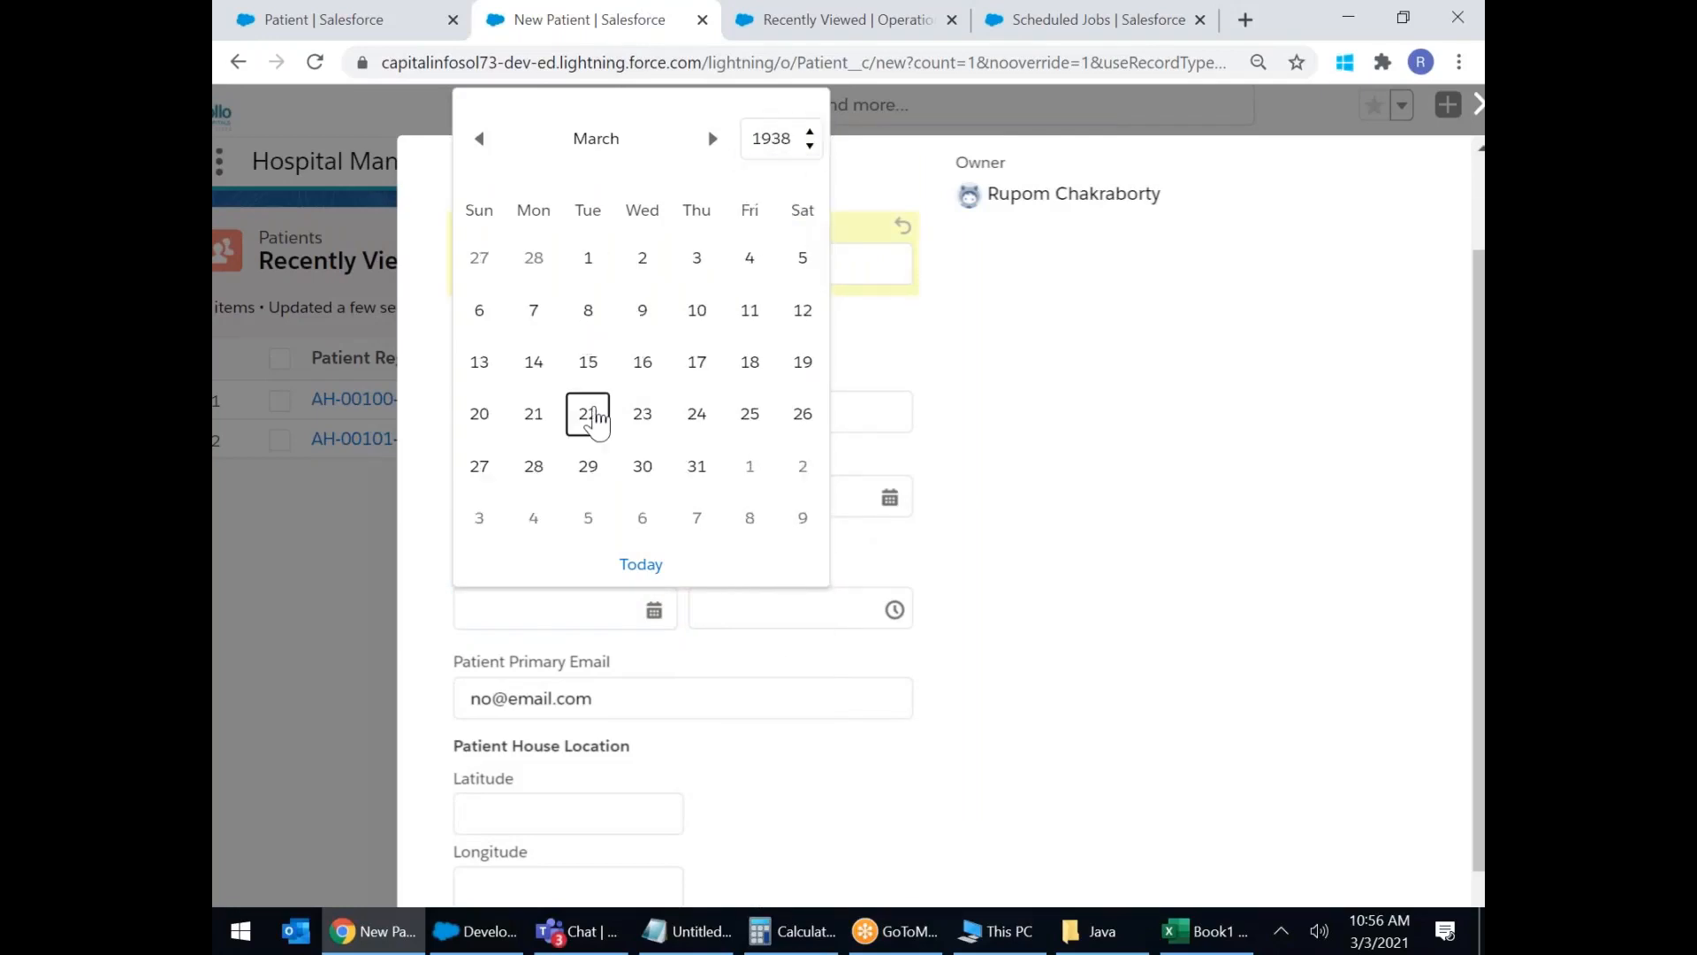
pyautogui.click(591, 417)
pyautogui.click(898, 611)
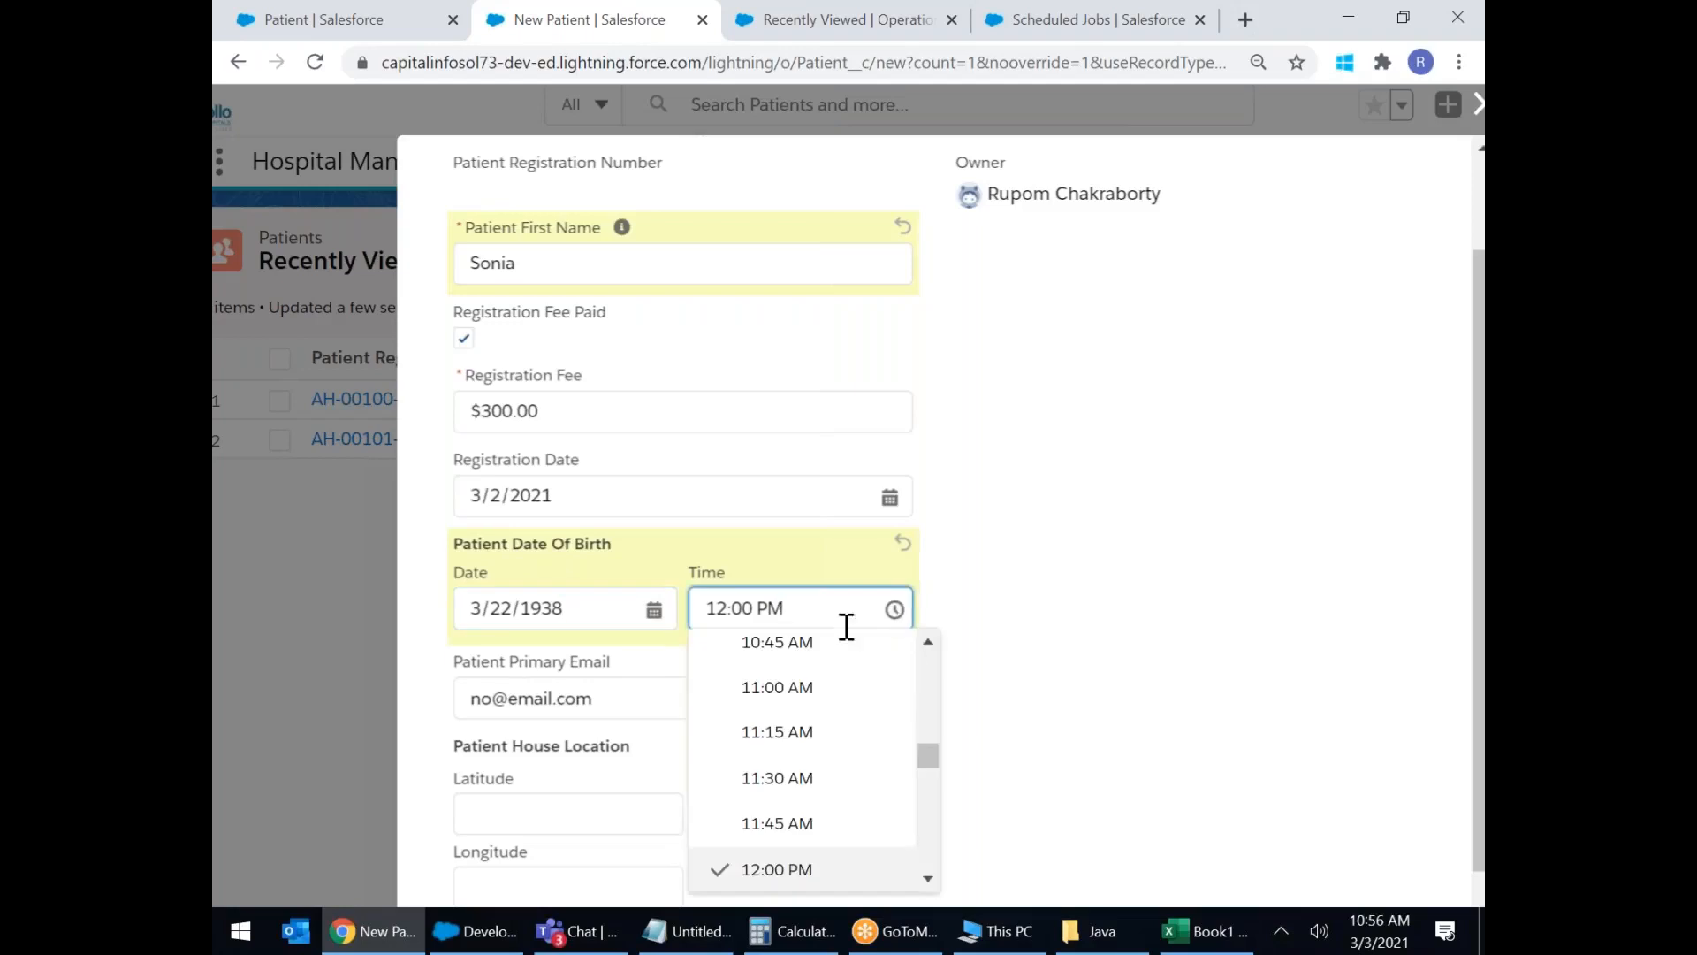
pyautogui.click(788, 652)
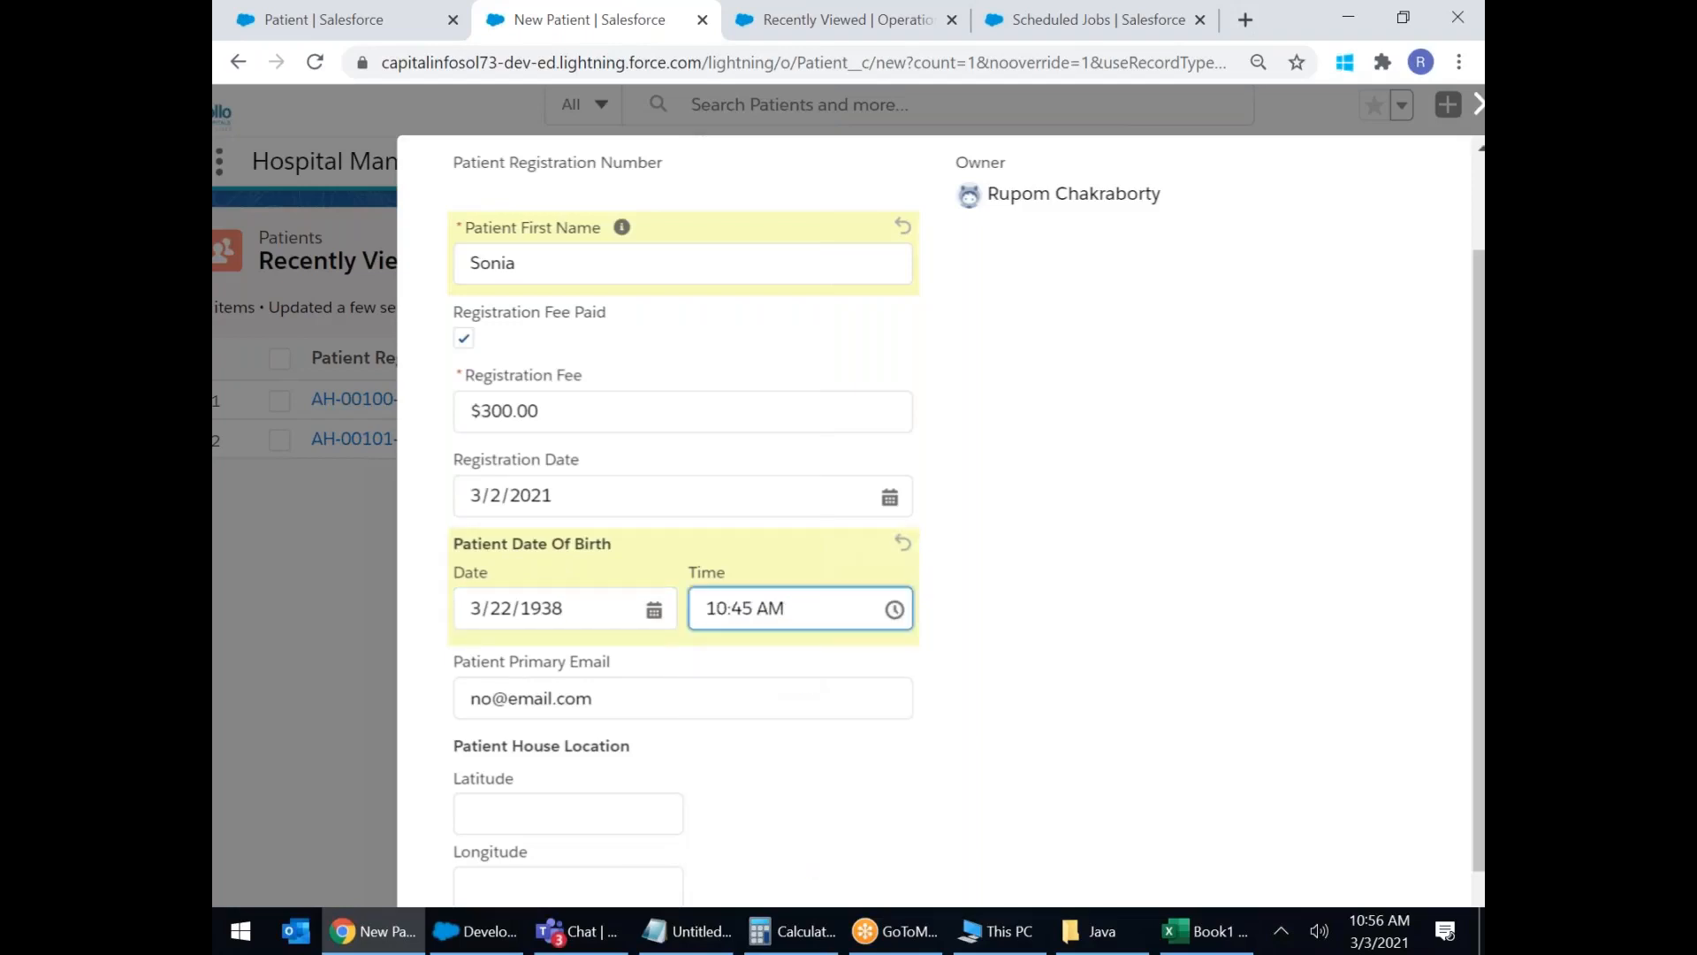
pyautogui.scroll(-2, 644, 569)
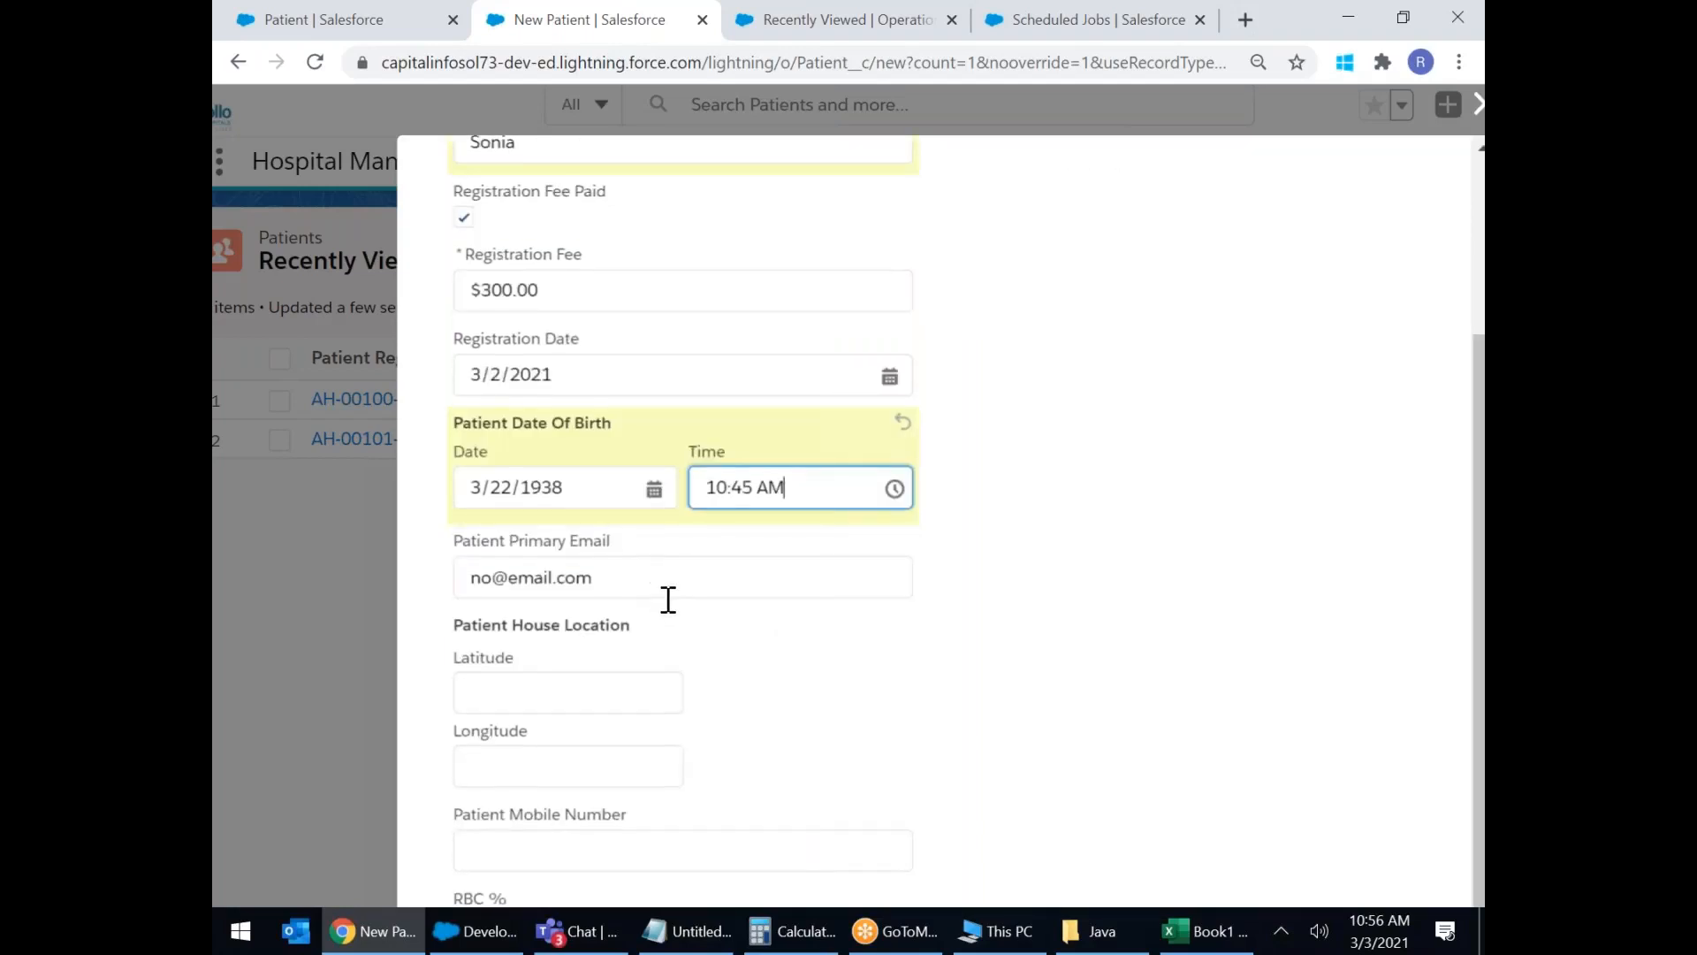
# Replace the placeholder primary email with the patient's email address.
pyautogui.scroll(-1, 666, 599)
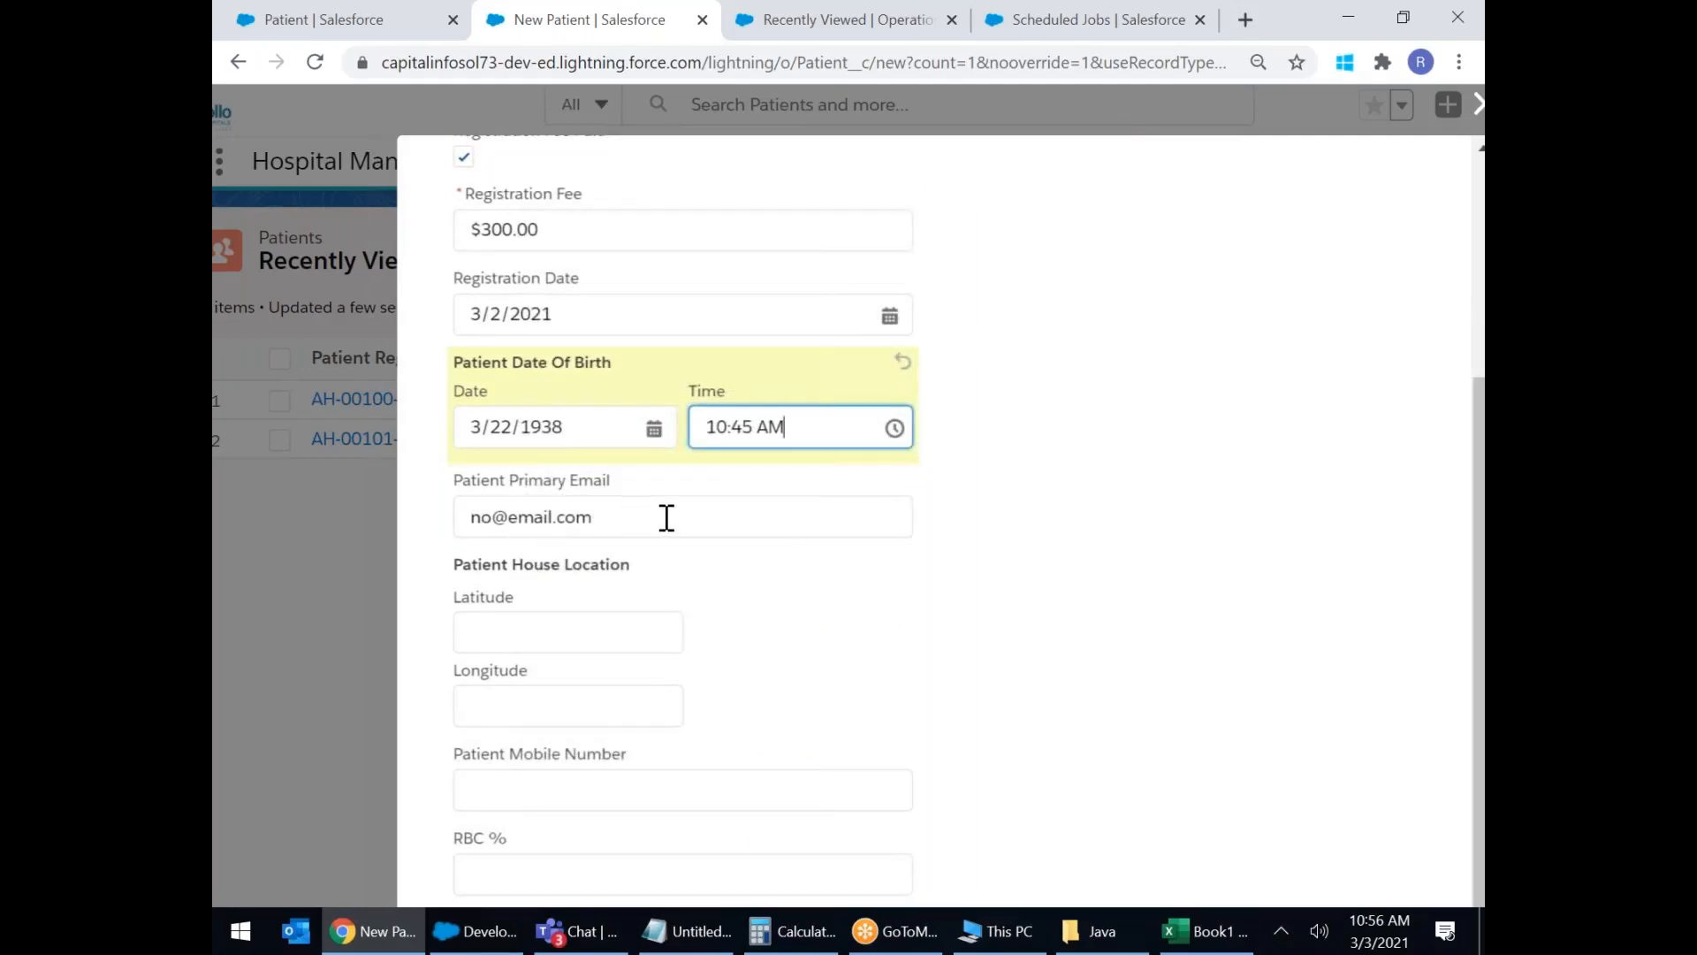
pyautogui.click(621, 511)
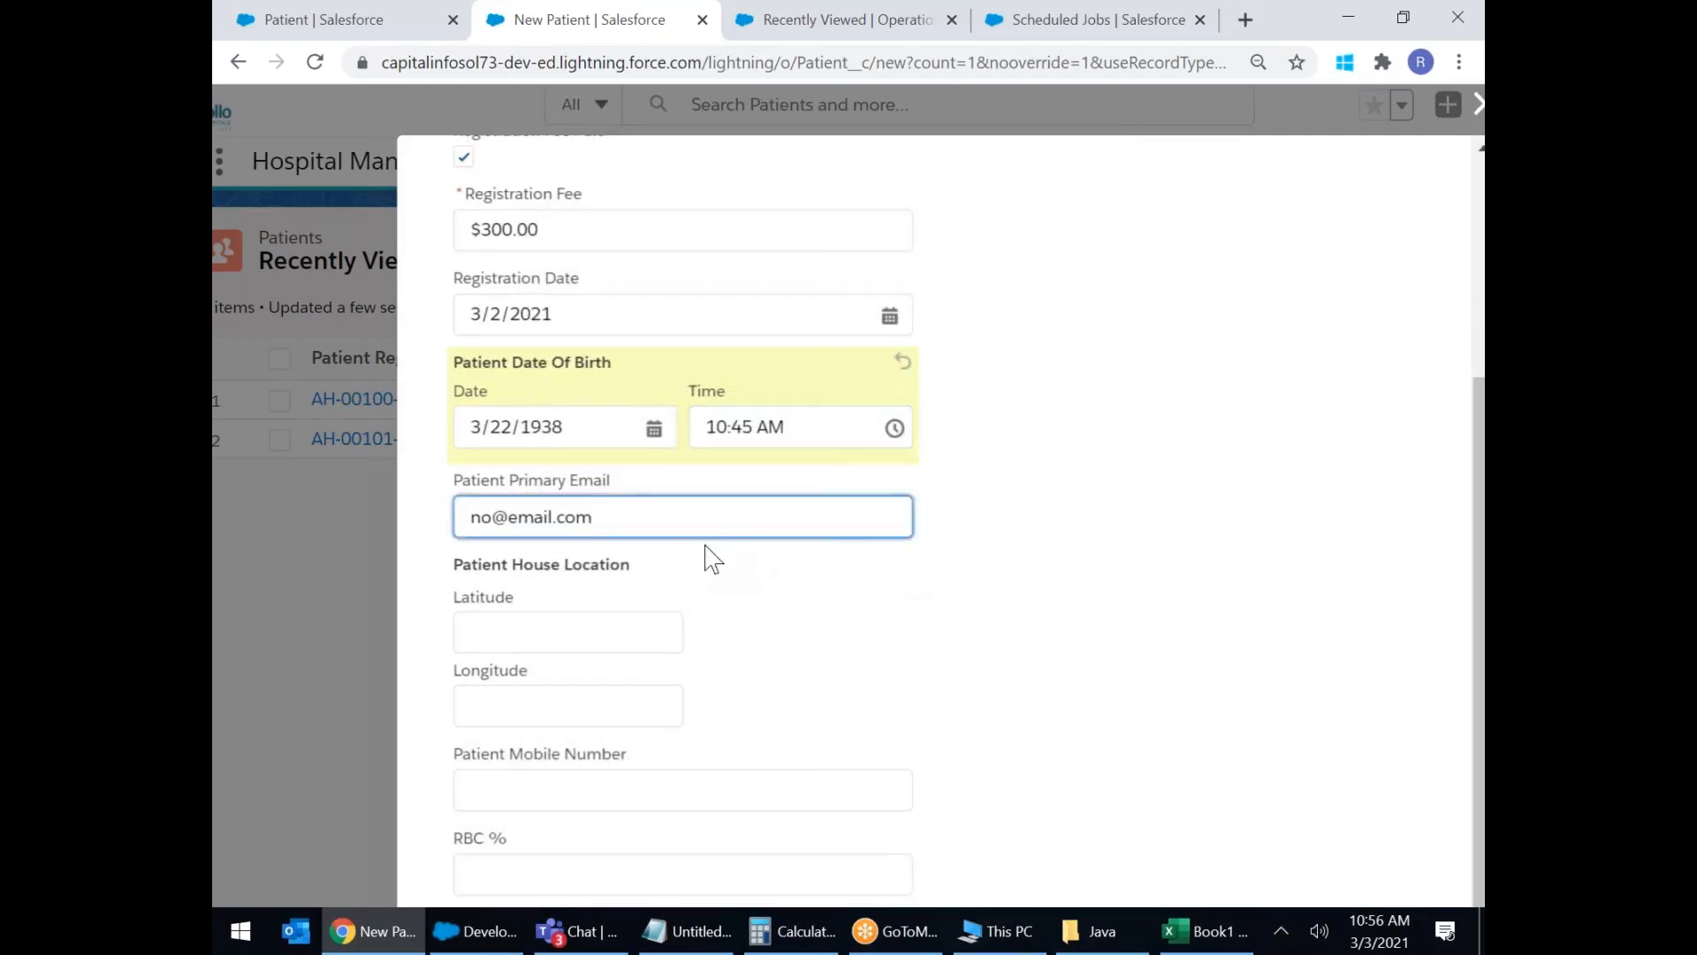
pyautogui.moveTo(638, 520); pyautogui.dragTo(213, 451)
pyautogui.moveTo(1482, 931)
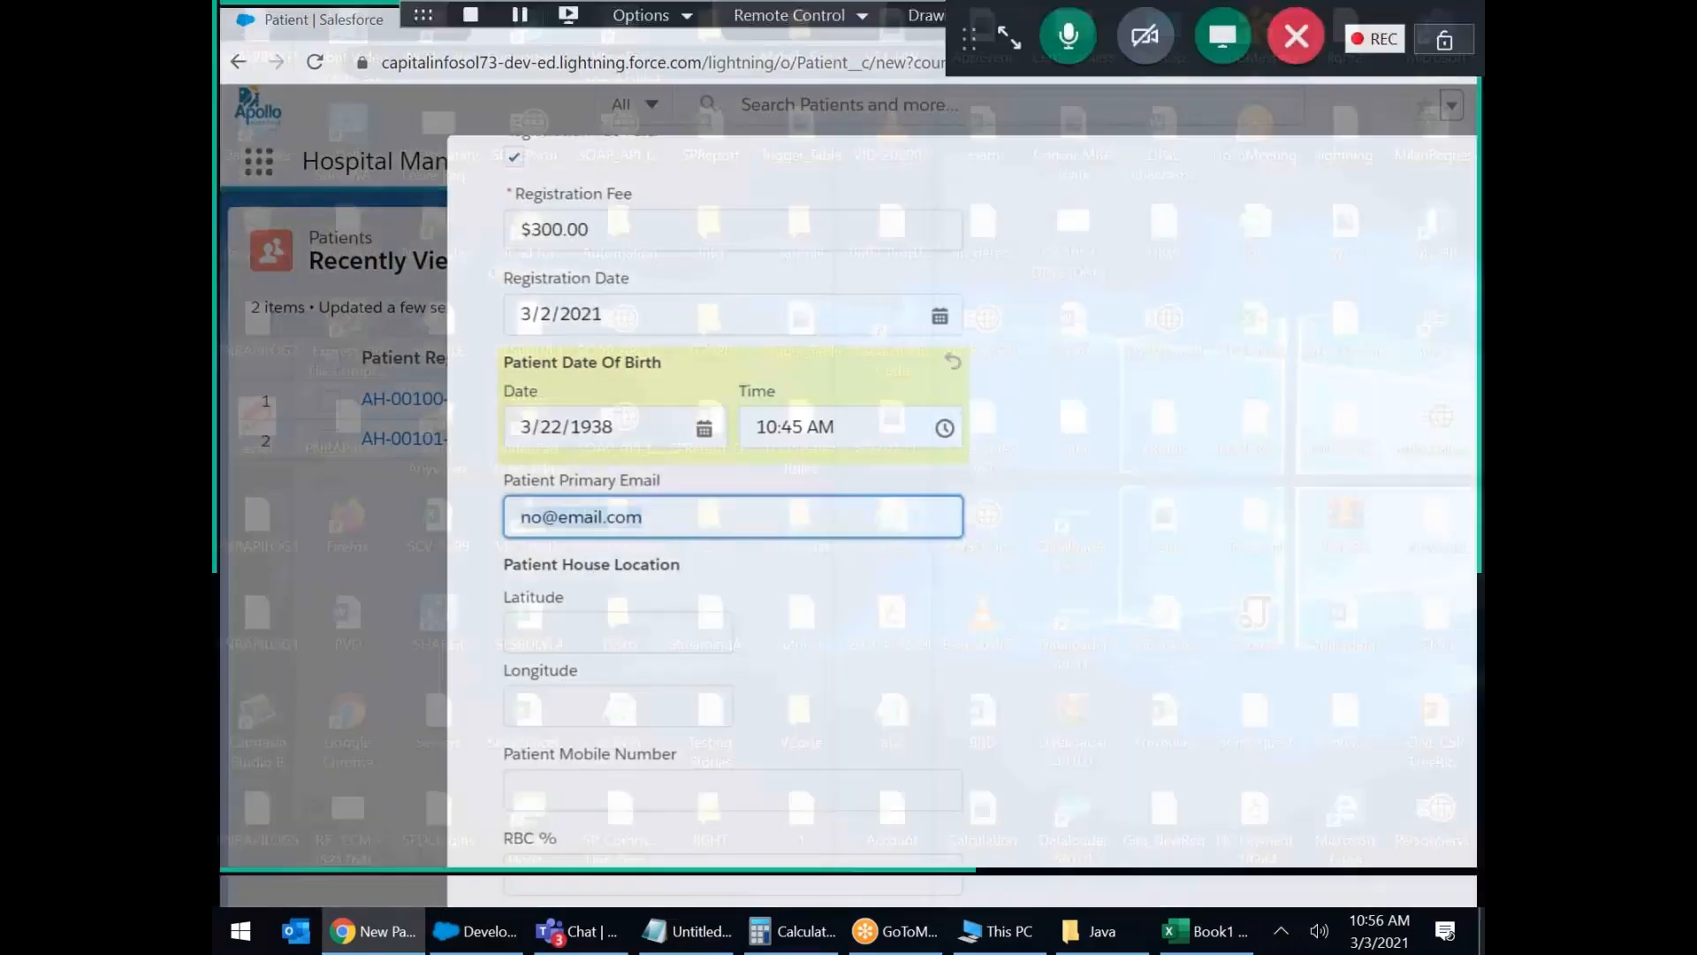
pyautogui.write('s')
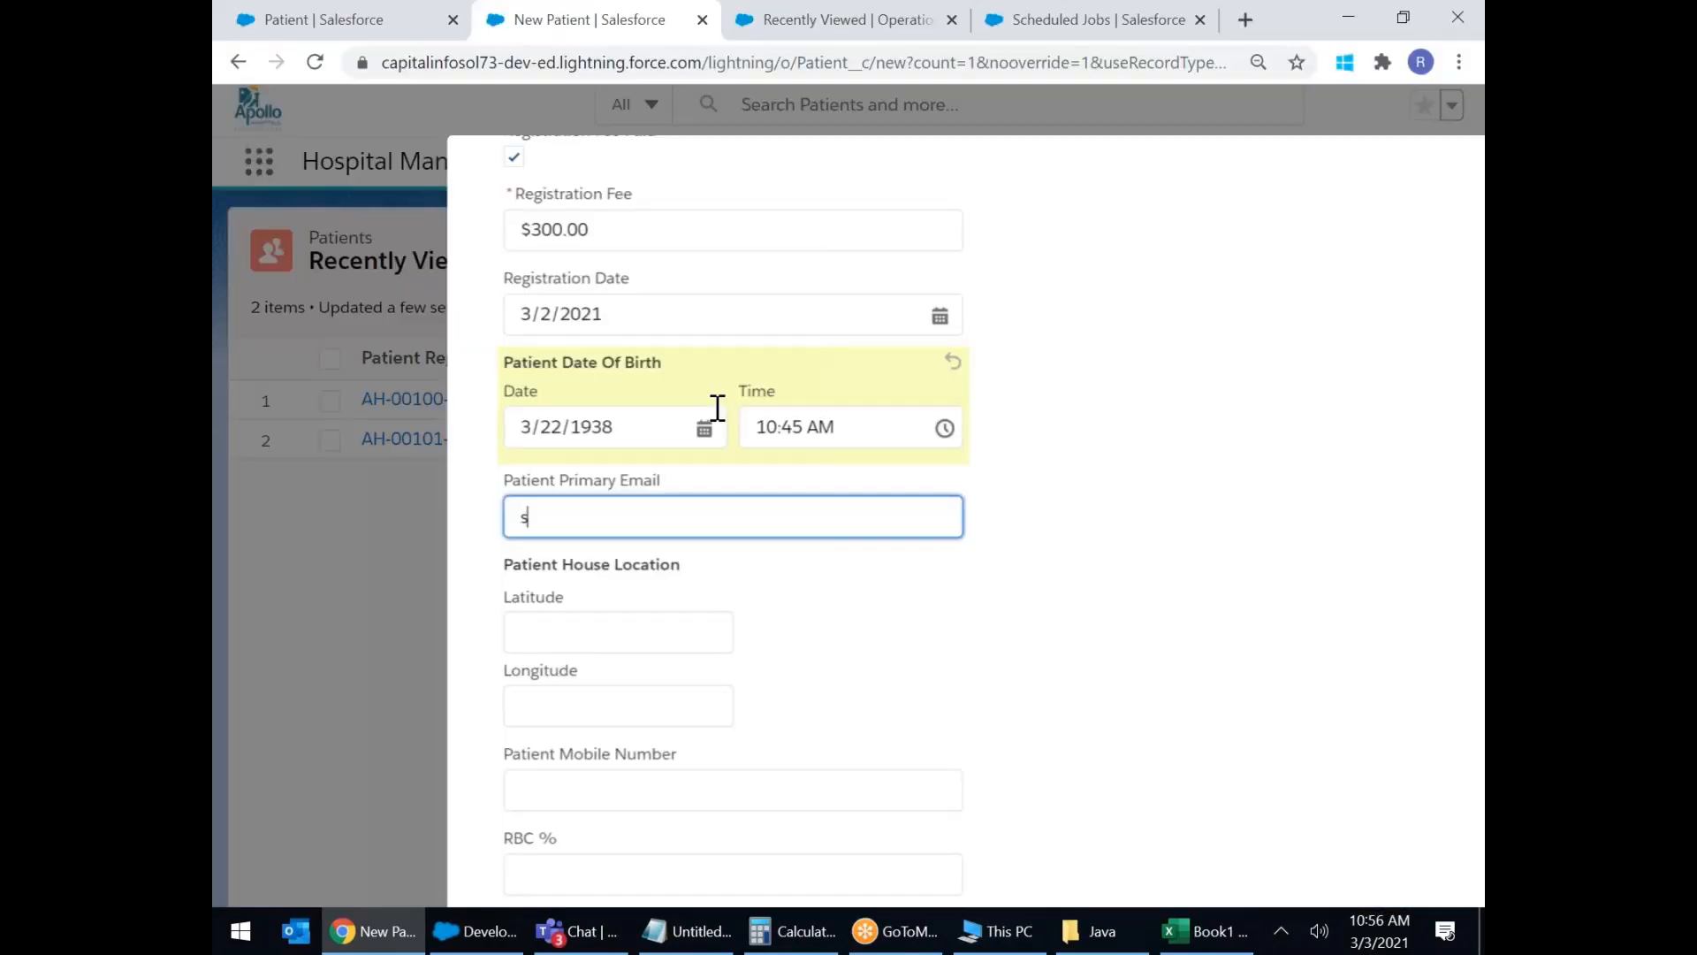
pyautogui.write('om')
# Set the house location to latitude 78.123 and longitude 14.223.
pyautogui.click(545, 635)
pyautogui.click(530, 718)
pyautogui.click(542, 631)
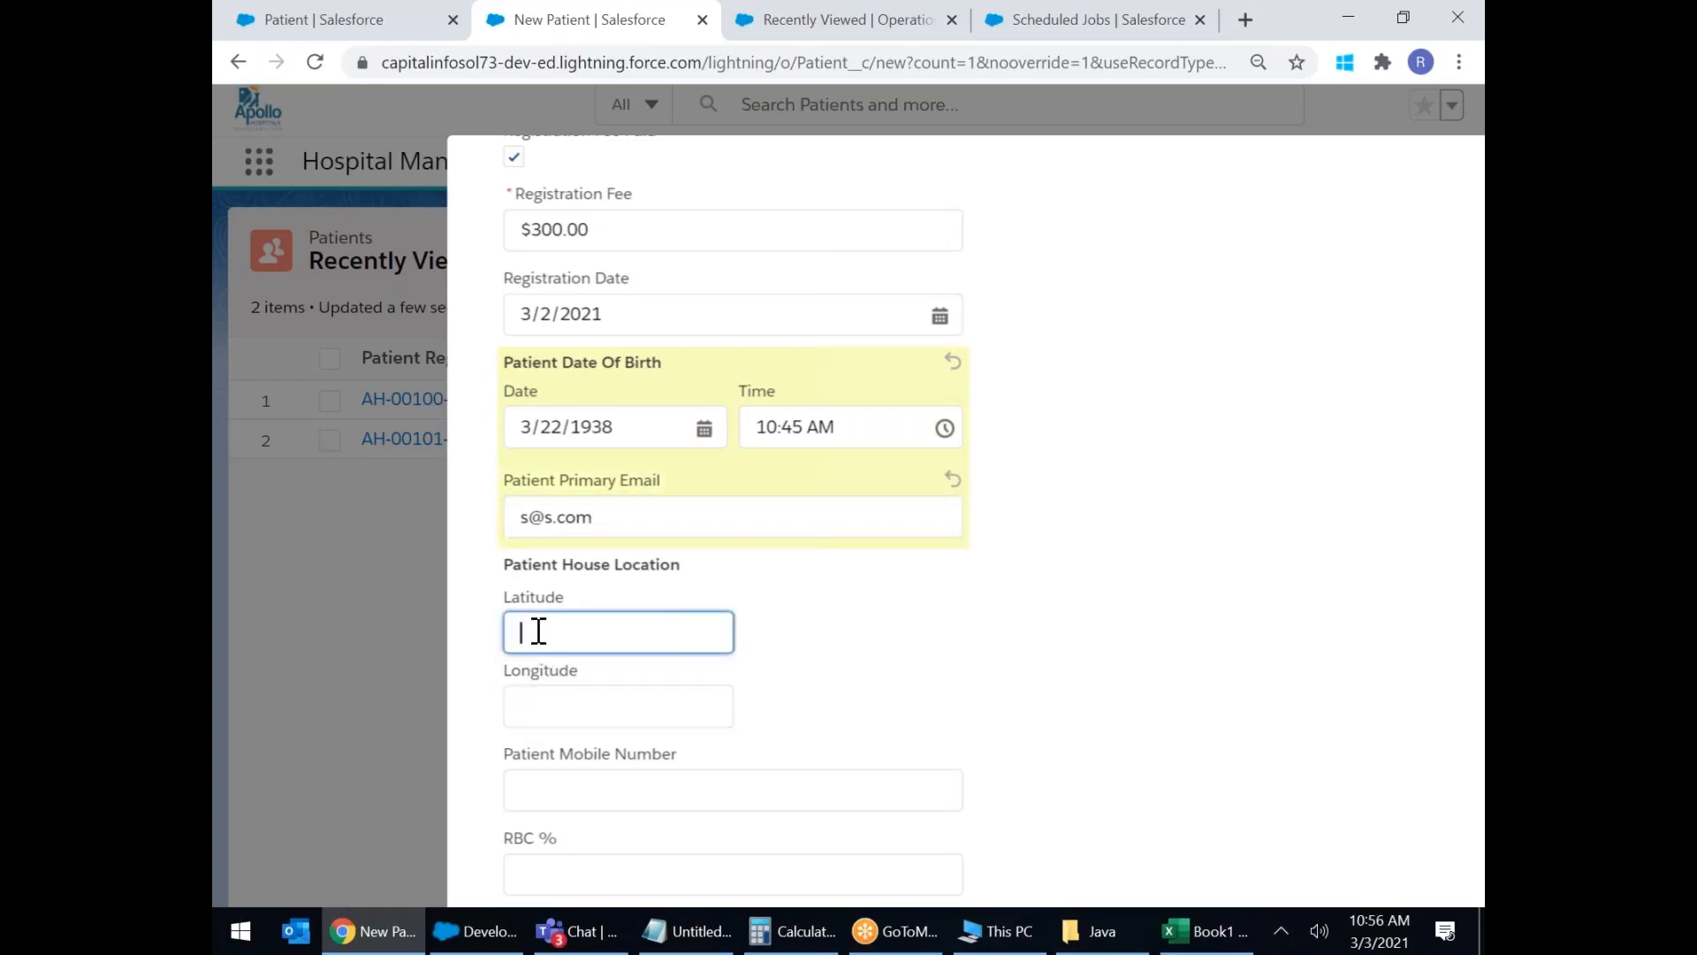
pyautogui.moveTo(532, 564); pyautogui.dragTo(681, 565)
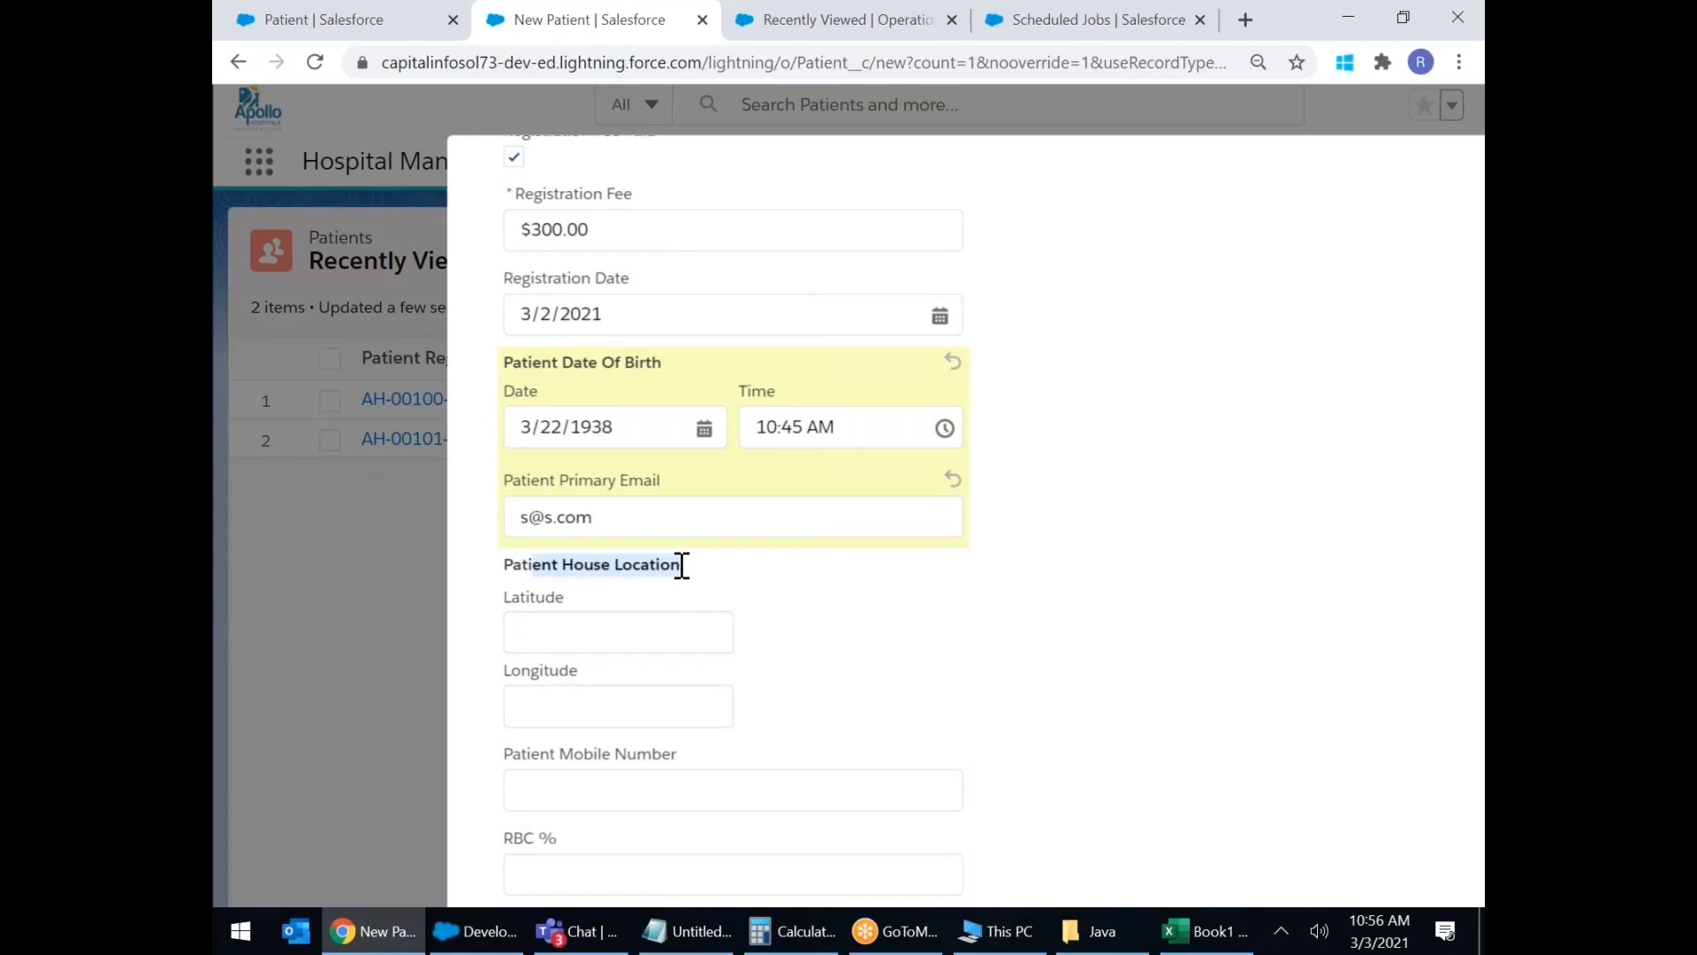
pyautogui.click(563, 636)
pyautogui.write('78.123')
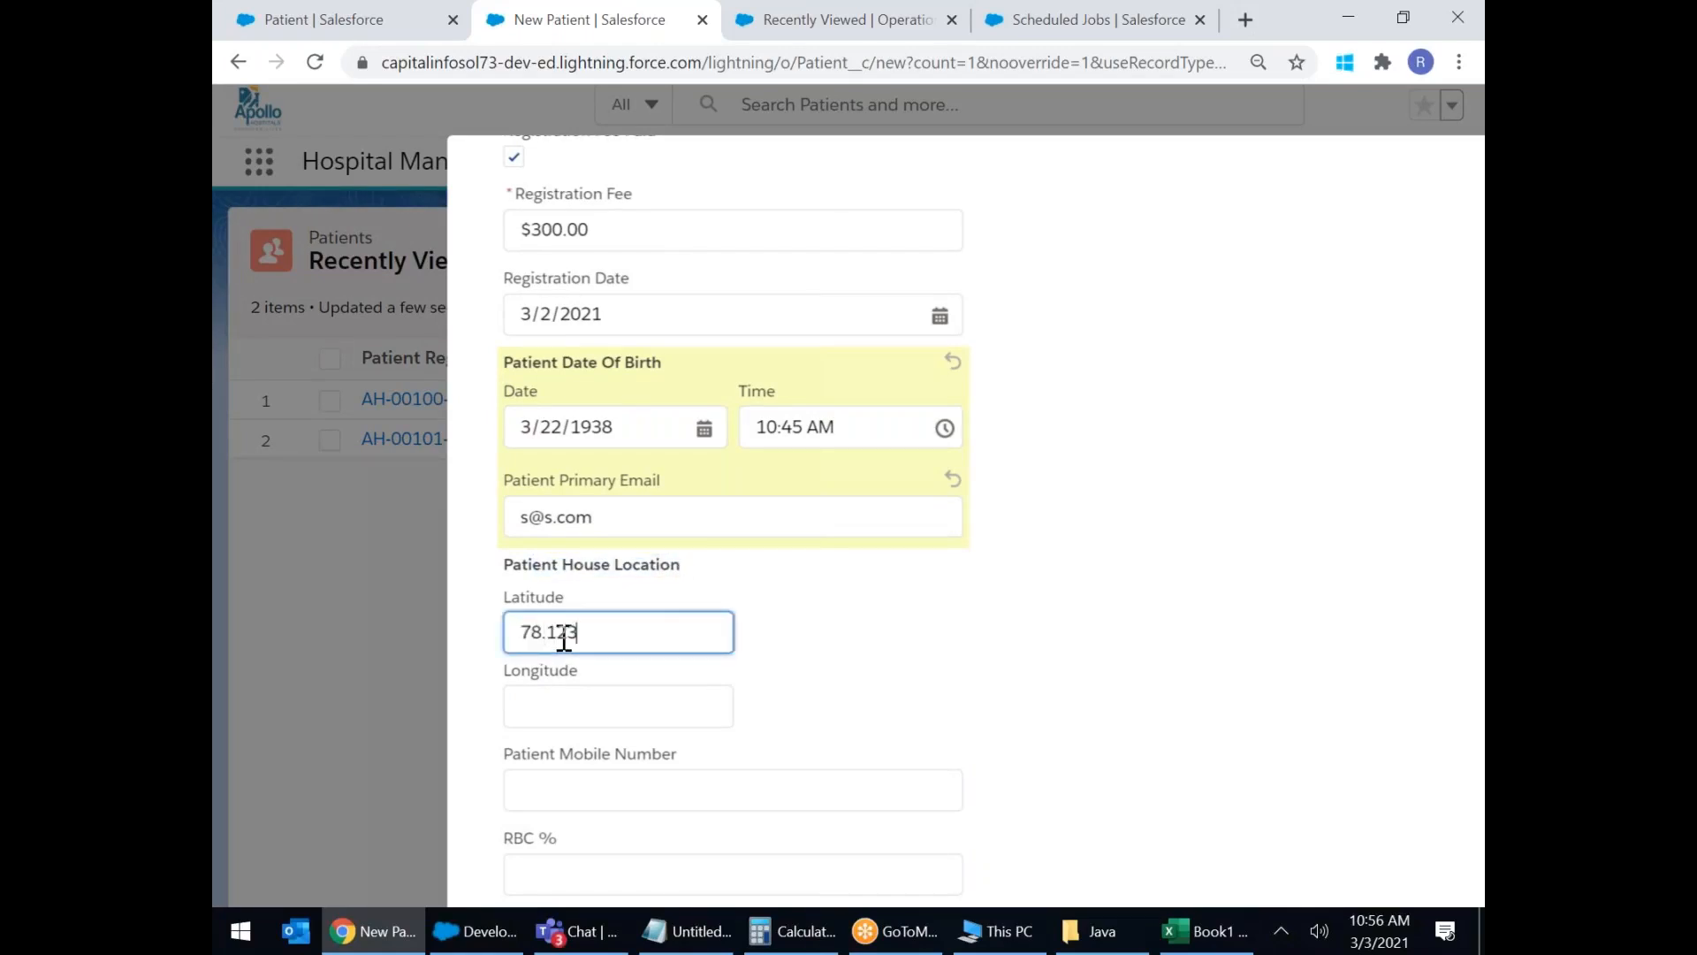
pyautogui.click(518, 697)
pyautogui.write('14.223')
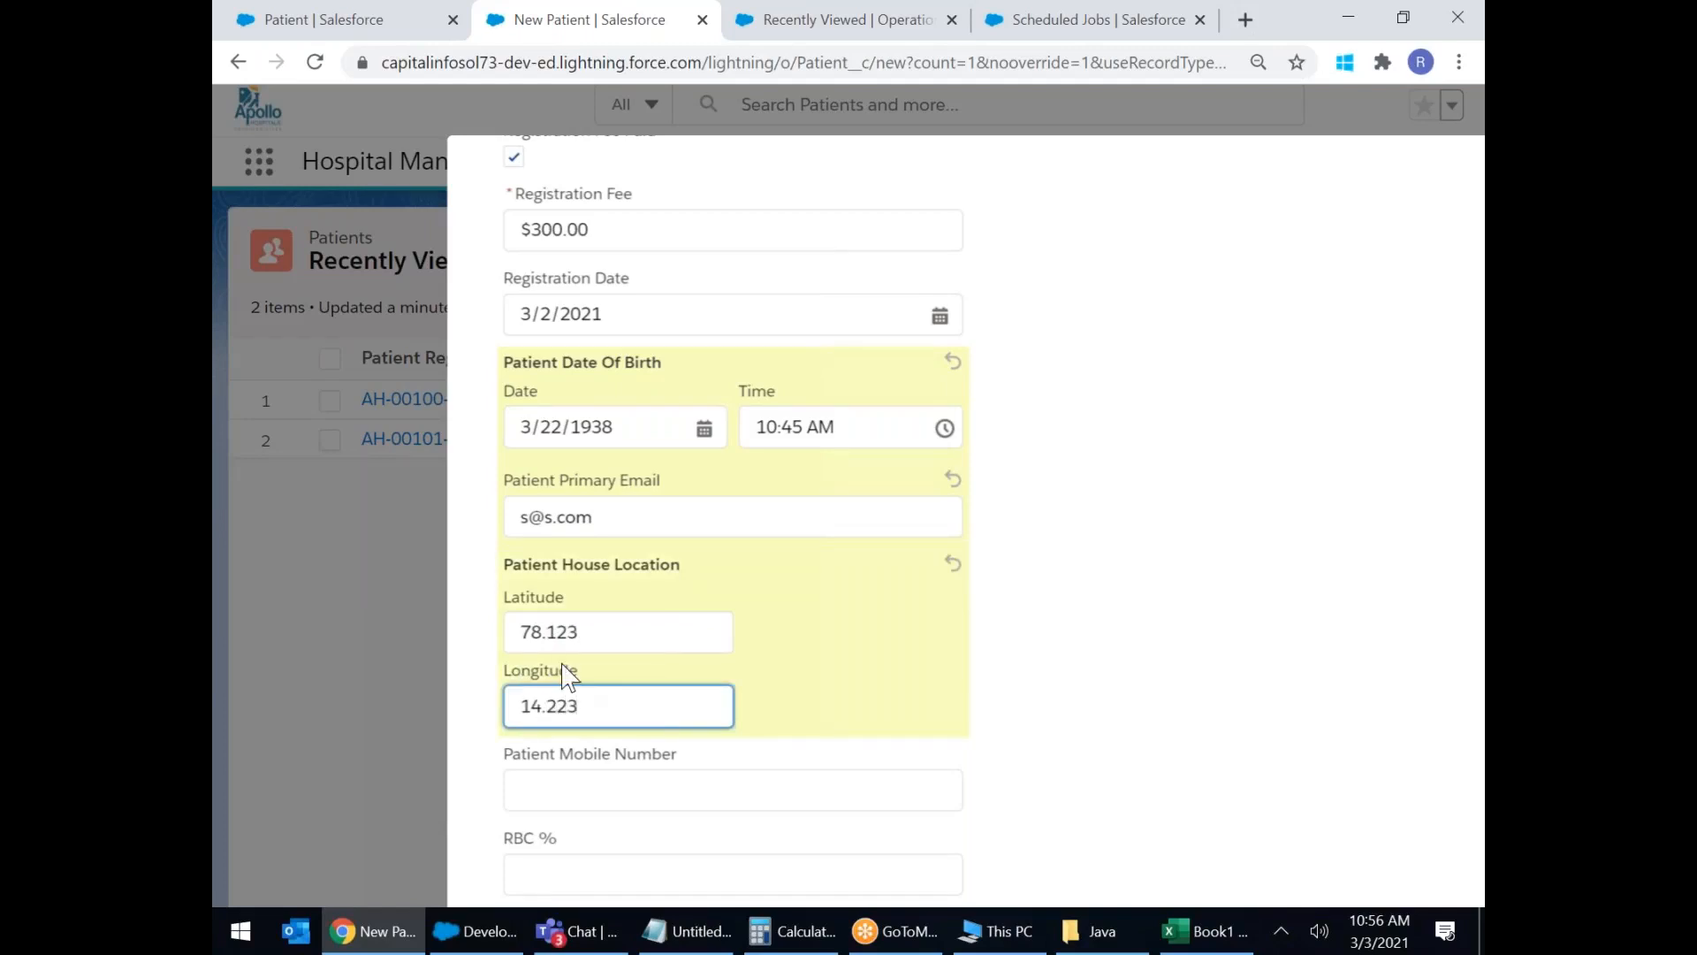
pyautogui.scroll(-2, 656, 712)
# Enter the patient's mobile number and an RBC % of 92.
pyautogui.click(655, 623)
pyautogui.write('1234')
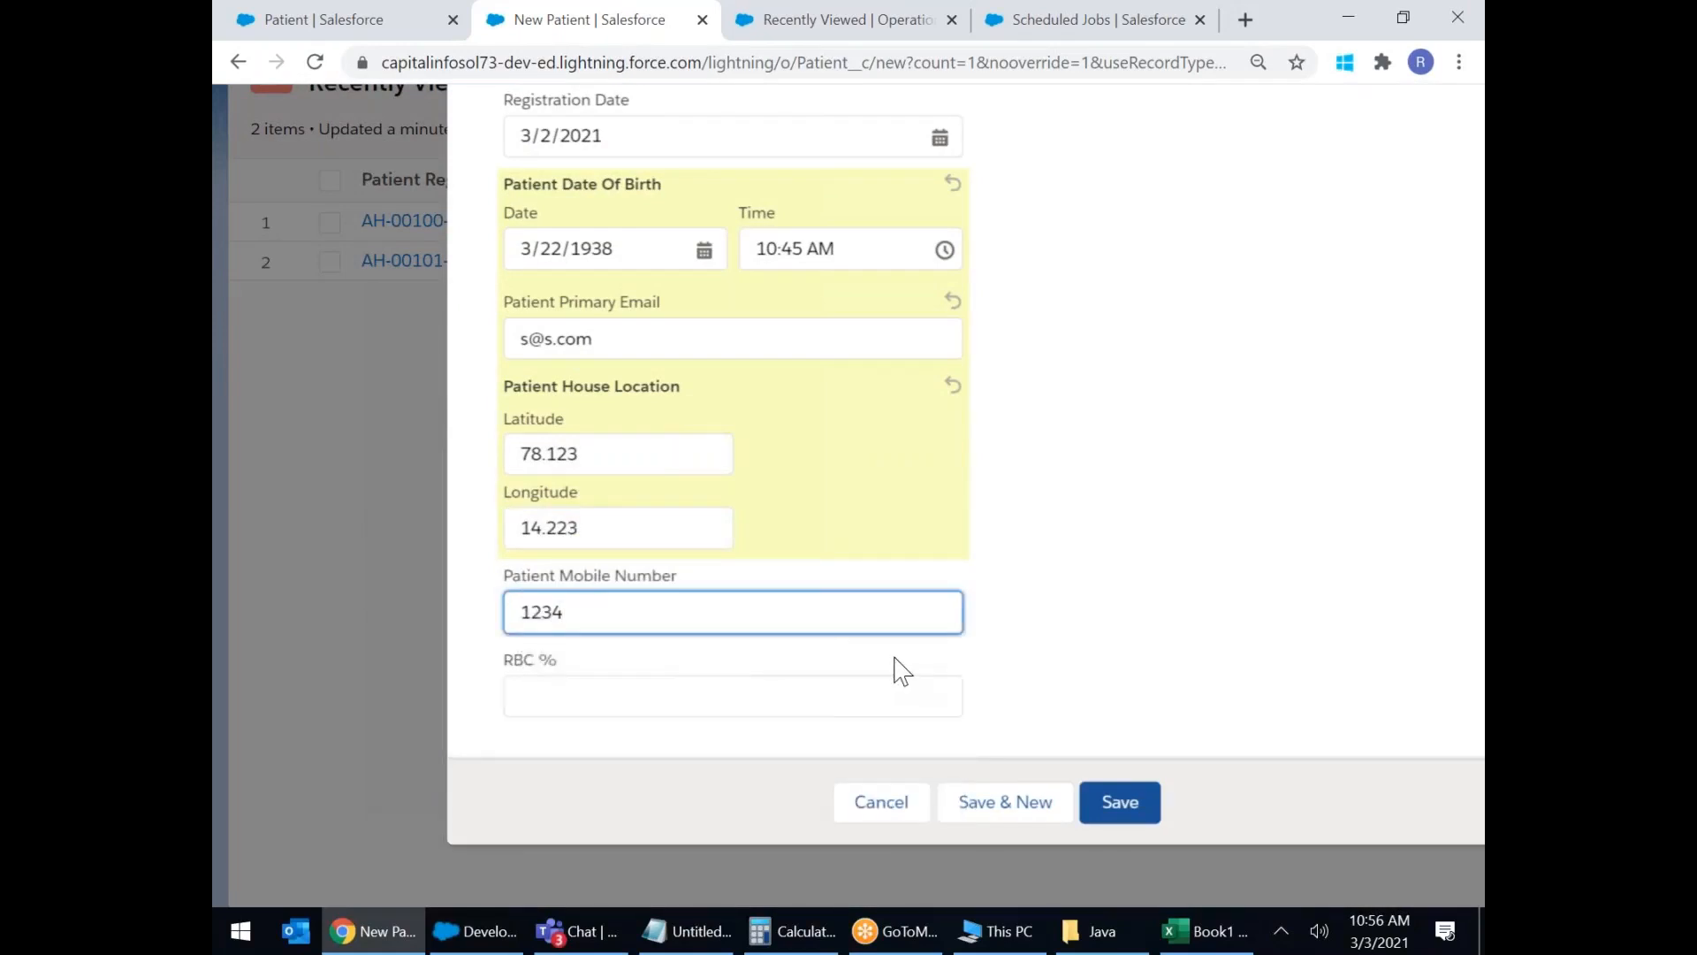
pyautogui.click(591, 689)
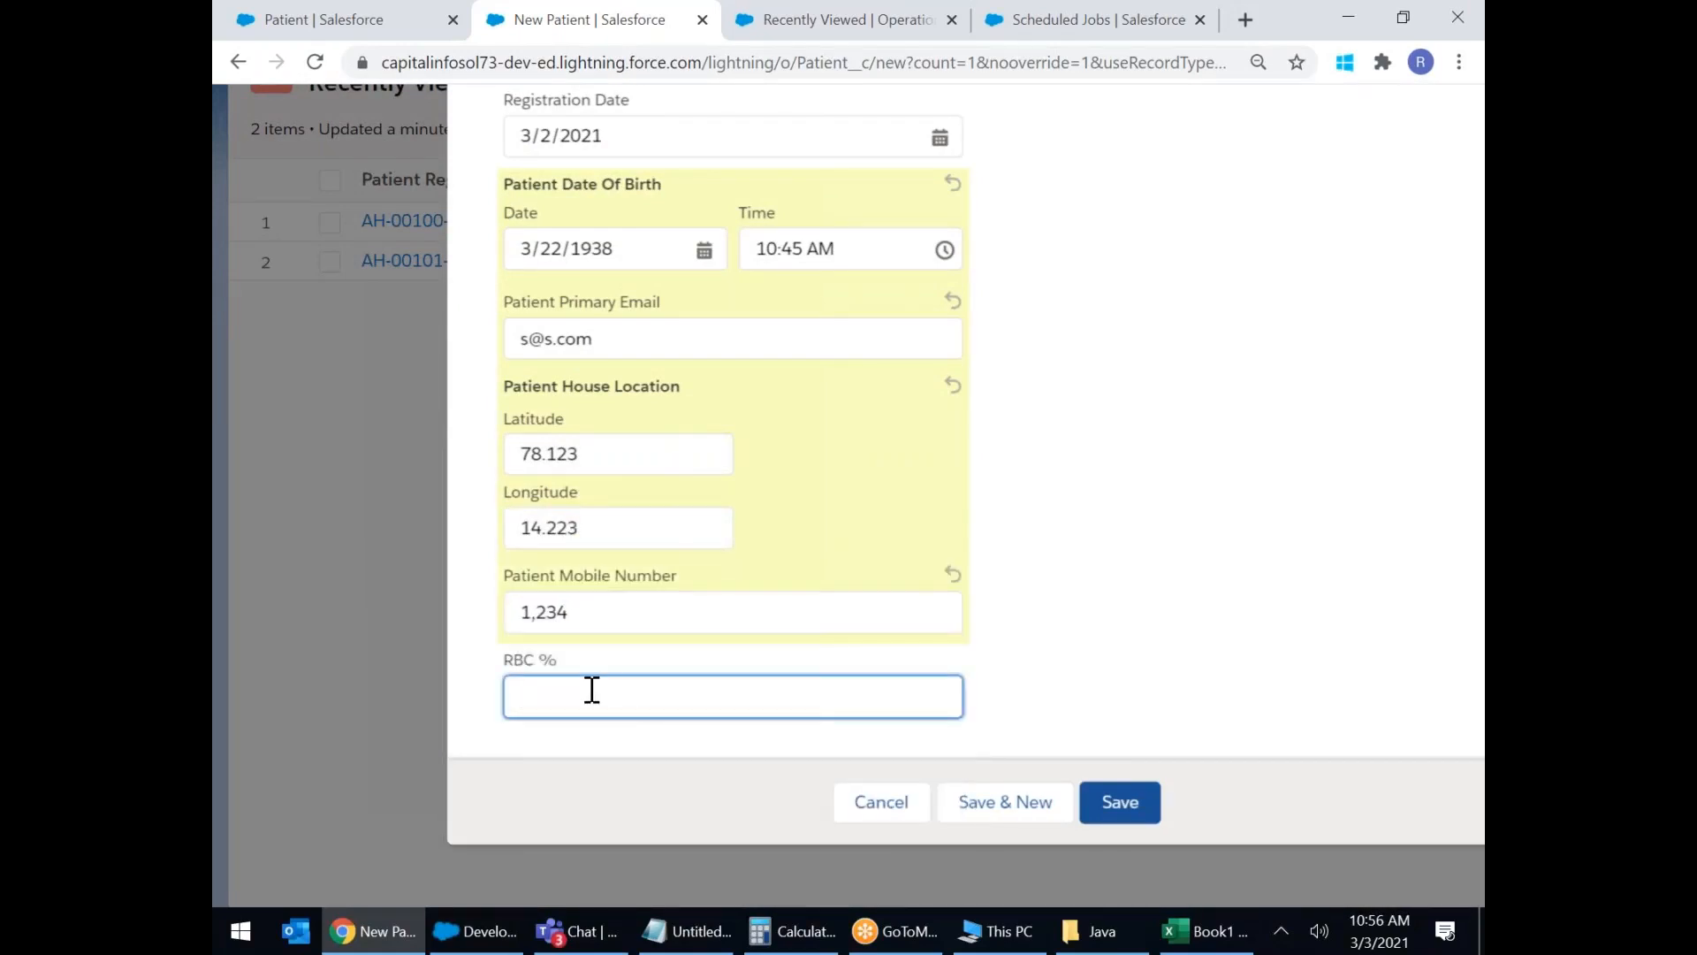
pyautogui.write('92')
pyautogui.moveTo(533, 585); pyautogui.dragTo(680, 591)
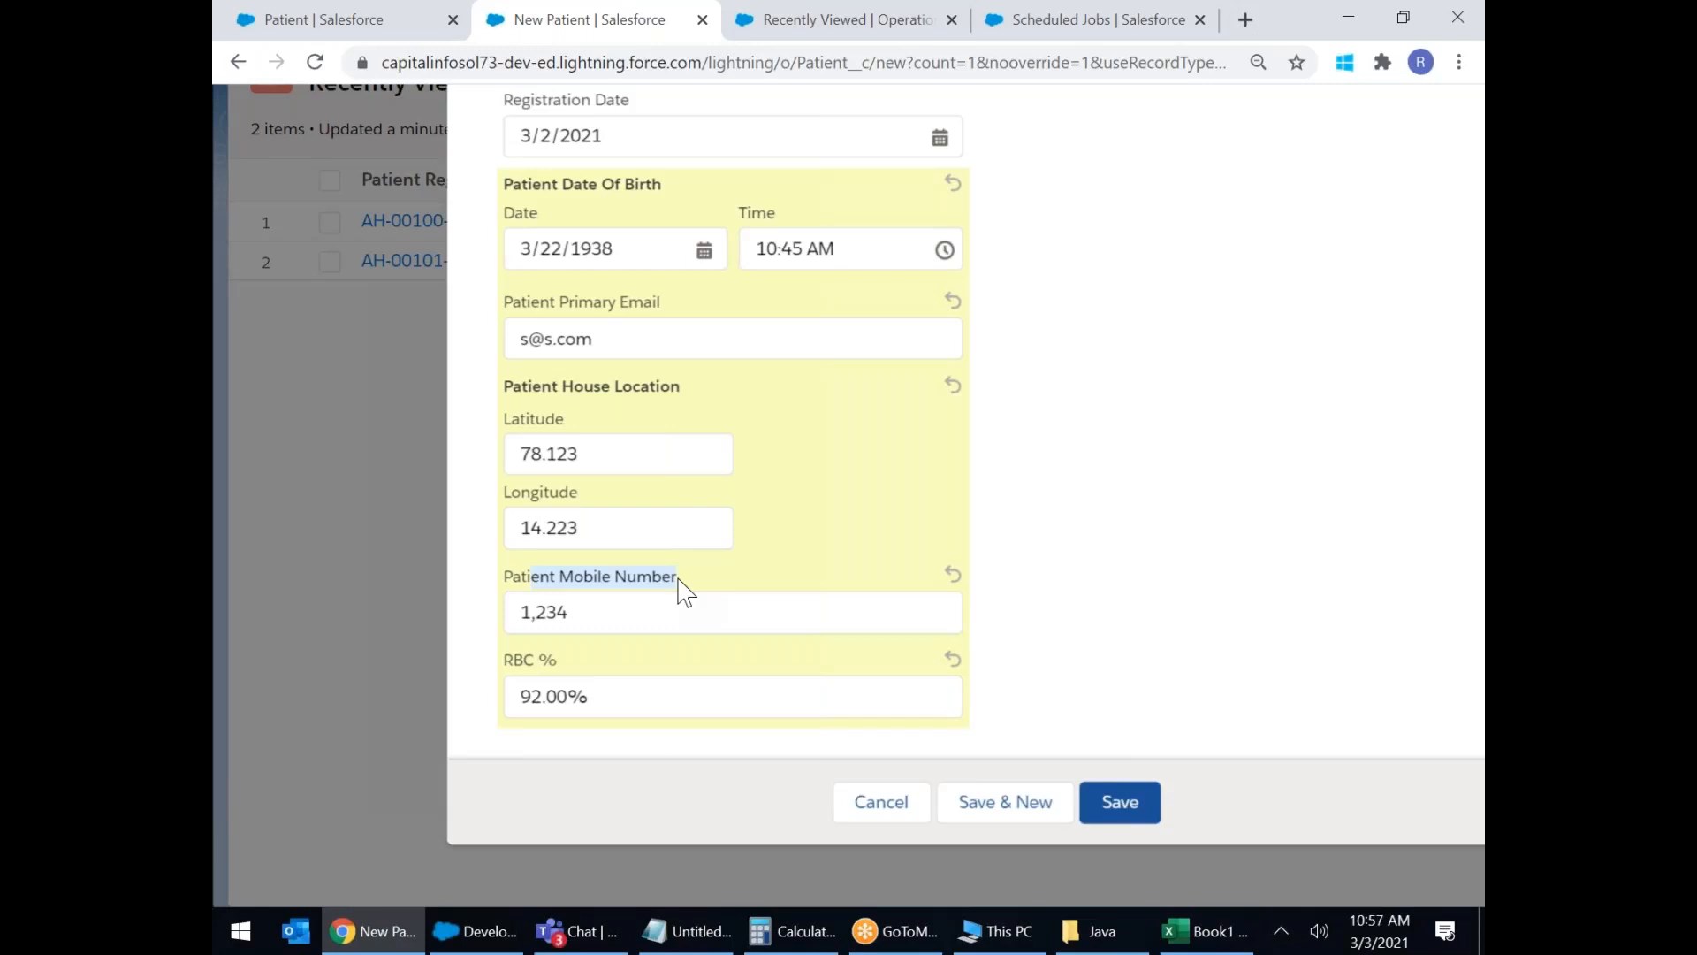
# Save the new Patient and review its Details, including Registration Date 3/2/2021.
pyautogui.click(1123, 800)
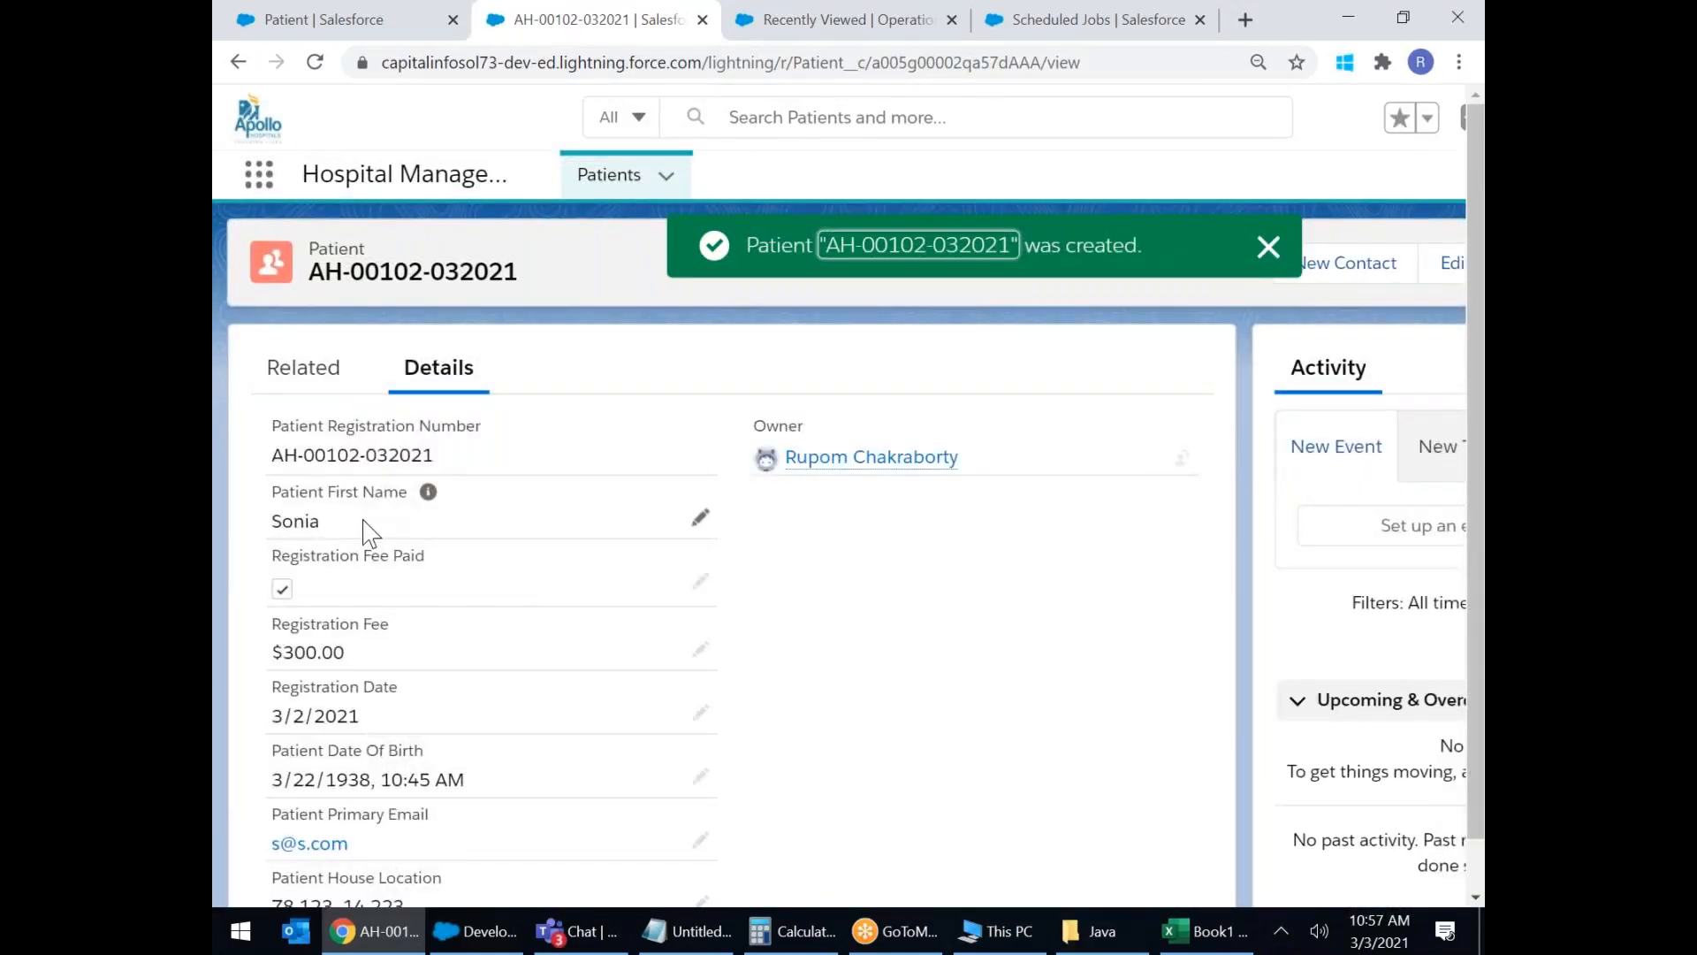
pyautogui.scroll(-3, 371, 535)
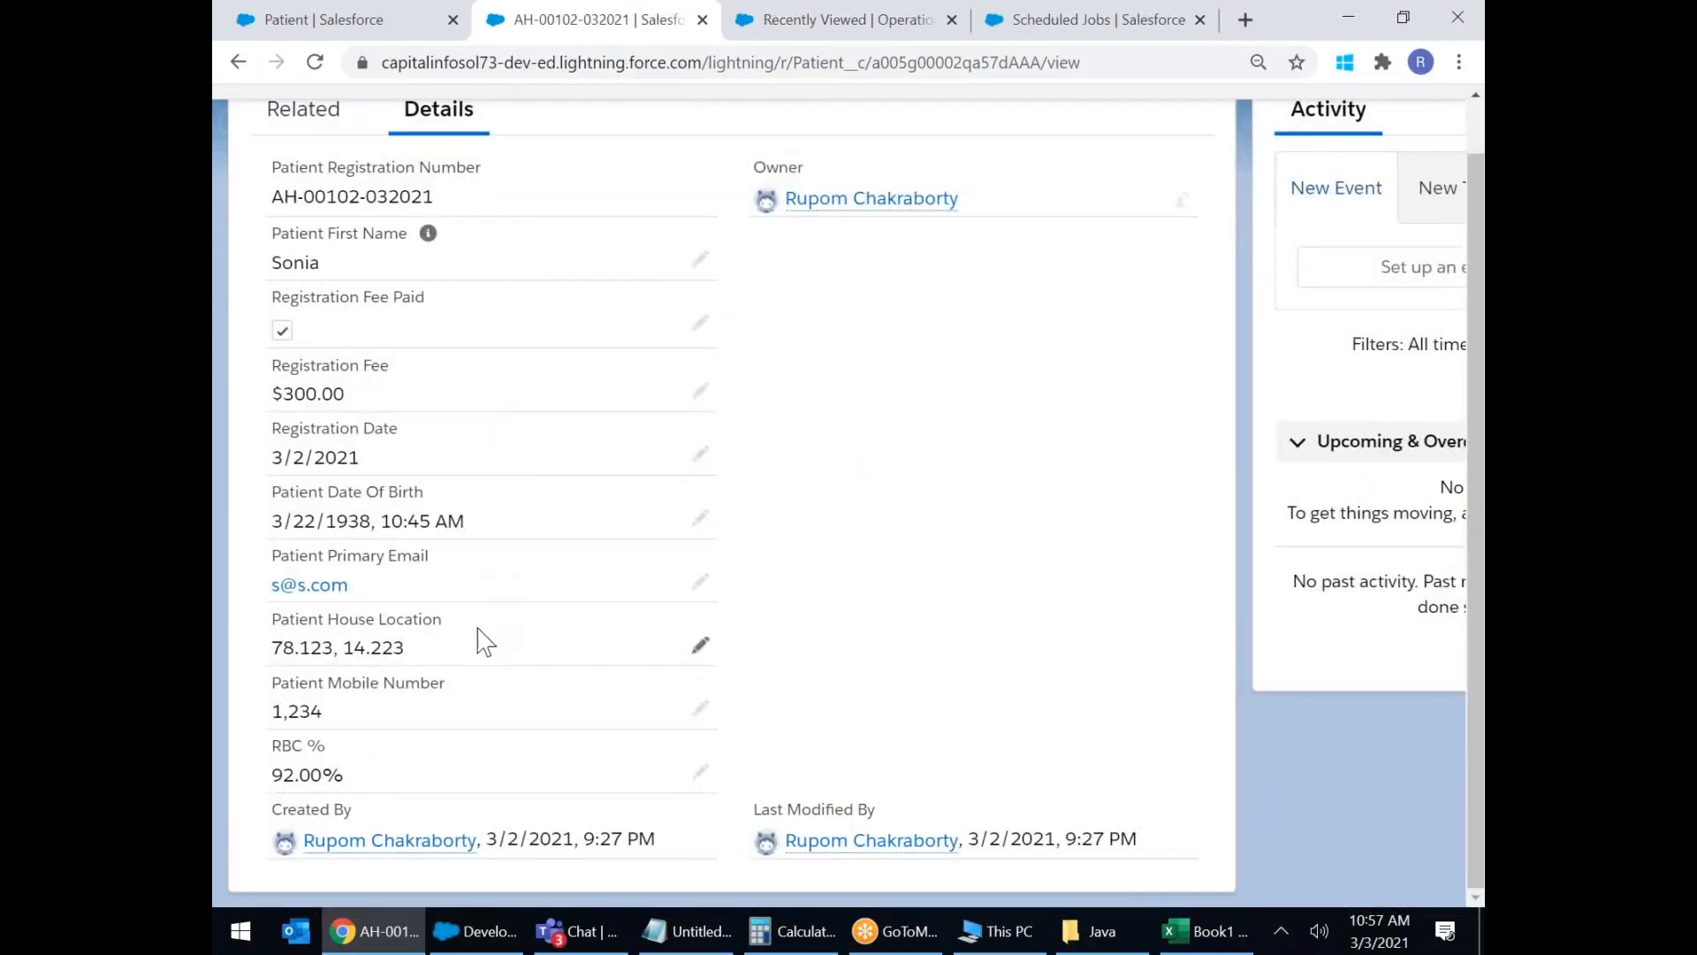
pyautogui.scroll(3, 489, 675)
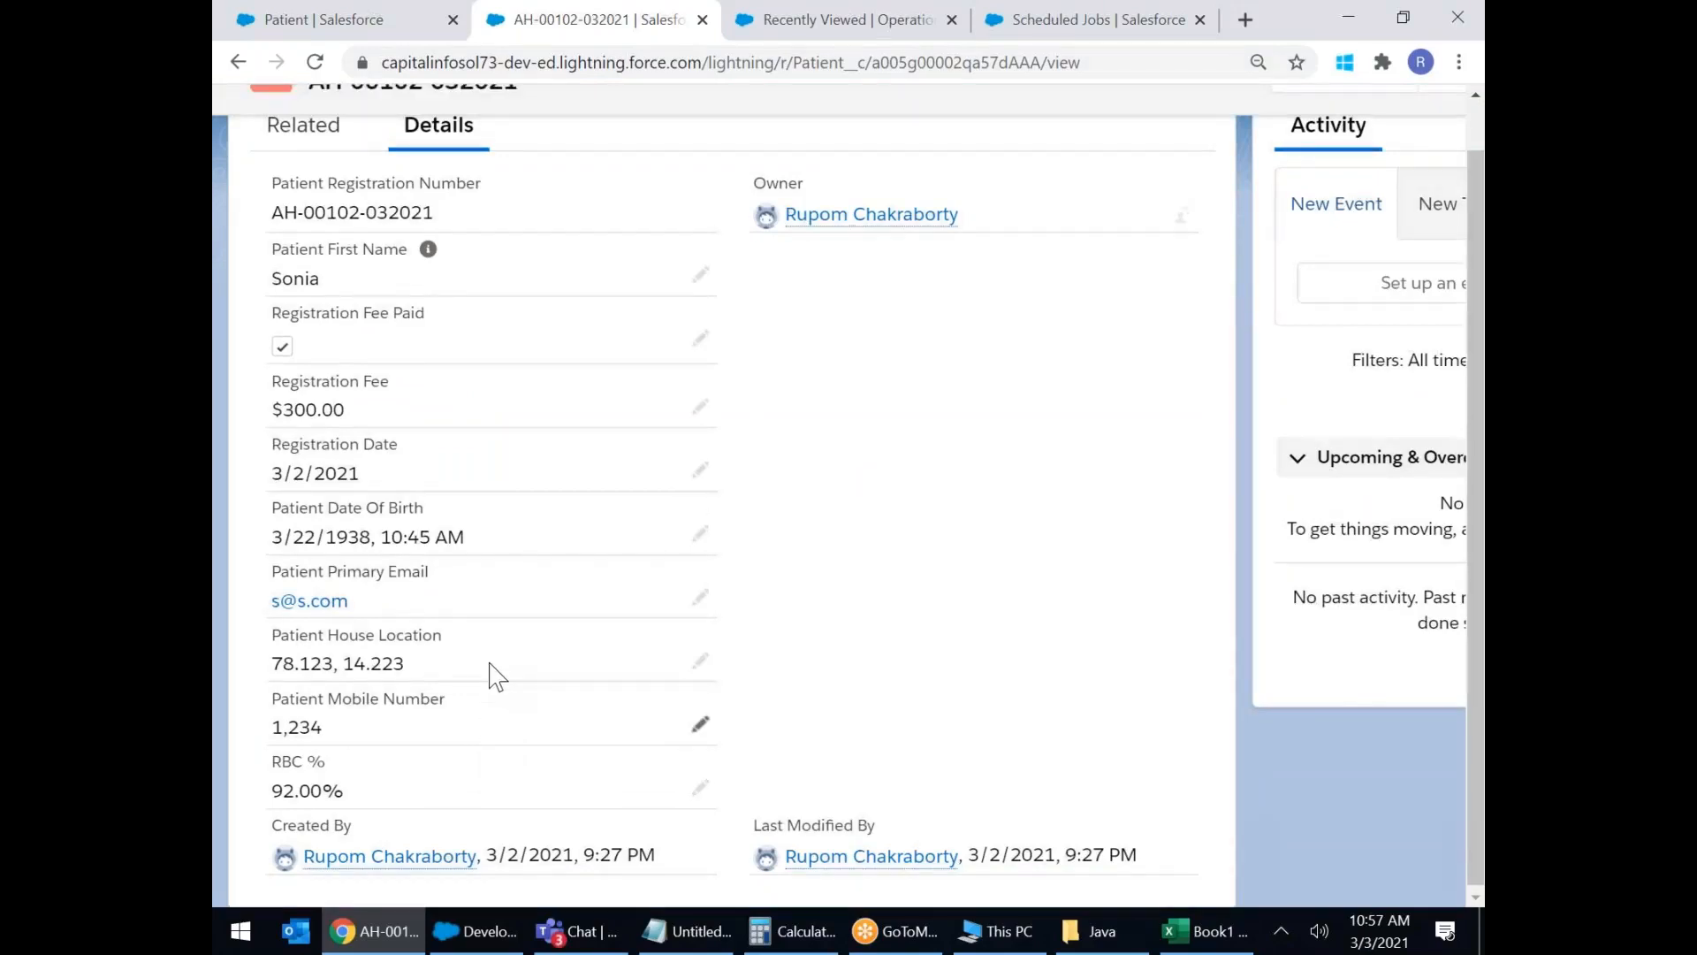
pyautogui.scroll(-3, 530, 520)
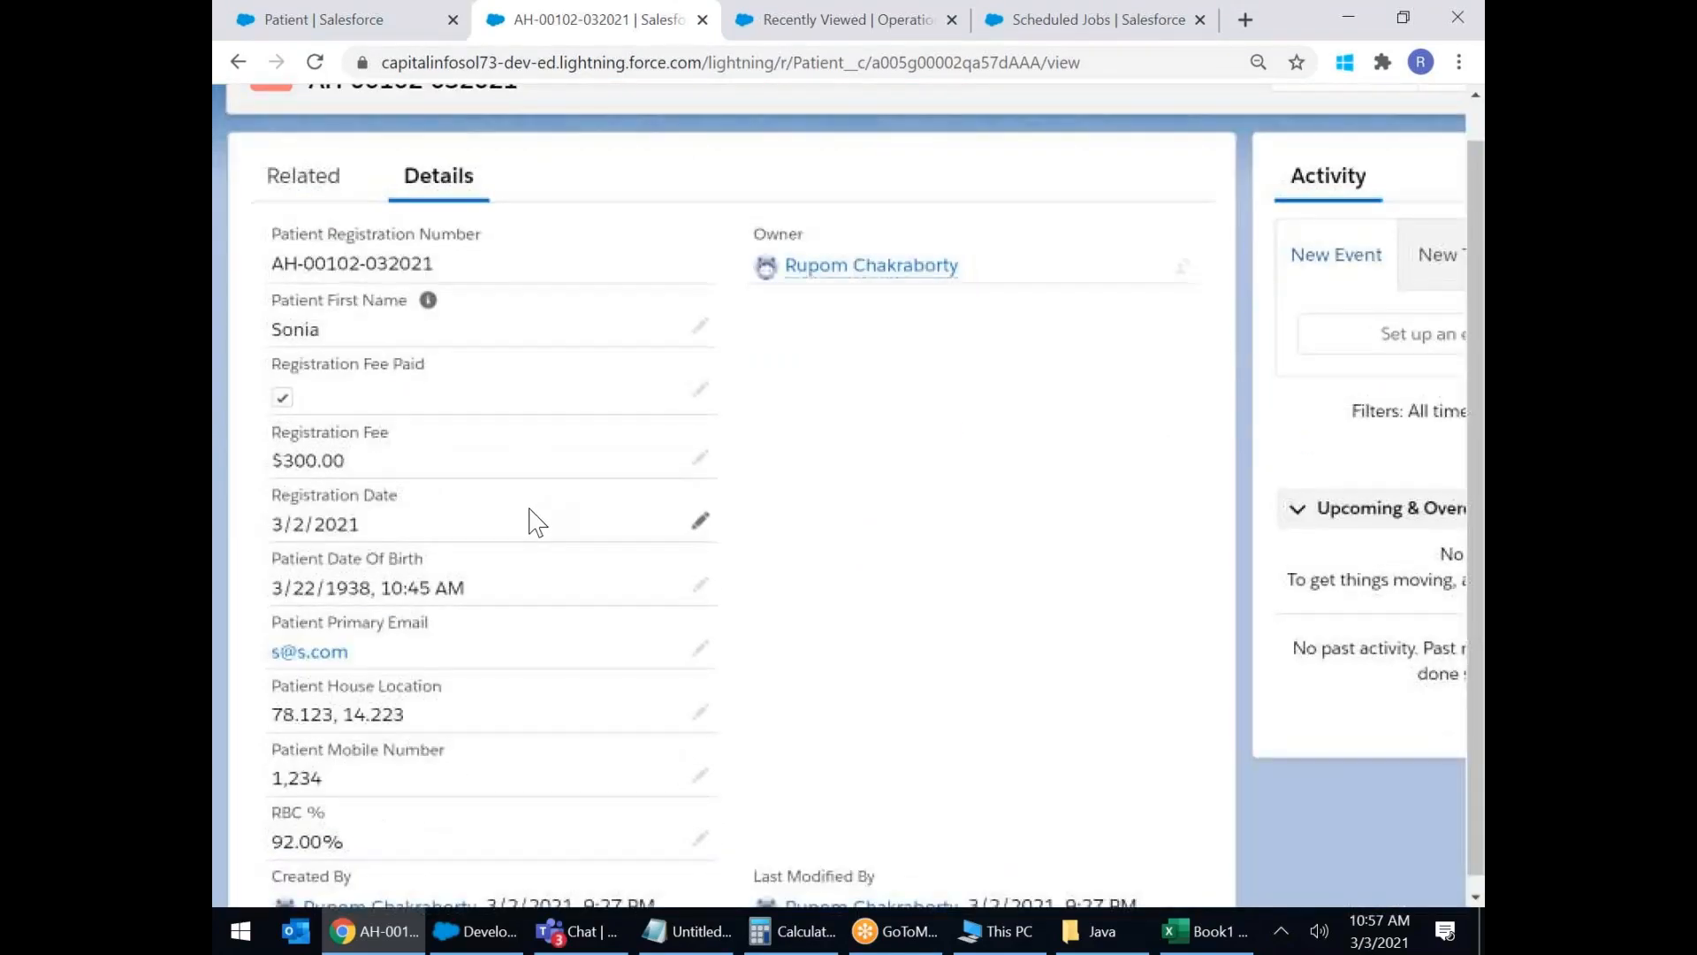
pyautogui.moveTo(548, 249); pyautogui.dragTo(586, 780)
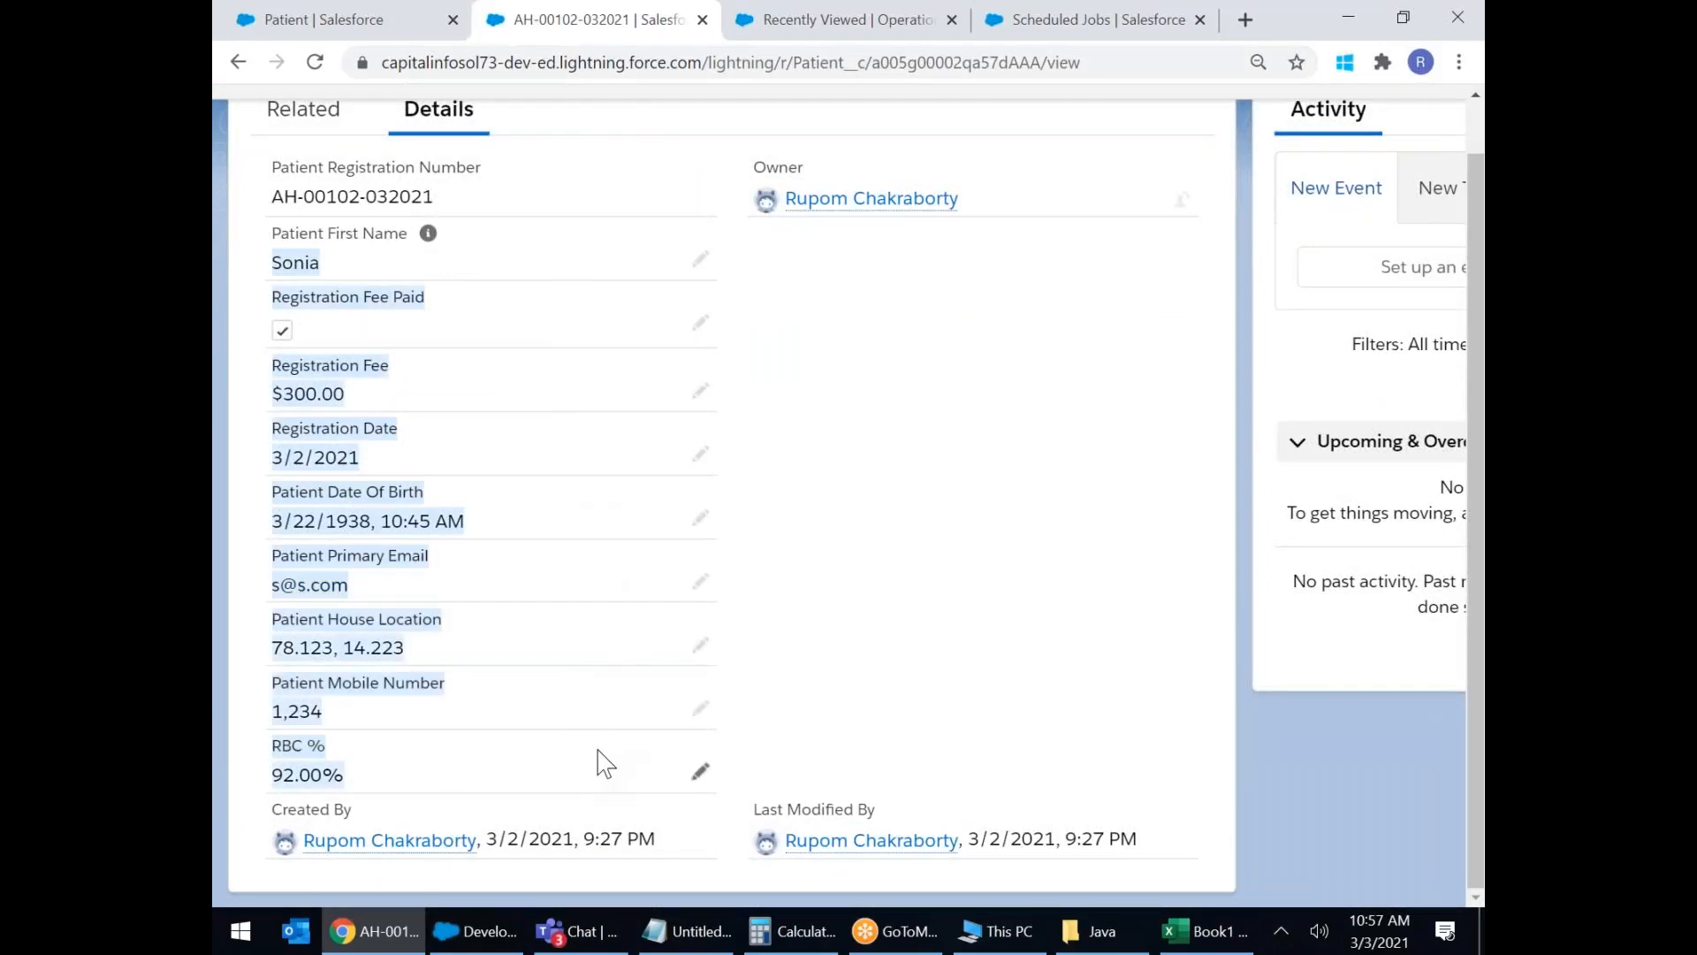
pyautogui.click(931, 571)
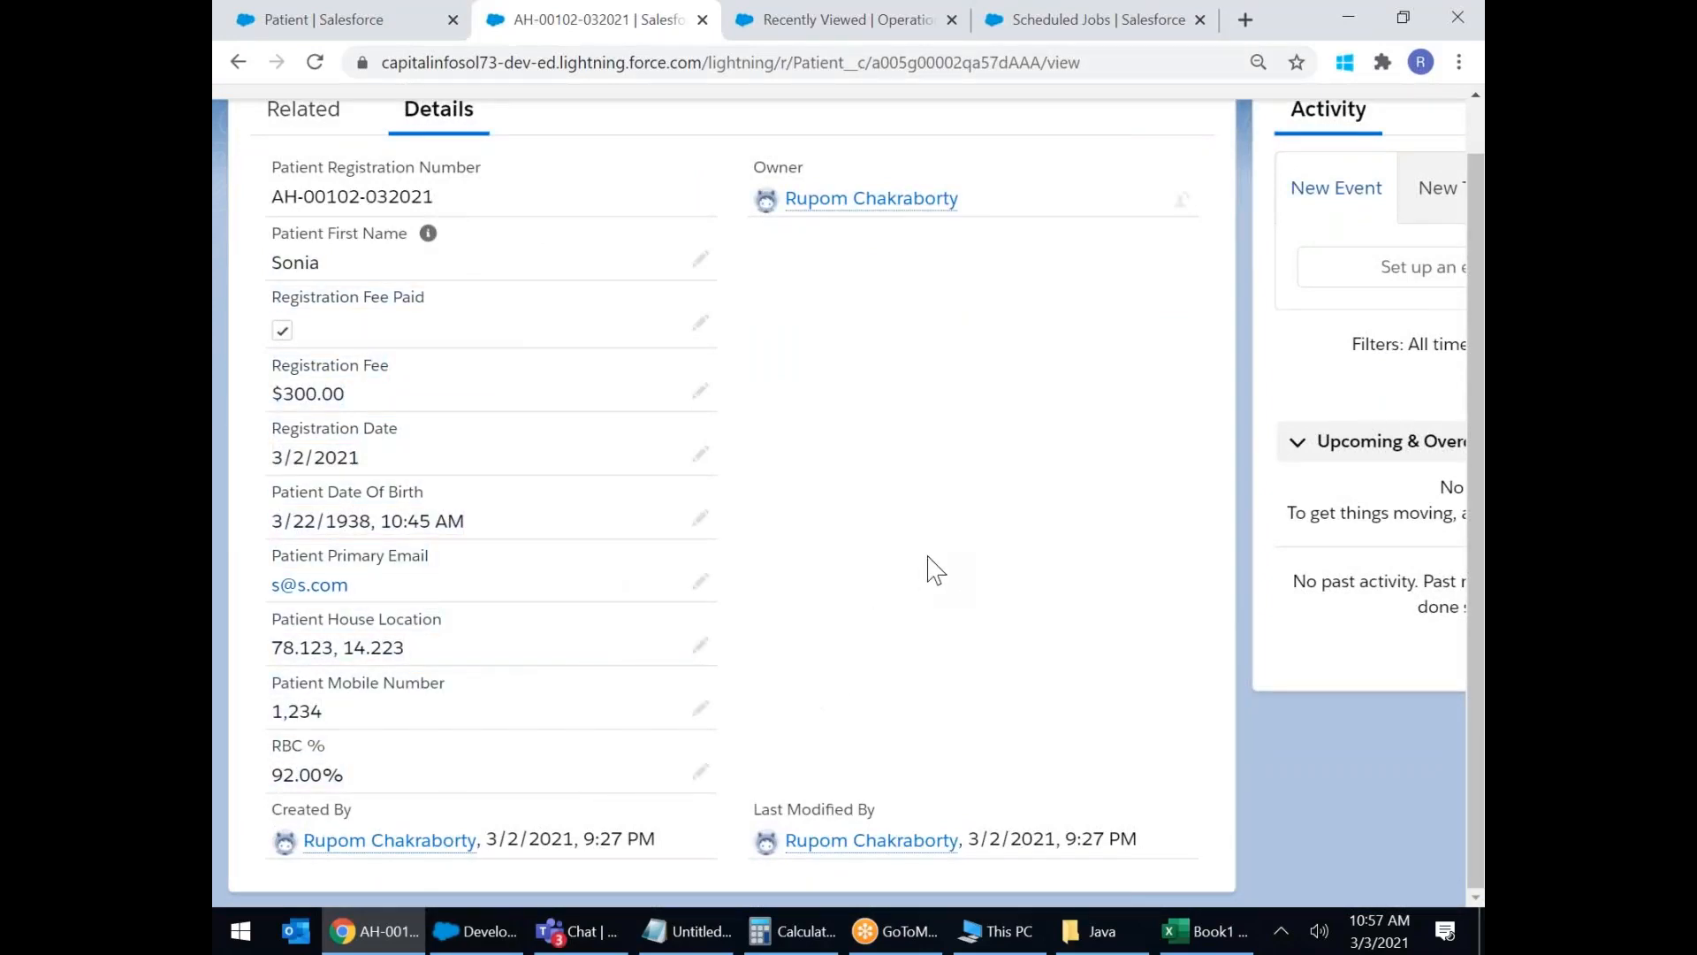
pyautogui.scroll(2, 935, 570)
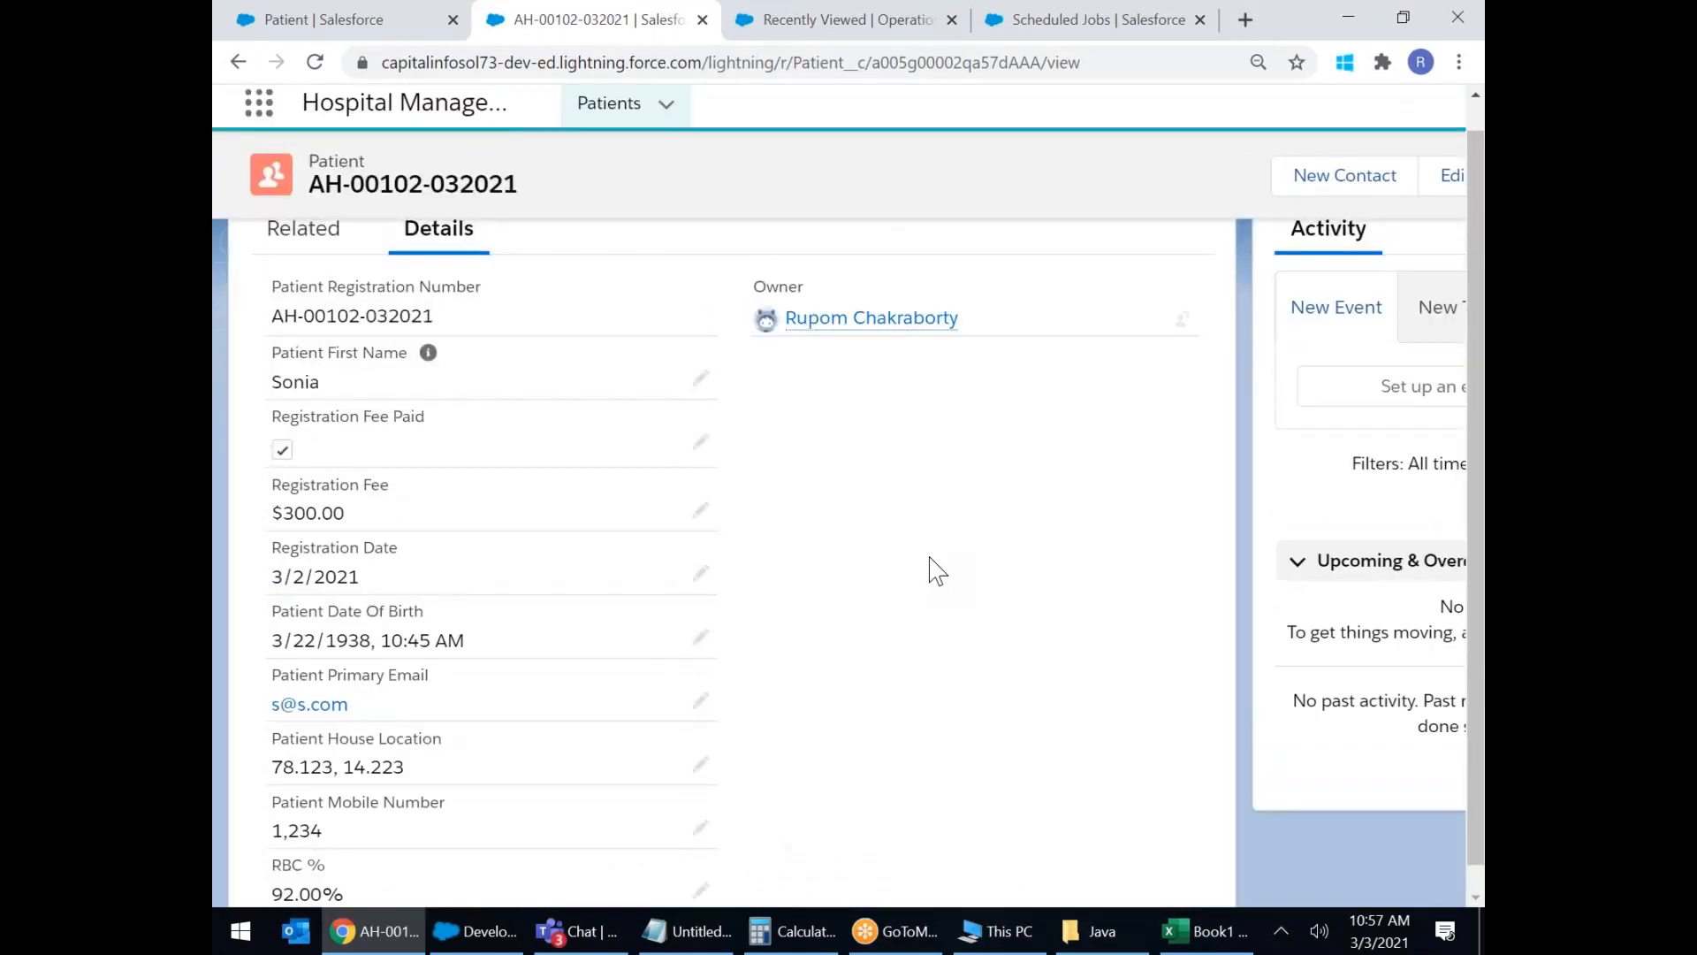
# Select Phone as the new Patient field's data type, then go back to the saved patient record.
pyautogui.click(331, 24)
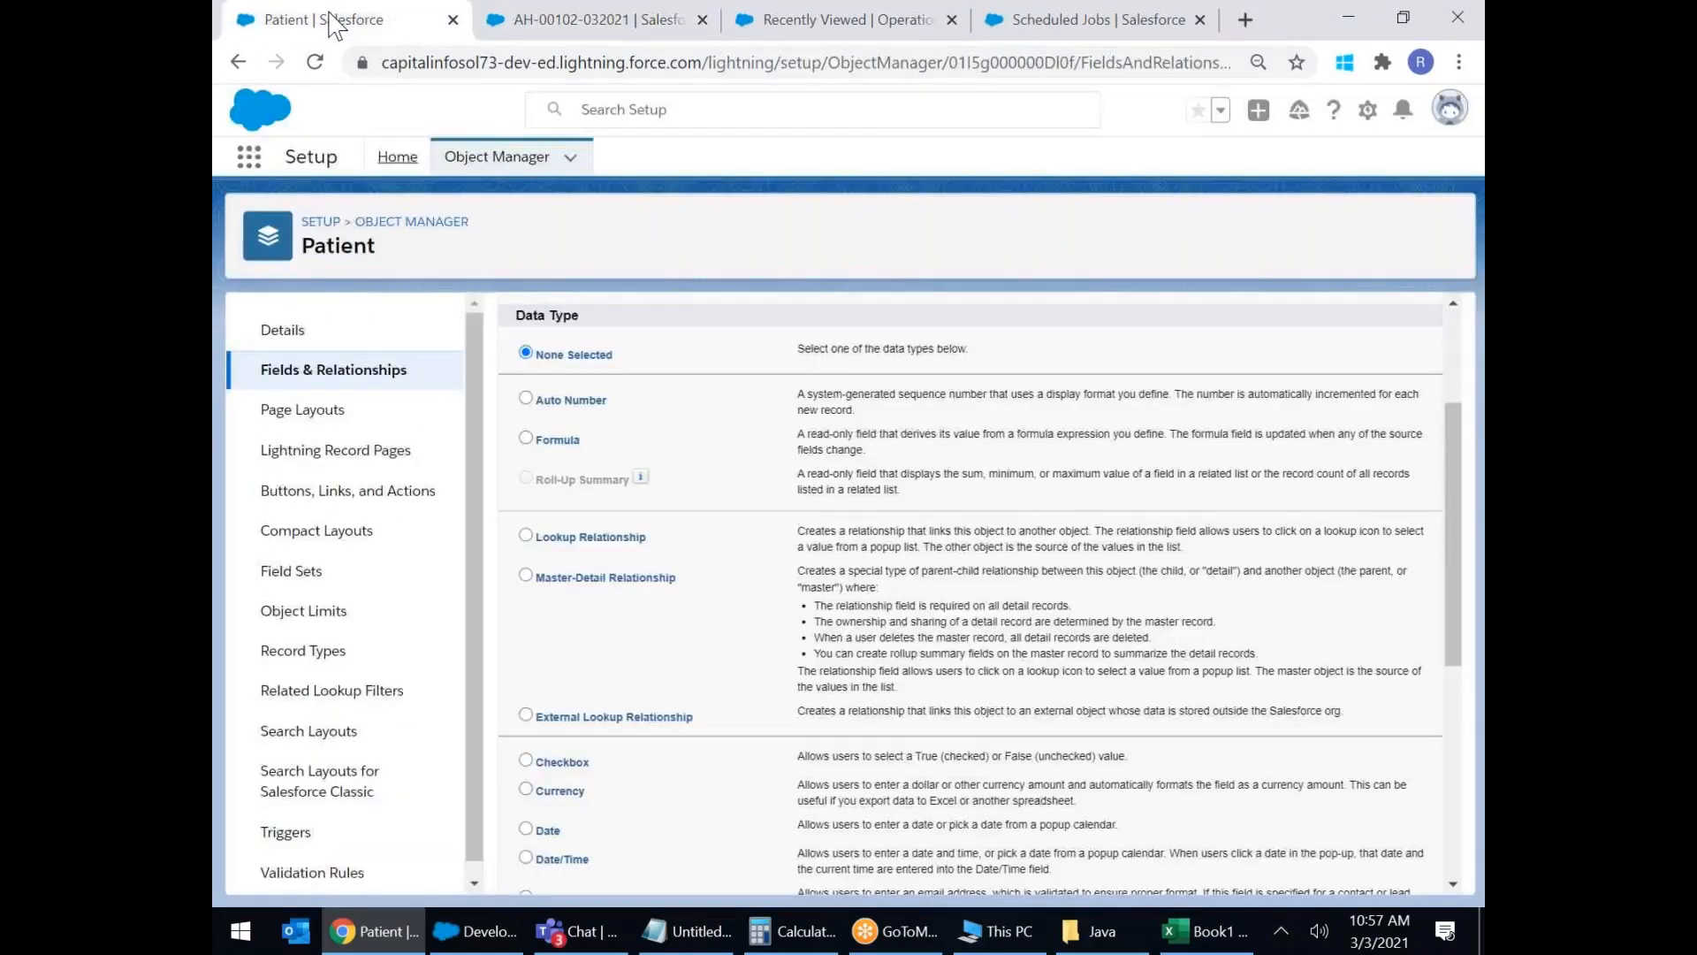
pyautogui.scroll(-5, 809, 354)
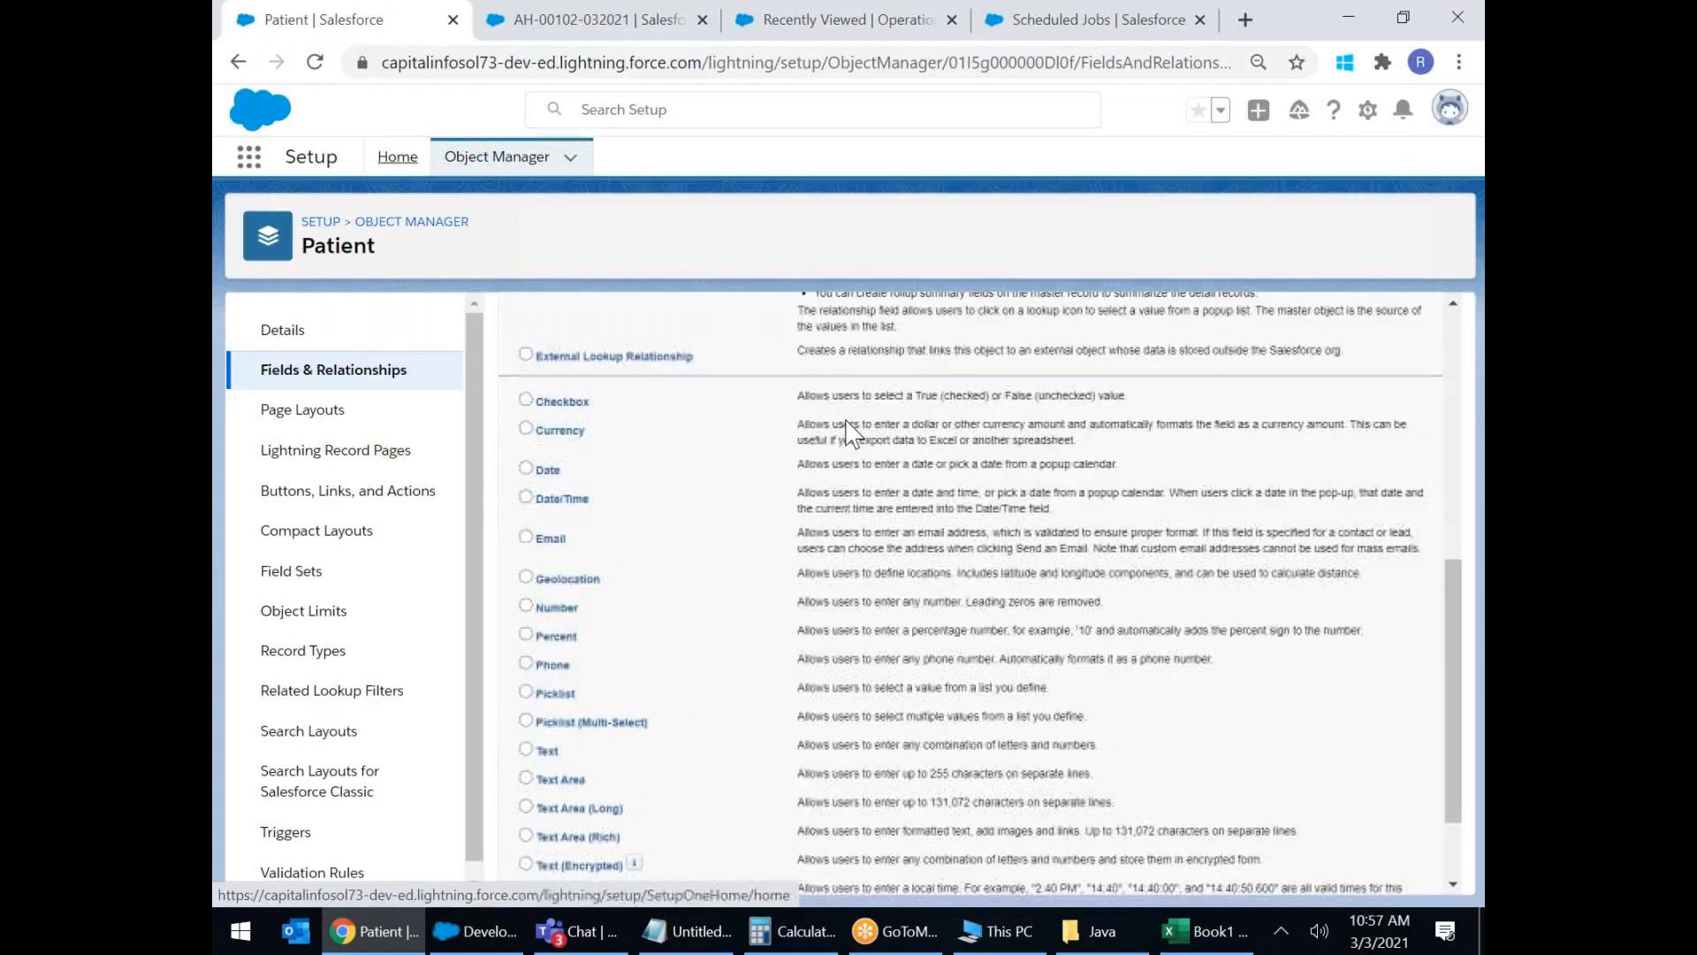
pyautogui.click(526, 546)
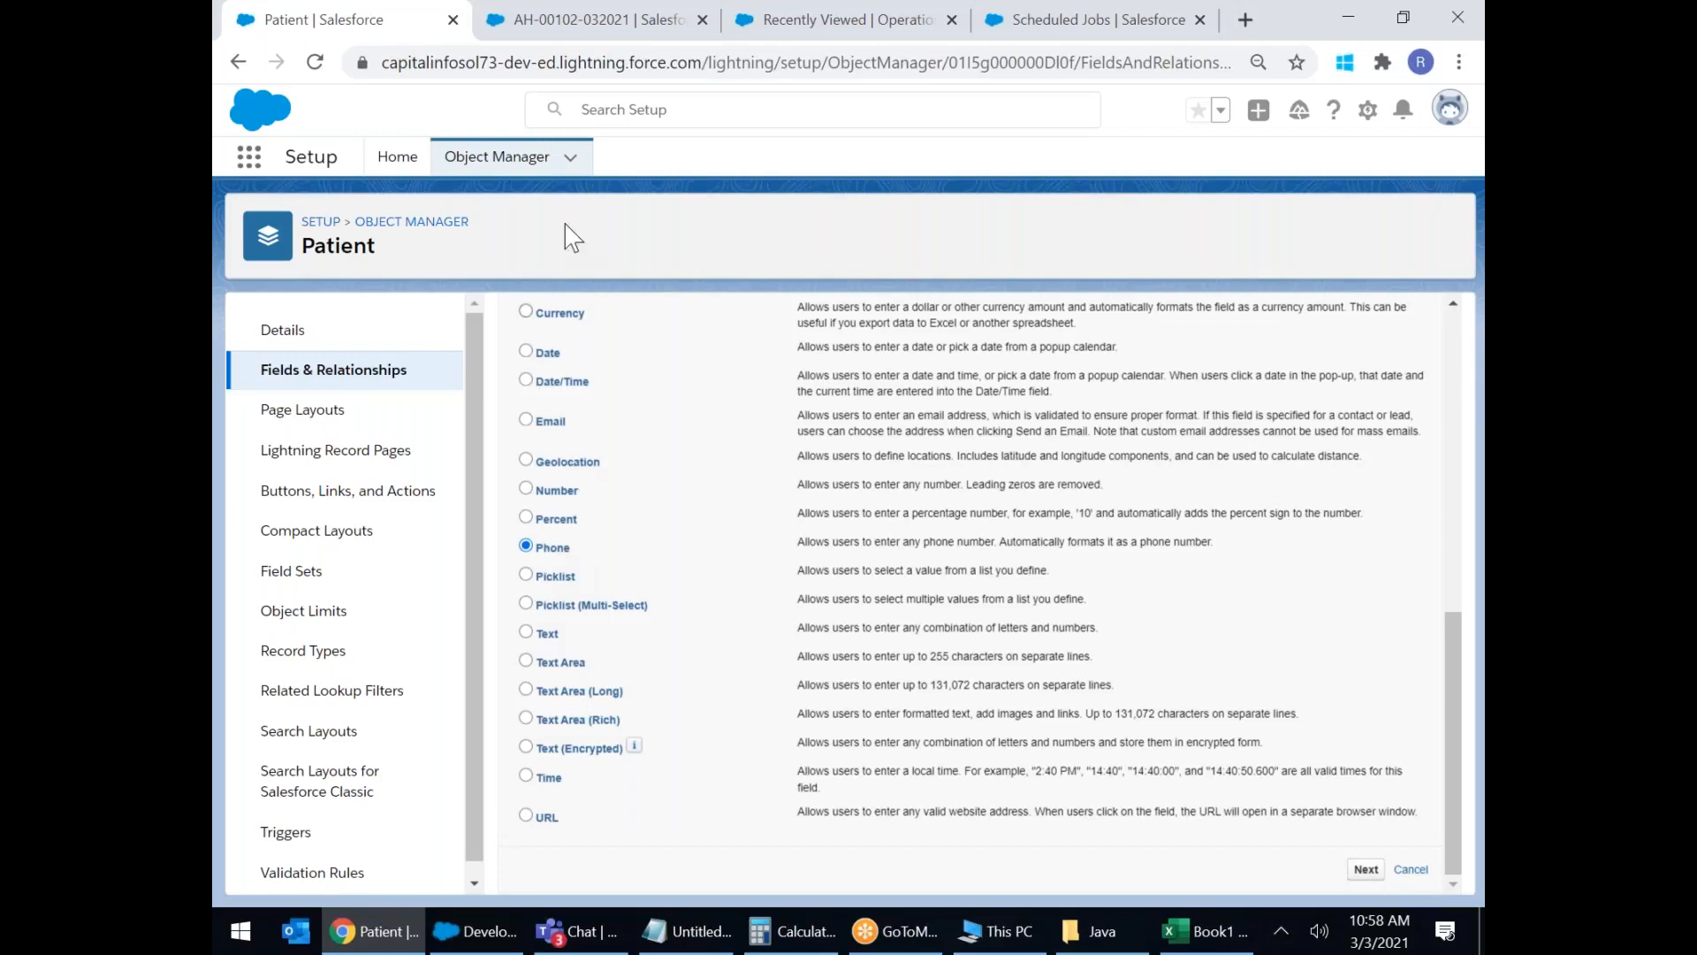
pyautogui.click(524, 36)
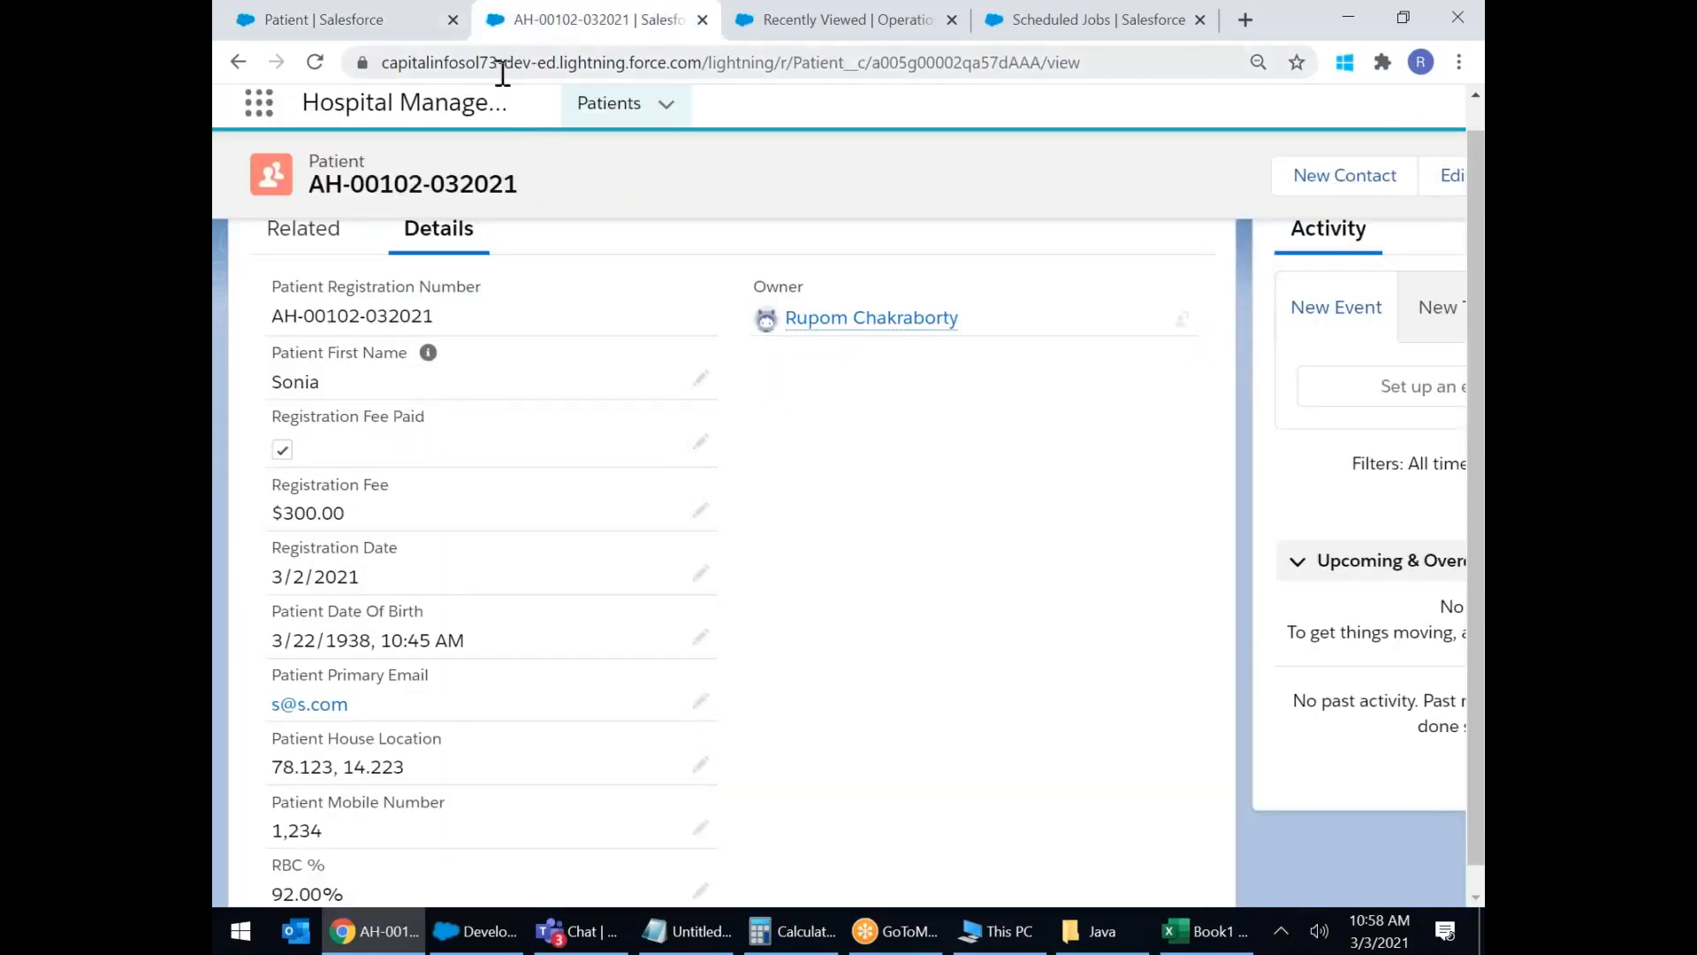
# Switch to the Marketing app and open the All Contacts list.
pyautogui.click(268, 111)
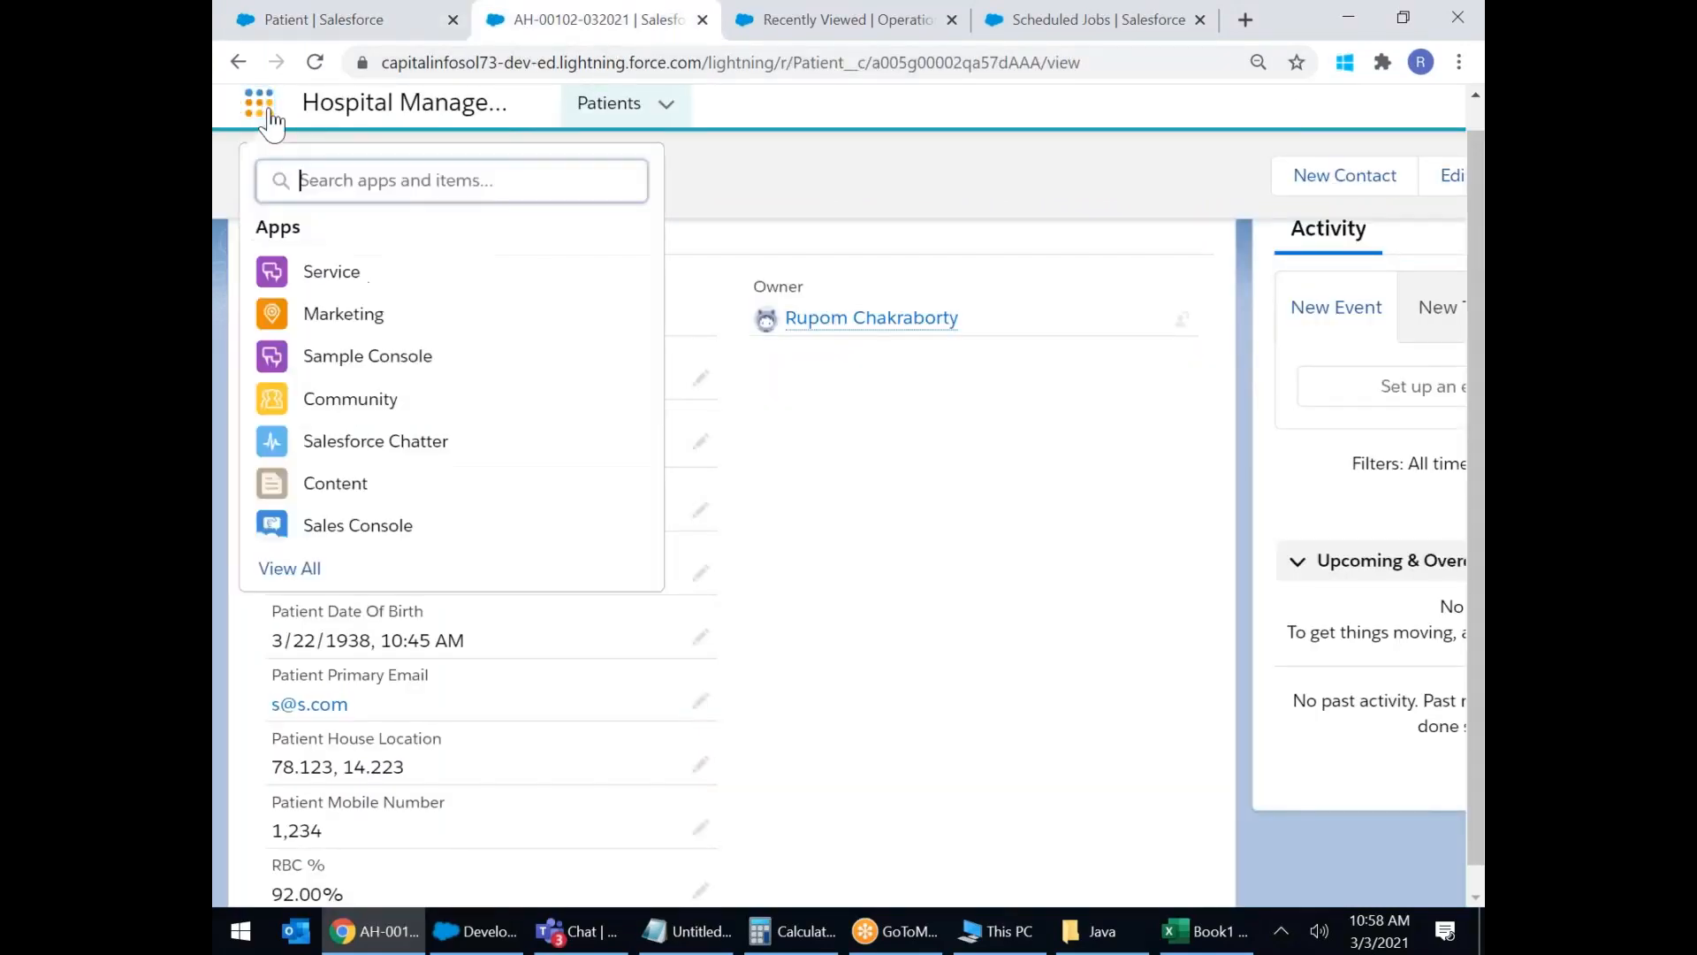
pyautogui.click(336, 322)
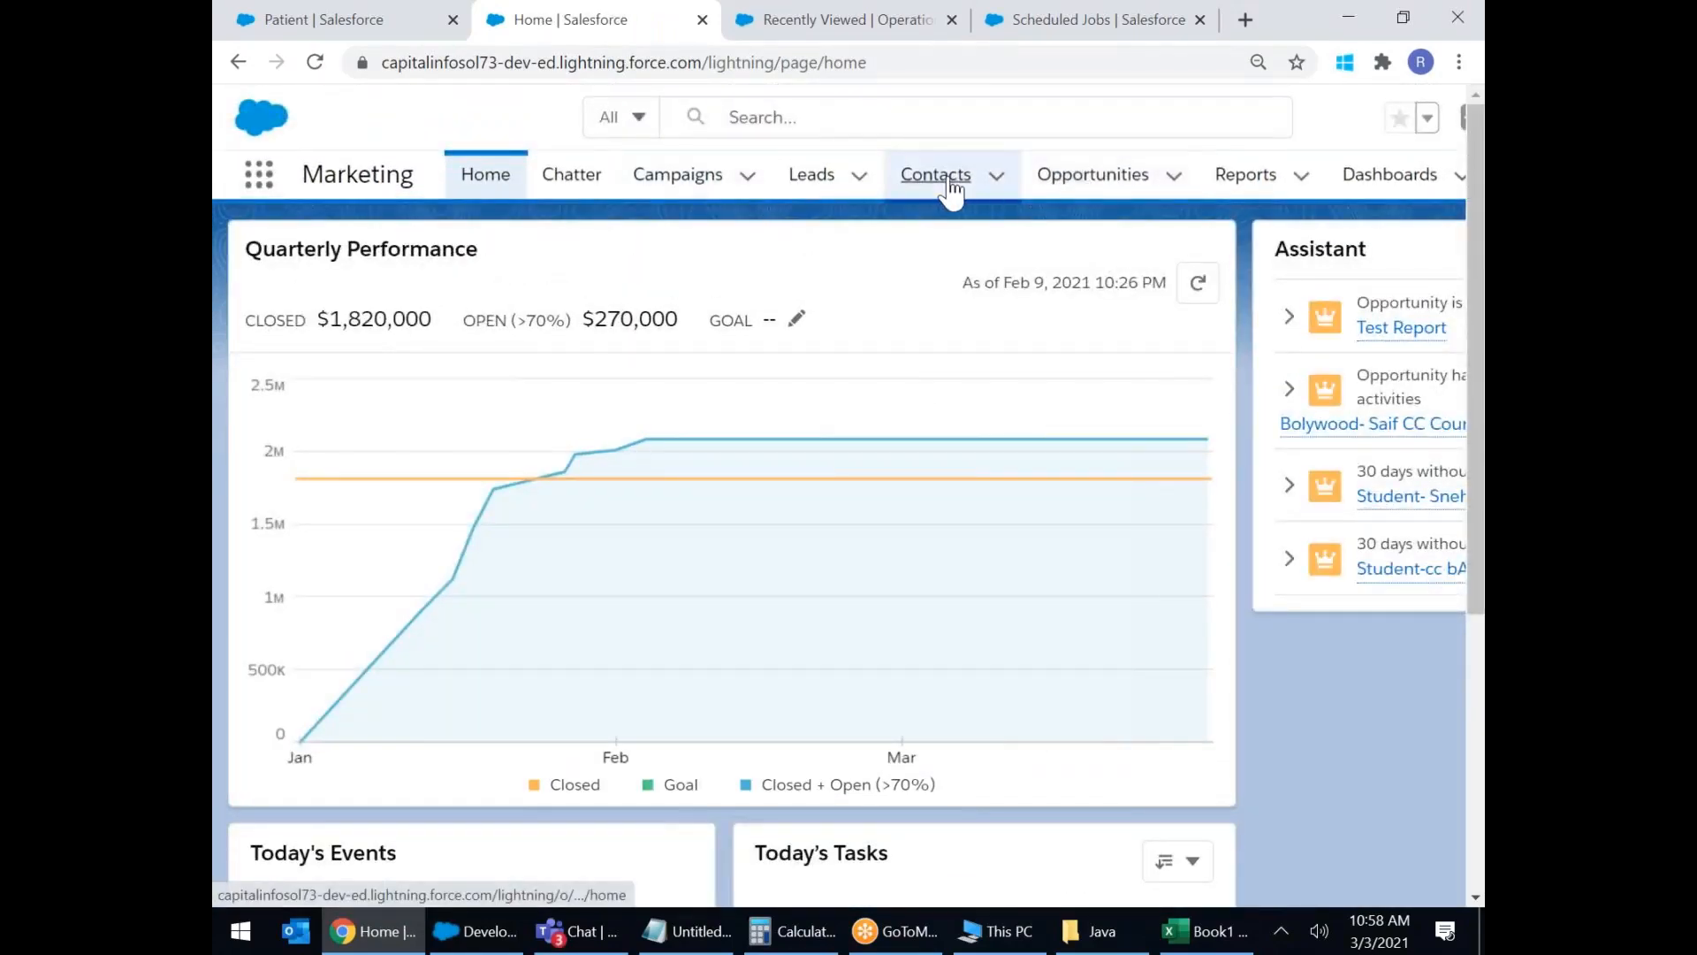
pyautogui.click(942, 183)
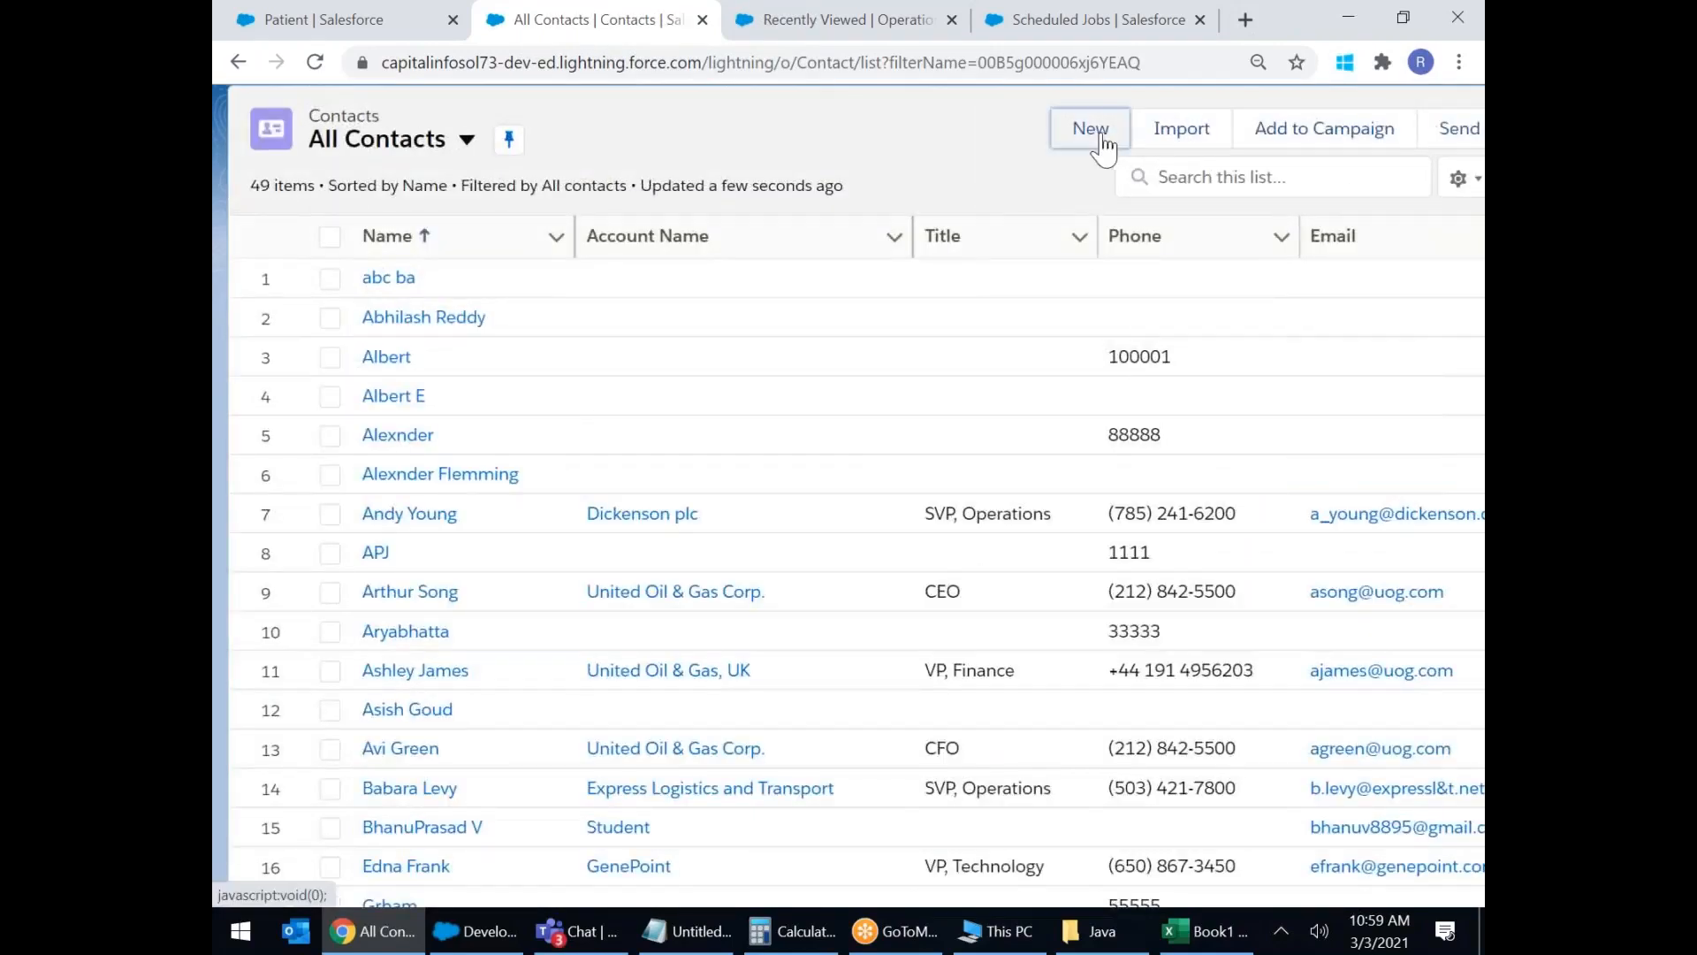
# Create and save a new test contact with first name, last name and phone number filled in.
pyautogui.click(1101, 141)
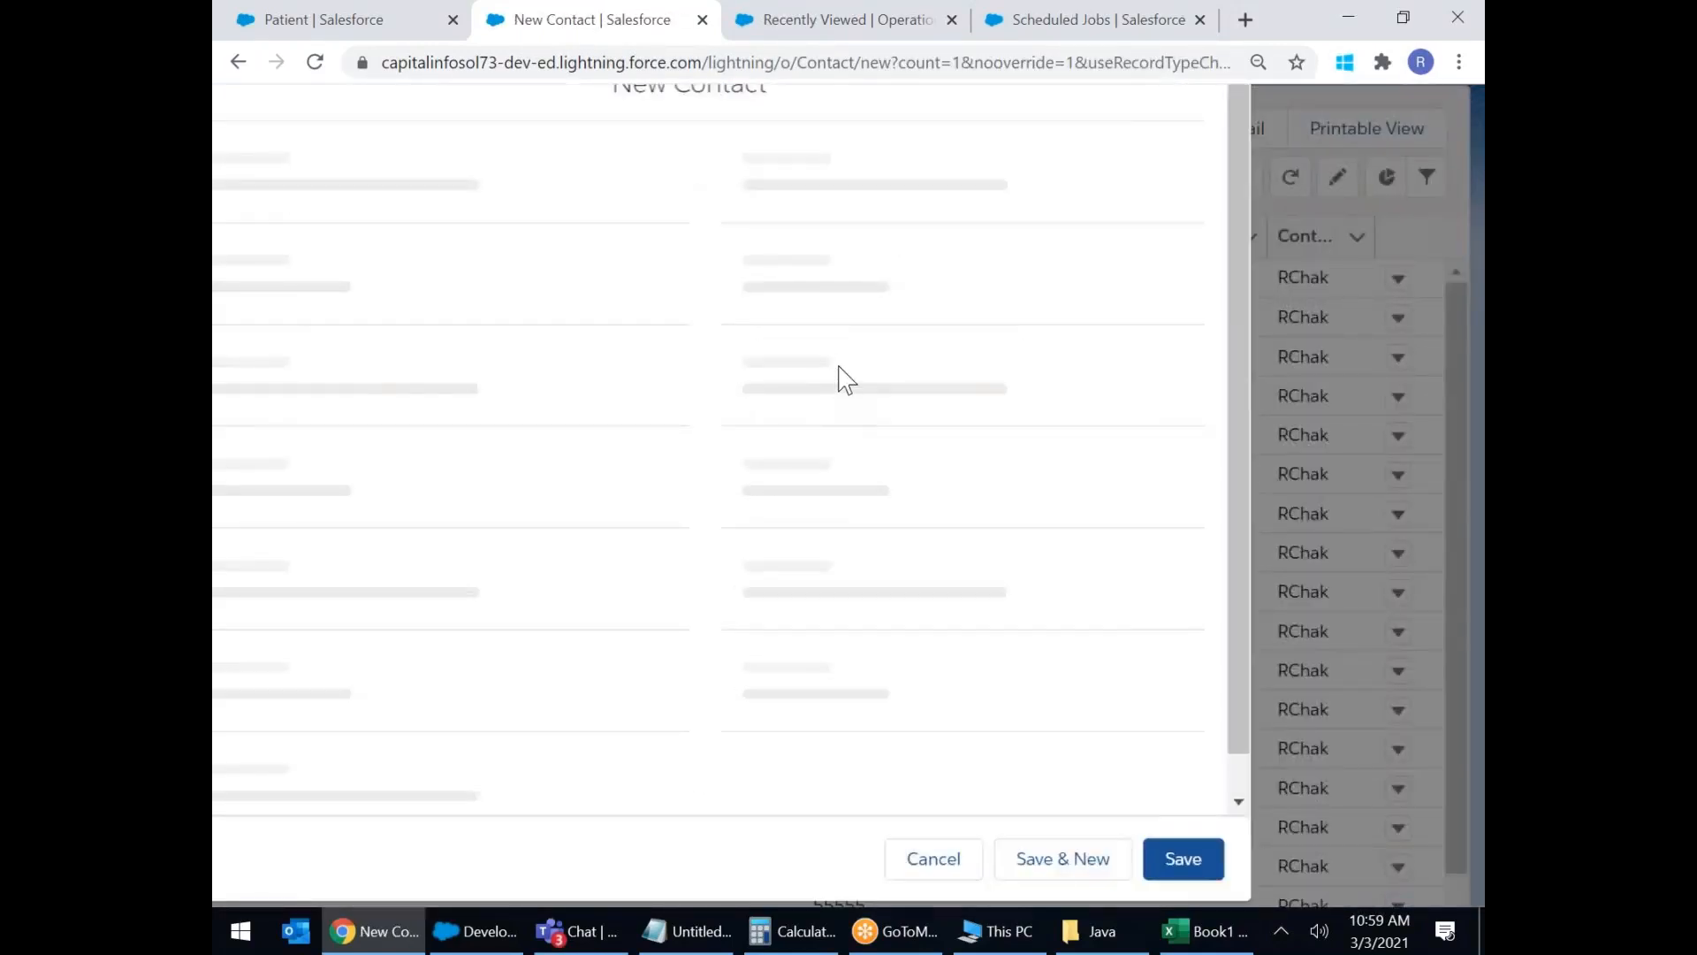
pyautogui.scroll(-3, 839, 367)
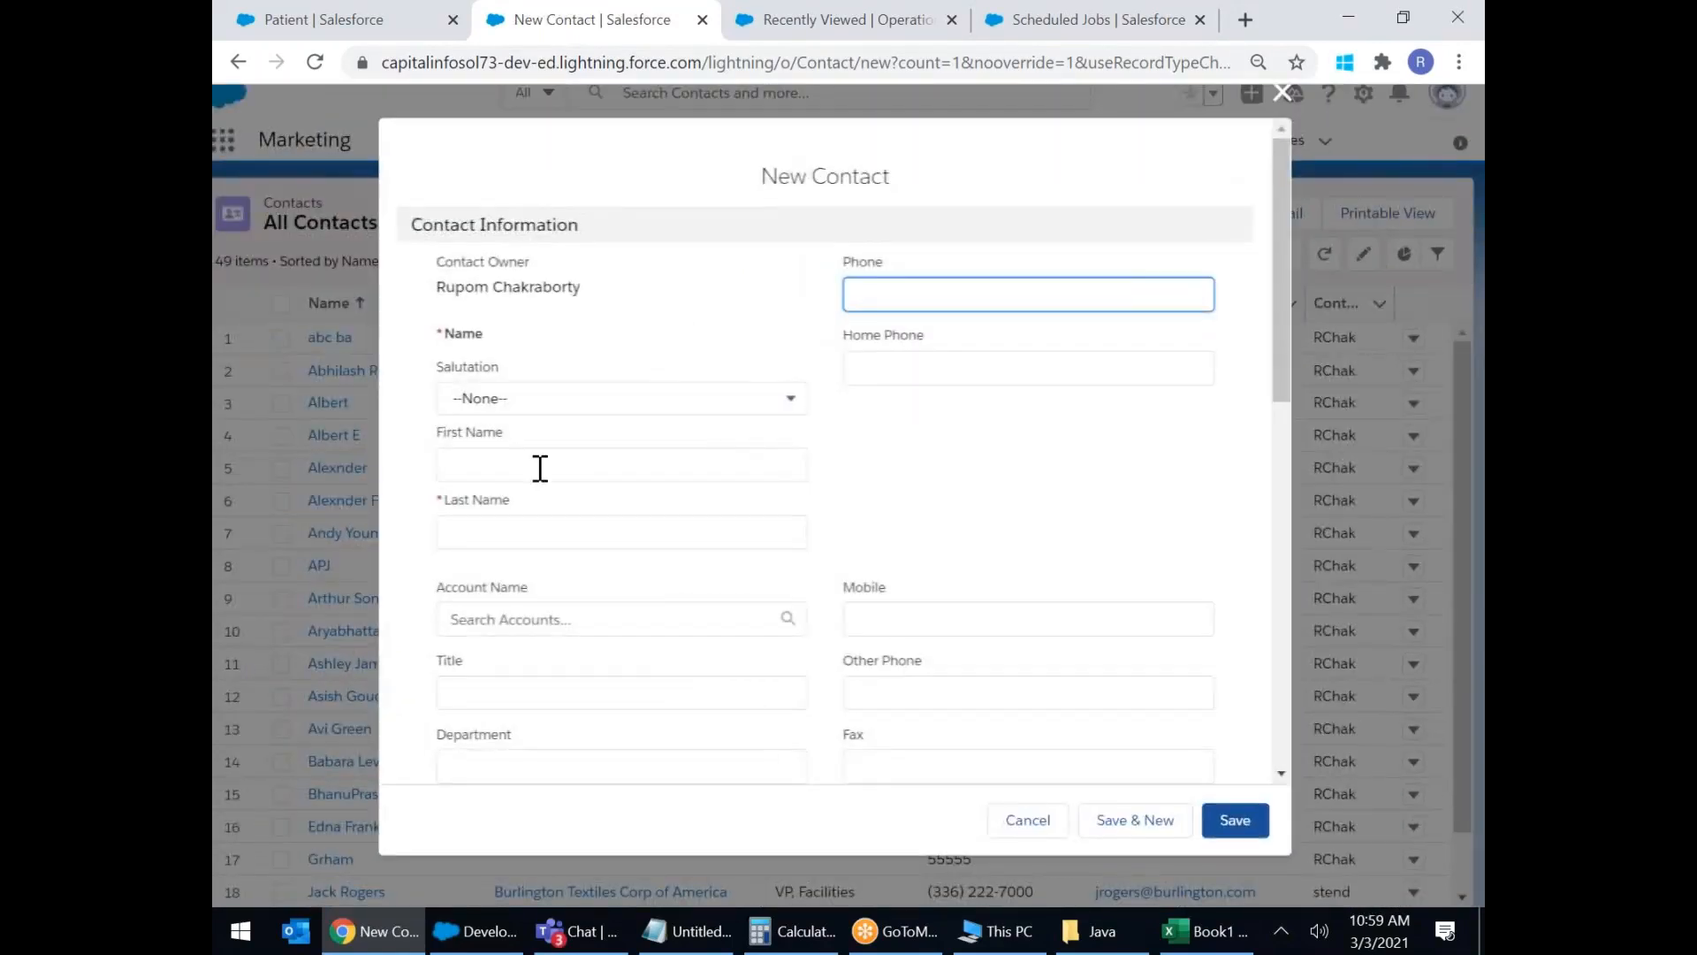
pyautogui.click(539, 464)
pyautogui.write('ABC')
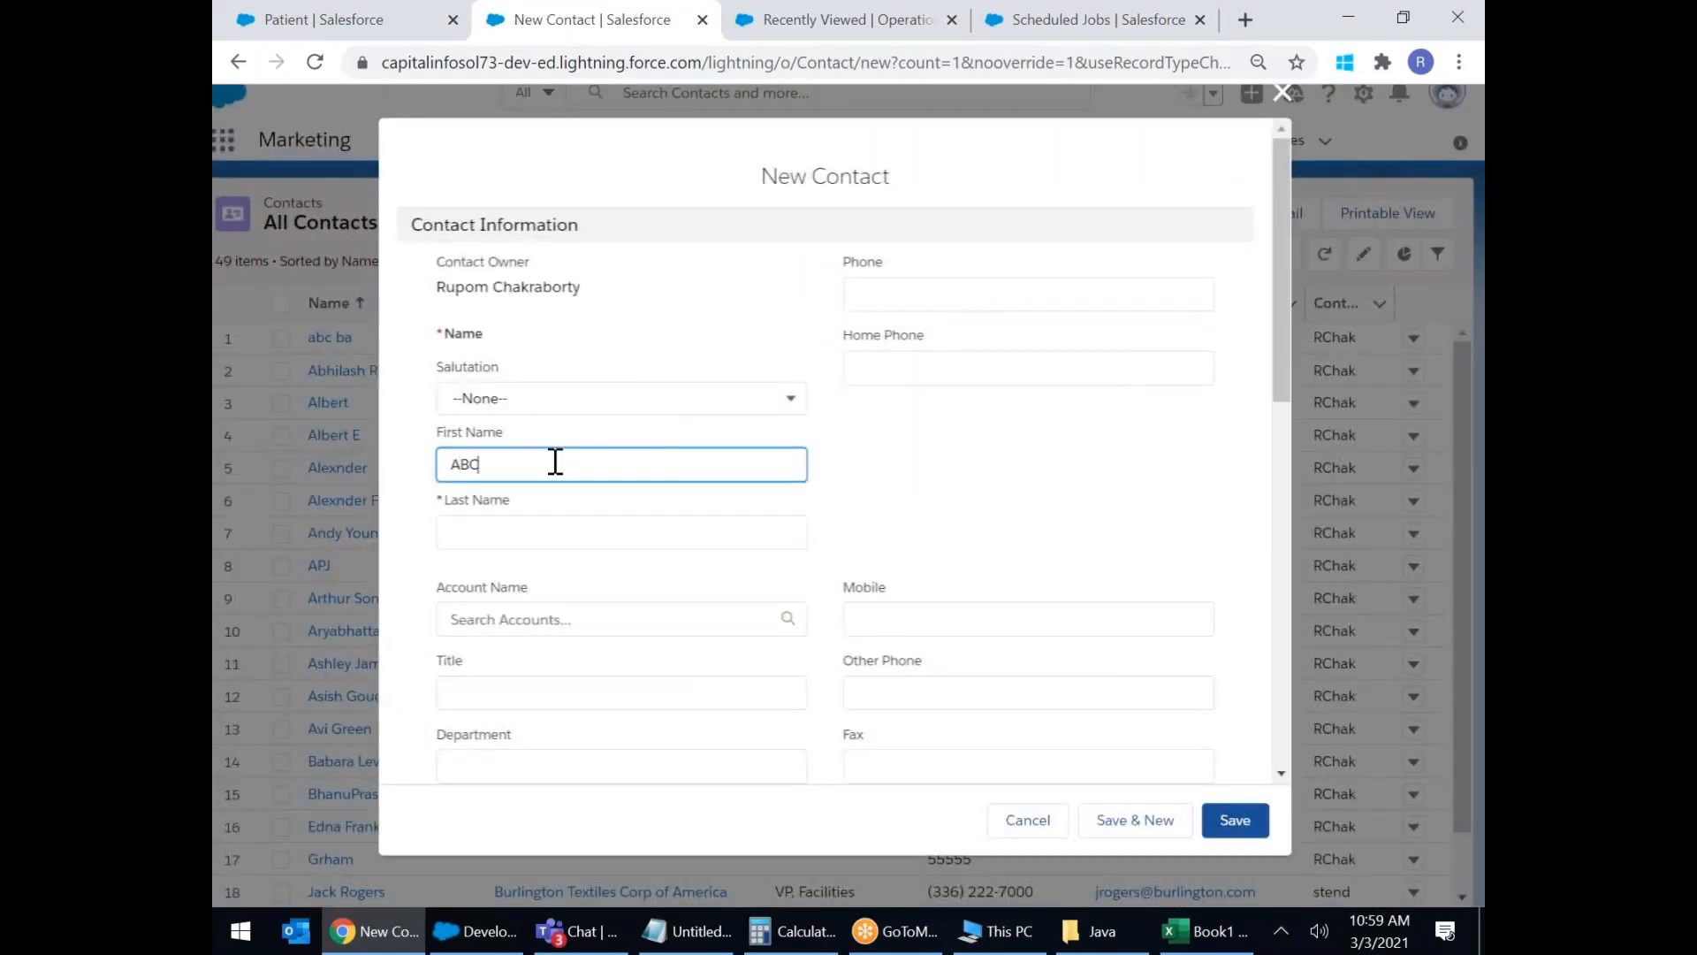
pyautogui.click(512, 522)
pyautogui.write('EFG')
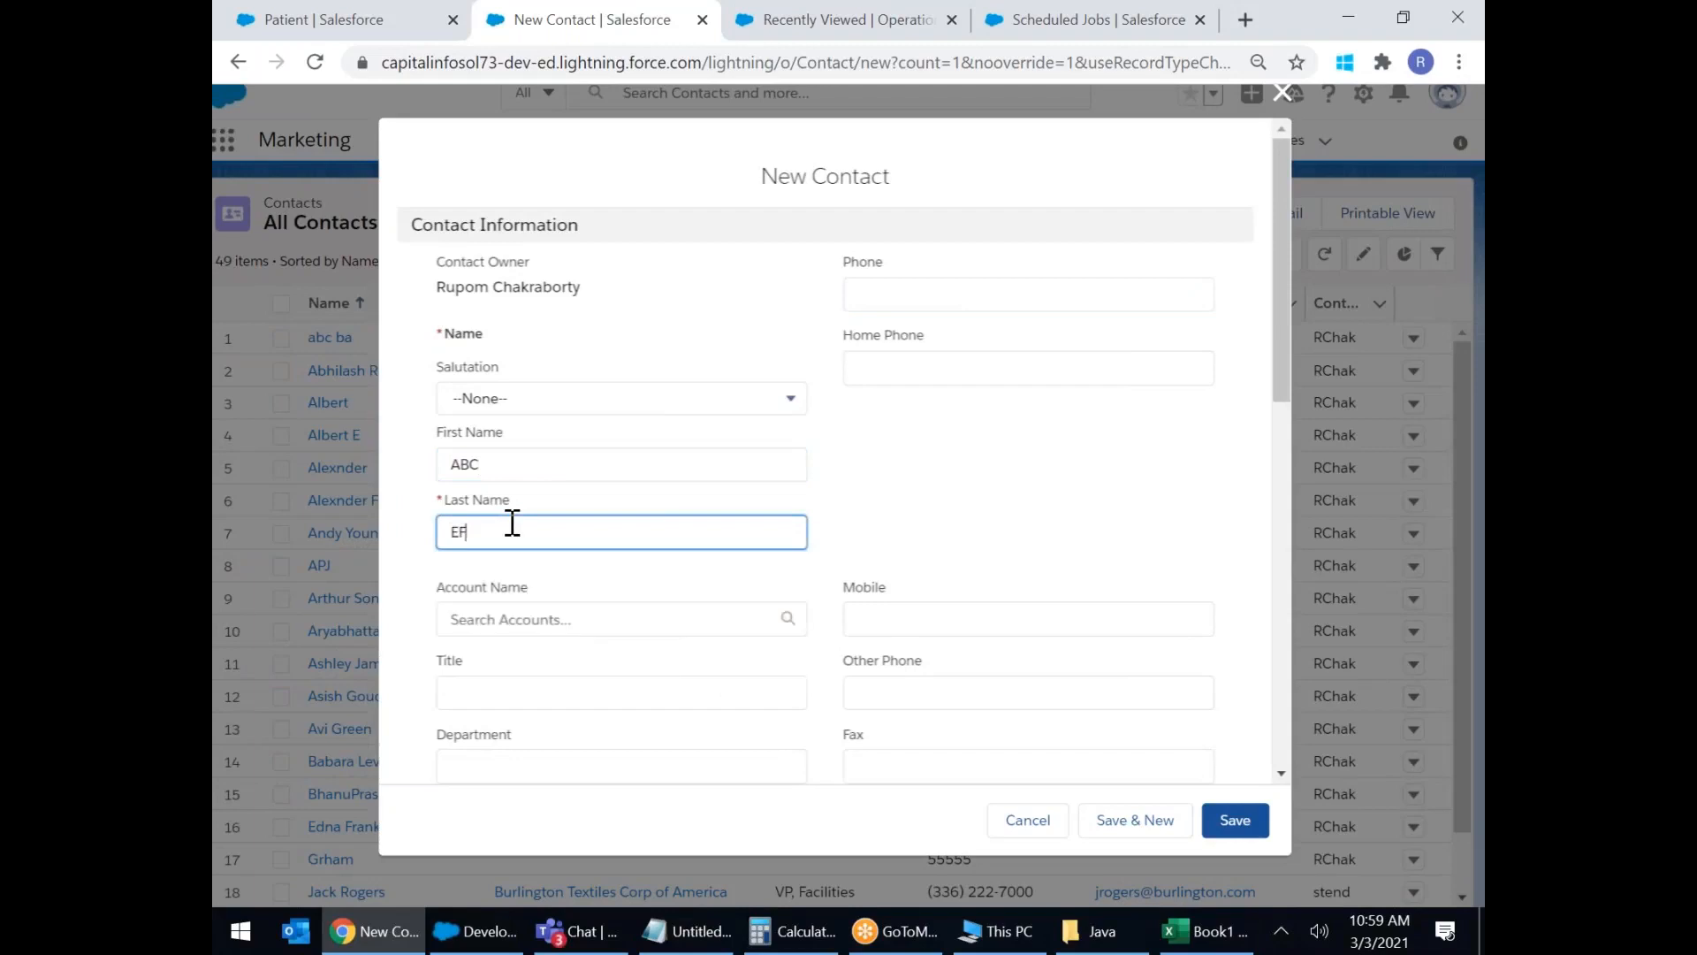
pyautogui.click(865, 298)
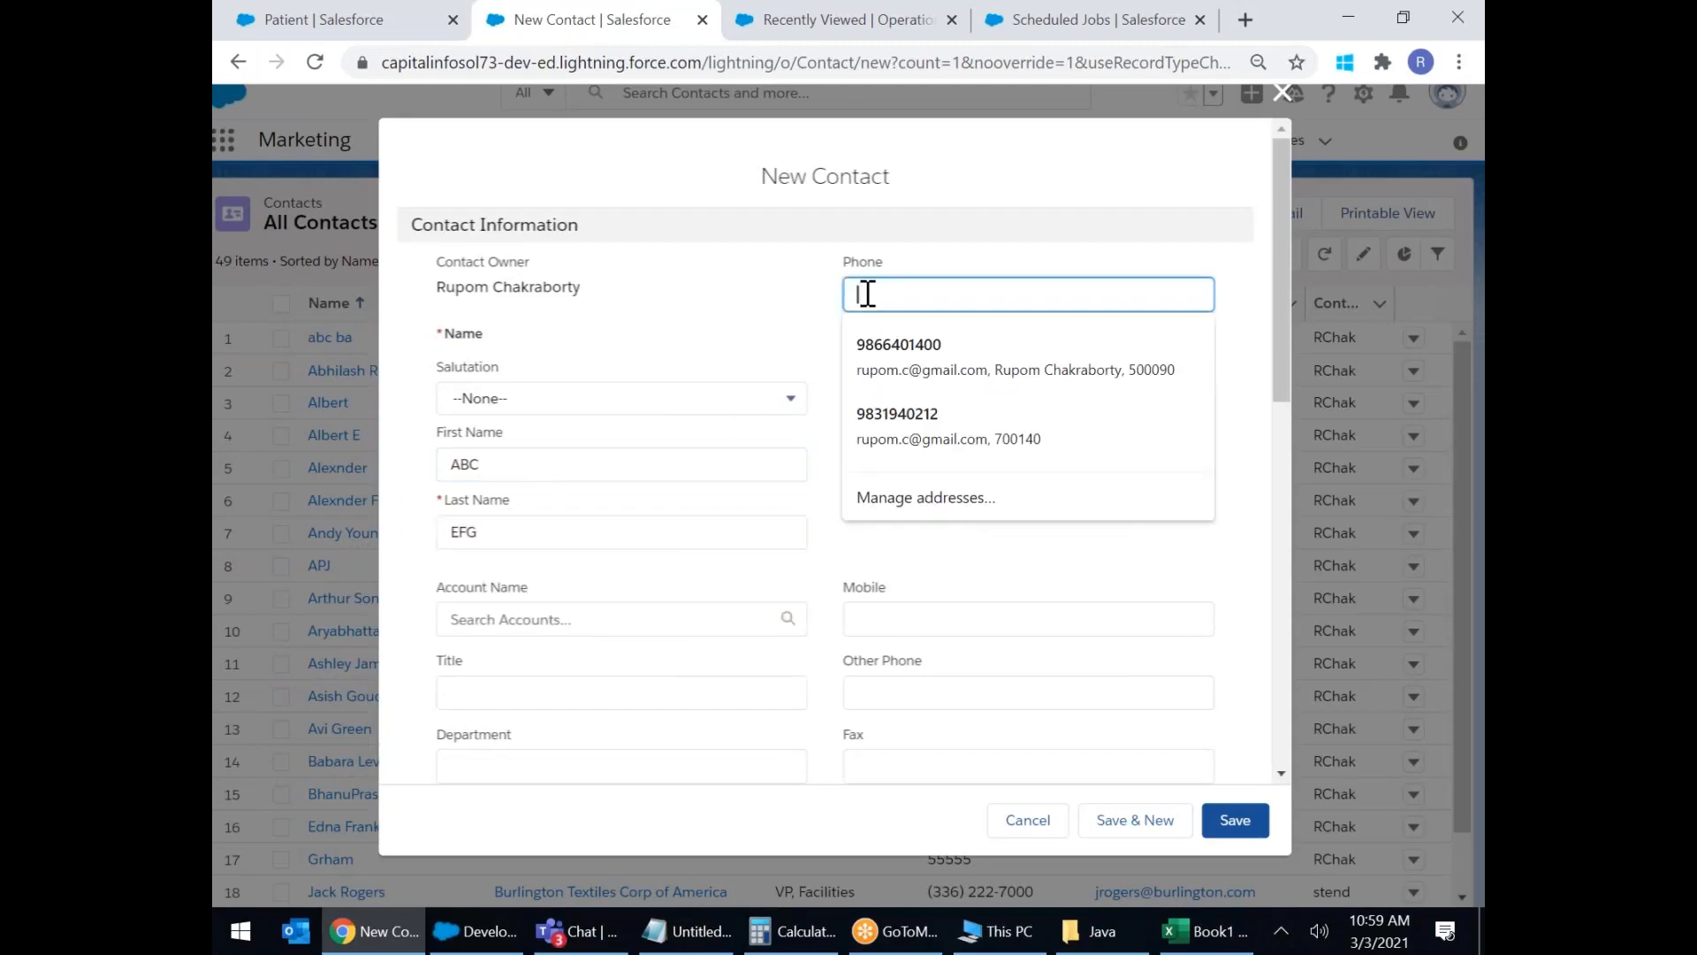
pyautogui.write('11111111')
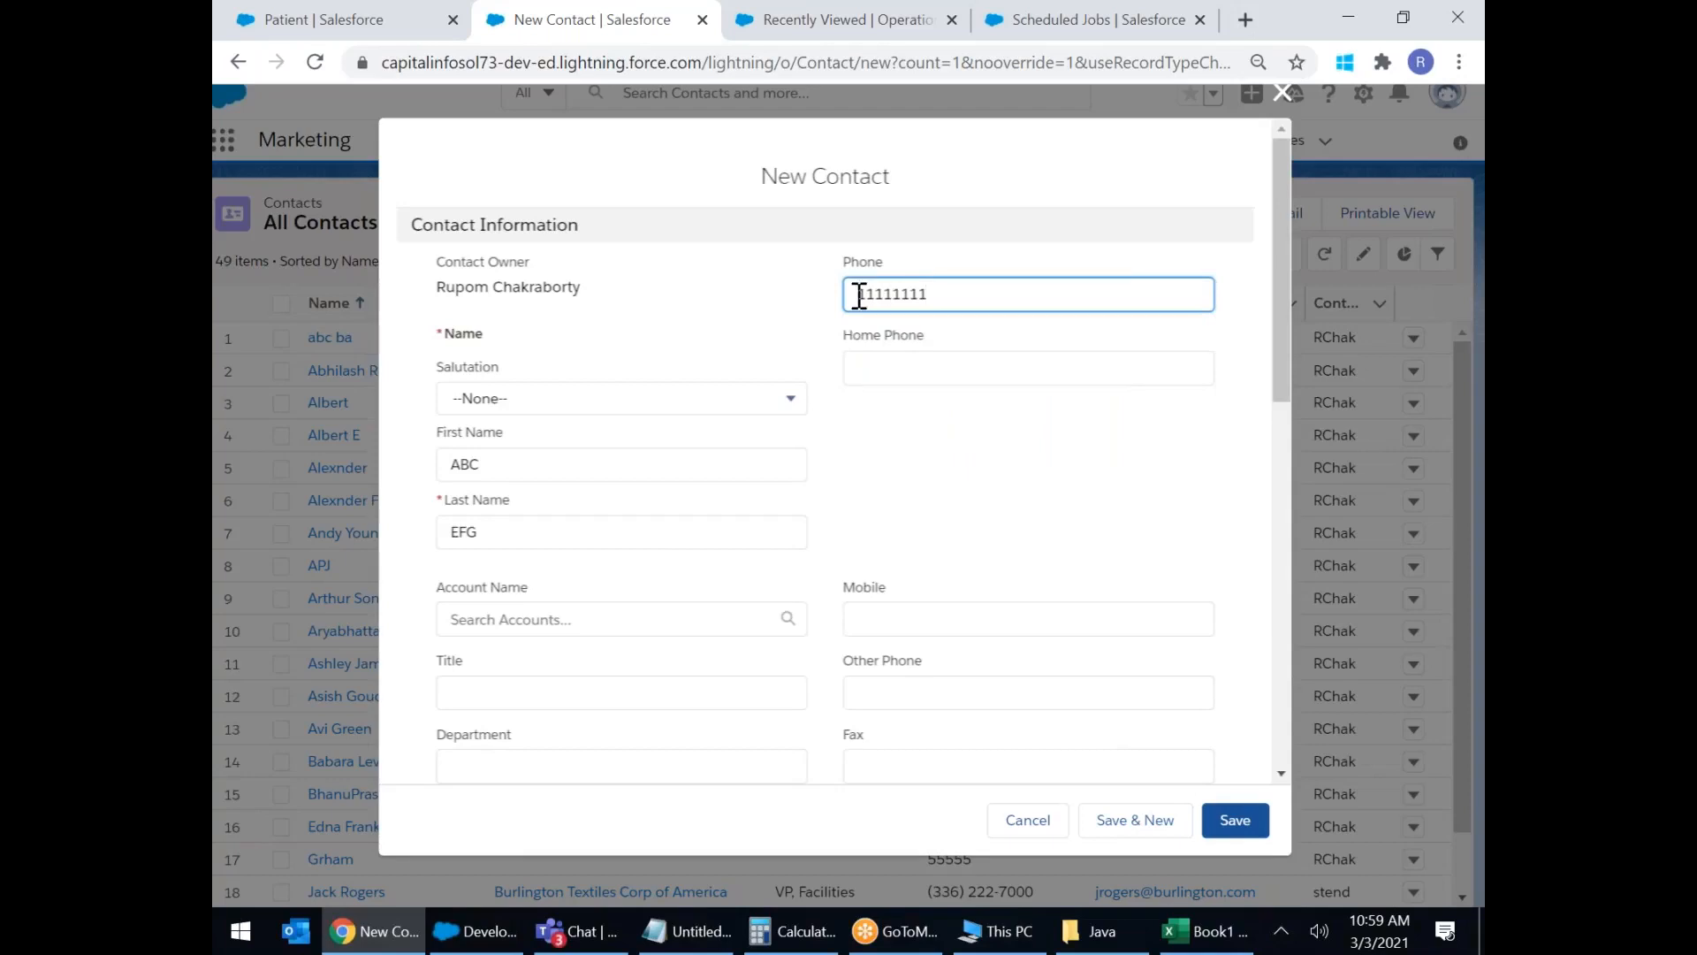
pyautogui.click(1247, 826)
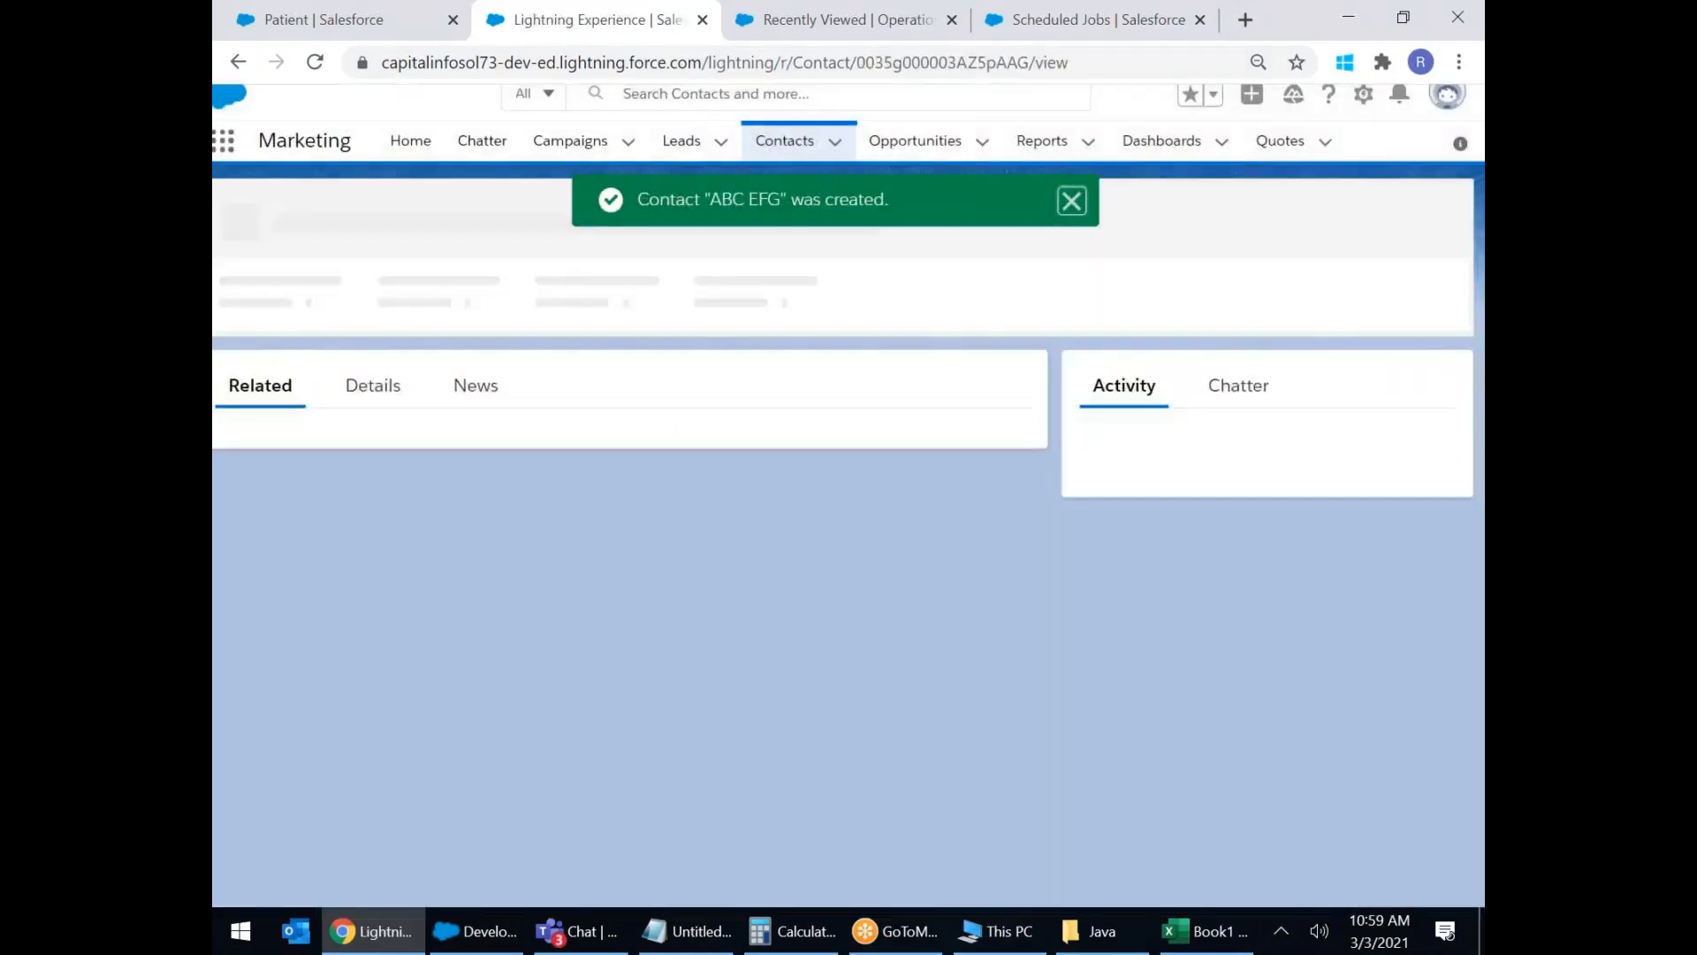
# View the new contact's Details, try its phone call link, and dismiss the call prompt.
pyautogui.click(372, 386)
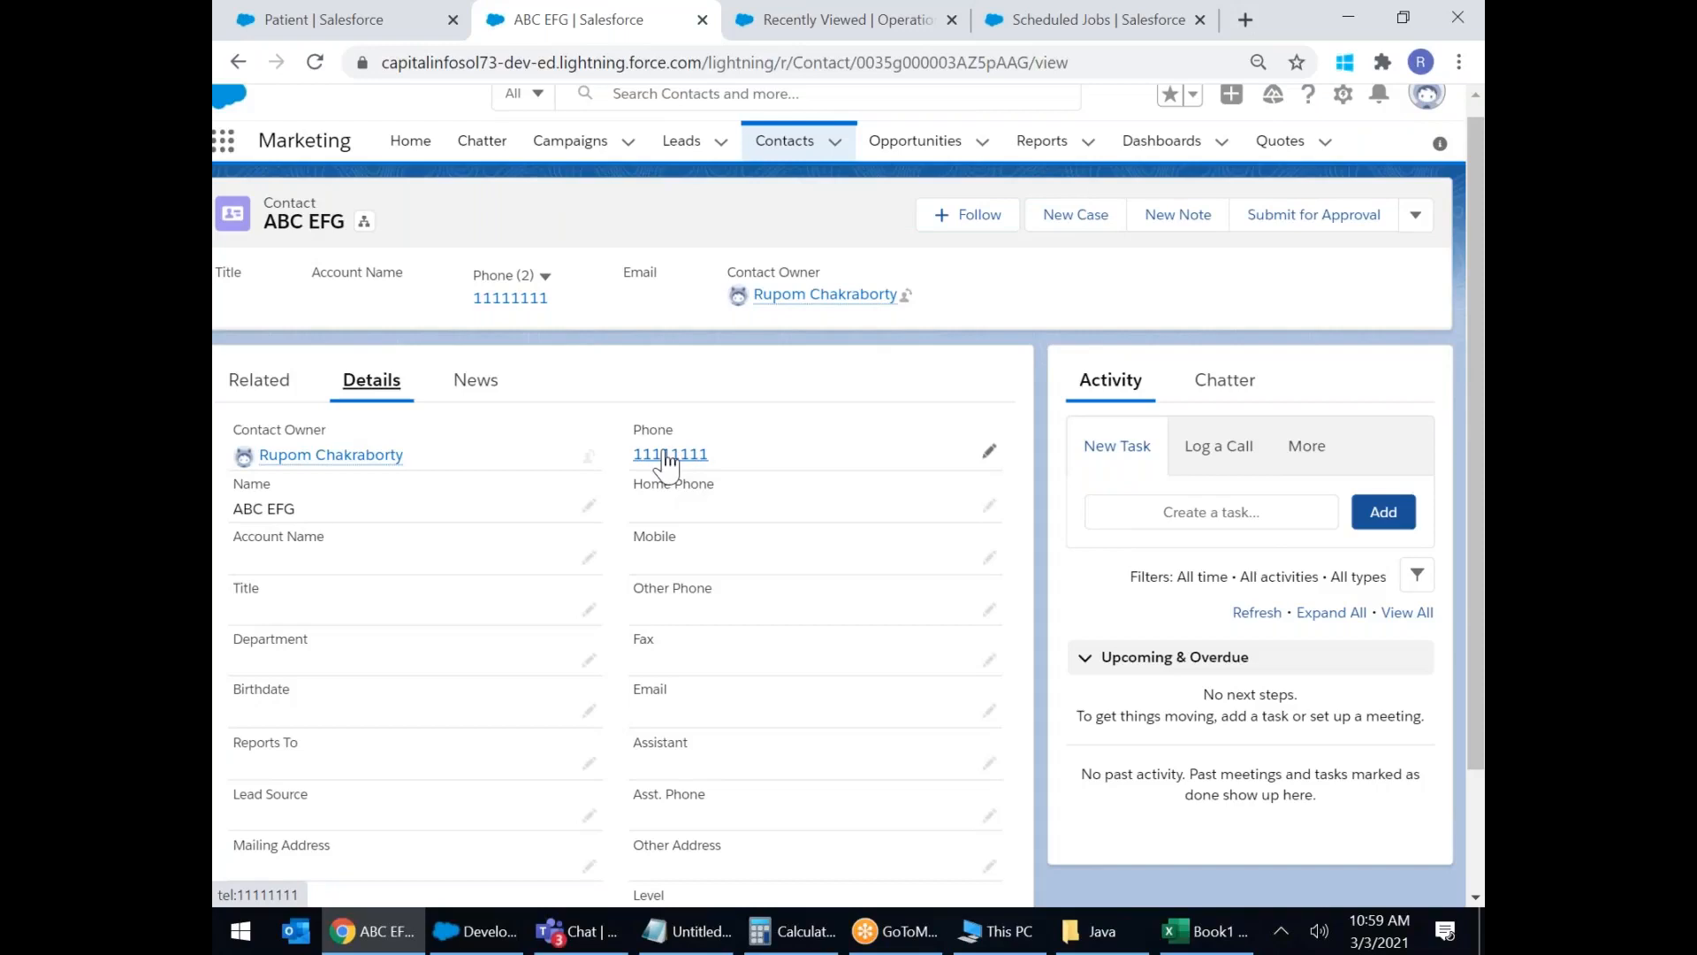
pyautogui.scroll(5, 776, 505)
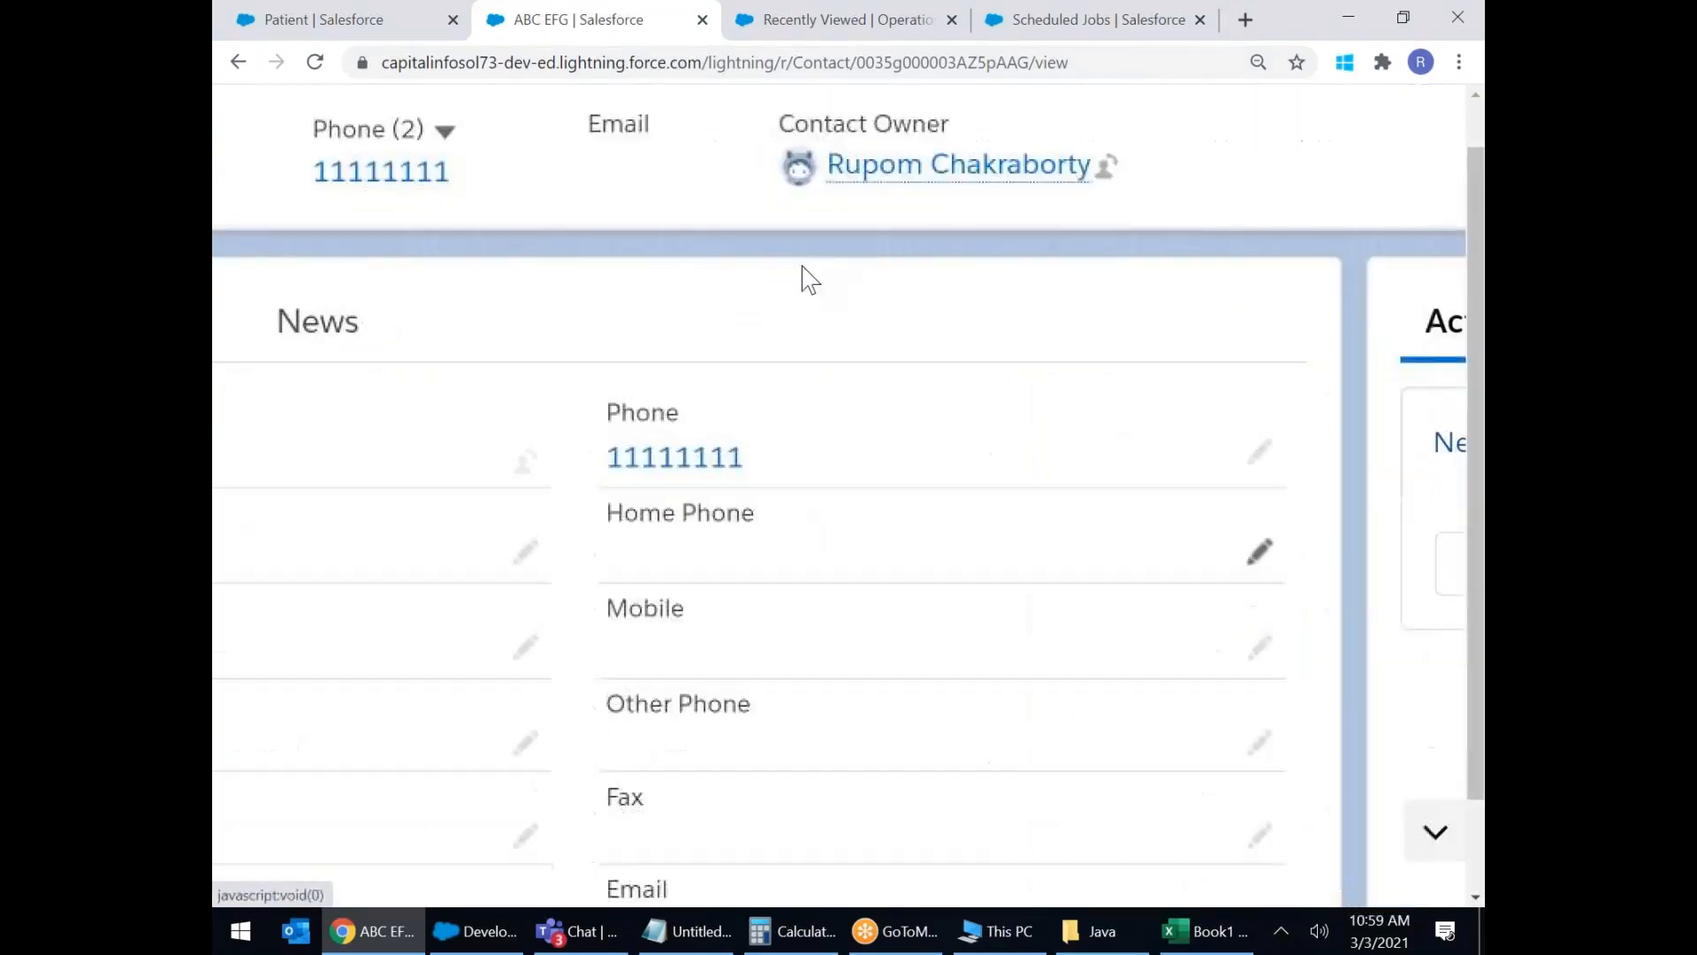
pyautogui.click(667, 469)
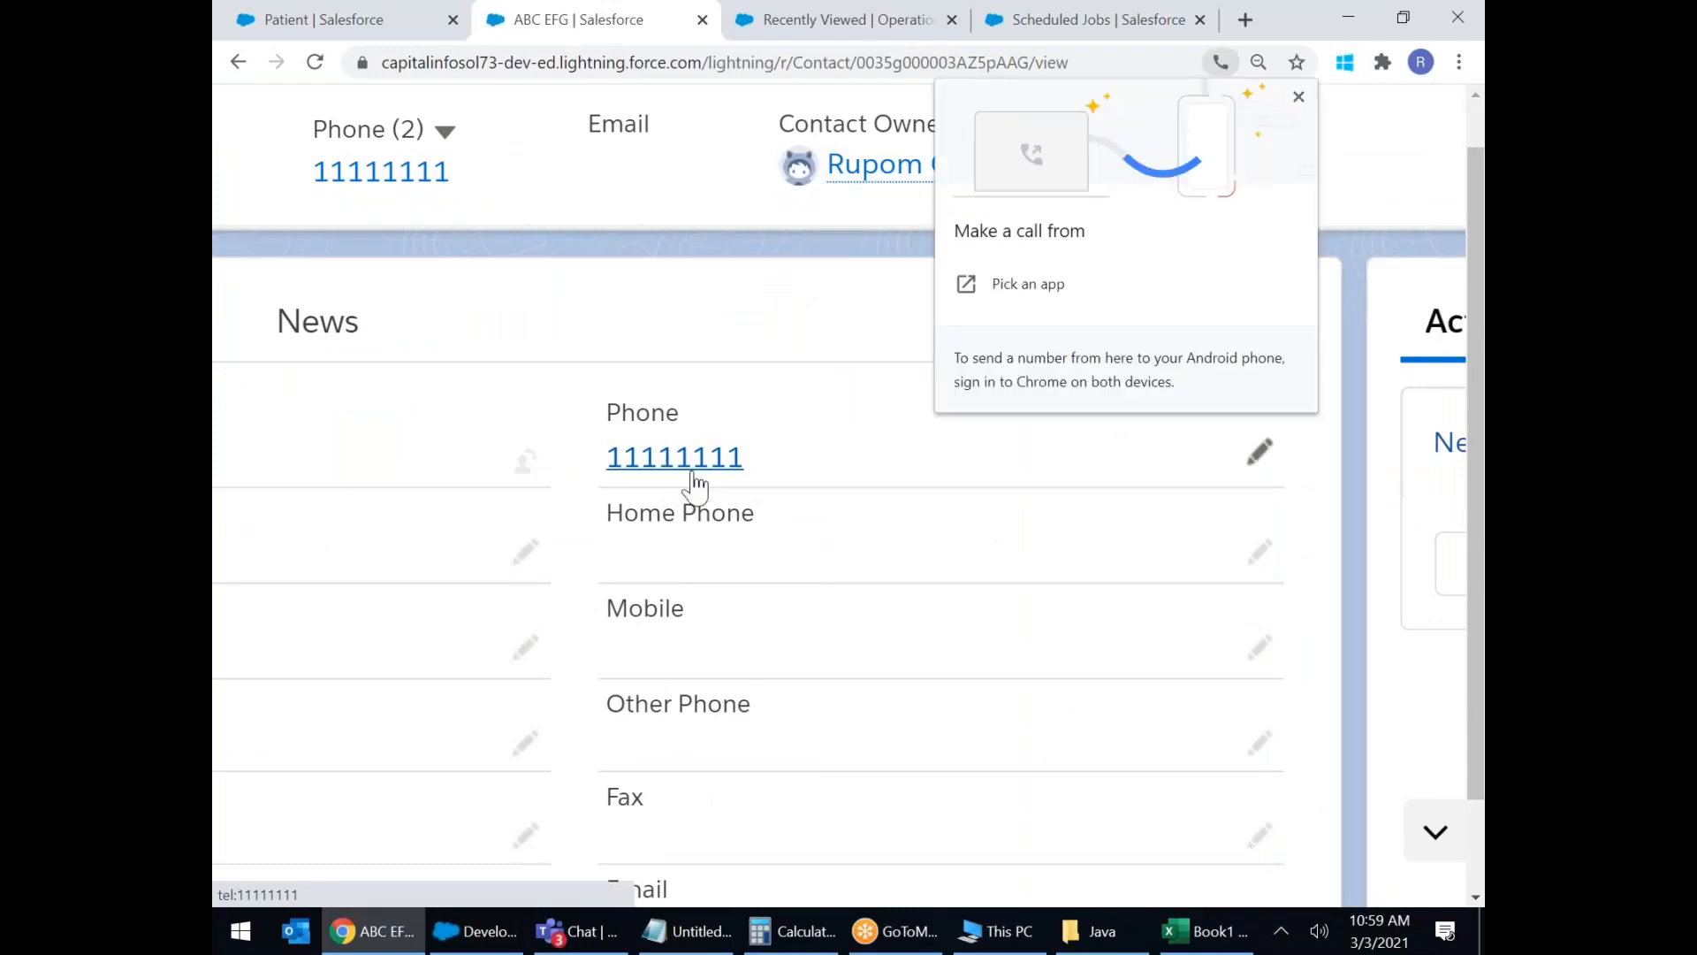
pyautogui.scroll(-2, 844, 546)
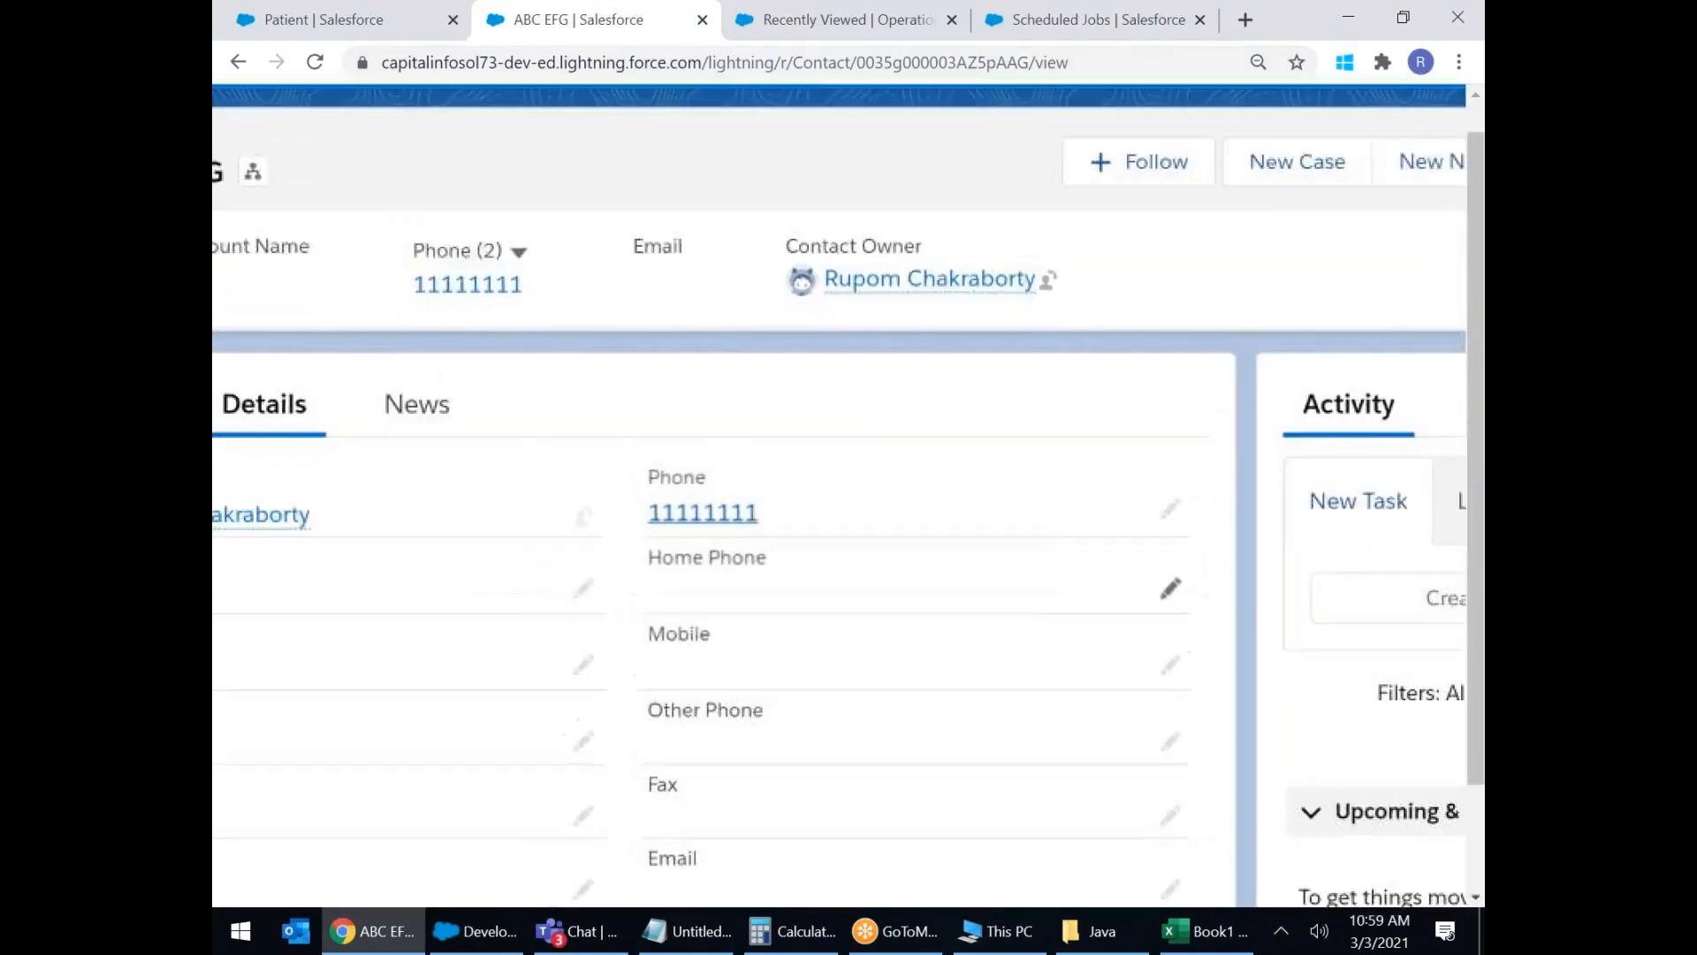
pyautogui.click(700, 529)
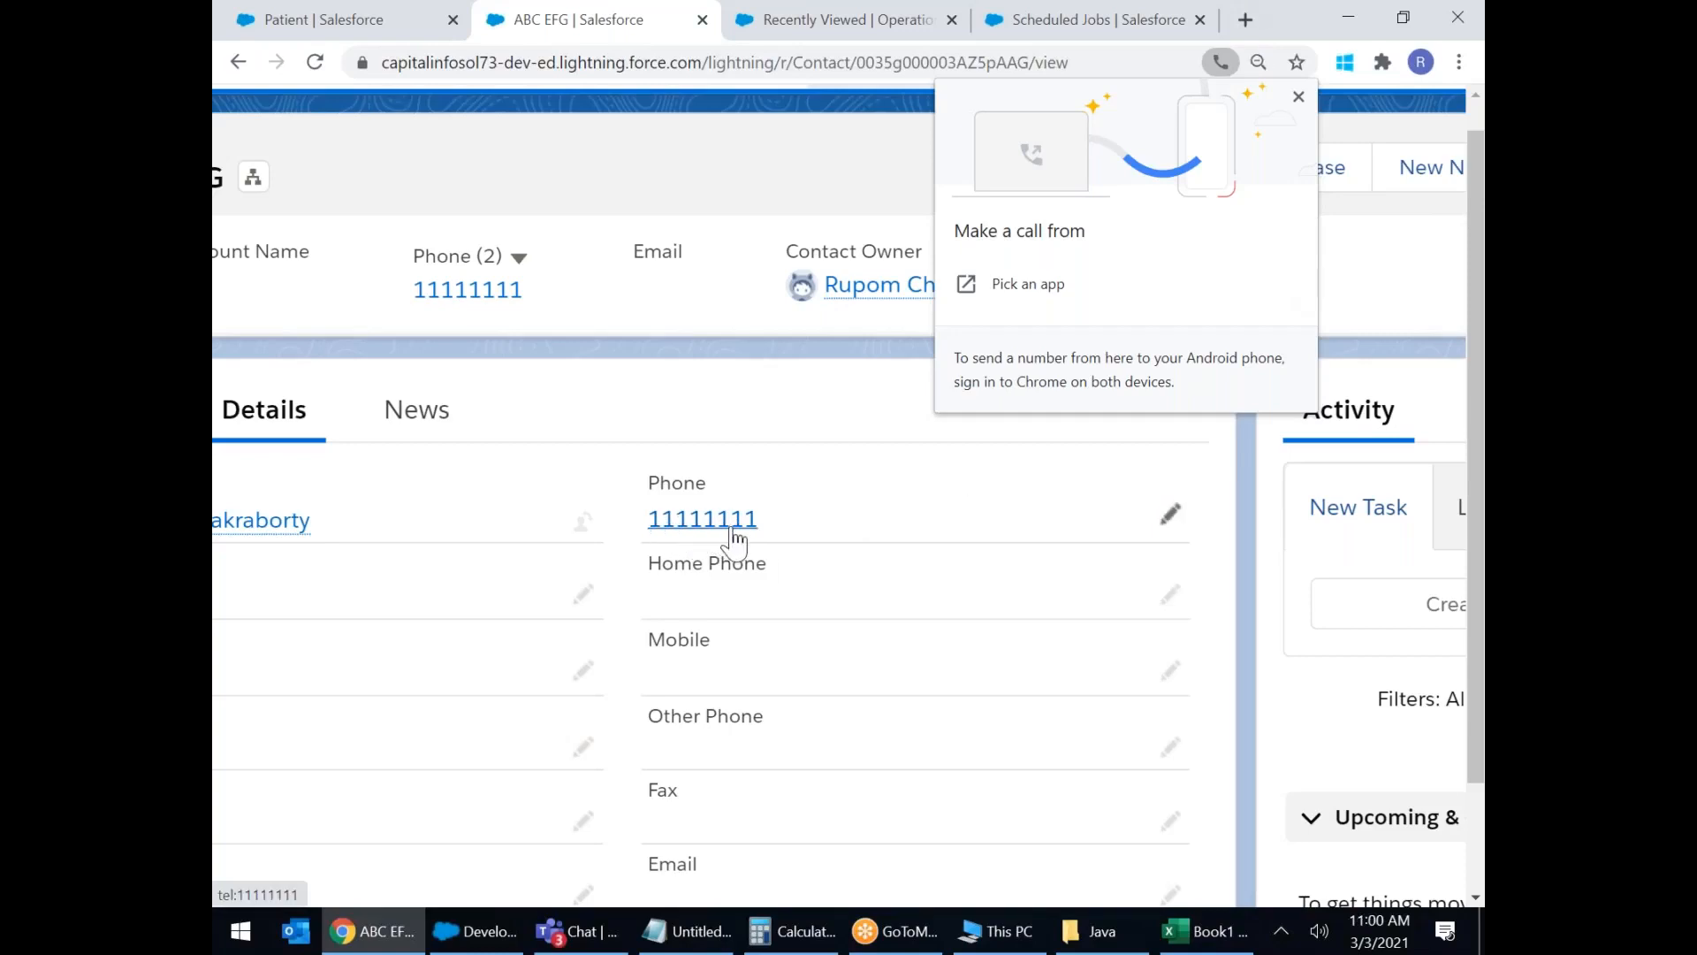
pyautogui.click(837, 521)
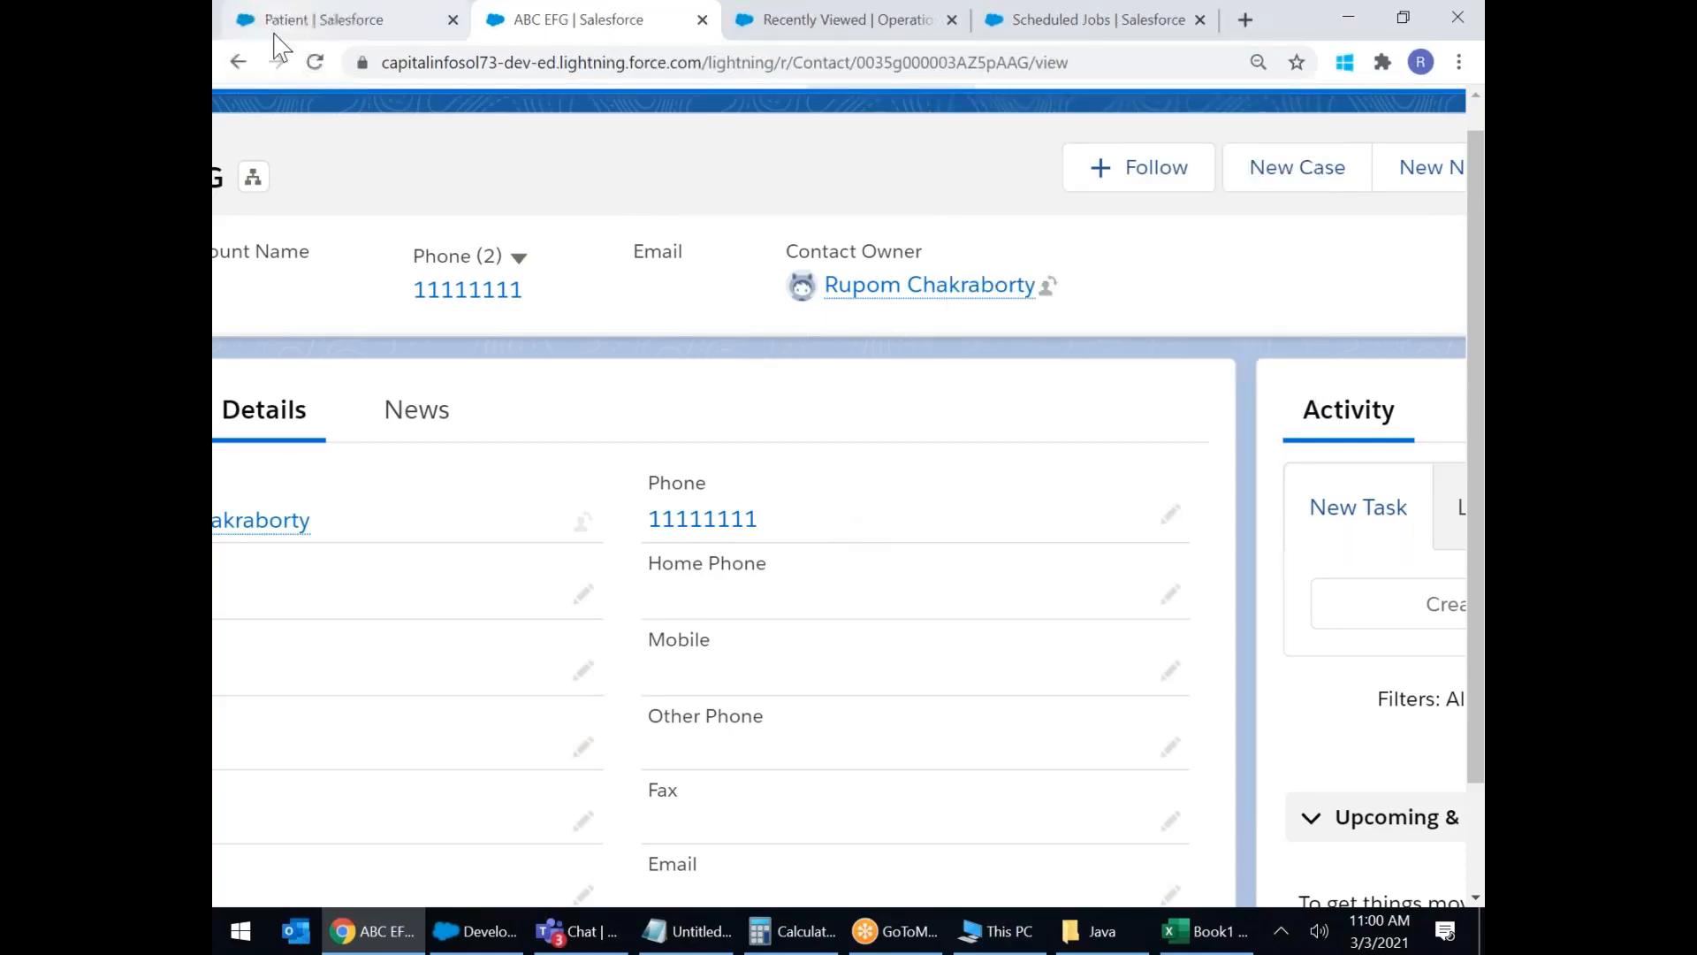
# Create a Phone field labelled Home Phone on Patient with default visibility and layout, then Save & New.
pyautogui.click(287, 26)
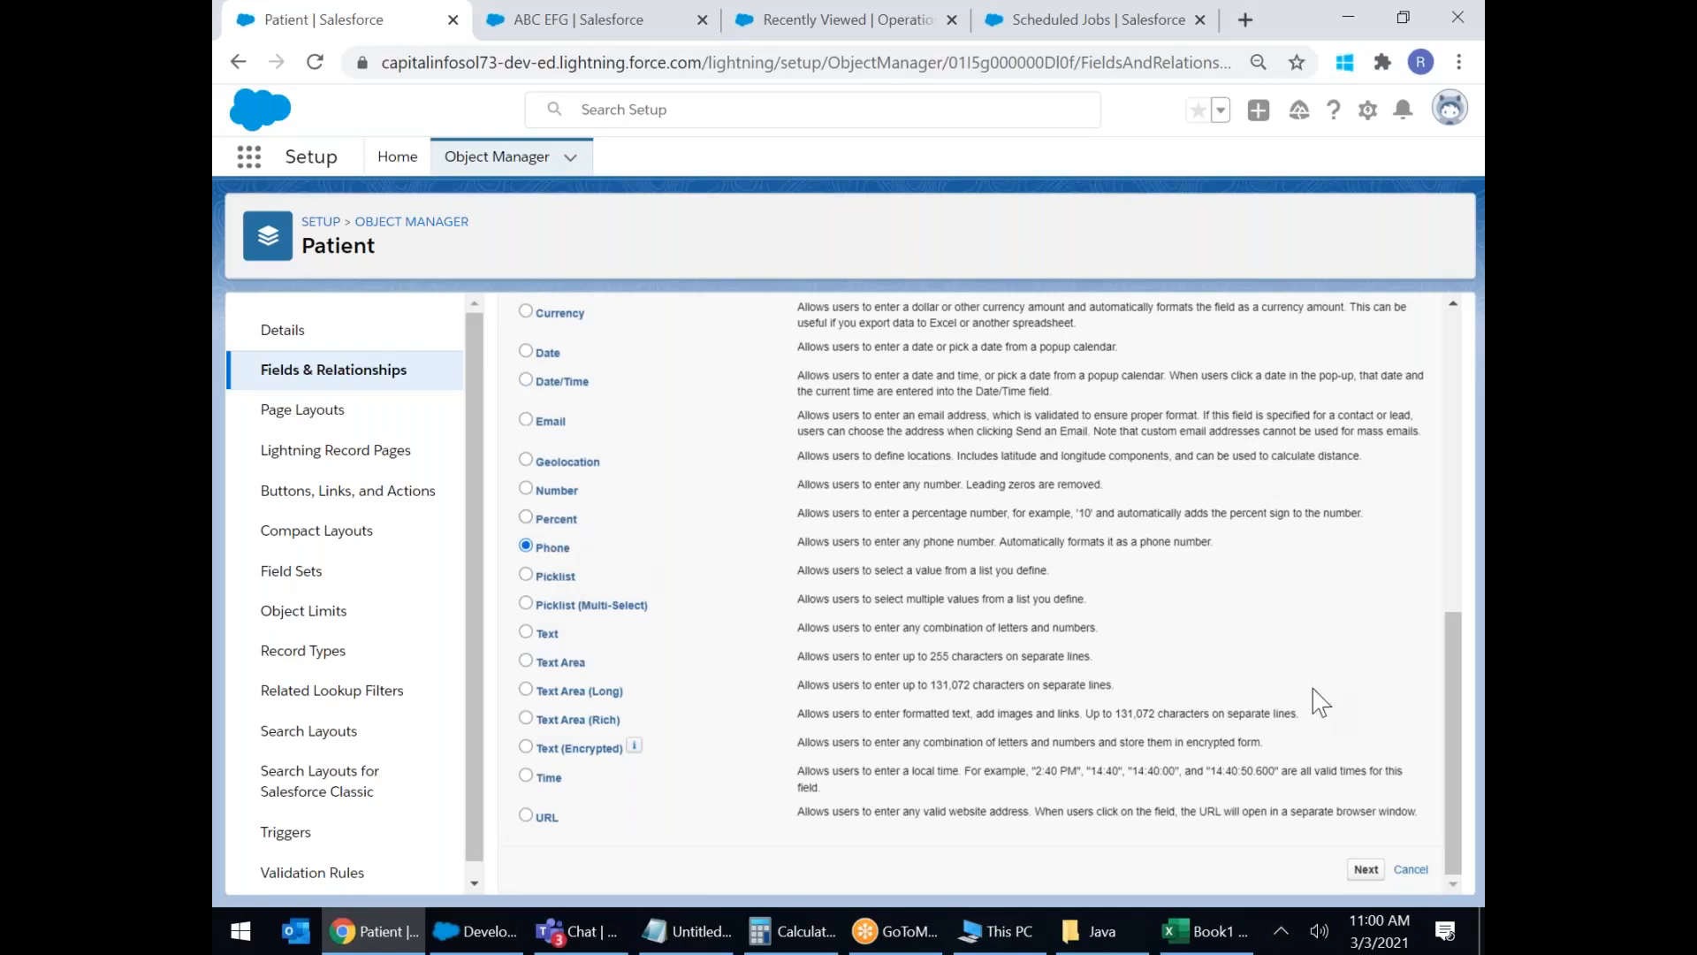
pyautogui.click(1366, 868)
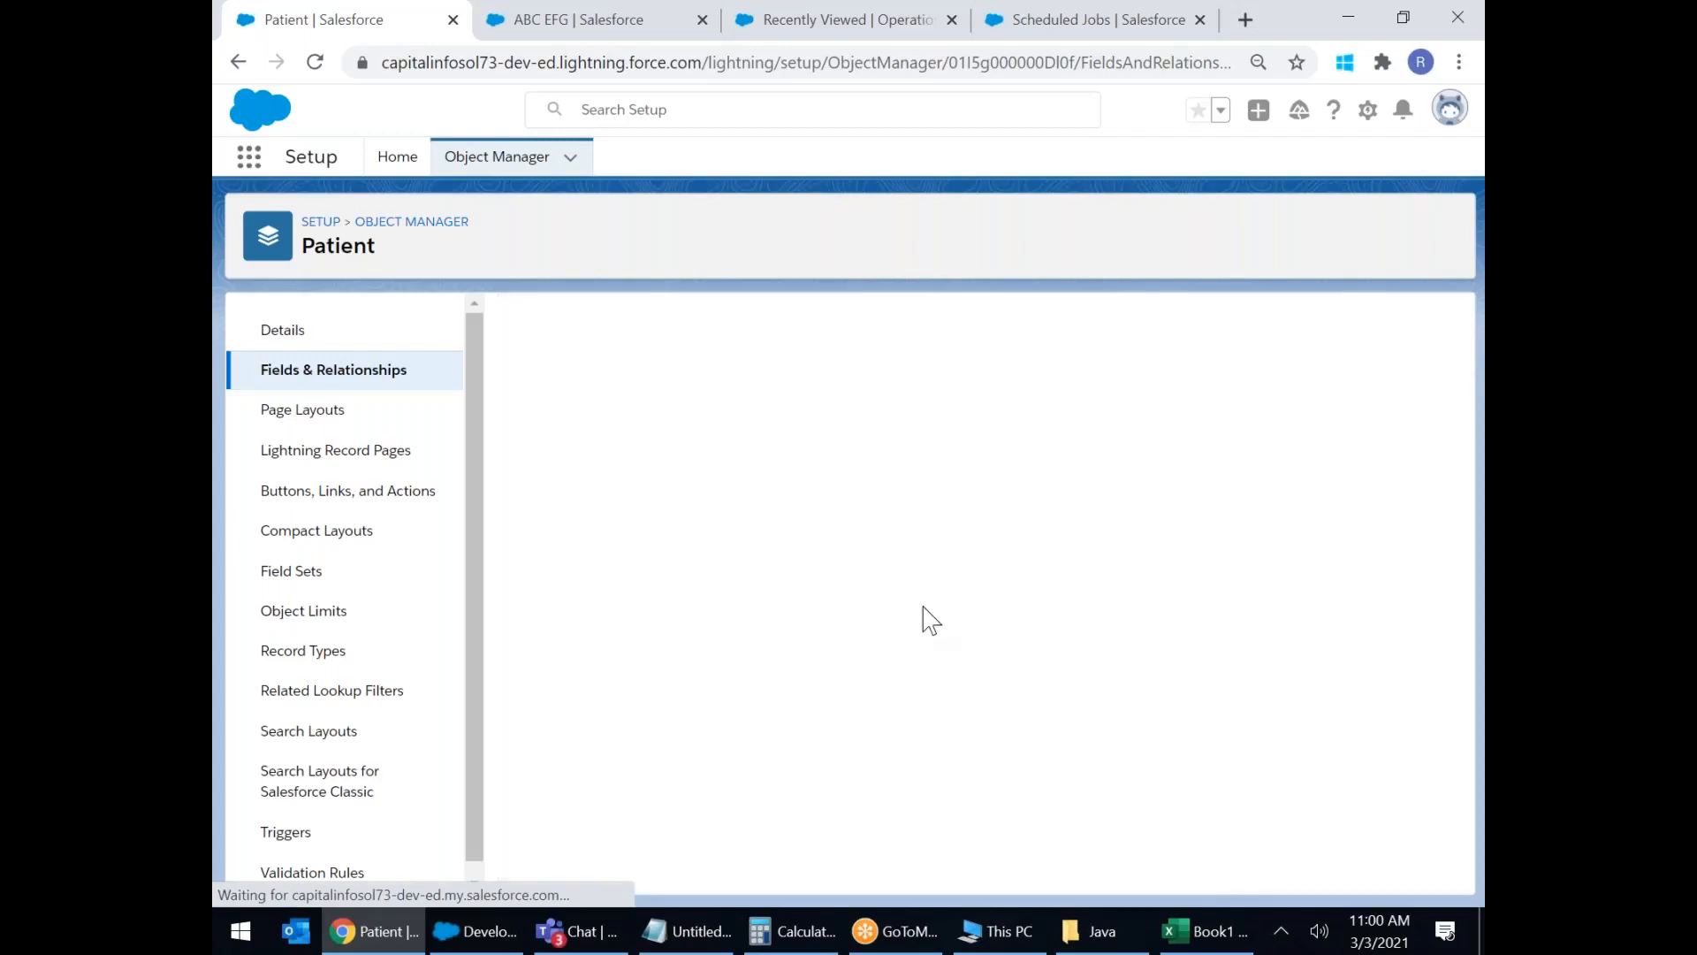
pyautogui.click(711, 477)
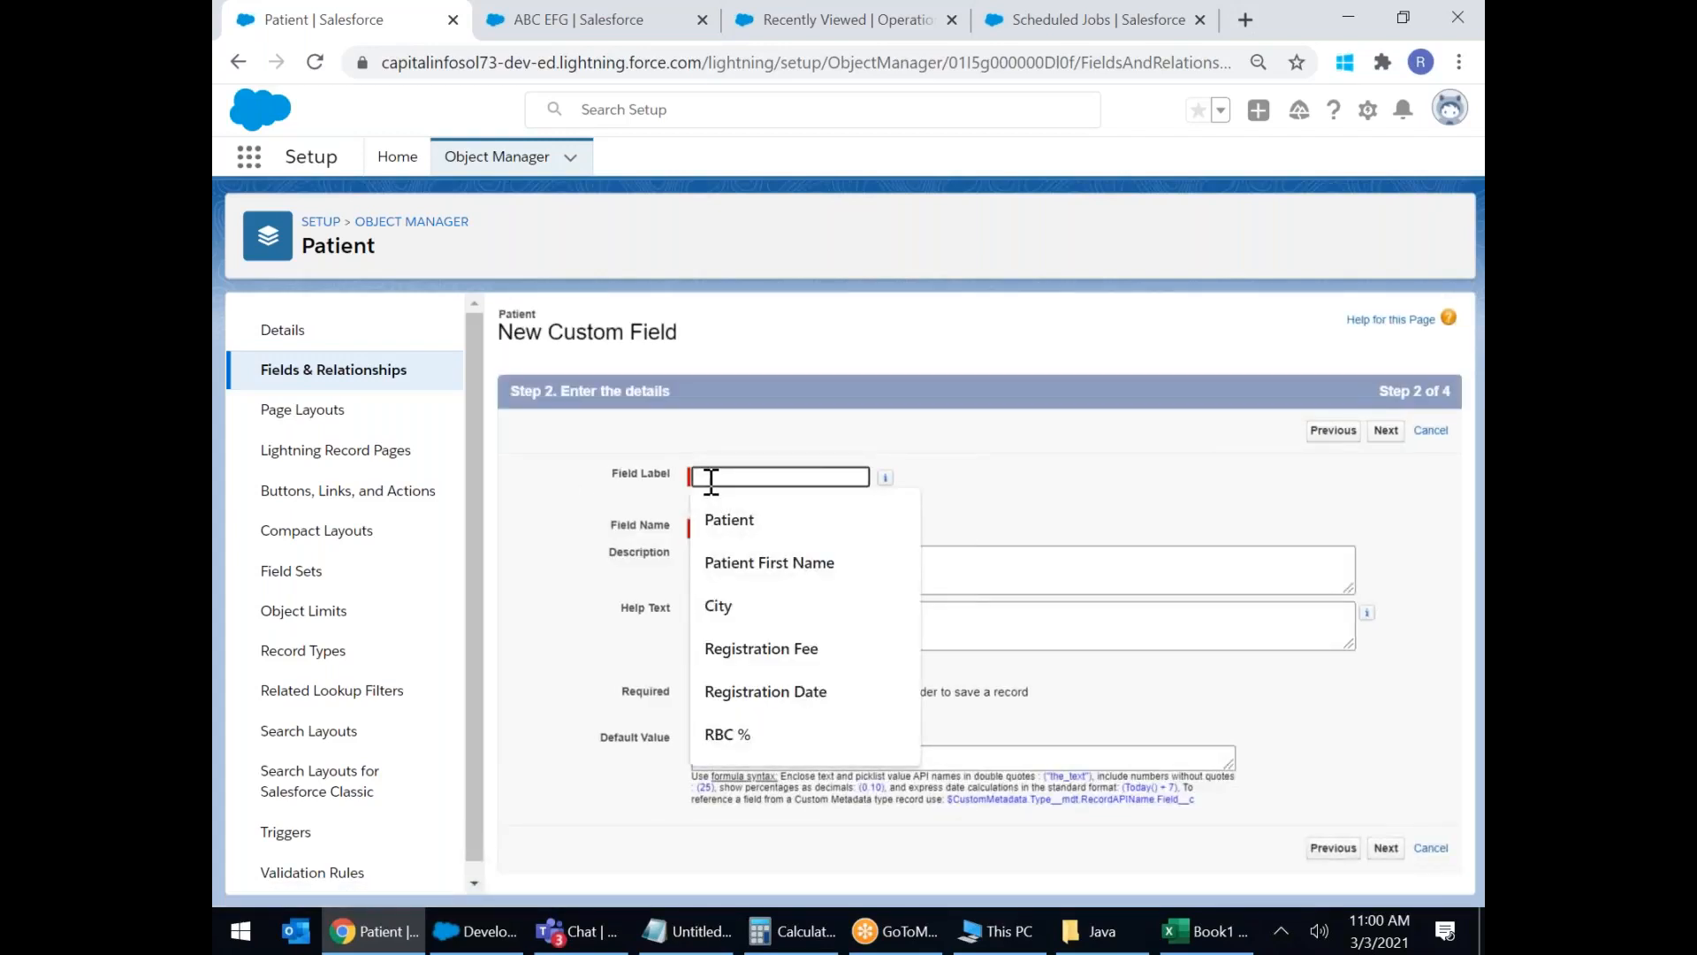
pyautogui.write('h')
pyautogui.write('obbies')
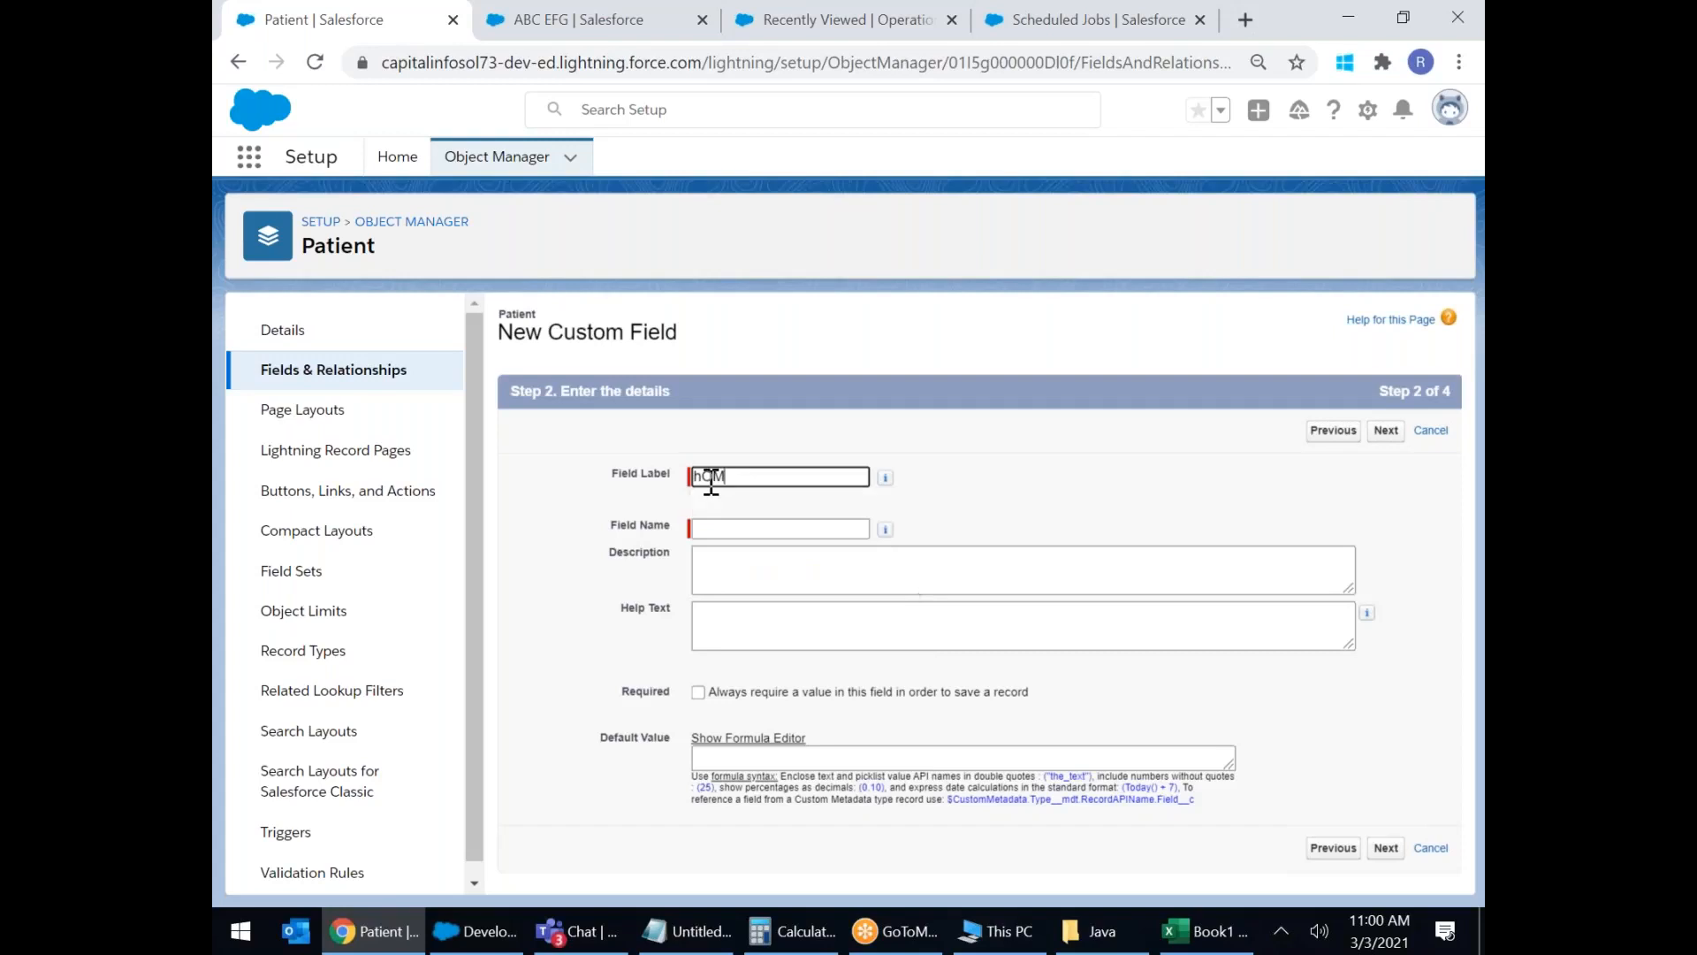
pyautogui.press('BackSpace')
pyautogui.press('BackSpace')
pyautogui.press('BackSpace')
pyautogui.press('BackSpace')
pyautogui.press('BackSpace')
pyautogui.press('BackSpace')
pyautogui.press('BackSpace')
pyautogui.write('H')
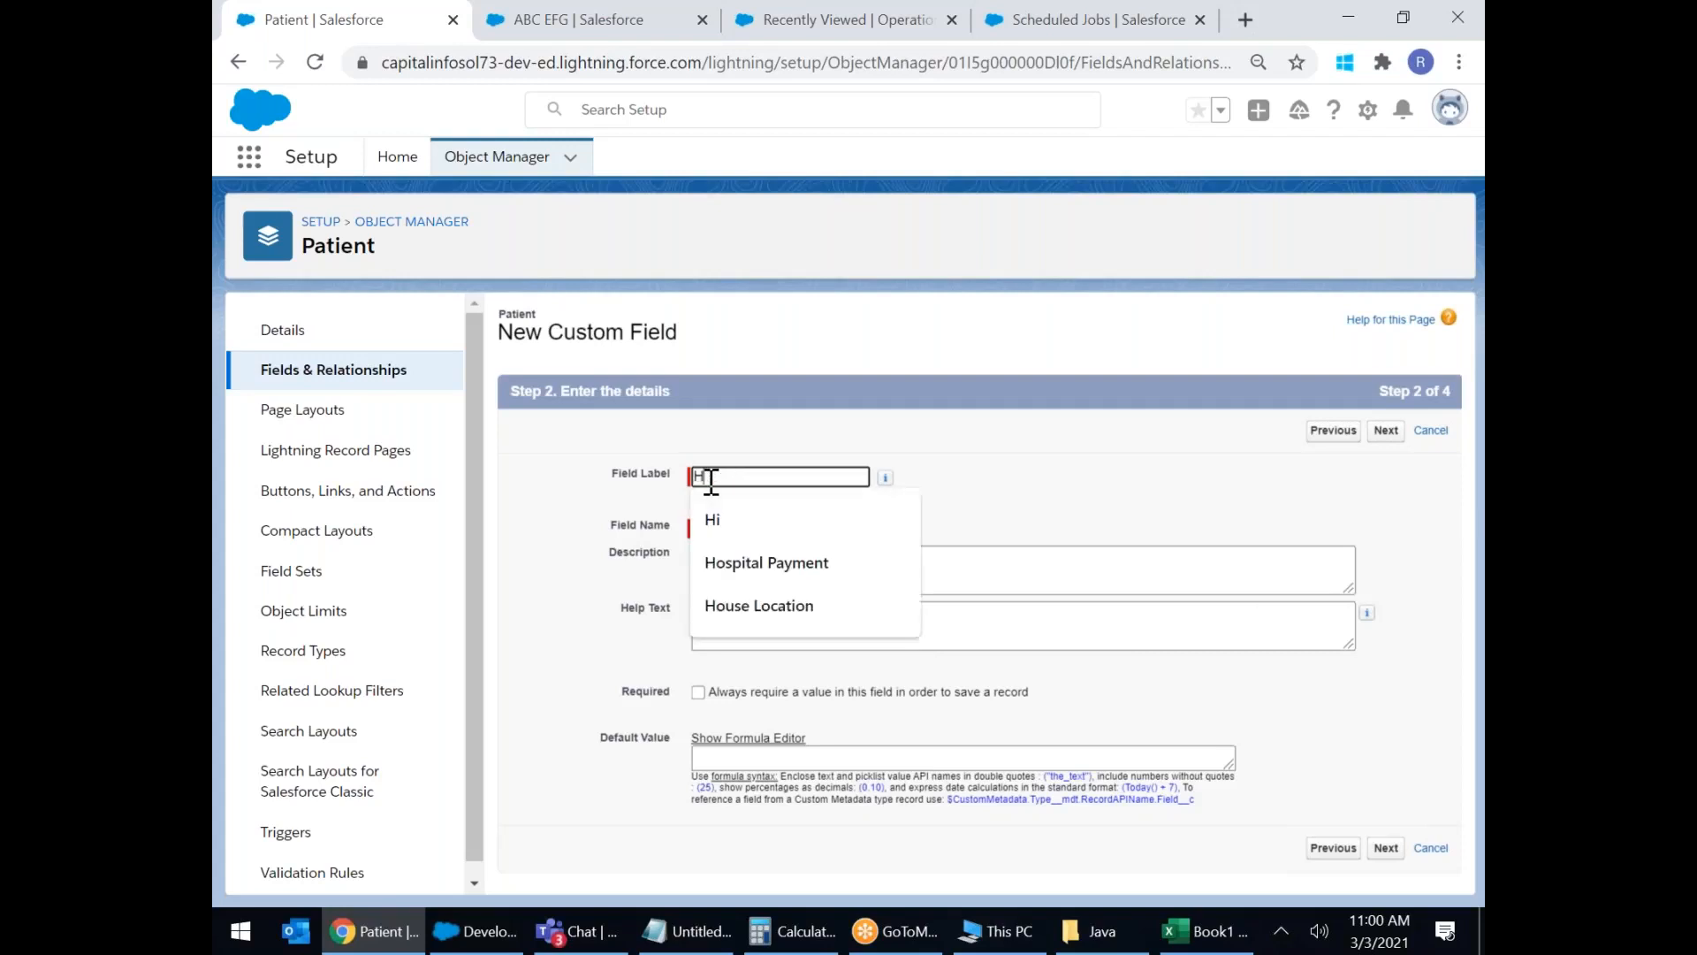
pyautogui.write('ome Phone')
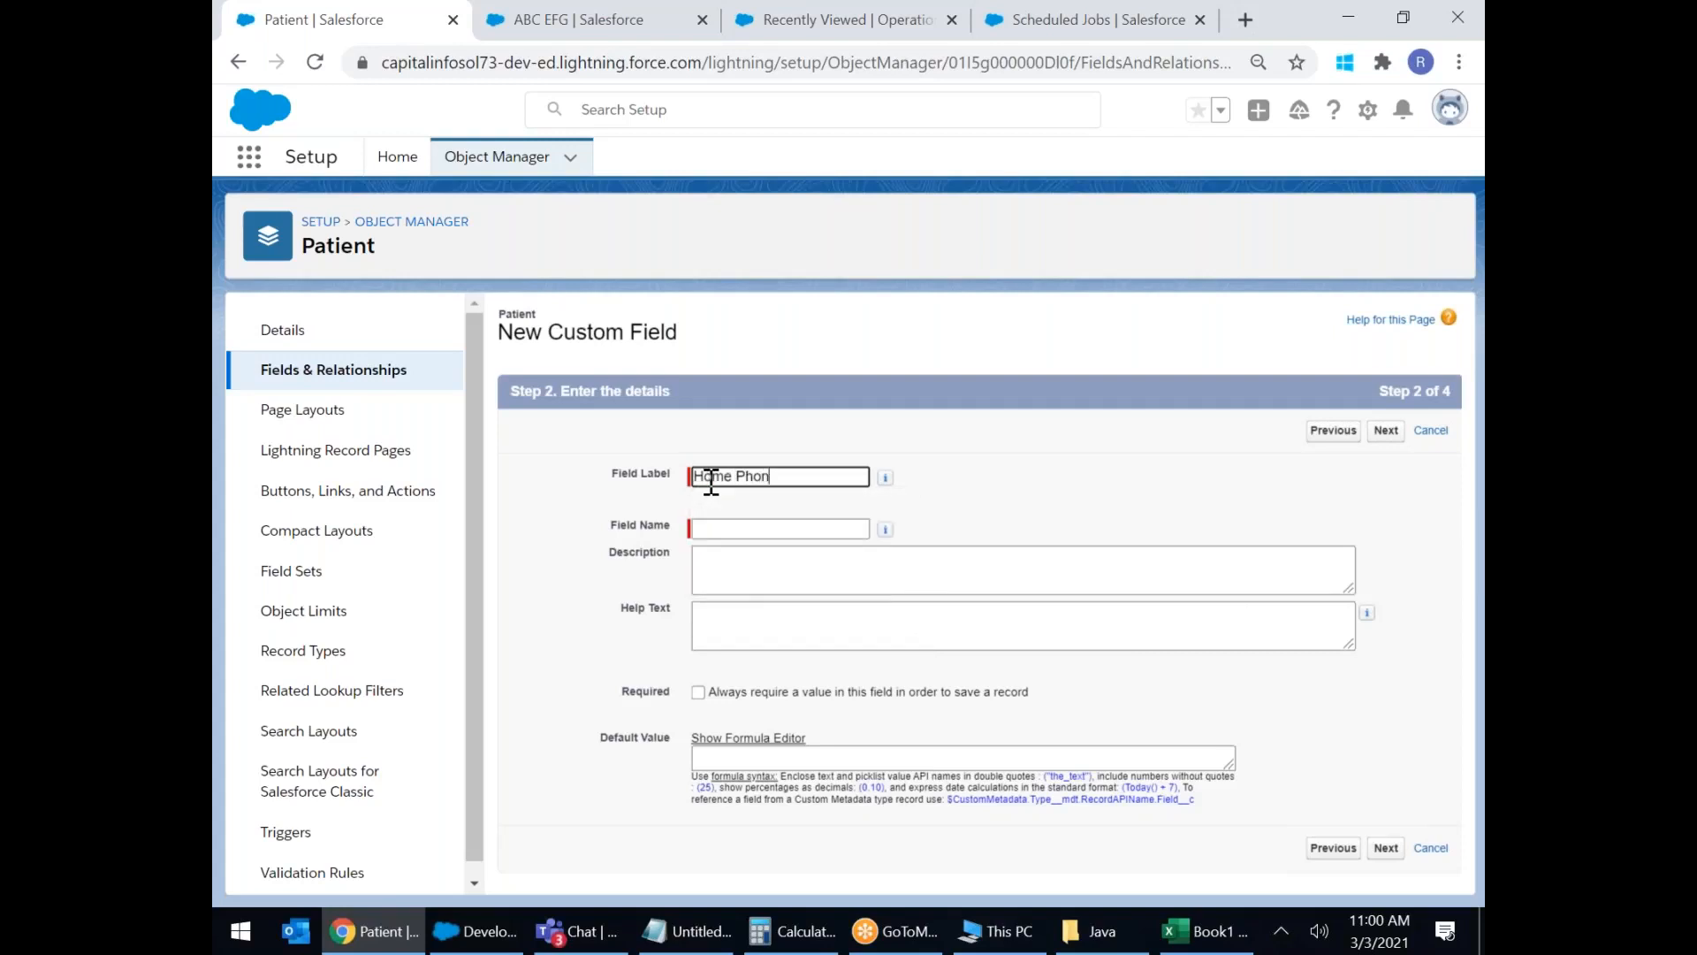
pyautogui.click(1386, 849)
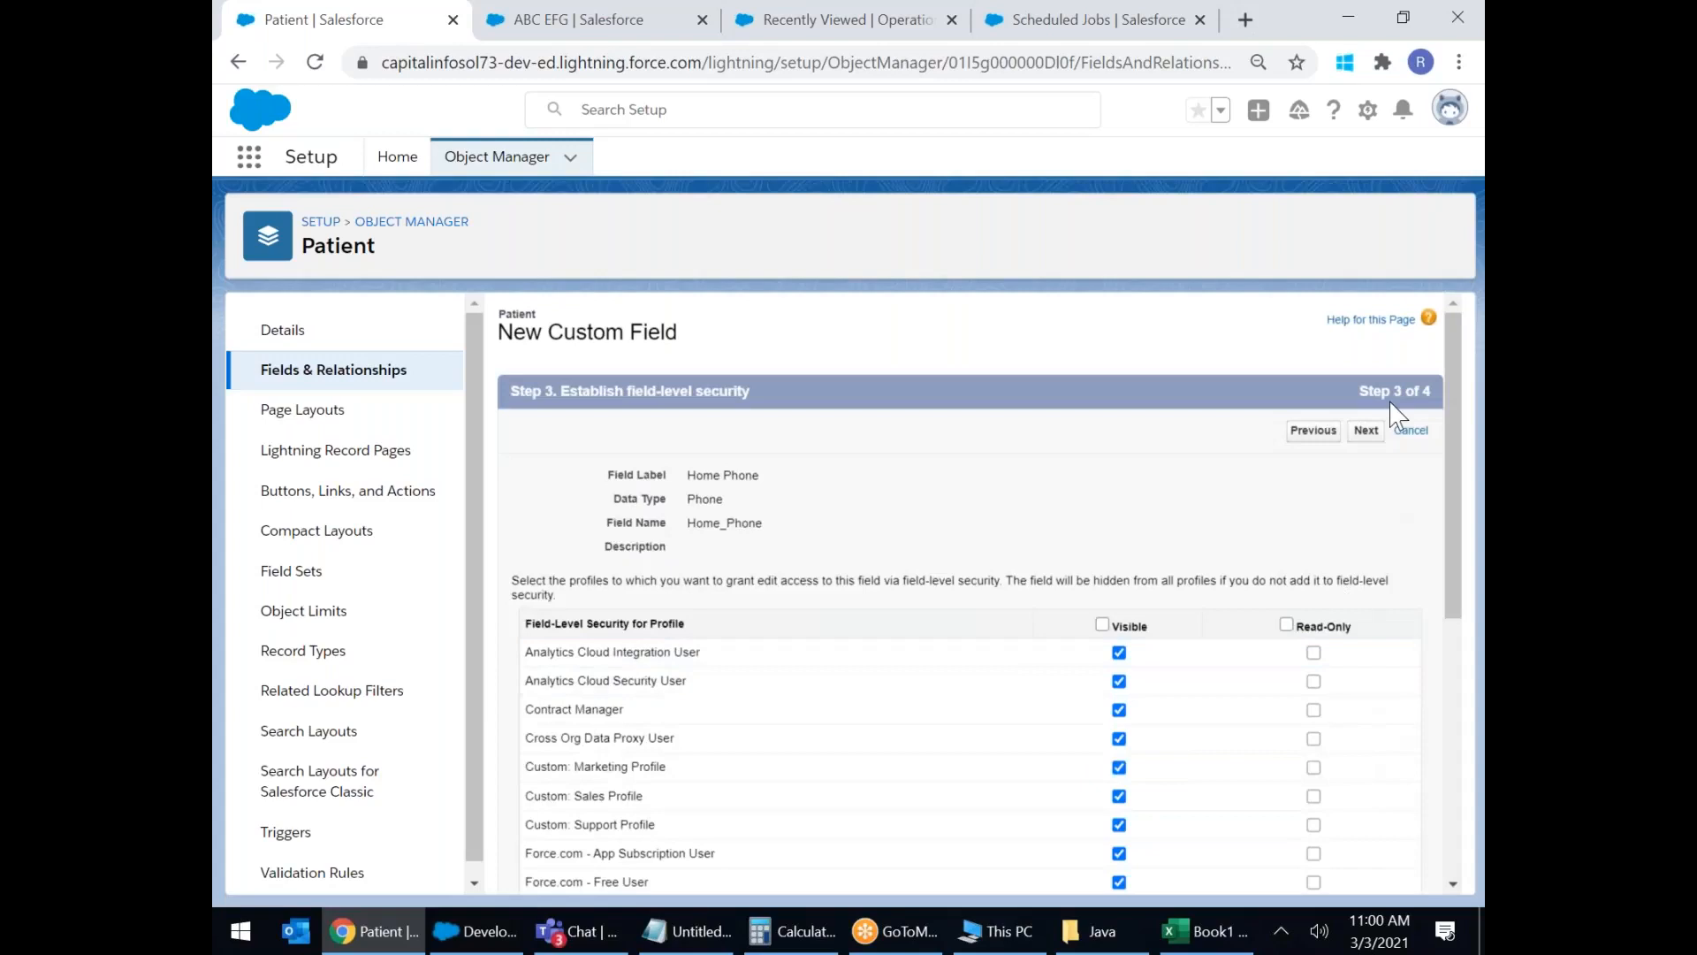
pyautogui.click(1376, 442)
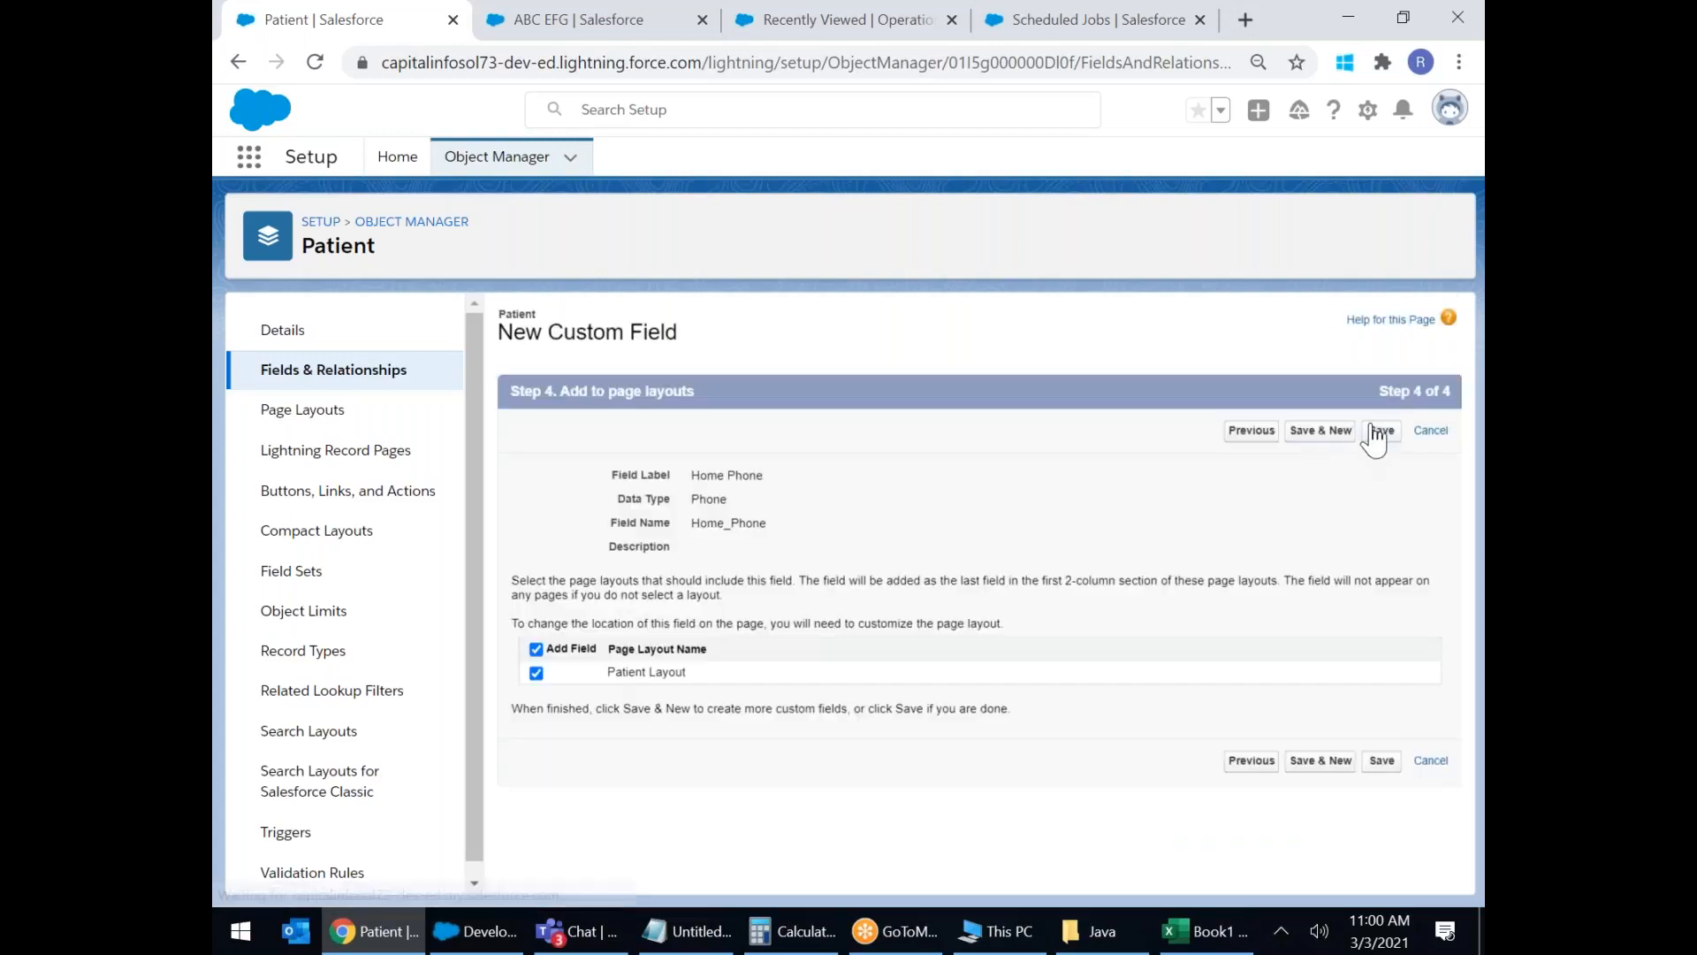
pyautogui.click(1342, 433)
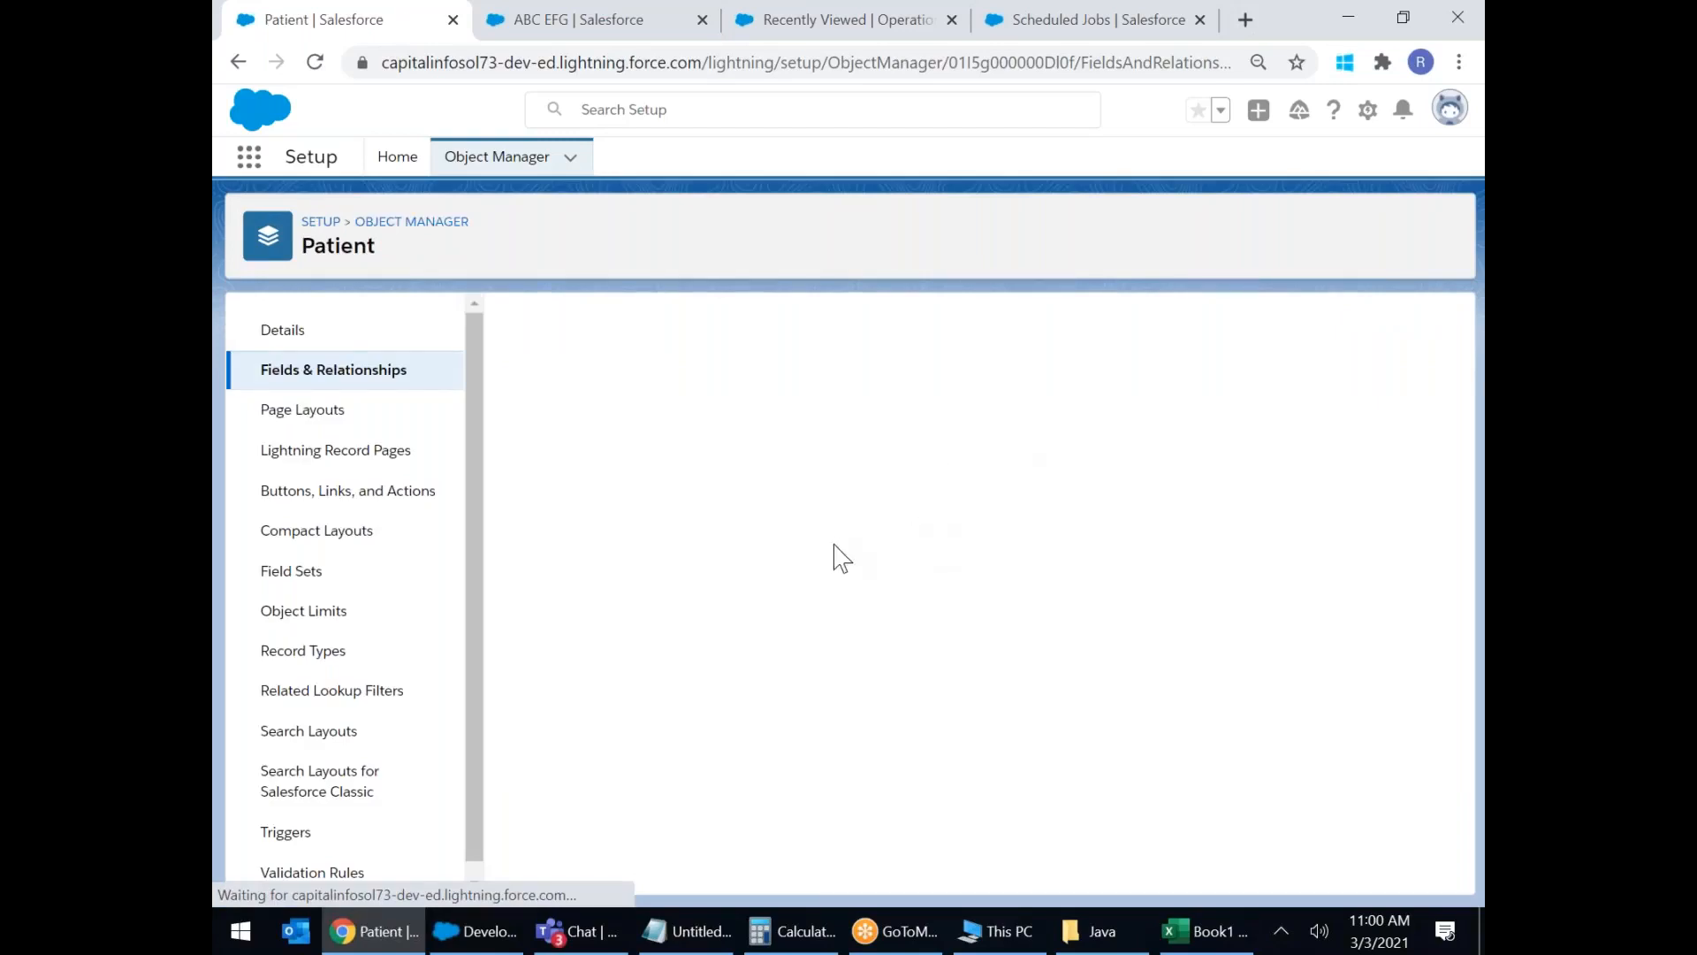
# Choose Picklist as the field type and enter Department as its label.
pyautogui.scroll(-7, 788, 546)
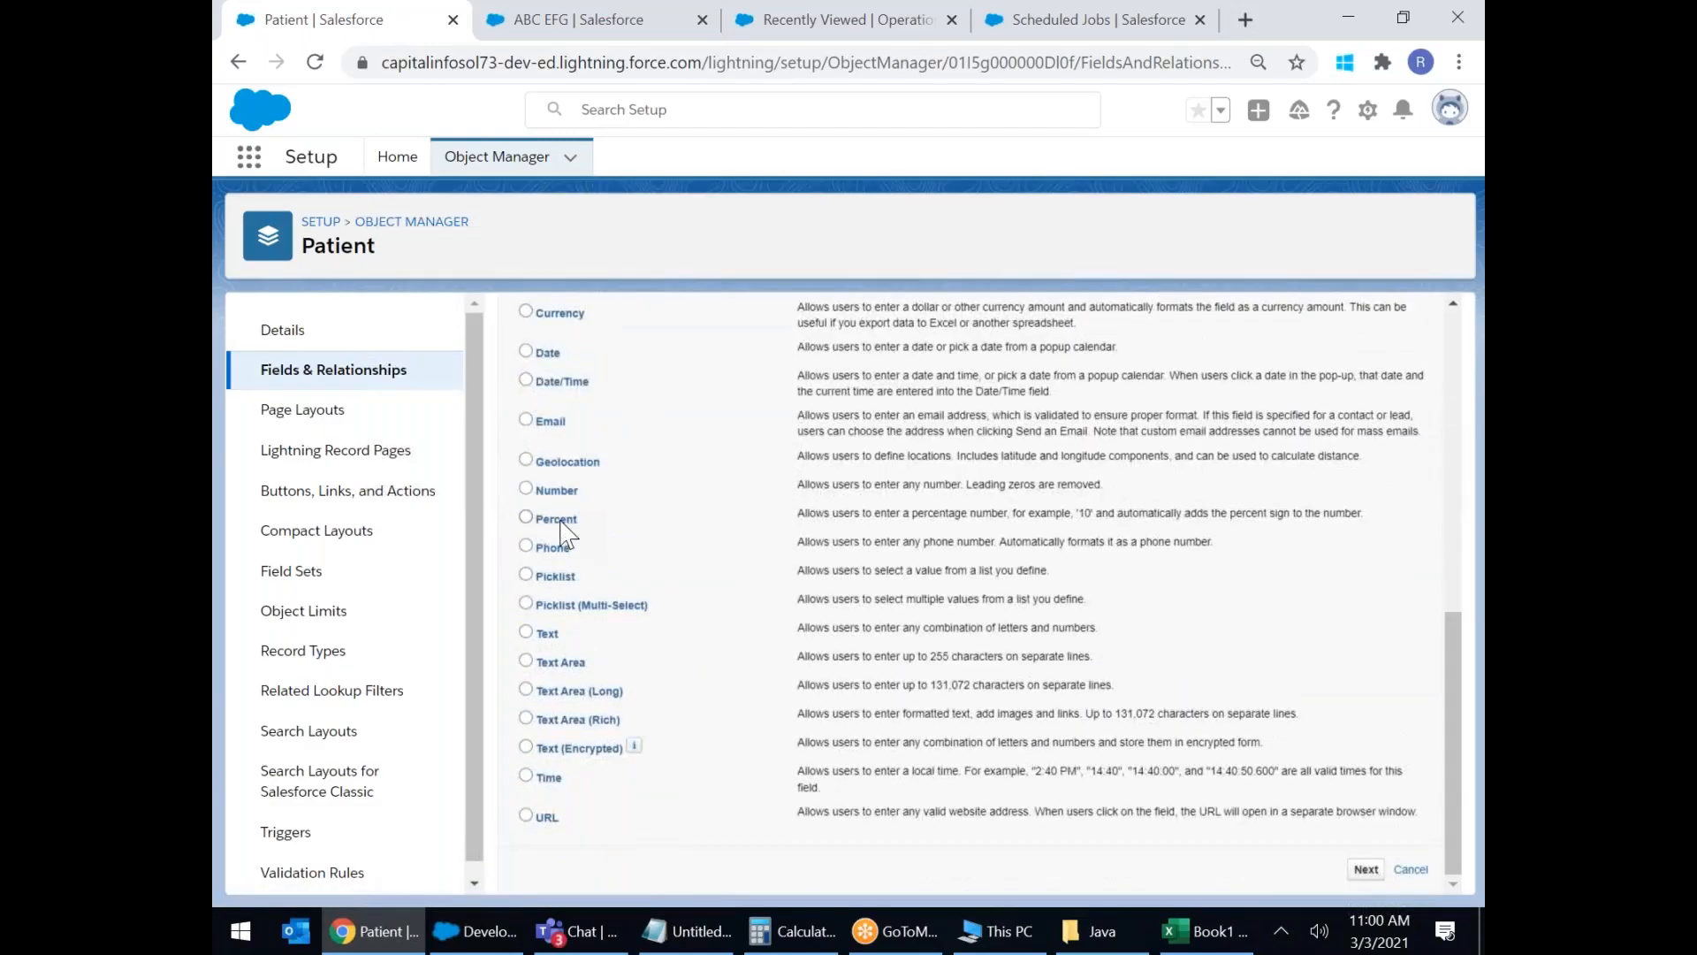
pyautogui.click(528, 576)
pyautogui.click(1366, 869)
pyautogui.click(720, 475)
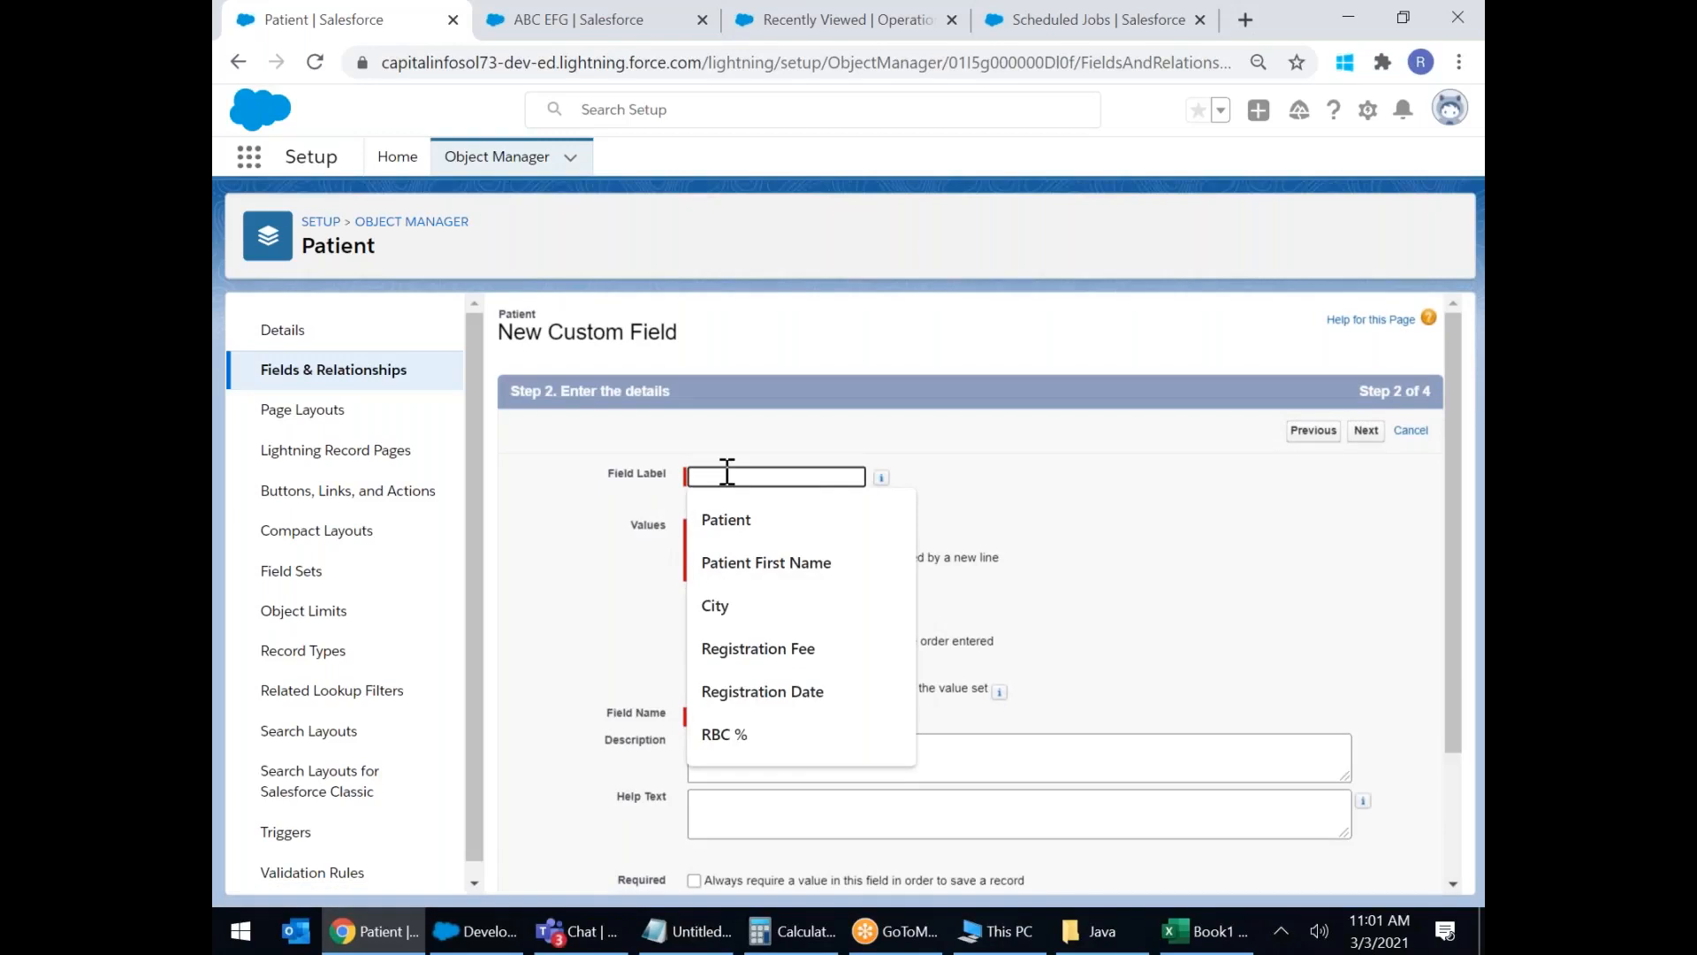
pyautogui.write('Department')
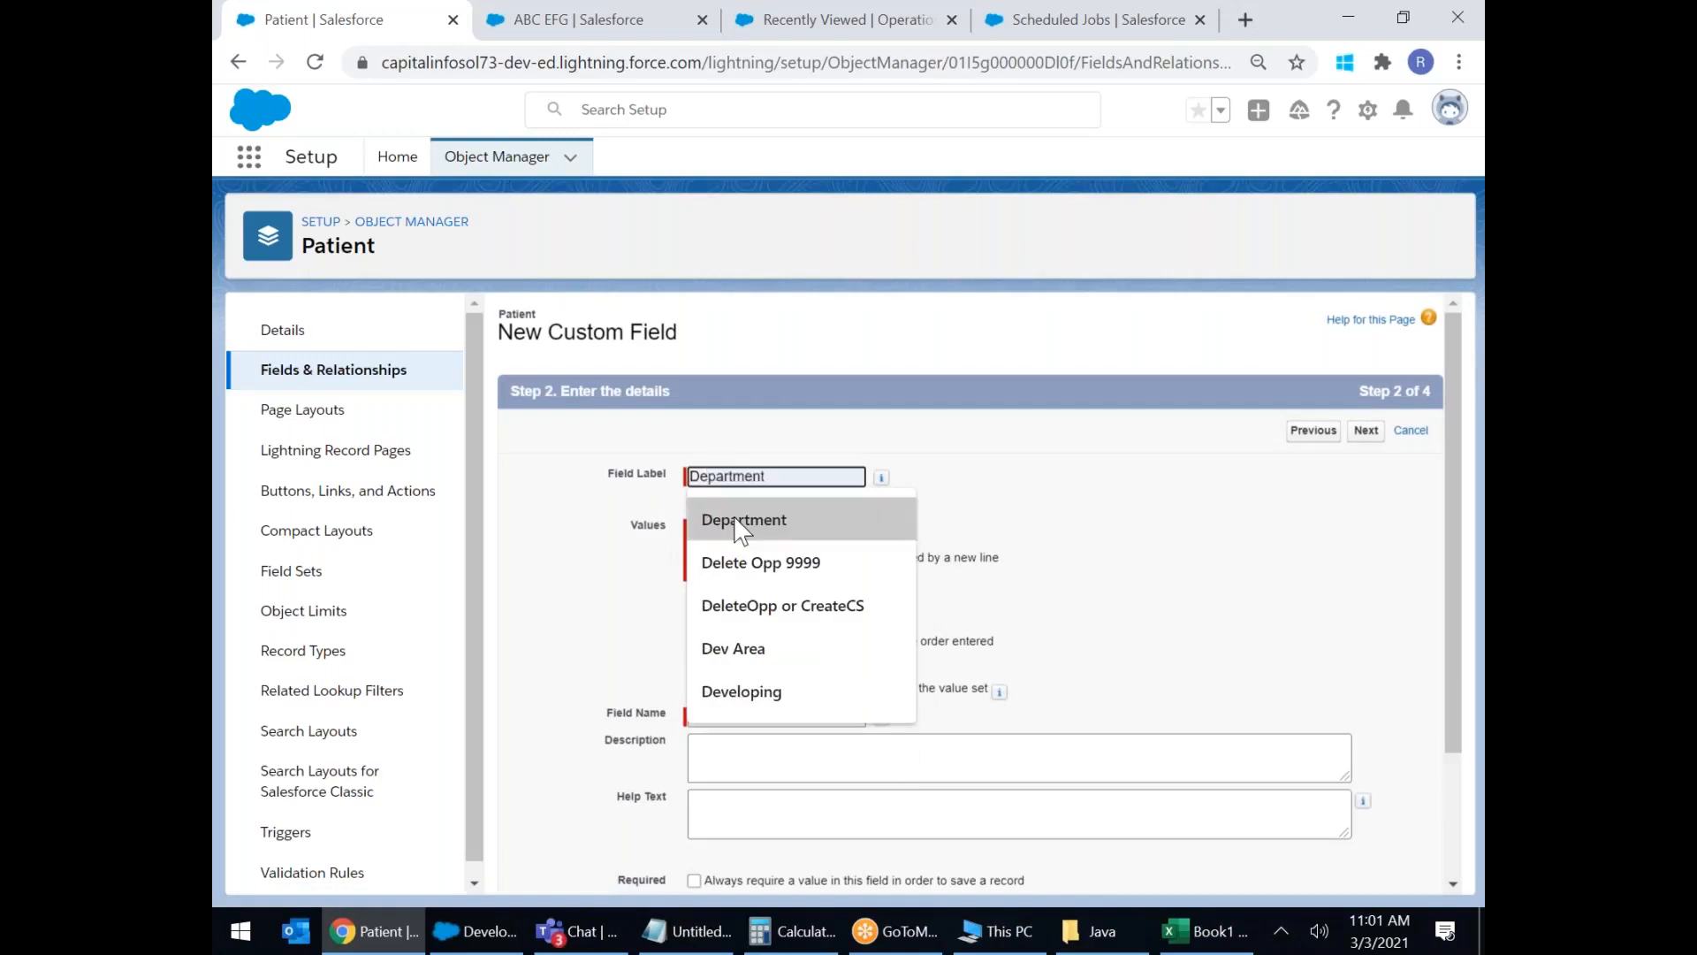
pyautogui.click(737, 522)
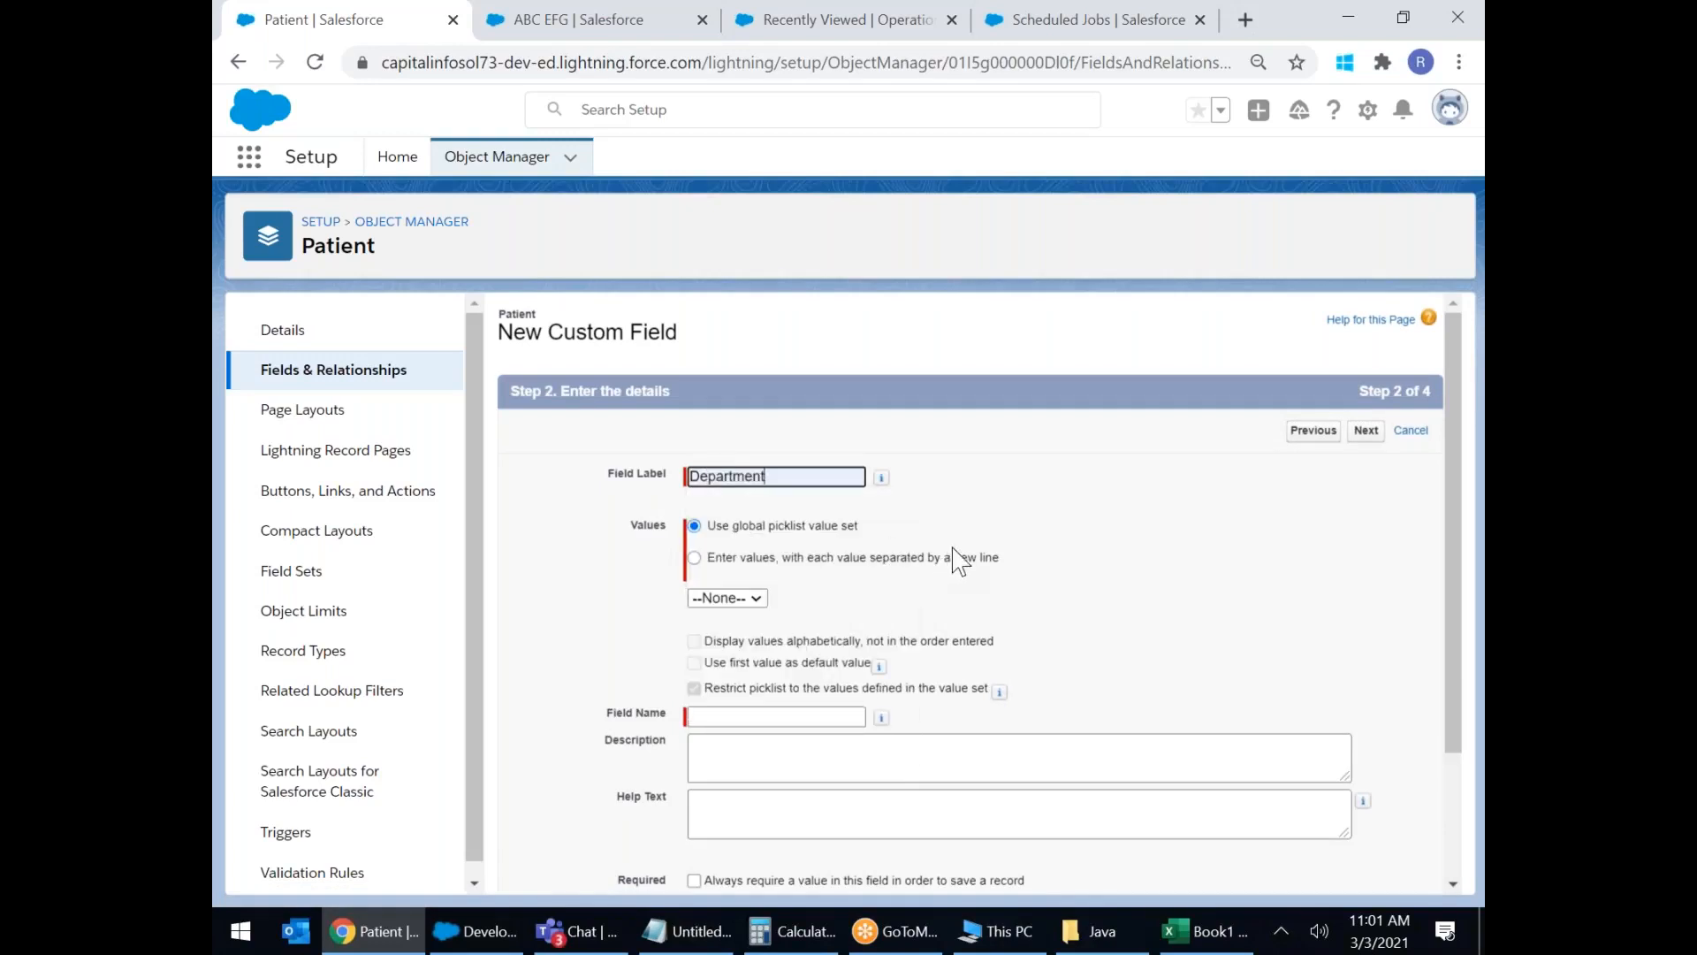
pyautogui.scroll(5, 994, 552)
pyautogui.hscroll(1, 737, 341)
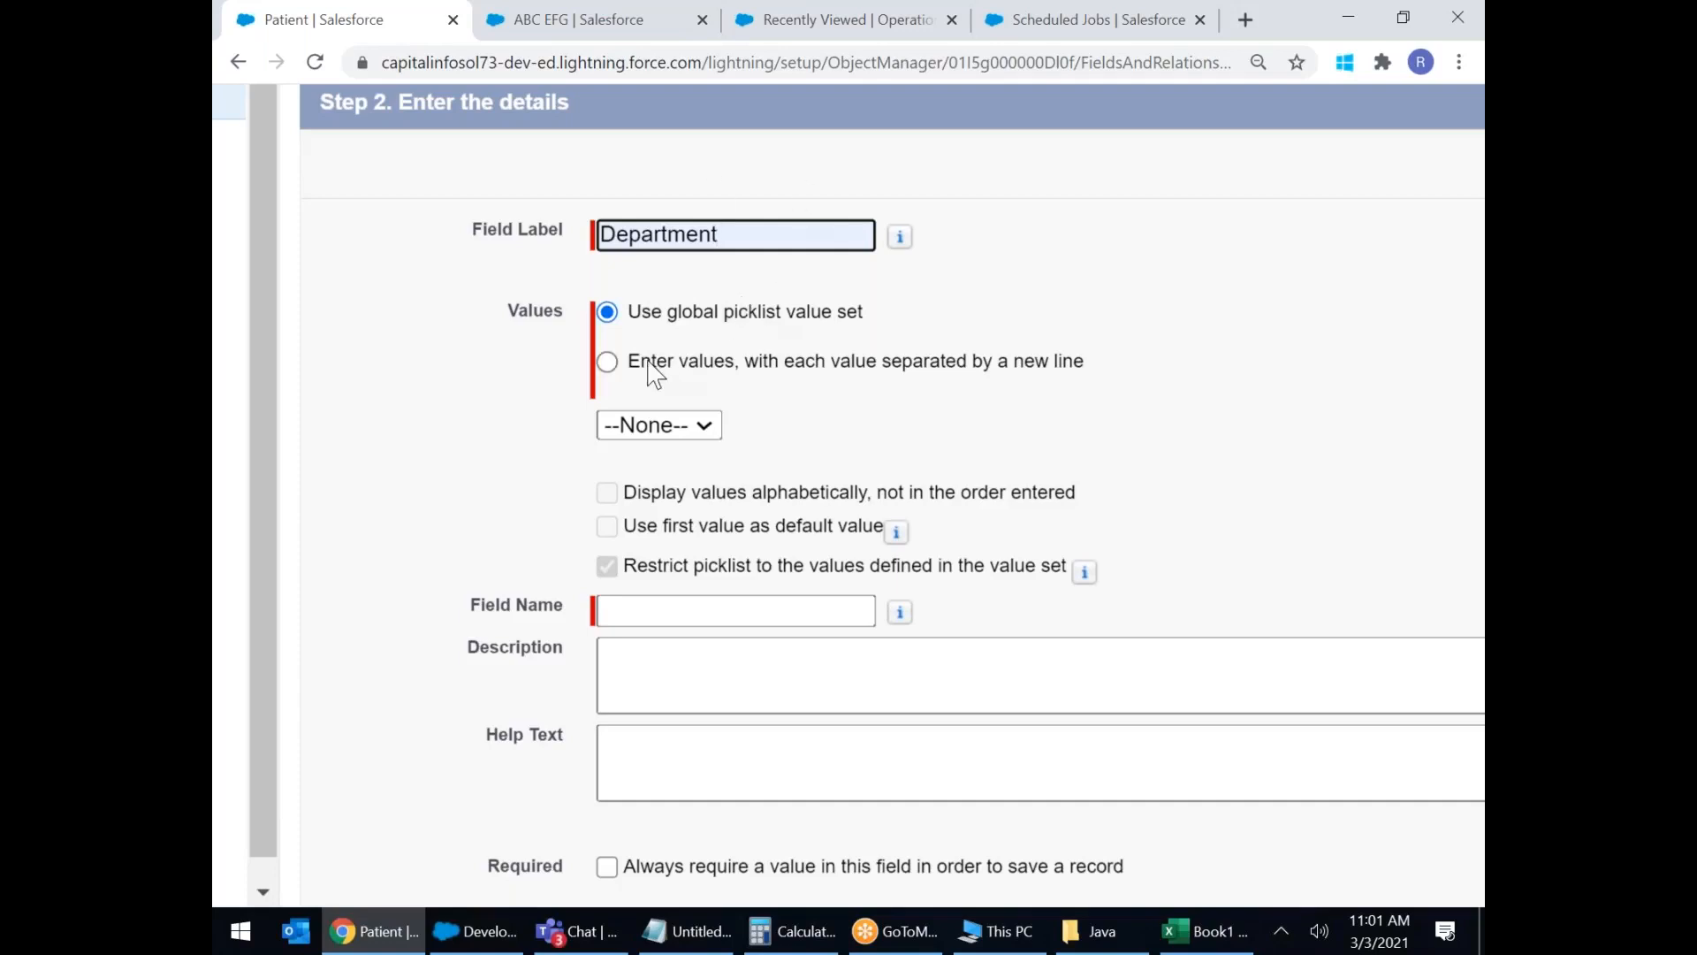
# Choose manual value entry and type General, Gynocology, Neurology and Cardiology, one per line.
pyautogui.click(616, 367)
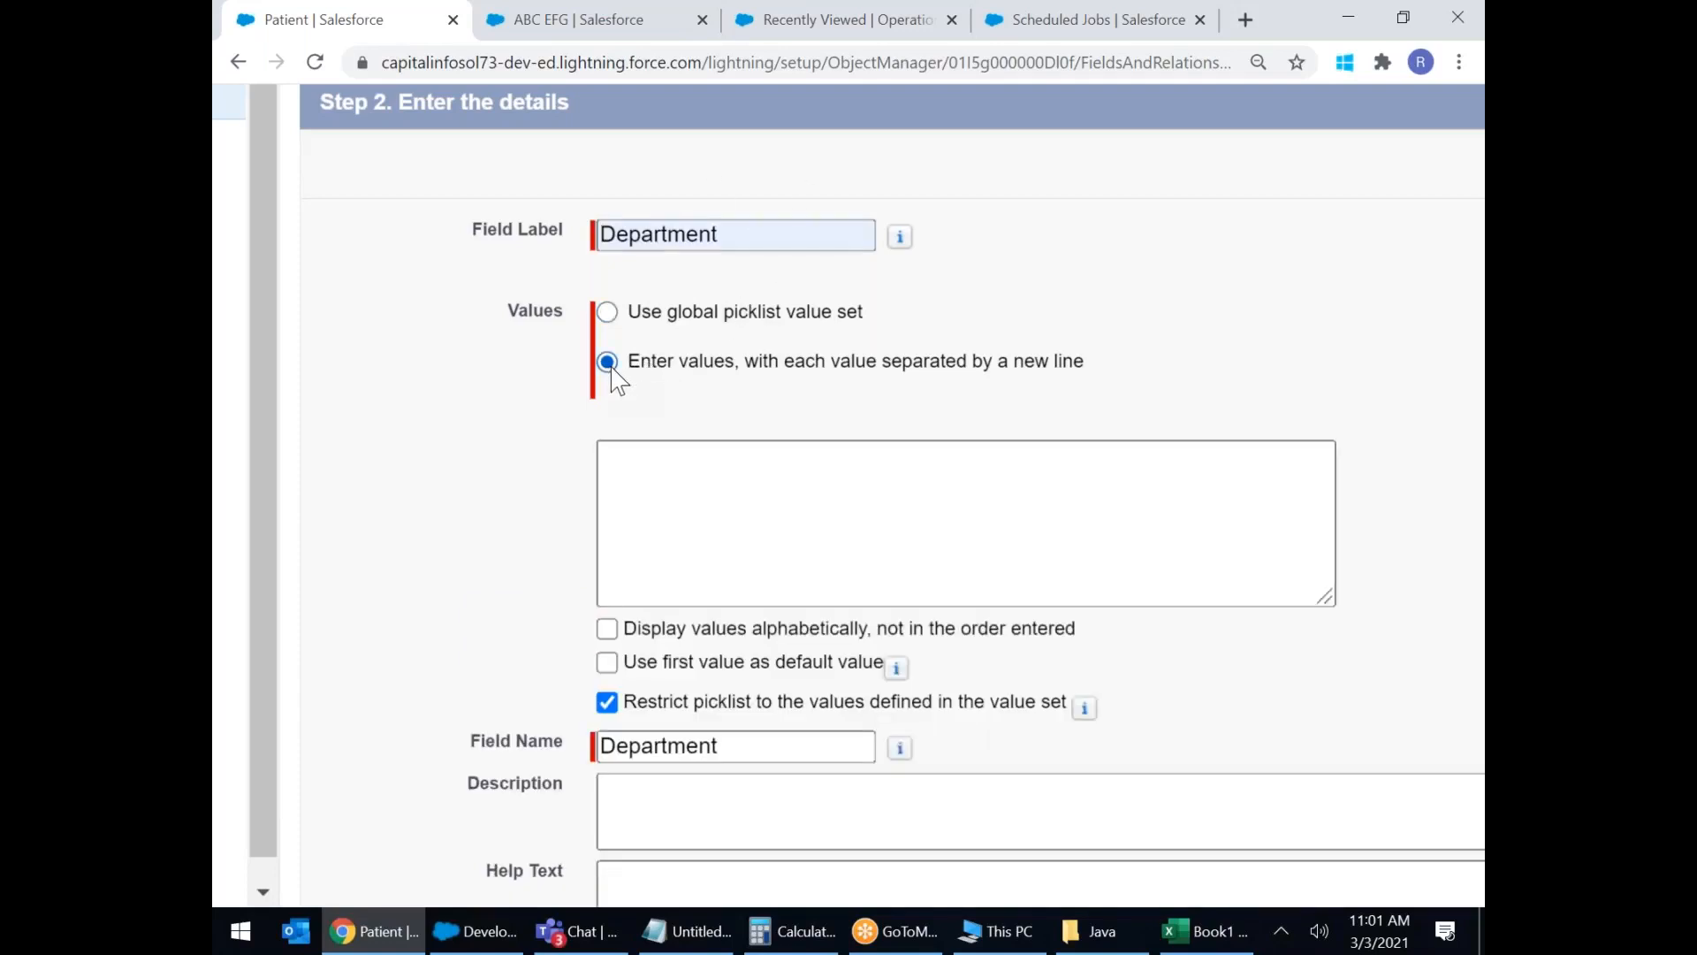
pyautogui.click(708, 502)
pyautogui.write('G')
pyautogui.press('BackSpace')
pyautogui.write('Generalk')
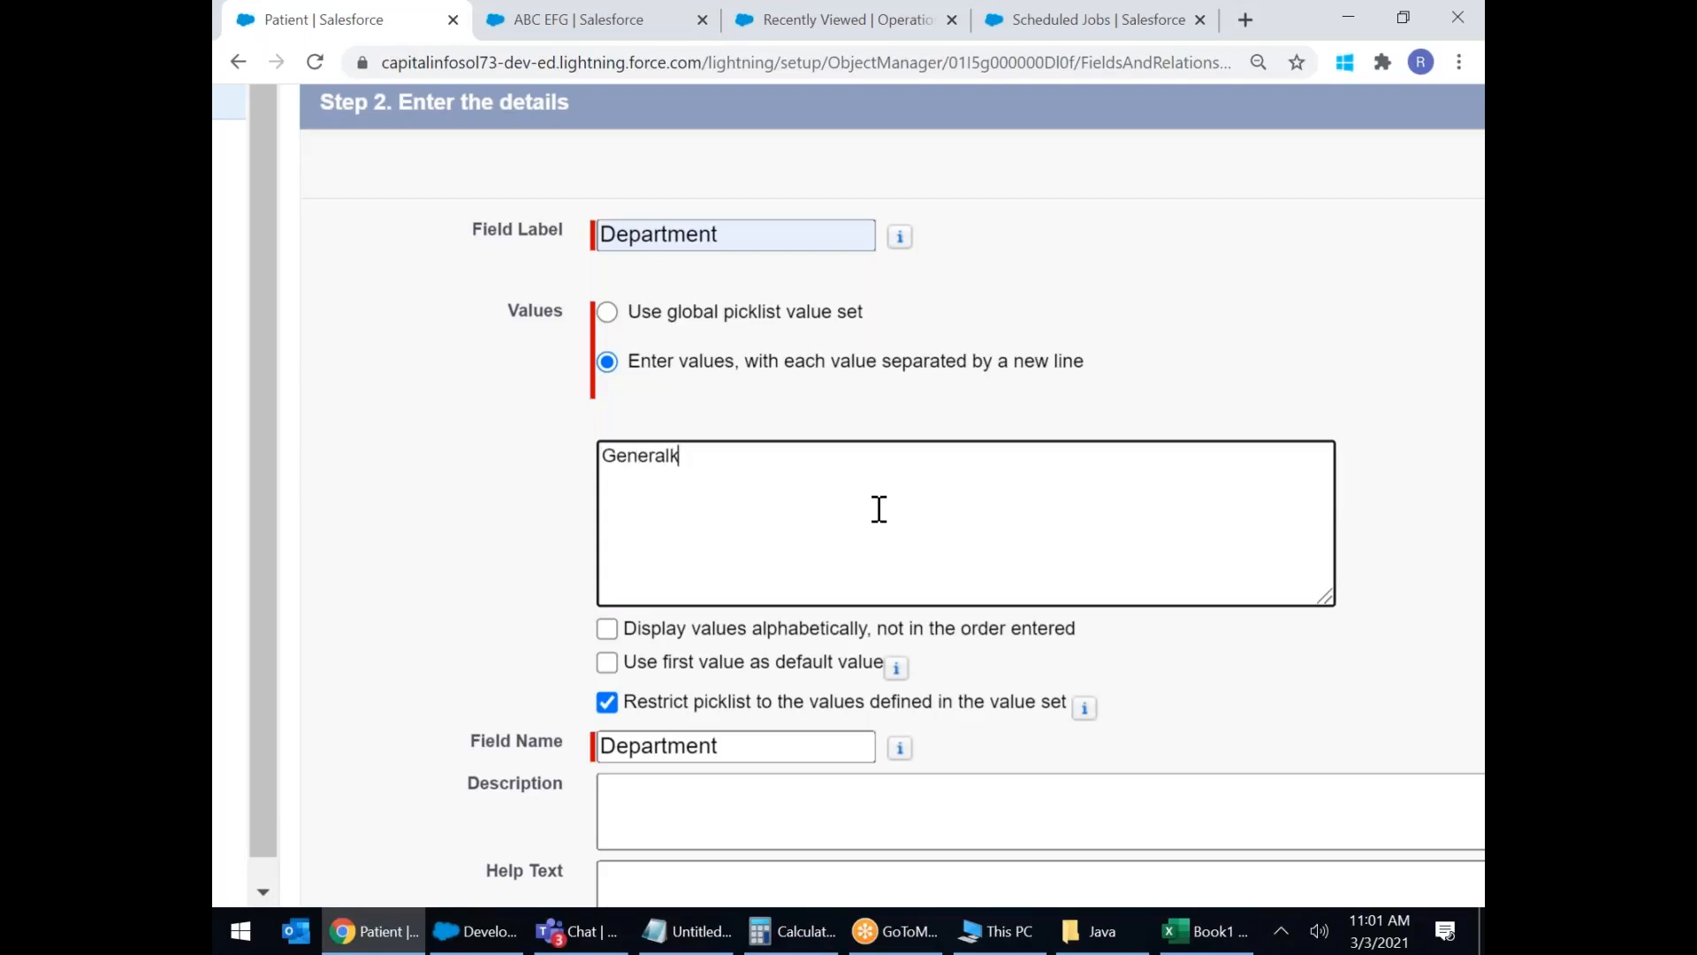
pyautogui.press('BackSpace')
pyautogui.press('Return')
pyautogui.write('Gynocology')
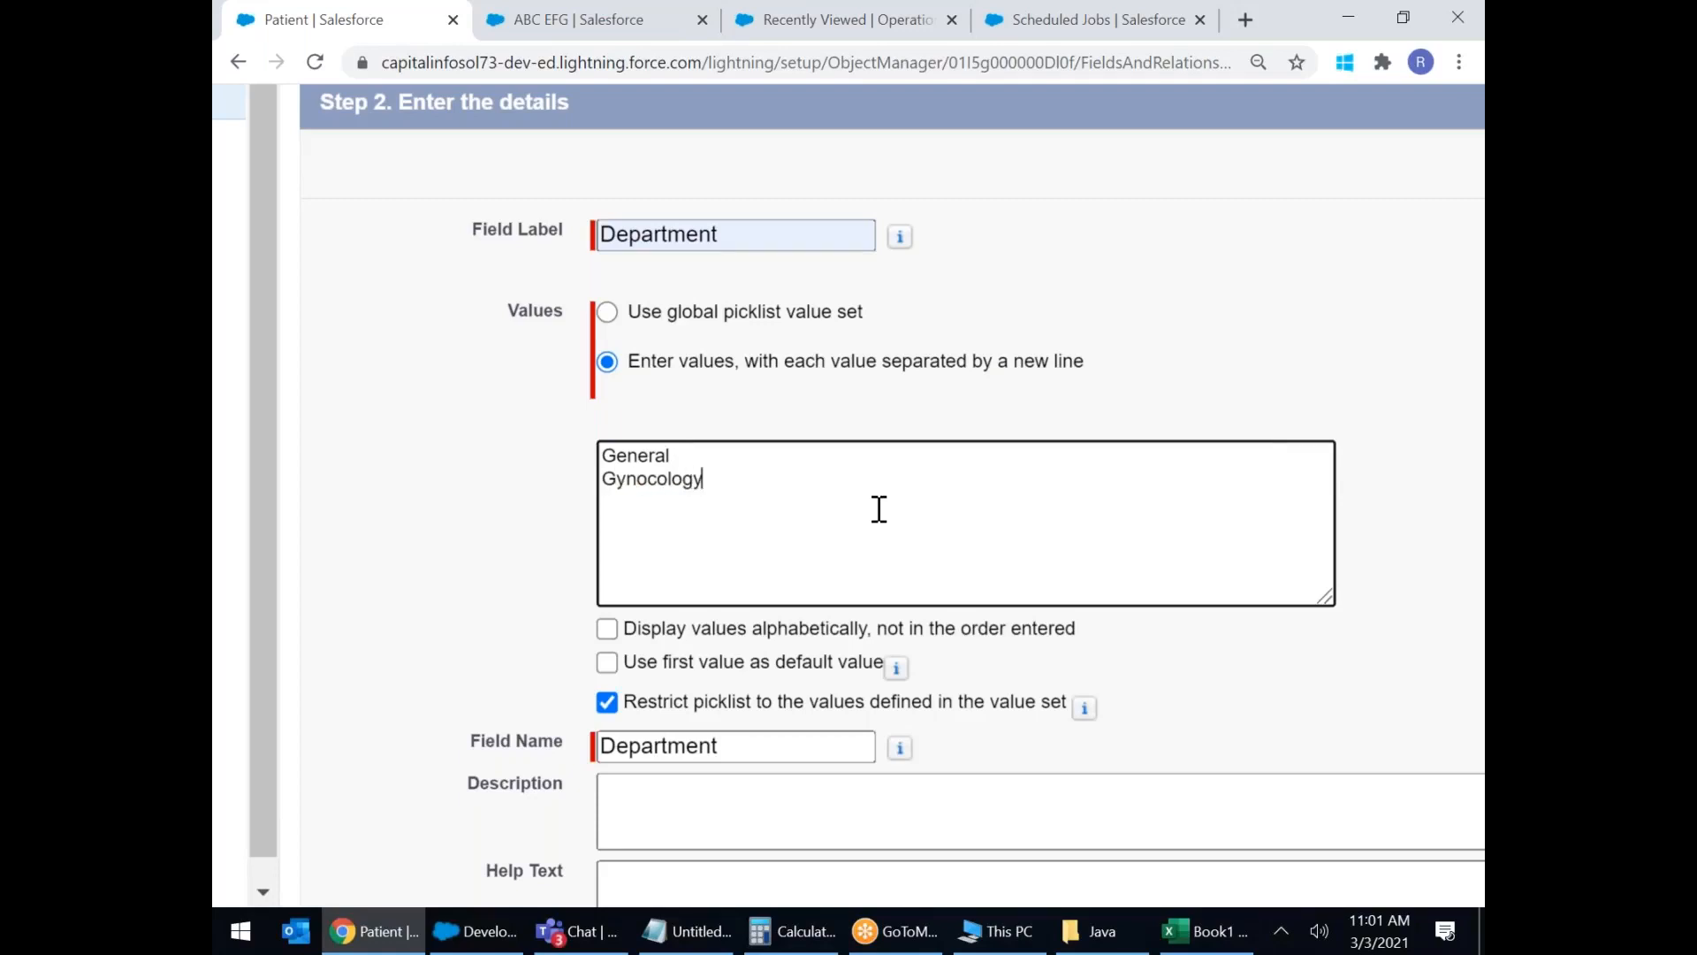
pyautogui.press('Return')
pyautogui.write('Neurology')
pyautogui.press('Return')
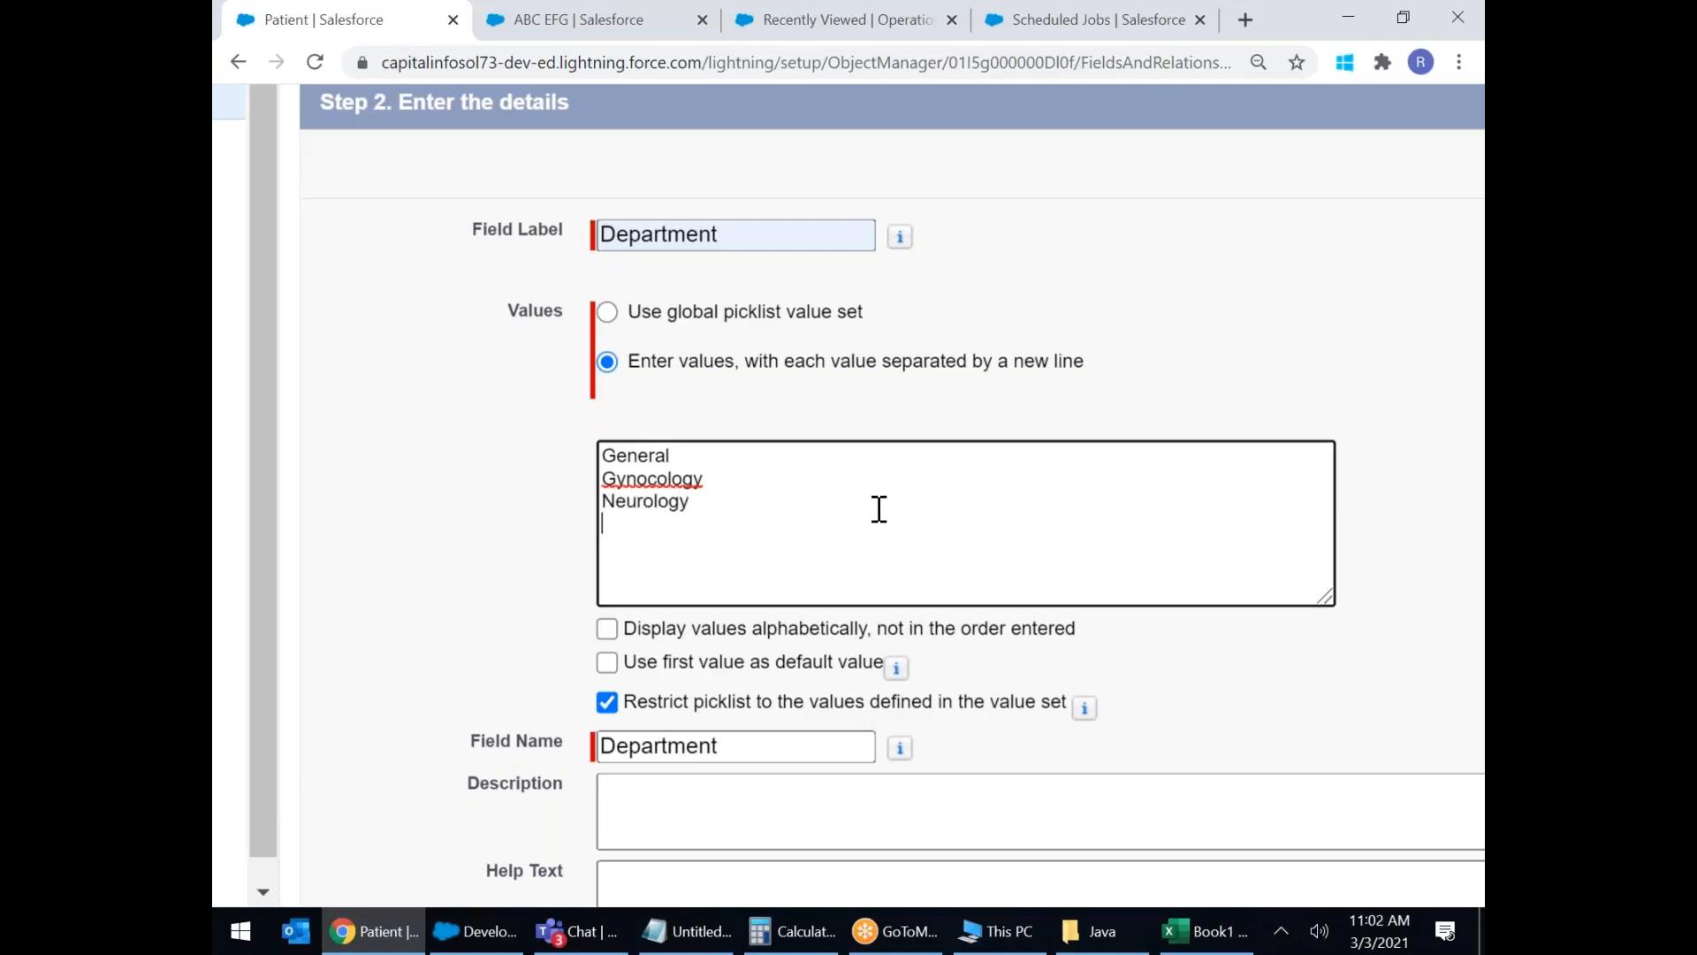
pyautogui.write('Cardiology')
# Add Dermataology, ENT, Ortho, GestroEntro and Hema as further picklist lines.
pyautogui.press('Return')
pyautogui.write('Dem')
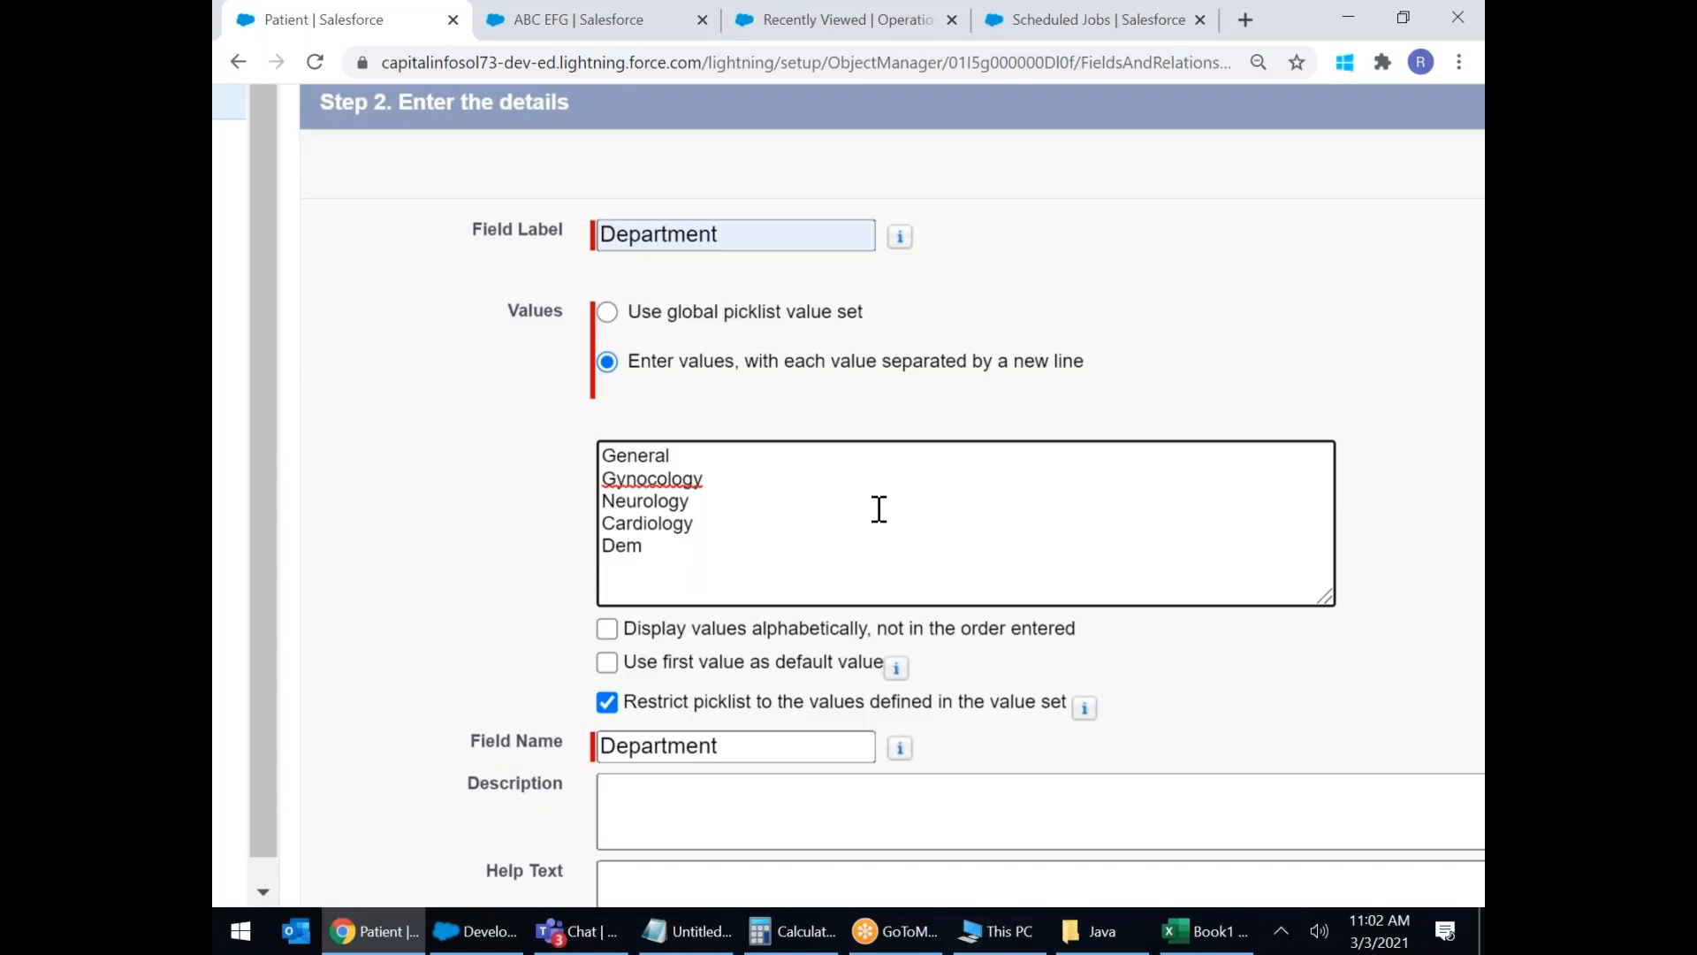
pyautogui.press('BackSpace')
pyautogui.write('rmataology')
pyautogui.press('Return')
pyautogui.write('ENT')
pyautogui.press('Return')
pyautogui.write('O')
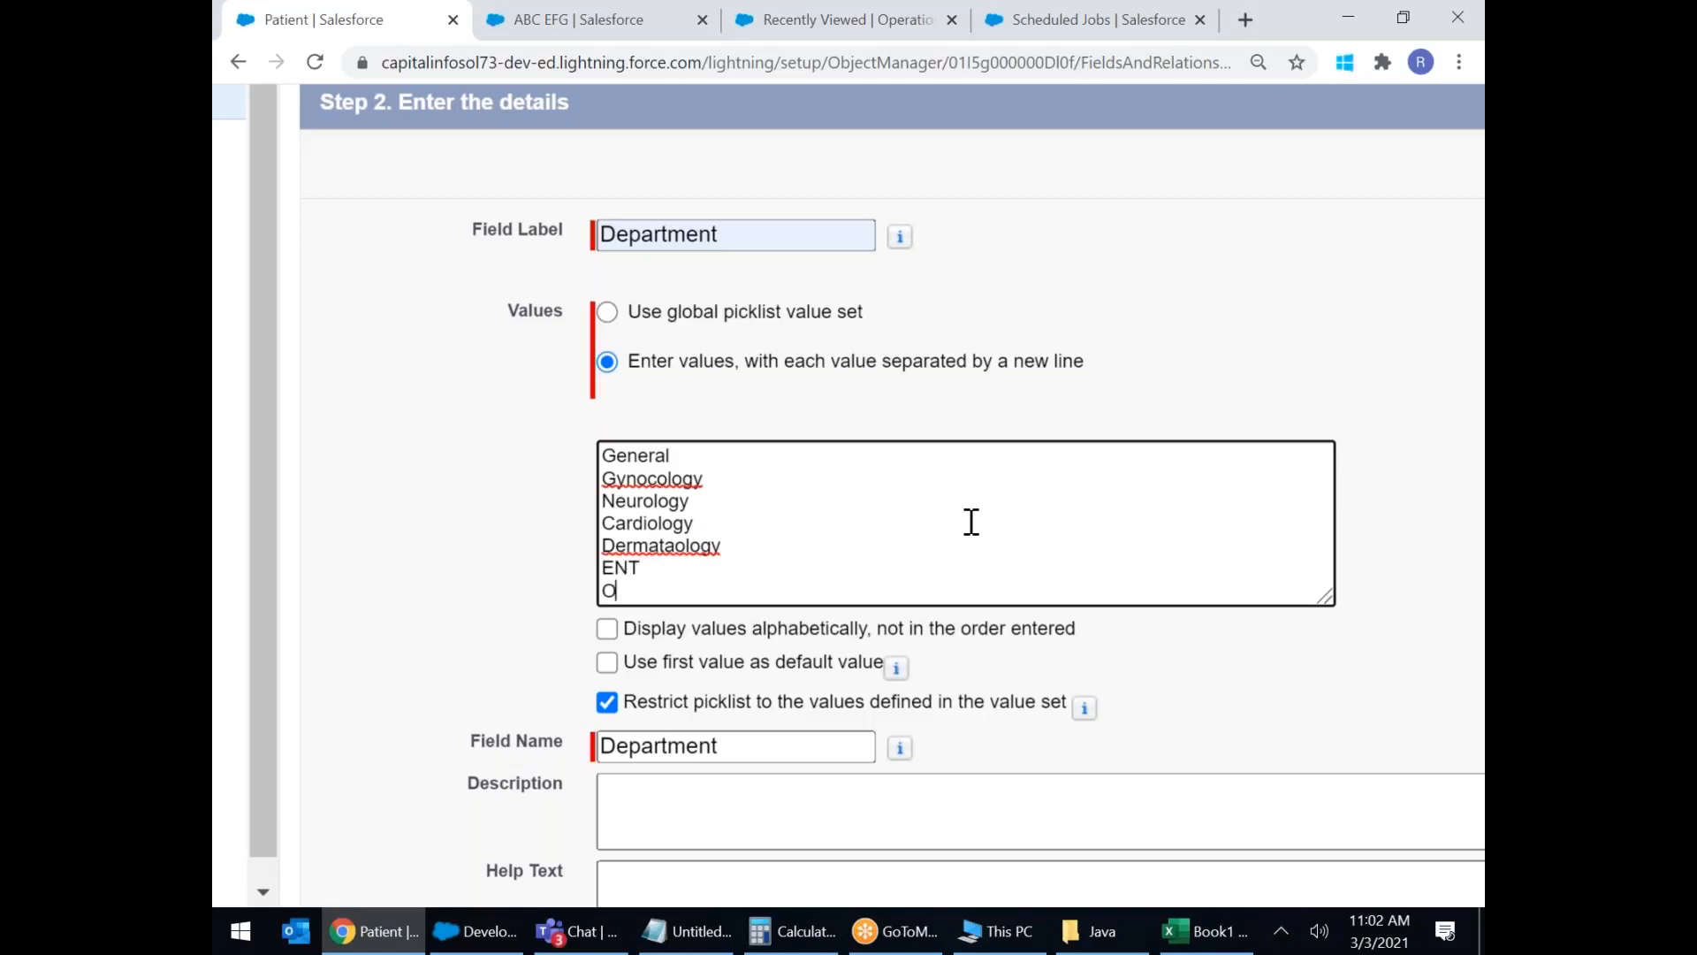
pyautogui.write('rtho')
pyautogui.press('Return')
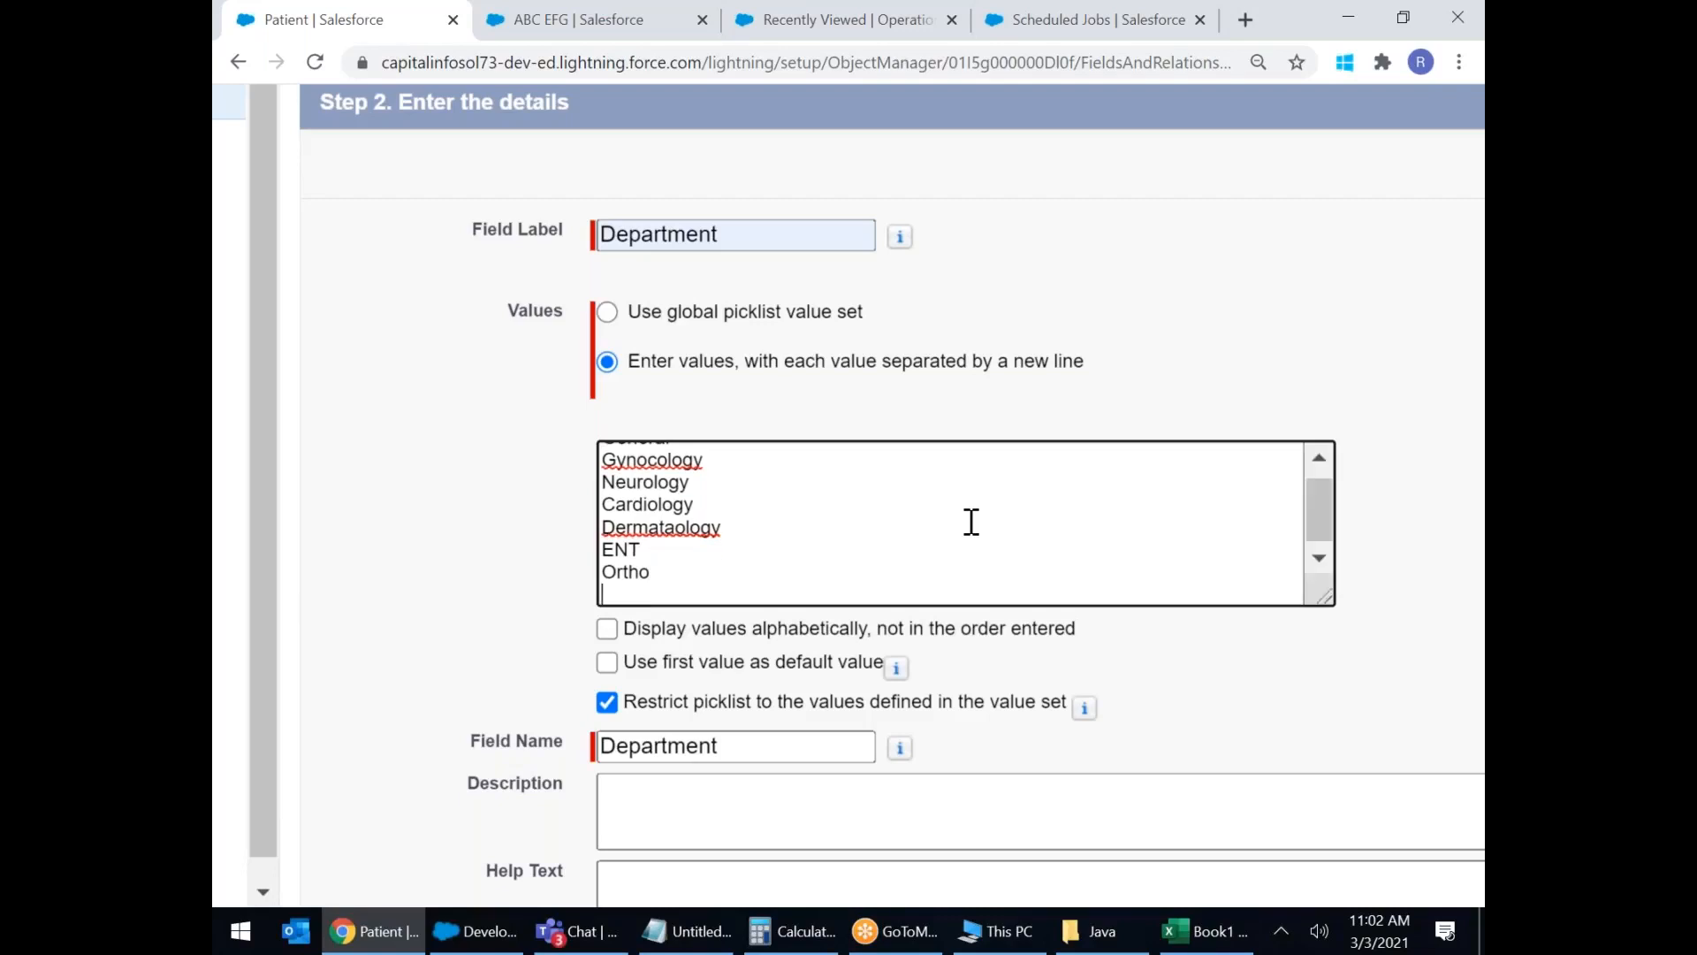
pyautogui.write('GestroEntro')
pyautogui.press('Return')
pyautogui.write('Hema')
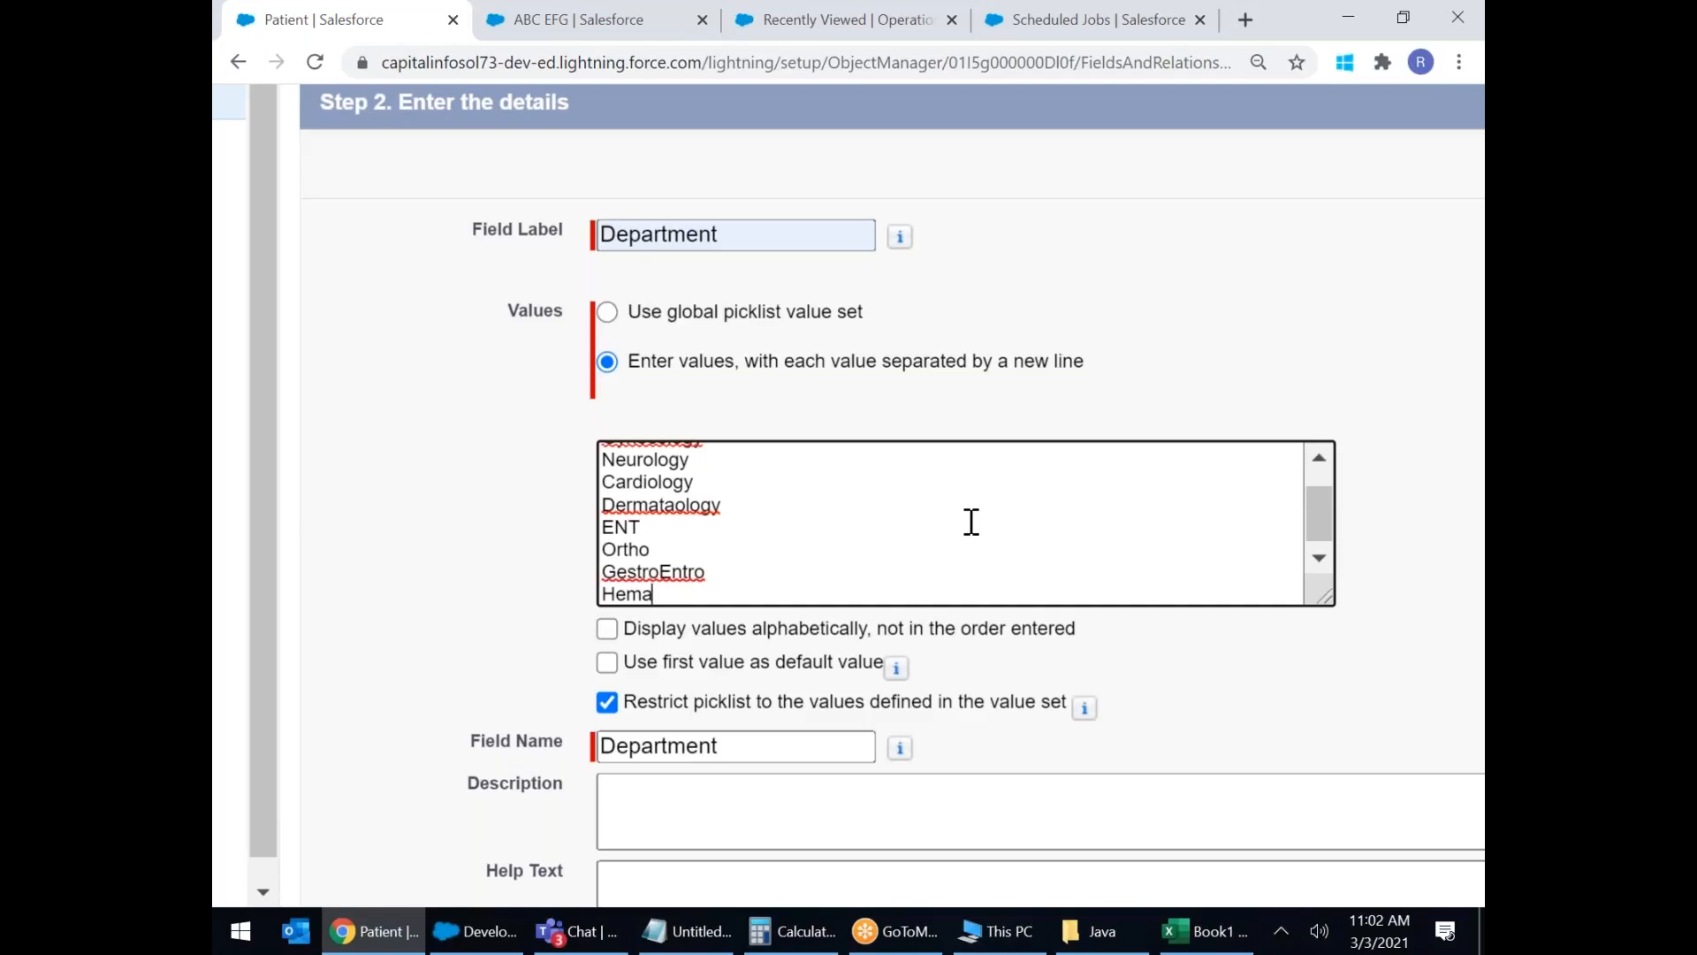
# Correct Gynocology to Gynecology and Dermataology to Dermatology, leaving GestroEntro unchanged.
pyautogui.click(959, 549)
pyautogui.scroll(1, 958, 549)
pyautogui.rightClick(664, 468)
pyautogui.click(703, 485)
pyautogui.rightClick(689, 552)
pyautogui.click(754, 566)
pyautogui.scroll(-1, 852, 542)
pyautogui.rightClick(681, 566)
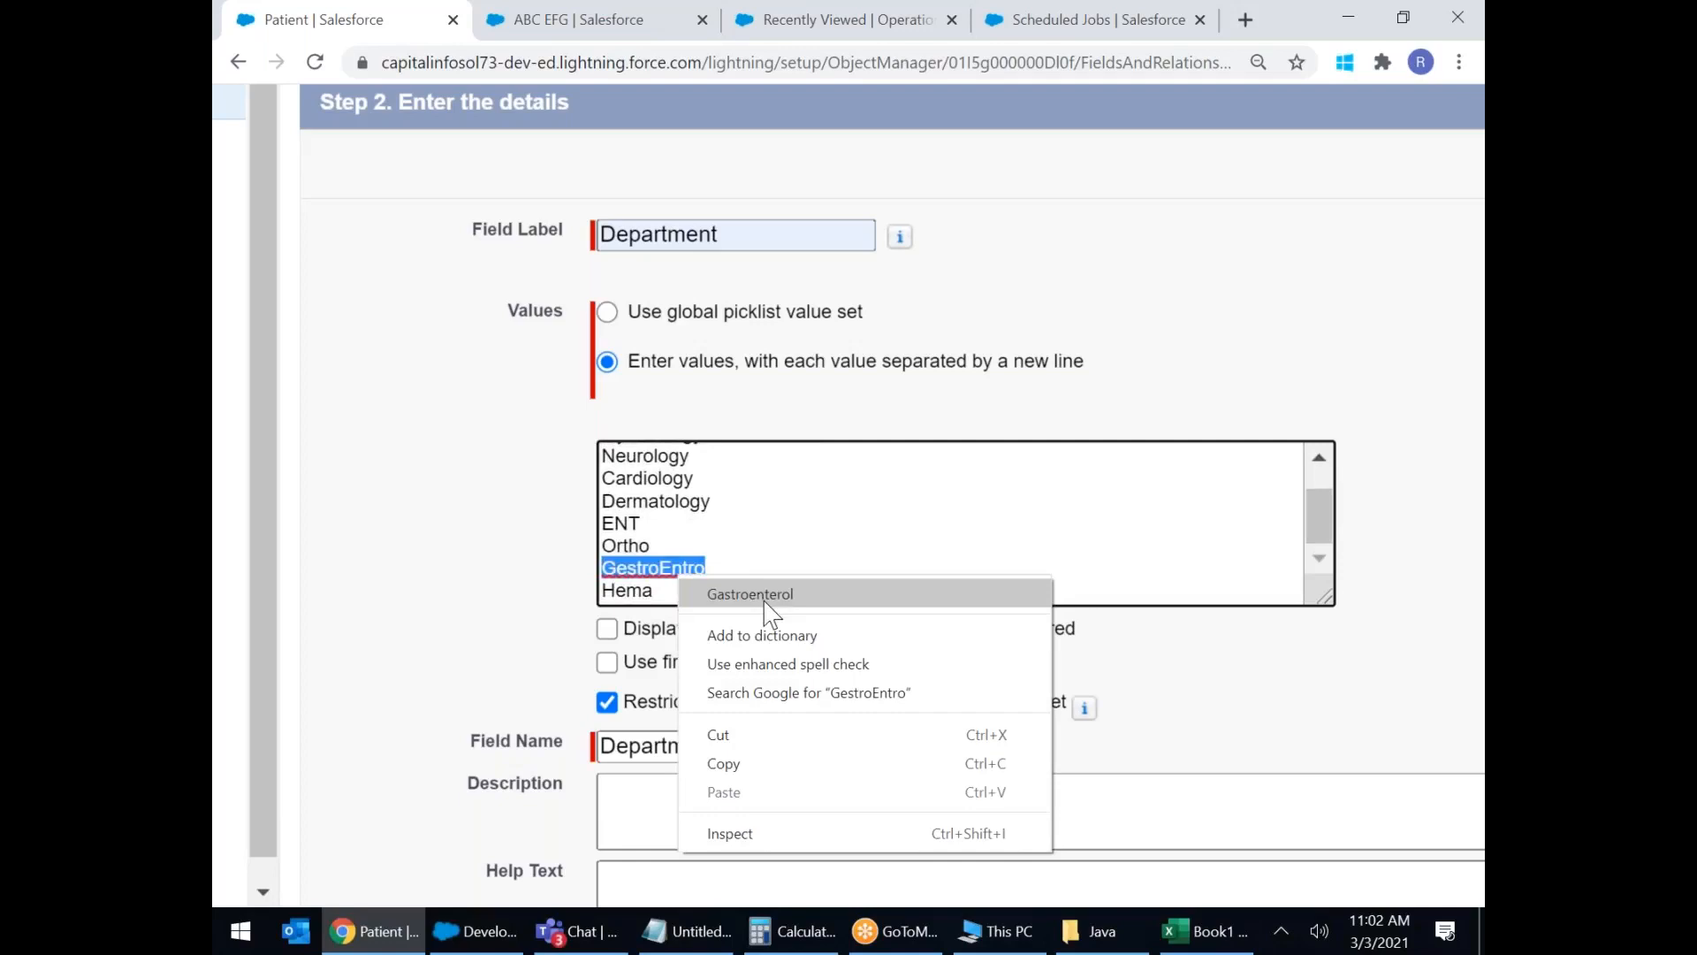
pyautogui.click(799, 550)
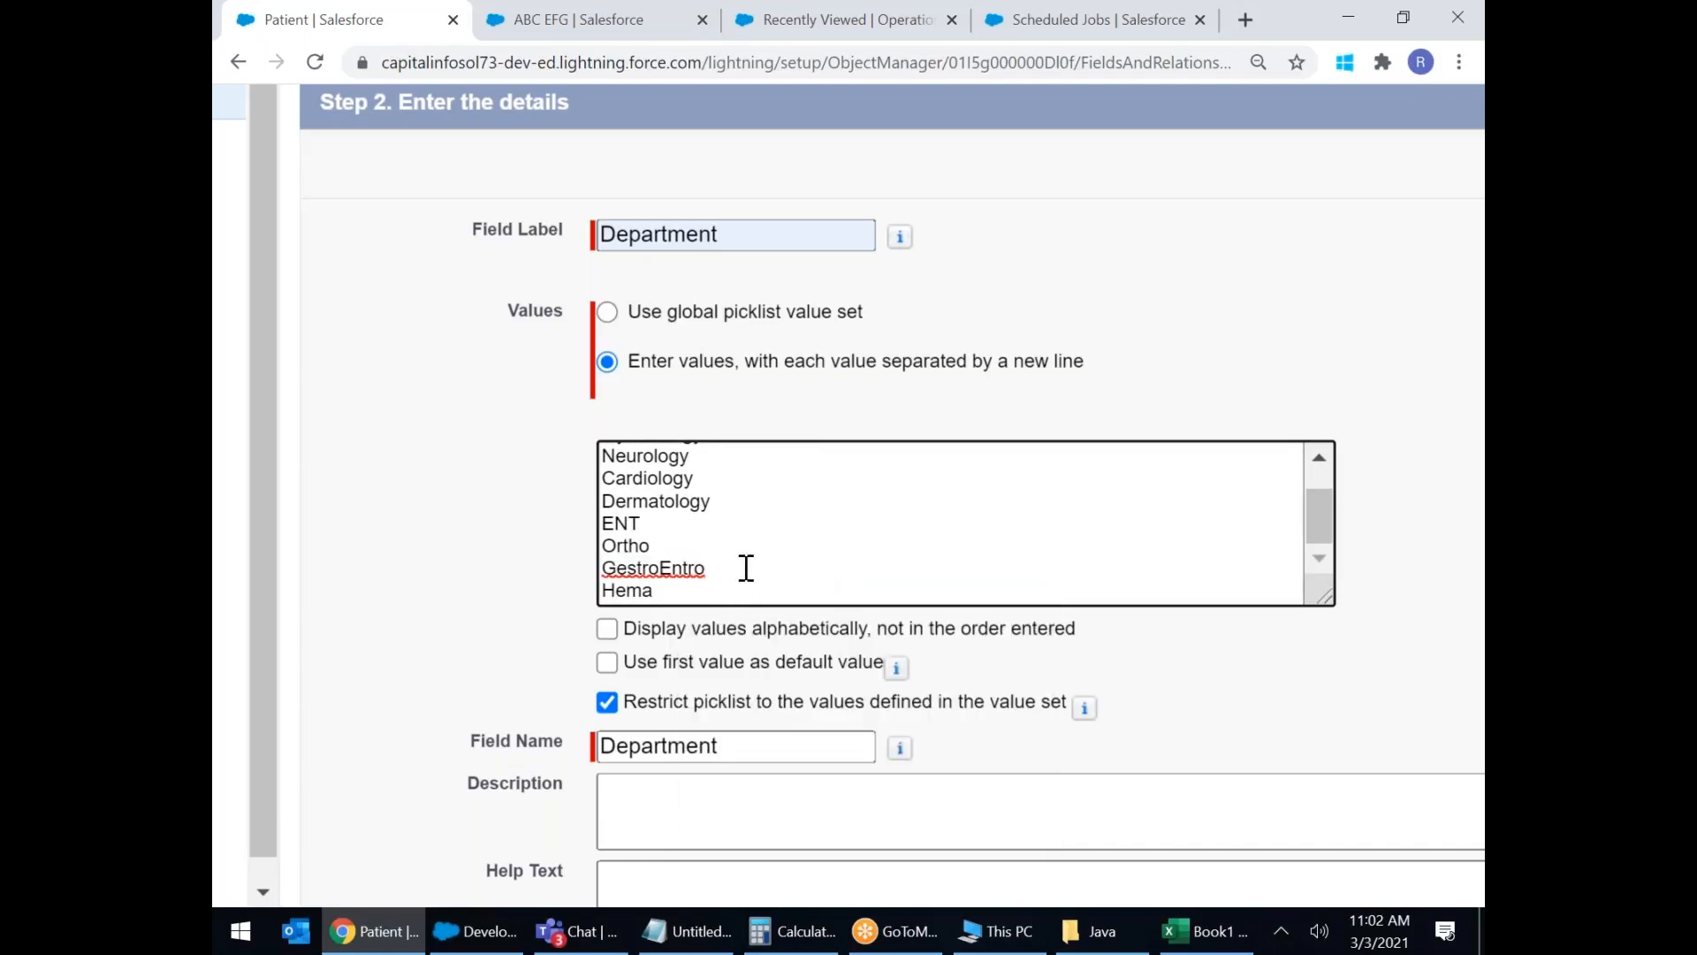
# Turn on alphabetical display of the Department values and review the value list.
pyautogui.click(608, 630)
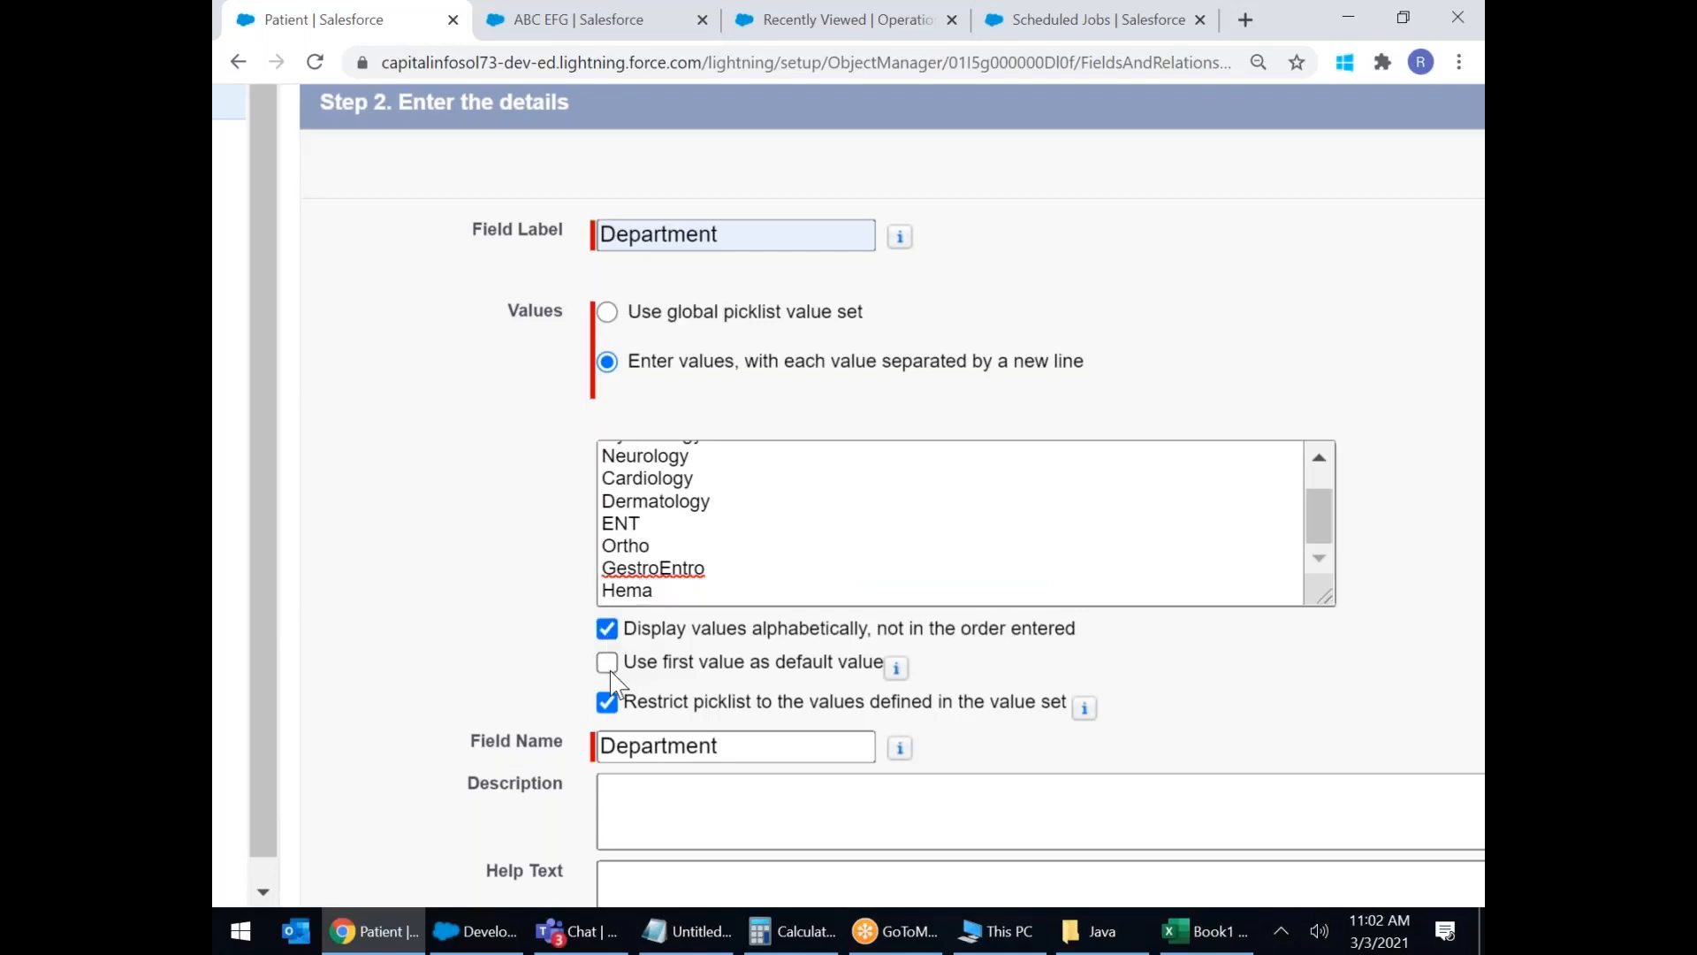
pyautogui.scroll(2, 655, 468)
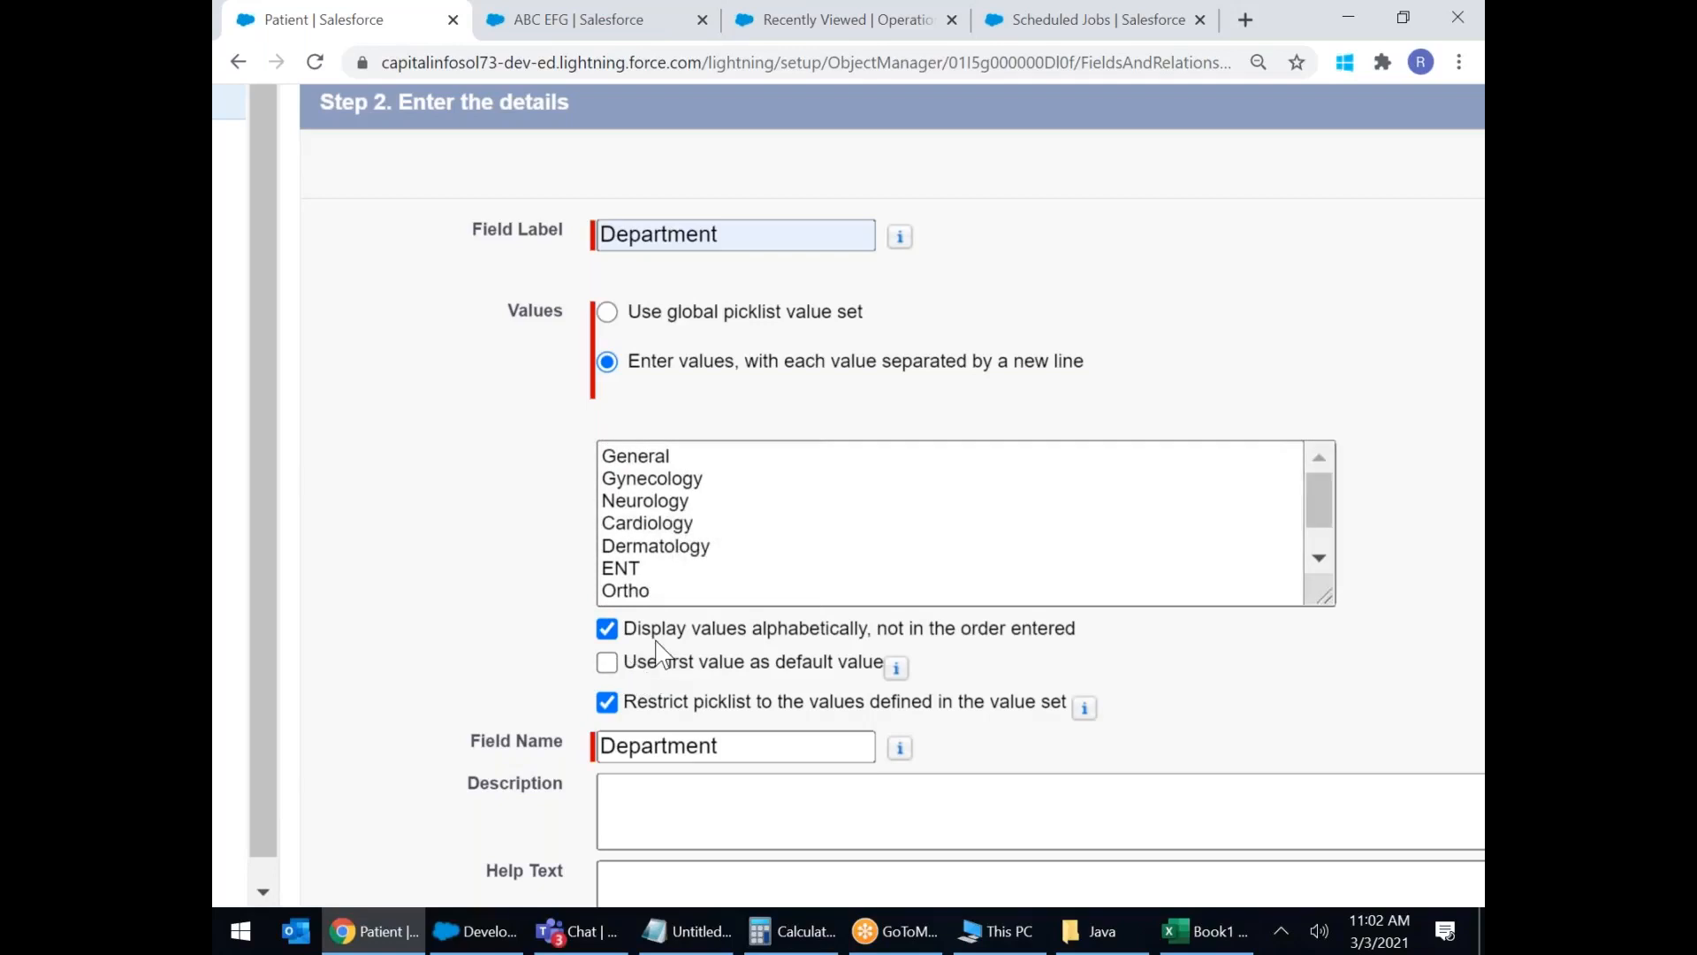
pyautogui.scroll(-3, 658, 654)
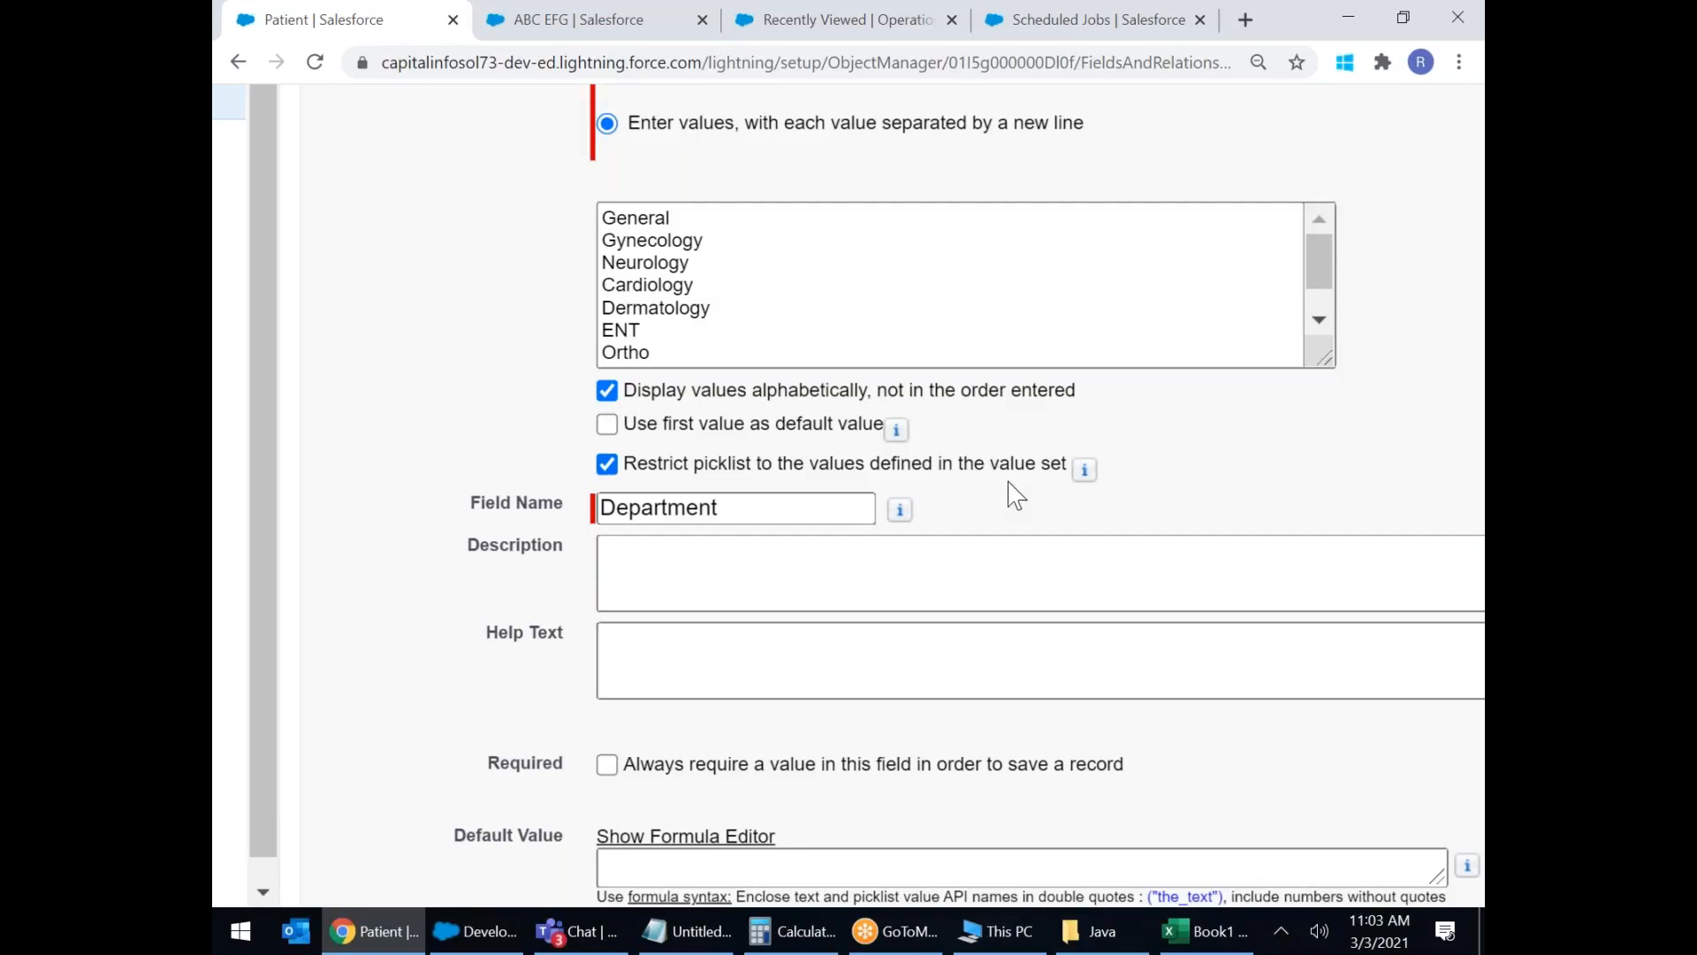
pyautogui.moveTo(1086, 474)
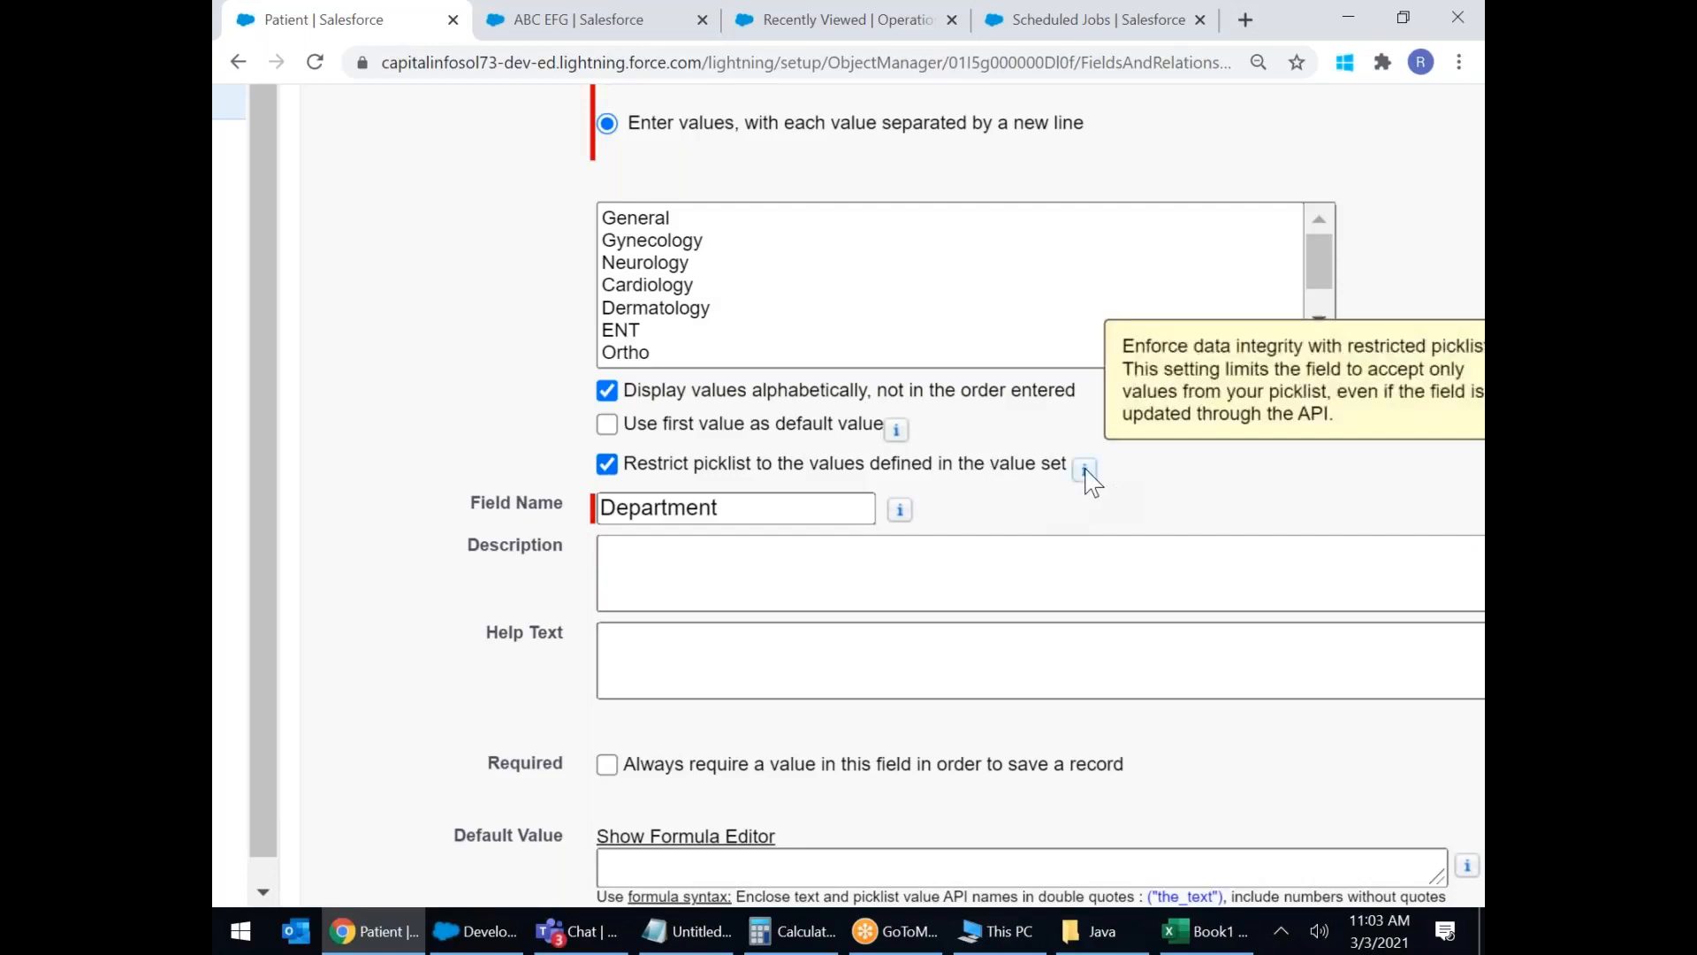
pyautogui.click(674, 353)
pyautogui.scroll(3, 675, 353)
pyautogui.scroll(-2, 671, 497)
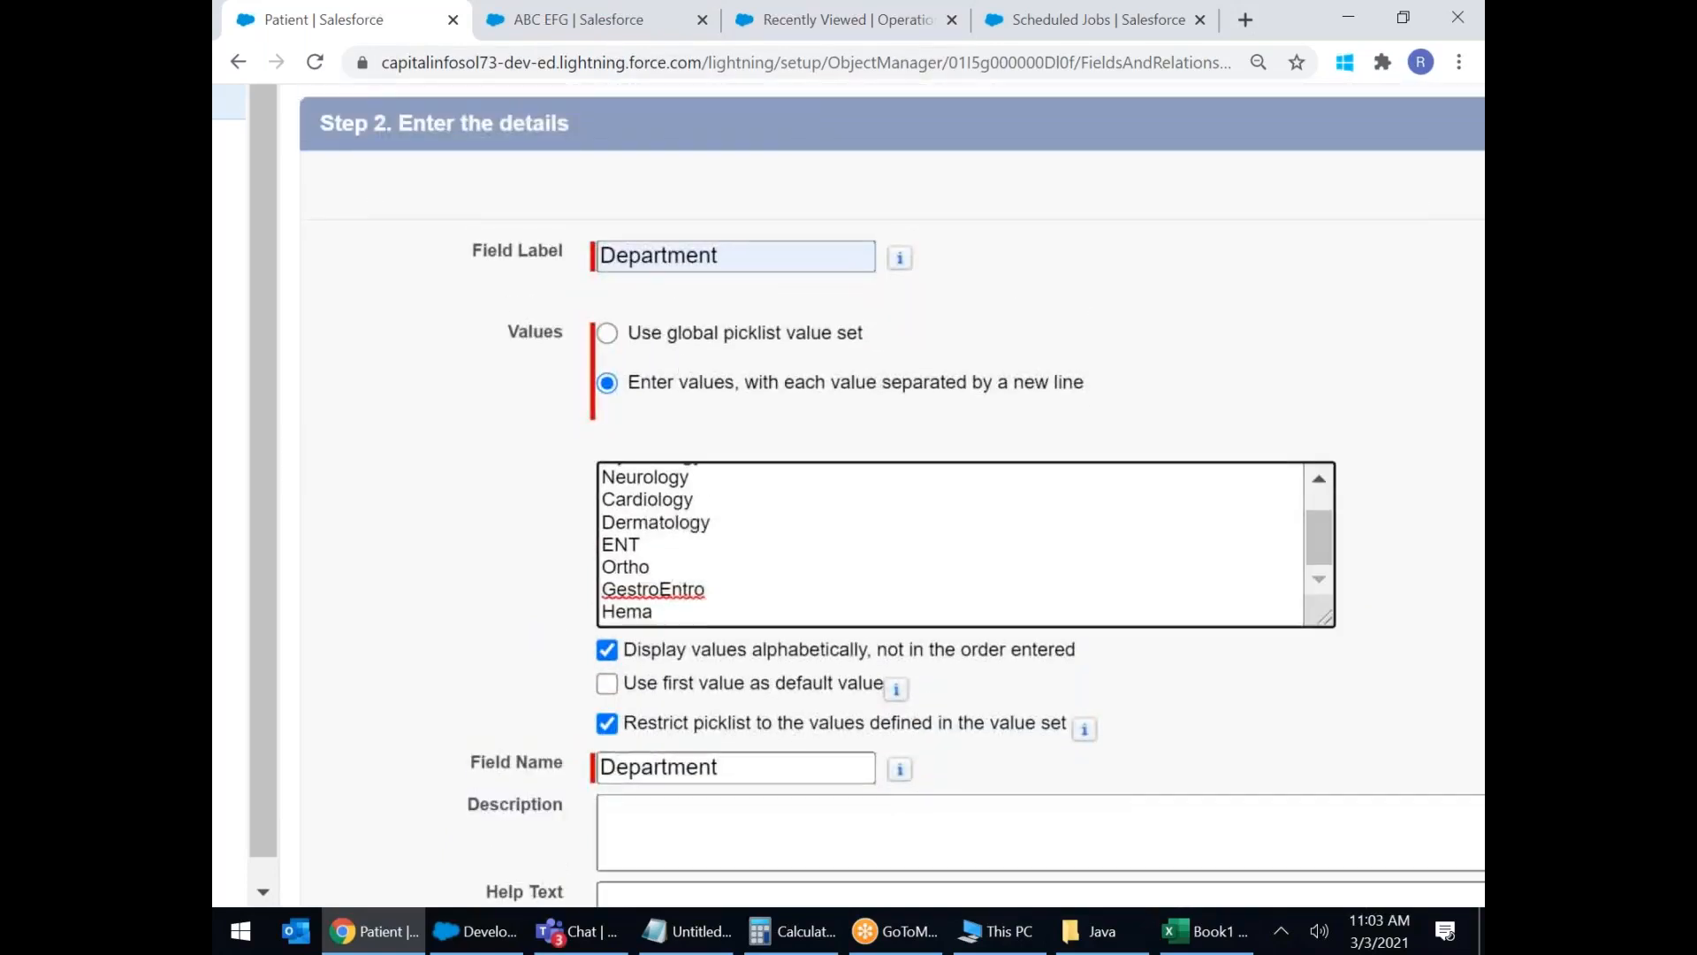
pyautogui.scroll(-2, 671, 570)
pyautogui.scroll(1, 671, 571)
pyautogui.moveTo(654, 477); pyautogui.dragTo(675, 610)
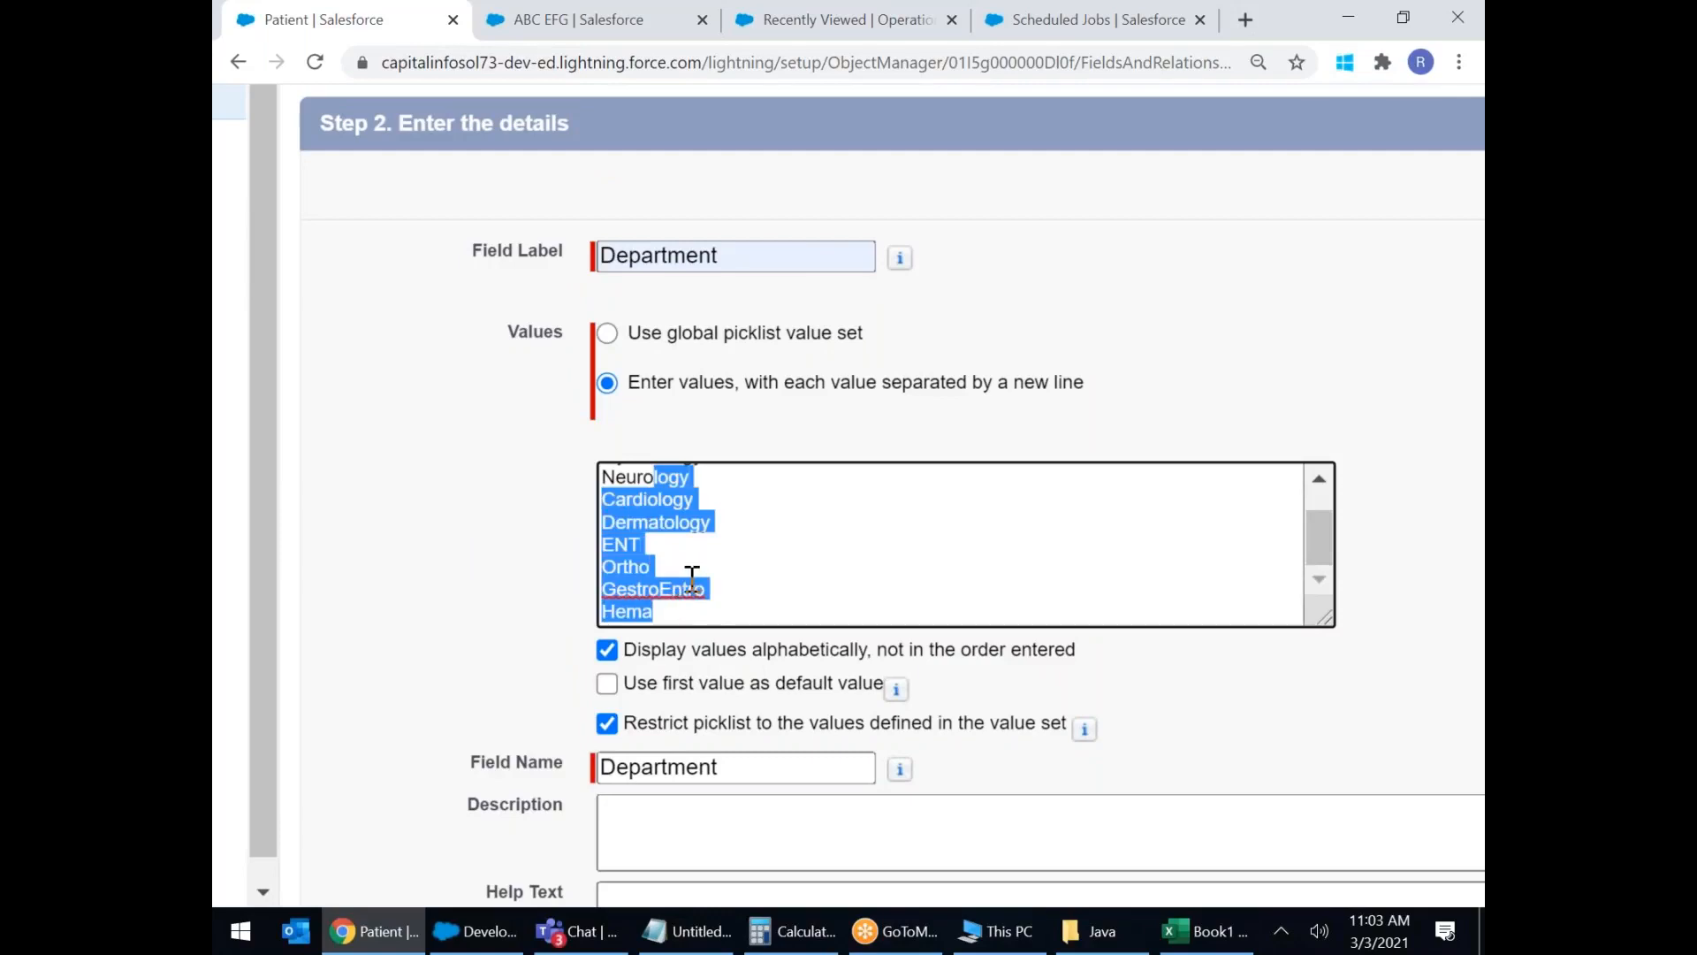
pyautogui.scroll(-2, 610, 610)
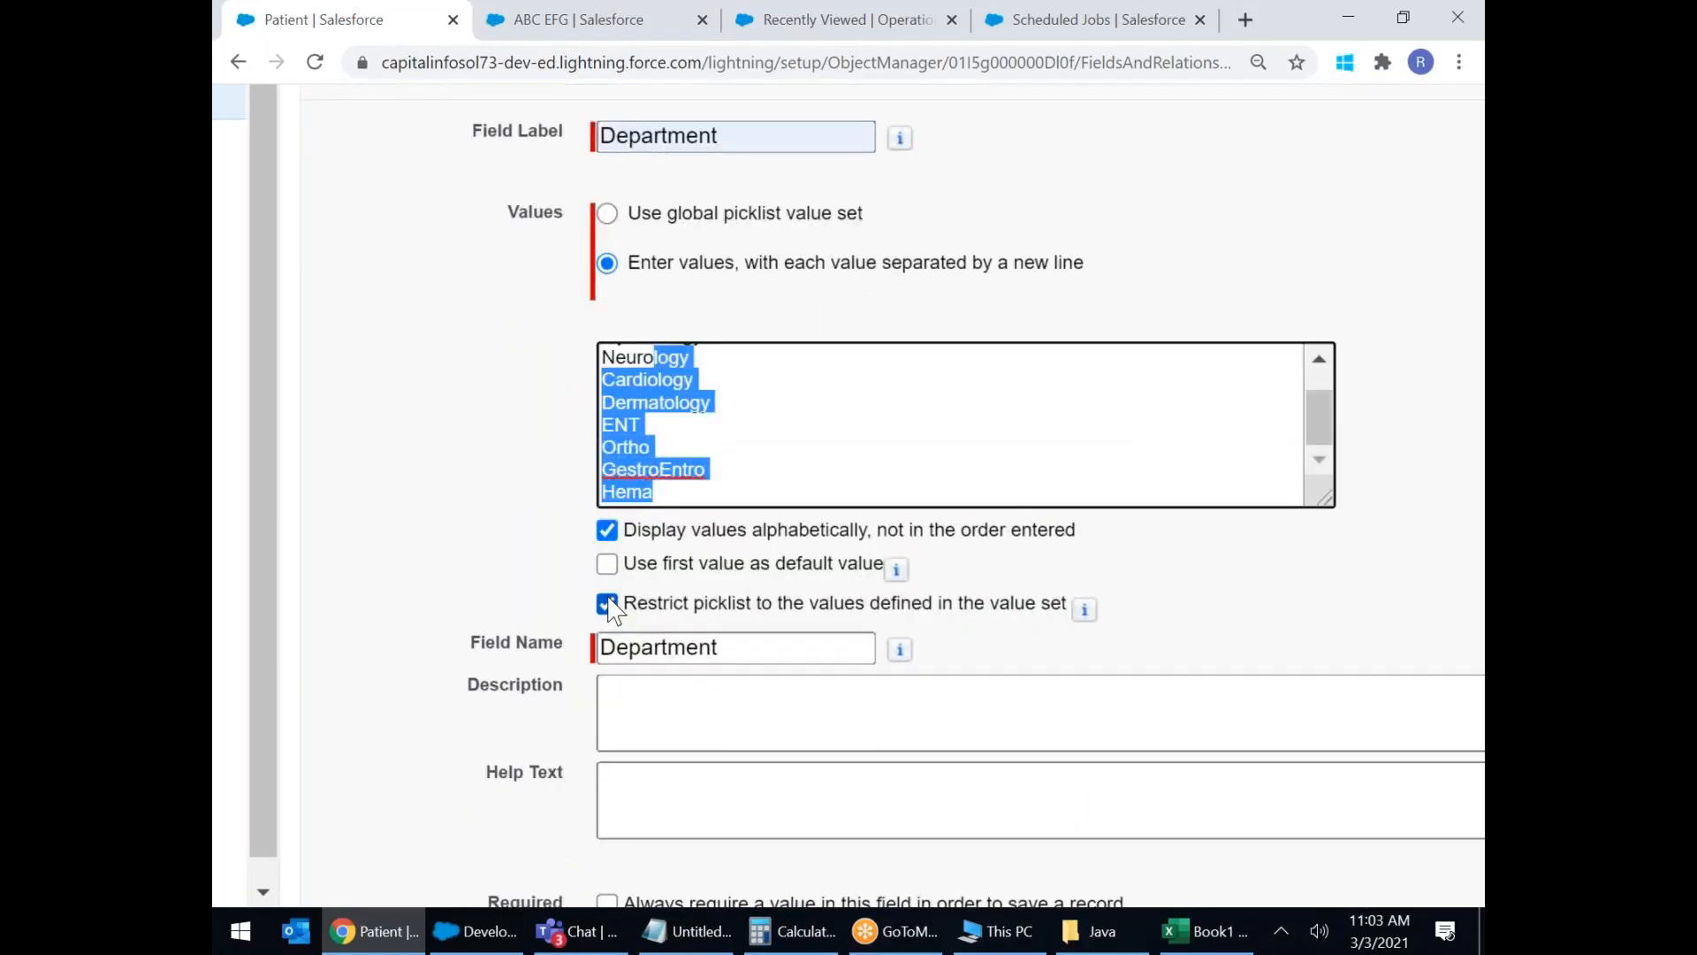
pyautogui.scroll(-3, 619, 575)
# Keep Department optional, accept default field security and page layouts, and Save & New.
pyautogui.click(698, 439)
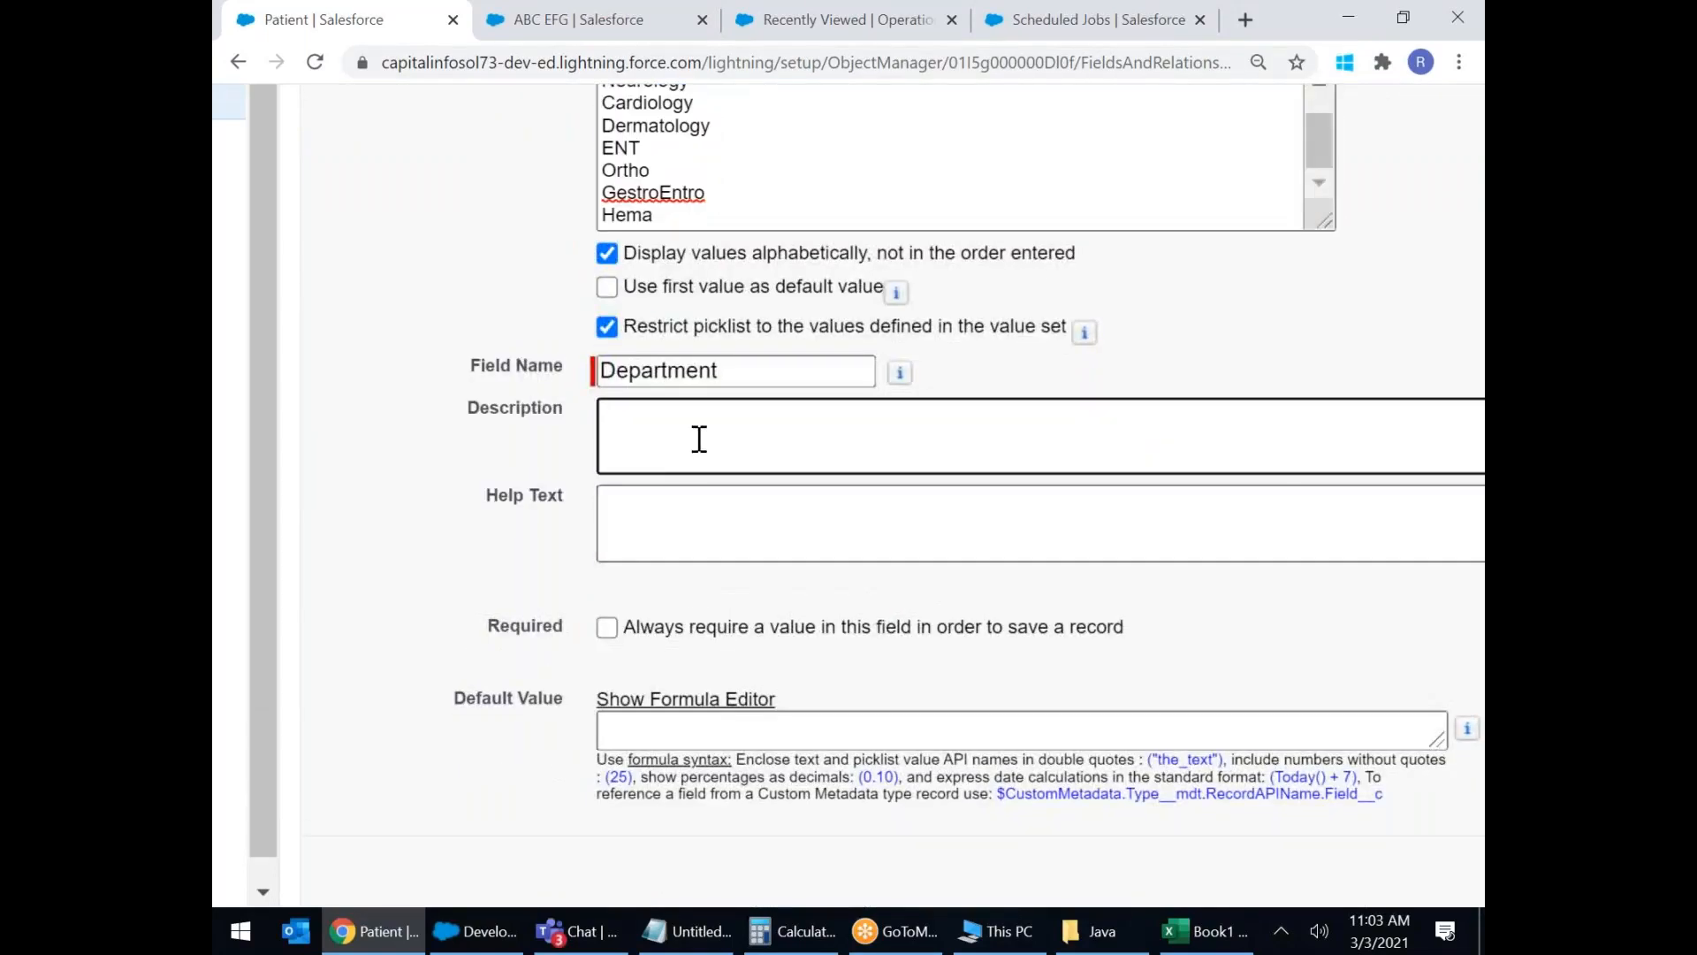
pyautogui.click(661, 528)
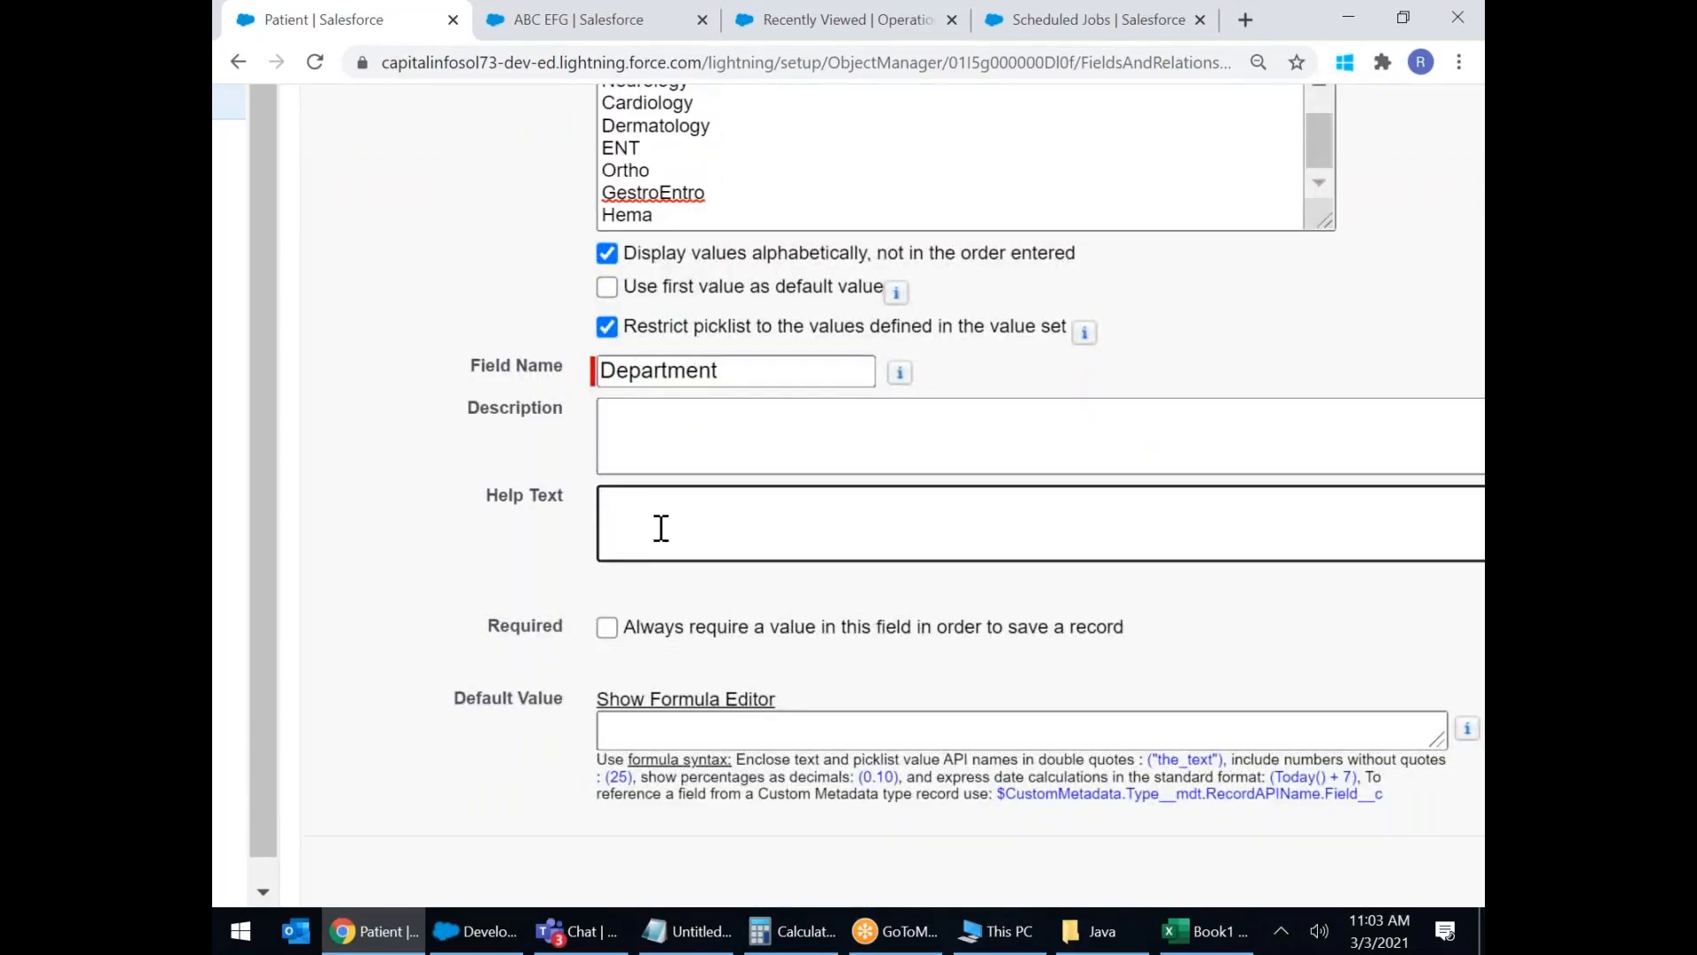
pyautogui.click(608, 629)
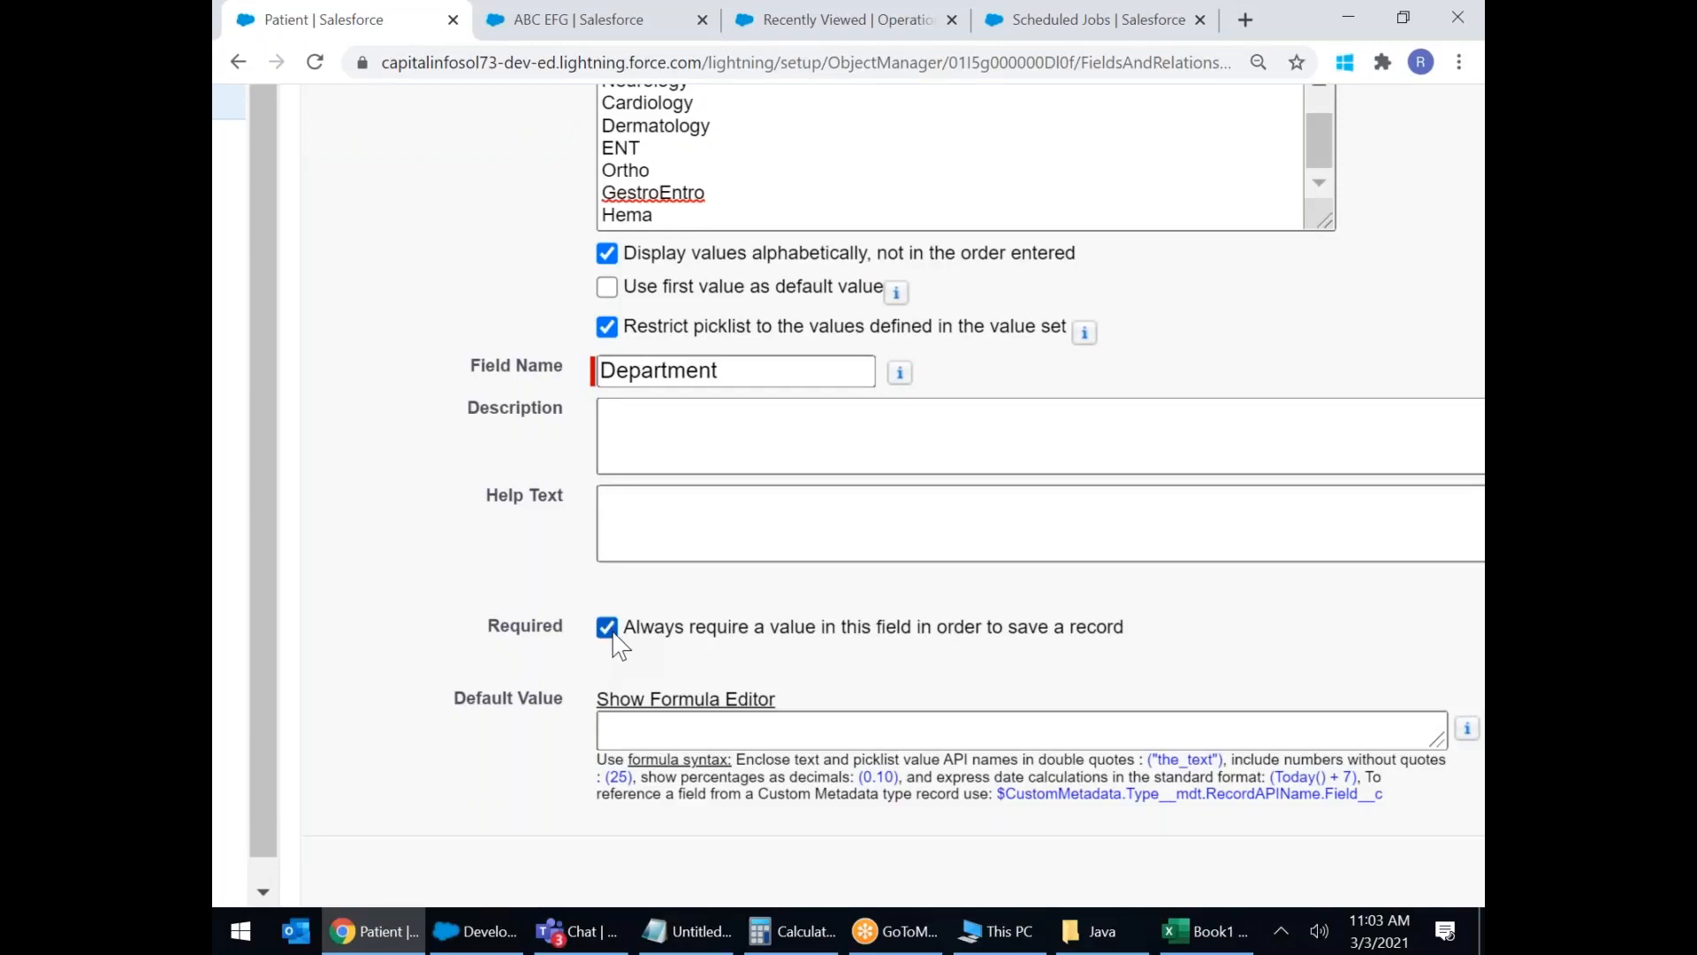
pyautogui.click(608, 630)
pyautogui.scroll(-1, 694, 629)
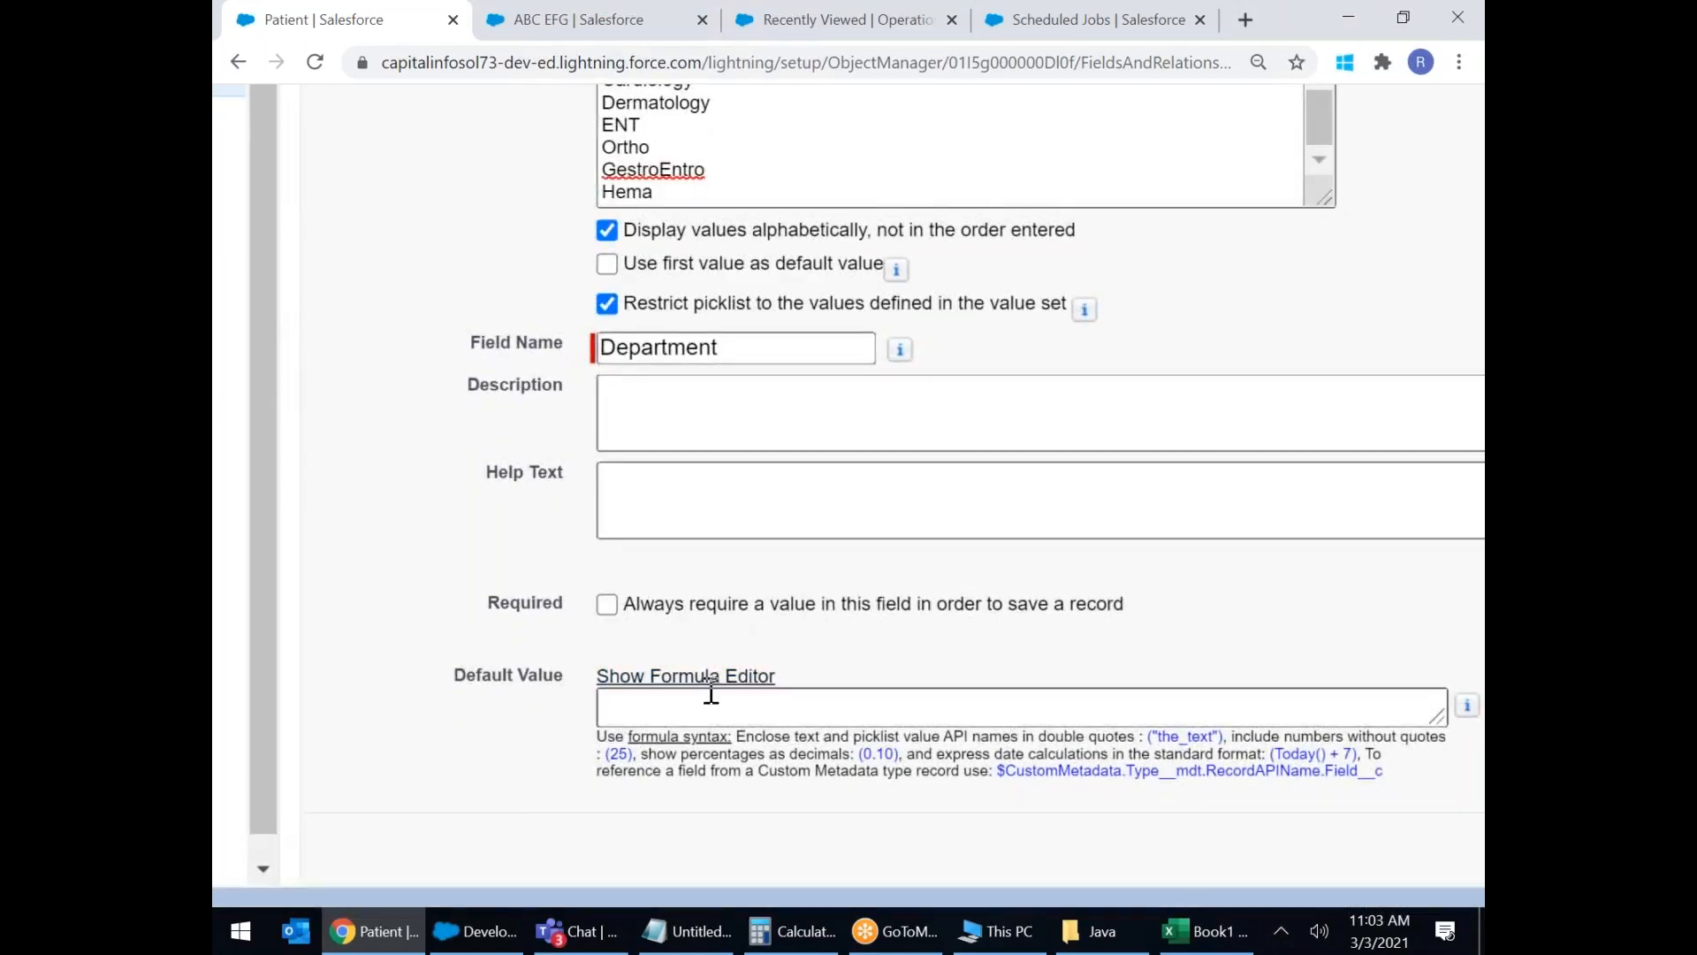
pyautogui.scroll(-3, 933, 611)
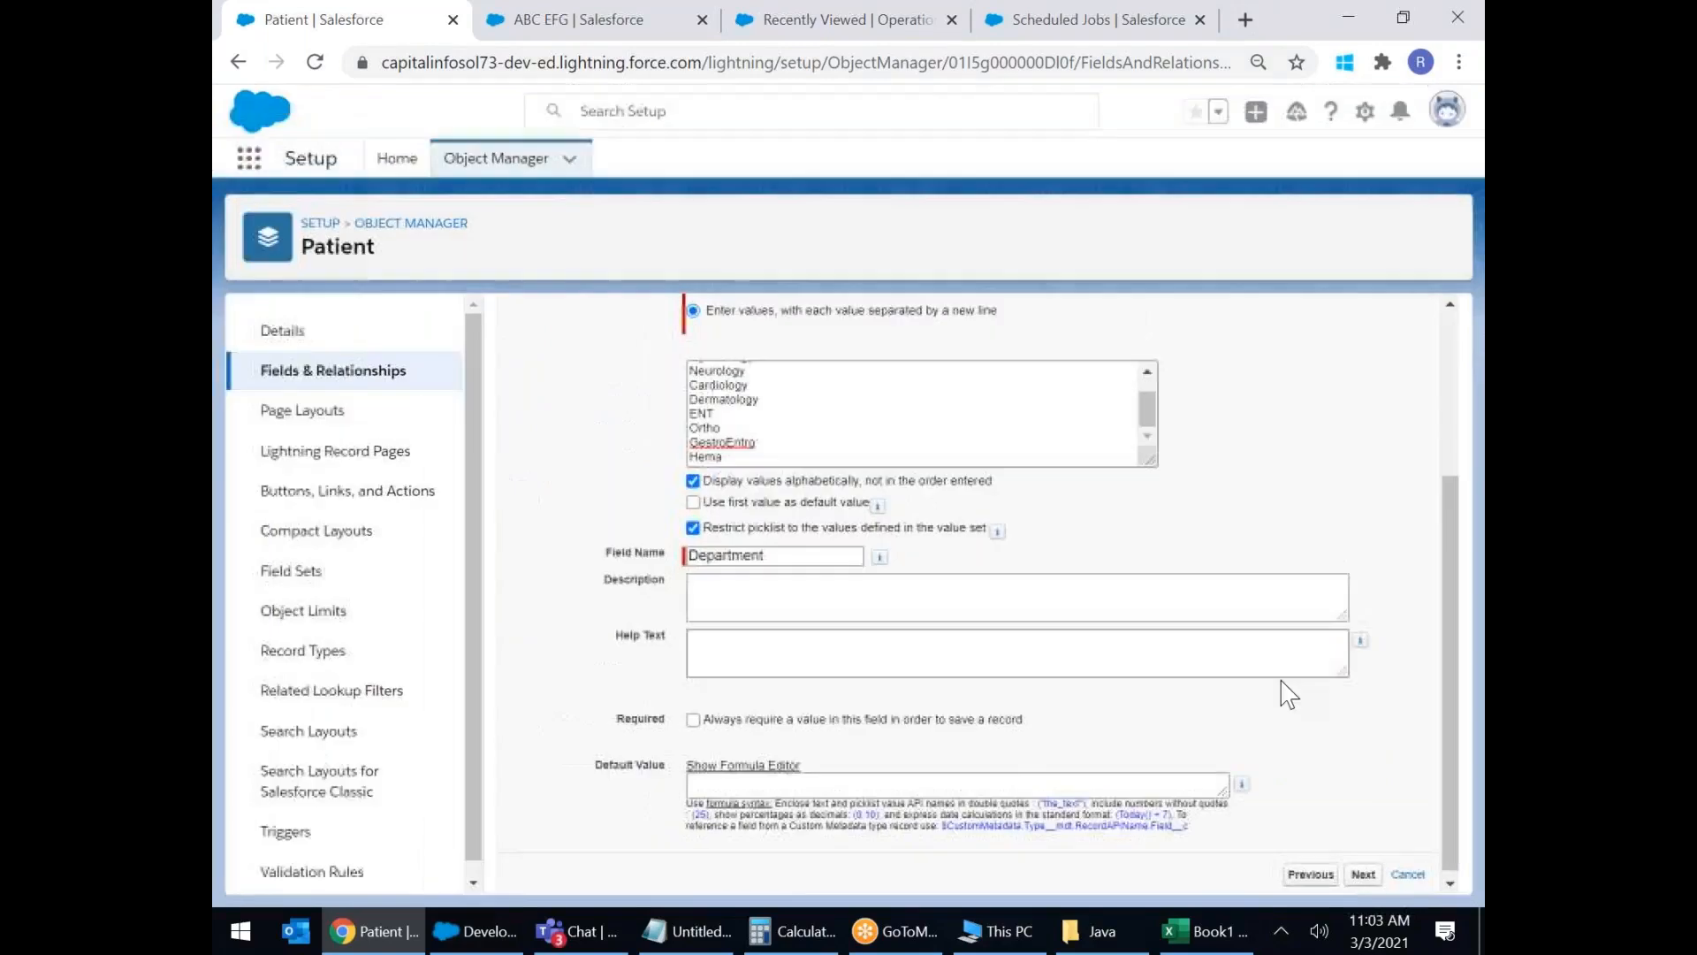
pyautogui.click(1370, 872)
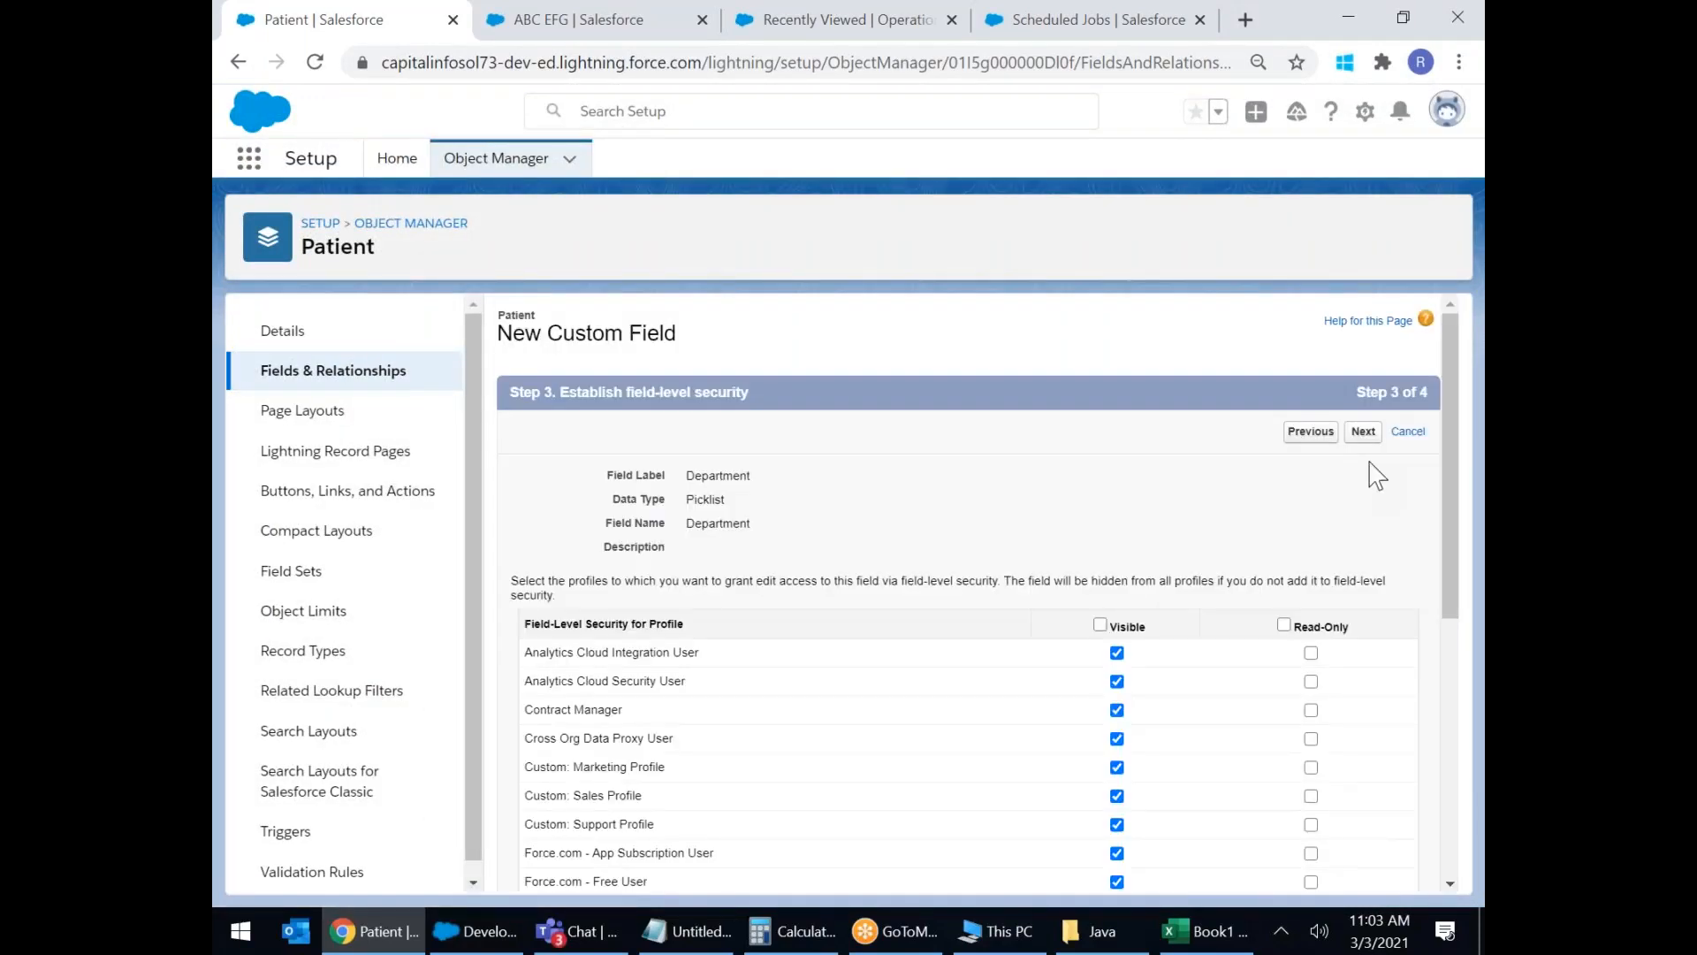
pyautogui.click(1366, 432)
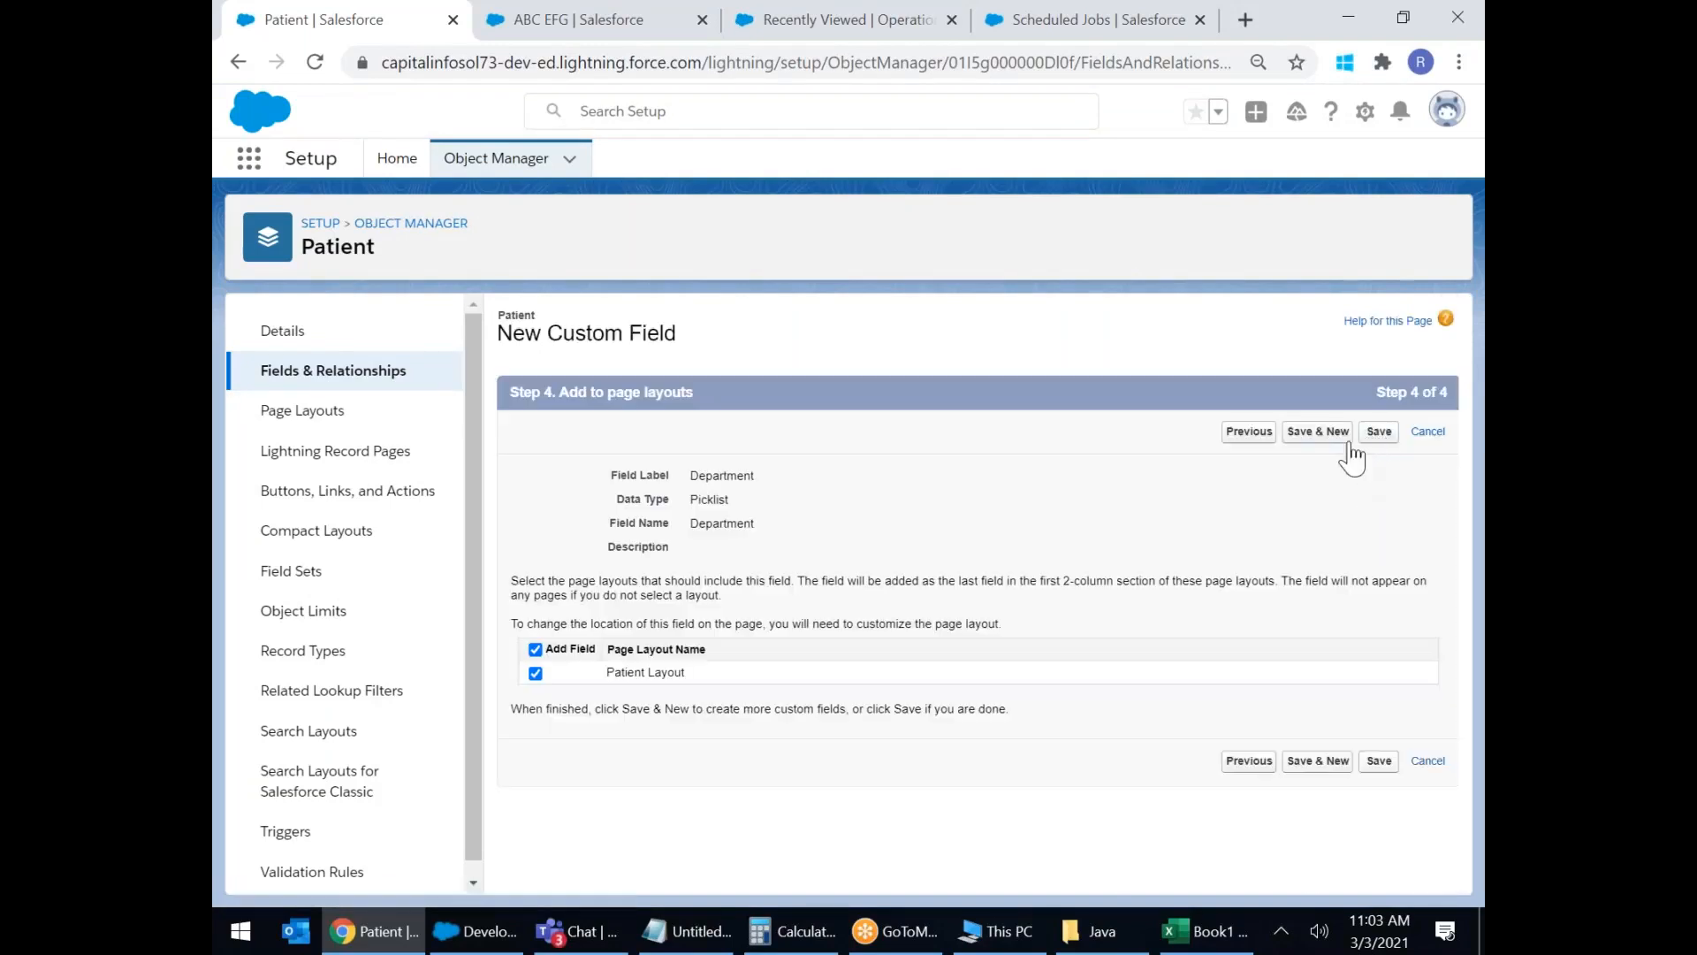
pyautogui.click(1317, 431)
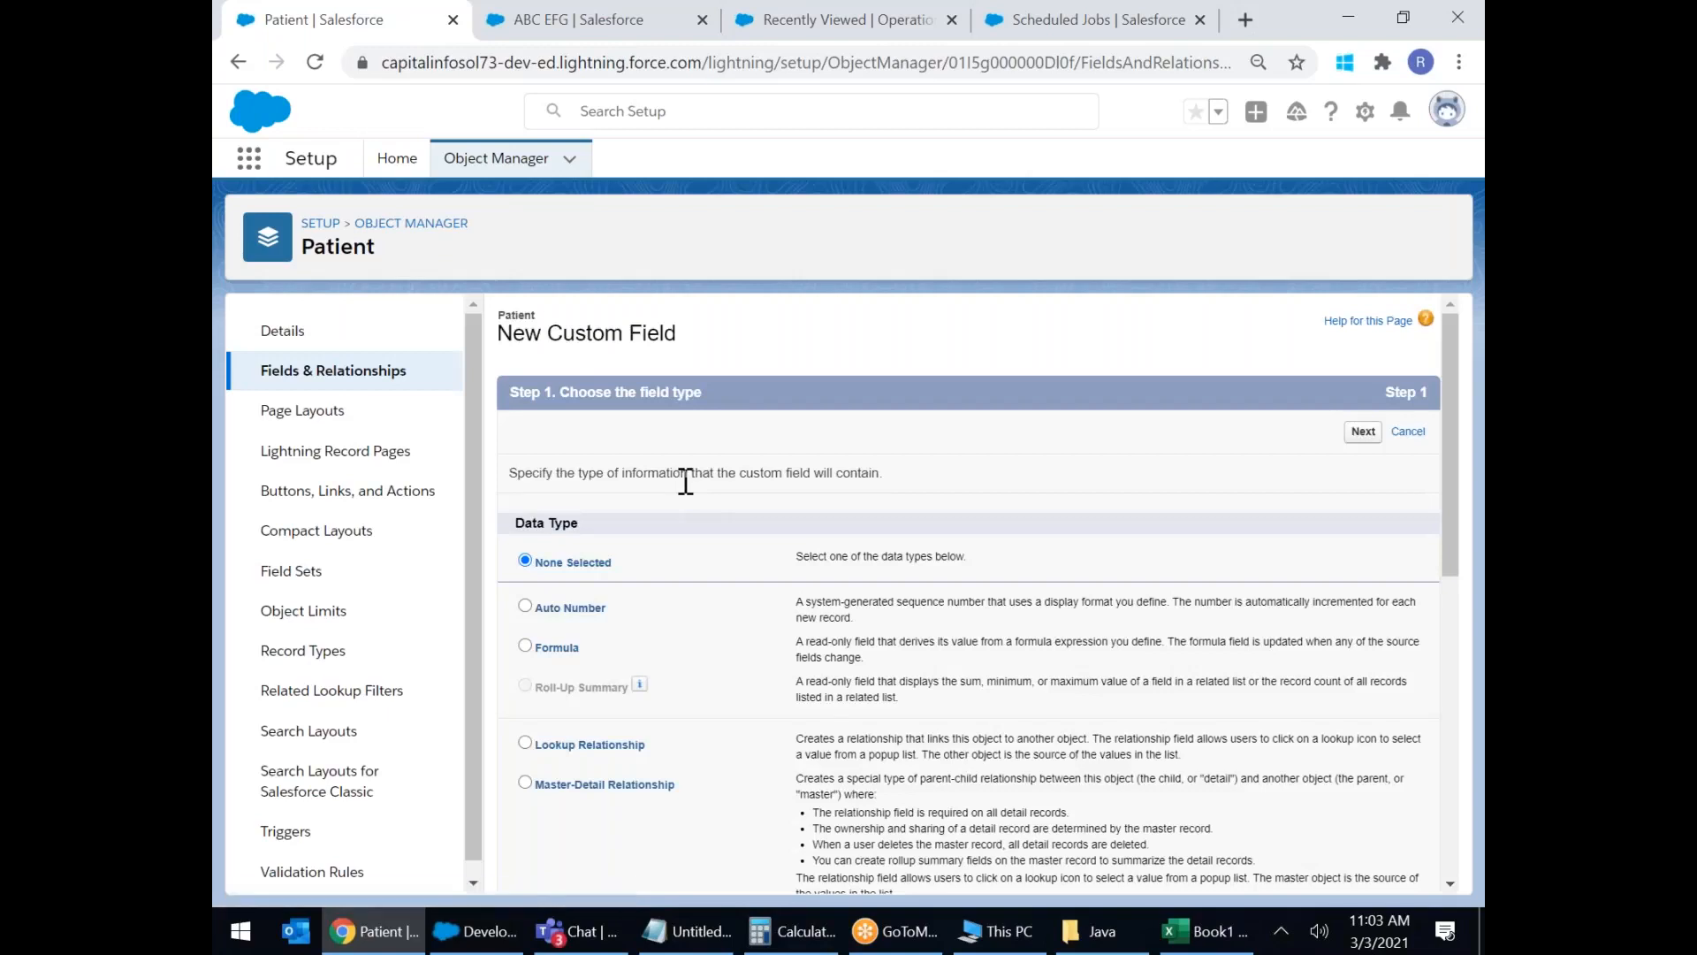
# Choose Picklist (Multi-Select) as the next field's type and continue to the details step.
pyautogui.scroll(-10, 699, 529)
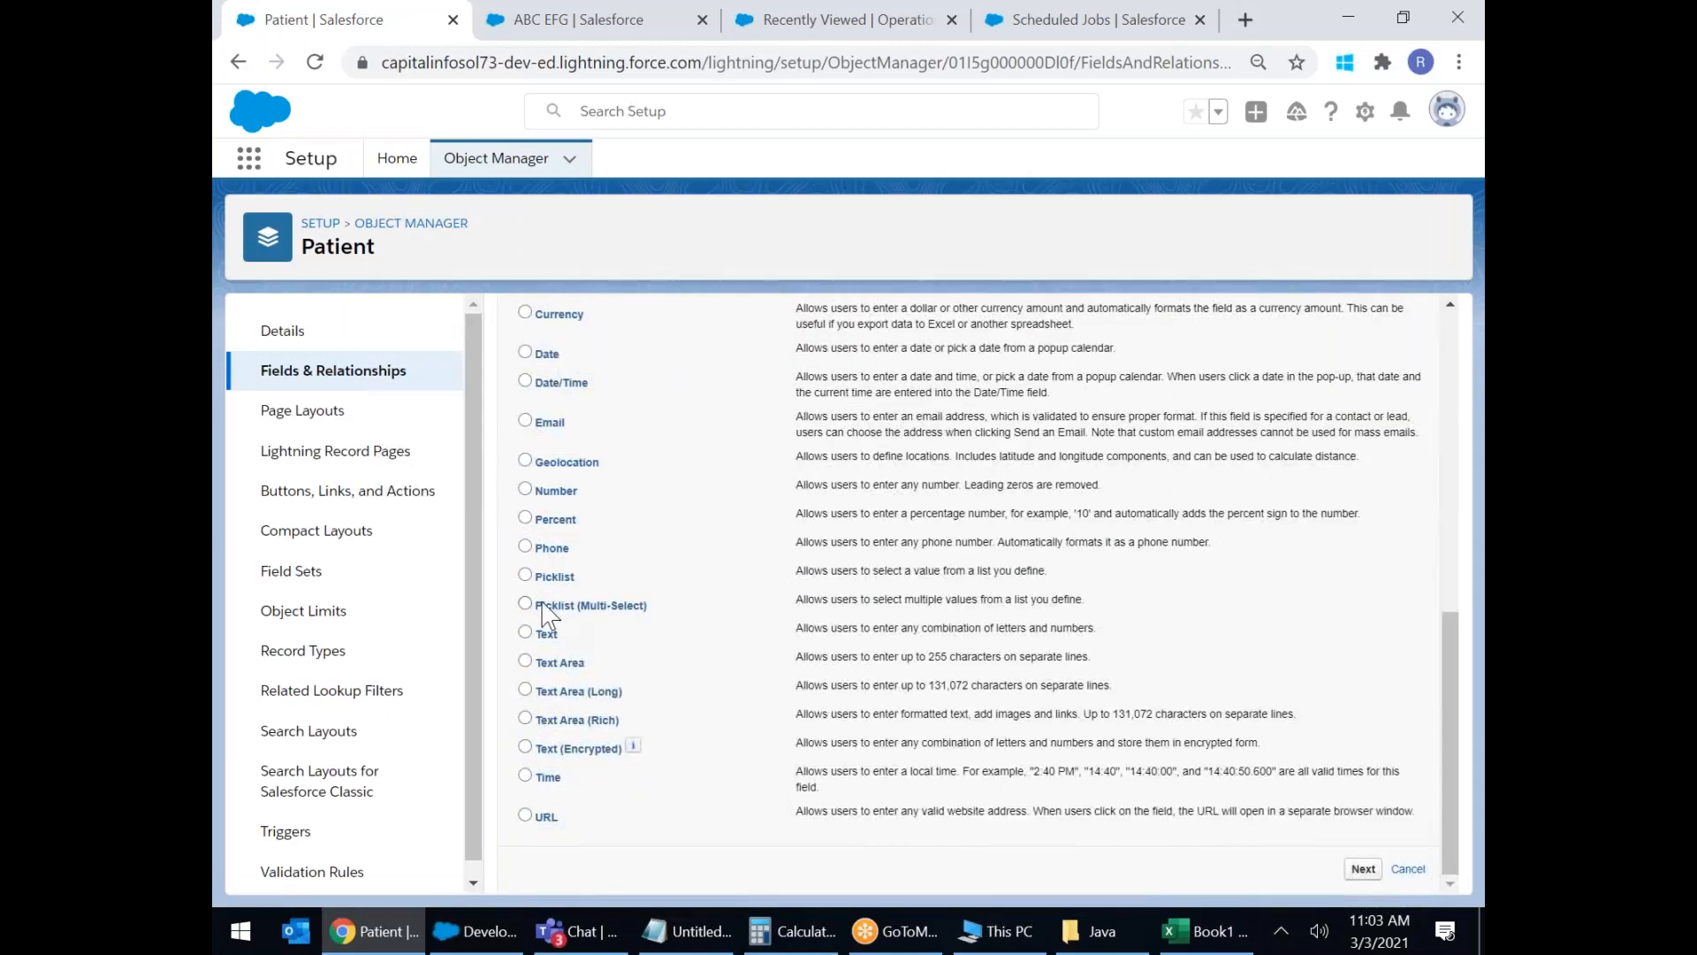
pyautogui.click(525, 604)
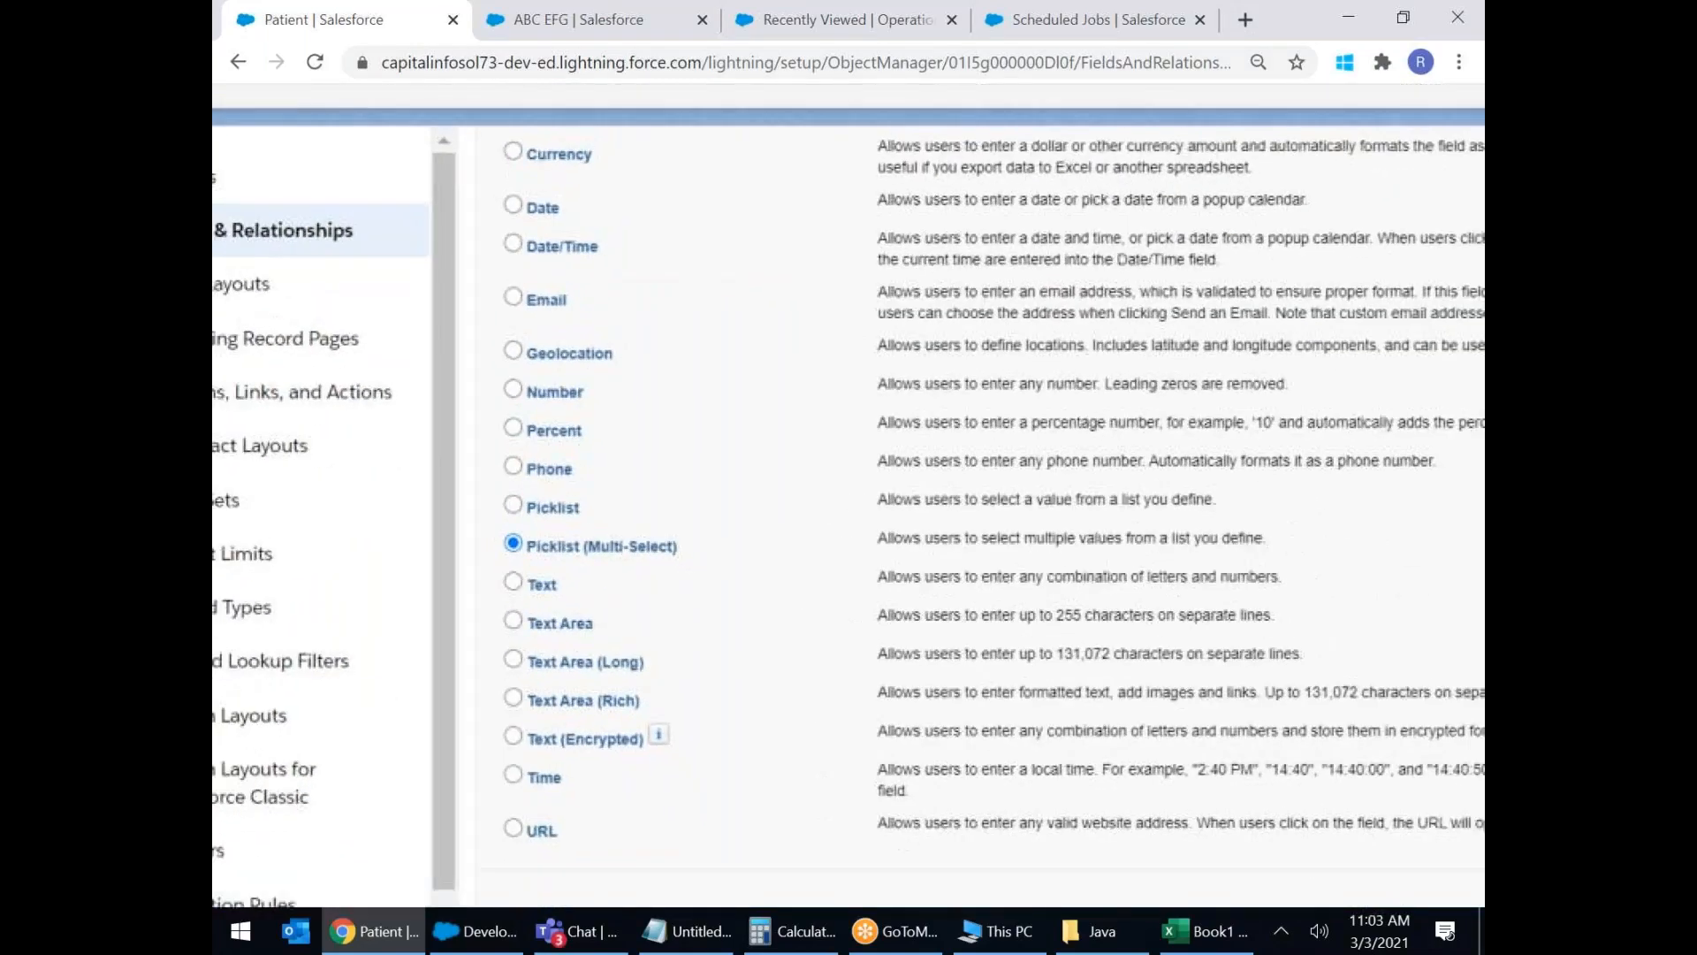
pyautogui.click(1364, 869)
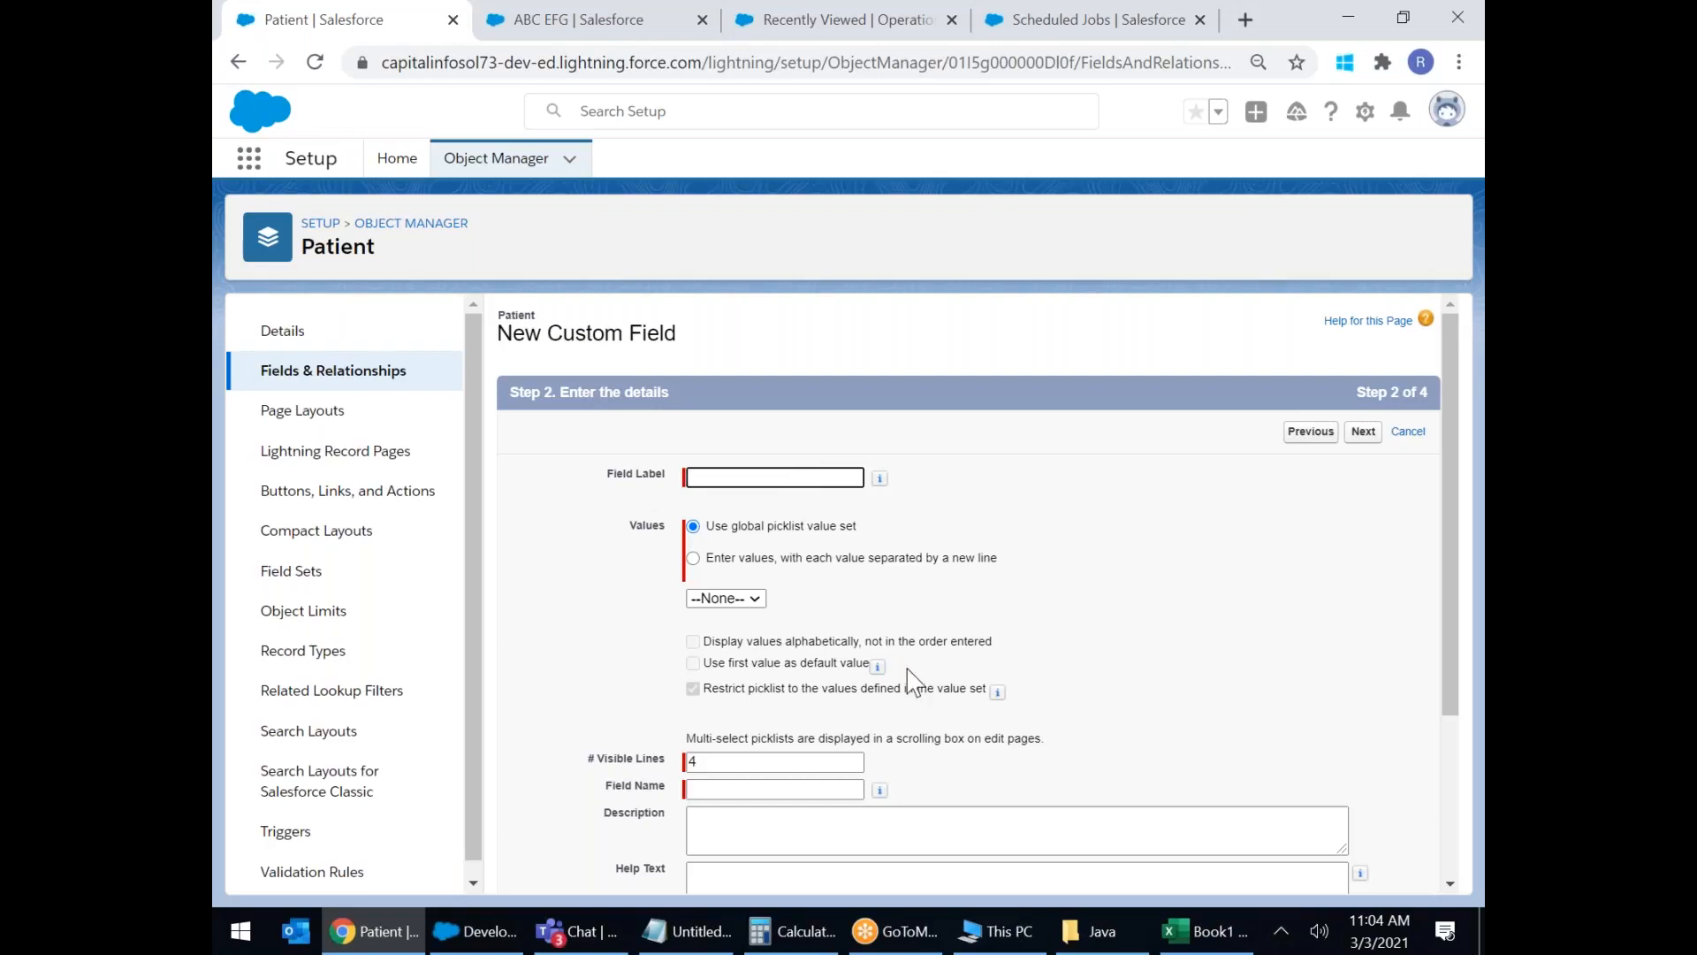
pyautogui.scroll(-3, 917, 658)
pyautogui.scroll(3, 916, 658)
# Label the multi-select field Facilities and choose to enter its values manually.
pyautogui.click(764, 478)
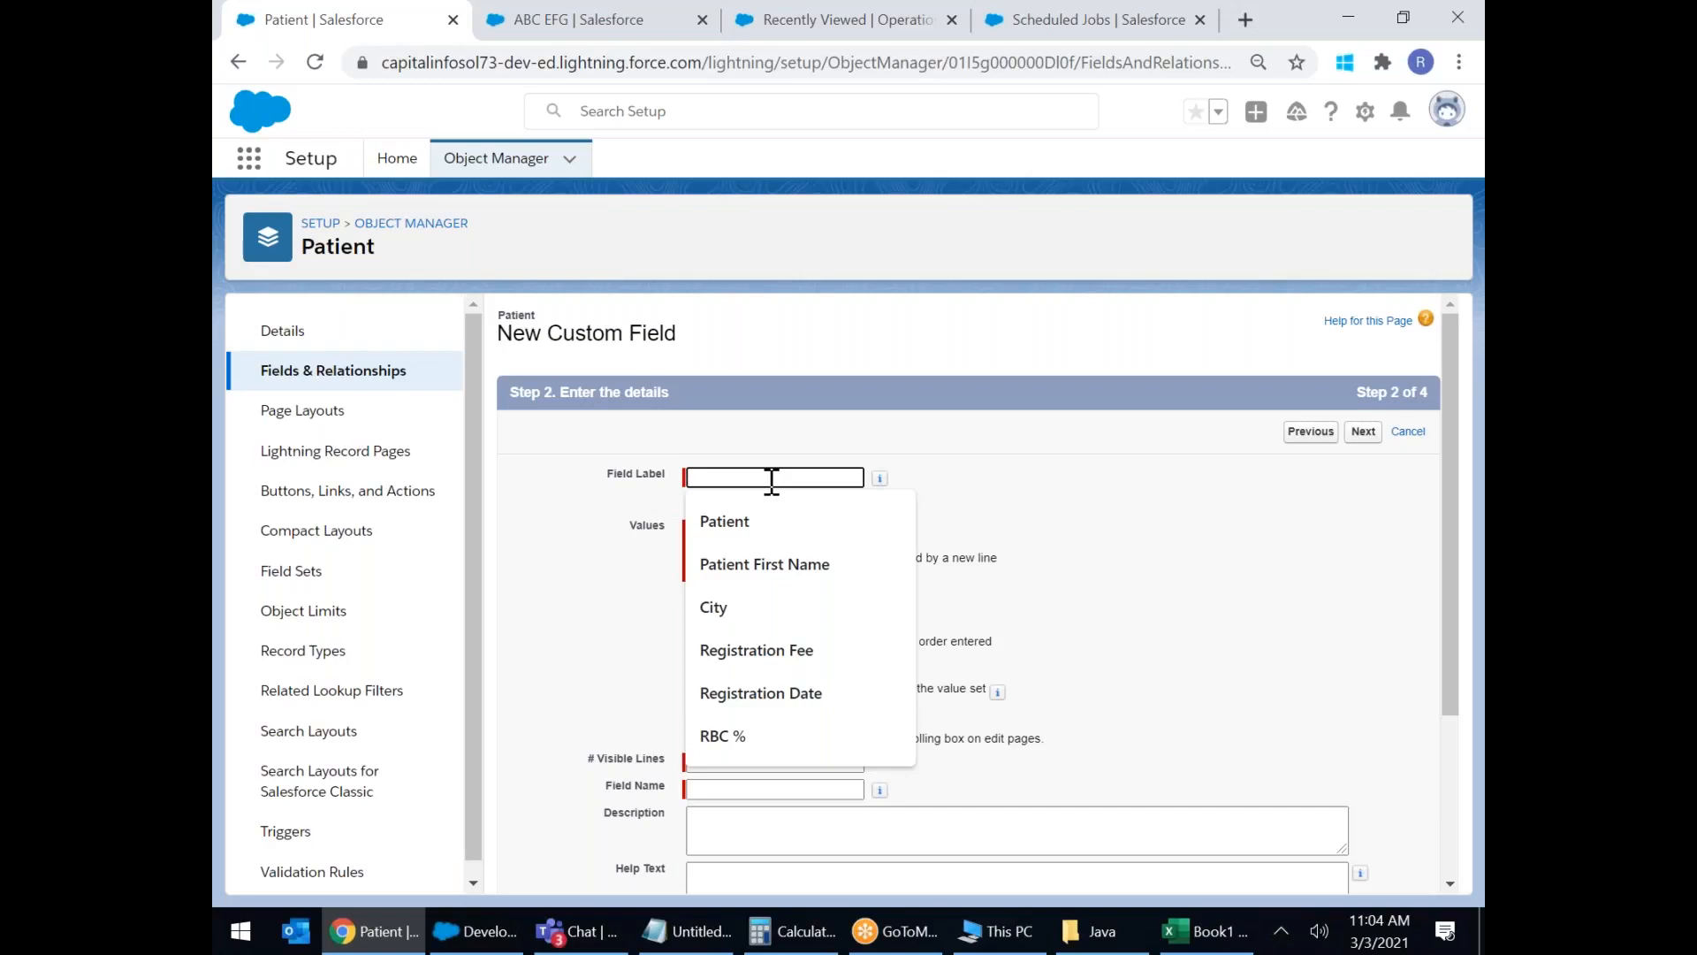
pyautogui.write('Facilities')
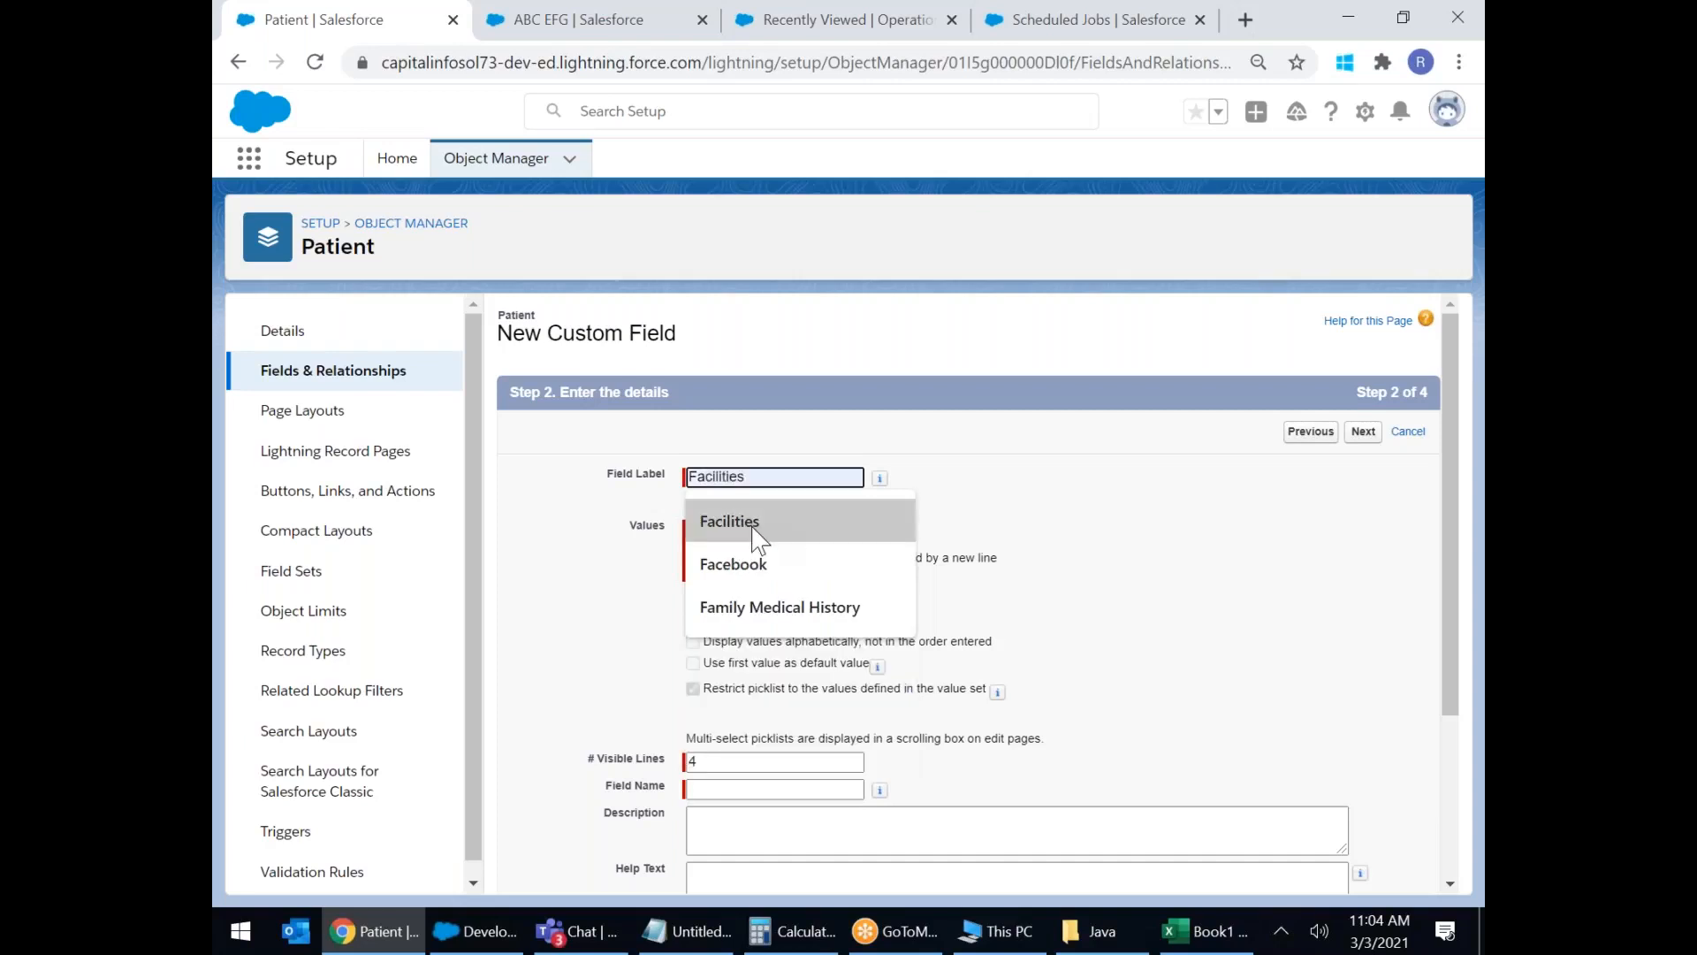
pyautogui.click(751, 524)
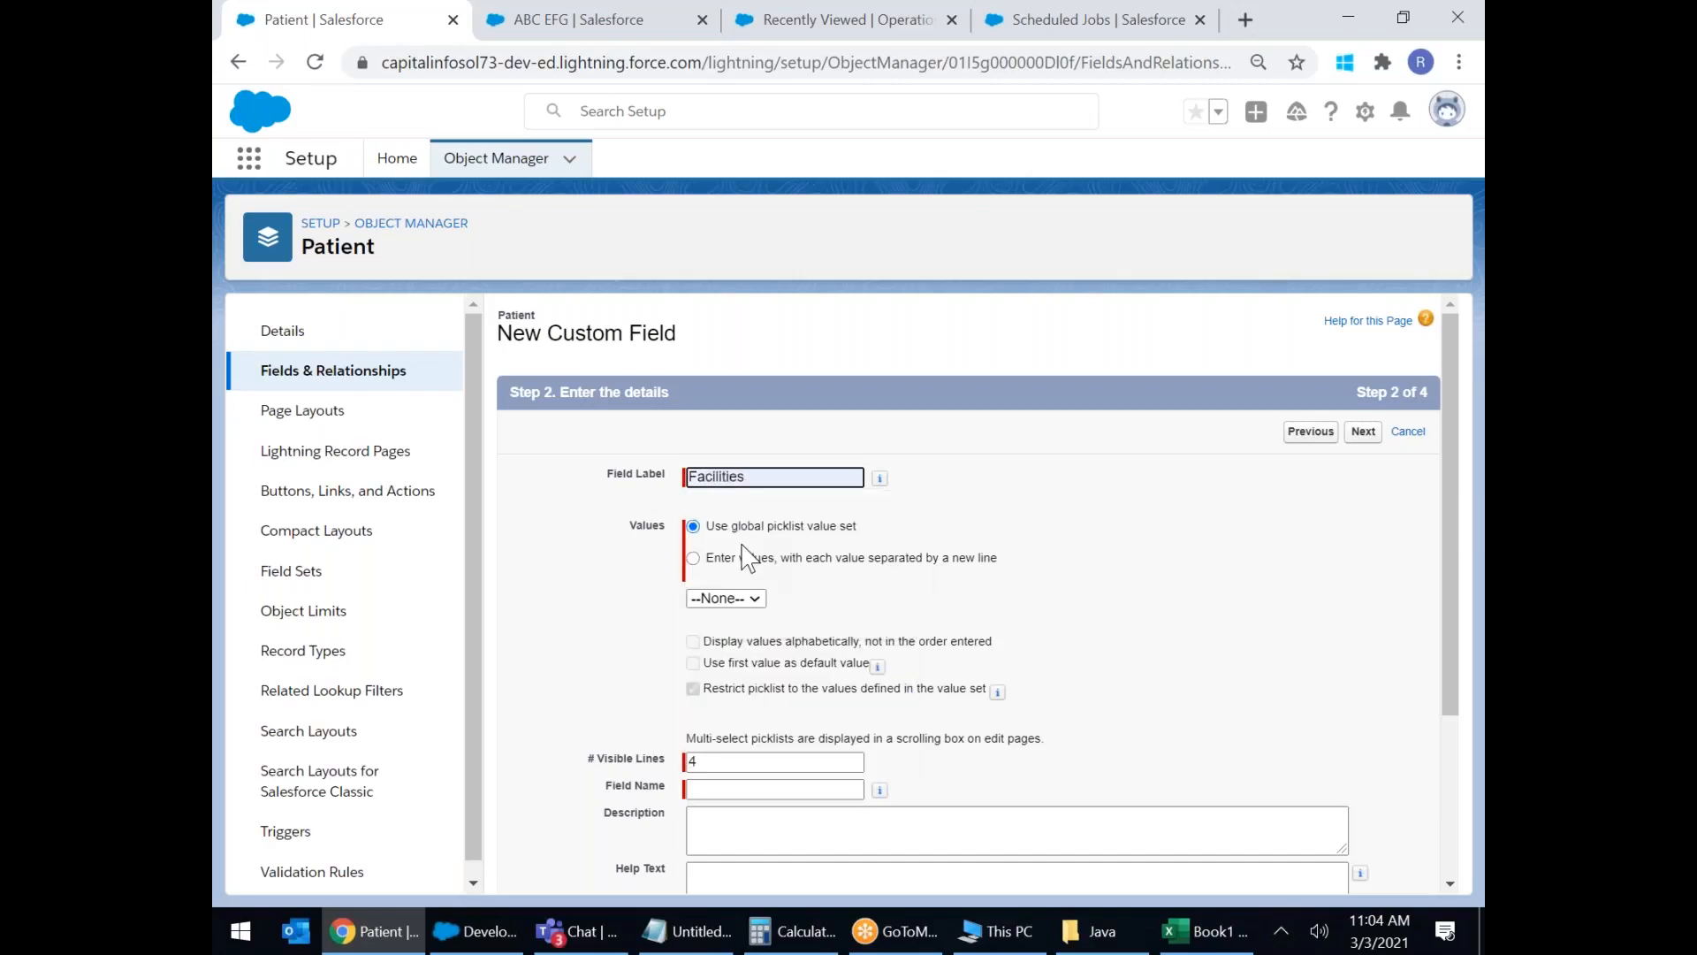
pyautogui.click(693, 558)
pyautogui.click(747, 620)
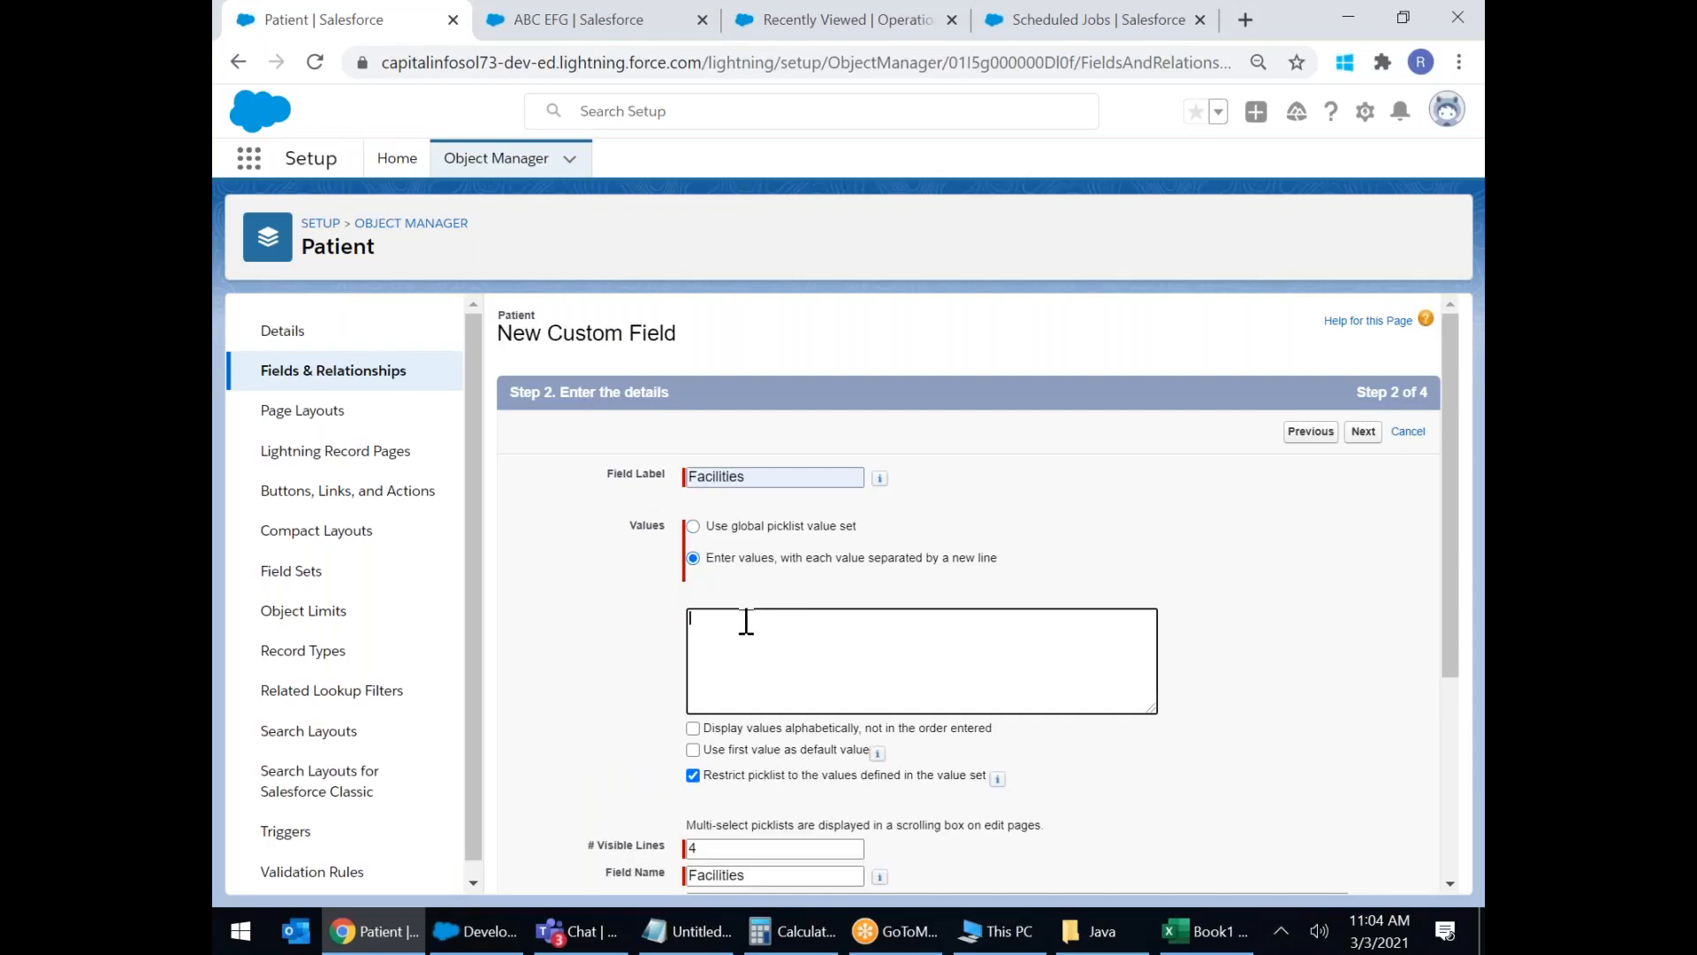
pyautogui.scroll(-1, 1219, 662)
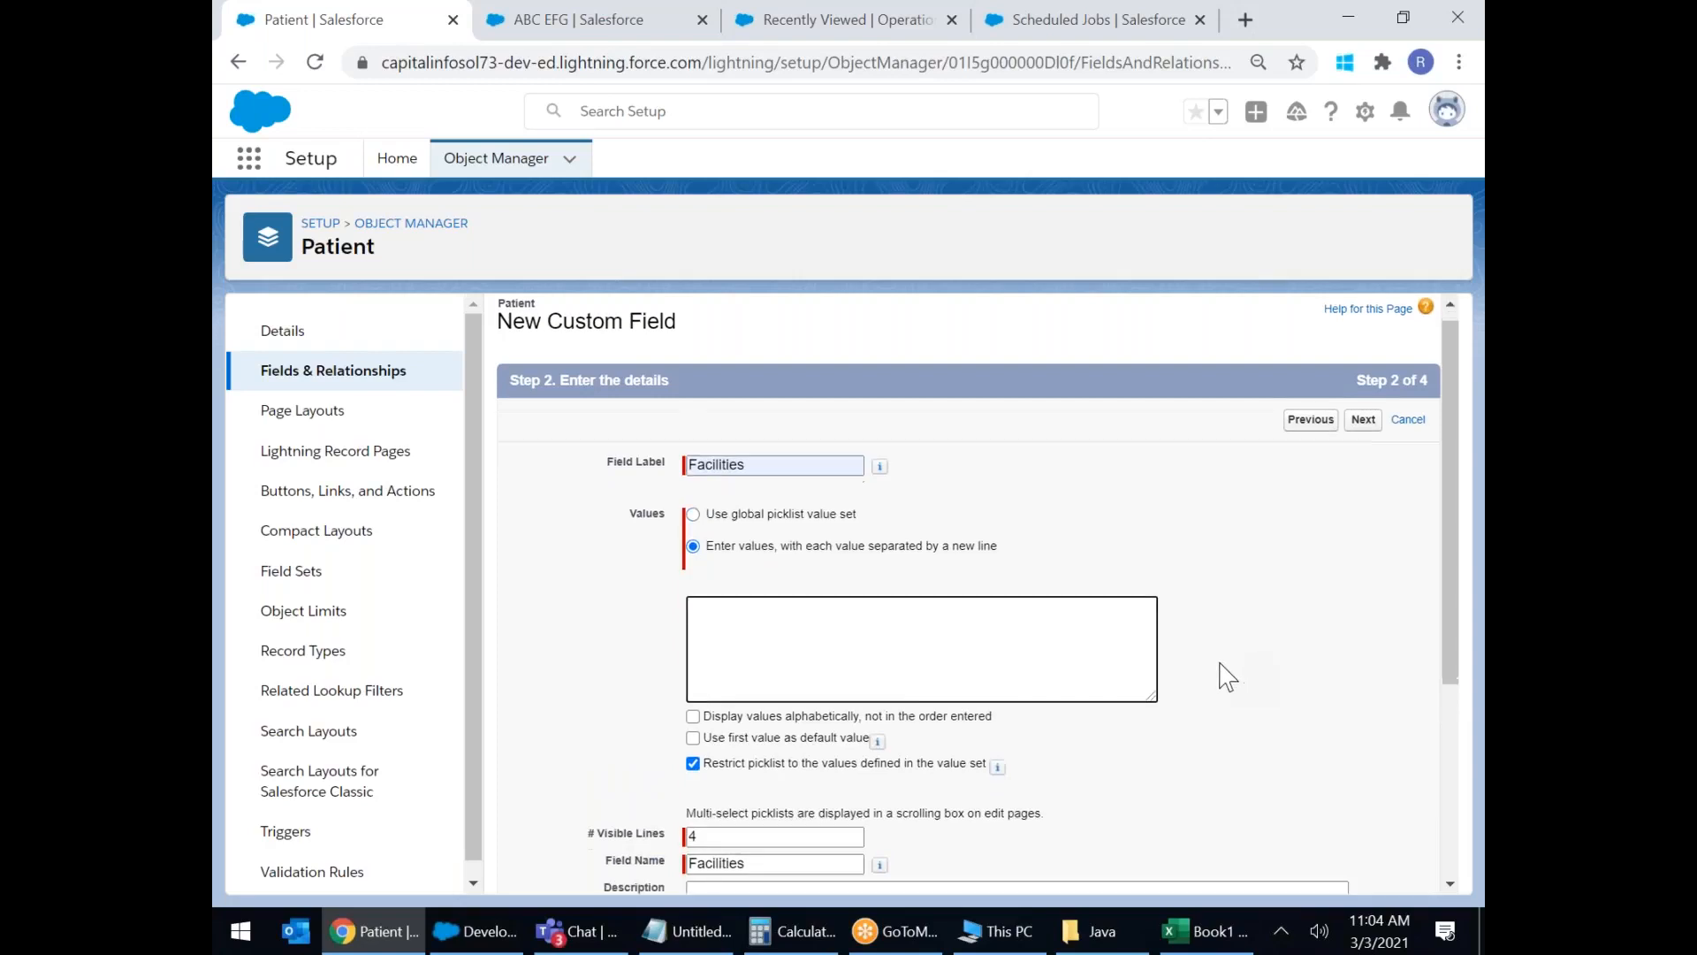
pyautogui.scroll(4, 1219, 663)
pyautogui.scroll(-1, 1220, 663)
# Enter Wheel Chair and Extra Mattress as values, fixing 'Matress' via spell suggestion.
pyautogui.write('W')
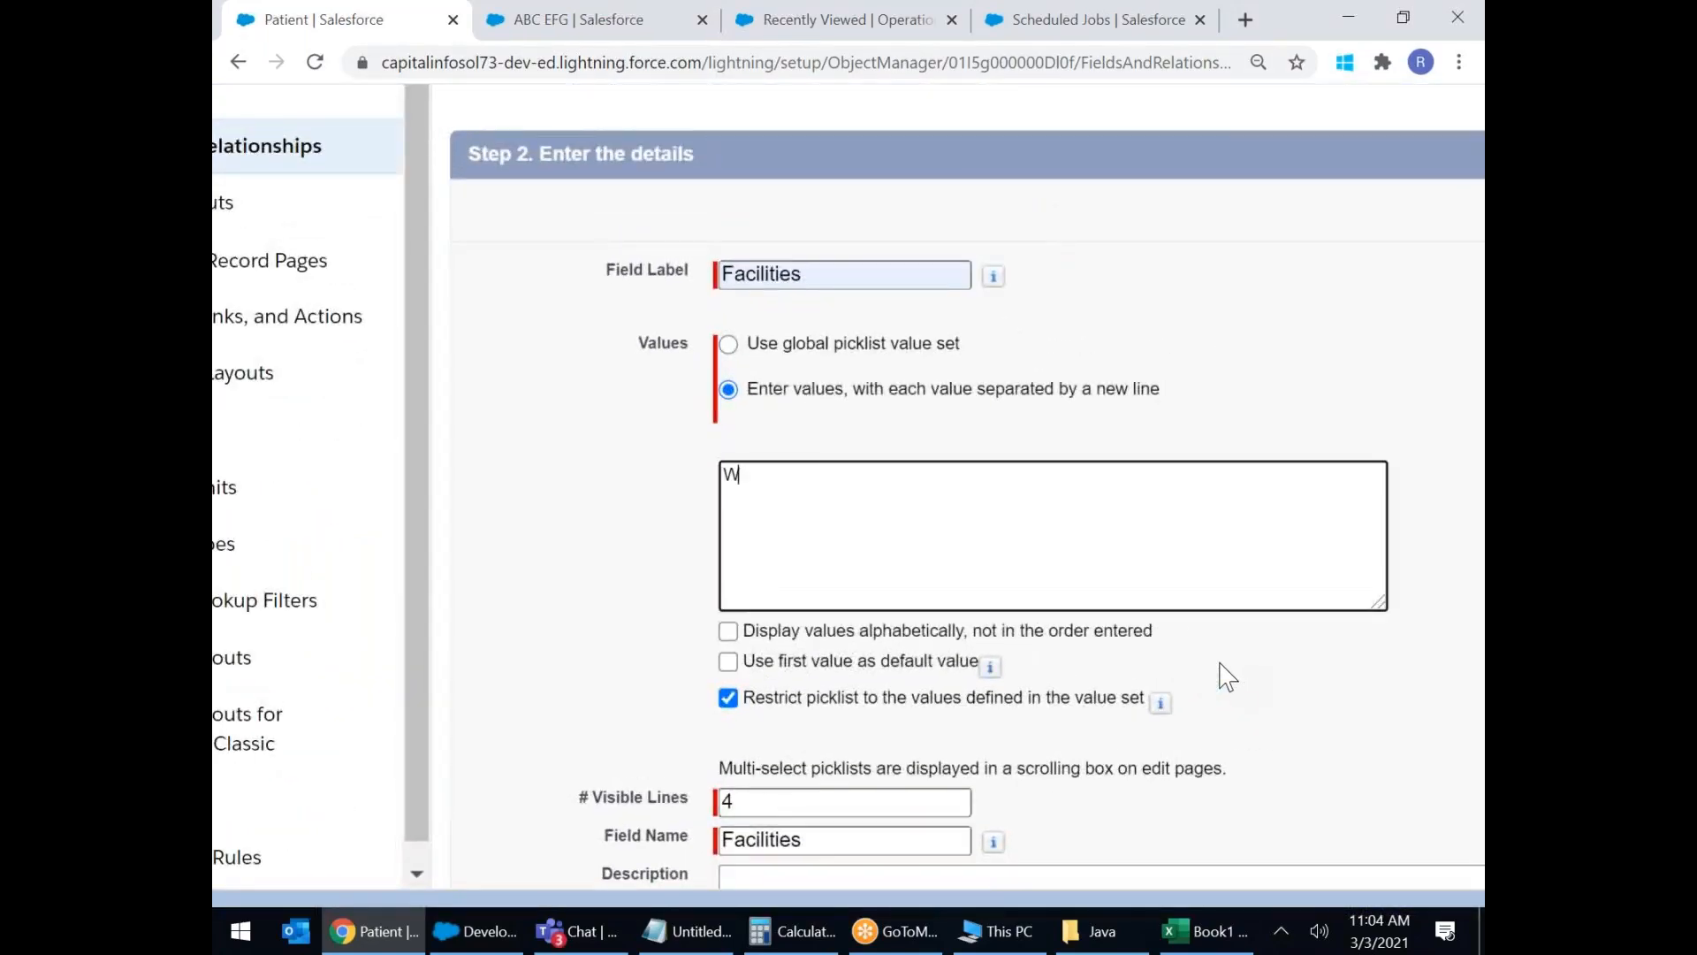
pyautogui.write('heel Chair')
pyautogui.press('Return')
pyautogui.write('eX')
pyautogui.press('BackSpace')
pyautogui.press('BackSpace')
pyautogui.write('Extra Matress')
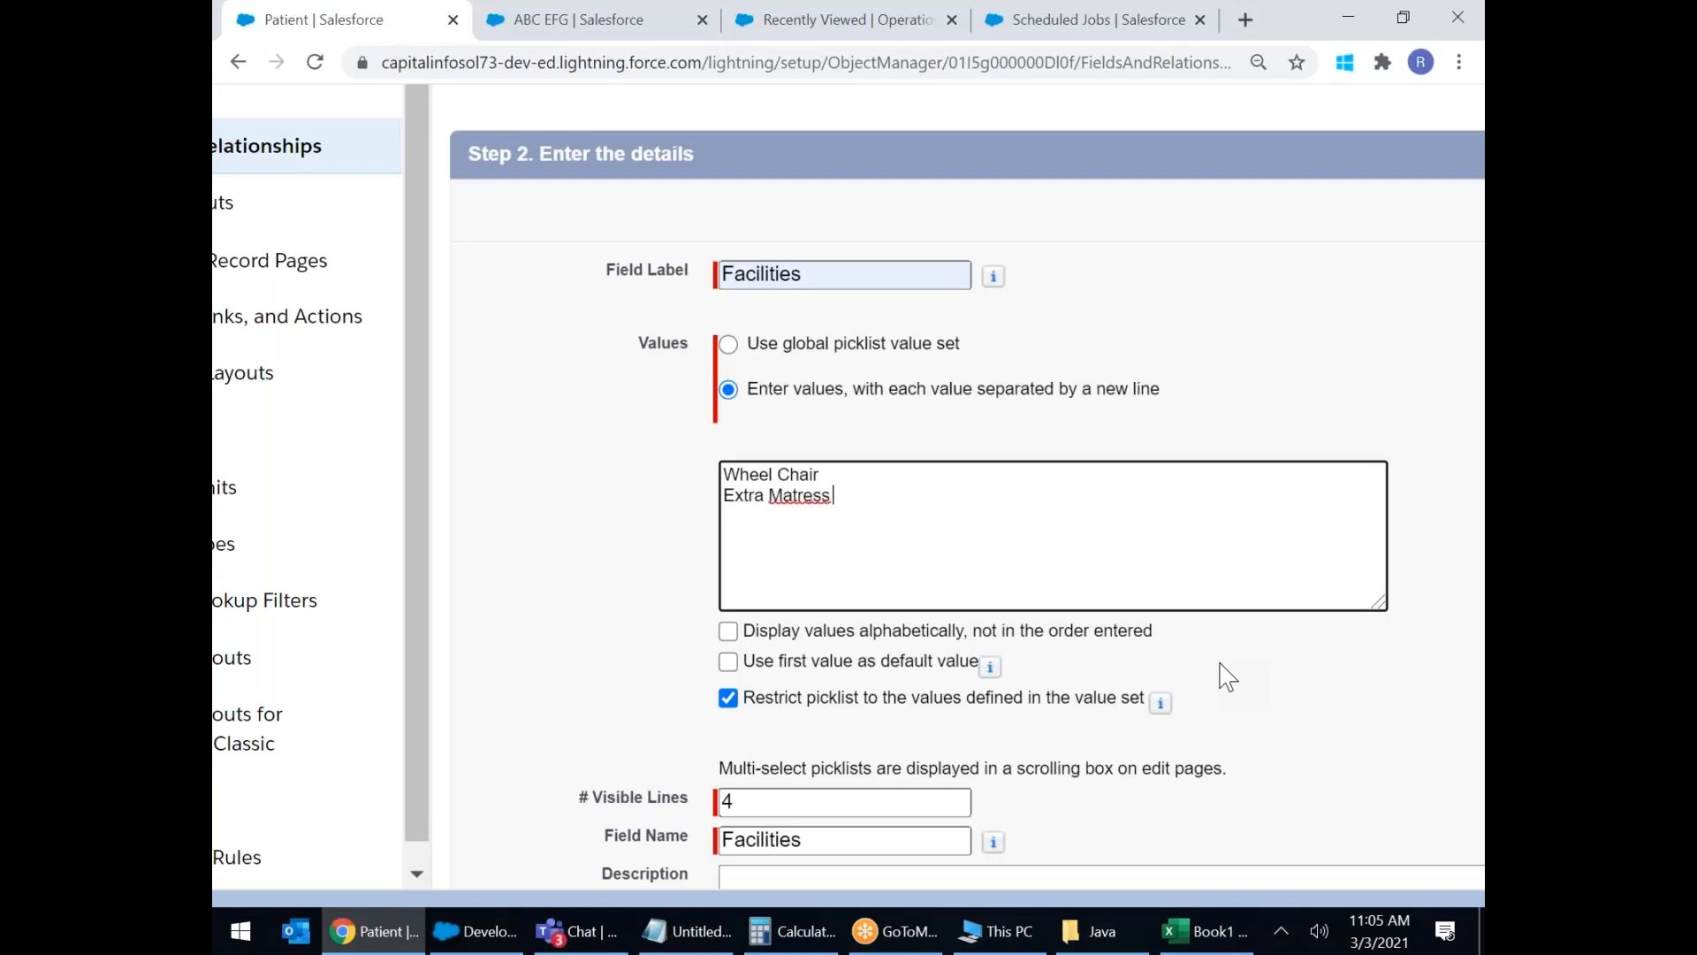
pyautogui.rightClick(824, 491)
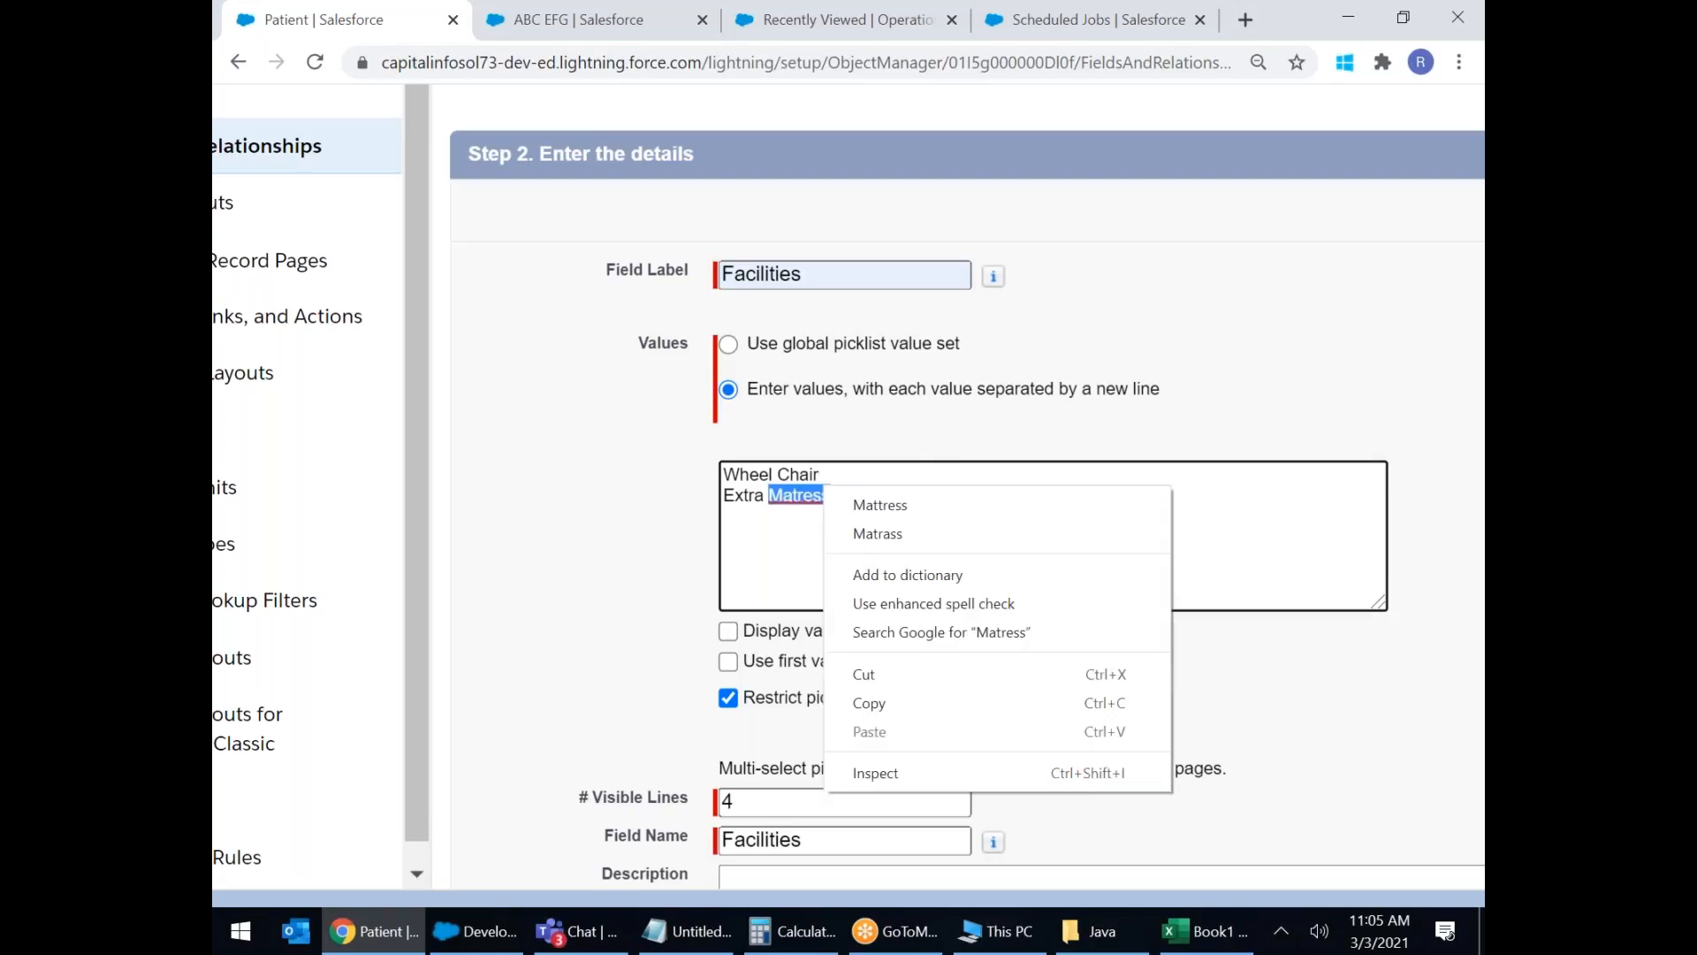
pyautogui.click(880, 508)
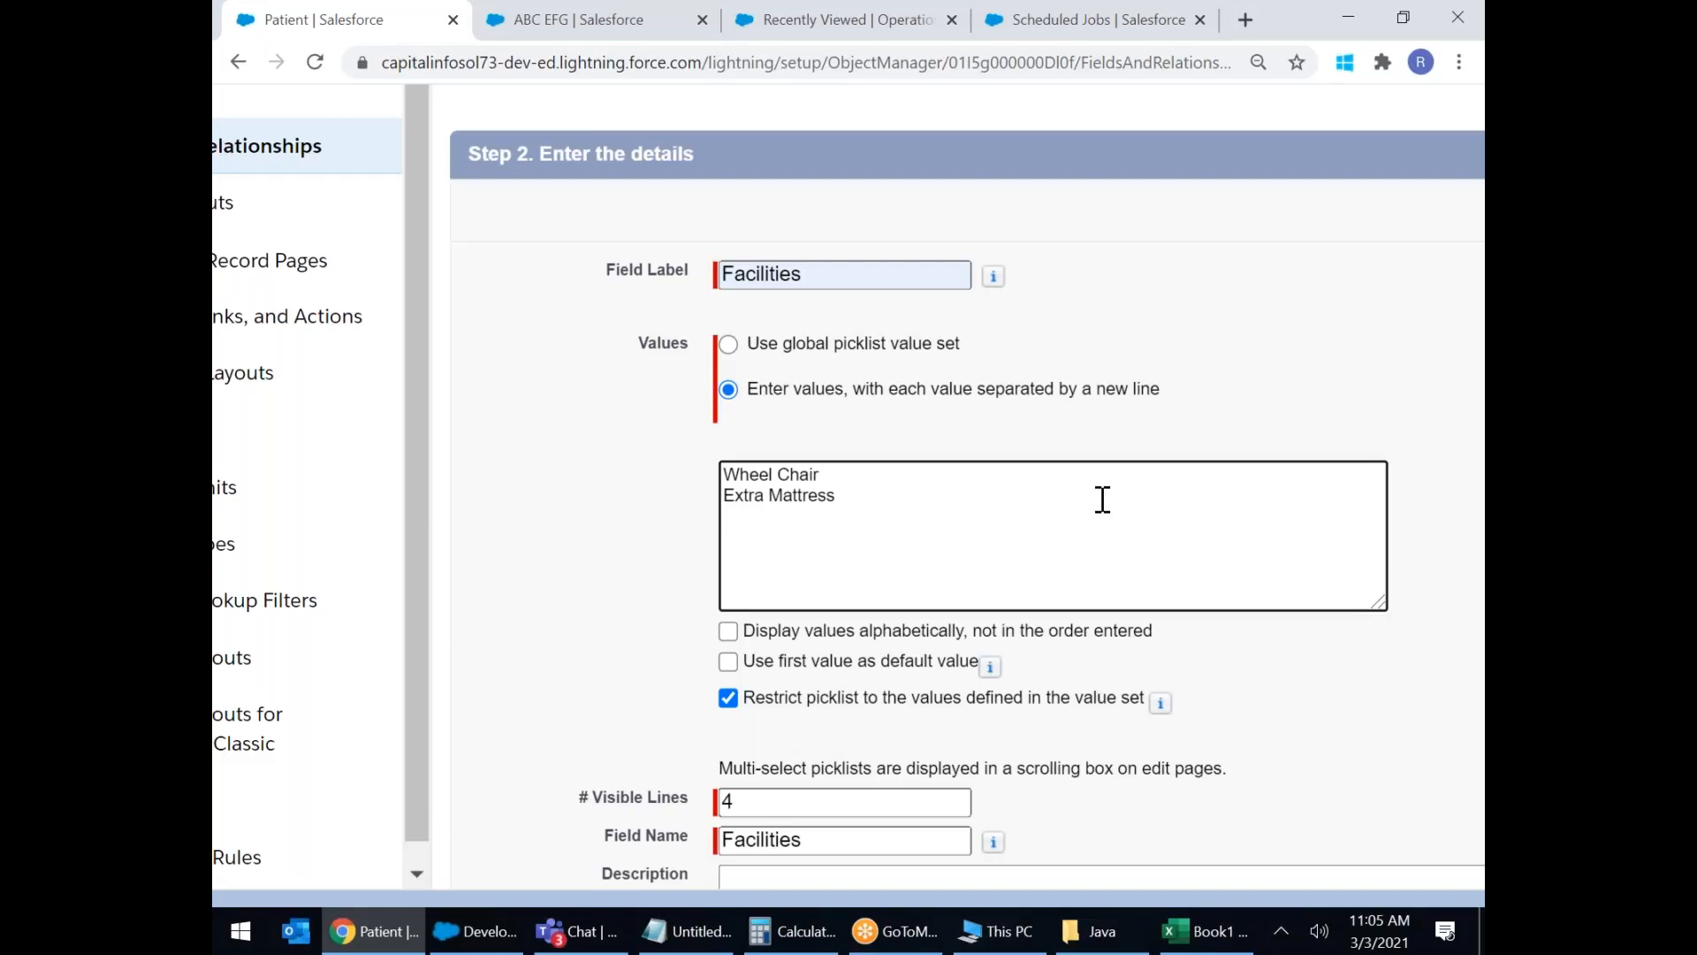
# Add Ambulance, Stretcher (spell-corrected) and Dedicated Nurse as Facilities values.
pyautogui.write('Ambulance')
pyautogui.press('Return')
pyautogui.write('Stratcher')
pyautogui.rightClick(778, 538)
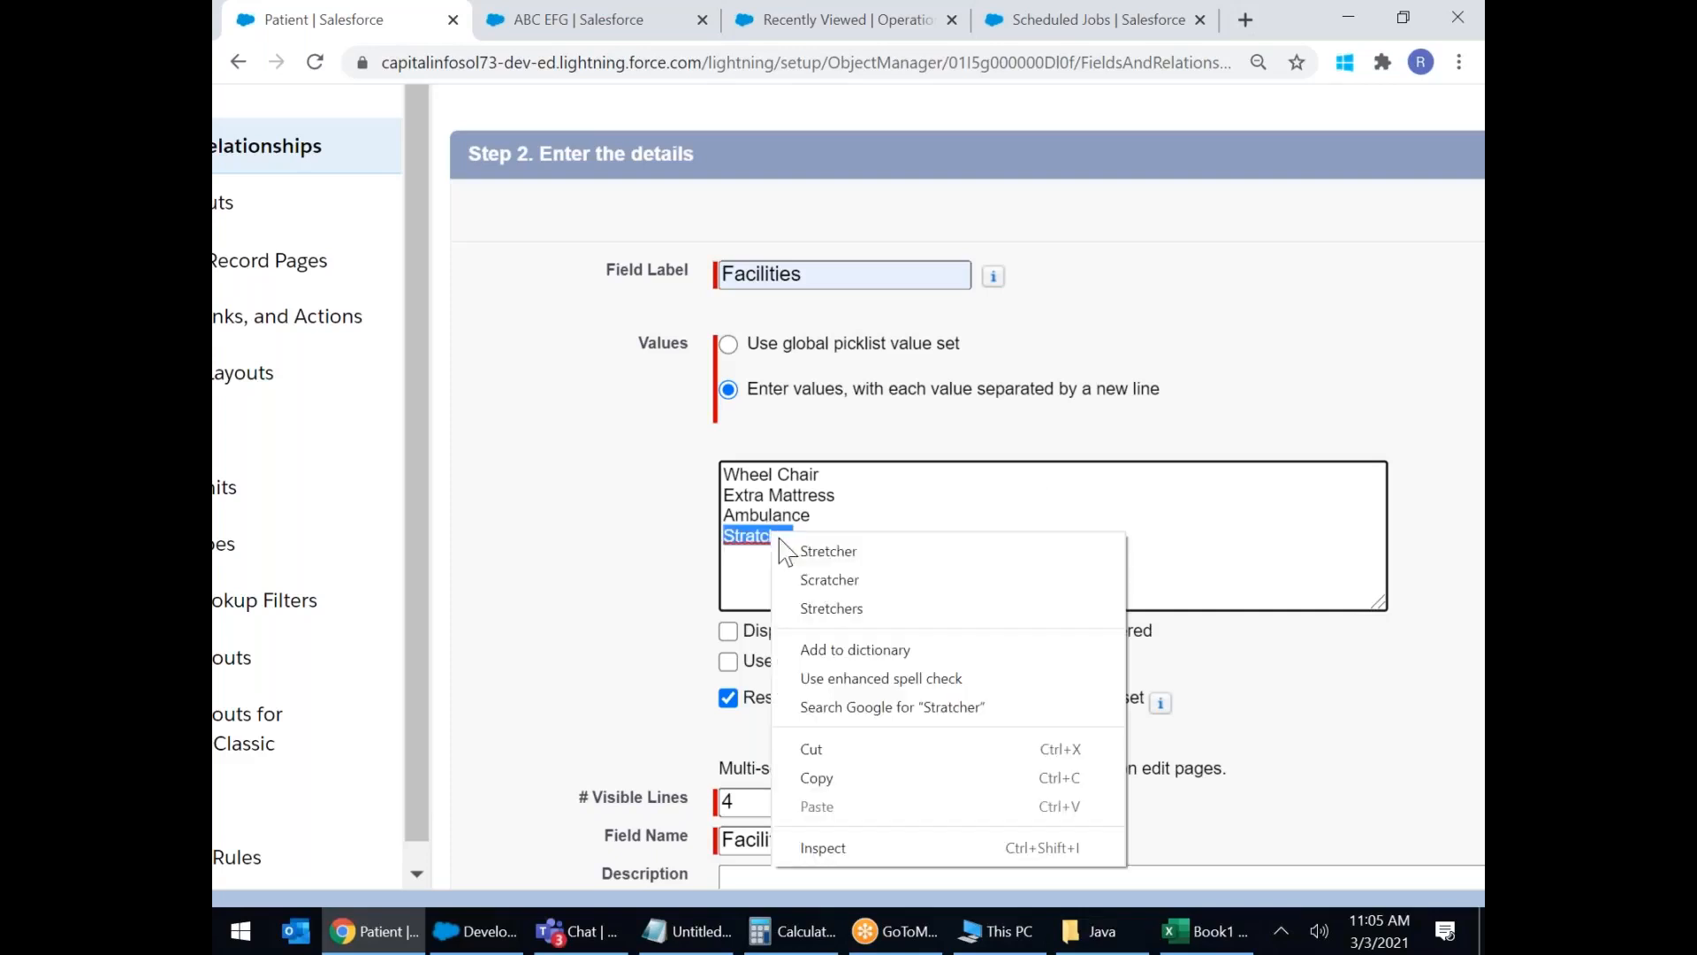
pyautogui.click(828, 550)
pyautogui.press('Return')
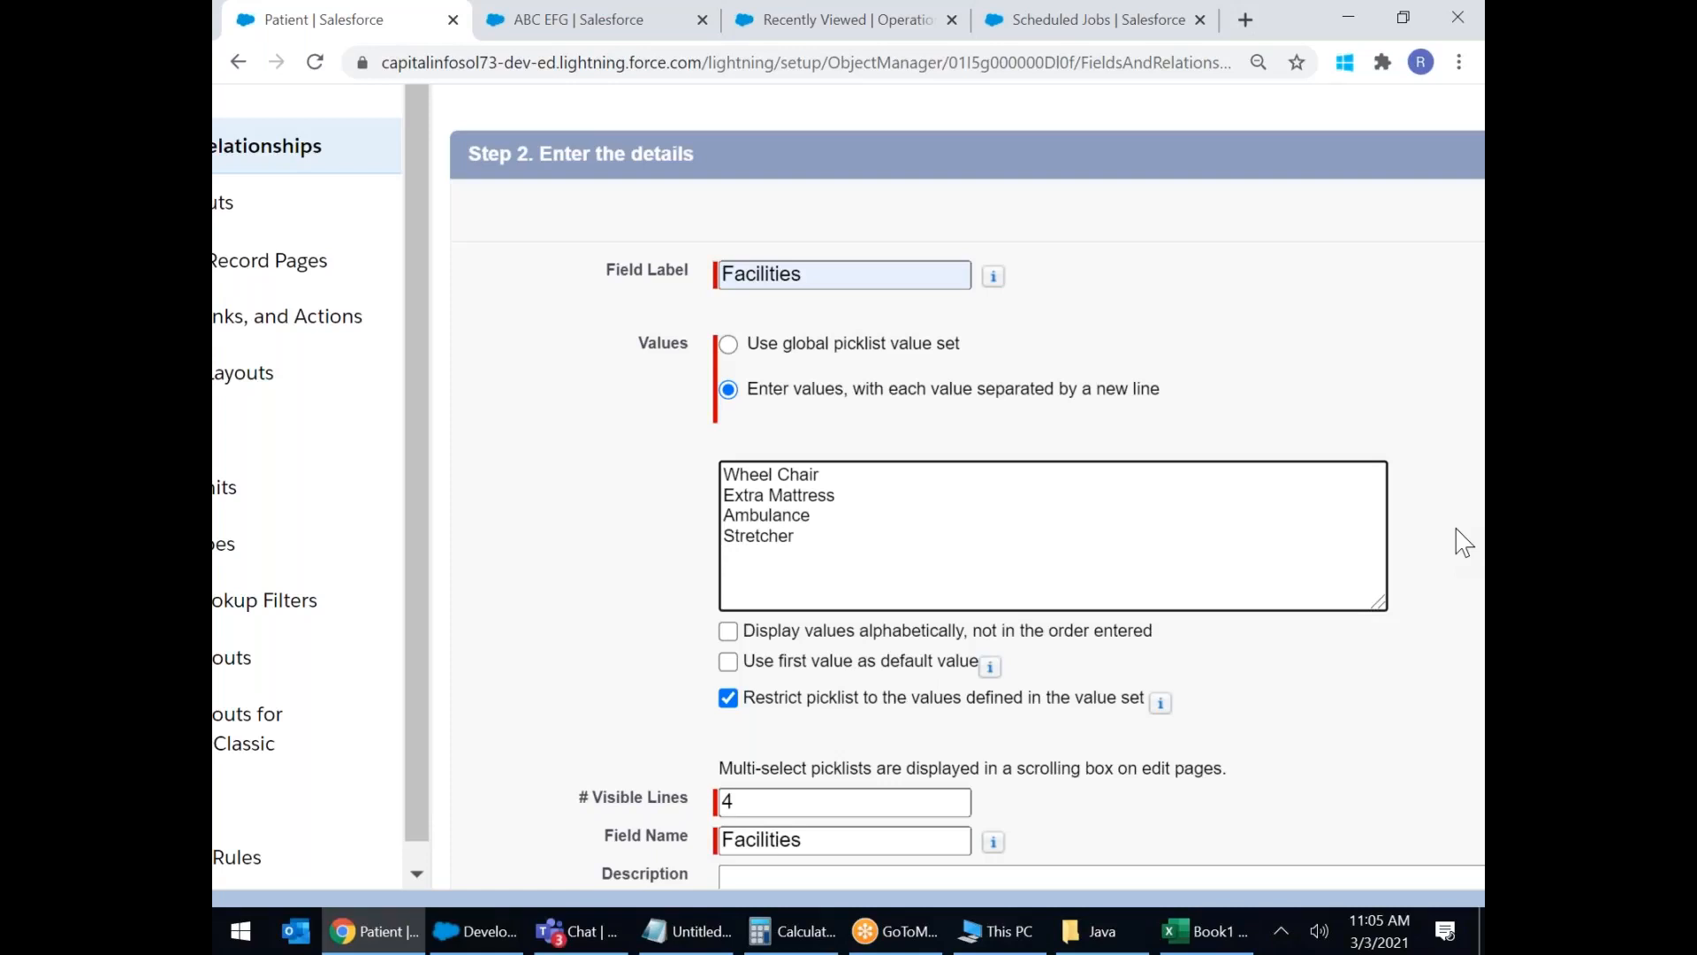
pyautogui.write('Dedicated Nurse')
pyautogui.press('Return')
# Add Deluxe Room, AC Ward and Non AC Ward, correcting their misspellings.
pyautogui.write('Delxue')
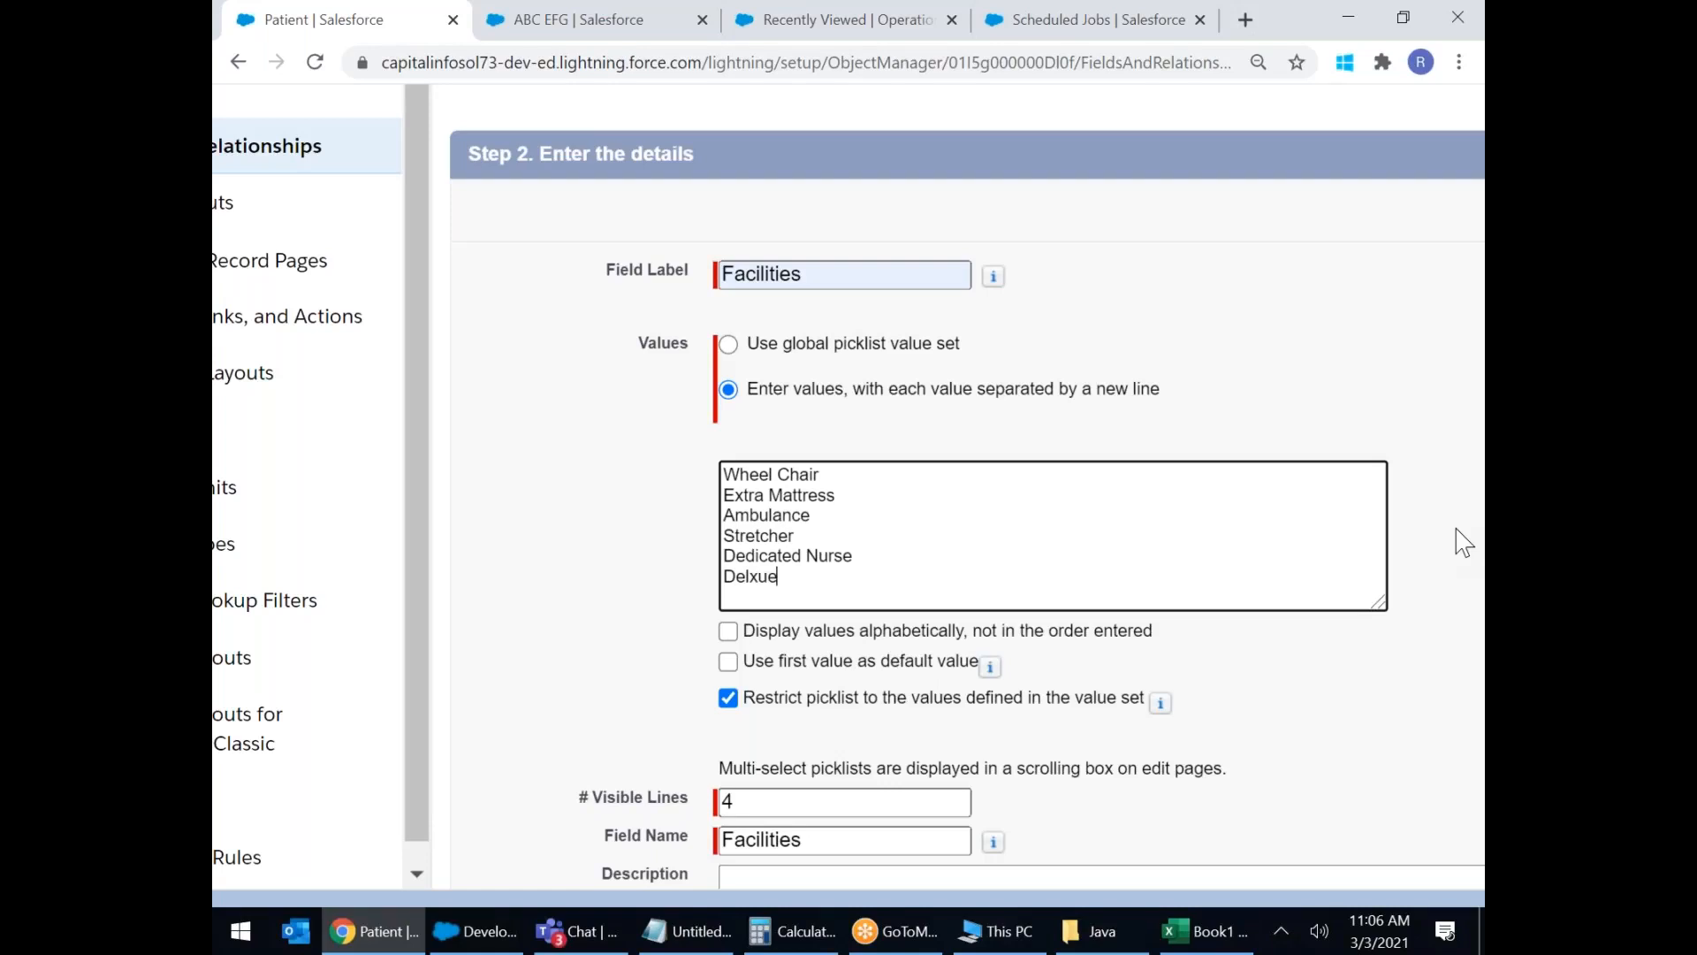
pyautogui.write(' Room')
pyautogui.rightClick(762, 582)
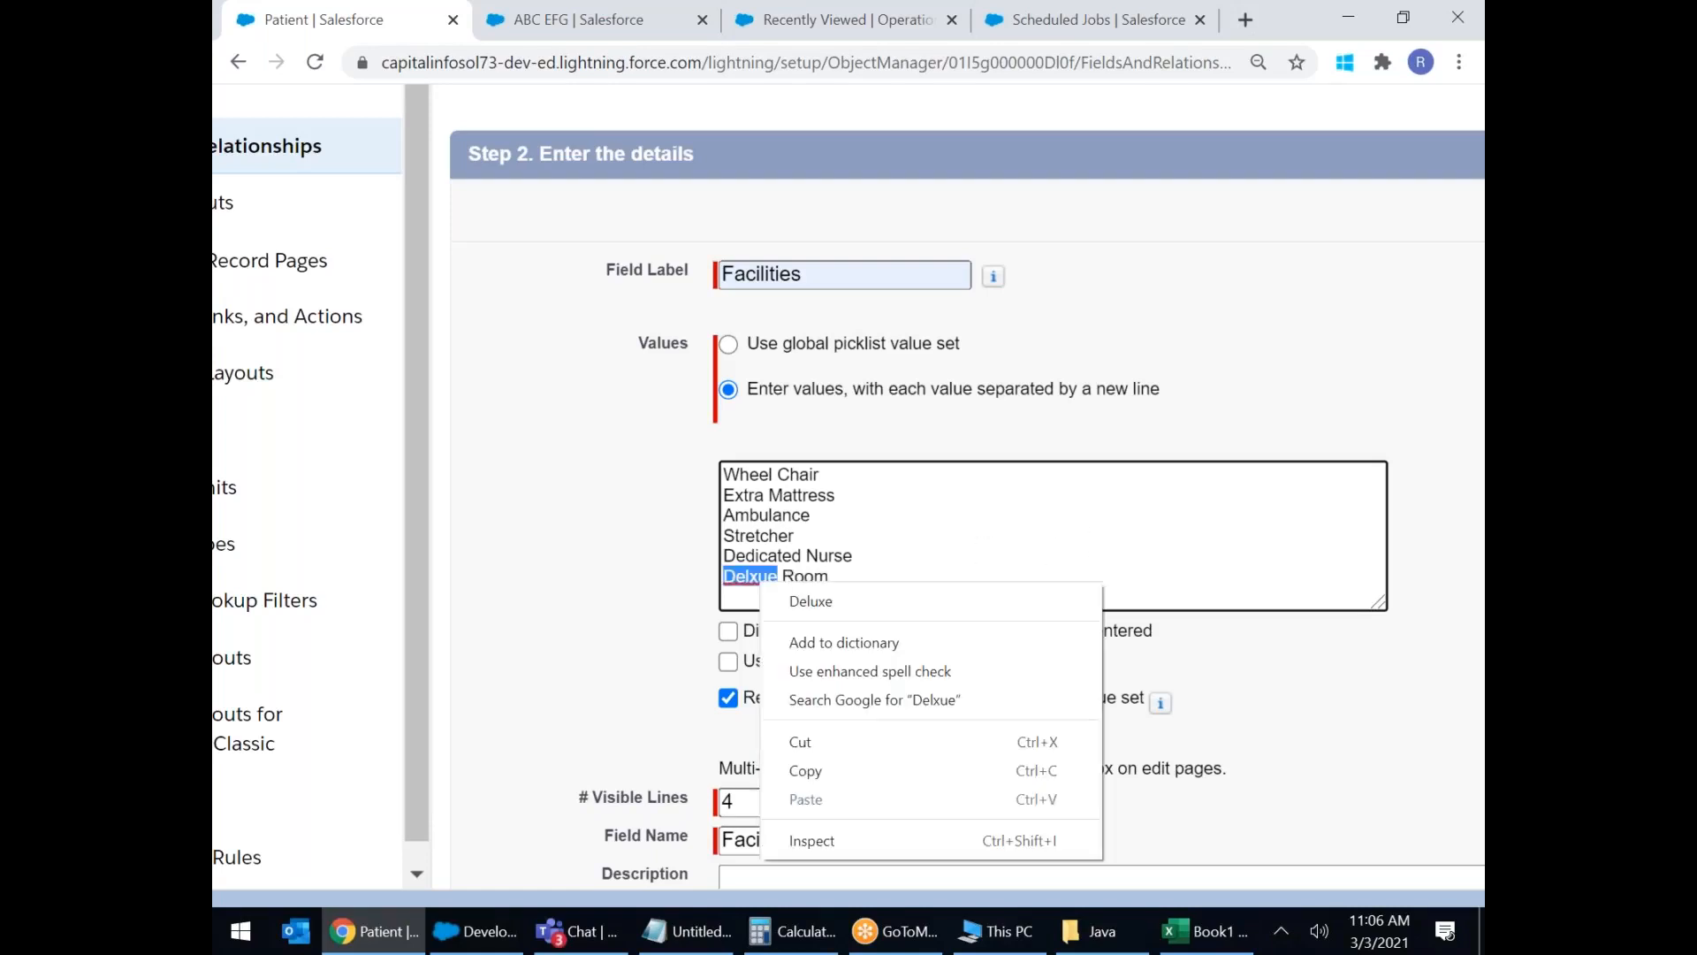
pyautogui.click(835, 605)
pyautogui.press('Return')
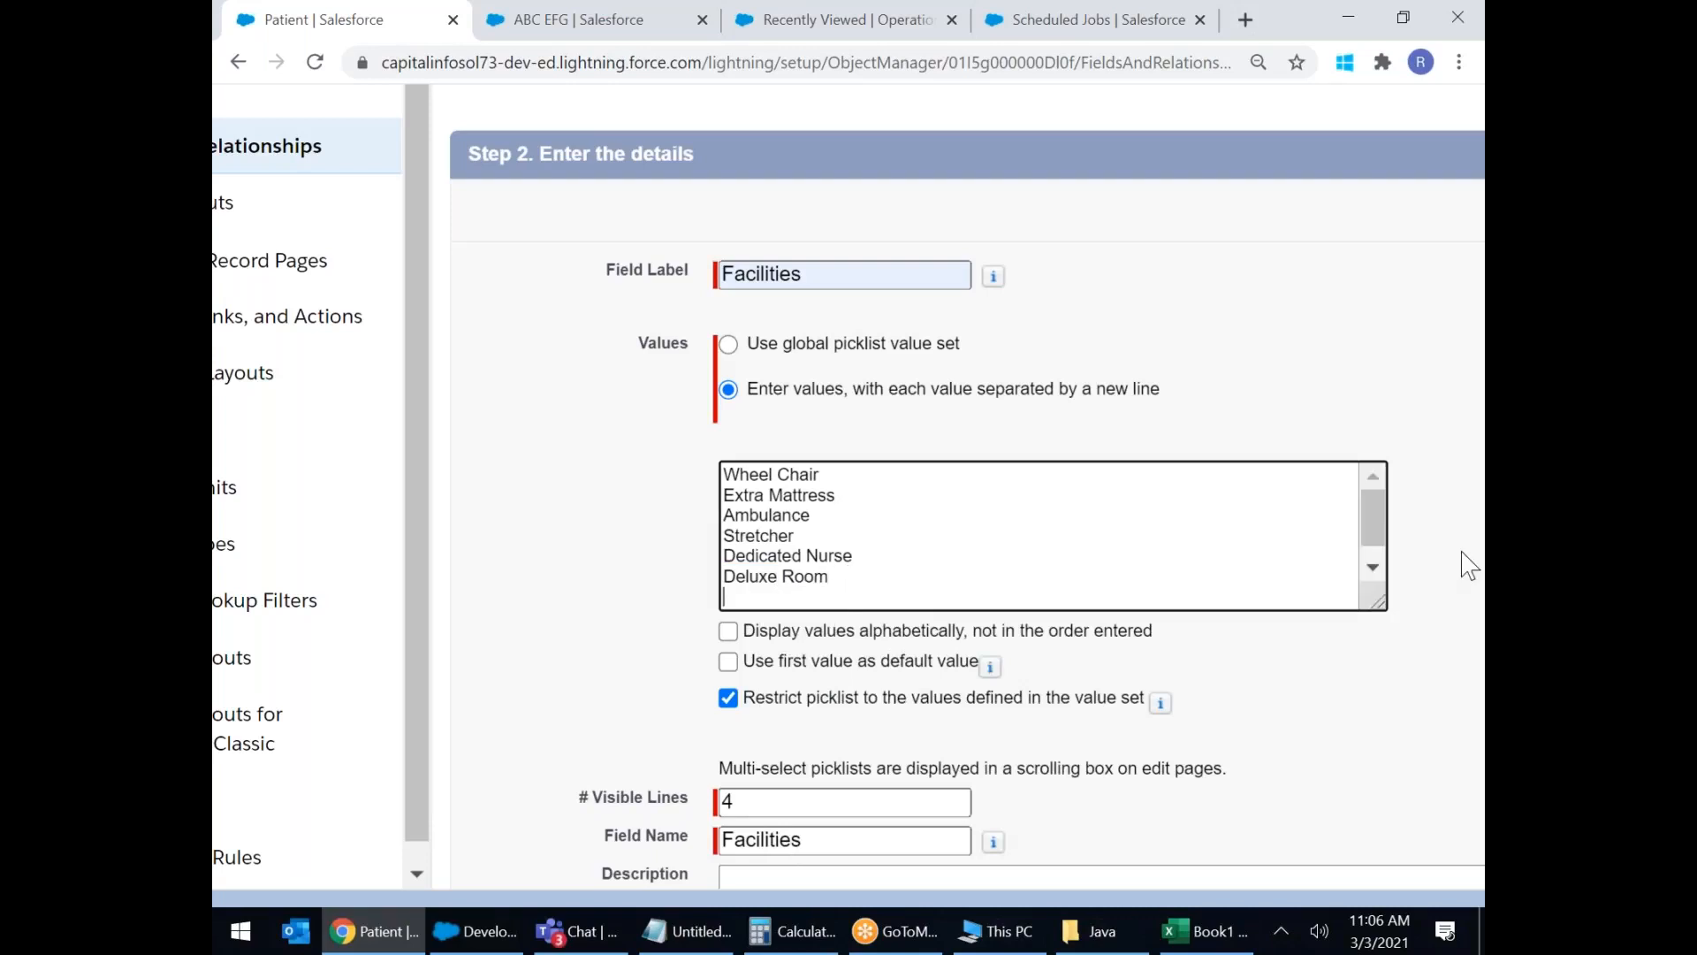
pyautogui.write('AC Ward')
pyautogui.press('Return')
pyautogui.write('No n AC W')
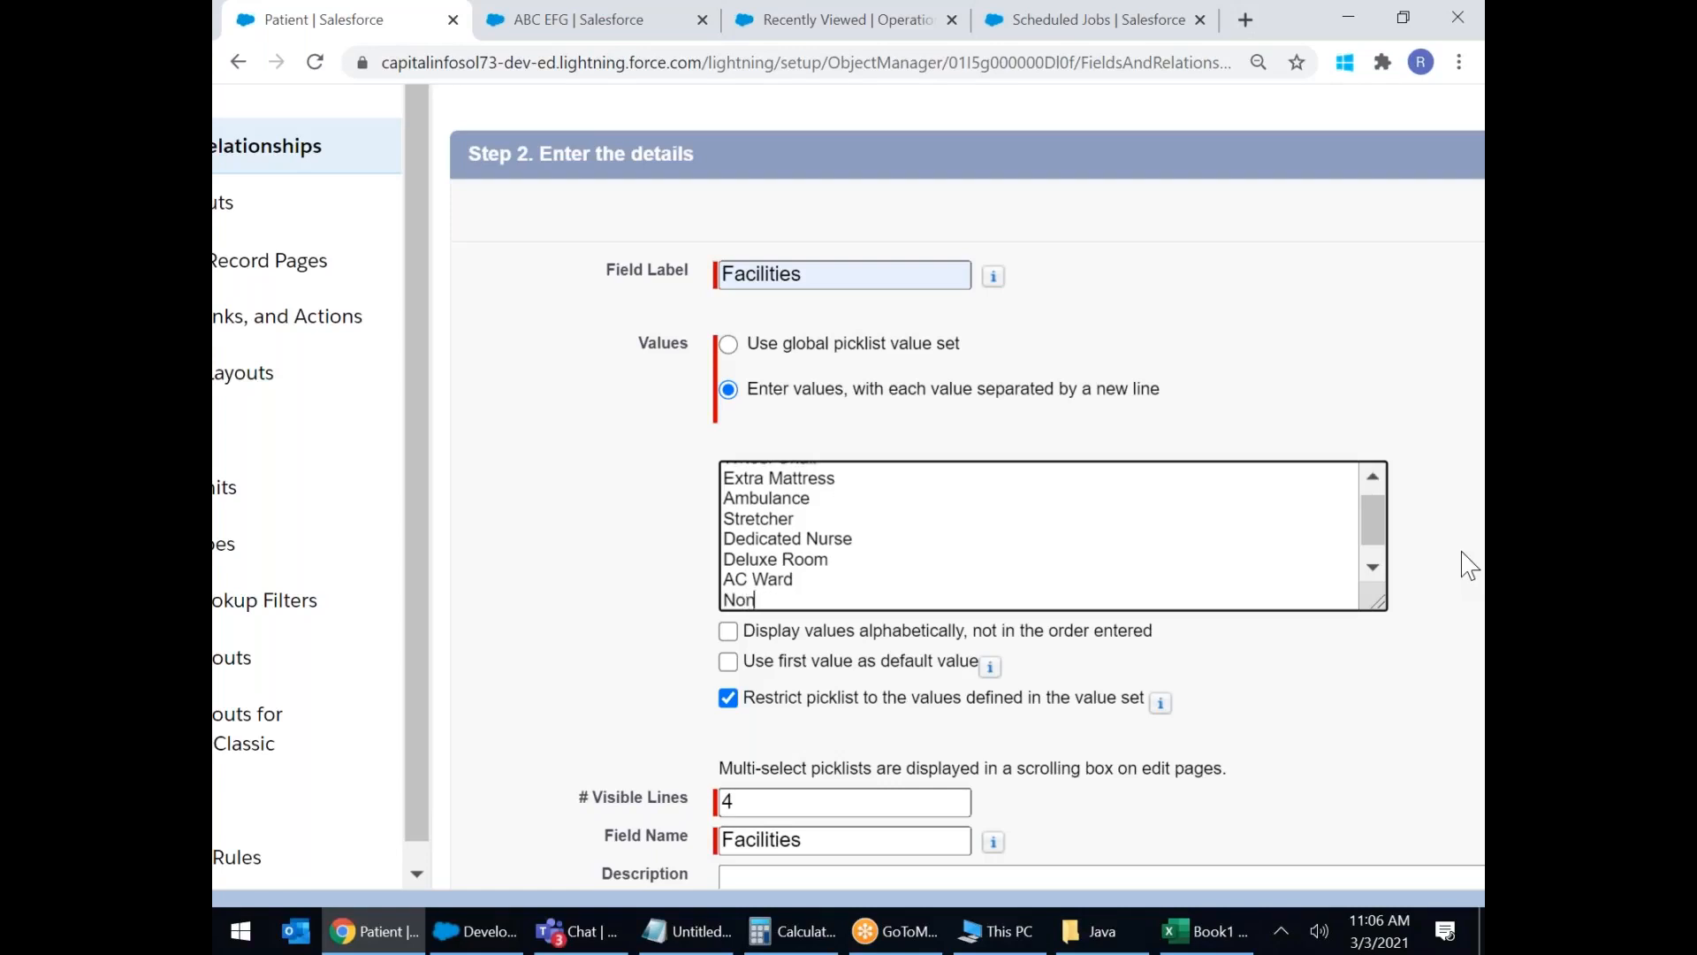
pyautogui.write('ora')
pyautogui.press('BackSpace')
pyautogui.press('BackSpace')
pyautogui.press('BackSpace')
pyautogui.write('rad')
pyautogui.press('BackSpace')
pyautogui.press('BackSpace')
pyautogui.press('BackSpace')
pyautogui.write('ard')
pyautogui.press('Return')
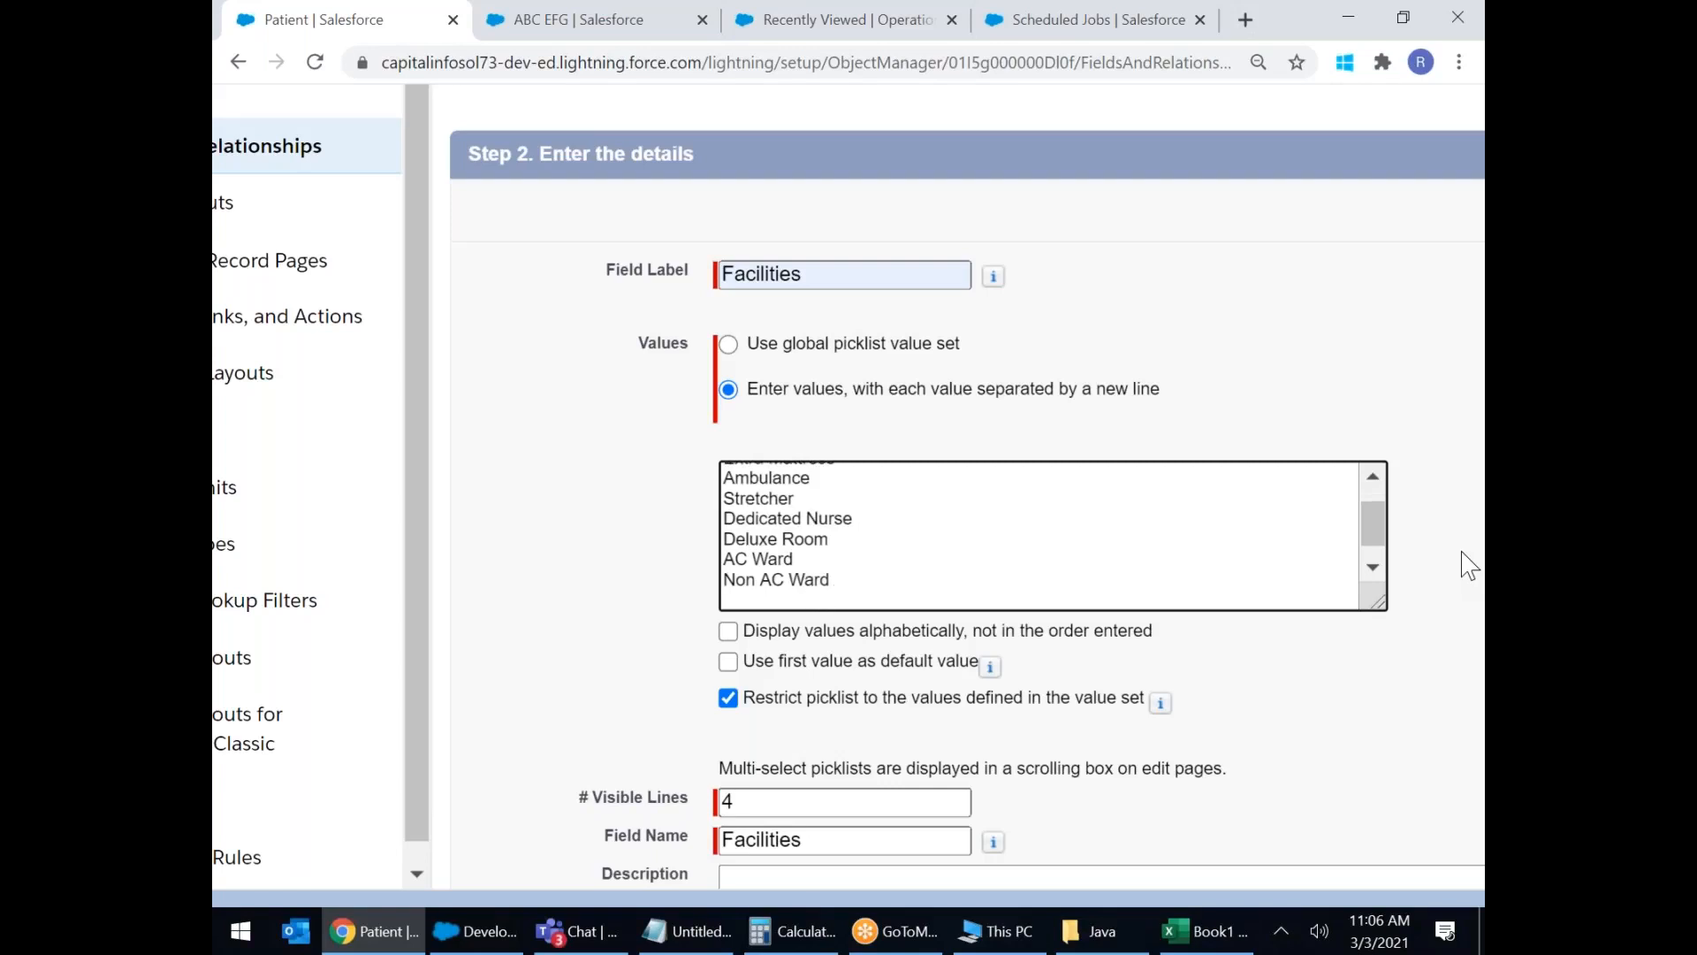
# Add WIFI, NON-Veg Meals and Veg Meals, removing the trailing empty line.
pyautogui.write('WIFI')
pyautogui.press('Return')
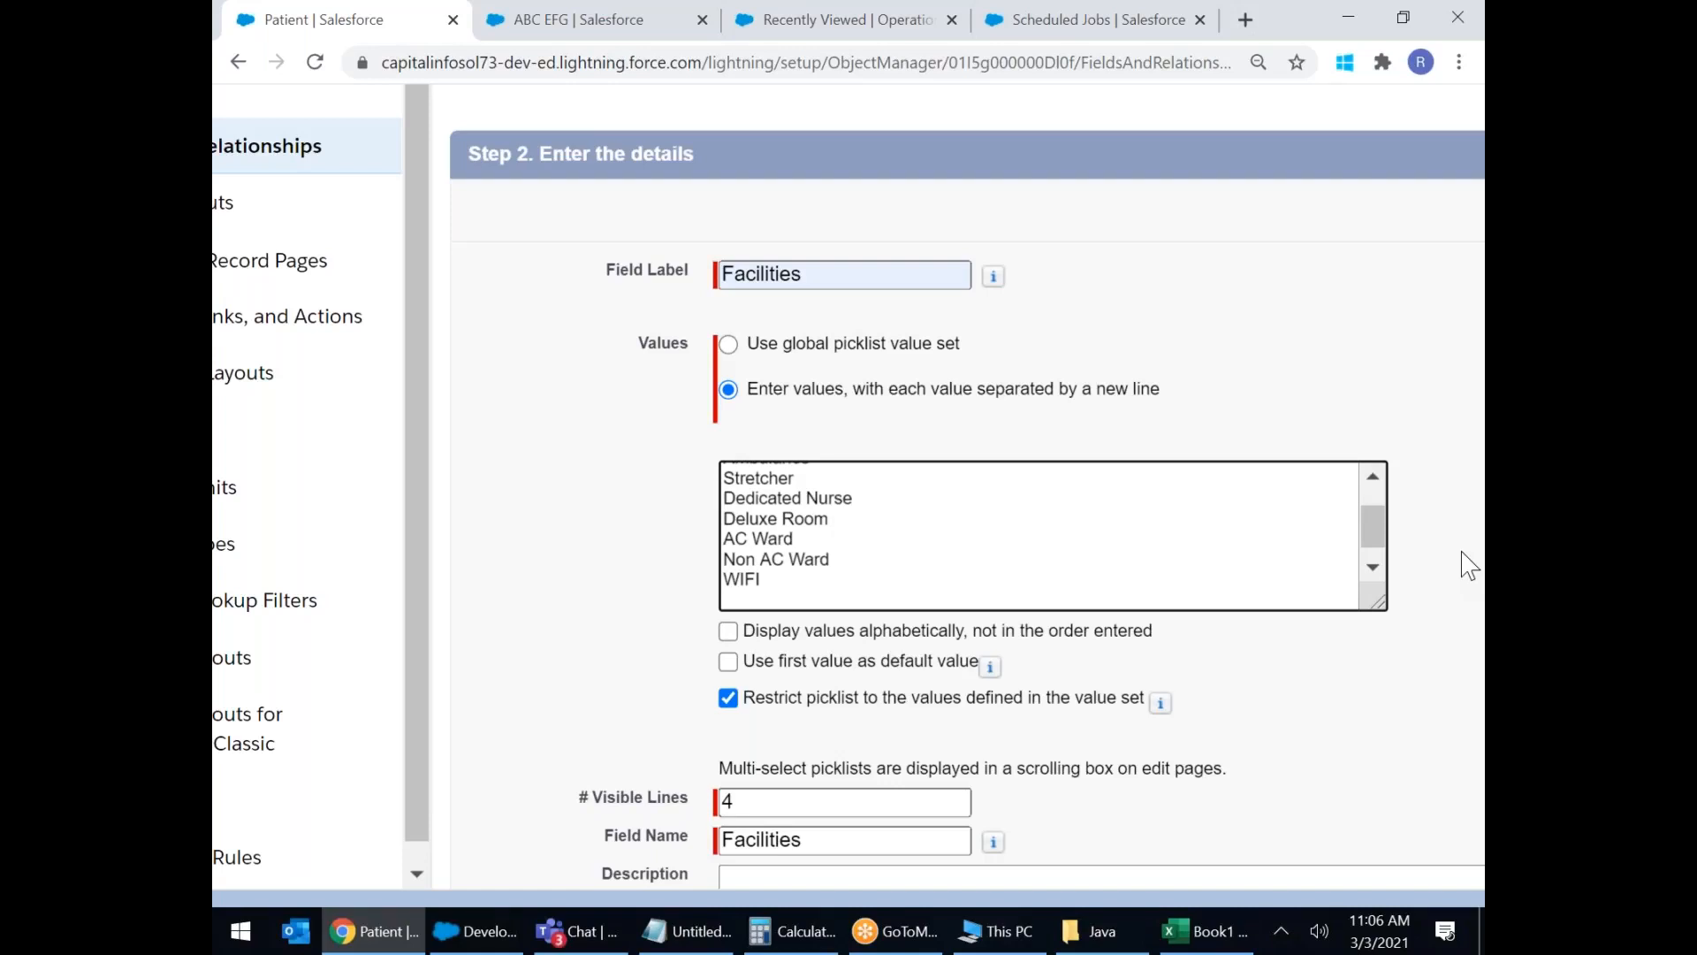
pyautogui.write('NON-Veg Meals')
pyautogui.press('Return')
pyautogui.write('Veg Meals')
pyautogui.press('Return')
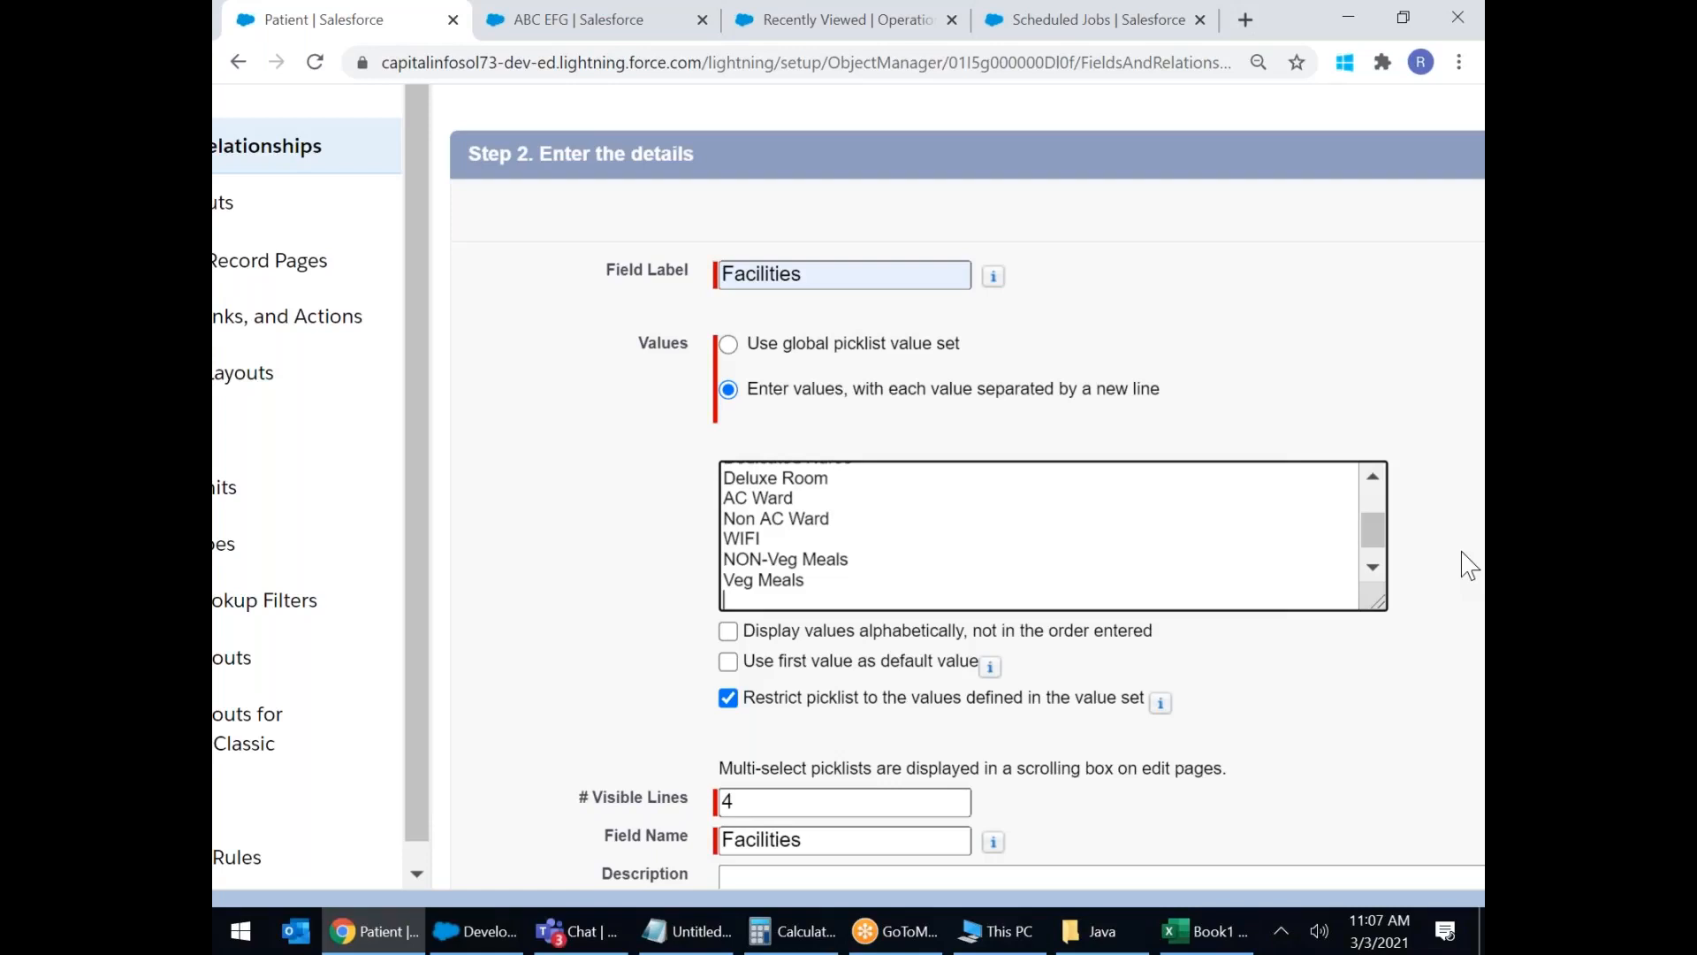
pyautogui.press('BackSpace')
# Review the Facilities values list from Wheel Chair down to AC Ward.
pyautogui.scroll(-1, 747, 674)
pyautogui.scroll(-2, 744, 667)
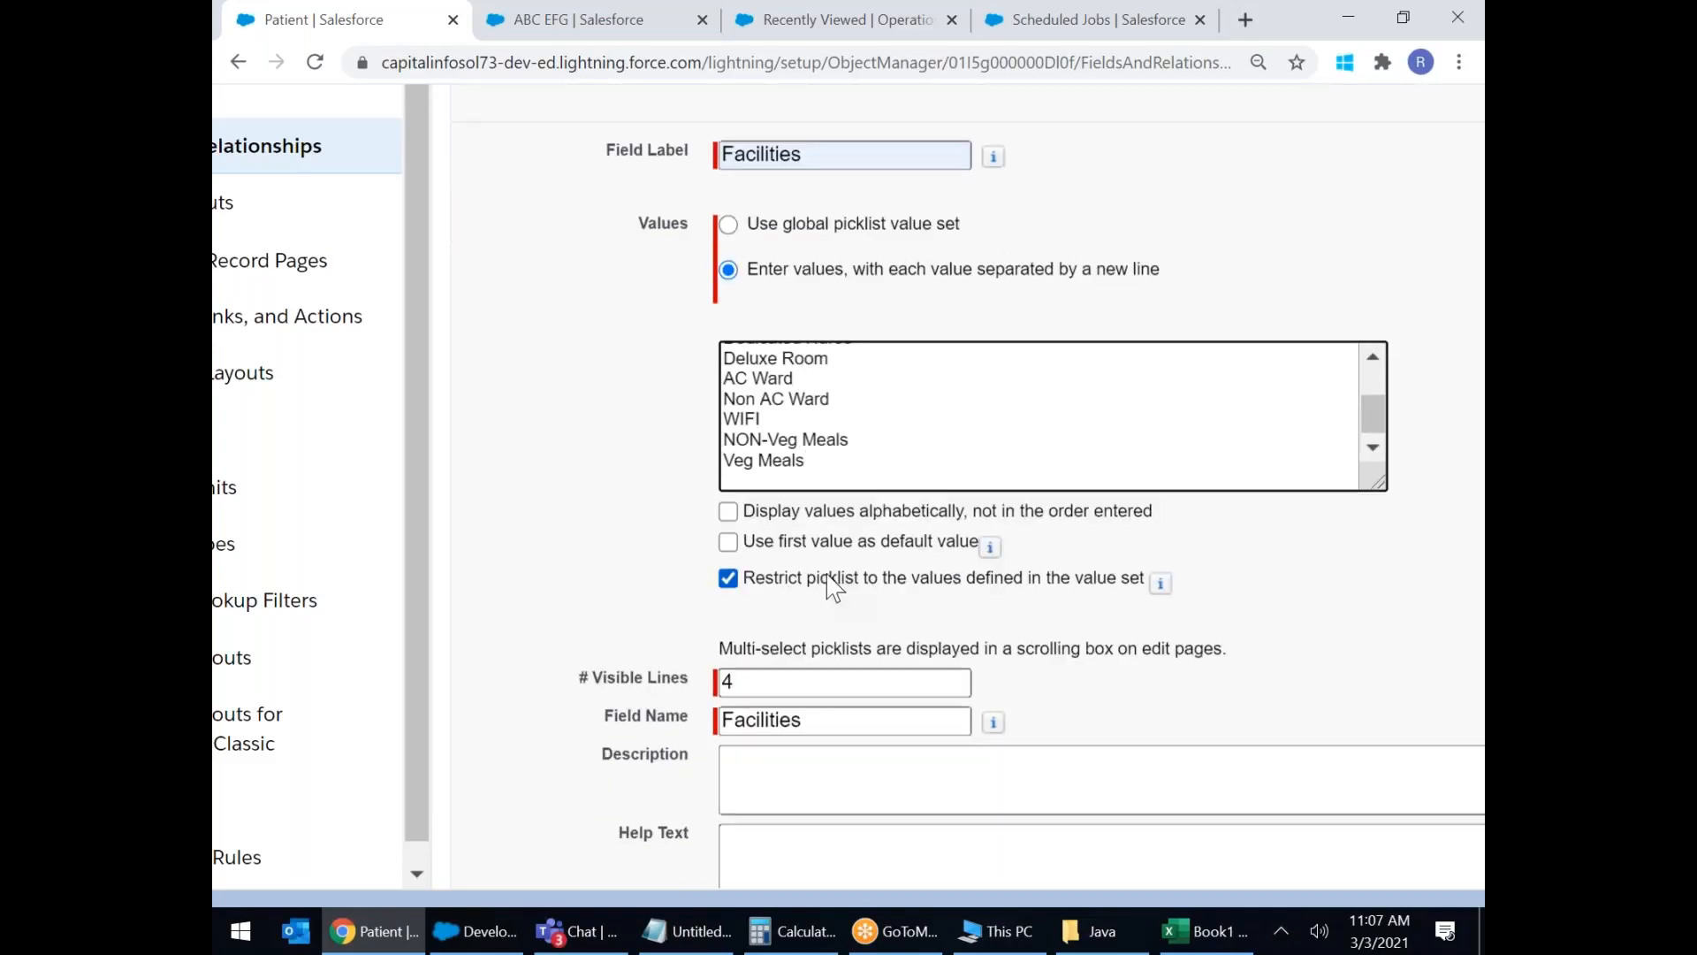
pyautogui.click(801, 461)
pyautogui.scroll(1, 893, 469)
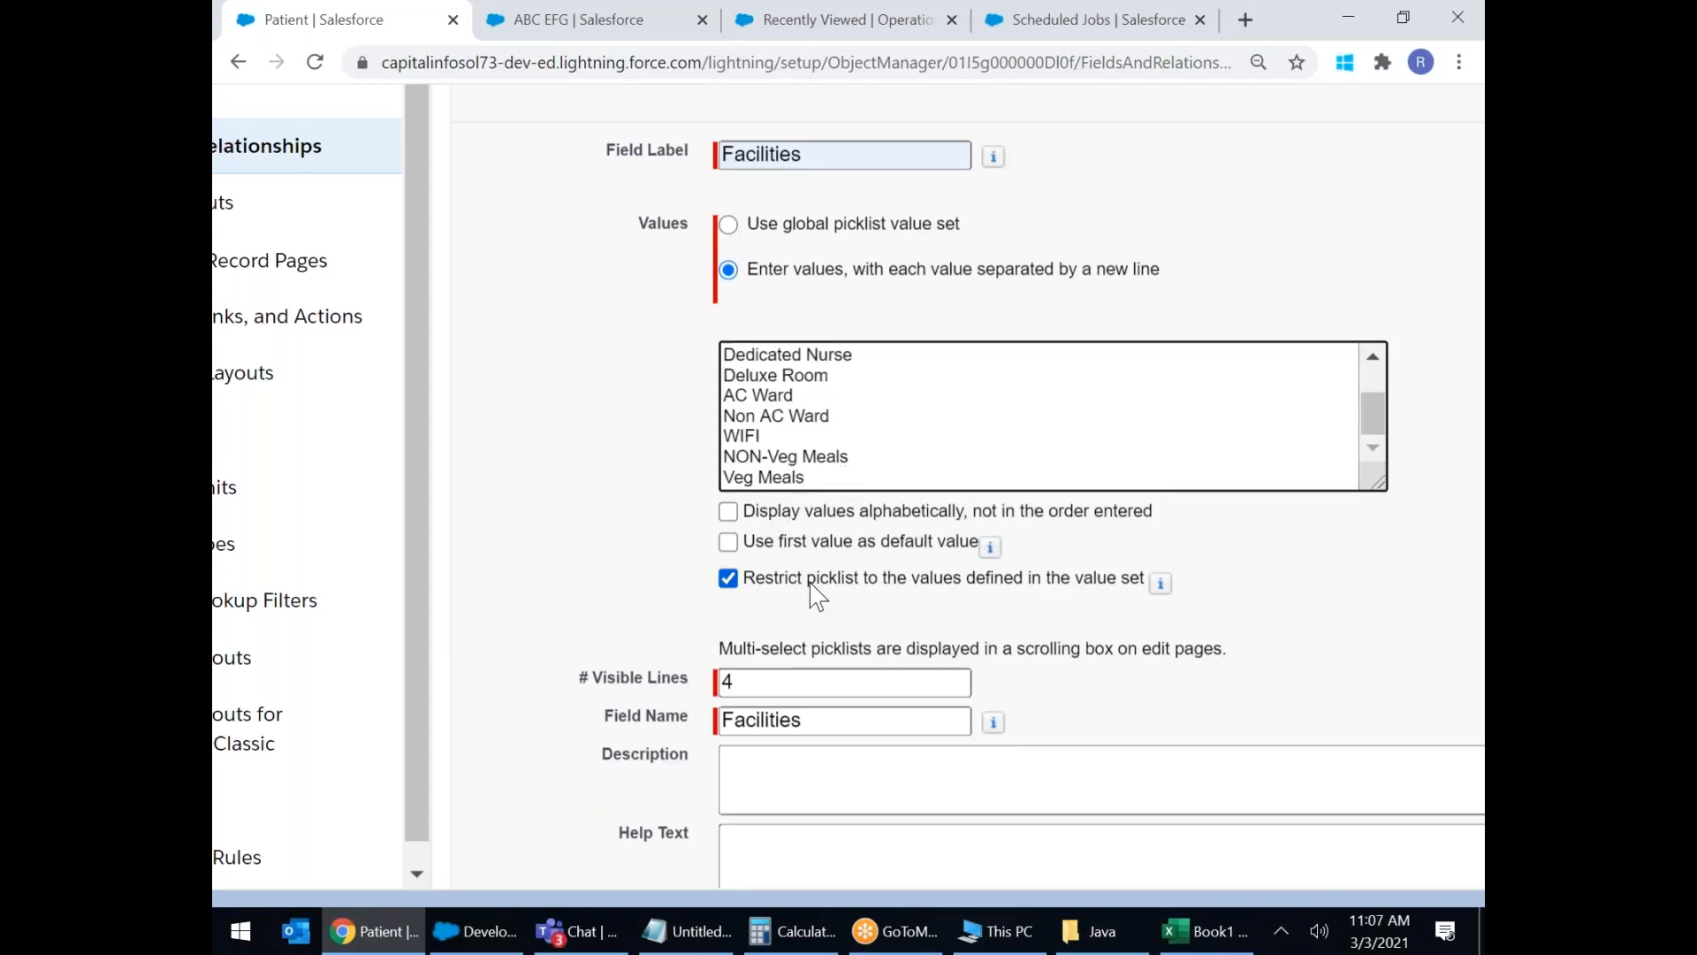
pyautogui.scroll(1, 826, 427)
pyautogui.click(802, 375)
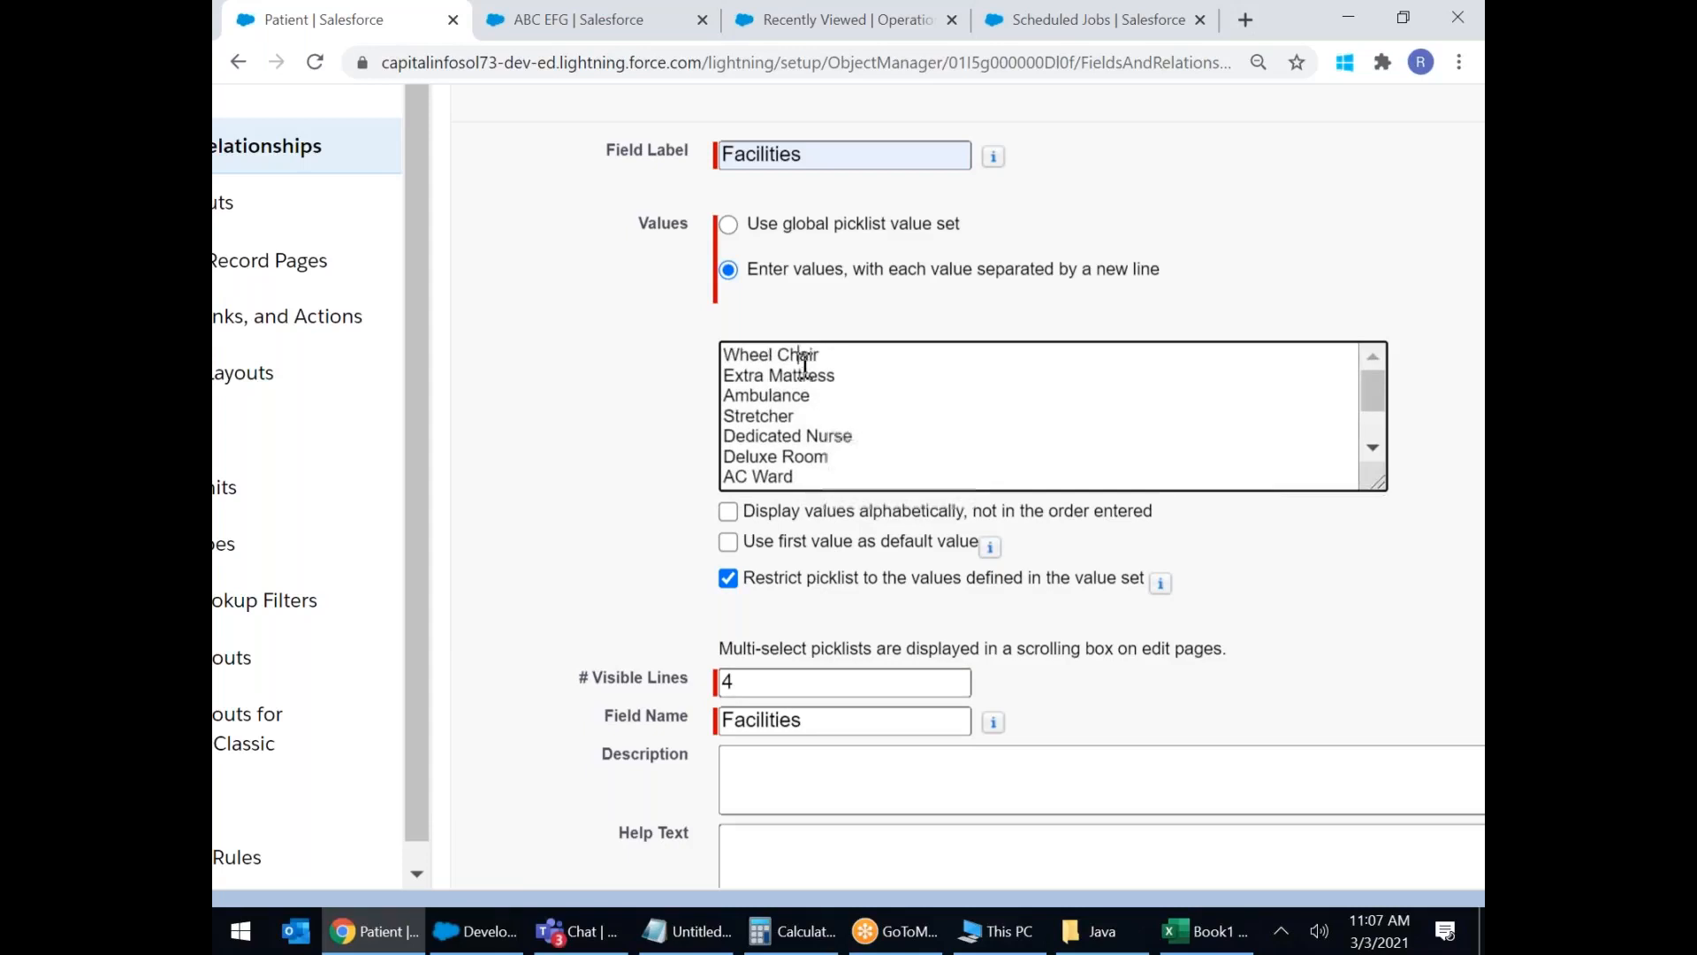
pyautogui.click(778, 477)
pyautogui.moveTo(1370, 389); pyautogui.dragTo(1366, 406)
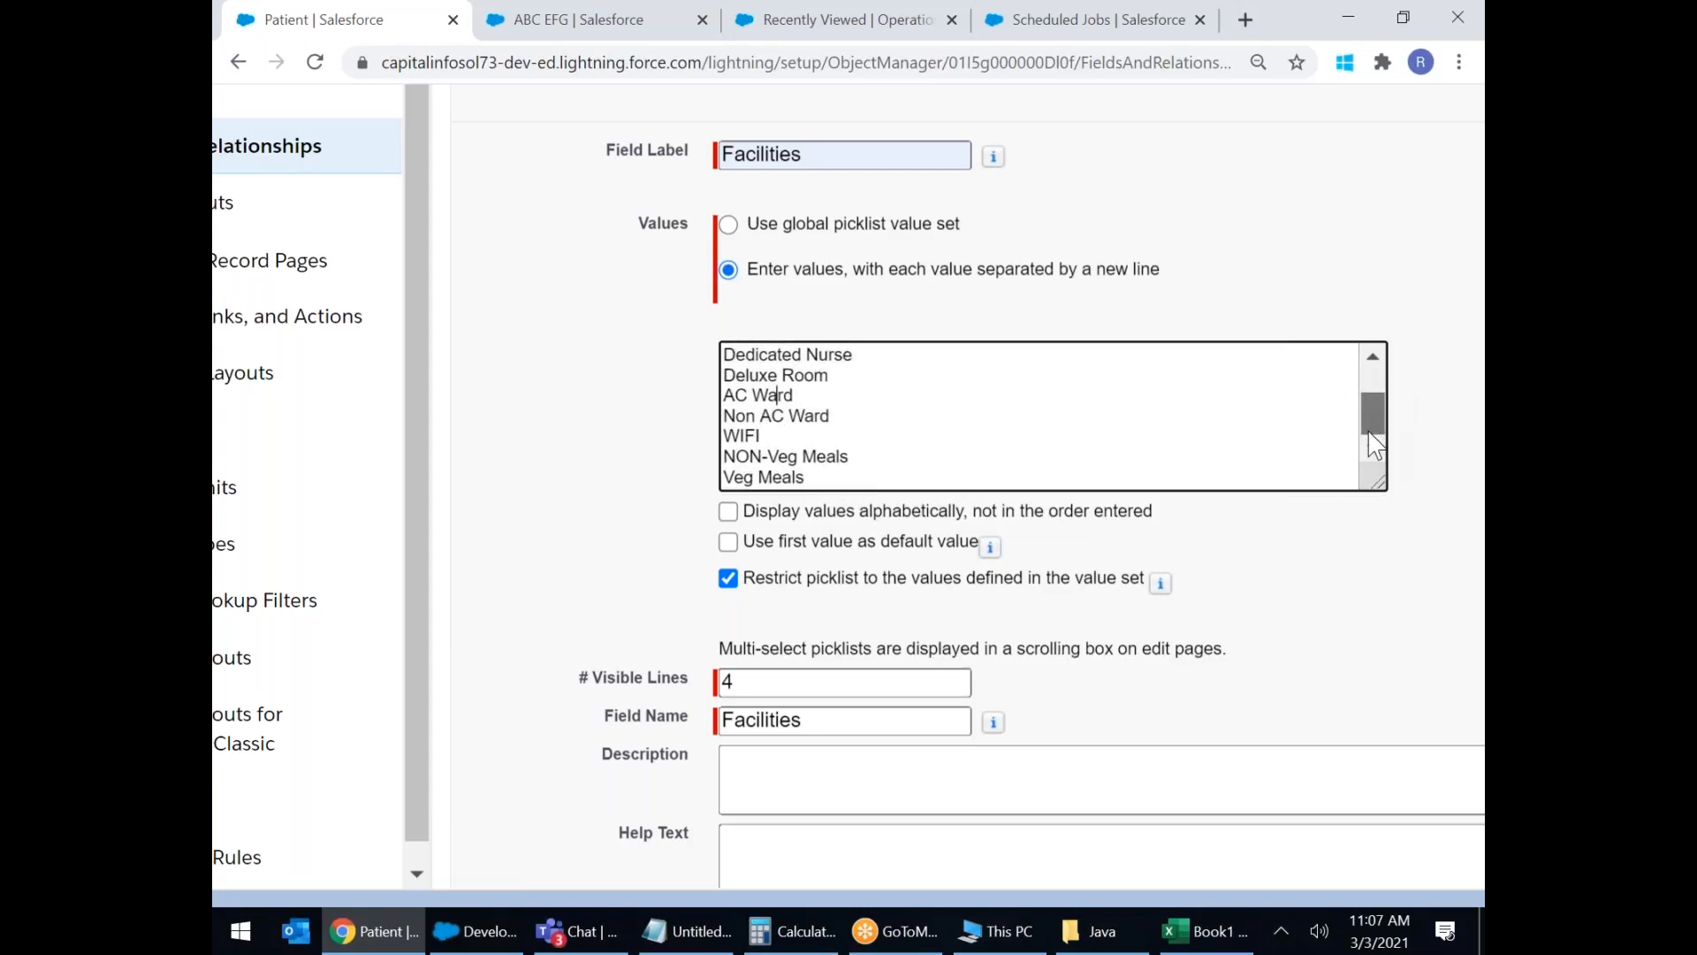
# Change # Visible Lines from 4 to 5, leaving Description and Help Text empty.
pyautogui.click(737, 682)
pyautogui.moveTo(769, 683); pyautogui.dragTo(712, 694)
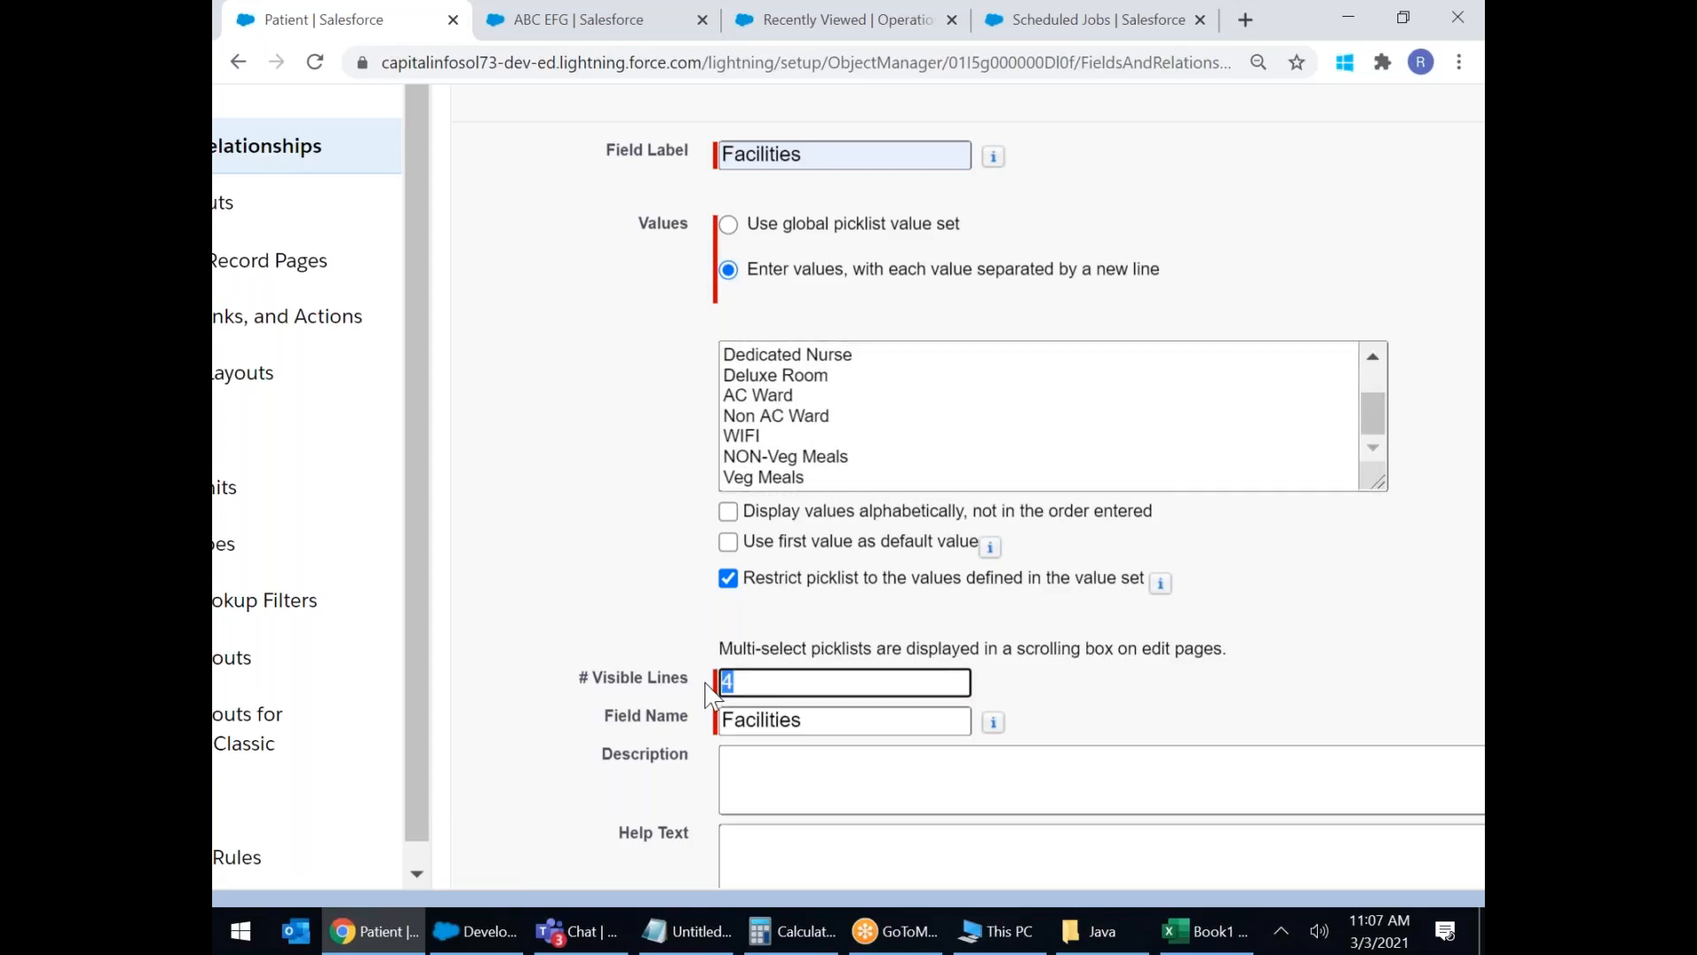
pyautogui.write('5')
pyautogui.click(1246, 635)
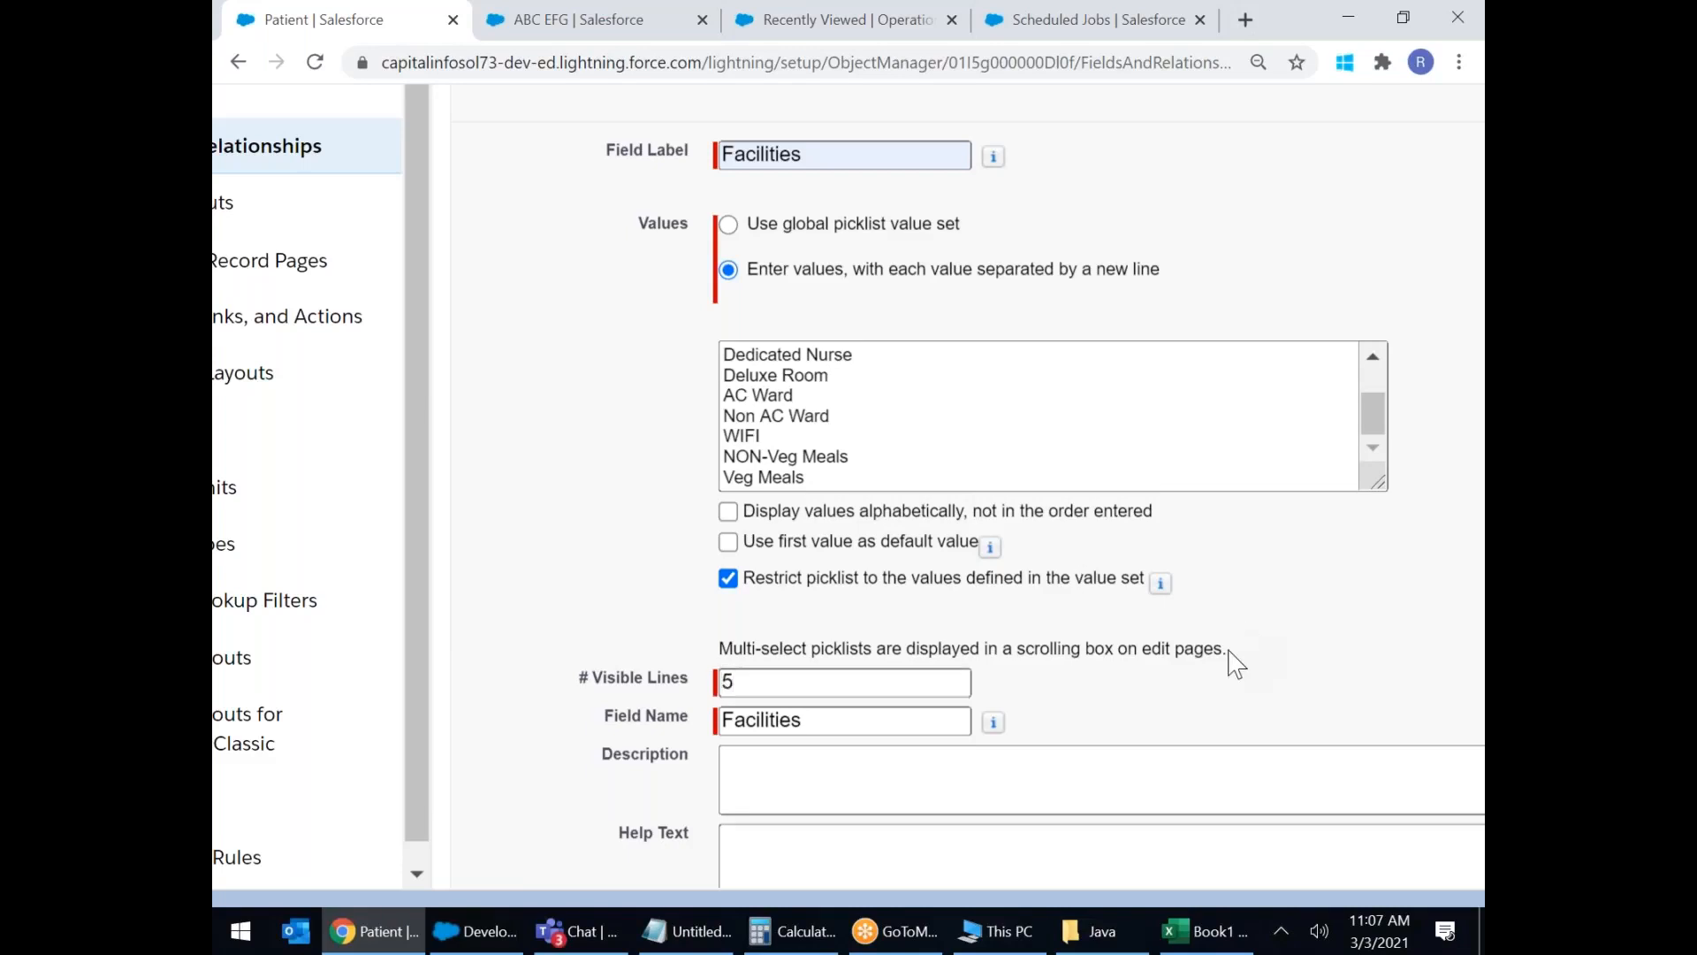
pyautogui.scroll(-3, 1236, 662)
pyautogui.click(894, 474)
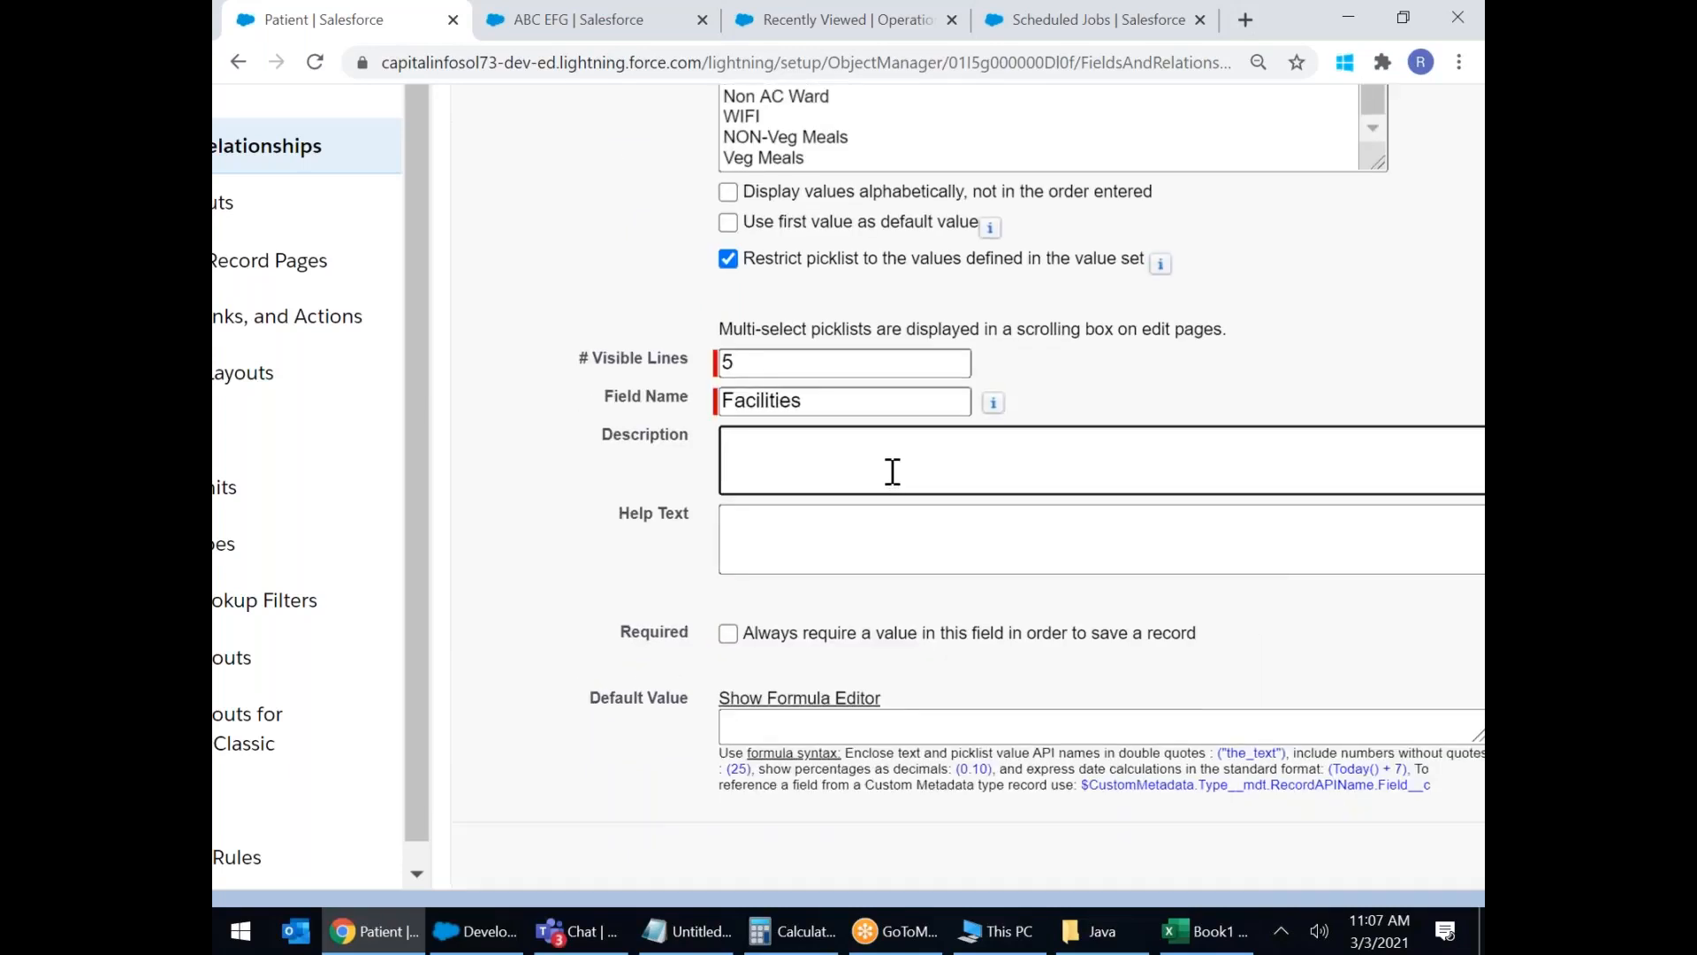
pyautogui.click(847, 553)
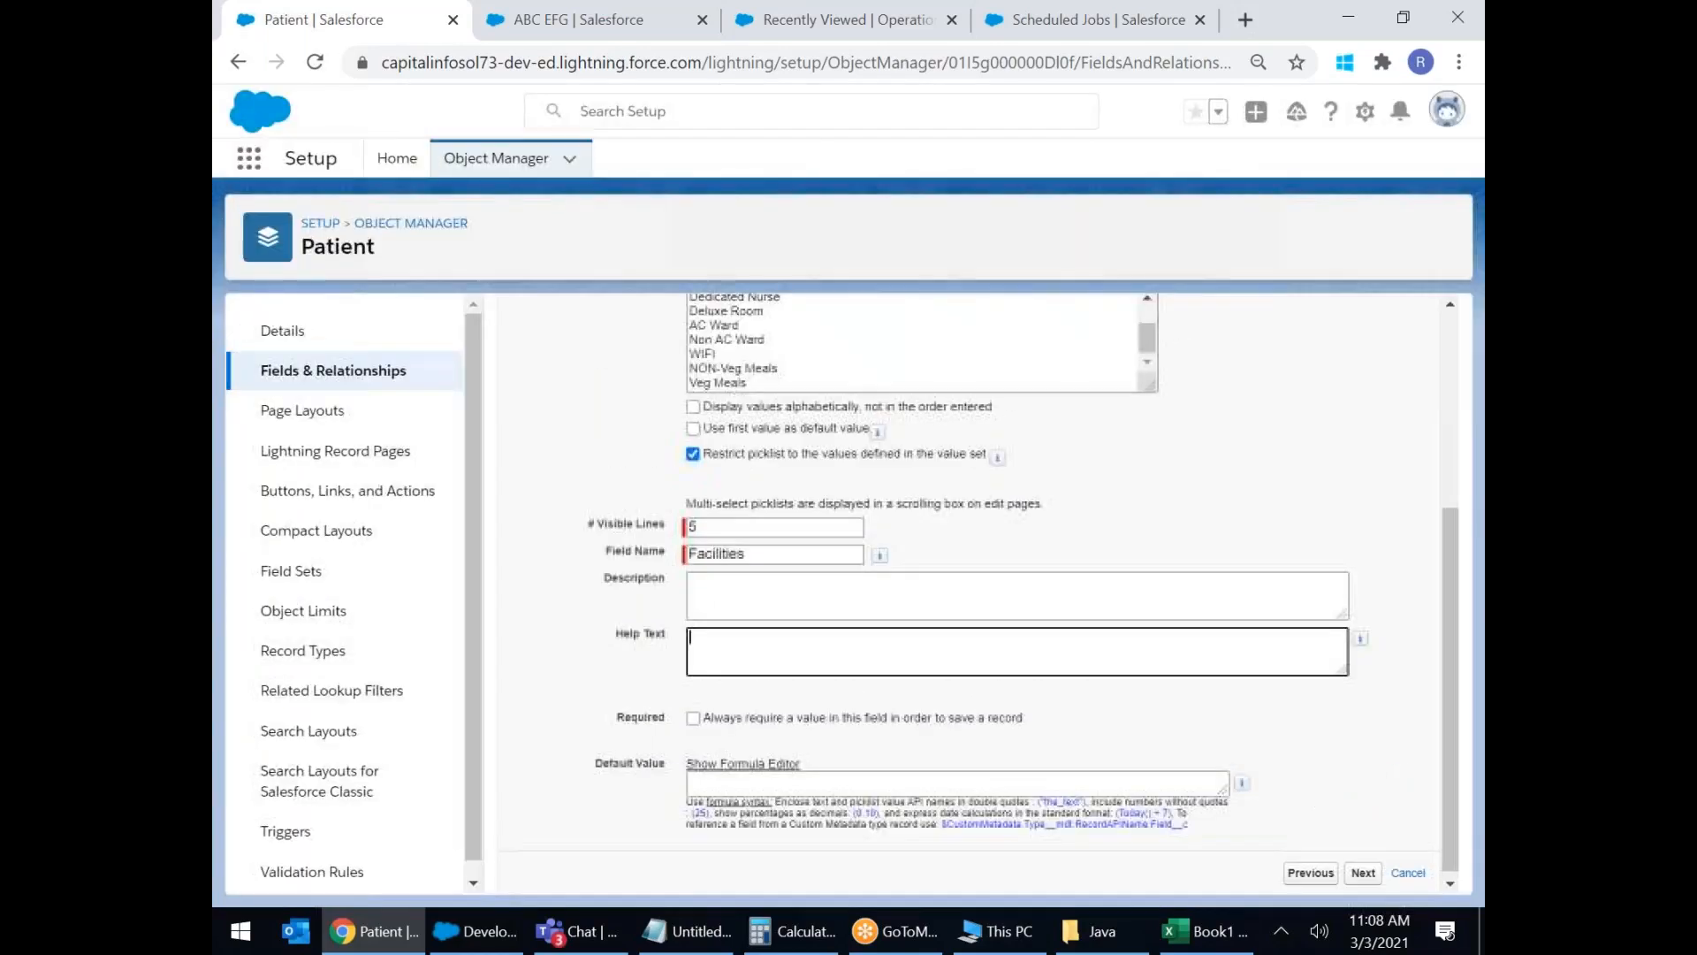
# Accept field-level security defaults and save Facilities on the Patient Layout.
pyautogui.click(1359, 873)
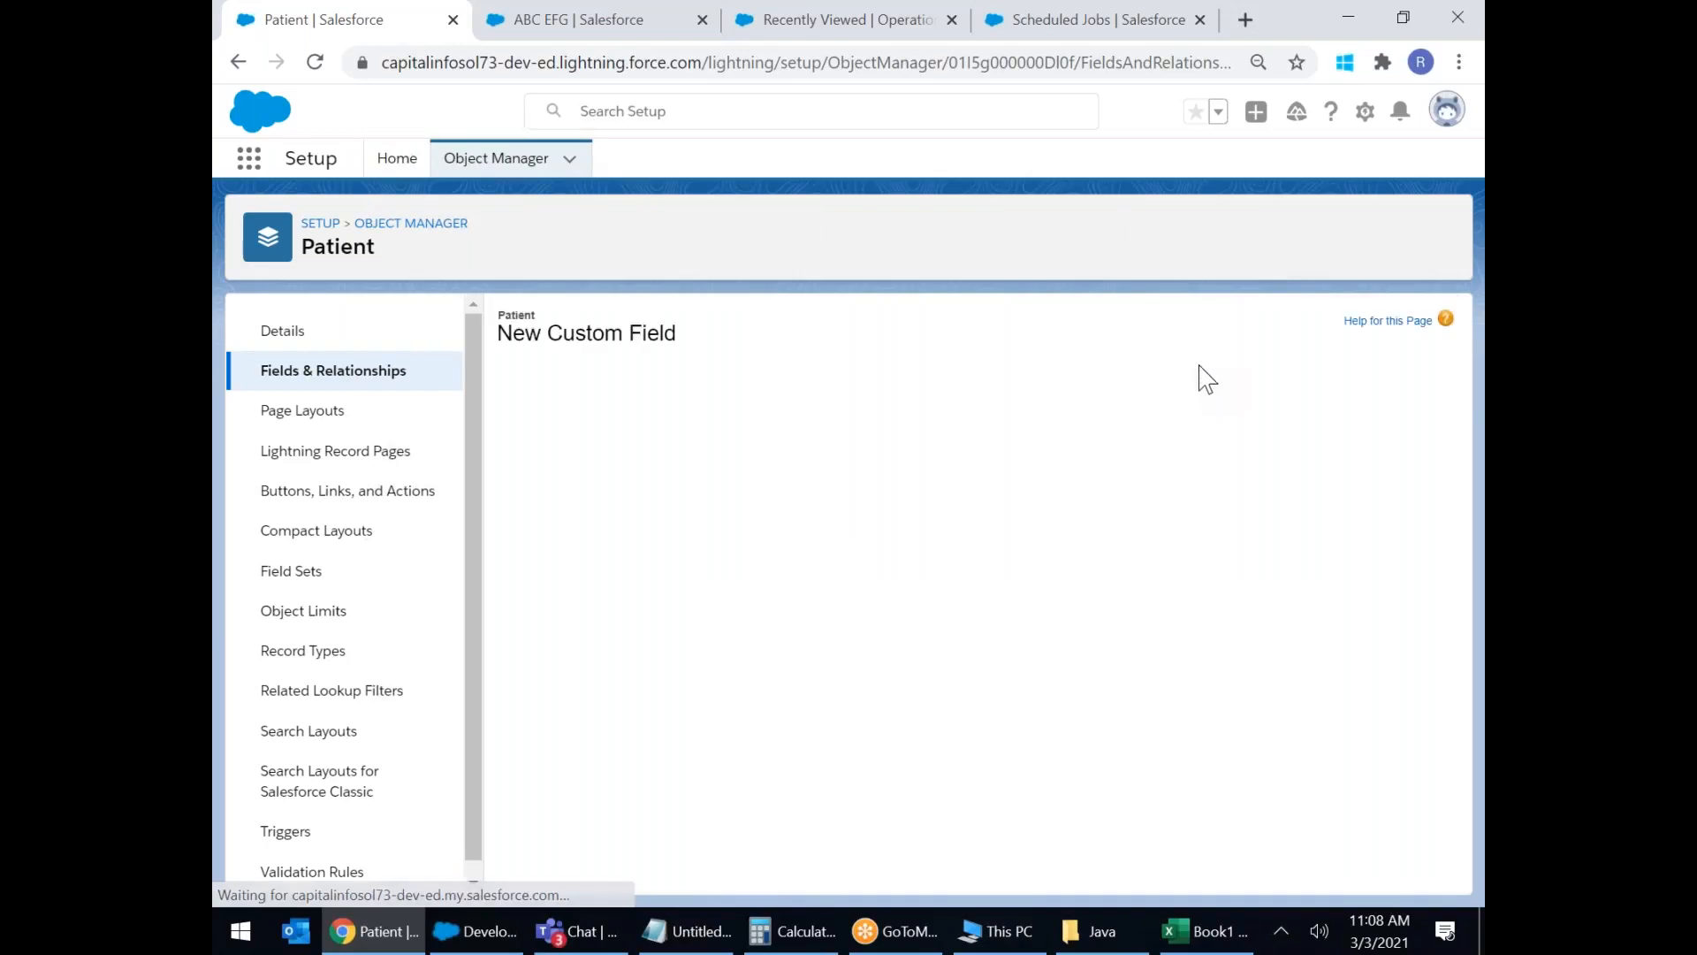
pyautogui.click(1363, 432)
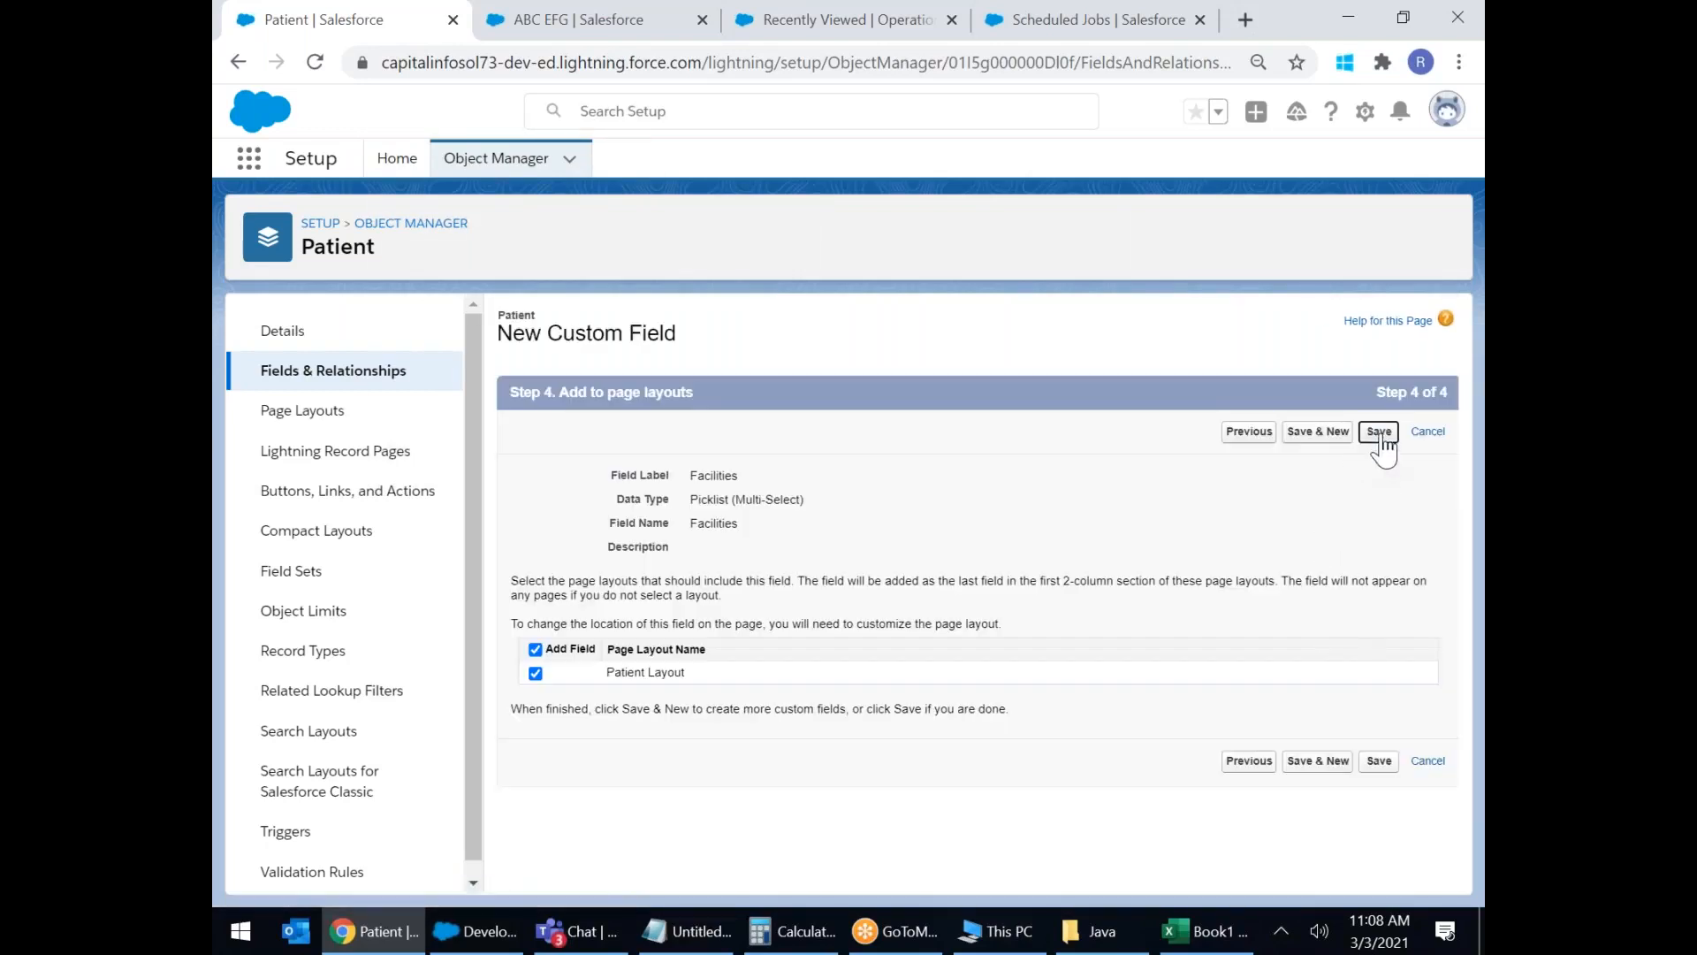
pyautogui.click(1368, 435)
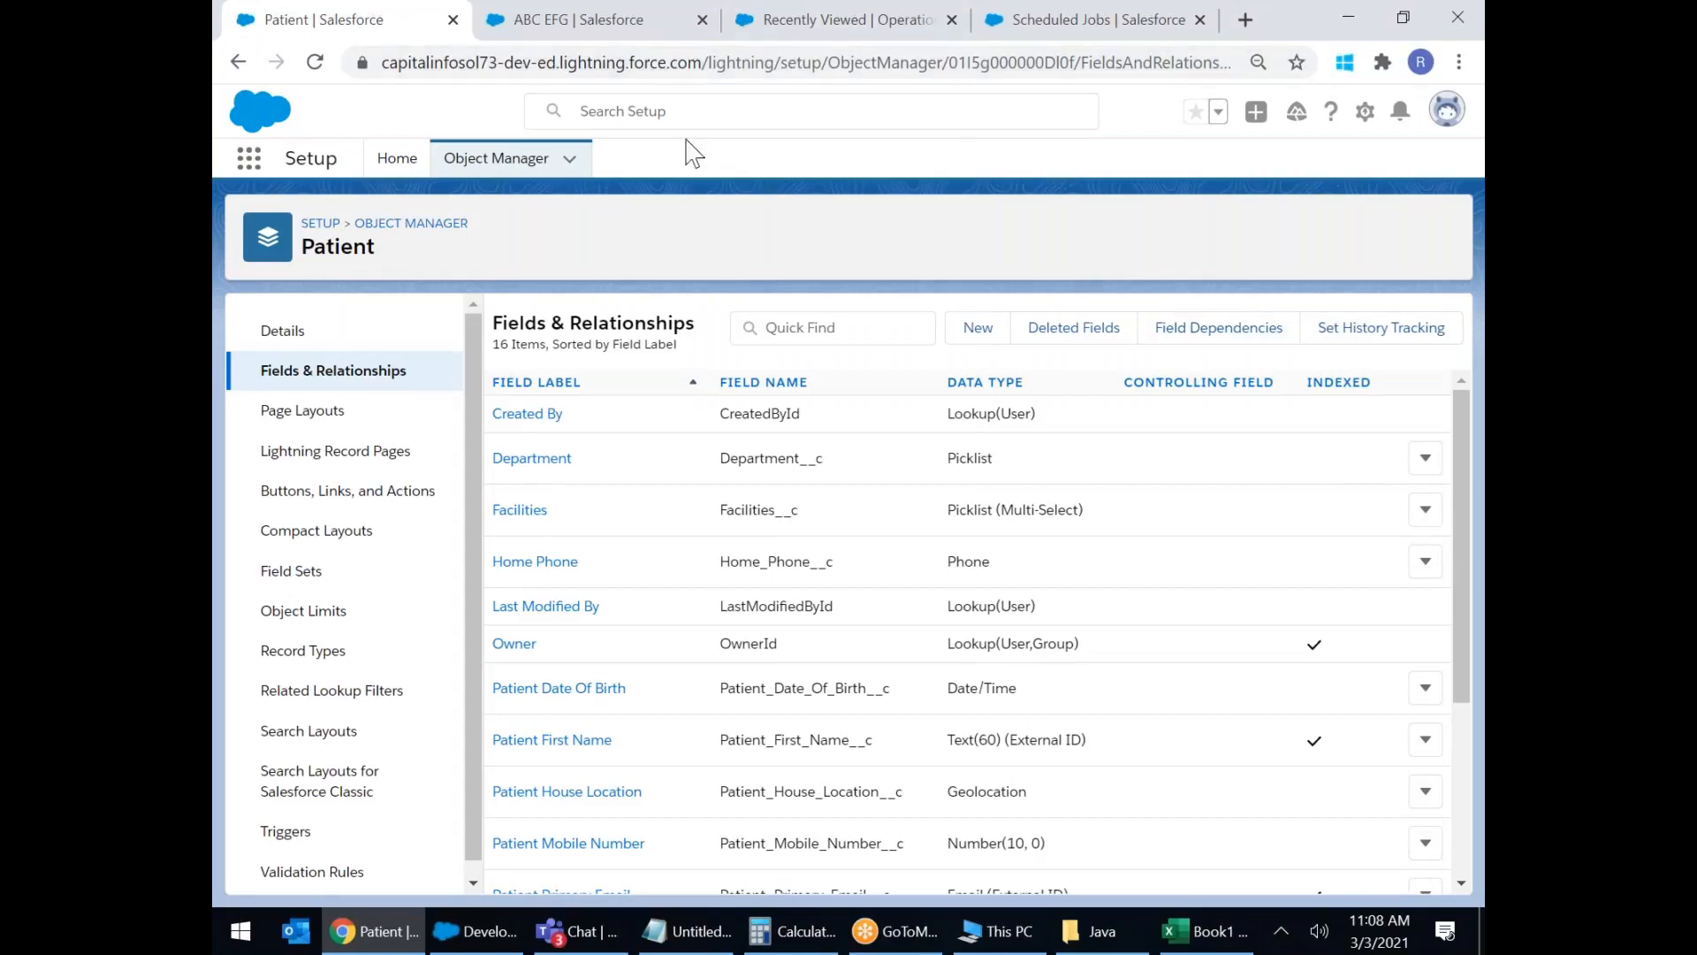
# Open the ABC EFG contact record tab and reload it to show the latest changes.
pyautogui.click(517, 26)
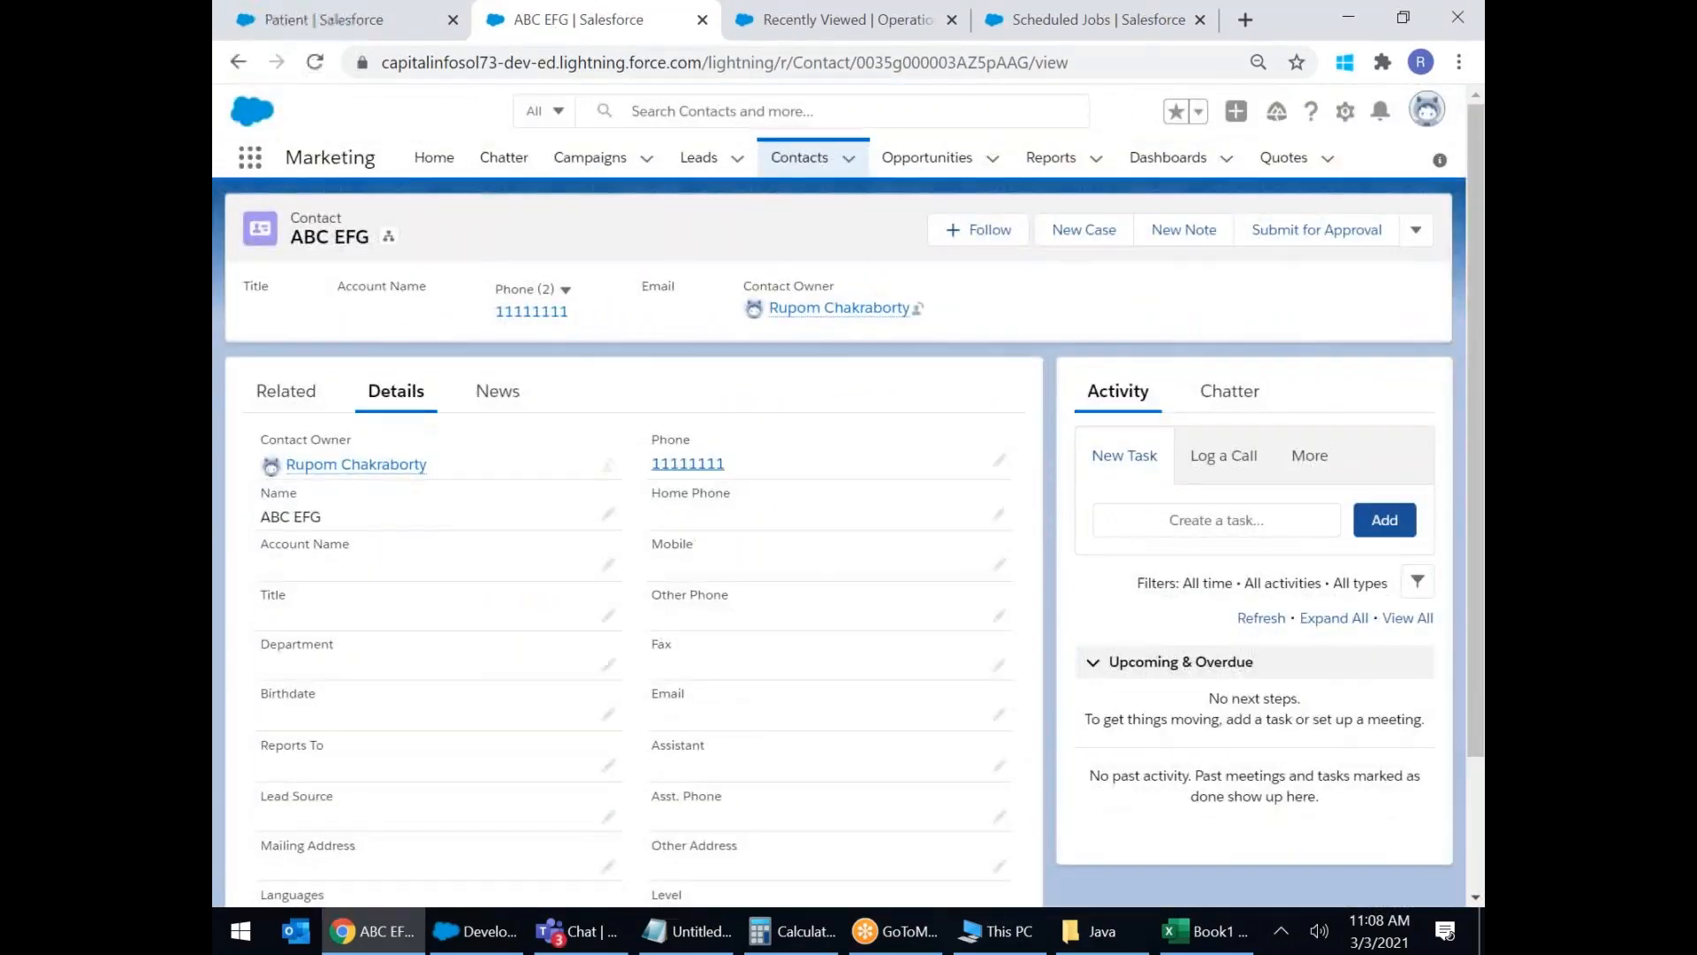
pyautogui.click(312, 66)
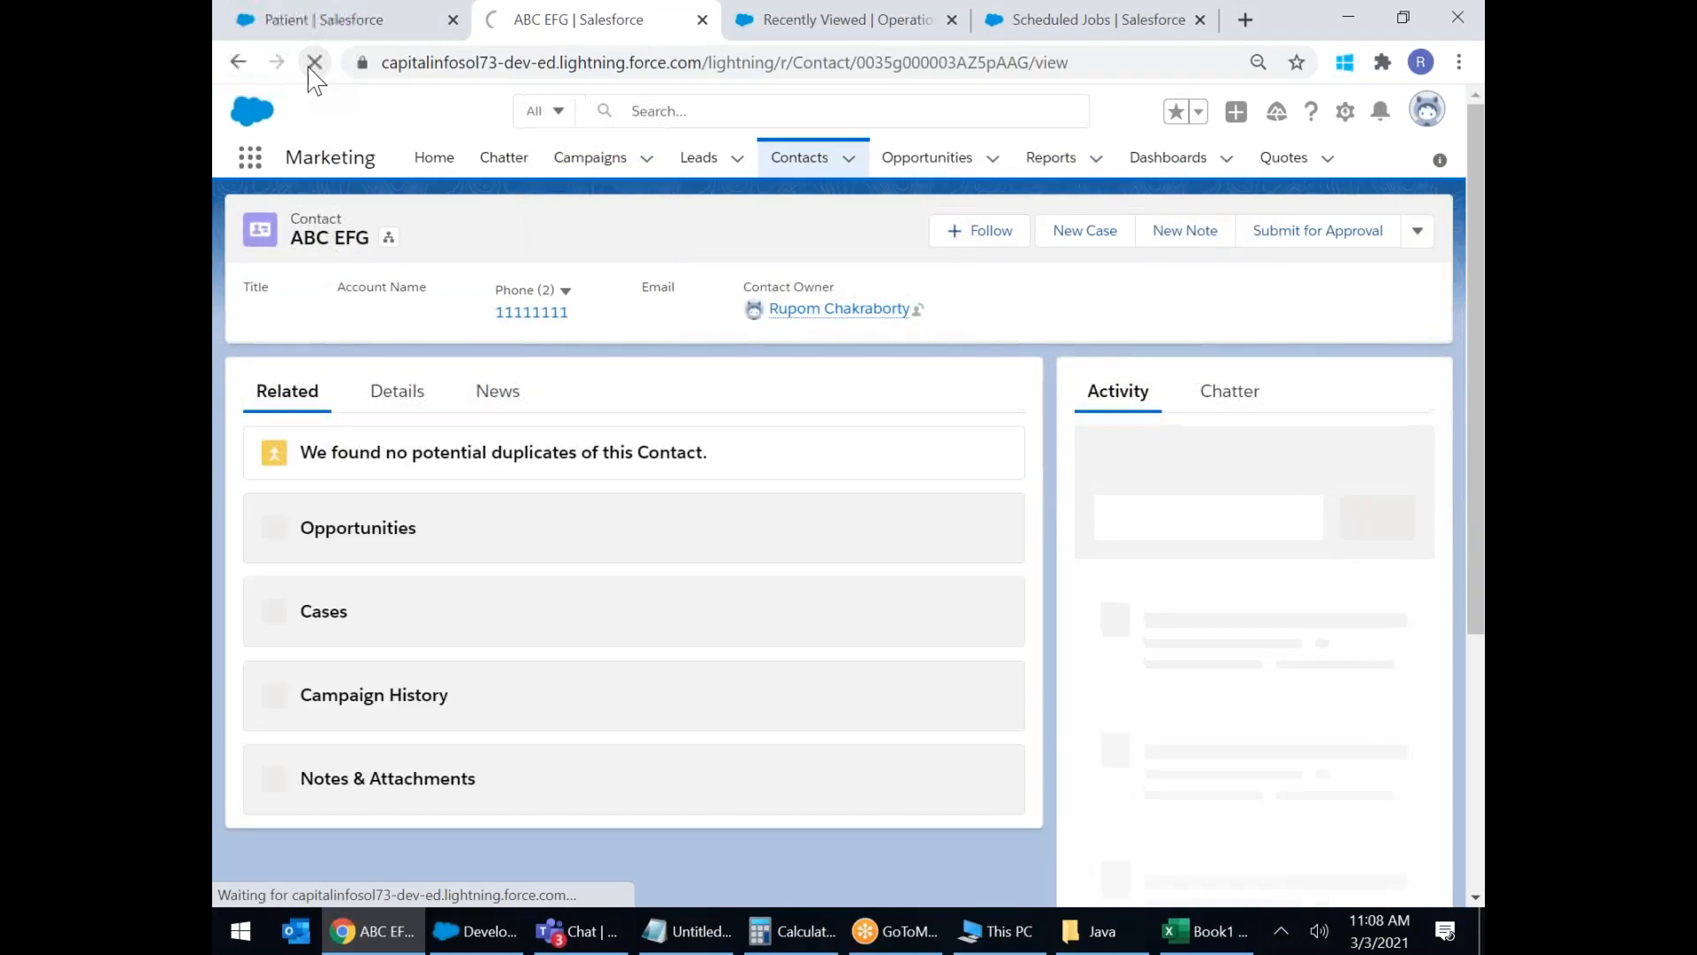
pyautogui.click(314, 64)
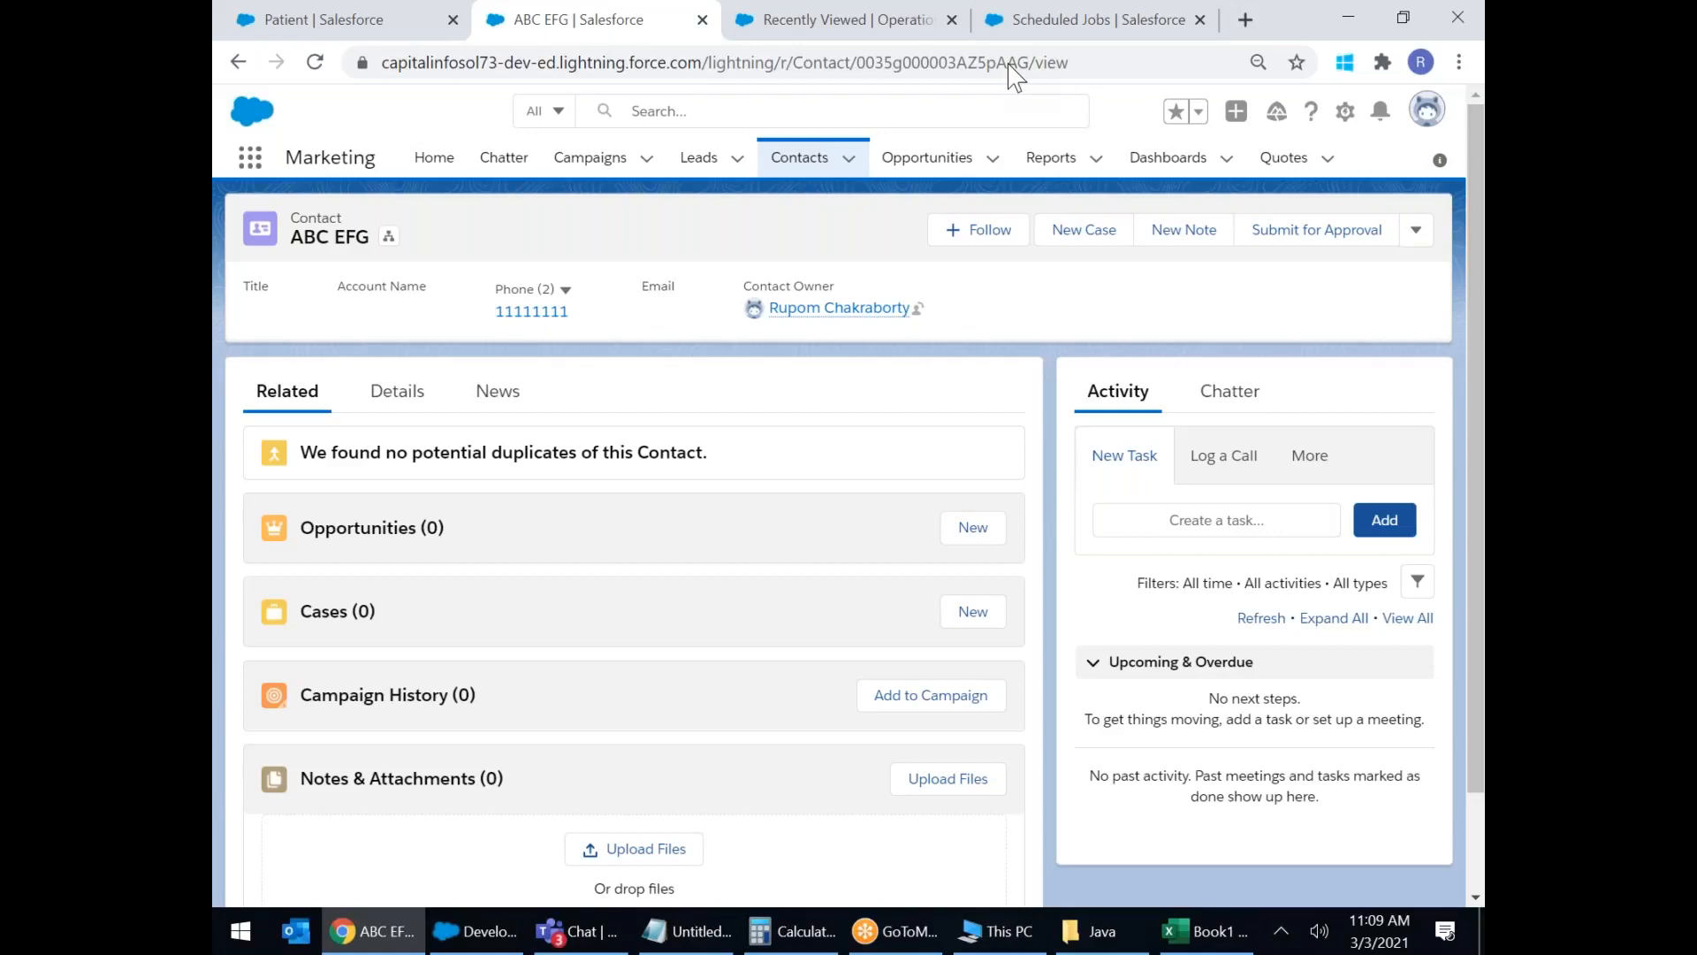
pyautogui.click(1407, 947)
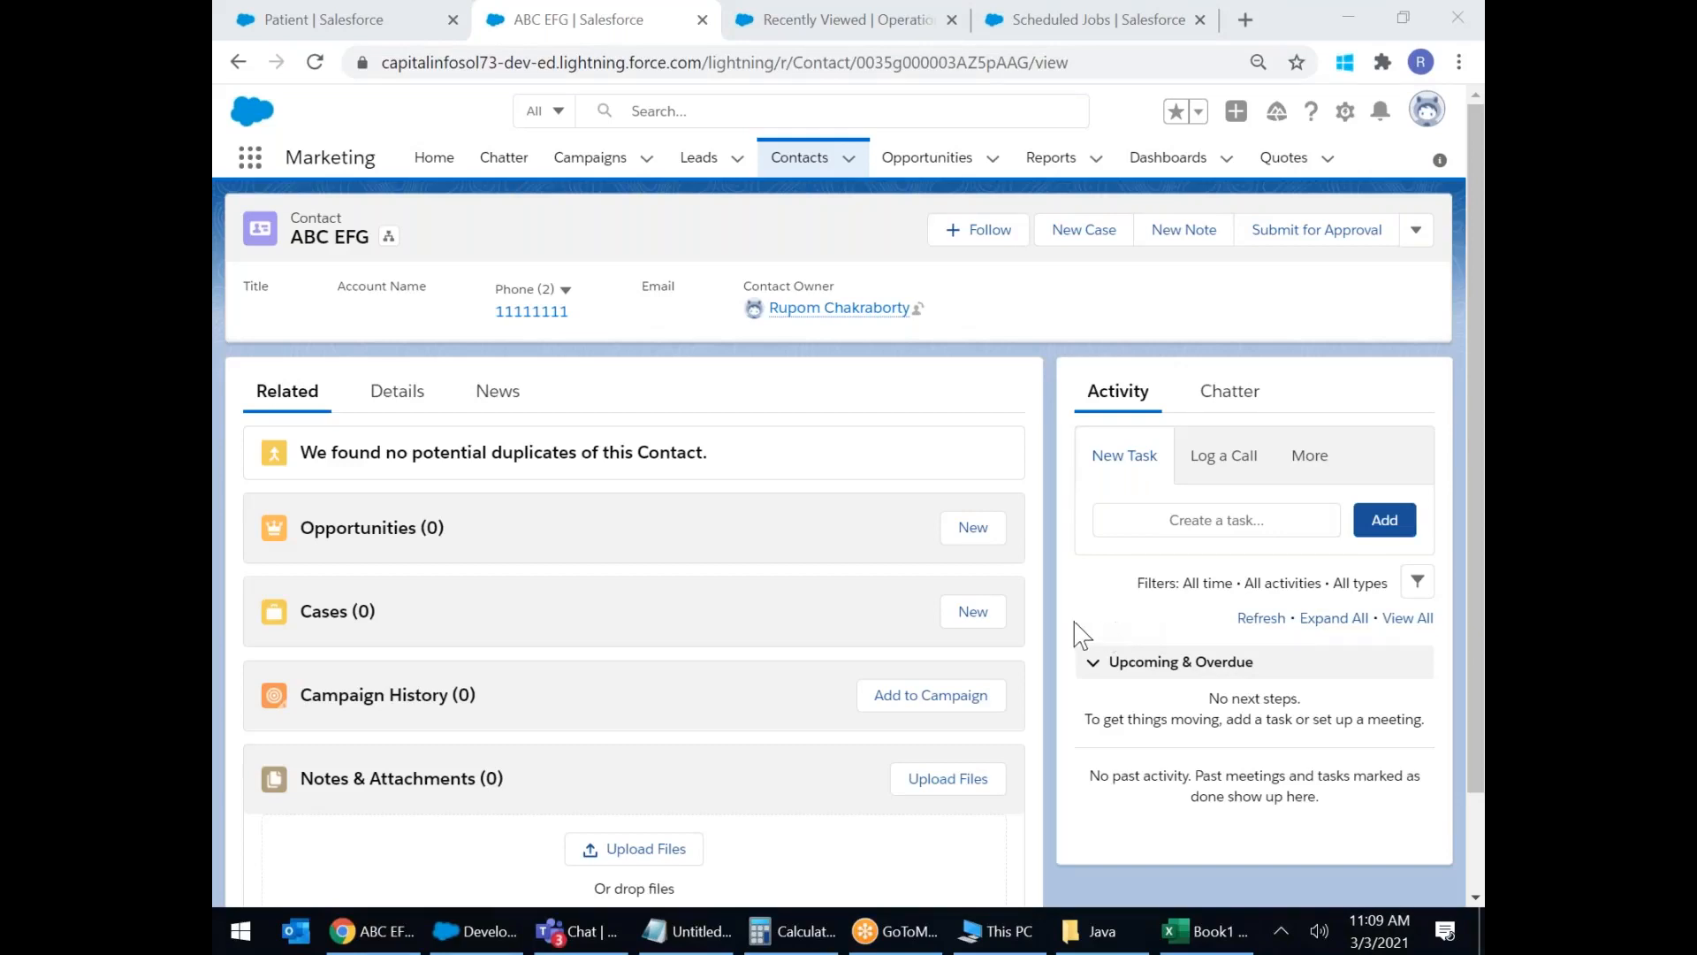
pyautogui.click(1020, 361)
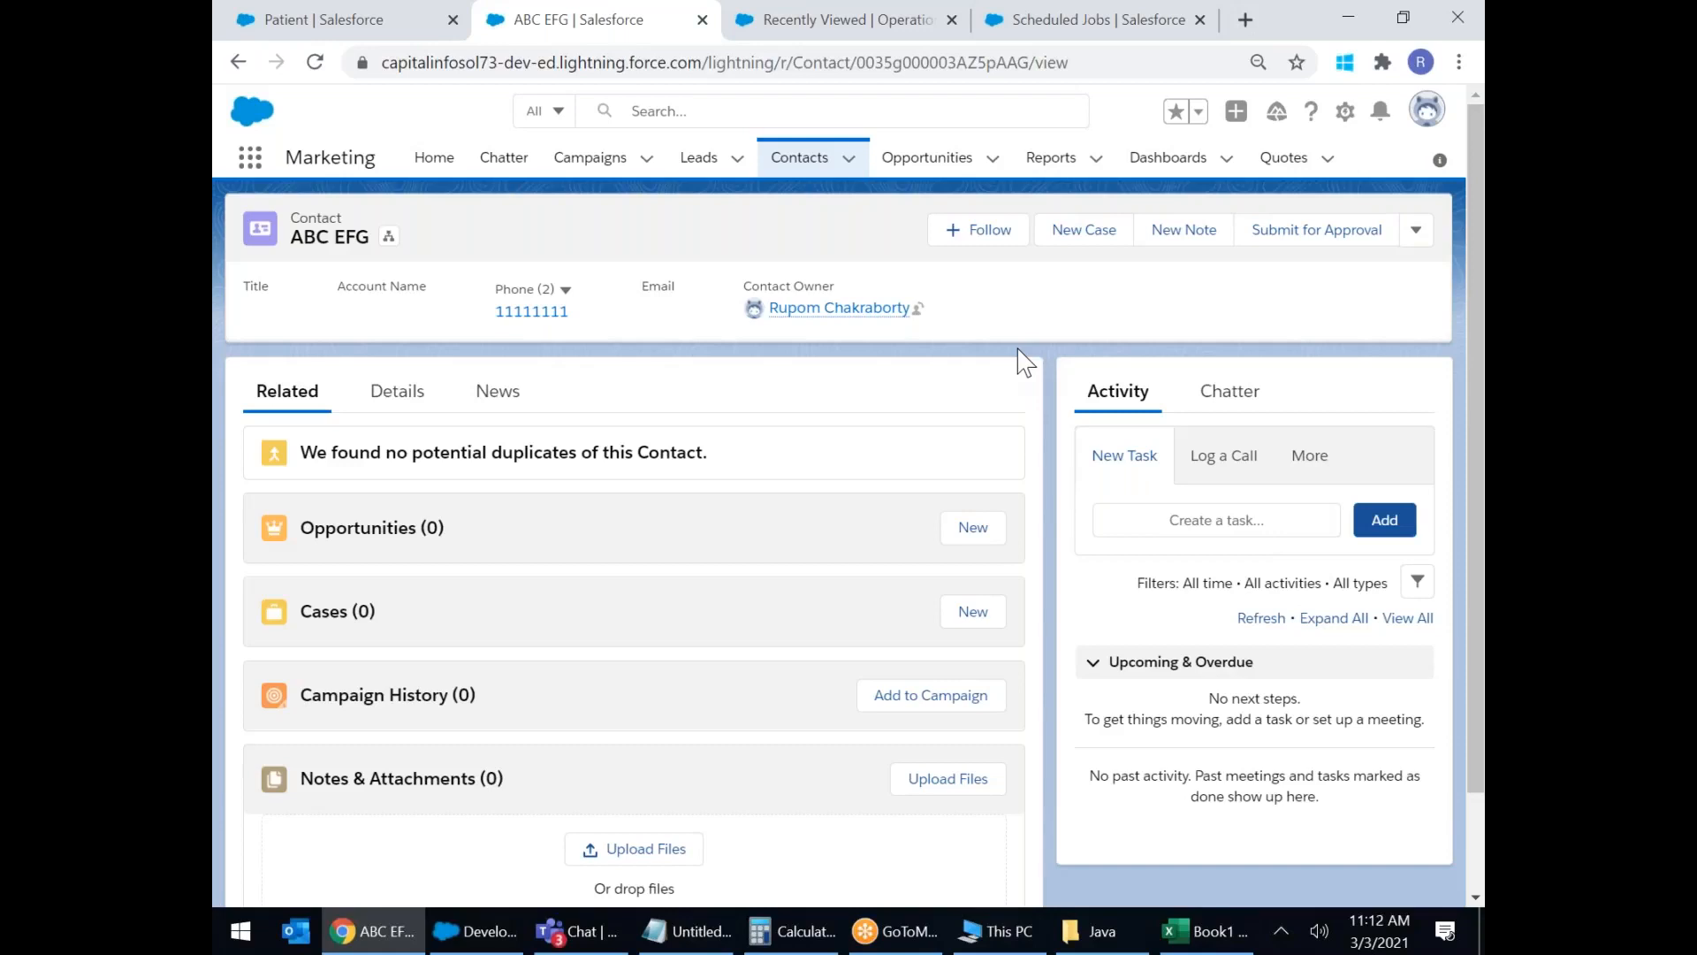
# Reload the ABC EFG contact page twice and bring up the App Launcher.
pyautogui.click(324, 60)
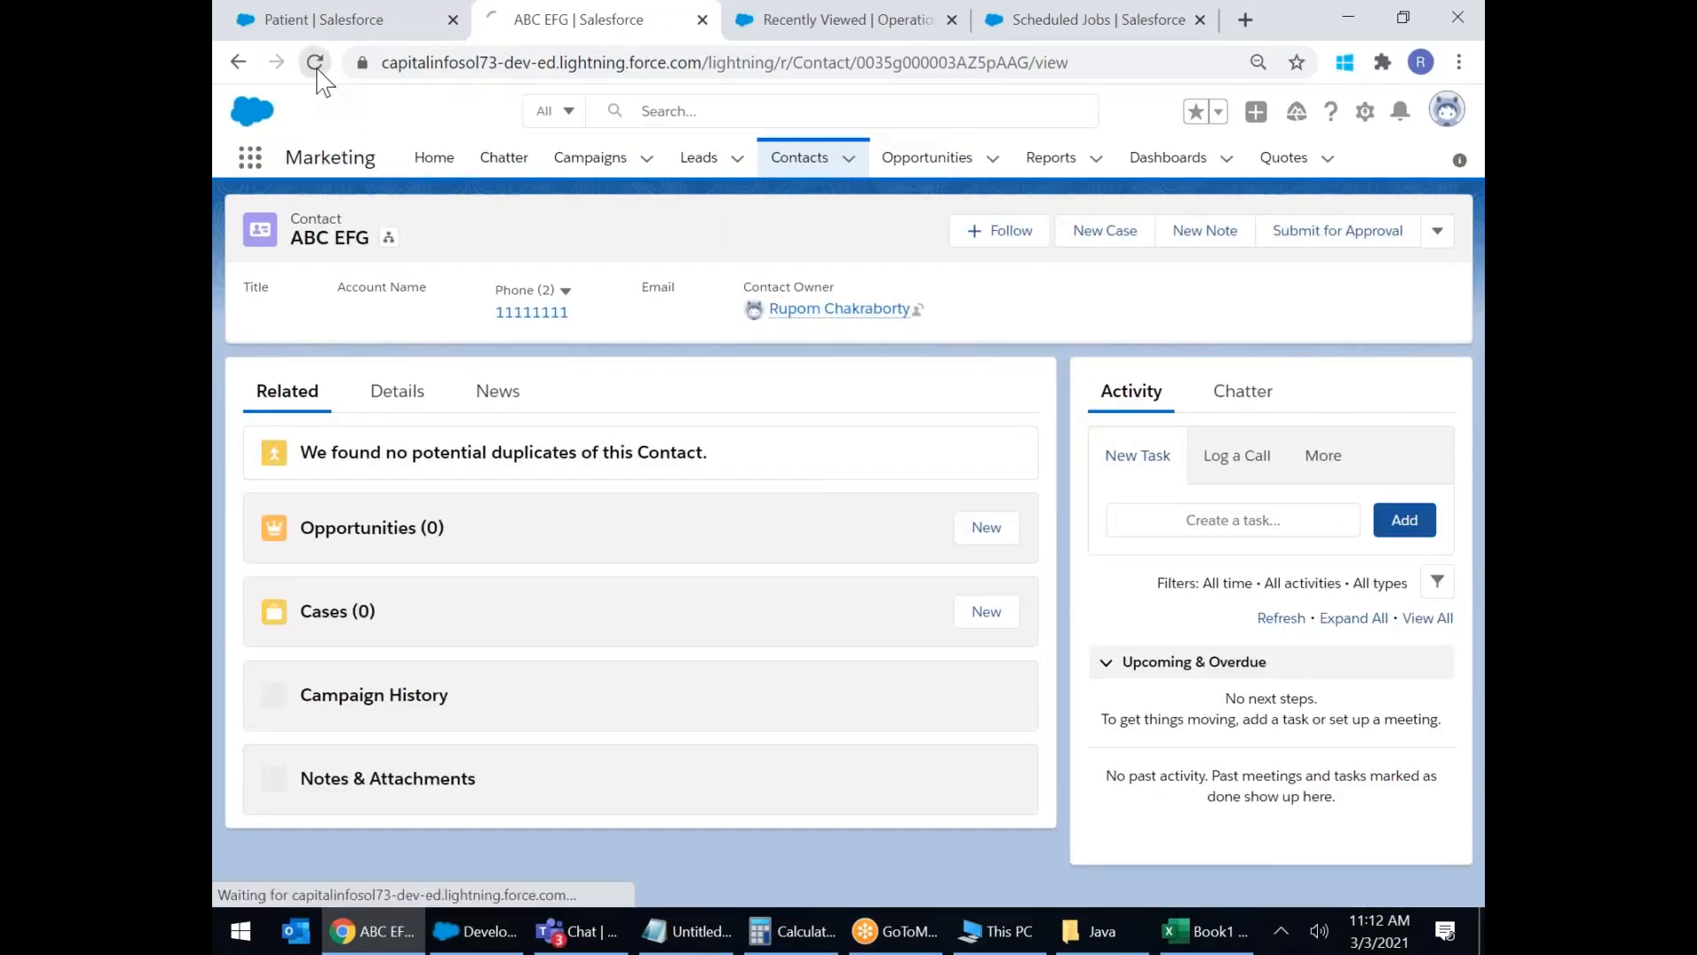
pyautogui.click(315, 65)
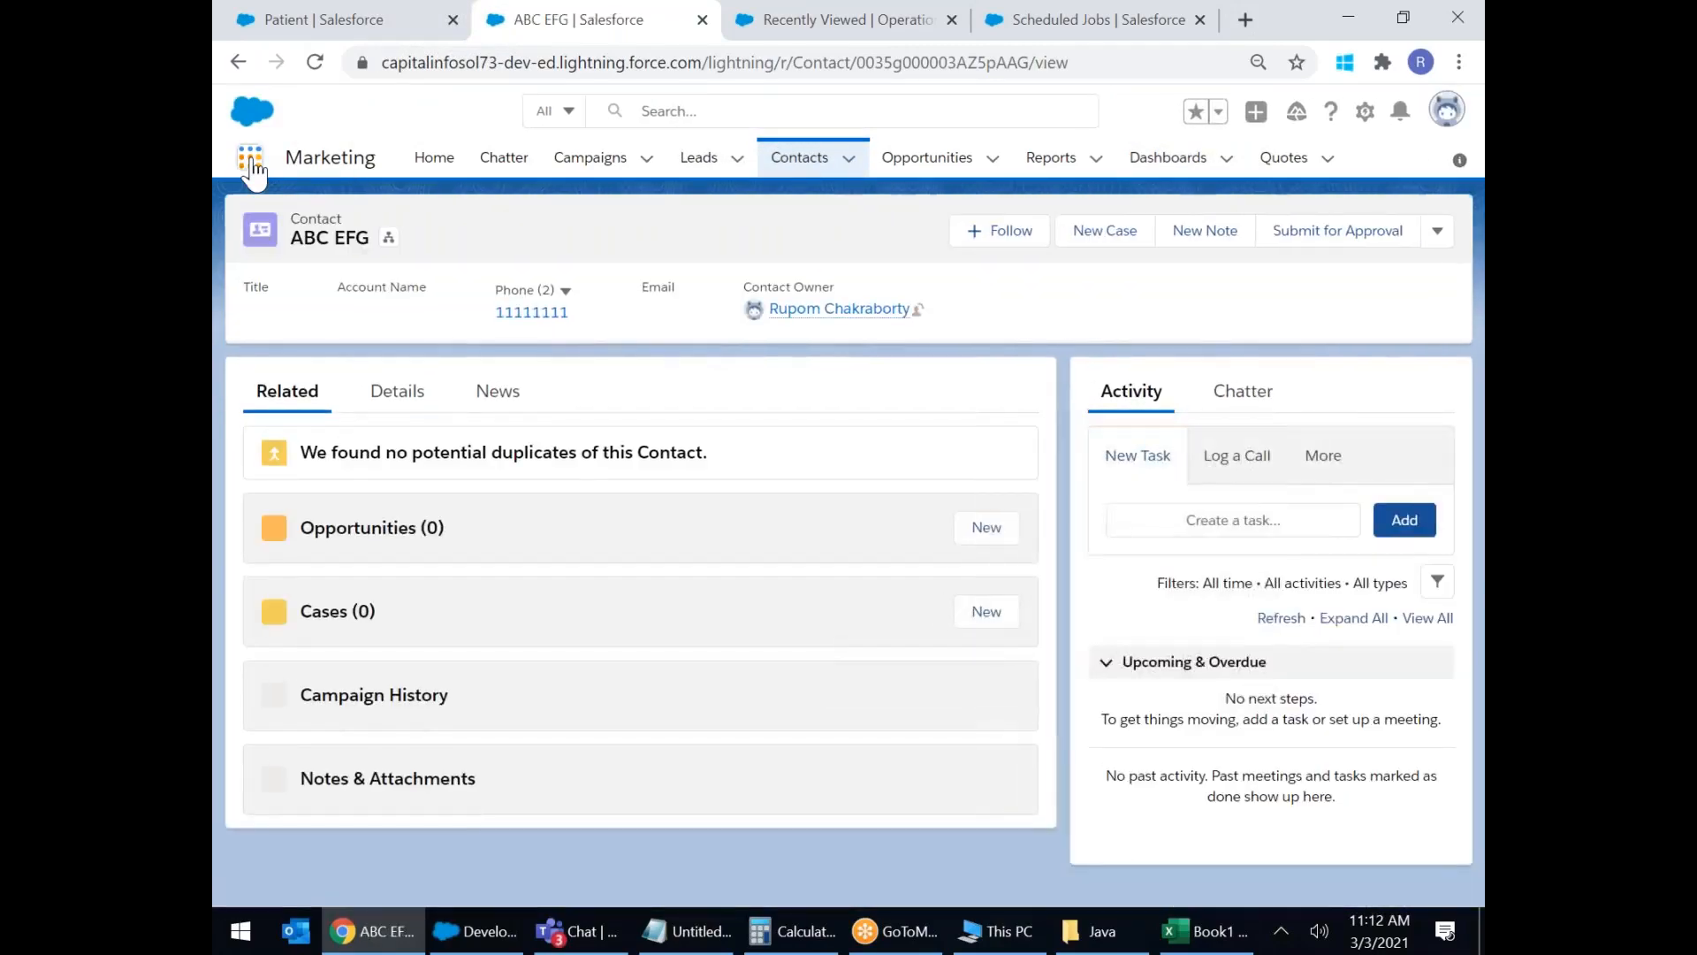
pyautogui.click(251, 161)
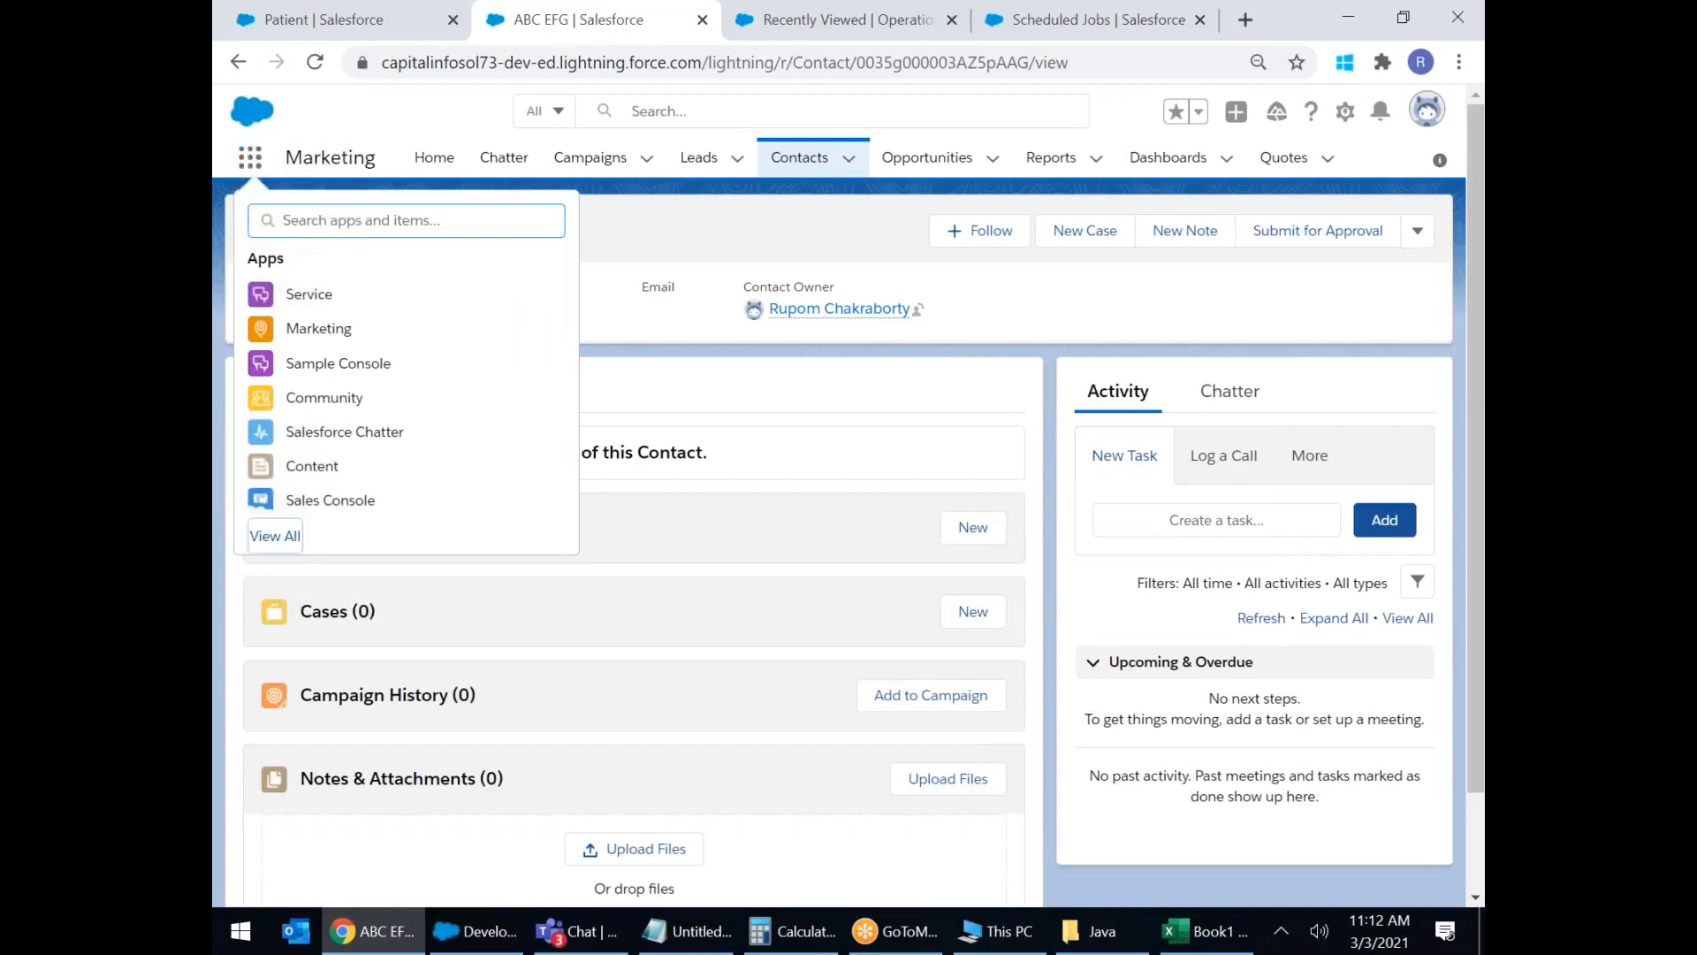
# From View All apps, switch to Hospital Management and start a new Patient record.
pyautogui.click(275, 536)
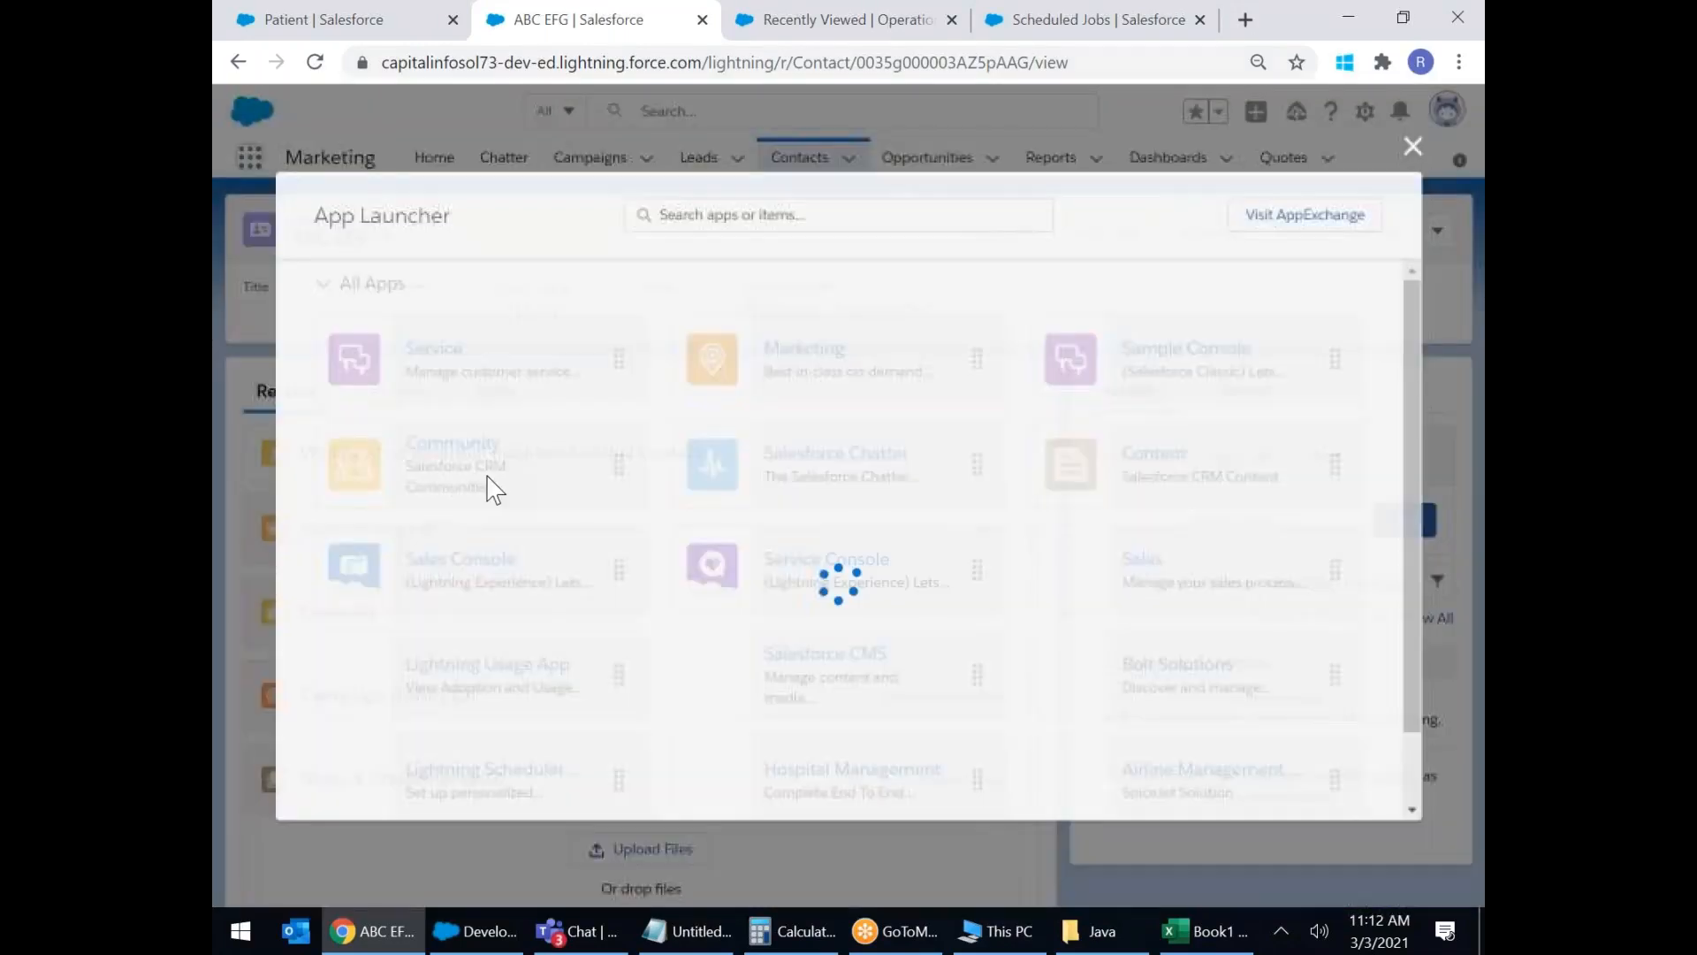
pyautogui.scroll(-4, 531, 465)
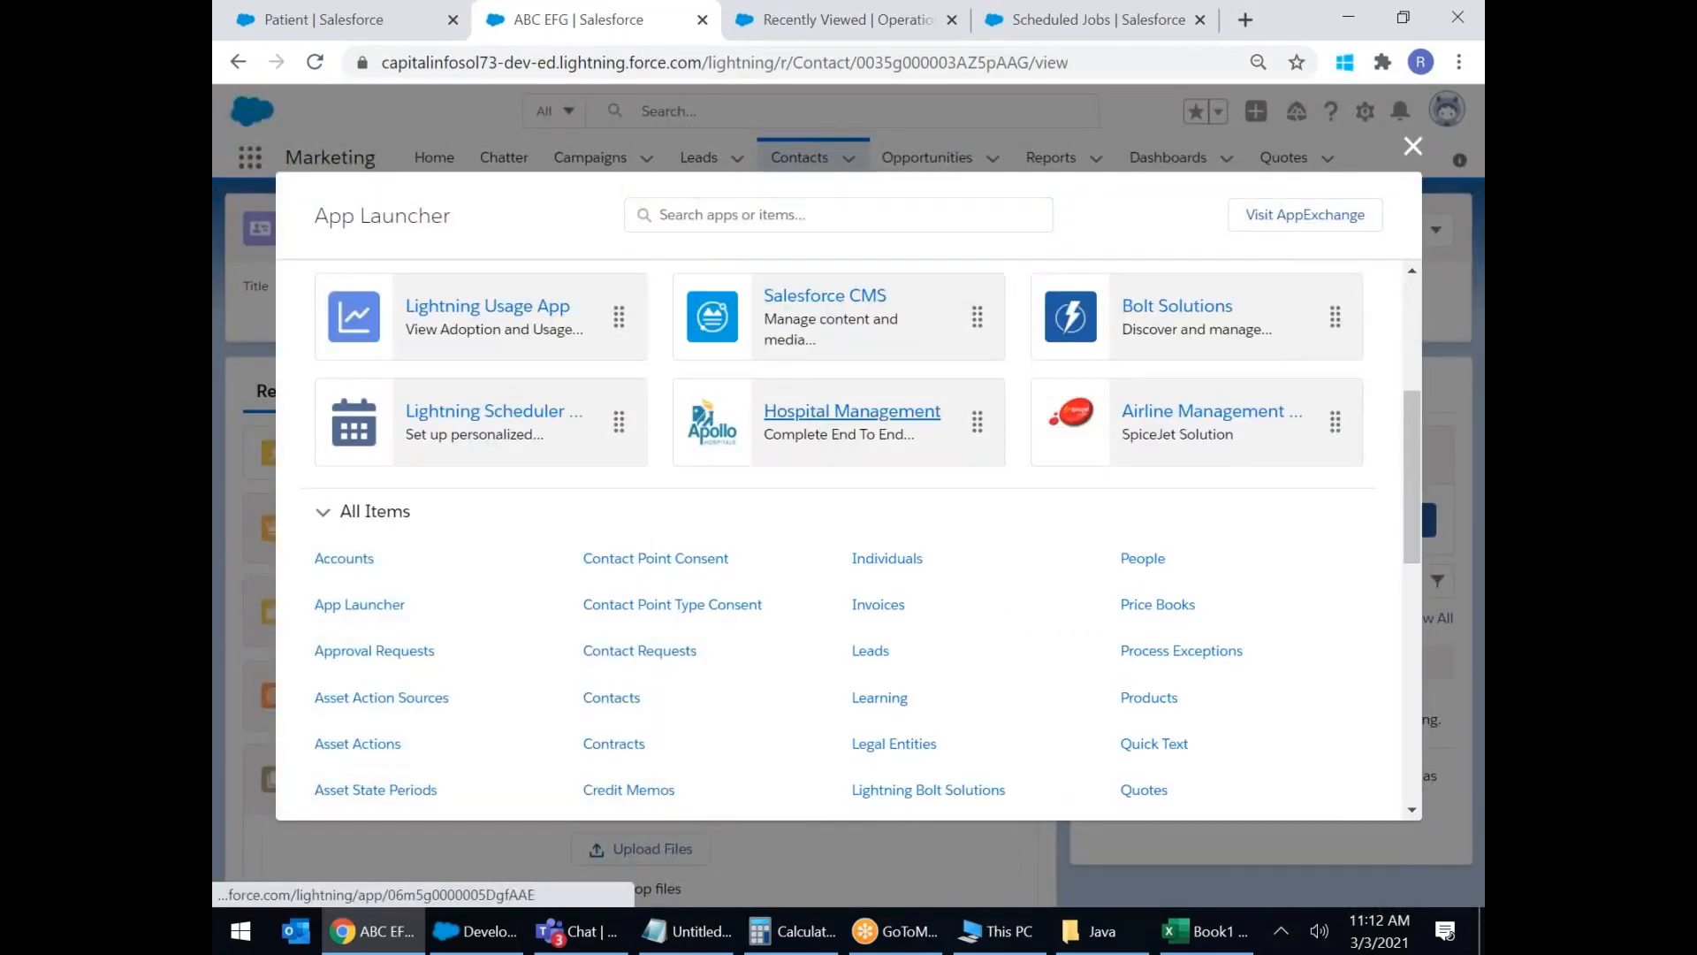
pyautogui.click(851, 411)
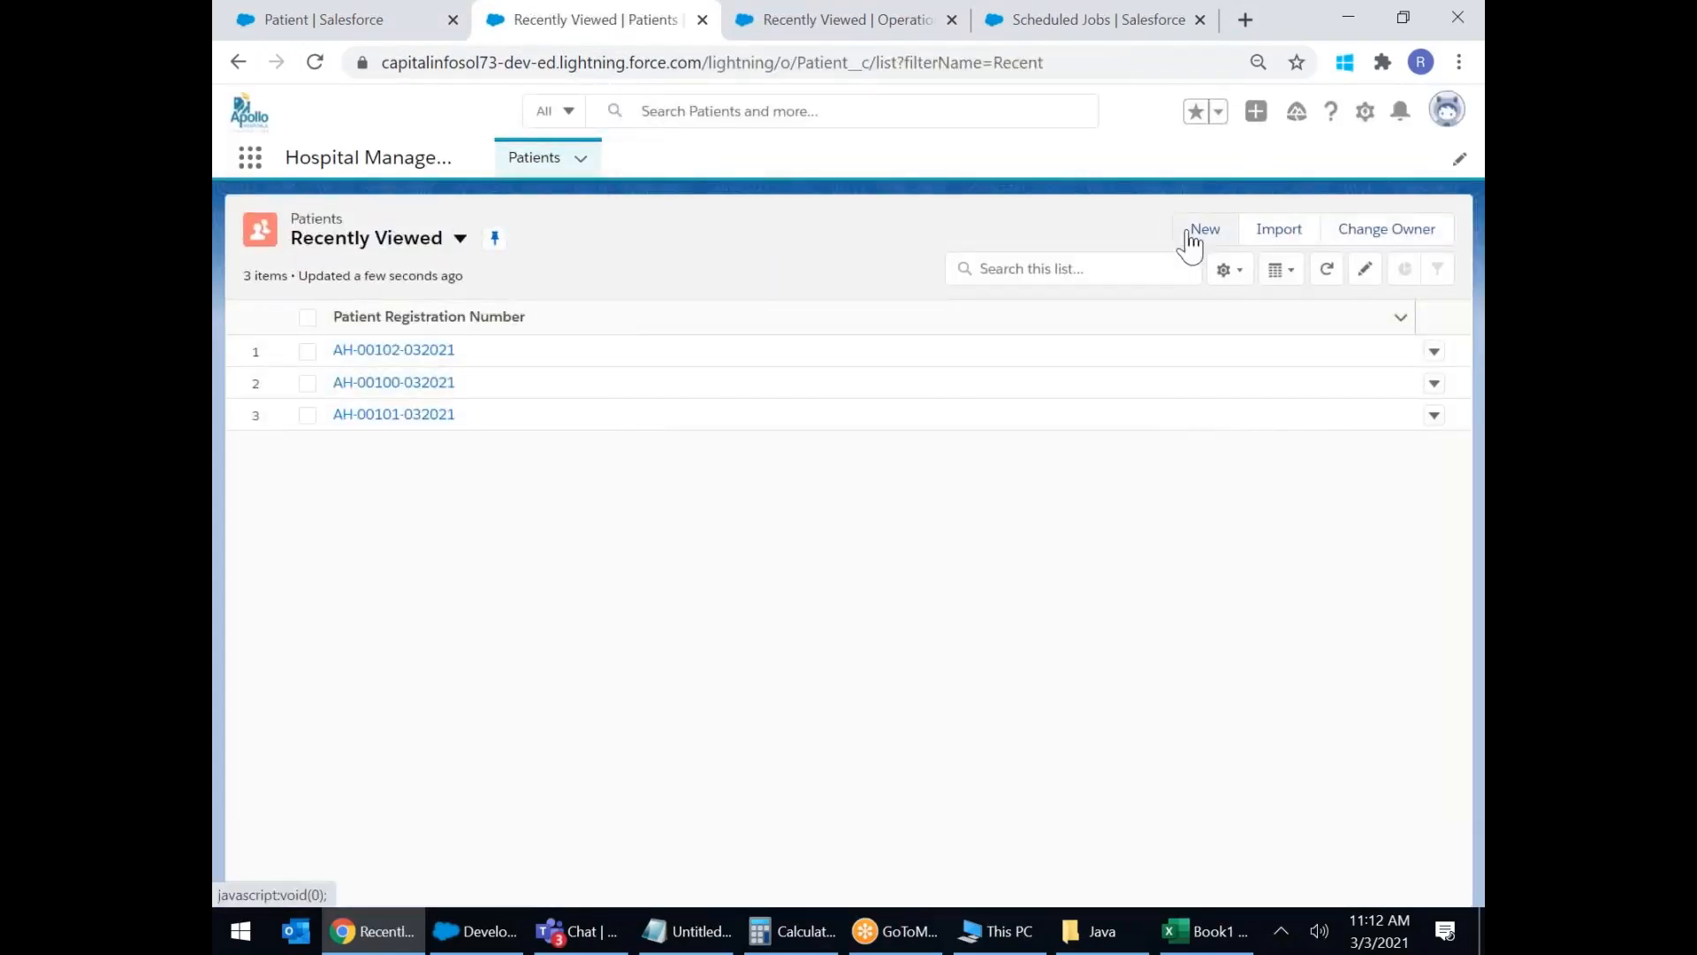
pyautogui.click(1203, 230)
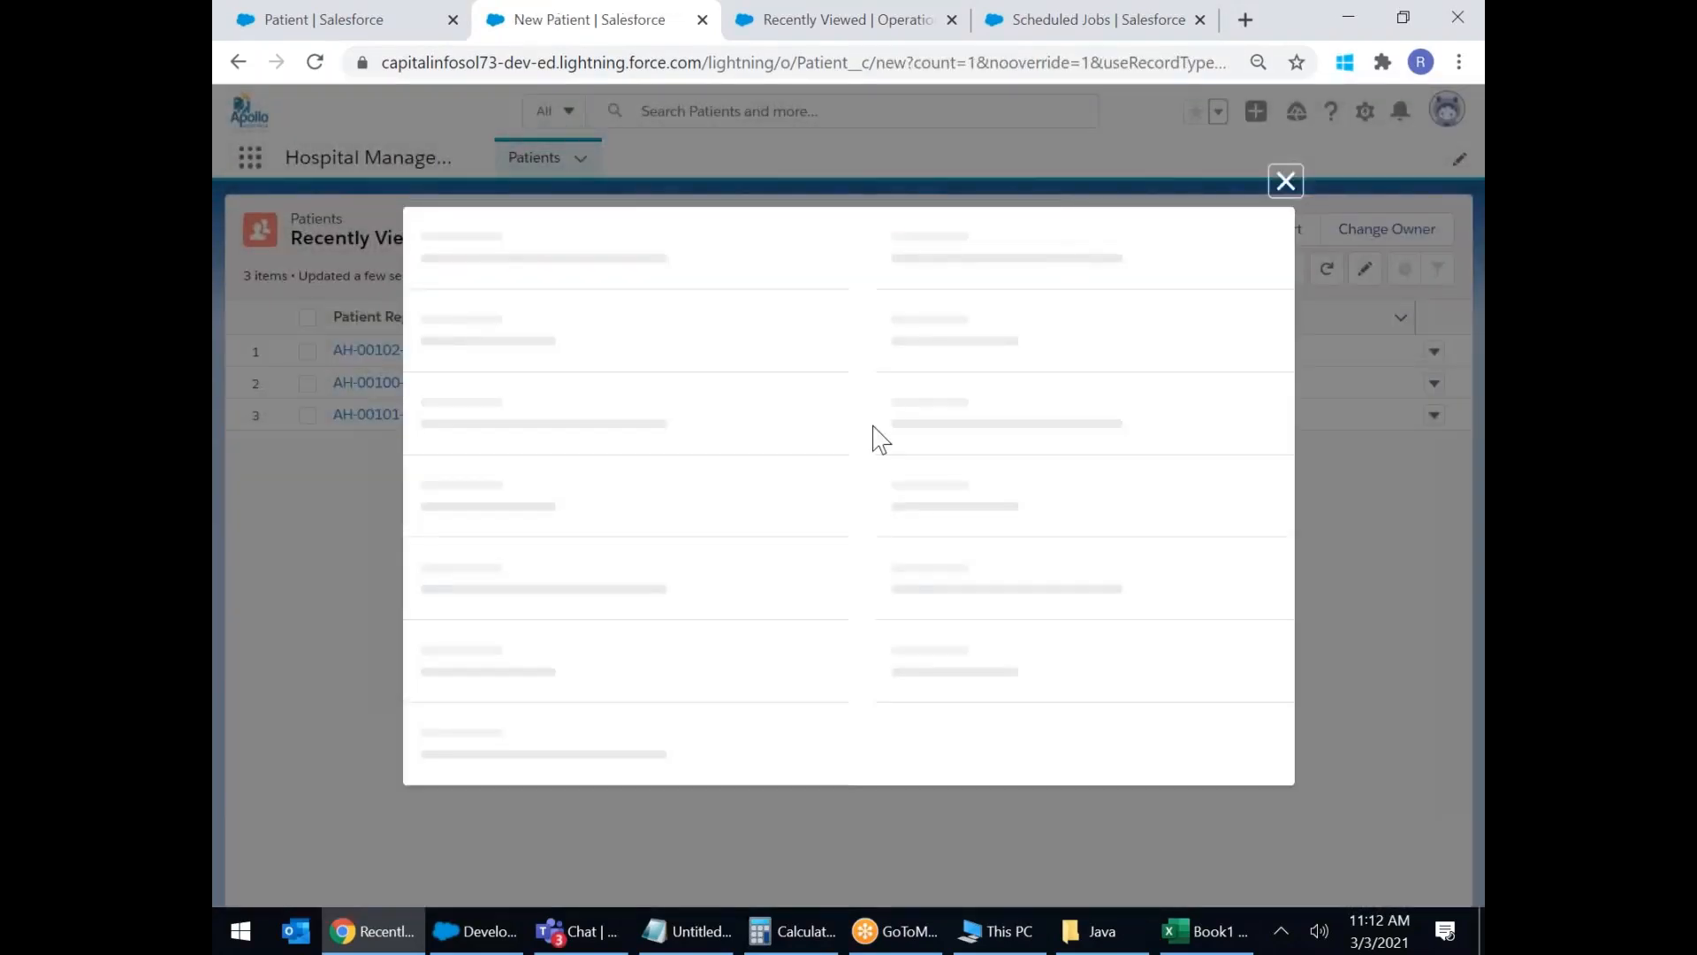
# Try Dermatology and Cardiology, then settle the Department picklist on Neurology.
pyautogui.scroll(-8, 895, 478)
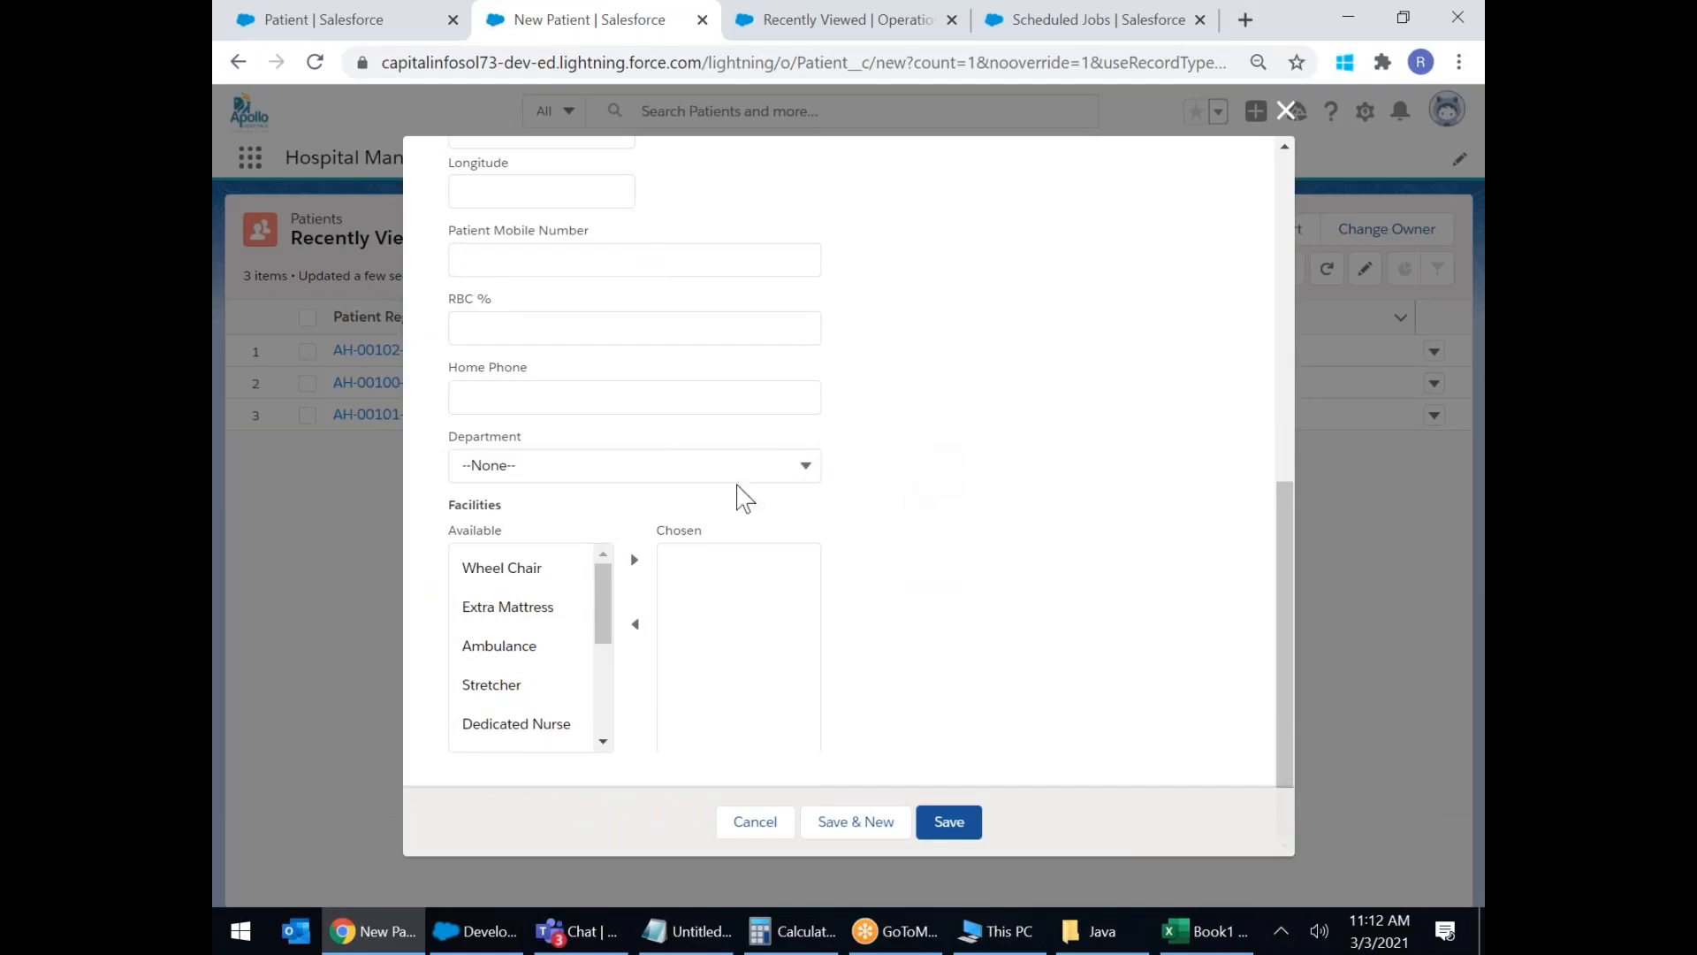
pyautogui.click(767, 466)
pyautogui.click(937, 468)
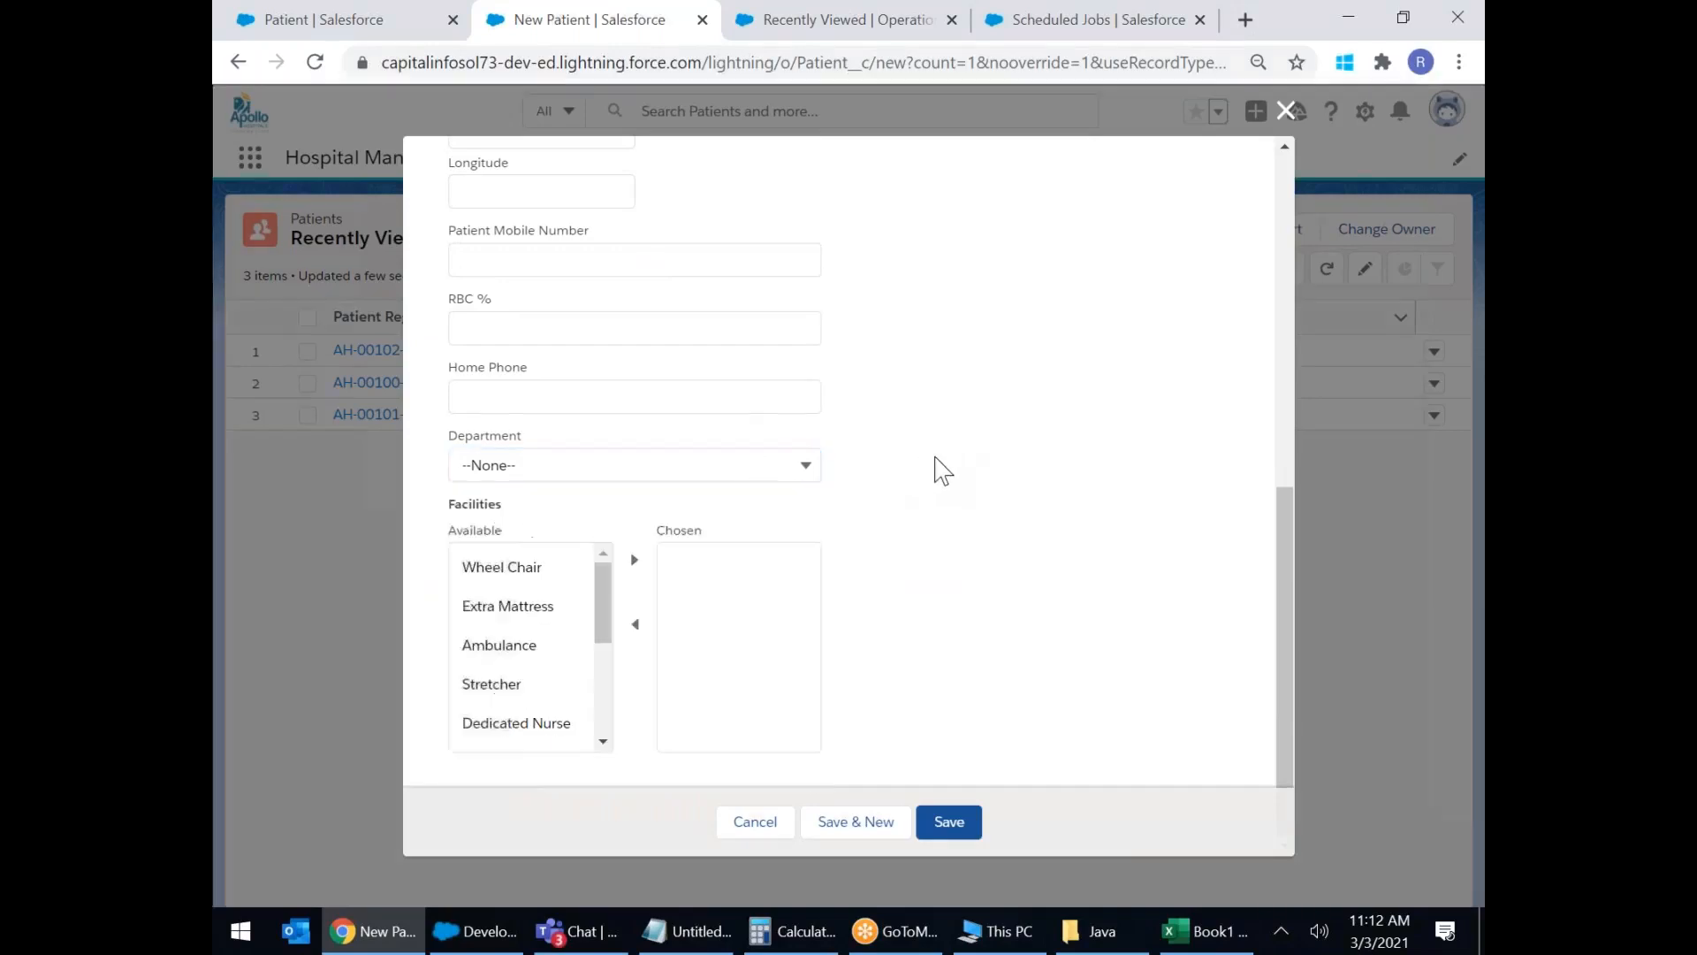
pyautogui.scroll(2, 939, 468)
pyautogui.scroll(1, 944, 468)
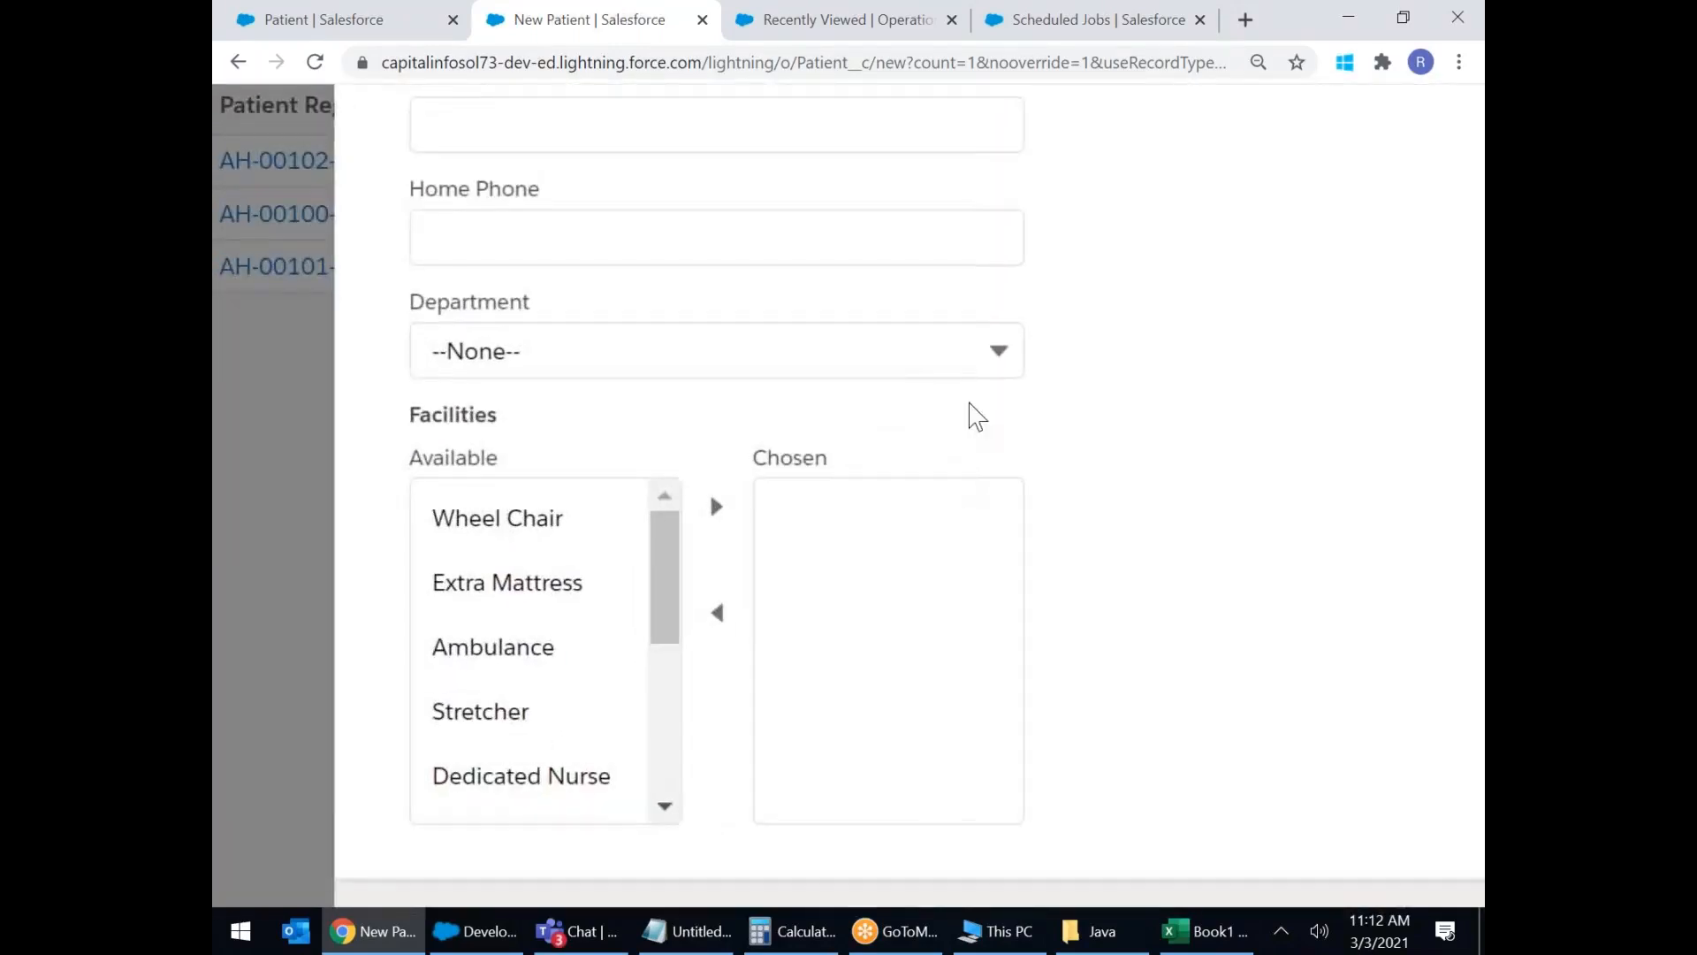
pyautogui.click(891, 348)
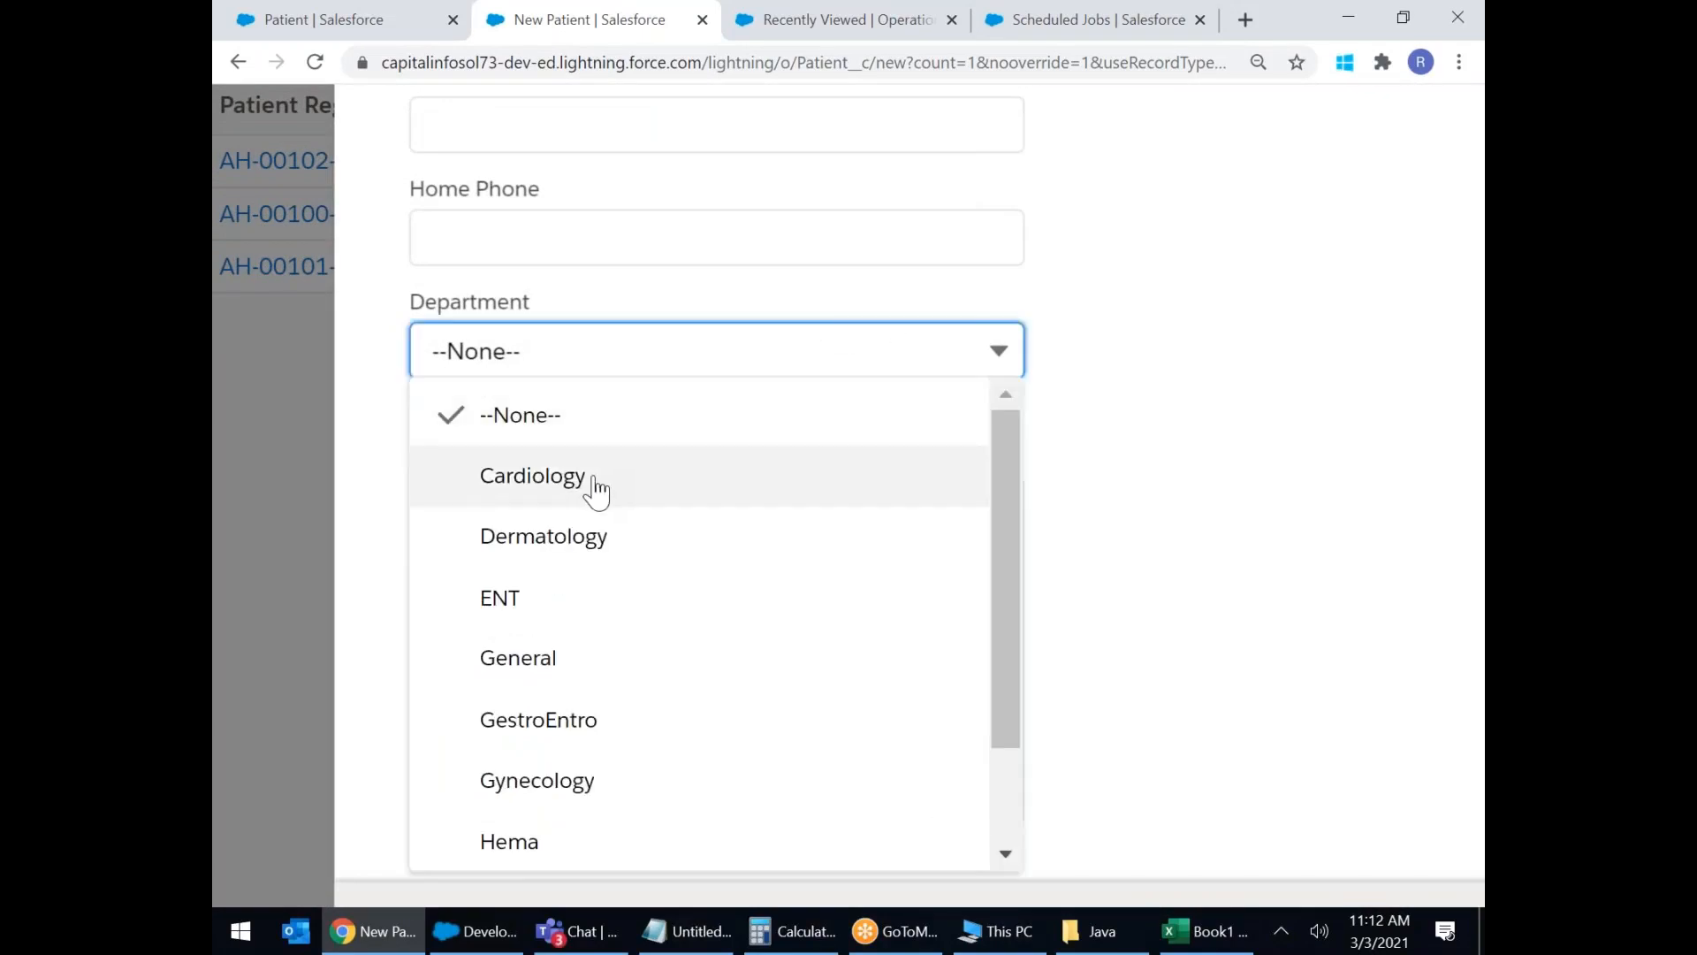
pyautogui.scroll(-1, 595, 489)
pyautogui.scroll(-1, 593, 495)
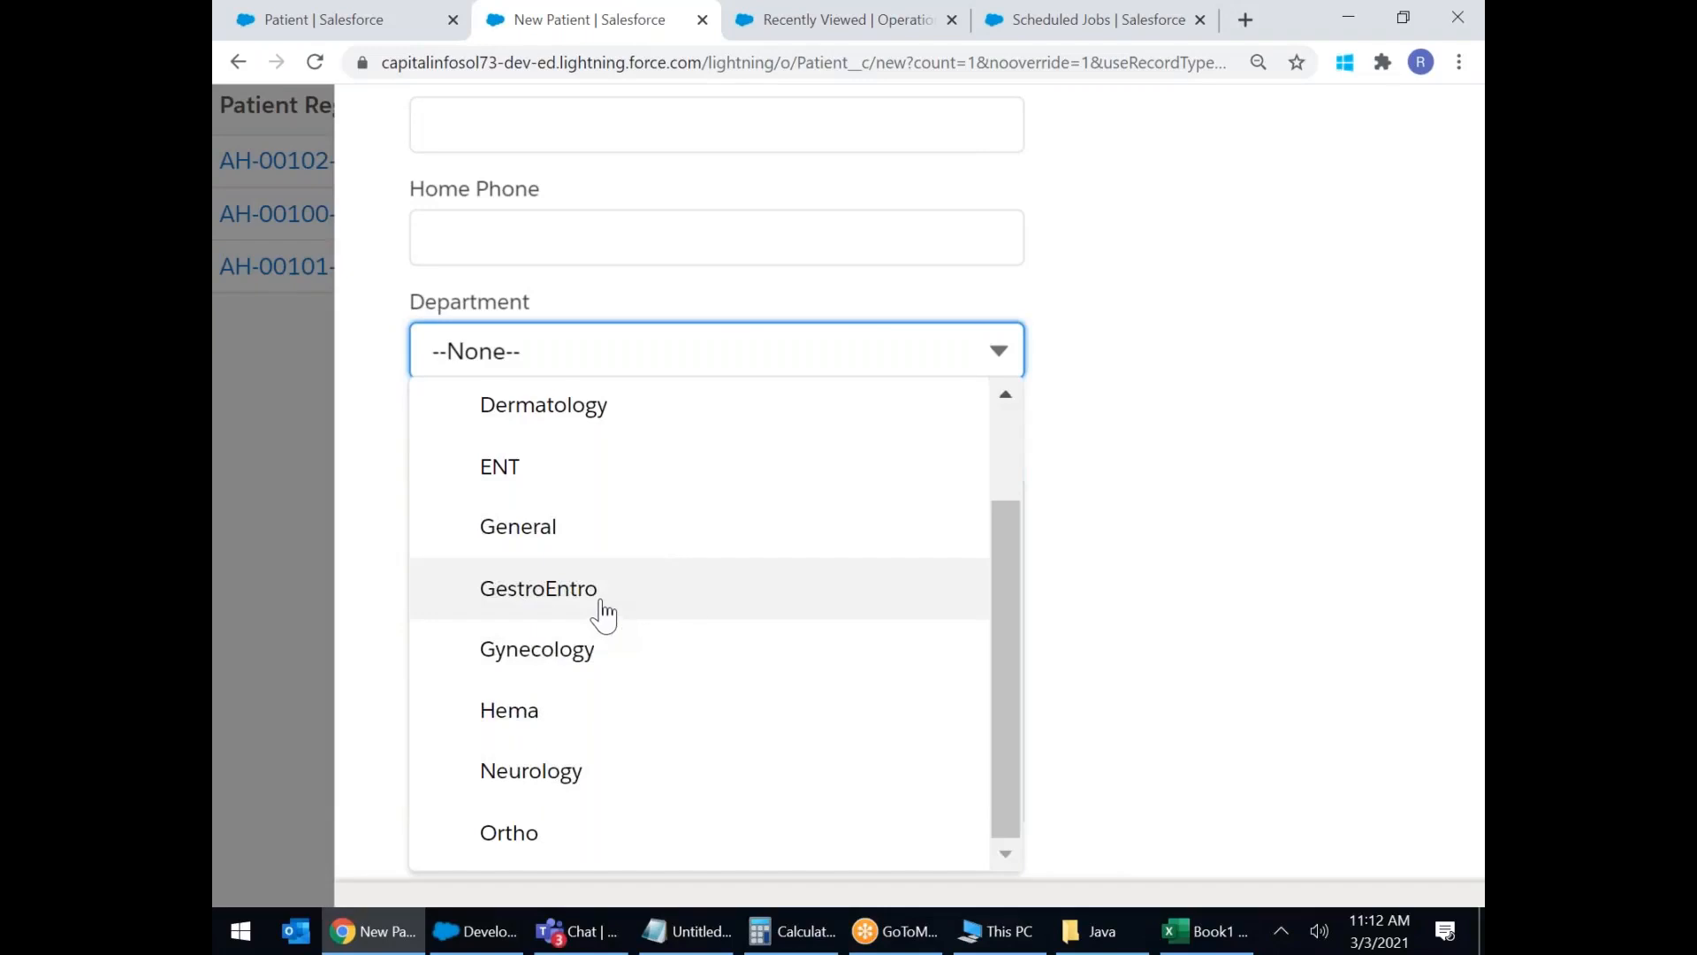
pyautogui.click(570, 412)
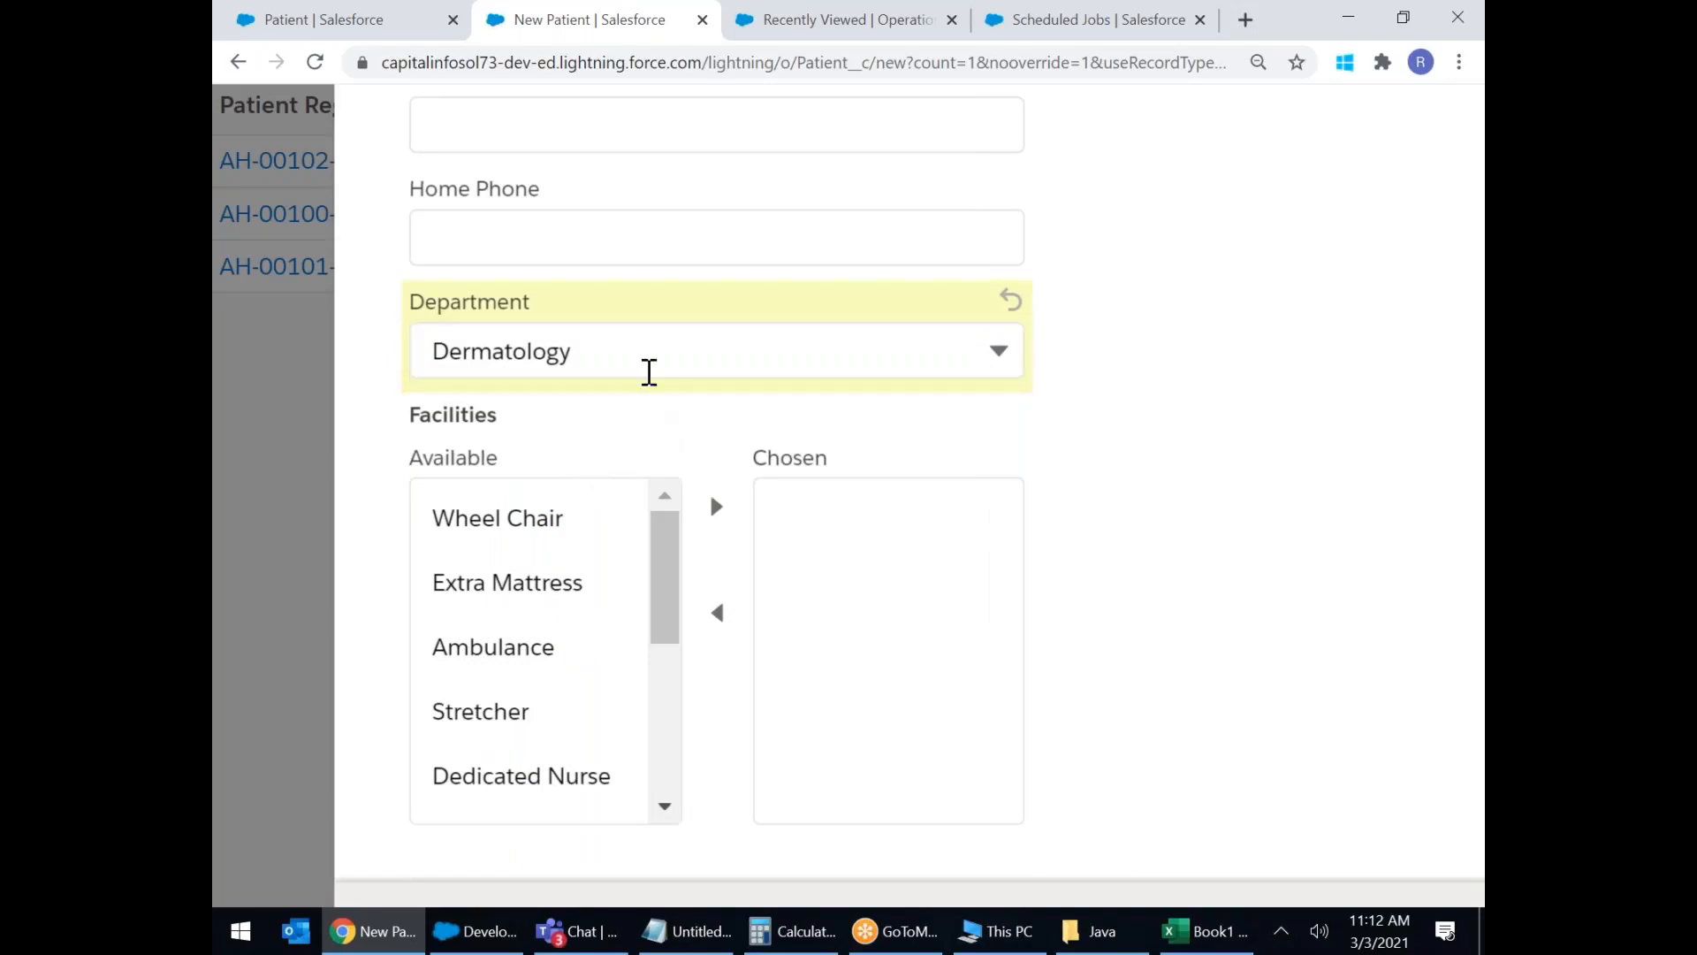
pyautogui.click(648, 372)
pyautogui.click(505, 482)
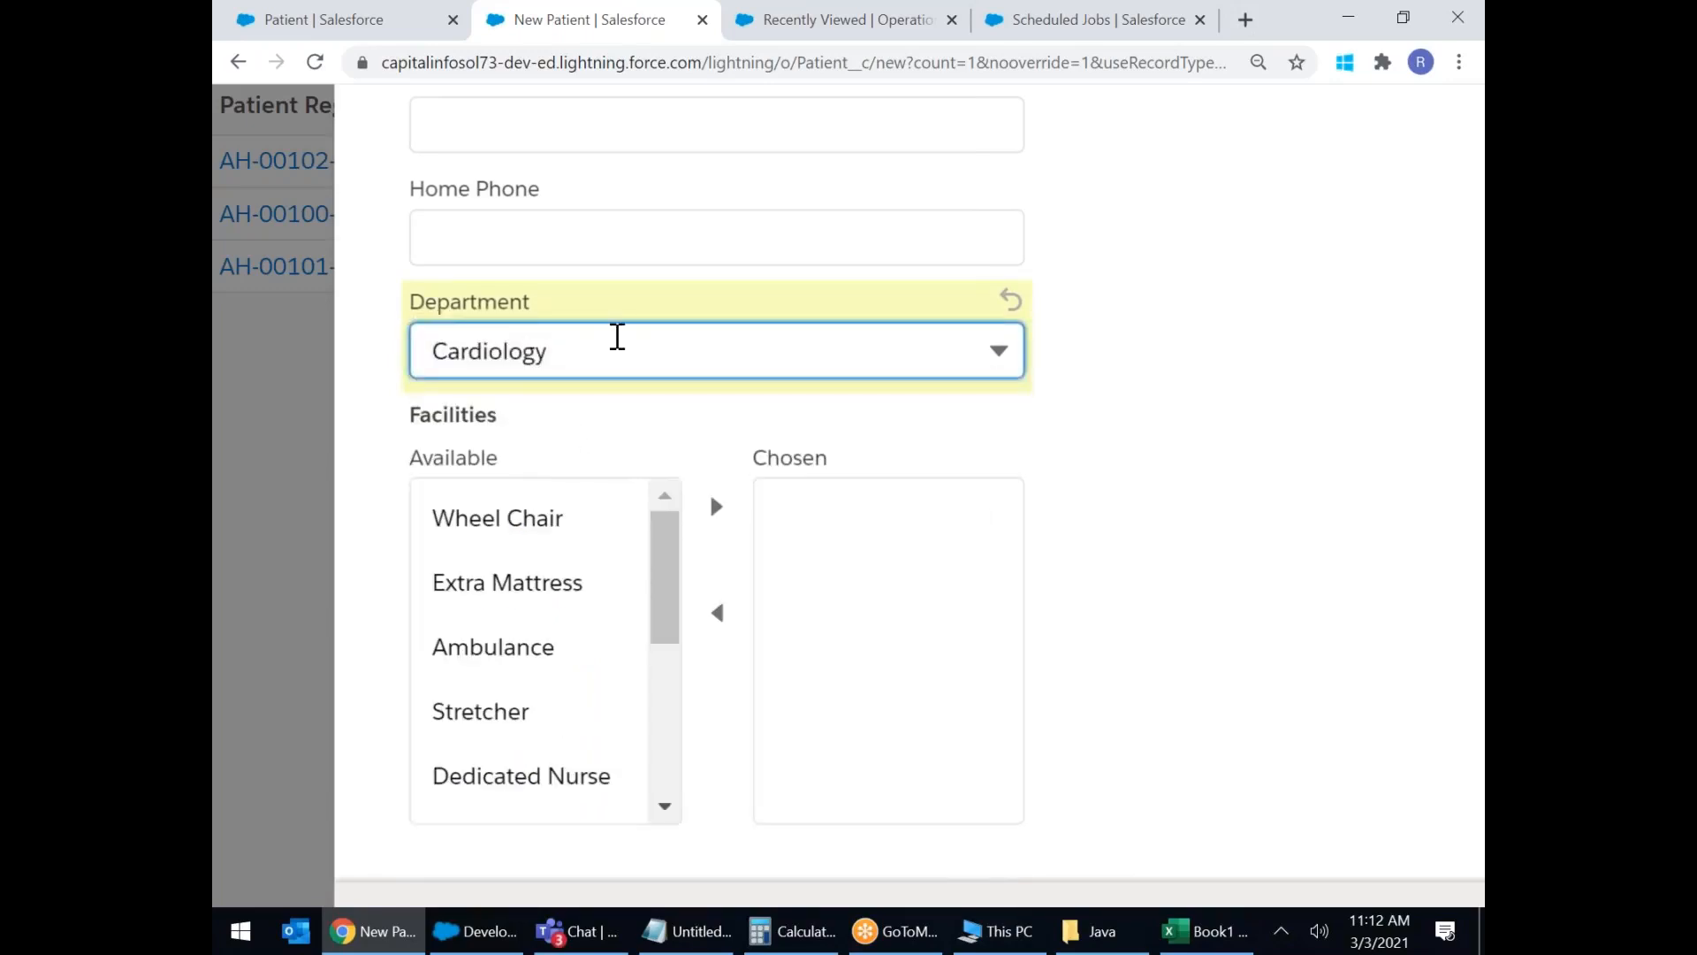
pyautogui.click(640, 371)
pyautogui.scroll(-2, 534, 557)
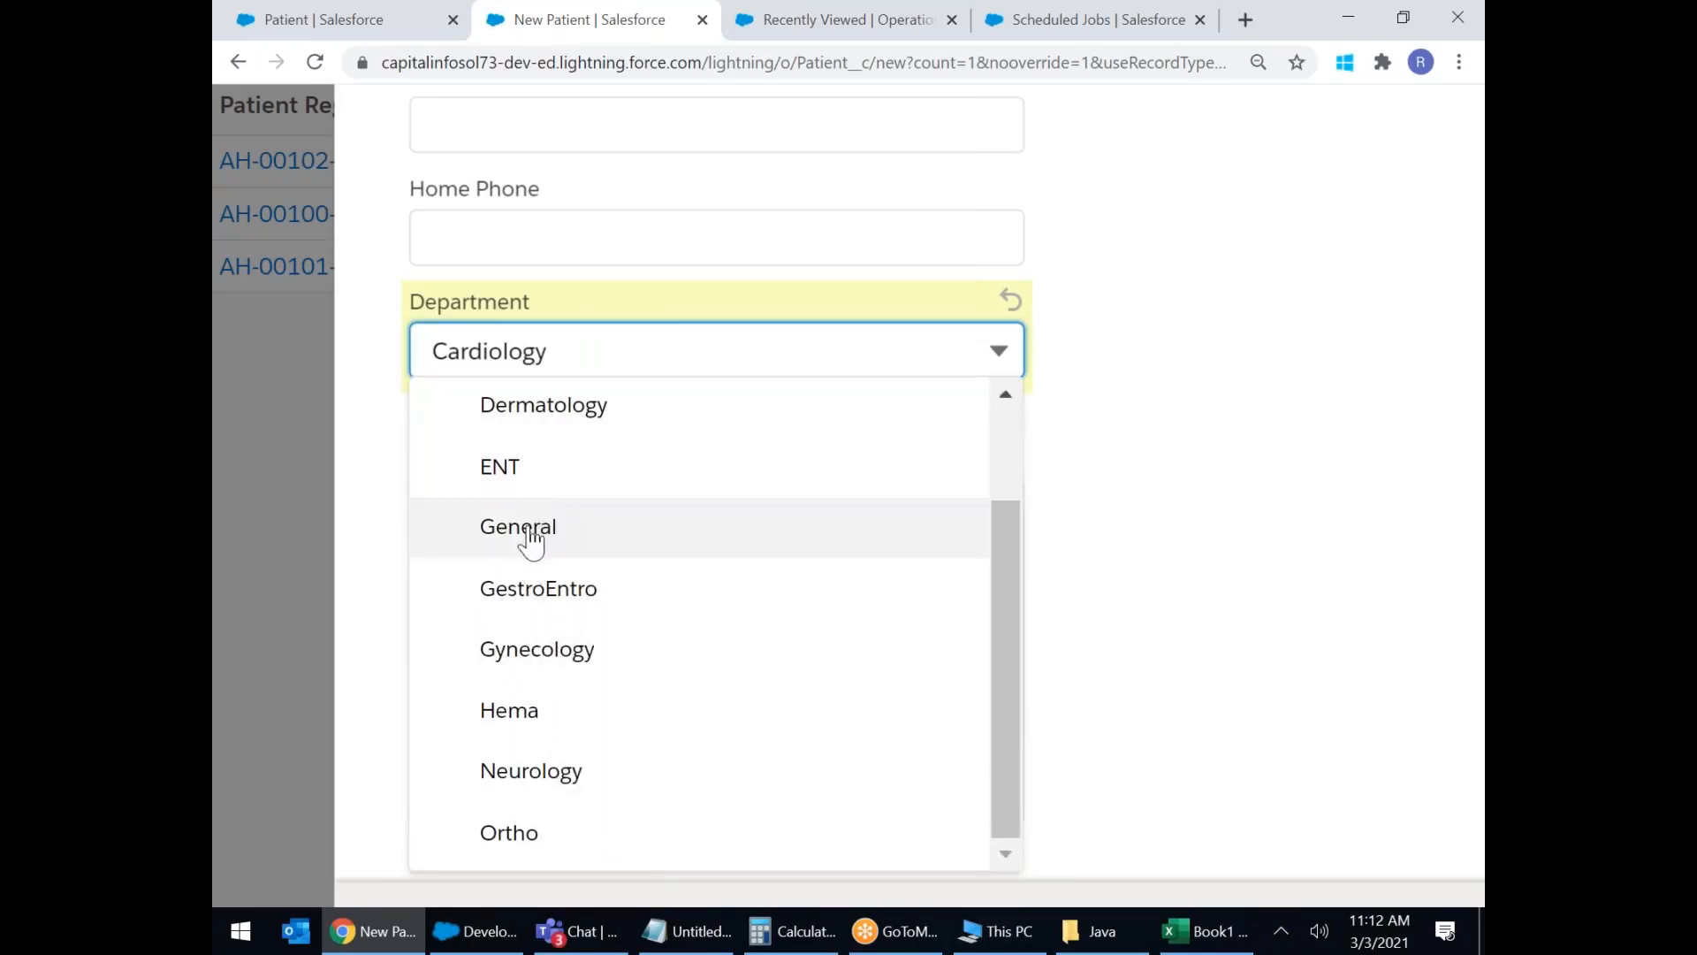
pyautogui.click(533, 772)
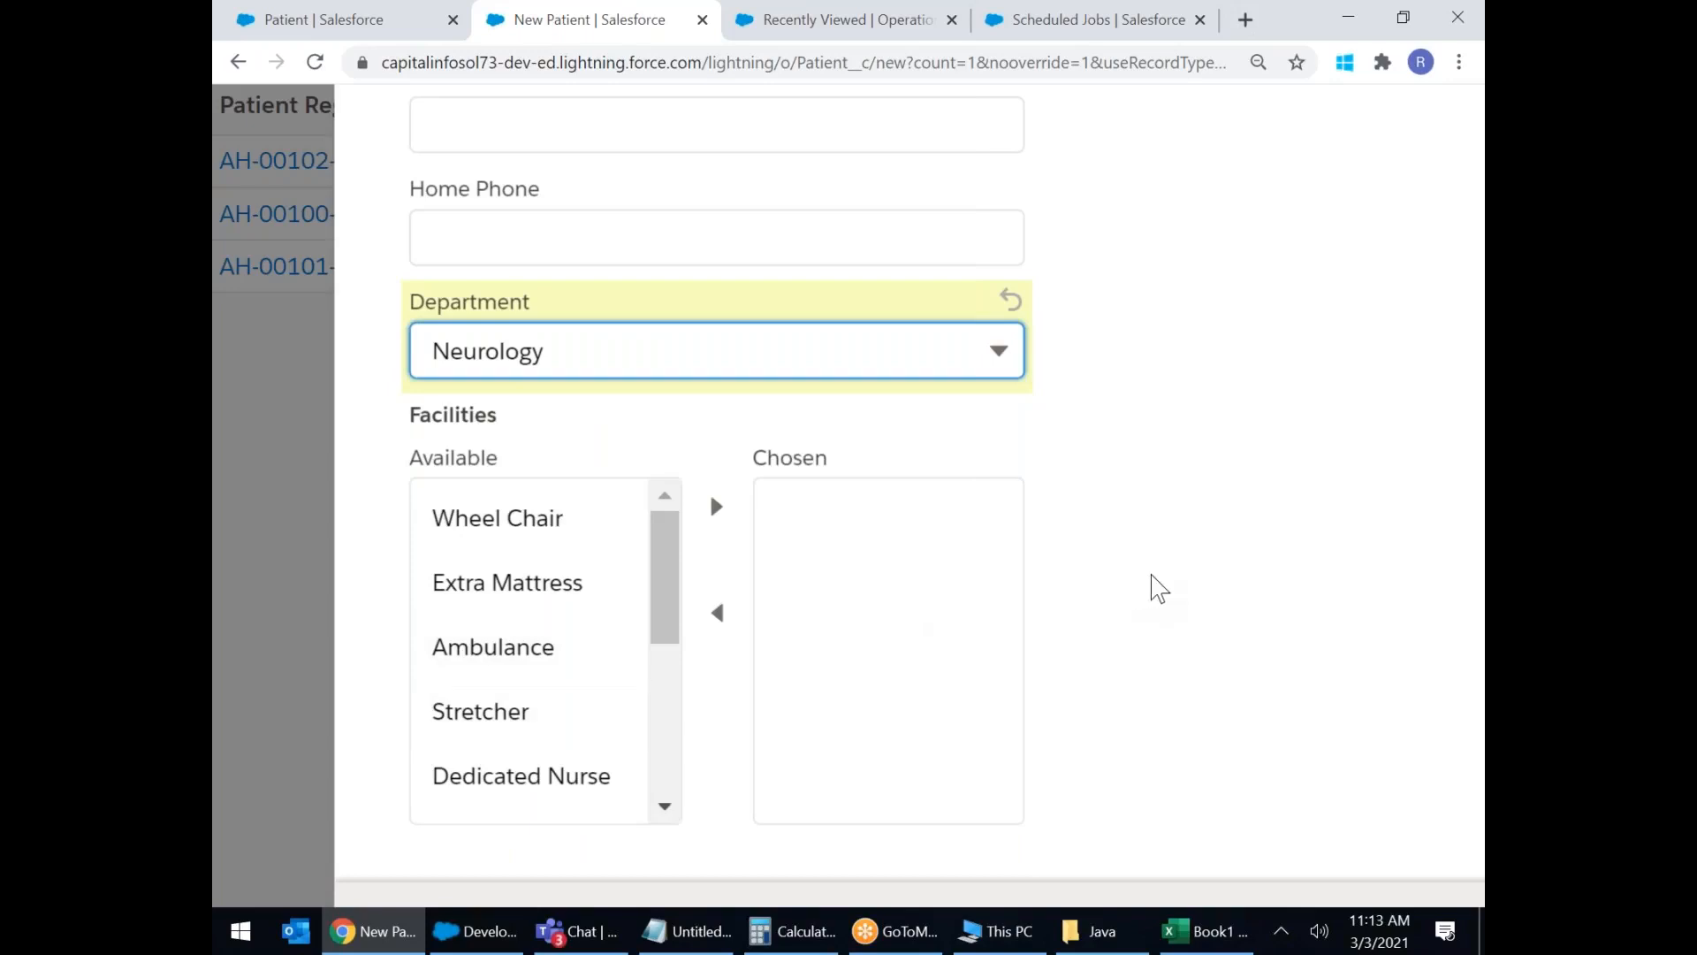
pyautogui.scroll(-2, 1153, 587)
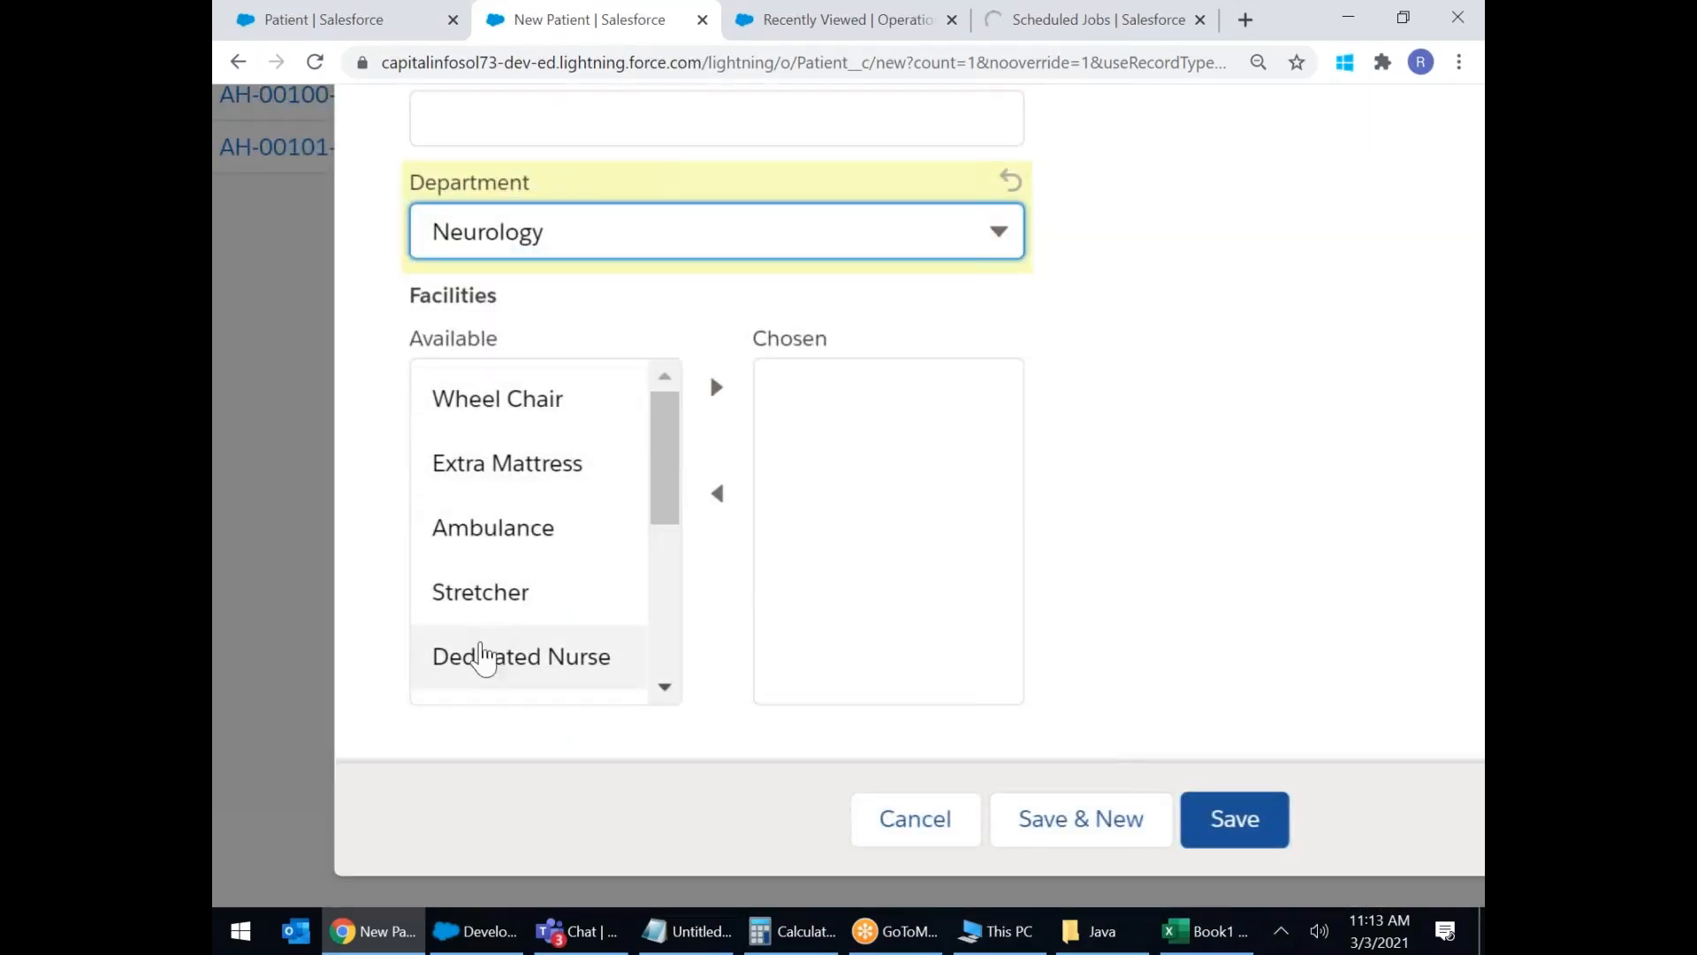
pyautogui.moveTo(670, 449); pyautogui.dragTo(676, 411)
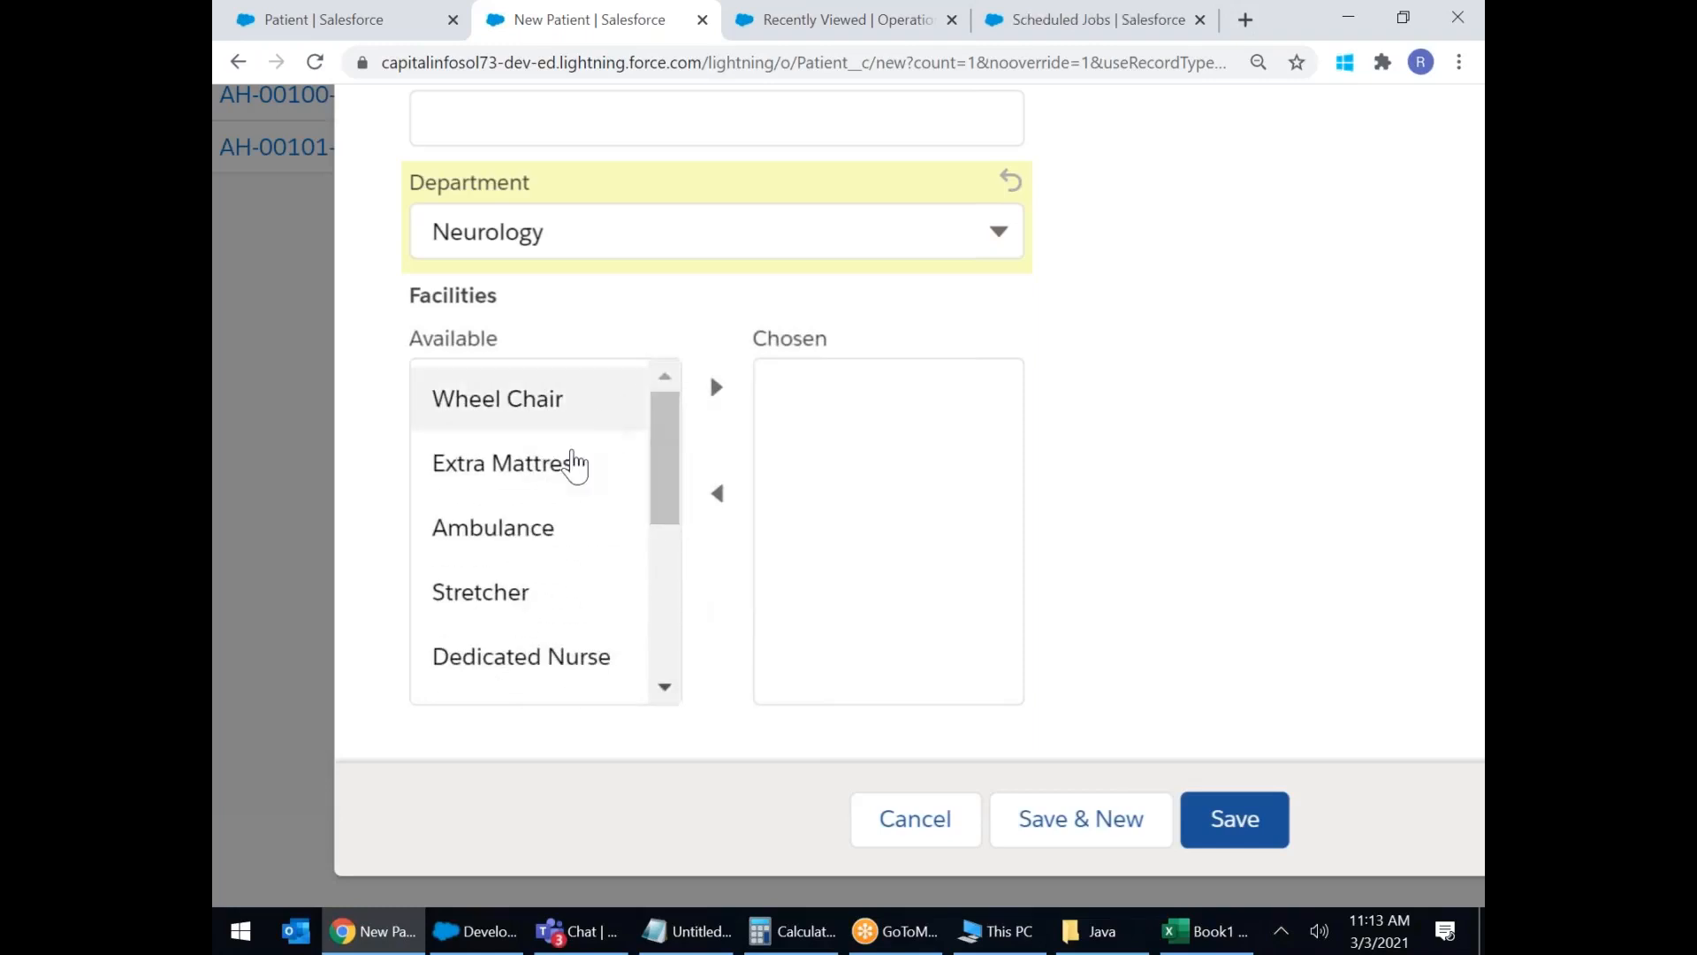
# Move Wheel Chair, Ambulance, Dedicated Nurse and AC Ward into the chosen Facilities list.
pyautogui.click(528, 402)
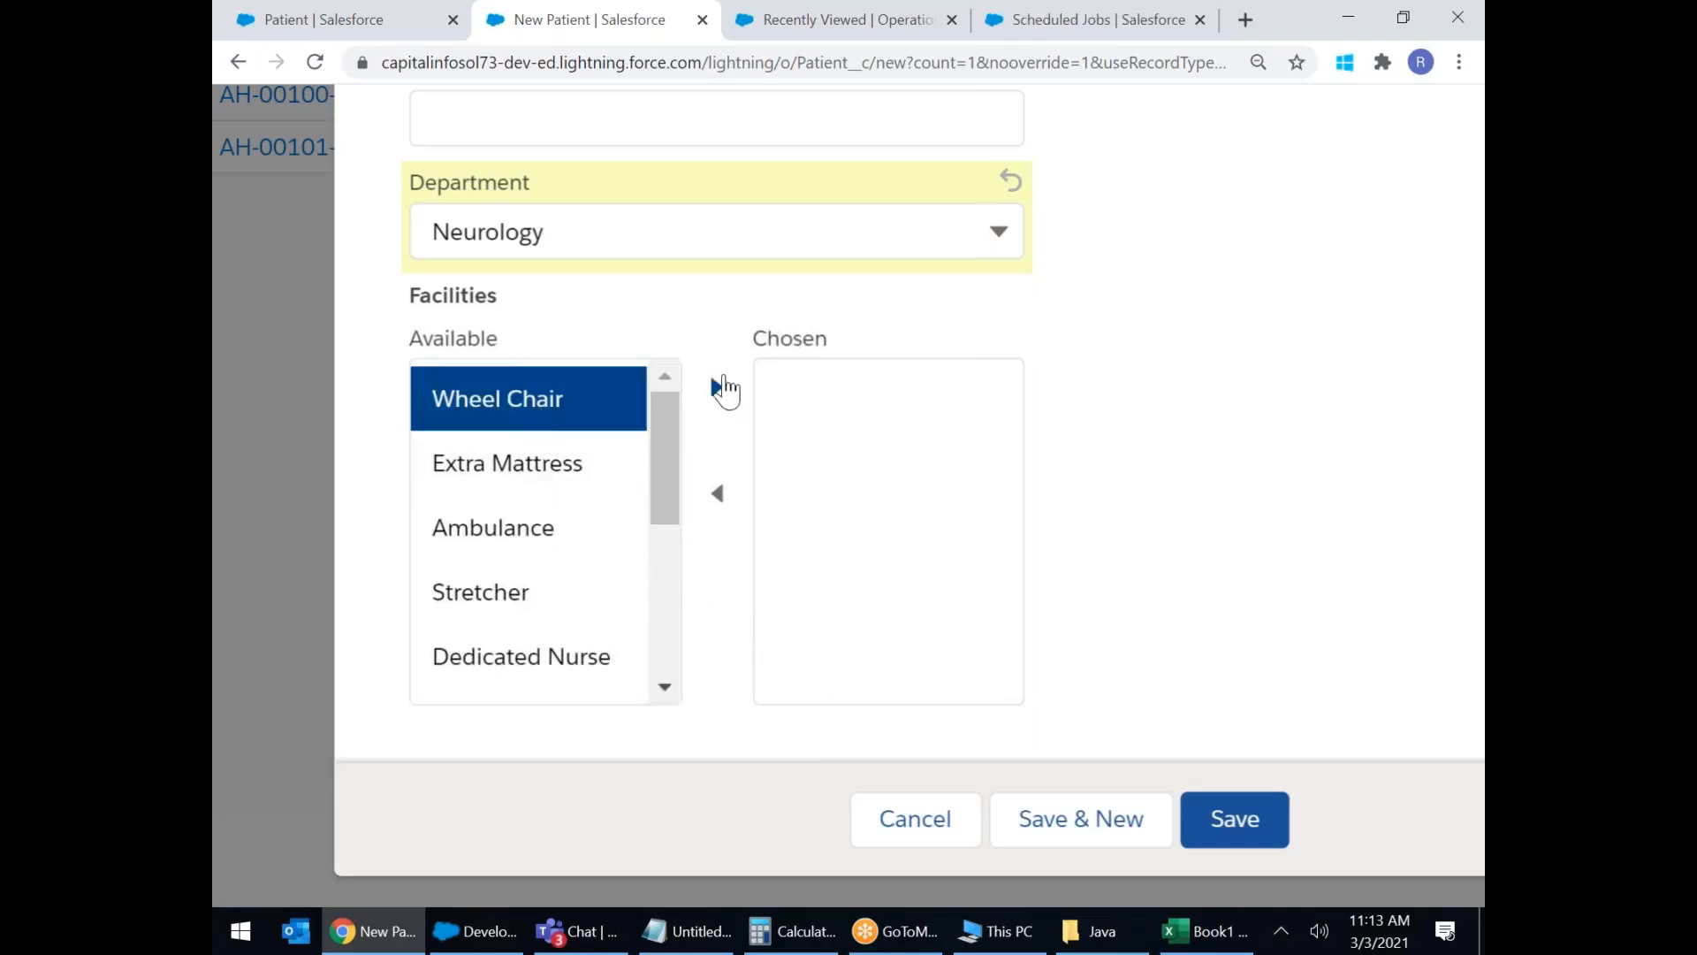
pyautogui.click(717, 387)
pyautogui.click(524, 468)
pyautogui.click(717, 386)
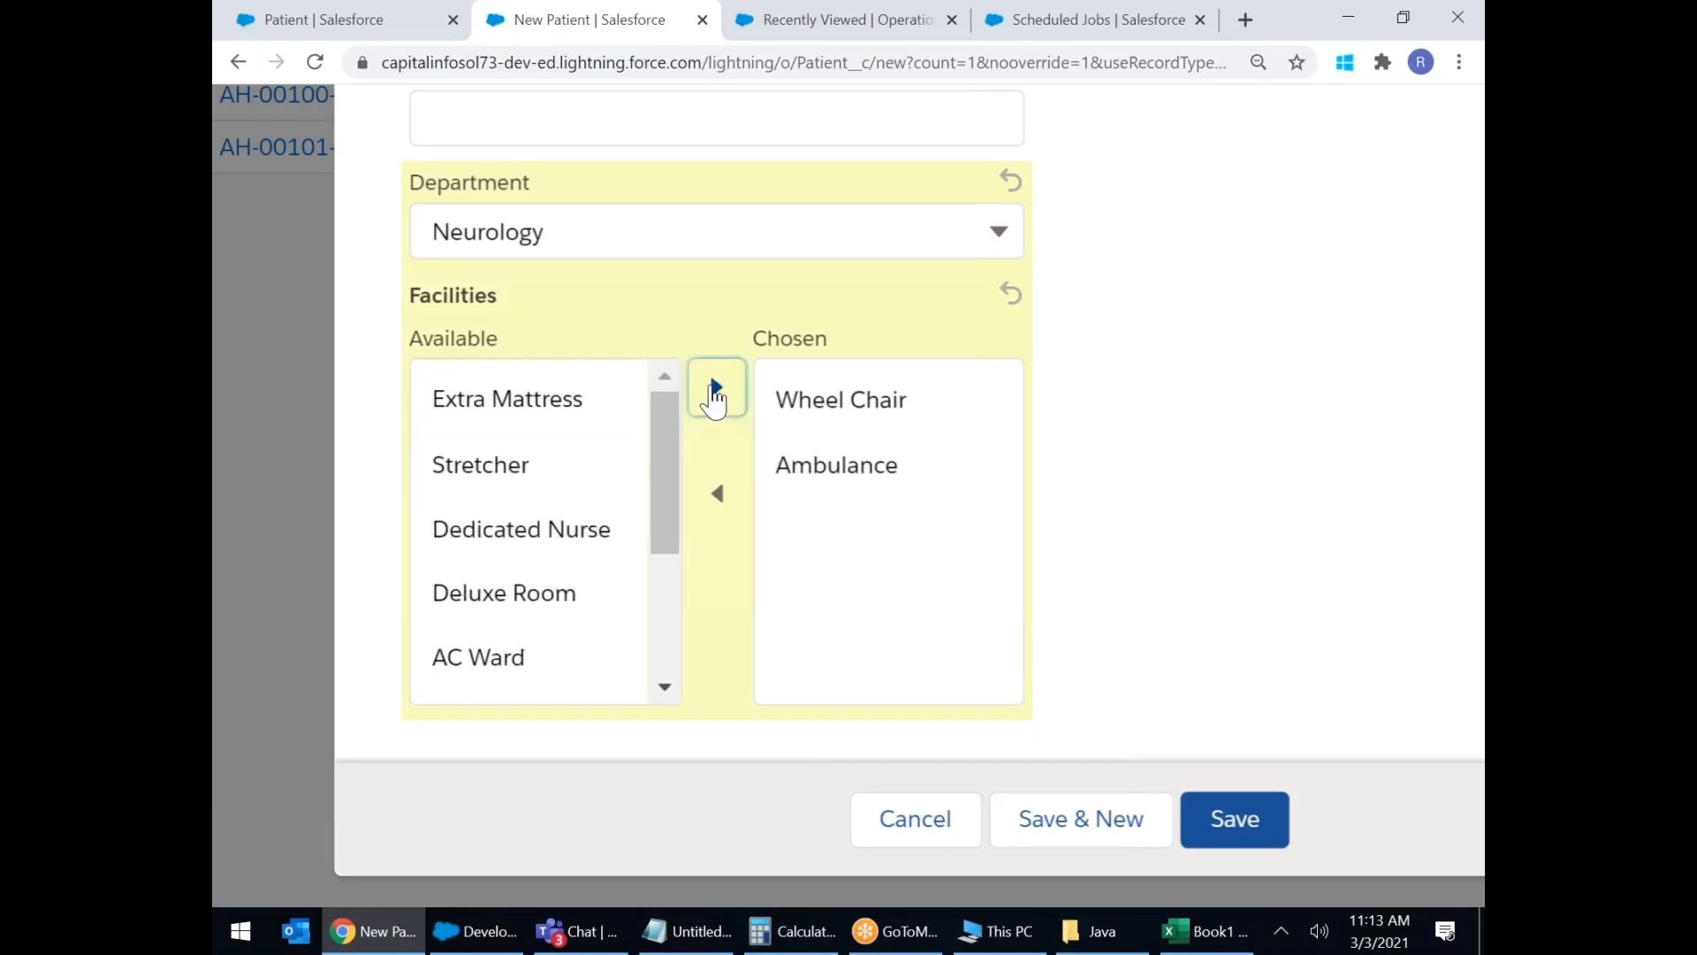
pyautogui.click(538, 532)
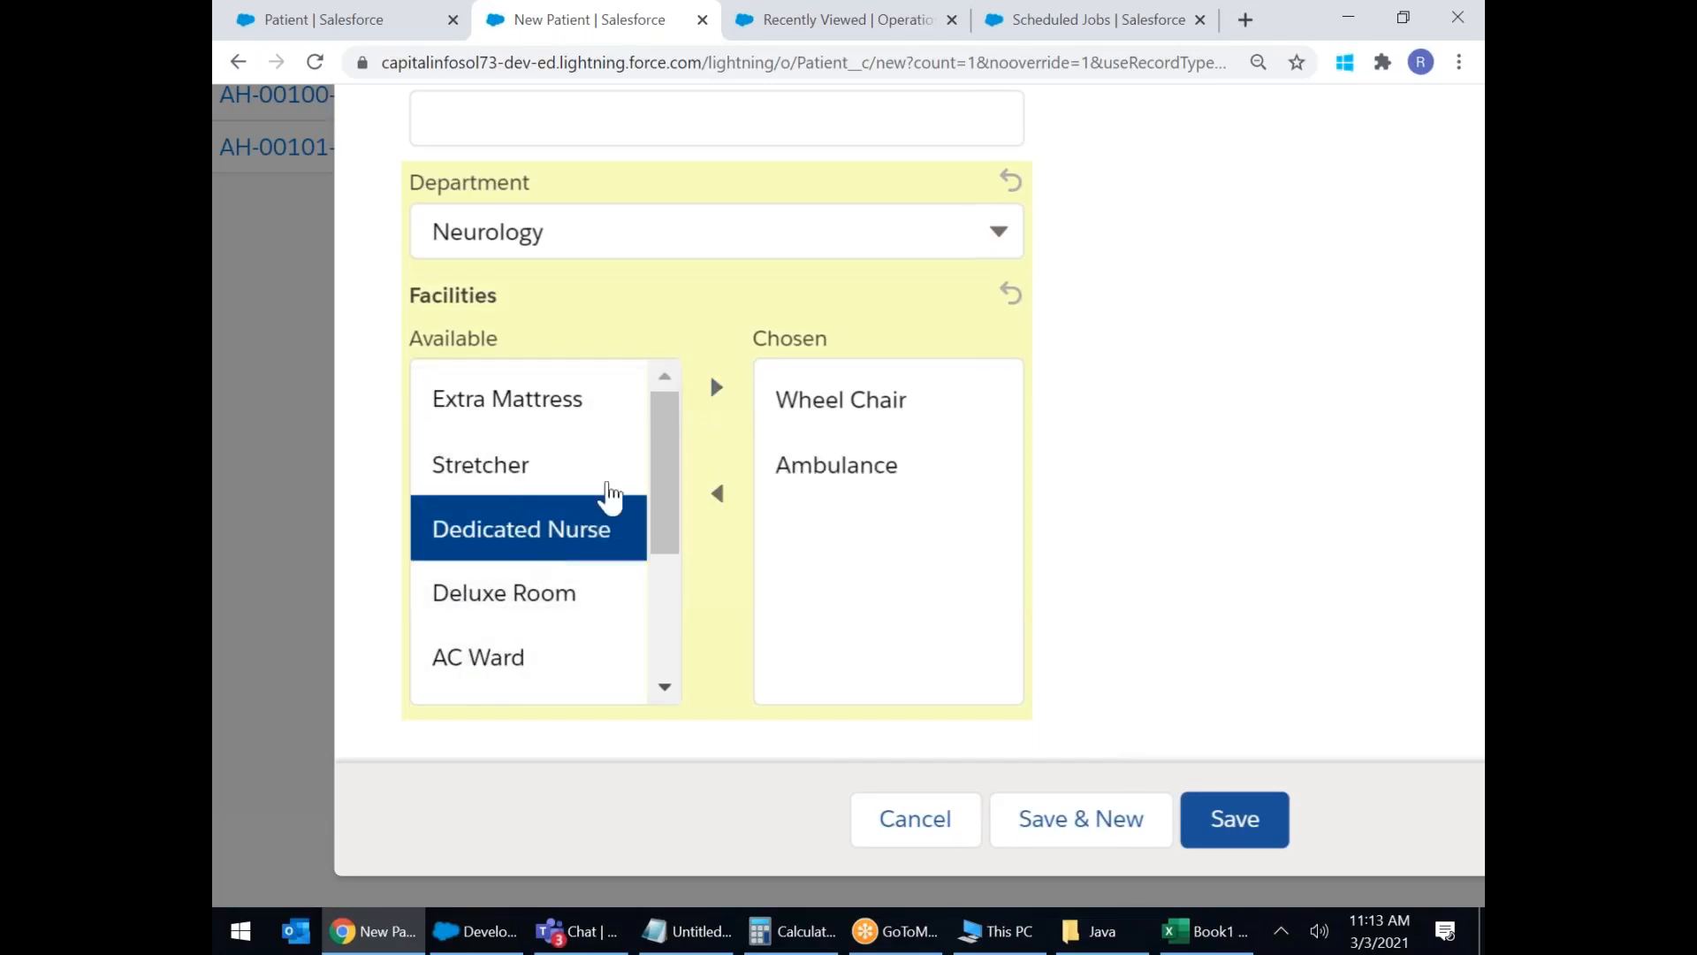
pyautogui.click(715, 386)
pyautogui.click(468, 614)
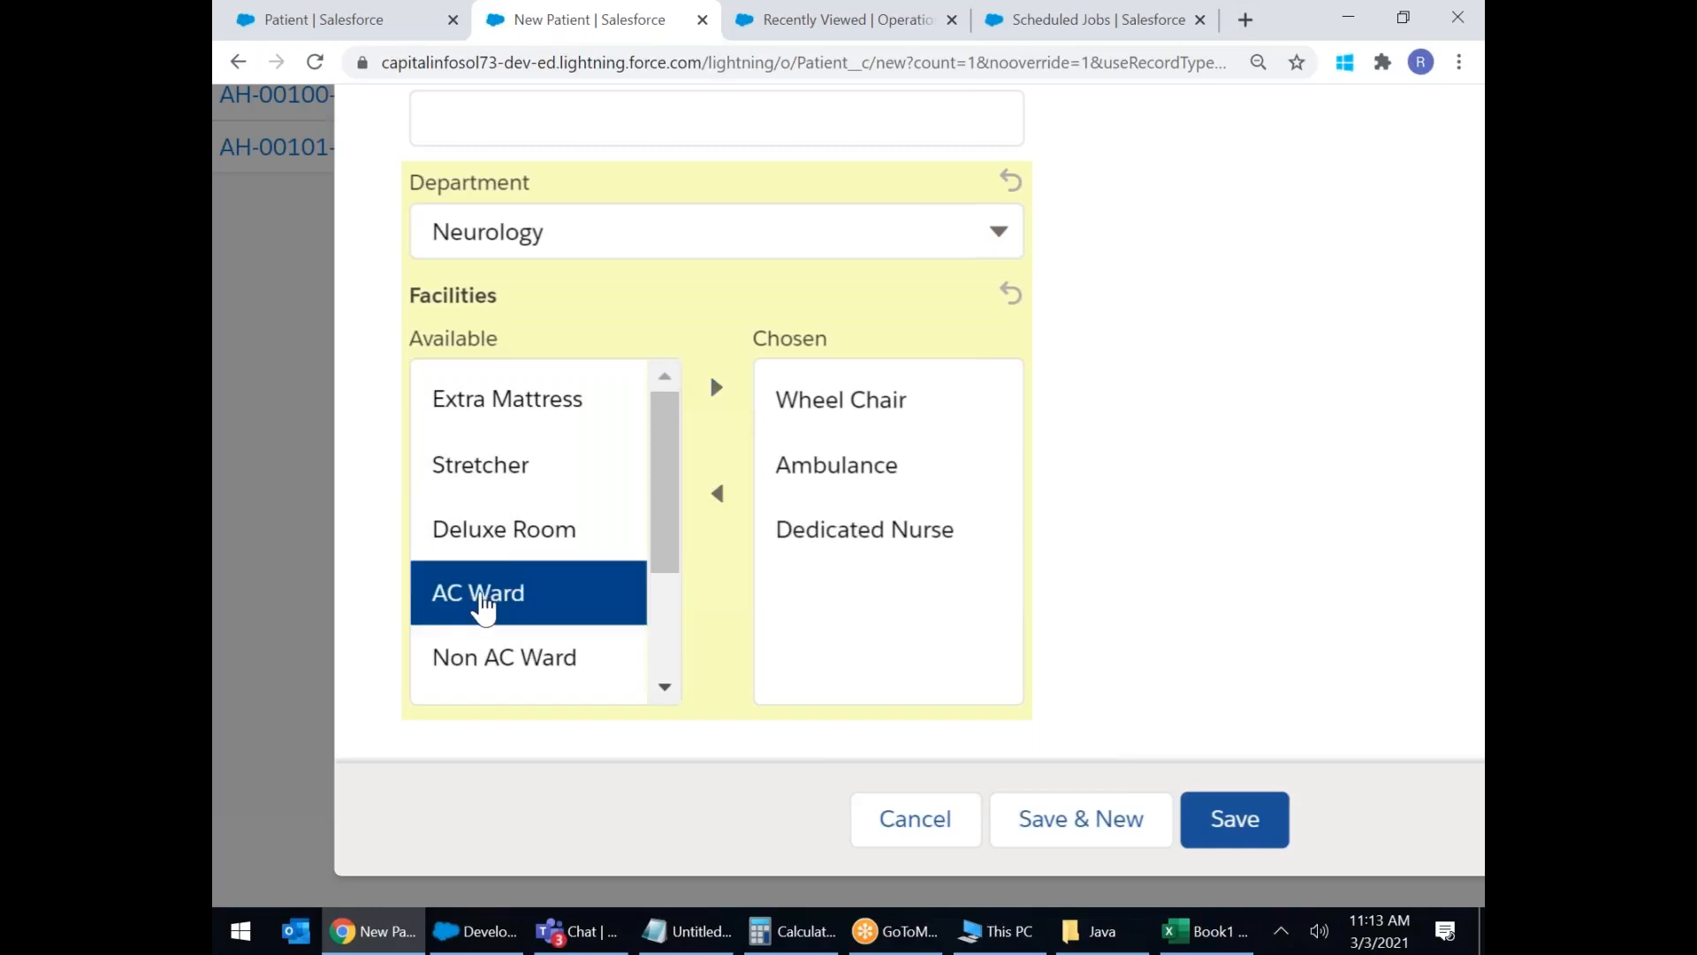
pyautogui.click(717, 398)
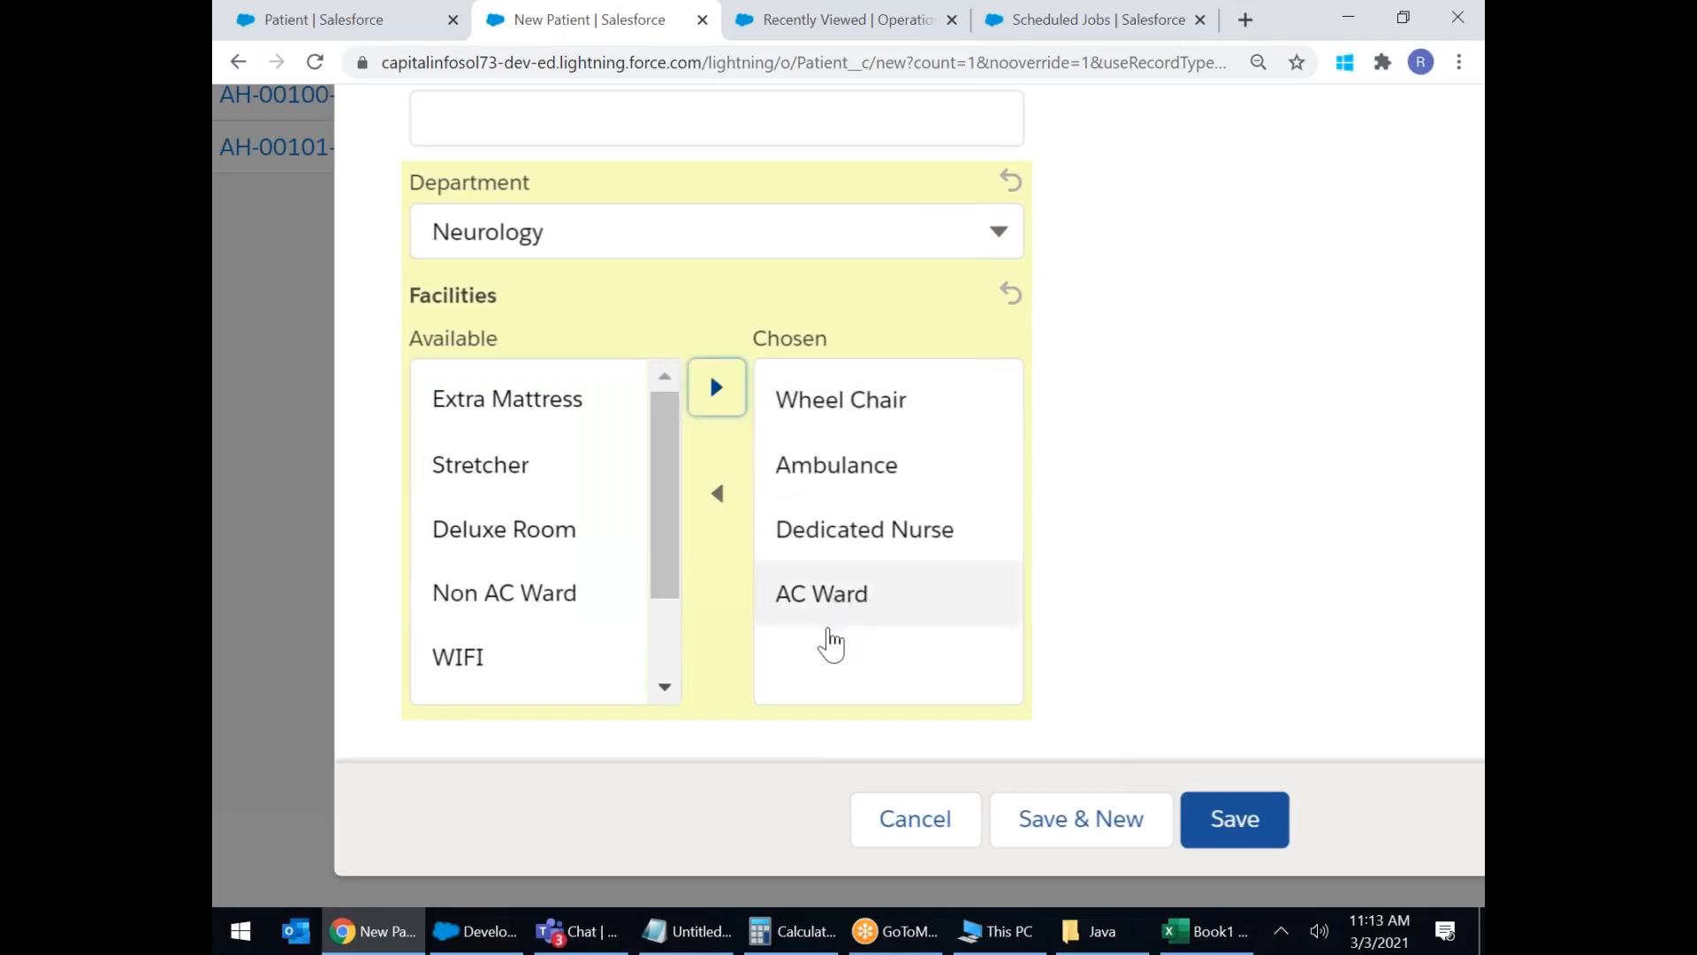
pyautogui.scroll(10, 842, 579)
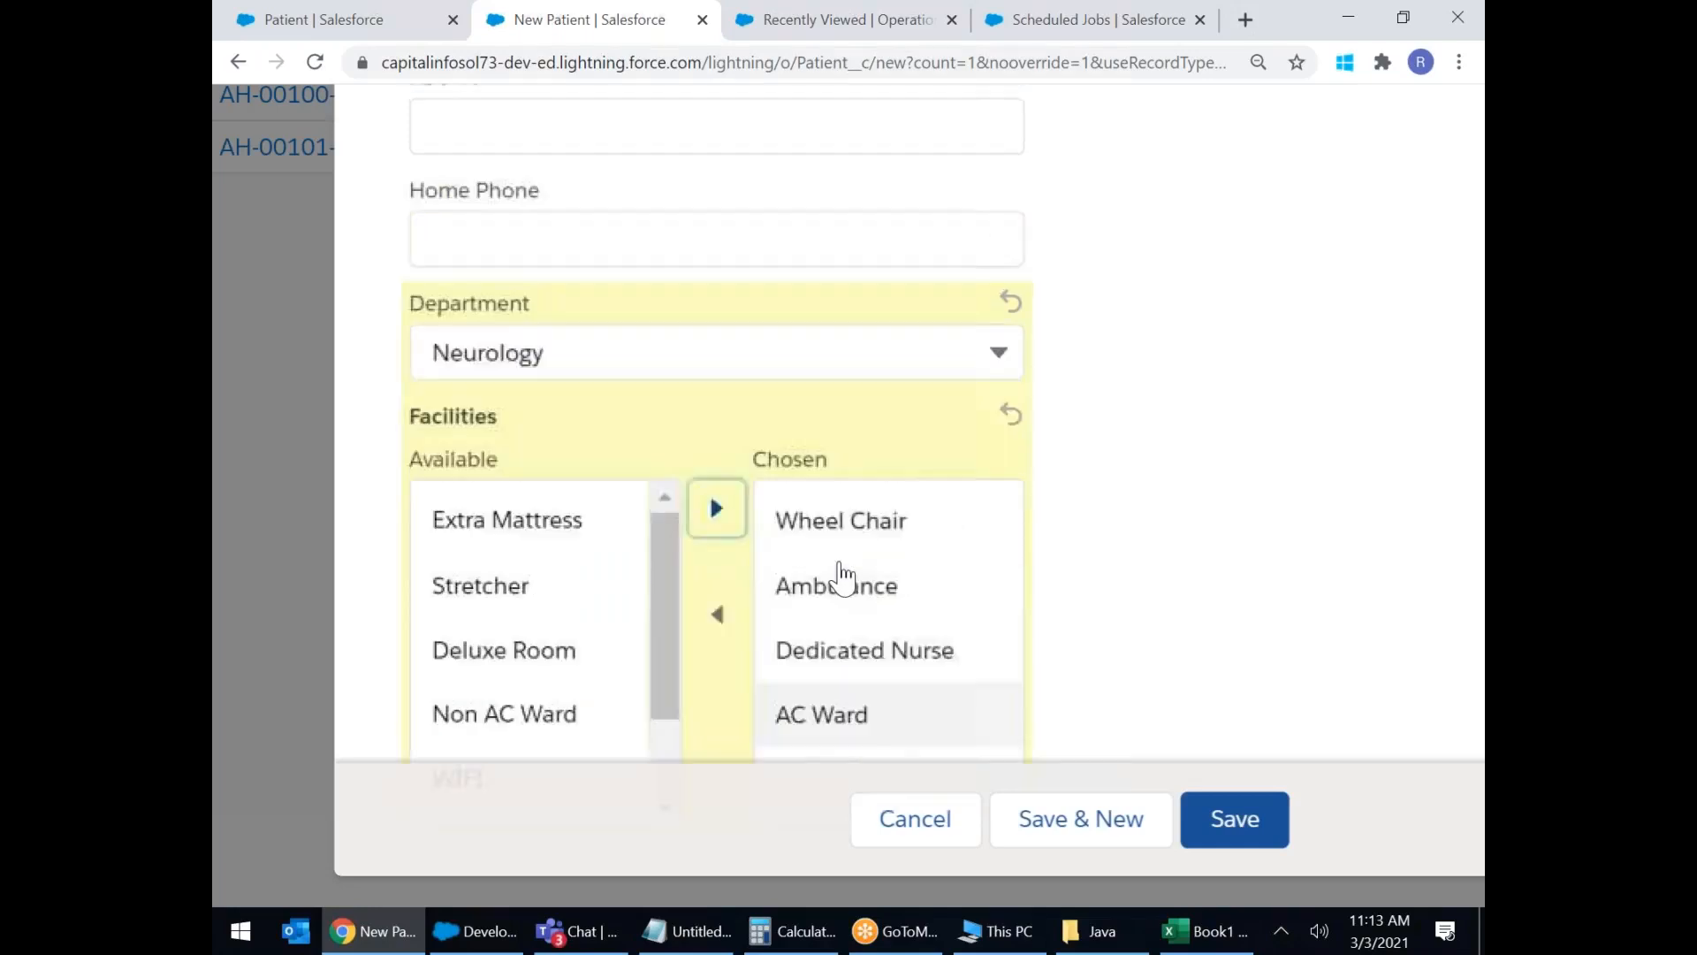
pyautogui.scroll(6, 505, 275)
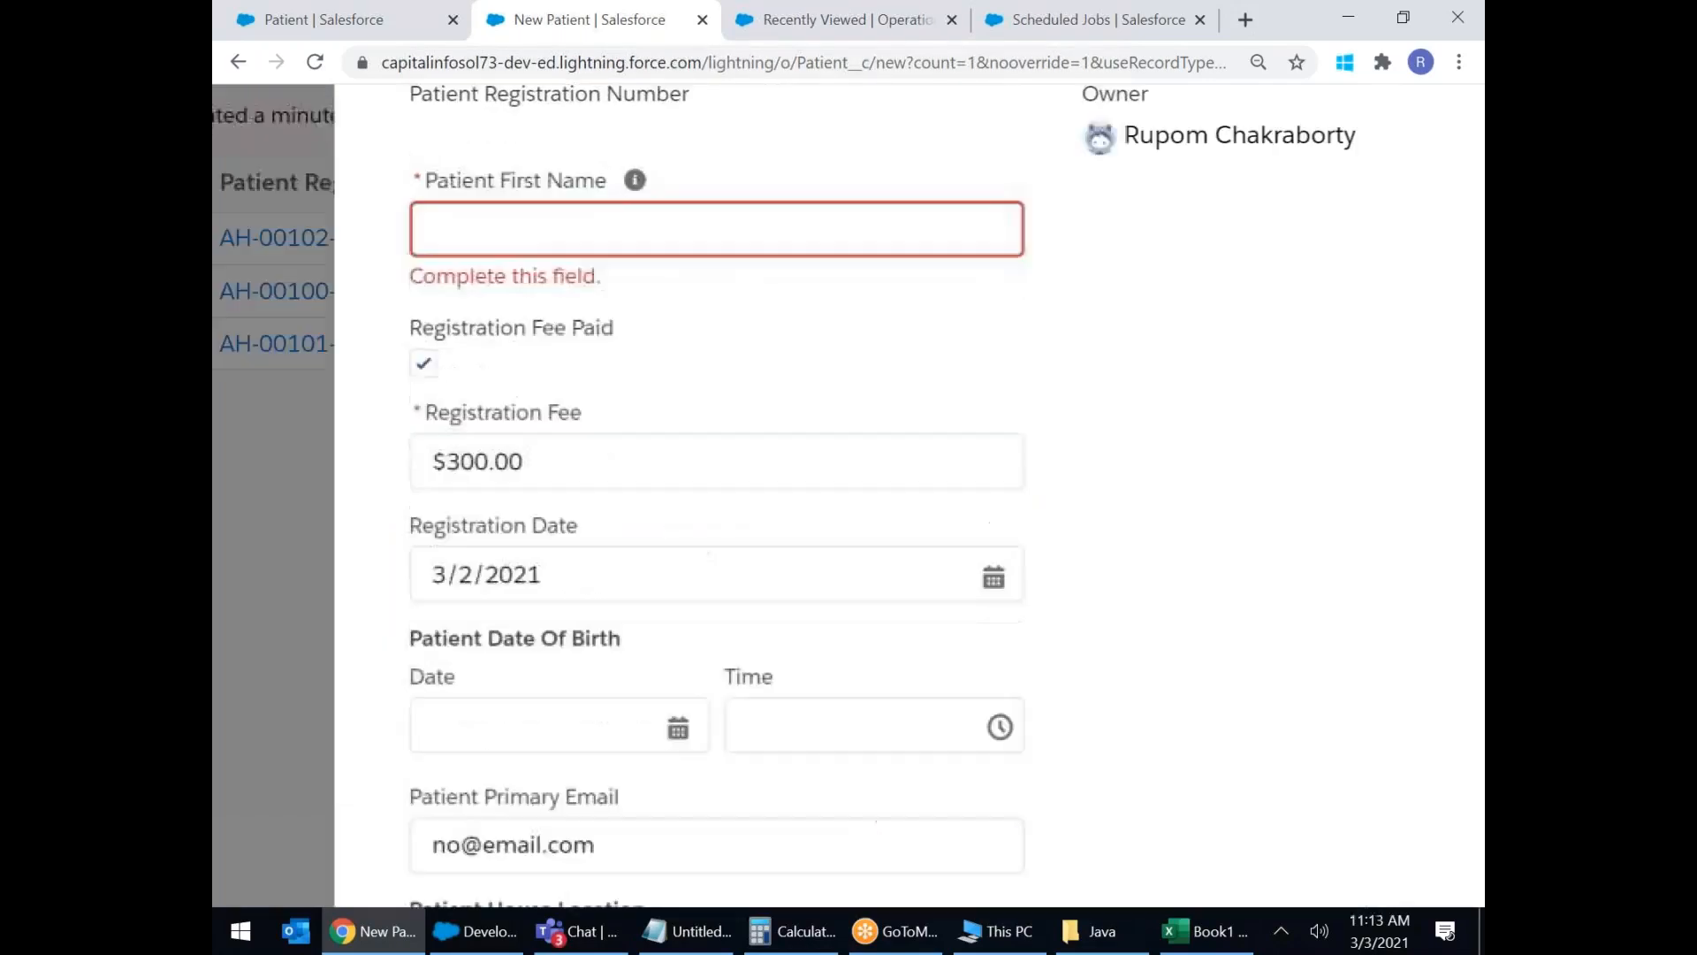
# Enter the patient's first name and change the Registration Fee from 300 to 780.
pyautogui.click(506, 275)
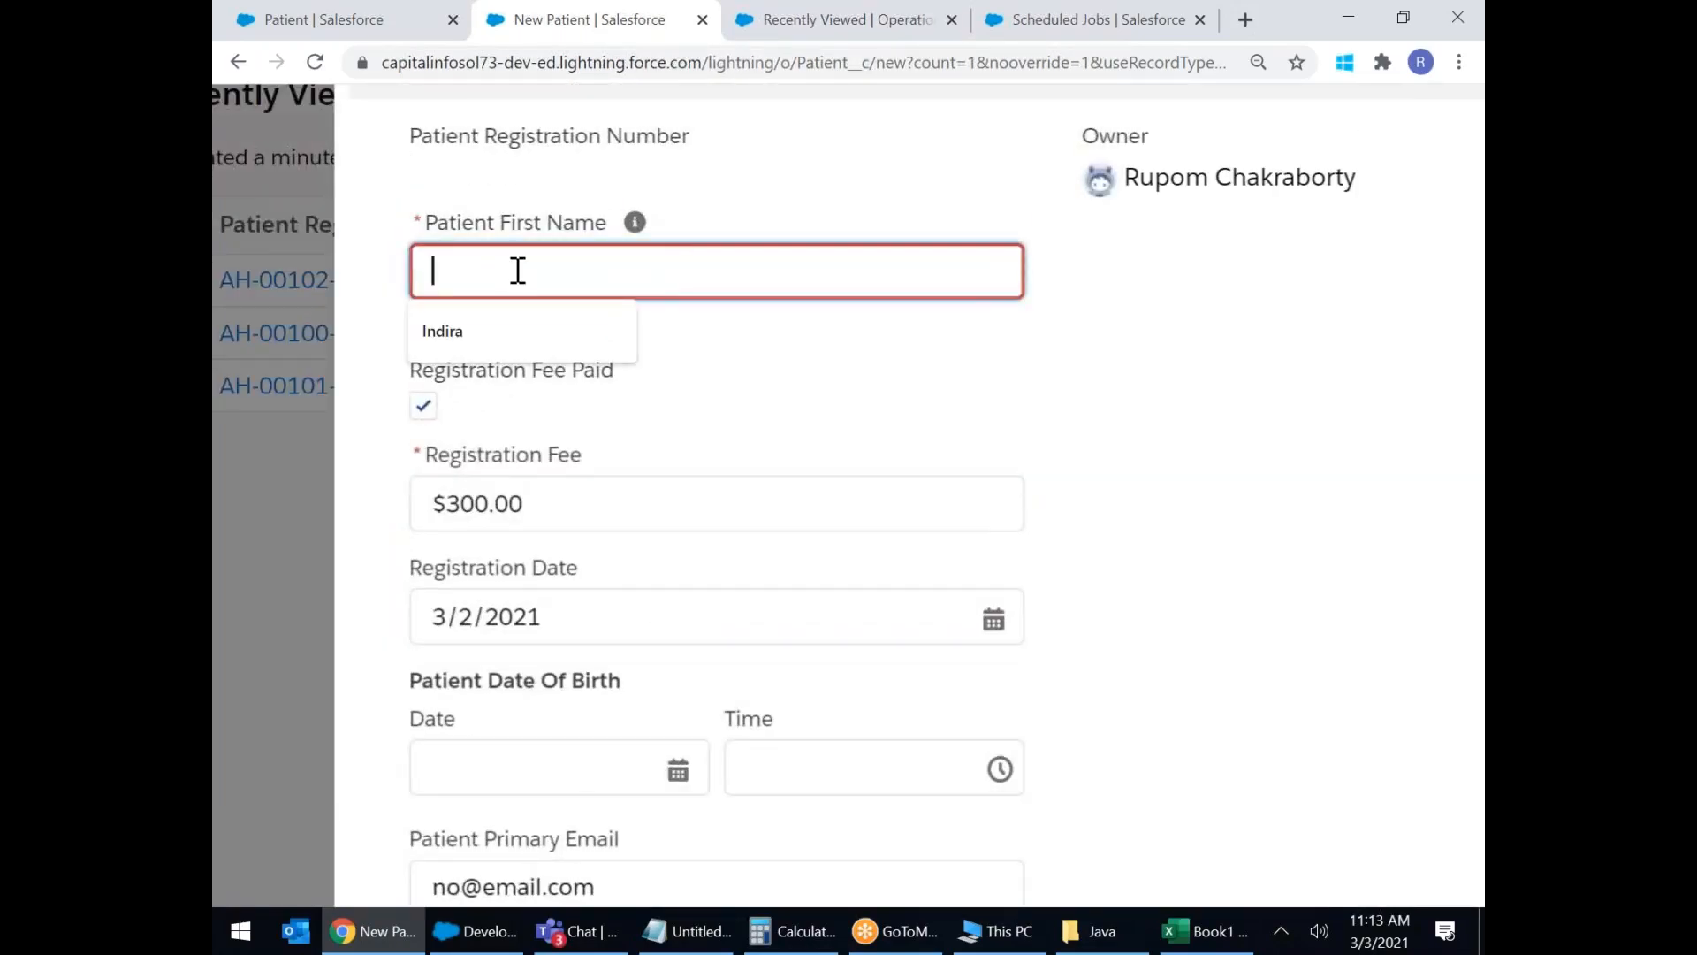
pyautogui.write('Man')
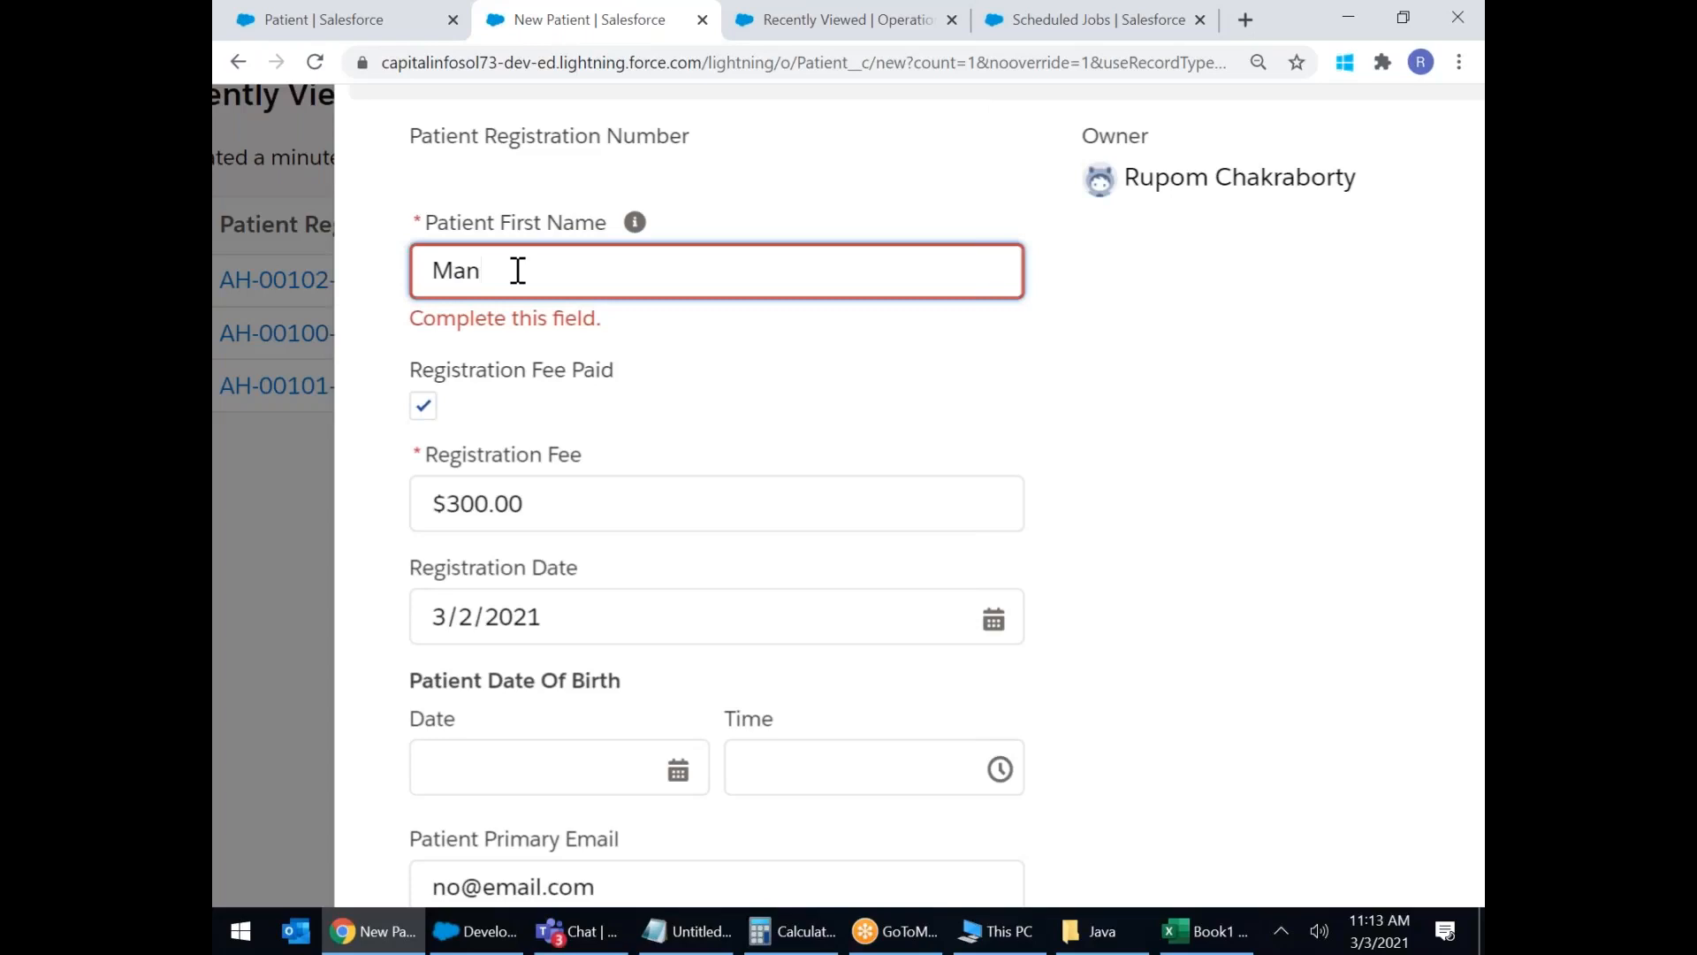
pyautogui.write(' Mohan')
pyautogui.click(671, 435)
pyautogui.click(501, 467)
pyautogui.moveTo(500, 466); pyautogui.dragTo(374, 478)
pyautogui.write('780')
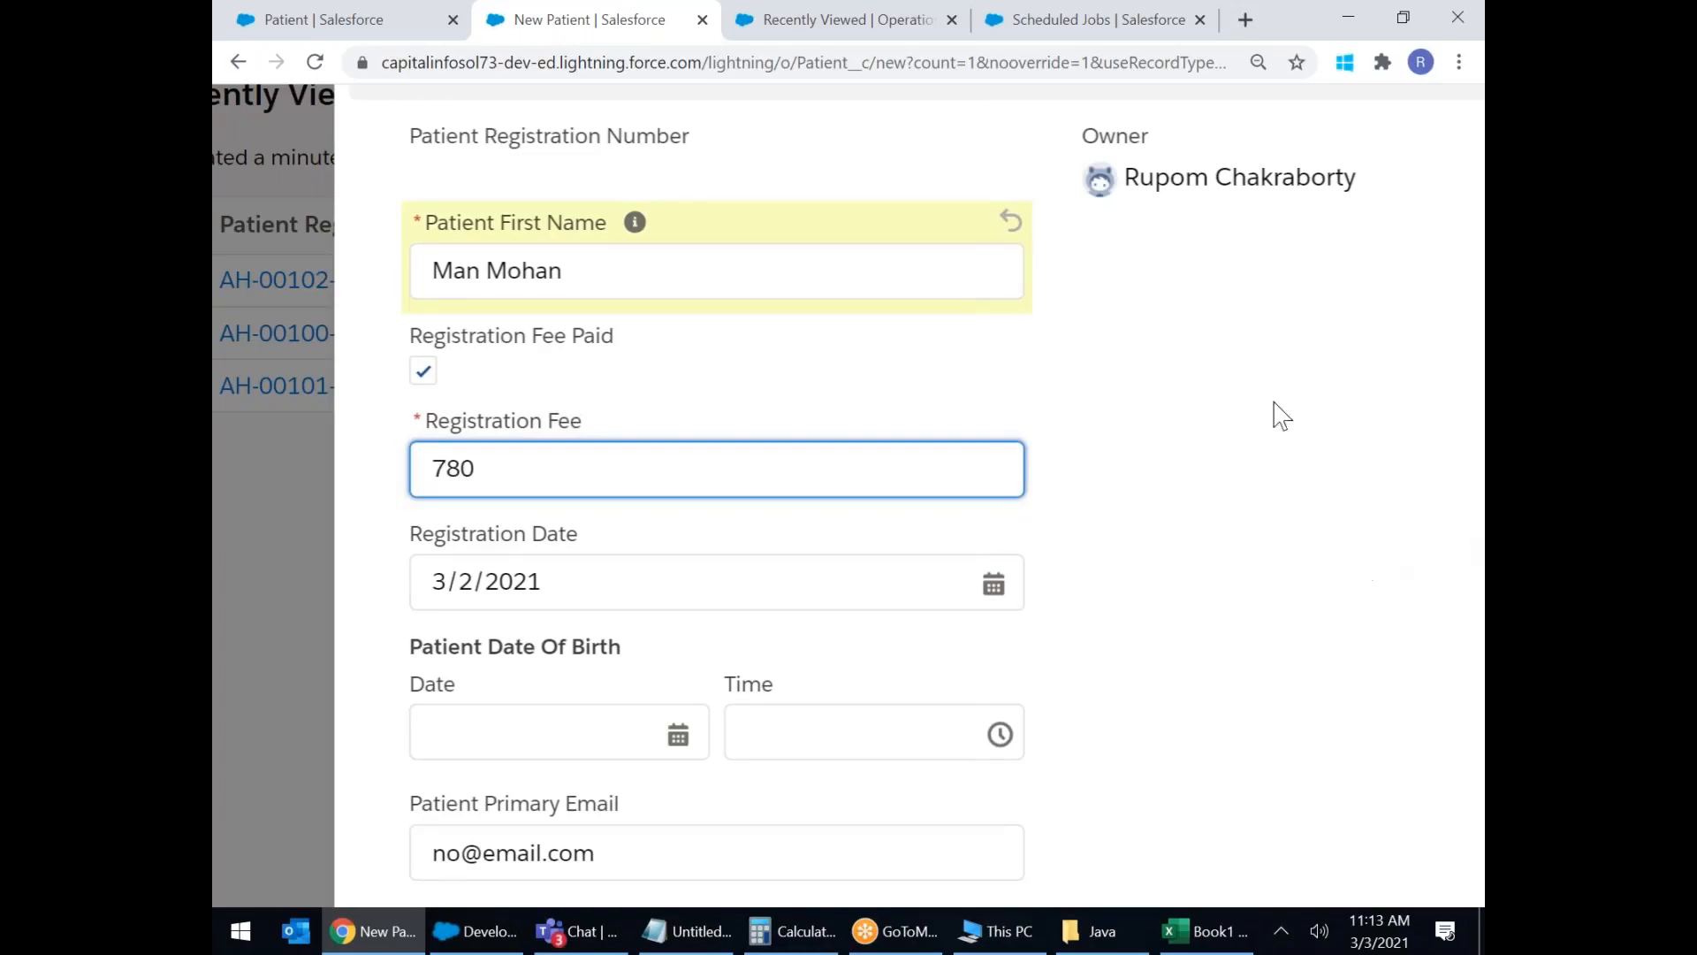
# Set Date of Birth to 3/3/1948 and replace the Primary Email with the patient's address.
pyautogui.click(1153, 393)
pyautogui.scroll(-3, 1099, 485)
pyautogui.click(619, 493)
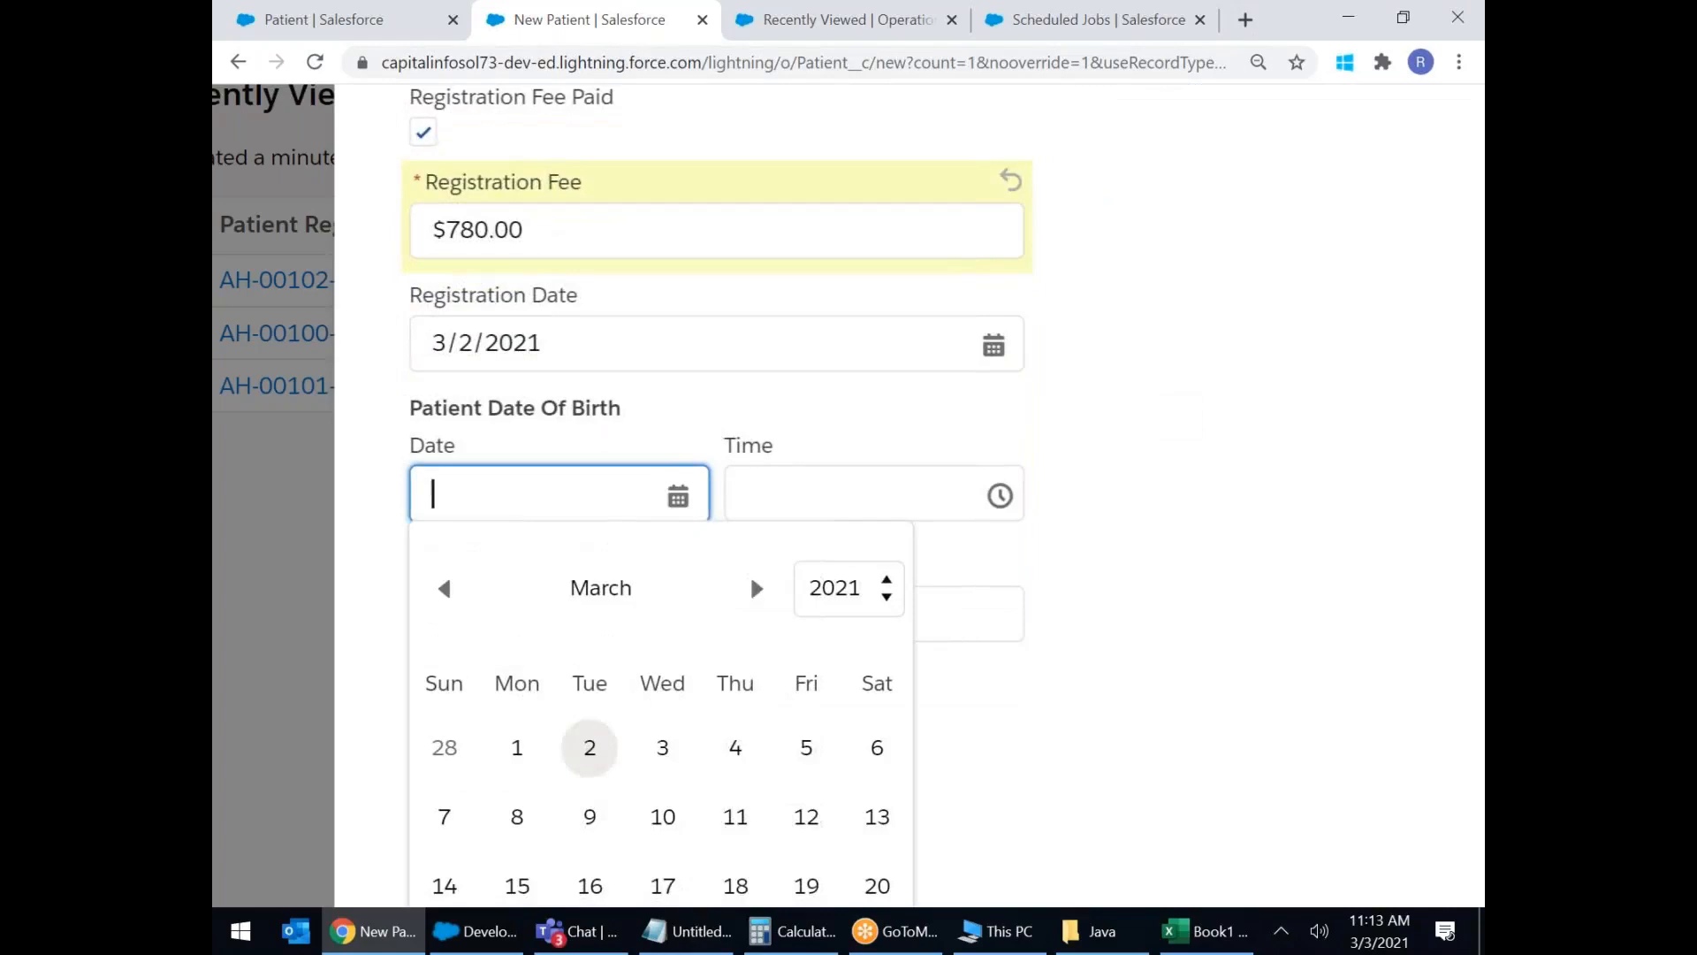
pyautogui.click(830, 592)
pyautogui.scroll(20, 852, 398)
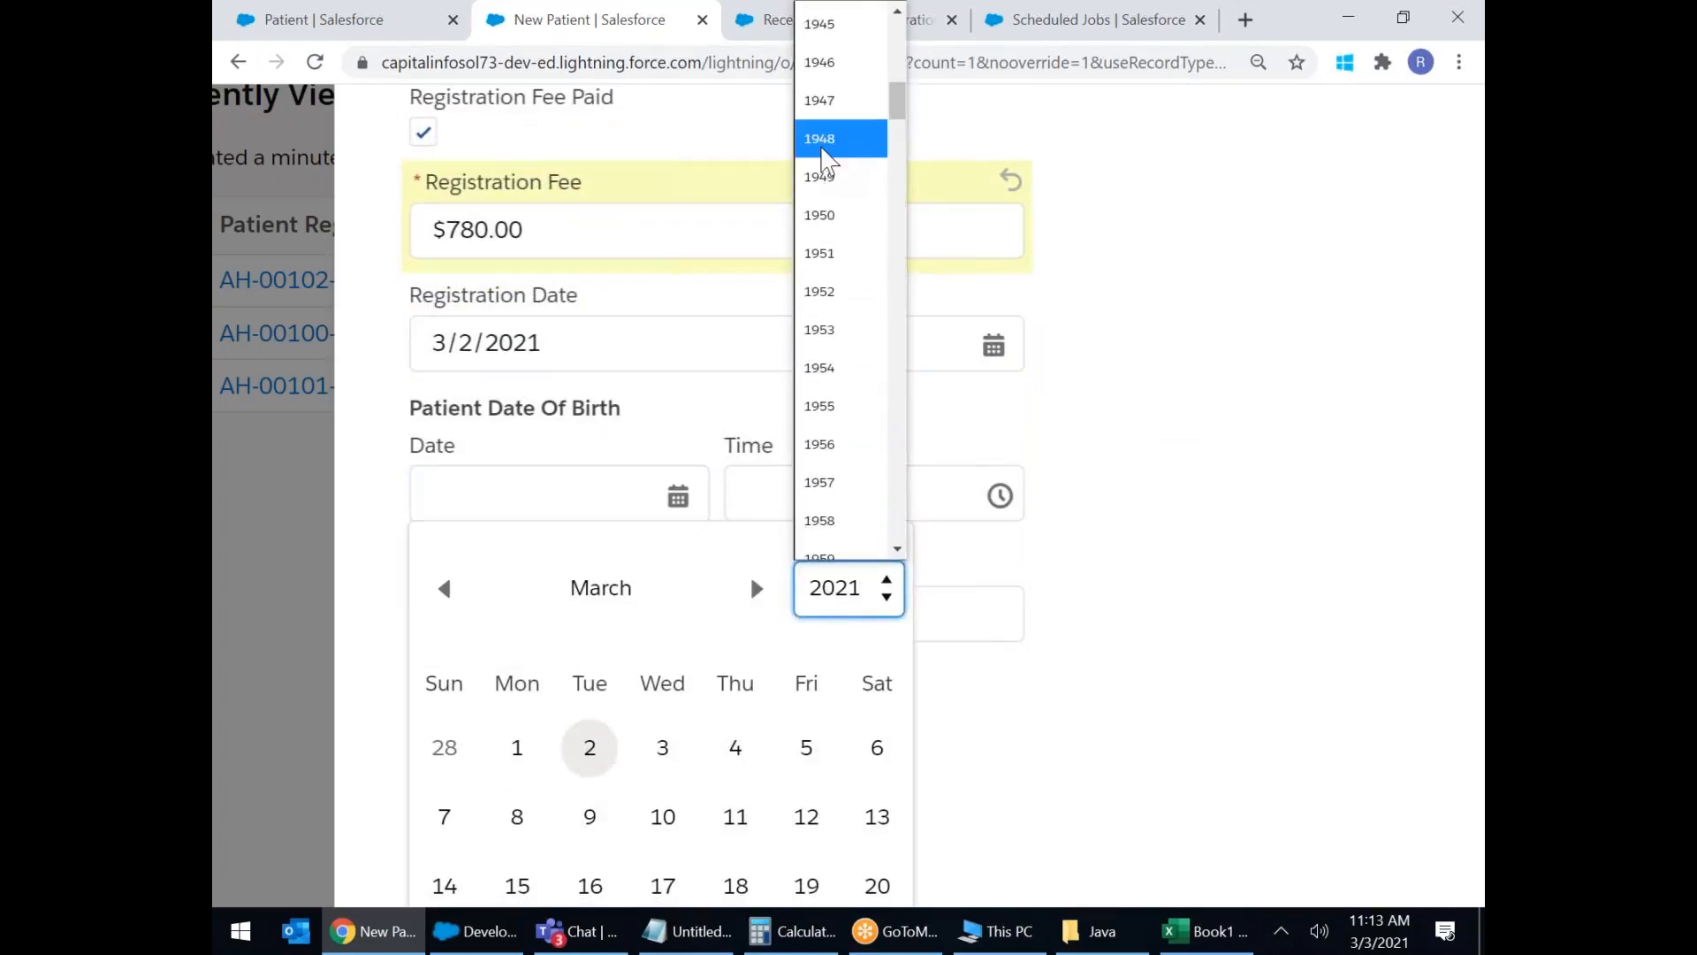
pyautogui.click(826, 140)
pyautogui.click(663, 748)
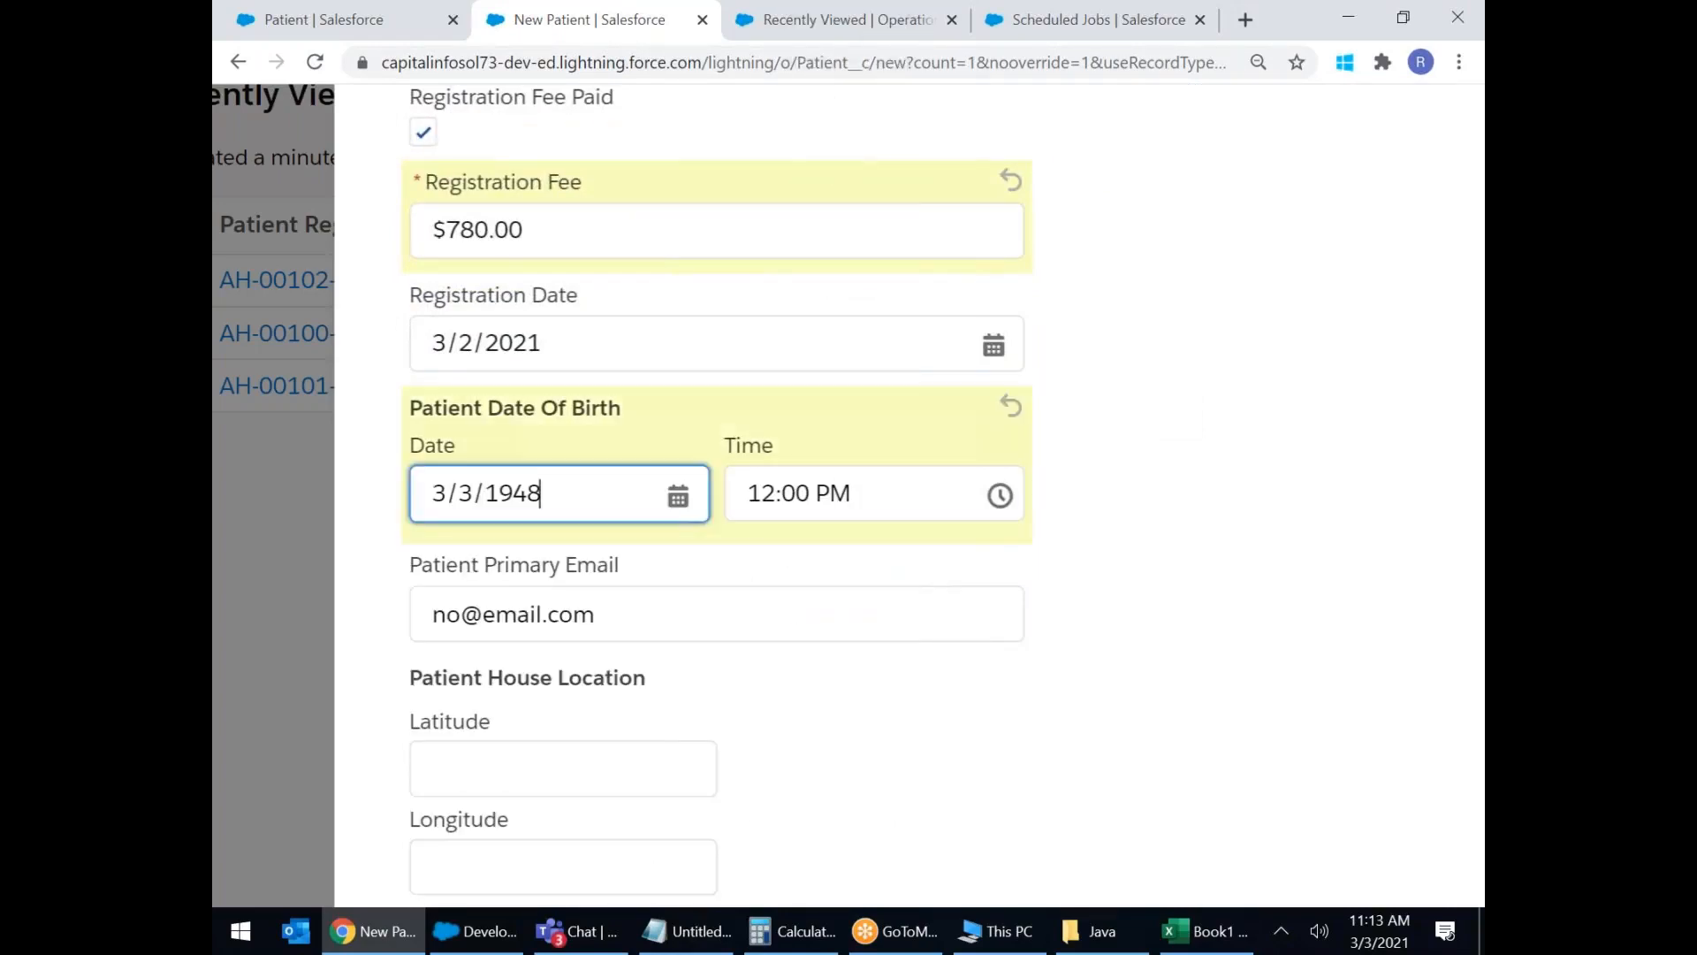
pyautogui.scroll(-3, 852, 663)
pyautogui.moveTo(663, 375); pyautogui.dragTo(283, 332)
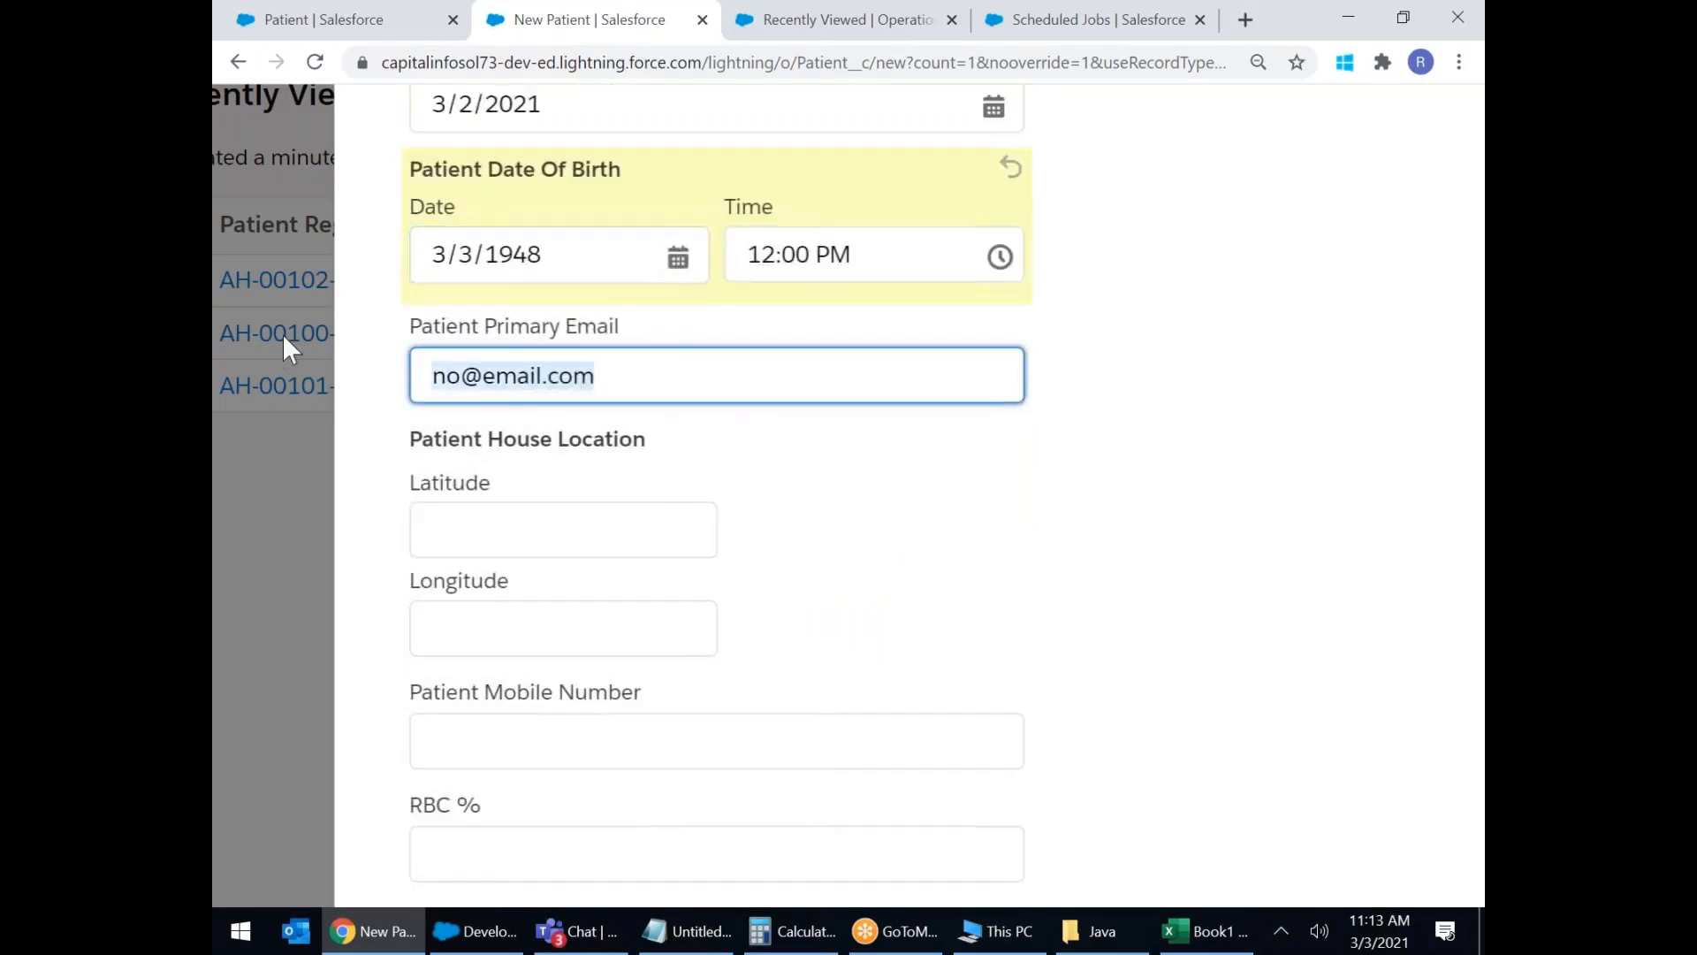
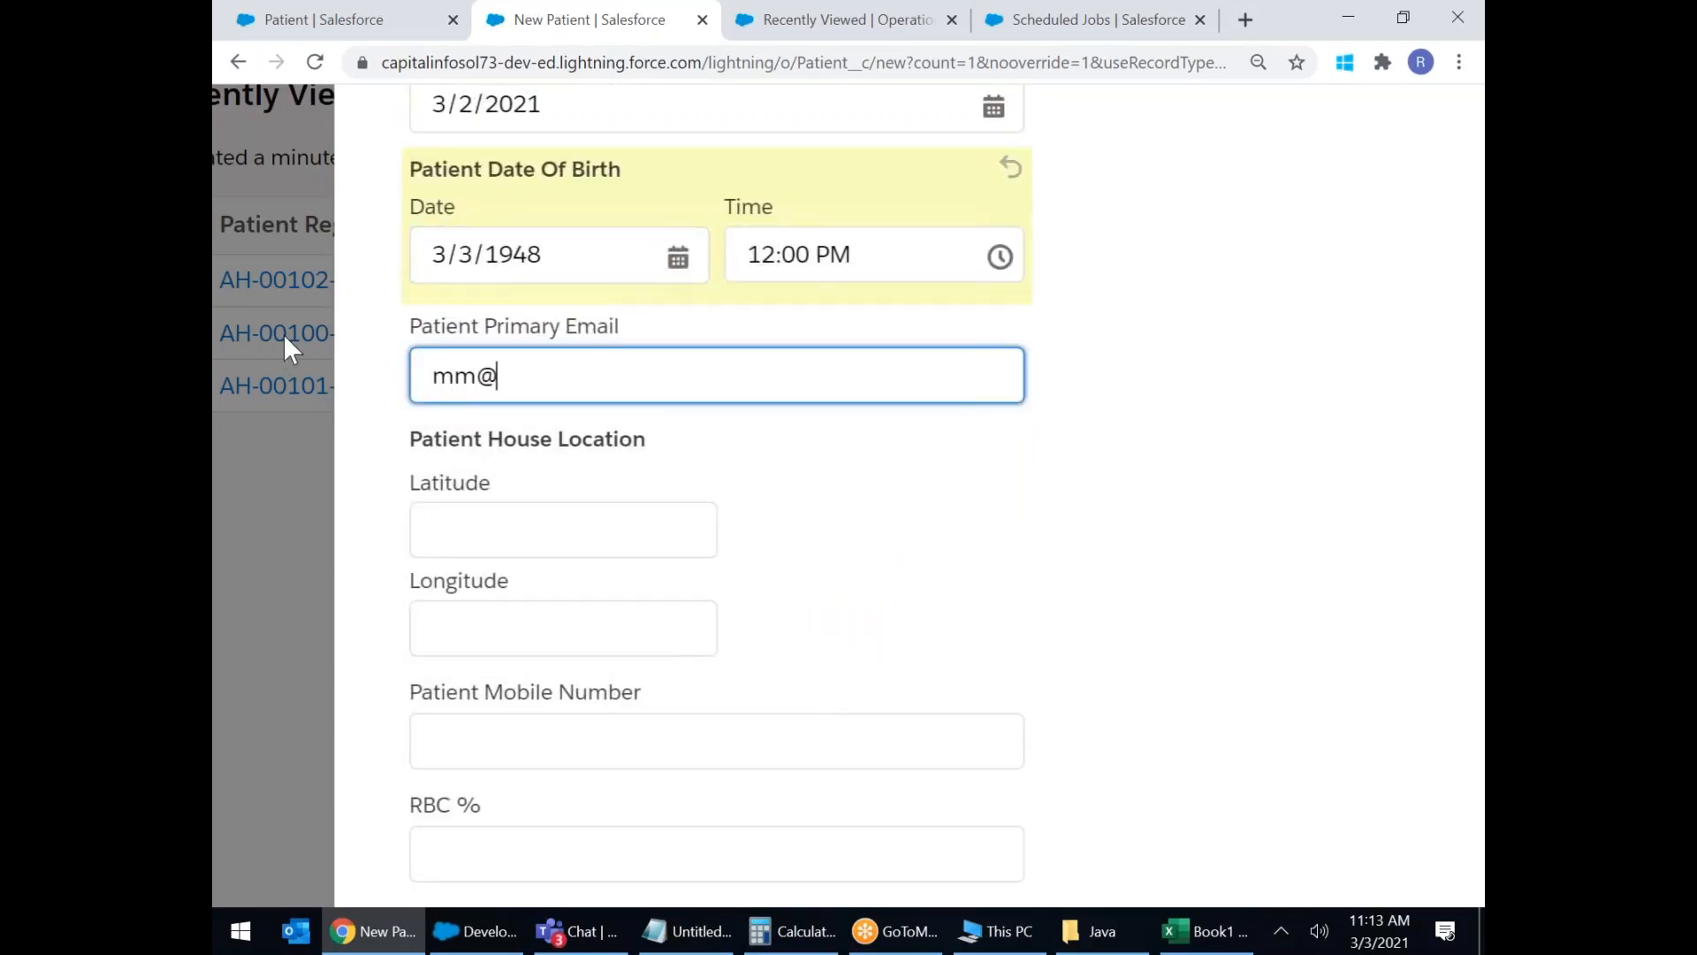
# Set the house location to latitude 68.31 and longitude 17.46.
pyautogui.click(485, 544)
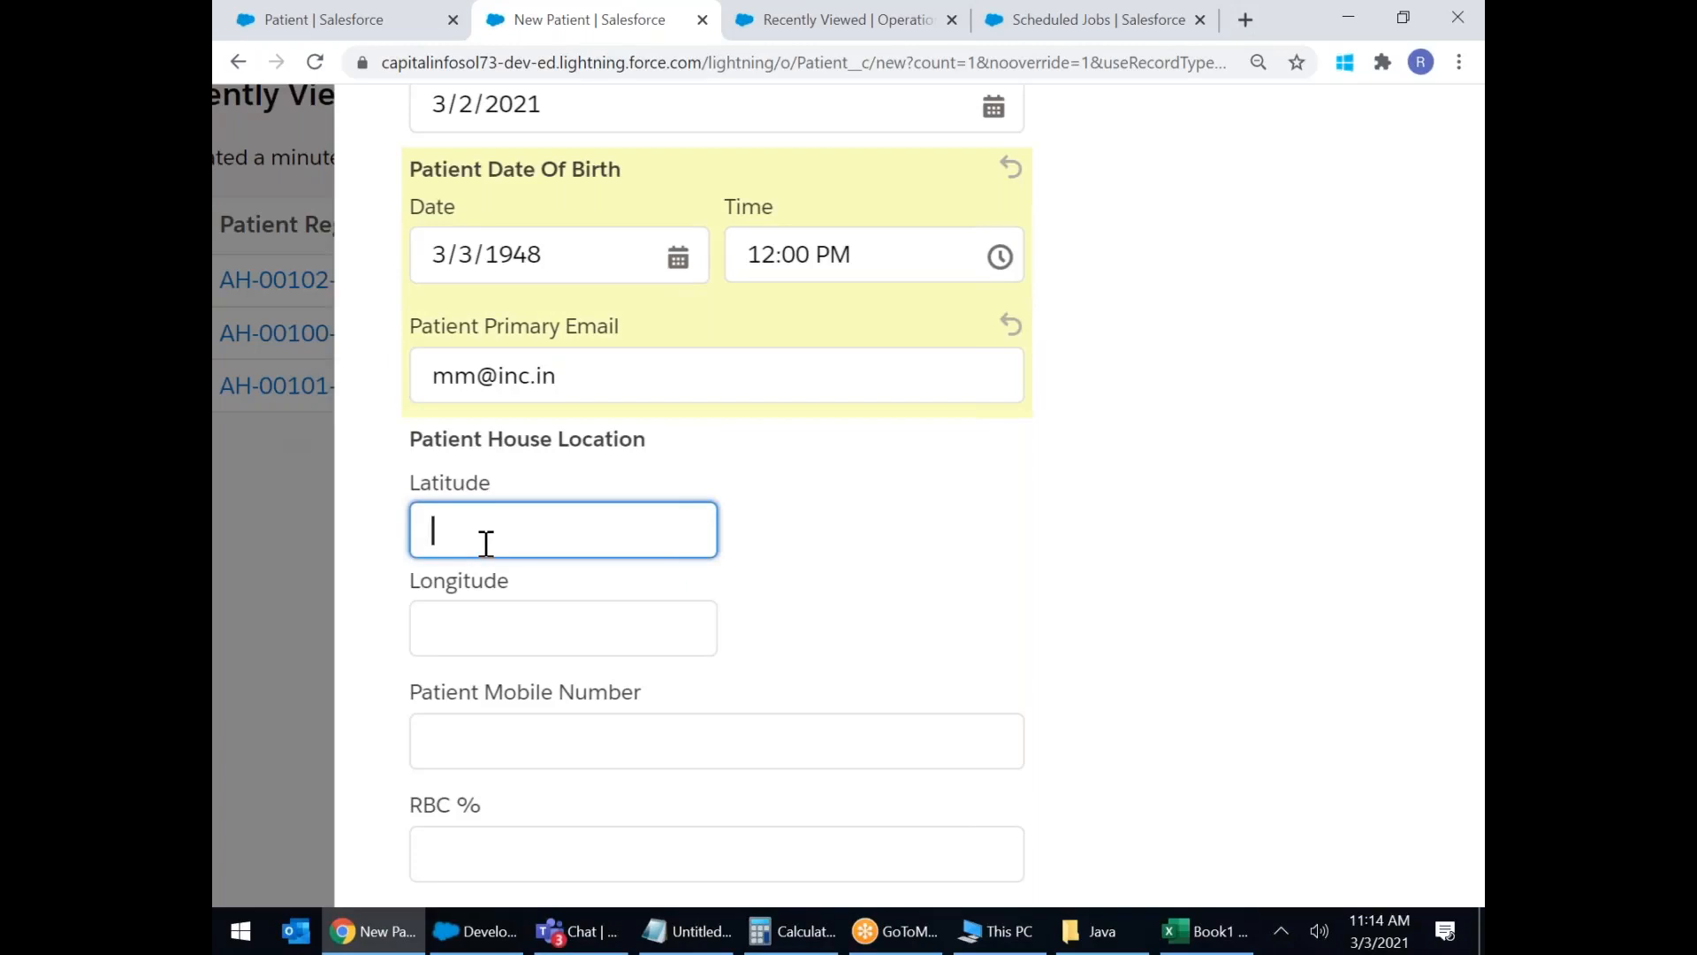
pyautogui.write('68.31')
pyautogui.click(434, 649)
pyautogui.write('17')
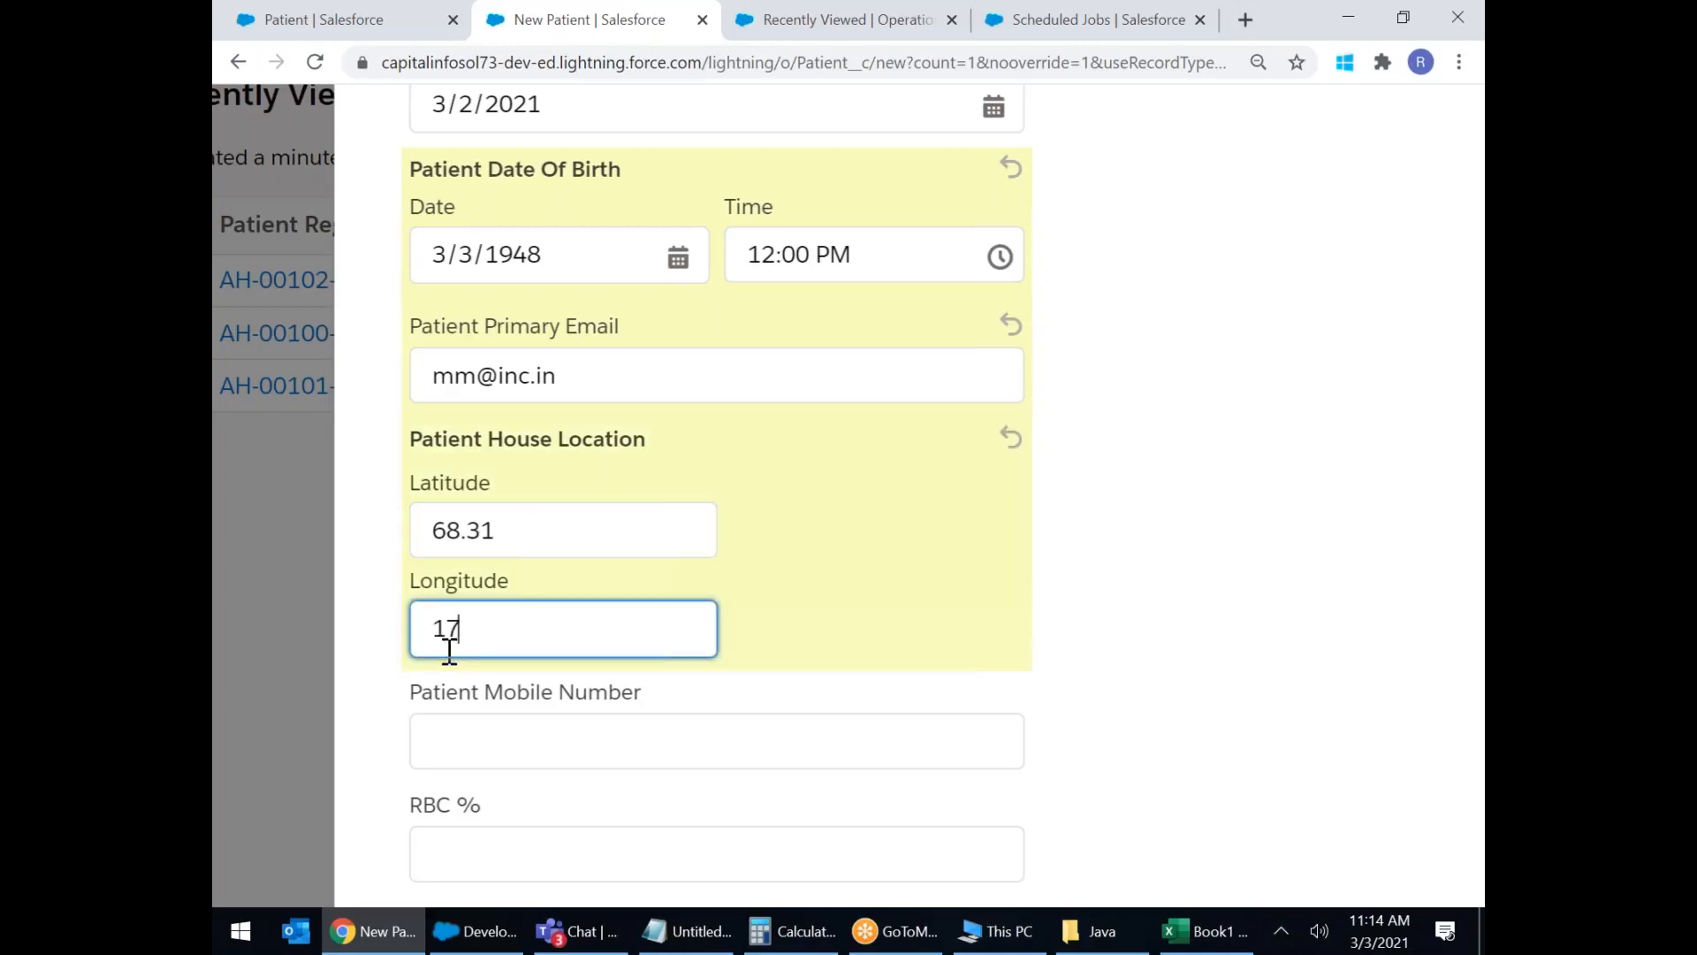
pyautogui.write('.46')
# Enter the mobile number, RBC % of 888 and home phone, then save the patient.
pyautogui.scroll(-3, 618, 508)
pyautogui.click(566, 506)
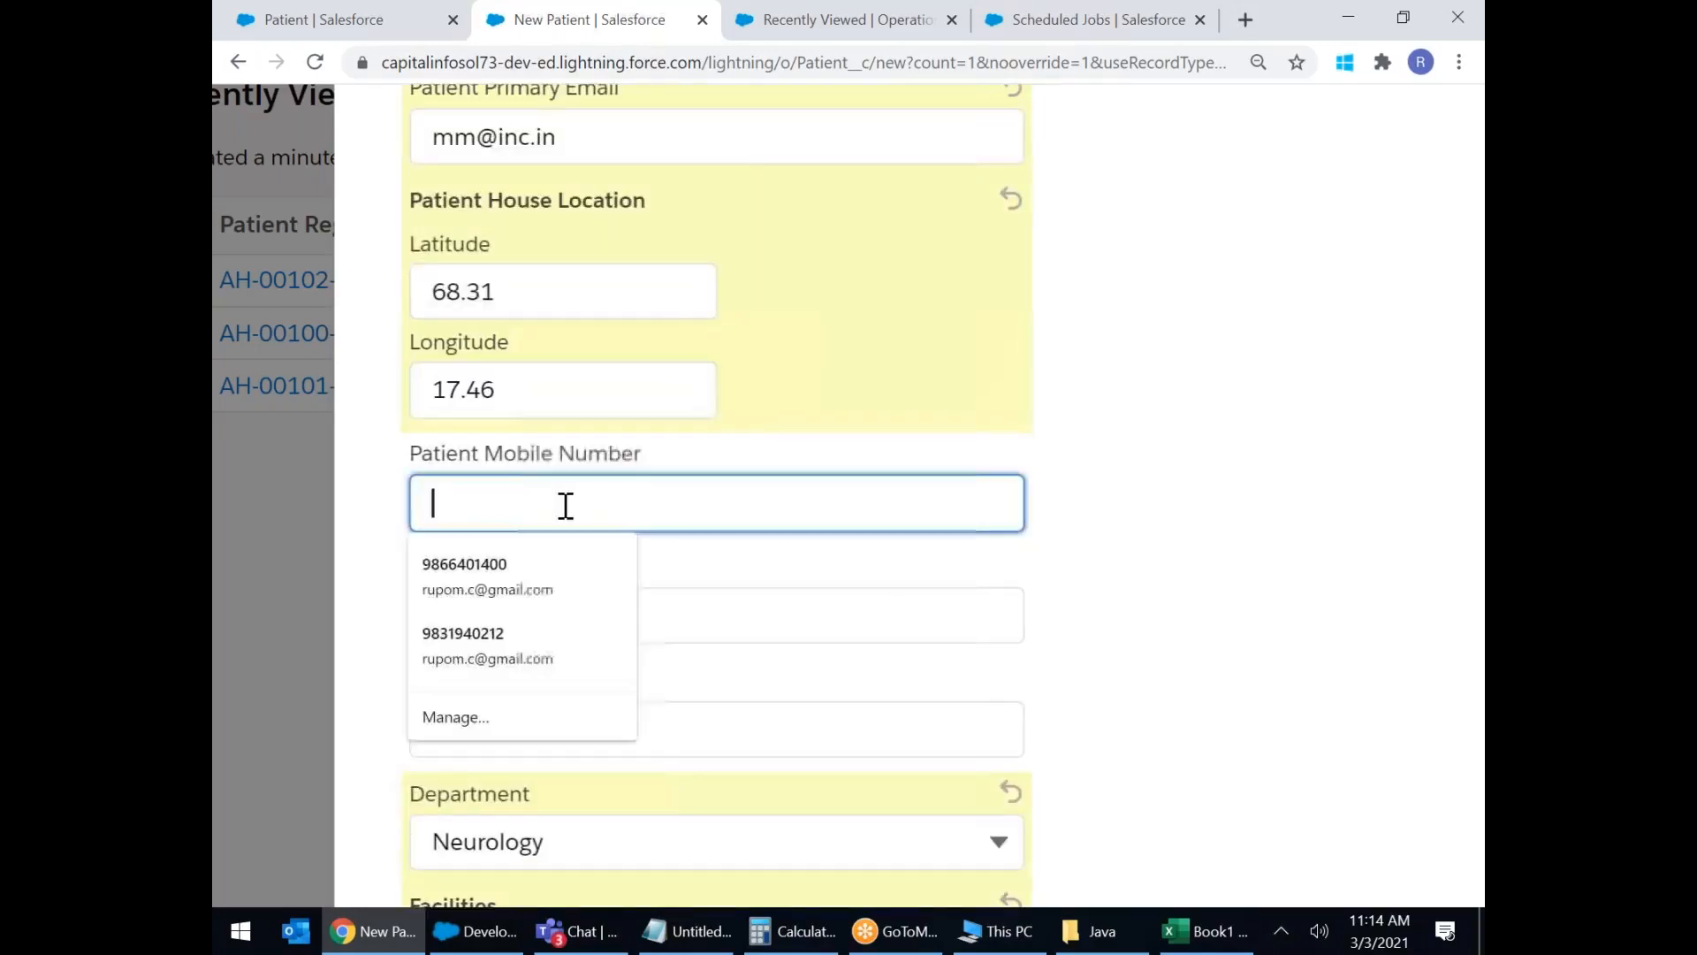
pyautogui.write('12,344,56')
pyautogui.write('66')
pyautogui.click(519, 613)
pyautogui.write('888')
pyautogui.click(522, 730)
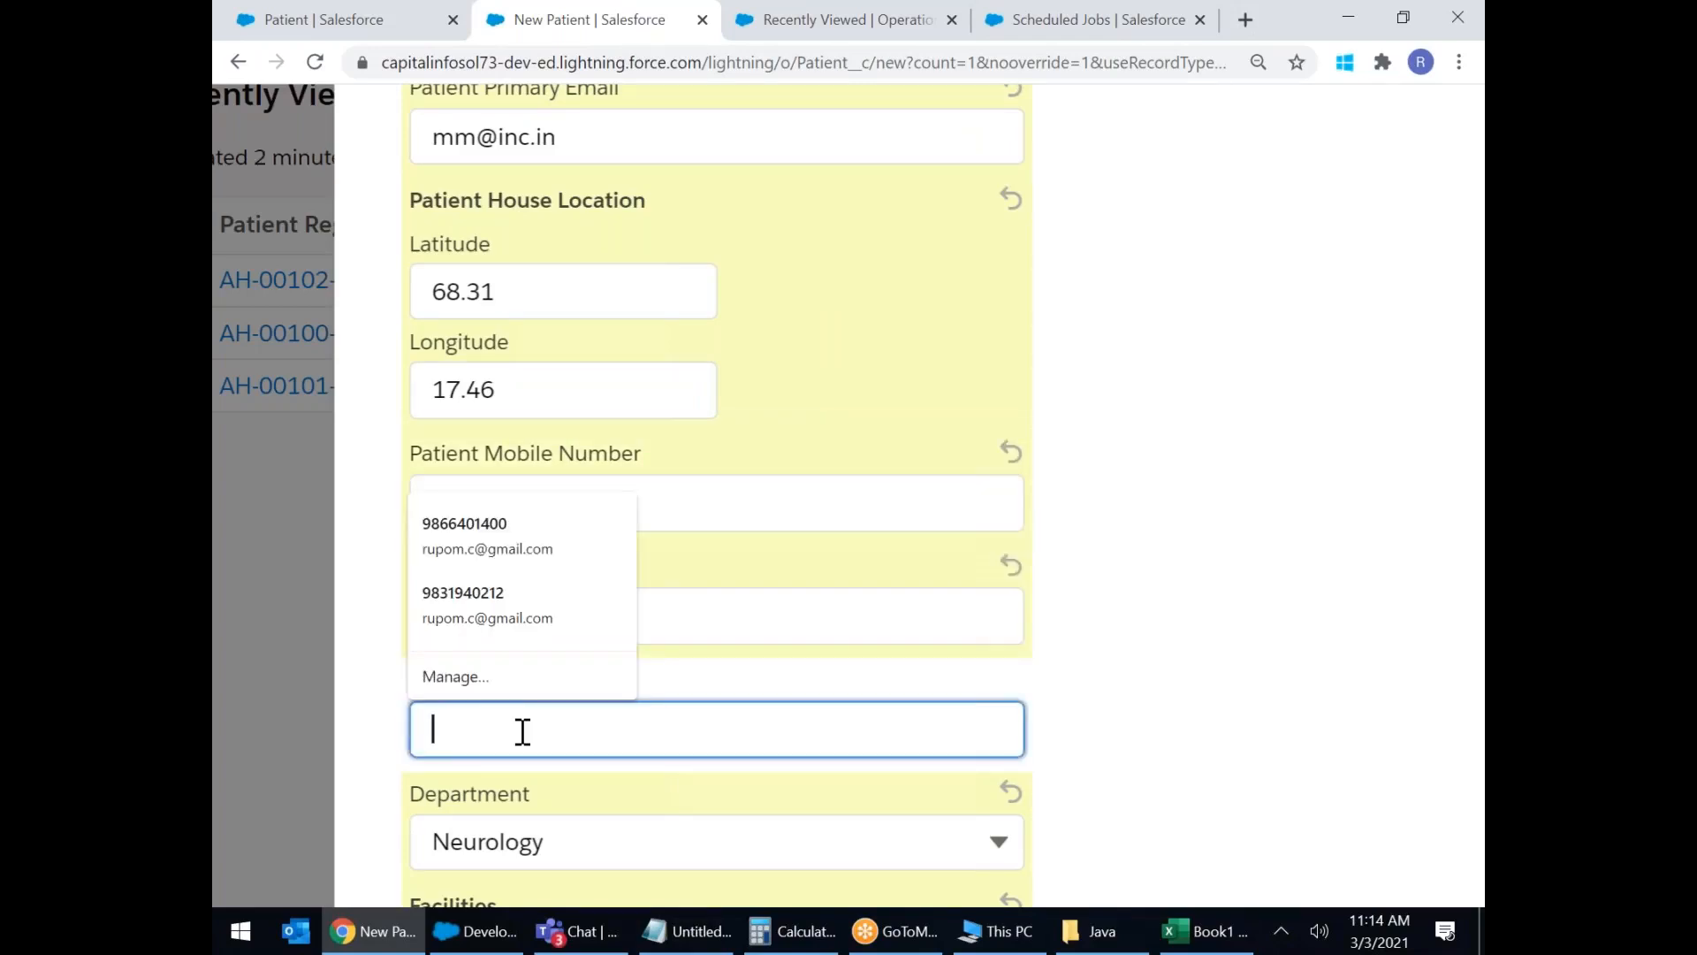
pyautogui.write('234455667')
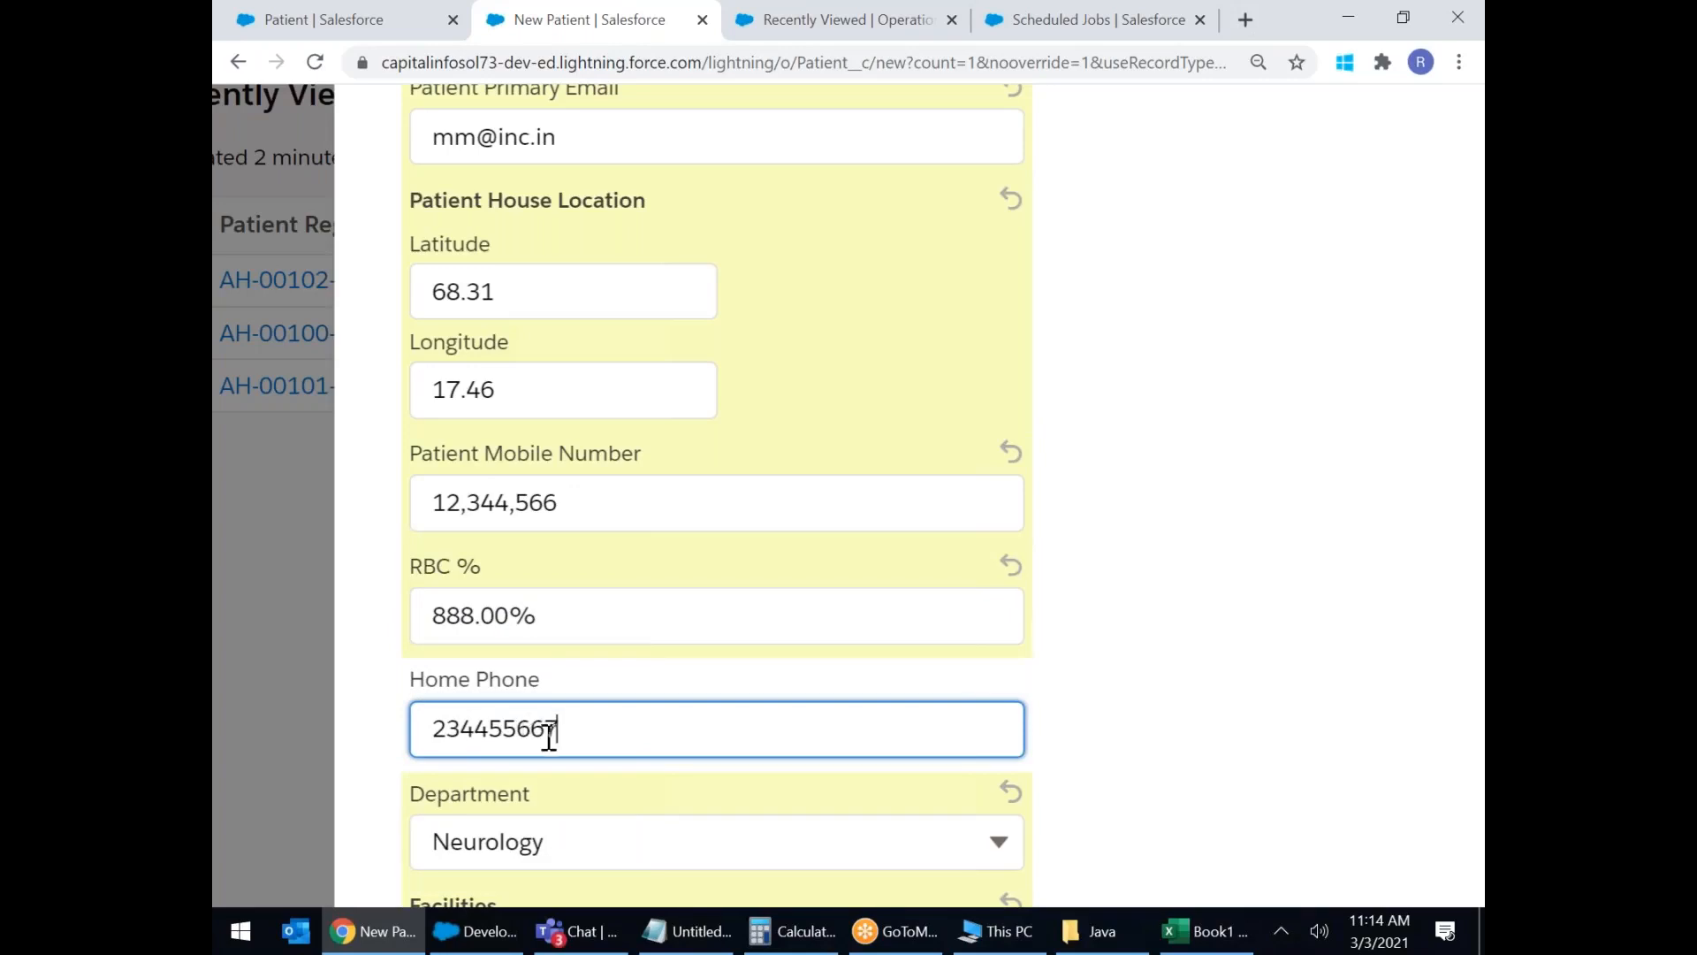
pyautogui.scroll(-5, 584, 734)
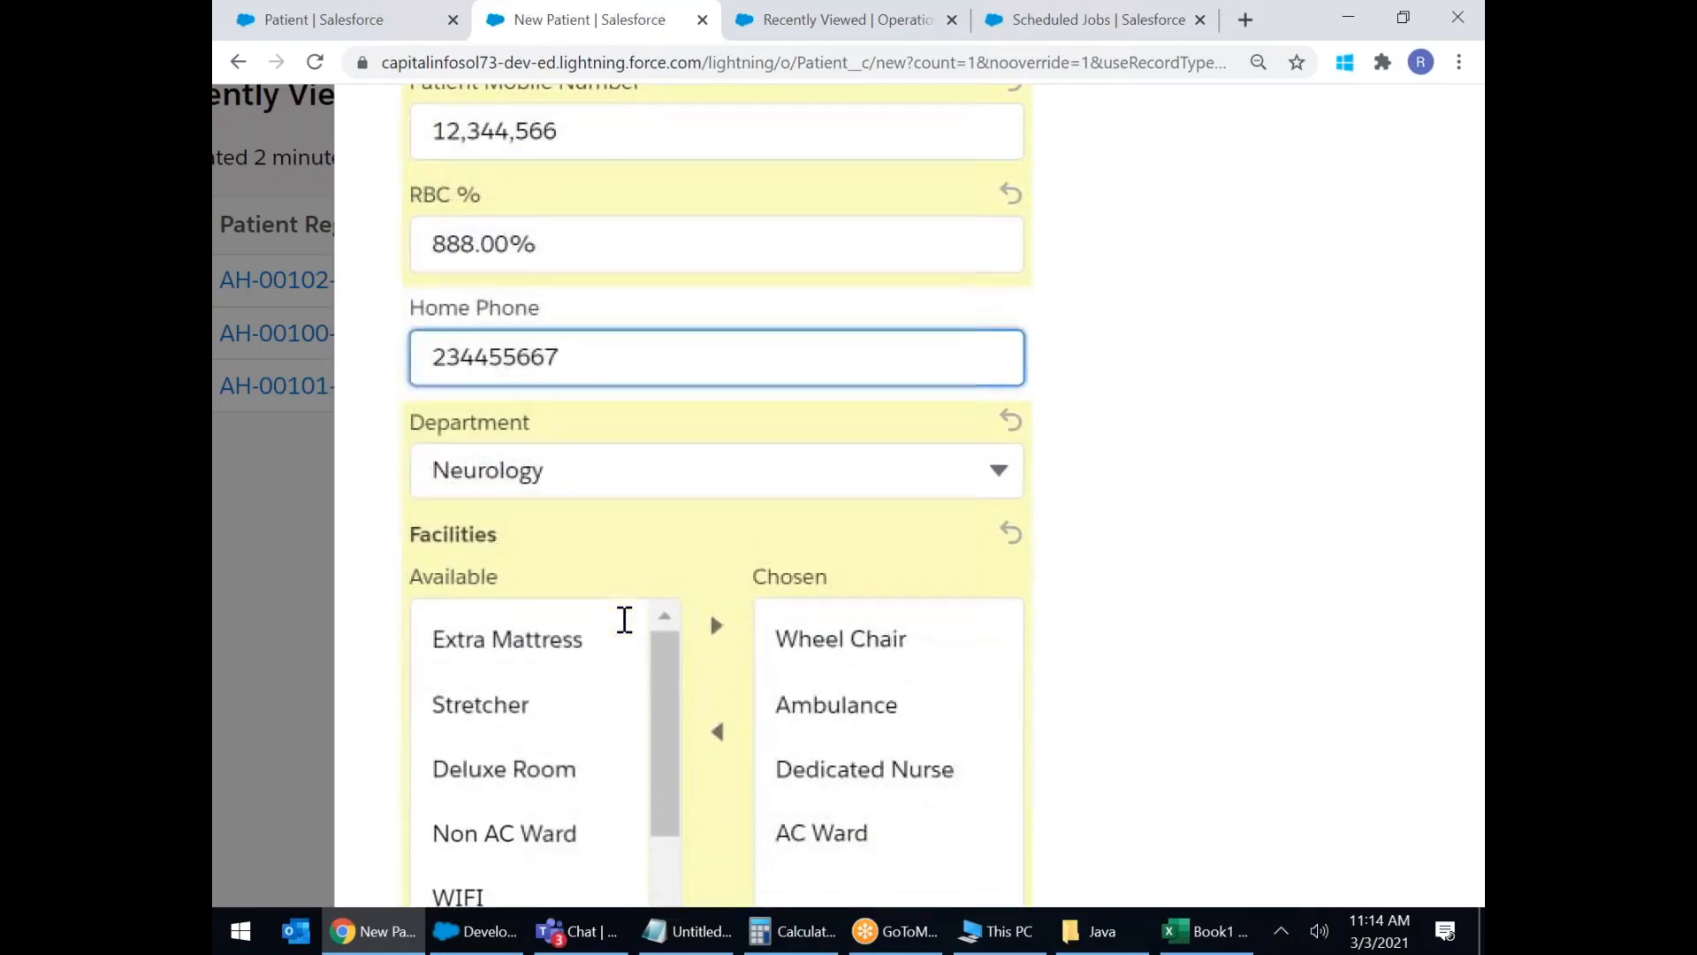
pyautogui.scroll(-5, 536, 659)
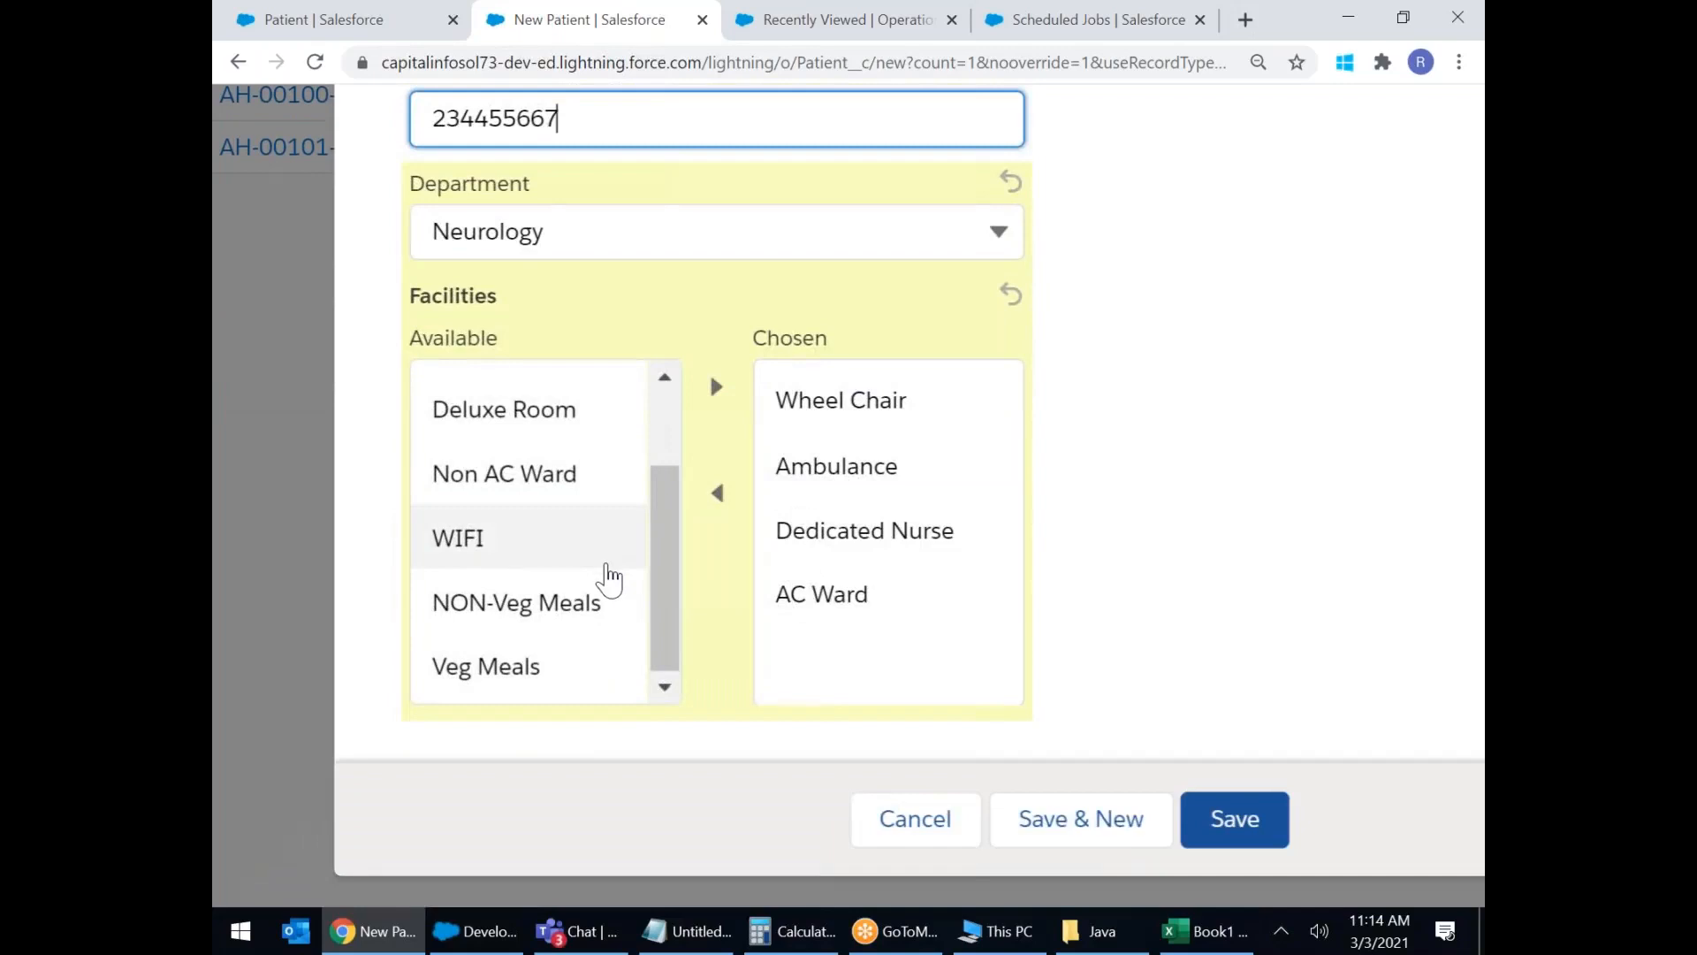
pyautogui.scroll(-1, 608, 581)
pyautogui.click(1234, 768)
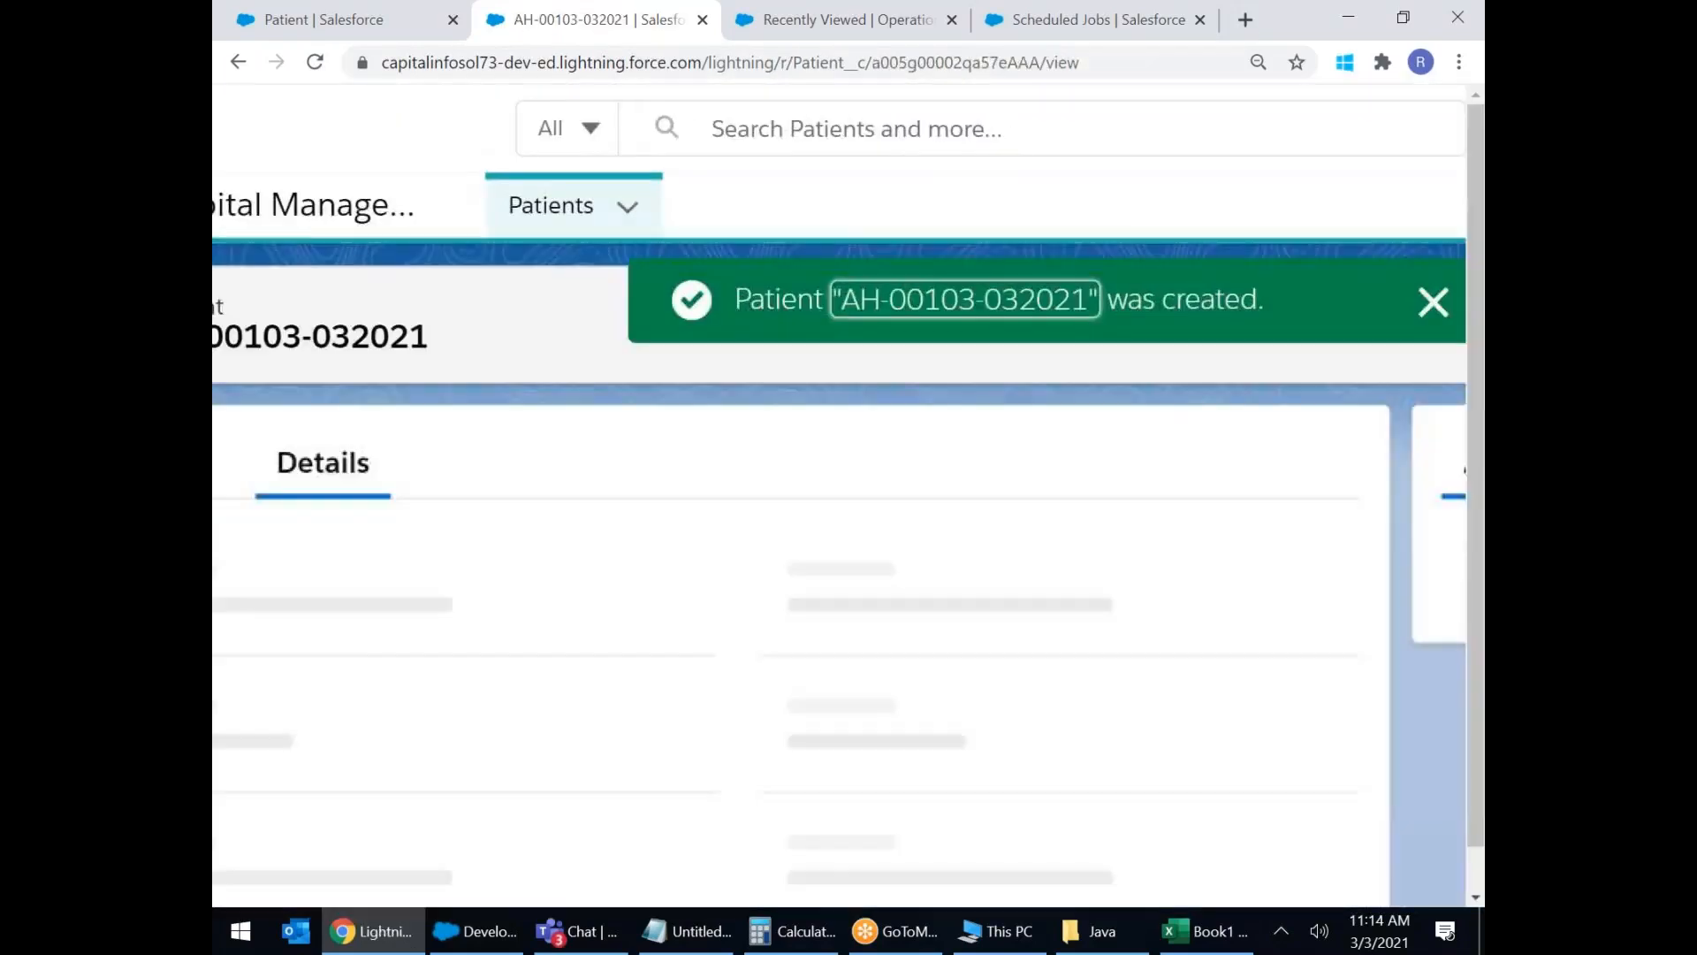
# Zoom out to review the saved patient's fields, then return to the Patient Object Manager tab.
pyautogui.hotkey('ctrl', '-')
pyautogui.hotkey('ctrl', '-')
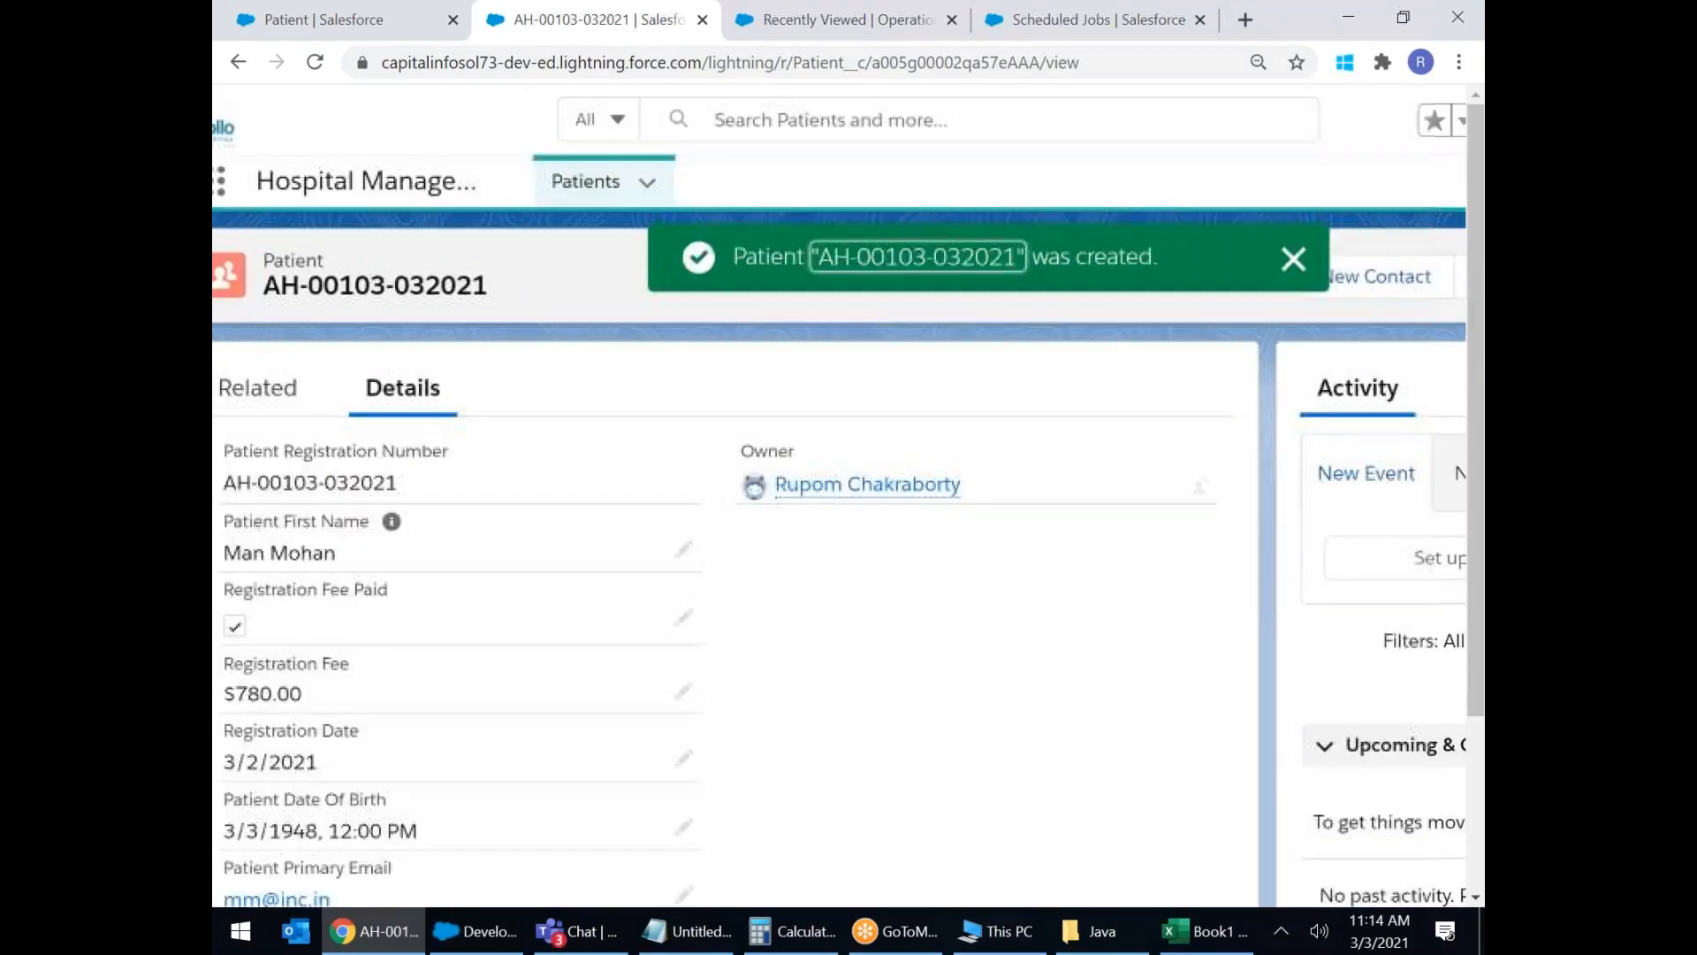
pyautogui.scroll(-5, 358, 836)
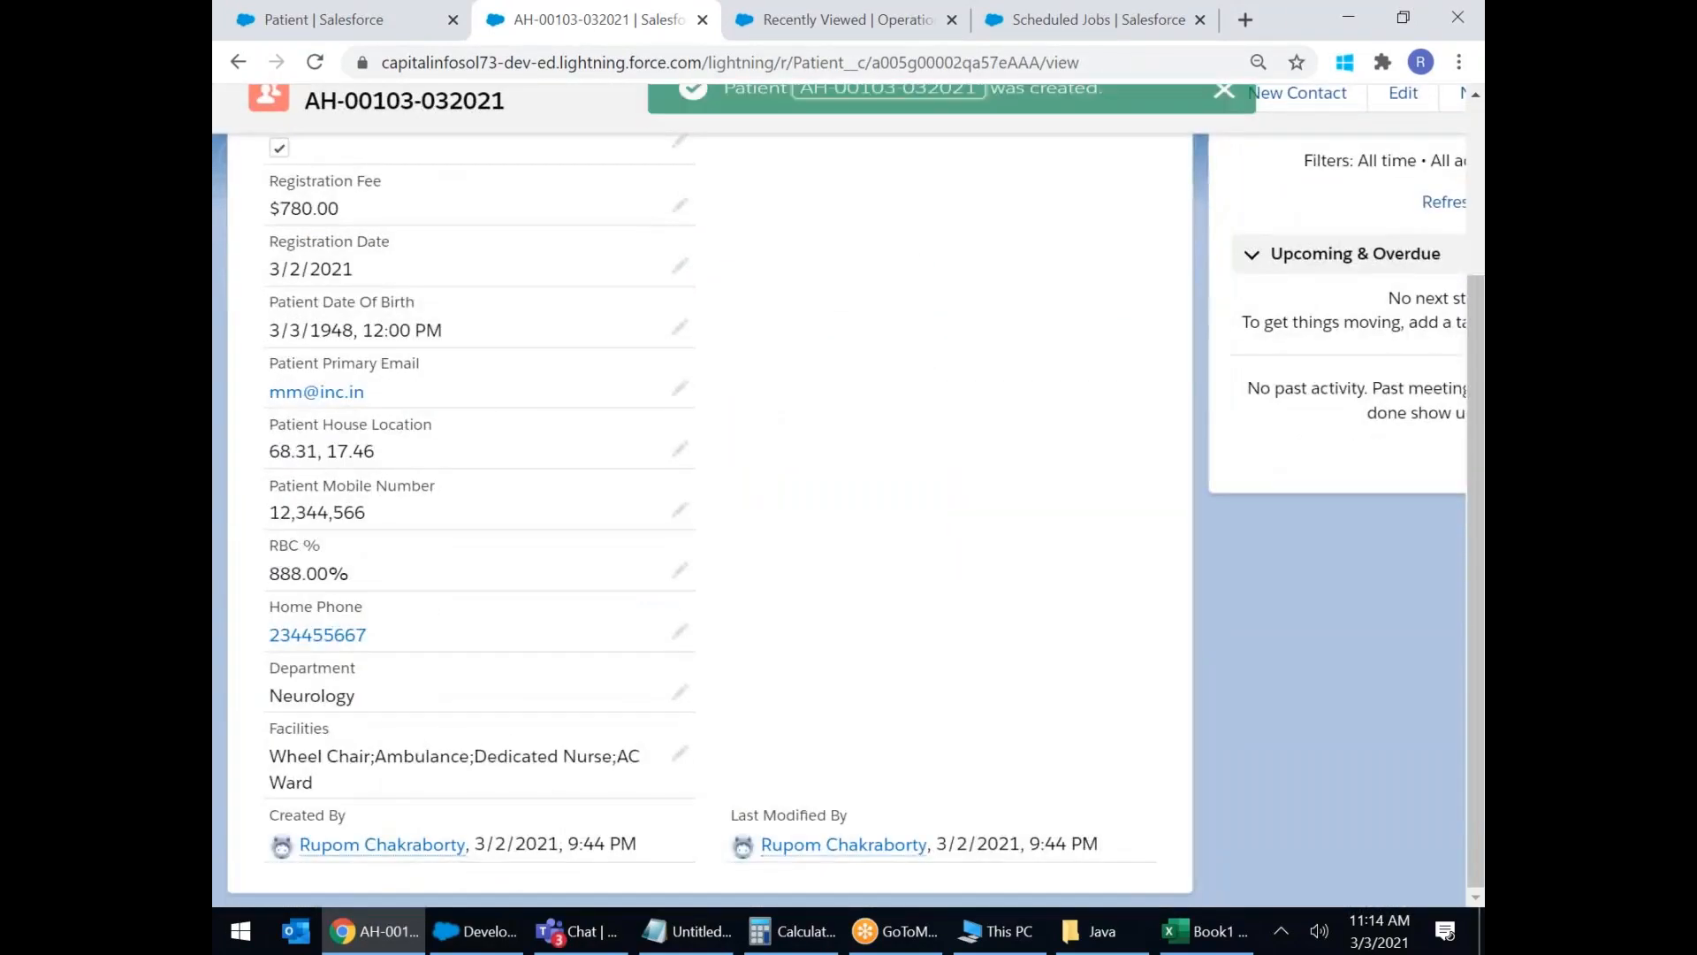
pyautogui.moveTo(275, 758); pyautogui.dragTo(640, 758)
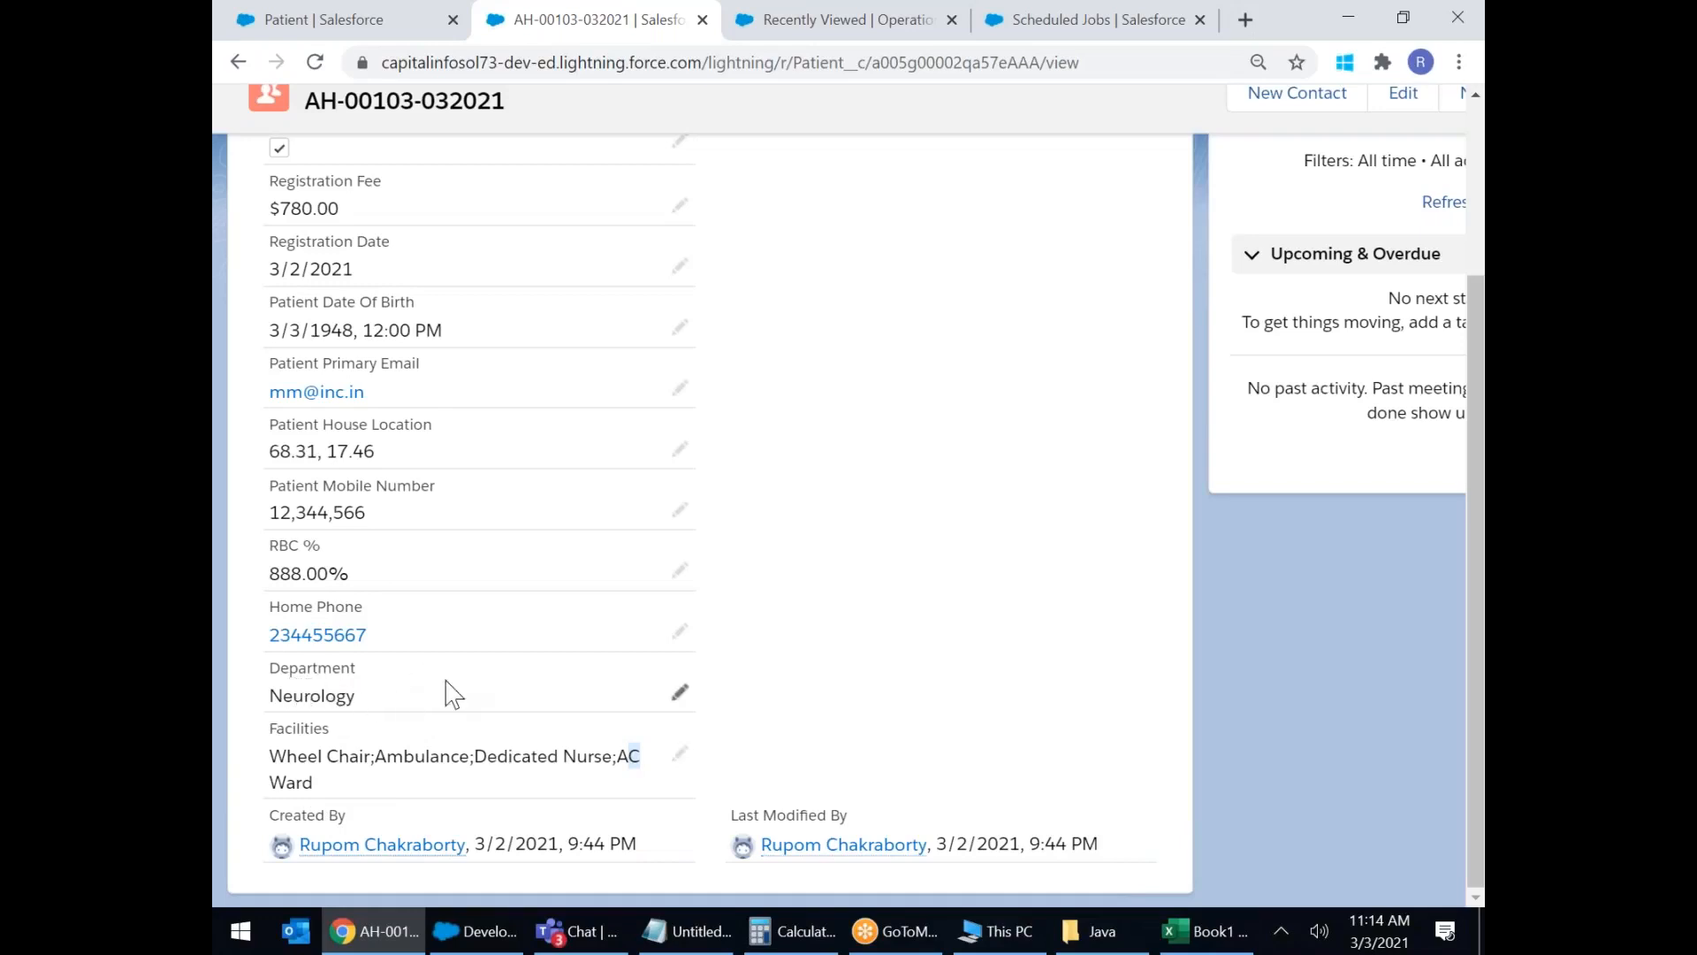
pyautogui.scroll(3, 448, 694)
pyautogui.scroll(2, 453, 694)
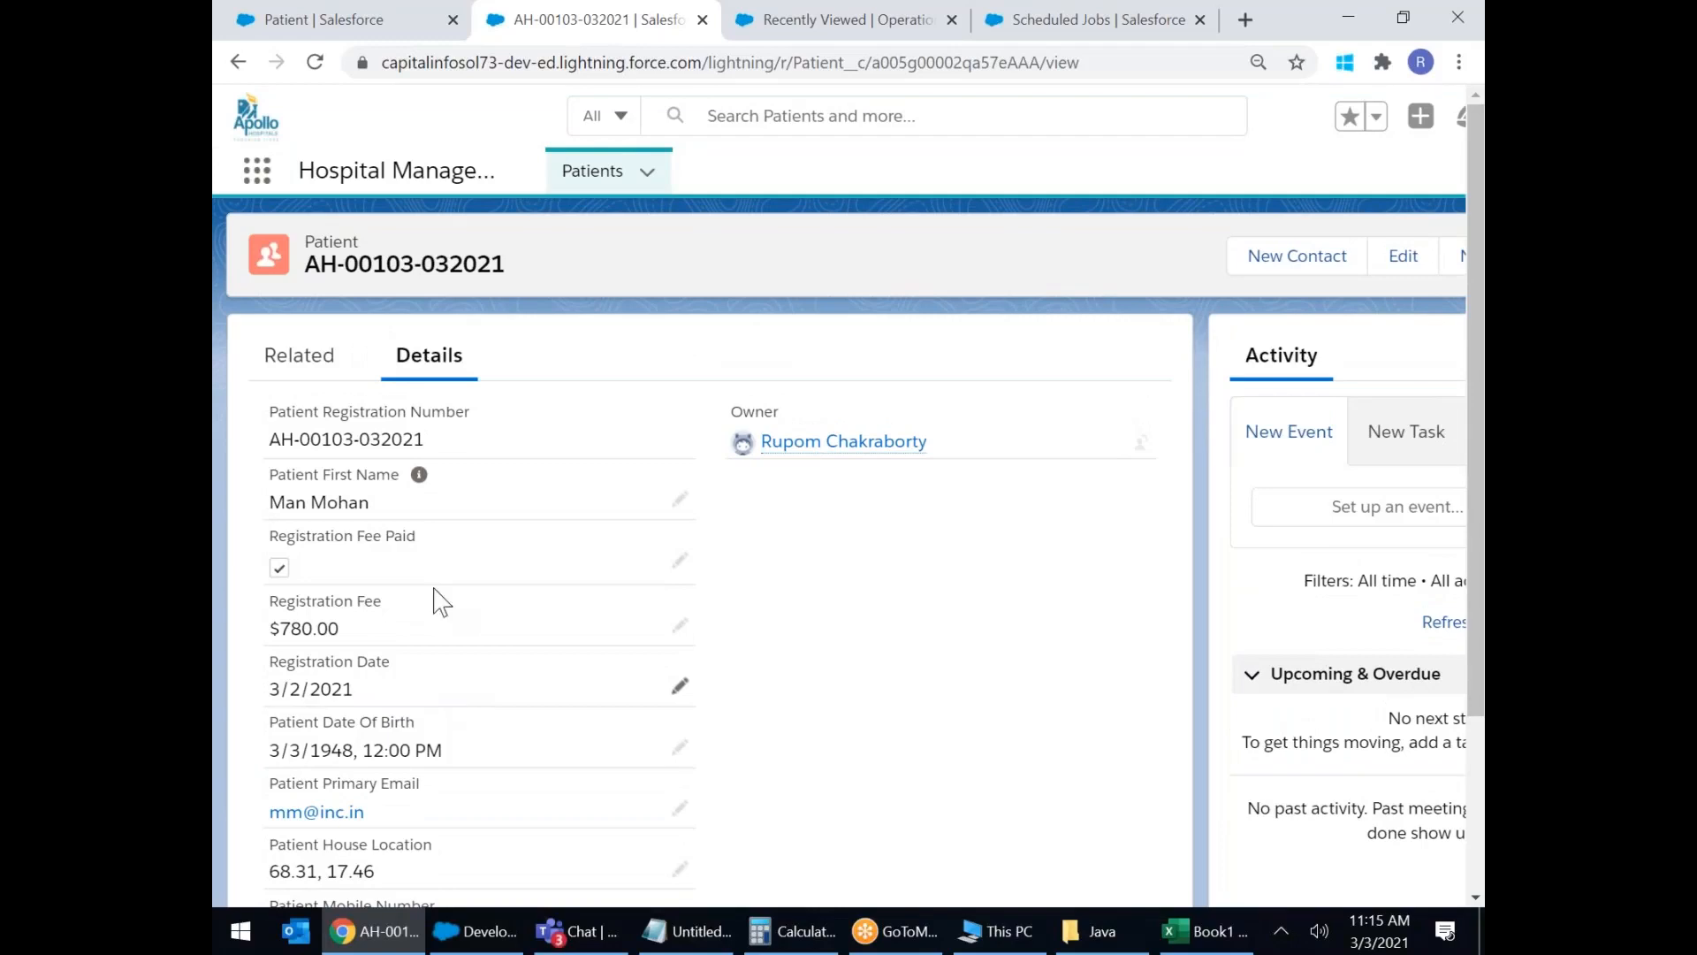
pyautogui.click(339, 25)
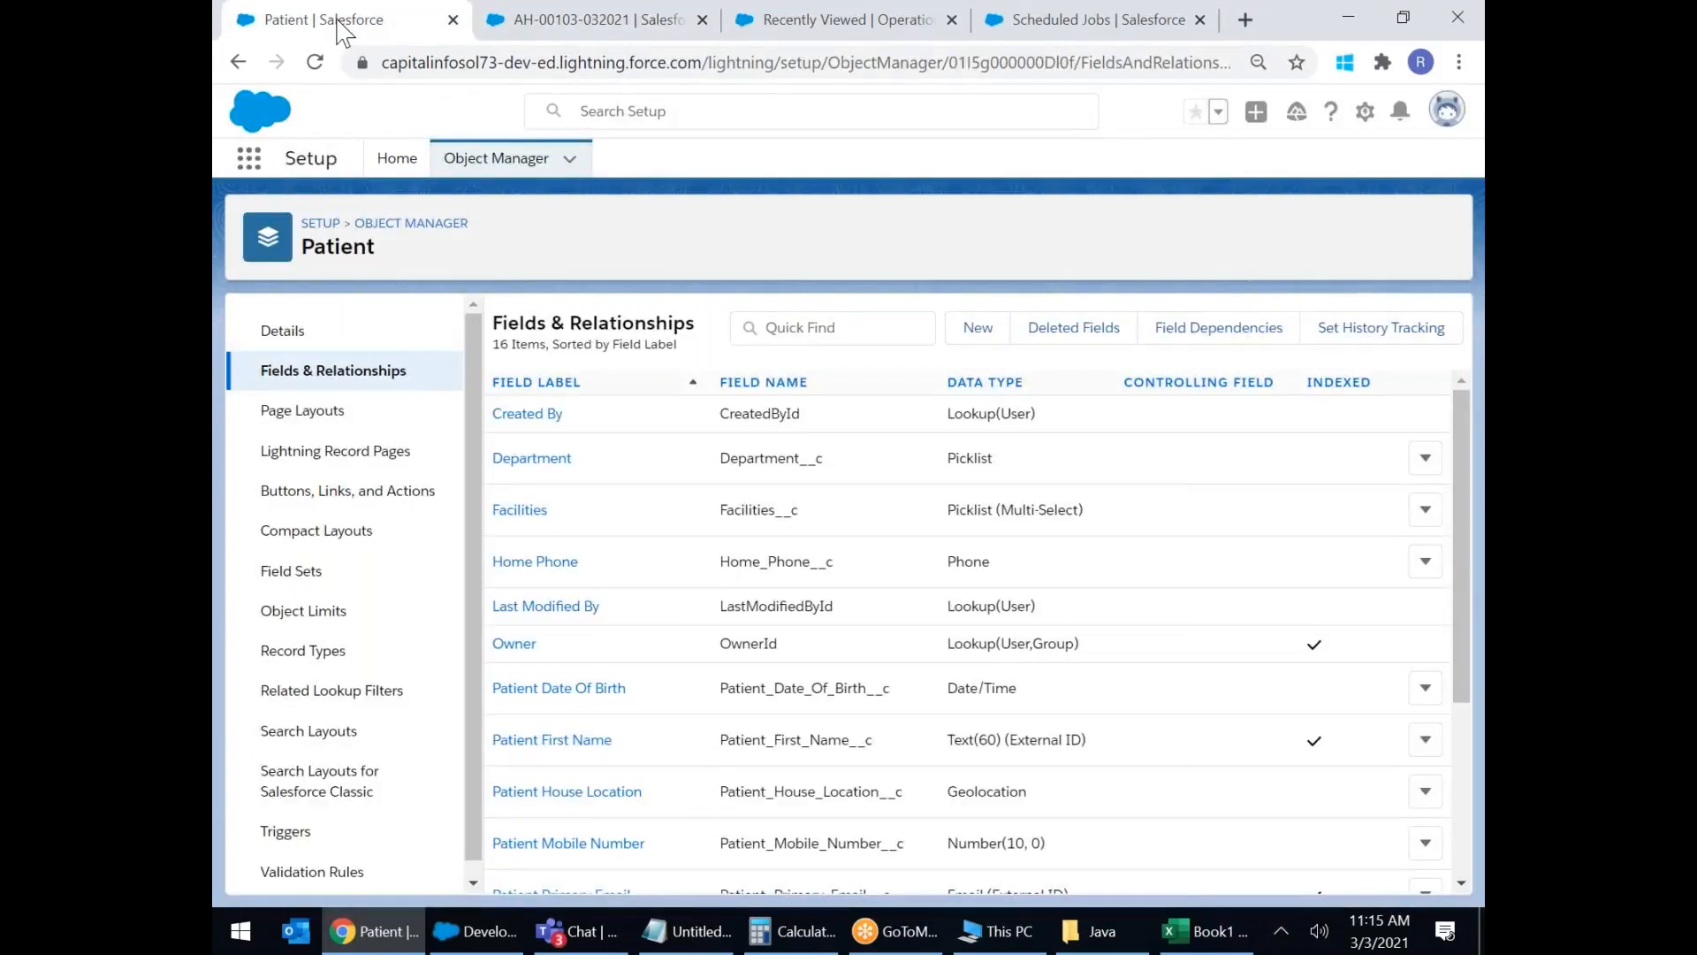
pyautogui.click(519, 24)
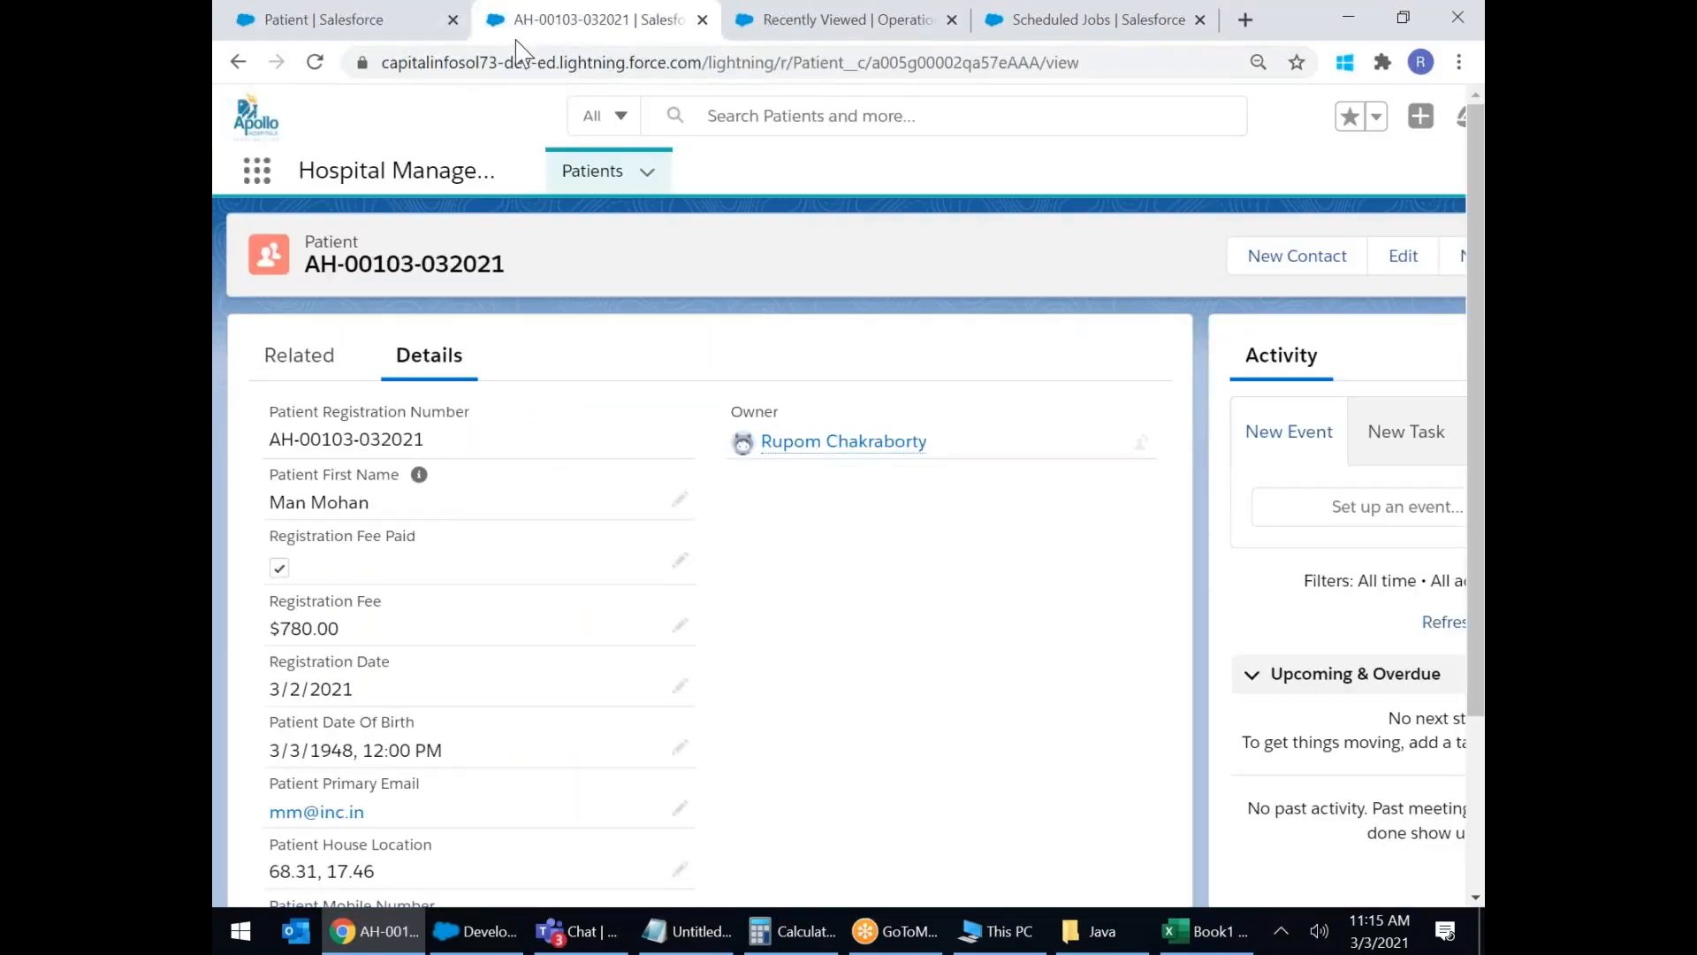
pyautogui.click(334, 34)
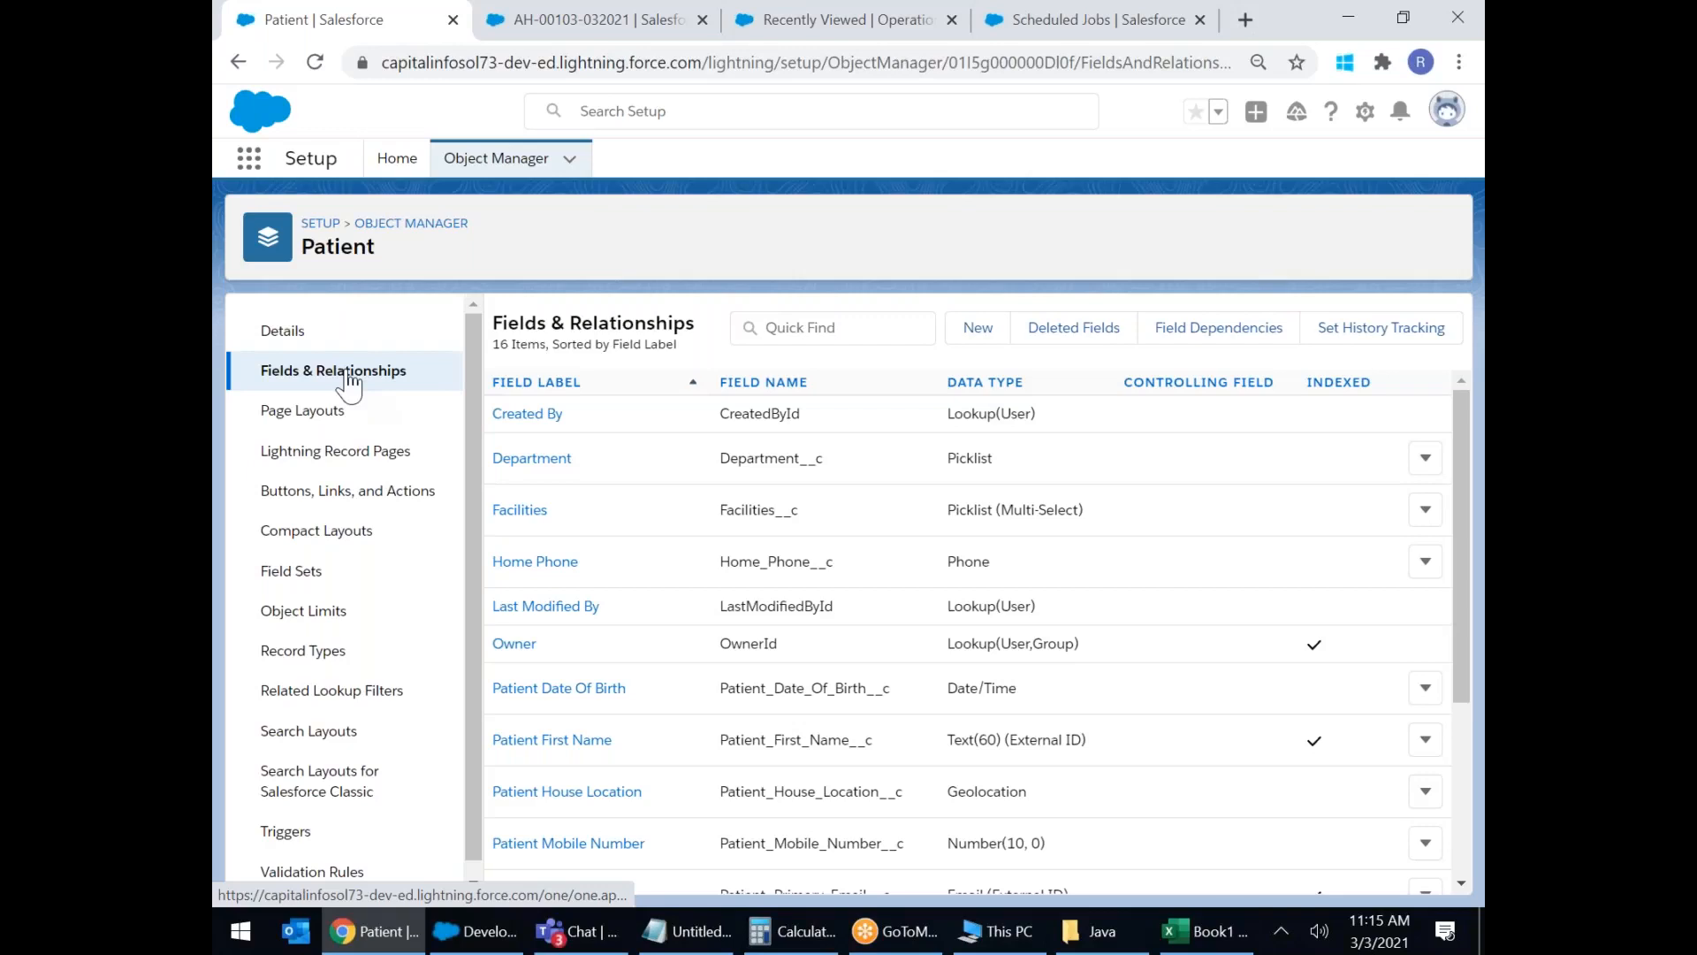
# Start a new Patient custom field with the Text data type.
pyautogui.click(990, 329)
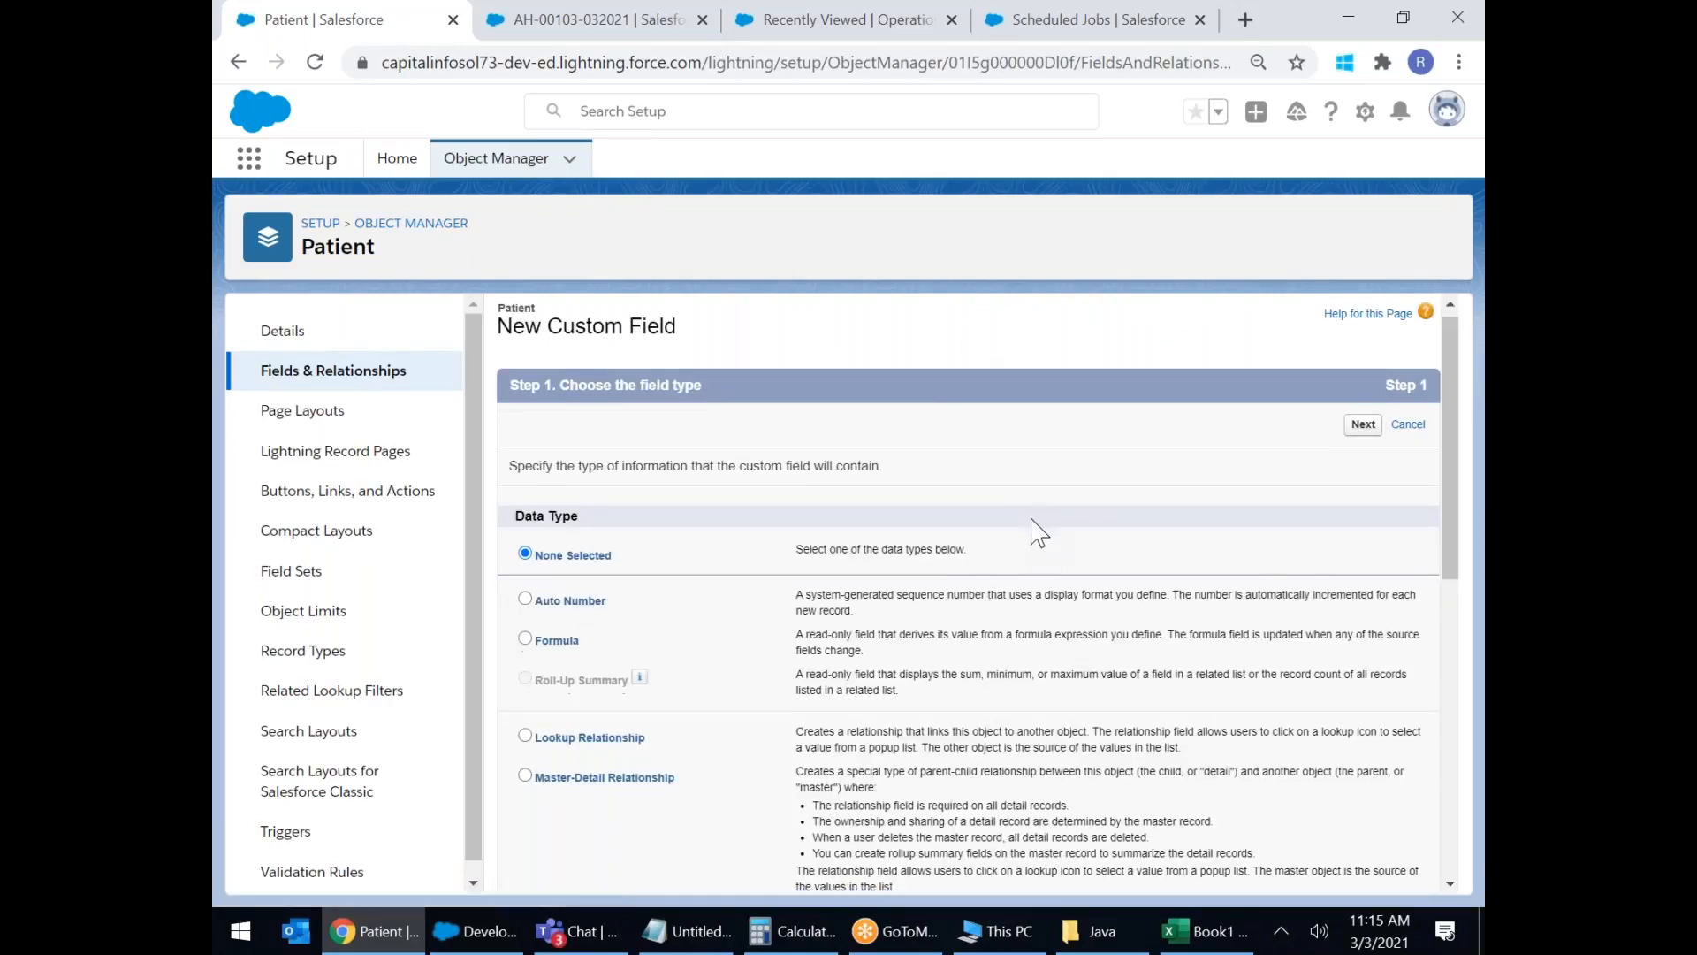
pyautogui.scroll(-3, 1036, 533)
pyautogui.scroll(-8, 1036, 533)
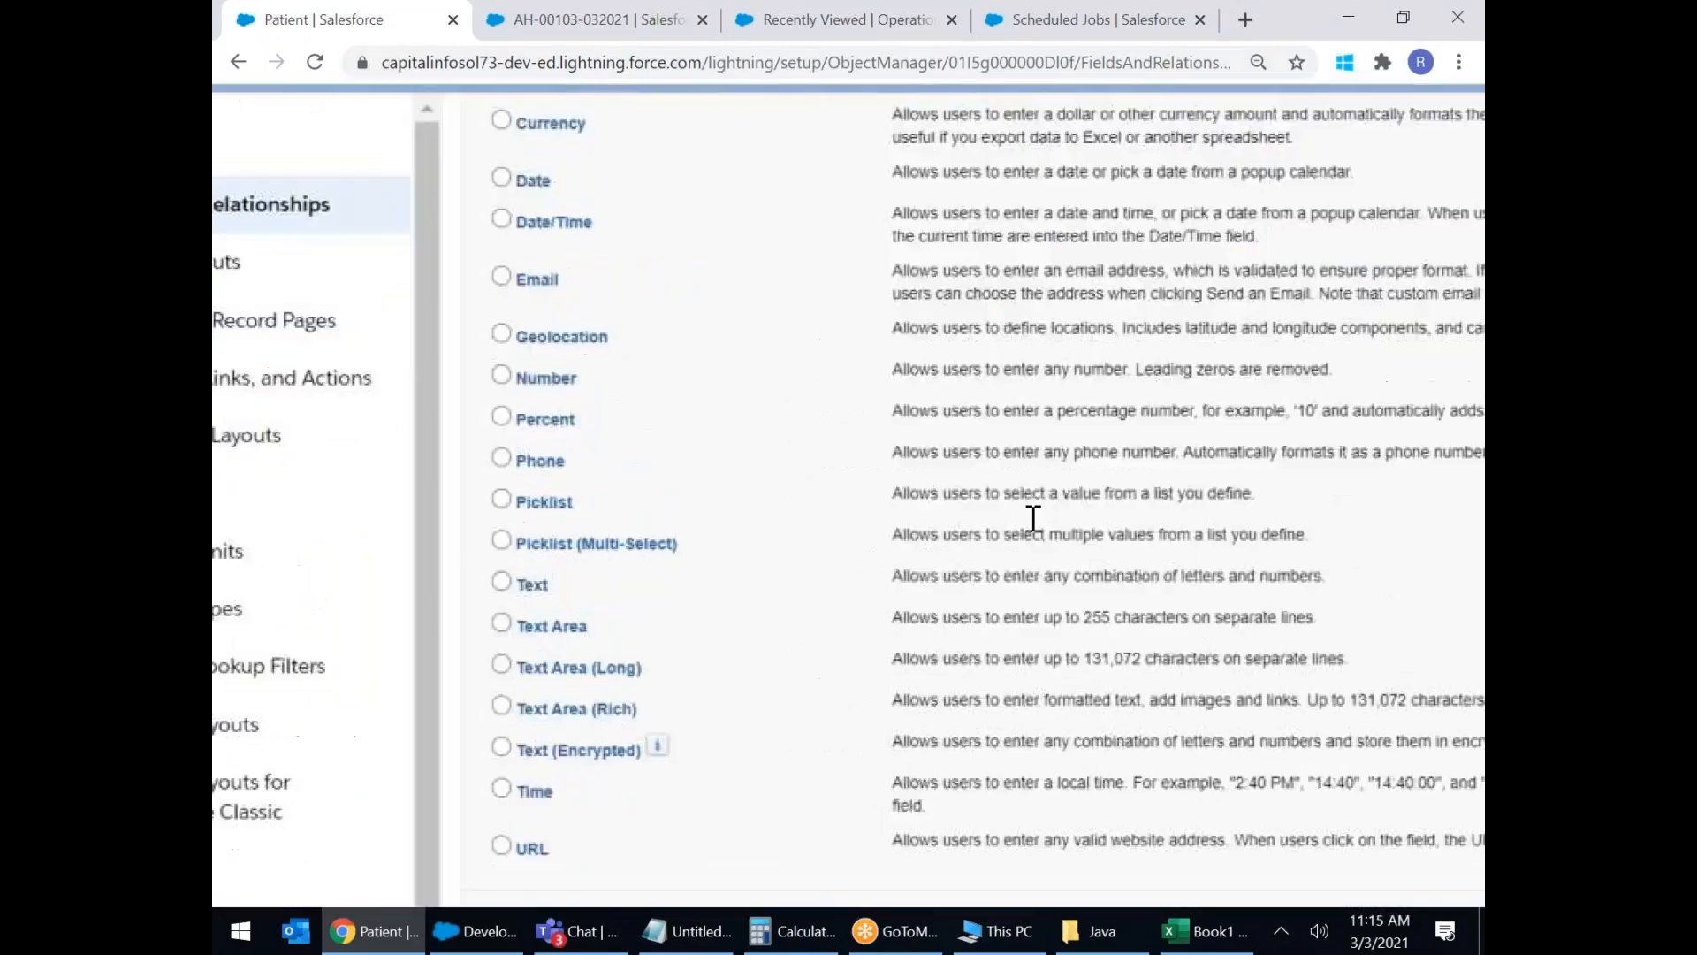
pyautogui.scroll(2, 1034, 519)
pyautogui.scroll(-1, 1033, 517)
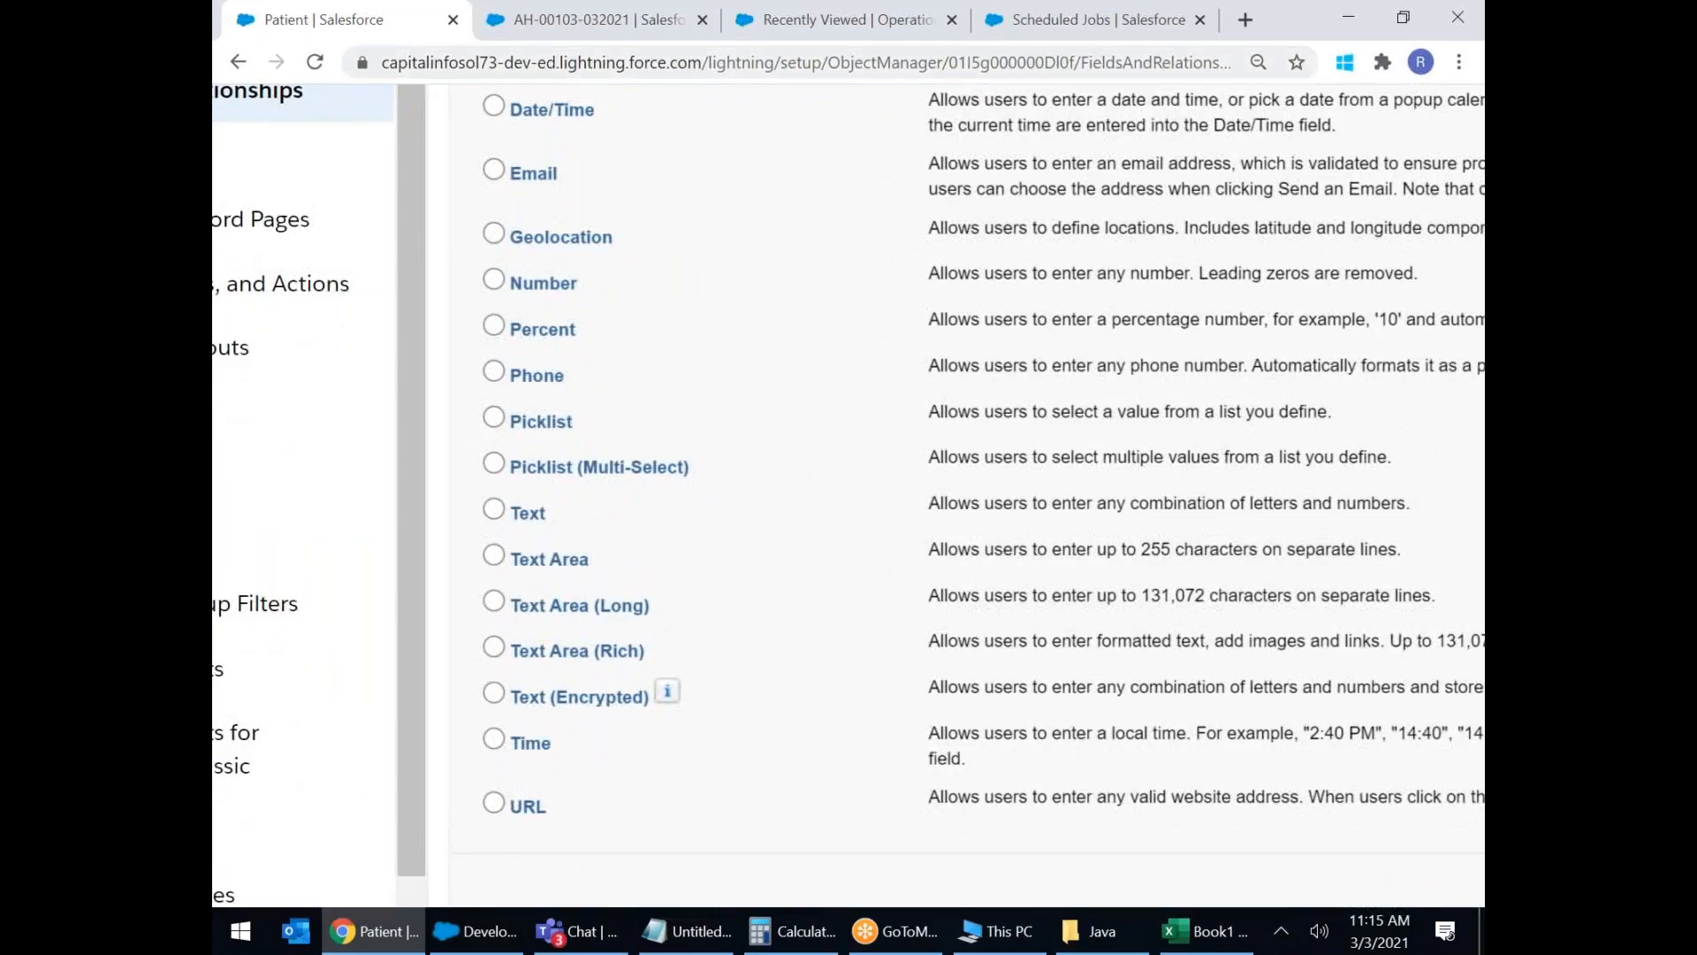
pyautogui.click(495, 509)
pyautogui.scroll(-1, 731, 527)
pyautogui.hscroll(3, 731, 527)
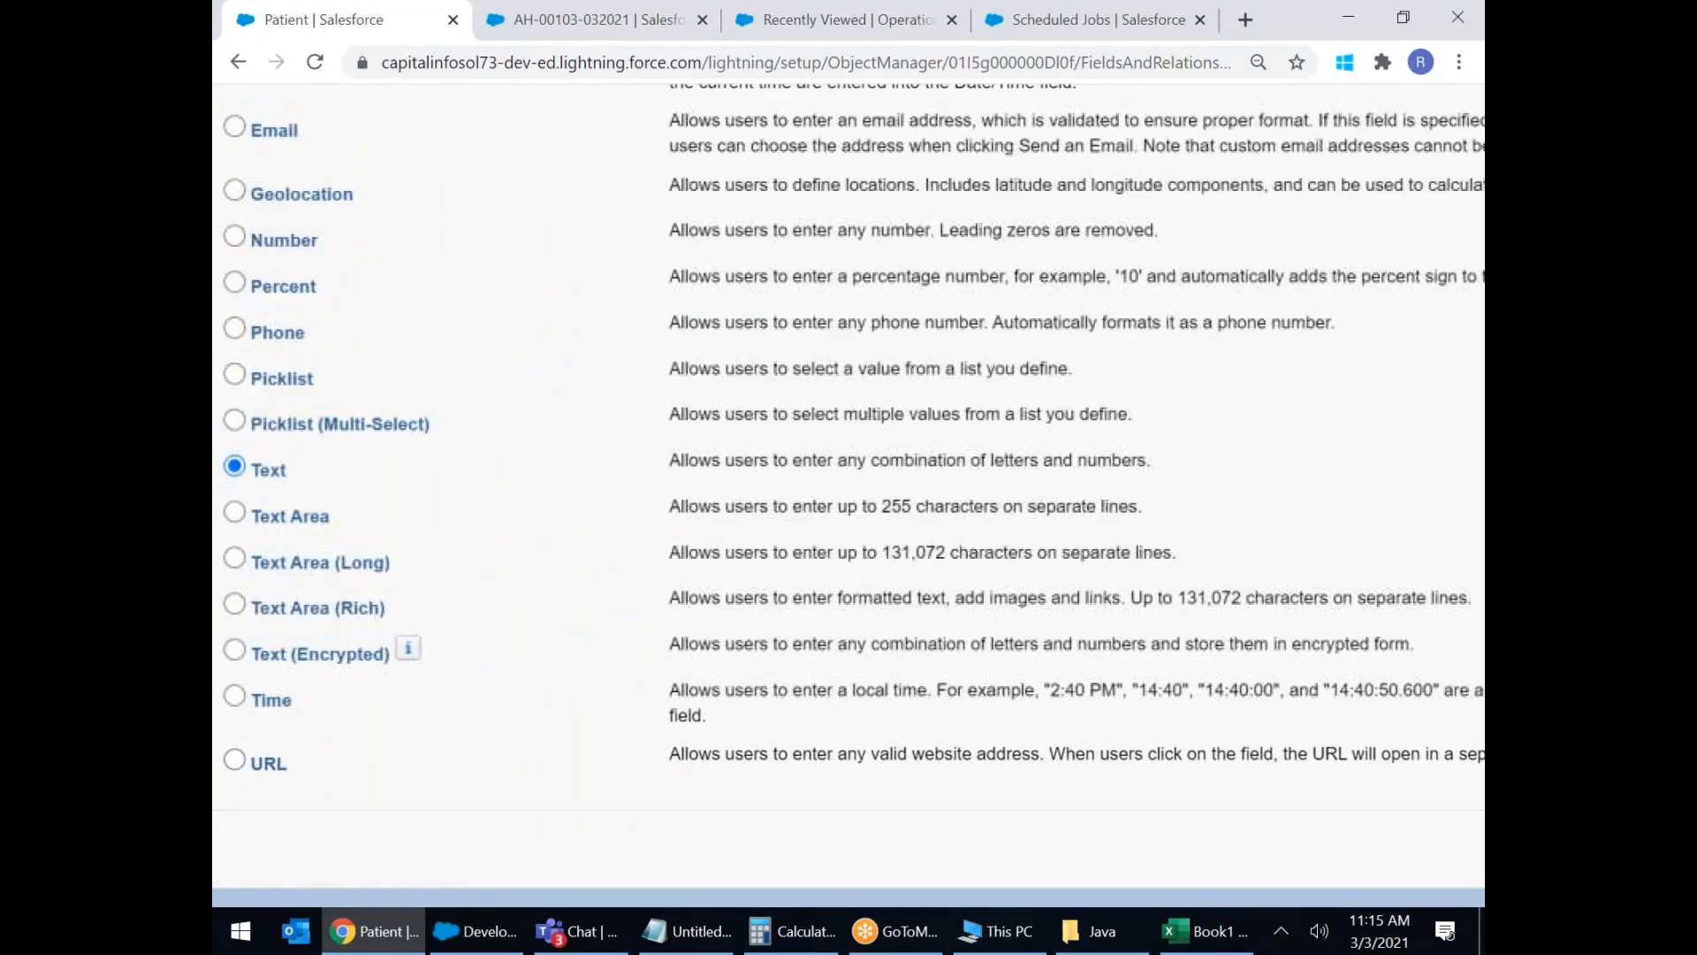
pyautogui.hscroll(2, 849, 442)
pyautogui.click(1291, 840)
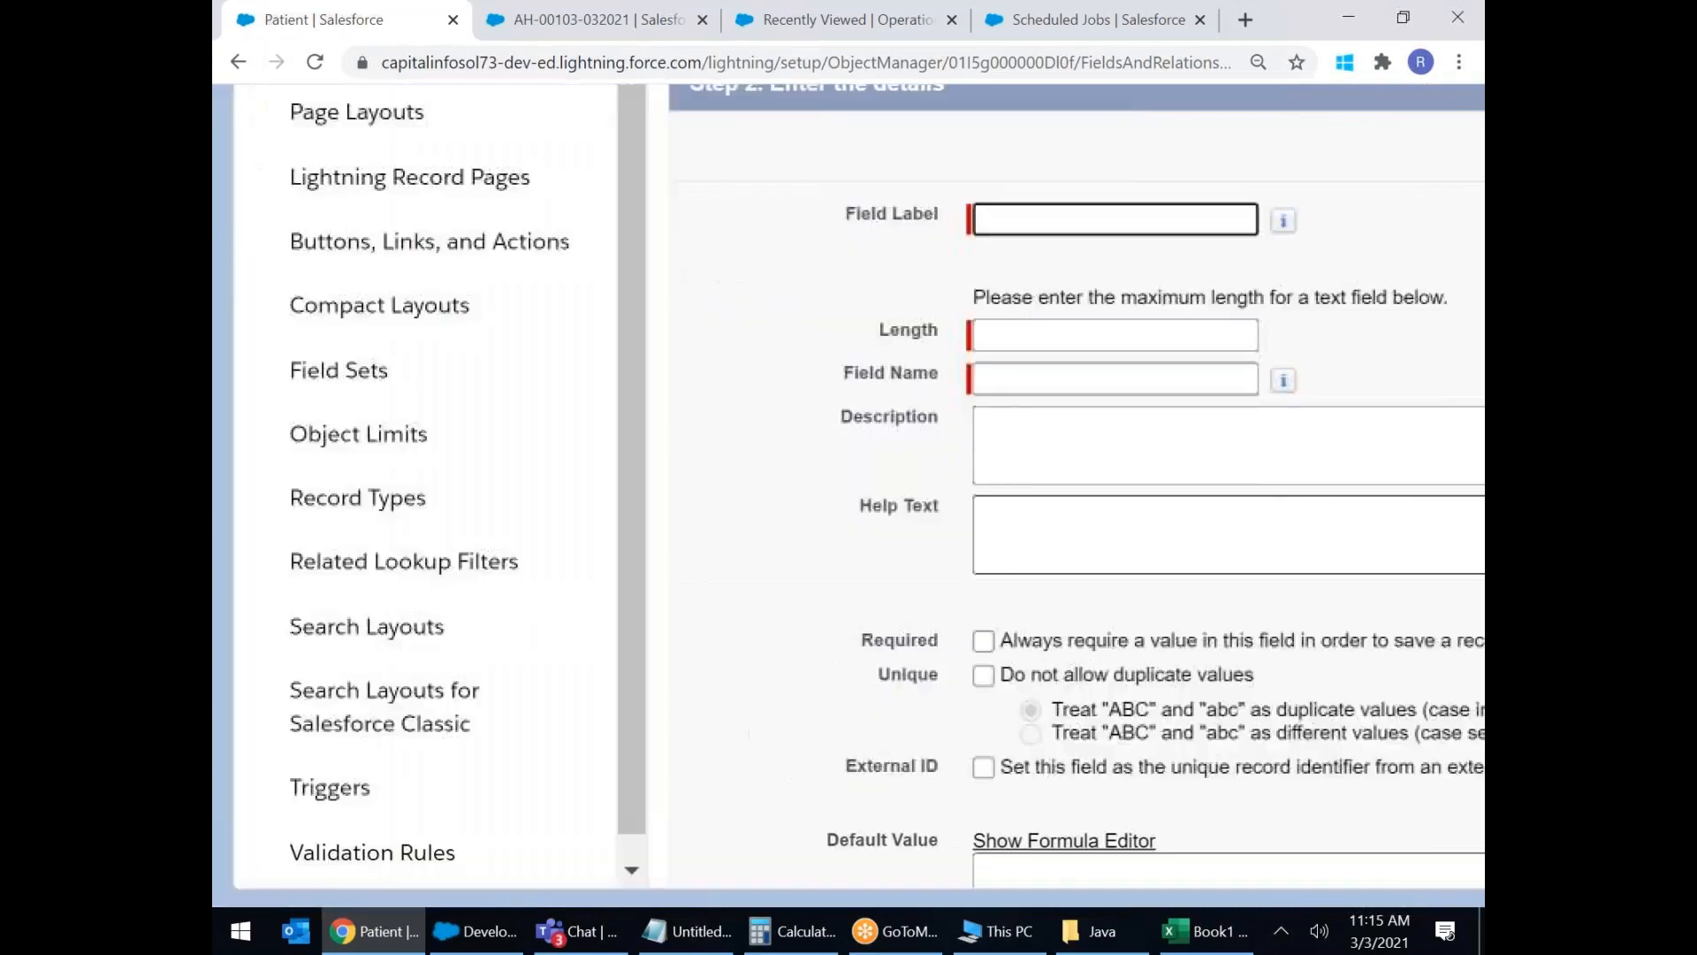
# Label the field Patient Last Name with length 50, letting the field name auto-fill.
pyautogui.write('Pat')
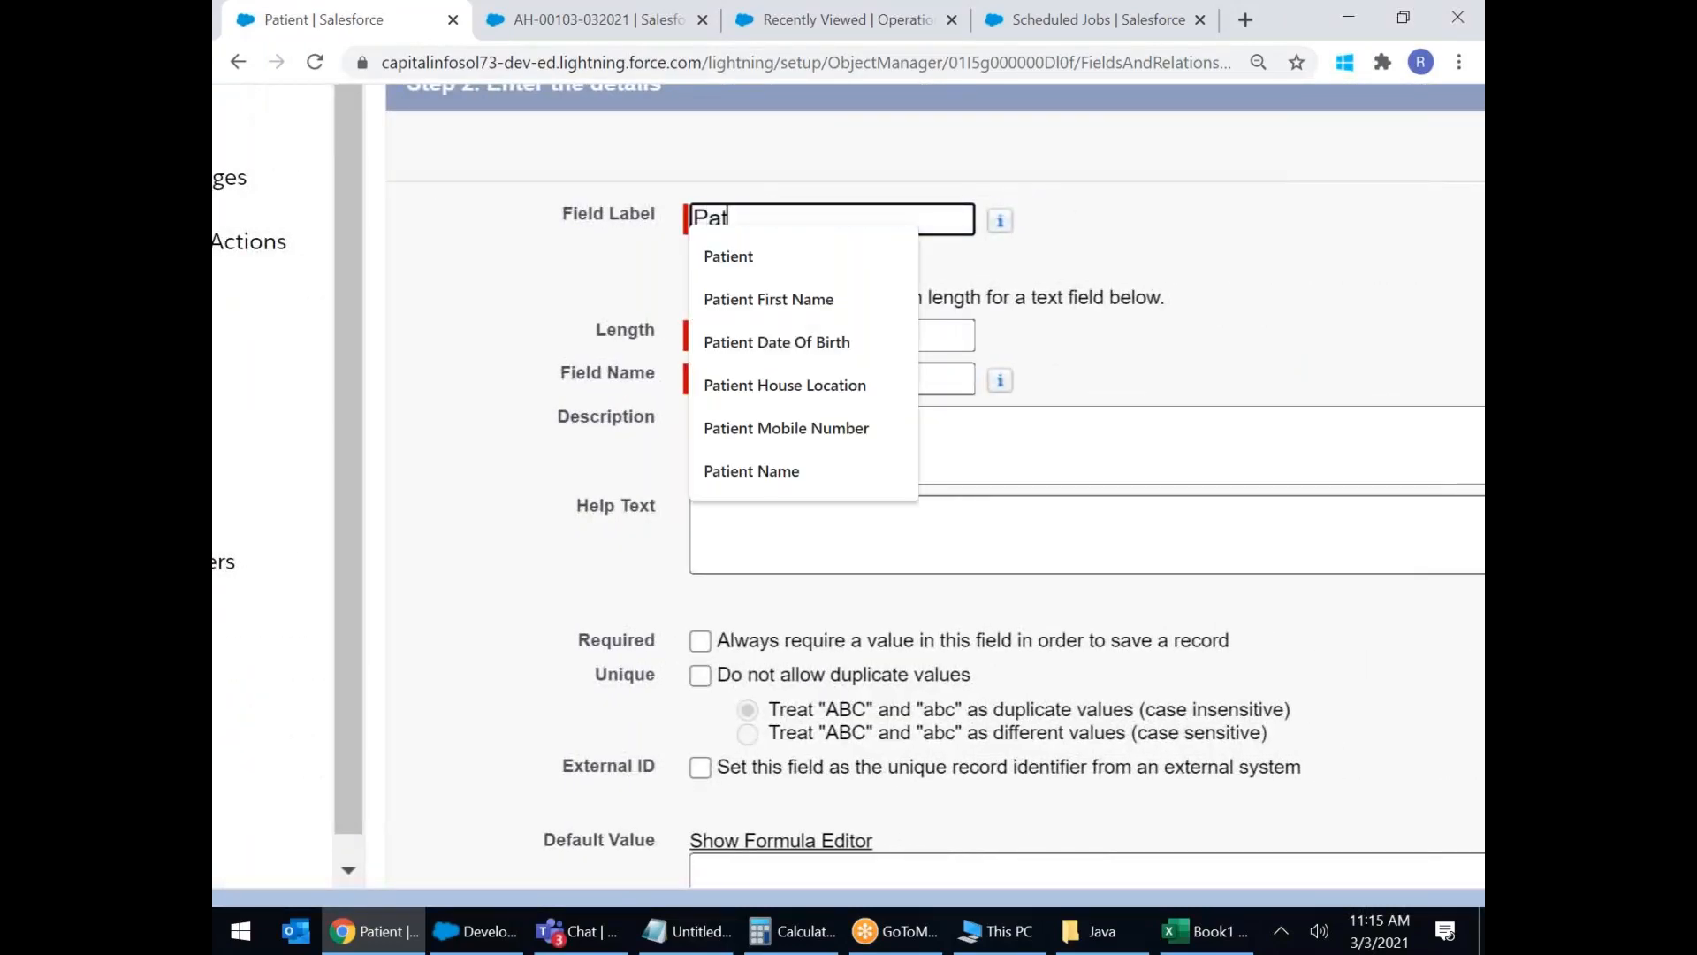
pyautogui.write('ient Last Name')
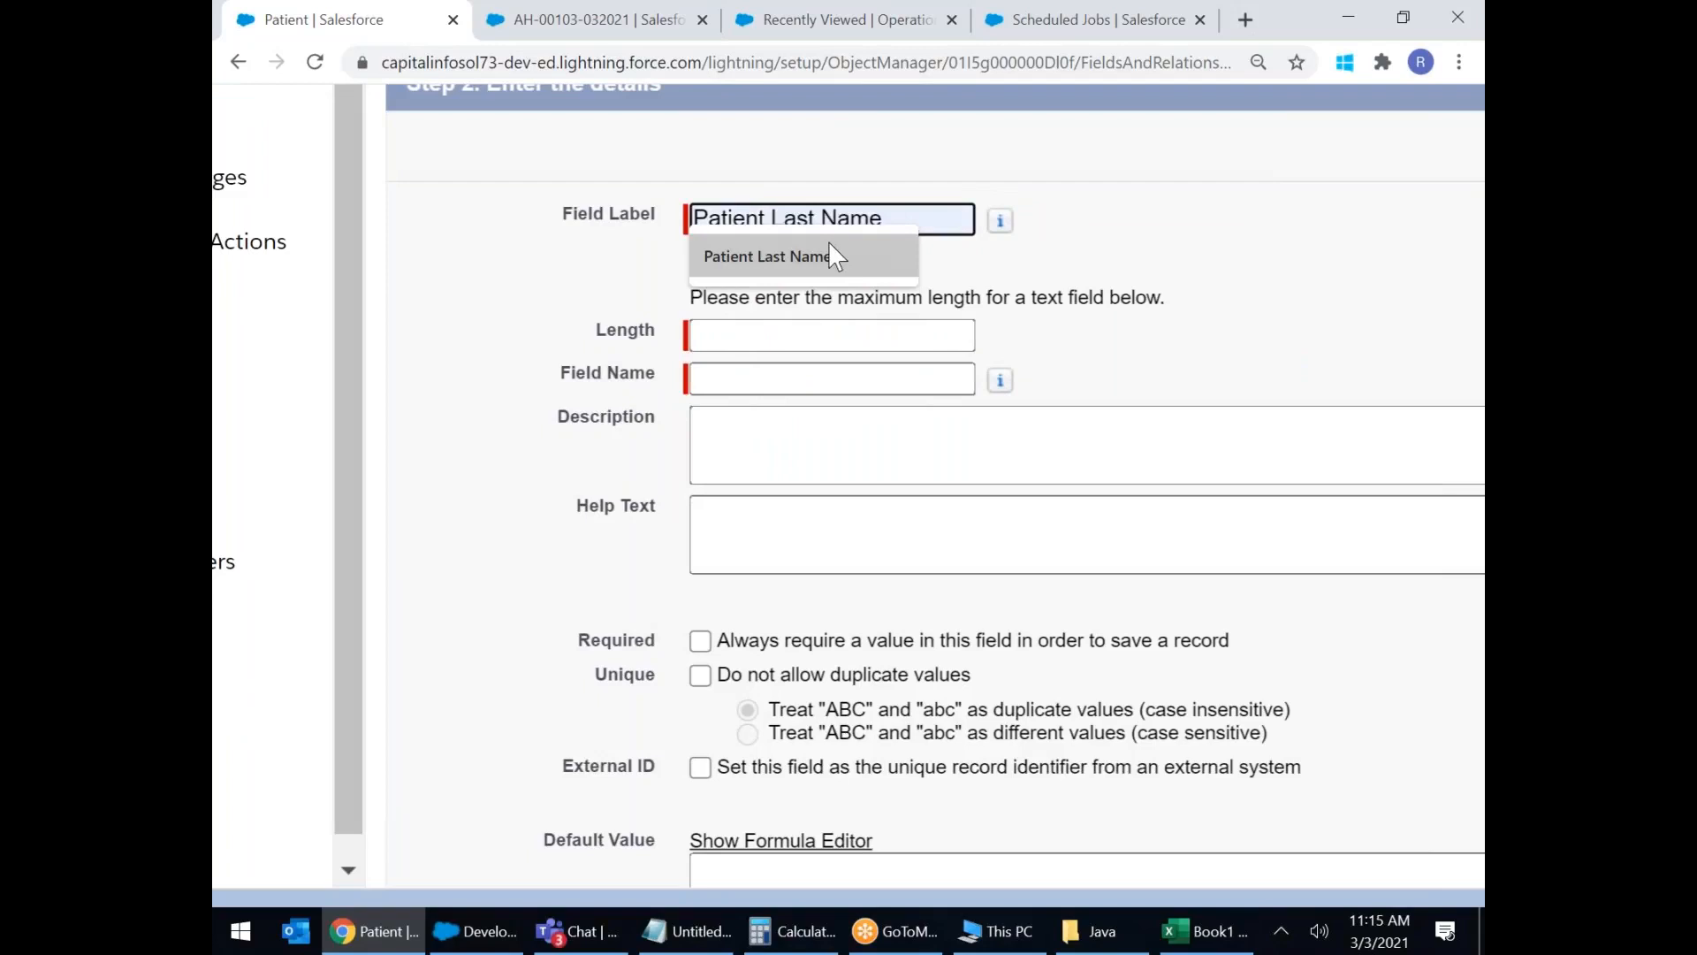
pyautogui.click(829, 252)
pyautogui.click(722, 332)
pyautogui.write('50')
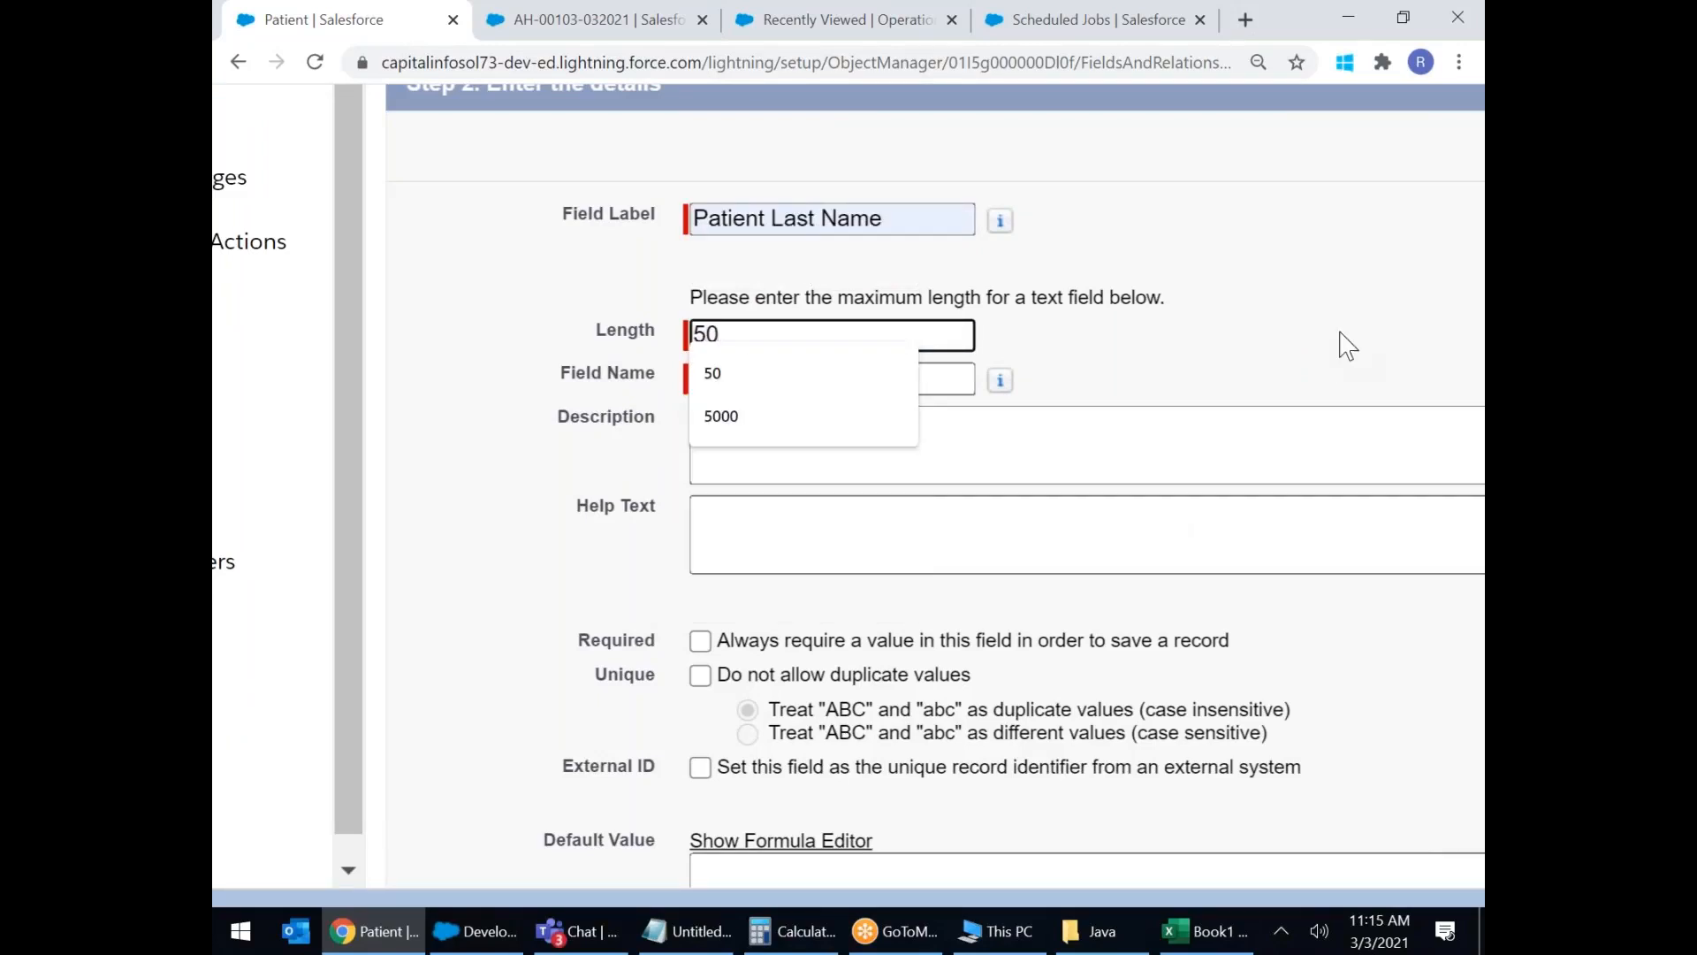
pyautogui.click(1247, 401)
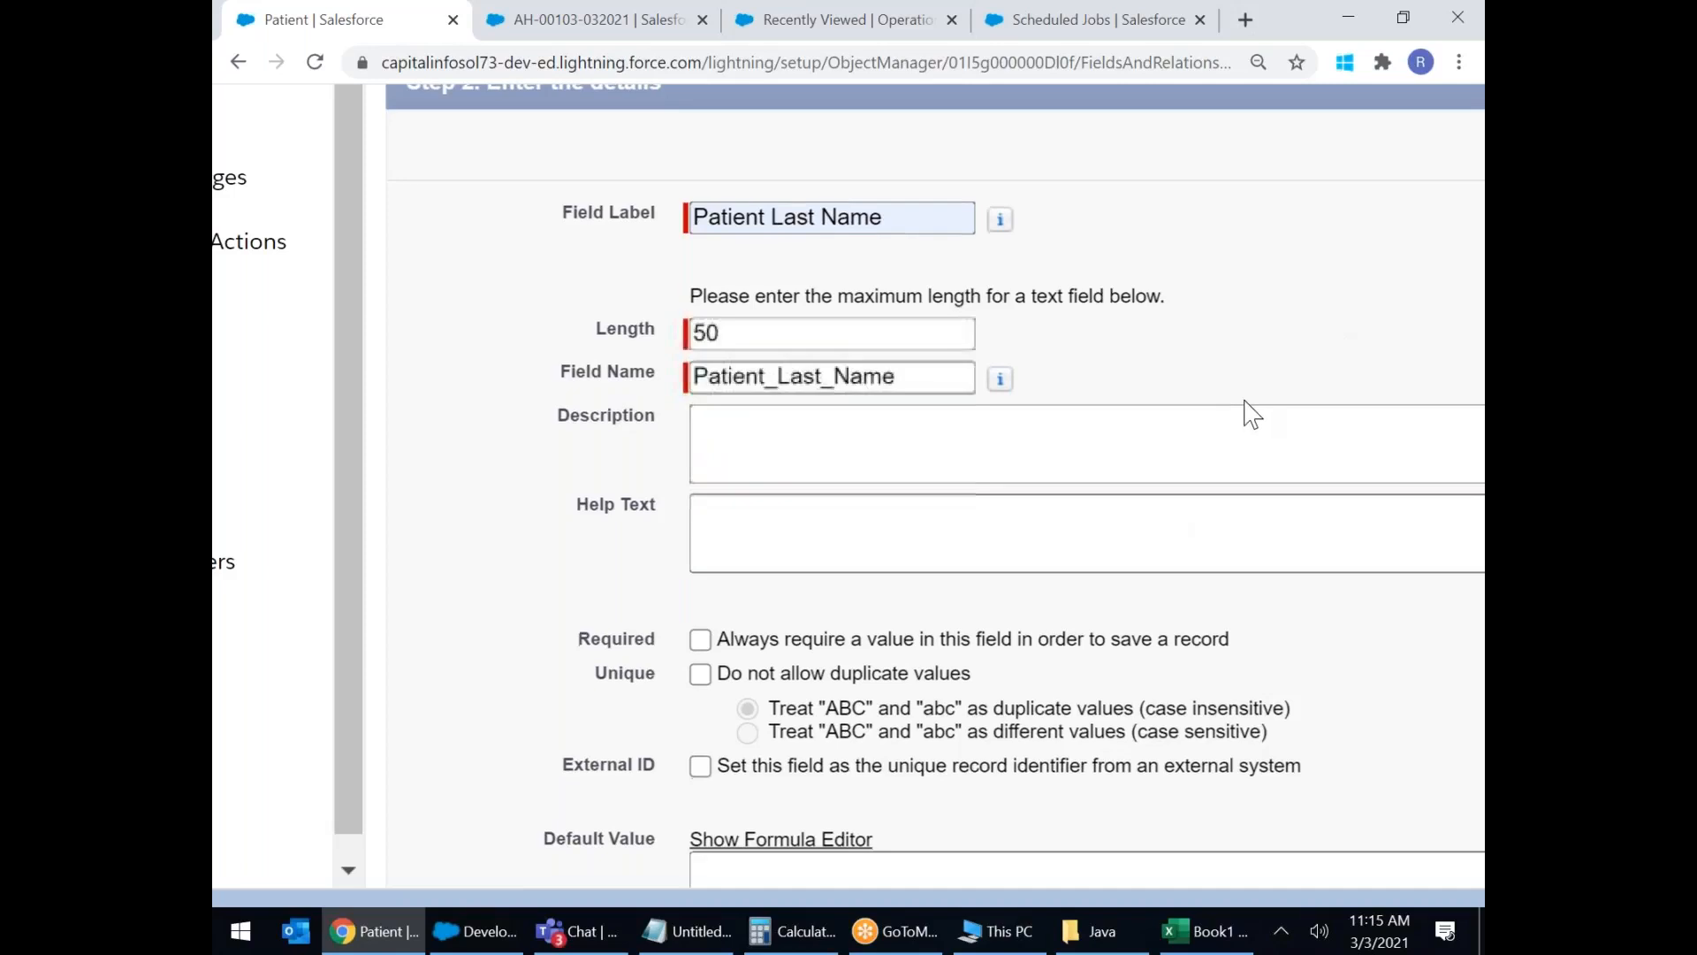
pyautogui.scroll(-2, 1246, 411)
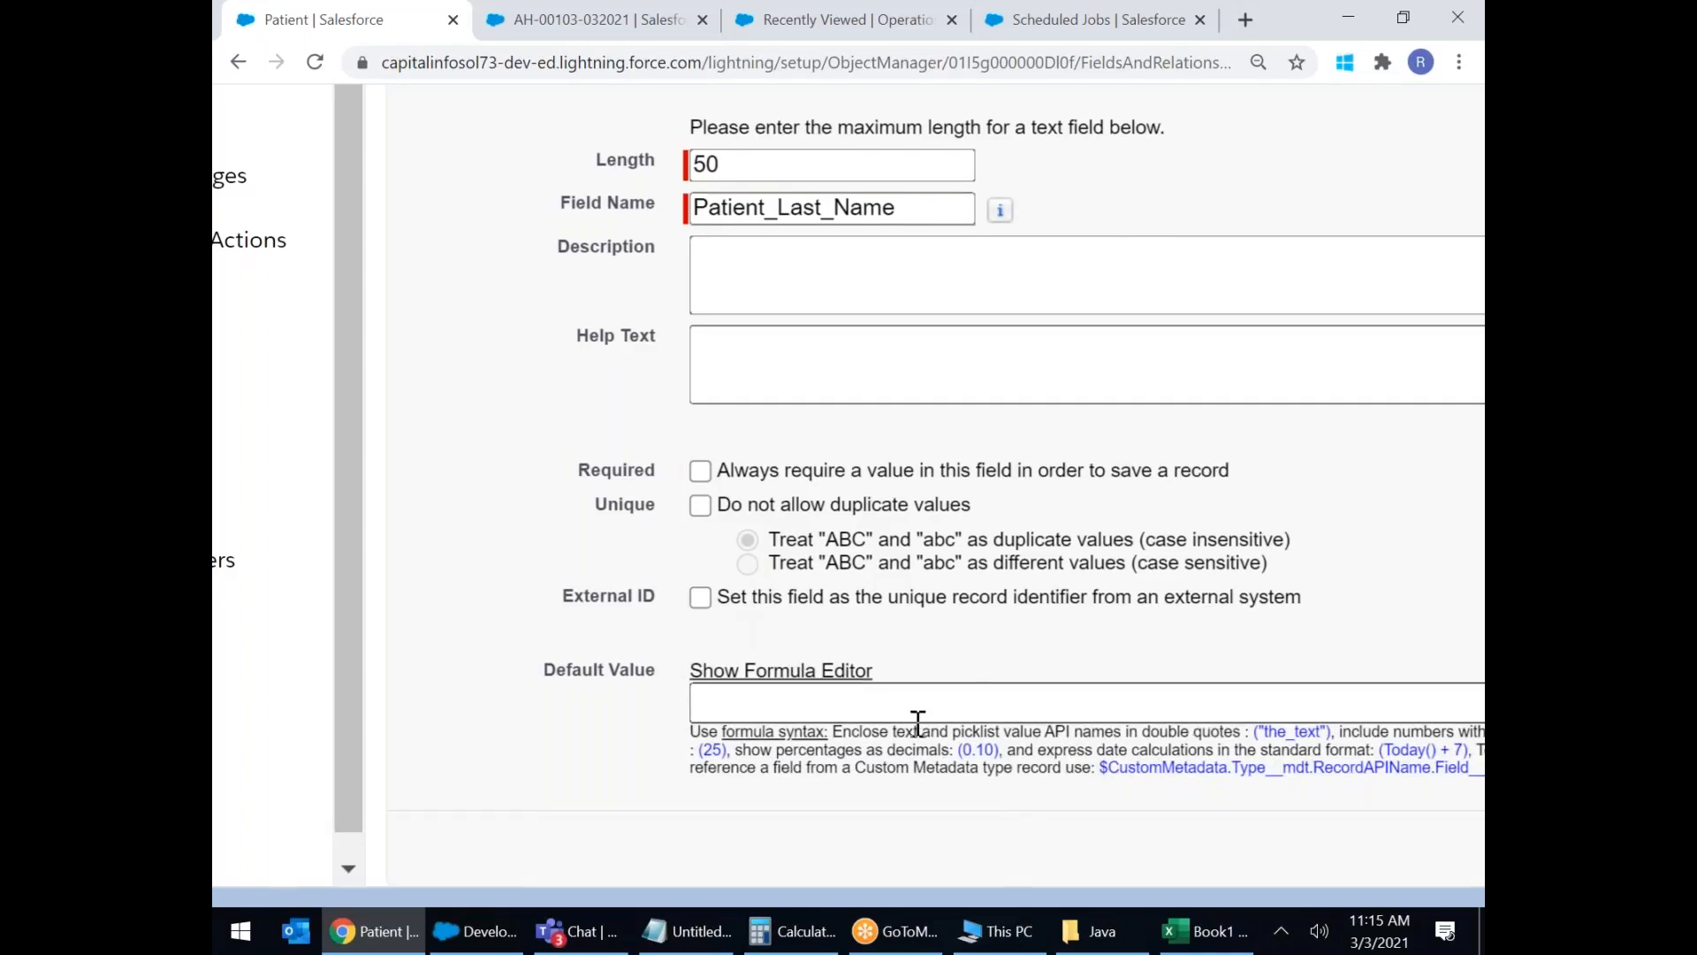
pyautogui.hscroll(5, 872, 720)
pyautogui.click(1290, 847)
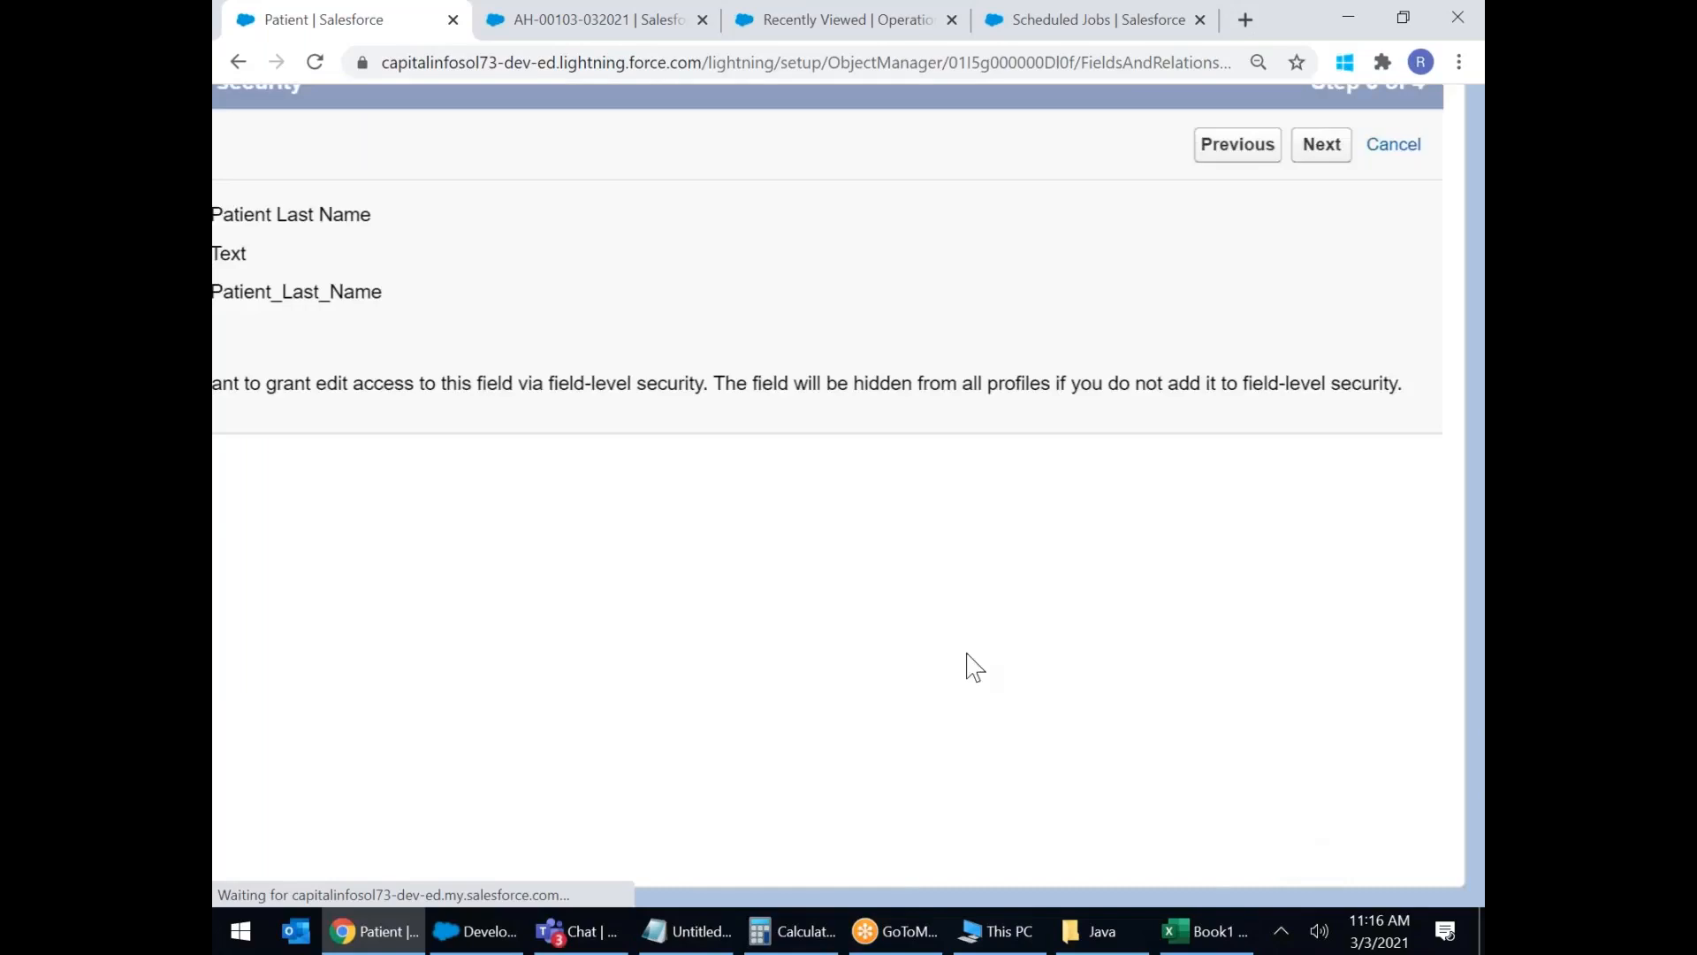
# Accept the default field-level security and continue to the page layouts step.
pyautogui.scroll(-5, 919, 555)
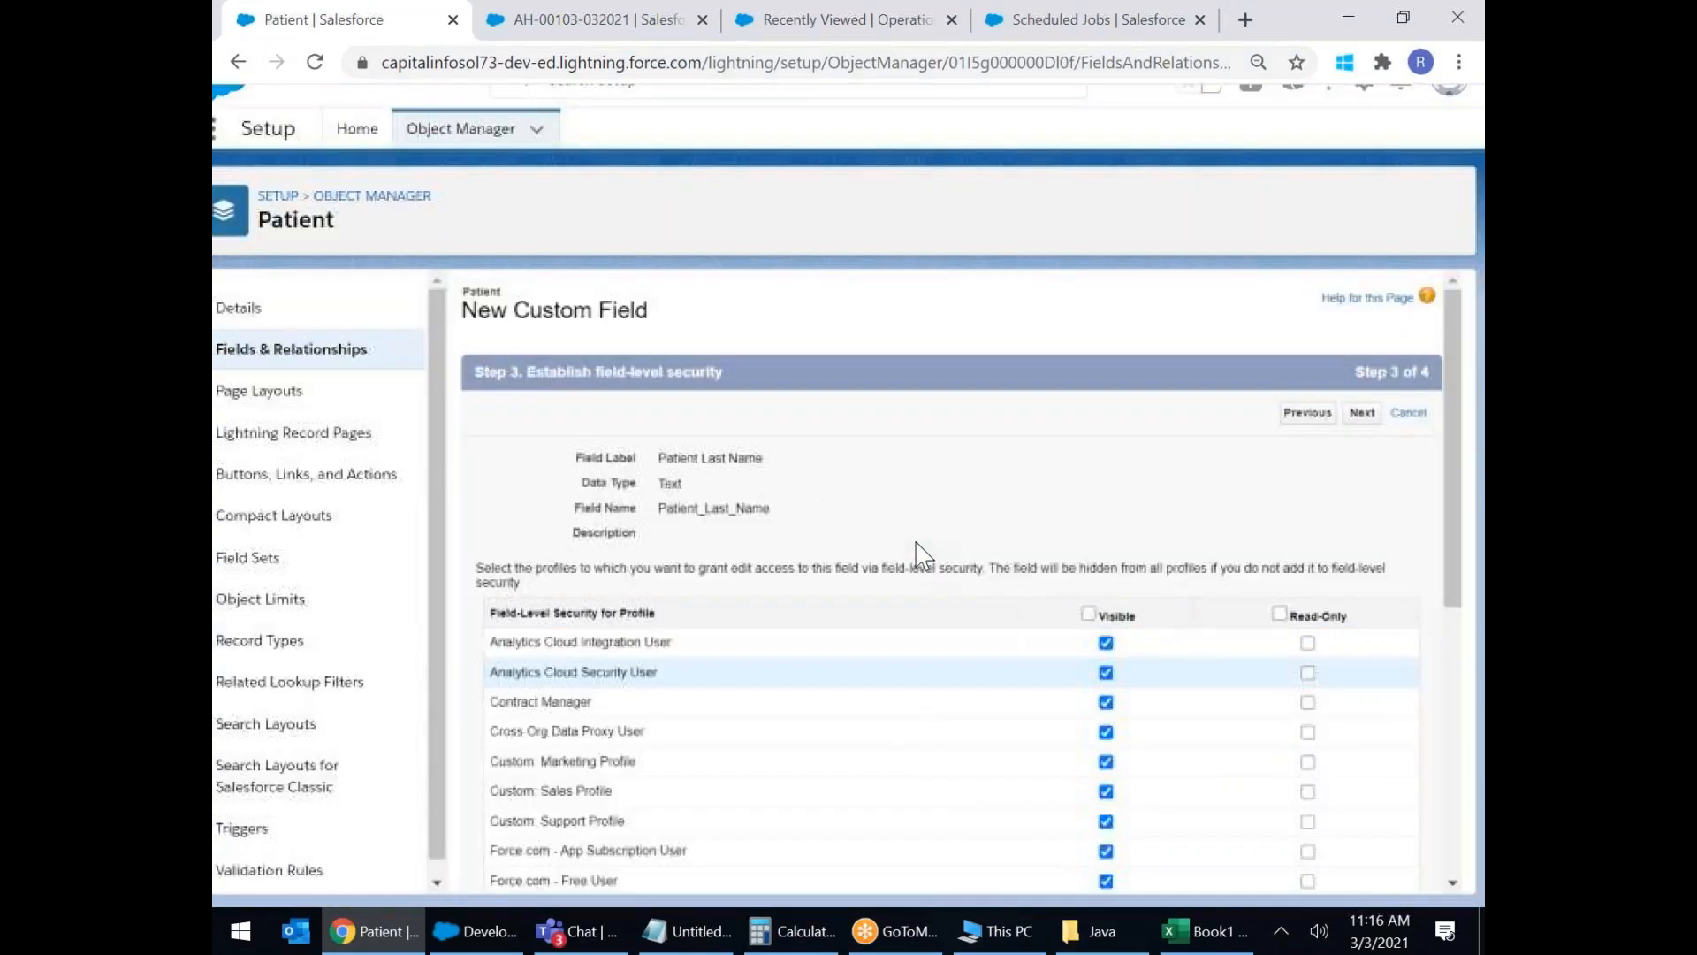
pyautogui.scroll(-6, 919, 555)
pyautogui.scroll(10, 1198, 570)
pyautogui.click(1362, 370)
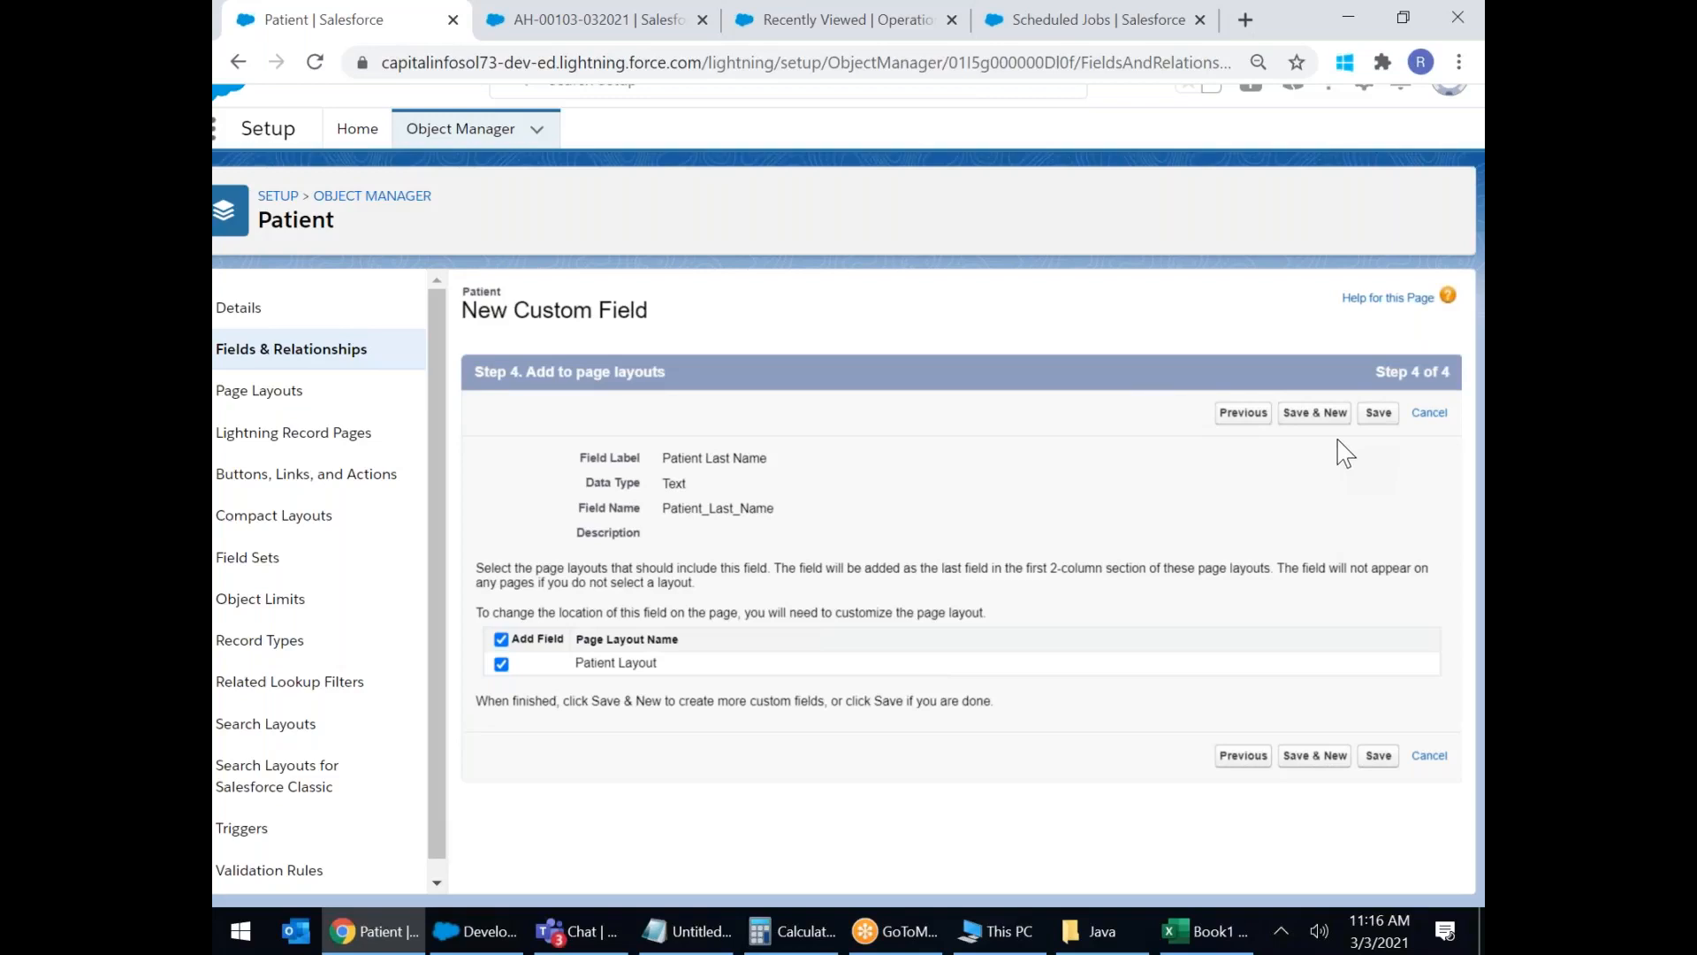
# Save Patient Last Name with Save & New and pick Text Area as the next field's type.
pyautogui.click(1328, 415)
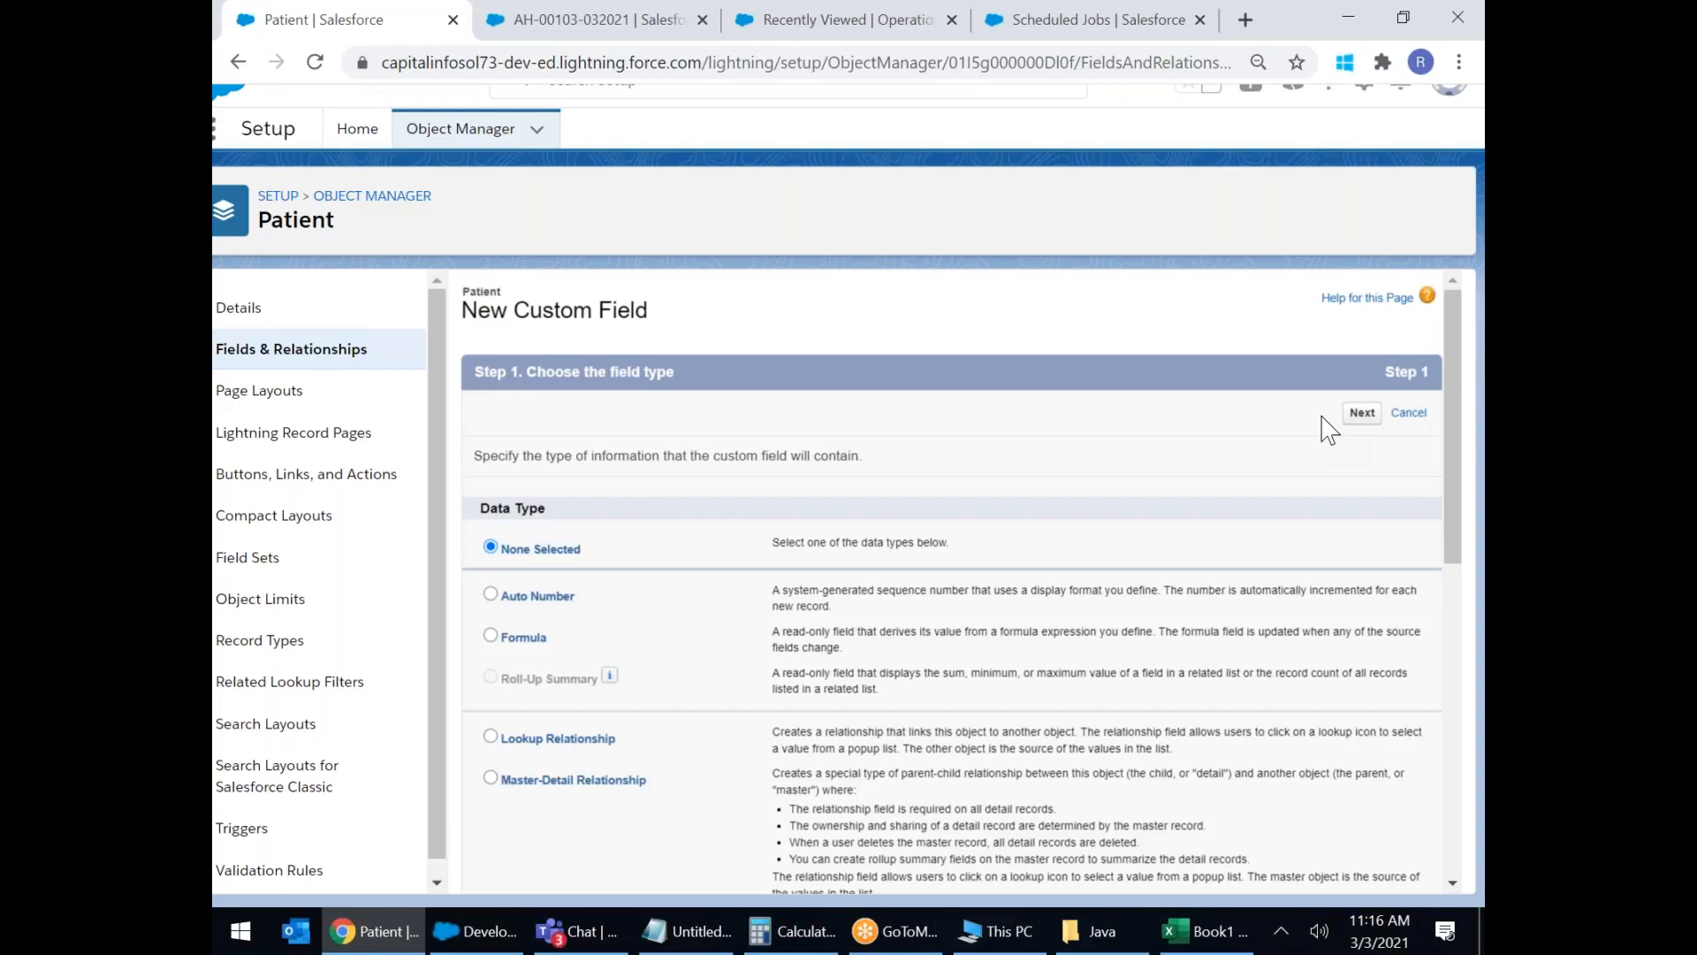
pyautogui.scroll(-10, 1072, 444)
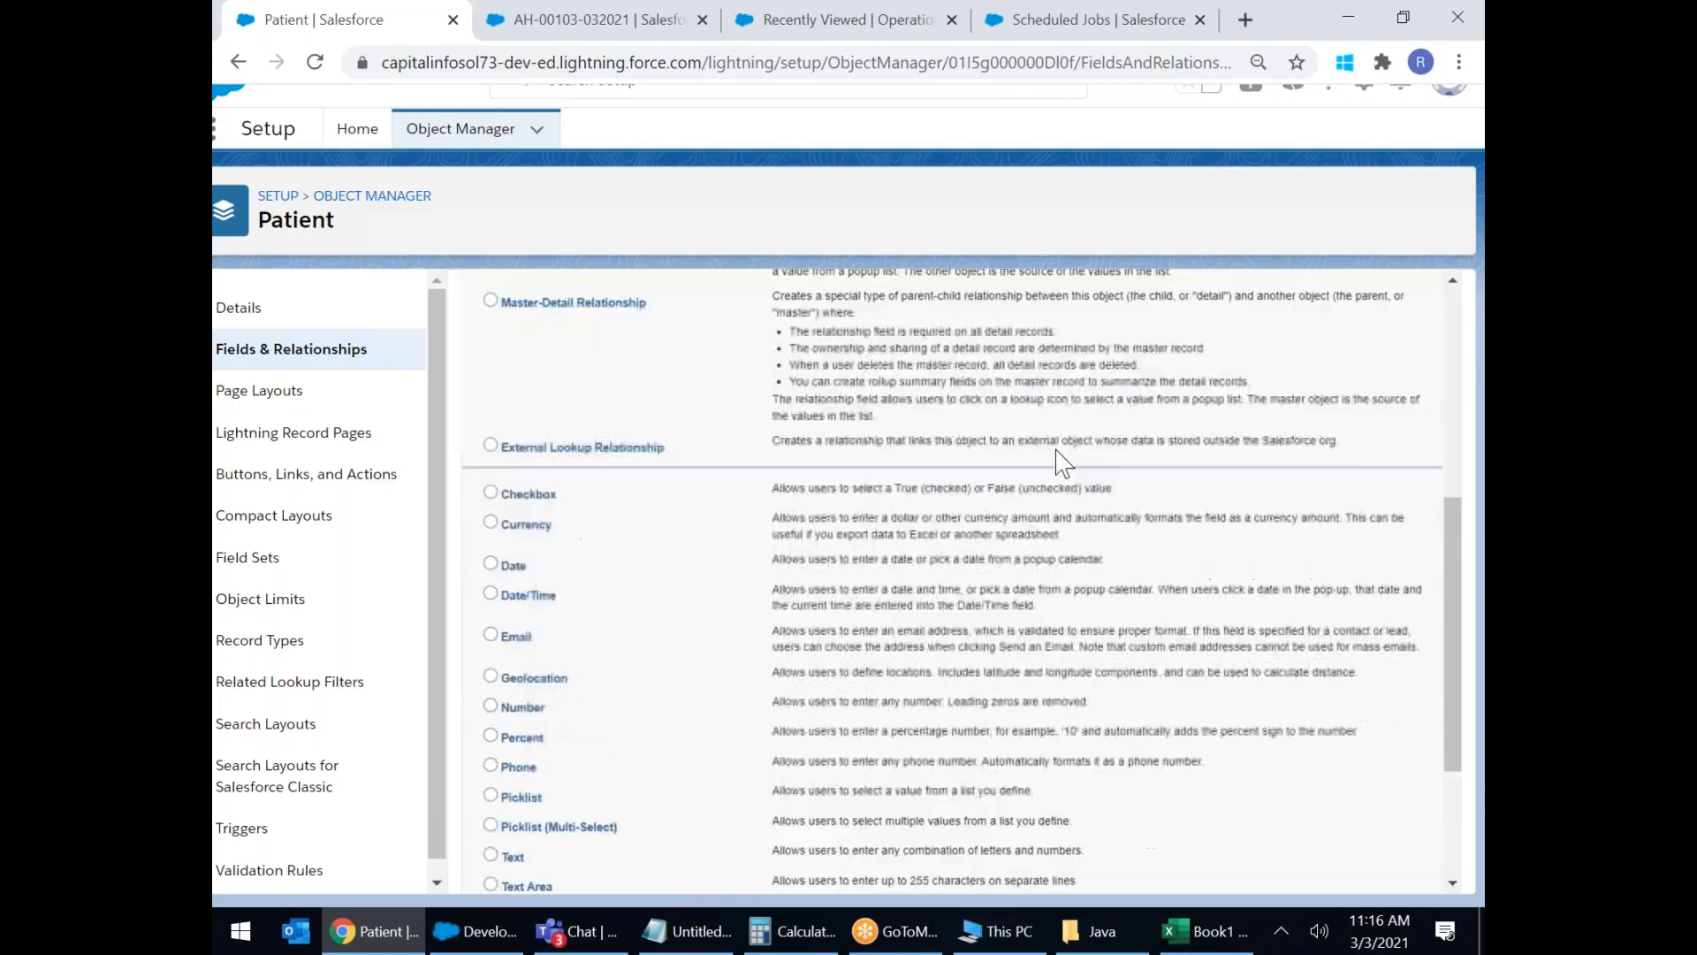
pyautogui.click(491, 651)
# Compare the Text and Text Area descriptions, noting the 255-character limit, and continue to details.
pyautogui.scroll(5, 1042, 659)
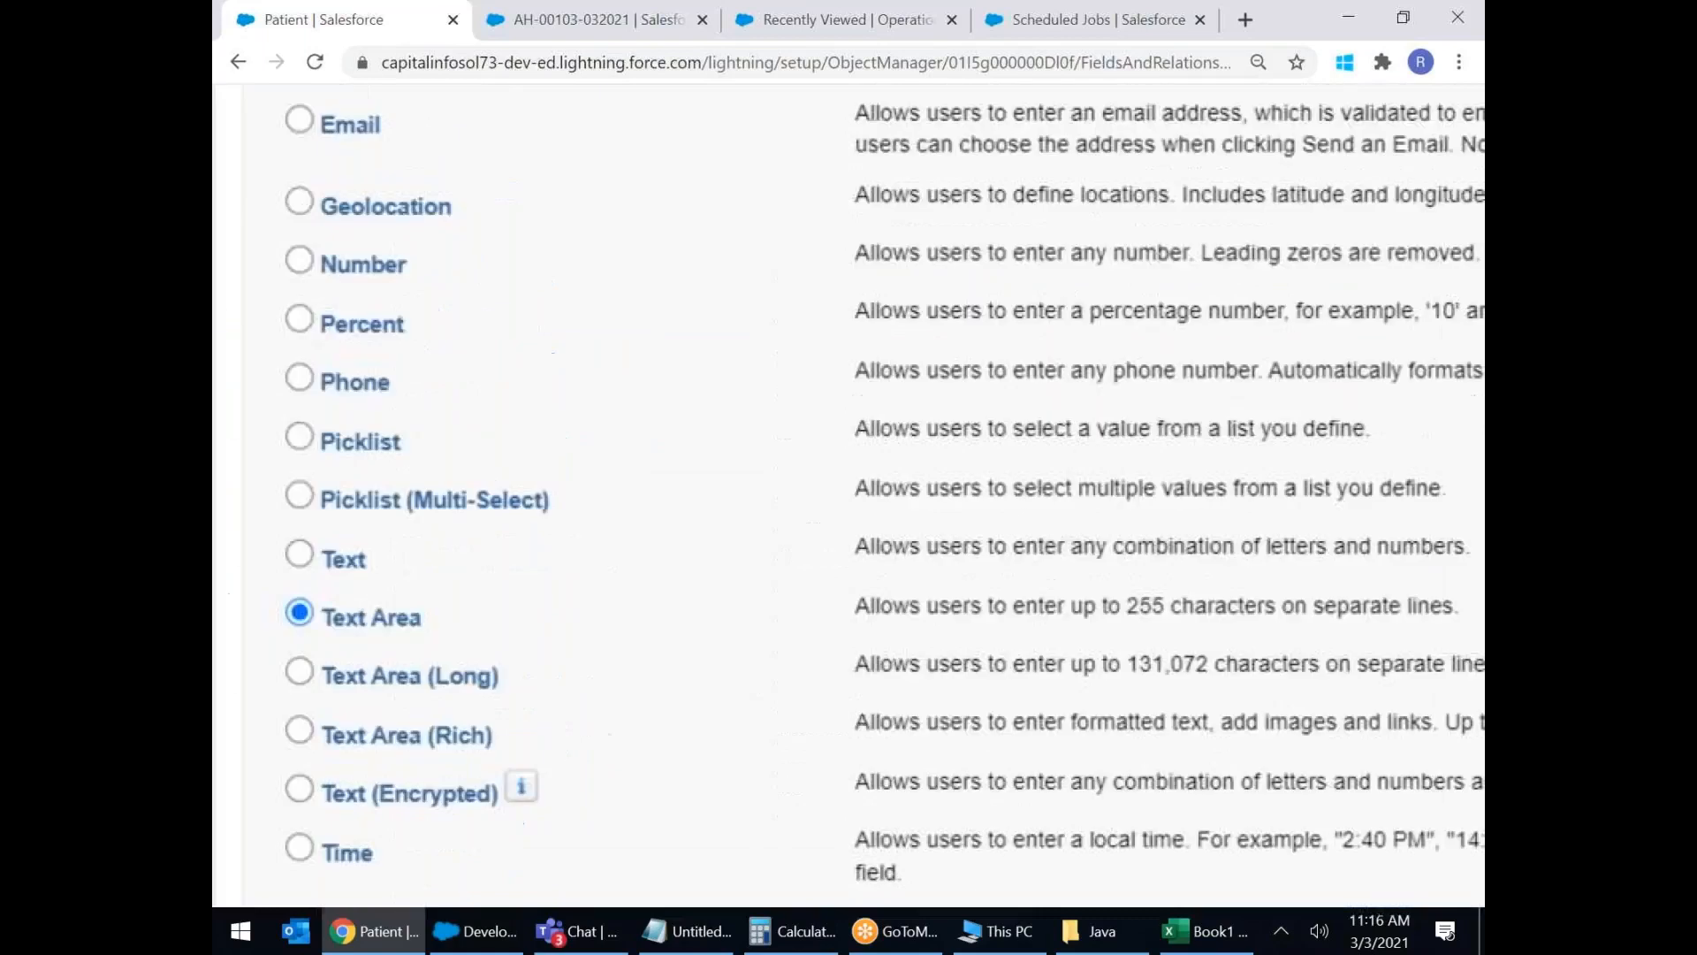
pyautogui.scroll(-1, 1042, 659)
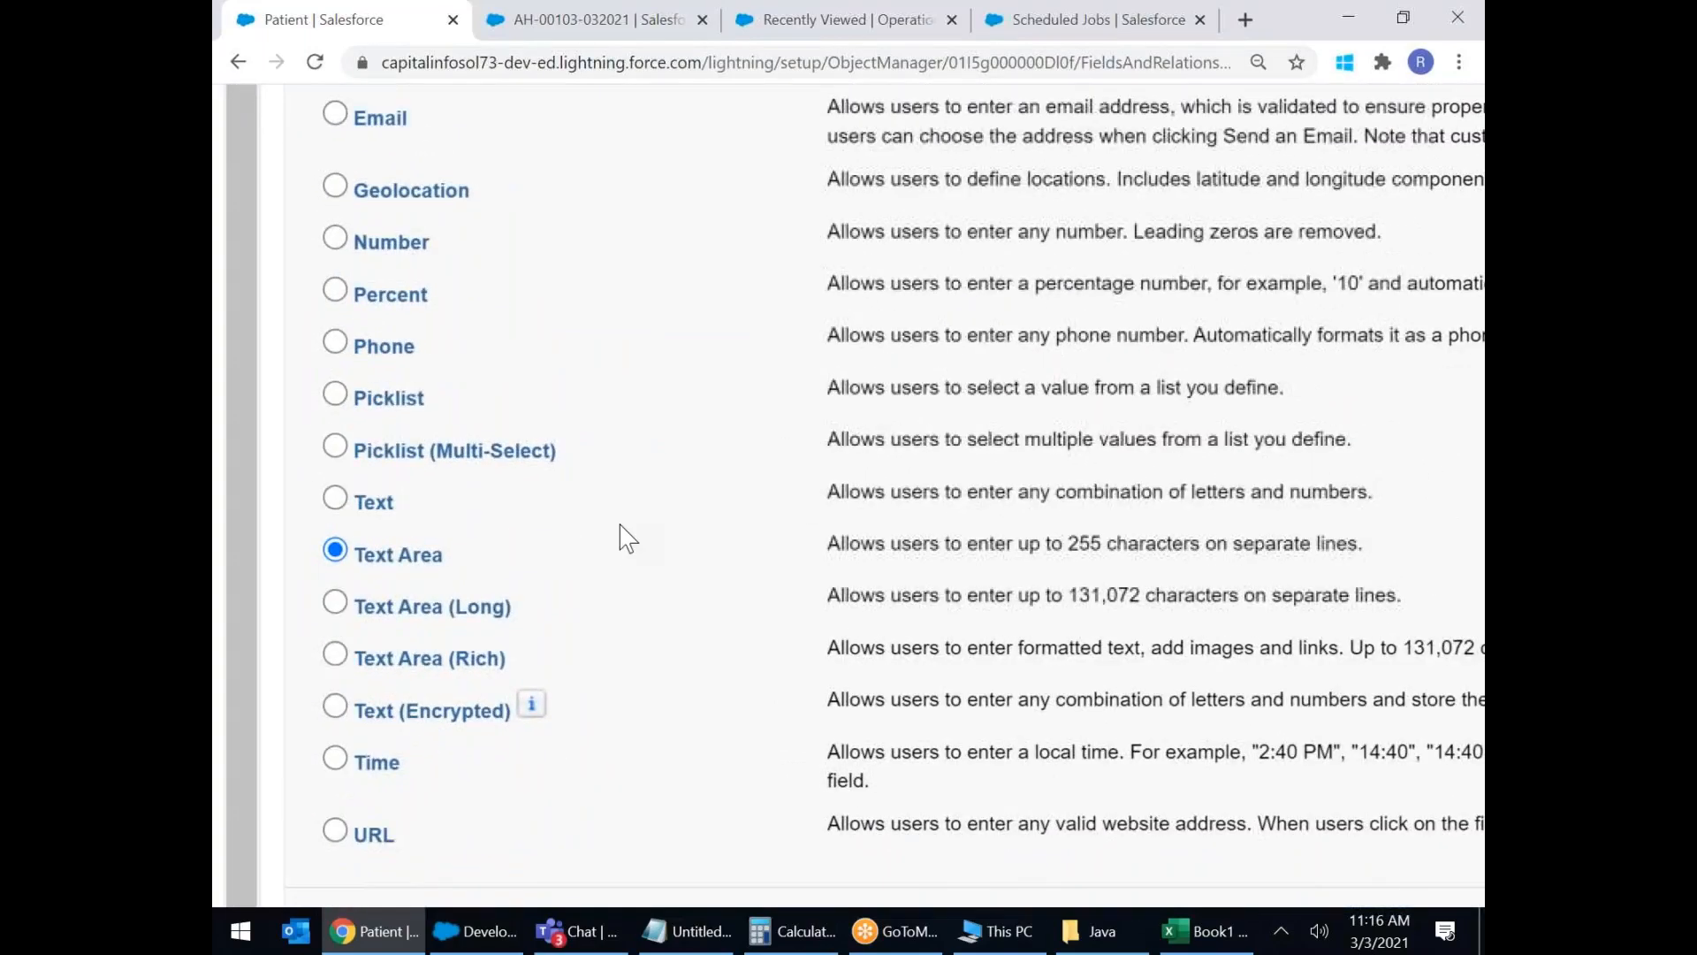
pyautogui.moveTo(1030, 545); pyautogui.dragTo(1241, 543)
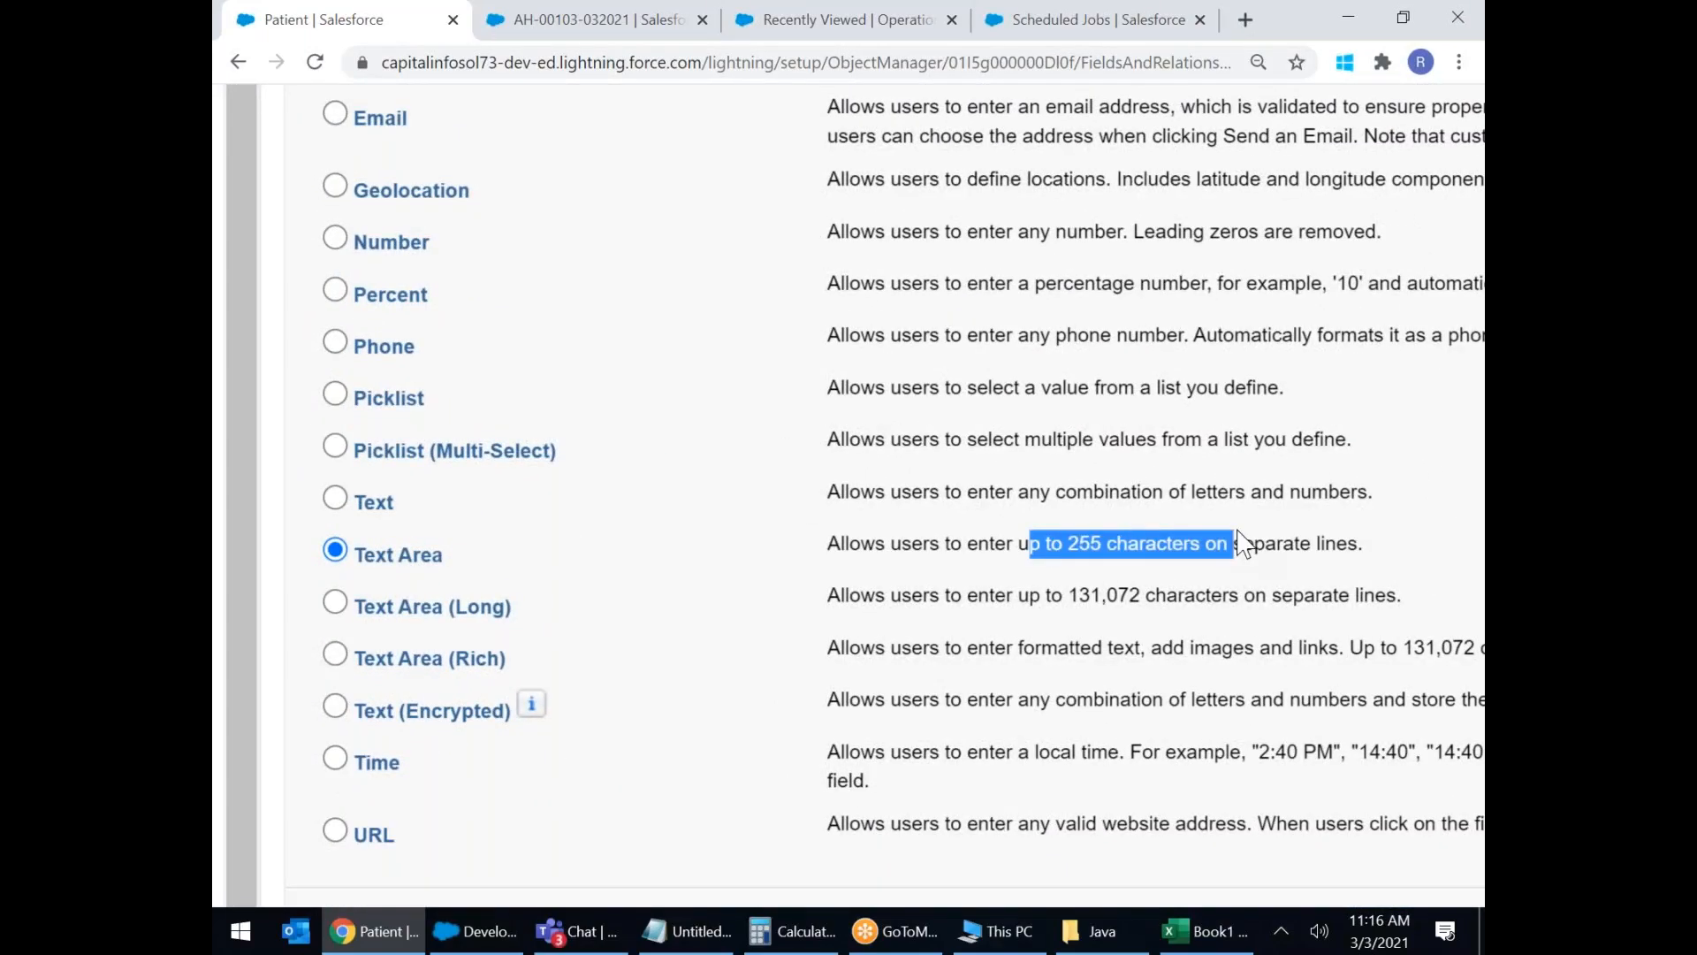
pyautogui.click(937, 543)
pyautogui.moveTo(910, 542); pyautogui.dragTo(1256, 543)
pyautogui.click(1321, 545)
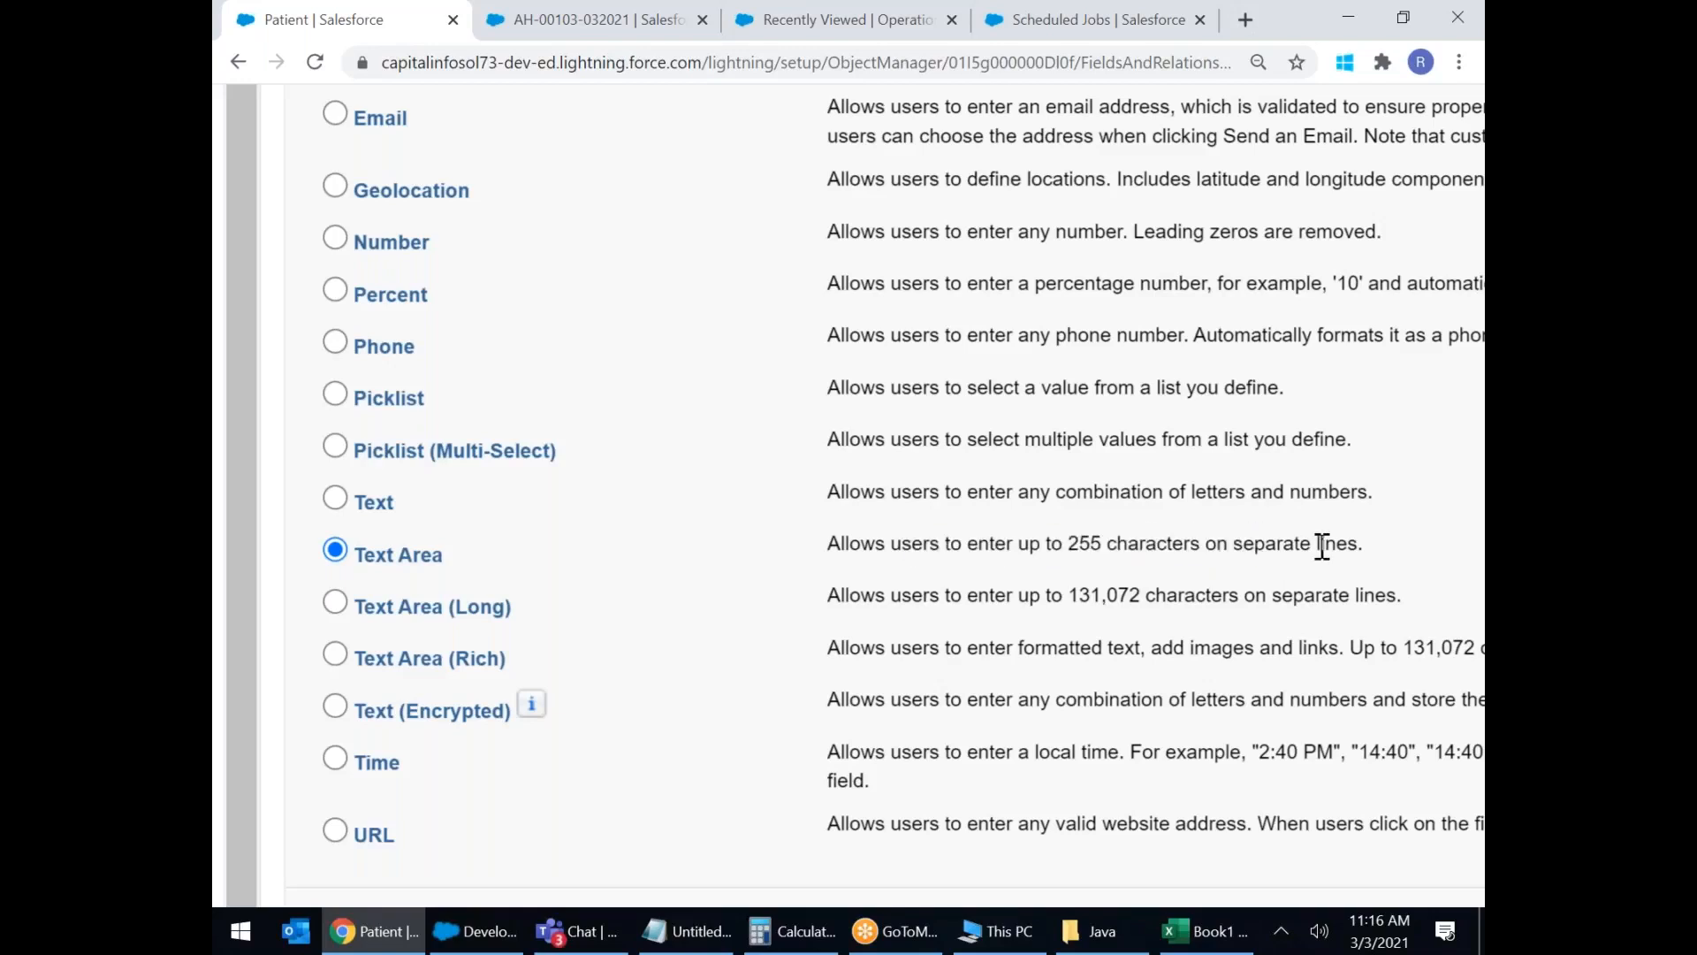
pyautogui.moveTo(875, 492); pyautogui.dragTo(1251, 489)
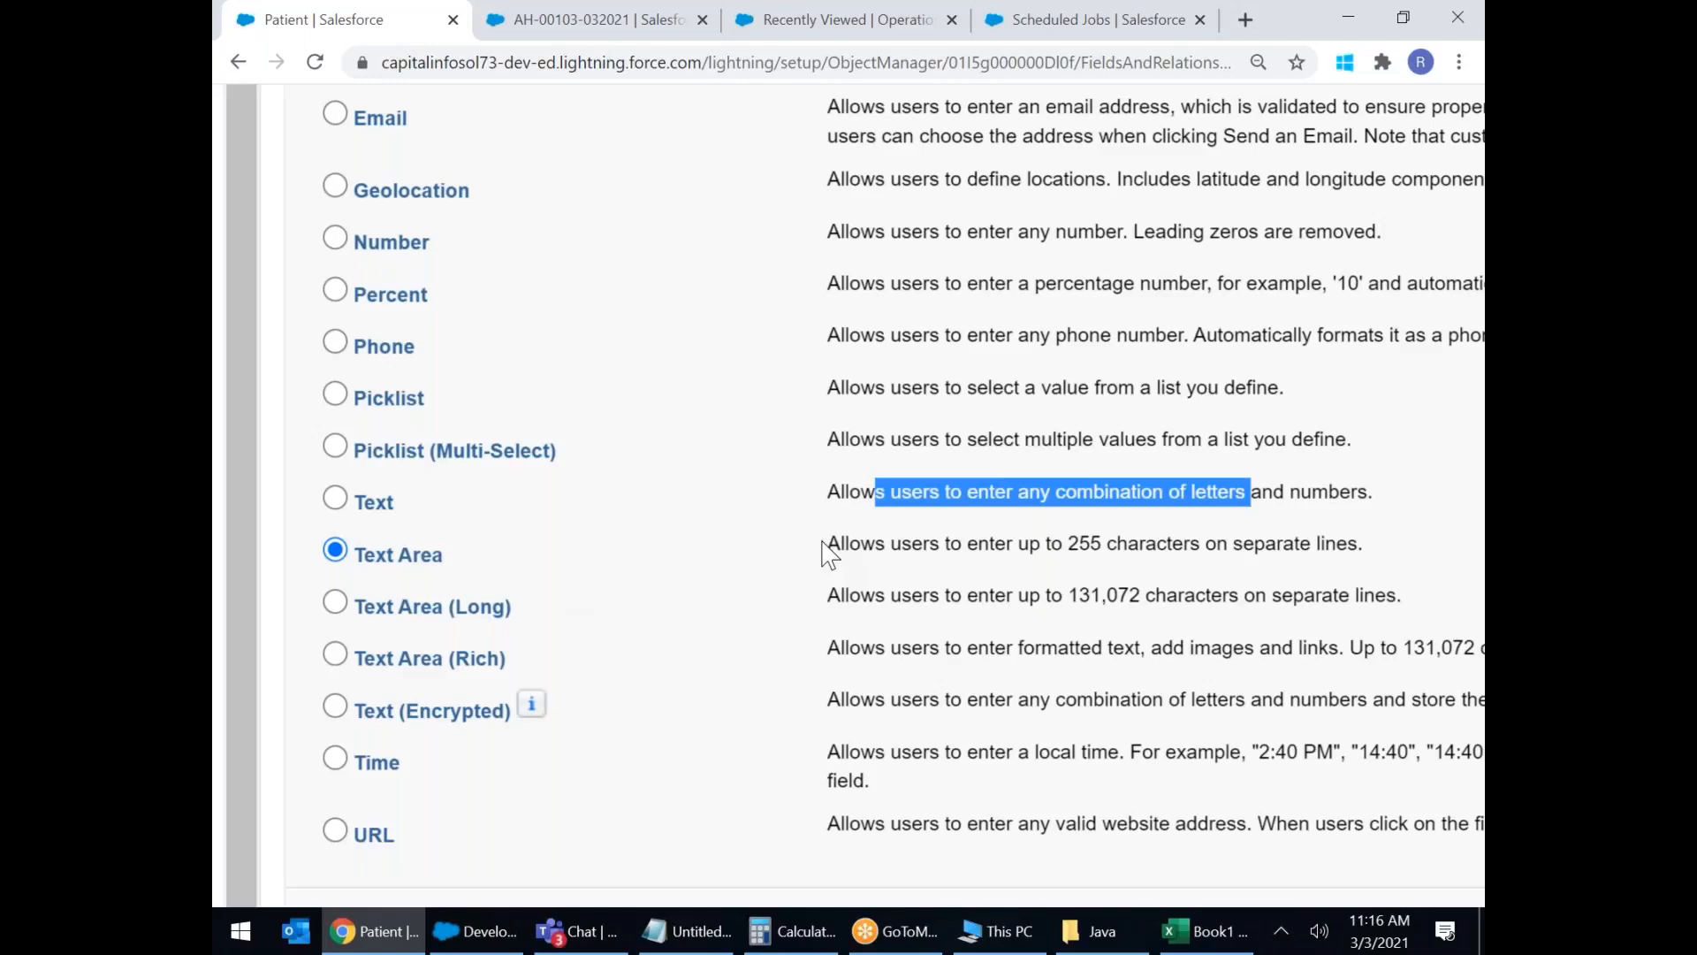
pyautogui.scroll(-1, 884, 495)
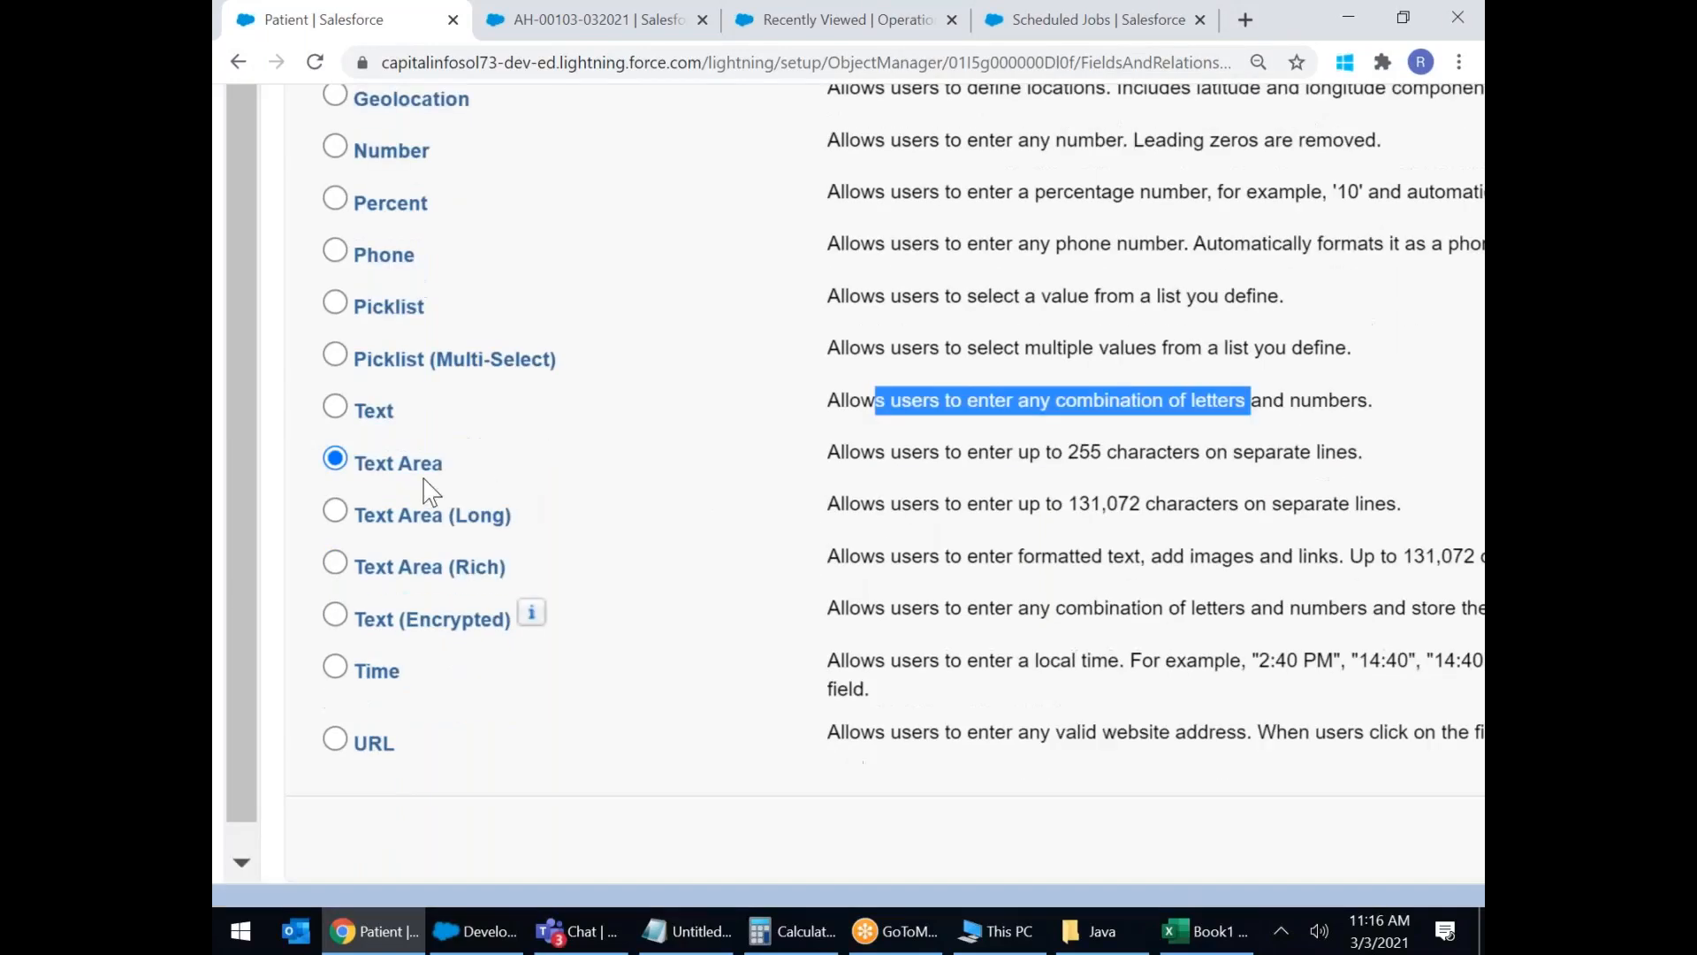
pyautogui.moveTo(962, 453); pyautogui.dragTo(1277, 452)
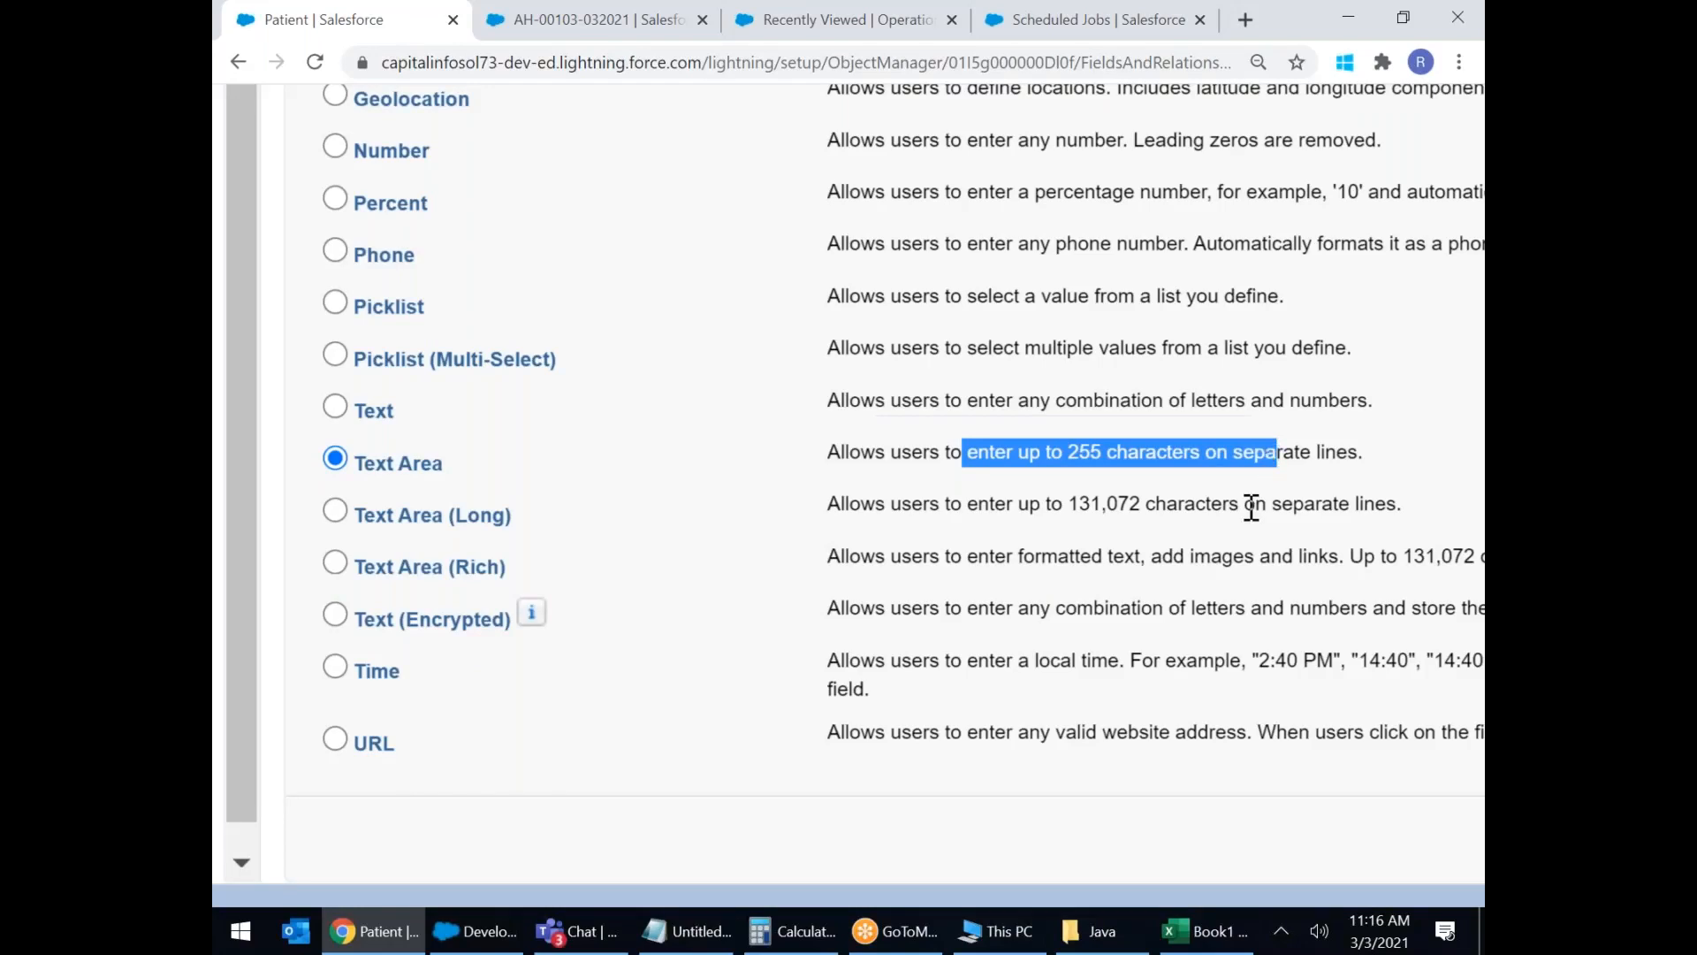
pyautogui.scroll(-3, 1252, 509)
pyautogui.hscroll(2, 1251, 509)
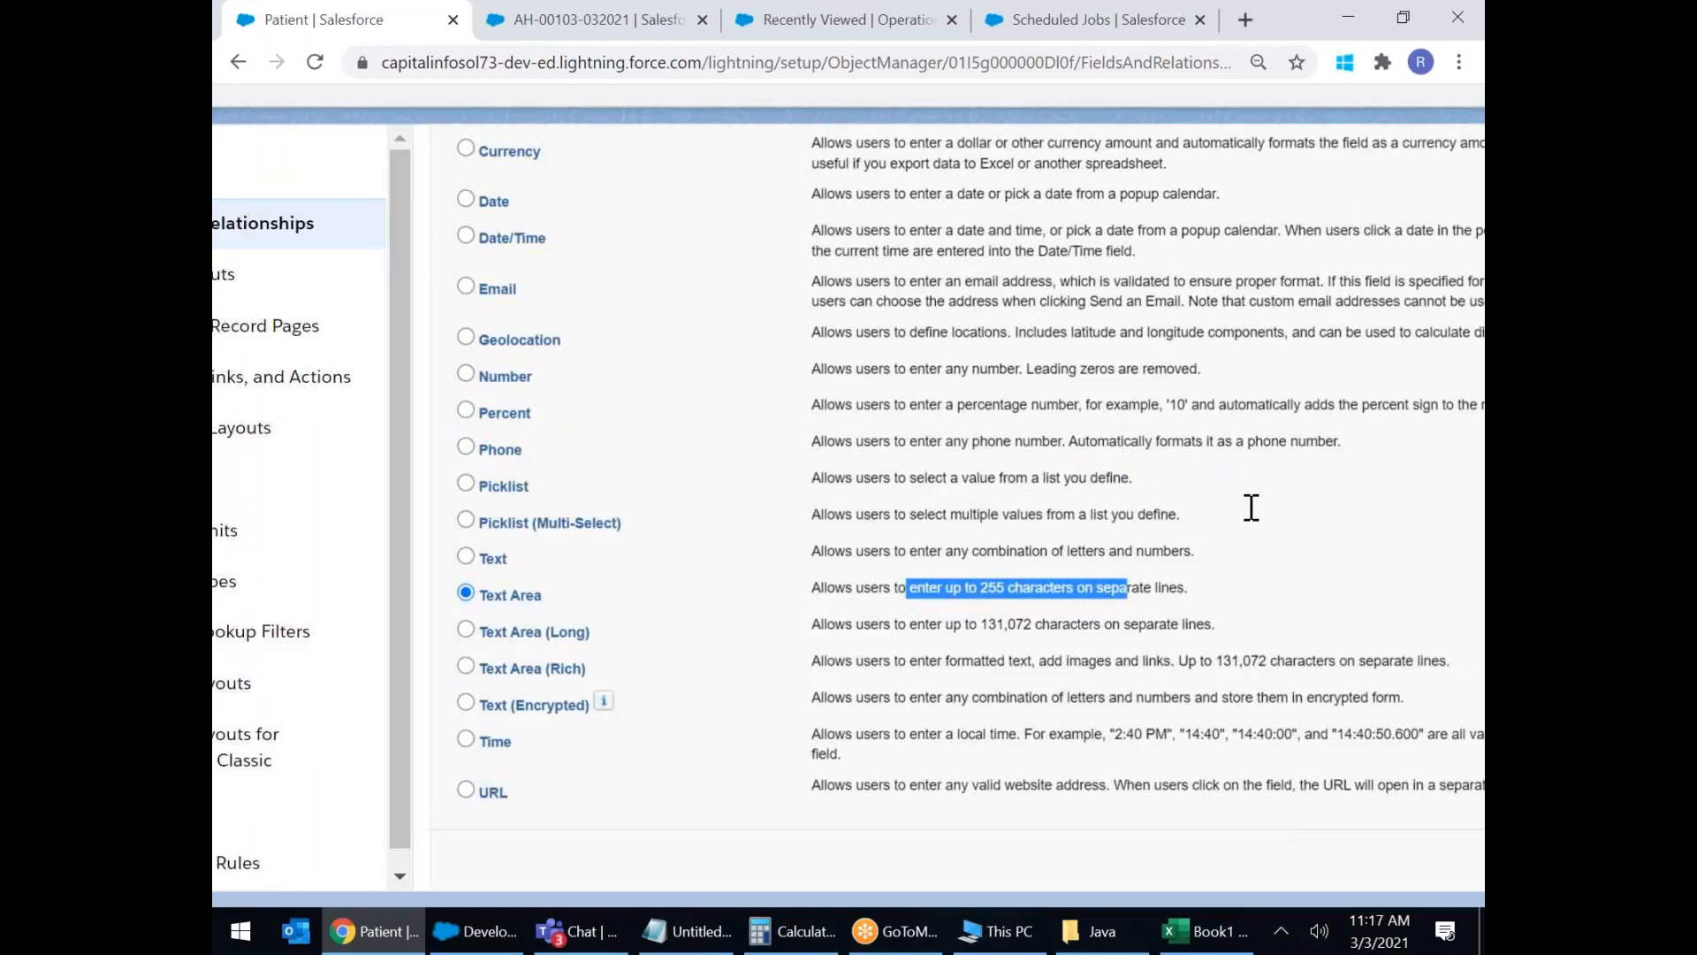
pyautogui.click(1329, 858)
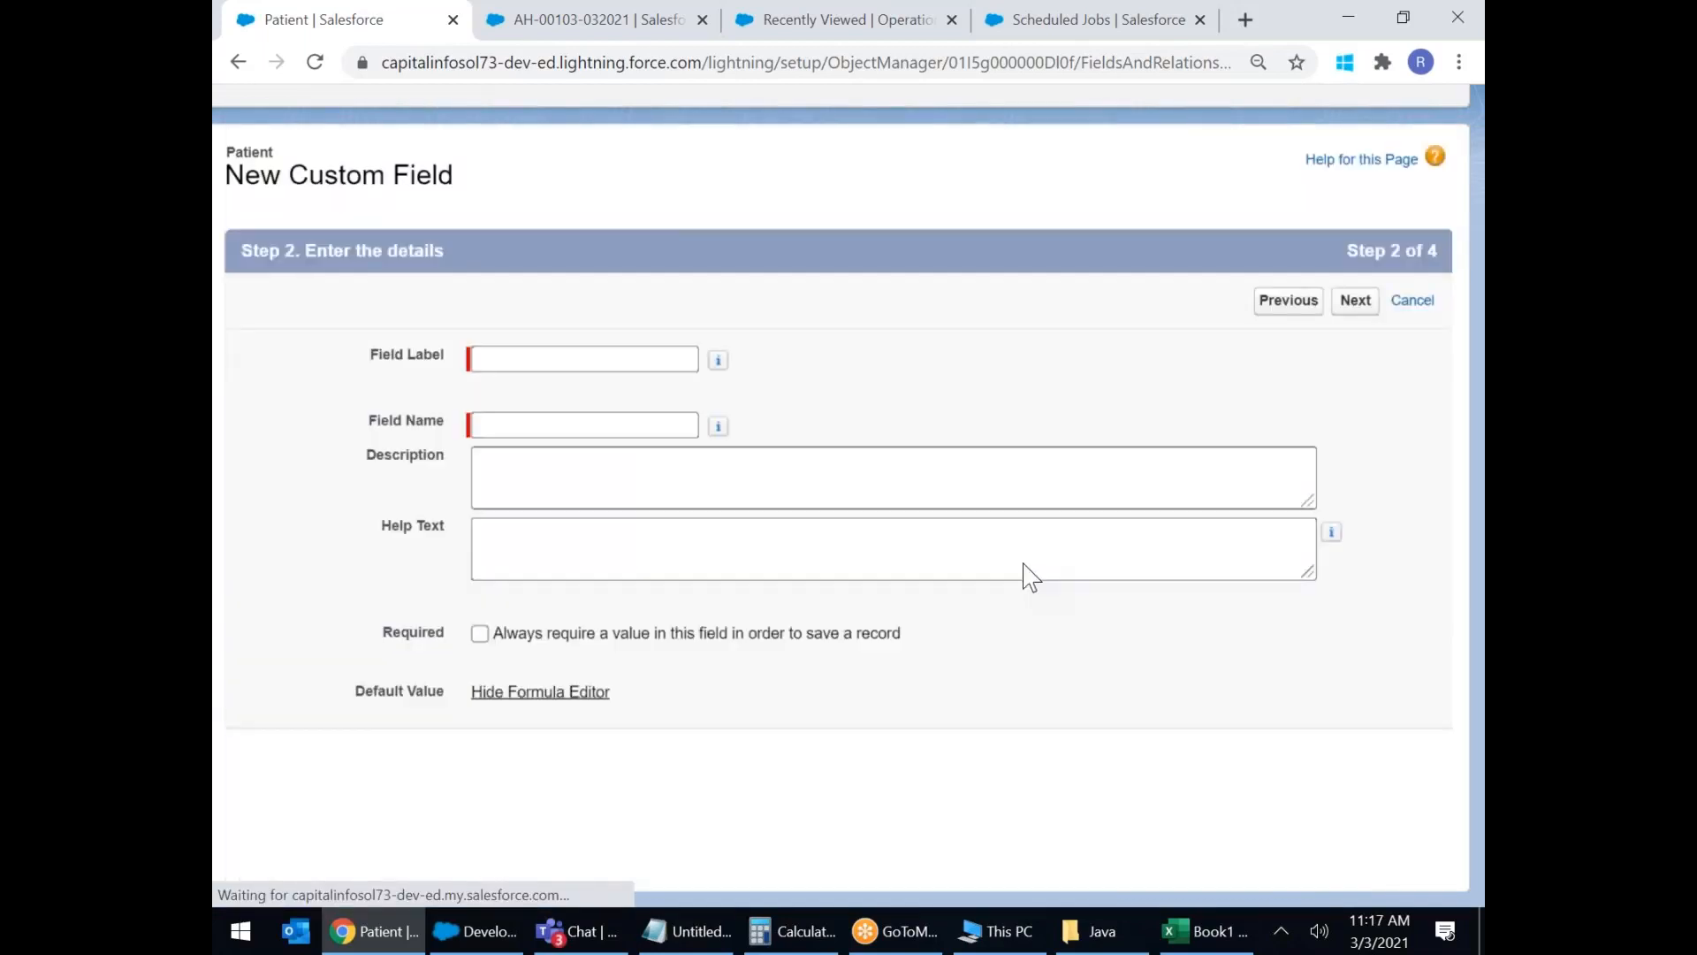
# Label the Text Area field Problem, auto-fill its field name, and pass field-level security.
pyautogui.write('Pr')
pyautogui.press('BackSpace')
pyautogui.press('BackSpace')
pyautogui.write('Price')
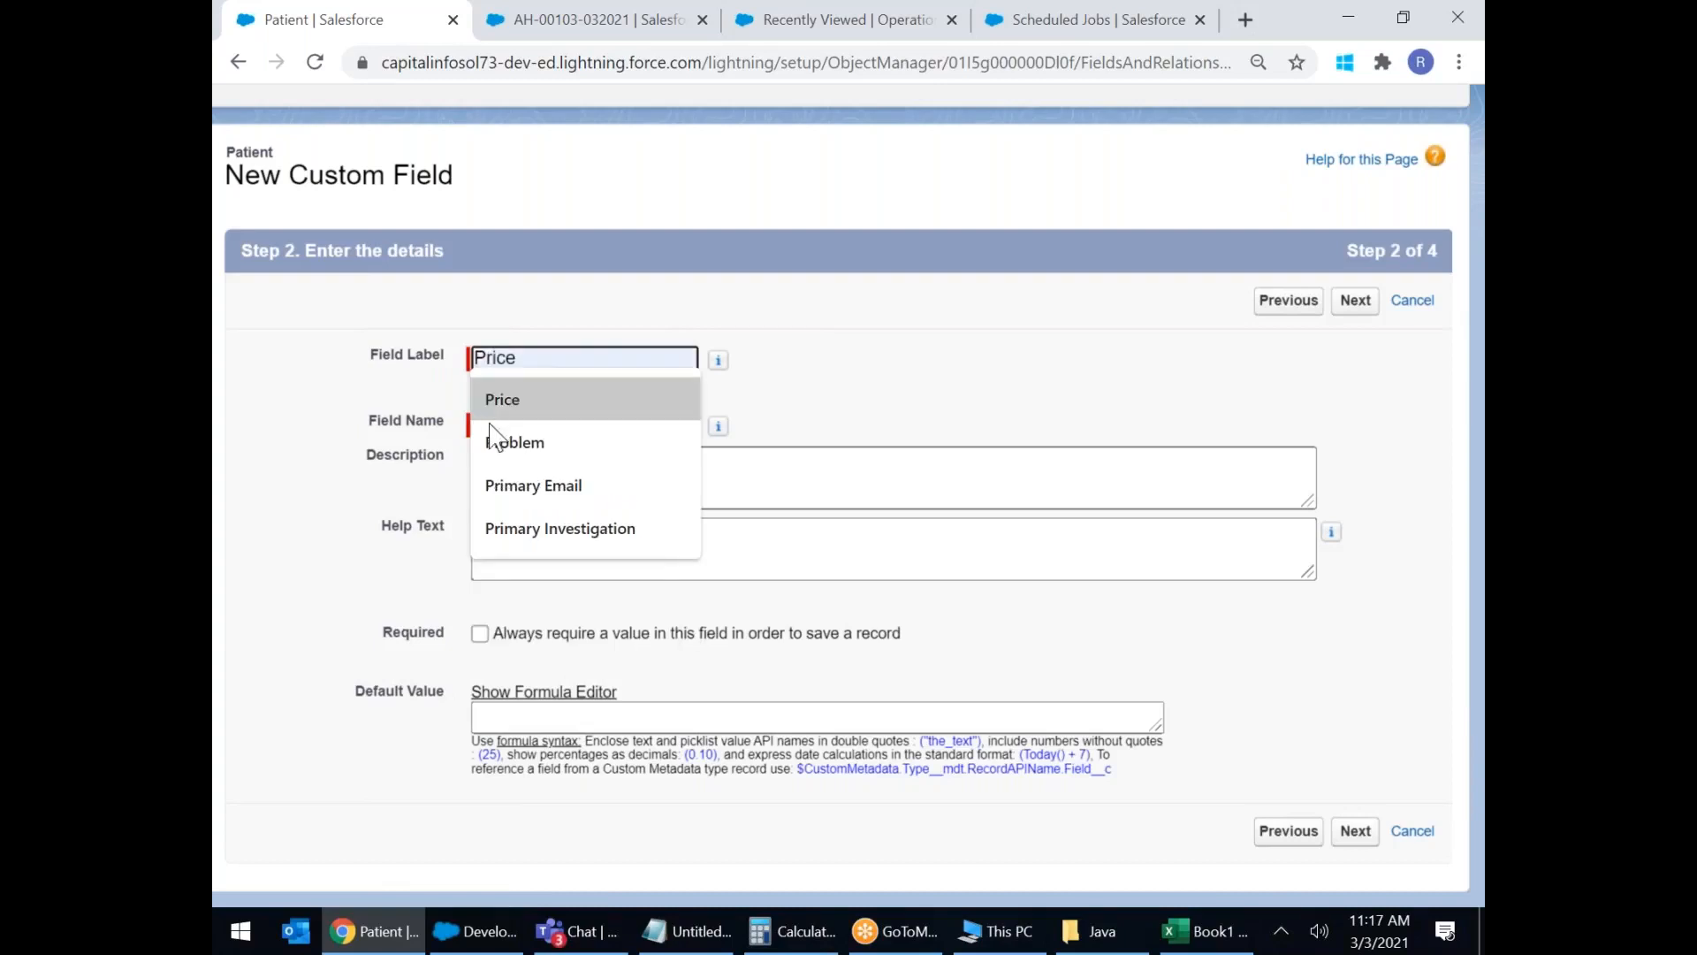
pyautogui.click(515, 442)
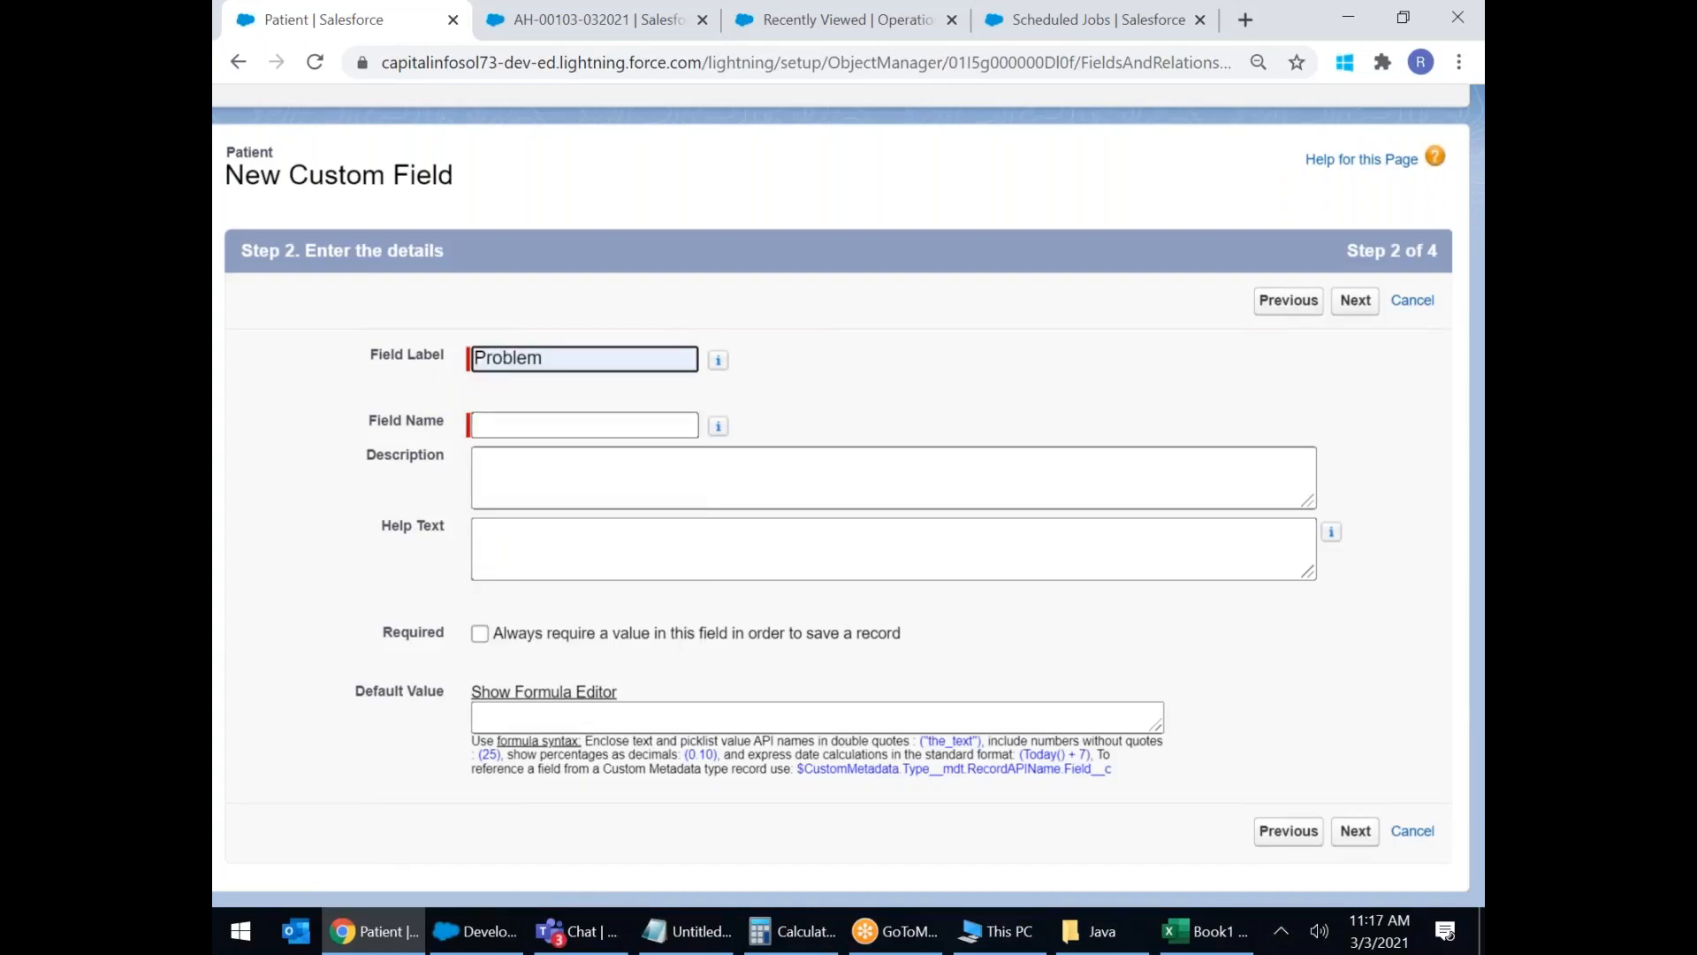
pyautogui.click(519, 420)
pyautogui.click(618, 538)
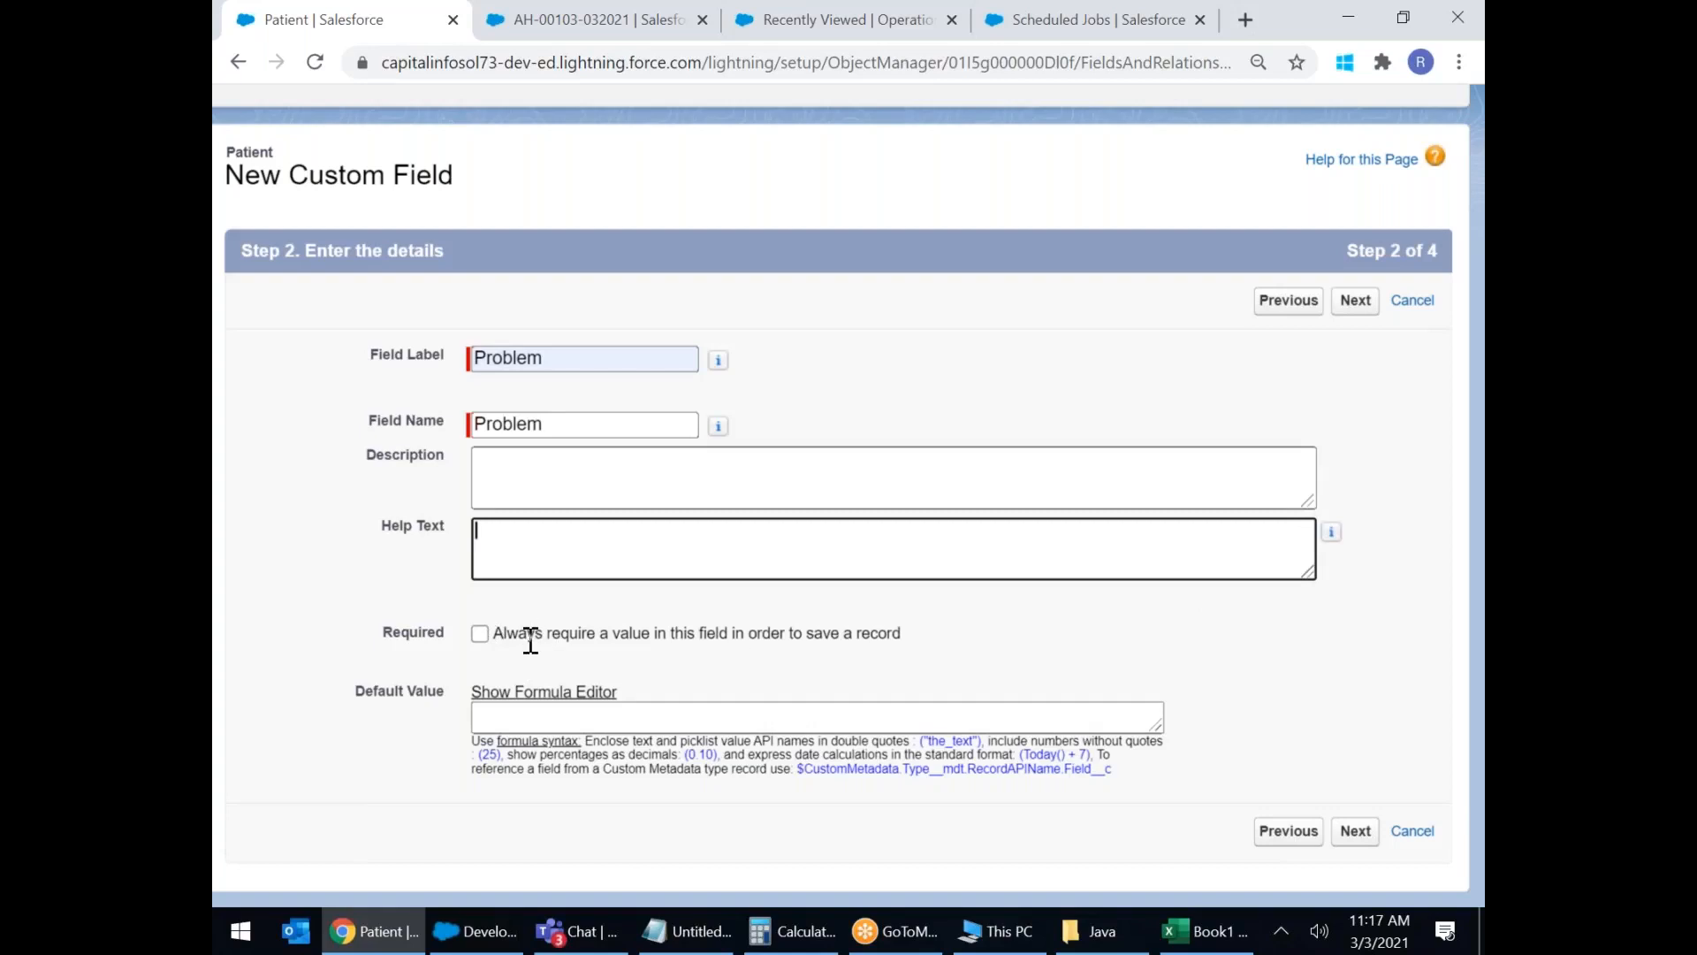
pyautogui.click(1346, 835)
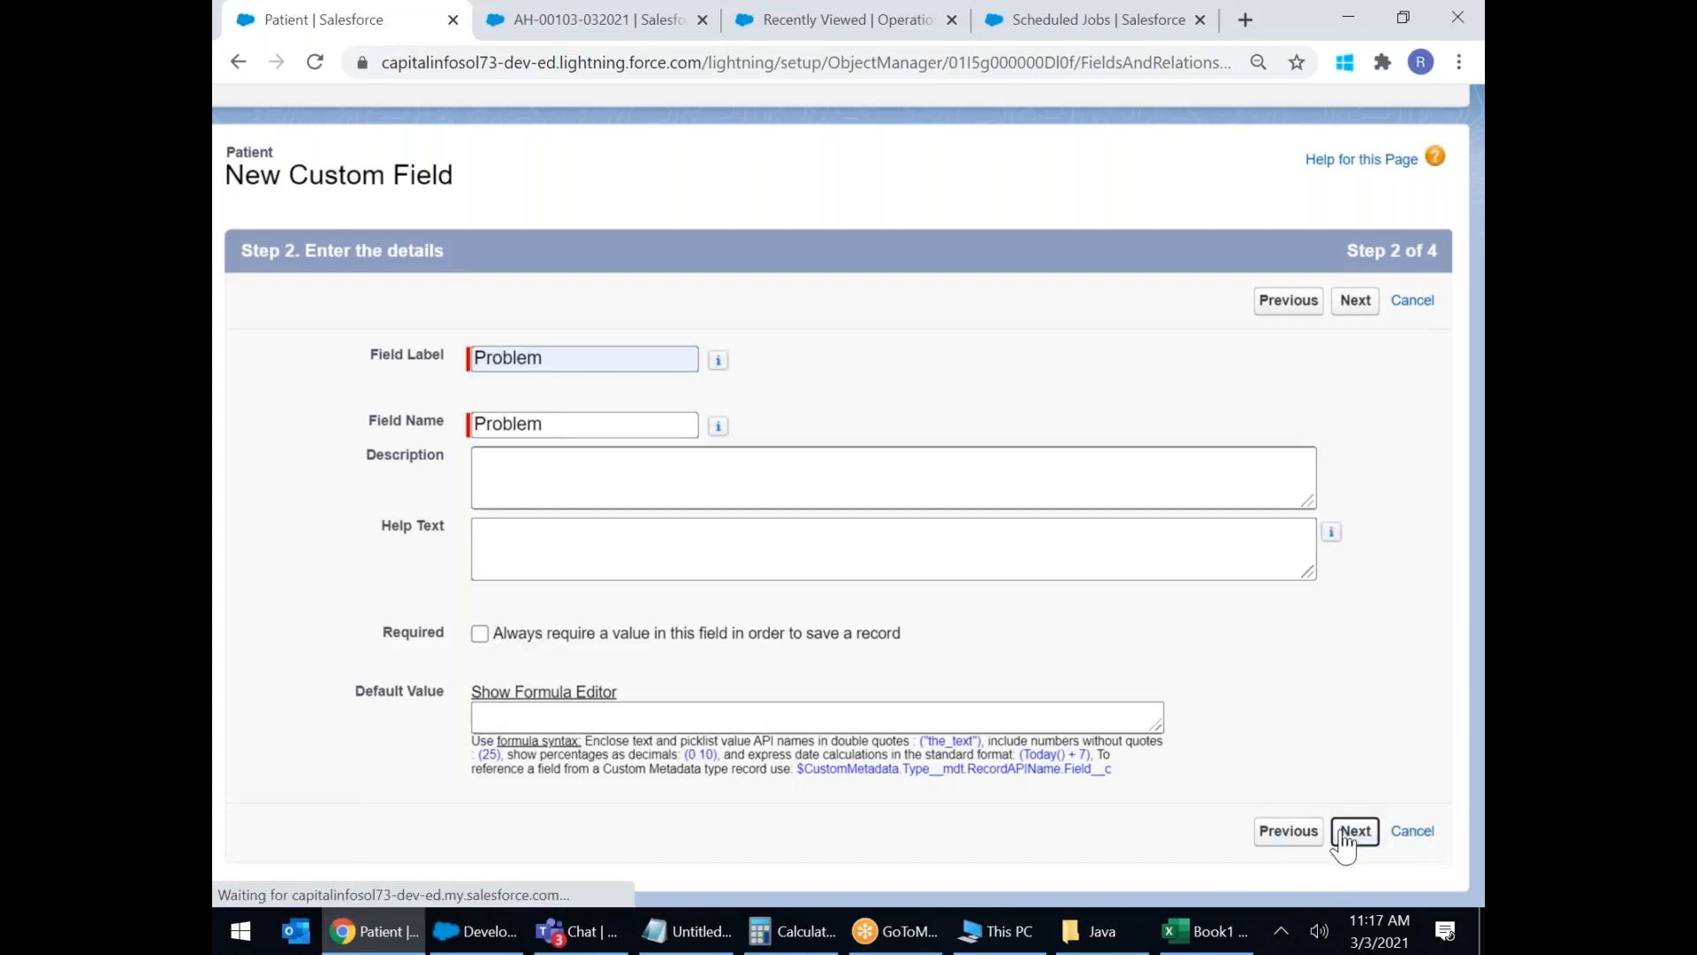
pyautogui.click(1329, 303)
# Save the Problem field, then pick Text Area (Long) as the next field's data type.
pyautogui.click(1287, 305)
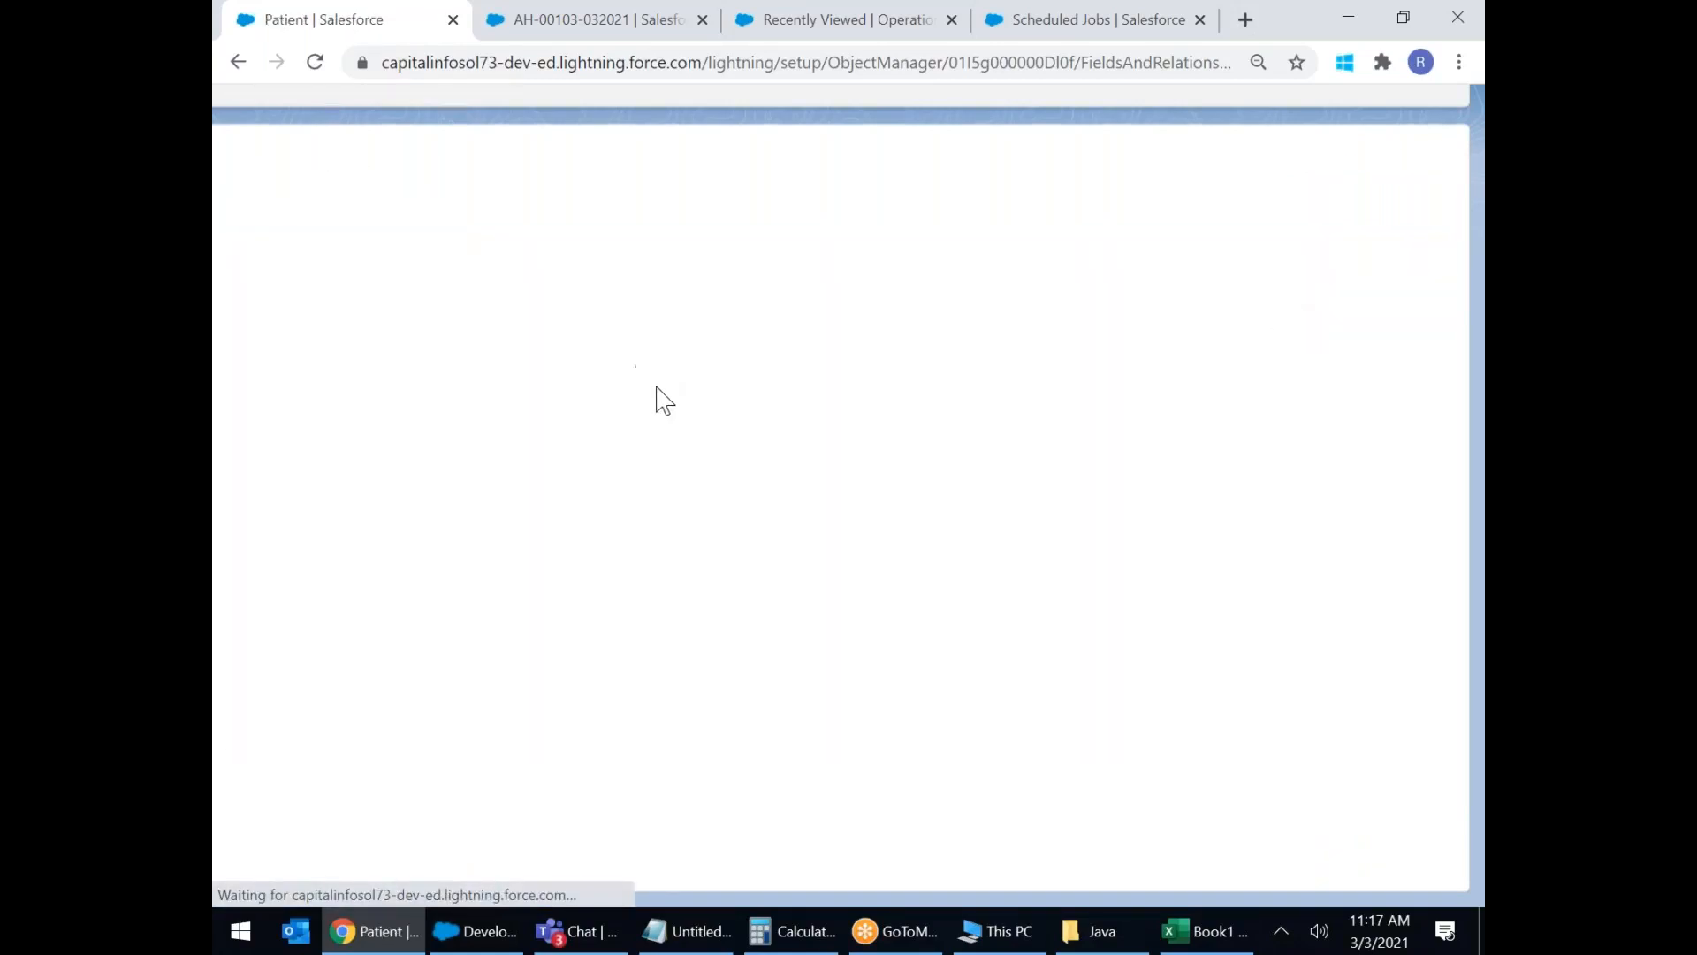
pyautogui.scroll(-10, 685, 477)
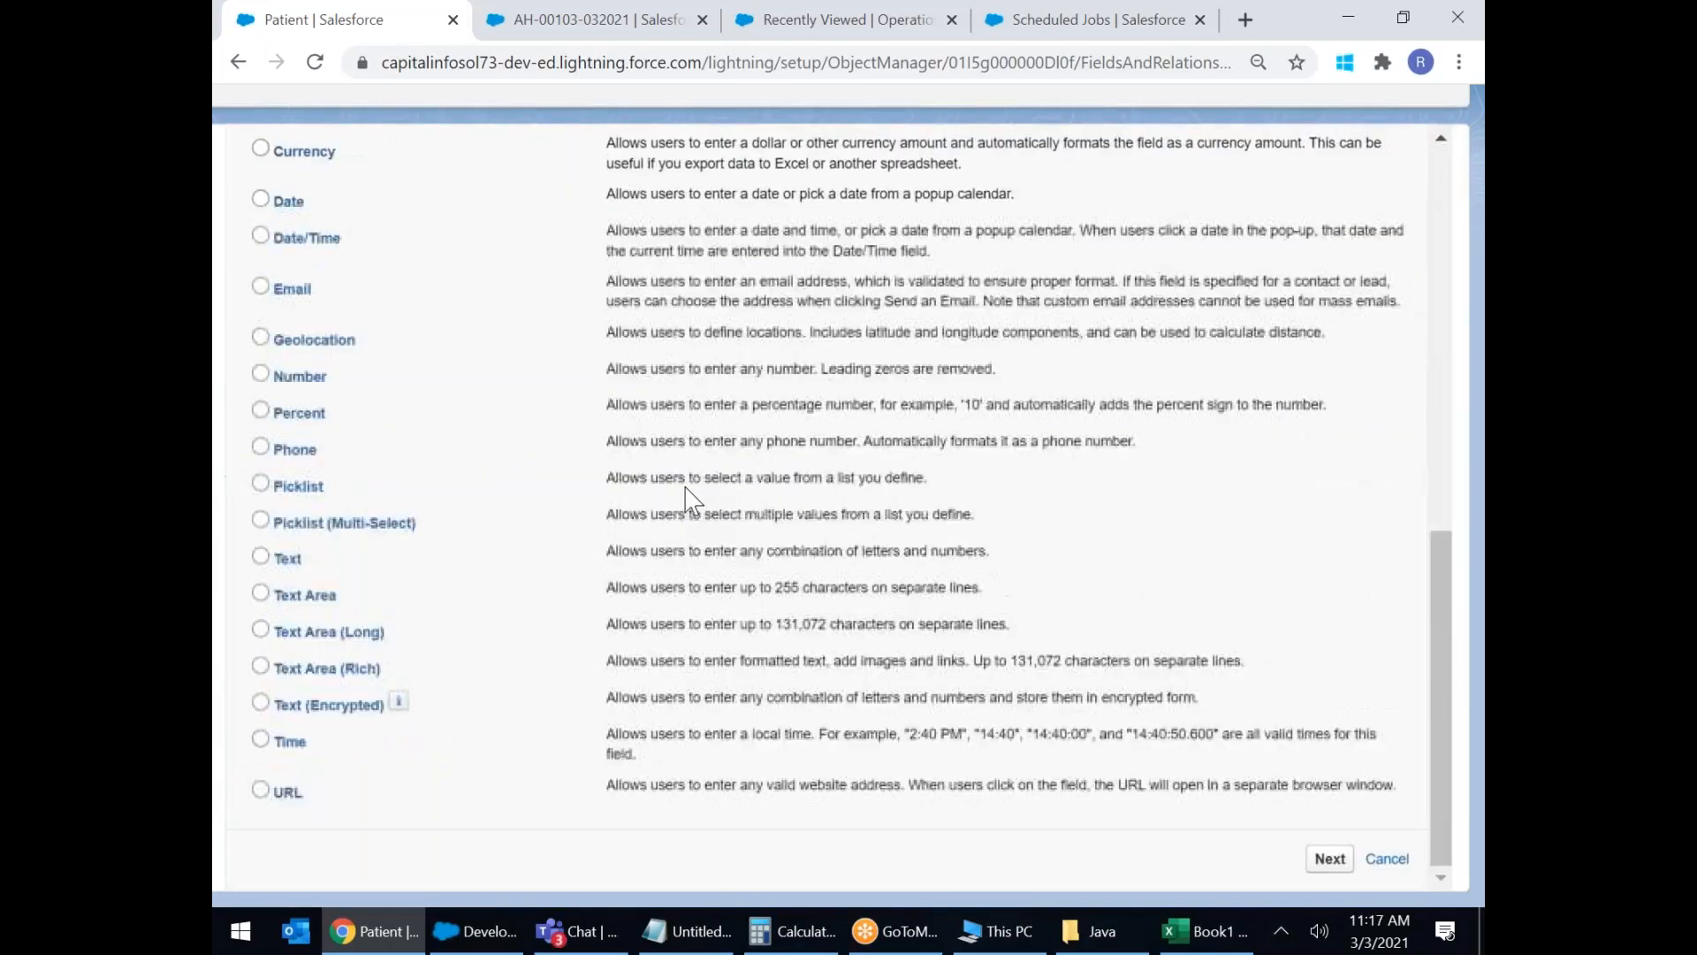
pyautogui.click(263, 629)
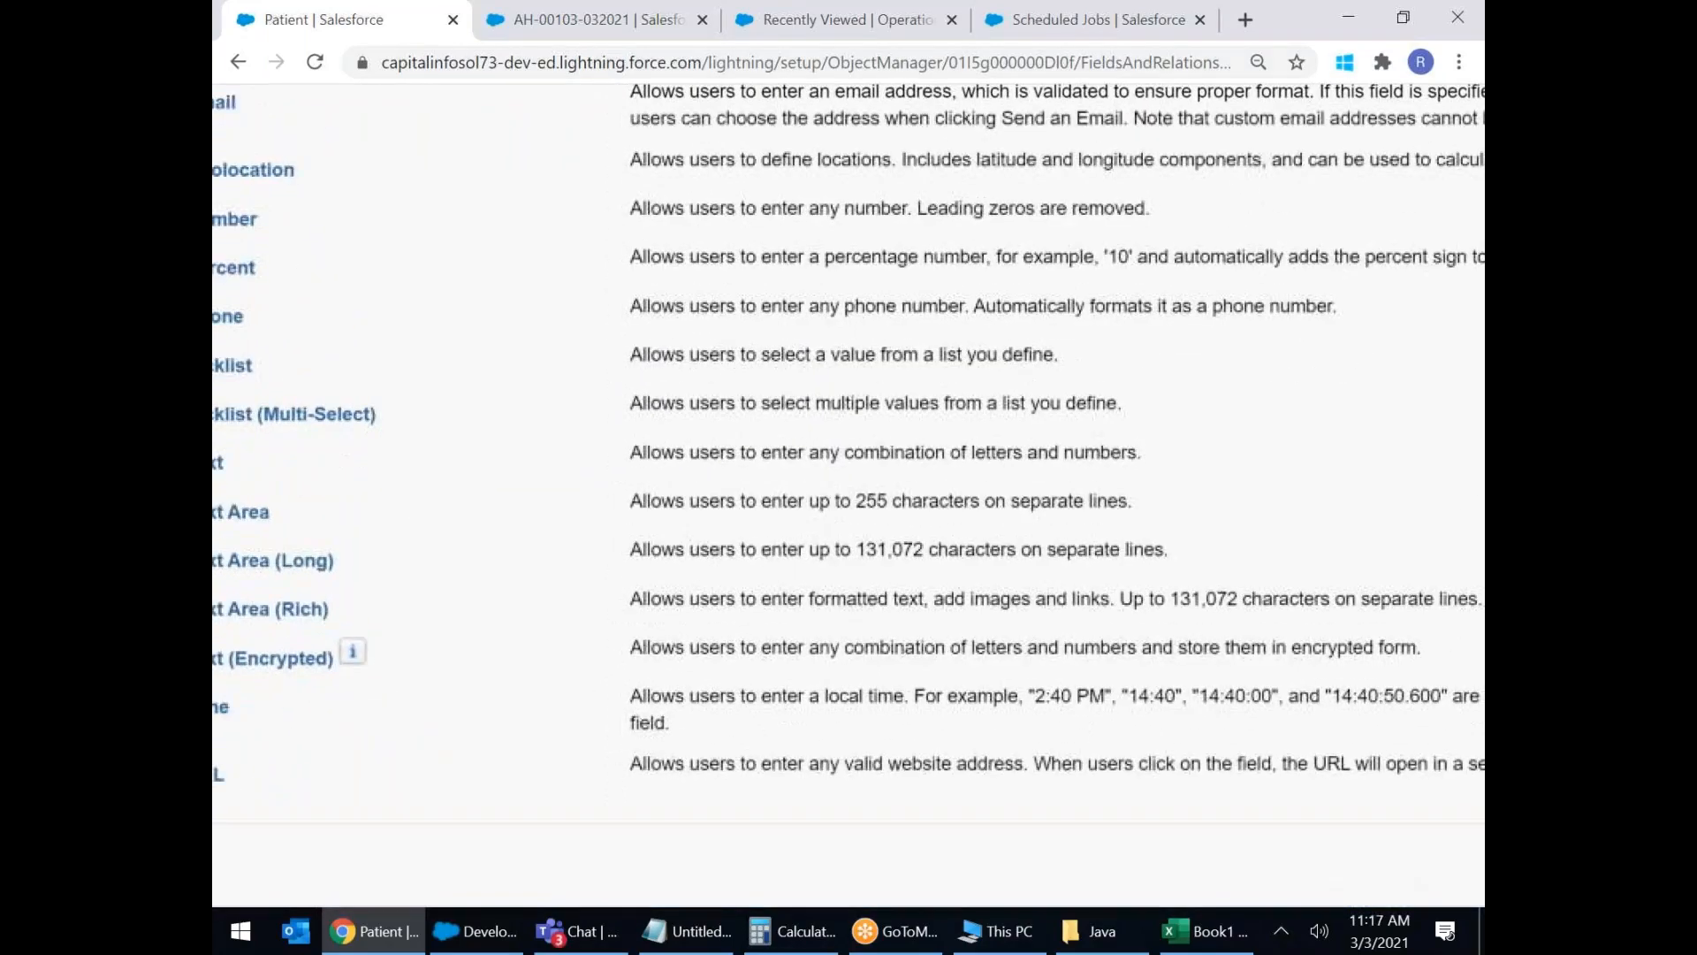
pyautogui.hscroll(-2, 371, 523)
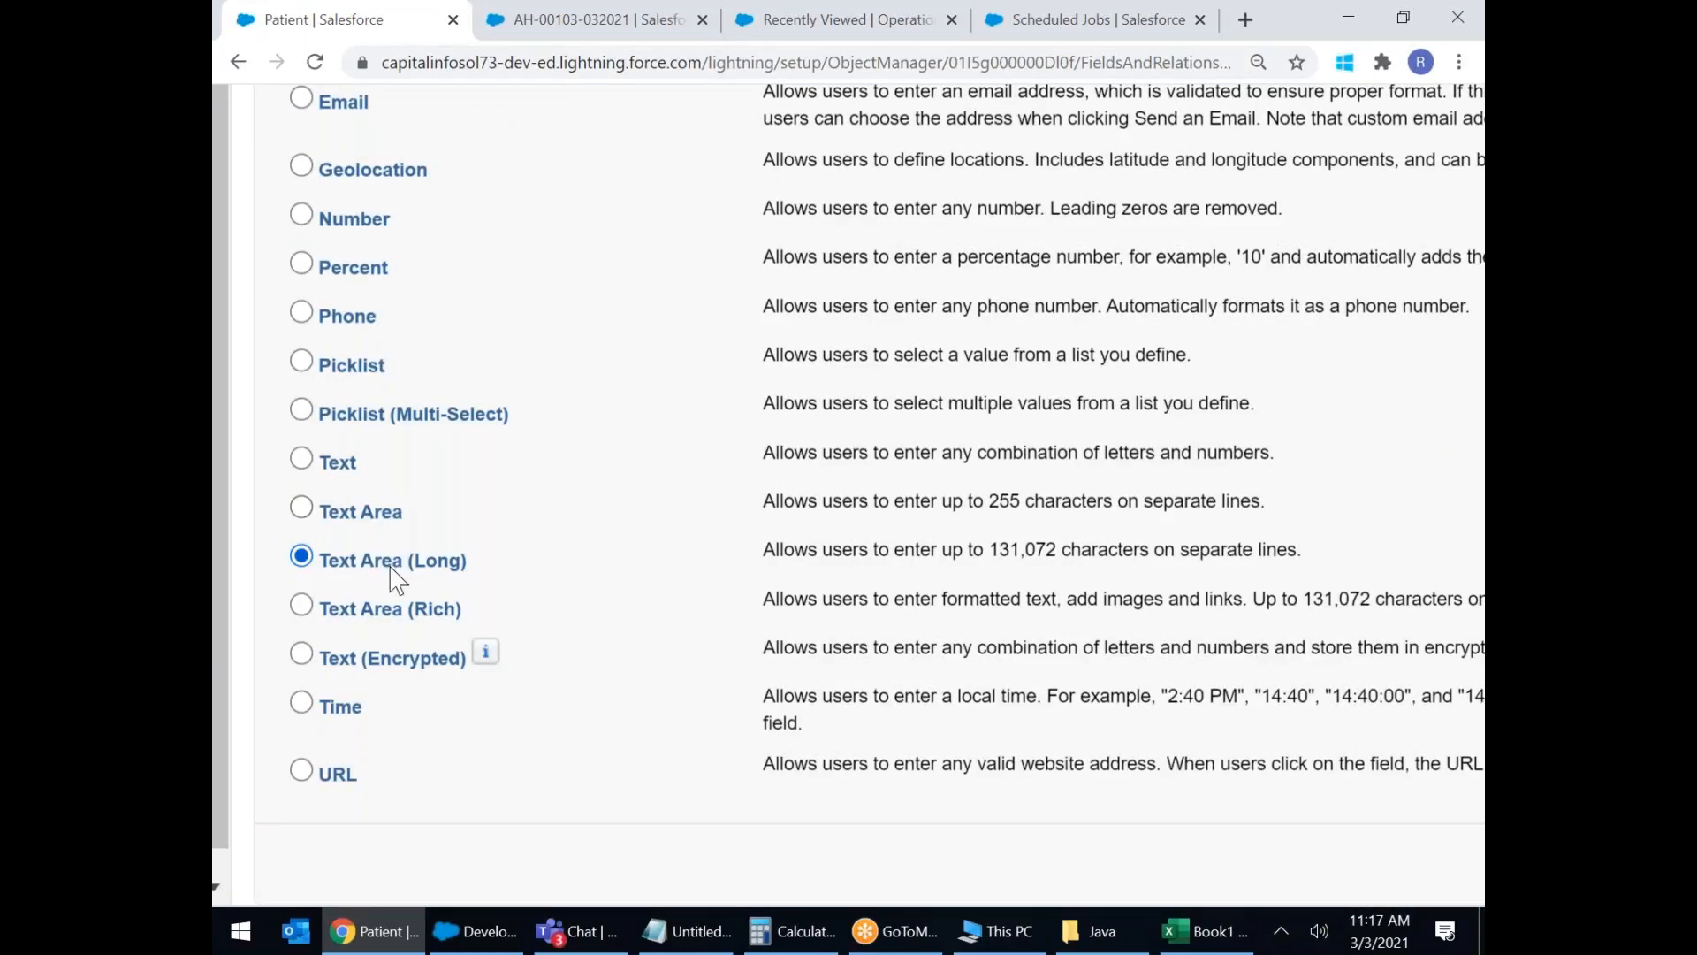
pyautogui.moveTo(936, 553); pyautogui.dragTo(1134, 550)
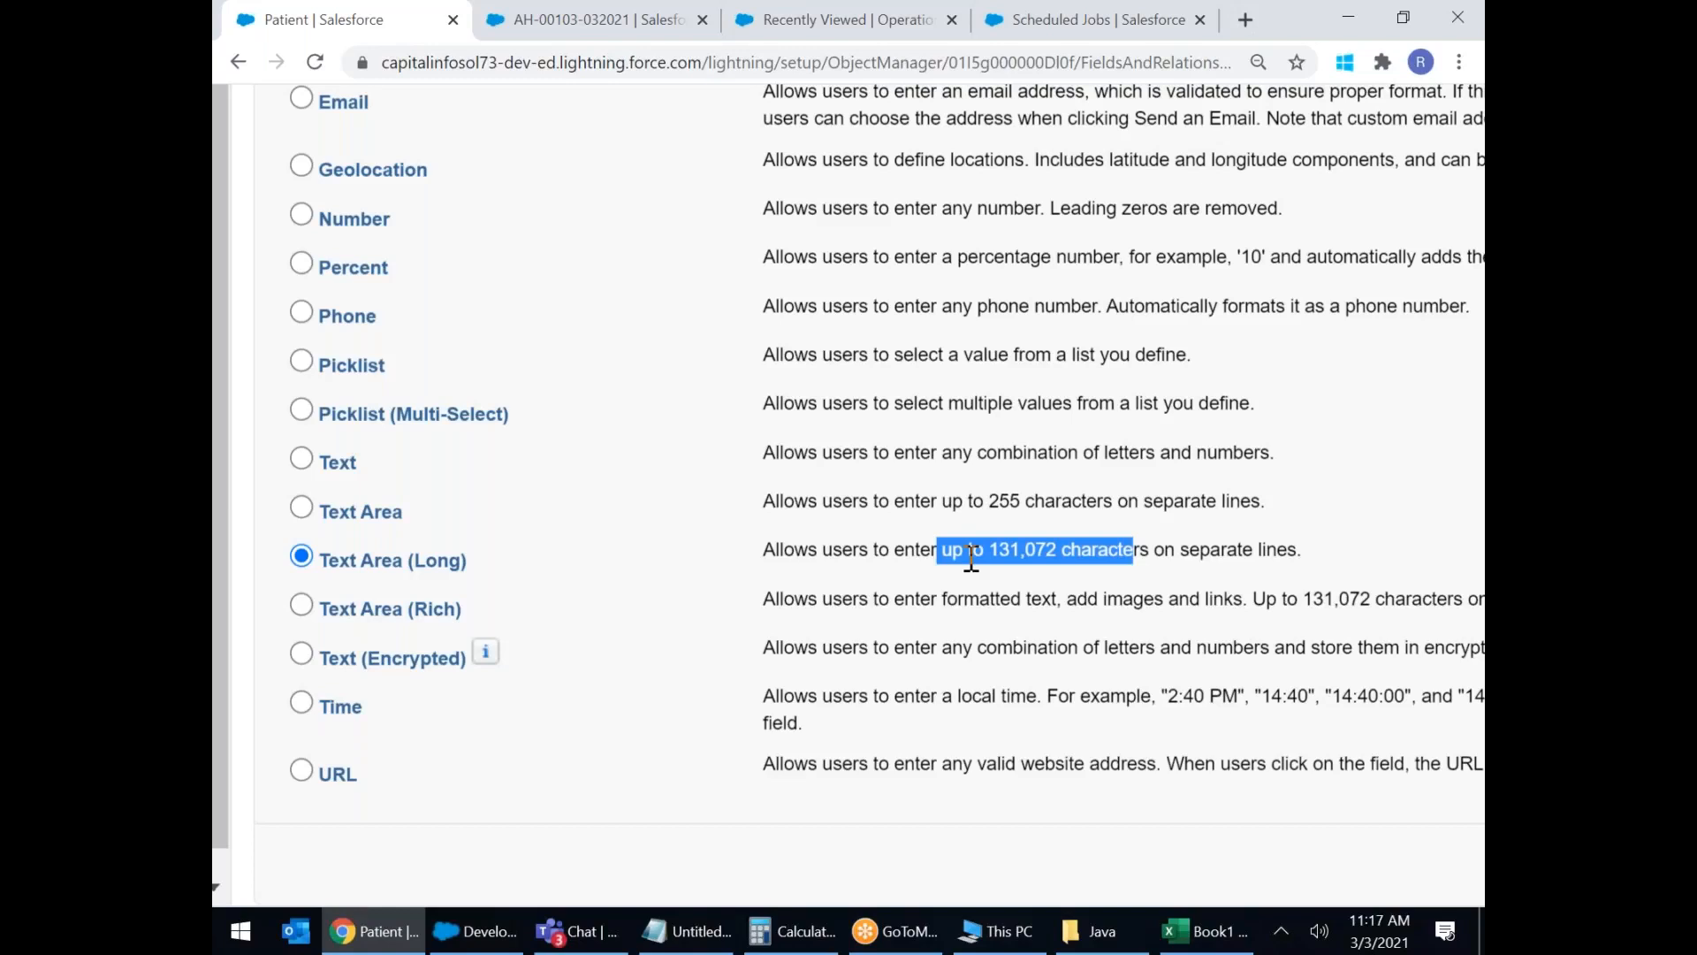
pyautogui.hscroll(2, 971, 559)
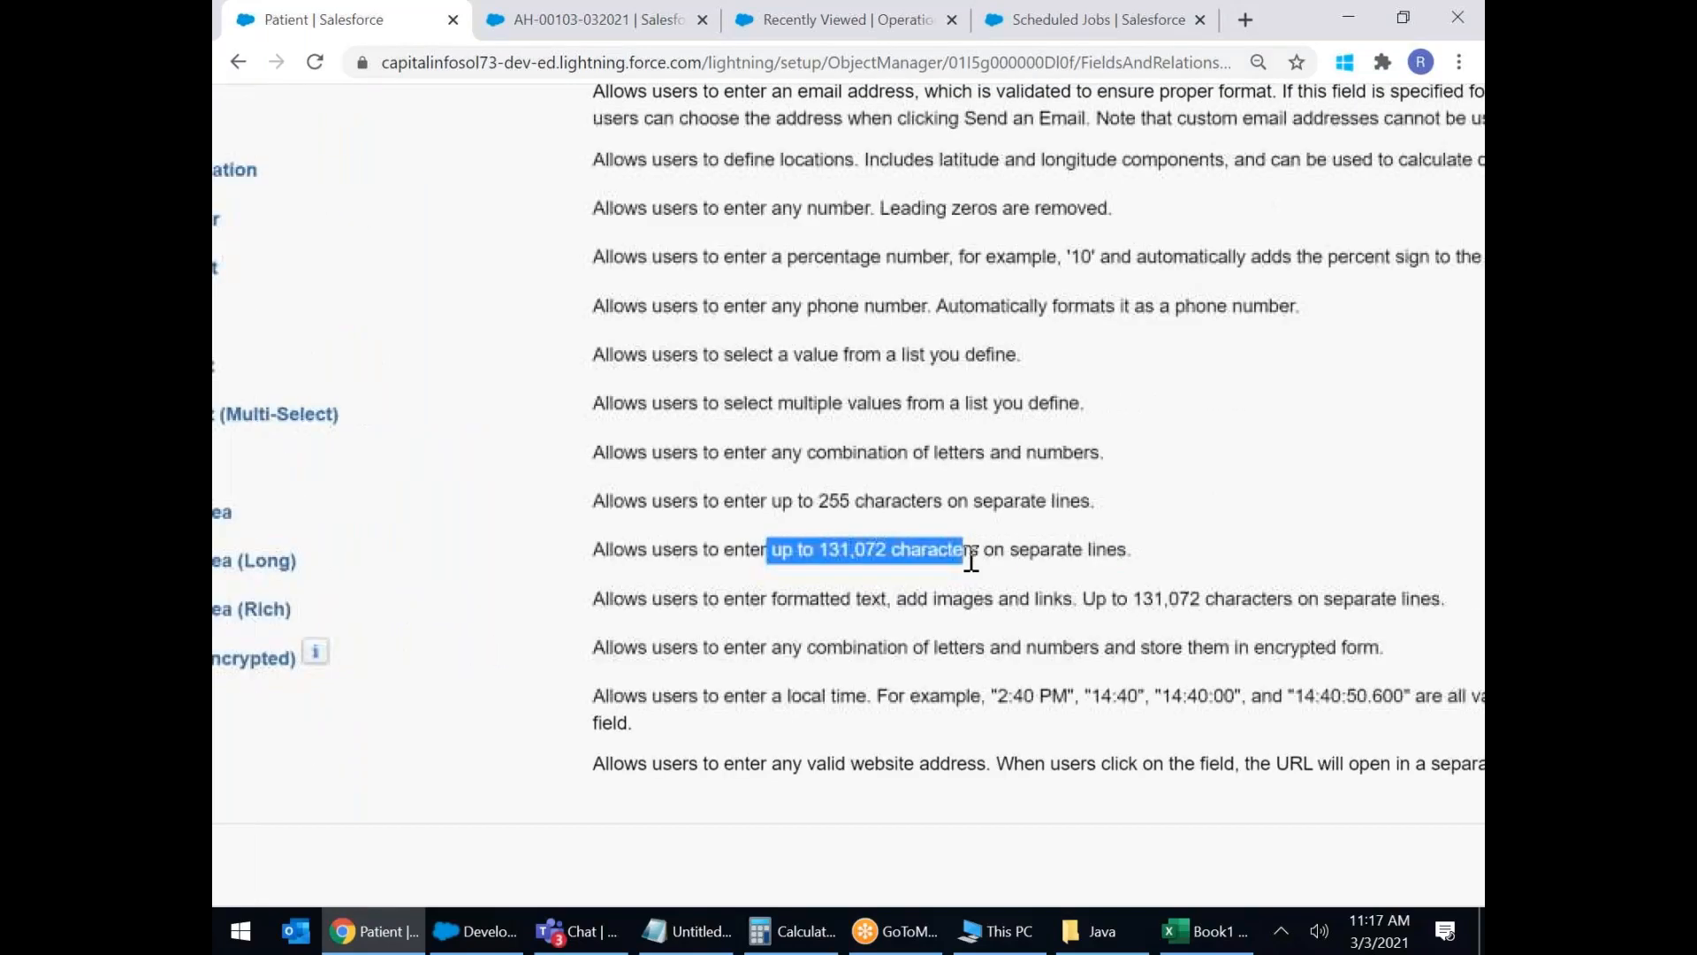
pyautogui.scroll(-3, 972, 559)
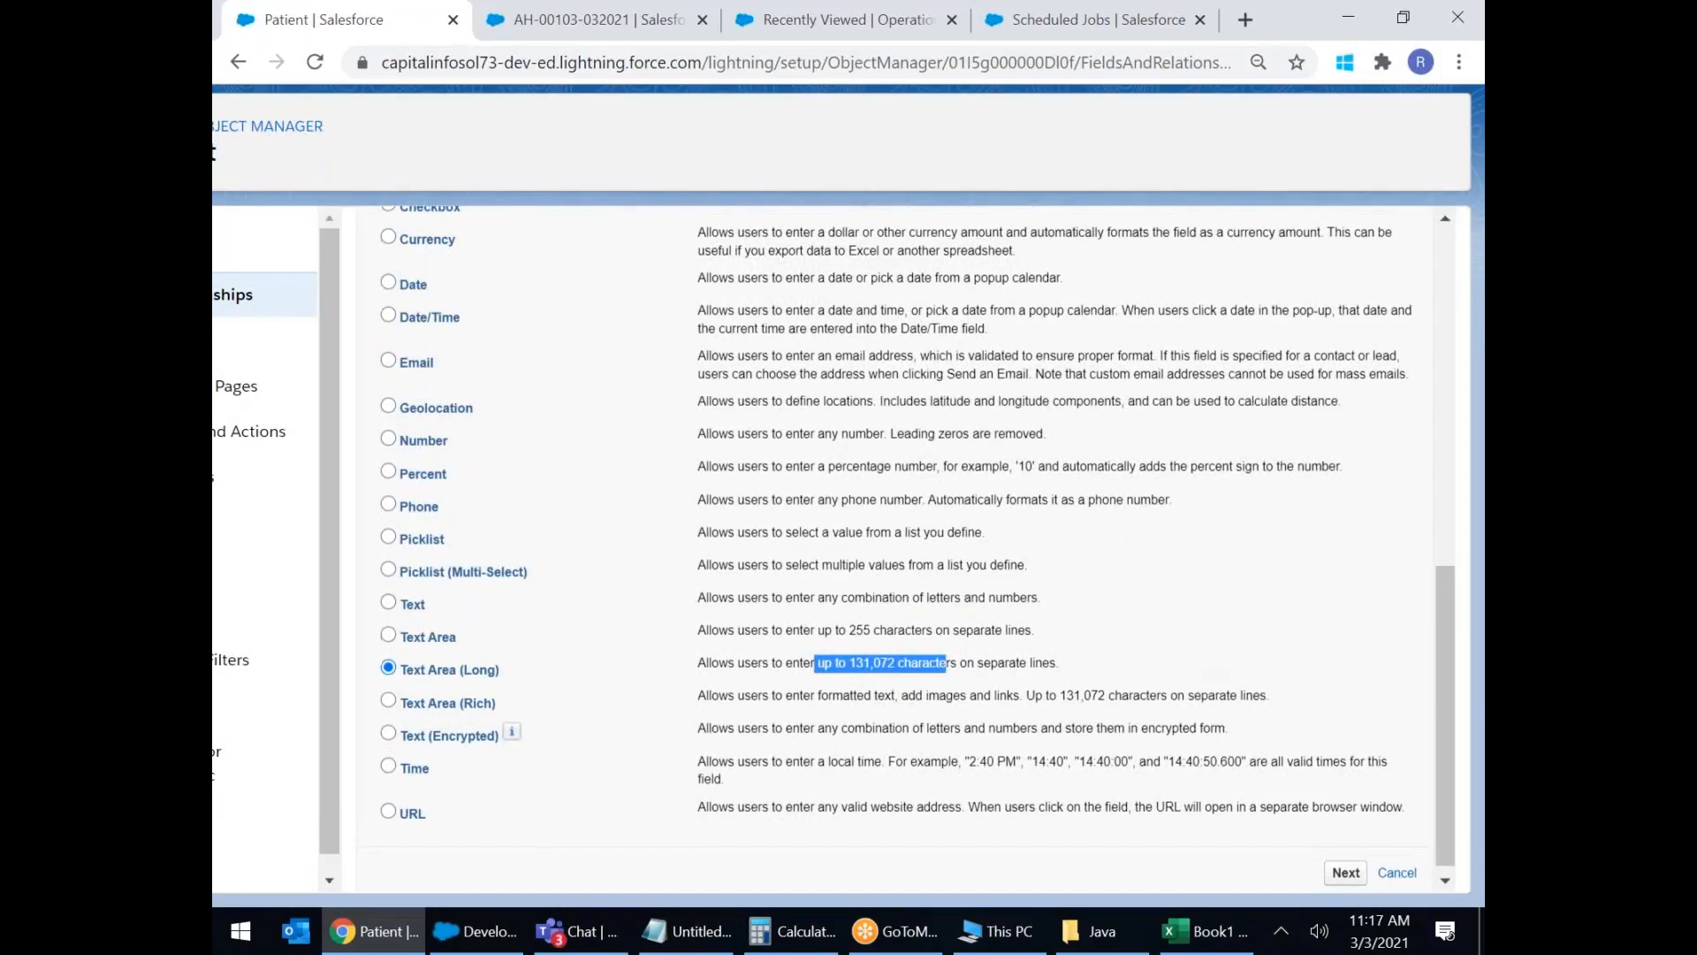
pyautogui.click(1343, 865)
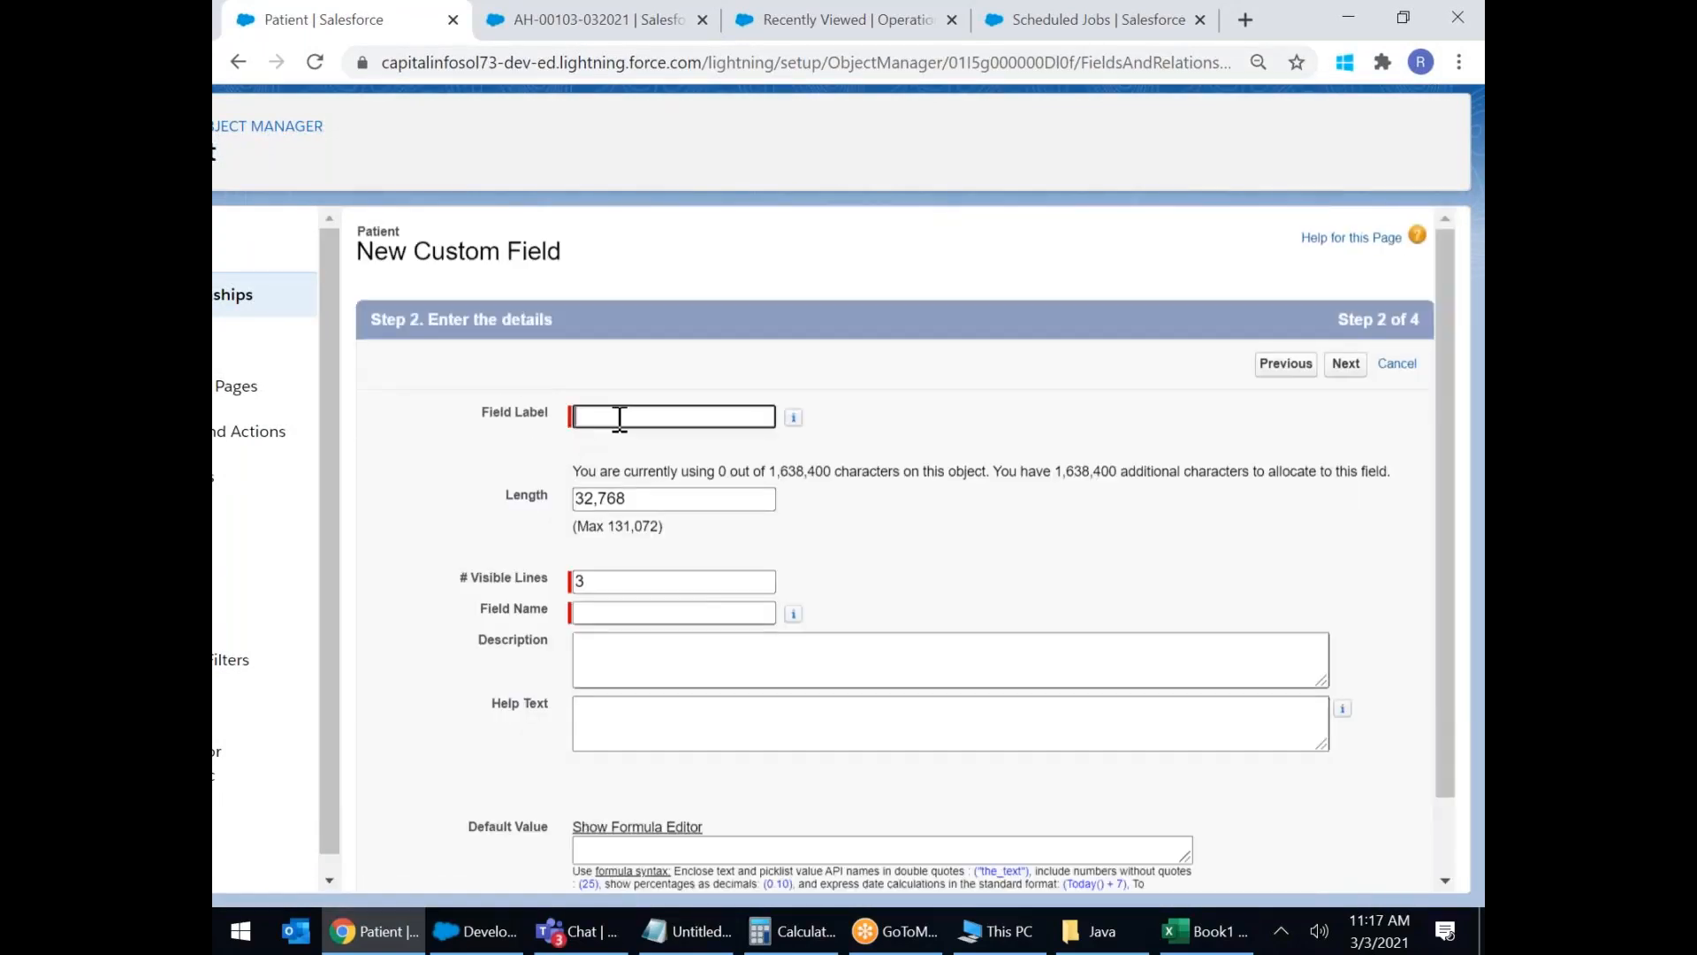
# Label the new field 'Observation Comments' and auto-fill its field name.
pyautogui.click(619, 419)
pyautogui.write('Pro')
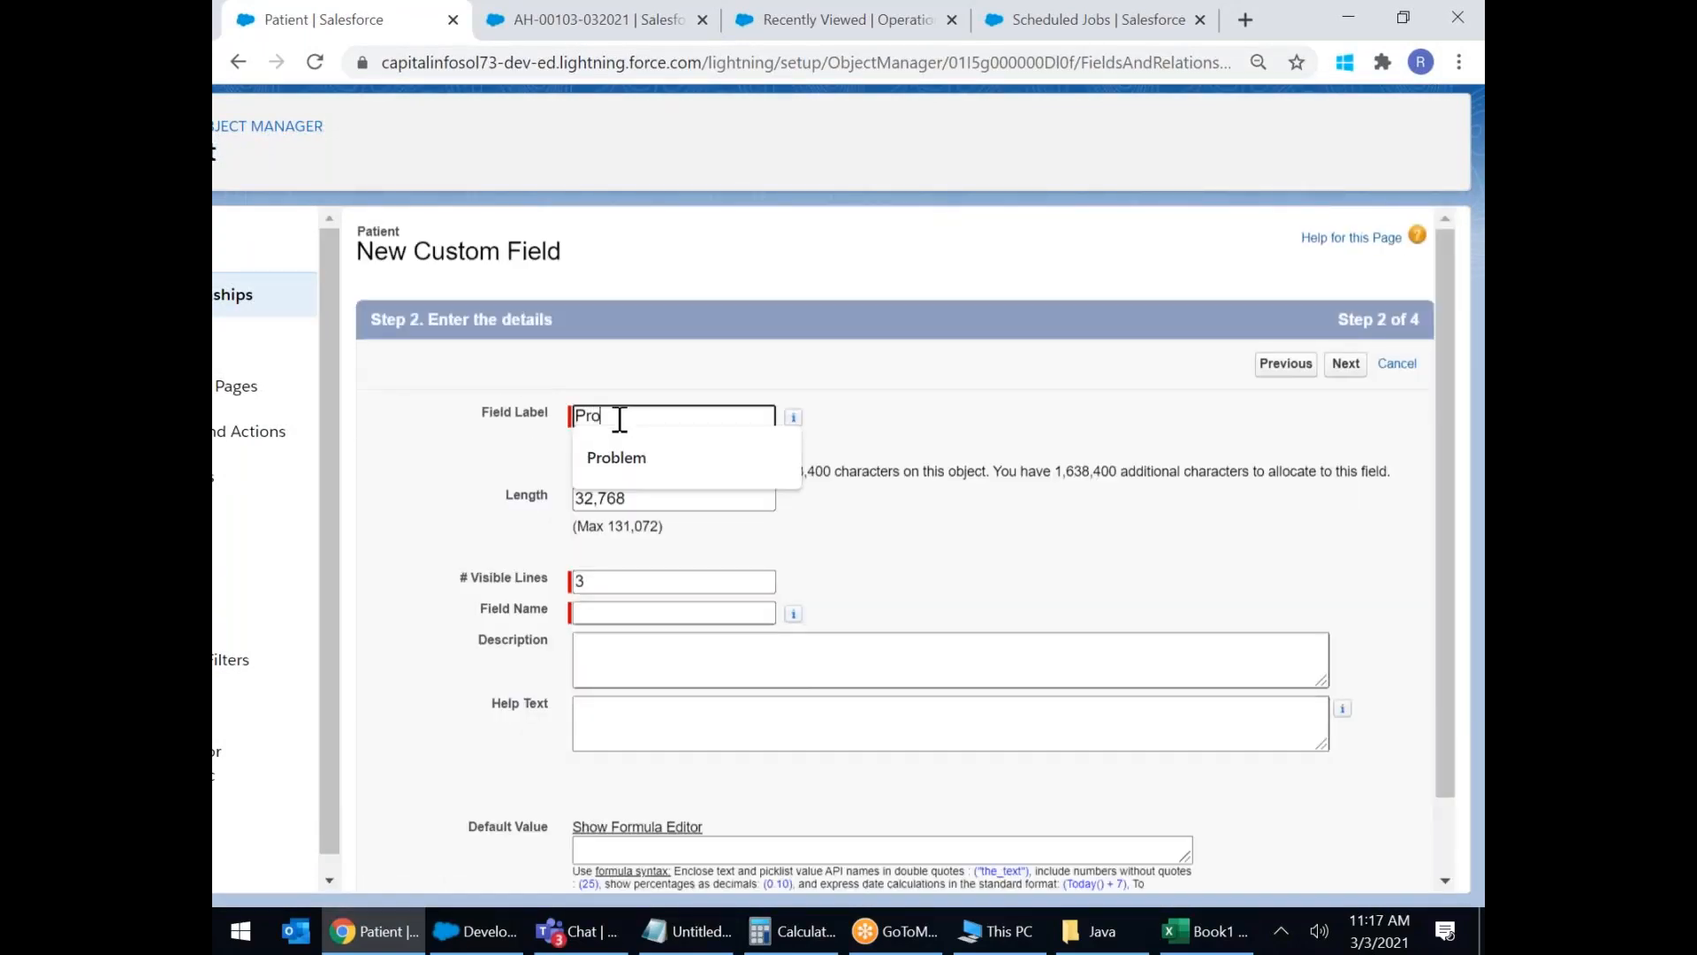
pyautogui.write('ble')
pyautogui.press('BackSpace')
pyautogui.press('BackSpace')
pyautogui.press('BackSpace')
pyautogui.press('BackSpace')
pyautogui.write('Comme')
pyautogui.press('BackSpace')
pyautogui.press('BackSpace')
pyautogui.press('BackSpace')
pyautogui.press('BackSpace')
pyautogui.press('BackSpace')
pyautogui.write('I')
pyautogui.press('BackSpace')
pyautogui.write('O')
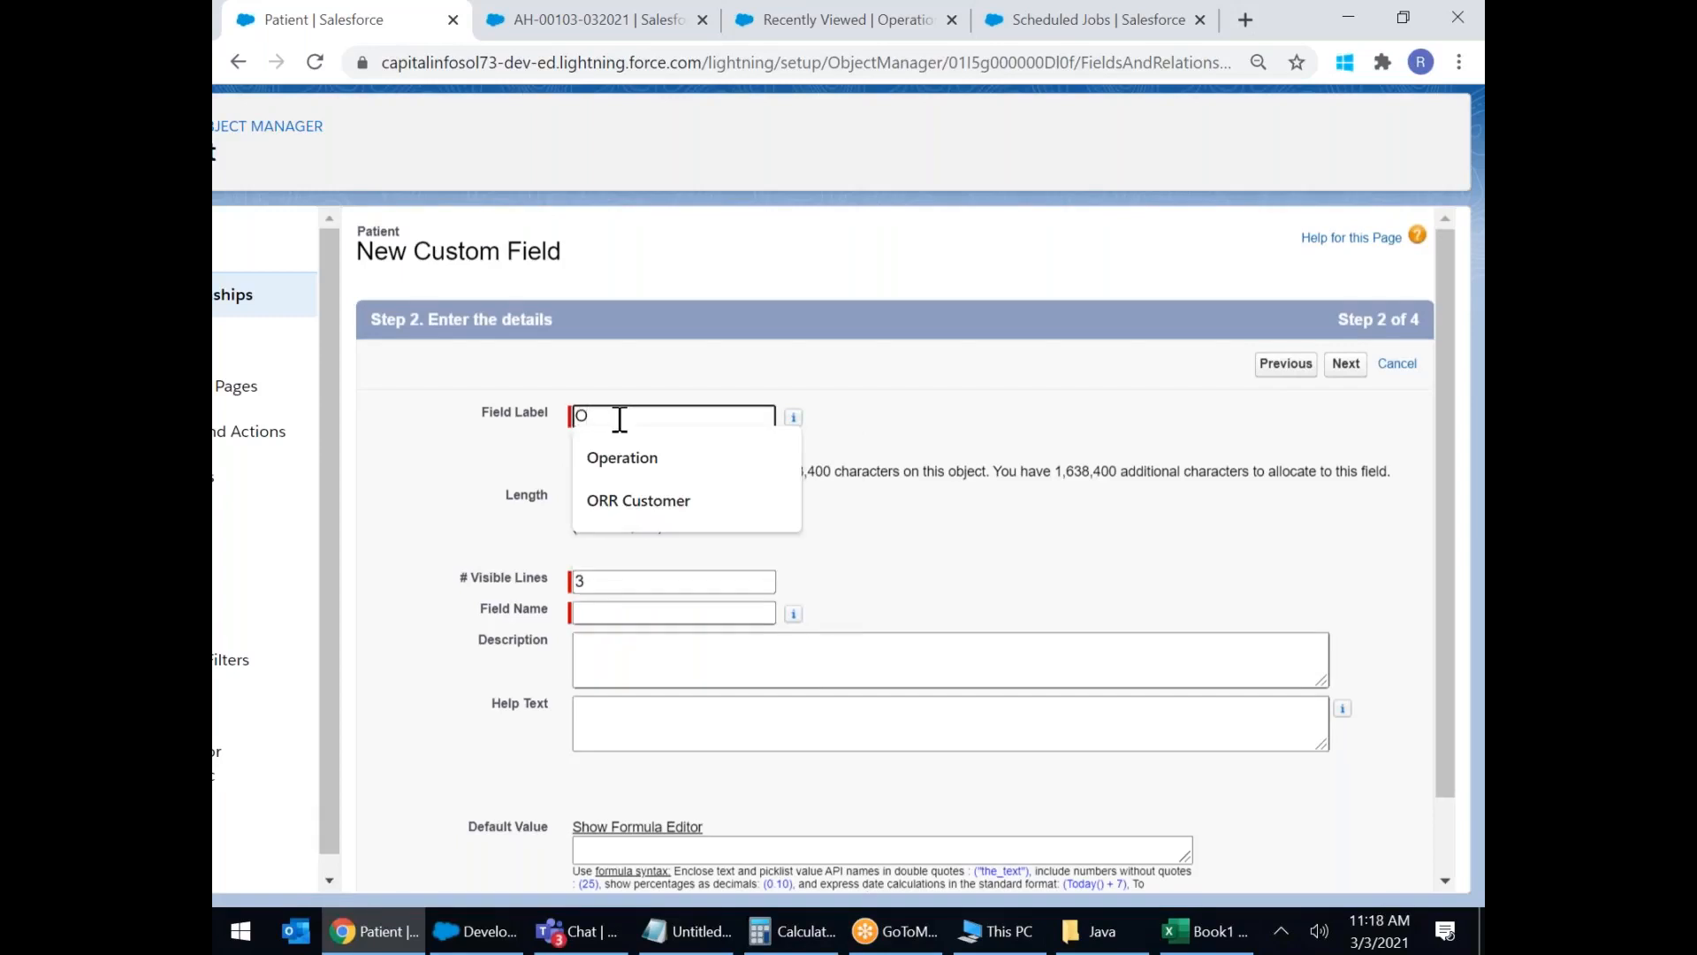
pyautogui.write('bse')
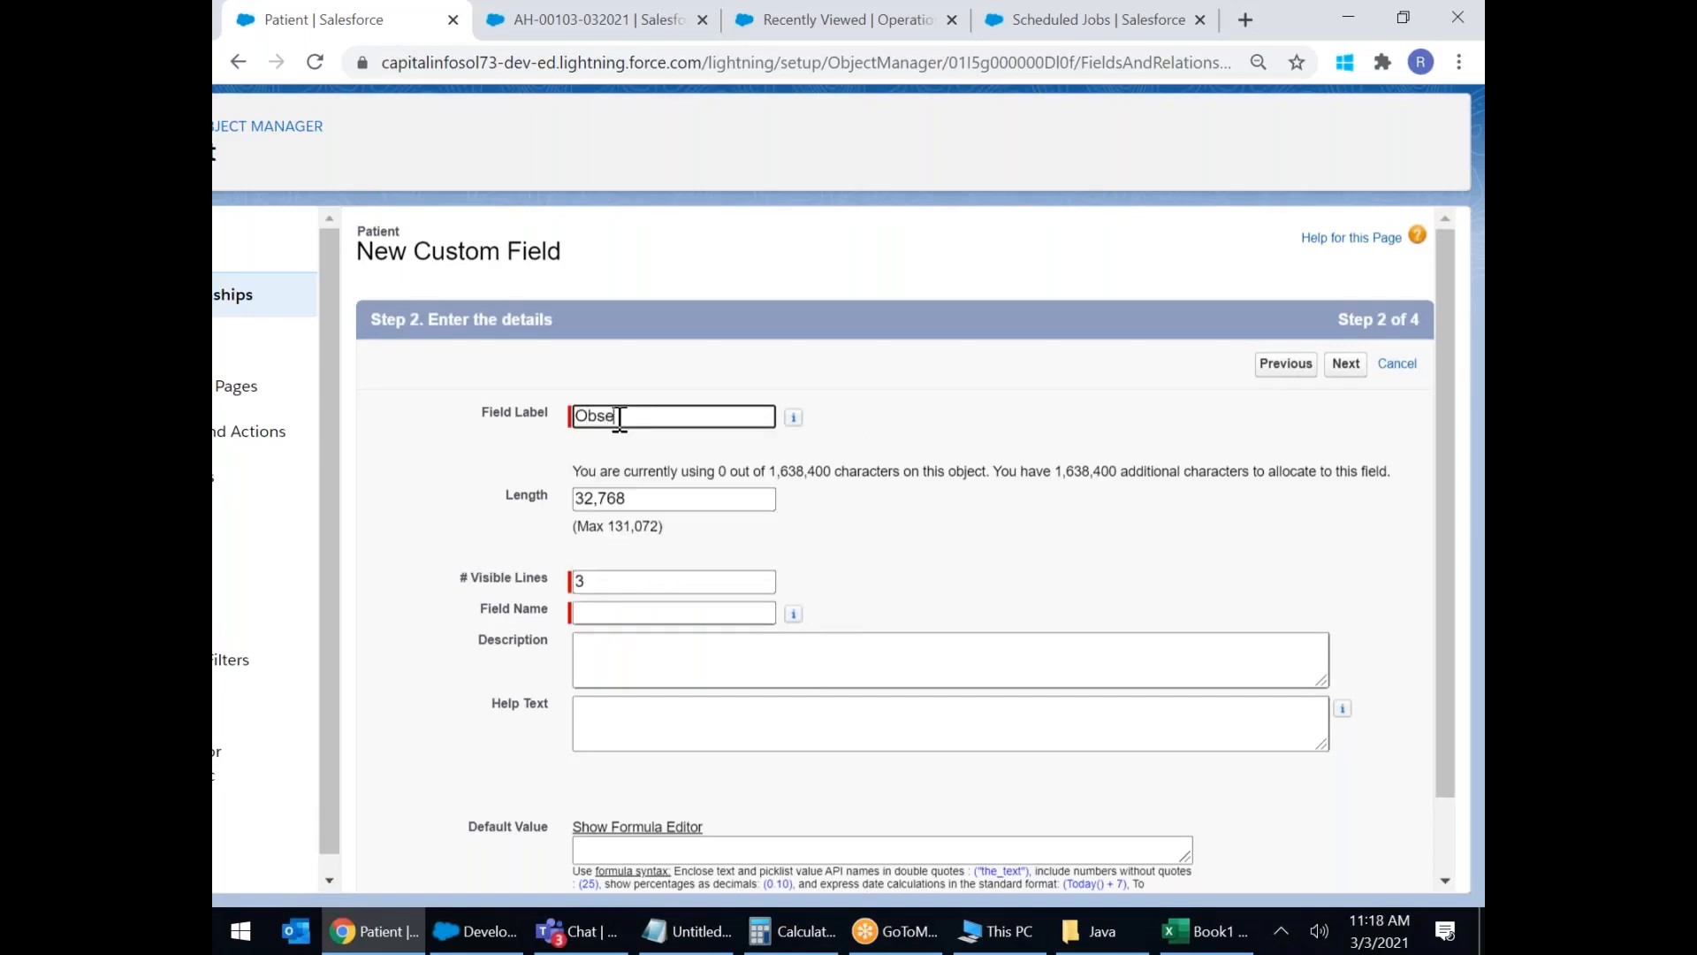
pyautogui.write('rvation Comments')
pyautogui.click(969, 447)
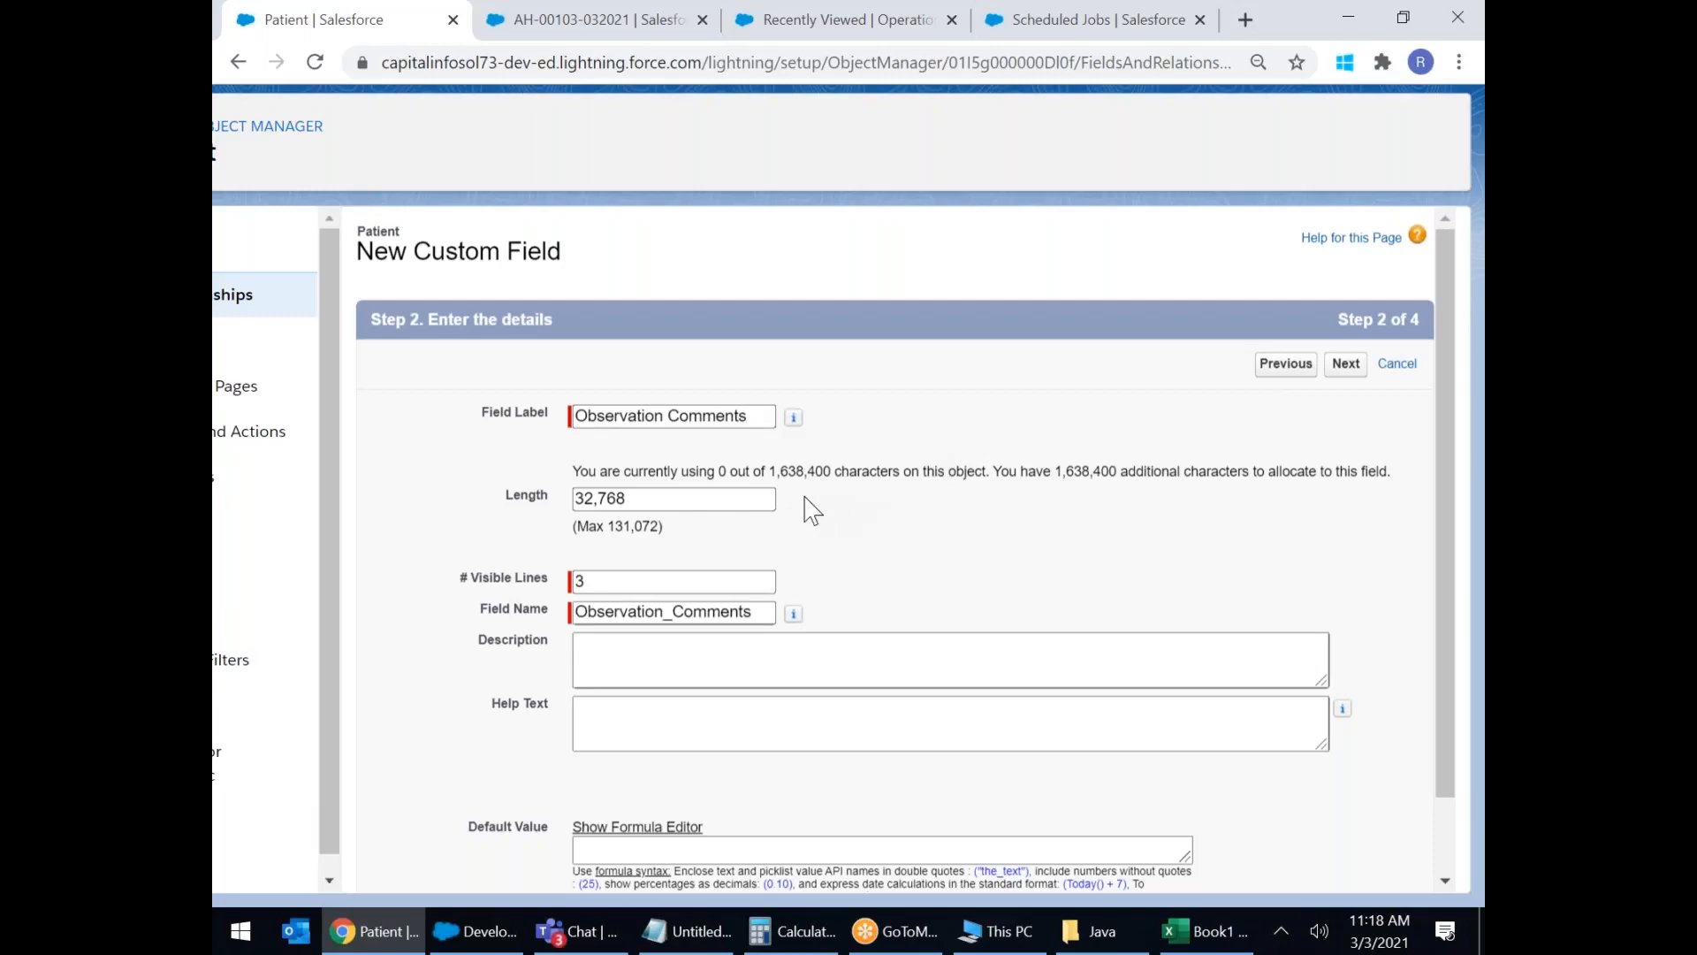
# Set the field length to 100000 and visible lines to 8.
pyautogui.moveTo(713, 496); pyautogui.dragTo(437, 495)
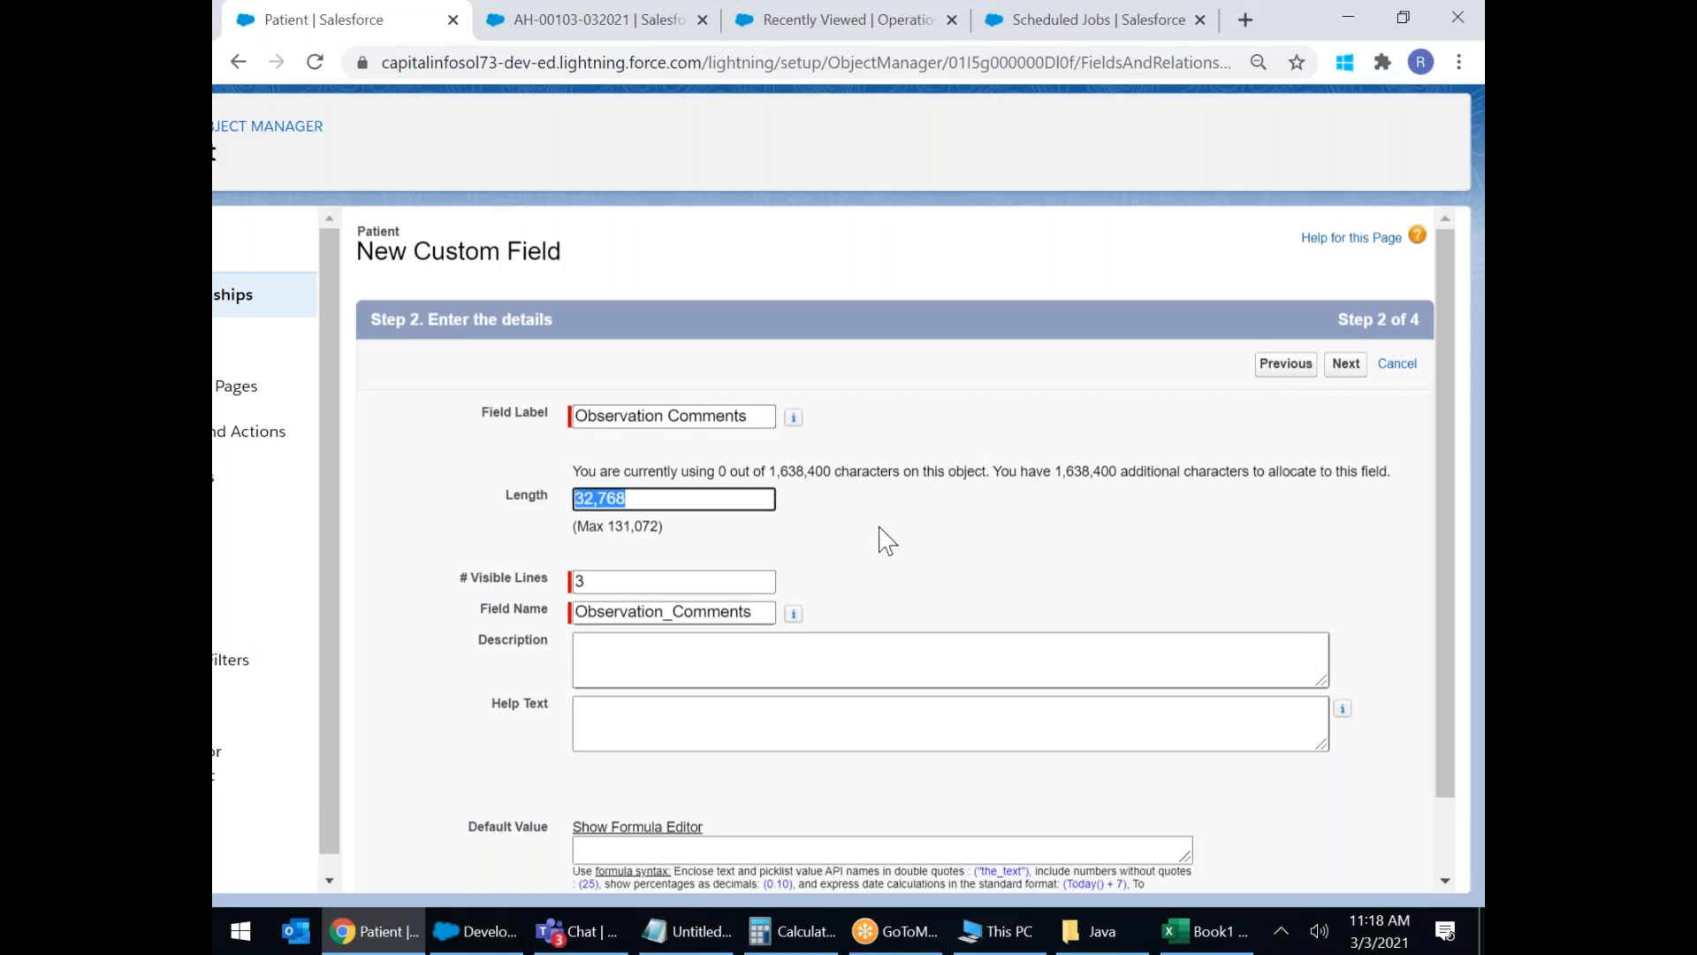
pyautogui.write('50000')
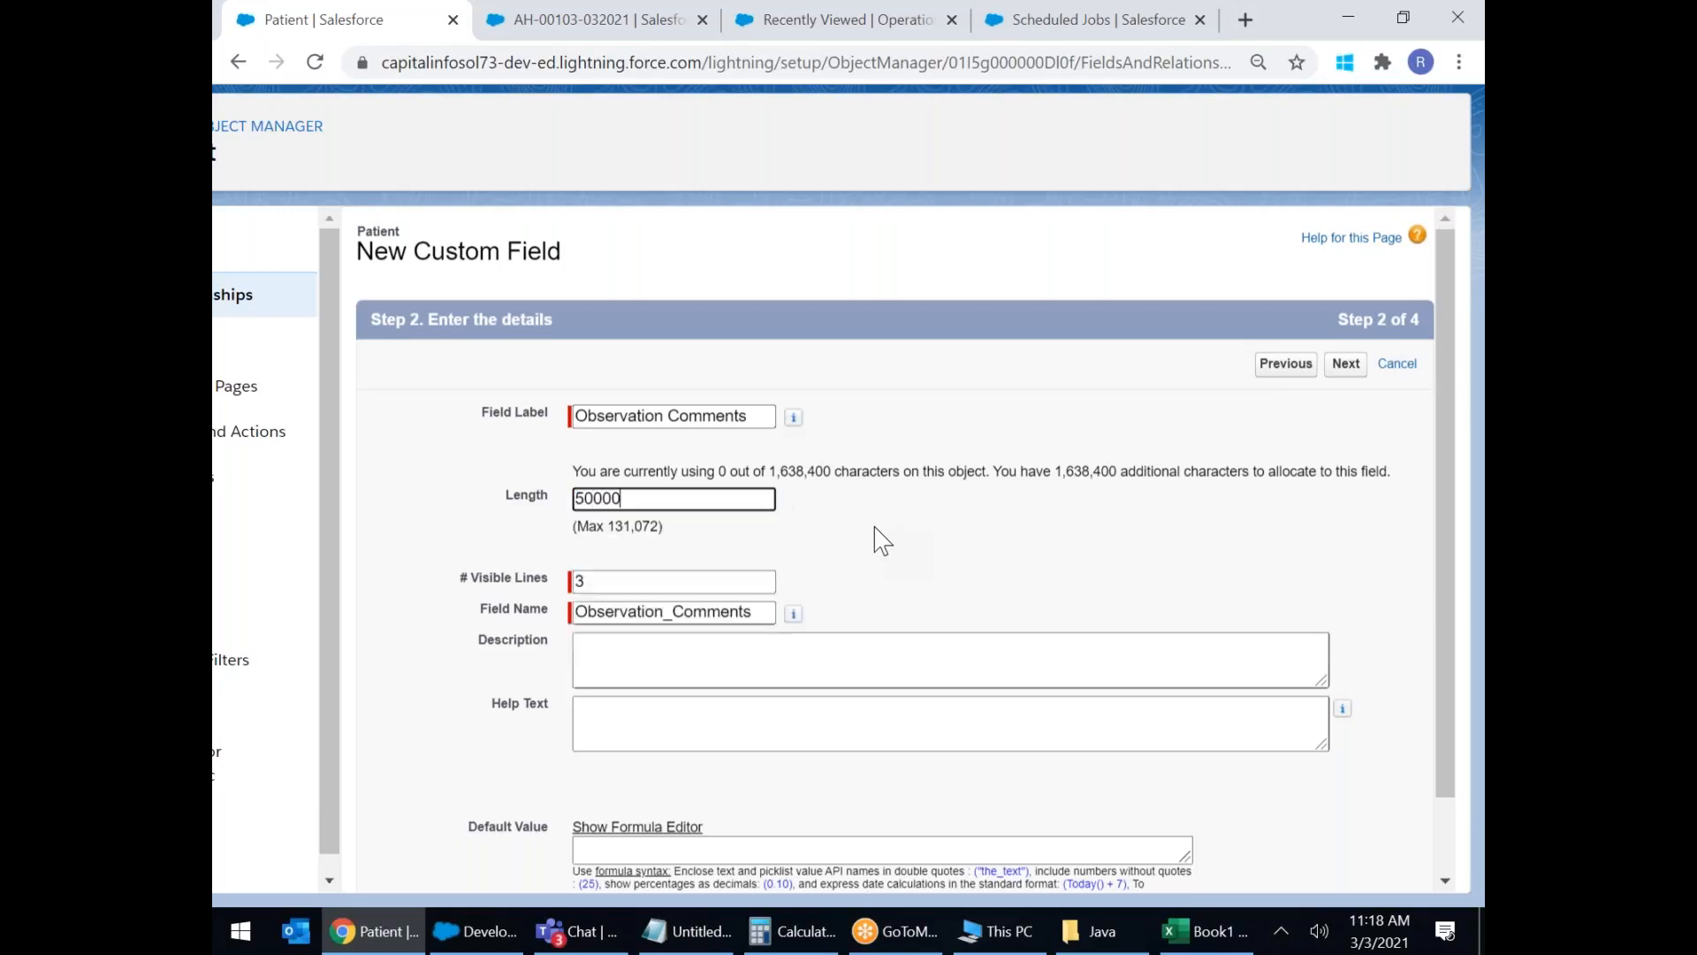
pyautogui.press('BackSpace')
pyautogui.press('BackSpace')
pyautogui.press('BackSpace')
pyautogui.press('BackSpace')
pyautogui.press('BackSpace')
pyautogui.write('100000')
pyautogui.click(619, 582)
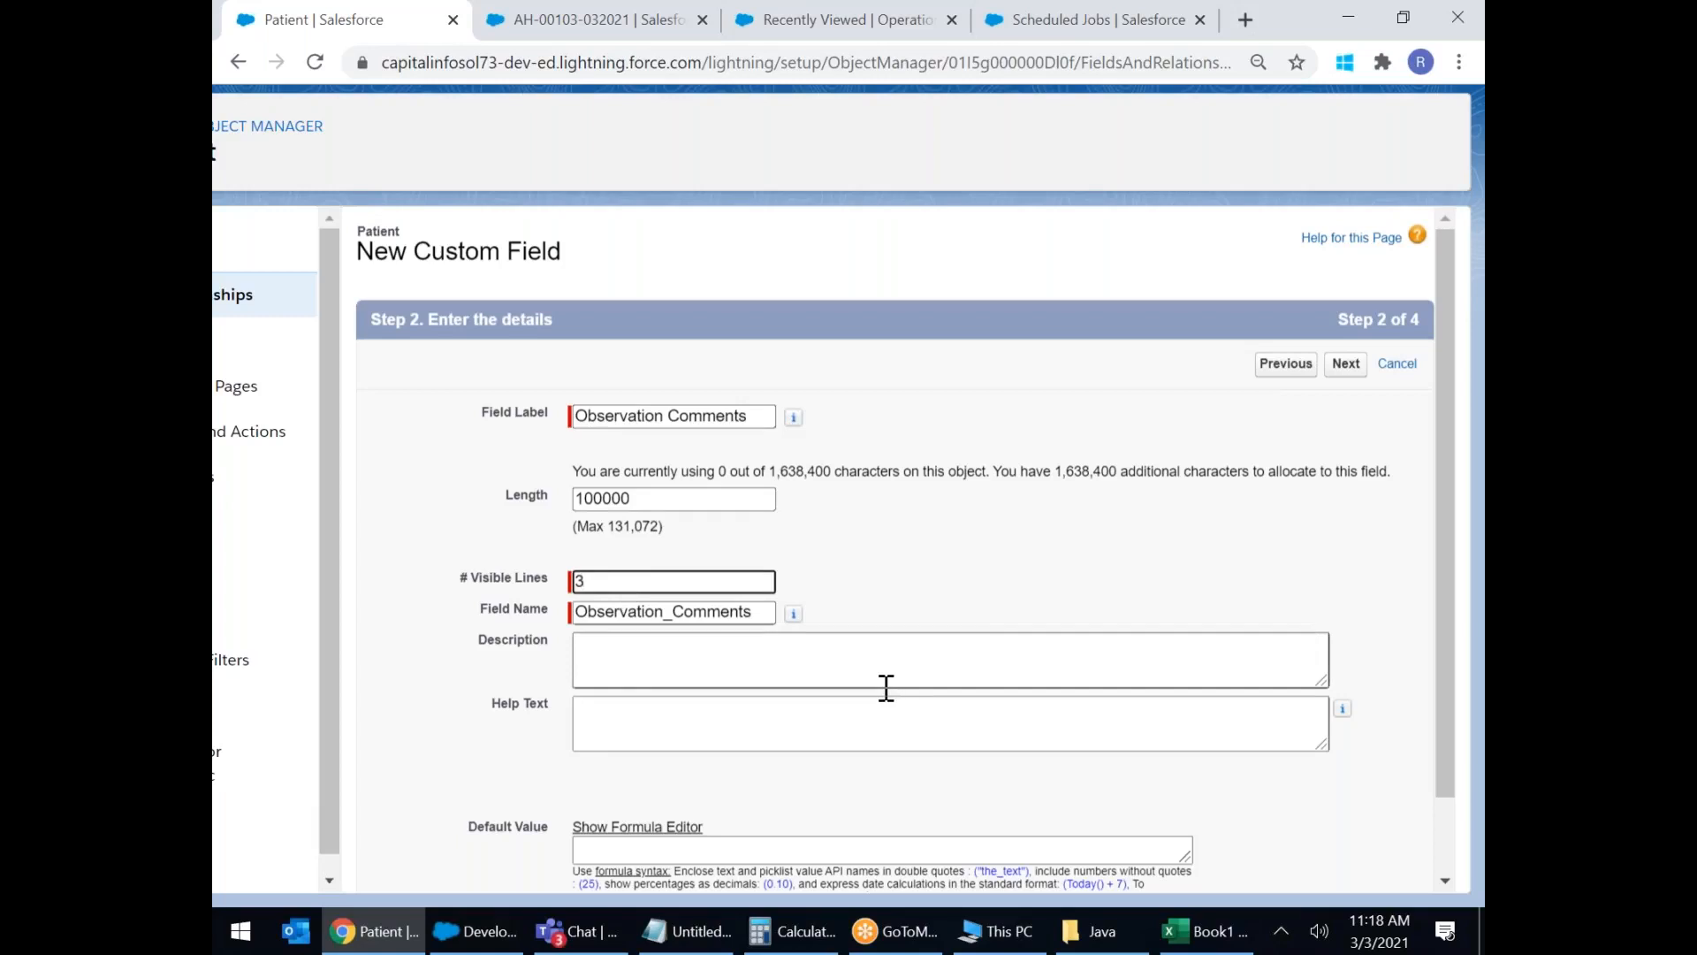
pyautogui.write('1')
pyautogui.press('BackSpace')
pyautogui.write('8')
# Advance past field-level security and page layouts, then choose Save & New.
pyautogui.scroll(-1, 1136, 424)
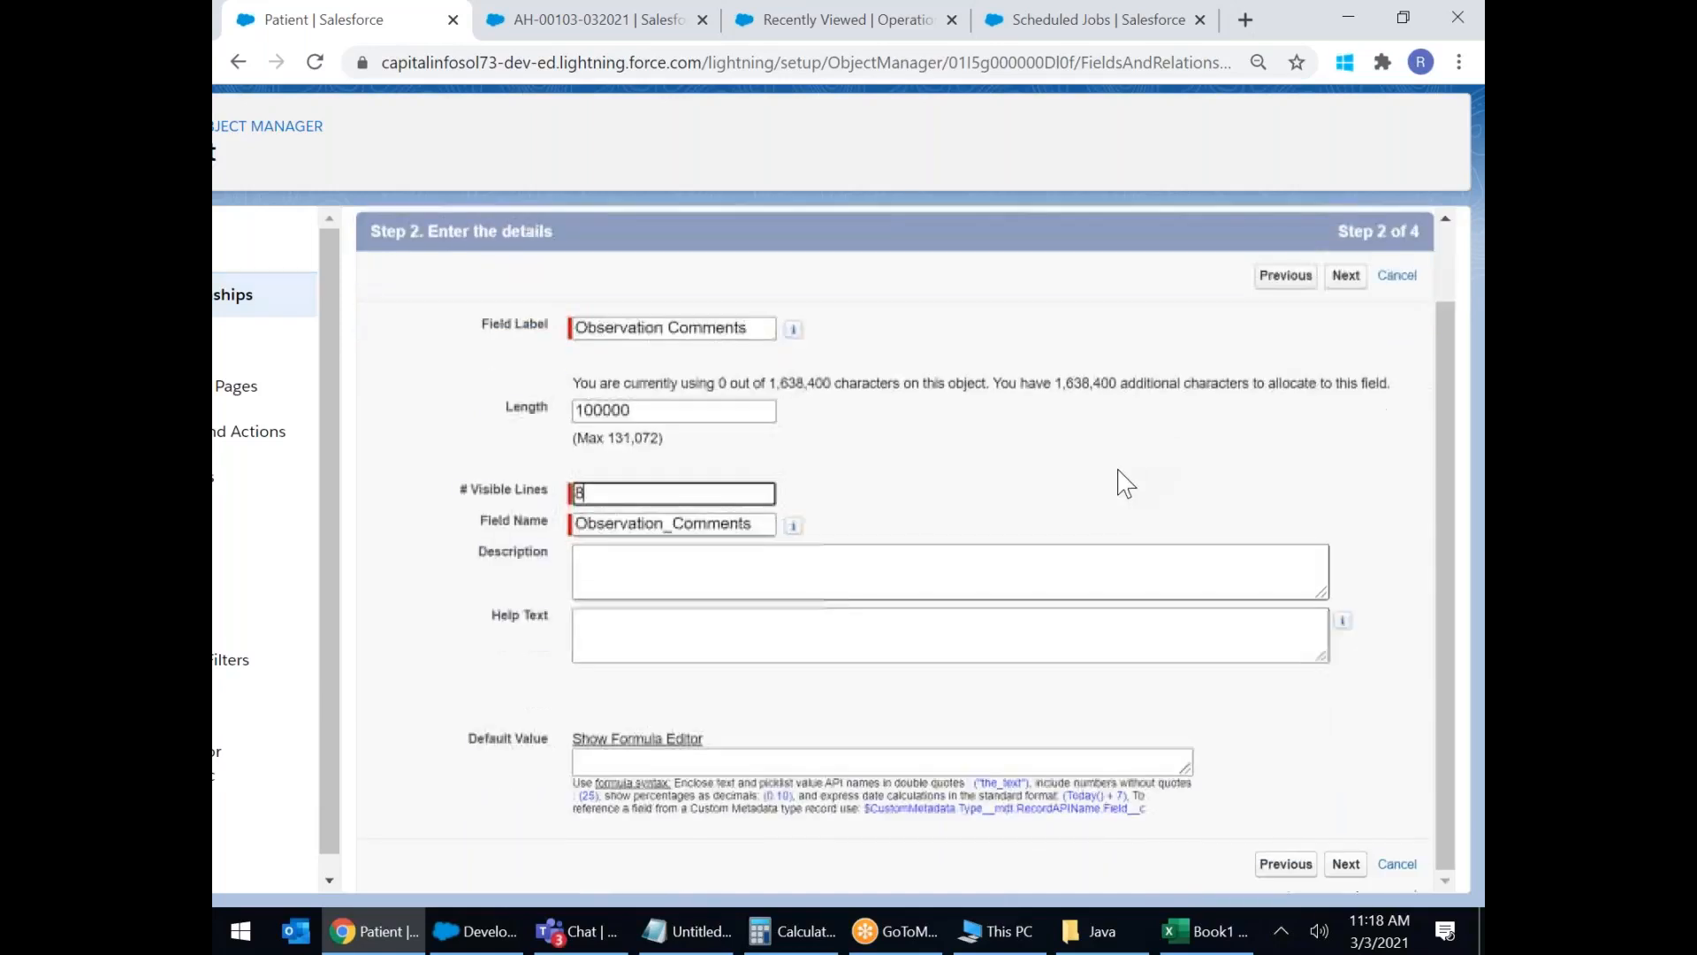
pyautogui.click(1347, 865)
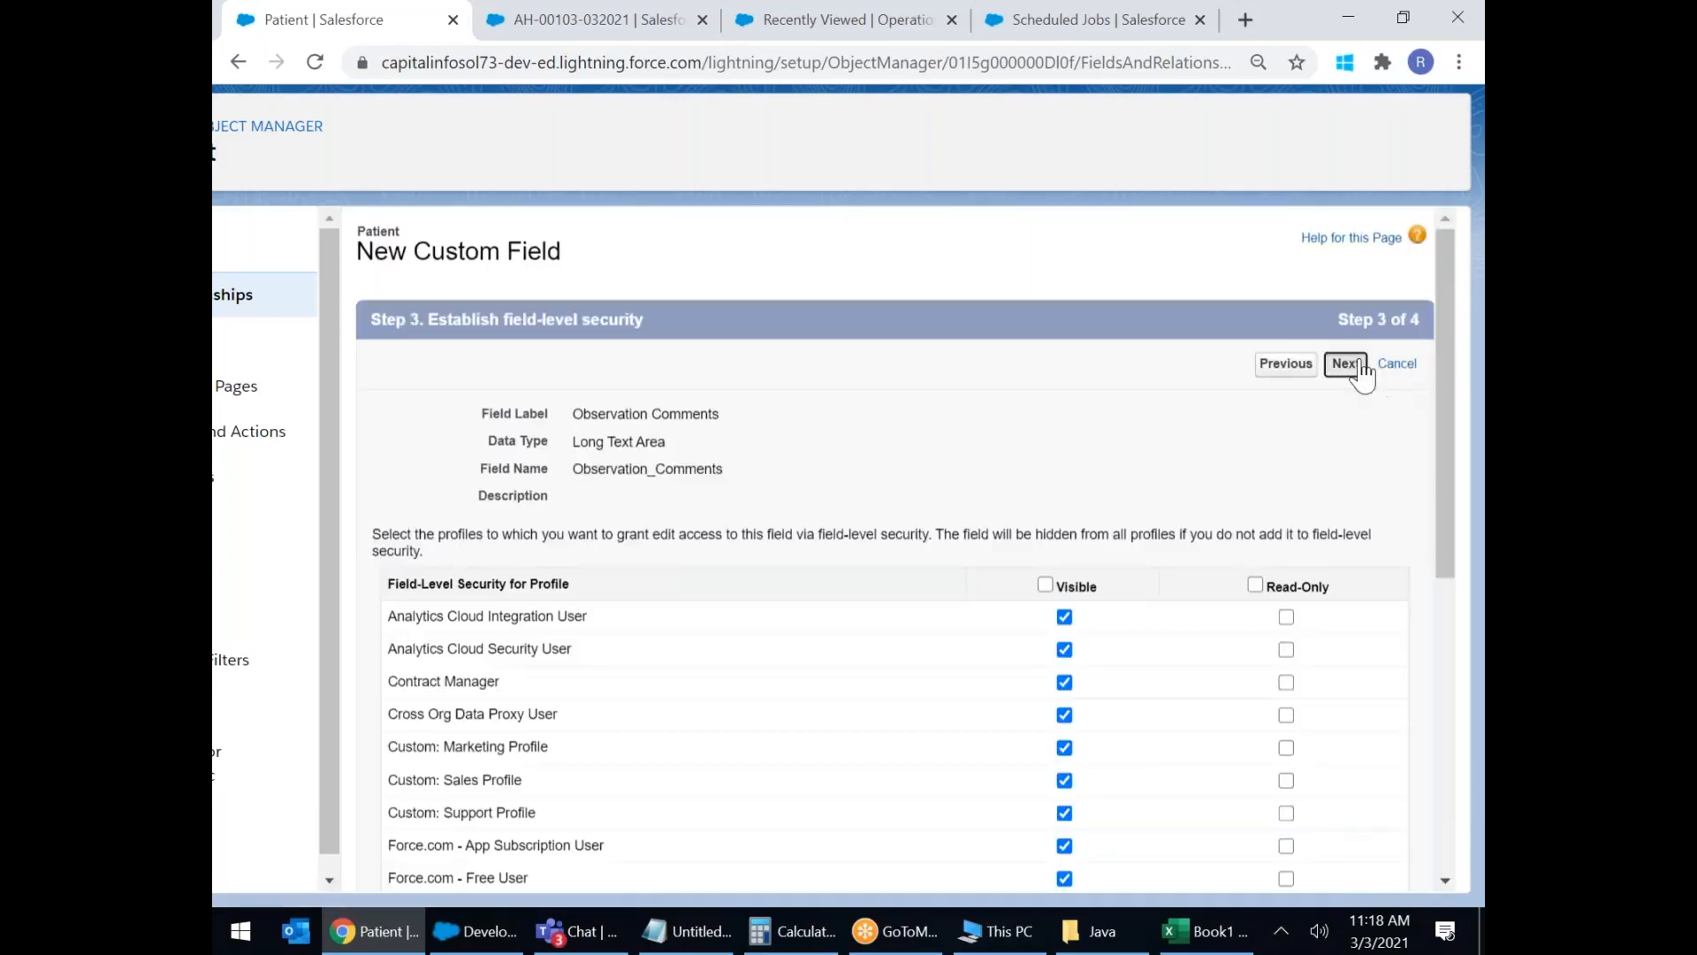
pyautogui.click(1357, 371)
pyautogui.click(1315, 375)
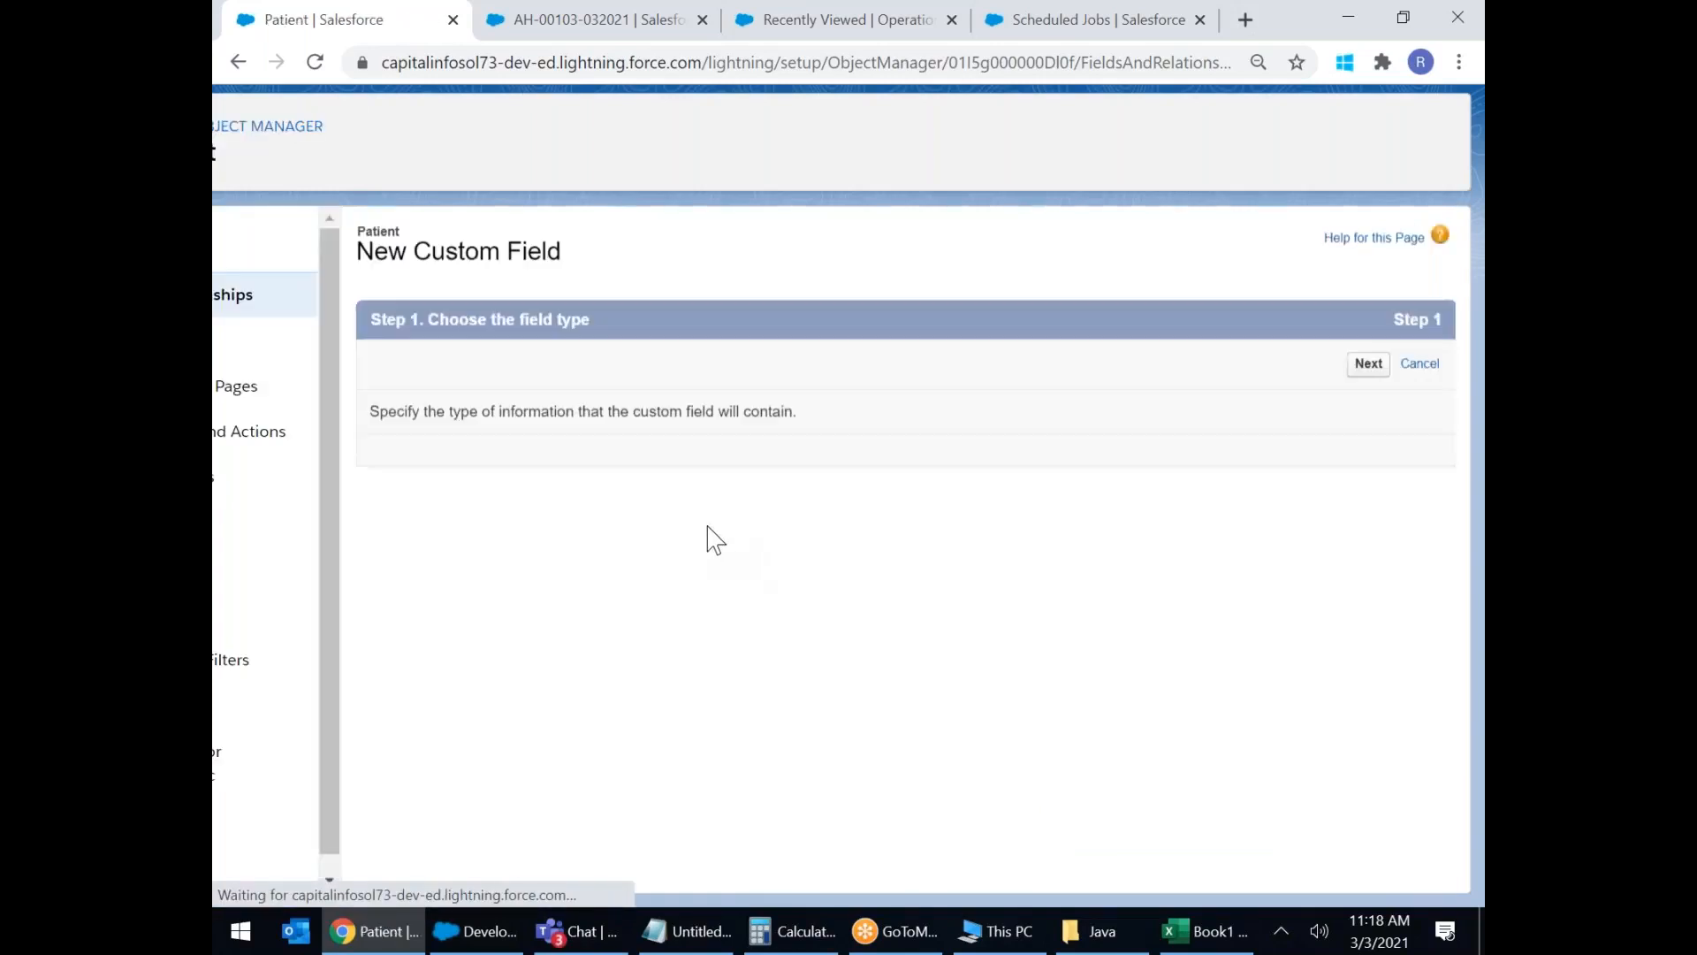
# Choose Text Area (Rich) and label the field 'Patient Medical History' with auto-filled name.
pyautogui.scroll(-10, 708, 538)
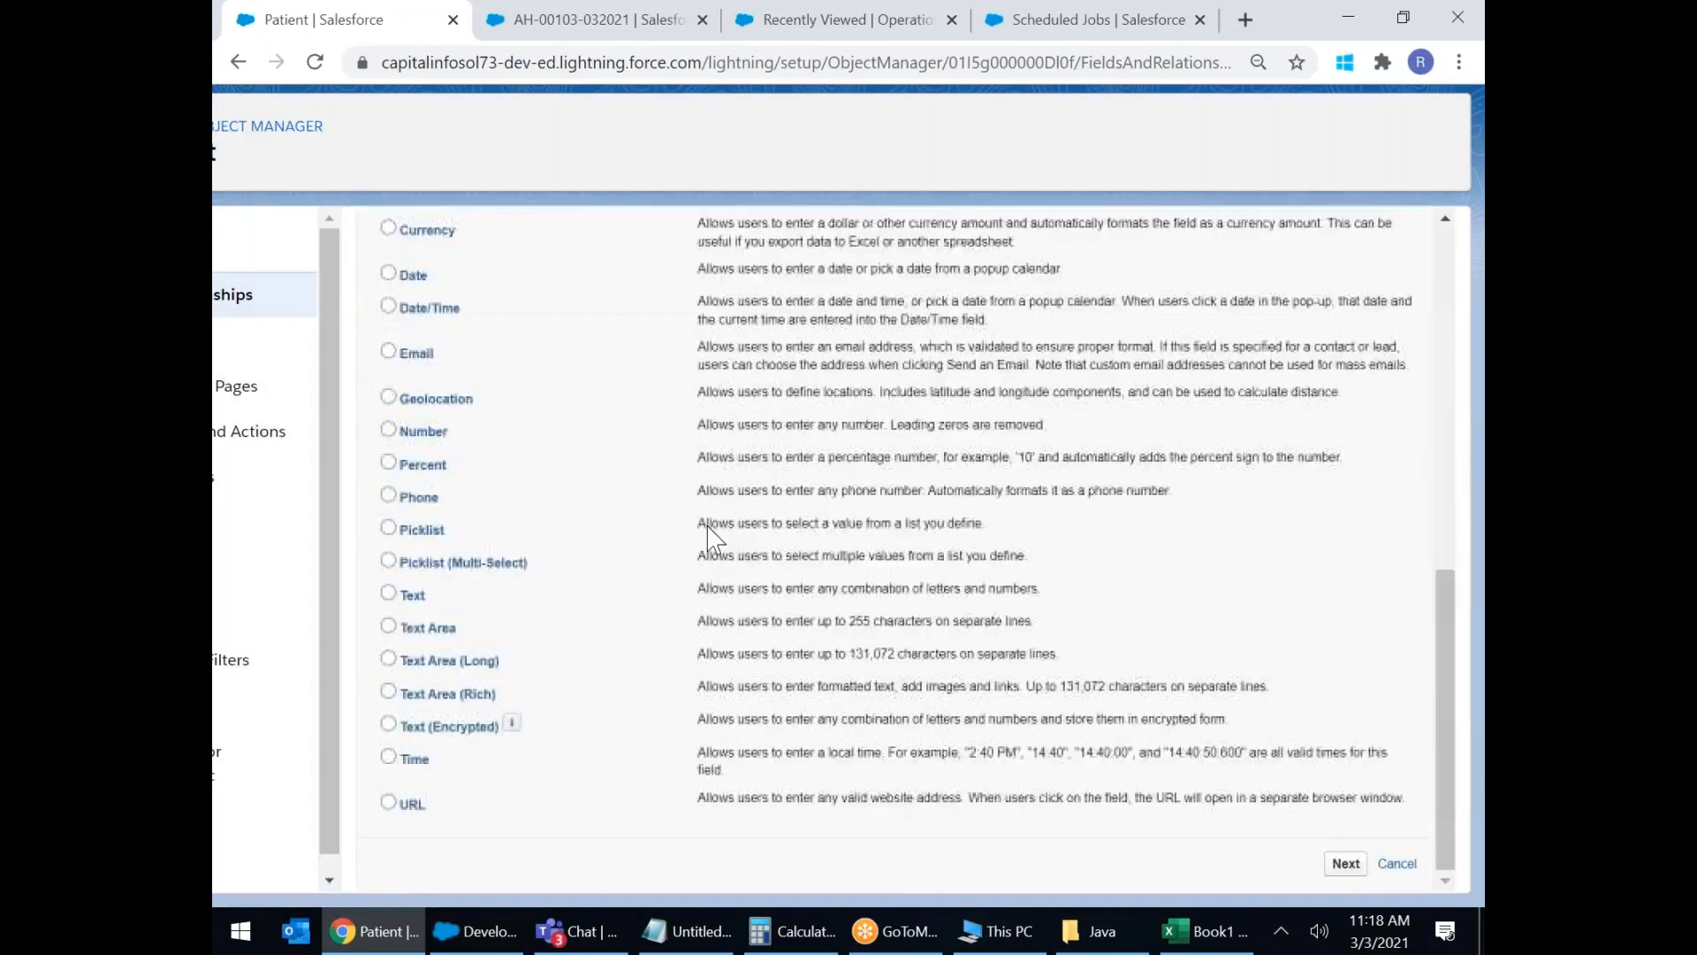
pyautogui.click(389, 690)
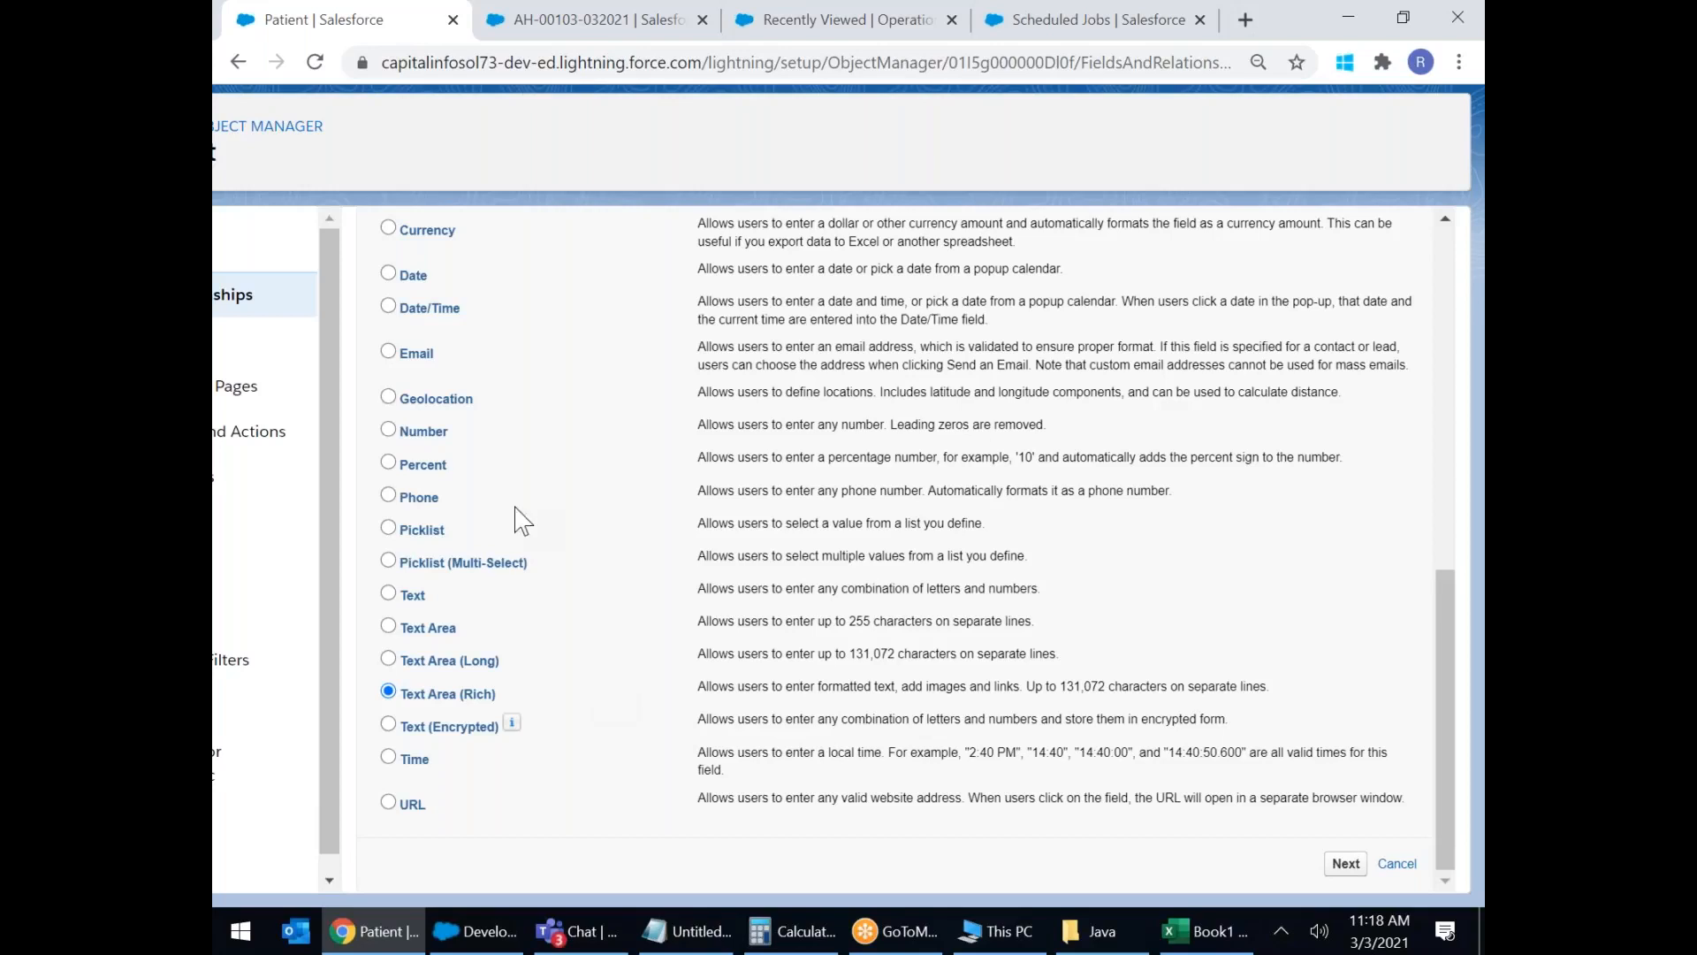
pyautogui.click(1345, 864)
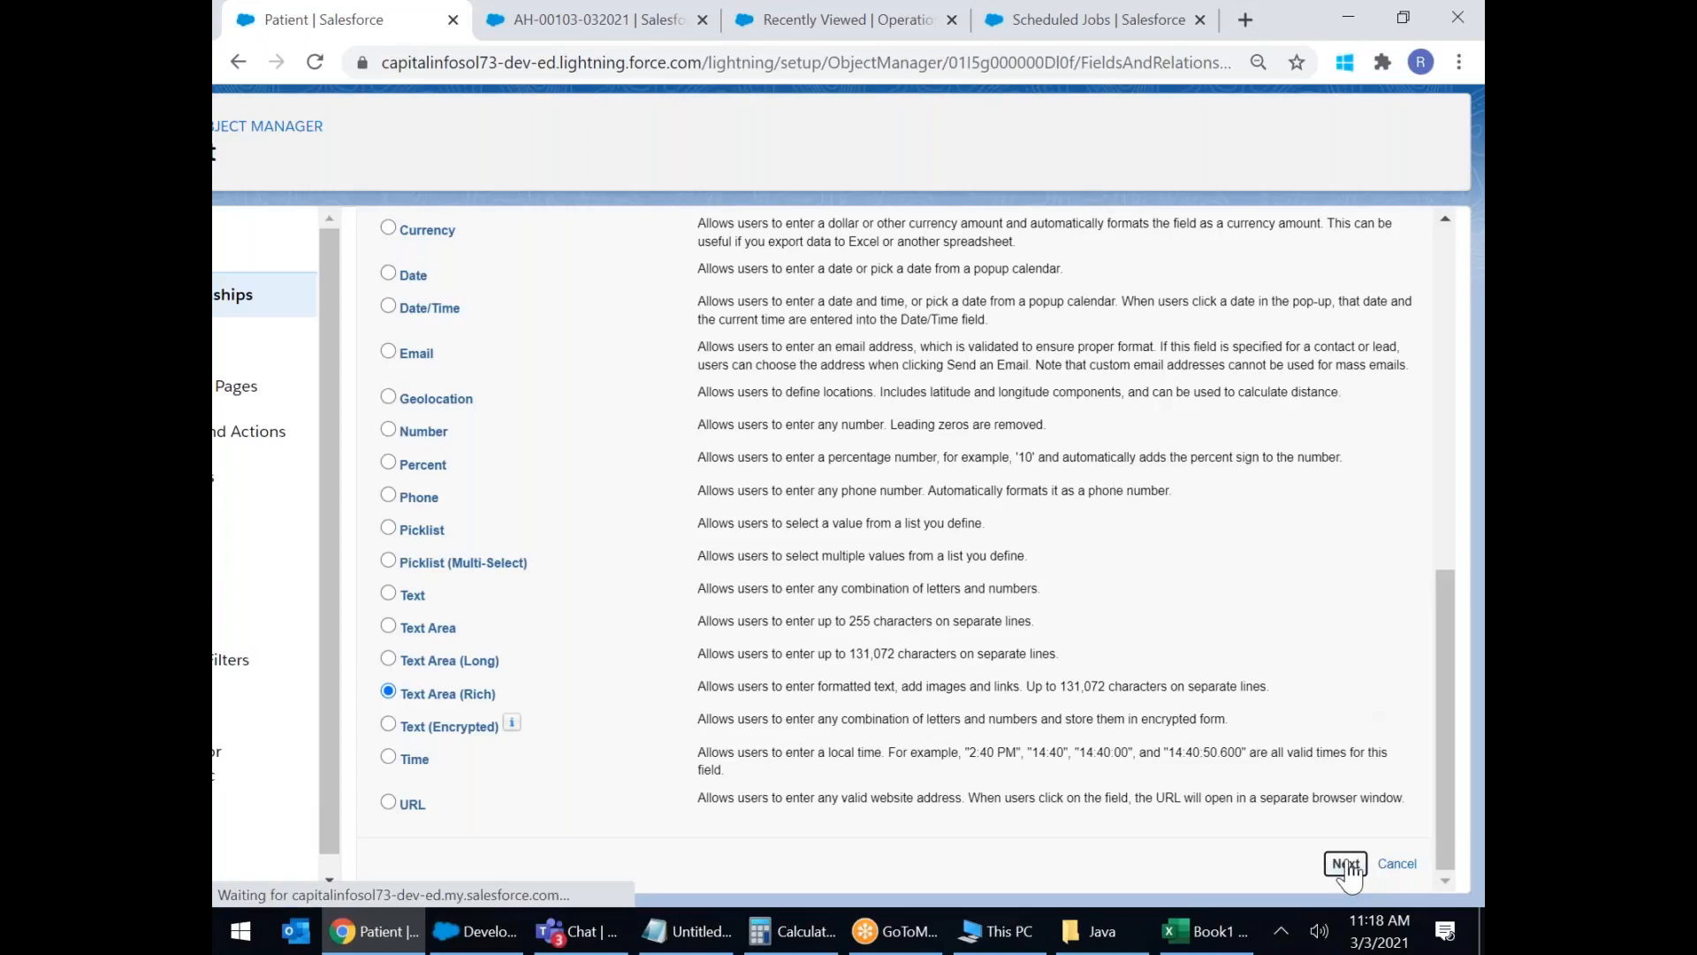
pyautogui.click(633, 419)
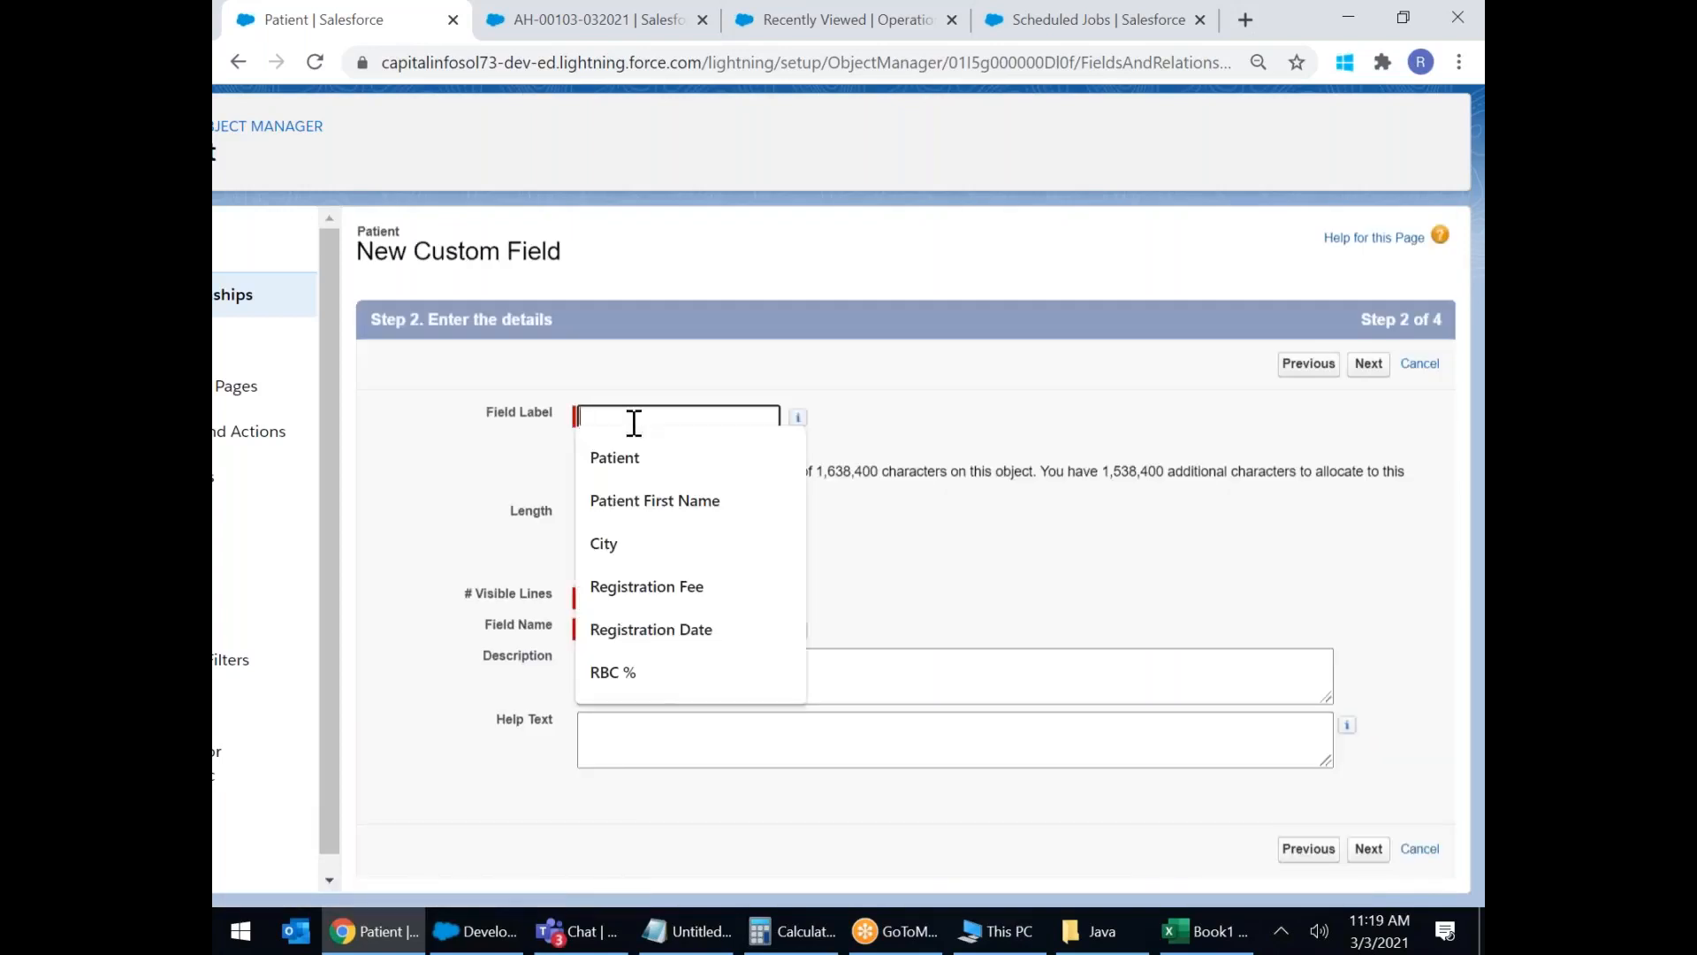
pyautogui.write('M')
pyautogui.press('BackSpace')
pyautogui.write('Pa')
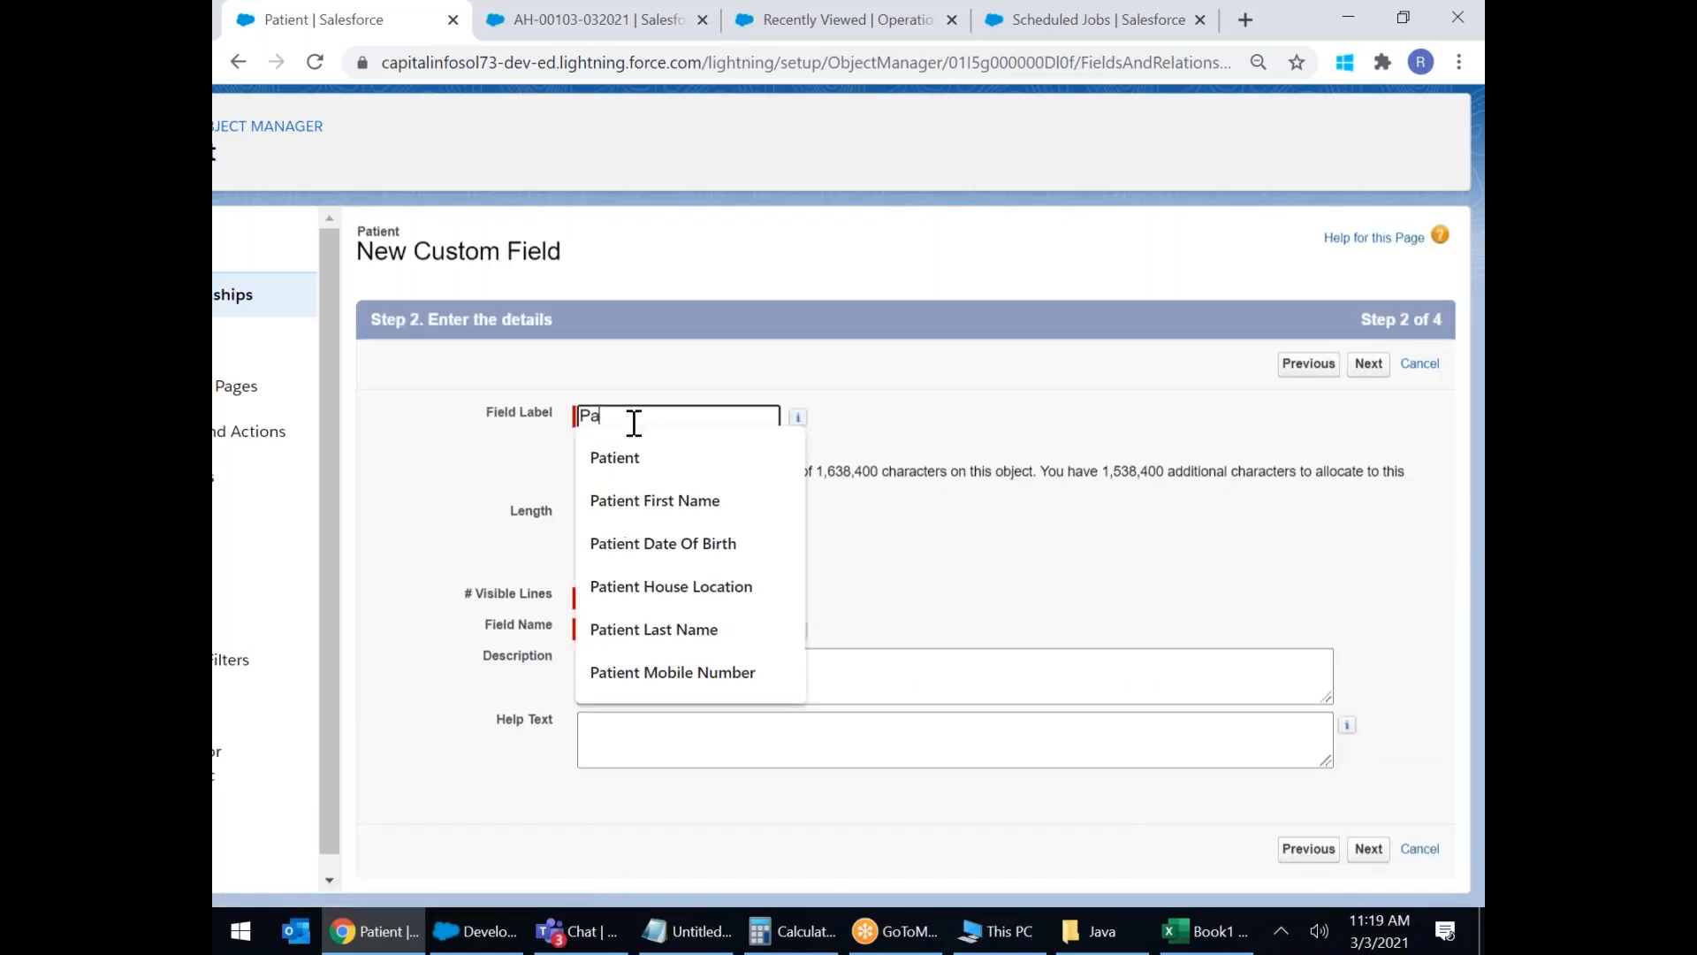
pyautogui.write('tient Med')
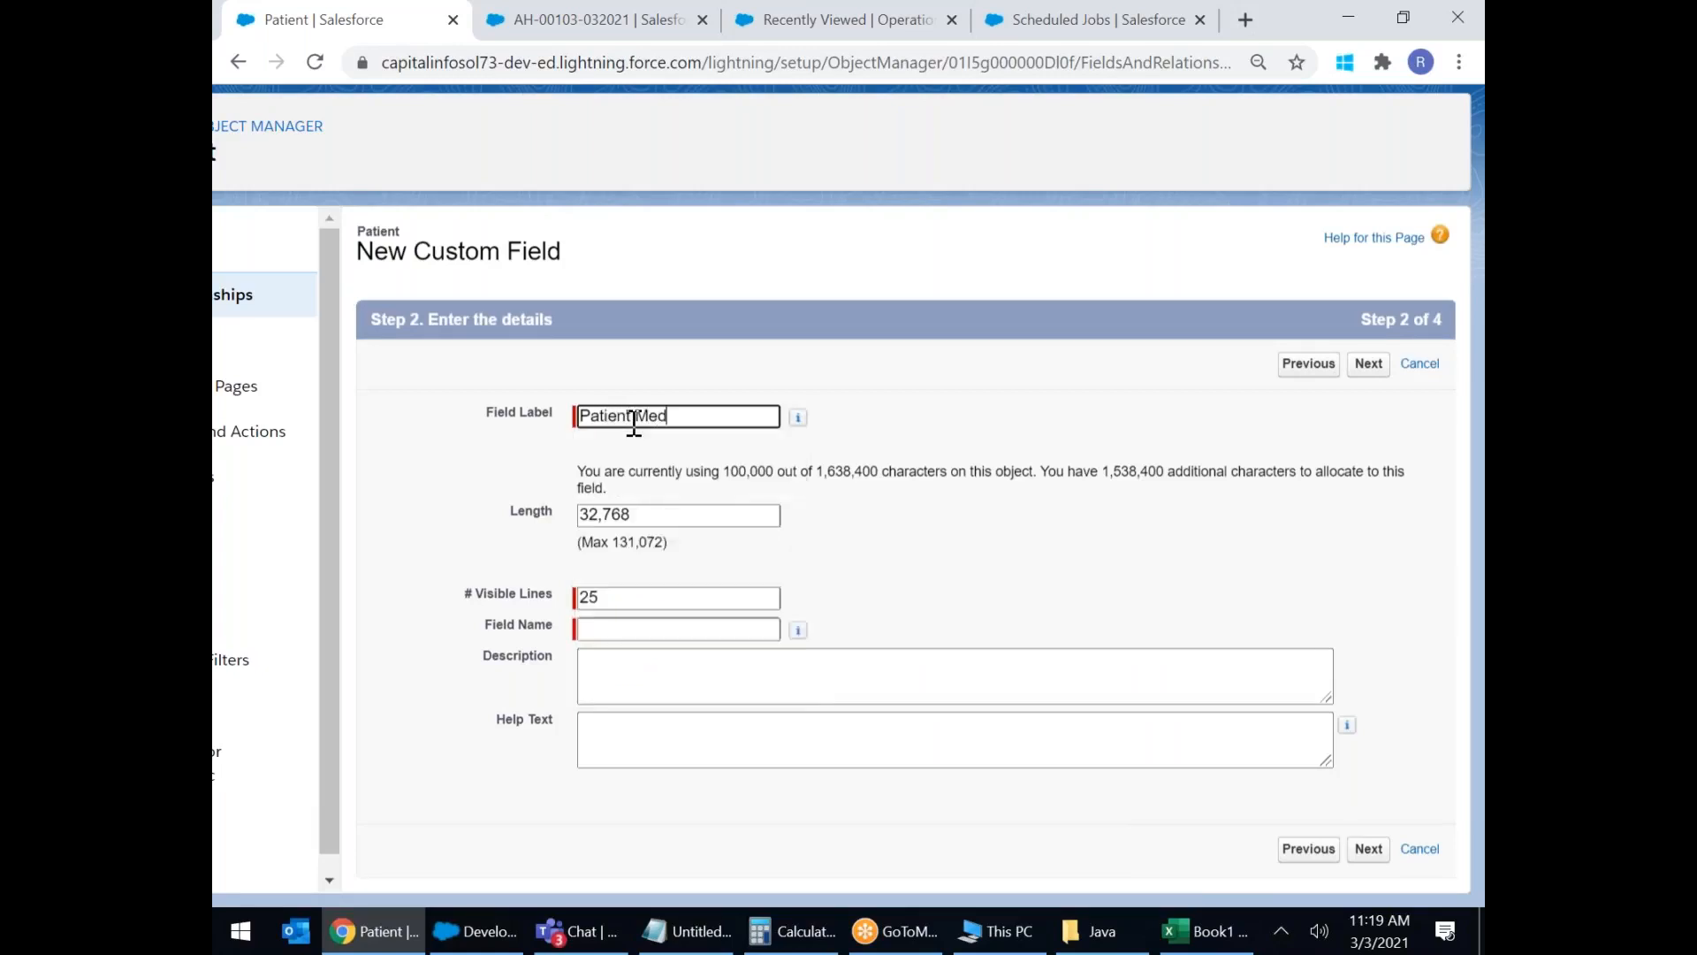
pyautogui.write('ical History')
pyautogui.click(894, 594)
# Set the field length to 10000 and enter 5 visible lines.
pyautogui.doubleClick(695, 510)
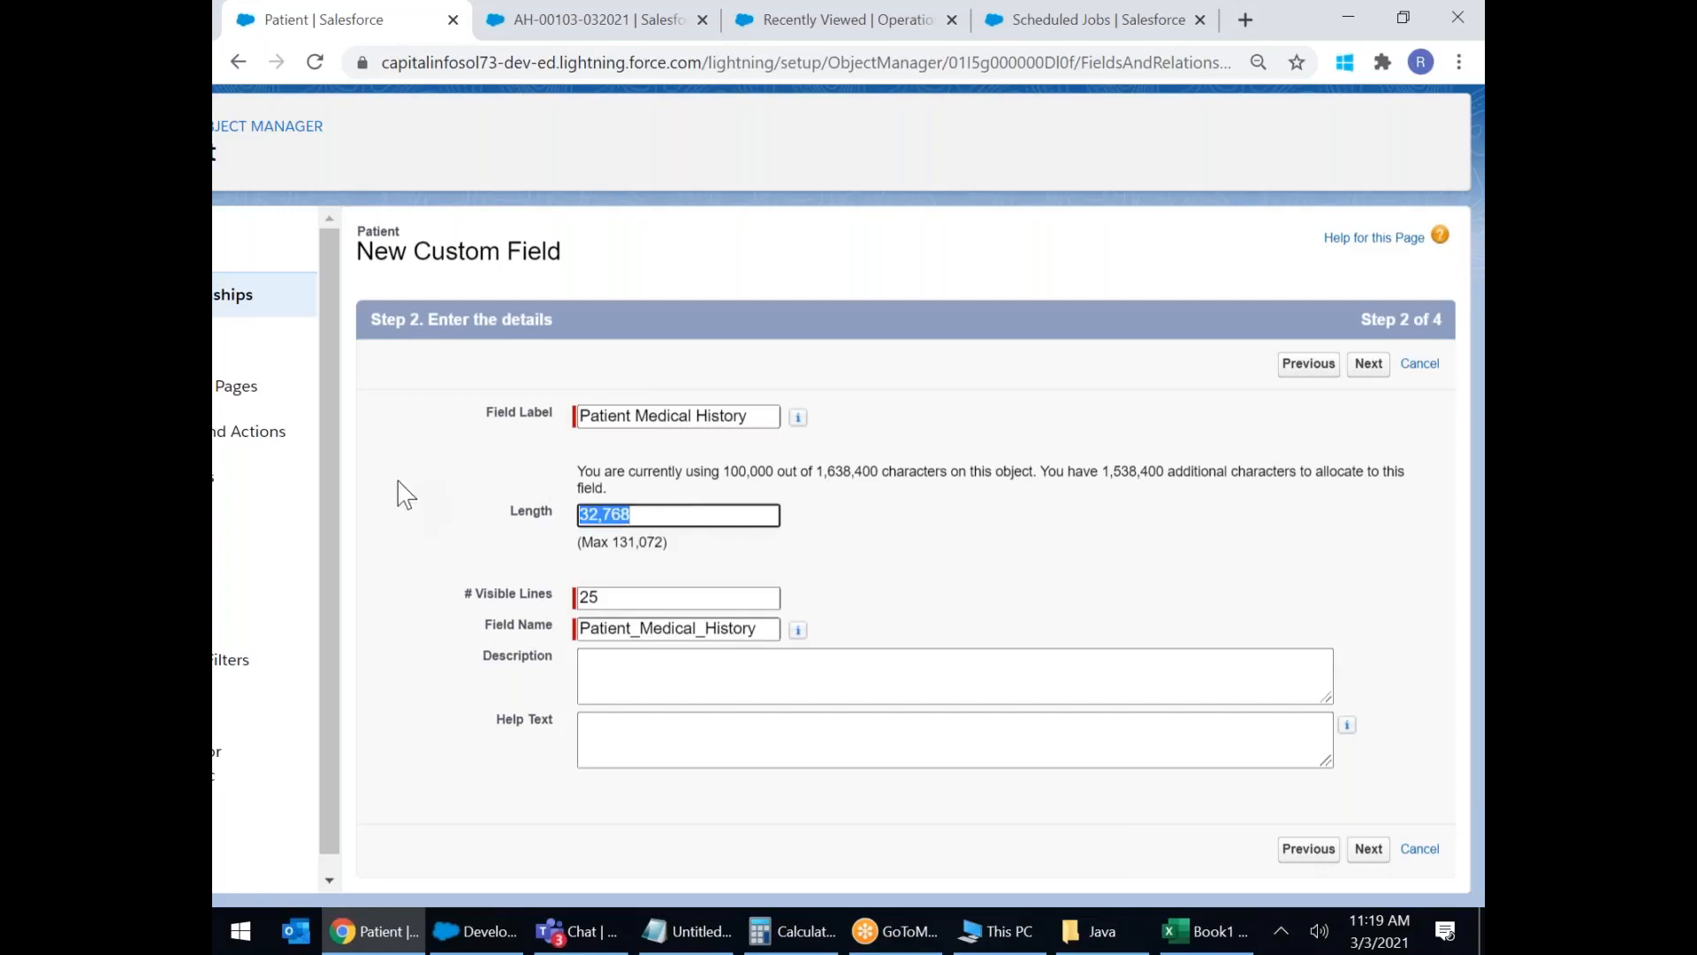
pyautogui.write('500000')
pyautogui.press('BackSpace')
pyautogui.press('BackSpace')
pyautogui.press('BackSpace')
pyautogui.press('BackSpace')
pyautogui.press('BackSpace')
pyautogui.press('BackSpace')
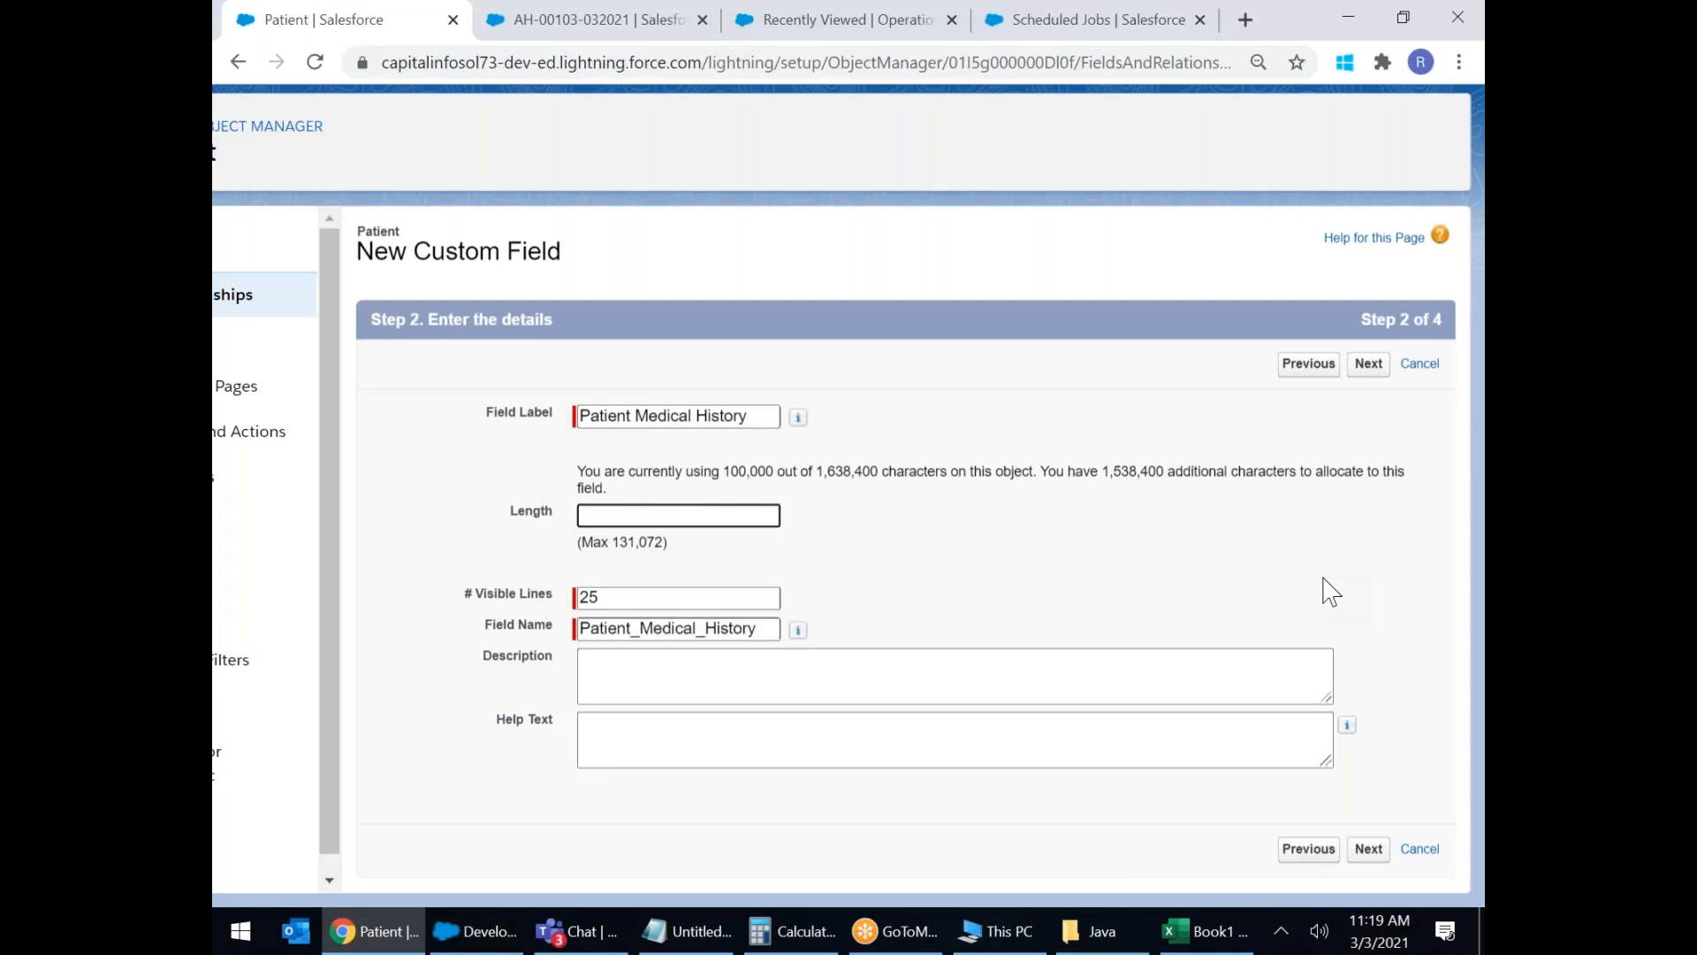
pyautogui.write('10000')
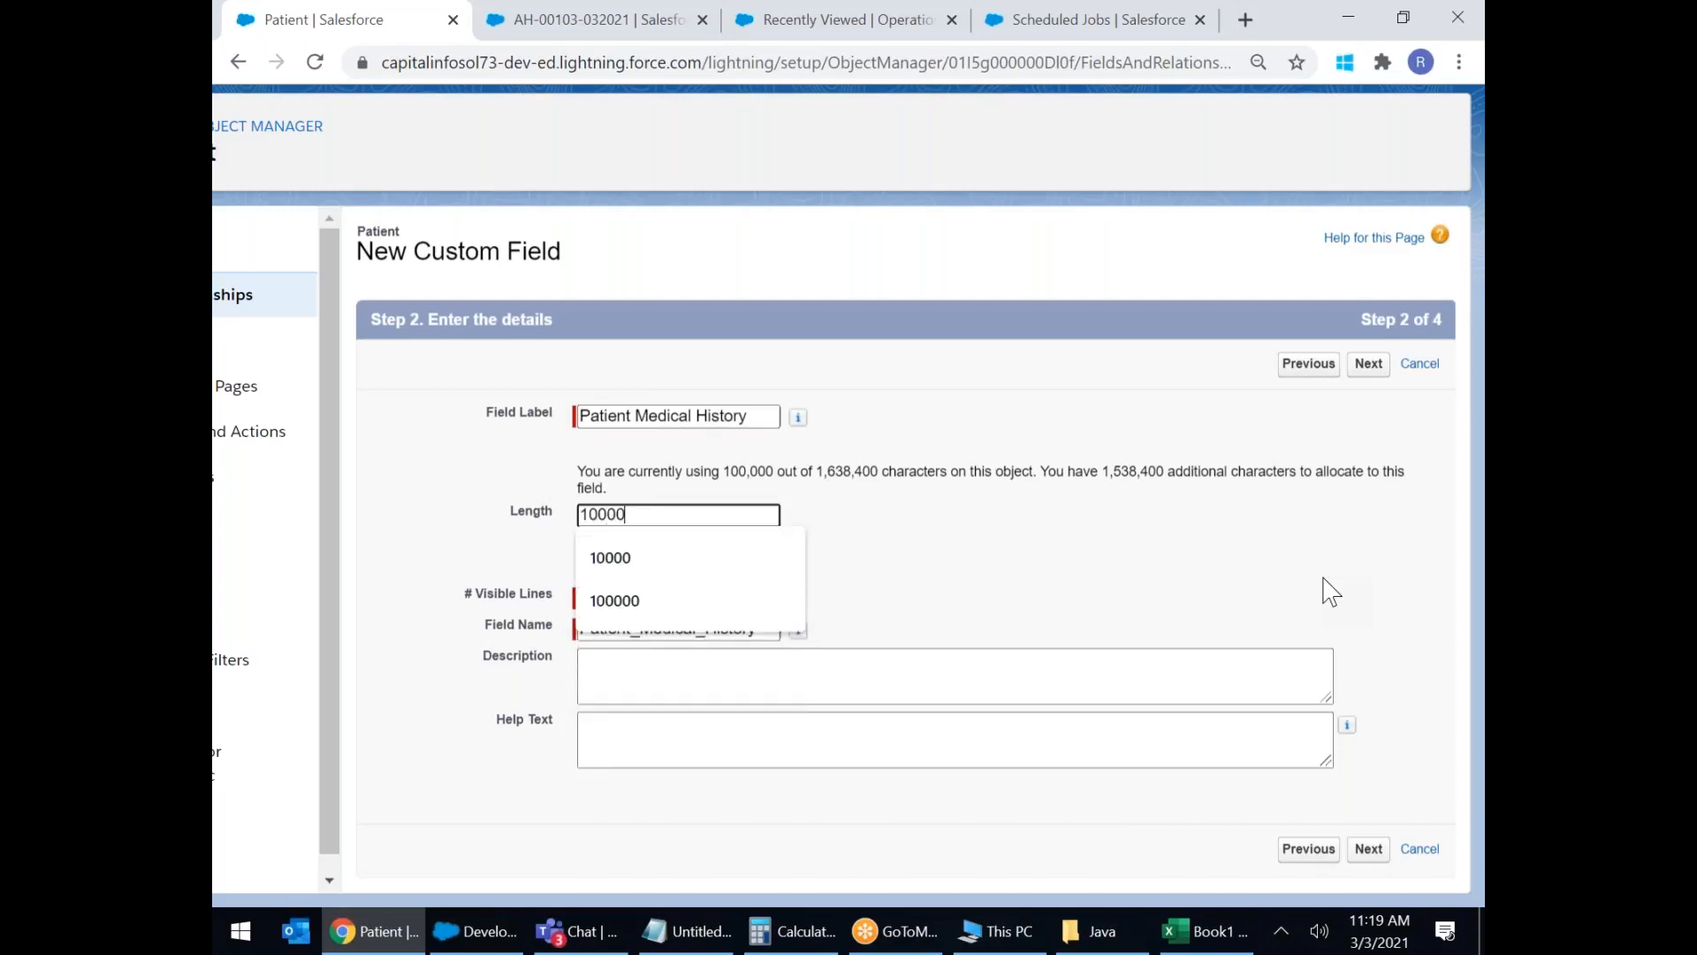
pyautogui.click(1049, 630)
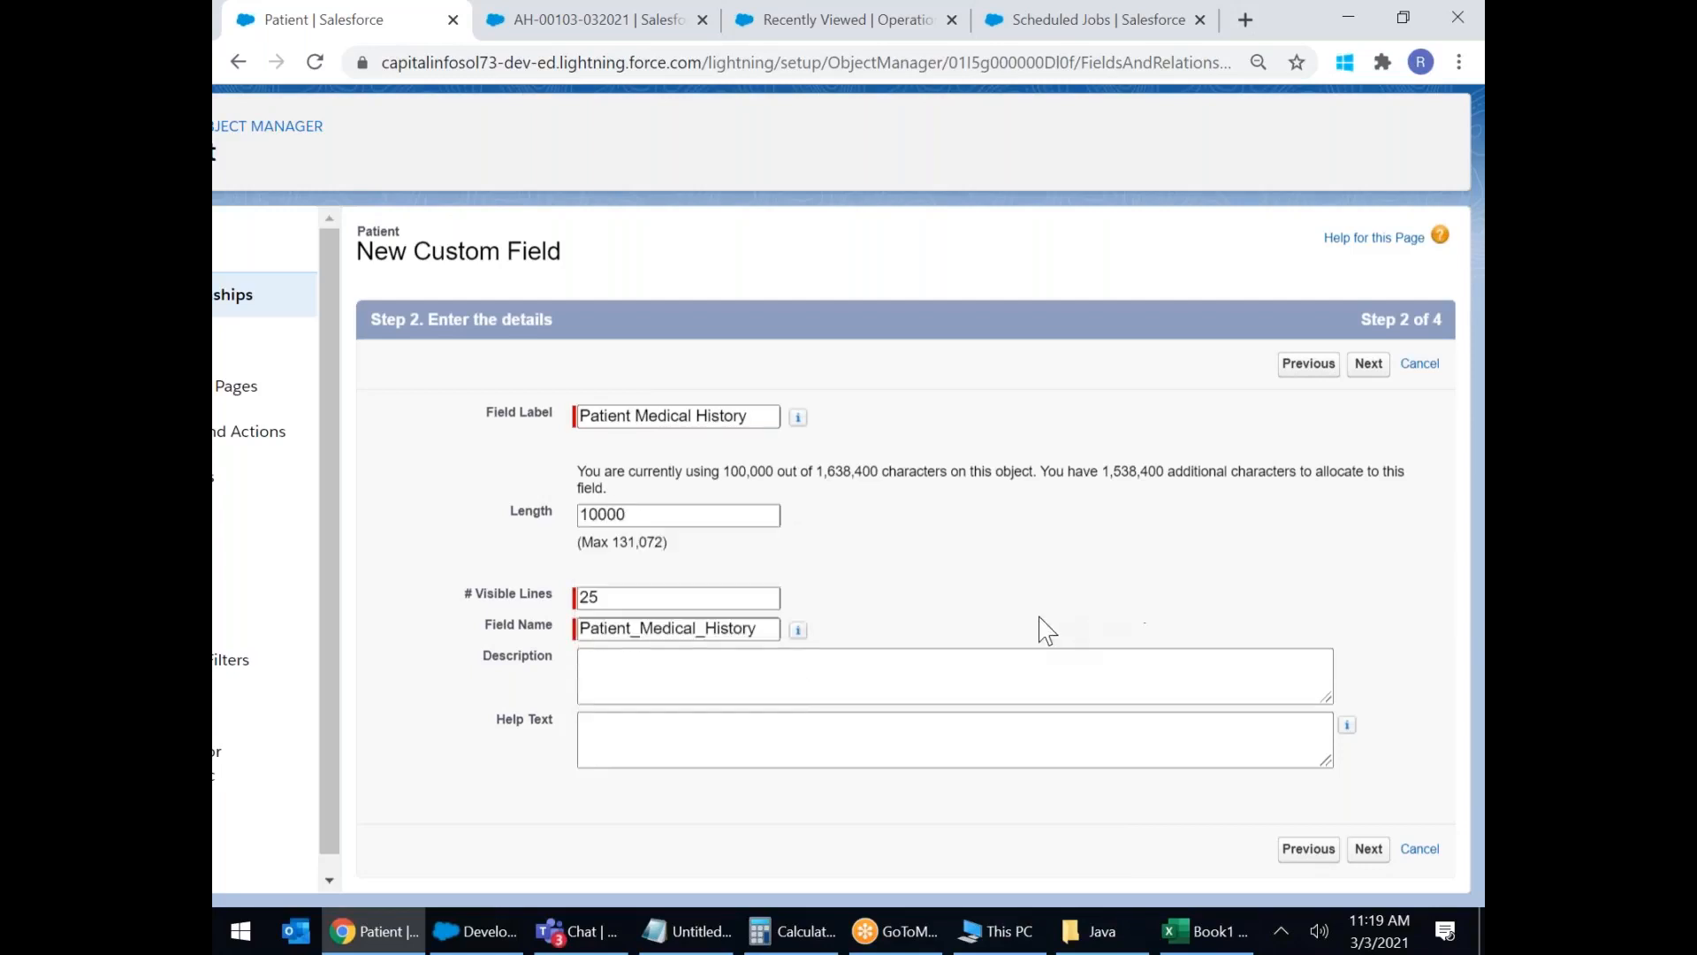
pyautogui.click(631, 597)
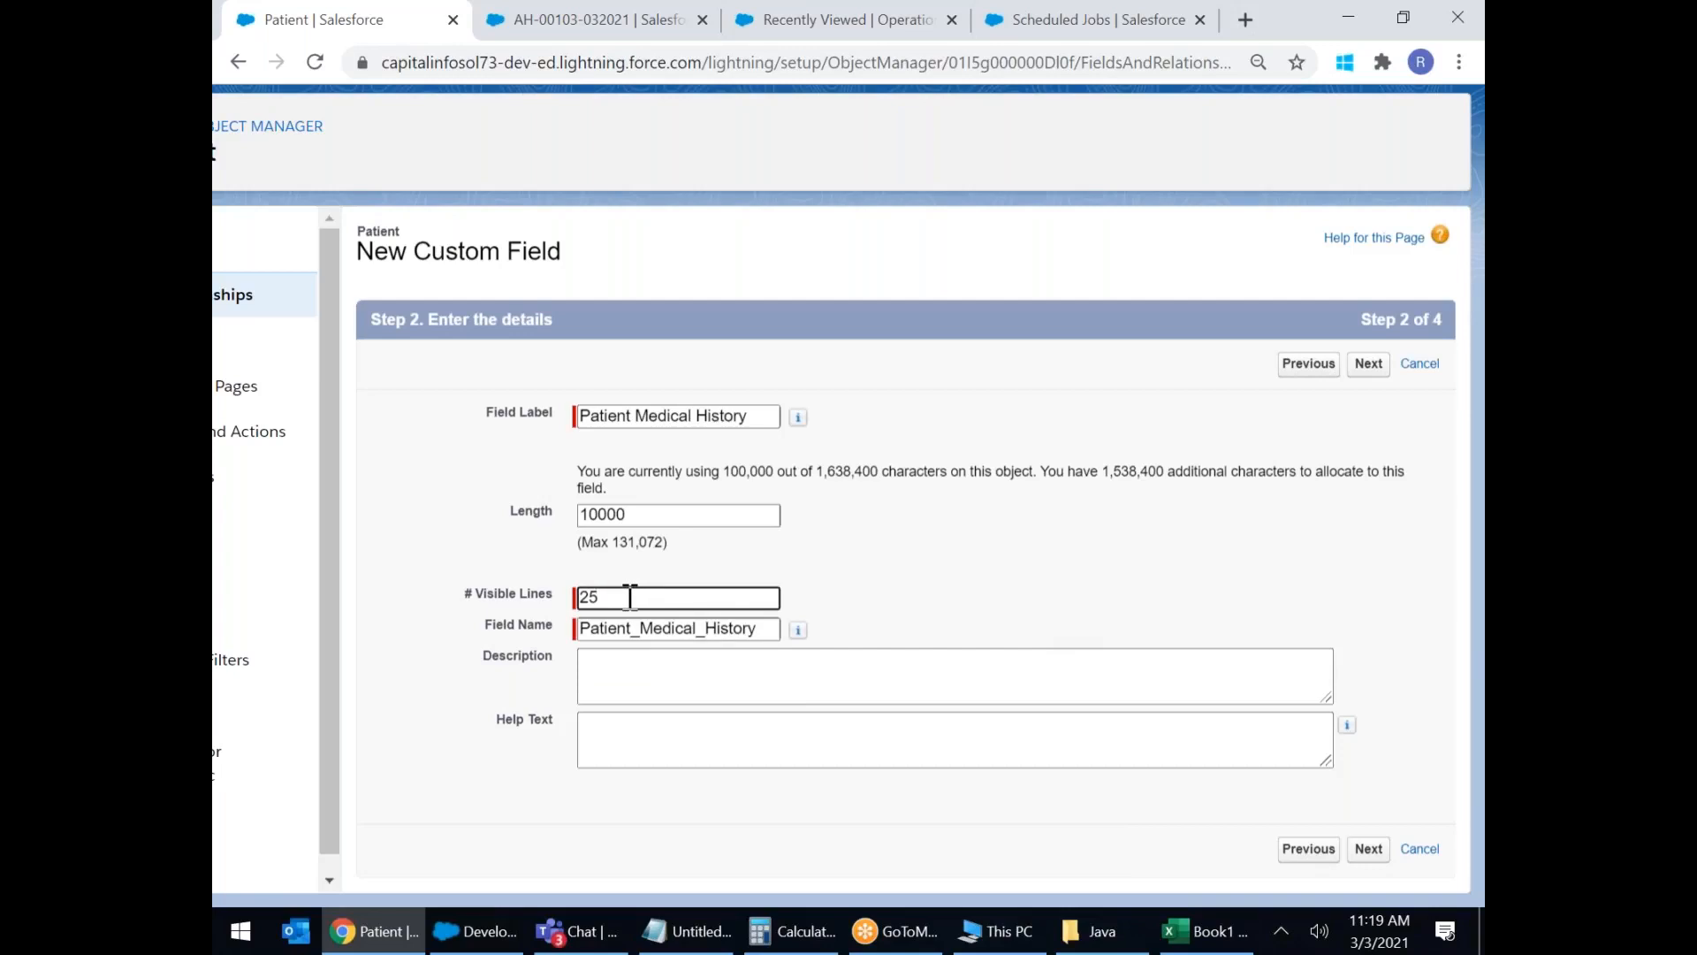
pyautogui.moveTo(629, 598); pyautogui.dragTo(541, 610)
pyautogui.press('BackSpace')
pyautogui.write('5')
# Correct visible lines to 25 after the error, then advance through the wizard with Save & New.
pyautogui.click(1369, 365)
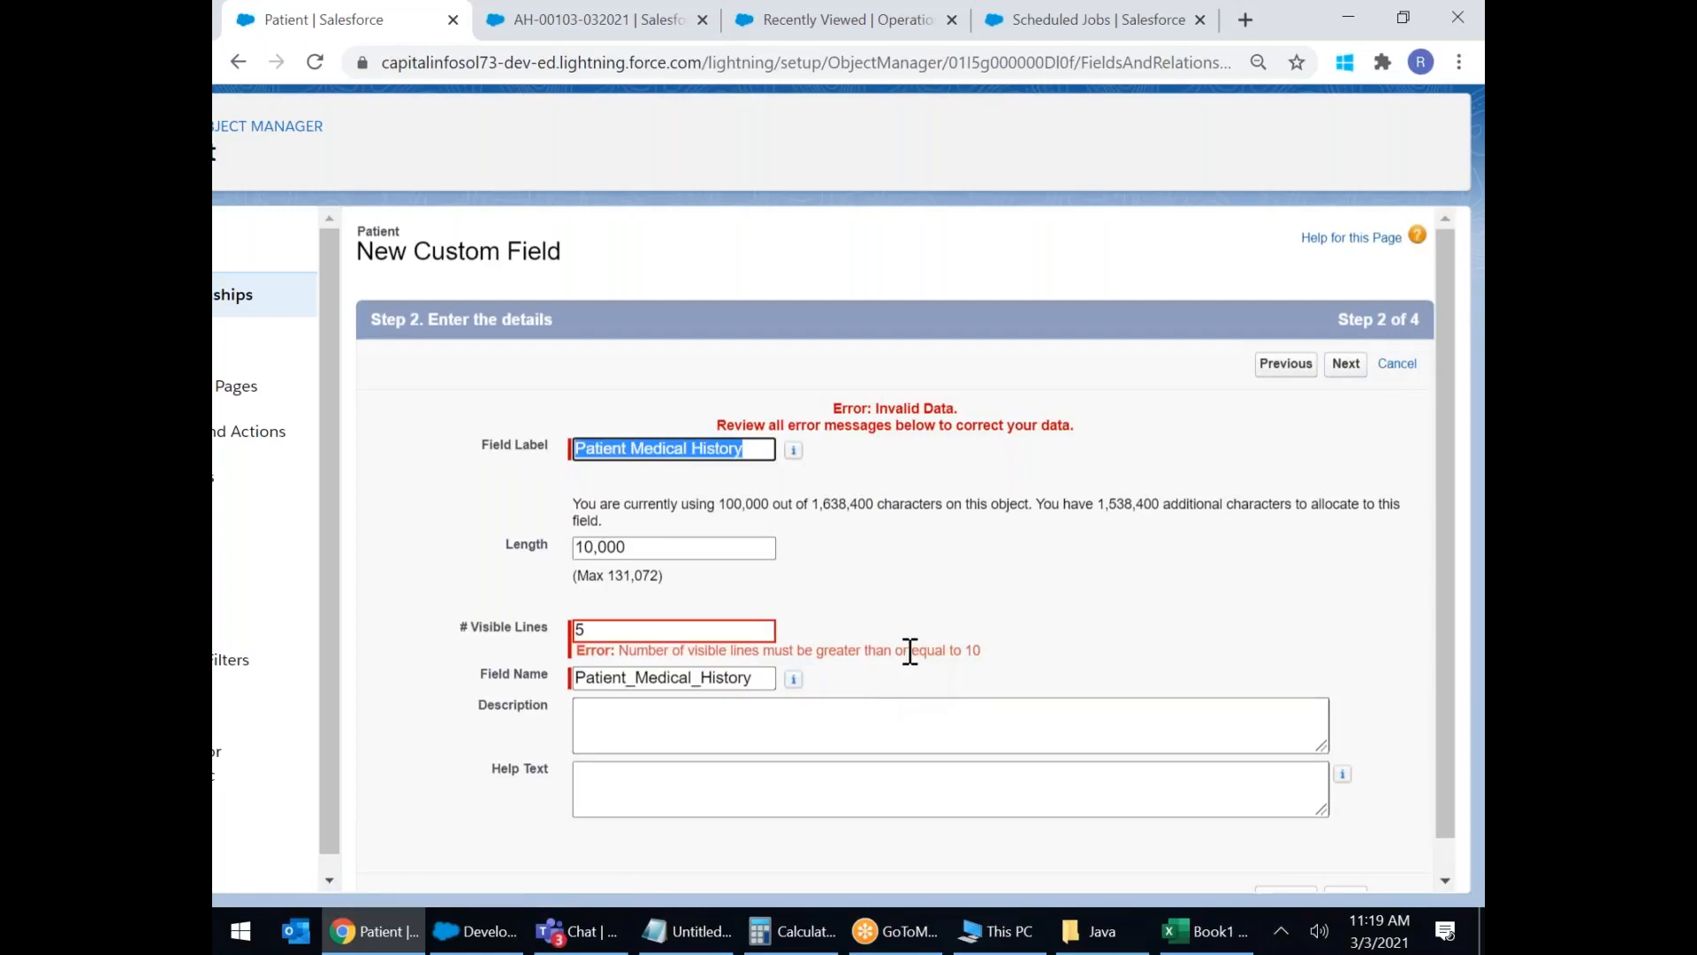
pyautogui.moveTo(910, 651); pyautogui.dragTo(1015, 647)
pyautogui.click(1152, 683)
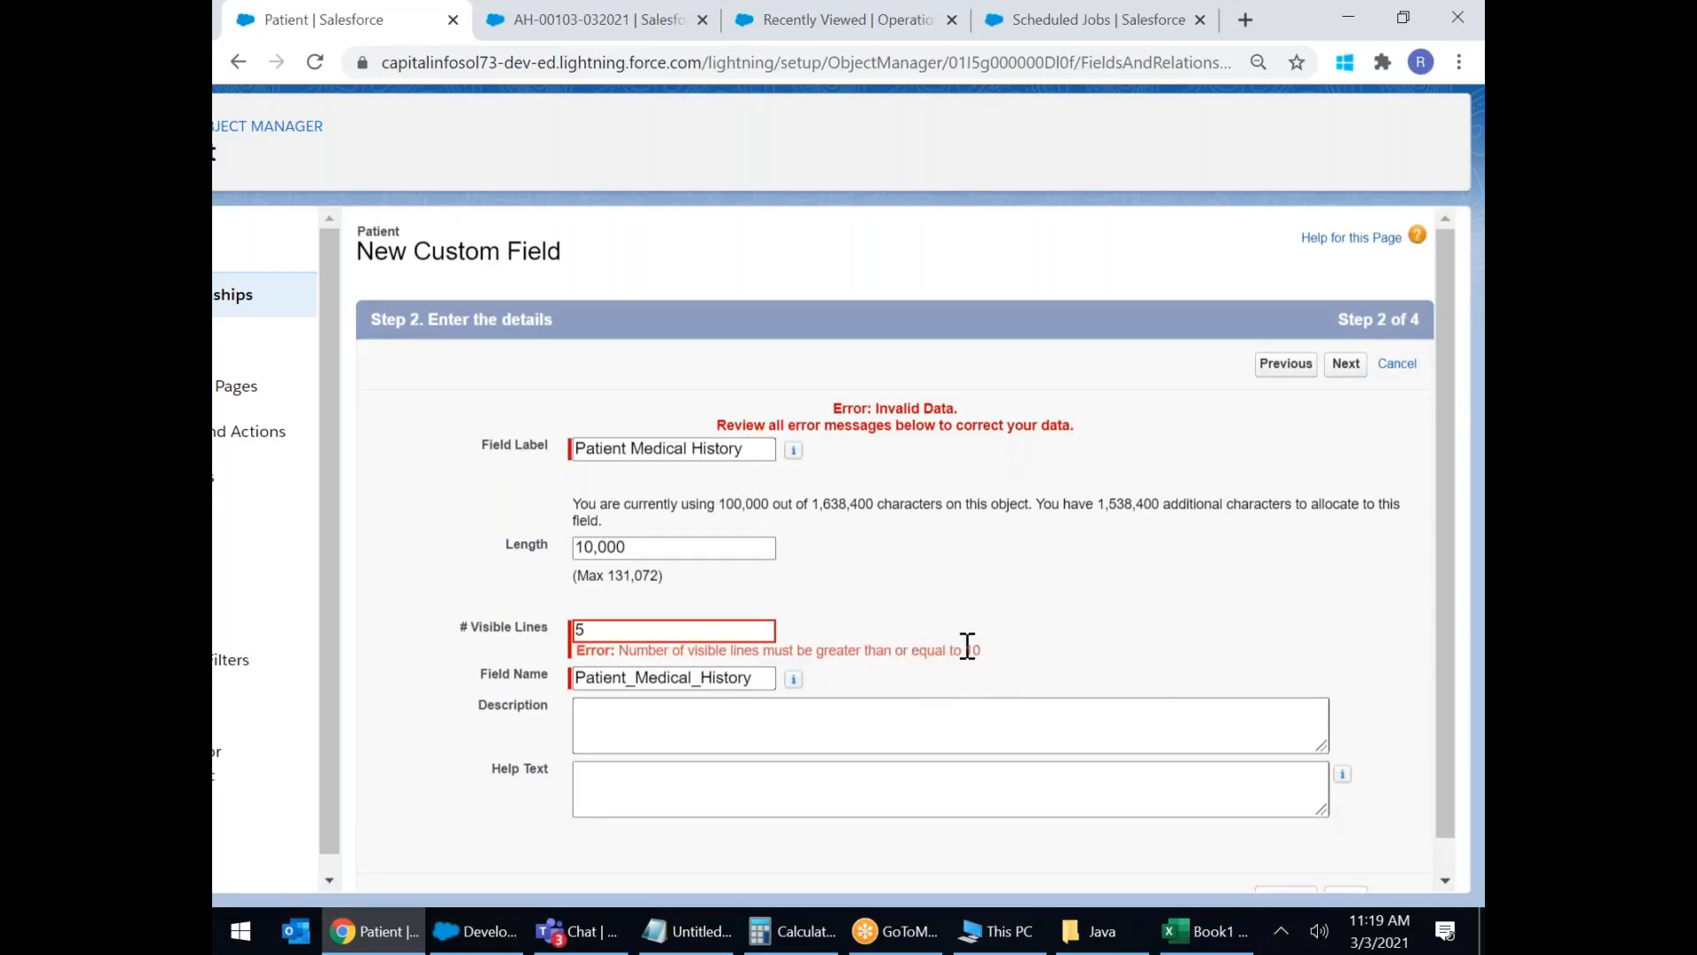
pyautogui.click(623, 631)
pyautogui.press('BackSpace')
pyautogui.write('25')
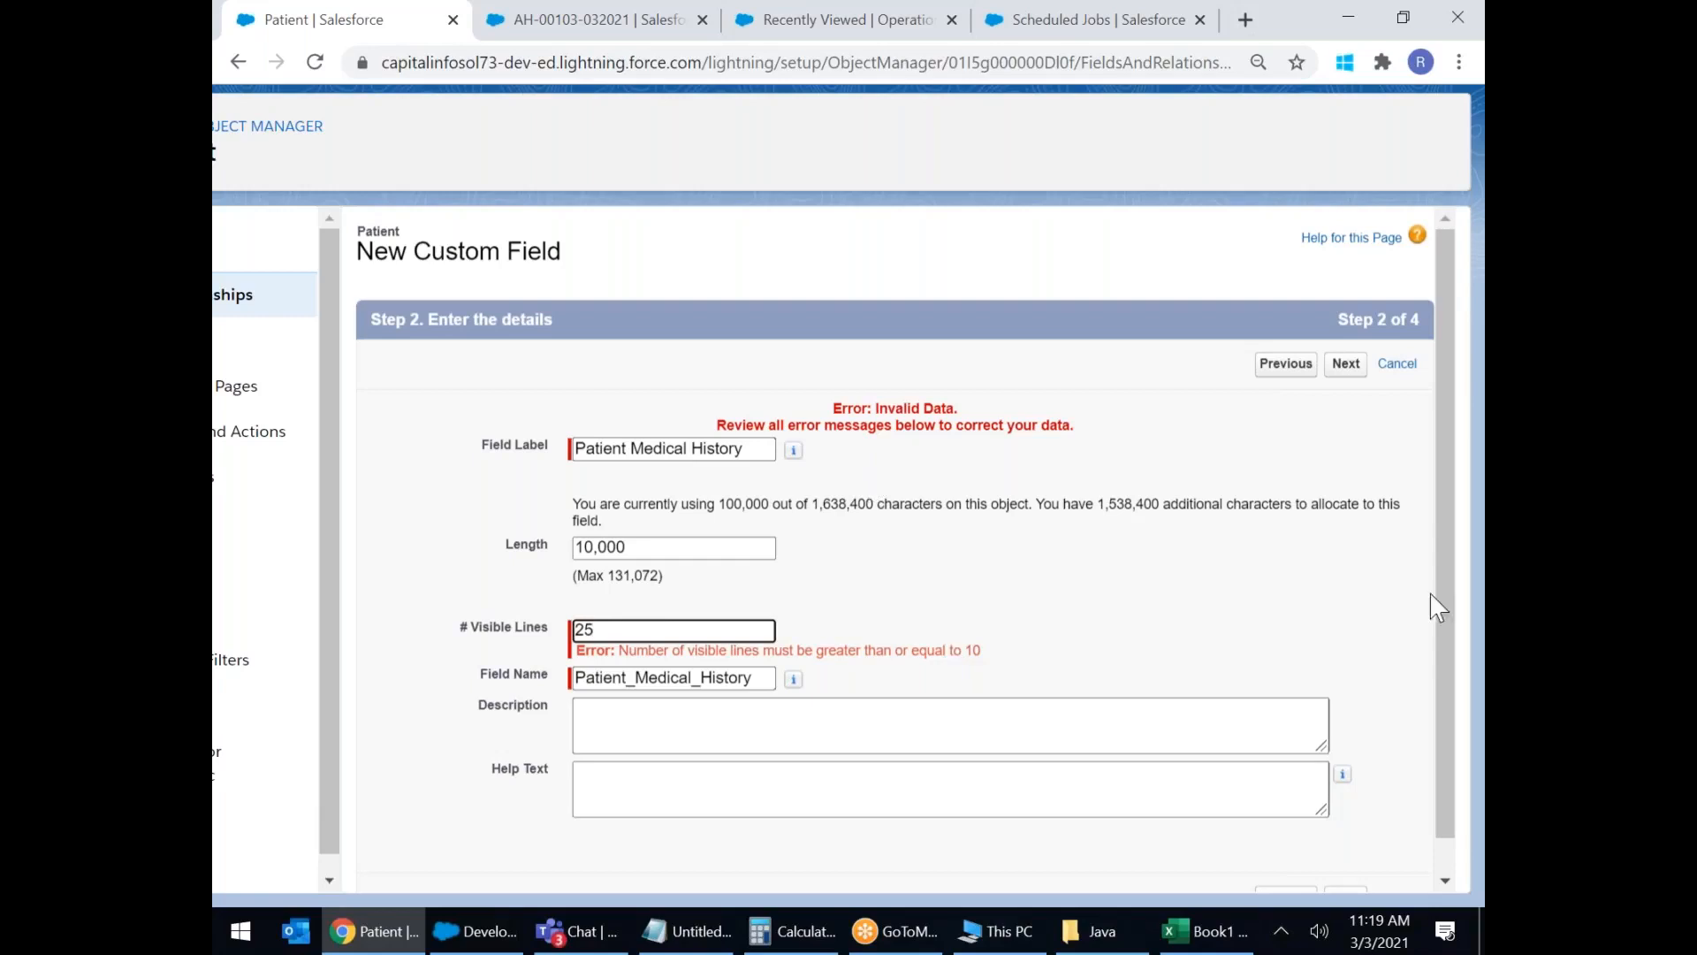
pyautogui.click(1345, 363)
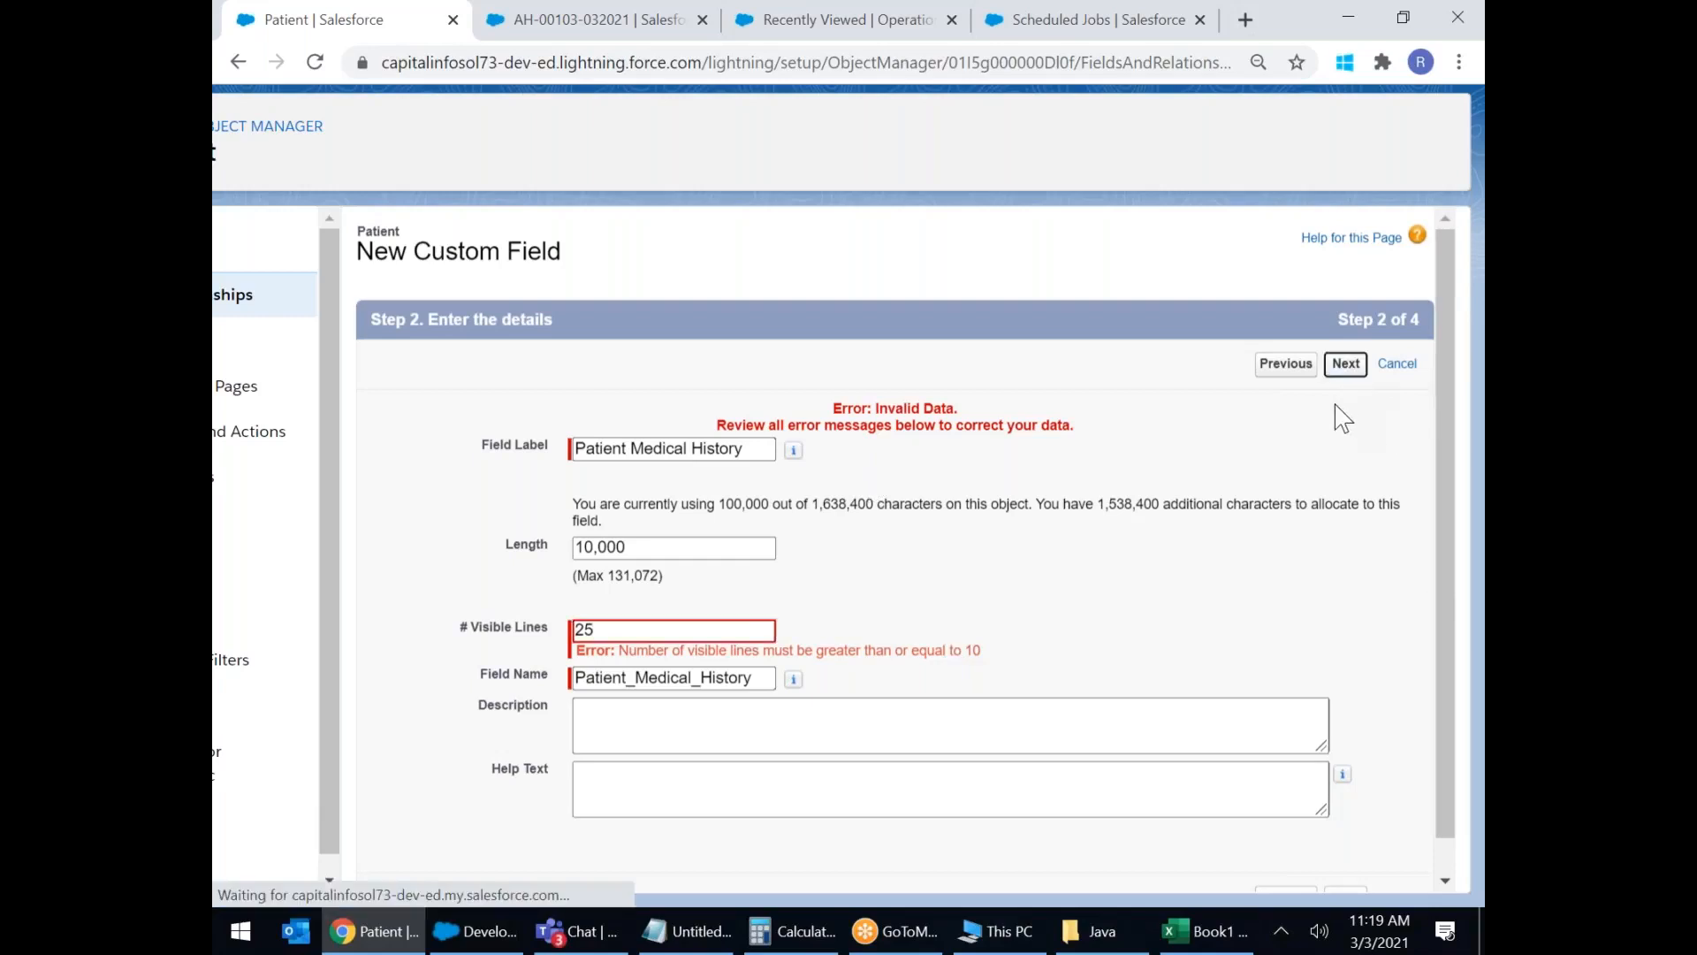
pyautogui.click(1347, 373)
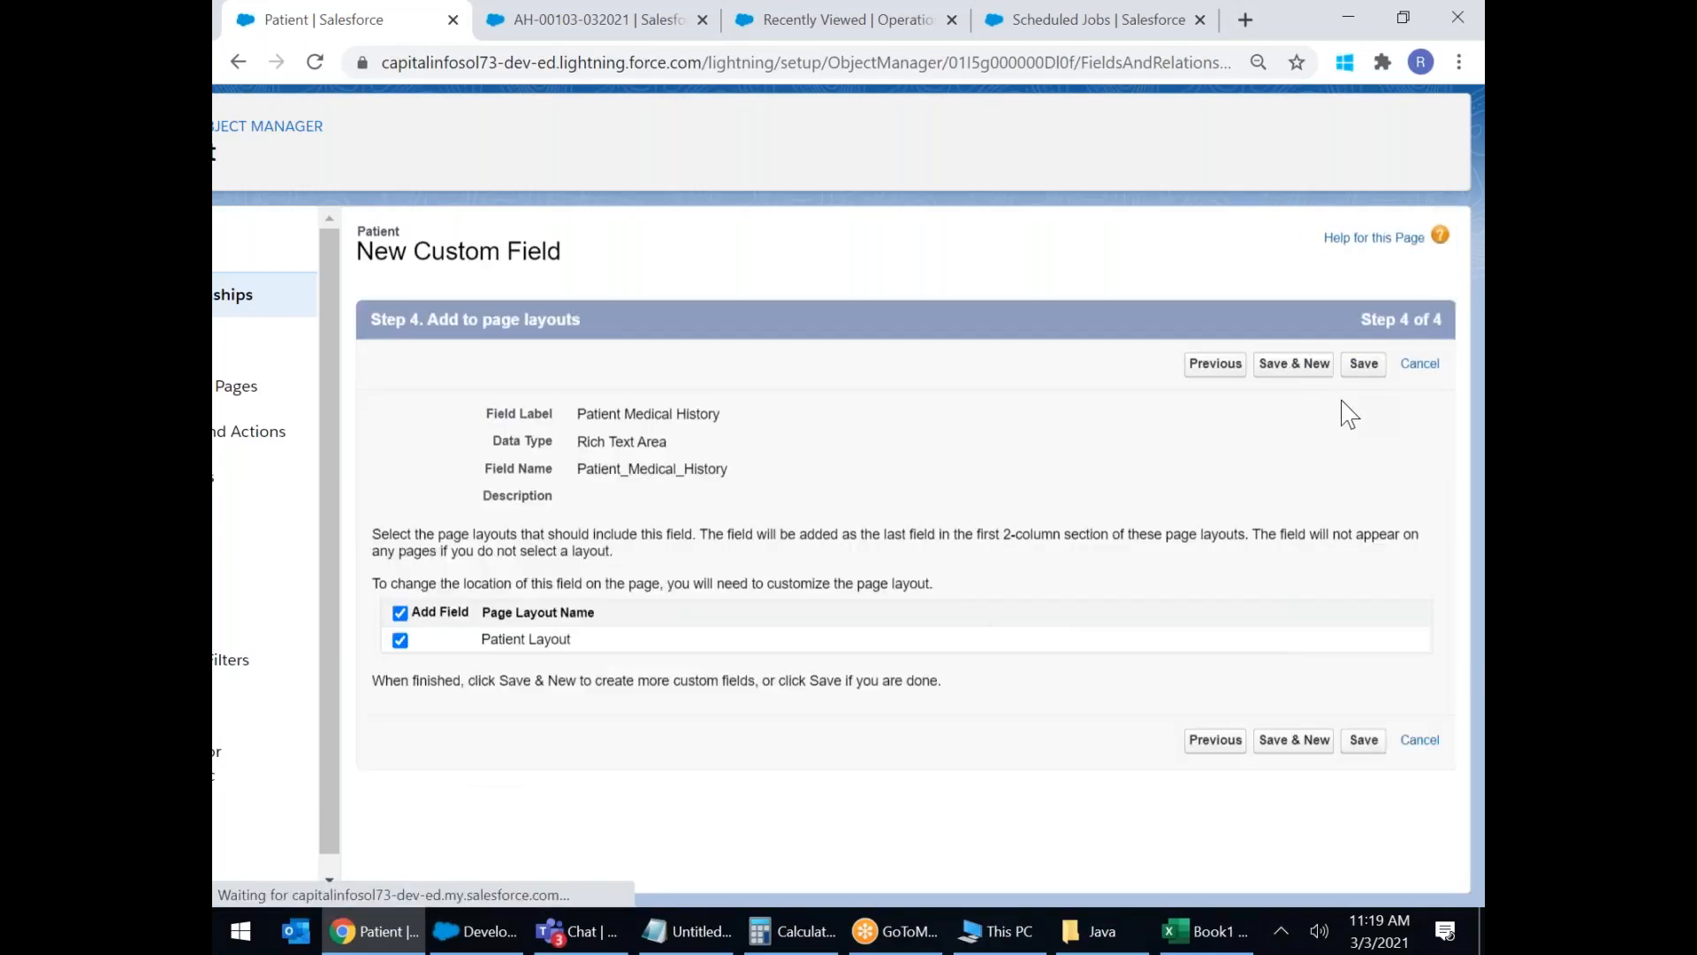
pyautogui.click(1313, 370)
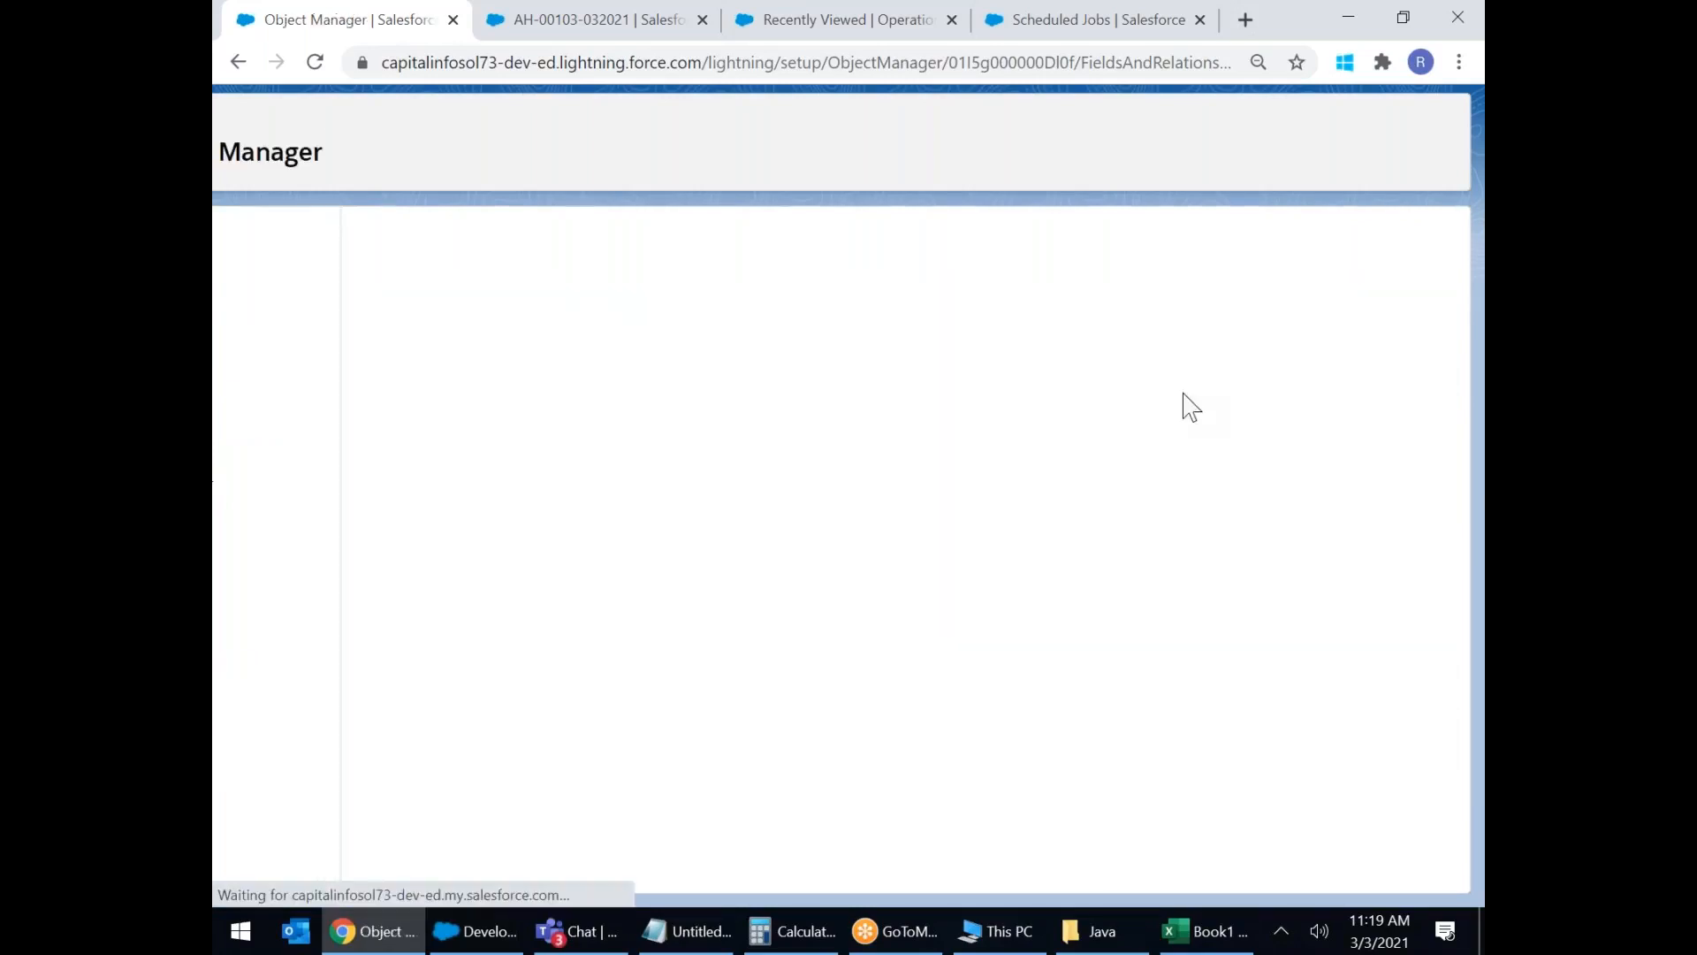
# Reload the open patient record, then reload the Patients list page.
pyautogui.click(517, 31)
pyautogui.click(315, 62)
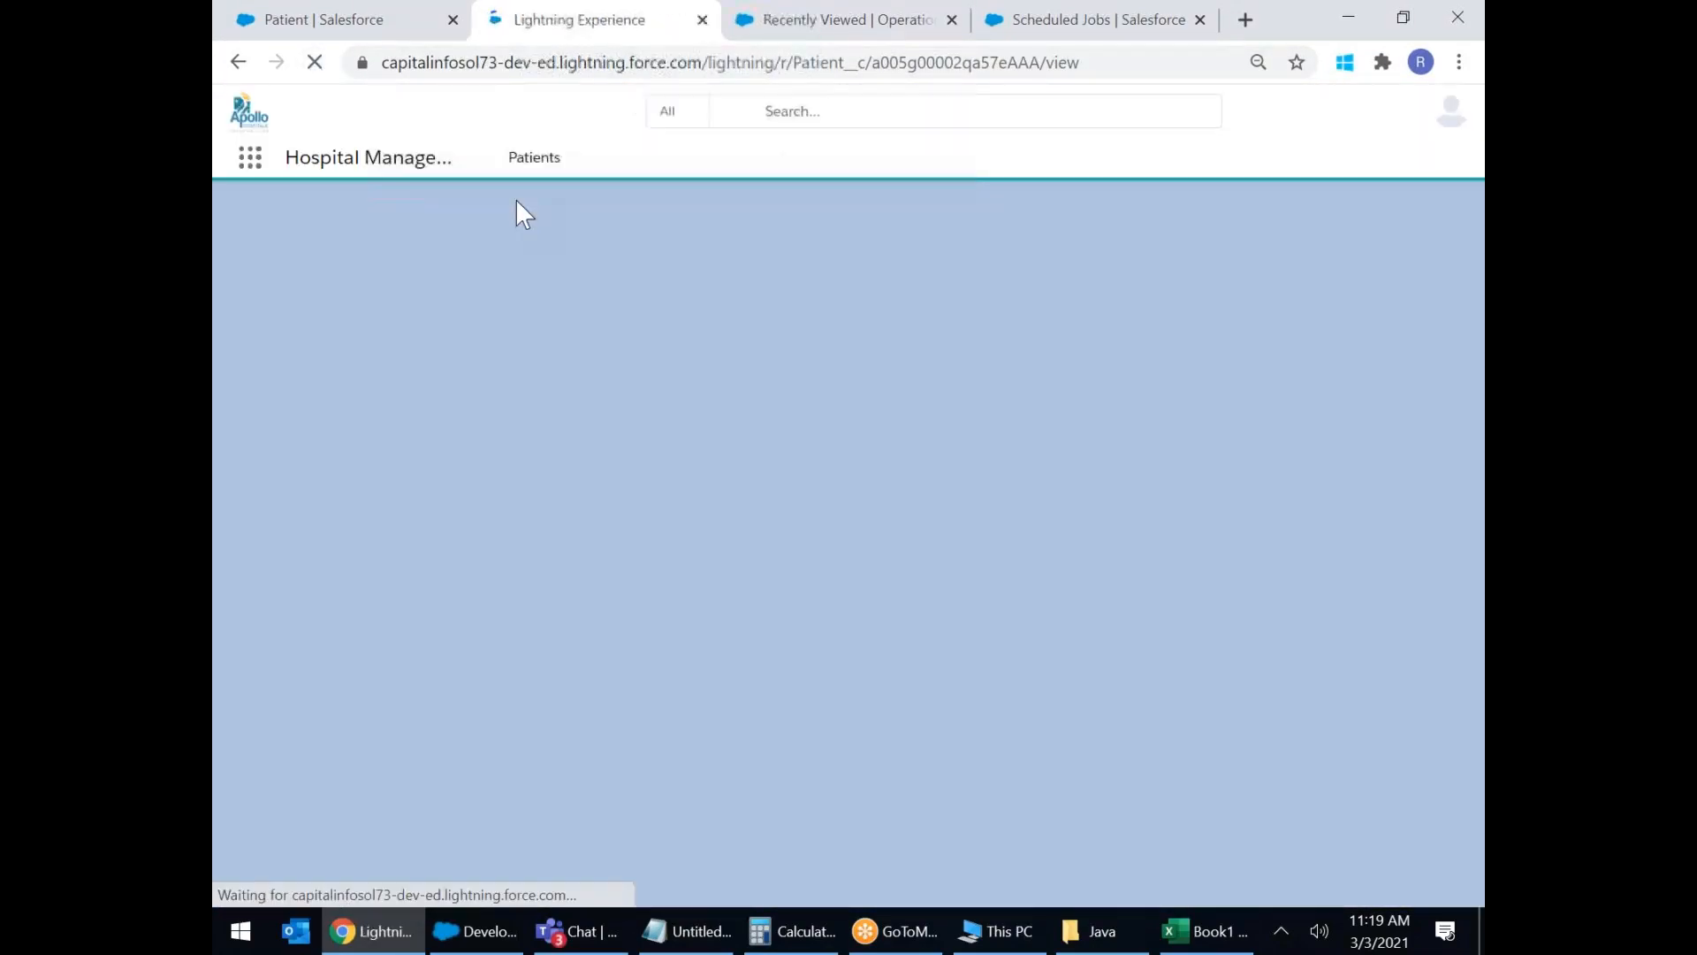
pyautogui.click(536, 166)
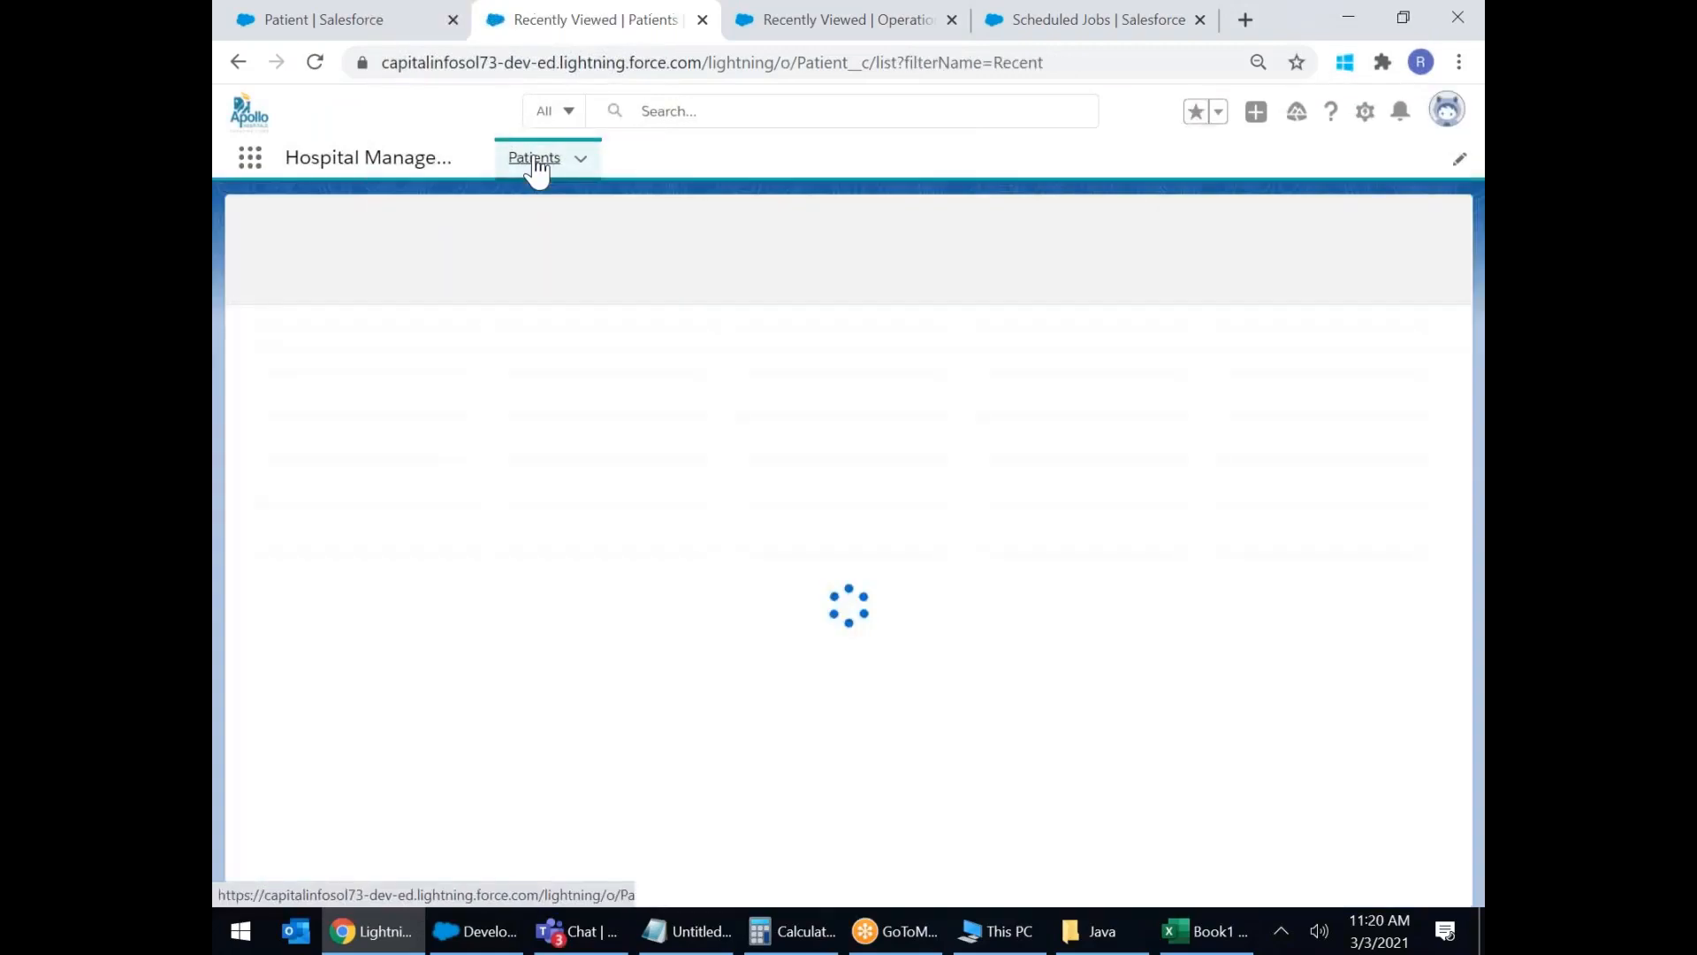
pyautogui.click(323, 64)
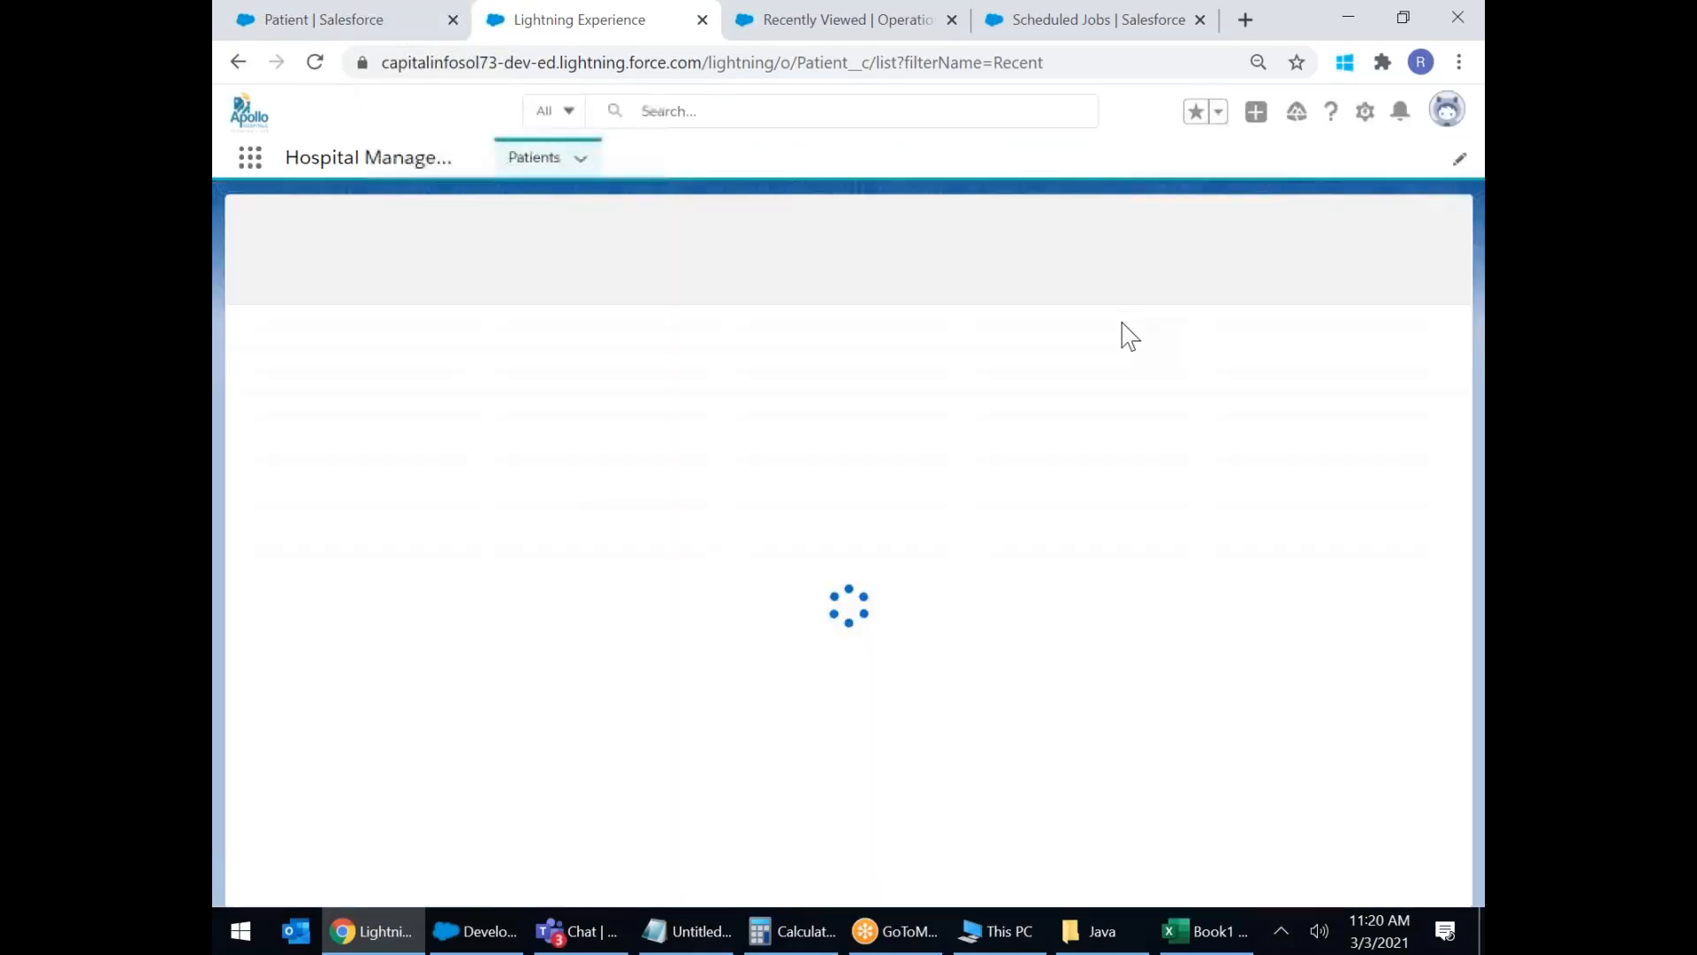
# Open a New Patient form to review the Facilities picklist, close it unsaved, and reload the list.
pyautogui.click(1206, 232)
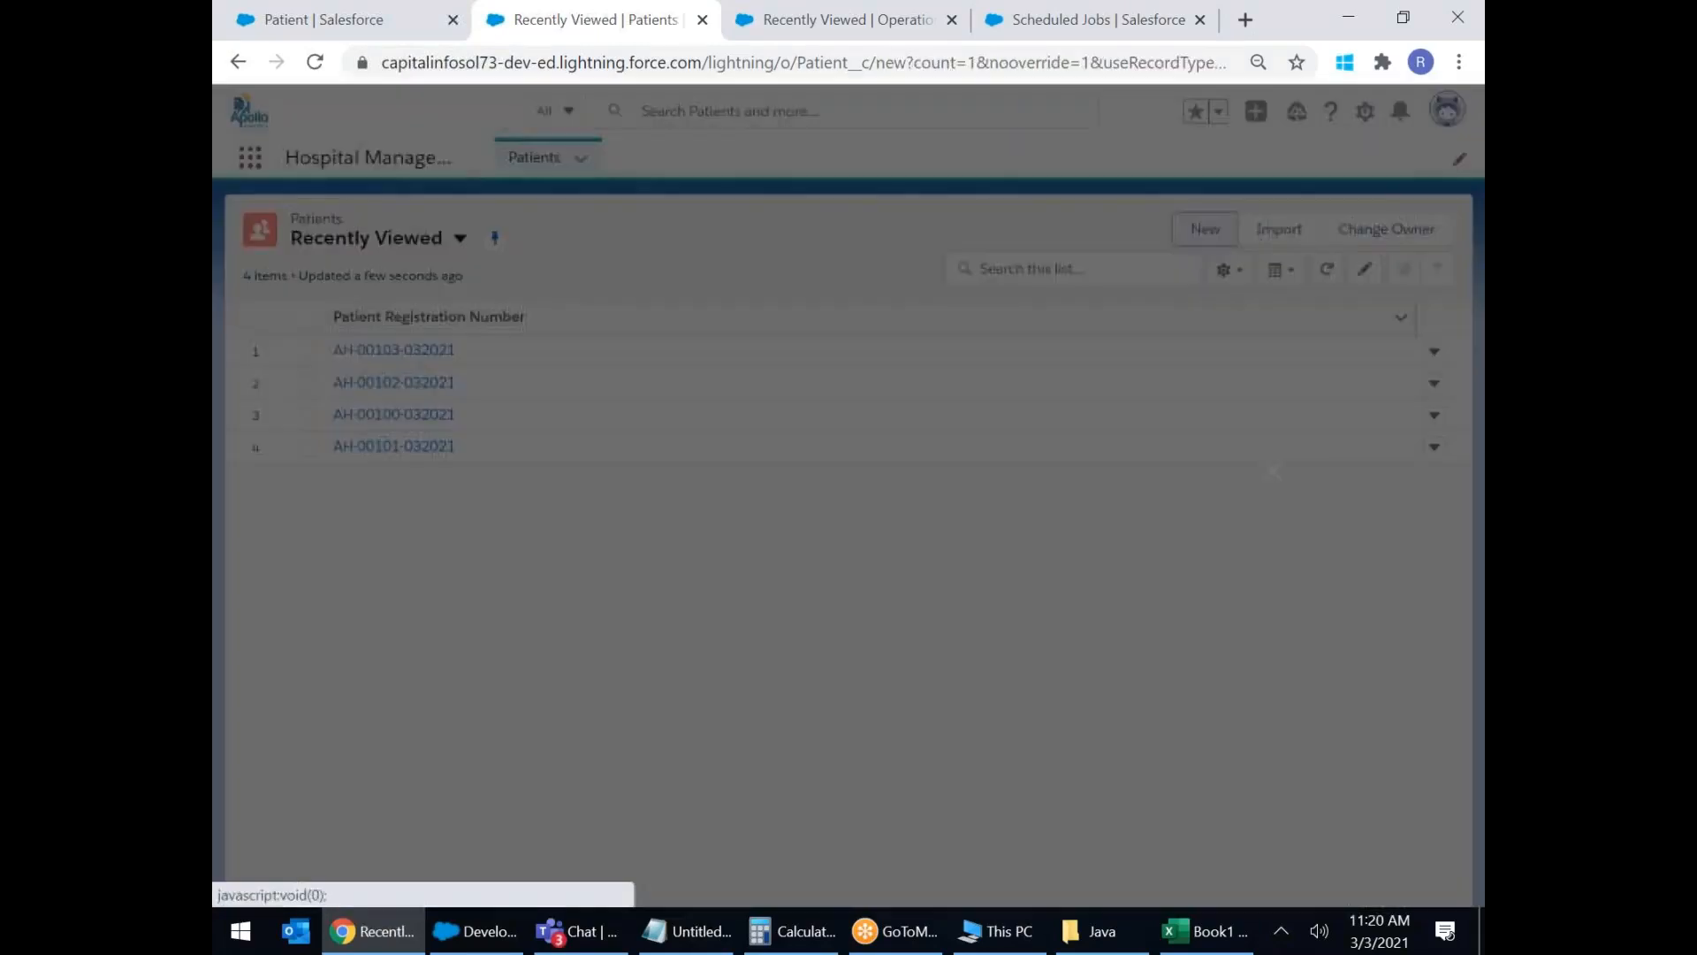
pyautogui.scroll(-7, 1003, 380)
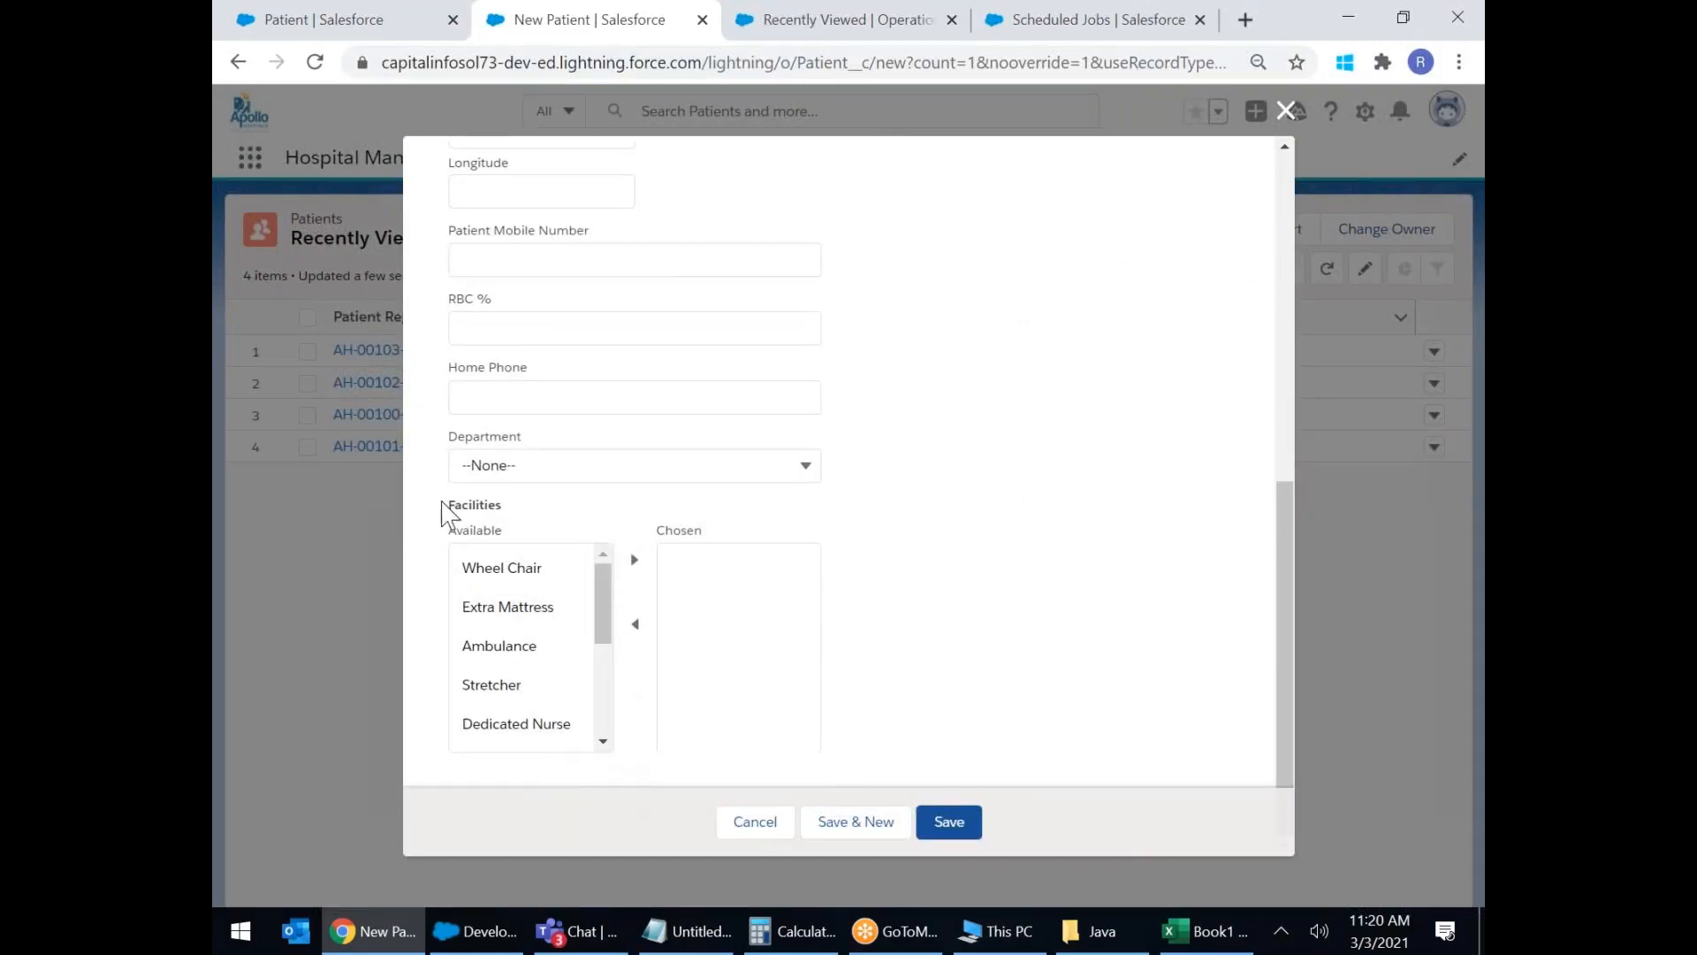
pyautogui.moveTo(447, 501); pyautogui.dragTo(614, 742)
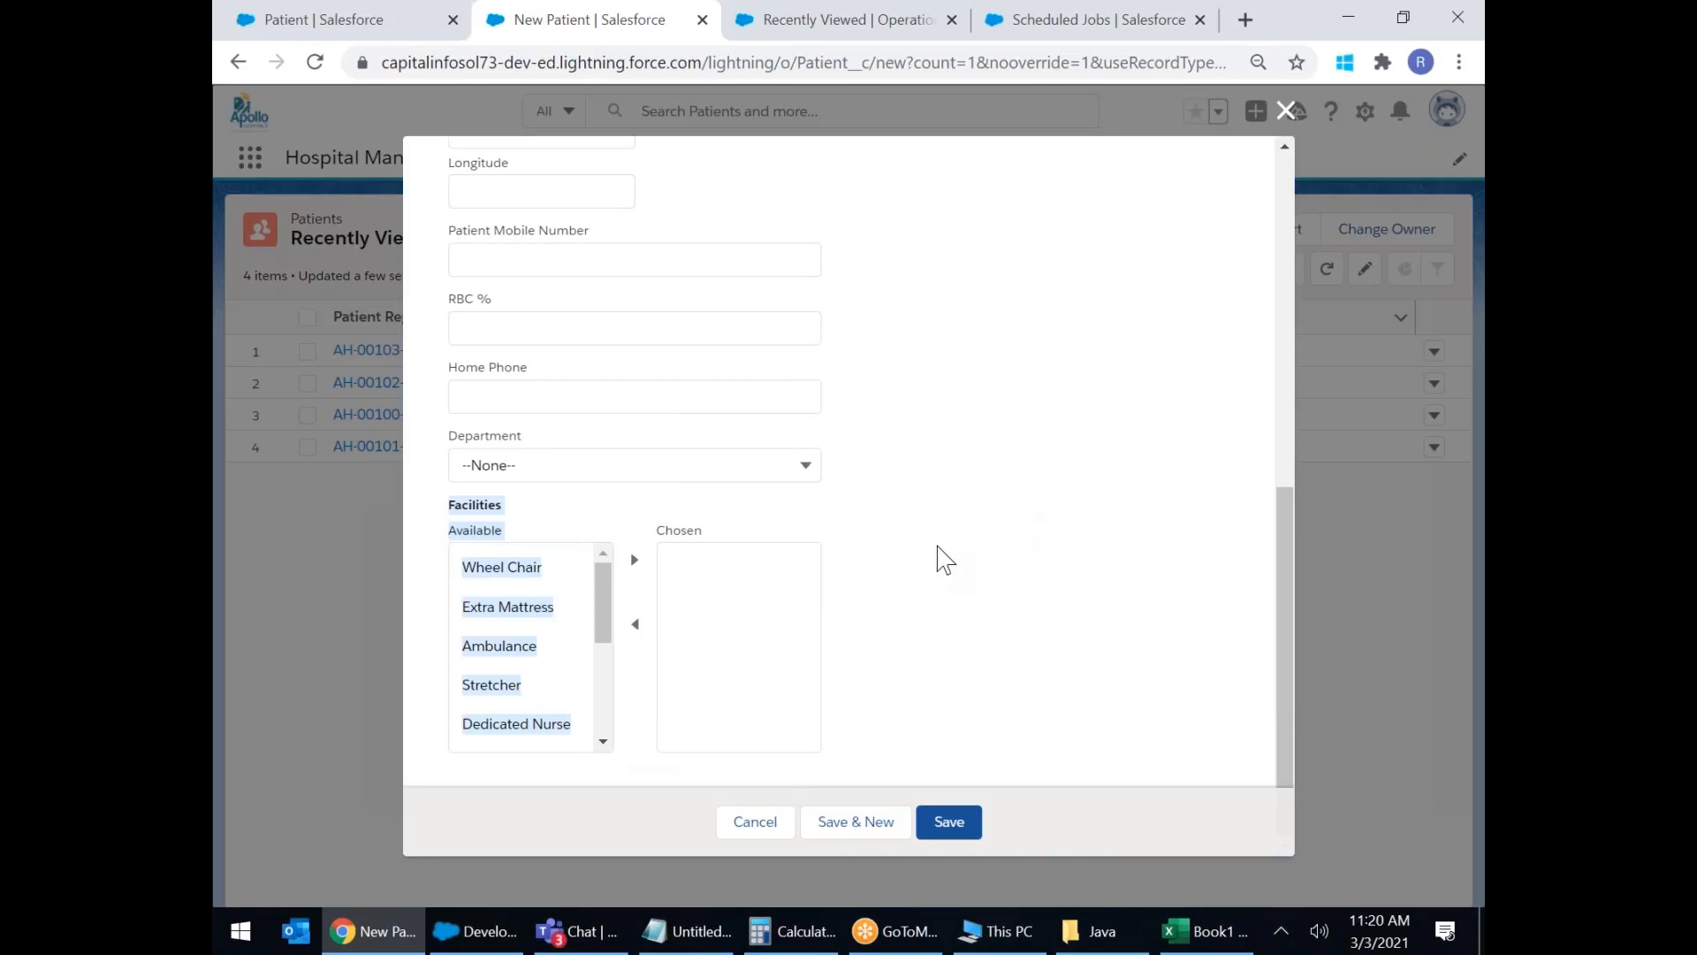
pyautogui.click(1286, 109)
pyautogui.click(315, 62)
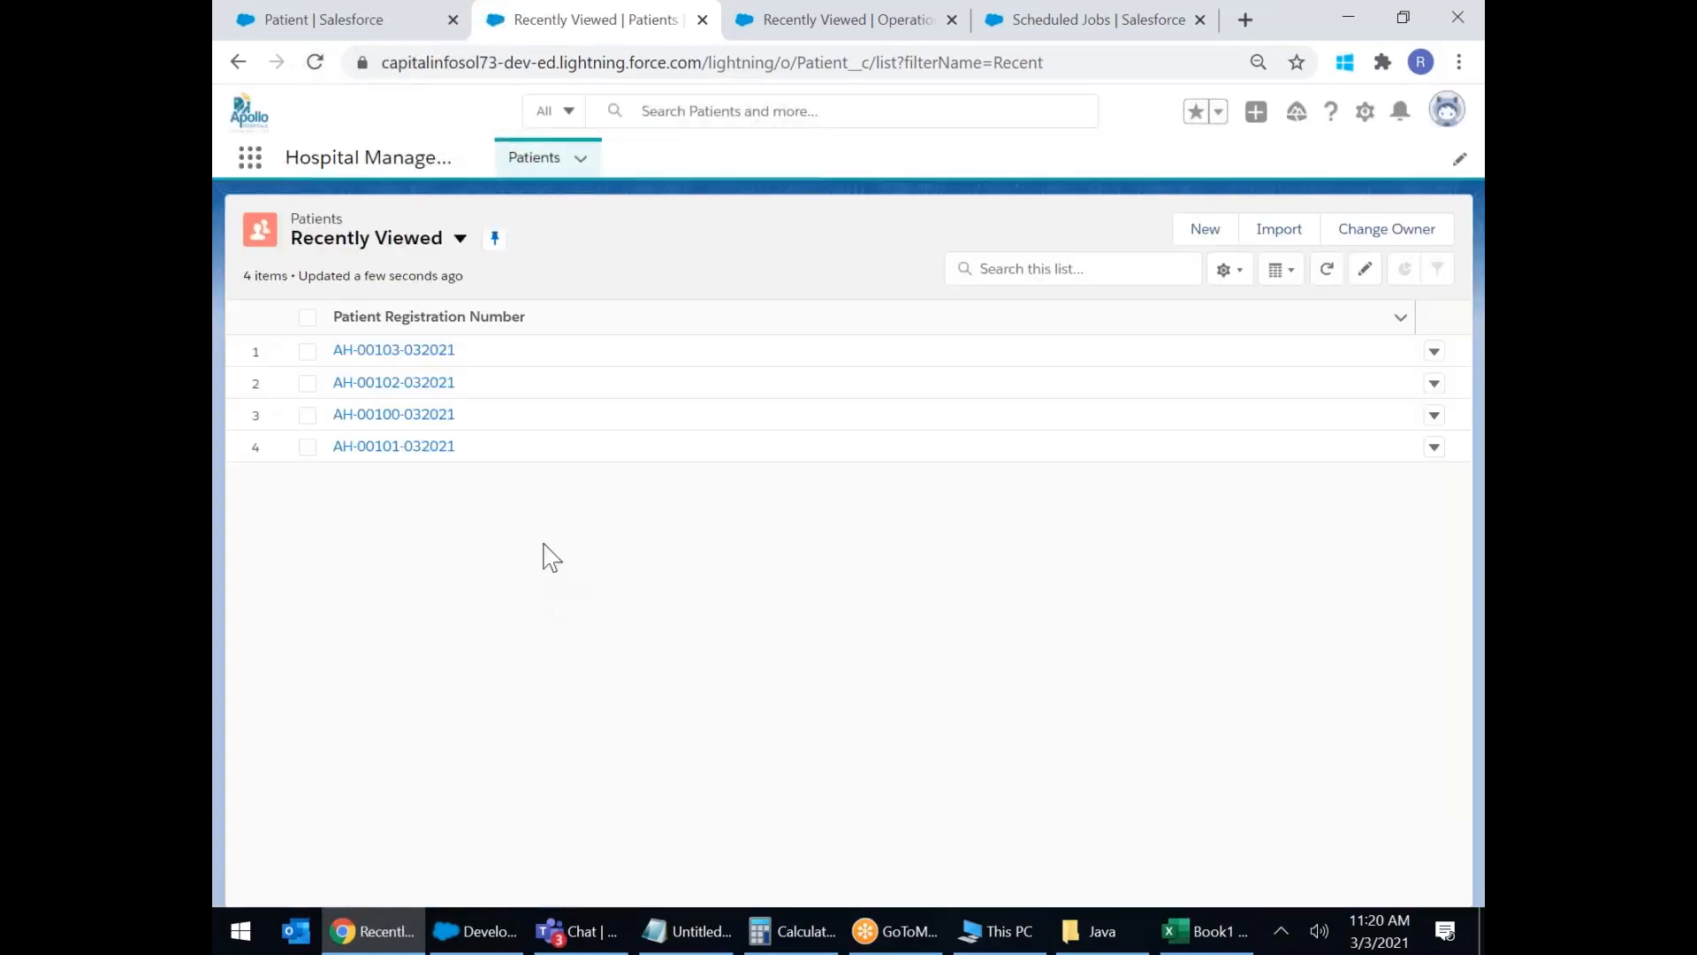
pyautogui.click(1202, 232)
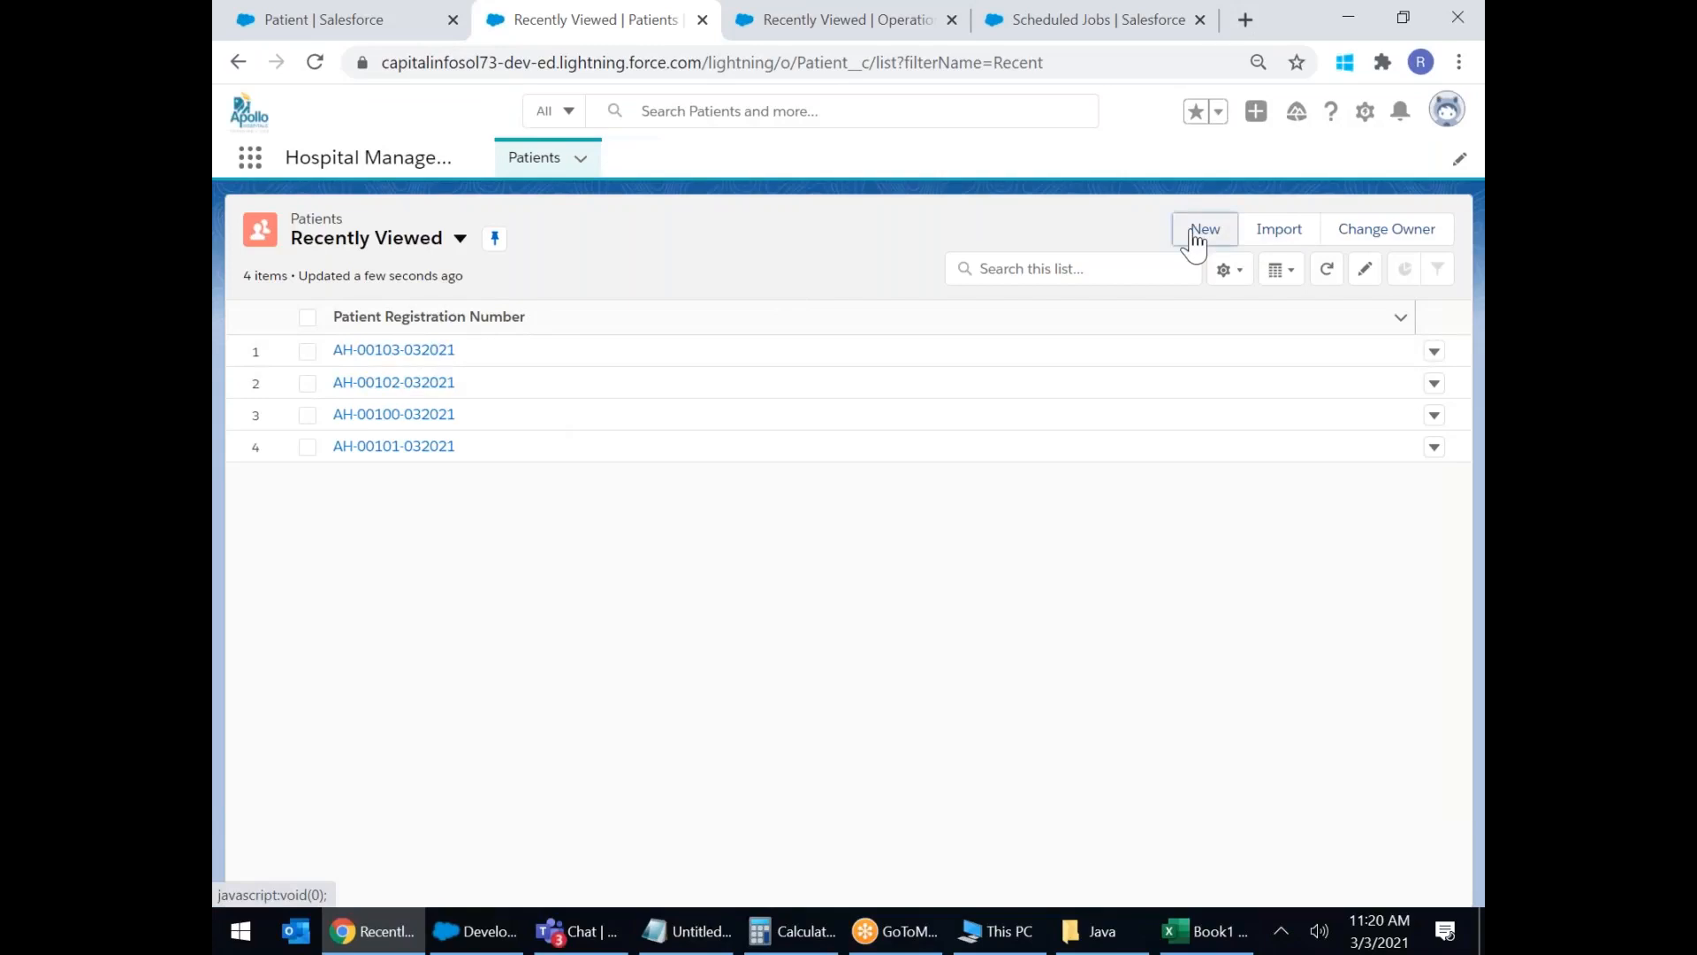
pyautogui.scroll(-7, 1043, 451)
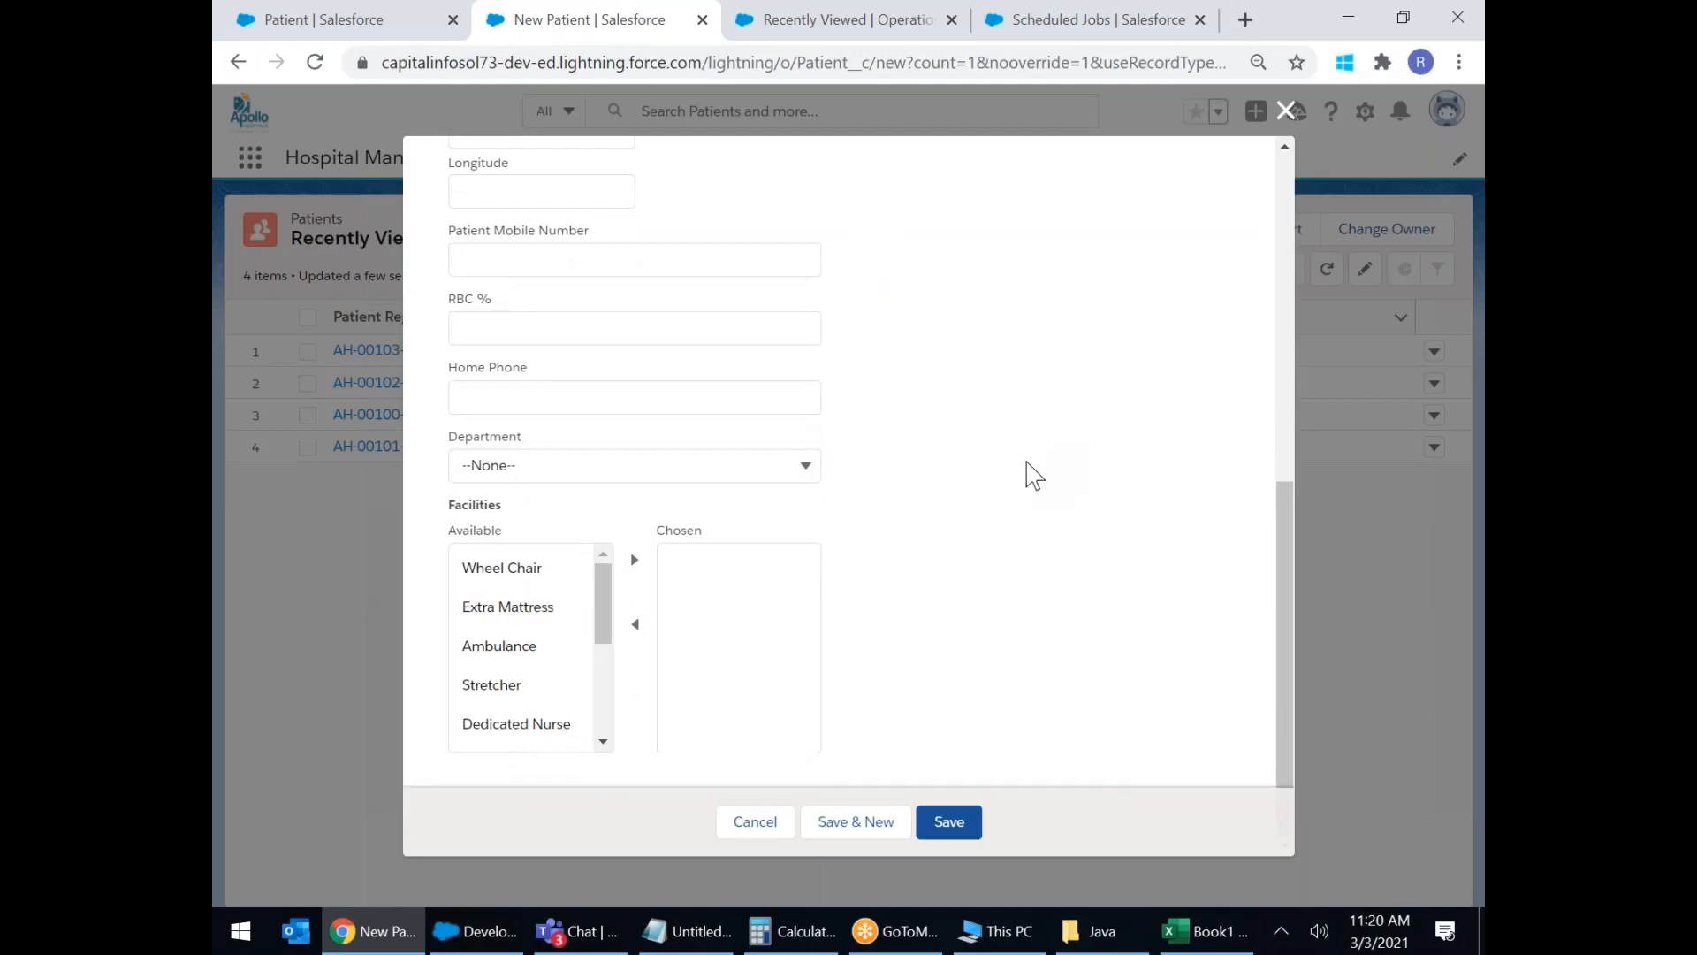
pyautogui.click(1286, 112)
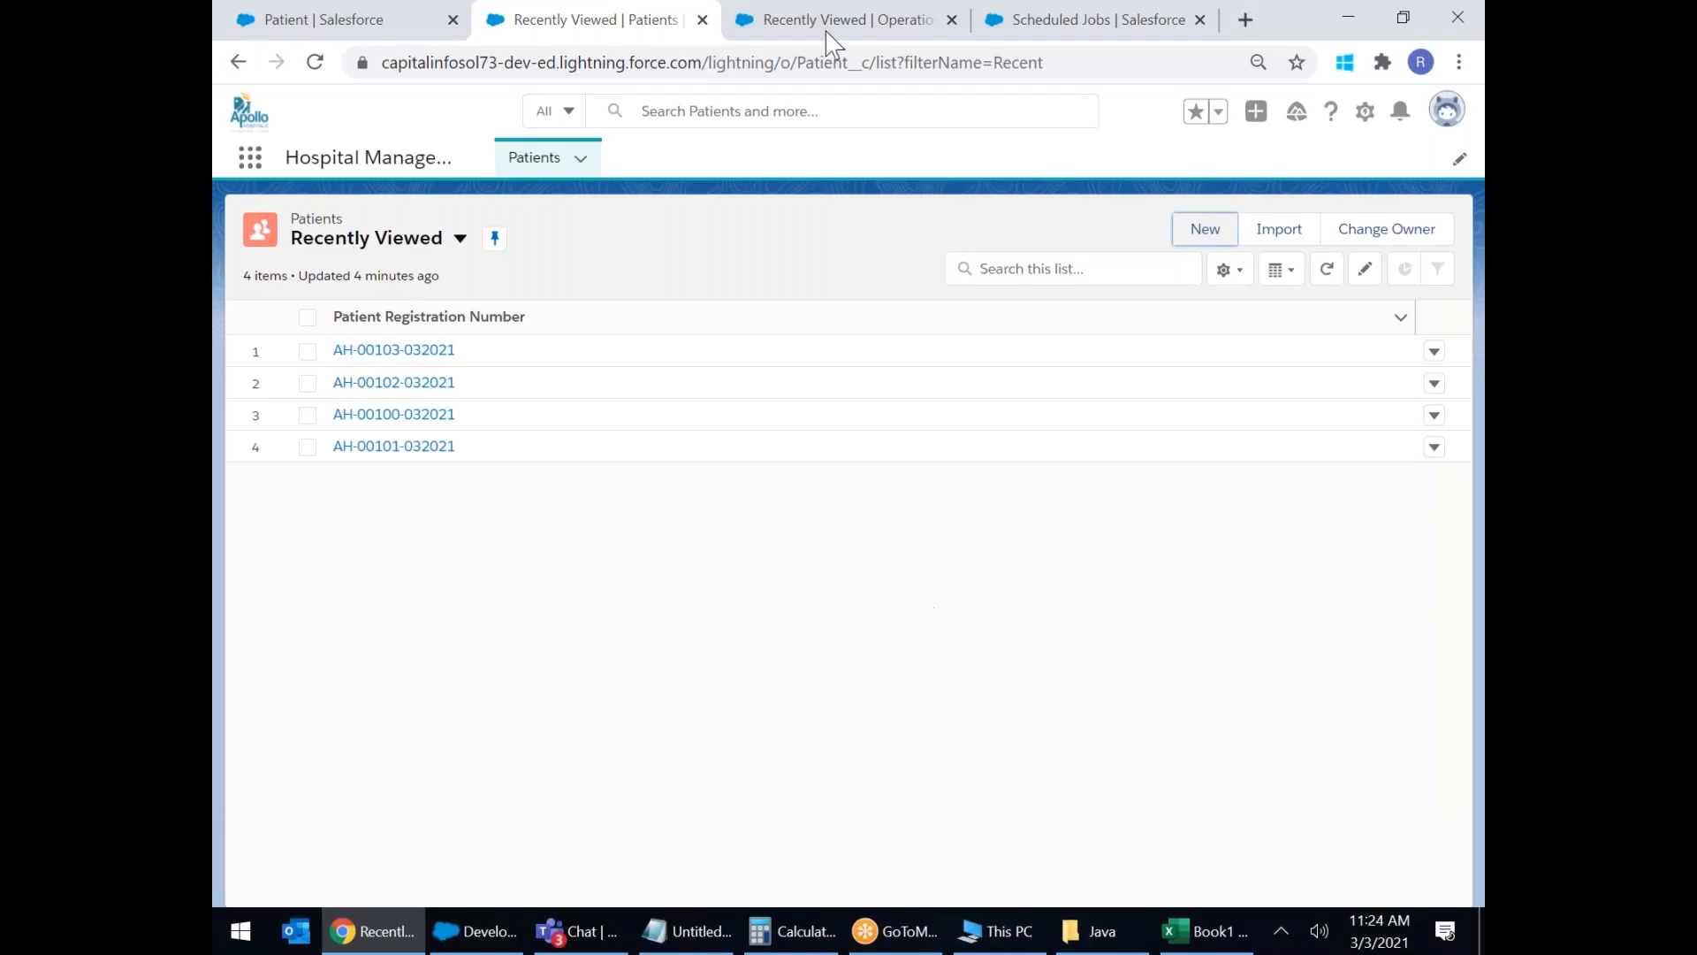
pyautogui.click(319, 64)
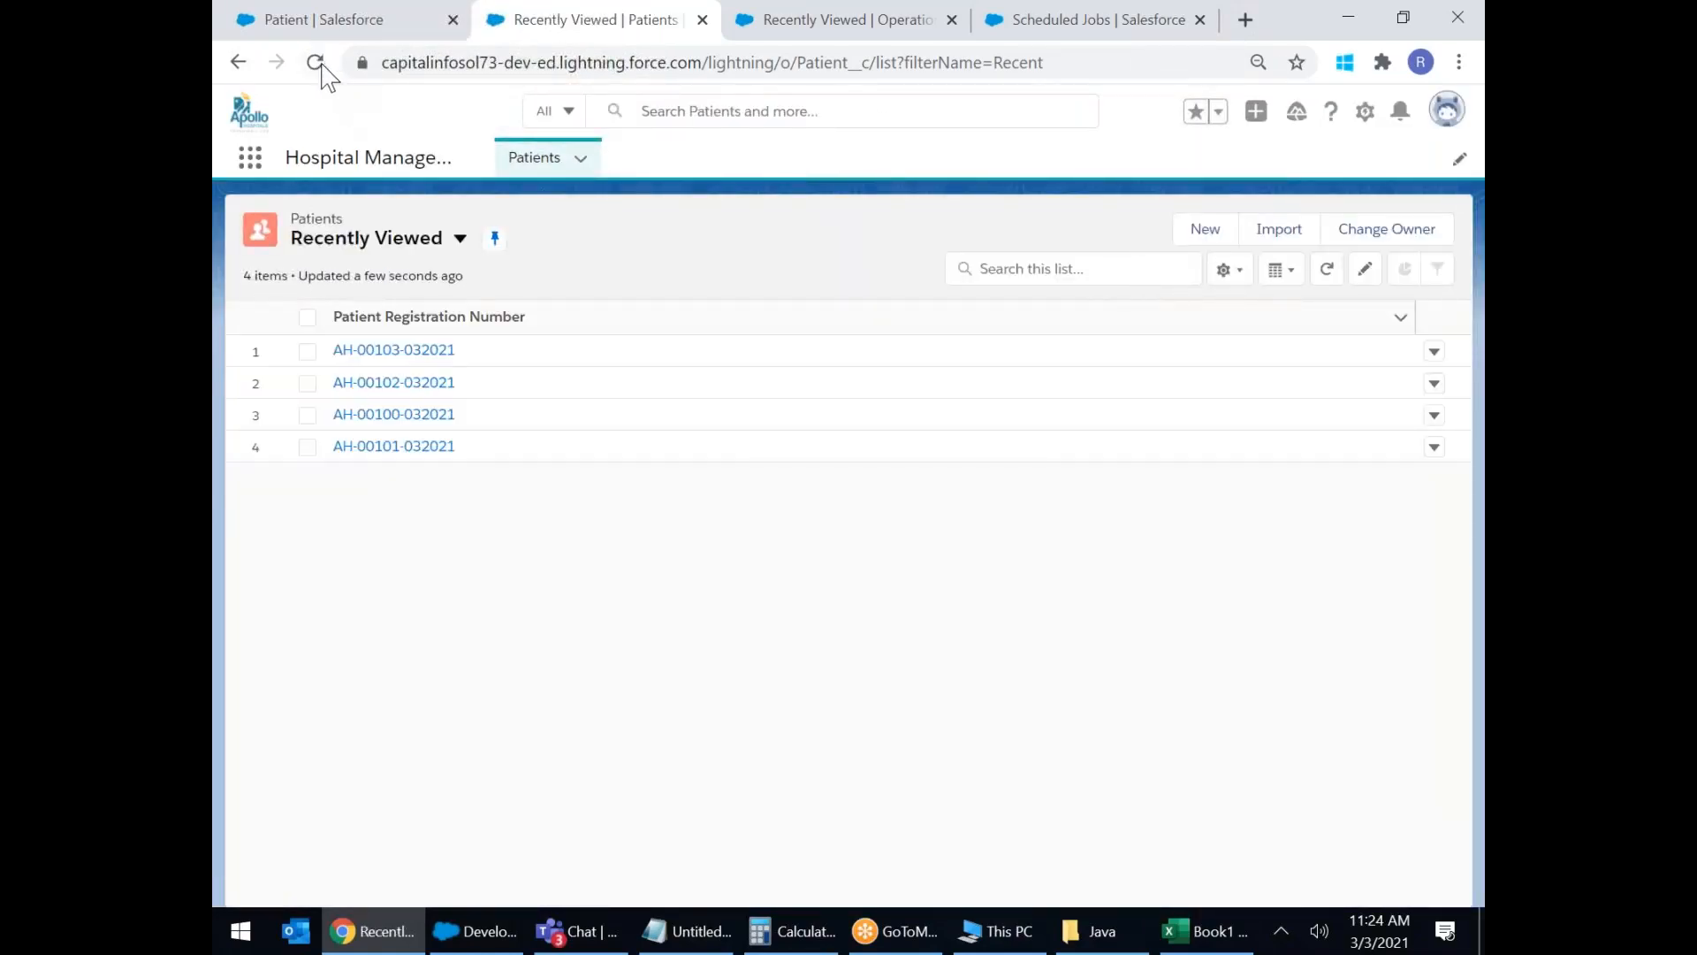
pyautogui.click(317, 63)
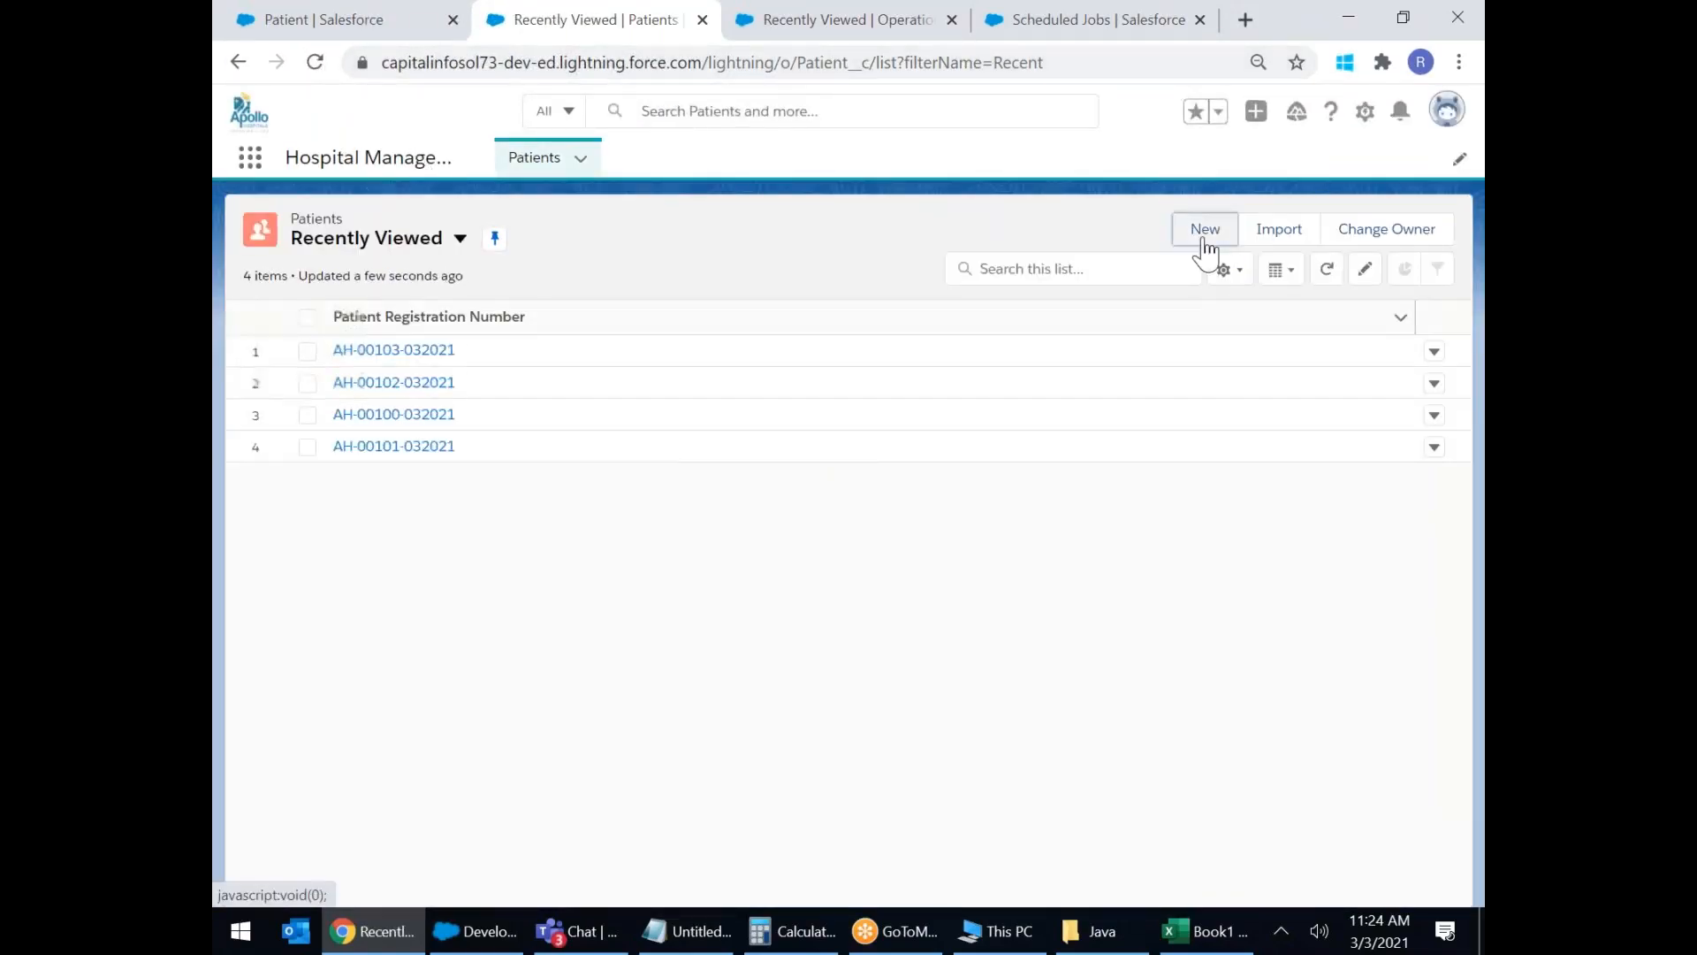
pyautogui.click(1204, 231)
pyautogui.scroll(-7, 1028, 353)
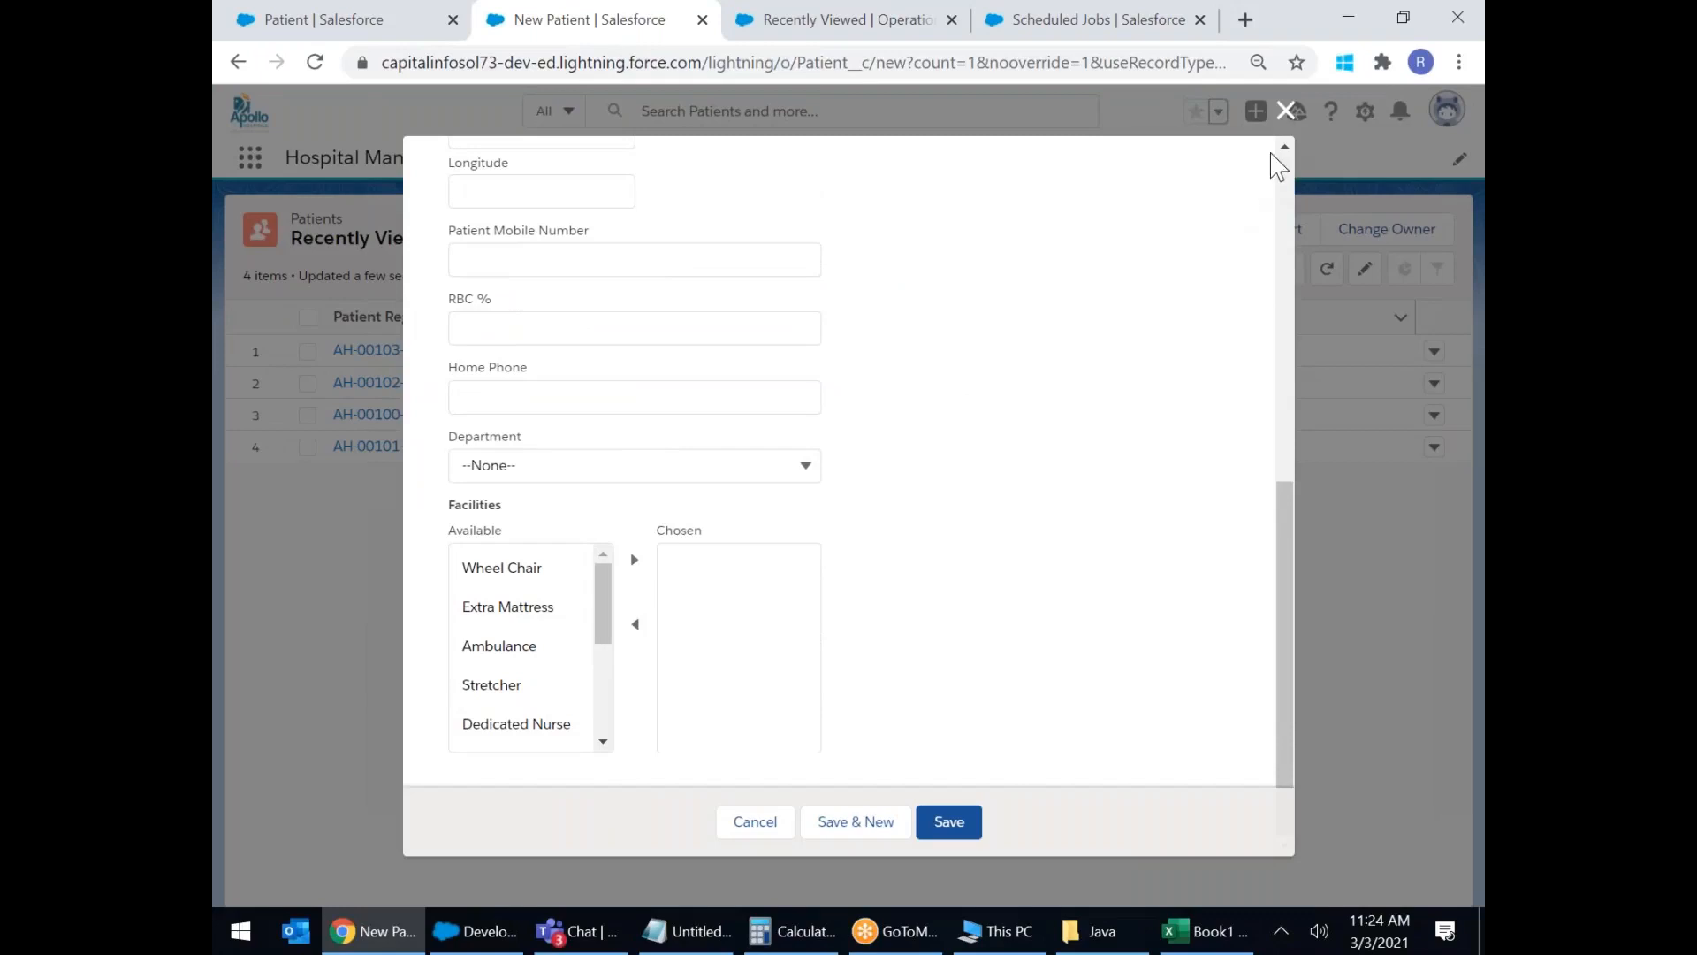
pyautogui.click(1287, 112)
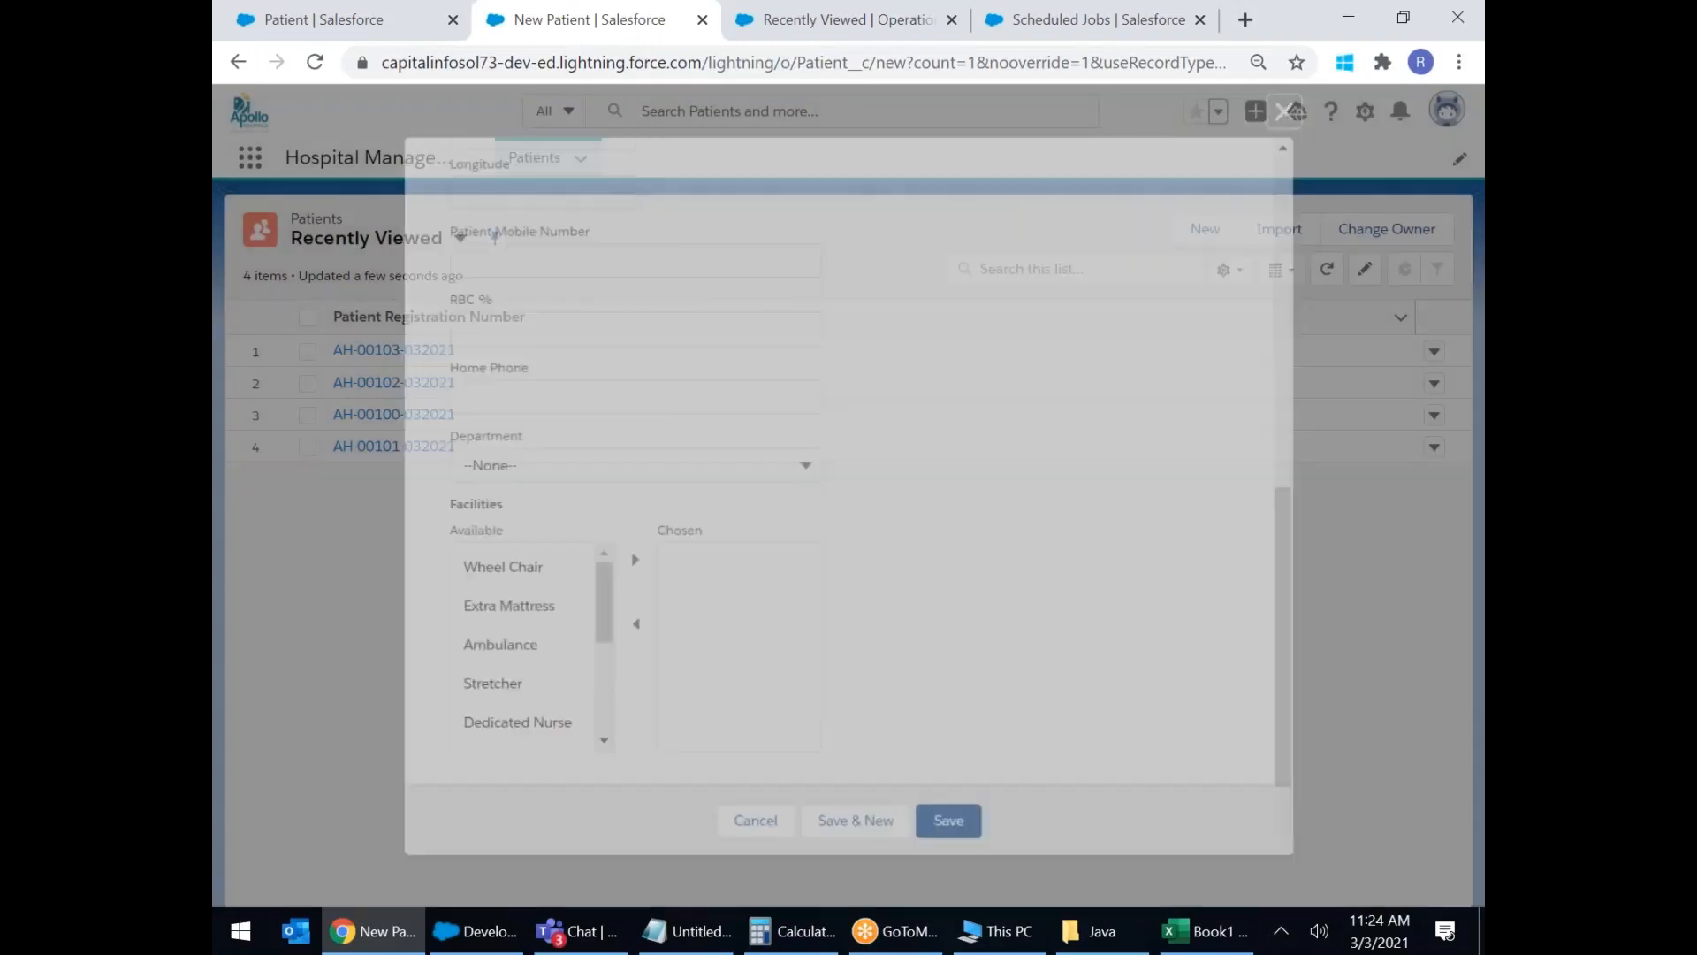
# Reload the Patients page from its address and refresh the Recently Viewed list view.
pyautogui.click(318, 62)
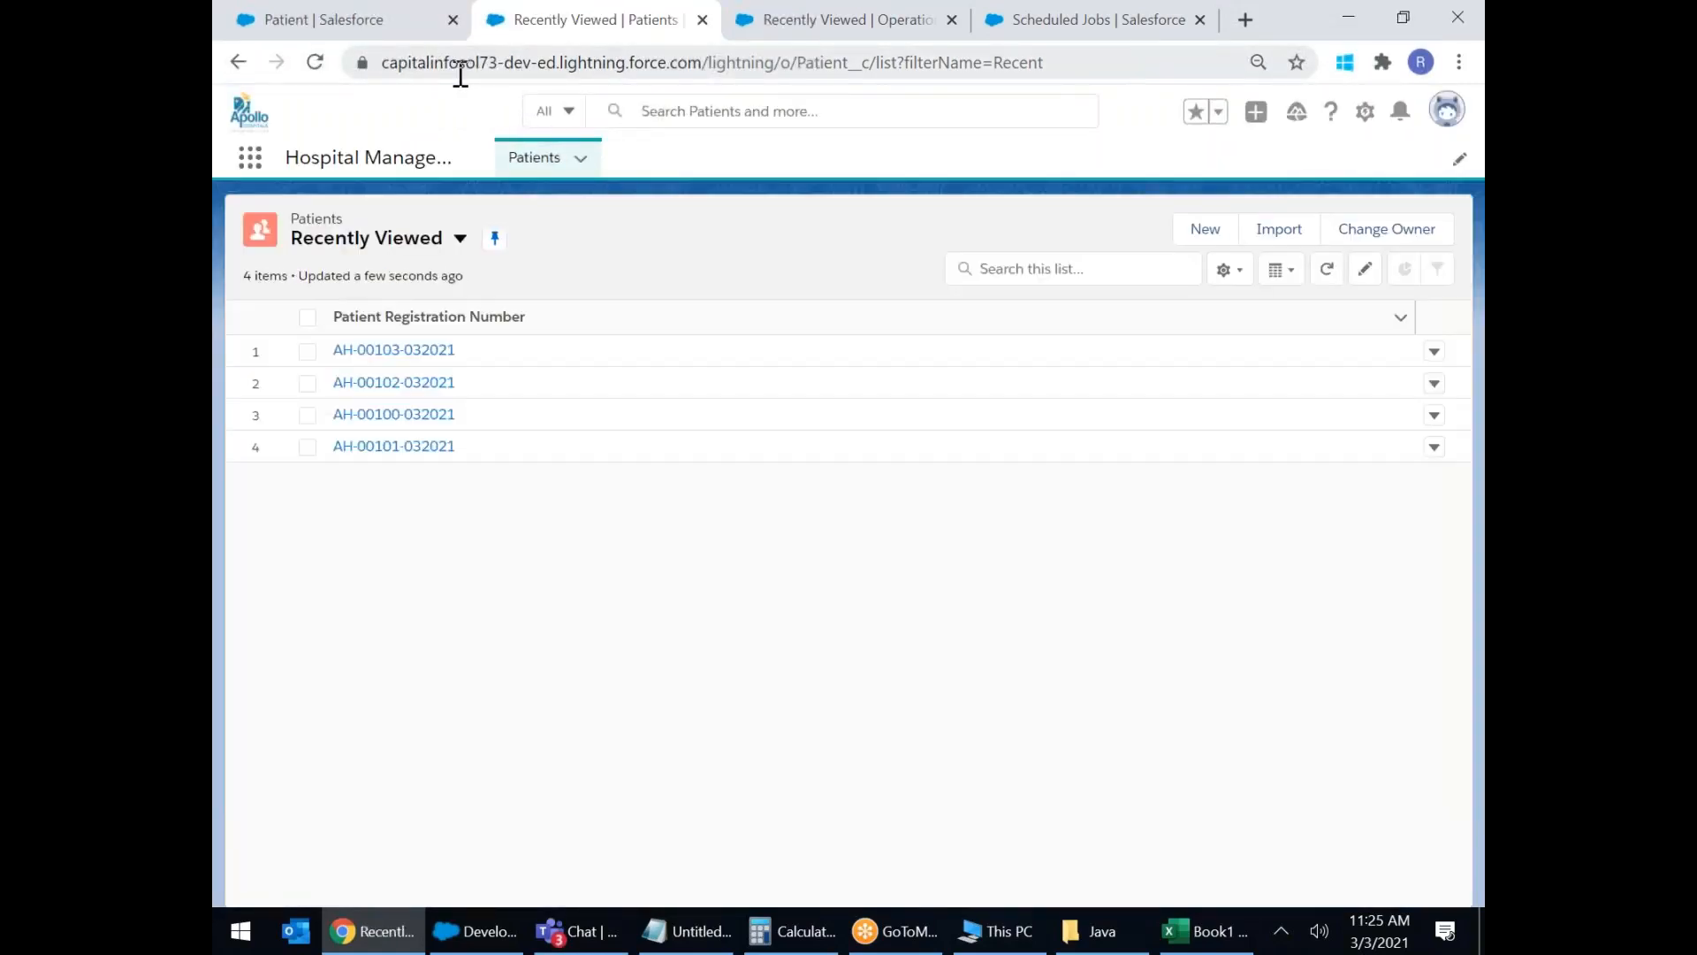
pyautogui.click(459, 62)
pyautogui.press('Return')
pyautogui.click(1402, 943)
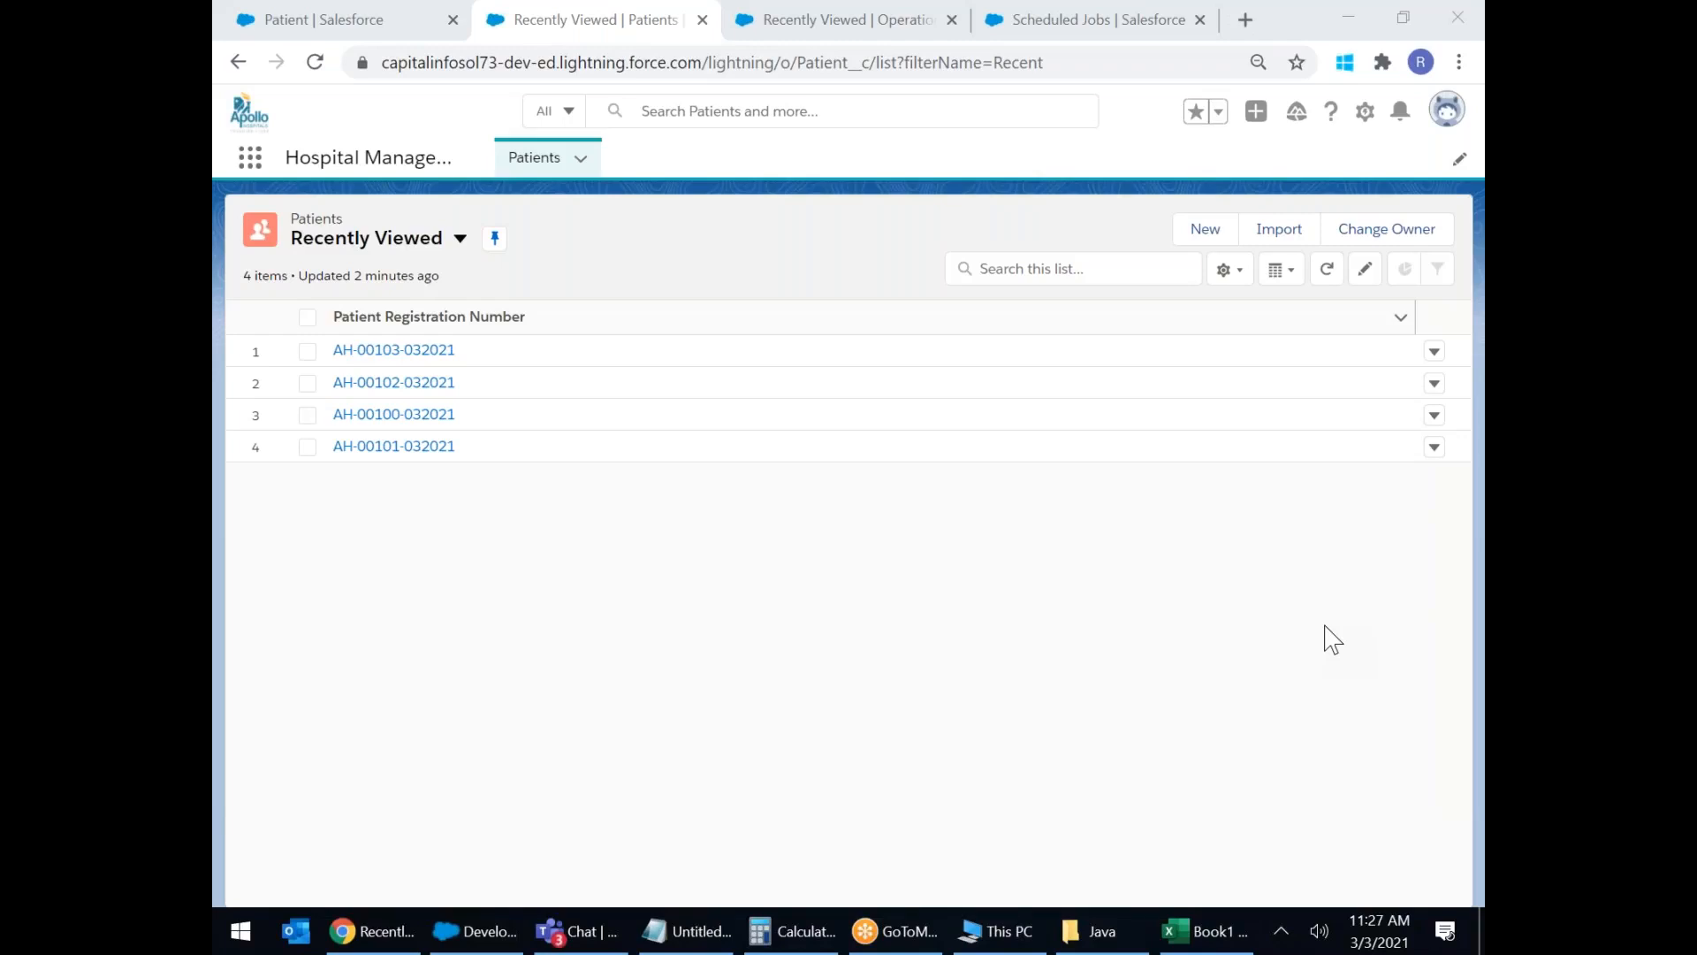
pyautogui.click(538, 165)
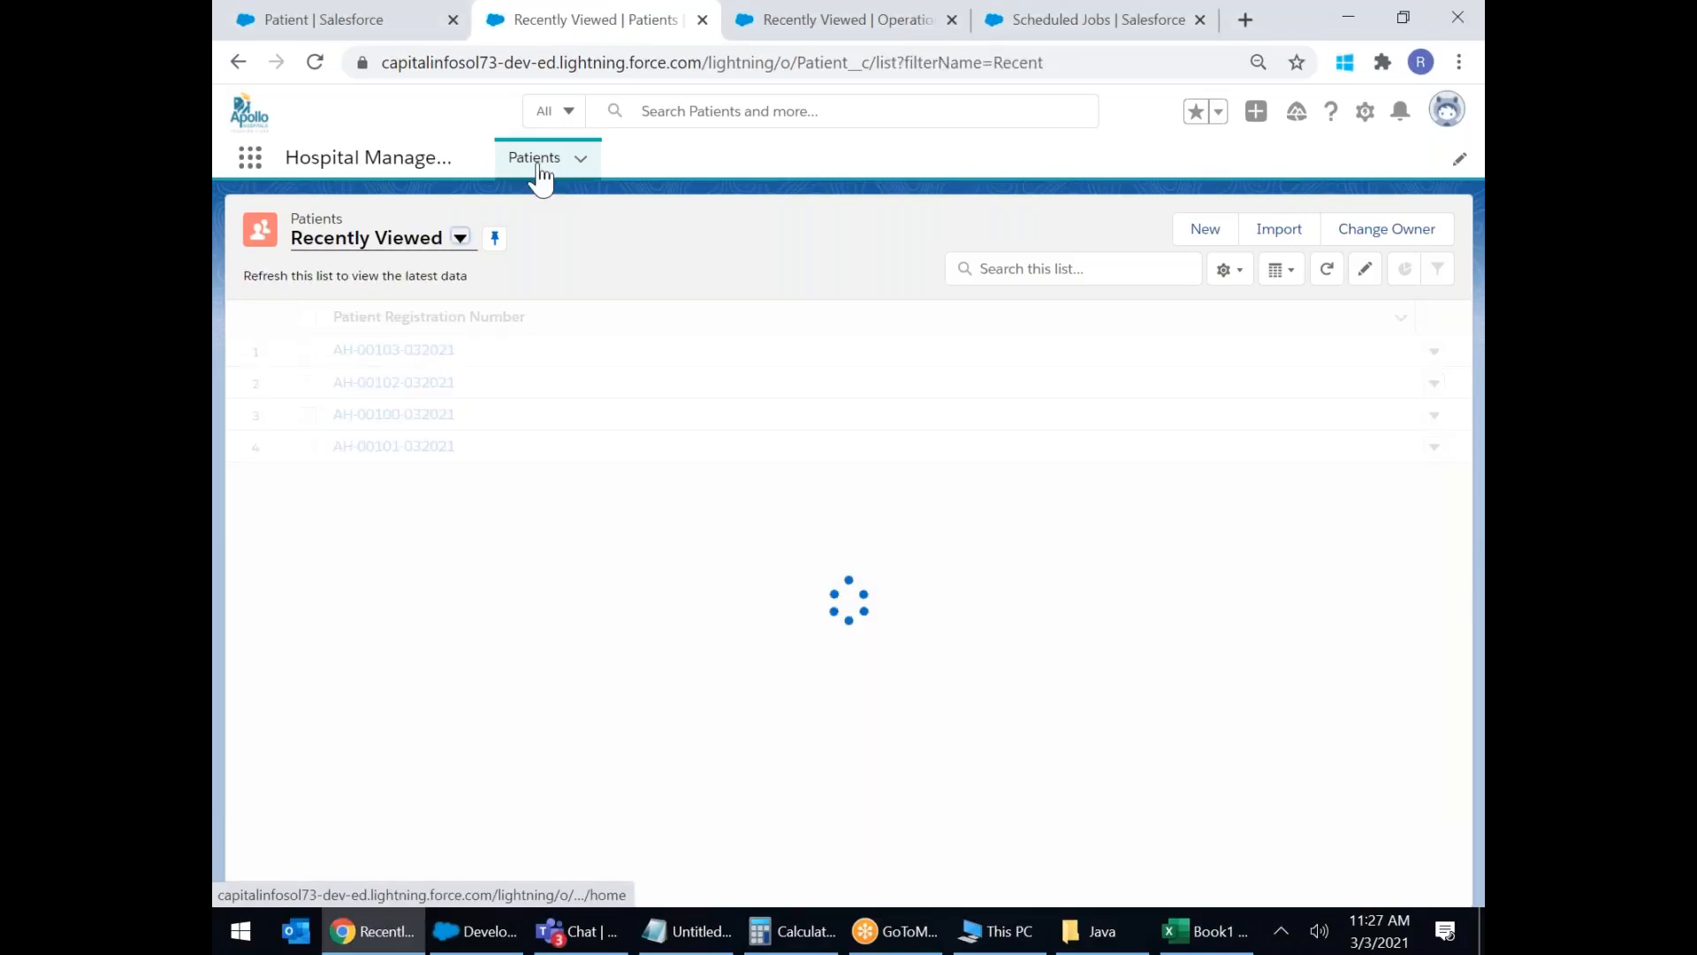
pyautogui.click(251, 157)
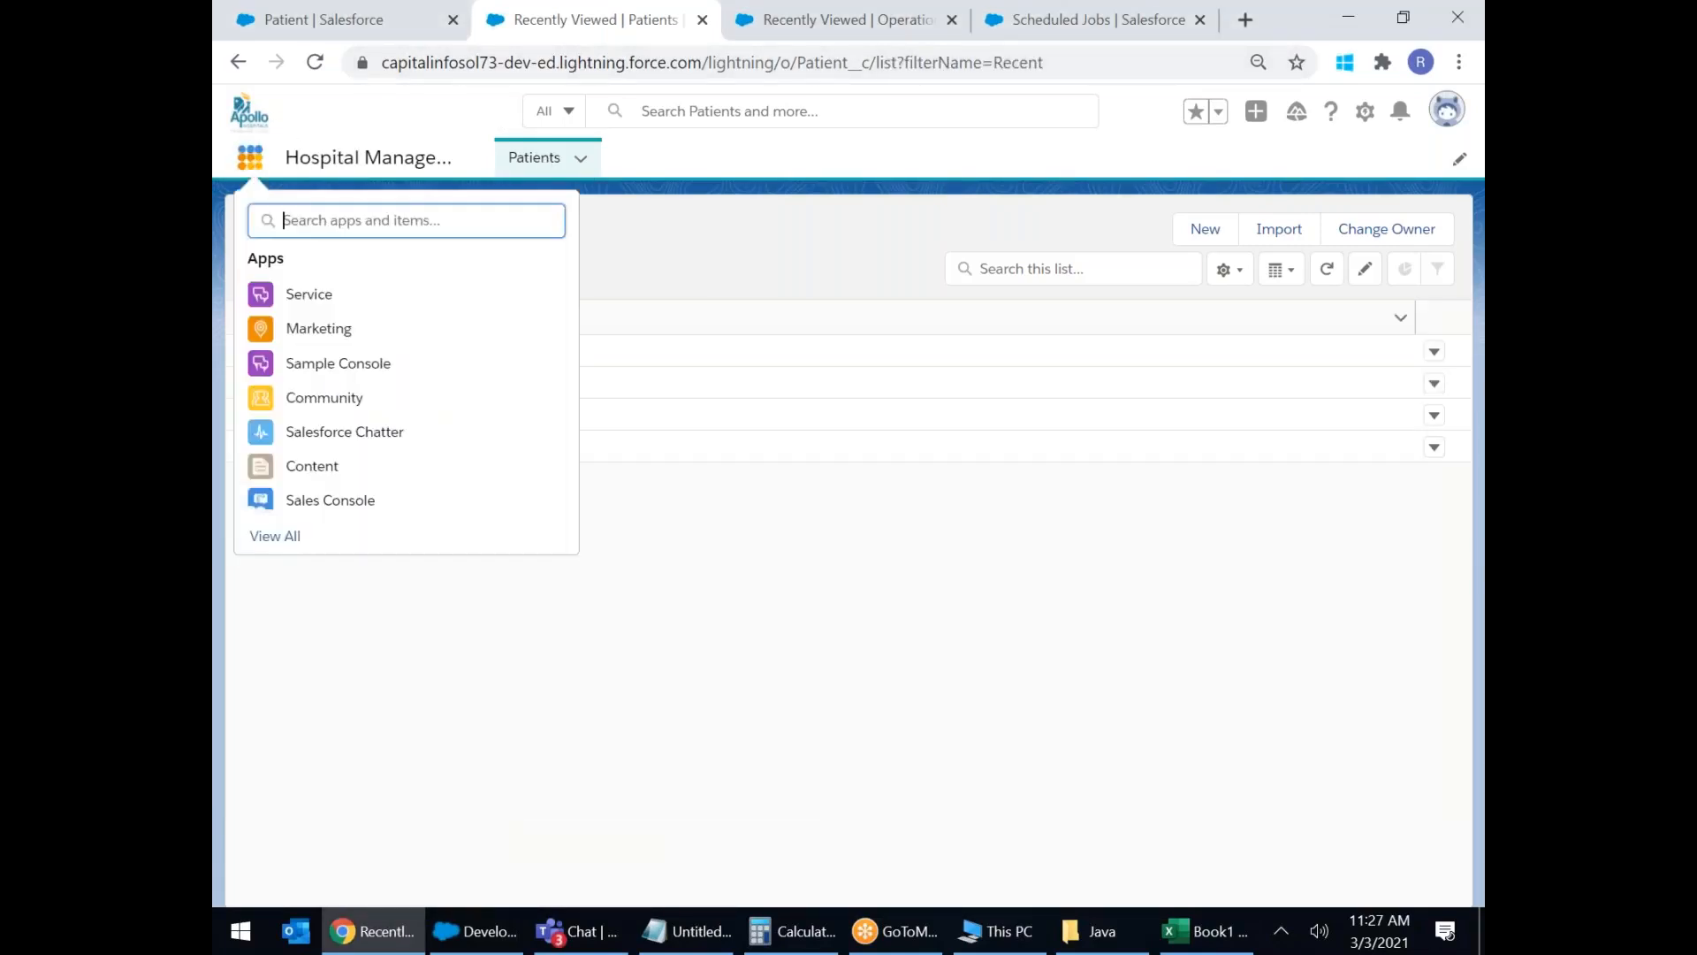
pyautogui.click(308, 334)
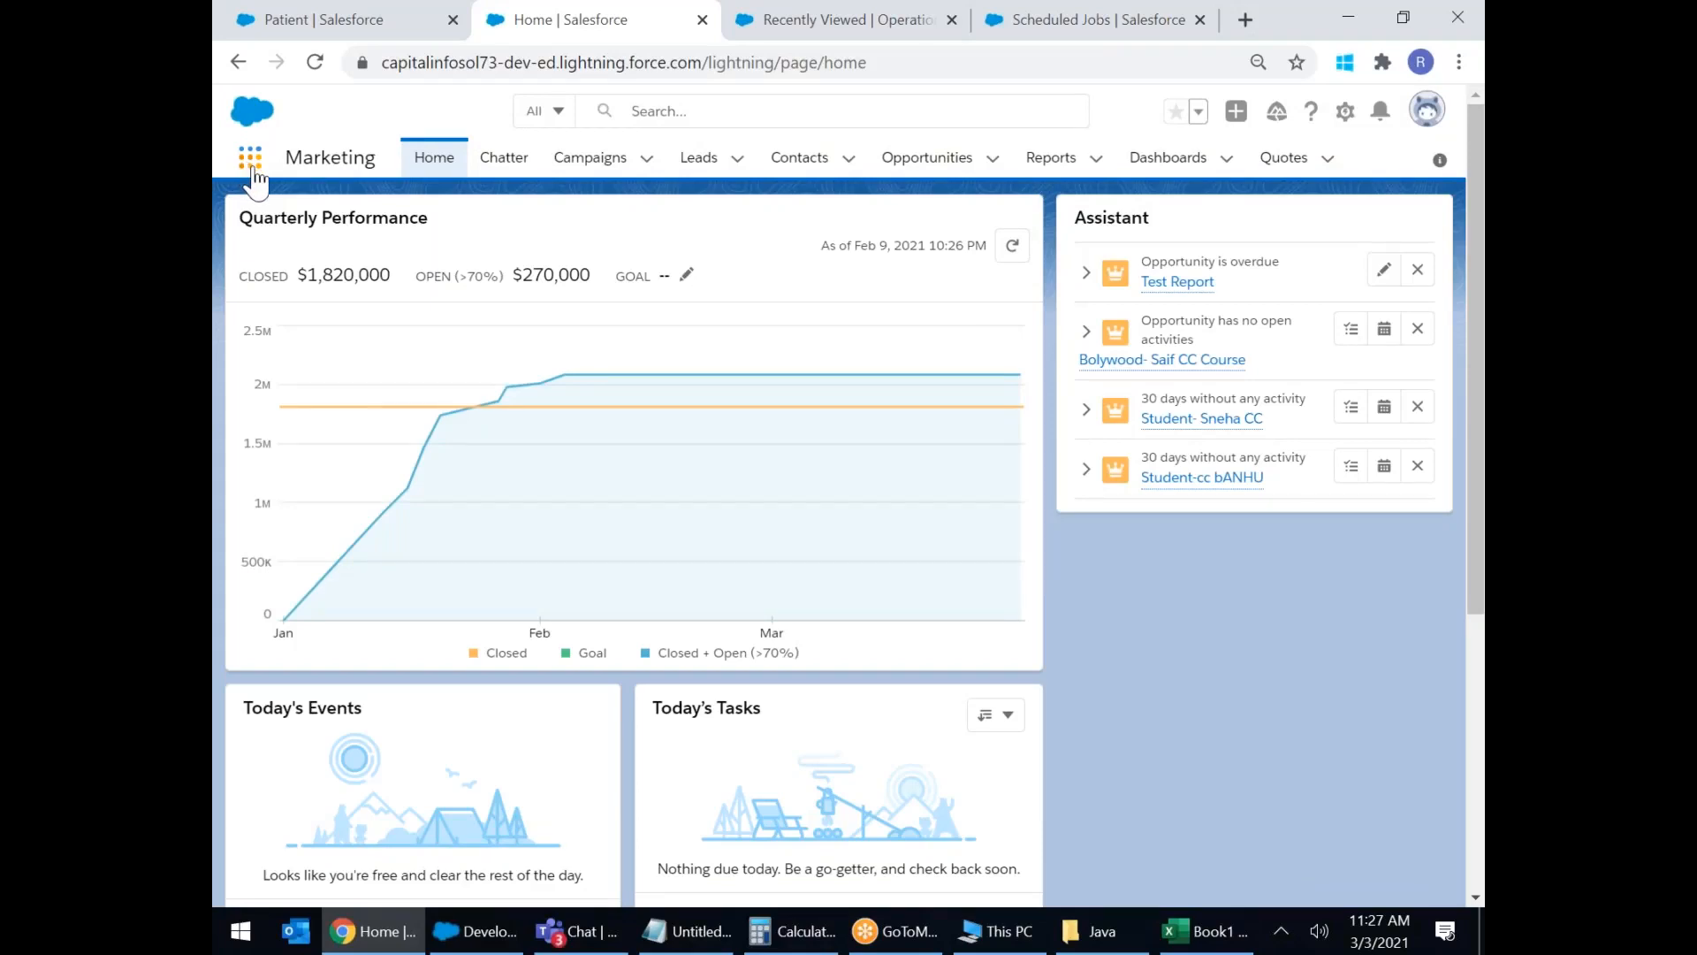
pyautogui.click(250, 159)
pyautogui.click(280, 535)
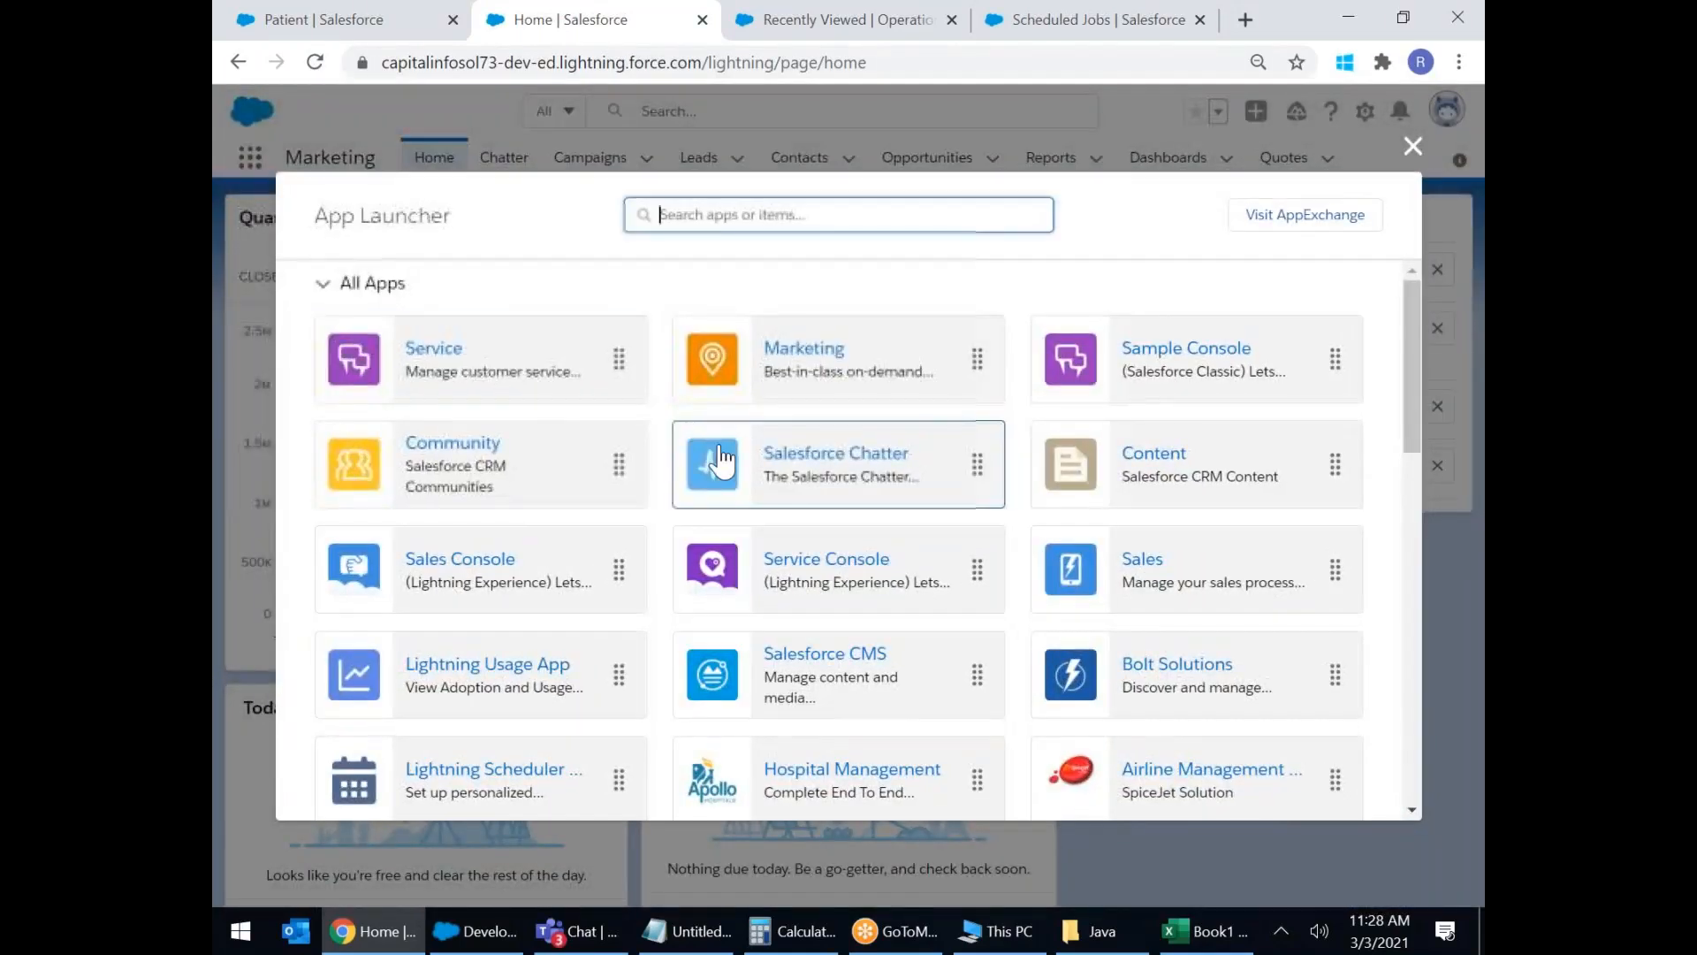
pyautogui.scroll(-4, 814, 421)
pyautogui.click(814, 415)
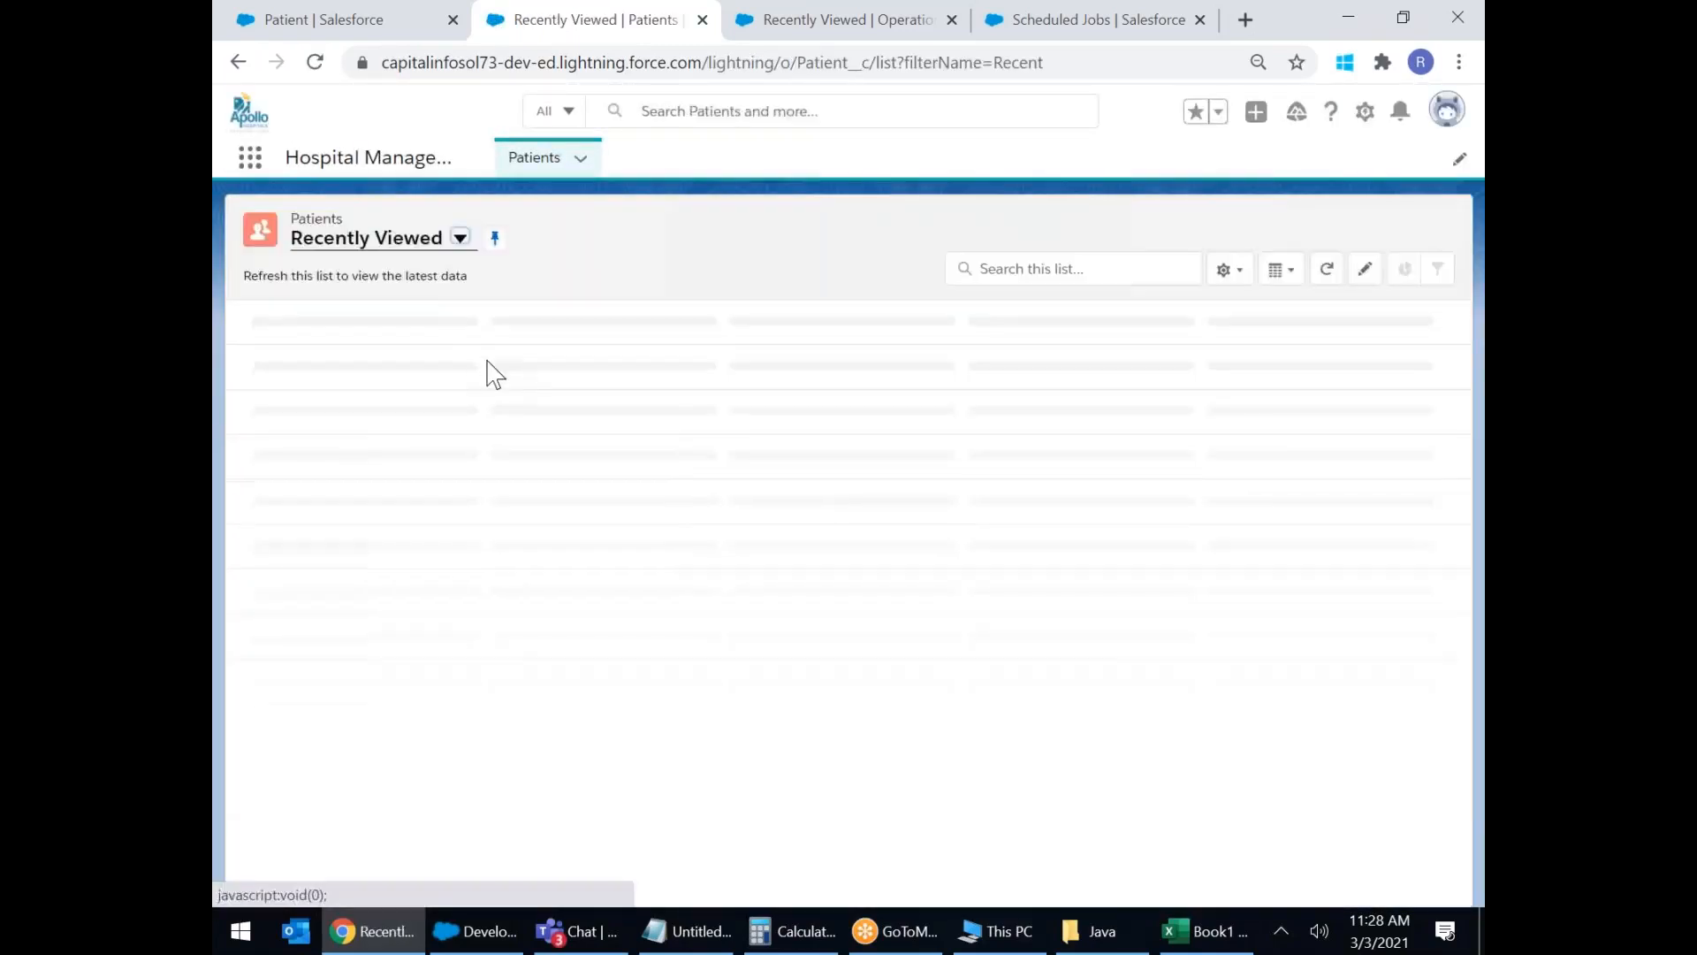
pyautogui.click(1202, 232)
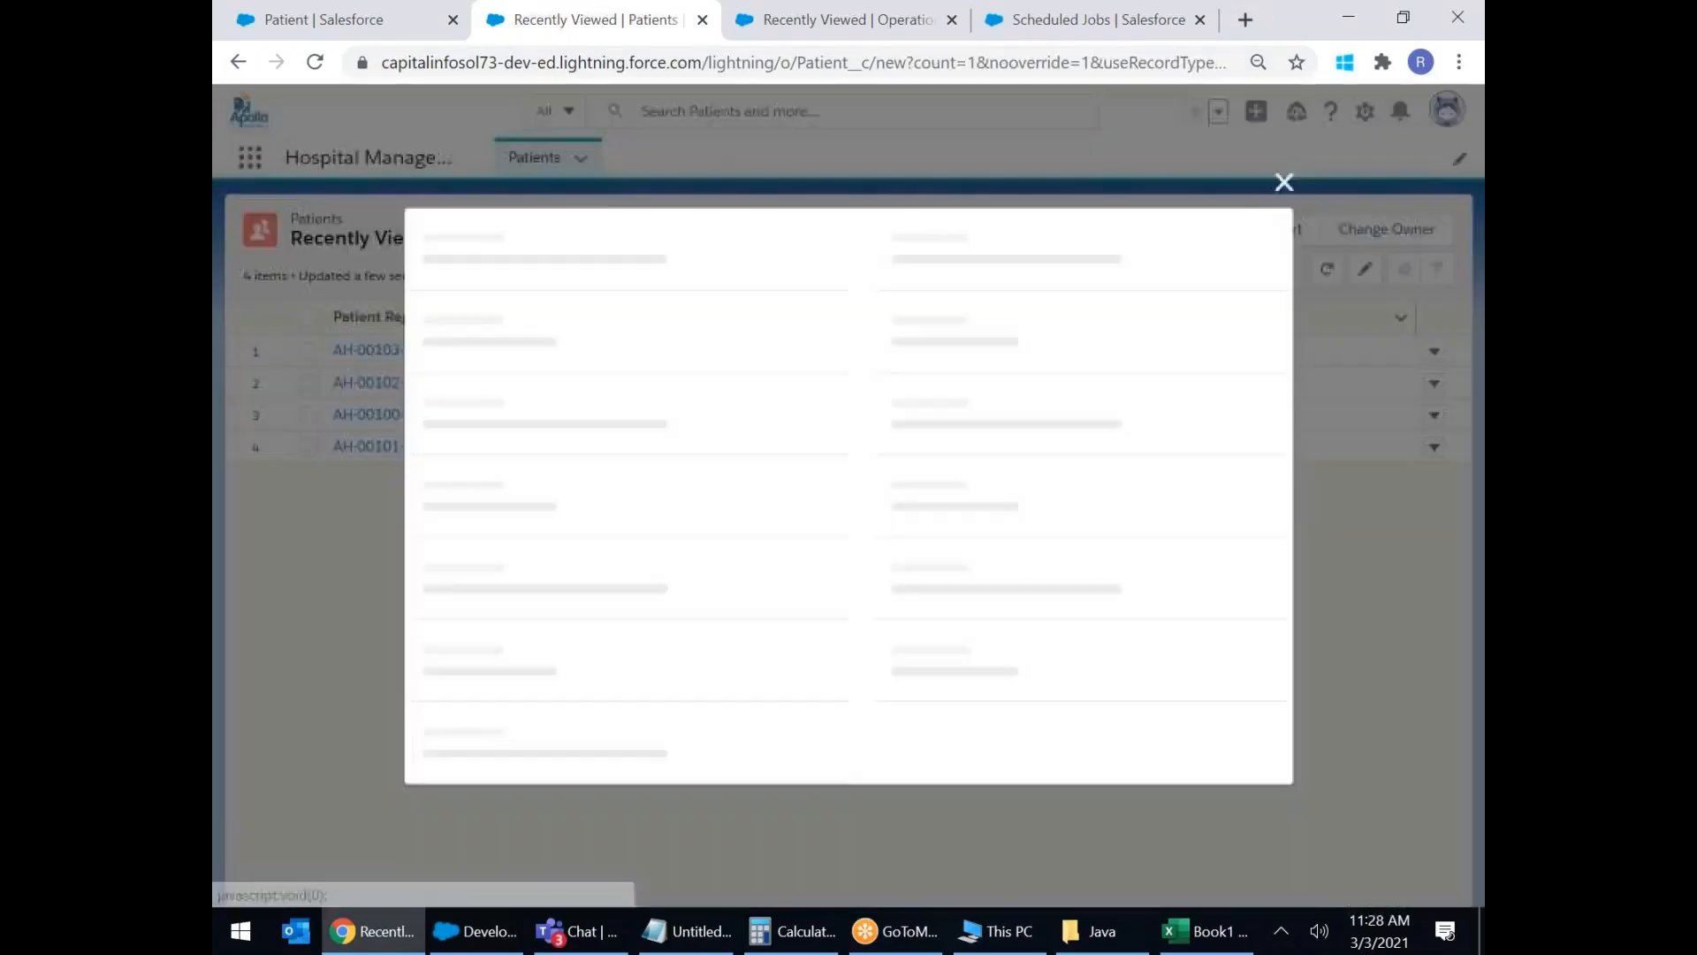
pyautogui.scroll(-8, 958, 389)
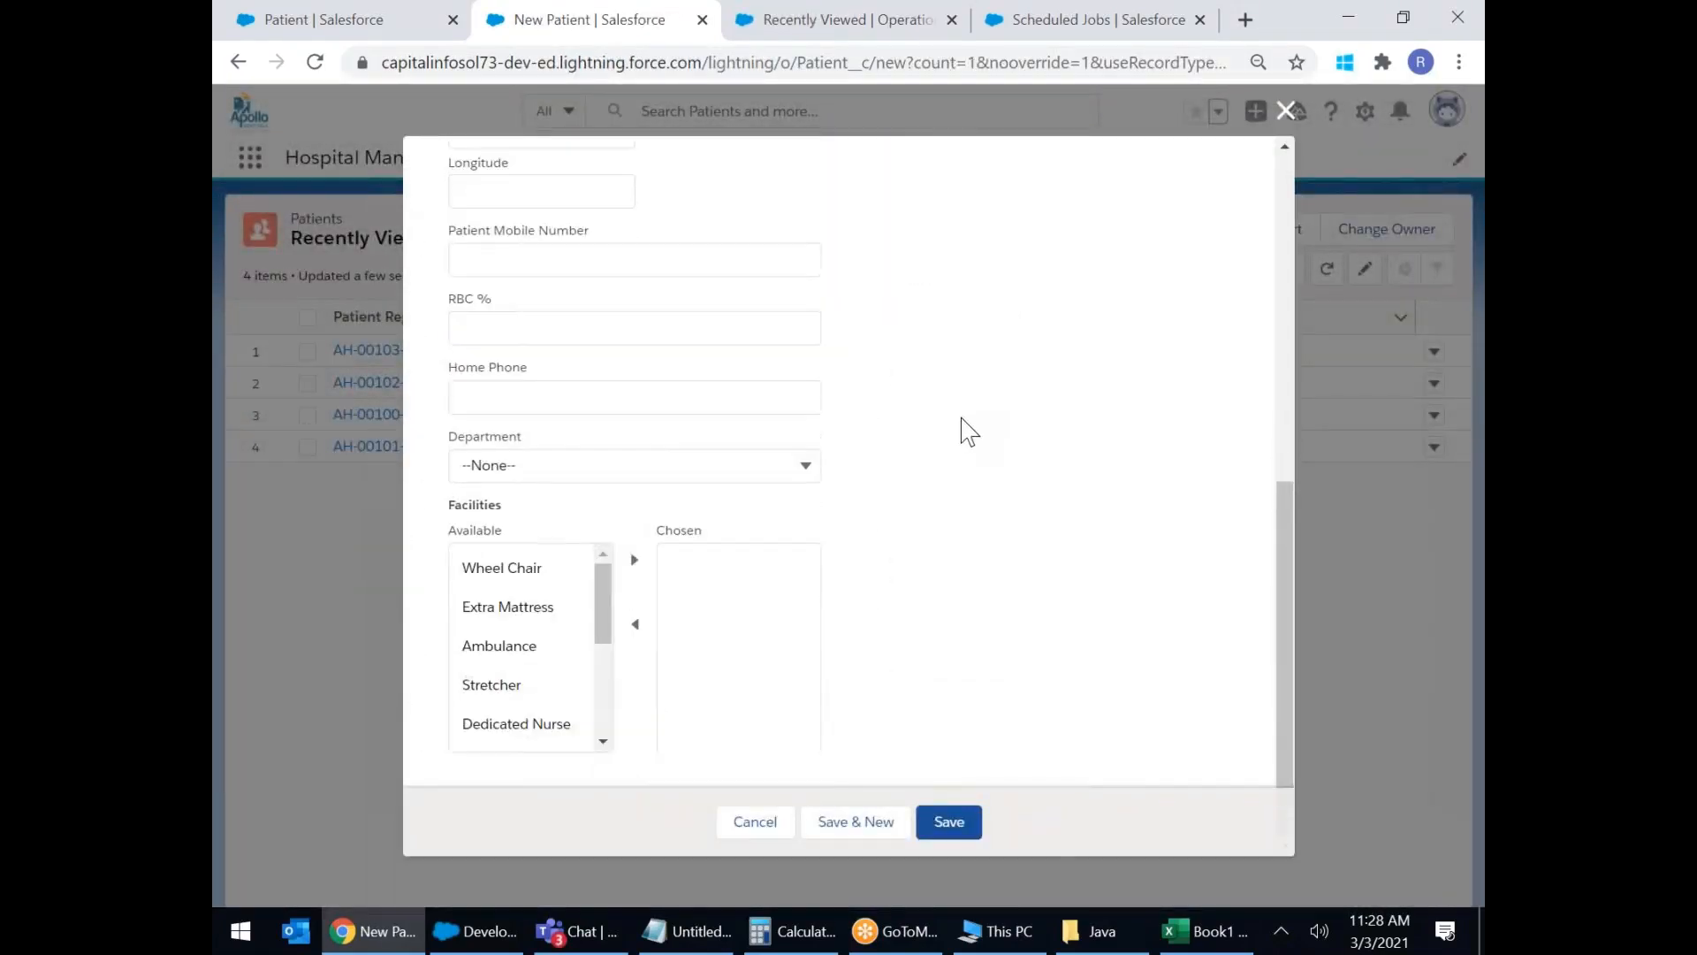
pyautogui.click(1285, 110)
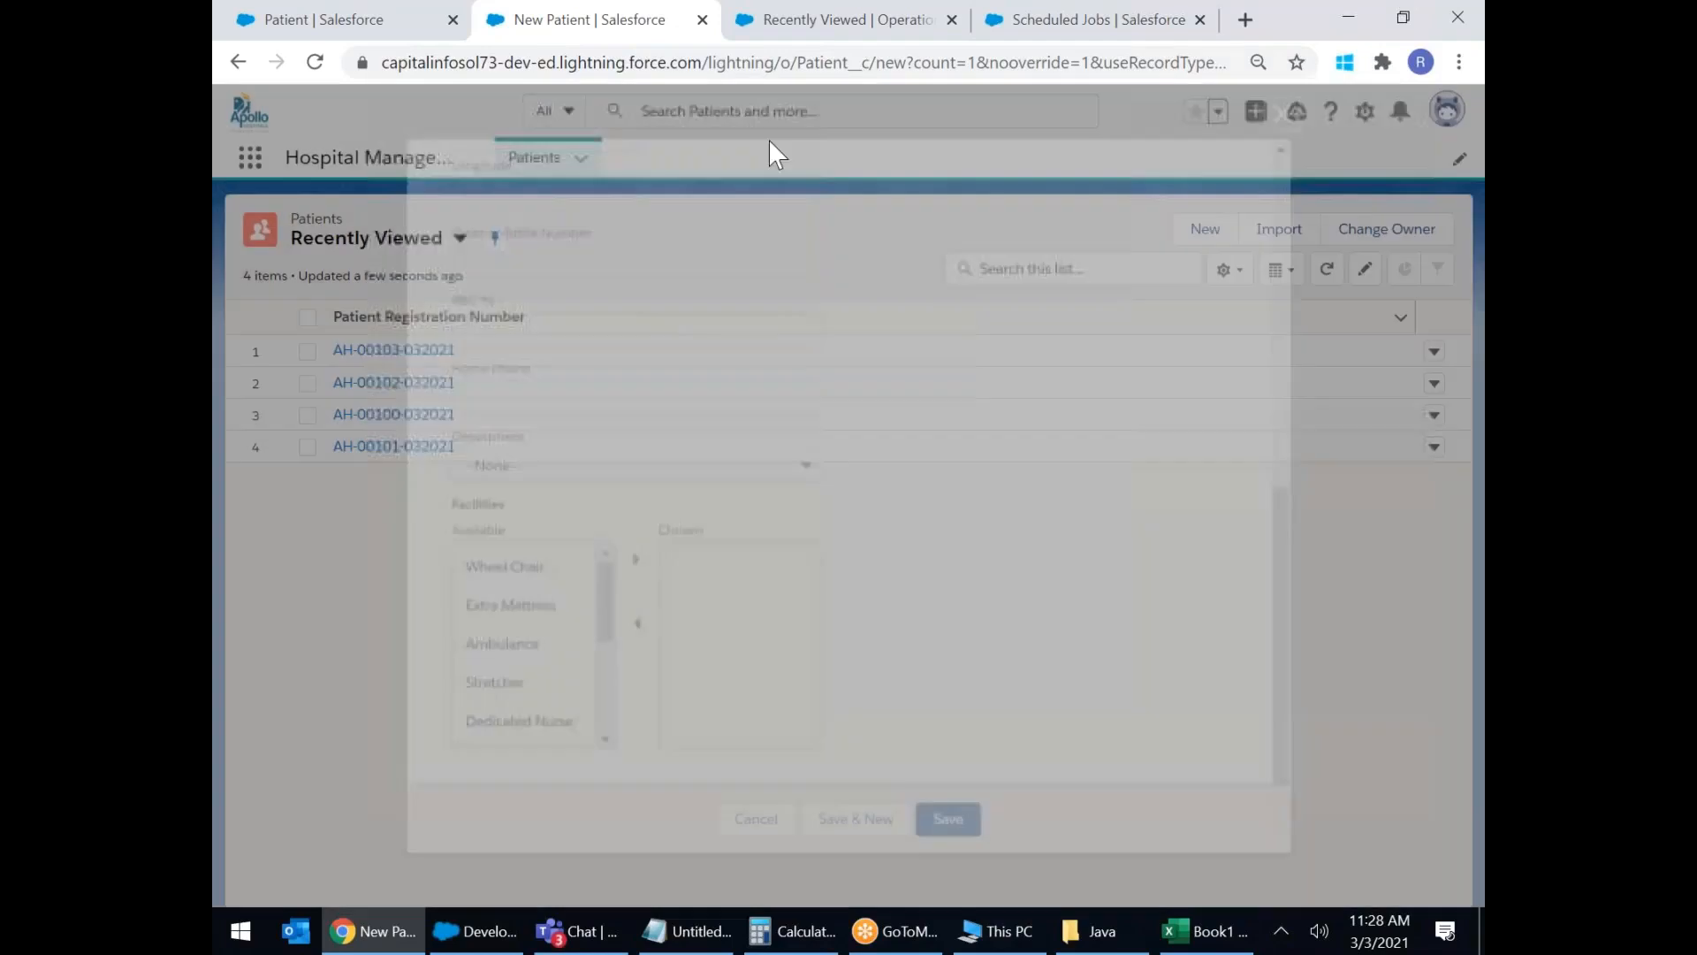
pyautogui.click(644, 63)
pyautogui.press('Return')
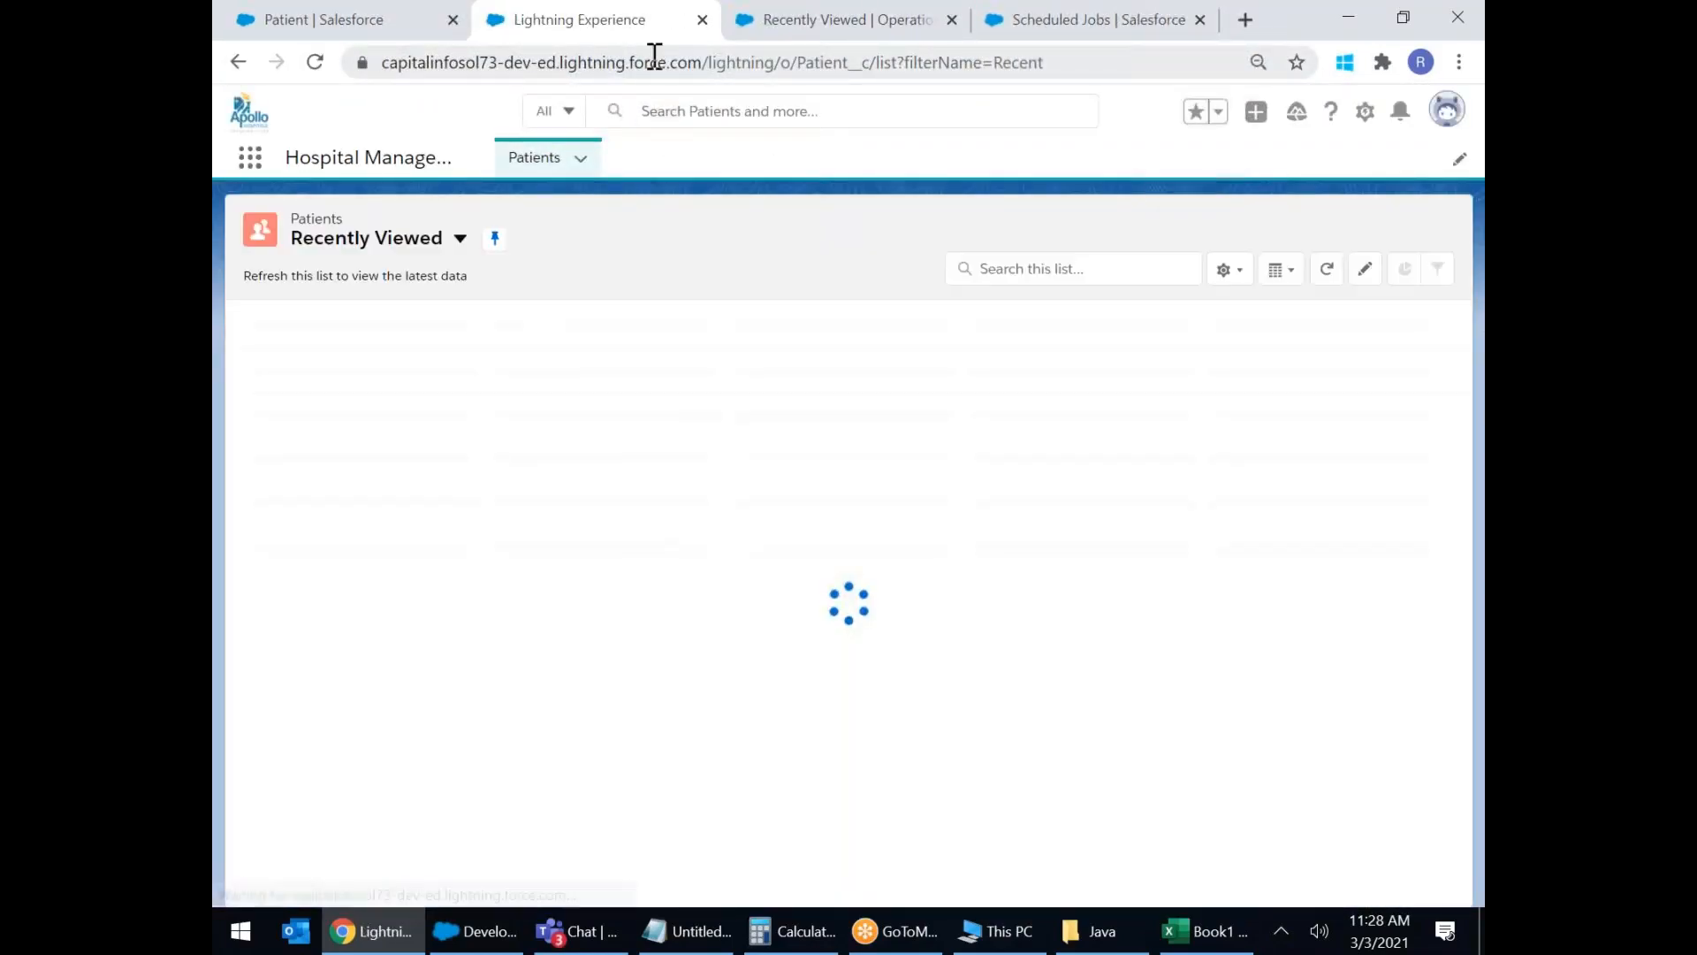
# On the Patient setup tab, select Text (Encrypted) as the new field's data type and continue.
pyautogui.click(318, 22)
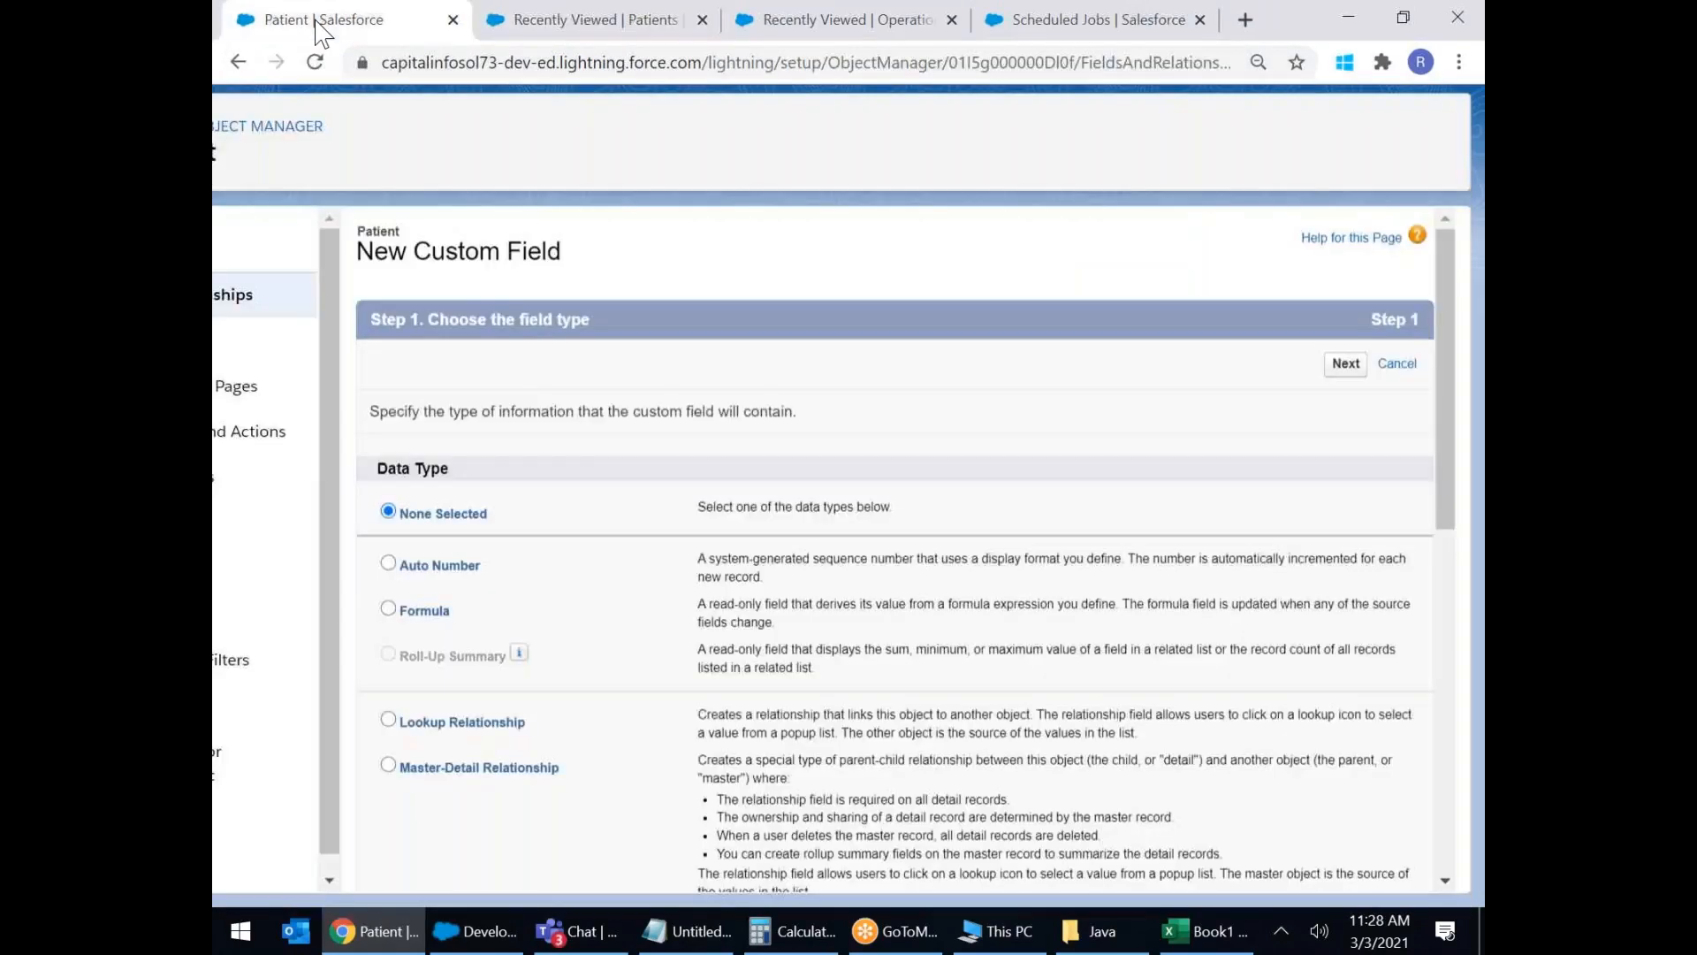
pyautogui.scroll(-3, 775, 507)
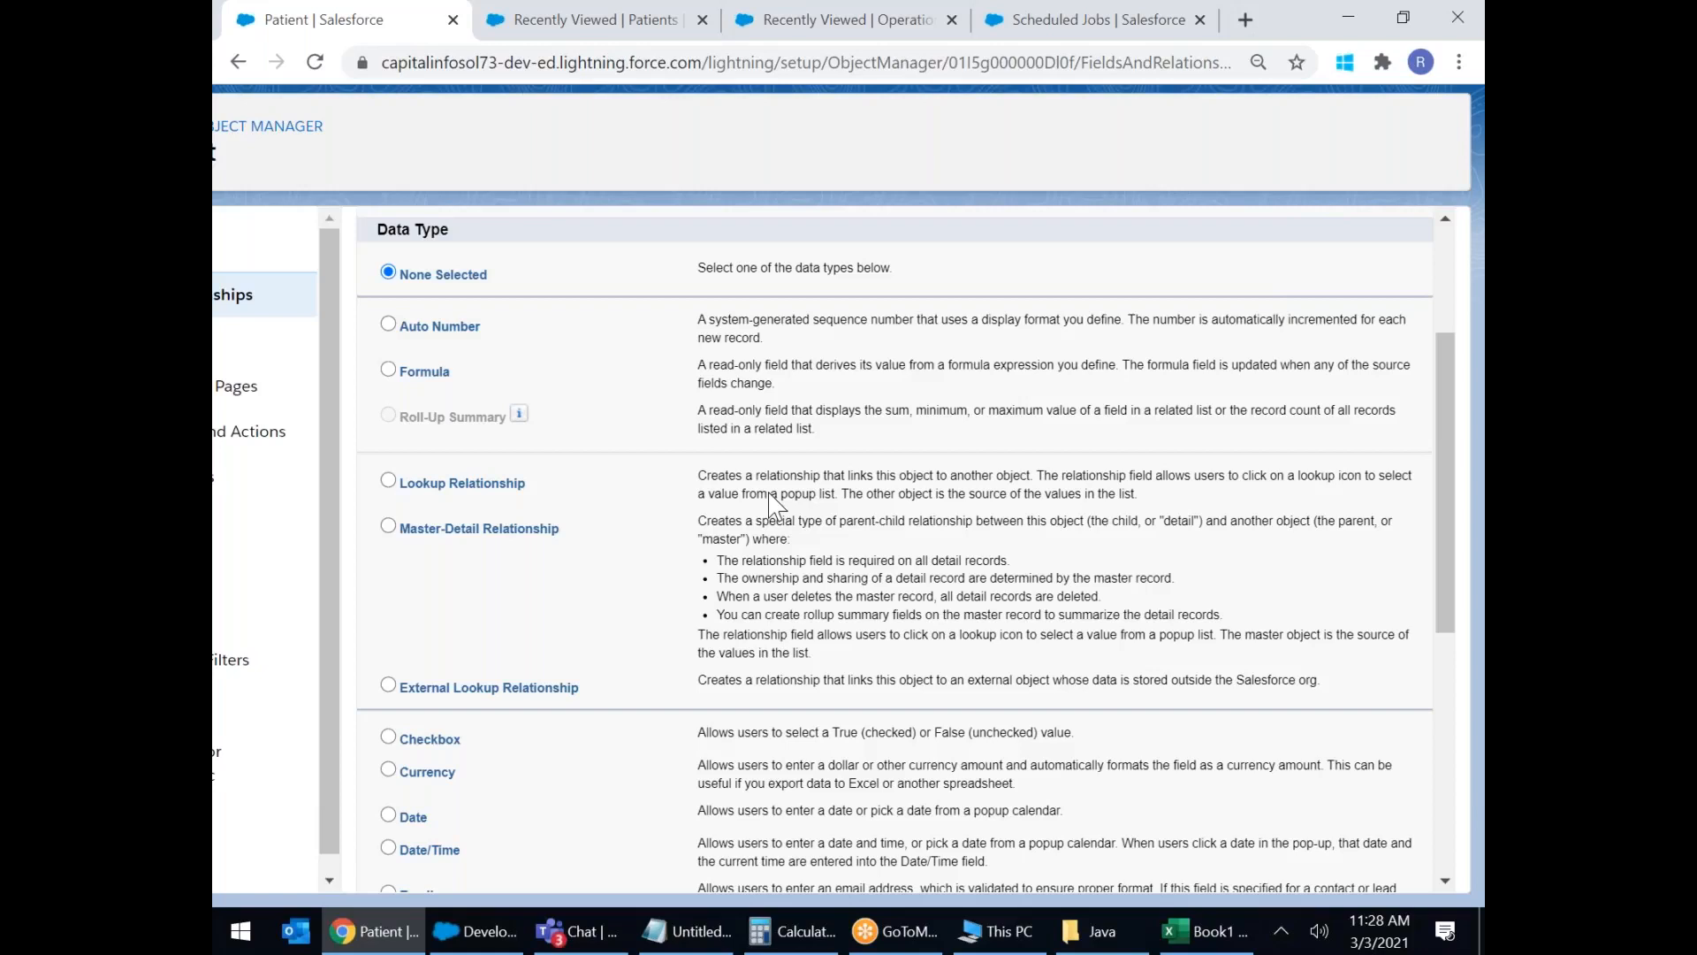
pyautogui.scroll(-6, 775, 506)
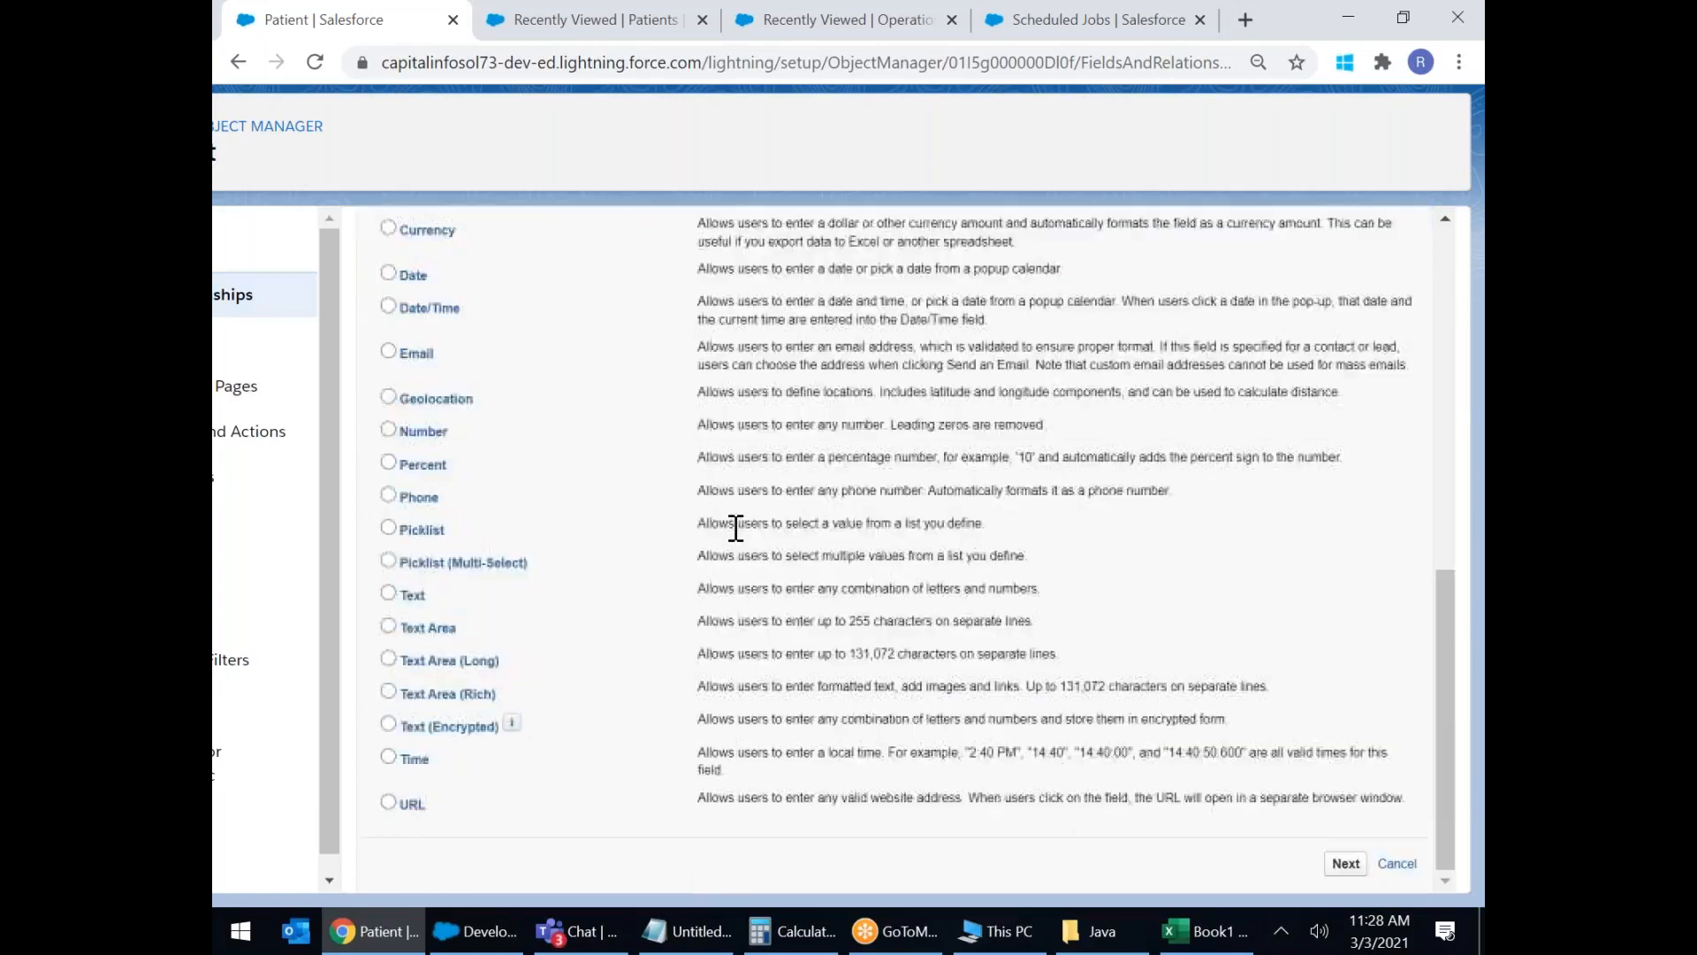
pyautogui.click(389, 724)
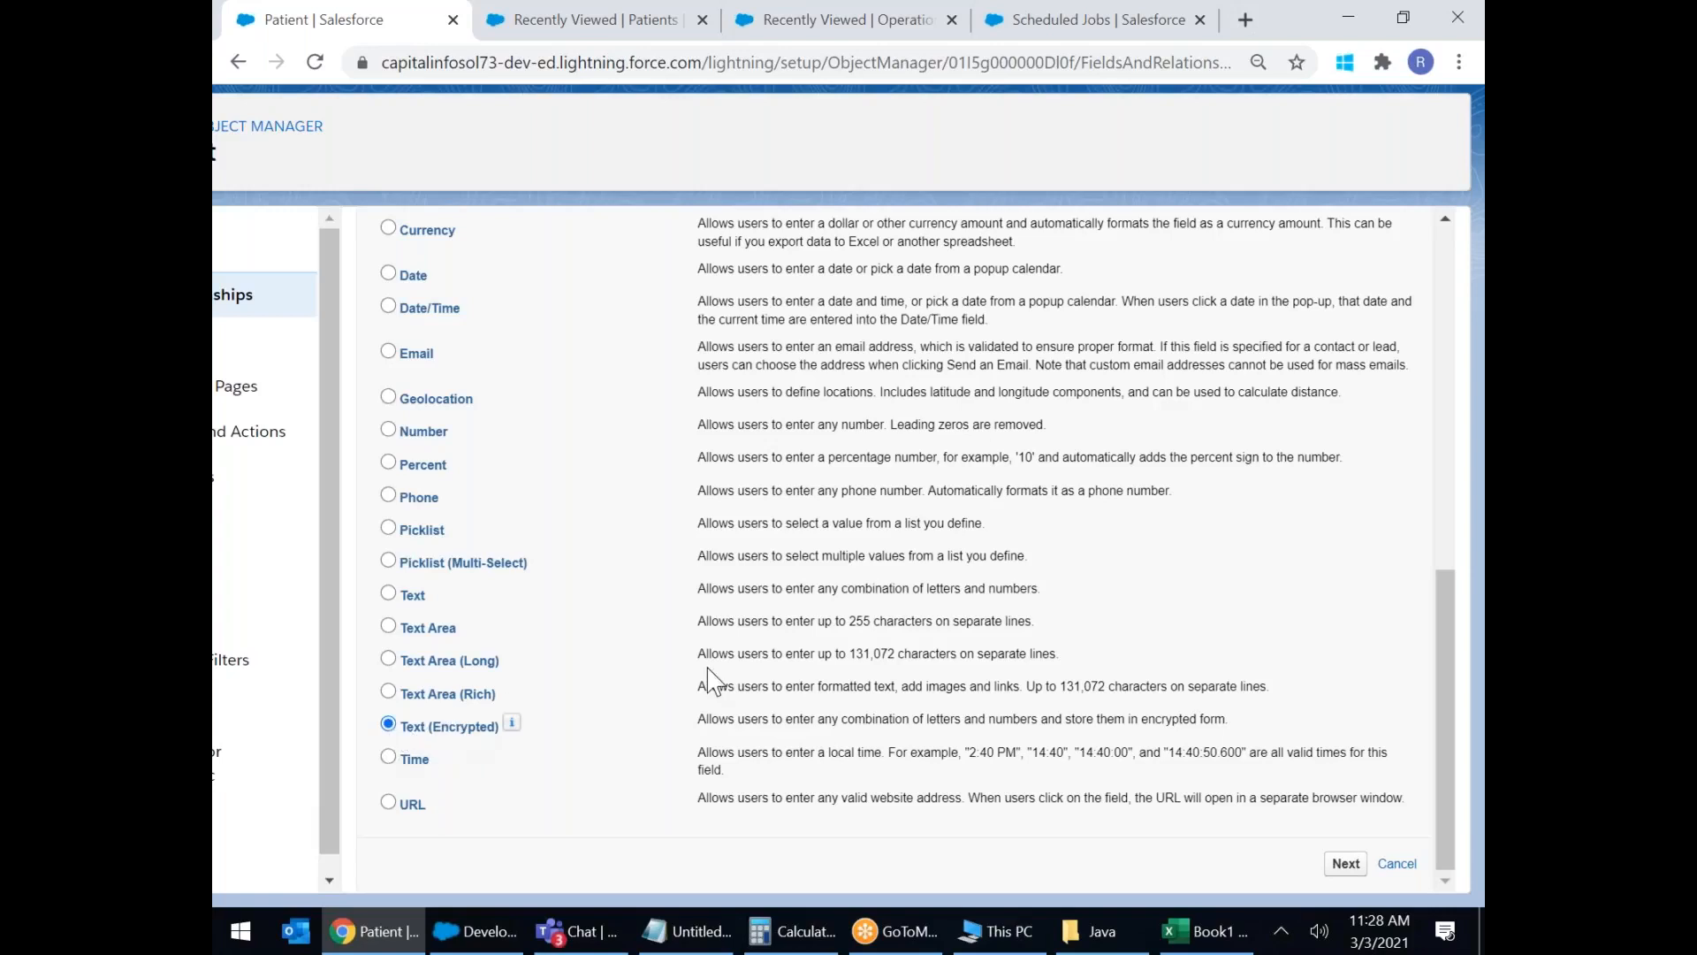
pyautogui.click(1345, 864)
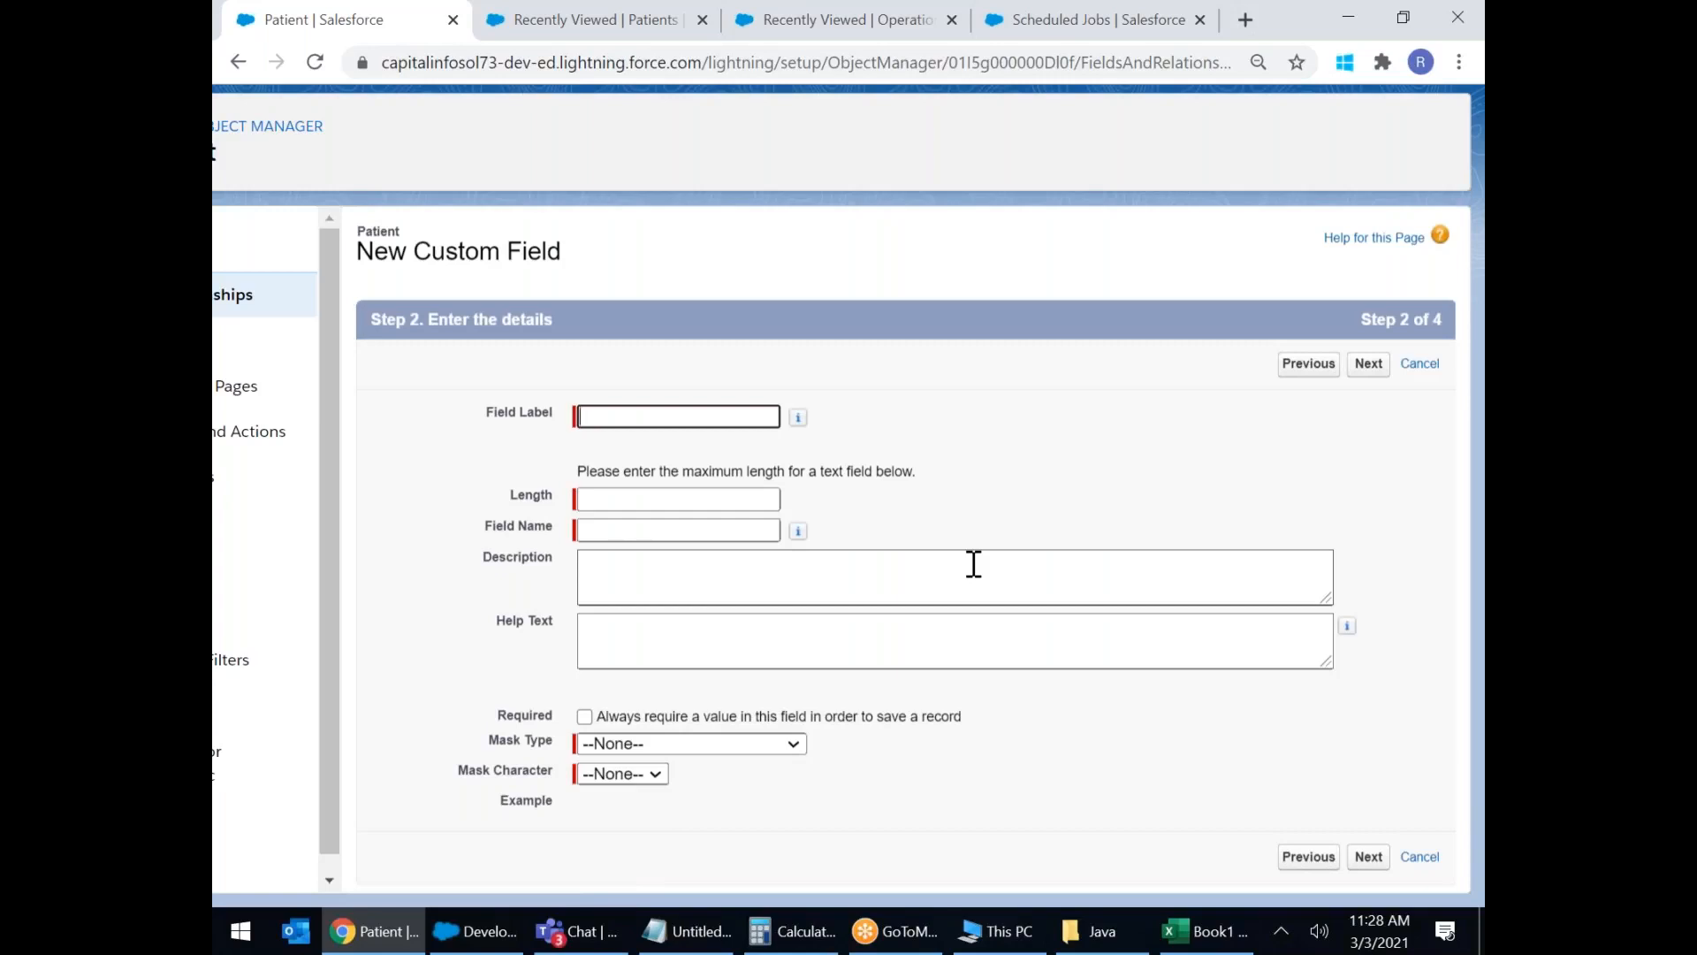
# Label the field 'Credit Card Number' with a length of 16.
pyautogui.click(643, 419)
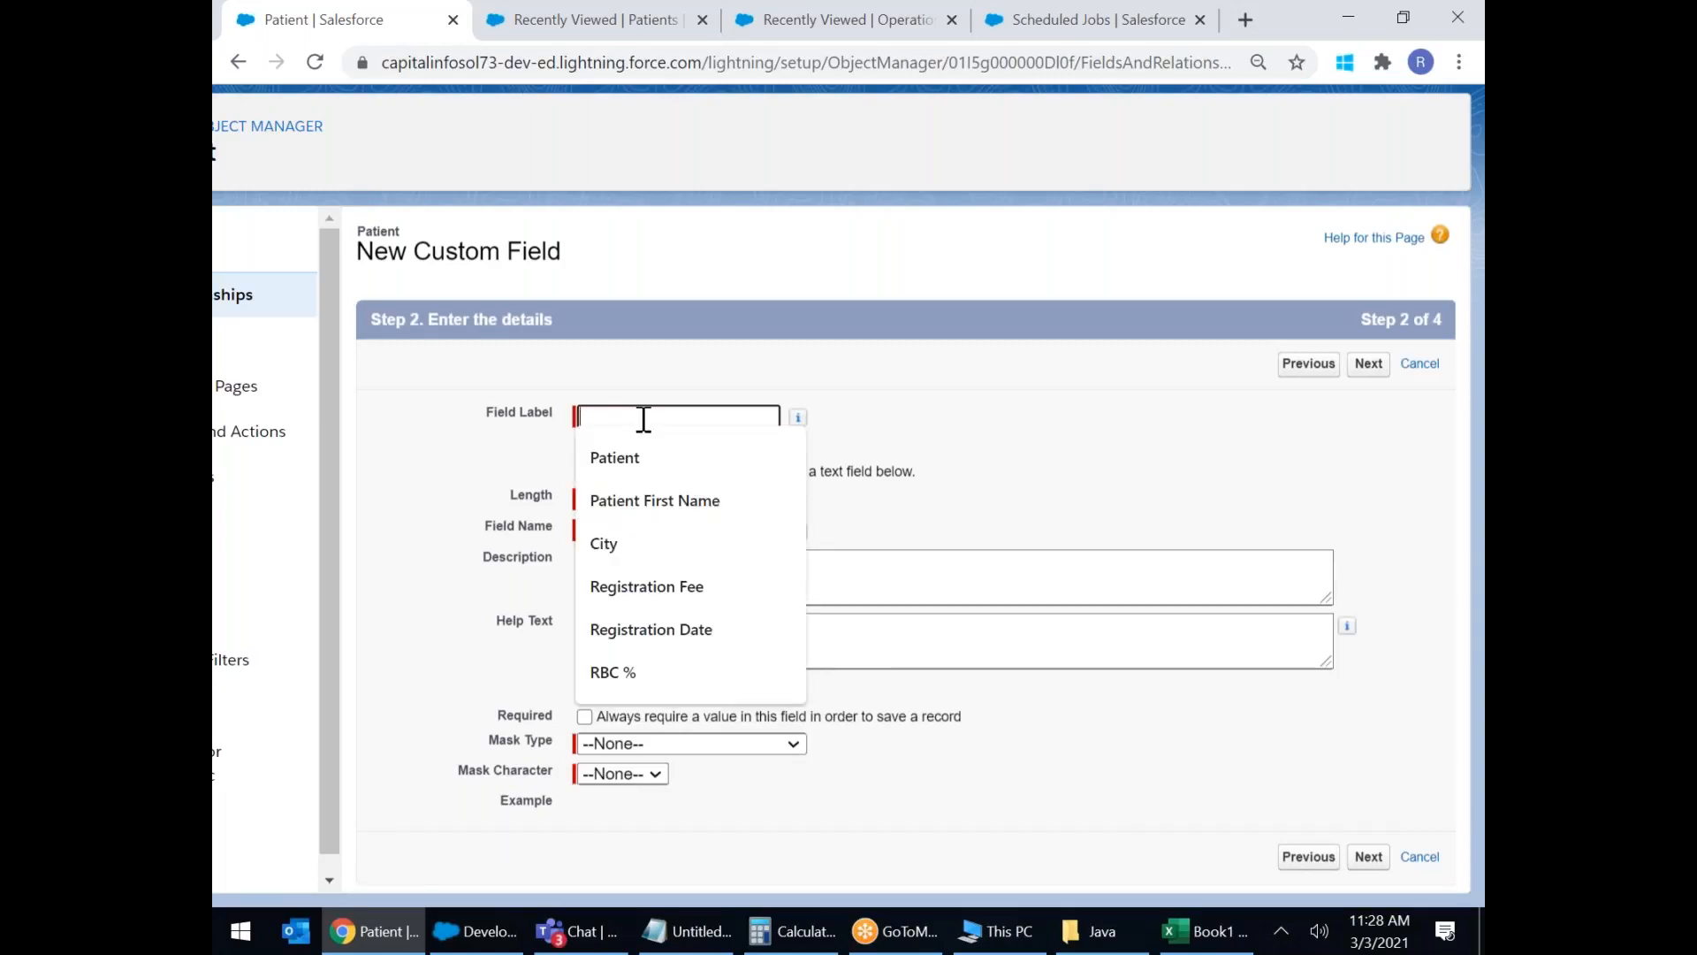
pyautogui.write('Cred')
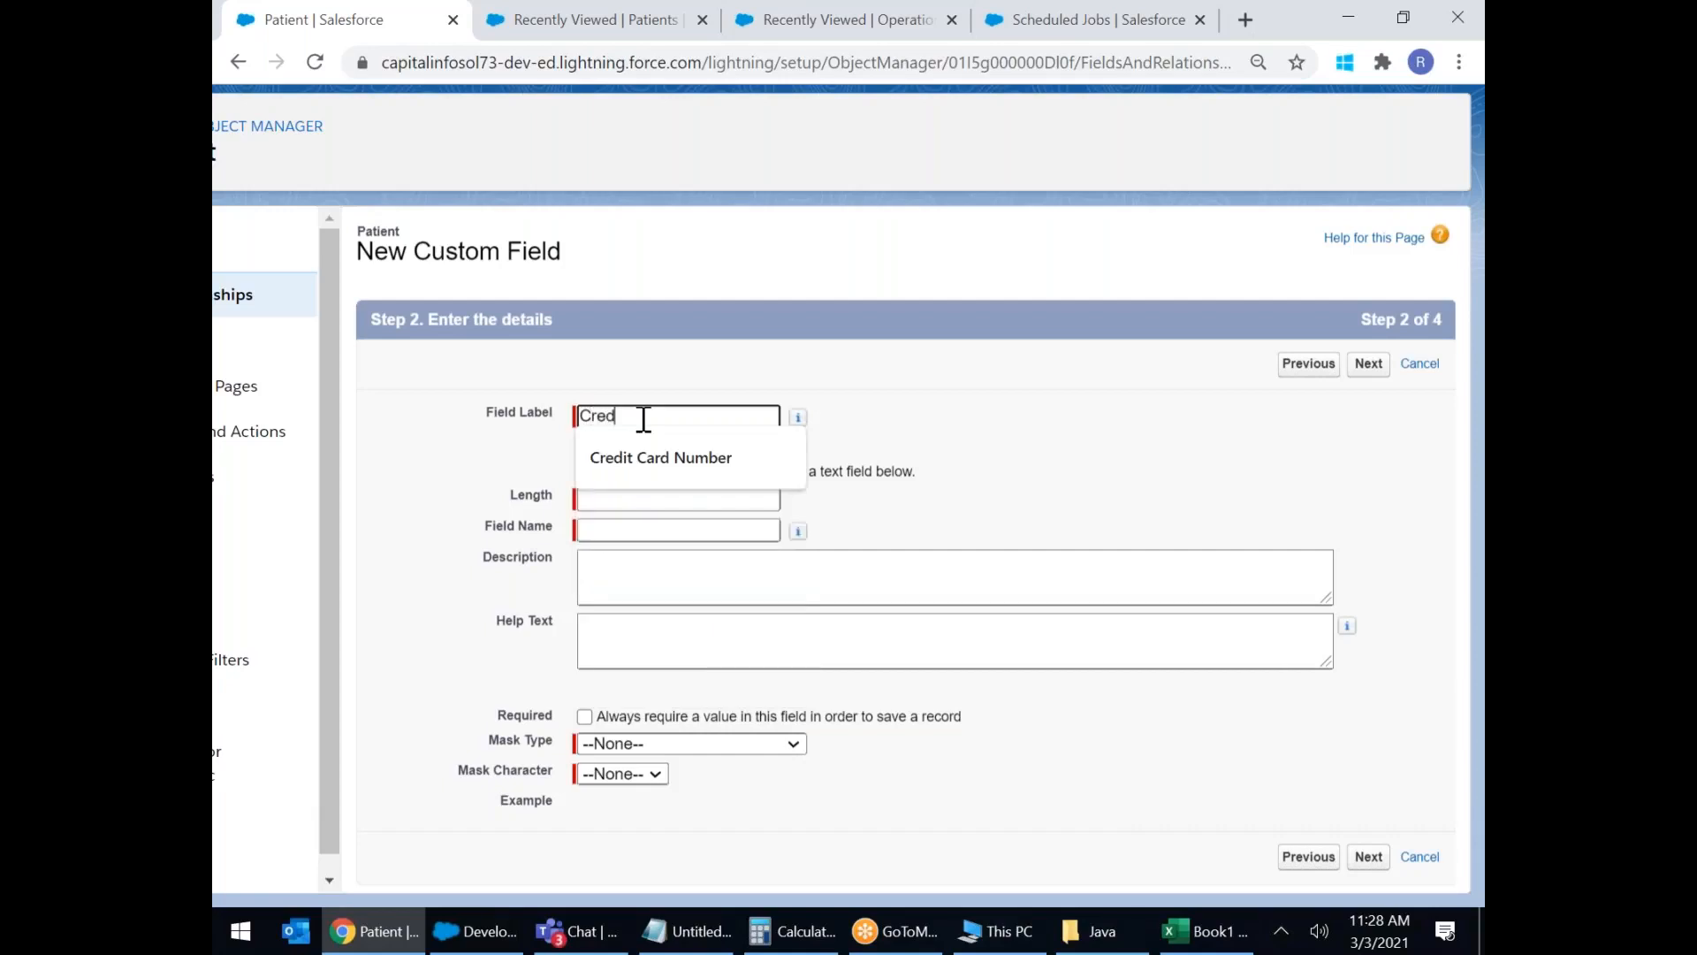
pyautogui.write('it Card Number')
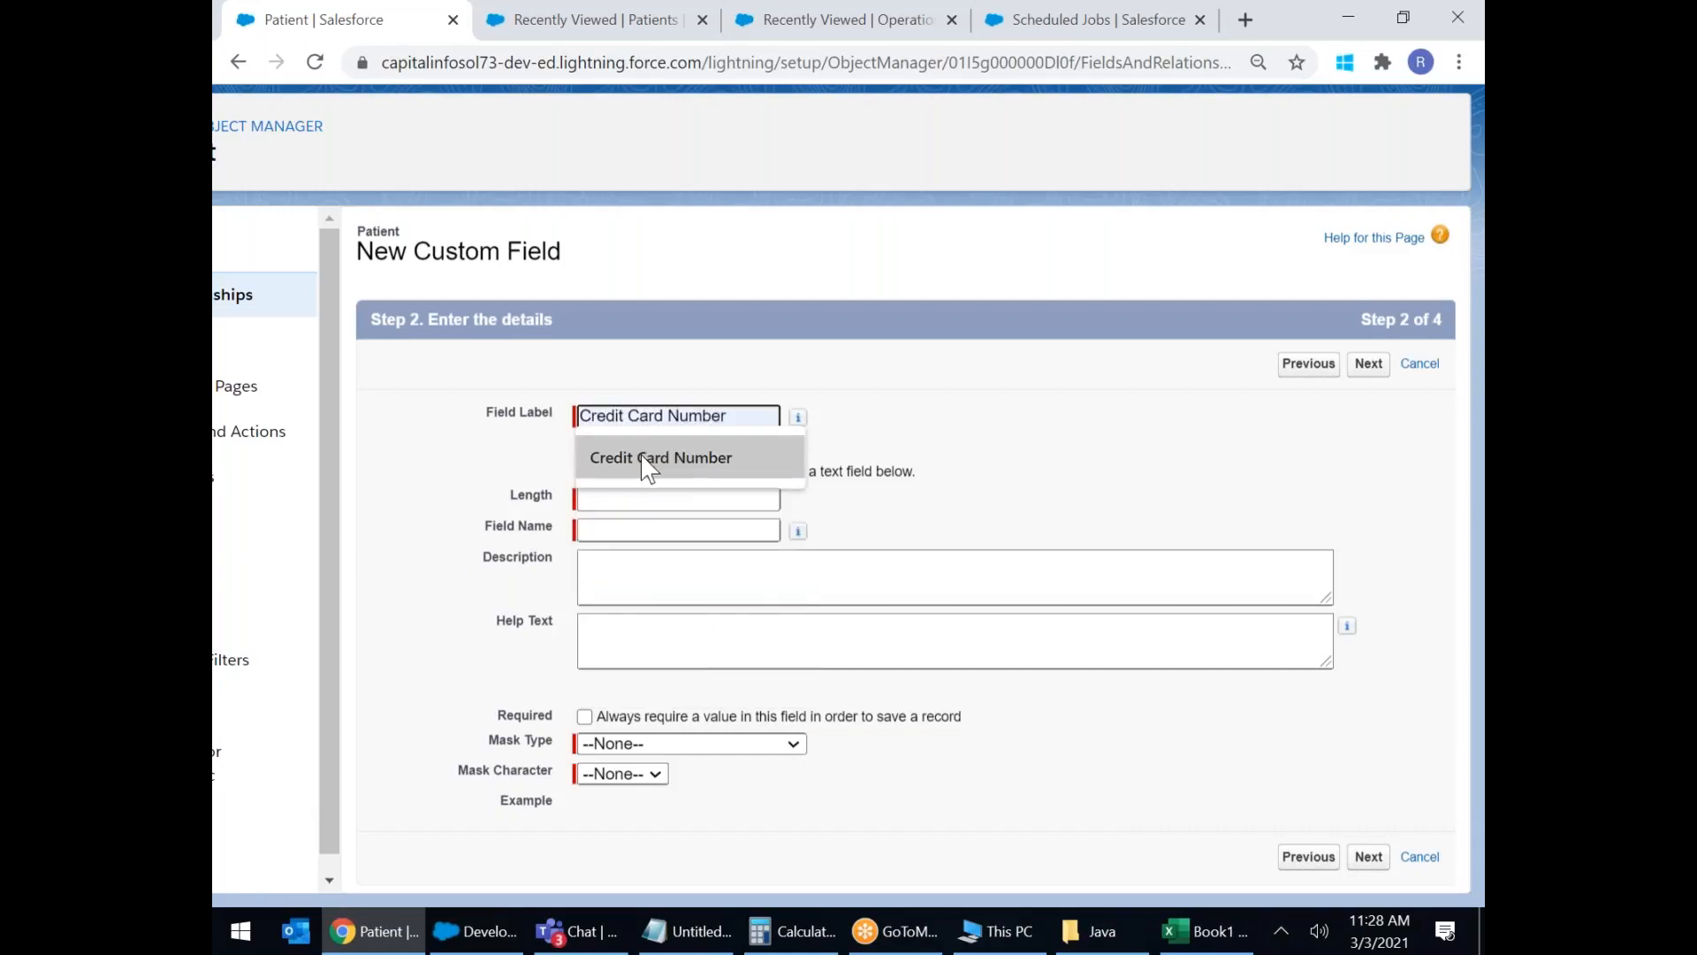
pyautogui.click(650, 457)
pyautogui.click(608, 500)
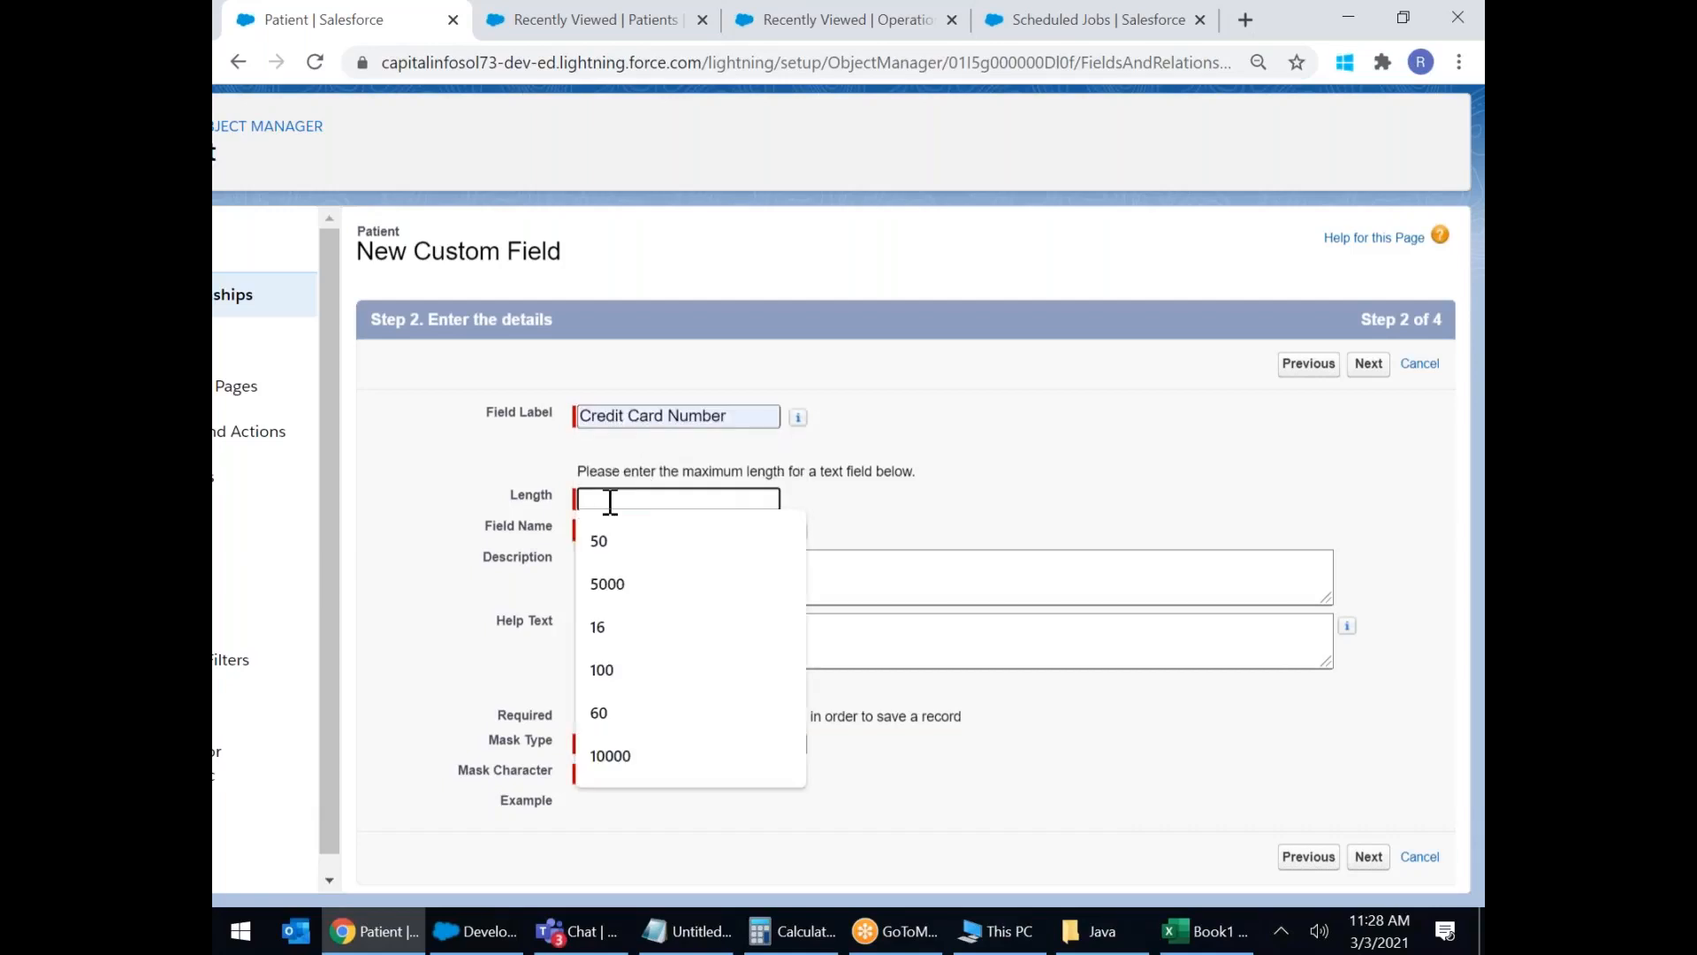
pyautogui.write('16')
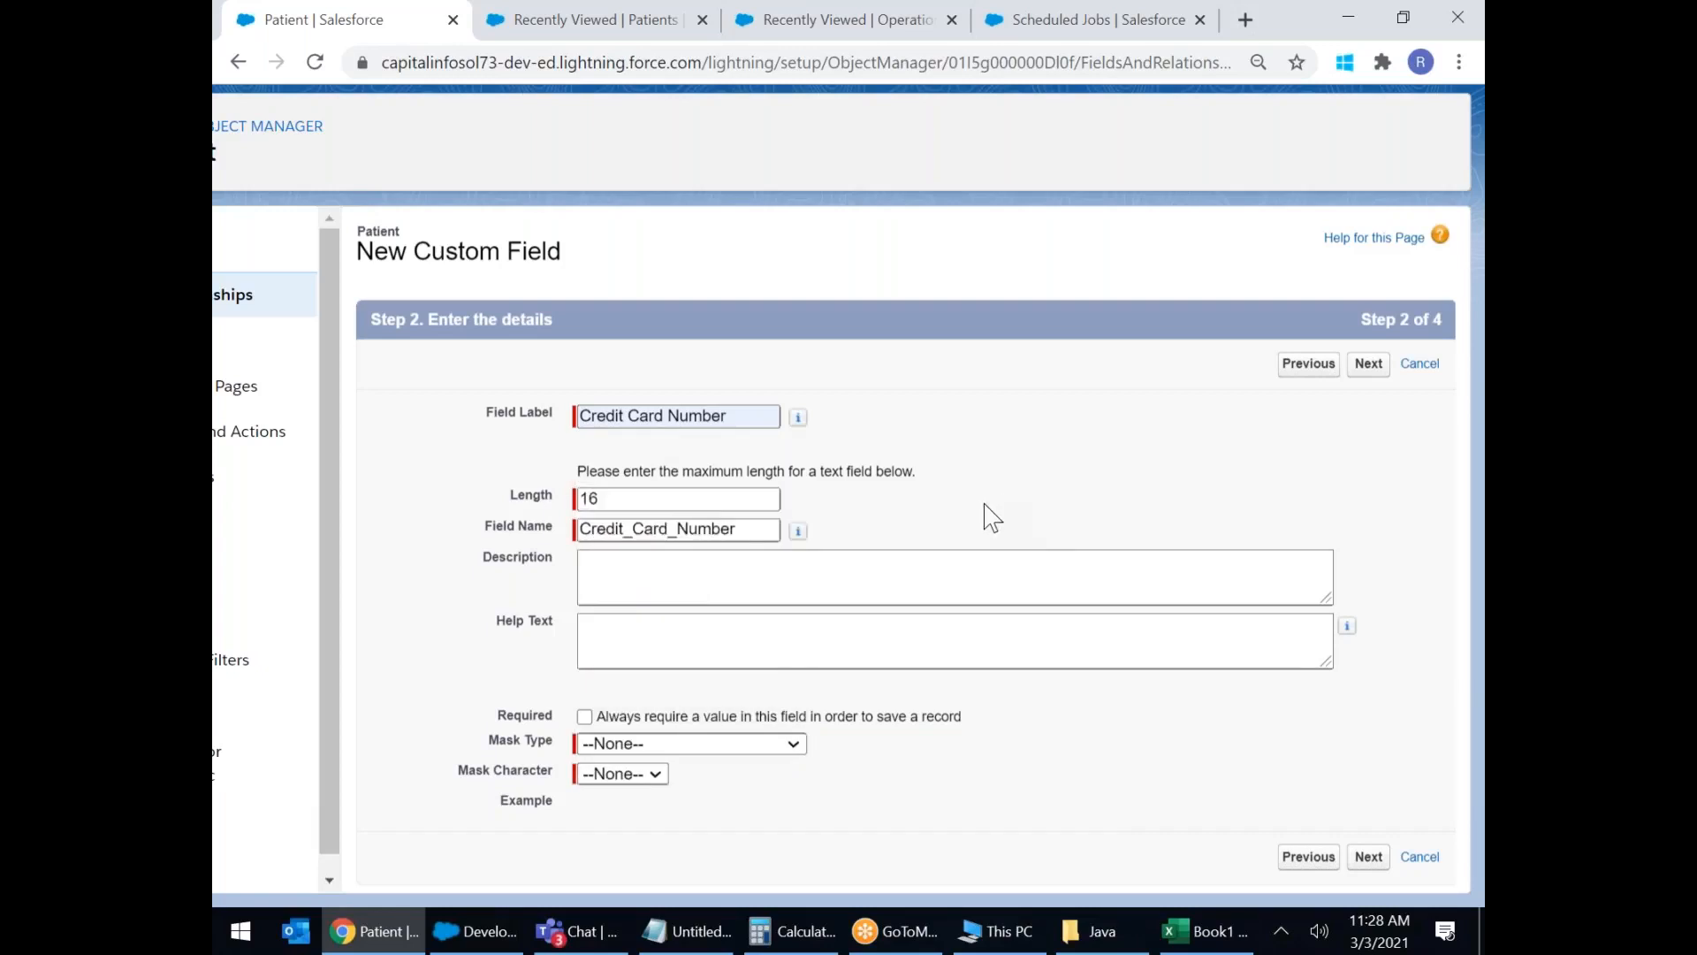
# Set the mask type to Credit Card Number with mask character X.
pyautogui.click(707, 745)
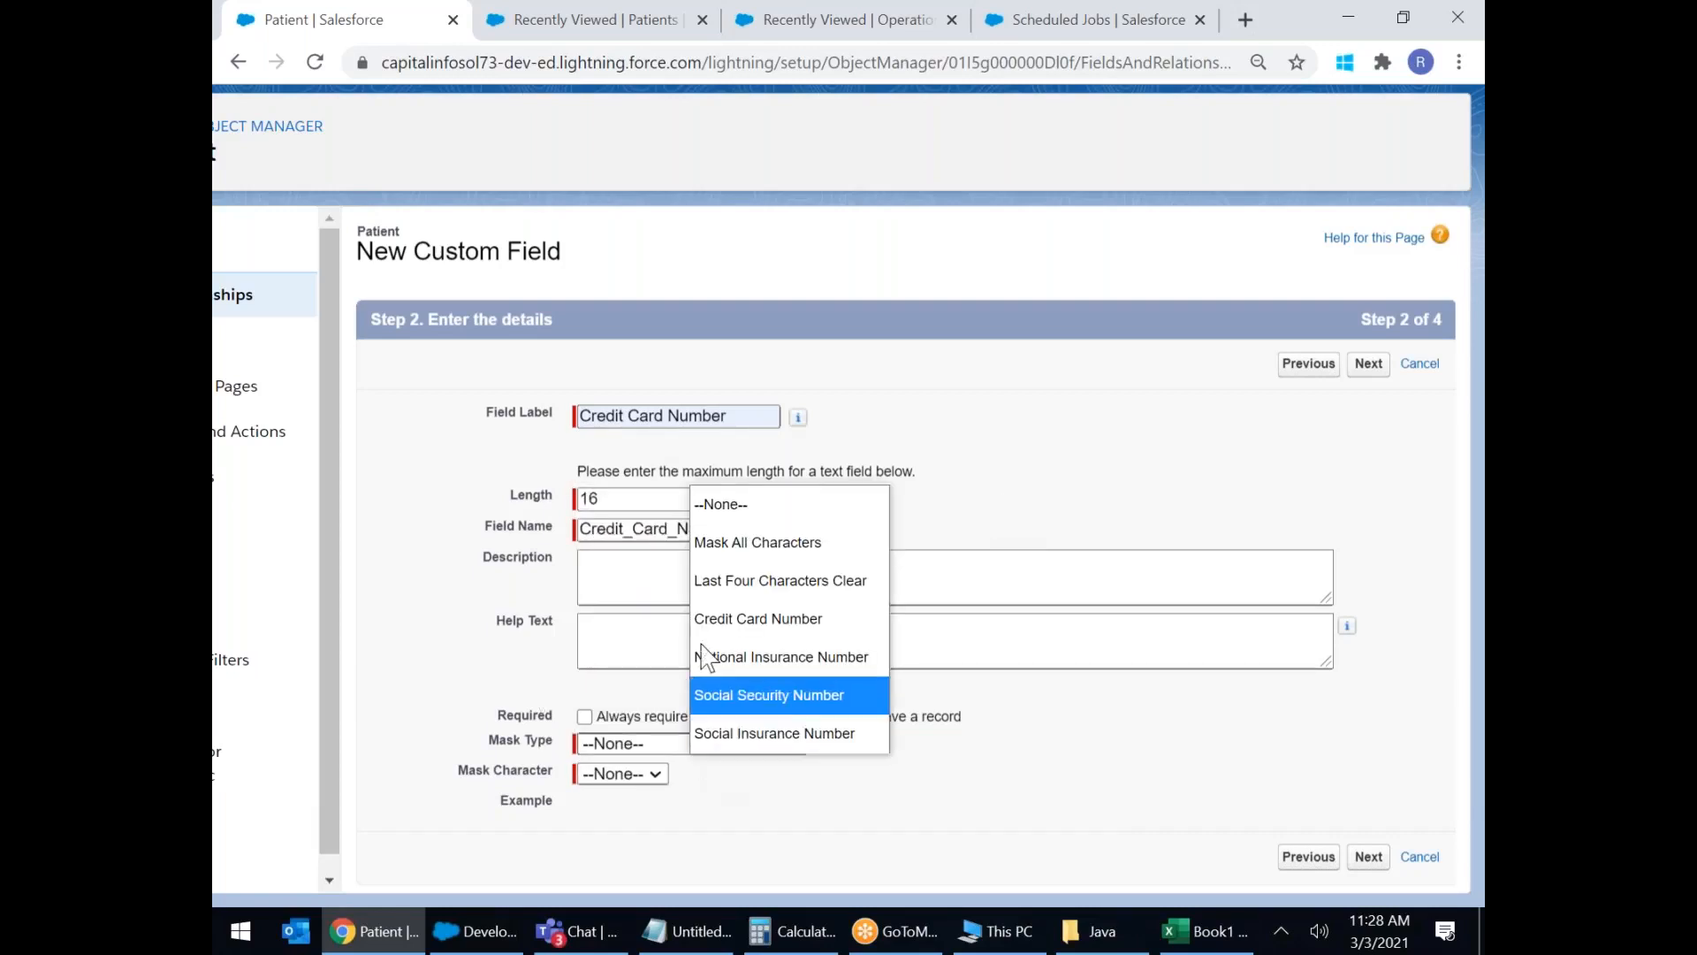
pyautogui.click(735, 548)
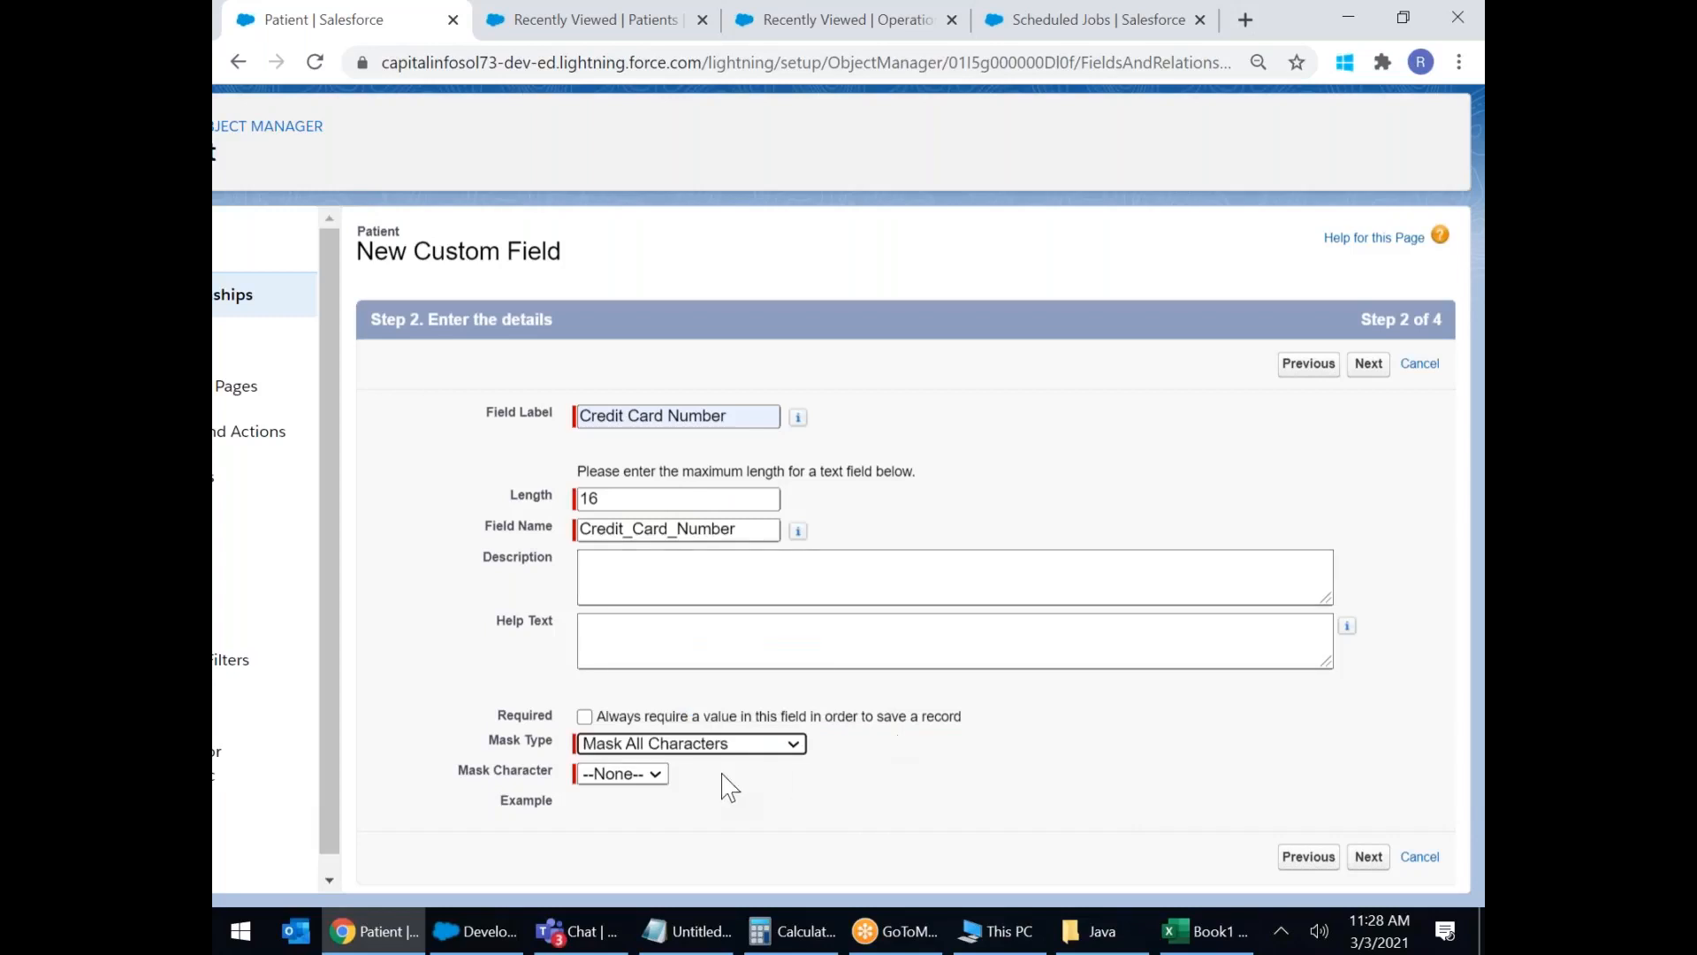
pyautogui.click(703, 708)
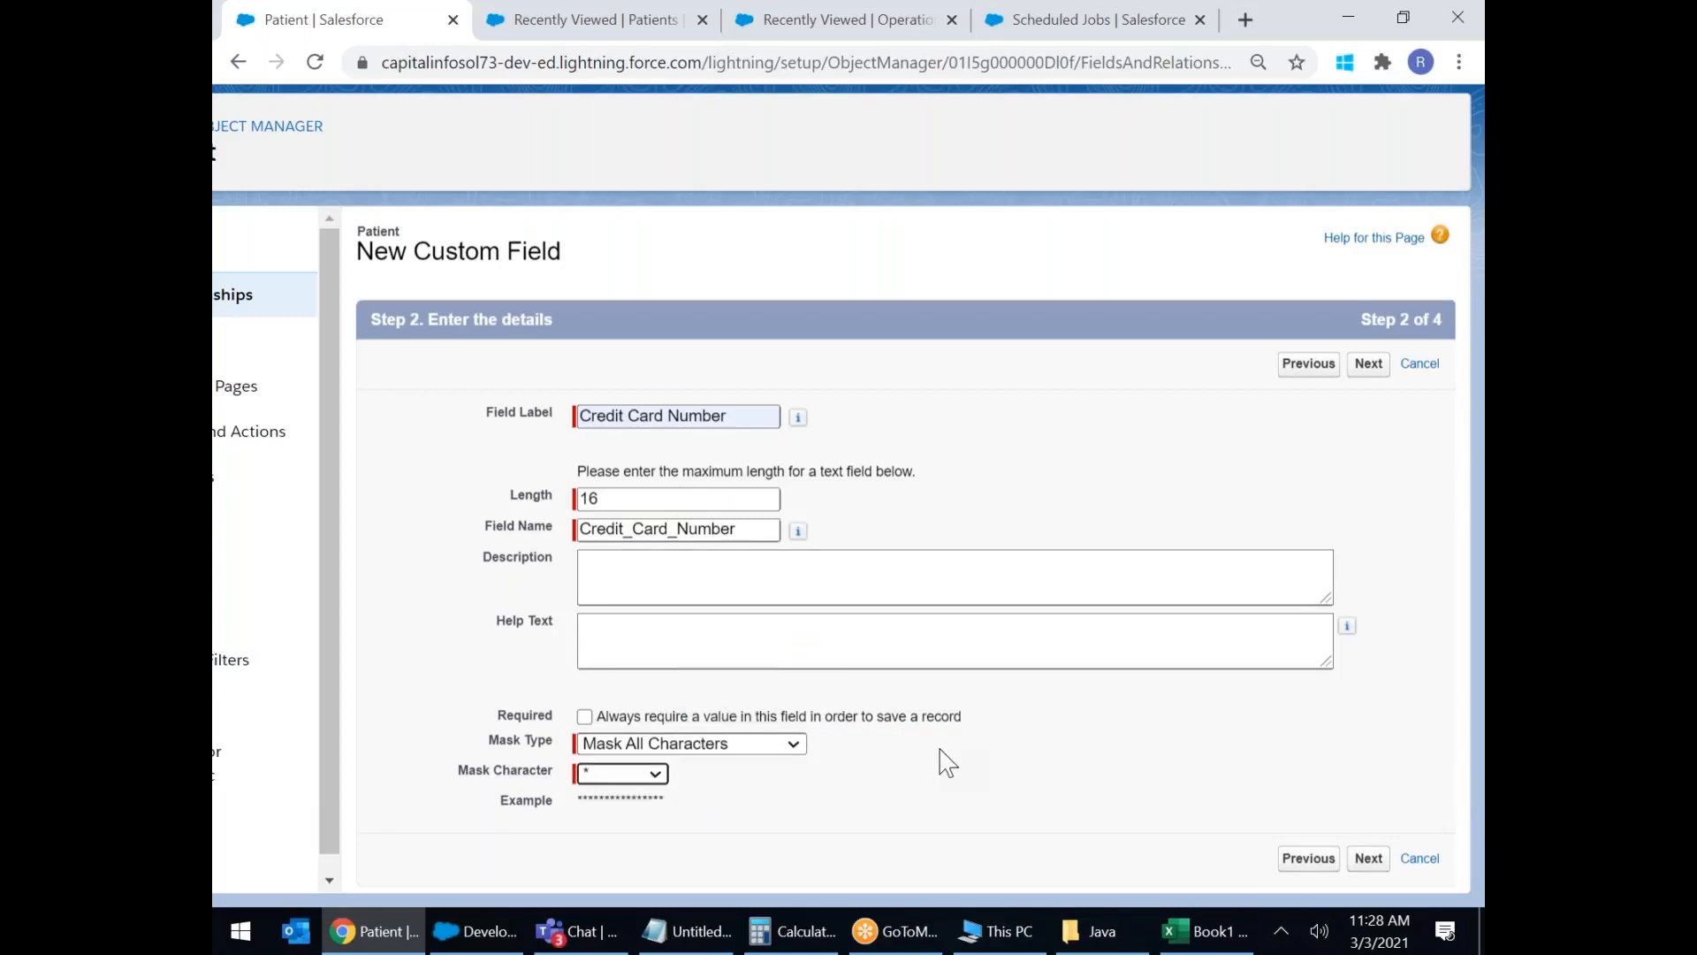
pyautogui.scroll(5, 943, 752)
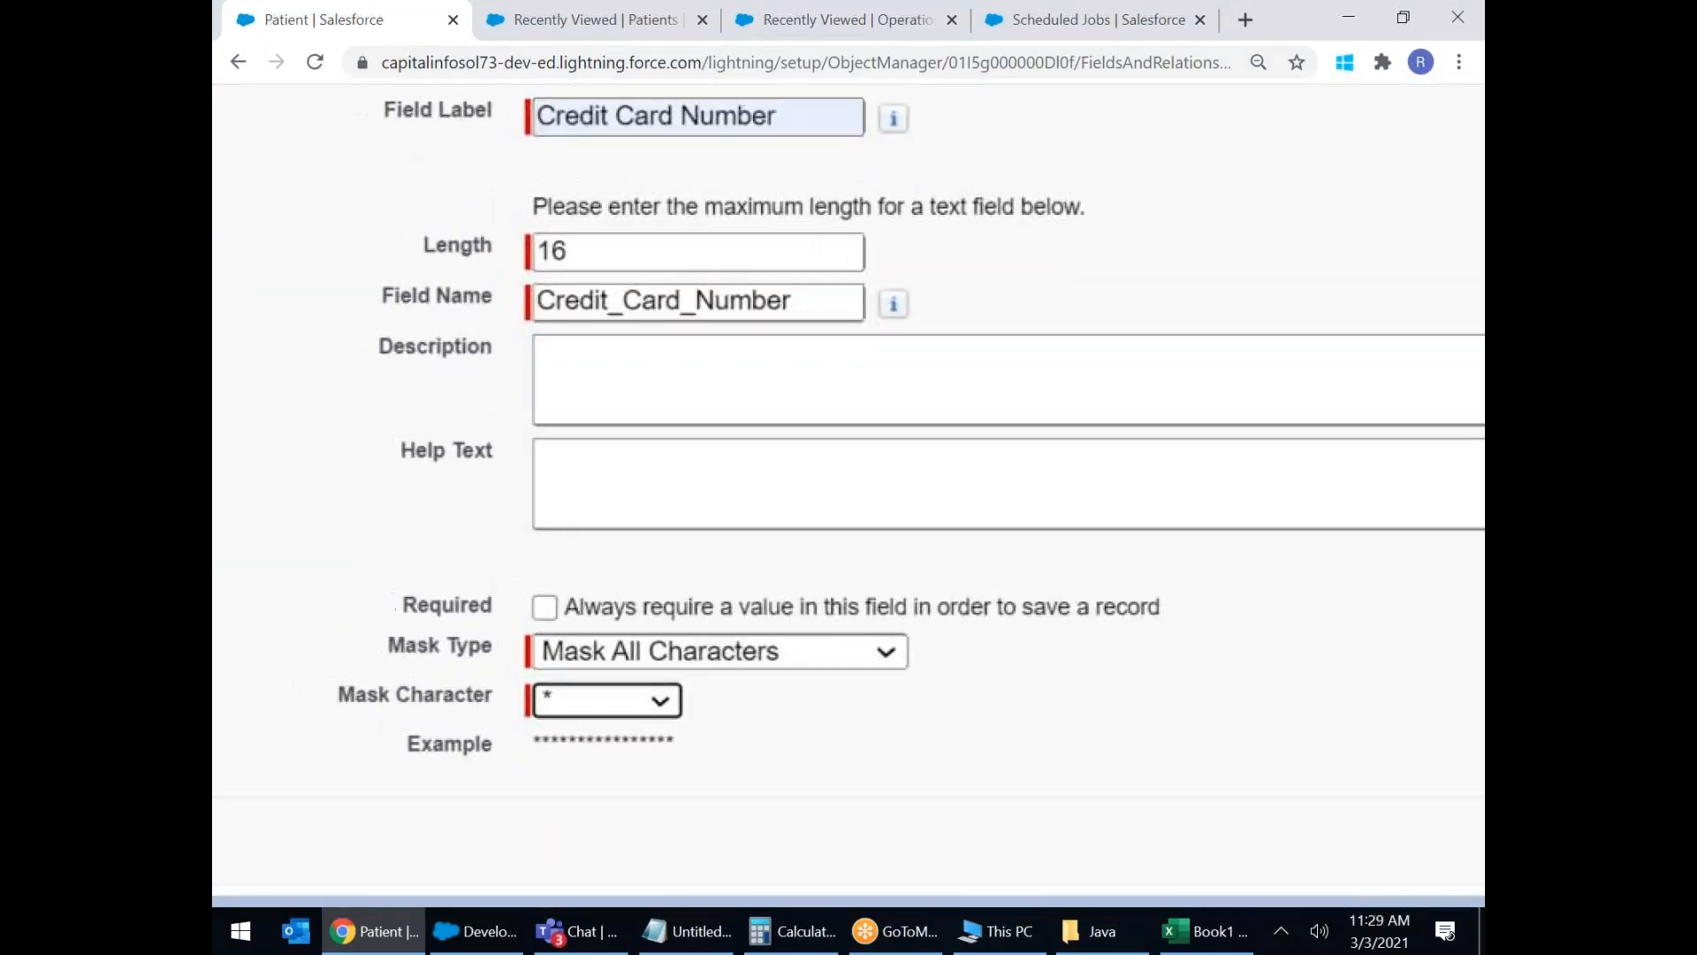
pyautogui.click(687, 704)
pyautogui.click(712, 757)
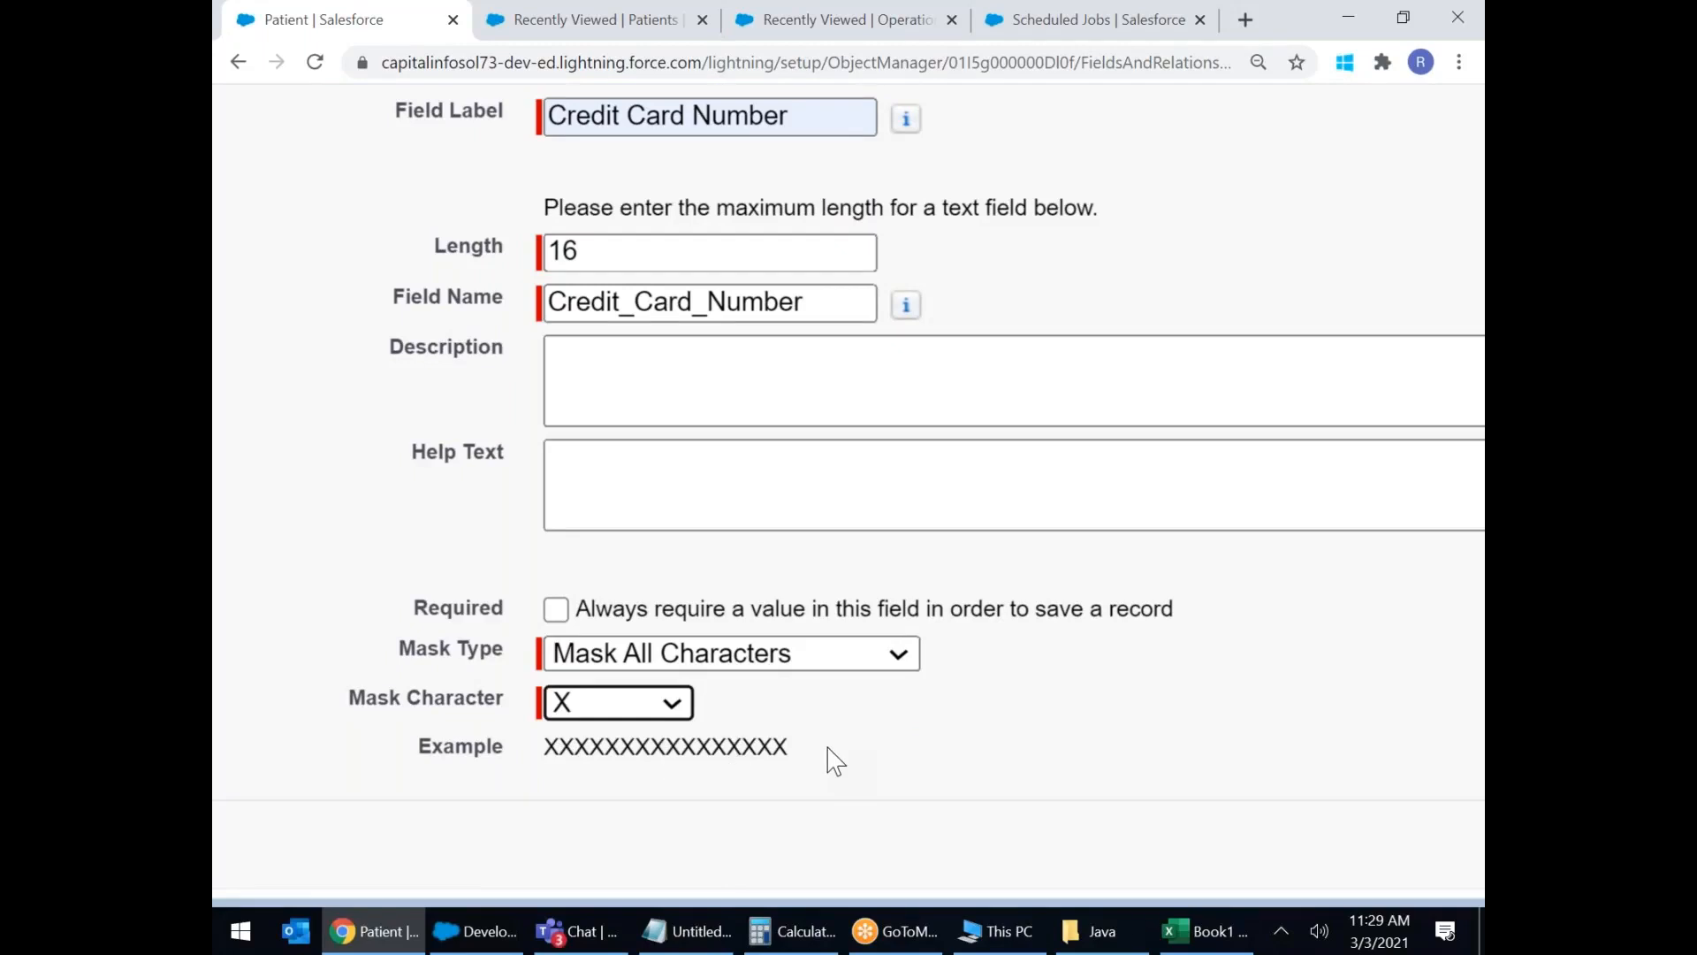
pyautogui.click(899, 659)
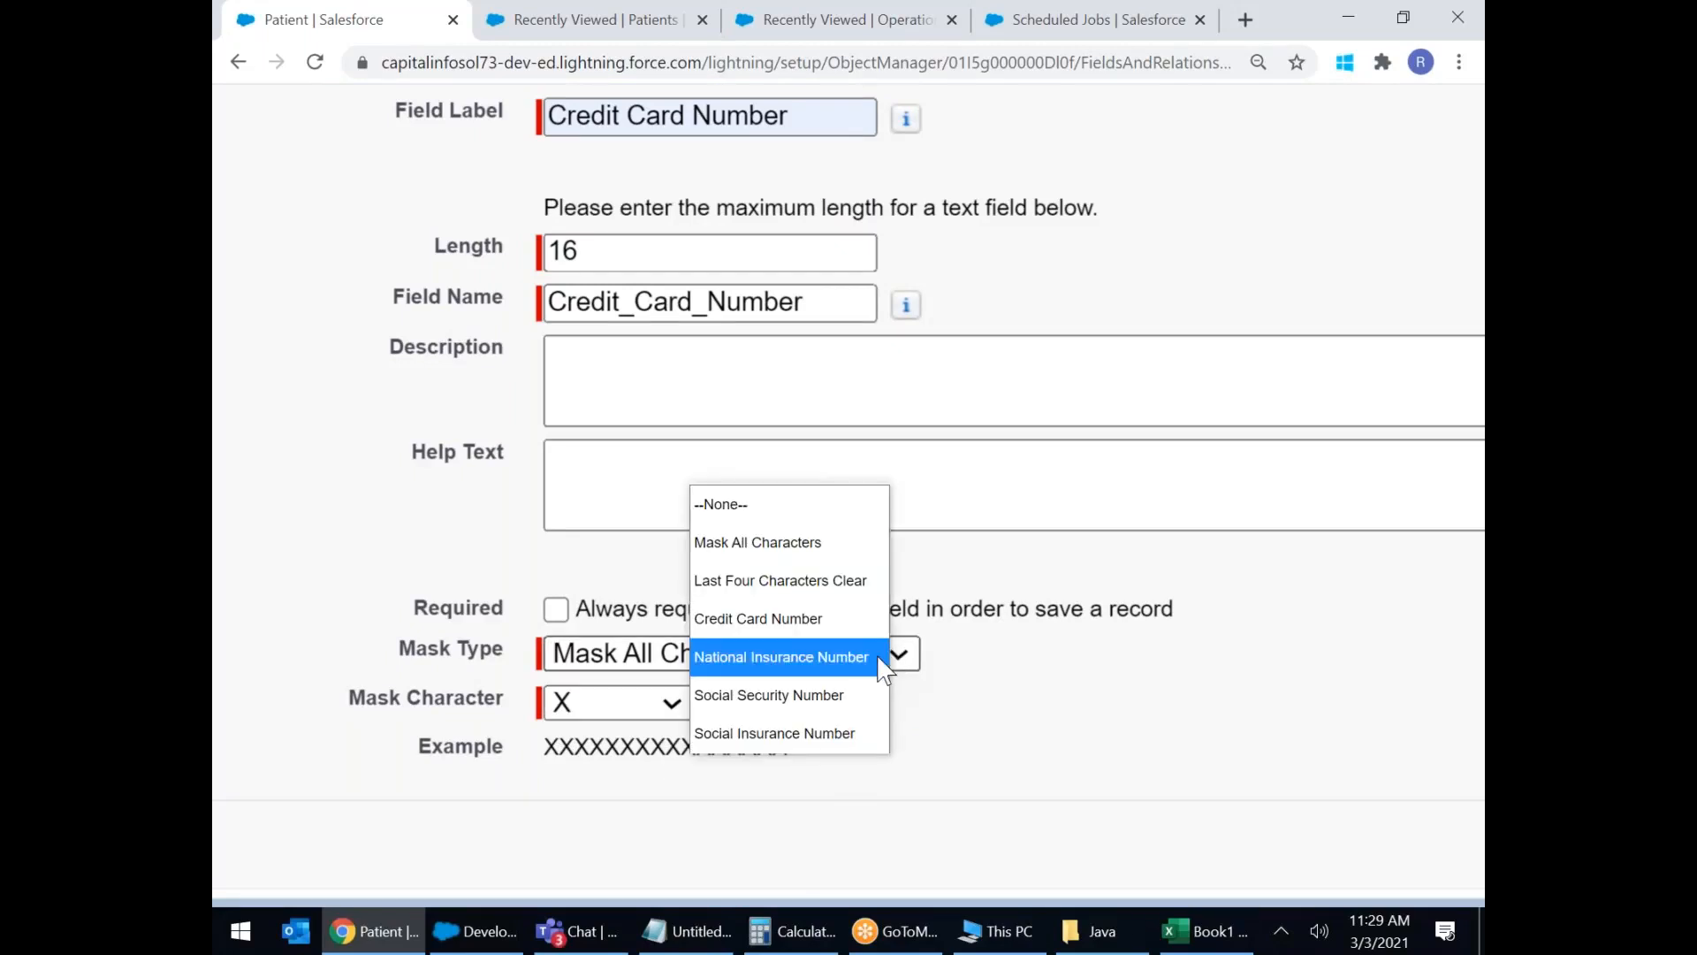
pyautogui.click(791, 579)
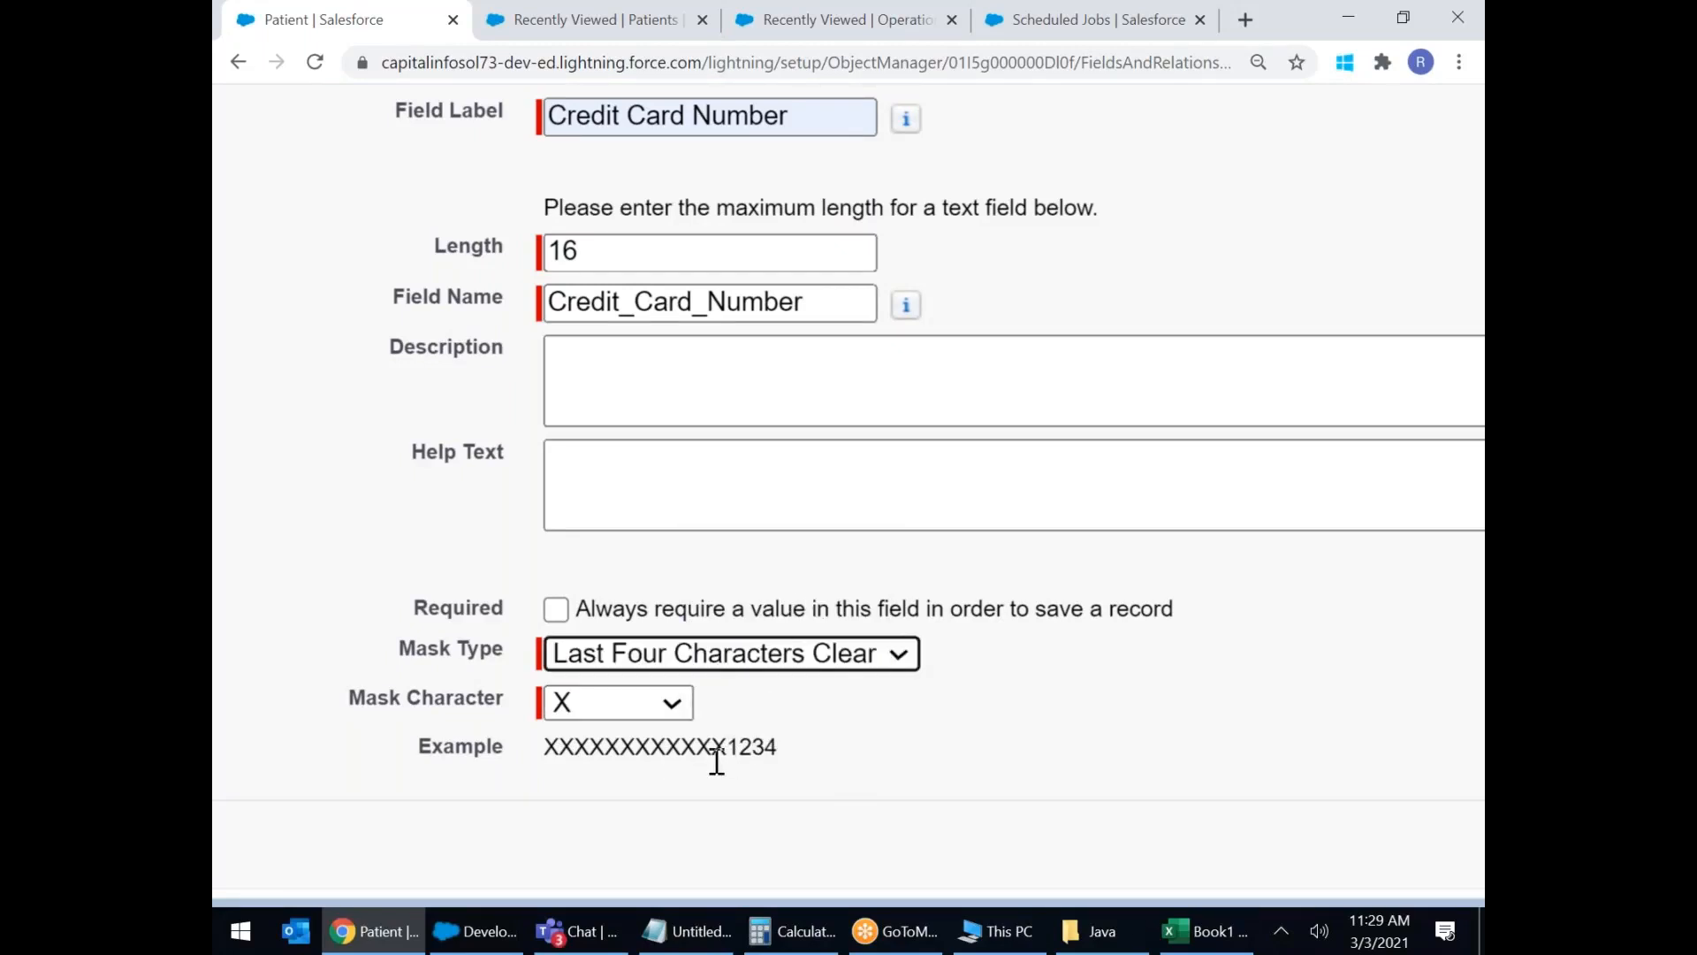
pyautogui.click(886, 672)
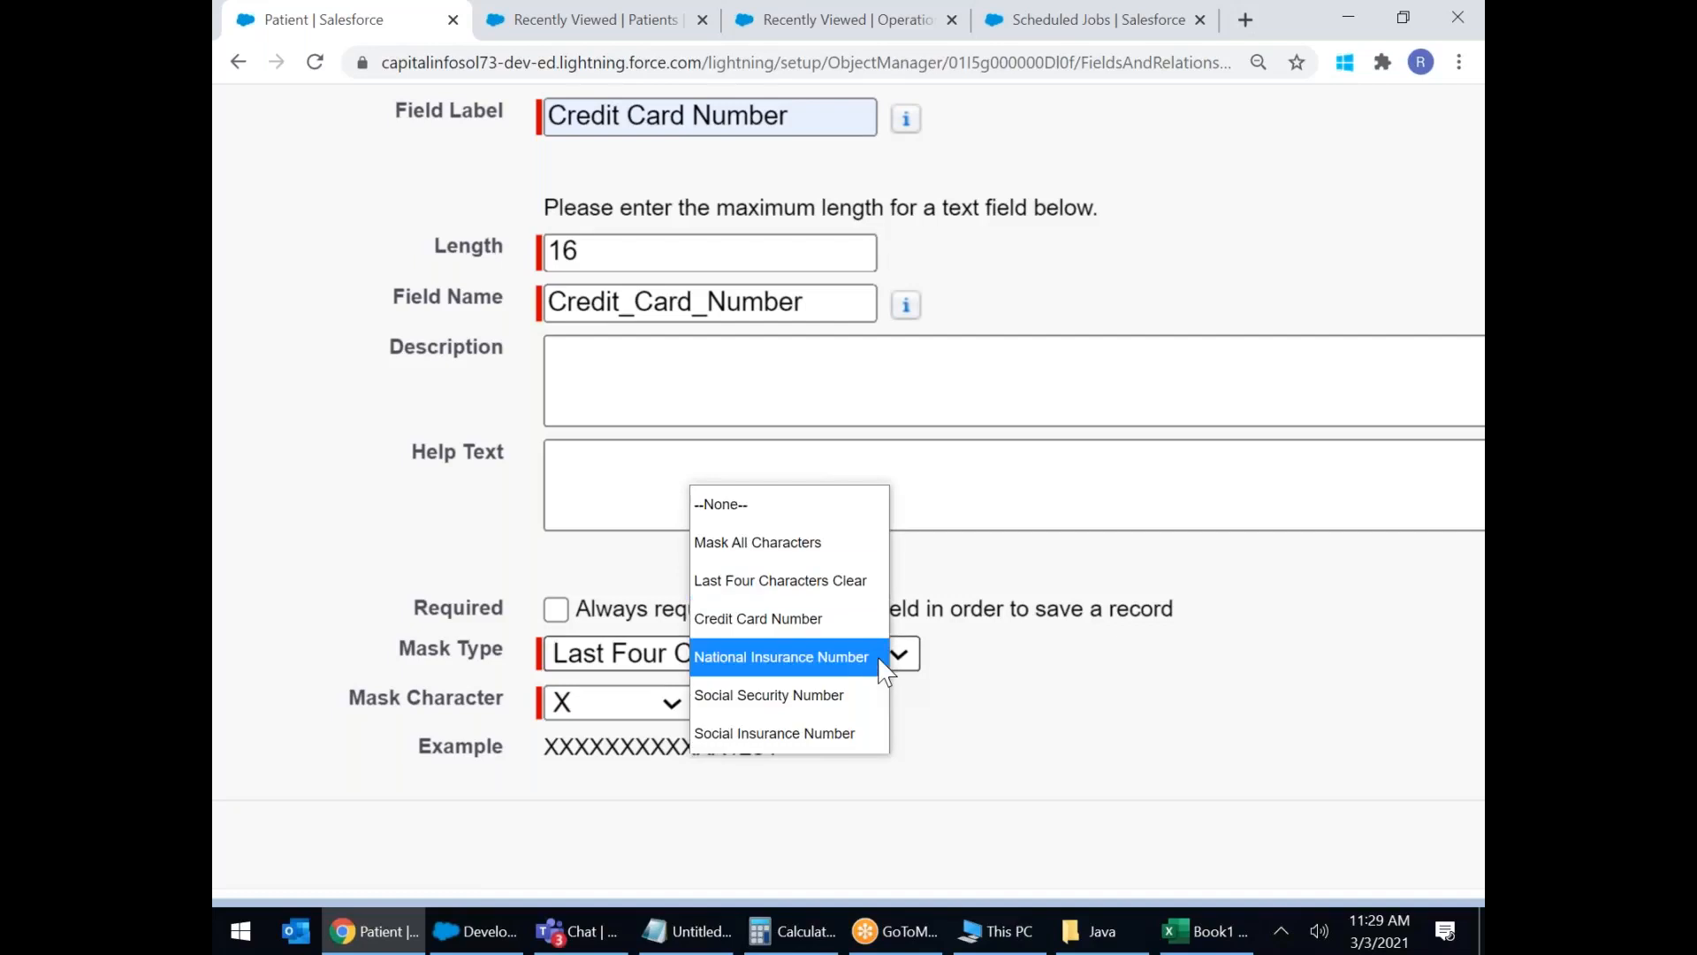
pyautogui.click(800, 616)
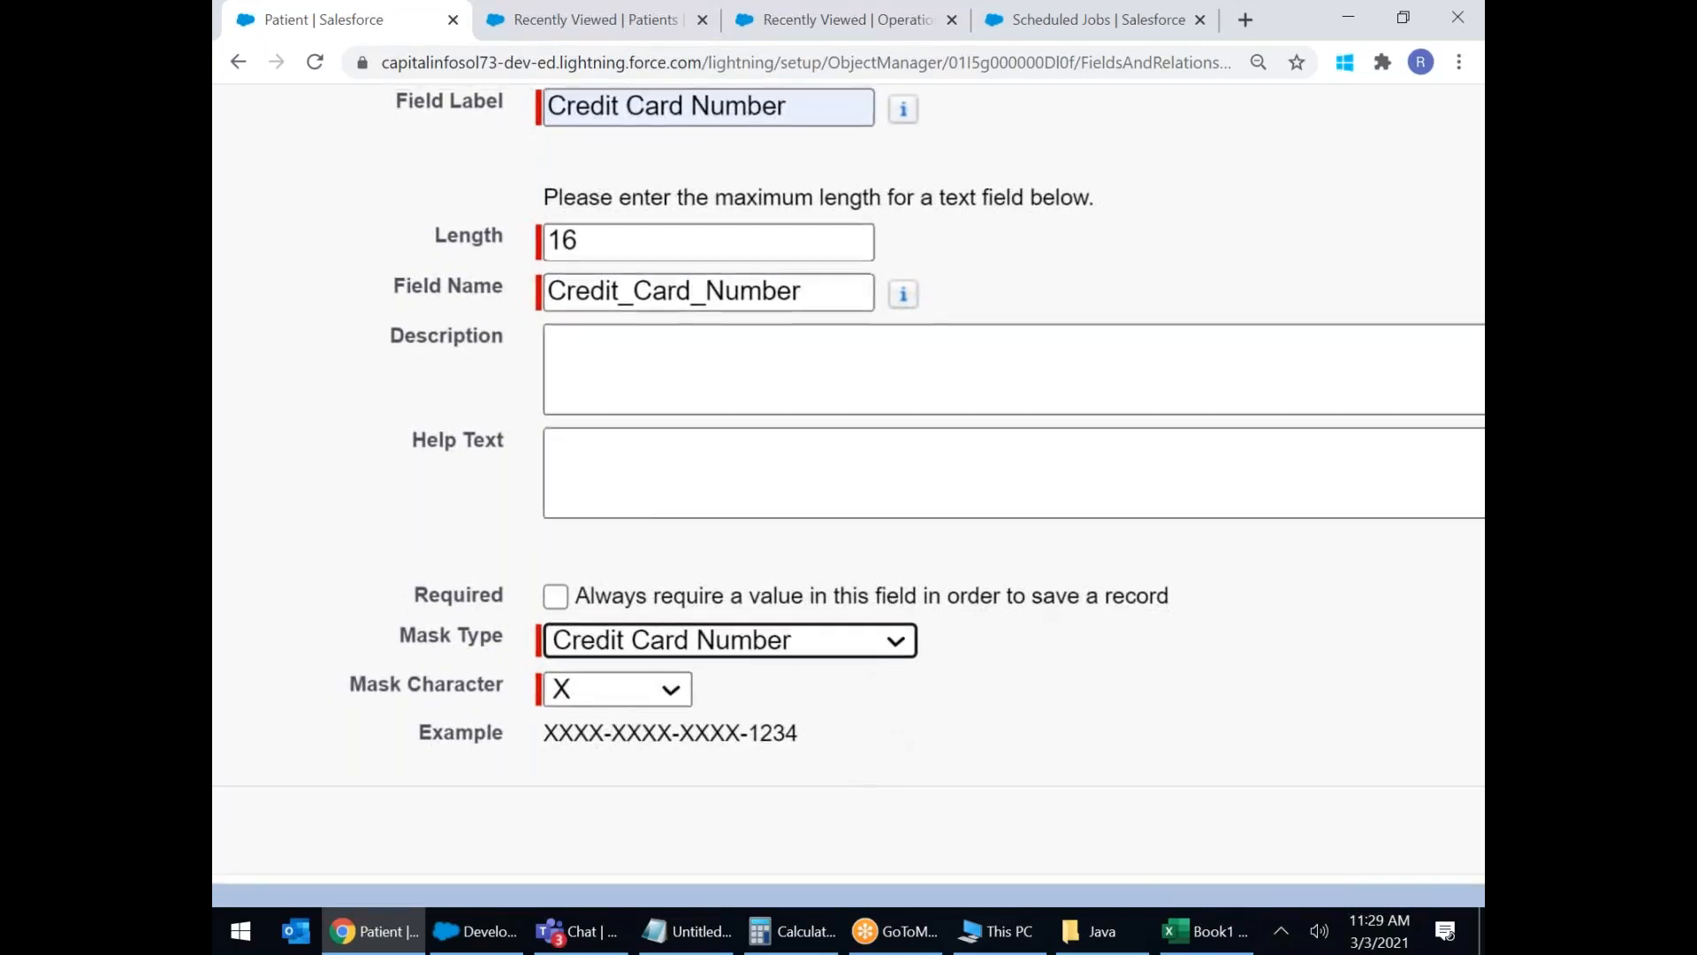
# Advance past field-level security and page layouts, then choose Save & New.
pyautogui.click(1371, 859)
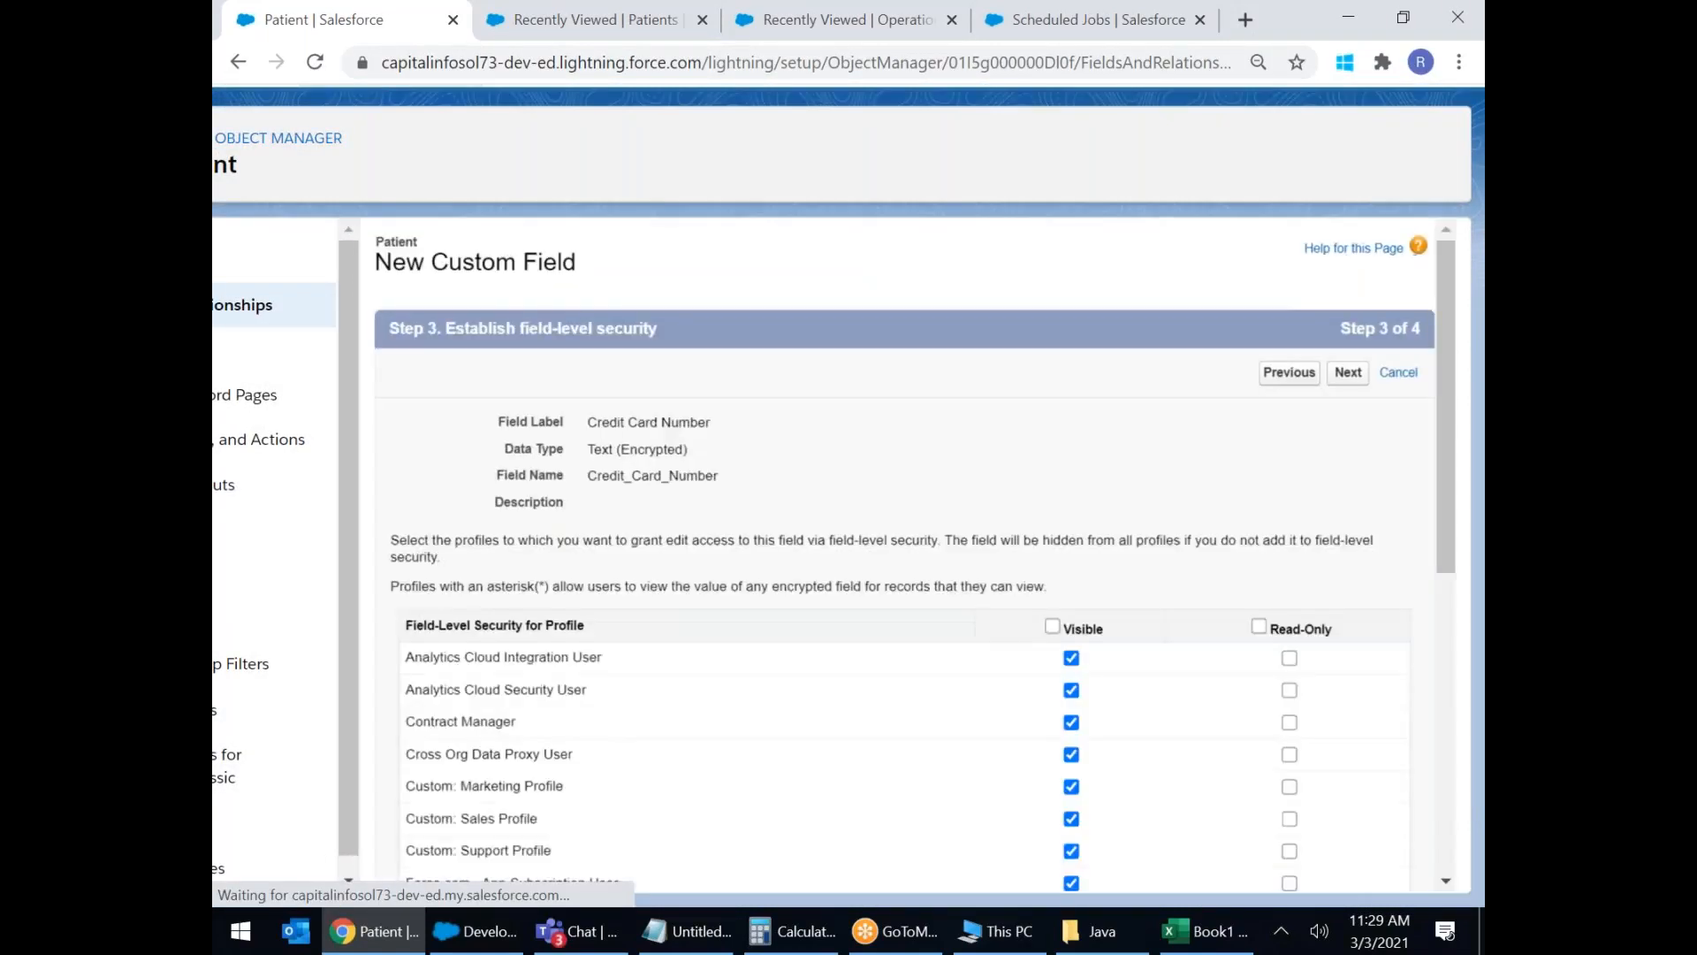
pyautogui.click(1348, 379)
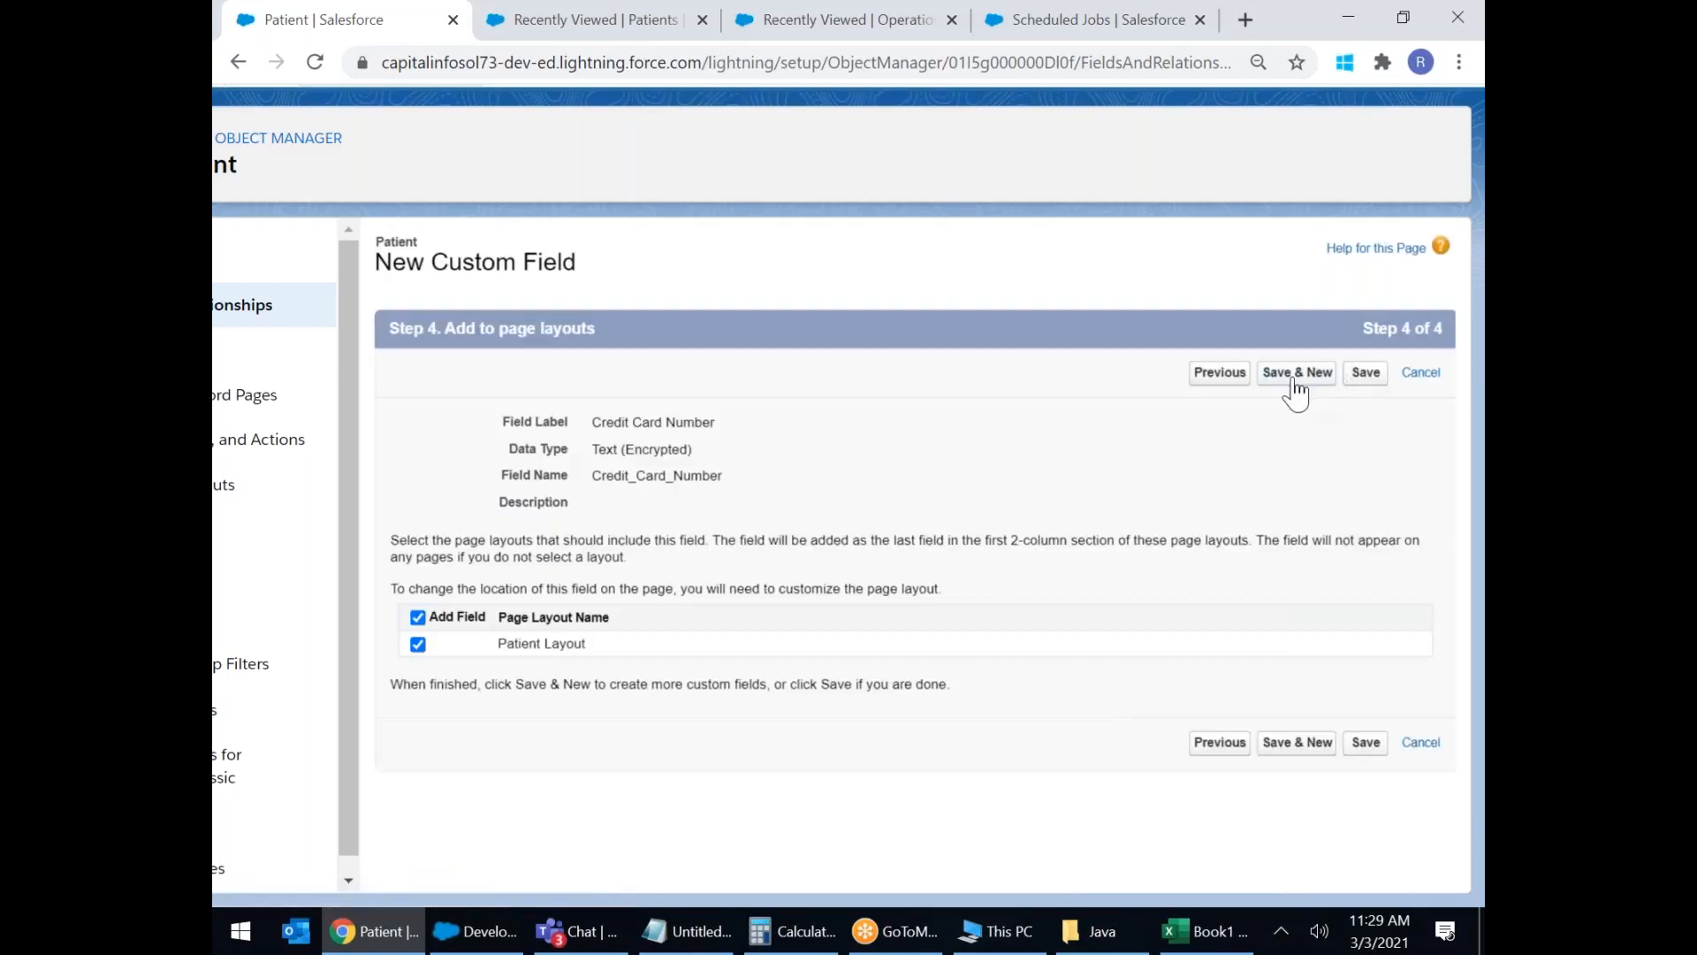
pyautogui.click(1294, 380)
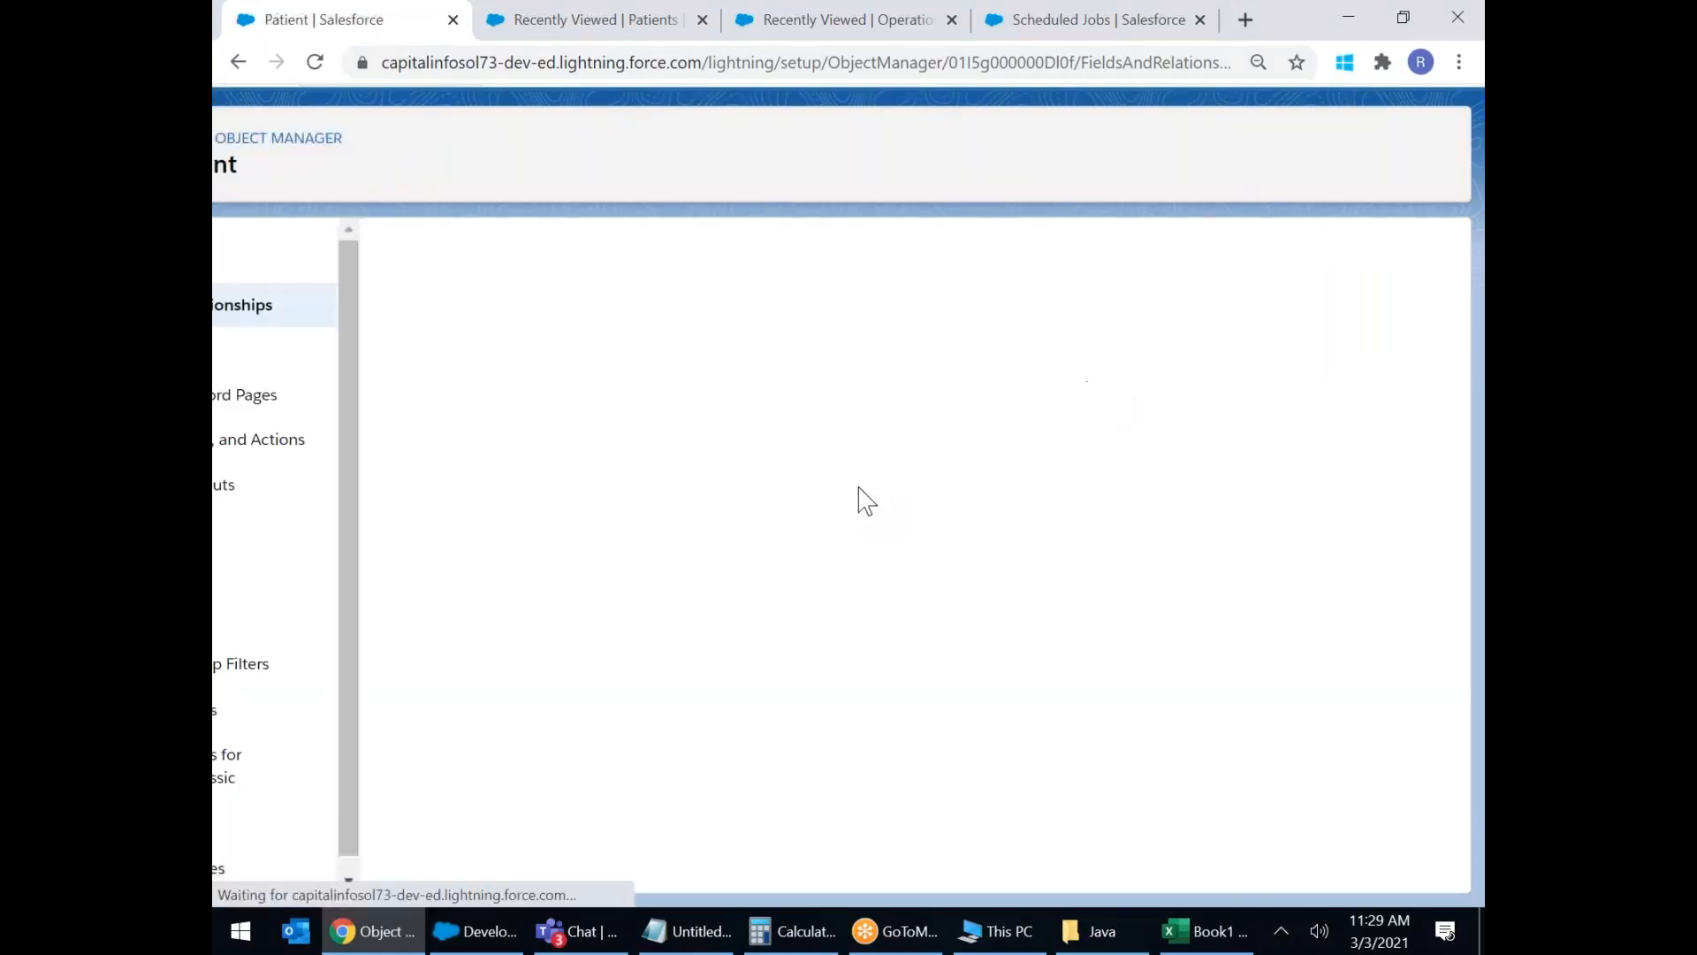
# Choose Time as the new field's data type and continue to the details.
pyautogui.scroll(-10, 866, 558)
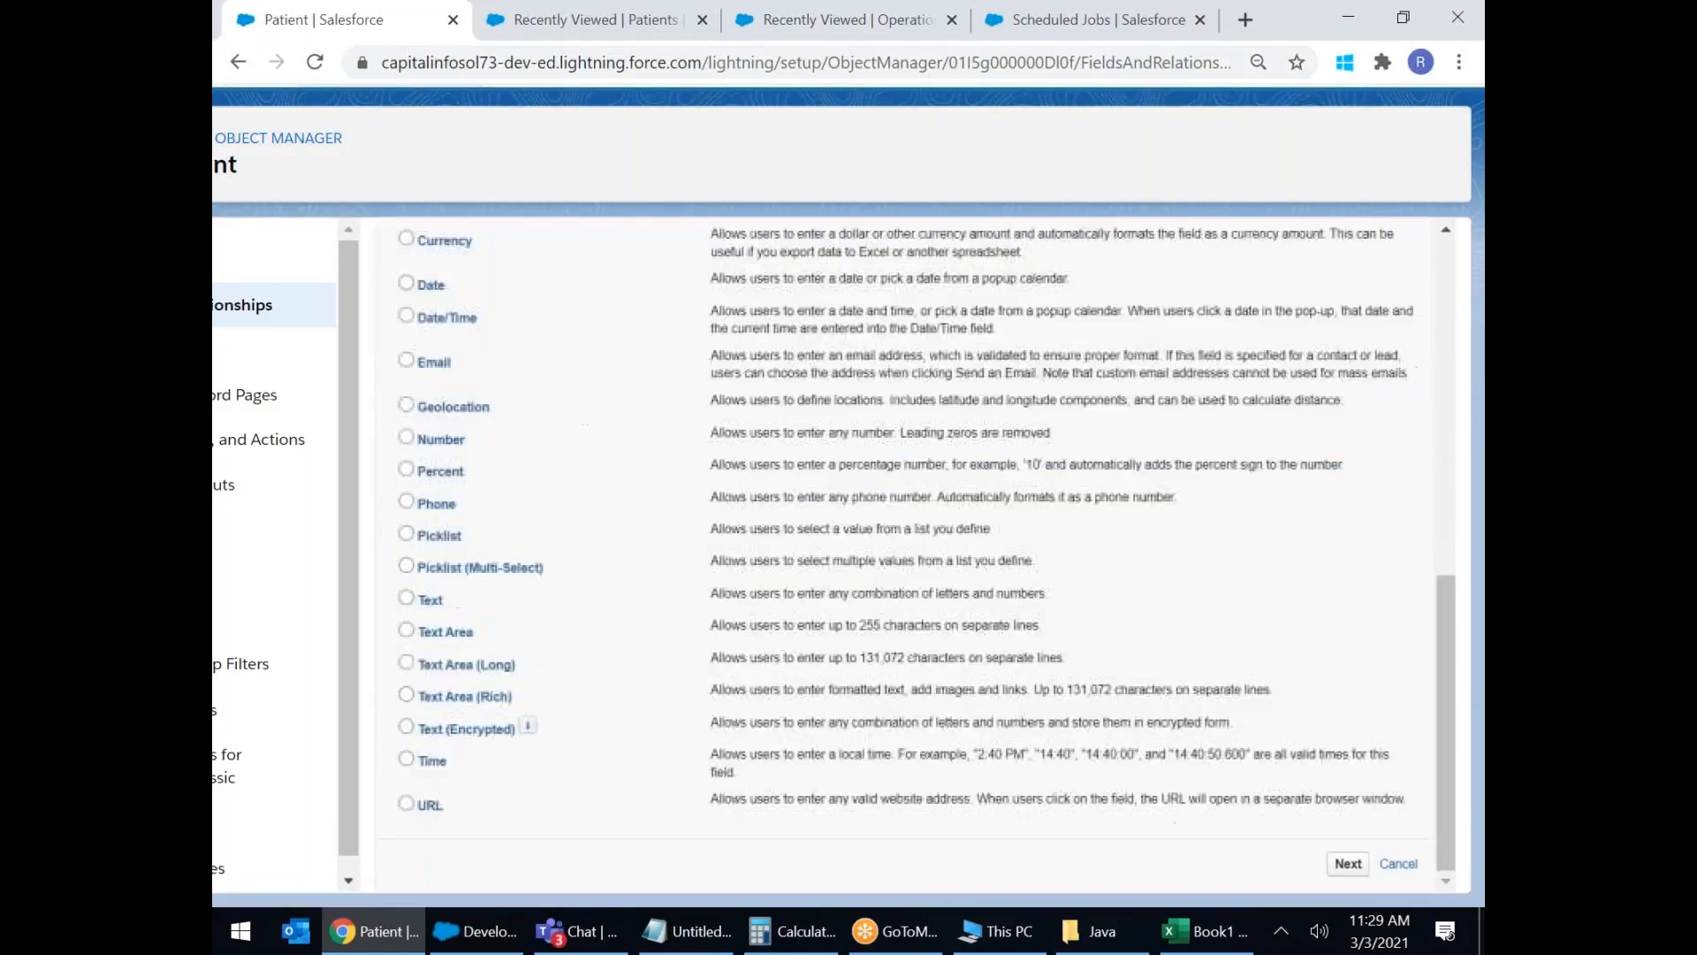
pyautogui.click(412, 759)
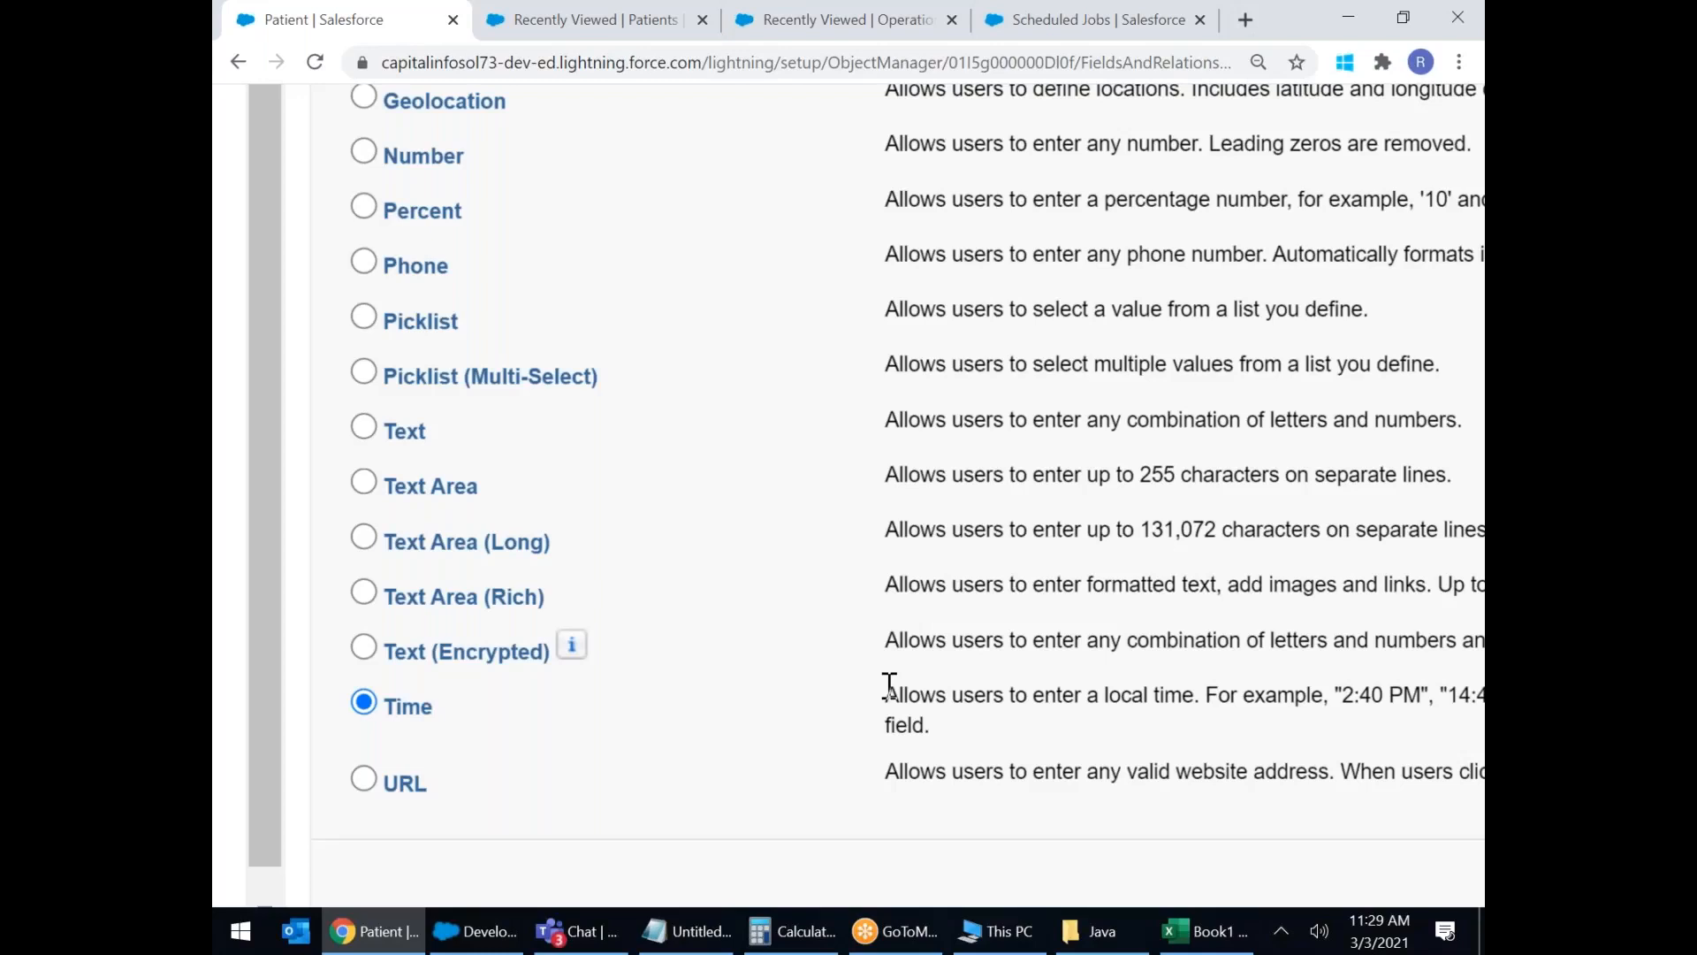
pyautogui.scroll(-1, 890, 686)
pyautogui.hscroll(7, 889, 686)
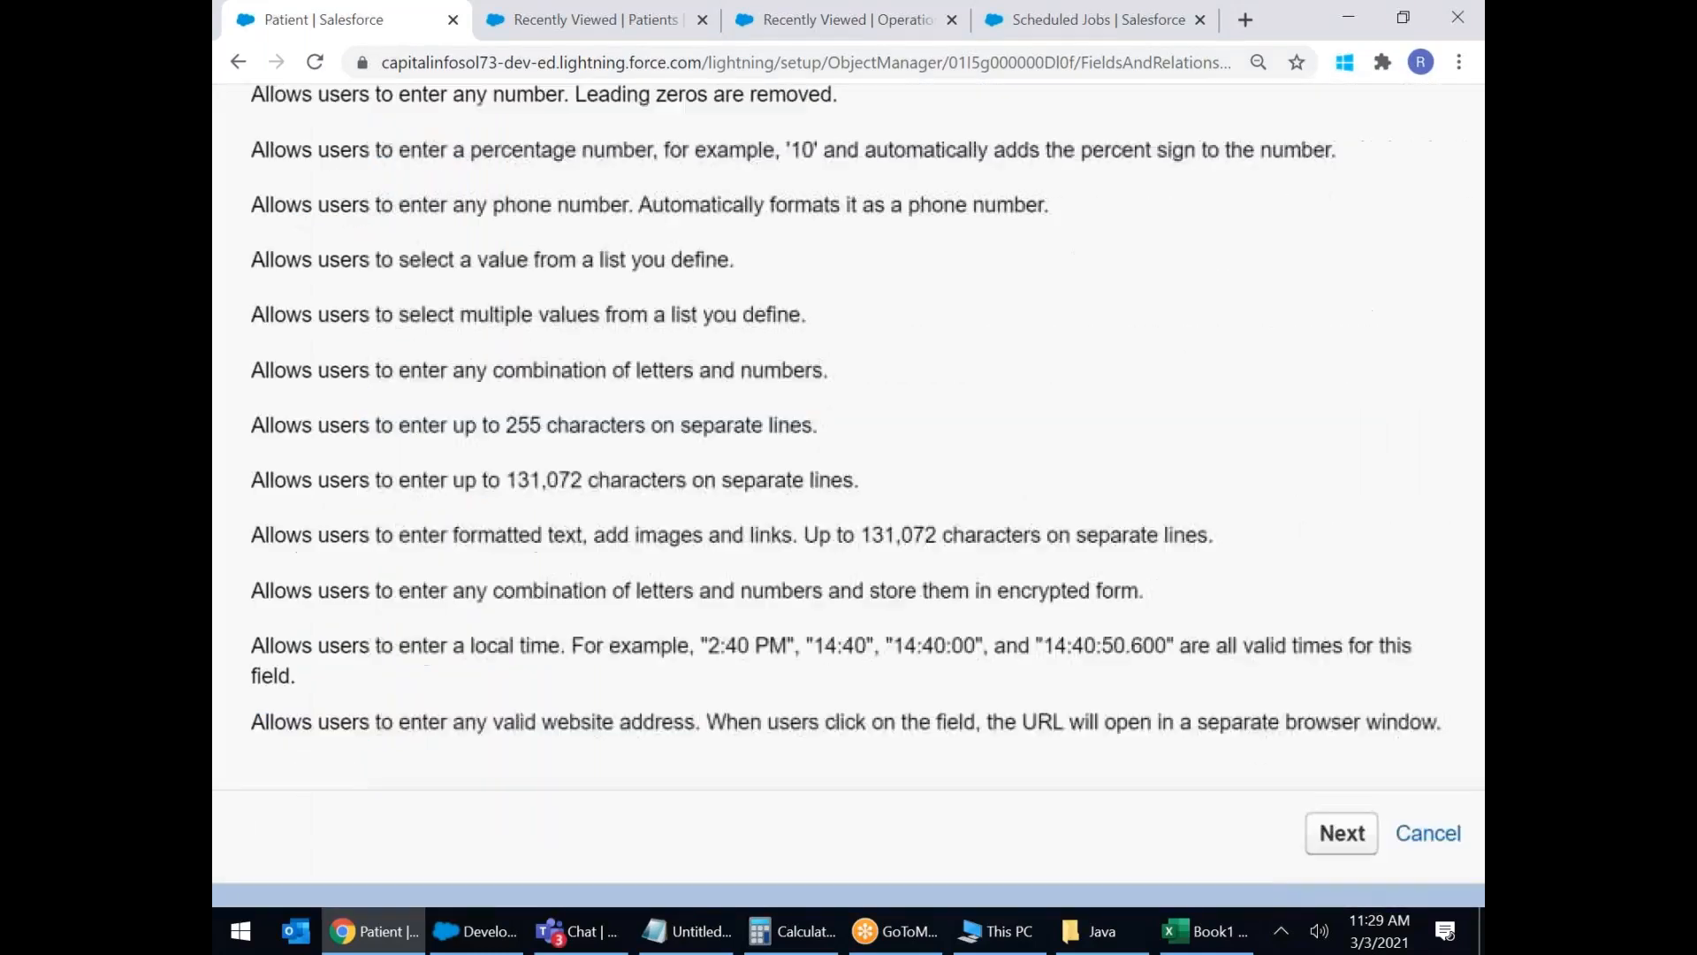
pyautogui.click(1250, 832)
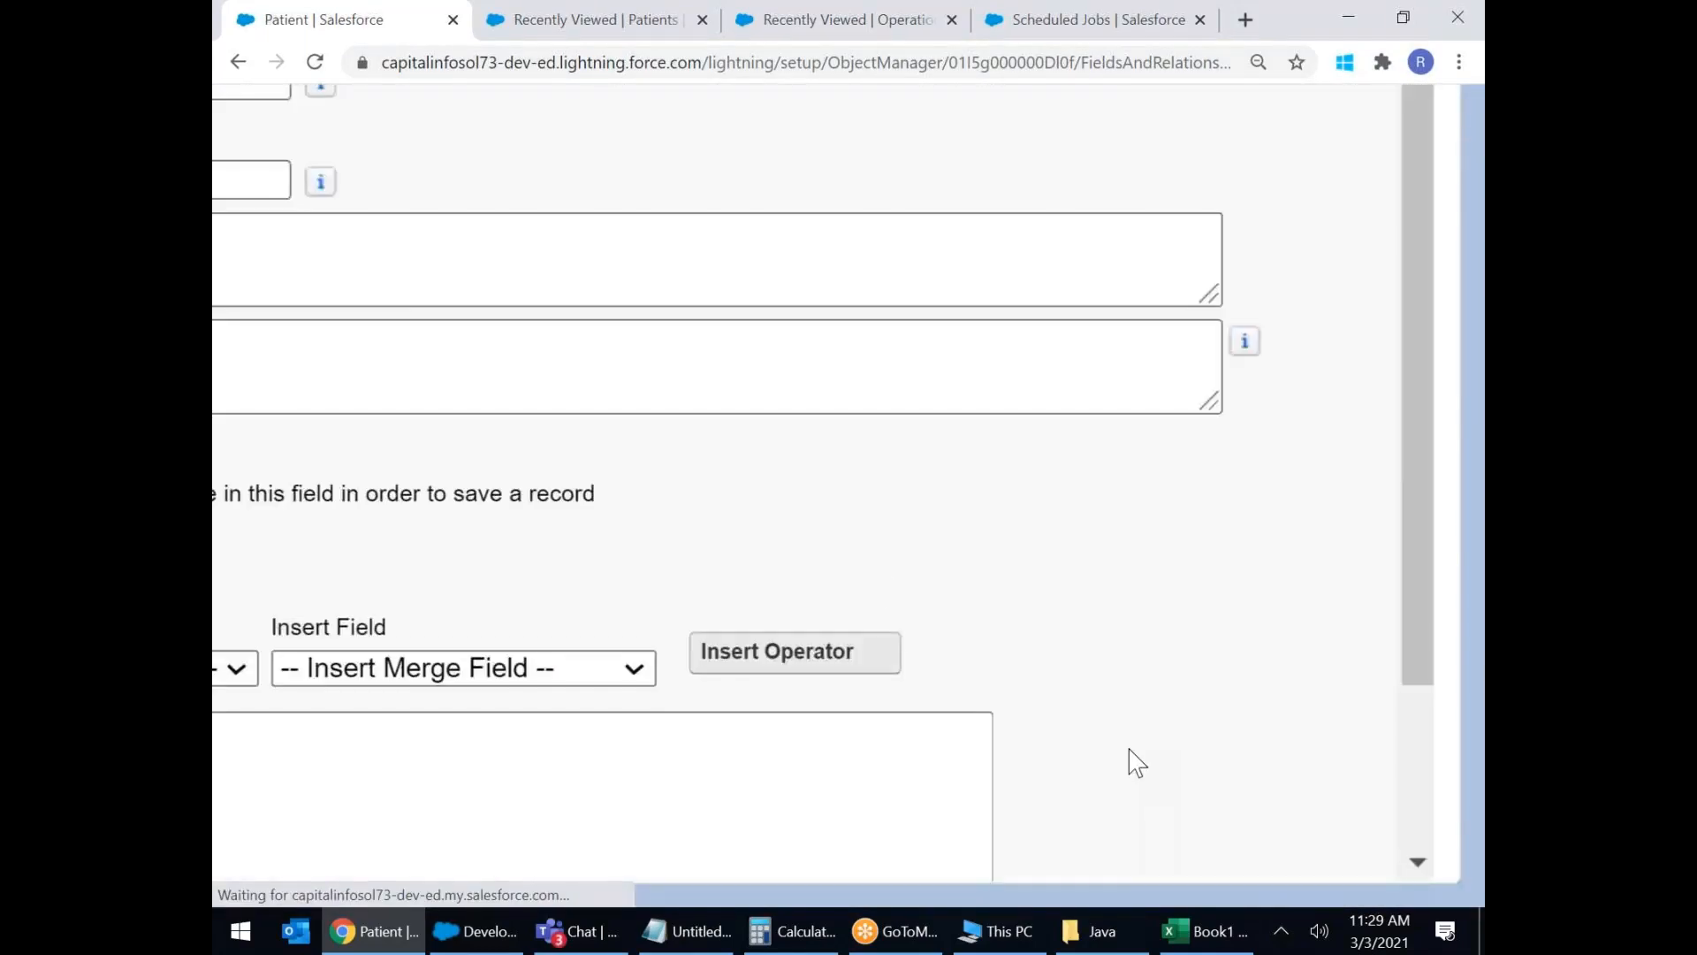
pyautogui.hscroll(-3, 1000, 580)
pyautogui.scroll(-3, 1001, 579)
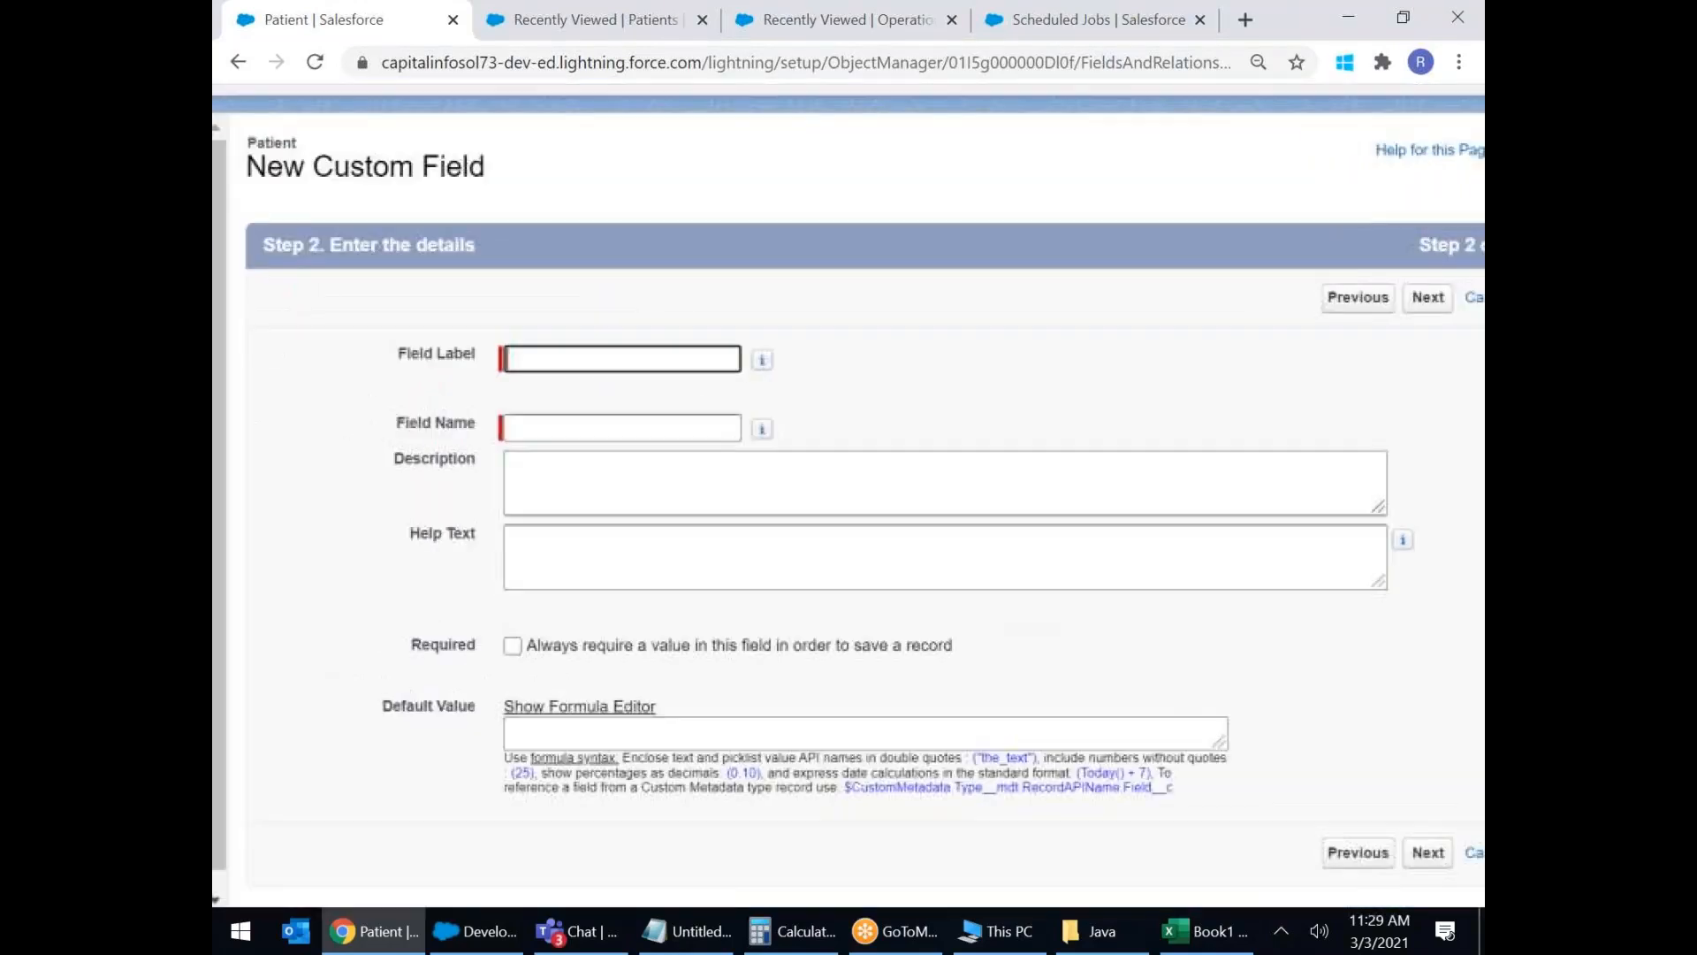
# Enter a first label starting 'Operation M' with auto-filled name, then return to edit details.
pyautogui.click(571, 358)
pyautogui.write('Oper')
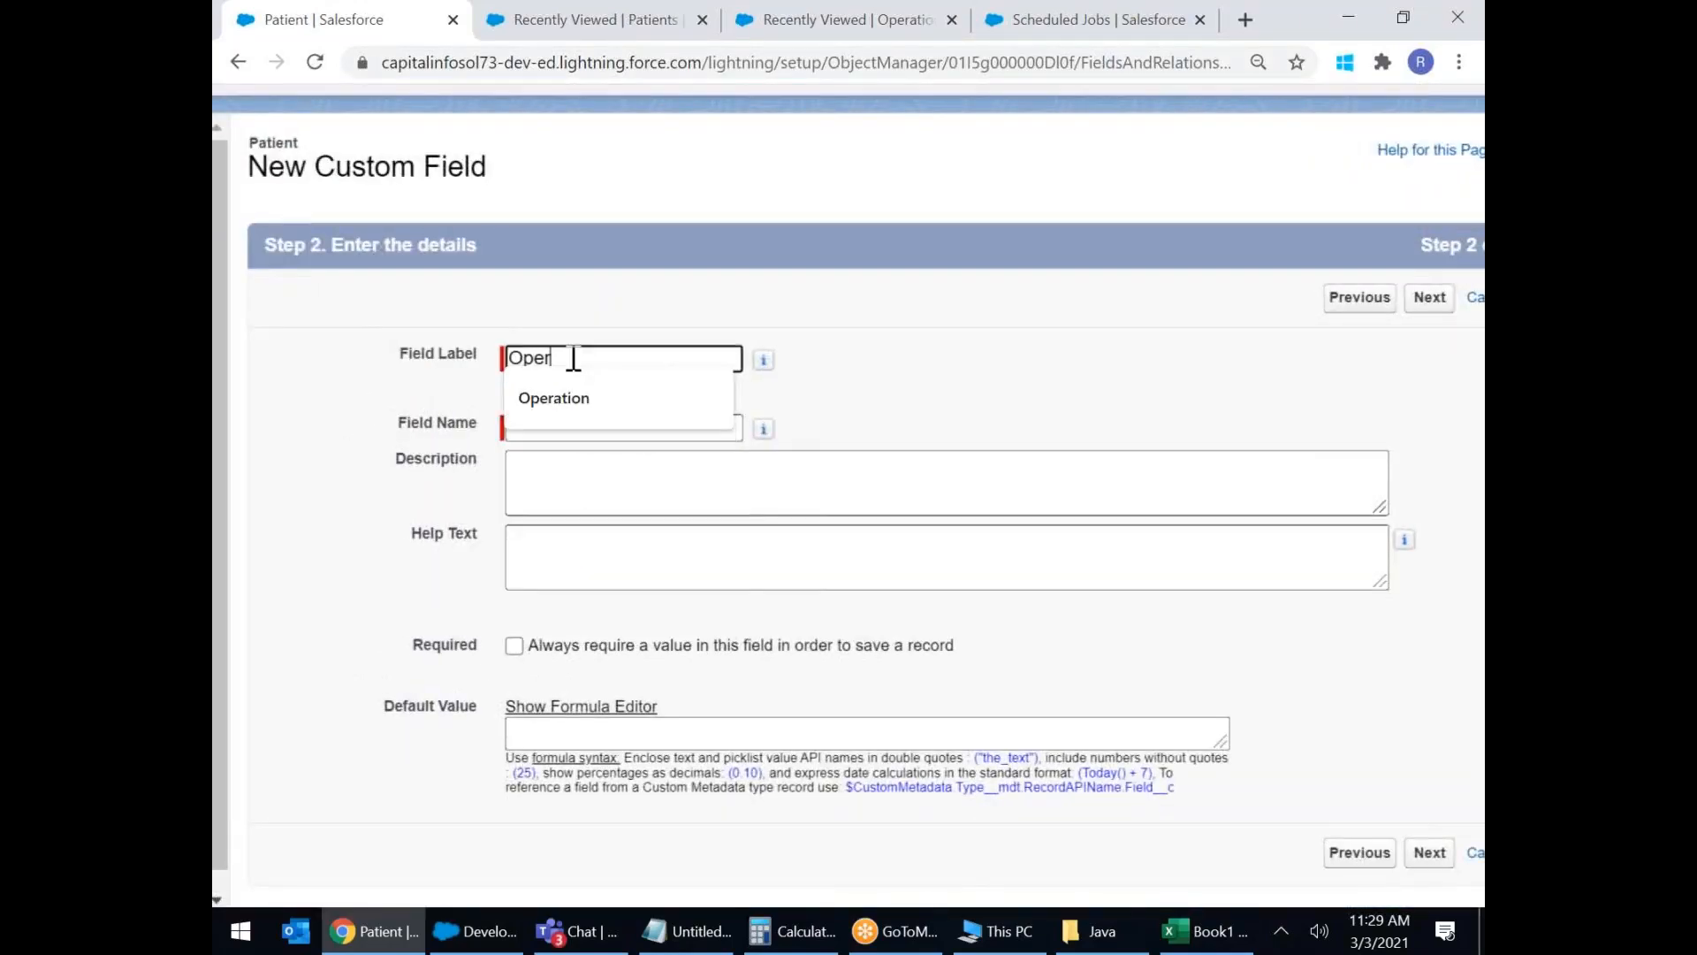
pyautogui.write('ation Muharatam')
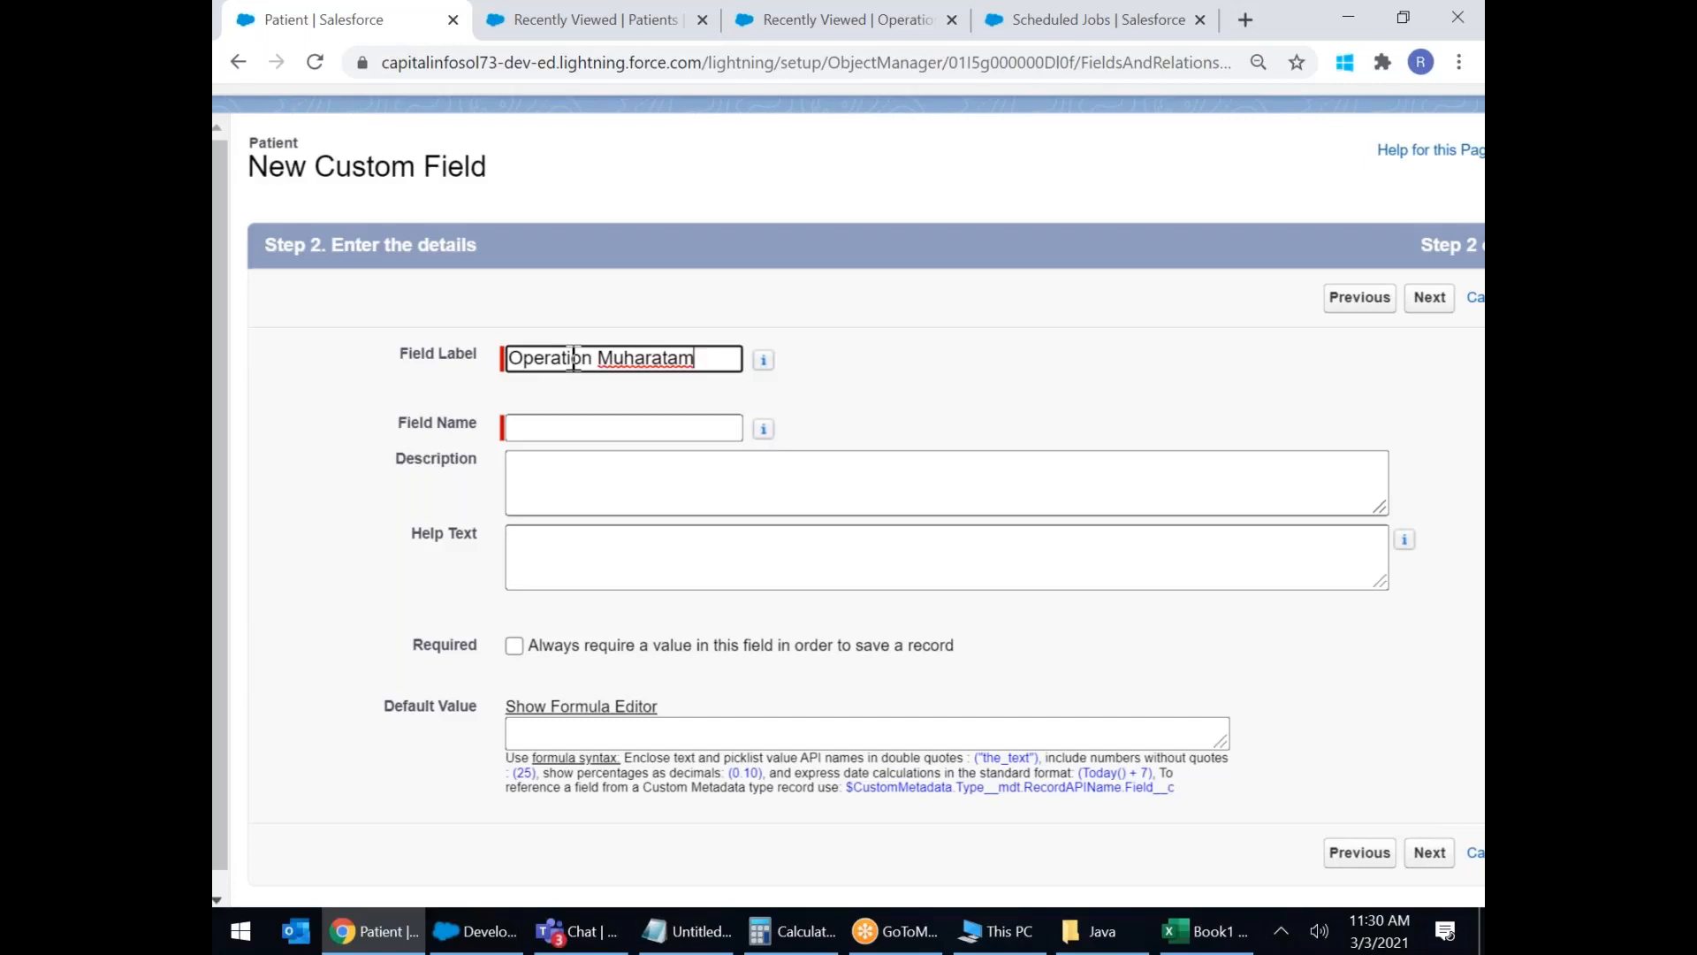
pyautogui.click(663, 428)
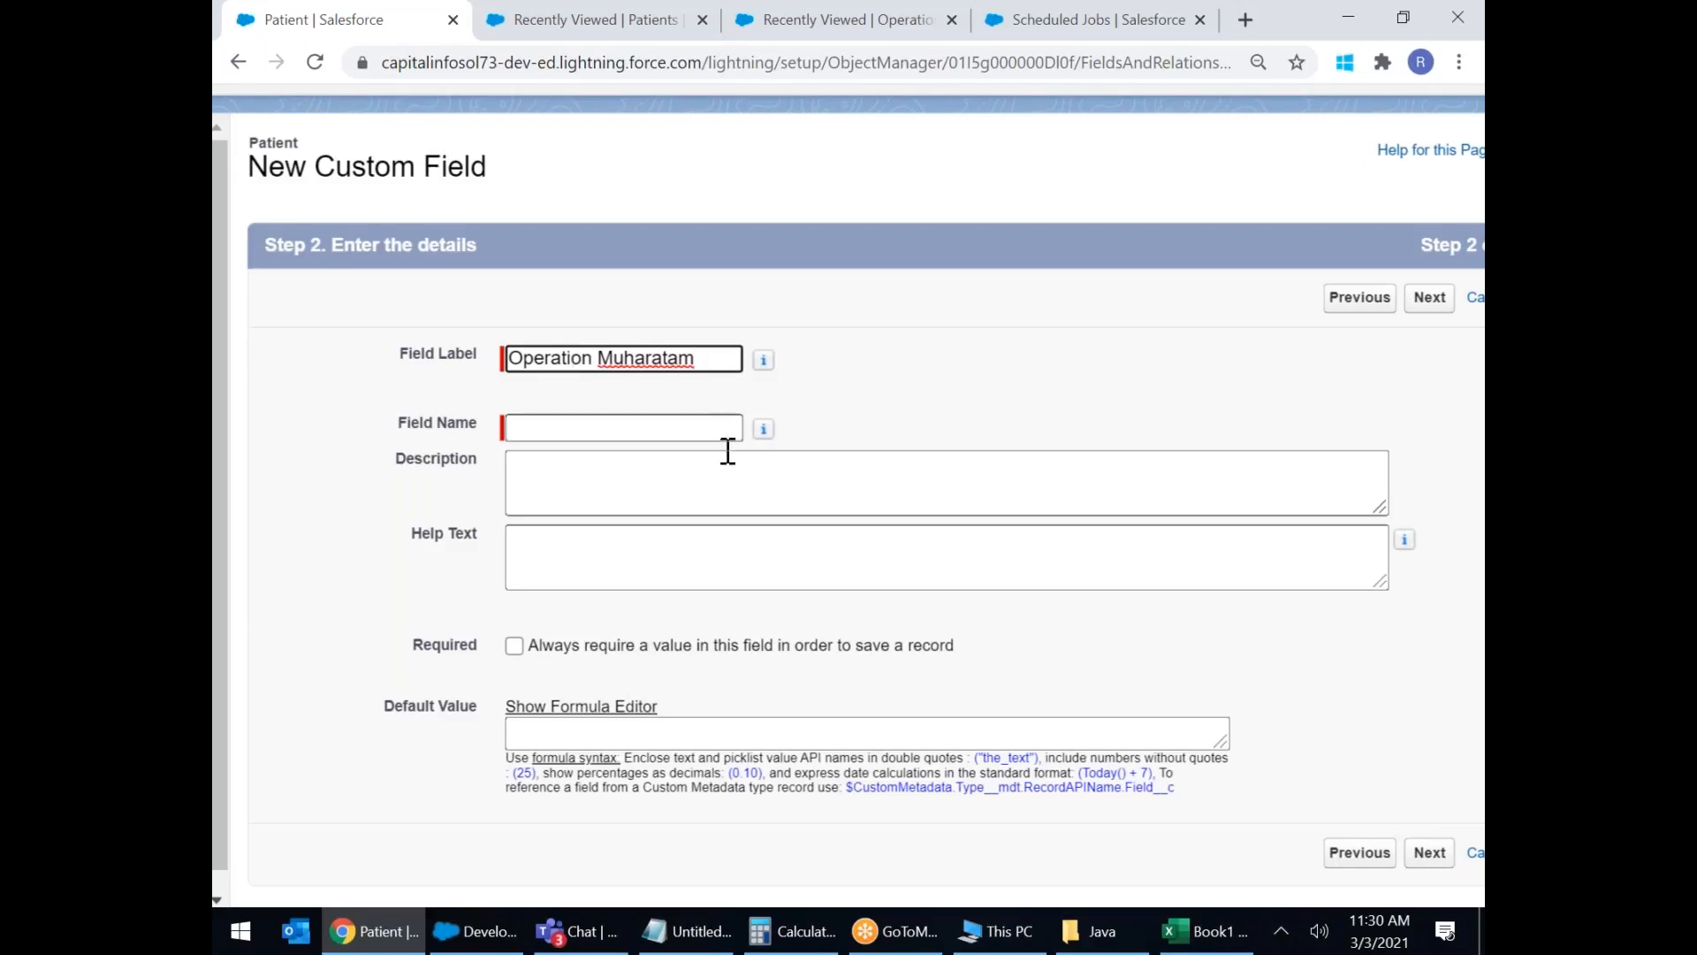
pyautogui.click(1038, 474)
pyautogui.scroll(-1, 1043, 472)
pyautogui.scroll(-1, 1042, 473)
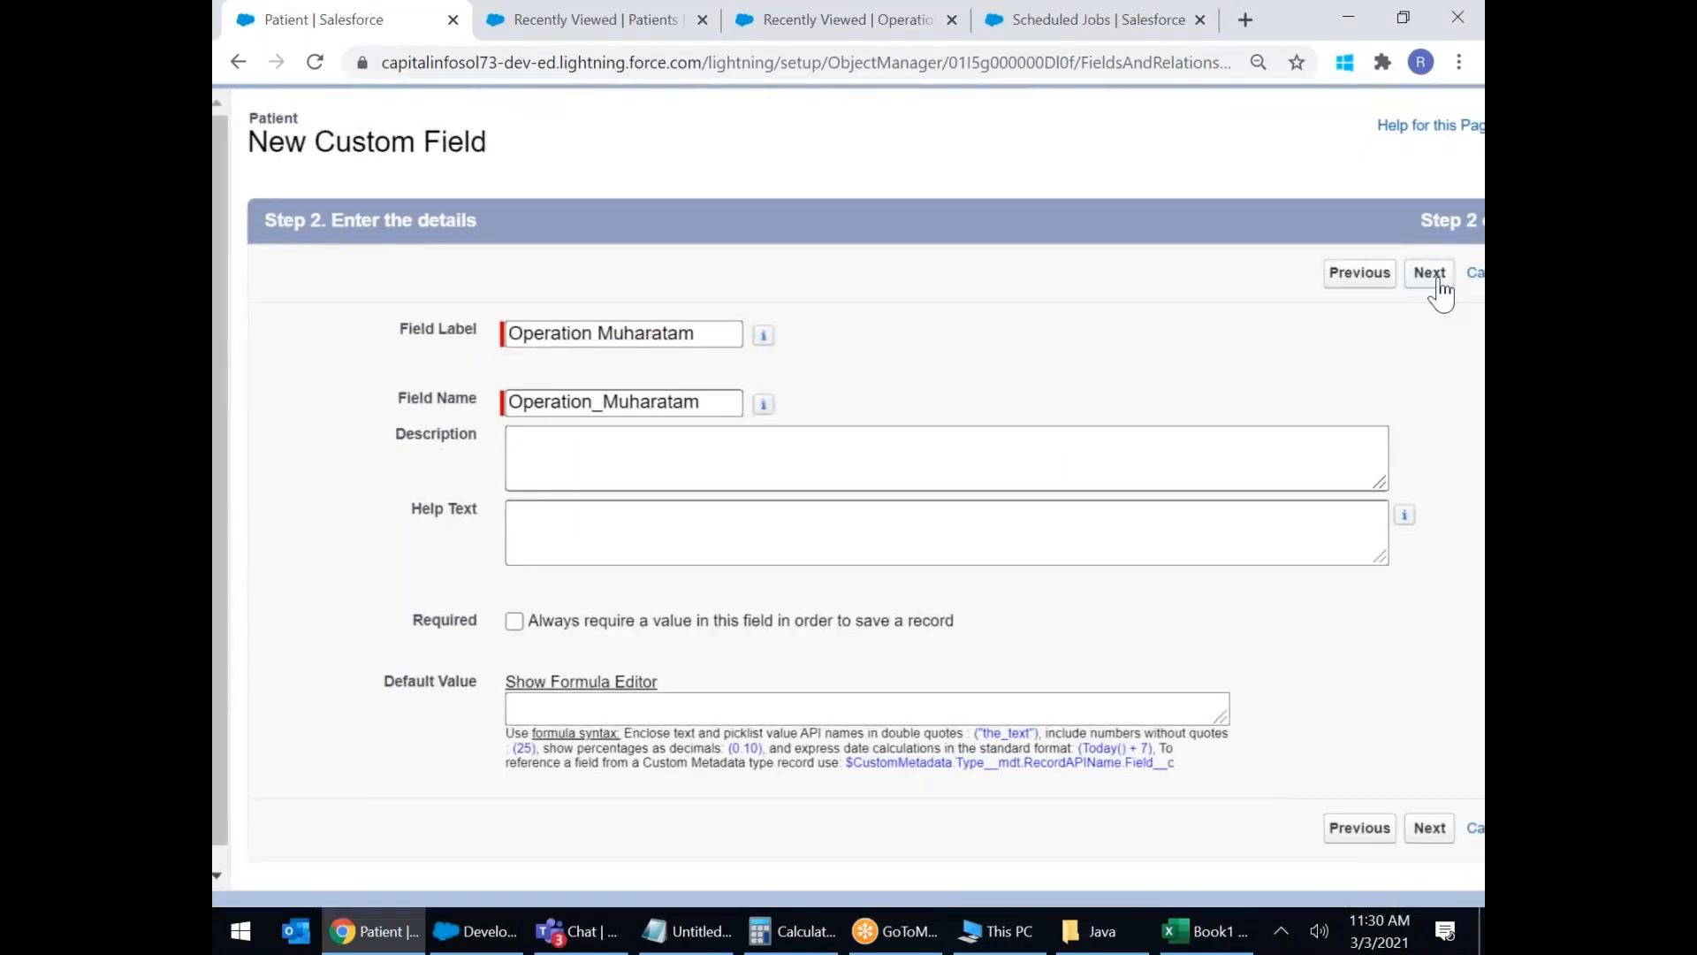
pyautogui.click(1431, 273)
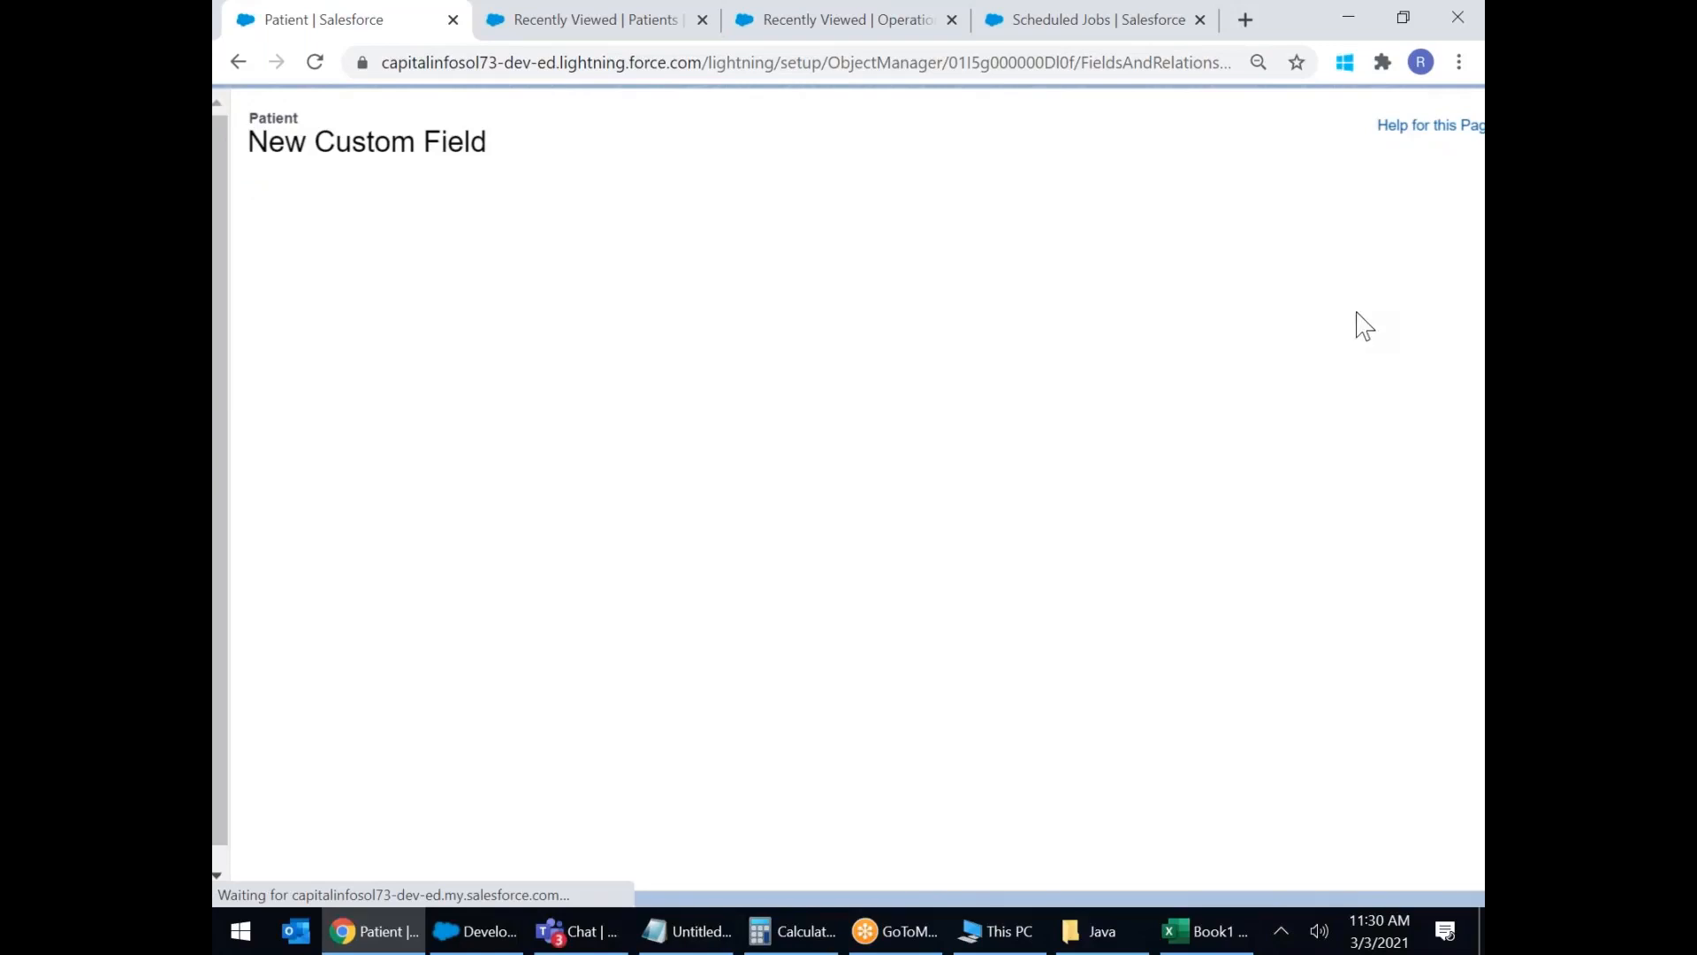
pyautogui.click(1326, 280)
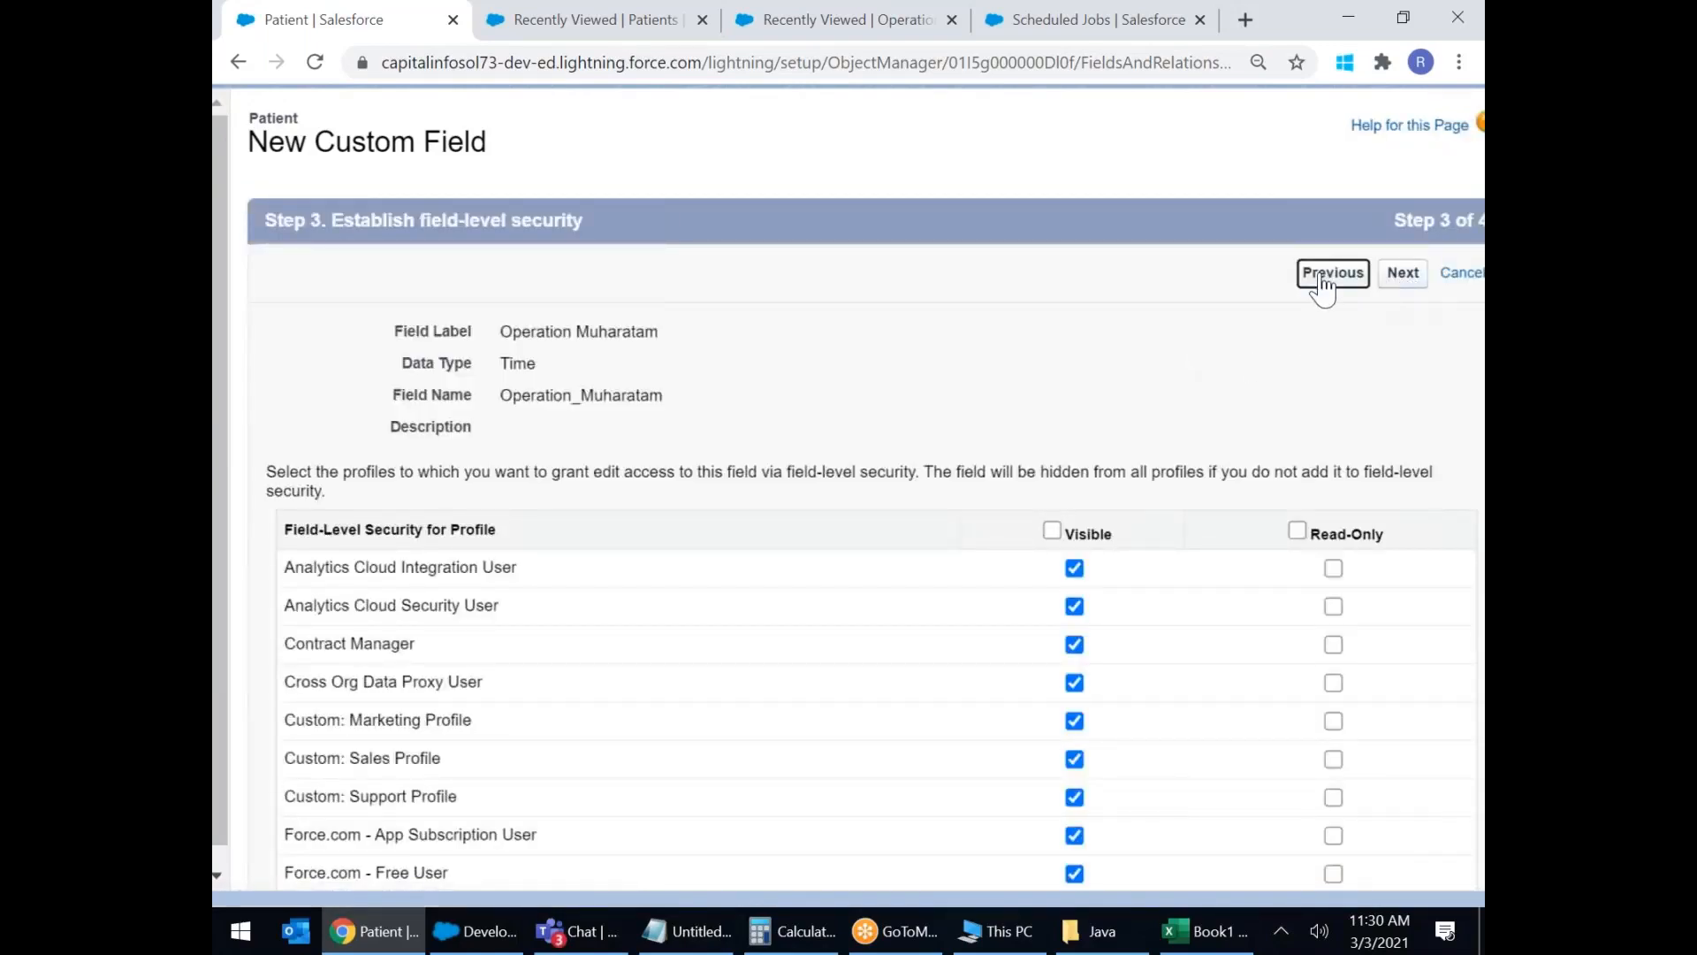
# Relabel the field 'Doctor Appointment' and rename it Doctor_Appointment.
pyautogui.moveTo(729, 338); pyautogui.dragTo(502, 336)
pyautogui.write('Doctor A')
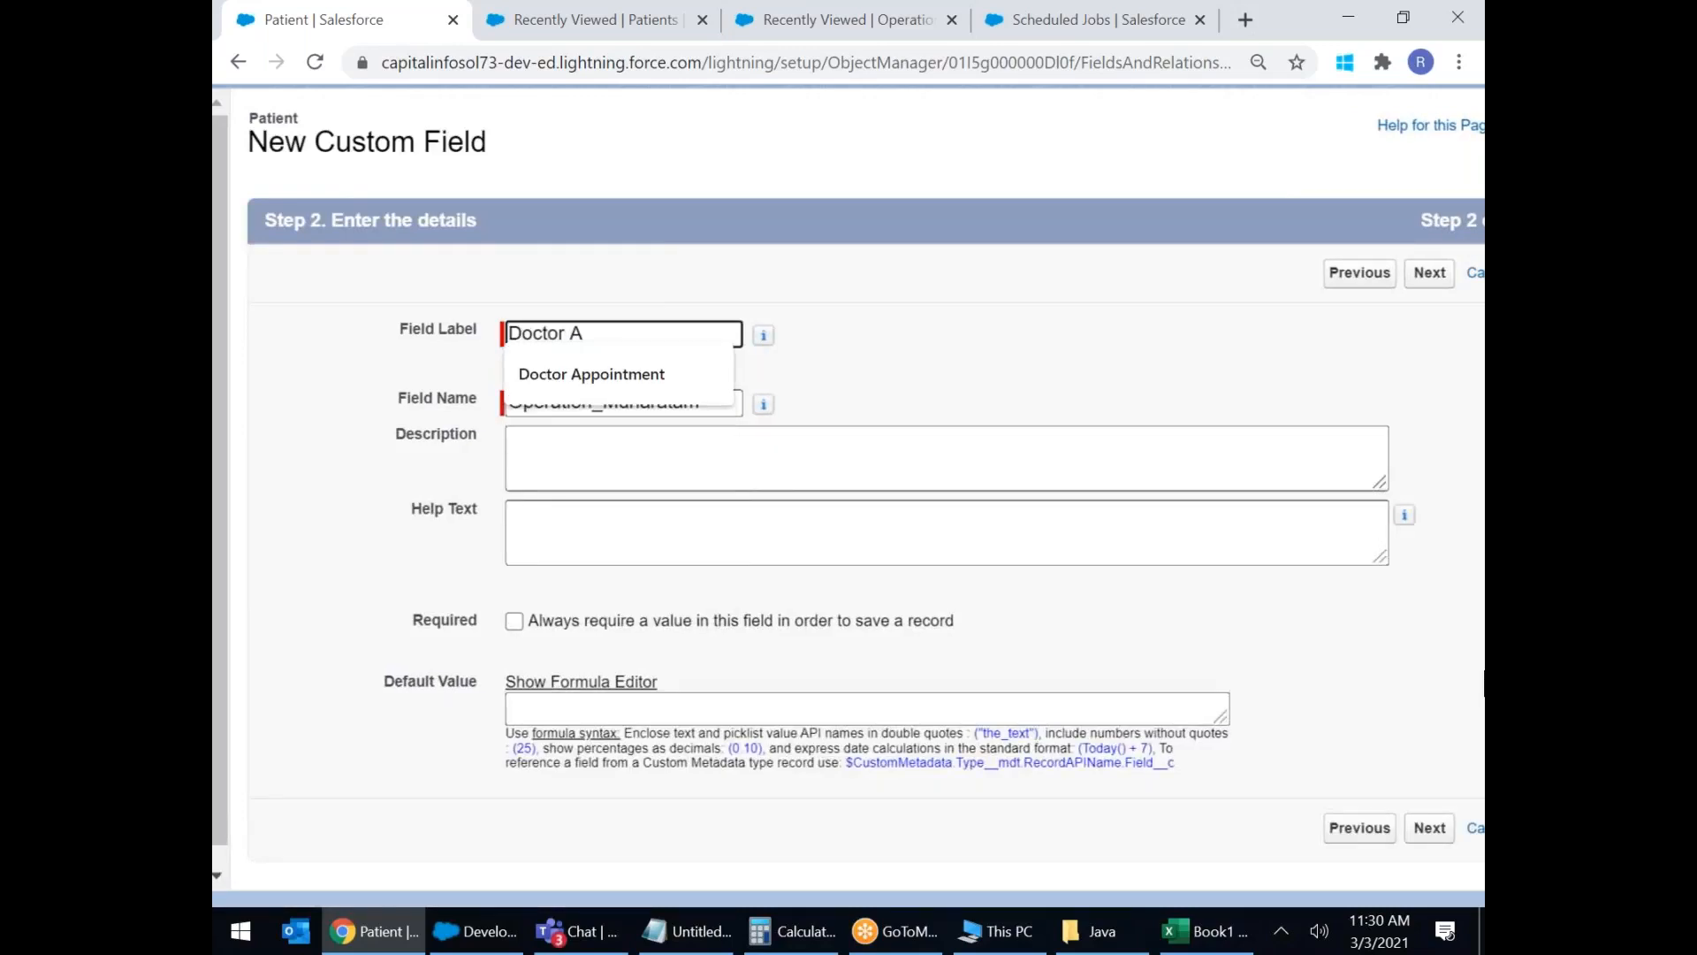
pyautogui.click(598, 380)
pyautogui.moveTo(720, 402); pyautogui.dragTo(687, 399)
pyautogui.moveTo(705, 333); pyautogui.dragTo(249, 273)
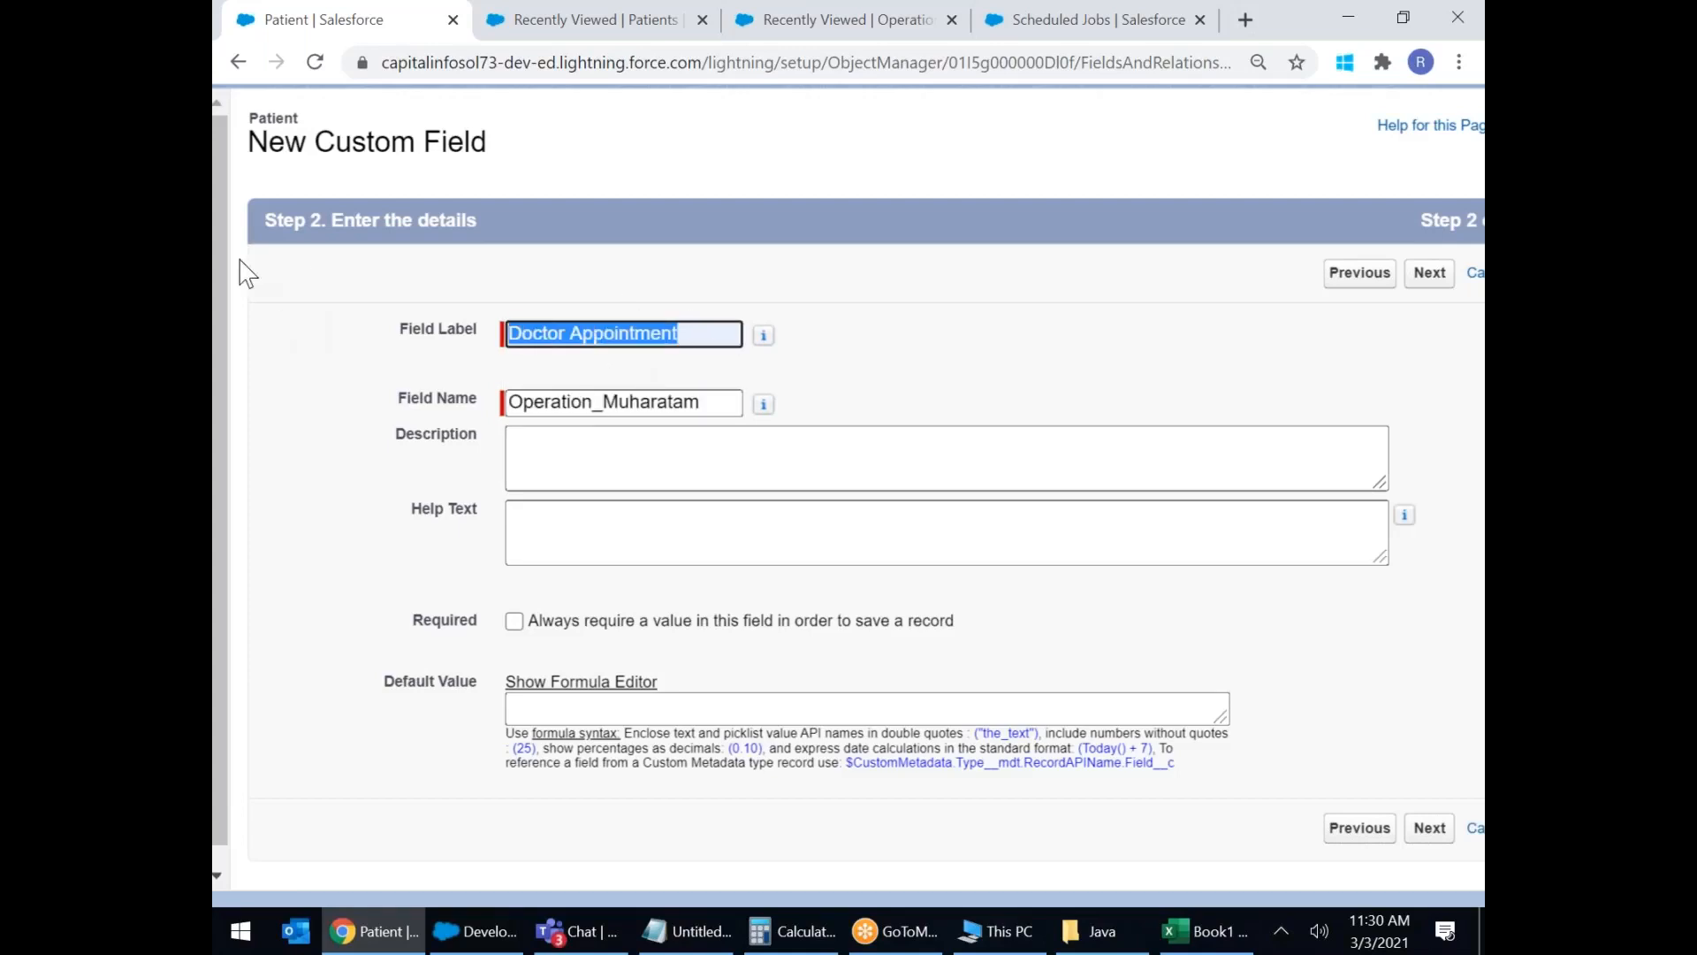
pyautogui.hotkey('ctrl', 'c')
pyautogui.doubleClick(718, 401)
pyautogui.hotkey('ctrl', 'v')
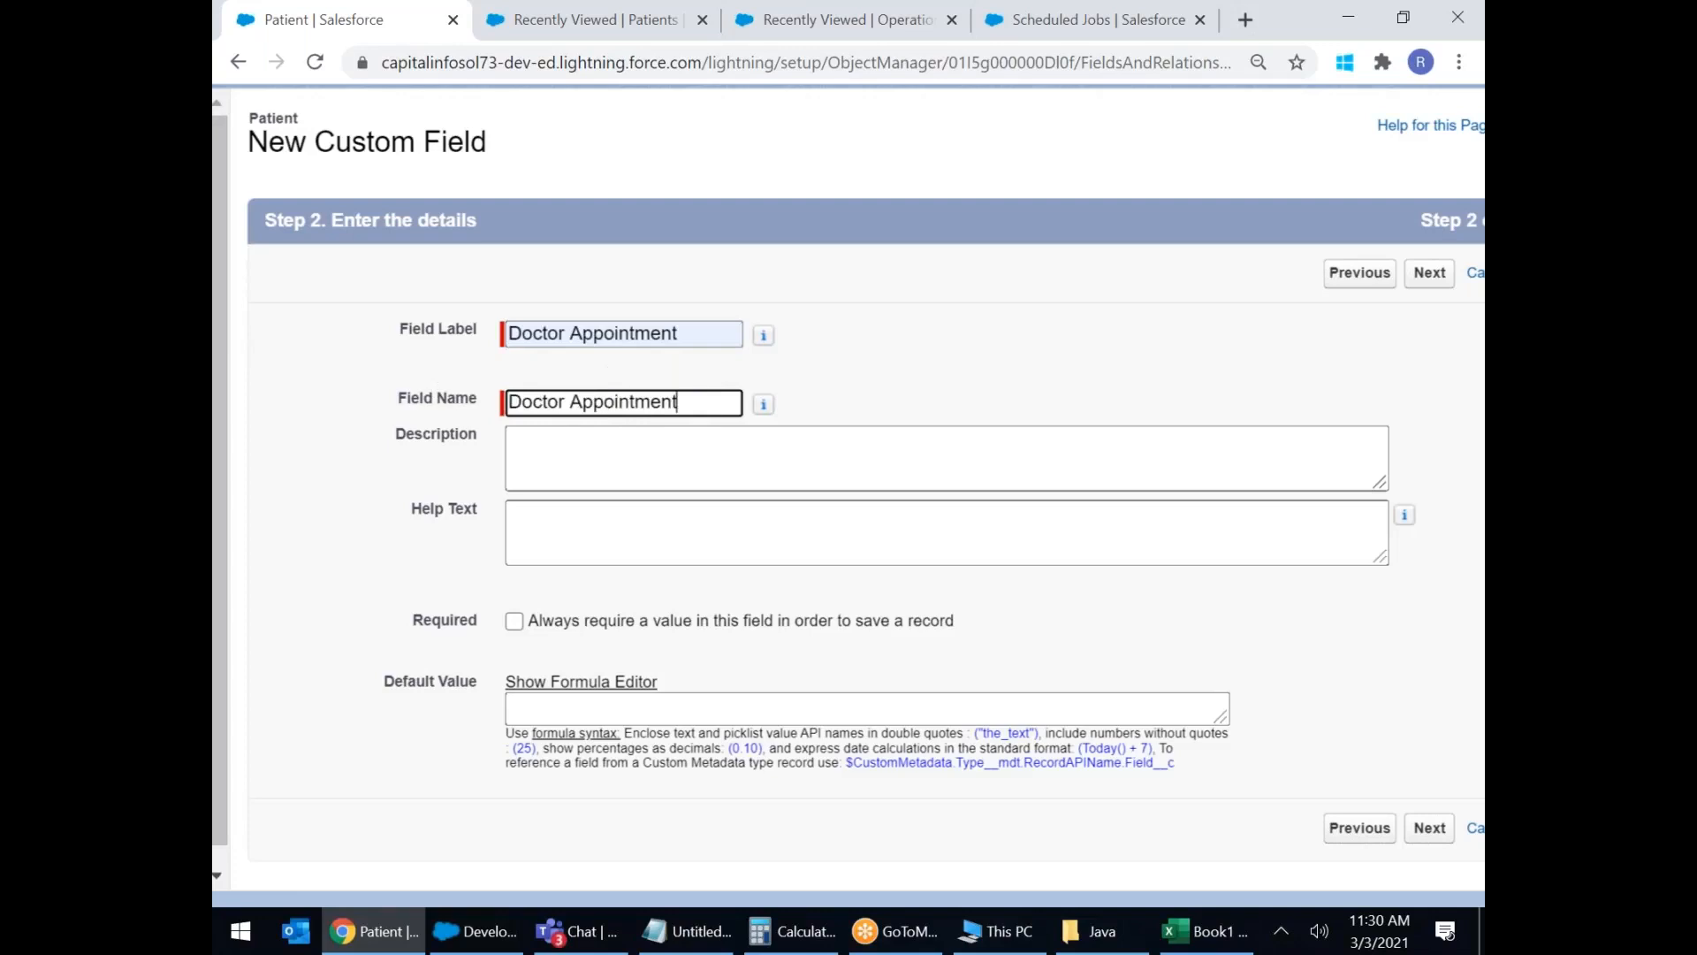
pyautogui.click(571, 402)
pyautogui.press('BackSpace')
pyautogui.write('_')
pyautogui.click(1192, 410)
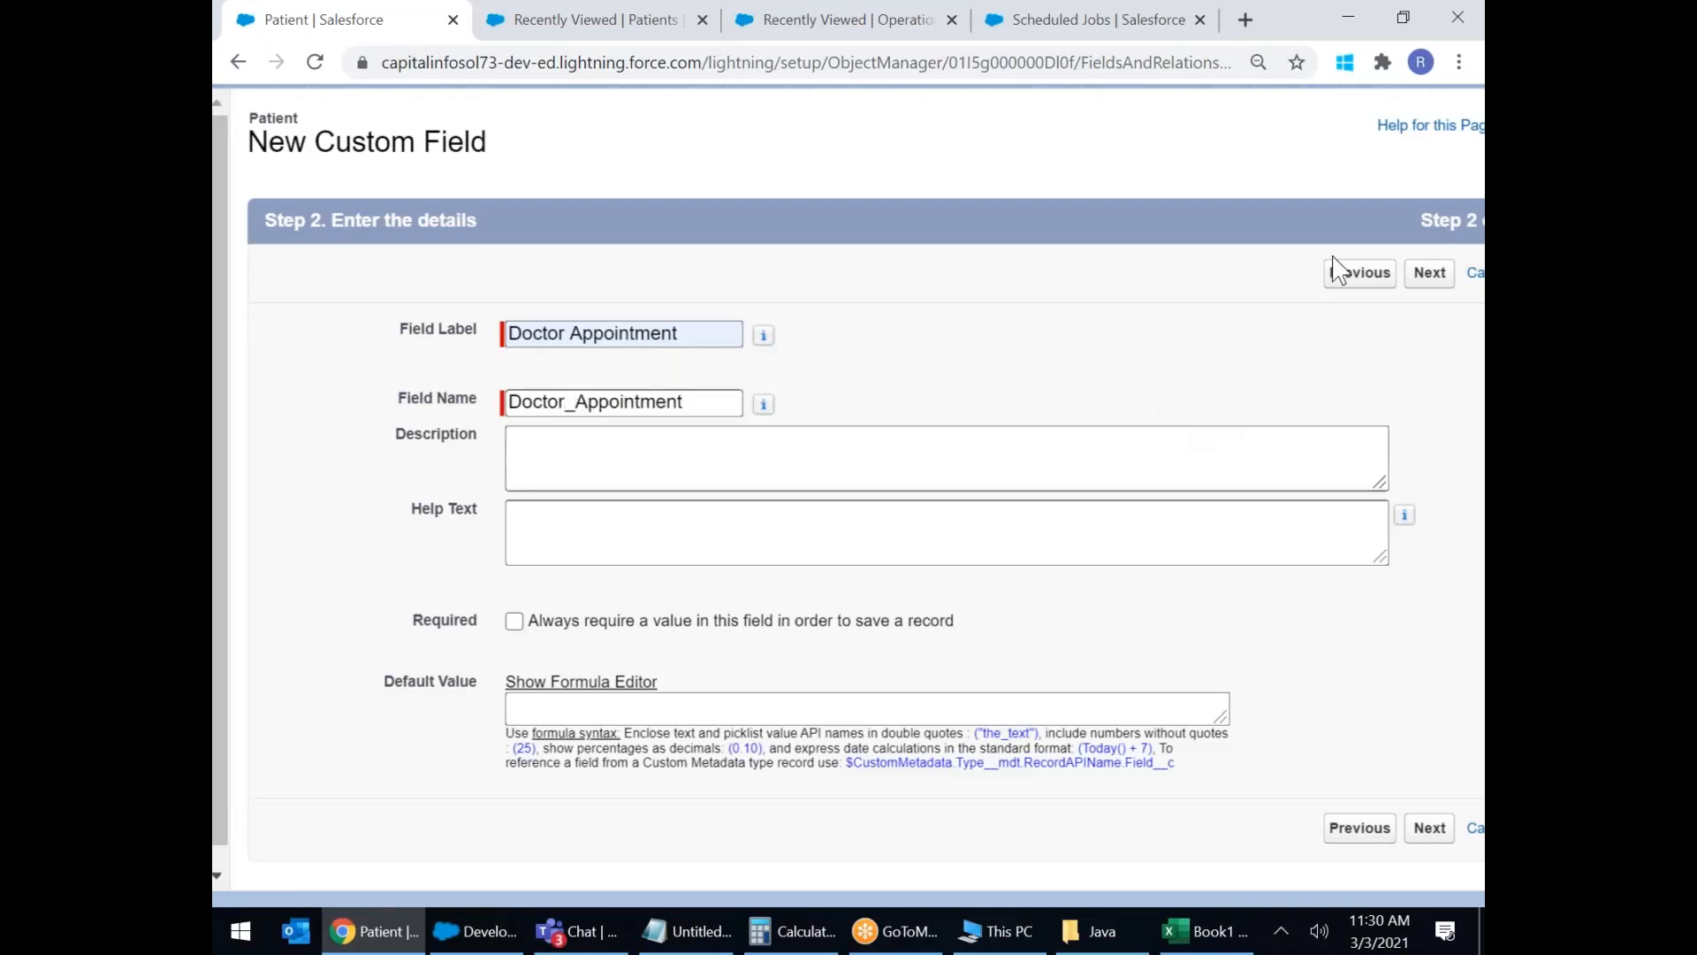
# Advance past field-level security and Patient Layout, then choose Save & New.
pyautogui.click(1432, 274)
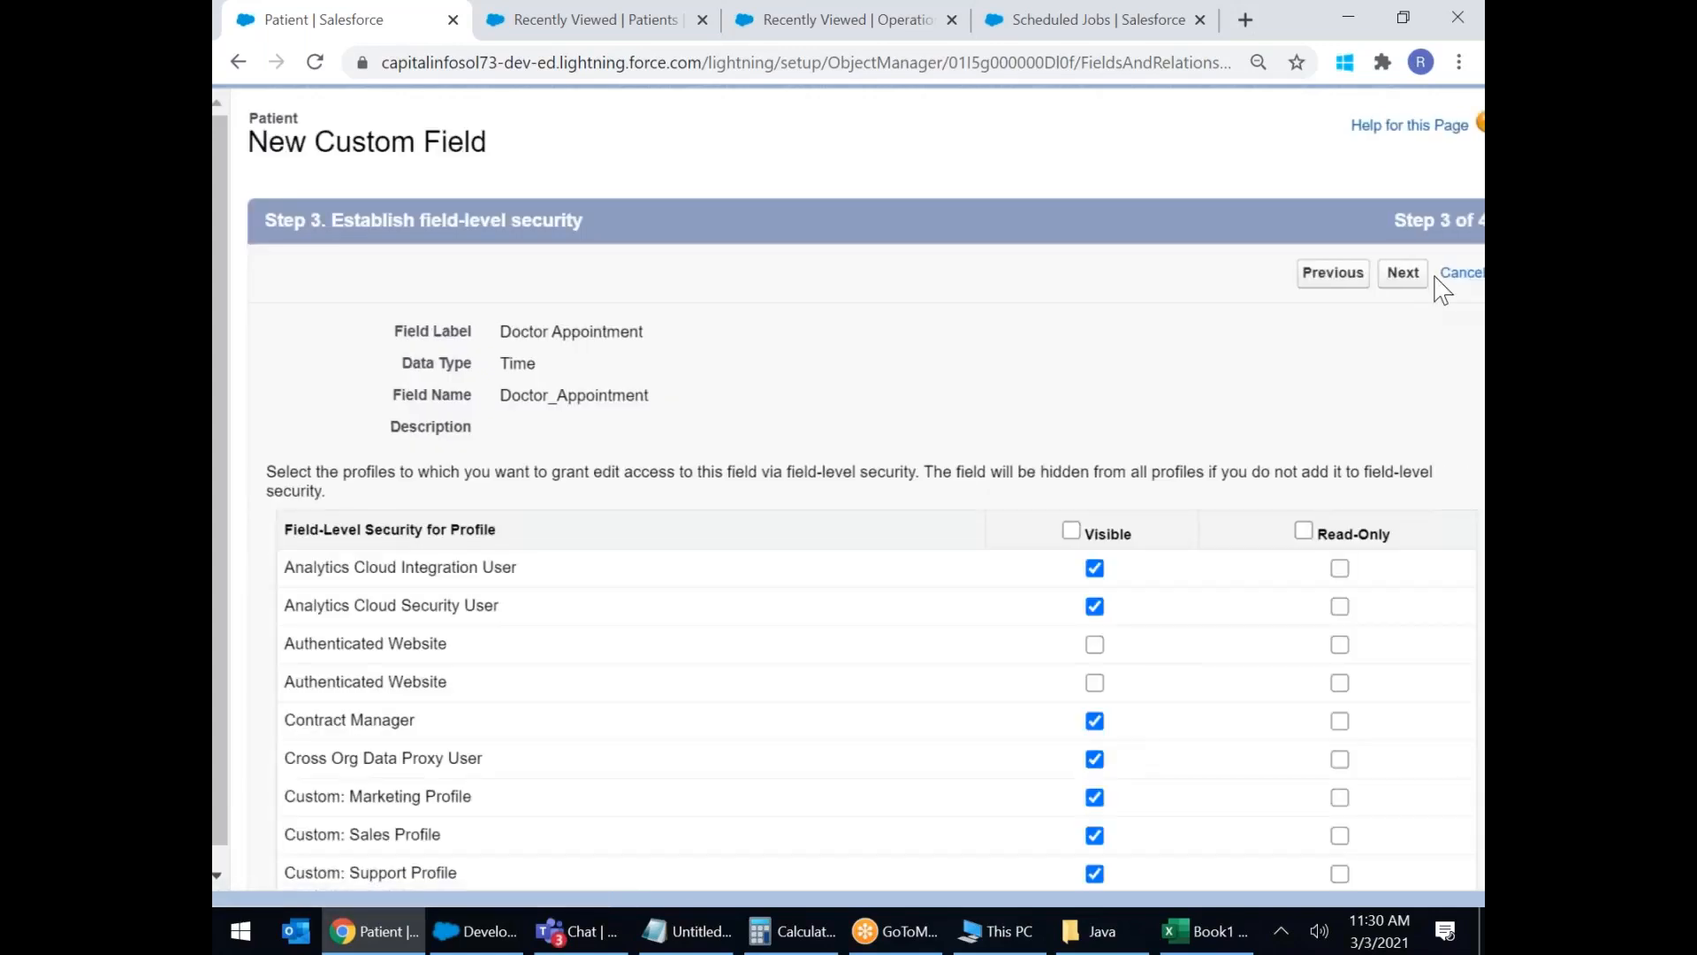
pyautogui.click(1403, 273)
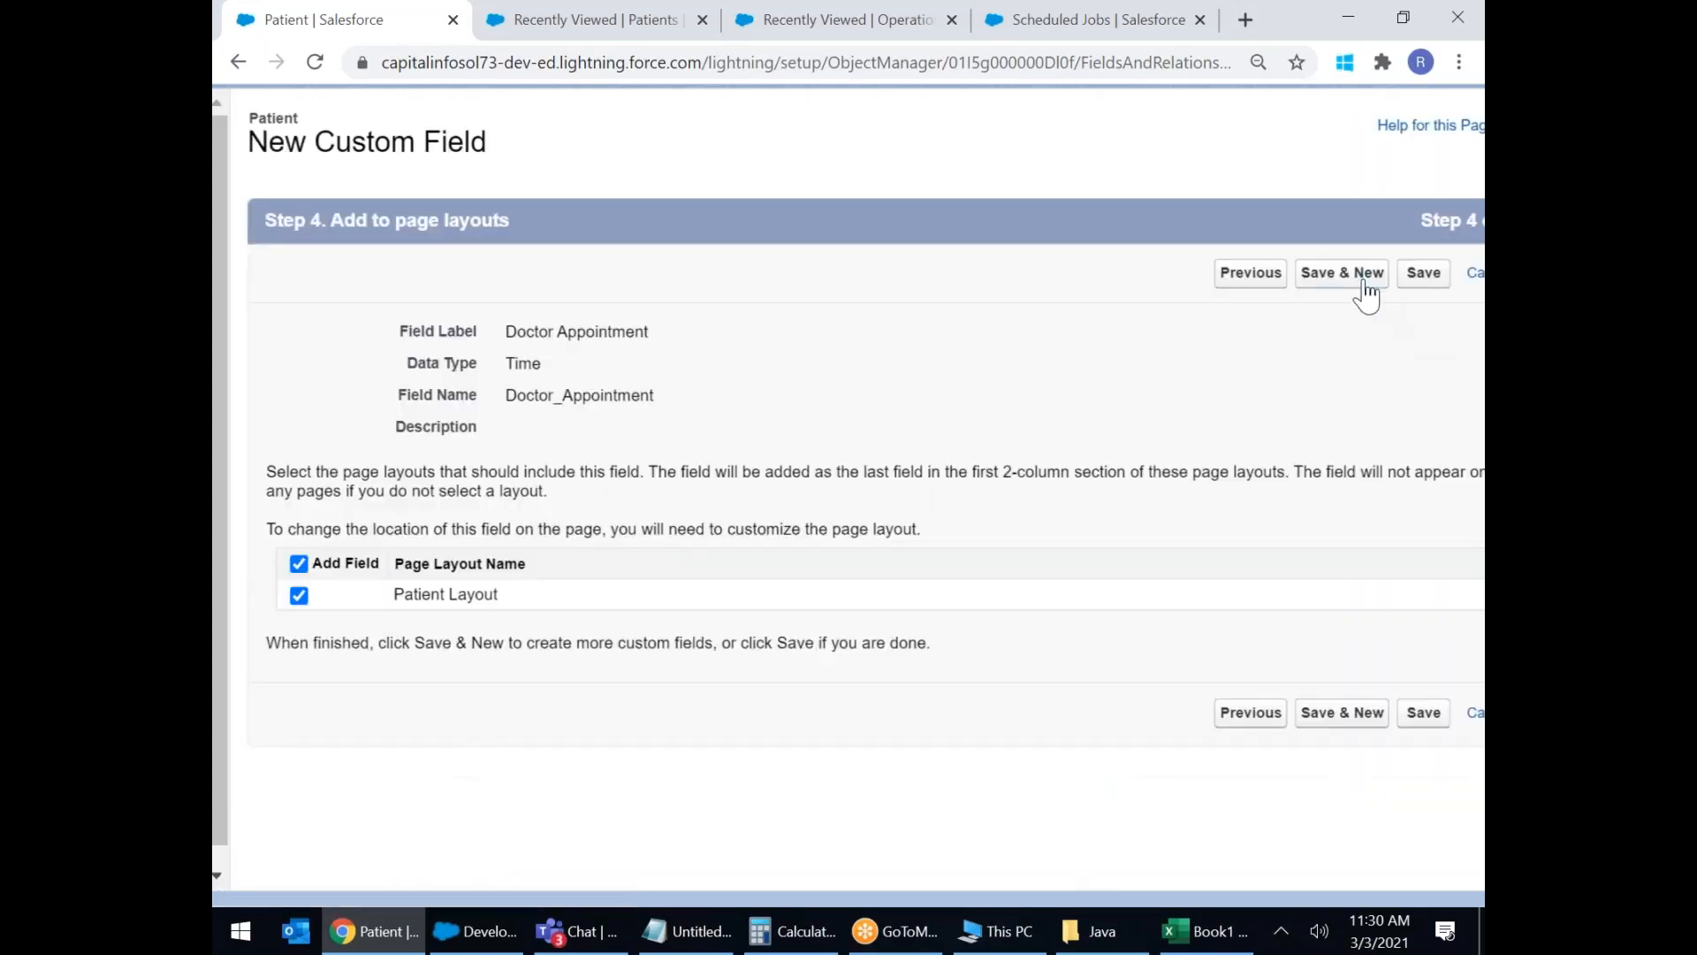
pyautogui.click(1360, 281)
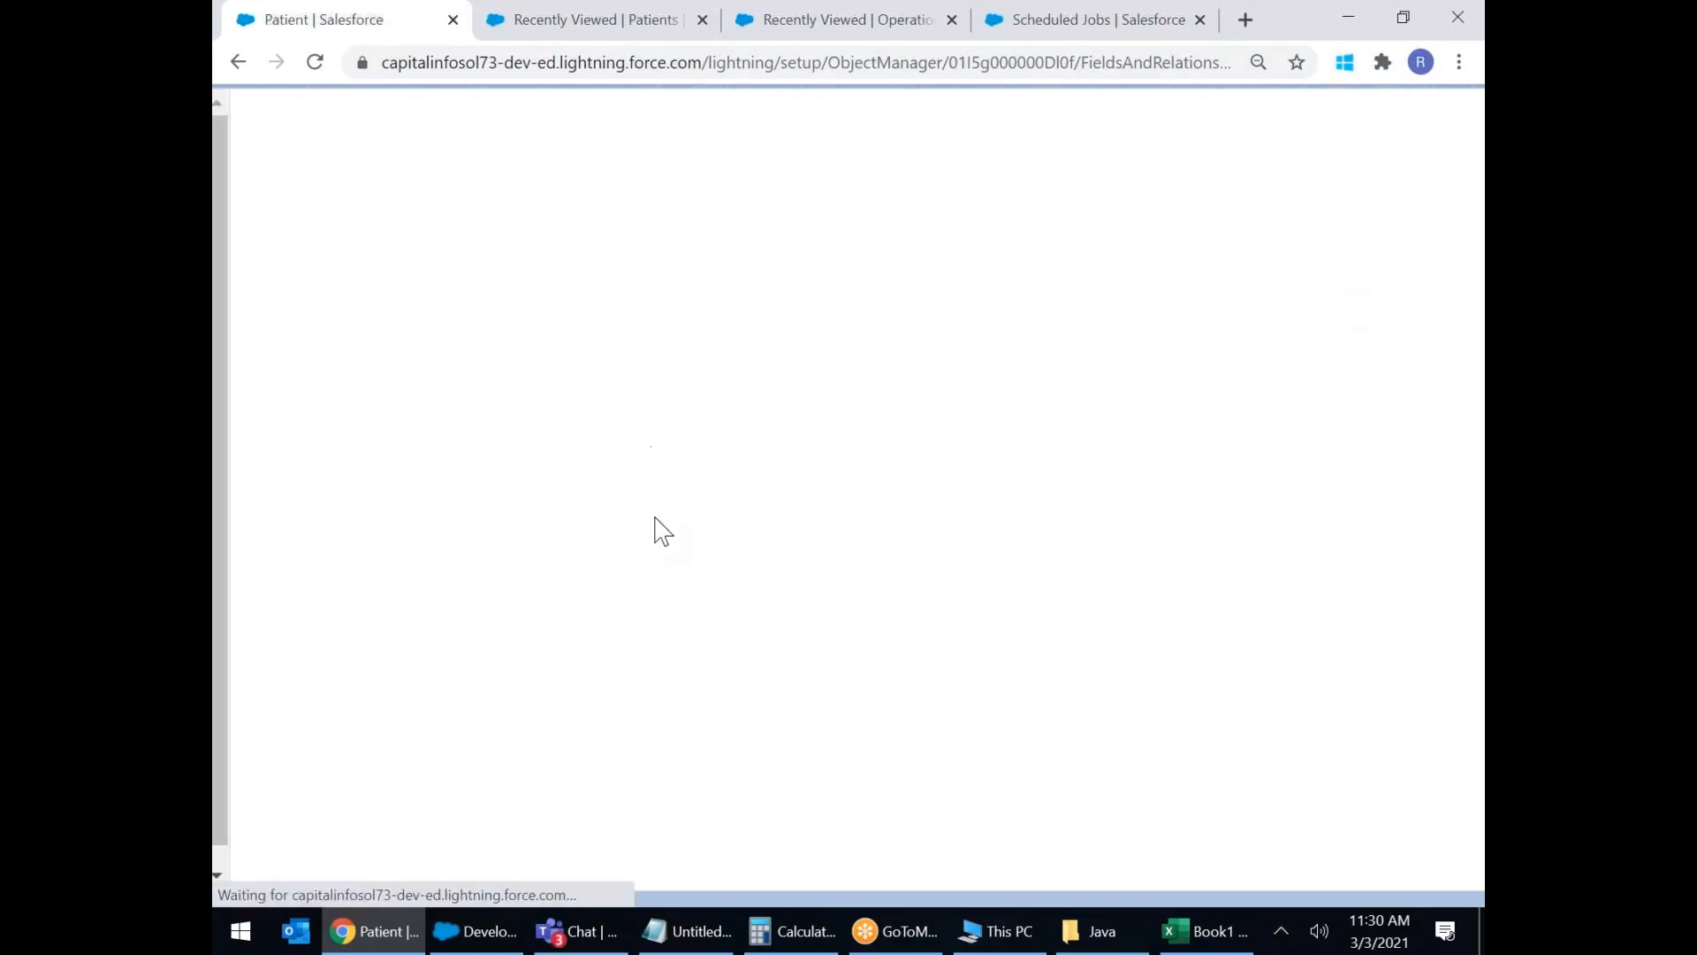
# Choose URL as the new field's data type and continue.
pyautogui.scroll(-3, 714, 539)
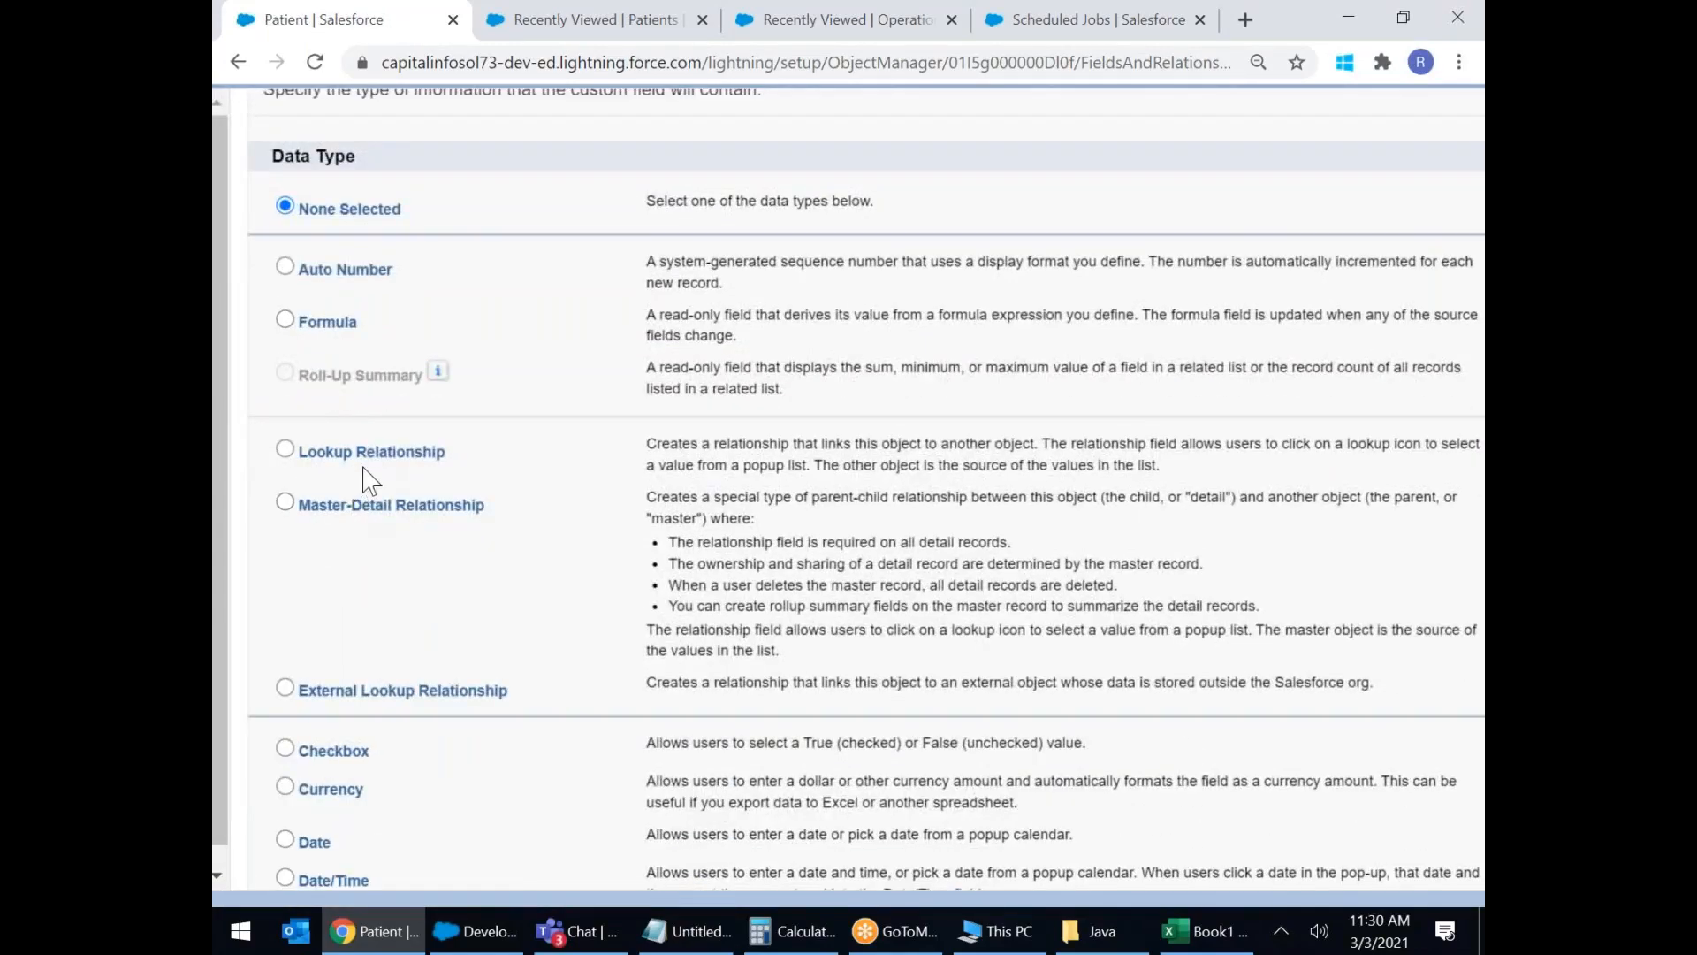
pyautogui.moveTo(285, 258); pyautogui.dragTo(527, 710)
pyautogui.scroll(-8, 634, 575)
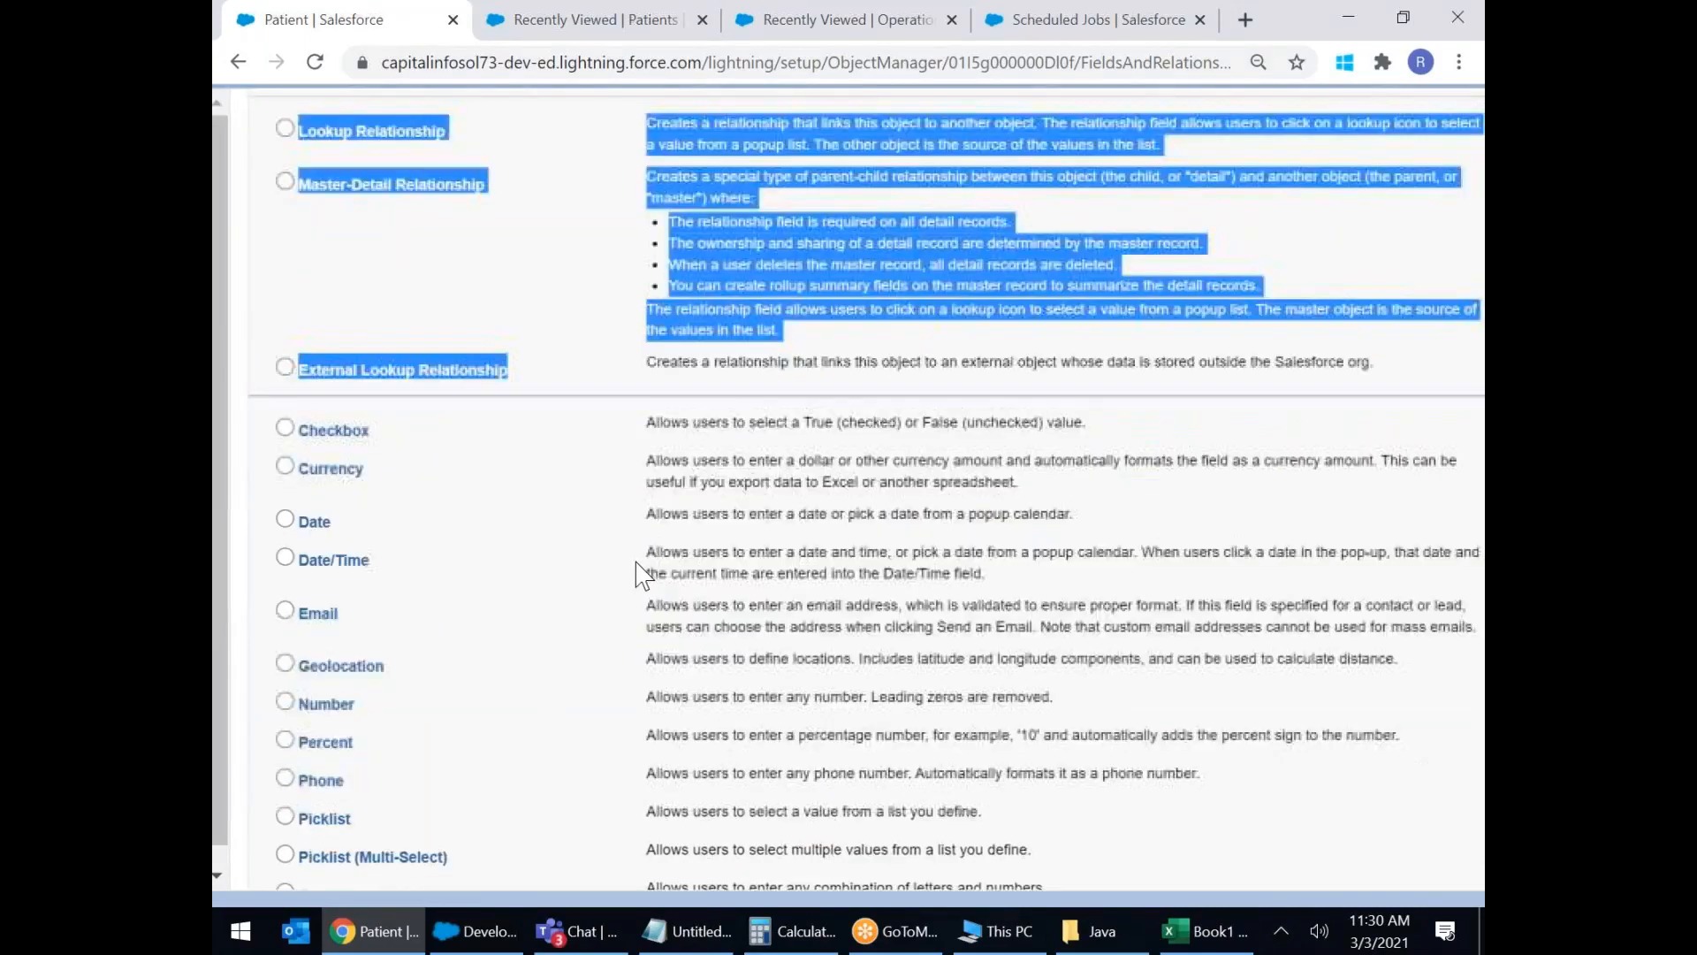
pyautogui.click(285, 784)
pyautogui.click(1404, 858)
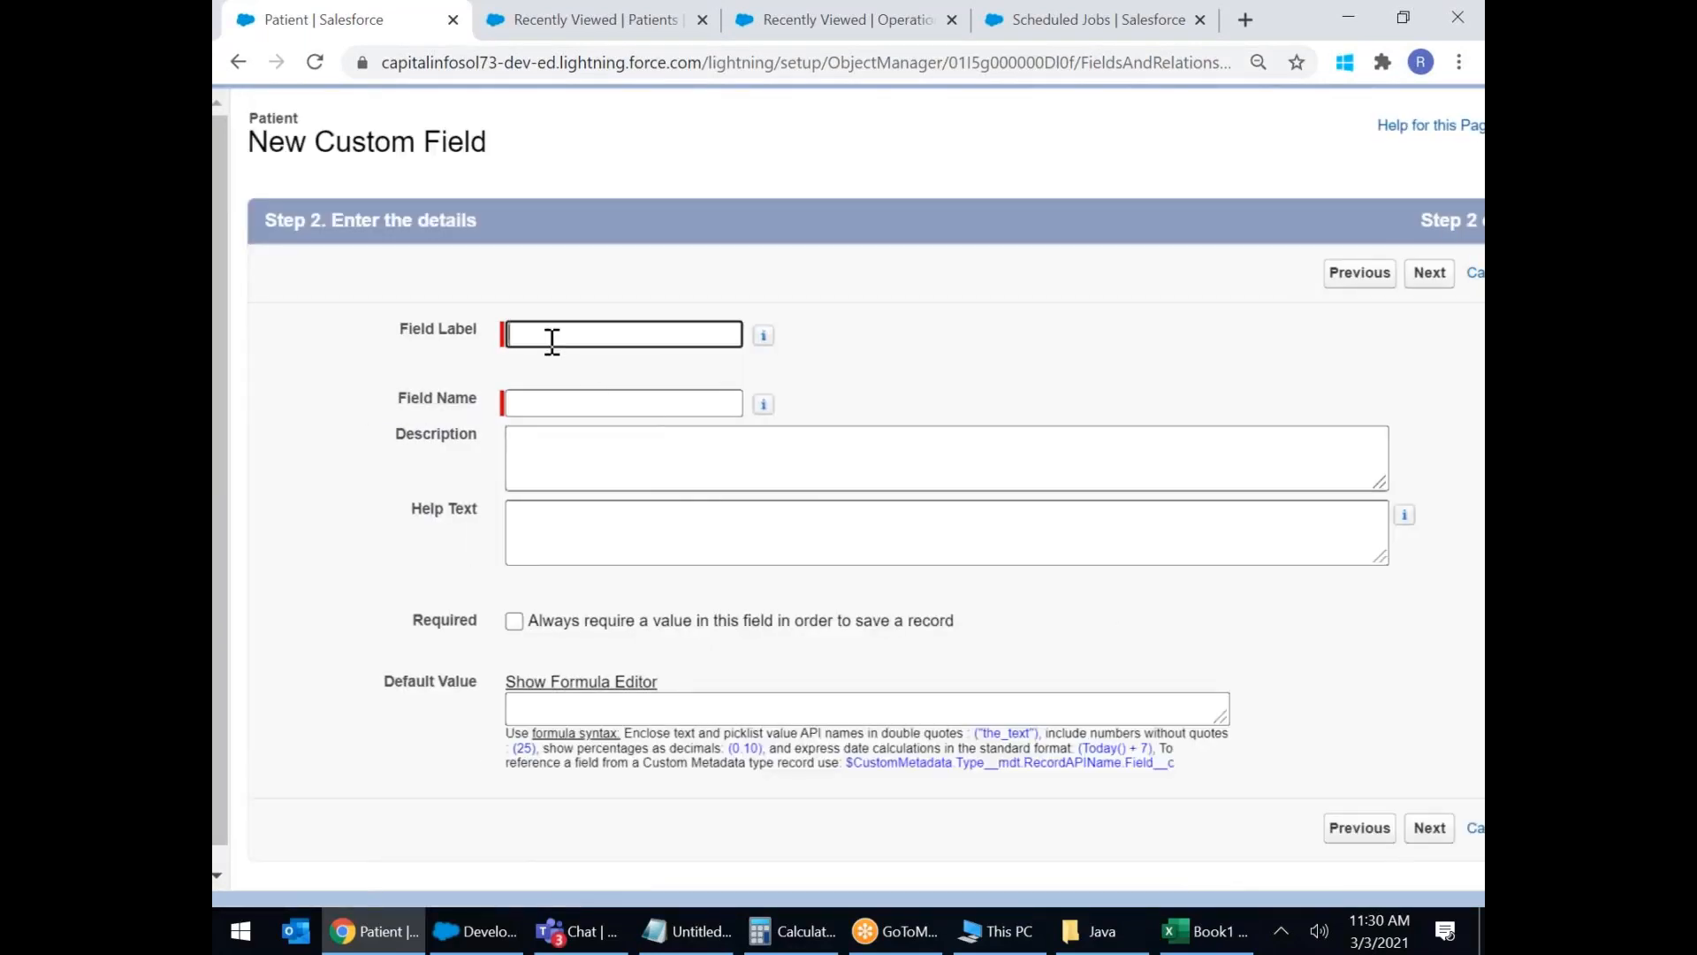
# Label the field 'FB Link' with name FB_Link, advance through security and layouts, and save.
pyautogui.click(552, 340)
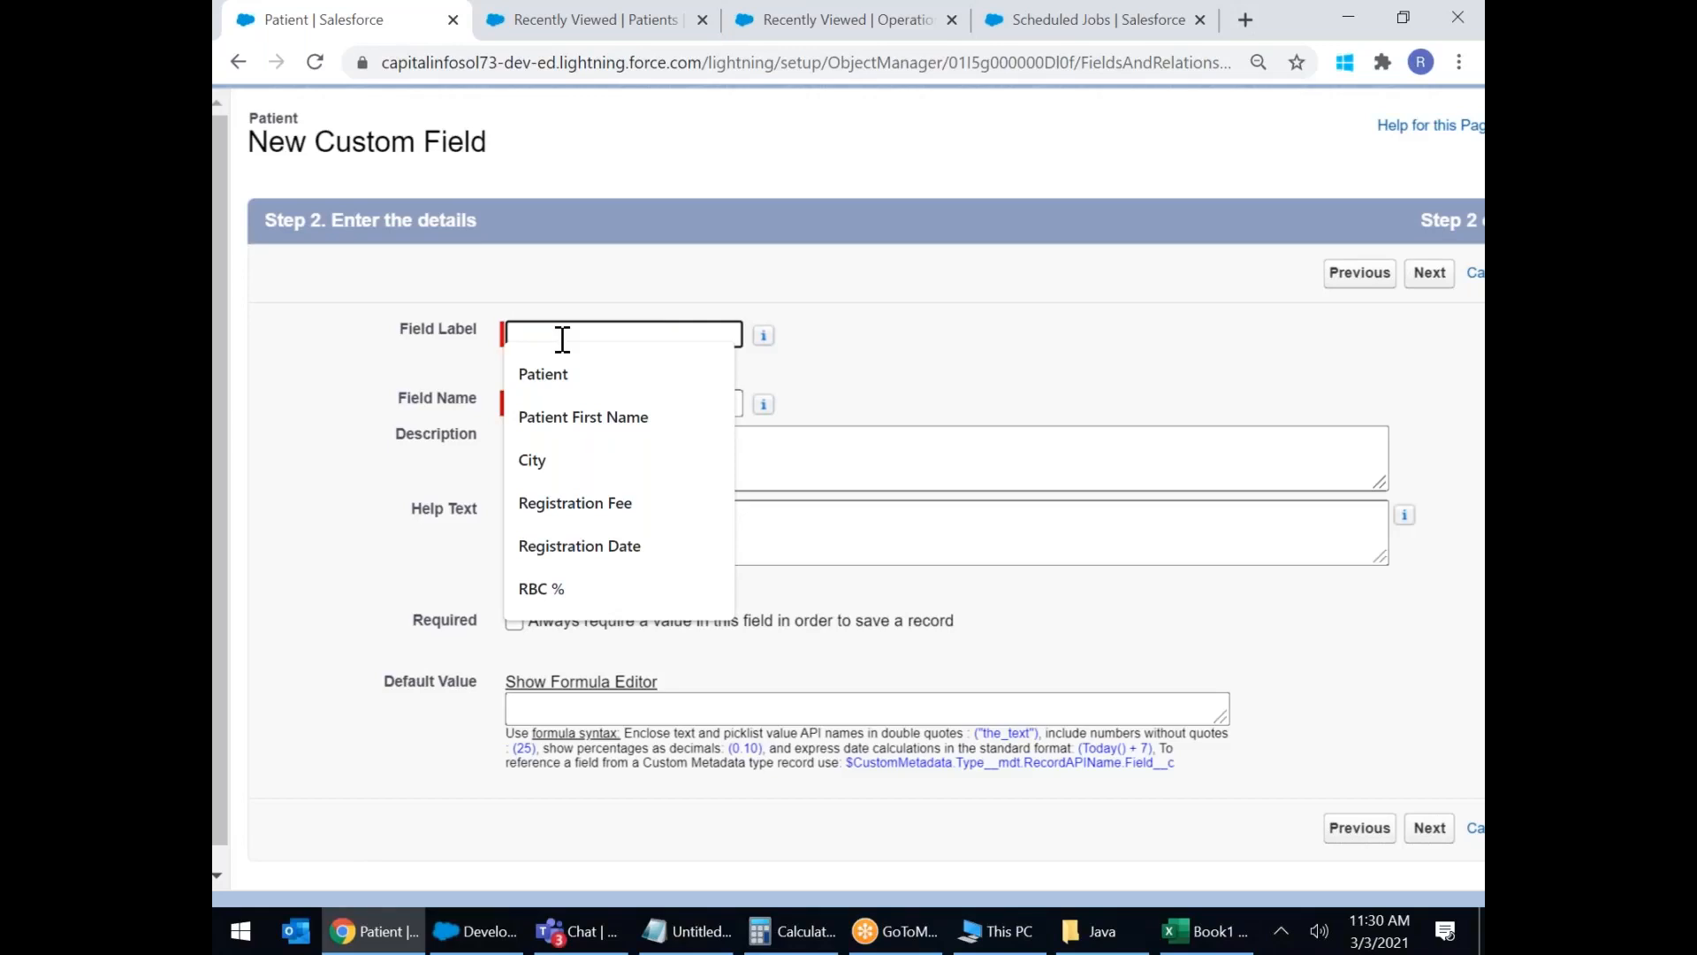
pyautogui.write('FB')
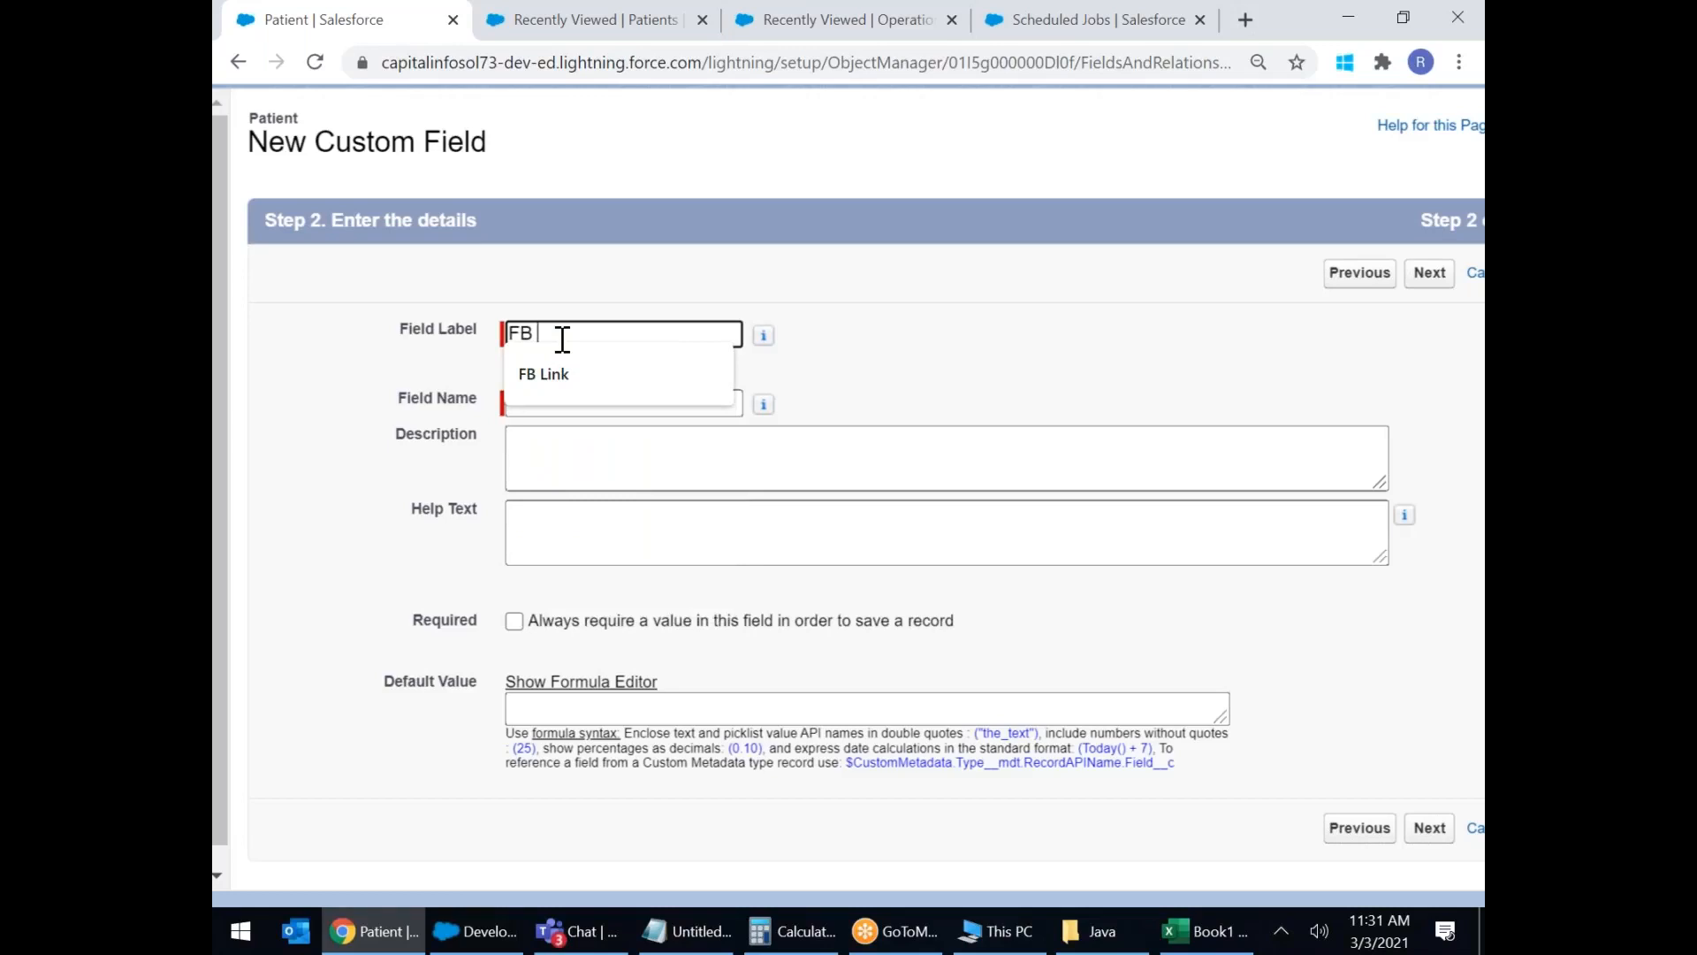
pyautogui.click(558, 371)
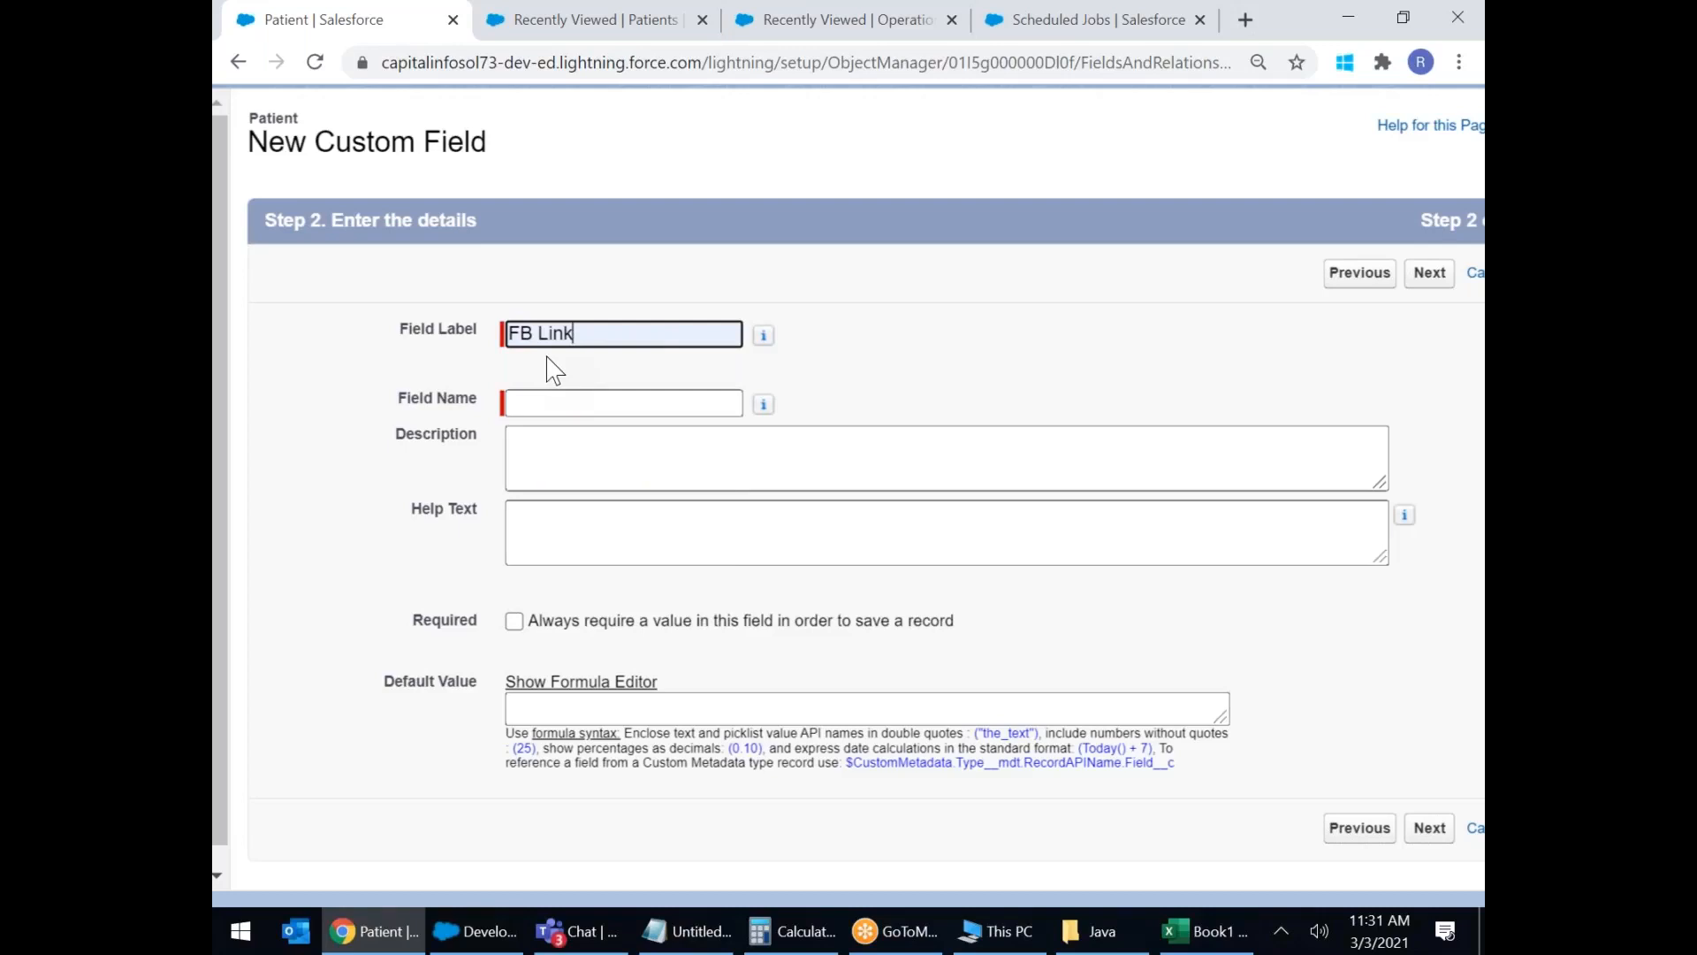
pyautogui.click(633, 394)
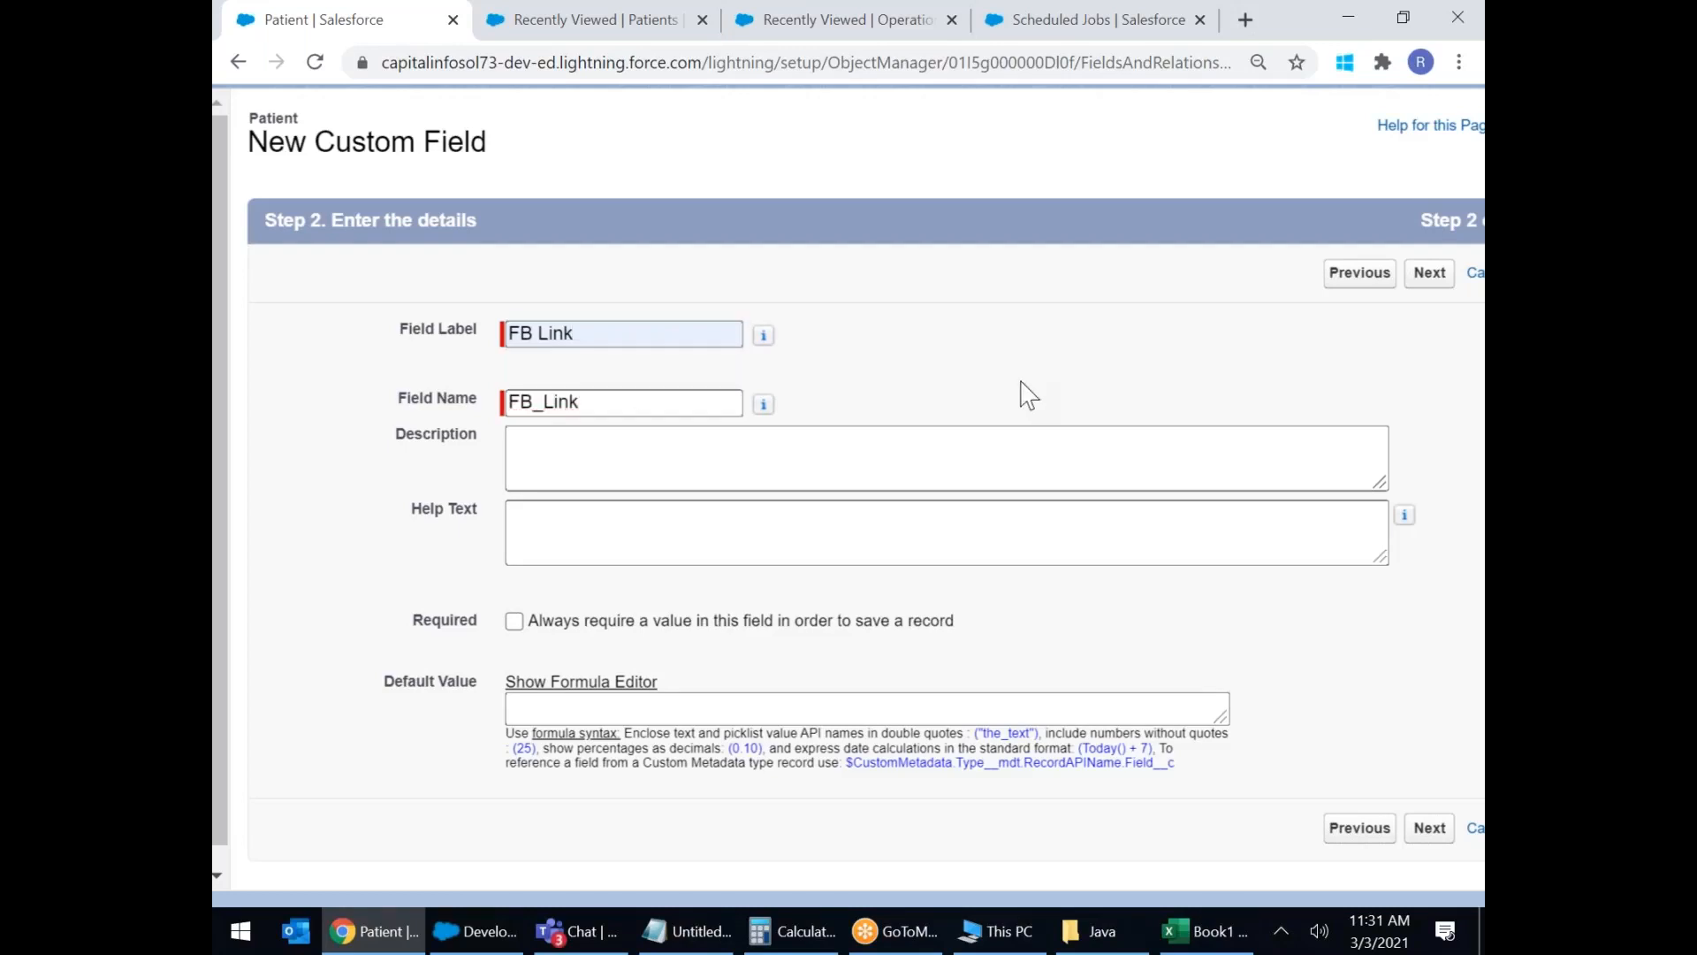
pyautogui.click(1432, 274)
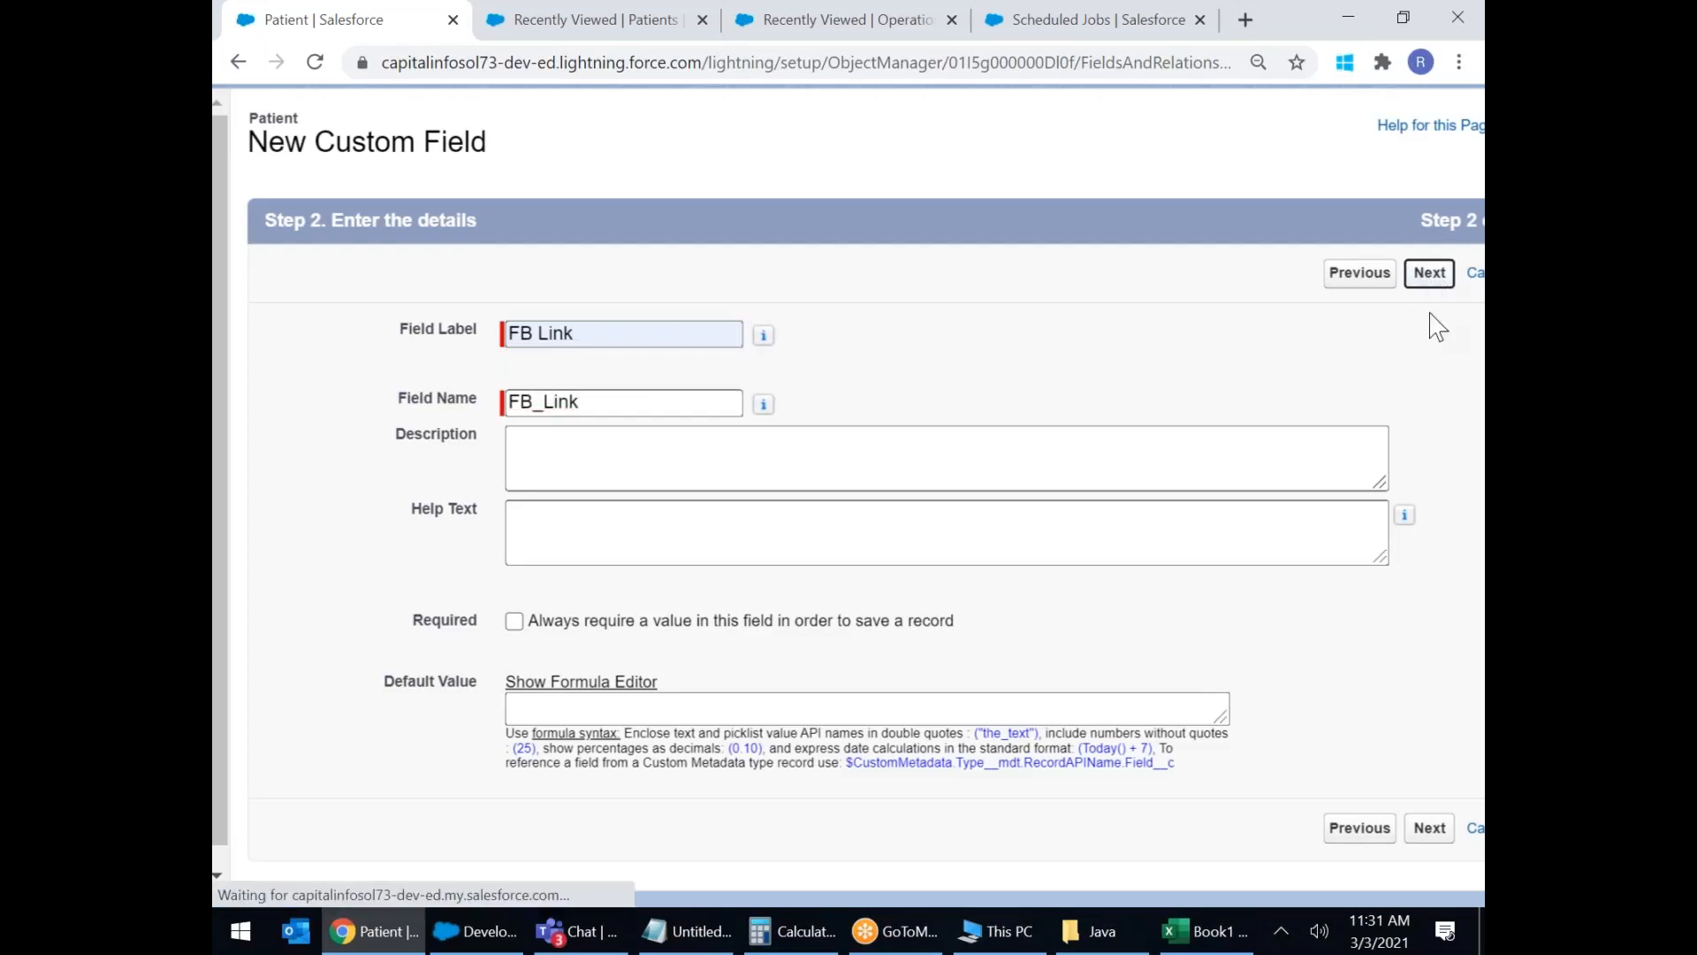
pyautogui.click(1430, 274)
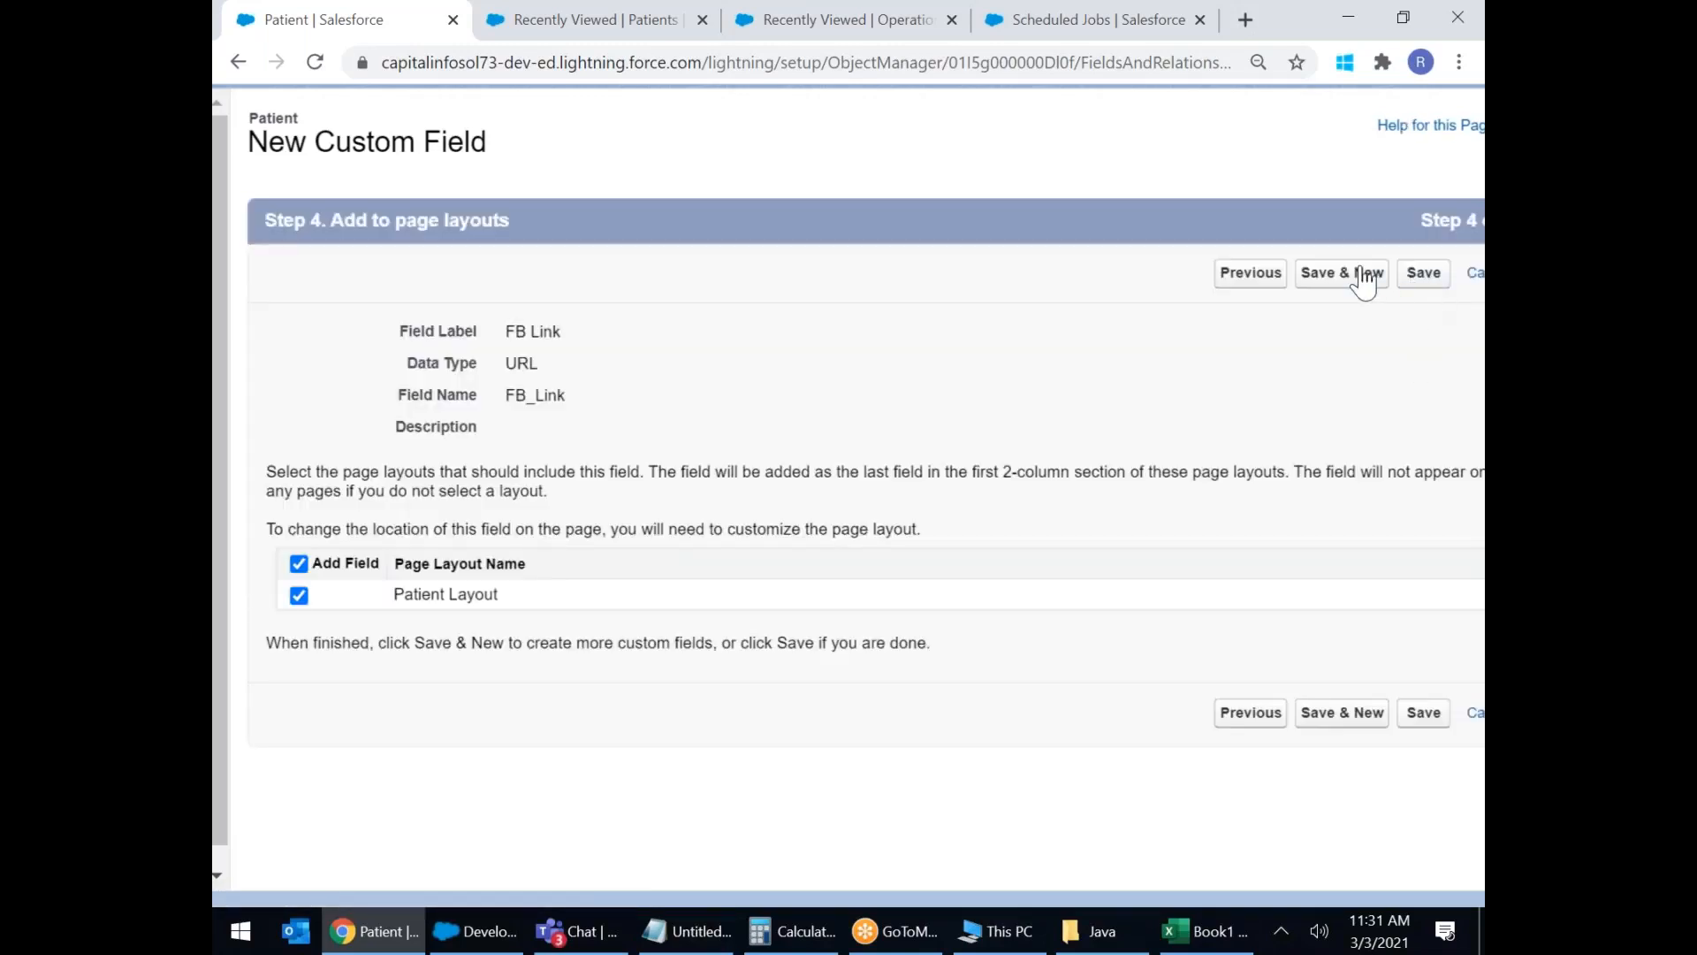
pyautogui.click(1427, 281)
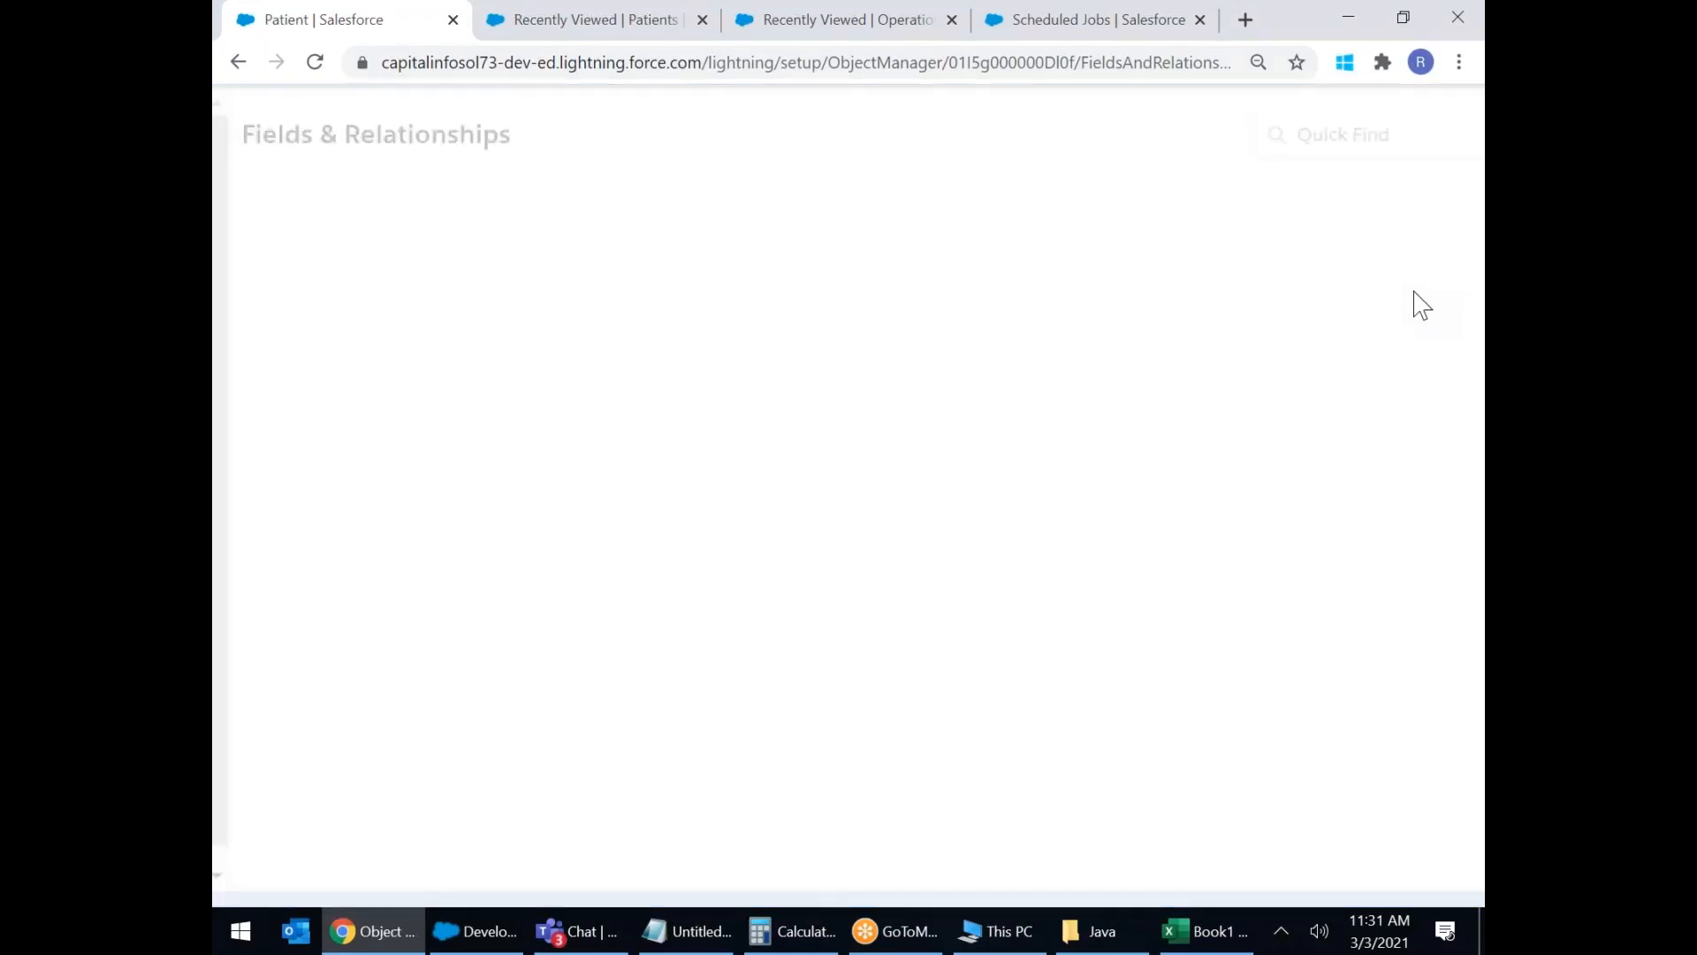
# Reload the Patients list, then close the Patients list tab.
pyautogui.click(501, 33)
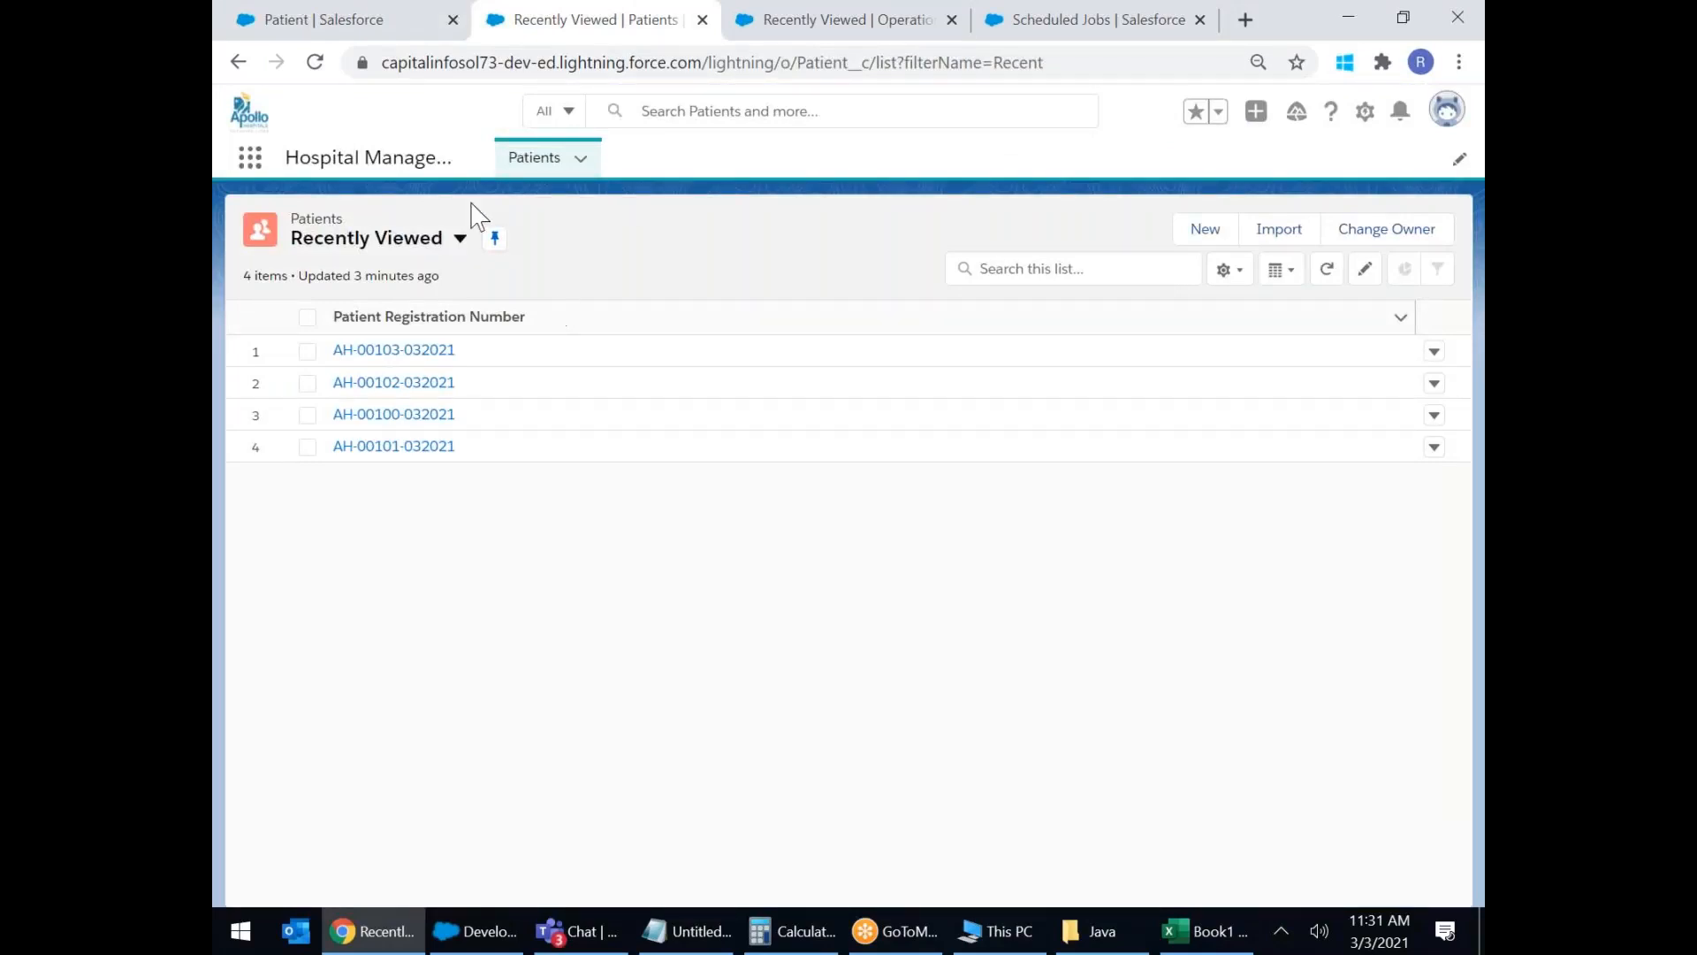
pyautogui.click(315, 62)
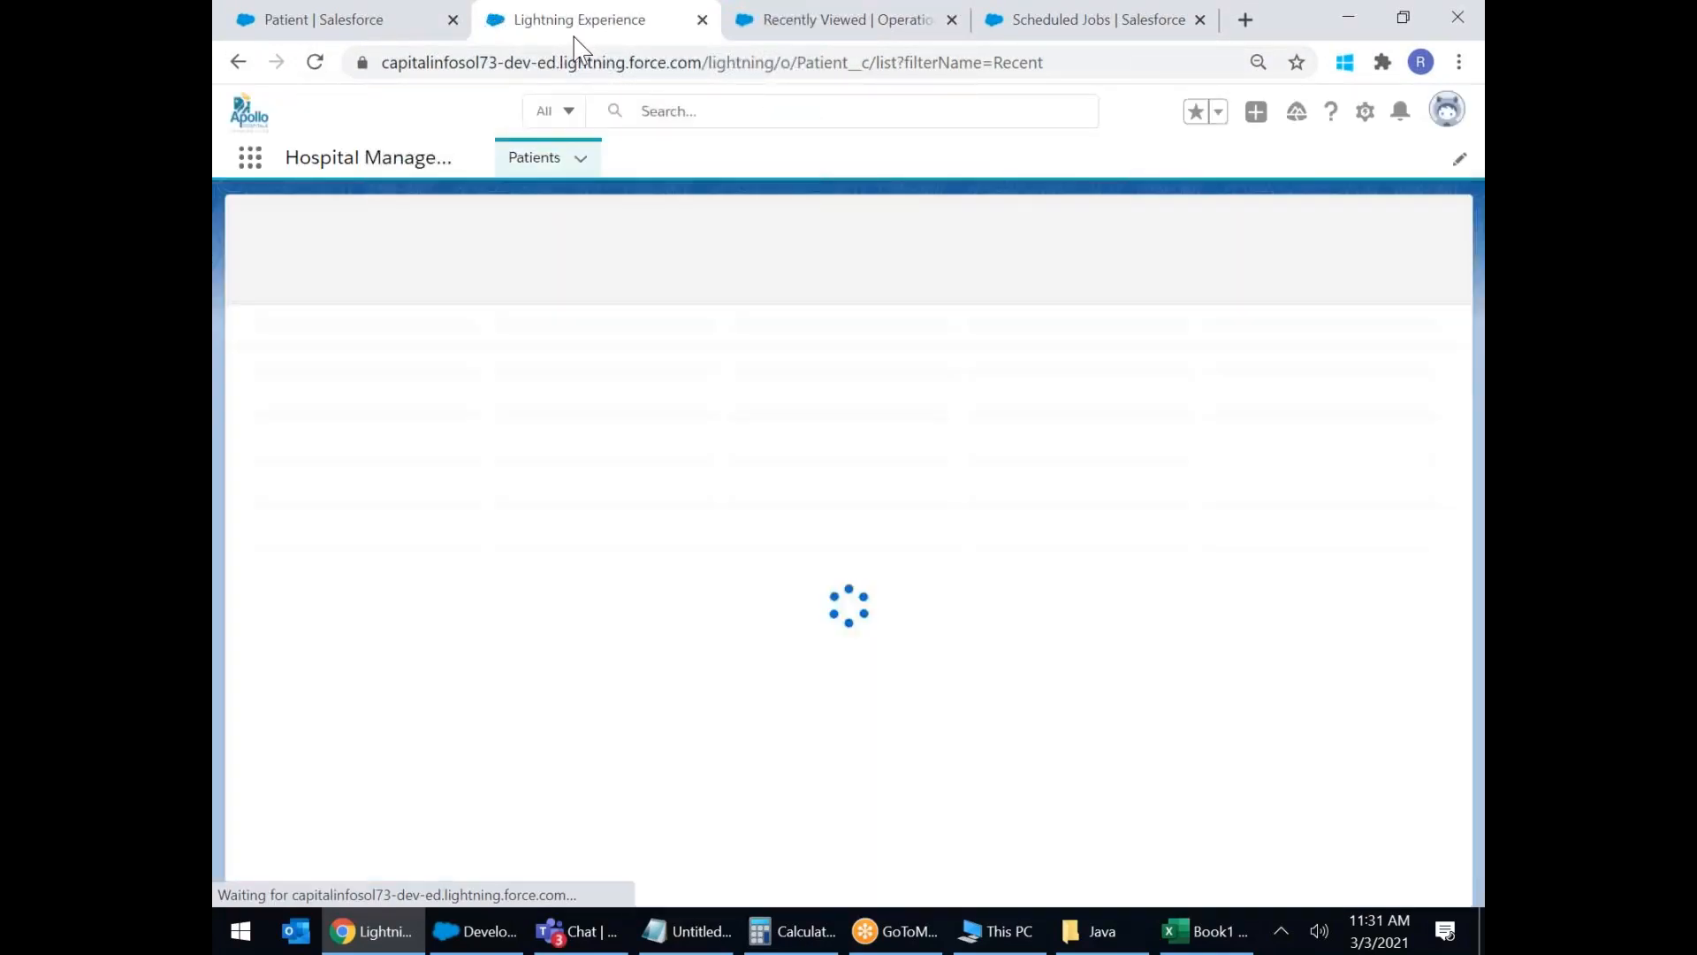
pyautogui.rightClick(576, 38)
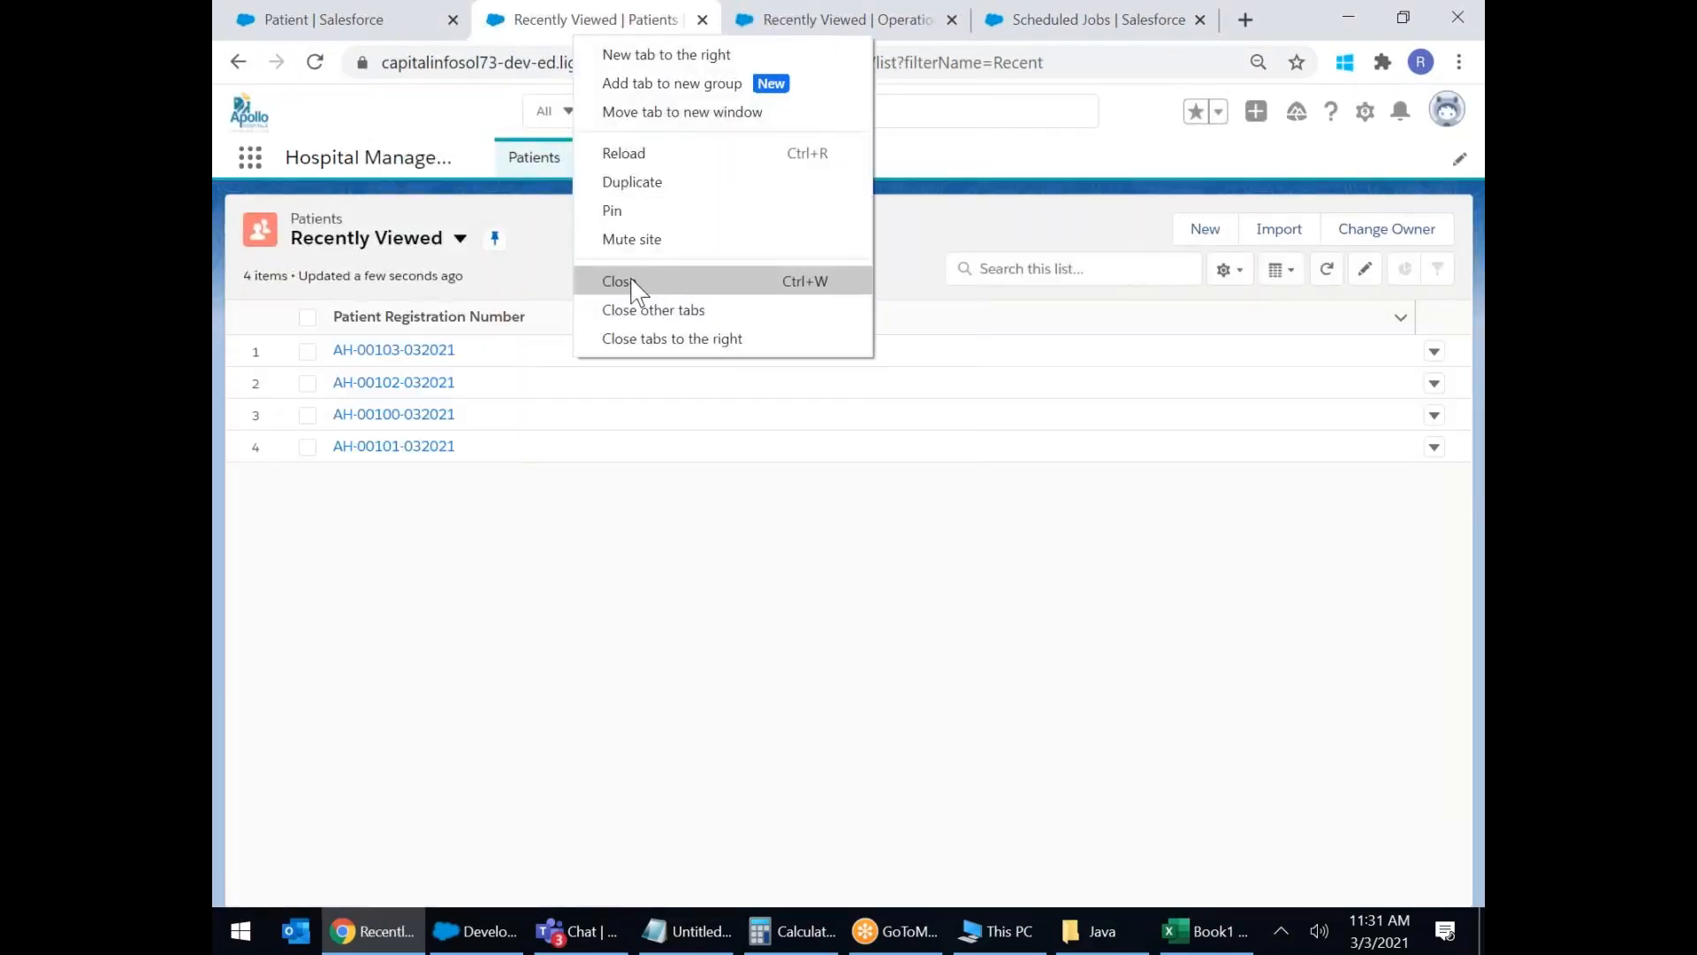
pyautogui.click(633, 281)
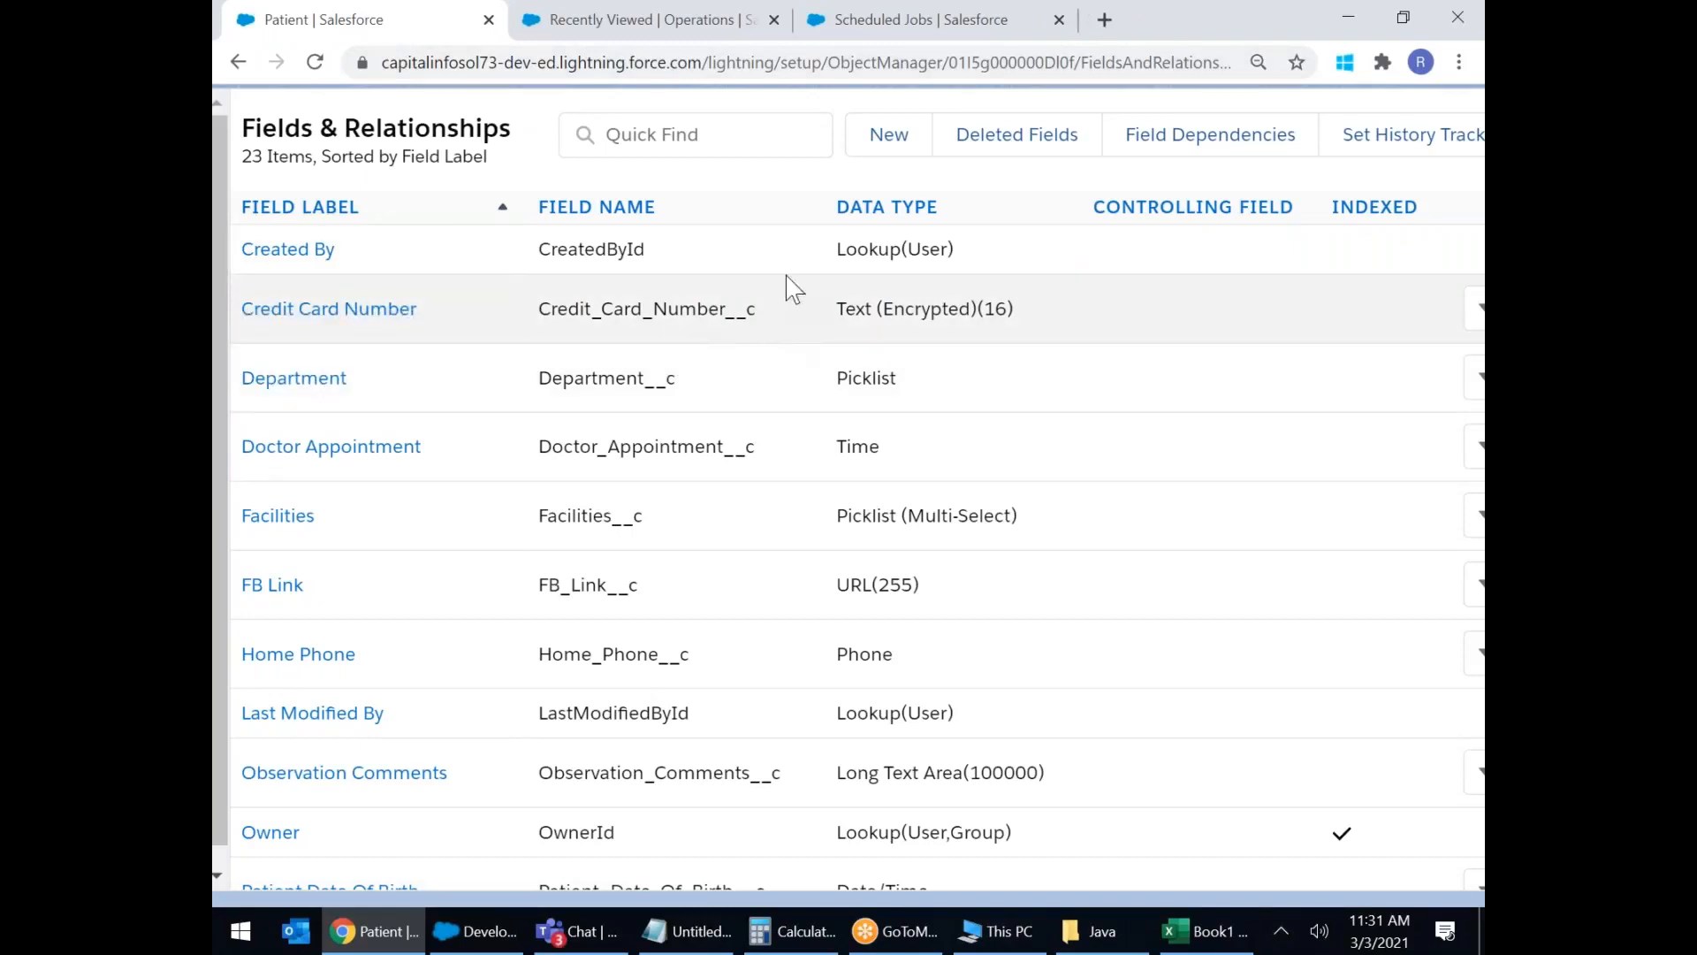
# Open Setup Home in a new browser tab and switch to it.
pyautogui.click(940, 493)
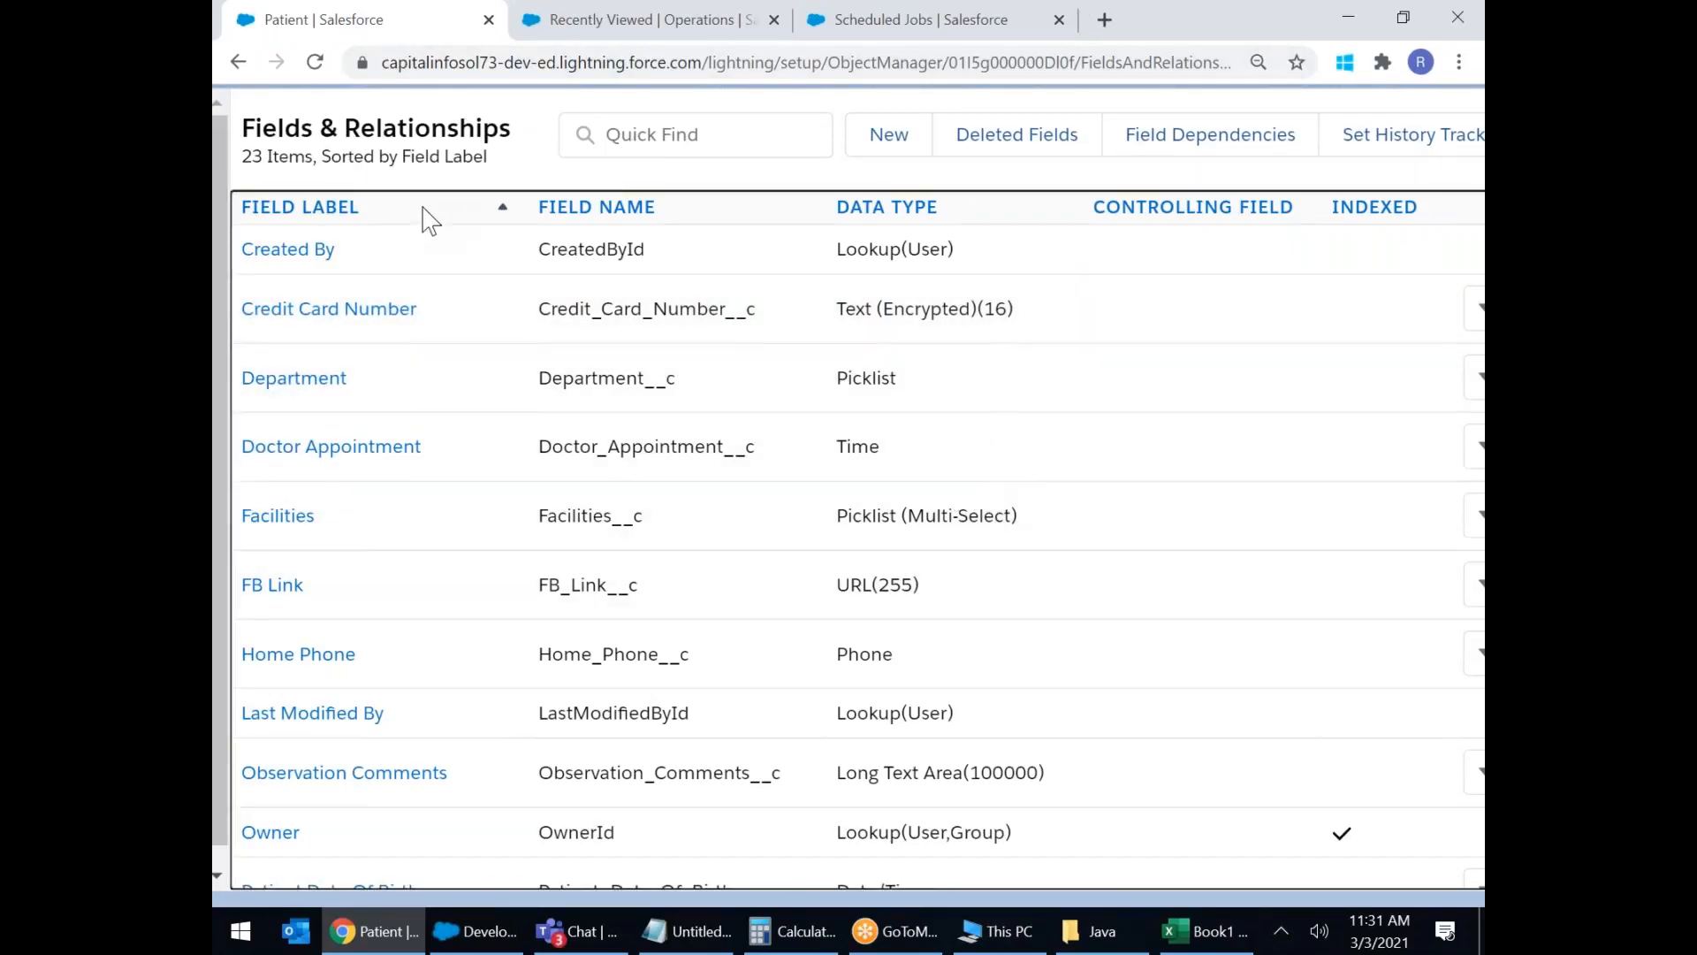
pyautogui.scroll(-5, 429, 220)
pyautogui.scroll(4, 519, 310)
pyautogui.scroll(-1, 519, 311)
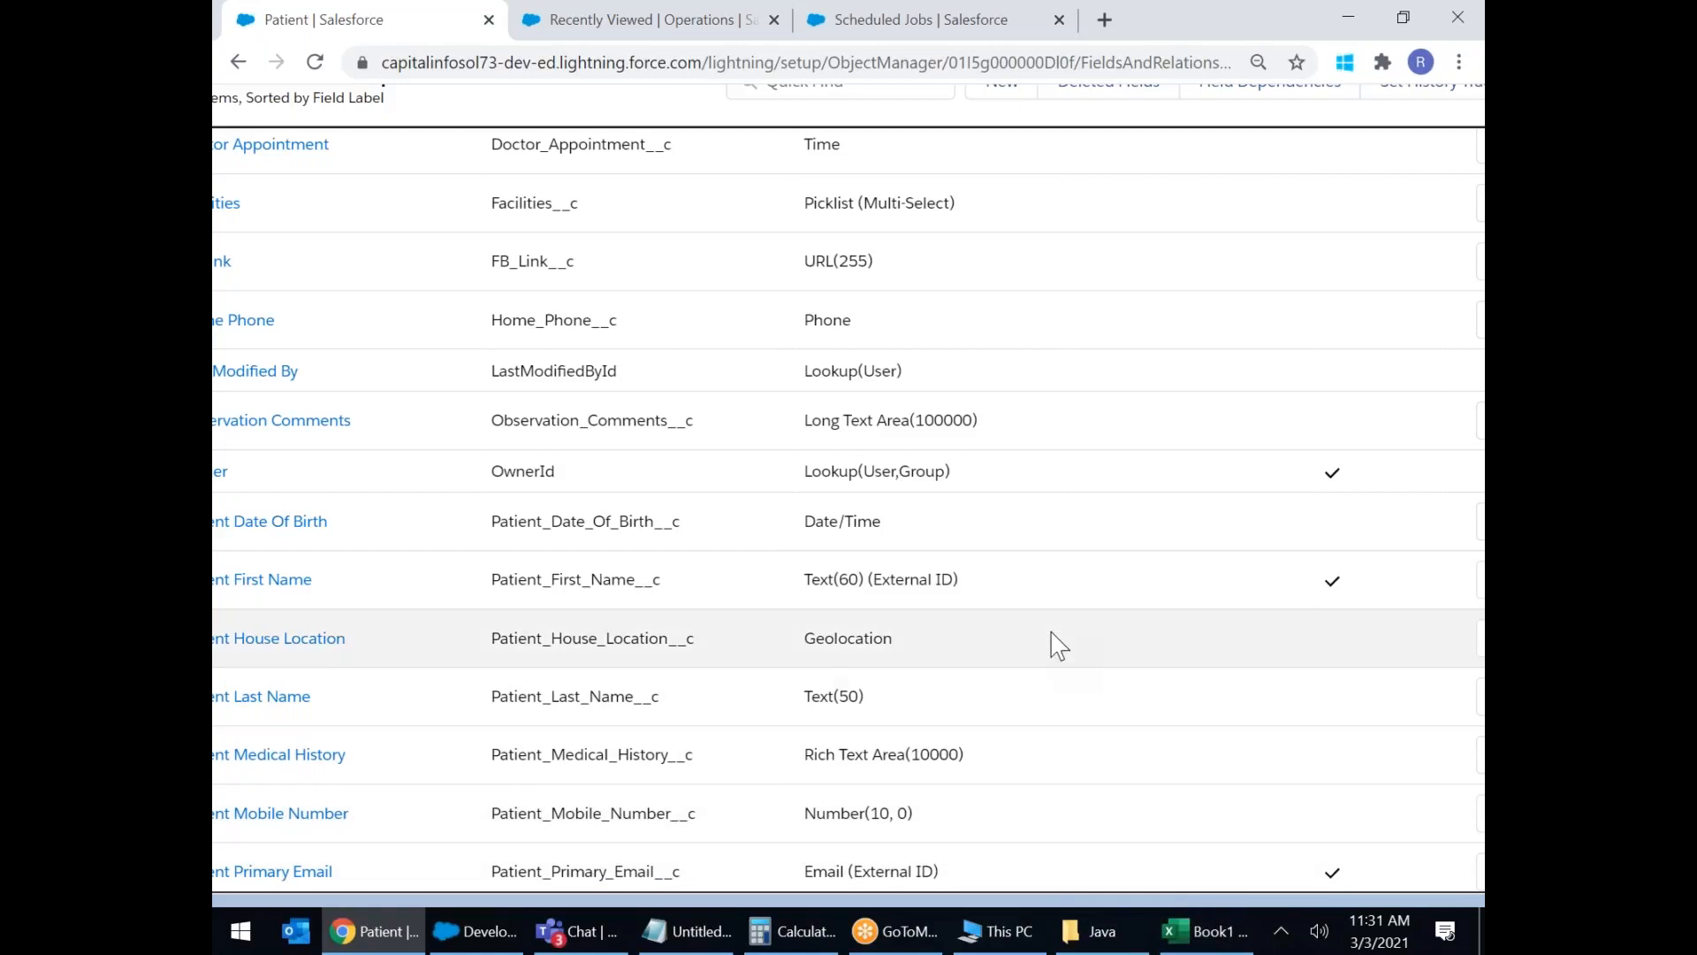
pyautogui.hotkey('ctrl', '+')
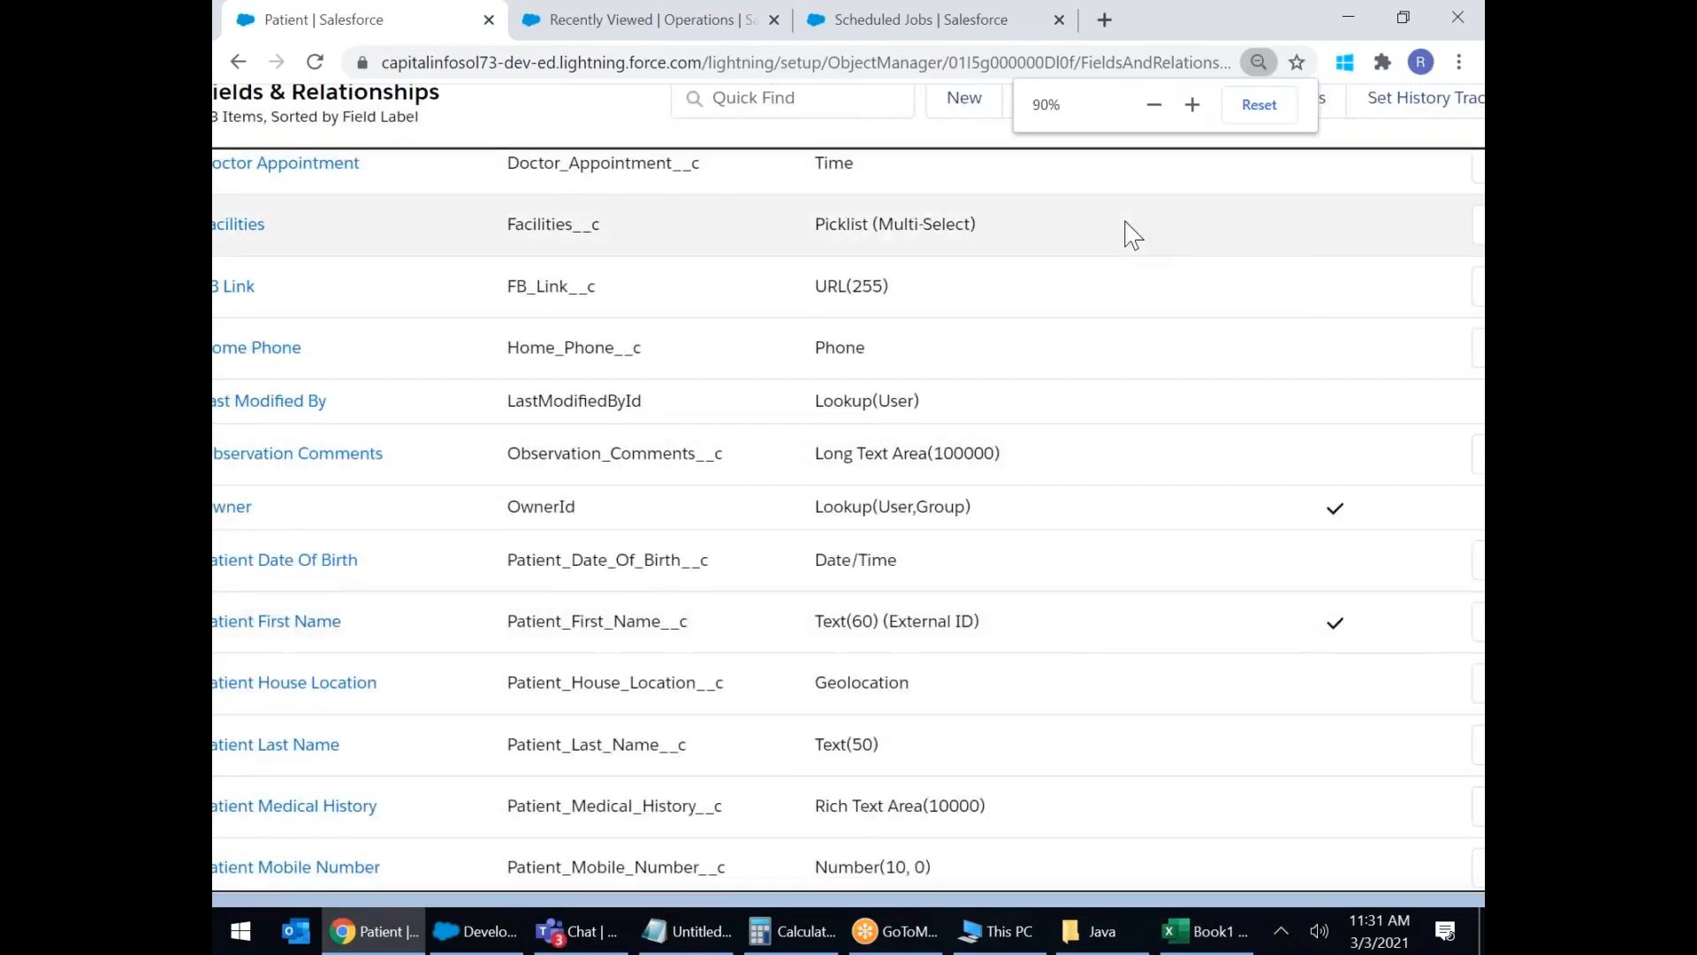
pyautogui.hotkey('ctrl', '+')
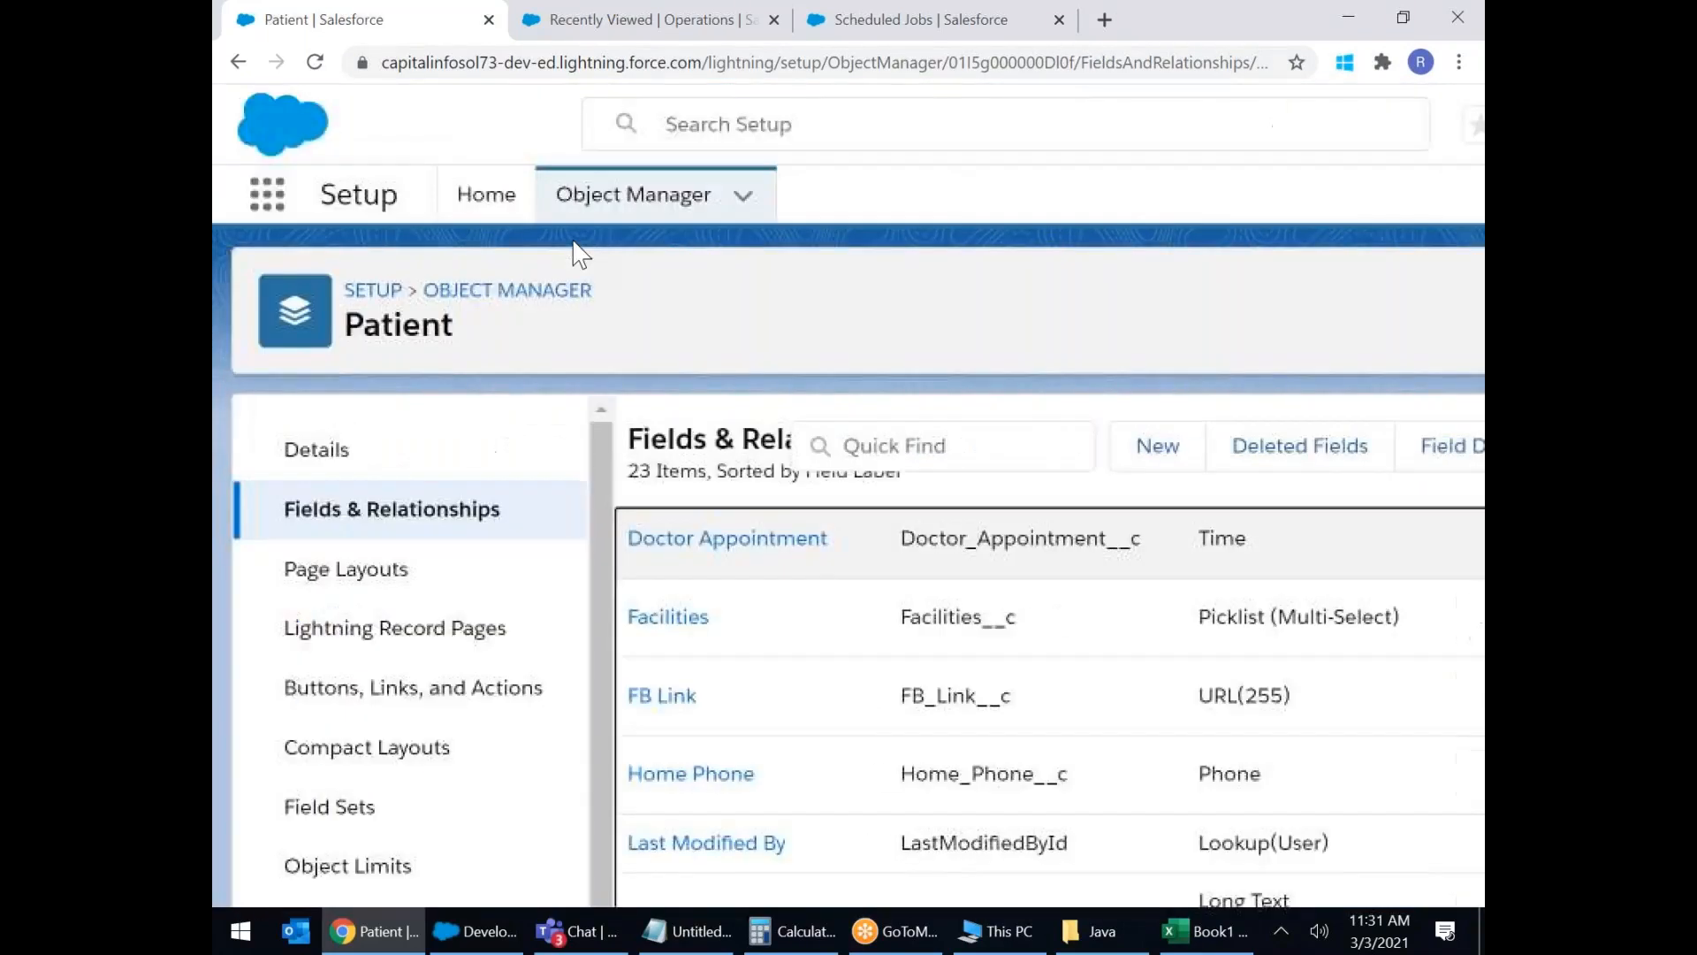
pyautogui.rightClick(486, 196)
pyautogui.click(509, 219)
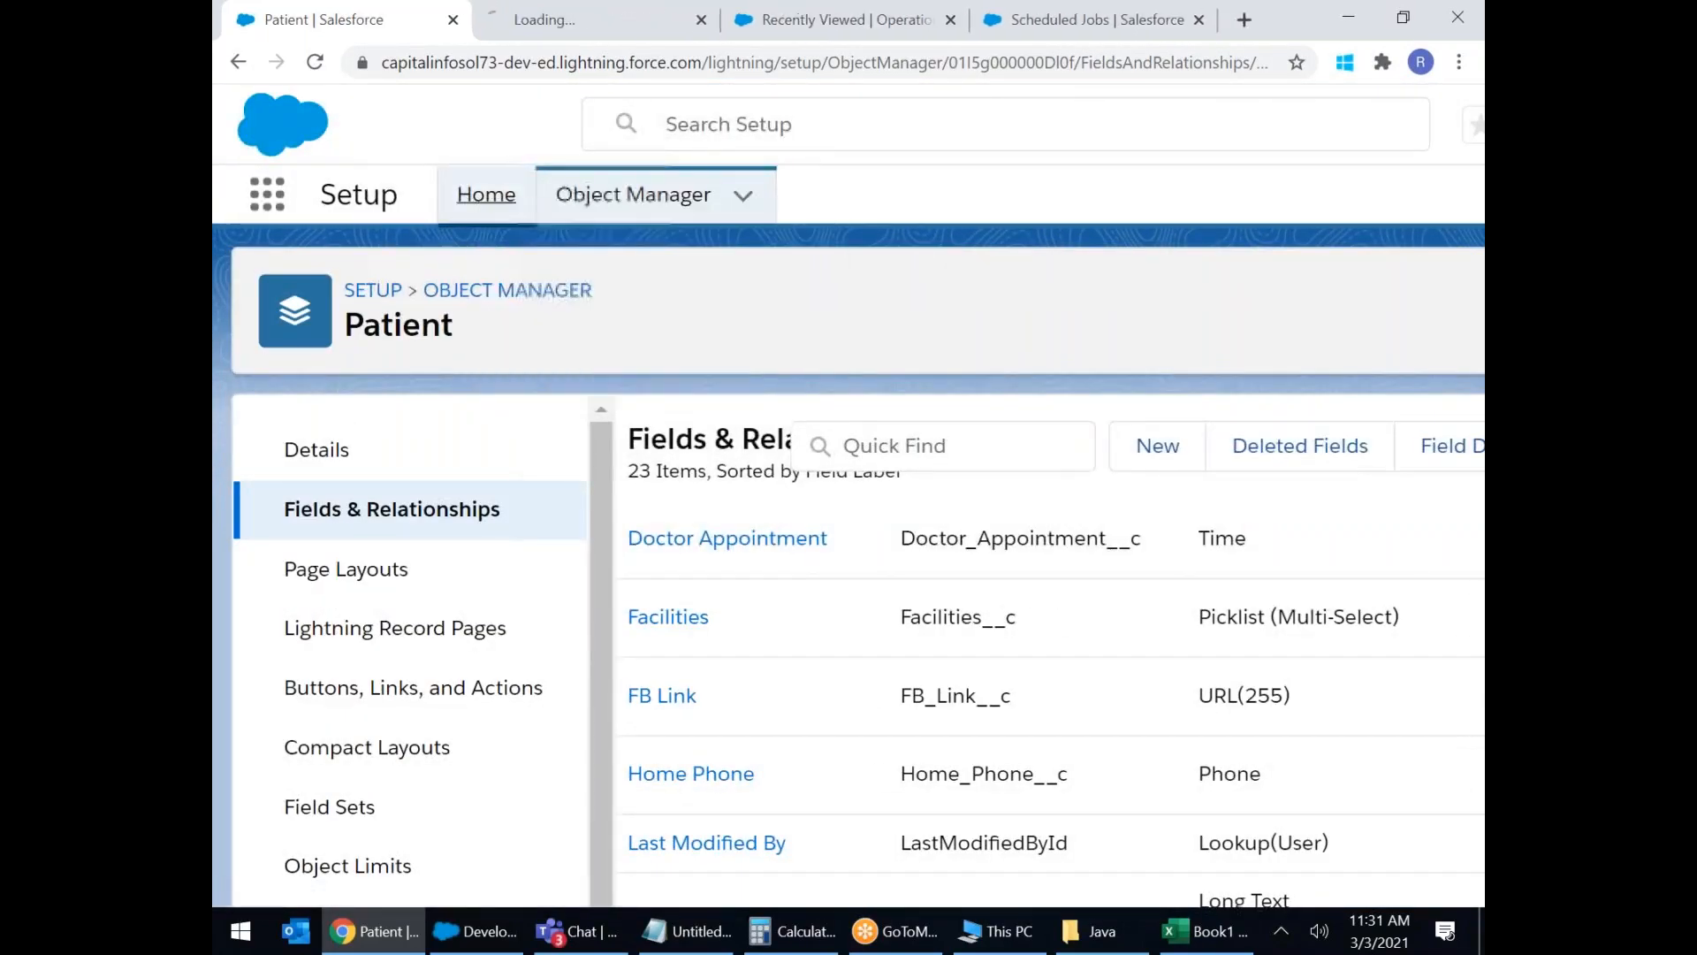
pyautogui.click(531, 21)
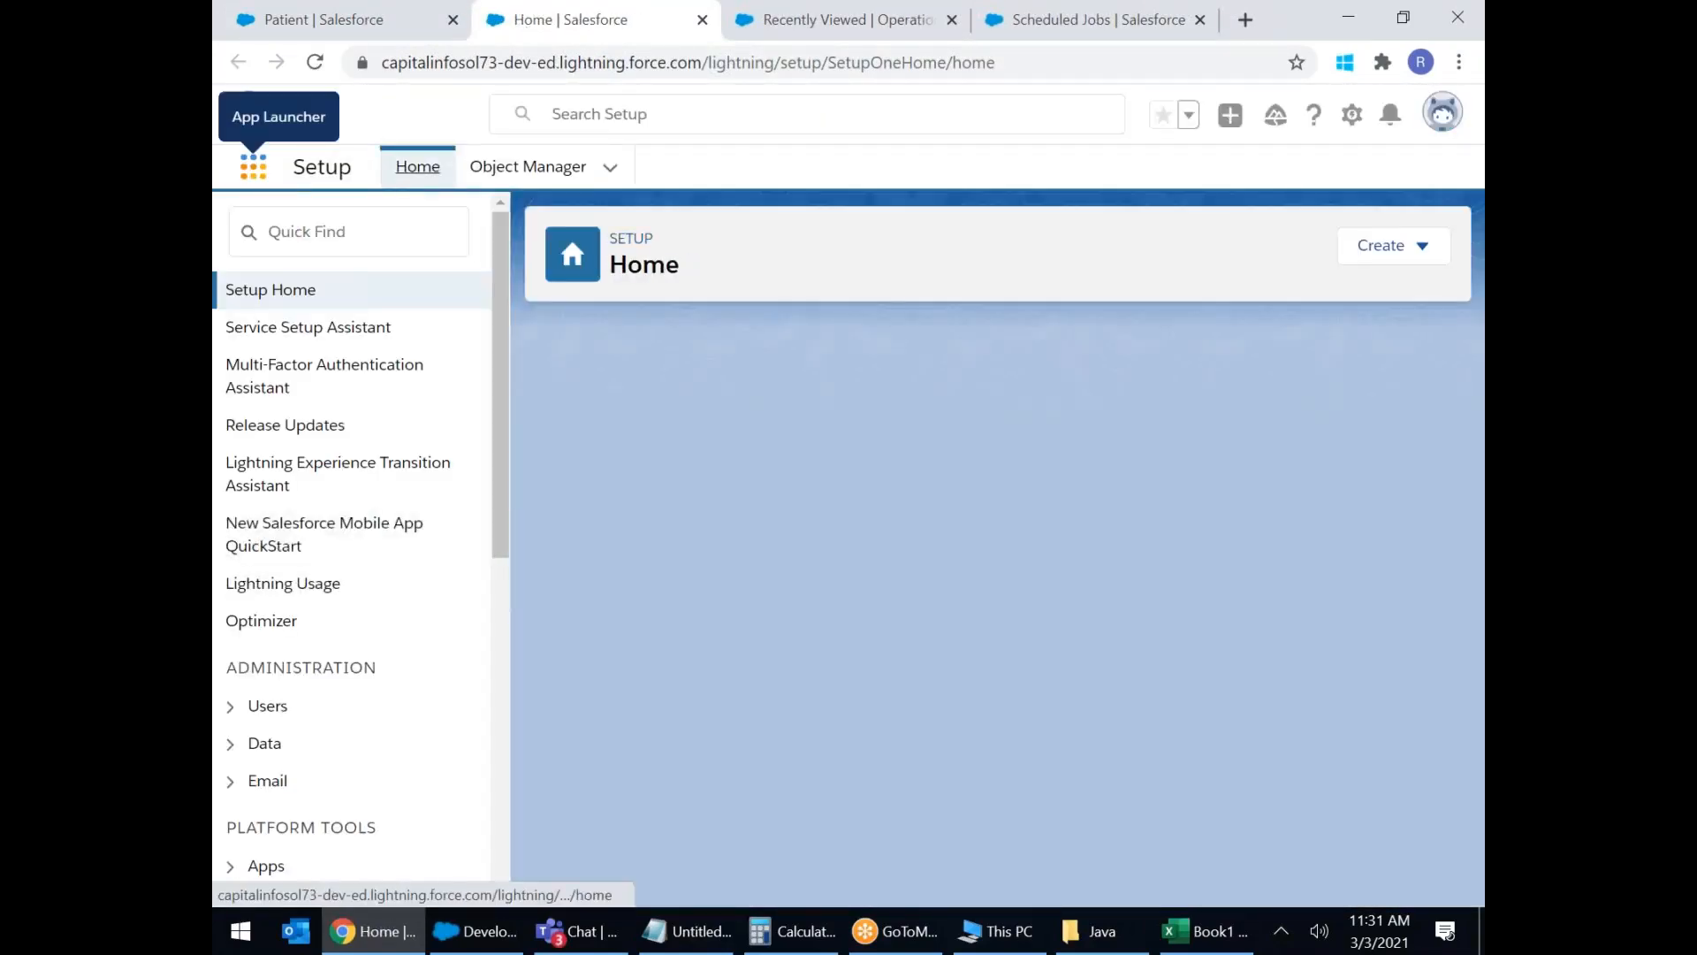
pyautogui.click(253, 166)
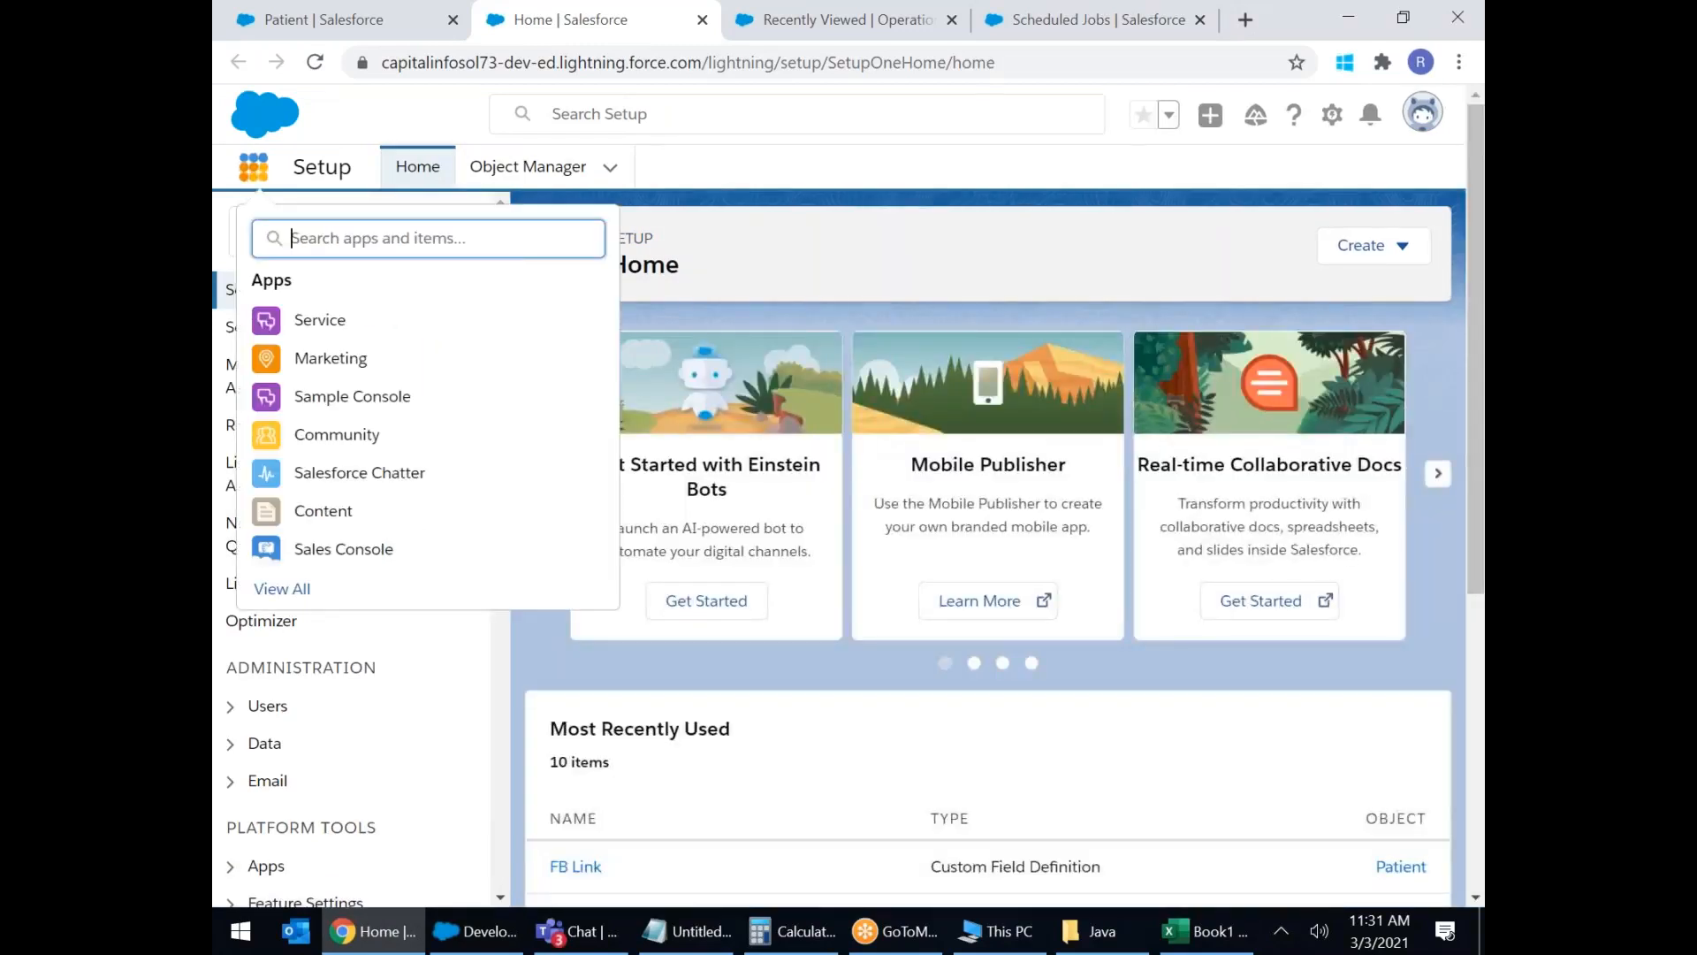
pyautogui.click(305, 589)
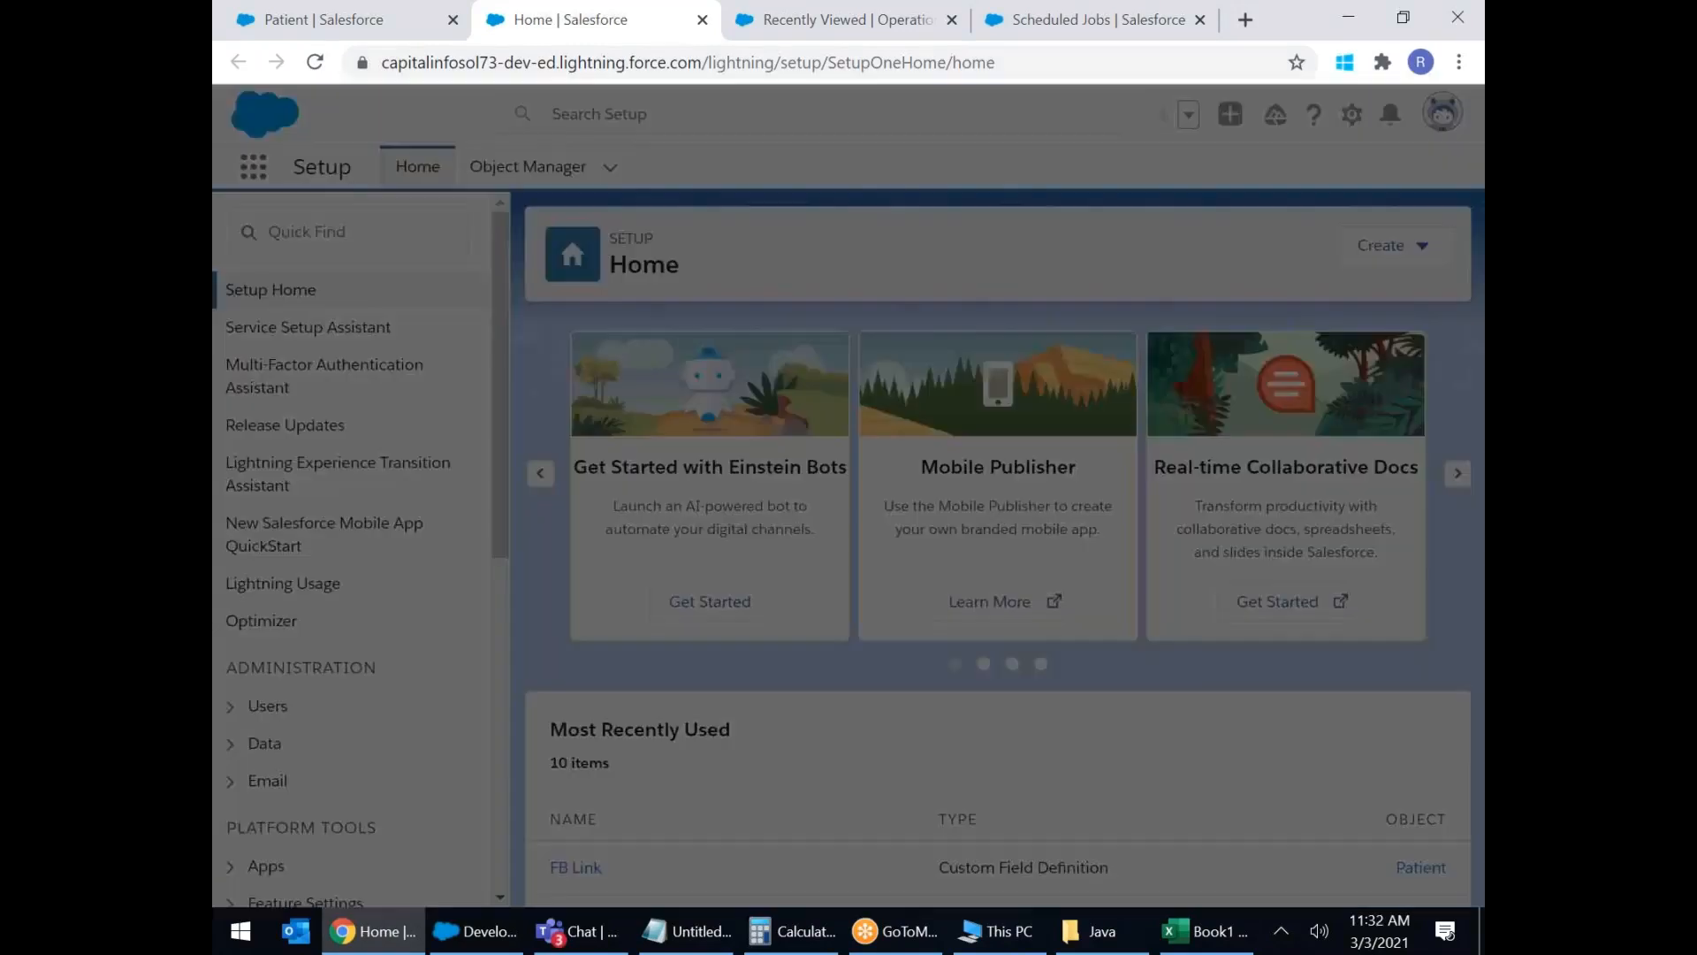
pyautogui.scroll(-4, 743, 522)
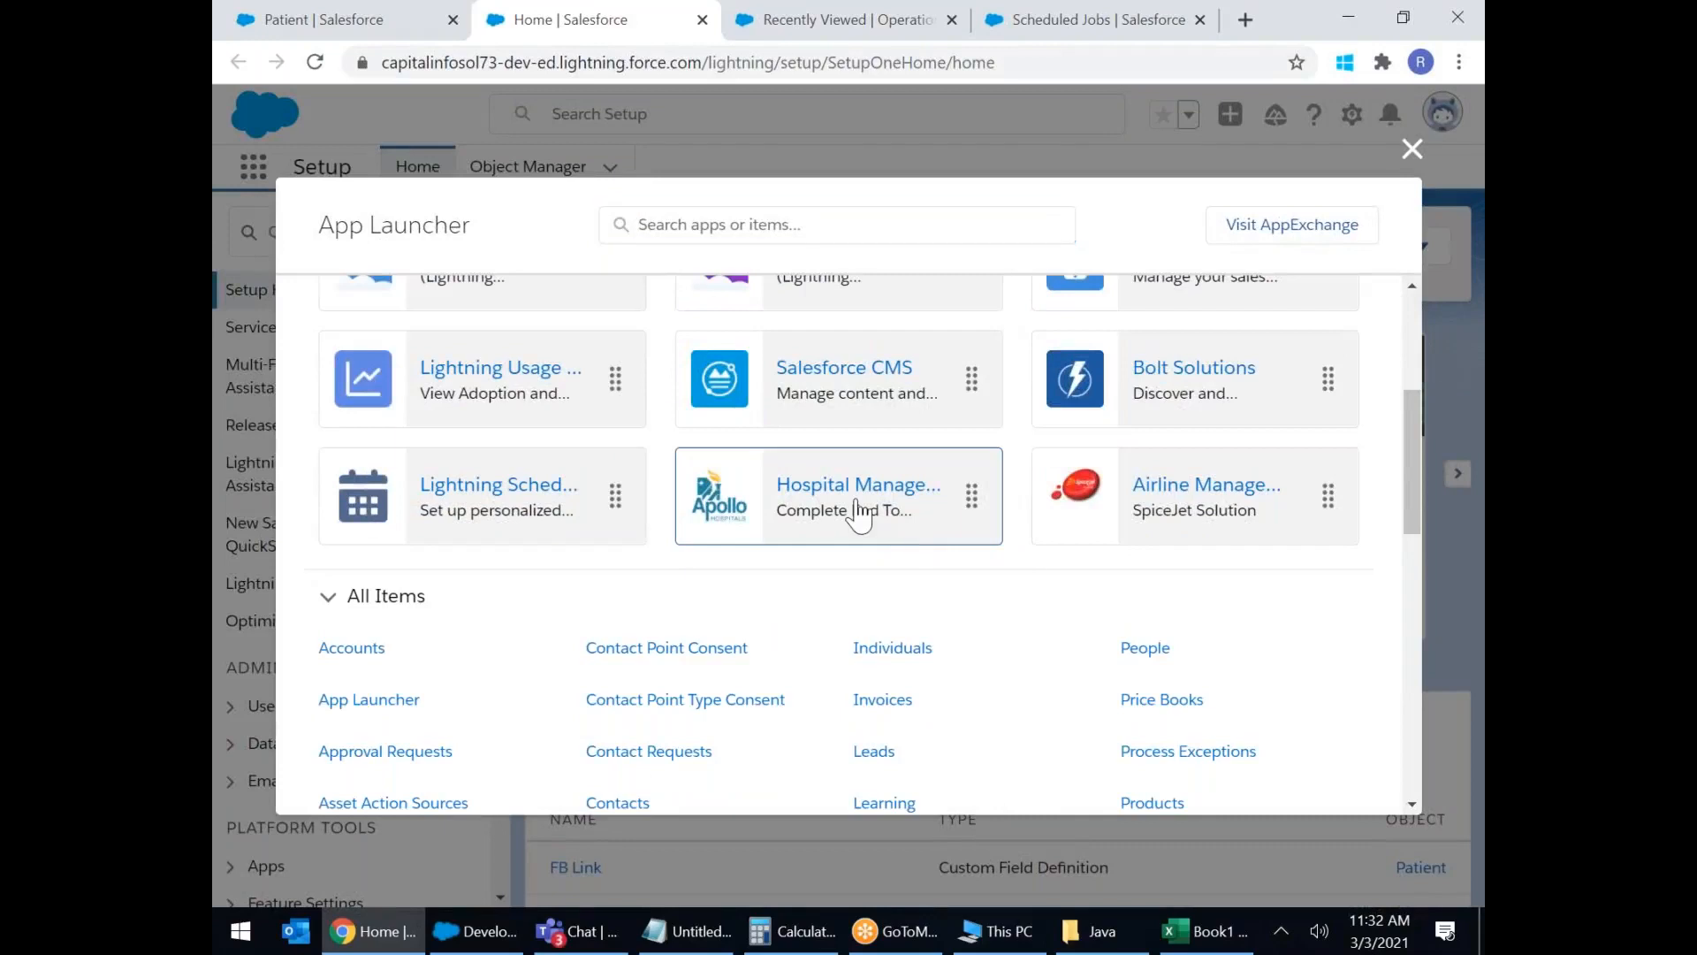
pyautogui.click(856, 516)
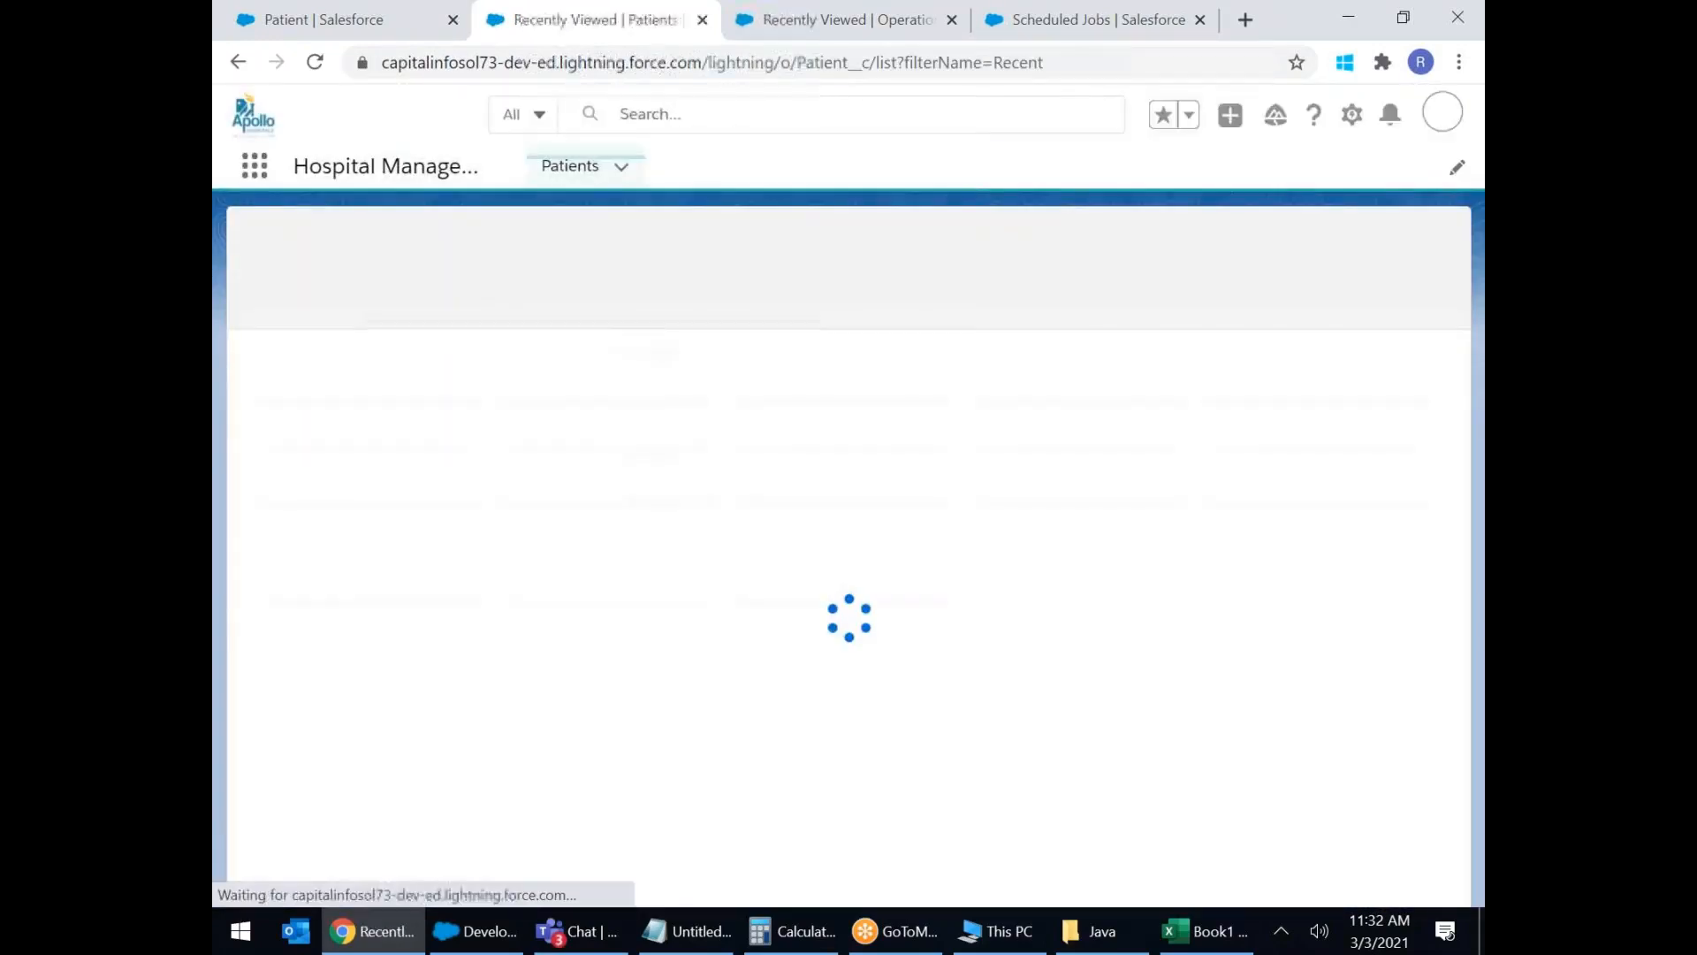
pyautogui.click(568, 170)
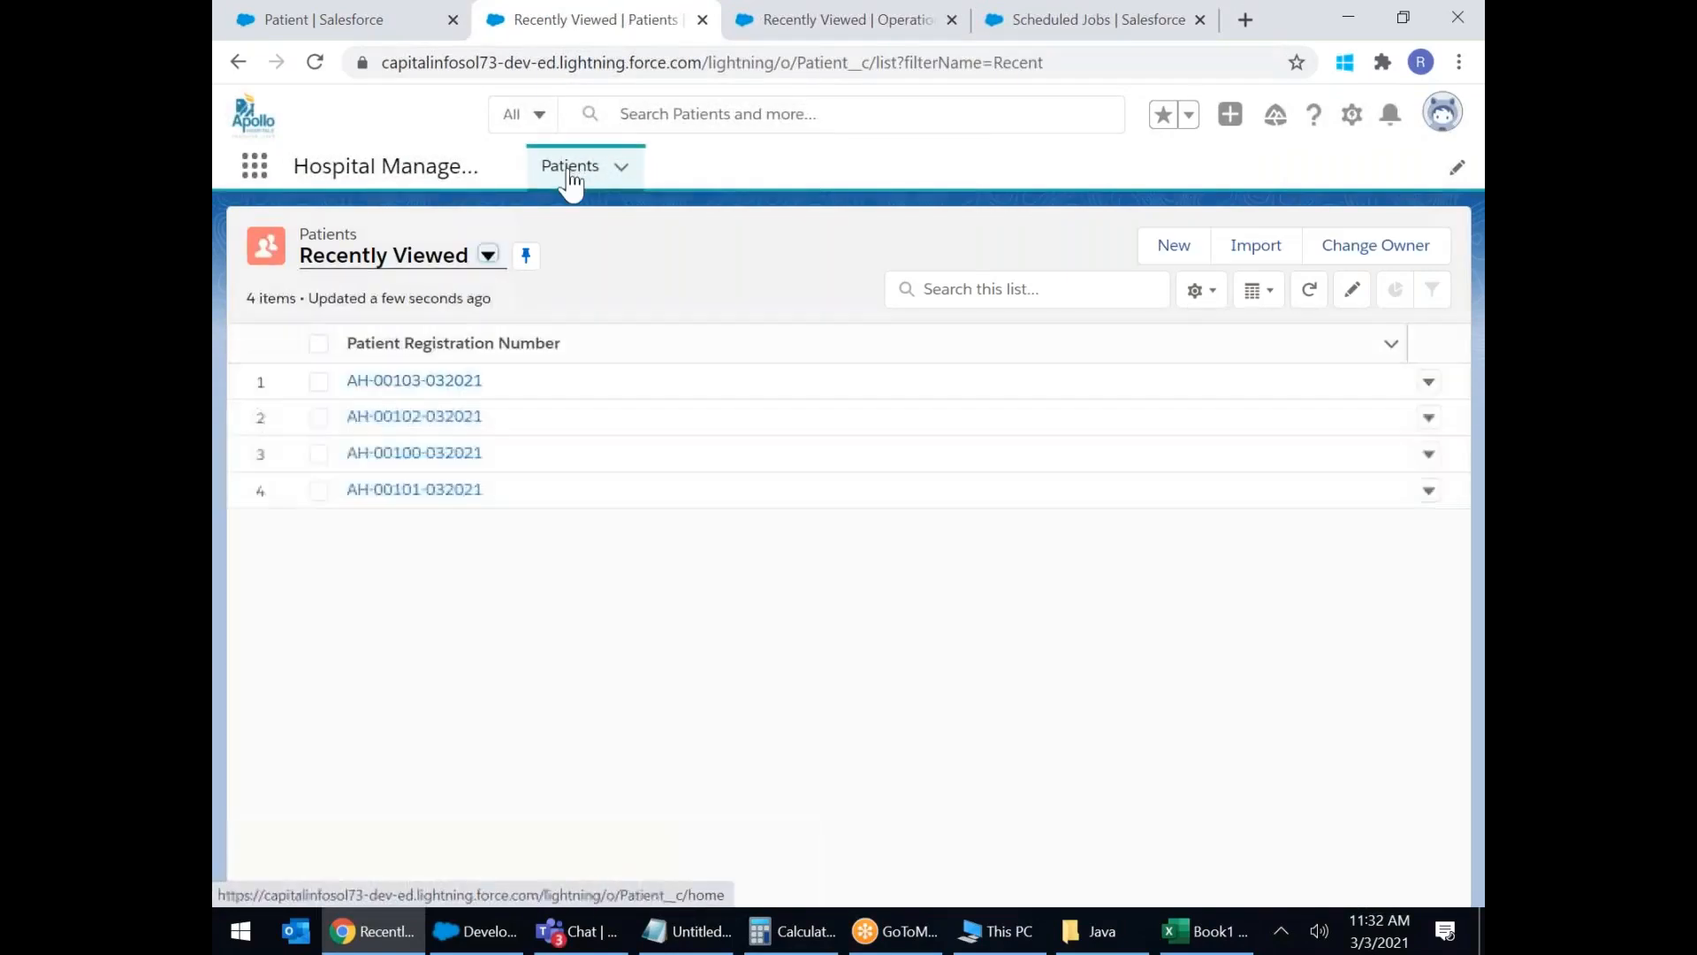
pyautogui.click(1170, 252)
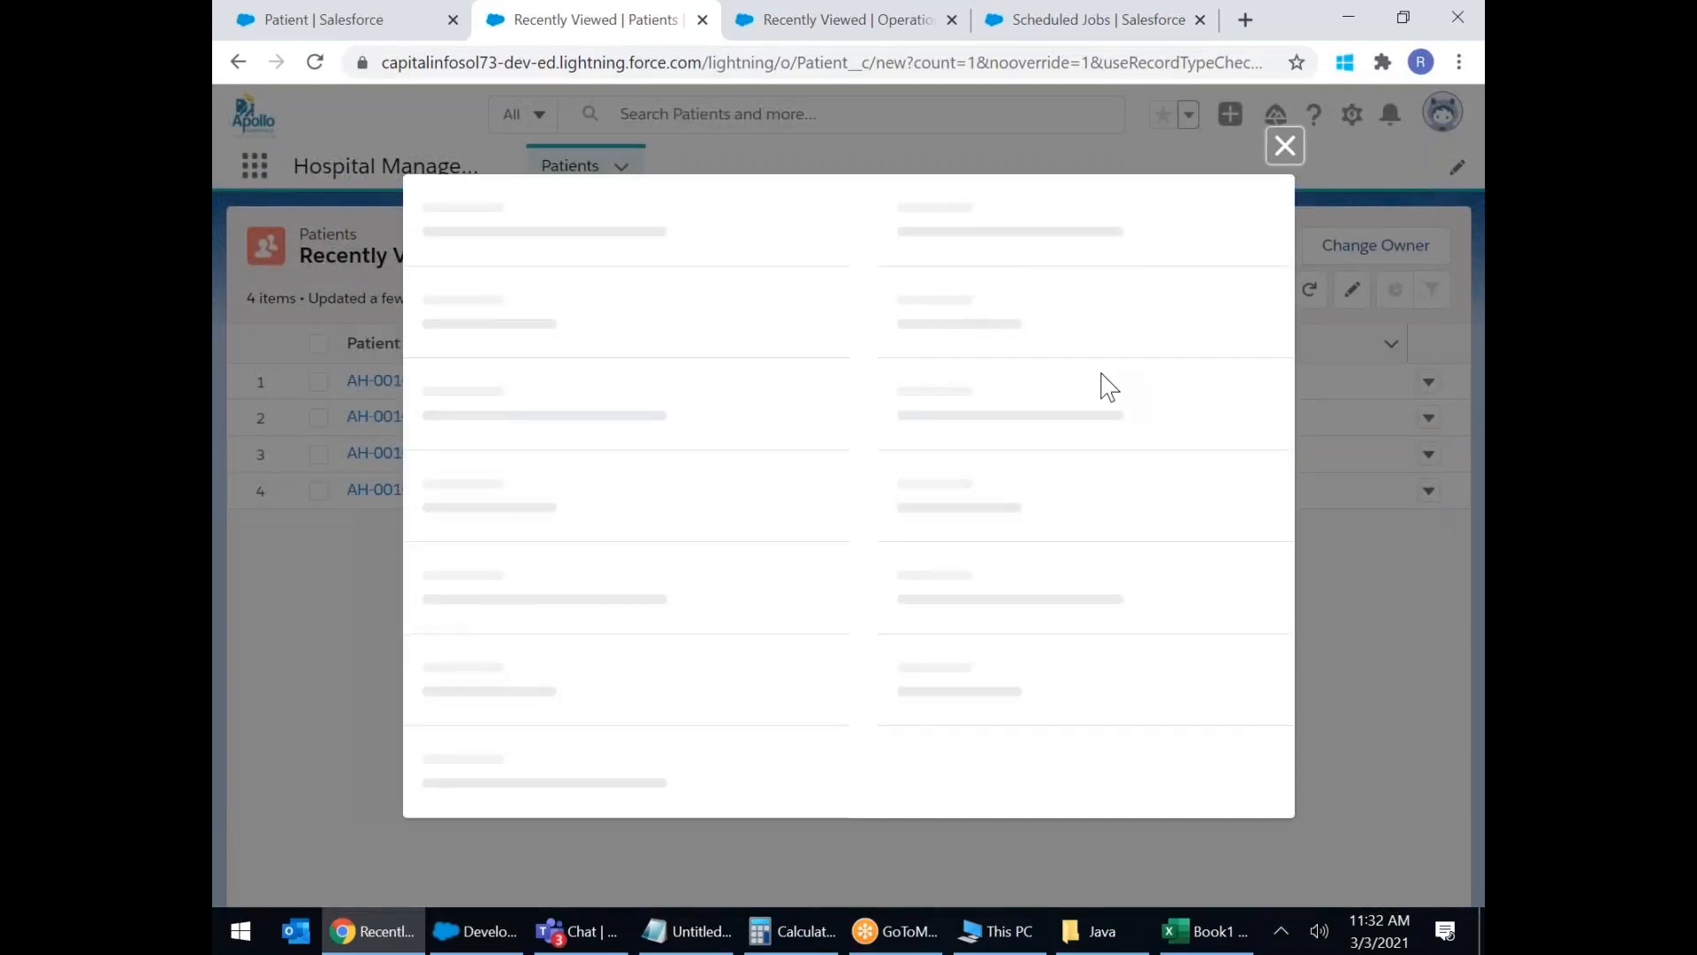
pyautogui.scroll(-6, 1108, 387)
pyautogui.scroll(-10, 1107, 386)
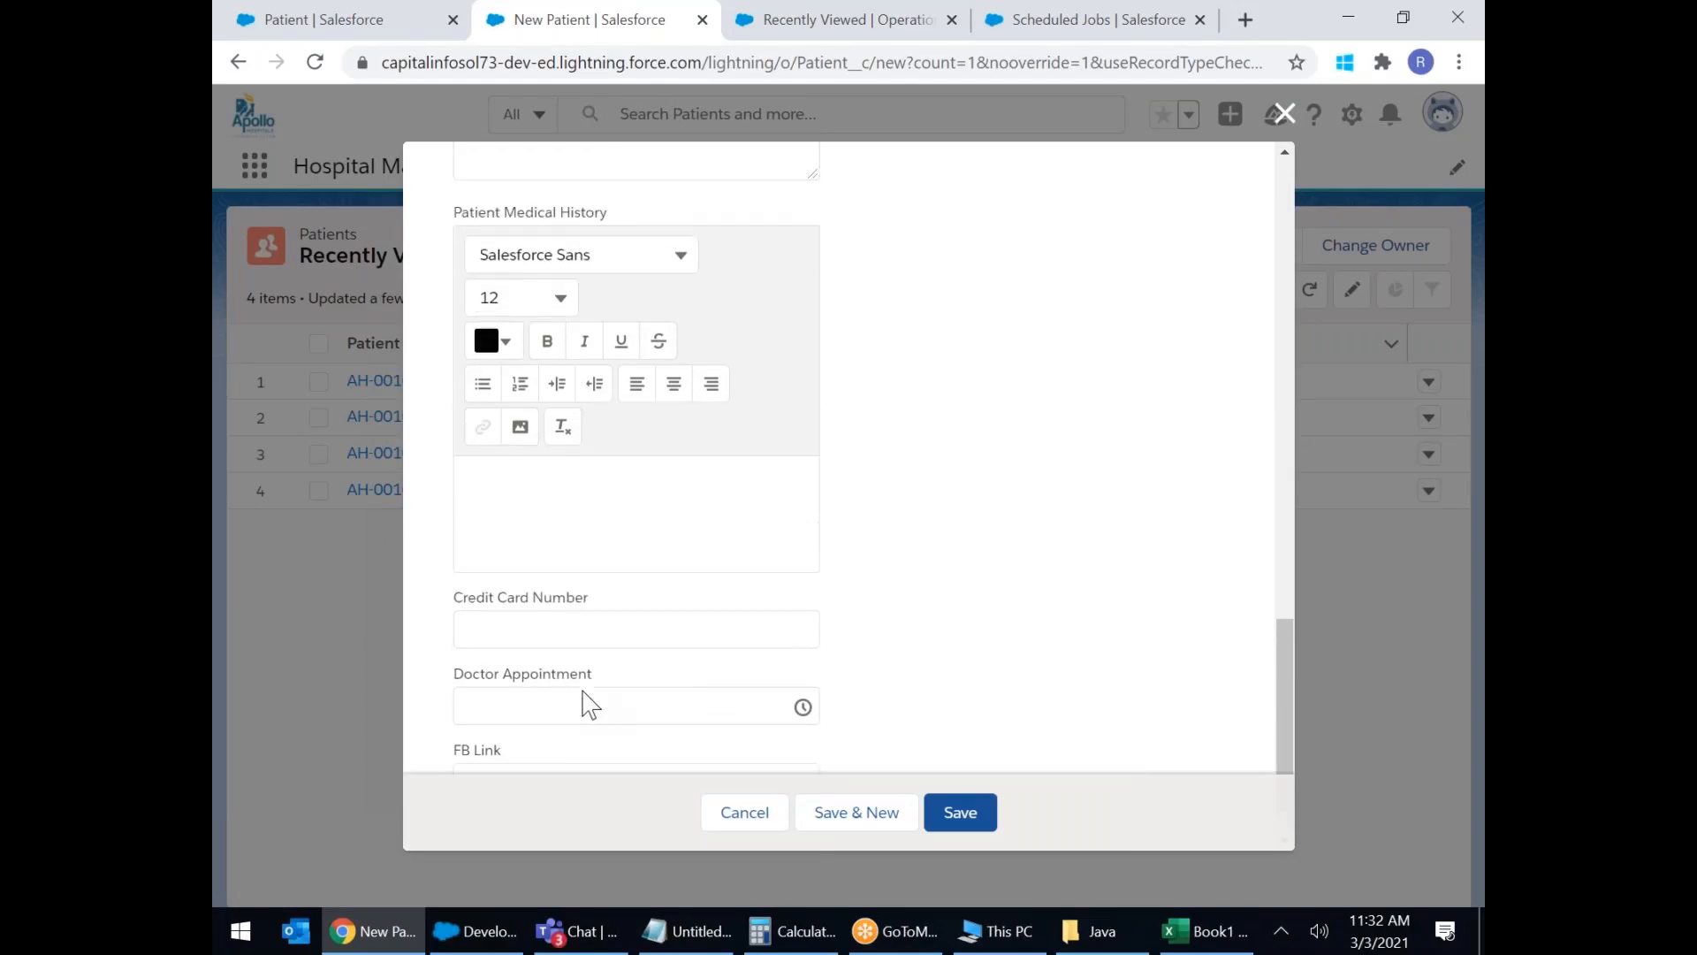
pyautogui.scroll(3, 587, 701)
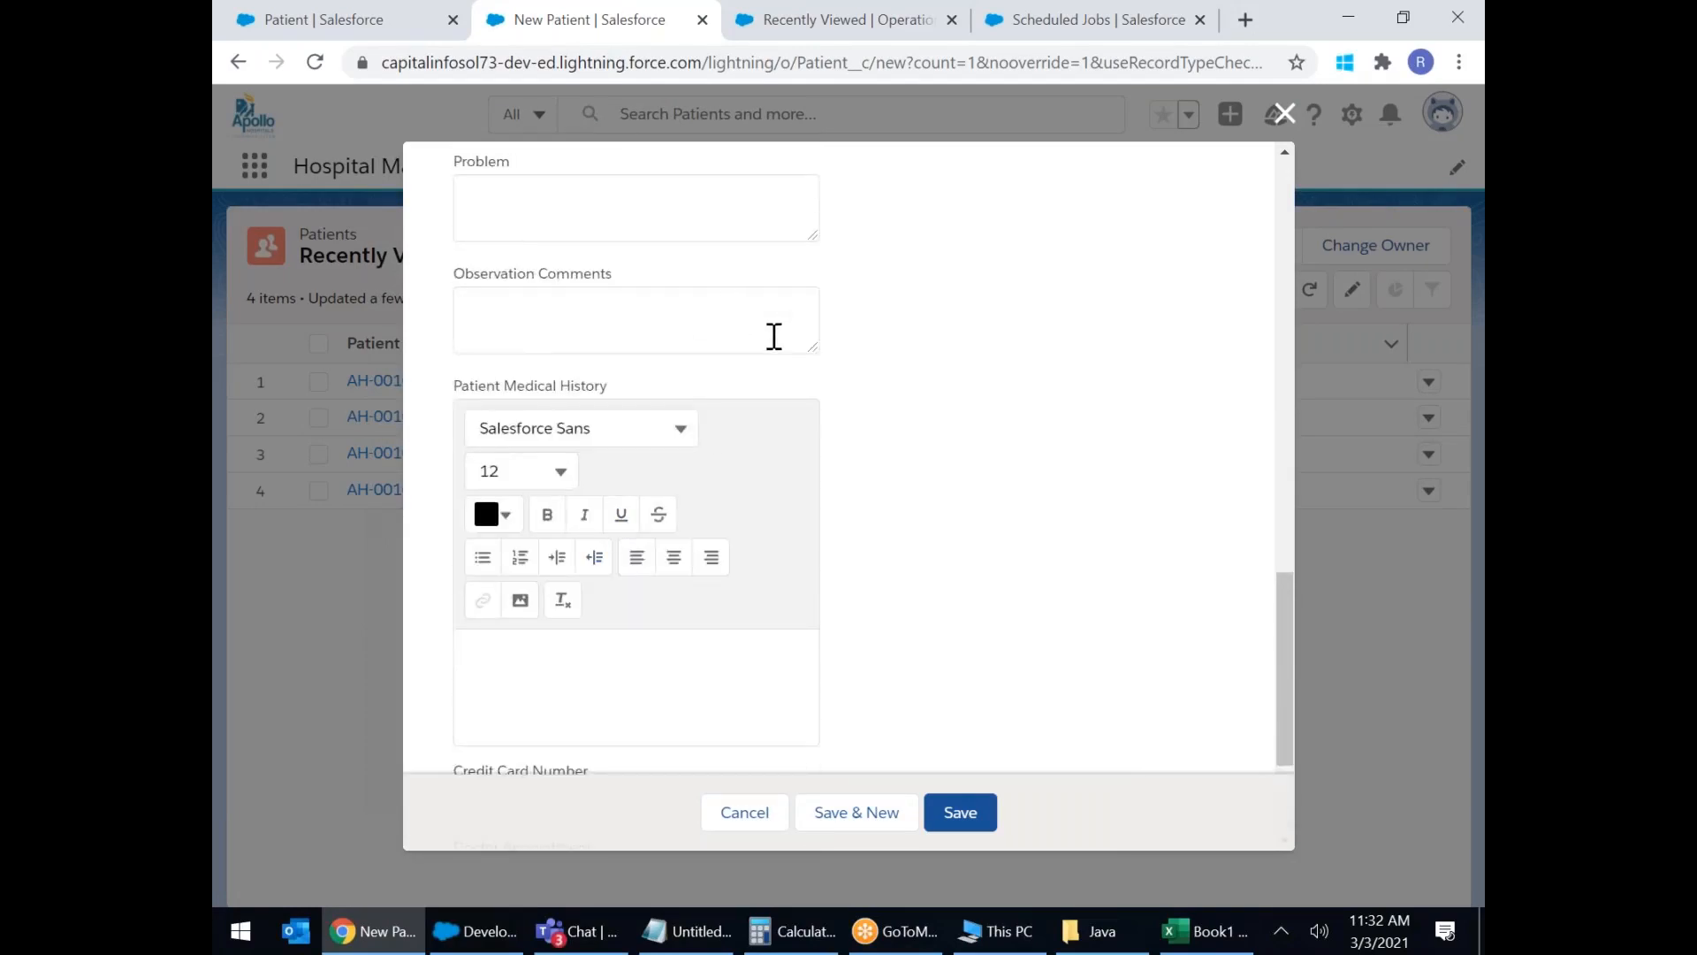
pyautogui.scroll(3, 774, 336)
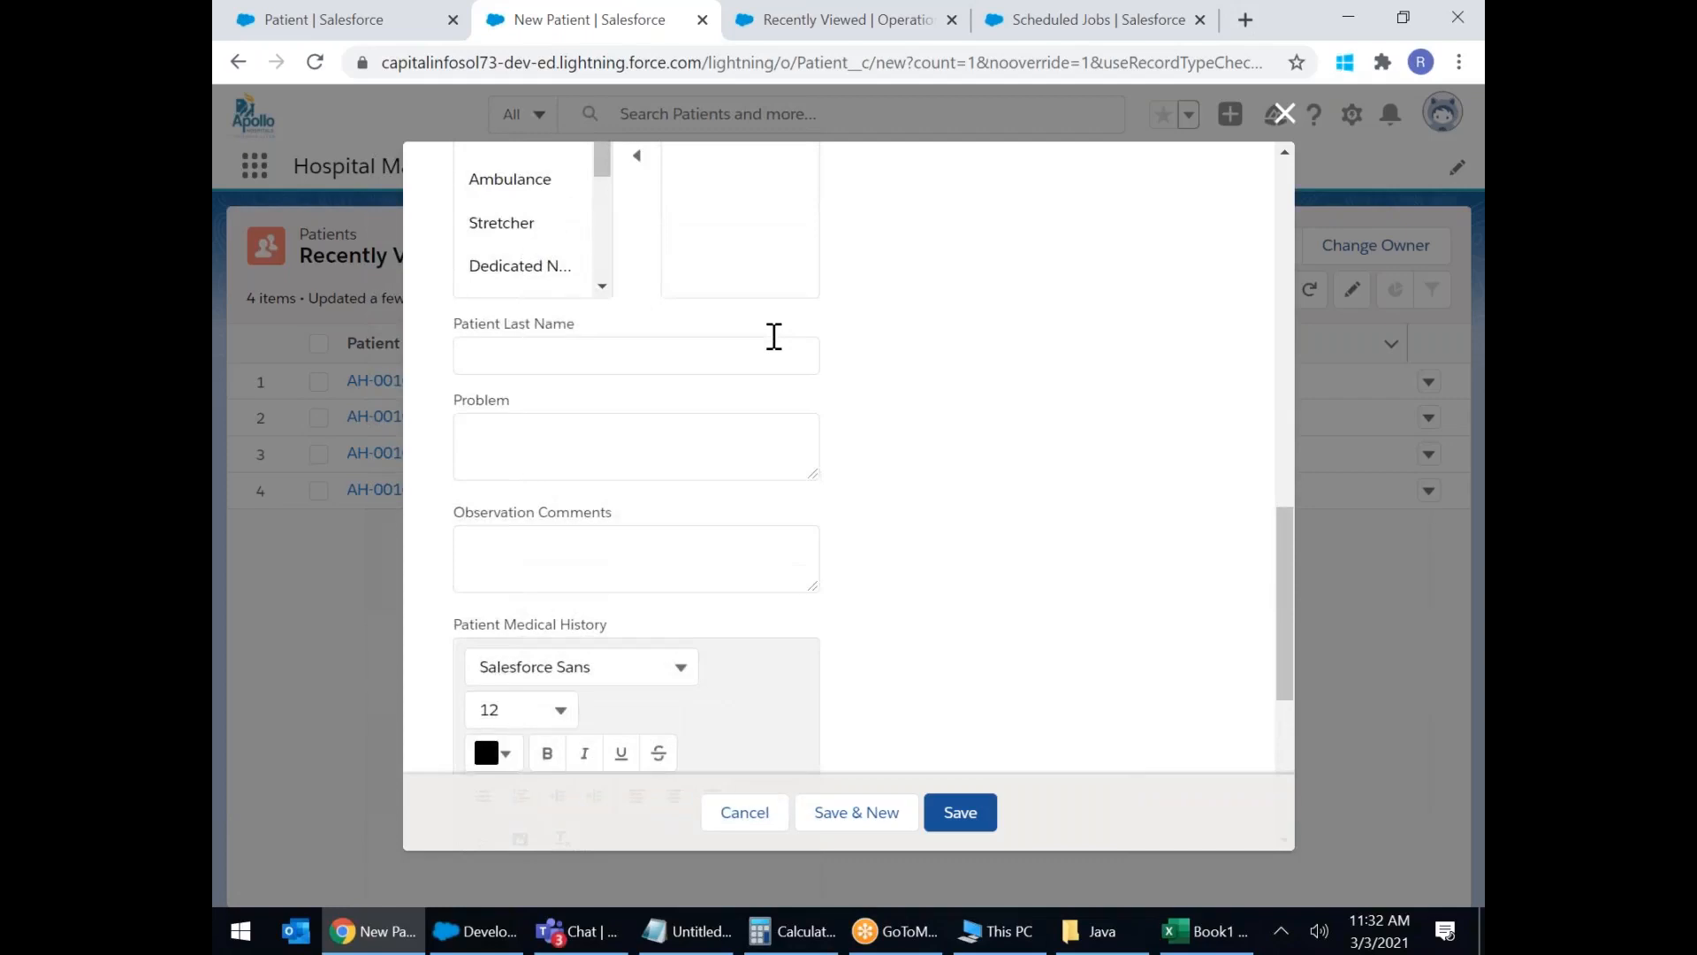
pyautogui.scroll(10, 533, 372)
# Fill the first name from the suggestion and set the registration fee to 1500.
pyautogui.click(533, 373)
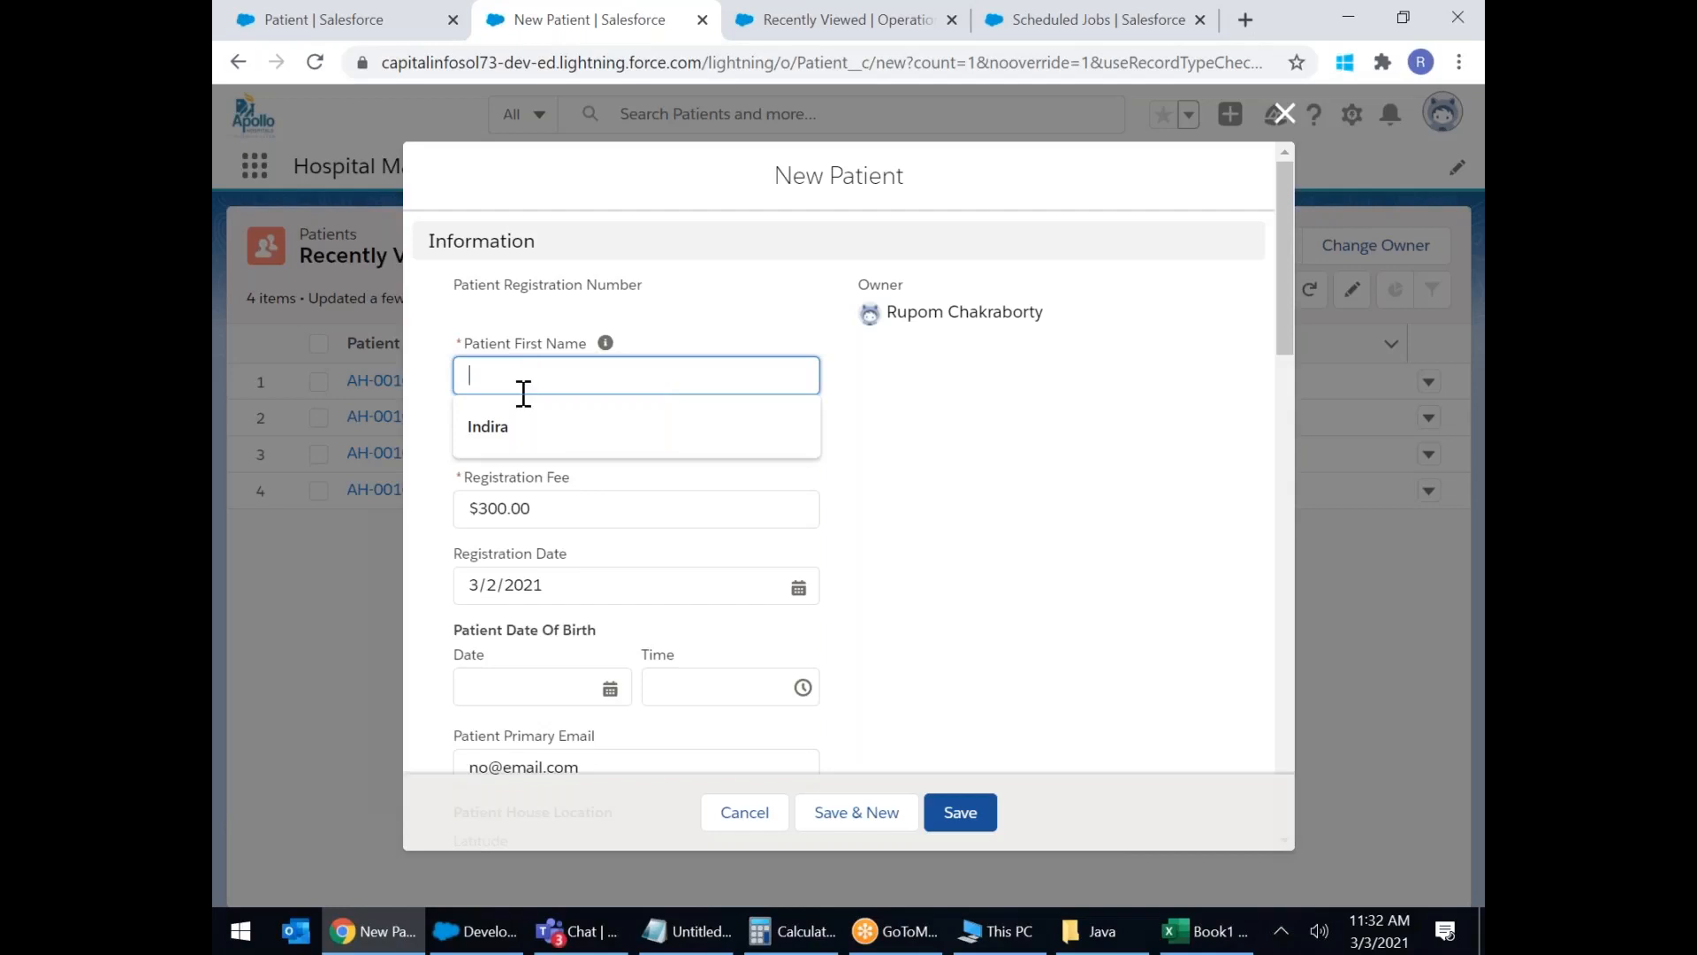
pyautogui.click(488, 426)
pyautogui.click(570, 514)
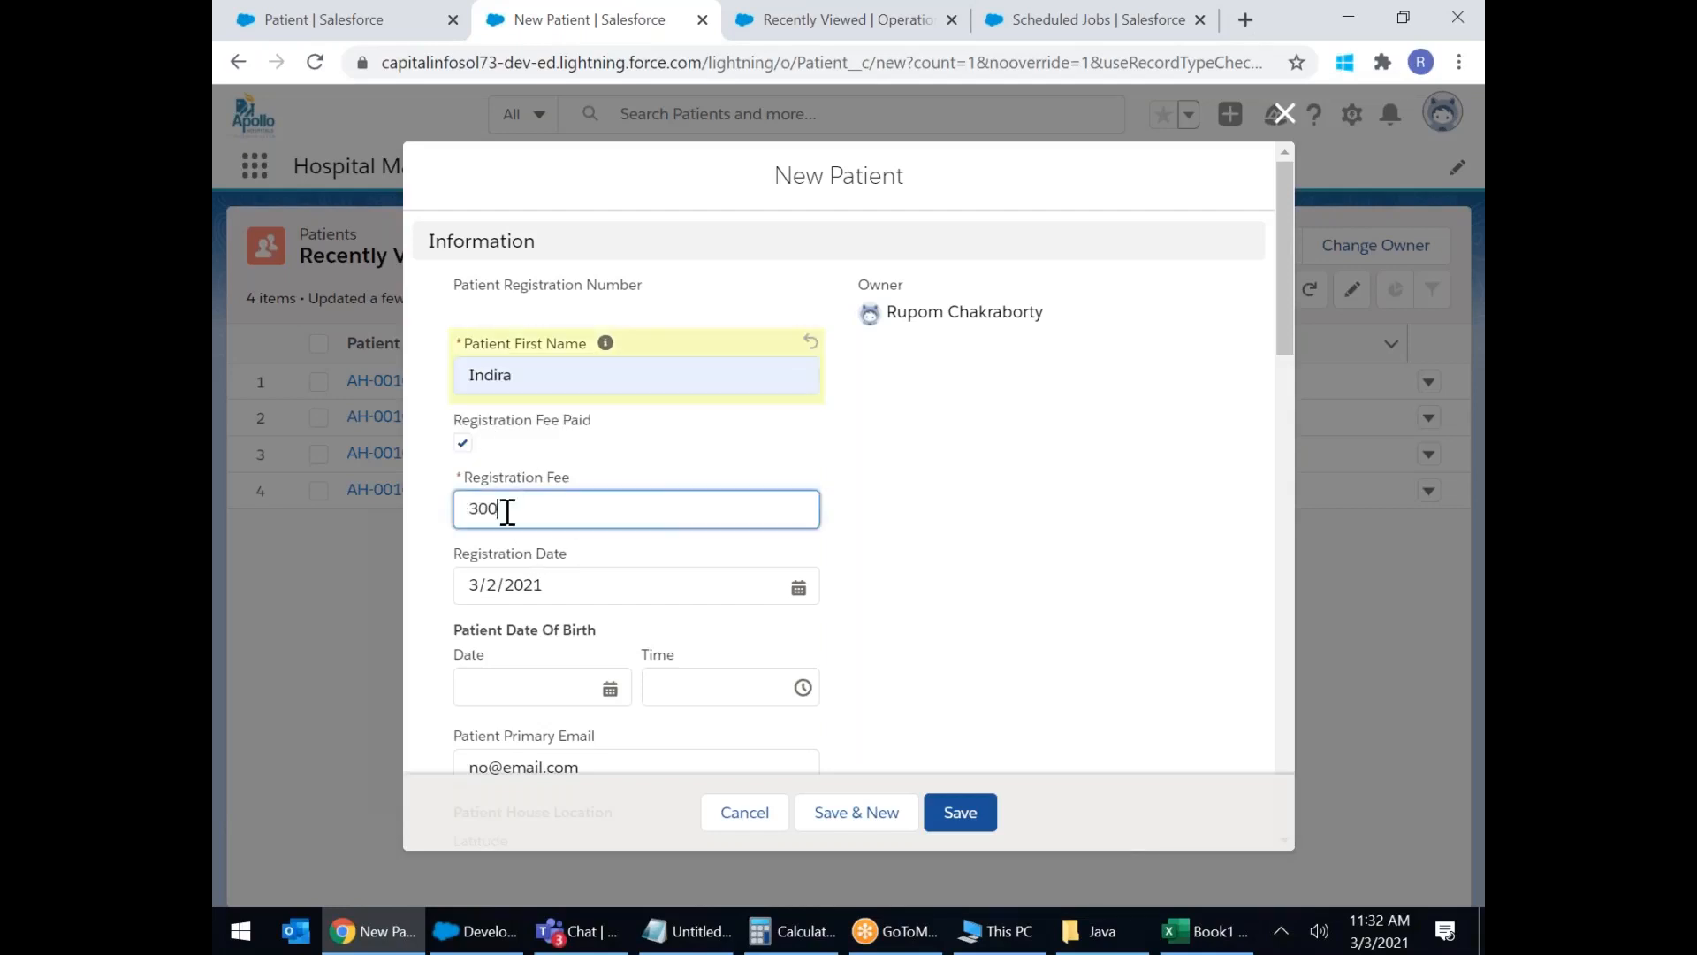
pyautogui.press('BackSpace')
pyautogui.press('BackSpace')
pyautogui.press('BackSpace')
pyautogui.write('15000')
pyautogui.press('BackSpace')
# Set the date of birth to 3/15/1922 with the date picker.
pyautogui.scroll(-1, 593, 501)
pyautogui.click(542, 450)
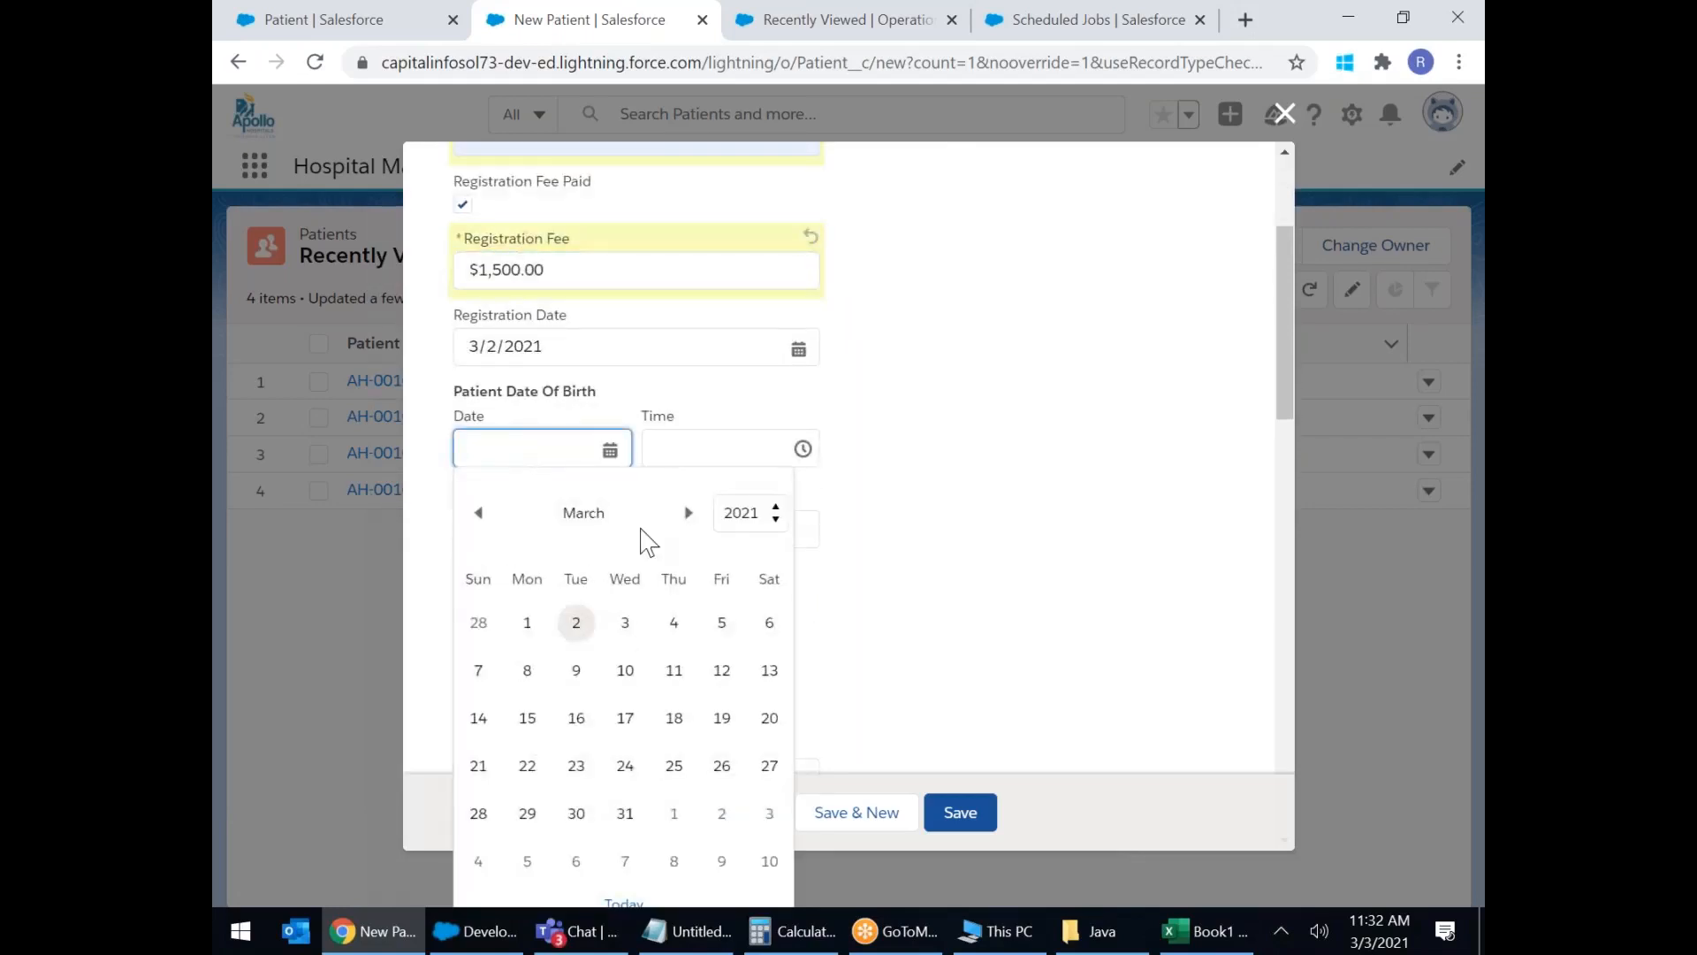
pyautogui.click(749, 520)
pyautogui.scroll(20, 741, 331)
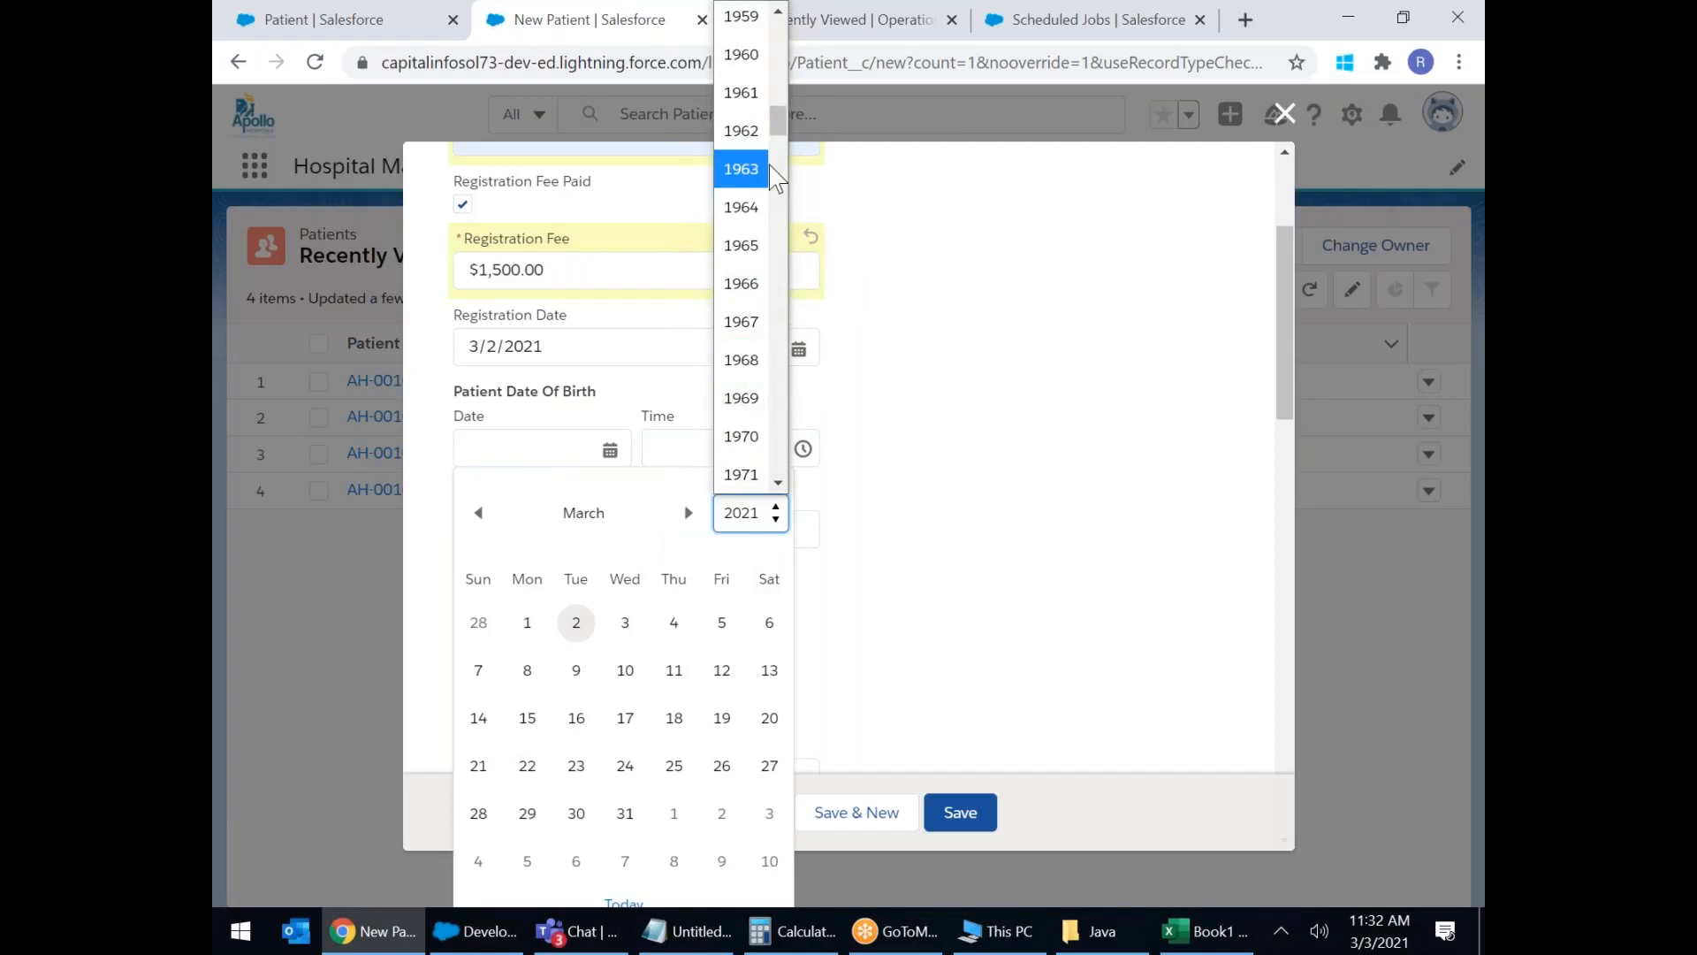
pyautogui.scroll(15, 766, 168)
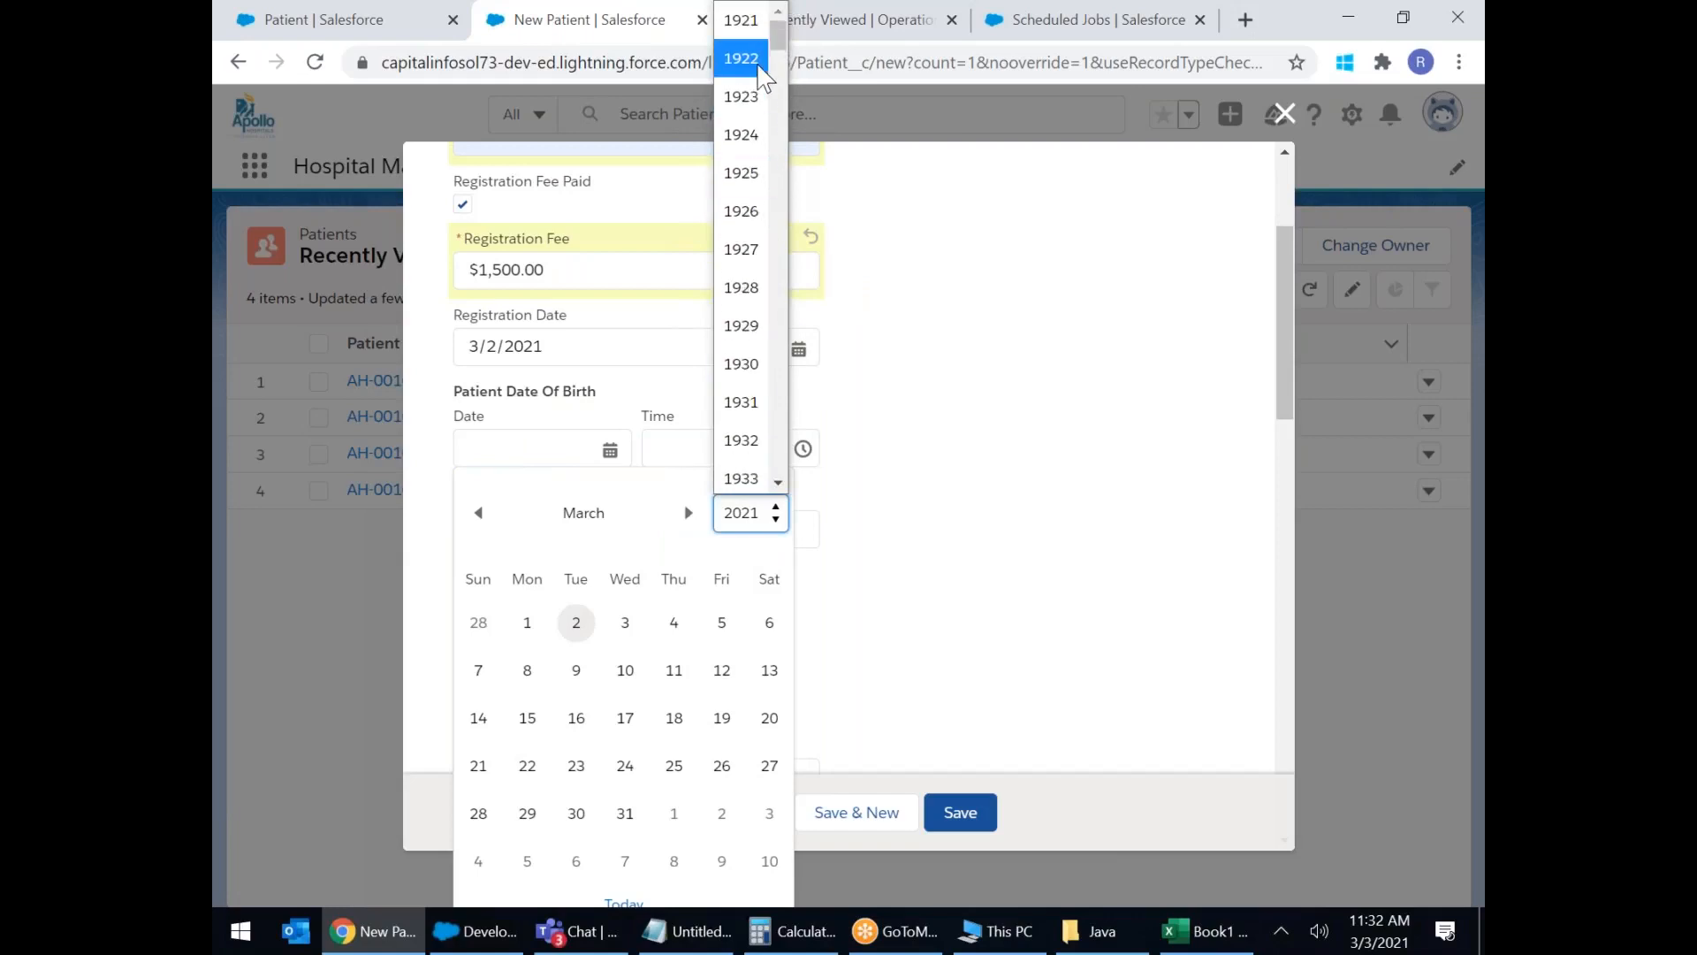
pyautogui.click(747, 58)
pyautogui.click(625, 718)
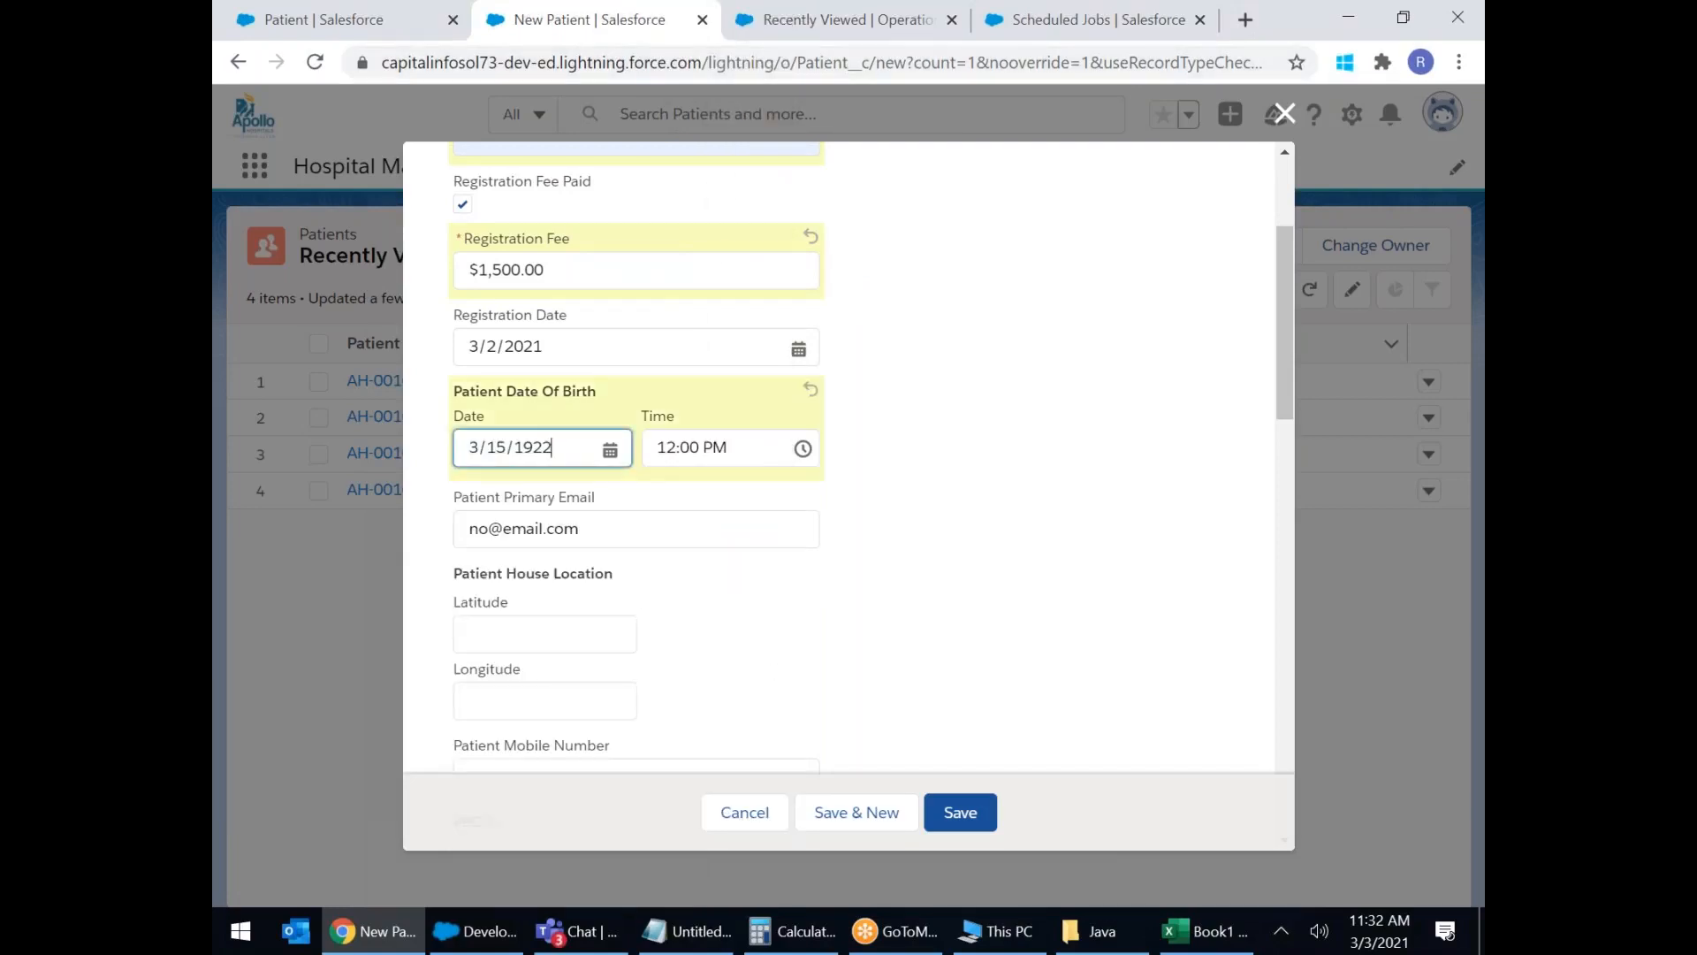
# Replace the email address and enter the latitude and longitude (22.19).
pyautogui.scroll(-1, 859, 584)
pyautogui.moveTo(654, 412); pyautogui.dragTo(225, 398)
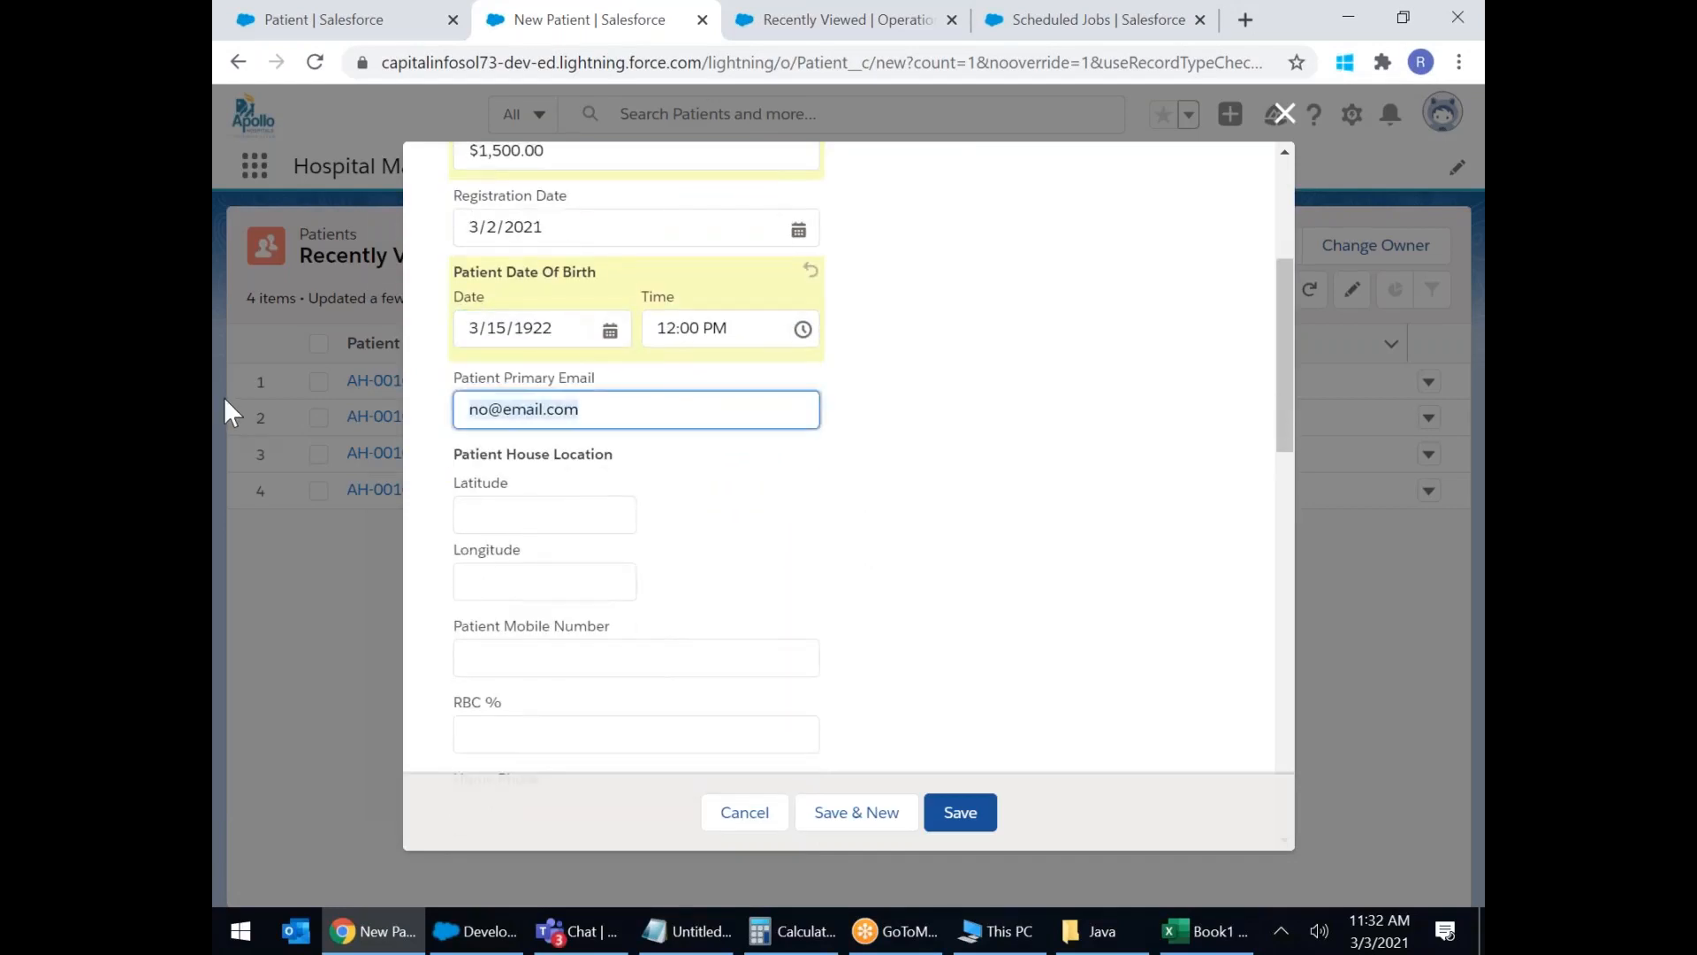
pyautogui.press('BackSpace')
pyautogui.write('I@G')
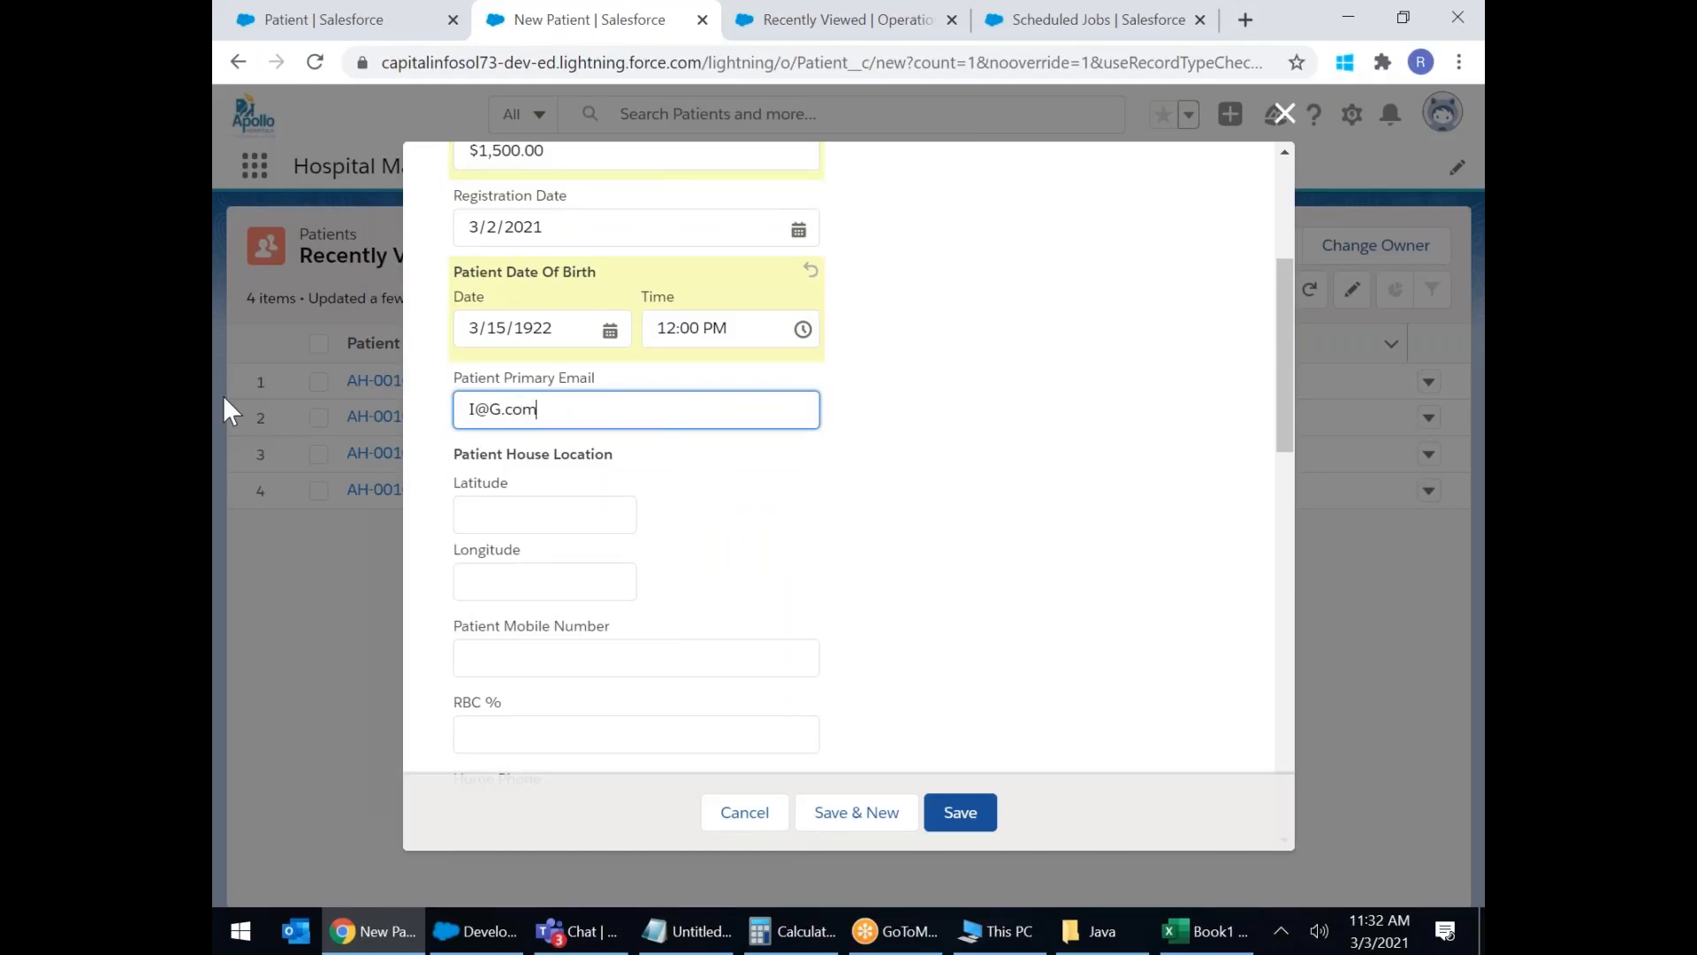
pyautogui.click(512, 500)
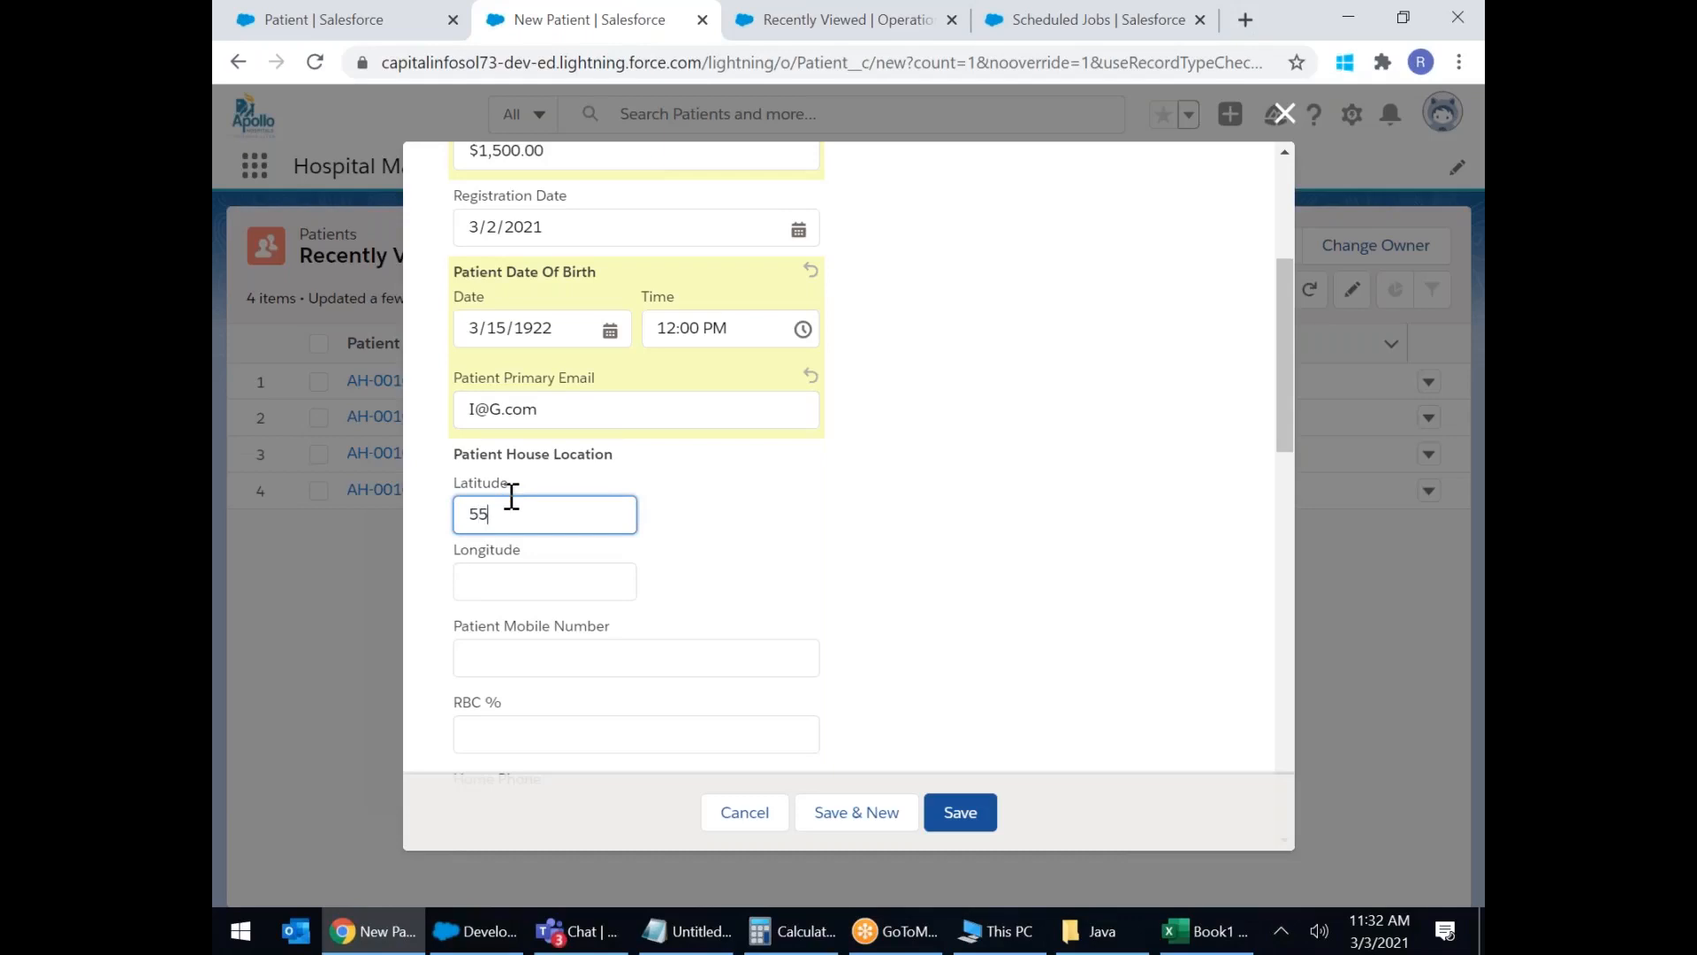
pyautogui.click(506, 591)
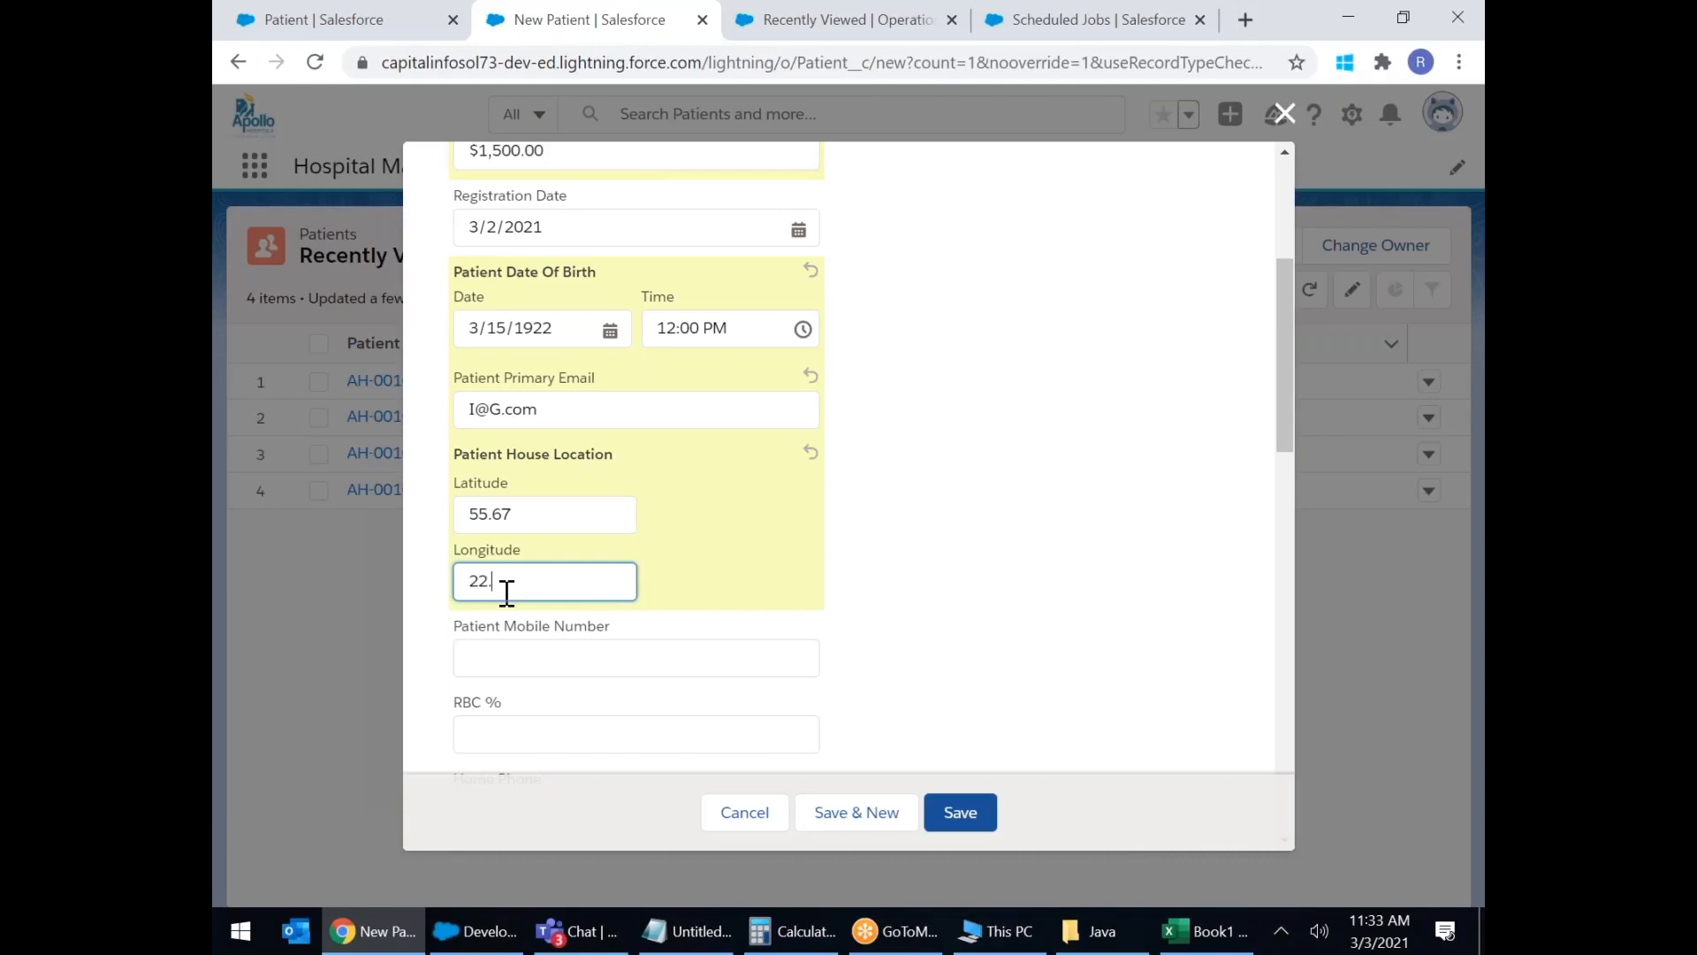
pyautogui.write('22.19')
# Enter the mobile number, RBC percentage 78, and the home phone number.
pyautogui.scroll(-3, 645, 530)
pyautogui.click(549, 424)
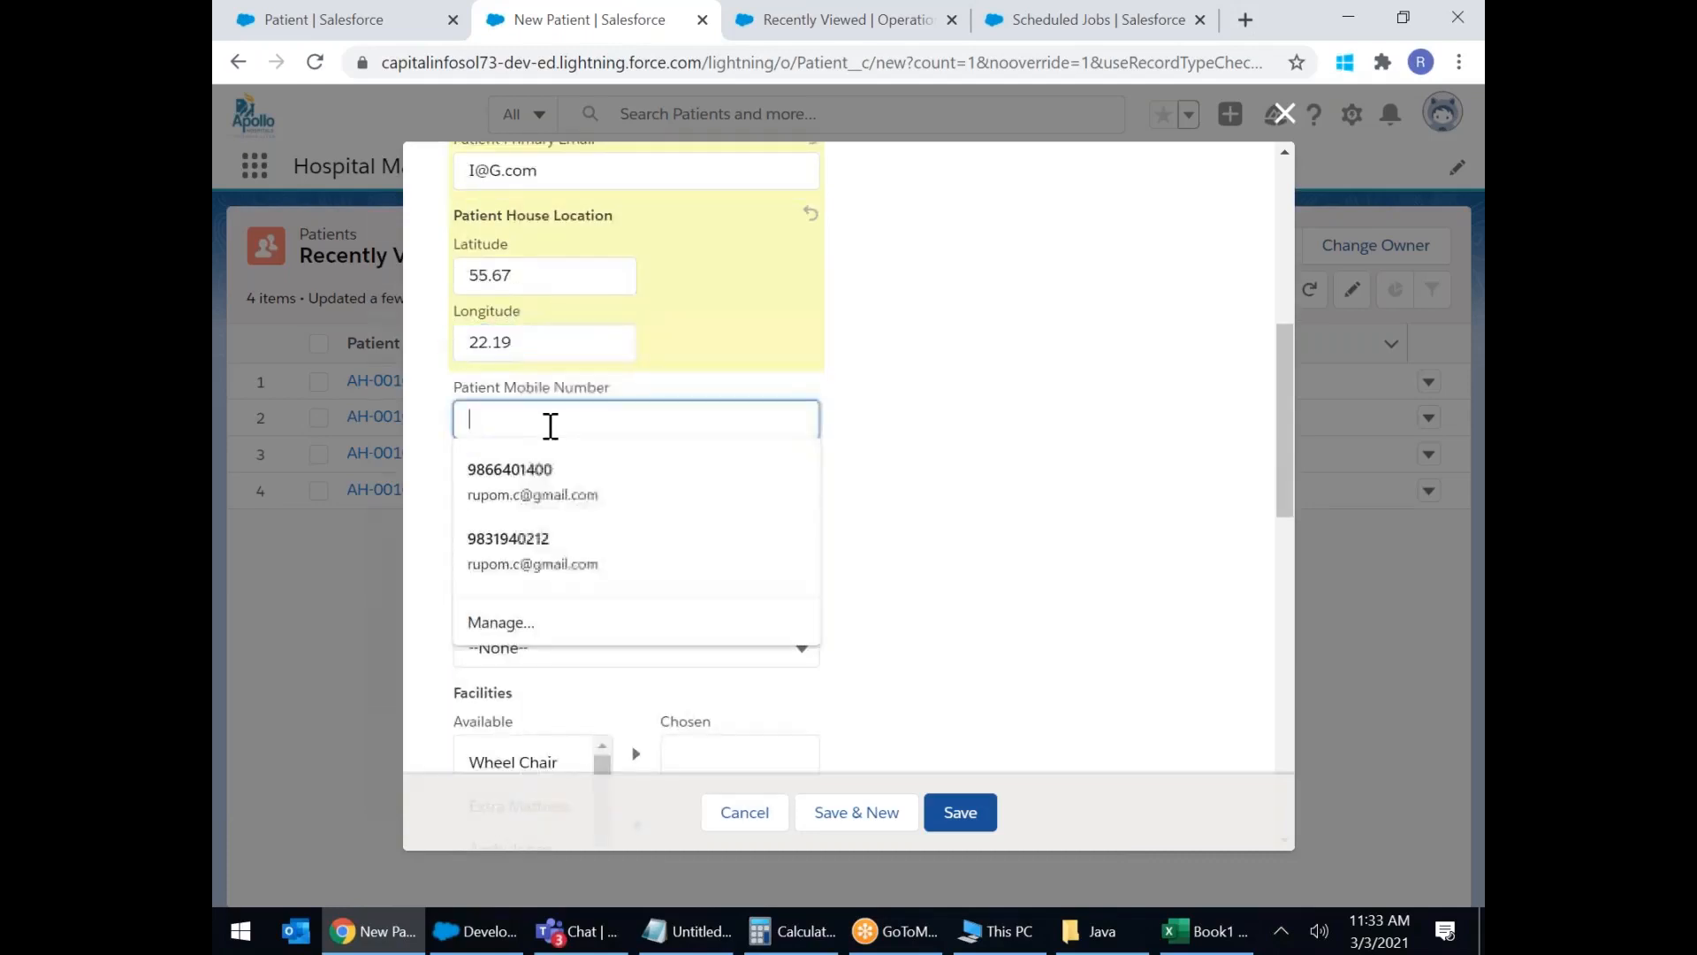
pyautogui.write('999,999')
pyautogui.click(569, 500)
pyautogui.write('78')
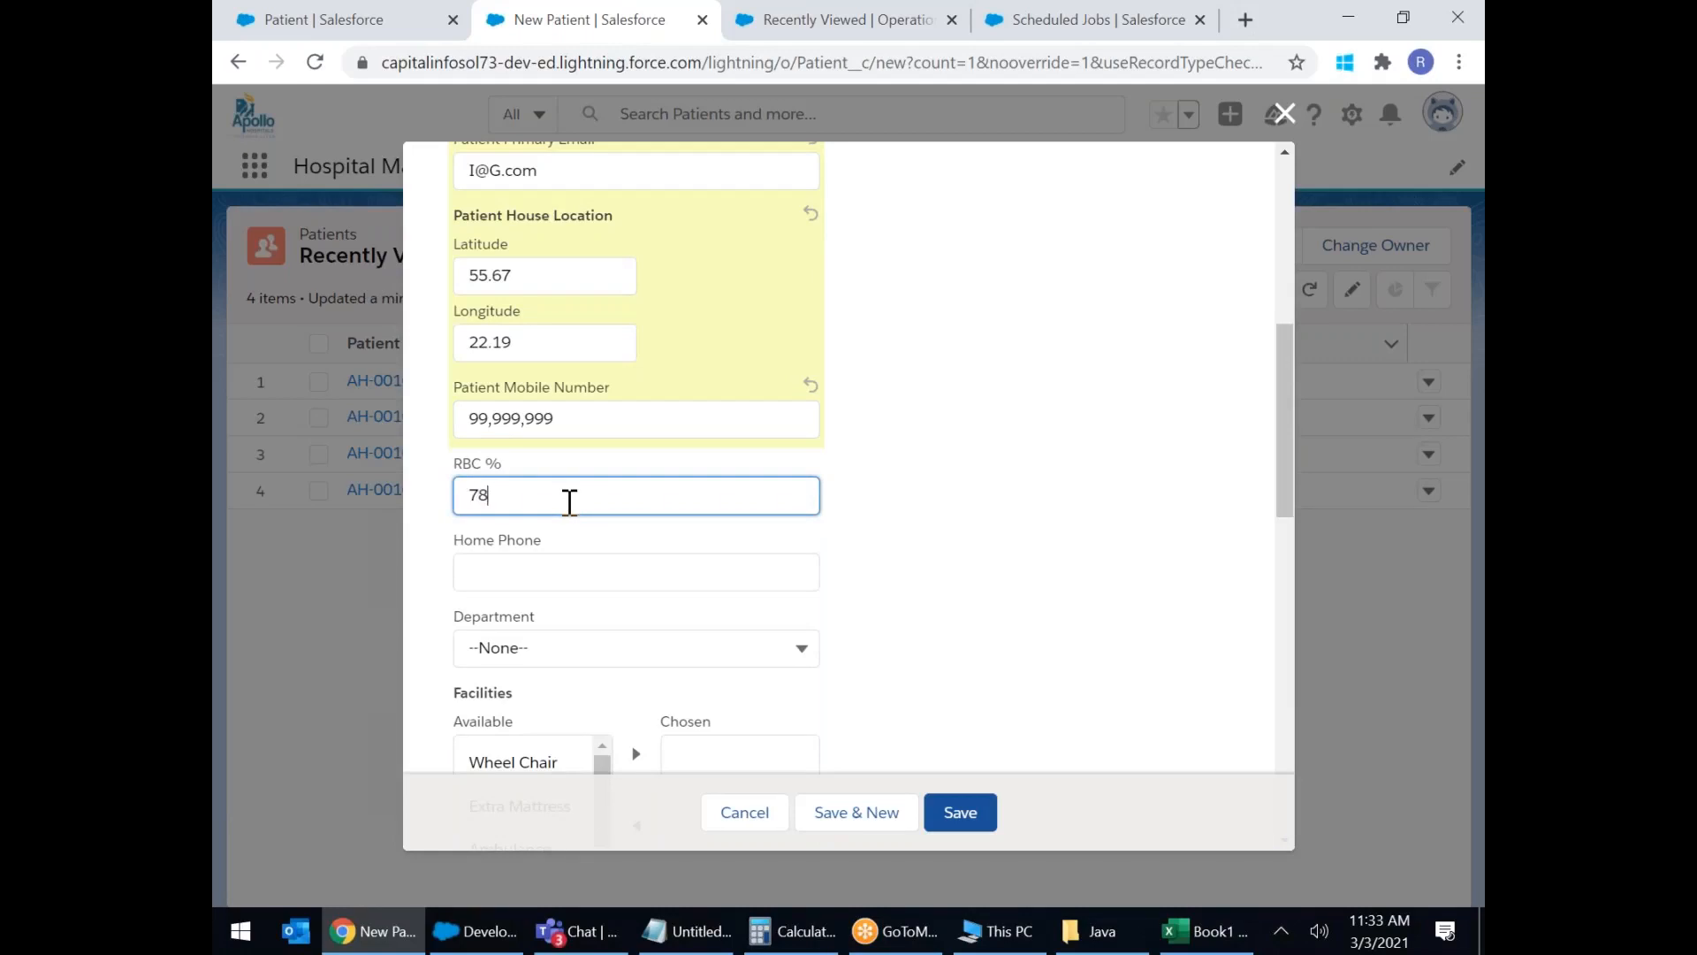
pyautogui.click(522, 573)
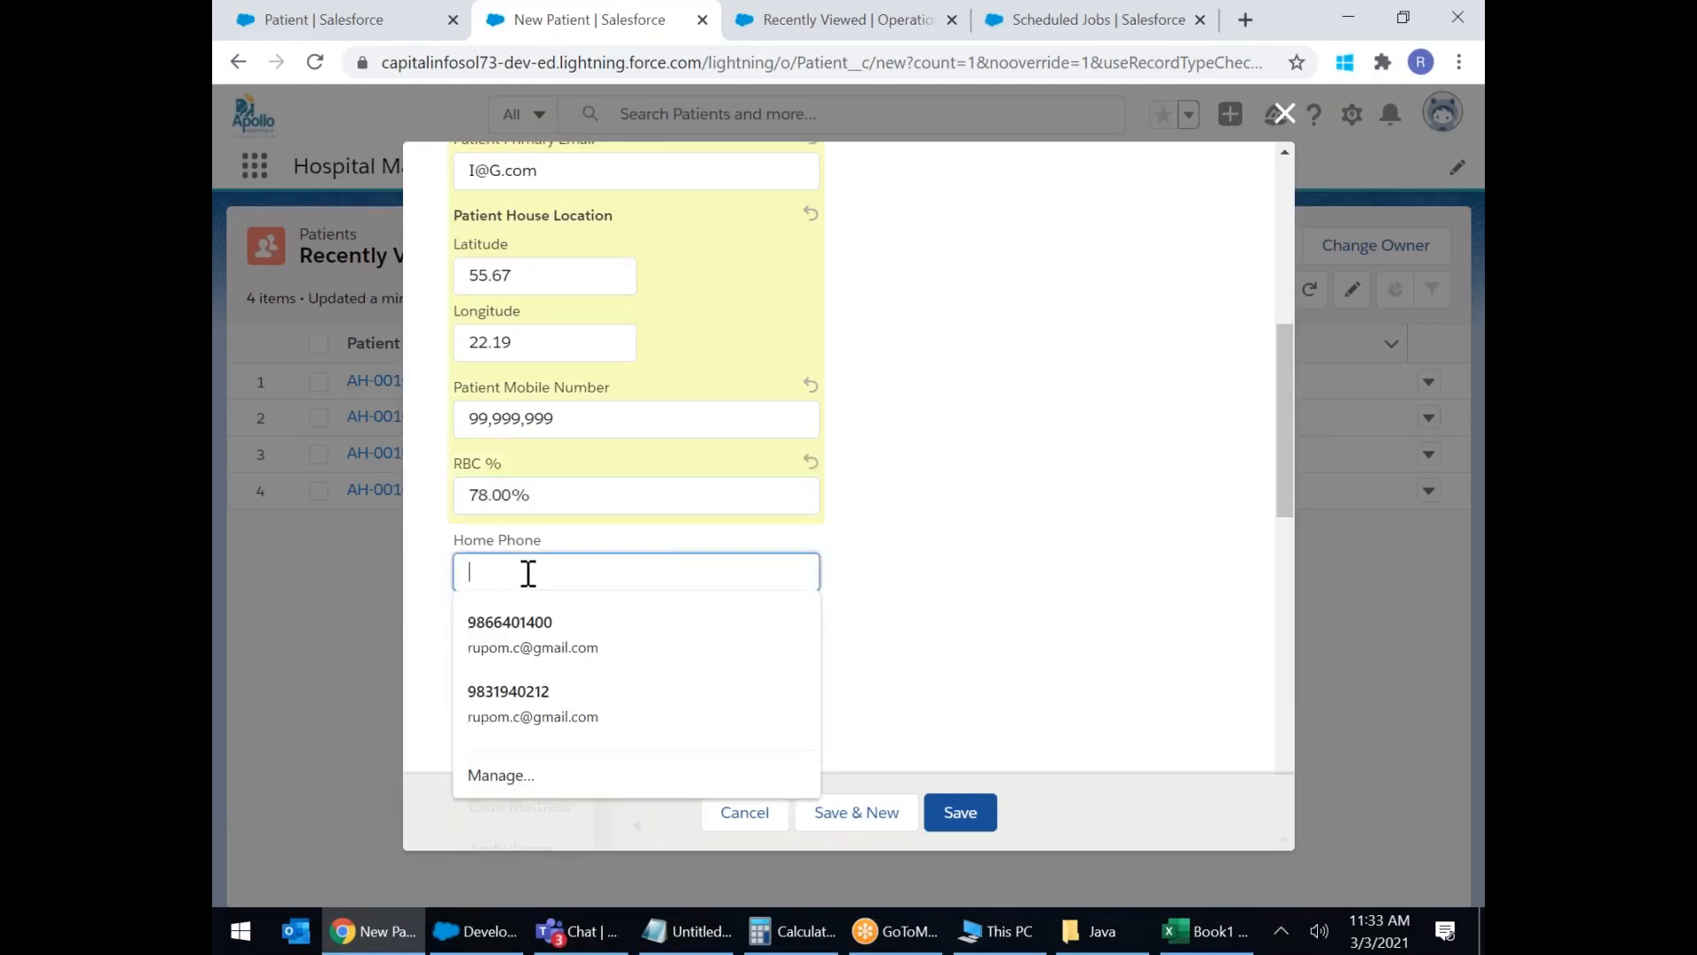
pyautogui.write('3456677')
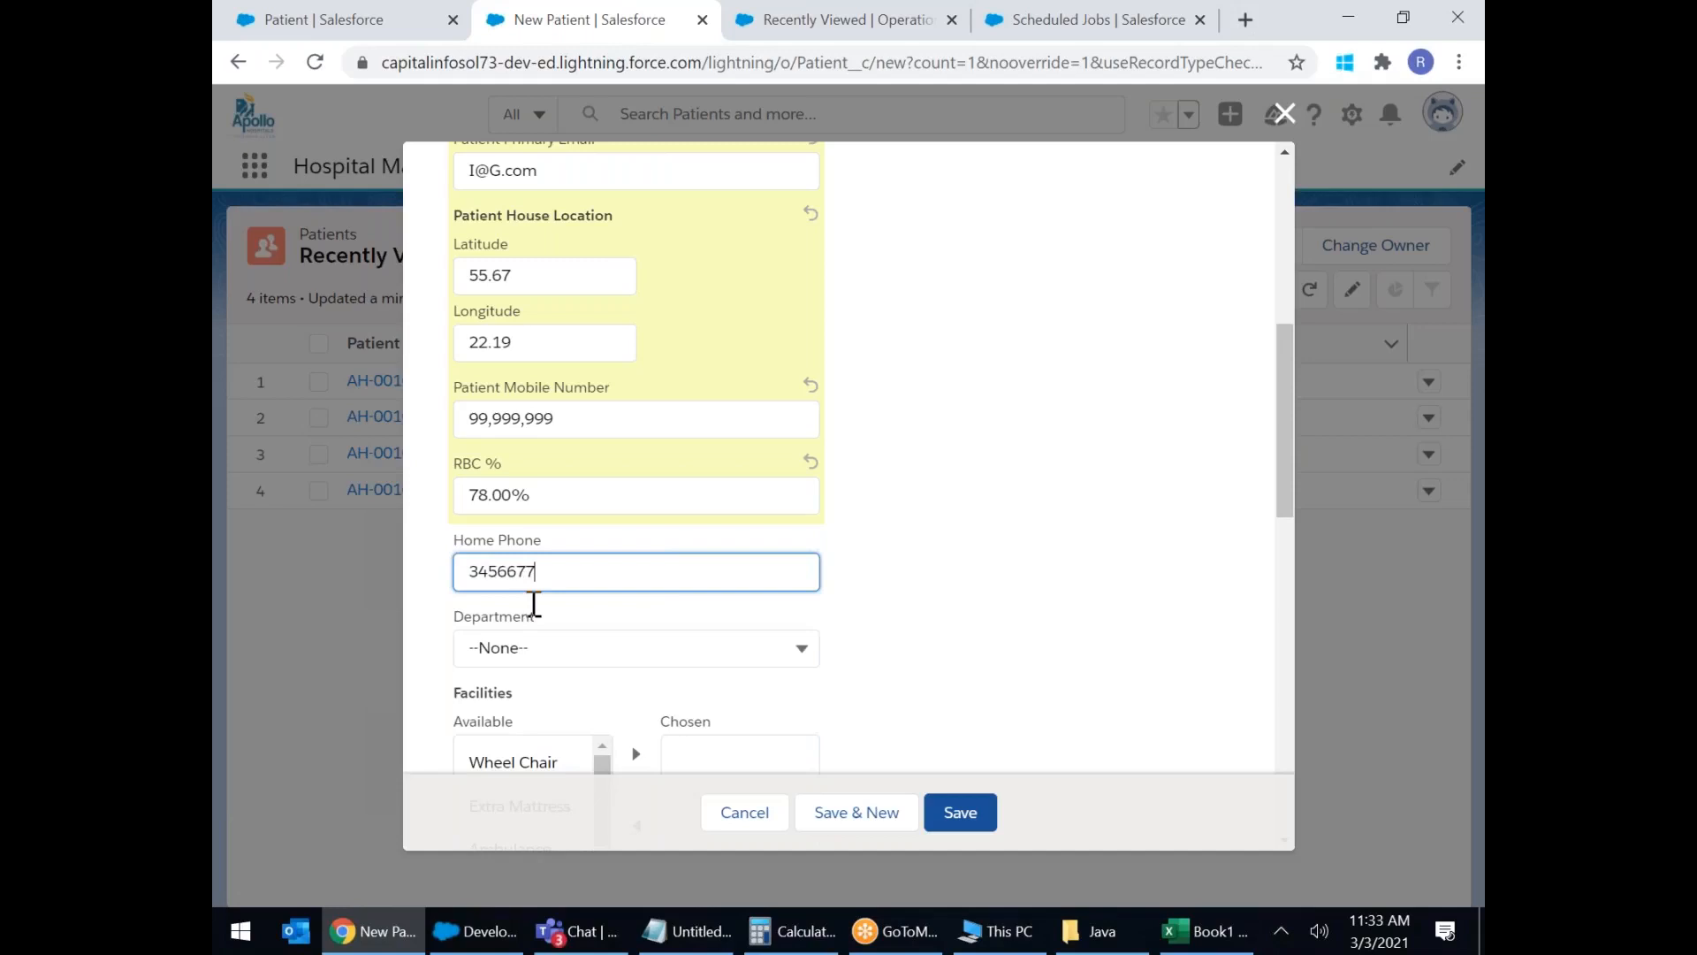
# Set the department to Neurology.
pyautogui.click(594, 650)
pyautogui.scroll(-3, 601, 652)
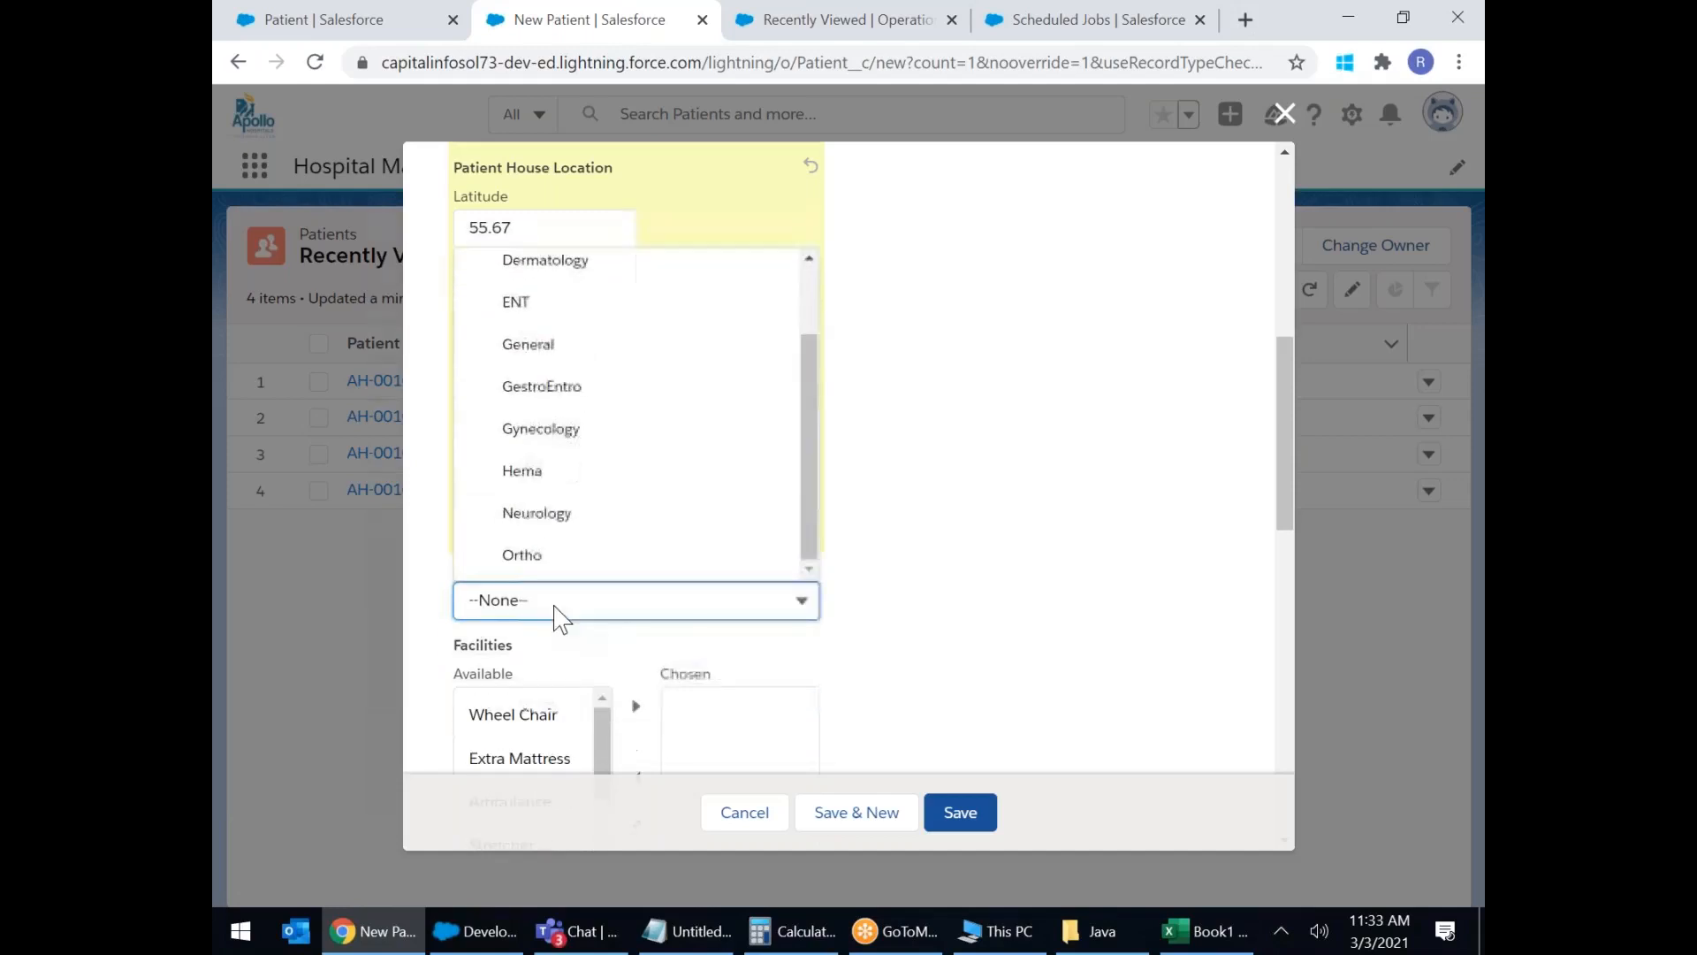
pyautogui.click(558, 456)
pyautogui.scroll(-3, 609, 690)
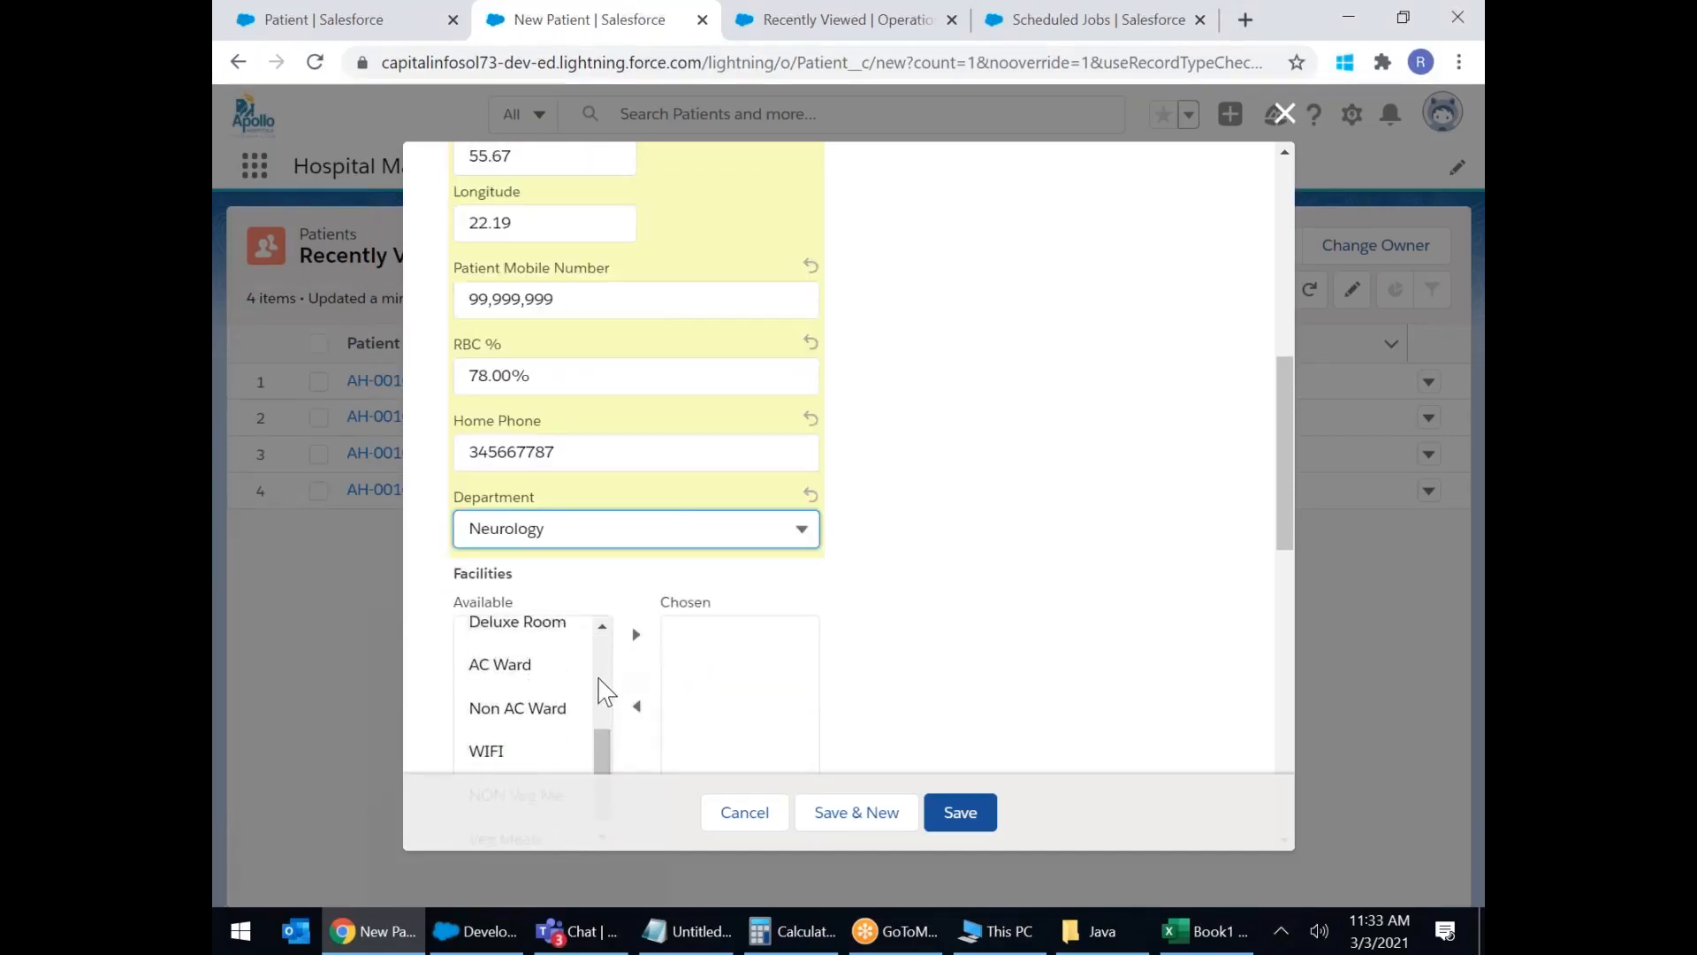
pyautogui.click(1022, 549)
pyautogui.scroll(-3, 996, 613)
# Move WIFI, NON-Veg Meals, Deluxe Room, Stretcher and Dedicated Nurse into the chosen facilities.
pyautogui.click(516, 471)
pyautogui.click(517, 513)
pyautogui.click(635, 397)
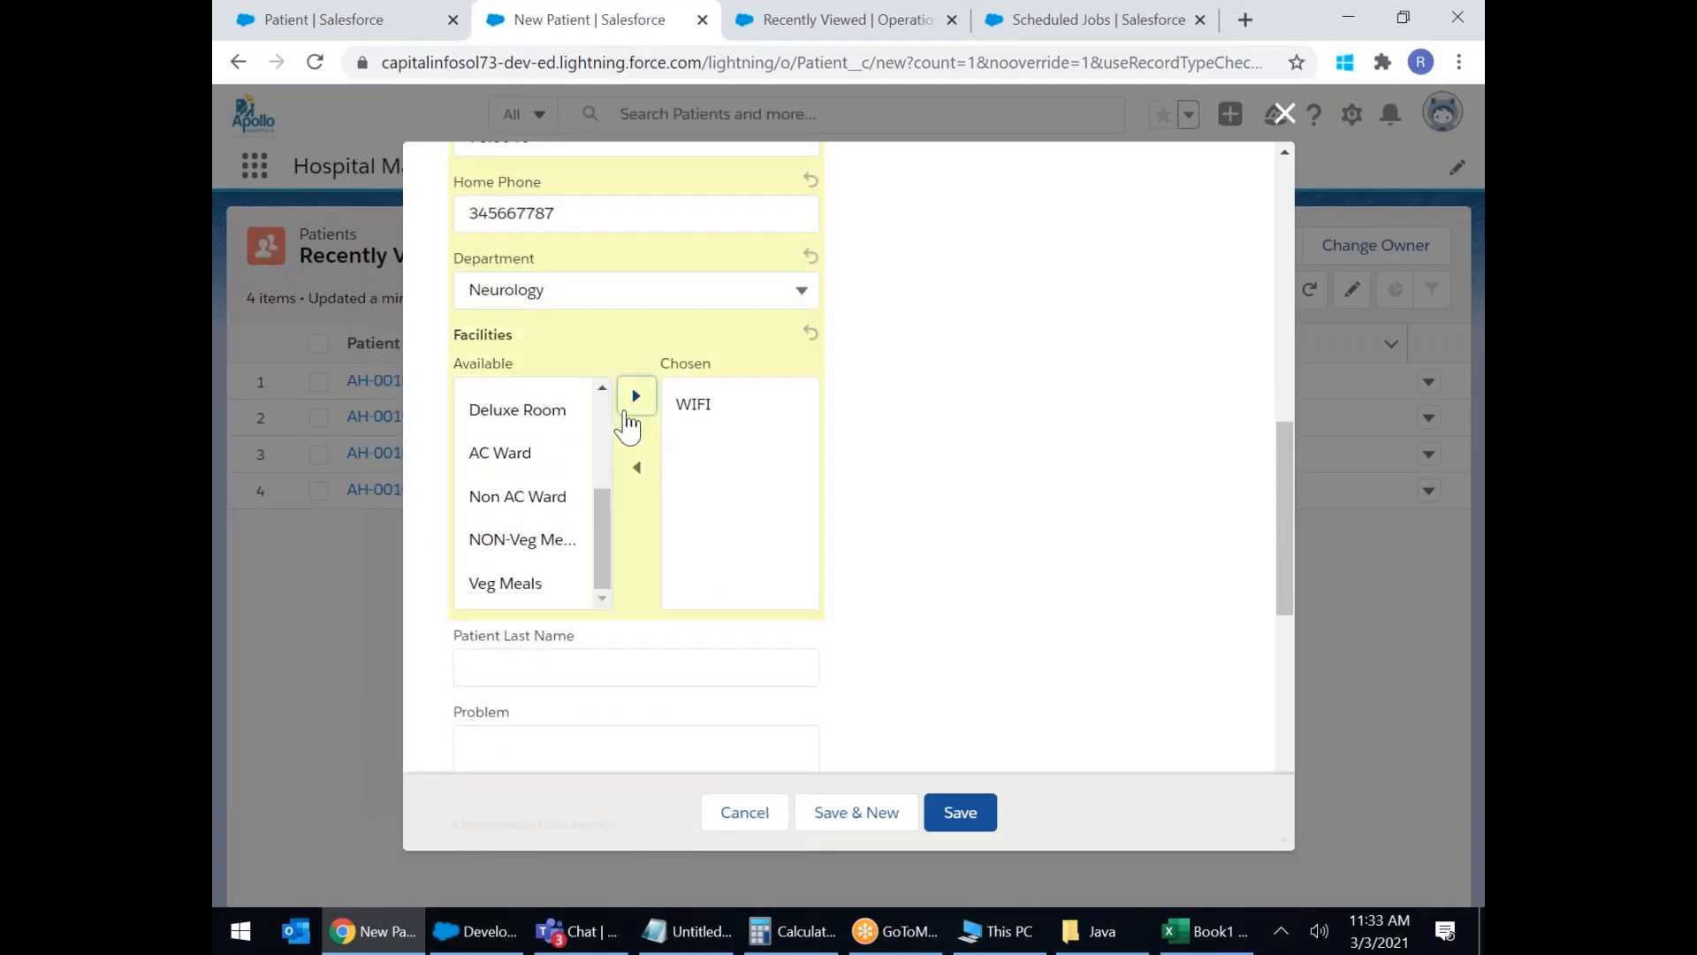
pyautogui.click(575, 539)
pyautogui.click(635, 395)
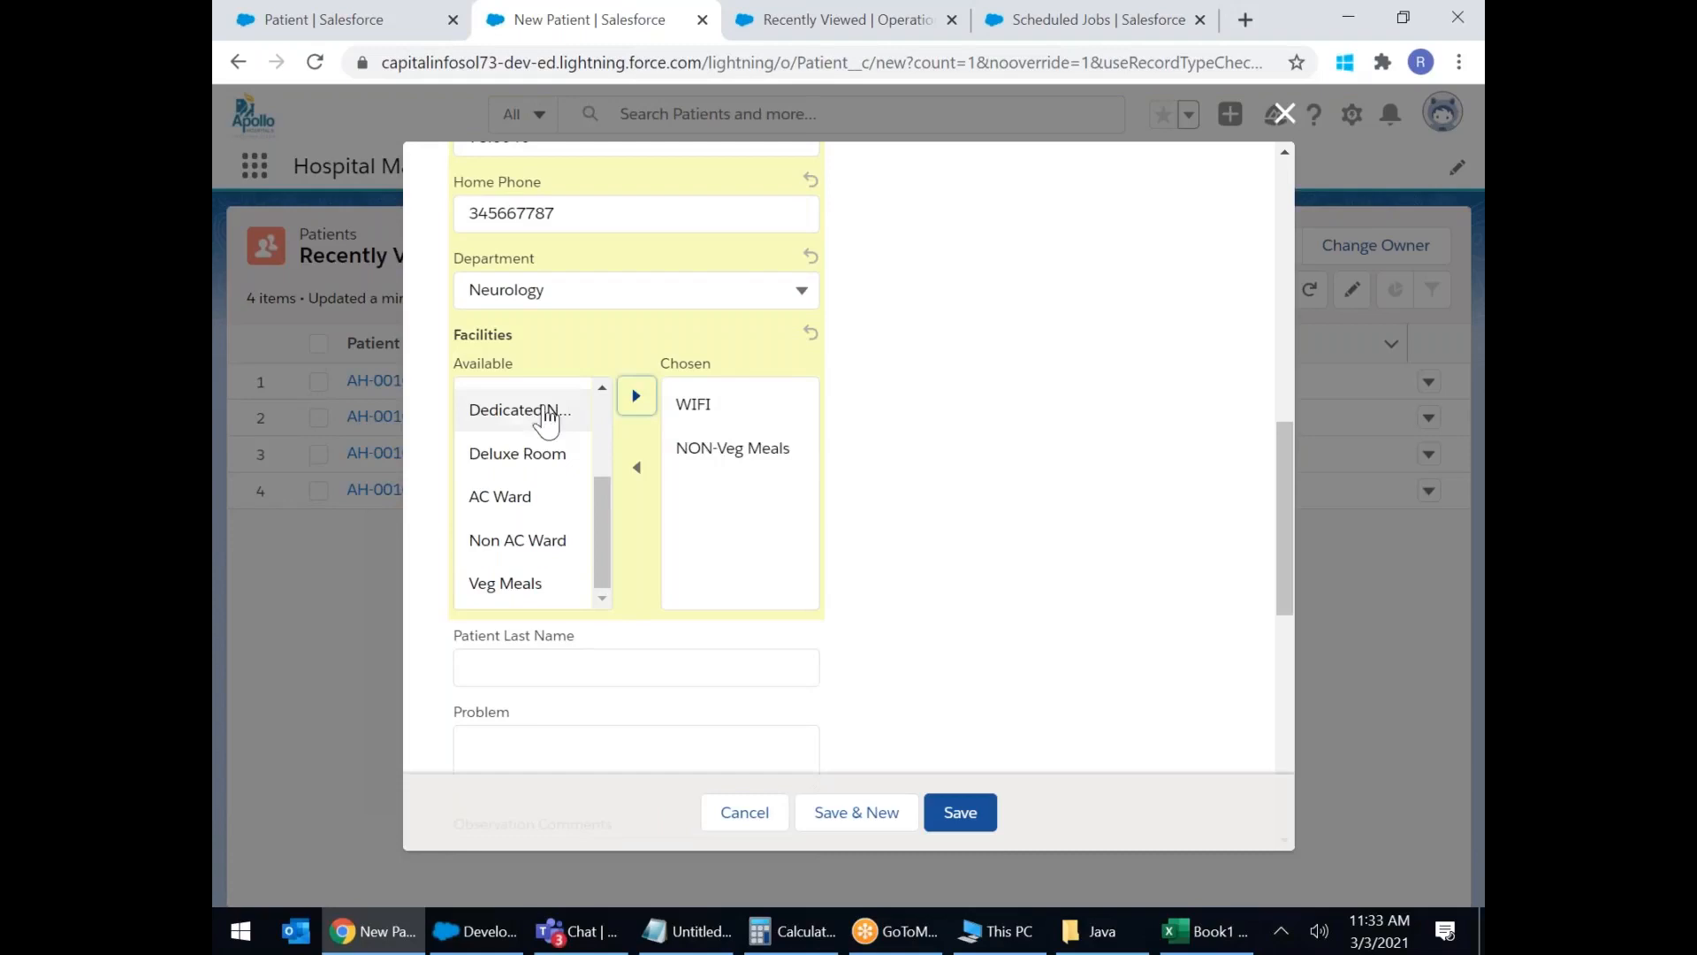
pyautogui.click(513, 452)
pyautogui.click(636, 396)
pyautogui.click(528, 416)
pyautogui.click(636, 396)
pyautogui.click(520, 453)
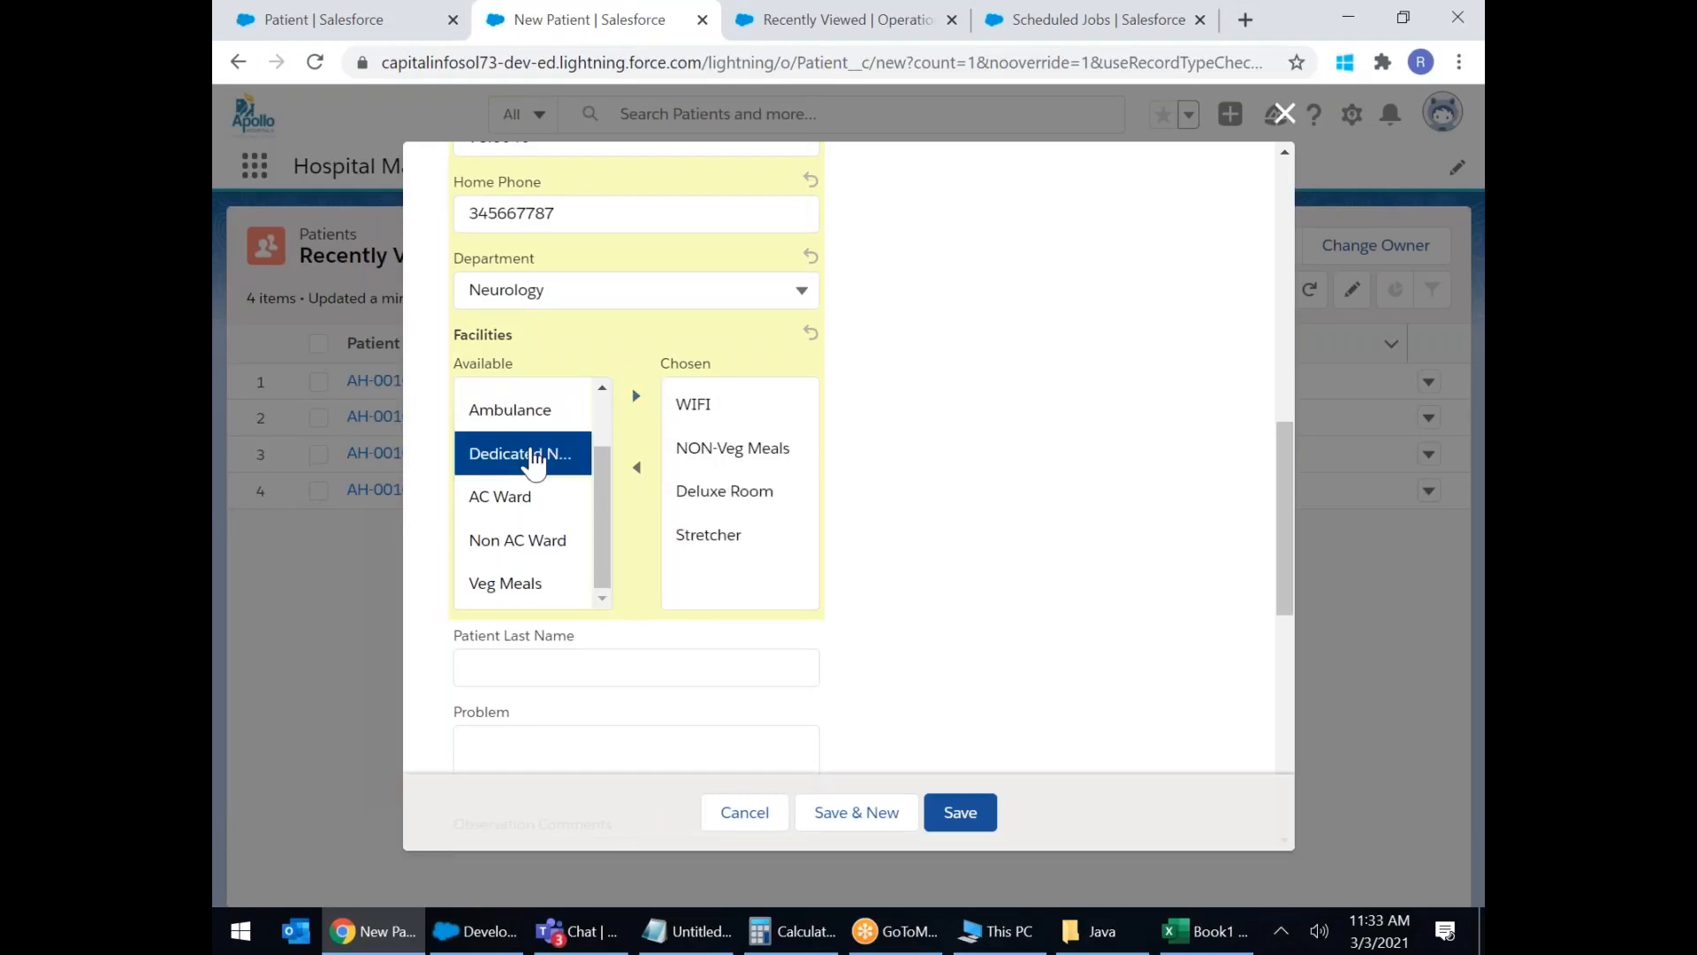
pyautogui.click(635, 396)
pyautogui.scroll(-3, 563, 427)
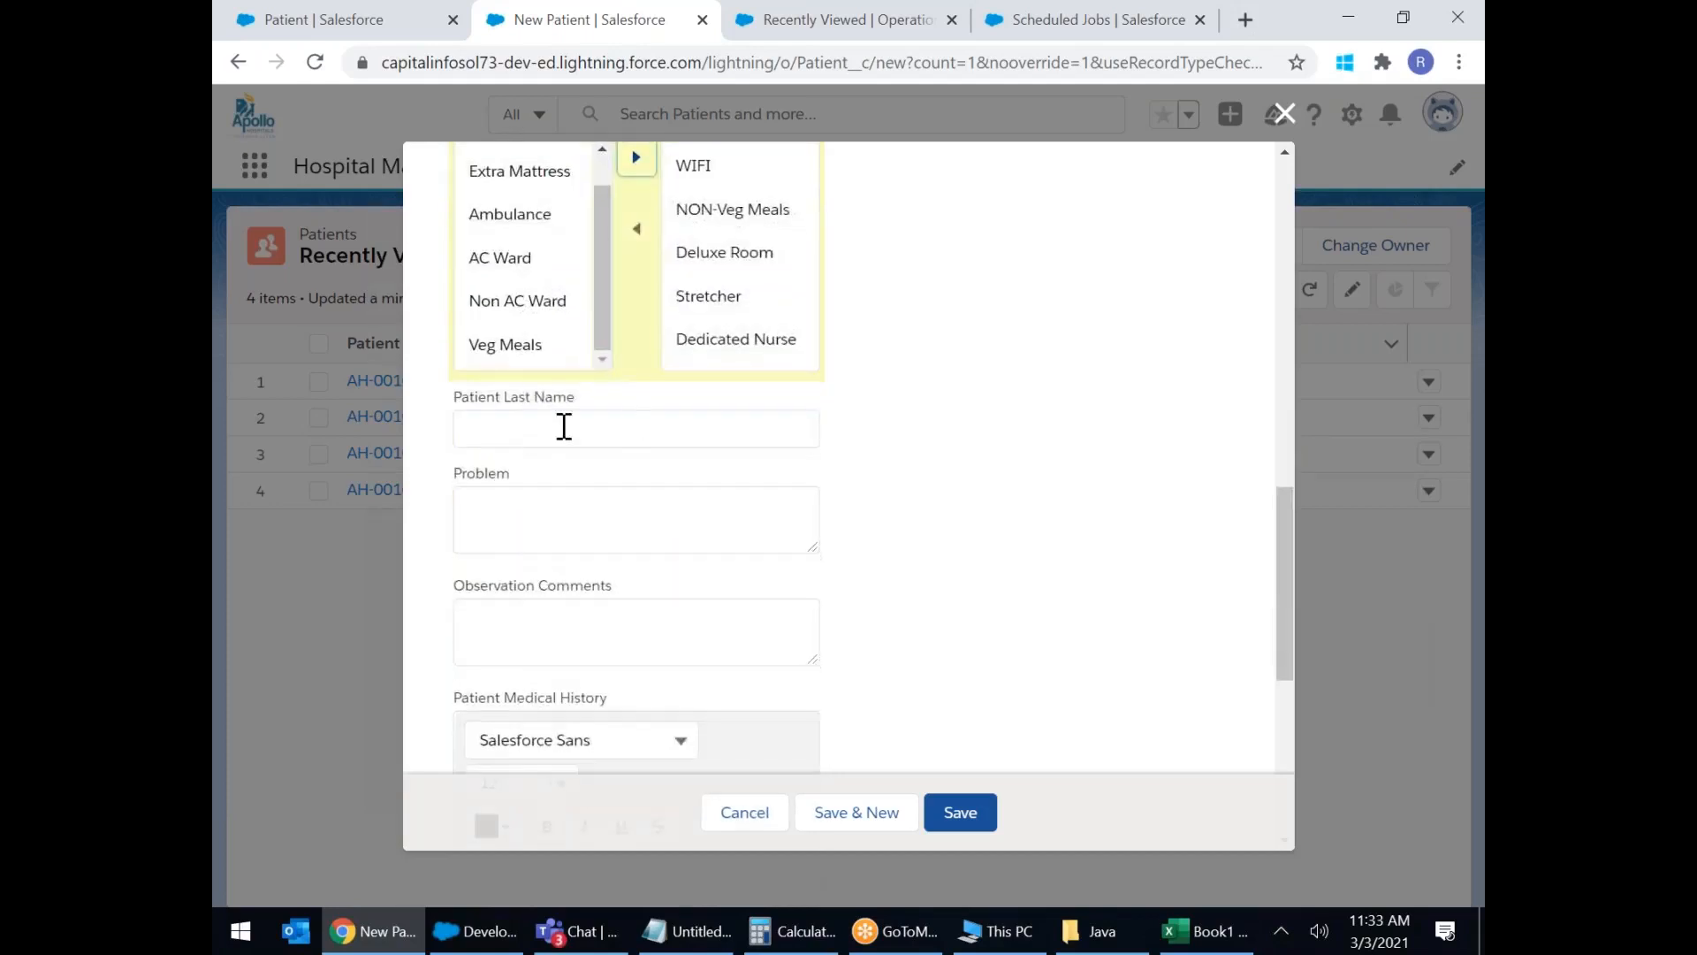
# Enter the last name and Problem 'Back Pain Unable to', correcting the misspelling to Unable.
pyautogui.click(540, 429)
pyautogui.write('Gandhi')
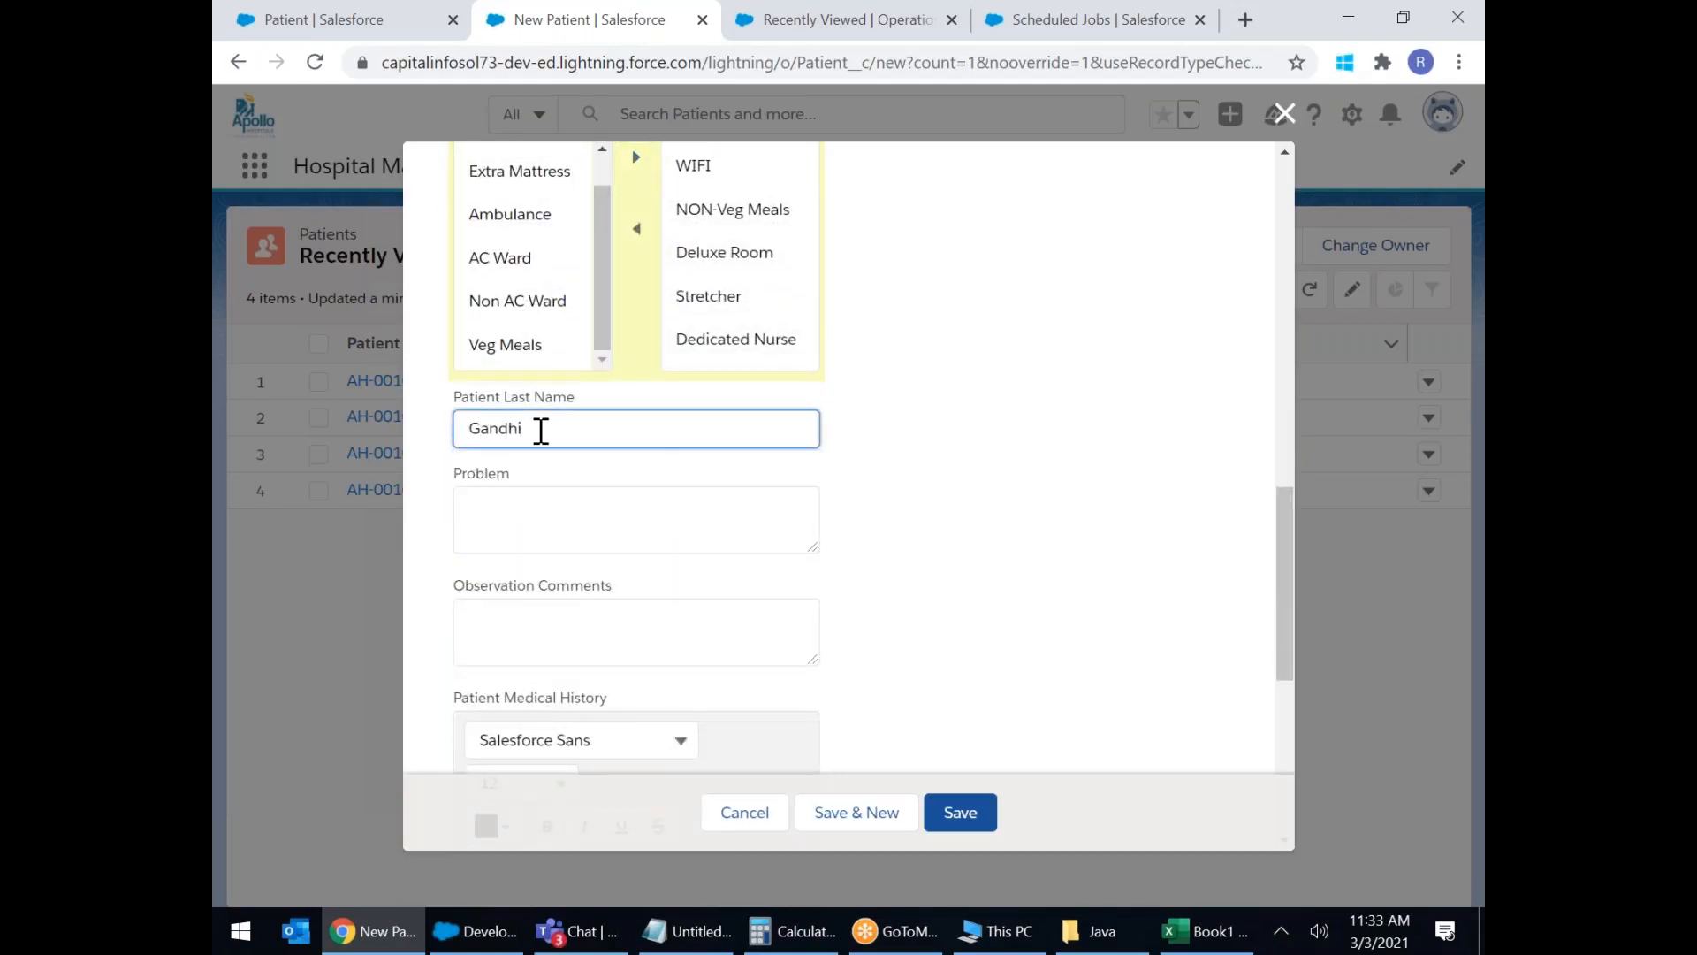
pyautogui.click(533, 530)
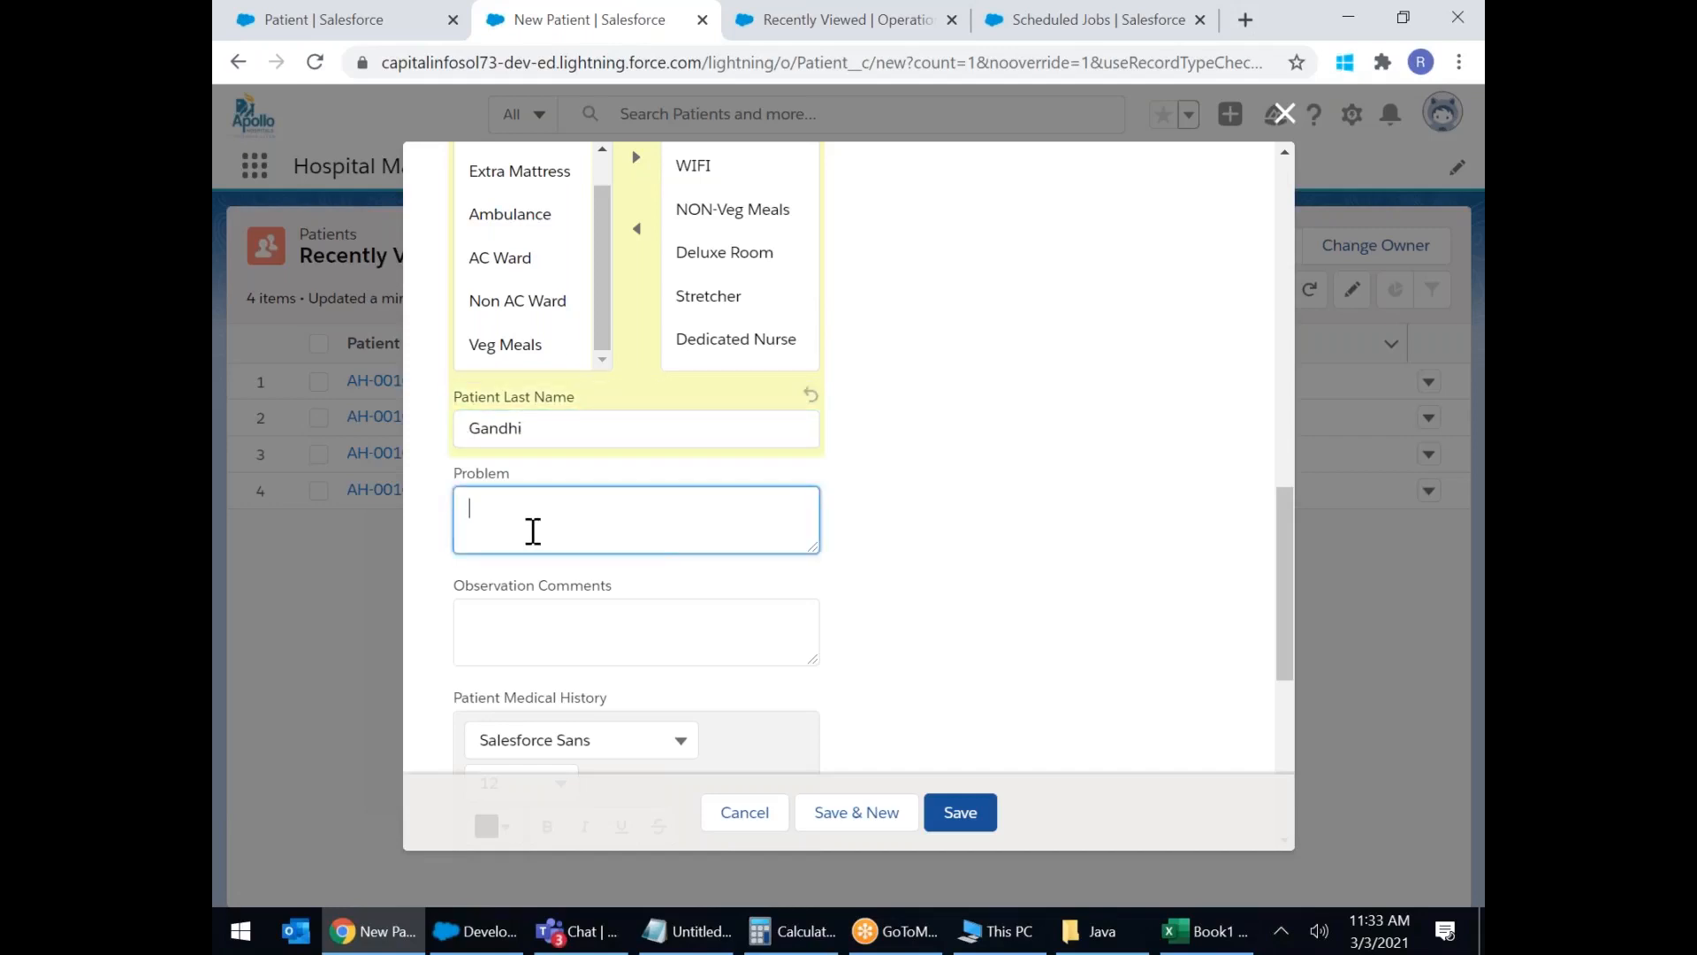
pyautogui.write('Back Pain ')
pyautogui.write('Unabe to sleet')
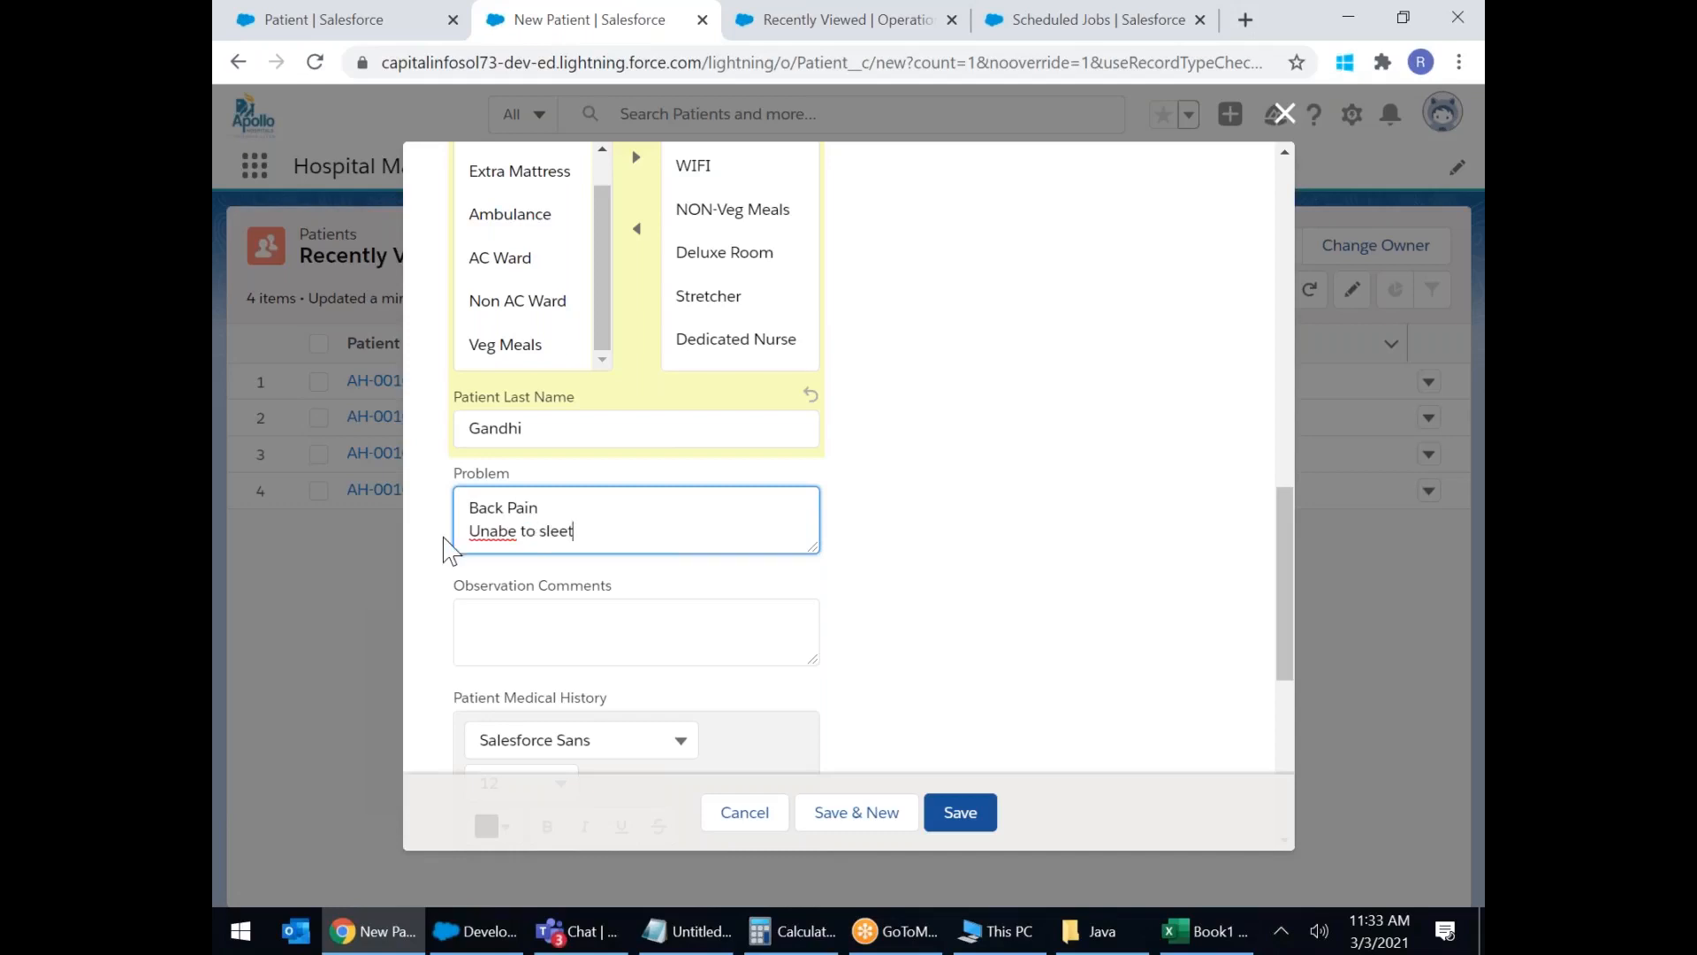
pyautogui.rightClick(490, 534)
pyautogui.click(541, 555)
pyautogui.scroll(-1, 777, 539)
# Write multi-line Observation Comments beginning 'Patient is week,'.
pyautogui.click(533, 515)
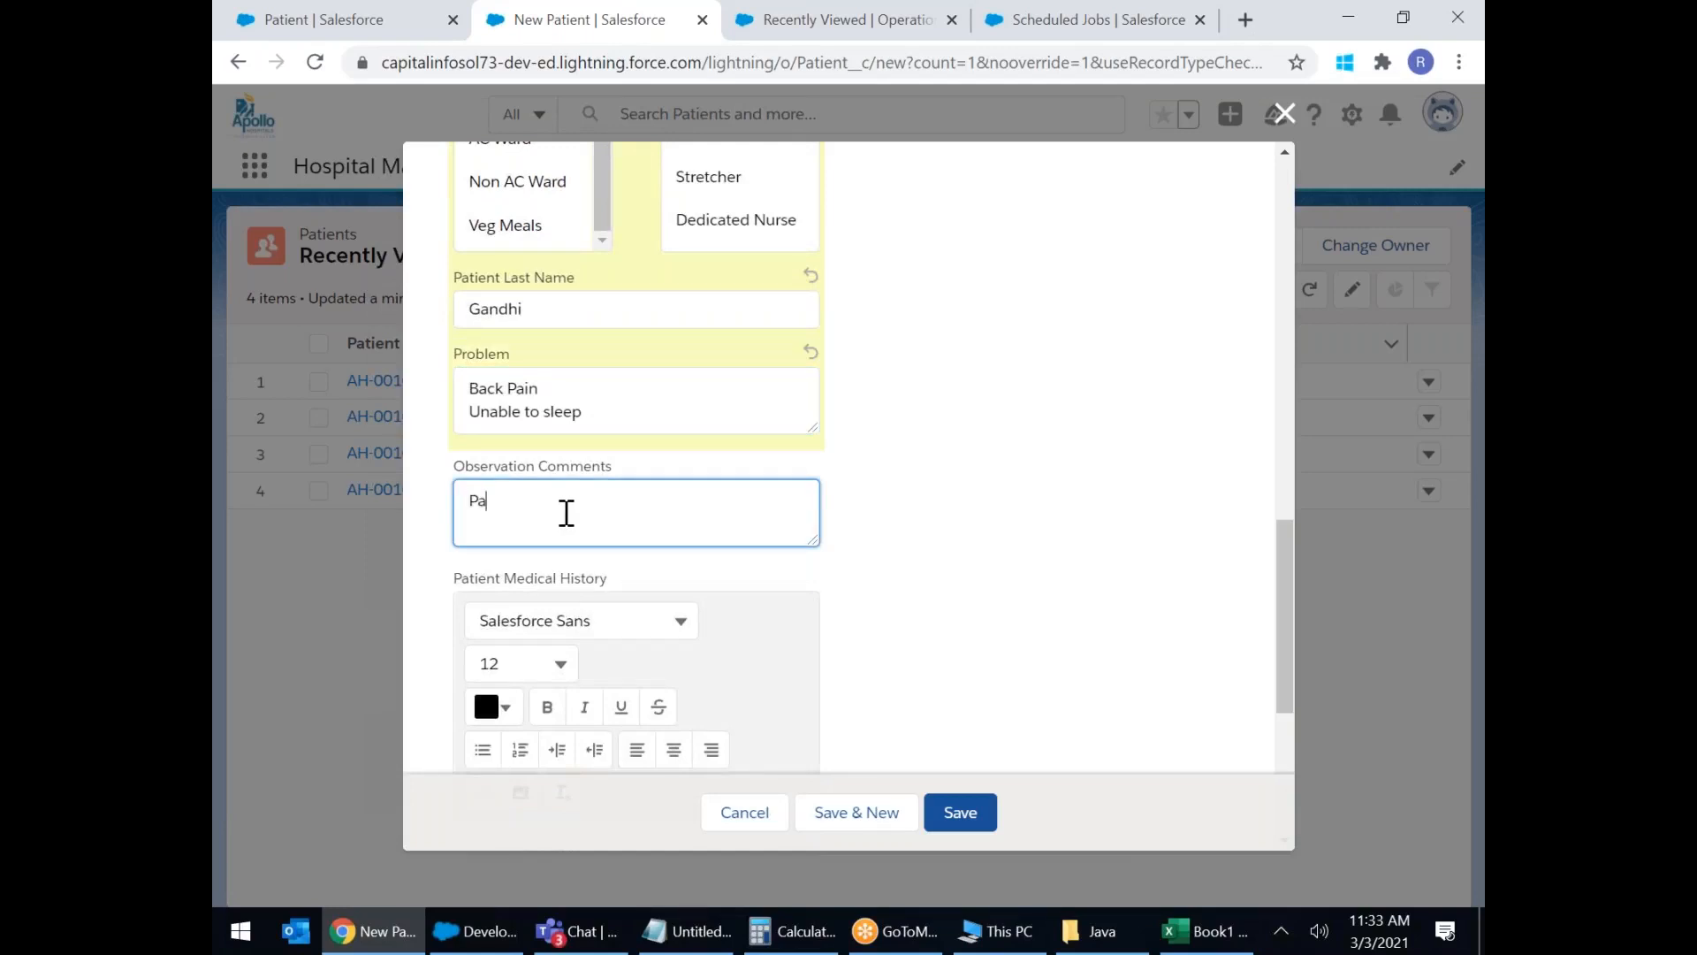
pyautogui.write('Patient is we')
pyautogui.write('ek, dfhdsgfsdgfsdgfjds')
pyautogui.press('Return')
pyautogui.write('vdf')
pyautogui.press('Return')
pyautogui.write('sdf')
pyautogui.press('Return')
pyautogui.write('sf dsf')
pyautogui.press('Return')
pyautogui.write('ds vdf v')
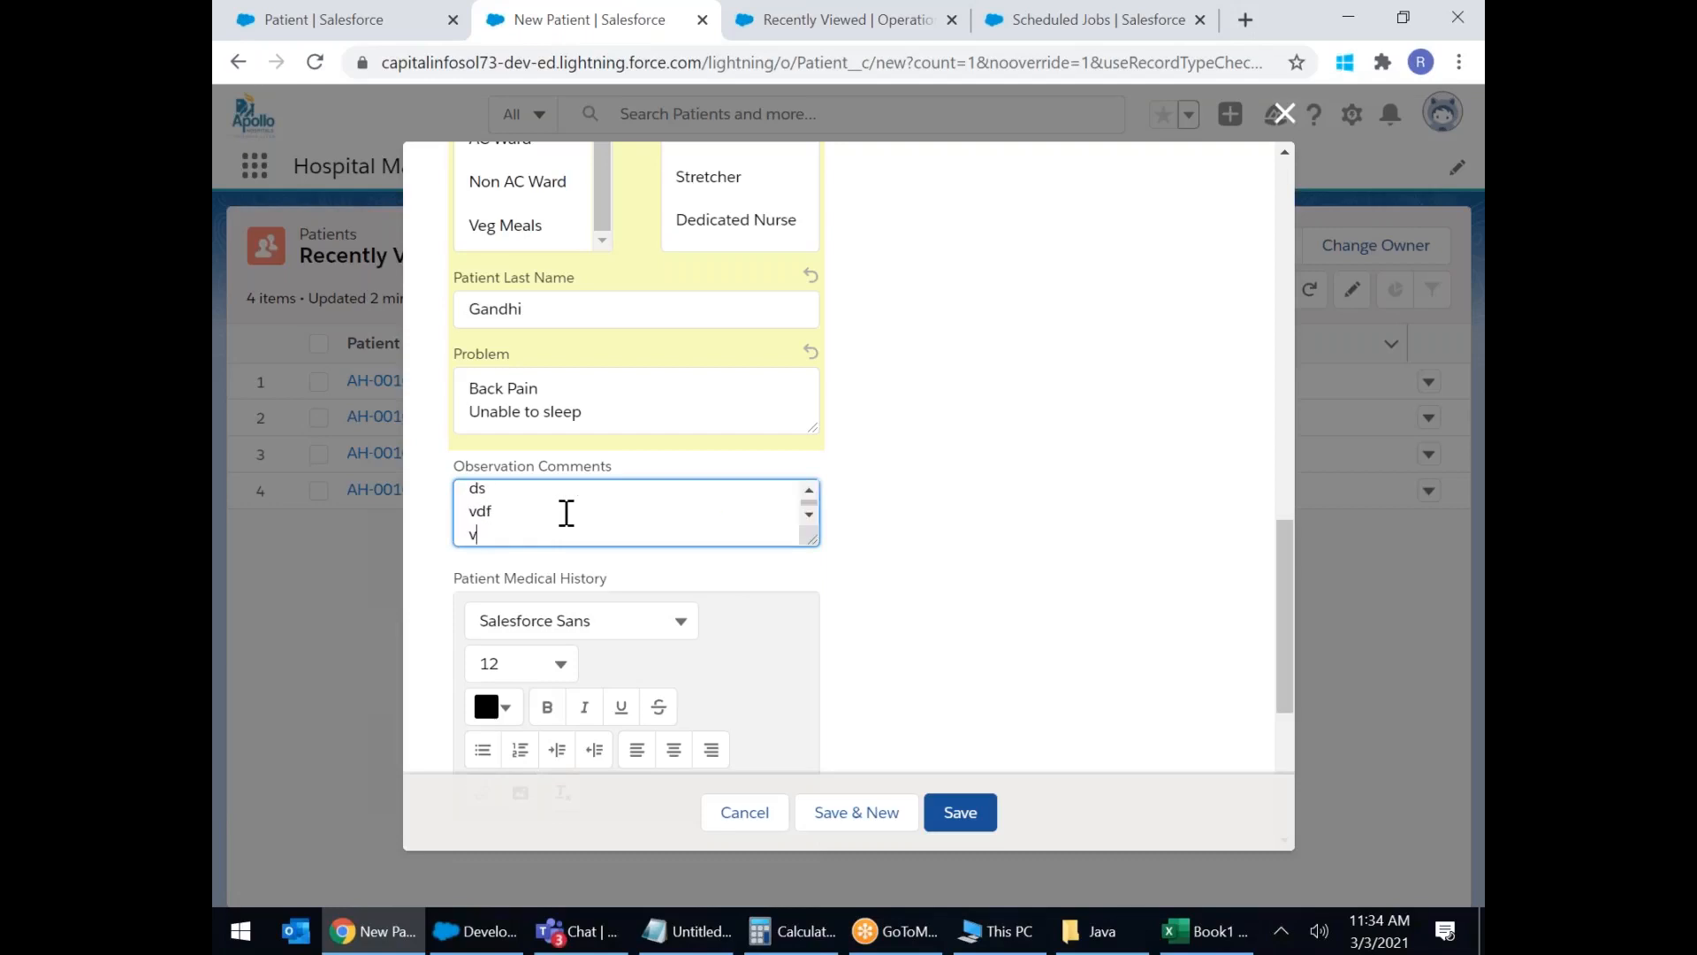
pyautogui.scroll(-4, 872, 675)
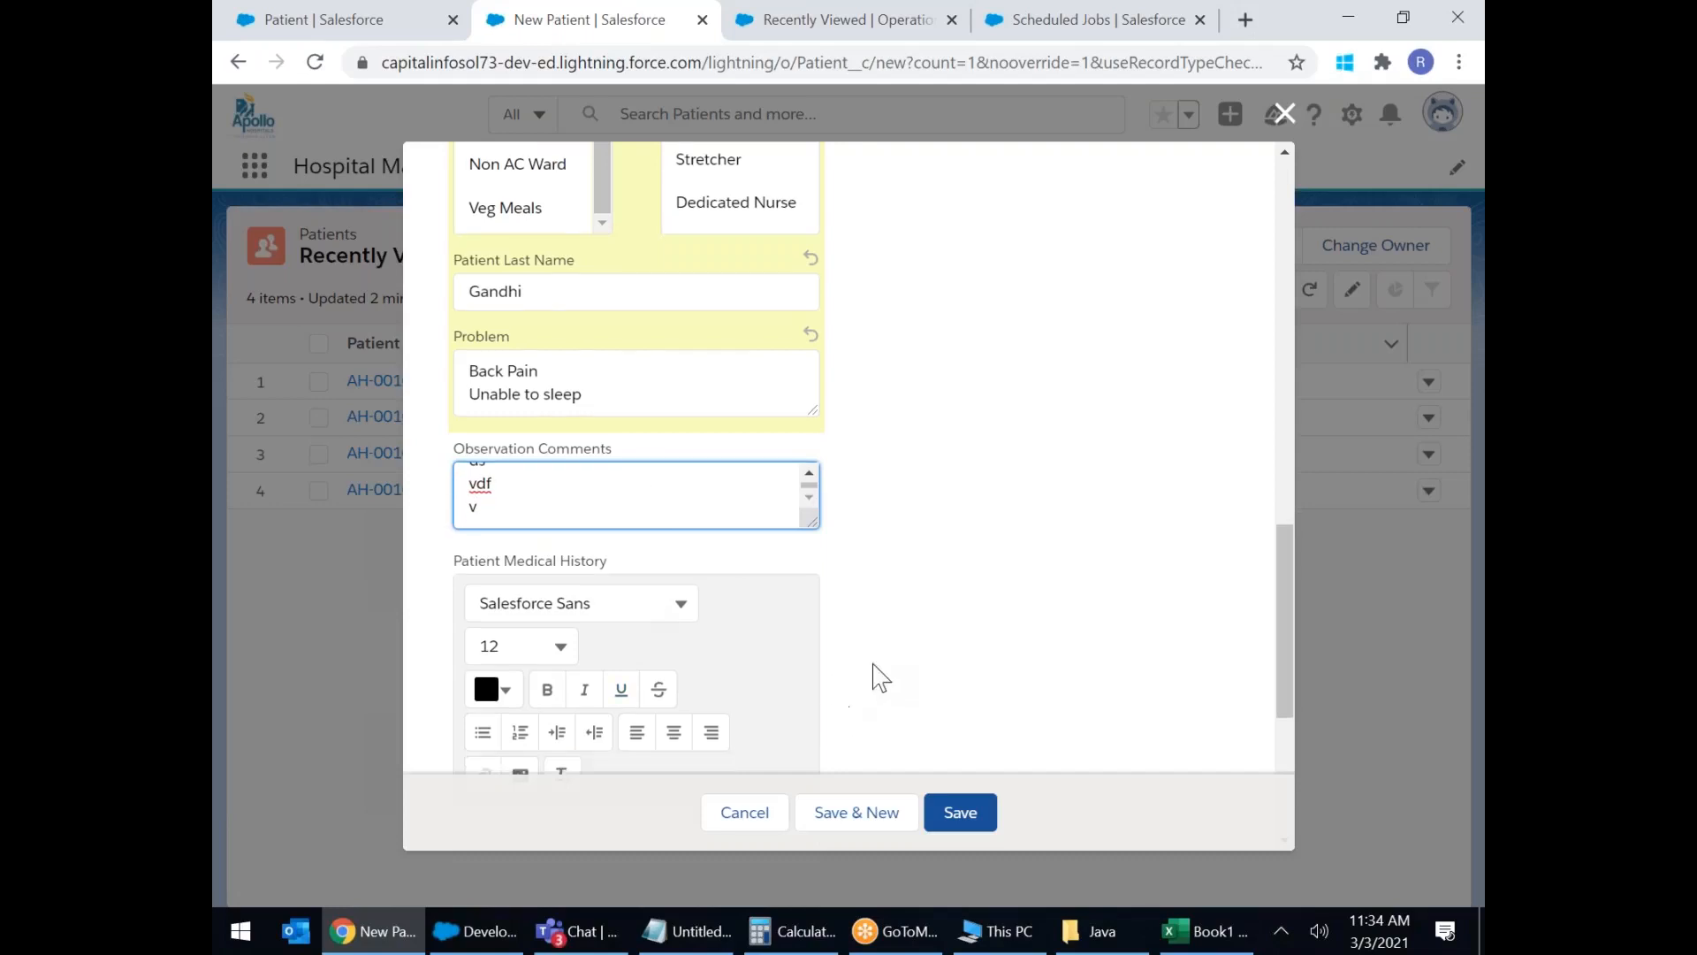
# Type Father Side in the medical history and make it bold, italic, underlined and red.
pyautogui.click(509, 488)
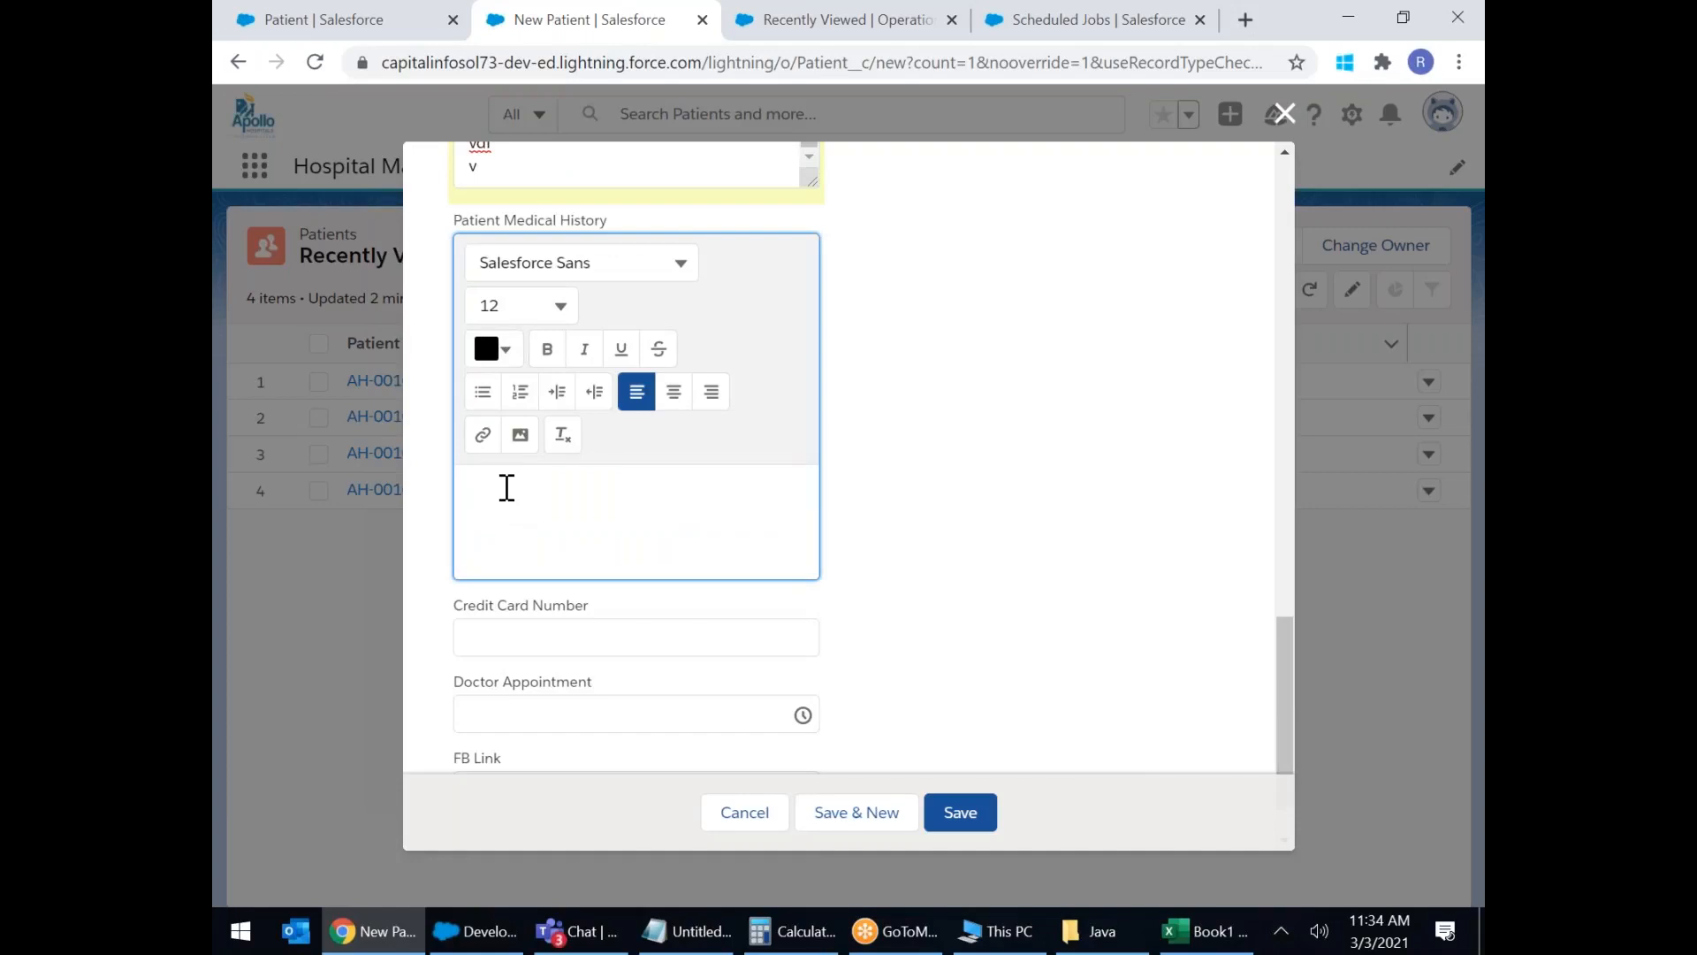
pyautogui.write('Father Side')
pyautogui.moveTo(567, 496); pyautogui.dragTo(442, 493)
pyautogui.click(545, 350)
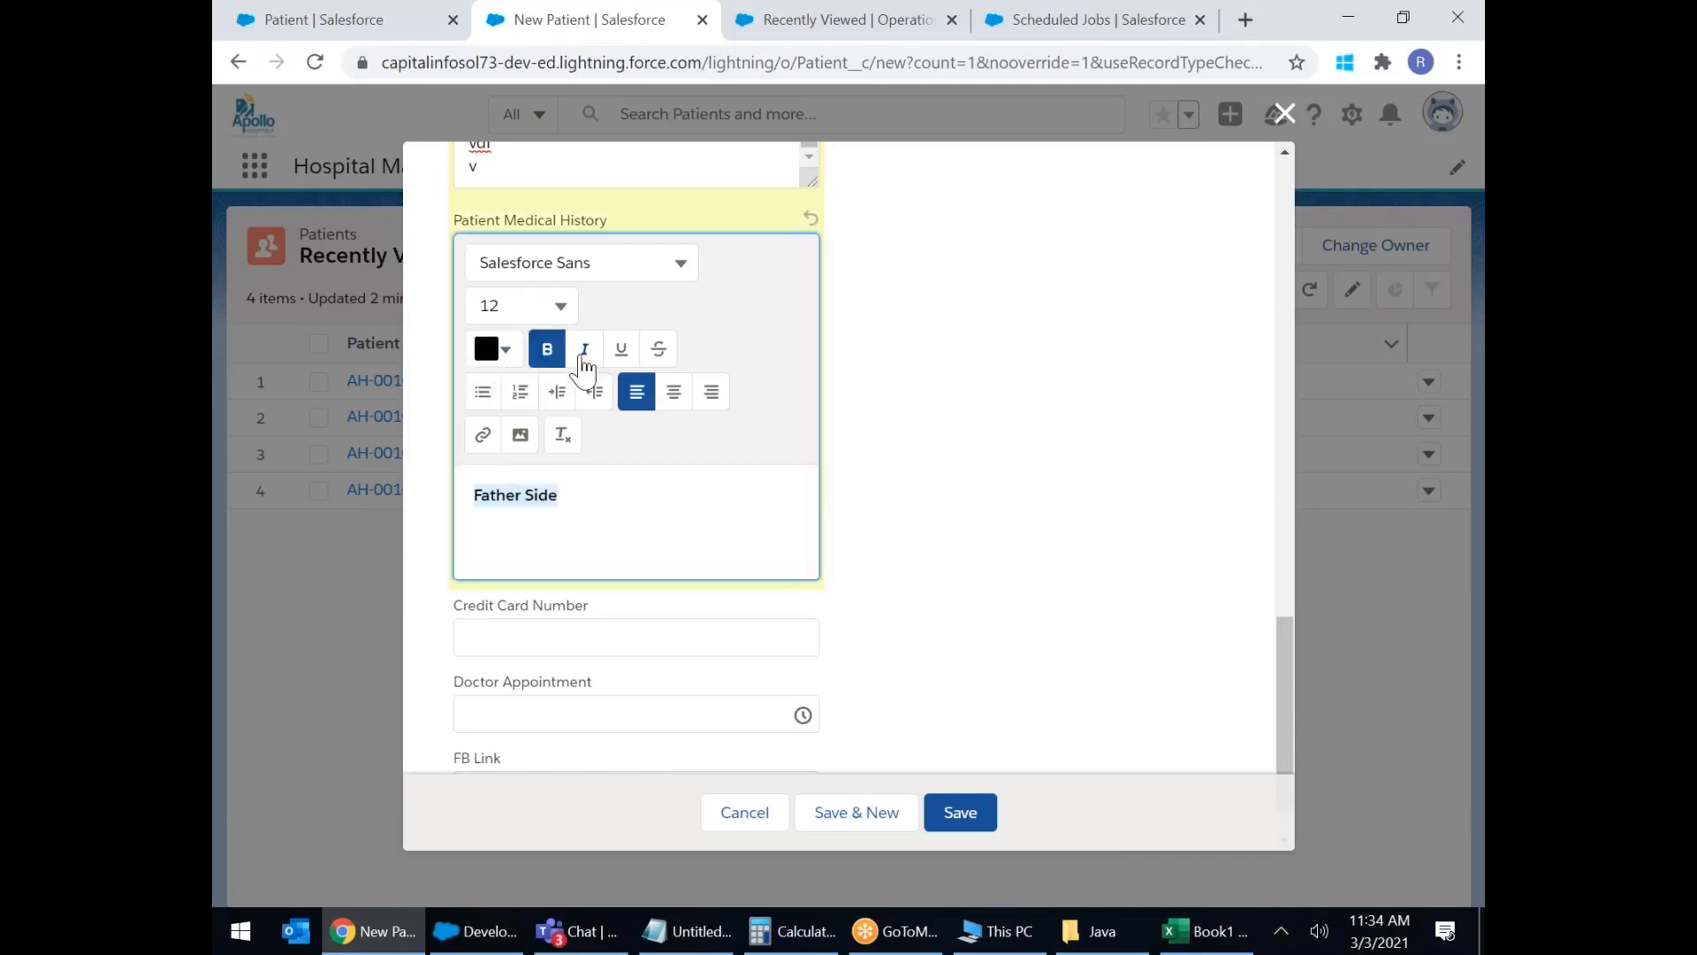
pyautogui.click(621, 350)
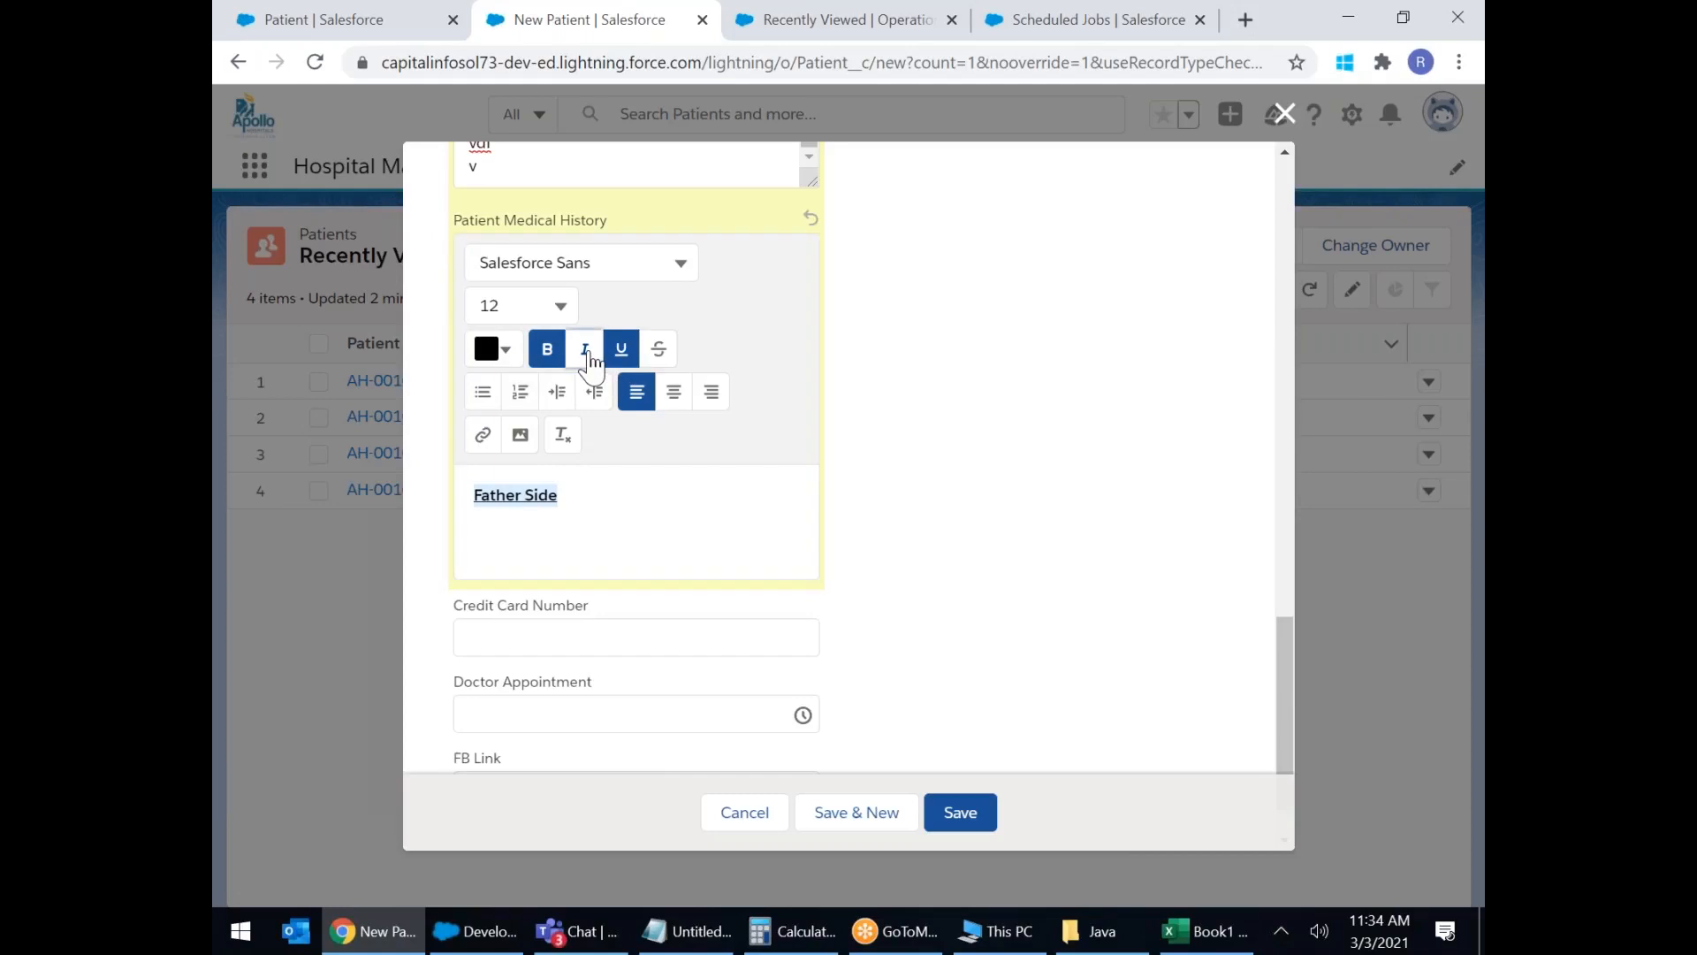
pyautogui.click(586, 352)
pyautogui.click(505, 351)
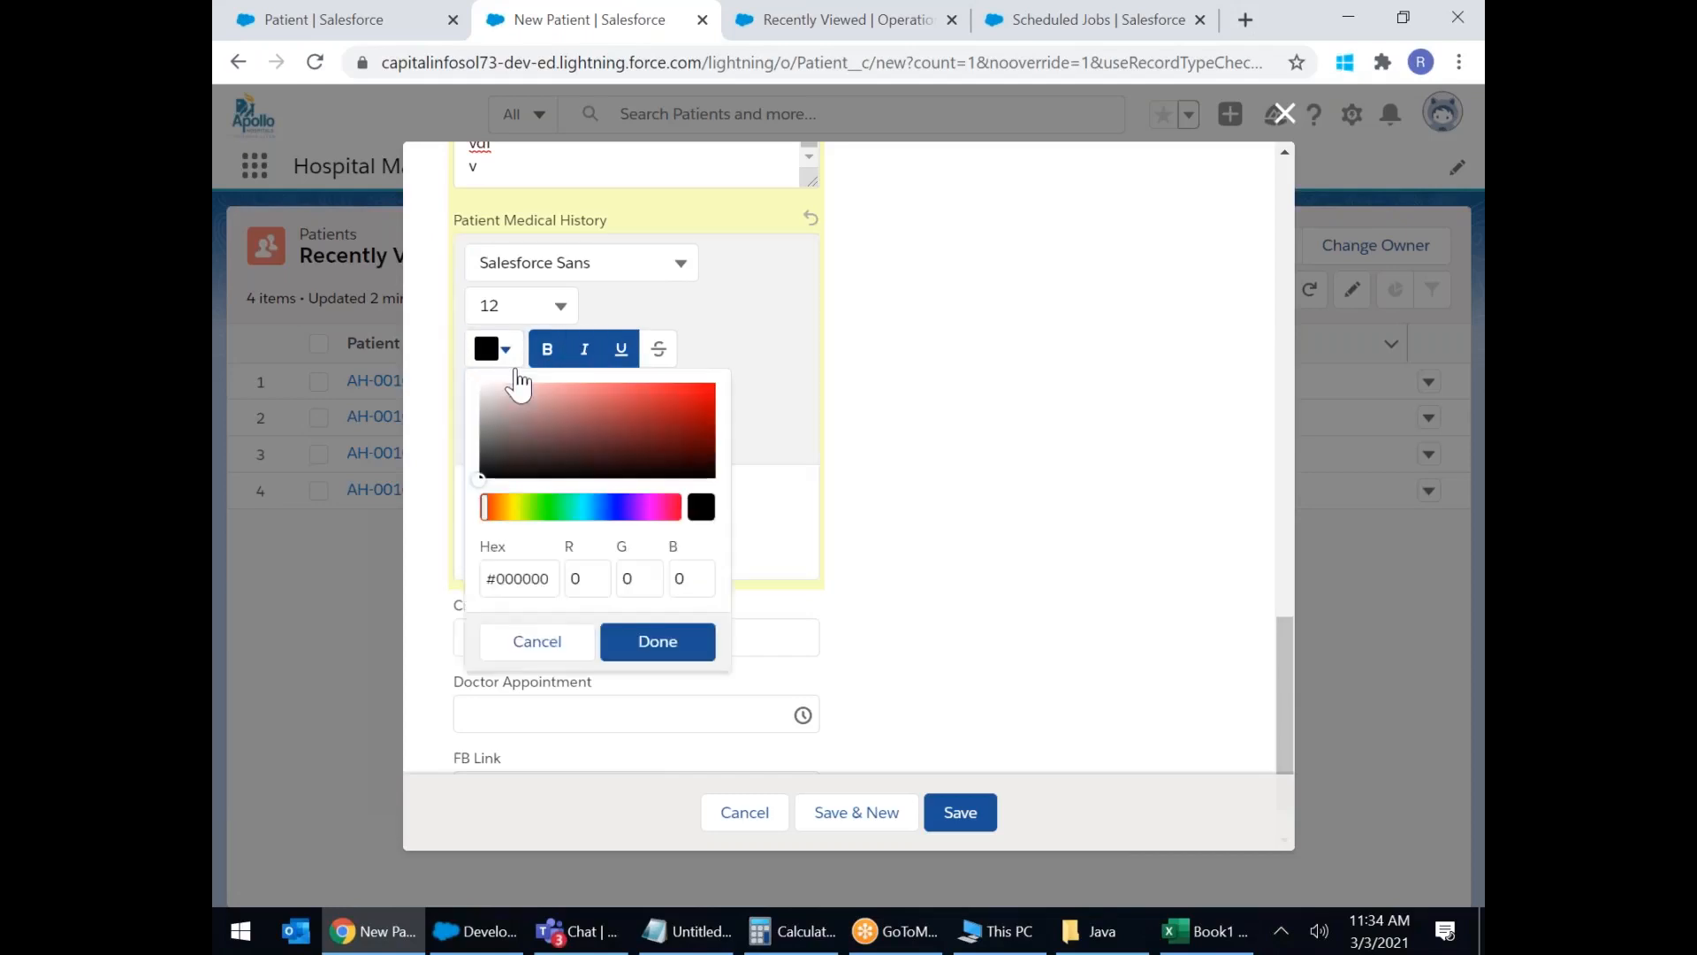
pyautogui.click(675, 406)
pyautogui.click(658, 641)
# Add lines below Father Side and format three of them as a numbered list.
pyautogui.click(631, 519)
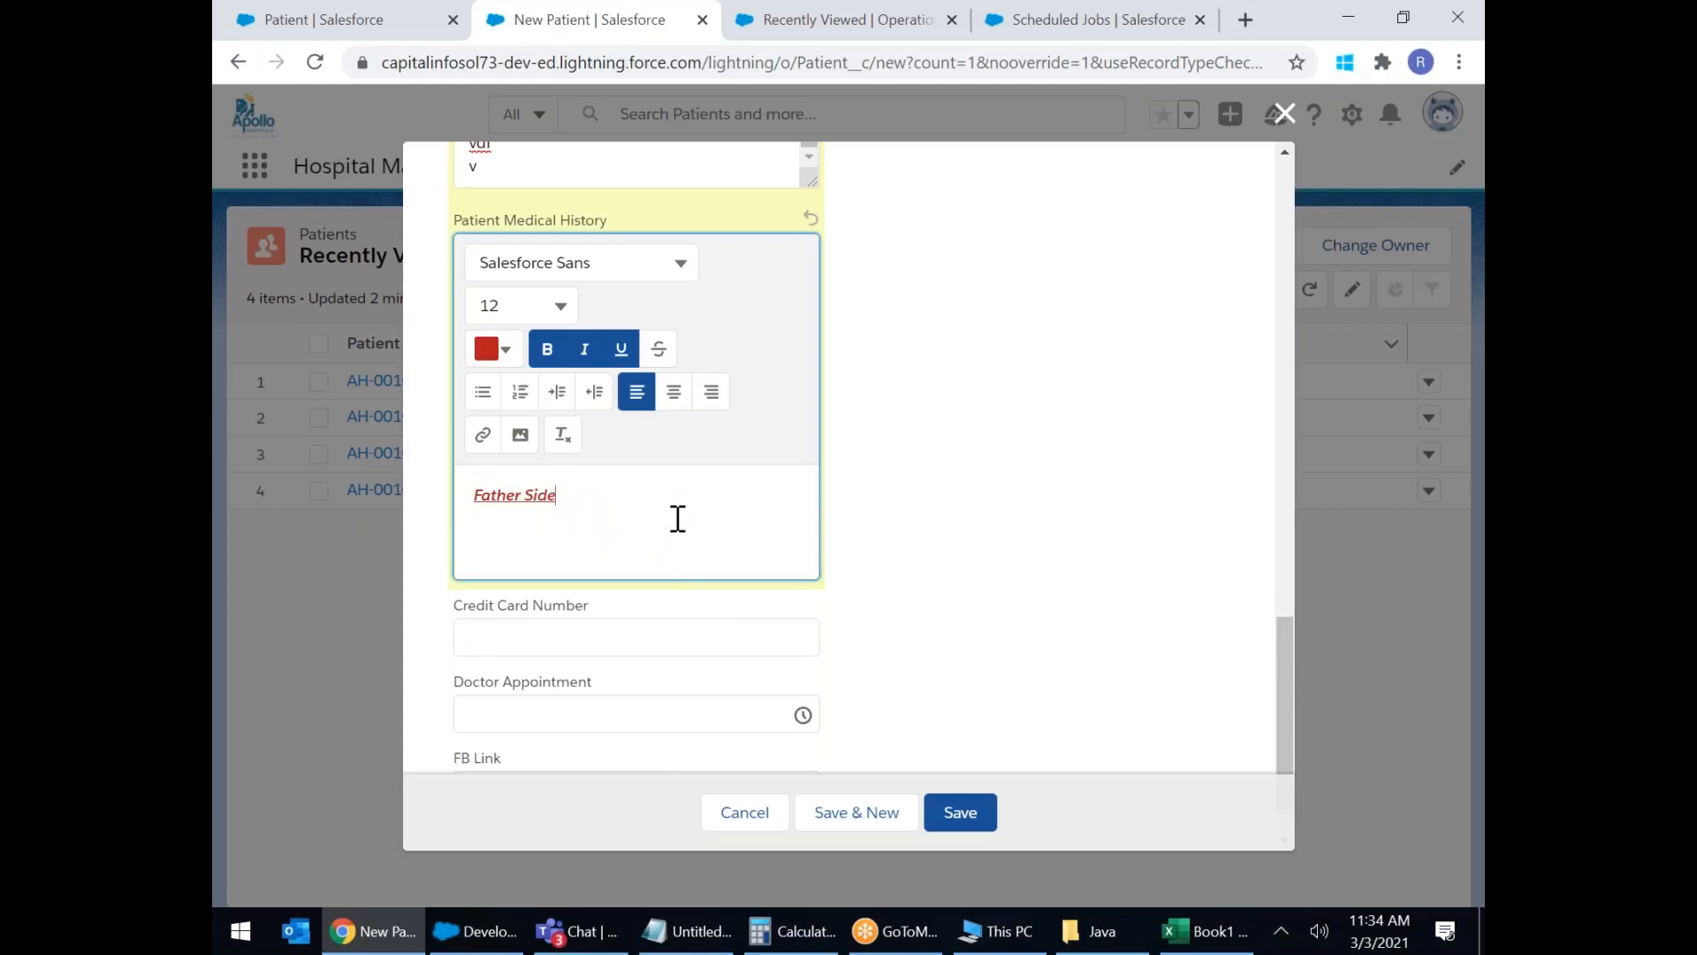
pyautogui.press('Return')
pyautogui.write('fjsdjfkdsfksd')
pyautogui.press('Return')
pyautogui.write('sdf')
pyautogui.press('Return')
pyautogui.write('sdf')
pyautogui.press('Return')
pyautogui.write('ds')
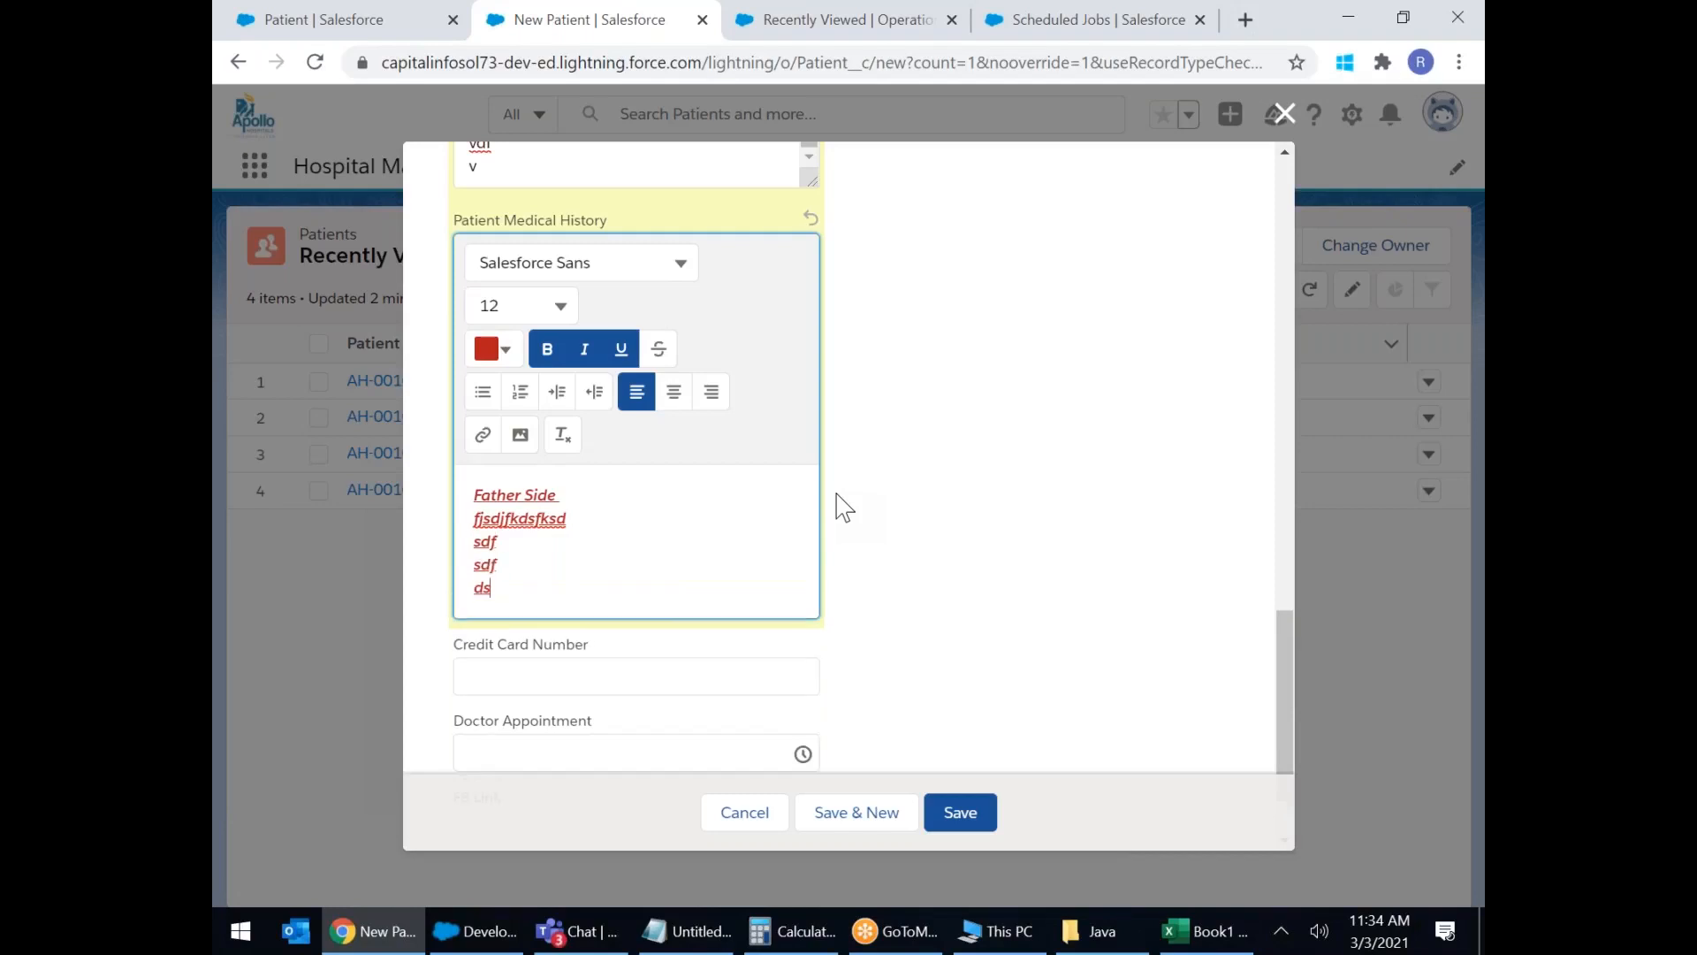
pyautogui.moveTo(522, 594); pyautogui.dragTo(458, 541)
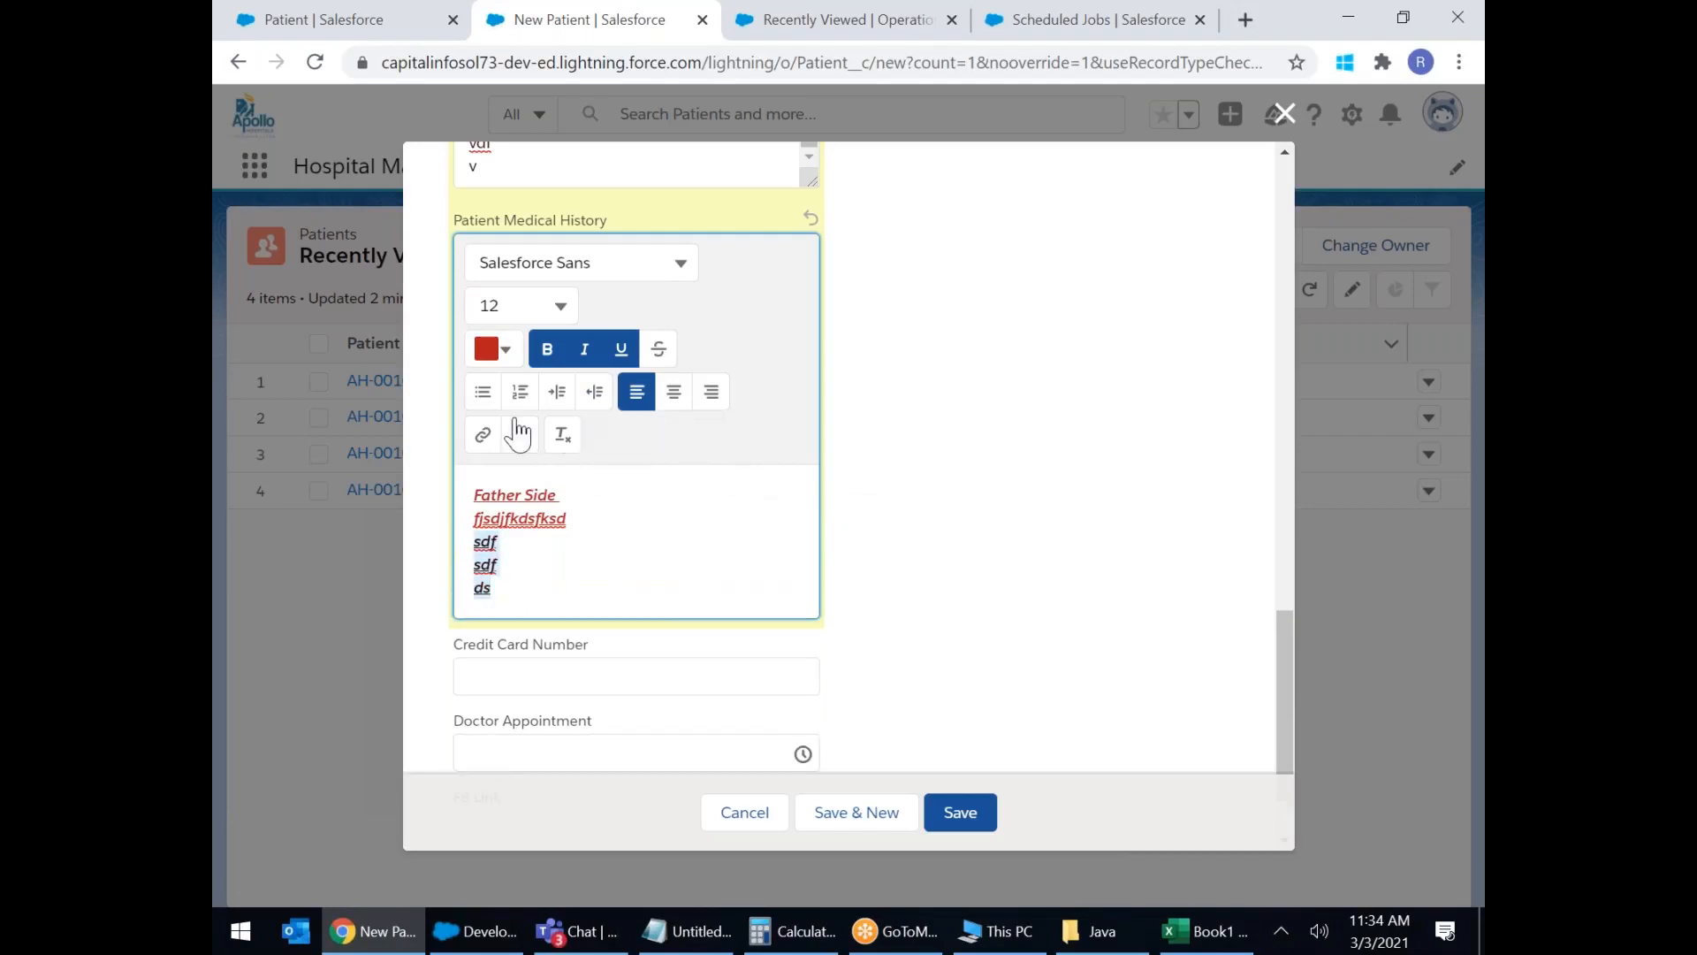
pyautogui.click(520, 392)
pyautogui.click(648, 608)
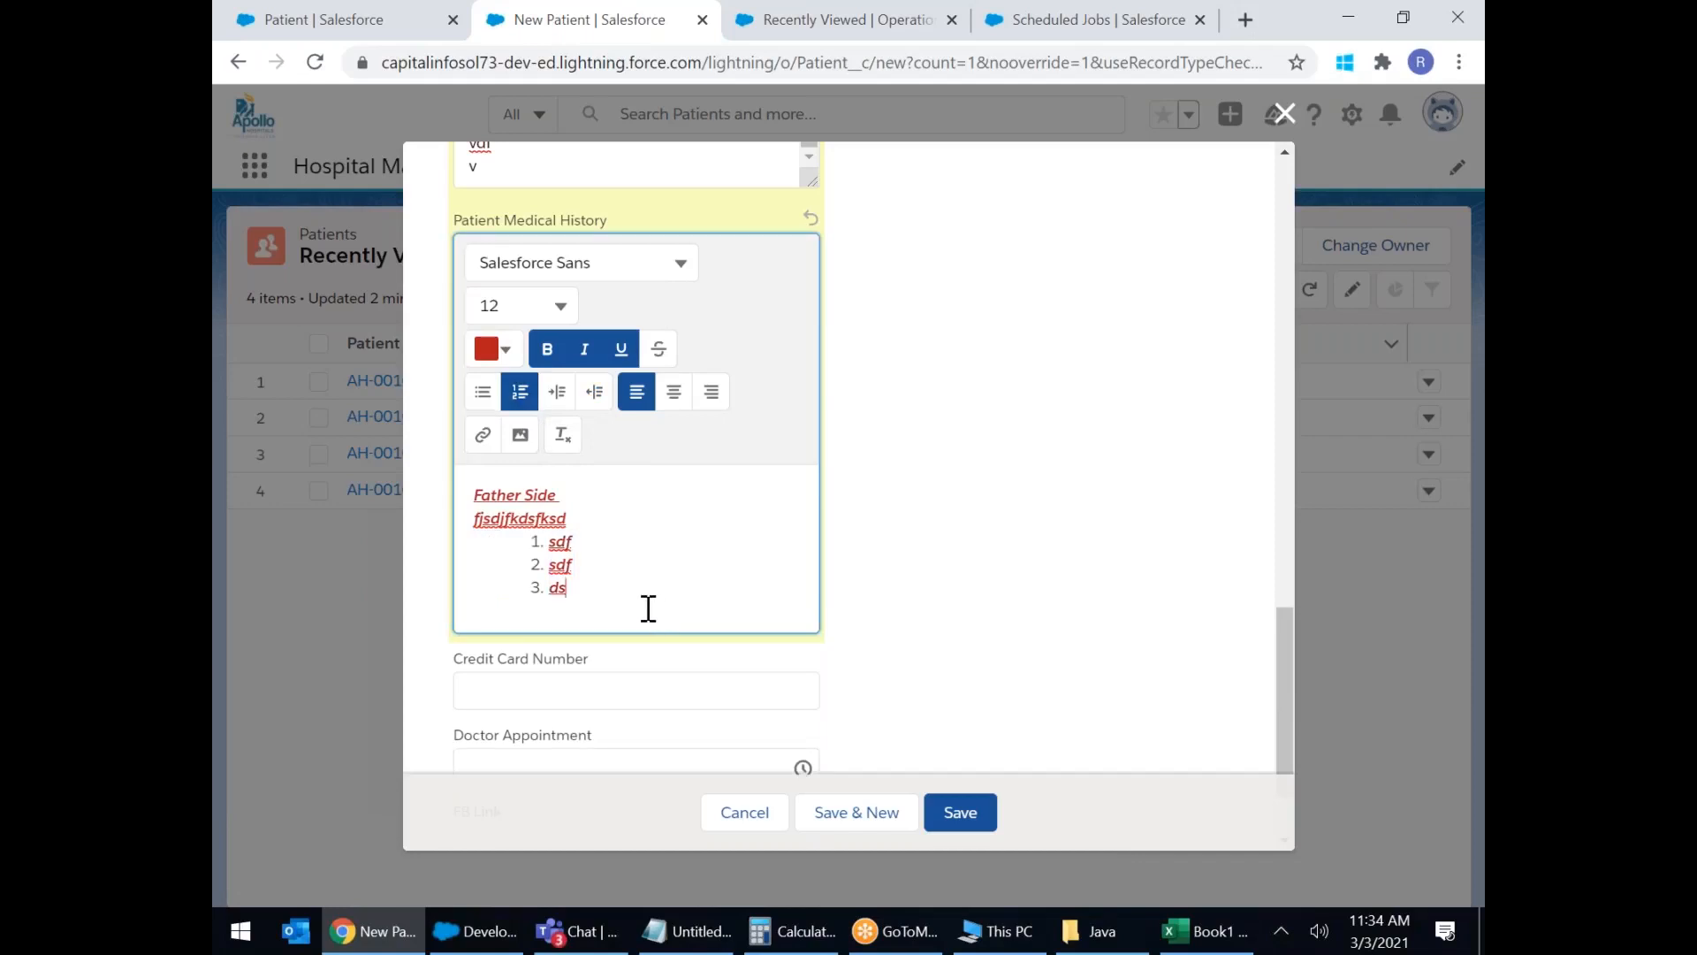
pyautogui.press('Return')
pyautogui.press('BackSpace')
pyautogui.press('Return')
pyautogui.press('Return')
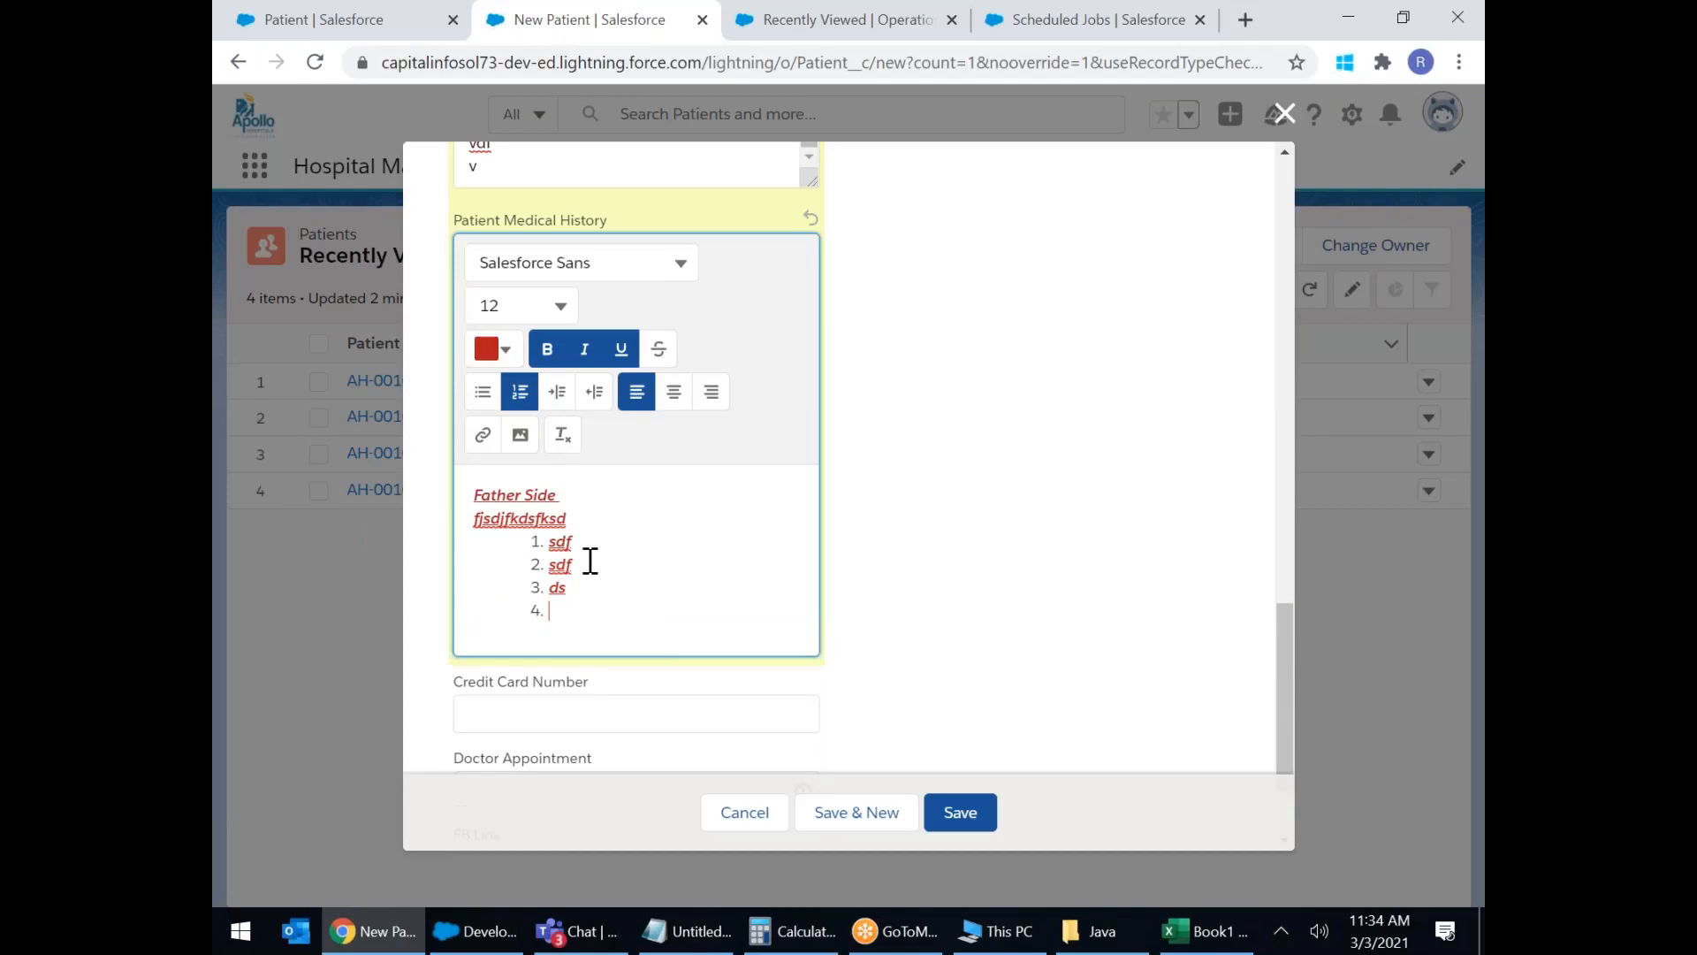
# Insert the ap4 Apollo Hospitals logo image below the numbered list.
pyautogui.click(522, 442)
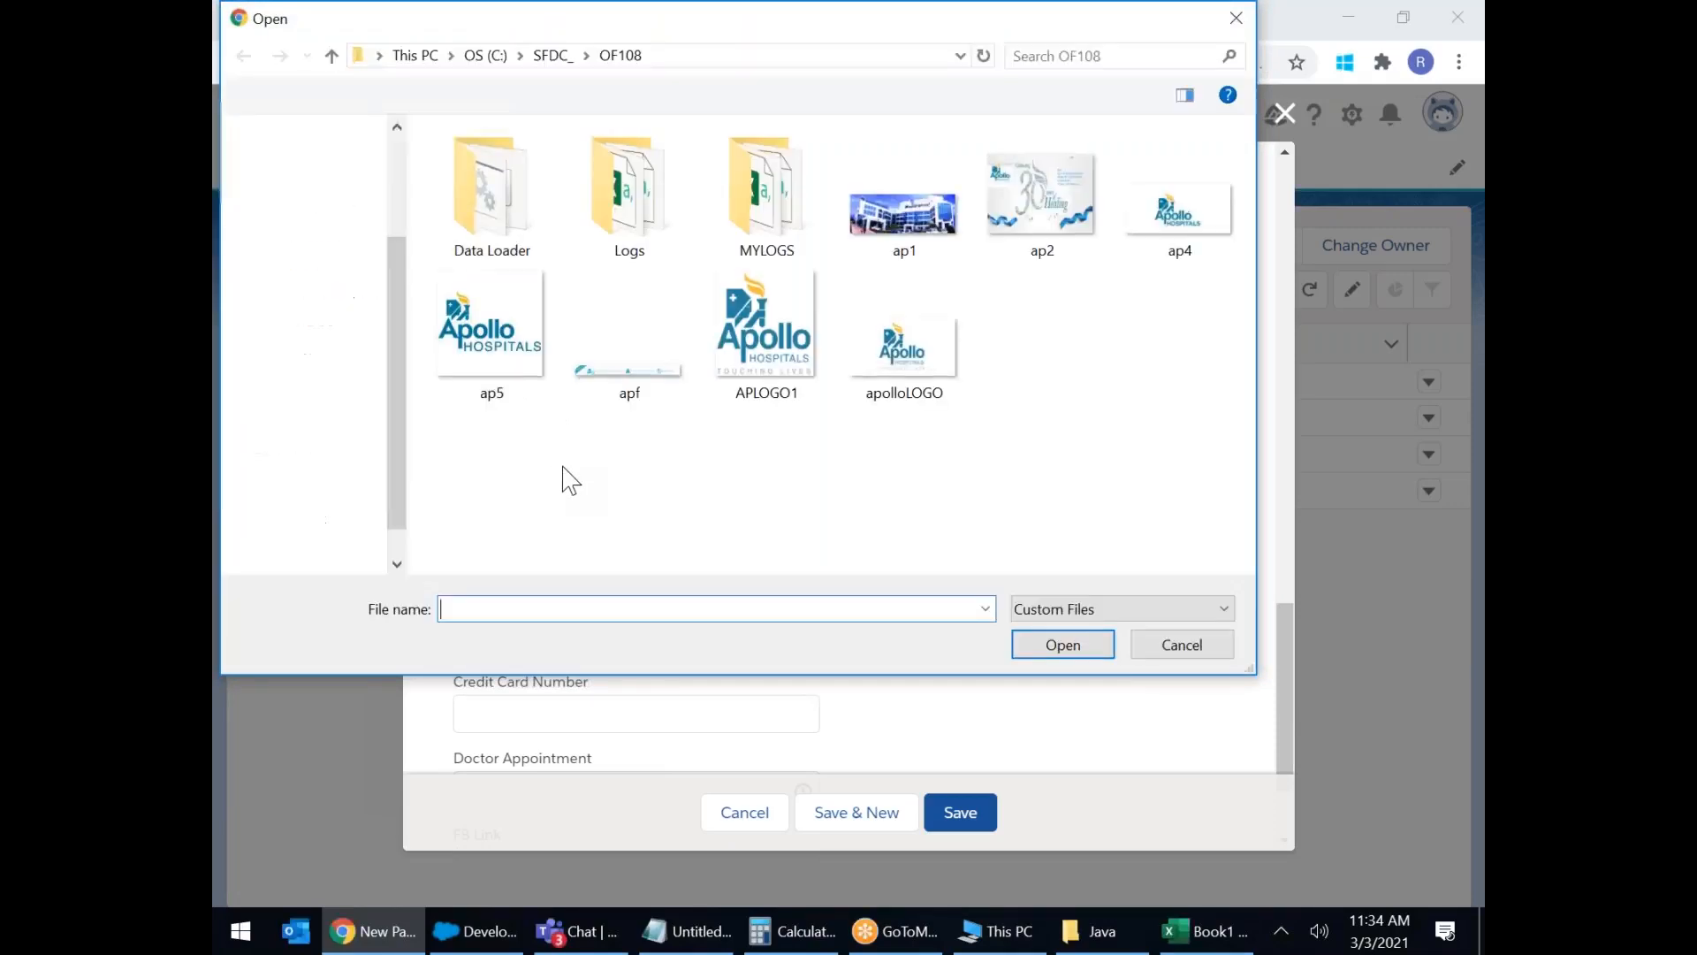
pyautogui.doubleClick(1154, 231)
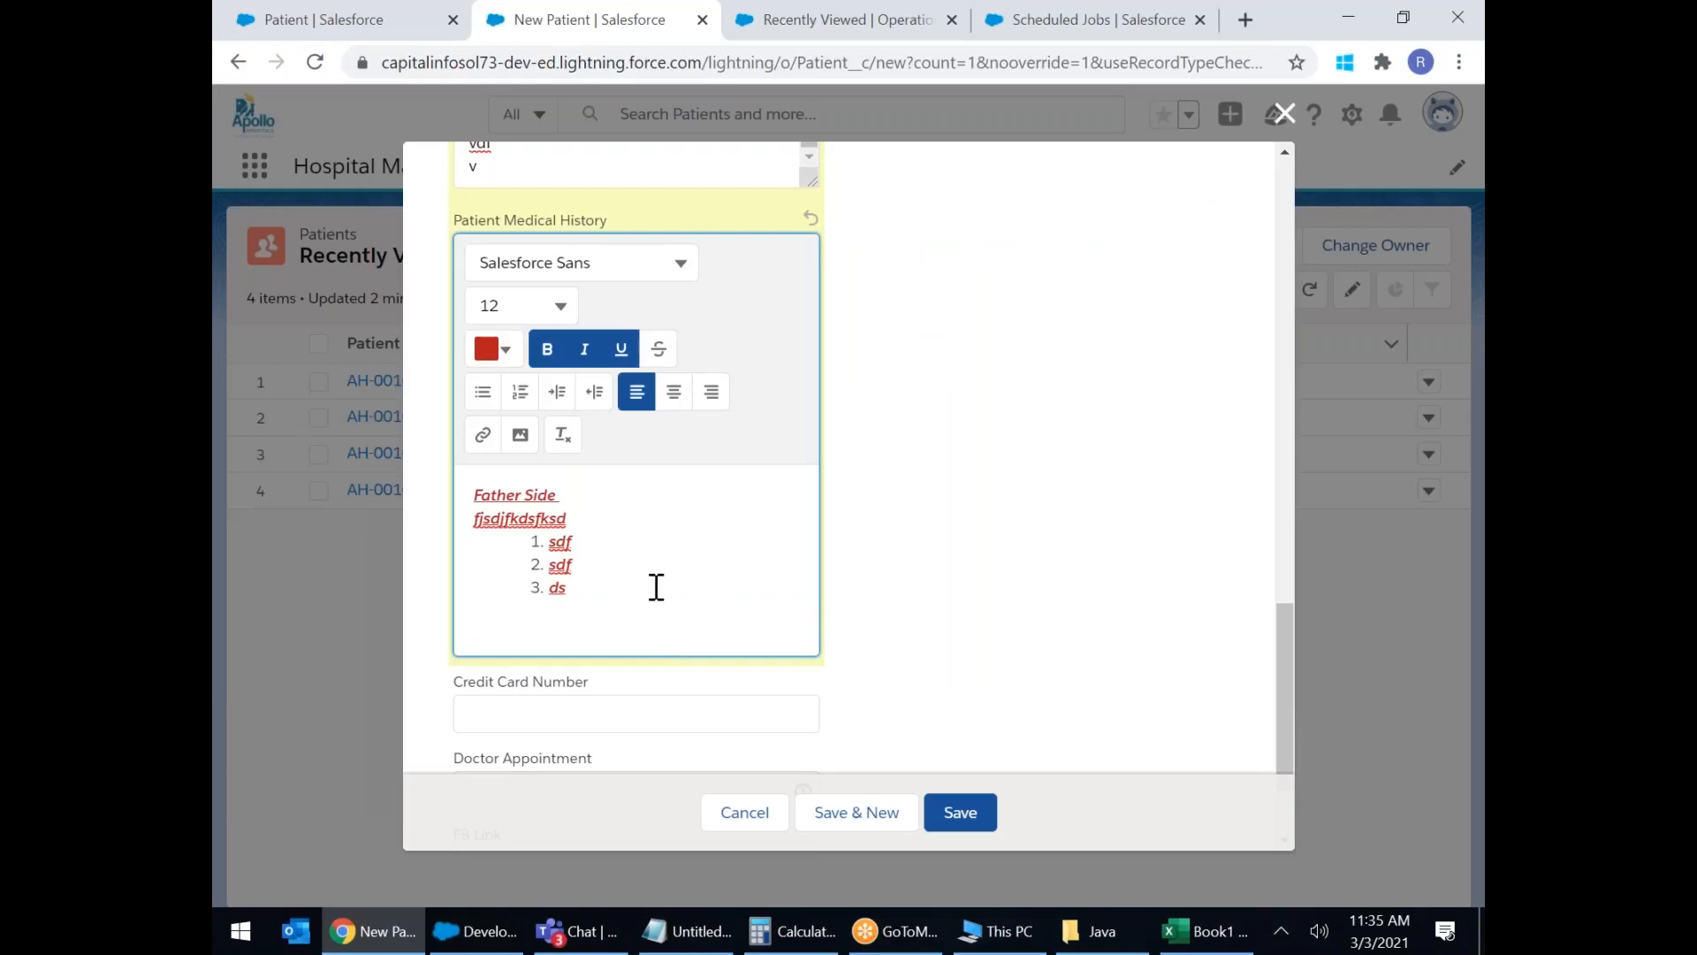
pyautogui.scroll(-1, 702, 614)
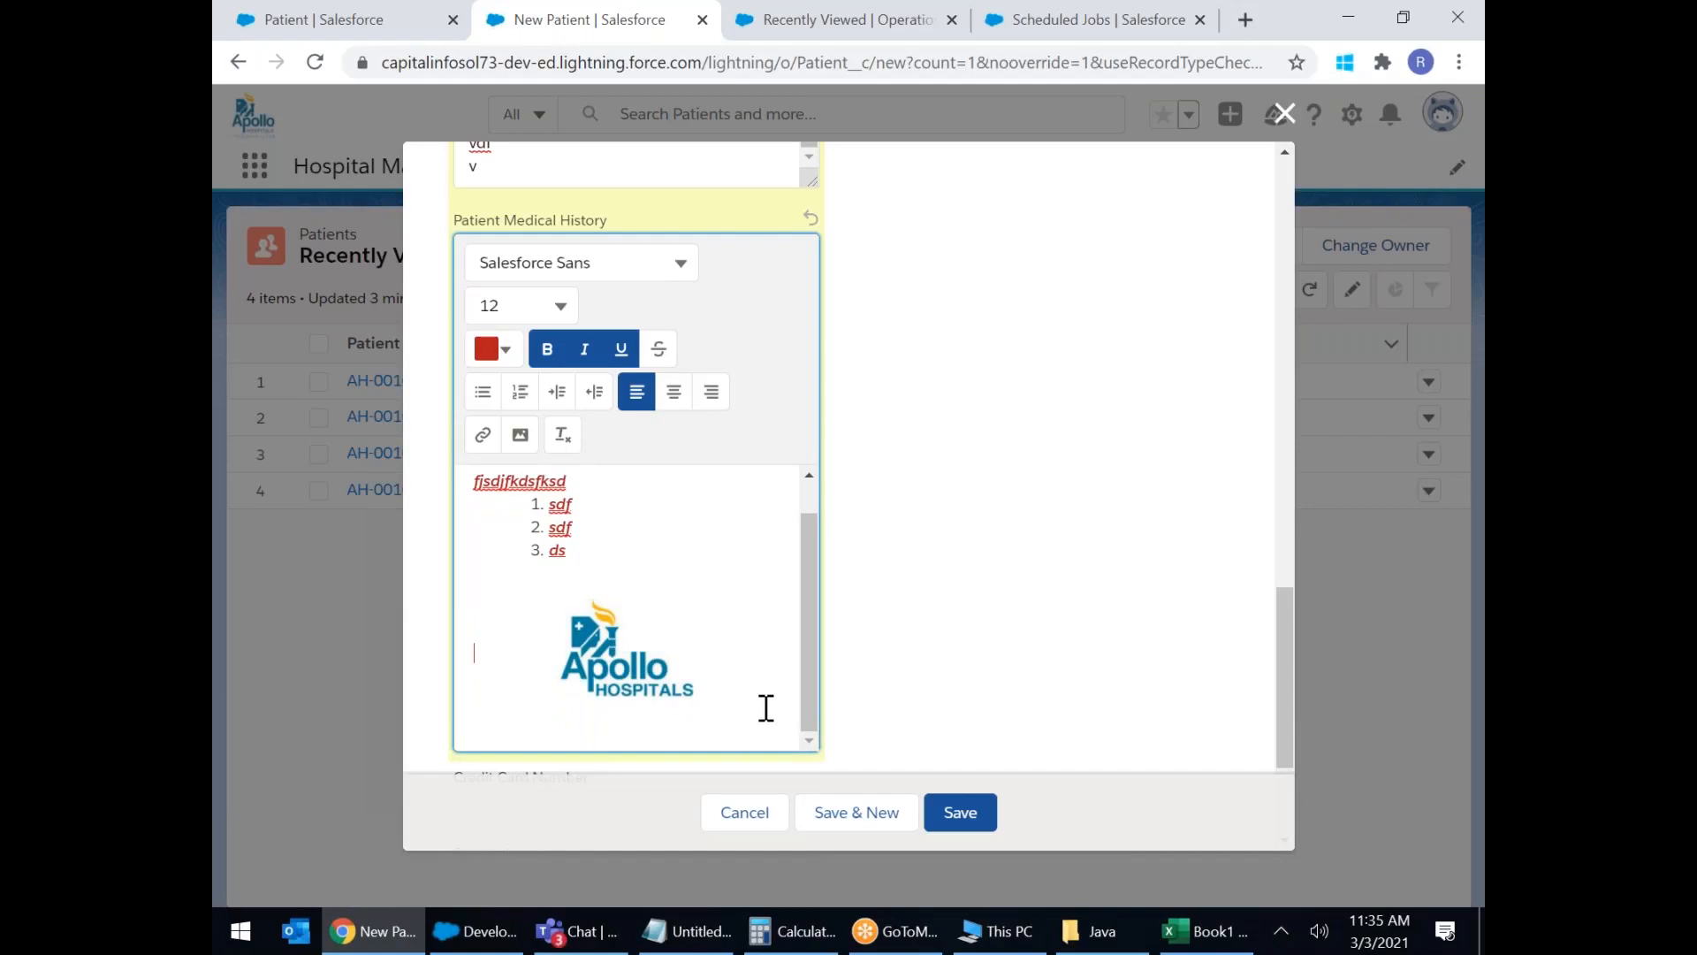
pyautogui.press('Return')
pyautogui.click(533, 590)
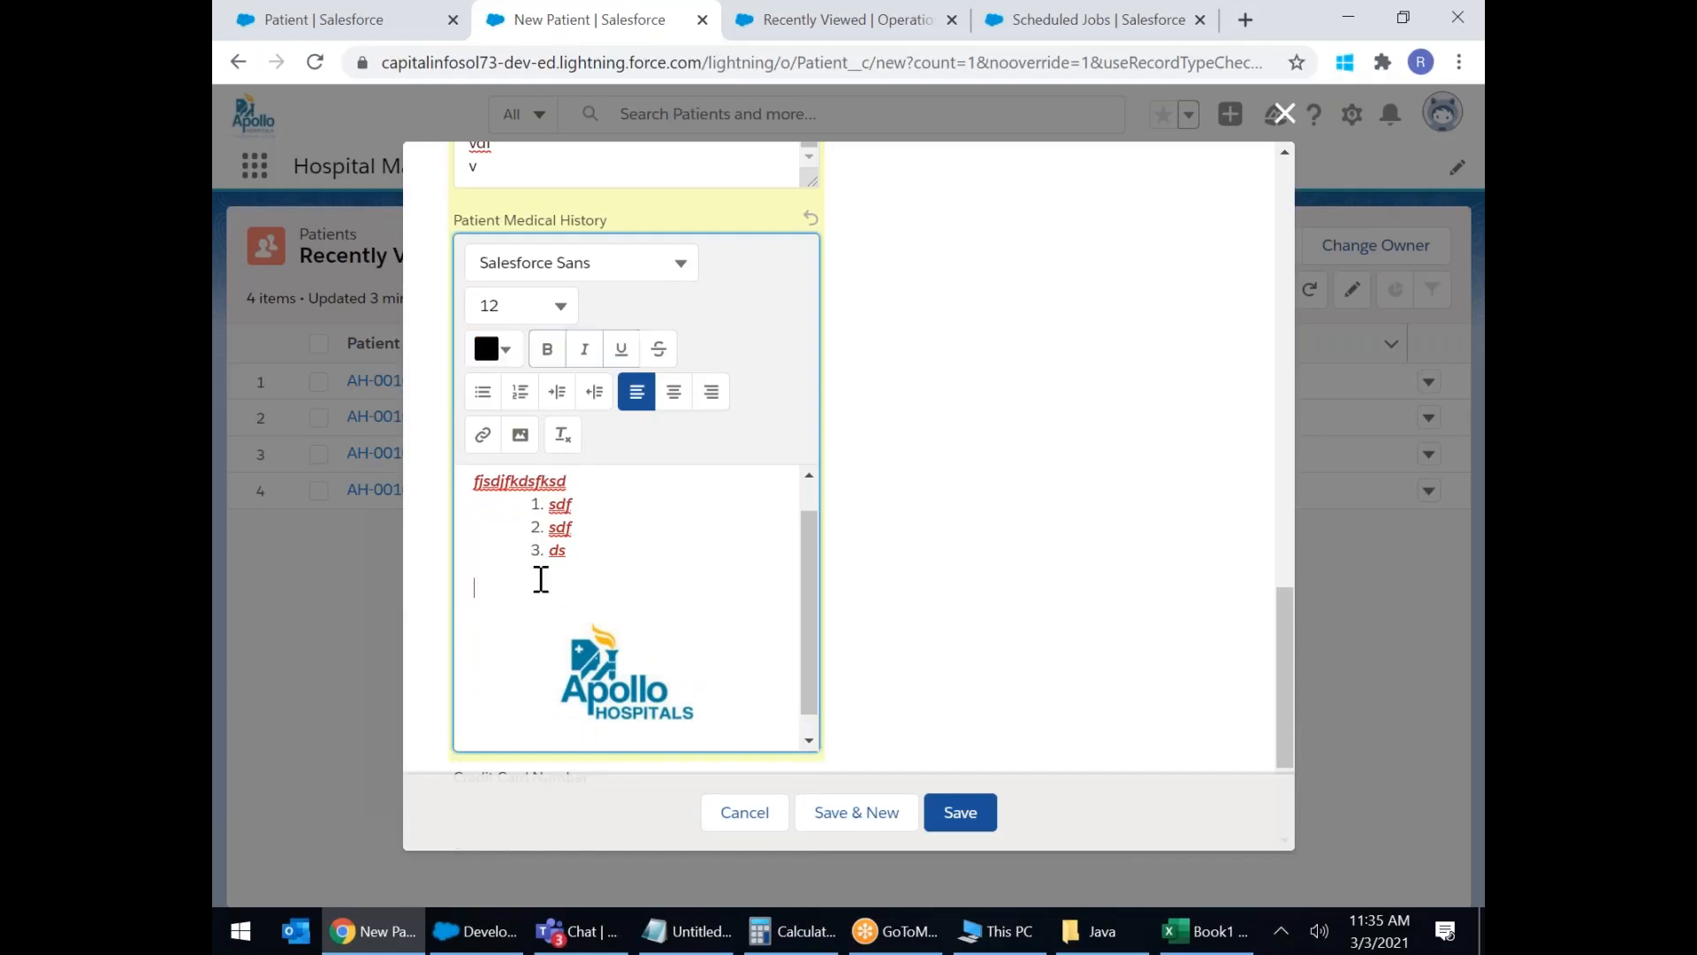
pyautogui.click(483, 434)
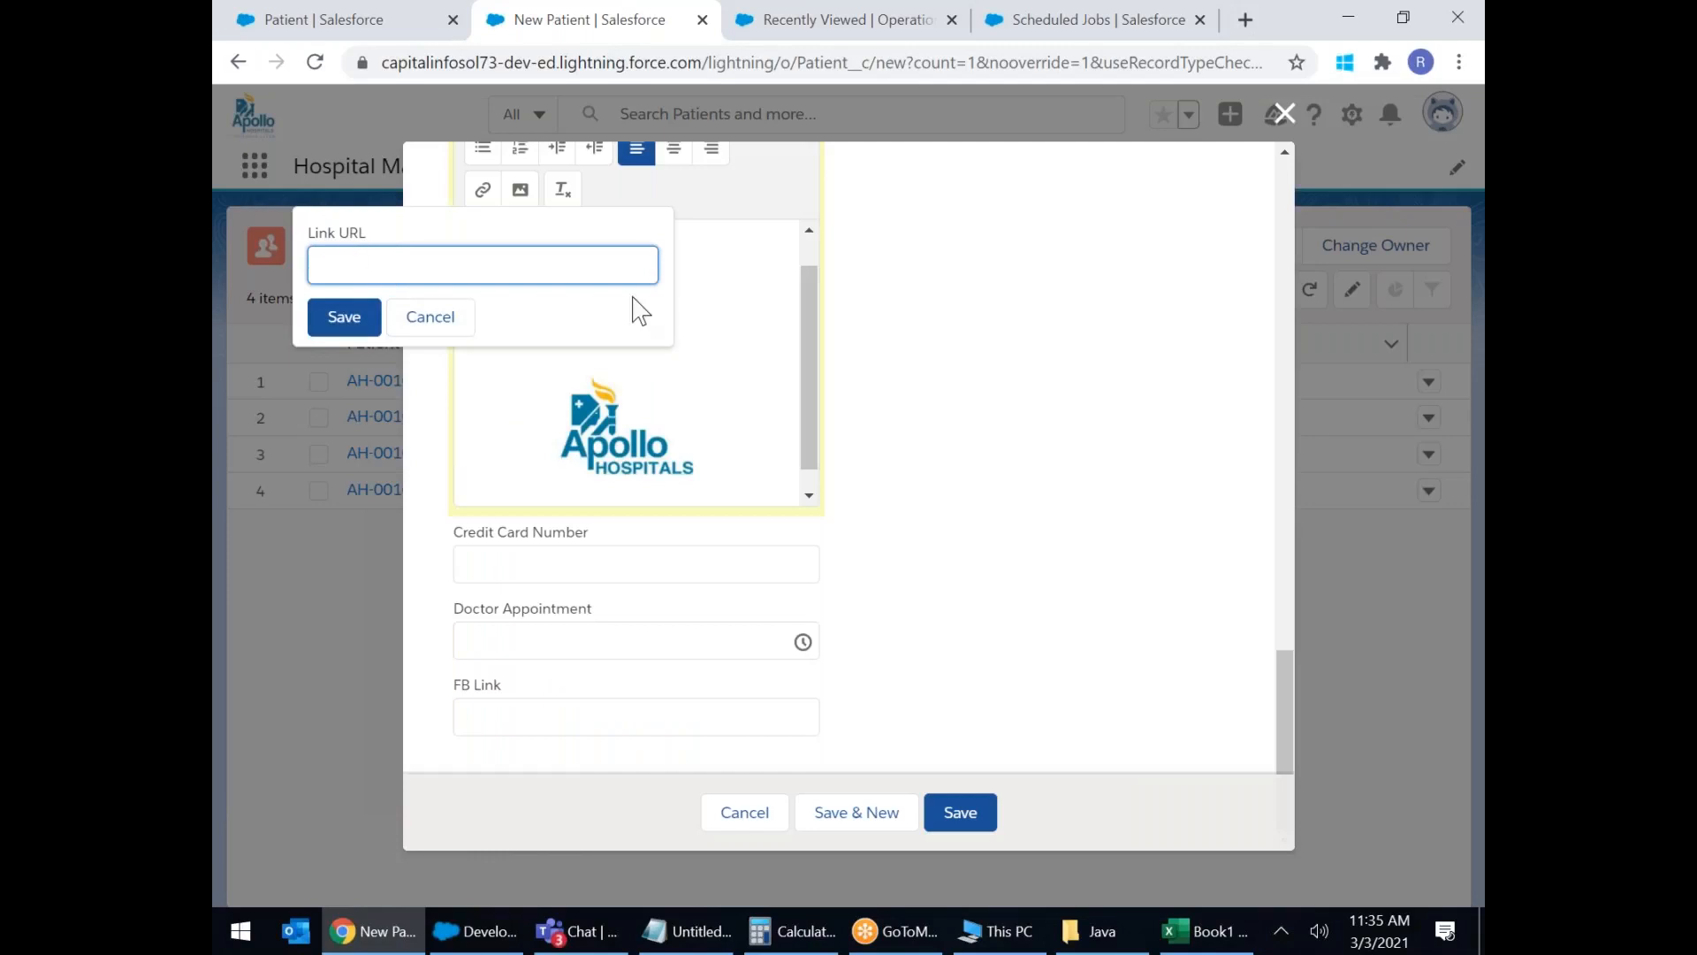
# Cancel the link popup and enter the 16-digit credit card number.
pyautogui.click(451, 318)
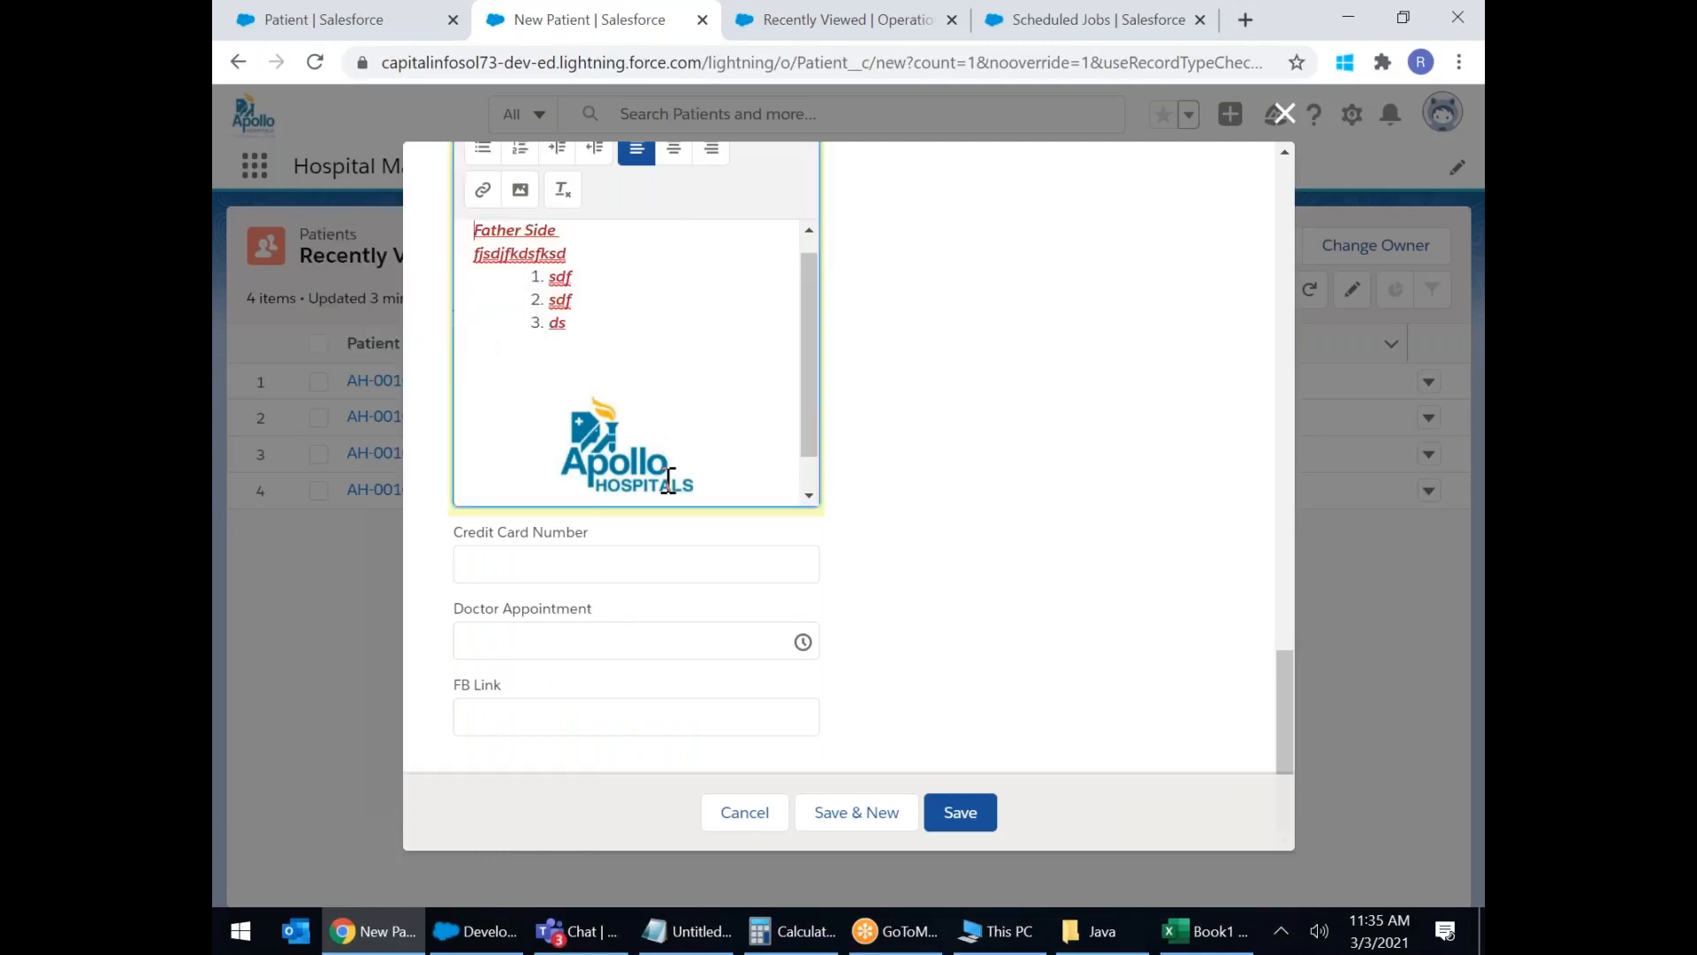
pyautogui.click(534, 570)
pyautogui.write('1234567890123456')
# Set Doctor Appointment to 12:45 AM and enter the patient's Facebook profile URL in FB Link.
pyautogui.click(559, 635)
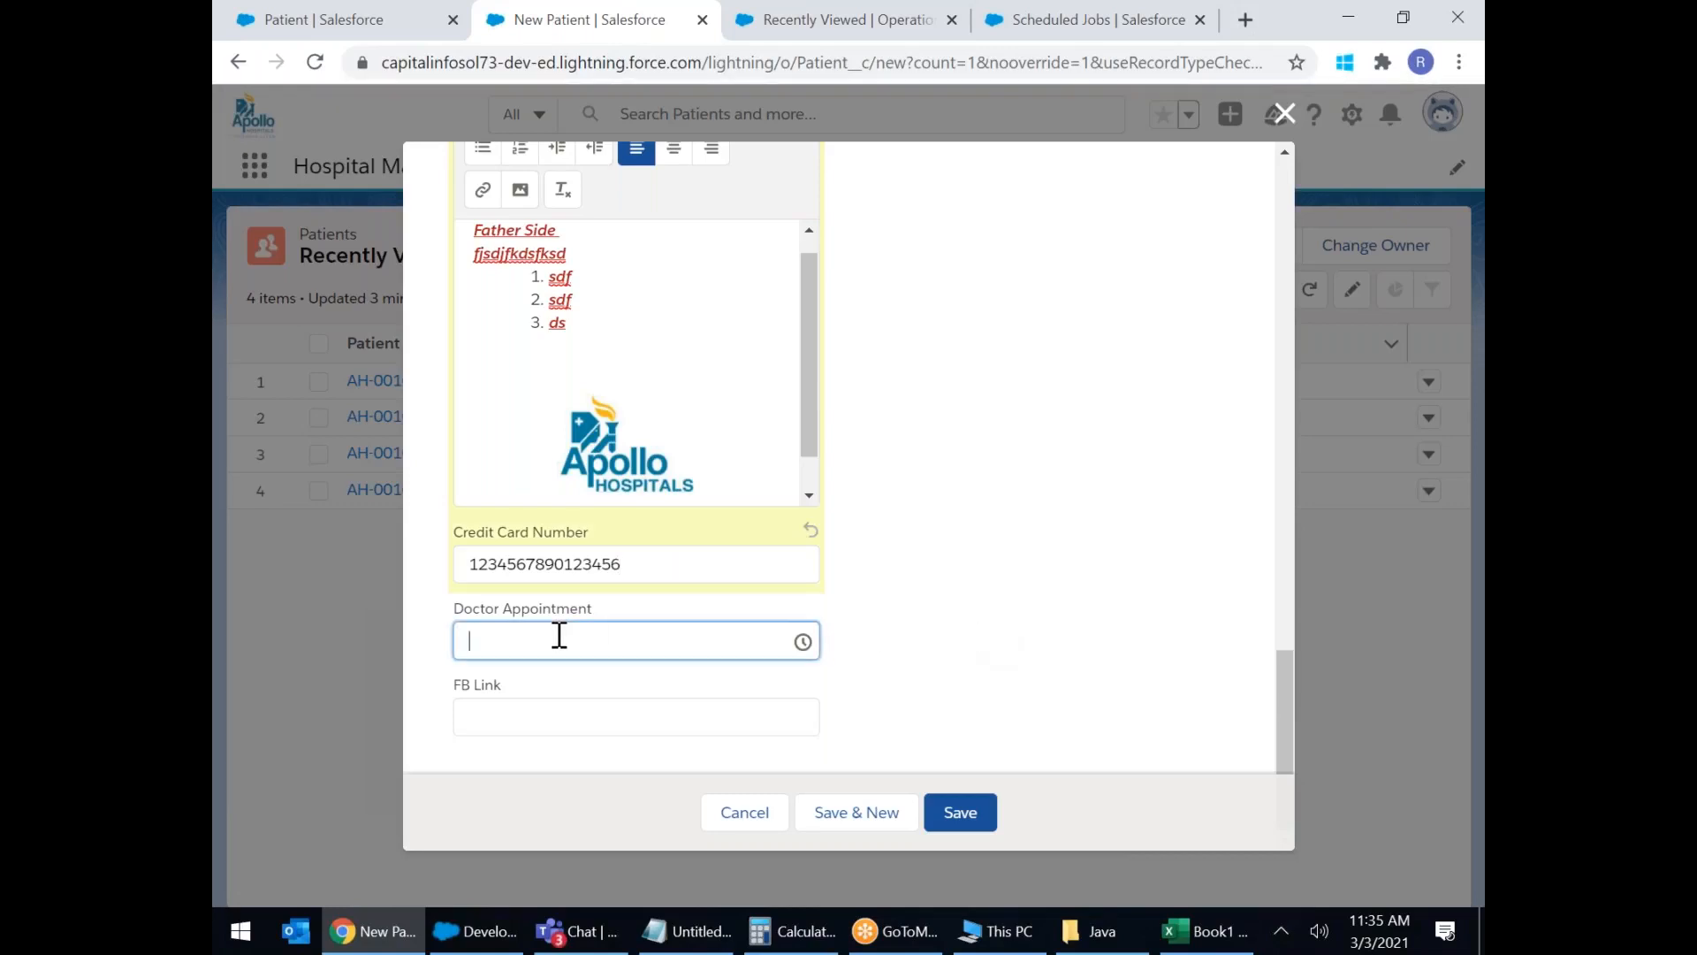
pyautogui.click(527, 813)
pyautogui.click(553, 708)
pyautogui.write('www')
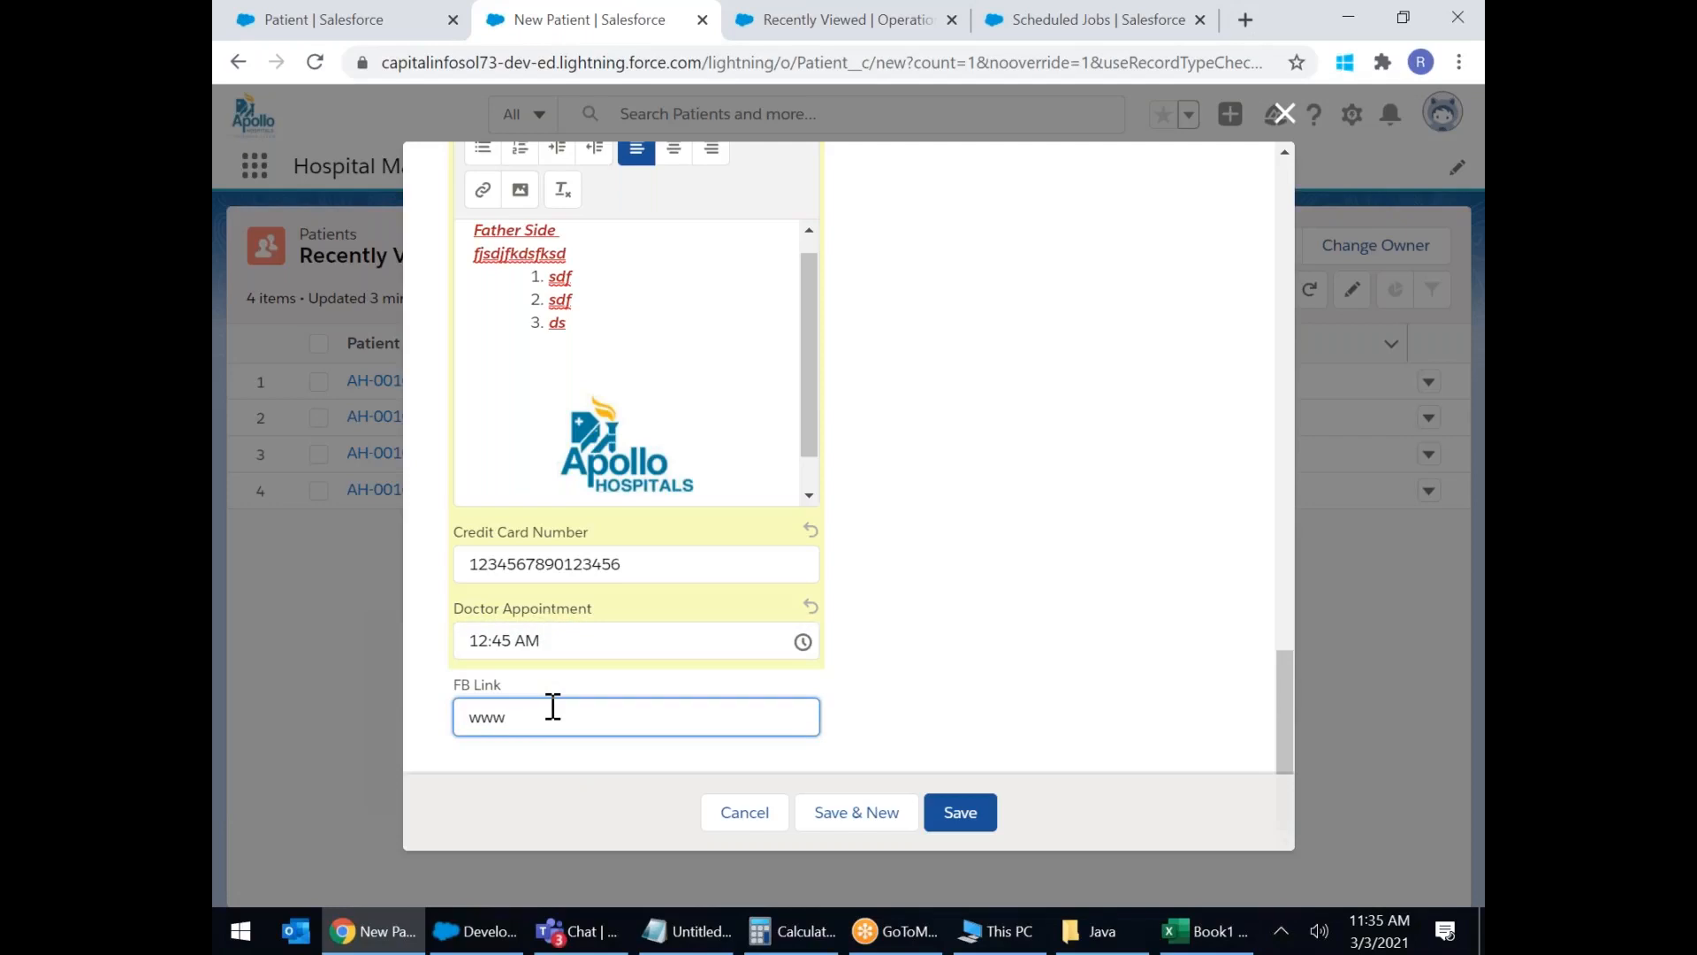
pyautogui.write('.fb.com/Indira.Gandhi')
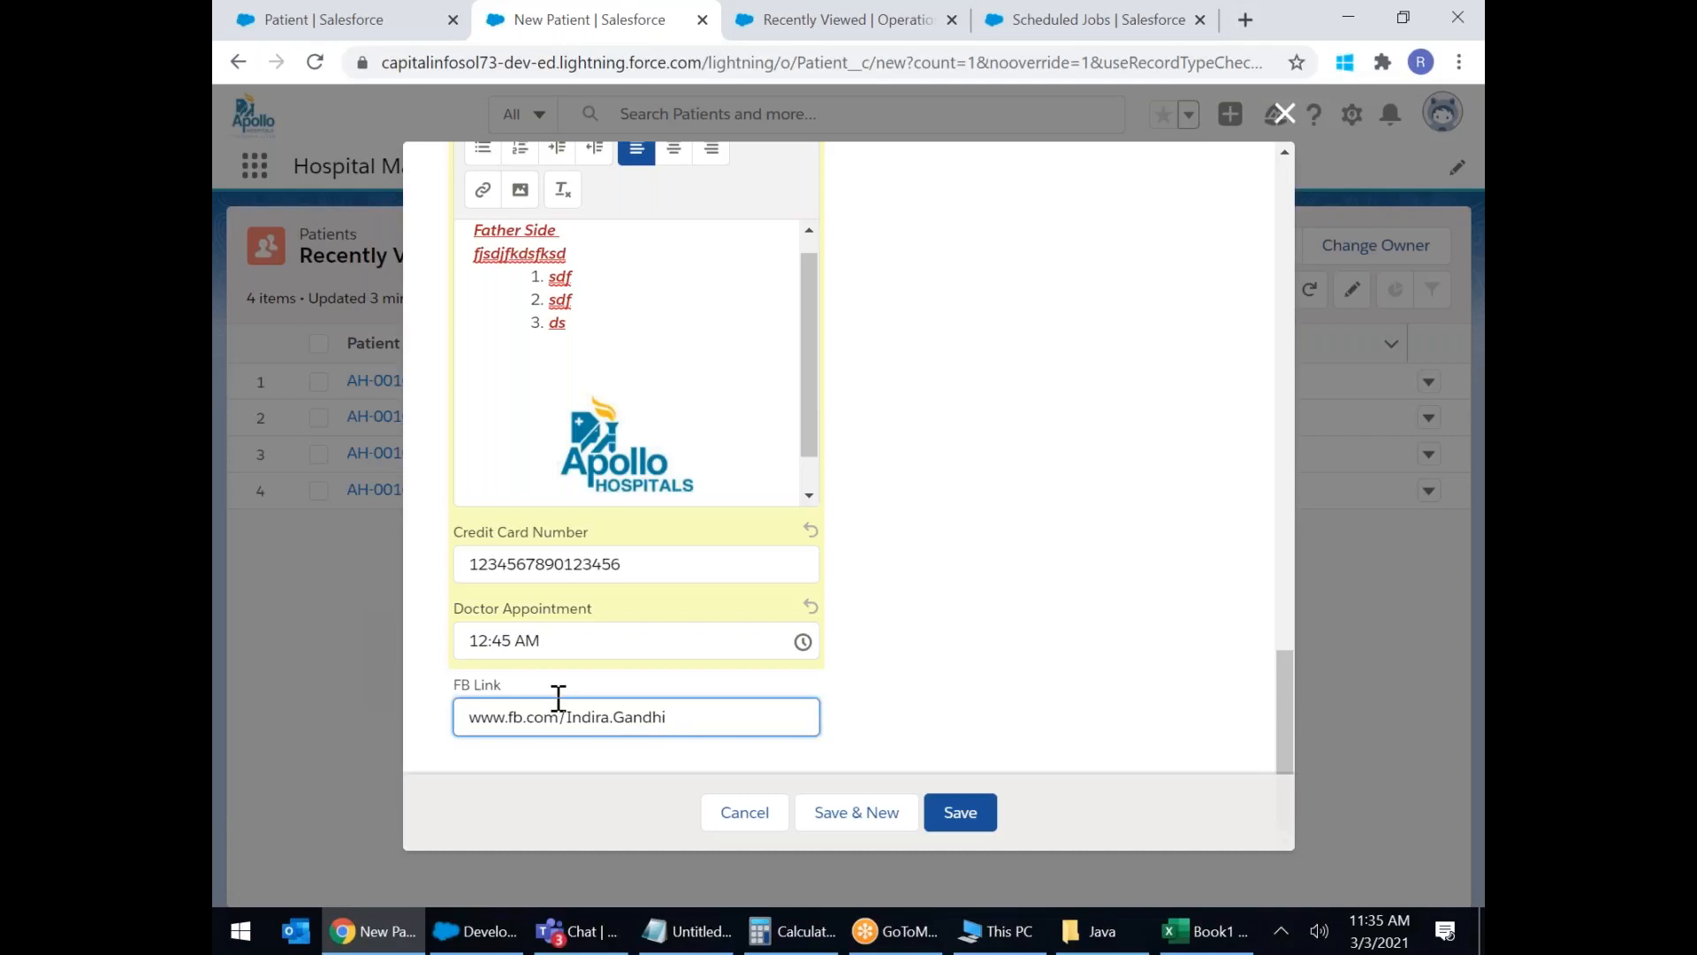
pyautogui.click(903, 599)
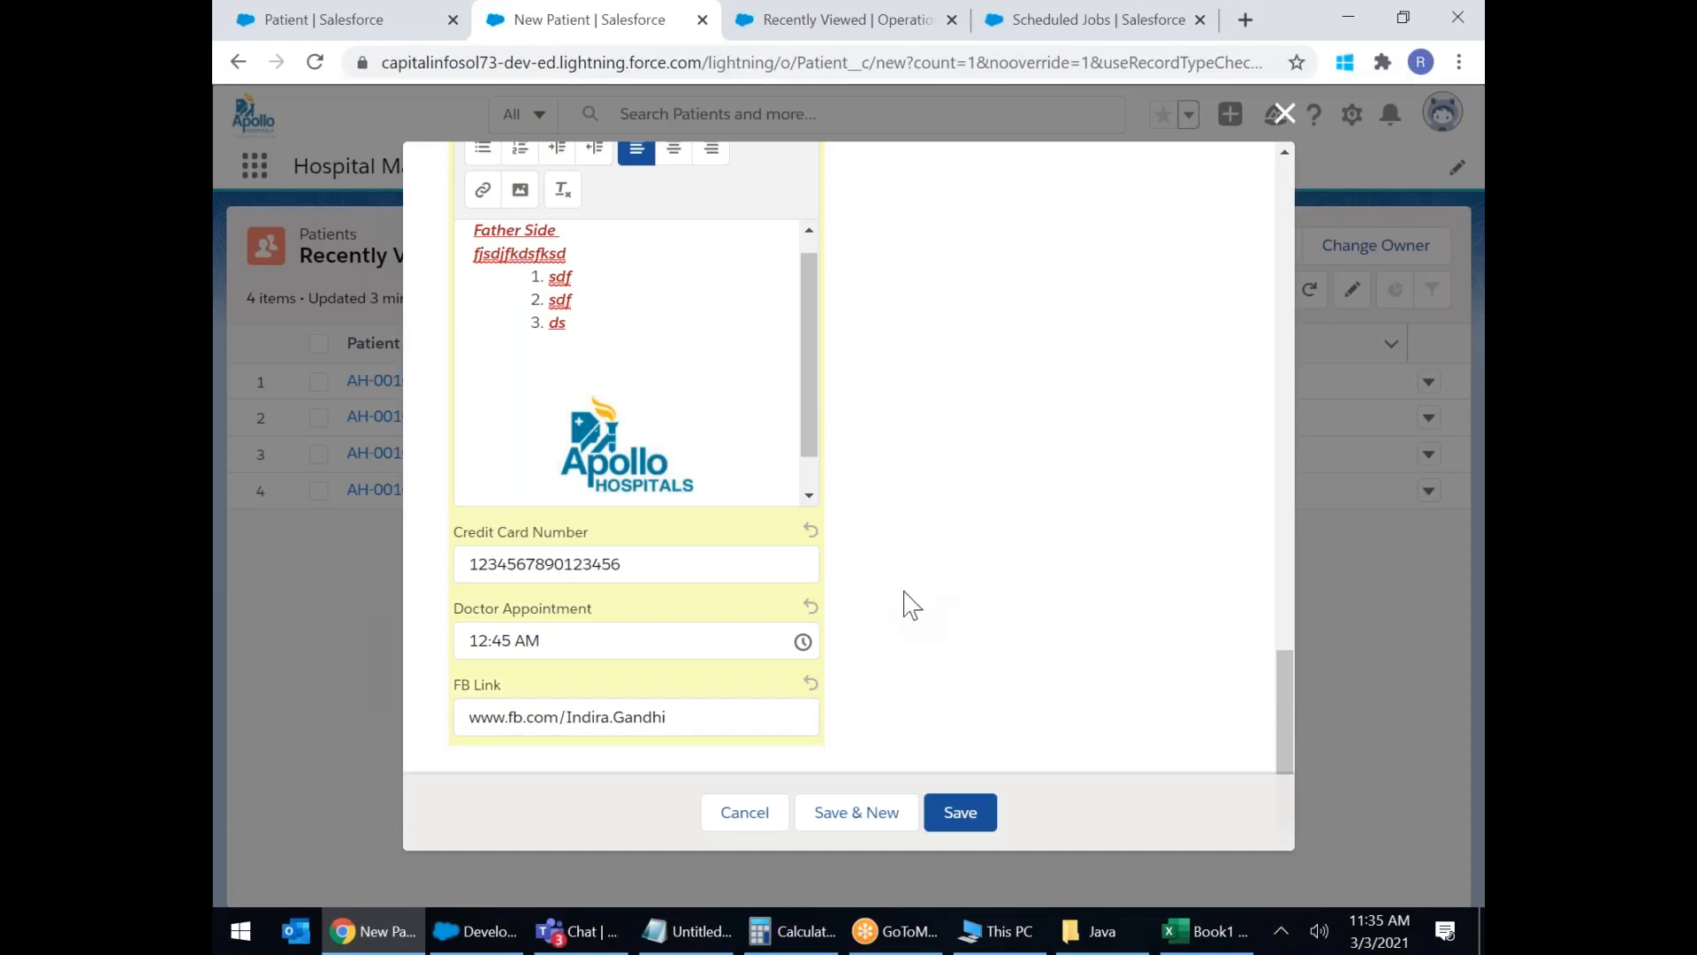
# Save the new patient and scroll through its Details tab to review the saved values.
pyautogui.click(959, 812)
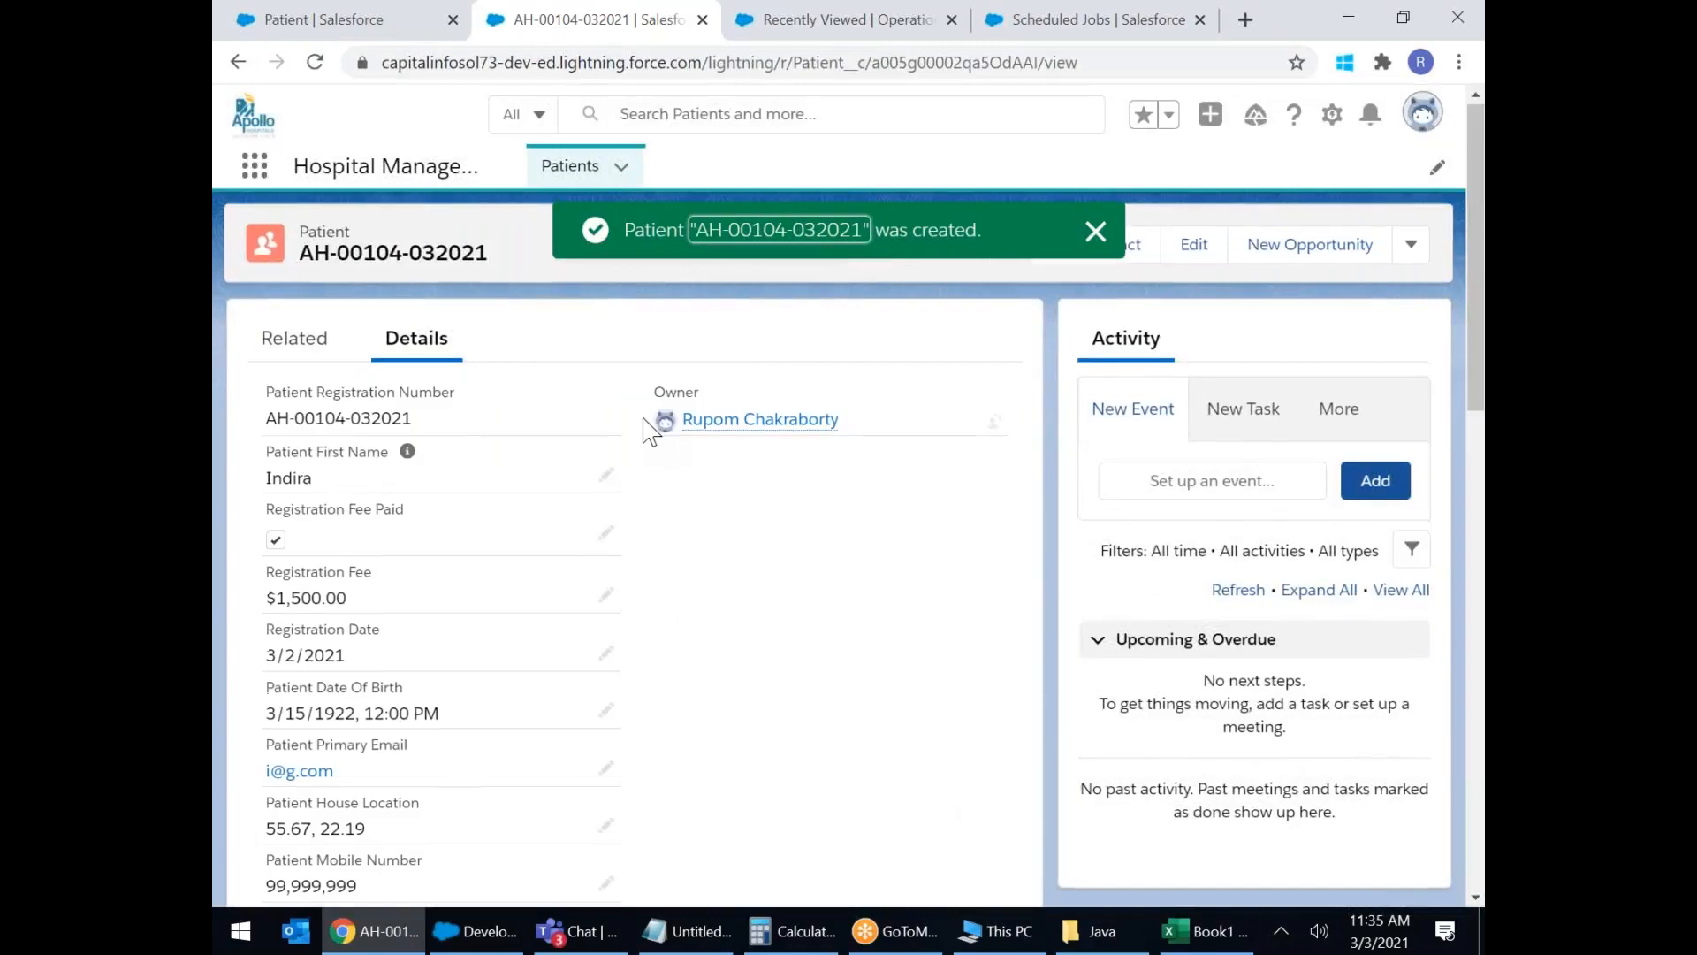
pyautogui.scroll(-4, 650, 431)
pyautogui.scroll(-8, 650, 432)
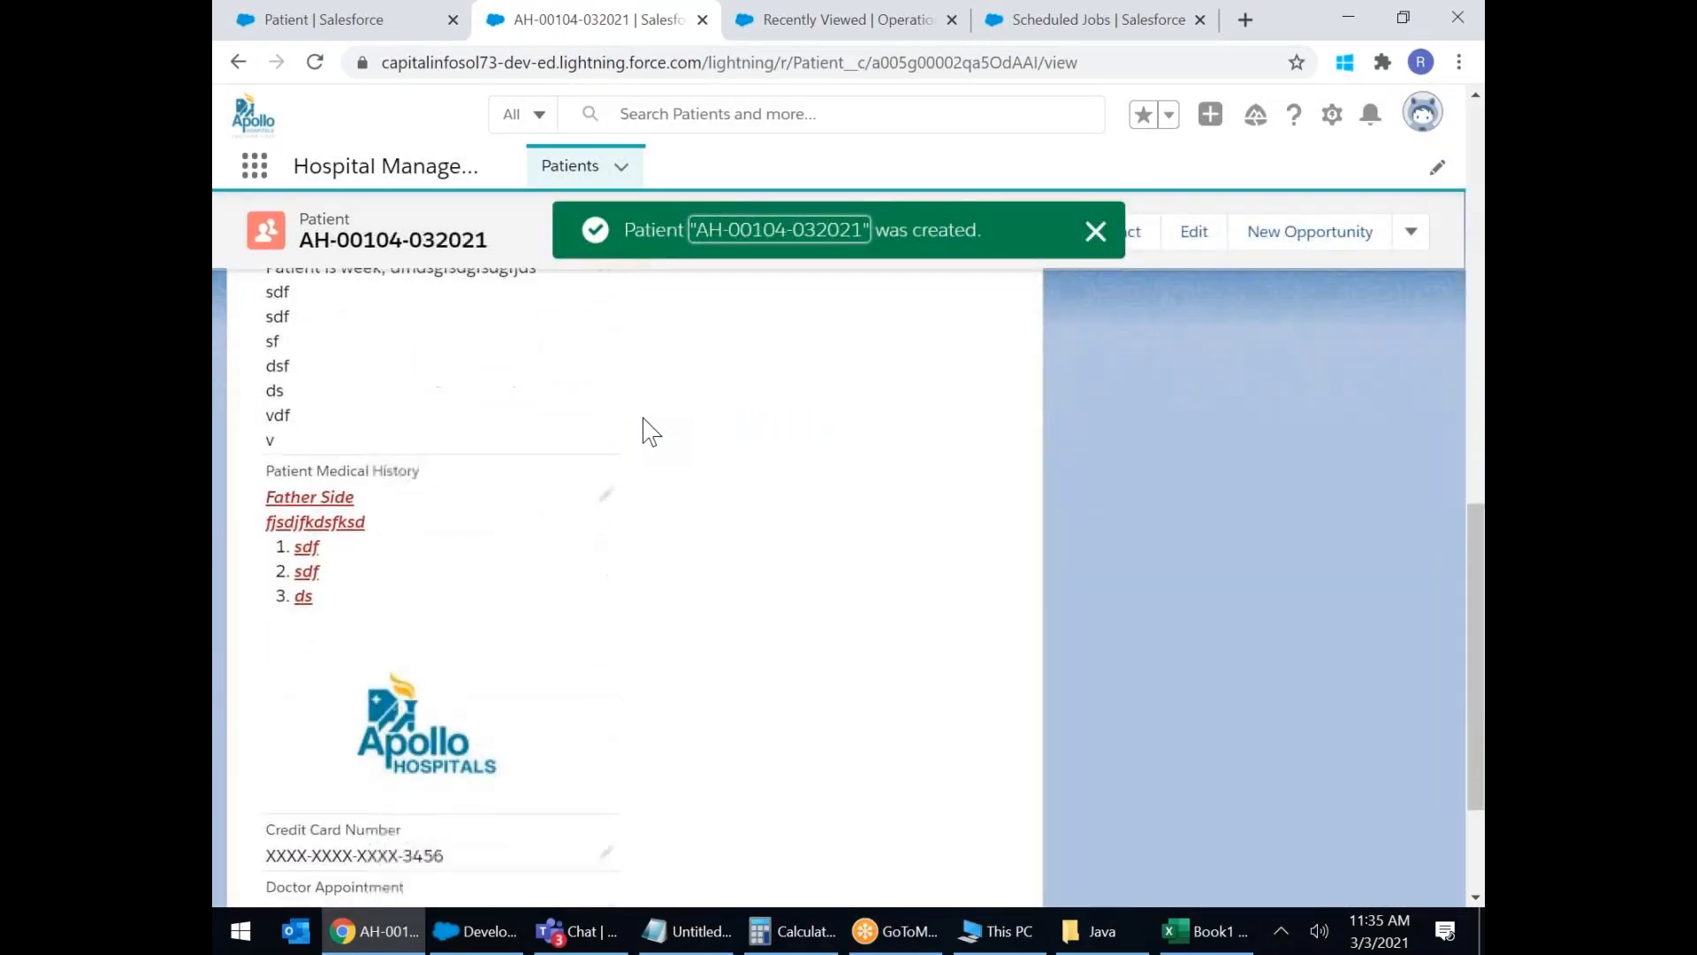
pyautogui.scroll(-1, 650, 432)
pyautogui.scroll(4, 701, 470)
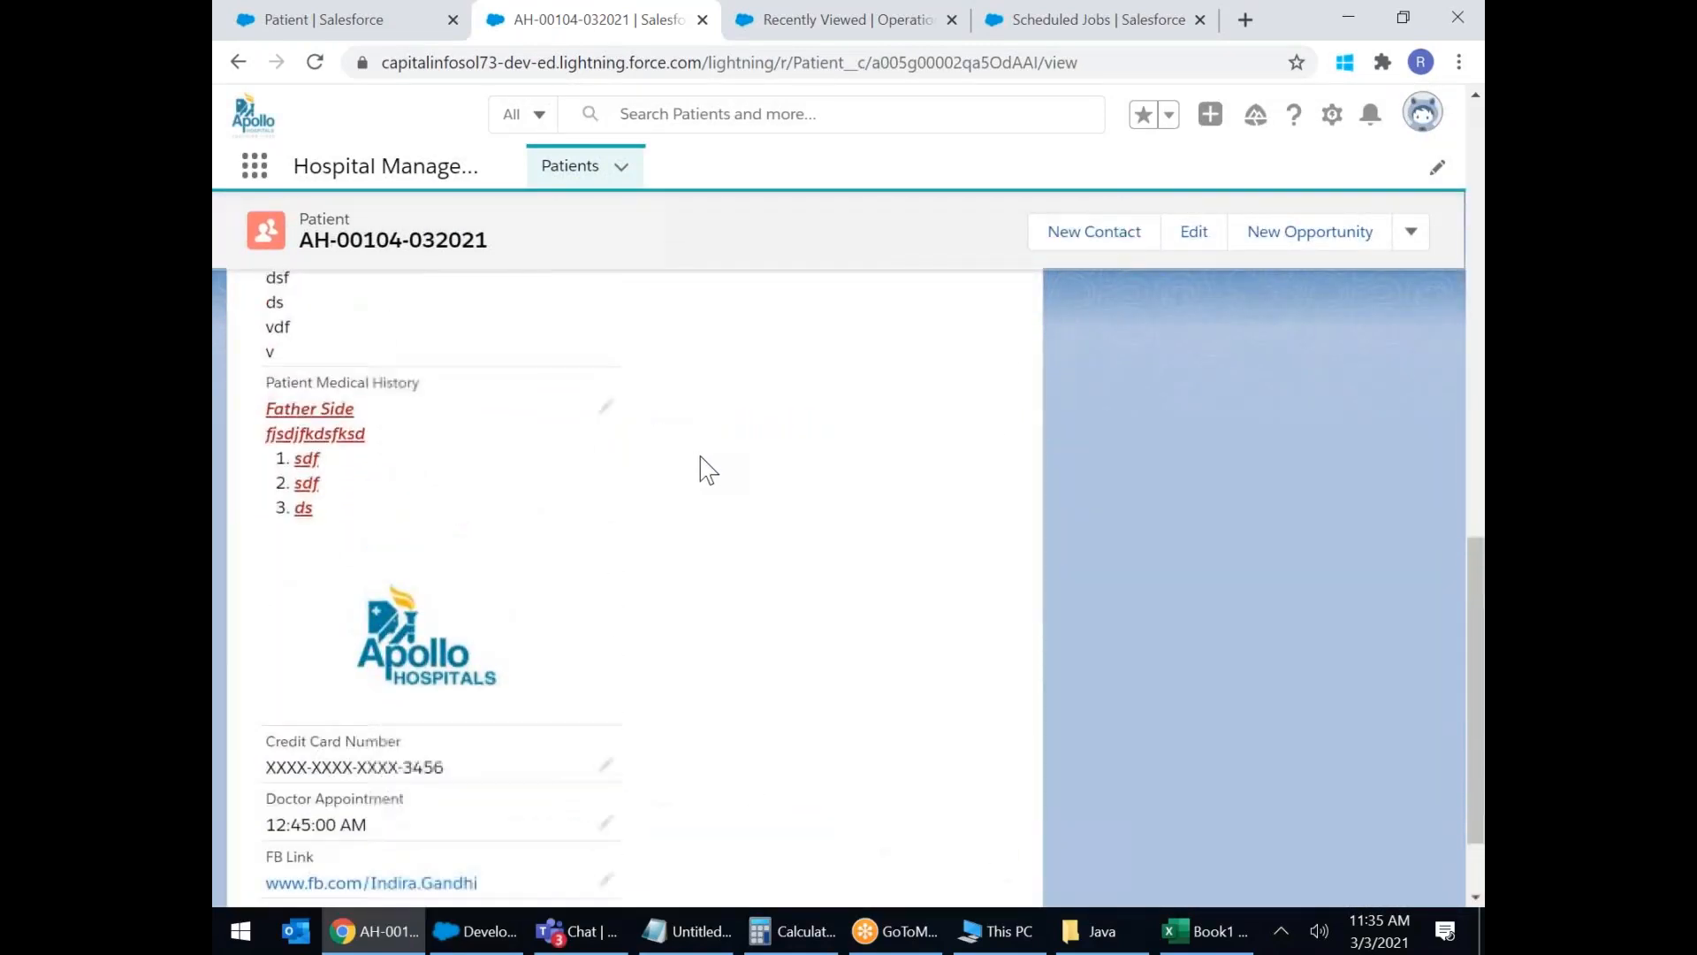
pyautogui.scroll(7, 708, 469)
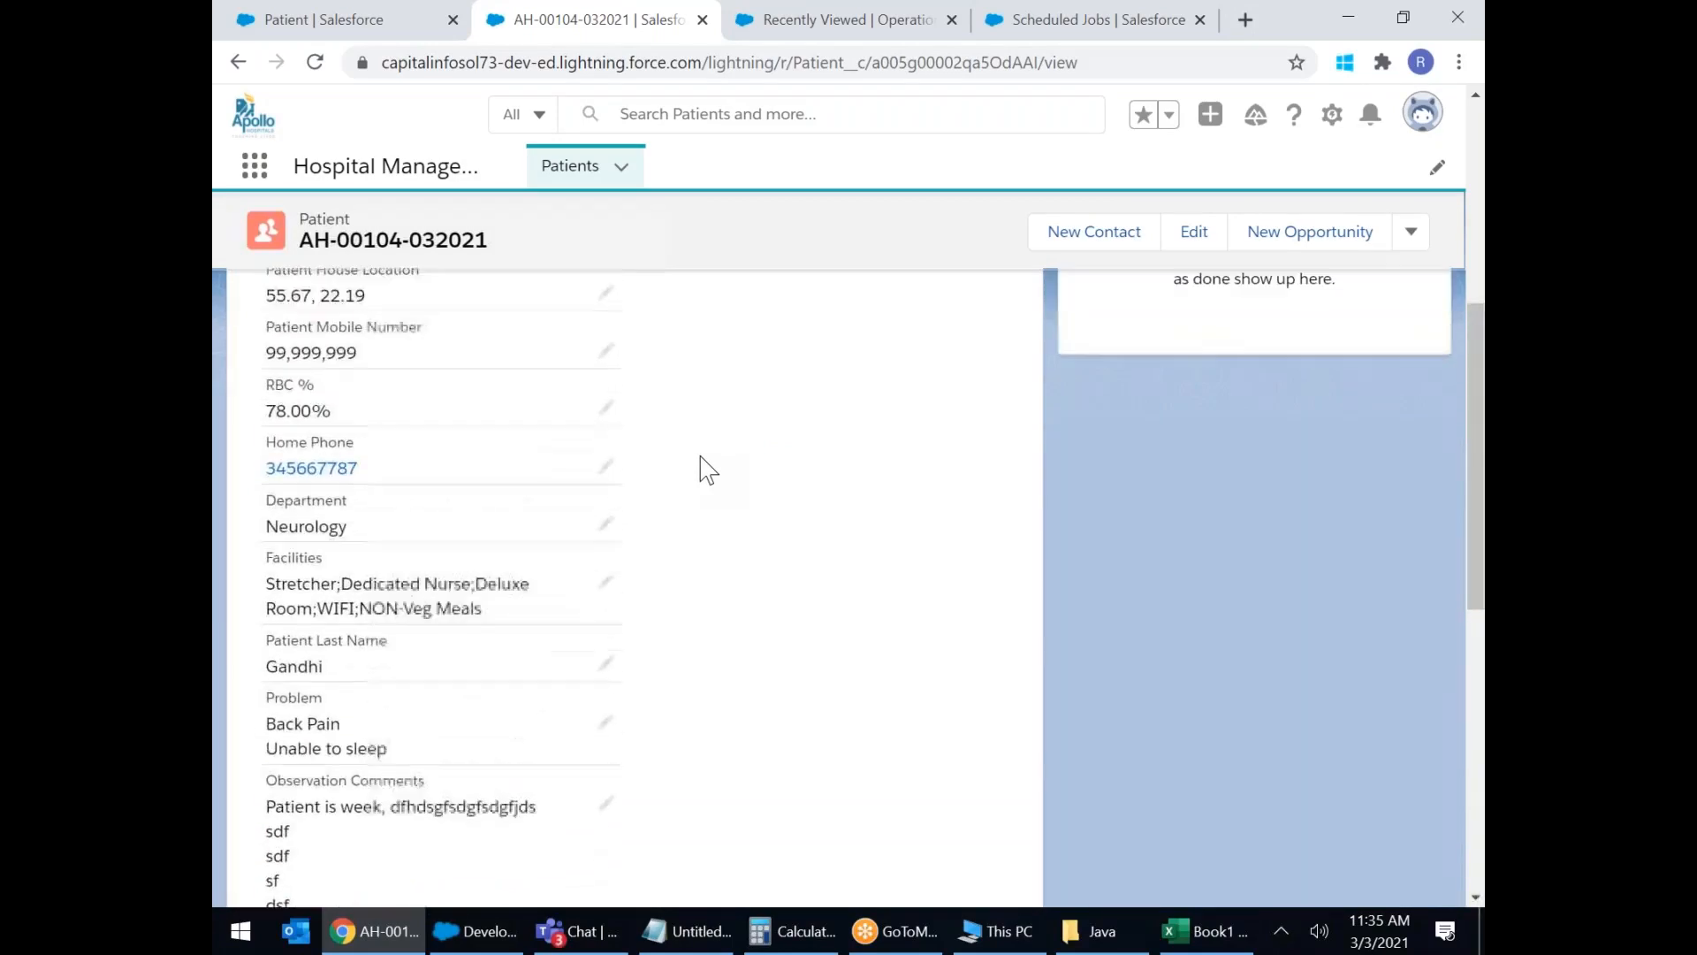
pyautogui.scroll(4, 708, 469)
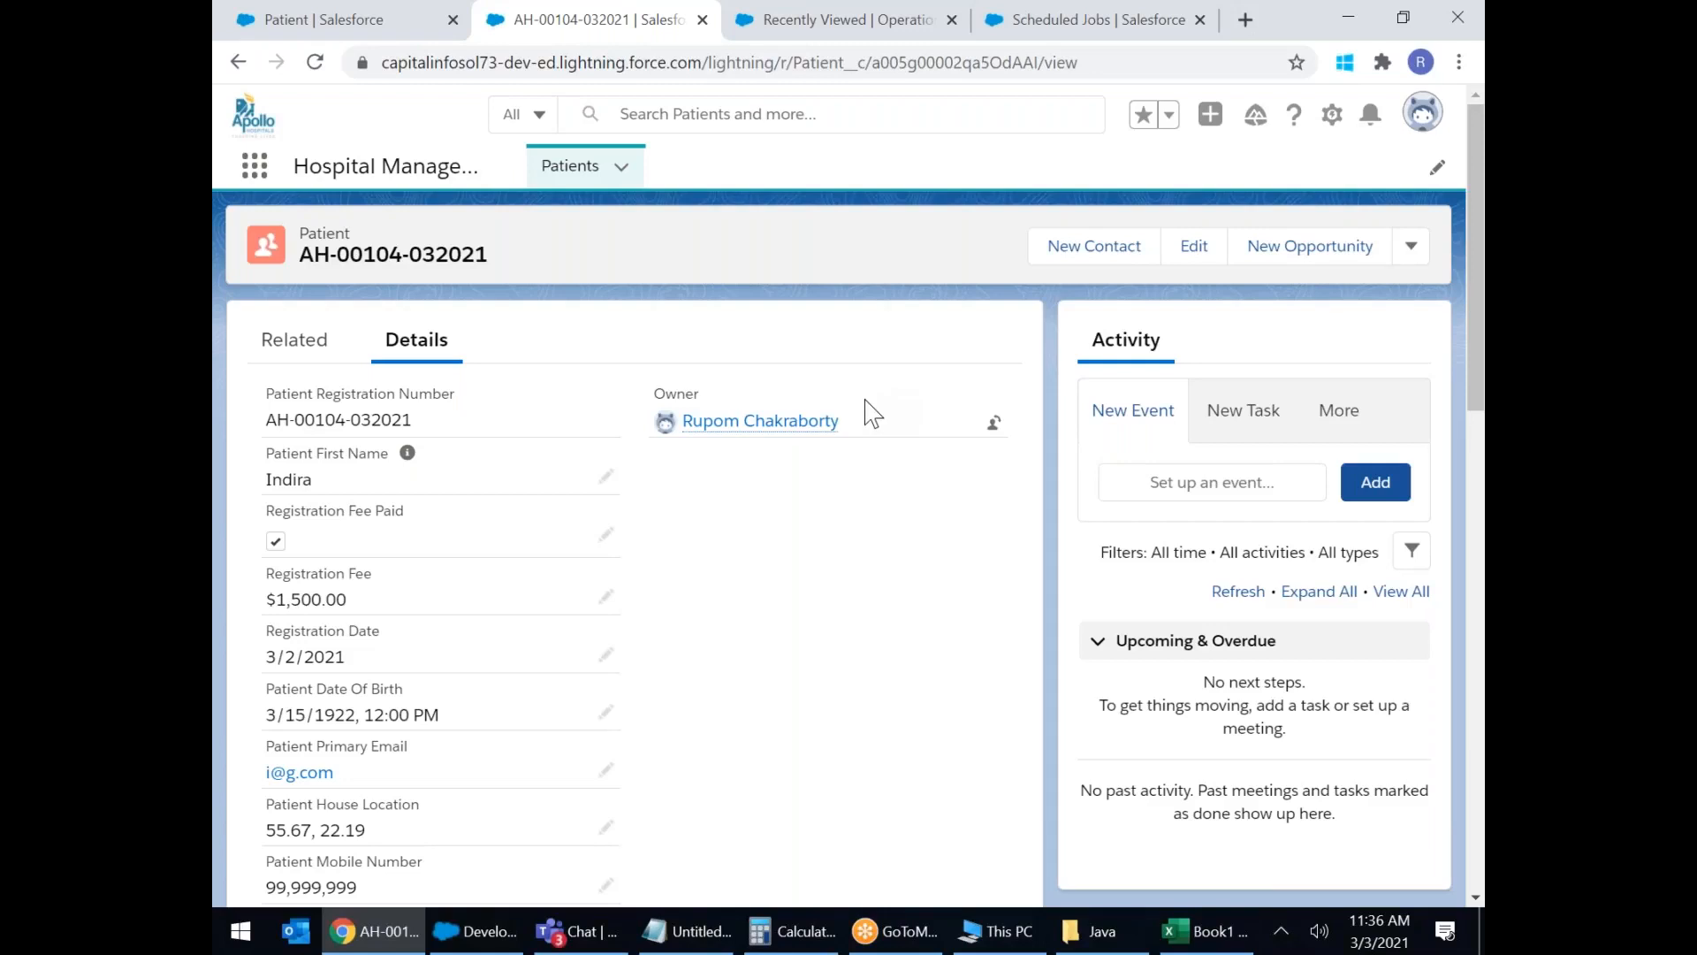
# Highlight the saved patient's first name and last name values on the Details tab.
pyautogui.scroll(-2, 519, 499)
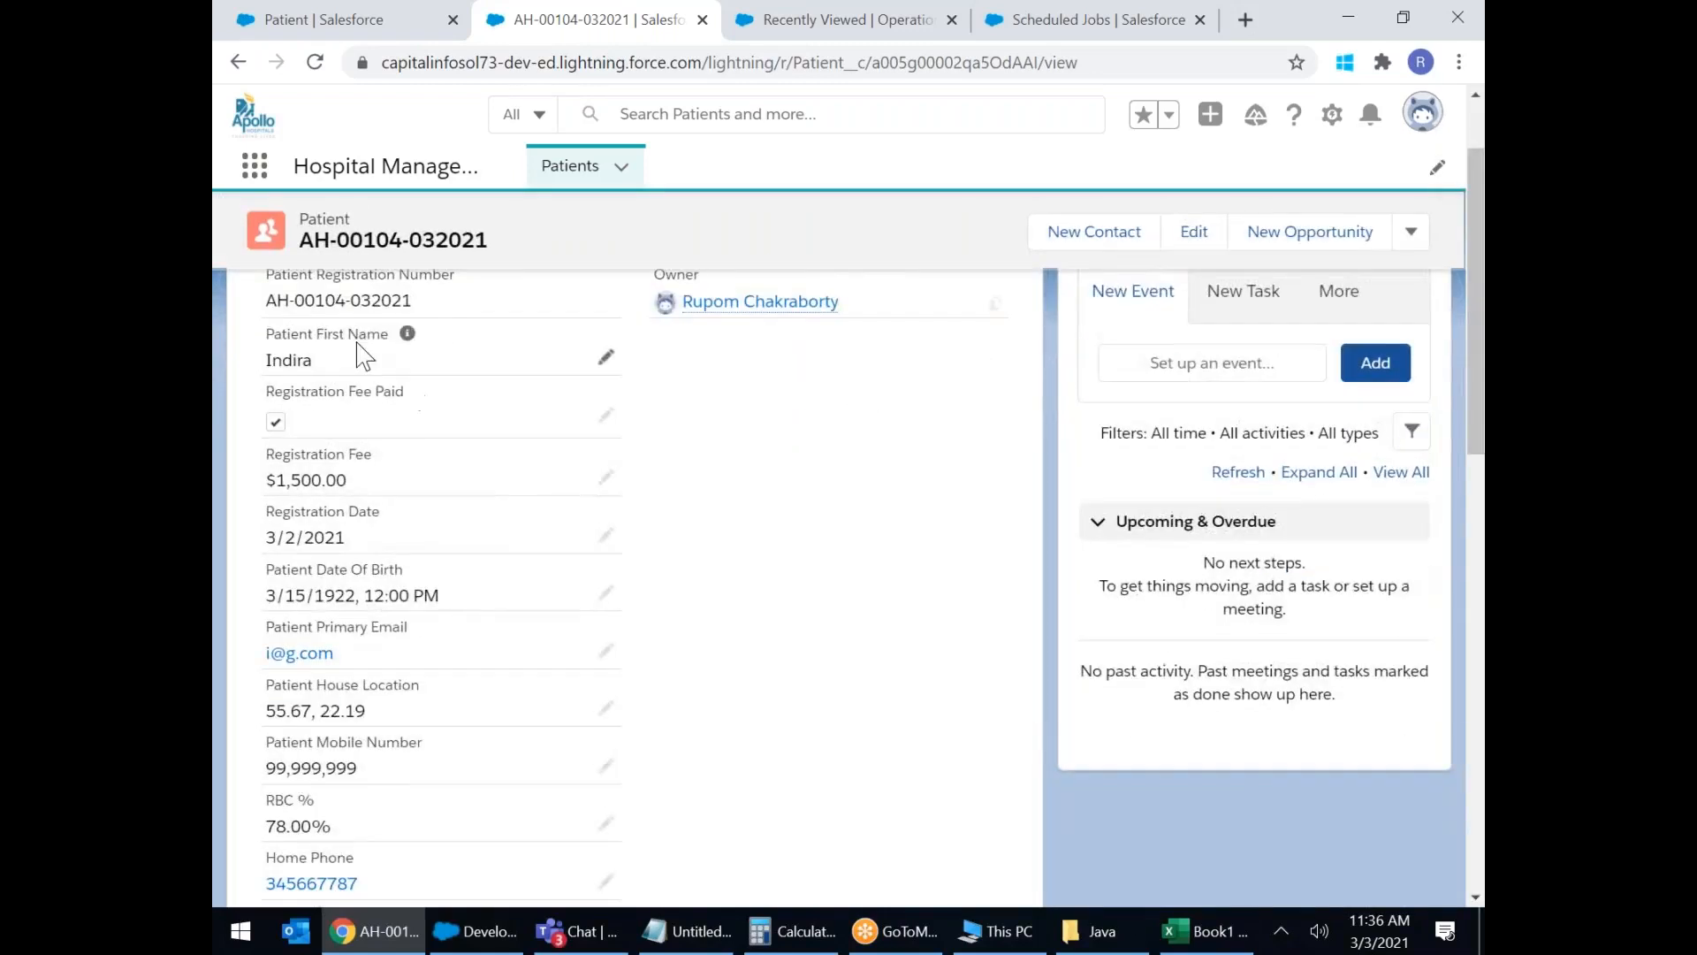
pyautogui.moveTo(265, 334); pyautogui.dragTo(341, 374)
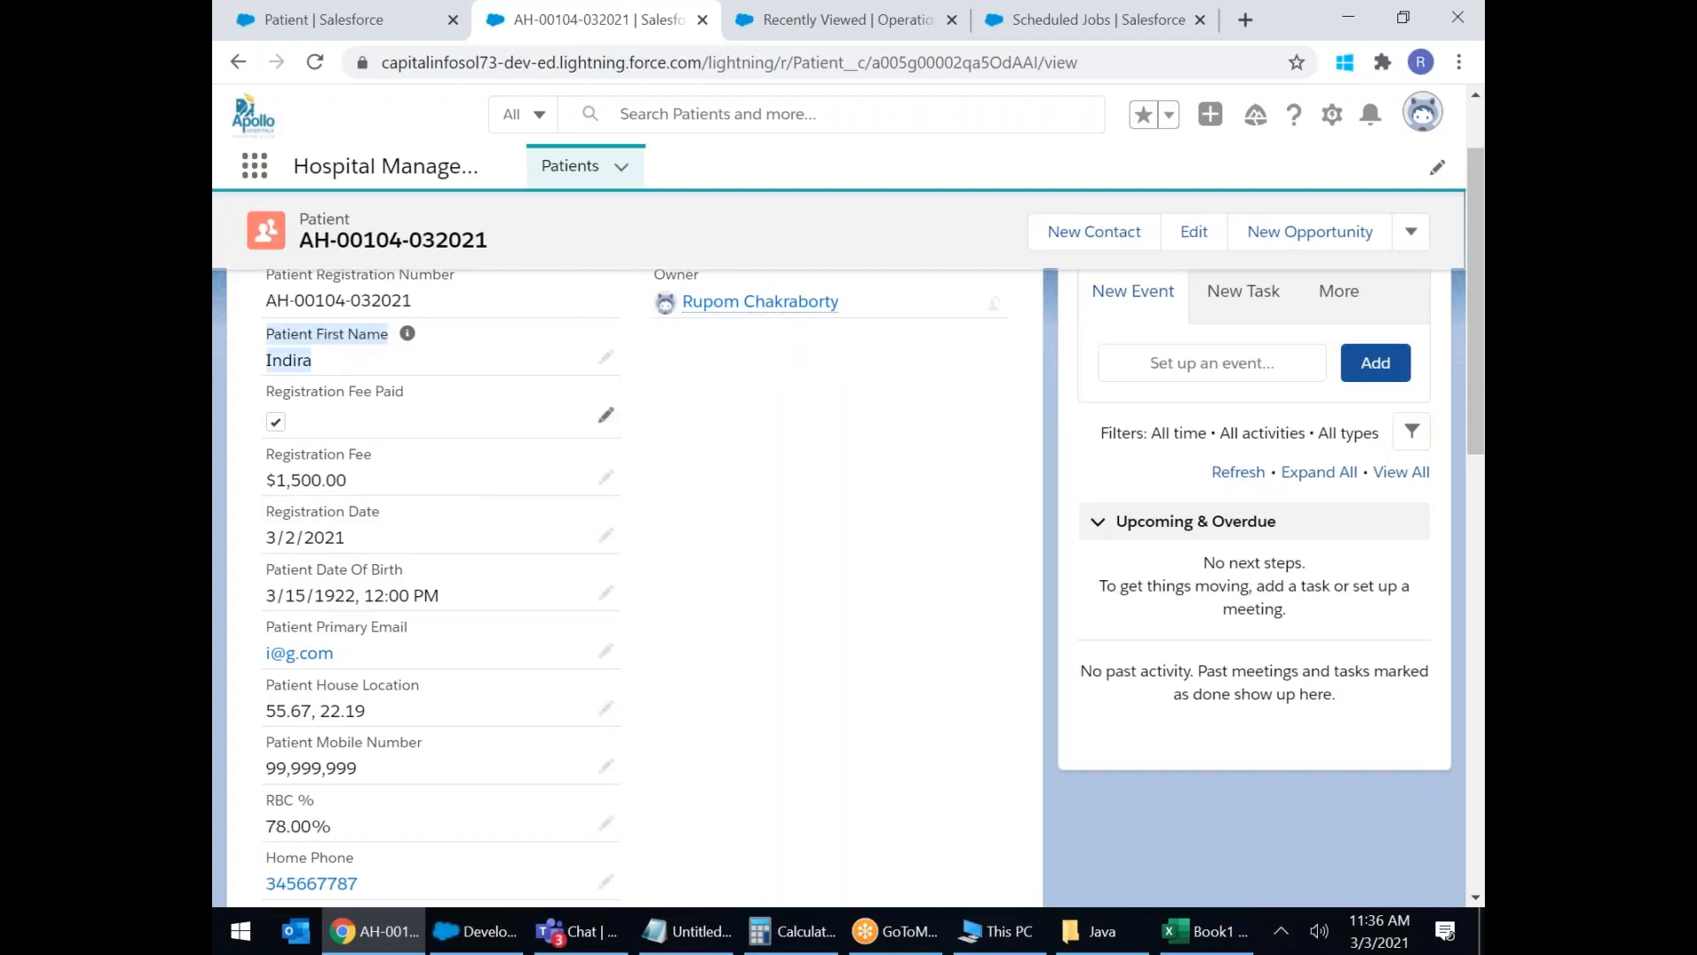
pyautogui.scroll(-5, 531, 485)
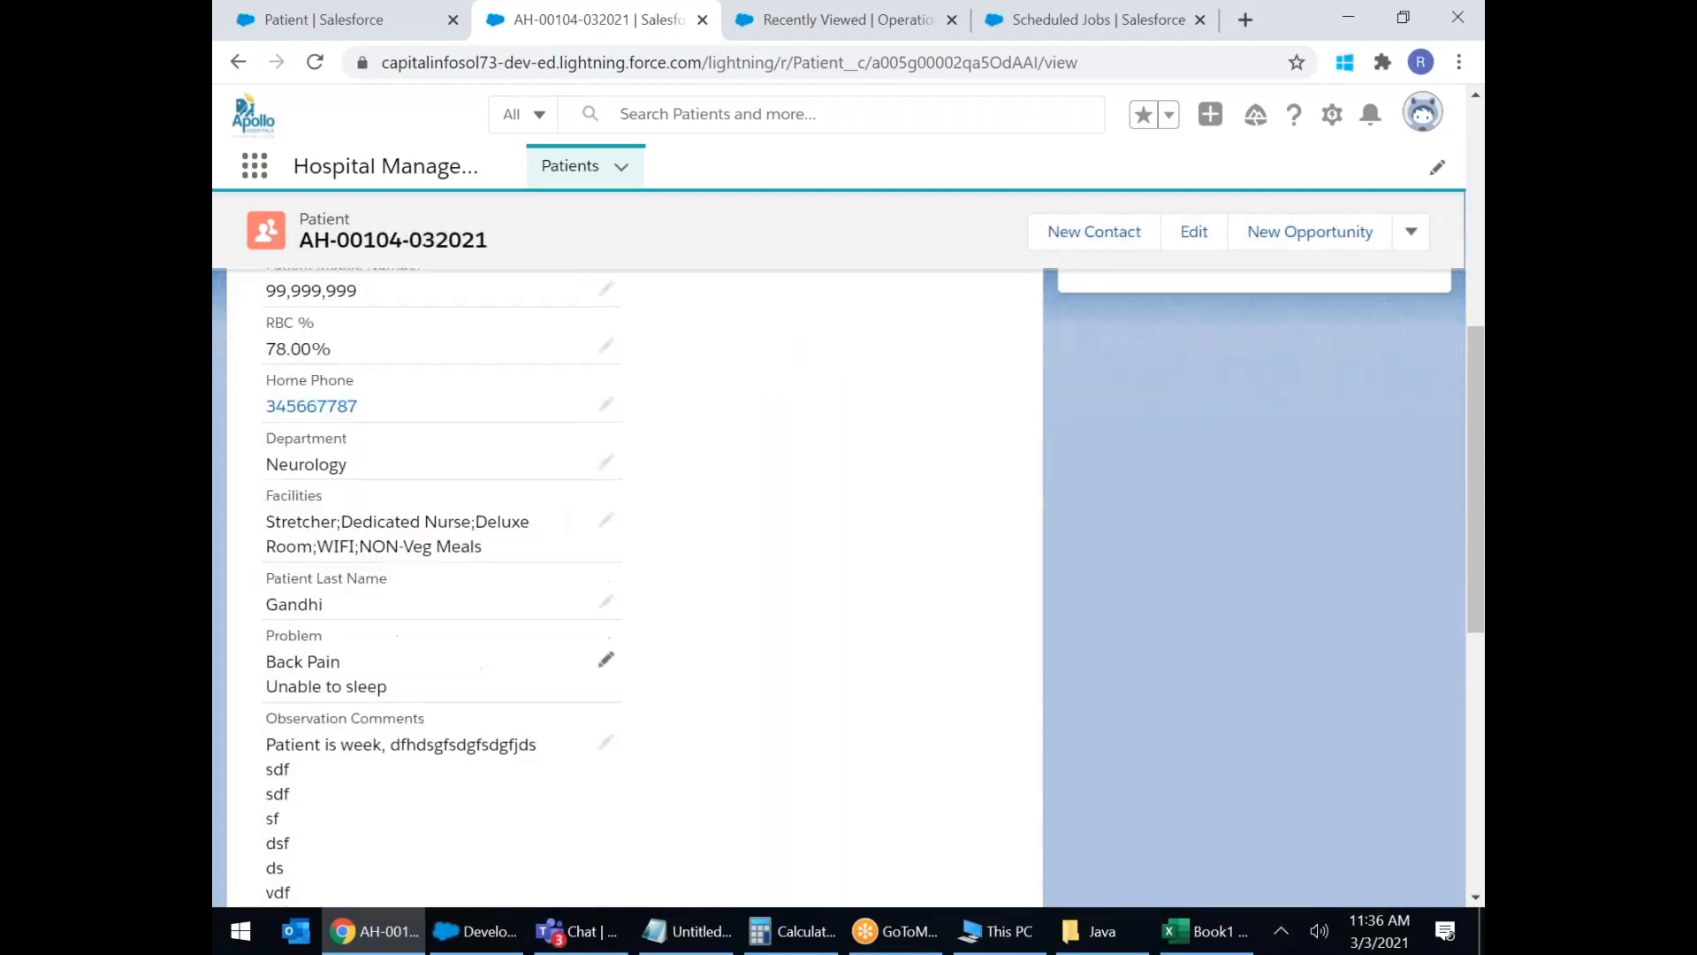
pyautogui.moveTo(322, 604); pyautogui.dragTo(265, 604)
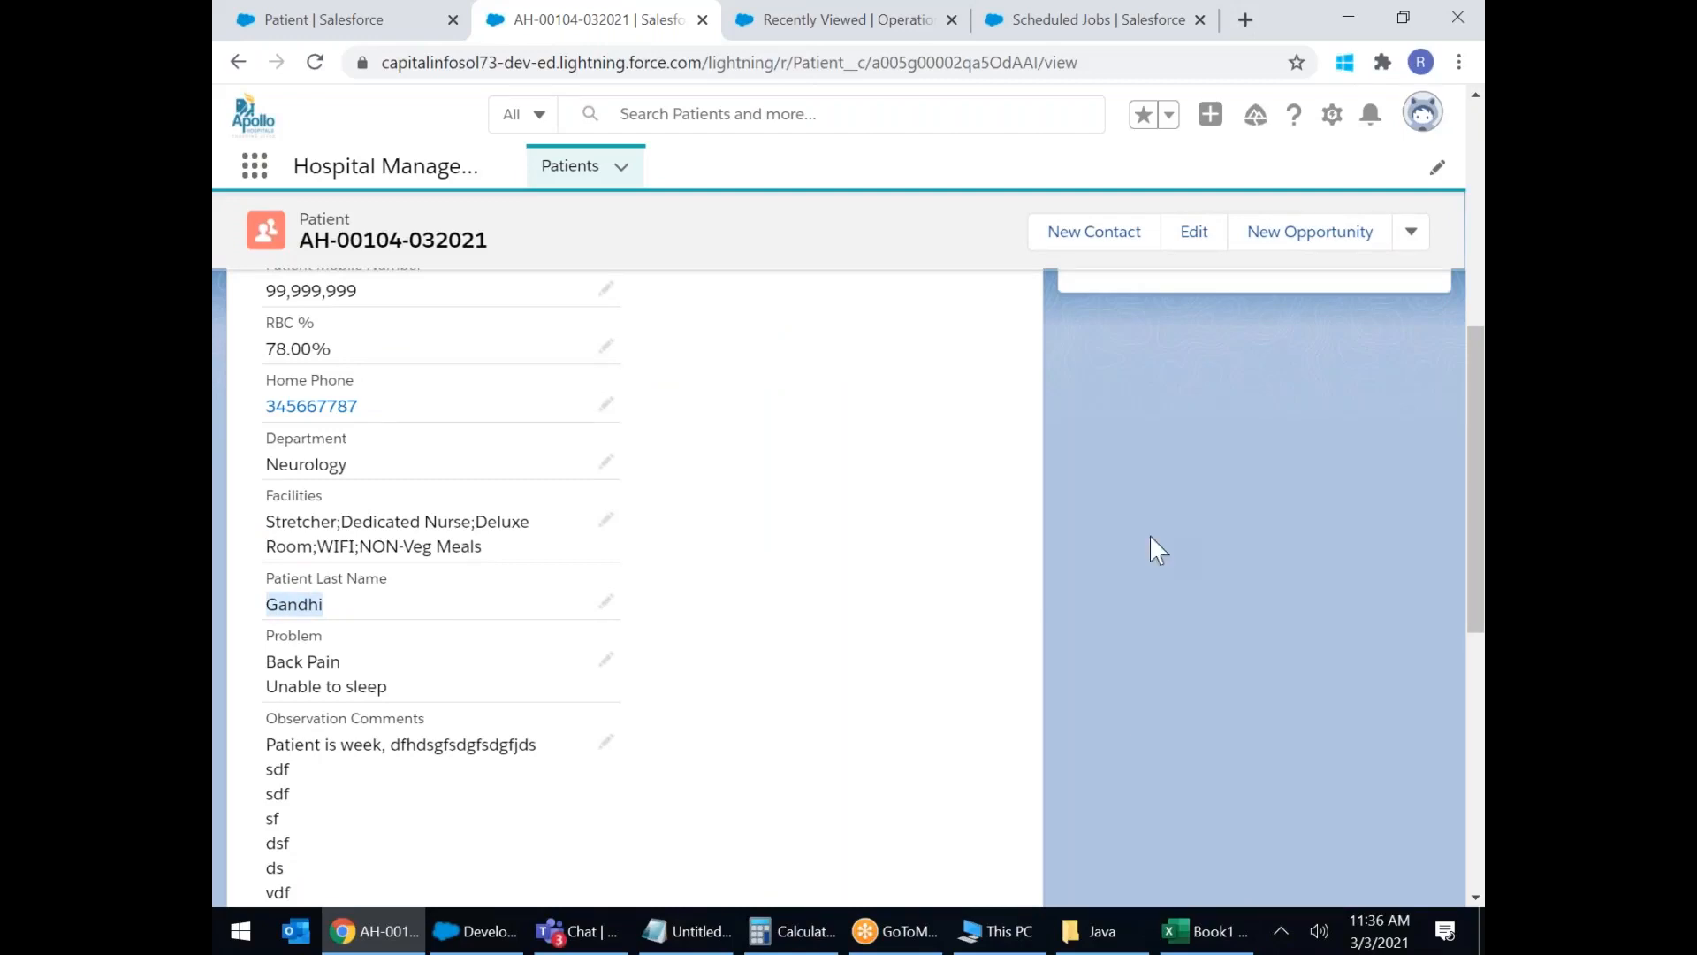
pyautogui.scroll(5, 757, 549)
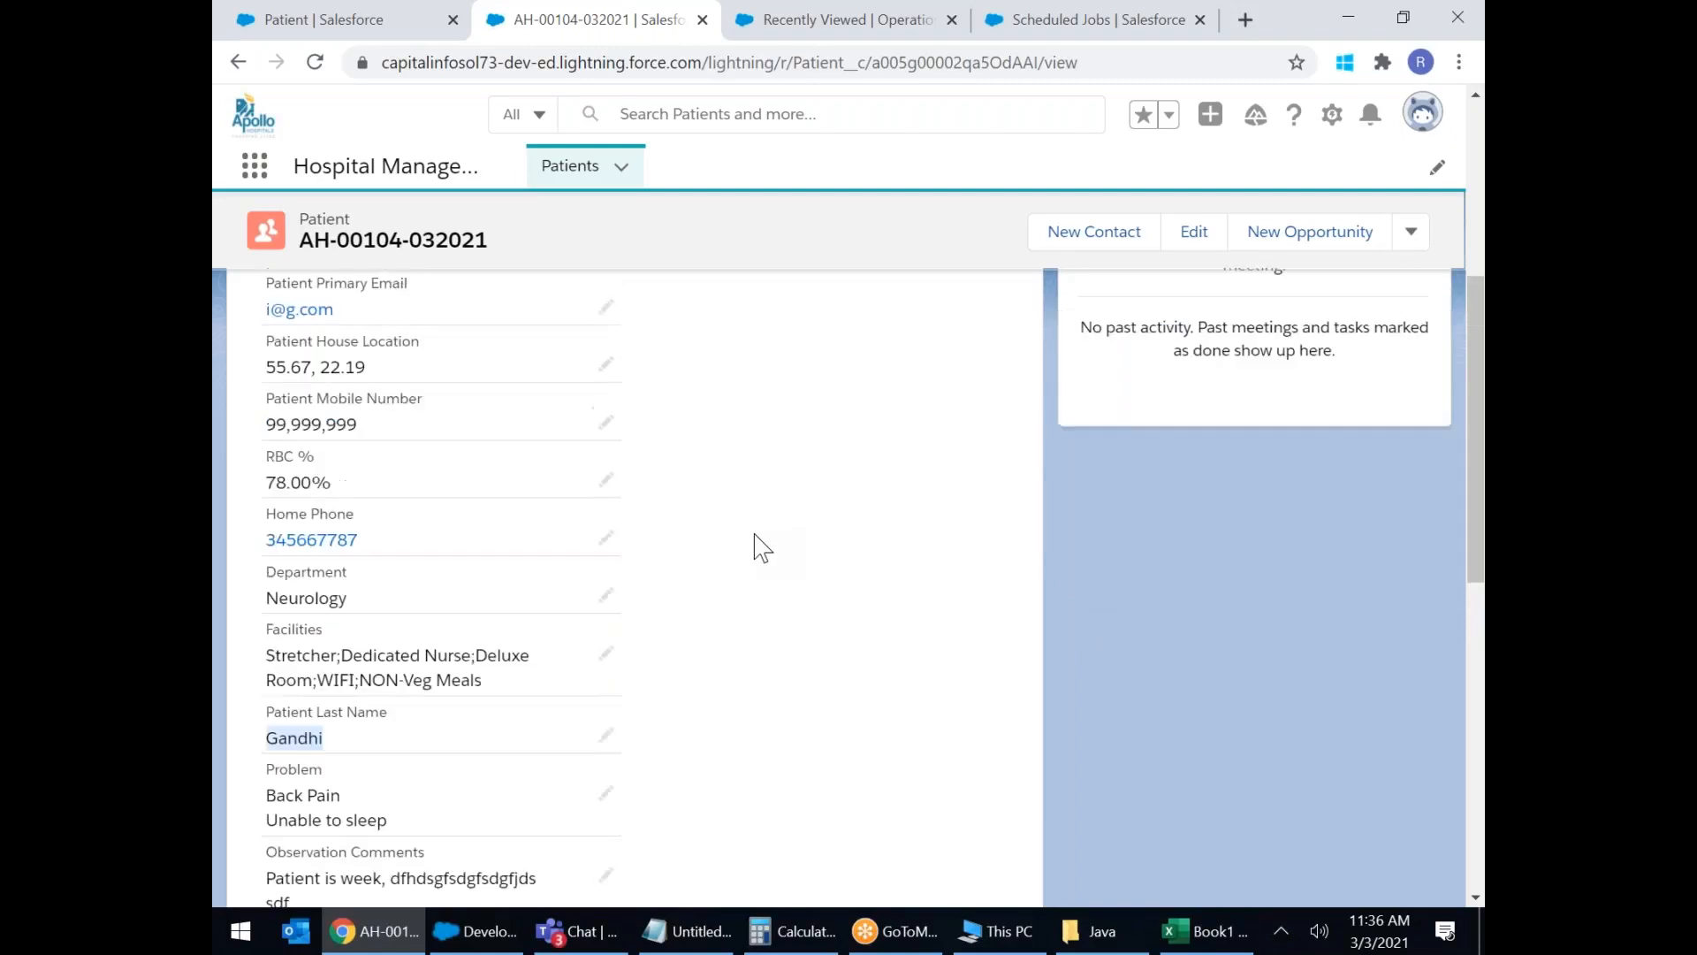
pyautogui.moveTo(548, 555); pyautogui.dragTo(686, 757)
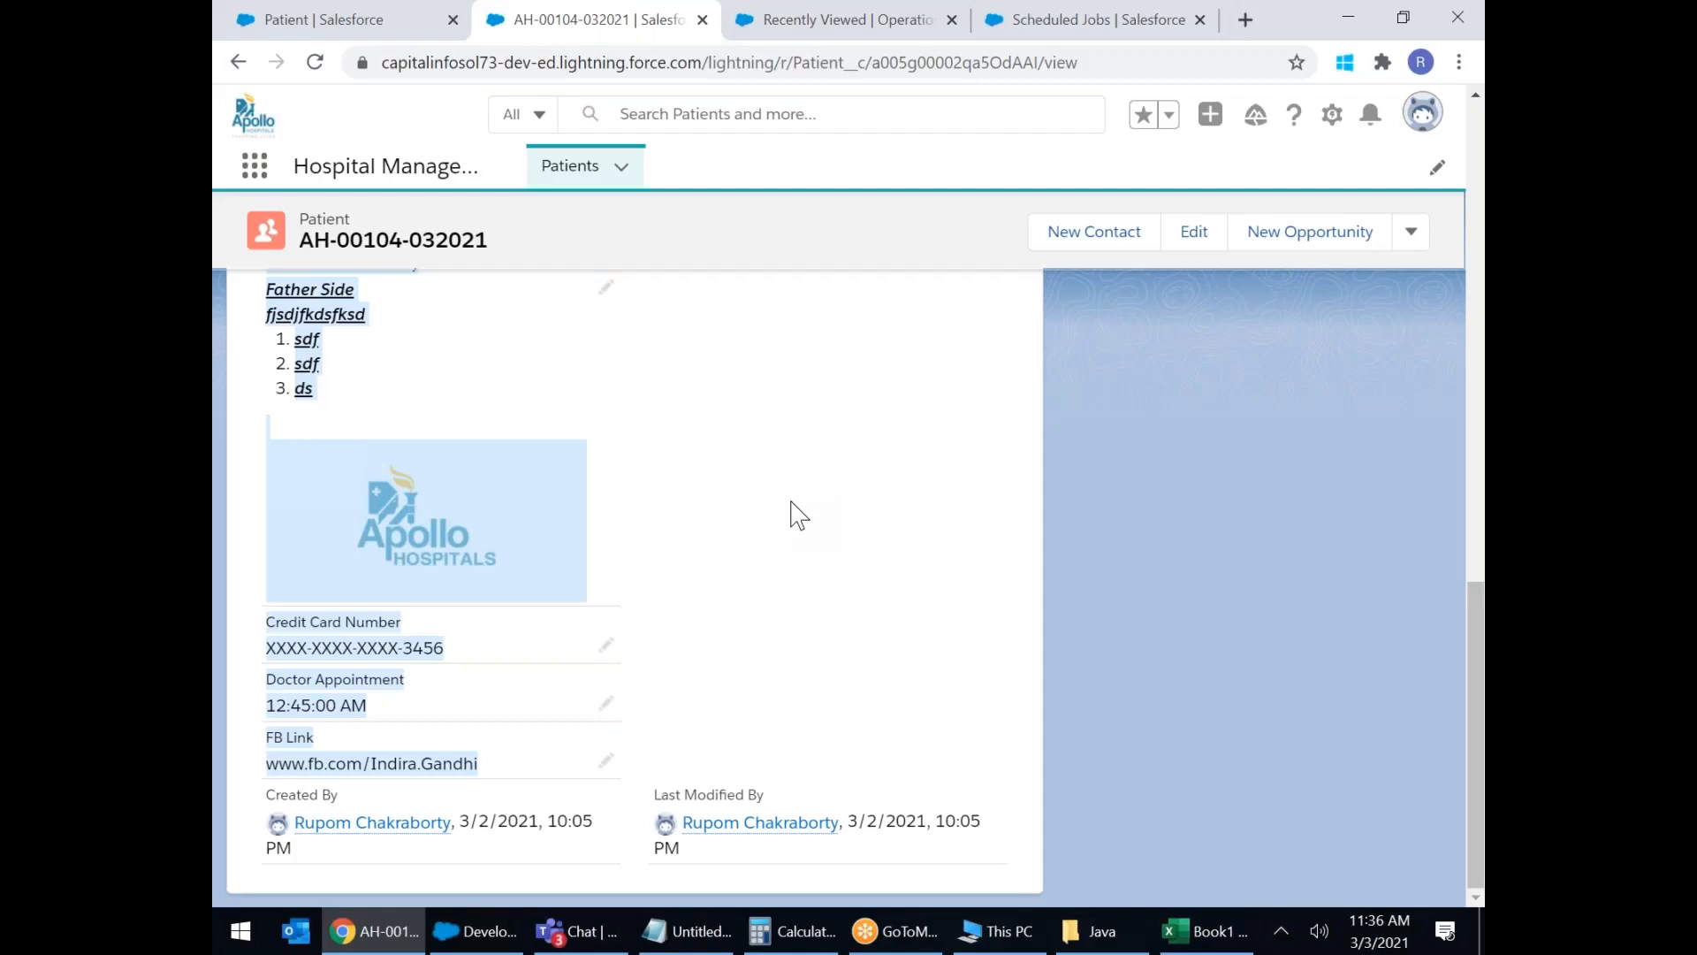
pyautogui.scroll(10, 799, 531)
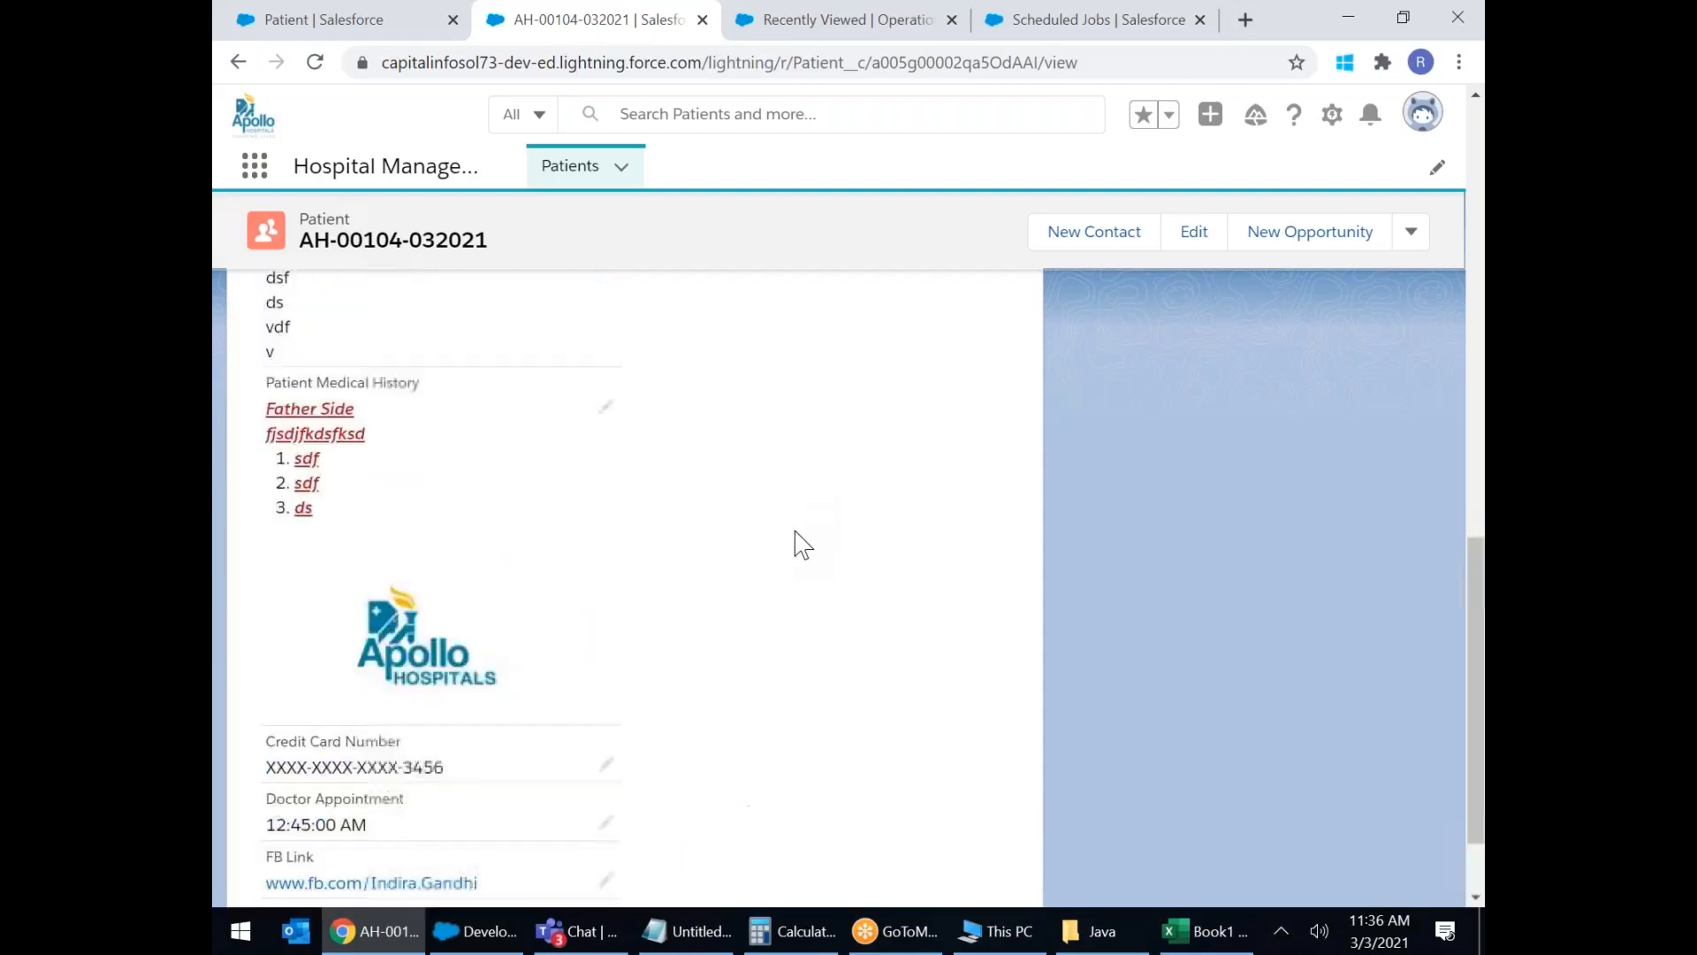
pyautogui.scroll(5, 795, 533)
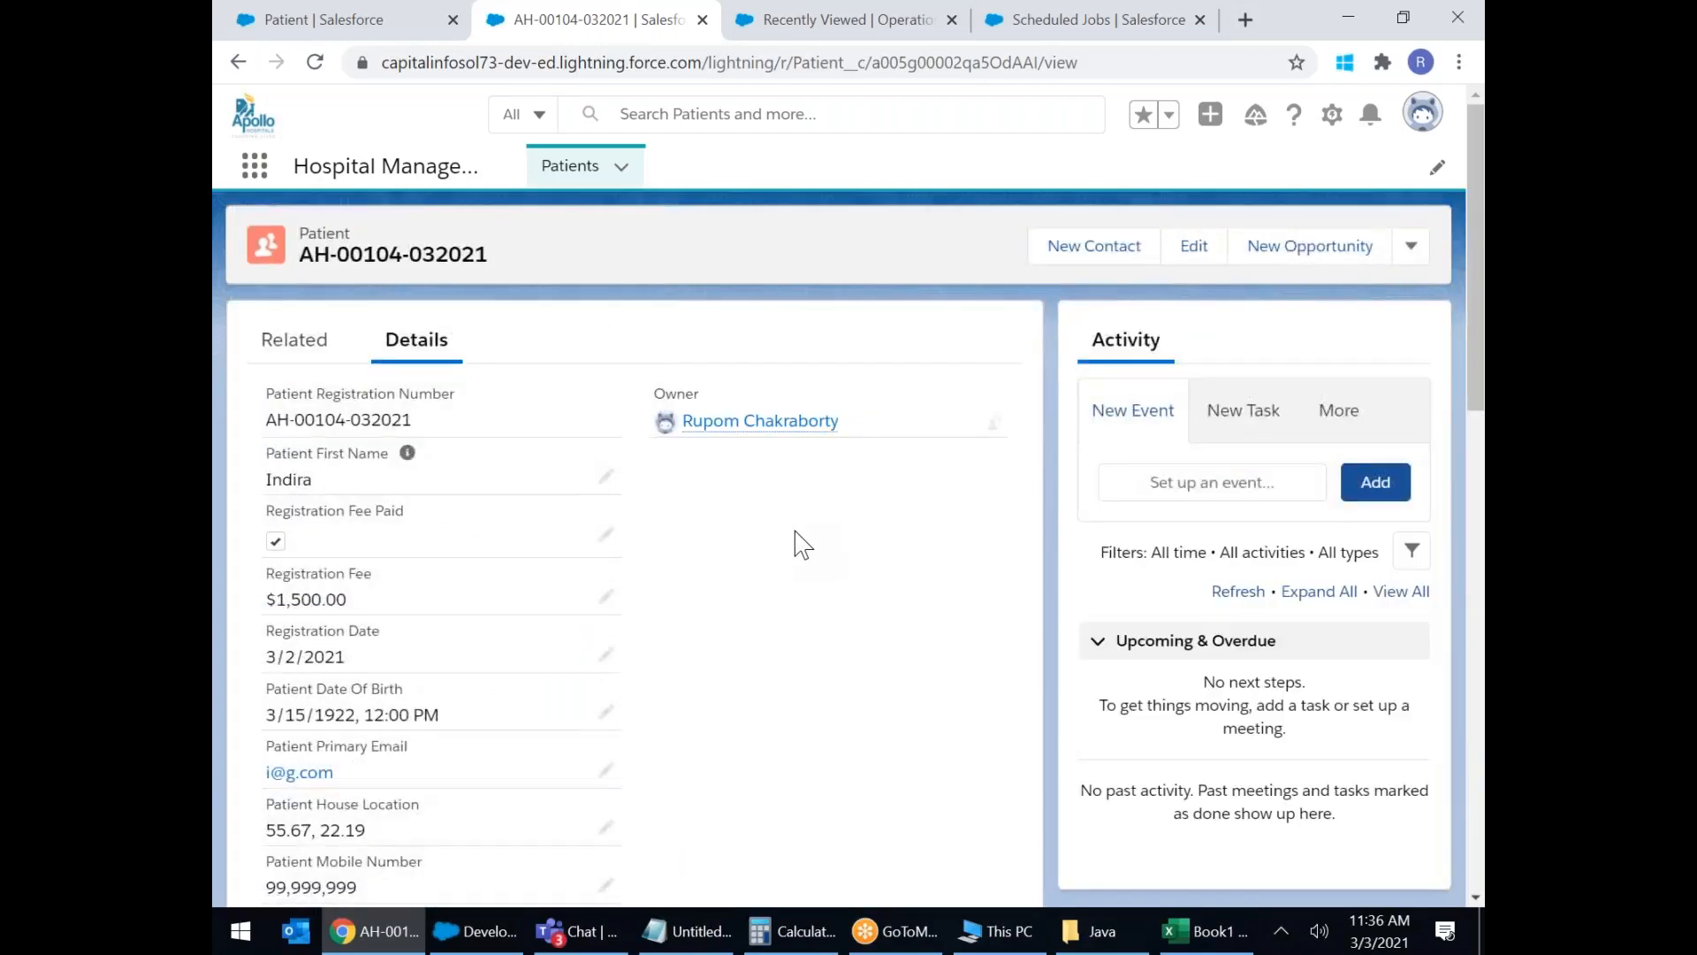
pyautogui.scroll(-5, 795, 532)
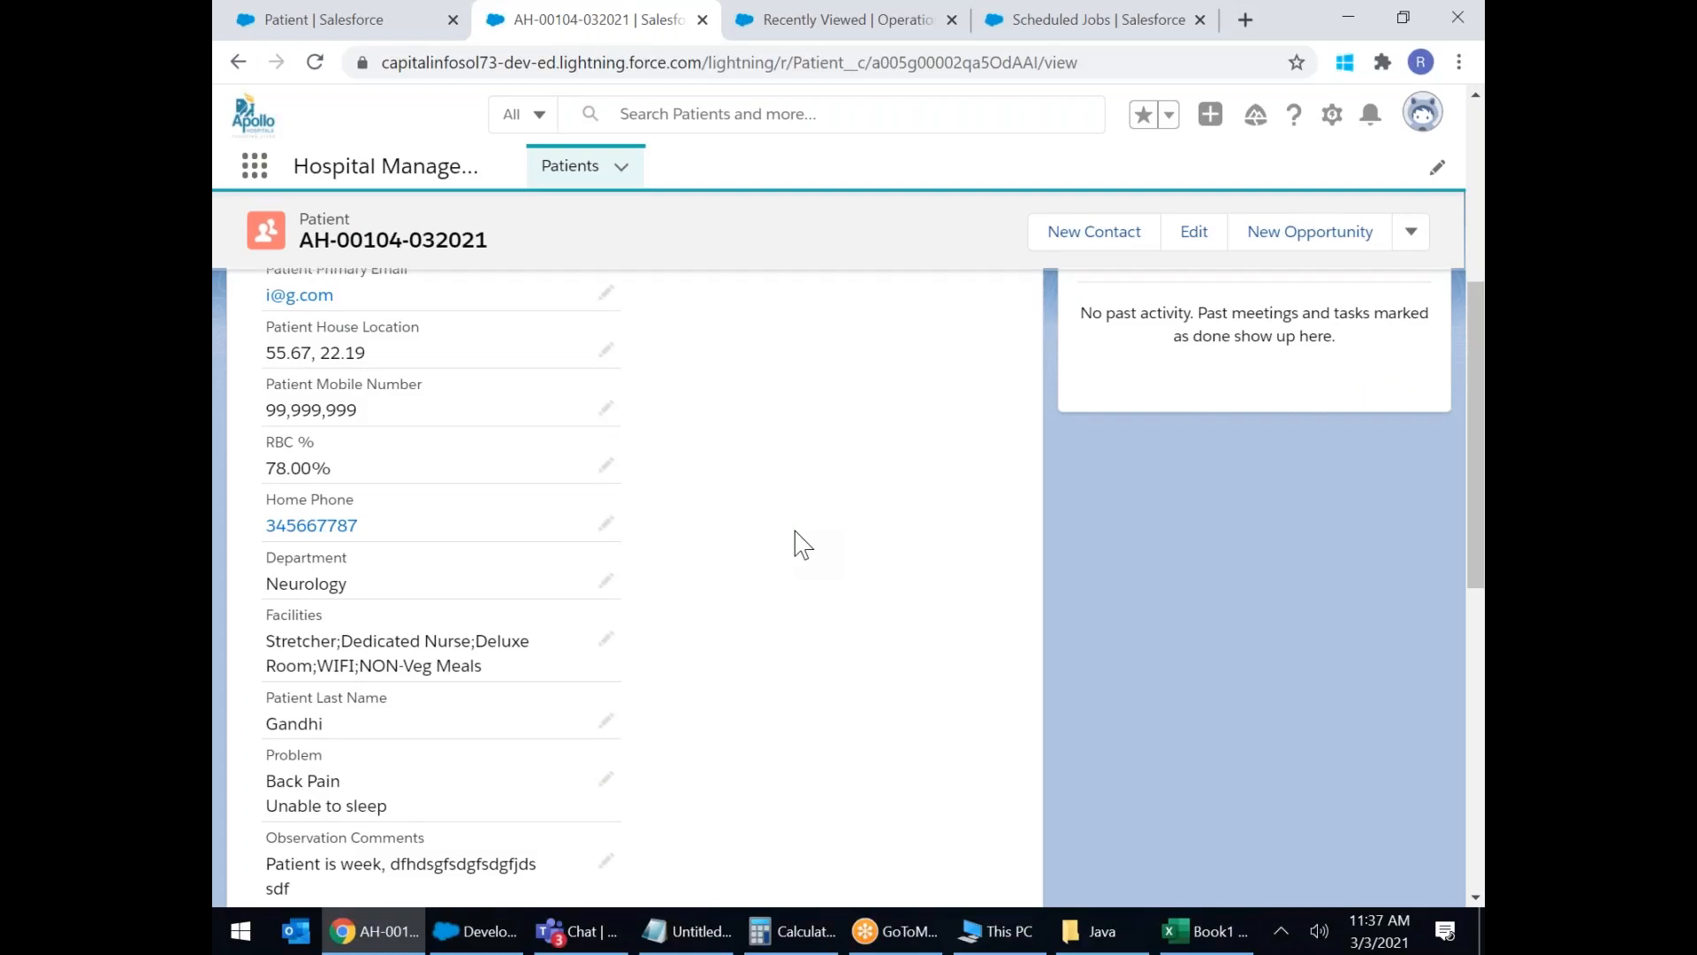
# Open the Patient object's Page Layouts in Object Manager and zoom the page out.
pyautogui.click(378, 18)
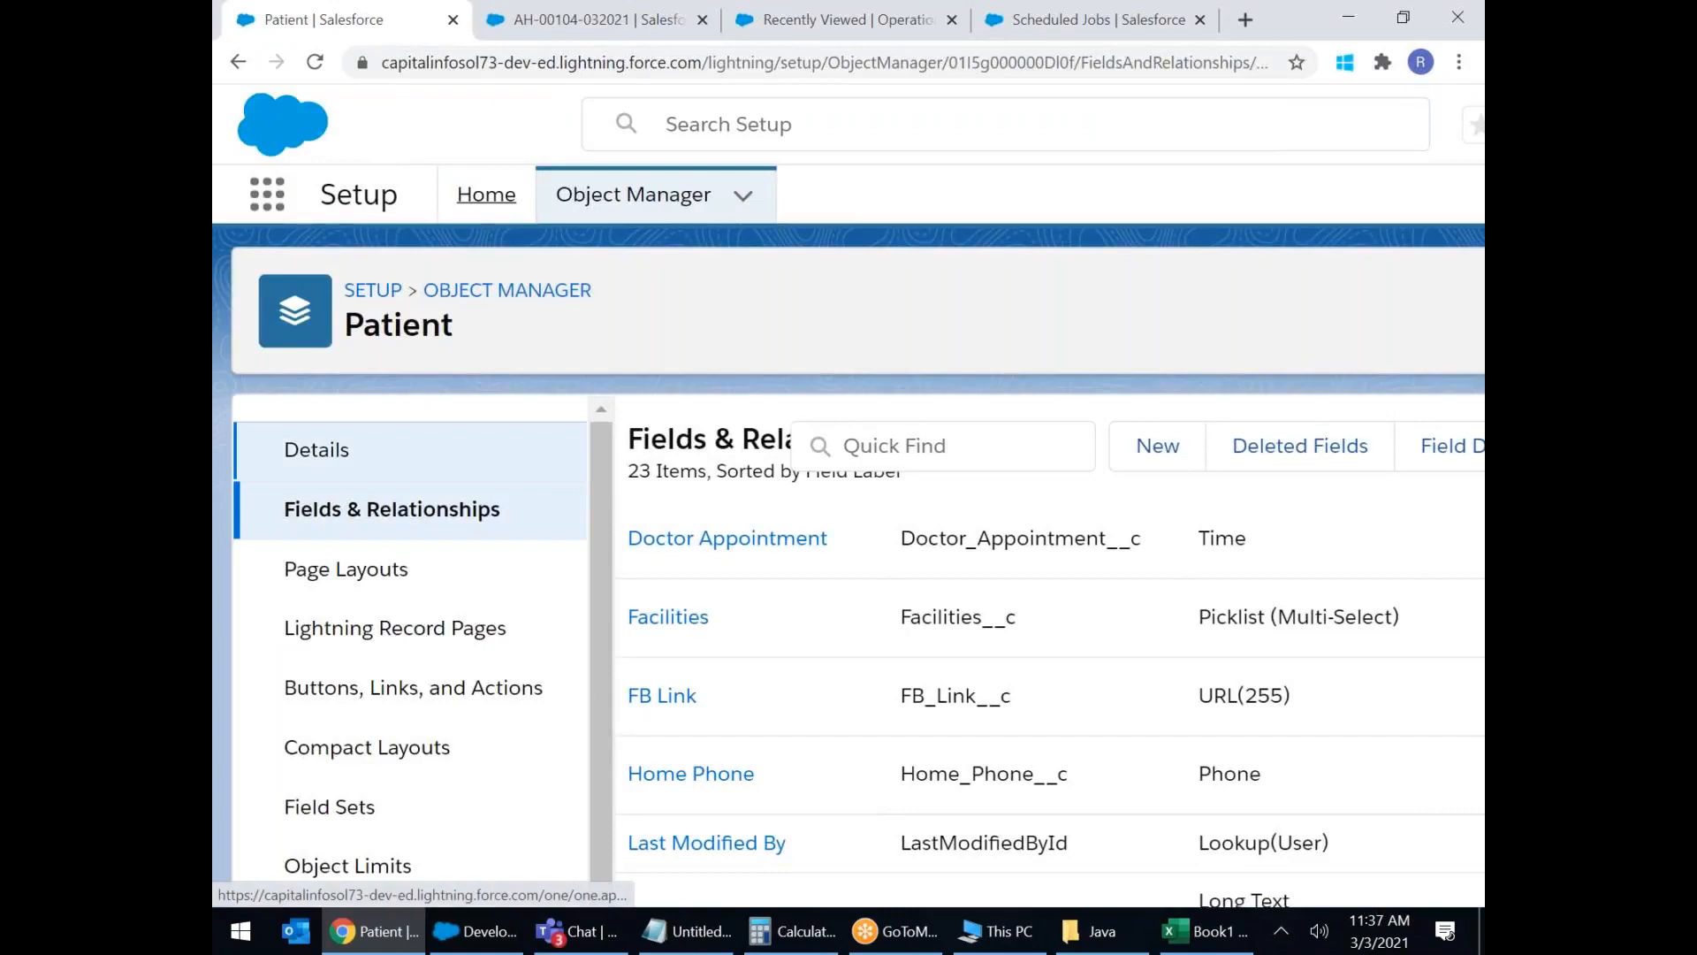
pyautogui.scroll(-5, 468, 422)
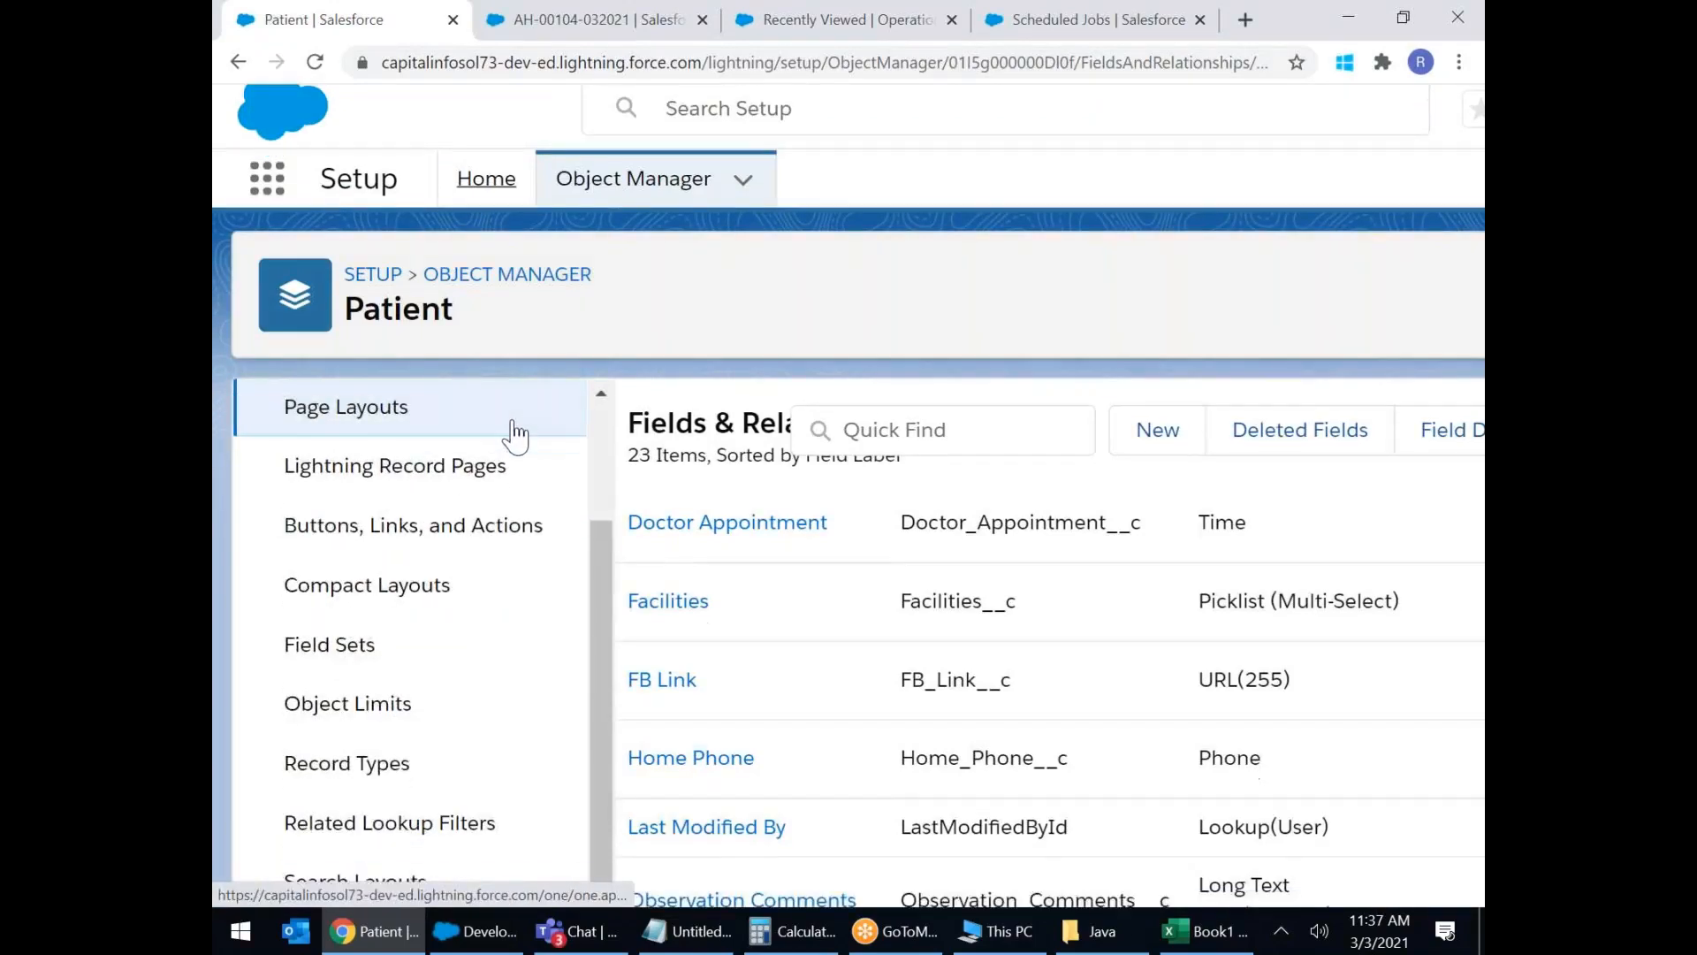
pyautogui.scroll(-1, 513, 437)
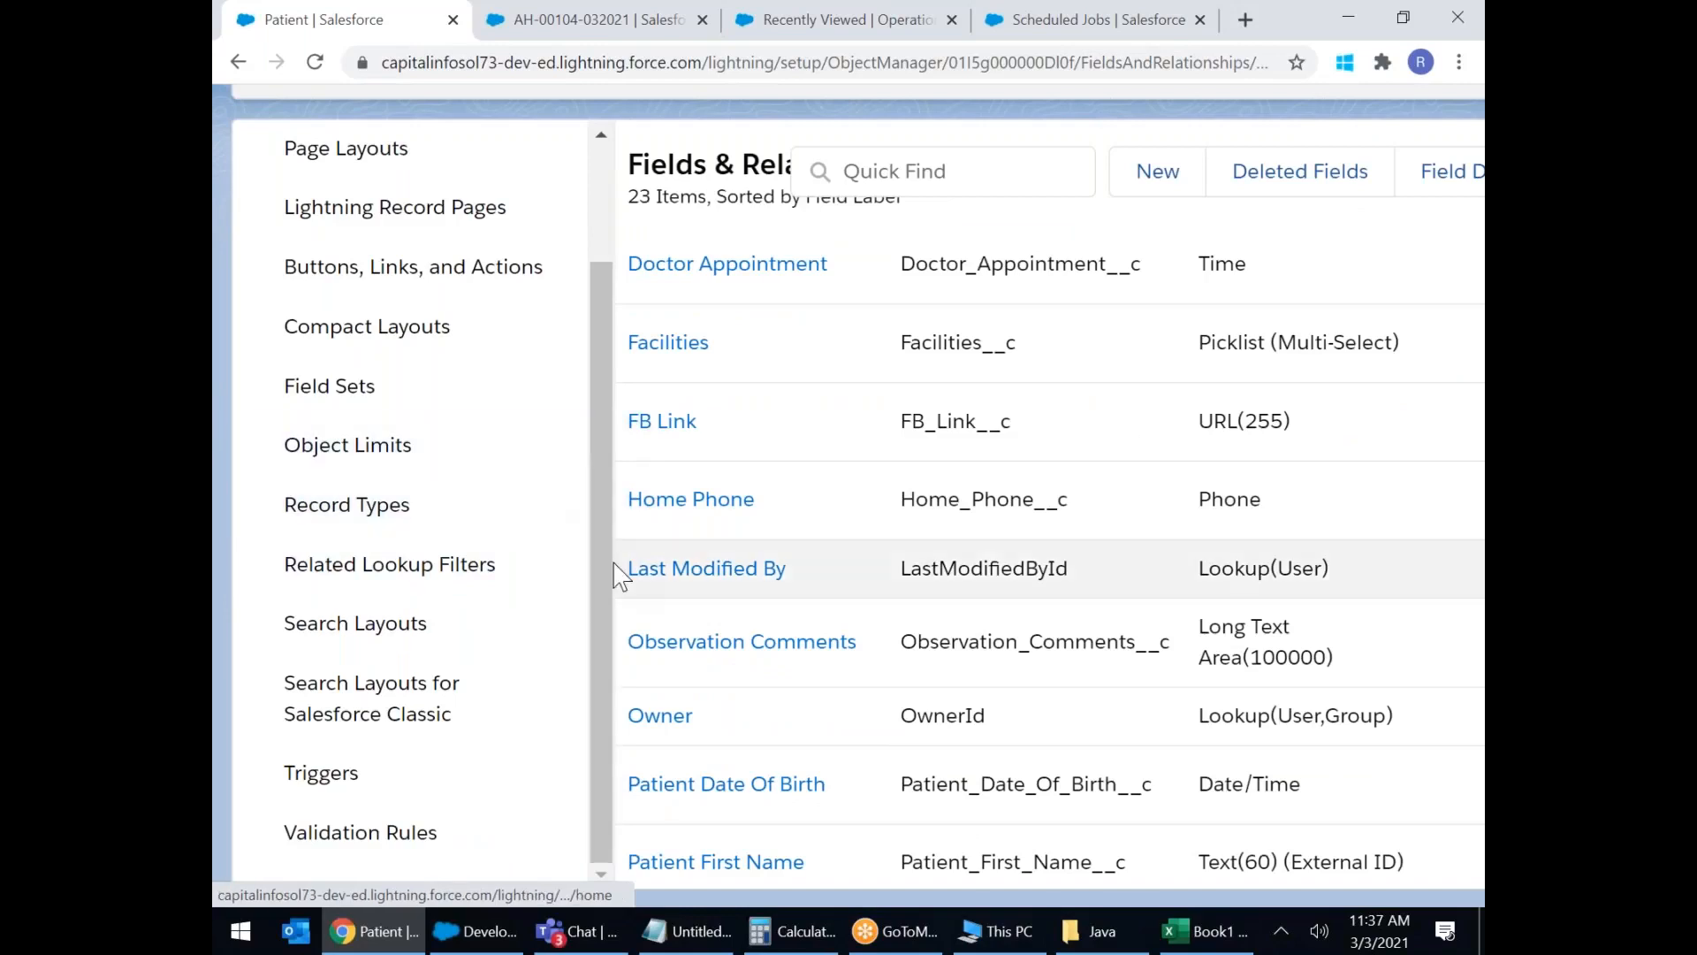
pyautogui.scroll(1, 535, 446)
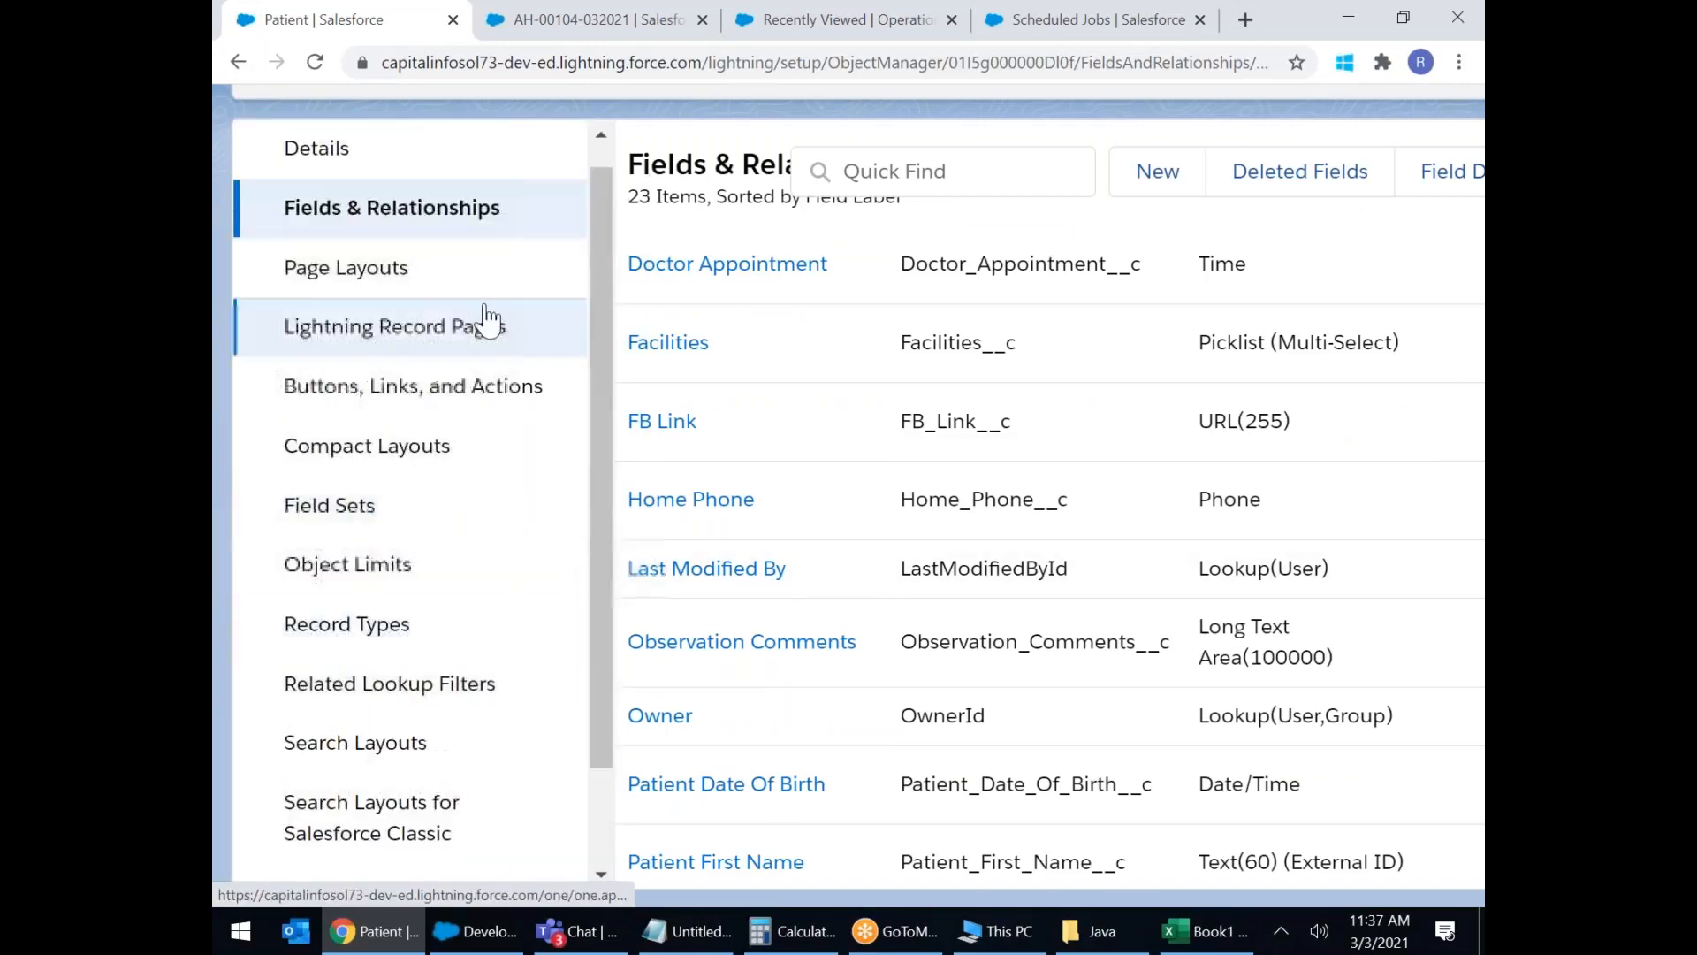
pyautogui.click(351, 278)
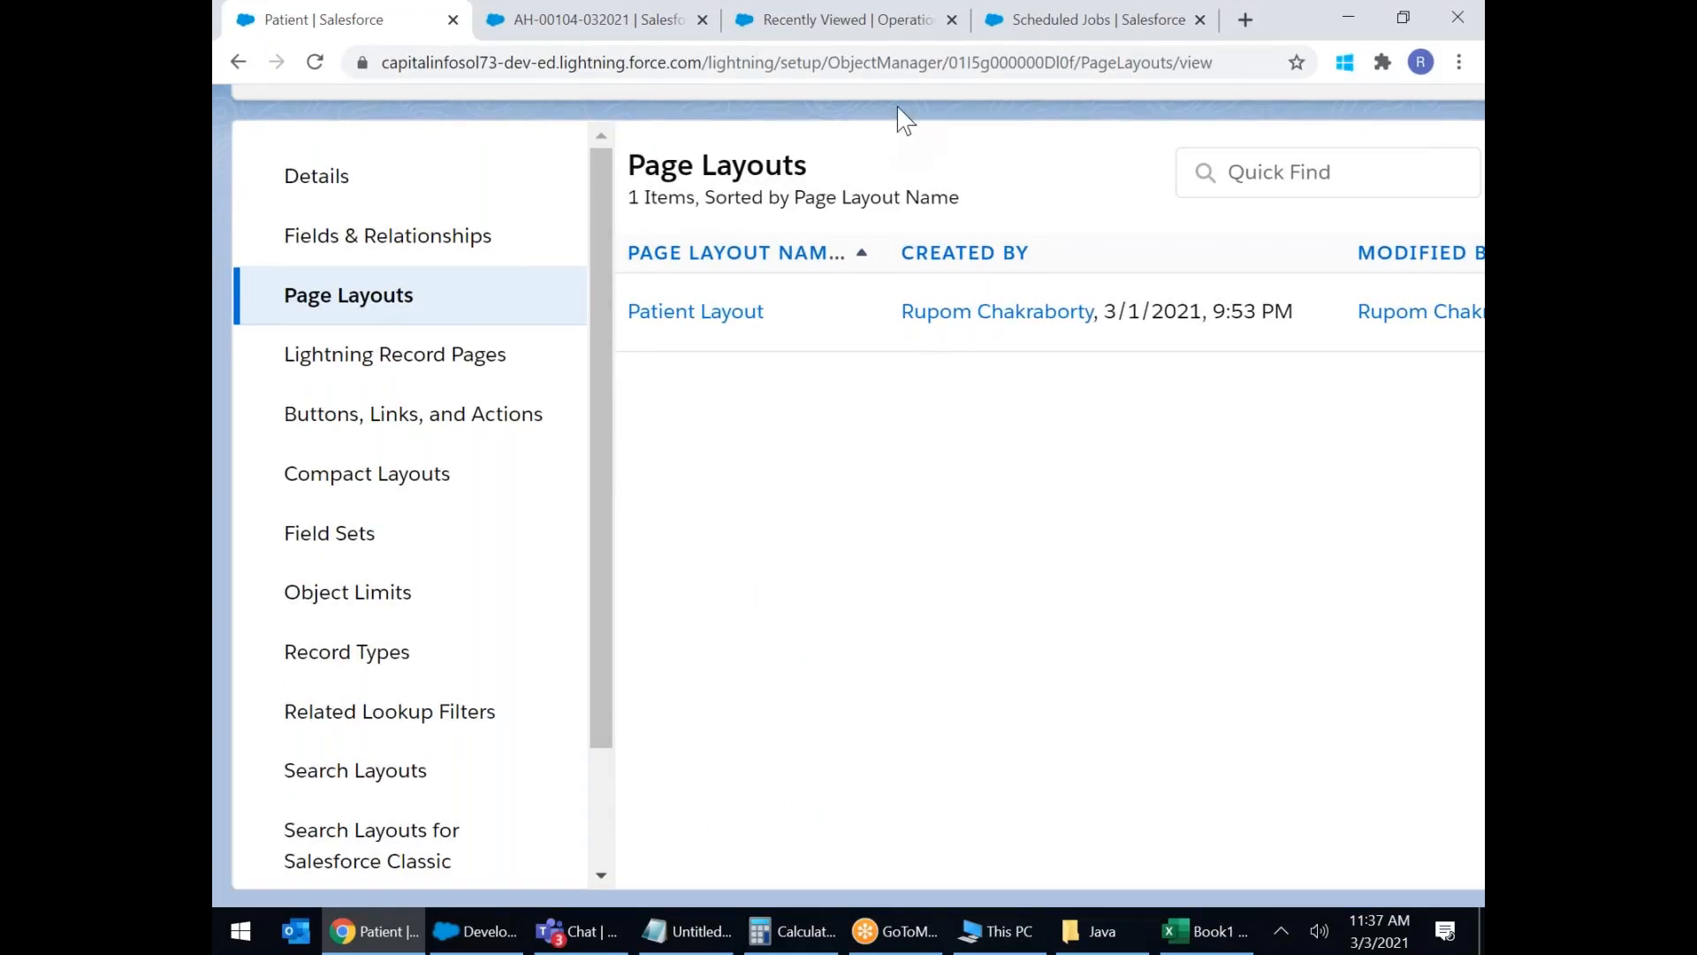
pyautogui.scroll(3, 904, 115)
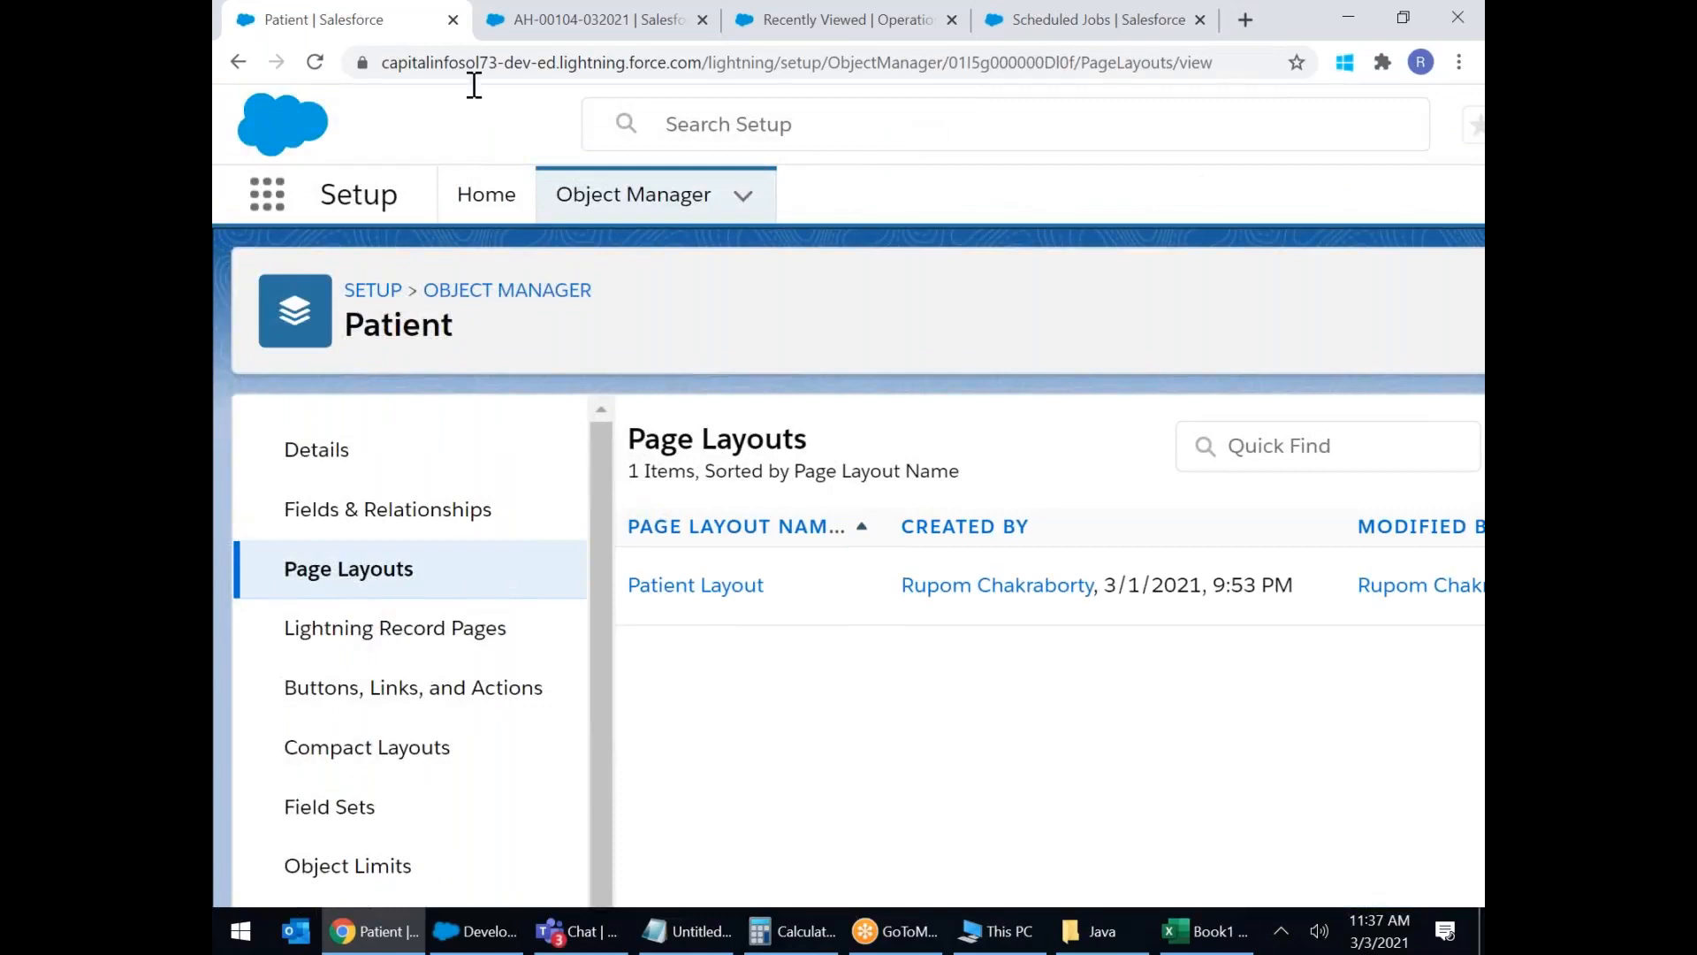
pyautogui.hotkey('ctrl', '-')
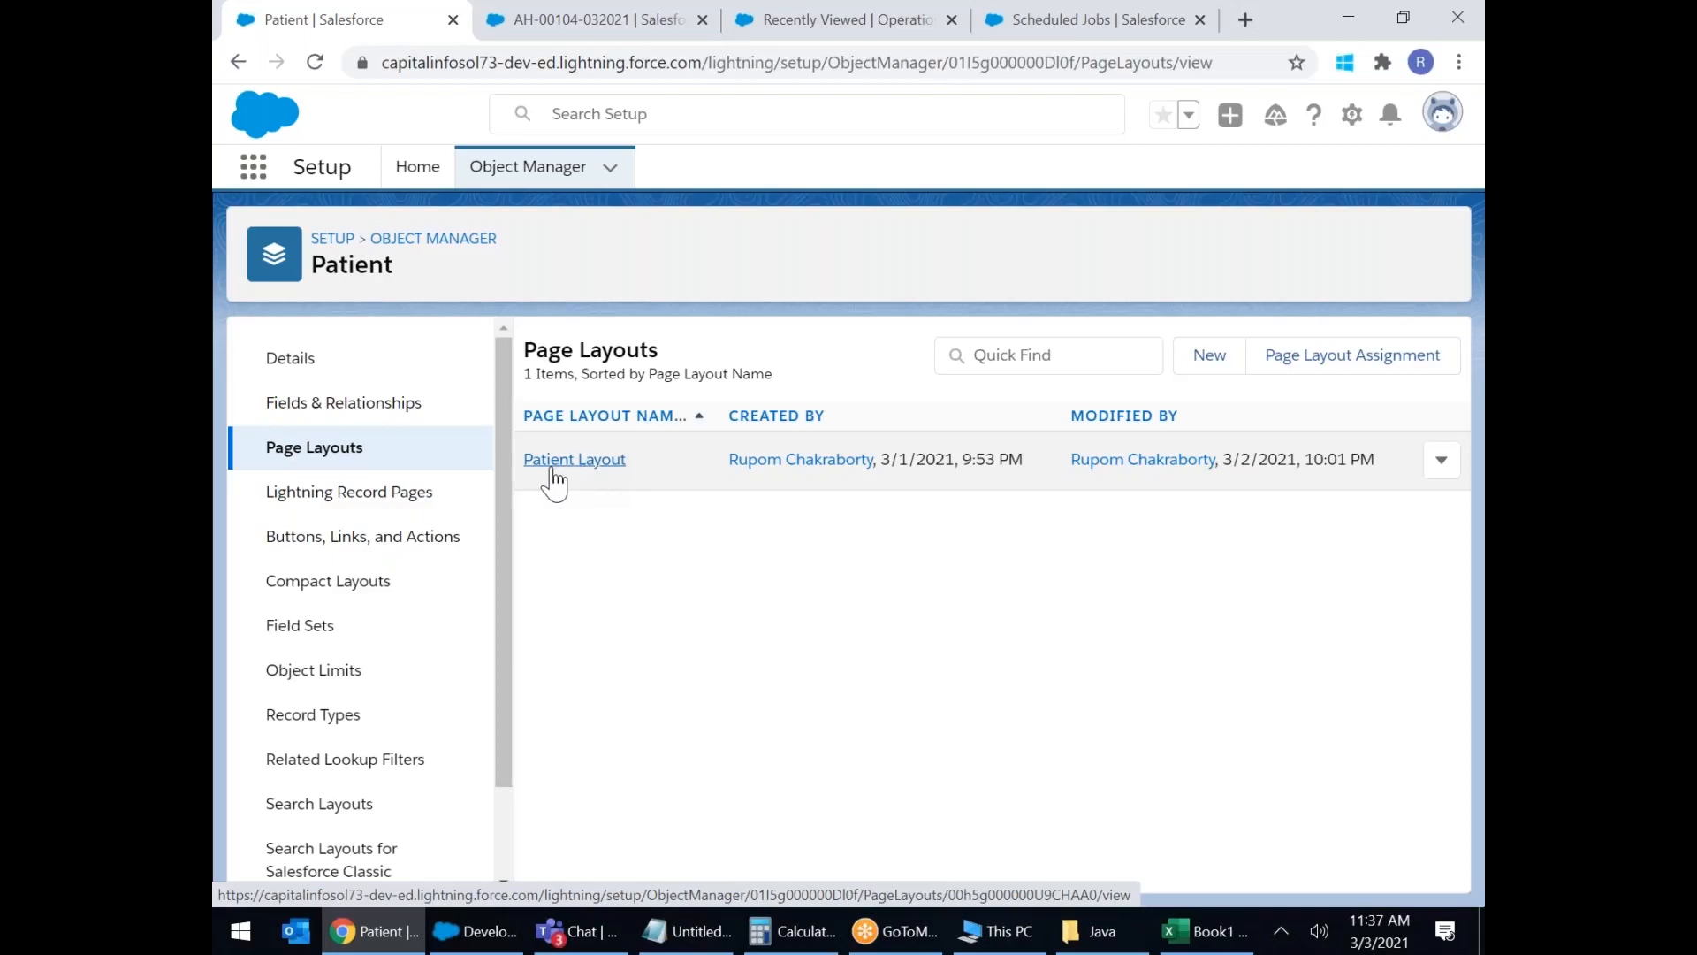
# Create a Patient page layout named 'Walkin Patient', cloning no existing layout, and save it.
pyautogui.click(1212, 358)
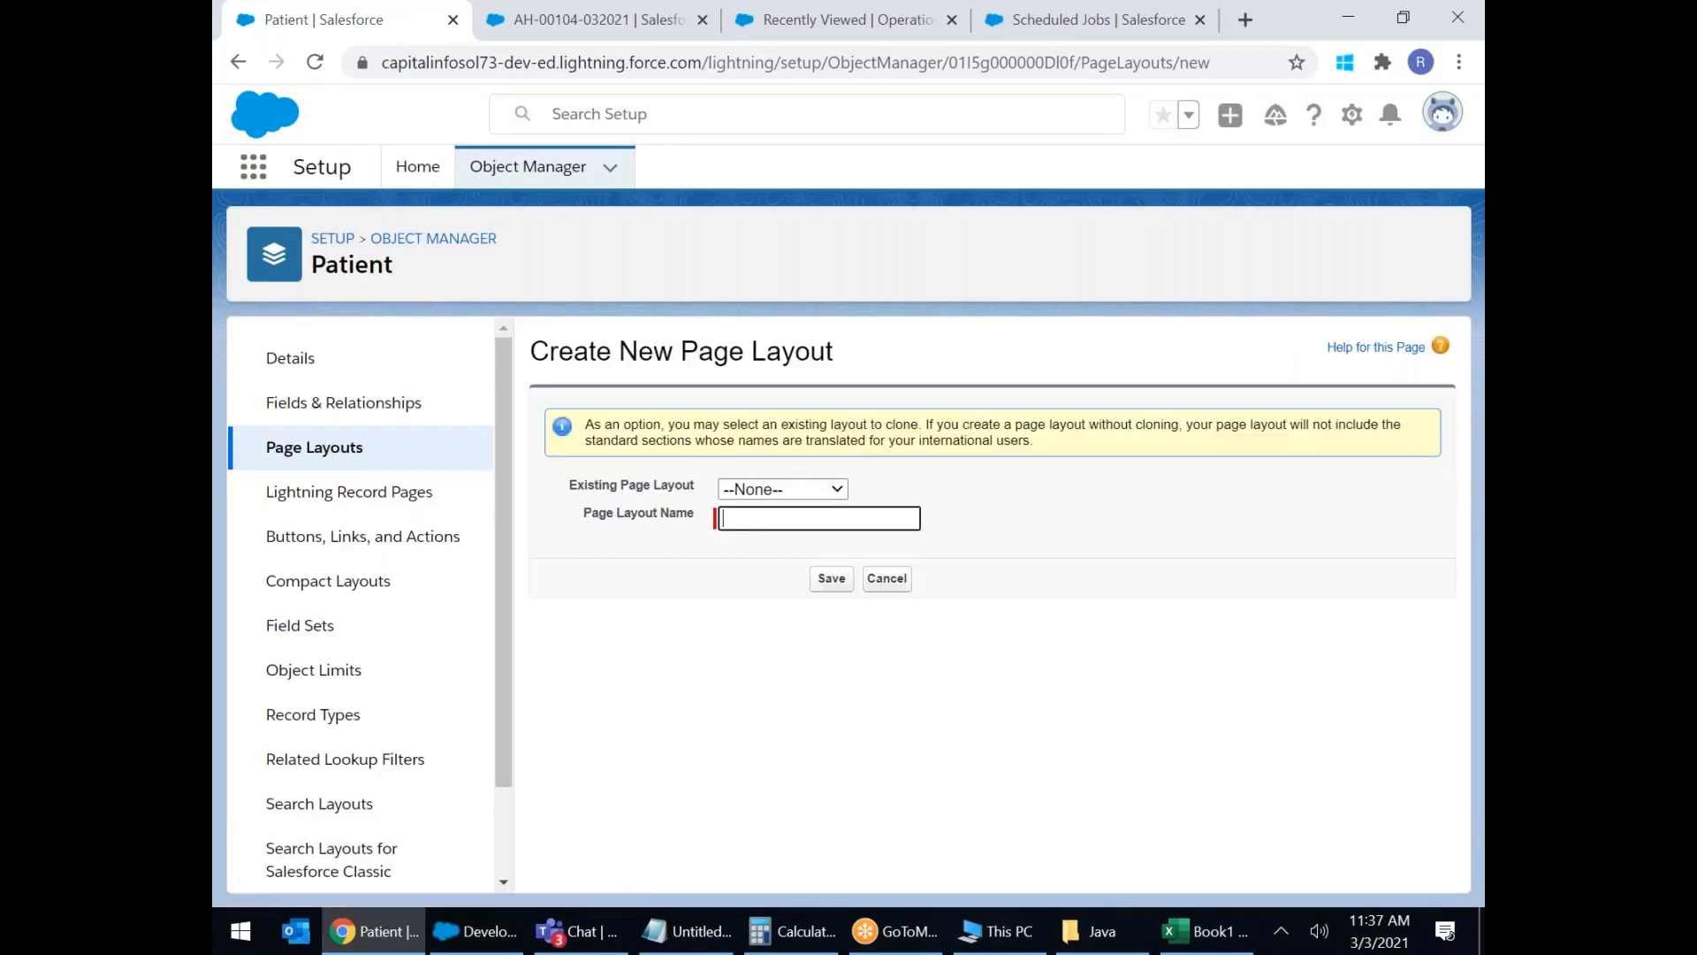
pyautogui.click(824, 489)
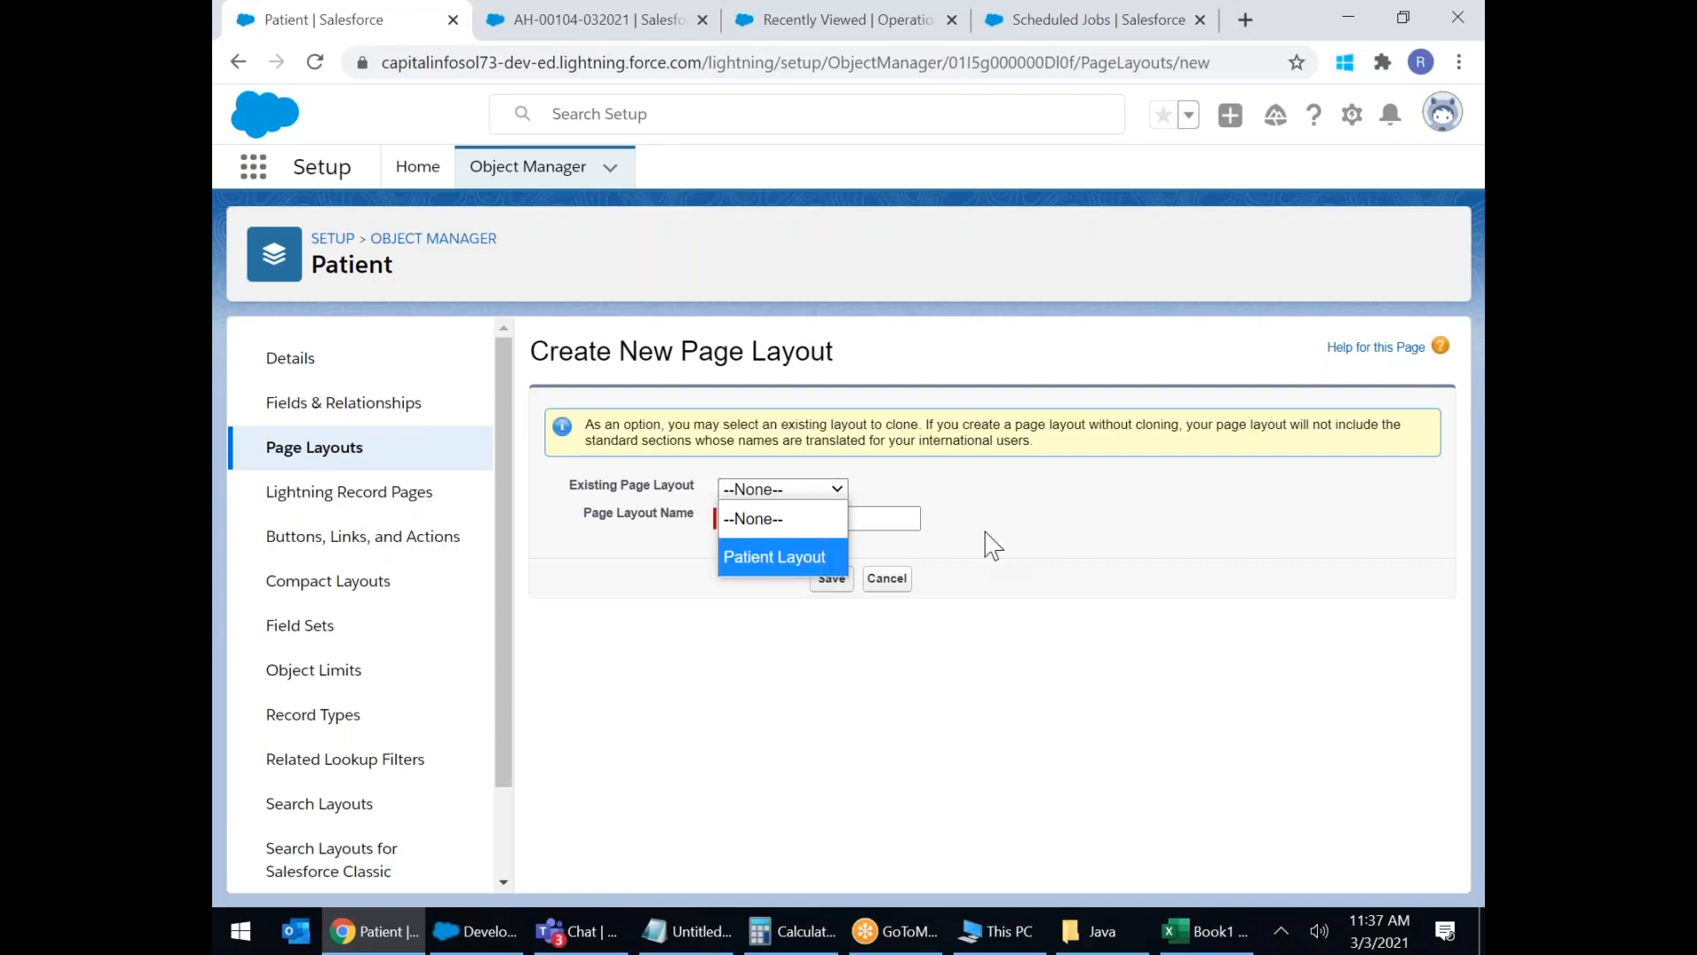
pyautogui.press('Escape')
pyautogui.click(748, 523)
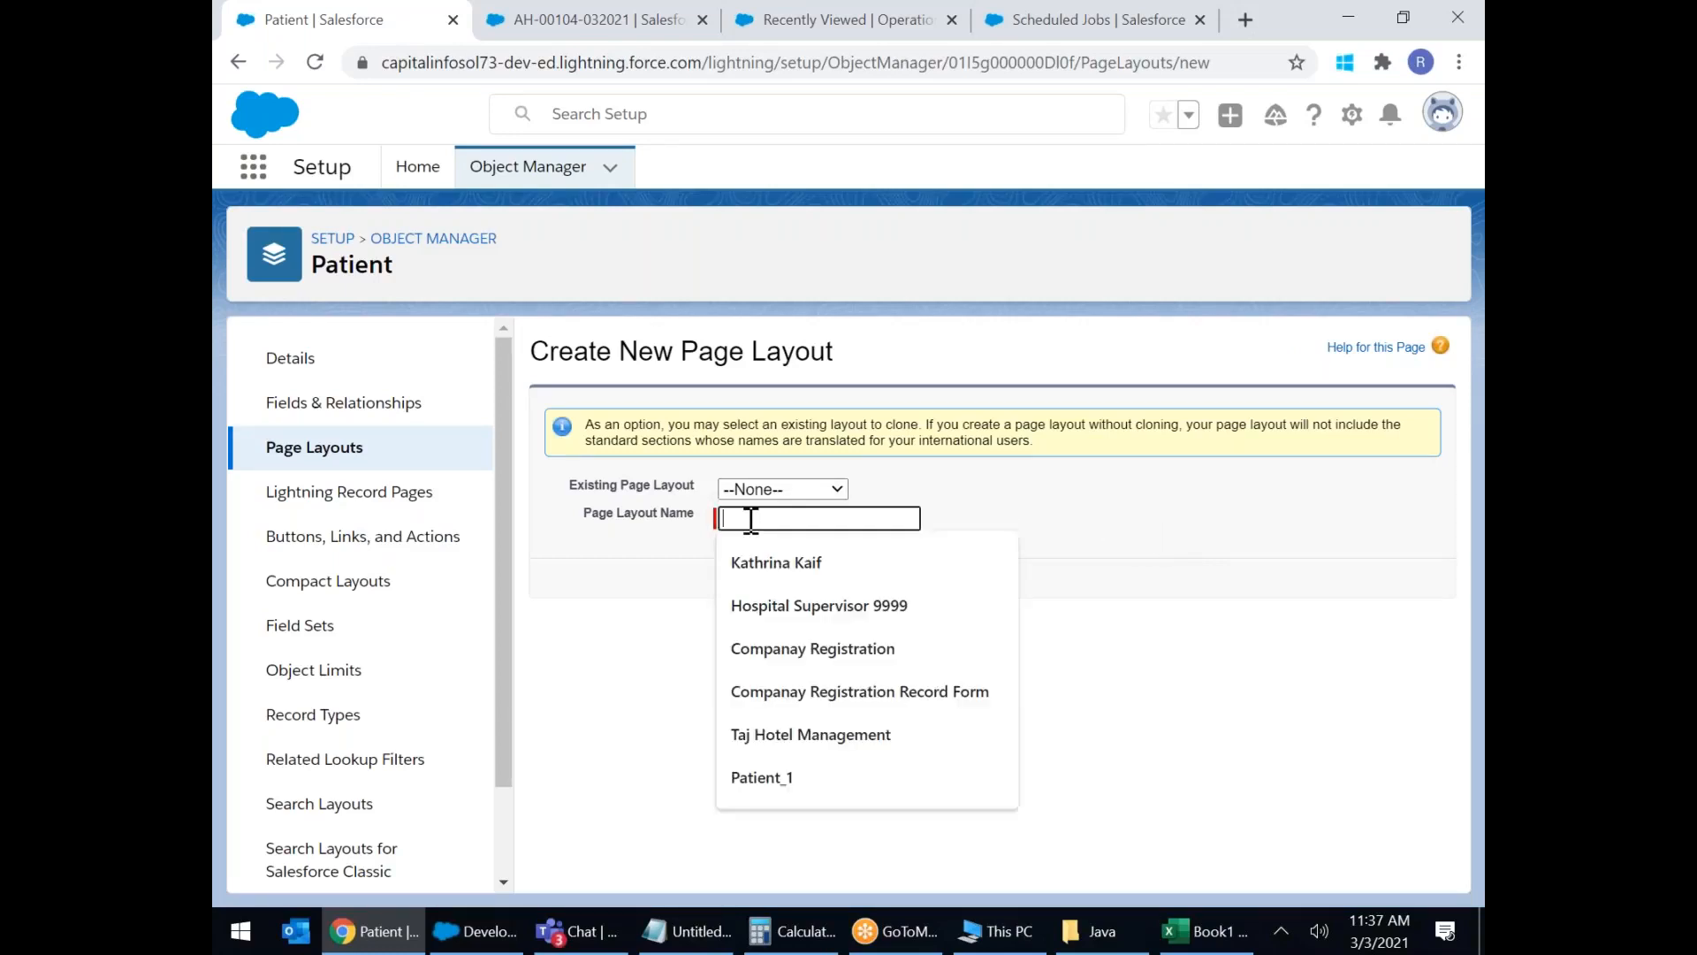
pyautogui.click(778, 488)
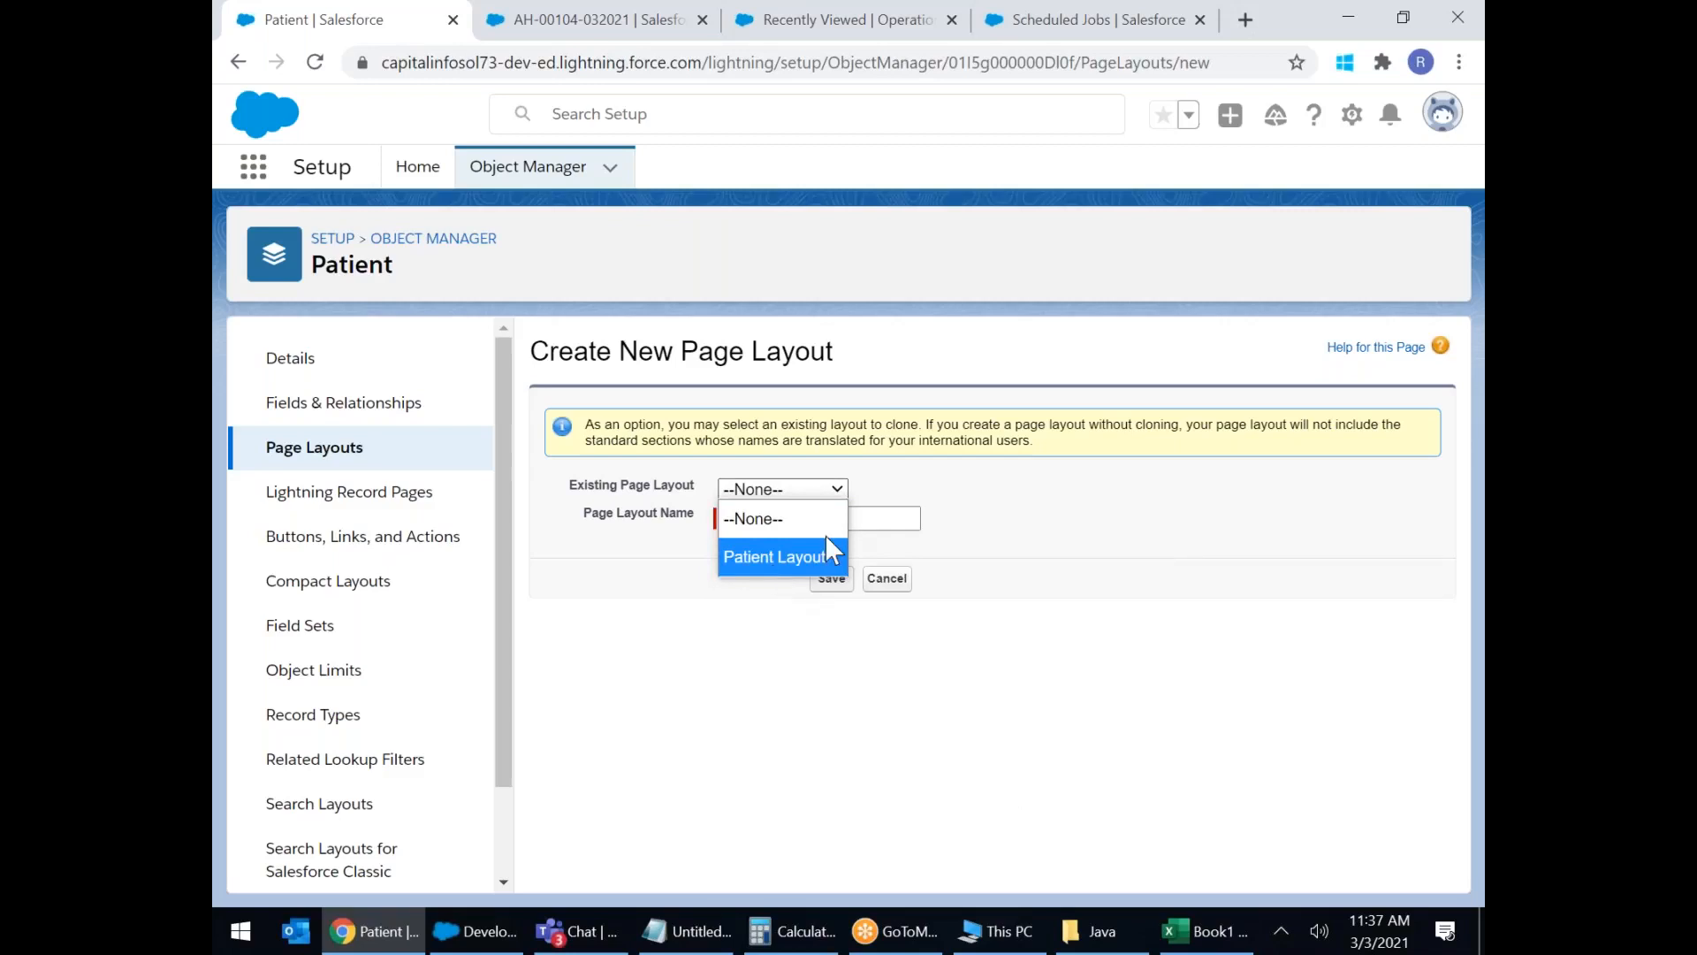
pyautogui.press('Escape')
pyautogui.click(779, 522)
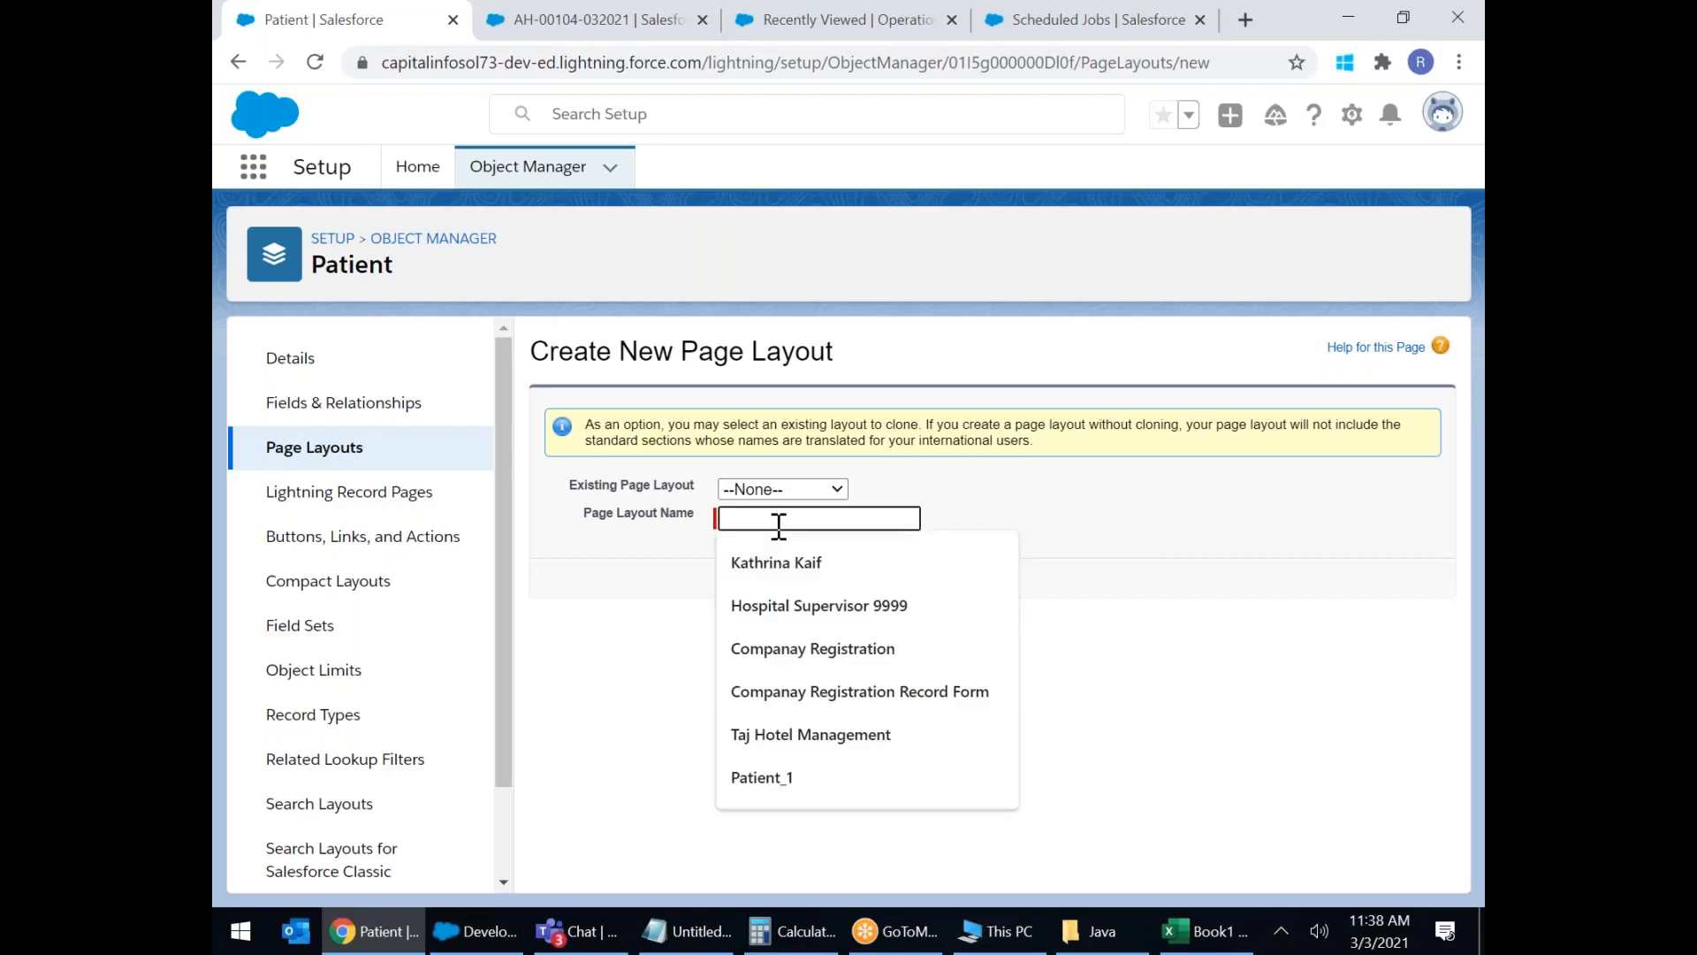
pyautogui.write('W')
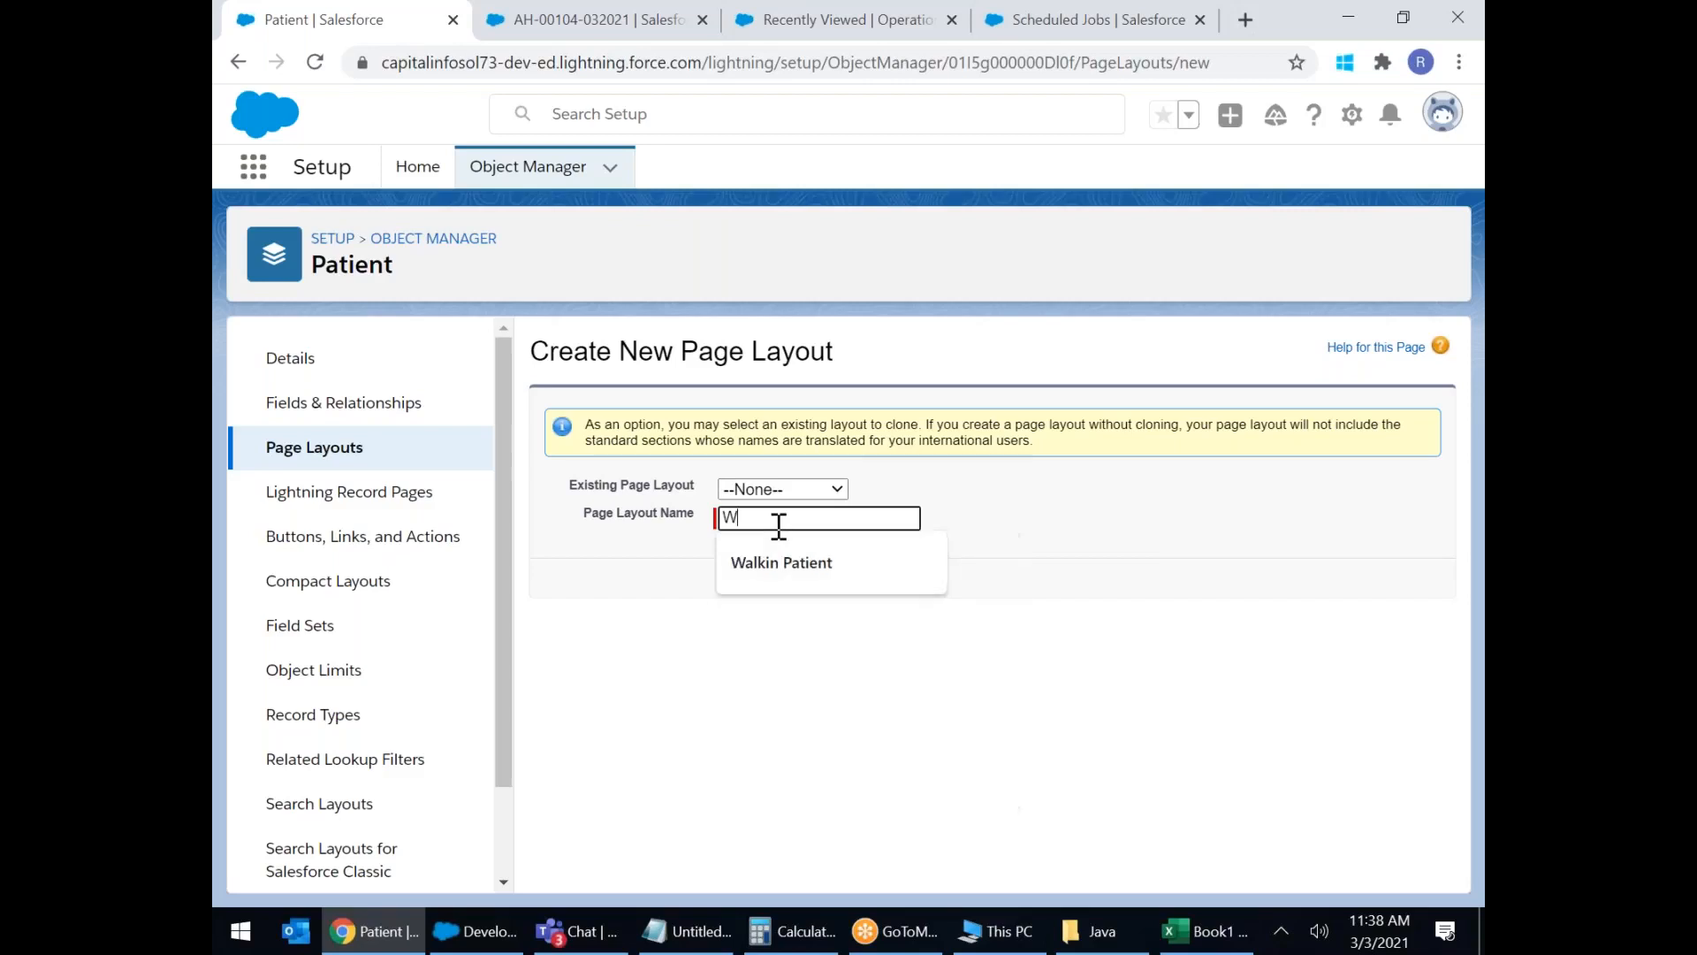
pyautogui.click(789, 562)
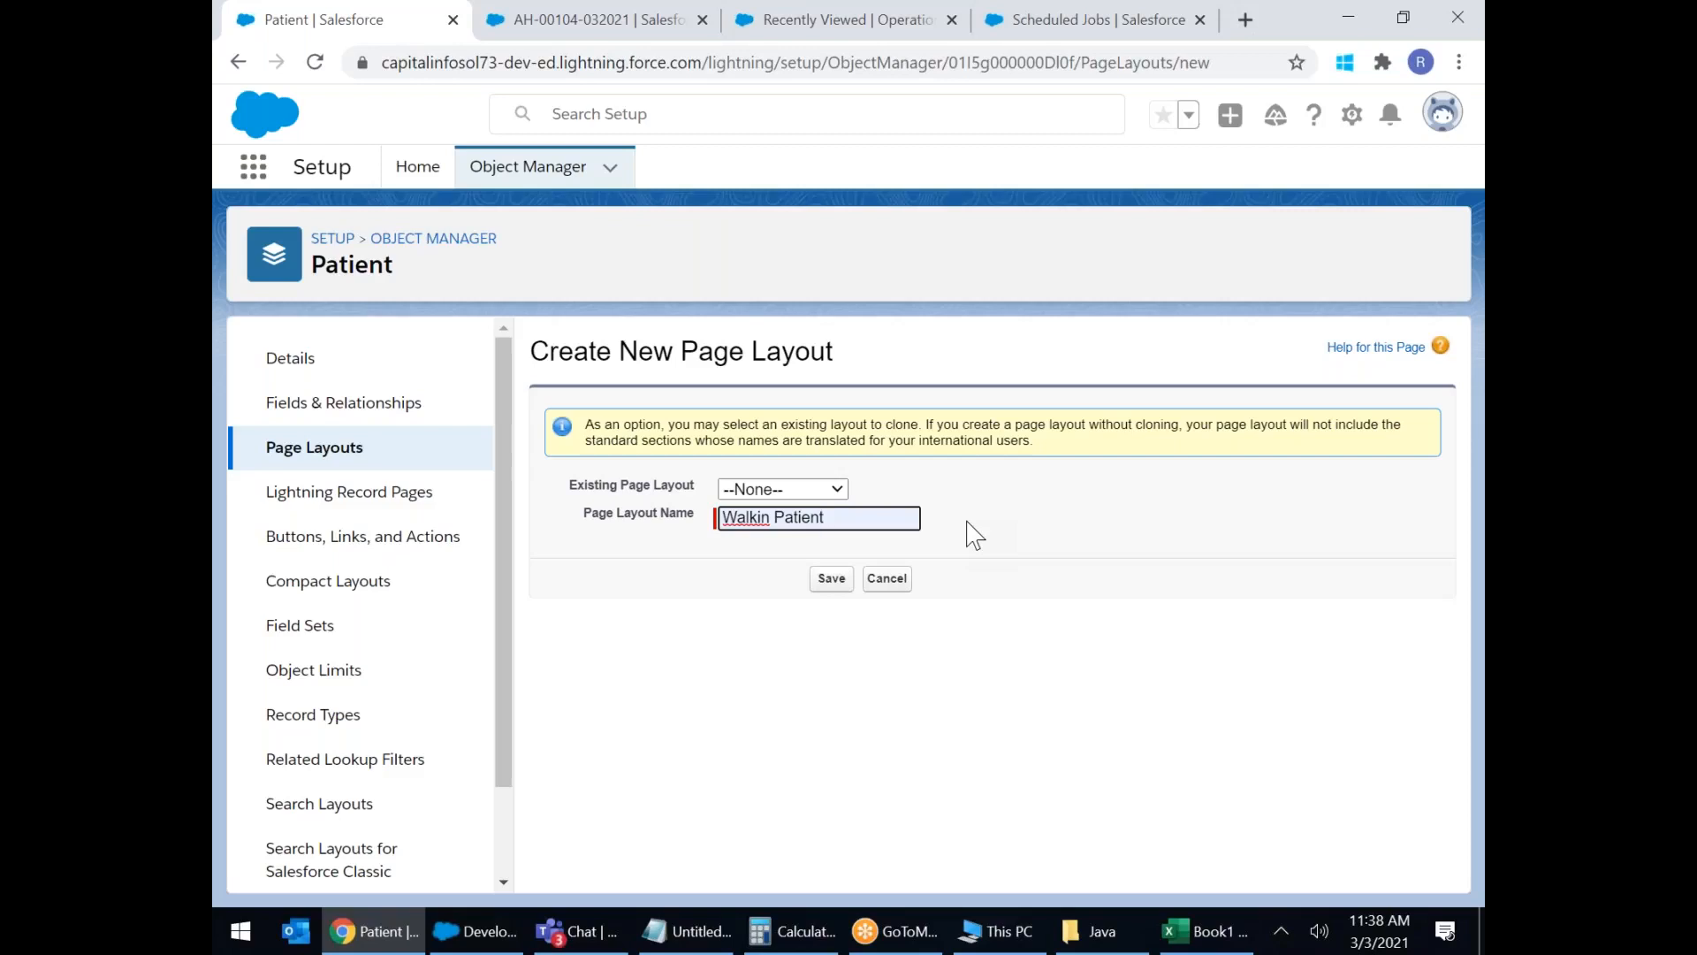
pyautogui.click(832, 579)
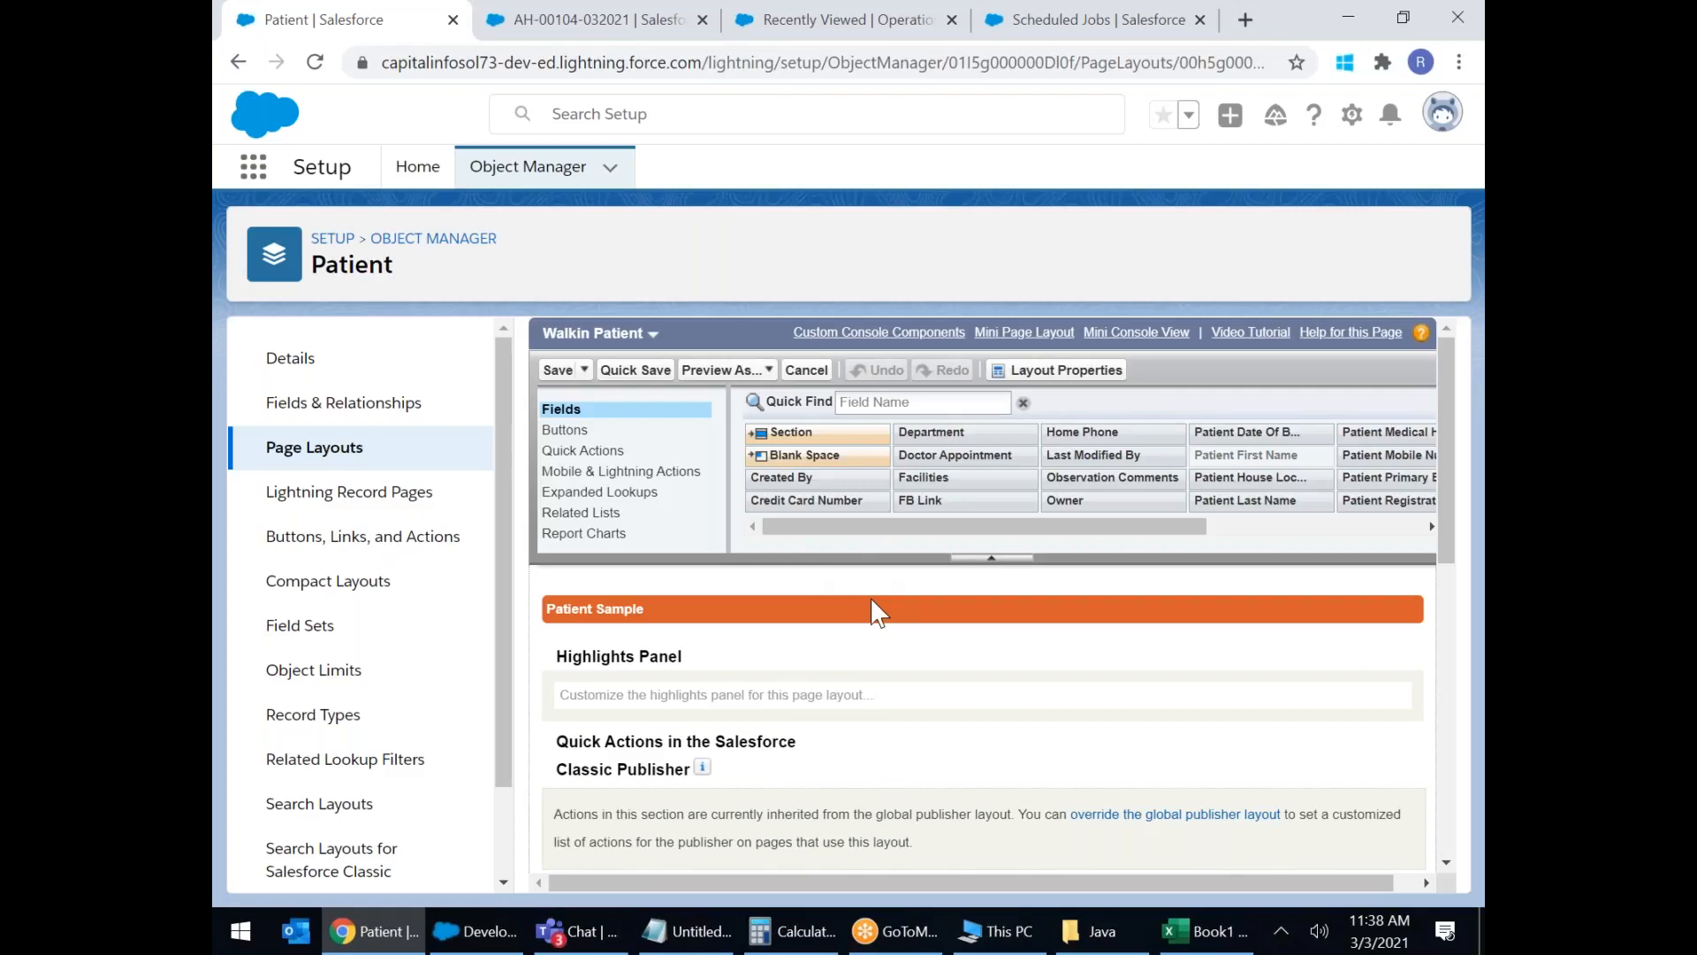
# Add a two-column section titled 'General Patient Details' to the Walkin Patient layout.
pyautogui.scroll(-6, 877, 611)
pyautogui.scroll(3, 880, 644)
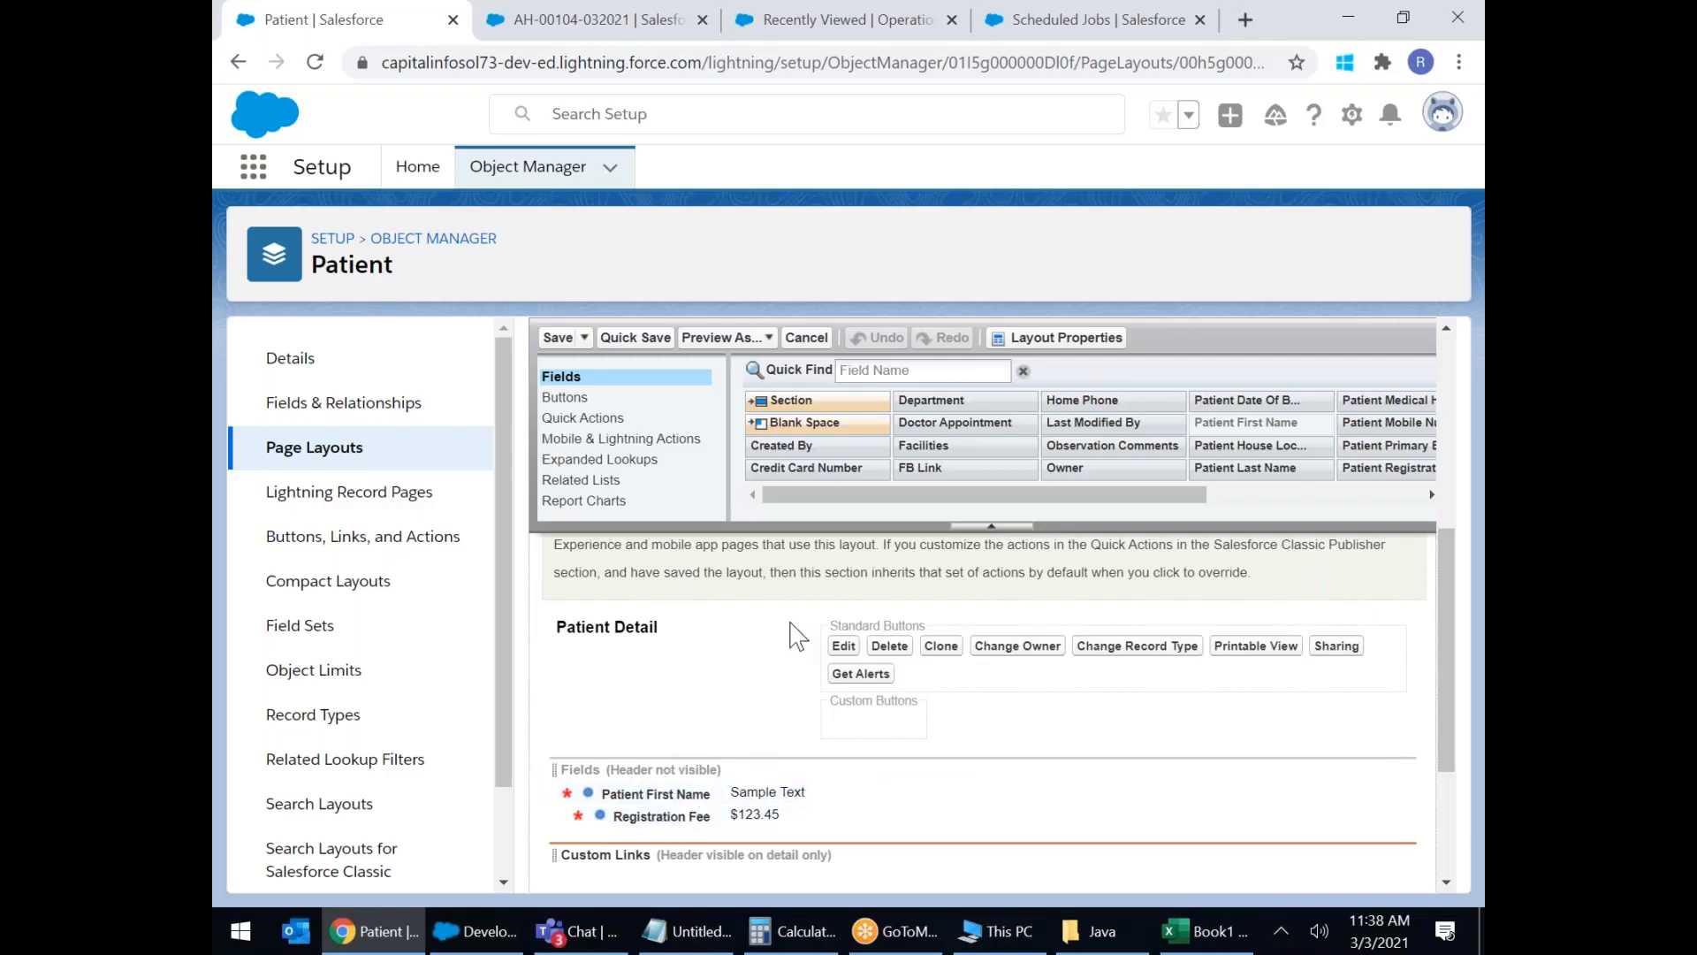
pyautogui.moveTo(783, 400); pyautogui.dragTo(633, 767)
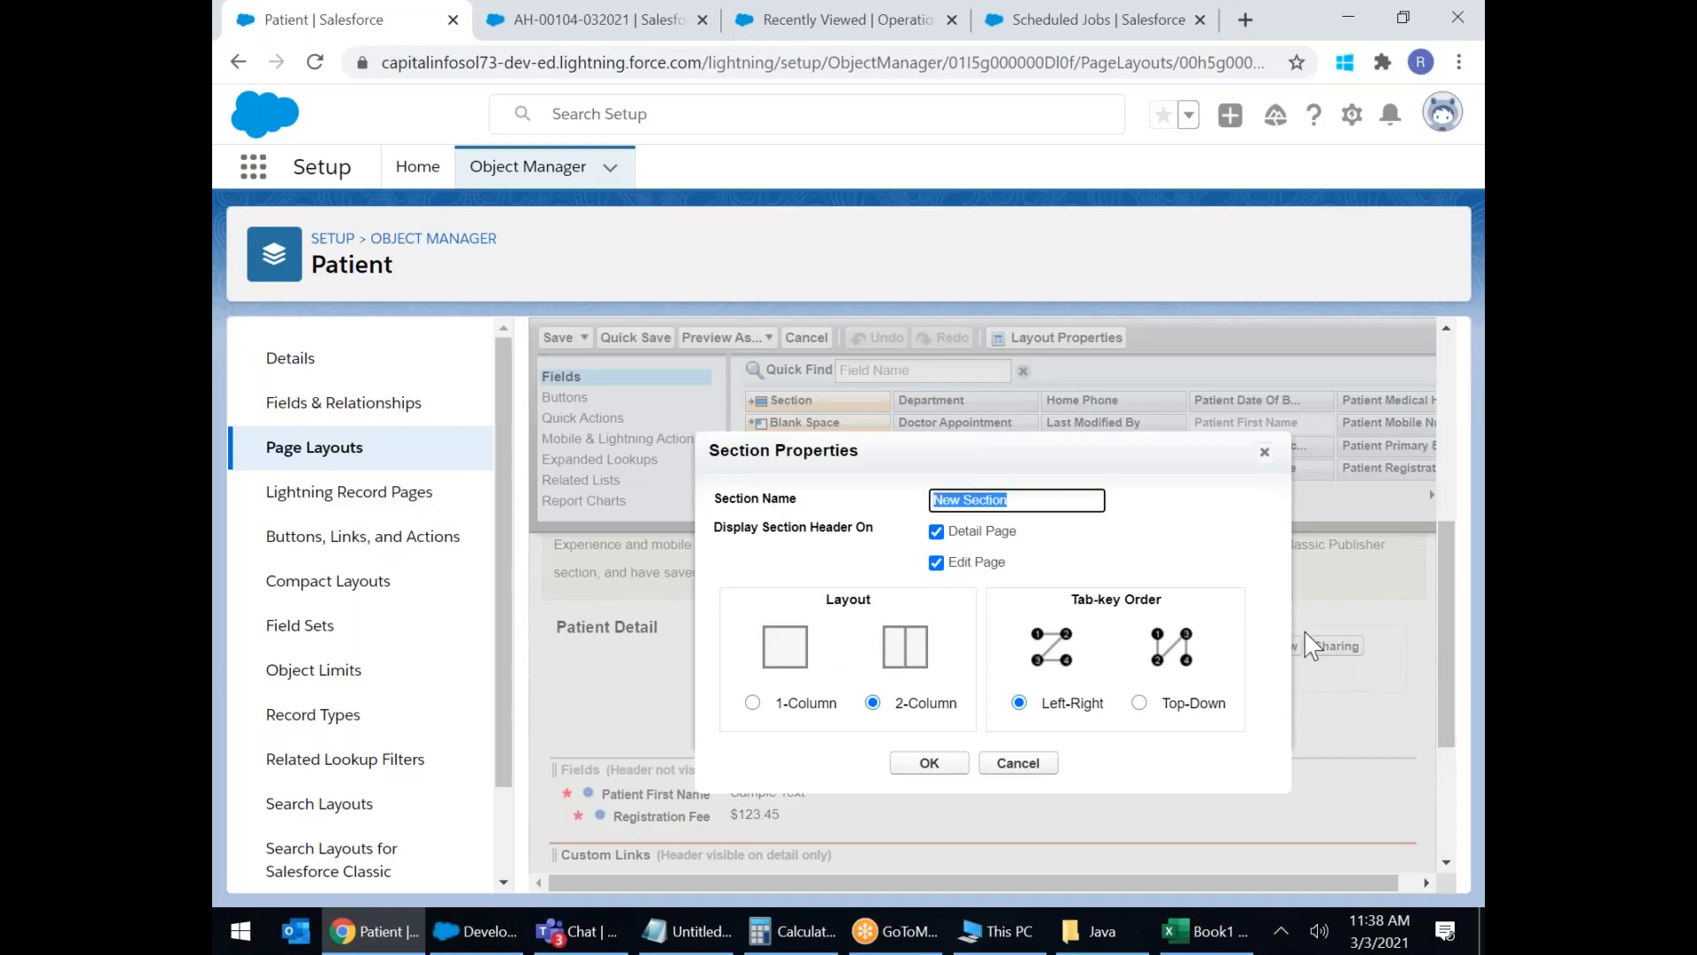
pyautogui.write('pATI')
pyautogui.press('BackSpace')
pyautogui.press('BackSpace')
pyautogui.press('BackSpace')
pyautogui.press('BackSpace')
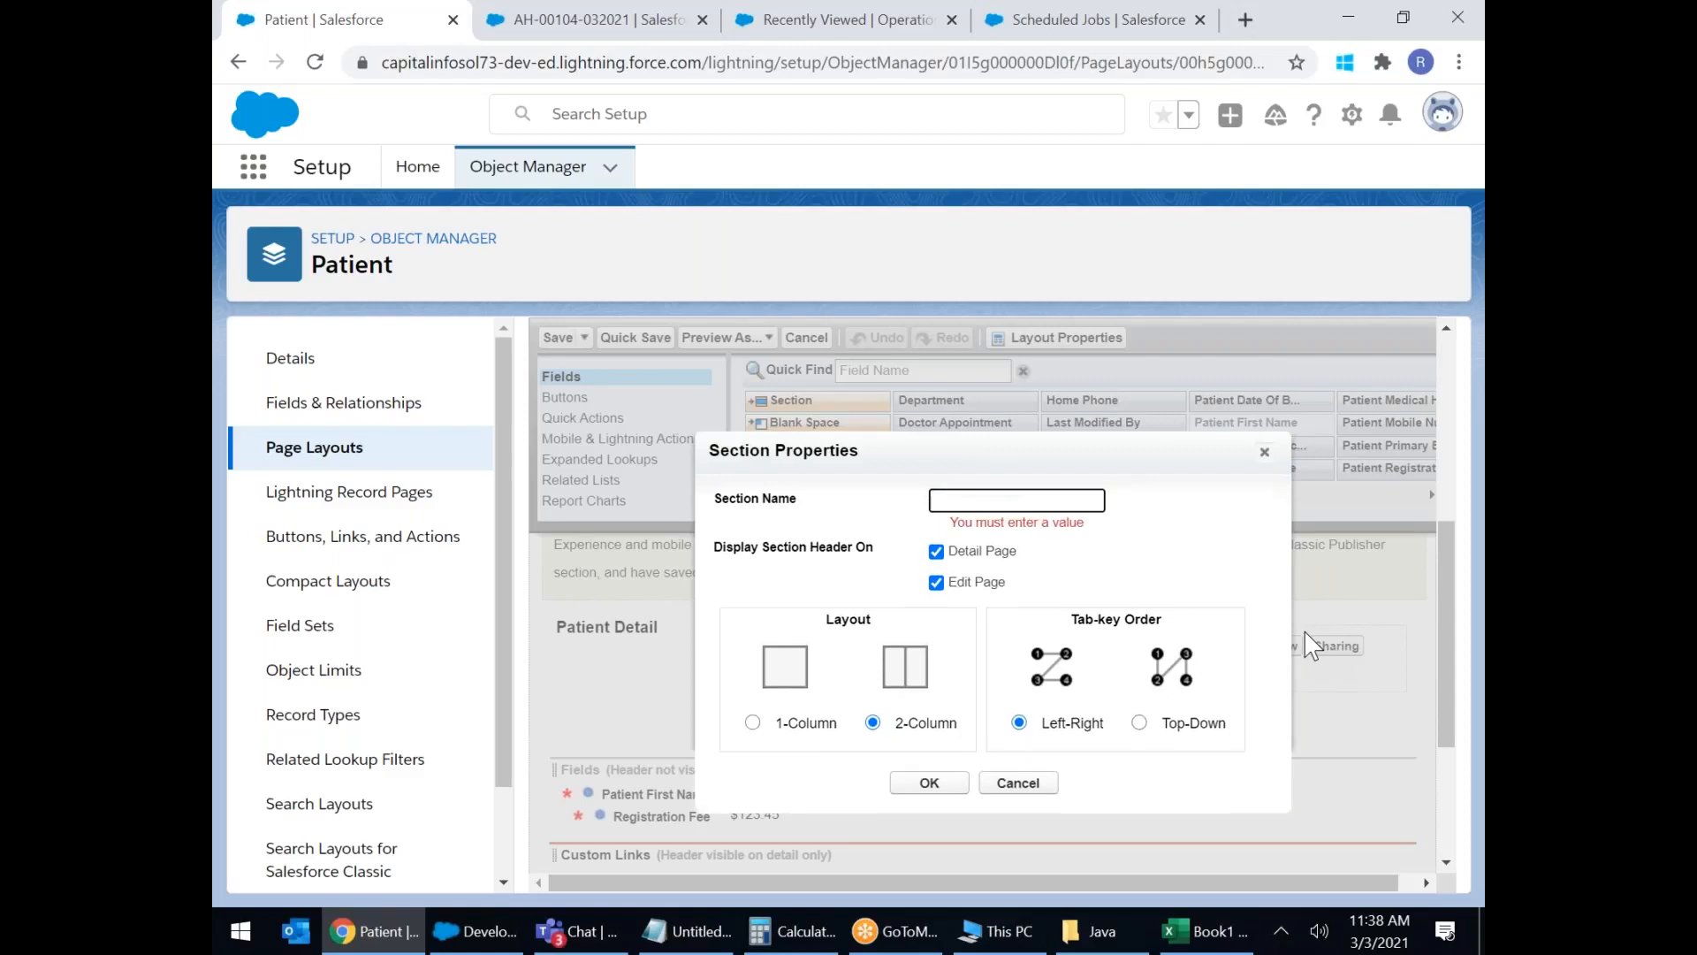
pyautogui.write('Ge')
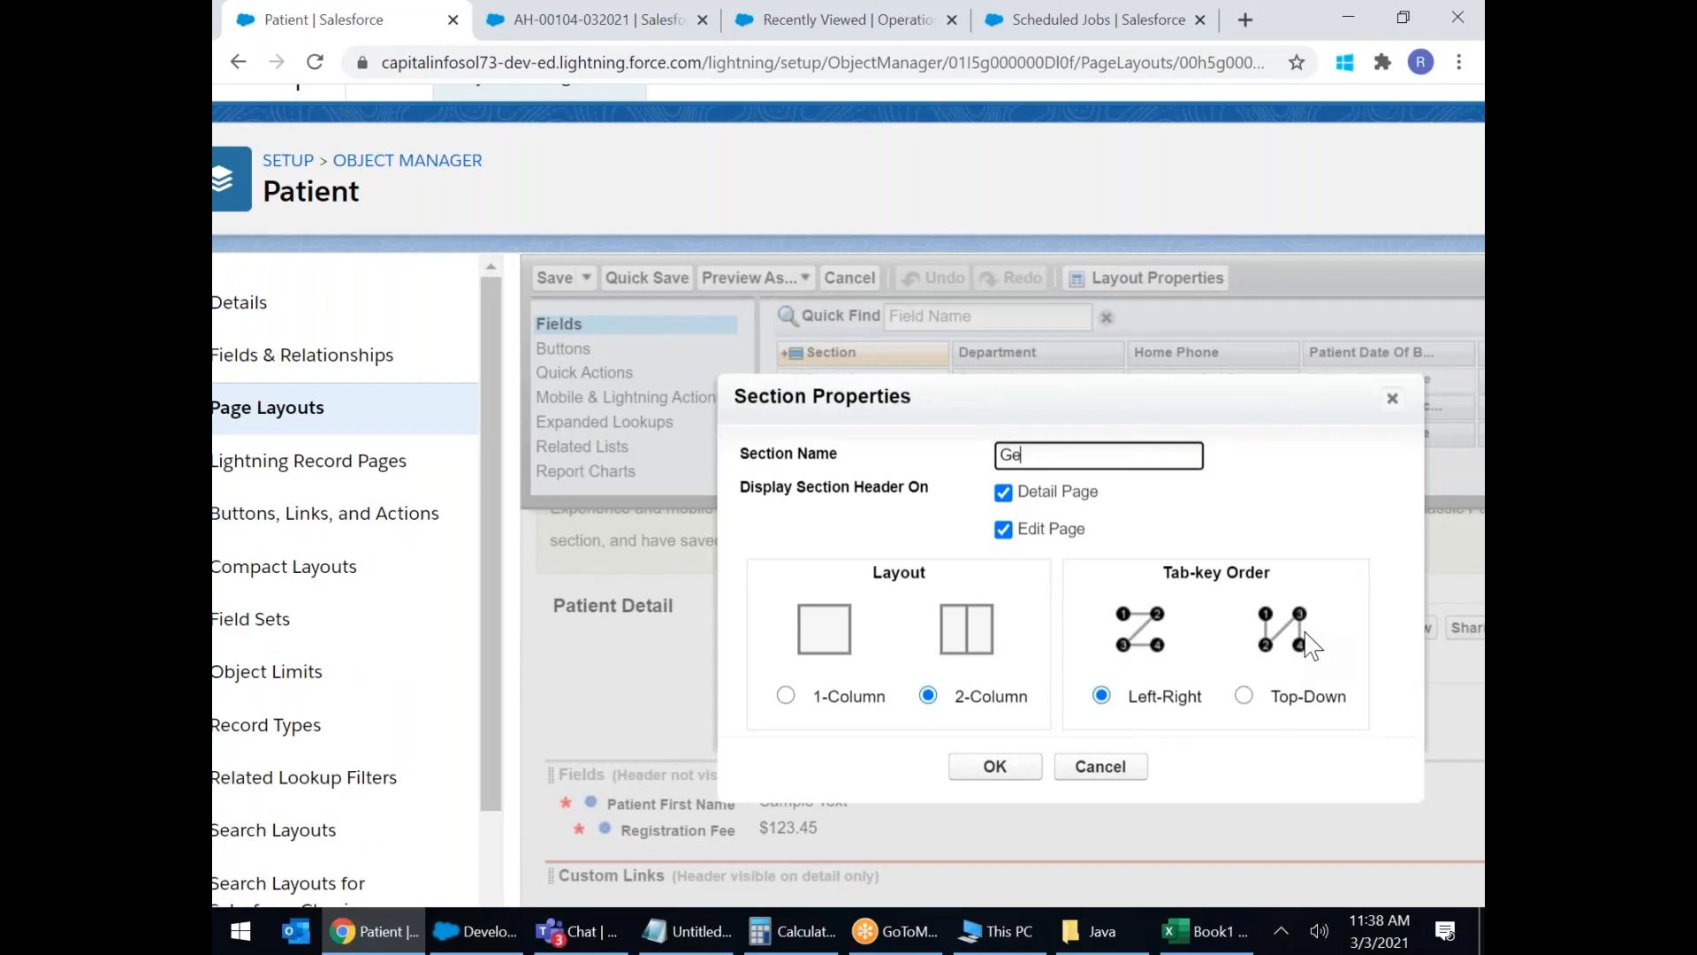
pyautogui.write('neral Patient')
pyautogui.write(' Deat')
pyautogui.write('isl')
pyautogui.press('BackSpace')
pyautogui.press('BackSpace')
pyautogui.press('BackSpace')
pyautogui.press('BackSpace')
pyautogui.press('BackSpace')
pyautogui.press('BackSpace')
pyautogui.write('etails')
pyautogui.click(782, 698)
pyautogui.click(786, 695)
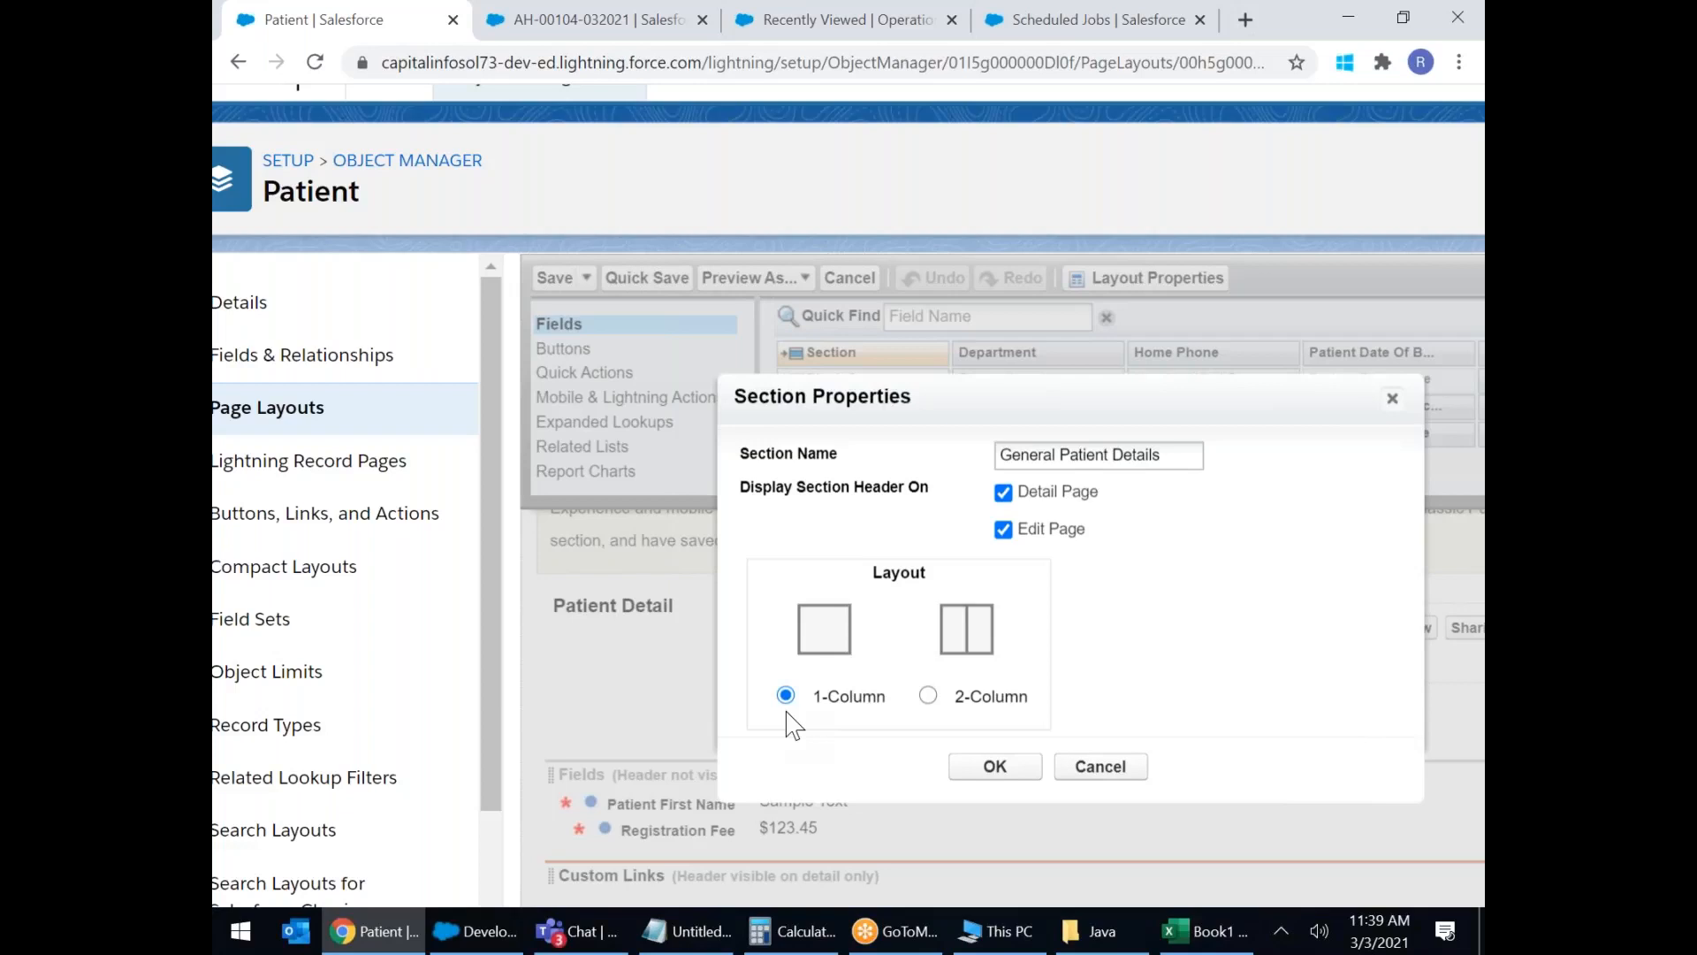
pyautogui.click(928, 696)
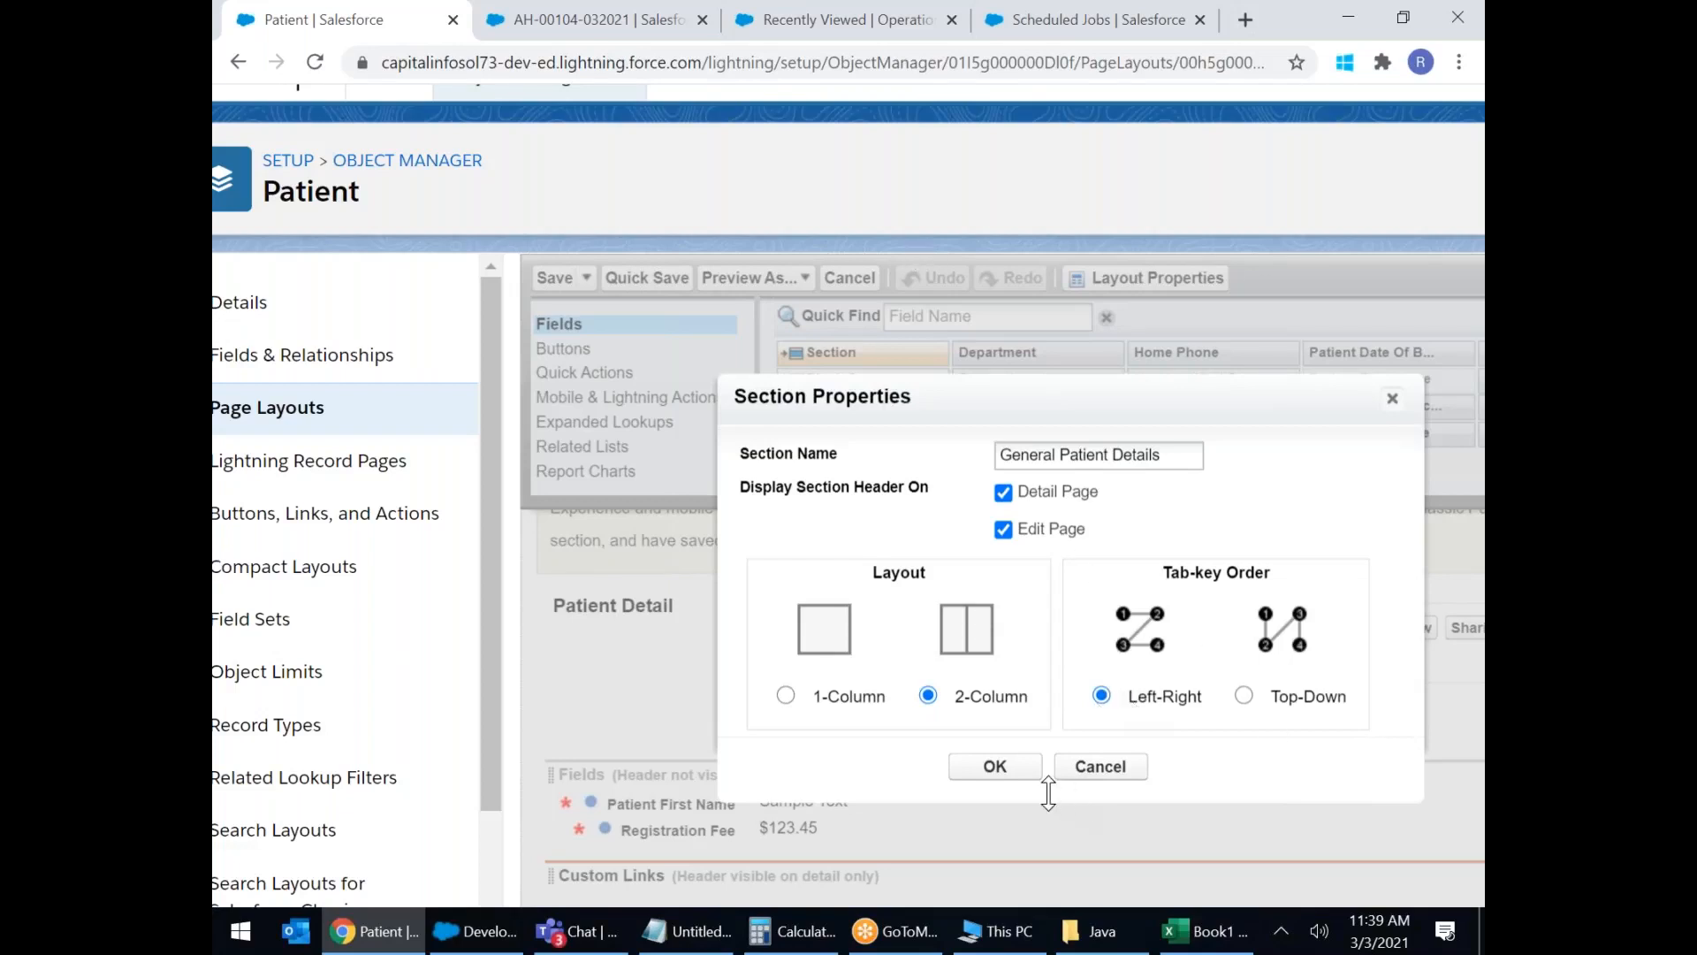
pyautogui.click(1016, 773)
# Put Patient Registration Number and Registration Date side by side in General Patient Details.
pyautogui.scroll(-3, 776, 629)
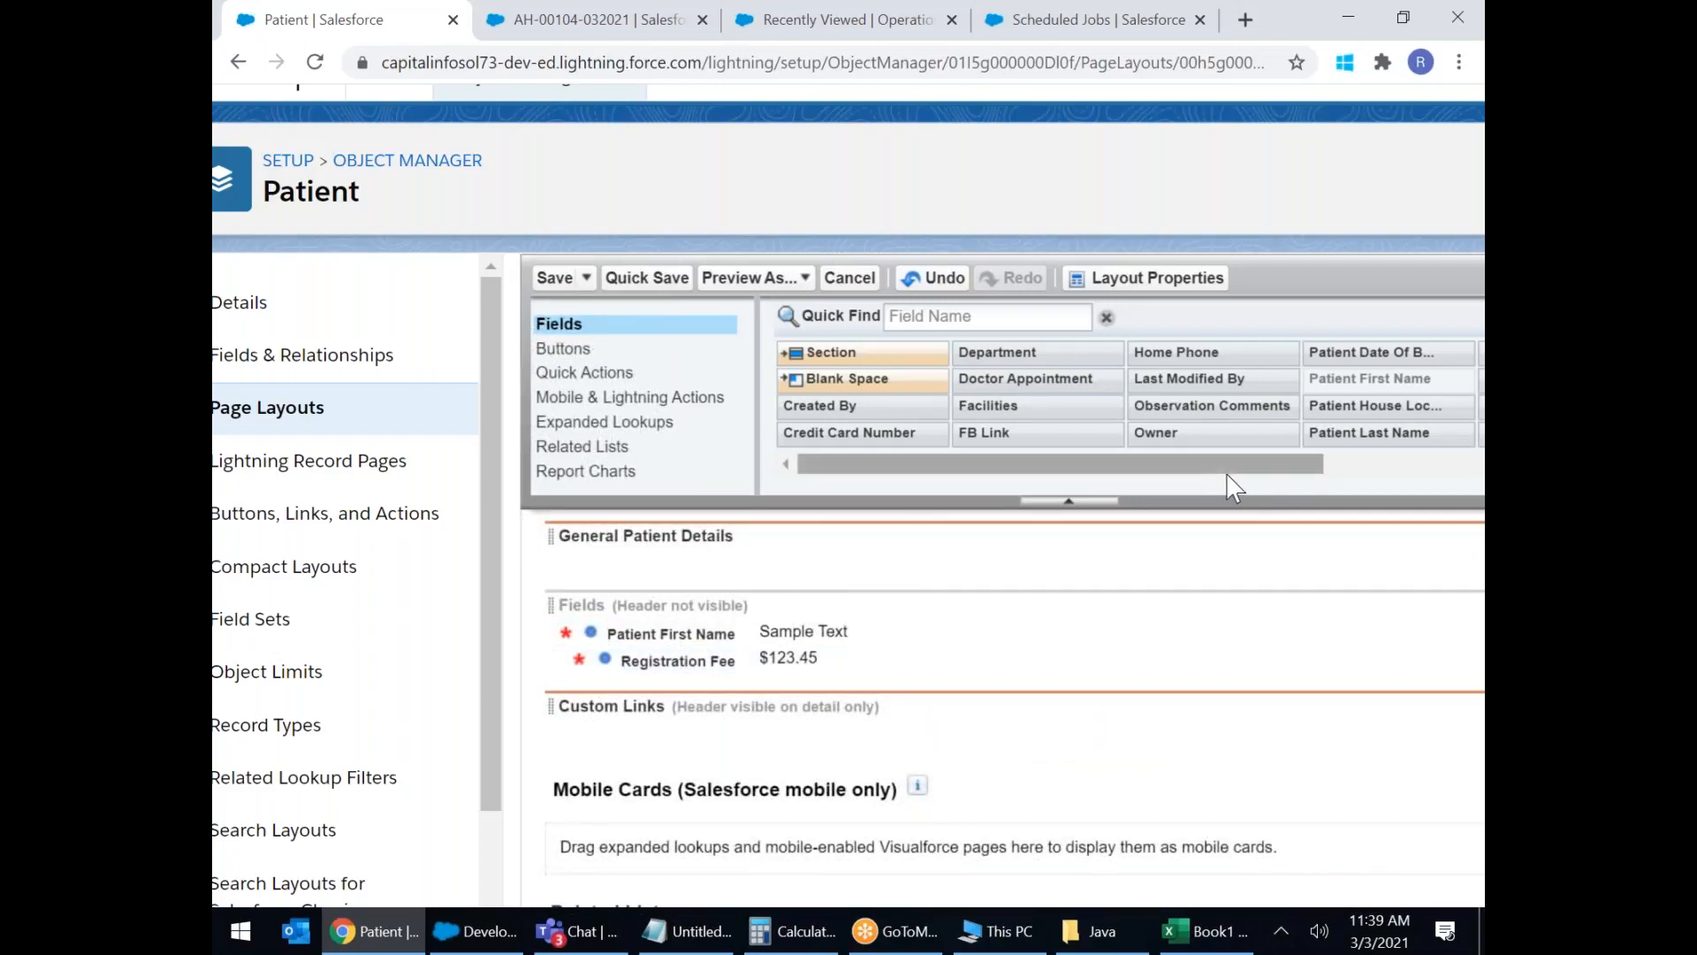
pyautogui.moveTo(1294, 466); pyautogui.dragTo(1301, 466)
pyautogui.moveTo(1436, 474); pyautogui.dragTo(1462, 475)
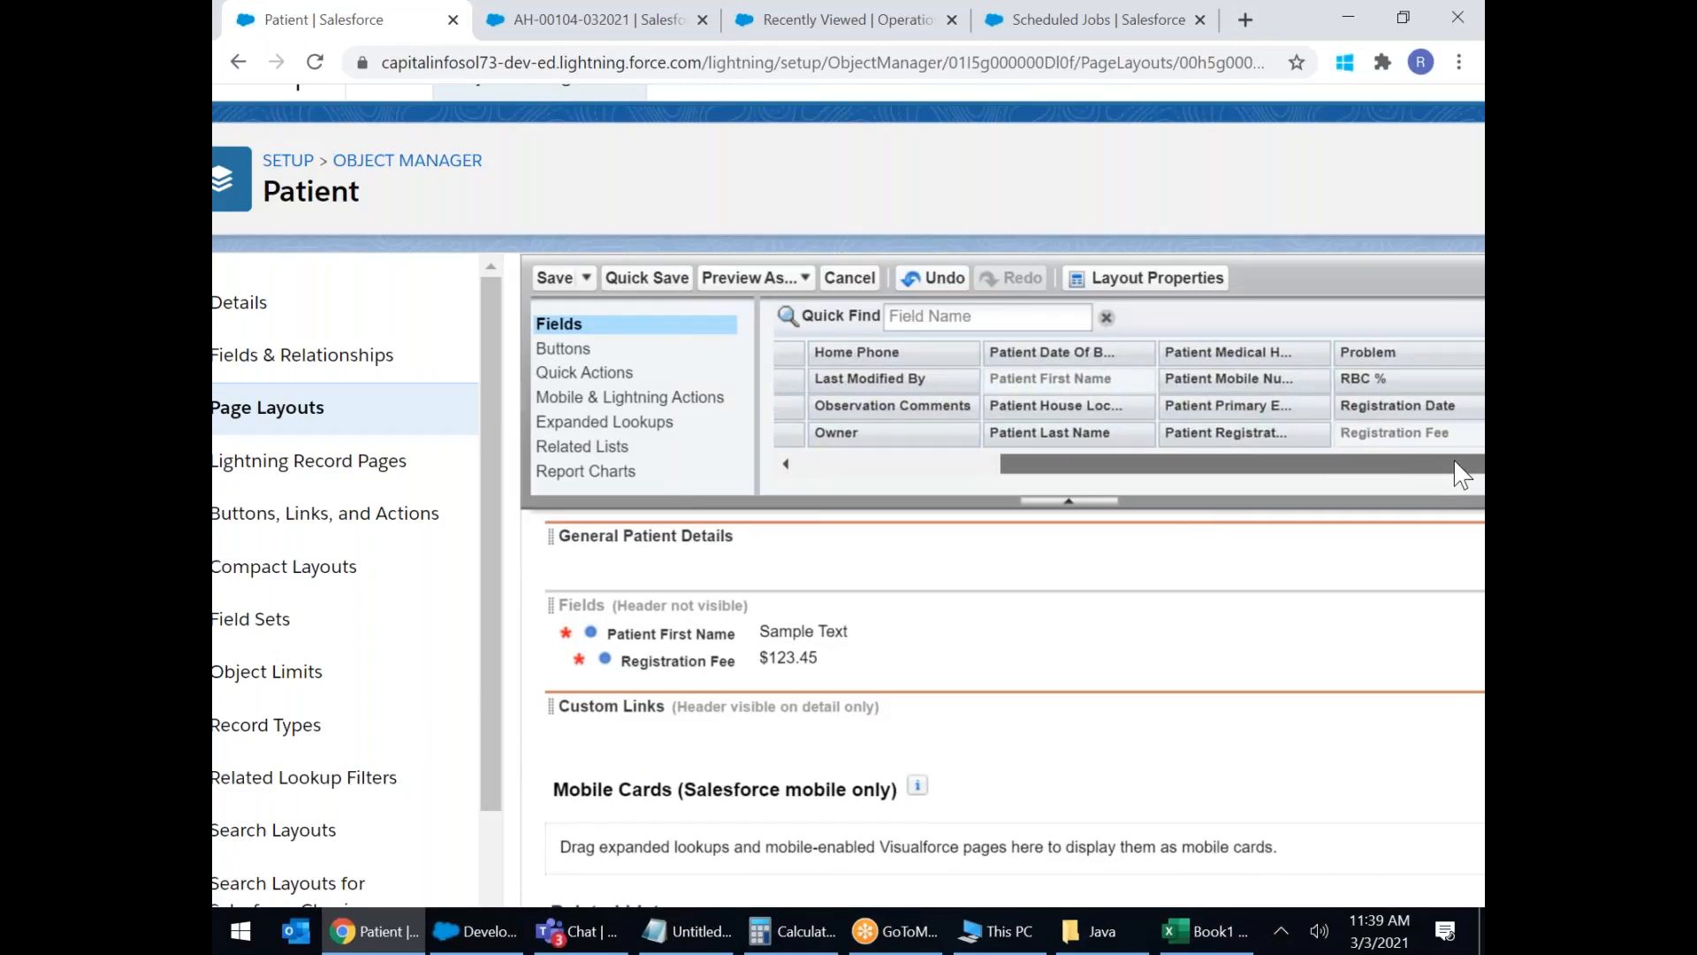
pyautogui.moveTo(1226, 433); pyautogui.dragTo(656, 747)
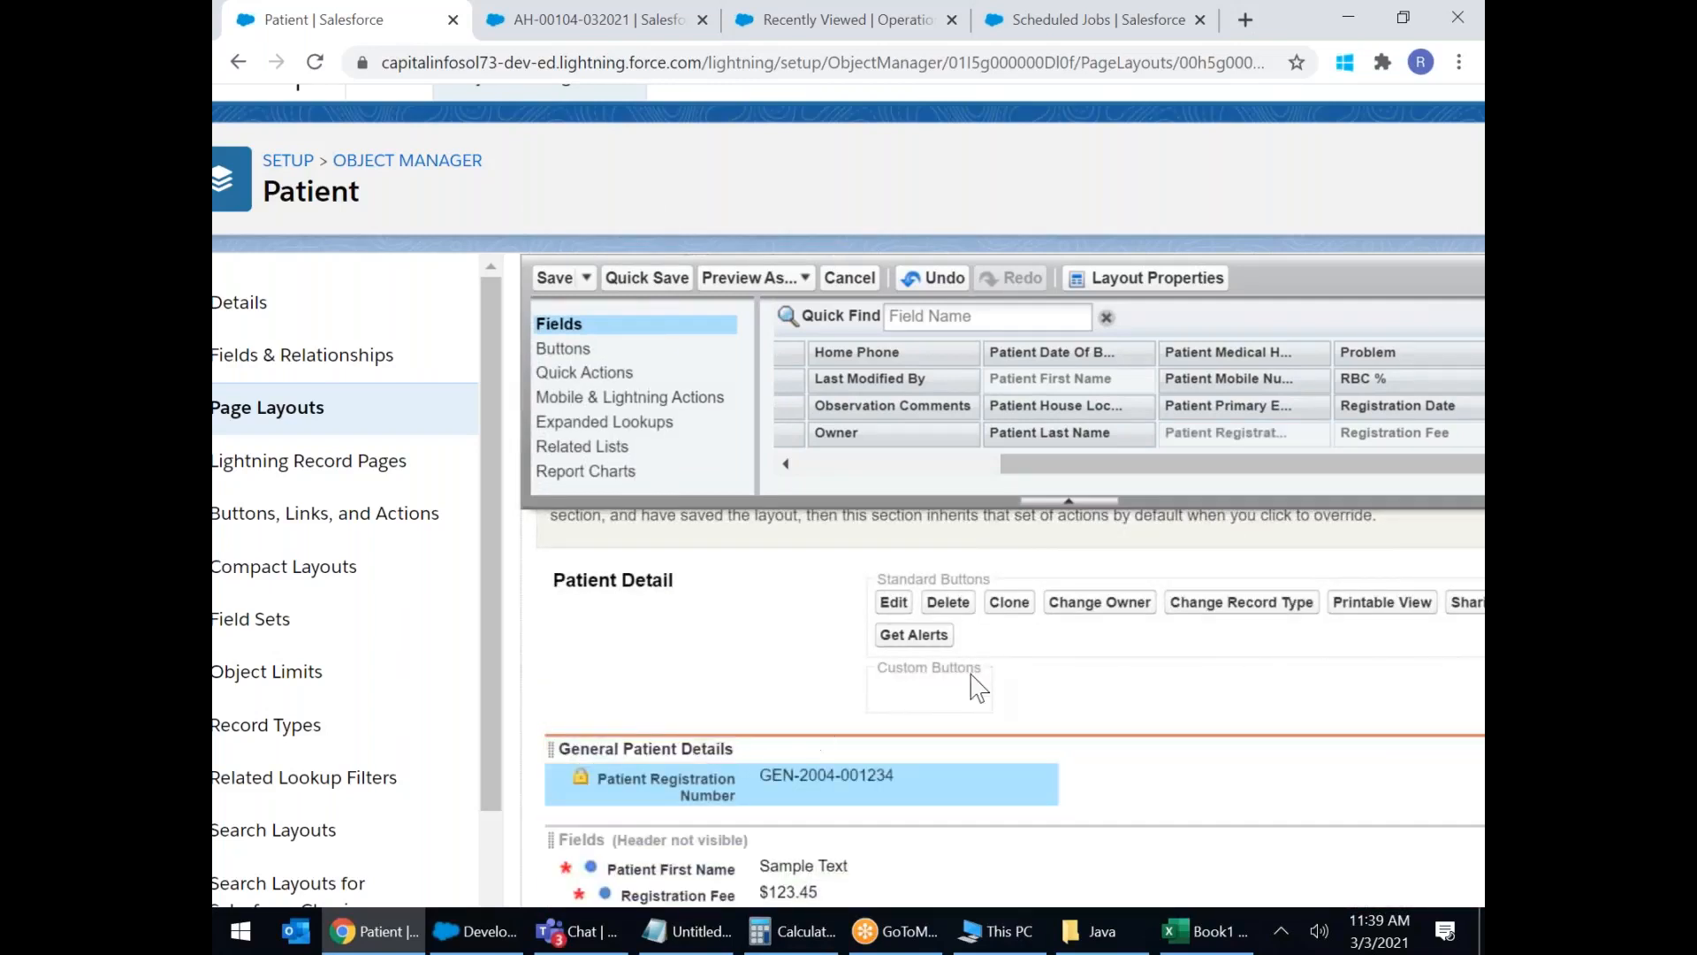
pyautogui.scroll(-1, 1030, 645)
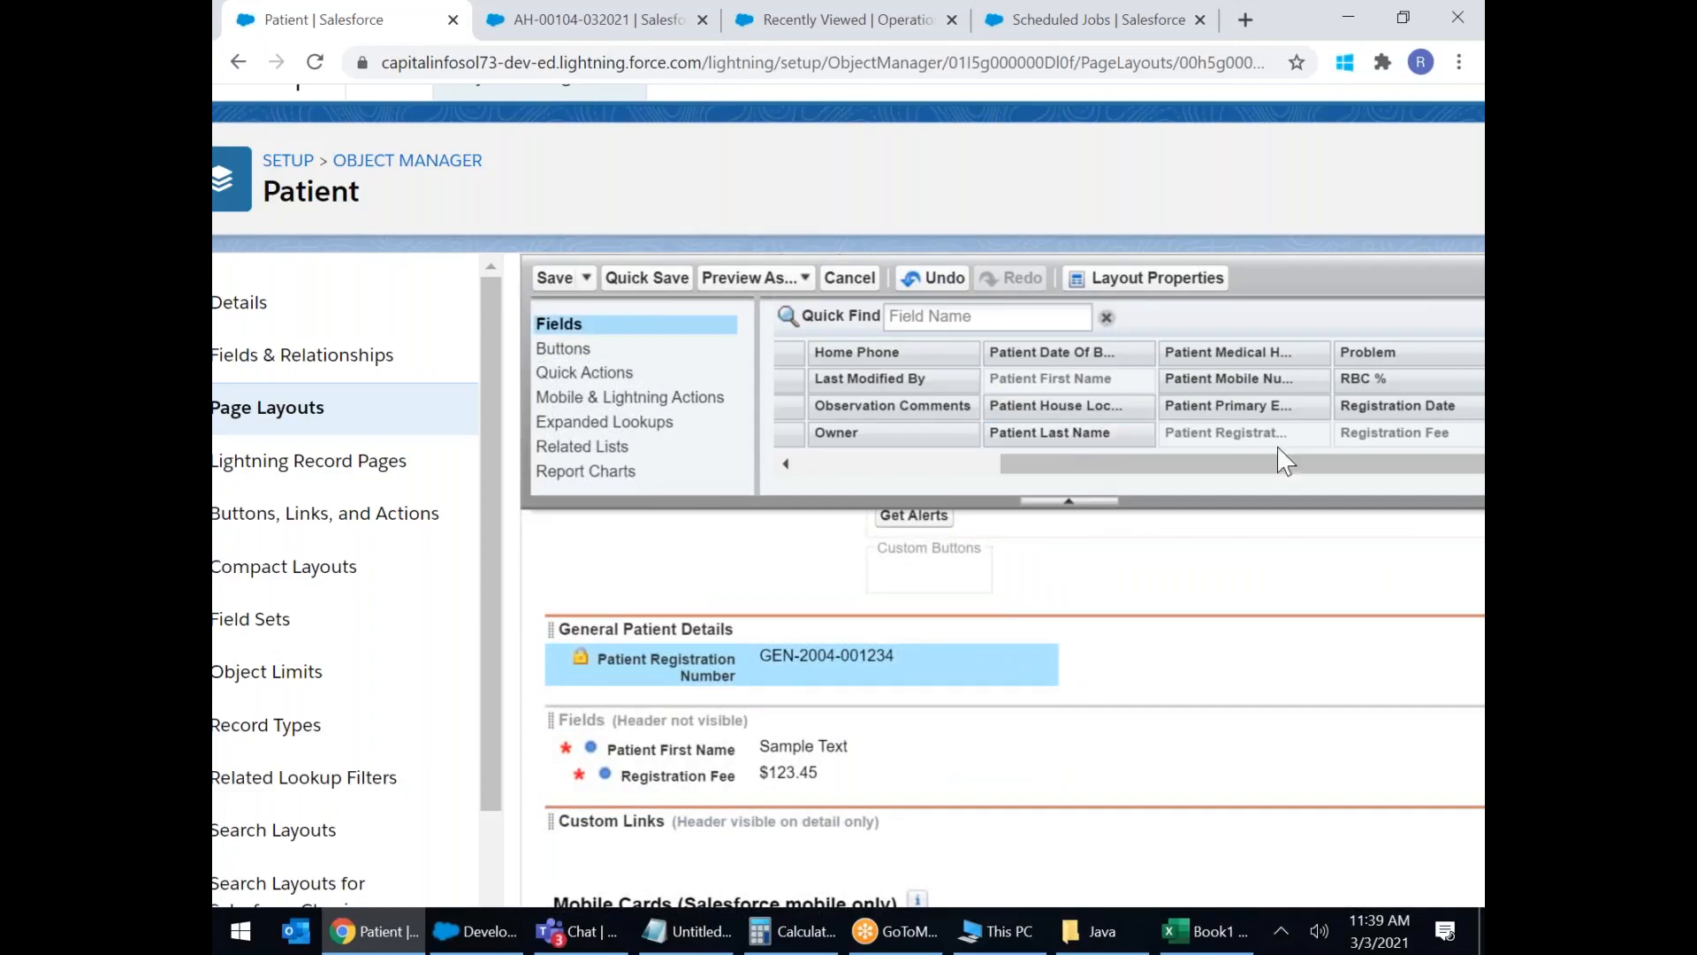
pyautogui.moveTo(1415, 403); pyautogui.dragTo(1406, 663)
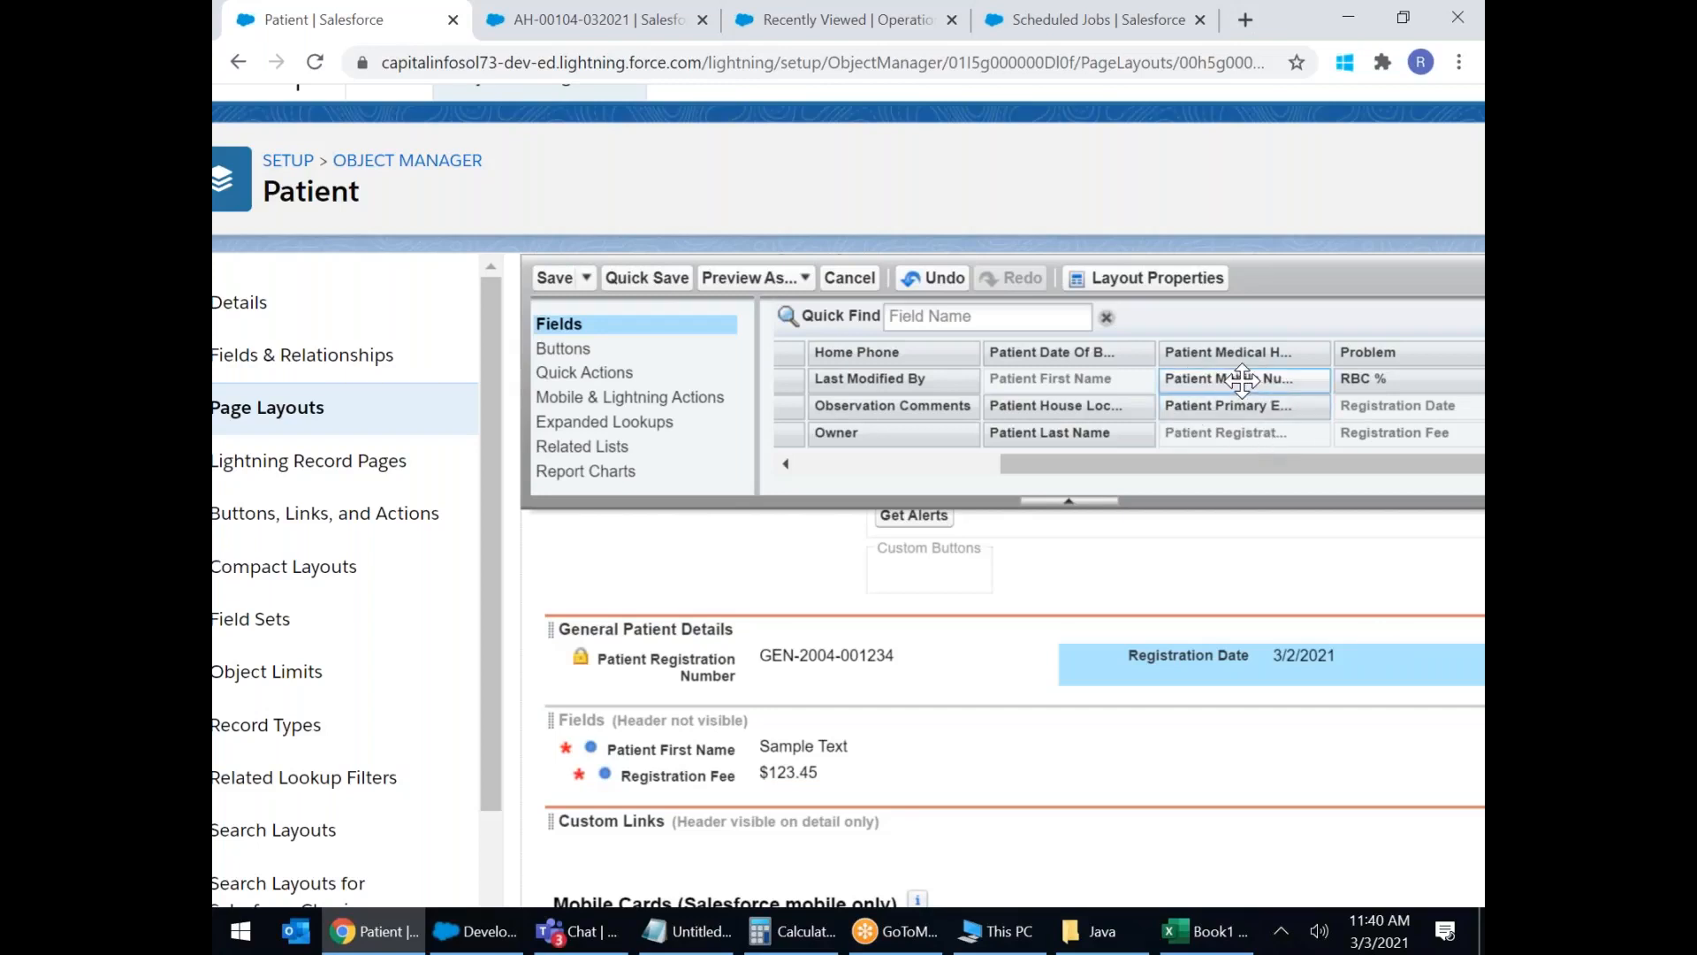
# Place Patient First Name and Patient Last Name as the next row of the section.
pyautogui.moveTo(704, 746); pyautogui.dragTo(775, 700)
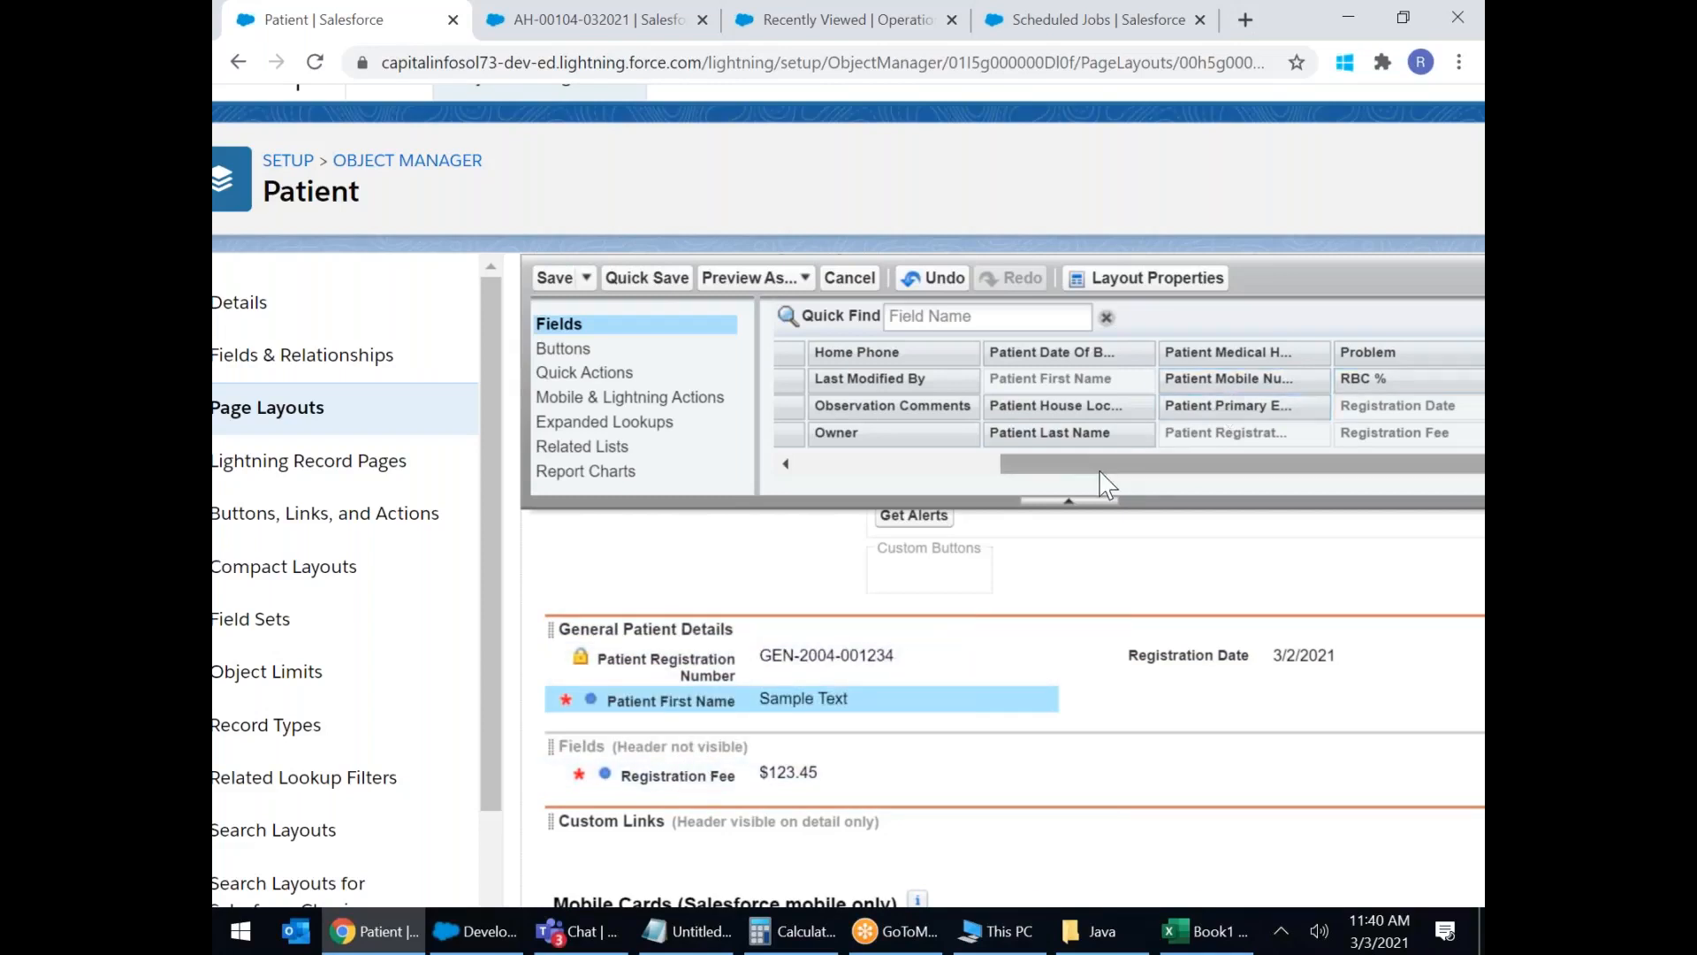
pyautogui.moveTo(1097, 425); pyautogui.dragTo(1203, 698)
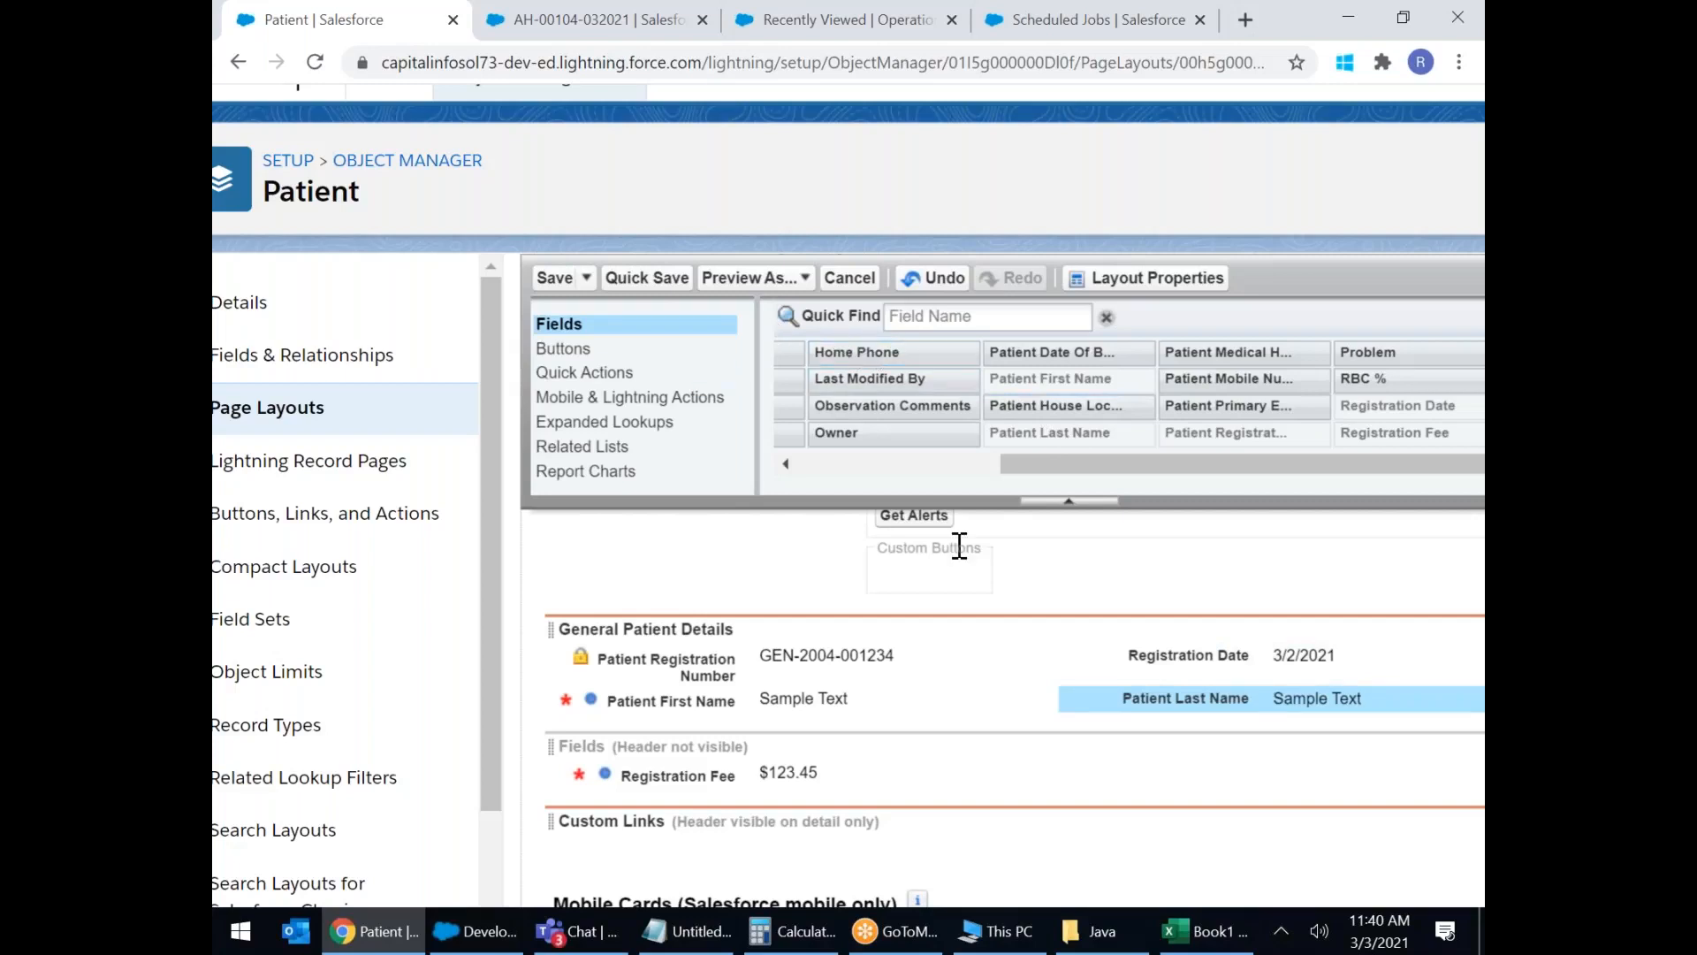
pyautogui.scroll(10, 958, 542)
pyautogui.scroll(-5, 955, 499)
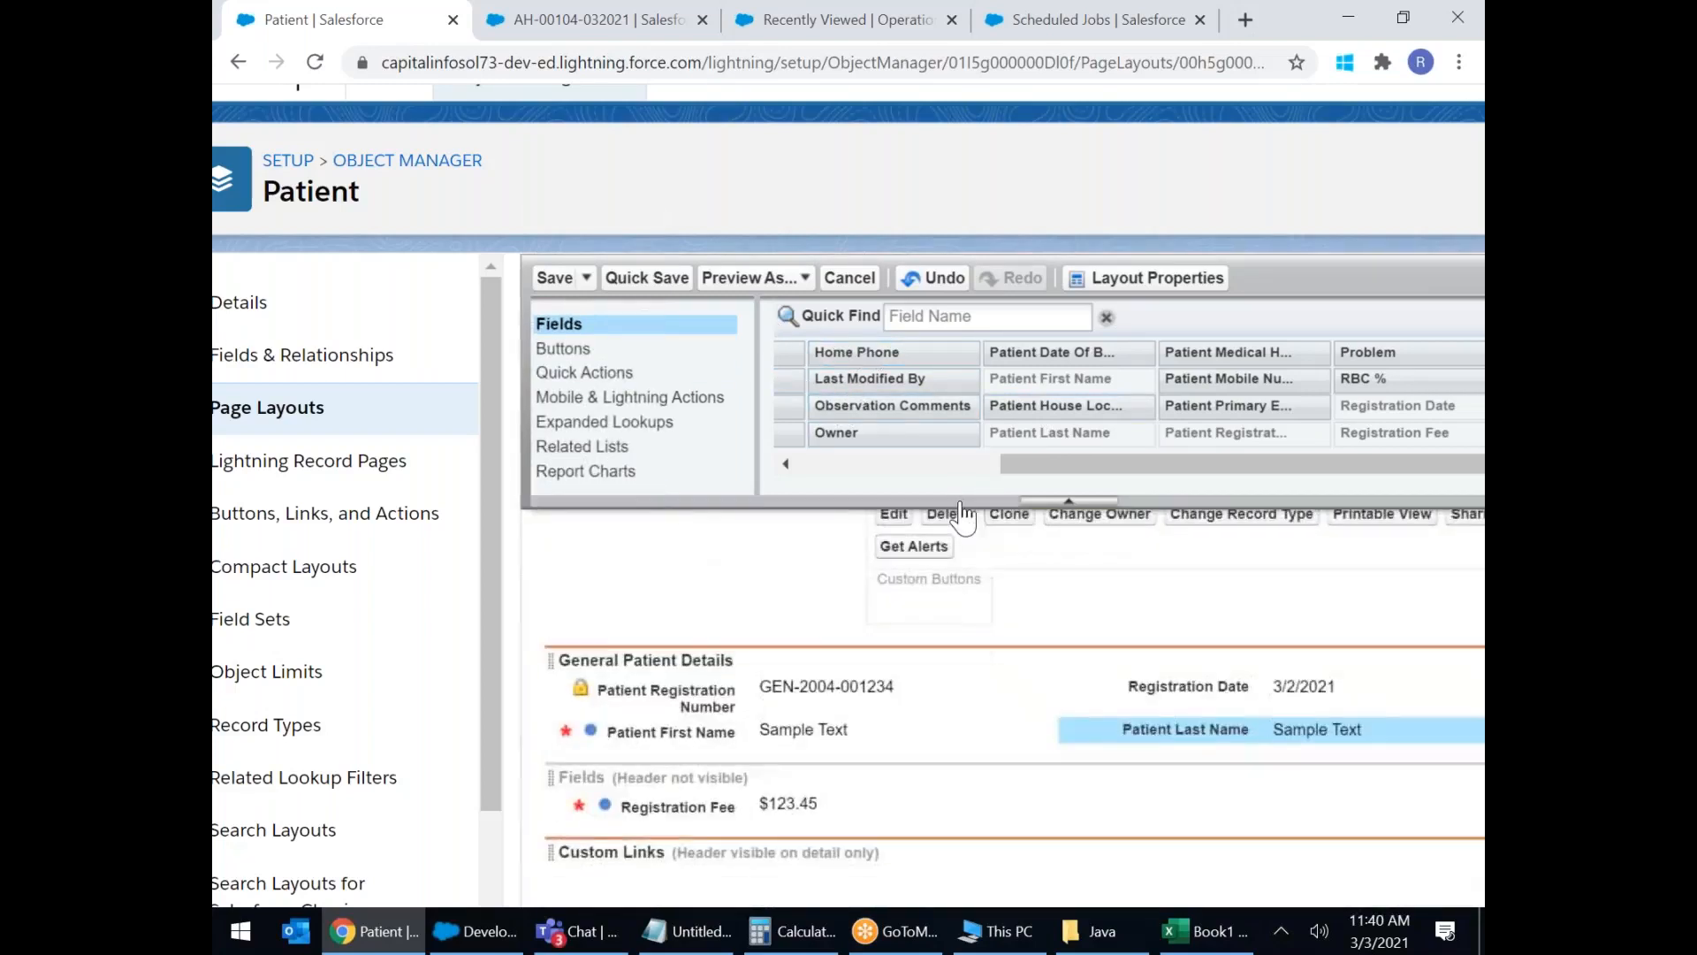
pyautogui.moveTo(1016, 466); pyautogui.dragTo(776, 478)
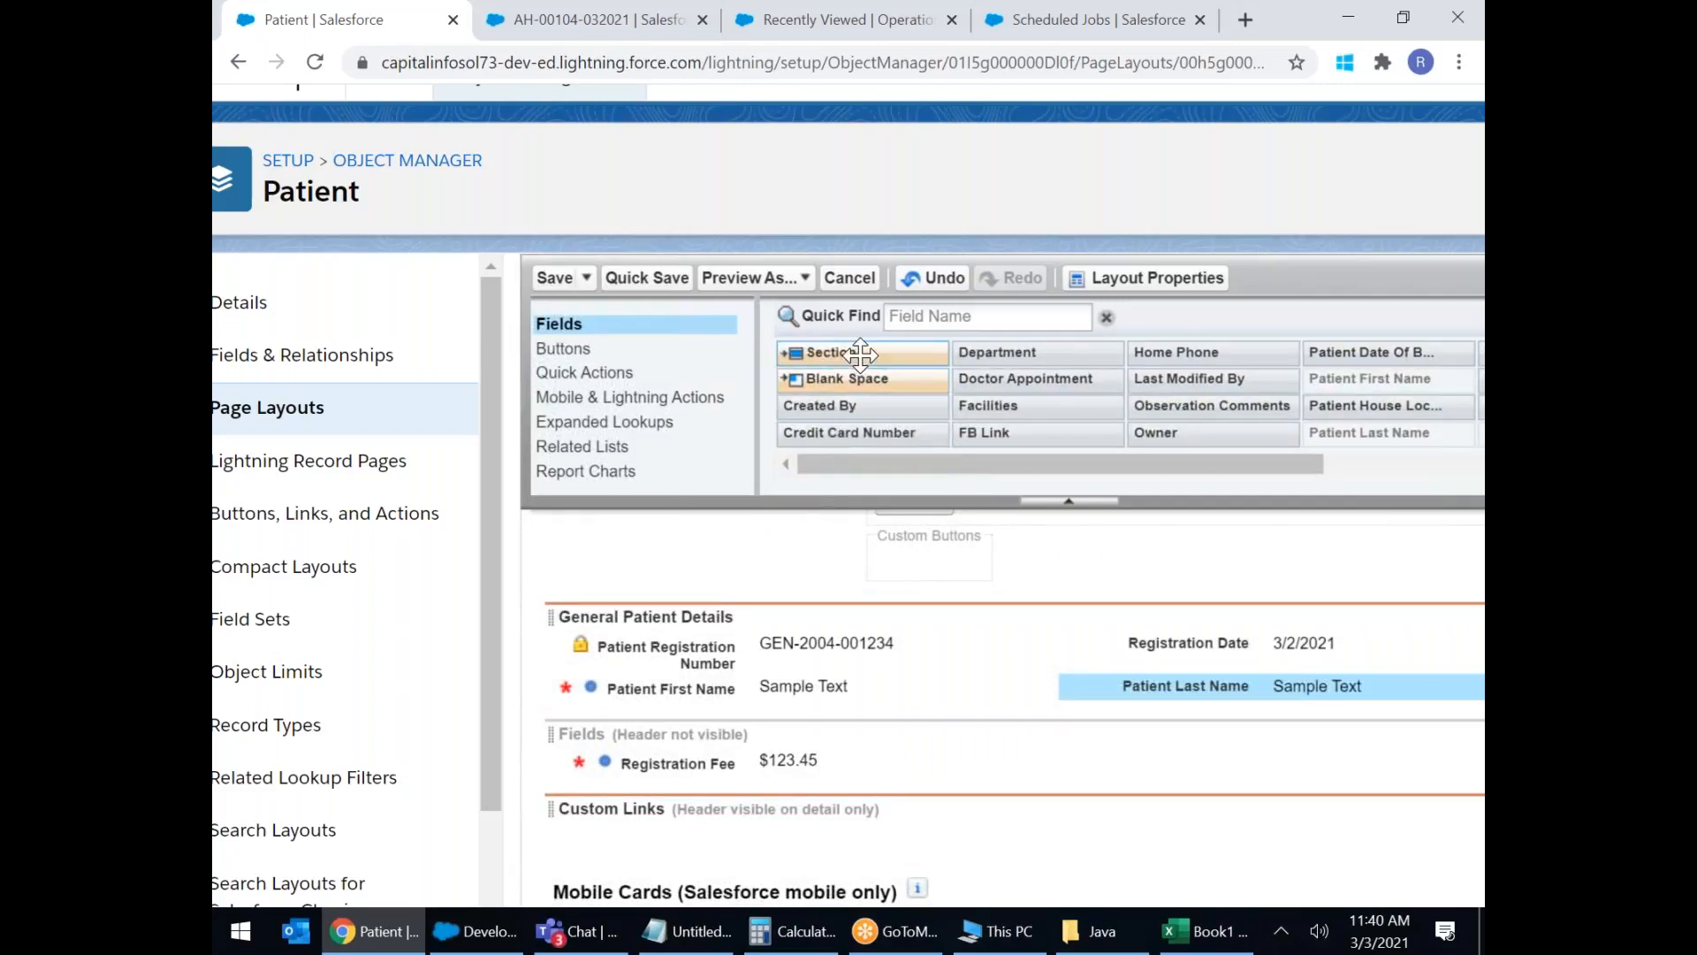
pyautogui.moveTo(859, 356); pyautogui.dragTo(672, 727)
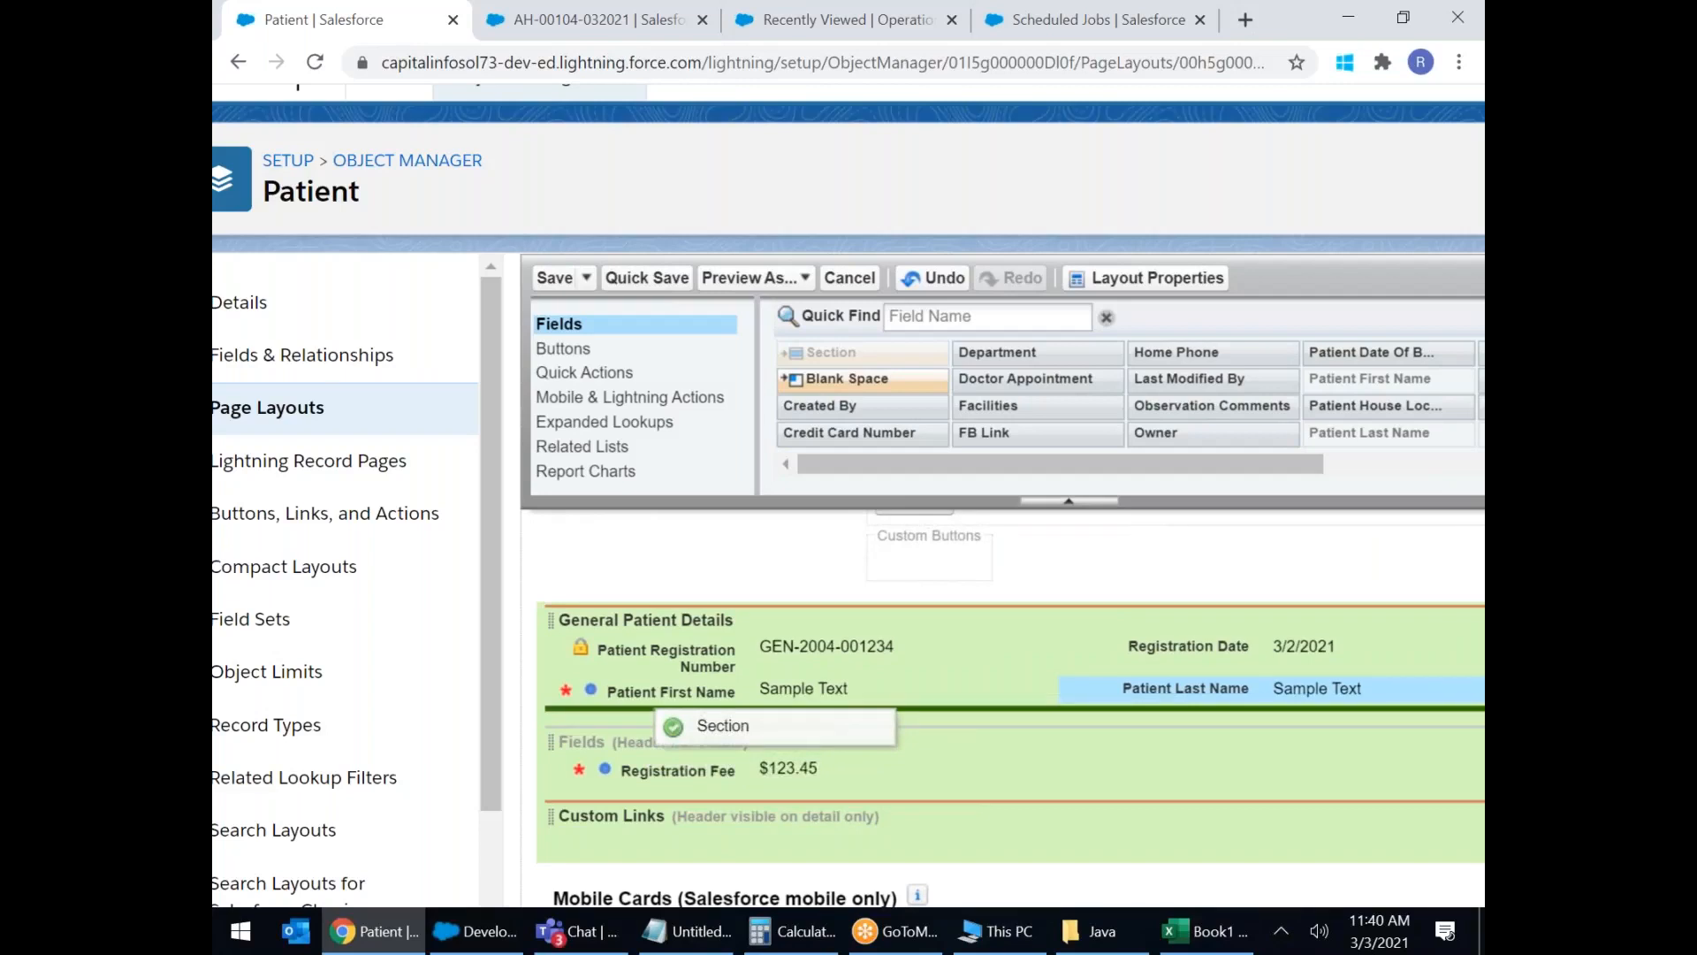
# Add a new section named 'Patient Contact Details' below General Patient Details.
pyautogui.moveTo(672, 727); pyautogui.dragTo(674, 727)
pyautogui.moveTo(1128, 460); pyautogui.dragTo(877, 455)
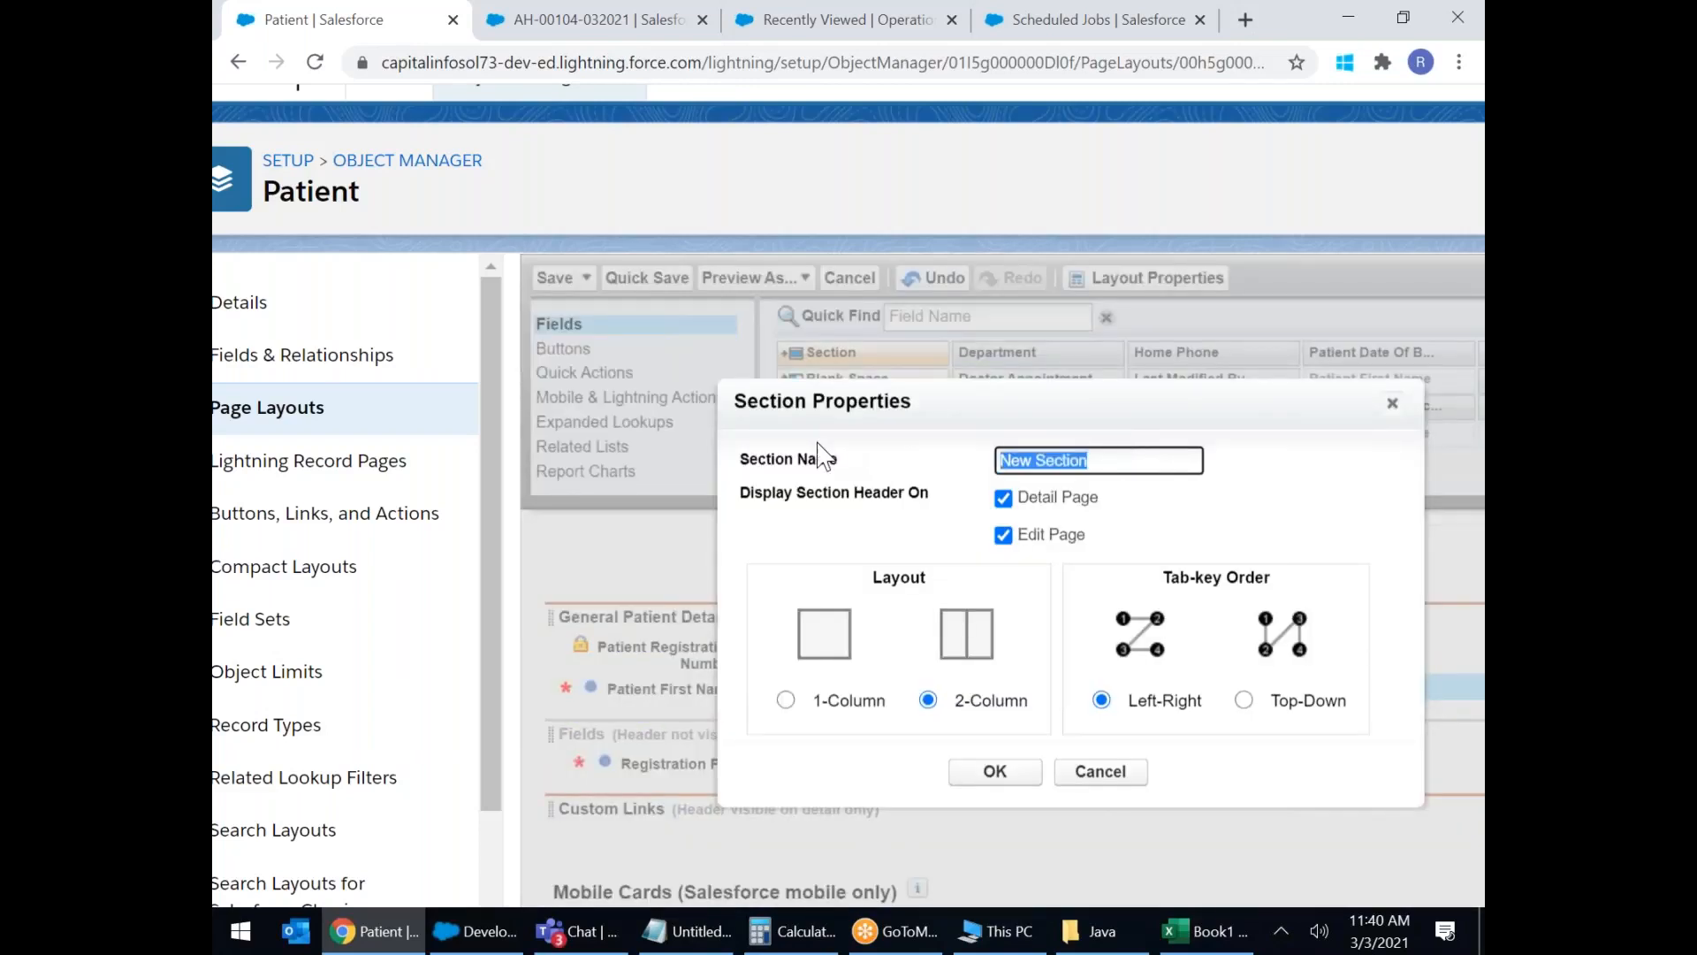
pyautogui.write('Patient Contact Details')
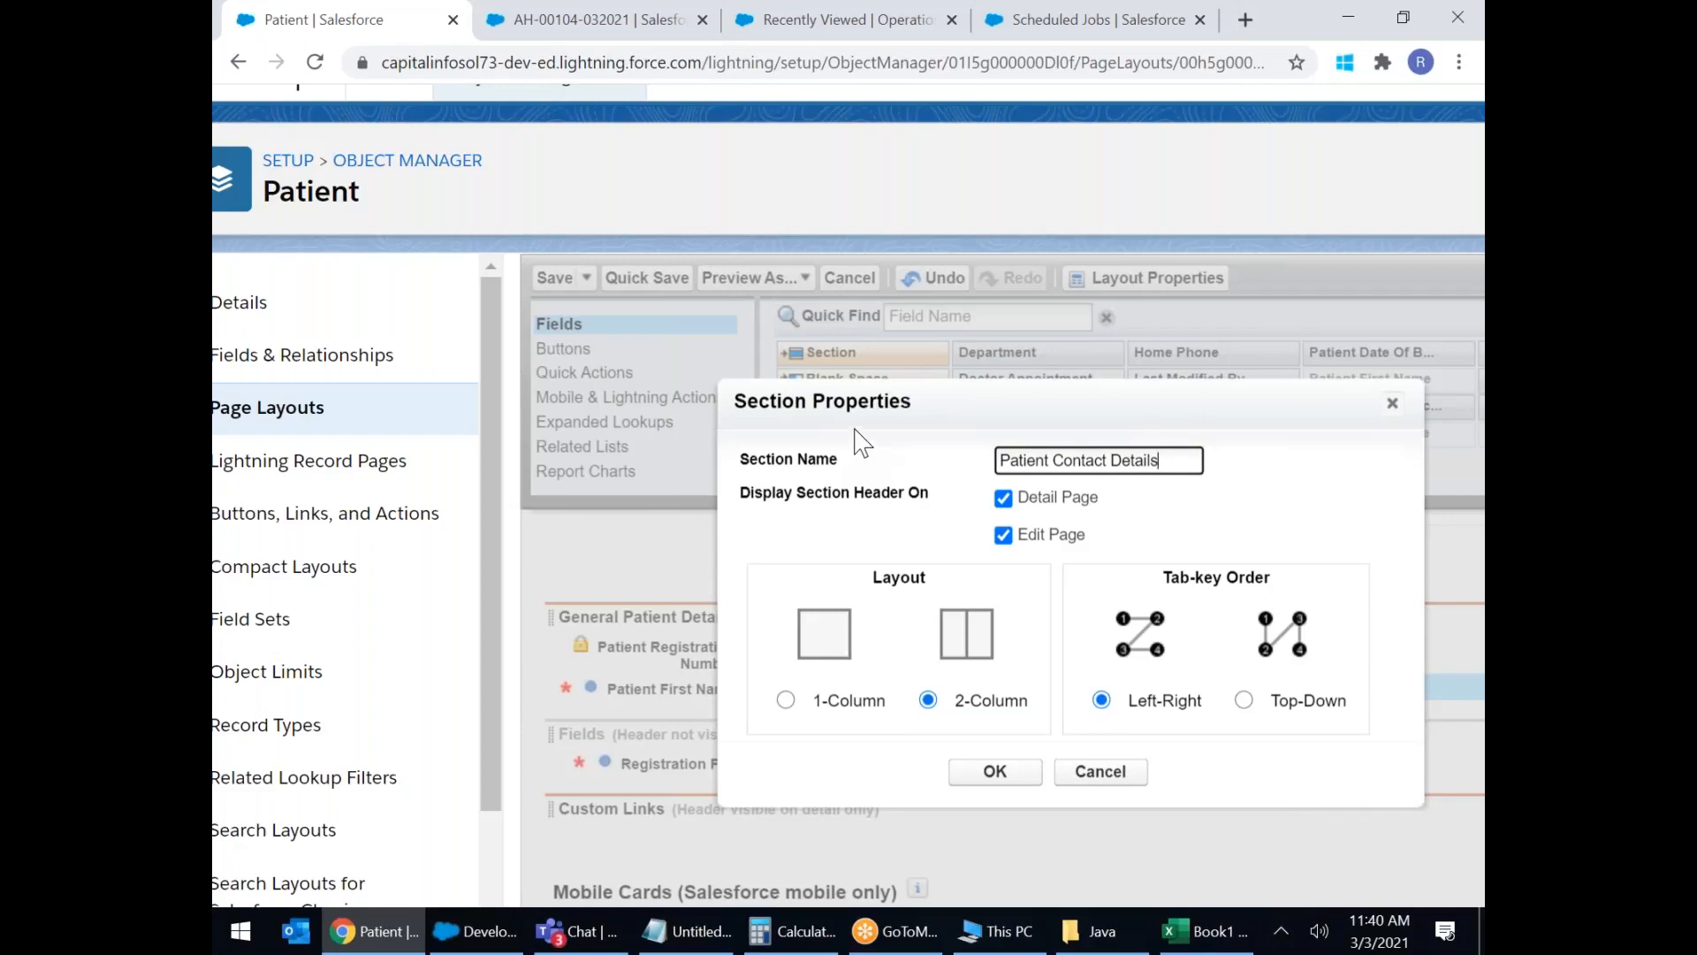
pyautogui.click(1014, 770)
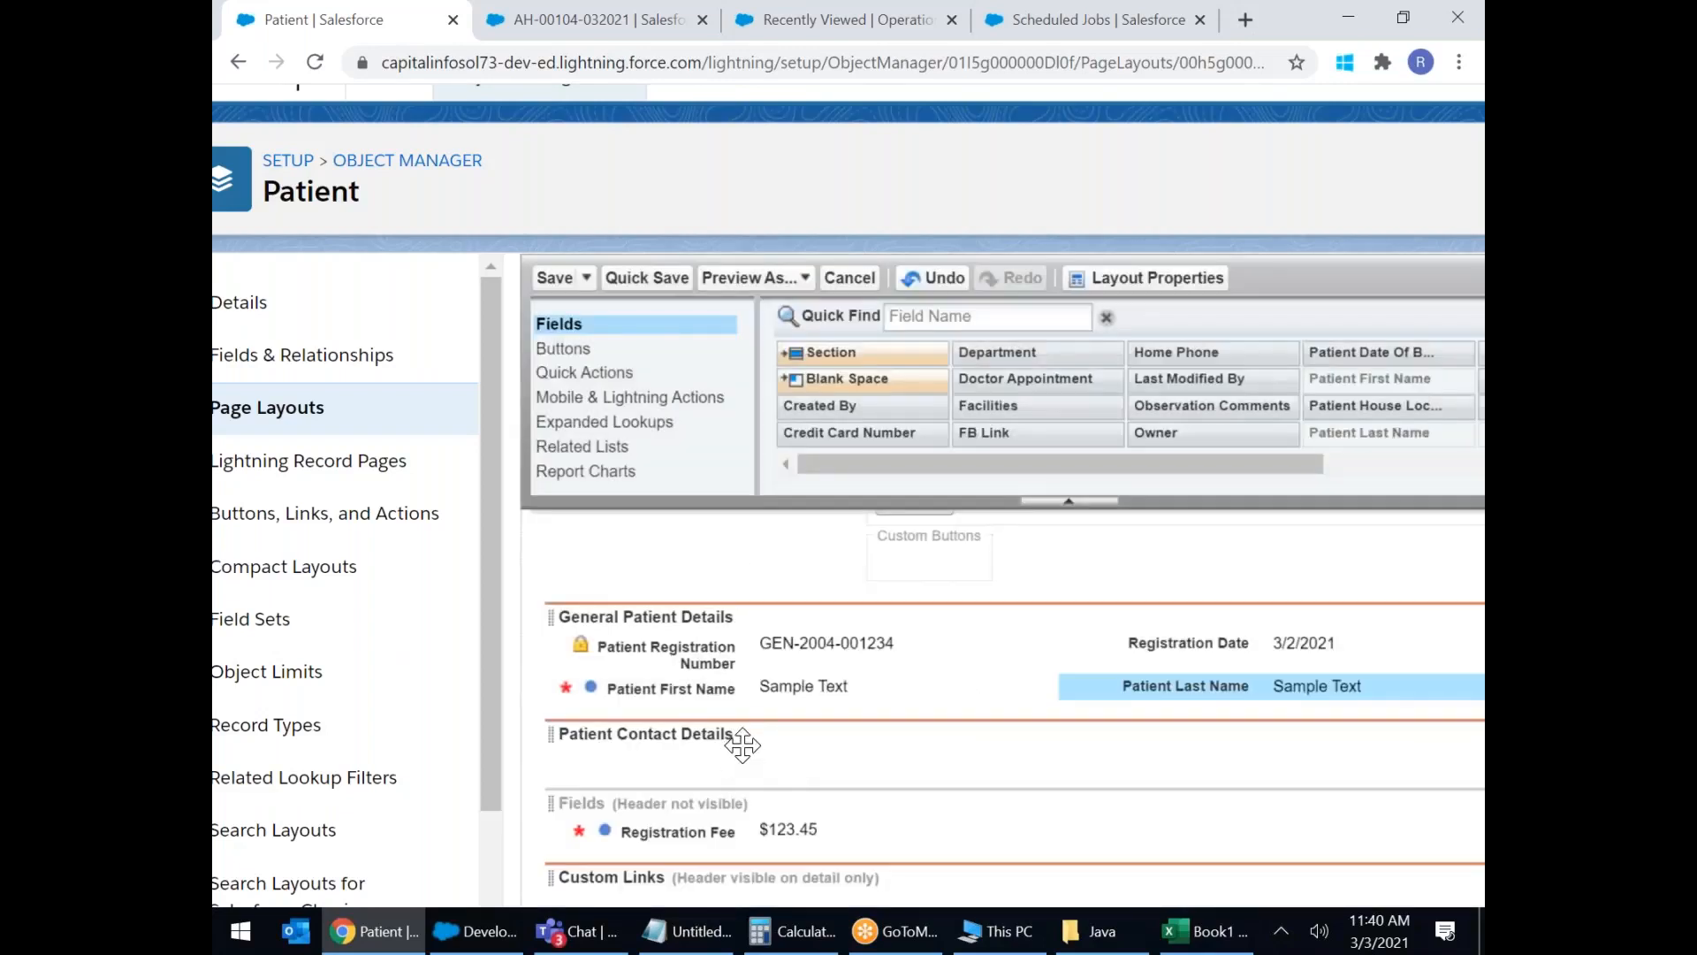
# Fill Patient Contact Details with the mobile number, primary email and Home Phone fields.
pyautogui.scroll(-1, 754, 739)
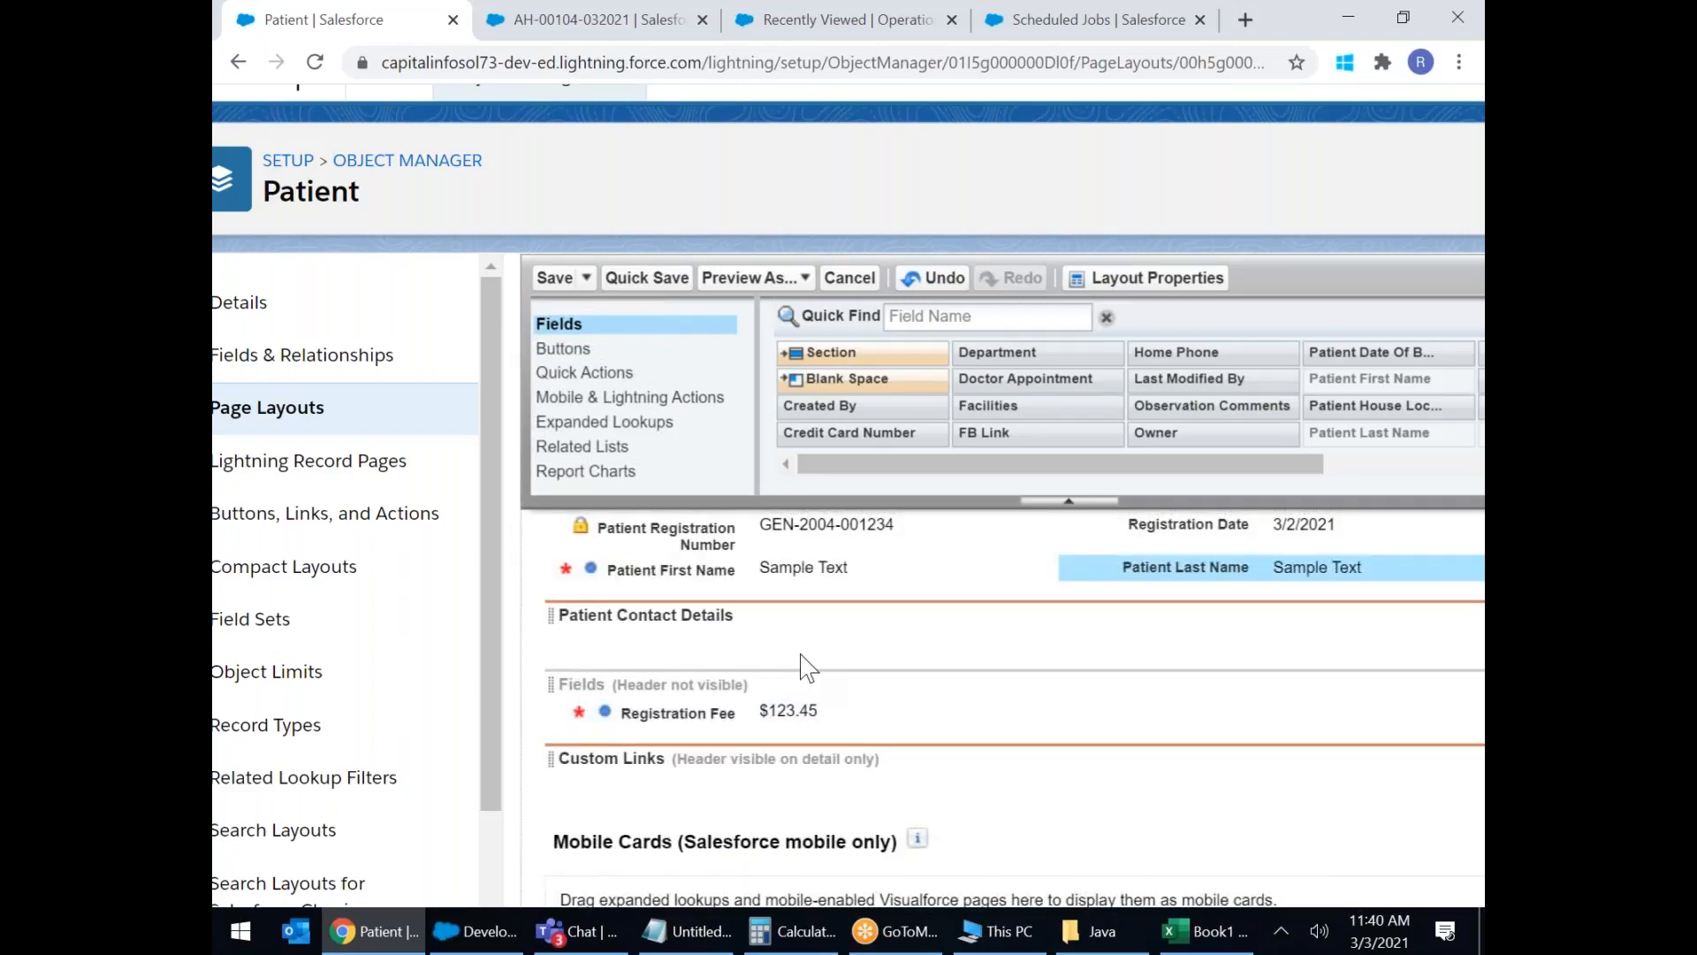
pyautogui.moveTo(1099, 466); pyautogui.dragTo(1317, 458)
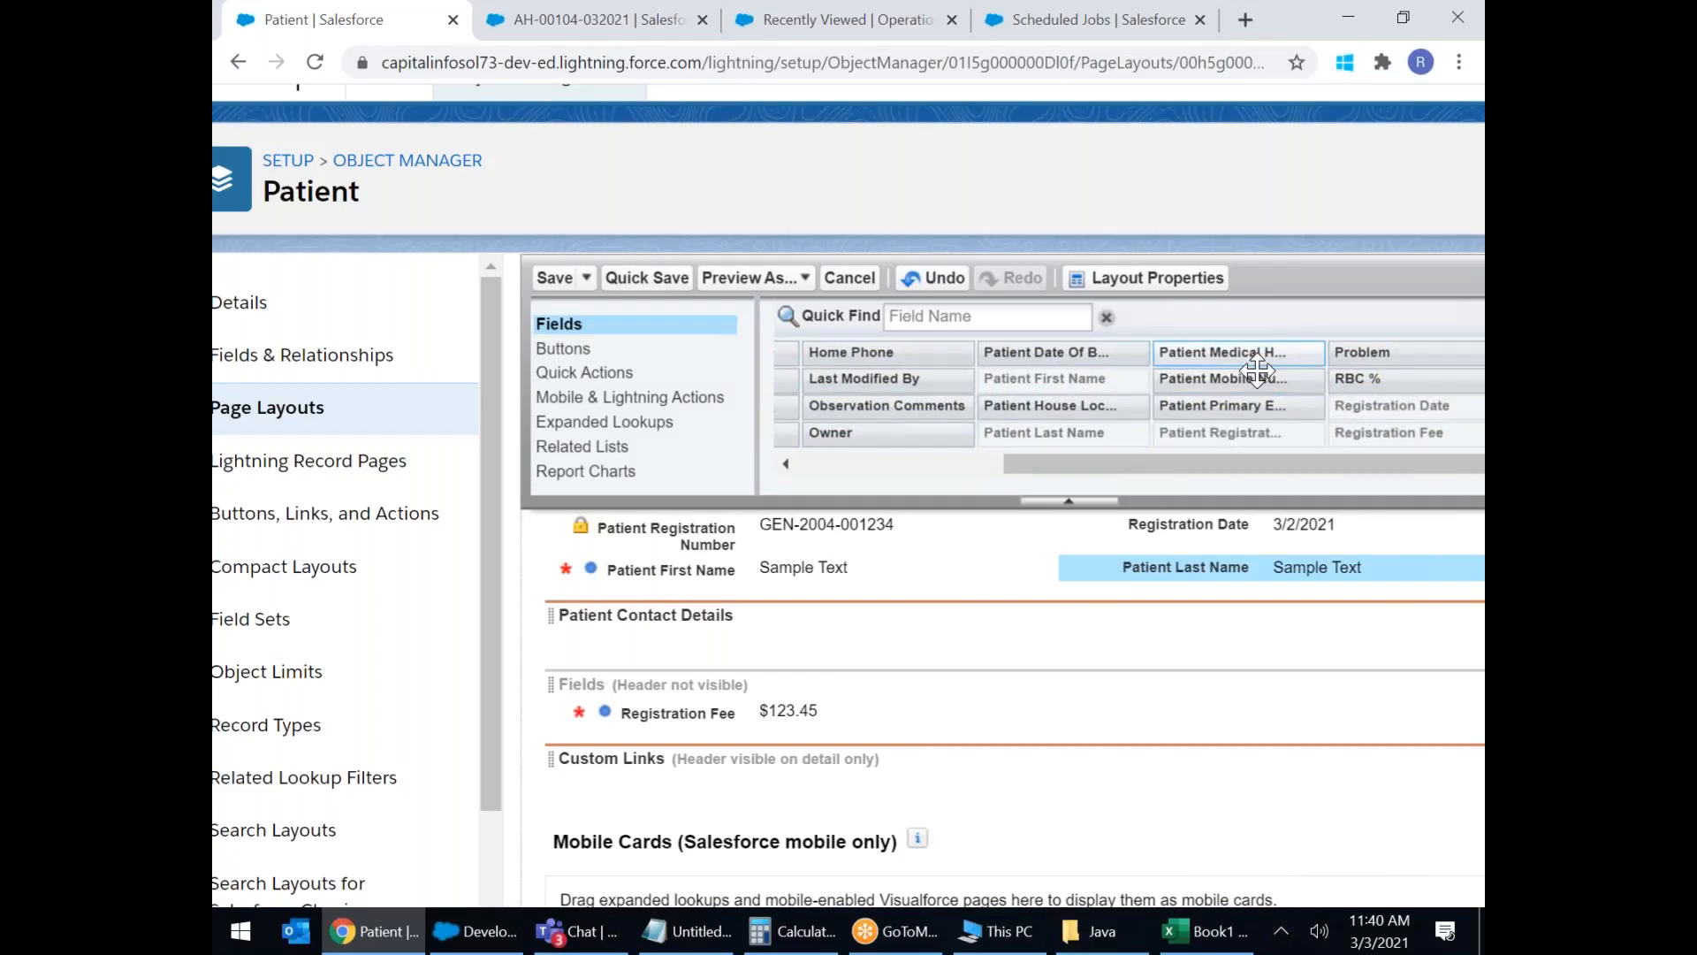
pyautogui.moveTo(1256, 369); pyautogui.dragTo(796, 638)
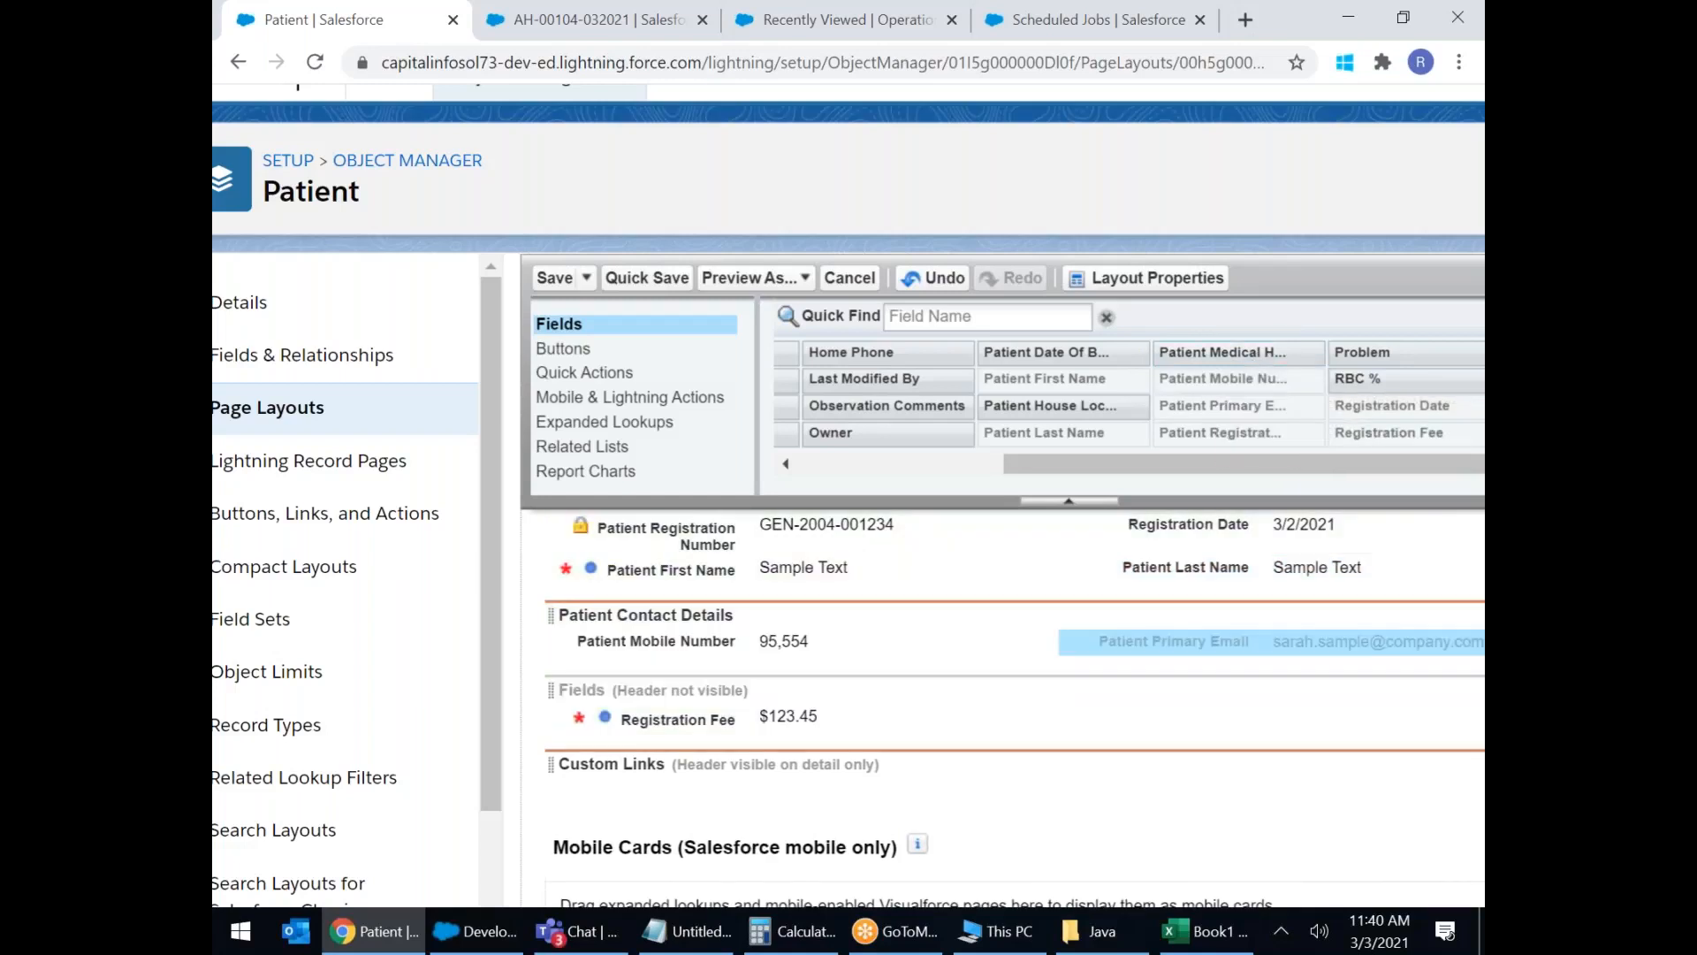
pyautogui.moveTo(1050, 405); pyautogui.dragTo(800, 674)
pyautogui.moveTo(1250, 469); pyautogui.dragTo(1182, 474)
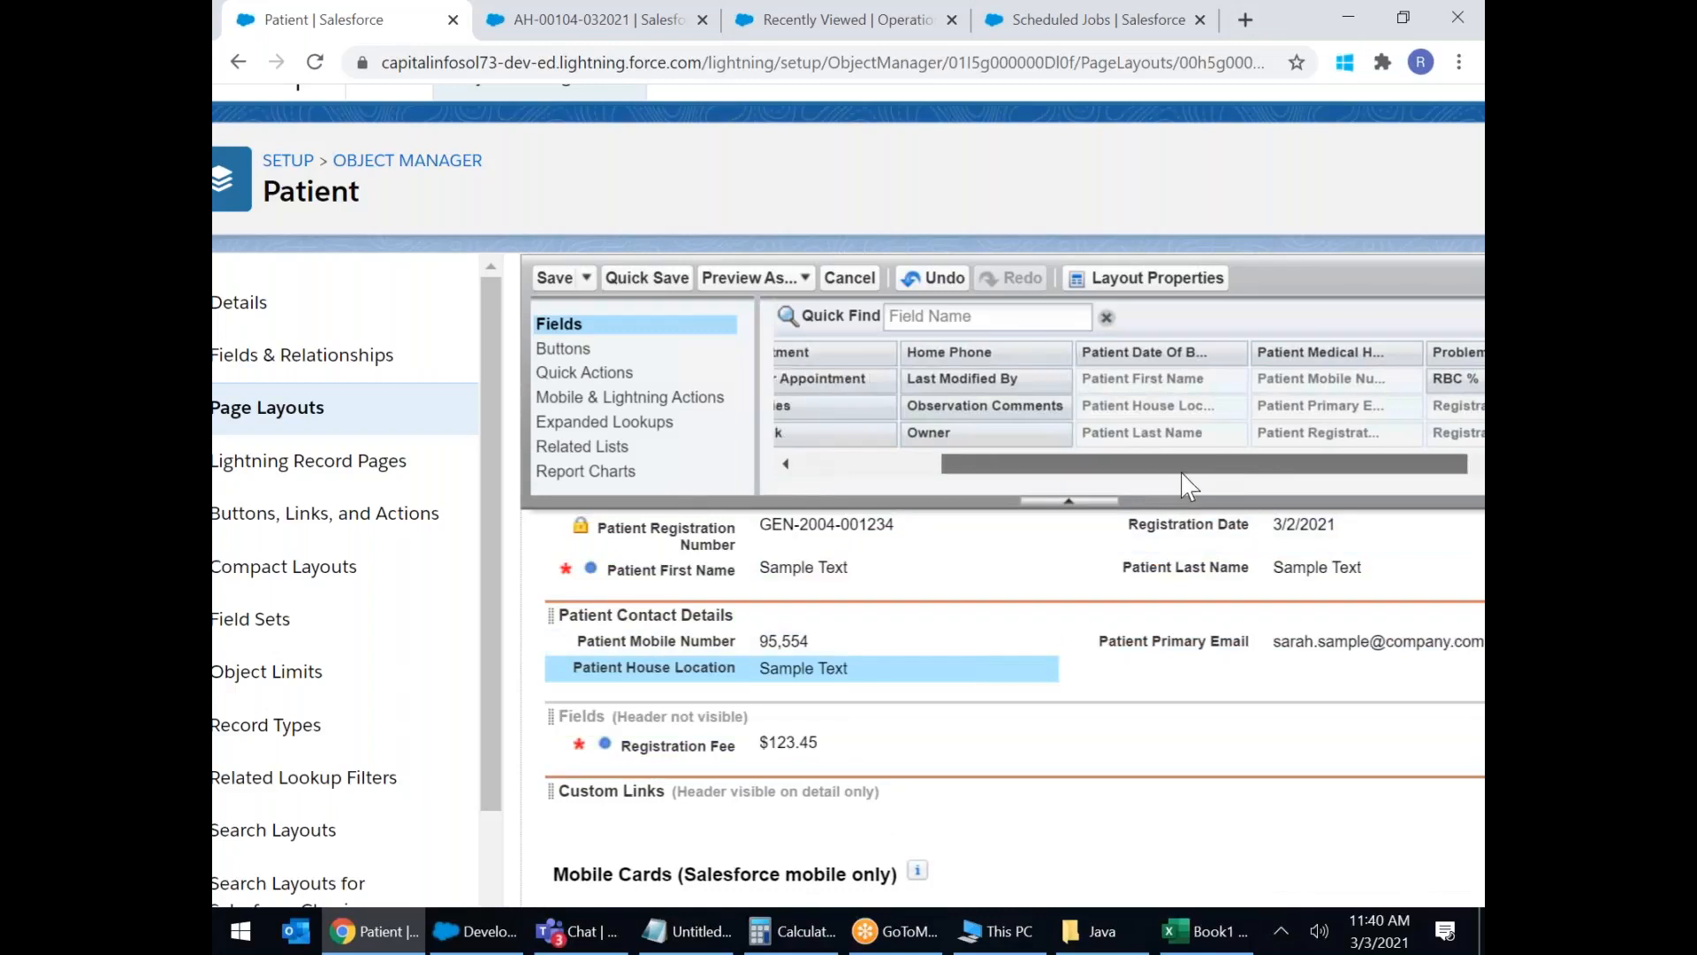
pyautogui.moveTo(976, 354); pyautogui.dragTo(1172, 679)
pyautogui.moveTo(1146, 465); pyautogui.dragTo(866, 694)
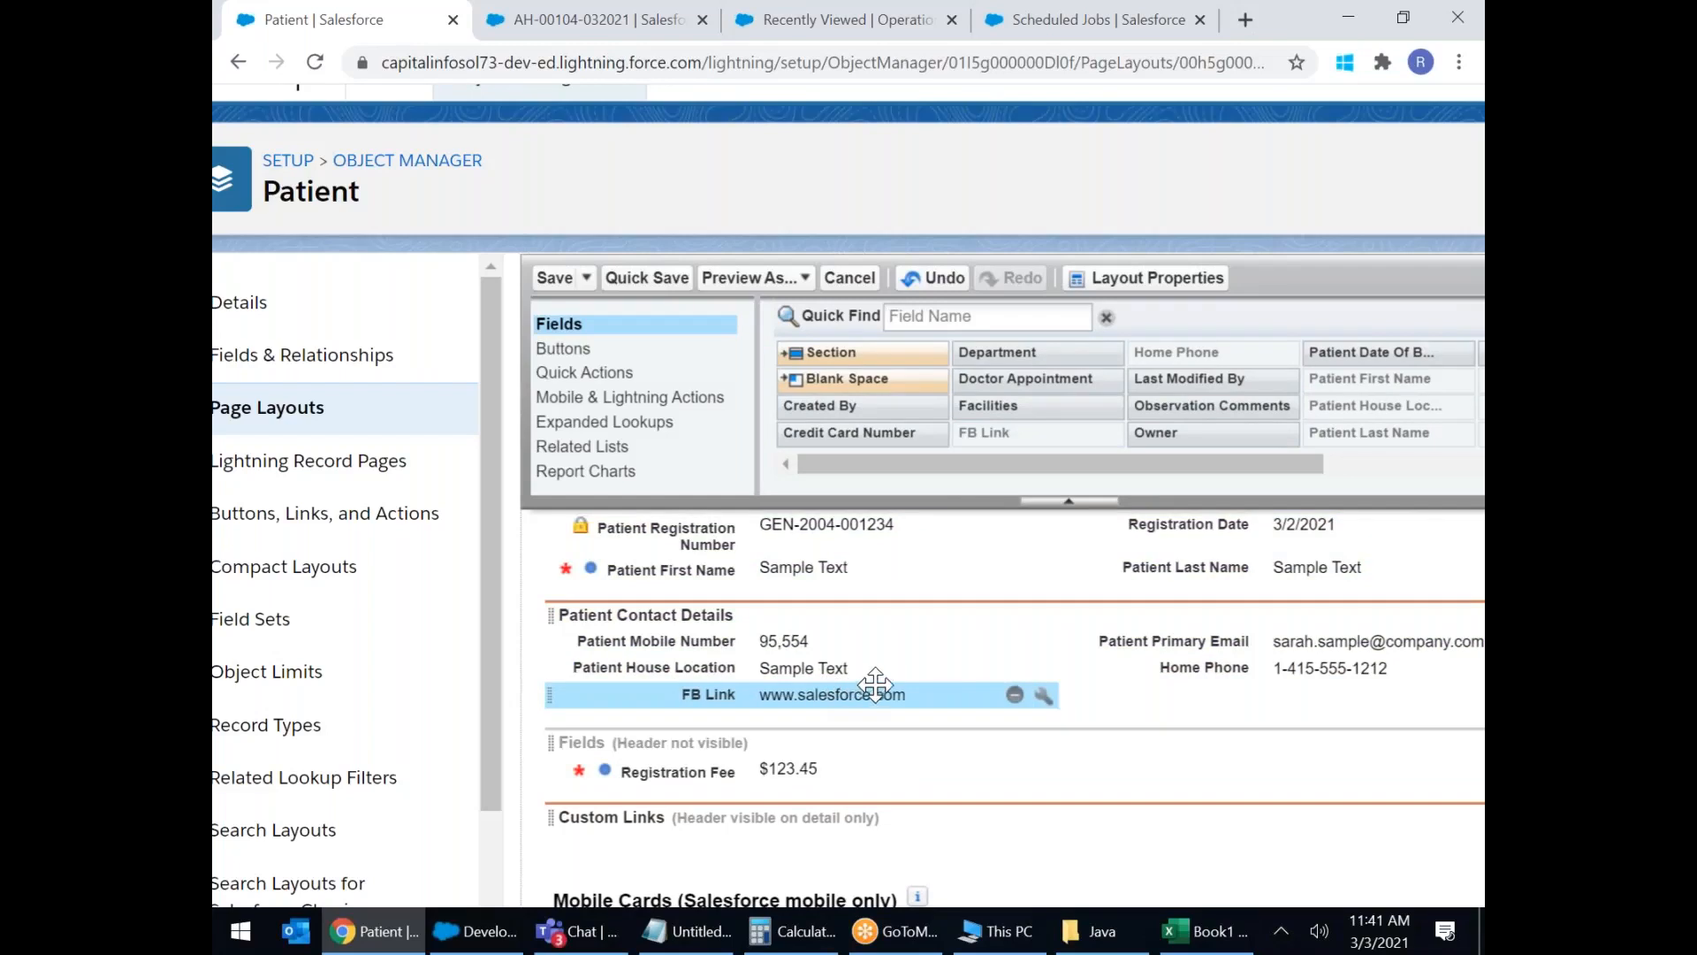
pyautogui.moveTo(1094, 477); pyautogui.dragTo(1053, 477)
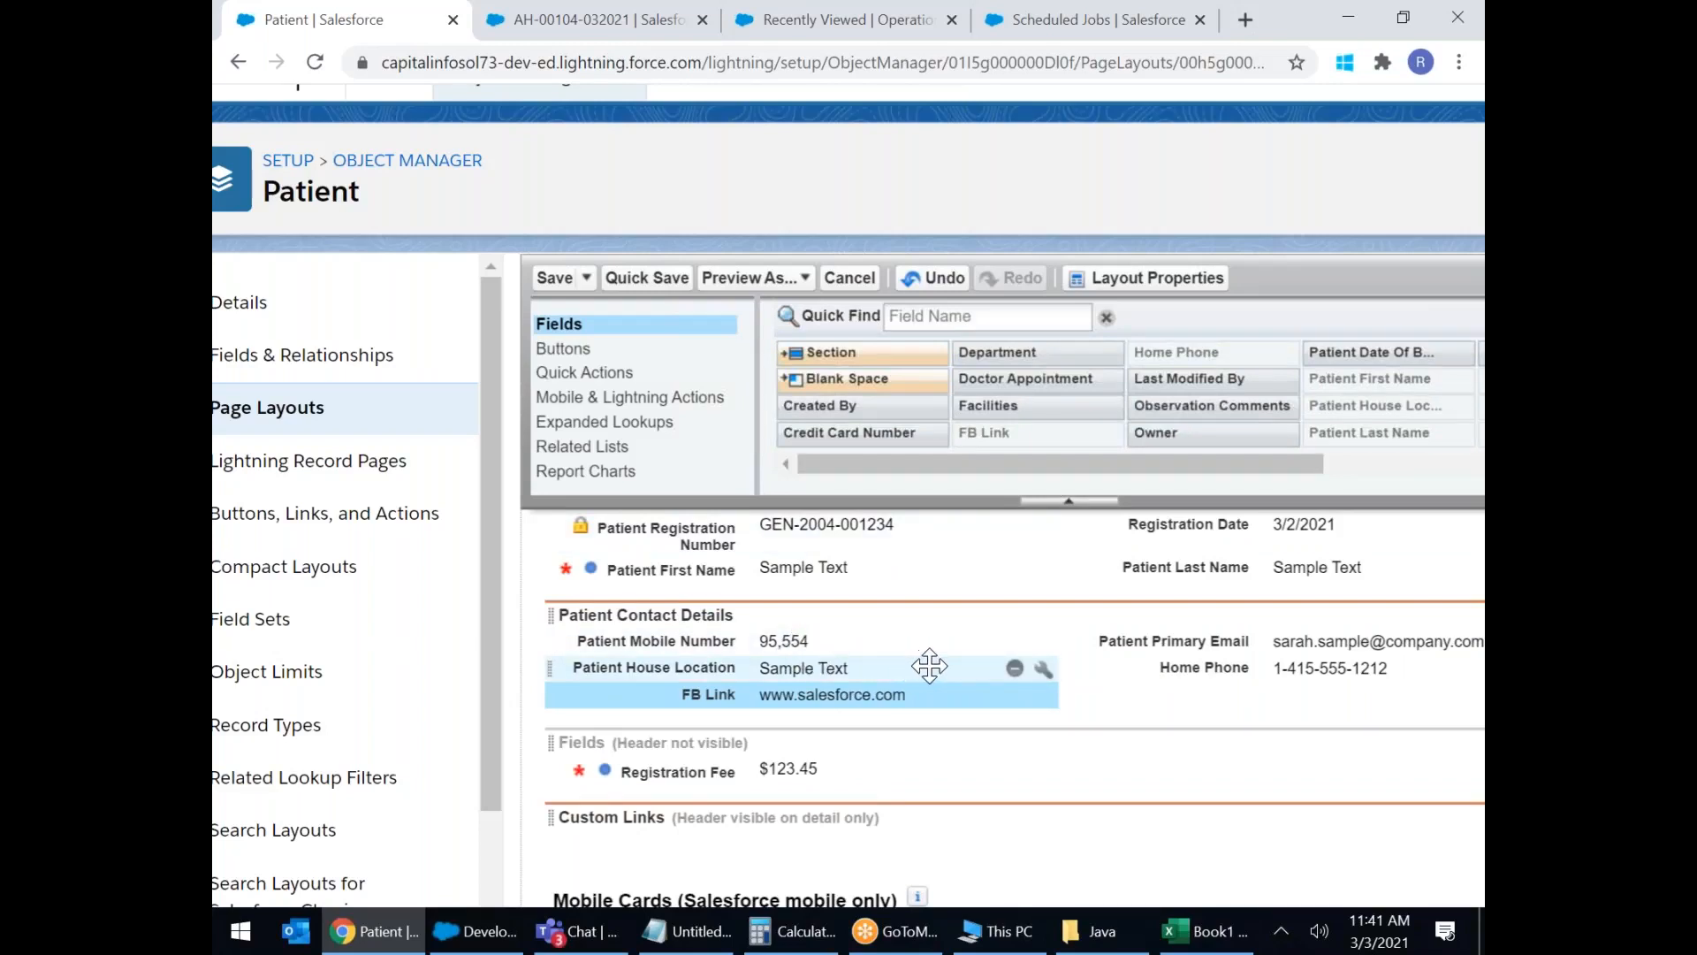
# Add Patient Date Of Birth and RBC % side by side to General Patient Details.
pyautogui.scroll(1, 919, 669)
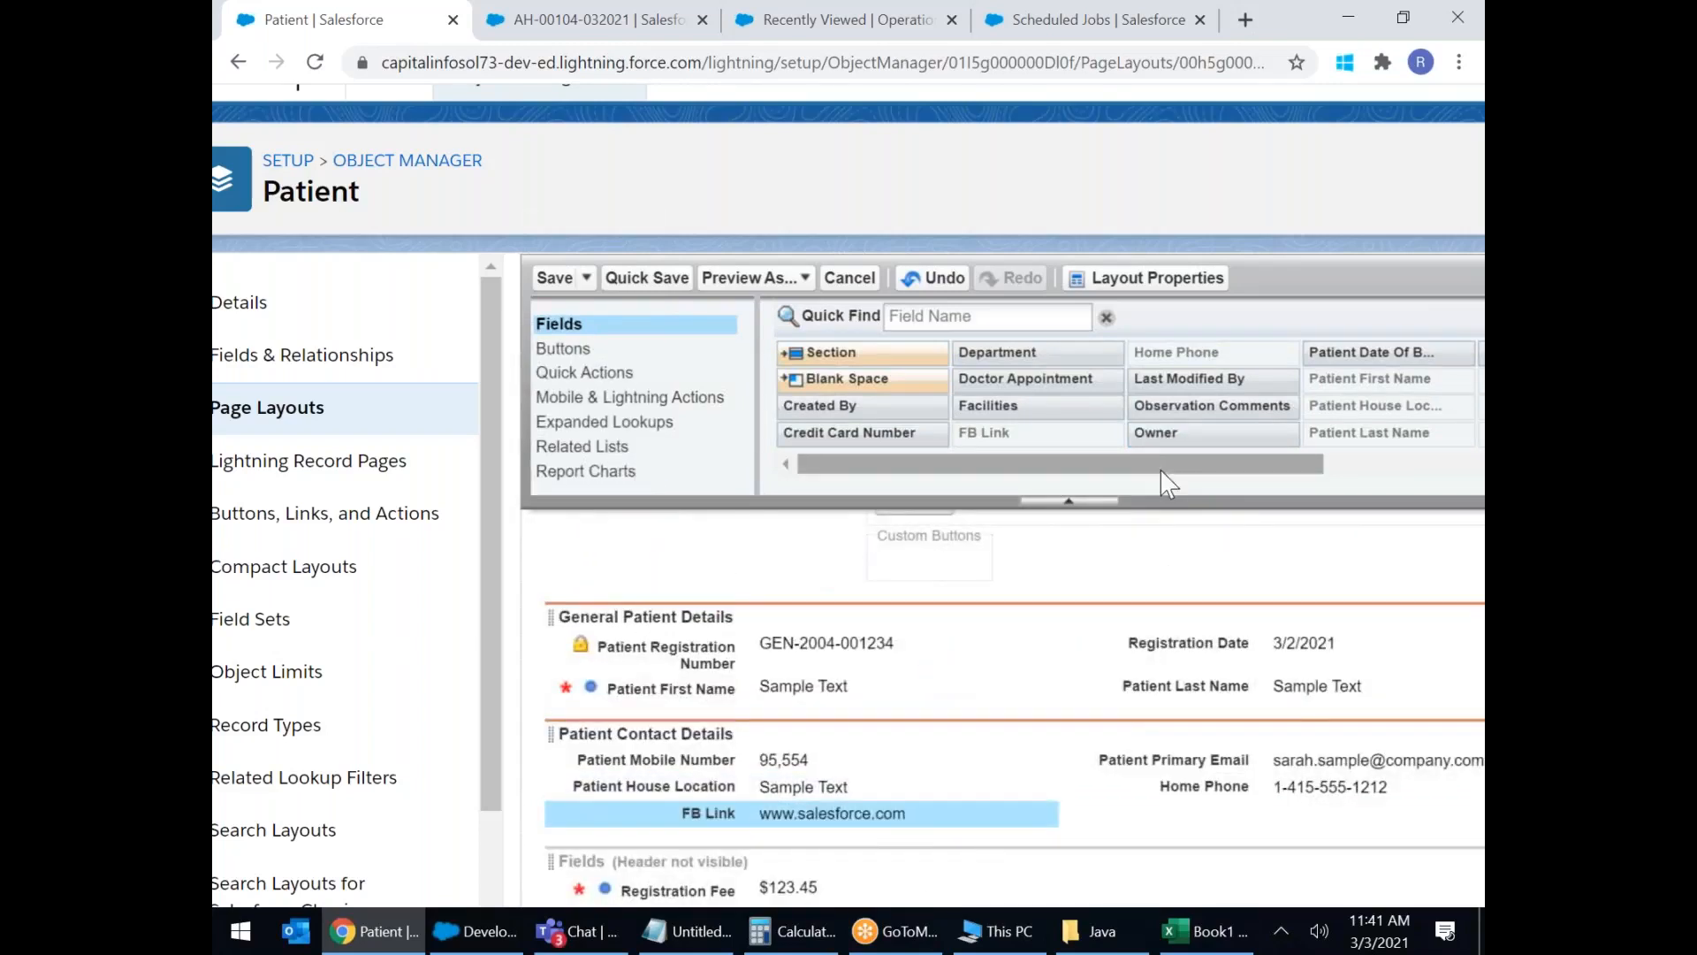
pyautogui.moveTo(1221, 471); pyautogui.dragTo(1429, 474)
pyautogui.moveTo(1080, 356); pyautogui.dragTo(778, 703)
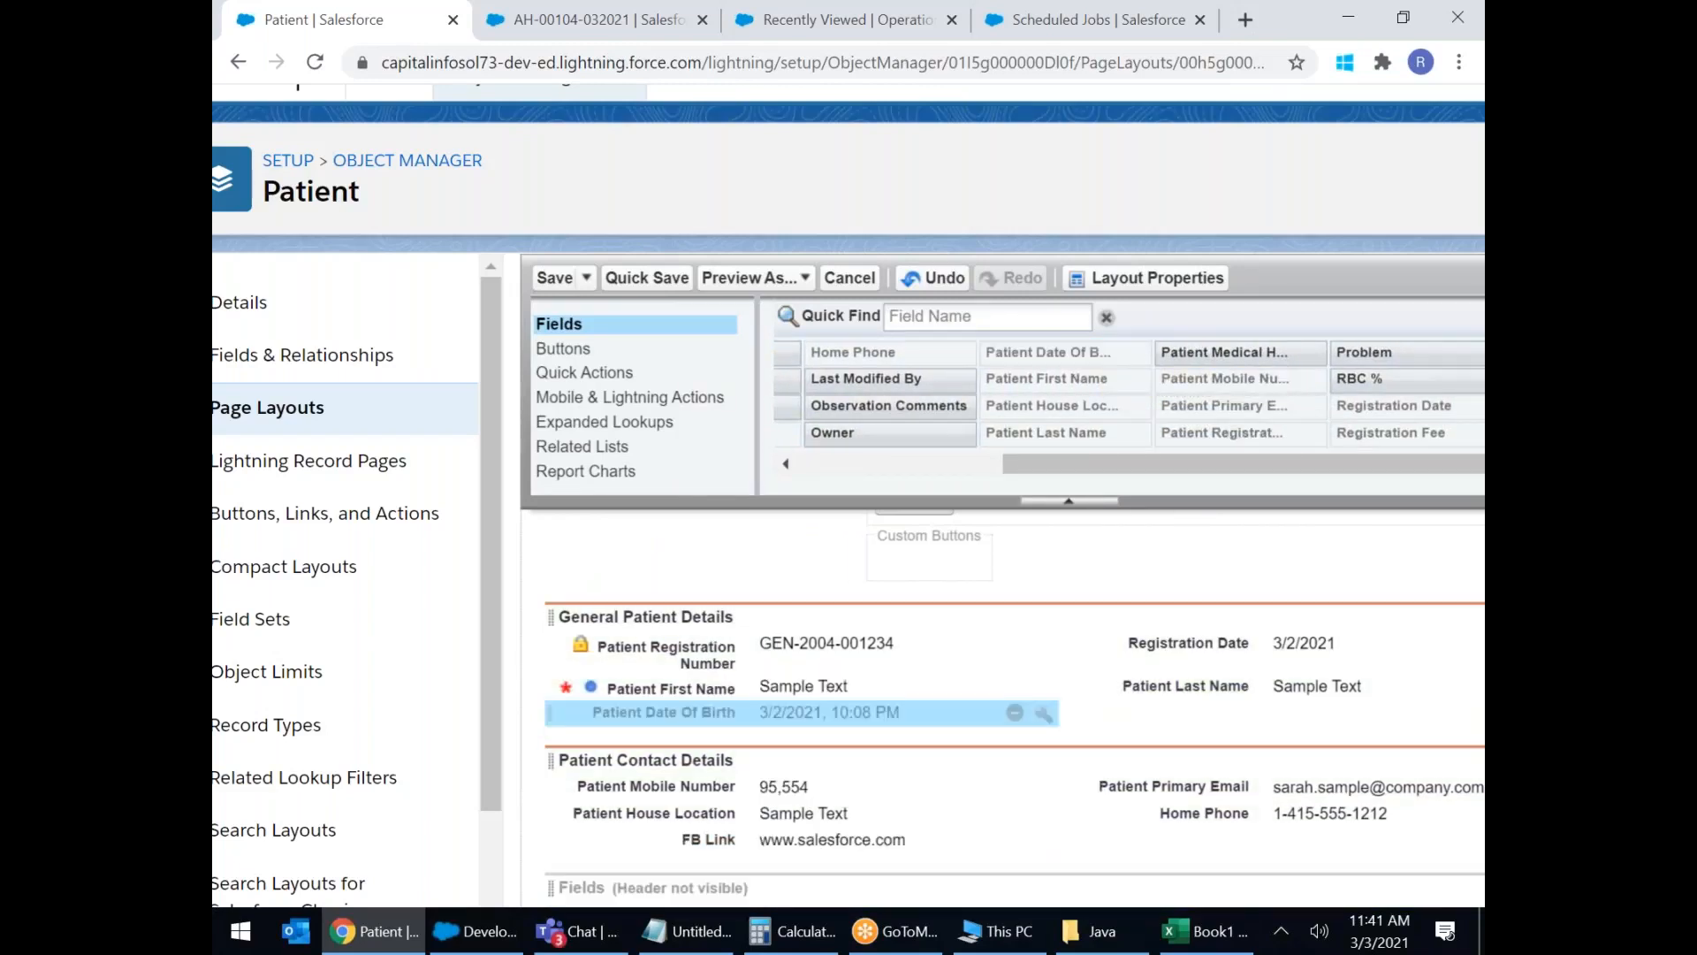
pyautogui.moveTo(1350, 379); pyautogui.dragTo(1295, 720)
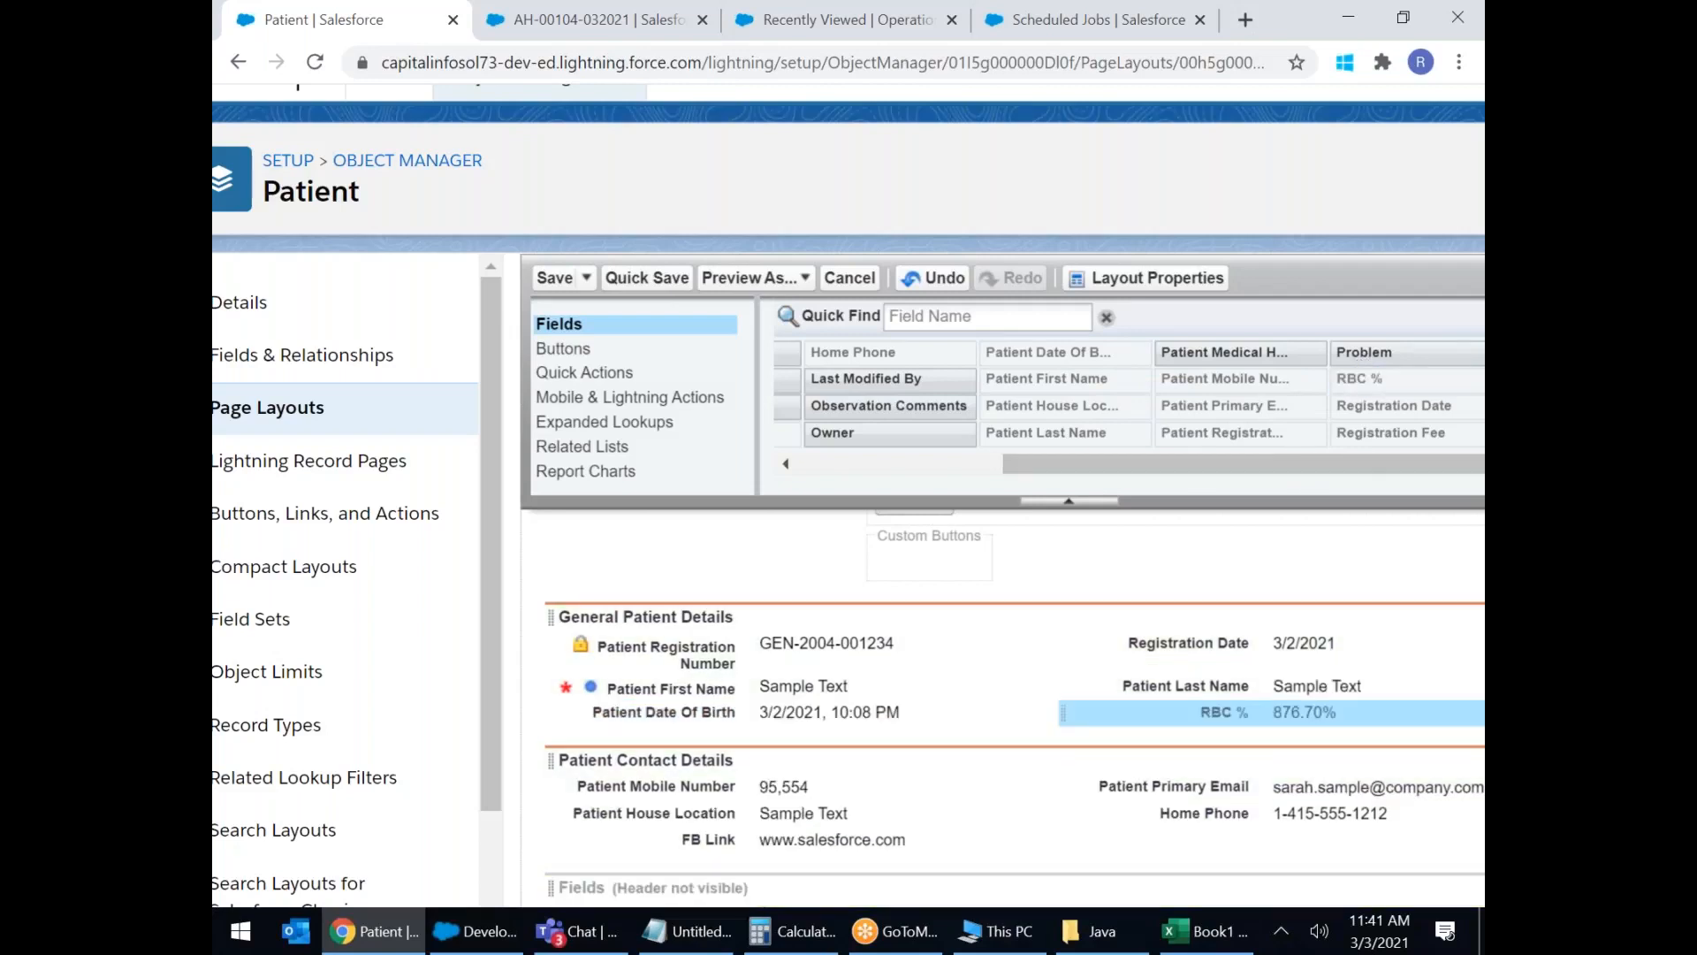
pyautogui.scroll(-3, 1175, 579)
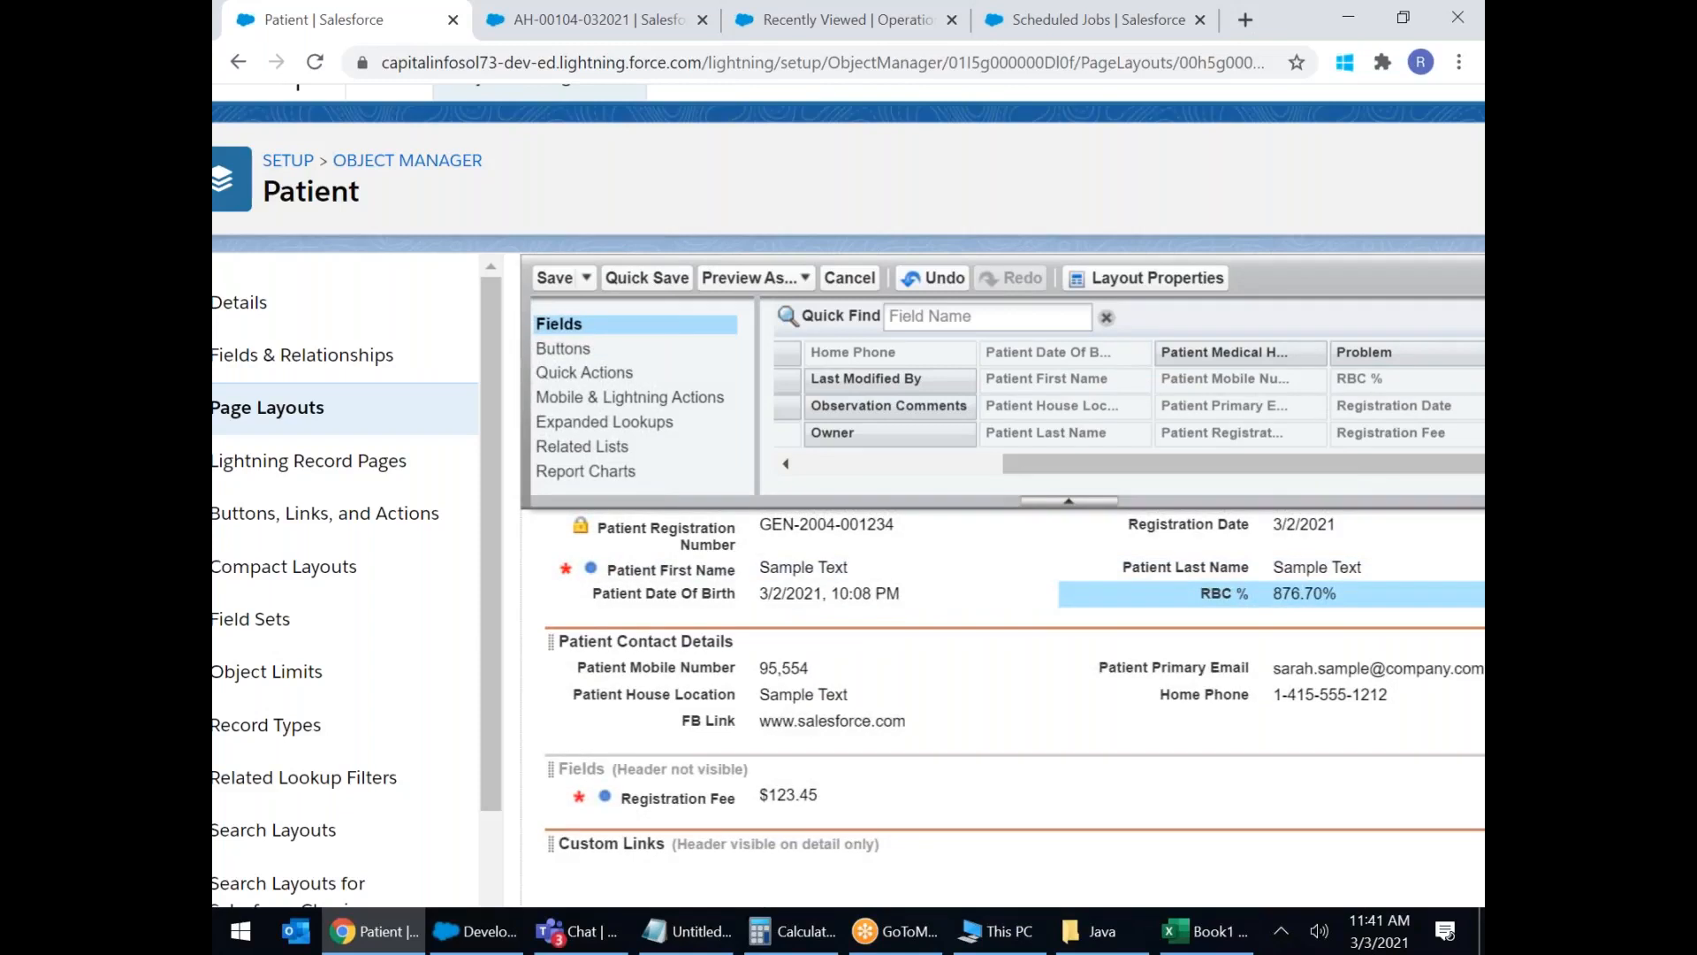
pyautogui.moveTo(1061, 478); pyautogui.dragTo(822, 464)
# Add a new section named 'Patient Payment Details' to the layout.
pyautogui.moveTo(815, 354); pyautogui.dragTo(660, 697)
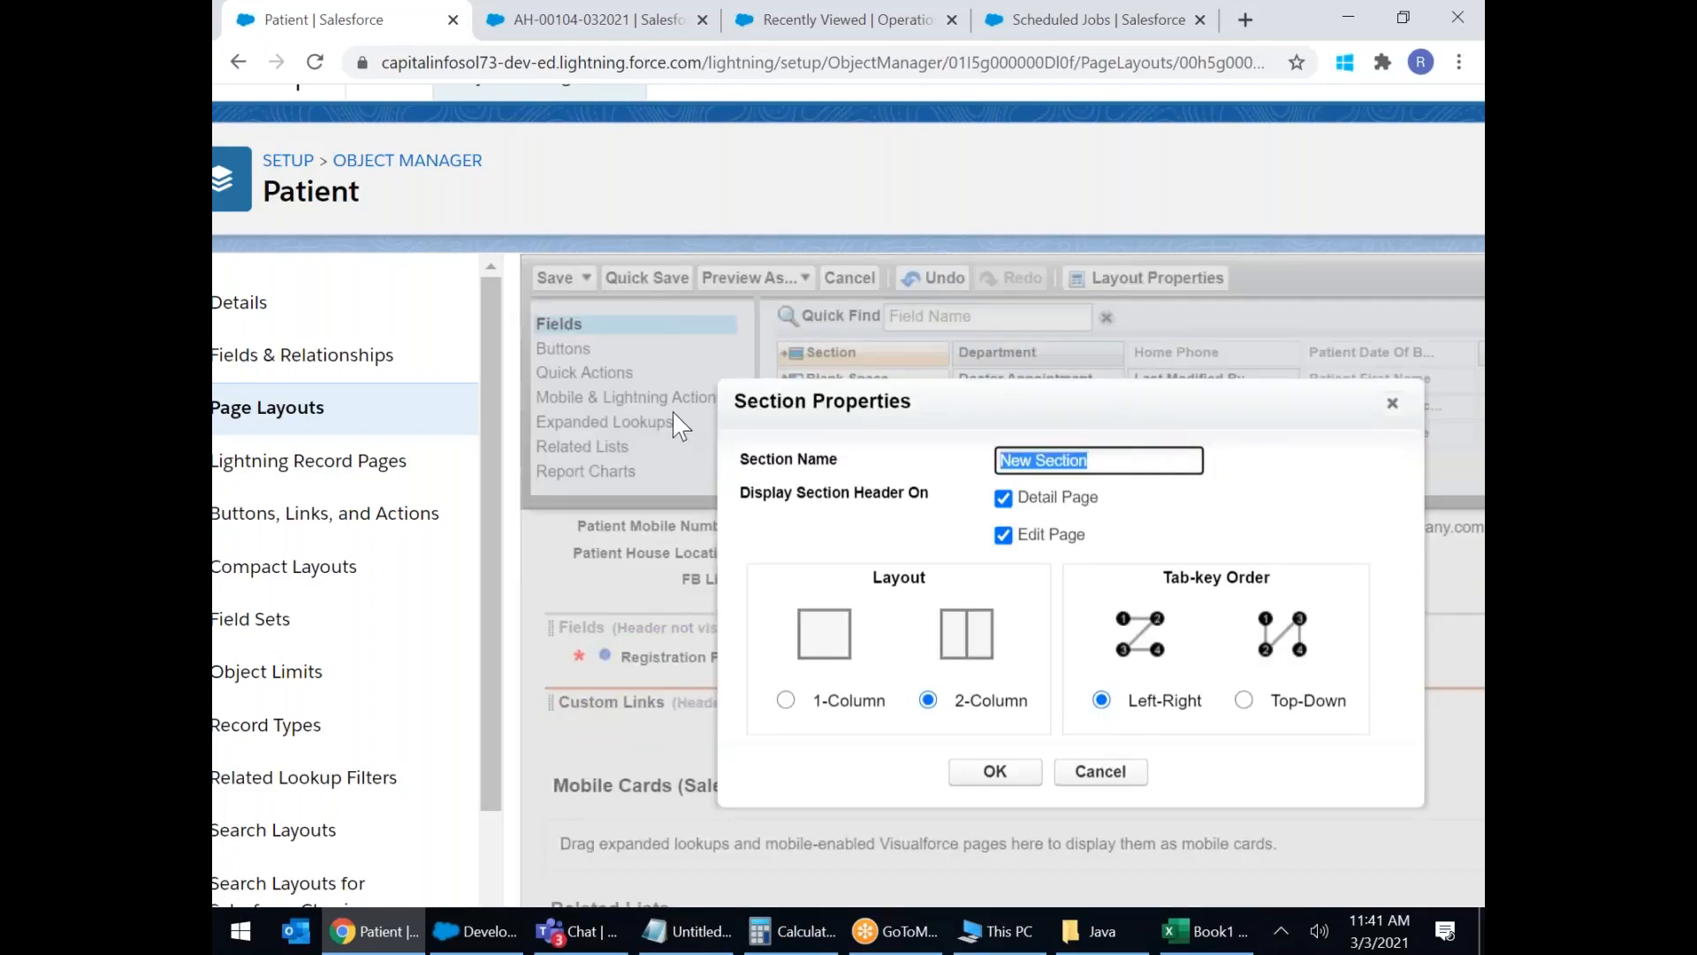
pyautogui.write('Patient Payment Details')
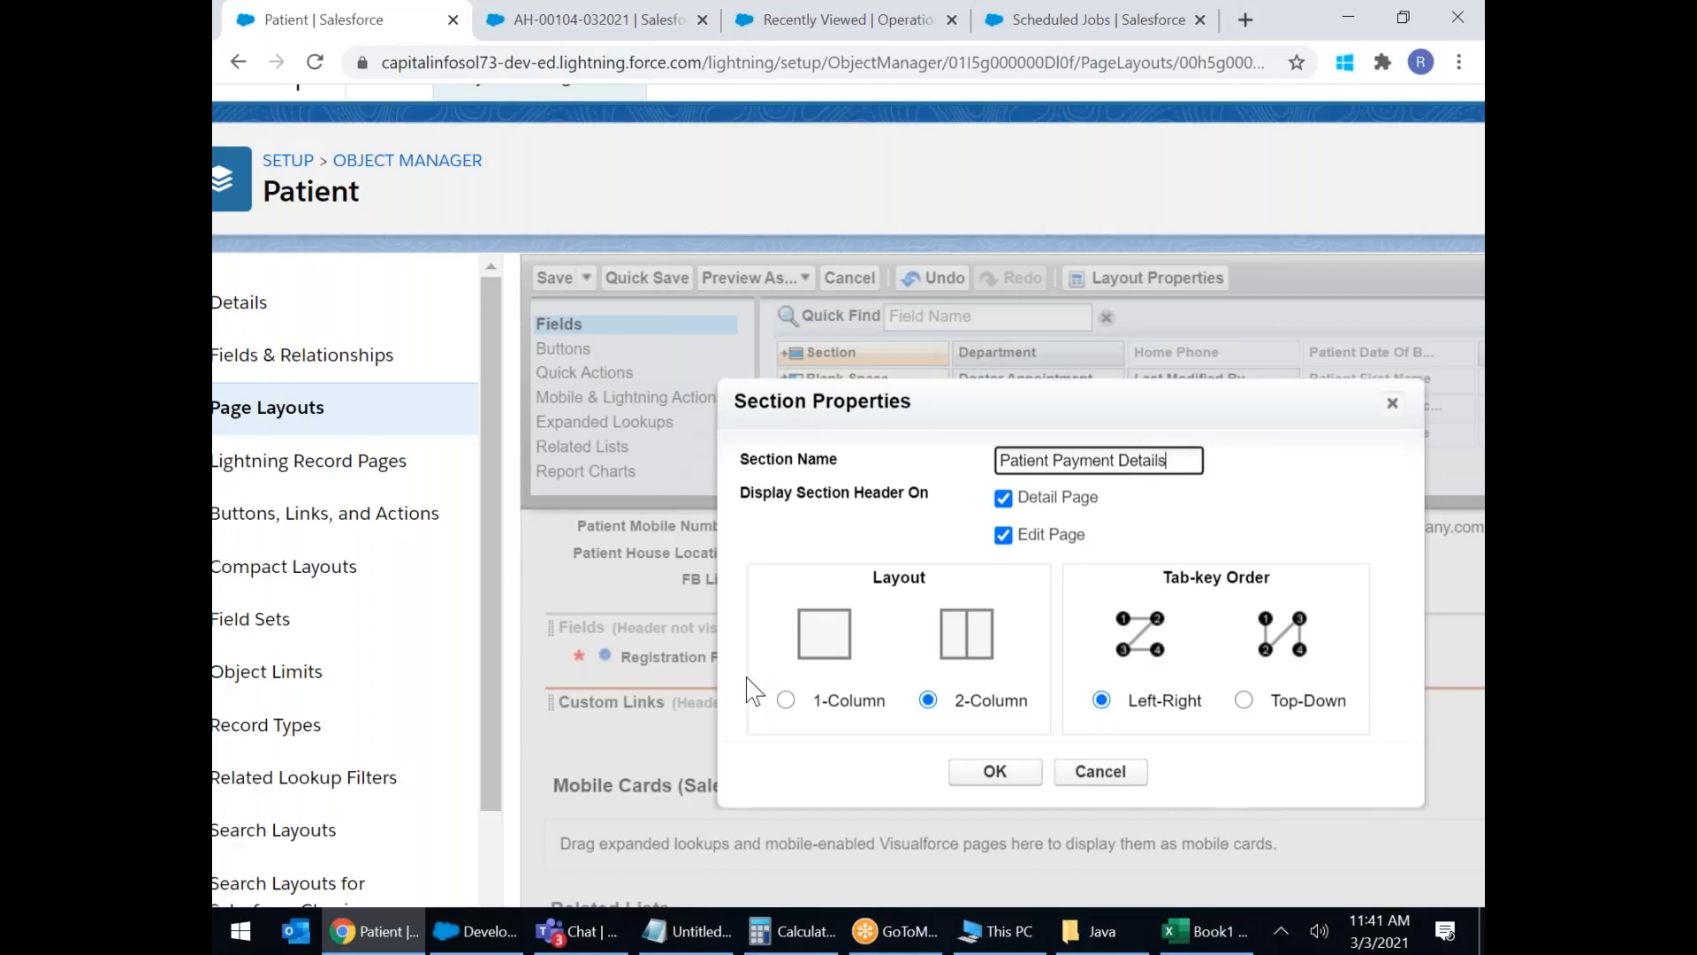
pyautogui.click(1004, 776)
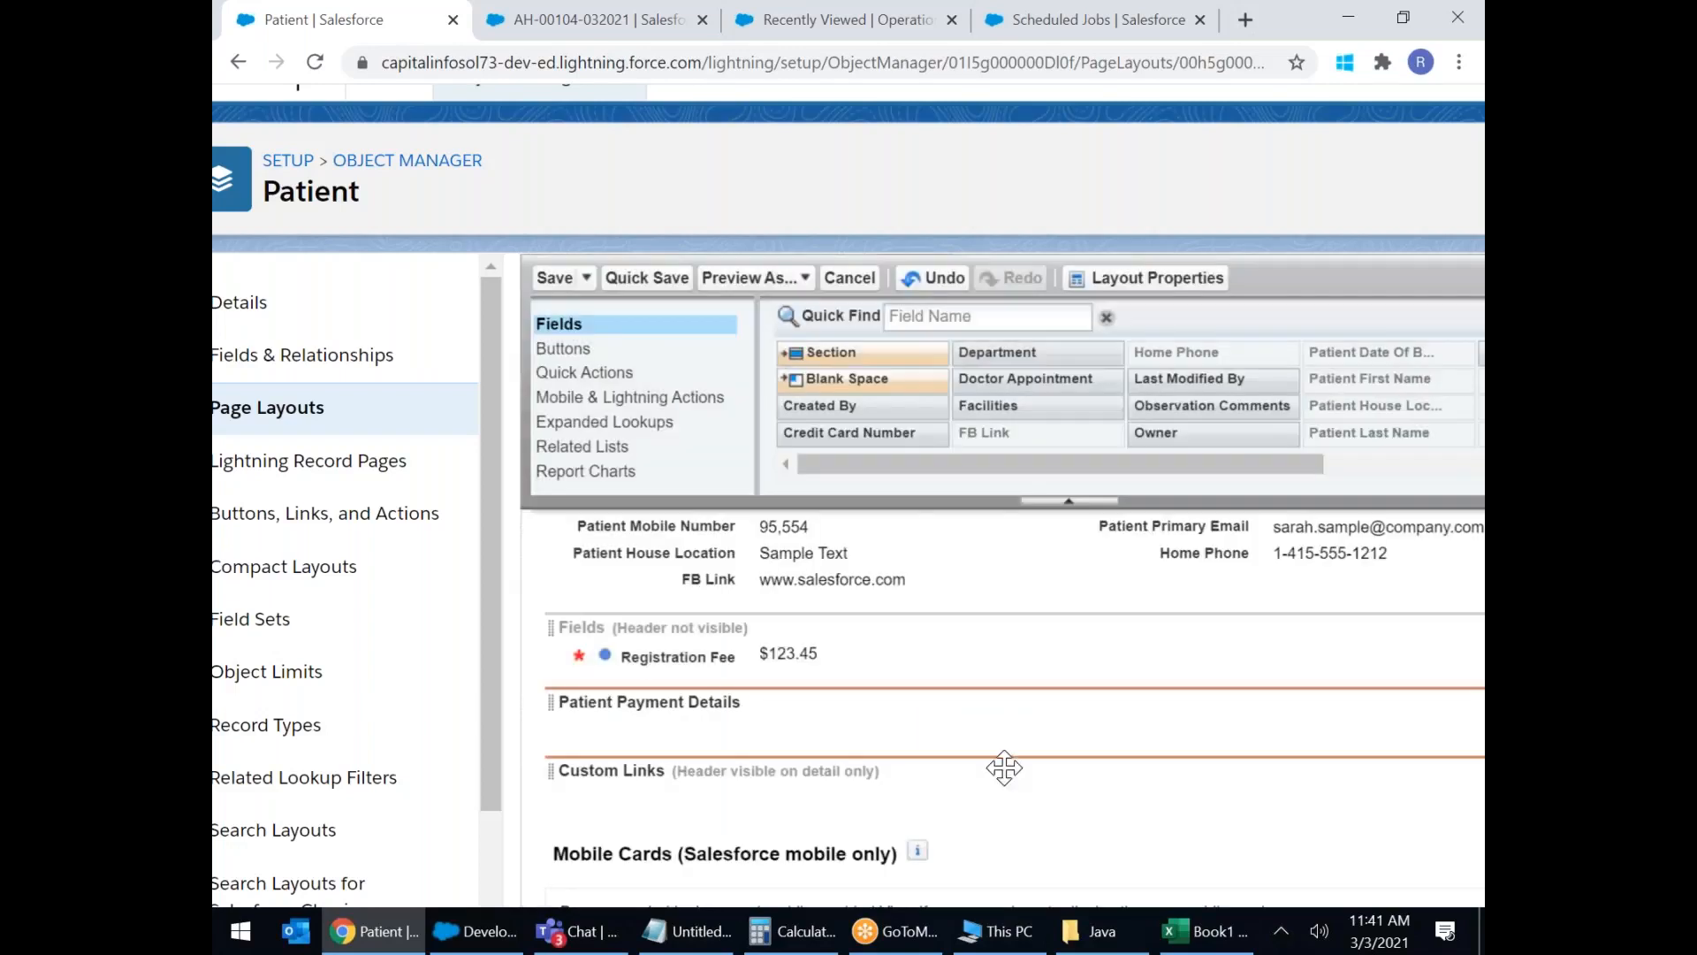
# Put Registration Fee, Registration Fee Paid and Credit Card Number in Patient Payment Details.
pyautogui.moveTo(702, 656); pyautogui.dragTo(698, 723)
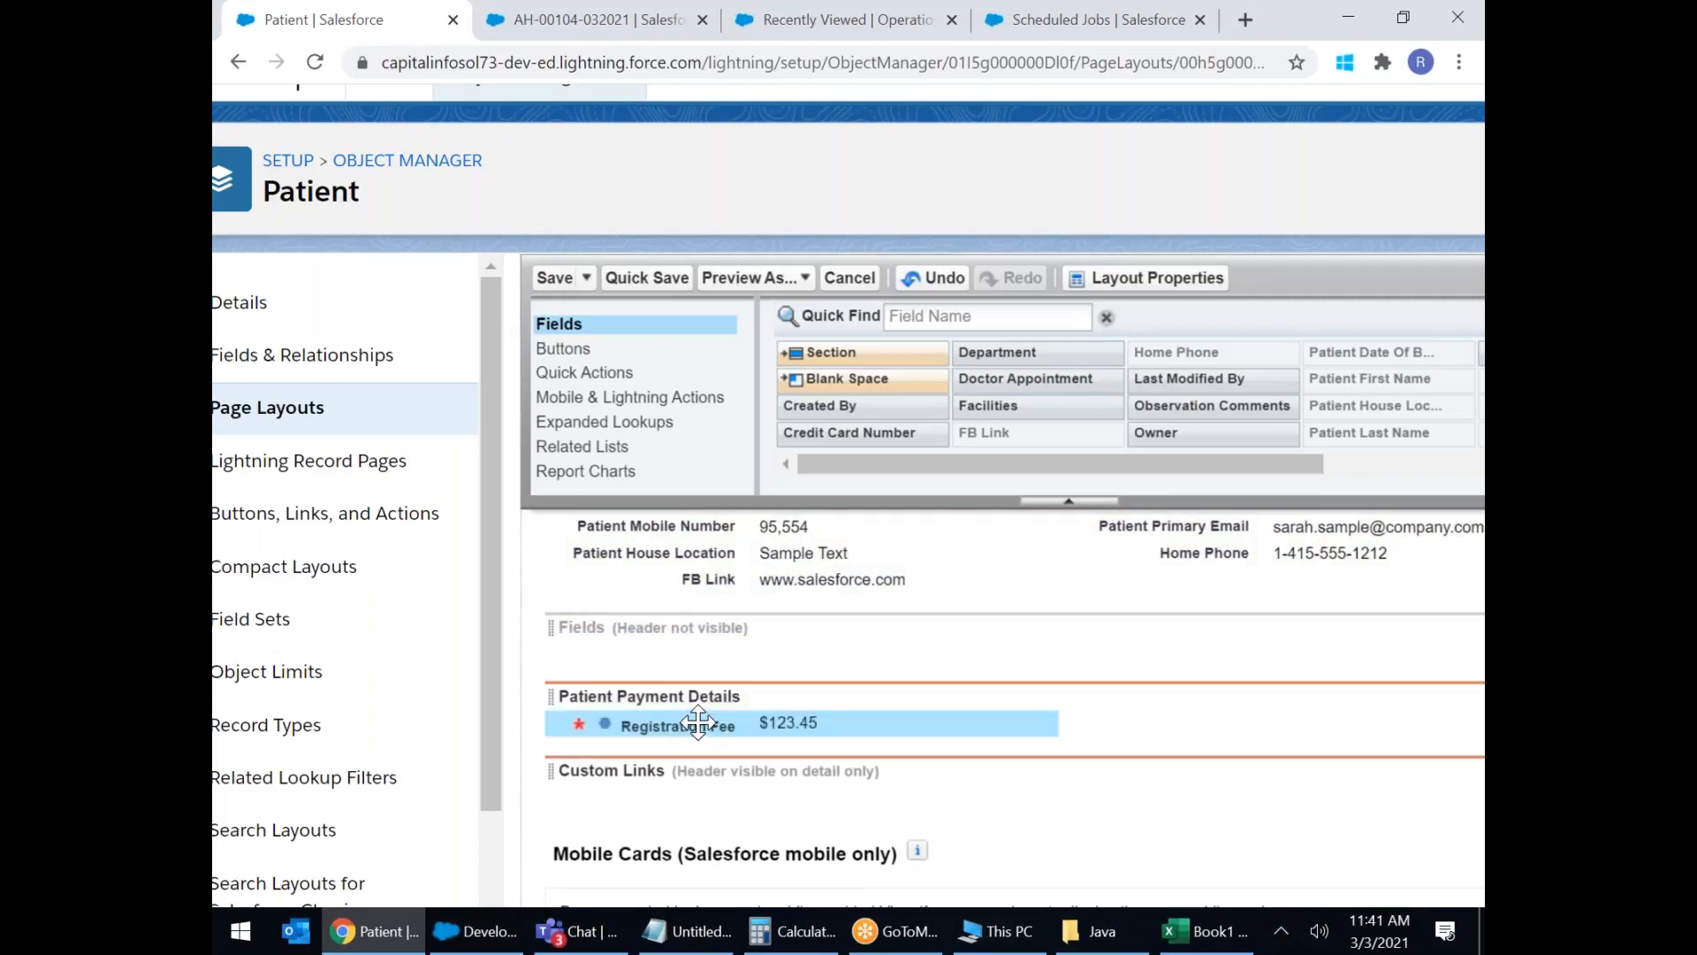
pyautogui.moveTo(1021, 476); pyautogui.dragTo(1285, 482)
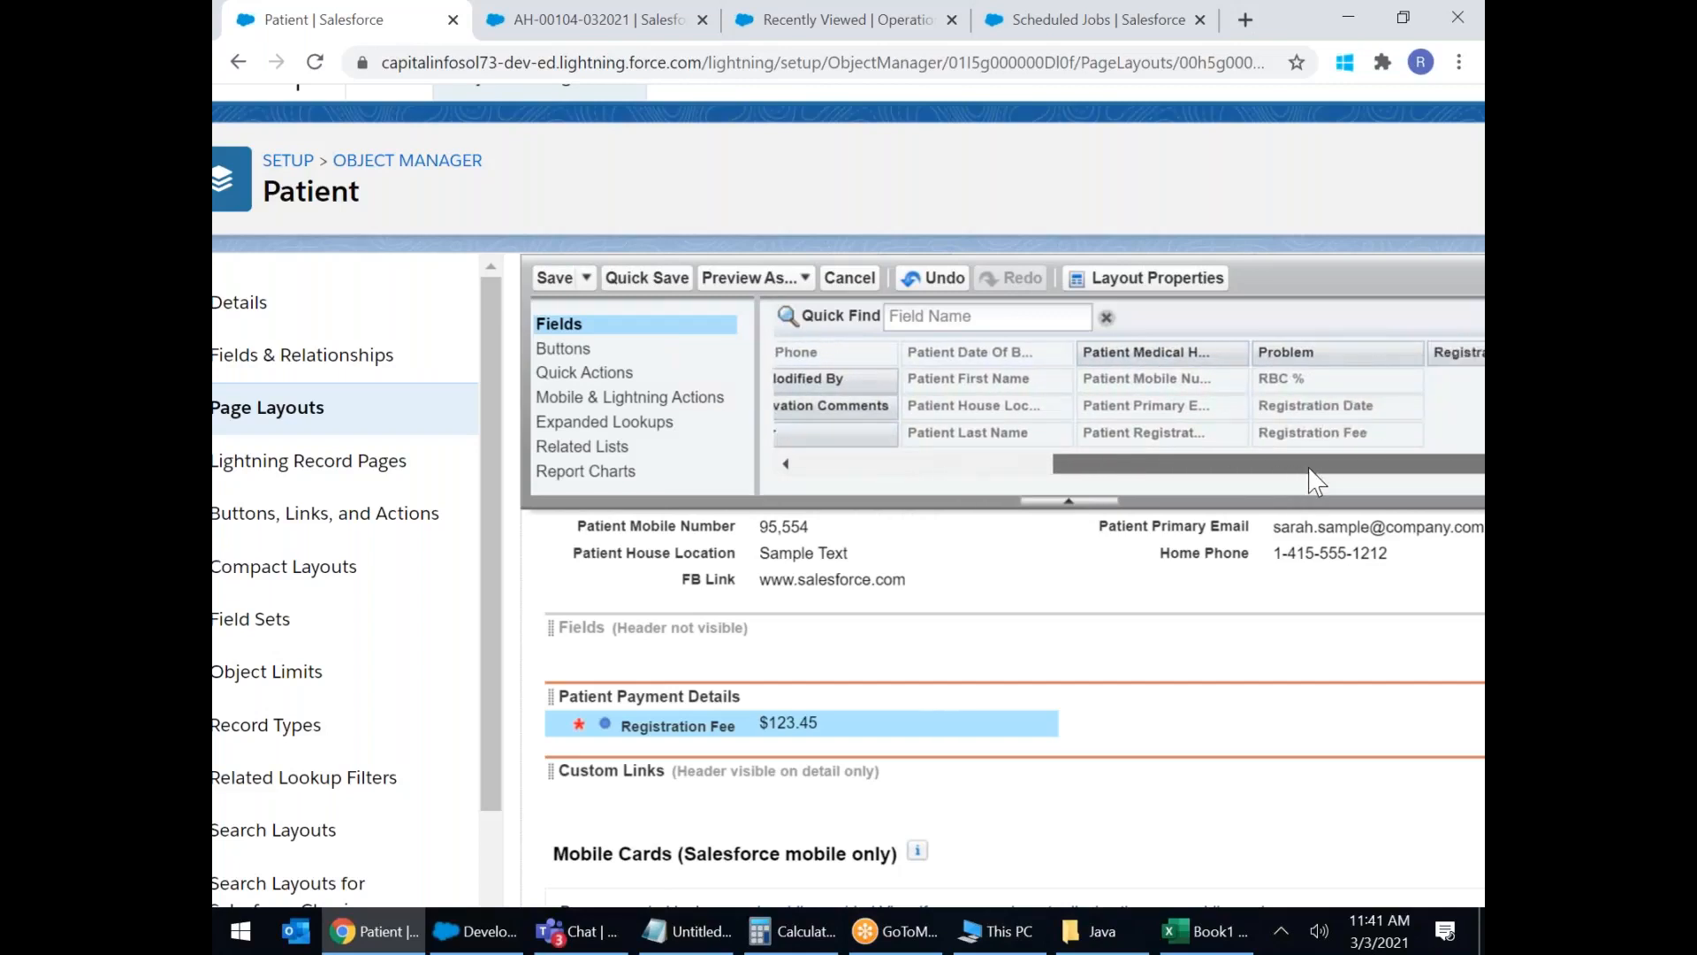
pyautogui.moveTo(1441, 351); pyautogui.dragTo(1230, 740)
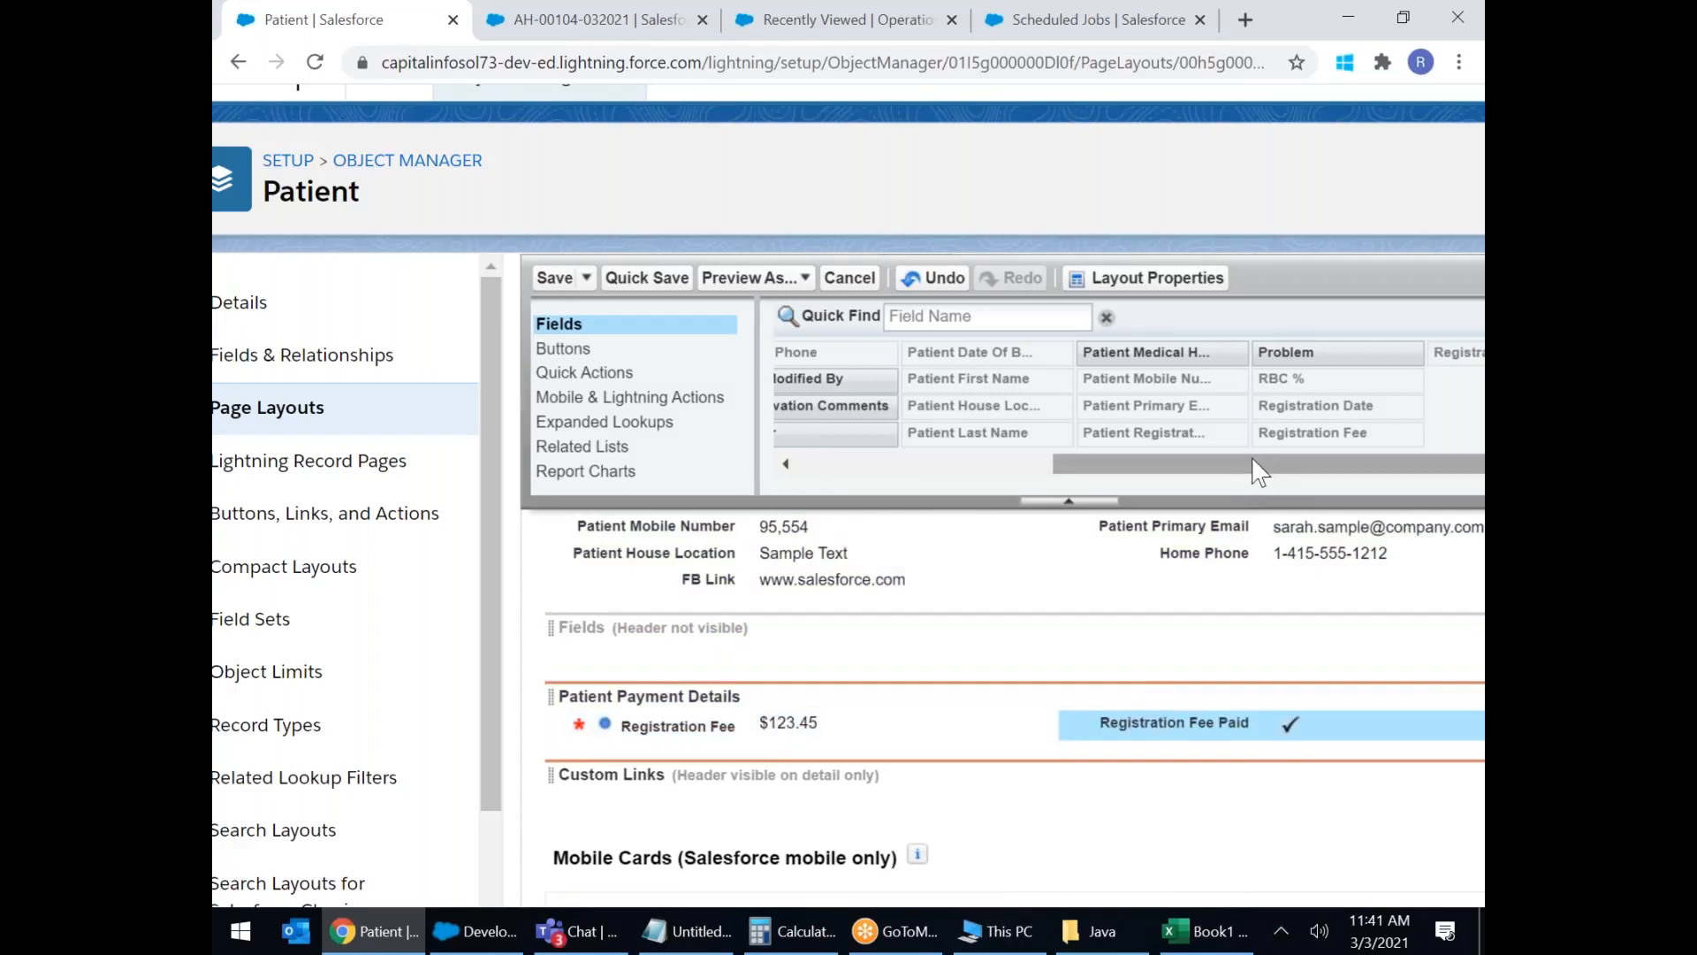
pyautogui.moveTo(1260, 464); pyautogui.dragTo(1005, 464)
pyautogui.moveTo(862, 432); pyautogui.dragTo(791, 753)
pyautogui.moveTo(1115, 464); pyautogui.dragTo(868, 464)
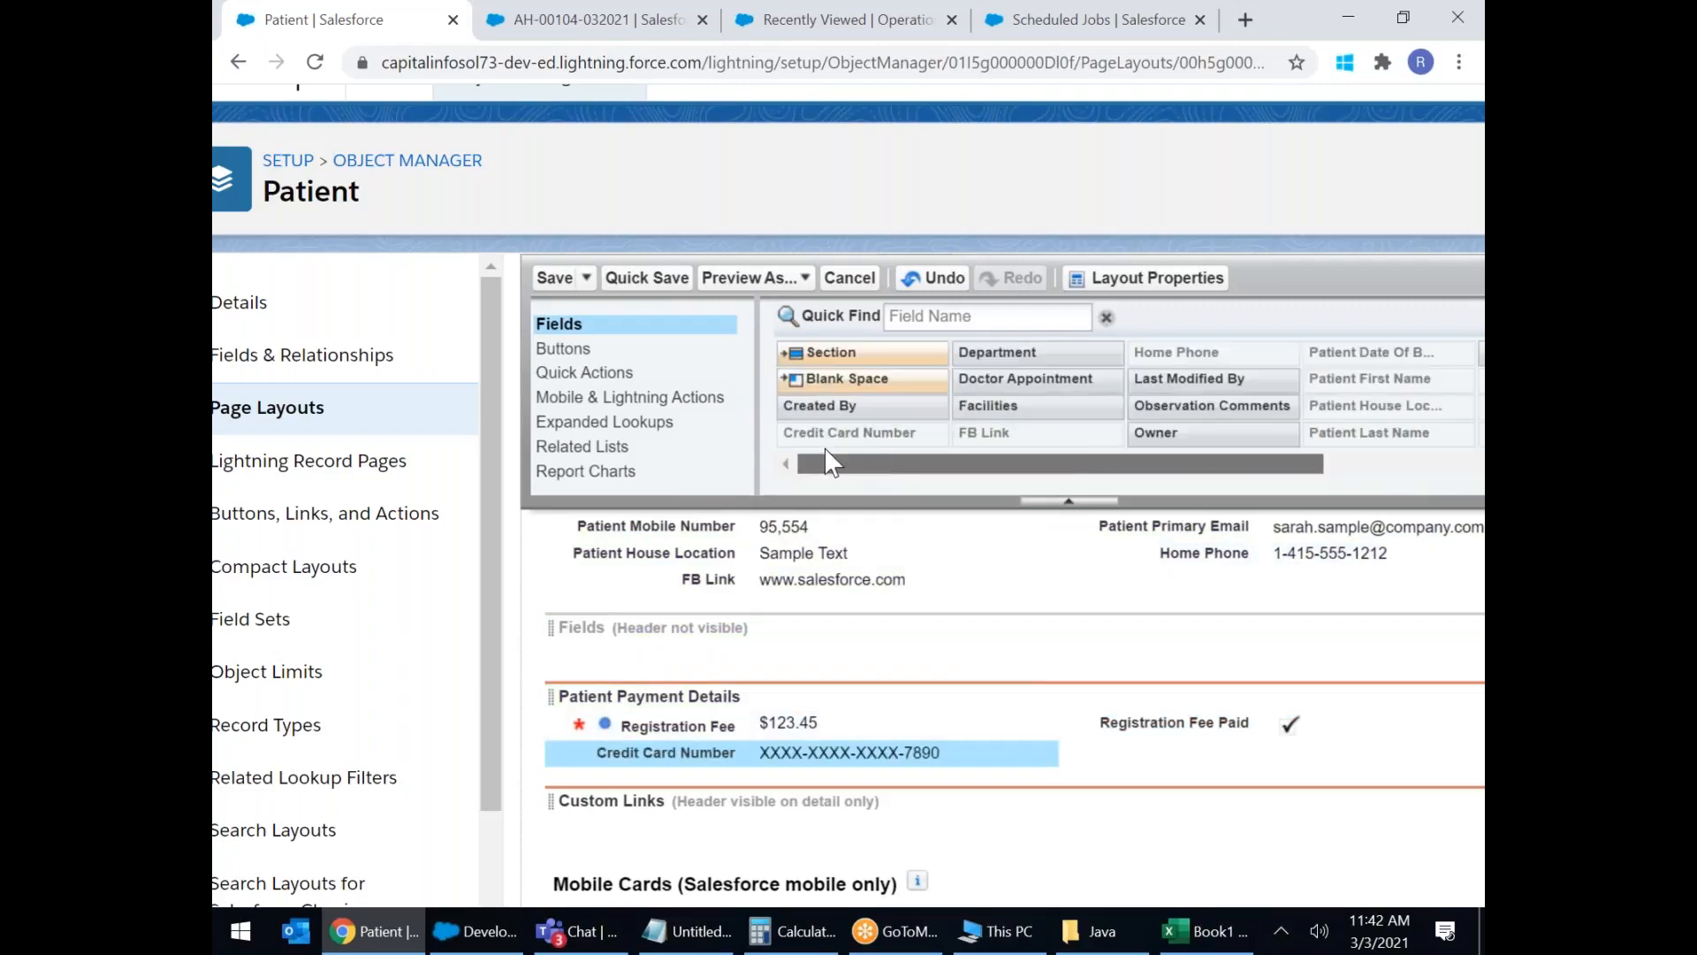
pyautogui.moveTo(803, 343); pyautogui.dragTo(676, 786)
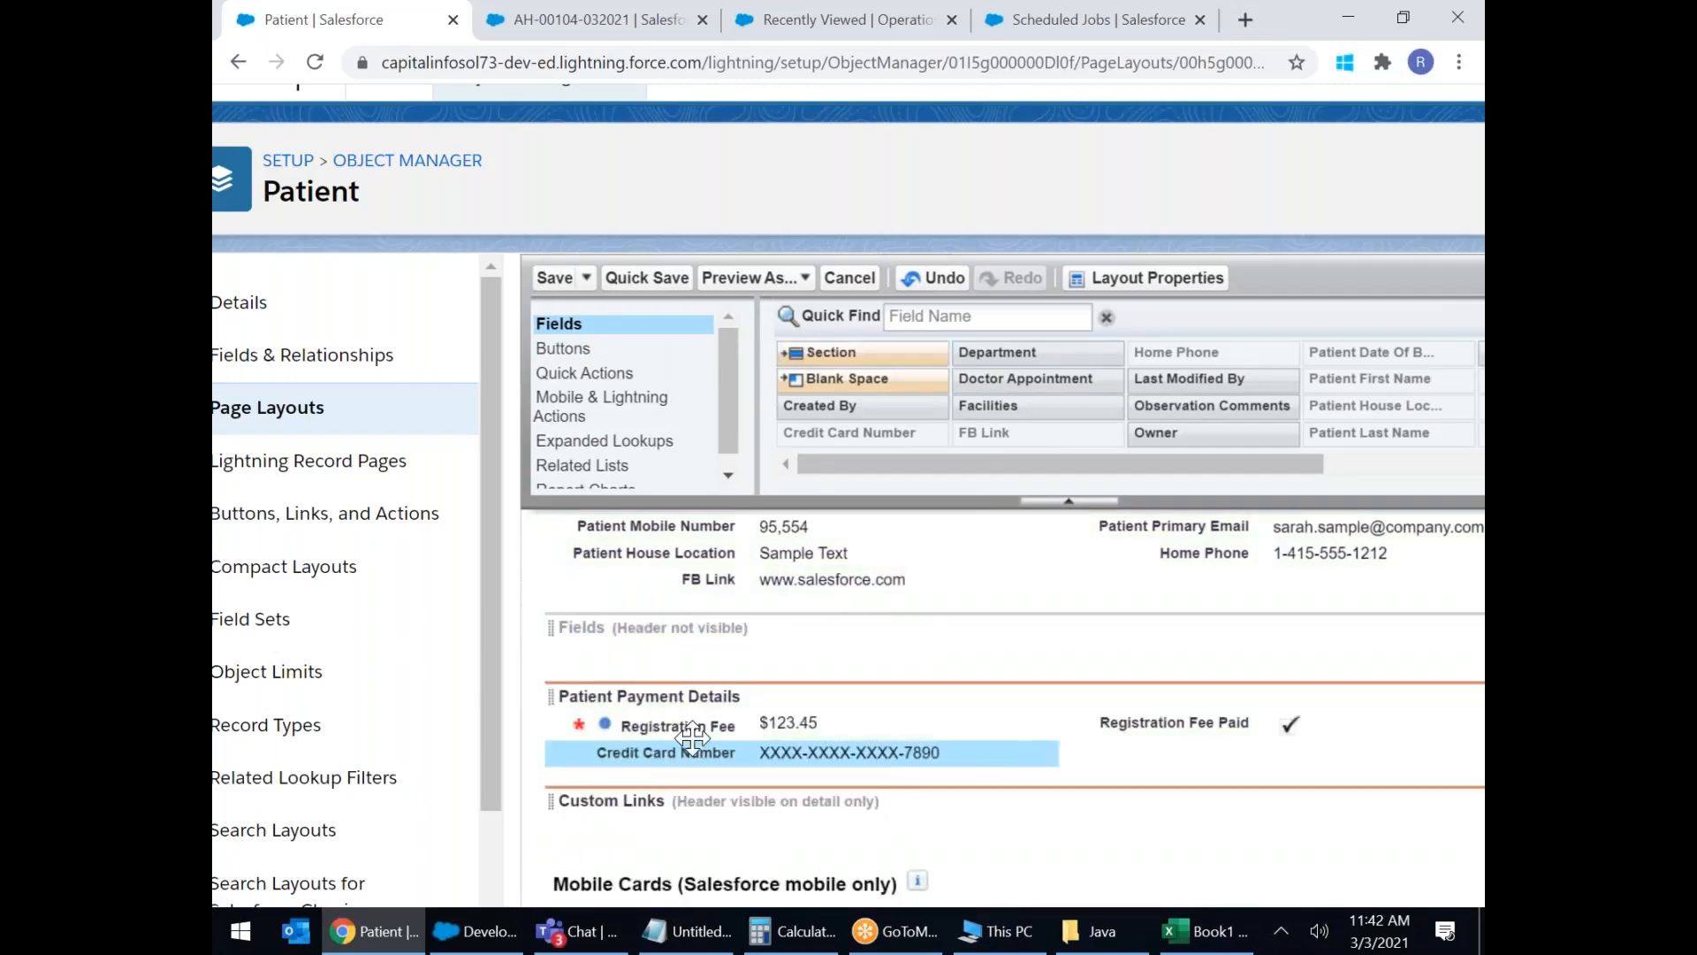
# Add a new section named 'Patient Medical Details' below the payment details.
pyautogui.moveTo(809, 354); pyautogui.dragTo(643, 757)
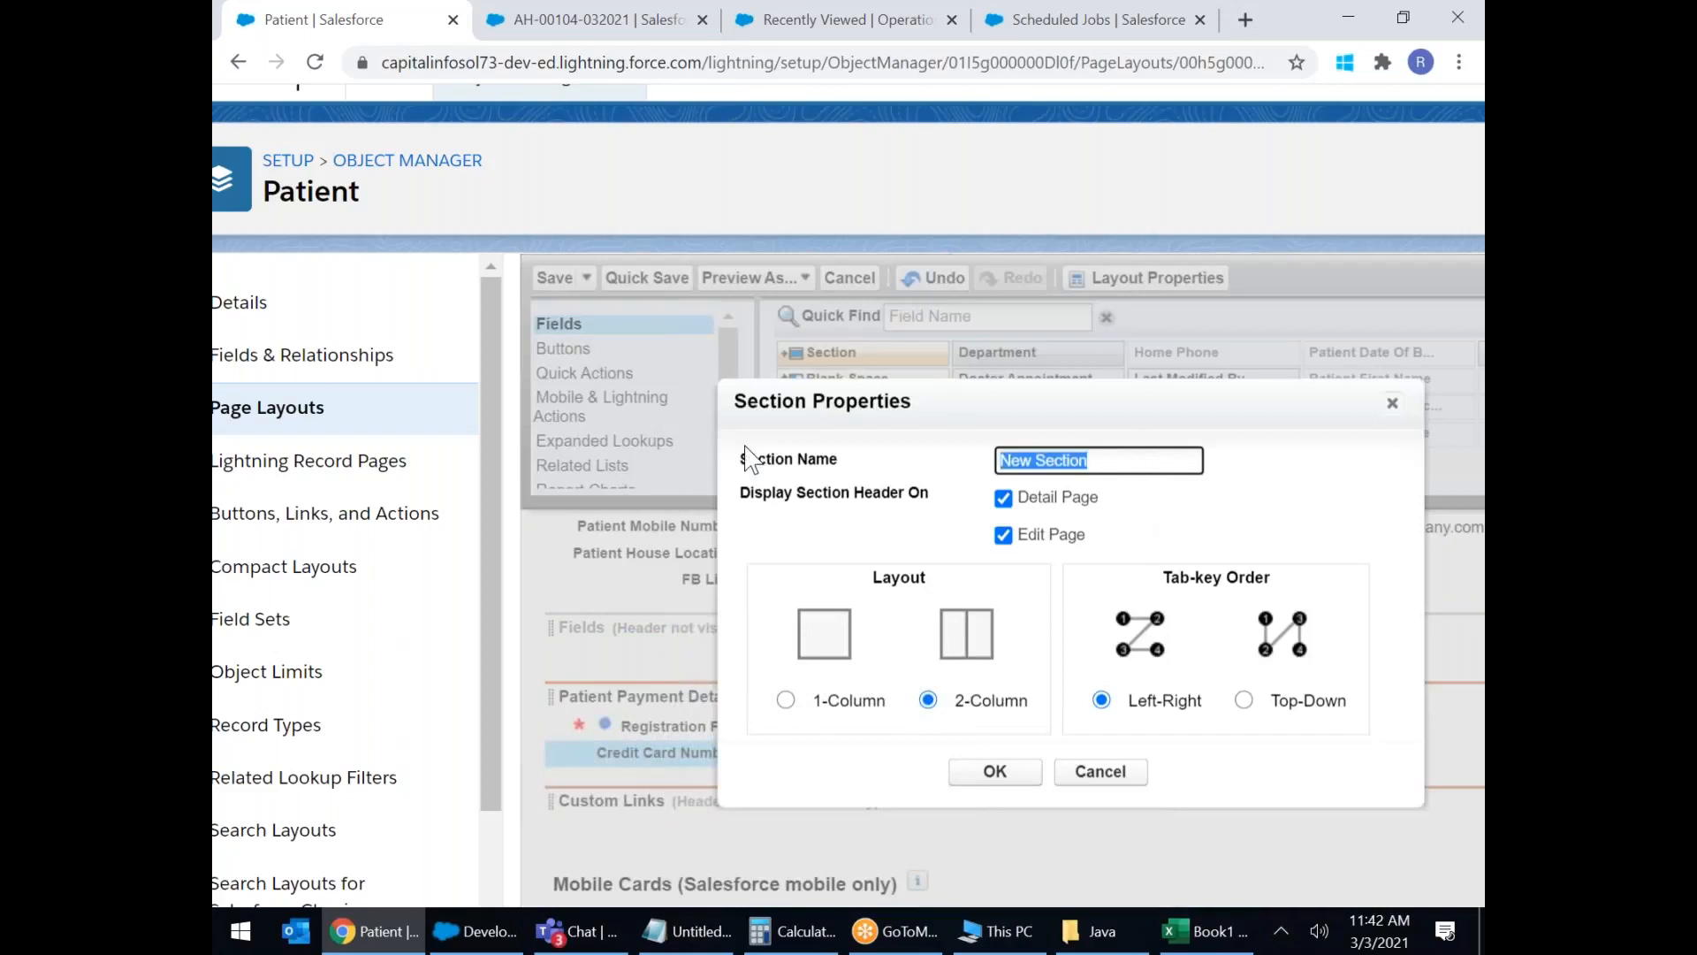
pyautogui.write('Patient Medical Details')
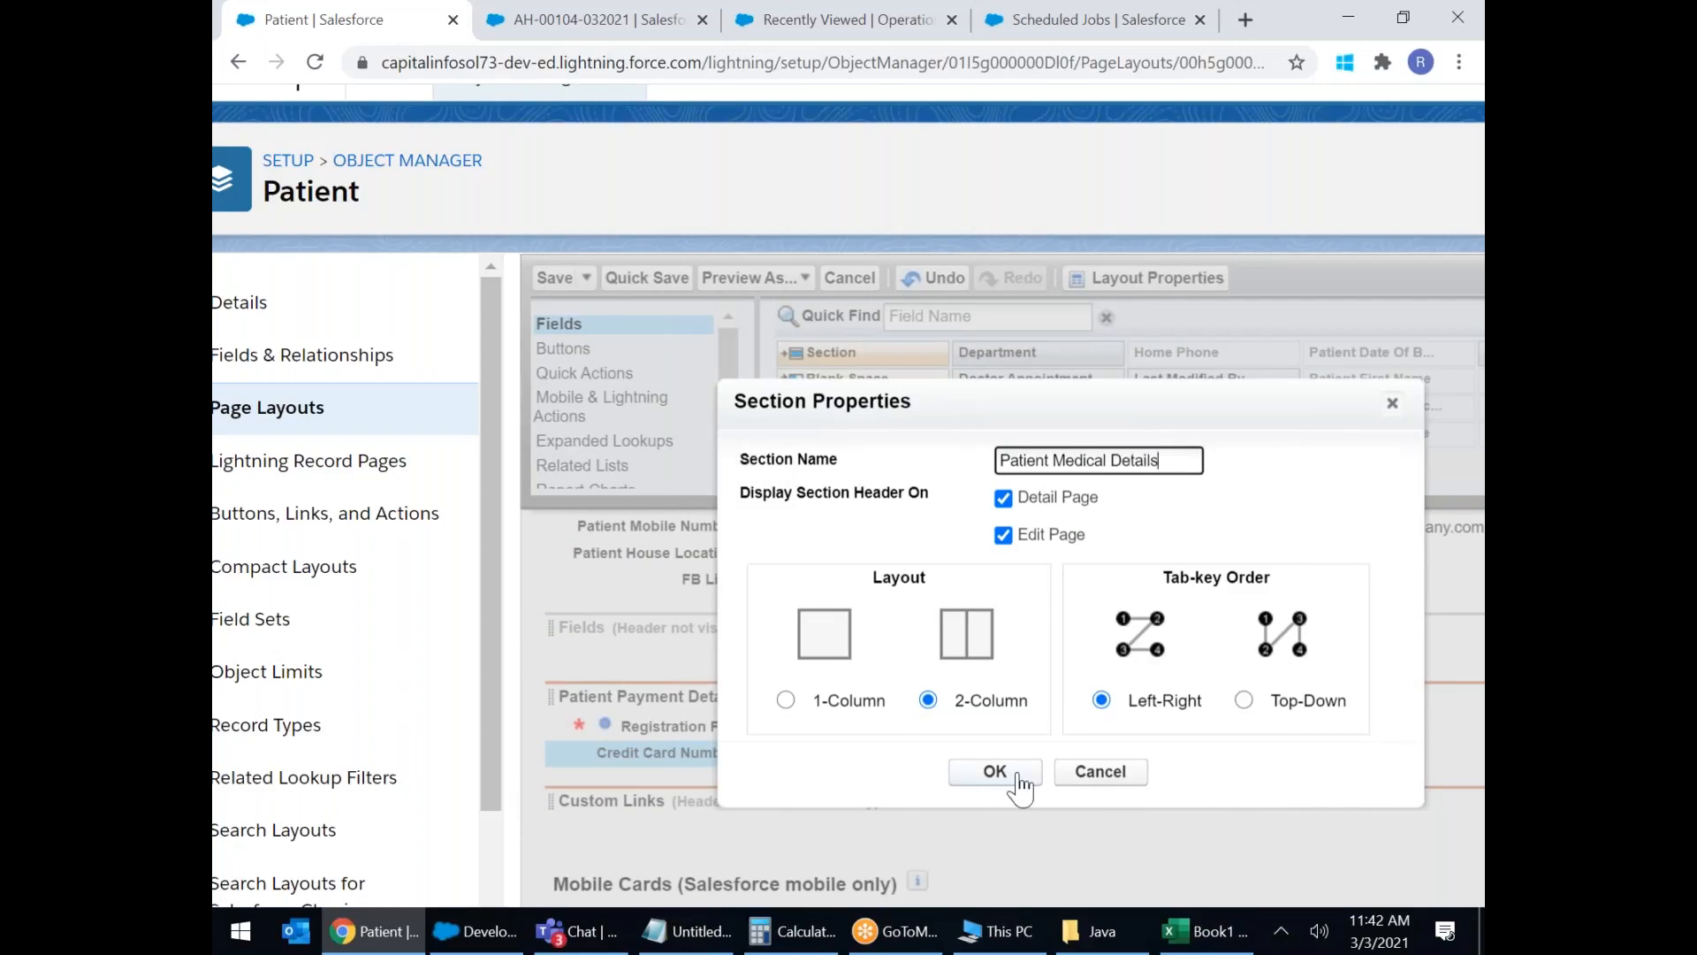
pyautogui.click(1019, 776)
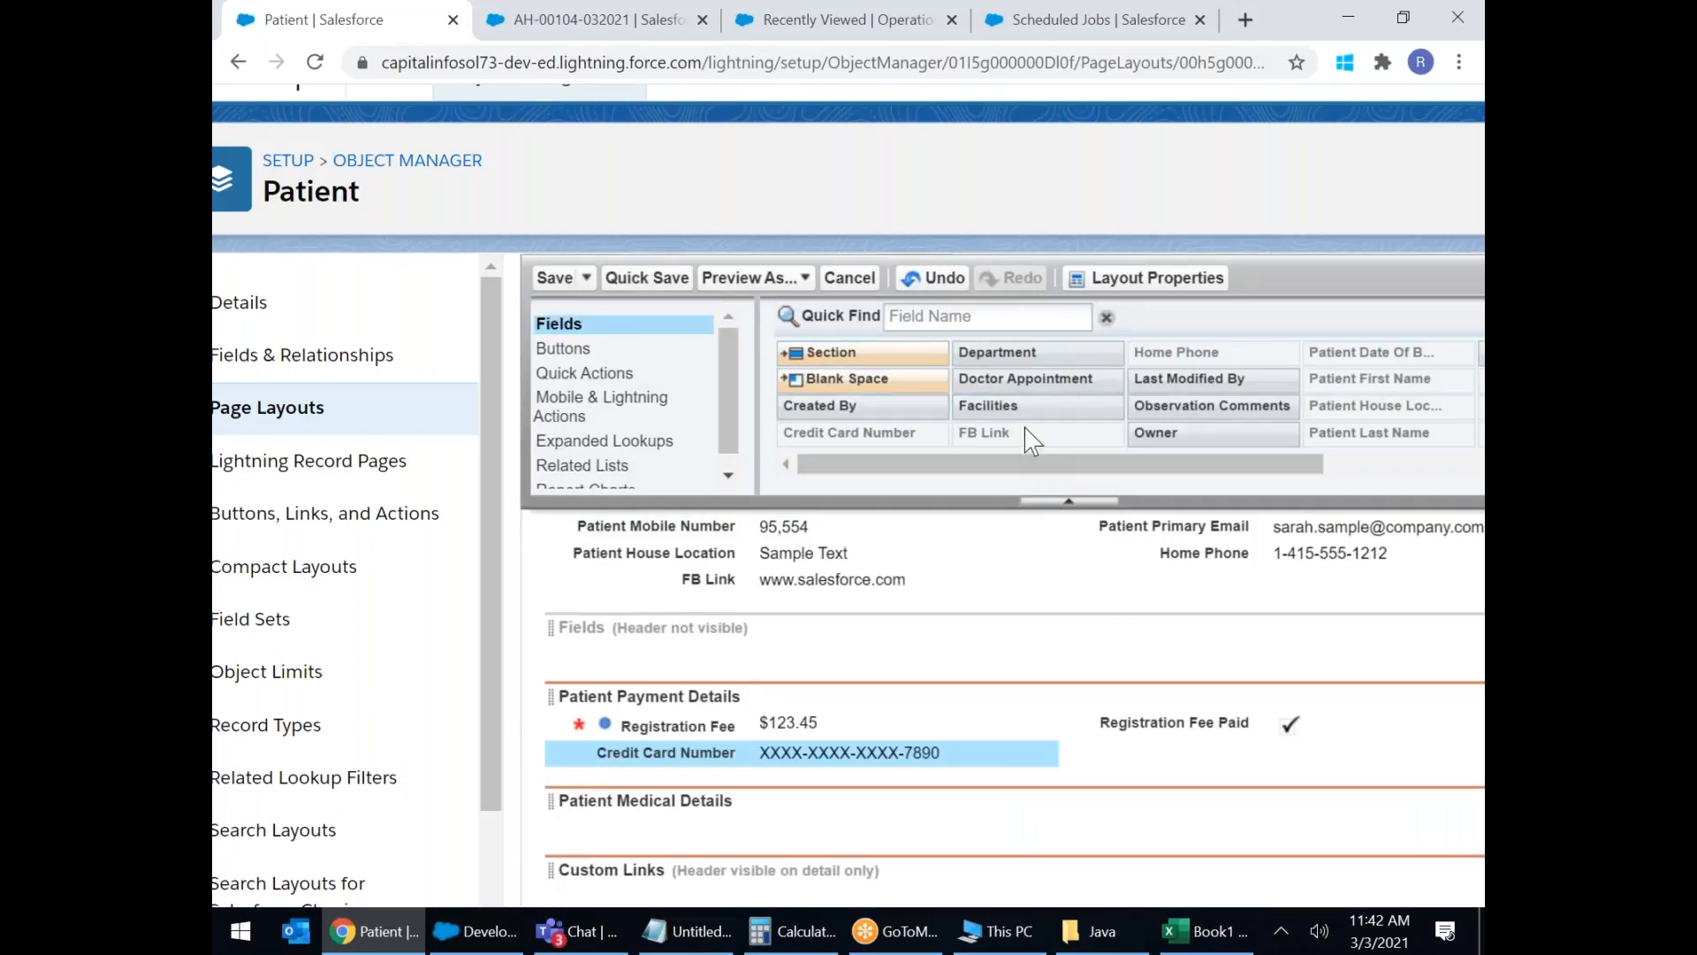
# Place Problem, Observation Comments, Department, Facilities, Doctor Appointment and Patient Medical History in Patient Medical Details.
pyautogui.moveTo(1166, 464); pyautogui.dragTo(1436, 460)
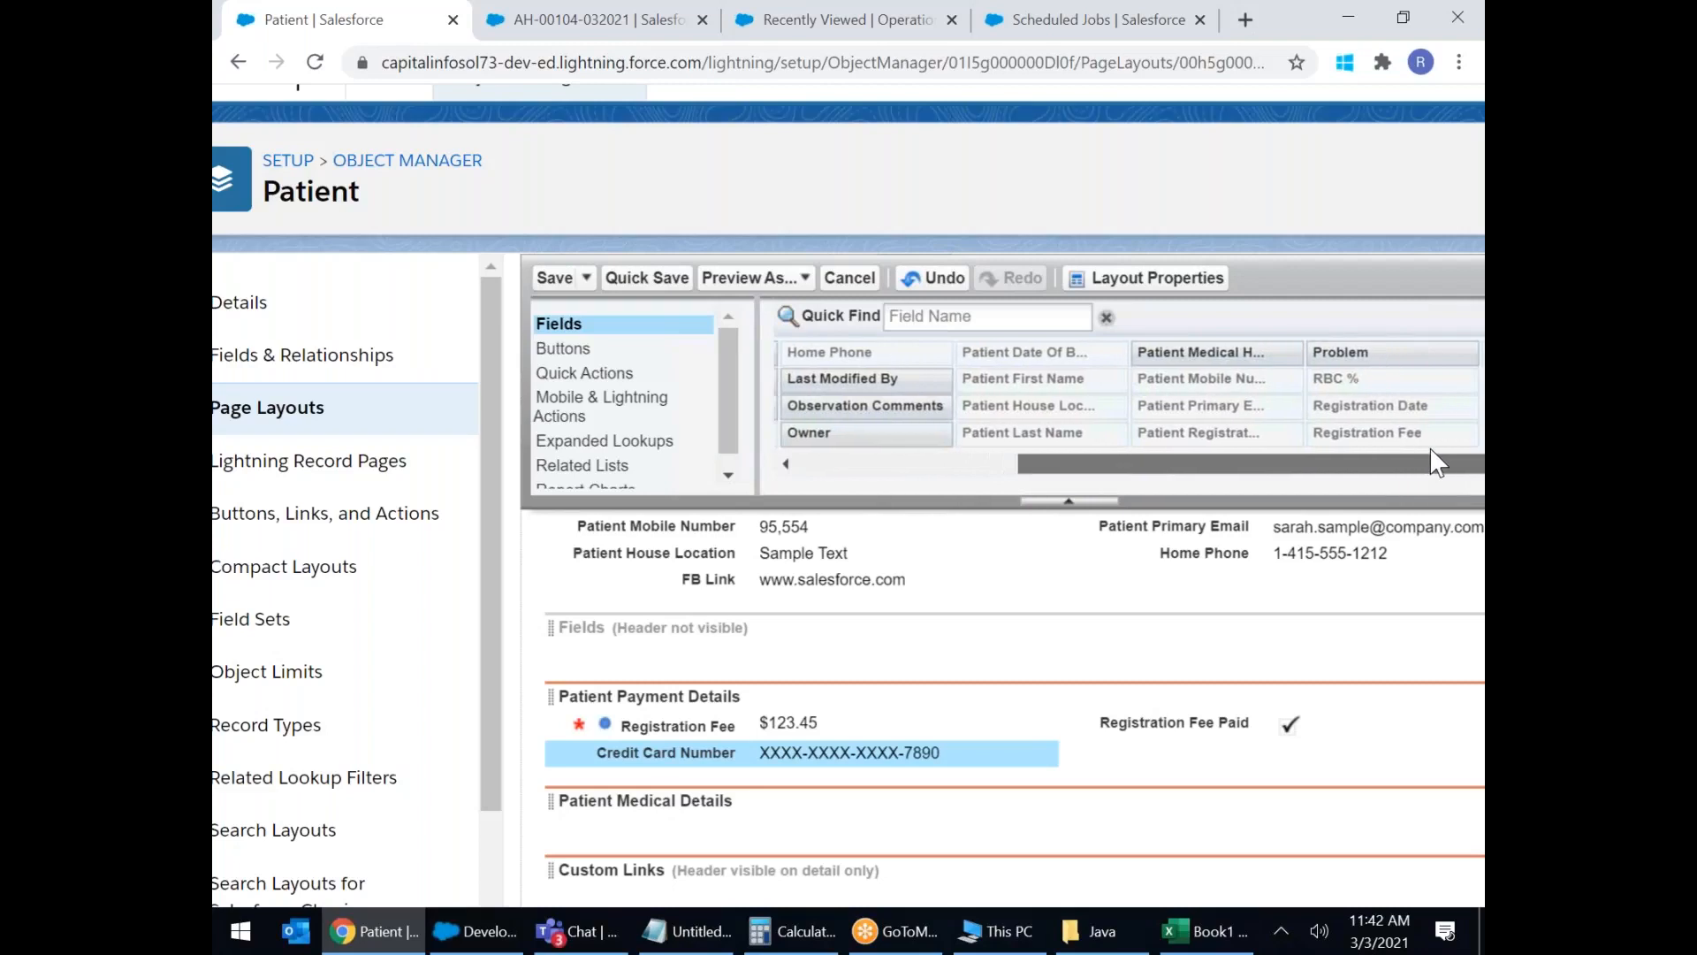
pyautogui.moveTo(1387, 349); pyautogui.dragTo(817, 819)
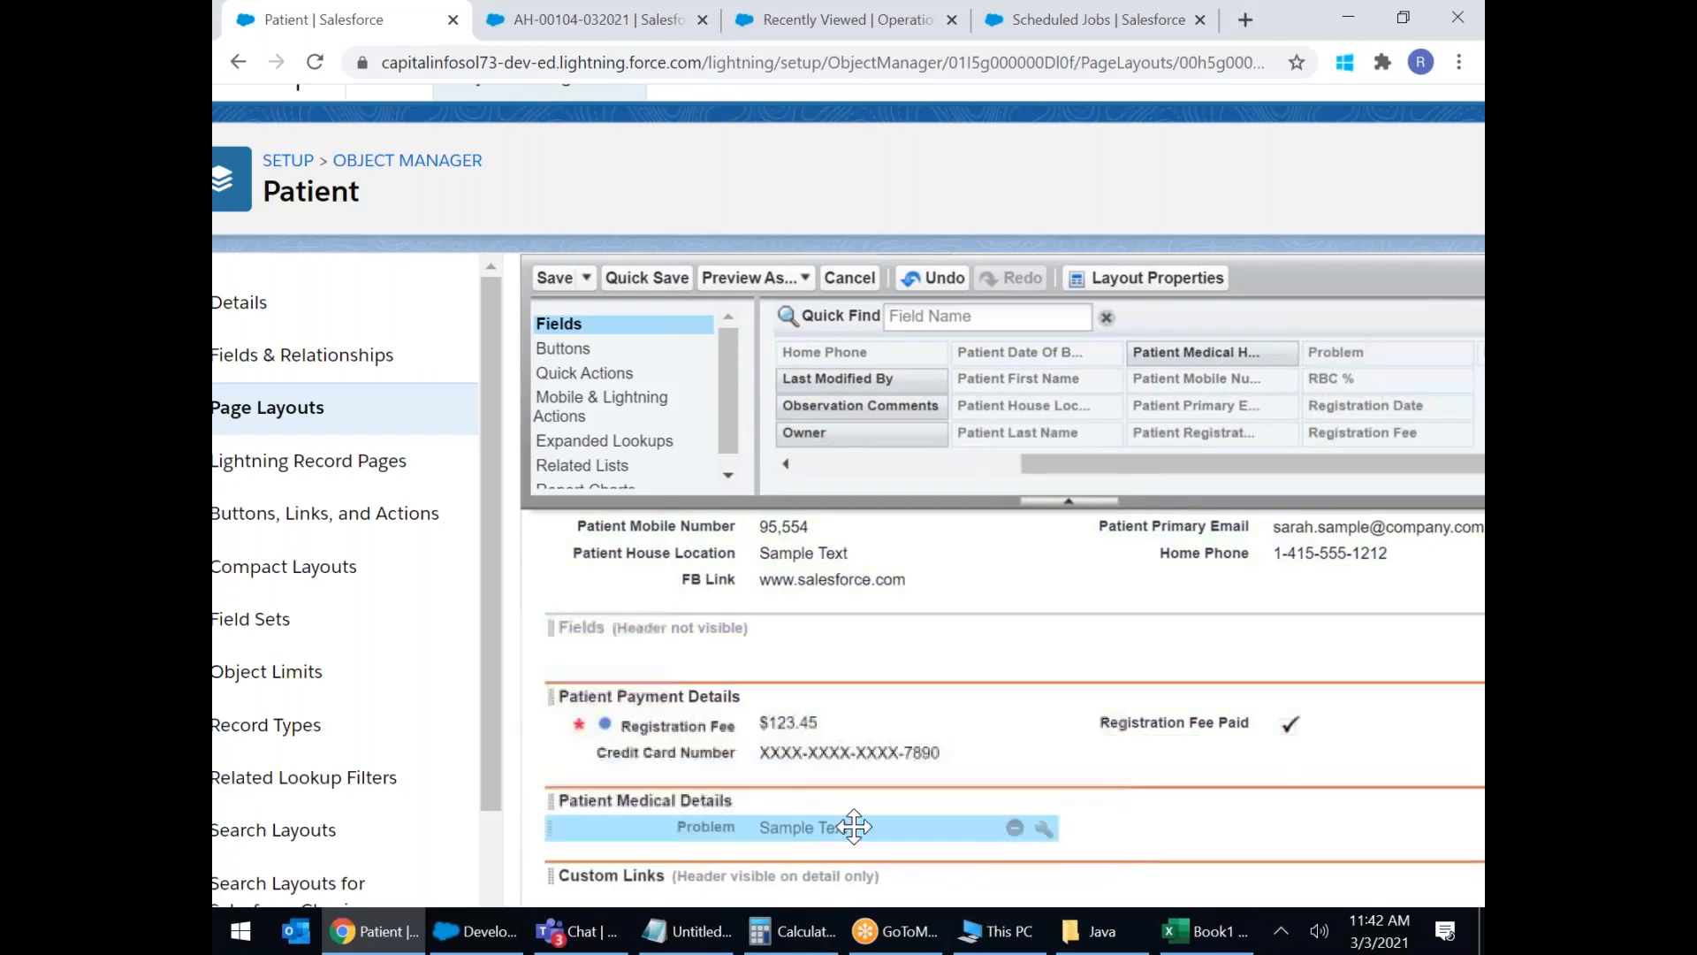
pyautogui.moveTo(1291, 464); pyautogui.dragTo(1067, 462)
pyautogui.moveTo(1185, 405); pyautogui.dragTo(1192, 812)
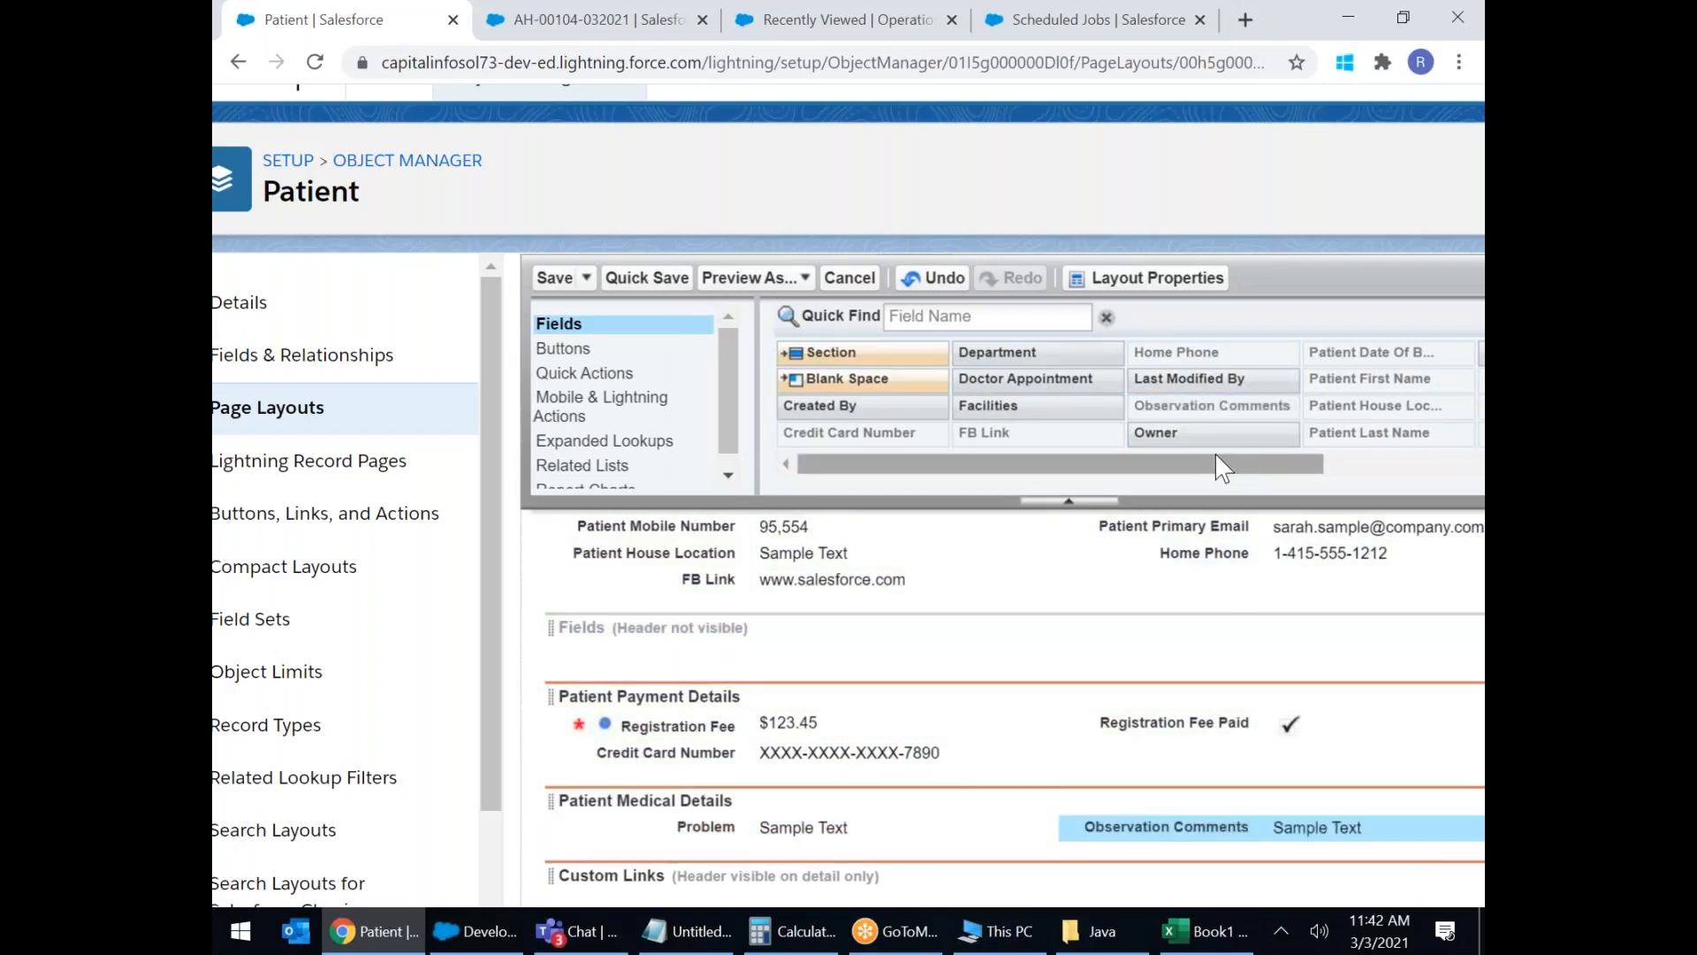
pyautogui.moveTo(1217, 458); pyautogui.dragTo(1222, 459)
pyautogui.moveTo(1010, 356); pyautogui.dragTo(854, 831)
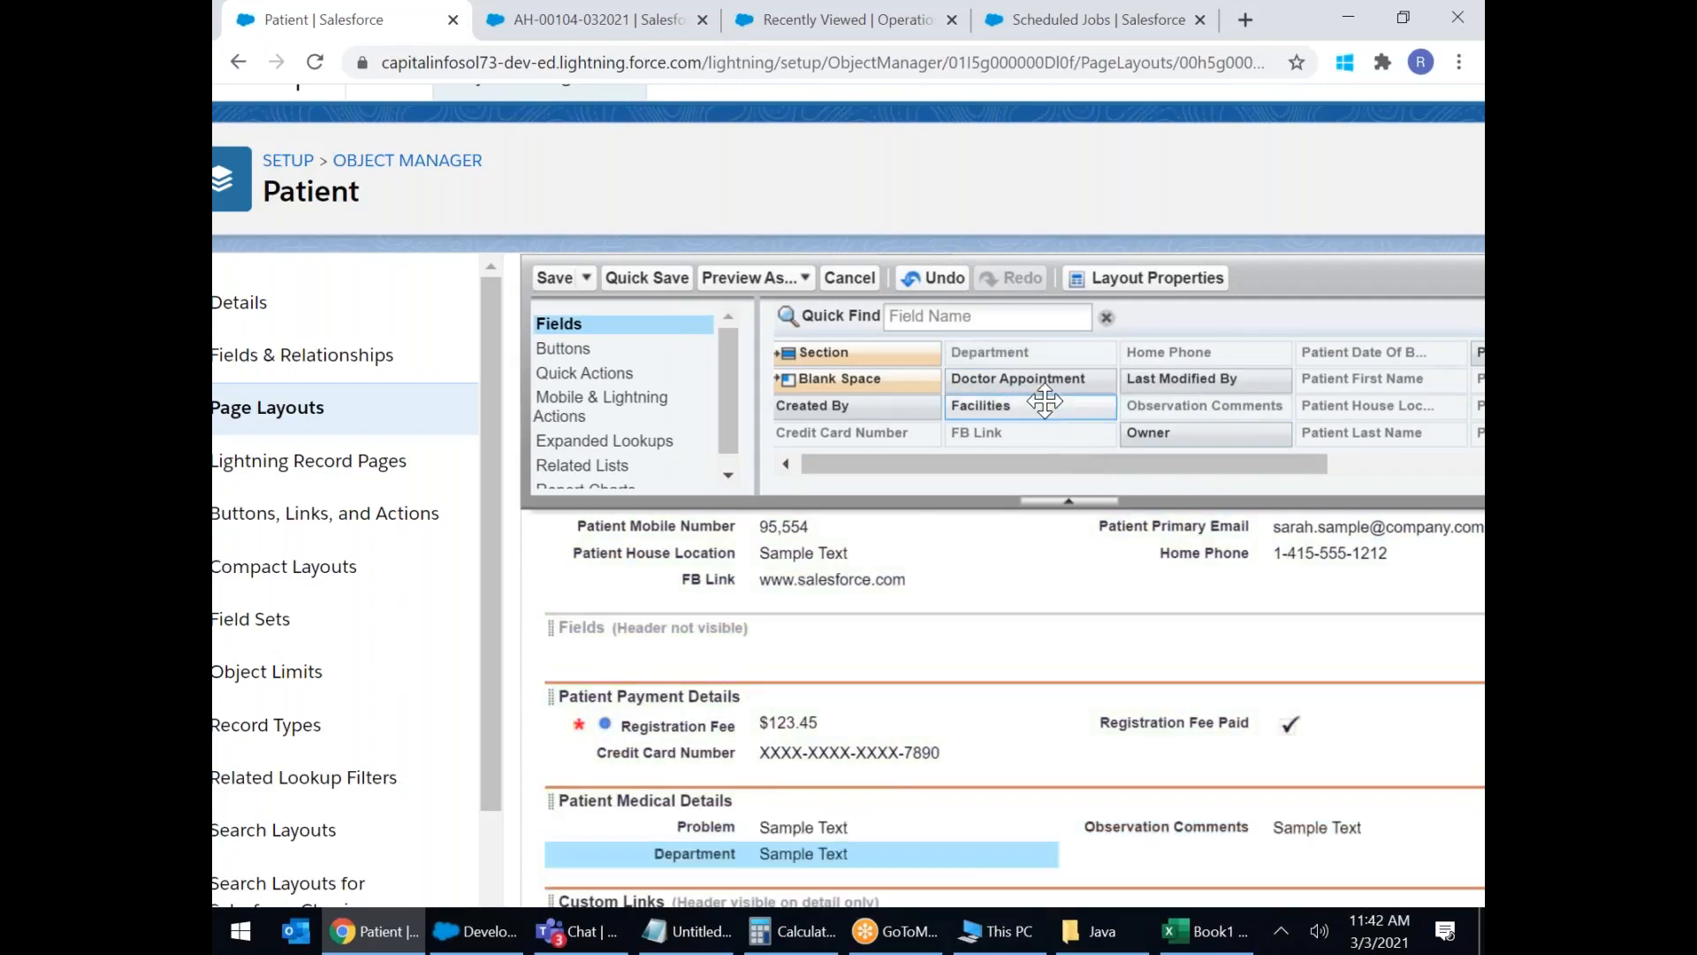
pyautogui.moveTo(1041, 408); pyautogui.dragTo(1257, 866)
pyautogui.moveTo(1025, 378); pyautogui.dragTo(889, 782)
pyautogui.moveTo(1148, 467); pyautogui.dragTo(1407, 445)
pyautogui.moveTo(1185, 352); pyautogui.dragTo(1250, 774)
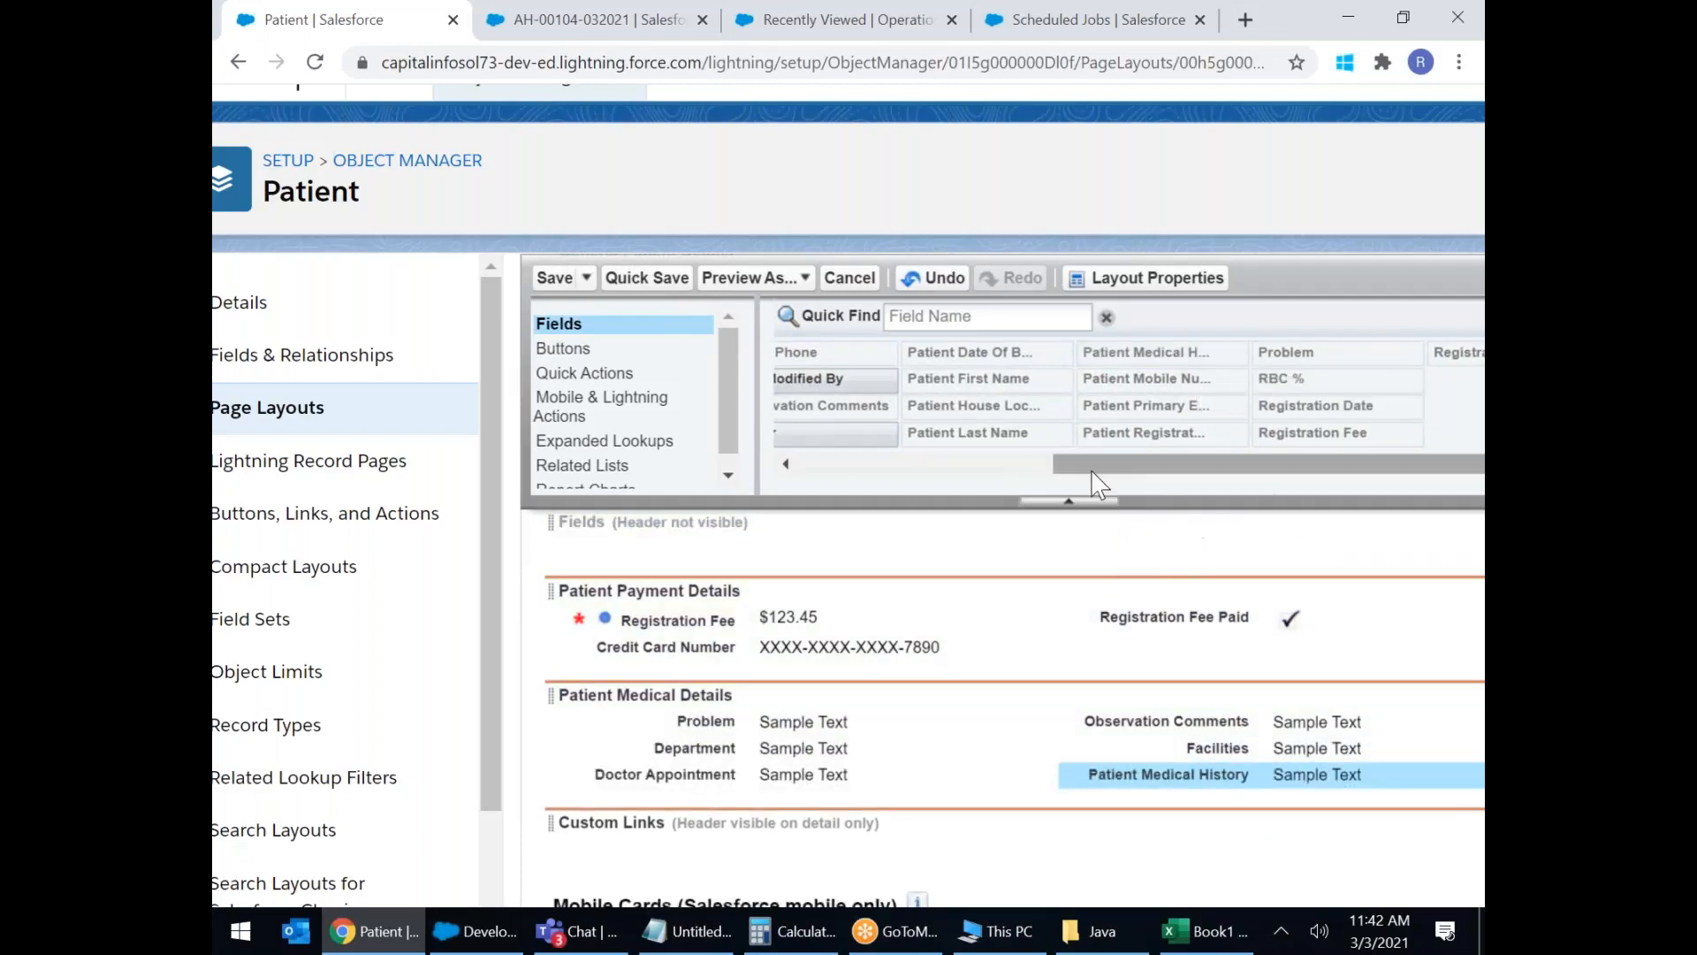
pyautogui.moveTo(1295, 473); pyautogui.dragTo(835, 490)
# Delete the empty header-less Fields section so Payment Details follows Contact Details.
pyautogui.scroll(-2, 942, 552)
pyautogui.scroll(2, 941, 551)
pyautogui.scroll(3, 947, 550)
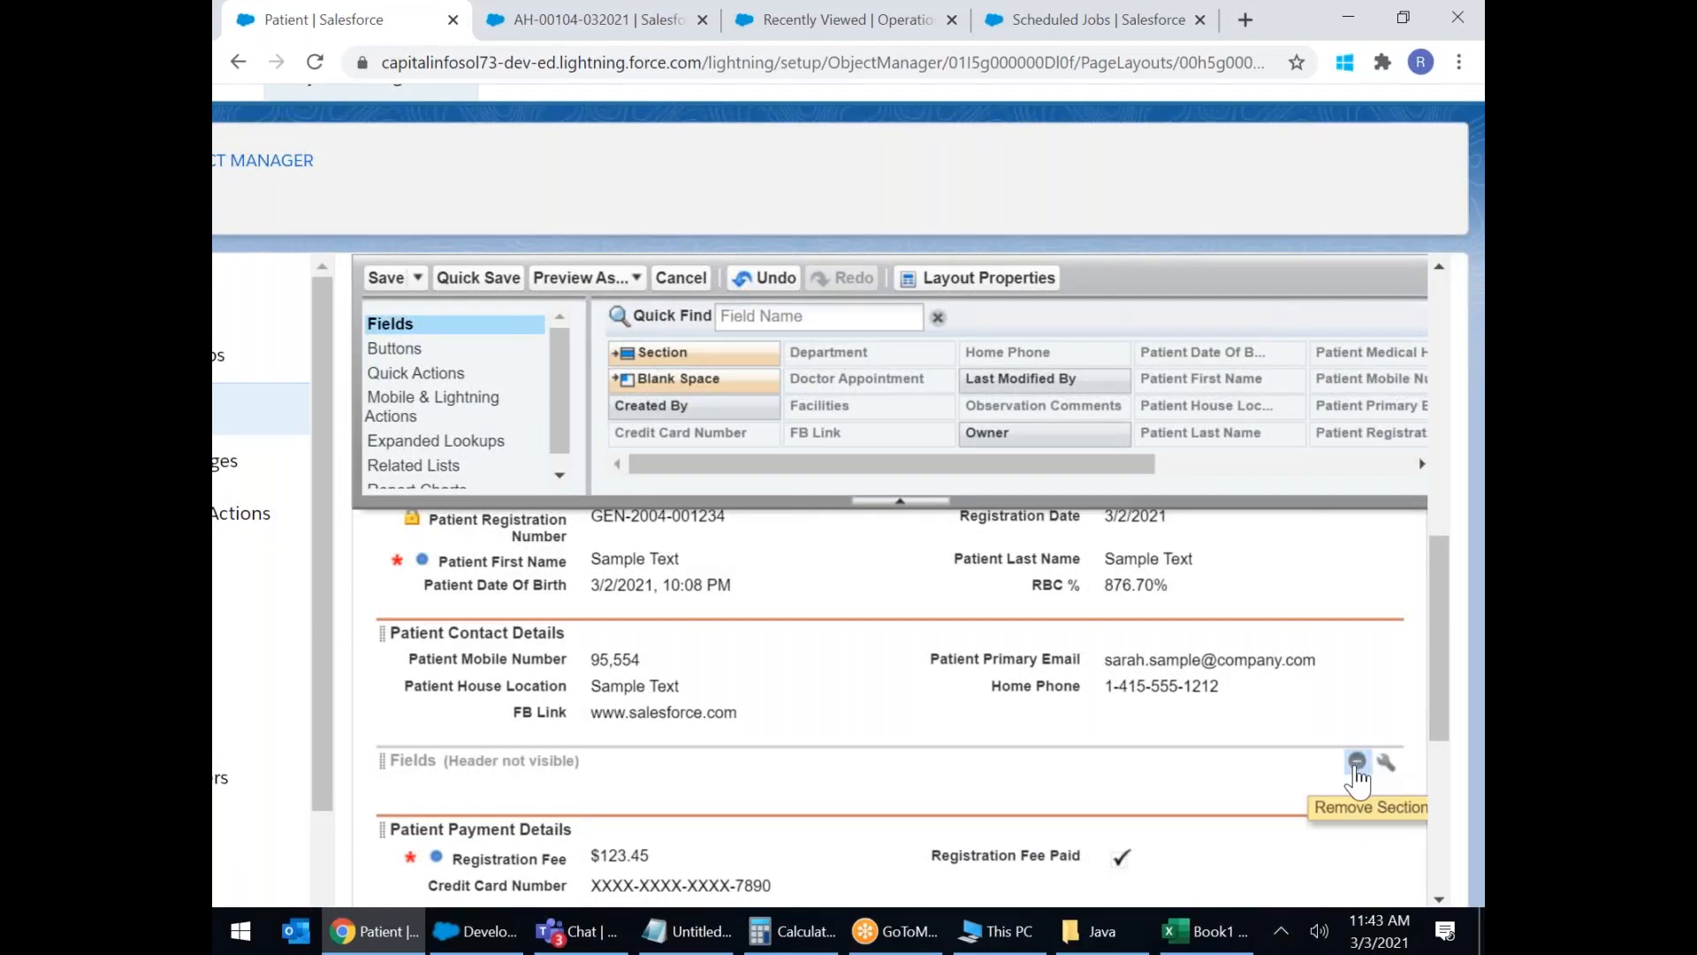
pyautogui.click(1357, 761)
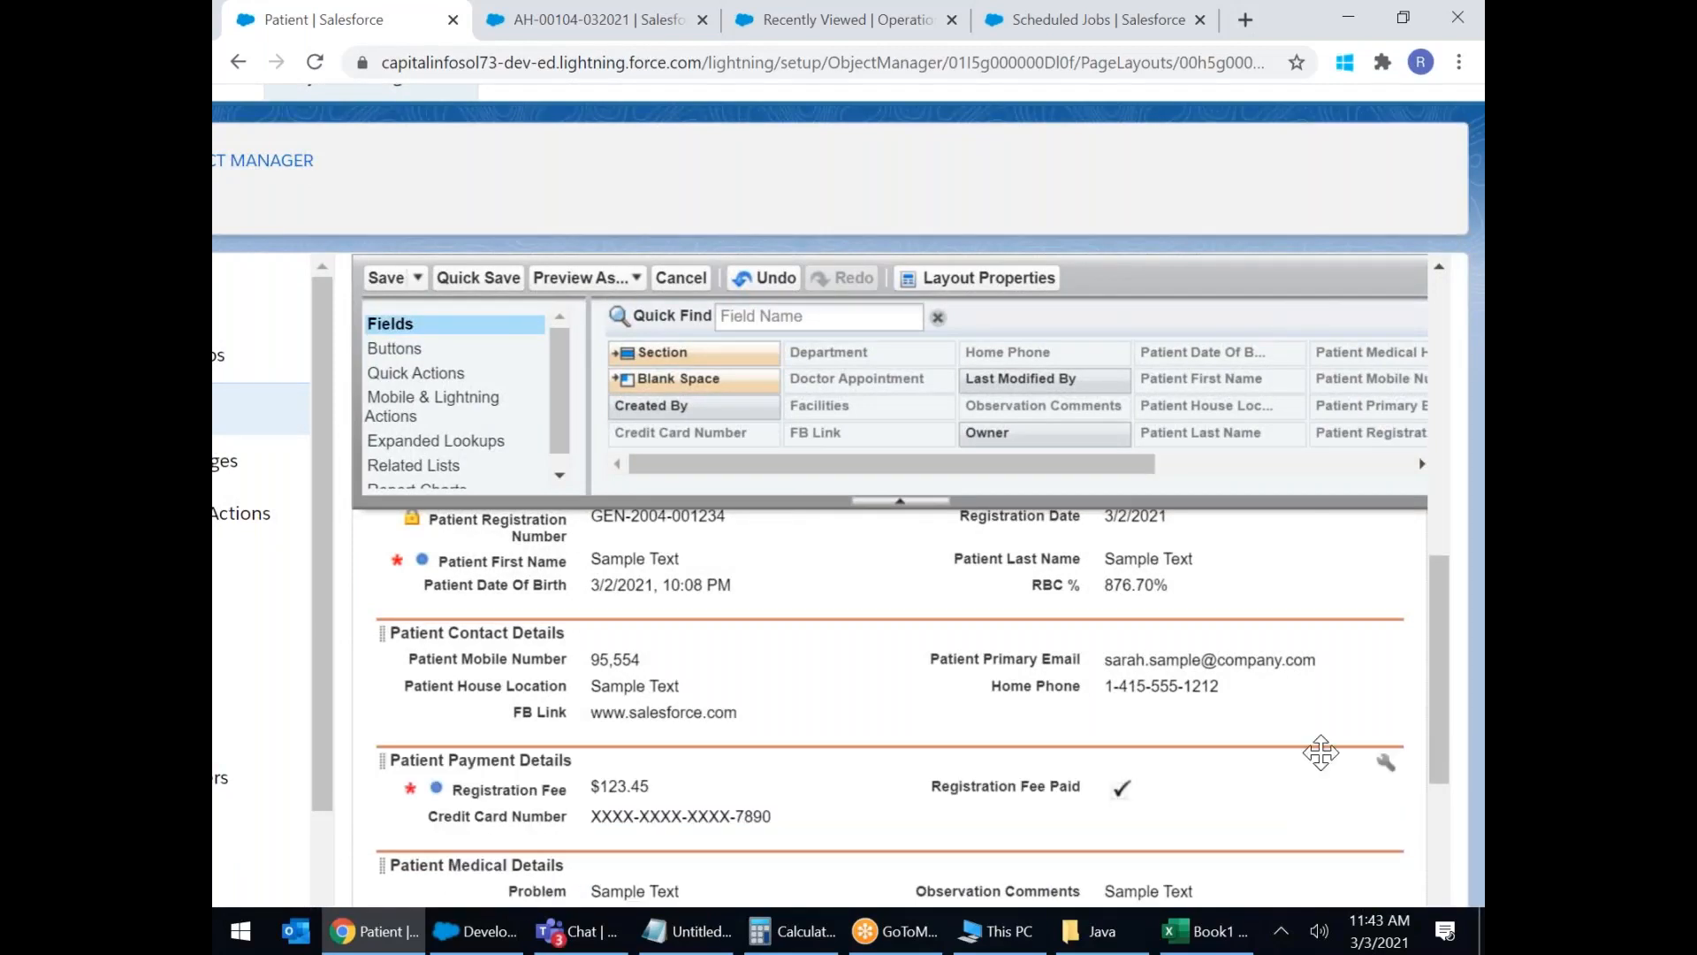
pyautogui.scroll(-4, 1046, 715)
pyautogui.scroll(4, 1046, 714)
pyautogui.scroll(3, 1046, 715)
pyautogui.scroll(4, 1043, 712)
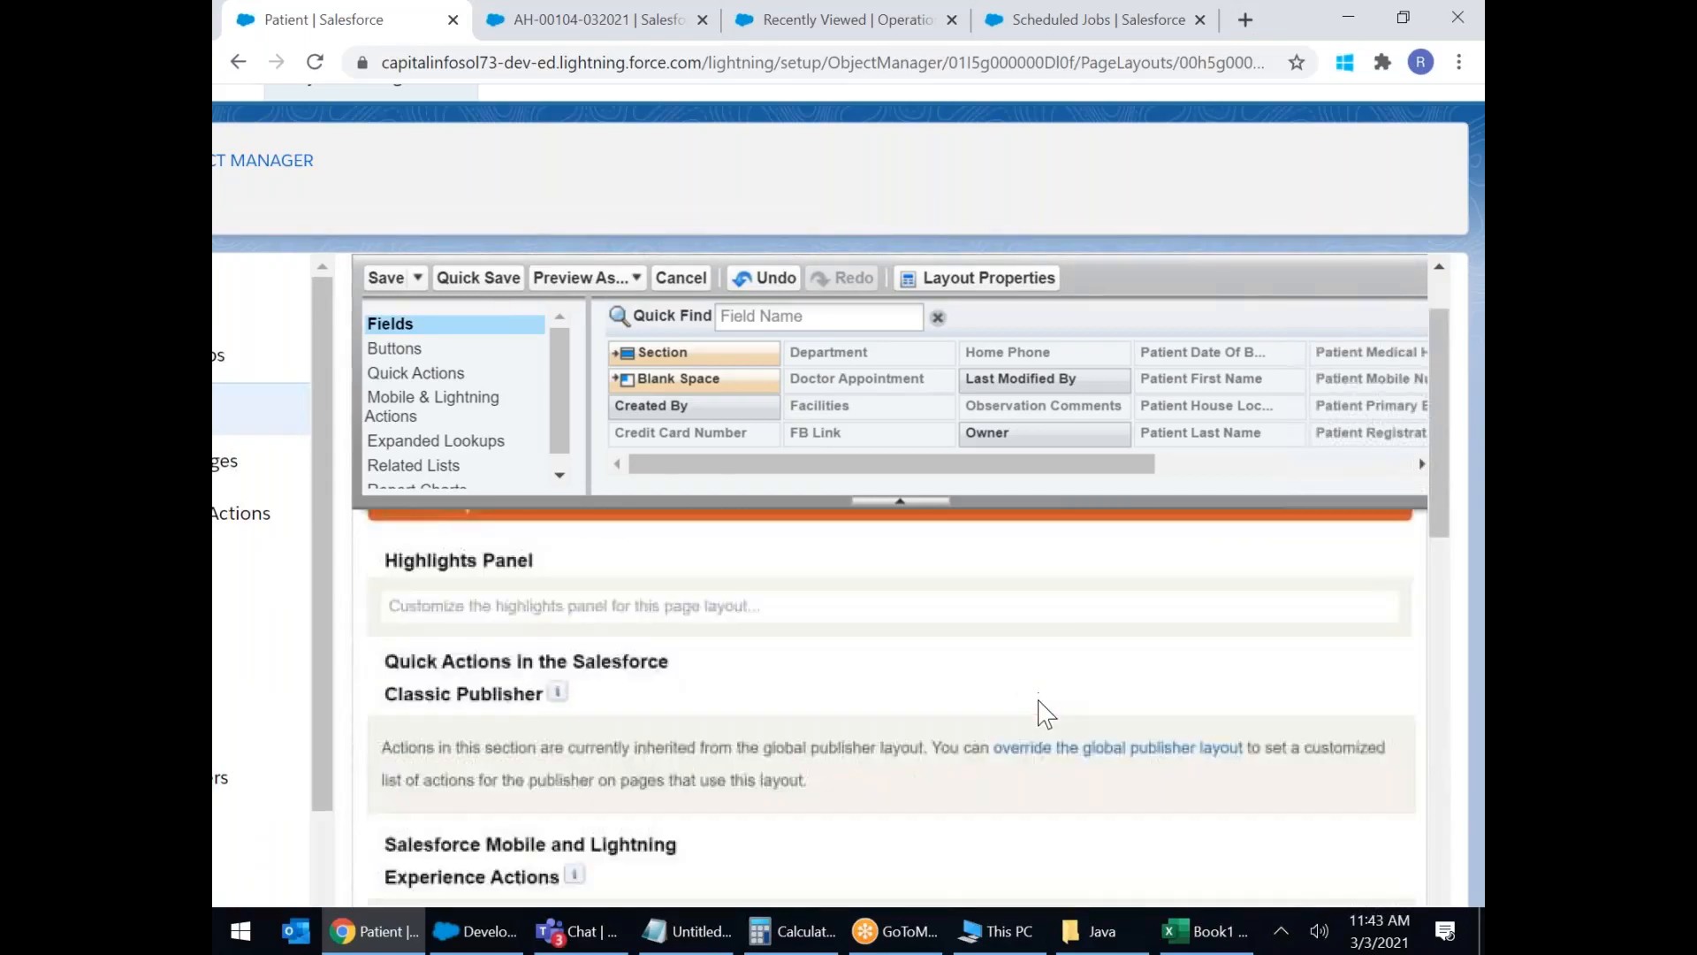
pyautogui.scroll(-4, 1043, 712)
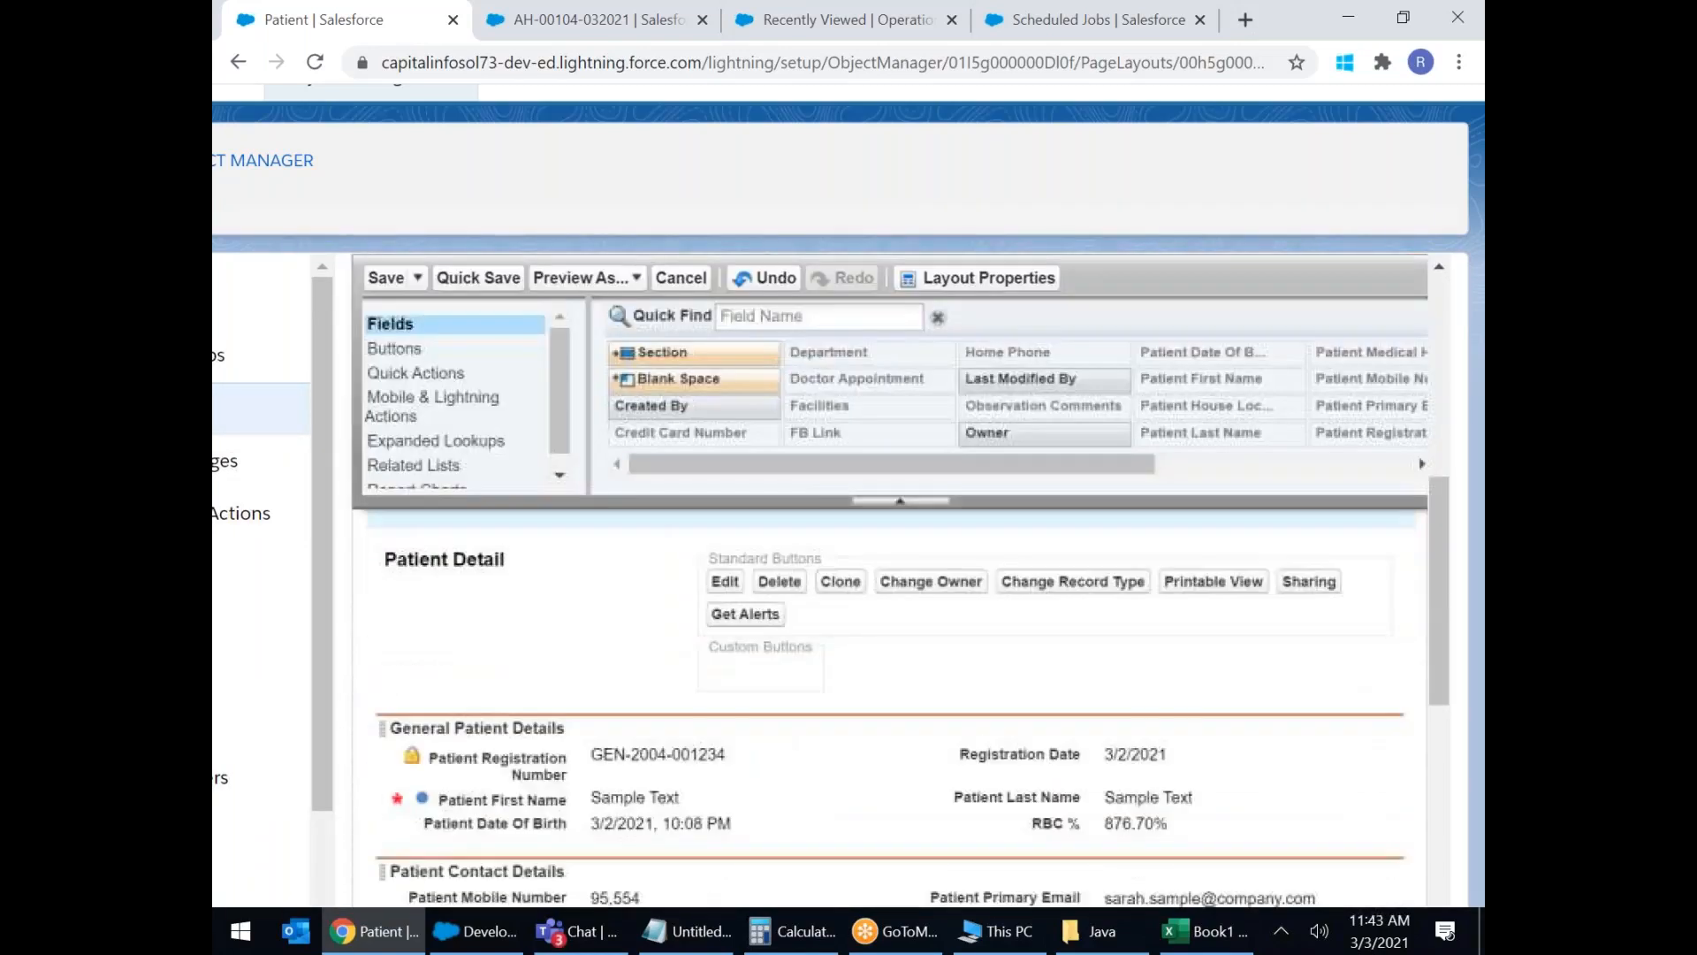
pyautogui.scroll(-3, 619, 561)
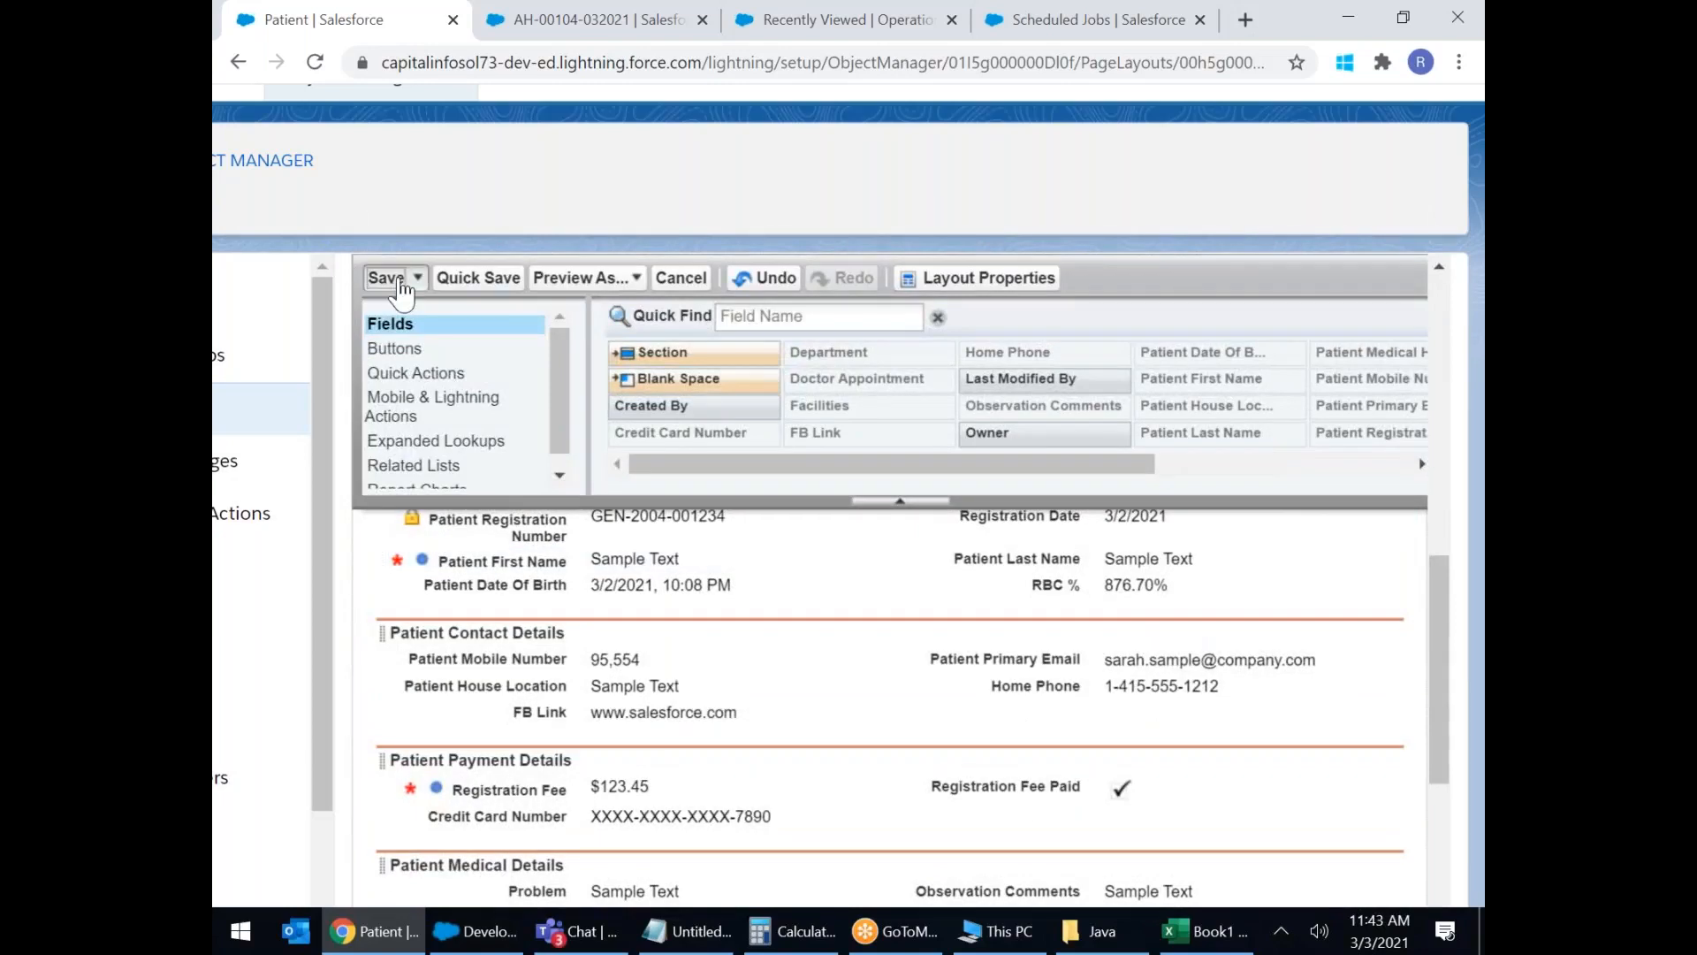
# Save the Walkin Patient layout, returning to the list showing Patient Layout and Walkin Patient.
pyautogui.click(386, 277)
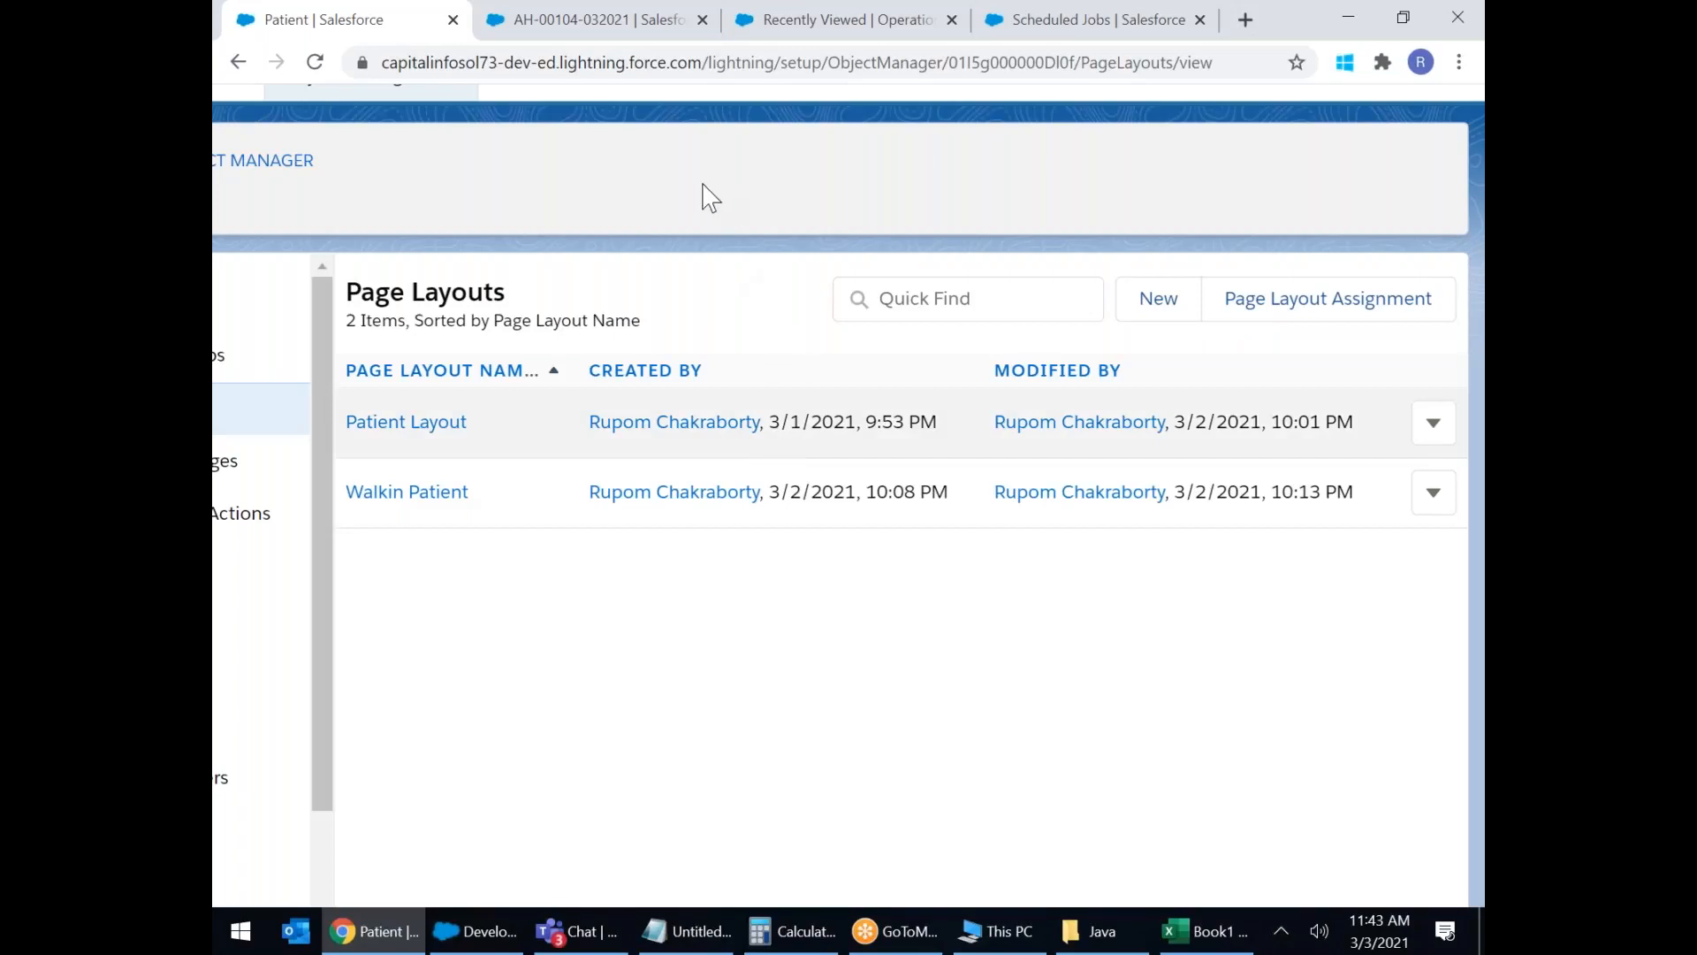
pyautogui.scroll(1, 705, 197)
pyautogui.scroll(-2, 704, 186)
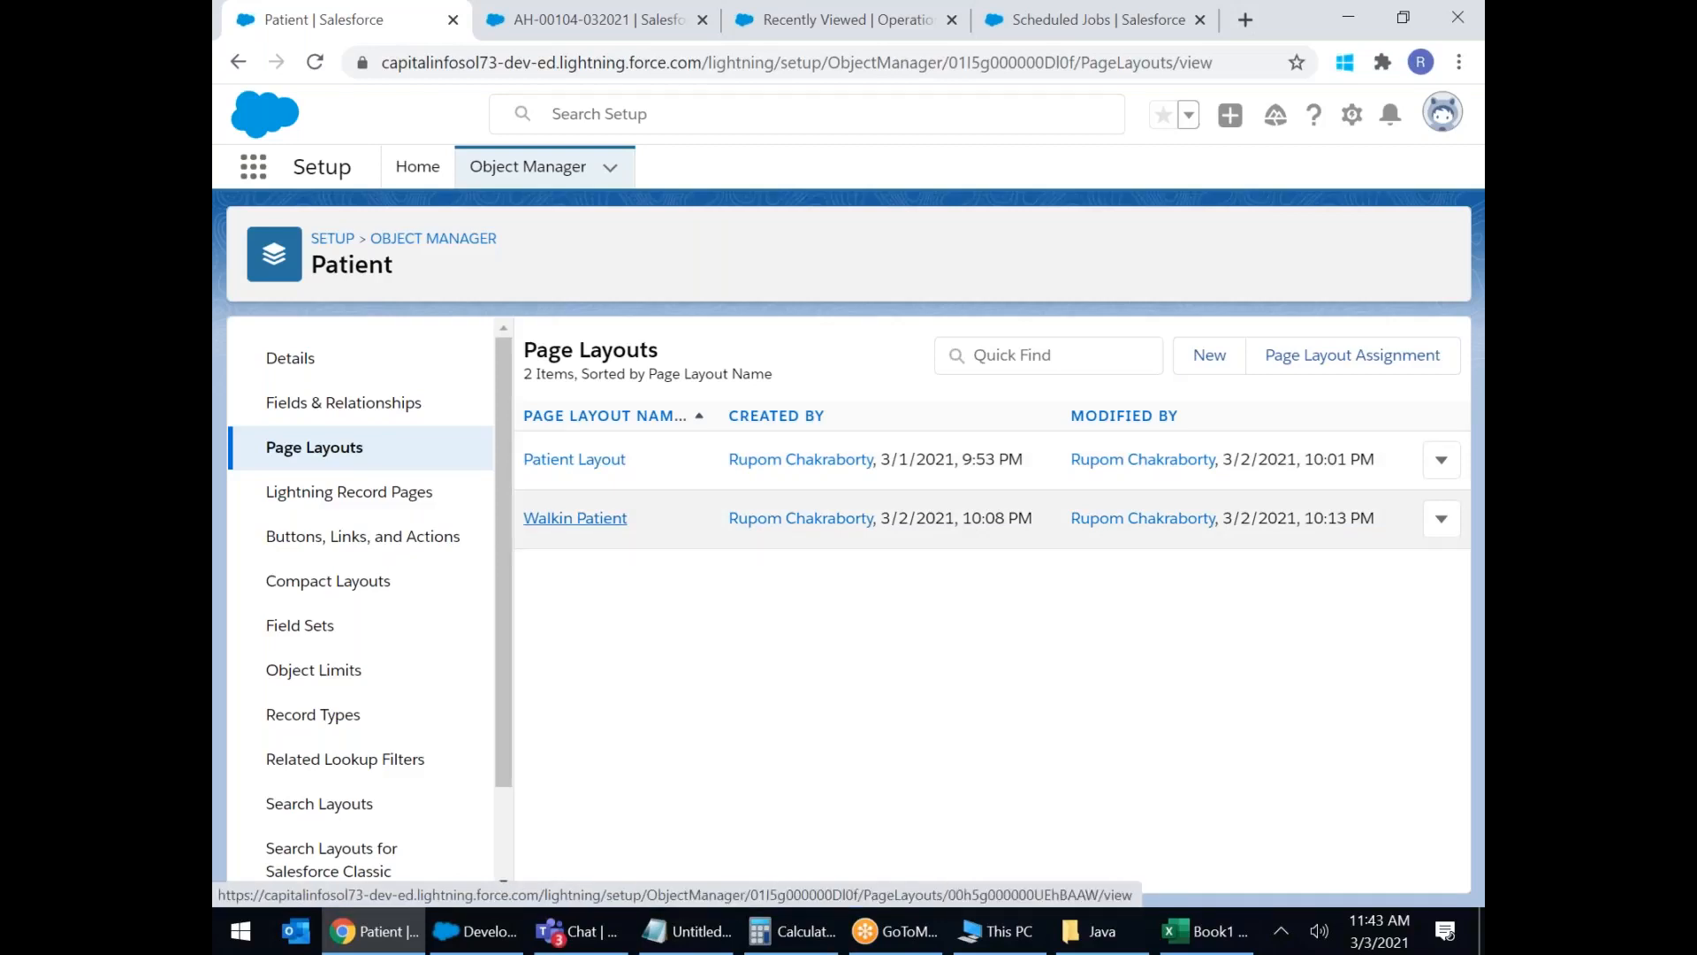
# Create a Patient page layout named 'Emergency Patient' with no cloned layout and save it.
pyautogui.click(1209, 358)
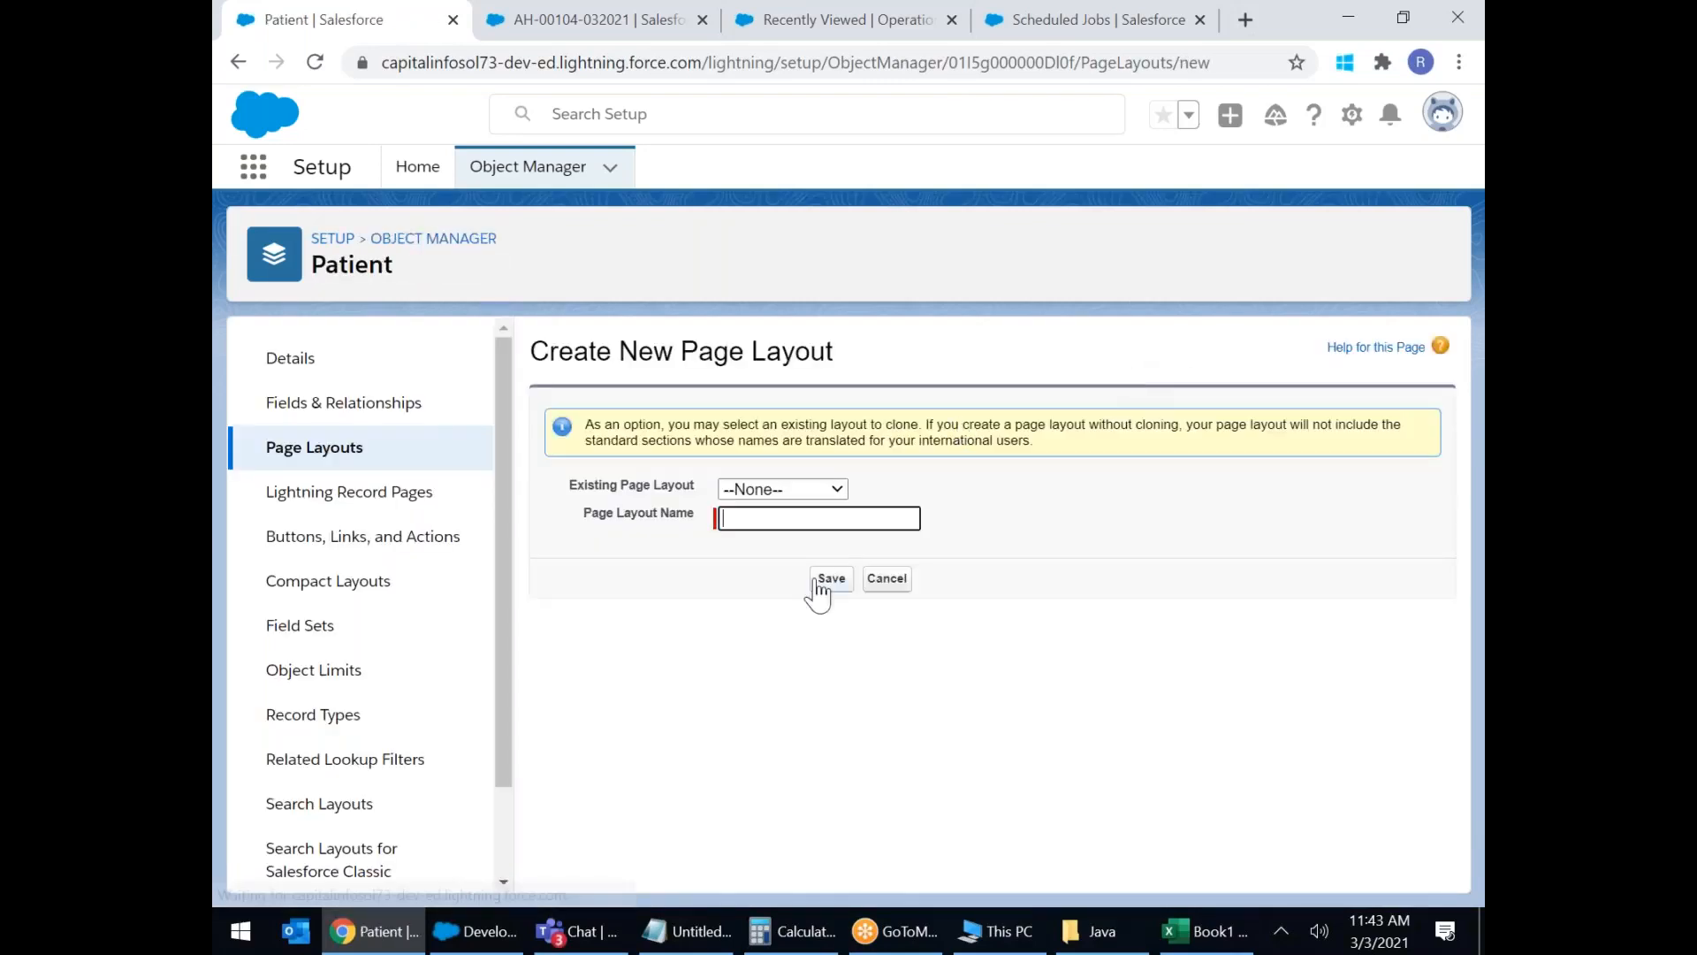
pyautogui.click(840, 490)
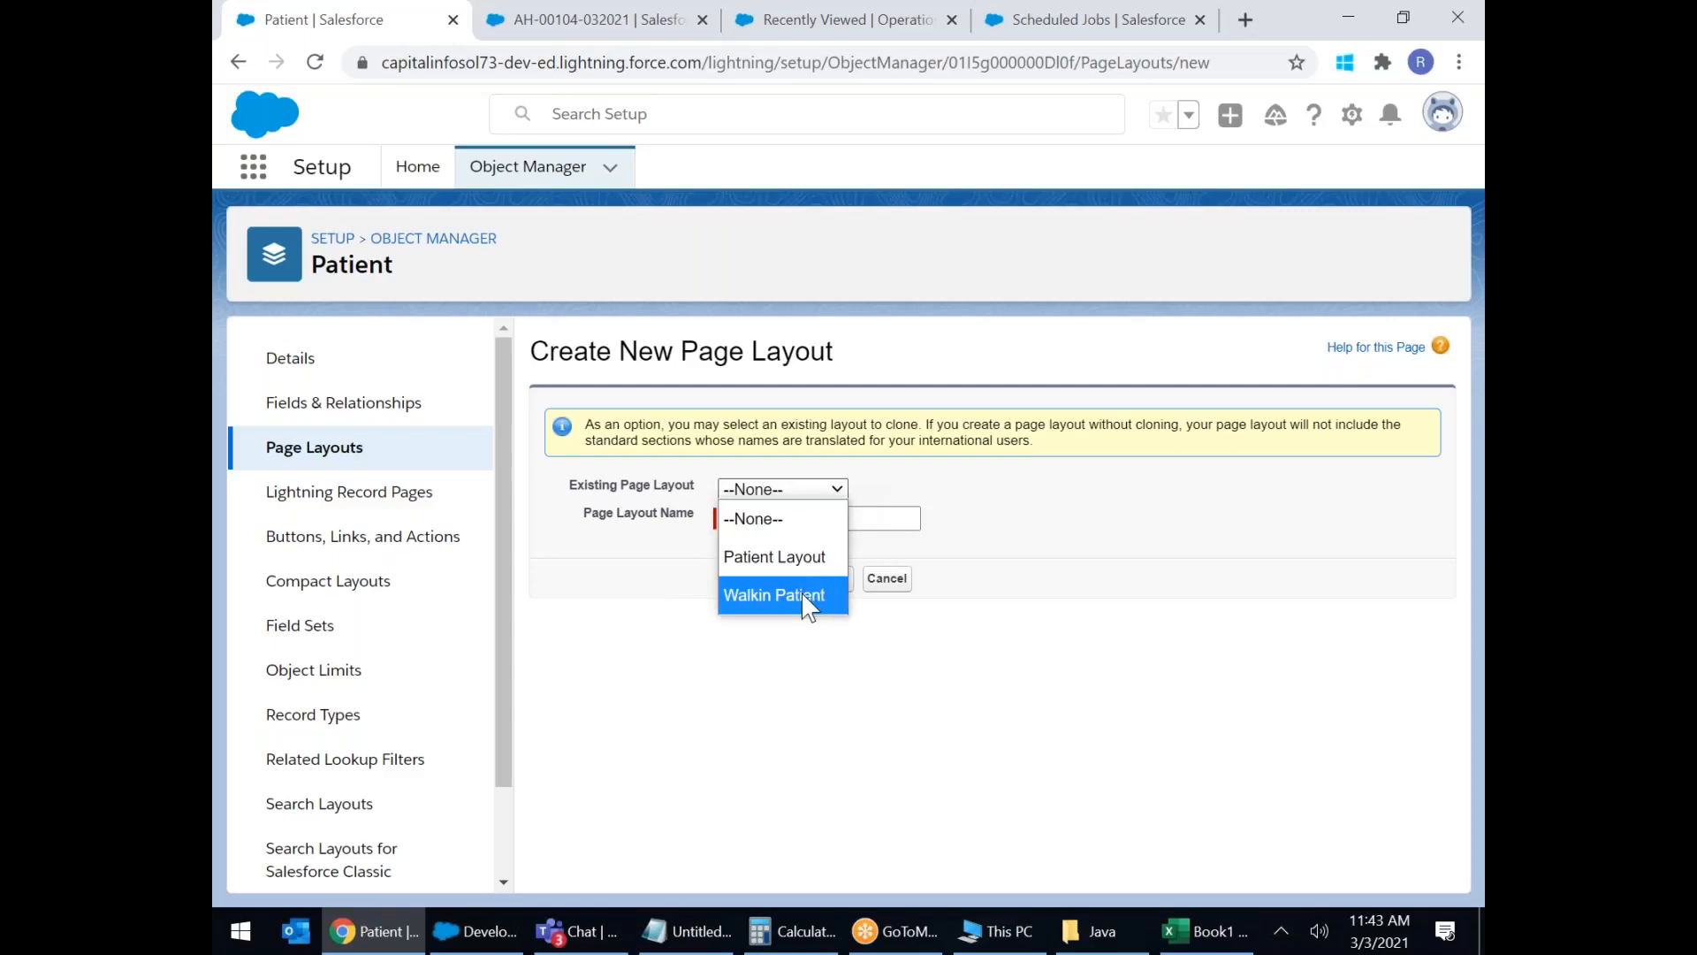
pyautogui.click(1144, 512)
pyautogui.click(759, 522)
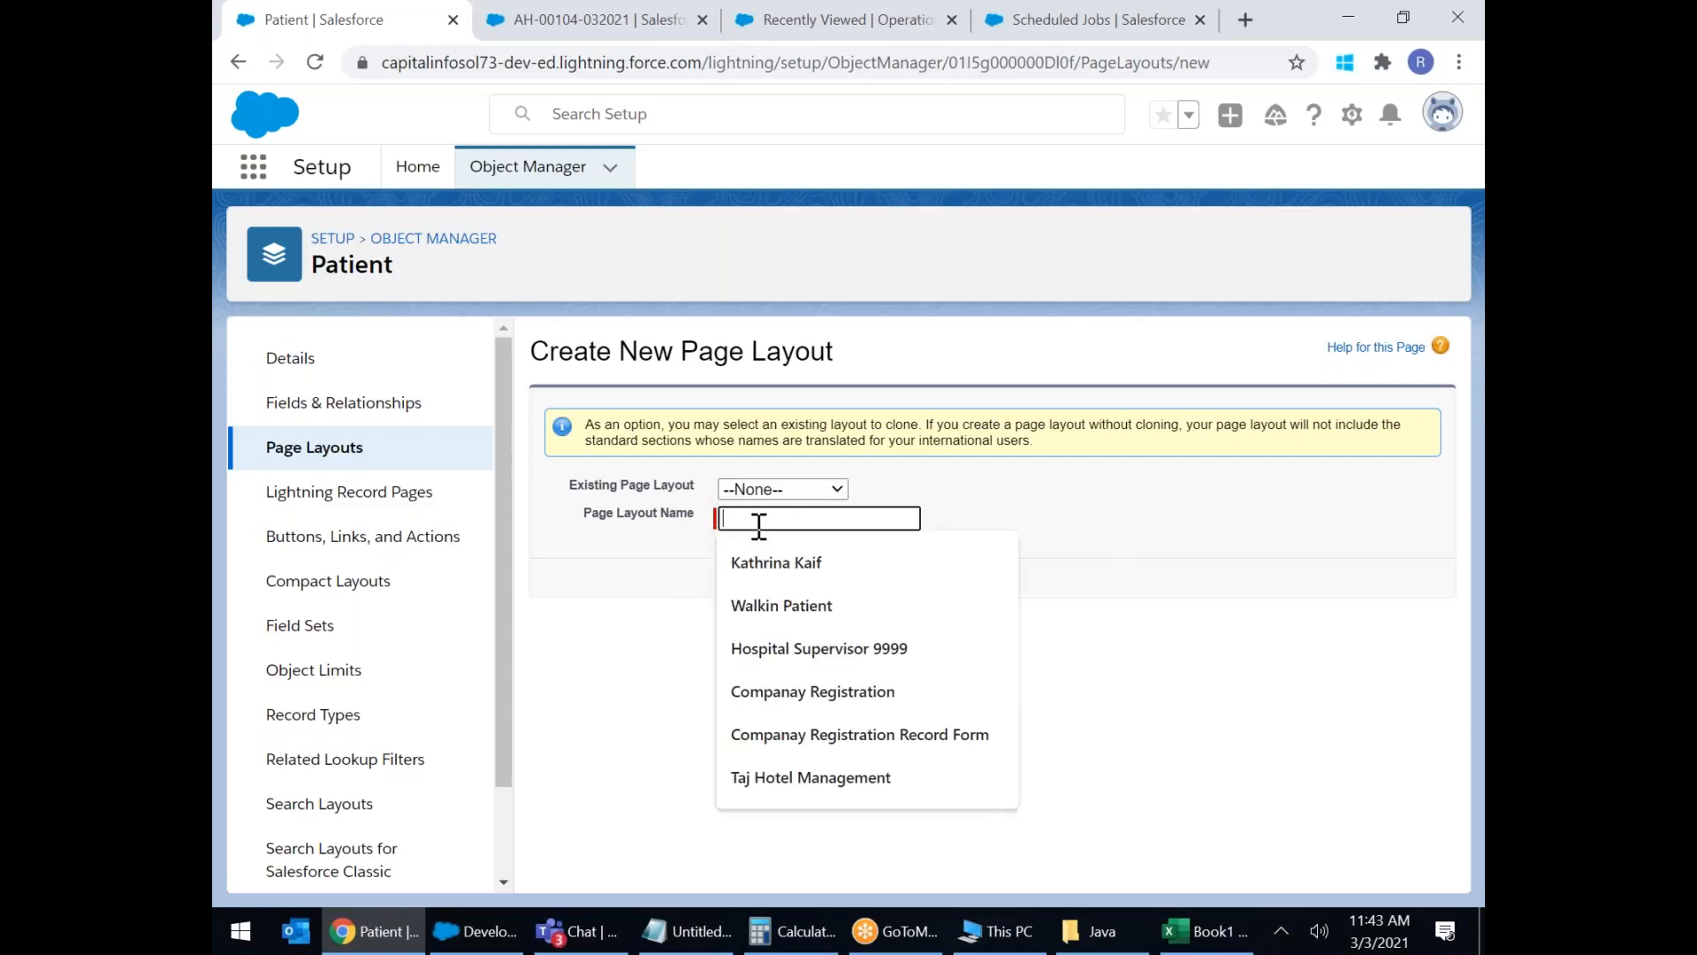
pyautogui.write('Emergency Patient')
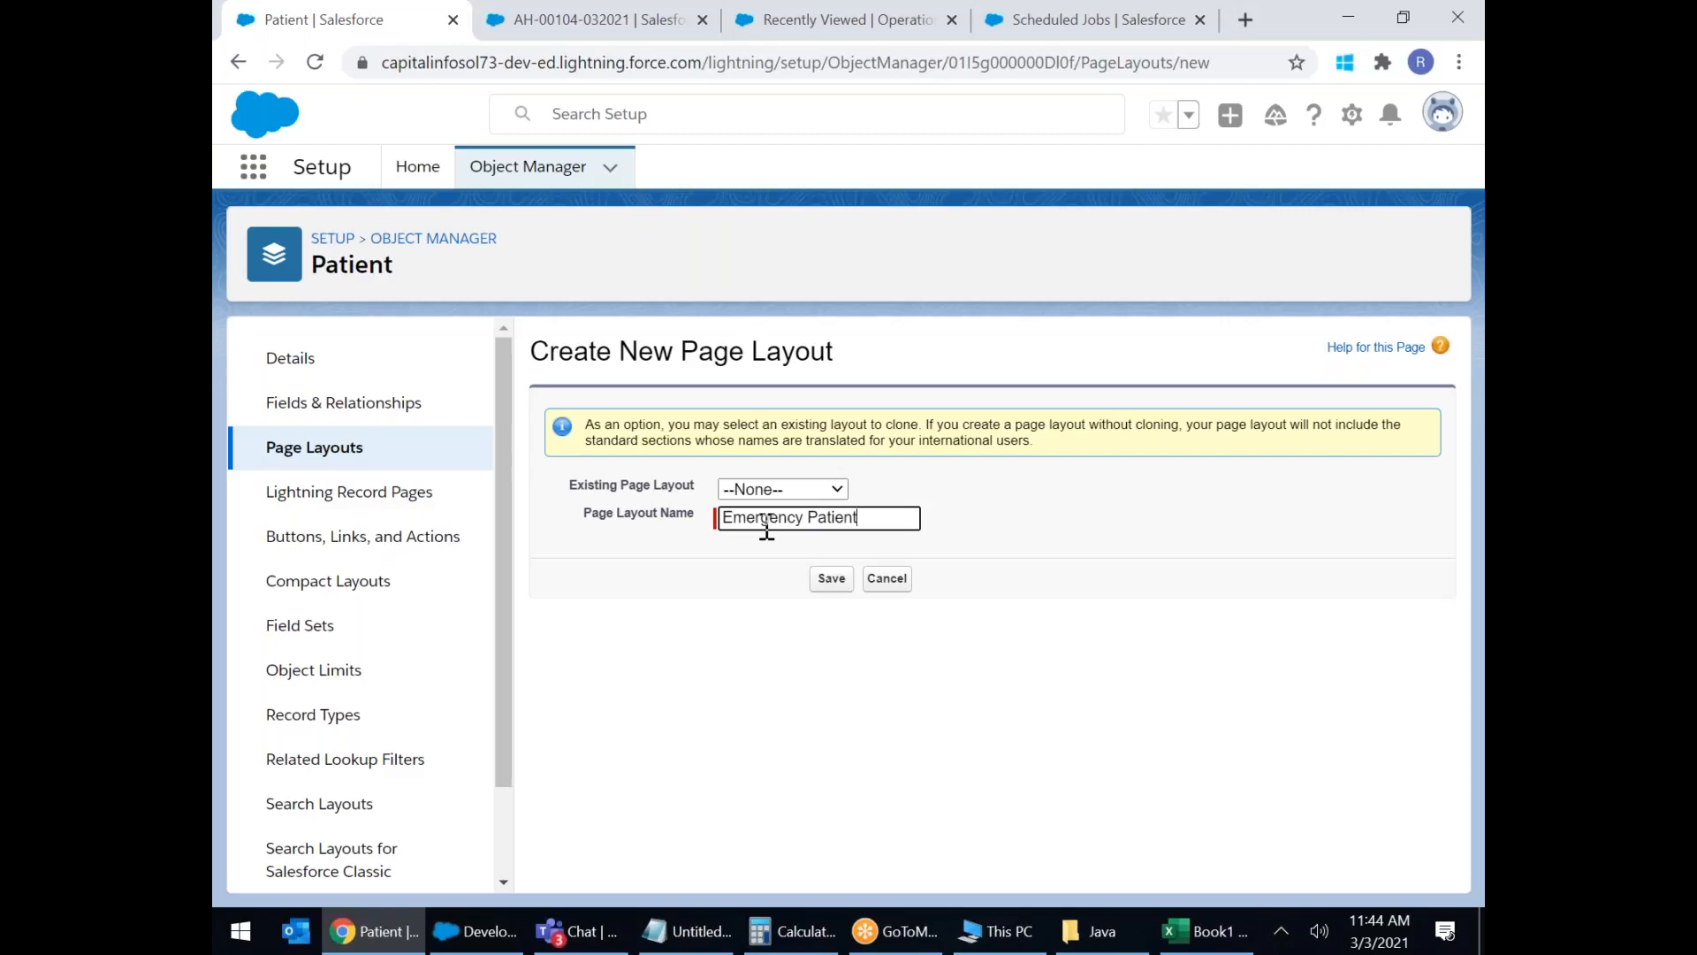
pyautogui.click(832, 578)
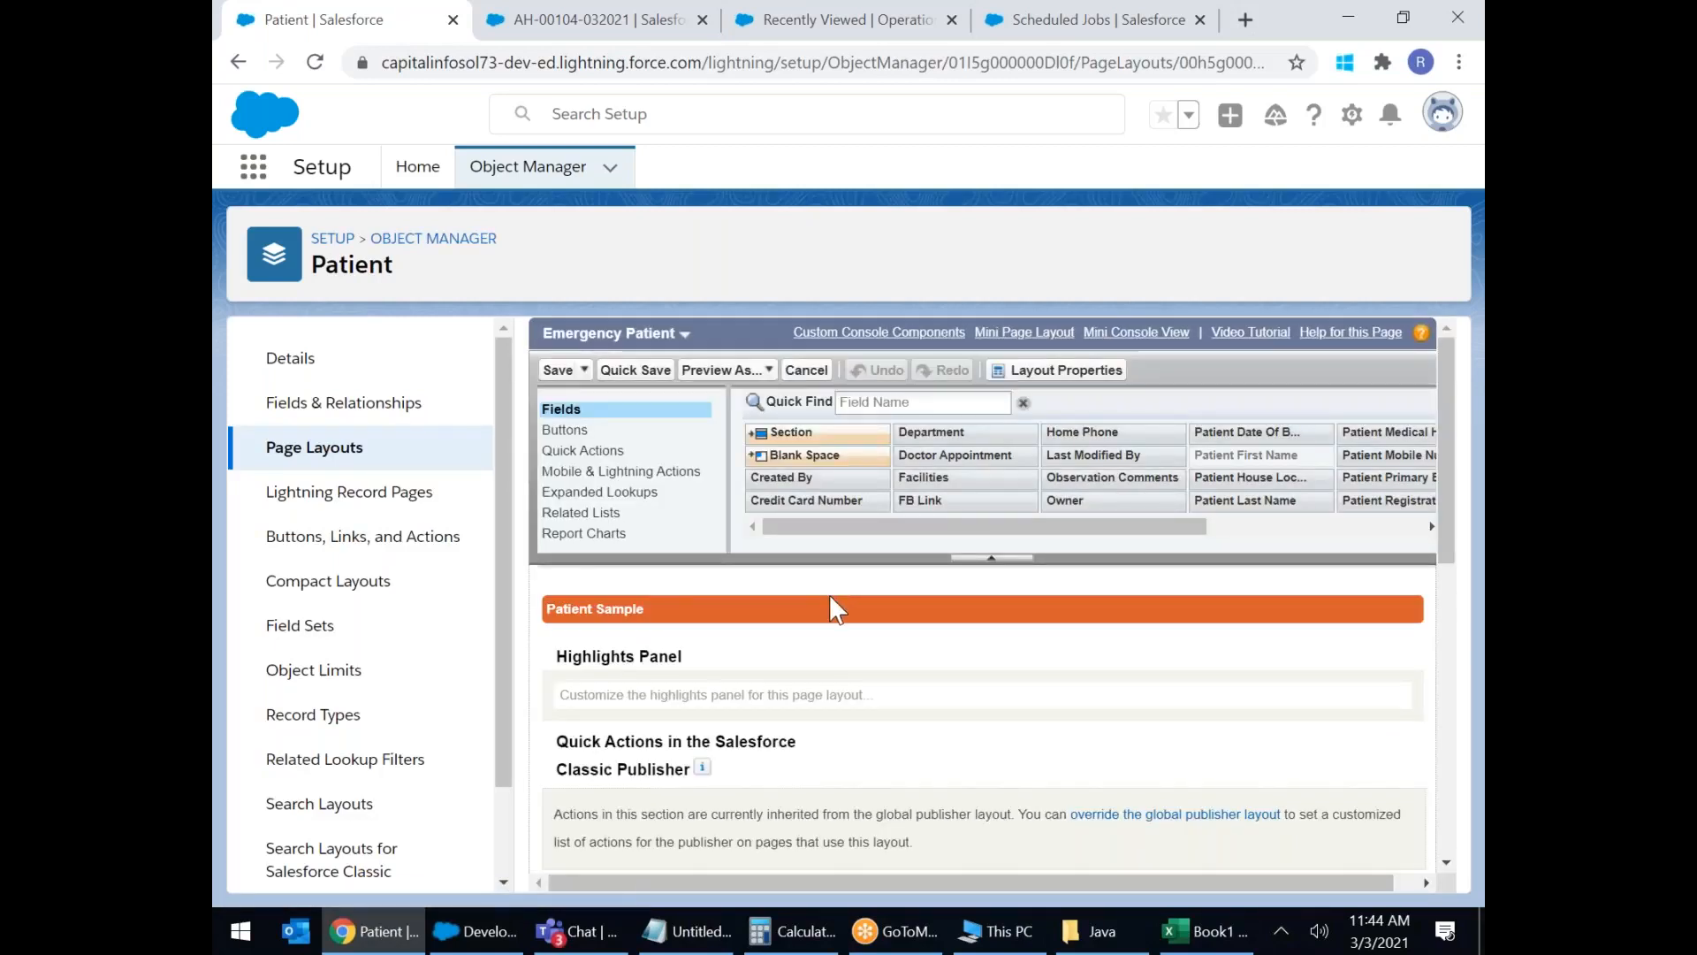
# Drag a new section onto the Emergency Patient layout and name it 'Emergency Patient Details'.
pyautogui.scroll(-1, 832, 610)
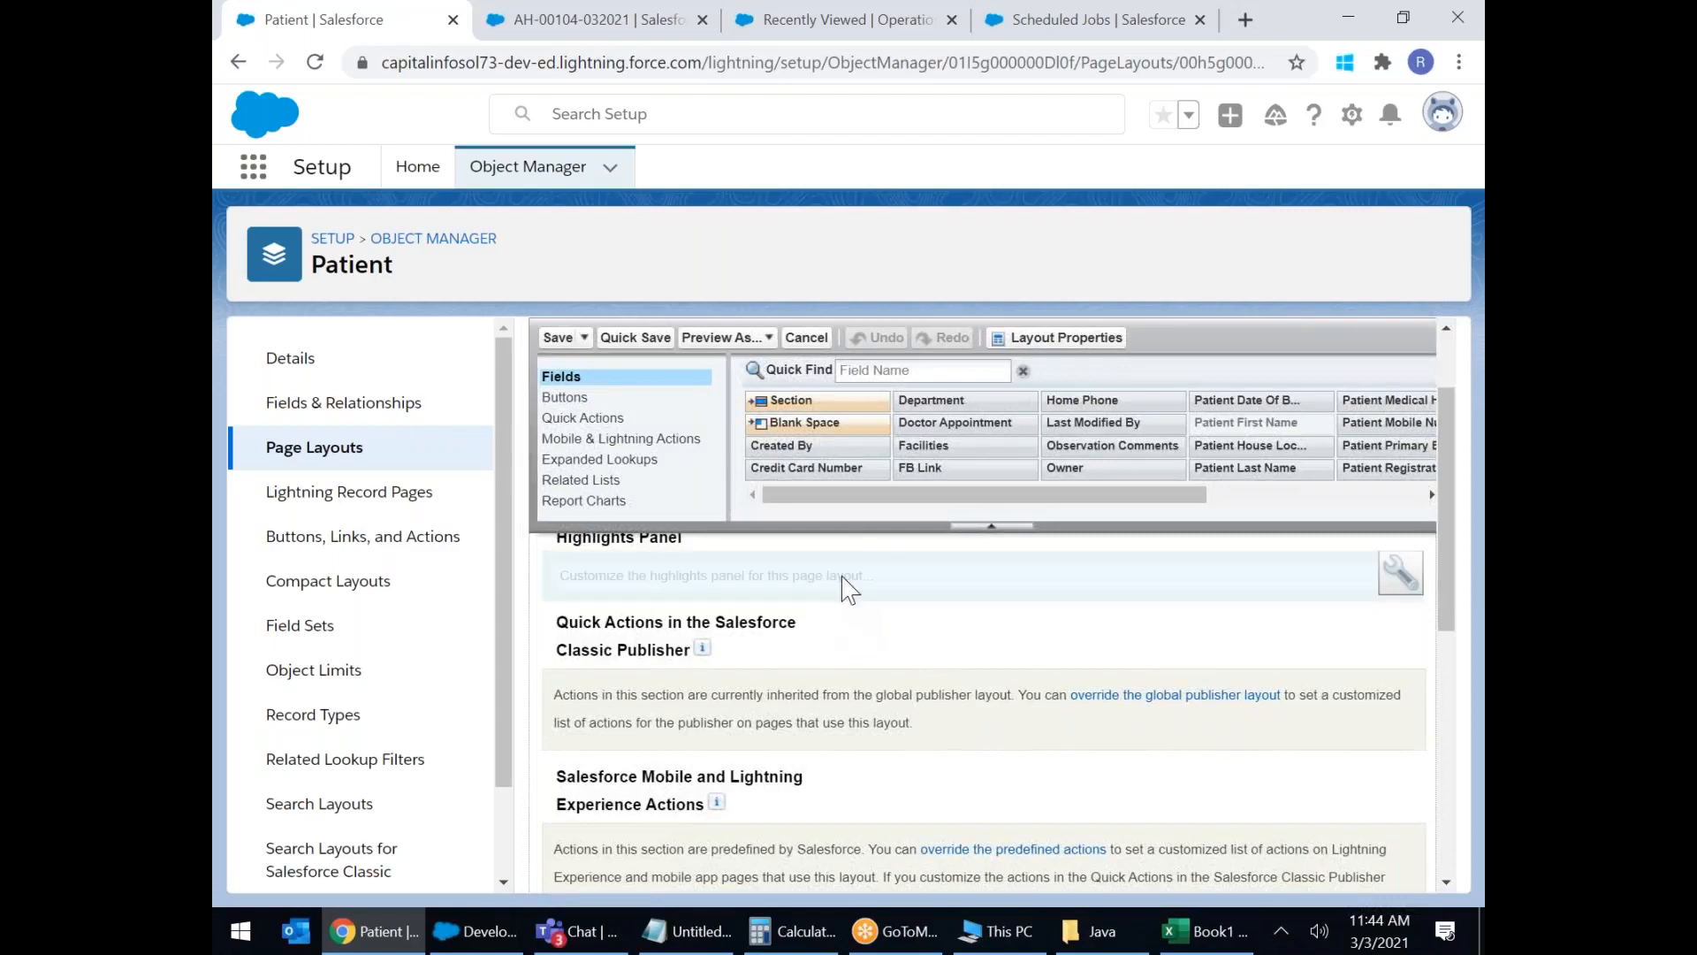
pyautogui.scroll(-5, 822, 566)
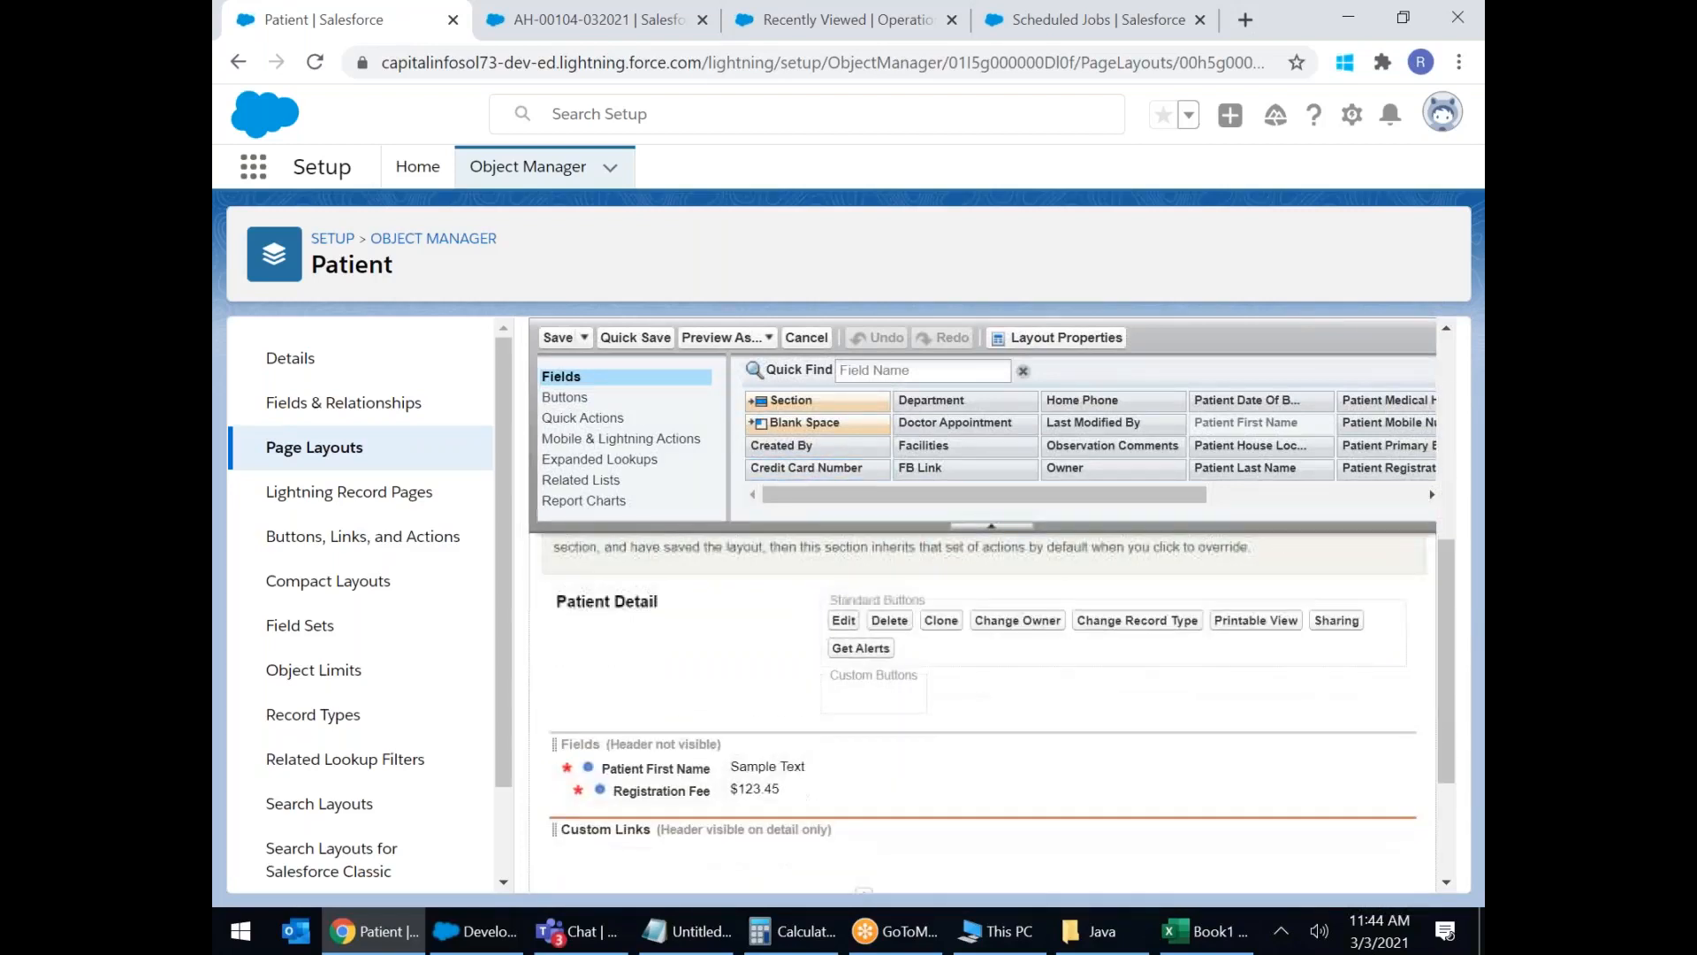
pyautogui.moveTo(791, 400); pyautogui.dragTo(670, 624)
pyautogui.write('Emergency Patient Details')
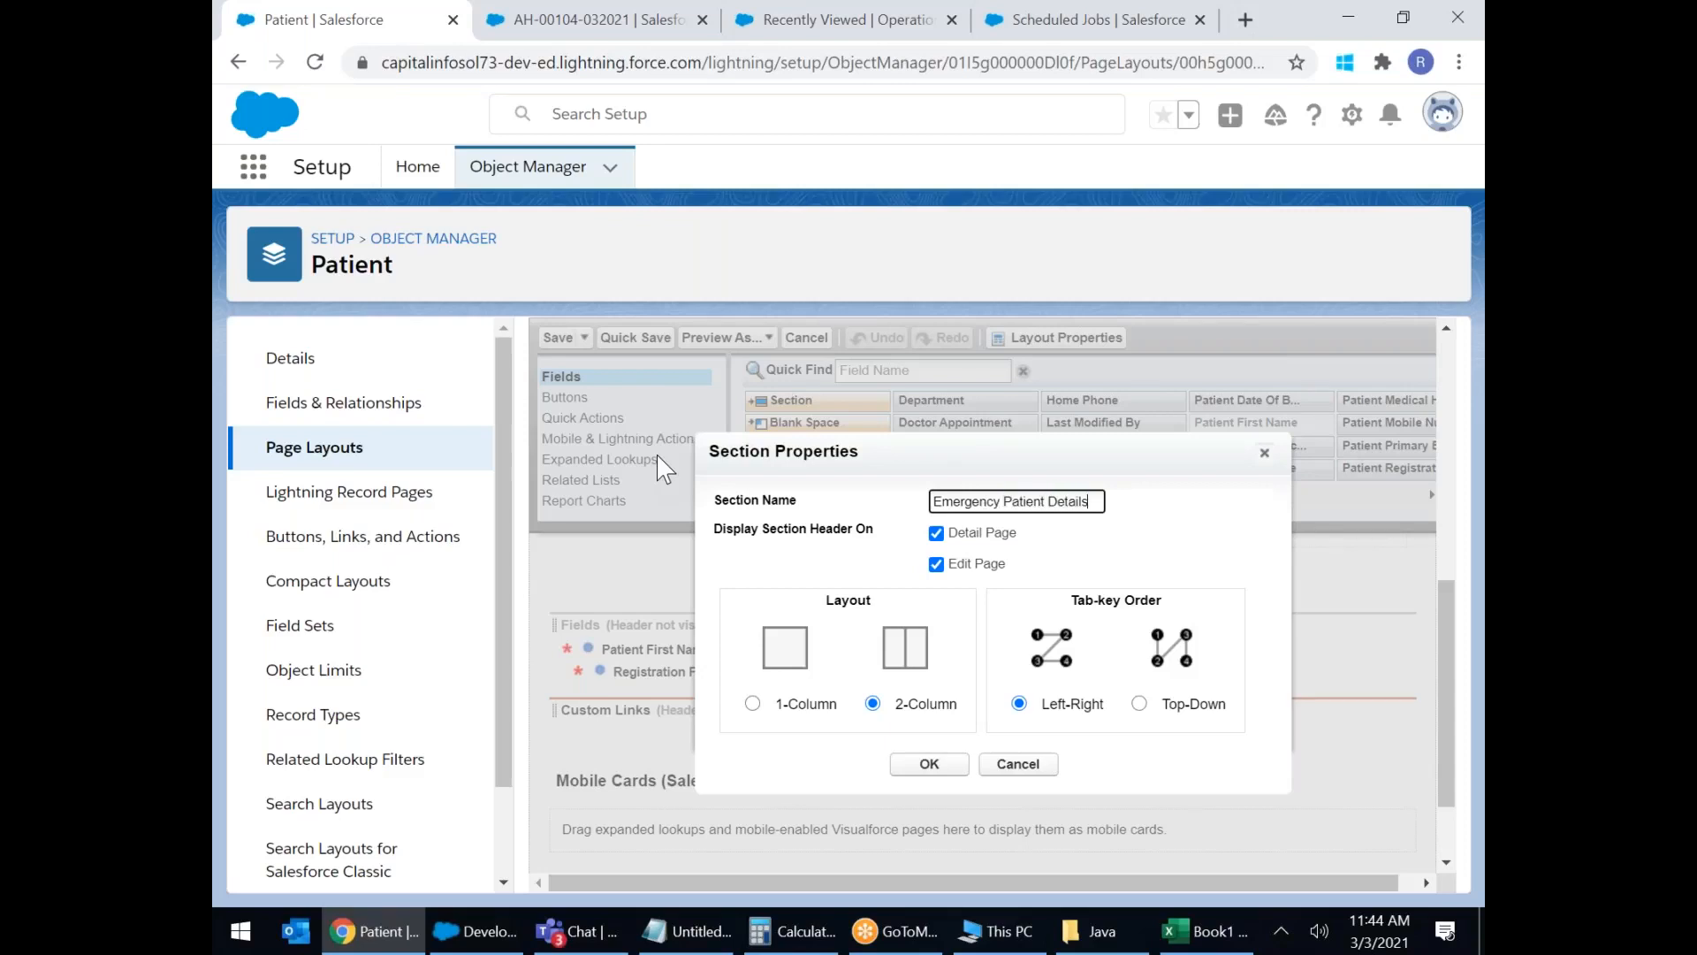
pyautogui.click(928, 764)
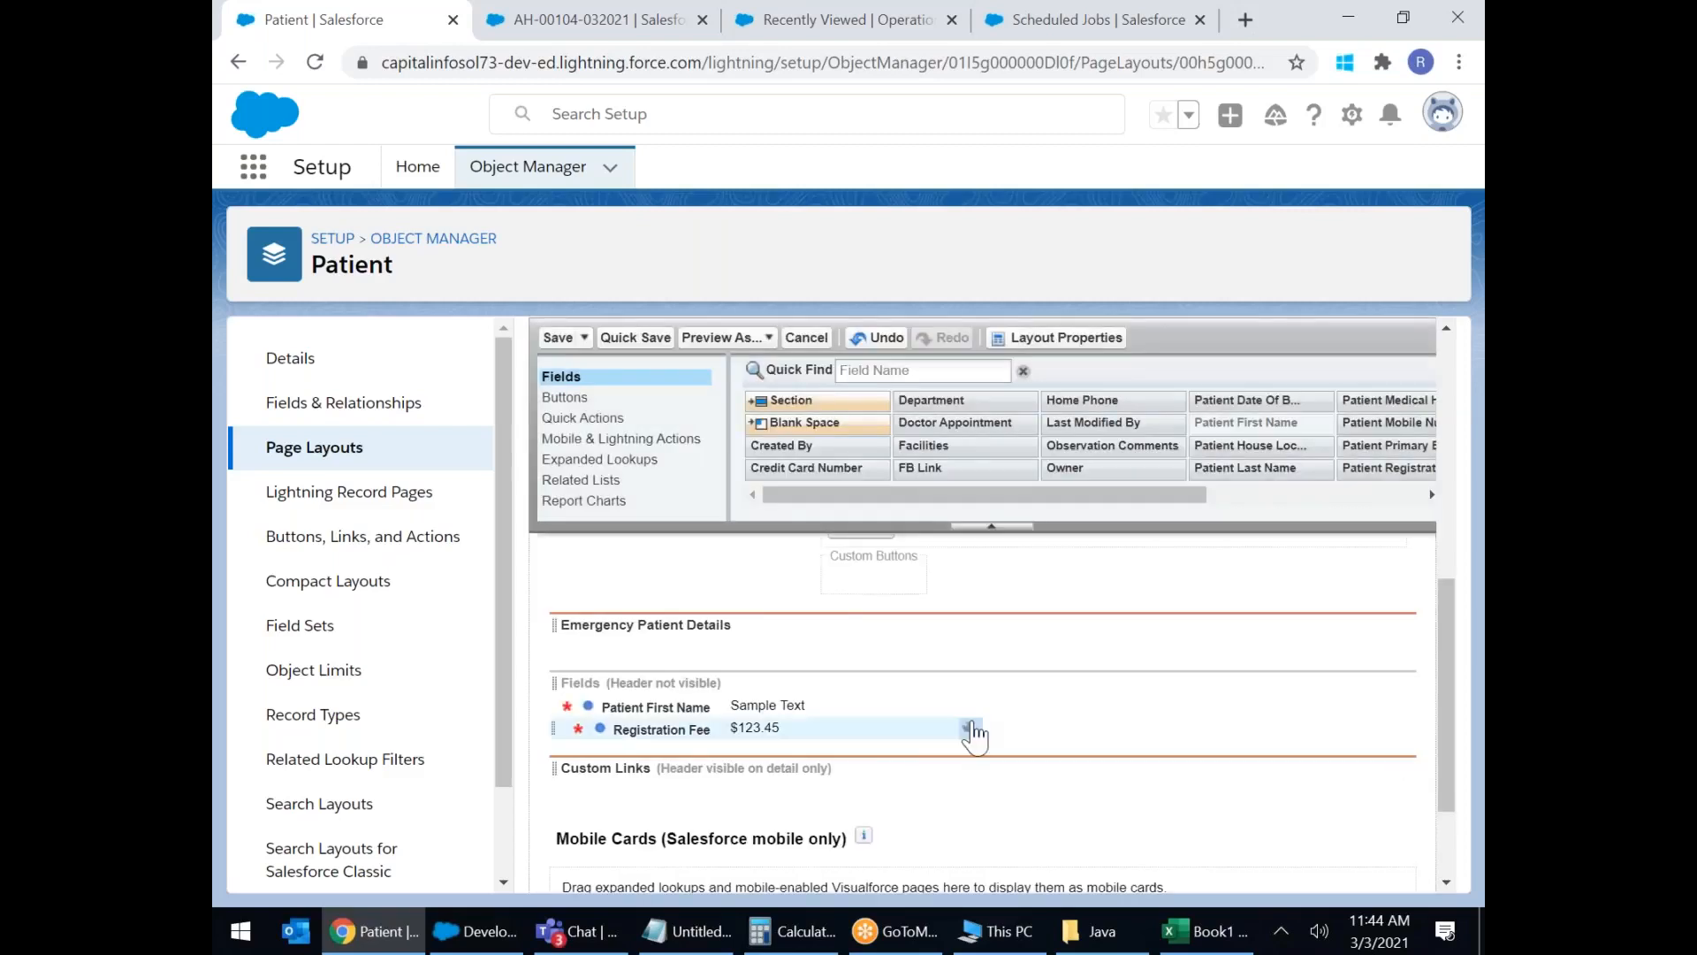
# Move Patient First Name, Last Name, Registration Fee, Department and Problem into Emergency Patient Details.
pyautogui.moveTo(665, 707); pyautogui.dragTo(672, 647)
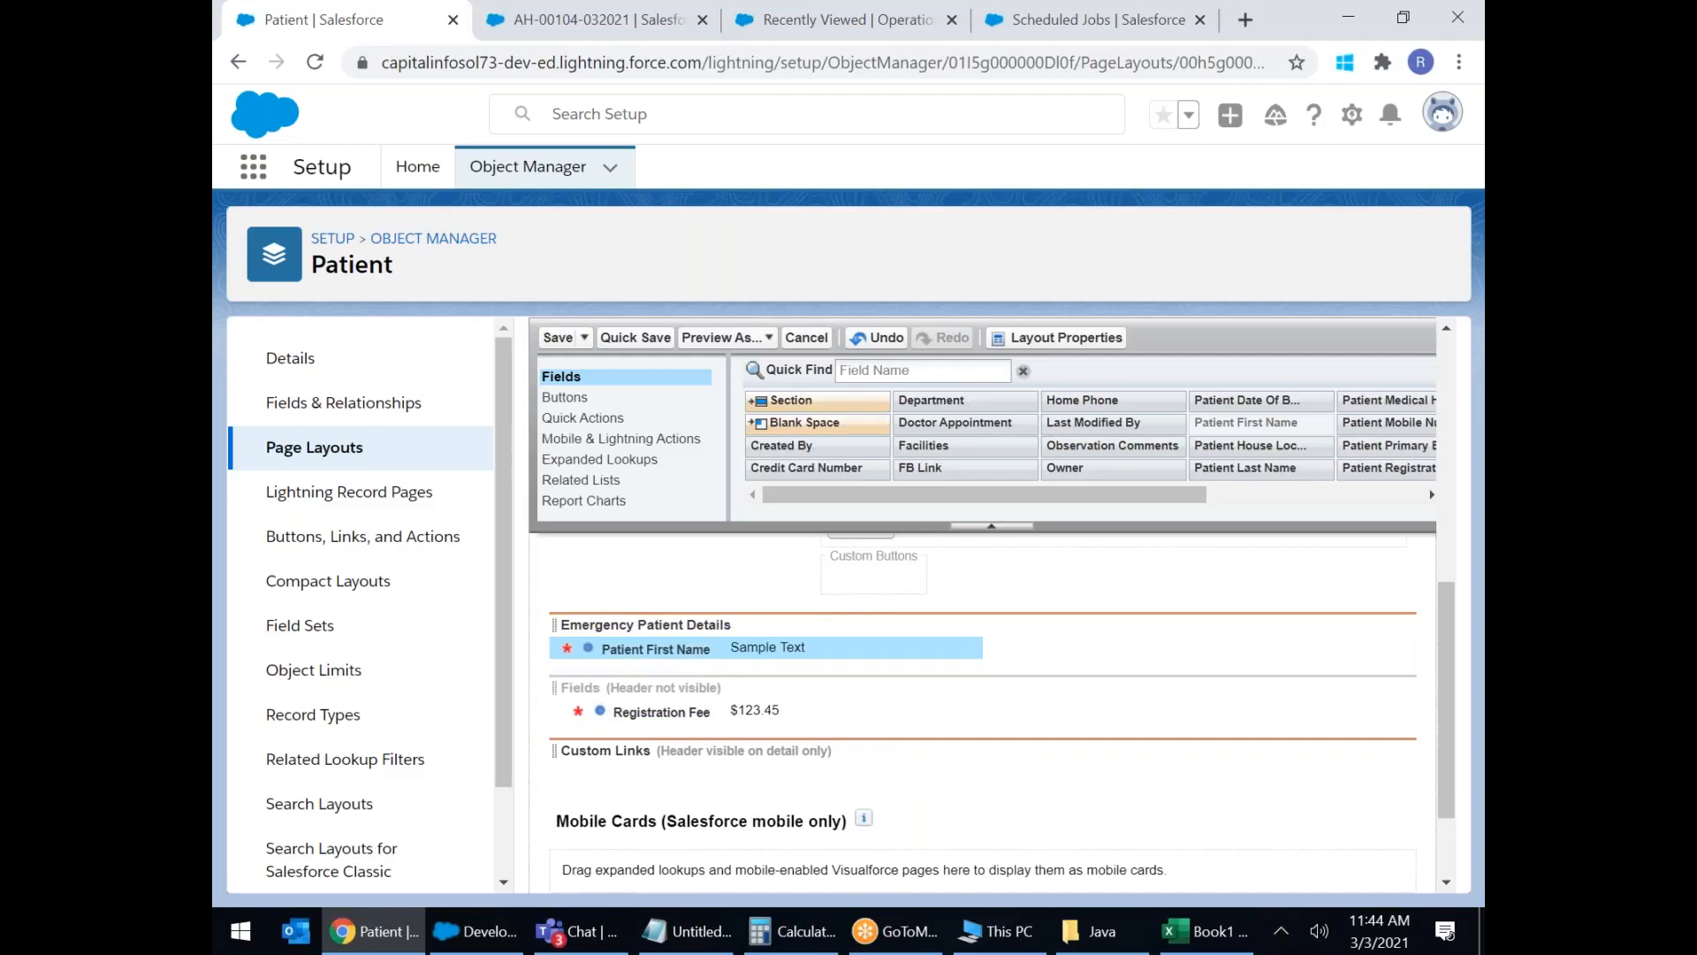
pyautogui.moveTo(1247, 468); pyautogui.dragTo(1295, 641)
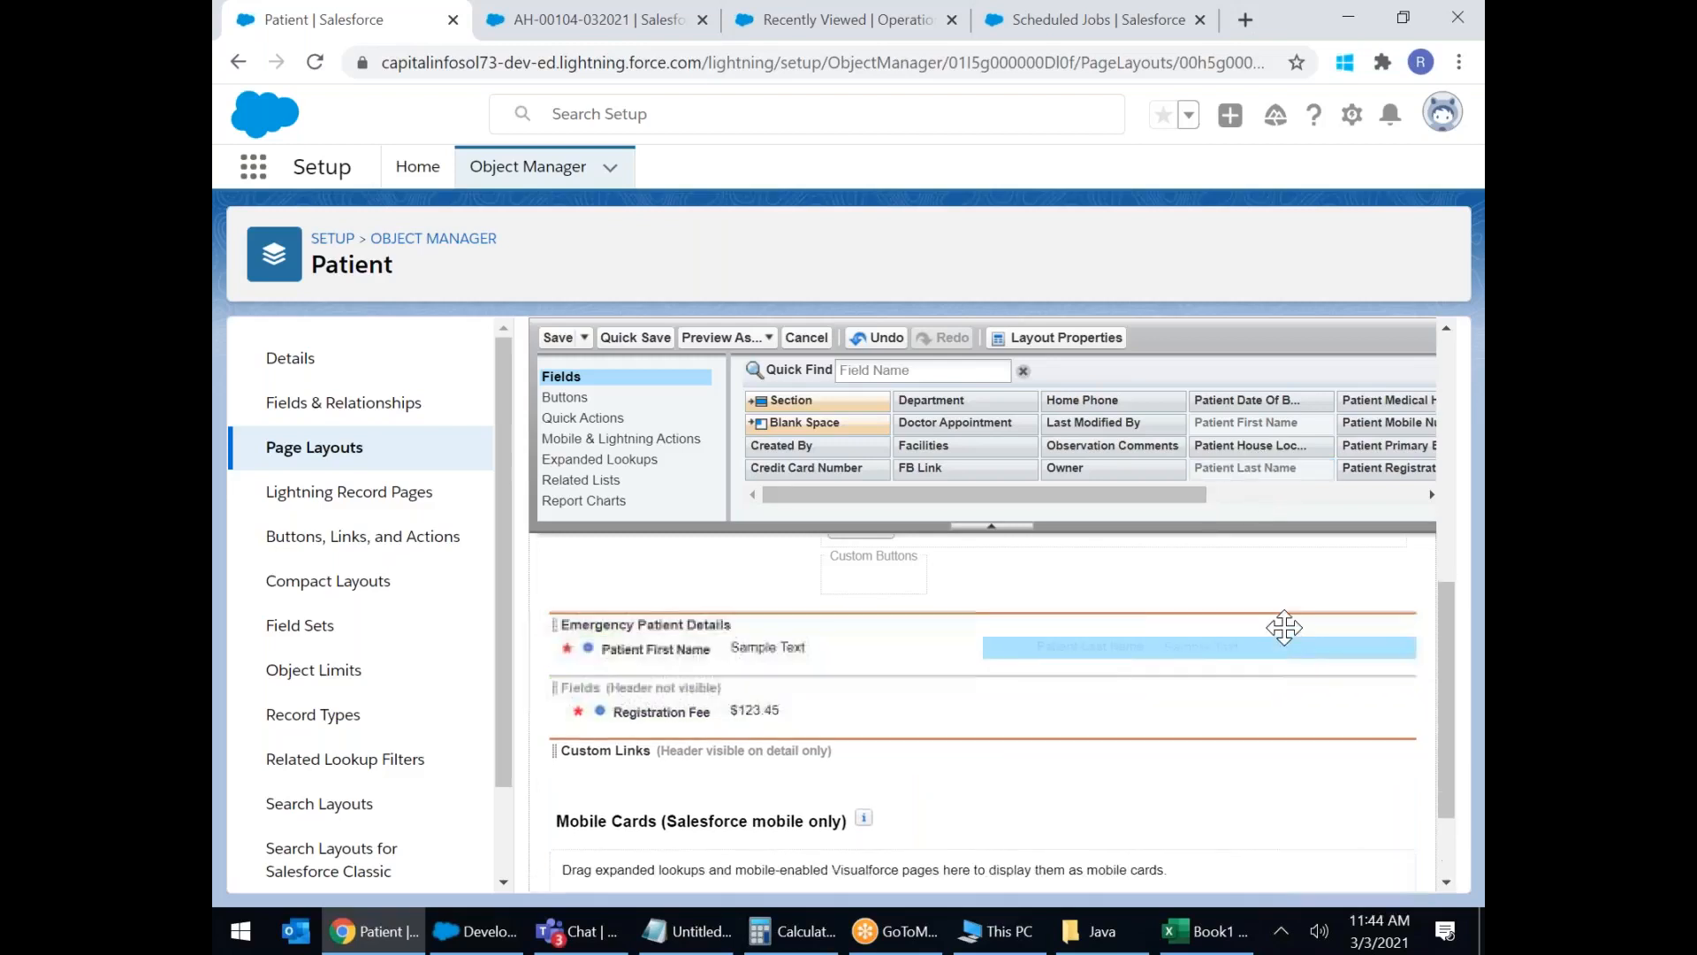
pyautogui.moveTo(1152, 495); pyautogui.dragTo(1312, 498)
pyautogui.moveTo(1149, 422); pyautogui.dragTo(669, 676)
pyautogui.moveTo(705, 739); pyautogui.dragTo(1116, 678)
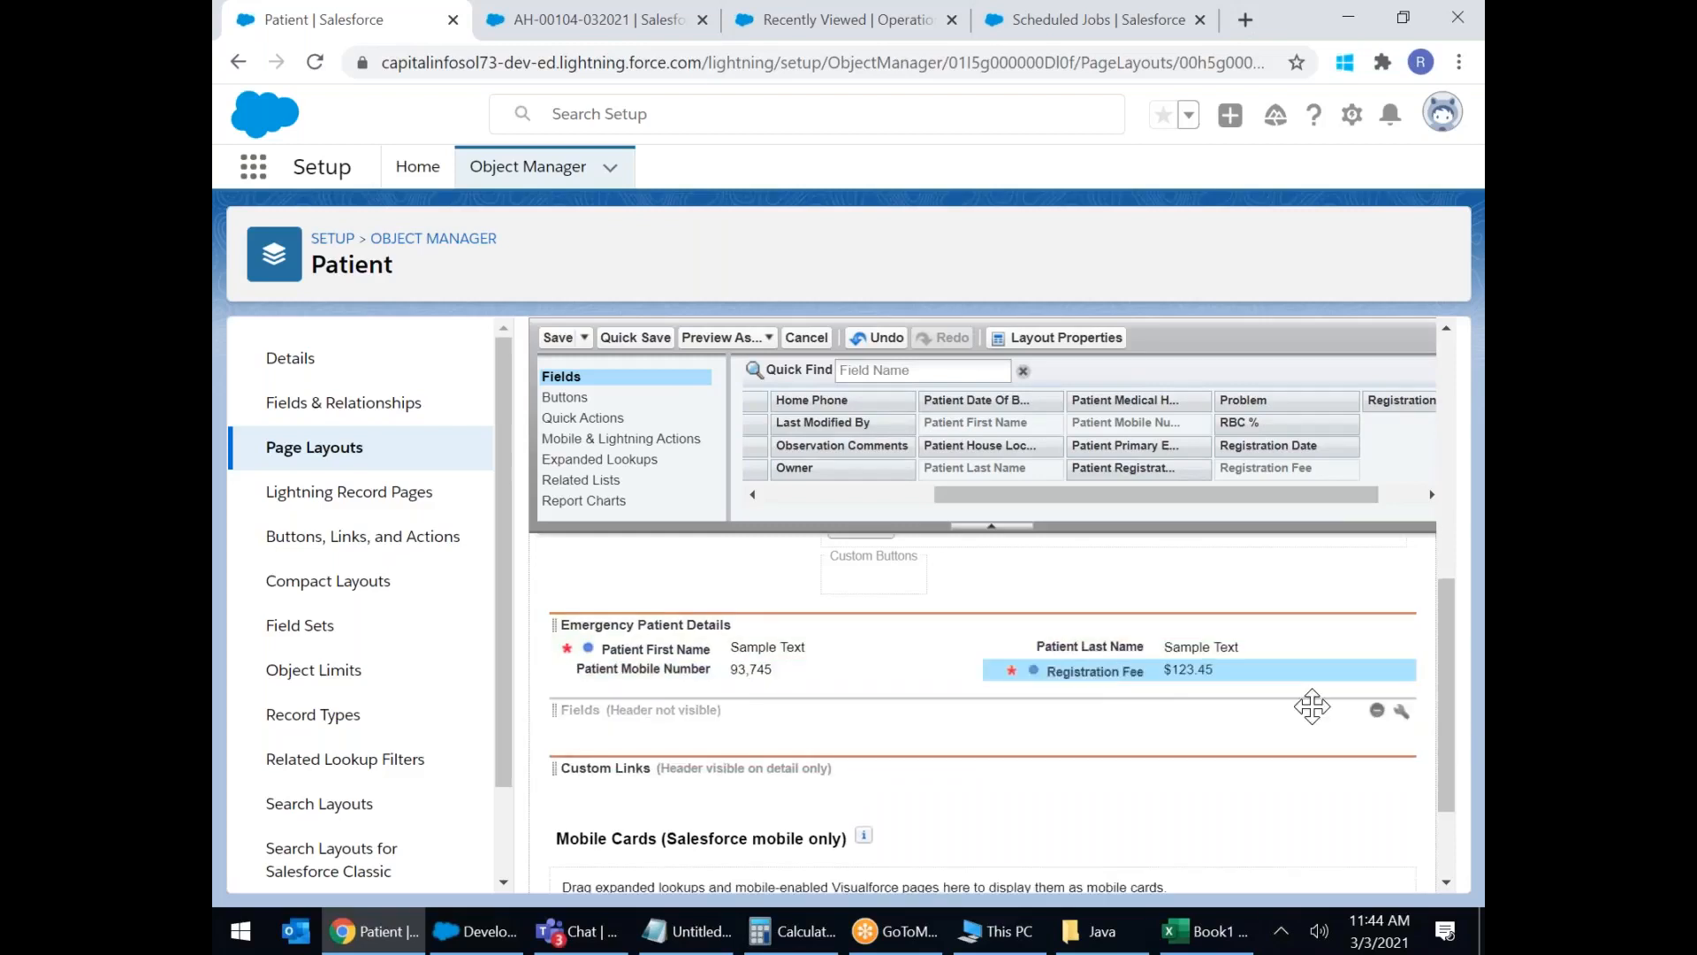
pyautogui.moveTo(1204, 506); pyautogui.dragTo(926, 477)
pyautogui.moveTo(959, 399); pyautogui.dragTo(752, 694)
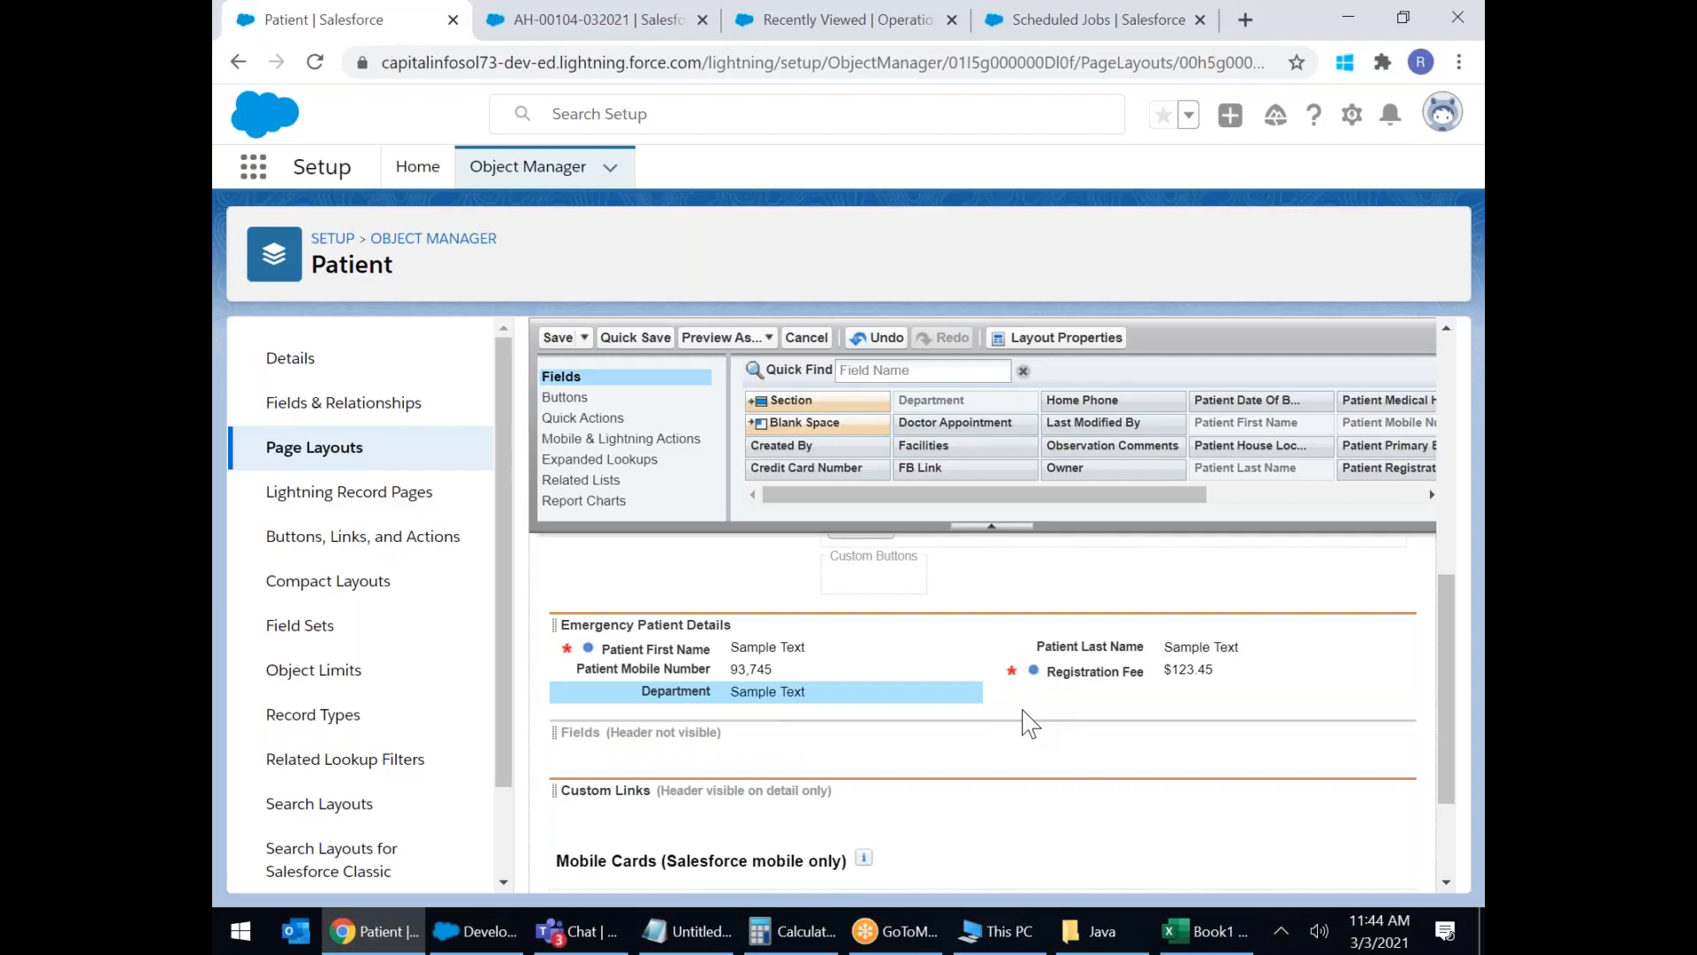
pyautogui.moveTo(1153, 495); pyautogui.dragTo(1331, 493)
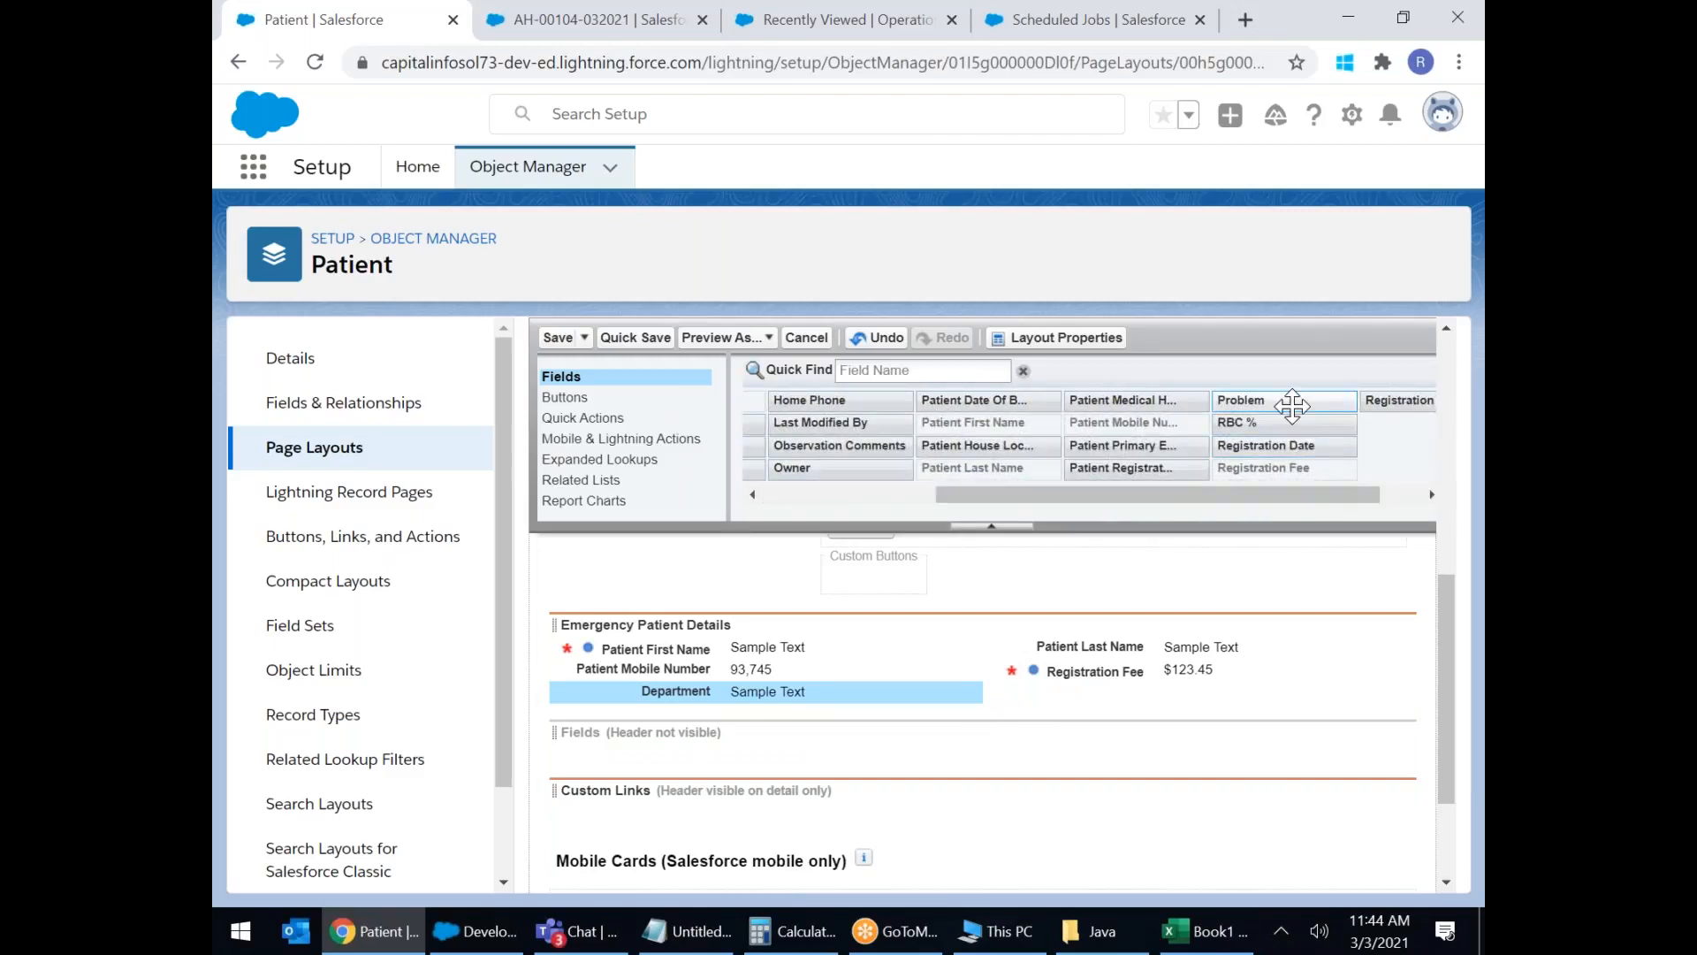
pyautogui.moveTo(1291, 402); pyautogui.dragTo(1250, 688)
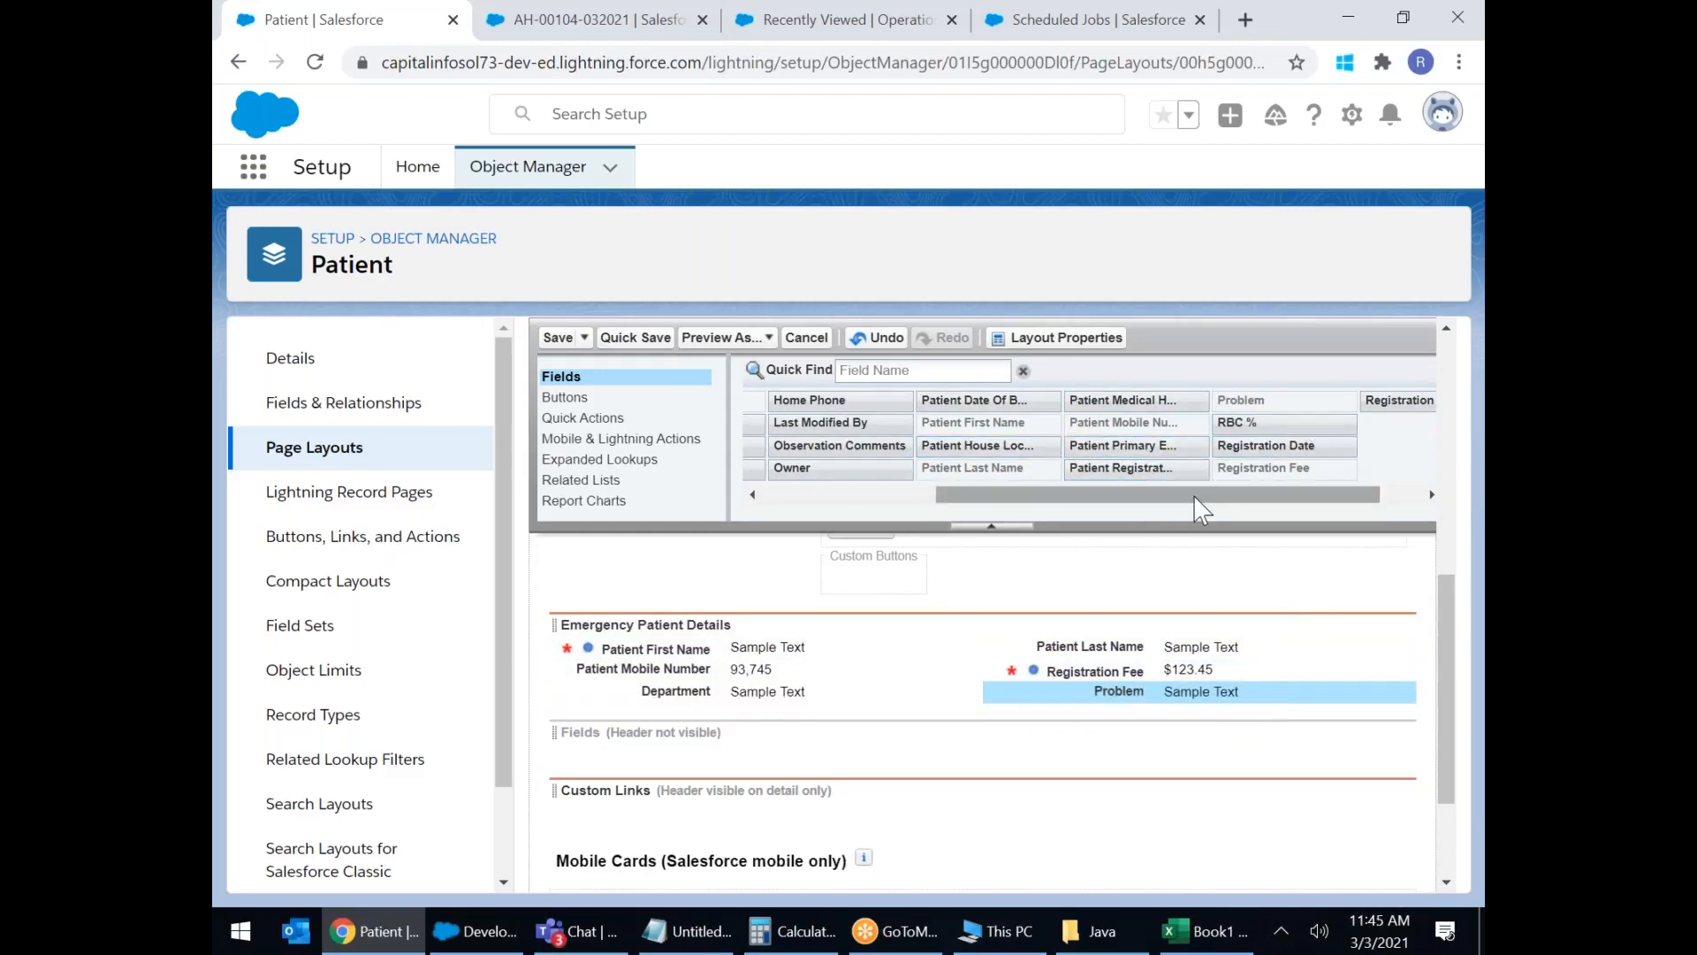
pyautogui.moveTo(1220, 505); pyautogui.dragTo(1350, 505)
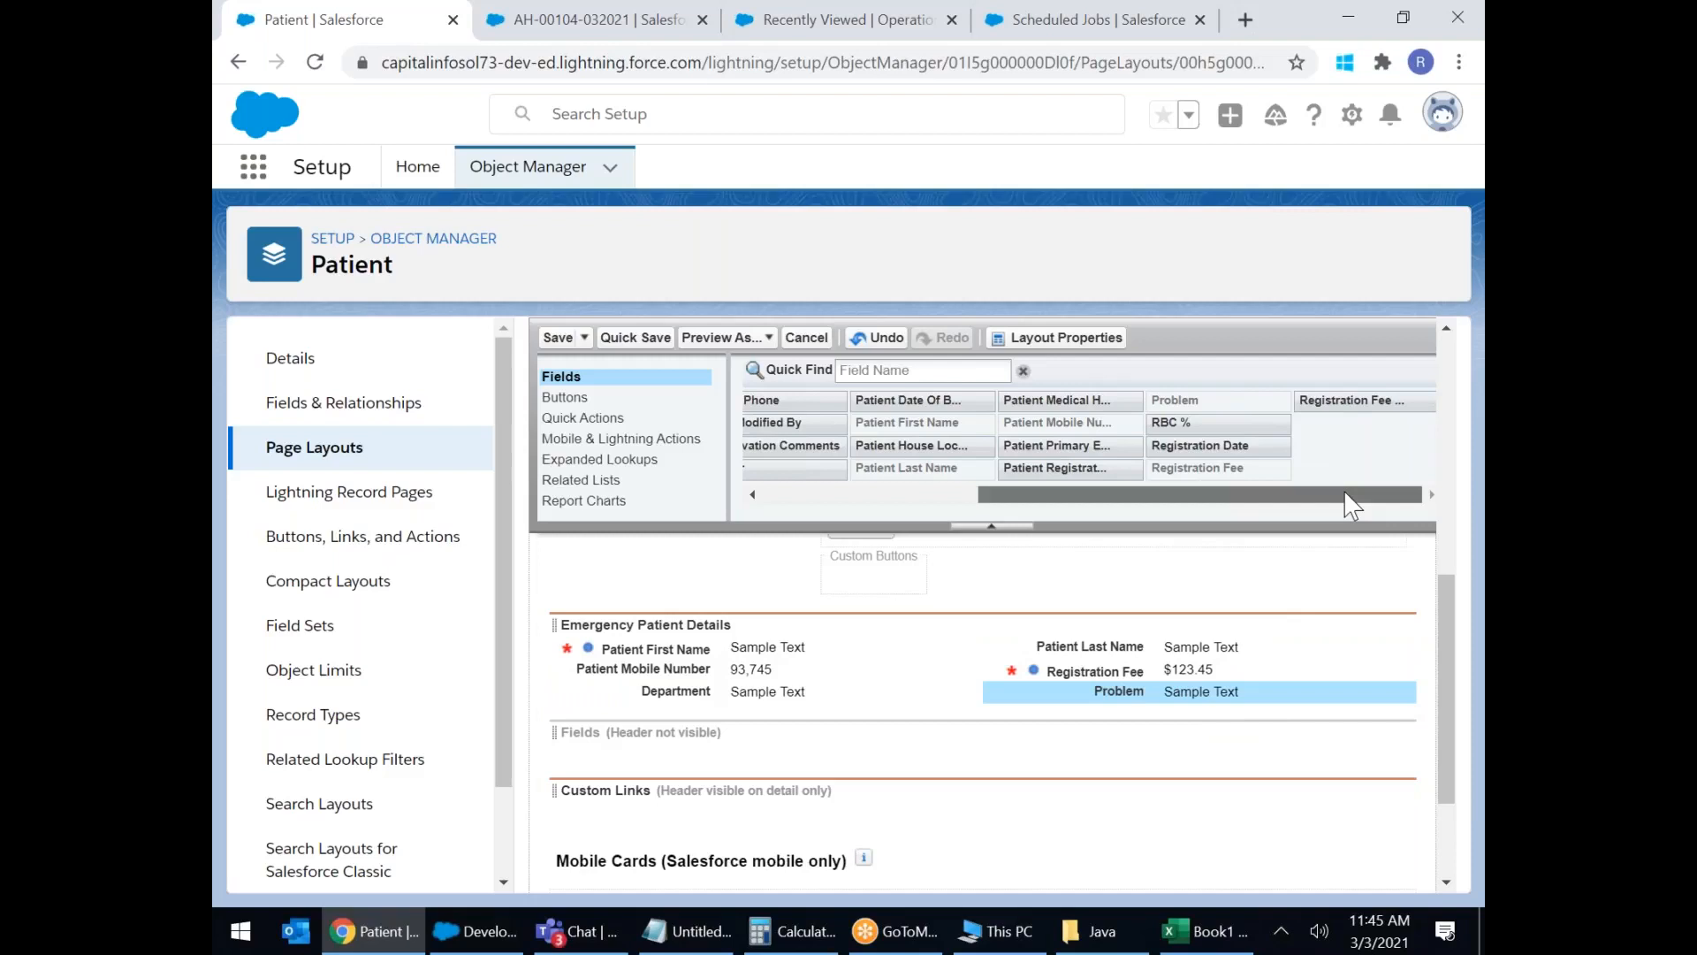
pyautogui.moveTo(1269, 493); pyautogui.dragTo(1153, 470)
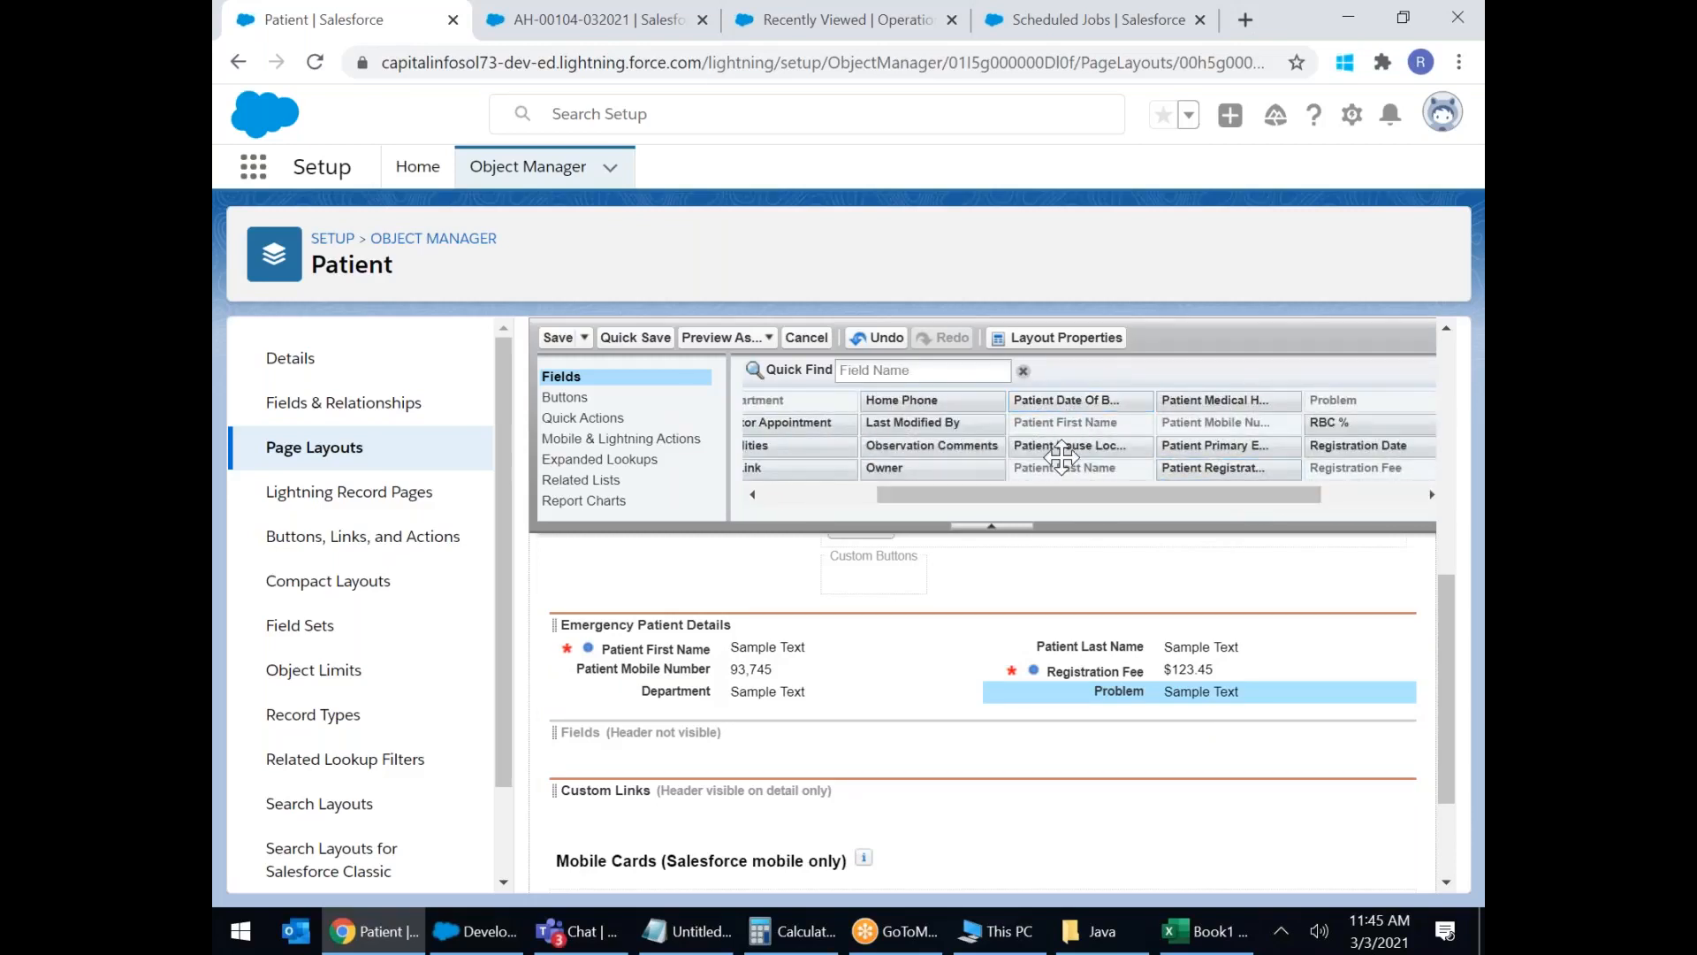
pyautogui.moveTo(1035, 509); pyautogui.dragTo(806, 503)
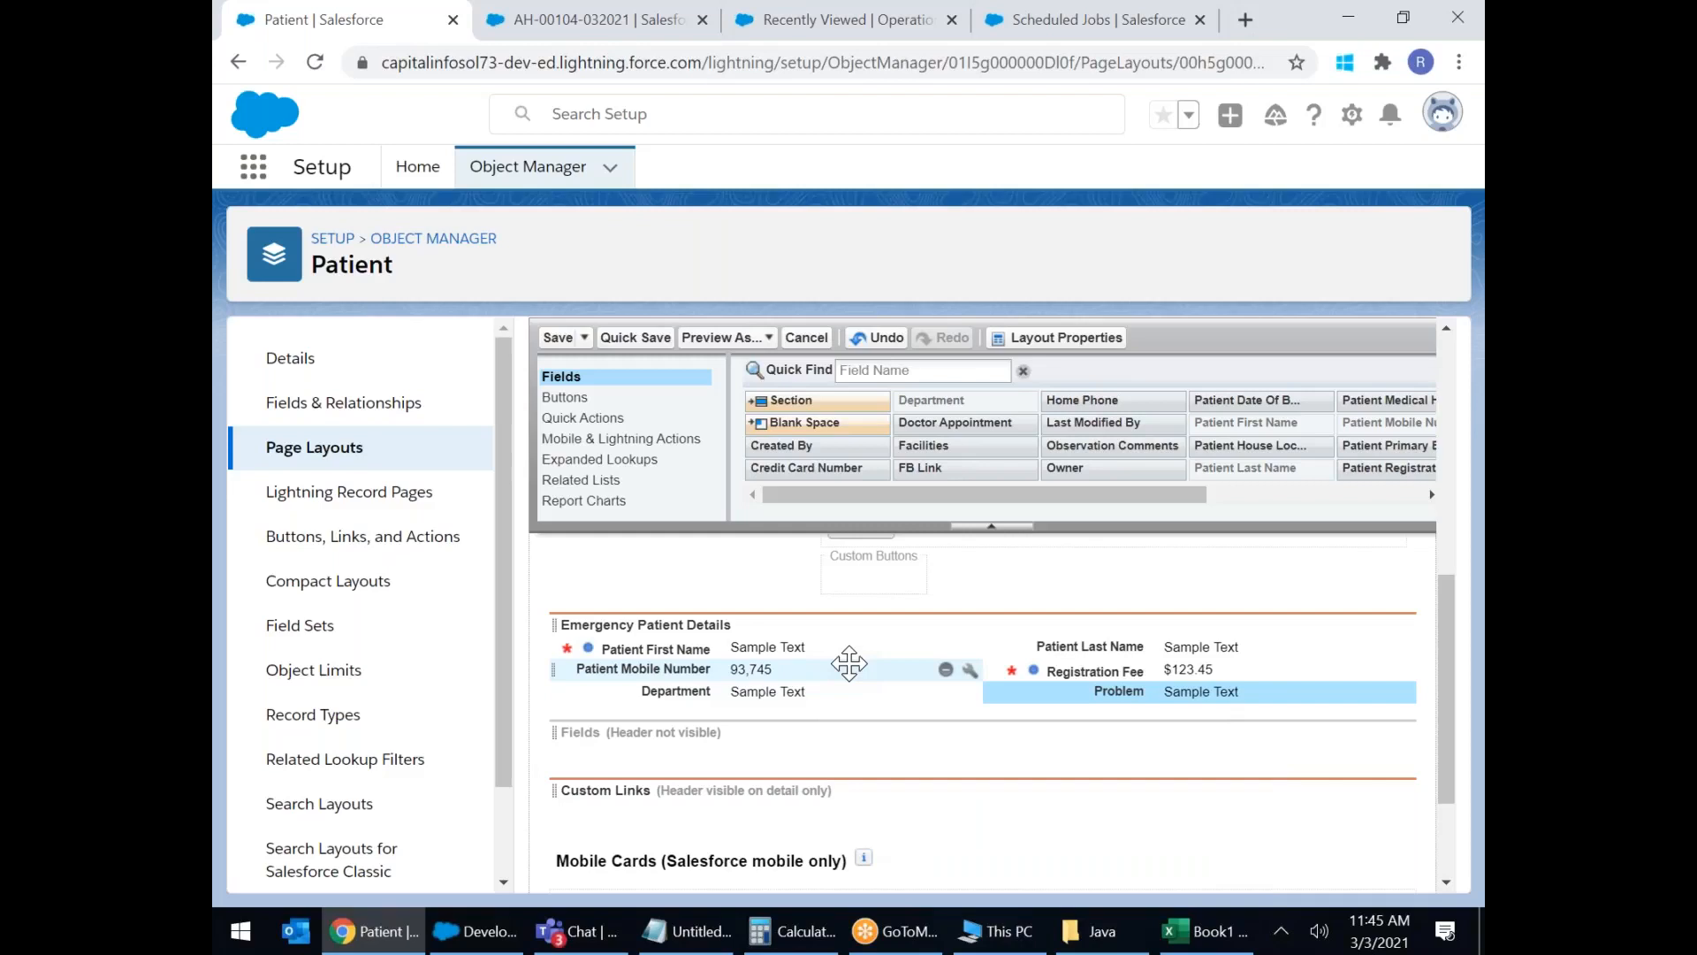
pyautogui.moveTo(964, 884); pyautogui.dragTo(1074, 894)
# Remove the empty Fields section and save the Emergency Patient layout.
pyautogui.scroll(5, 1338, 695)
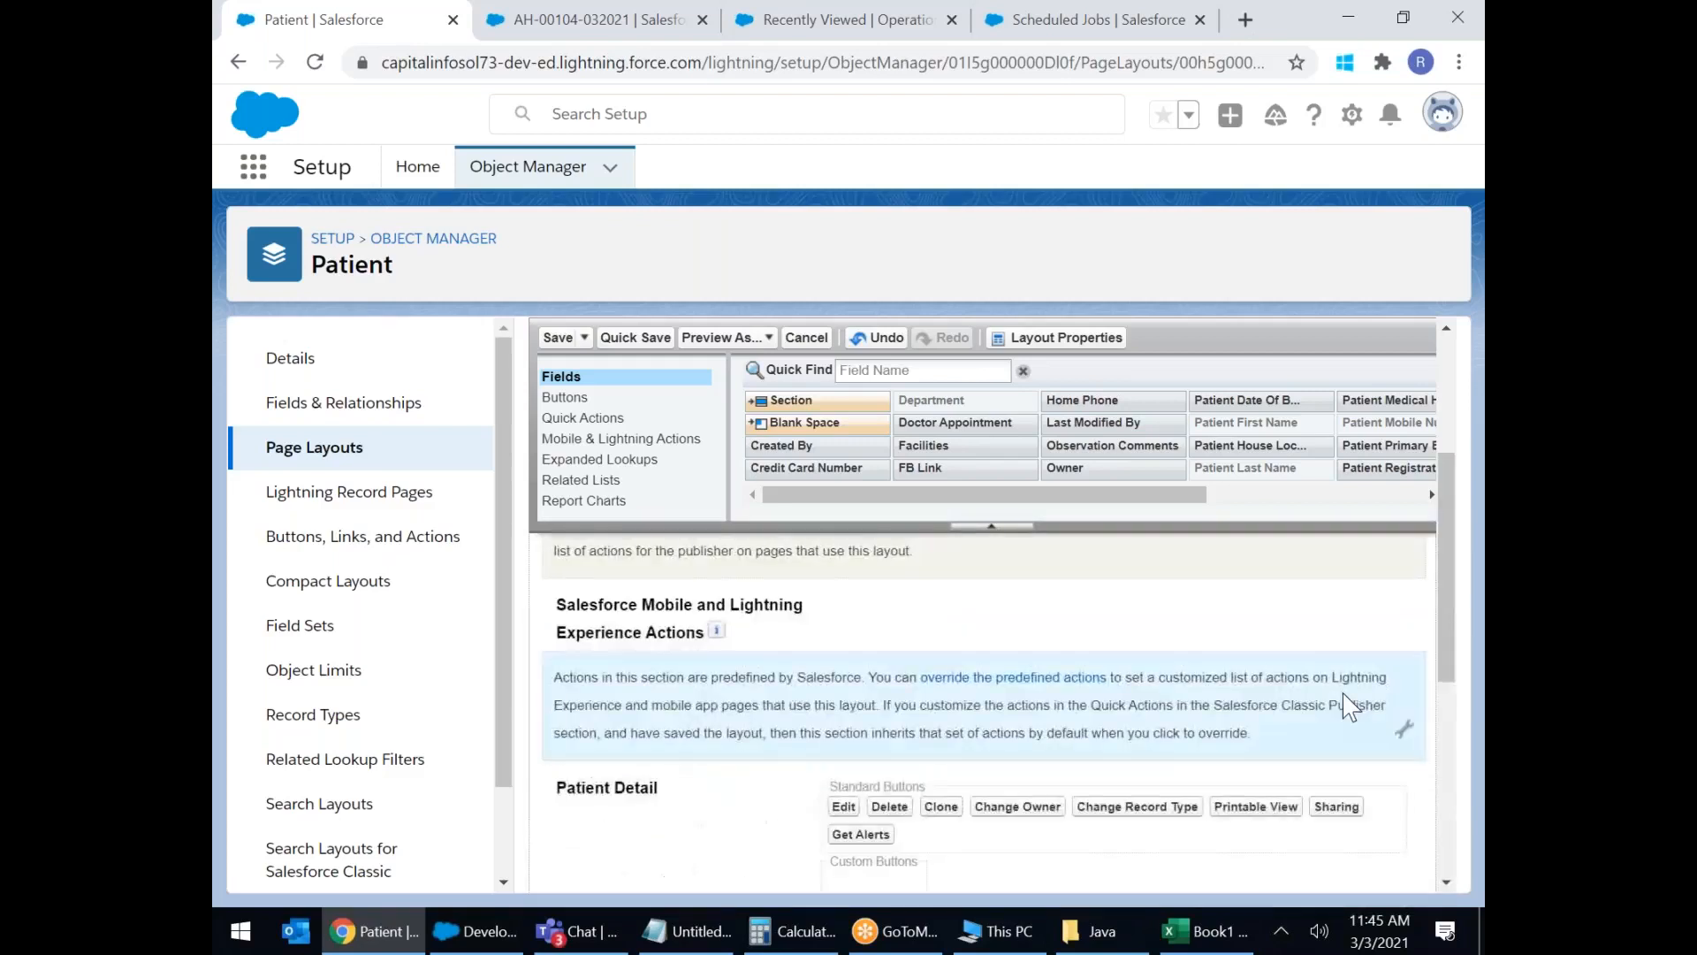
pyautogui.scroll(-10, 1394, 695)
pyautogui.click(1273, 681)
pyautogui.scroll(5, 1303, 718)
pyautogui.scroll(-3, 1303, 718)
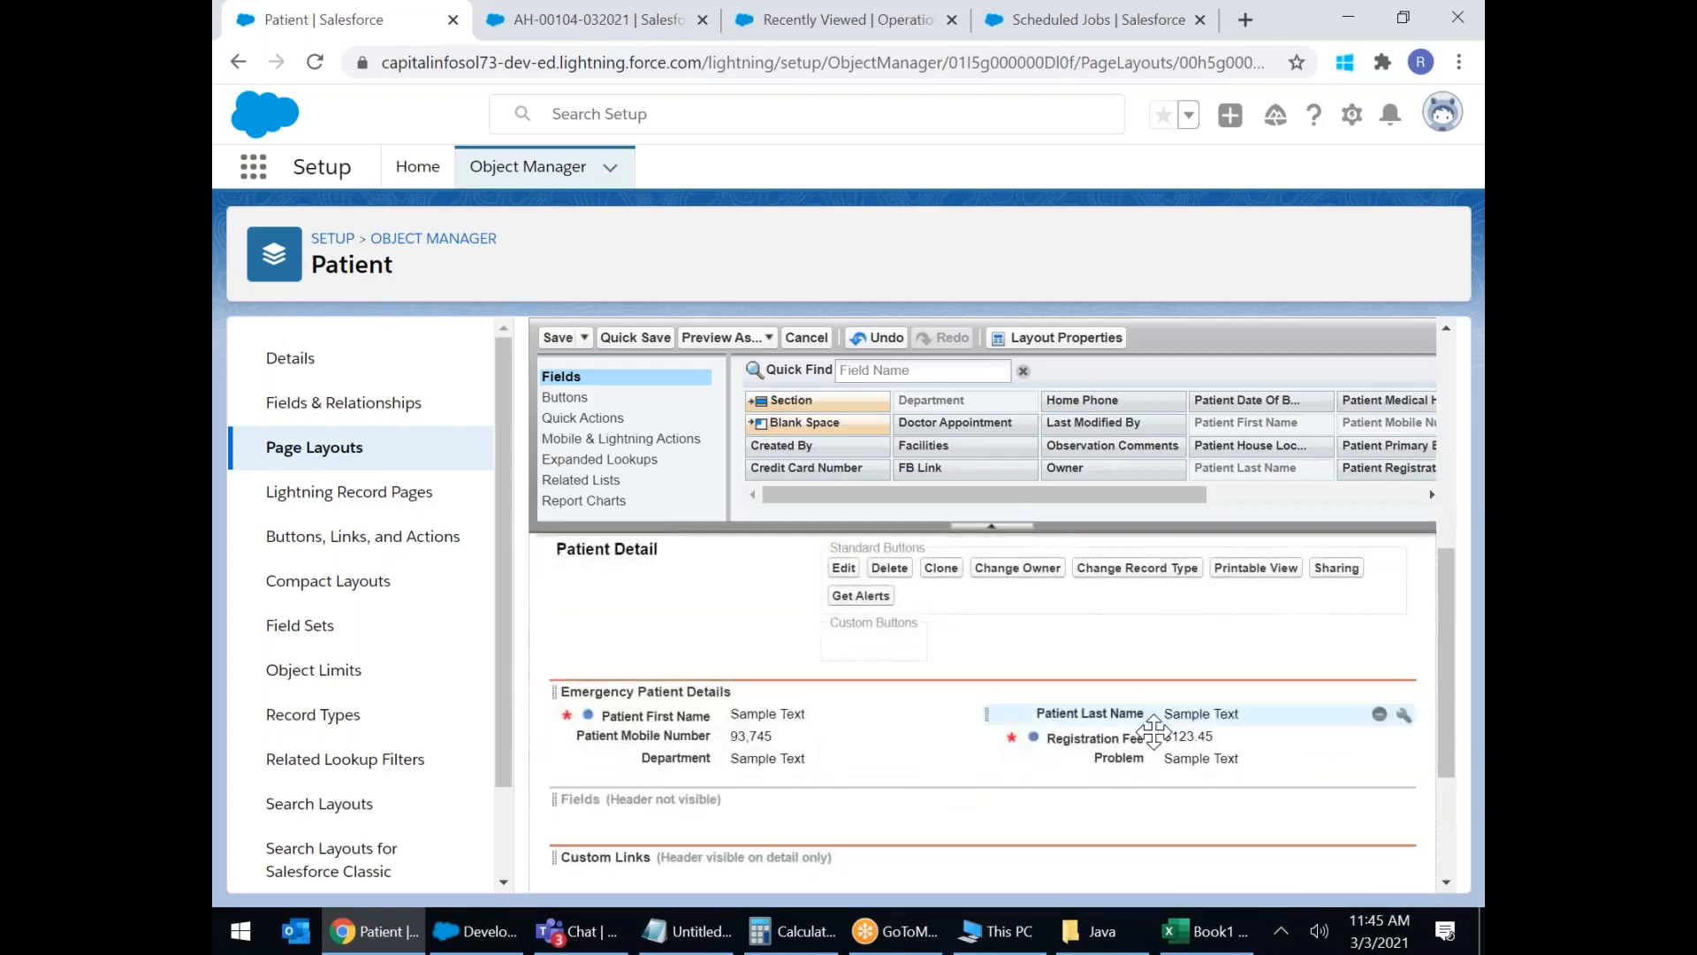
pyautogui.click(1377, 801)
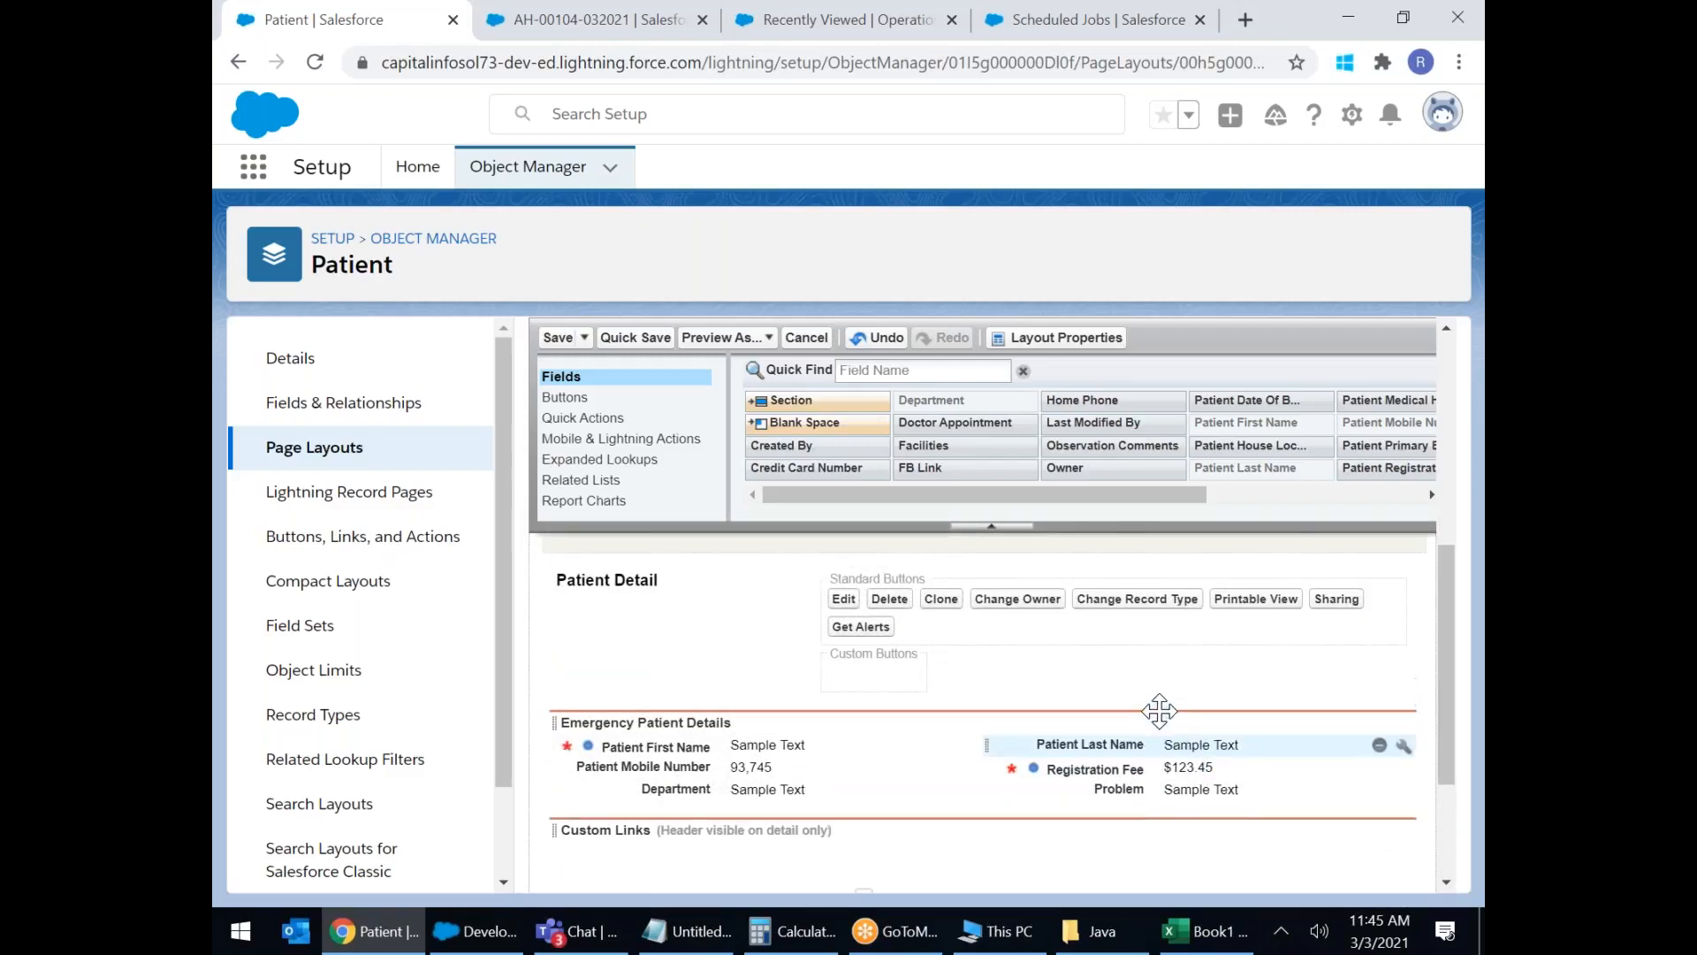
pyautogui.scroll(3, 1163, 708)
pyautogui.click(558, 339)
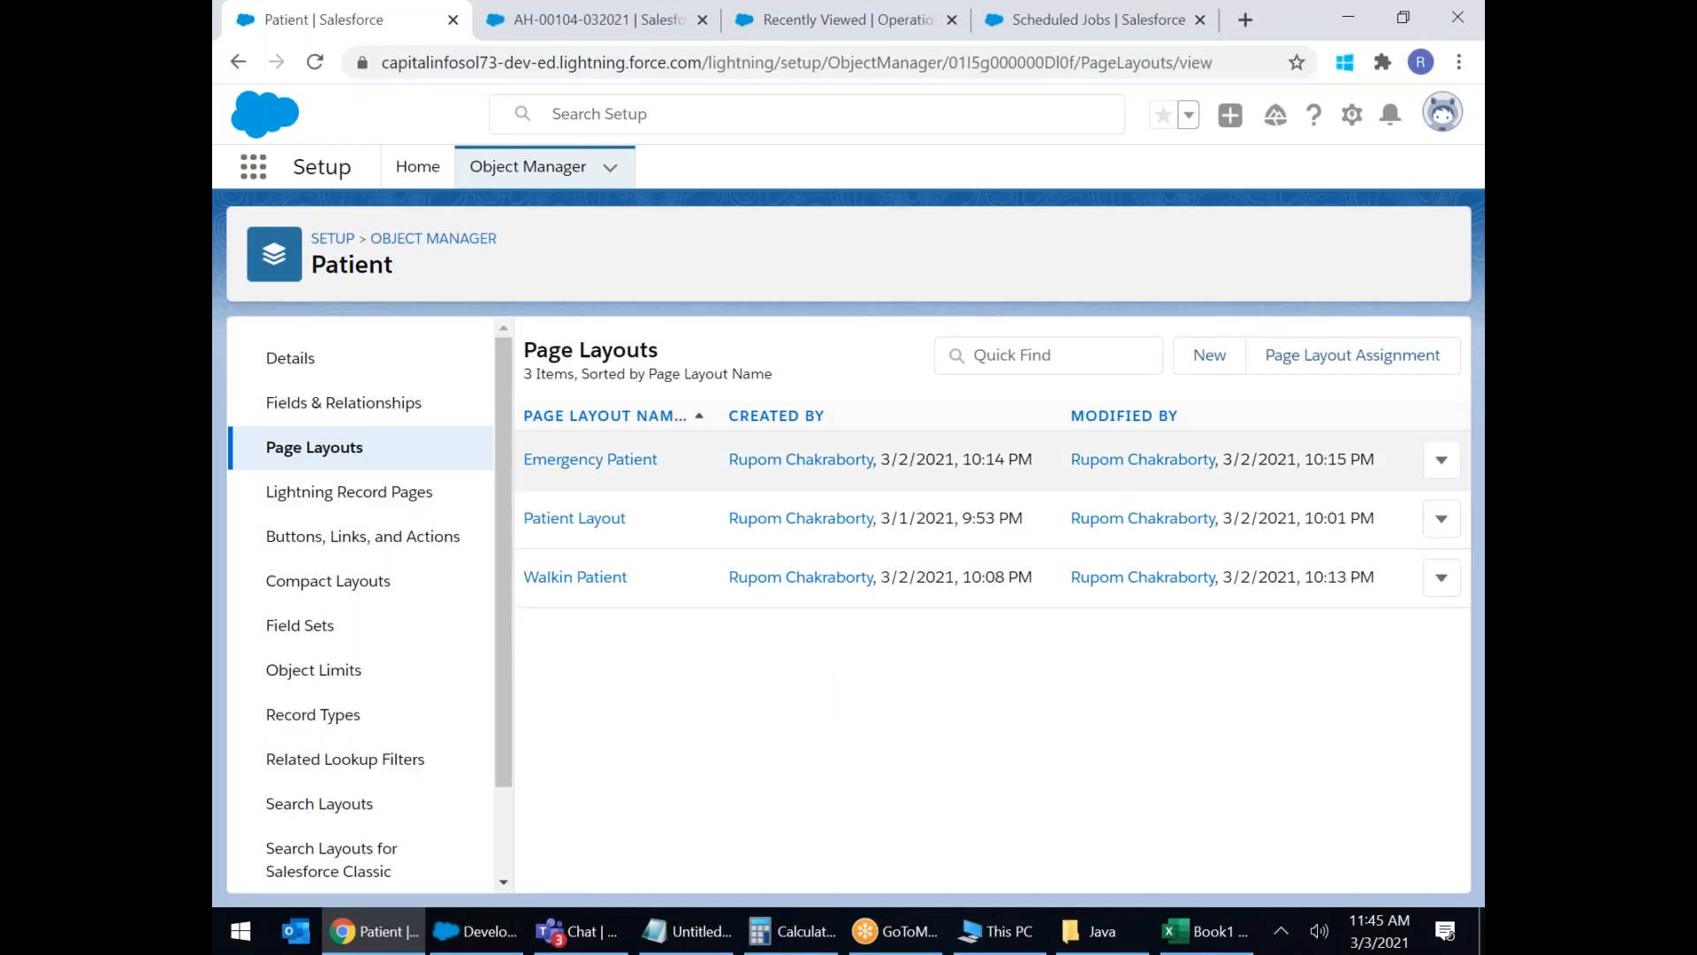
# Preview the New Patient form from the Patients list, then close it without saving.
pyautogui.click(539, 19)
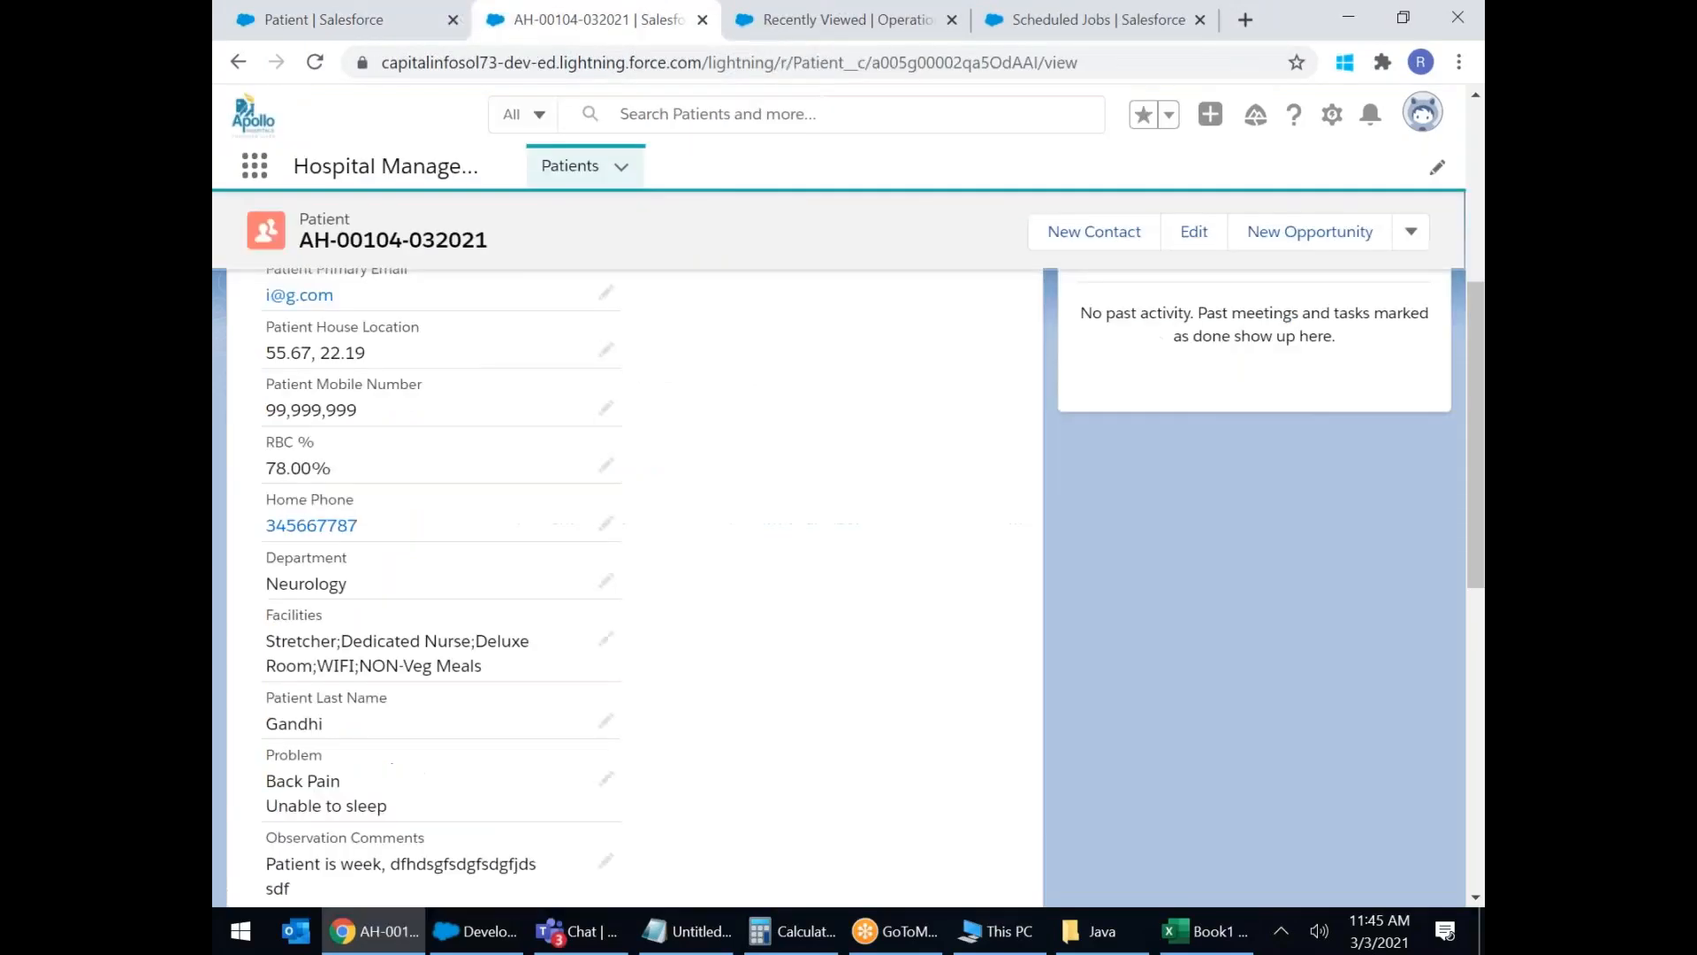
pyautogui.click(579, 166)
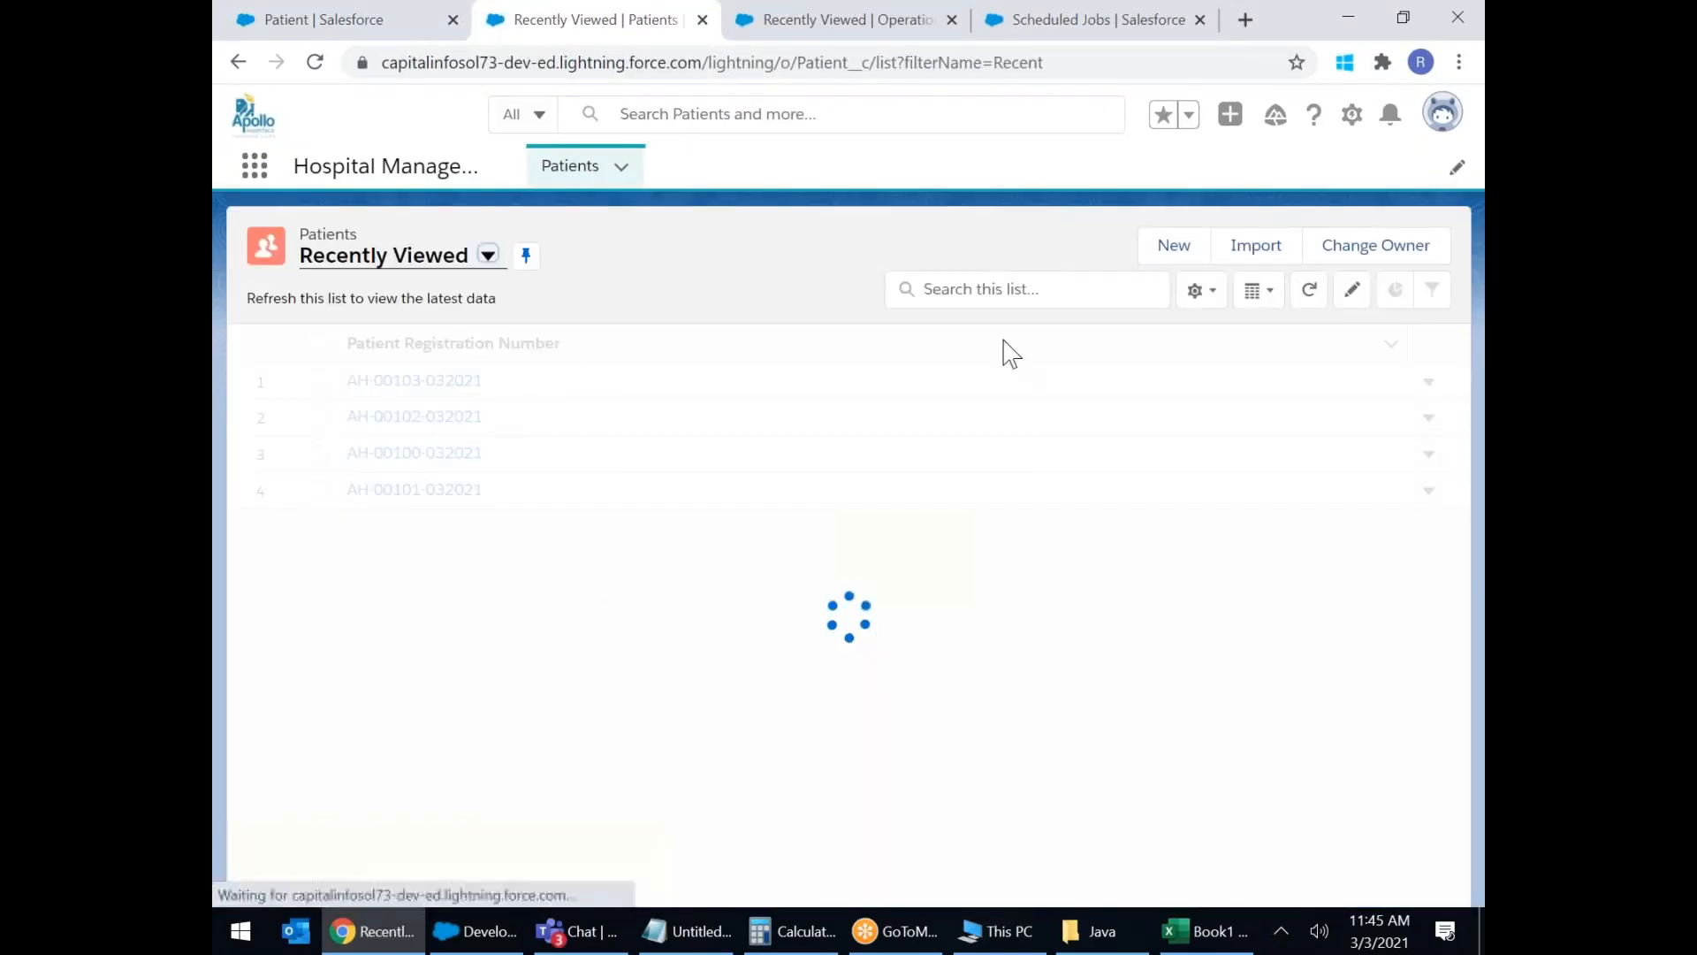
pyautogui.click(1189, 252)
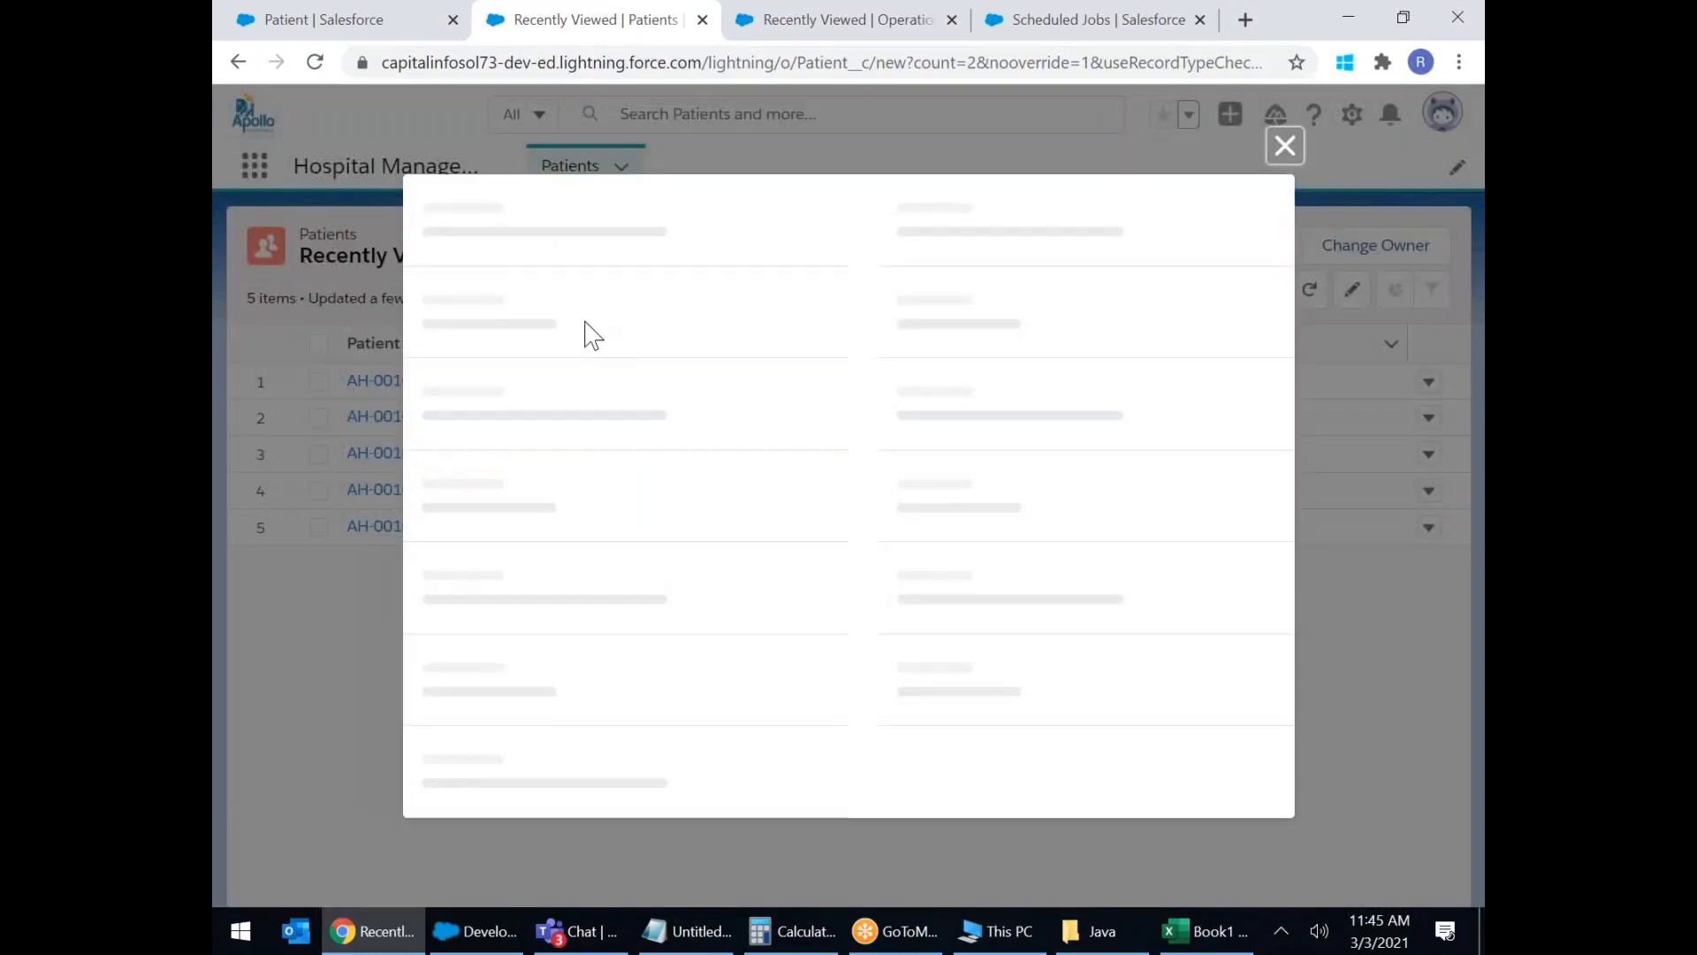
pyautogui.scroll(-6, 588, 380)
pyautogui.scroll(-8, 590, 393)
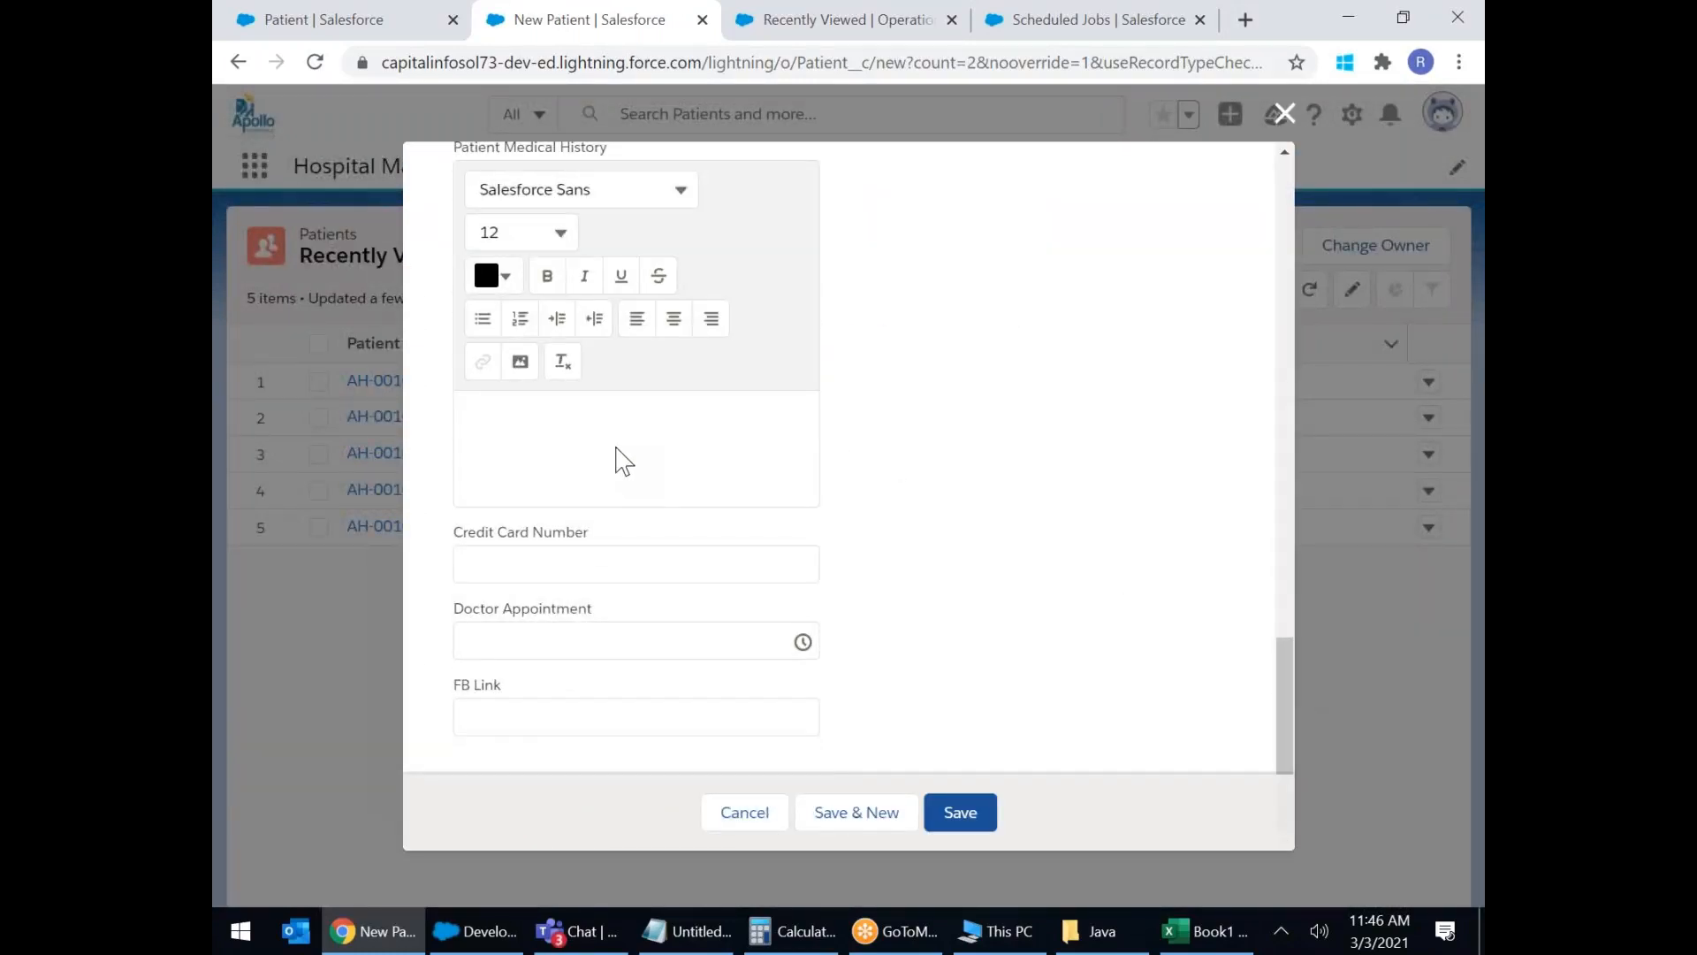
pyautogui.click(1283, 113)
# Open the Patient page layout assignments for editing and select the System Administrator profile.
pyautogui.click(336, 20)
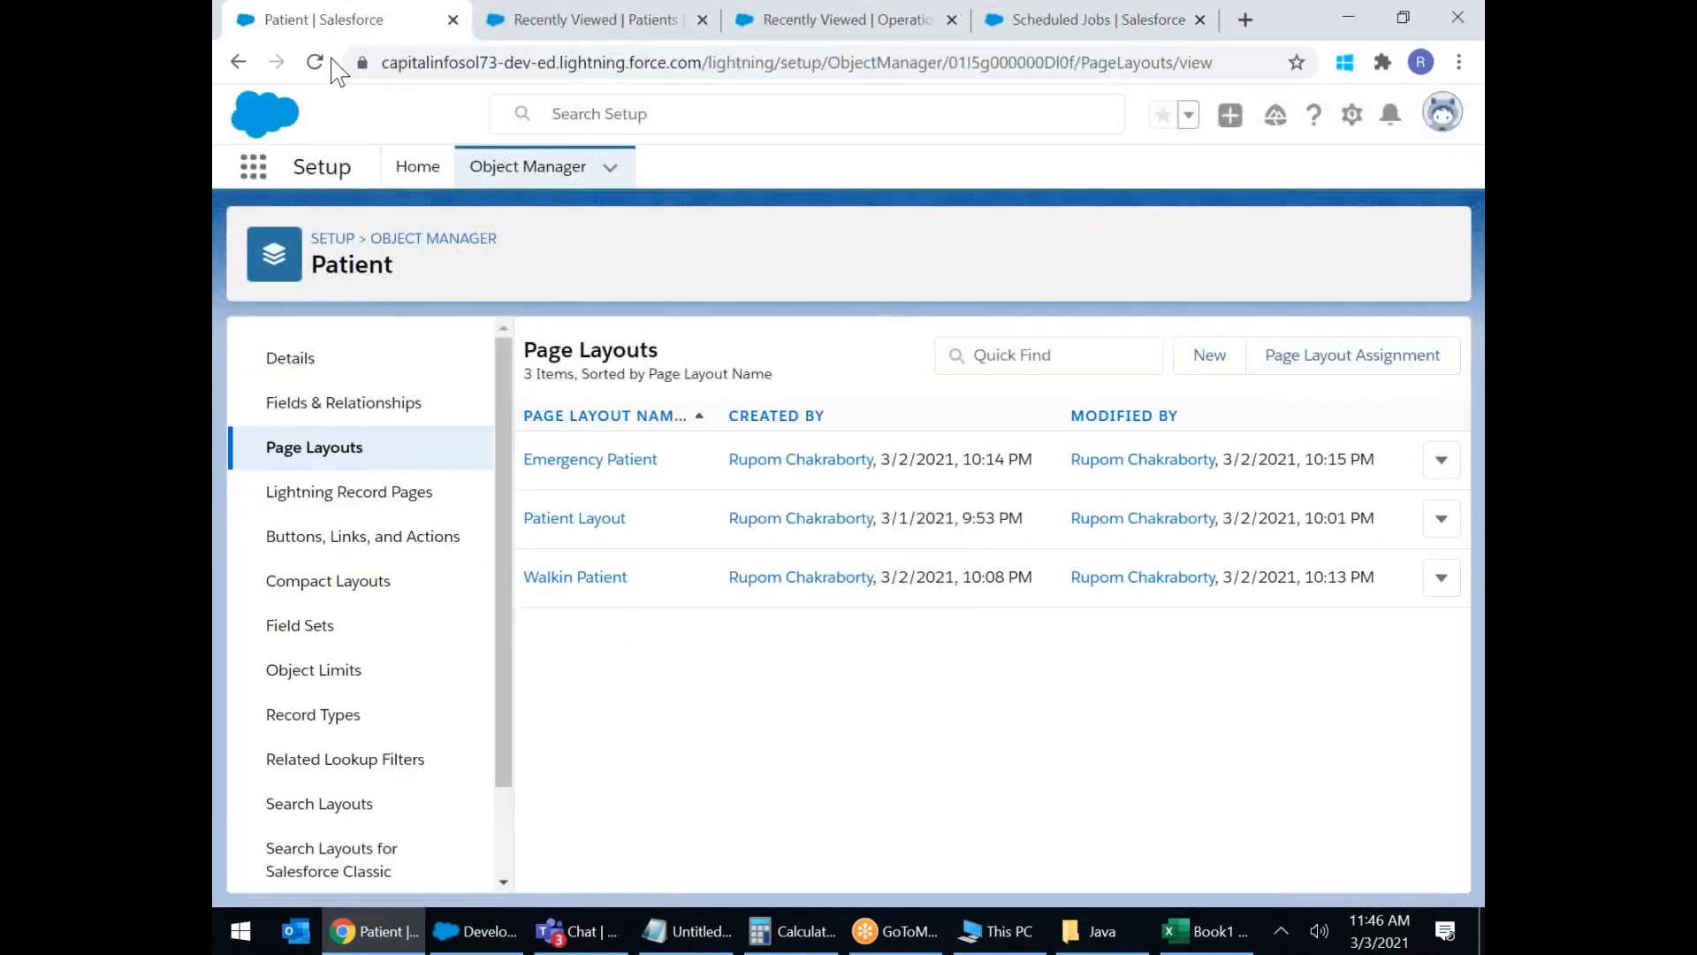
pyautogui.click(1352, 355)
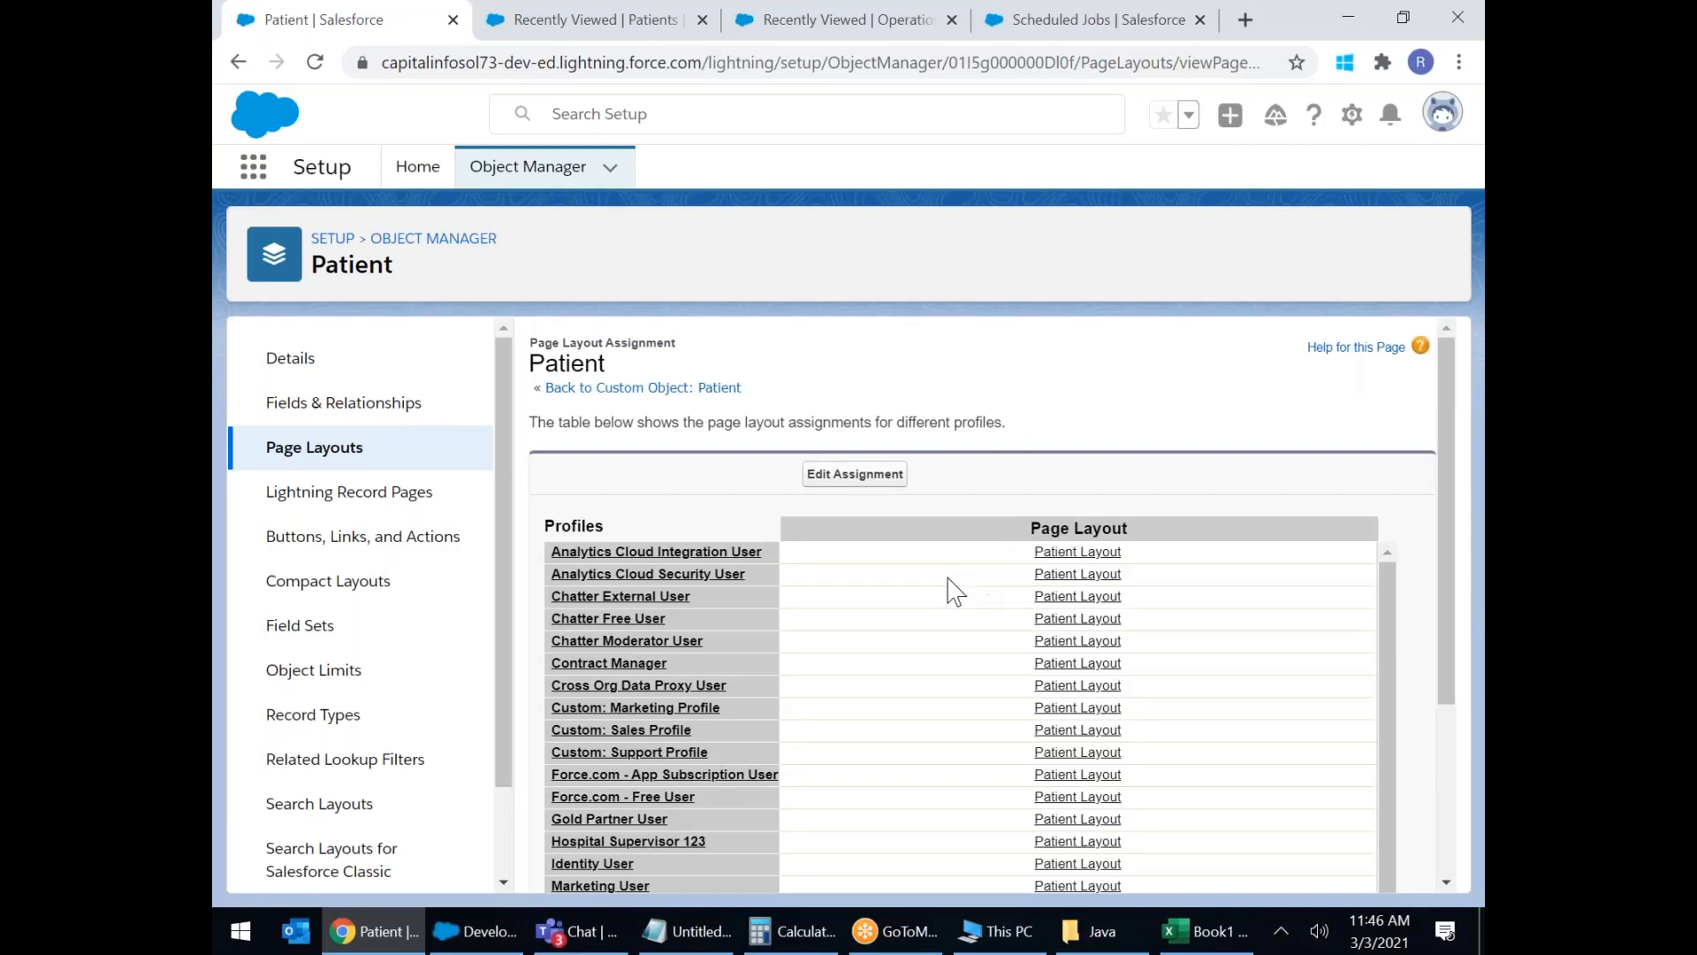
pyautogui.click(871, 475)
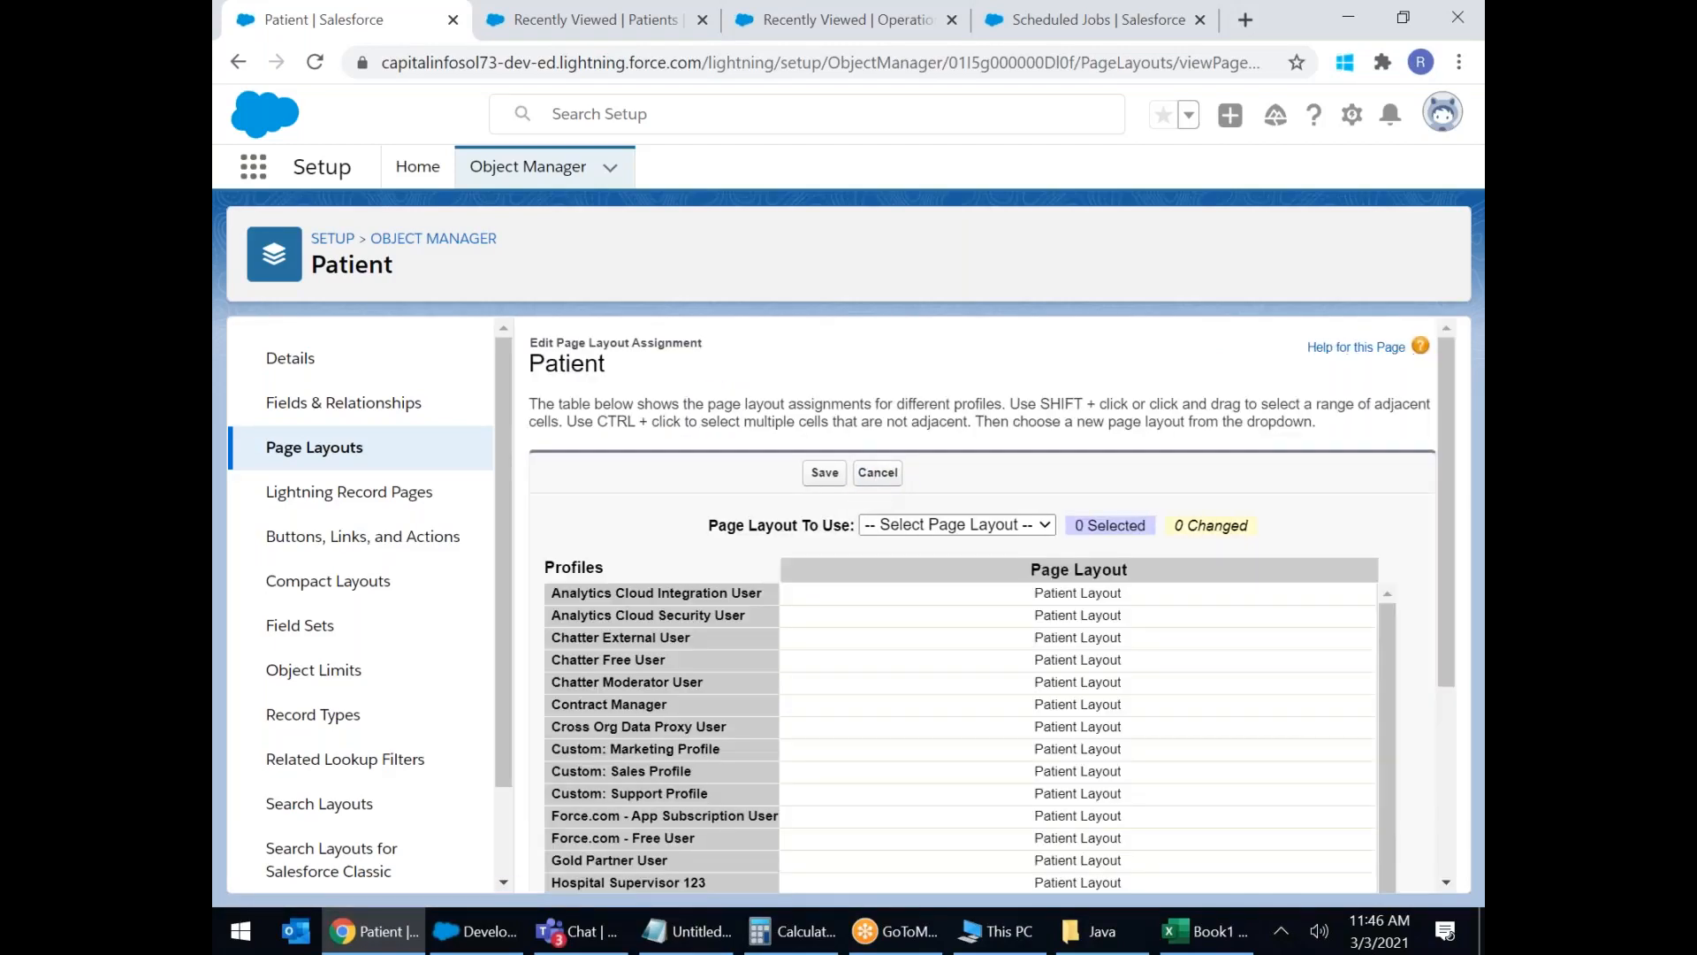
pyautogui.scroll(-10, 1132, 646)
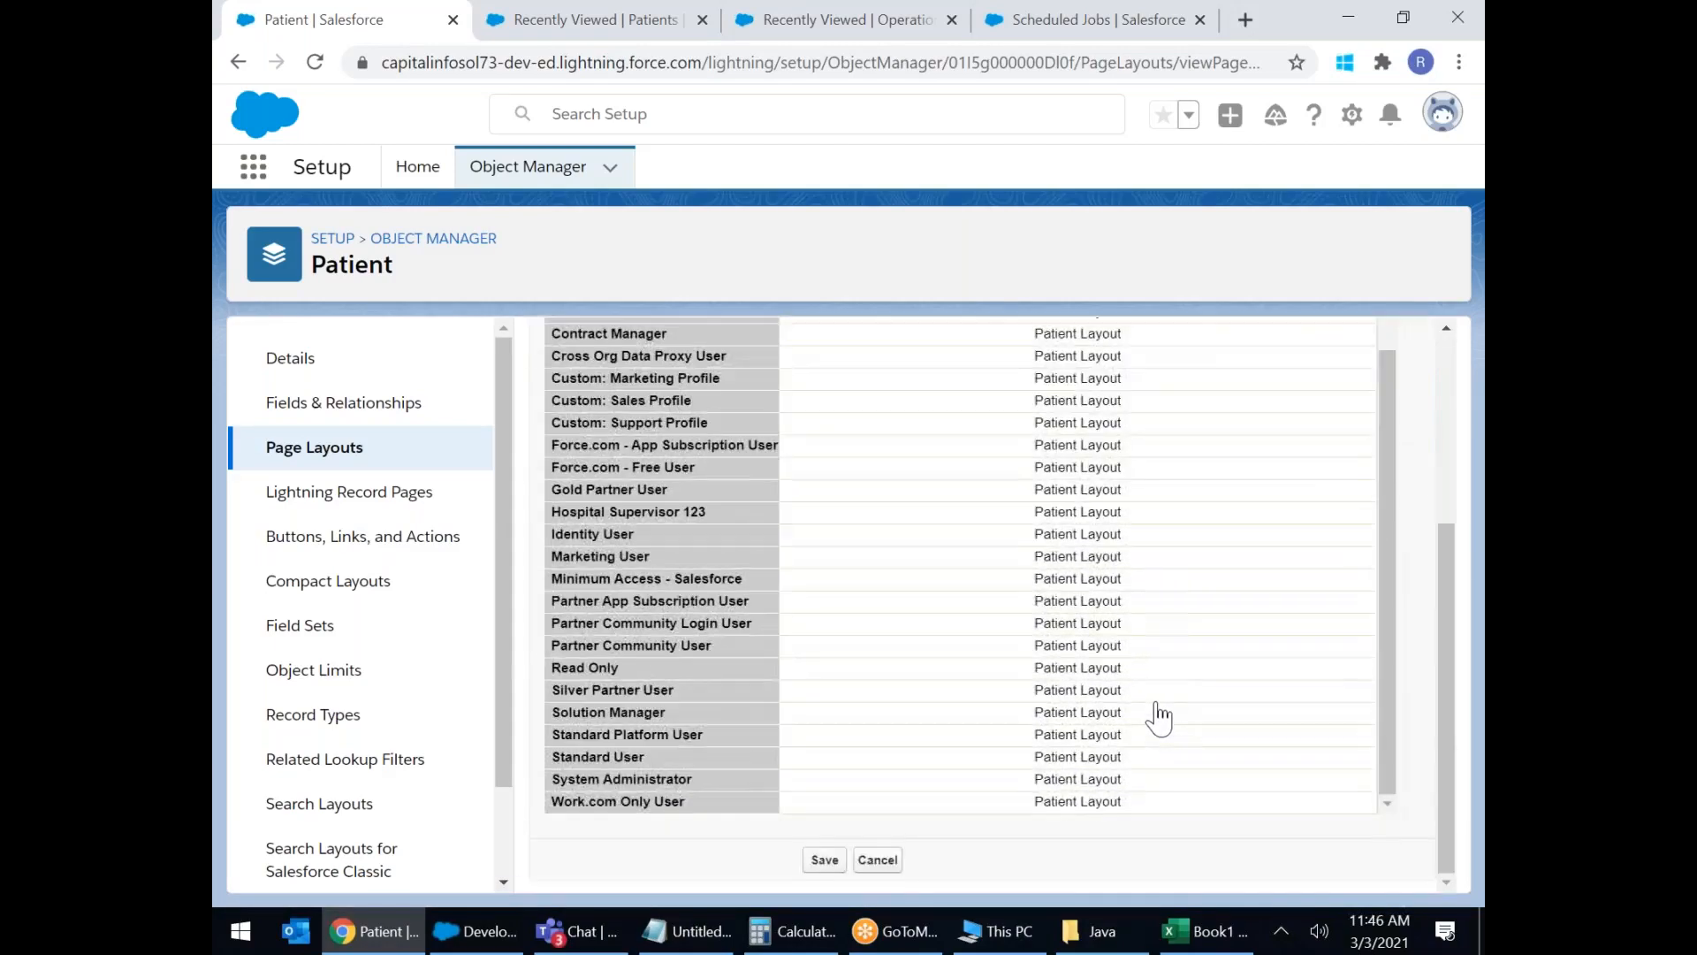
pyautogui.click(1105, 782)
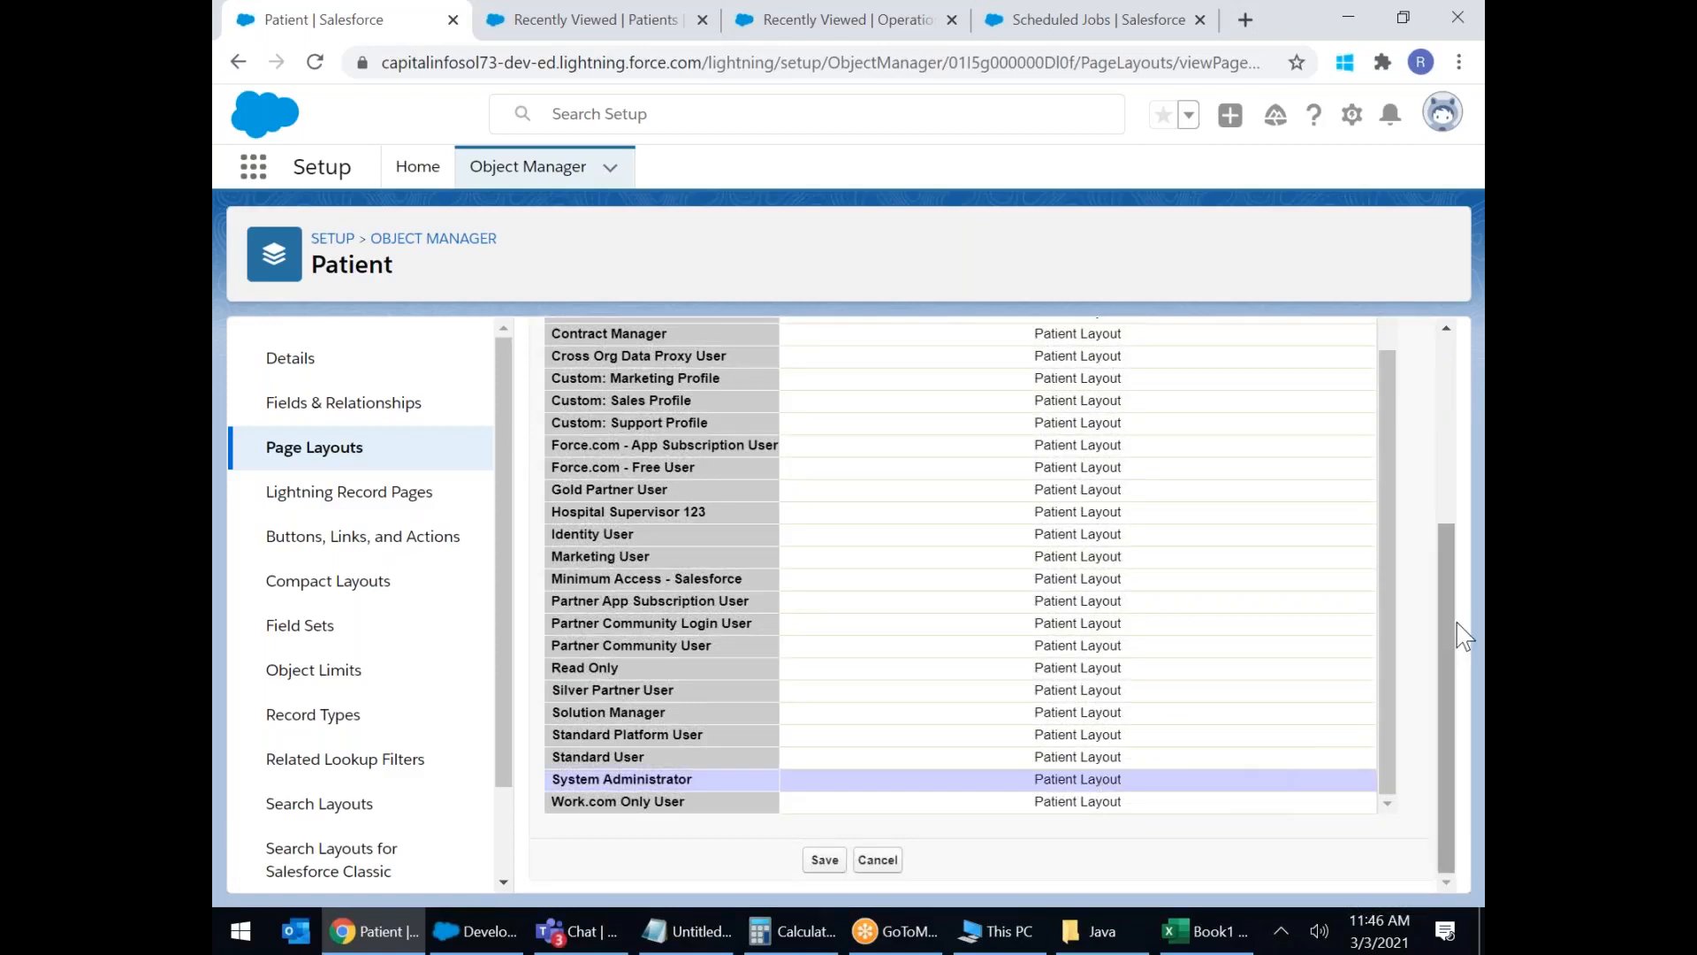
pyautogui.moveTo(1454, 606); pyautogui.dragTo(1450, 581)
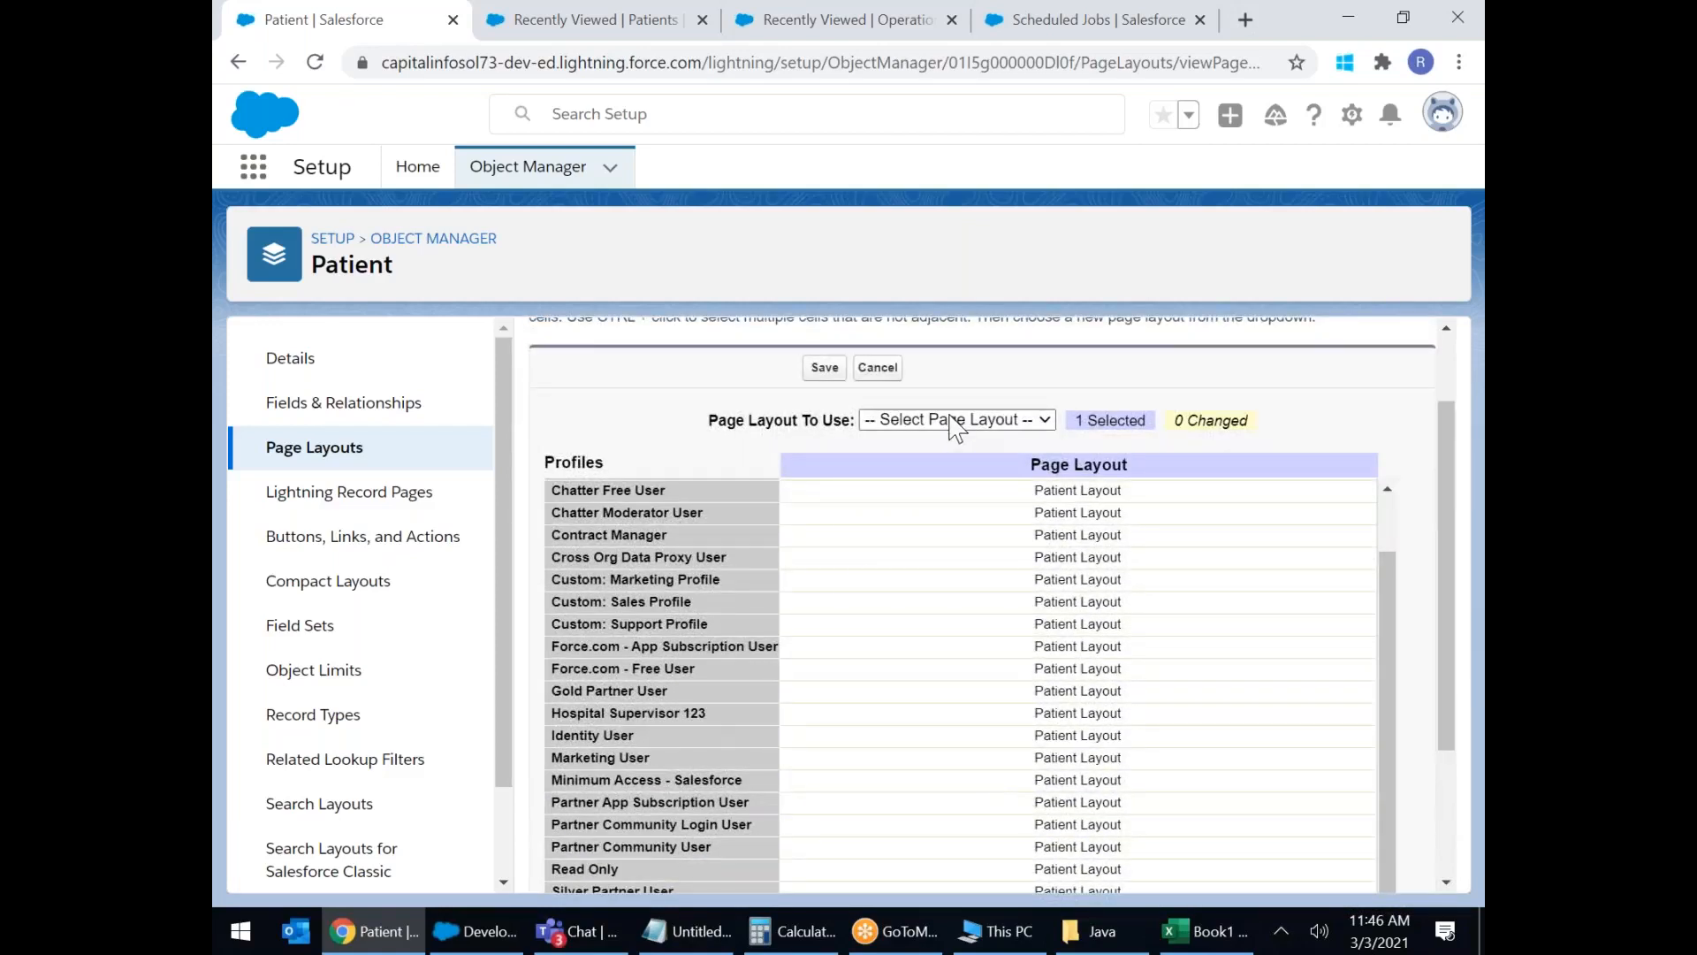
# Choose Walkin Patient as the layout to use, also select Hospital Supervisor 123, and save.
pyautogui.click(958, 419)
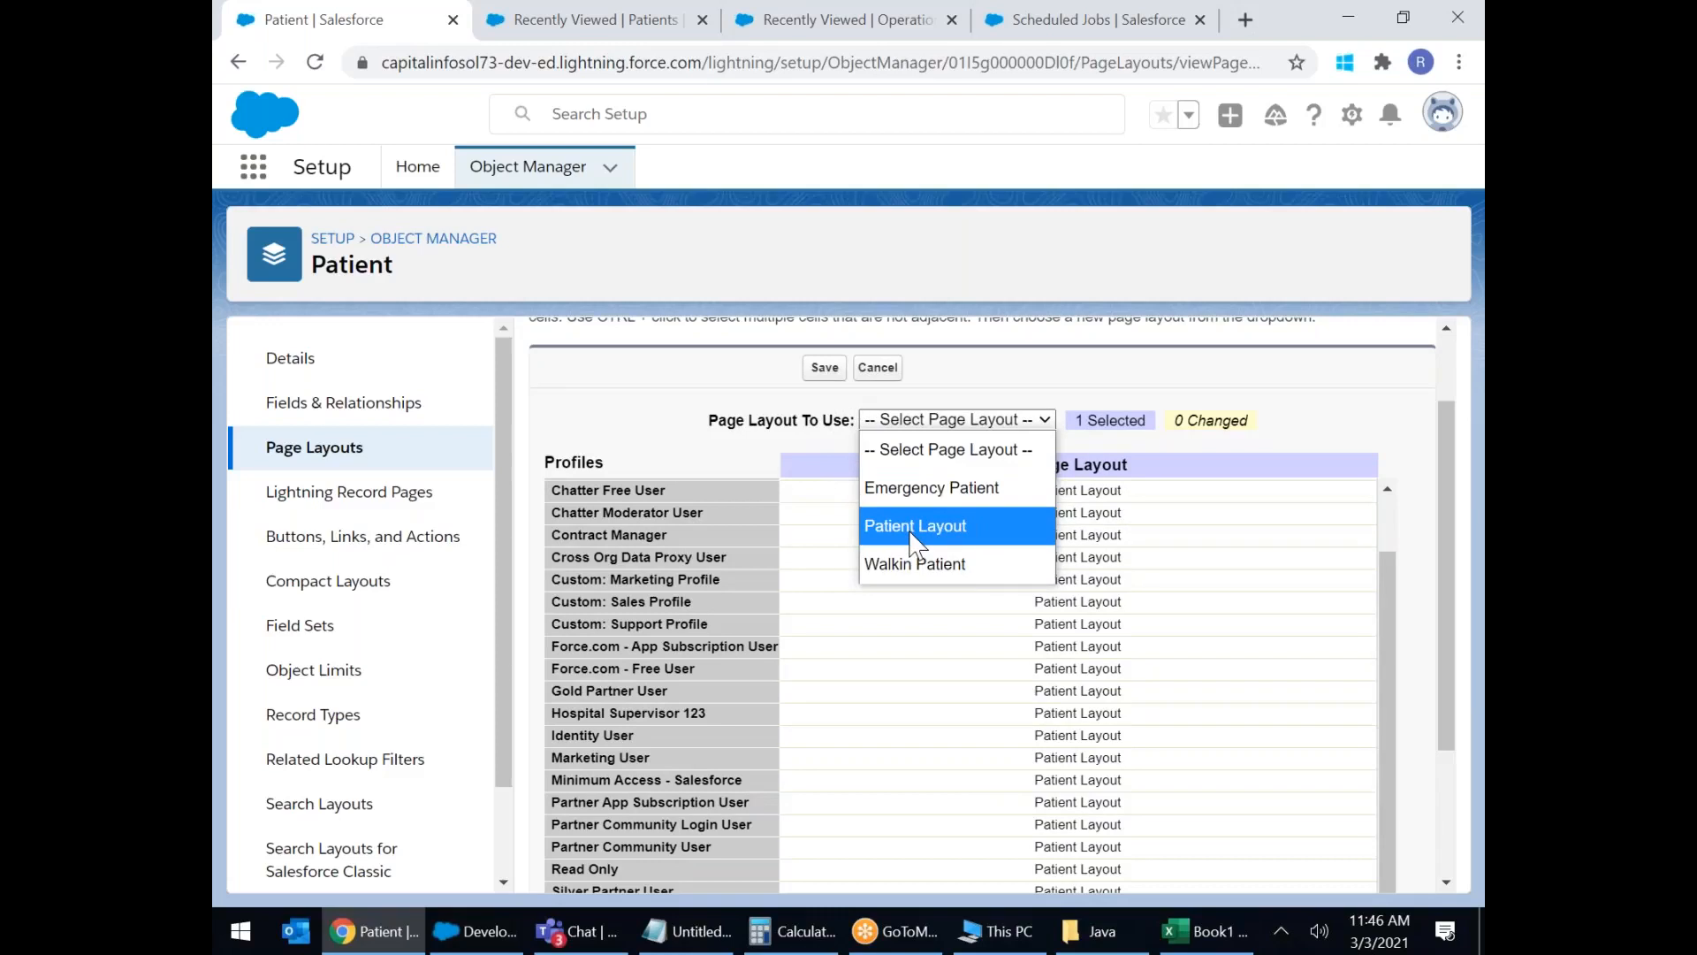
pyautogui.click(915, 530)
pyautogui.click(943, 421)
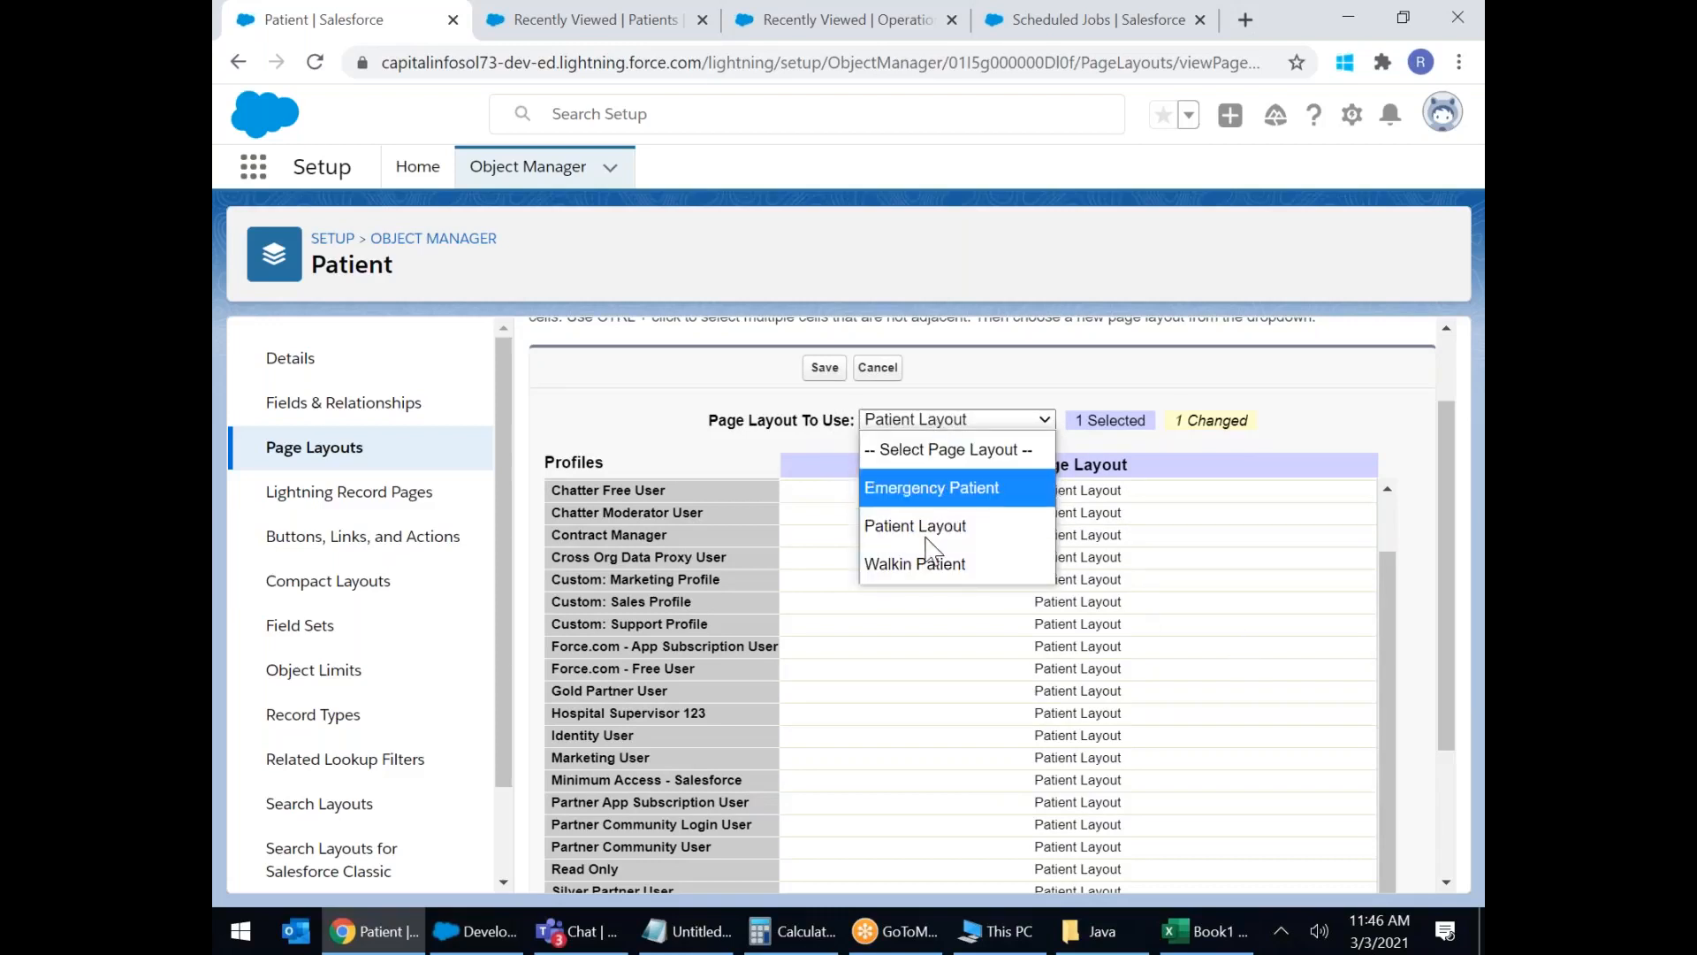
pyautogui.click(924, 564)
pyautogui.scroll(-3, 1345, 645)
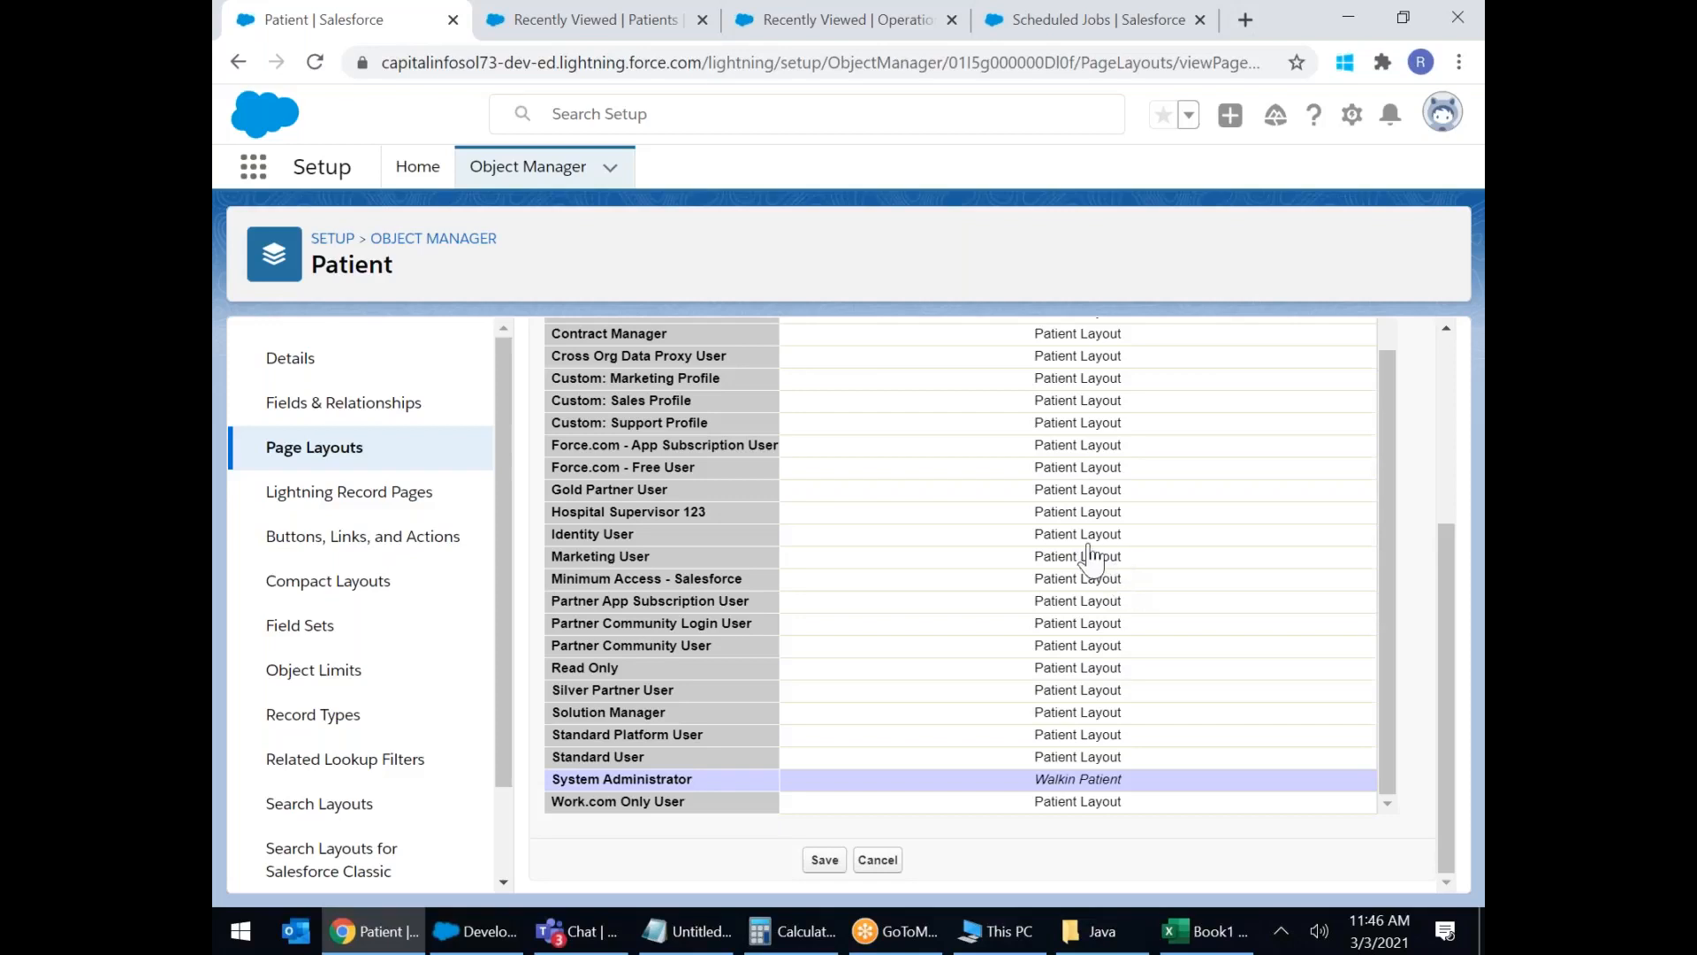
pyautogui.click(1132, 519)
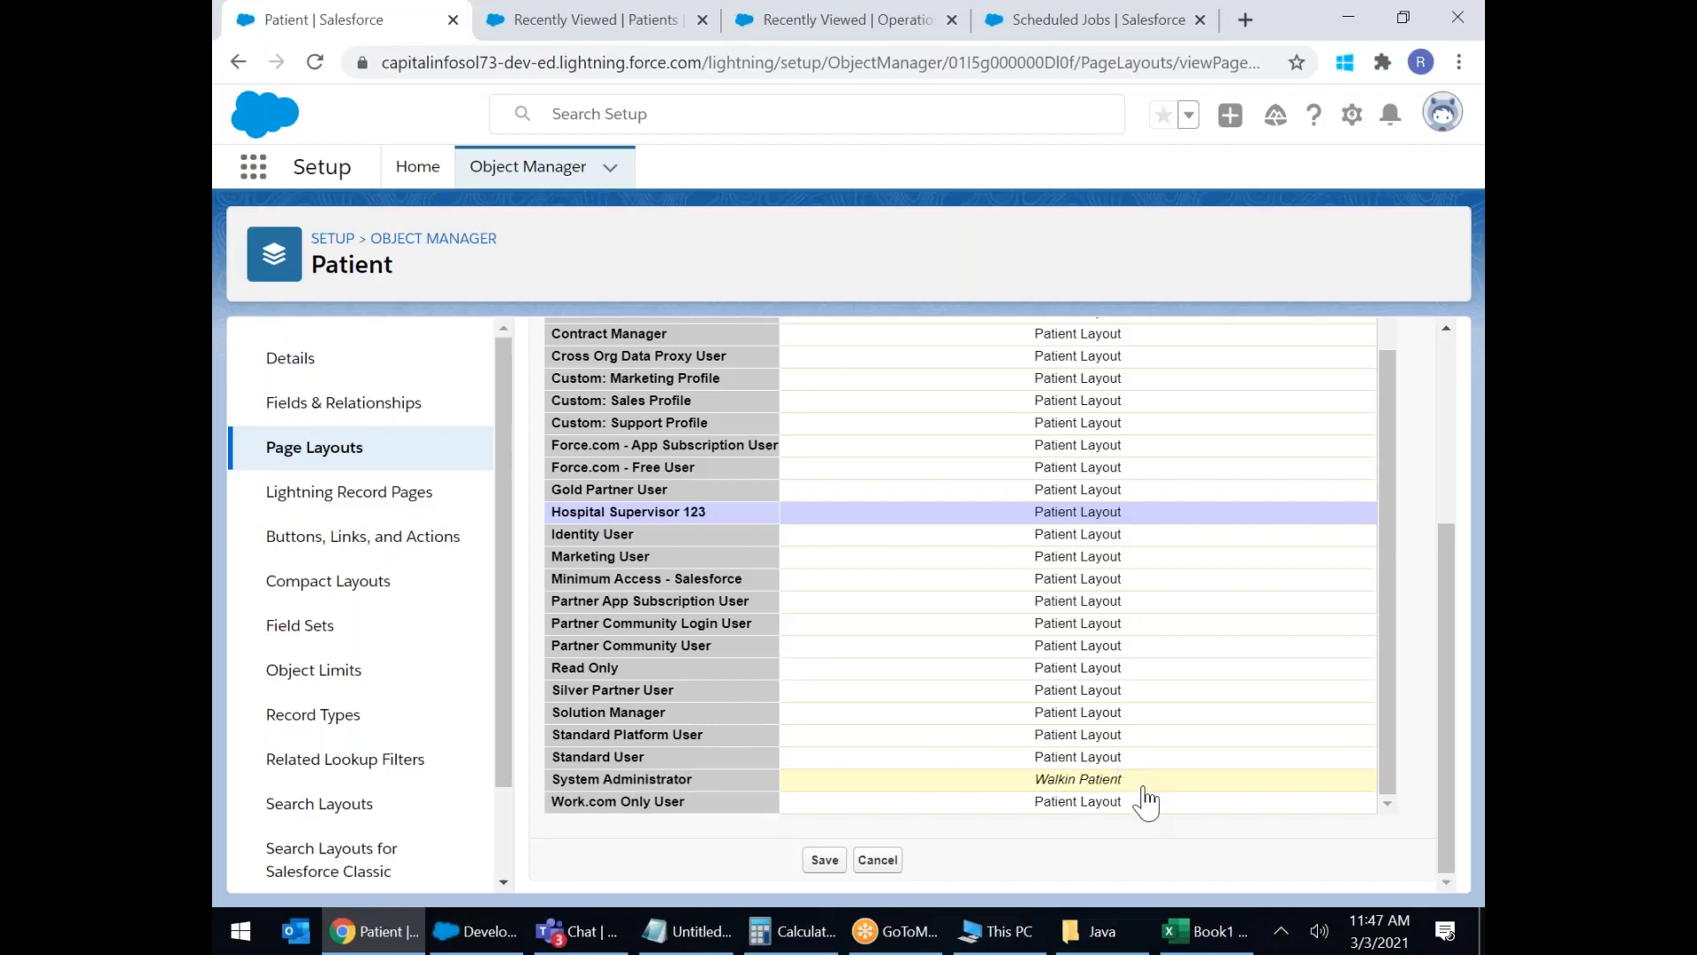
pyautogui.scroll(4, 1147, 789)
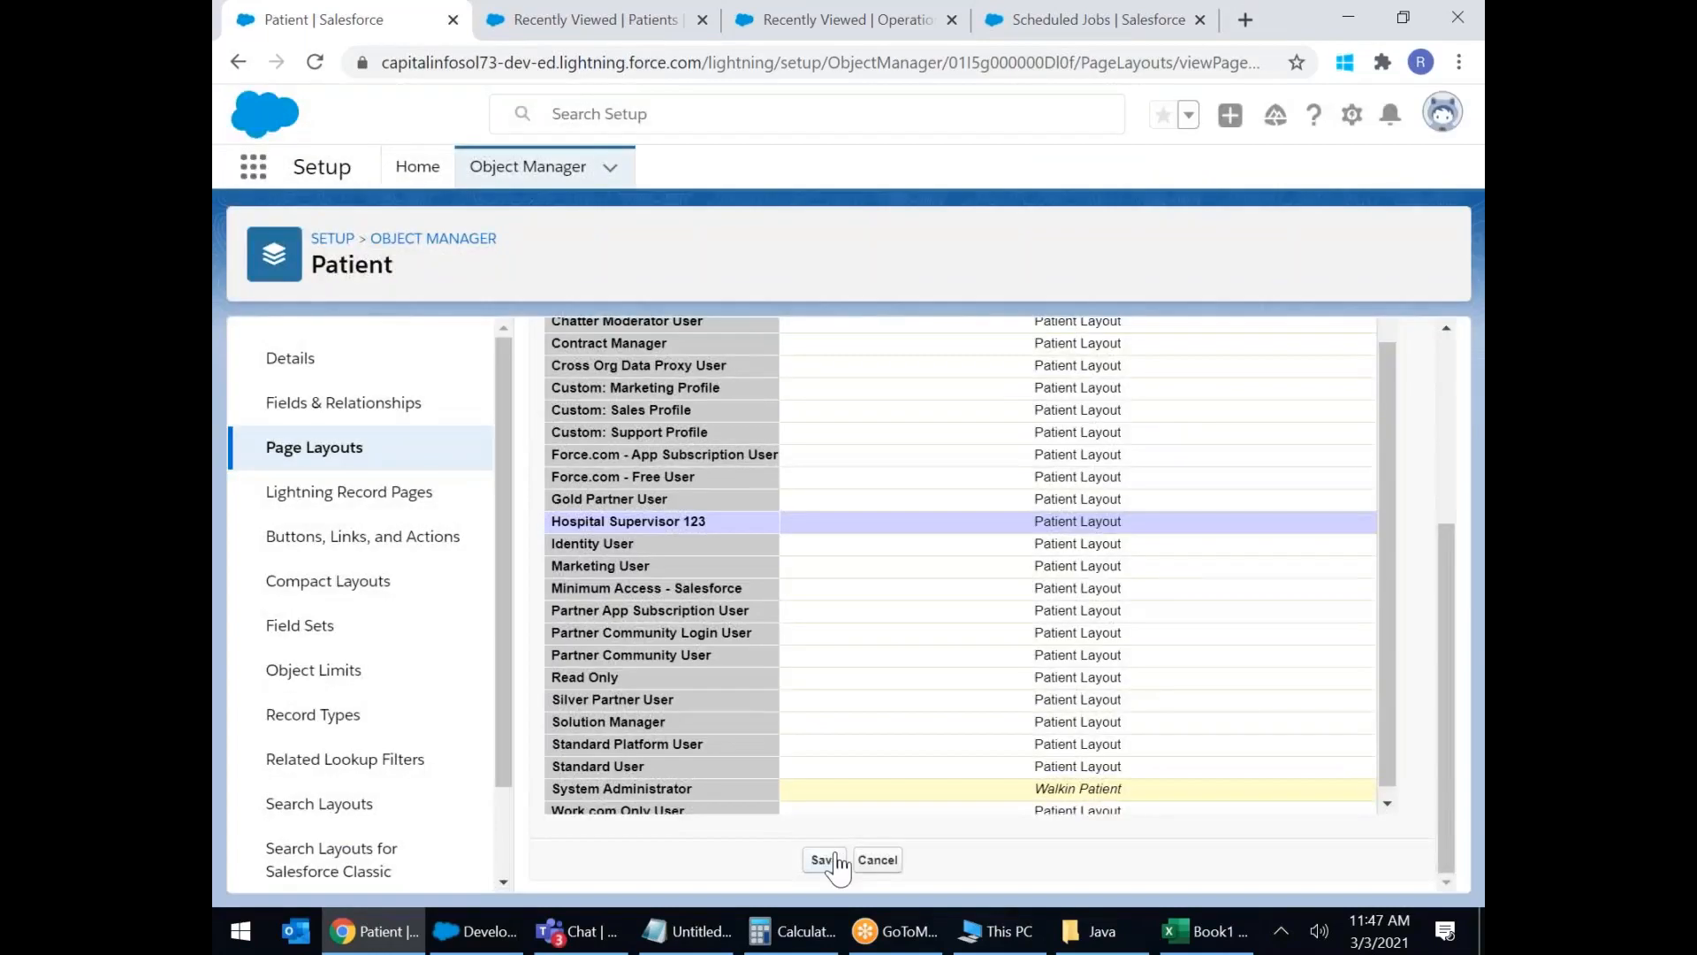
pyautogui.click(825, 859)
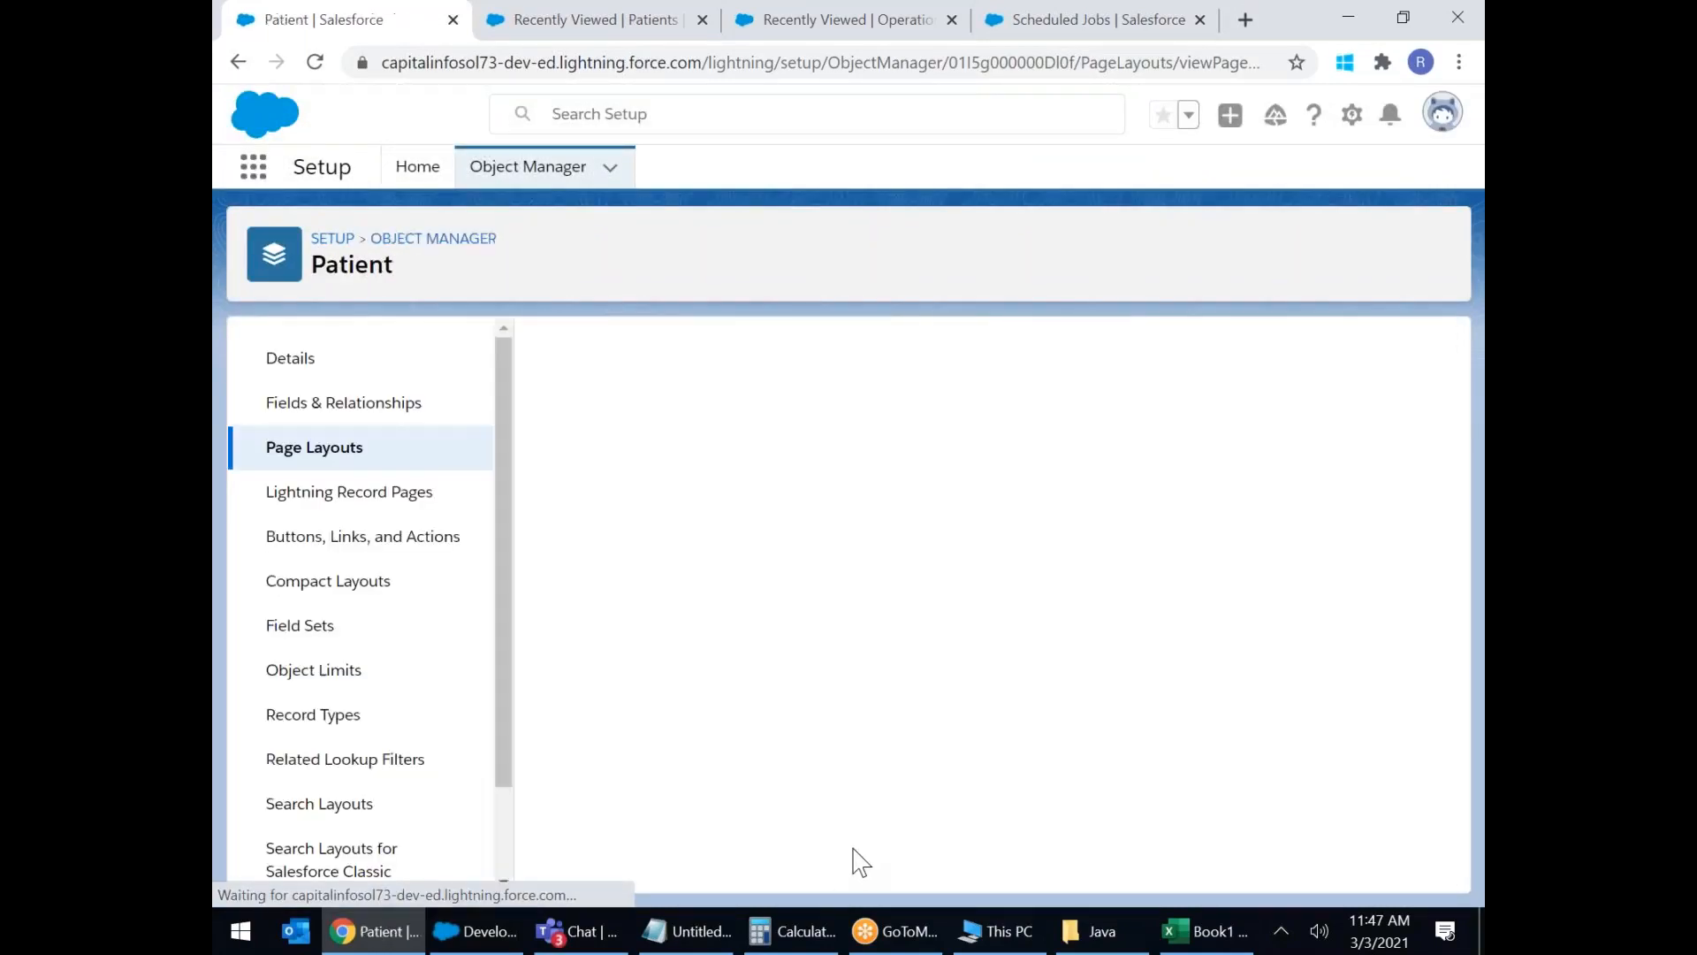
# Close the Recently Viewed Patients browser tab.
pyautogui.click(524, 34)
pyautogui.rightClick(559, 39)
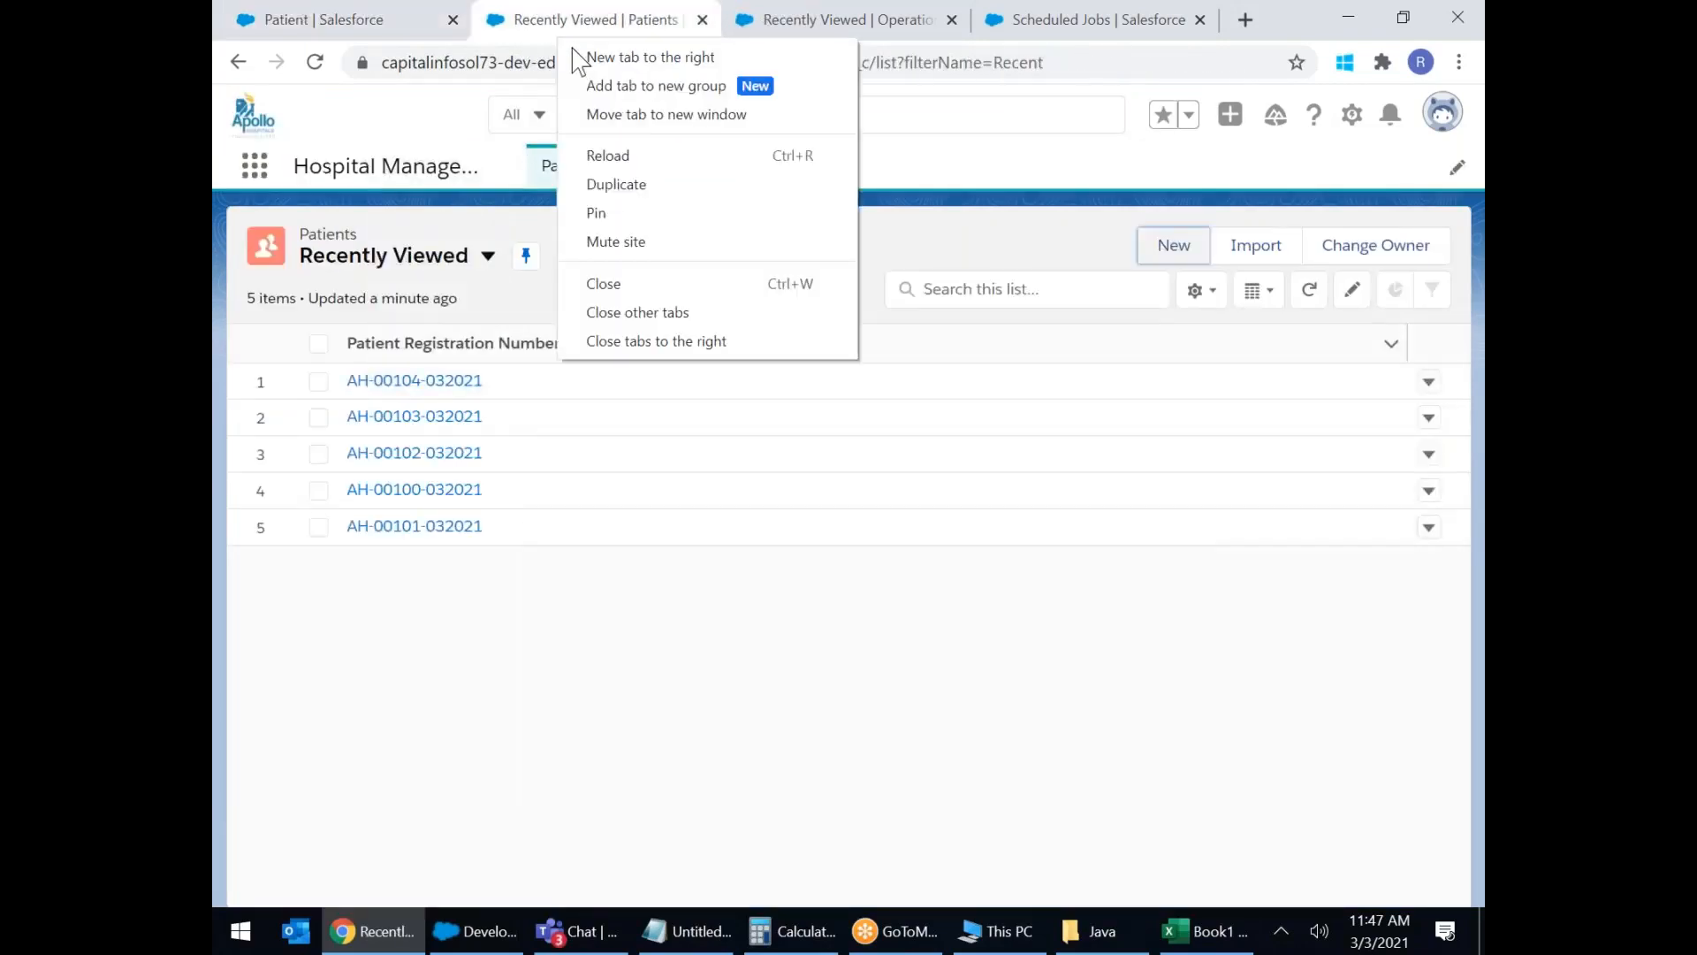
pyautogui.press('Escape')
pyautogui.hotkey('ctrl', 'w')
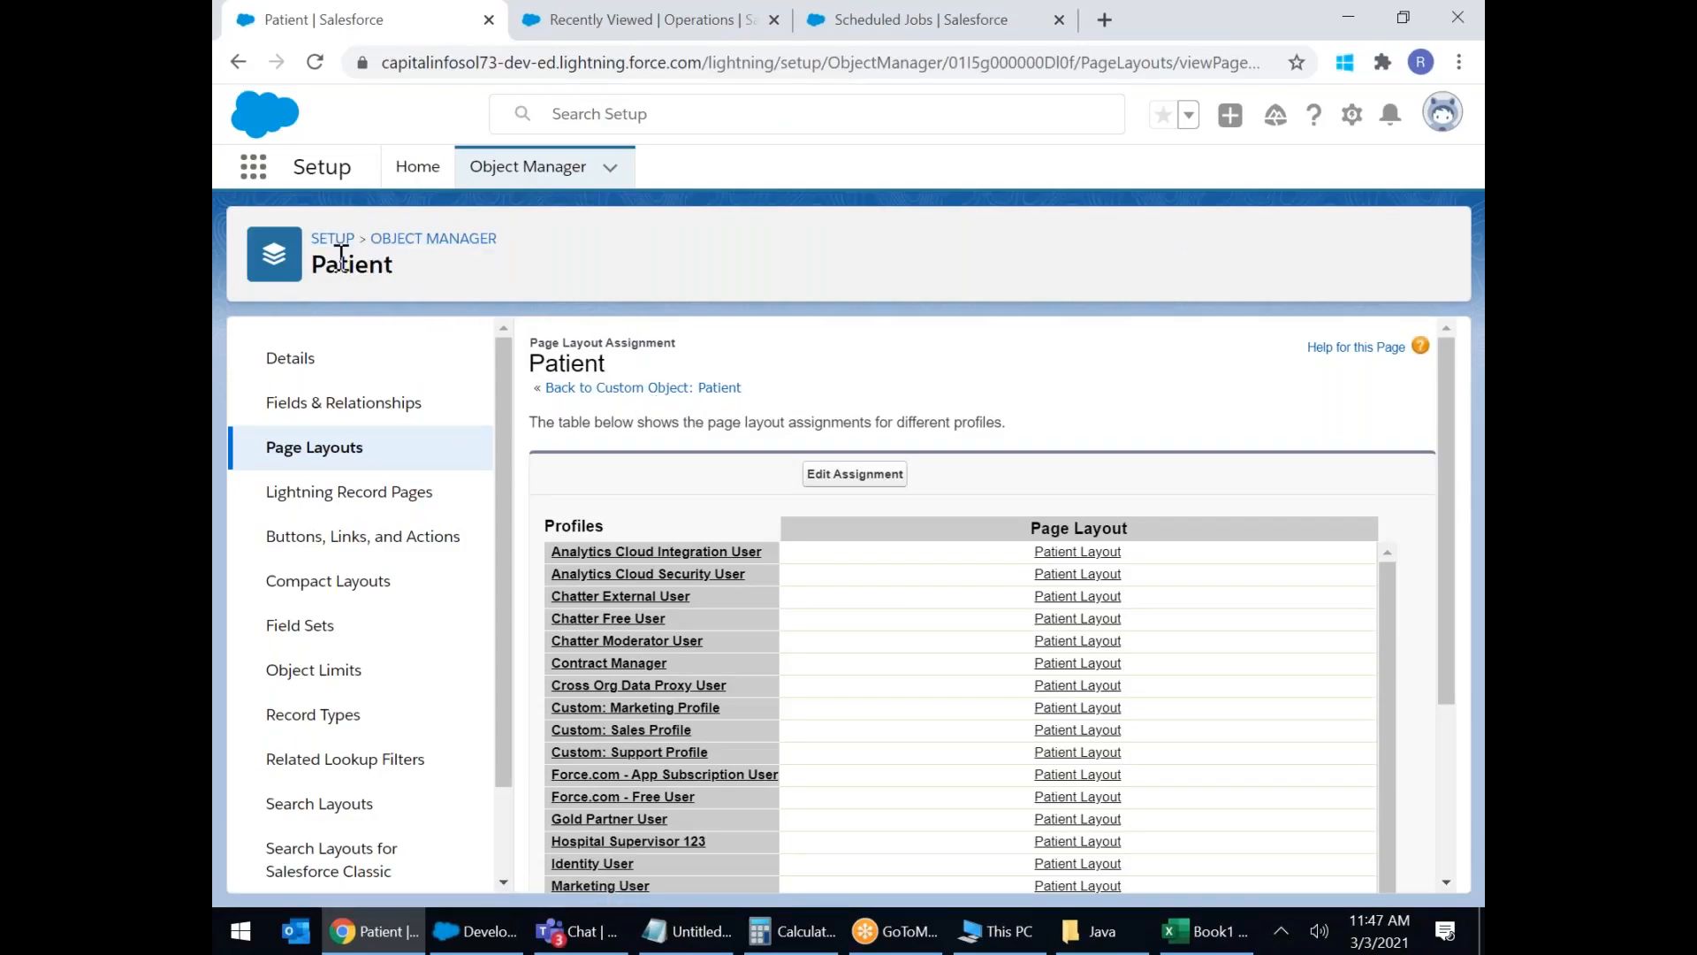
# Open Setup Home in a new tab, then switch to the Apollo Hospital Operations list.
pyautogui.rightClick(417, 167)
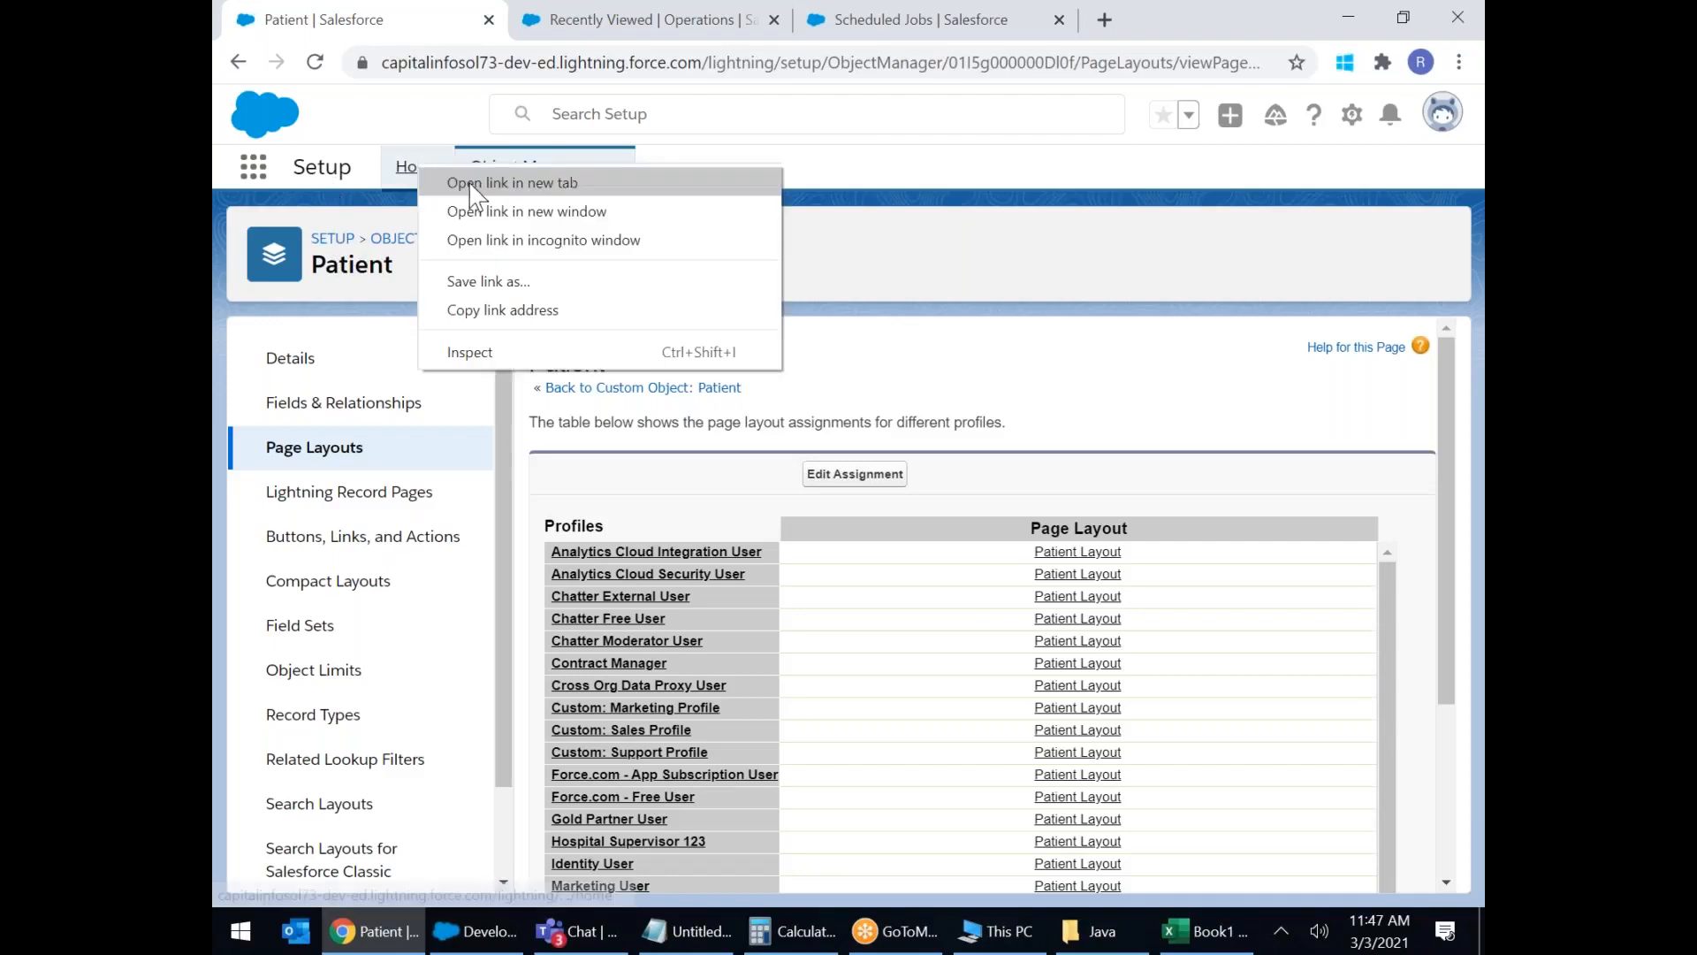
pyautogui.click(499, 178)
pyautogui.click(531, 21)
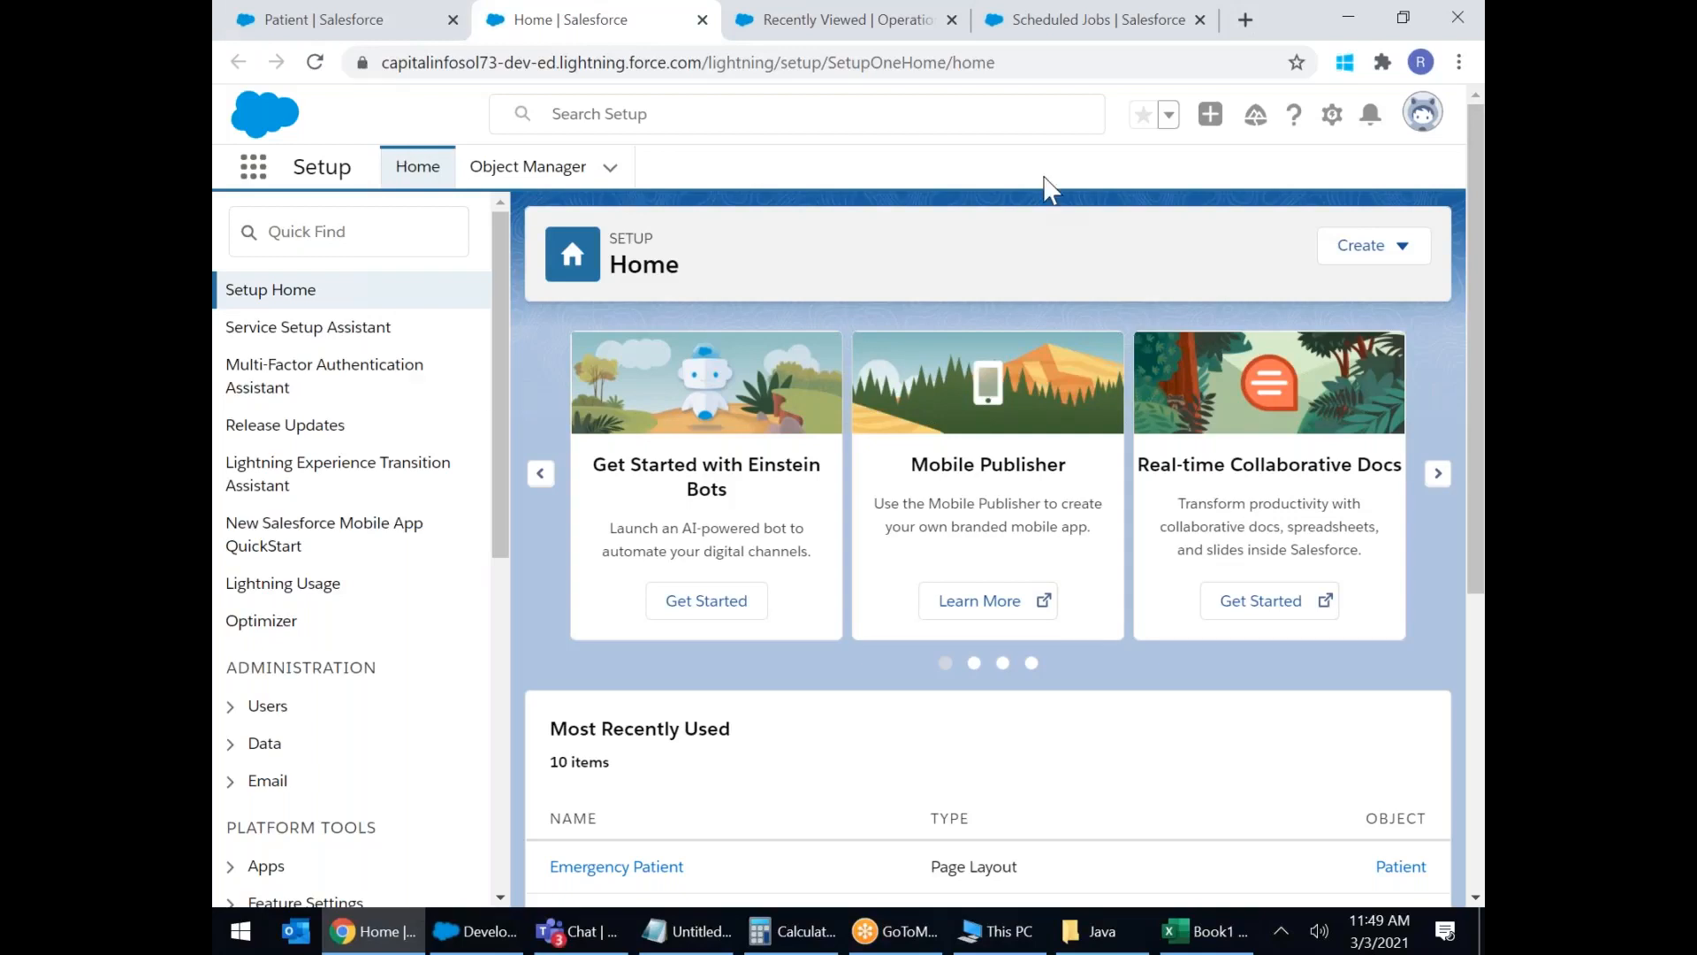
pyautogui.click(752, 27)
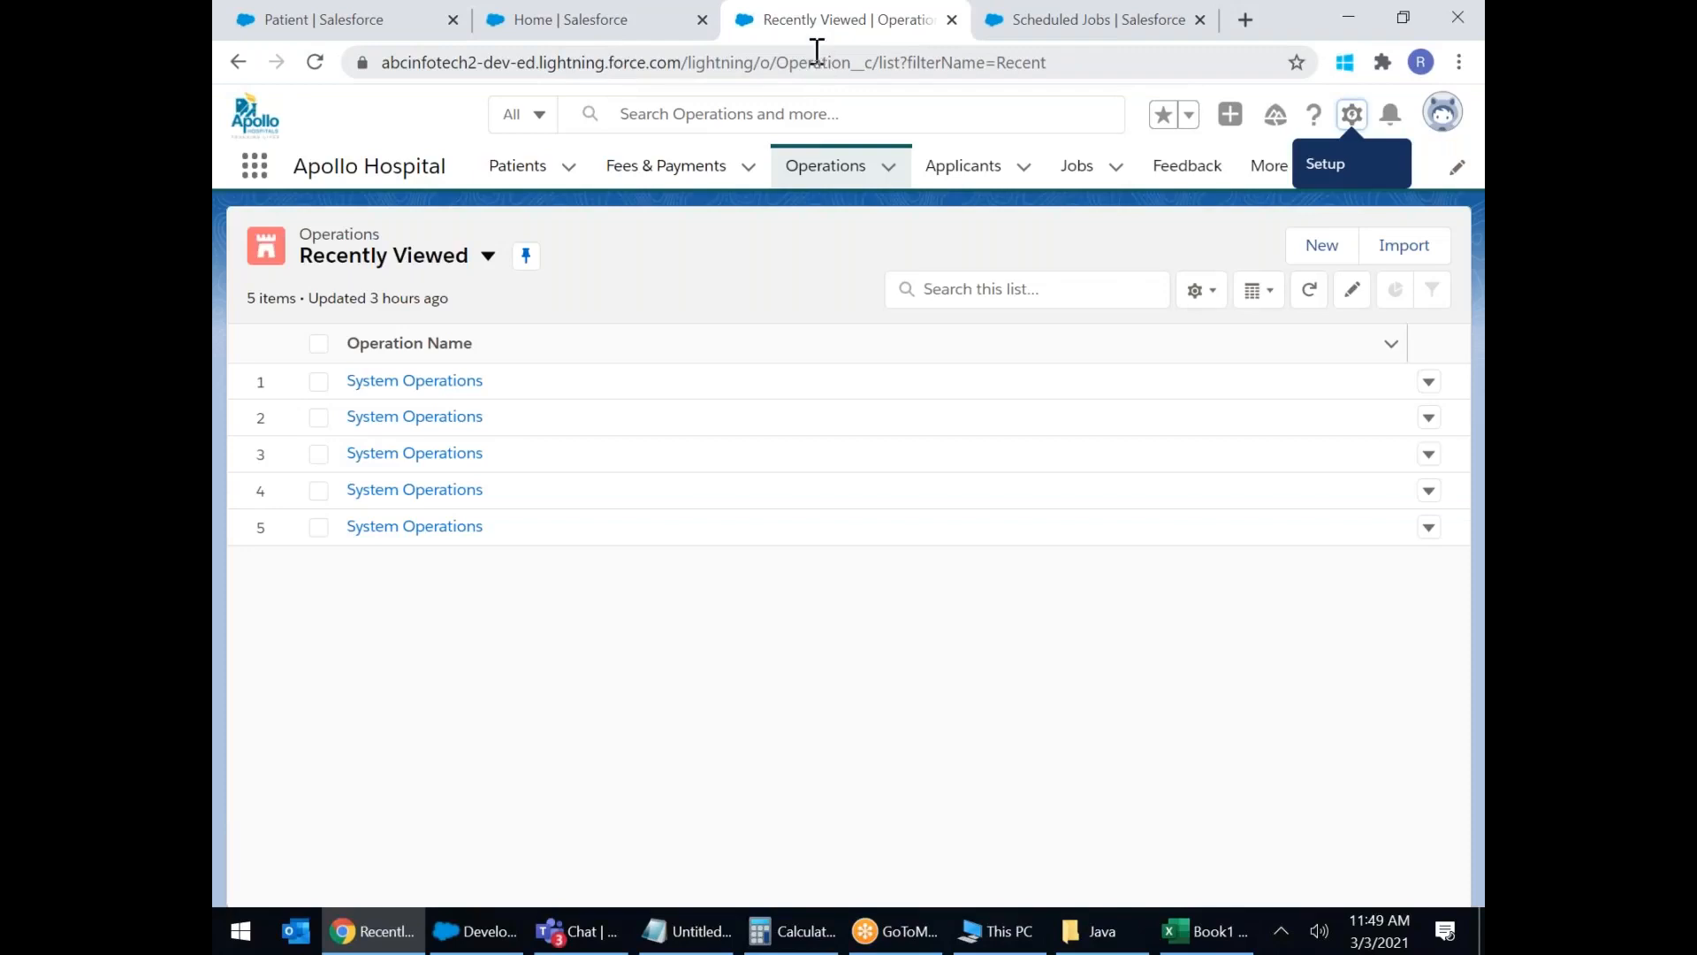
pyautogui.click(746, 62)
# Go to Google and show image results for Spiti Valley.
pyautogui.write('www.')
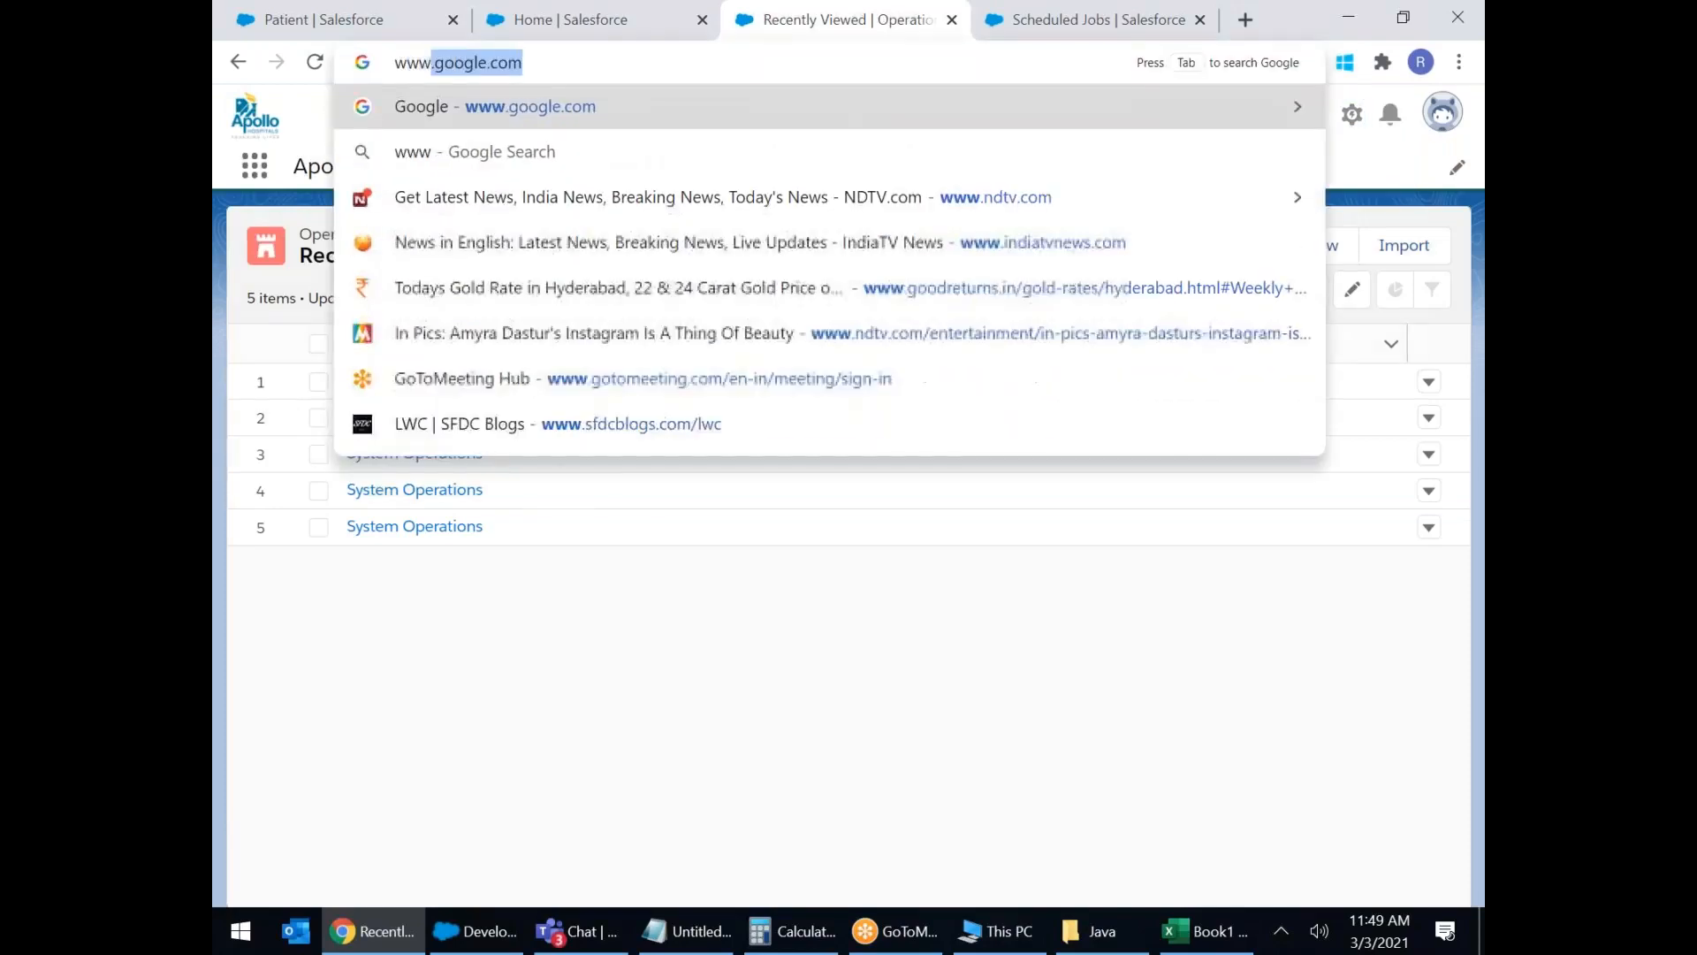
pyautogui.press('Return')
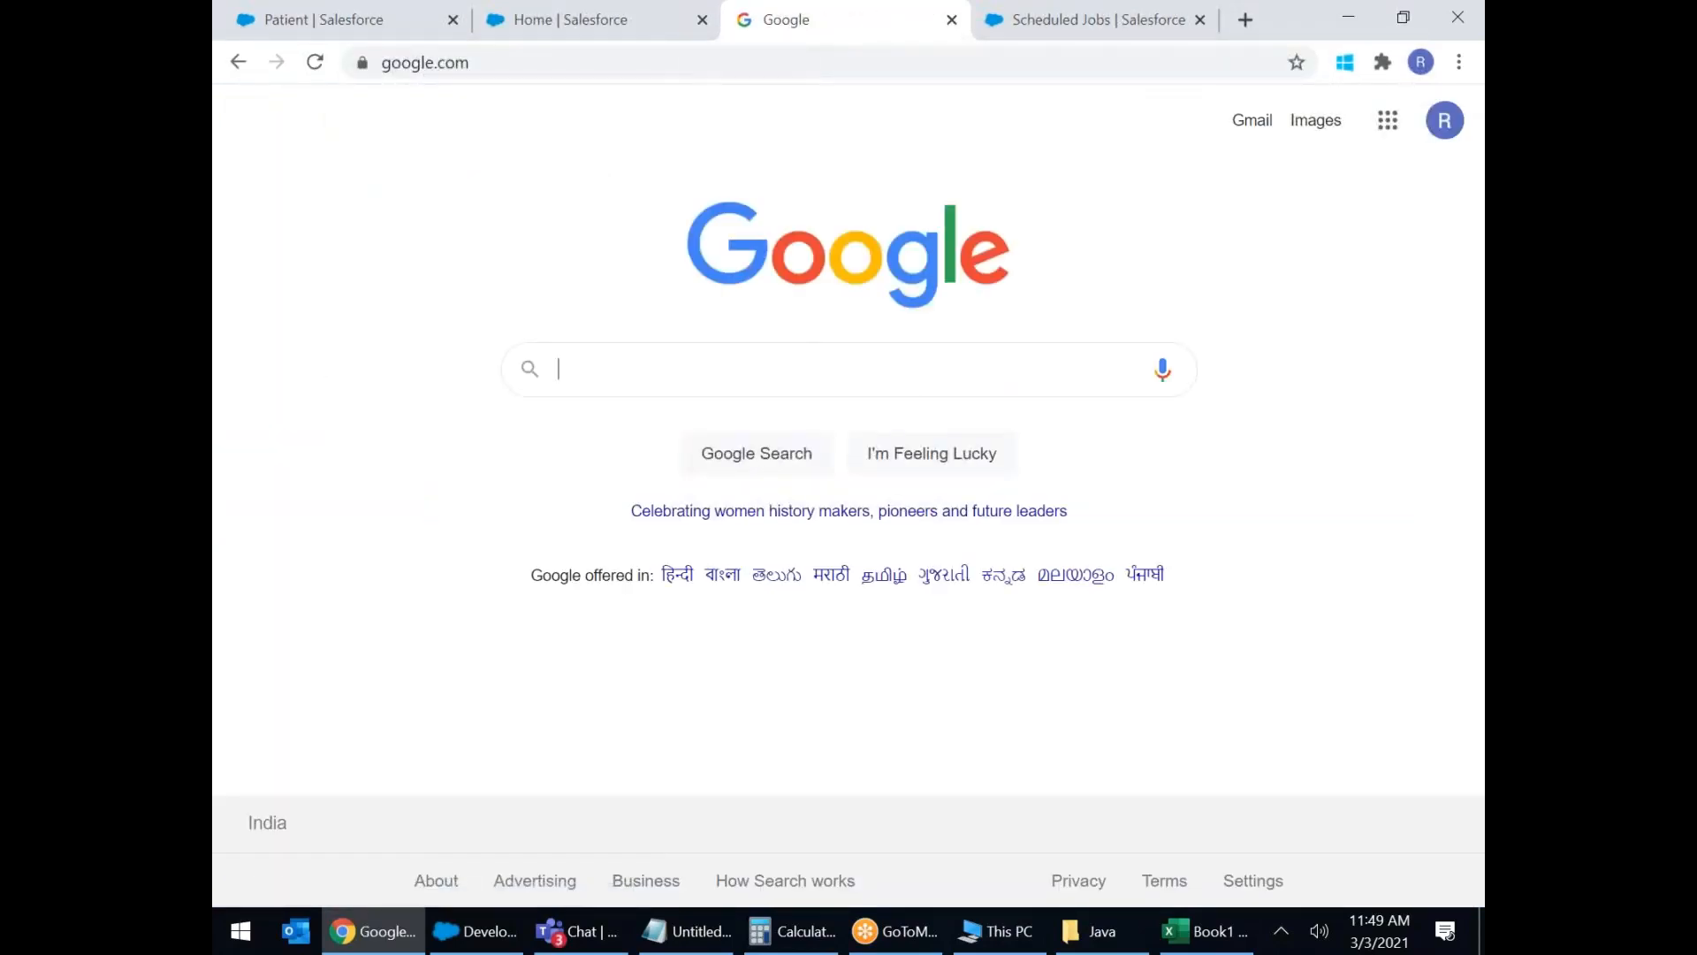
pyautogui.click(714, 360)
pyautogui.write('spit')
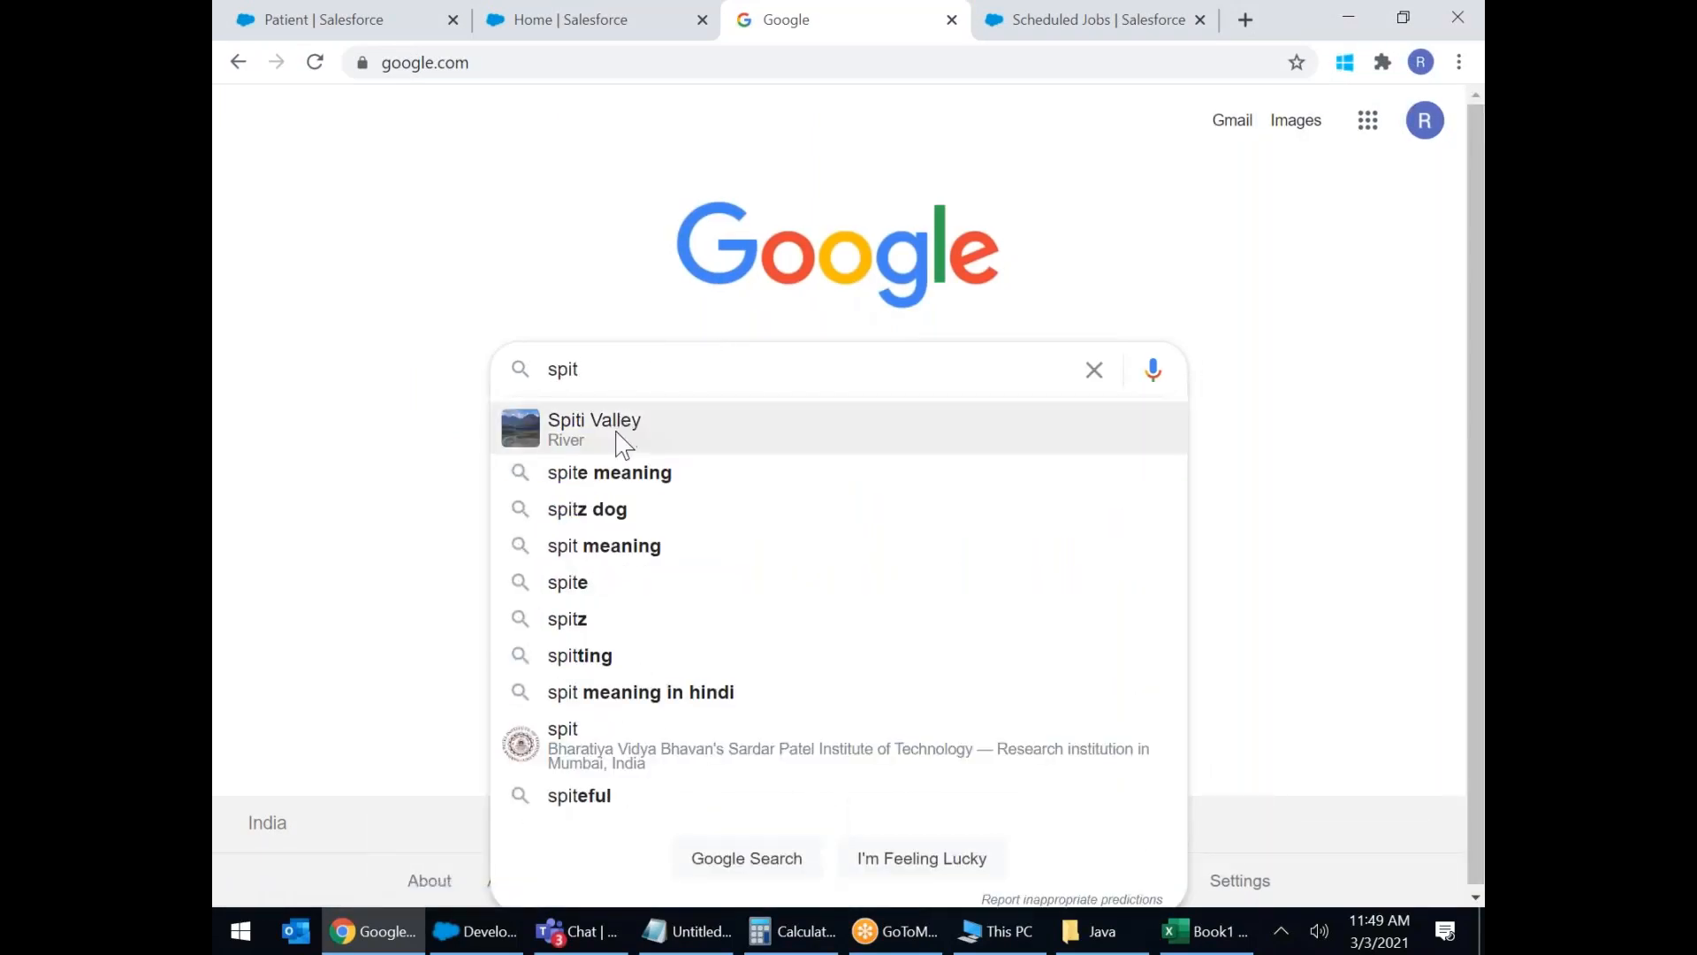
pyautogui.click(618, 439)
pyautogui.click(564, 214)
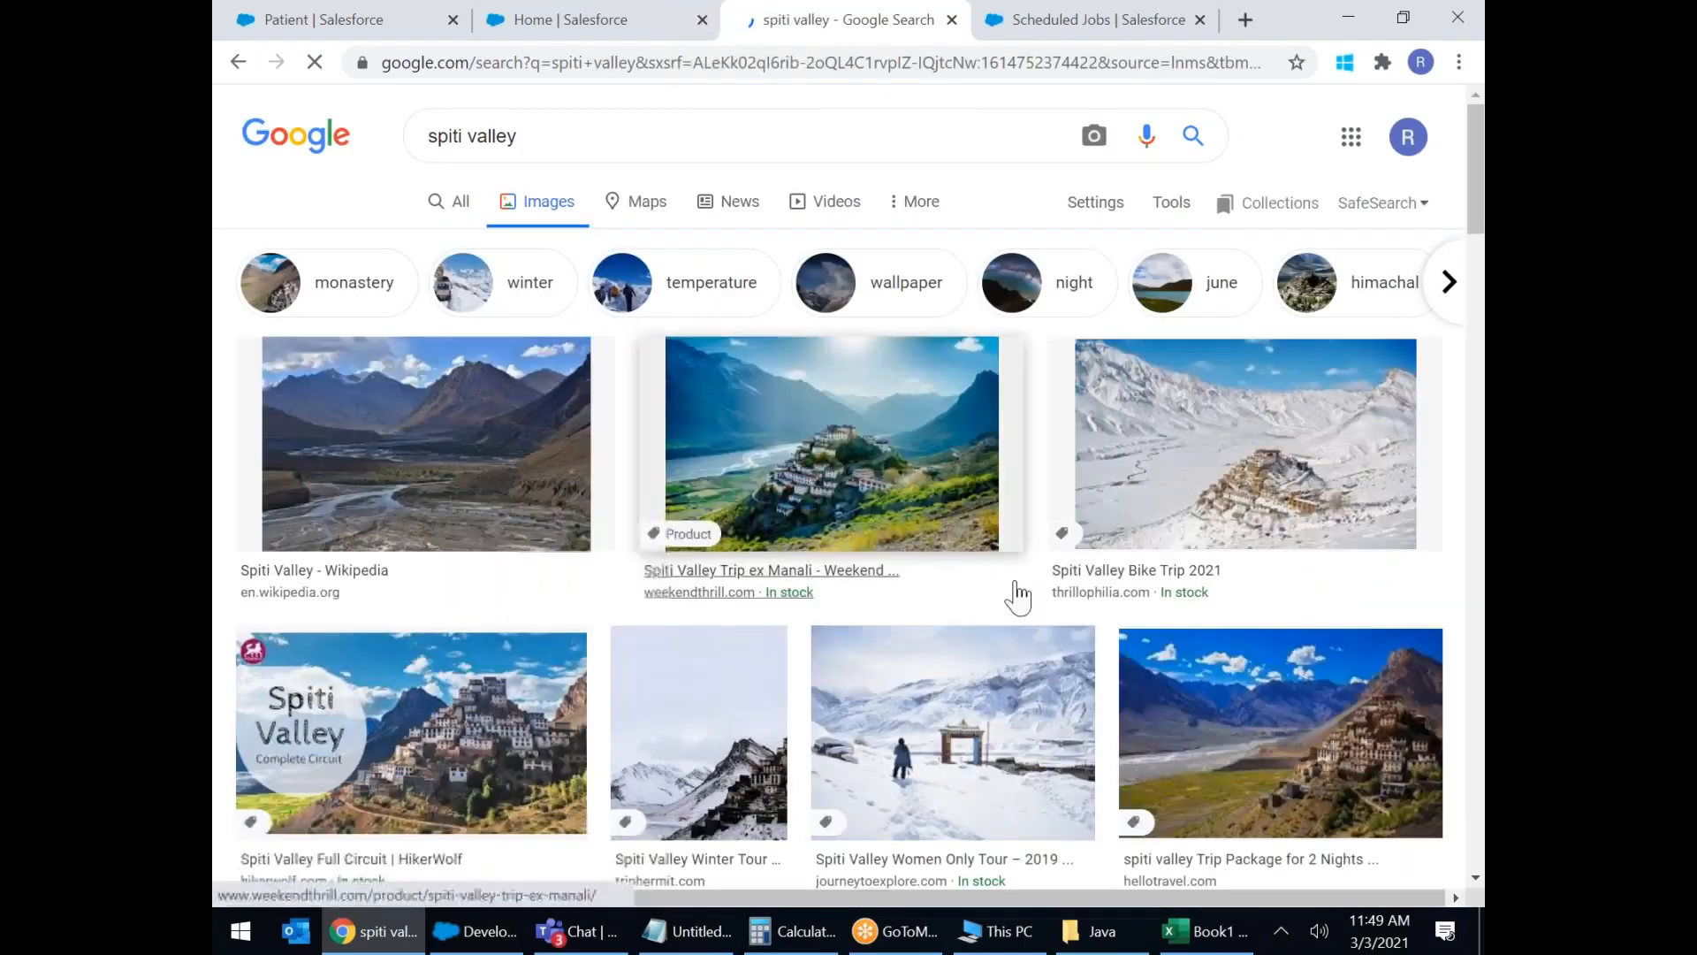
# Preview the 'Spiti Valley Road Trip from Delhi' image result.
pyautogui.scroll(-5, 1018, 601)
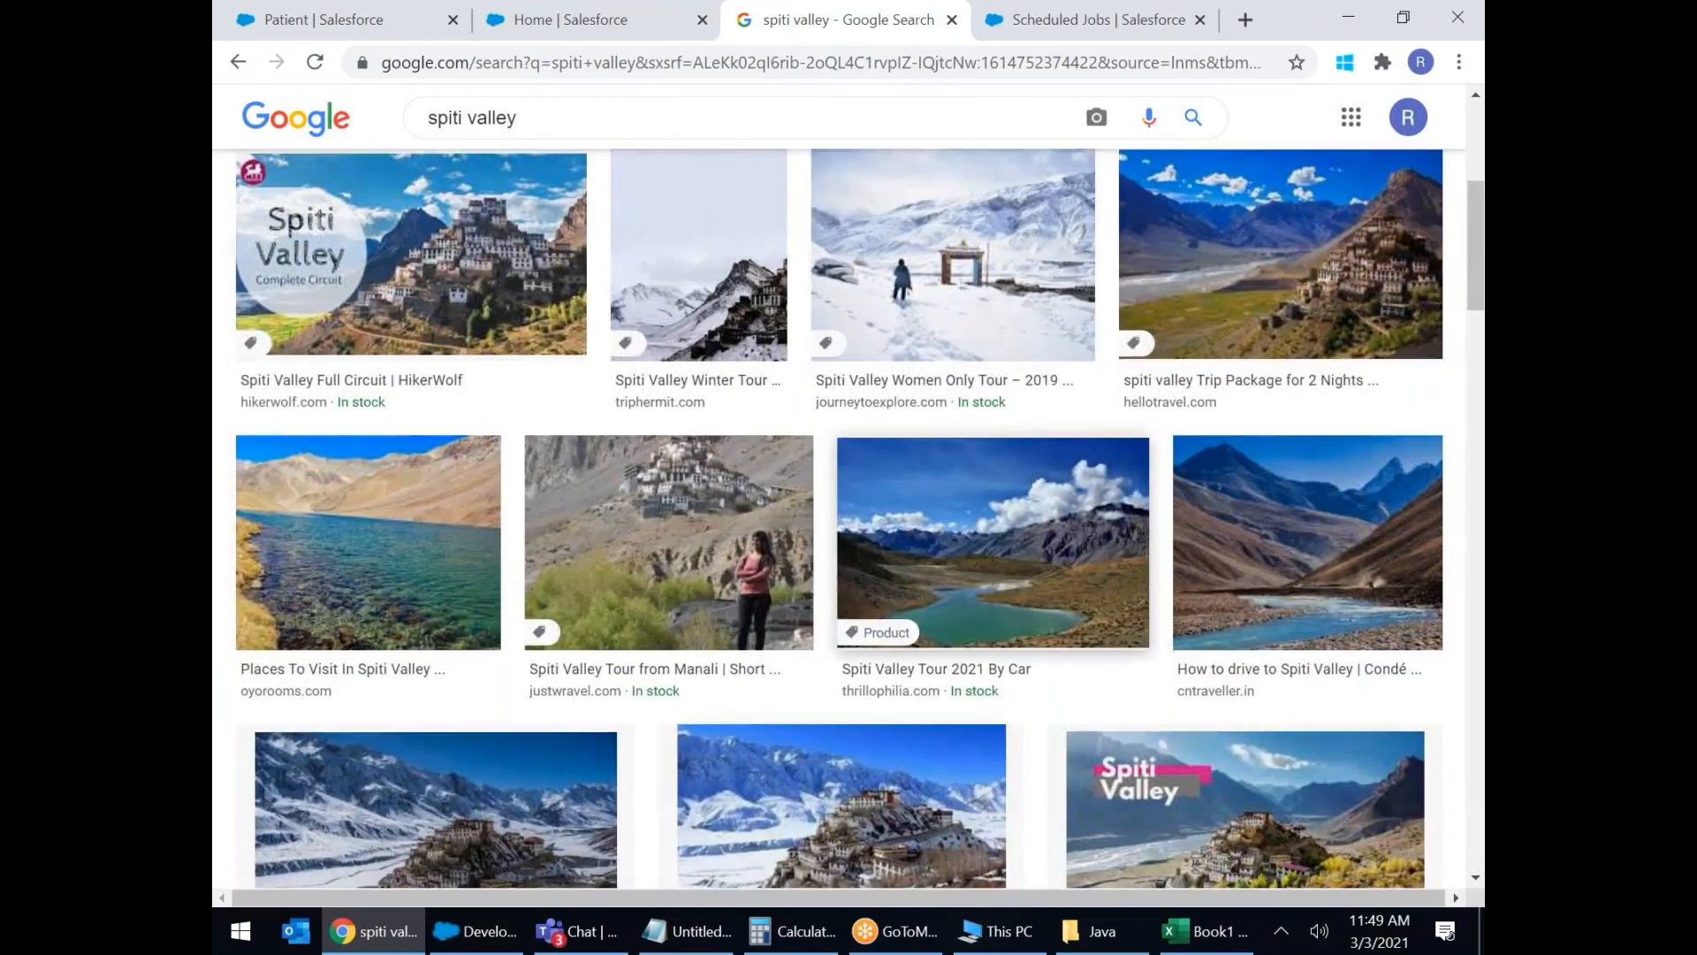
pyautogui.scroll(-4, 928, 530)
pyautogui.scroll(-3, 840, 477)
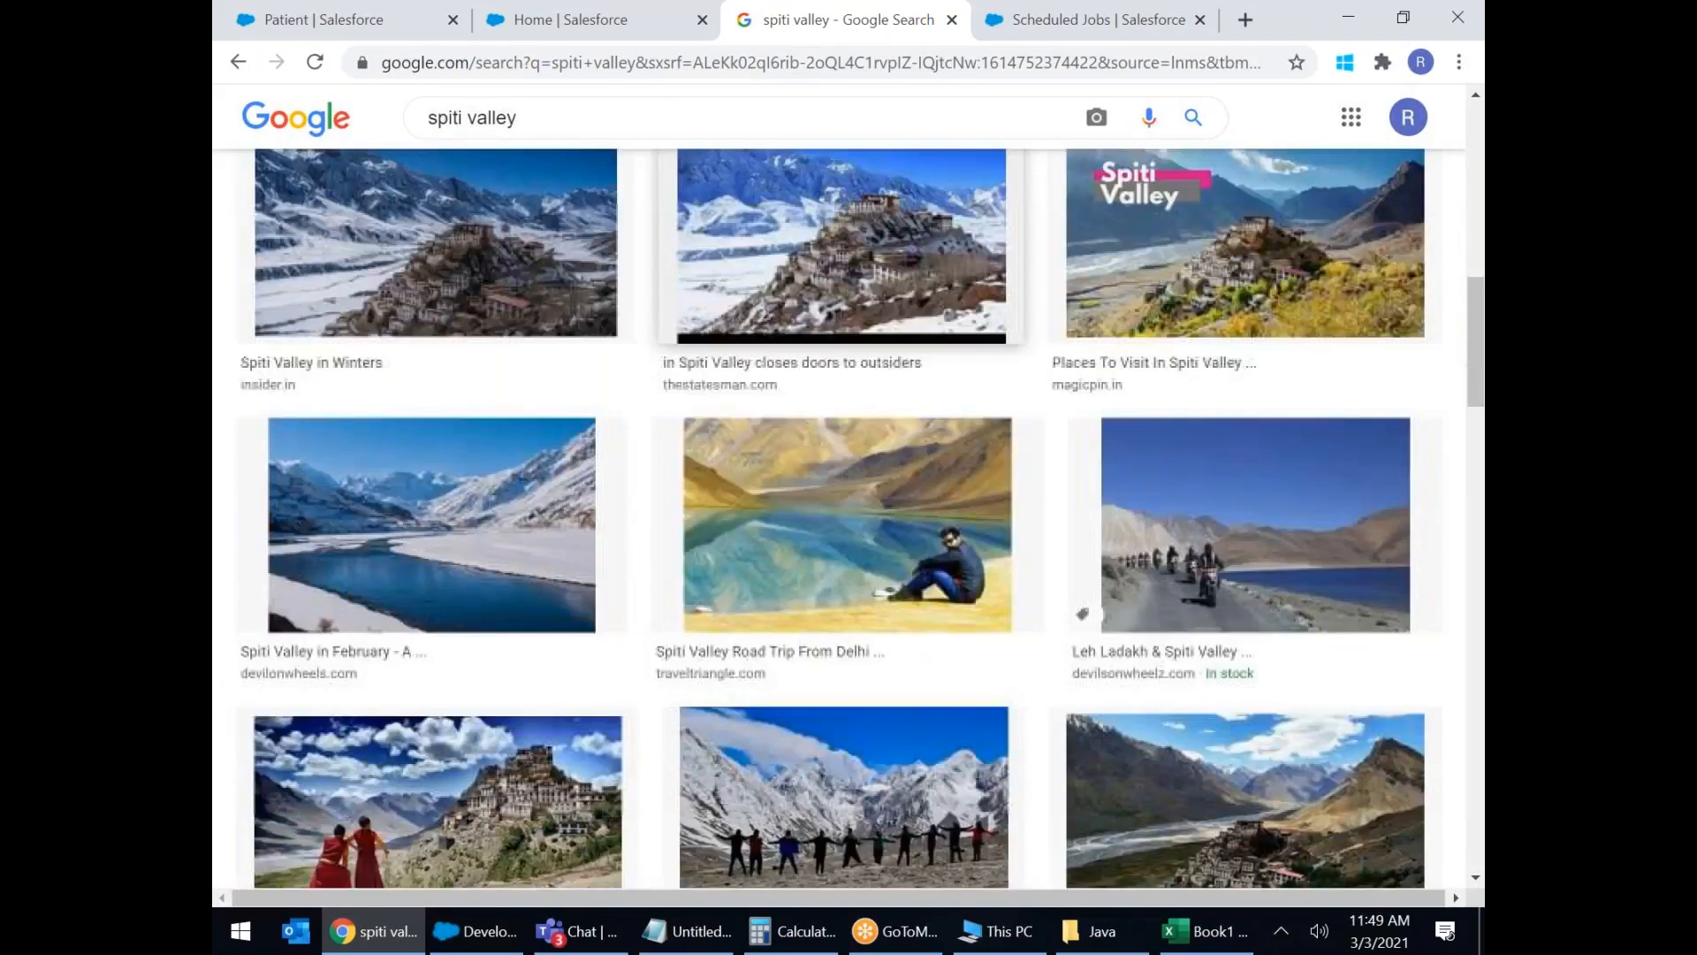
pyautogui.scroll(-1, 1016, 599)
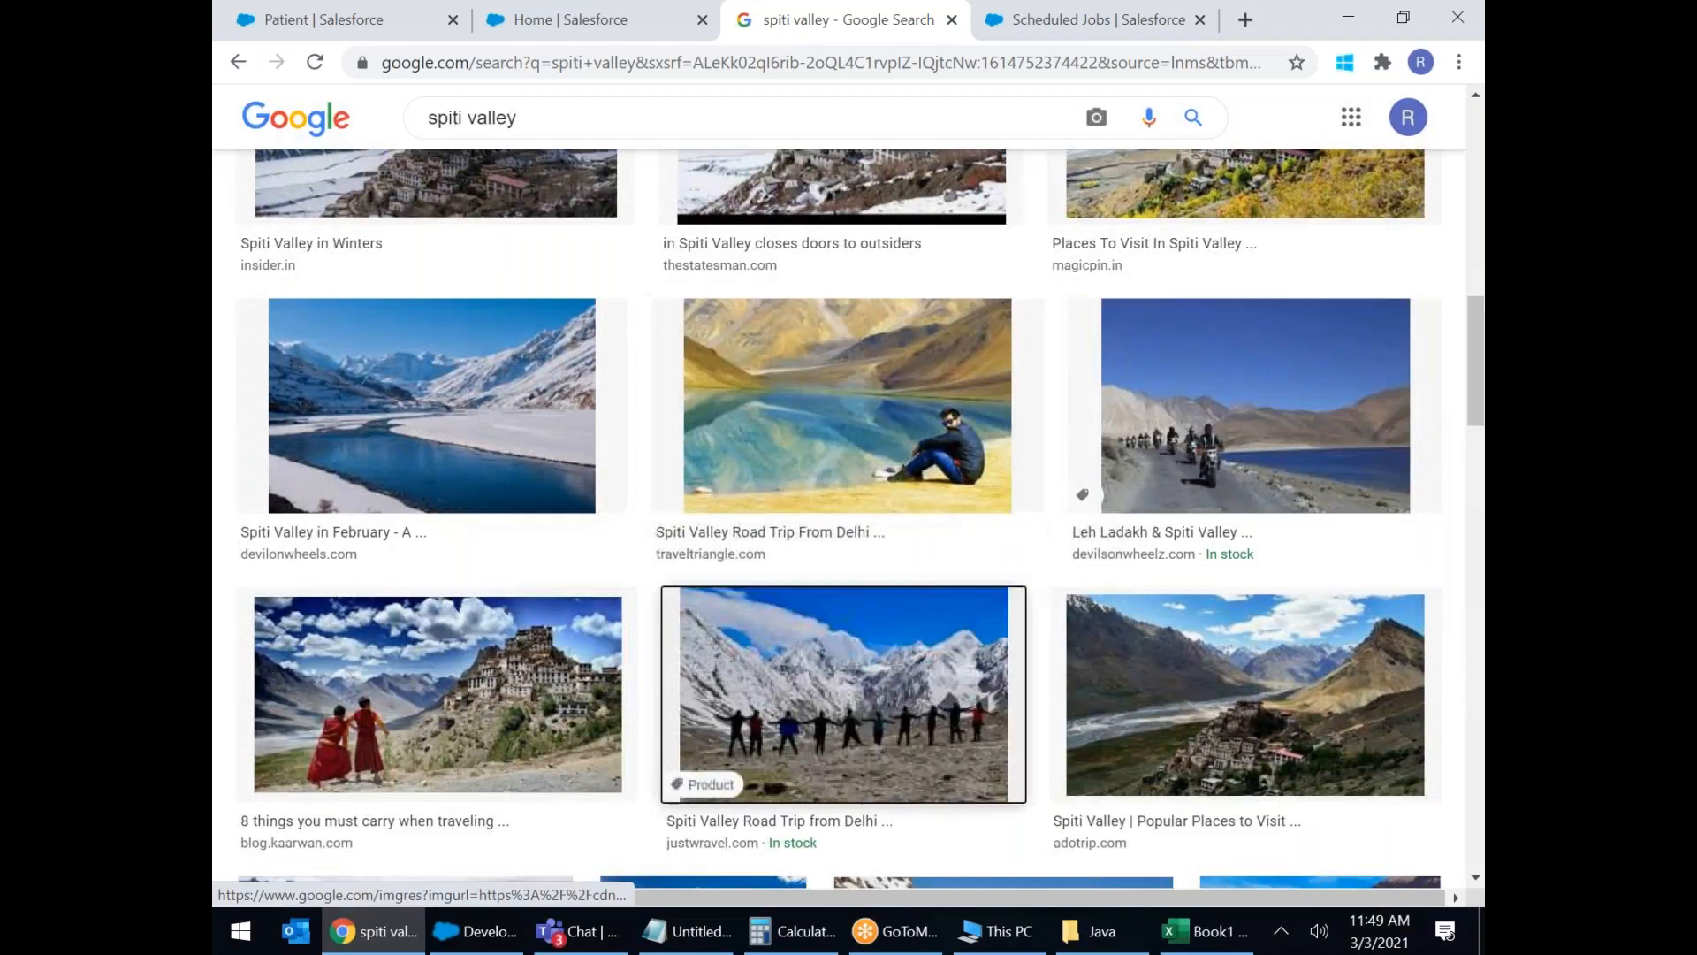
pyautogui.click(875, 672)
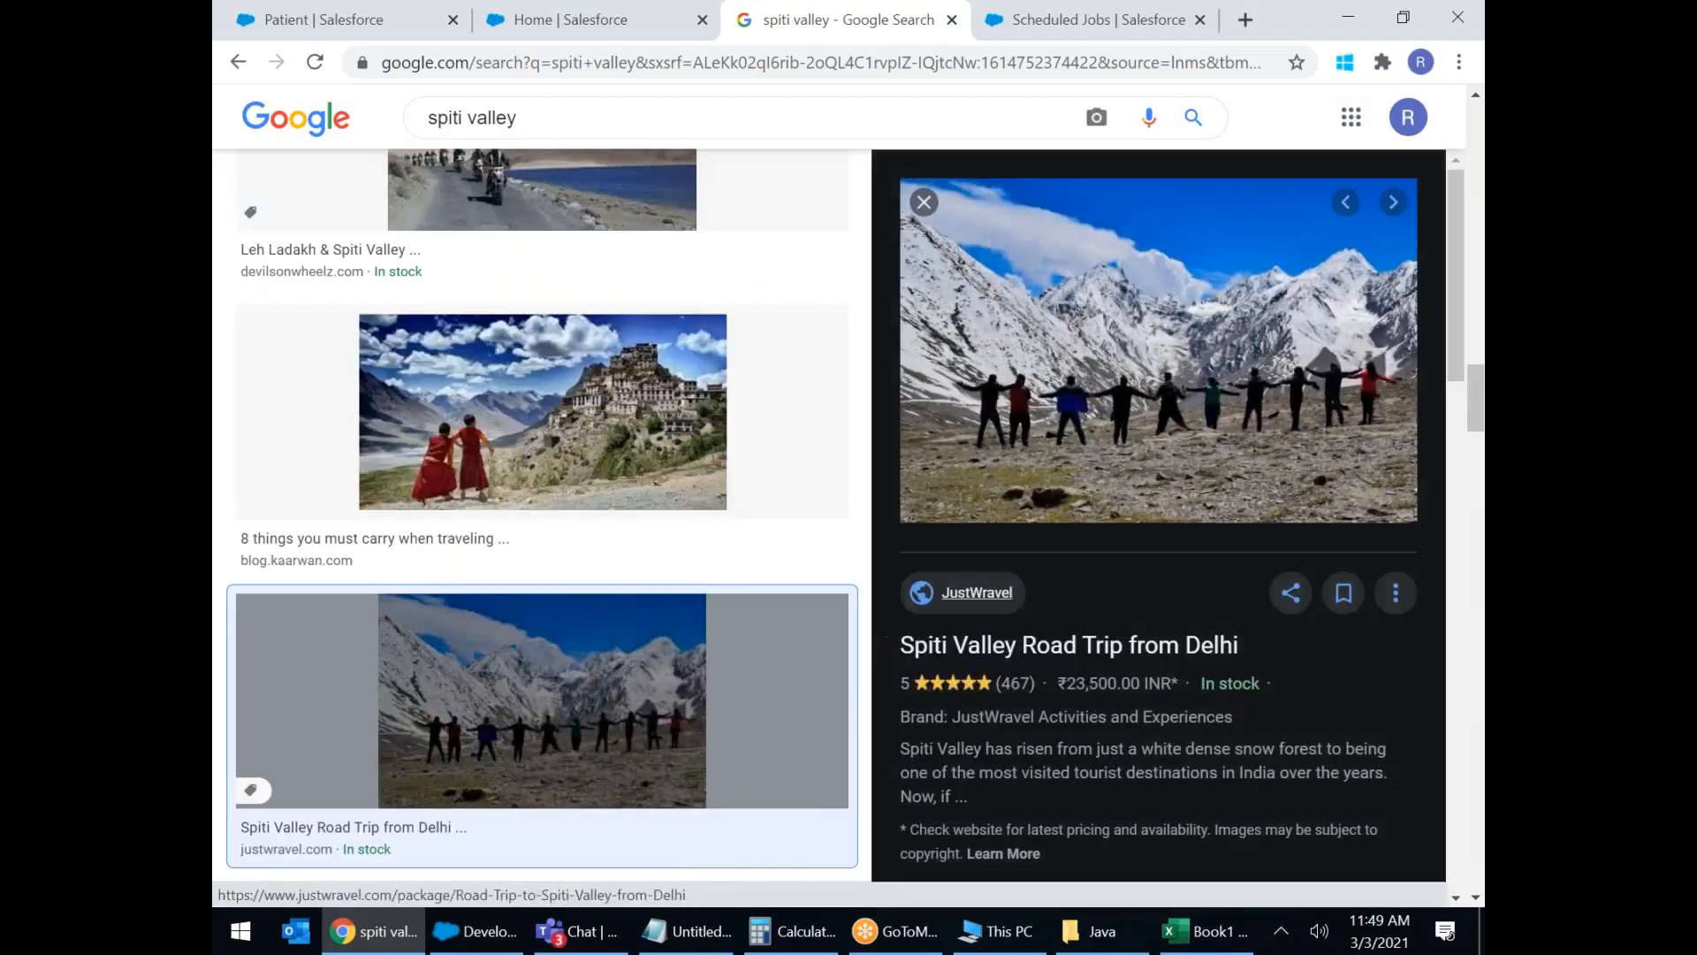
pyautogui.scroll(-9, 912, 560)
pyautogui.scroll(9, 1104, 645)
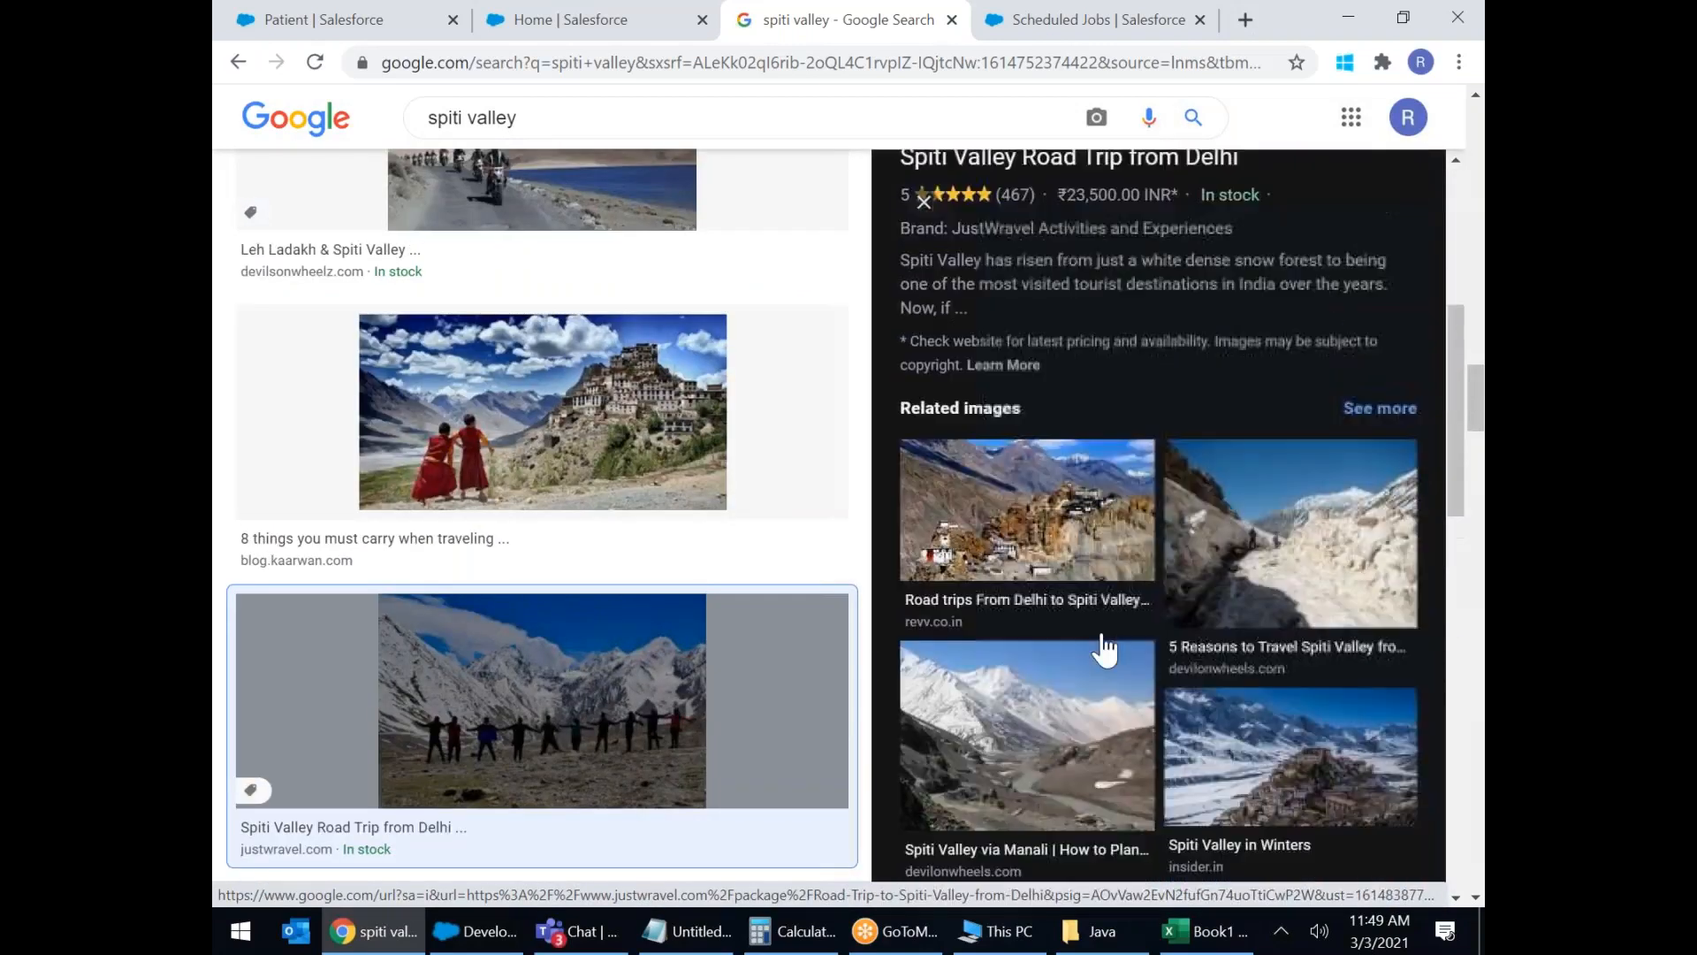
pyautogui.scroll(5, 692, 157)
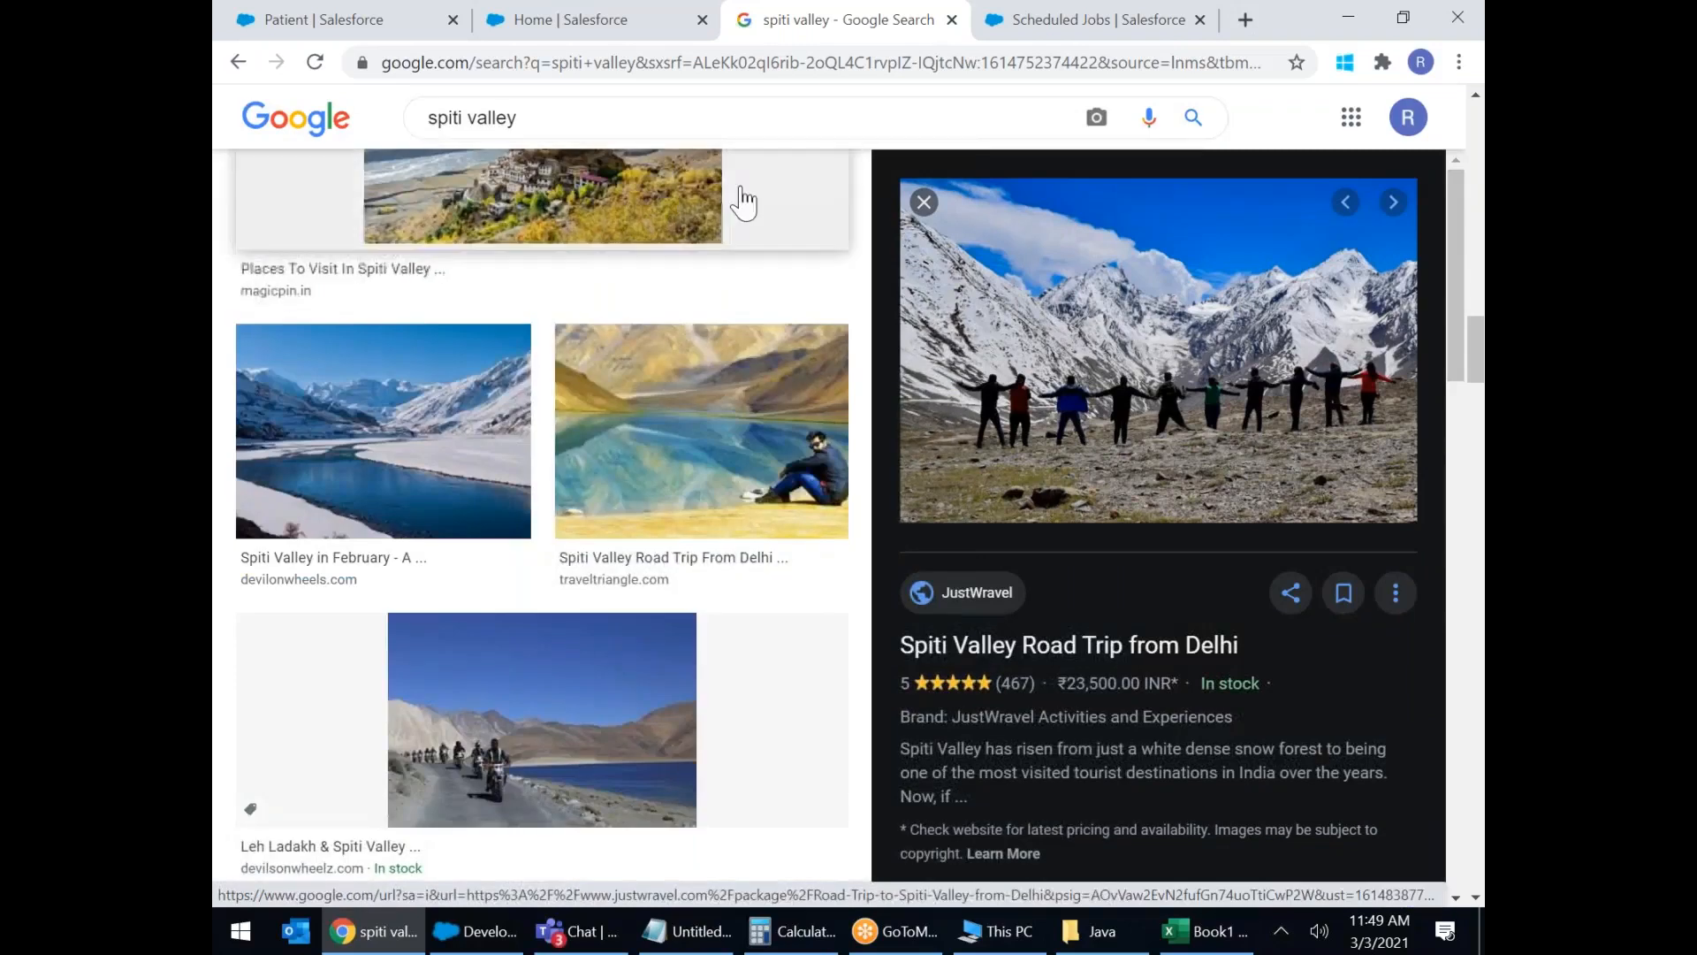
pyautogui.moveTo(592, 121); pyautogui.dragTo(379, 117)
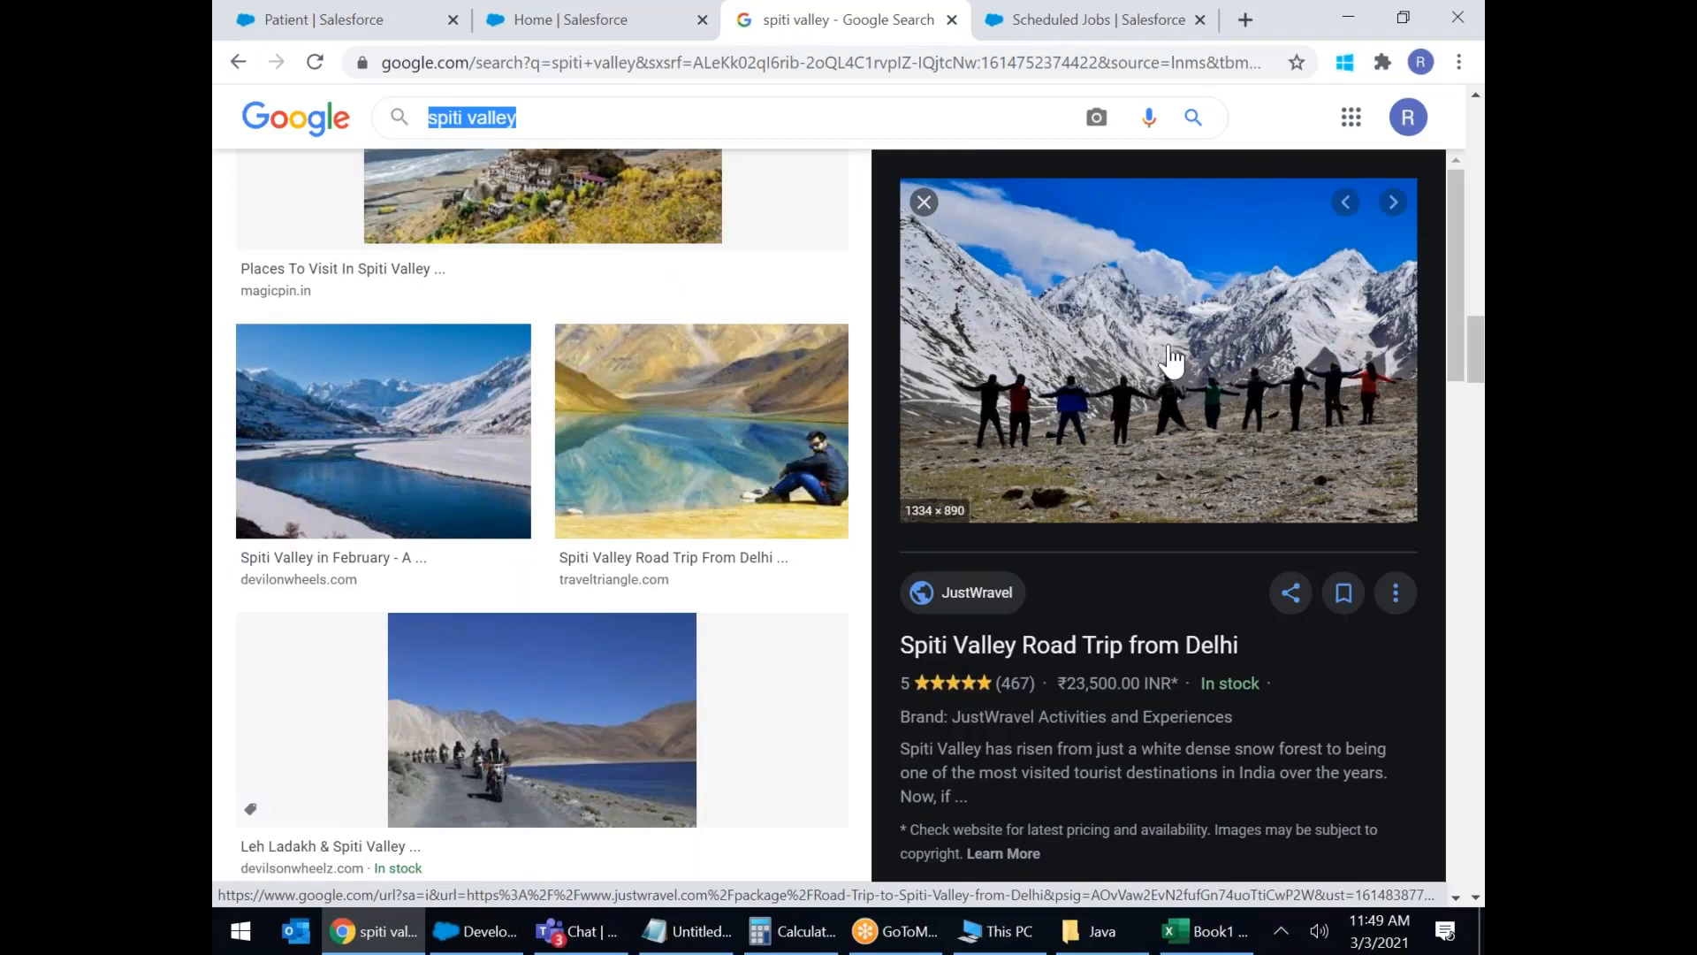
# Search images for 'zero point yumthang valley' and preview one of the results.
pyautogui.write('zero po')
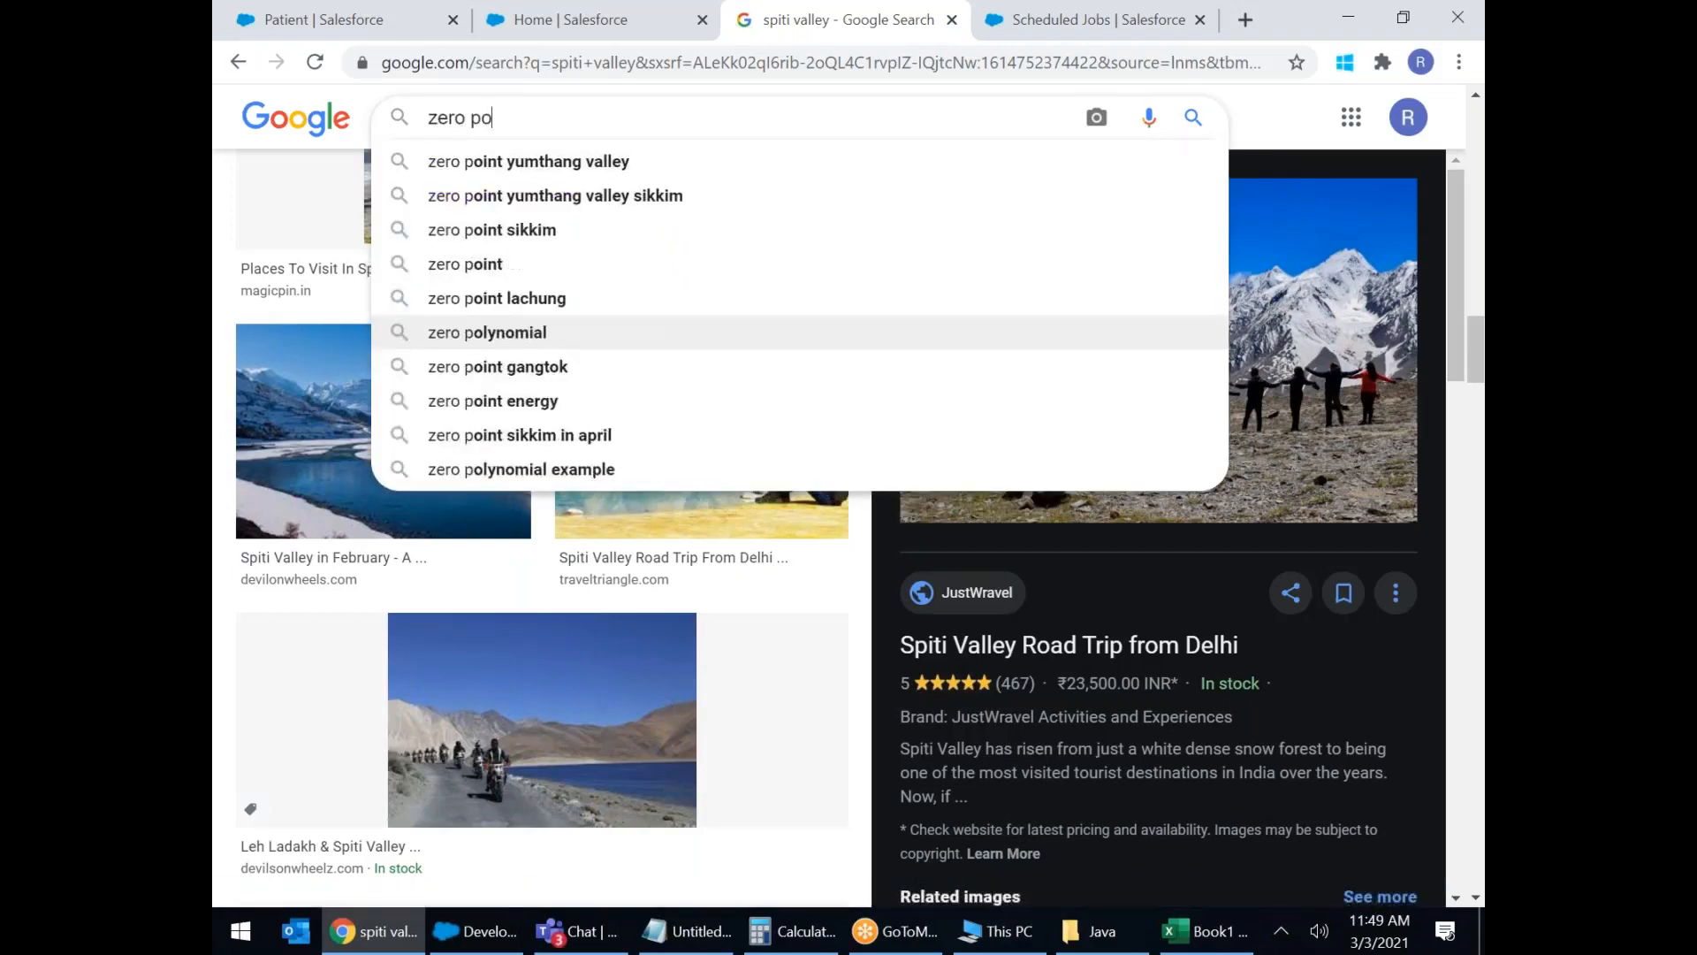
pyautogui.write('int')
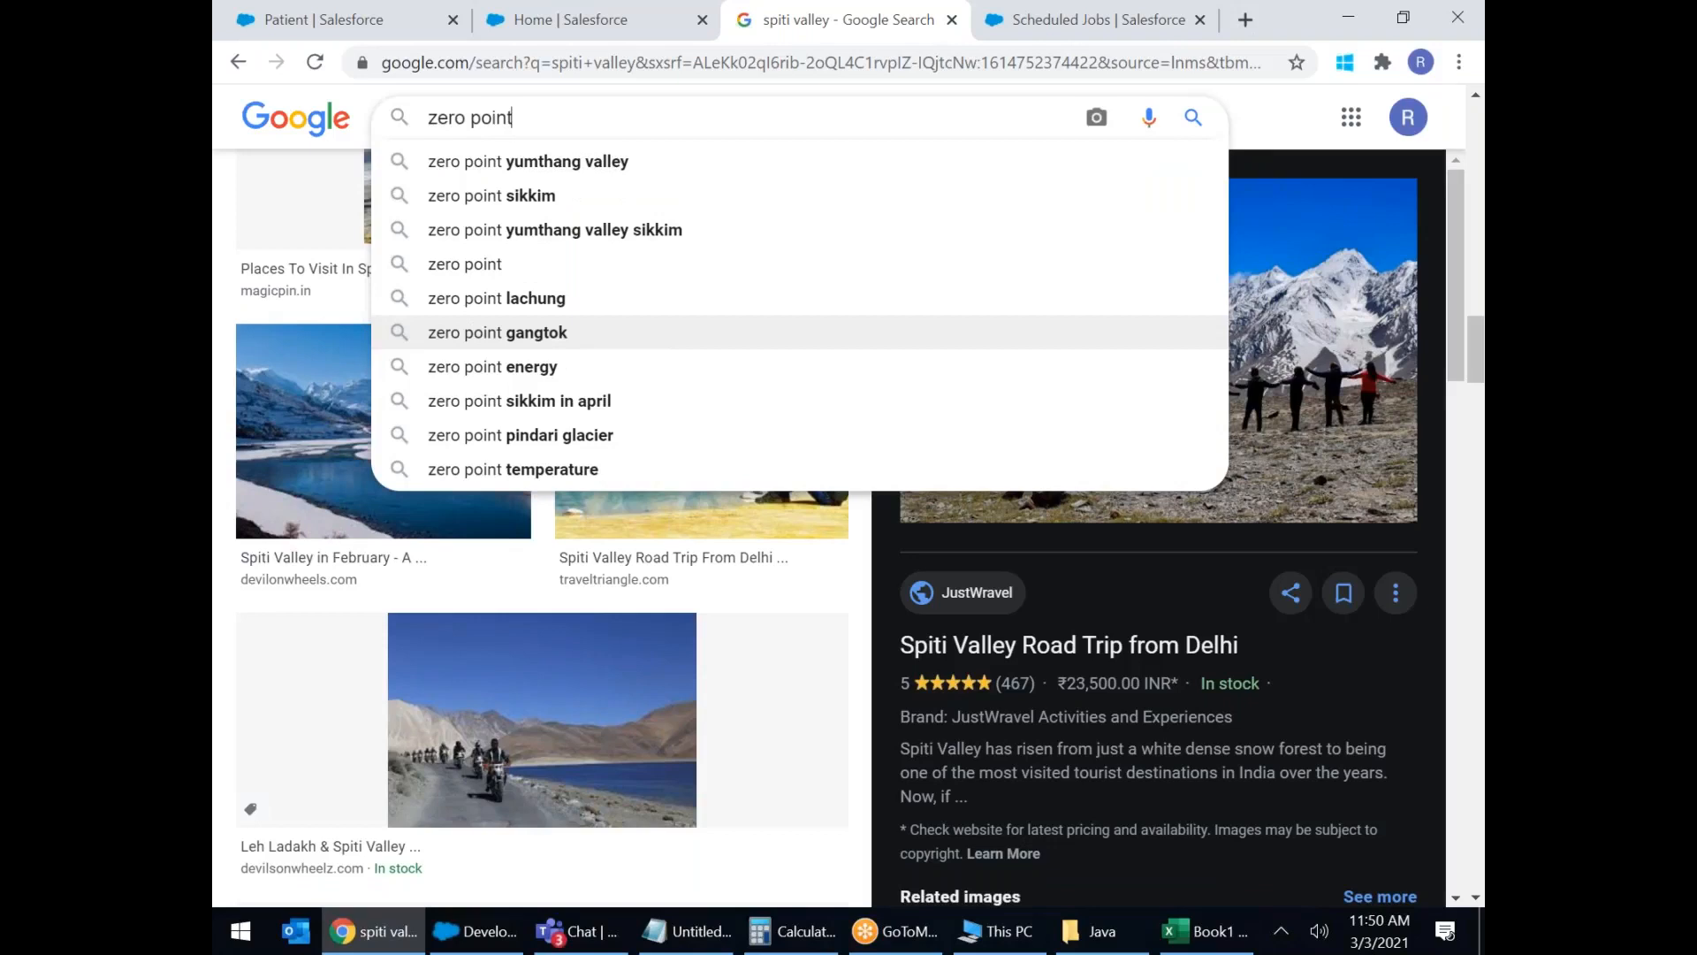
pyautogui.click(608, 168)
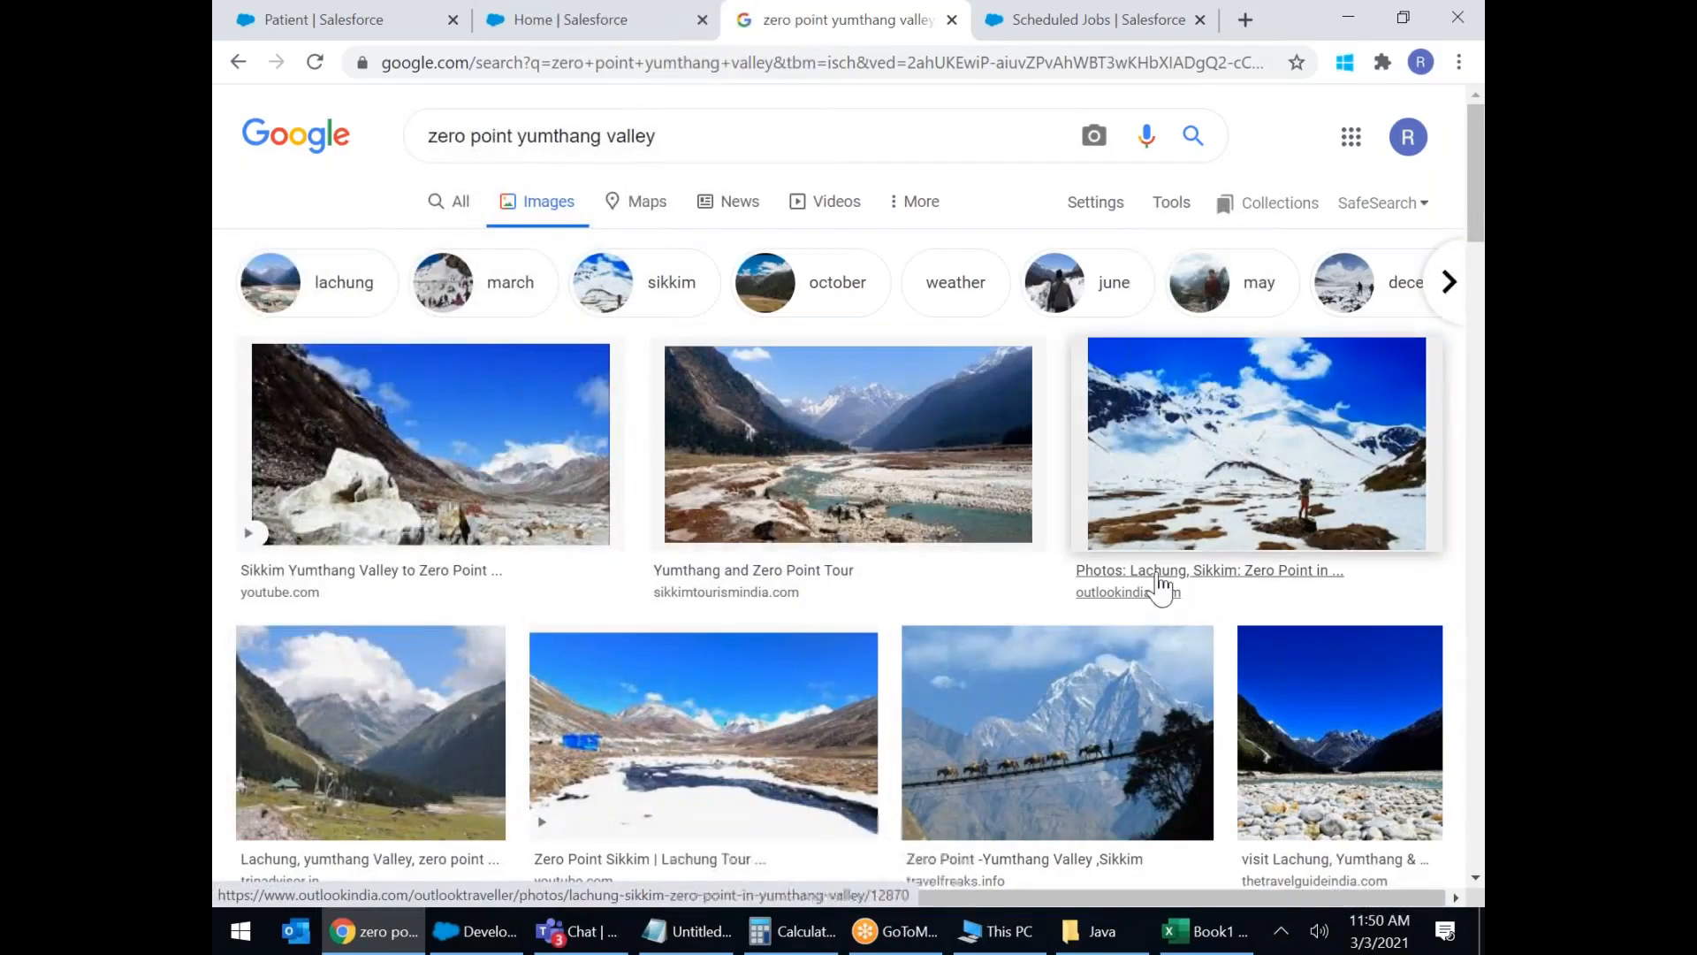
pyautogui.scroll(-1, 1158, 579)
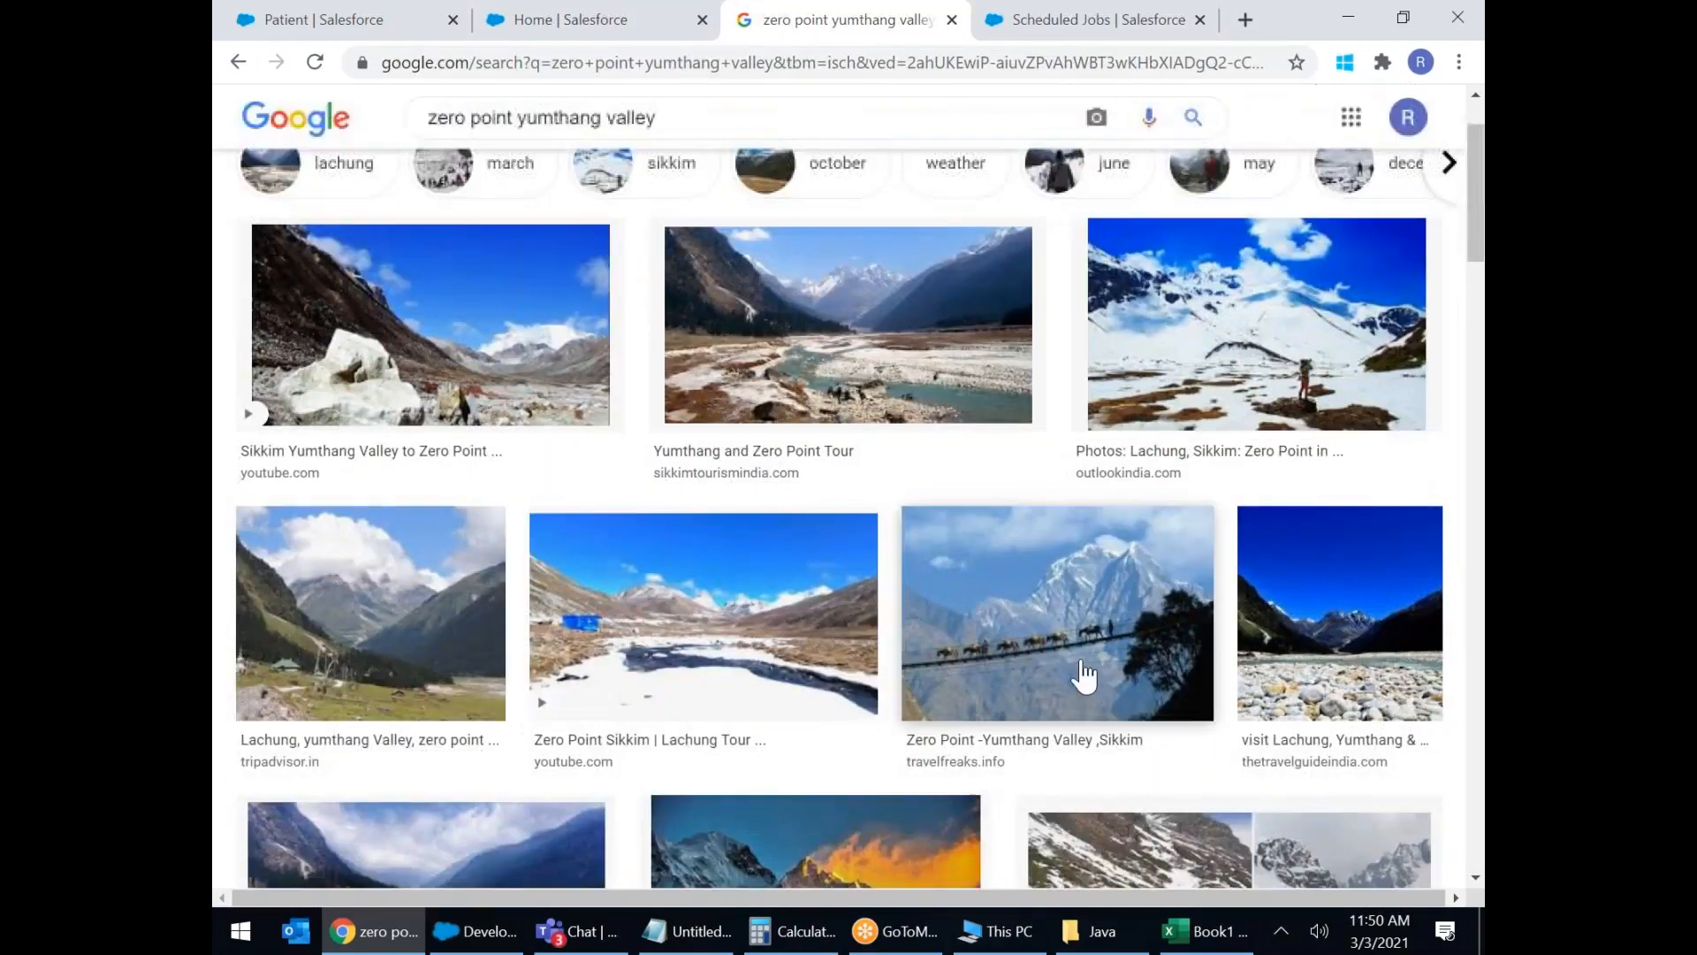
pyautogui.scroll(-2, 1084, 676)
pyautogui.click(1060, 380)
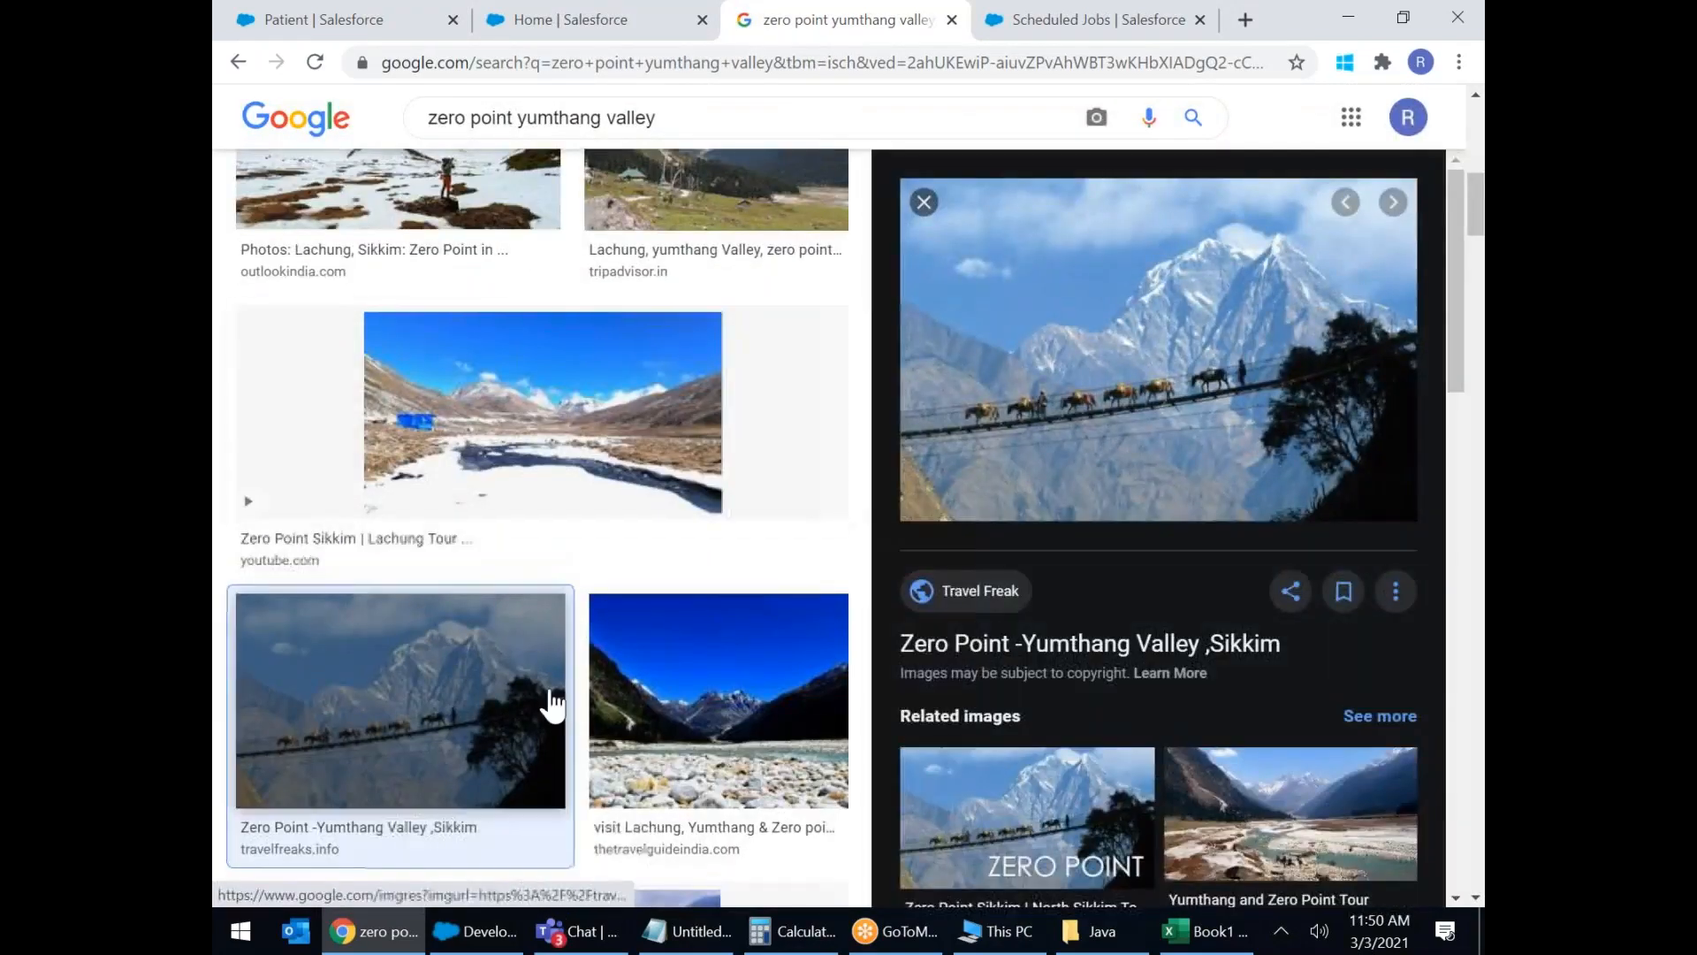
pyautogui.scroll(-9, 553, 704)
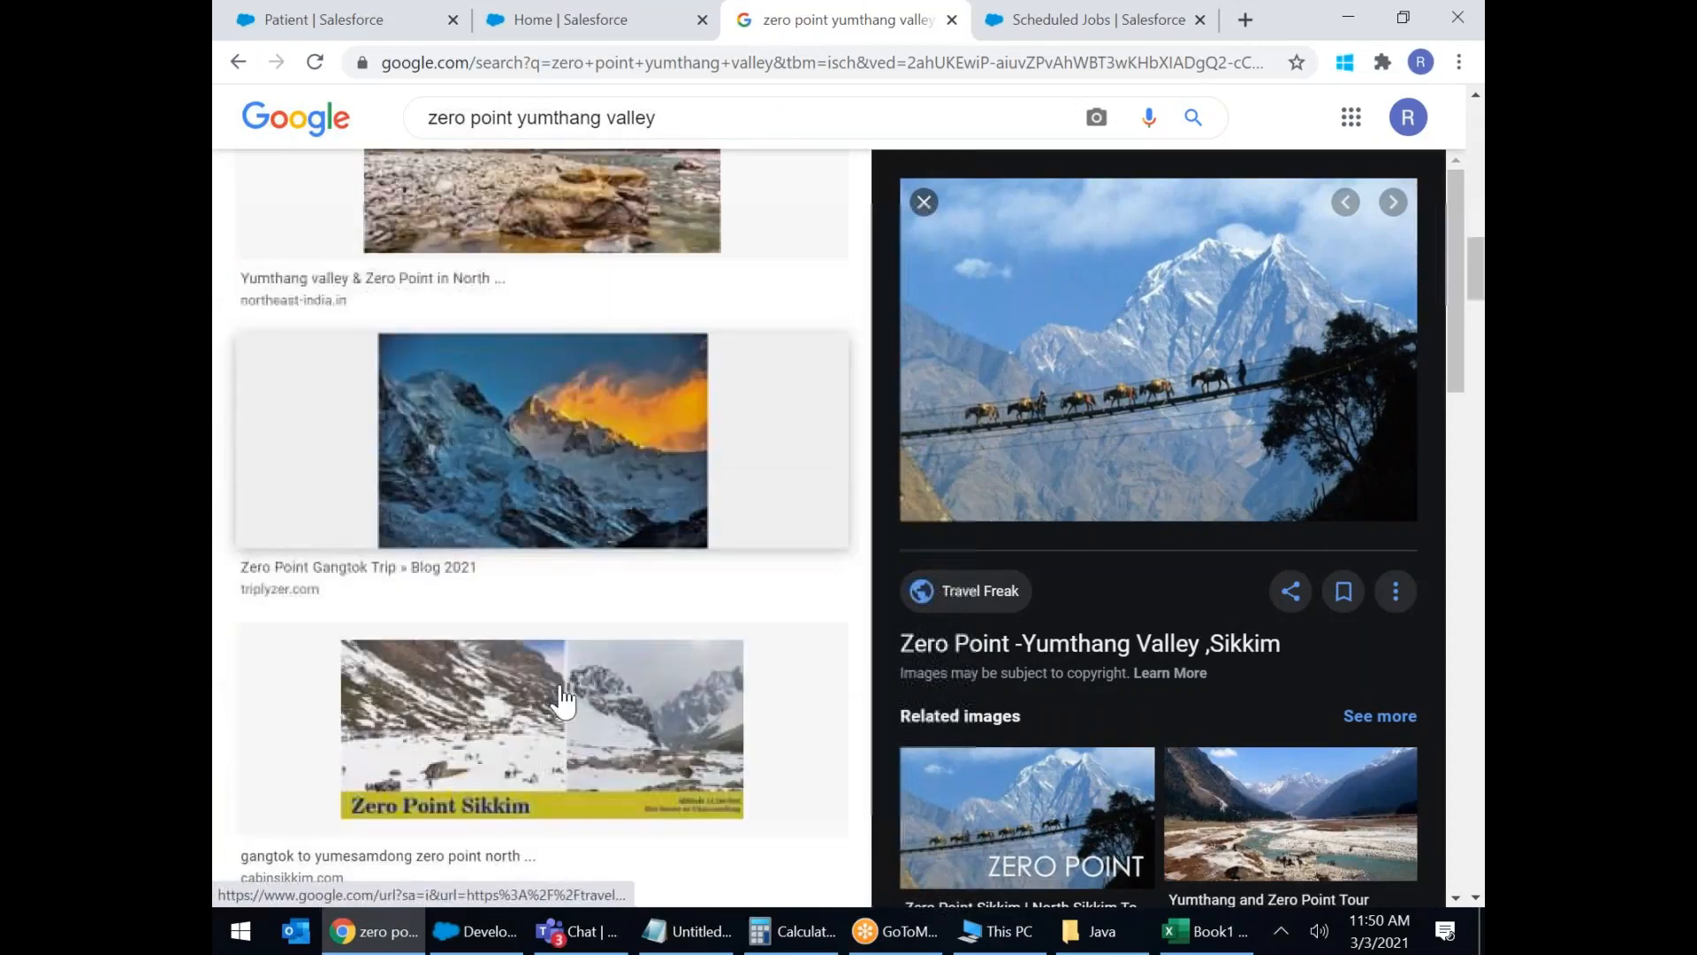
pyautogui.scroll(-10, 563, 699)
pyautogui.scroll(15, 590, 515)
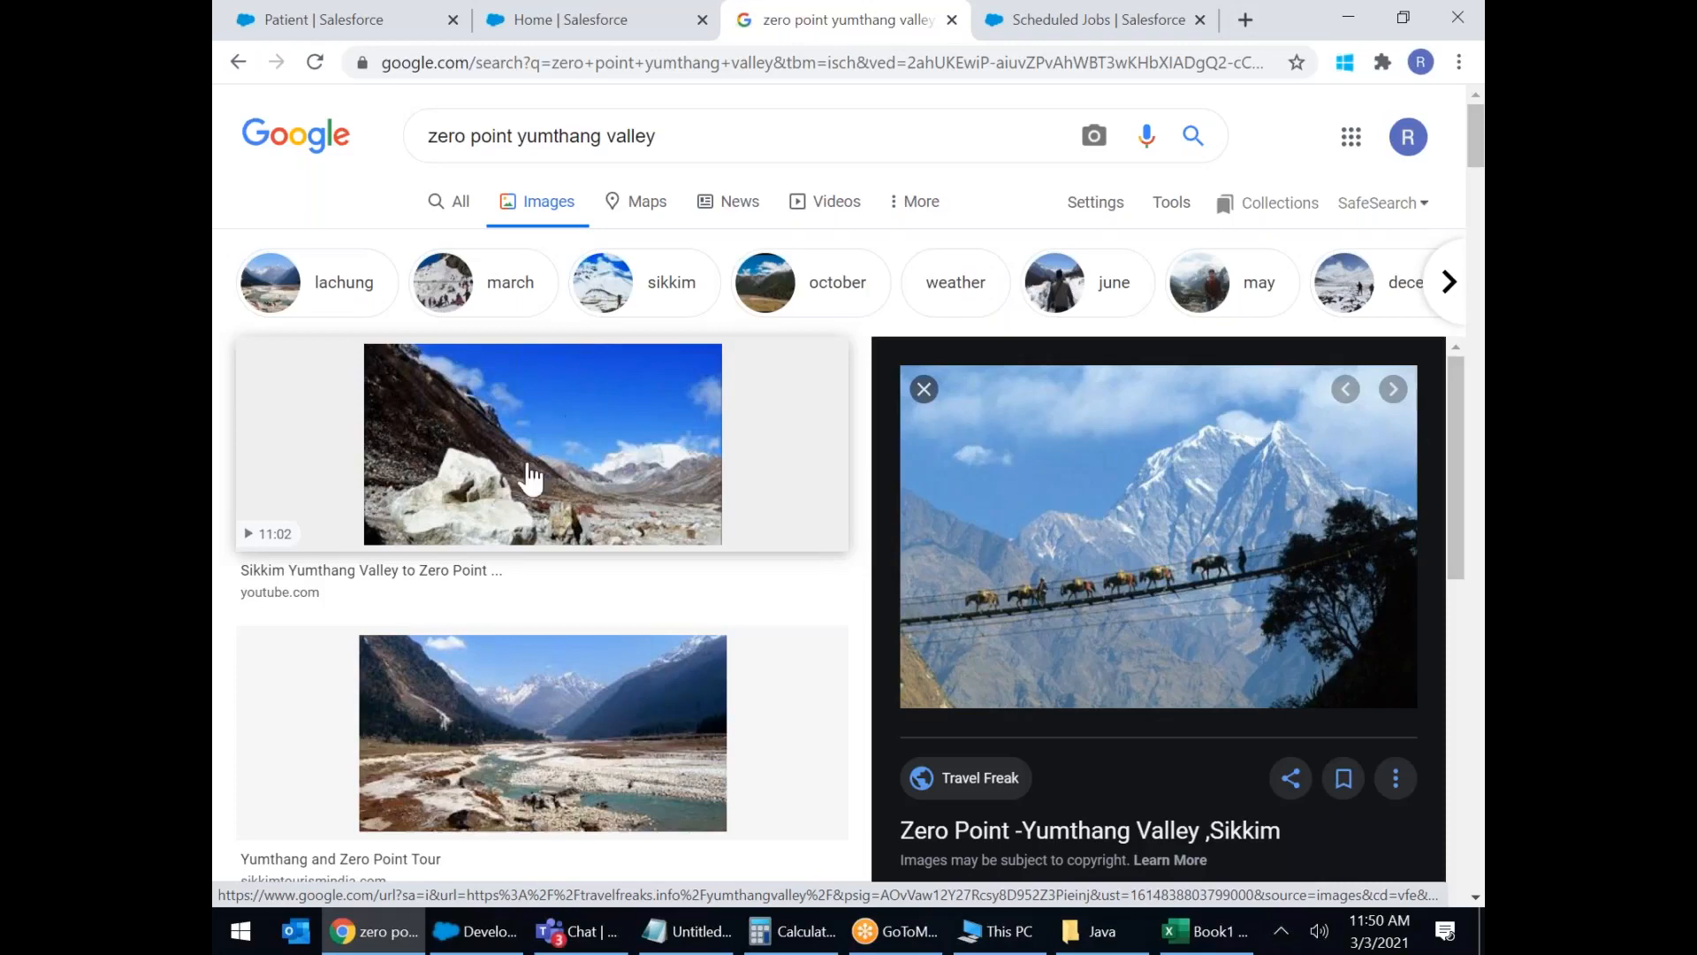
# Replace the query with 'darjeeling' and browse its image results.
pyautogui.moveTo(698, 136); pyautogui.dragTo(430, 164)
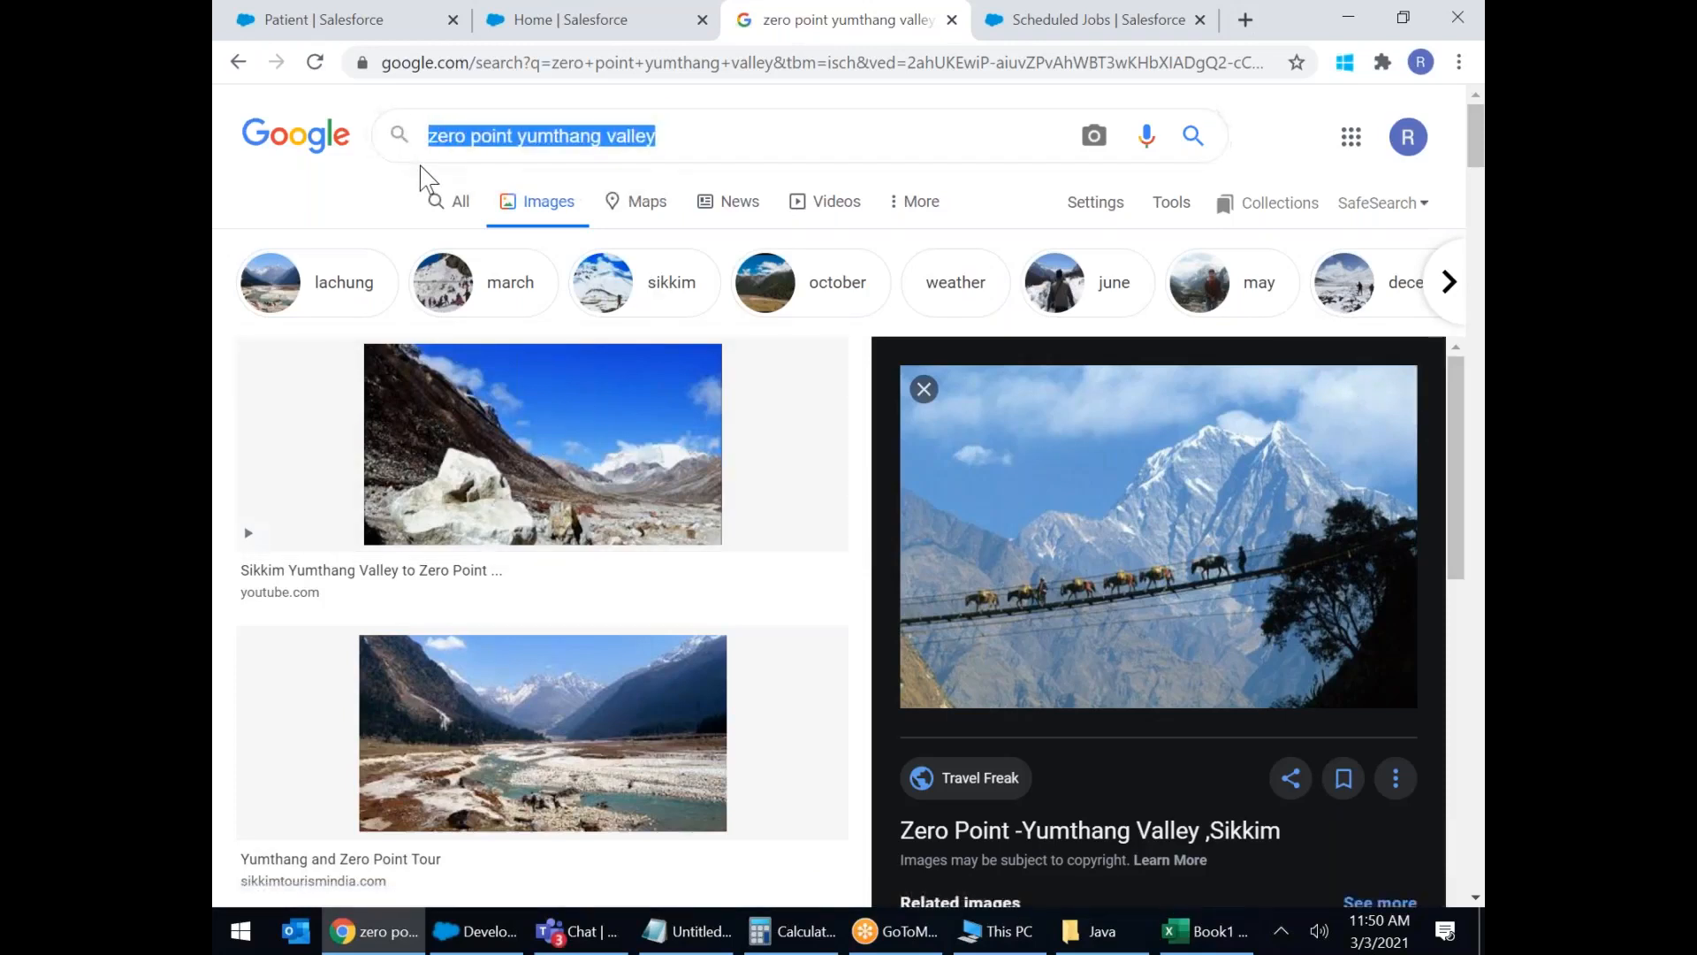
pyautogui.write('darj')
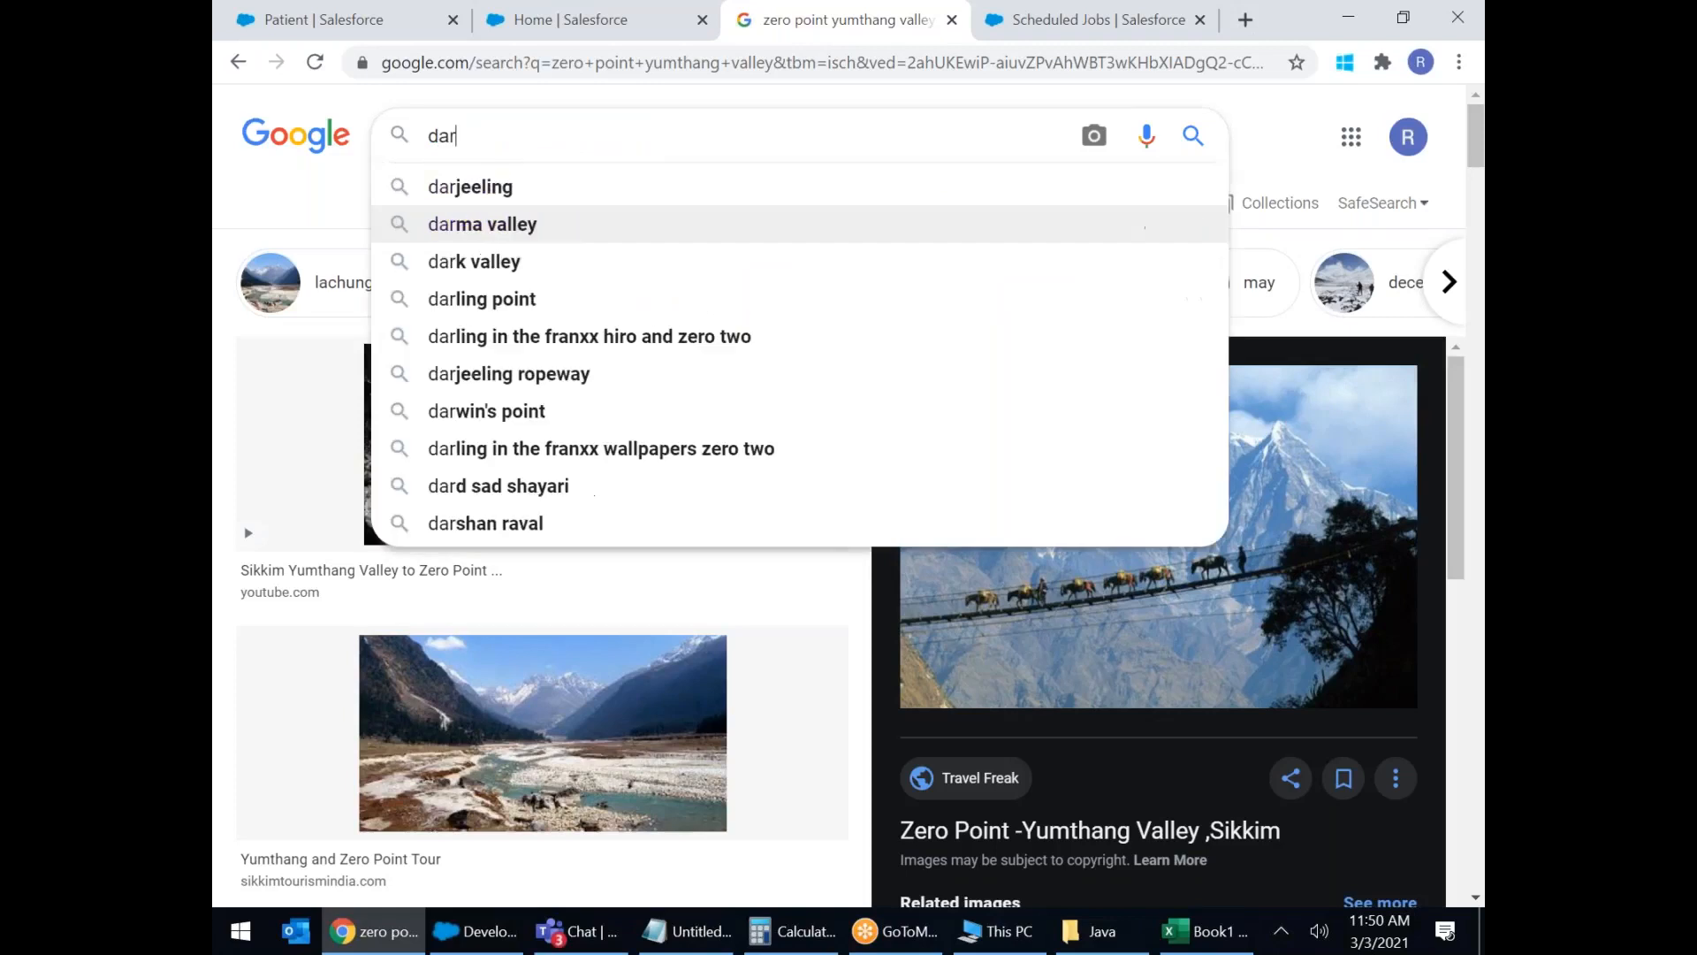
pyautogui.click(500, 187)
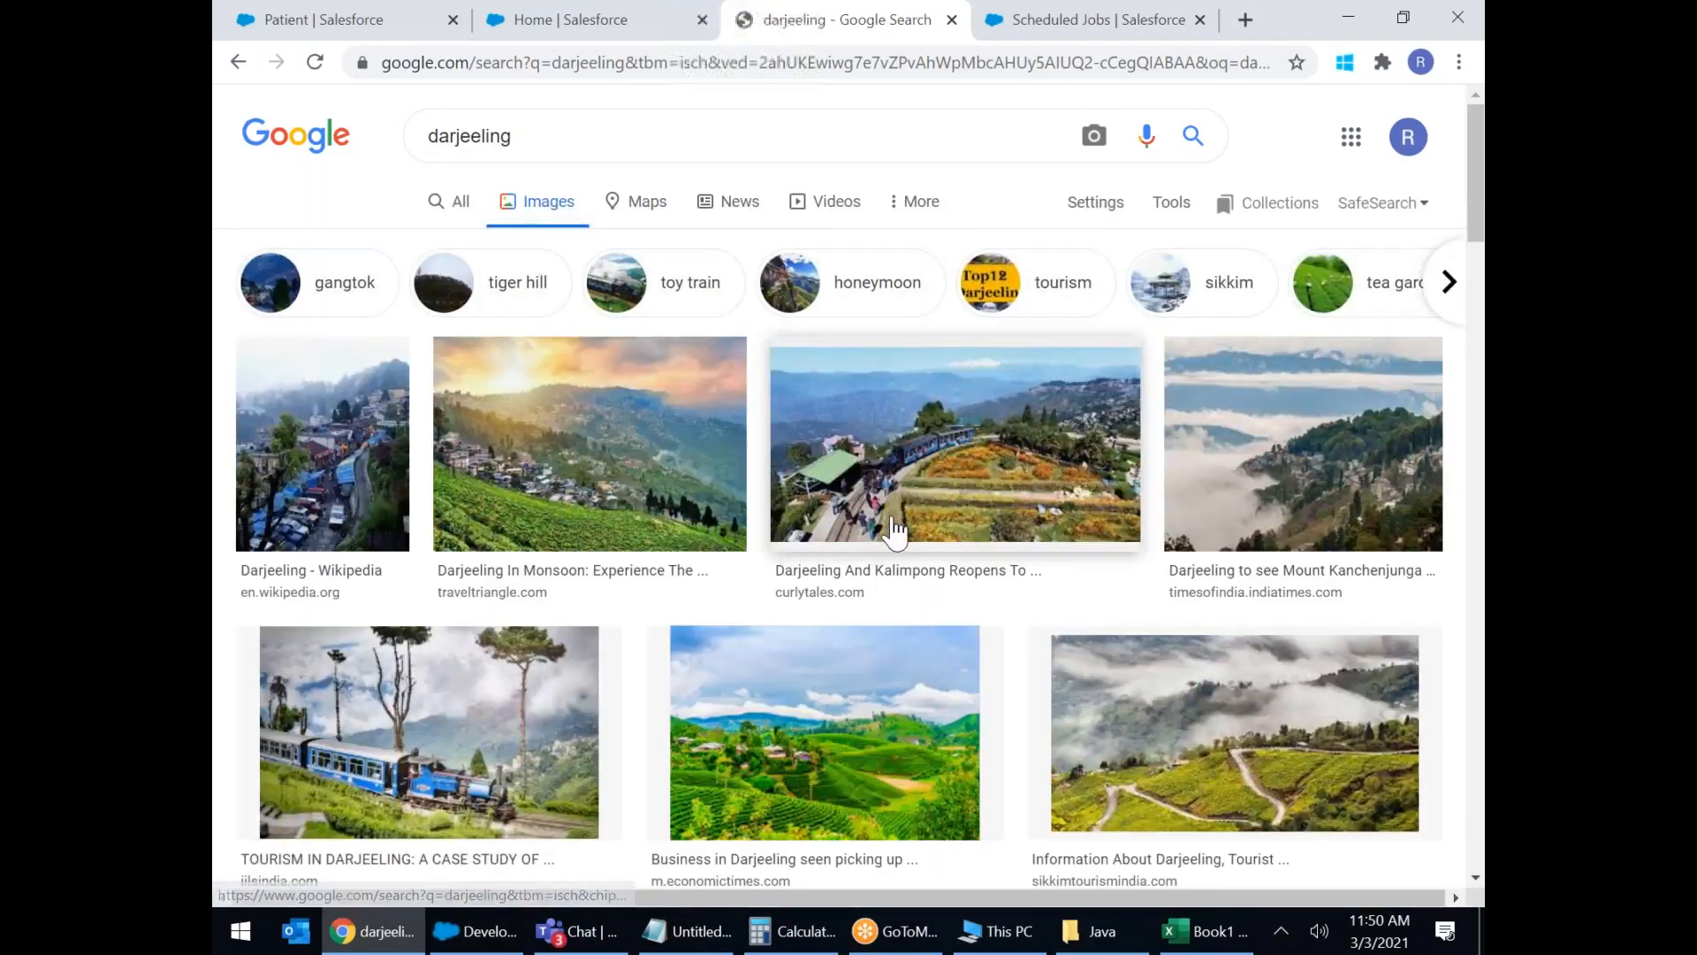
pyautogui.scroll(-3, 890, 530)
pyautogui.scroll(-3, 893, 535)
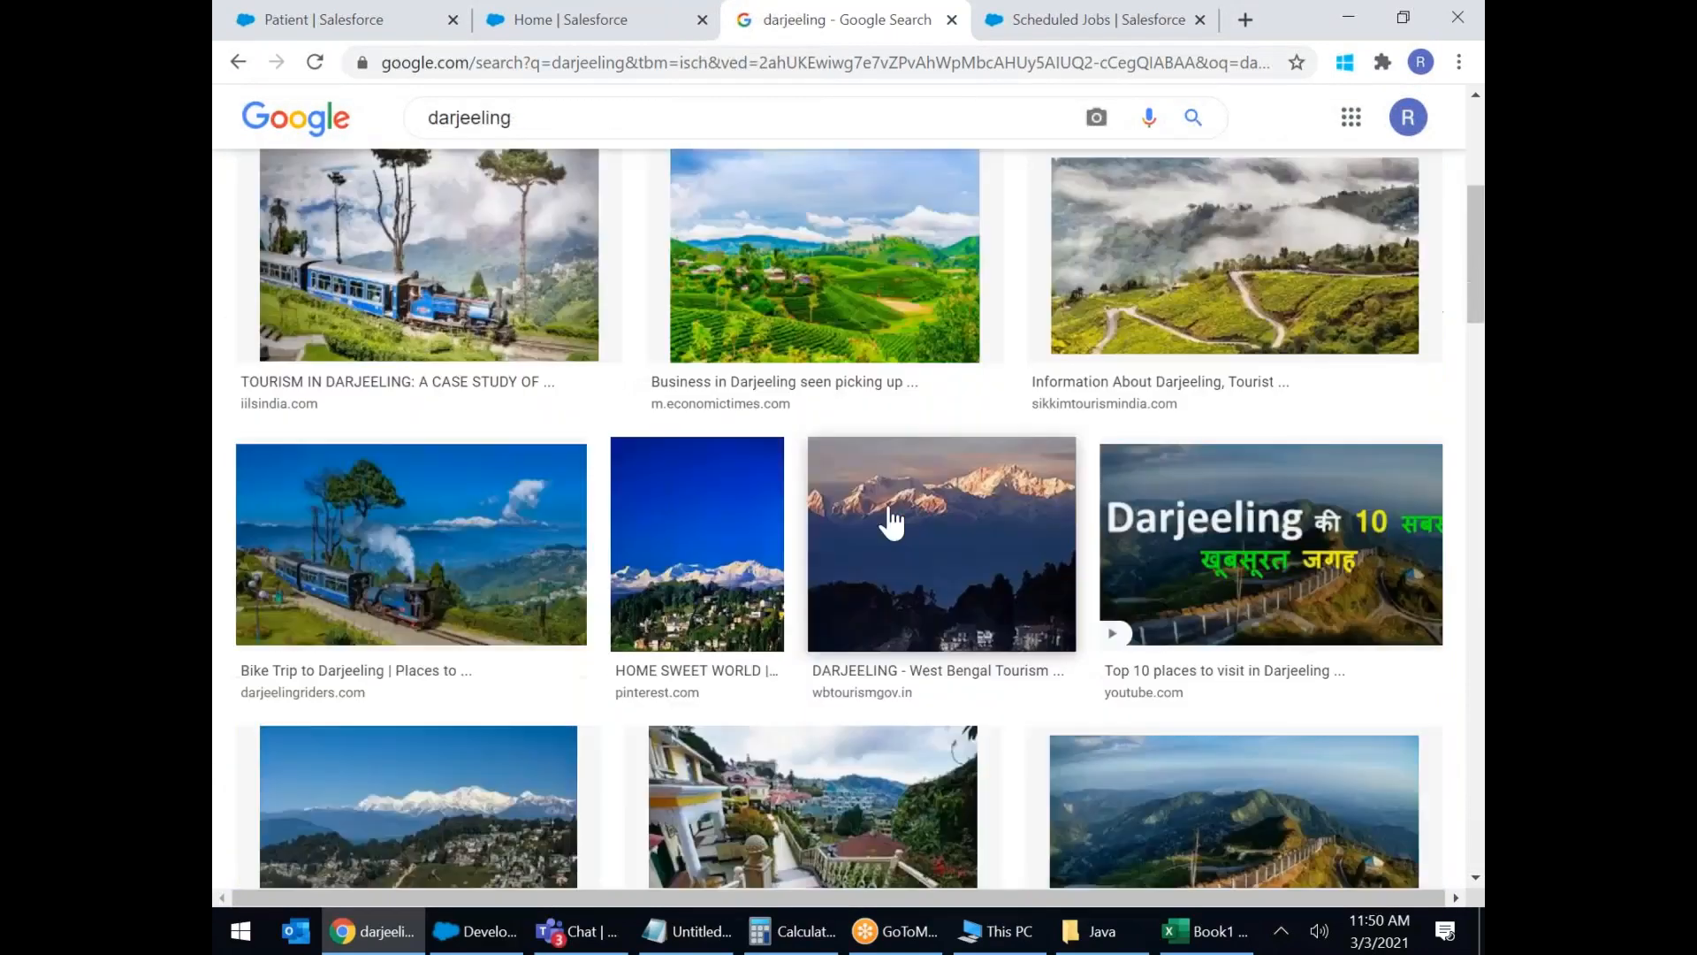
pyautogui.scroll(-3, 891, 480)
pyautogui.scroll(-5, 891, 480)
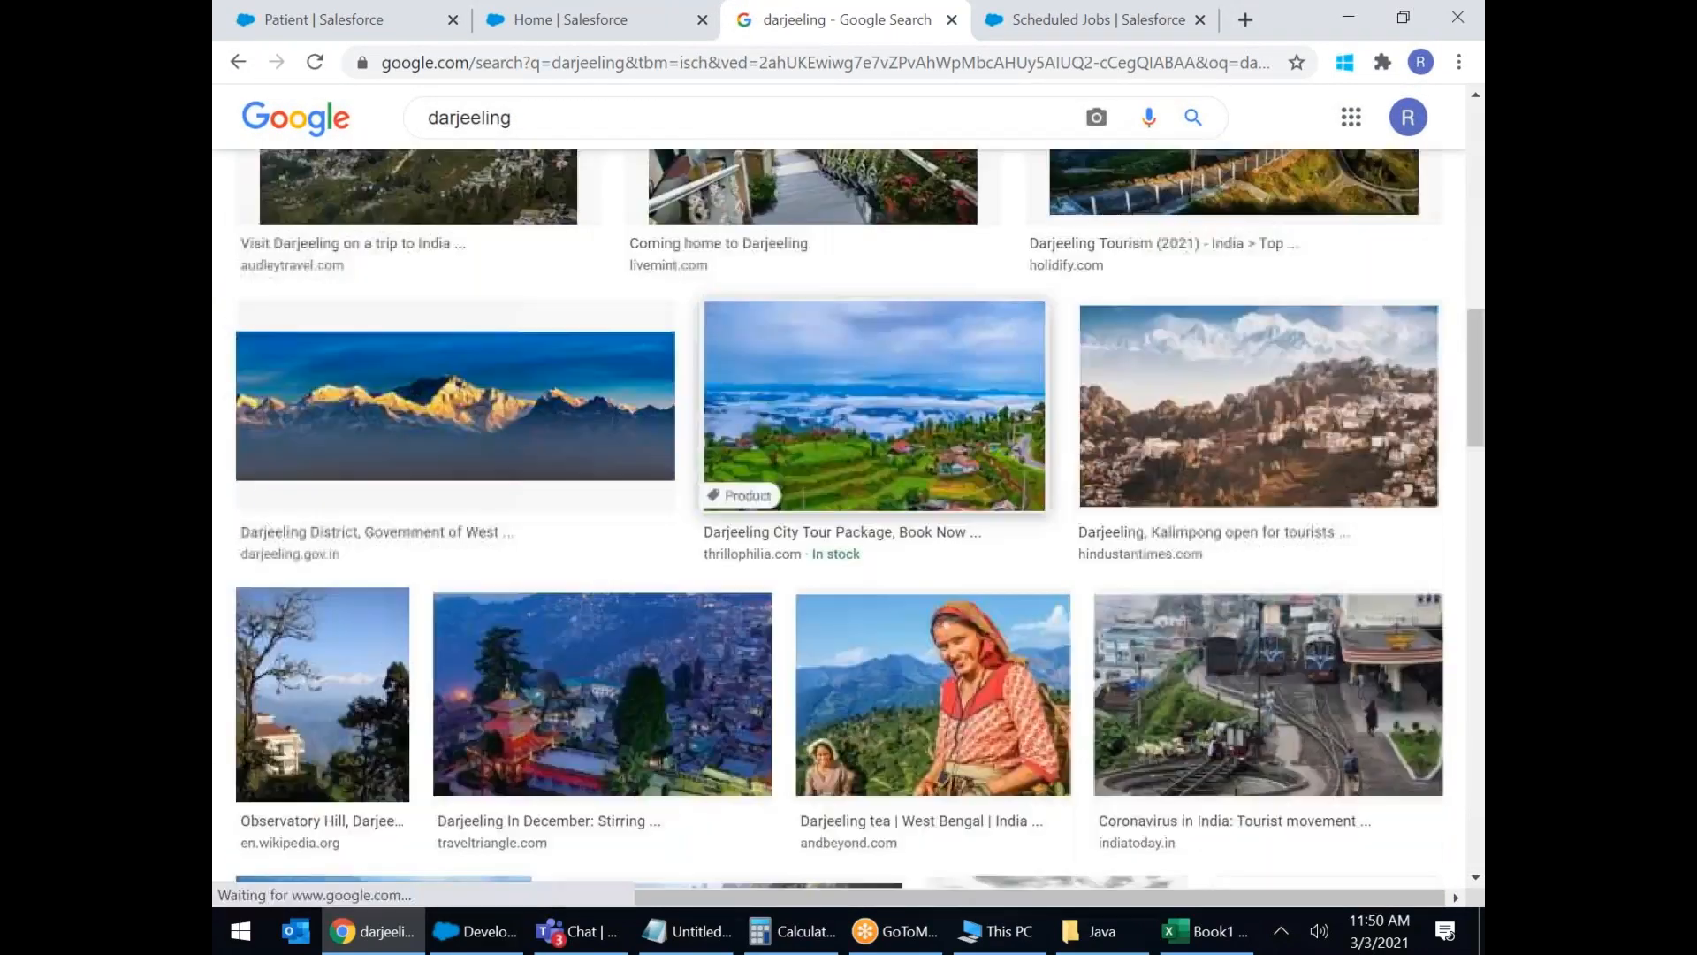
pyautogui.scroll(-6, 891, 480)
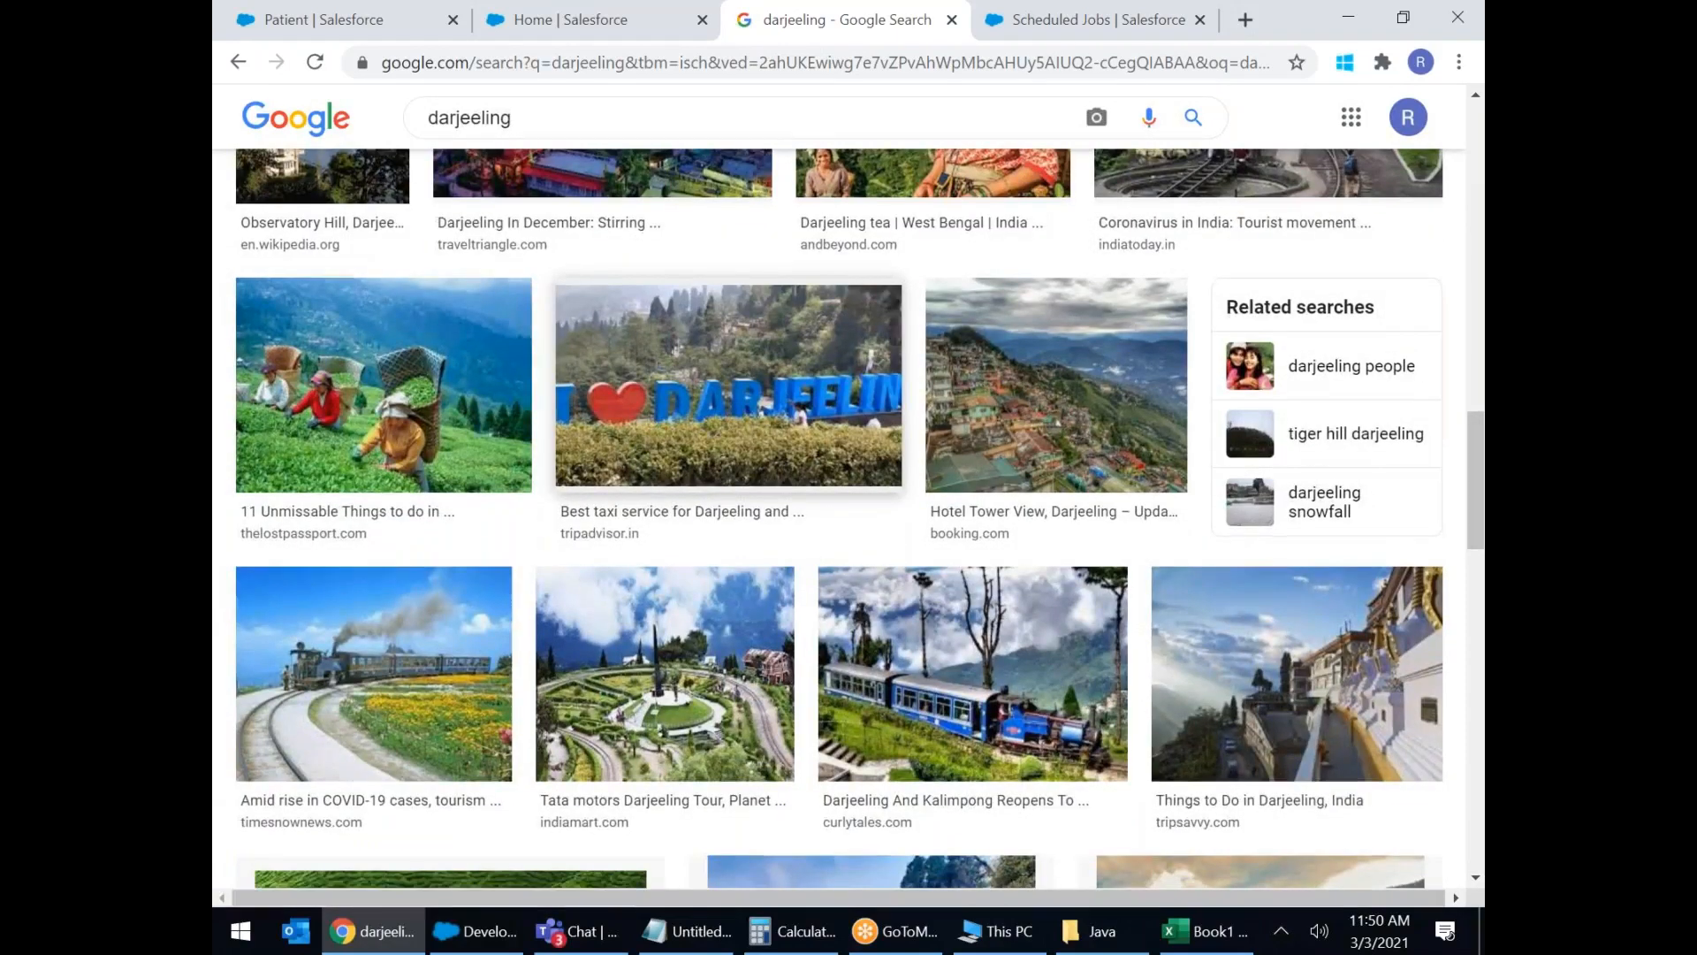
pyautogui.scroll(-5, 891, 480)
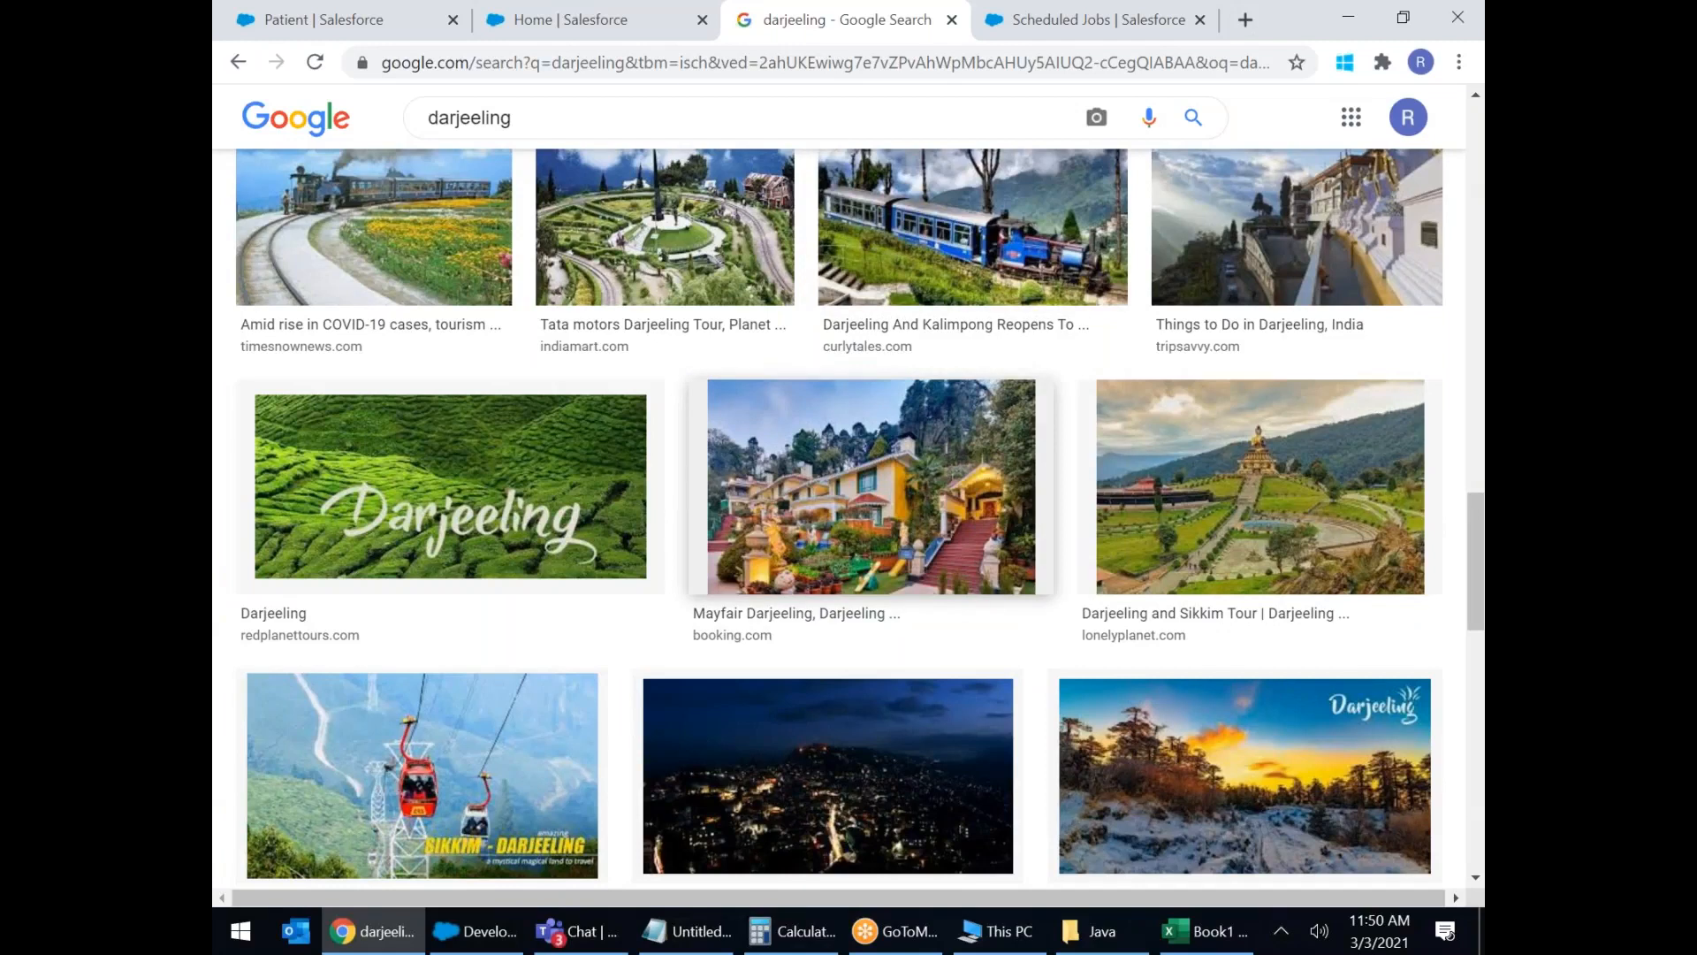
pyautogui.scroll(12, 883, 477)
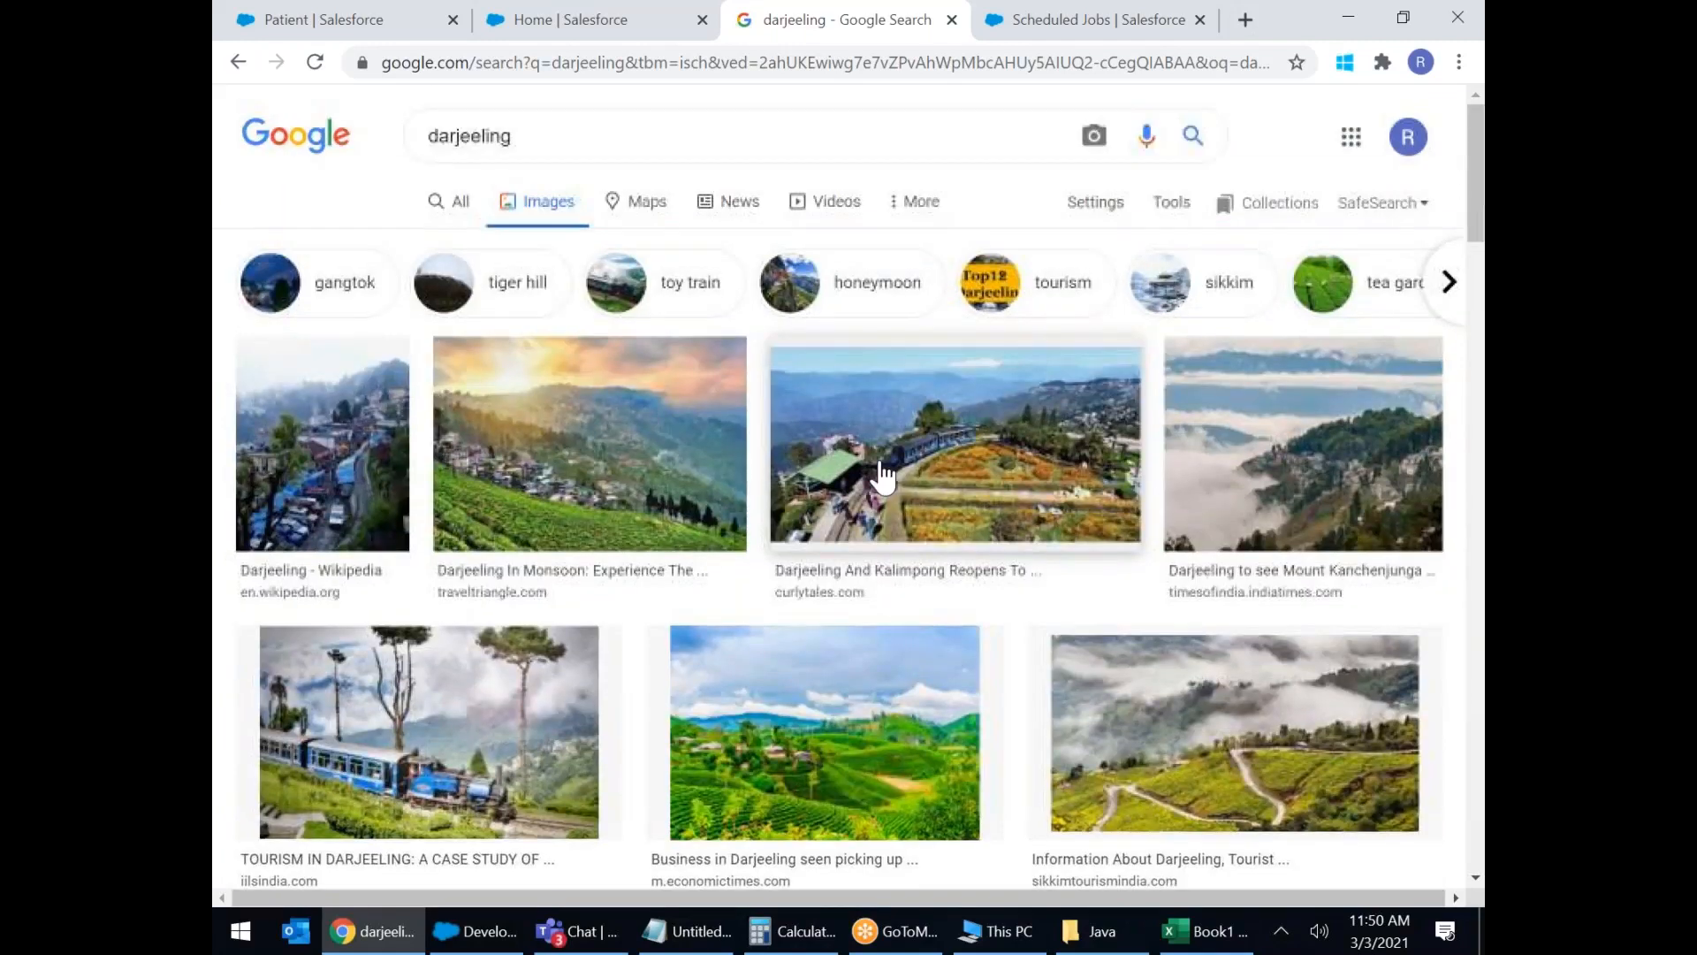
# Close the darjeeling Google search tab and the Scheduled Jobs tab.
pyautogui.rightClick(852, 35)
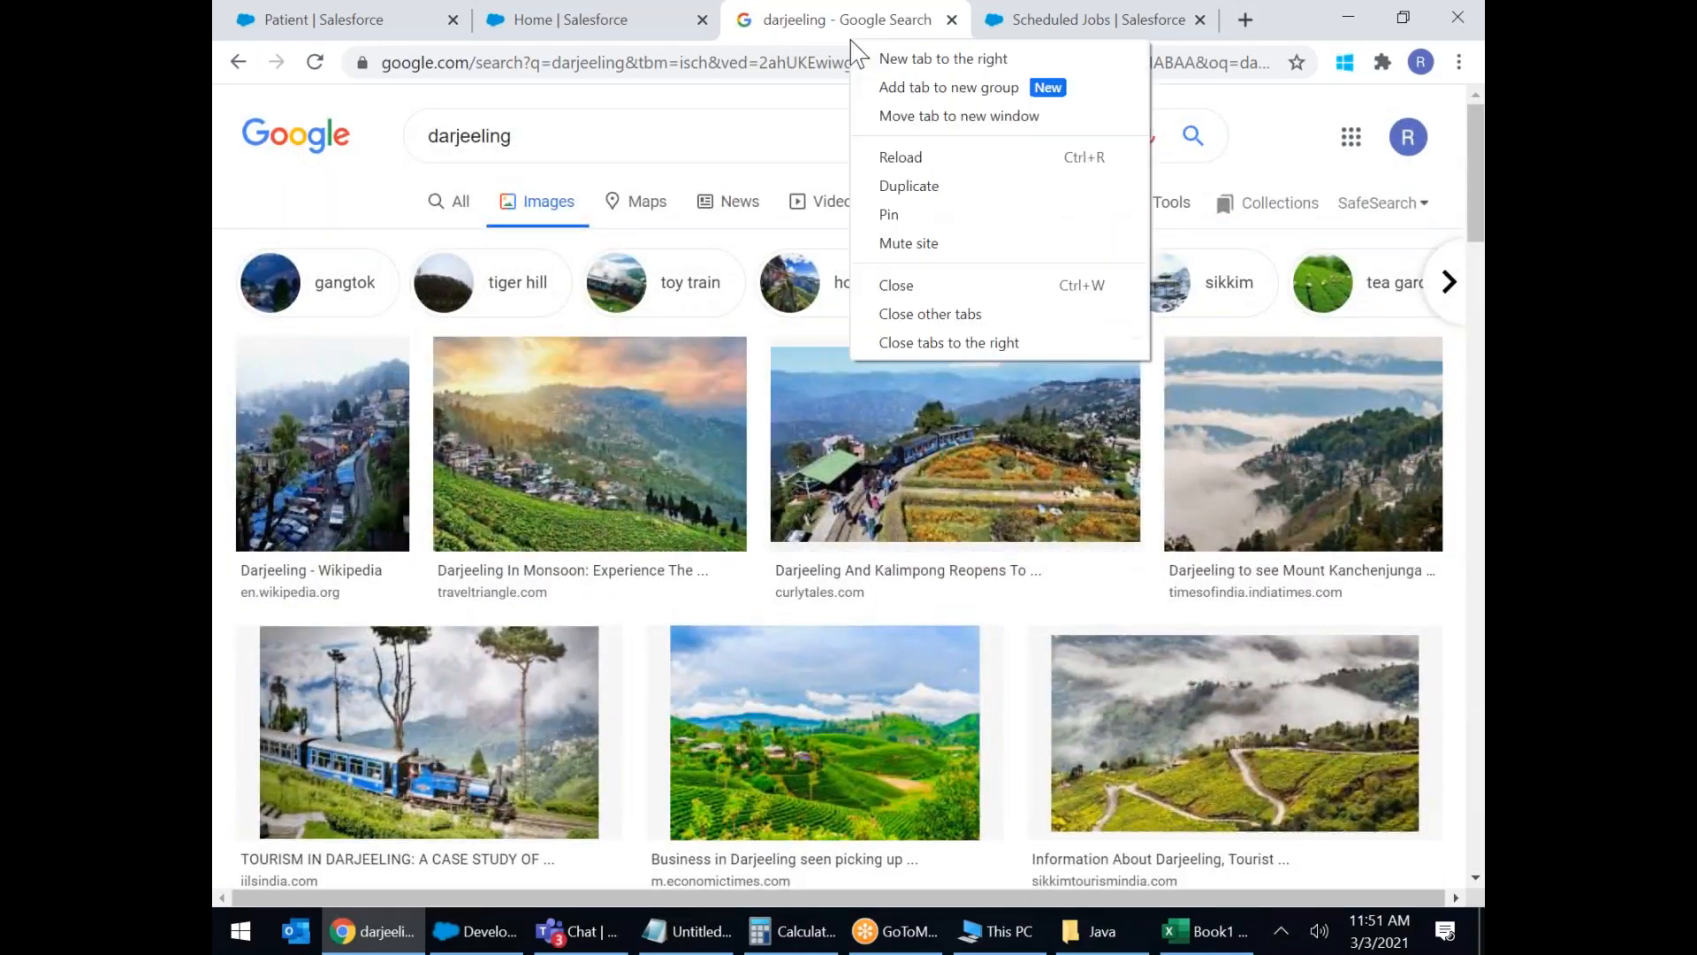
pyautogui.click(898, 283)
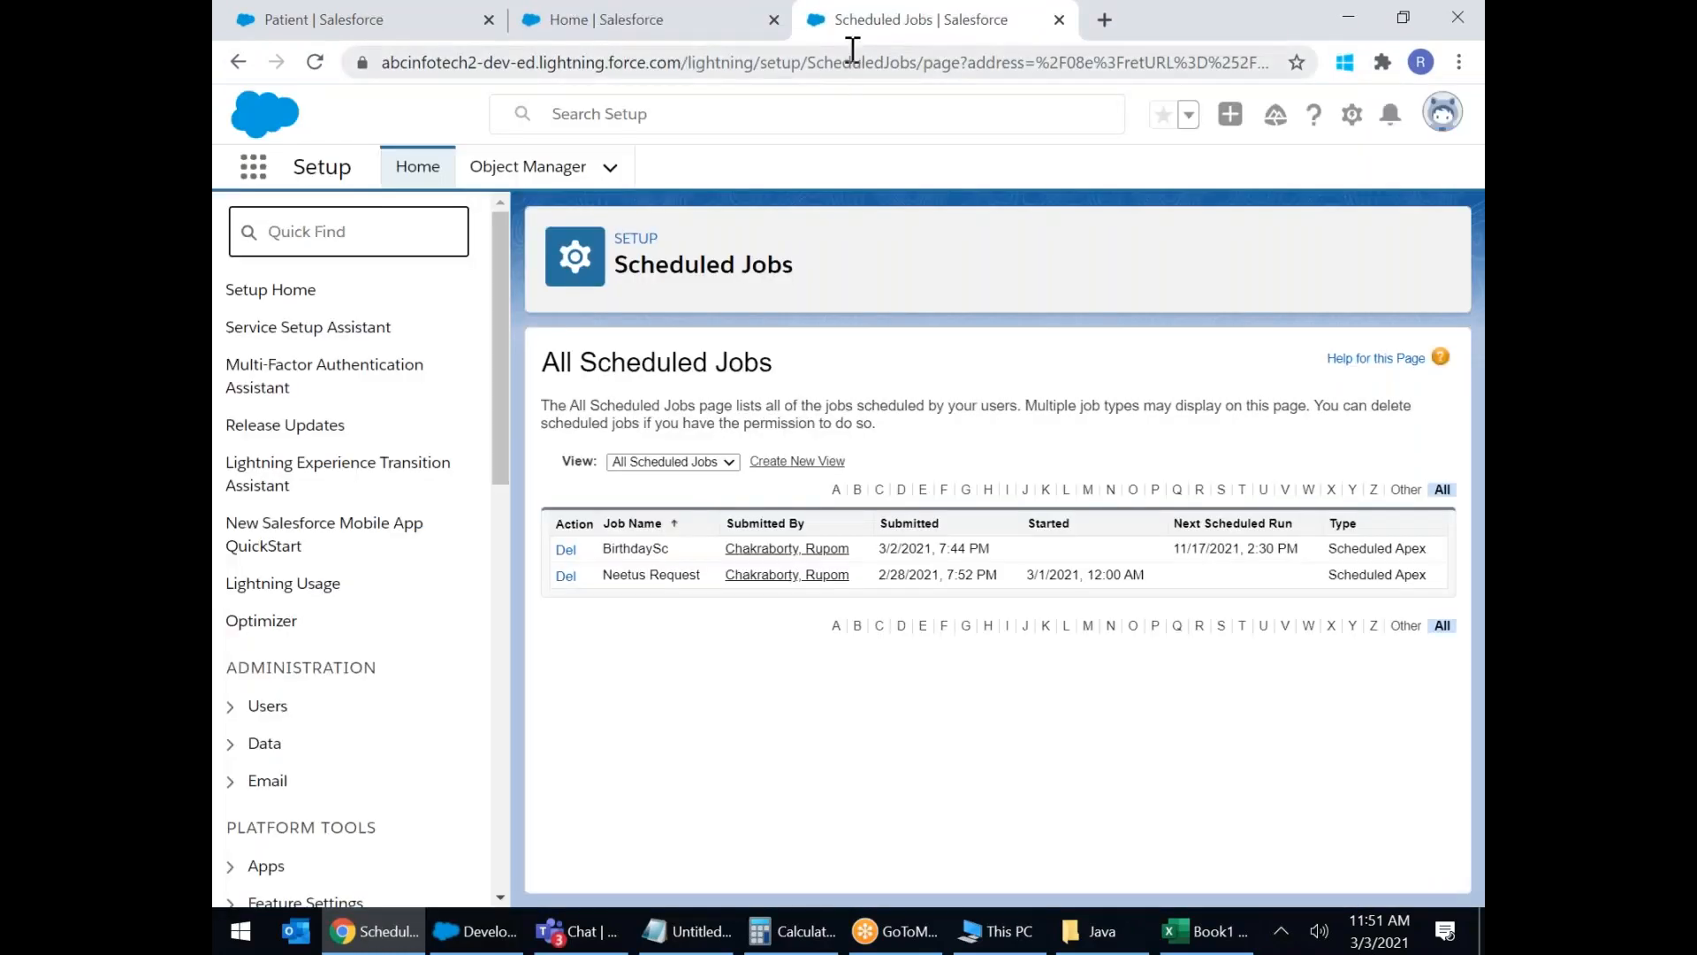
pyautogui.rightClick(851, 35)
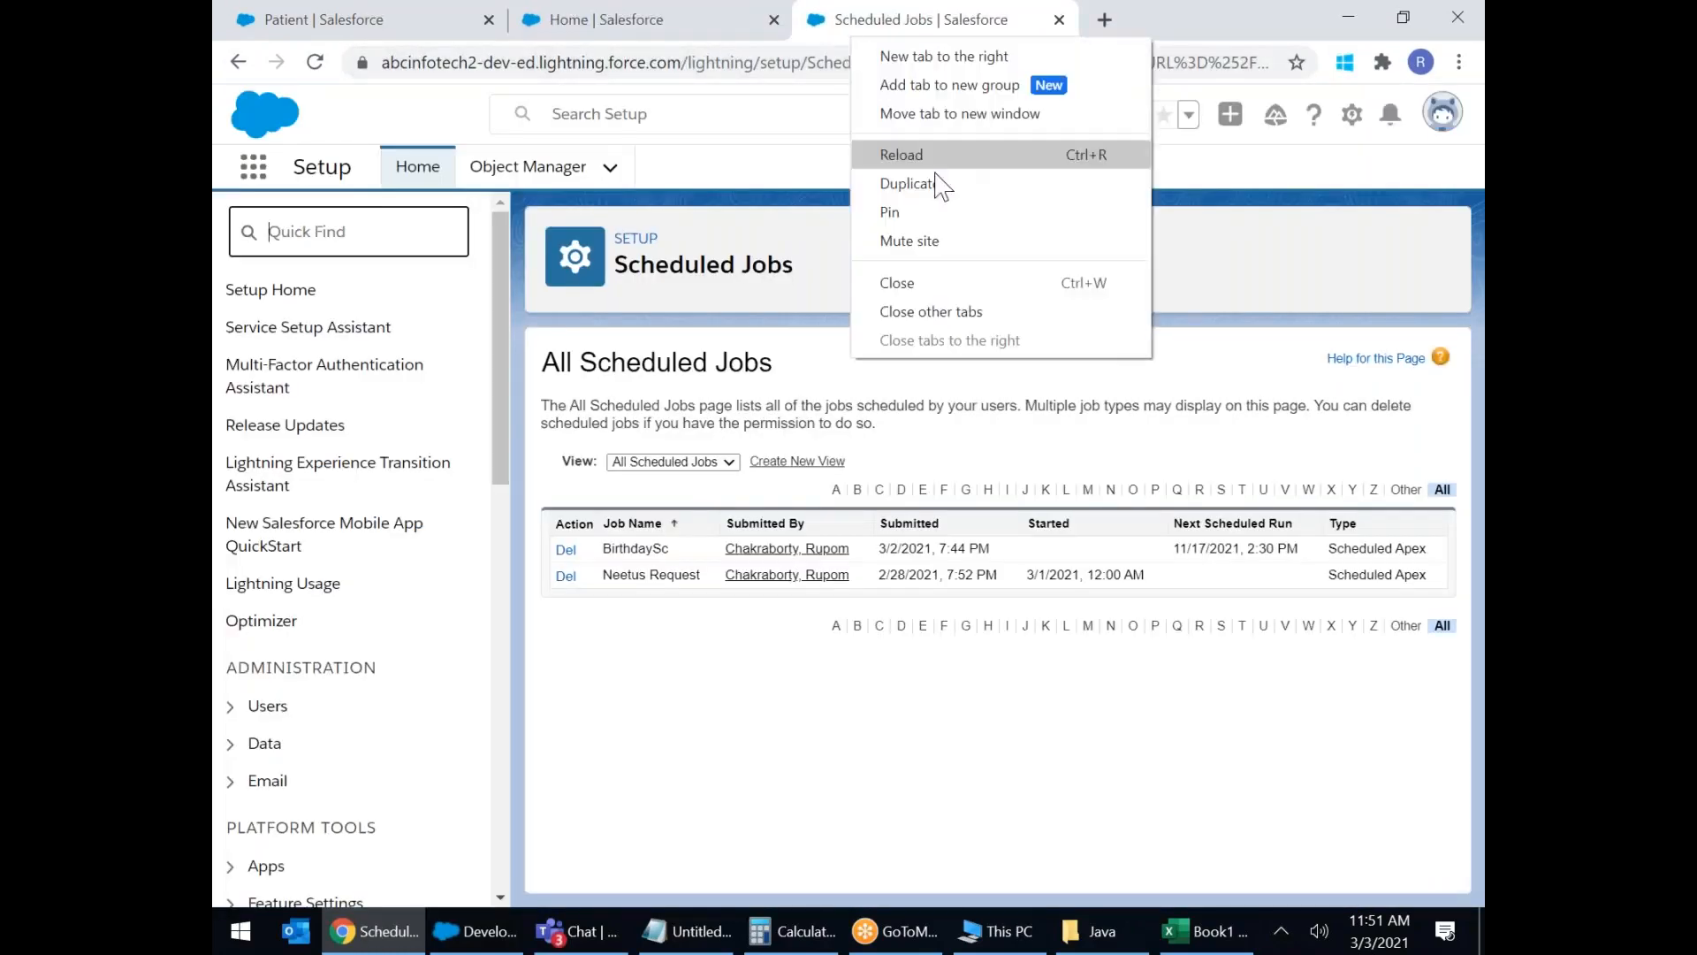
pyautogui.click(898, 282)
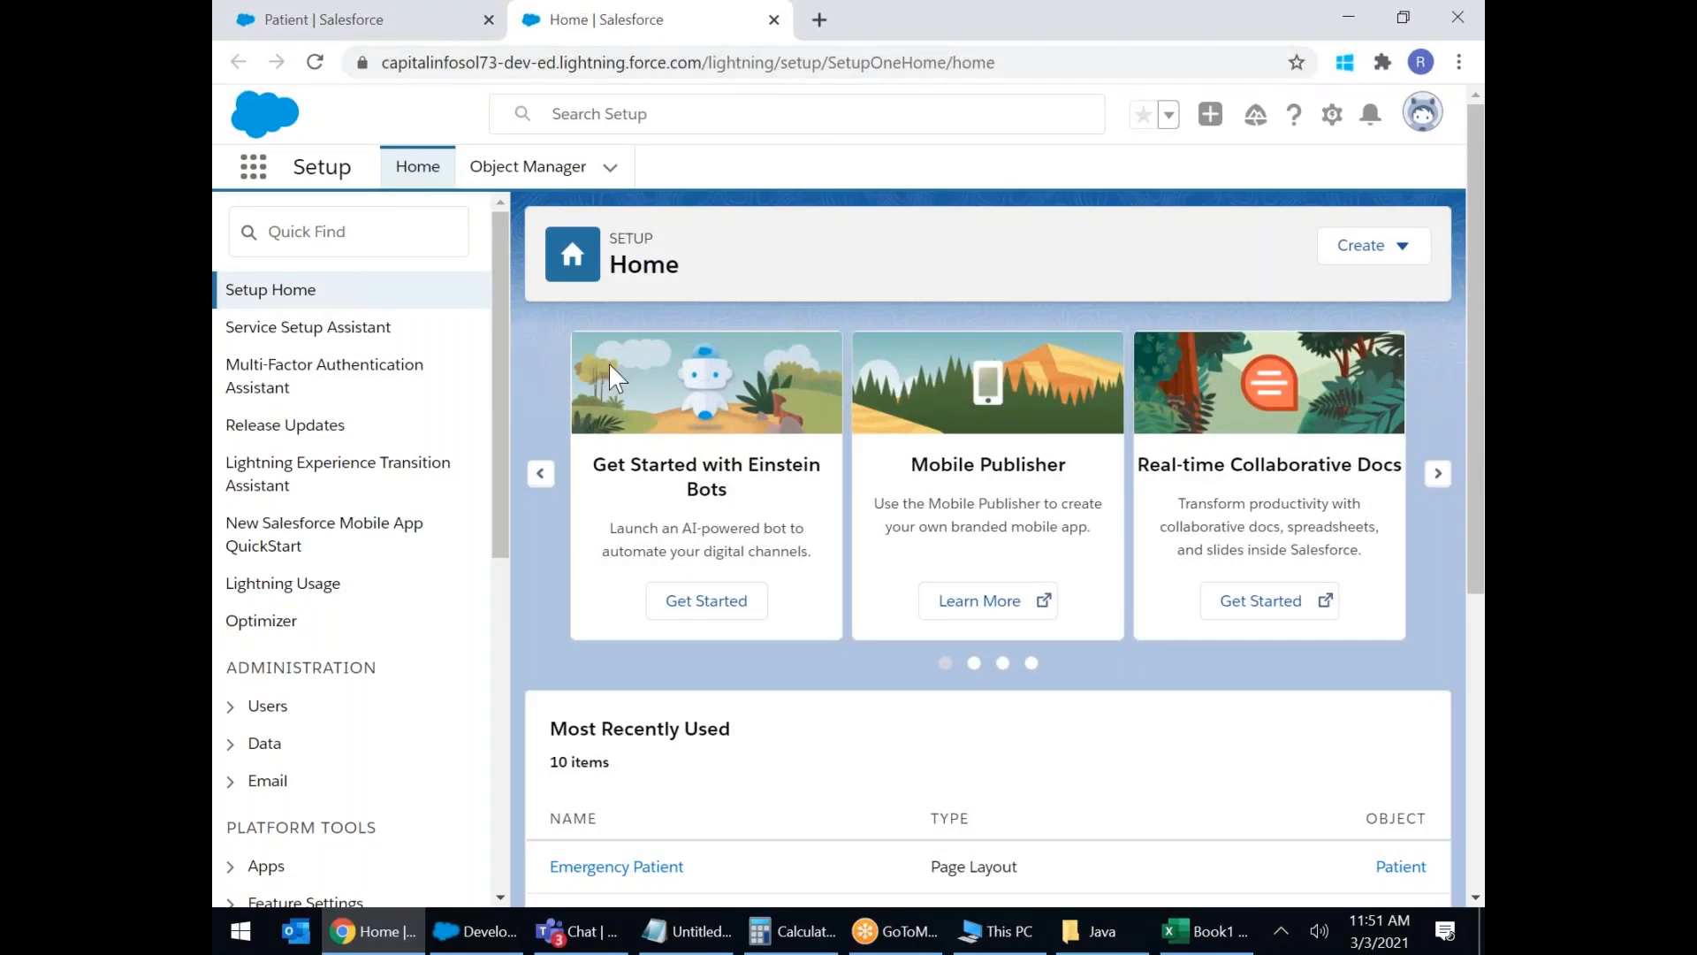
# Launch the Hospital Management app from the App Launcher and reload its Patients list.
pyautogui.click(254, 168)
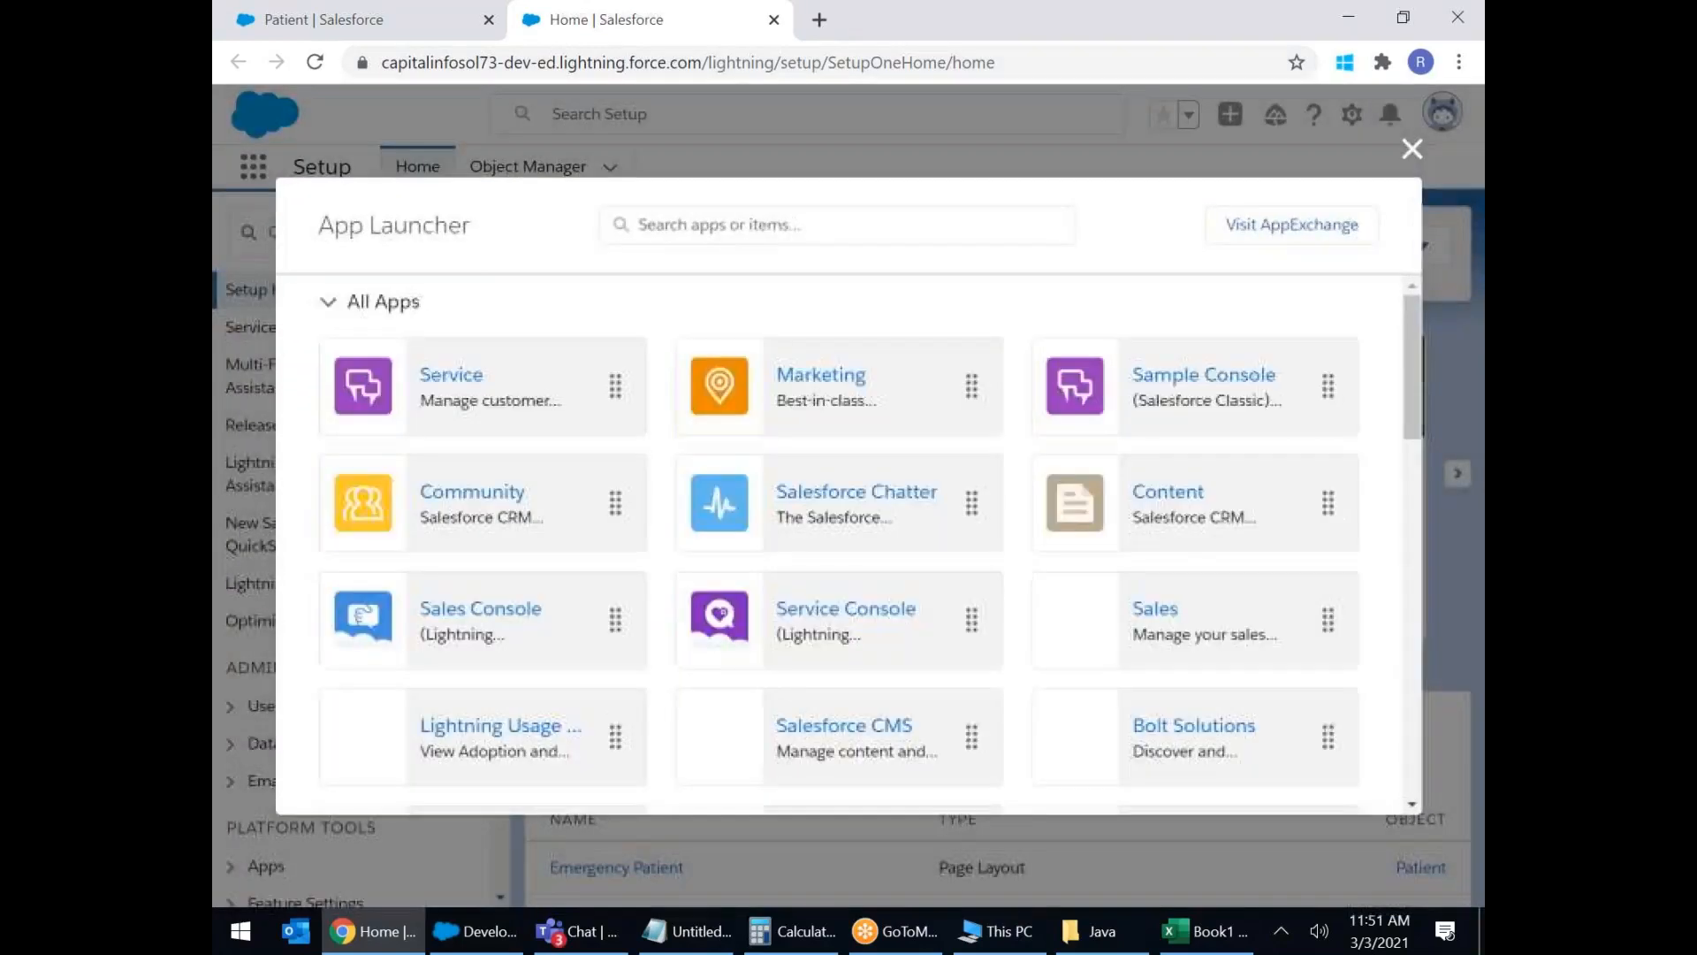
pyautogui.scroll(-4, 749, 576)
pyautogui.click(857, 485)
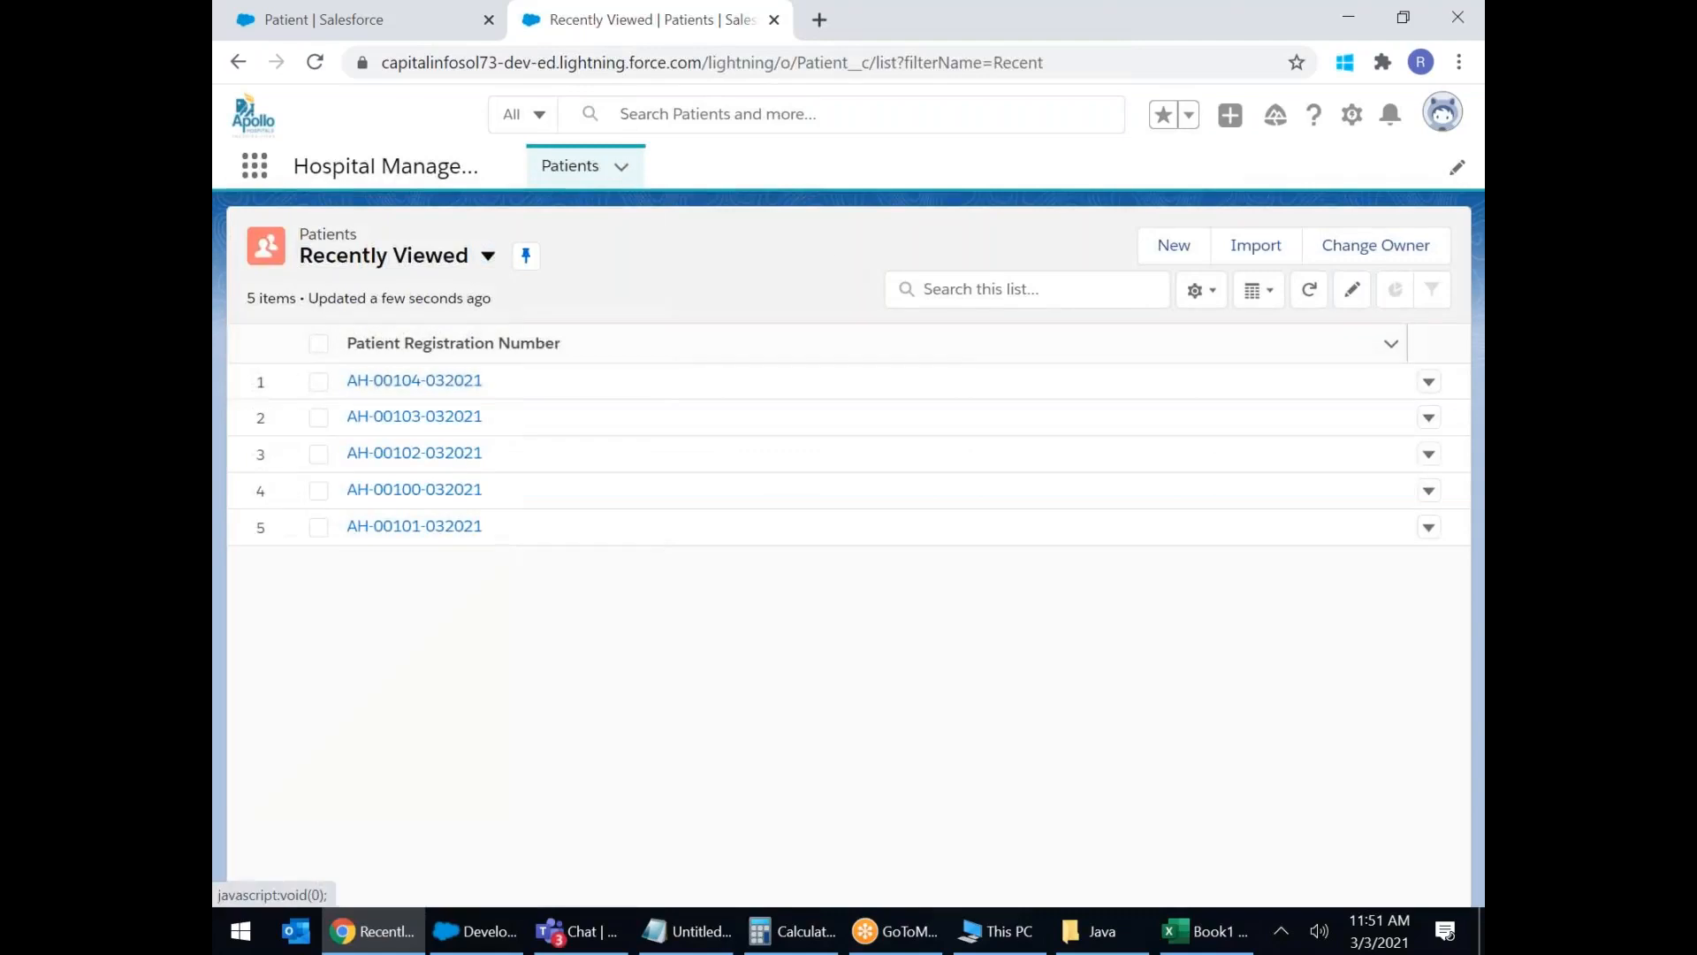
pyautogui.click(823, 64)
pyautogui.press('Return')
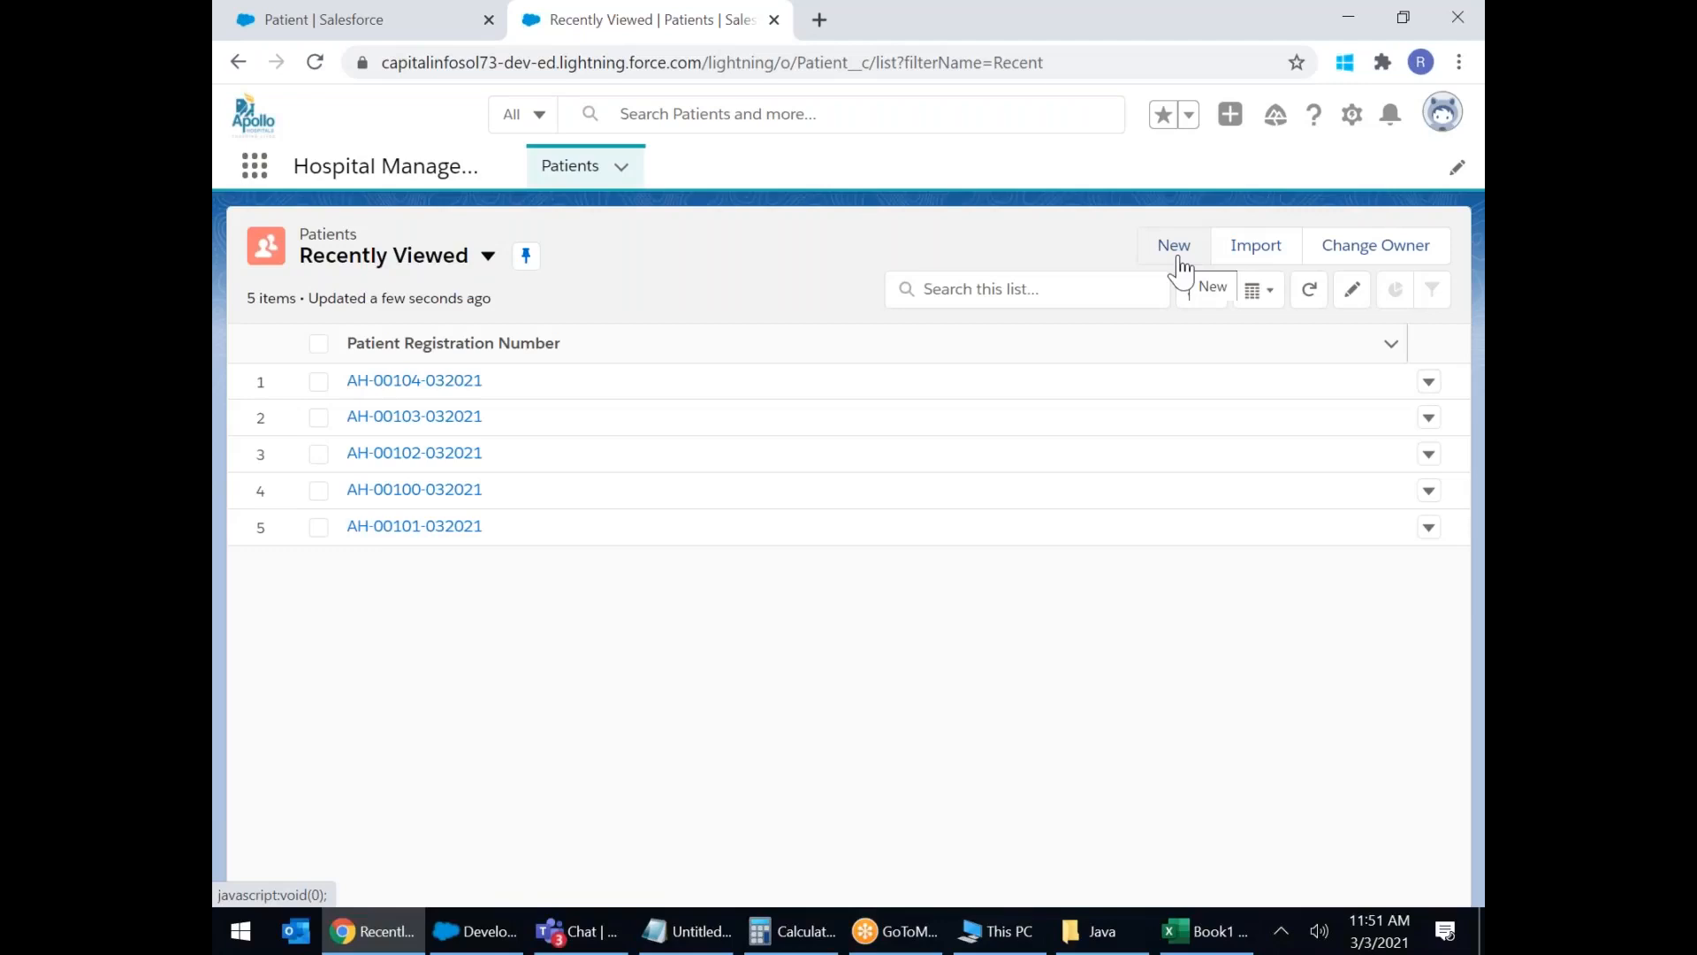
# Start a new patient record and enter the patient's first and last name.
pyautogui.click(1175, 249)
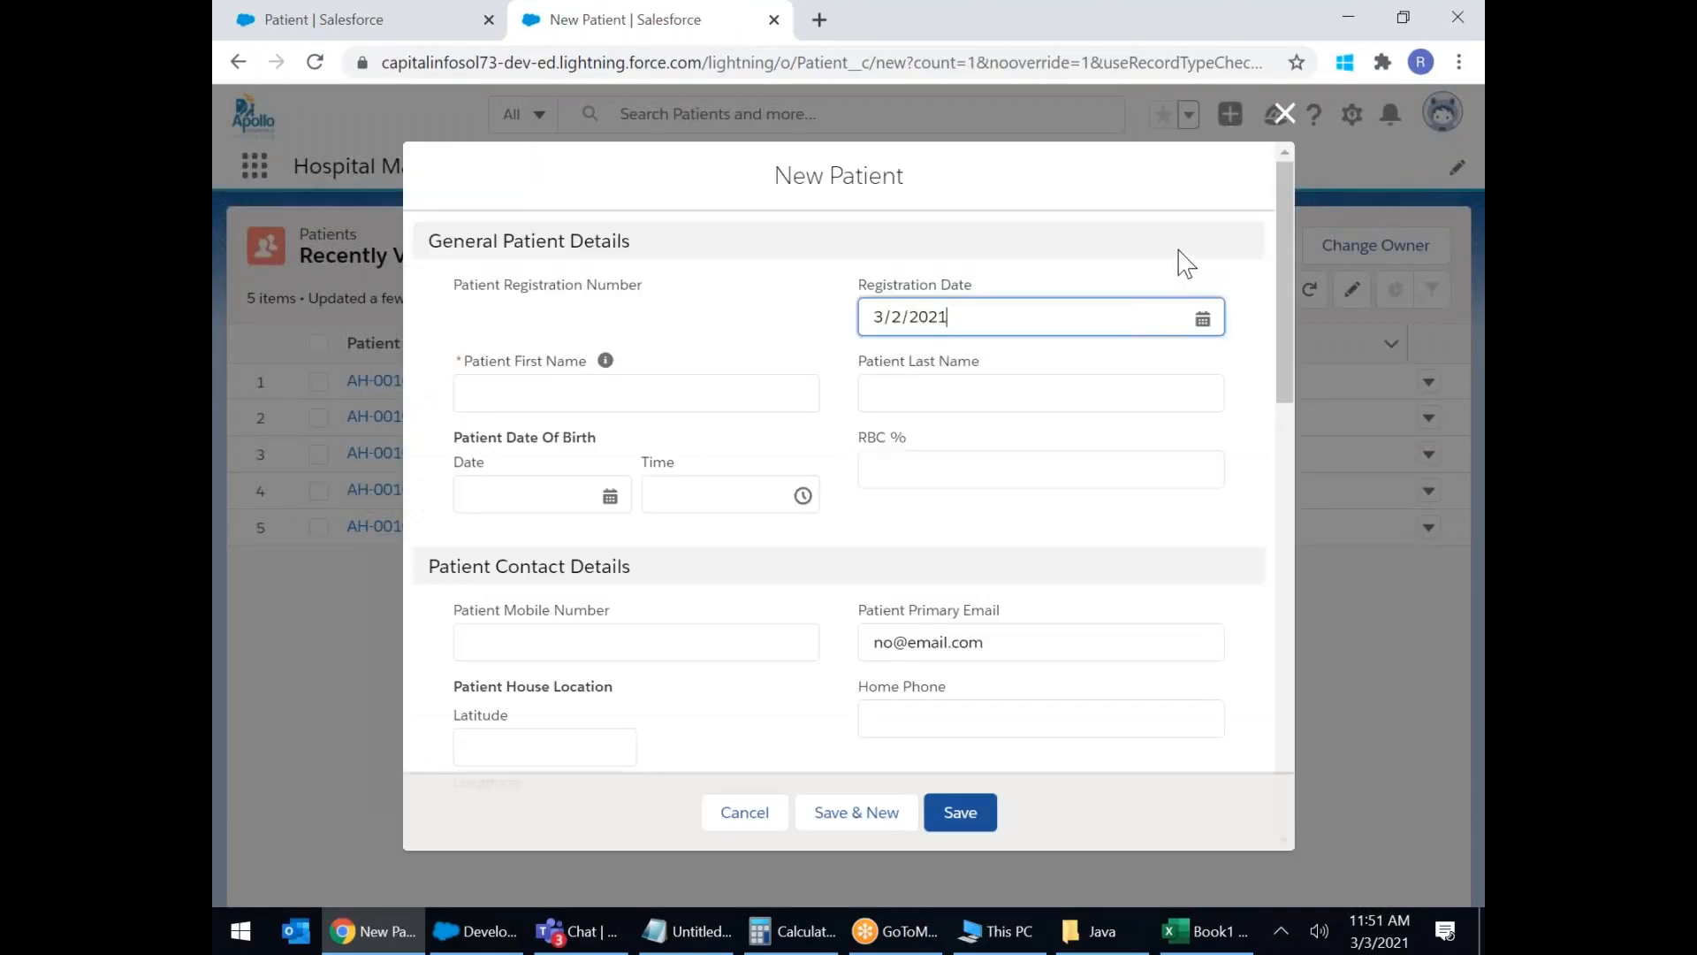
pyautogui.scroll(-5, 655, 315)
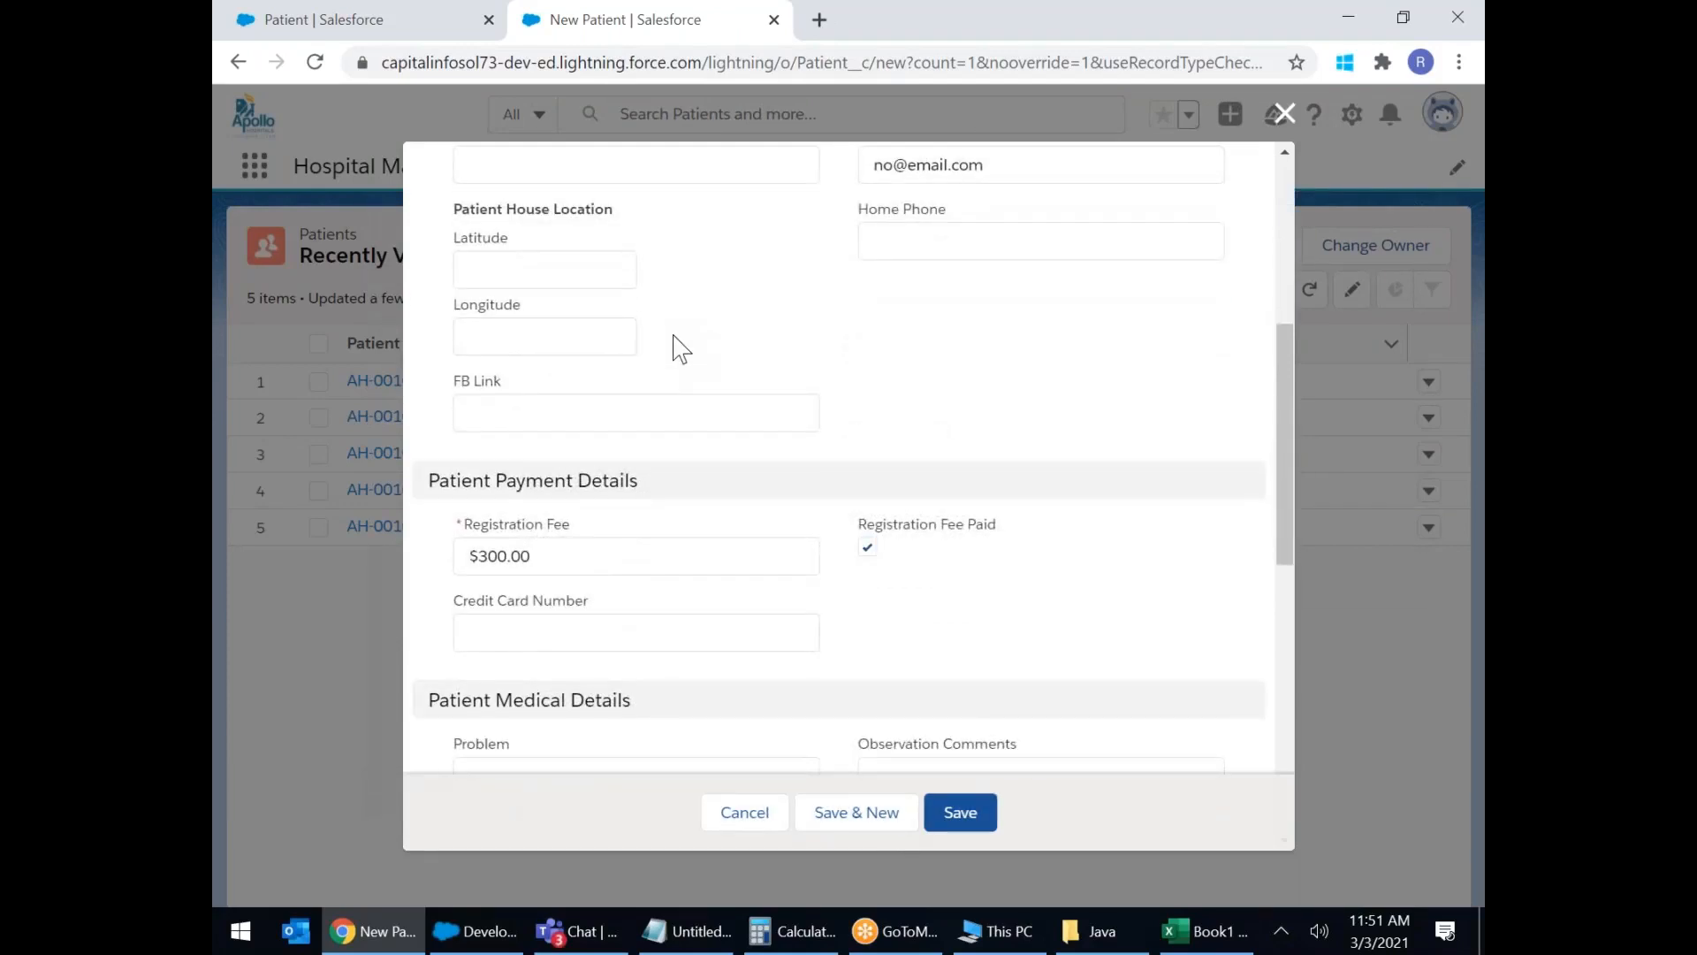
pyautogui.scroll(5, 676, 347)
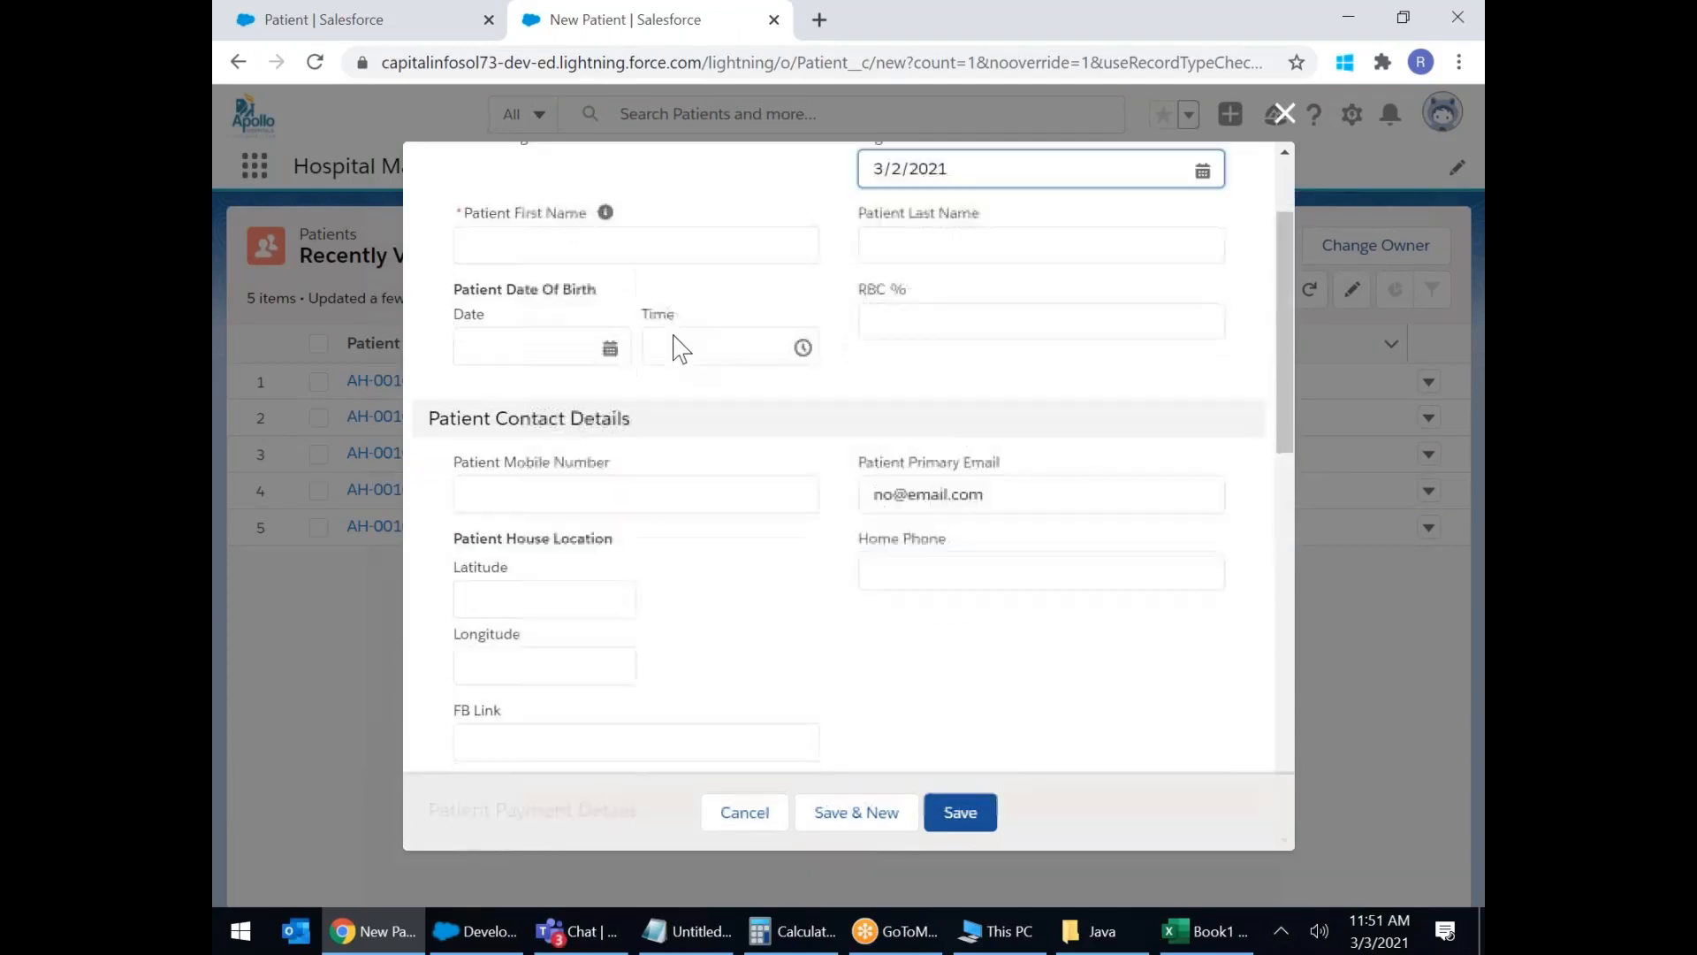
pyautogui.click(493, 395)
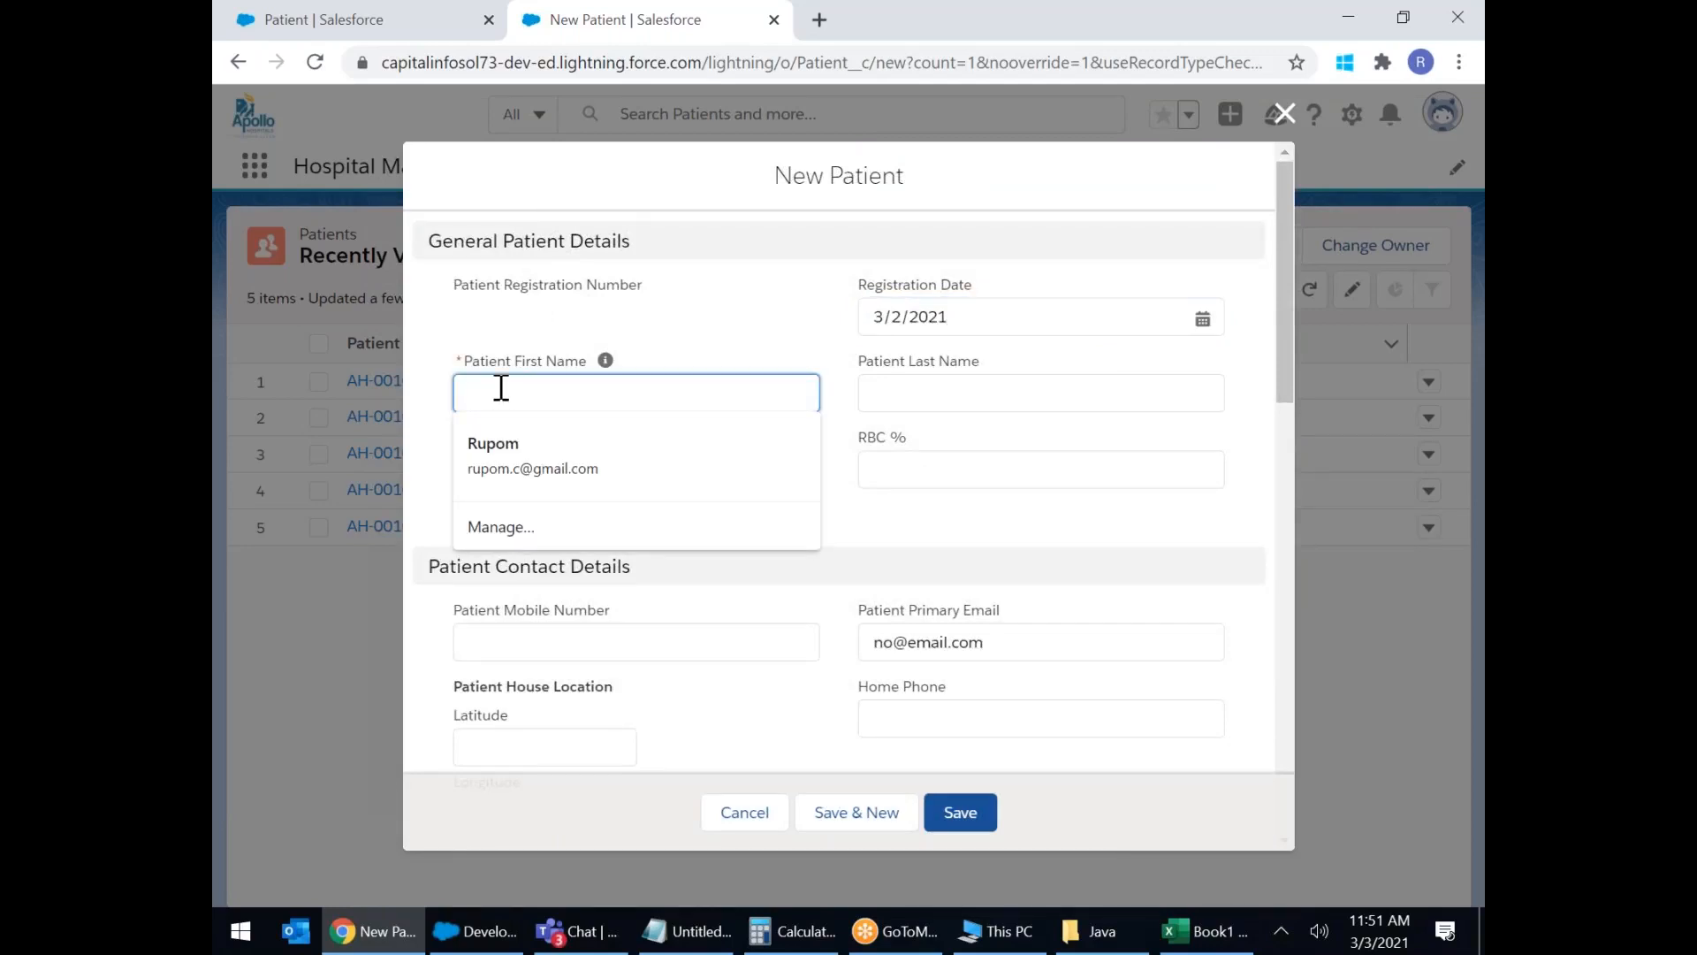
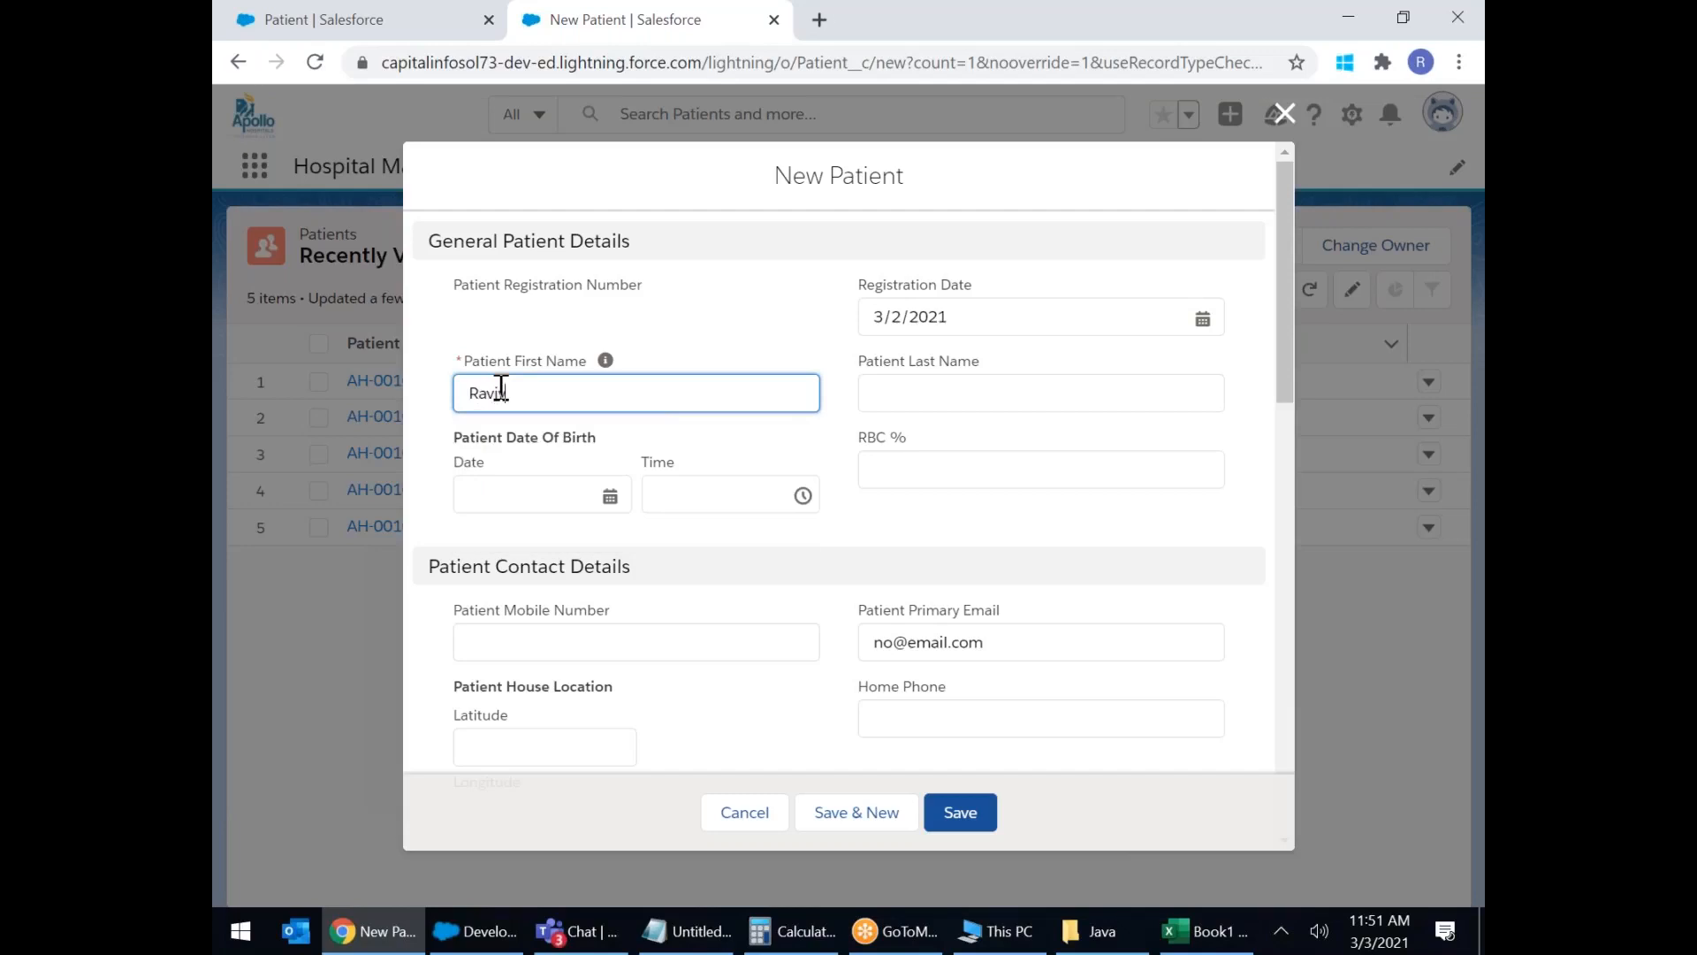
pyautogui.press('Tab')
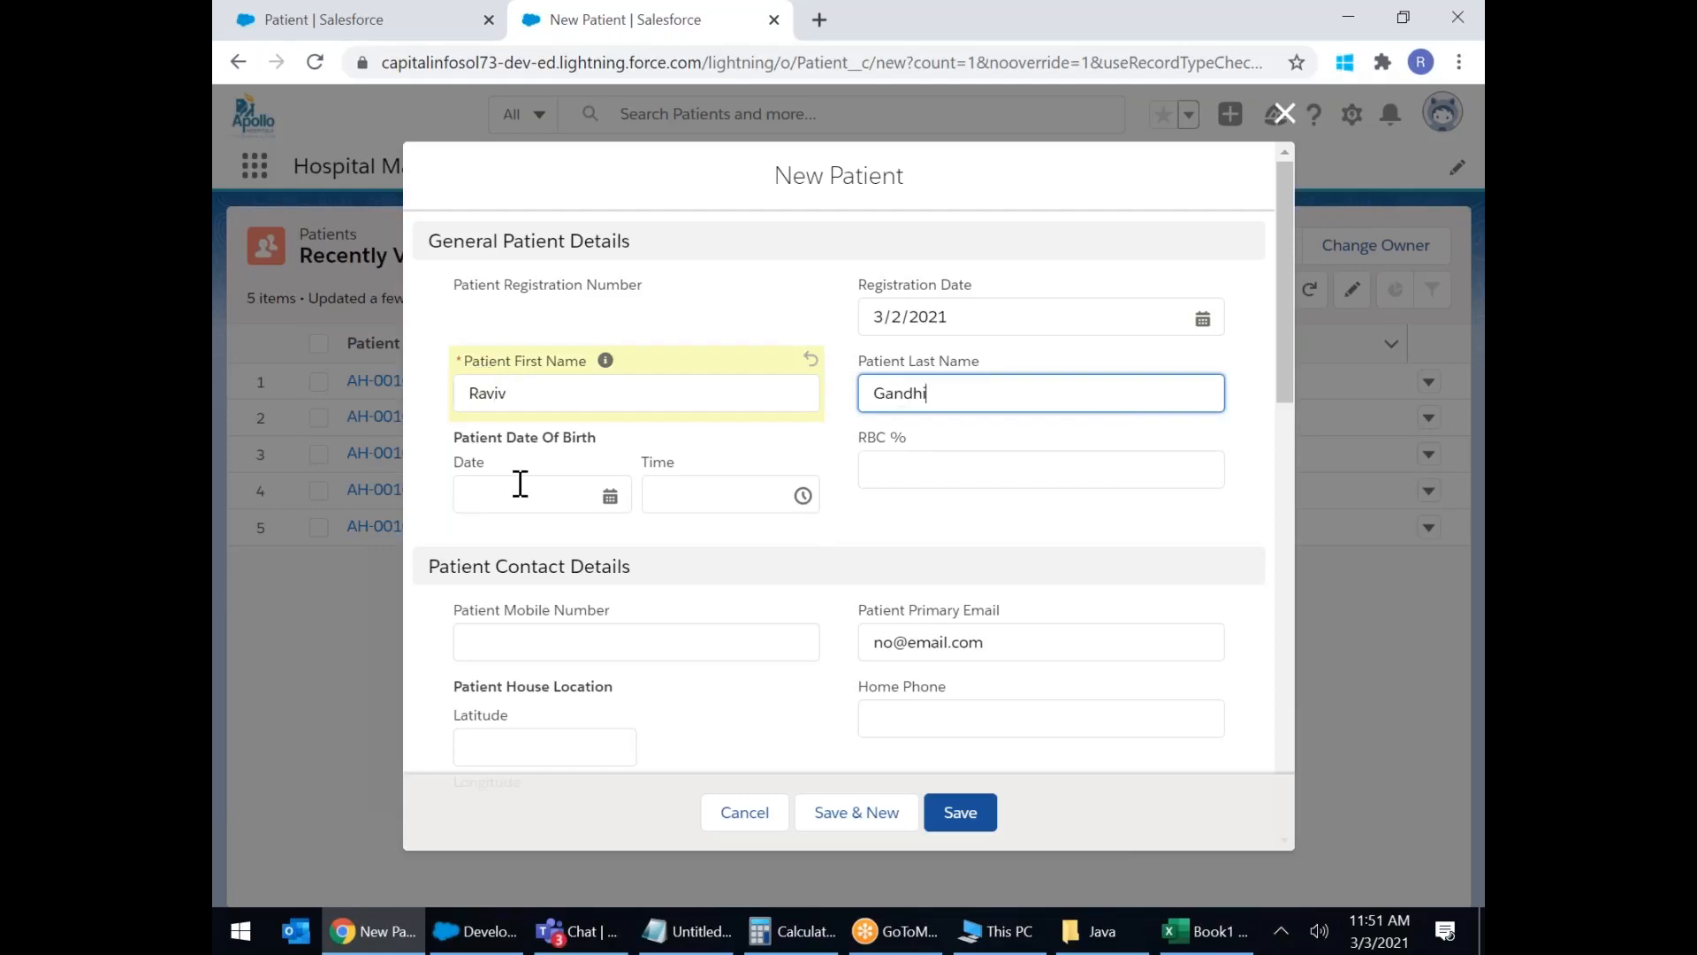
pyautogui.click(520, 488)
pyautogui.click(558, 398)
pyautogui.press('BackSpace')
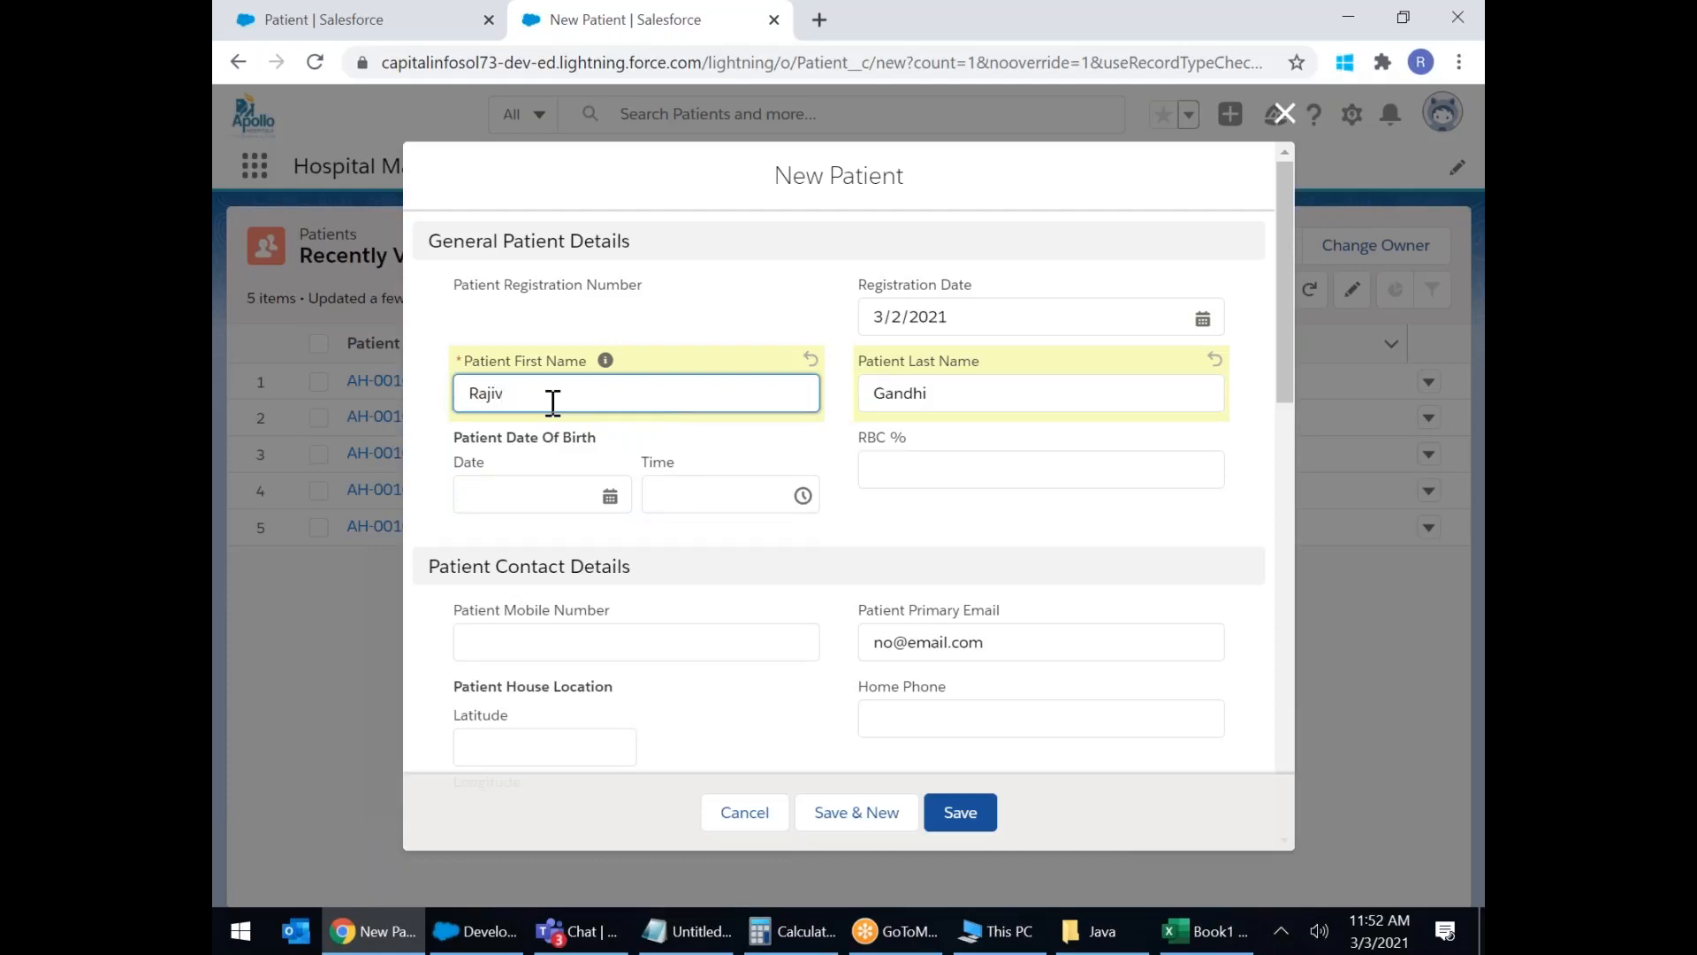
# Step through the contact, fee, problem, observation and department fields without filling them.
pyautogui.moveTo(479, 239); pyautogui.dragTo(699, 259)
pyautogui.moveTo(528, 564); pyautogui.dragTo(661, 605)
pyautogui.click(565, 641)
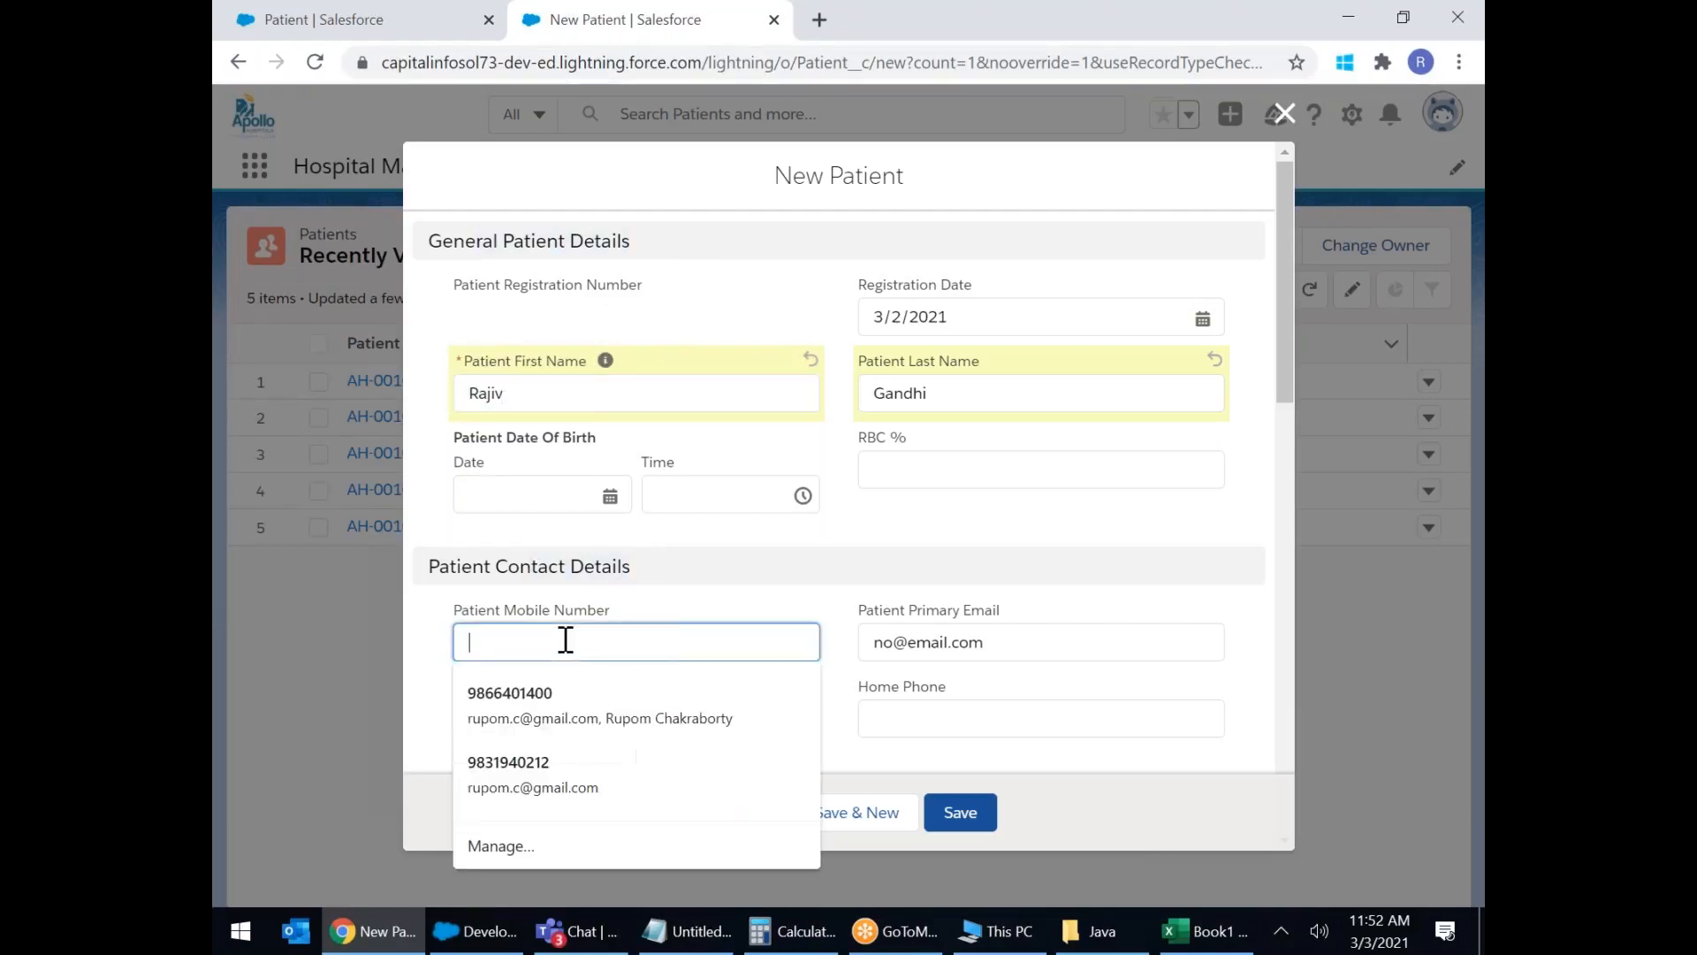
pyautogui.click(1027, 651)
pyautogui.scroll(-3, 592, 735)
pyautogui.click(963, 473)
pyautogui.click(638, 648)
pyautogui.scroll(-4, 752, 619)
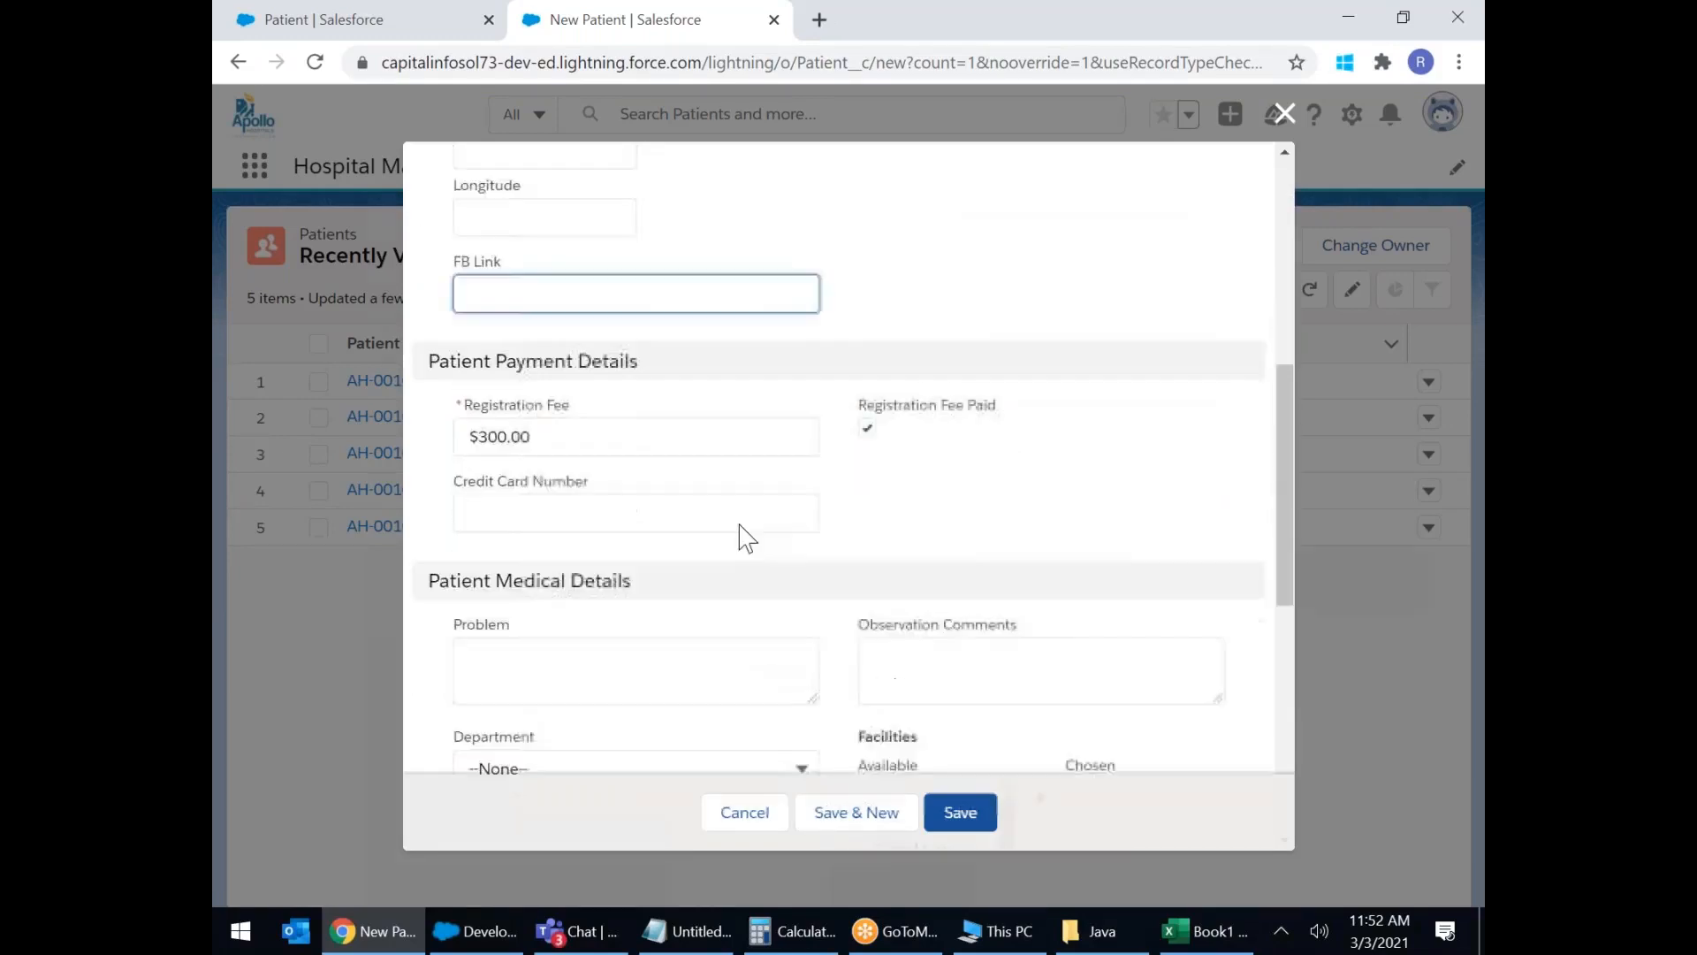
pyautogui.click(616, 430)
pyautogui.click(610, 504)
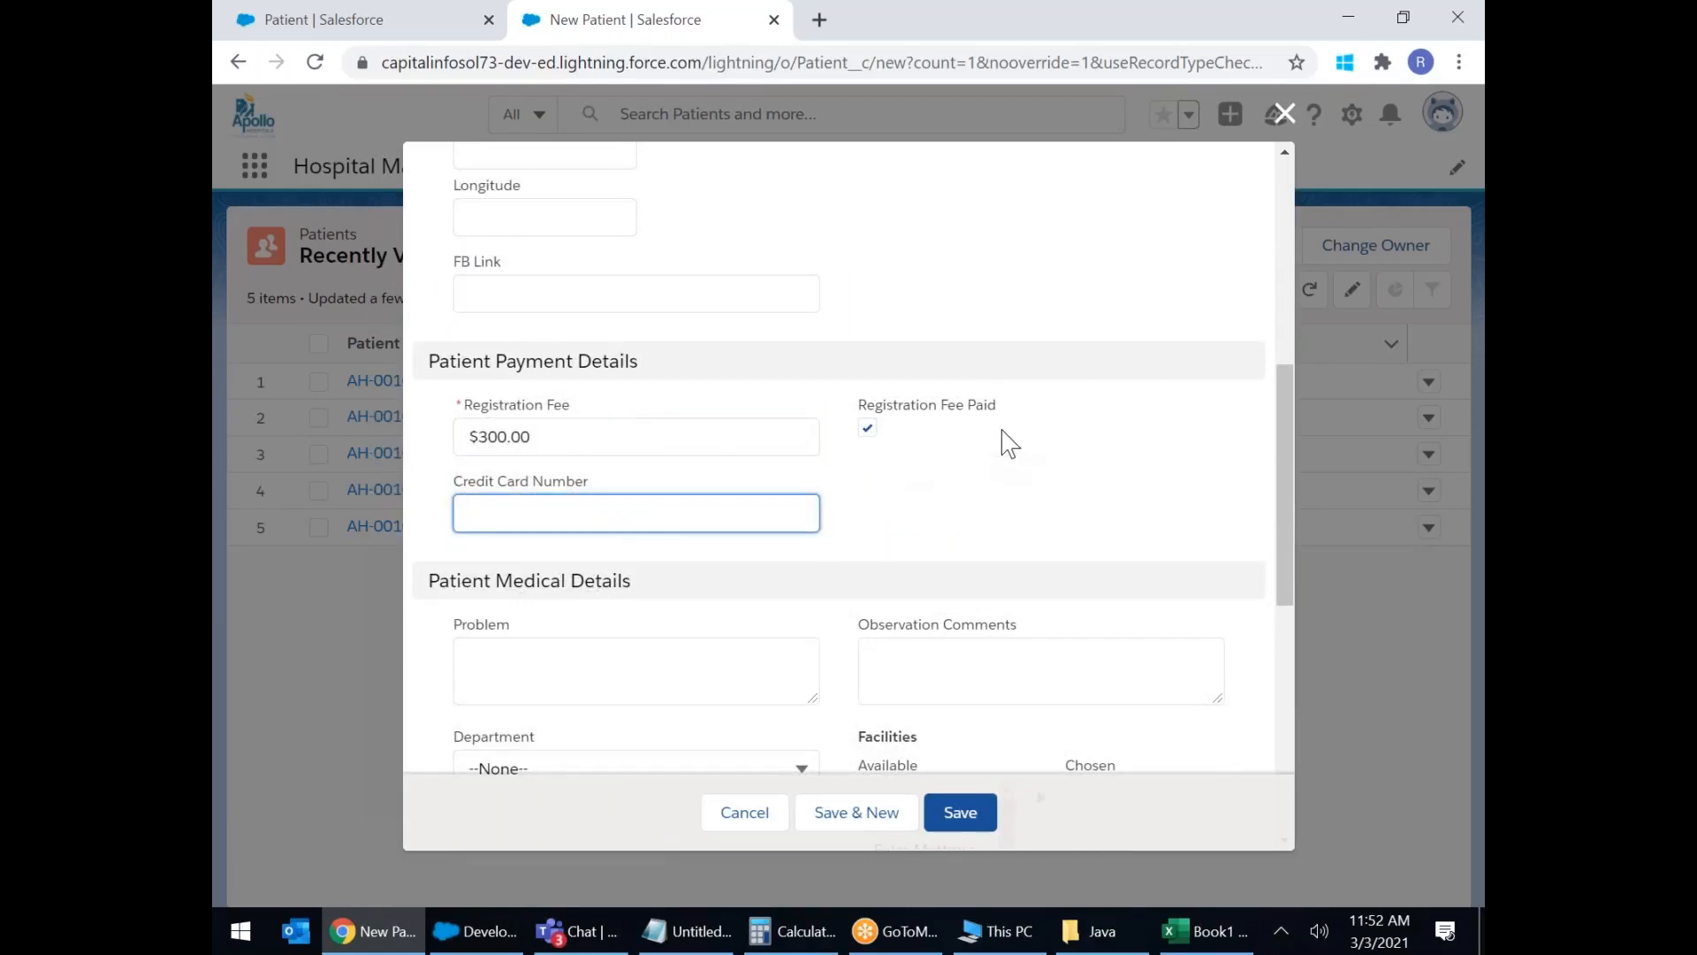
pyautogui.scroll(-3, 1012, 496)
pyautogui.click(662, 441)
pyautogui.click(997, 433)
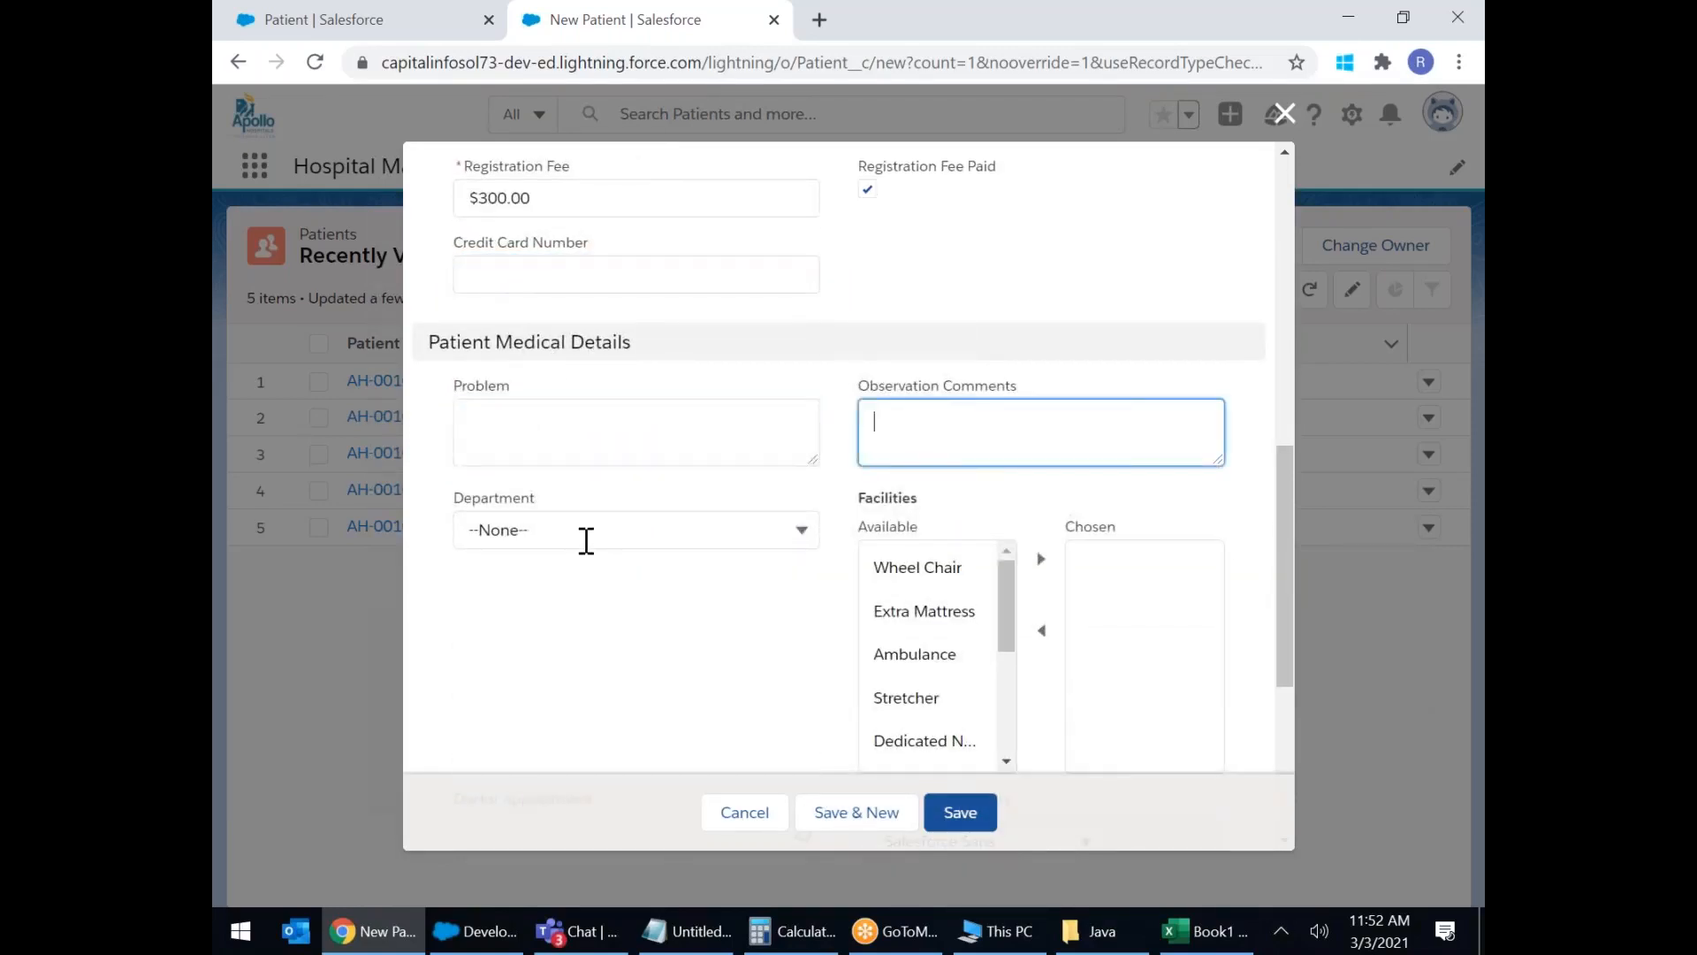
pyautogui.click(585, 537)
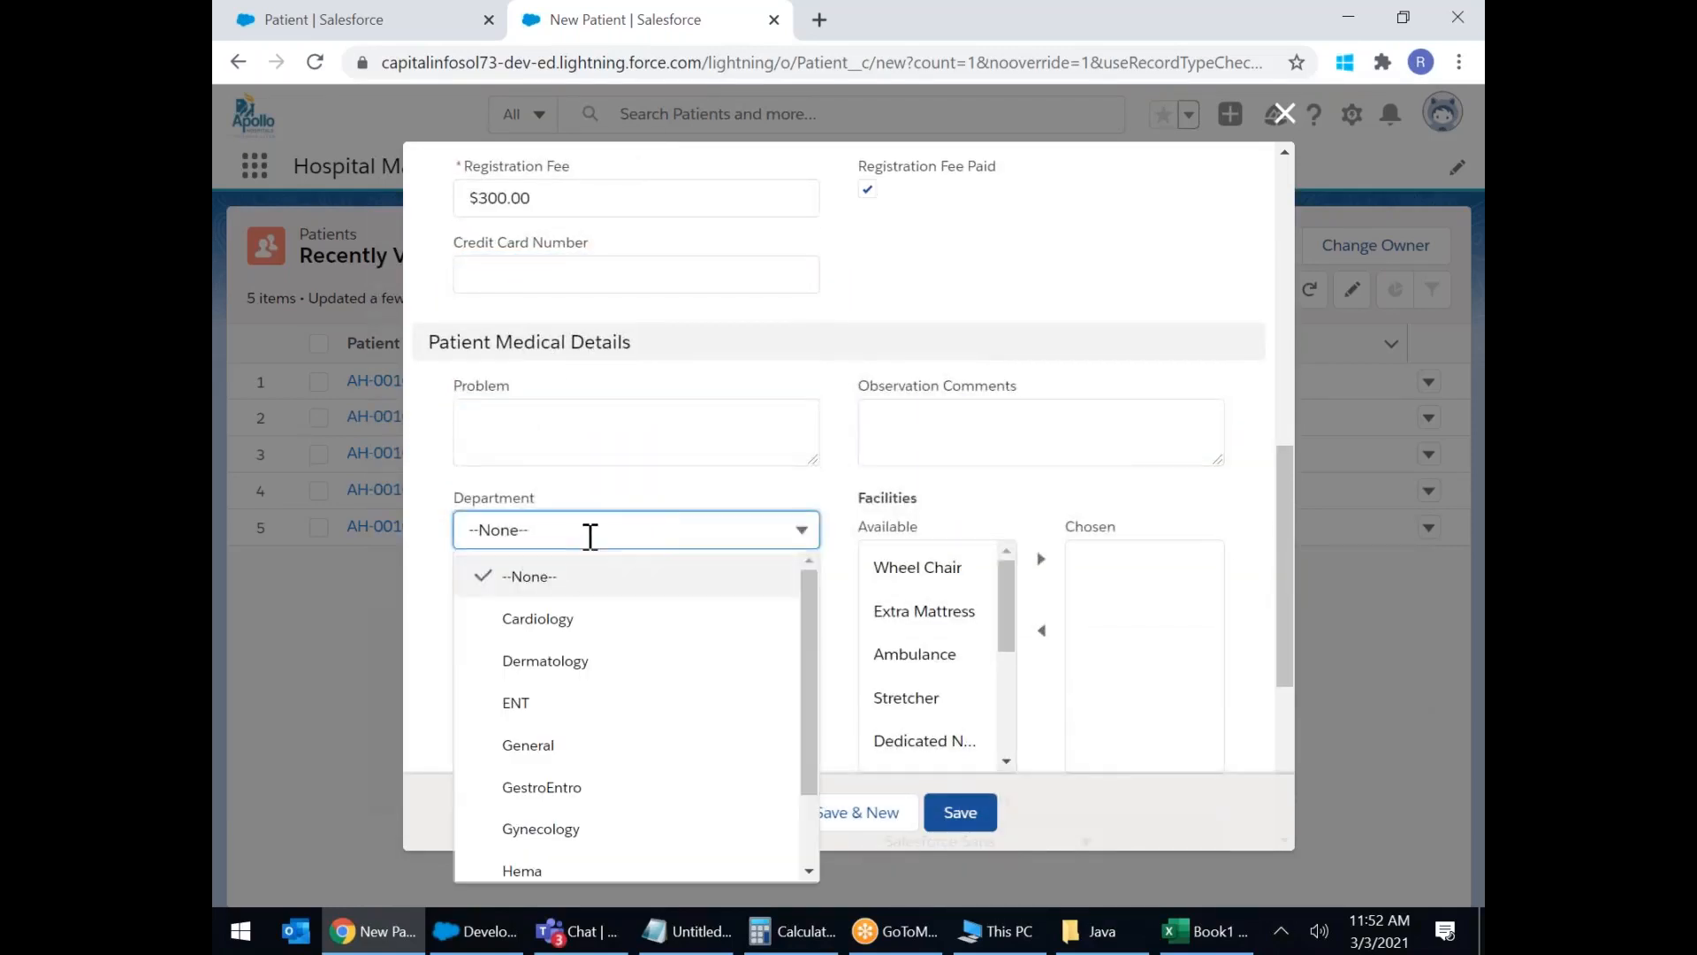
pyautogui.click(1054, 513)
pyautogui.scroll(-4, 1058, 519)
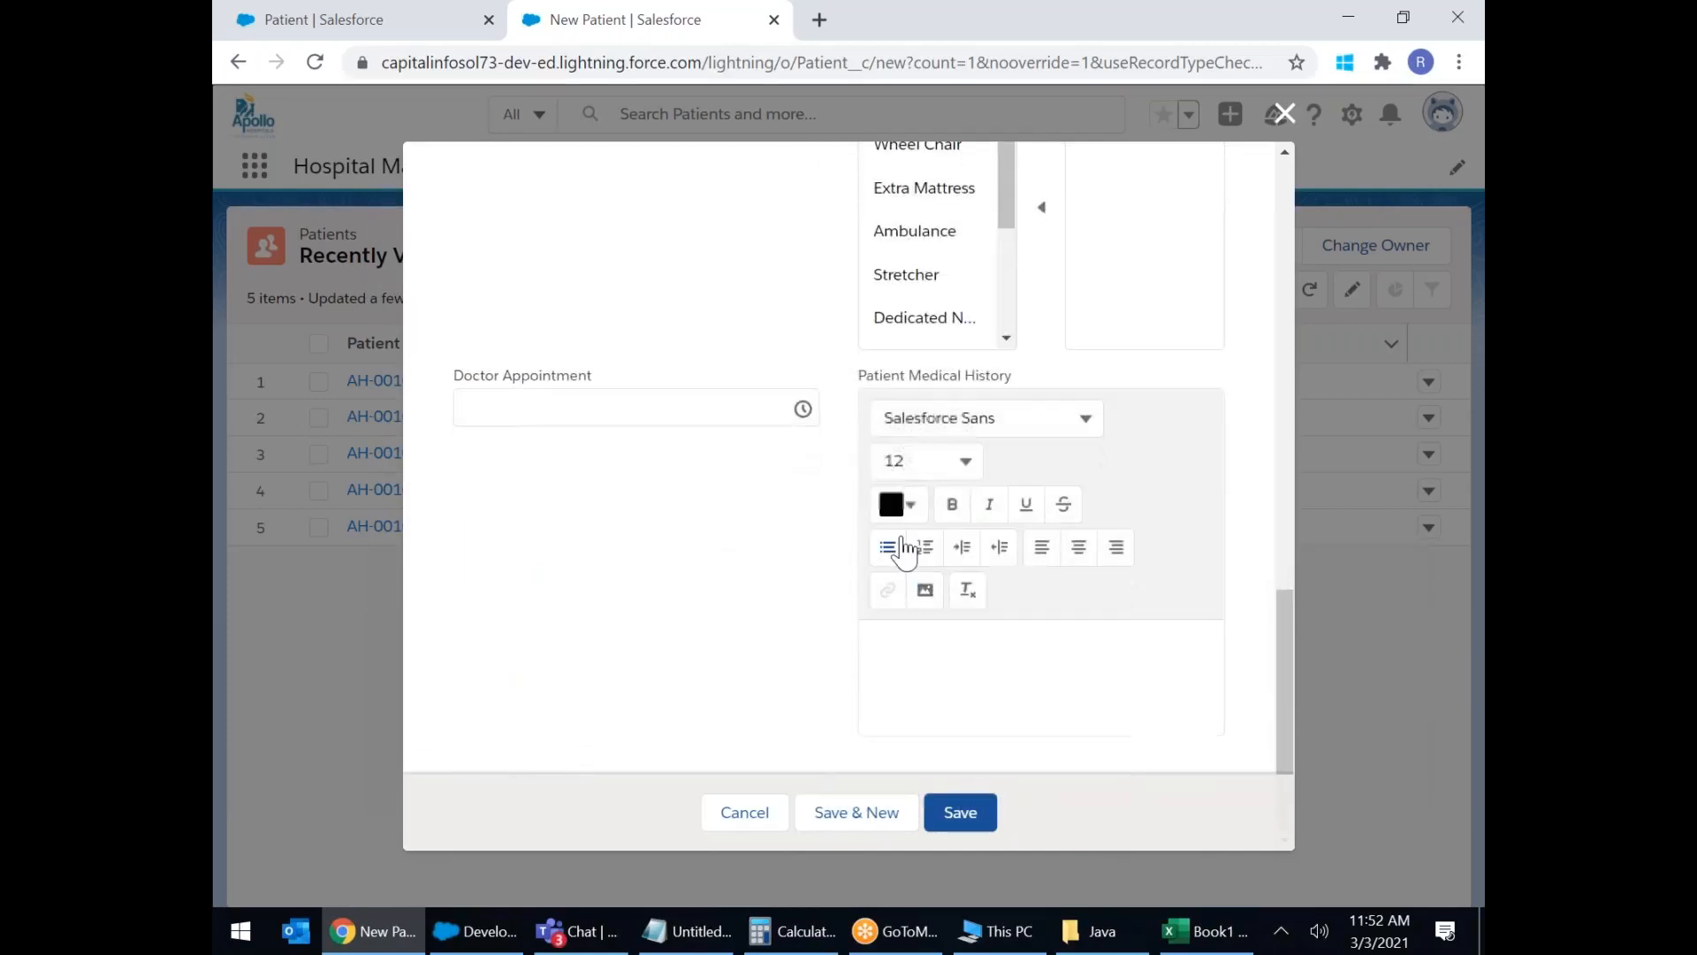
pyautogui.scroll(15, 922, 480)
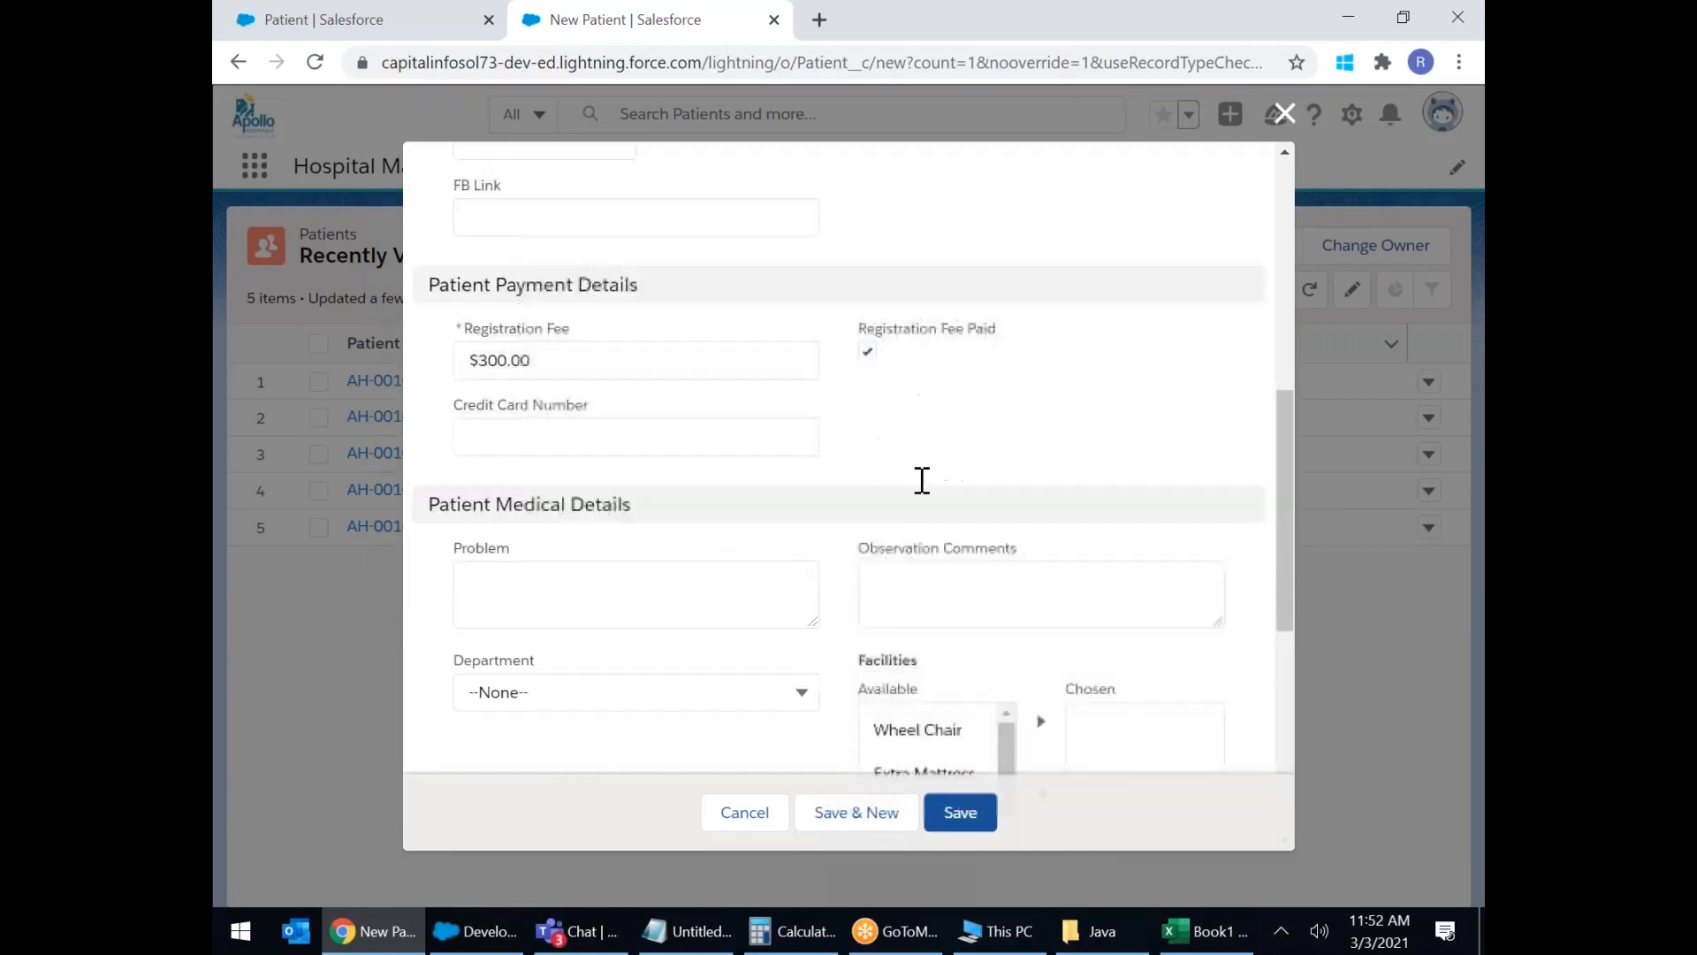
pyautogui.scroll(1, 848, 458)
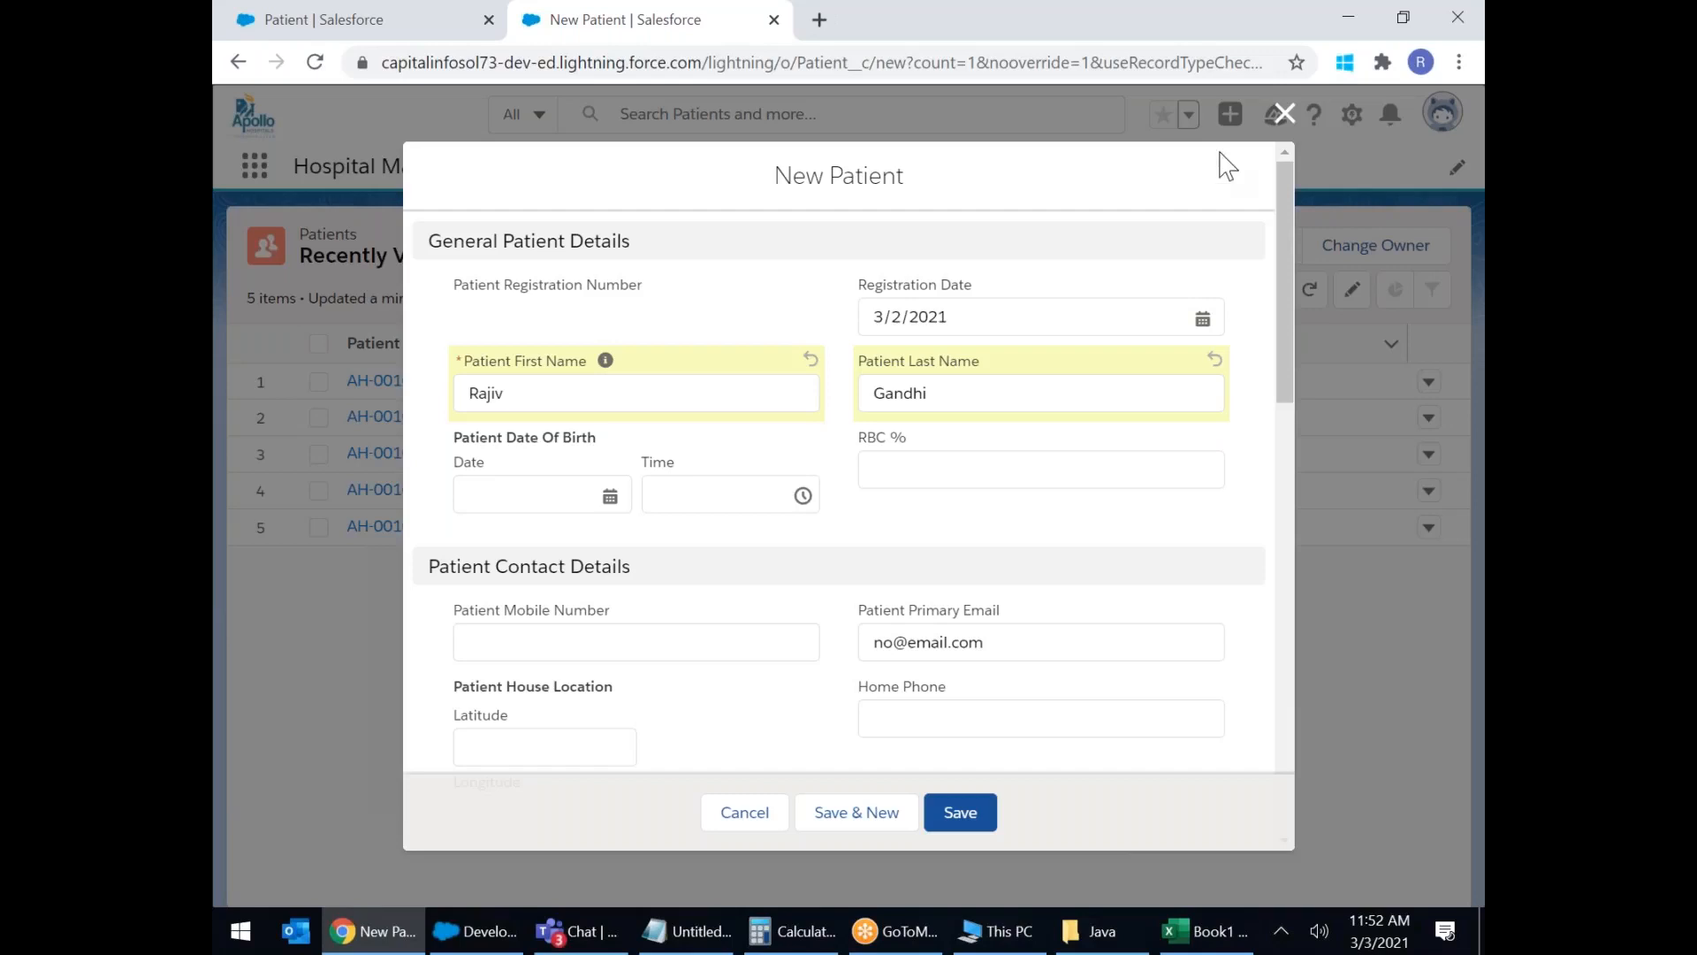
# Discard the new patient form and switch to Salesforce Classic.
pyautogui.click(1284, 114)
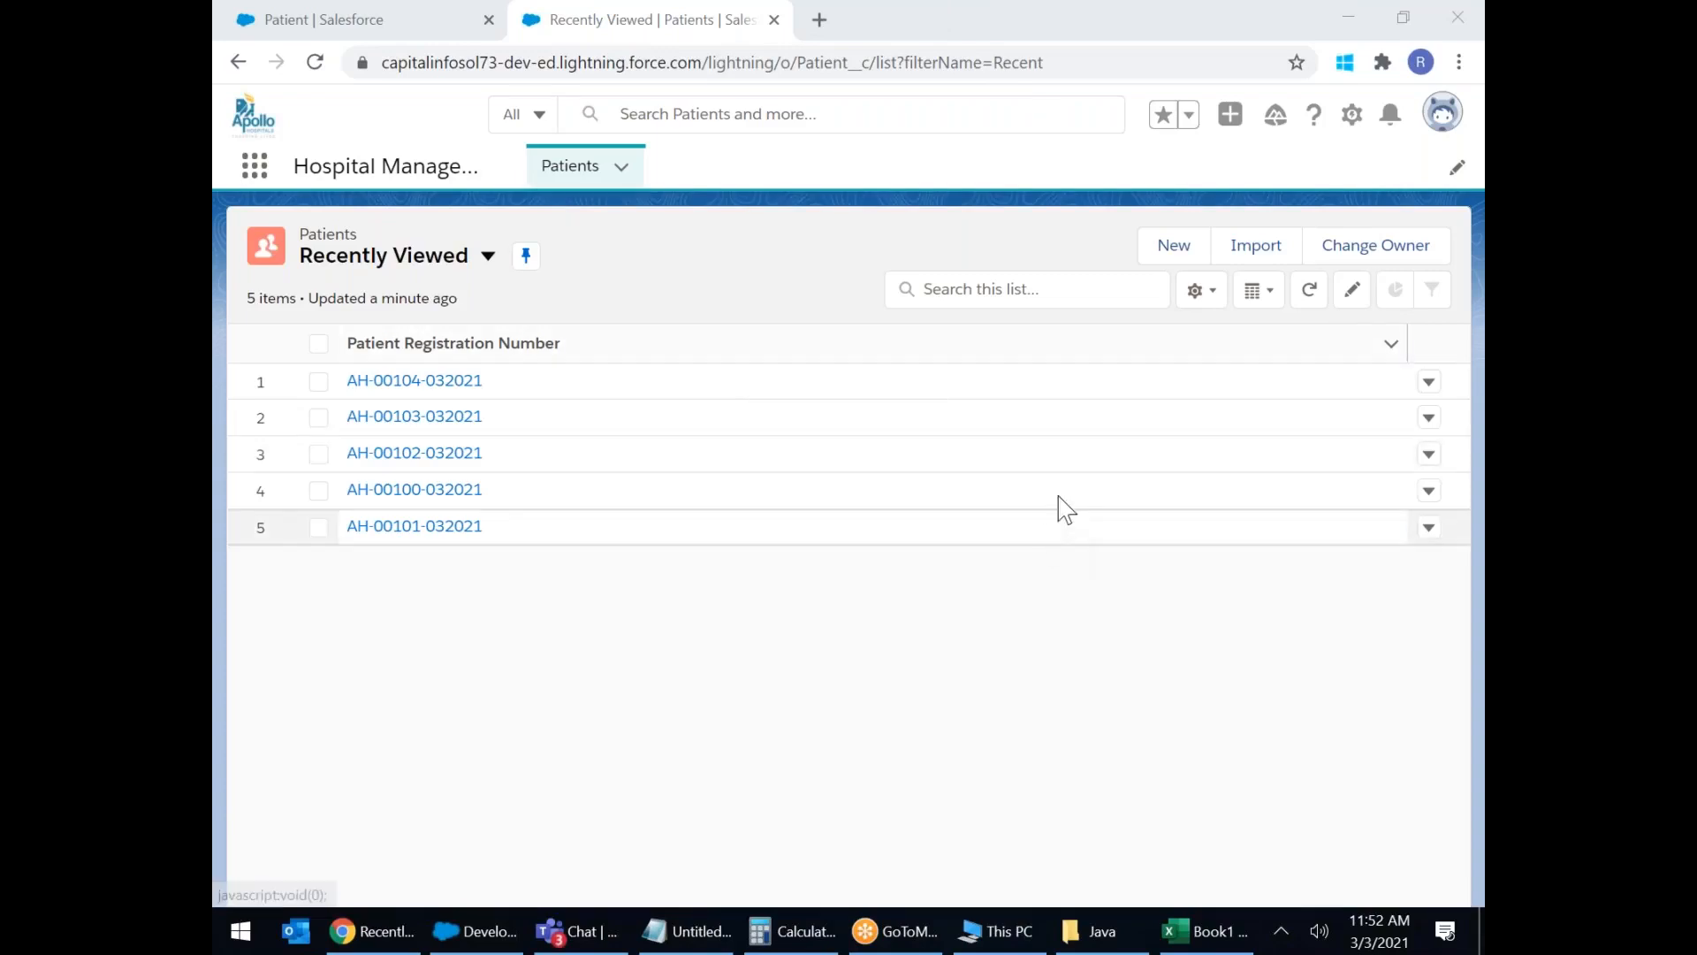
pyautogui.click(1441, 119)
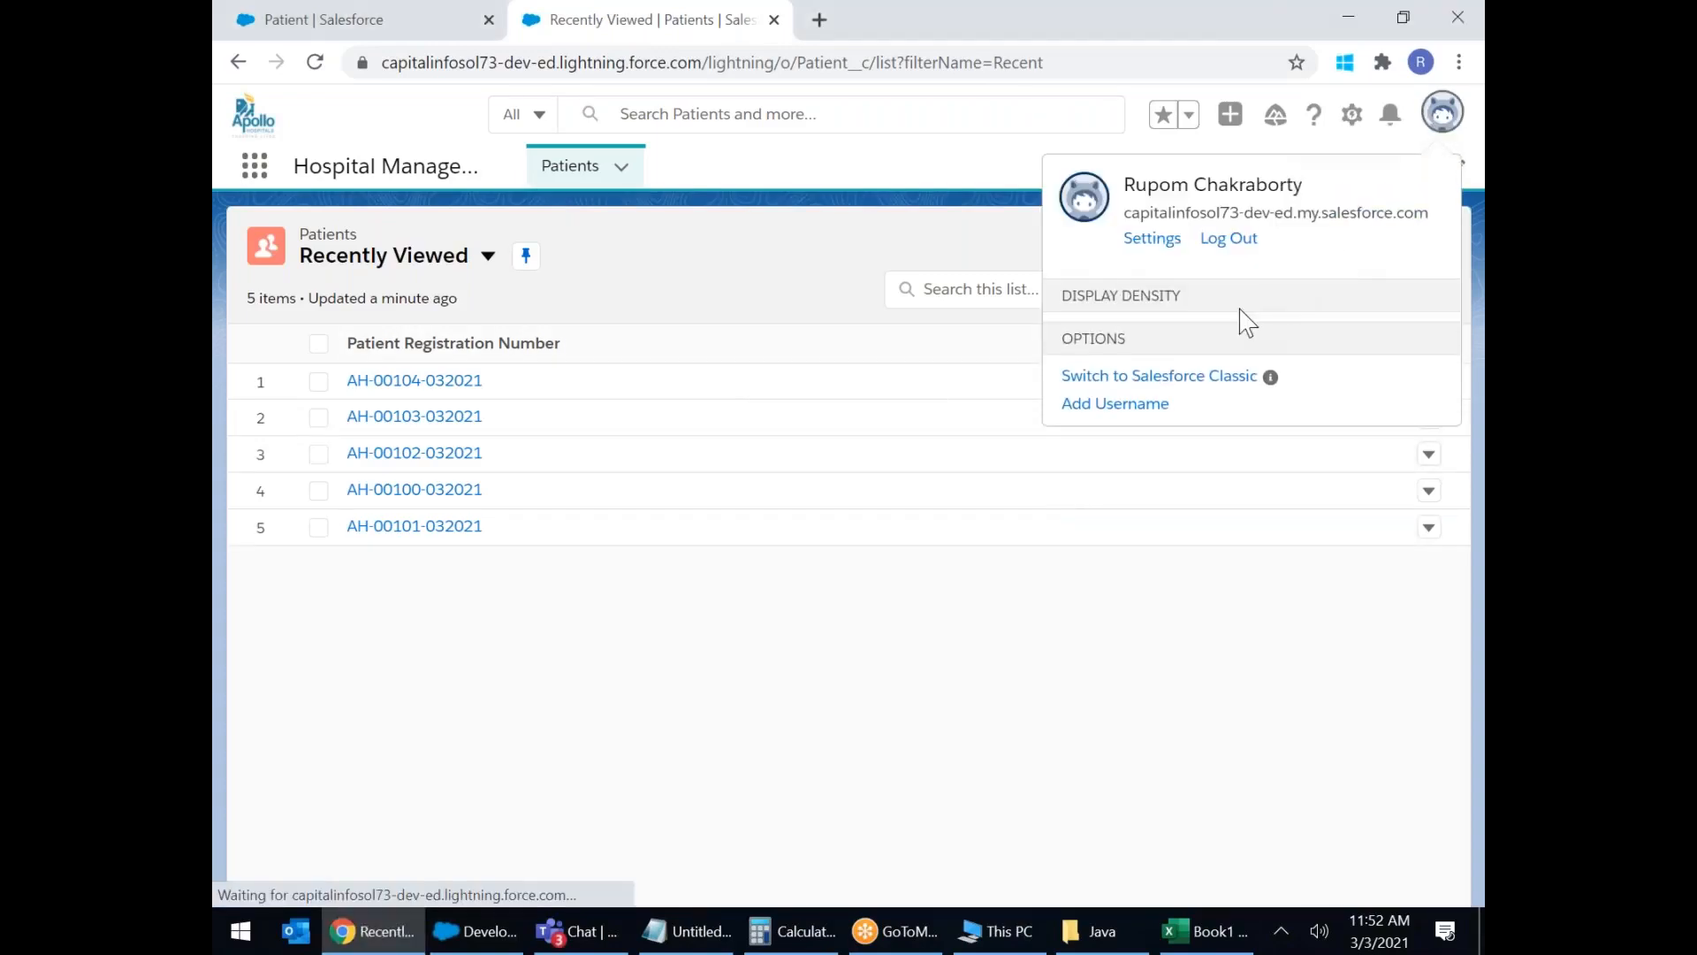
pyautogui.click(1163, 818)
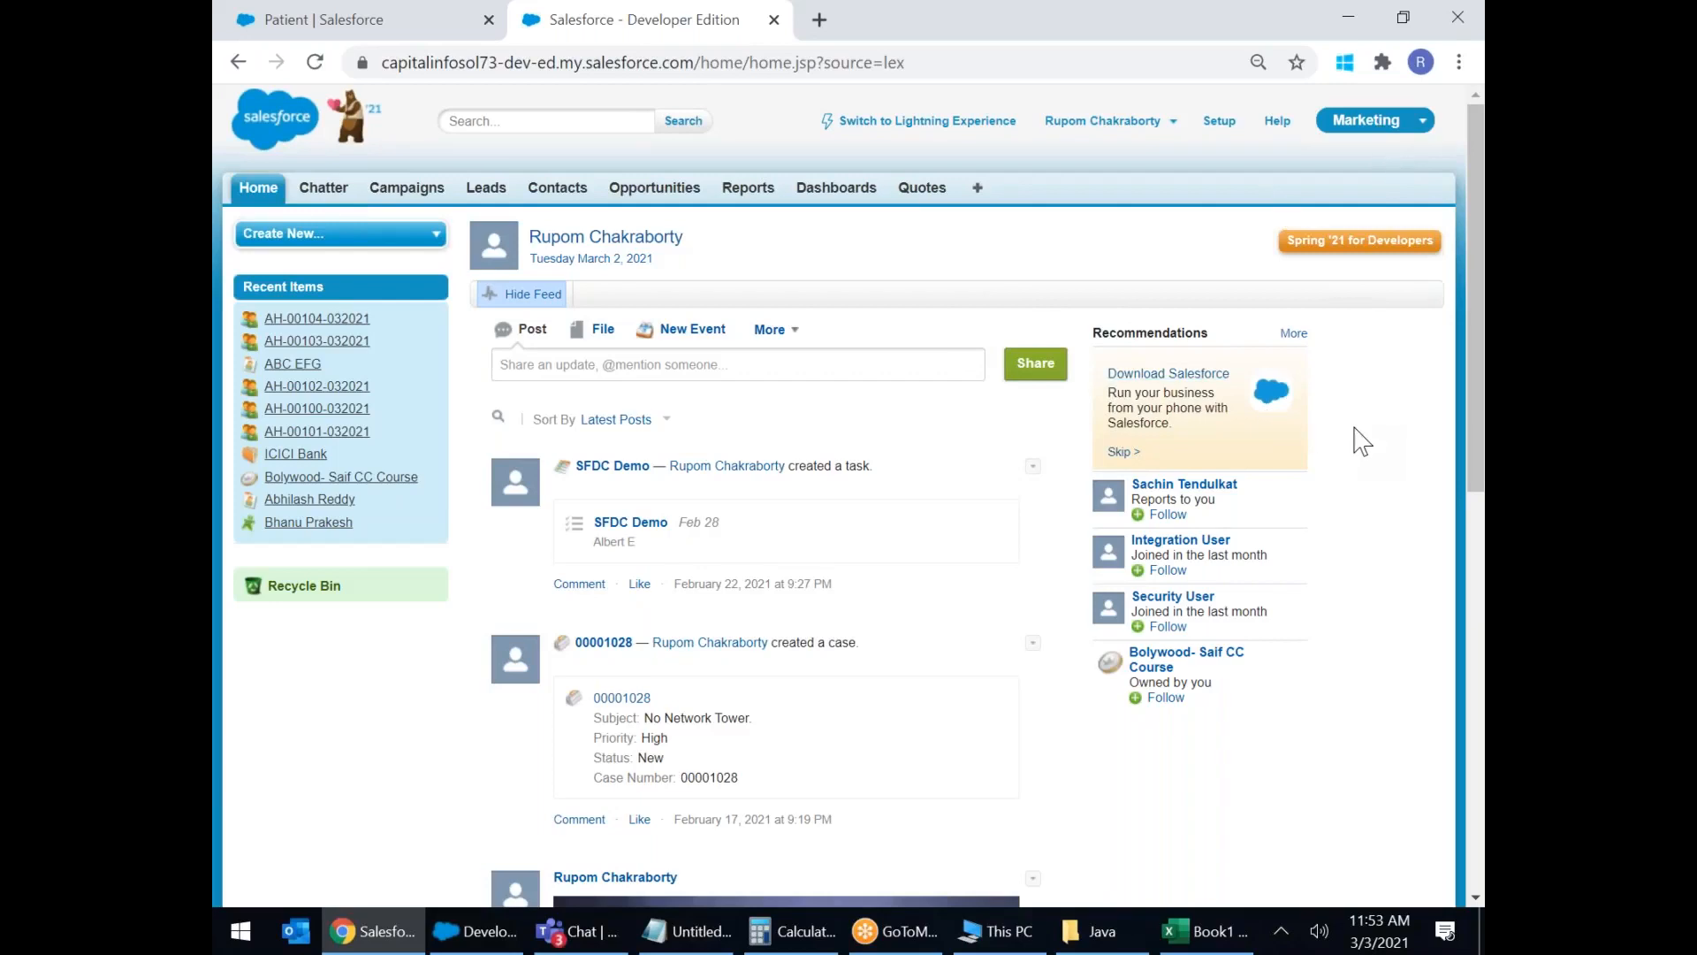
# Open the Patients tab from the All Tabs page in Classic.
pyautogui.click(1423, 122)
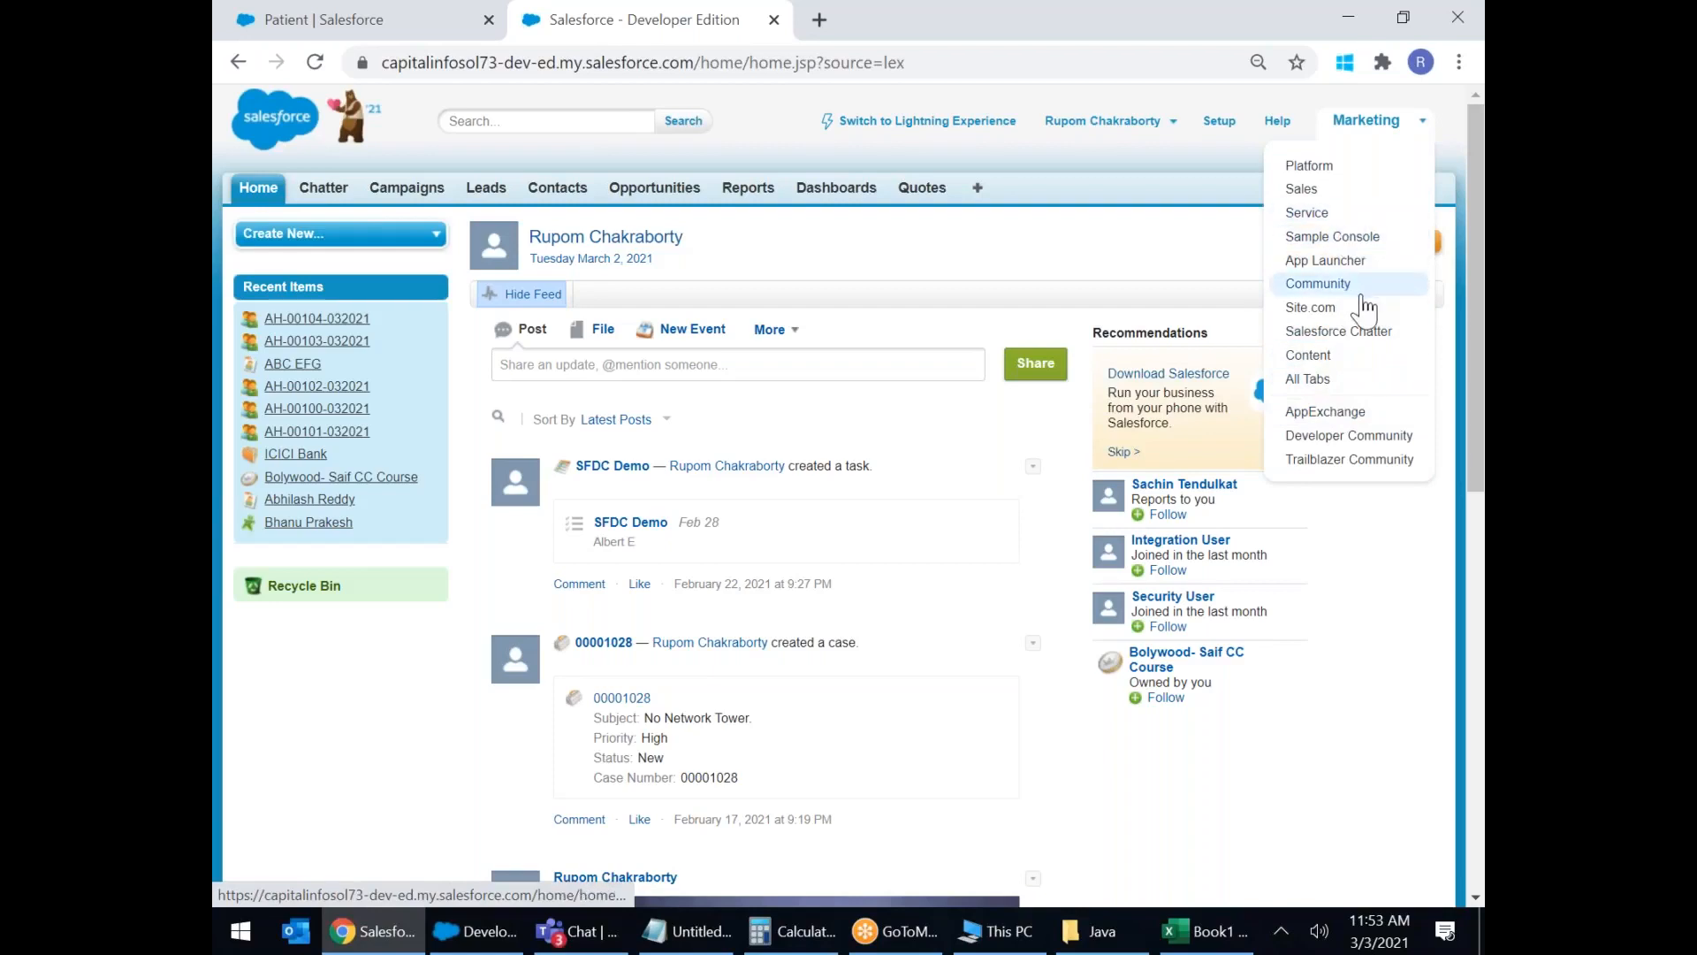
pyautogui.scroll(5, 1361, 308)
pyautogui.scroll(-1, 1362, 308)
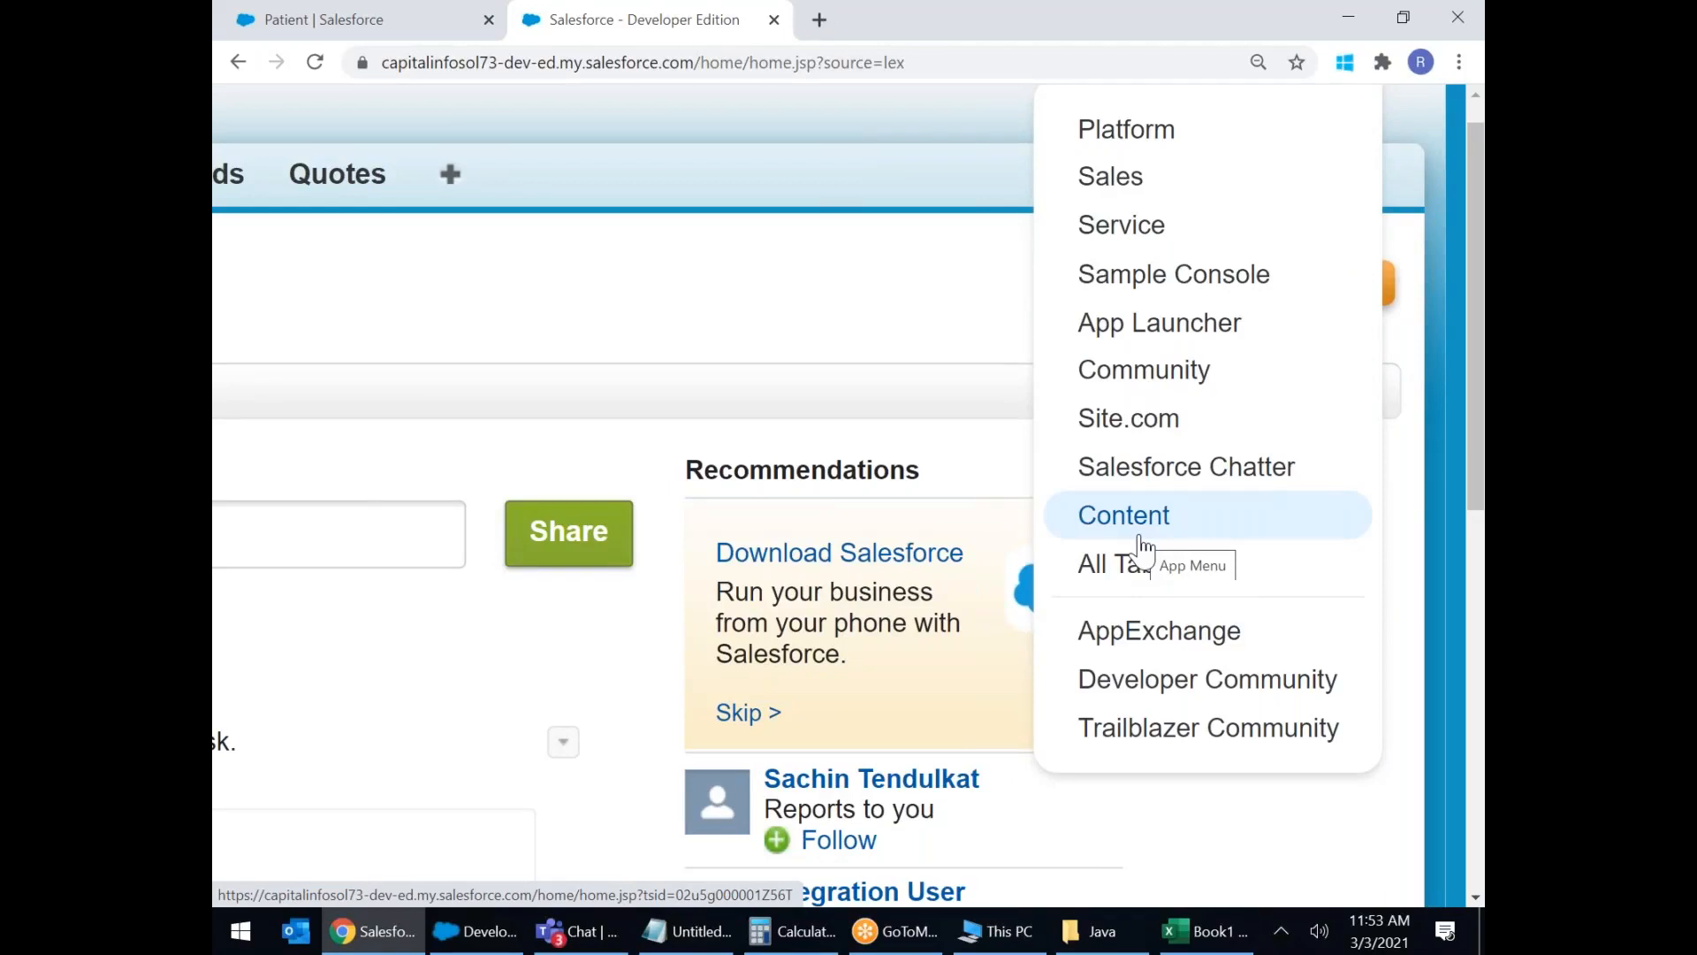
pyautogui.scroll(-5, 1145, 546)
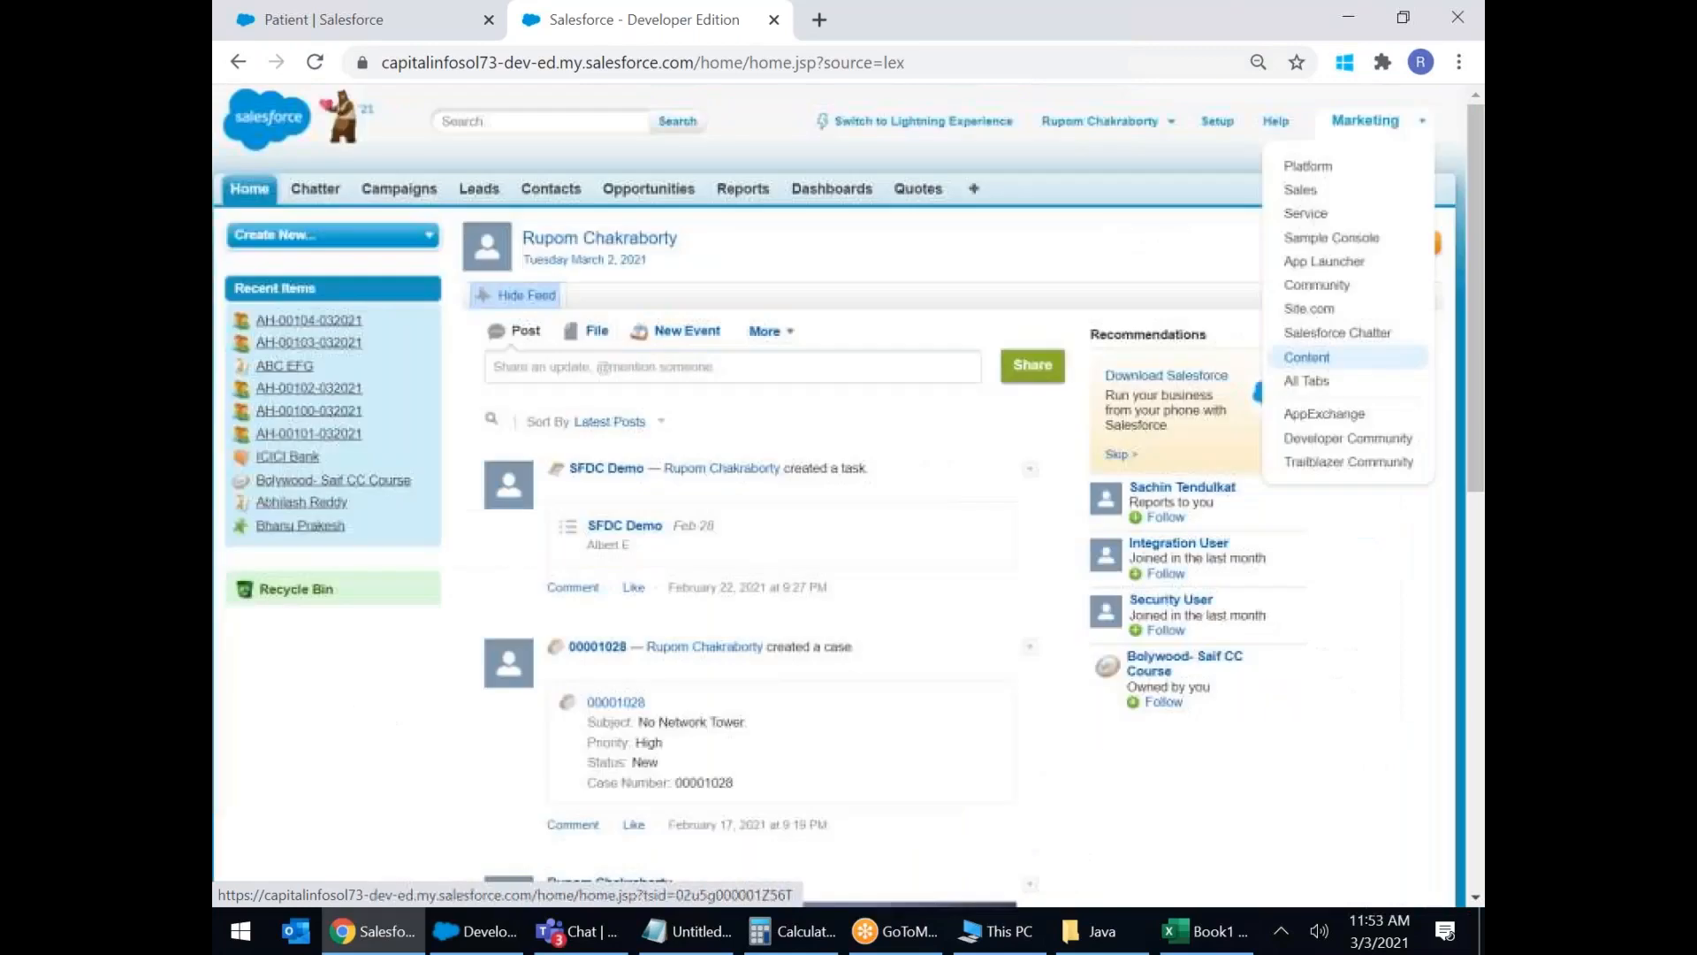
pyautogui.click(977, 190)
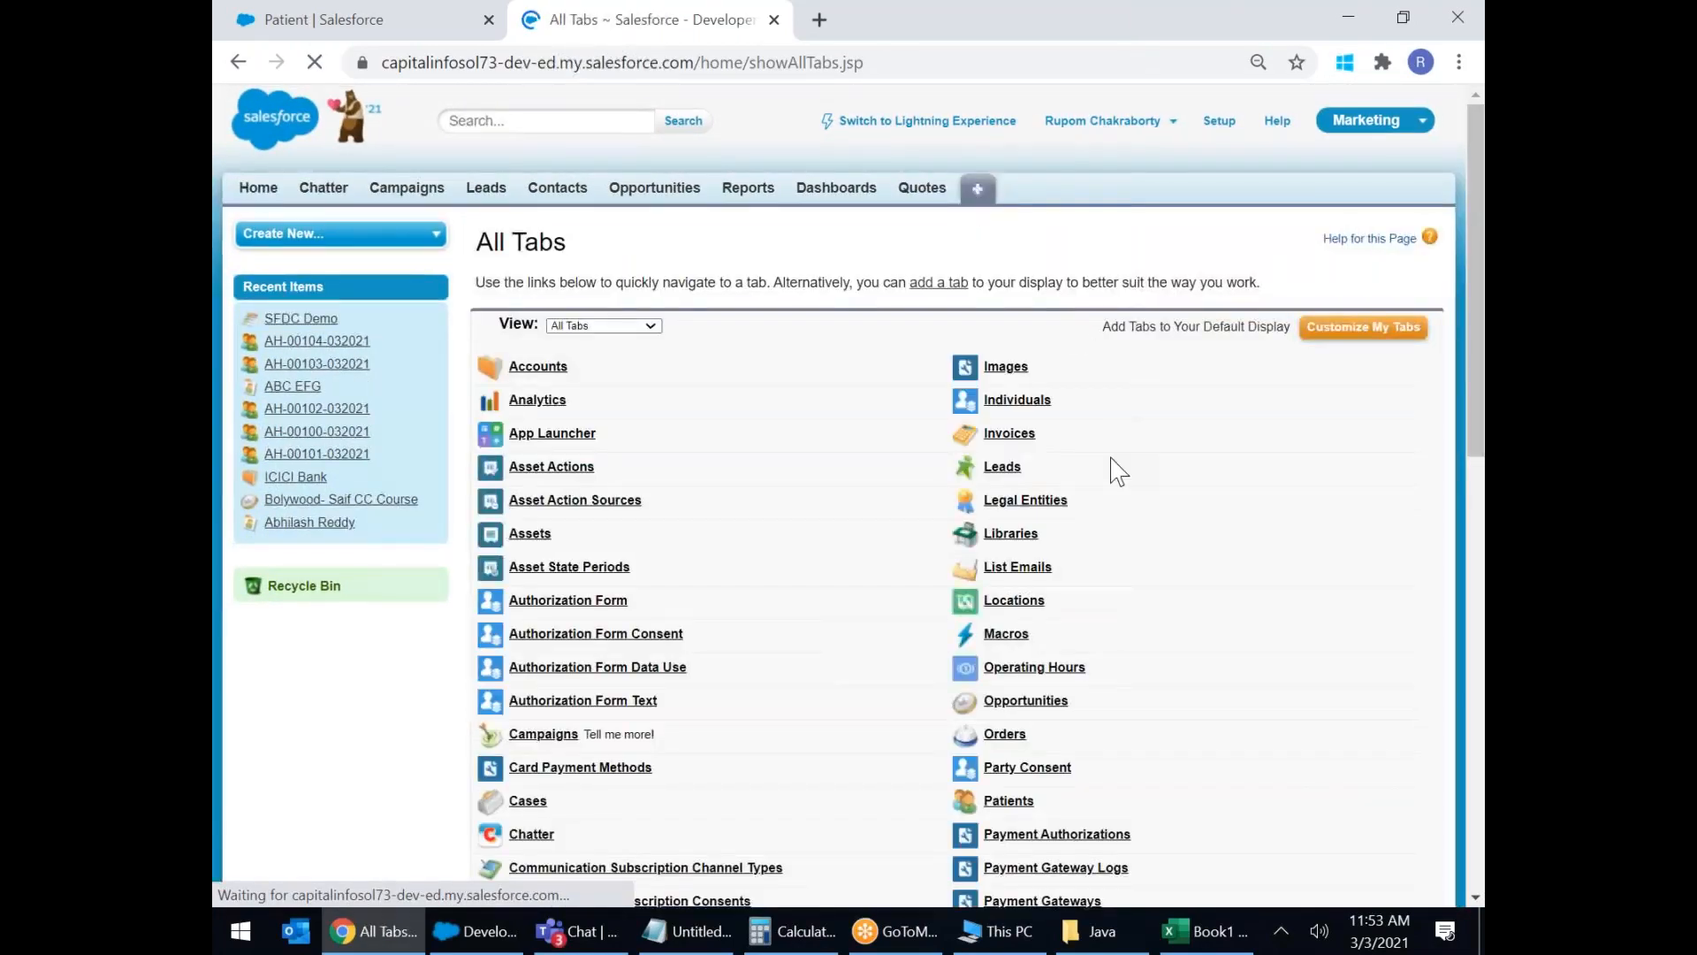
pyautogui.scroll(-3, 1110, 464)
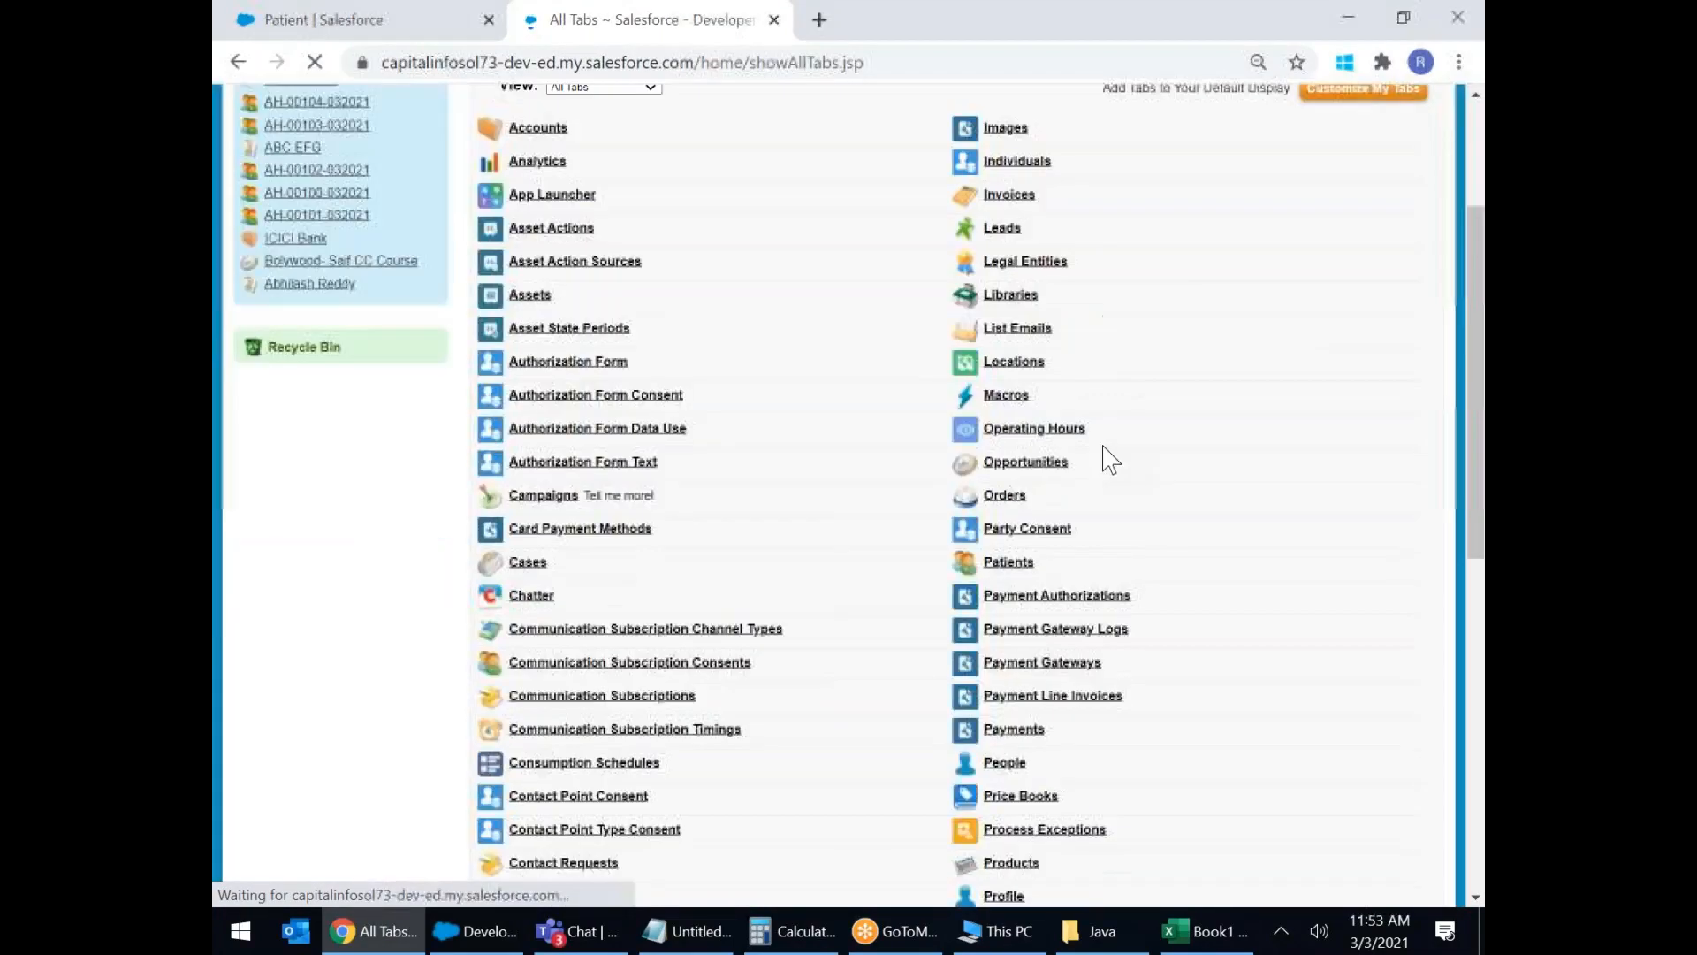
pyautogui.click(1007, 565)
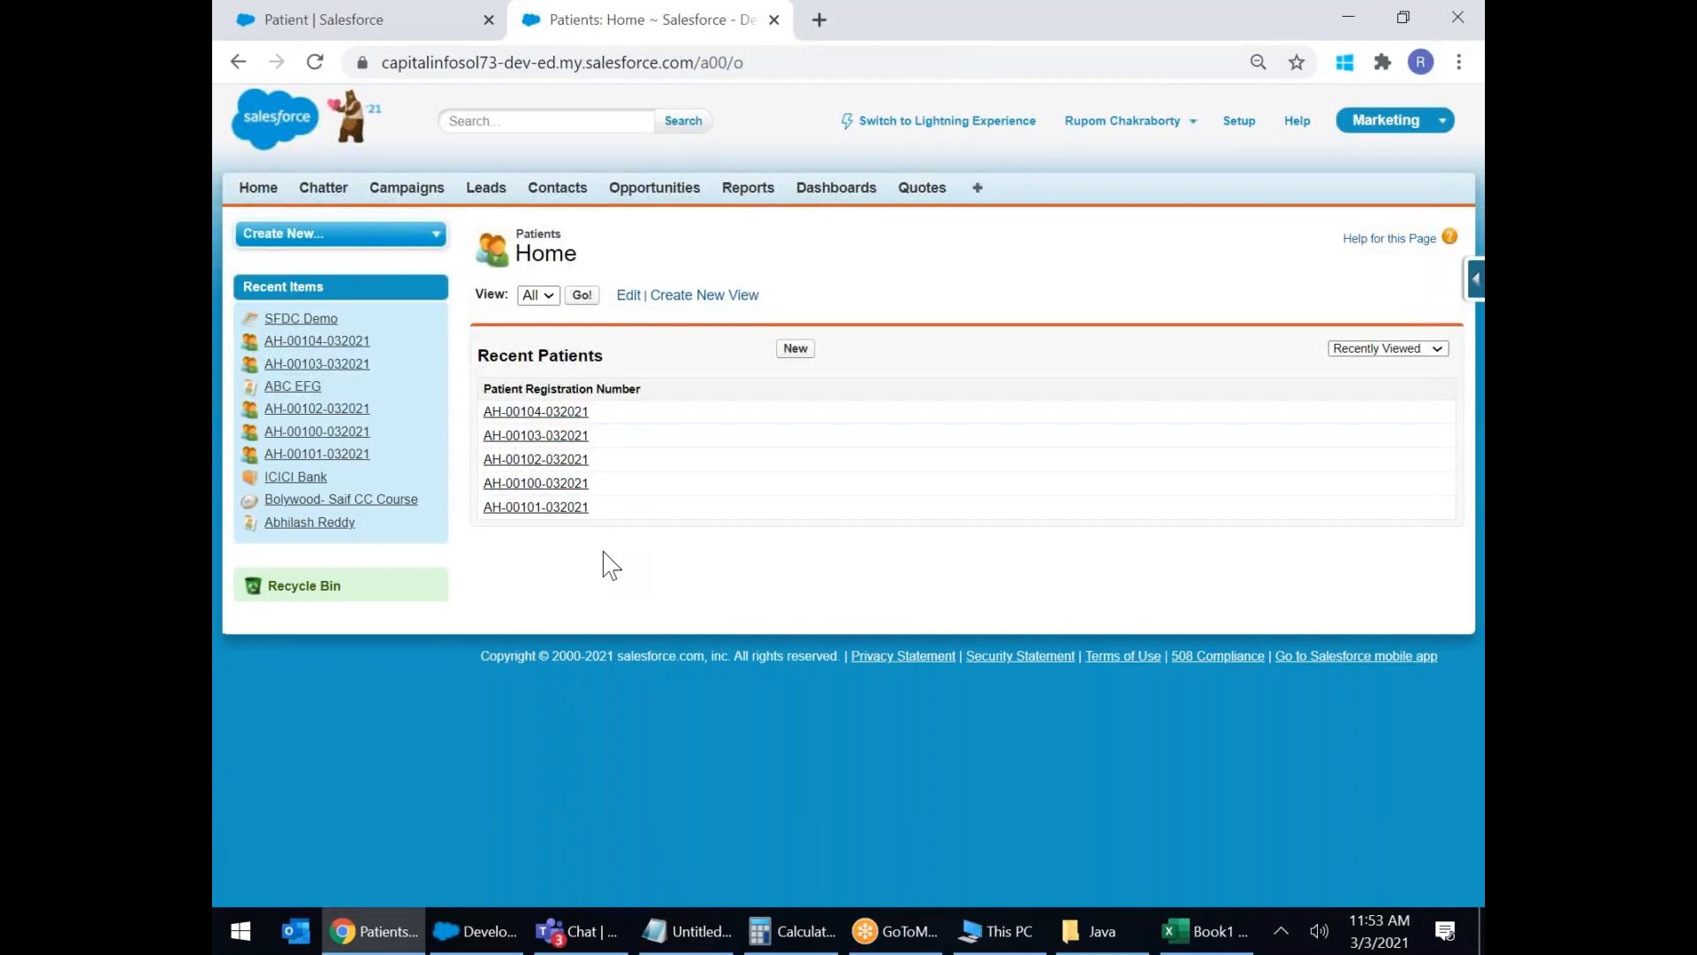
pyautogui.click(795, 348)
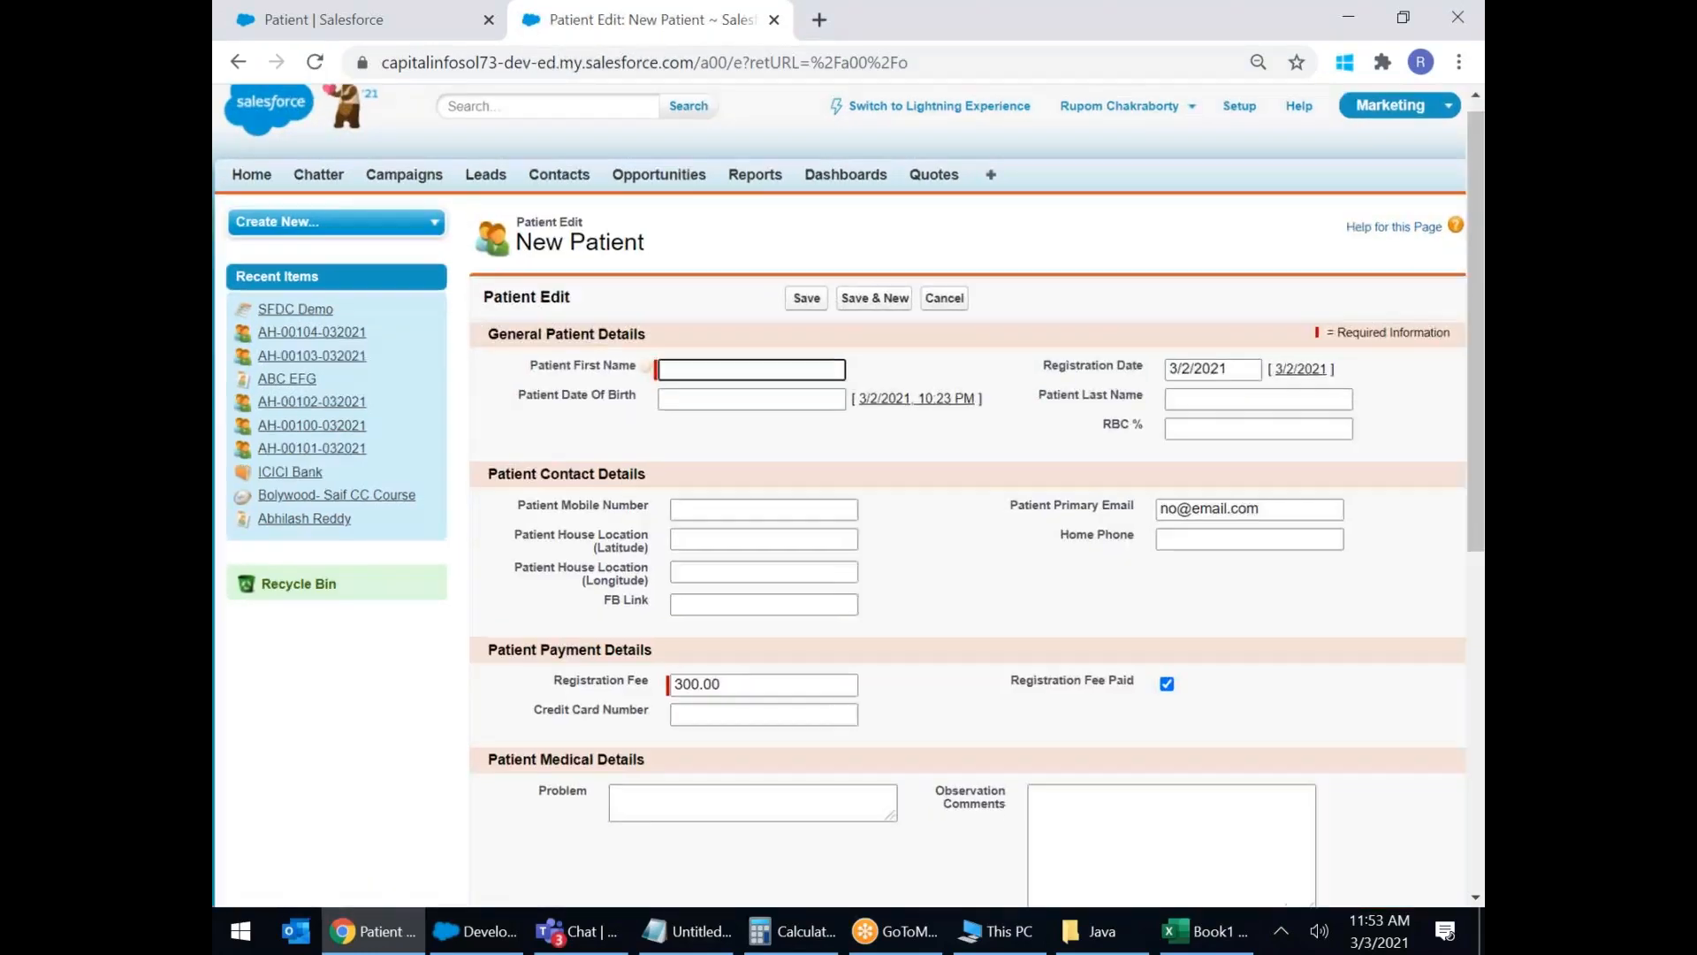
pyautogui.hotkey('ctrl', '+')
pyautogui.hotkey('ctrl', '+')
pyautogui.hotkey('ctrl', '+')
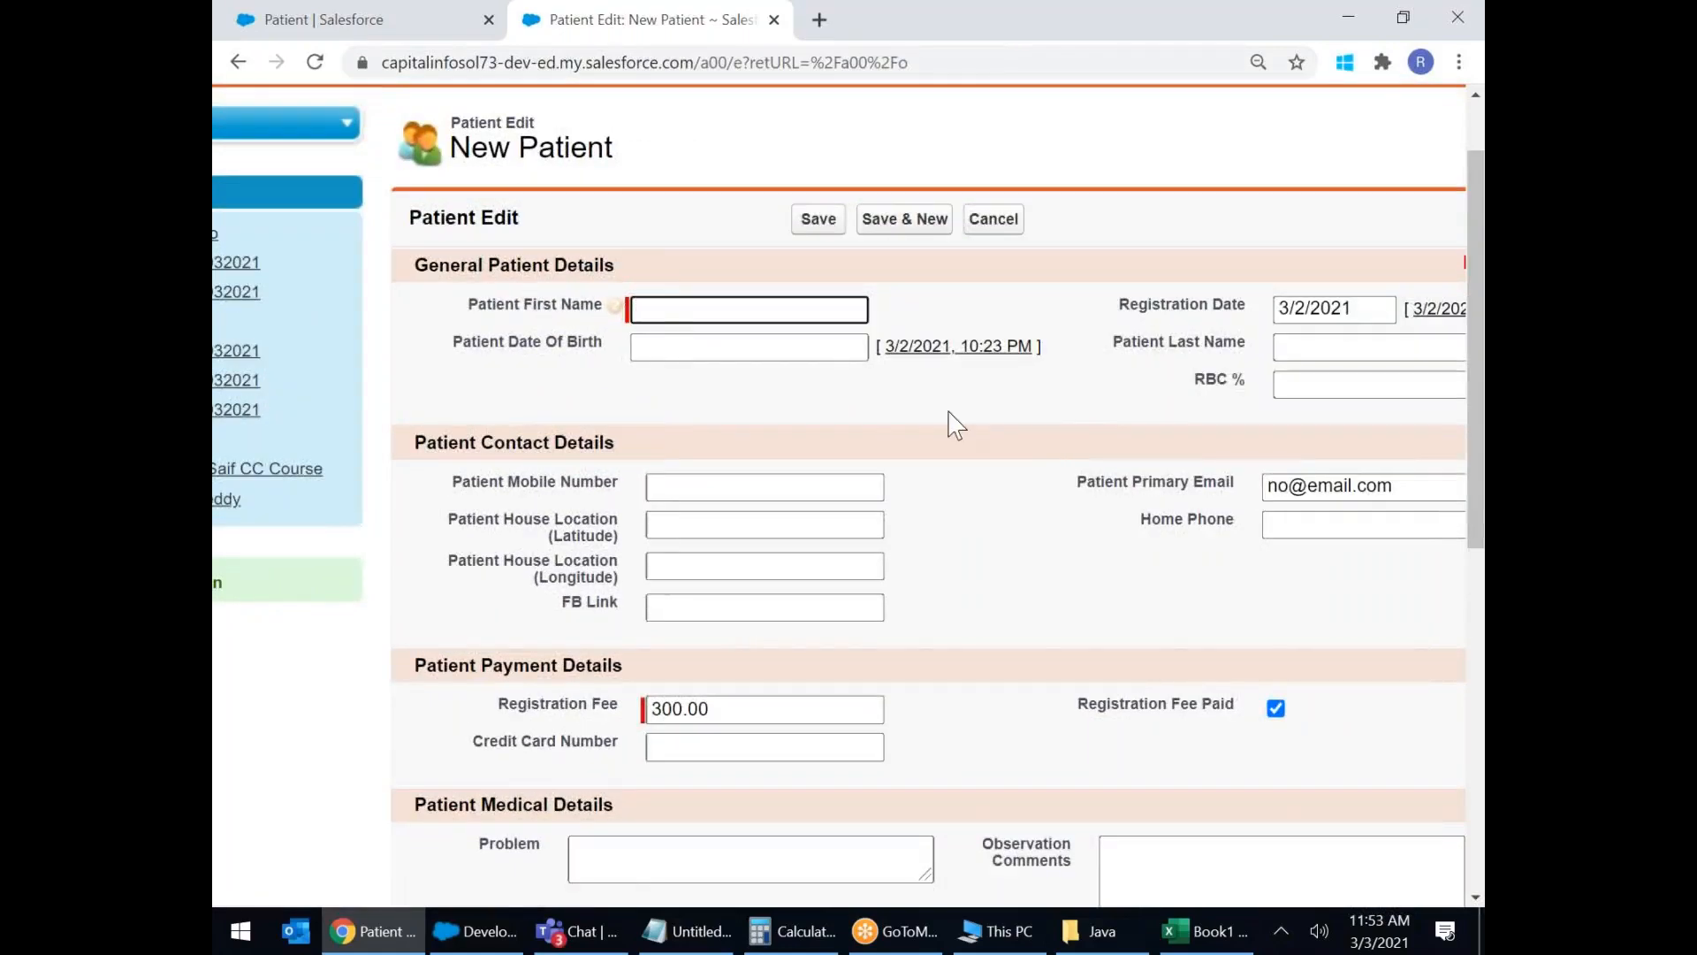
pyautogui.doubleClick(478, 257)
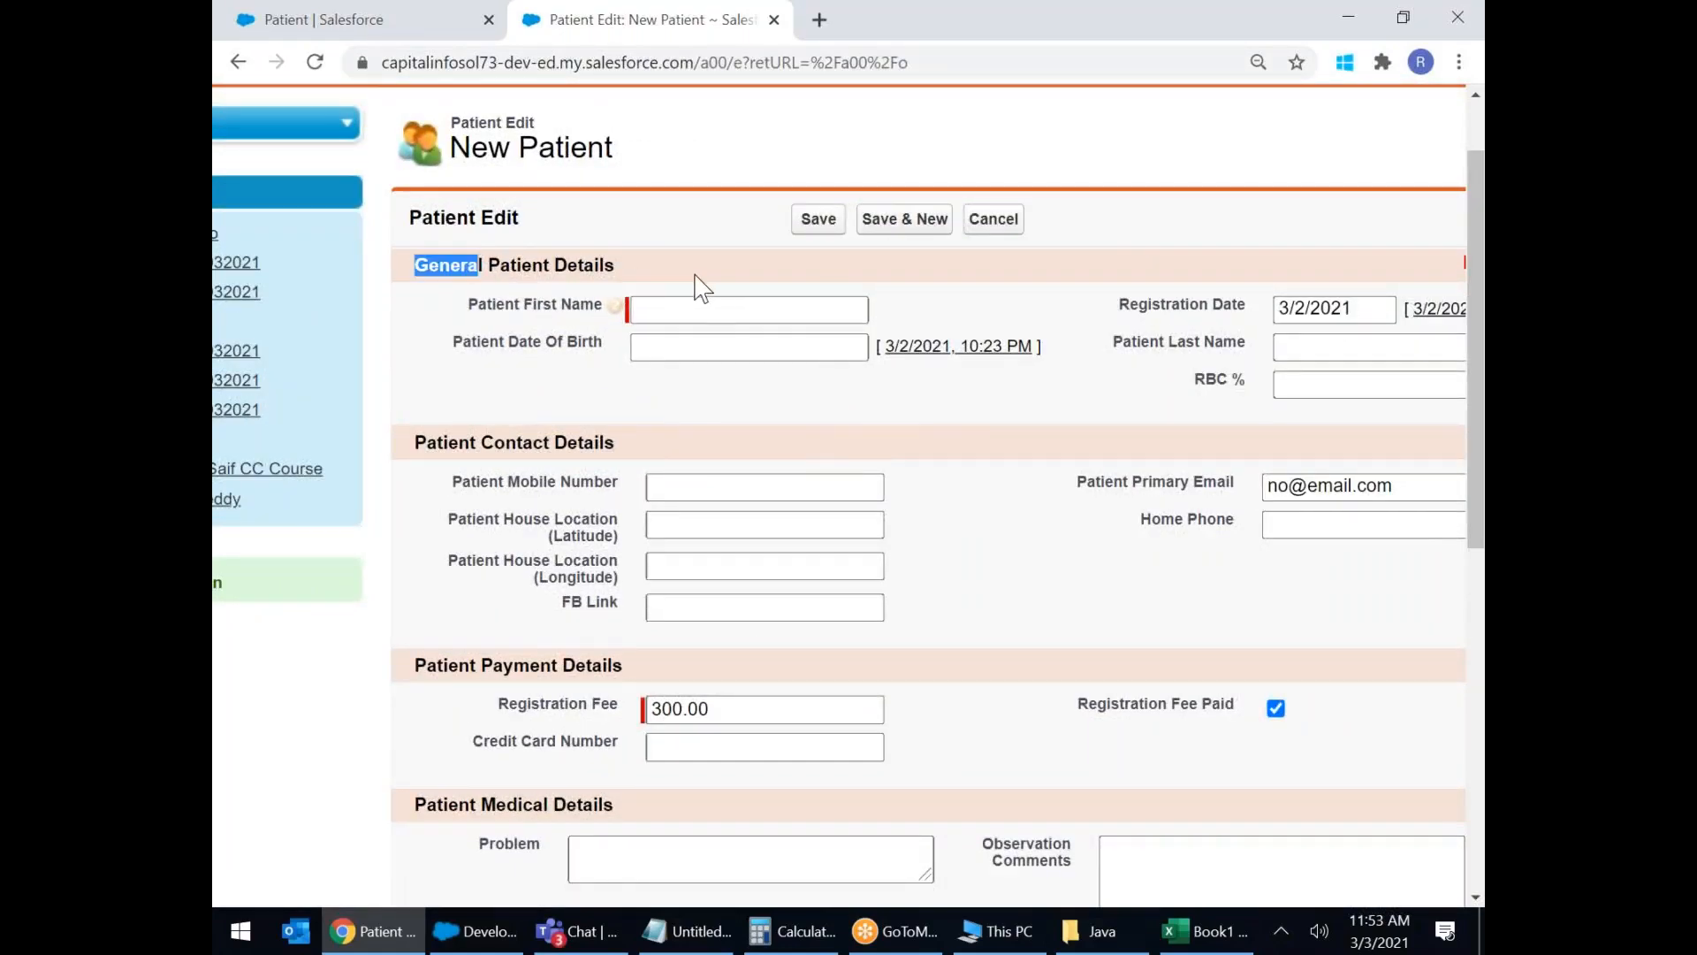
pyautogui.moveTo(458, 442); pyautogui.dragTo(652, 451)
pyautogui.scroll(-1, 743, 469)
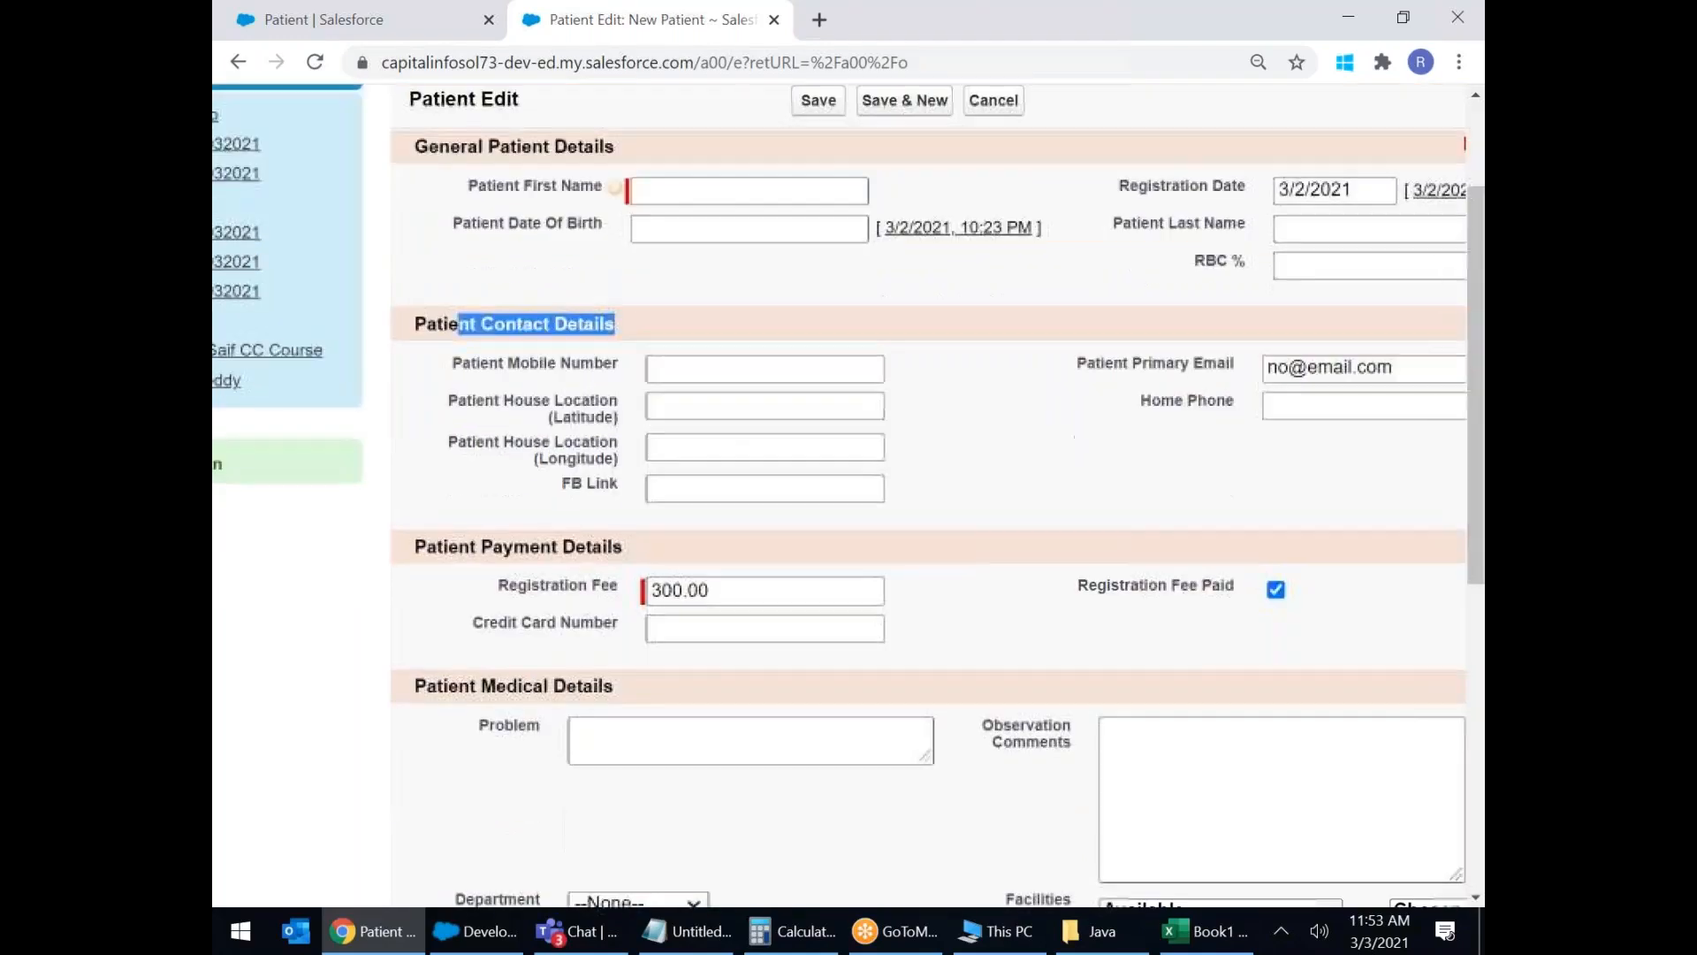
pyautogui.moveTo(481, 545); pyautogui.dragTo(757, 545)
pyautogui.moveTo(427, 688); pyautogui.dragTo(754, 693)
pyautogui.scroll(-4, 814, 674)
pyautogui.scroll(-3, 818, 675)
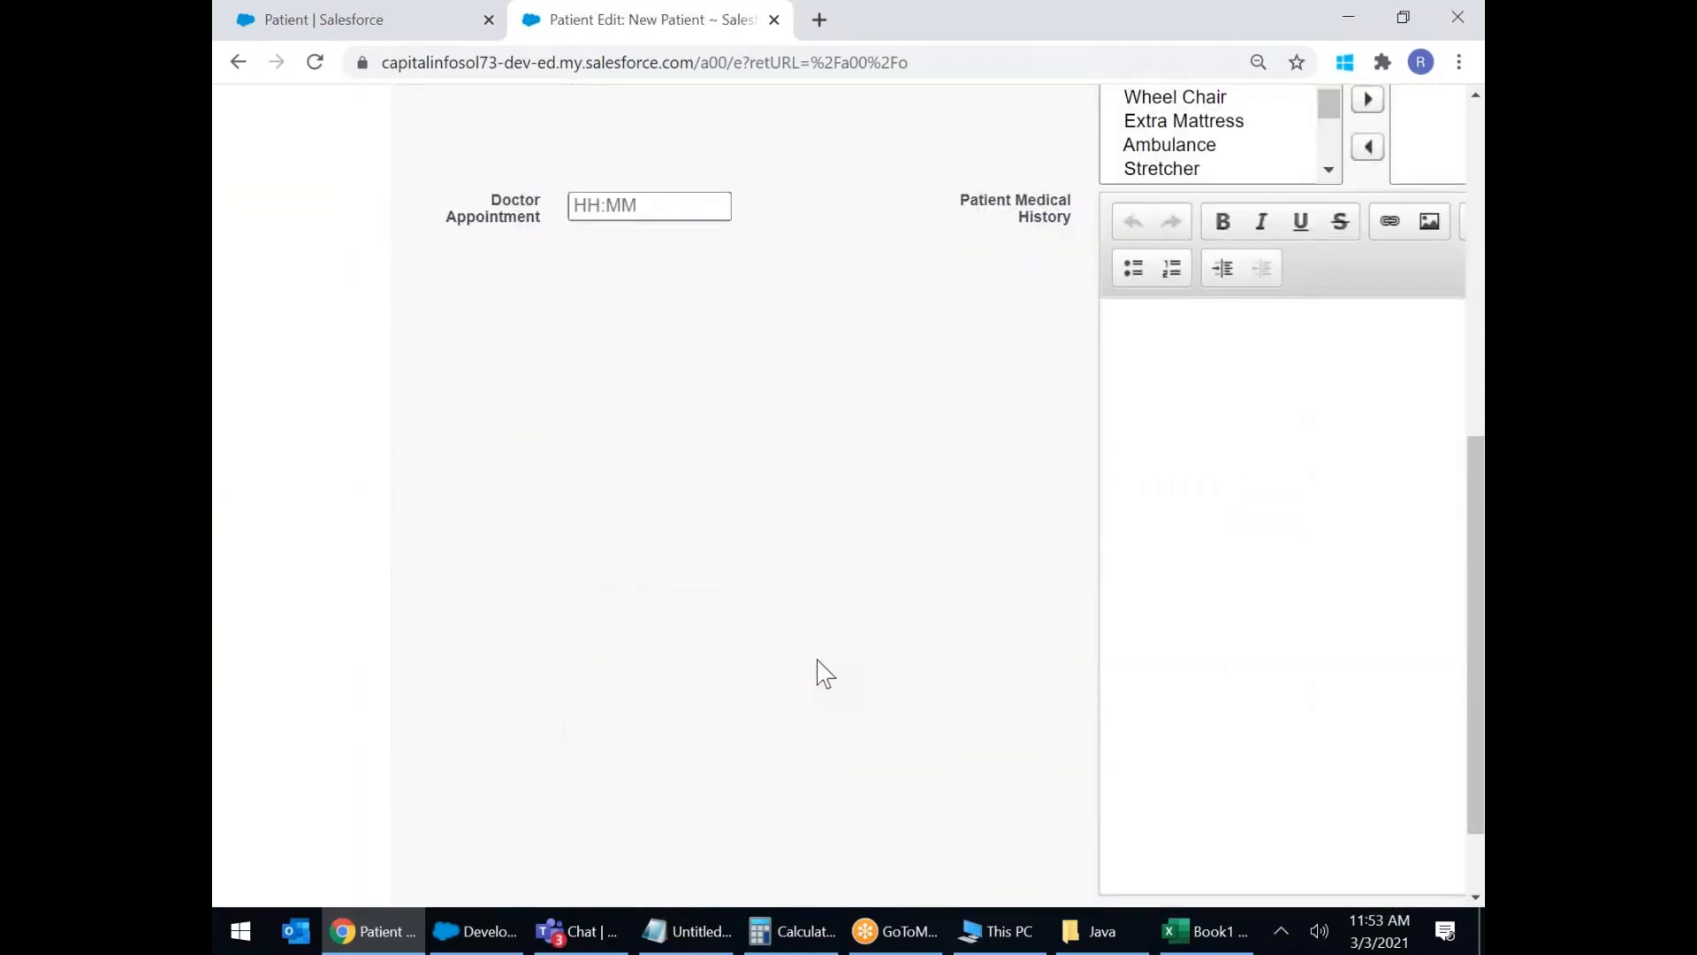
pyautogui.scroll(2, 830, 675)
pyautogui.hscroll(1, 940, 671)
pyautogui.scroll(-2, 955, 673)
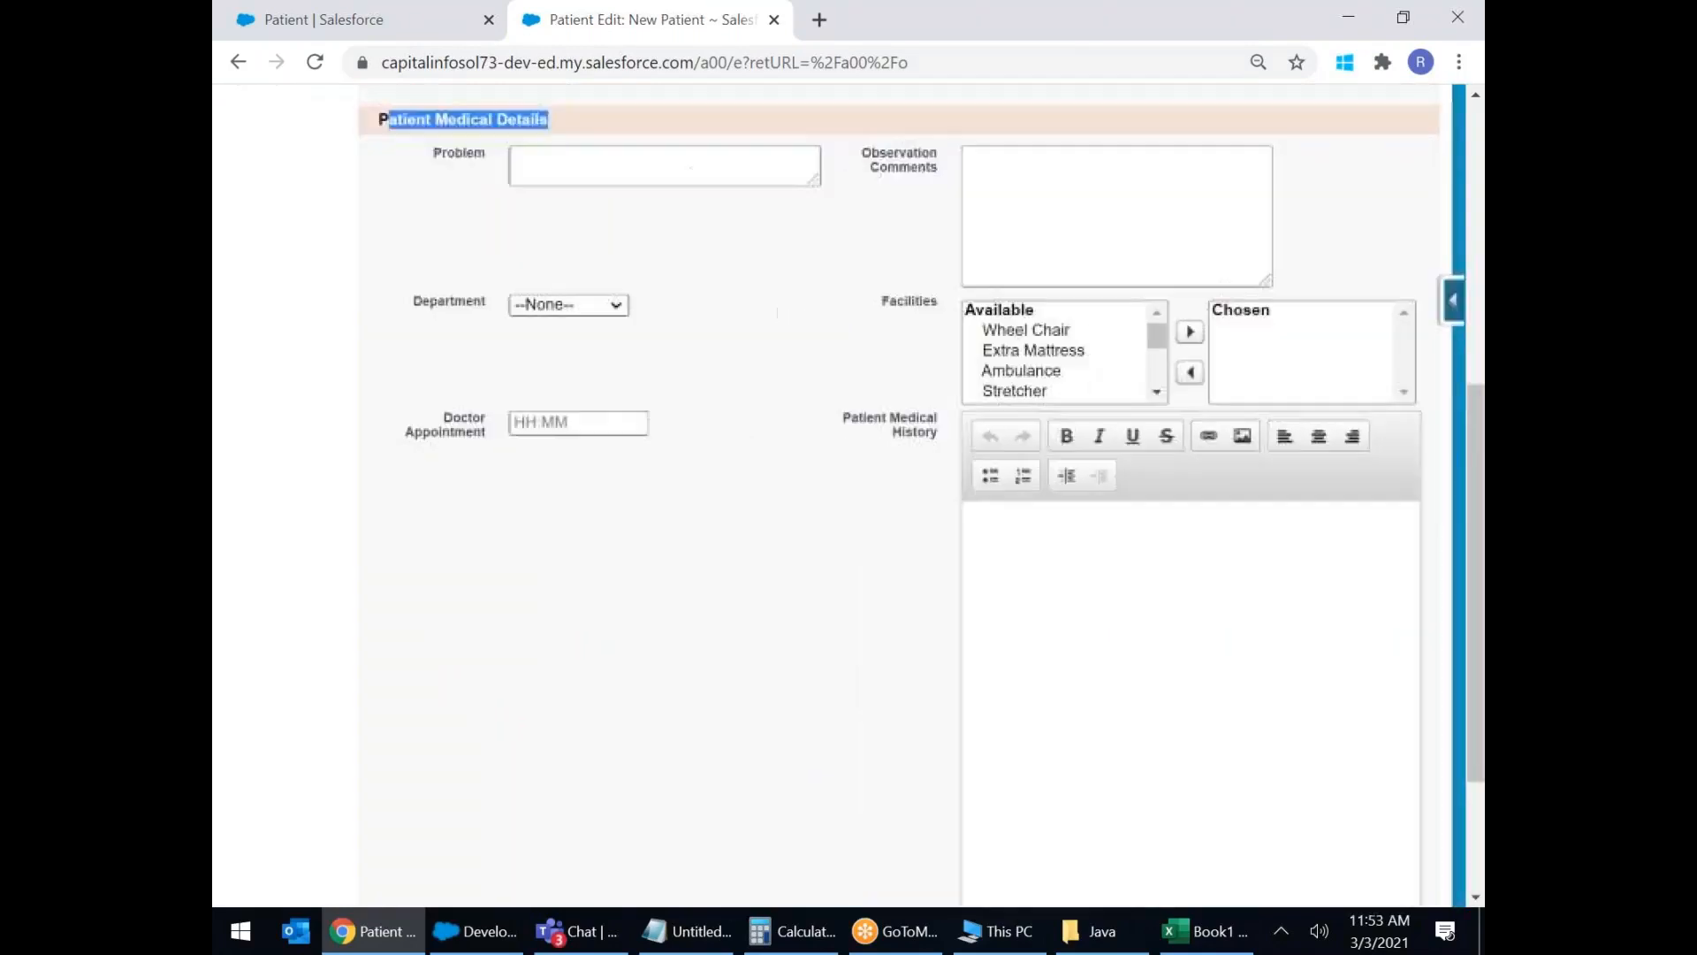
pyautogui.scroll(4, 955, 673)
pyautogui.scroll(2, 635, 523)
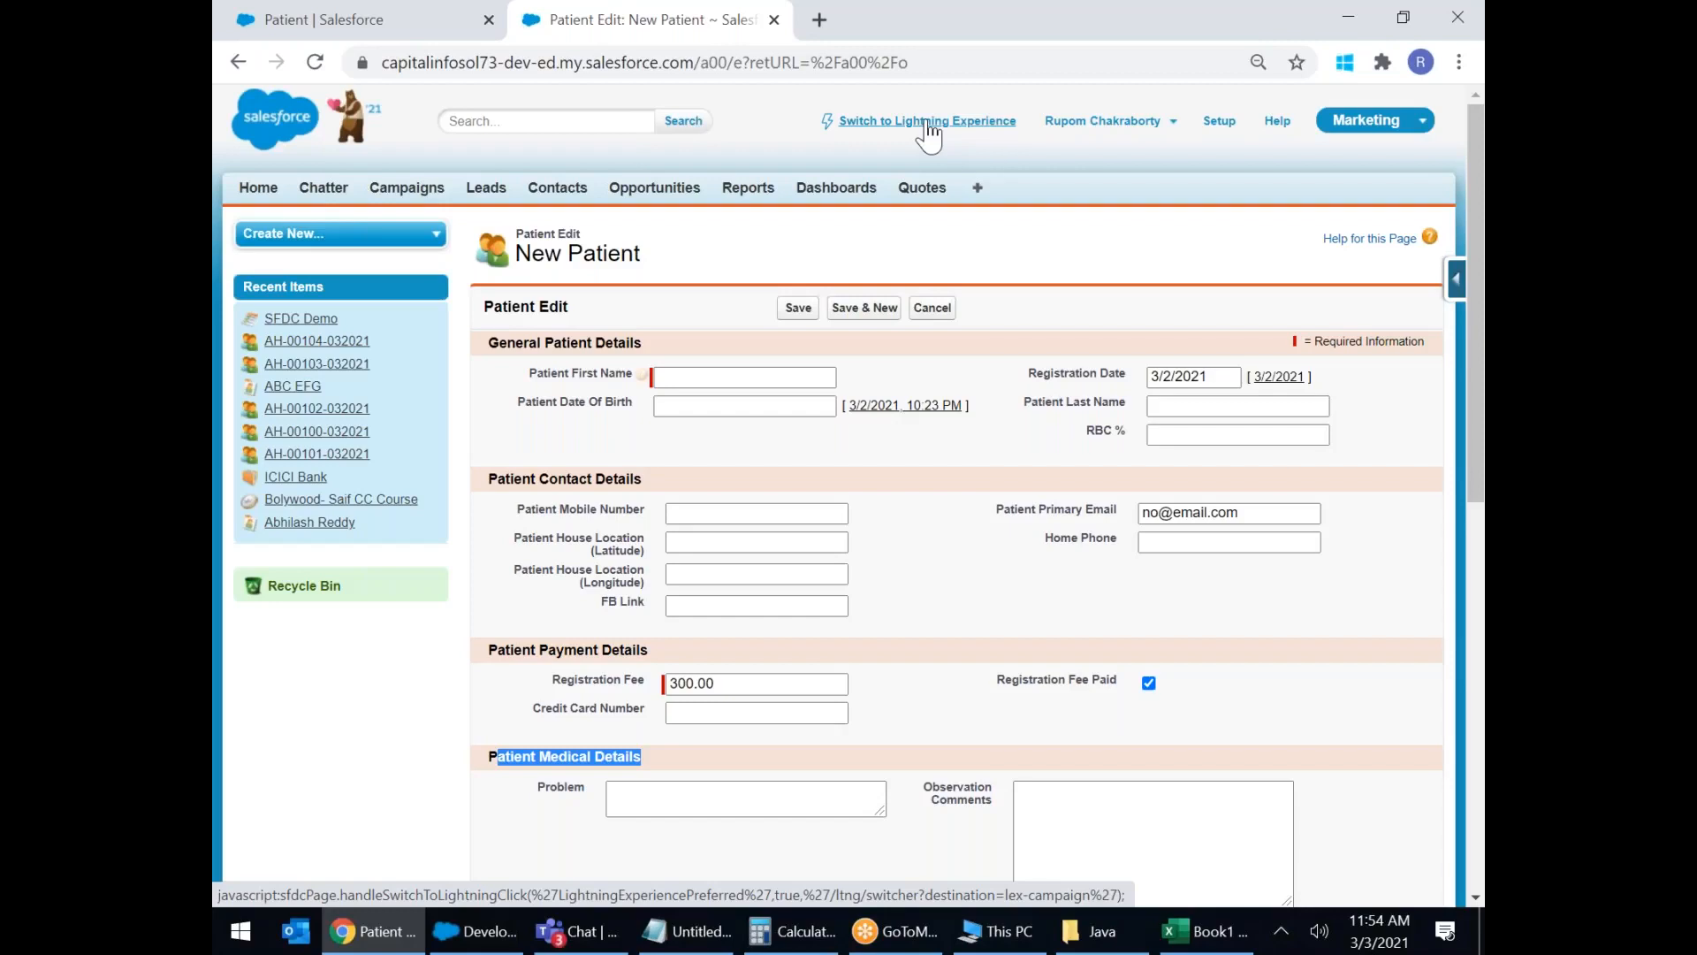
# Switch to Lightning Experience and discard the unsaved New Patient form, landing on Patients.
pyautogui.click(928, 123)
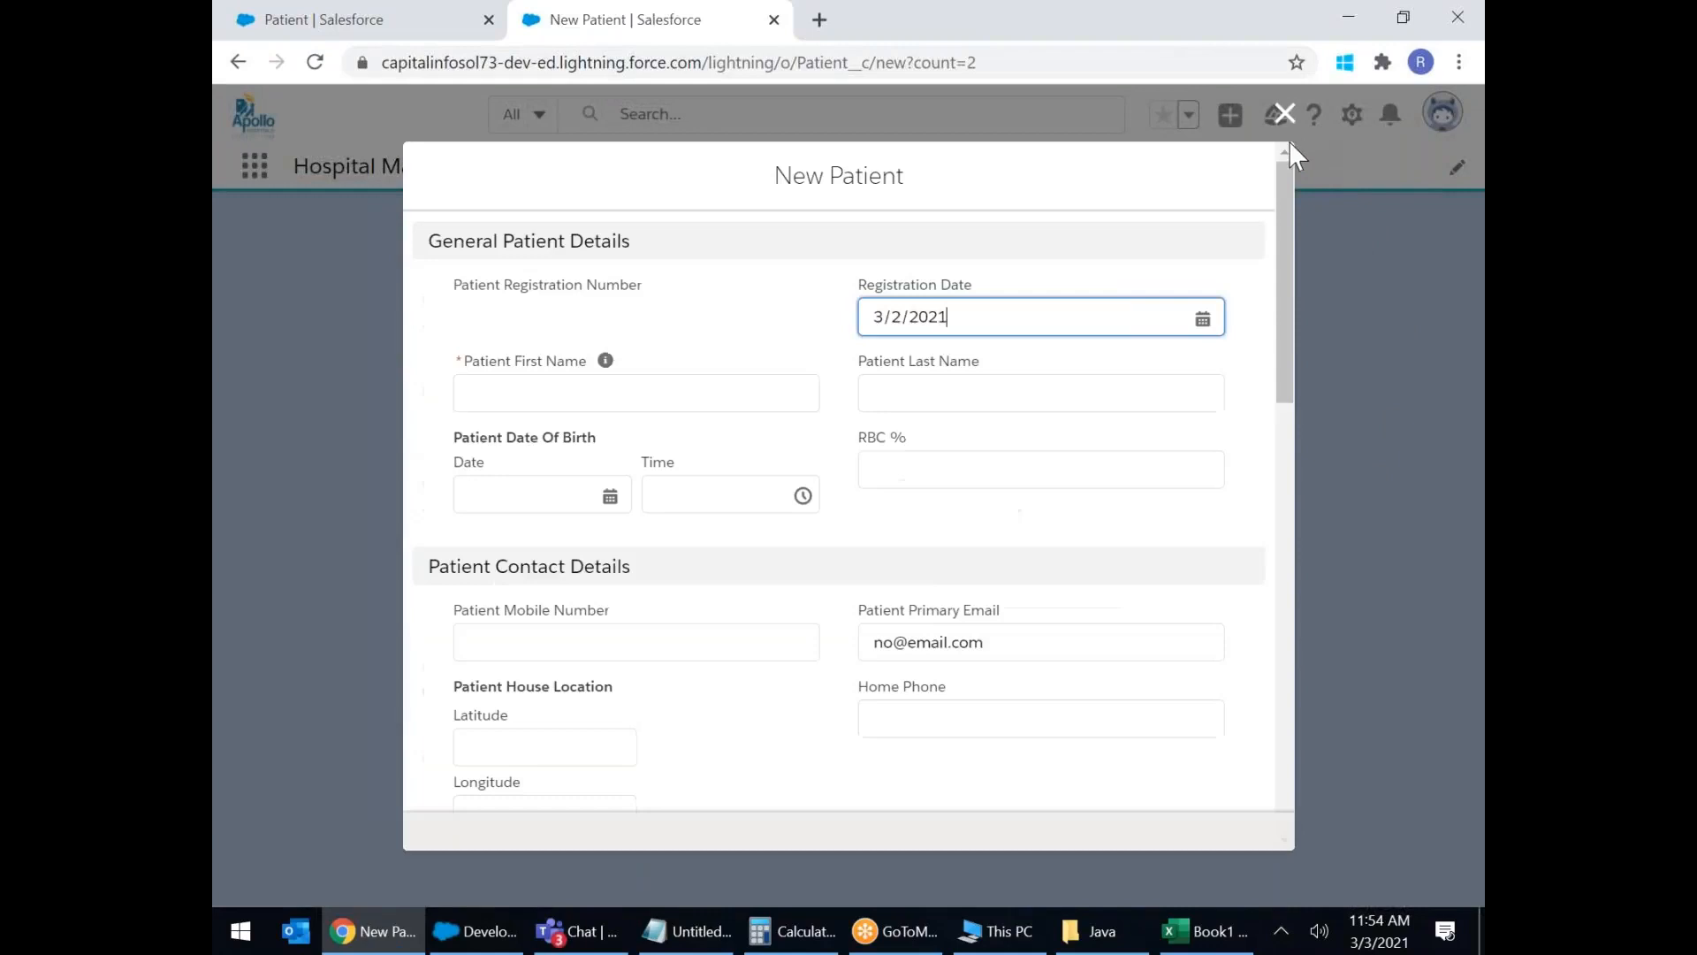
pyautogui.scroll(-3, 1140, 410)
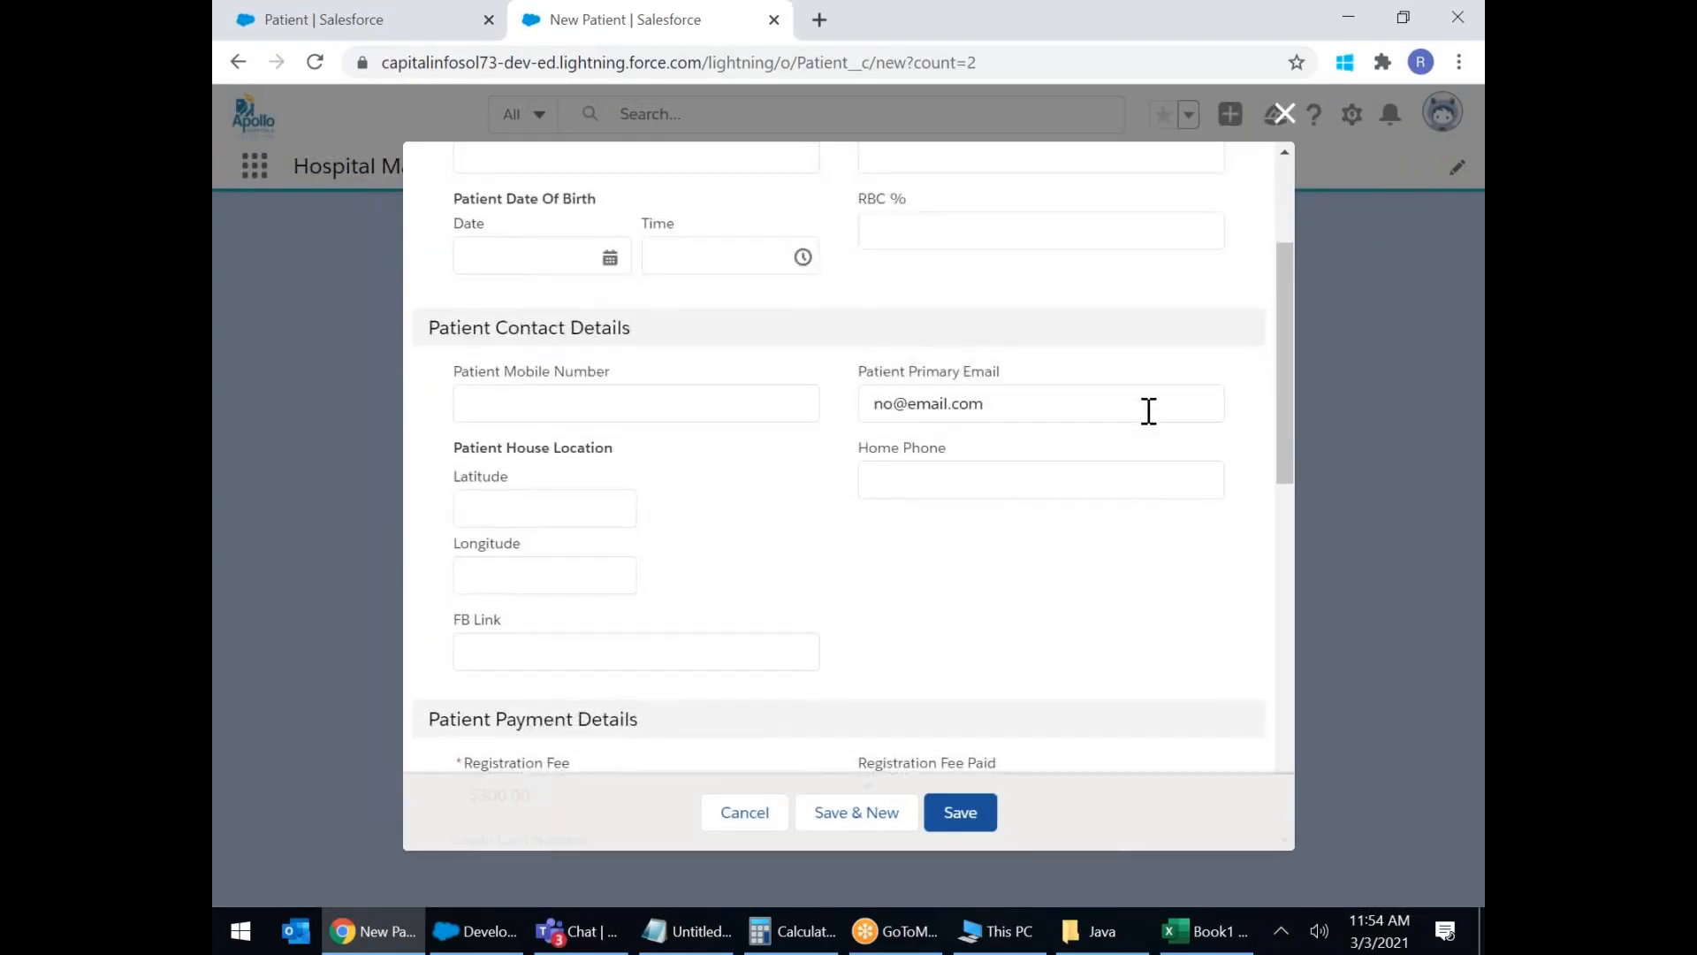
pyautogui.scroll(-8, 1148, 411)
pyautogui.scroll(10, 1148, 411)
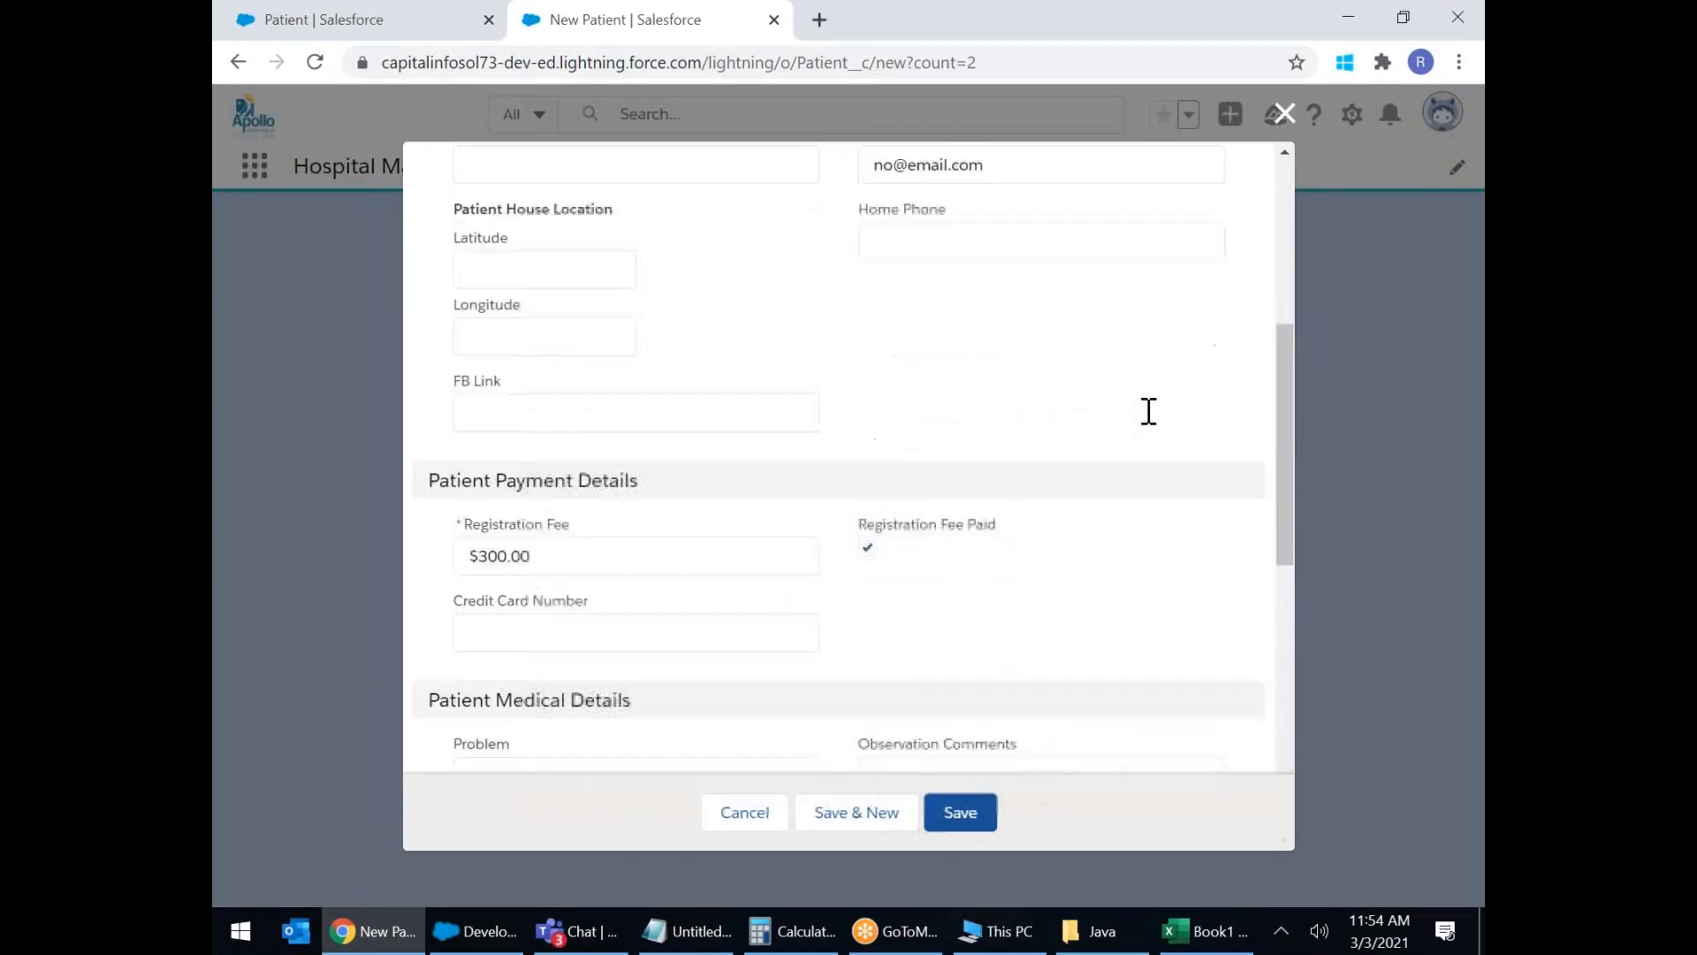
pyautogui.click(1288, 124)
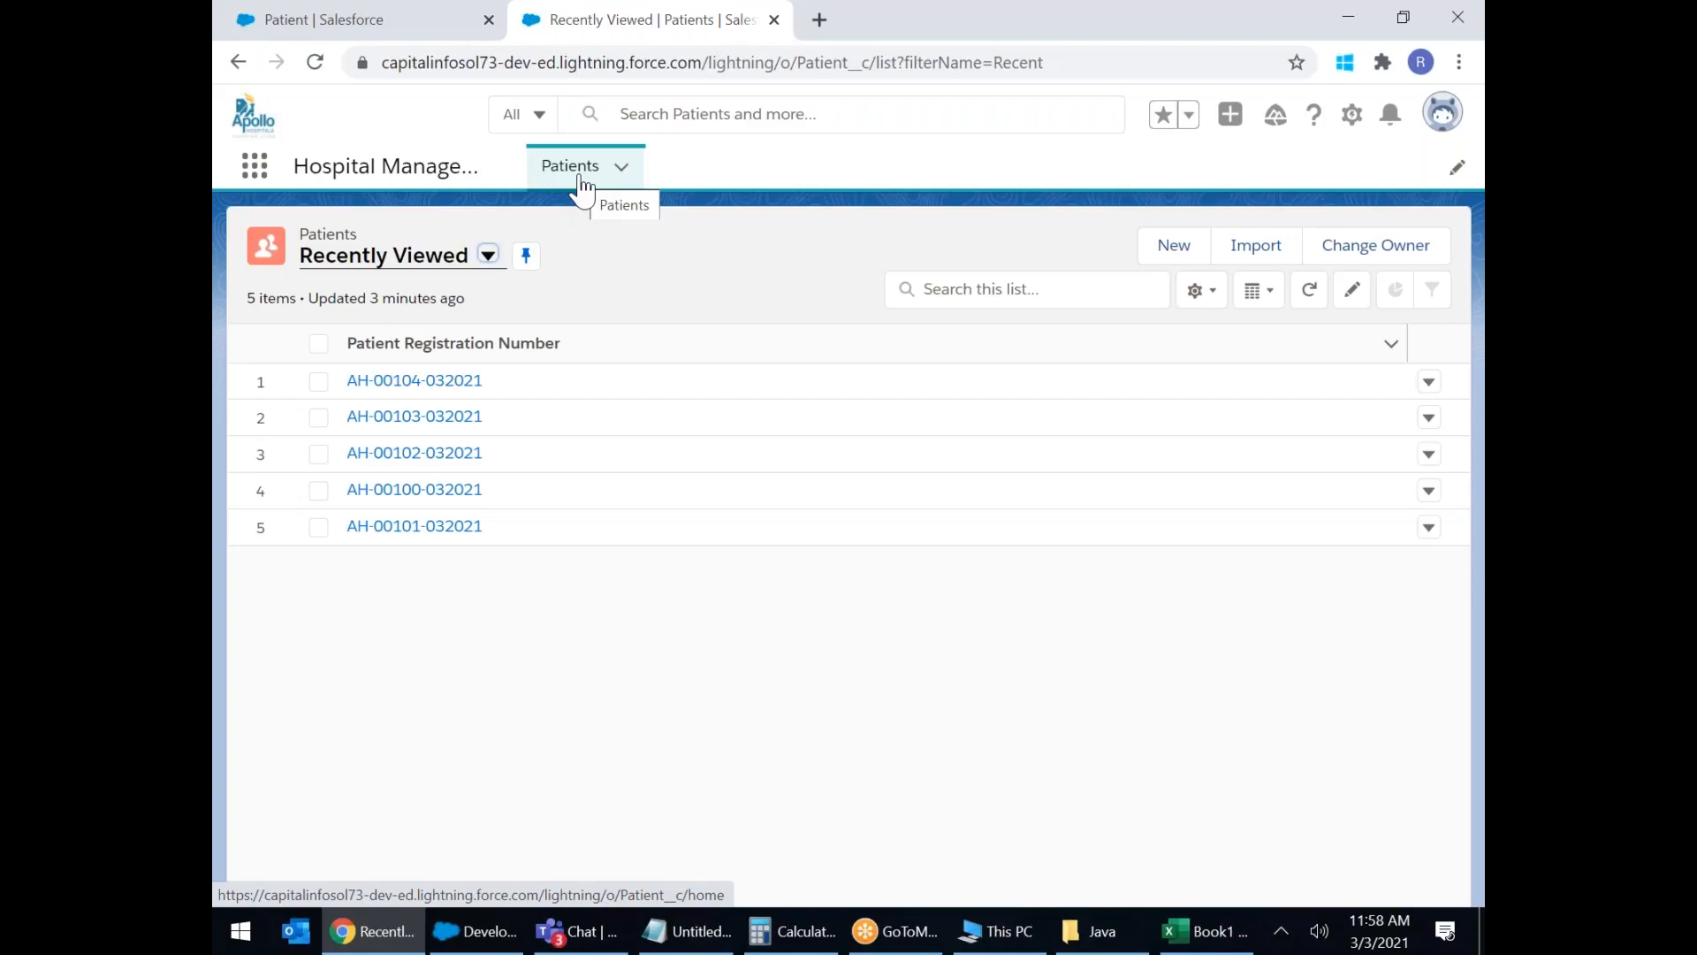
# Open the Patient object's Record Types page in Object Manager, which lists none yet.
pyautogui.click(302, 14)
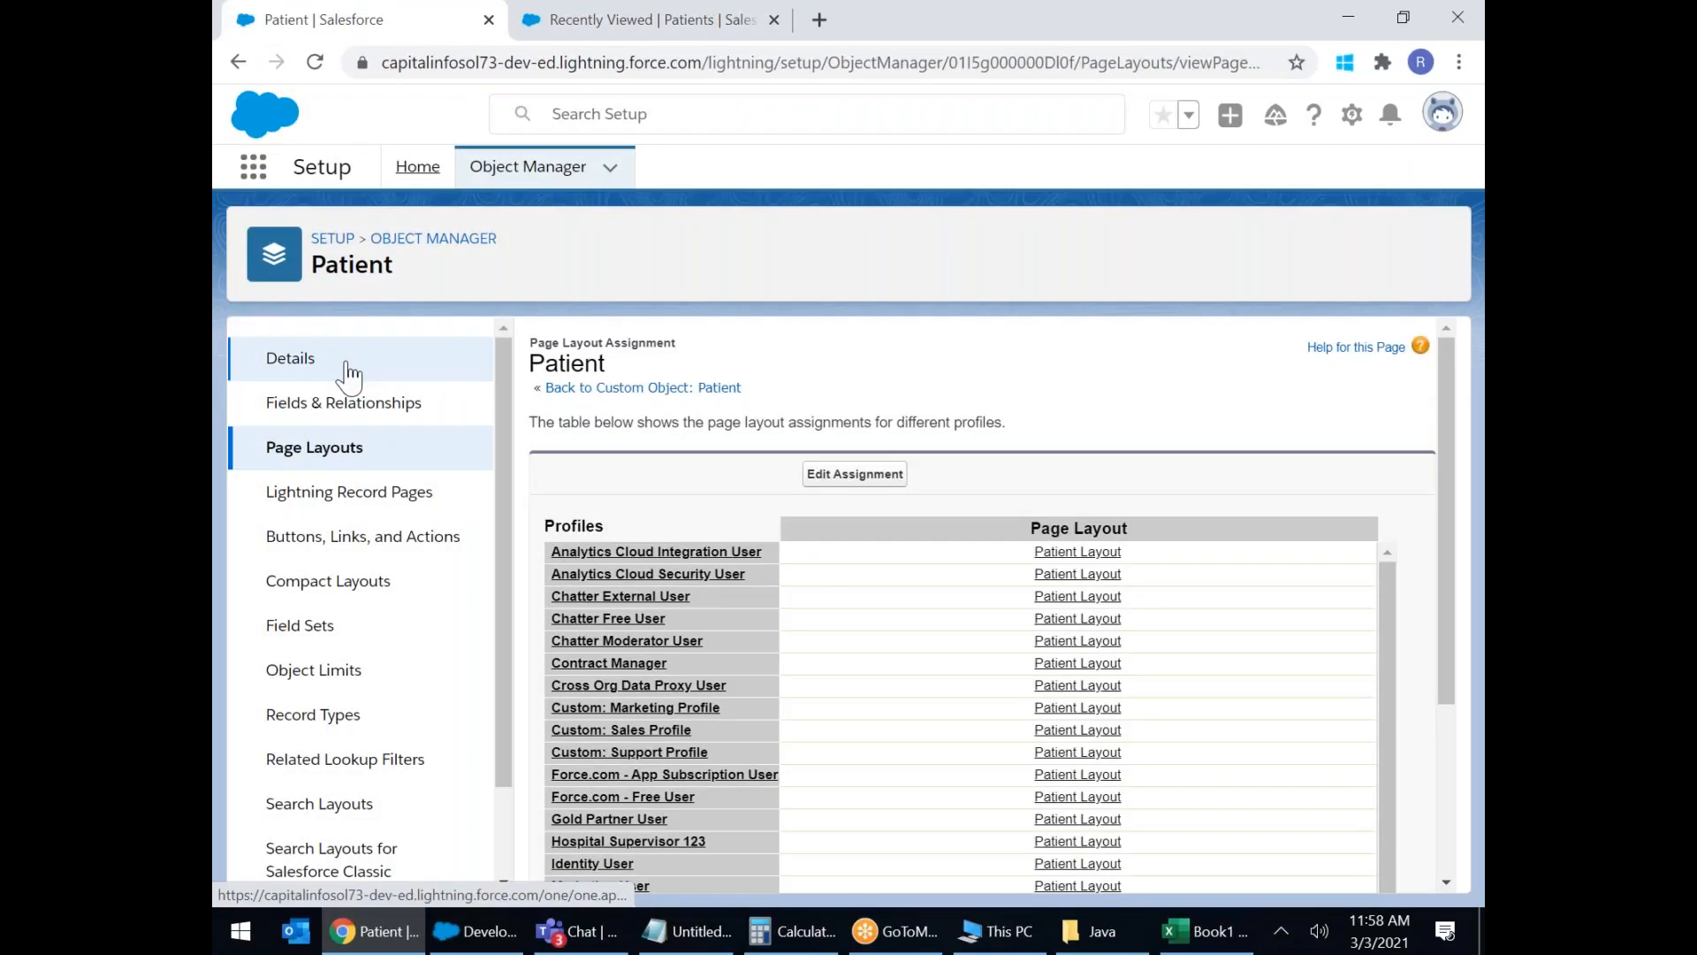
pyautogui.scroll(-2, 347, 376)
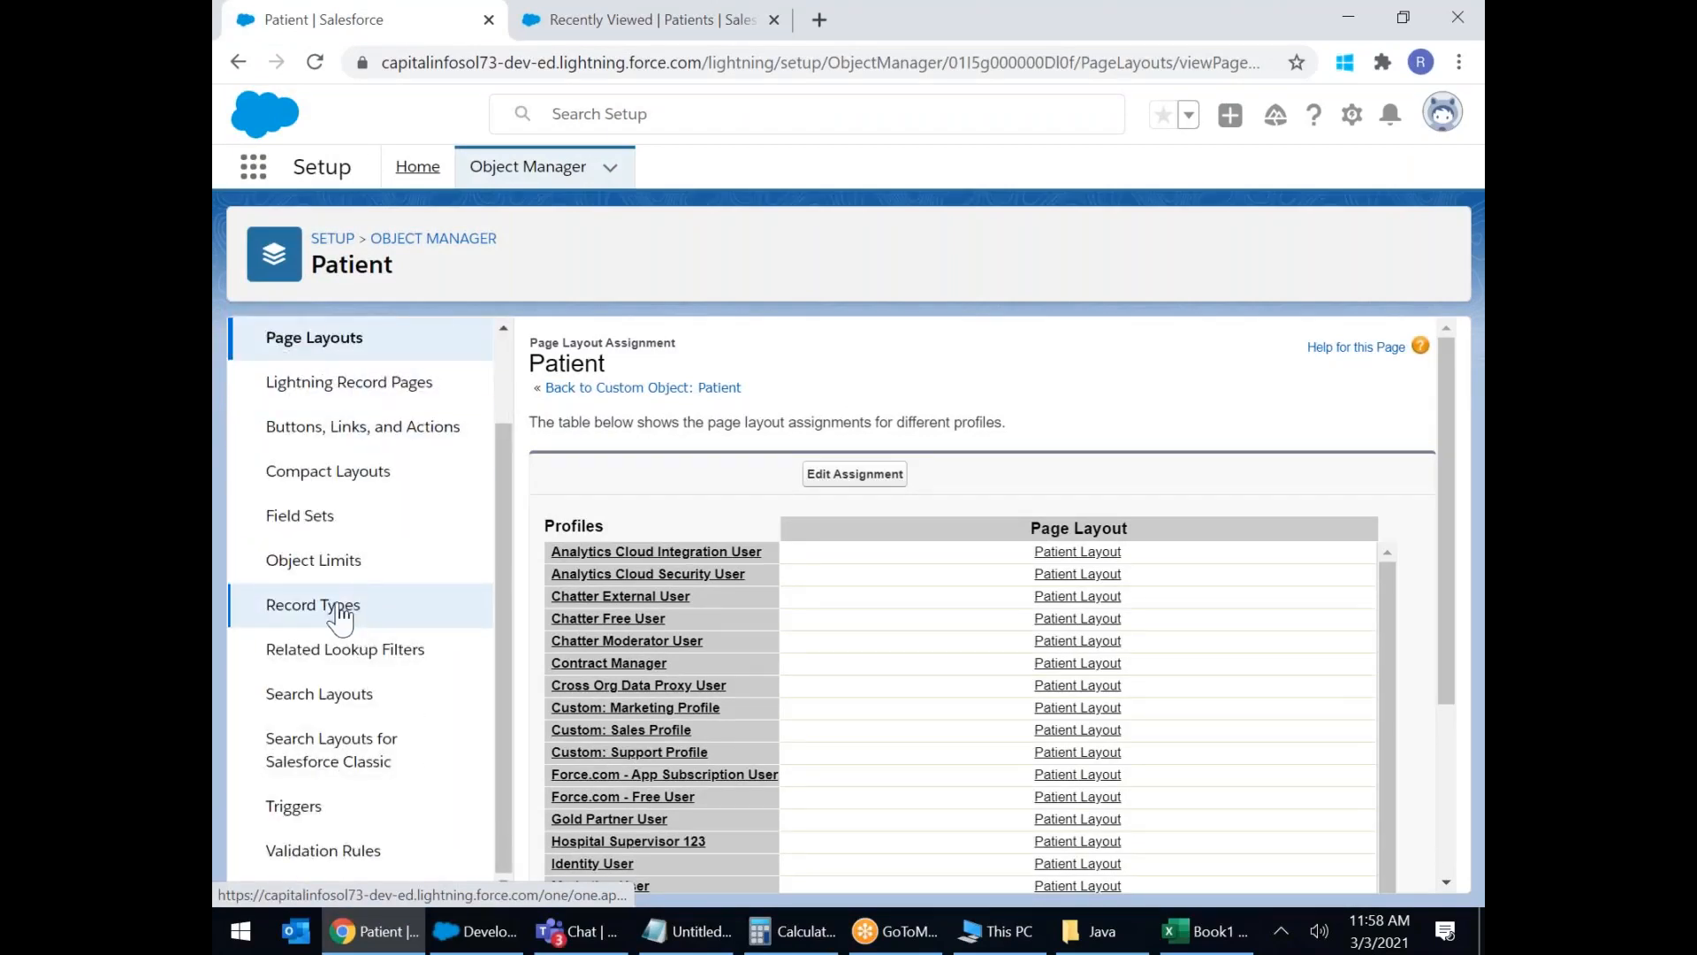
pyautogui.click(340, 607)
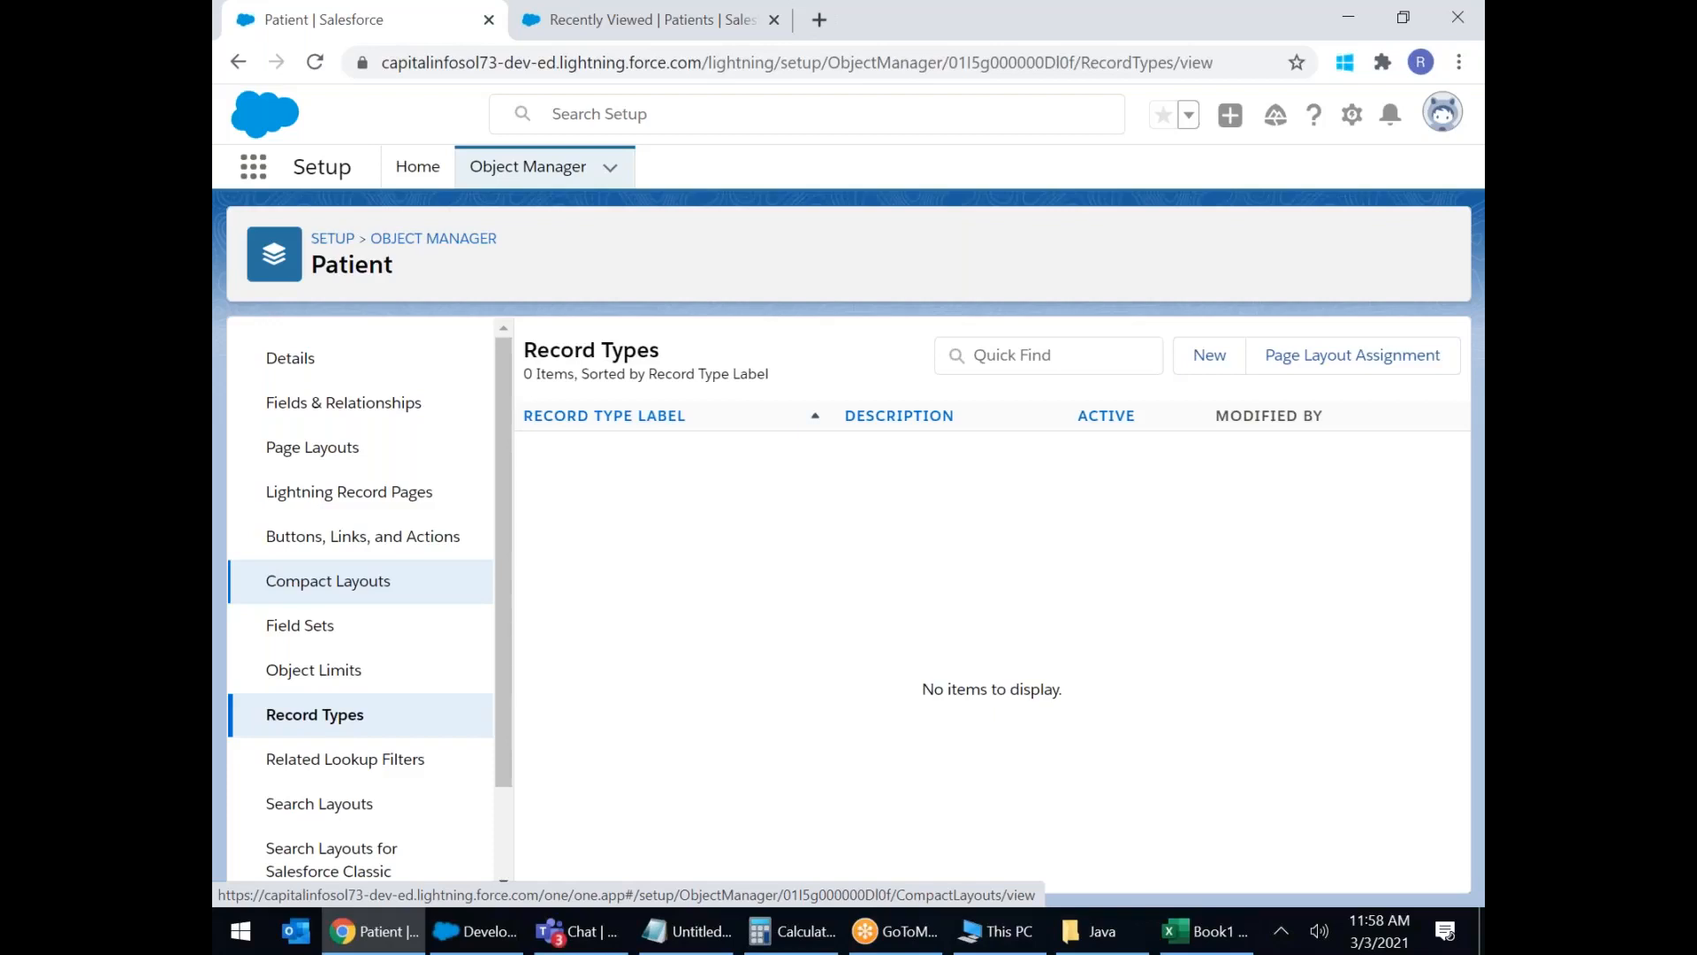
pyautogui.moveTo(389, 719); pyautogui.dragTo(286, 713)
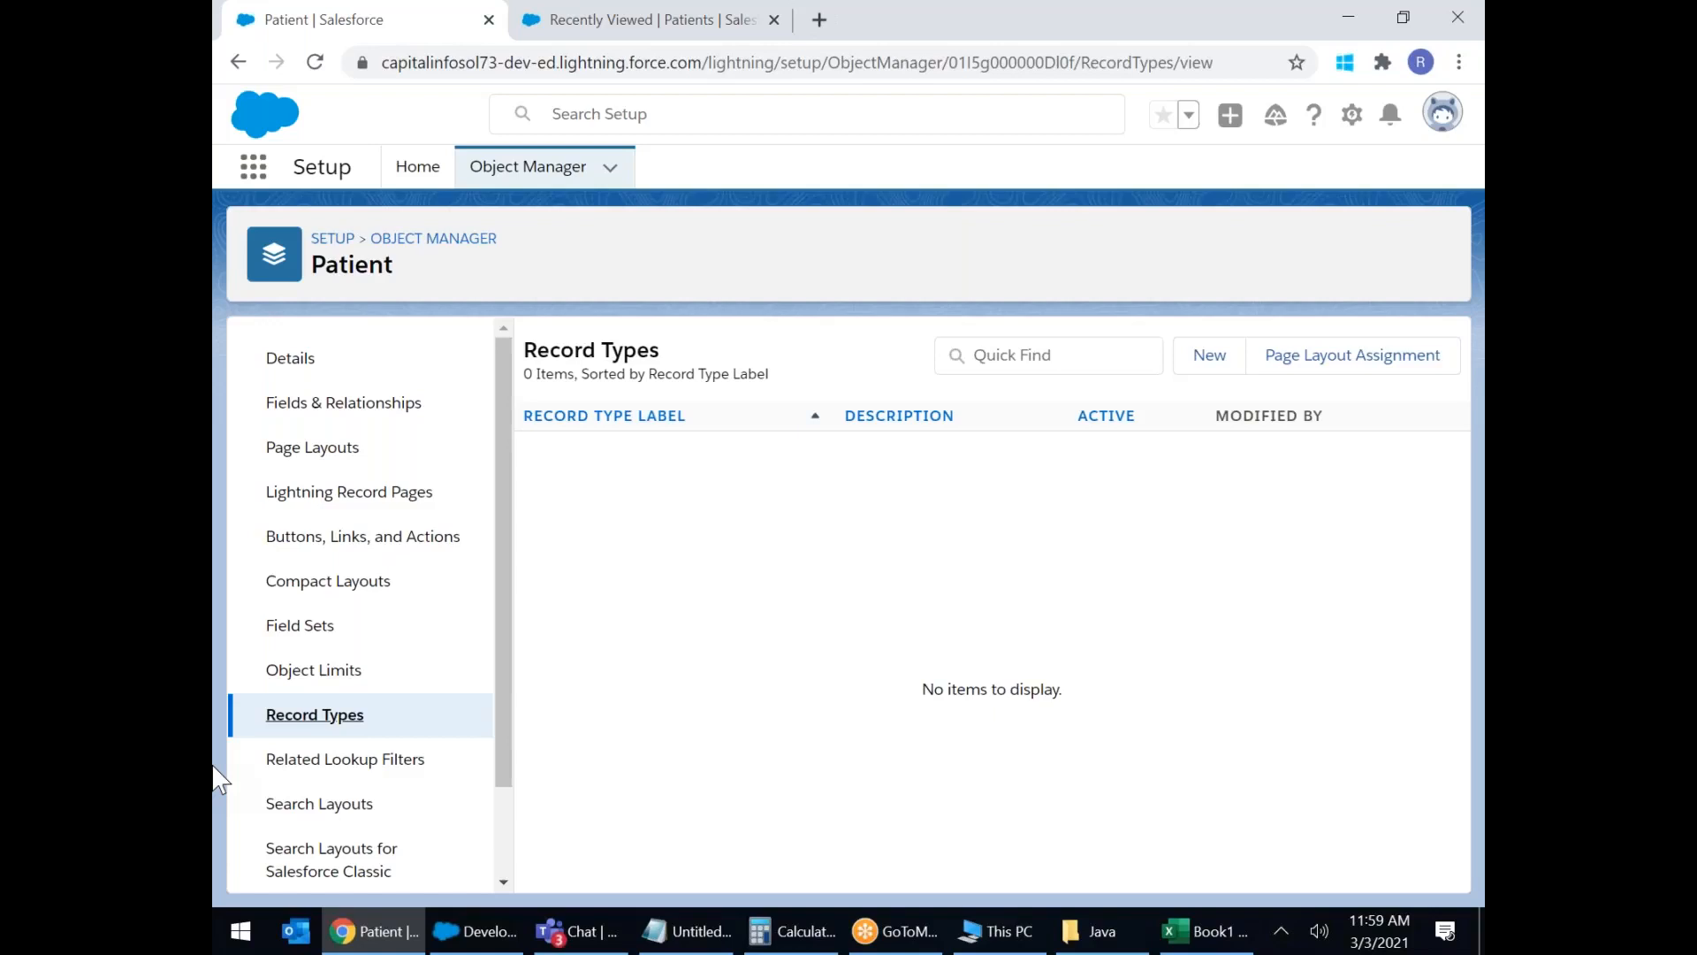
# Open App Manager under Setup's Apps section and browse the 29 listed apps.
pyautogui.click(332, 238)
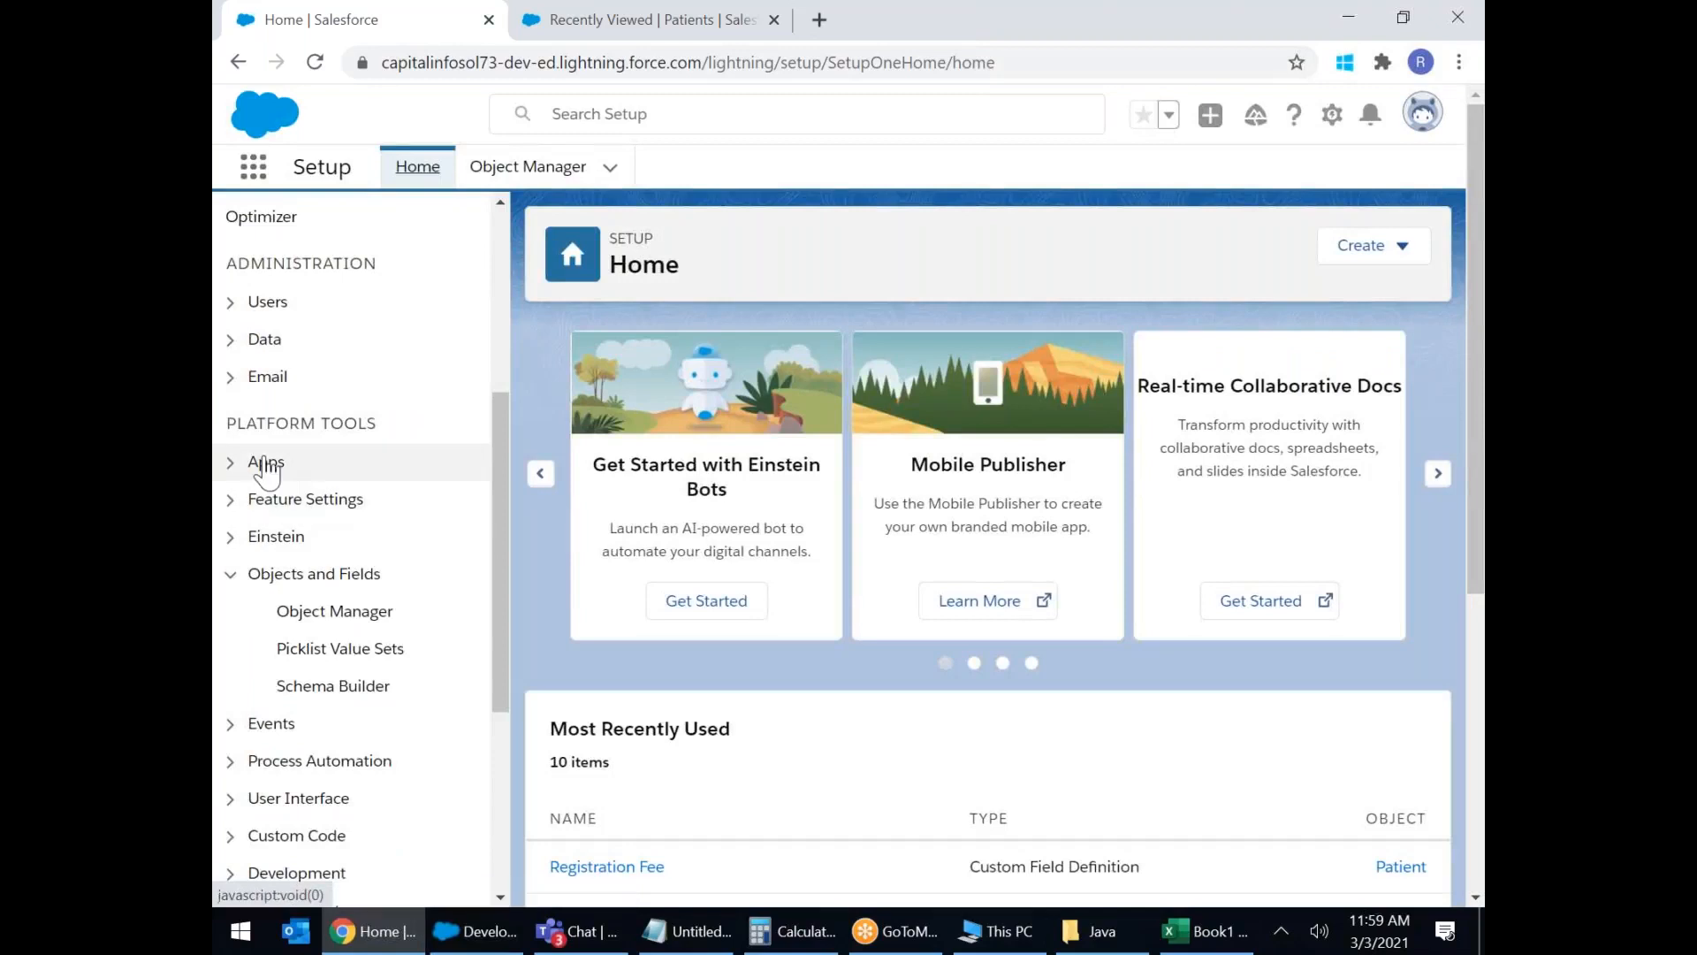
pyautogui.click(264, 463)
pyautogui.click(351, 509)
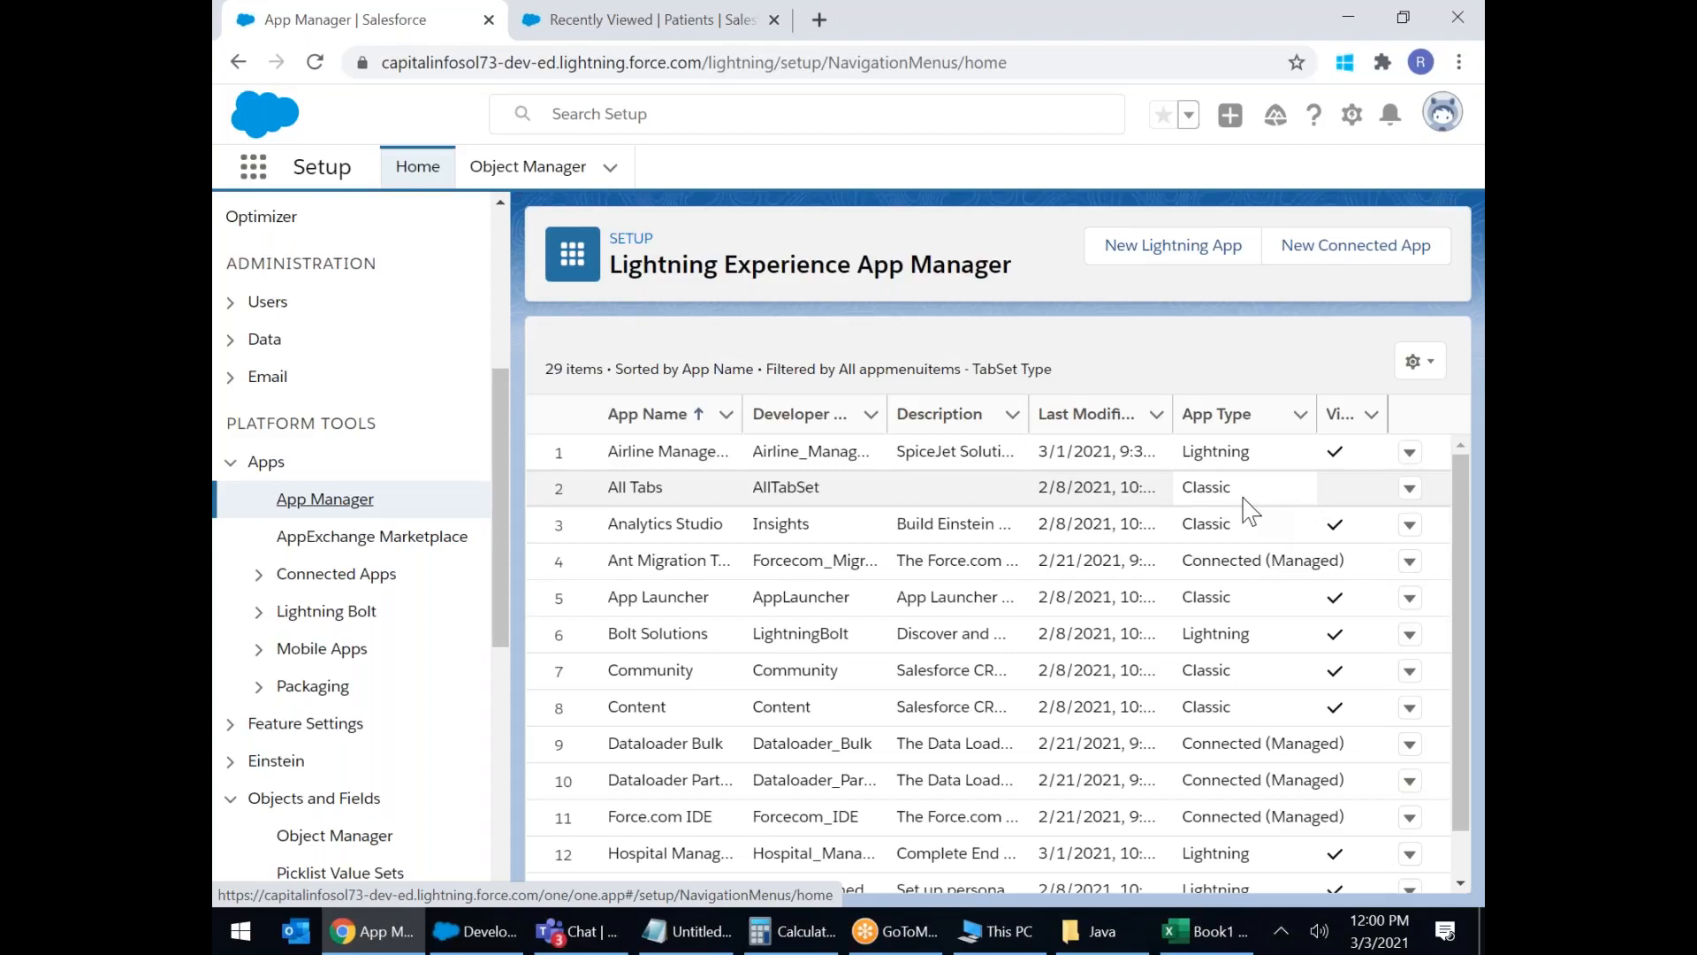
pyautogui.scroll(-6, 1249, 513)
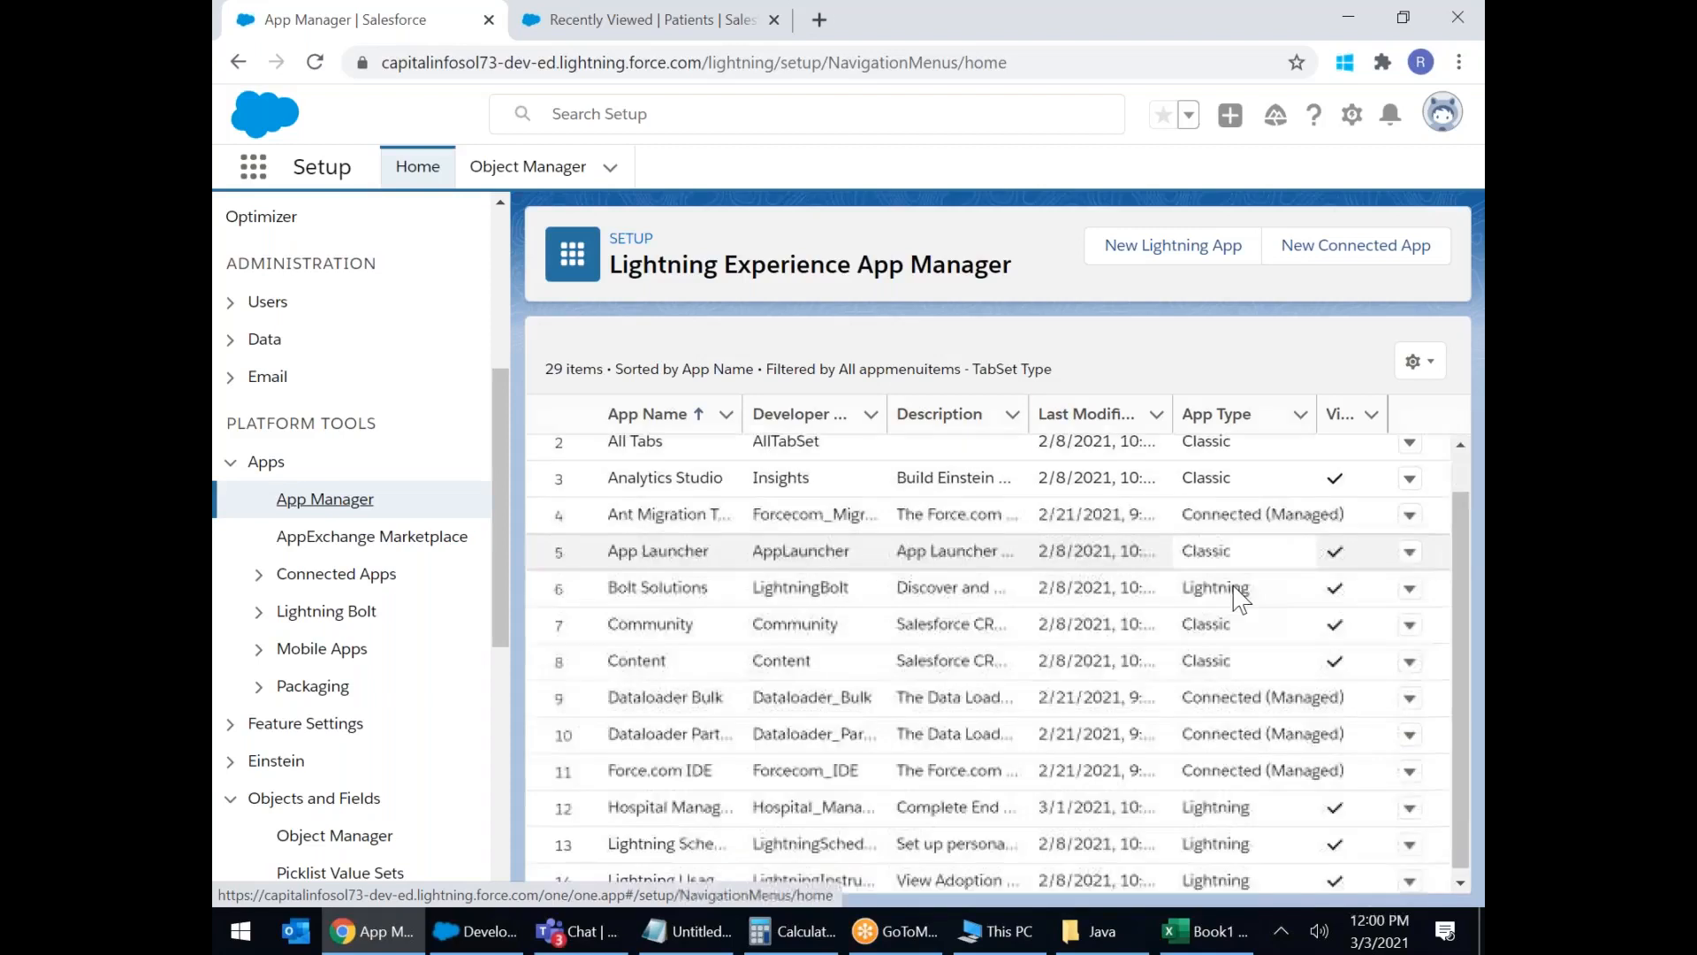
pyautogui.scroll(-1, 1248, 590)
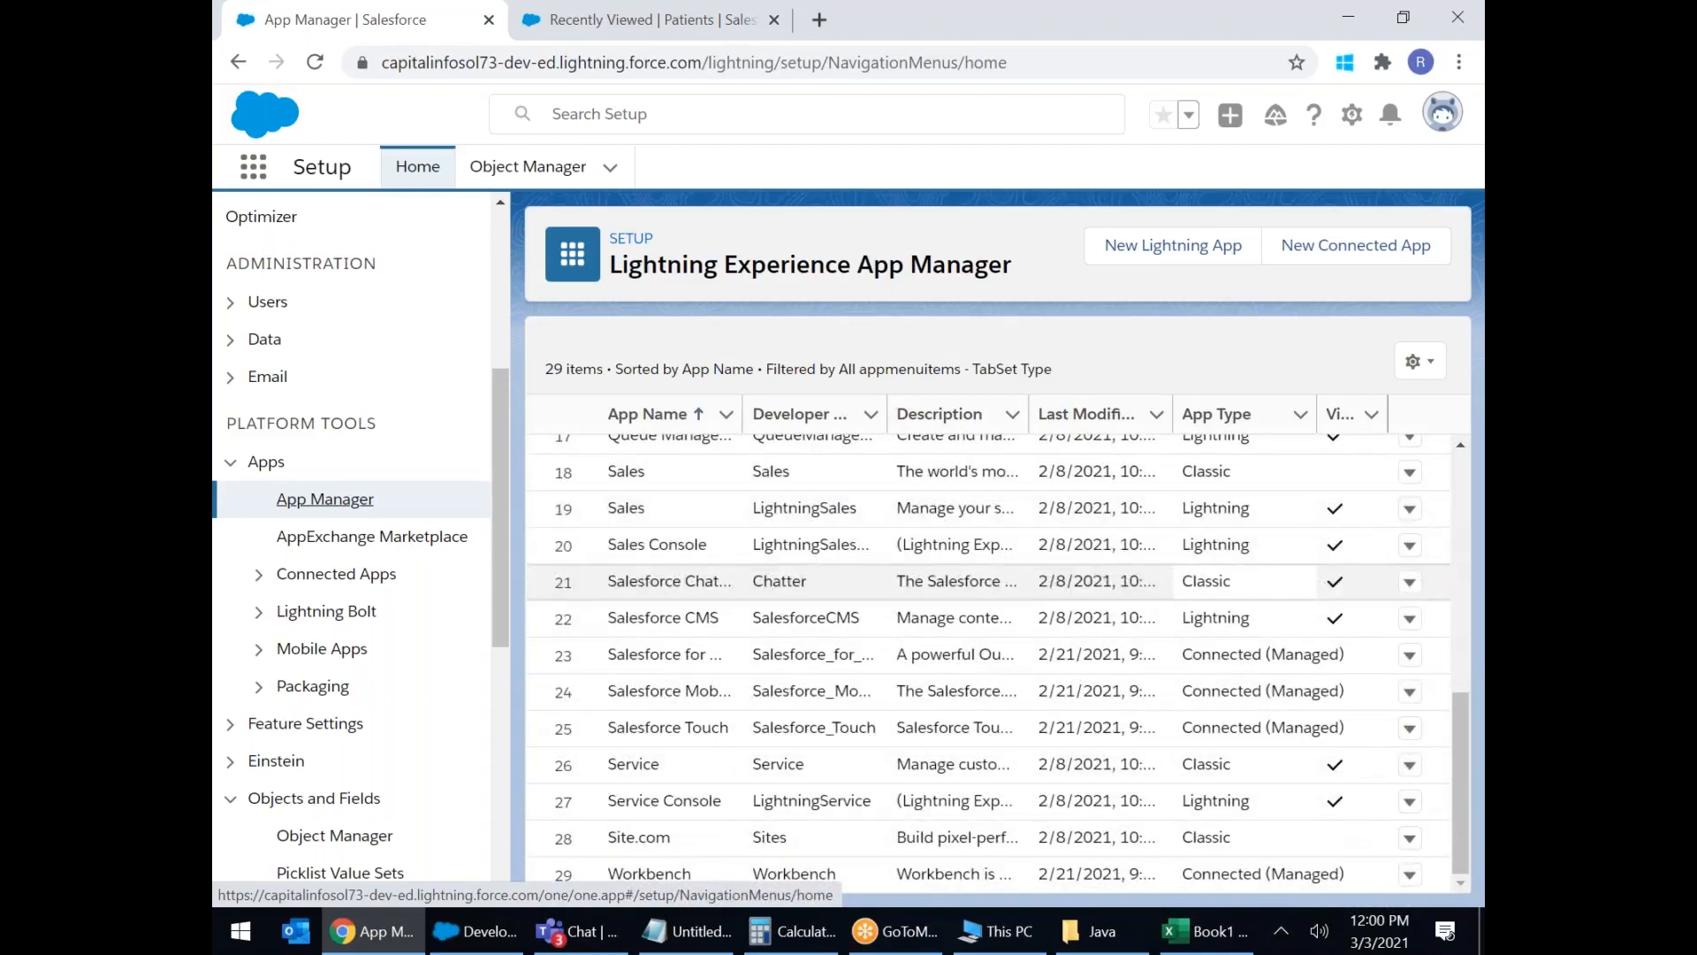
pyautogui.scroll(7, 1259, 616)
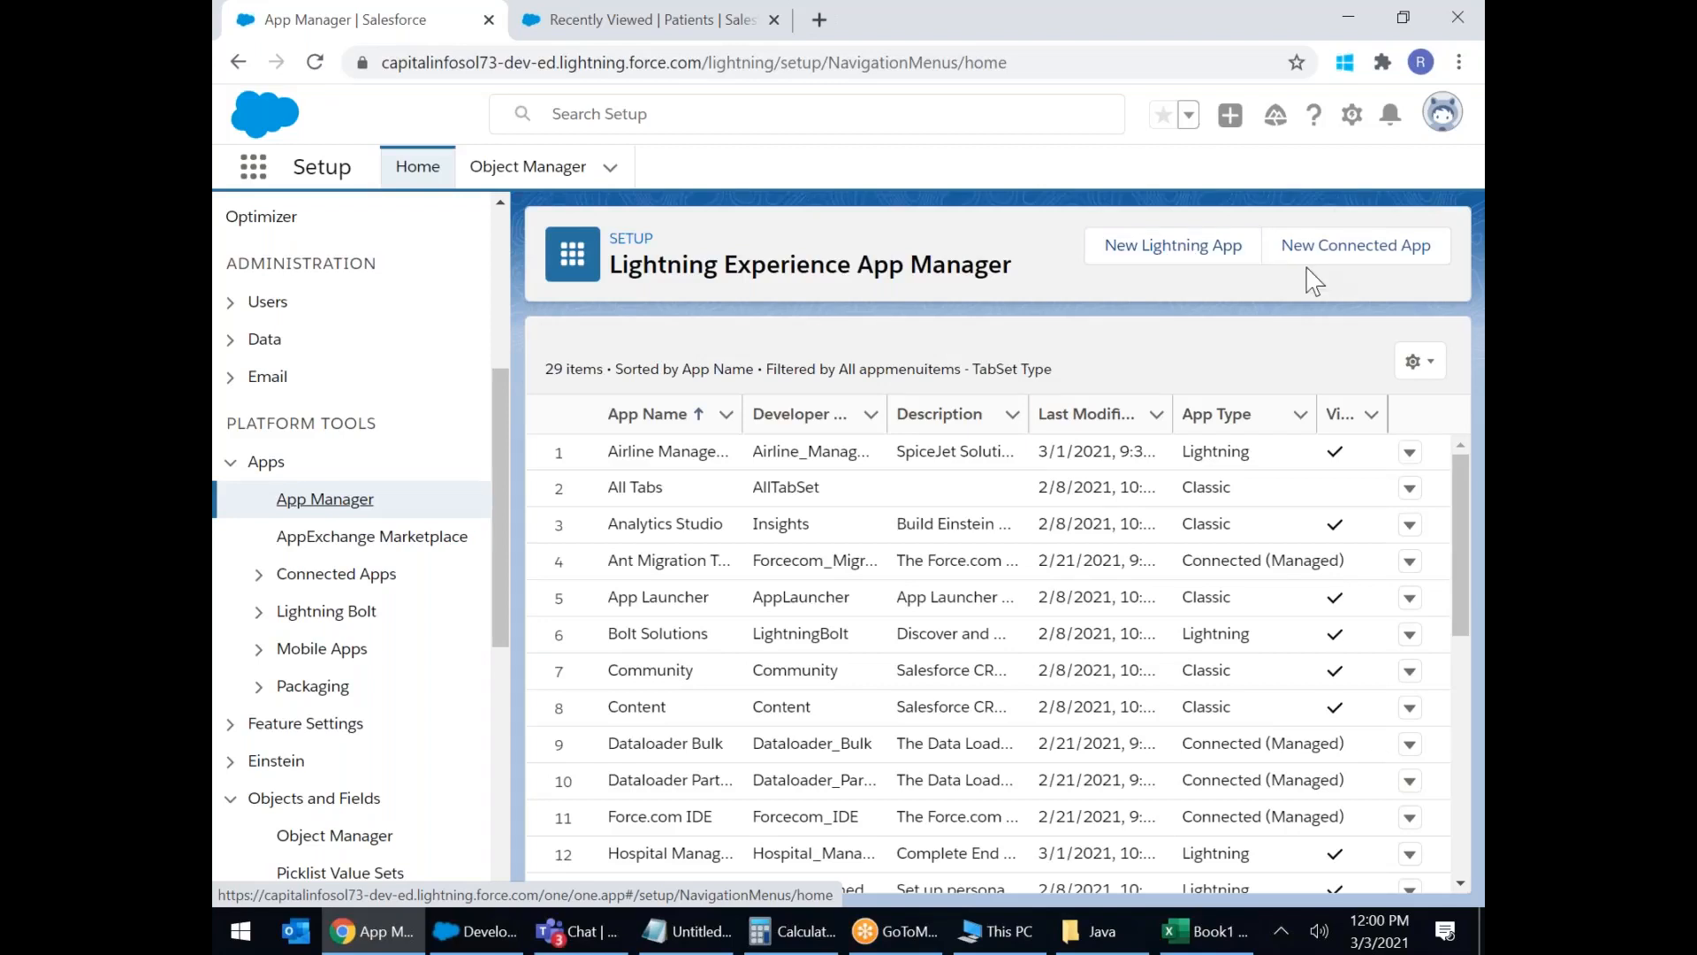
# Switch to Salesforce Classic from the profile menu and go to the Classic Setup home.
pyautogui.click(1442, 122)
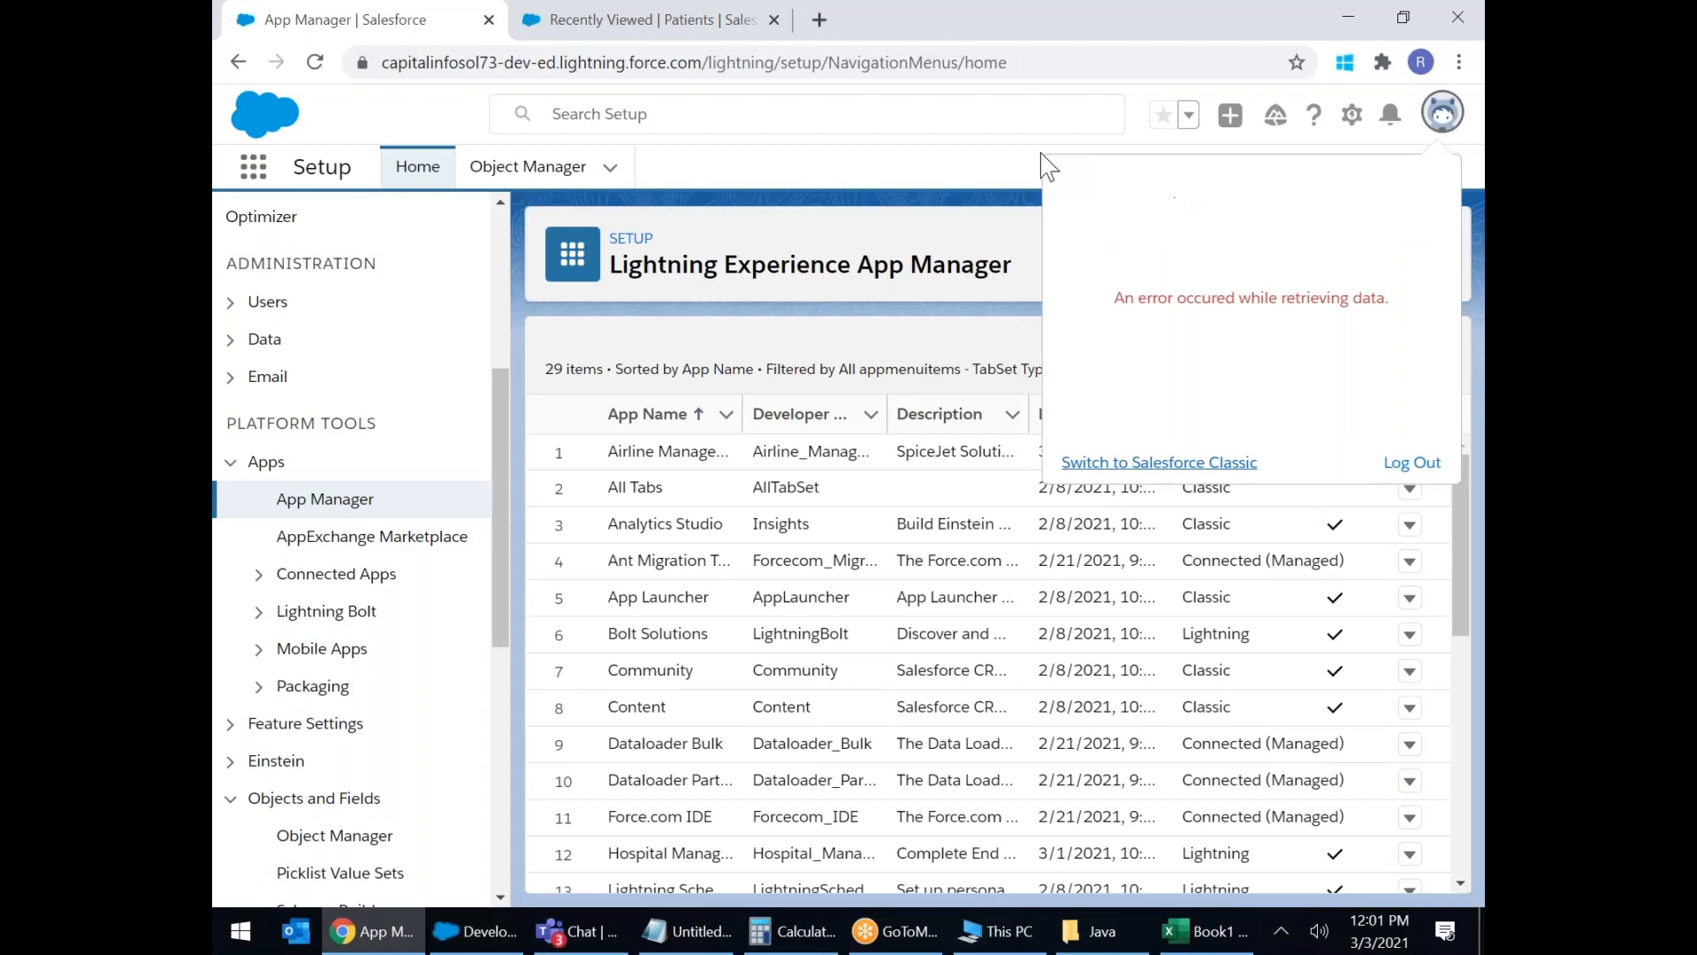
pyautogui.click(1002, 168)
pyautogui.click(1441, 122)
pyautogui.click(1195, 459)
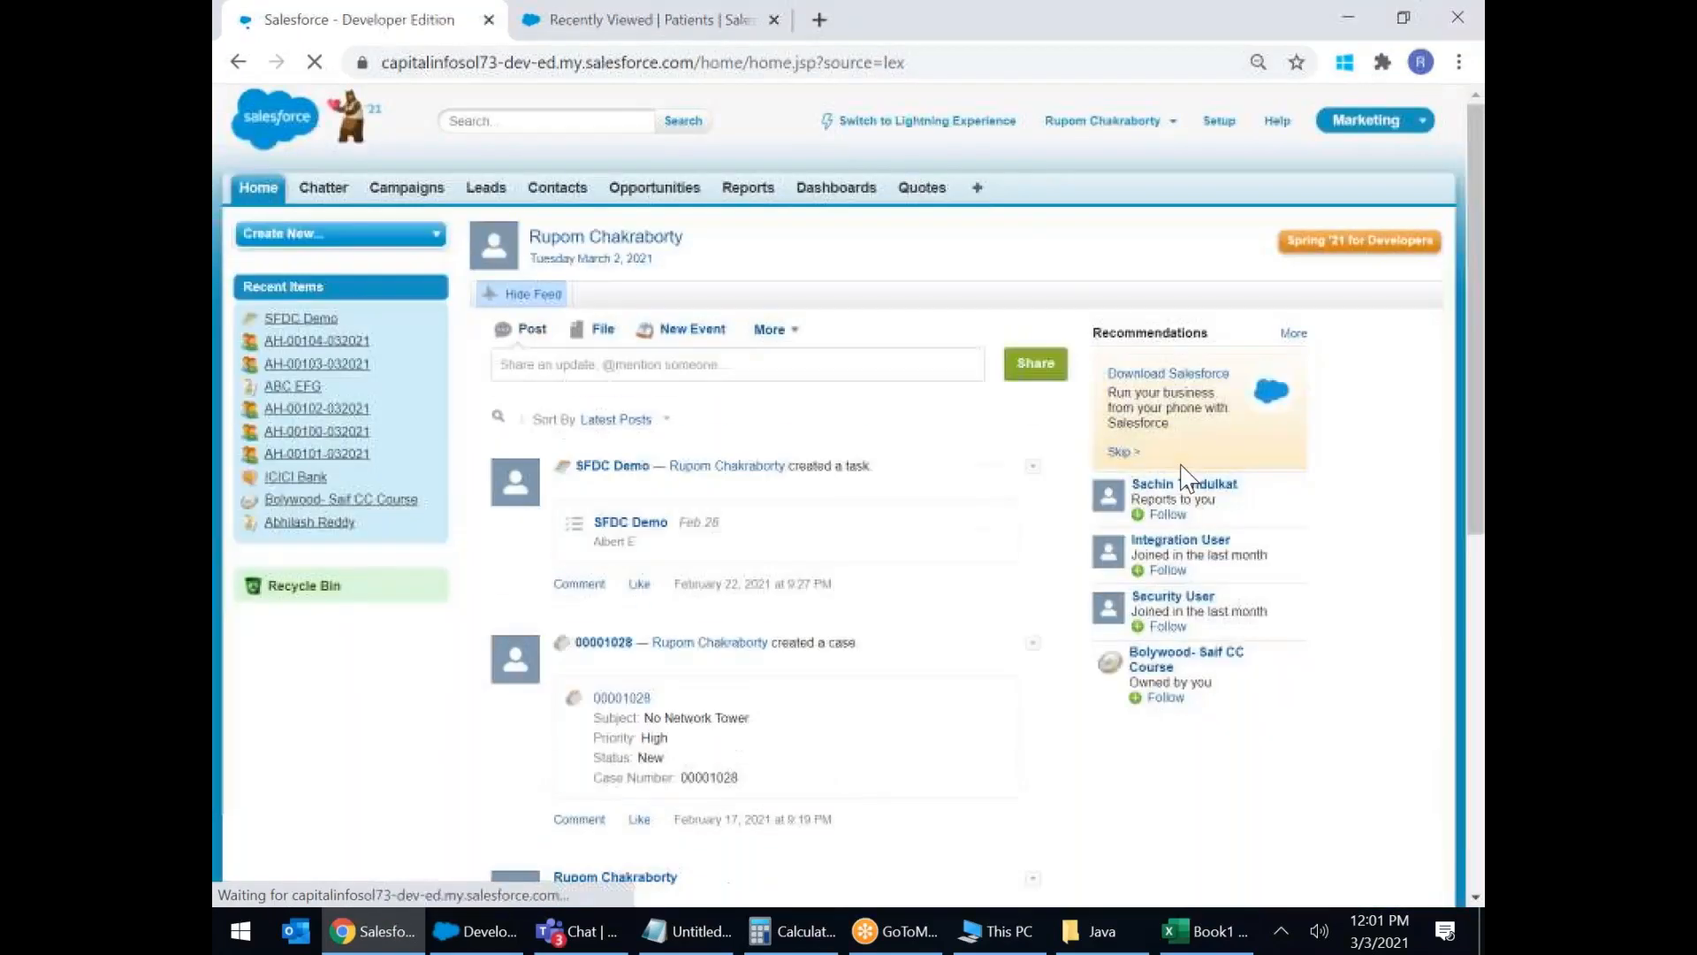
pyautogui.click(1221, 124)
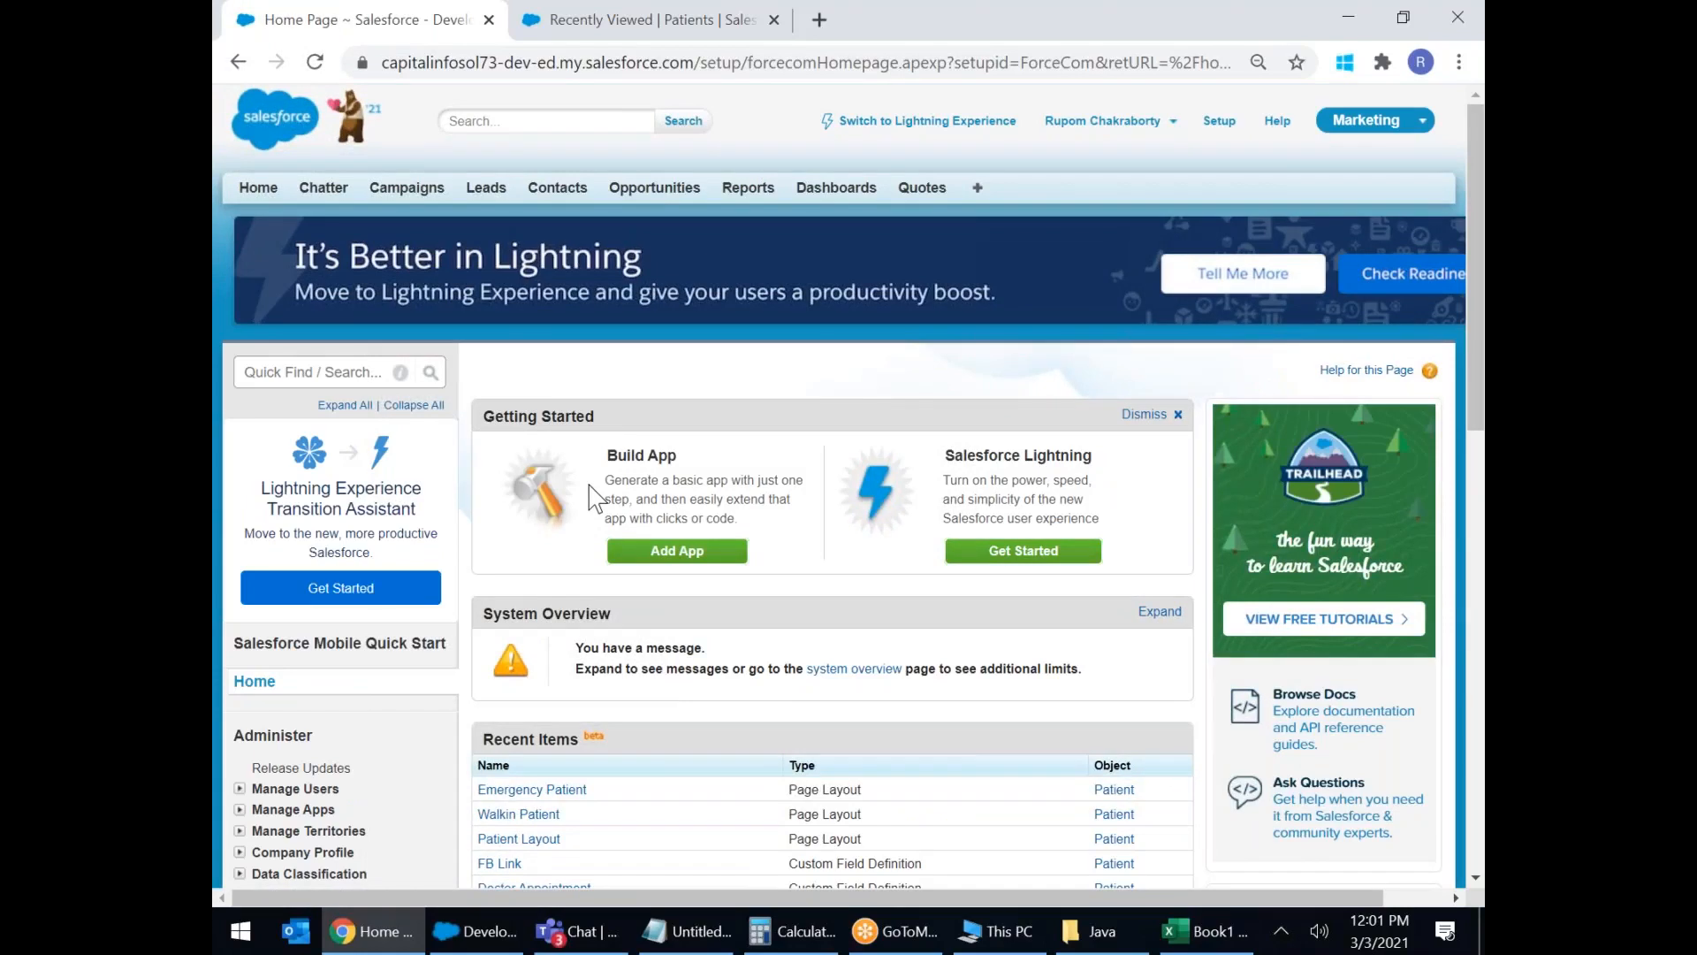
pyautogui.scroll(-7, 592, 498)
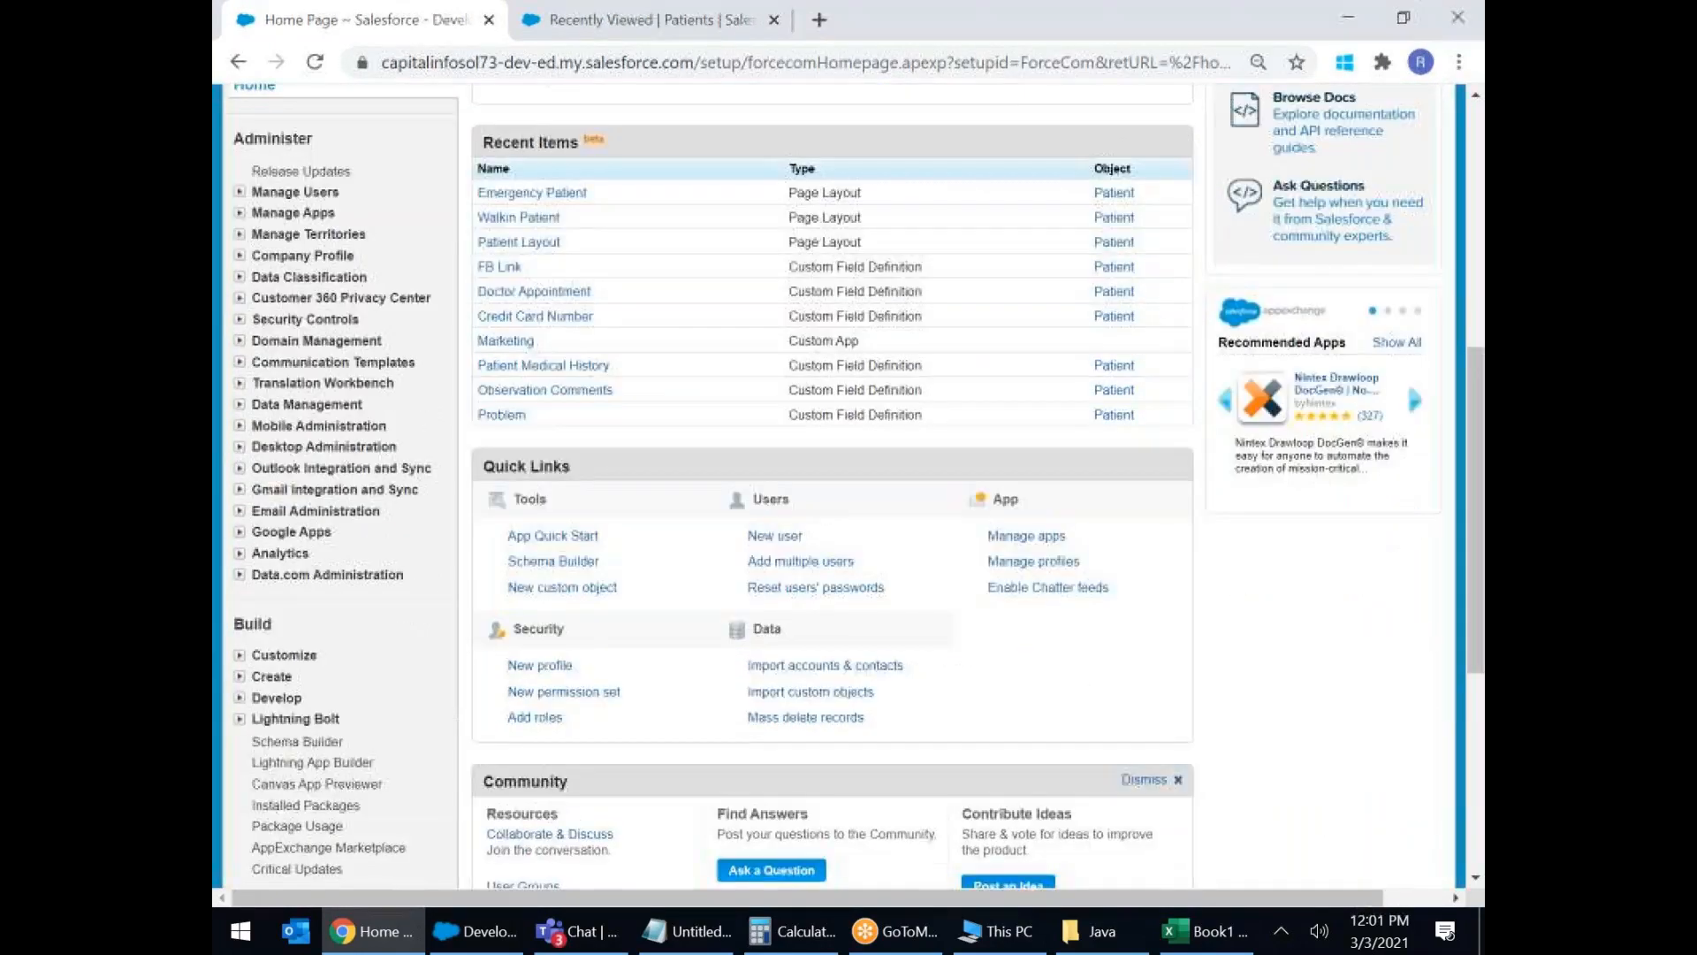
# Open Build > Create > Apps to list Marketing, Sales, Service and the other apps.
pyautogui.scroll(-1, 592, 498)
pyautogui.click(239, 557)
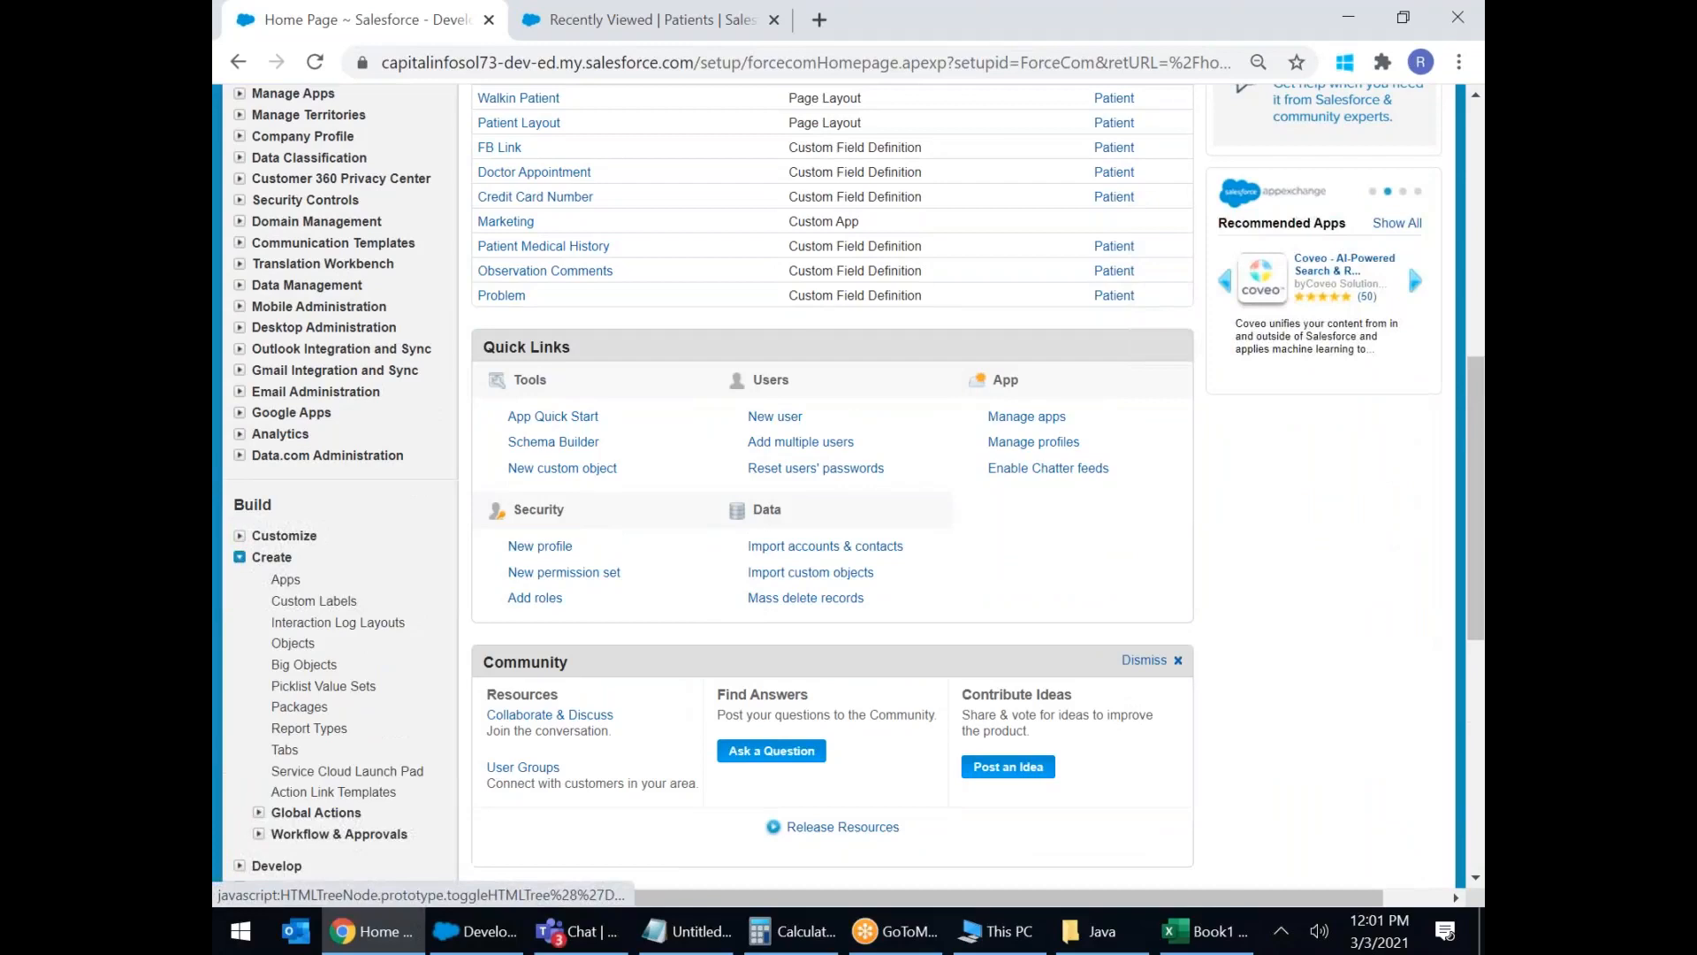
pyautogui.click(286, 581)
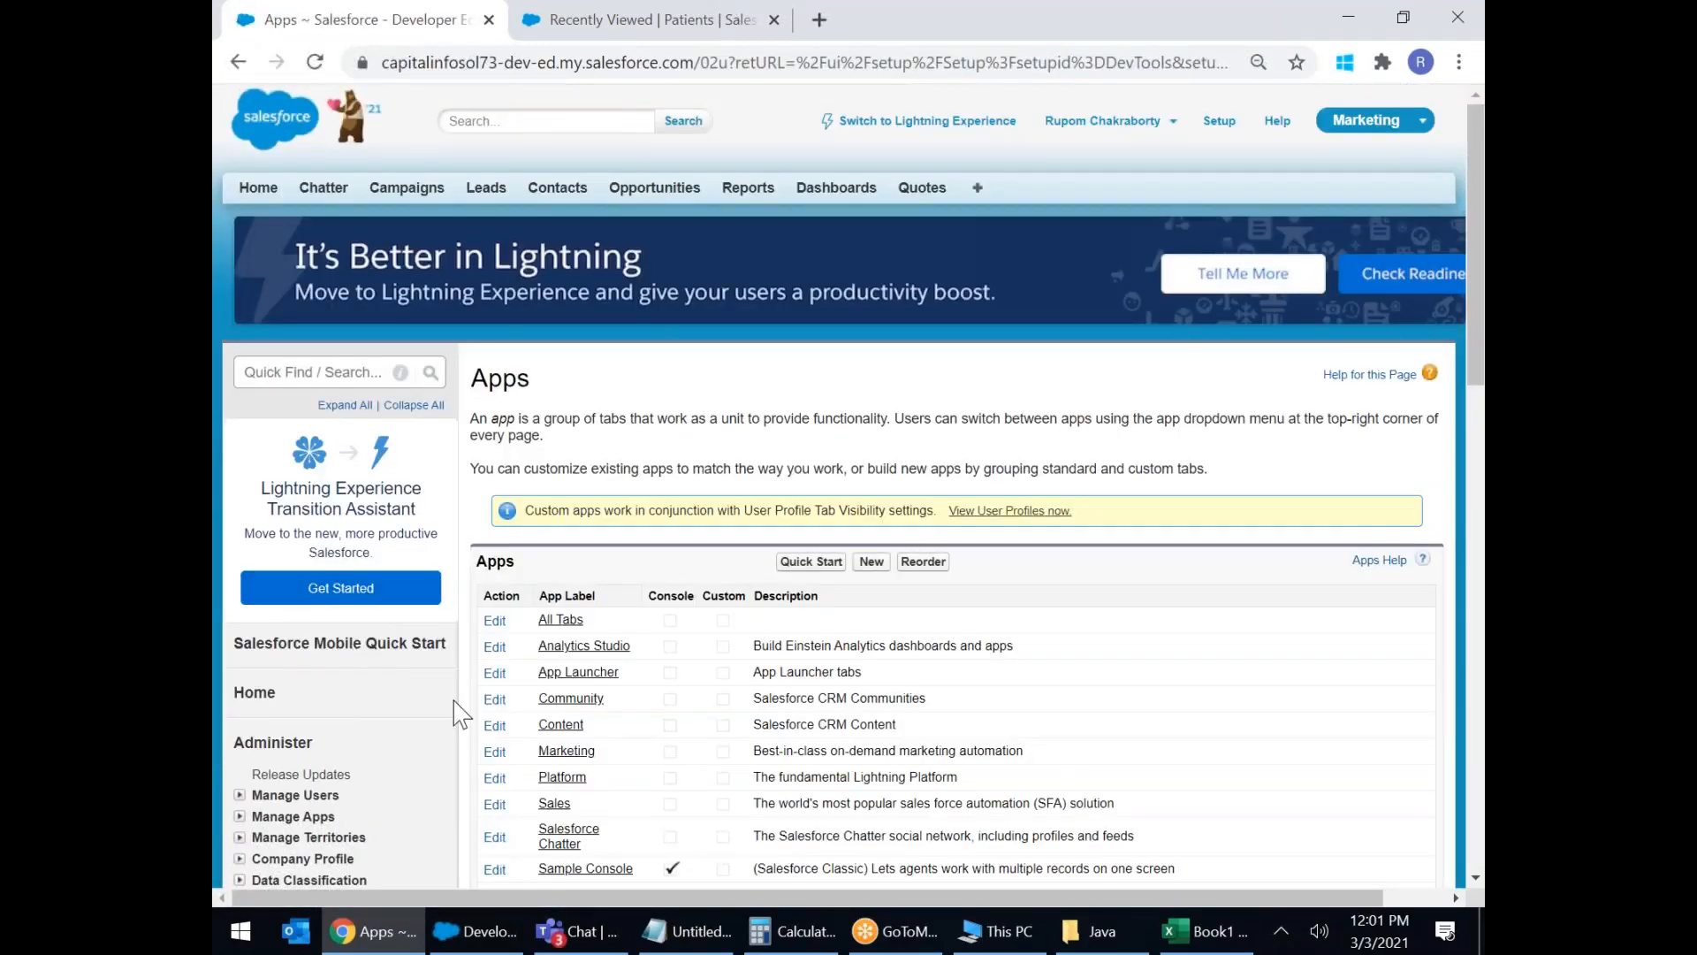
pyautogui.scroll(-7, 454, 704)
pyautogui.scroll(-4, 270, 654)
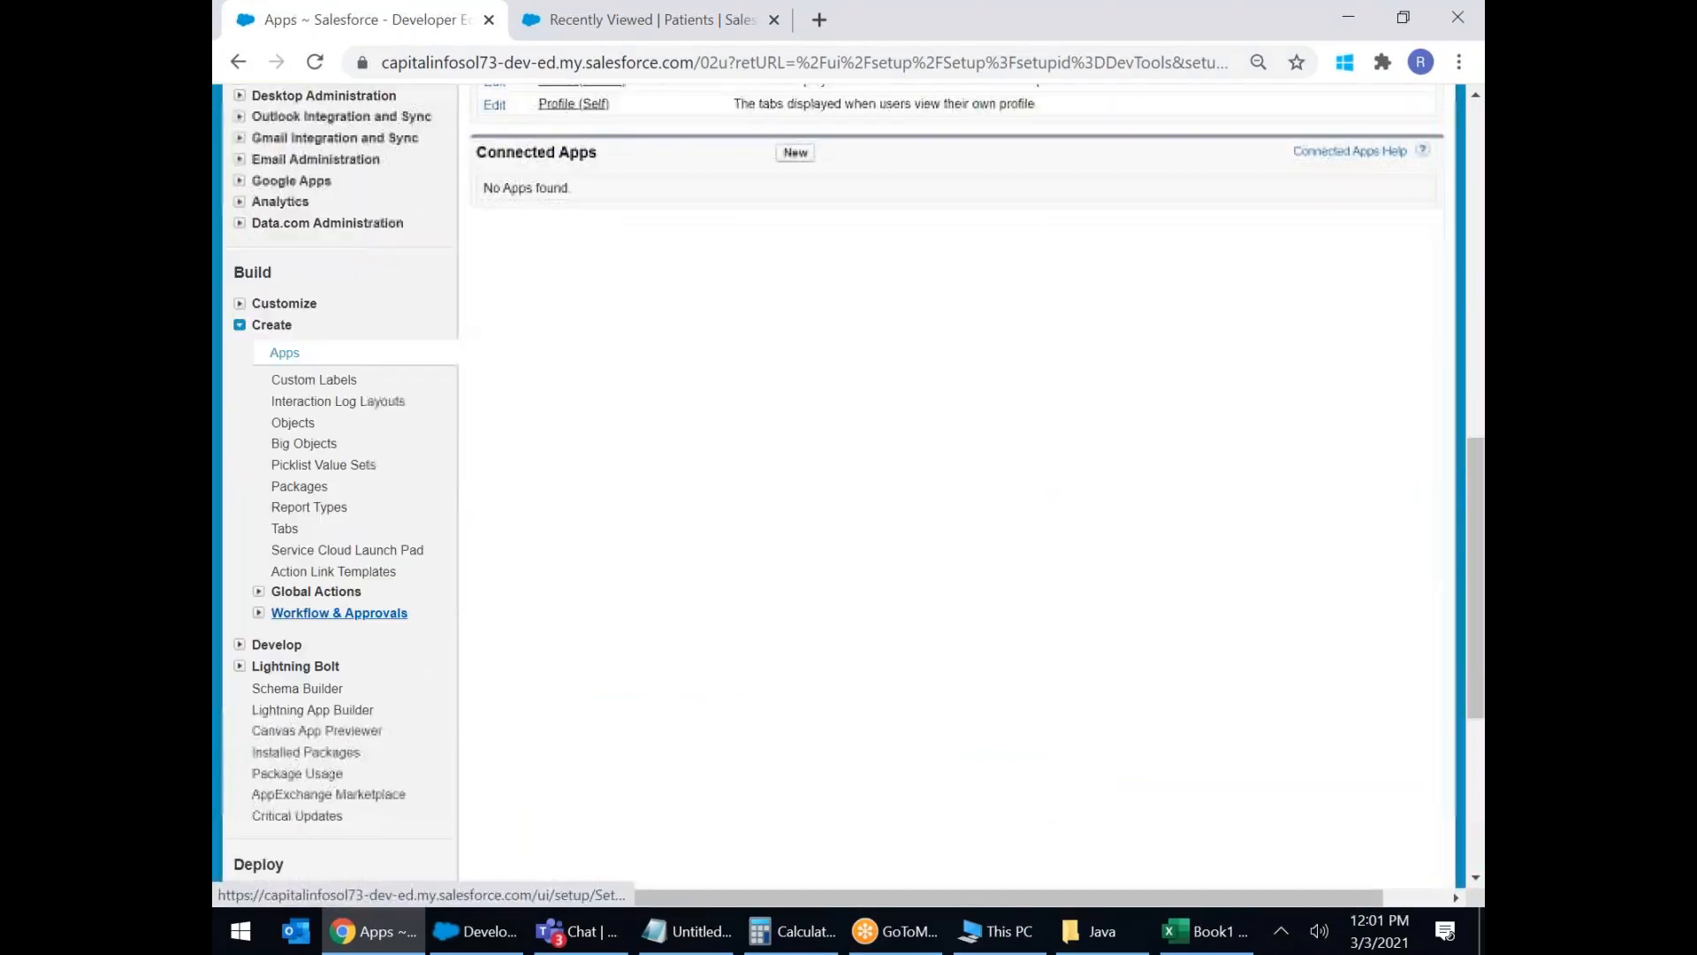
pyautogui.click(285, 353)
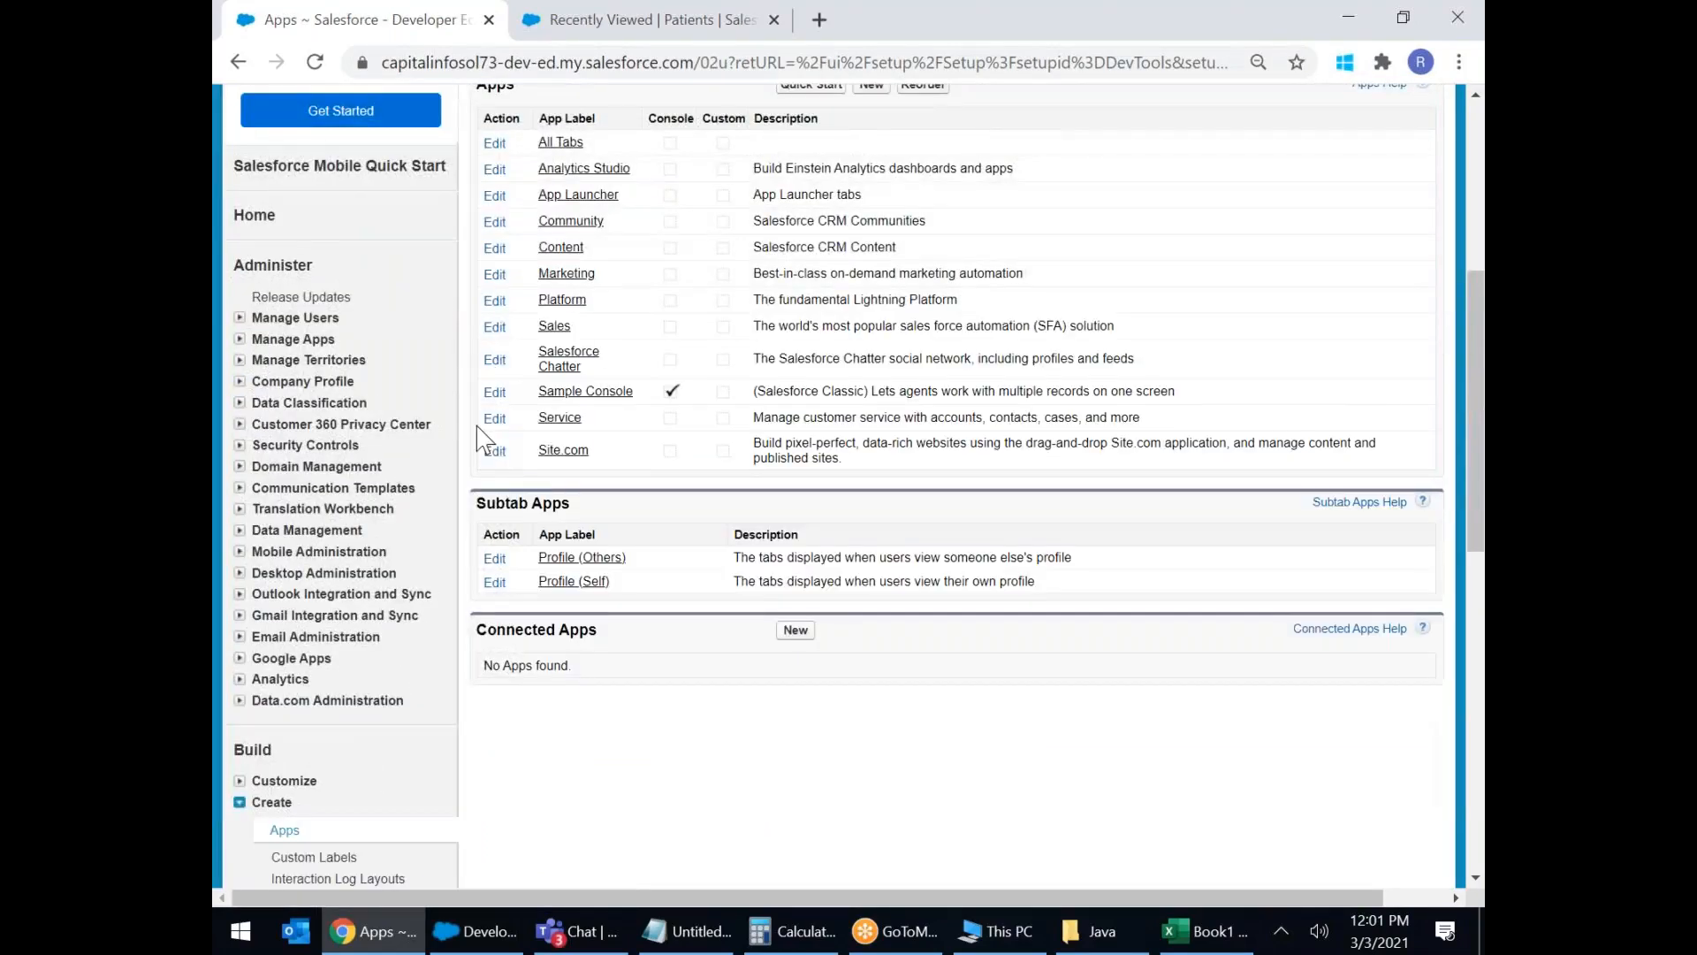
pyautogui.scroll(-1, 760, 548)
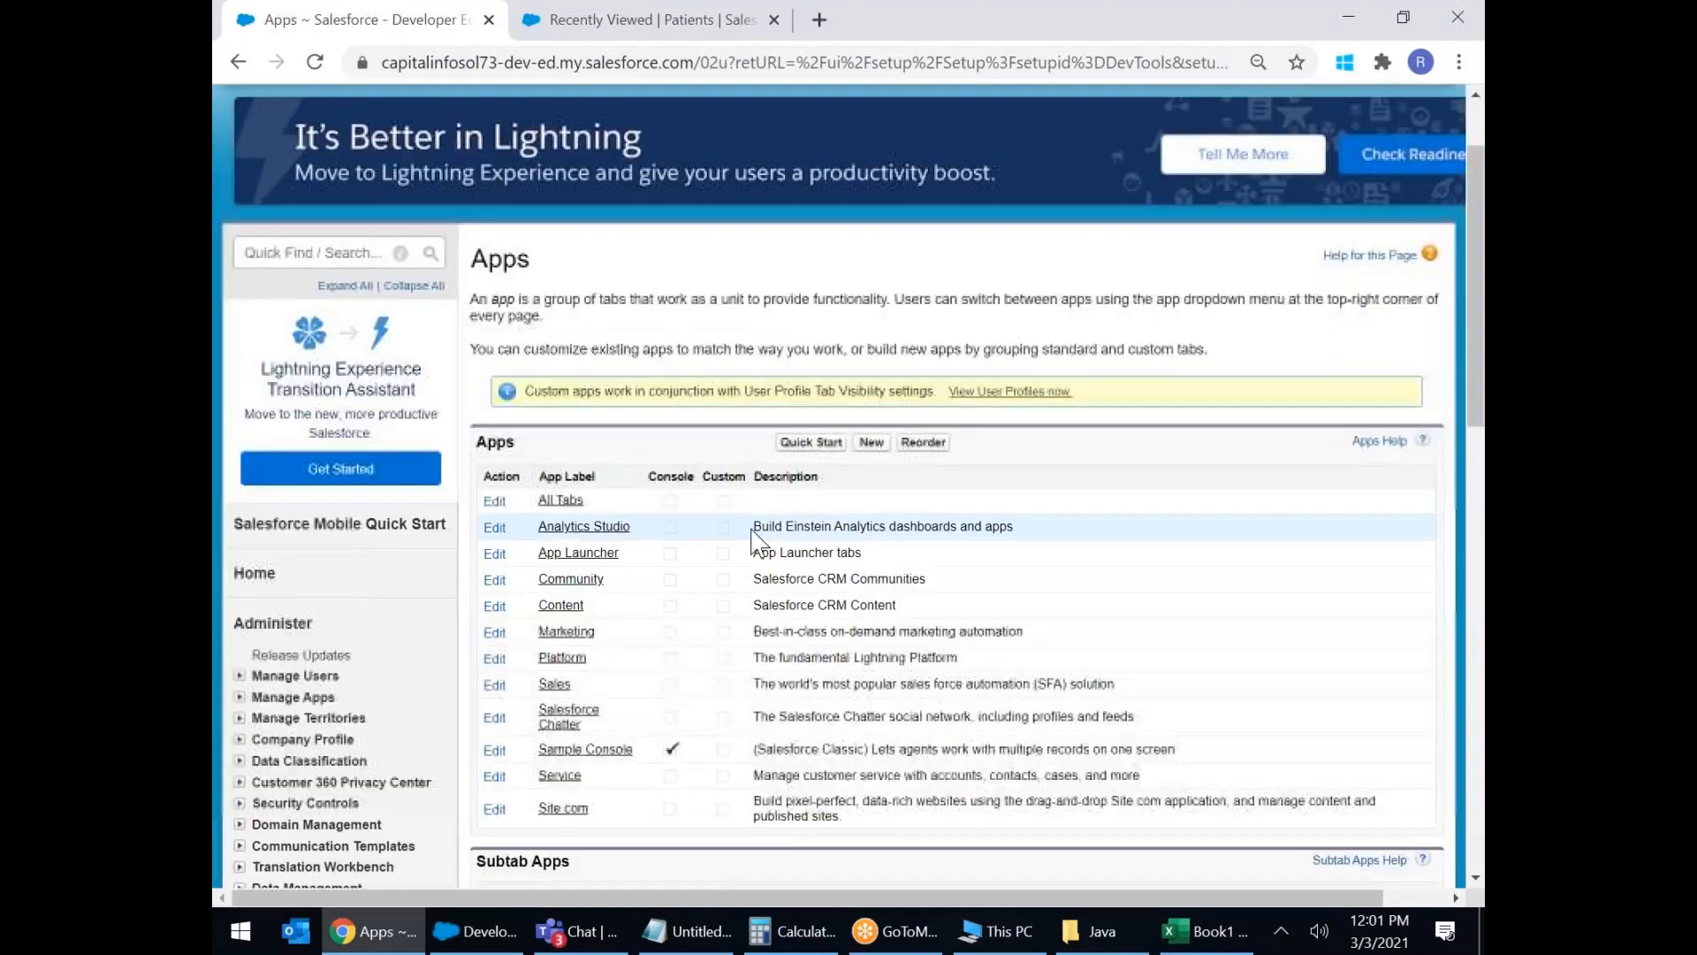
# Start a new Custom App and enter the App Label 'Hotel Management'.
pyautogui.click(871, 443)
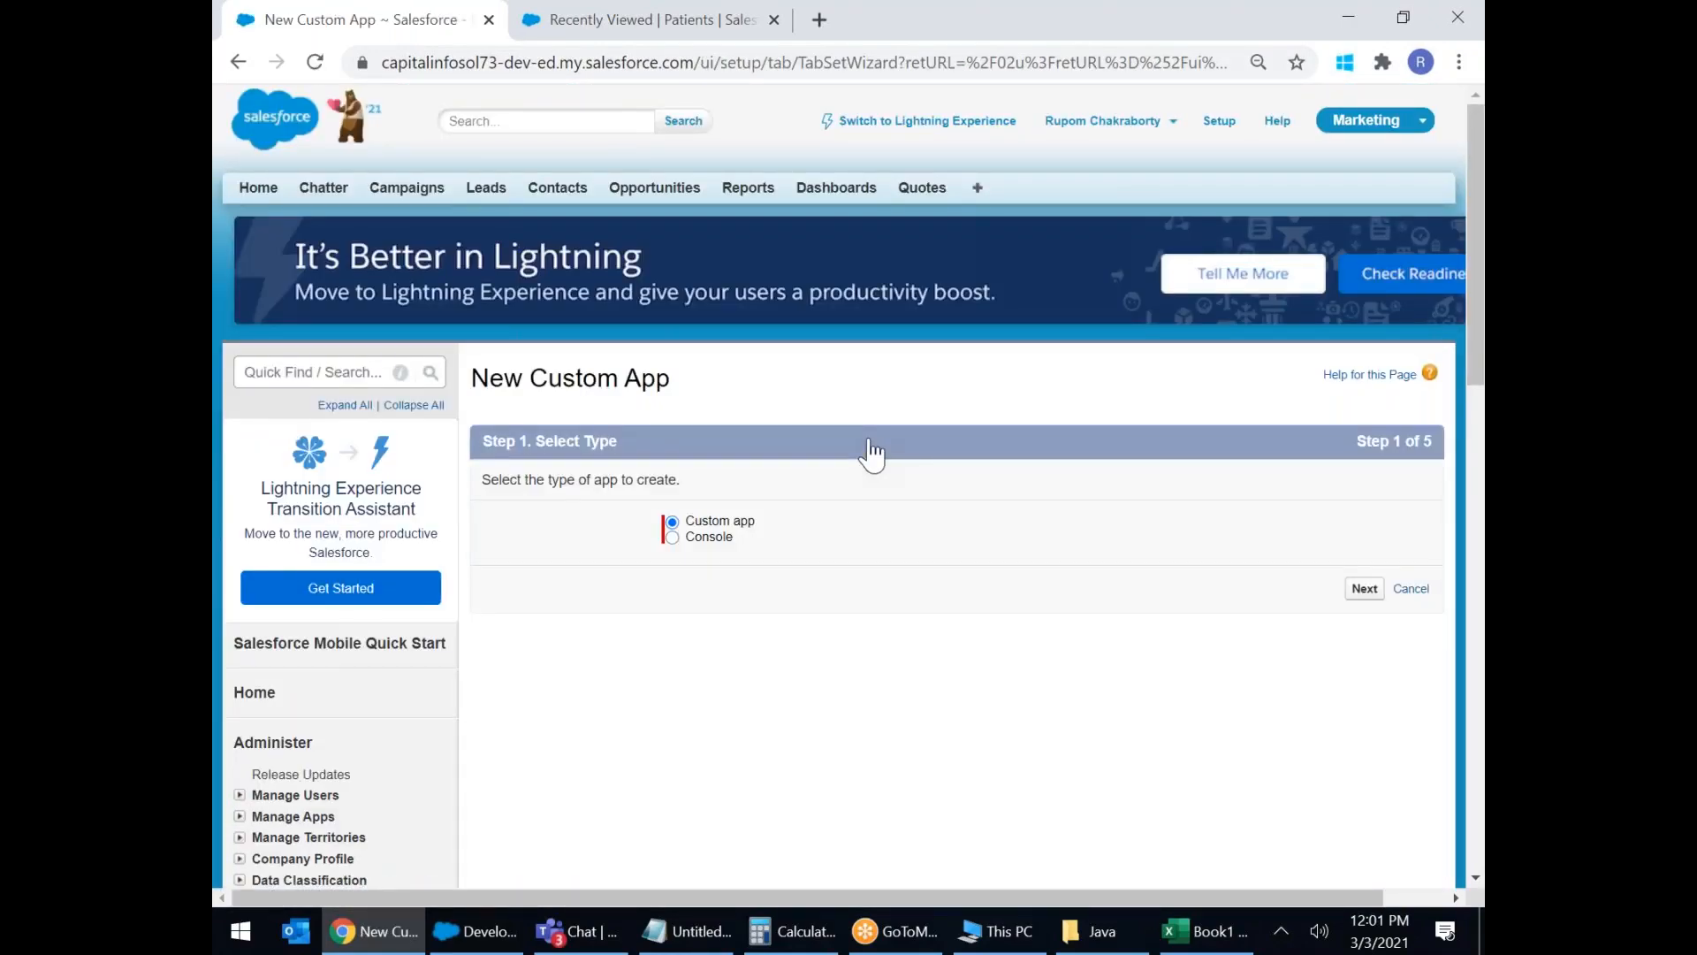
pyautogui.click(240, 63)
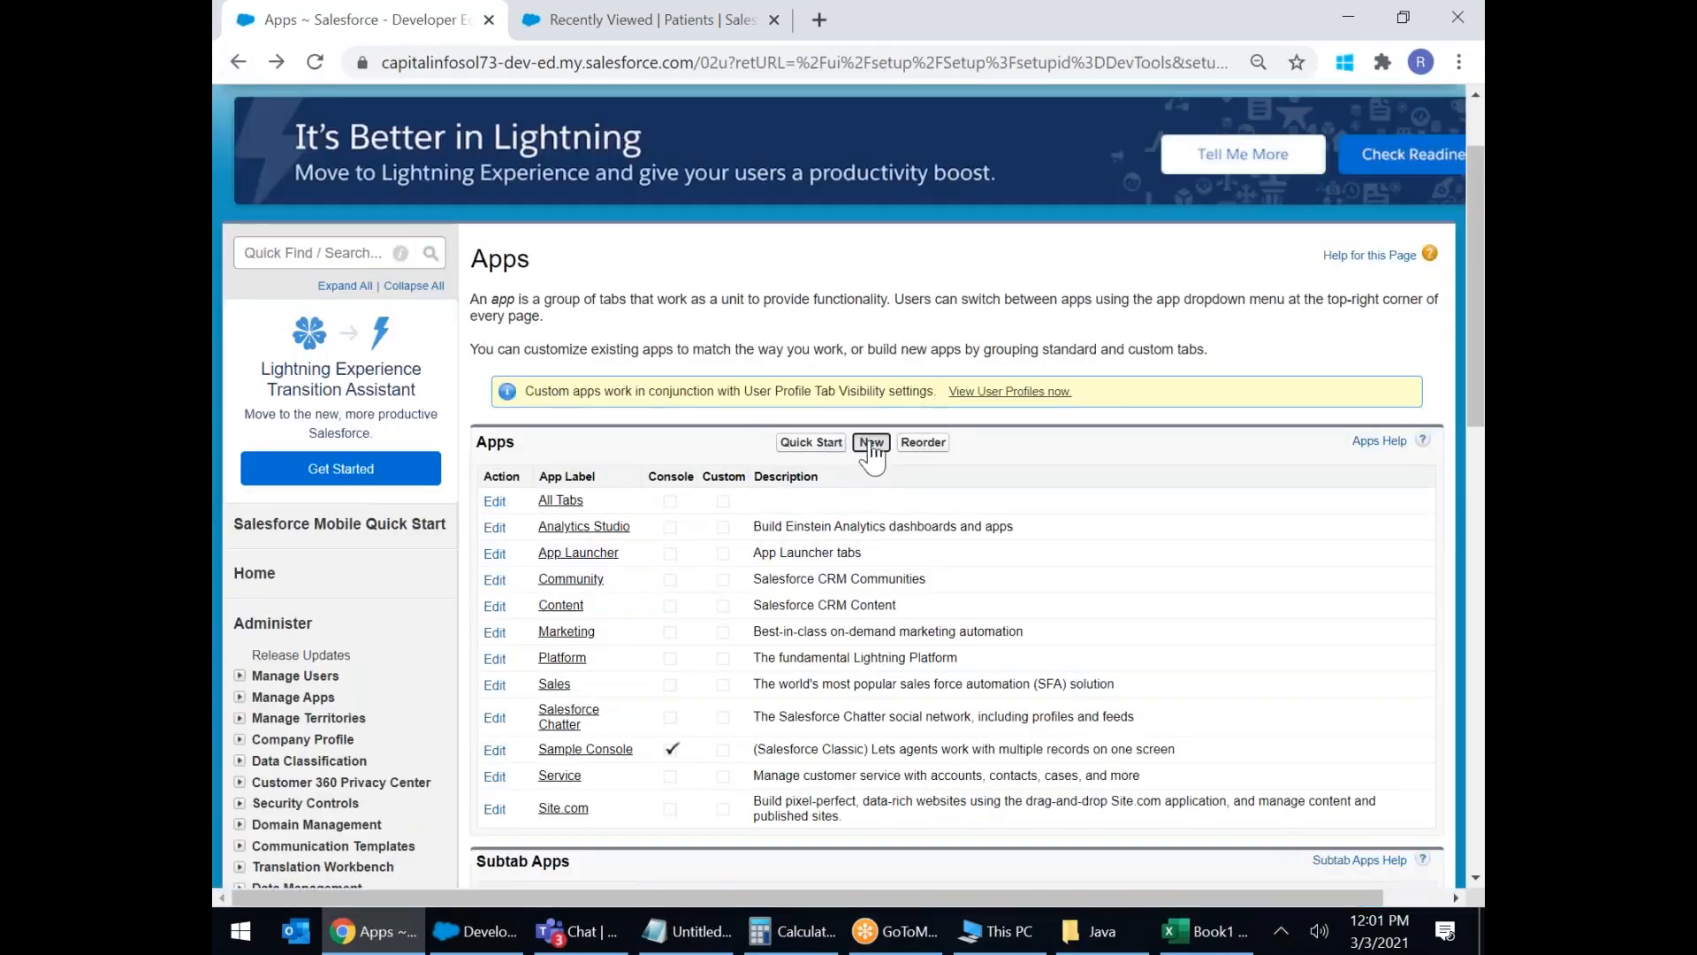
pyautogui.click(872, 444)
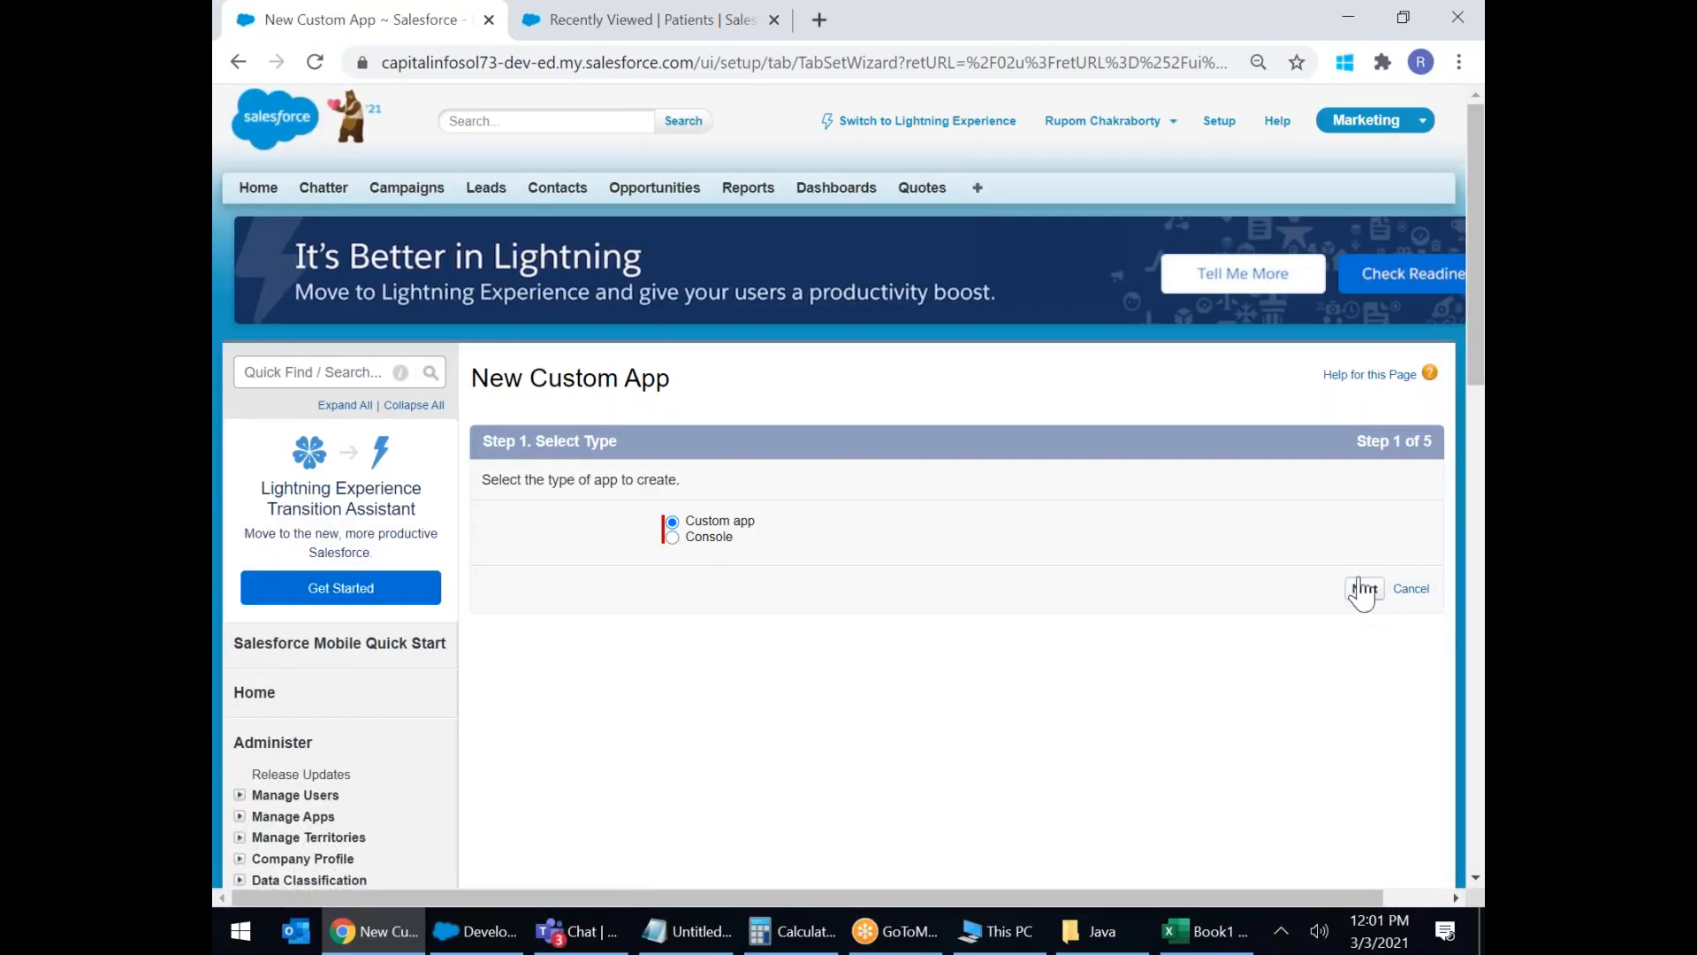
pyautogui.click(1364, 588)
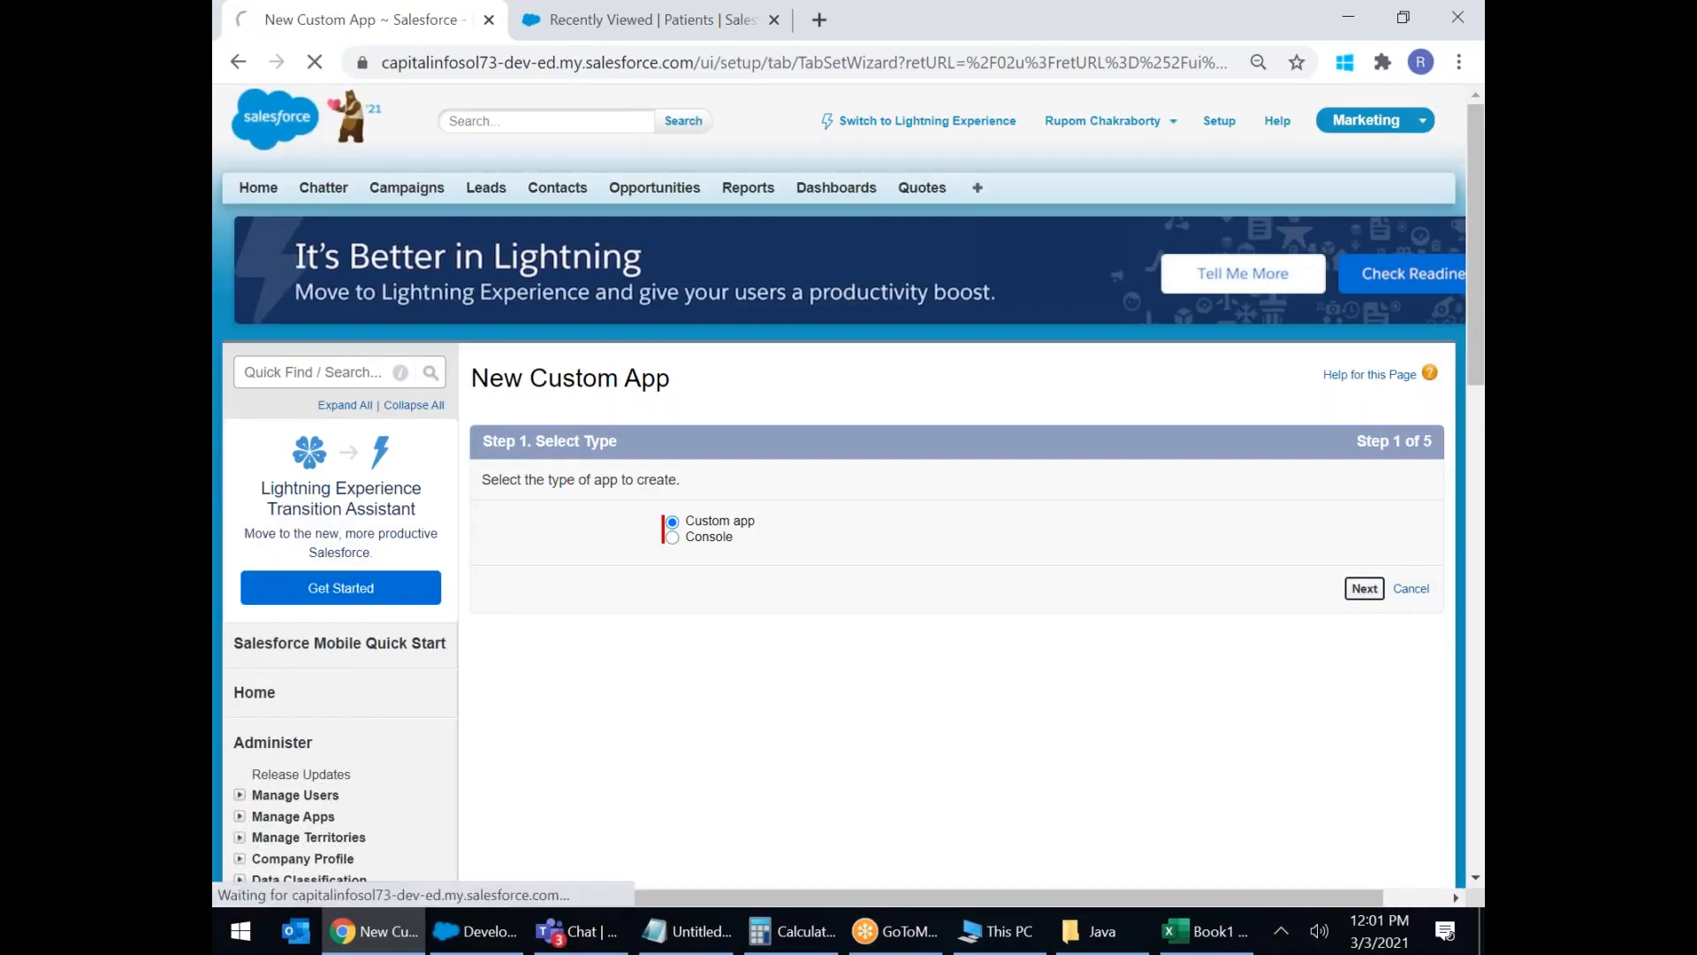
pyautogui.click(750, 579)
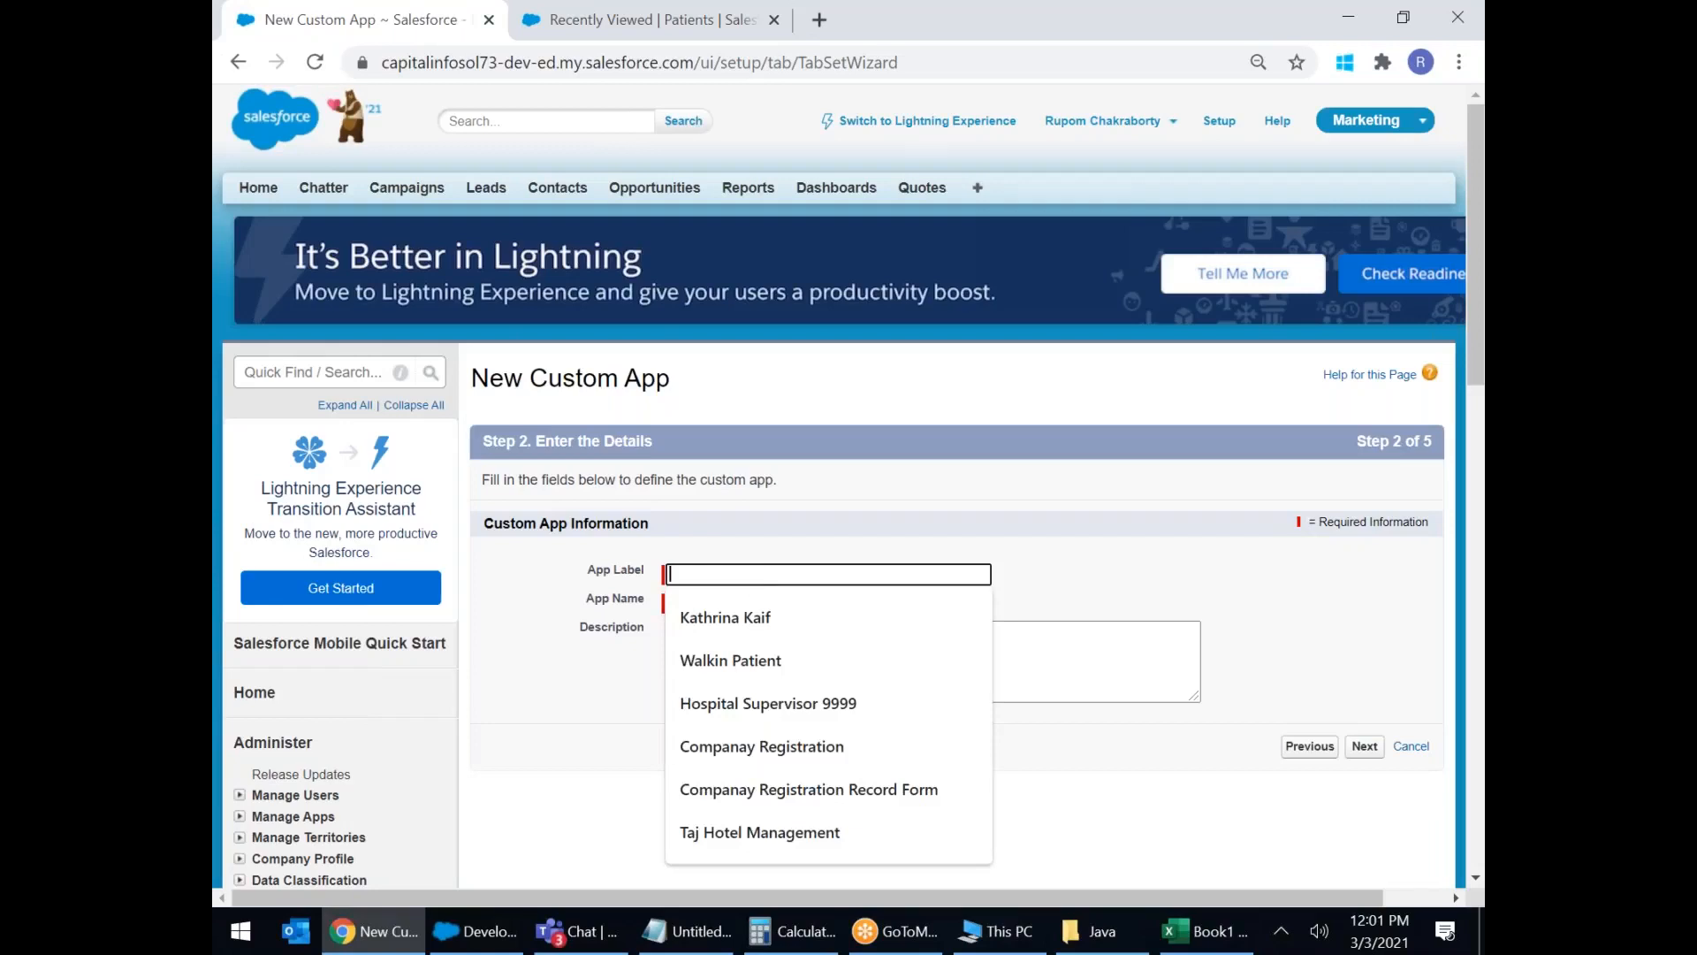
pyautogui.write('H')
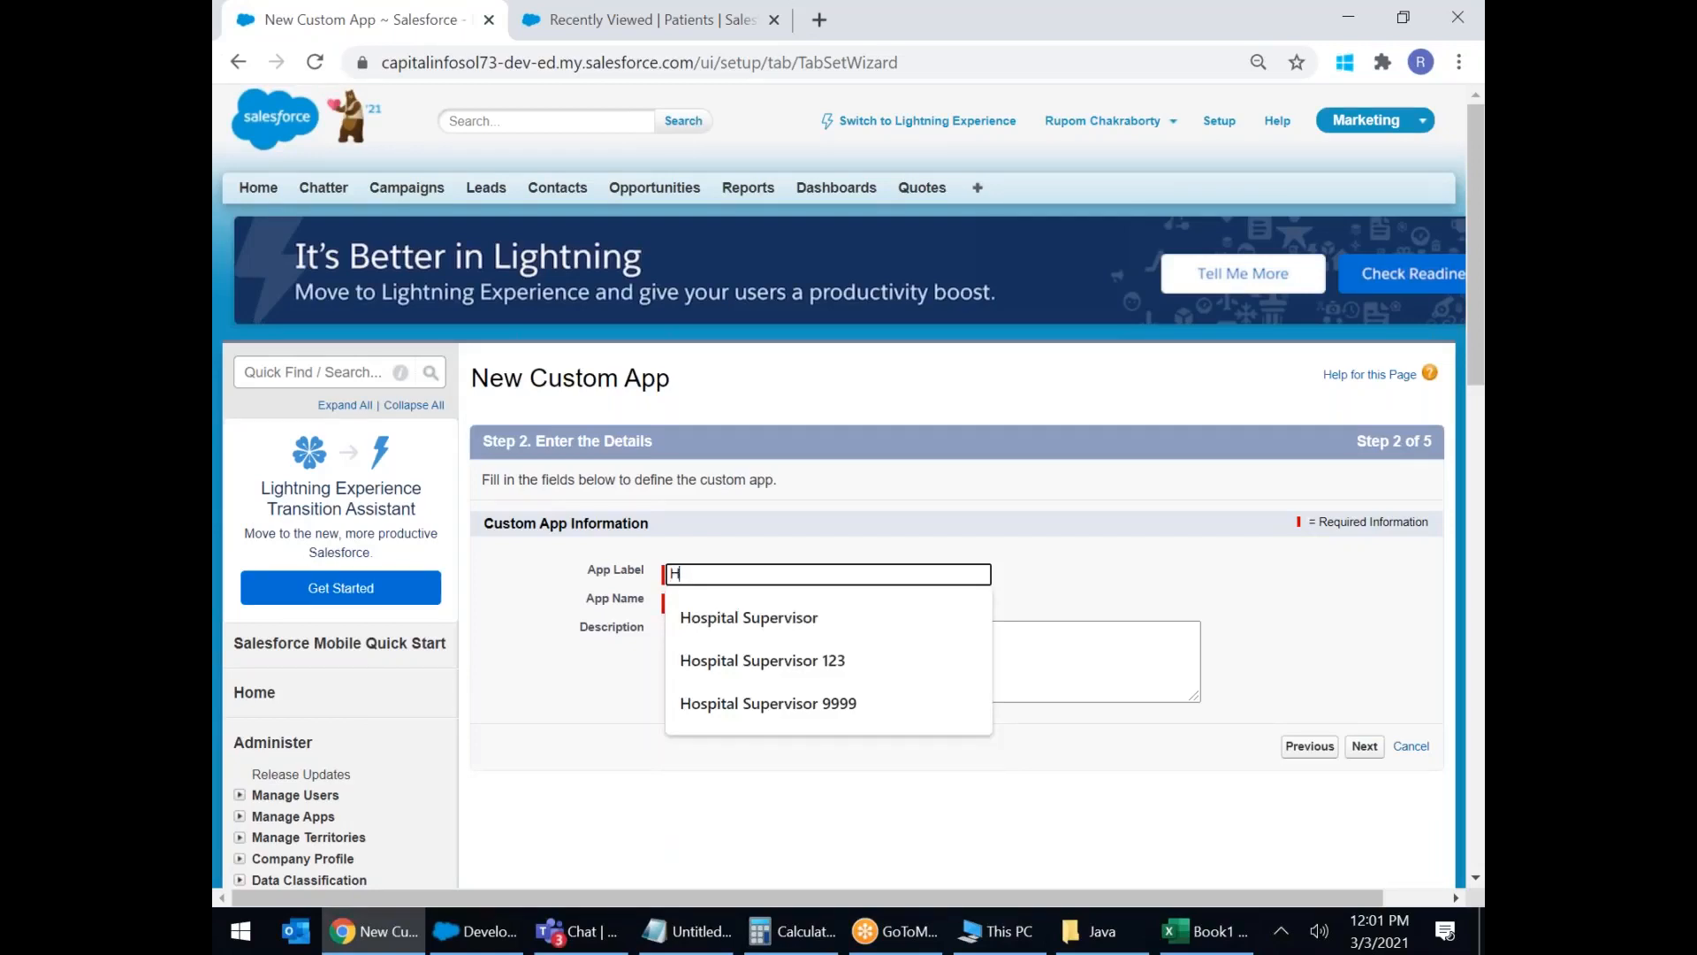
pyautogui.write('otel Management')
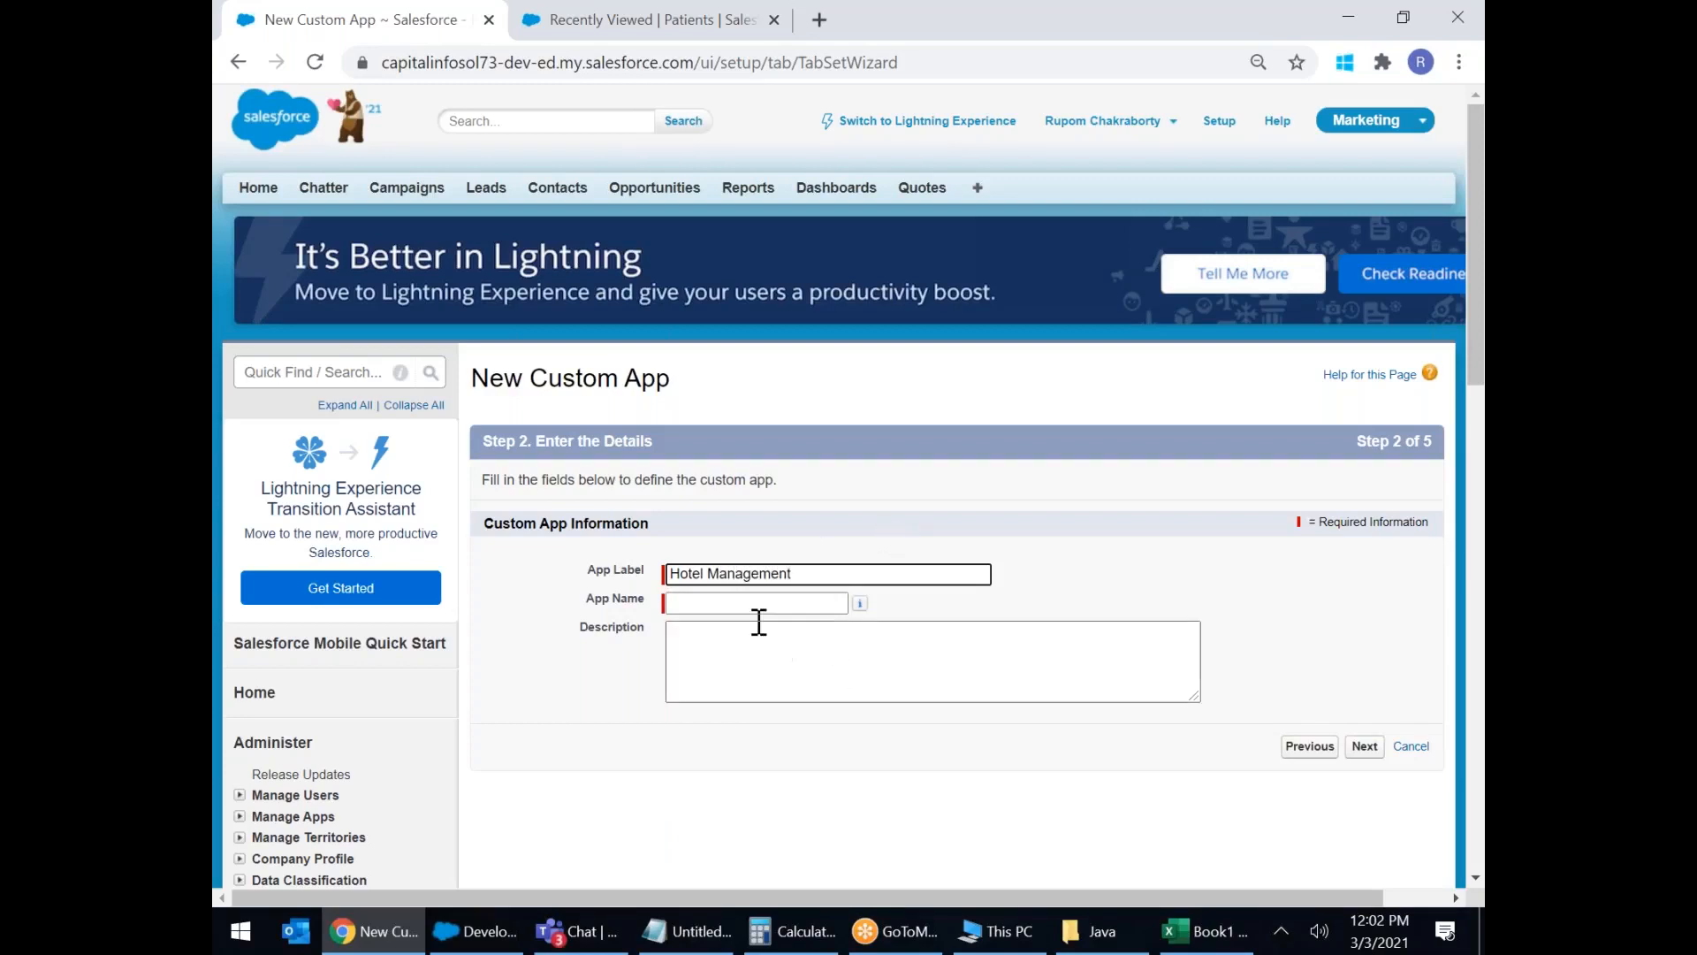
pyautogui.click(759, 624)
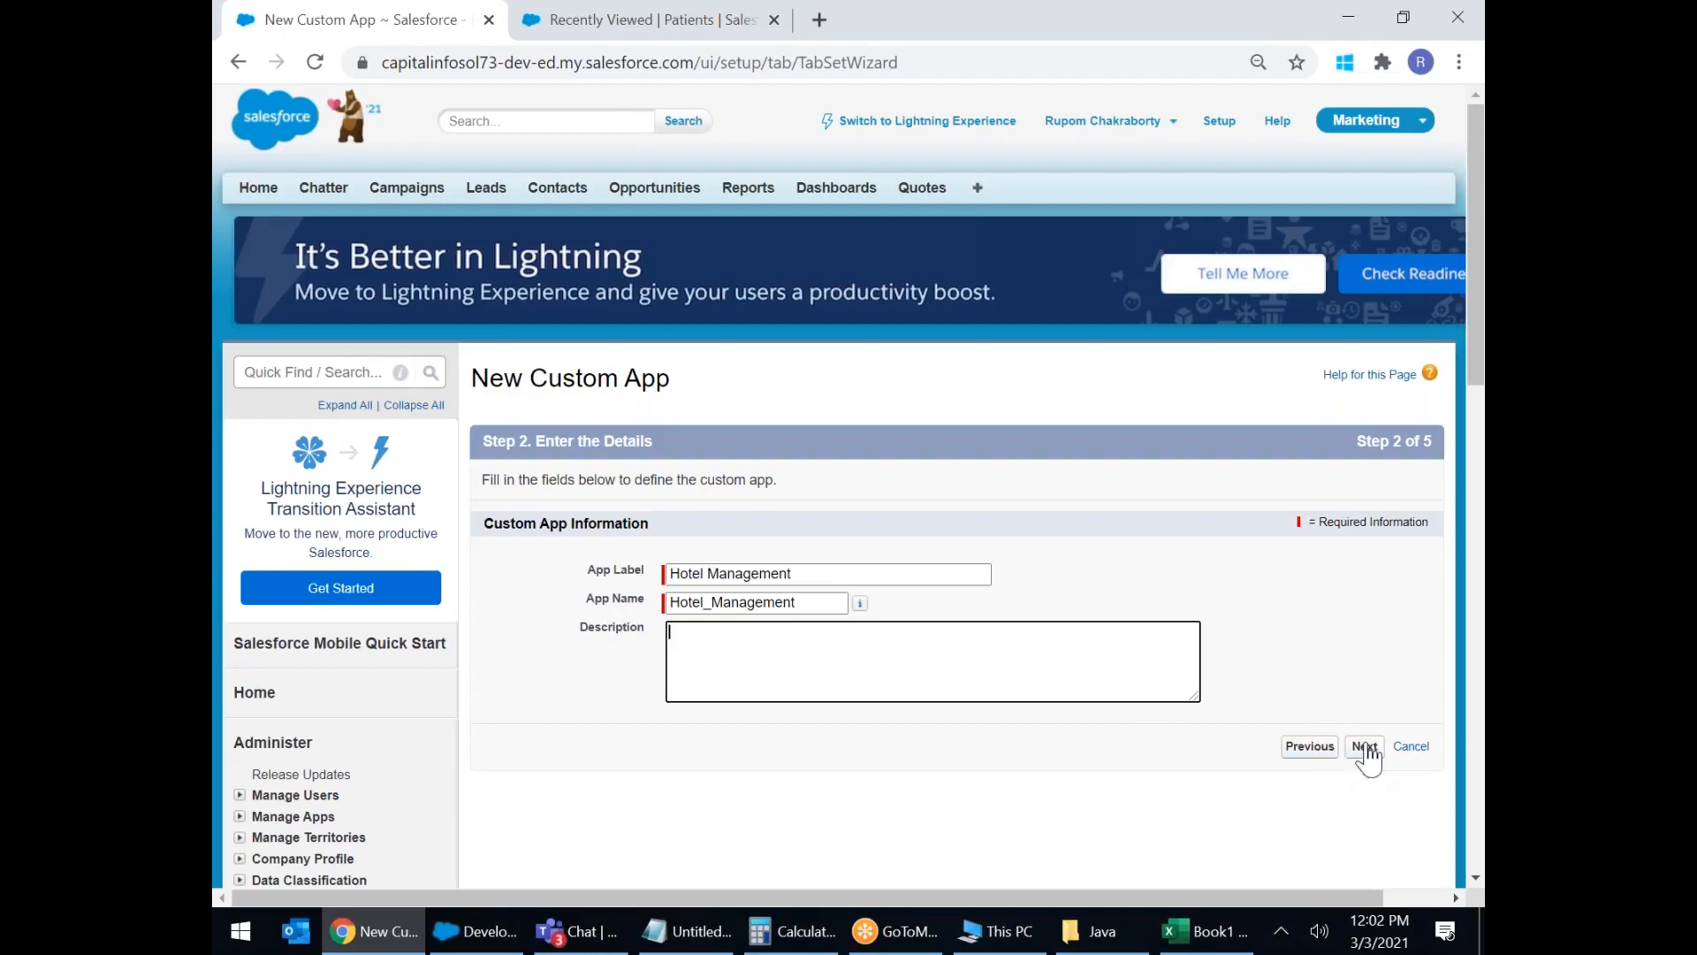
# Skip the logo (20 KB, 300 x 55 pixel limits) and leave the default tabs.
pyautogui.click(1366, 748)
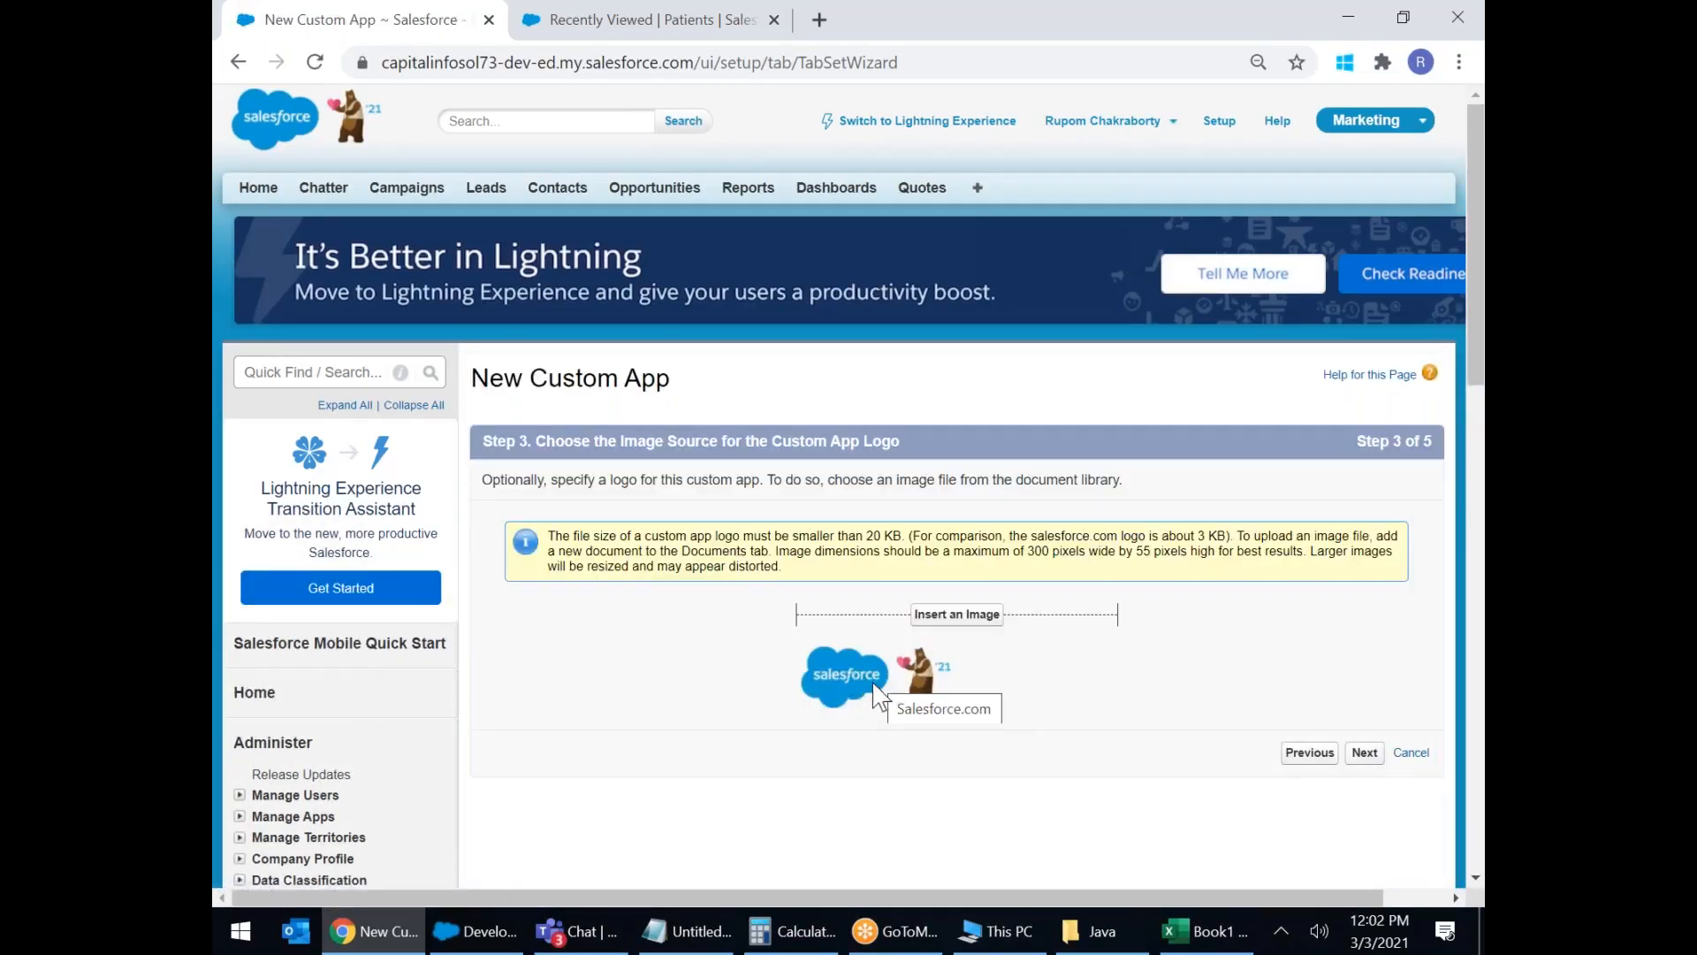
pyautogui.moveTo(864, 535); pyautogui.dragTo(920, 535)
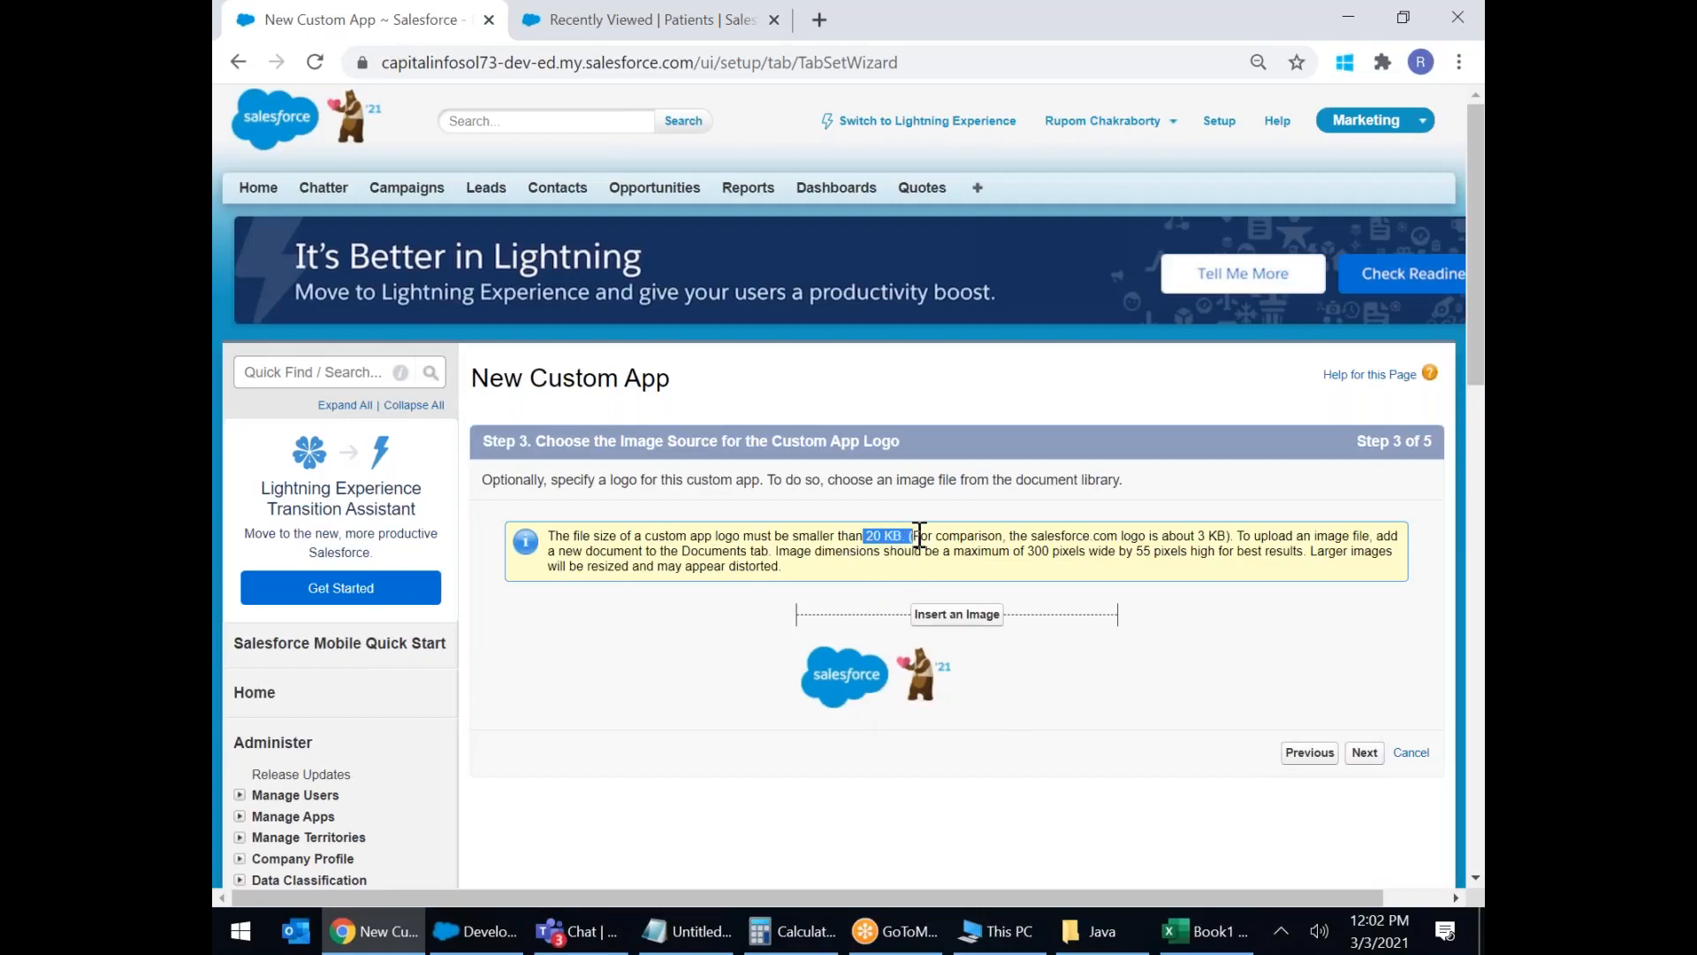
pyautogui.click(1052, 566)
pyautogui.moveTo(1014, 550); pyautogui.dragTo(1165, 553)
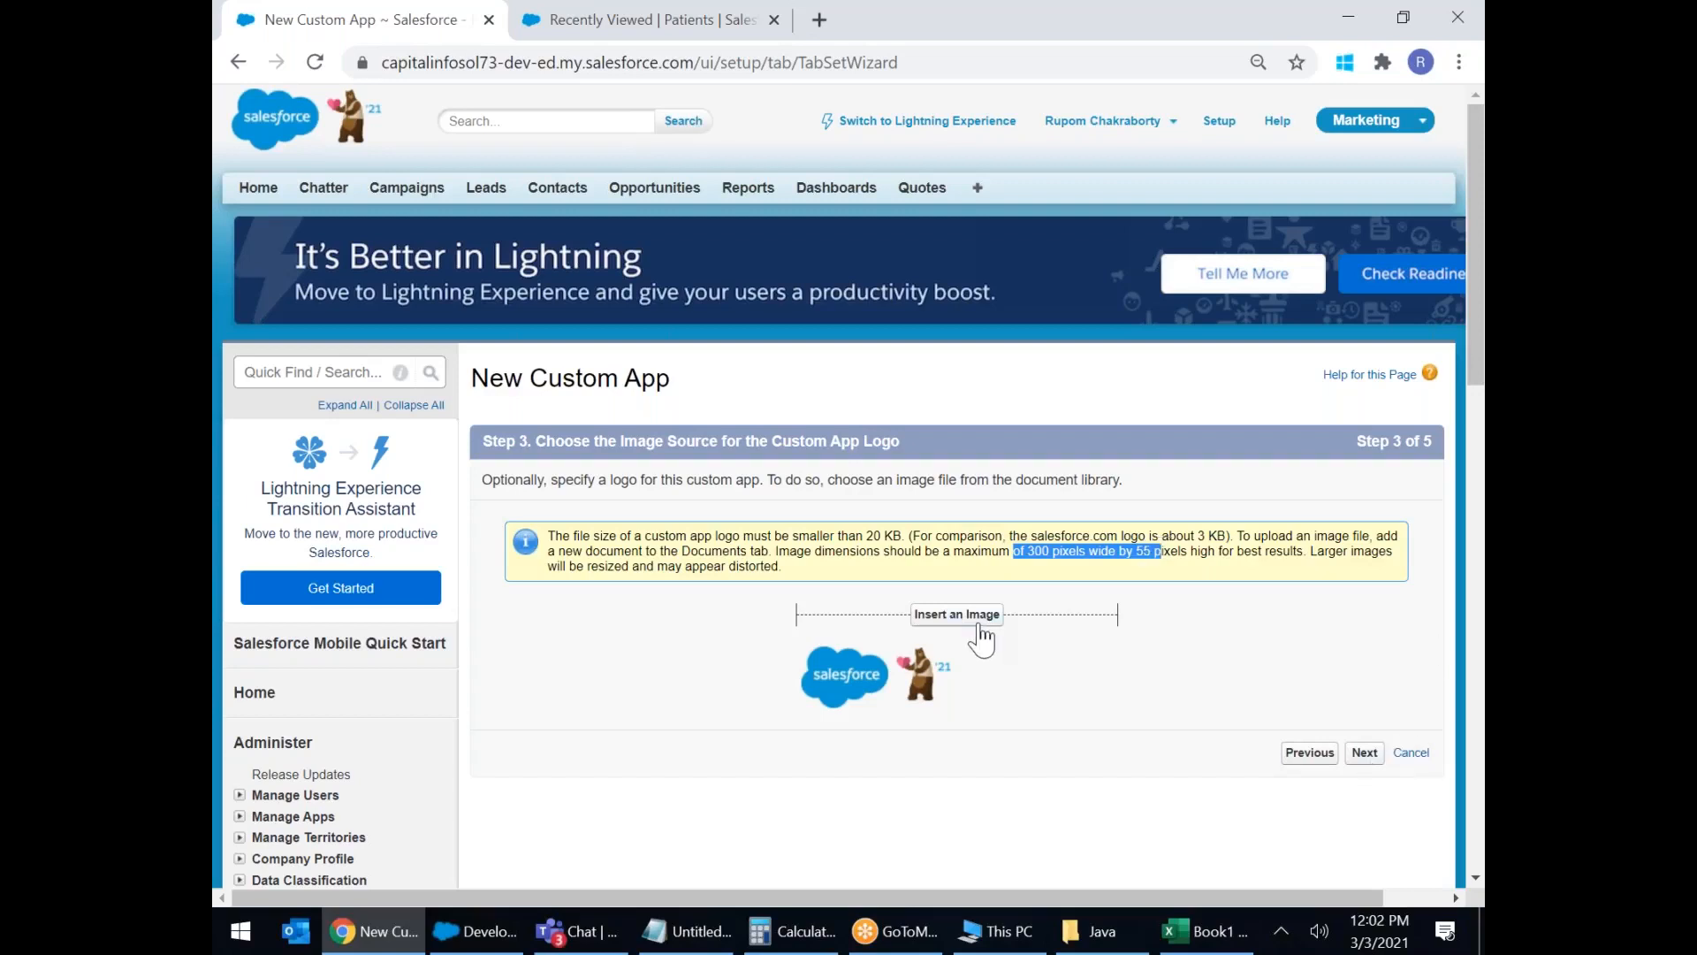
pyautogui.click(1361, 758)
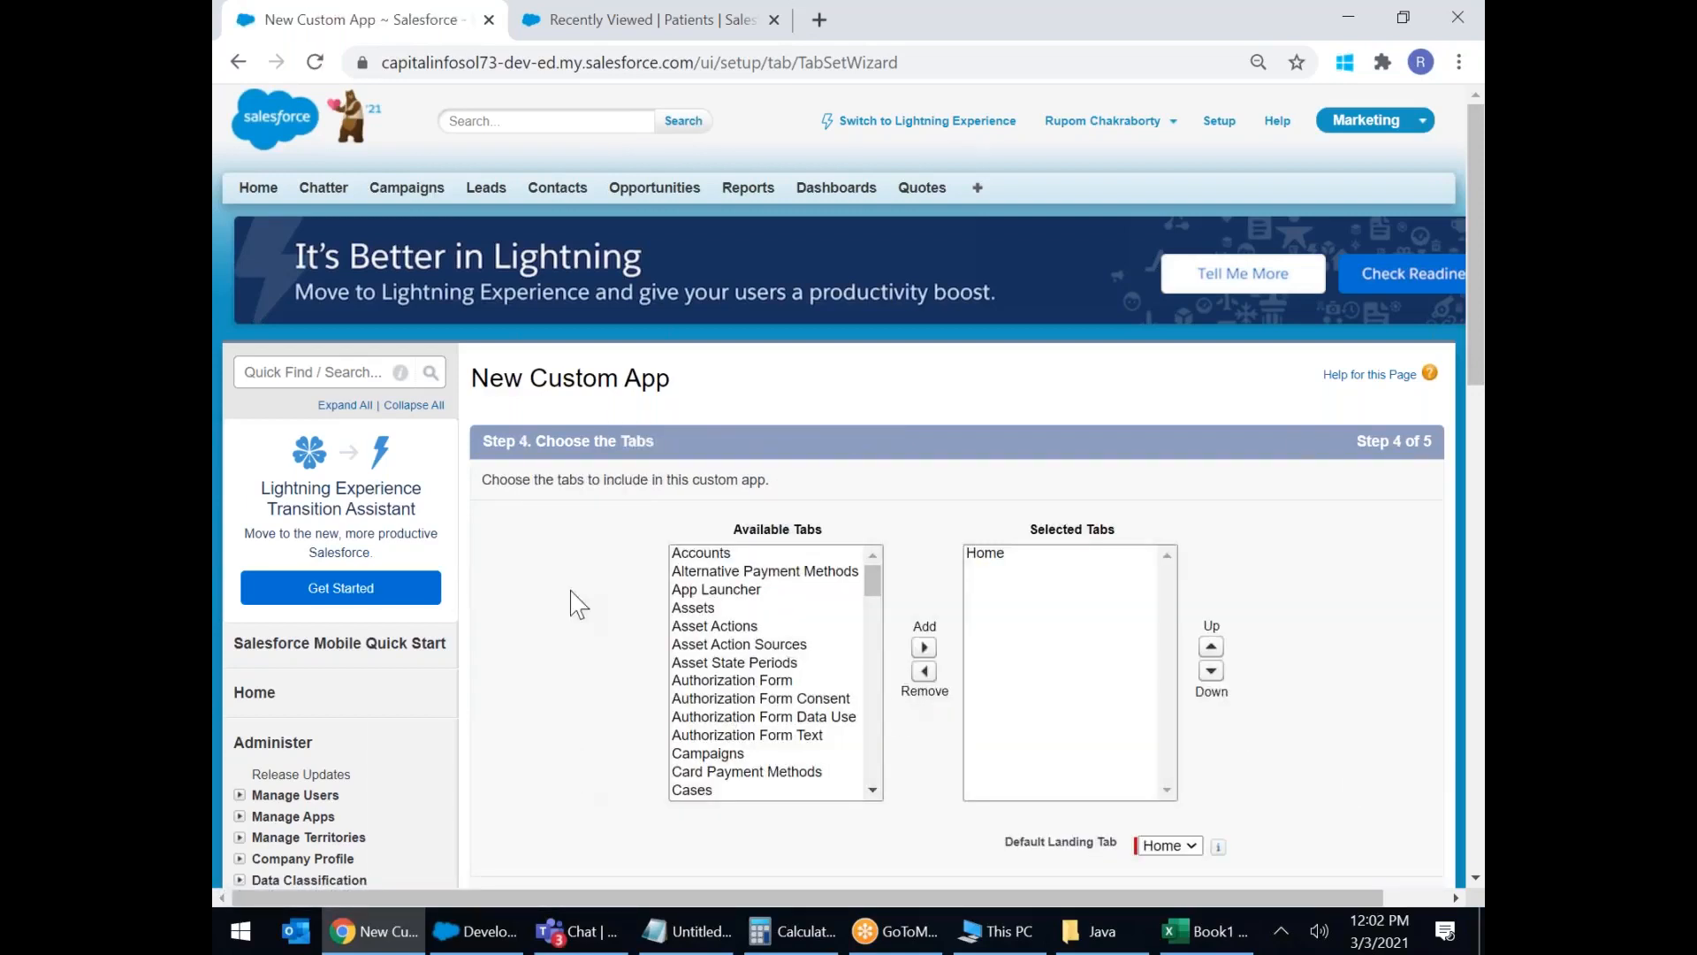
pyautogui.moveTo(872, 583); pyautogui.dragTo(875, 719)
pyautogui.scroll(-1, 1300, 707)
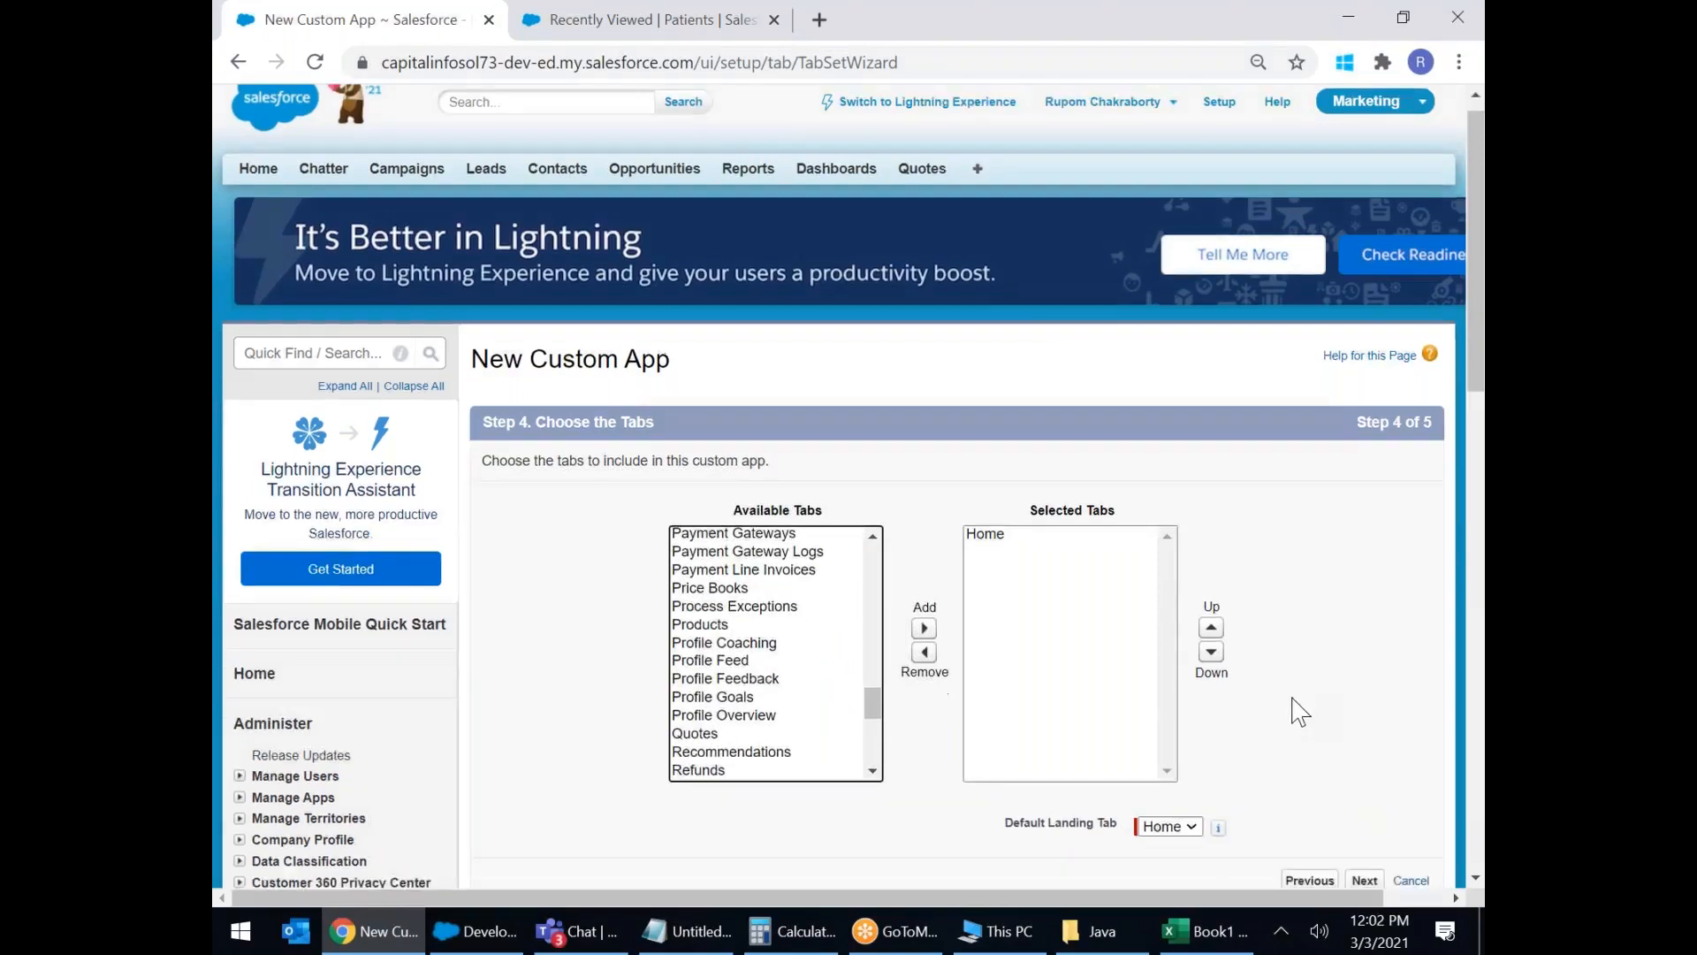
pyautogui.scroll(-5, 1299, 711)
# Make Hotel Management visible to all profiles and save the app.
pyautogui.click(1363, 420)
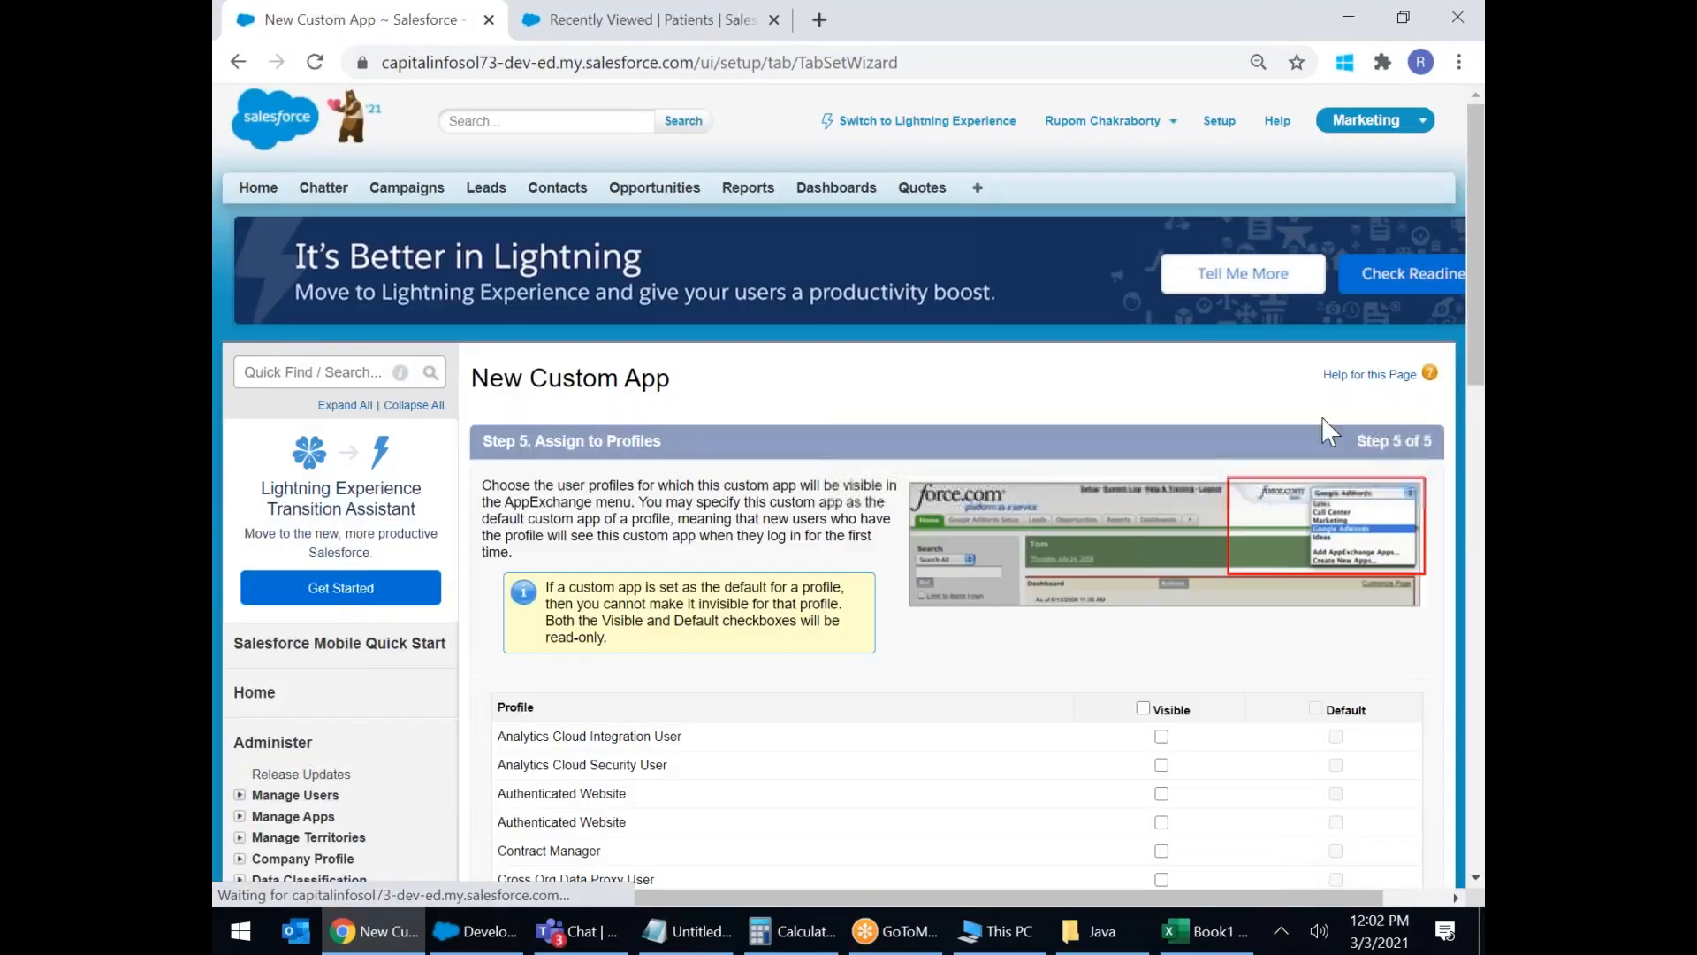
pyautogui.scroll(-3, 1167, 733)
pyautogui.click(1144, 468)
pyautogui.scroll(-3, 1246, 553)
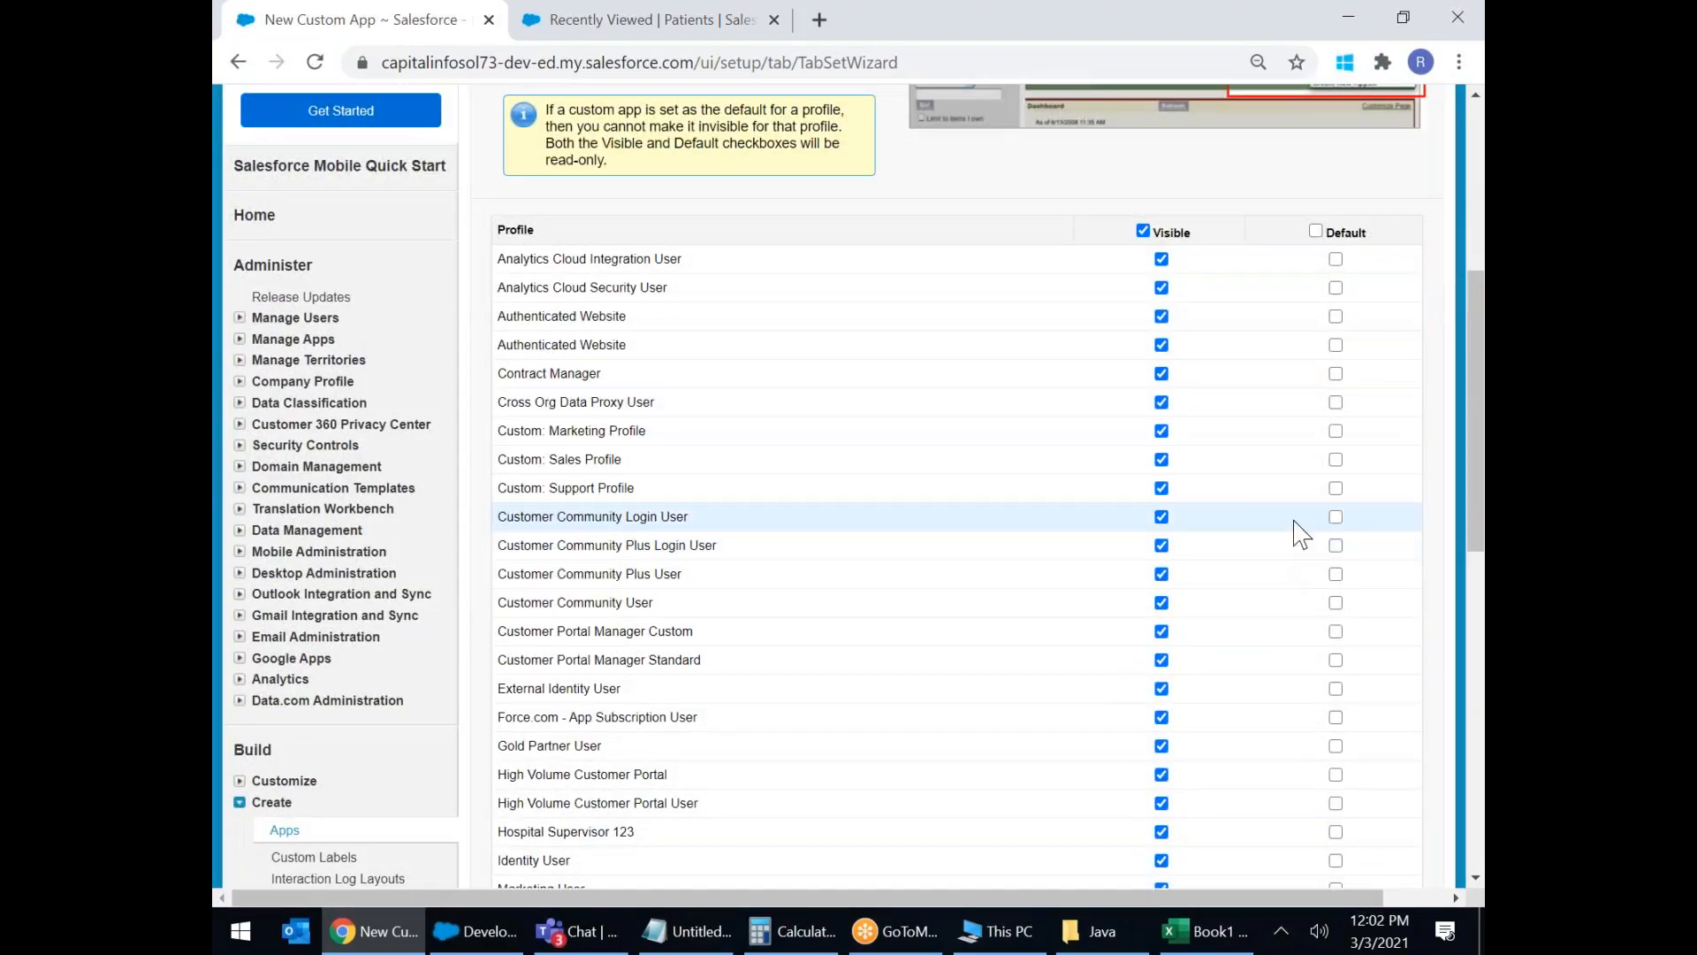
pyautogui.scroll(-7, 1298, 530)
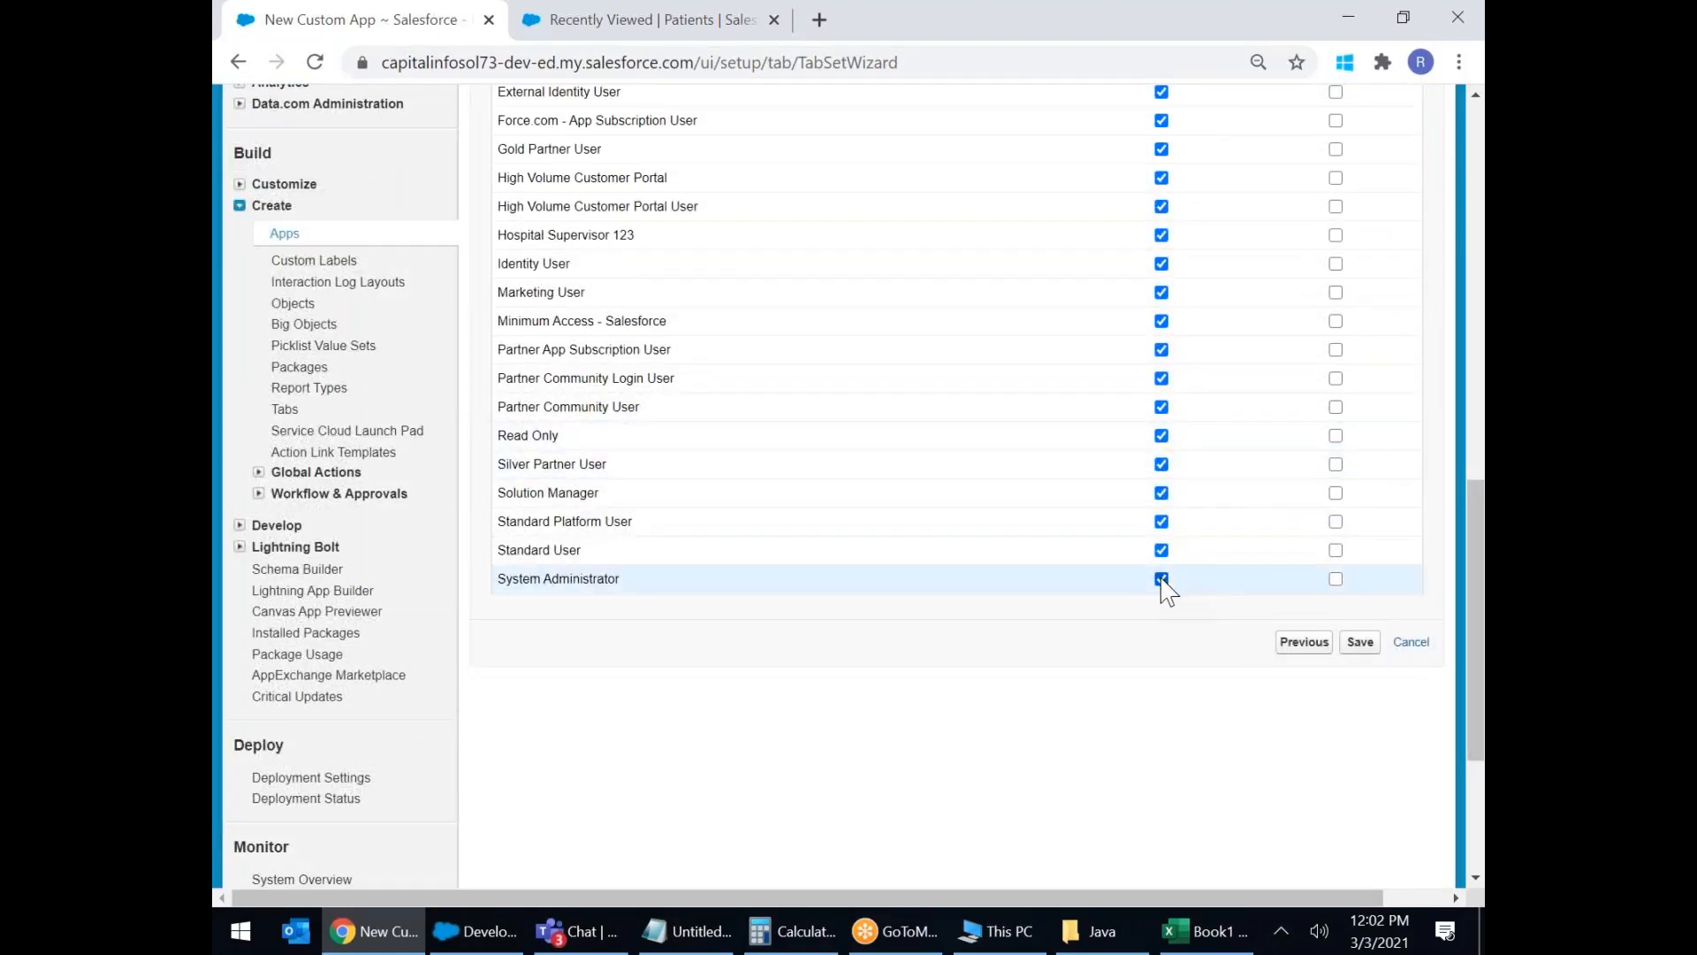
pyautogui.click(1362, 643)
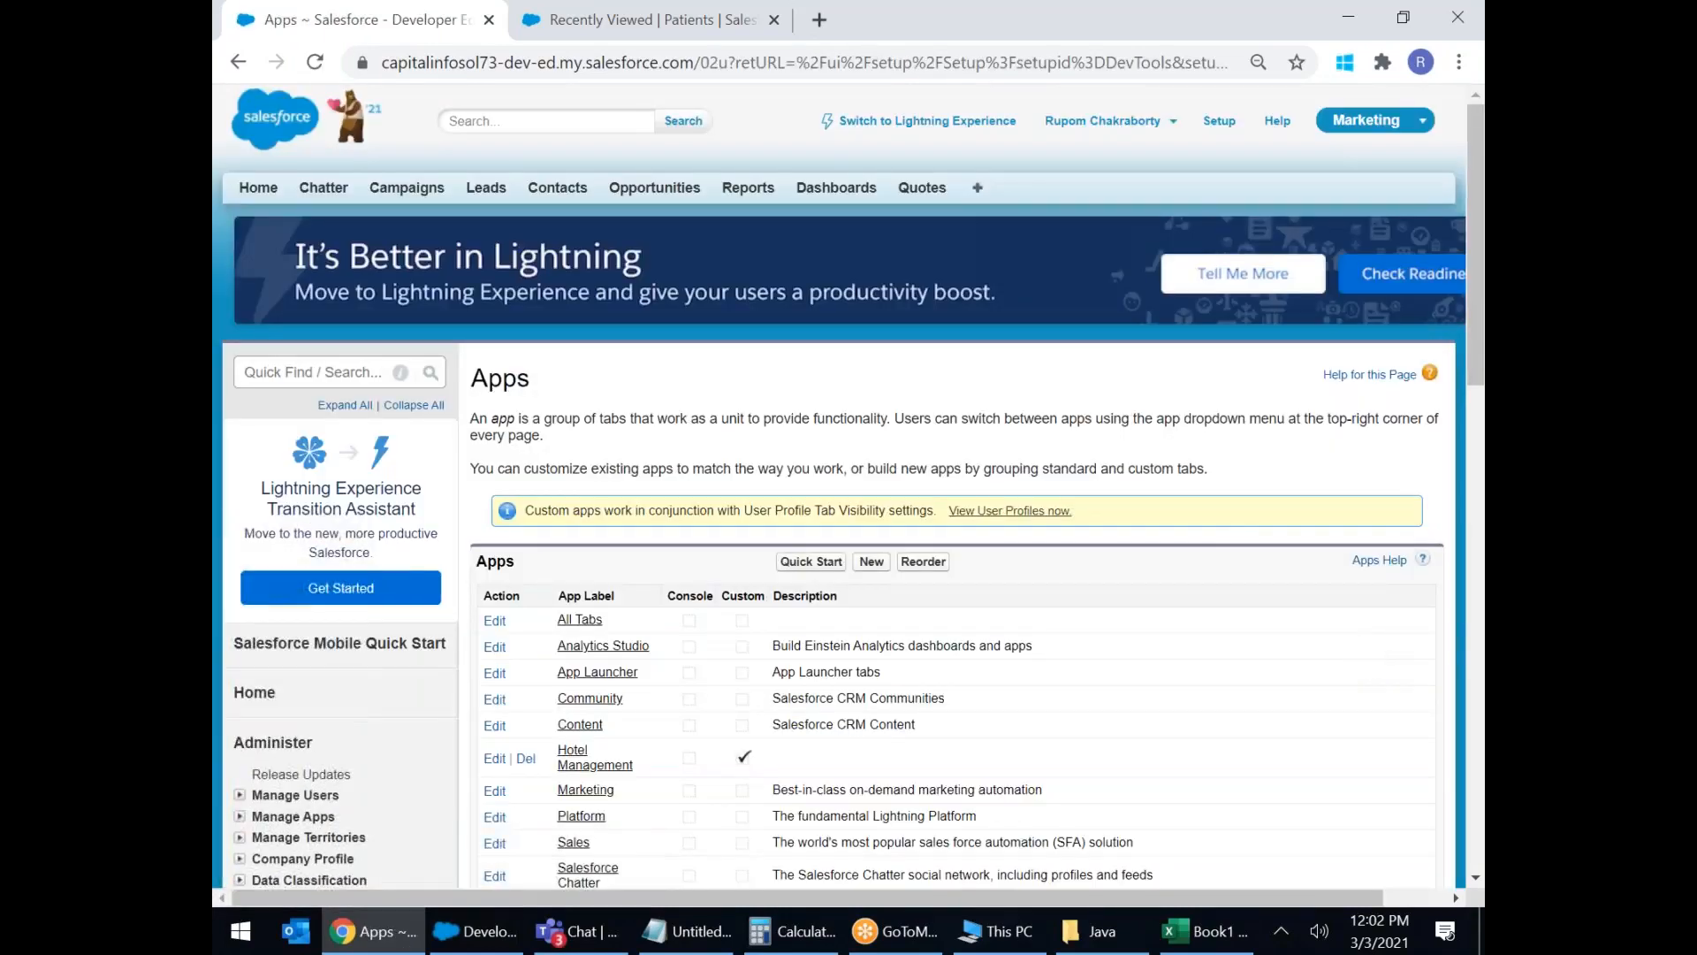
# Choose Hotel Management from the top-right app menu to open its Home page.
pyautogui.scroll(-3, 1230, 526)
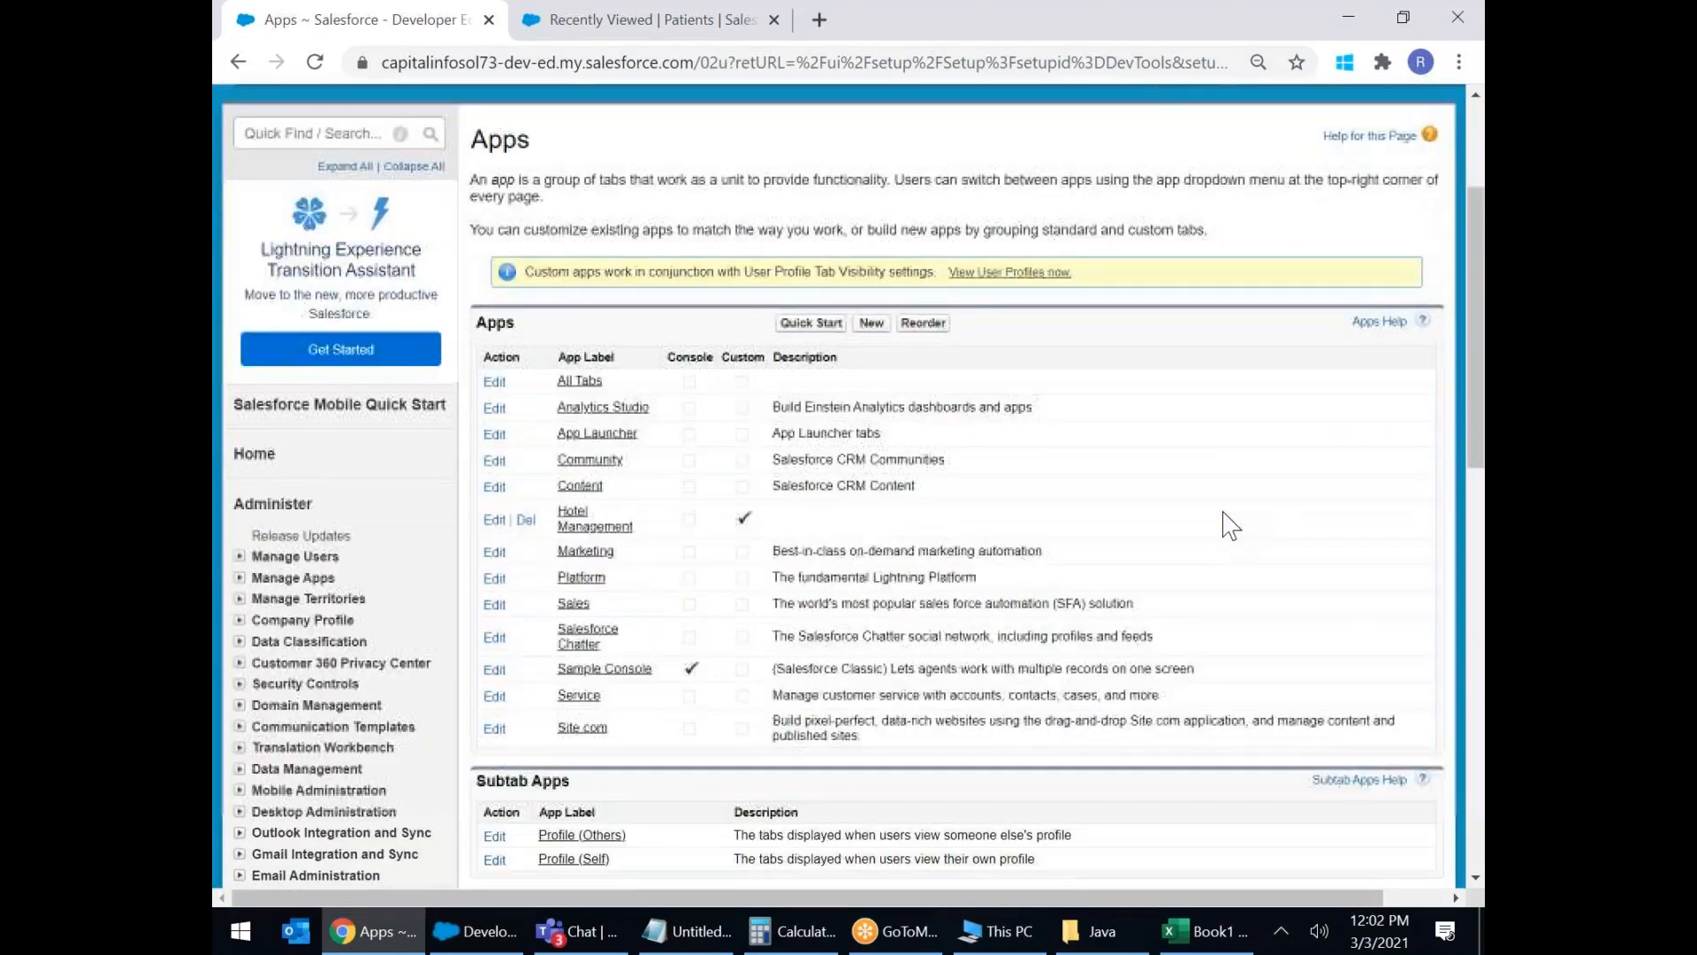
pyautogui.scroll(-3, 1233, 521)
pyautogui.scroll(4, 1233, 521)
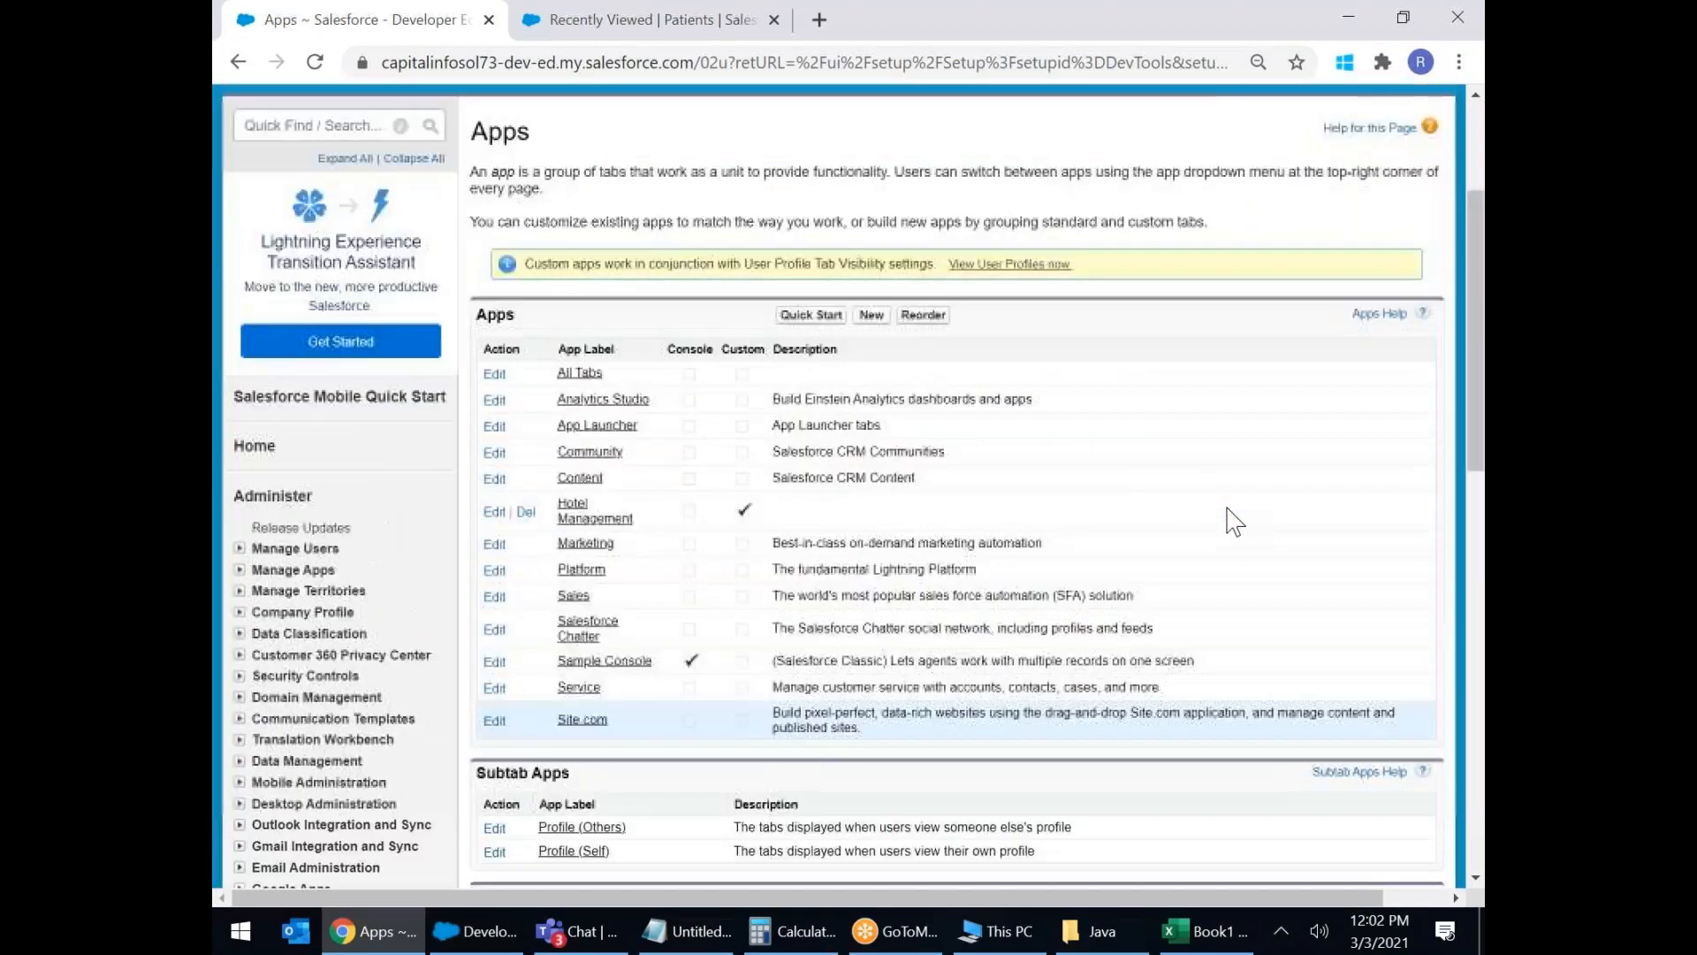
pyautogui.scroll(3, 1046, 524)
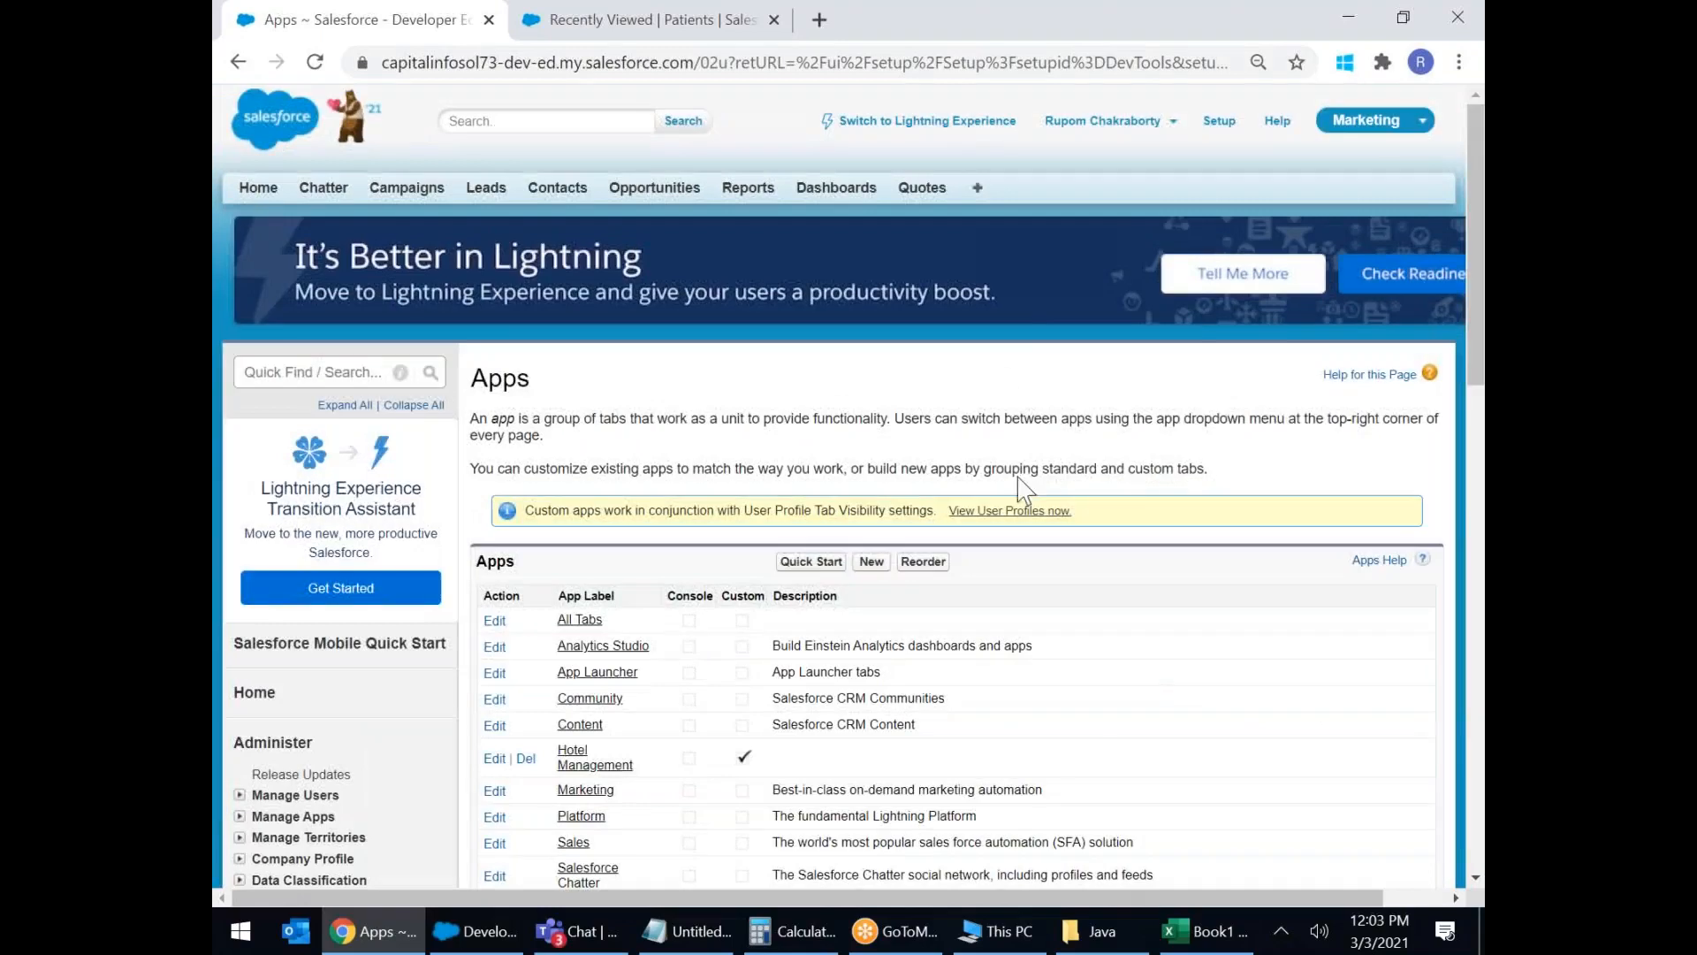
pyautogui.click(1388, 130)
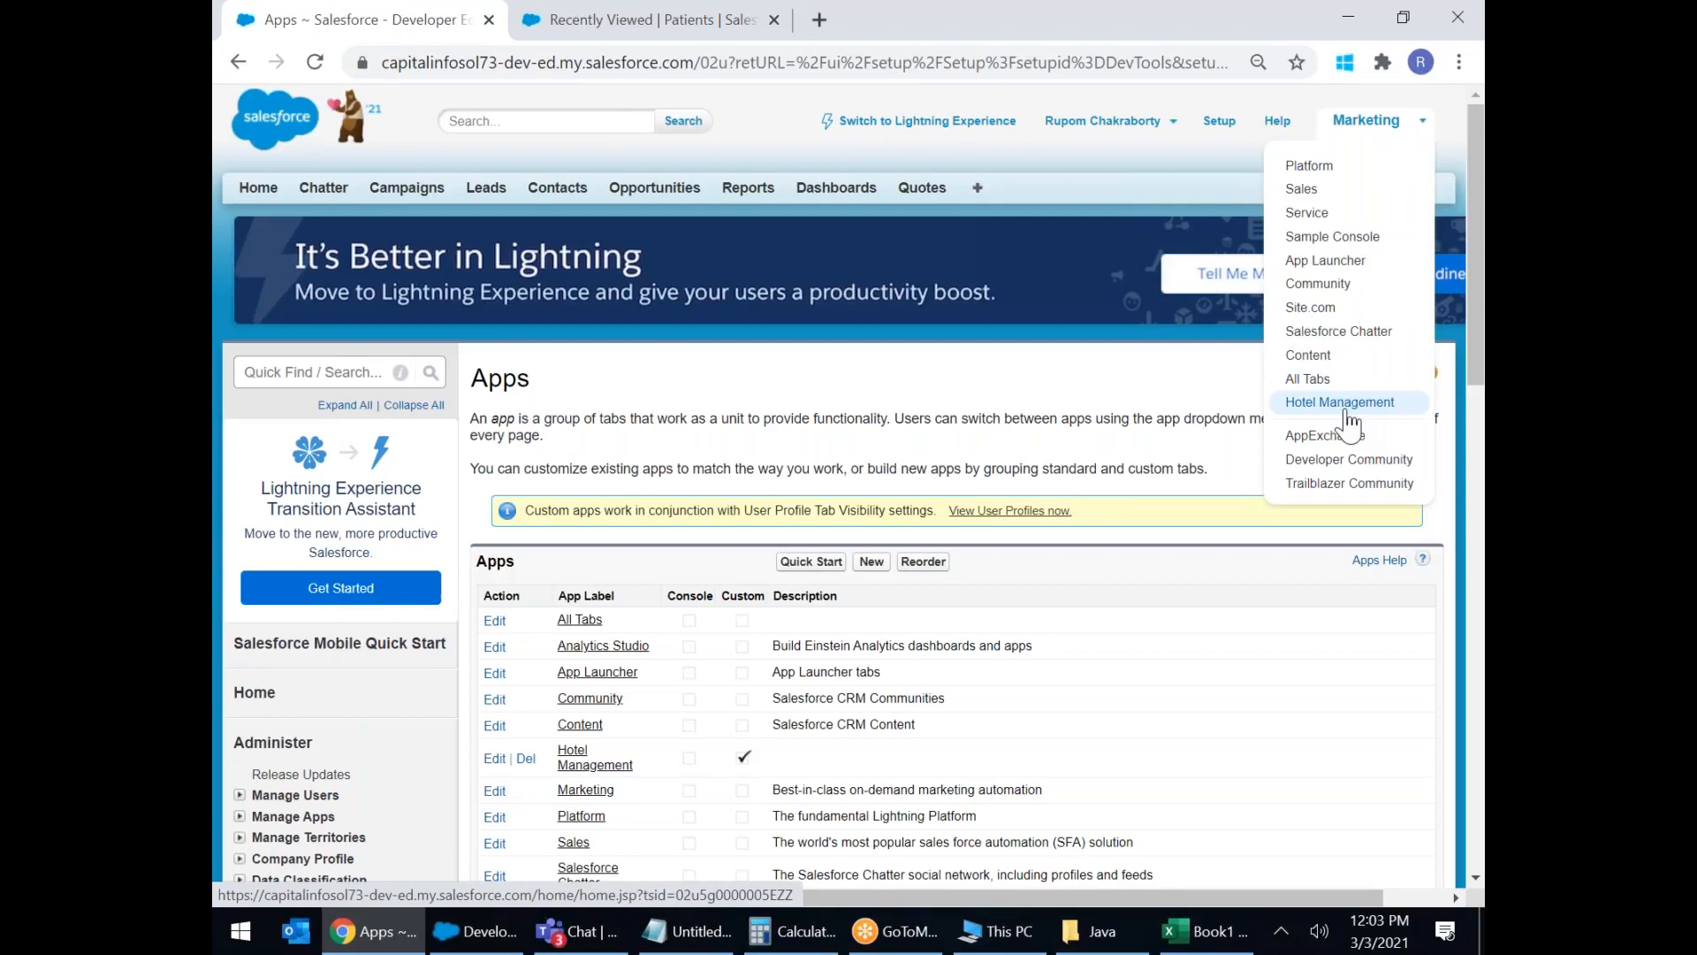
pyautogui.scroll(5, 1345, 411)
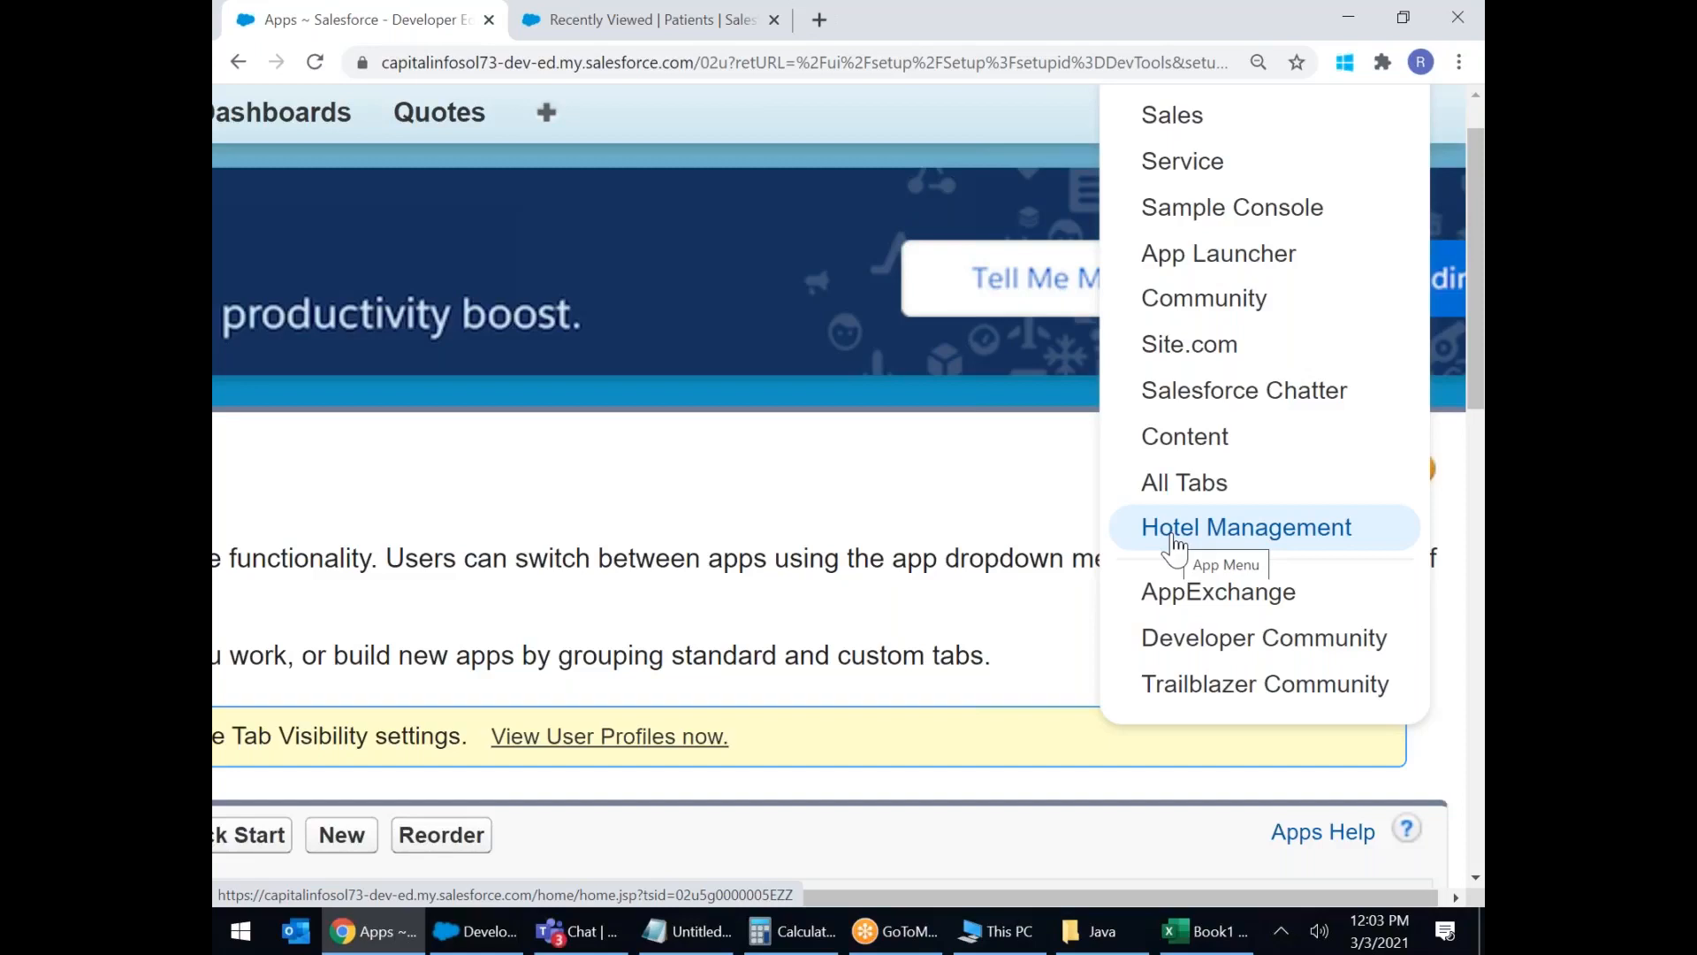
pyautogui.click(1175, 539)
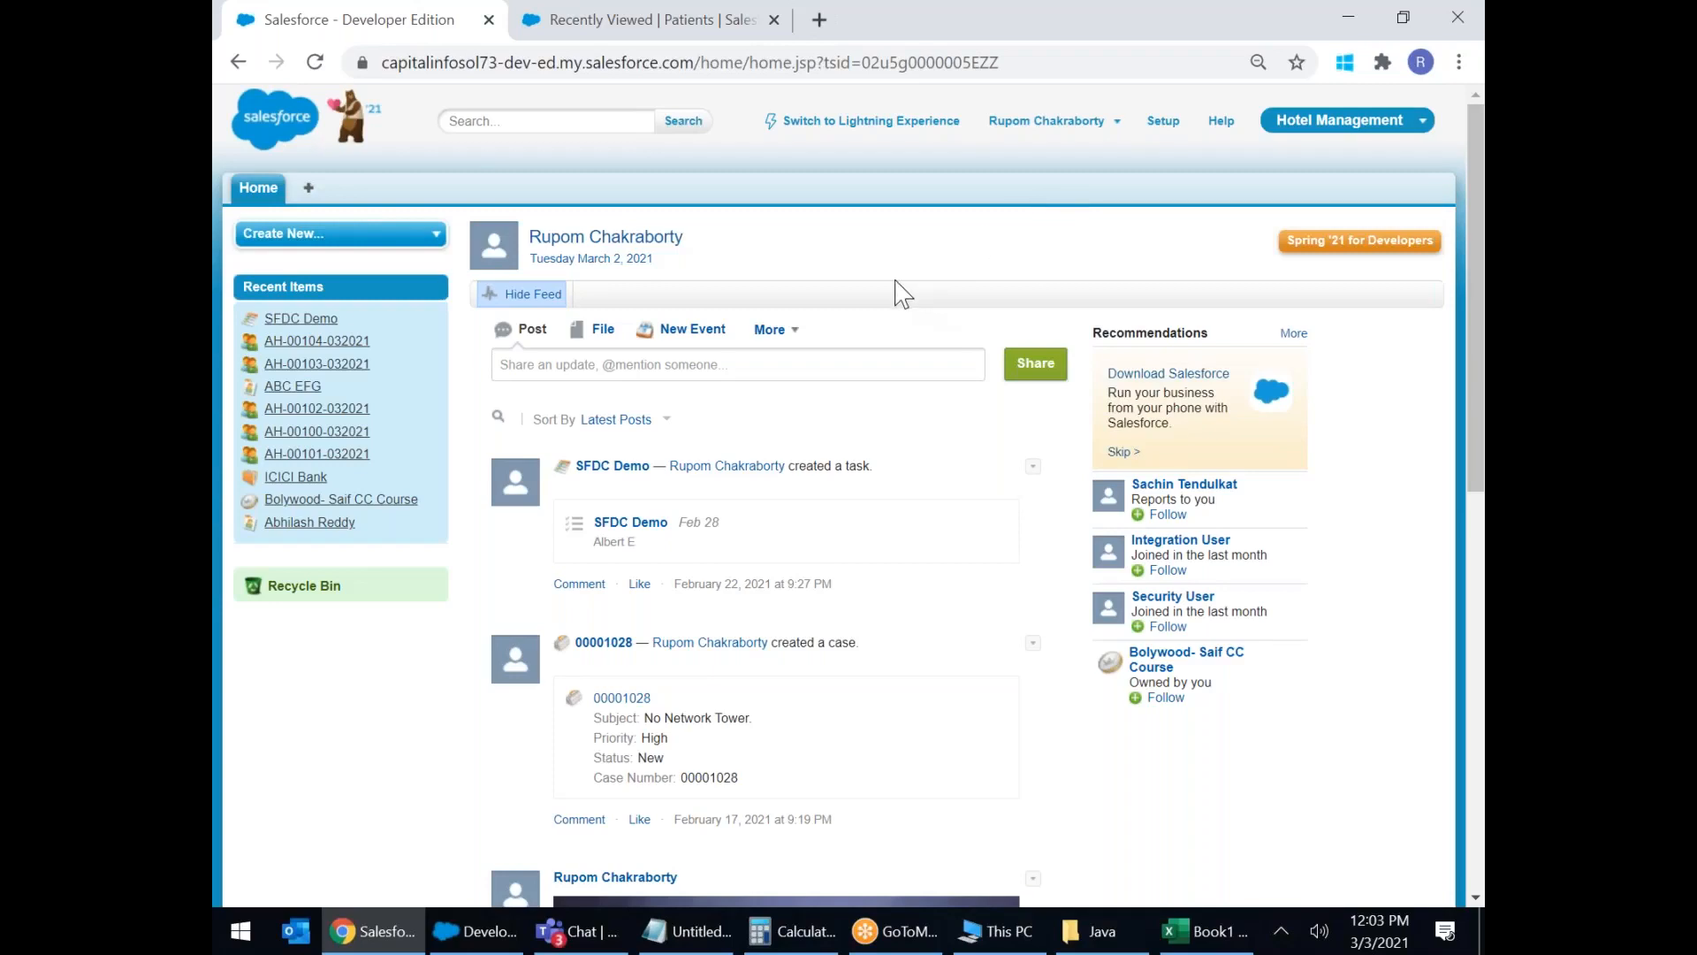
# Return to Lightning Experience and browse All Apps in the App Launcher before closing it.
pyautogui.click(845, 126)
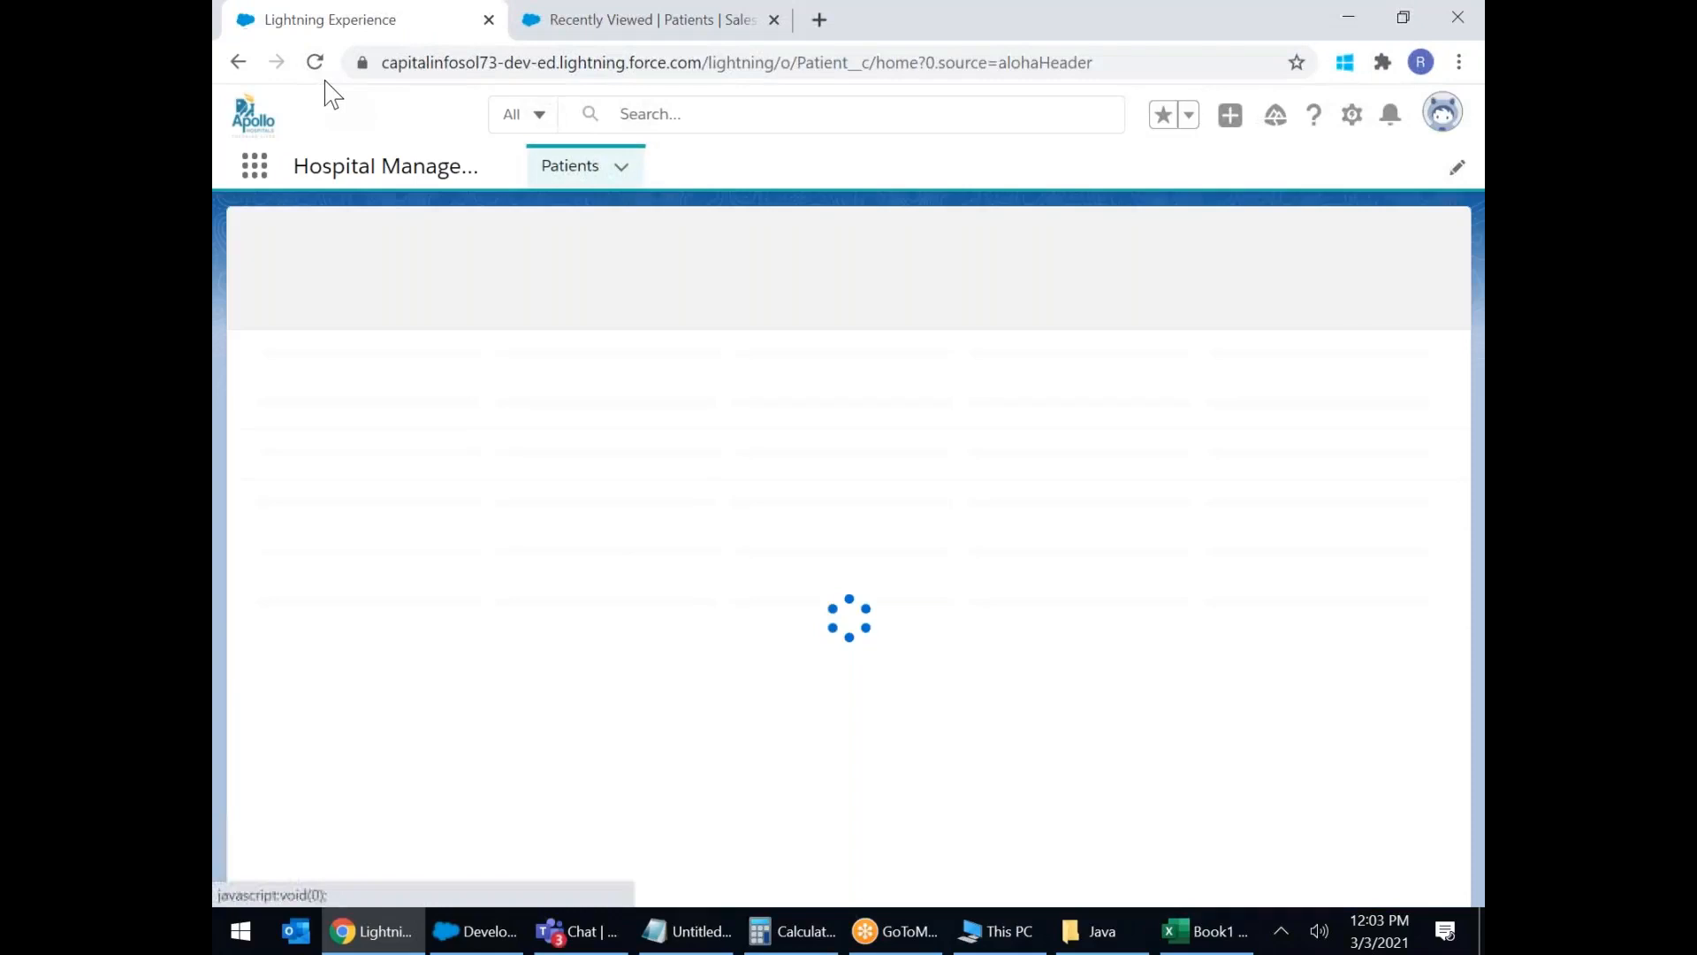
pyautogui.click(315, 62)
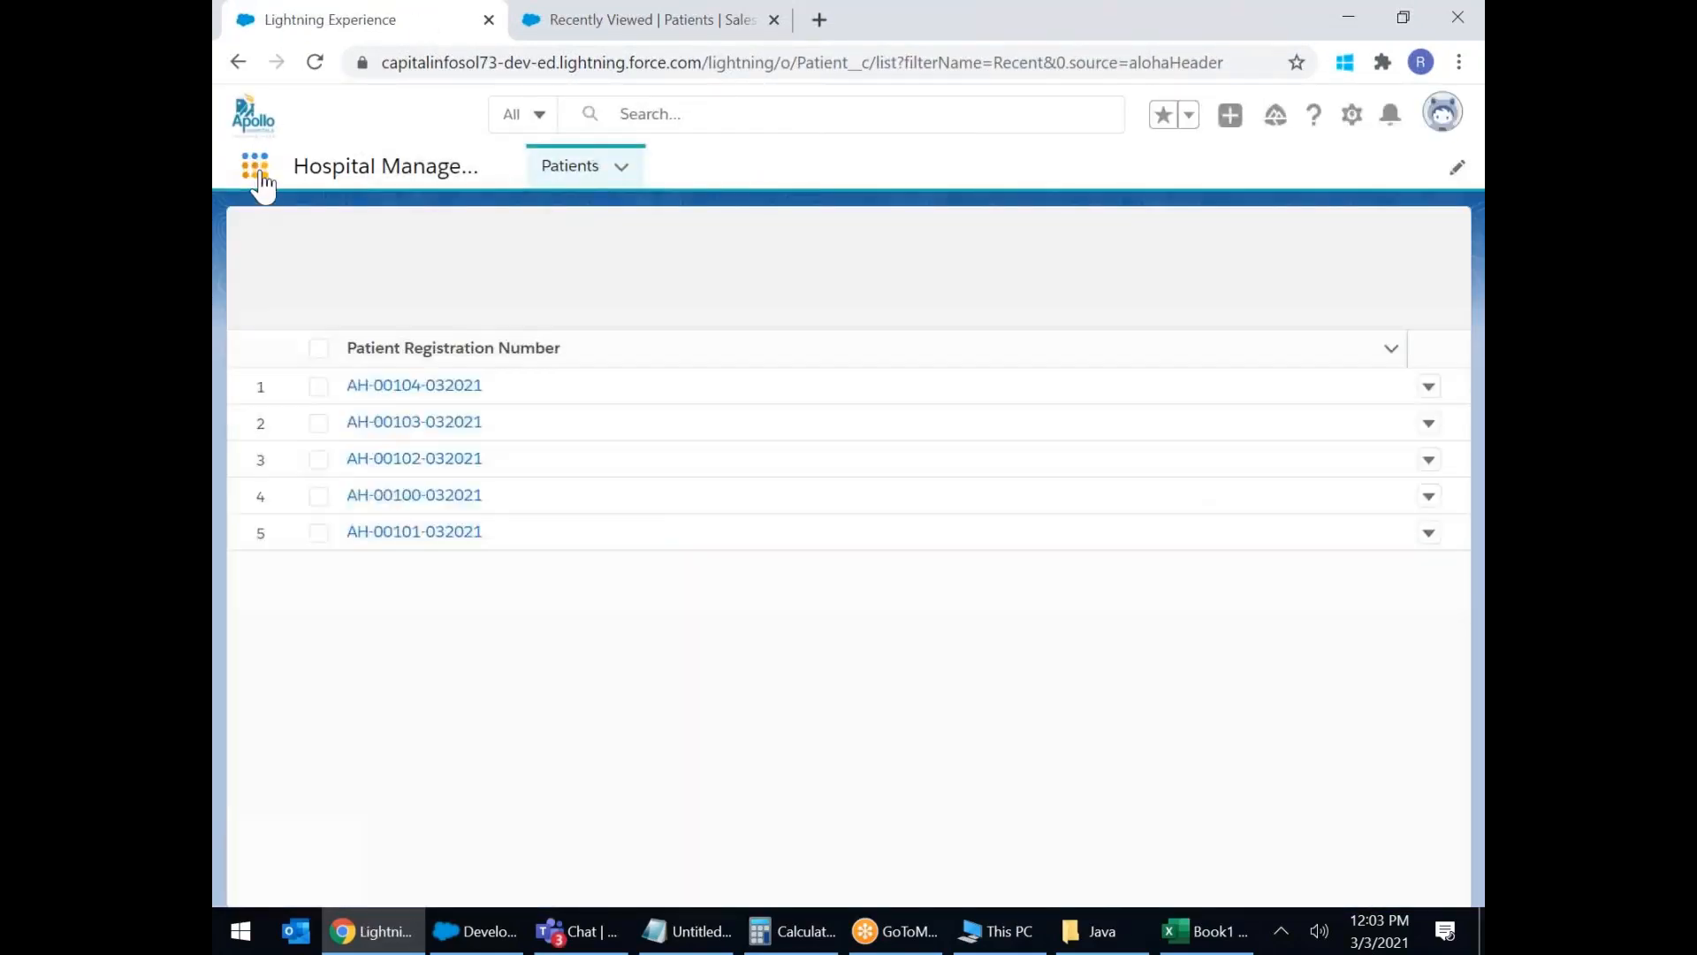
pyautogui.click(258, 176)
pyautogui.click(283, 629)
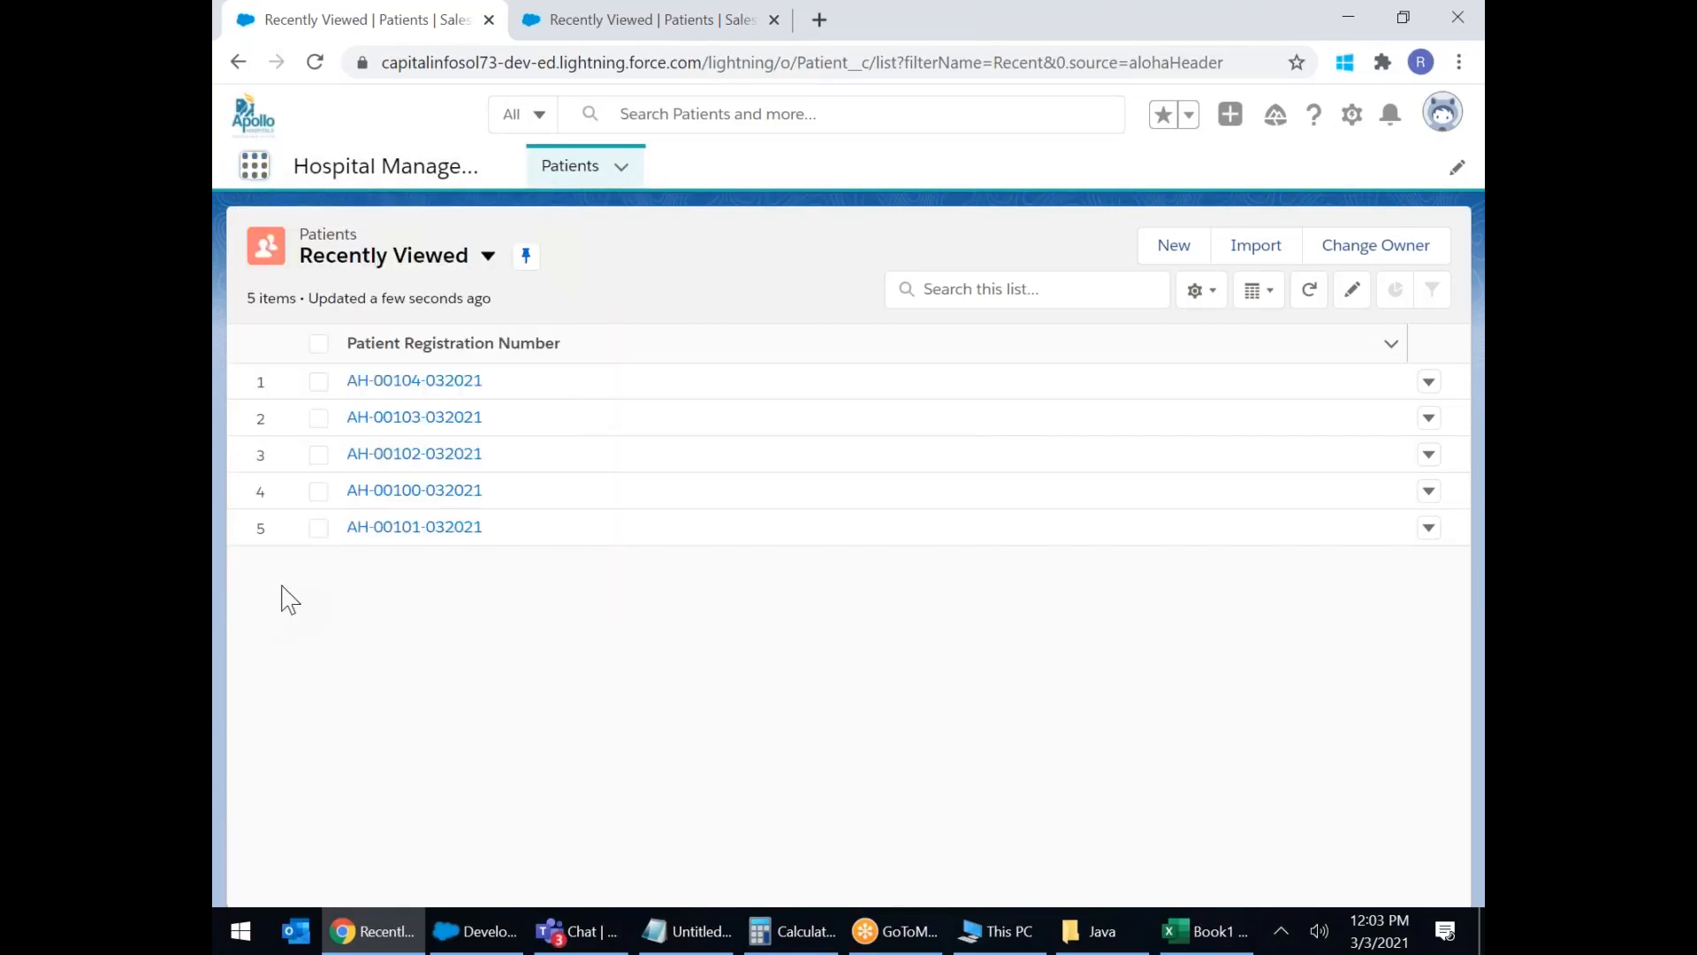
pyautogui.scroll(-5, 1063, 398)
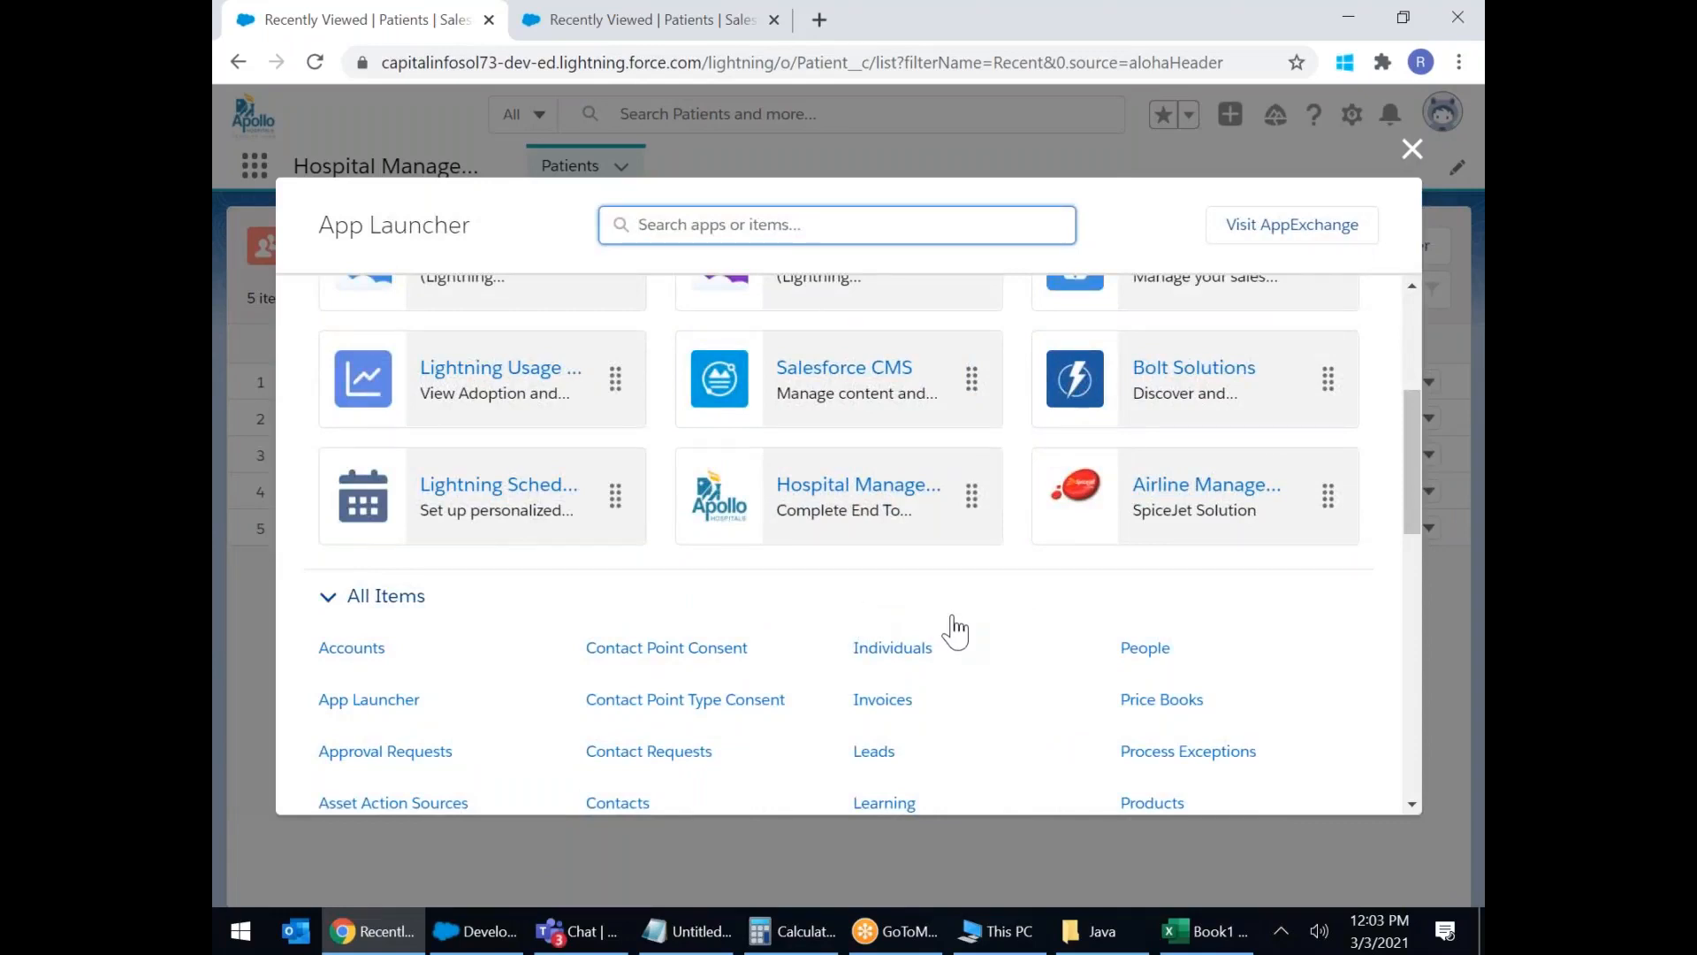
pyautogui.scroll(1, 955, 630)
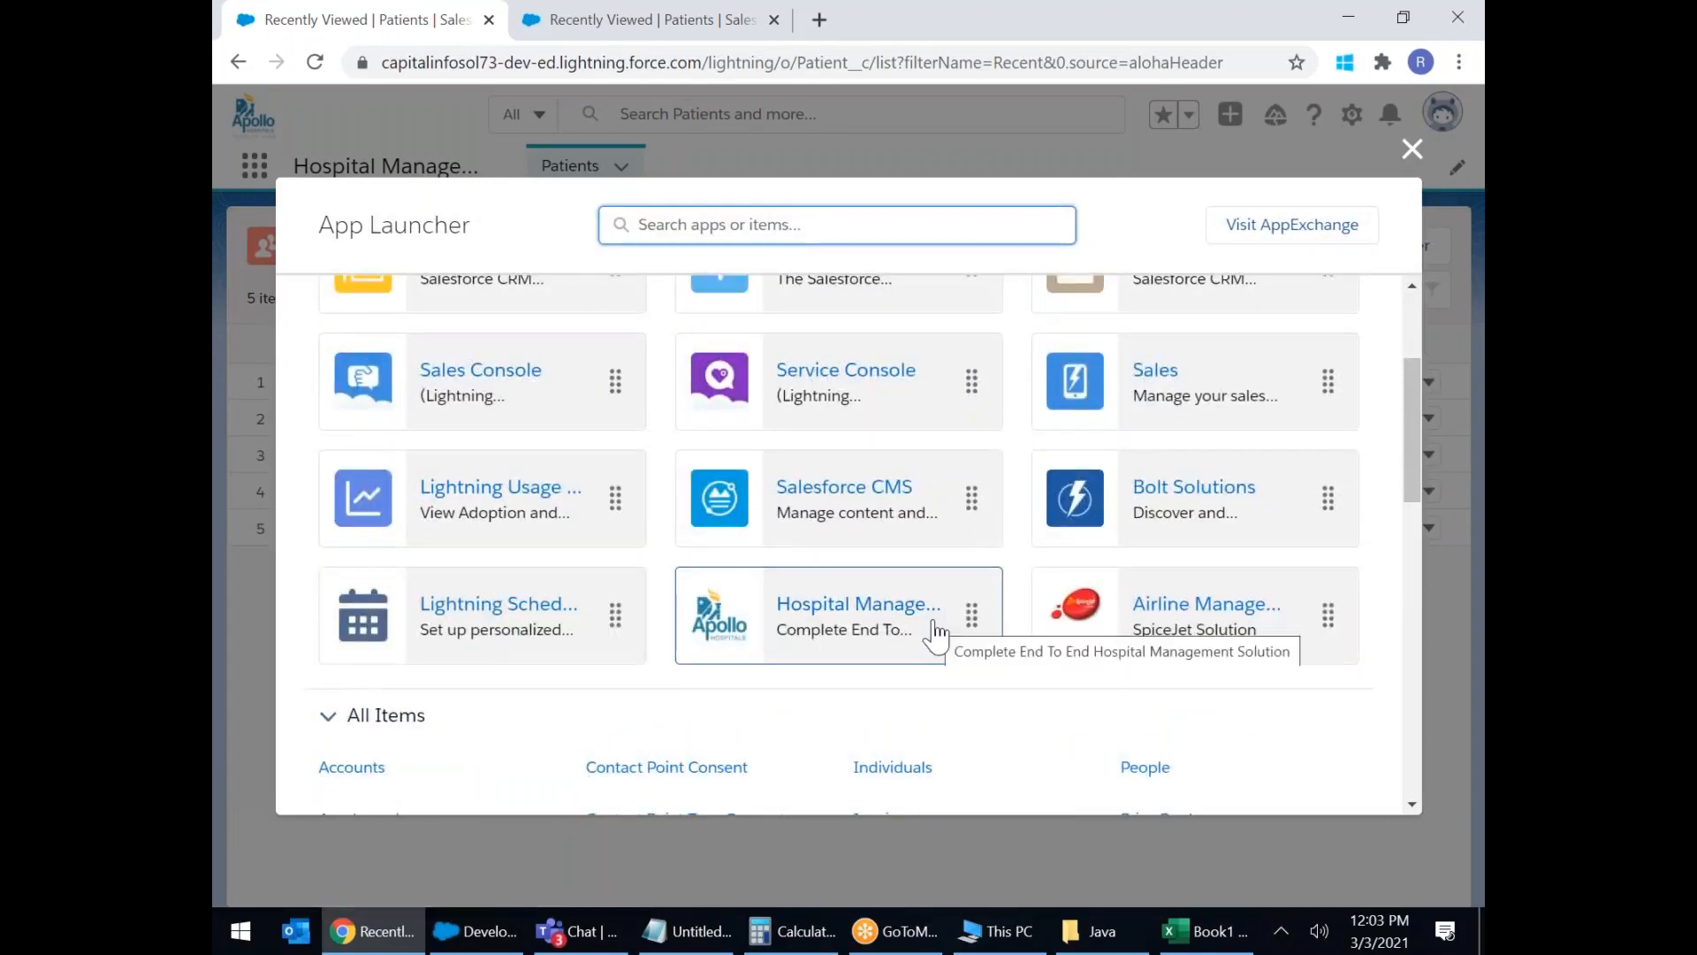
pyautogui.scroll(1, 937, 633)
pyautogui.scroll(1, 937, 632)
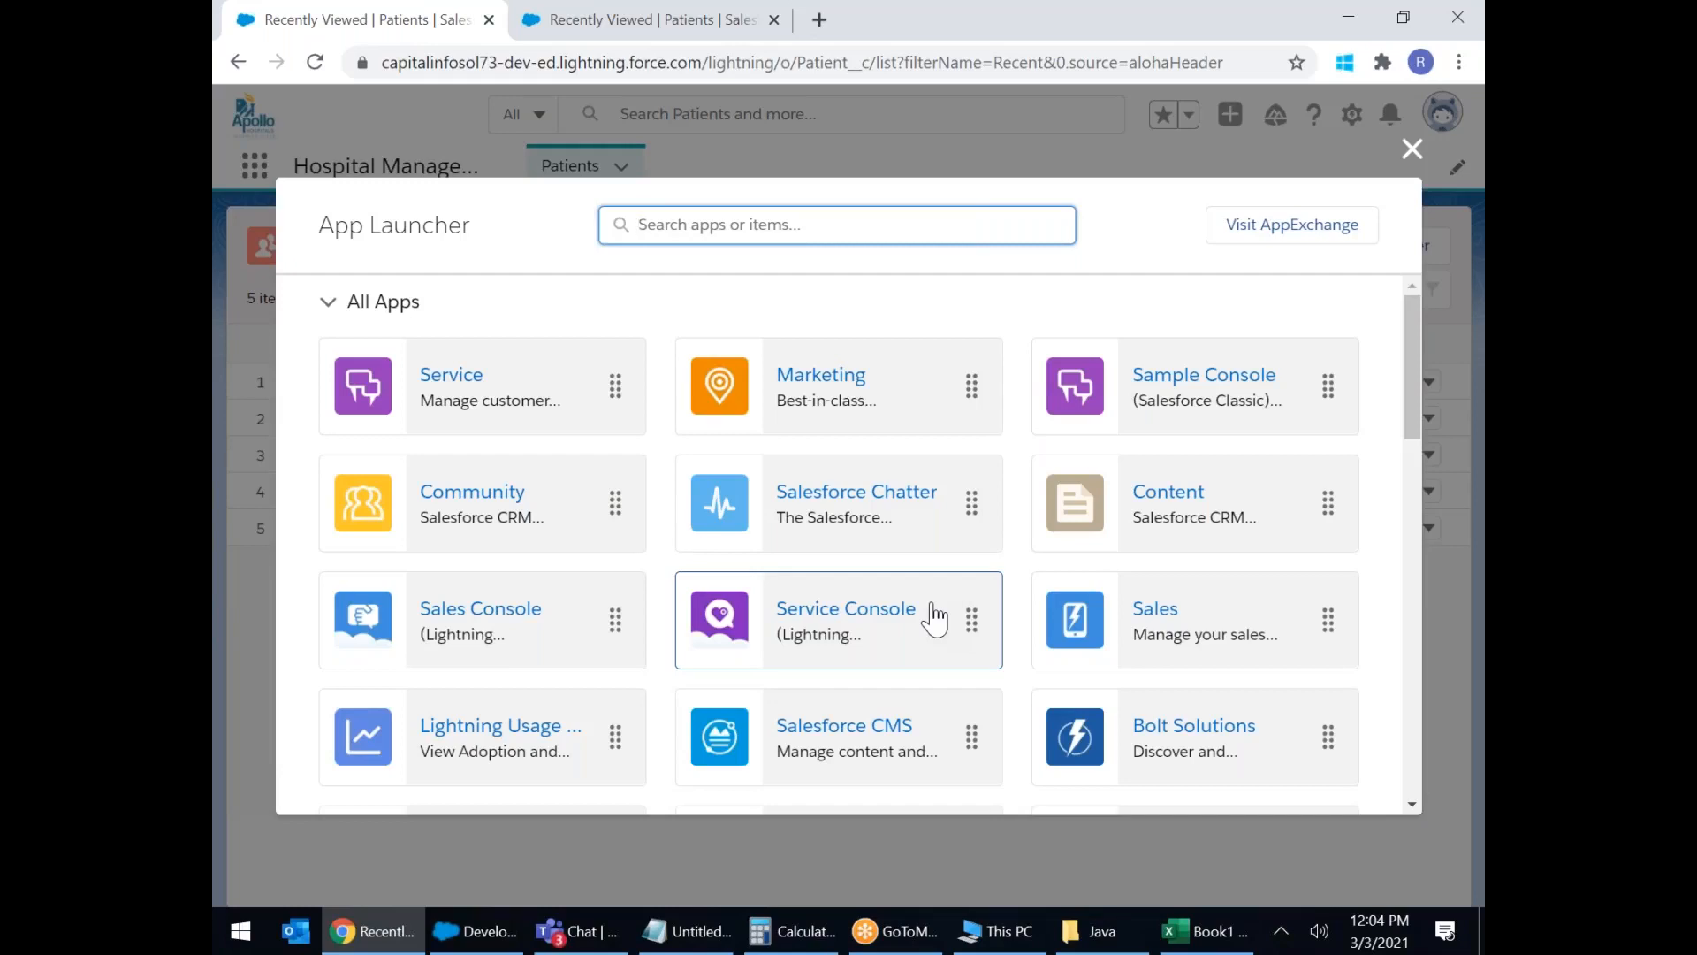
pyautogui.click(1412, 149)
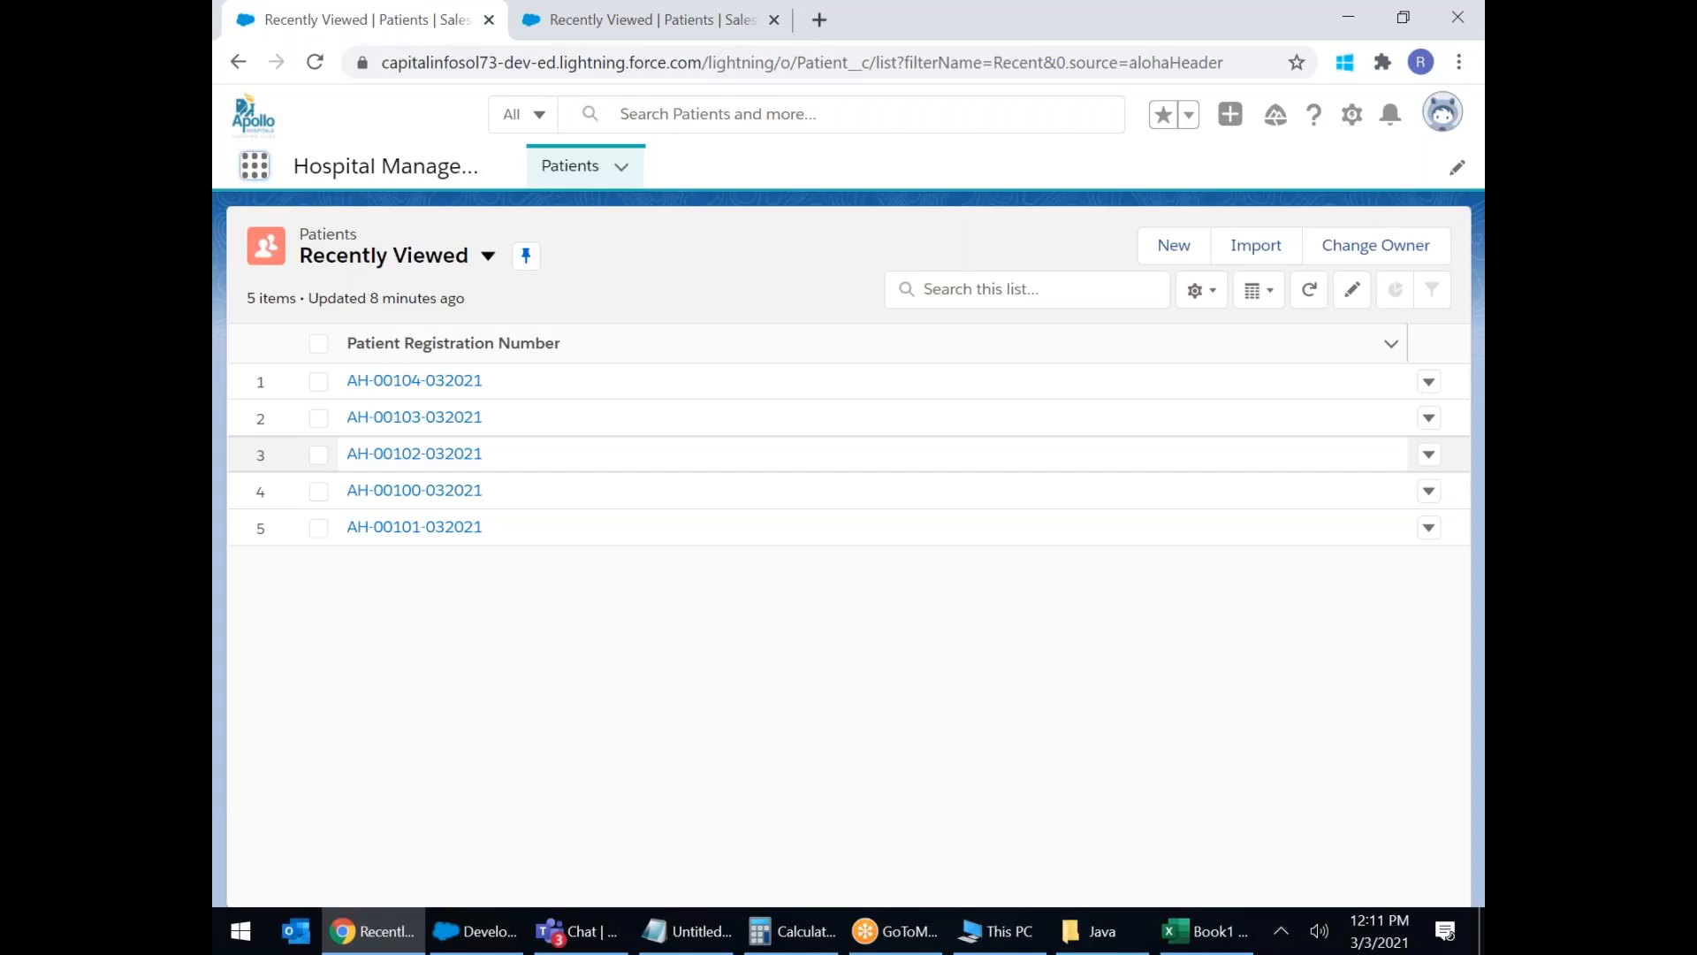
pyautogui.click(536, 35)
pyautogui.click(319, 26)
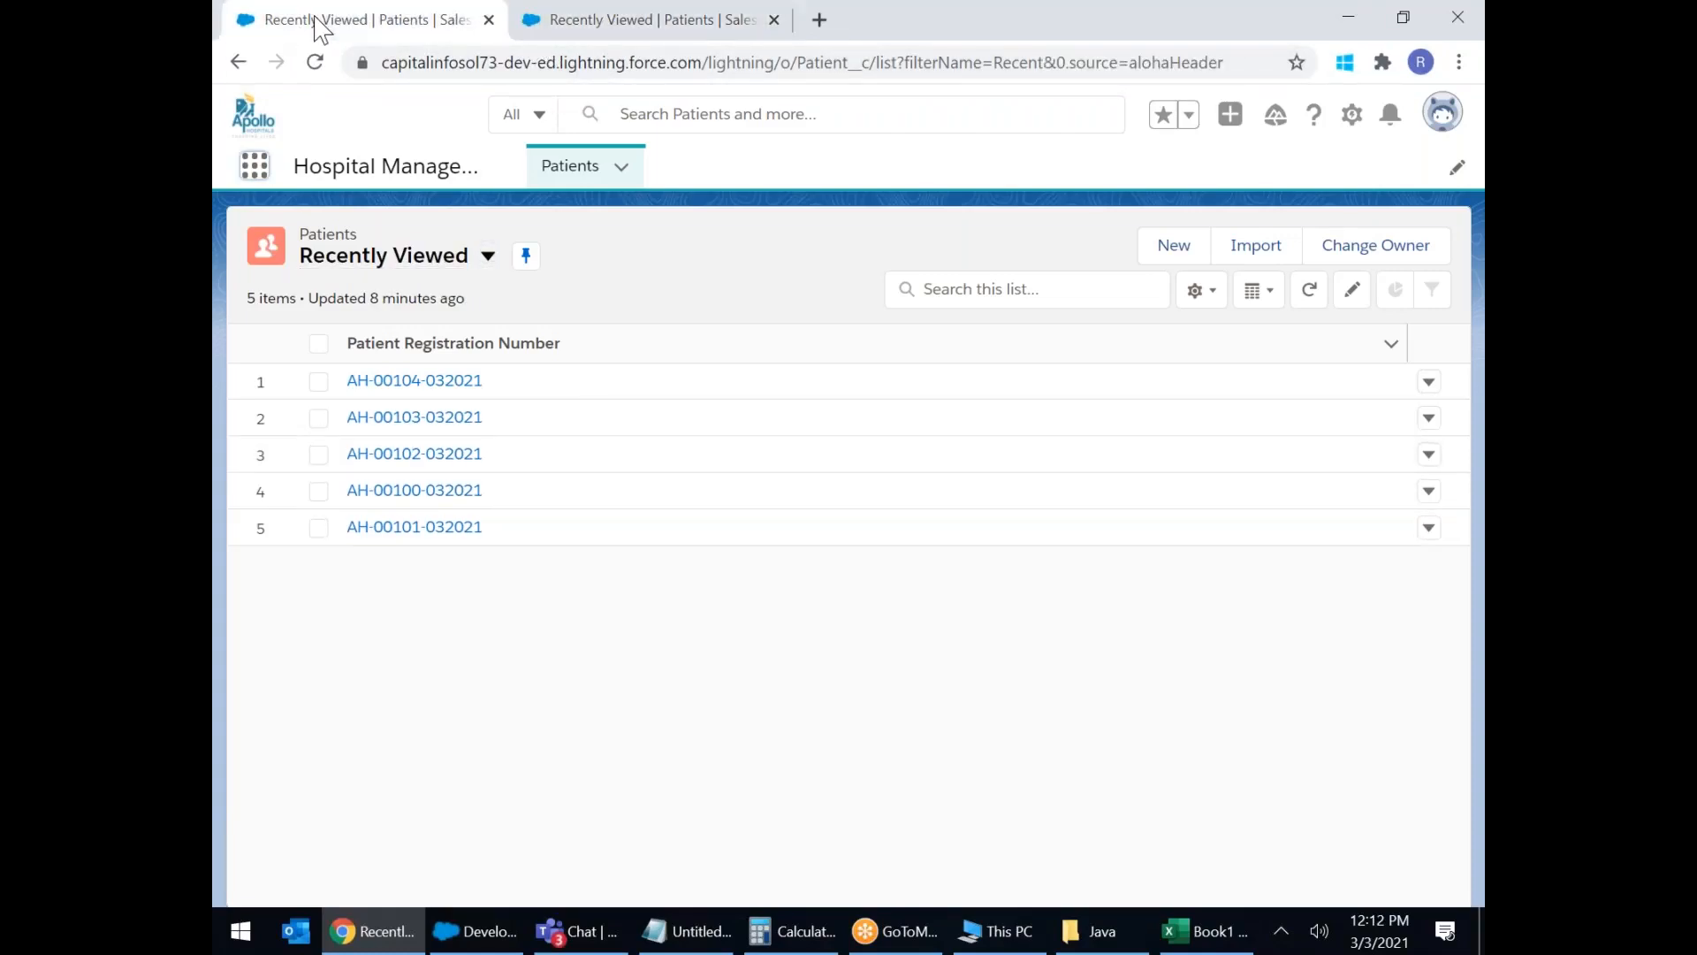